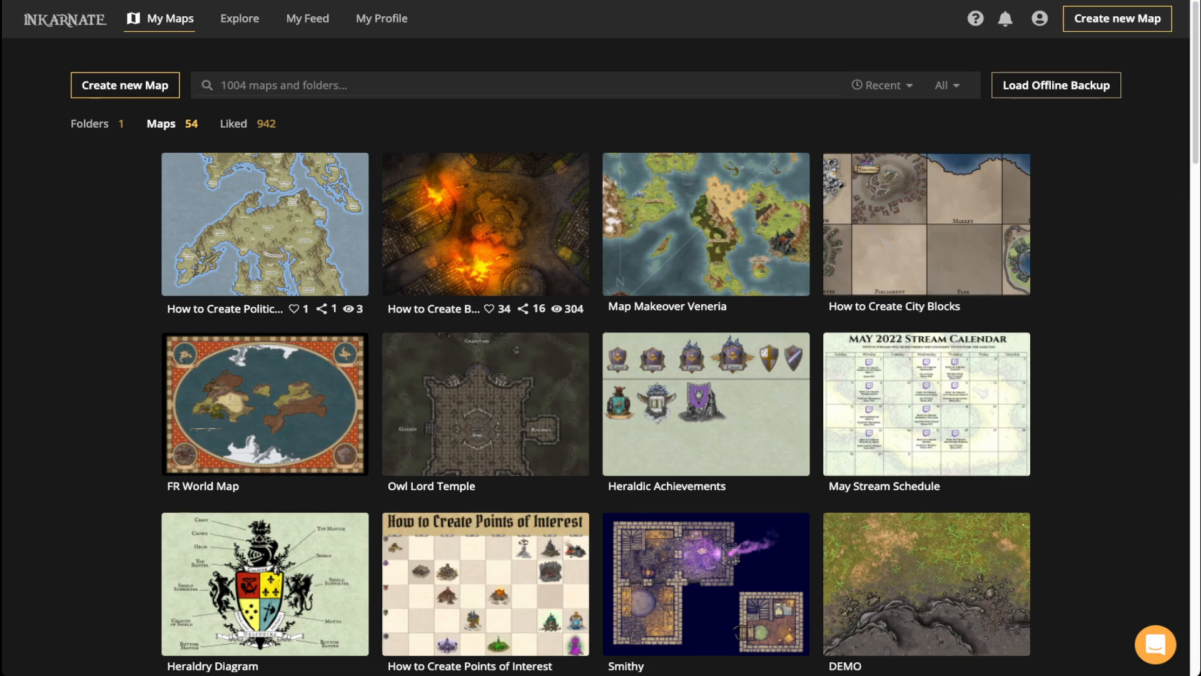
Copy the sharing link of the "How to Create Political Maps" map and open that map for editing.
{"action": "mouse_move", "coordinate": [265, 224]}
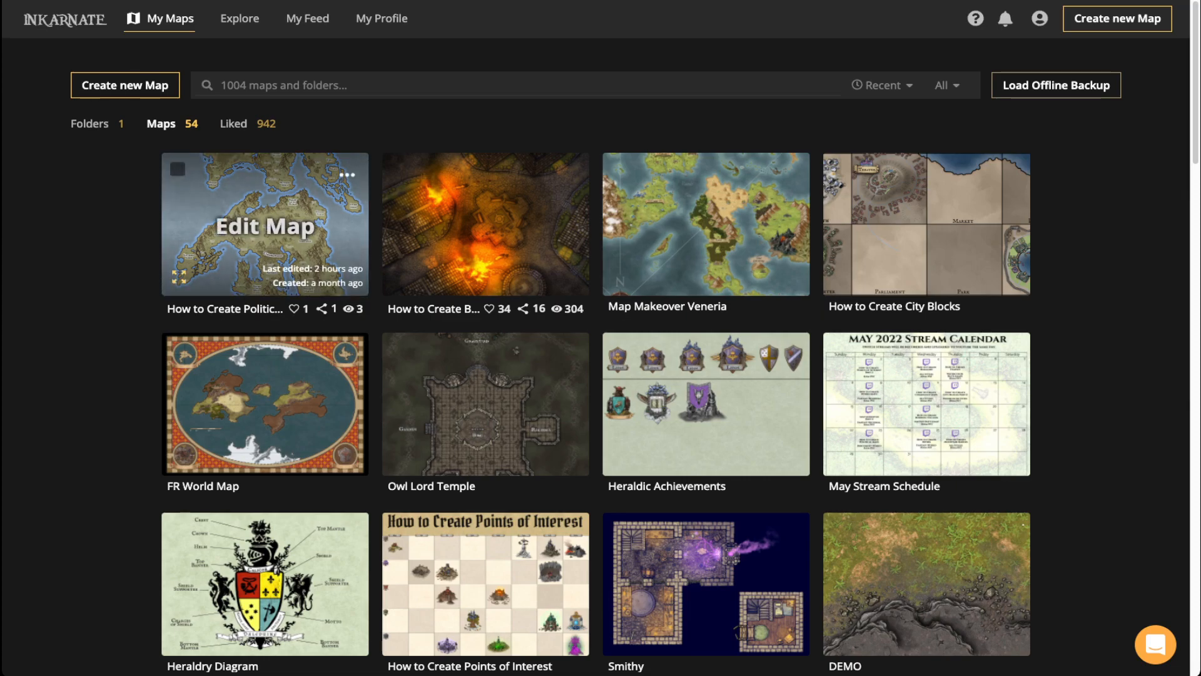
{"action": "left_click", "coordinate": [264, 224]}
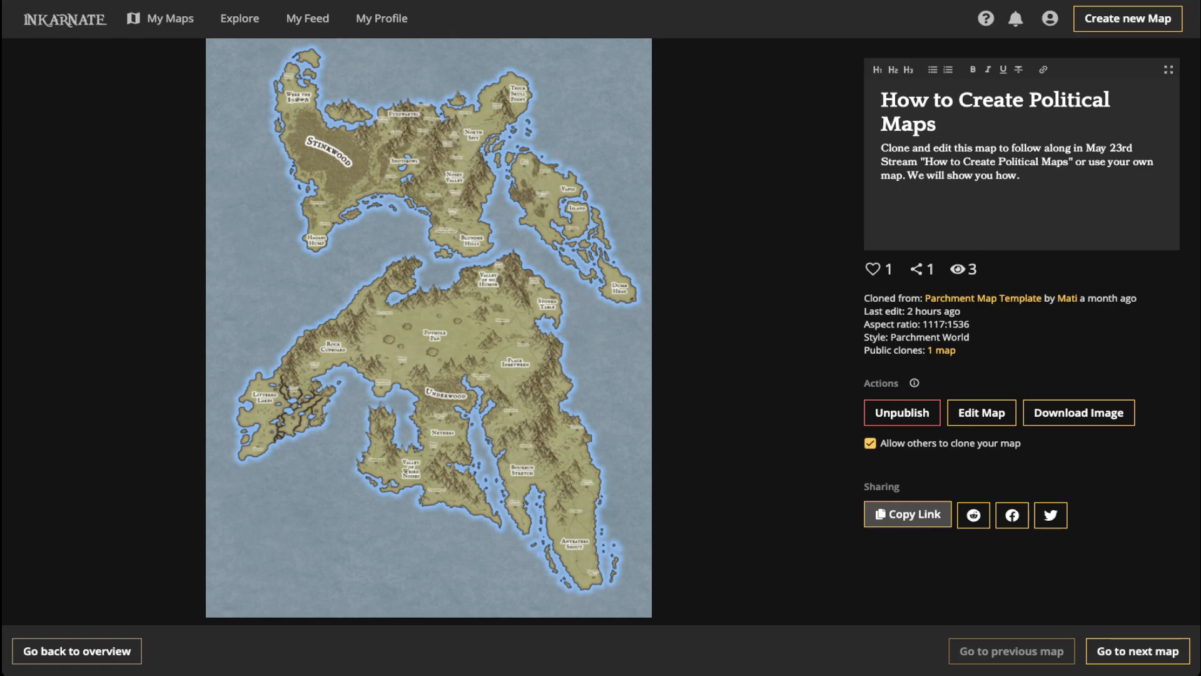
{"action": "left_click", "coordinate": [908, 515]}
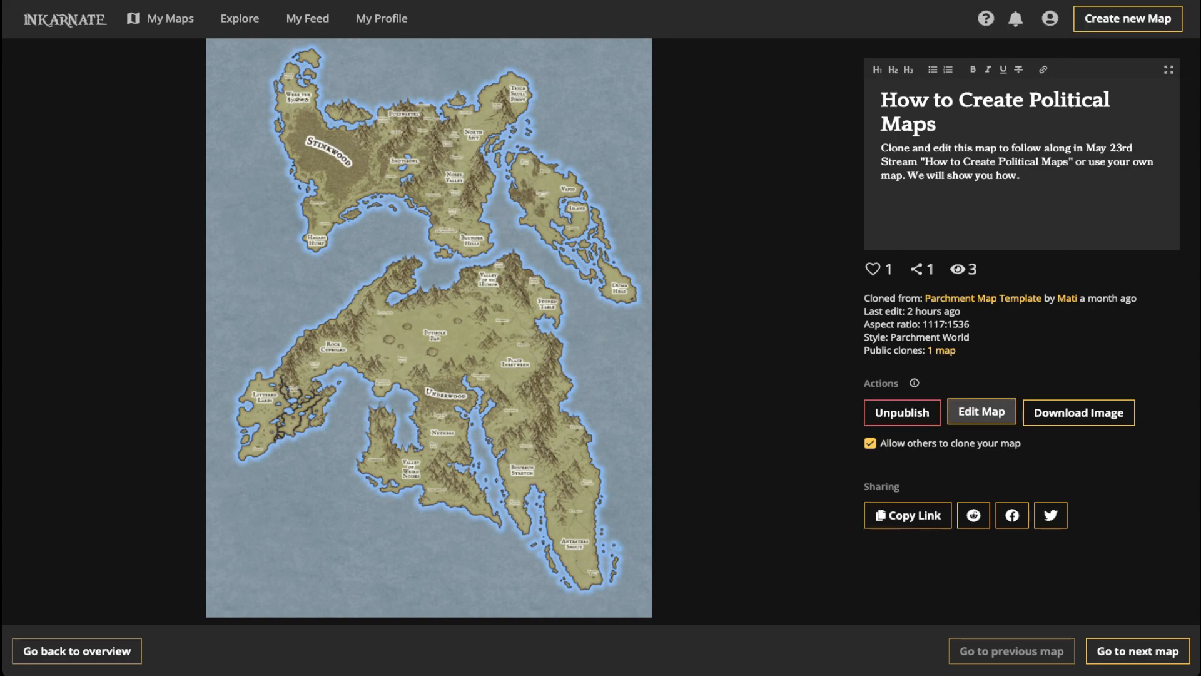
{"action": "left_click", "coordinate": [981, 411]}
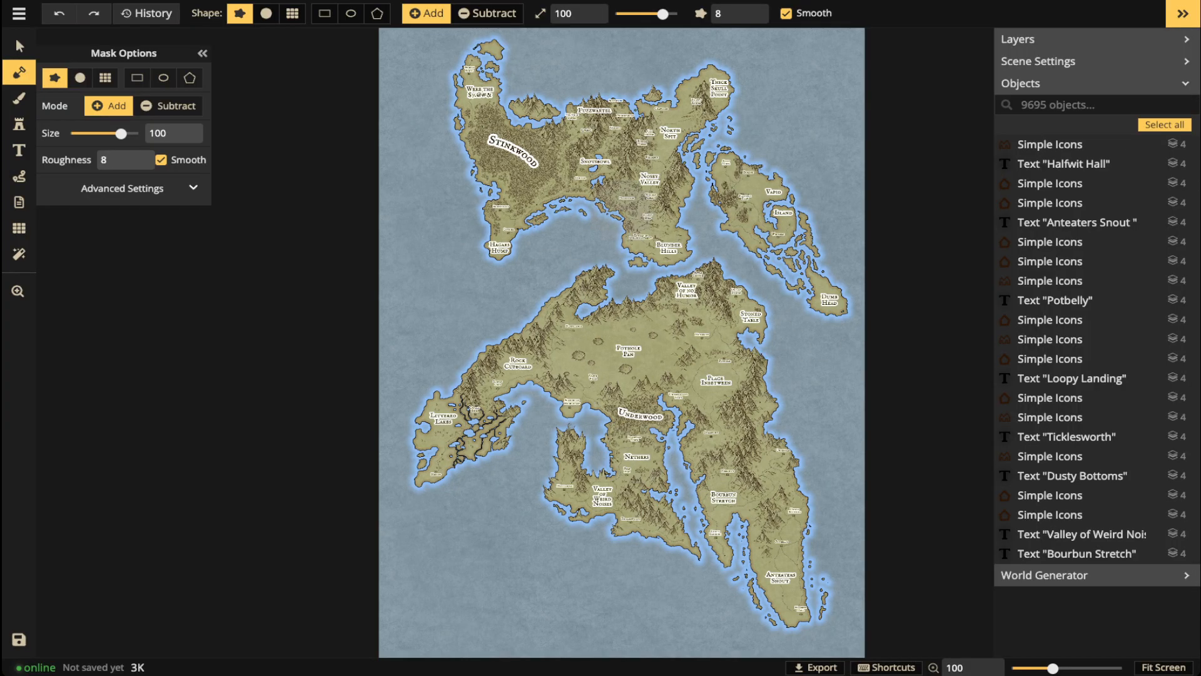
Examine the landmasses, region labels and terrain of the northern and southern continents up close and as a whole.
{"action": "left_click", "coordinate": [18, 40]}
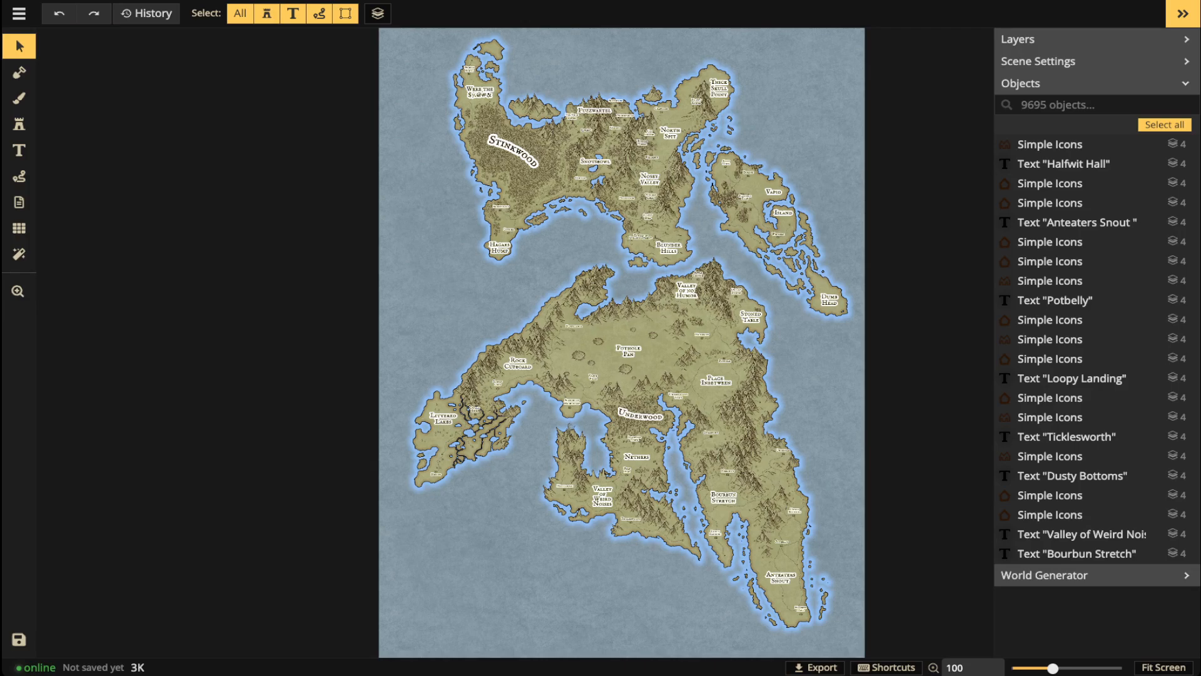
{"action": "scroll", "coordinate": [603, 210], "scroll_direction": "up", "scroll_amount": 1}
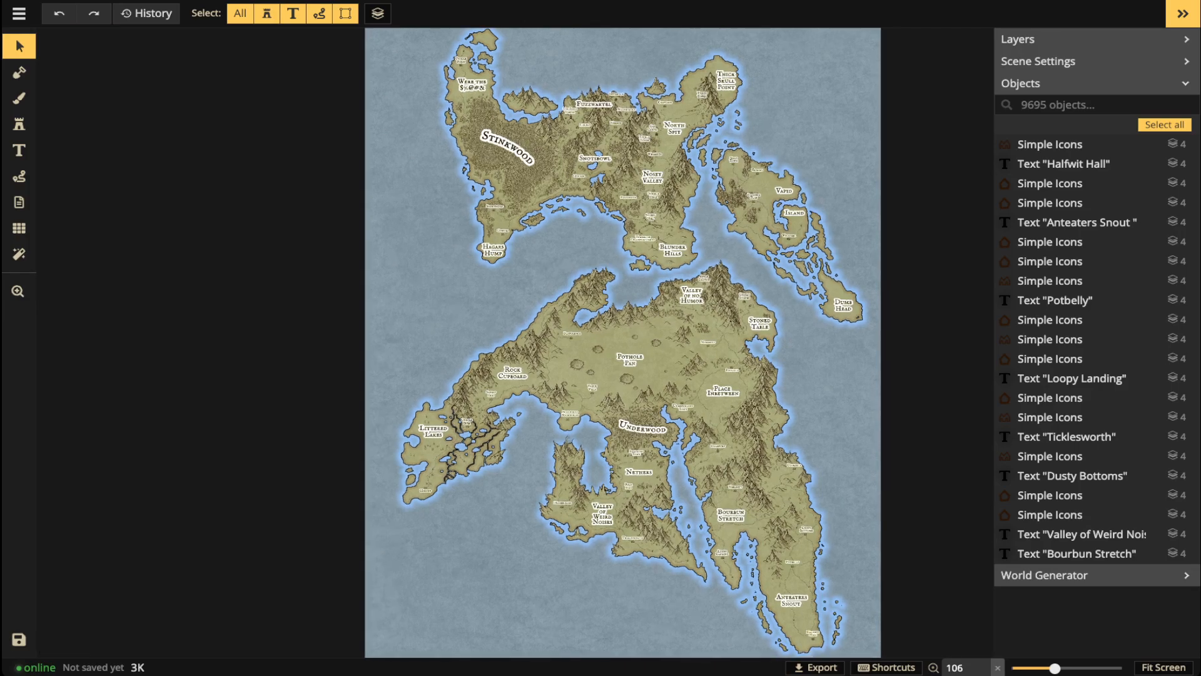
{"action": "scroll", "coordinate": [594, 212], "scroll_direction": "down", "scroll_amount": 1}
{"action": "scroll", "coordinate": [594, 211], "scroll_direction": "up", "scroll_amount": 3}
{"action": "scroll", "coordinate": [594, 211], "scroll_direction": "down", "scroll_amount": 4}
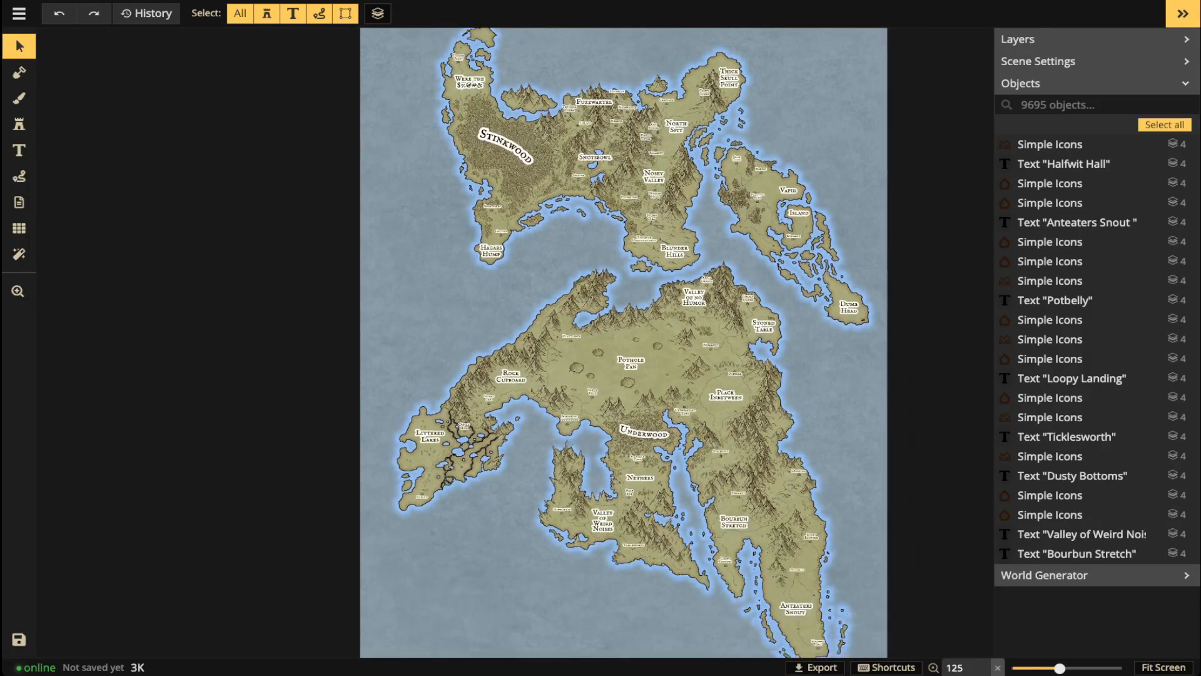
{"action": "scroll", "coordinate": [489, 215], "scroll_direction": "up", "scroll_amount": 5}
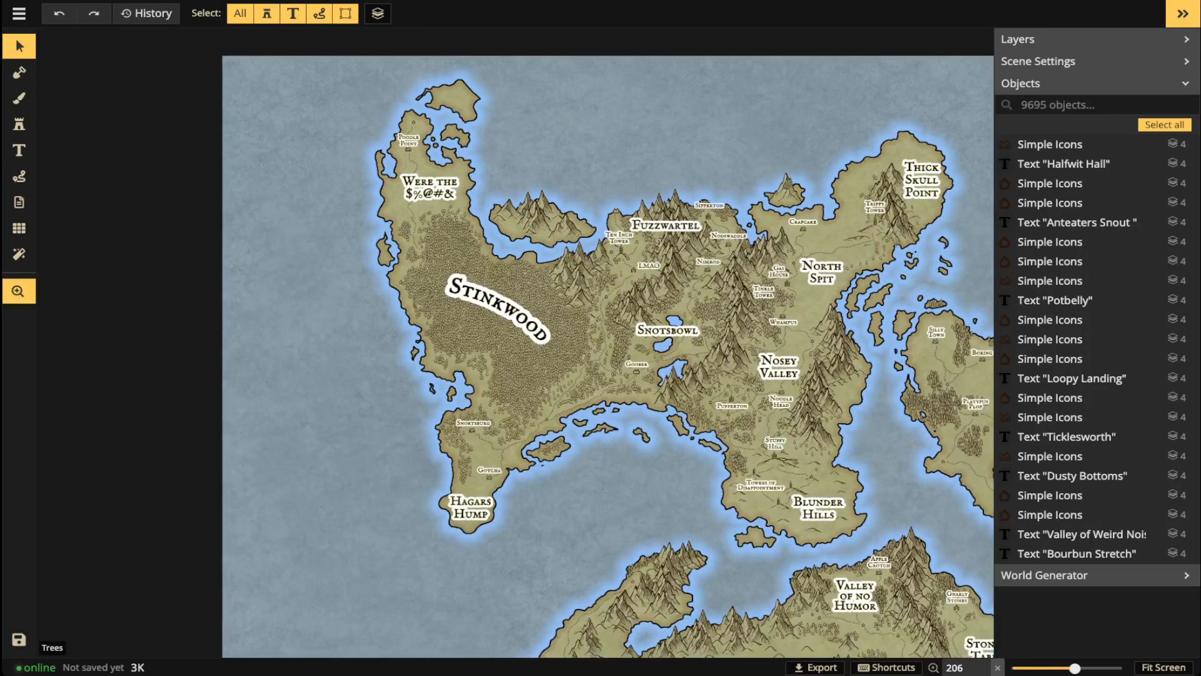
{"action": "left_click_drag", "start_coordinate": [463, 250], "coordinate": [324, 116]}
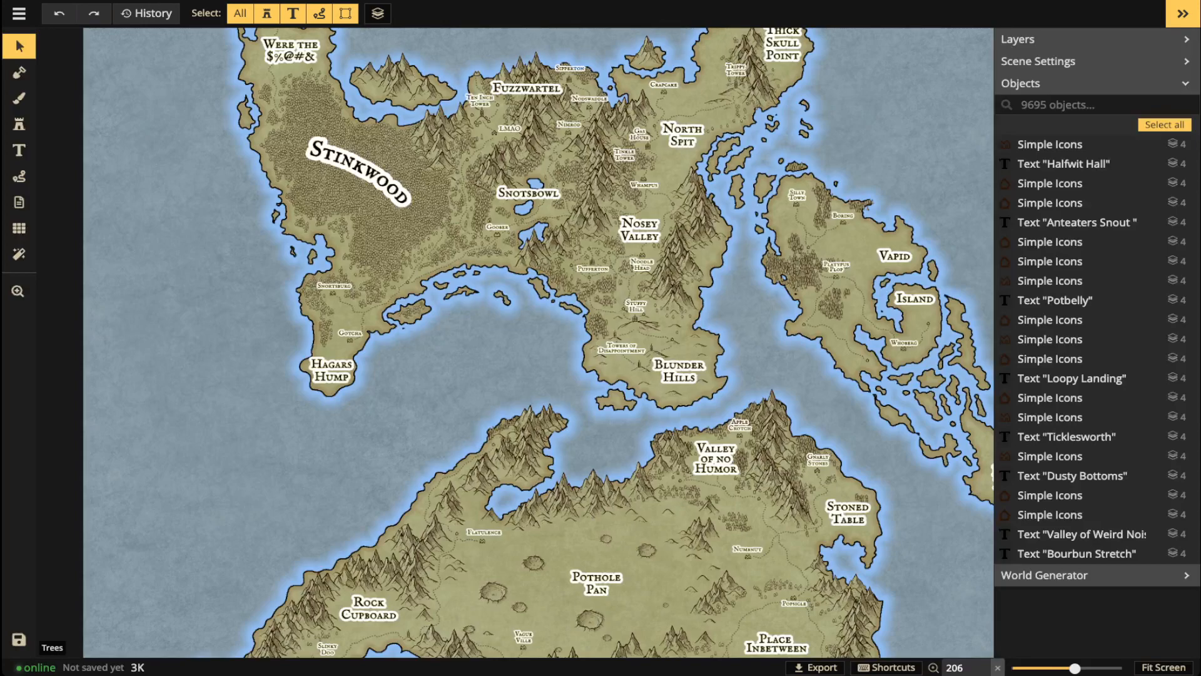
{"action": "left_click_drag", "start_coordinate": [678, 371], "coordinate": [738, 301]}
{"action": "left_click_drag", "start_coordinate": [655, 514], "coordinate": [550, 148]}
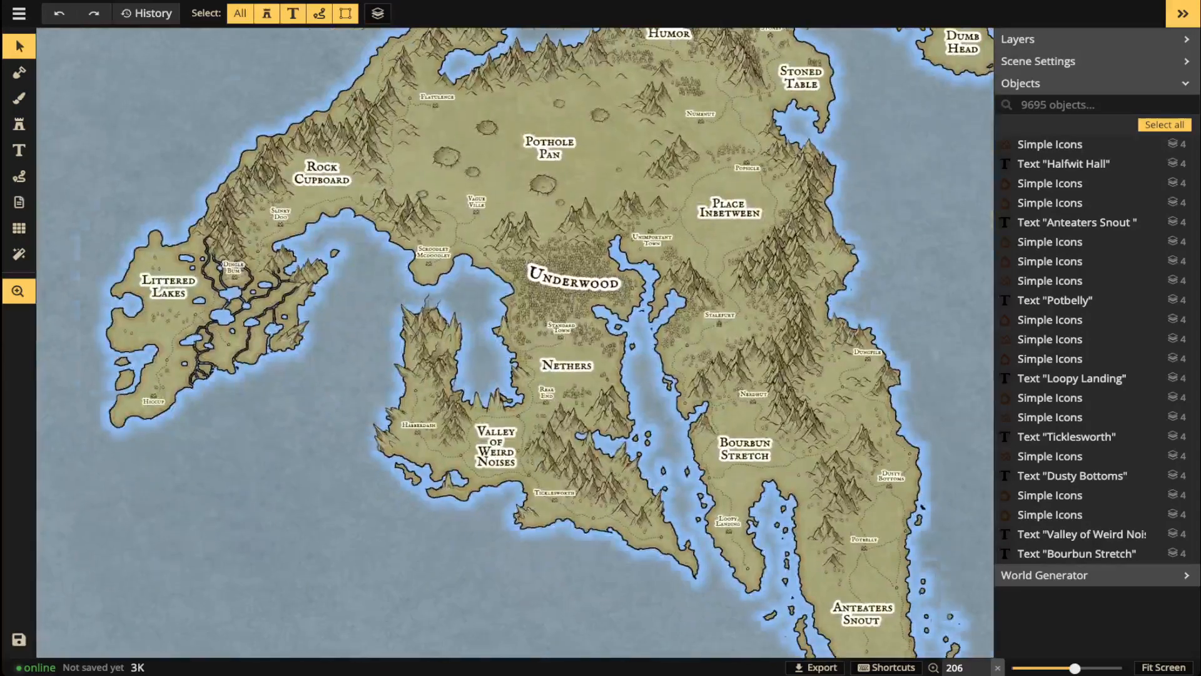
{"action": "scroll", "coordinate": [513, 344], "scroll_direction": "down", "scroll_amount": 5}
{"action": "scroll", "coordinate": [513, 344], "scroll_direction": "up", "scroll_amount": 3}
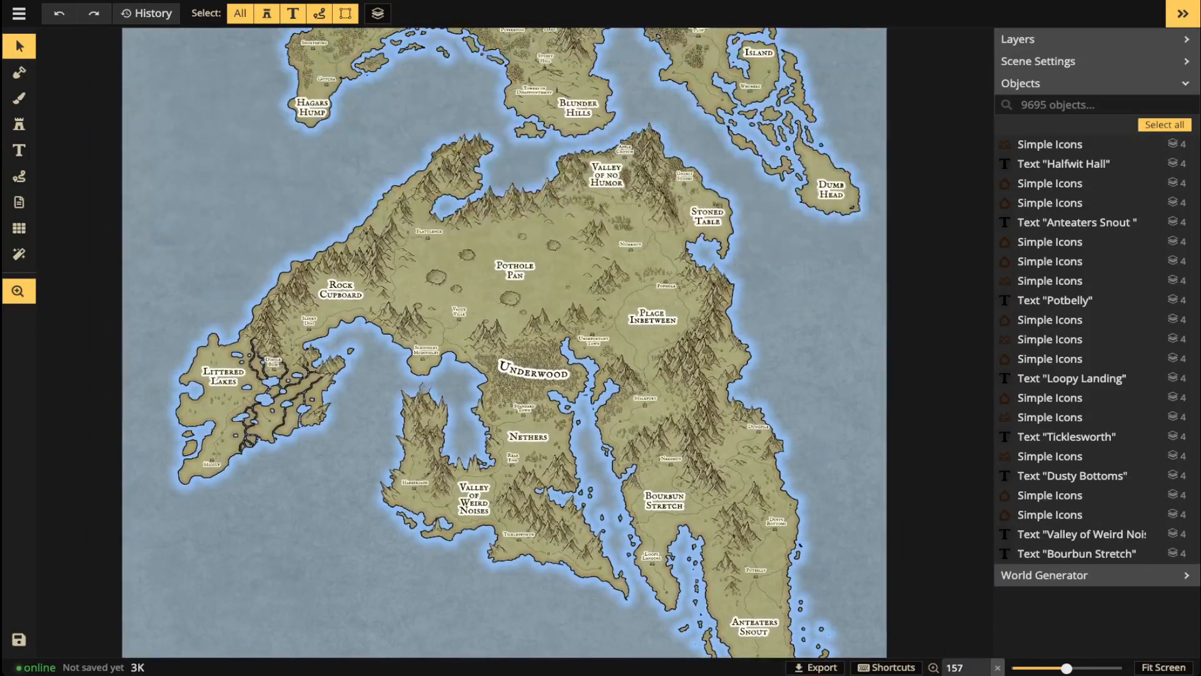
{"action": "scroll", "coordinate": [611, 559], "scroll_direction": "down", "scroll_amount": 4}
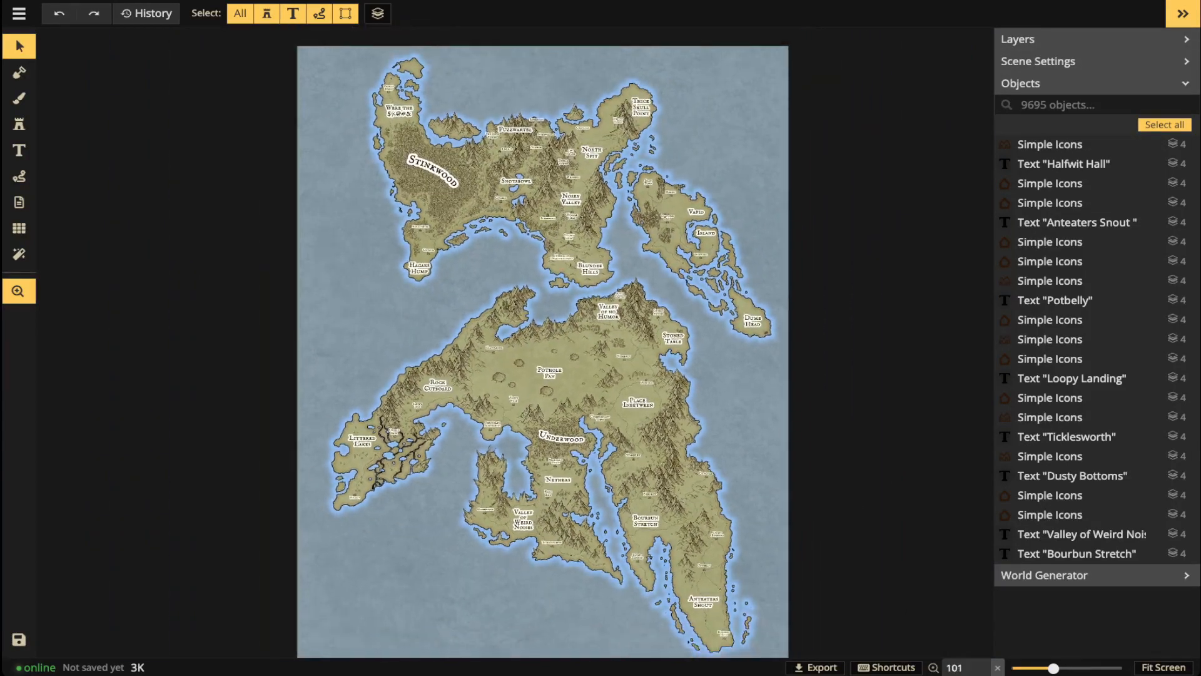
{"action": "scroll", "coordinate": [565, 332], "scroll_direction": "down", "scroll_amount": 3}
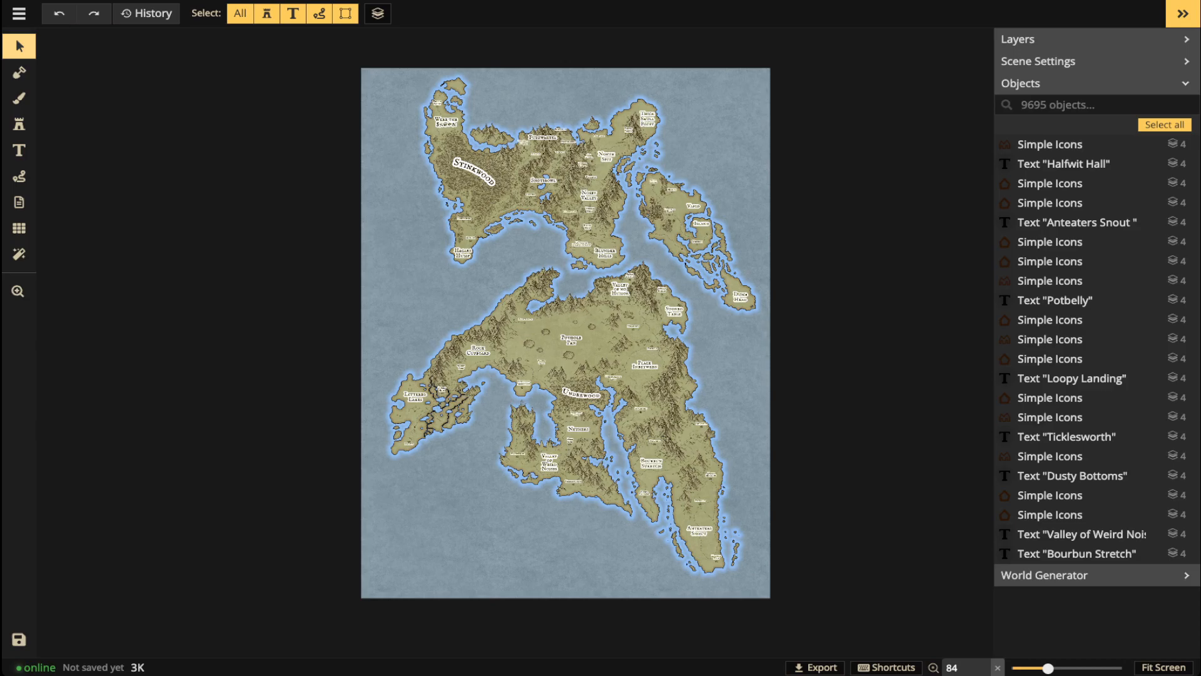
Group all the objects on the map canvas and delete the single Mountains object left outside the group.
{"action": "left_click_drag", "start_coordinate": [297, 49], "coordinate": [878, 589]}
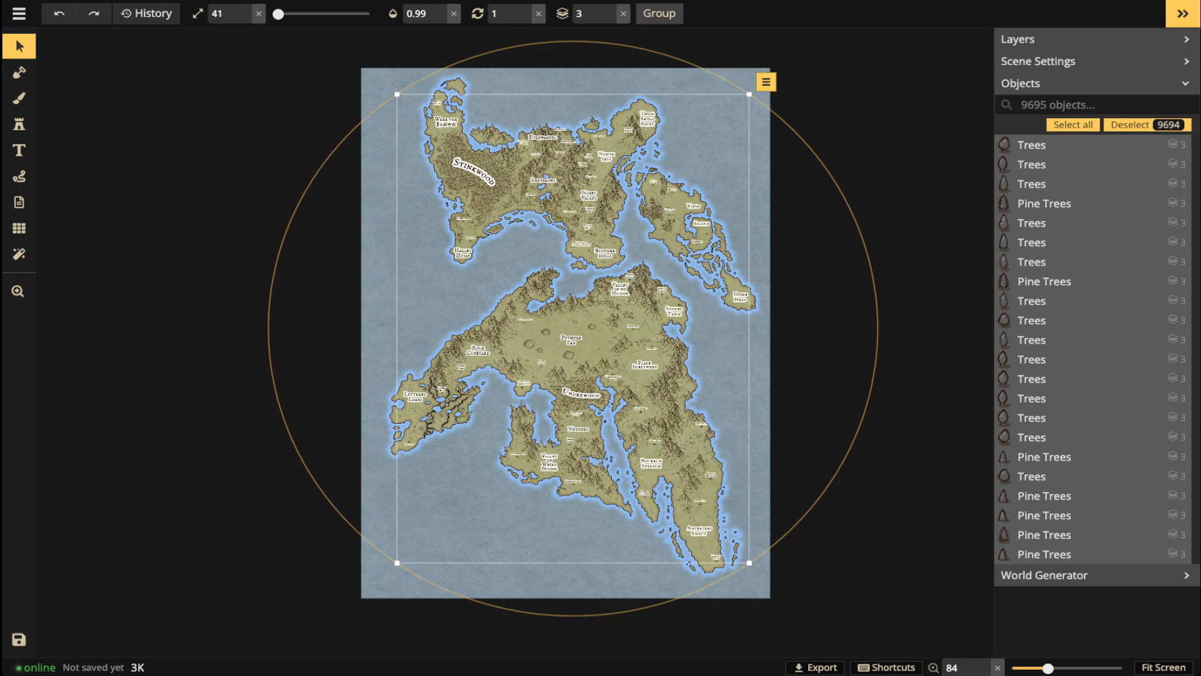
{"action": "key", "text": "ctrl+g"}
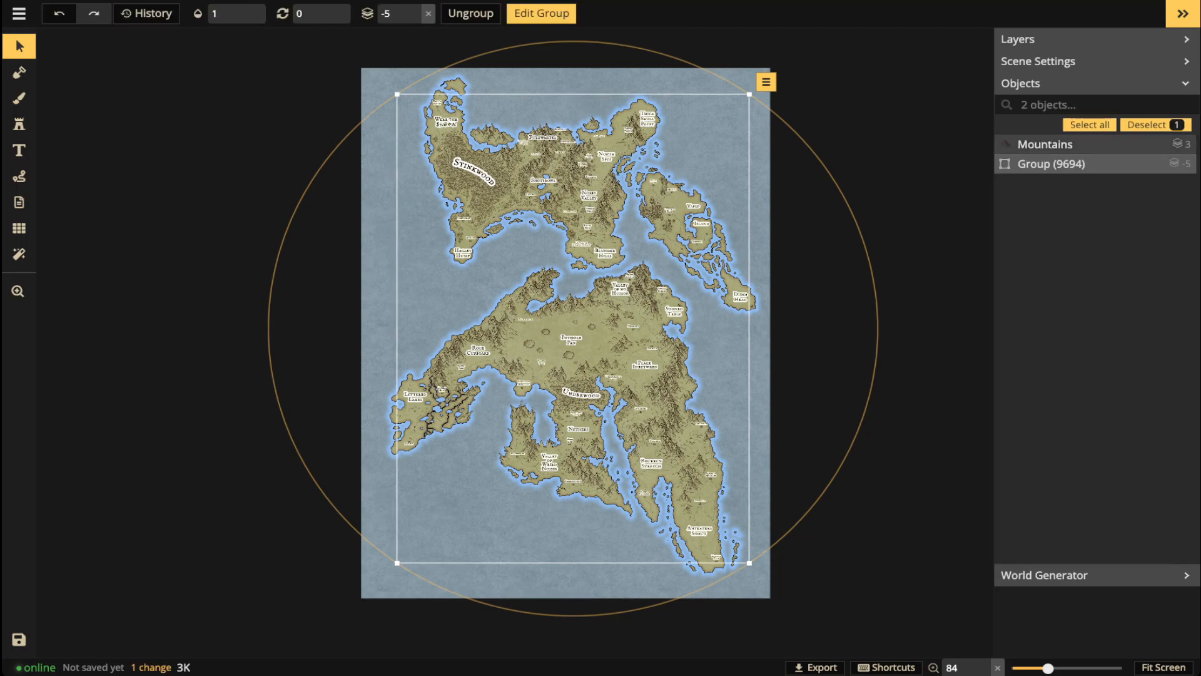
{"action": "left_click", "coordinate": [1045, 144]}
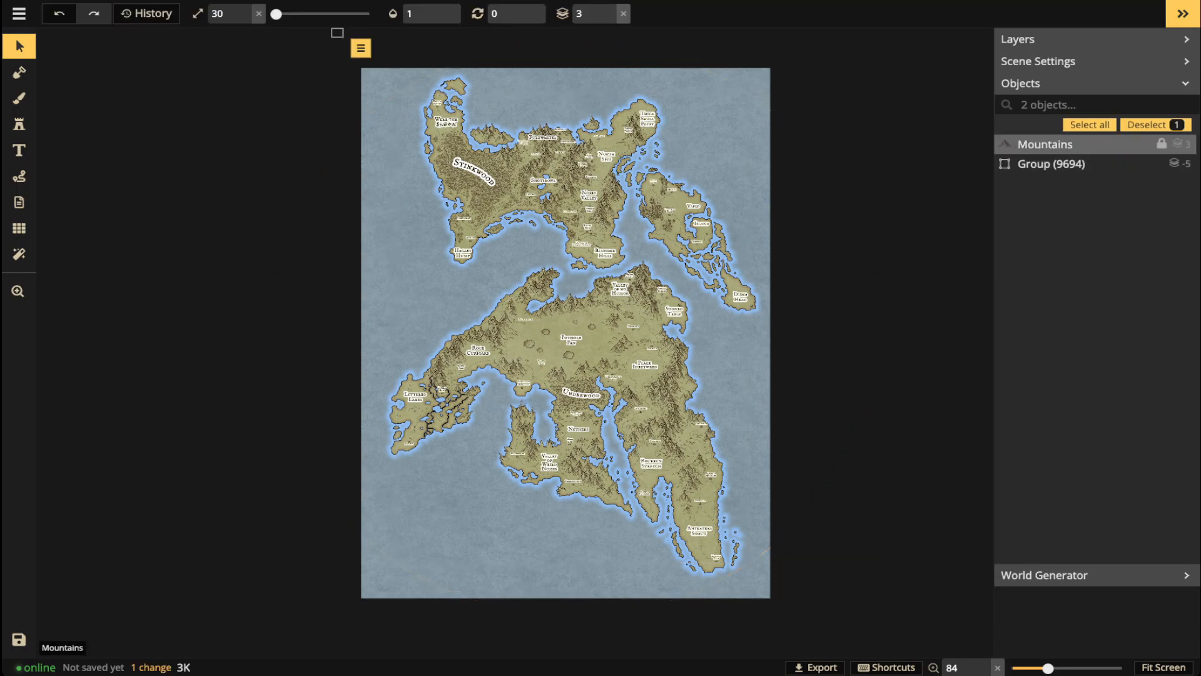
{"action": "key", "text": "Delete"}
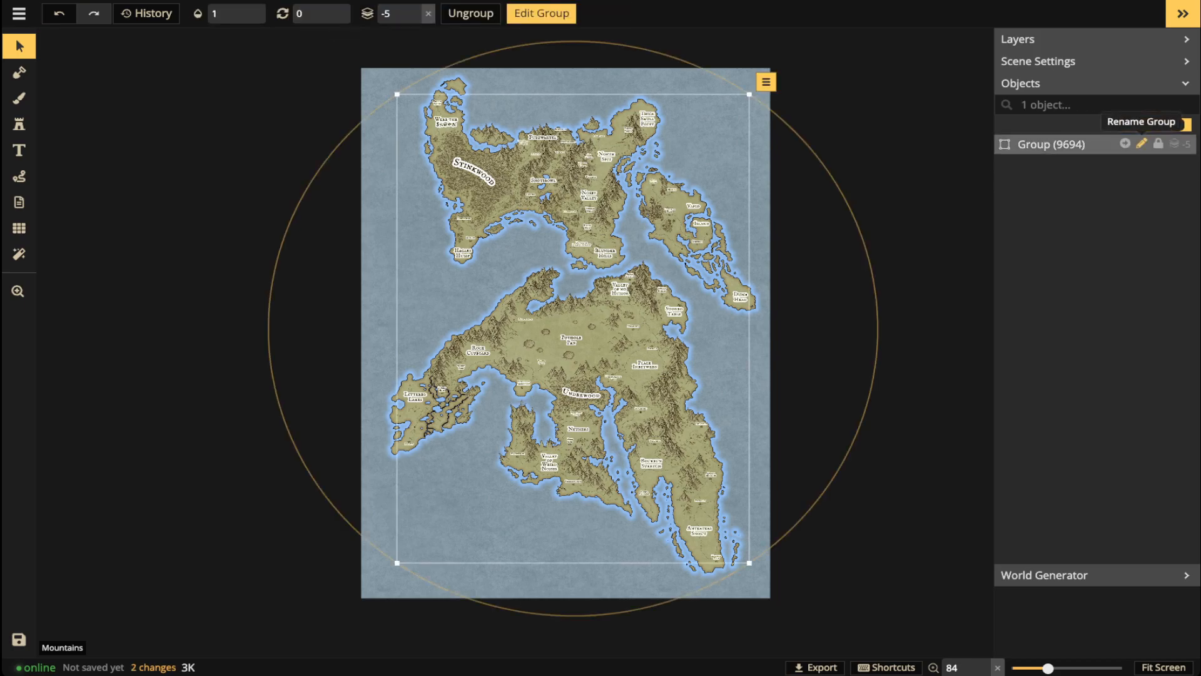
Rename the group containing the map objects as "Everything" and clear the selection.
{"action": "left_click", "coordinate": [1141, 143]}
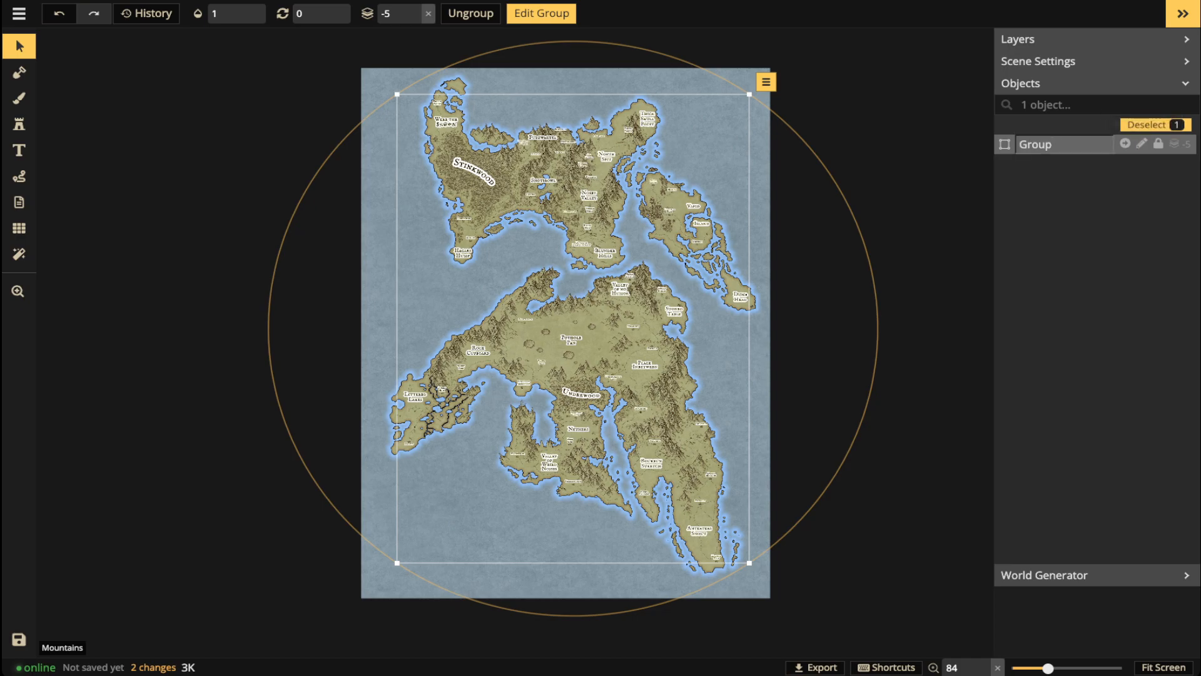
{"action": "type", "text": "Everything"}
{"action": "key", "text": "Return"}
{"action": "key", "text": "Escape"}
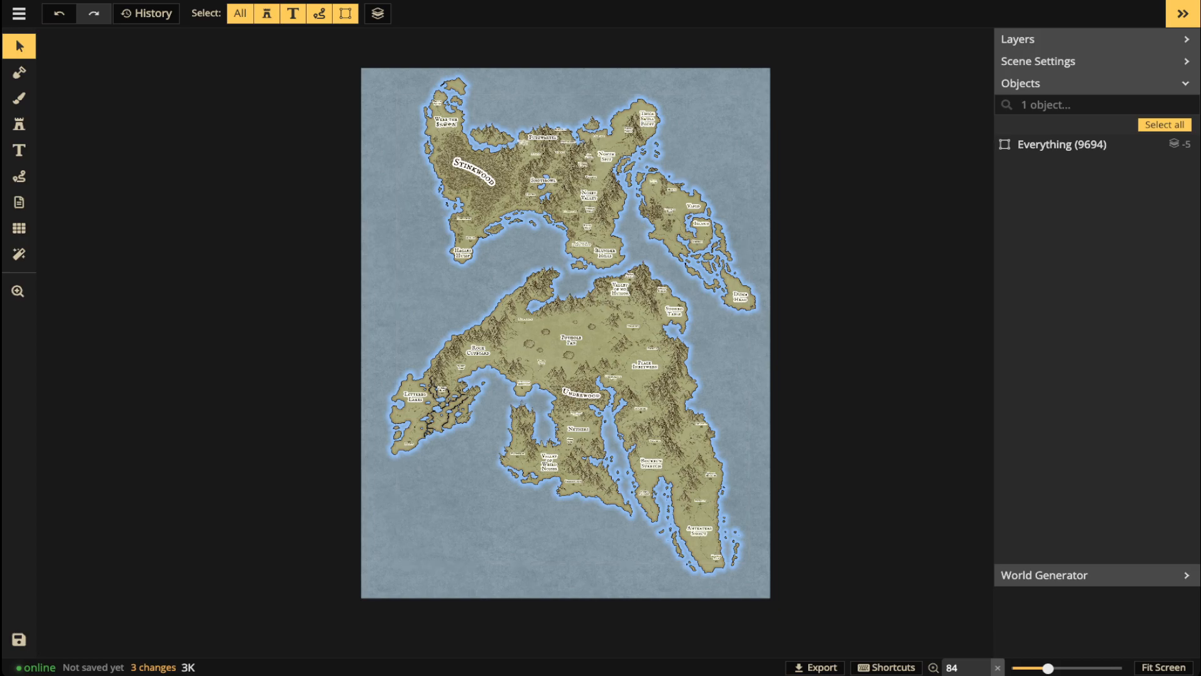
Set the opacity of the Everything group to 0.19.
{"action": "scroll", "coordinate": [502, 183], "scroll_direction": "up", "scroll_amount": 4}
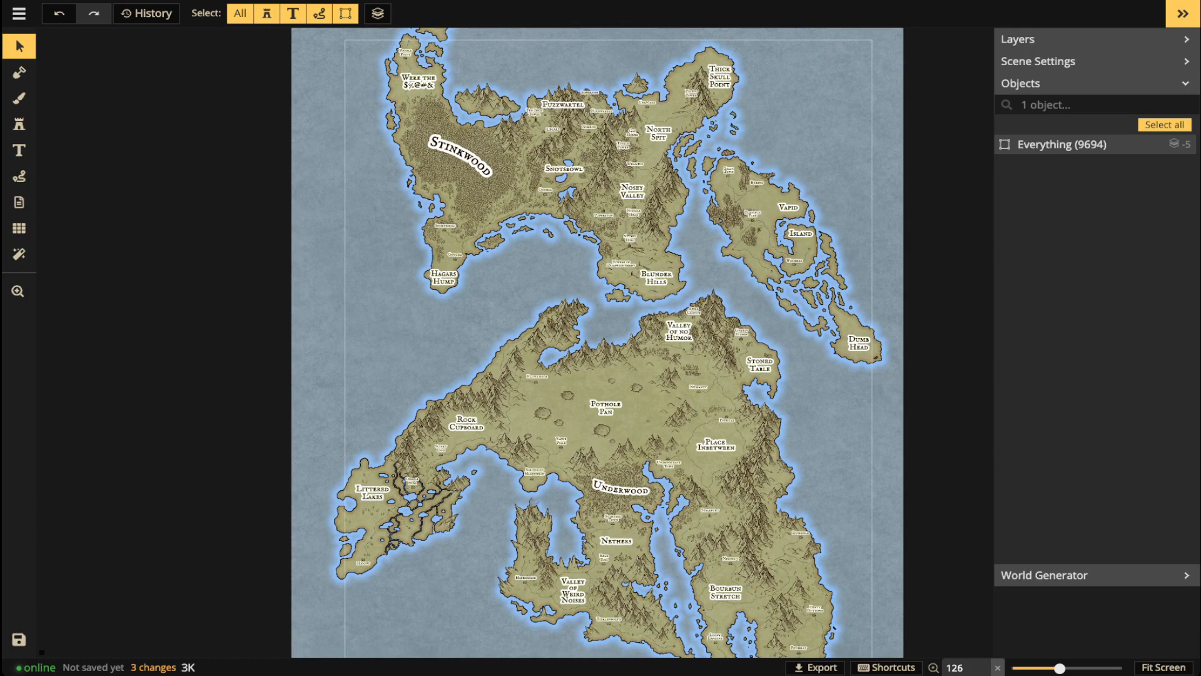
{"action": "scroll", "coordinate": [644, 347], "scroll_direction": "up", "scroll_amount": 1}
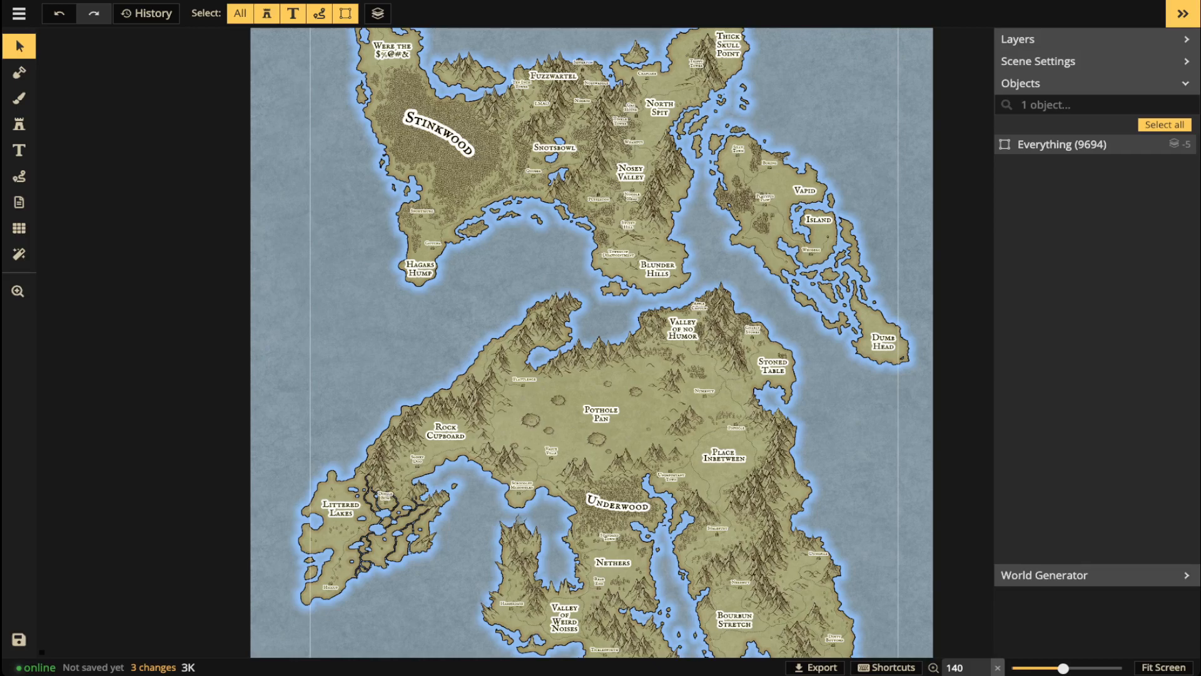
{"action": "scroll", "coordinate": [492, 425], "scroll_direction": "down", "scroll_amount": 2}
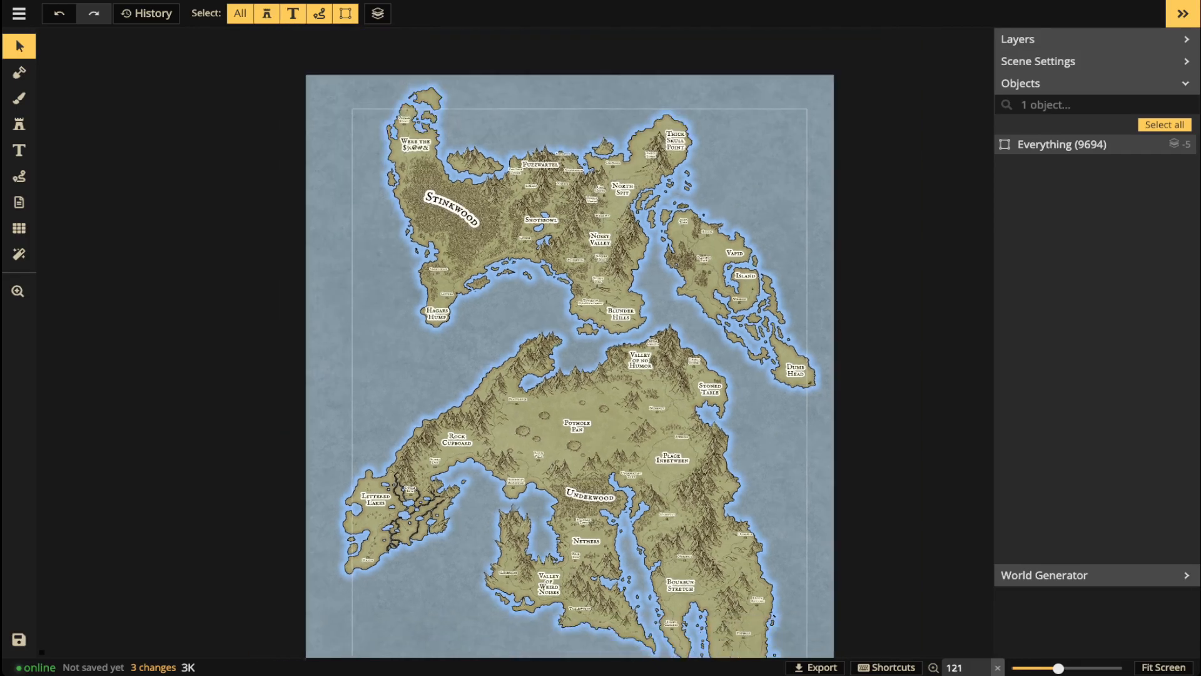
{"action": "scroll", "coordinate": [447, 372], "scroll_direction": "up", "scroll_amount": 3}
{"action": "scroll", "coordinate": [600, 344], "scroll_direction": "down", "scroll_amount": 2}
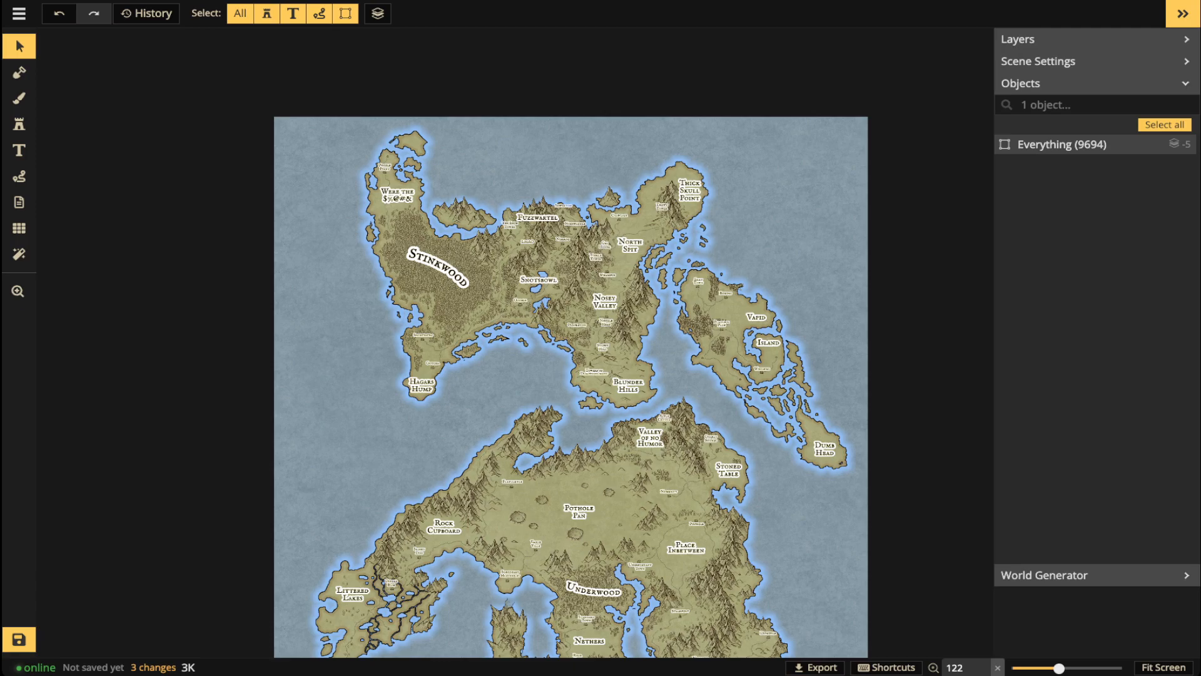
{"action": "left_click", "coordinate": [1062, 145]}
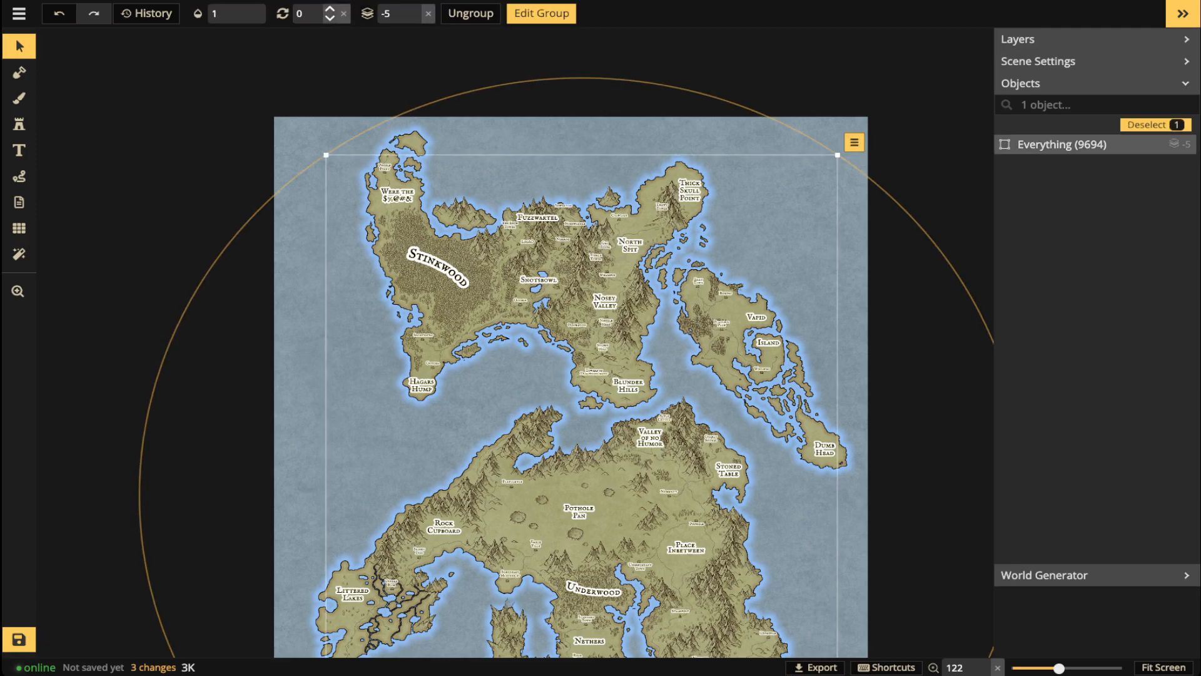
{"action": "left_click", "coordinate": [230, 14]}
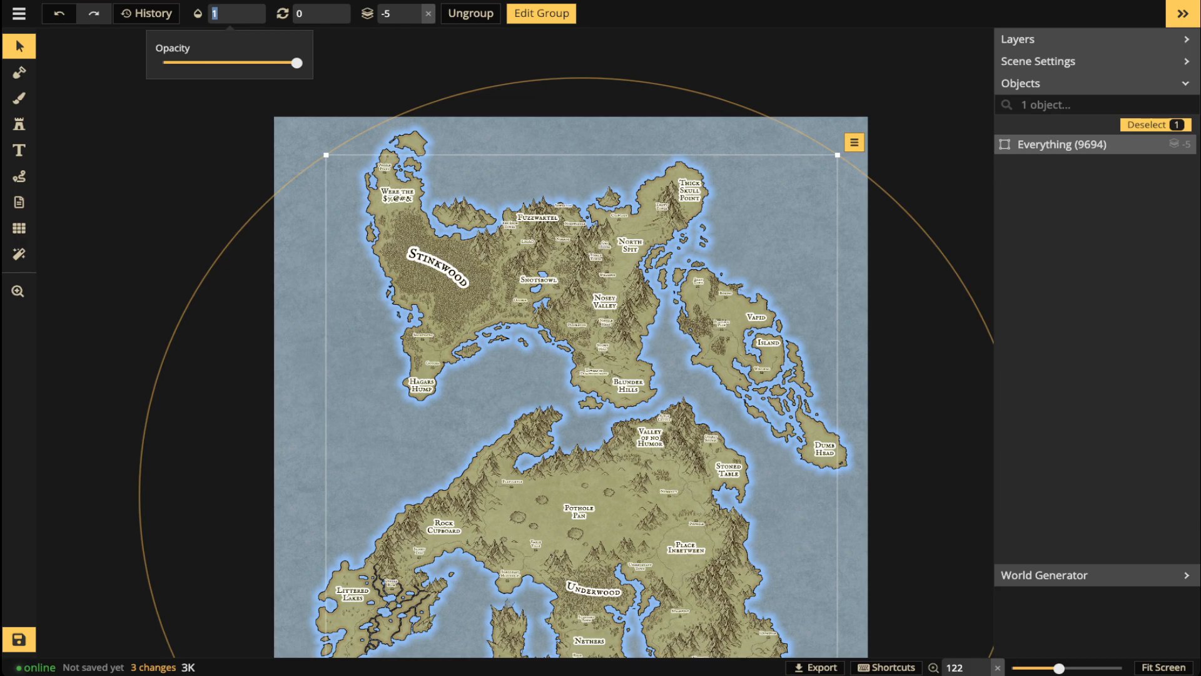
{"action": "type", "text": "0.19"}
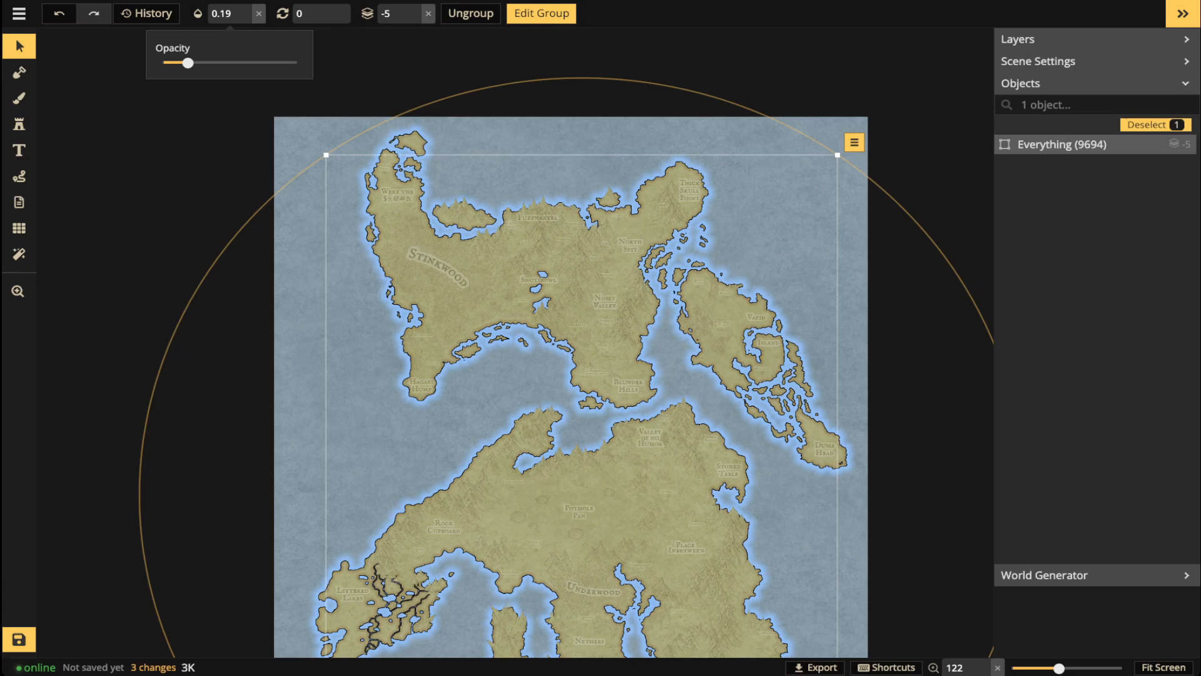
Examine the faded terrain and labels across the northern continent, the neighbouring island and the land to the south.
{"action": "scroll", "coordinate": [516, 302], "scroll_direction": "up", "scroll_amount": 3}
{"action": "scroll", "coordinate": [513, 301], "scroll_direction": "up", "scroll_amount": 10}
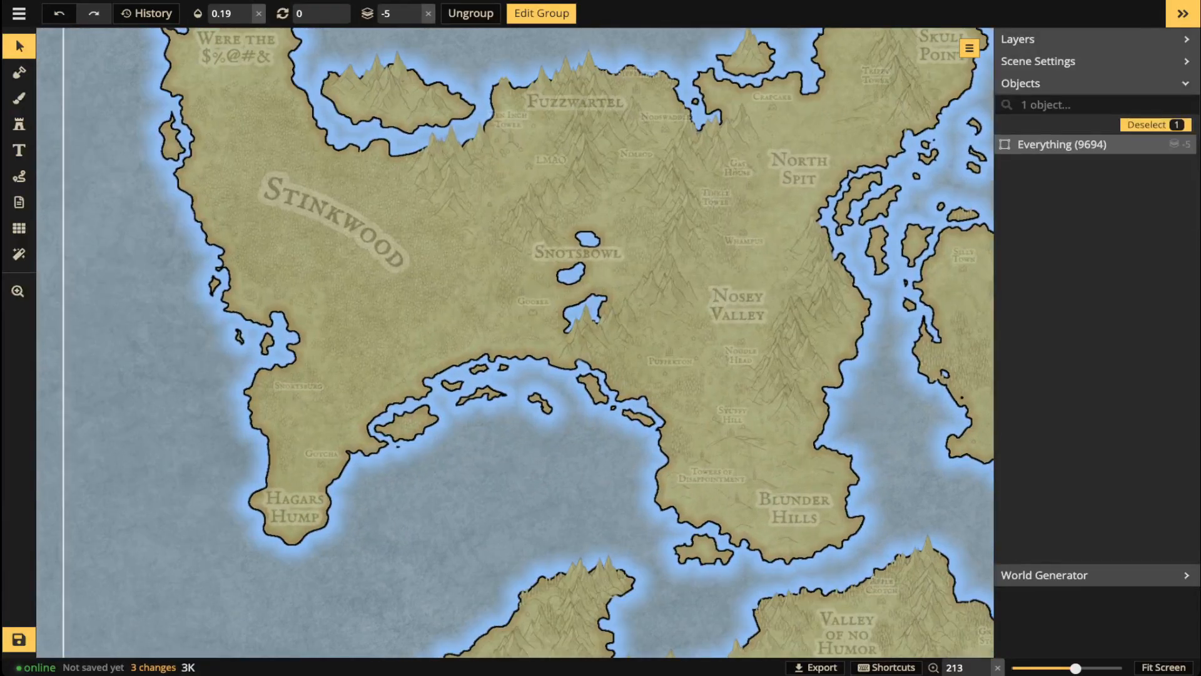
{"action": "left_click_drag", "start_coordinate": [513, 301], "coordinate": [626, 409]}
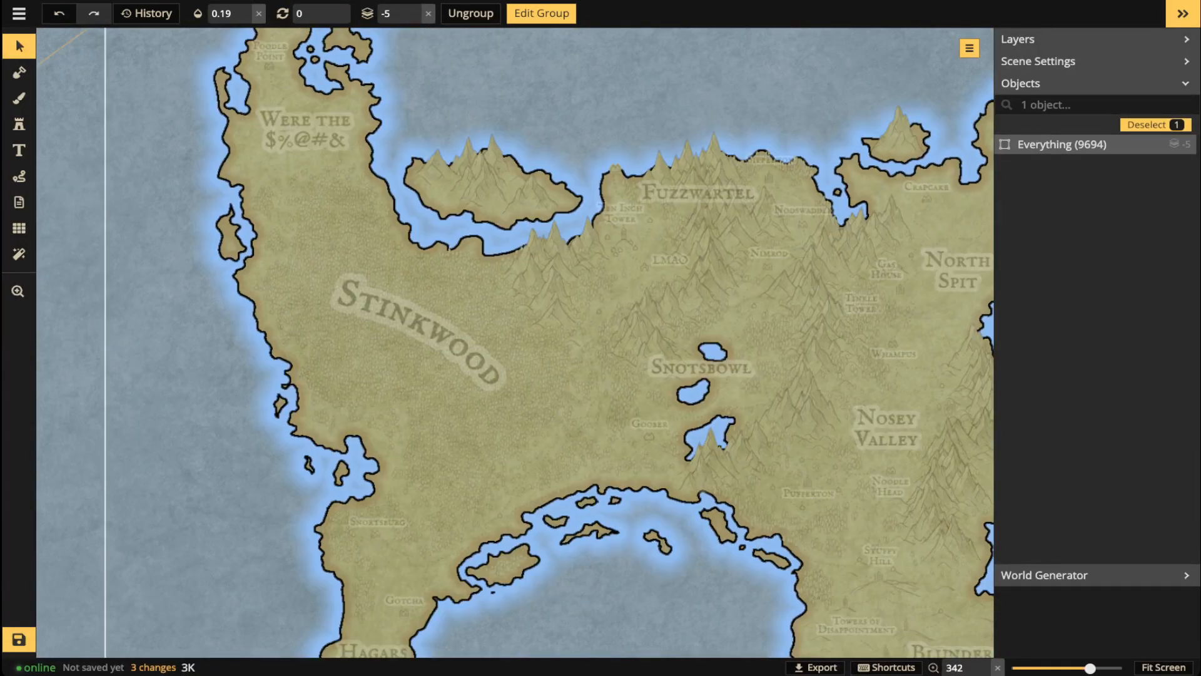
{"action": "left_click_drag", "start_coordinate": [657, 350], "coordinate": [365, 287]}
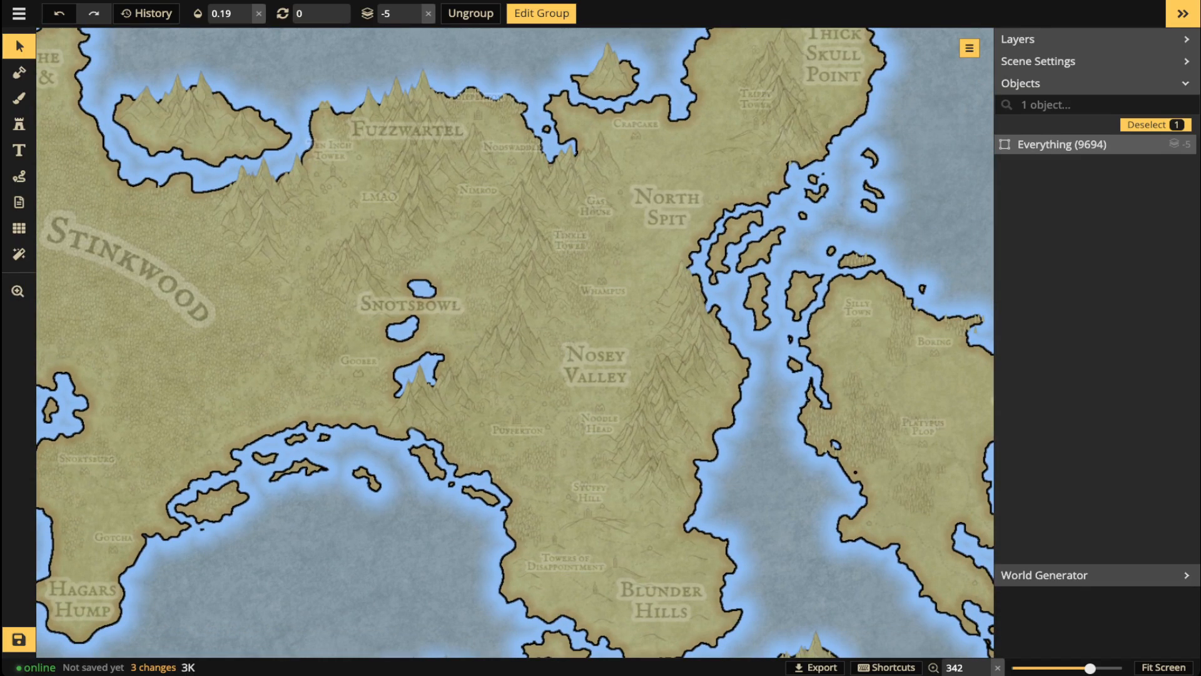
{"action": "left_click_drag", "start_coordinate": [519, 525], "coordinate": [508, 134]}
{"action": "left_click_drag", "start_coordinate": [414, 564], "coordinate": [472, 380]}
{"action": "scroll", "coordinate": [472, 381], "scroll_direction": "down", "scroll_amount": 5}
{"action": "scroll", "coordinate": [460, 382], "scroll_direction": "down", "scroll_amount": 2}
{"action": "left_click_drag", "start_coordinate": [459, 281], "coordinate": [514, 581]}
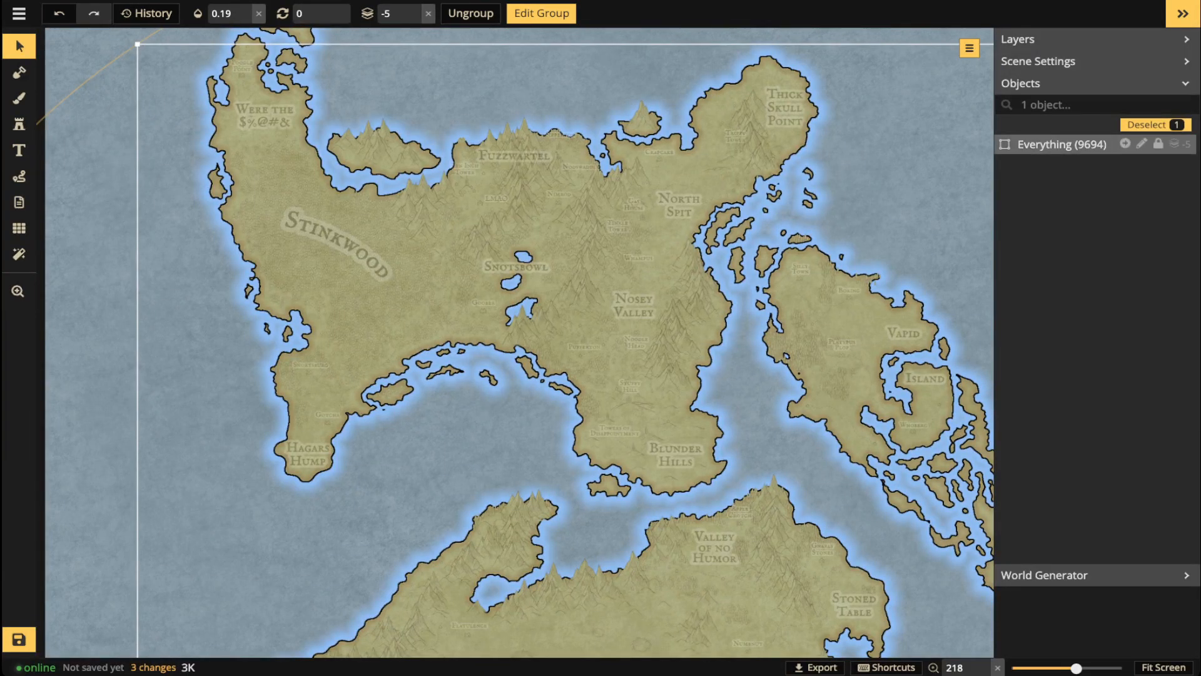
Enter the Everything group to edit its contents, with the selection tool active.
{"action": "left_click", "coordinate": [1141, 144]}
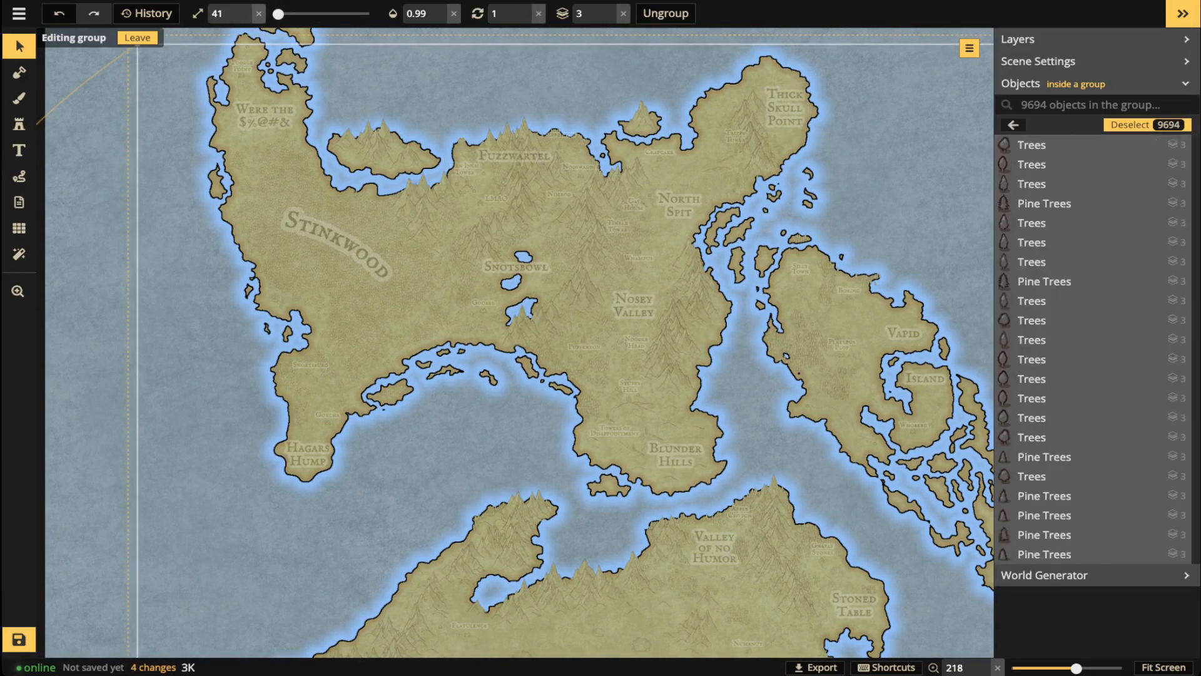
{"action": "left_click", "coordinate": [19, 72]}
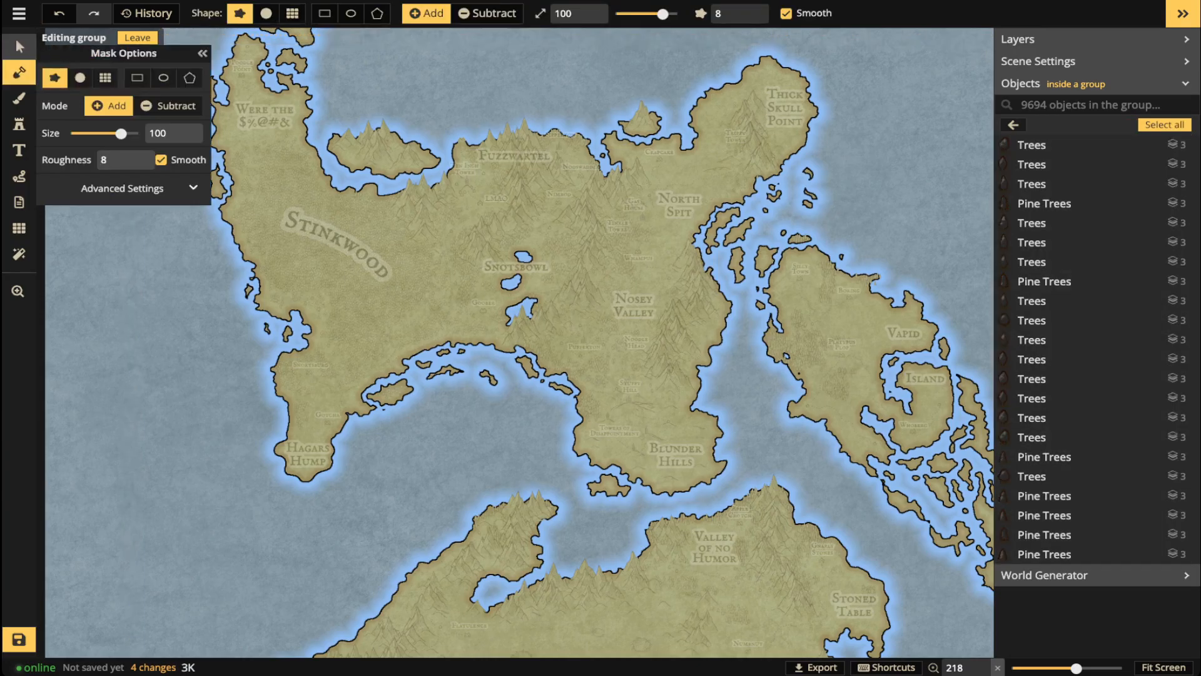
{"action": "left_click", "coordinate": [16, 39]}
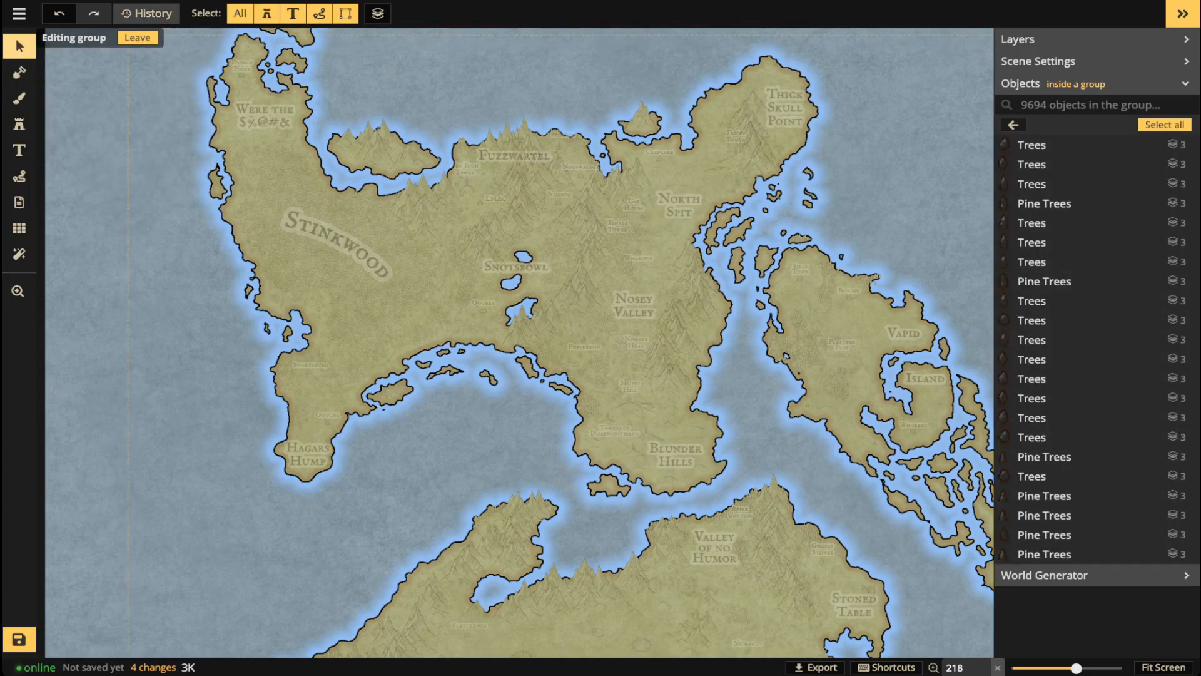
Delete all text labels inside the Everything group and leave the group.
{"action": "left_click", "coordinate": [240, 13]}
{"action": "left_click", "coordinate": [293, 13]}
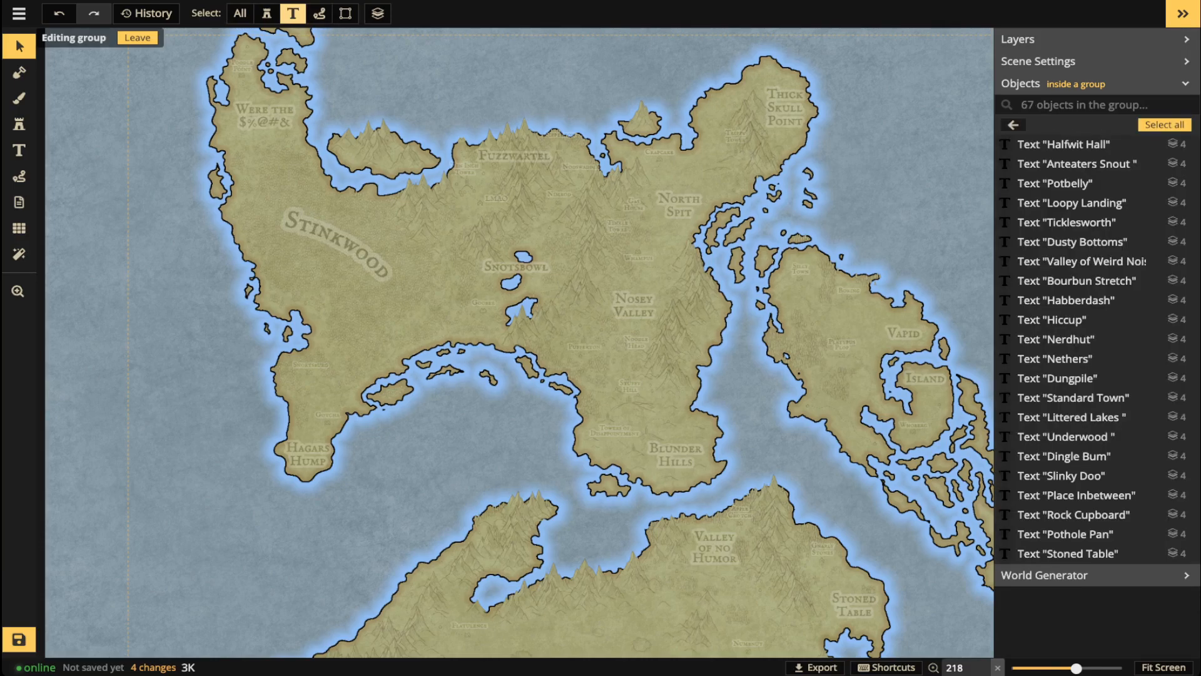
{"action": "key", "text": "ctrl+a"}
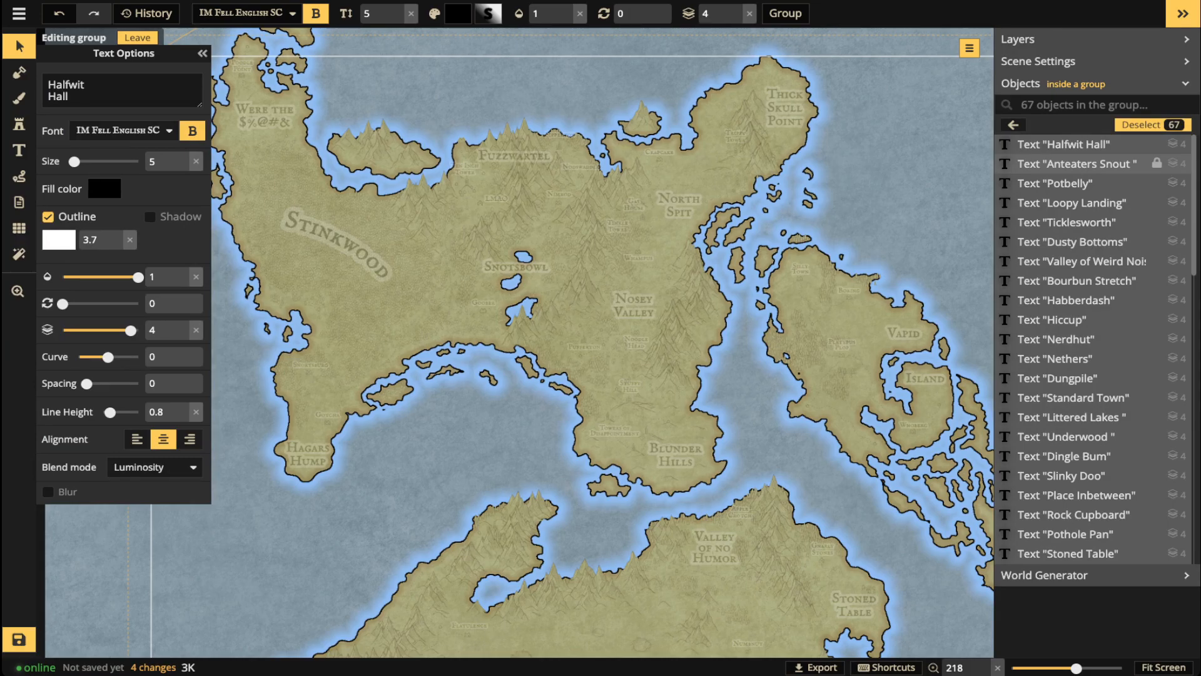
{"action": "key", "text": "Delete"}
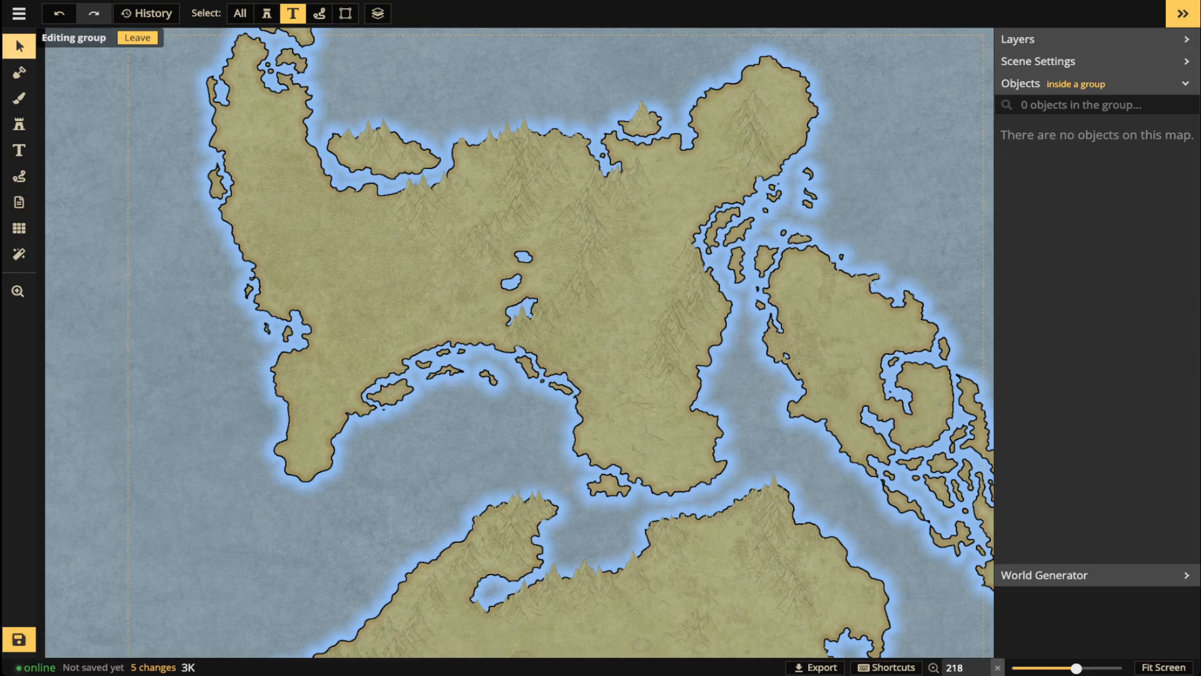
{"action": "key", "text": "Escape"}
{"action": "key", "text": "Escape"}
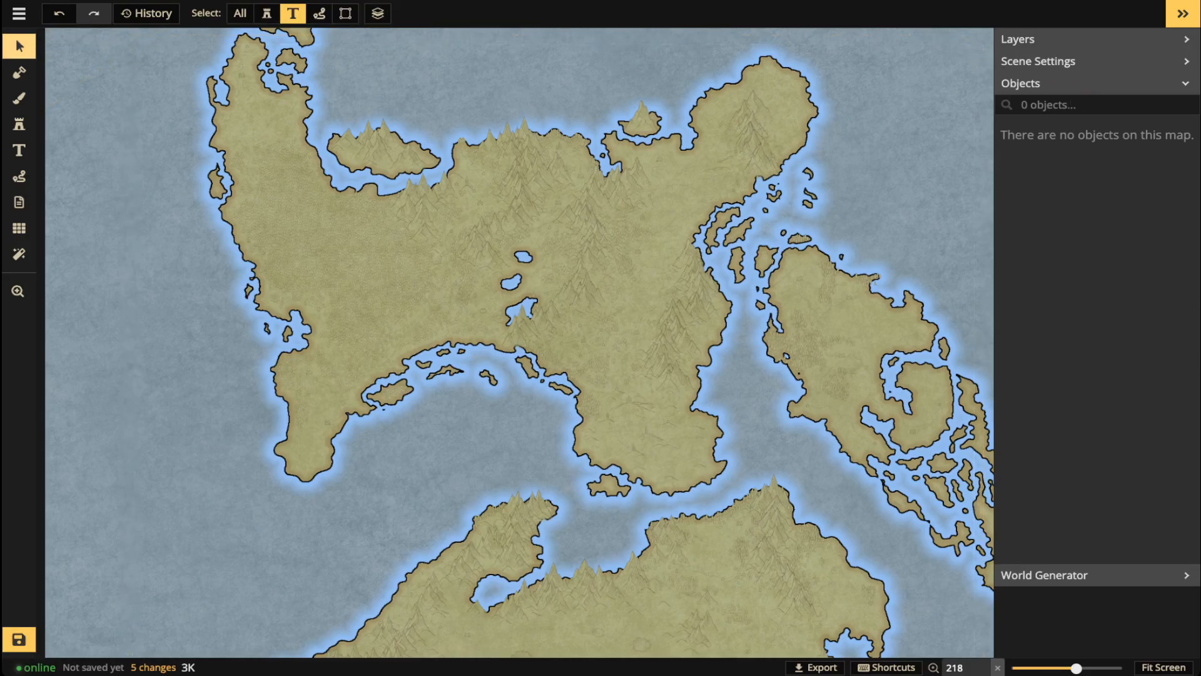
Examine the unlabelled northern and southern landmasses and the lake district in the southwest.
{"action": "scroll", "coordinate": [554, 291], "scroll_direction": "down", "scroll_amount": 6}
{"action": "left_click_drag", "start_coordinate": [554, 290], "coordinate": [572, 191]}
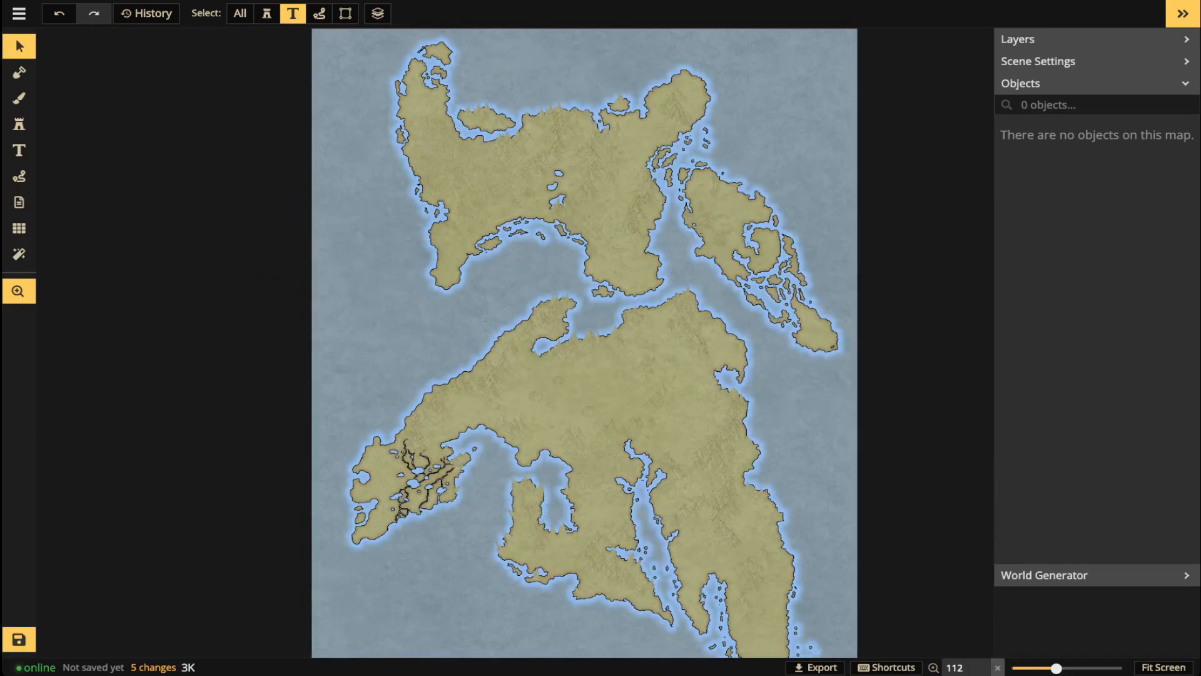
{"action": "scroll", "coordinate": [616, 149], "scroll_direction": "up", "scroll_amount": 2}
{"action": "left_click_drag", "start_coordinate": [615, 149], "coordinate": [595, 221]}
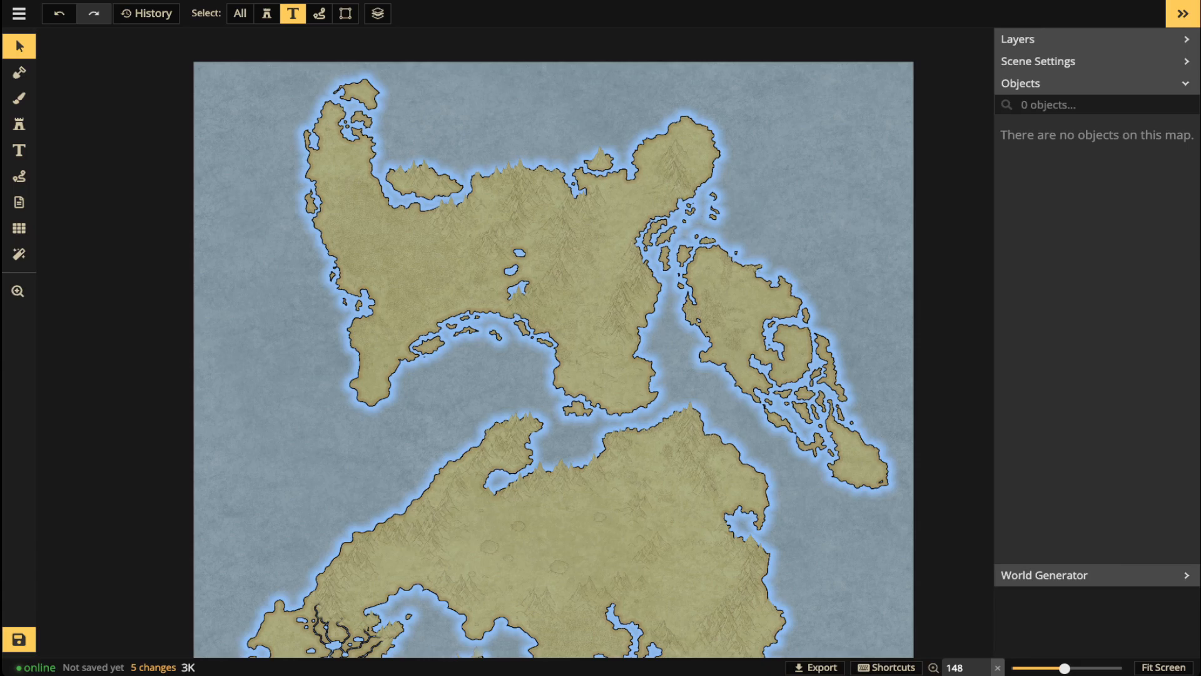
{"action": "scroll", "coordinate": [602, 292], "scroll_direction": "down", "scroll_amount": 4}
{"action": "key", "text": "space"}
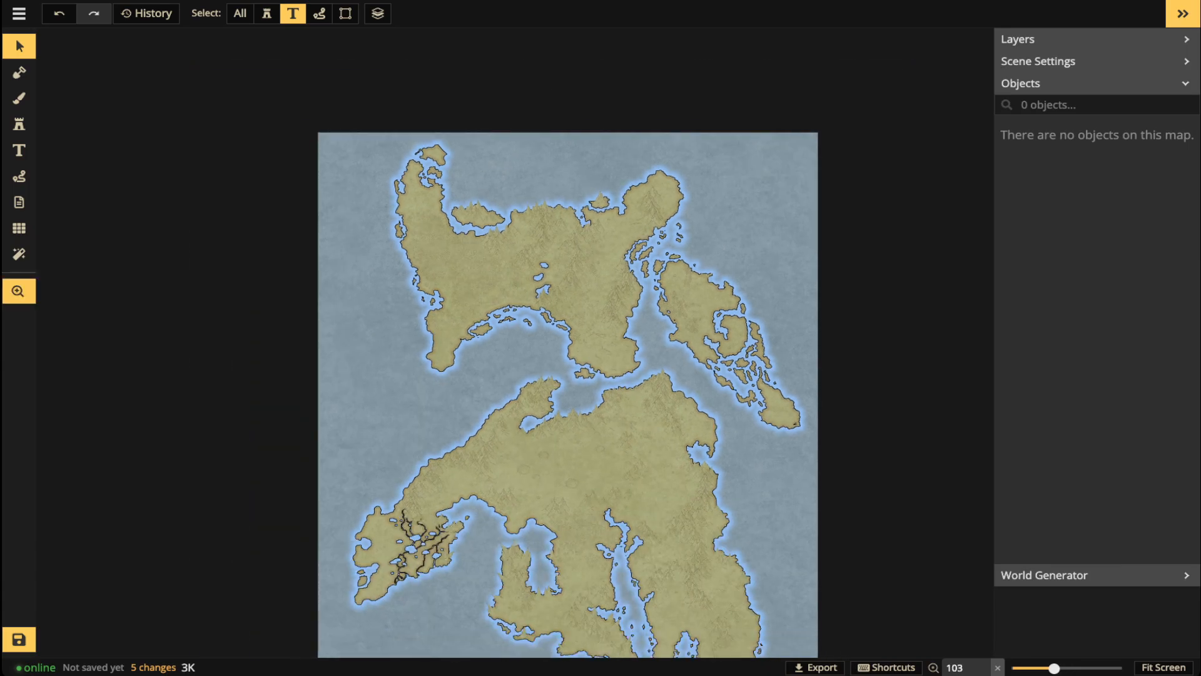
{"action": "left_click_drag", "start_coordinate": [601, 292], "coordinate": [606, 208]}
Fill the rivers and lakes of the southwestern peninsula with land, using a round mask brush of size 12 in Add mode.
{"action": "scroll", "coordinate": [400, 482], "scroll_direction": "up", "scroll_amount": 6}
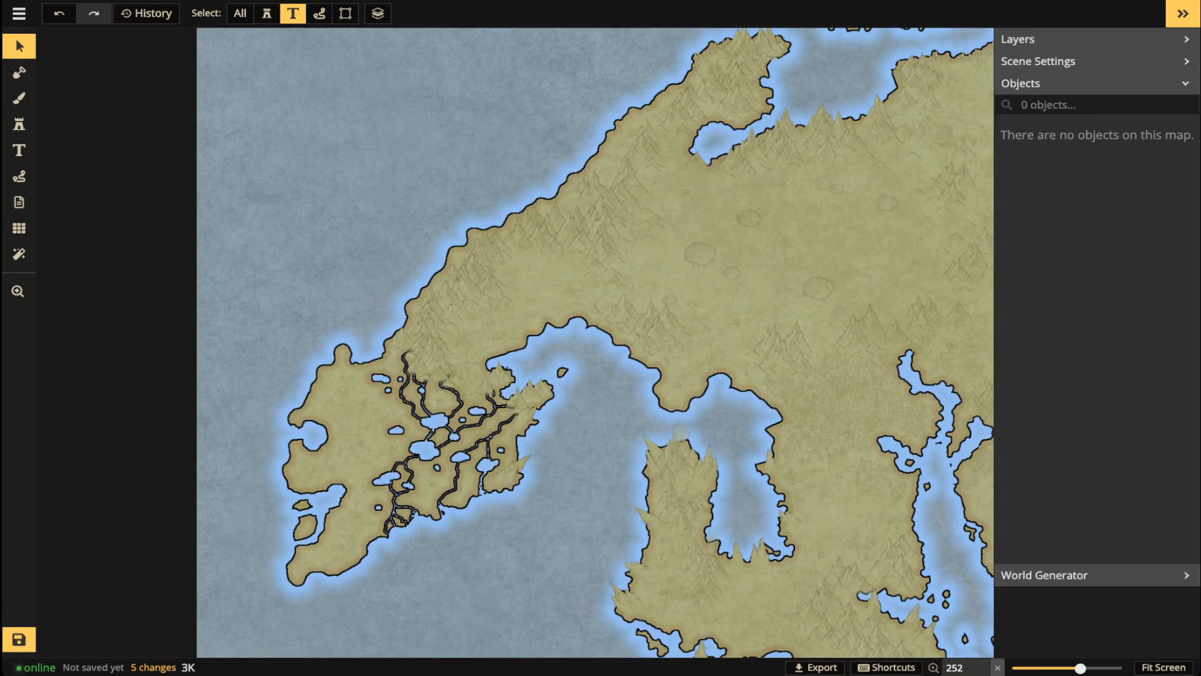
{"action": "left_click", "coordinate": [19, 72]}
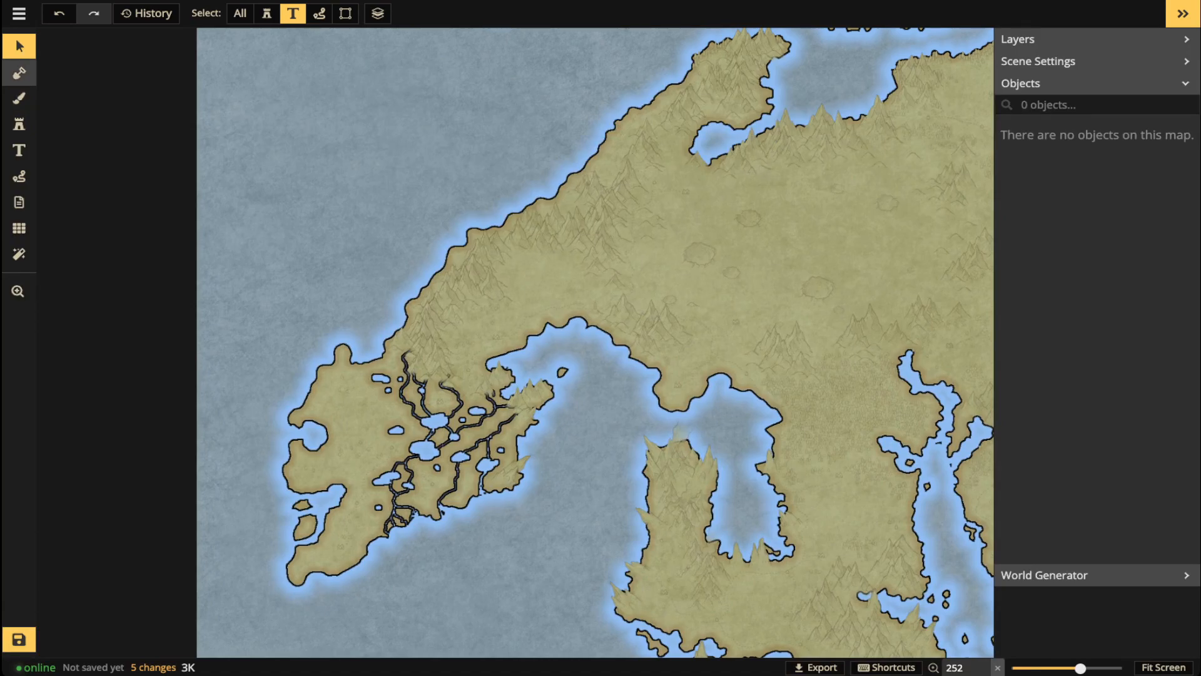
{"action": "left_click", "coordinate": [266, 13]}
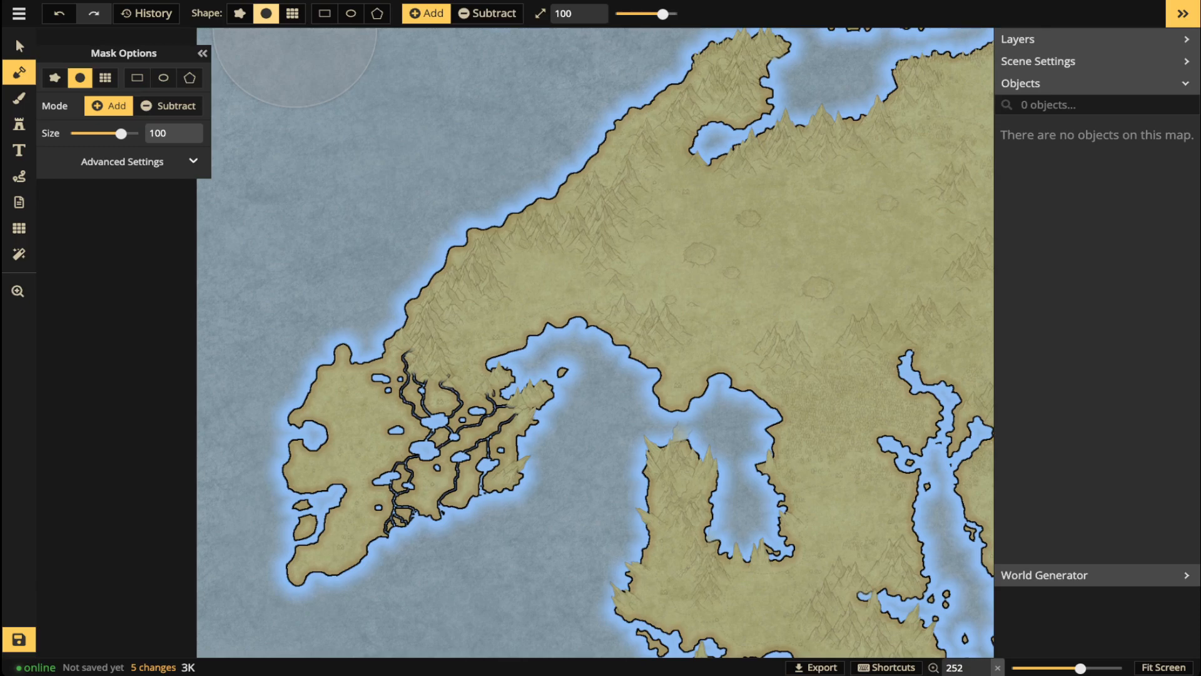
{"action": "left_click", "coordinate": [629, 14]}
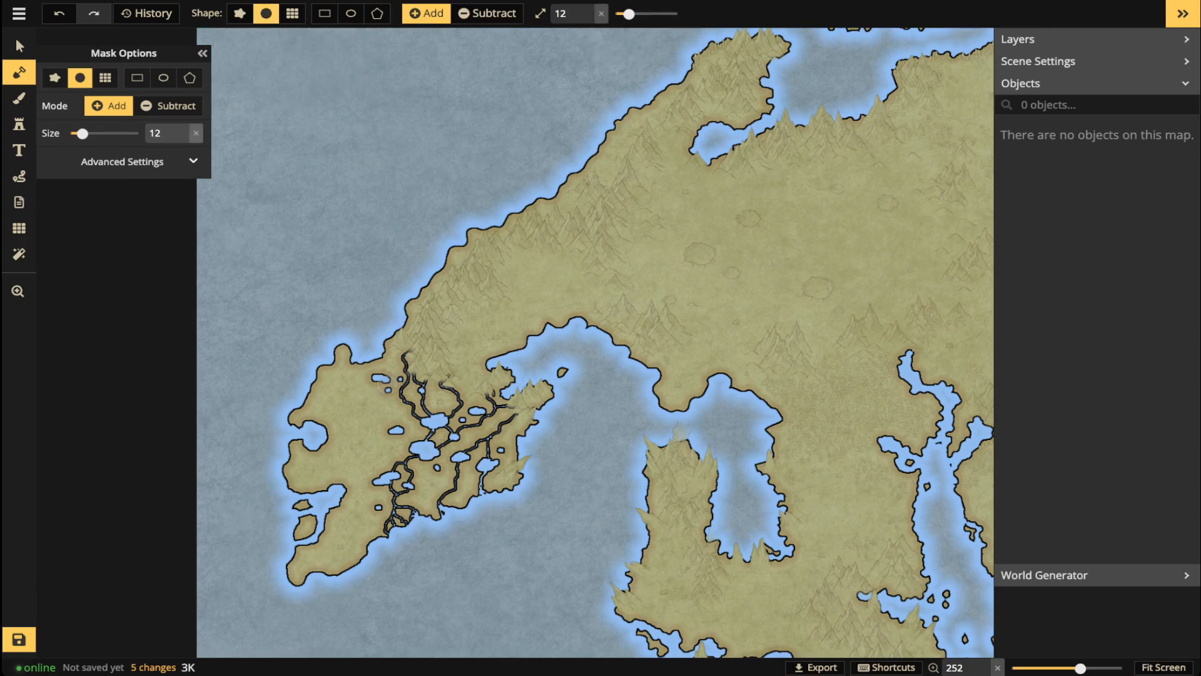
{"action": "mouse_move", "coordinate": [386, 384]}
{"action": "left_mouse_down"}
{"action": "mouse_move", "coordinate": [410, 358]}
{"action": "mouse_move", "coordinate": [430, 415]}
{"action": "mouse_move", "coordinate": [422, 408]}
{"action": "mouse_move", "coordinate": [444, 384]}
{"action": "mouse_move", "coordinate": [454, 409]}
{"action": "mouse_move", "coordinate": [449, 428]}
{"action": "mouse_move", "coordinate": [407, 419]}
{"action": "mouse_move", "coordinate": [383, 487]}
{"action": "left_mouse_up"}
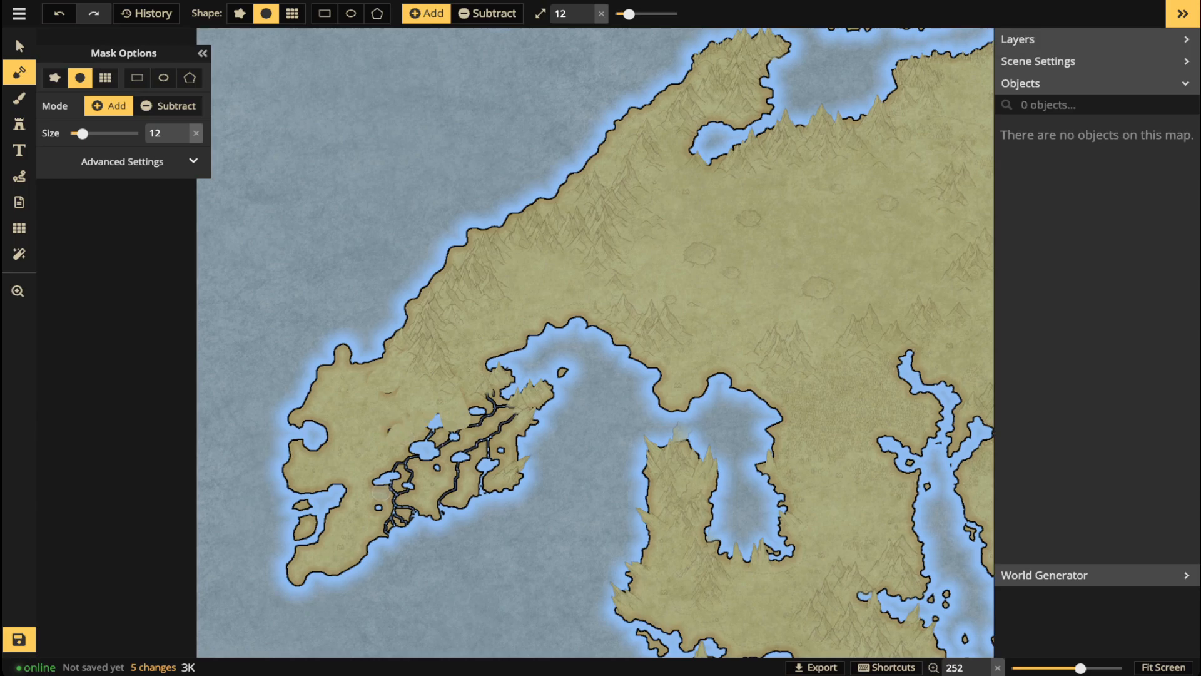
{"action": "left_click_drag", "start_coordinate": [382, 484], "coordinate": [410, 504]}
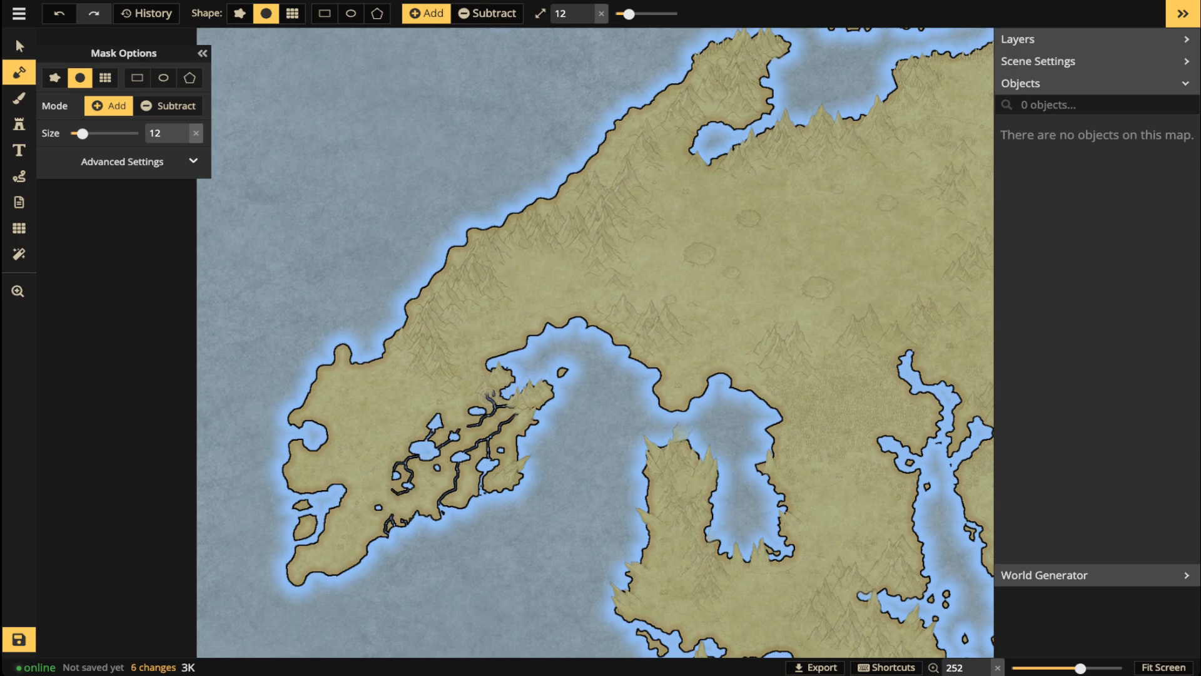
{"action": "mouse_move", "coordinate": [488, 397]}
{"action": "left_mouse_down"}
{"action": "mouse_move", "coordinate": [507, 410]}
{"action": "mouse_move", "coordinate": [489, 483]}
{"action": "mouse_move", "coordinate": [479, 491]}
{"action": "mouse_move", "coordinate": [466, 449]}
{"action": "mouse_move", "coordinate": [444, 491]}
{"action": "mouse_move", "coordinate": [485, 439]}
{"action": "mouse_move", "coordinate": [473, 470]}
{"action": "mouse_move", "coordinate": [481, 414]}
{"action": "left_mouse_up"}
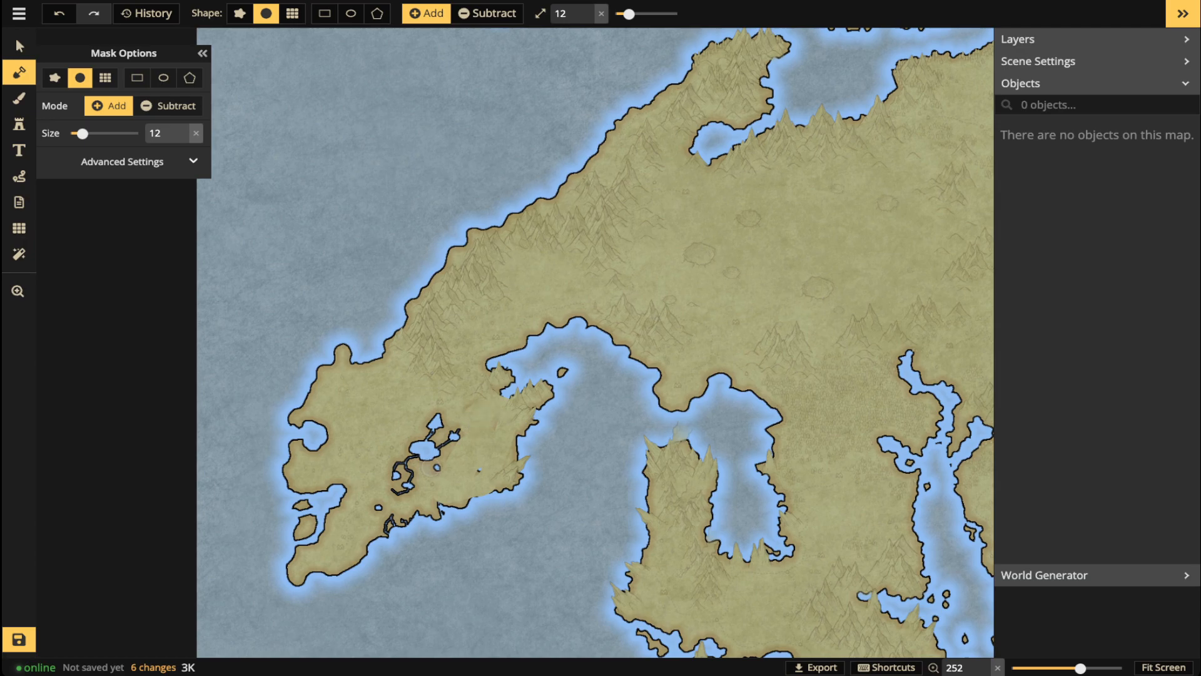
{"action": "mouse_move", "coordinate": [431, 468]}
{"action": "left_mouse_down"}
{"action": "mouse_move", "coordinate": [389, 521]}
{"action": "mouse_move", "coordinate": [406, 507]}
{"action": "mouse_move", "coordinate": [407, 519]}
{"action": "mouse_move", "coordinate": [399, 494]}
{"action": "mouse_move", "coordinate": [374, 513]}
{"action": "left_mouse_up"}
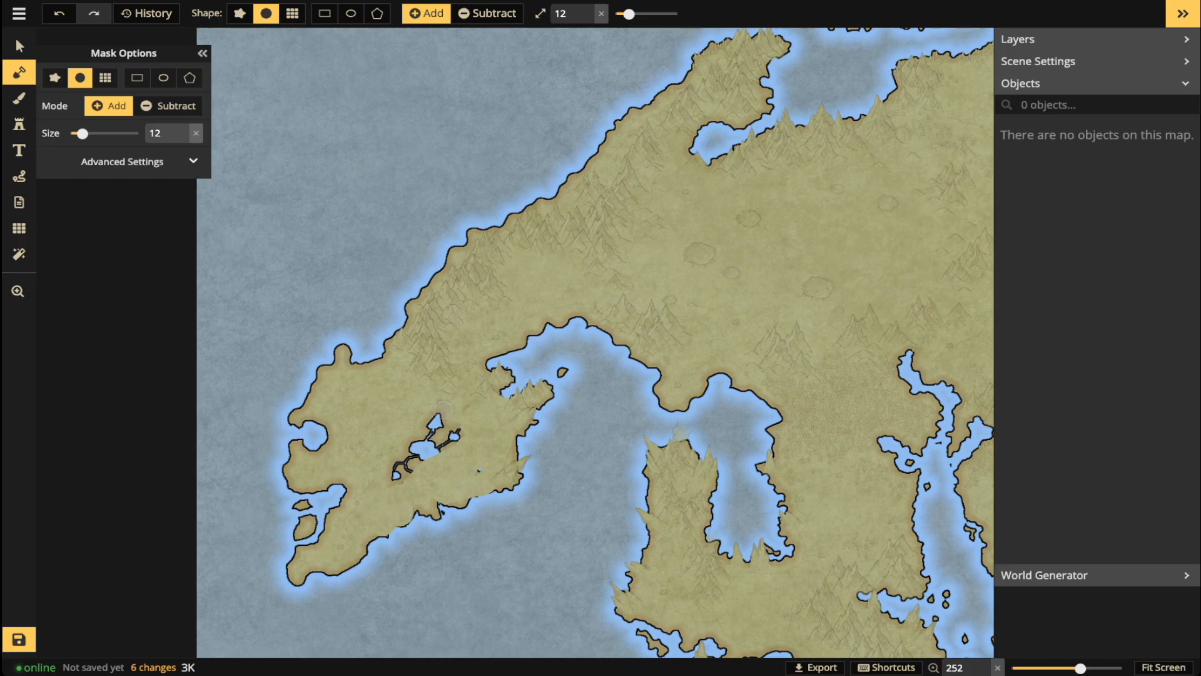
{"action": "left_click_drag", "start_coordinate": [441, 421], "coordinate": [400, 471]}
{"action": "mouse_move", "coordinate": [441, 430]}
{"action": "left_mouse_down"}
{"action": "mouse_move", "coordinate": [480, 469]}
{"action": "mouse_move", "coordinate": [456, 433]}
{"action": "mouse_move", "coordinate": [429, 441]}
{"action": "mouse_move", "coordinate": [427, 456]}
{"action": "left_mouse_up"}
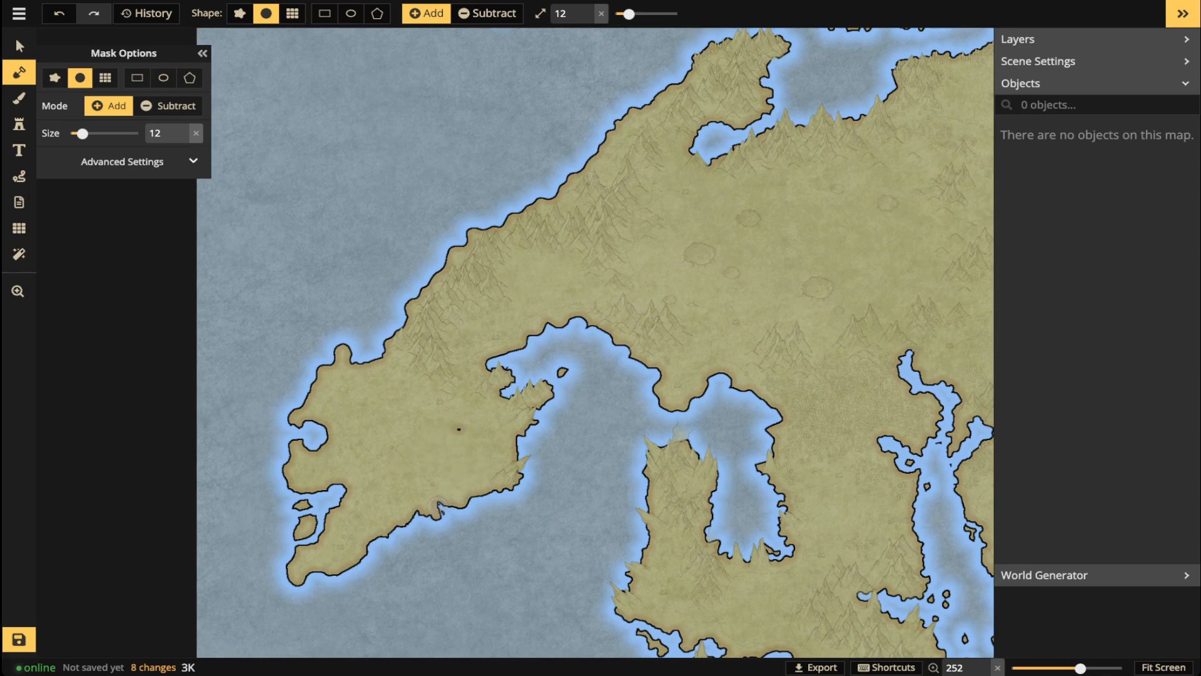
{"action": "left_click", "coordinate": [458, 429]}
Examine the southern continent with its filled peninsula and the strait separating it from the northern continent.
{"action": "scroll", "coordinate": [703, 335], "scroll_direction": "down", "scroll_amount": 5}
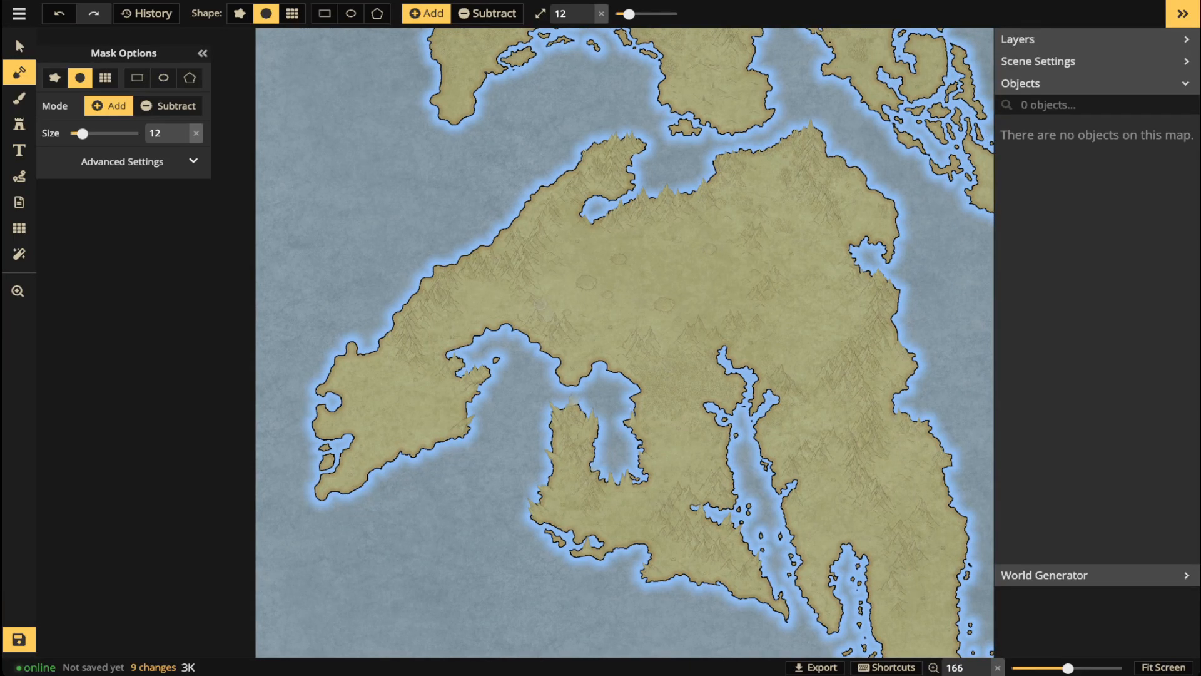
{"action": "scroll", "coordinate": [494, 301], "scroll_direction": "down", "scroll_amount": 2}
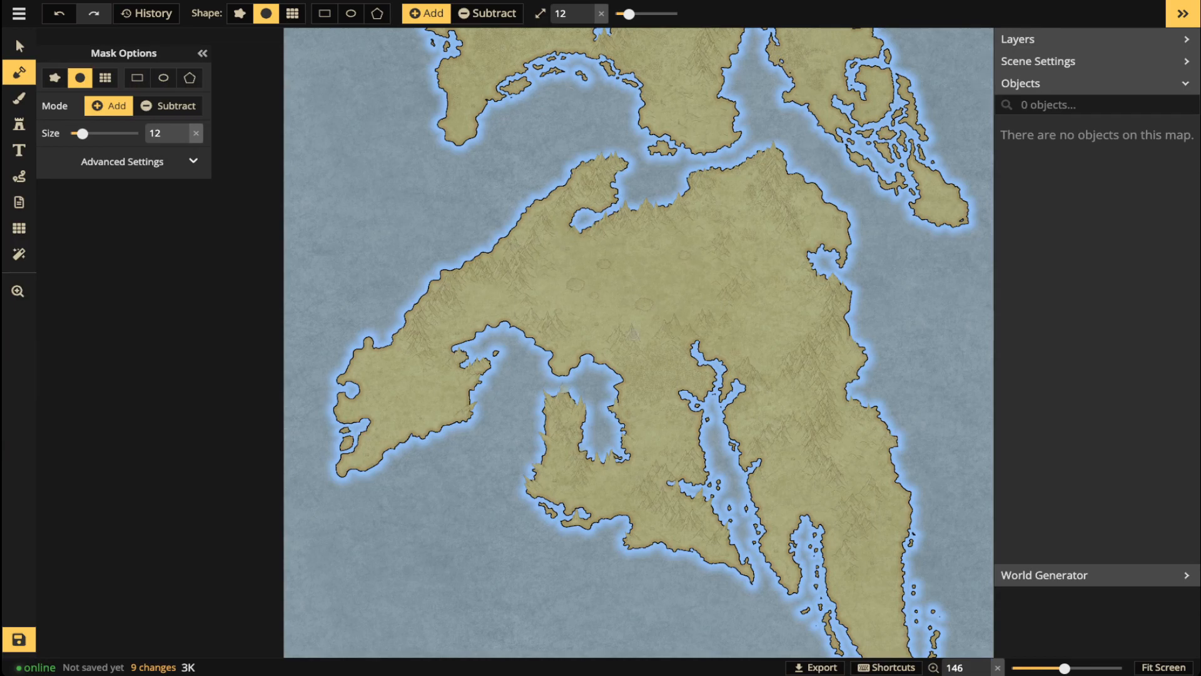
{"action": "scroll", "coordinate": [633, 335], "scroll_direction": "up", "scroll_amount": 4}
{"action": "scroll", "coordinate": [633, 334], "scroll_direction": "down", "scroll_amount": 6}
{"action": "left_click_drag", "start_coordinate": [692, 214], "coordinate": [605, 415]}
{"action": "scroll", "coordinate": [500, 425], "scroll_direction": "up", "scroll_amount": 7}
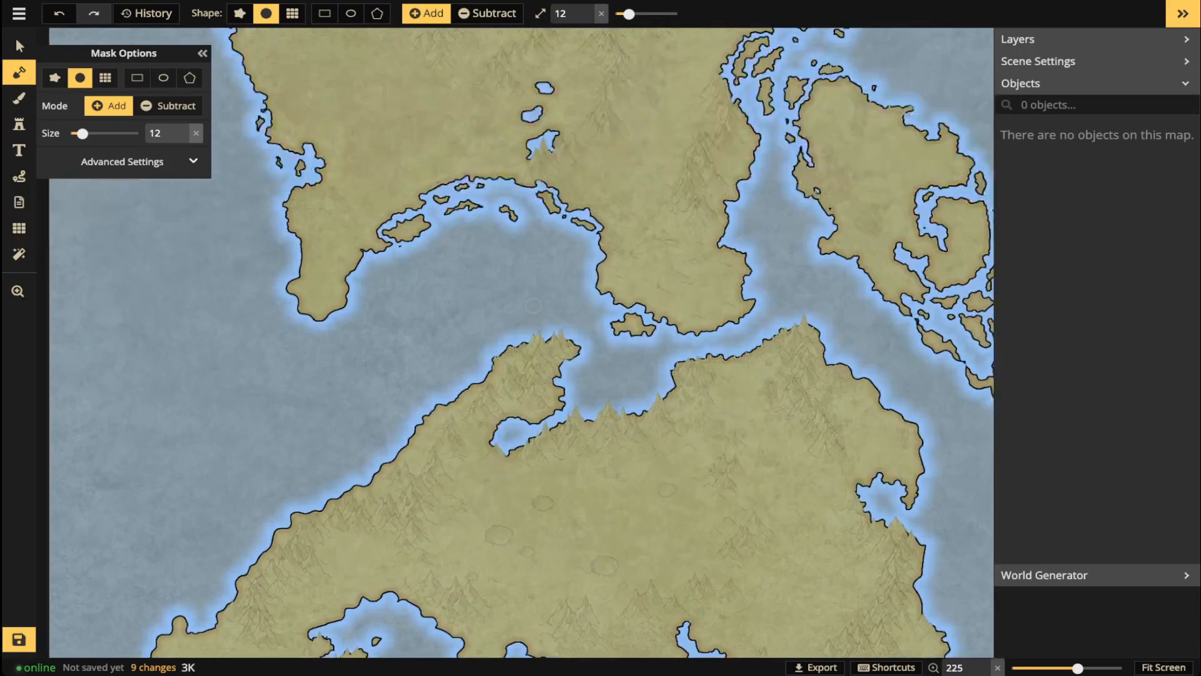
{"action": "scroll", "coordinate": [532, 305], "scroll_direction": "down", "scroll_amount": 2}
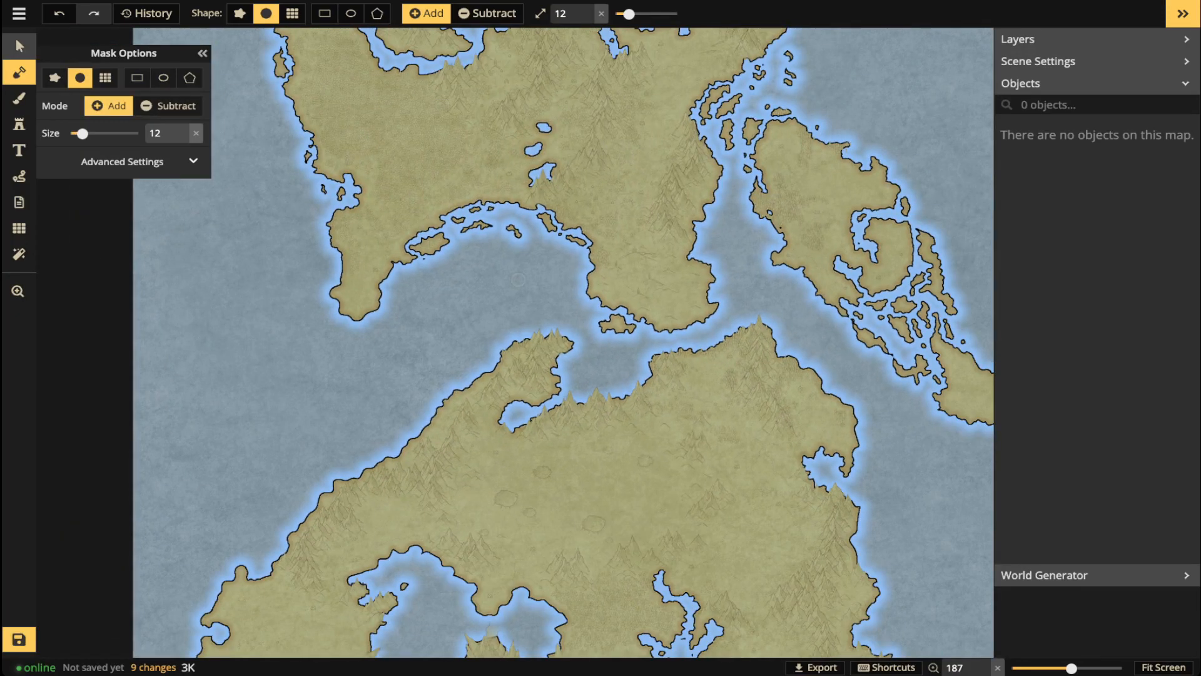
Select the Everything group with all object types enabled and inspect its faded mountains on the southern continent.
{"action": "left_click", "coordinate": [19, 46]}
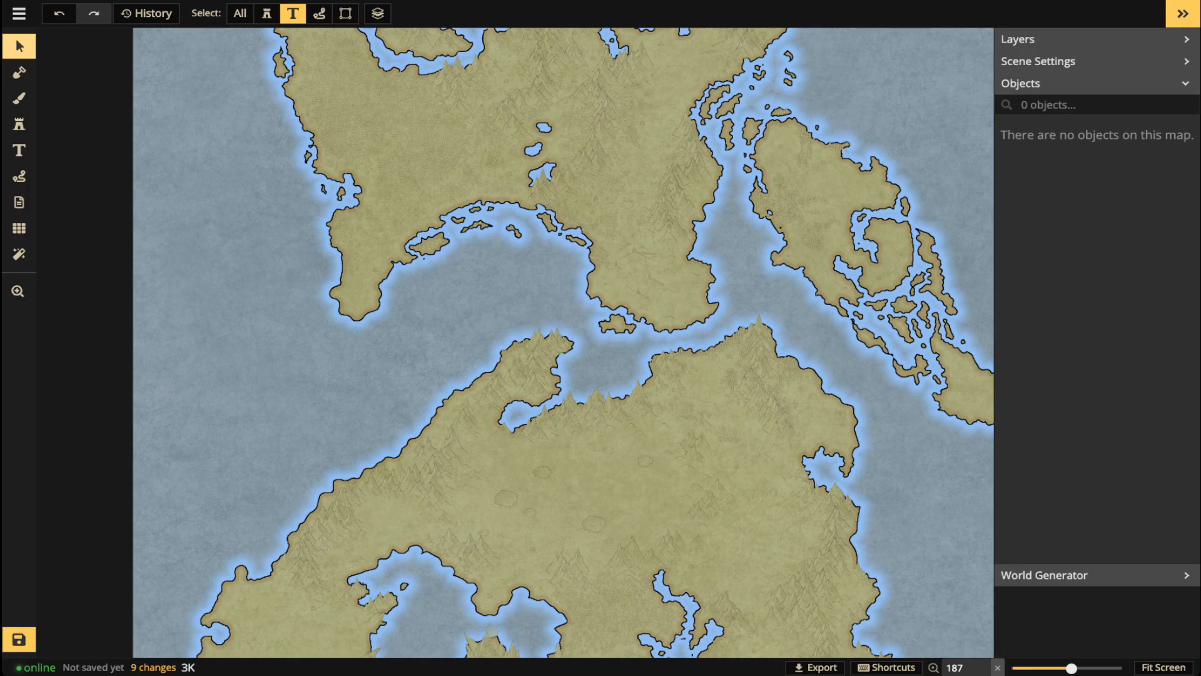
{"action": "left_click", "coordinate": [239, 13]}
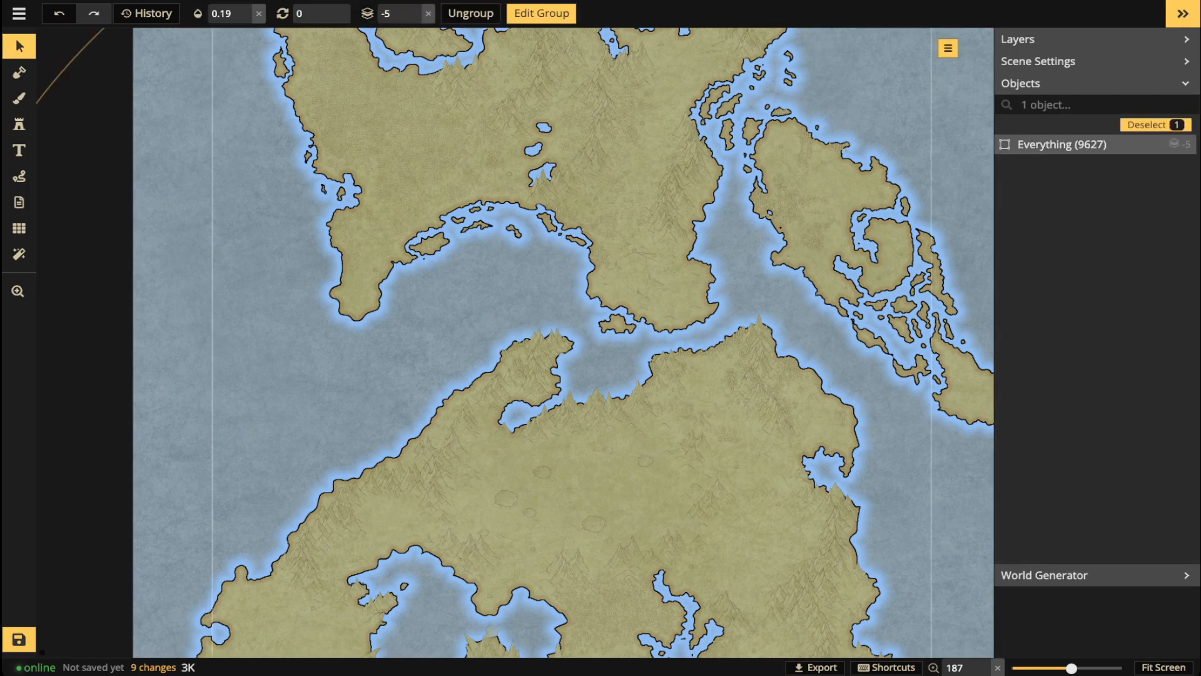
{"action": "scroll", "coordinate": [541, 347], "scroll_direction": "down", "scroll_amount": 5}
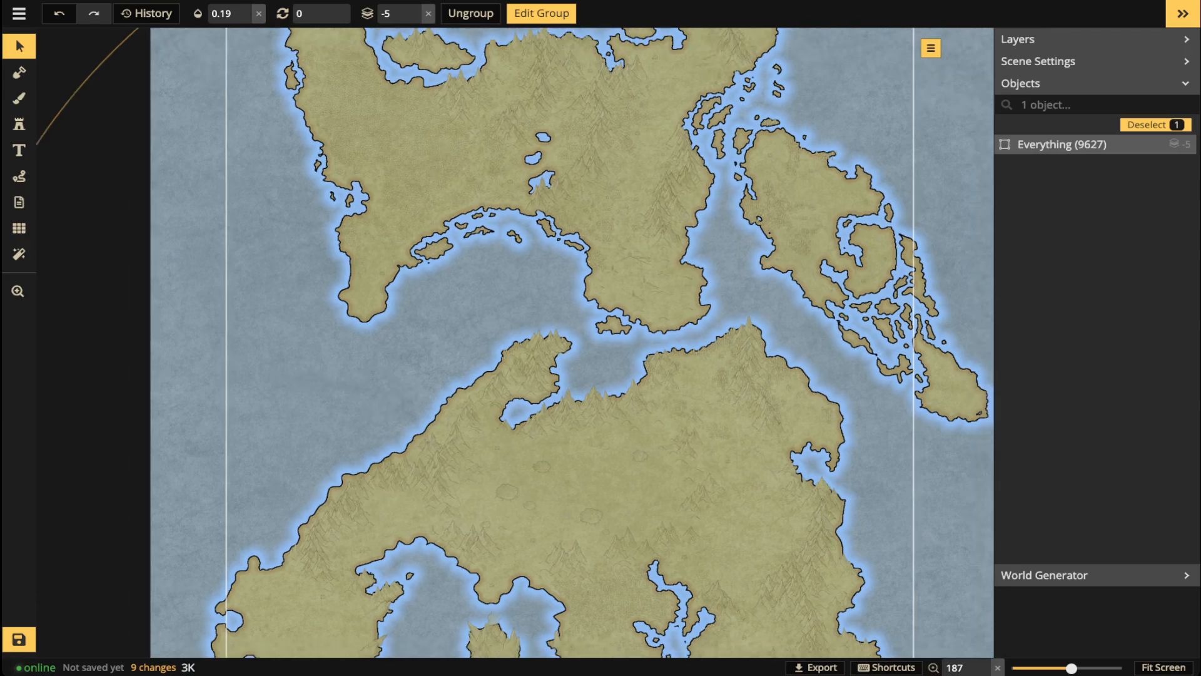
{"action": "scroll", "coordinate": [540, 347], "scroll_direction": "up", "scroll_amount": 5}
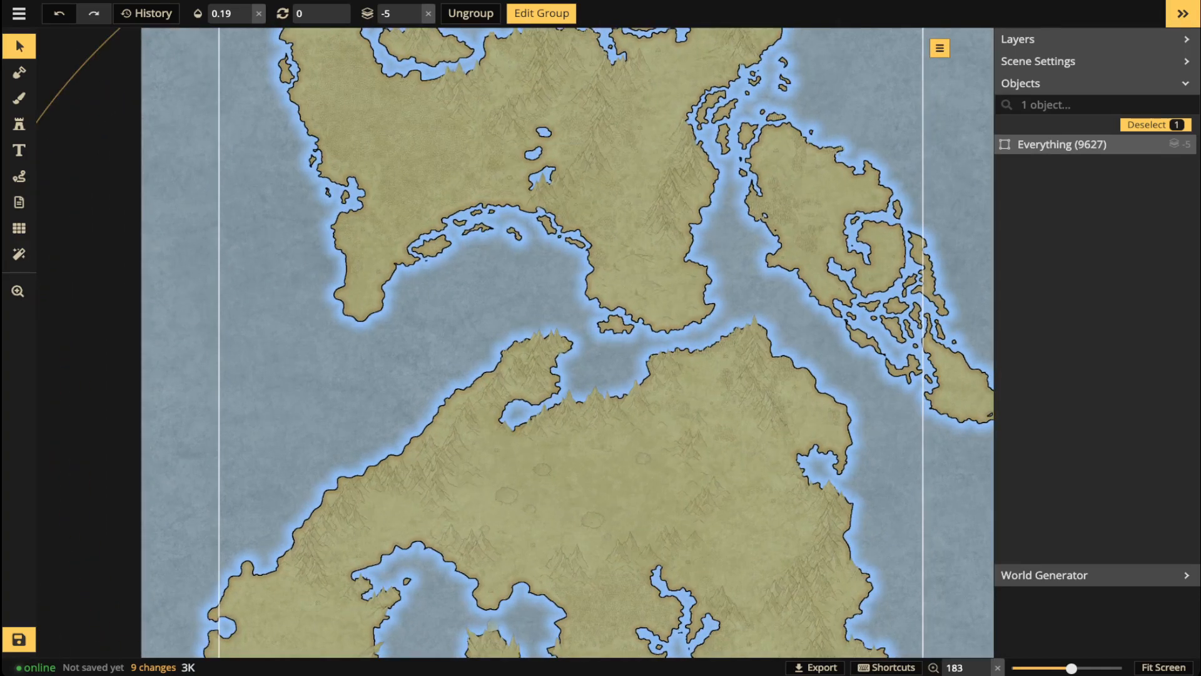
{"action": "scroll", "coordinate": [540, 347], "scroll_direction": "up", "scroll_amount": 5}
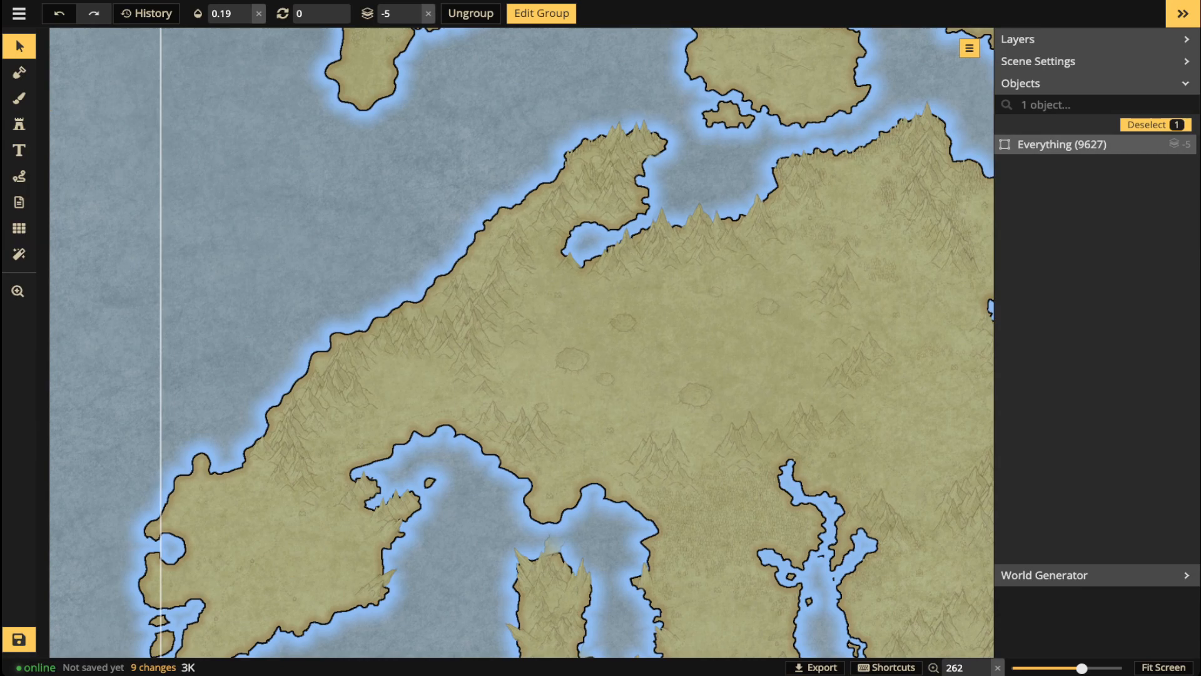
{"action": "scroll", "coordinate": [423, 362], "scroll_direction": "down", "scroll_amount": 1}
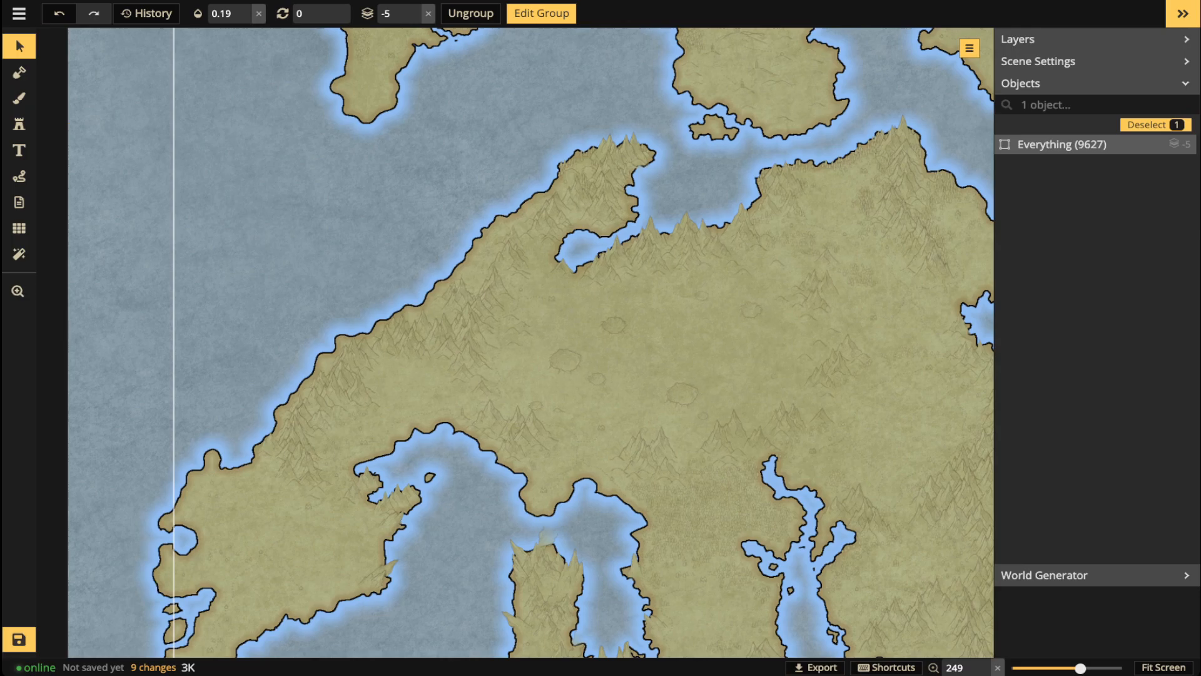
{"action": "scroll", "coordinate": [629, 335], "scroll_direction": "down", "scroll_amount": 4}
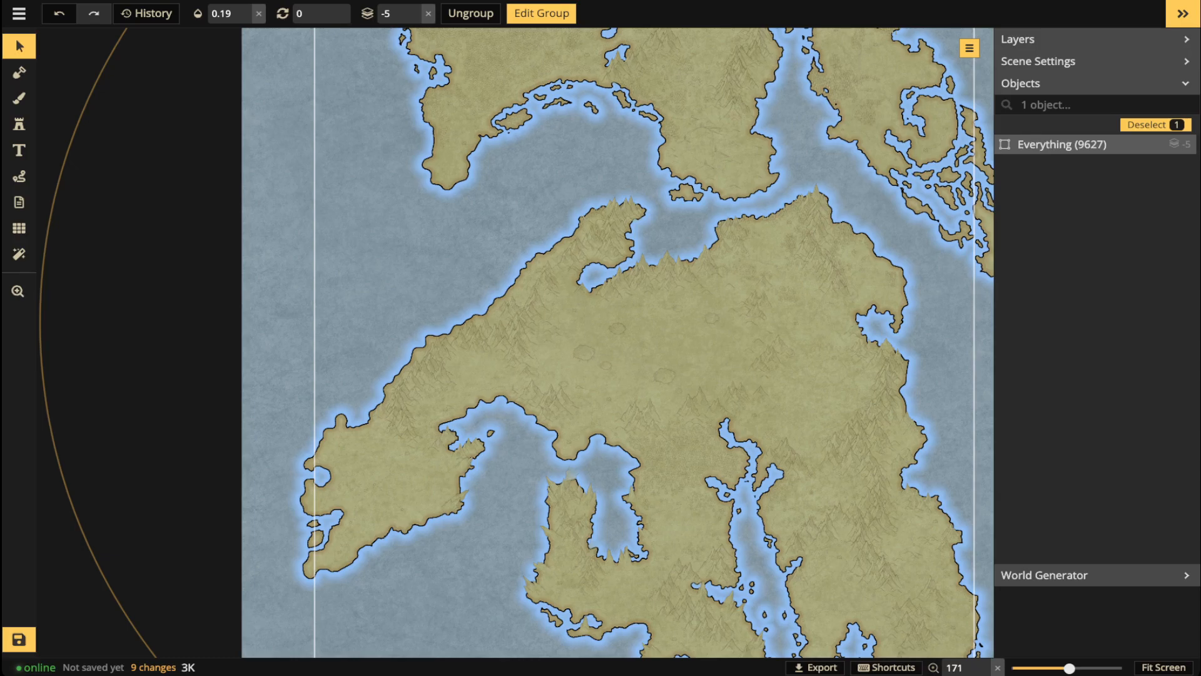
Log in to Inkarnate in a new browser tab and open the "How to Create Political Maps" map.
{"action": "key", "text": "ctrl+t"}
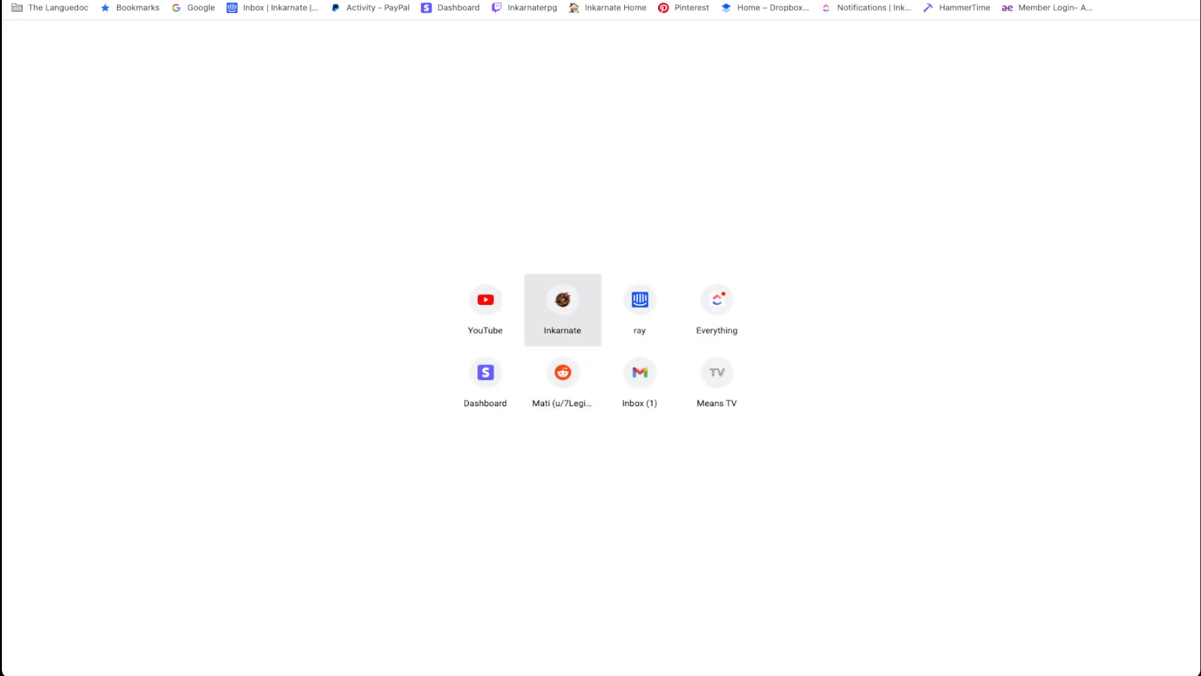
{"action": "key", "text": "Return"}
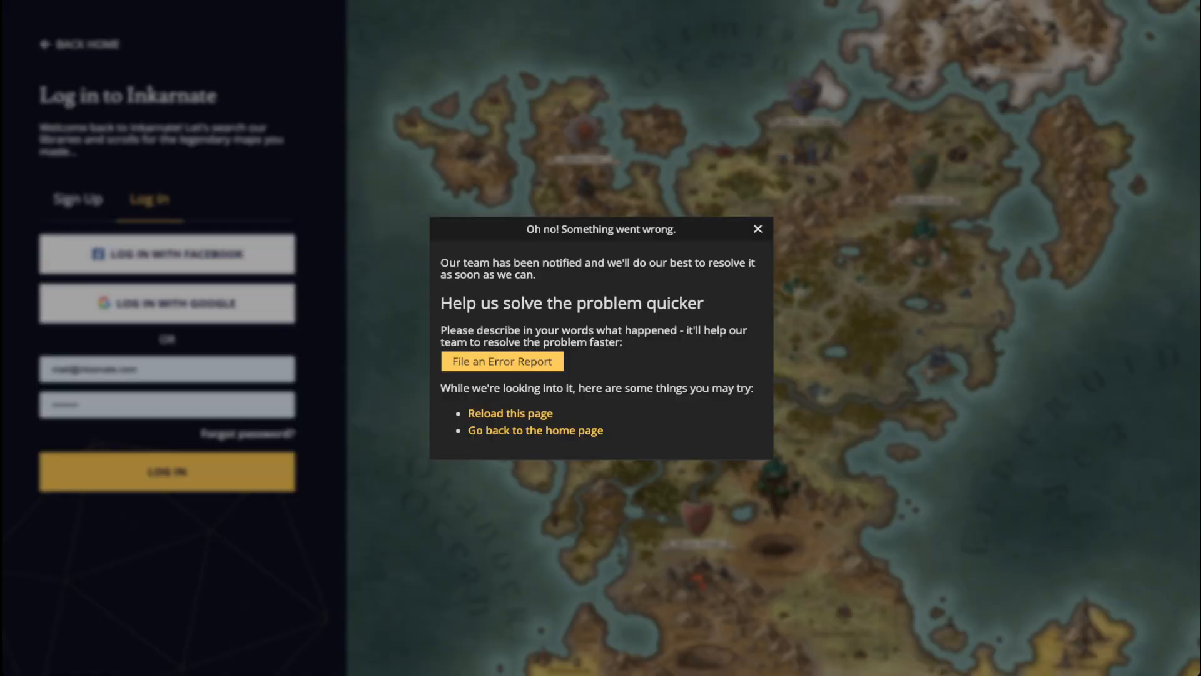
{"action": "left_click", "coordinate": [167, 472]}
{"action": "left_click", "coordinate": [167, 472]}
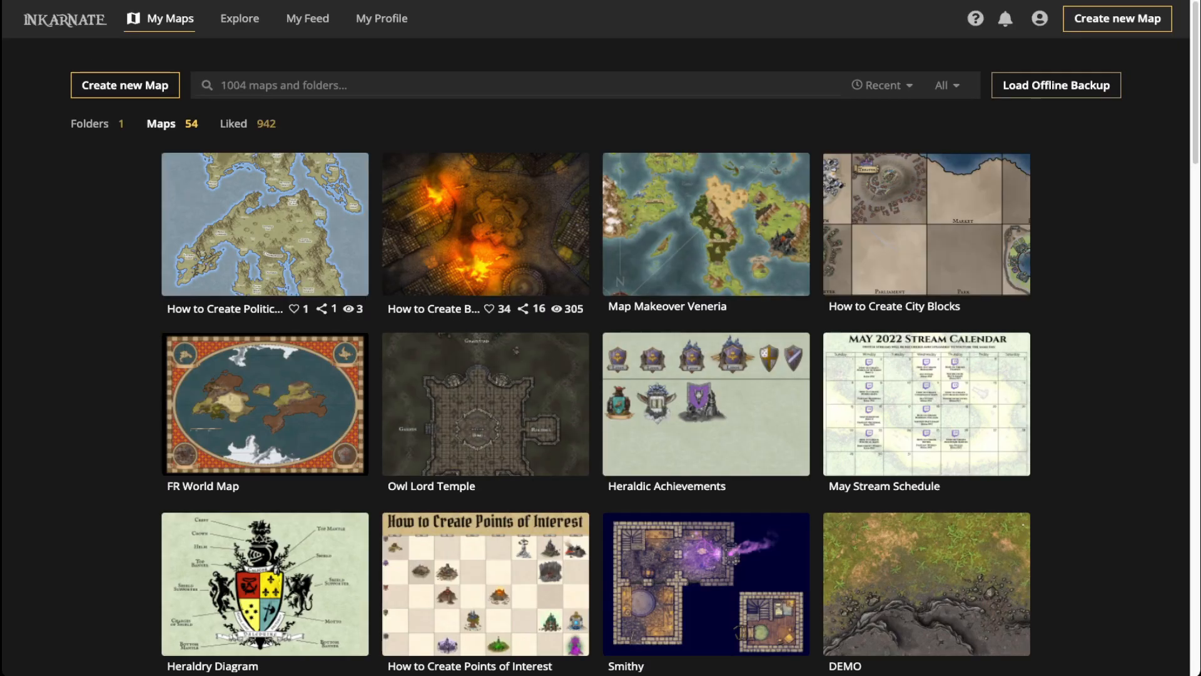
{"action": "left_click", "coordinate": [251, 222]}
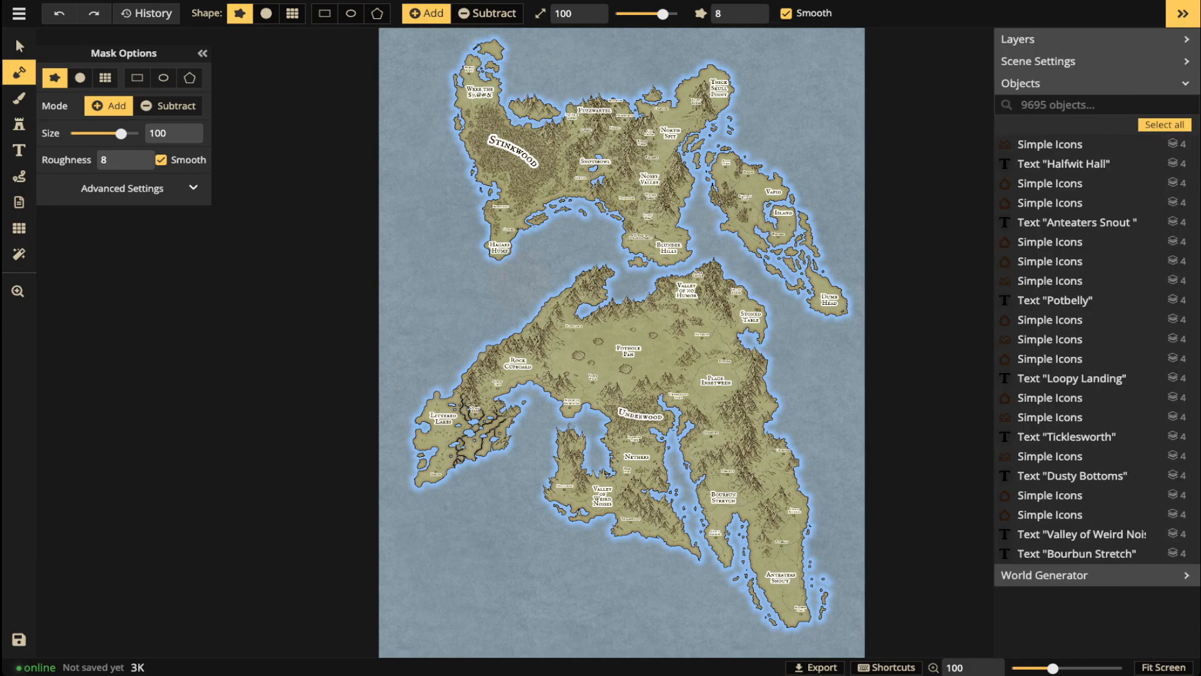
Select the objects across the whole original map and delete them, then inspect the bare southern continent.
{"action": "left_click", "coordinate": [19, 46]}
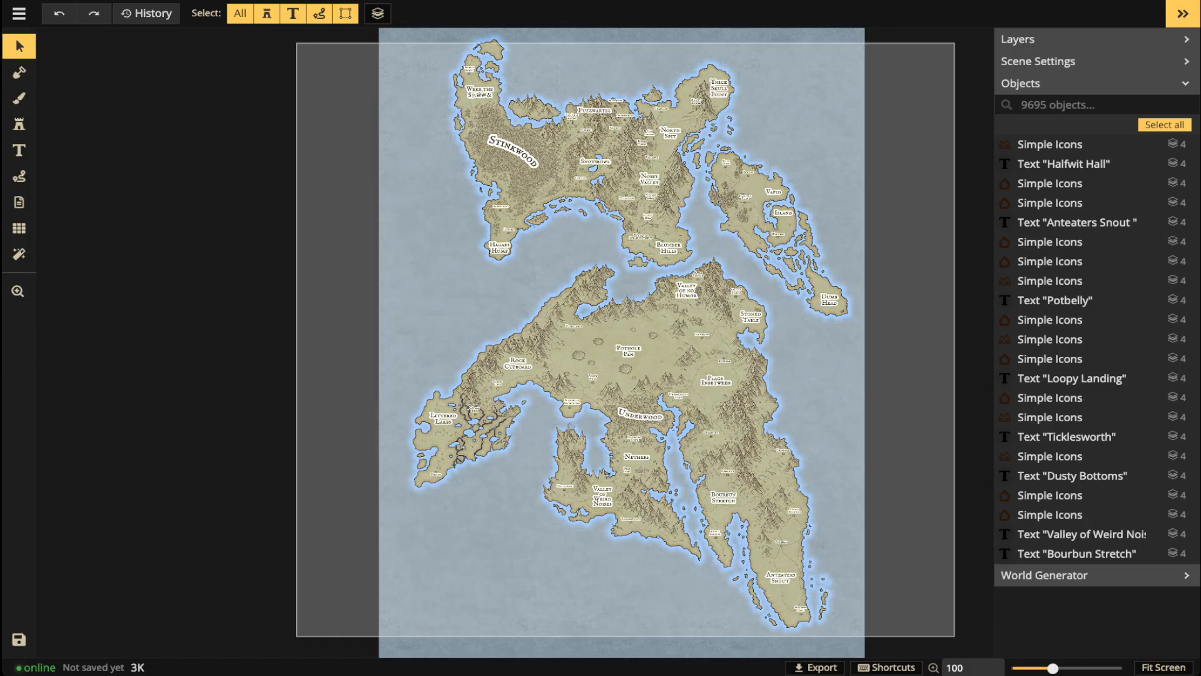
{"action": "key", "text": "ctrl+a"}
{"action": "key", "text": "Delete"}
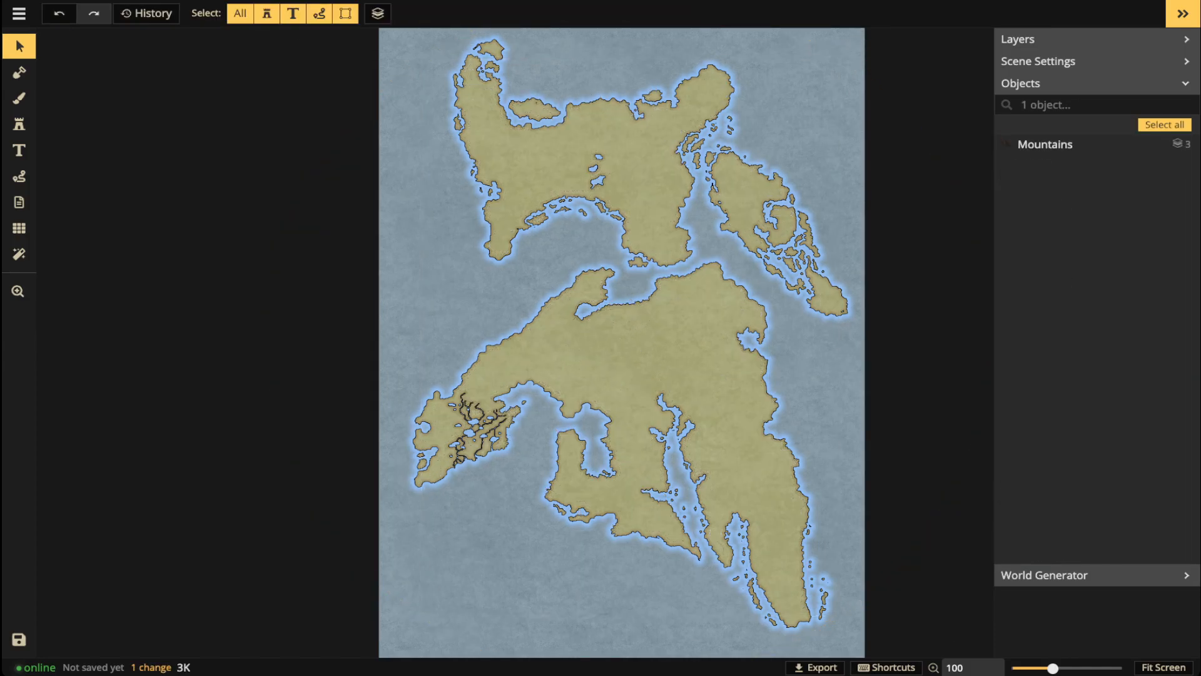
{"action": "scroll", "coordinate": [501, 452], "scroll_direction": "up", "scroll_amount": 3}
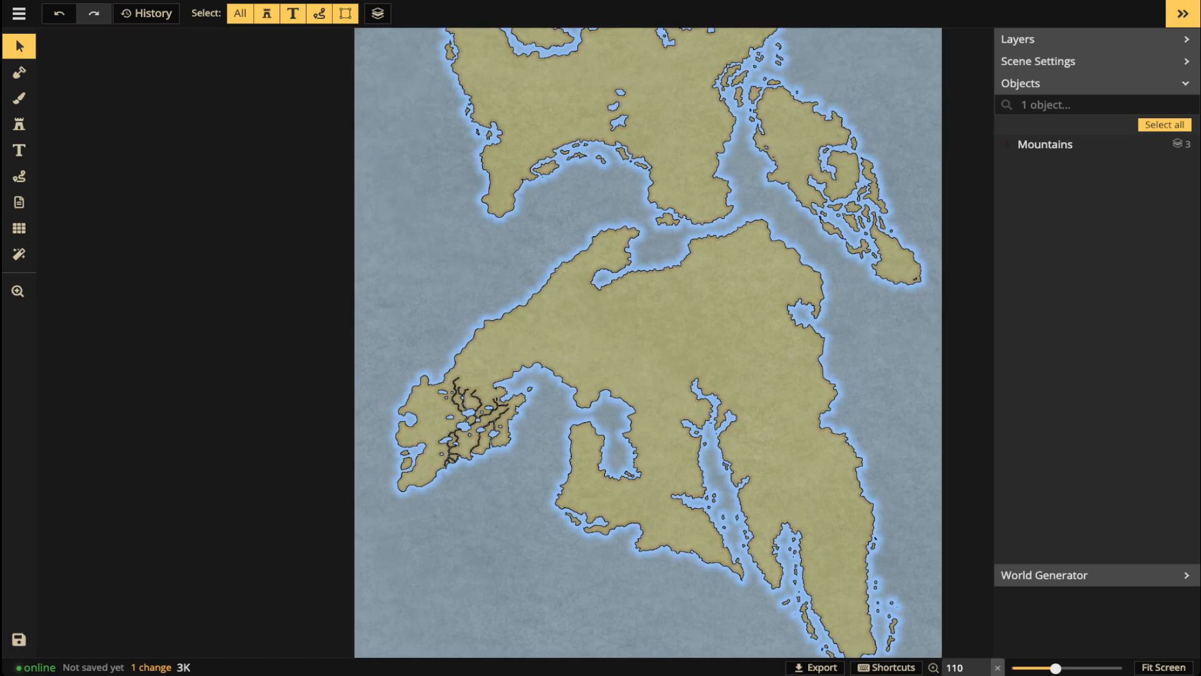
{"action": "scroll", "coordinate": [476, 406], "scroll_direction": "up", "scroll_amount": 1}
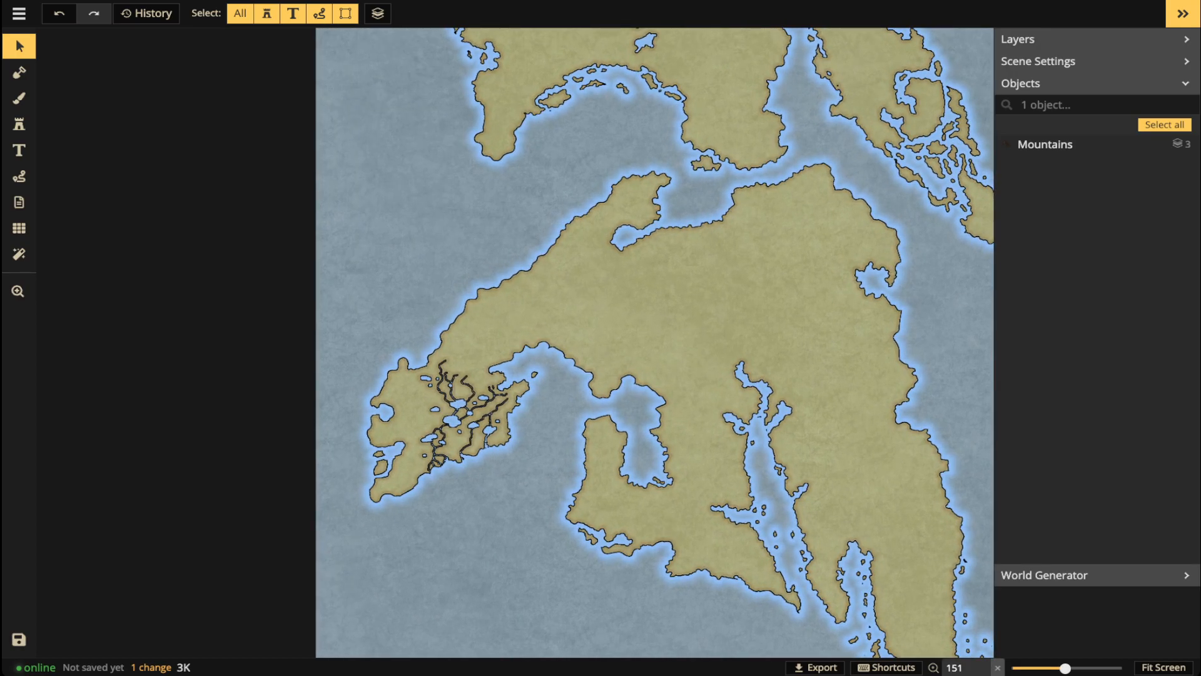
Add land mask at size 10 over the southwestern peninsula to fill its rivers and inland lakes.
{"action": "scroll", "coordinate": [175, 282], "scroll_direction": "up", "scroll_amount": 1}
{"action": "left_click", "coordinate": [19, 72]}
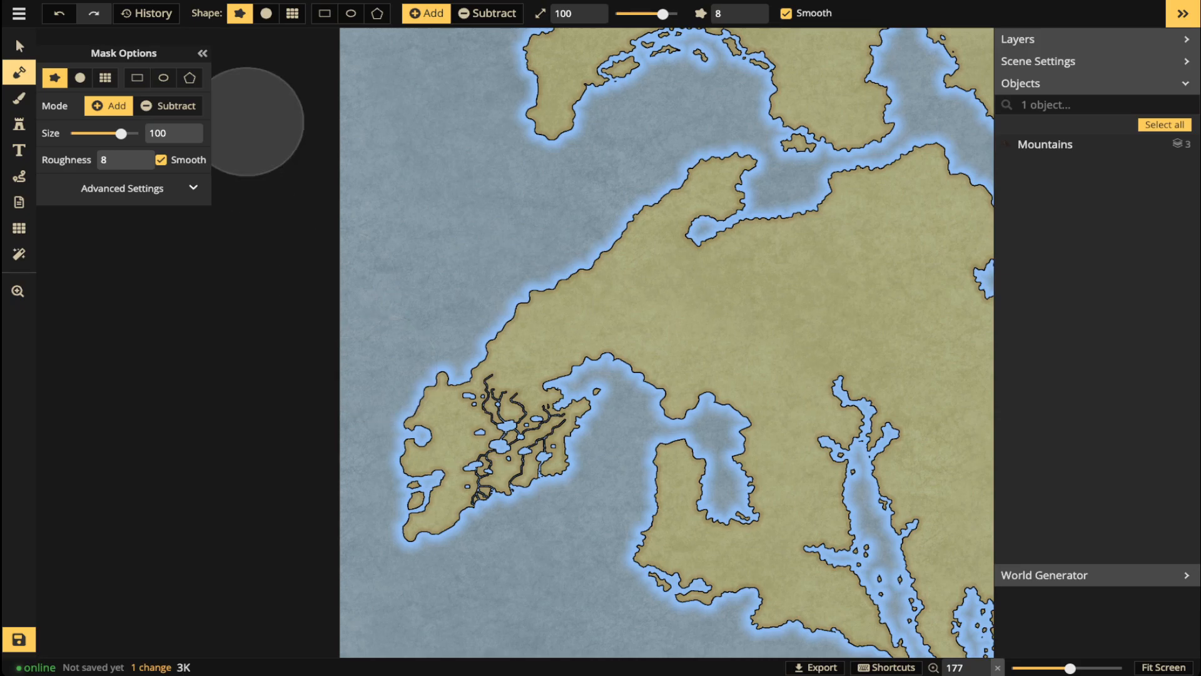
{"action": "left_click", "coordinate": [638, 14]}
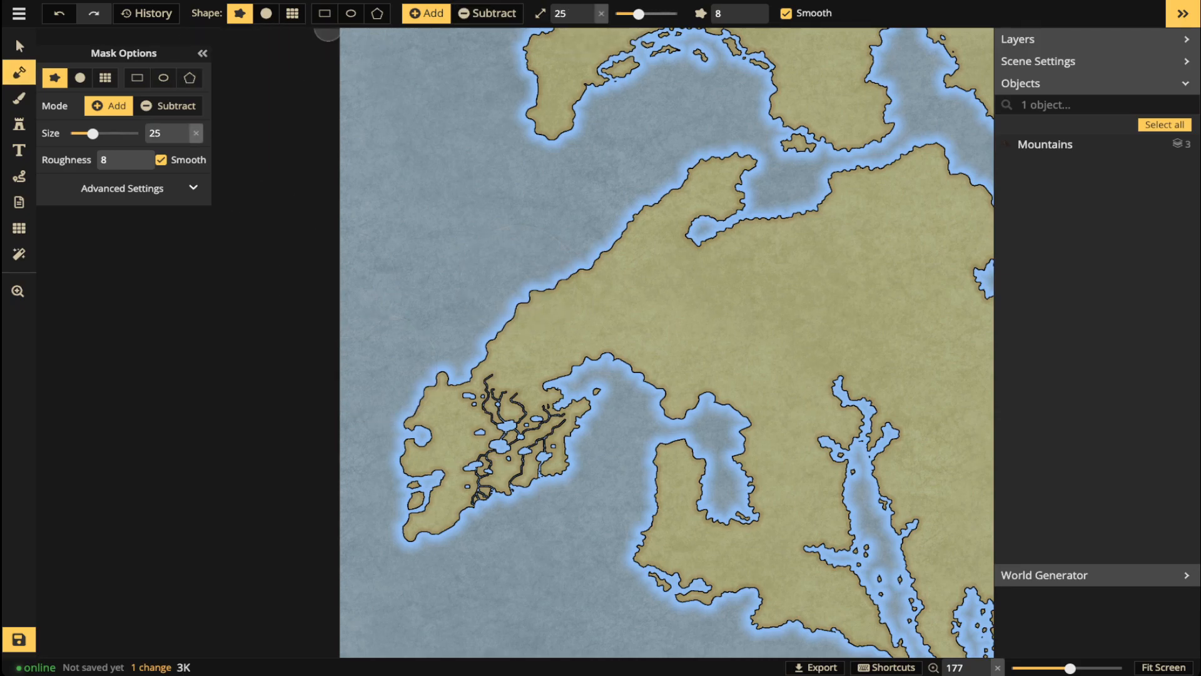
{"action": "left_click", "coordinate": [626, 14]}
{"action": "mouse_move", "coordinate": [475, 401]}
{"action": "left_mouse_down"}
{"action": "mouse_move", "coordinate": [488, 378]}
{"action": "mouse_move", "coordinate": [466, 387]}
{"action": "mouse_move", "coordinate": [482, 411]}
{"action": "mouse_move", "coordinate": [527, 423]}
{"action": "mouse_move", "coordinate": [547, 420]}
{"action": "mouse_move", "coordinate": [543, 409]}
{"action": "left_mouse_up"}
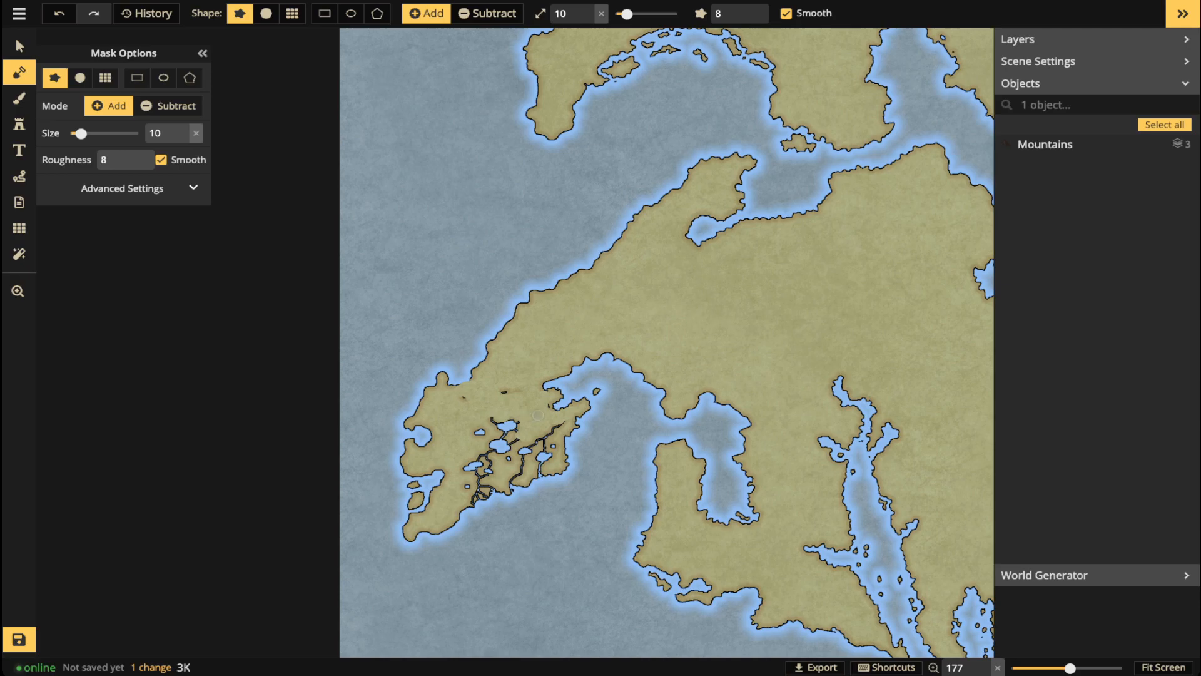
{"action": "mouse_move", "coordinate": [512, 395]}
{"action": "left_mouse_down"}
{"action": "mouse_move", "coordinate": [504, 424]}
{"action": "mouse_move", "coordinate": [471, 452]}
{"action": "mouse_move", "coordinate": [479, 430]}
{"action": "mouse_move", "coordinate": [469, 449]}
{"action": "mouse_move", "coordinate": [467, 500]}
{"action": "mouse_move", "coordinate": [508, 479]}
{"action": "mouse_move", "coordinate": [501, 441]}
{"action": "mouse_move", "coordinate": [473, 470]}
{"action": "mouse_move", "coordinate": [480, 458]}
{"action": "mouse_move", "coordinate": [534, 426]}
{"action": "mouse_move", "coordinate": [511, 466]}
{"action": "mouse_move", "coordinate": [515, 445]}
{"action": "mouse_move", "coordinate": [545, 451]}
{"action": "mouse_move", "coordinate": [544, 468]}
{"action": "mouse_move", "coordinate": [513, 483]}
{"action": "left_mouse_up"}
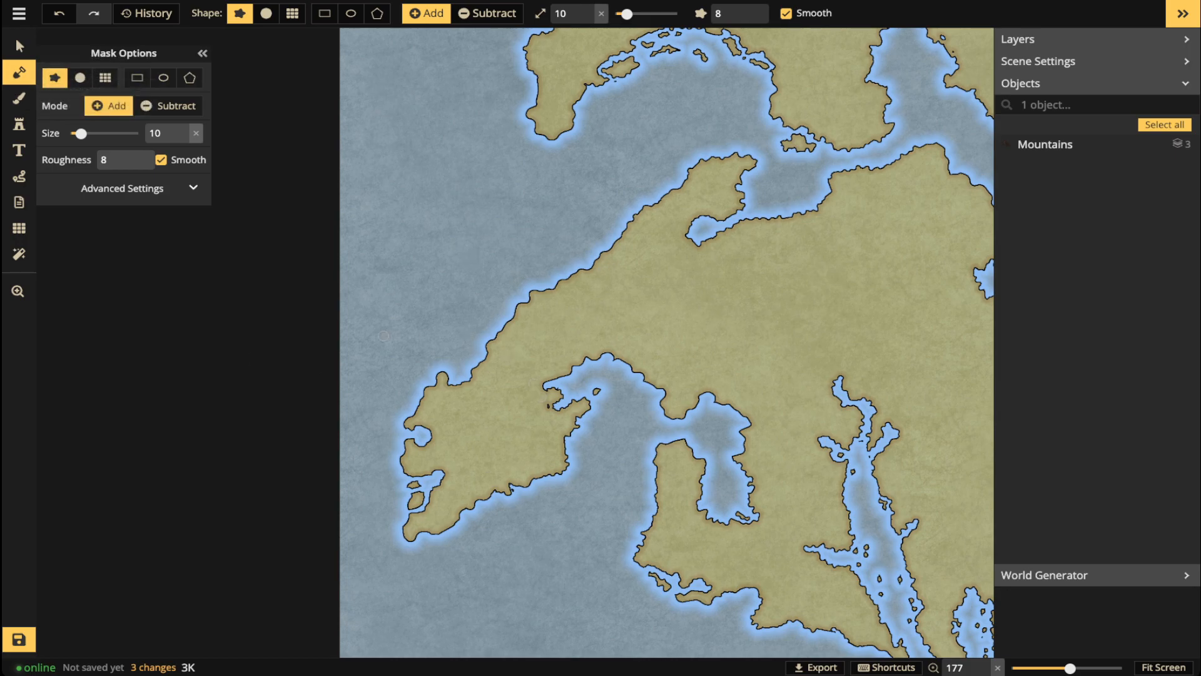
Test a simple house stamp on the southern continent with its contrast lowered to 11, and delete it.
{"action": "left_click", "coordinate": [19, 124]}
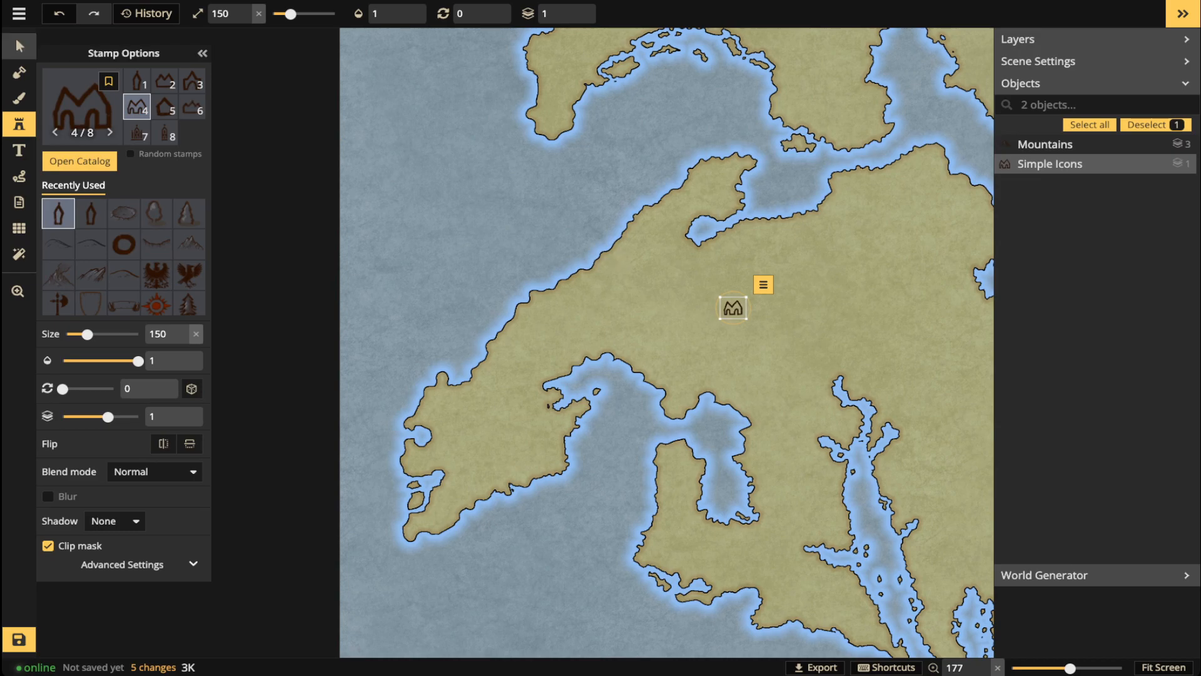
{"action": "key", "text": "v"}
{"action": "left_click", "coordinate": [193, 308]}
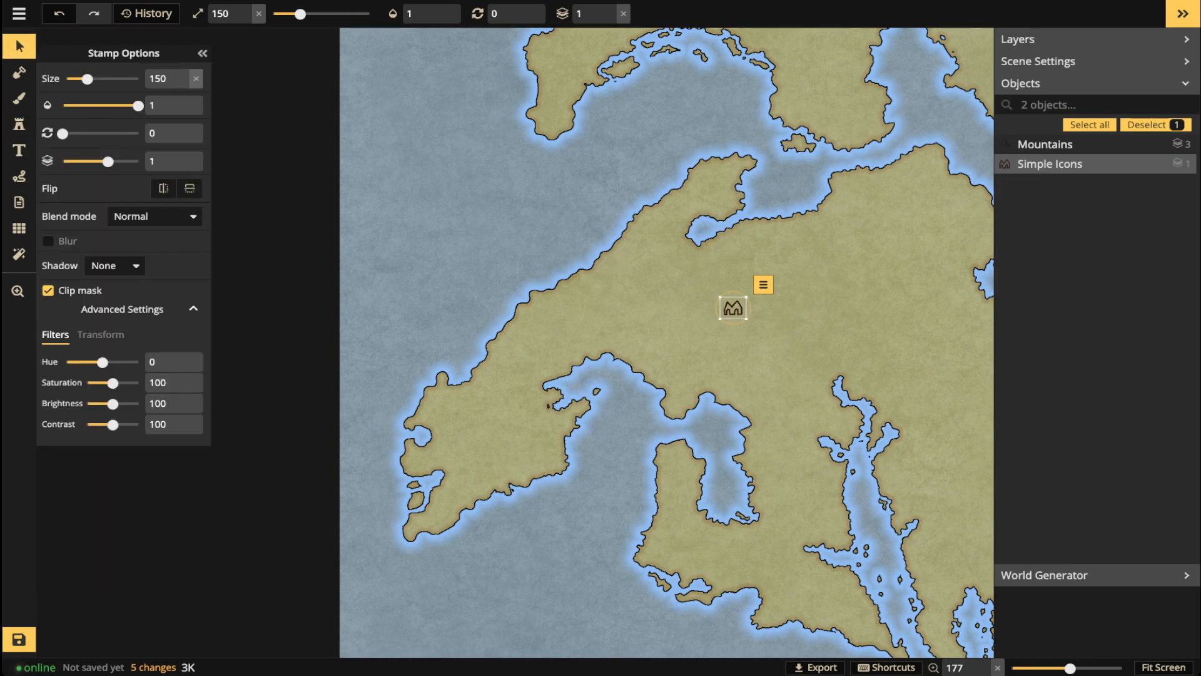
{"action": "left_click_drag", "start_coordinate": [113, 424], "coordinate": [87, 424]}
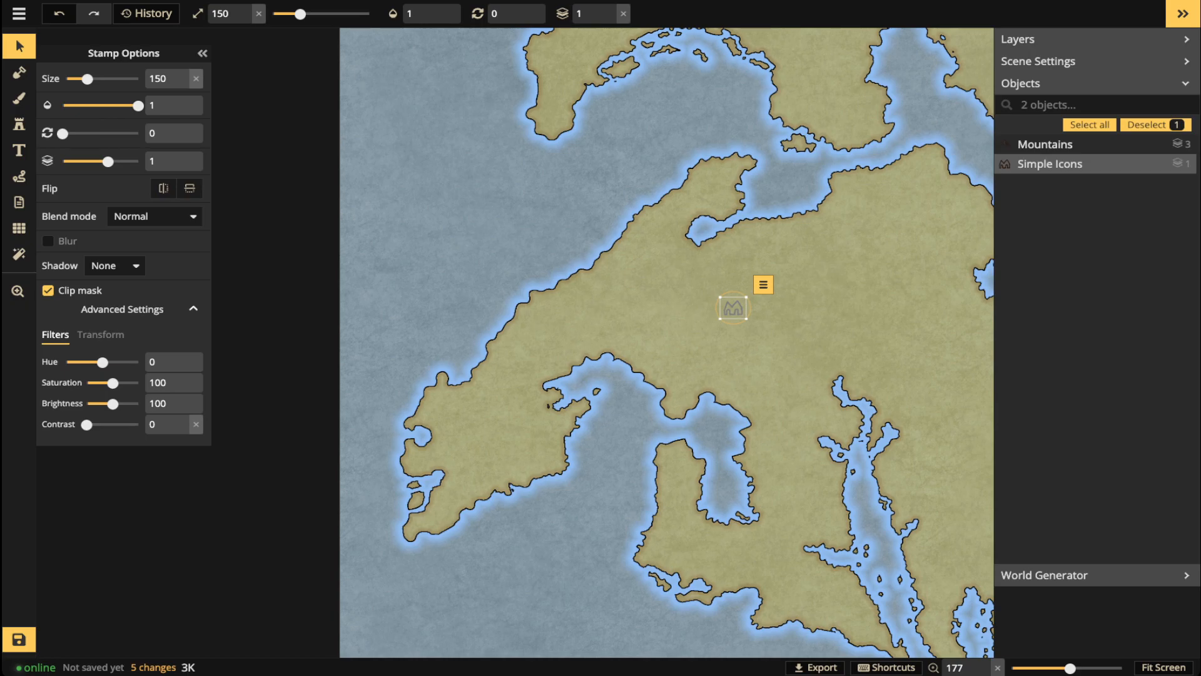
{"action": "scroll", "coordinate": [725, 318], "scroll_direction": "up", "scroll_amount": 8}
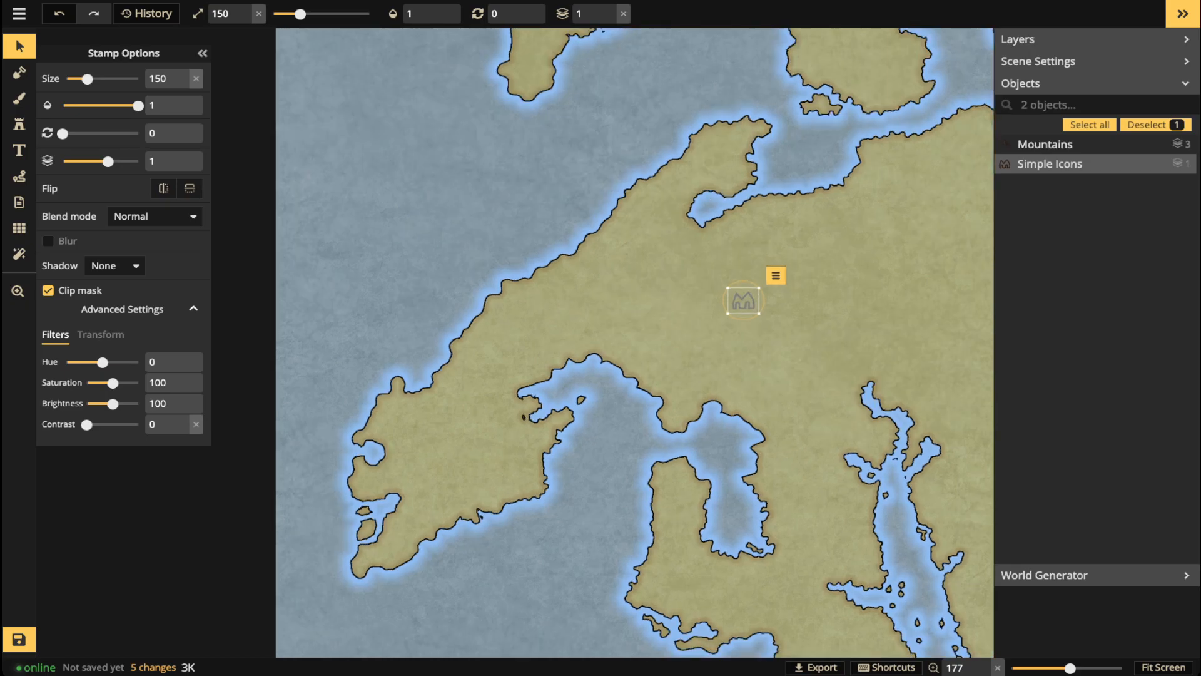
{"action": "left_click_drag", "start_coordinate": [738, 296], "coordinate": [470, 278]}
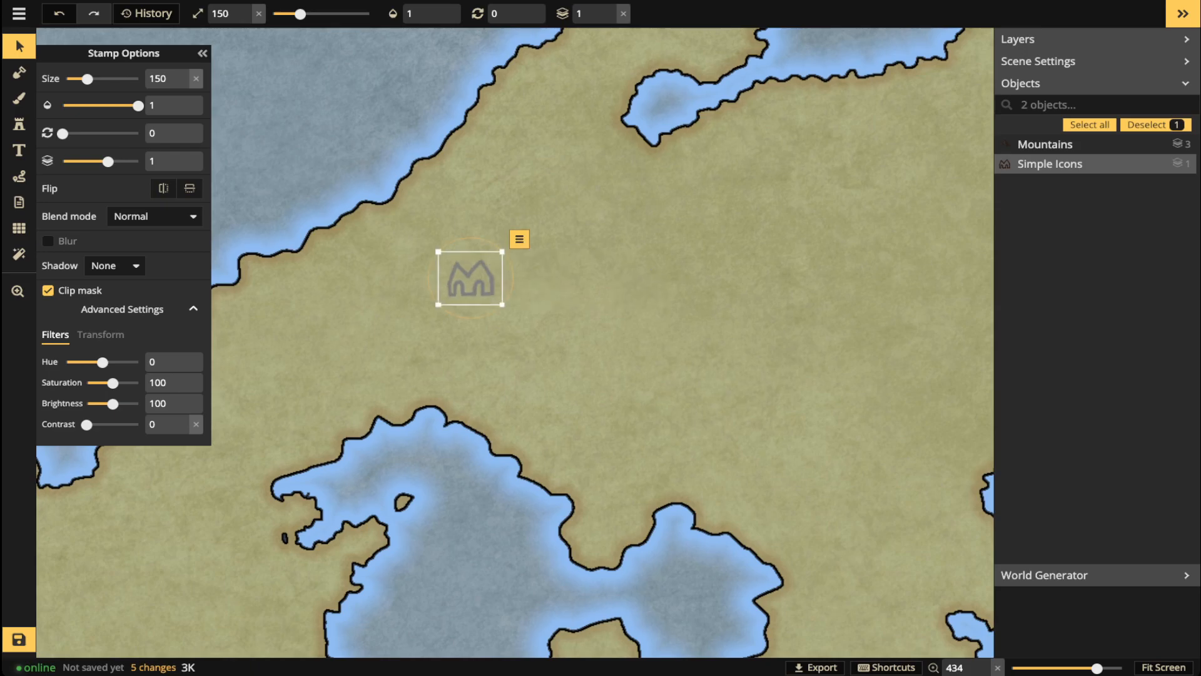
{"action": "left_click_drag", "start_coordinate": [86, 425], "coordinate": [89, 424]}
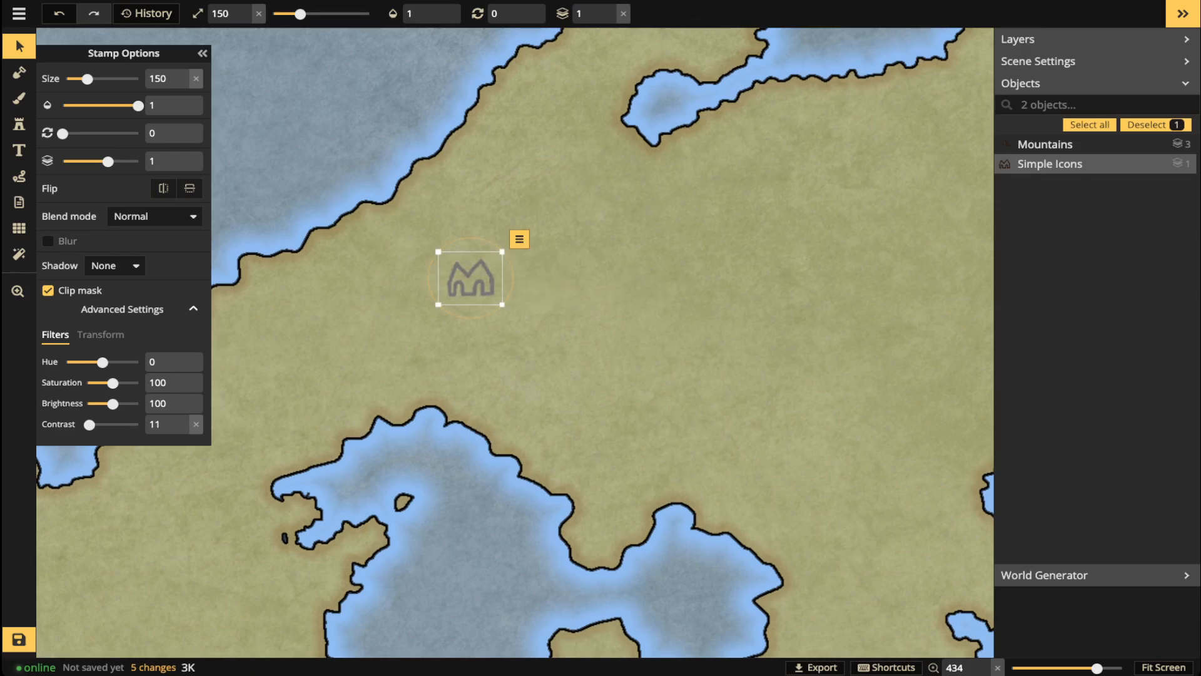
{"action": "key", "text": "Delete"}
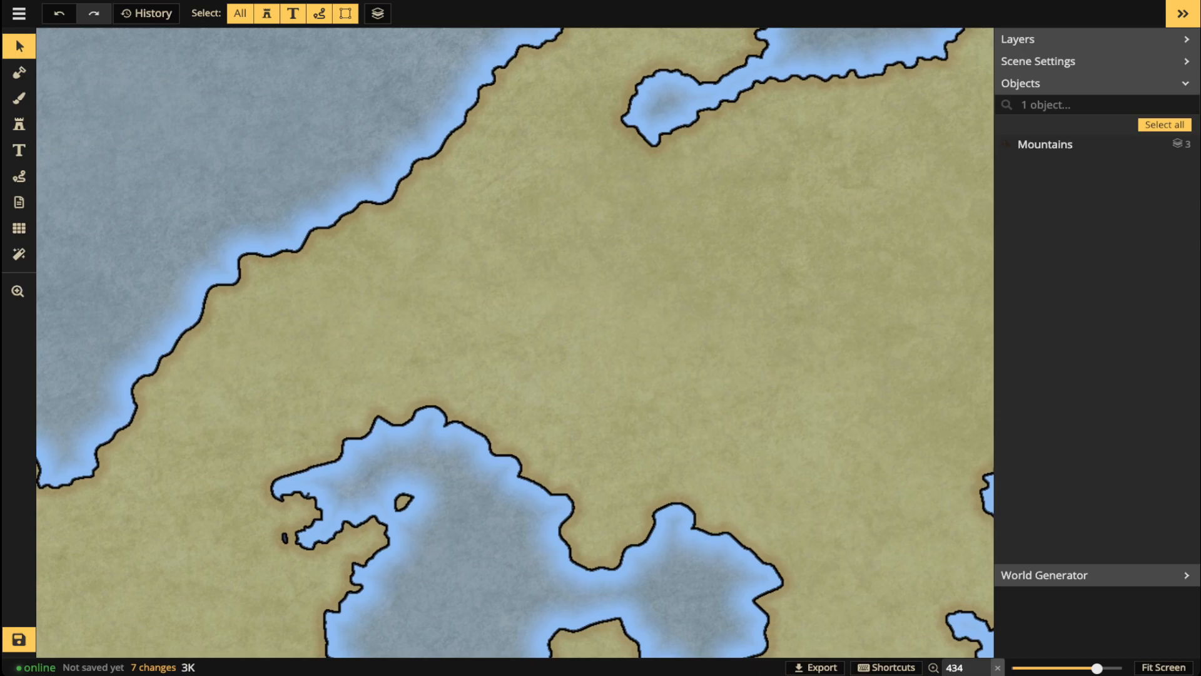
Fill the tiny leftover water hole beside the southwestern peninsula's inlet with land mask.
{"action": "scroll", "coordinate": [351, 447], "scroll_direction": "down", "scroll_amount": 1}
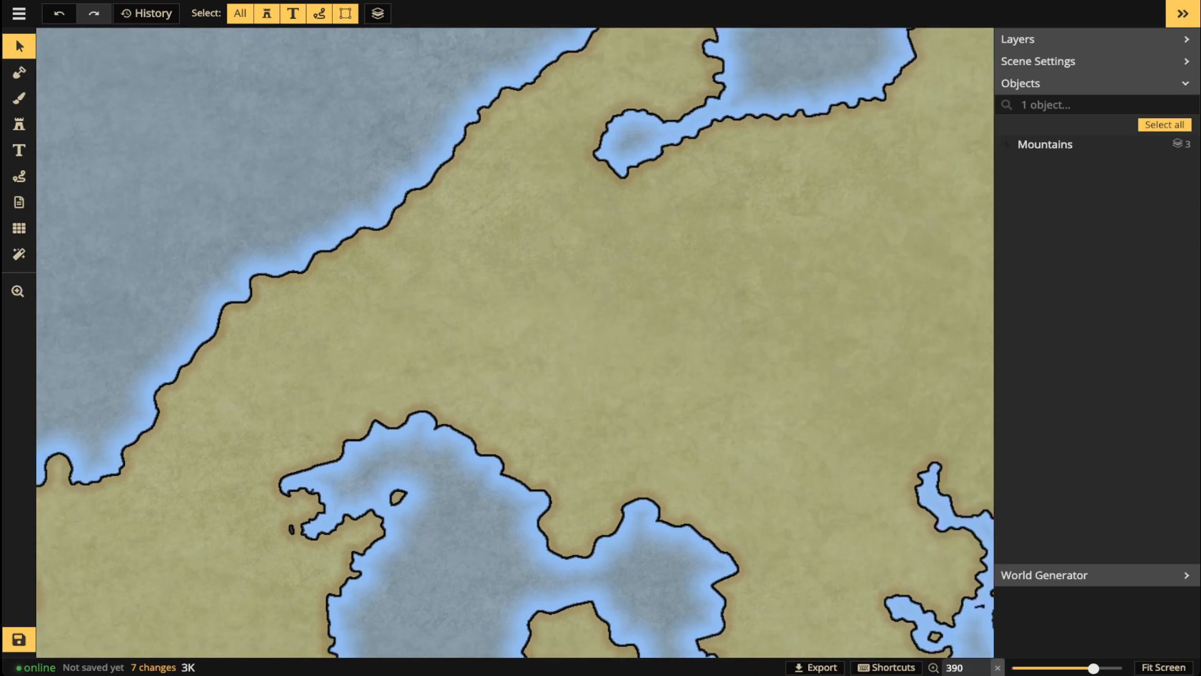
{"action": "scroll", "coordinate": [518, 312], "scroll_direction": "down", "scroll_amount": 3}
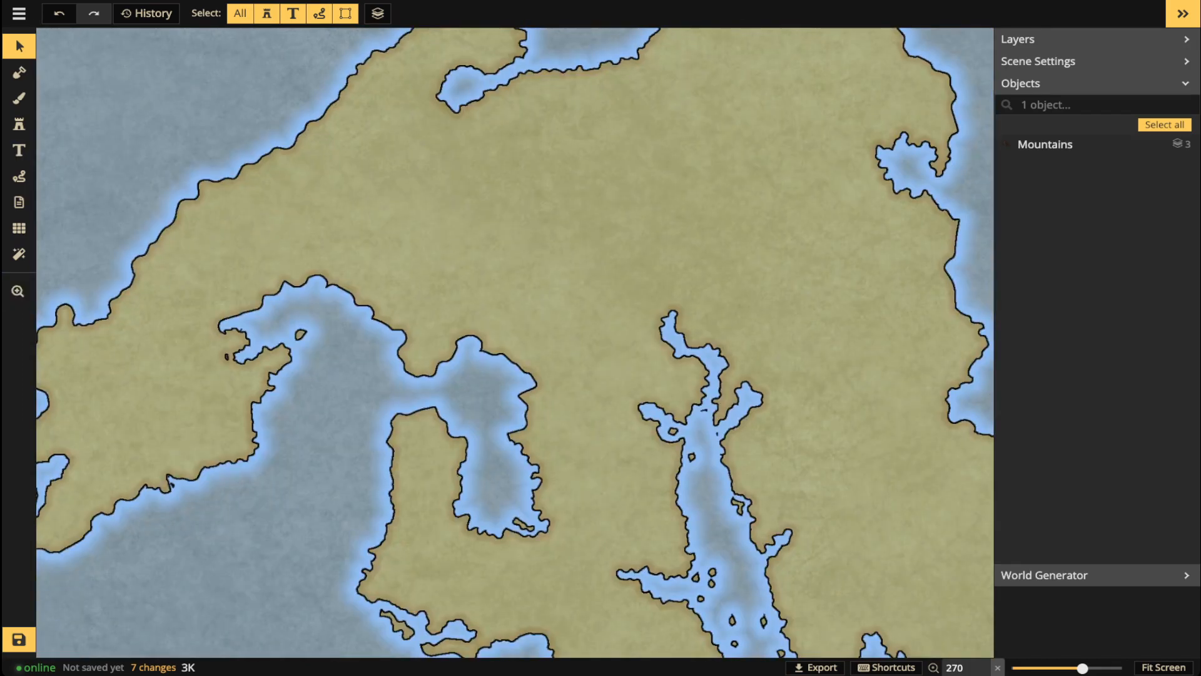
{"action": "left_click", "coordinate": [18, 72]}
{"action": "left_click", "coordinate": [226, 357]}
{"action": "left_click", "coordinate": [19, 46]}
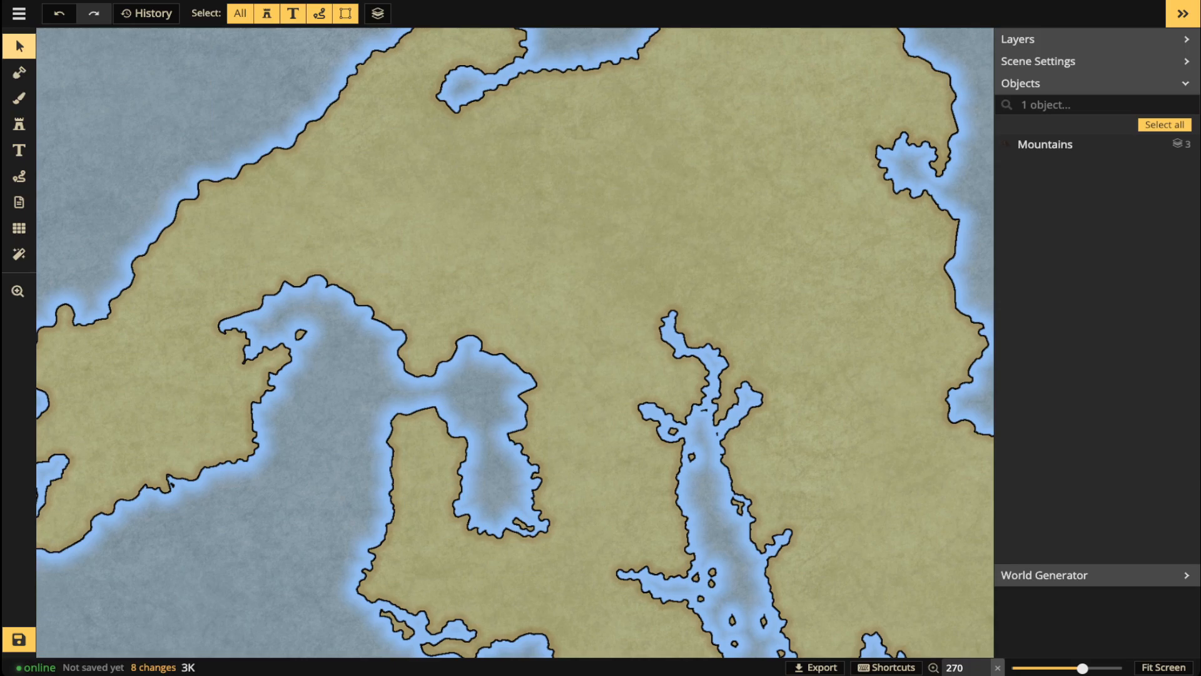
Choose the Parchment Ocean 5 texture for the brush, with custom assets excluded from the texture catalog.
{"action": "scroll", "coordinate": [521, 359], "scroll_direction": "down", "scroll_amount": 10}
{"action": "key", "text": "space"}
{"action": "left_click_drag", "start_coordinate": [521, 338], "coordinate": [556, 543]}
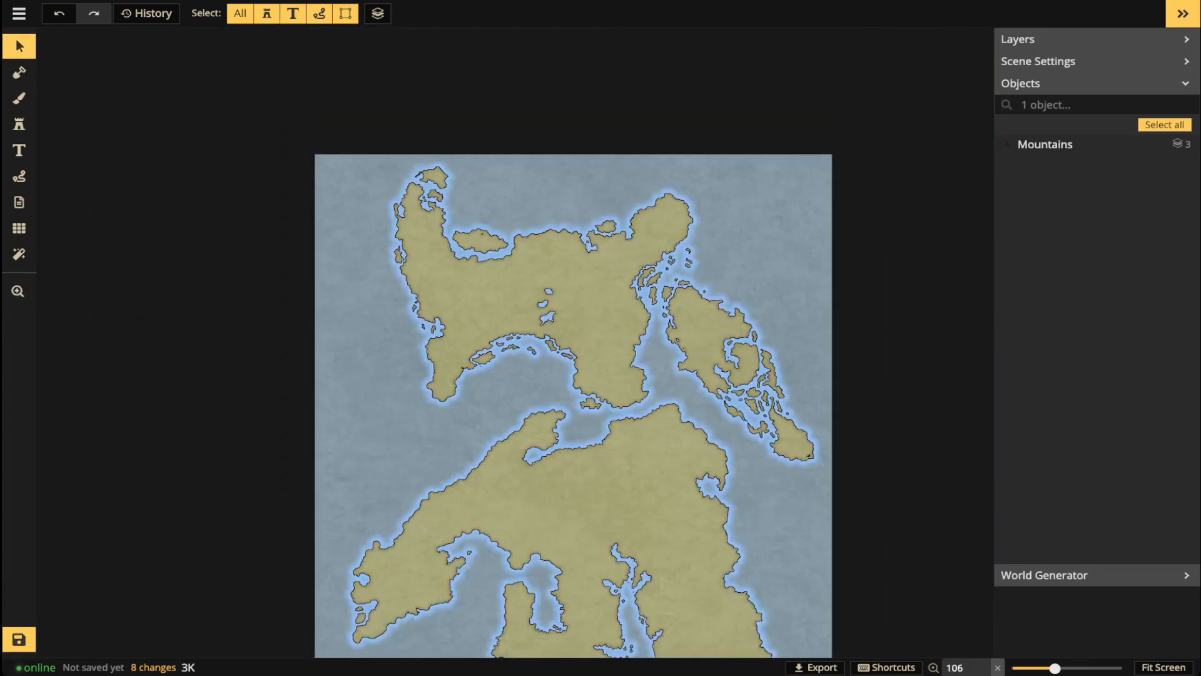
{"action": "key", "text": "space"}
{"action": "left_click_drag", "start_coordinate": [560, 439], "coordinate": [533, 312]}
{"action": "scroll", "coordinate": [488, 338], "scroll_direction": "down", "scroll_amount": 1}
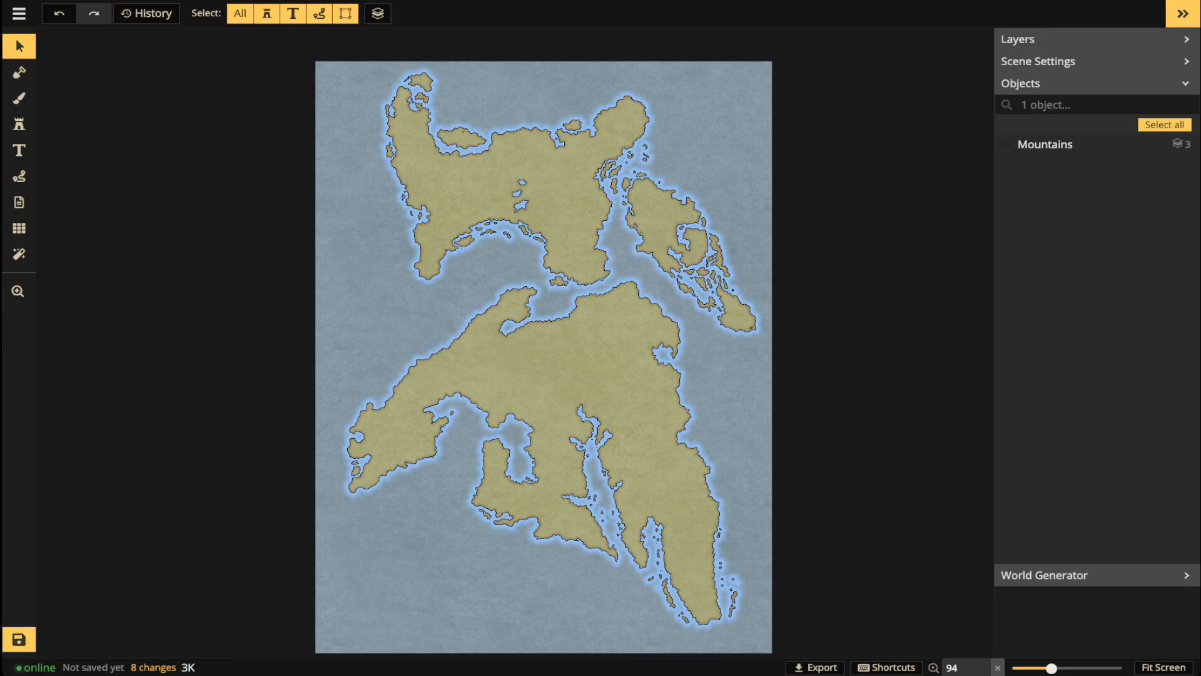
{"action": "left_click", "coordinate": [19, 98]}
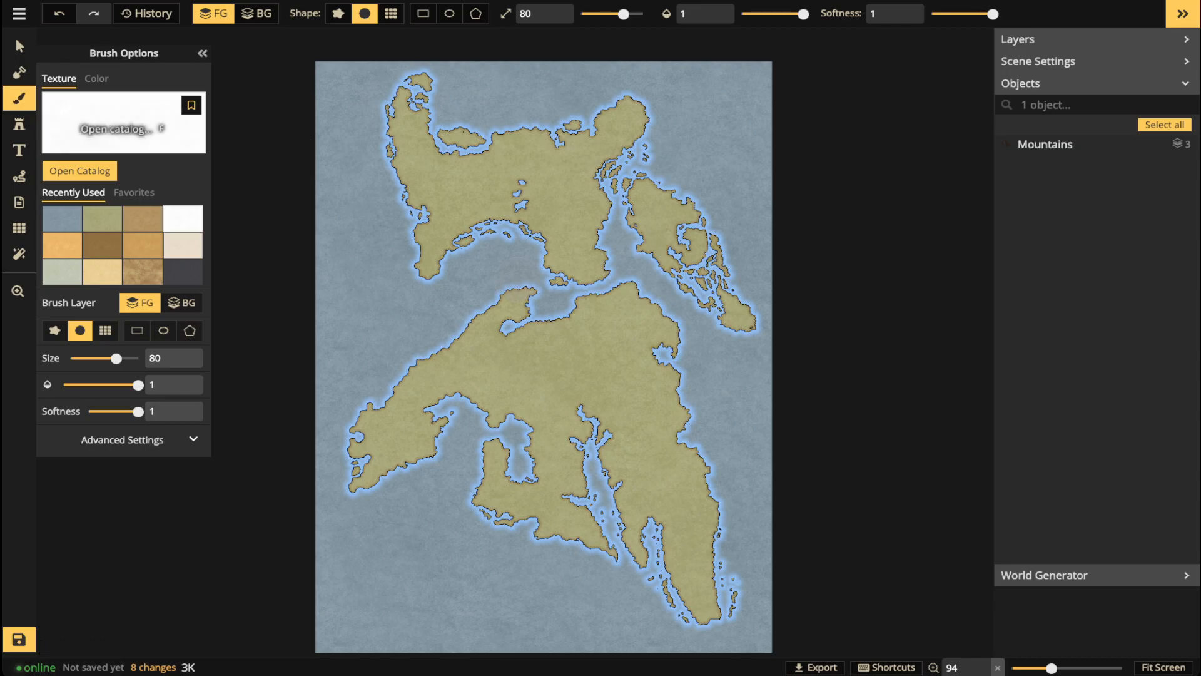
{"action": "key", "text": "f"}
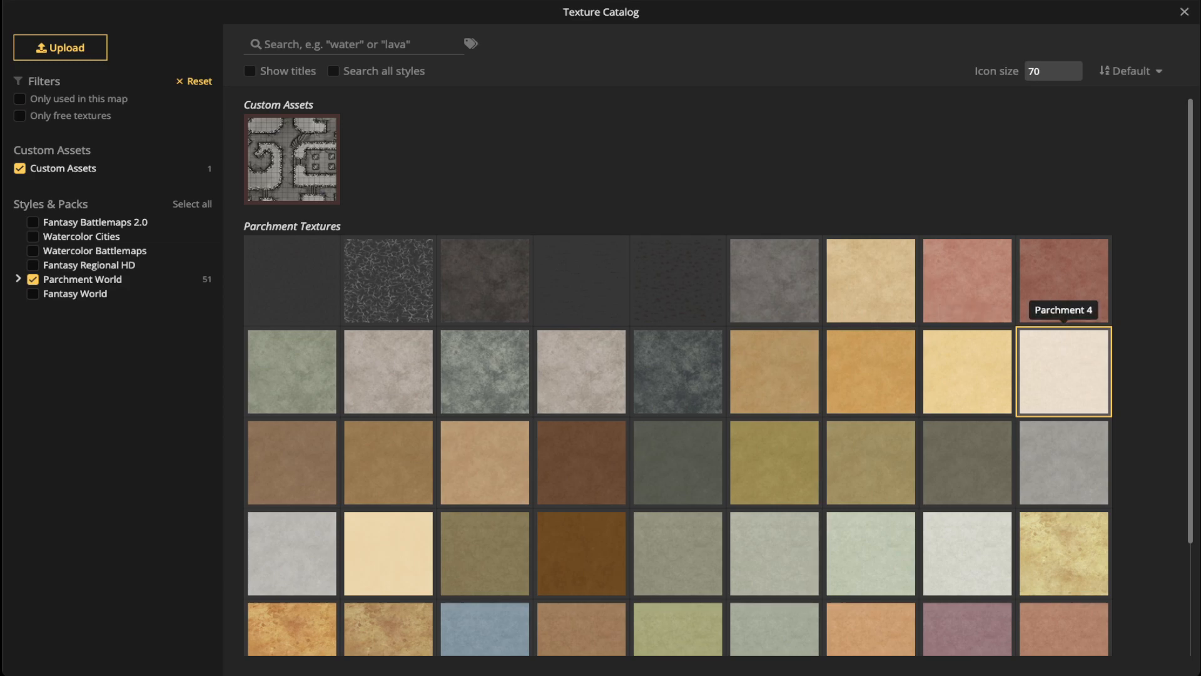
{"action": "left_click", "coordinate": [20, 168]}
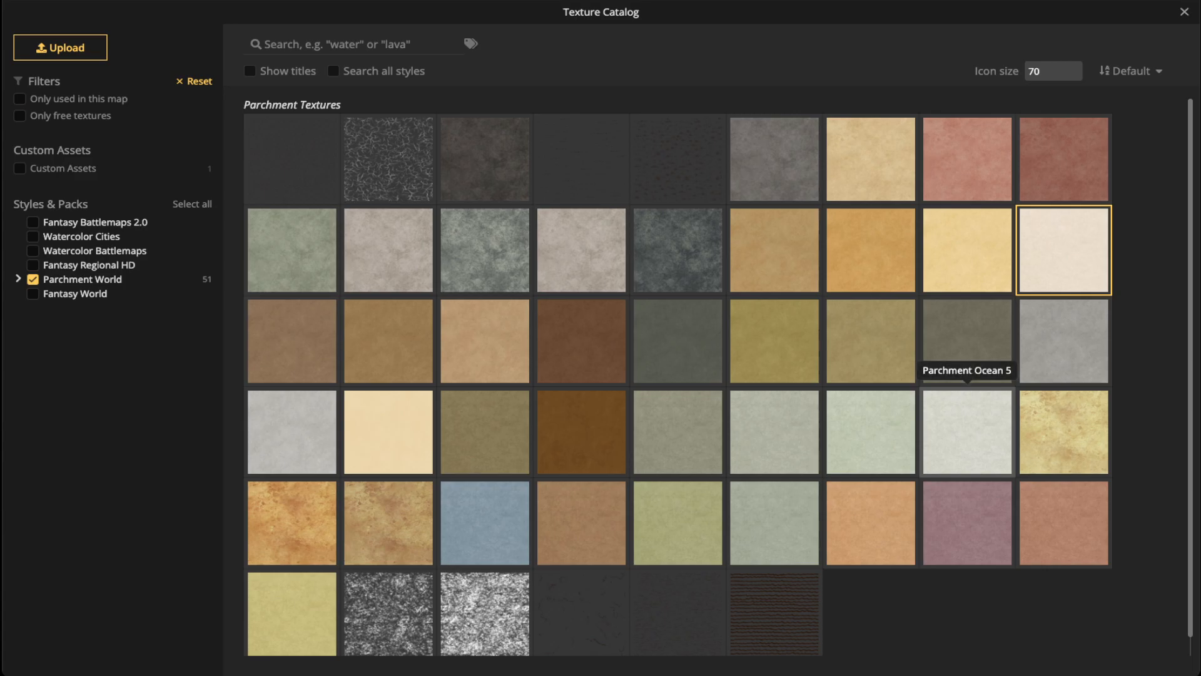
{"action": "left_click", "coordinate": [967, 432]}
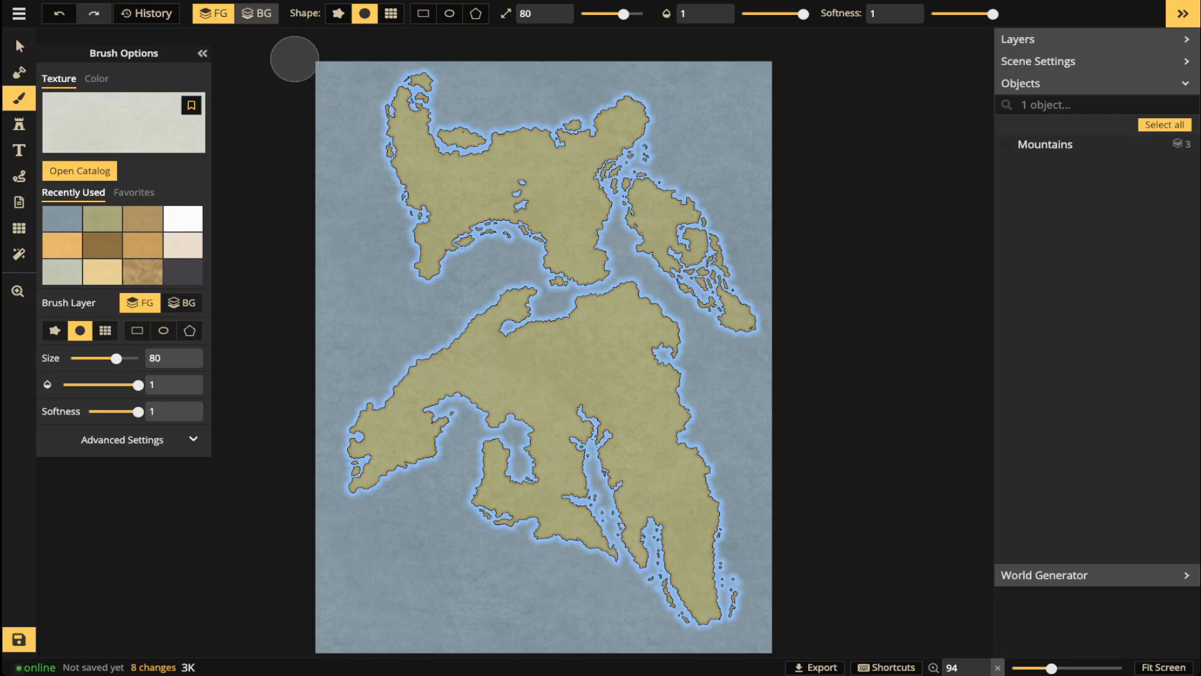
Paint all the foreground land with the pale parchment texture at brush size 200 and softness 0, and save the map.
{"action": "left_click_drag", "start_coordinate": [624, 14], "coordinate": [643, 13]}
{"action": "left_click", "coordinate": [954, 13]}
{"action": "left_click_drag", "start_coordinate": [954, 14], "coordinate": [931, 14]}
{"action": "mouse_move", "coordinate": [425, 141]}
{"action": "left_mouse_down"}
{"action": "mouse_move", "coordinate": [440, 144]}
{"action": "mouse_move", "coordinate": [429, 93]}
{"action": "mouse_move", "coordinate": [744, 143]}
{"action": "mouse_move", "coordinate": [412, 88]}
{"action": "mouse_move", "coordinate": [438, 188]}
{"action": "mouse_move", "coordinate": [807, 244]}
{"action": "mouse_move", "coordinate": [644, 297]}
{"action": "mouse_move", "coordinate": [408, 318]}
{"action": "mouse_move", "coordinate": [438, 359]}
{"action": "mouse_move", "coordinate": [348, 456]}
{"action": "mouse_move", "coordinate": [388, 457]}
{"action": "mouse_move", "coordinate": [720, 603]}
{"action": "mouse_move", "coordinate": [684, 482]}
{"action": "mouse_move", "coordinate": [649, 429]}
{"action": "mouse_move", "coordinate": [472, 432]}
{"action": "mouse_move", "coordinate": [633, 434]}
{"action": "mouse_move", "coordinate": [653, 339]}
{"action": "mouse_move", "coordinate": [577, 335]}
{"action": "mouse_move", "coordinate": [711, 603]}
{"action": "mouse_move", "coordinate": [656, 228]}
{"action": "mouse_move", "coordinate": [259, 181]}
{"action": "left_mouse_up"}
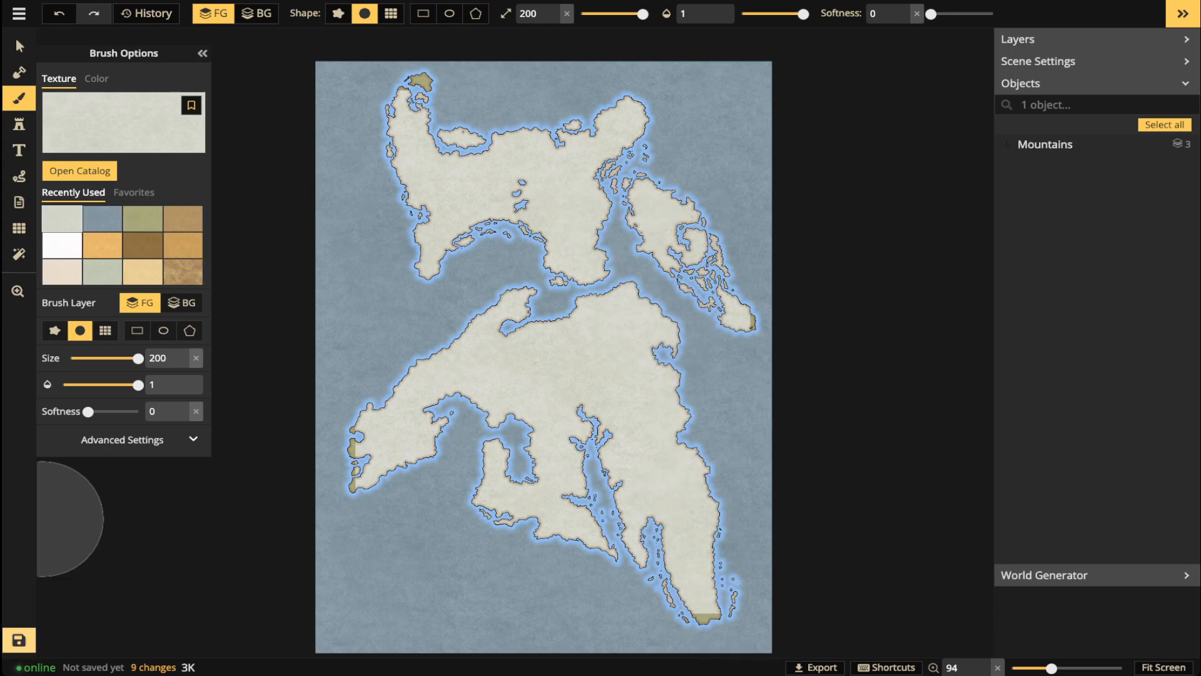
{"action": "key", "text": "ctrl+s"}
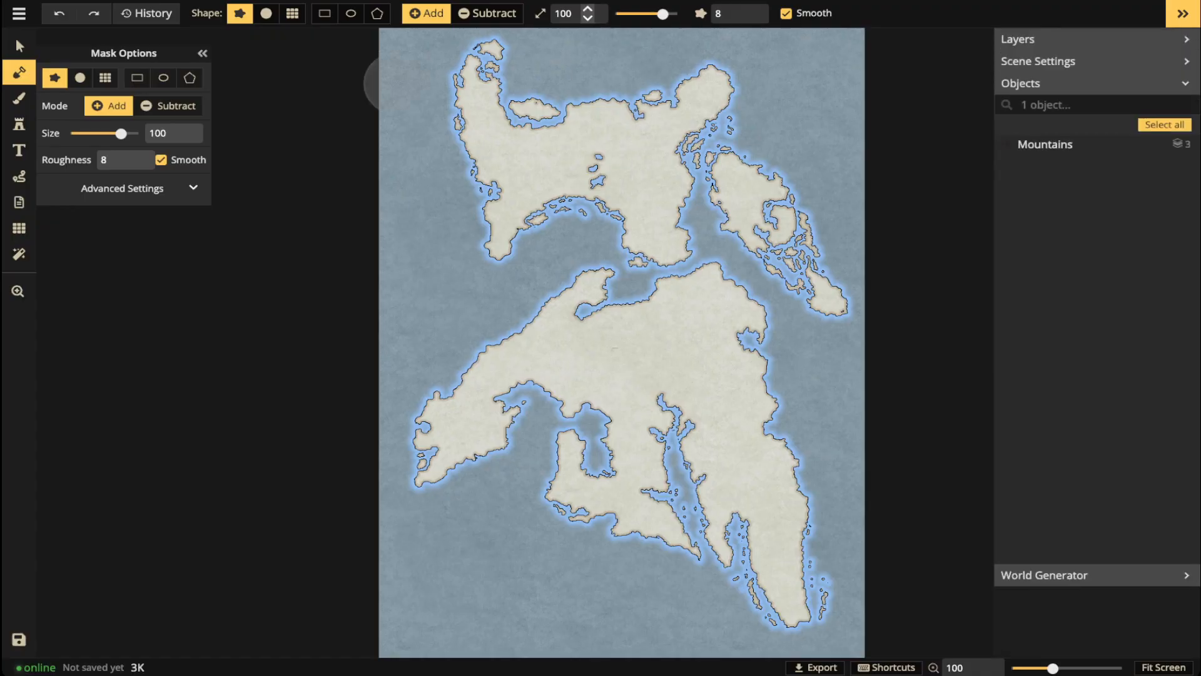
Examine the repainted northern and southern continents and their coastlines.
{"action": "scroll", "coordinate": [660, 402], "scroll_direction": "up", "scroll_amount": 3}
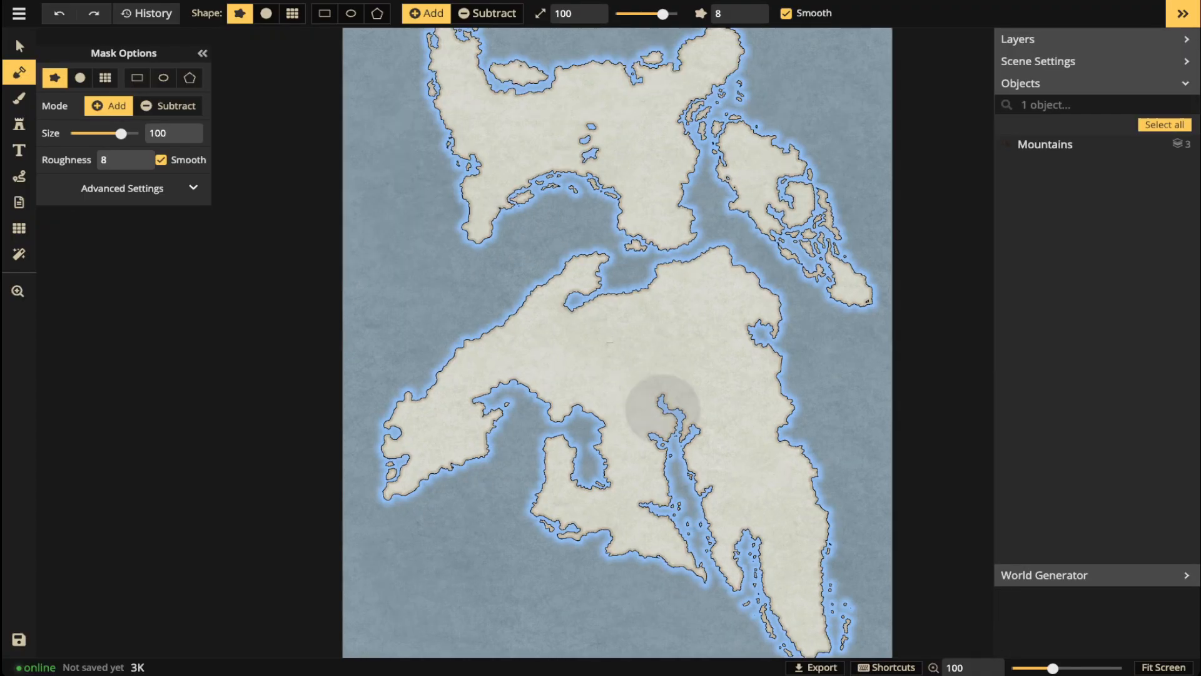
{"action": "left_click_drag", "start_coordinate": [651, 183], "coordinate": [601, 459]}
{"action": "left_click_drag", "start_coordinate": [644, 407], "coordinate": [459, 266]}
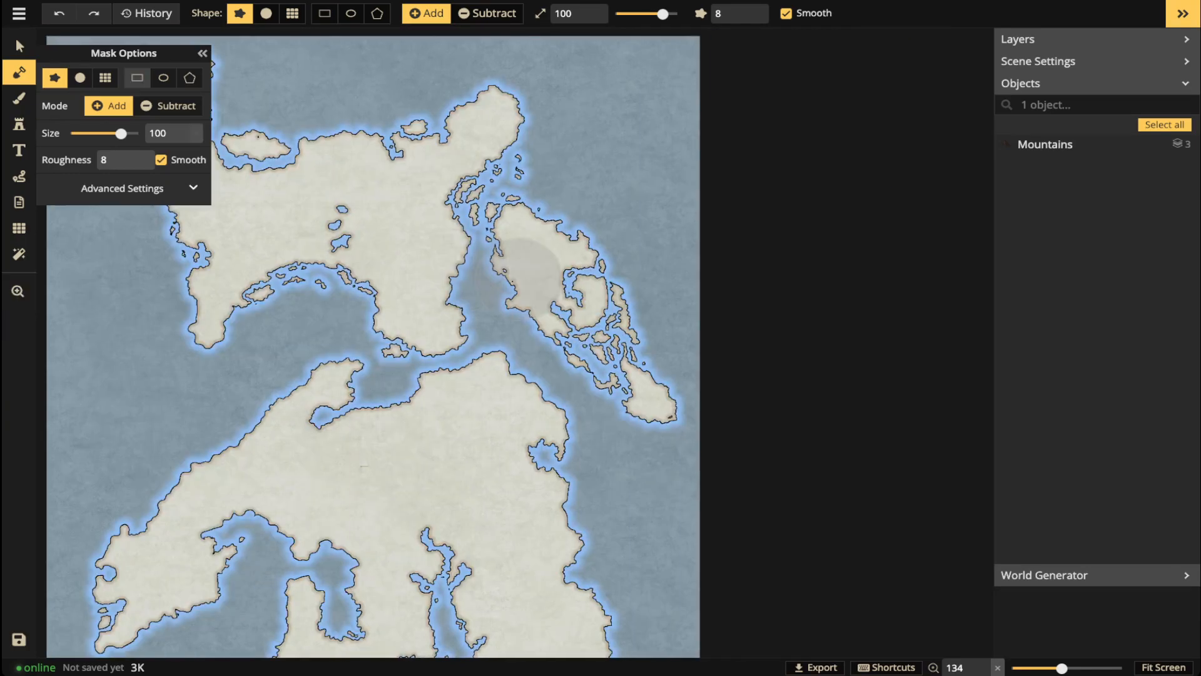
{"action": "key", "text": "v"}
{"action": "scroll", "coordinate": [563, 338], "scroll_direction": "up", "scroll_amount": 2}
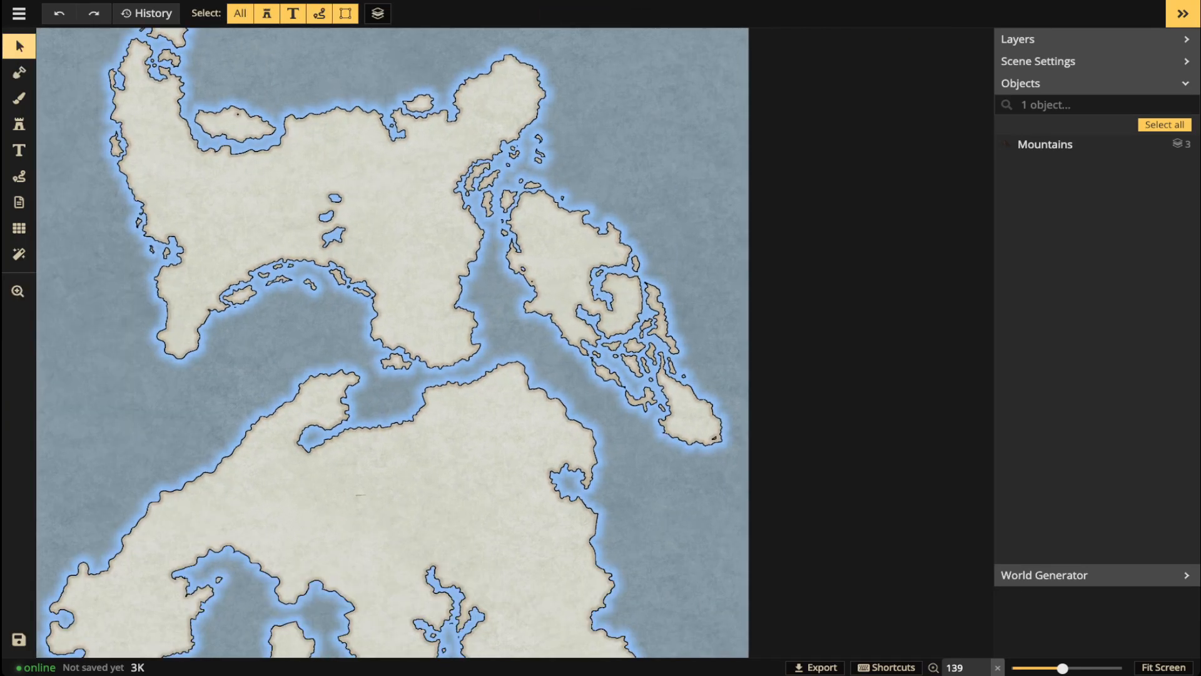
{"action": "left_click_drag", "start_coordinate": [599, 379], "coordinate": [591, 291]}
{"action": "scroll", "coordinate": [592, 291], "scroll_direction": "up", "scroll_amount": 3}
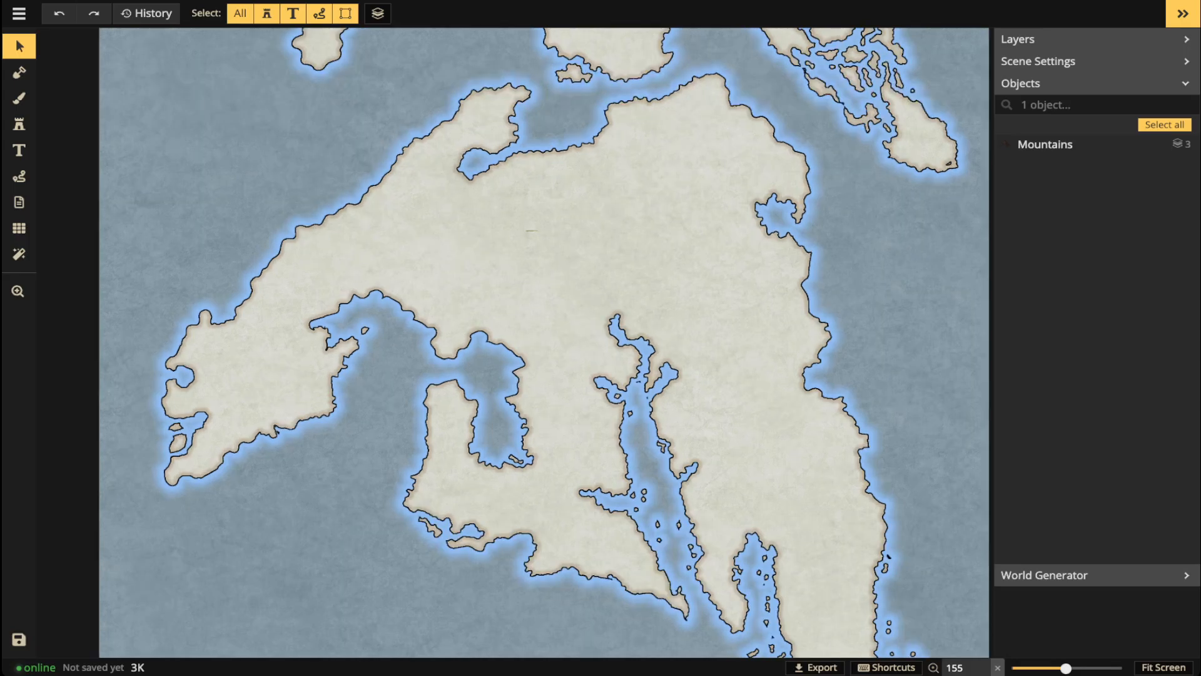
{"action": "scroll", "coordinate": [625, 363], "scroll_direction": "down", "scroll_amount": 2}
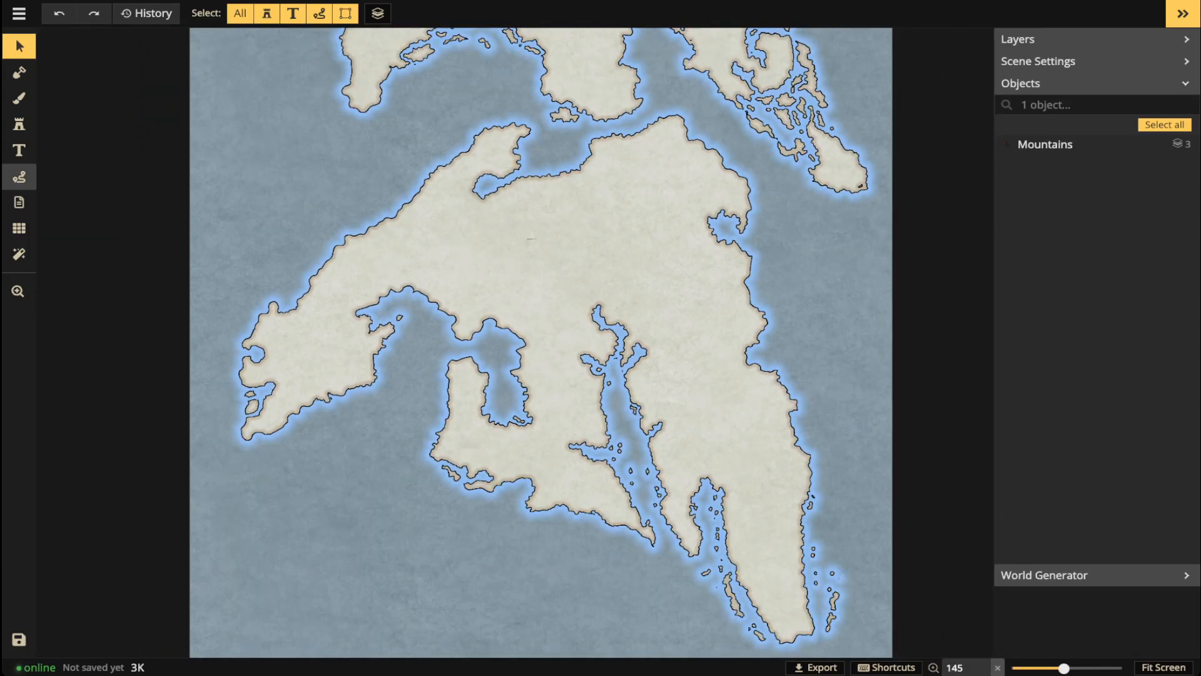
Draw a free-form dotted path in black at 0.54 opacity across the middle of the southern continent.
{"action": "left_click", "coordinate": [18, 176]}
{"action": "left_click", "coordinate": [150, 106]}
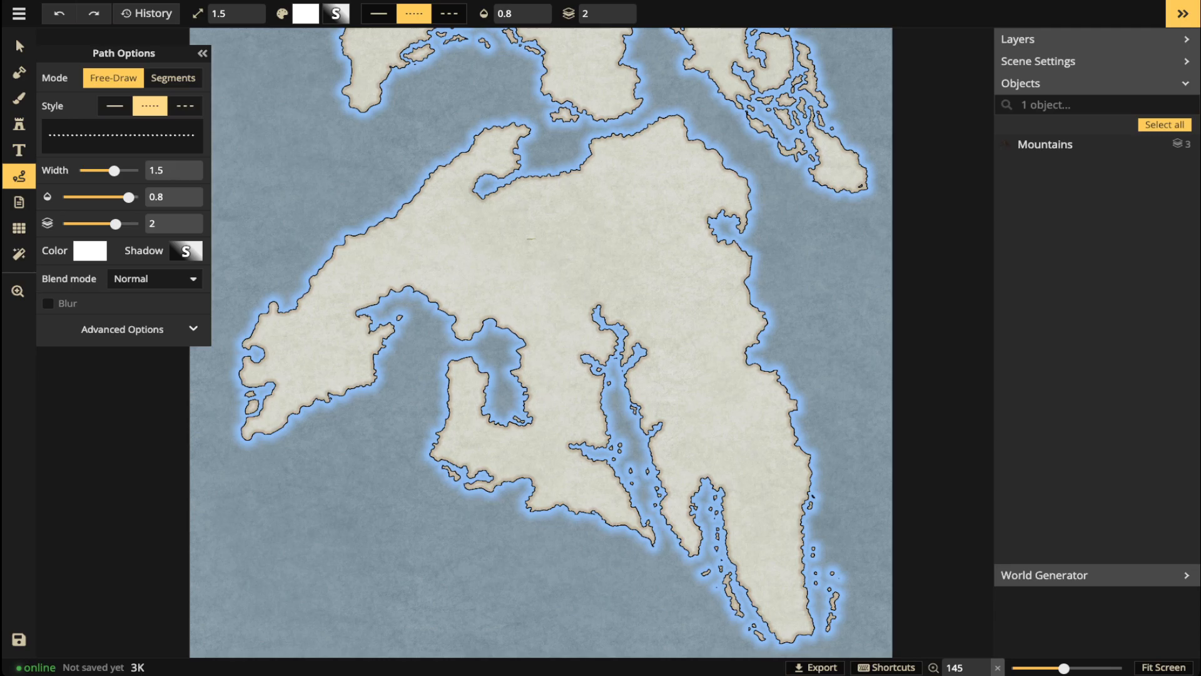
{"action": "left_click", "coordinate": [90, 250]}
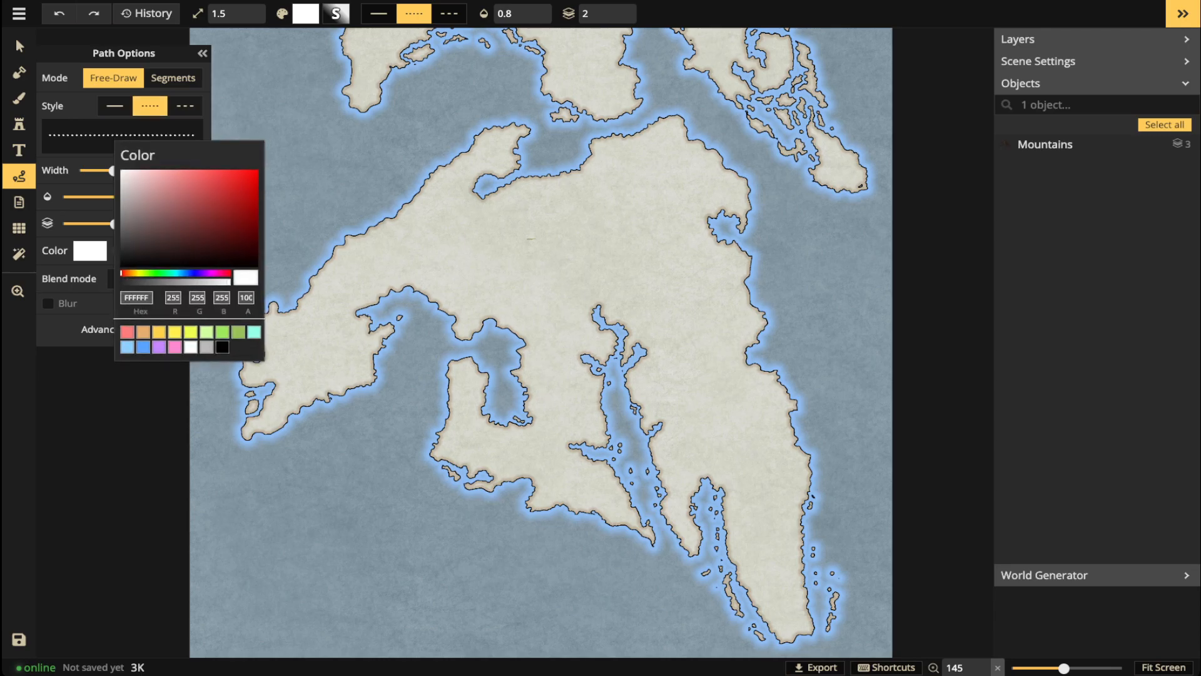
{"action": "left_click", "coordinate": [222, 346]}
{"action": "left_click", "coordinate": [188, 133]}
{"action": "left_click_drag", "start_coordinate": [129, 197], "coordinate": [113, 197]}
{"action": "mouse_move", "coordinate": [483, 247]}
{"action": "left_mouse_down"}
{"action": "mouse_move", "coordinate": [565, 238]}
{"action": "mouse_move", "coordinate": [618, 266]}
{"action": "left_mouse_up"}
{"action": "scroll", "coordinate": [545, 242], "scroll_direction": "up", "scroll_amount": 3}
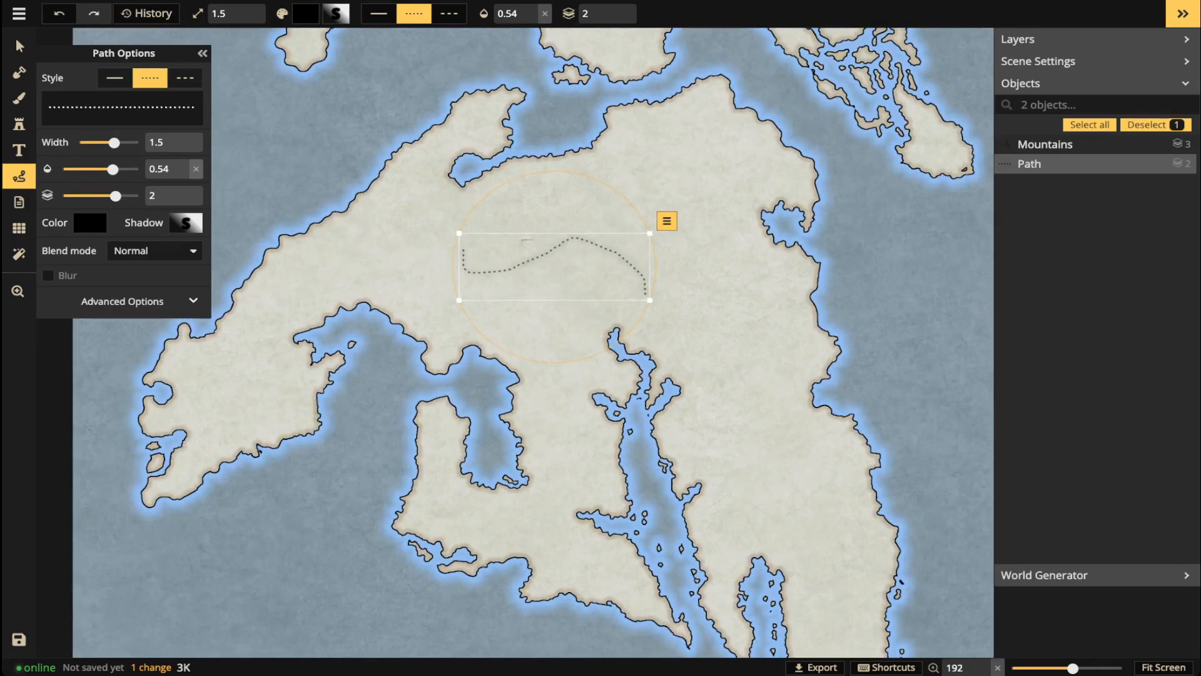
Make the dotted path's shadow fully transparent with a blur of 0.
{"action": "left_click", "coordinate": [19, 47]}
{"action": "scroll", "coordinate": [476, 254], "scroll_direction": "up", "scroll_amount": 4}
{"action": "left_click", "coordinate": [186, 223]}
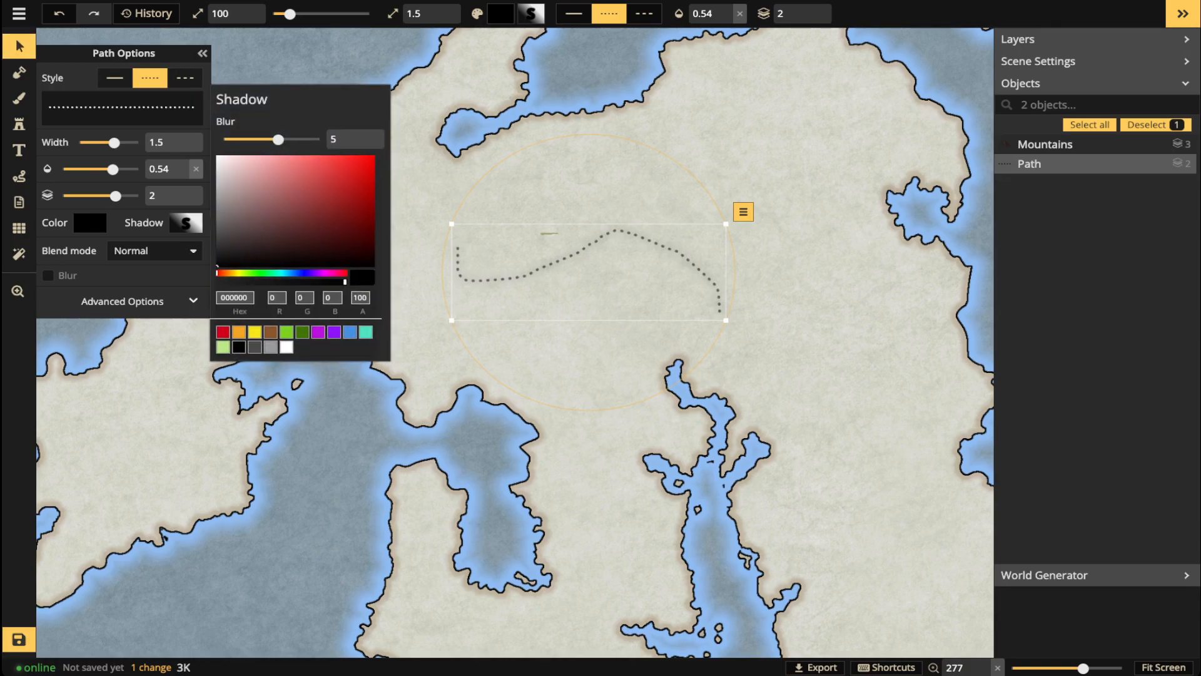
{"action": "left_click_drag", "start_coordinate": [345, 282], "coordinate": [217, 282]}
{"action": "left_click_drag", "start_coordinate": [278, 140], "coordinate": [223, 139]}
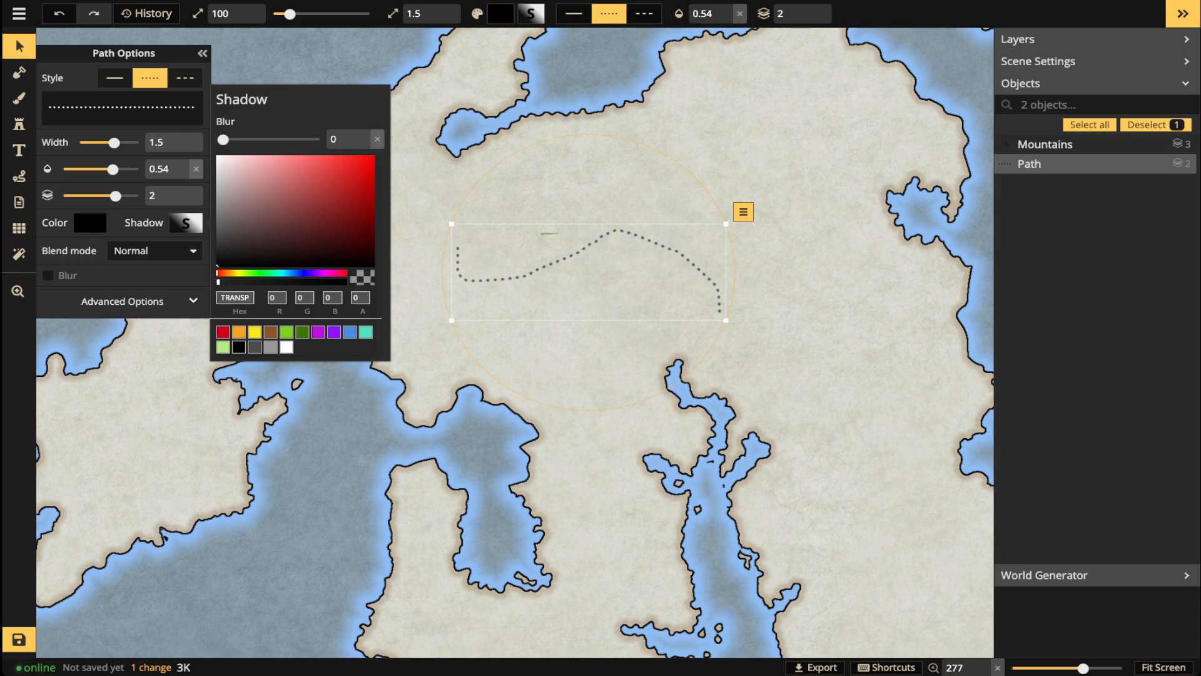
{"action": "left_click", "coordinate": [185, 223]}
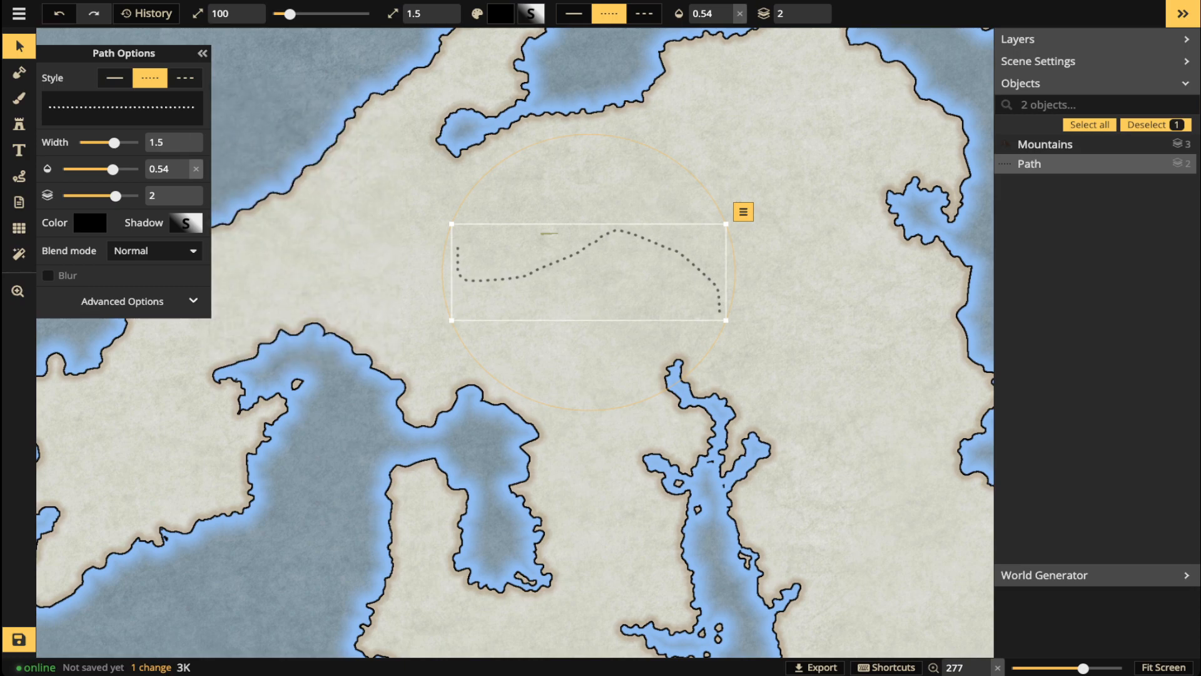
Delete the dotted test path and reactivate the Path tool over the southern continent.
{"action": "key", "text": "Delete"}
{"action": "left_click", "coordinate": [19, 177]}
{"action": "scroll", "coordinate": [377, 333], "scroll_direction": "down", "scroll_amount": 3}
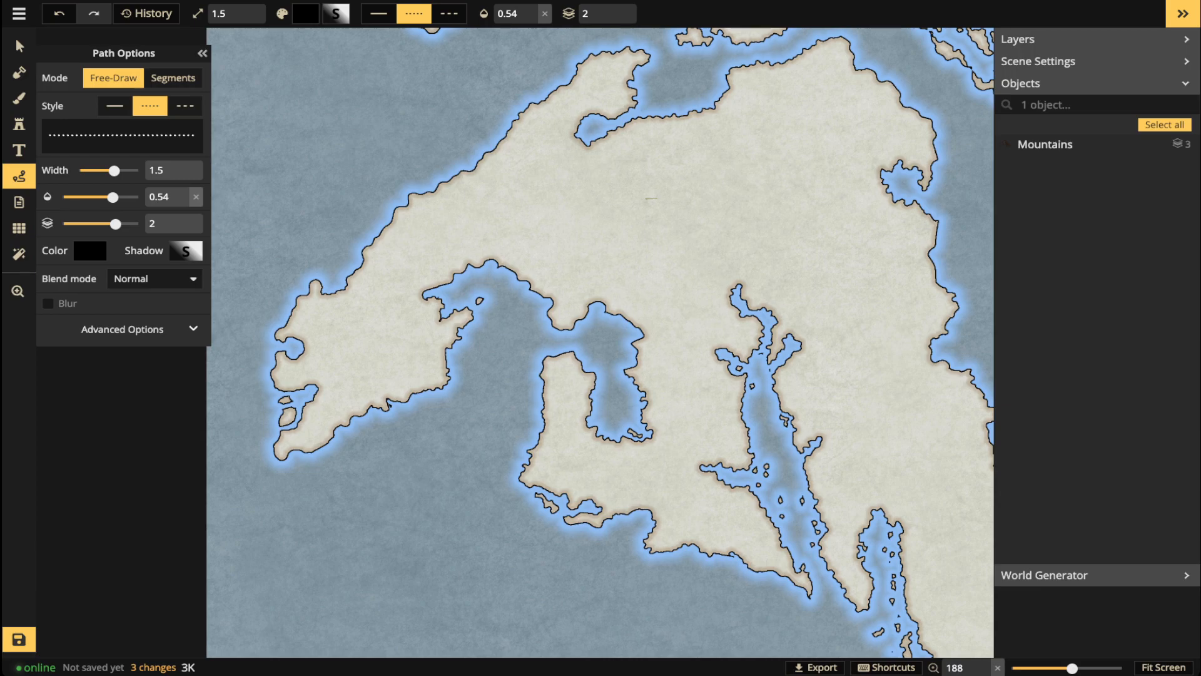
{"action": "scroll", "coordinate": [353, 645], "scroll_direction": "down", "scroll_amount": 1}
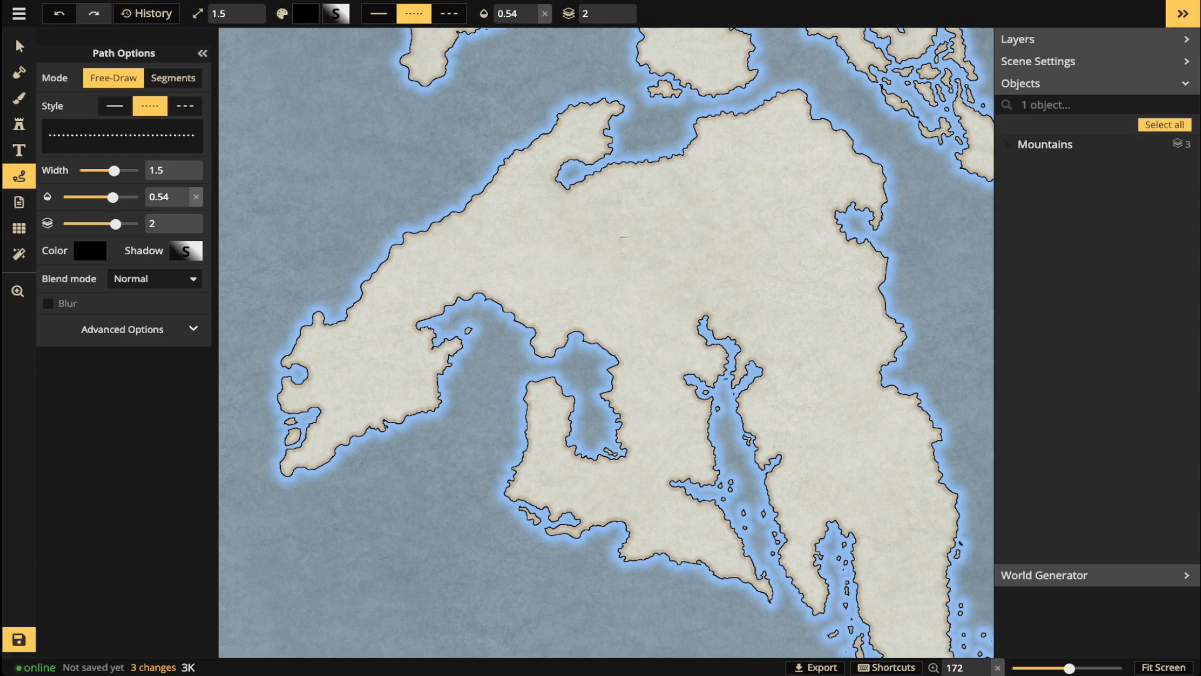
Draw a free-form dotted border across the neck of the southern continent's western peninsula, from its inner bay to the northwestern coast.
{"action": "scroll", "coordinate": [607, 342], "scroll_direction": "up", "scroll_amount": 3}
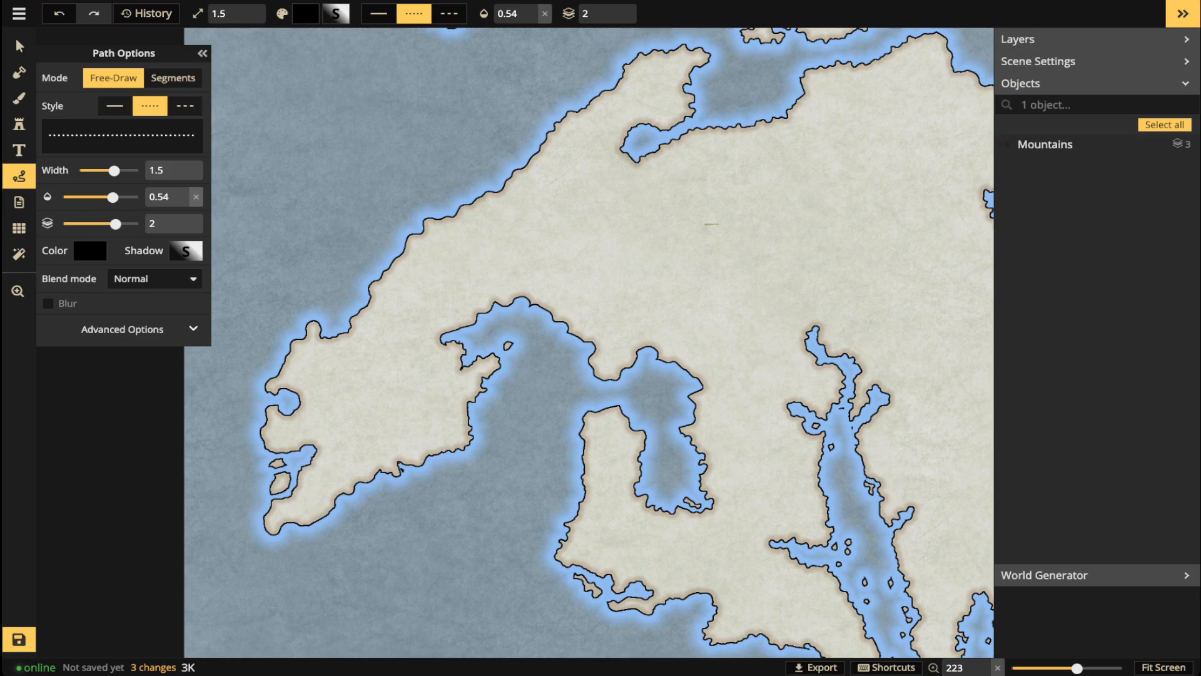
{"action": "scroll", "coordinate": [522, 219], "scroll_direction": "down", "scroll_amount": 2}
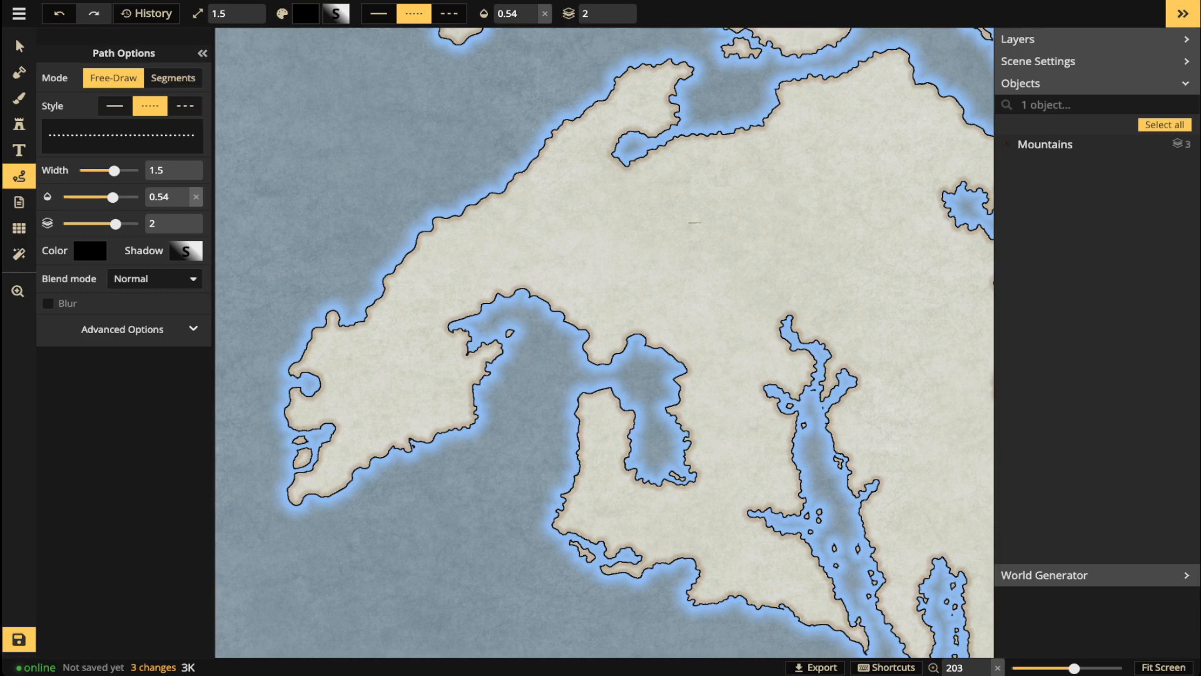
{"action": "scroll", "coordinate": [375, 600], "scroll_direction": "down", "scroll_amount": 2}
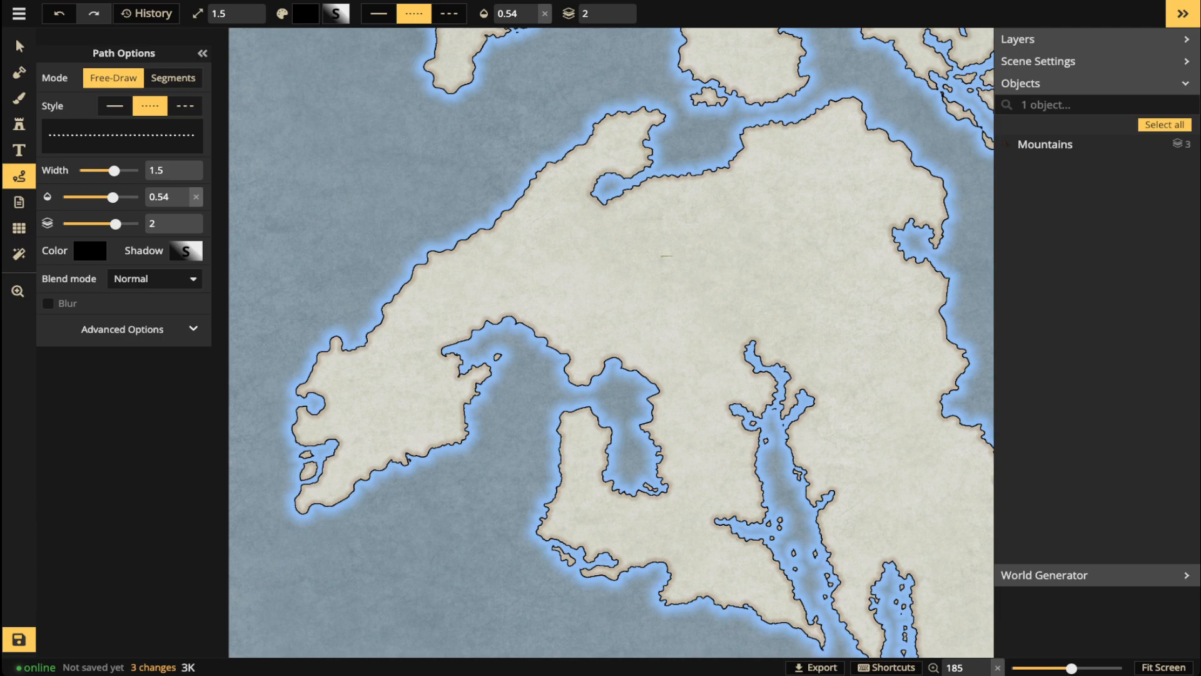
{"action": "scroll", "coordinate": [391, 379], "scroll_direction": "up", "scroll_amount": 2}
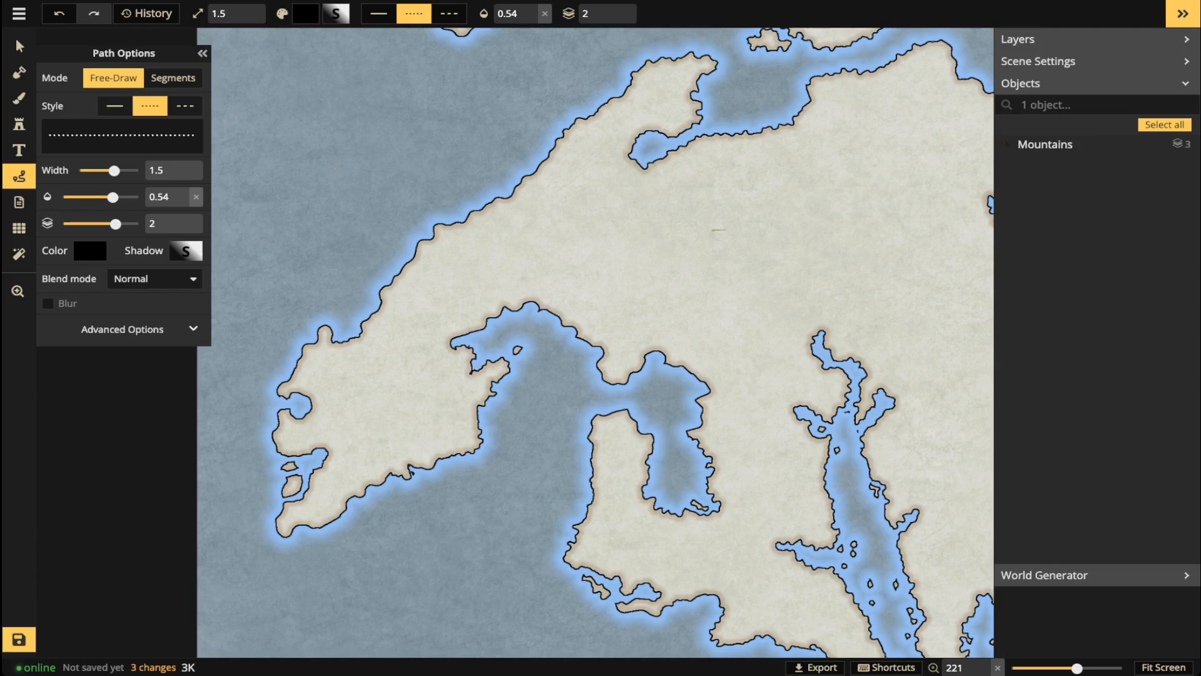
{"action": "scroll", "coordinate": [519, 395], "scroll_direction": "up", "scroll_amount": 2}
{"action": "key", "text": "space"}
{"action": "left_click_drag", "start_coordinate": [519, 395], "coordinate": [602, 403]}
{"action": "key", "text": "space"}
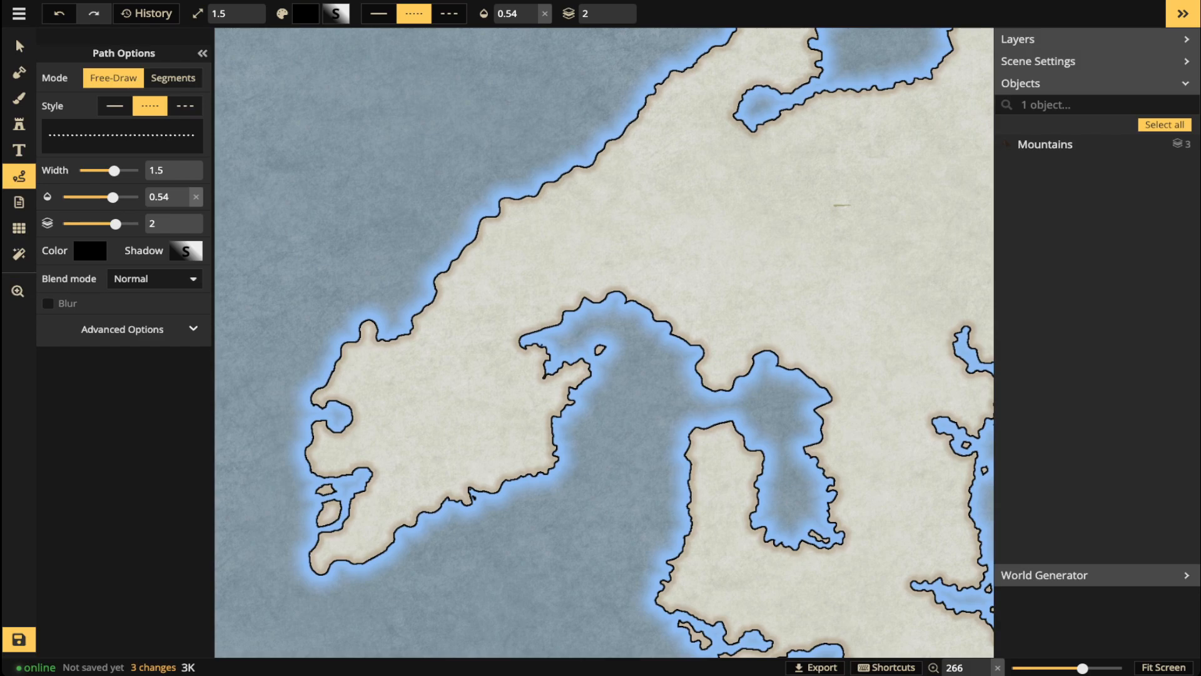
{"action": "key", "text": "space"}
{"action": "left_click_drag", "start_coordinate": [602, 404], "coordinate": [527, 480]}
{"action": "scroll", "coordinate": [630, 380], "scroll_direction": "up", "scroll_amount": 2}
{"action": "key", "text": "space"}
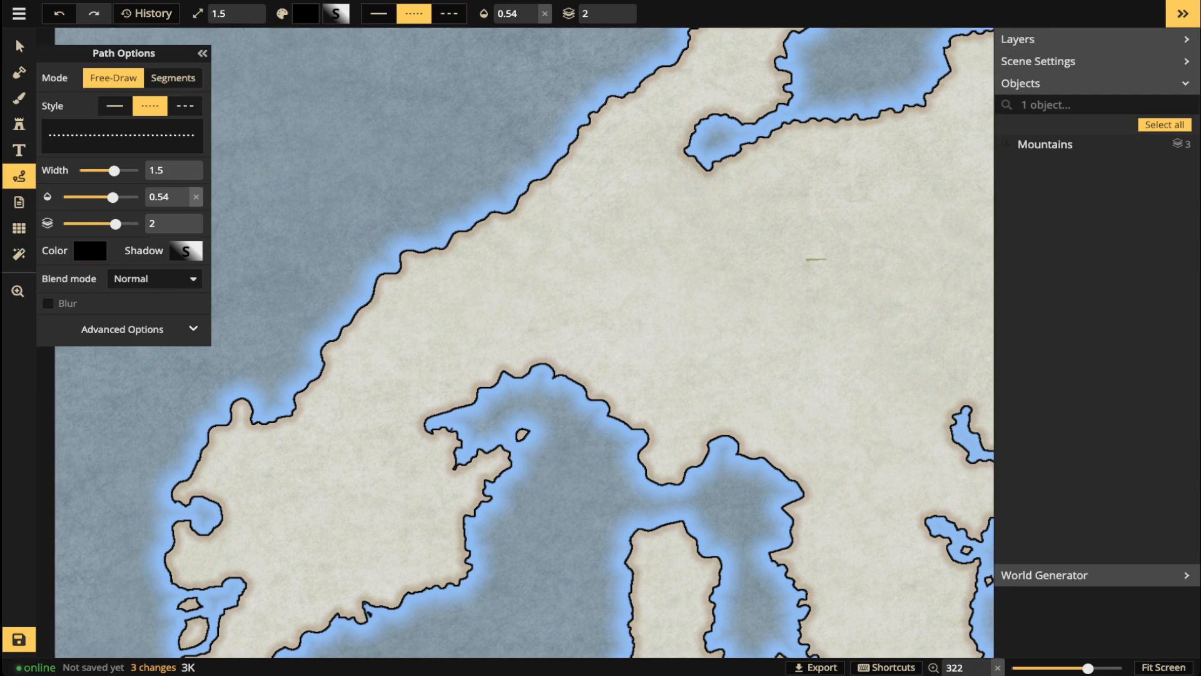
{"action": "left_click_drag", "start_coordinate": [496, 367], "coordinate": [498, 366]}
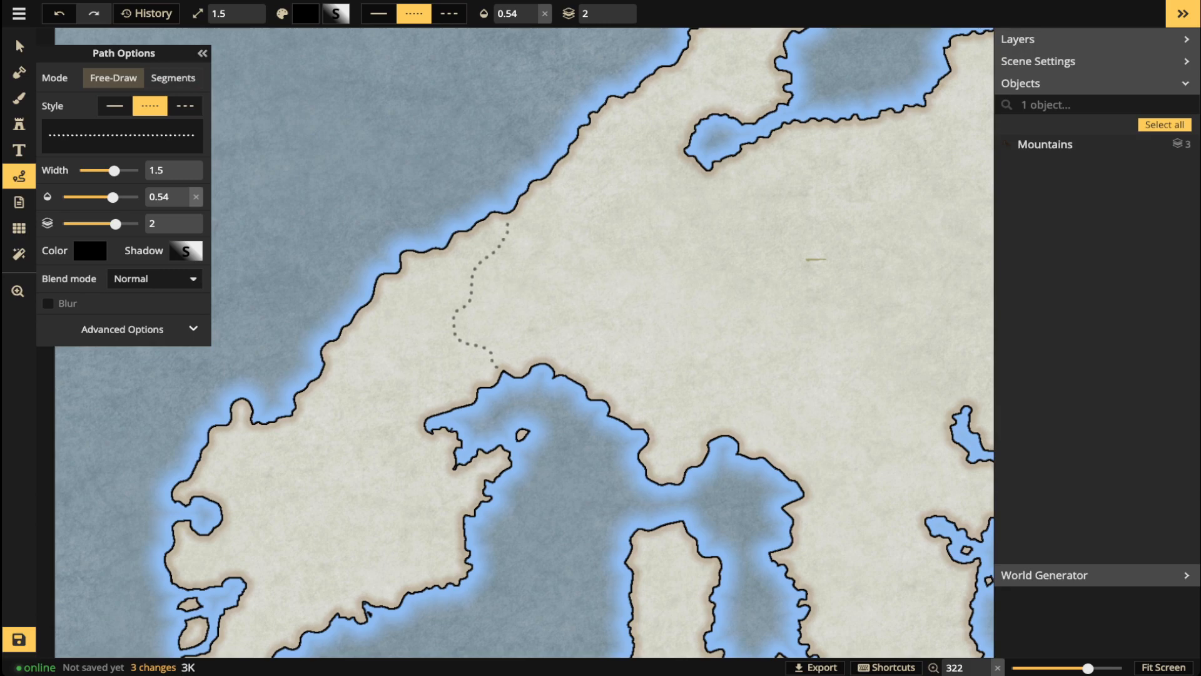
{"action": "left_click_drag", "start_coordinate": [509, 216], "coordinate": [509, 214]}
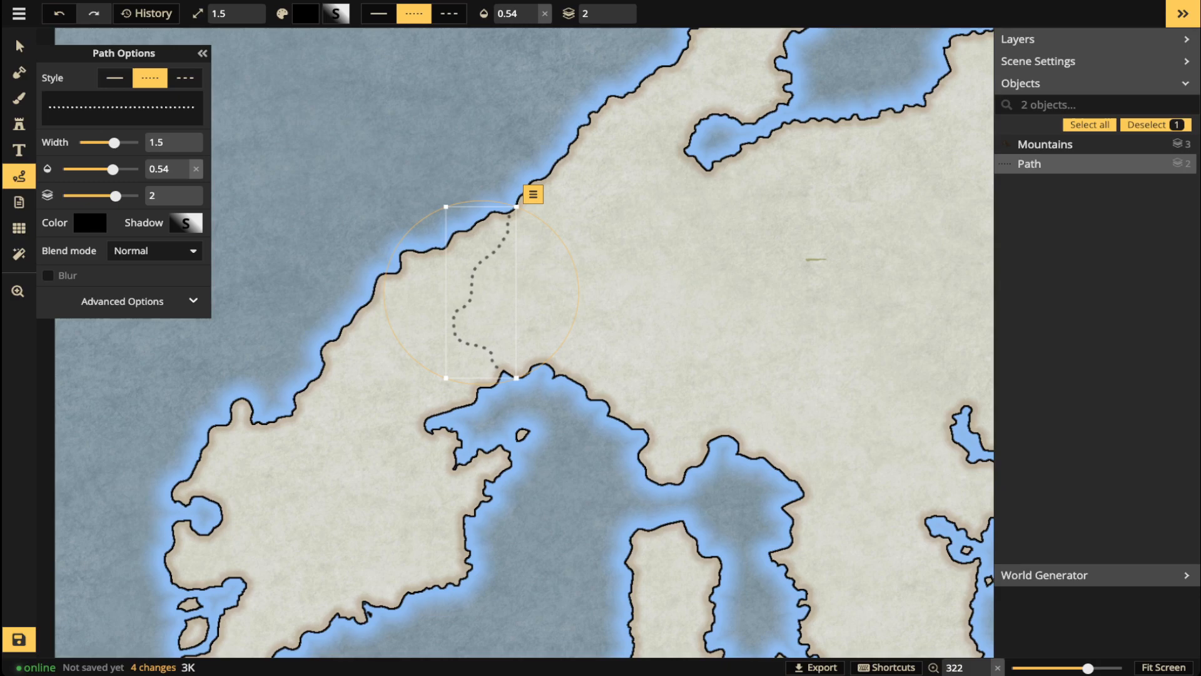
{"action": "key", "text": "Escape"}
Switch the path style to a solid line and set its color to red FF0000.
{"action": "scroll", "coordinate": [697, 94], "scroll_direction": "down", "scroll_amount": 5}
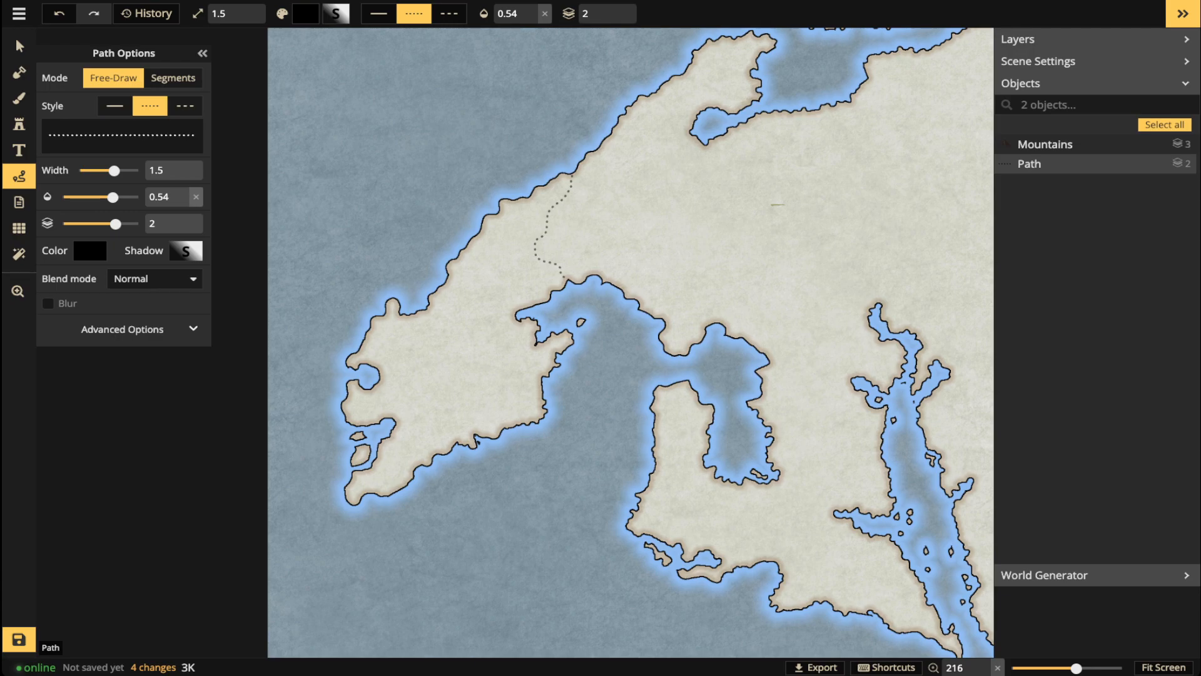
{"action": "scroll", "coordinate": [479, 294], "scroll_direction": "up", "scroll_amount": 3}
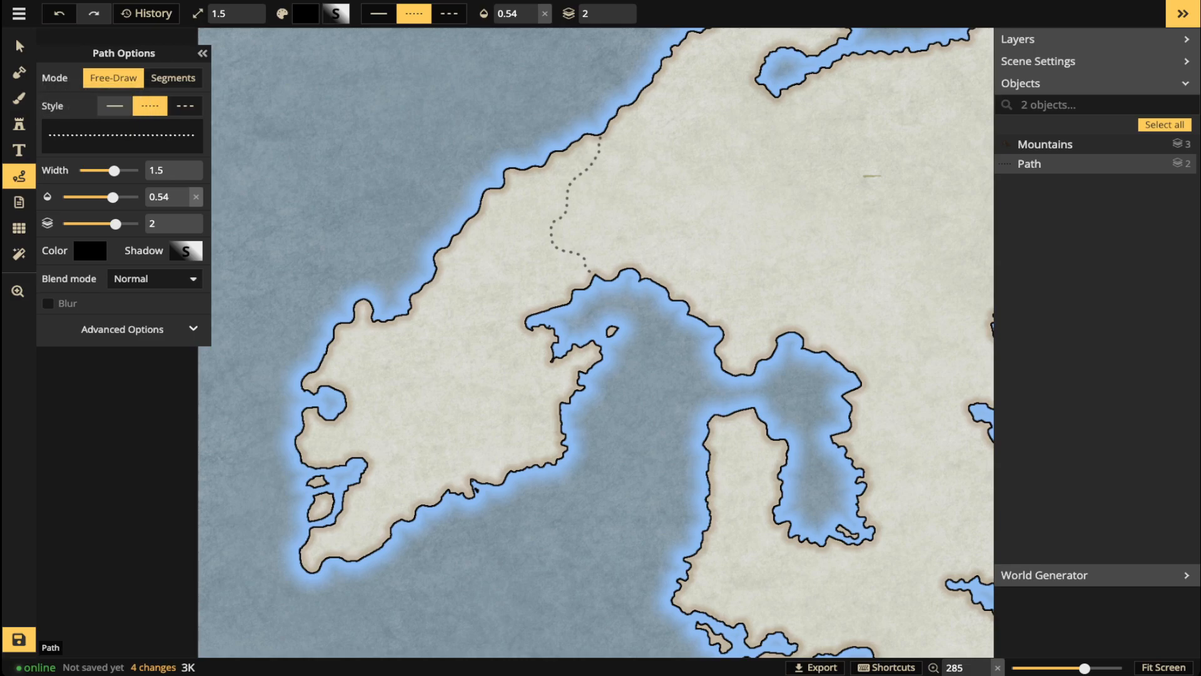
{"action": "left_click", "coordinate": [114, 105]}
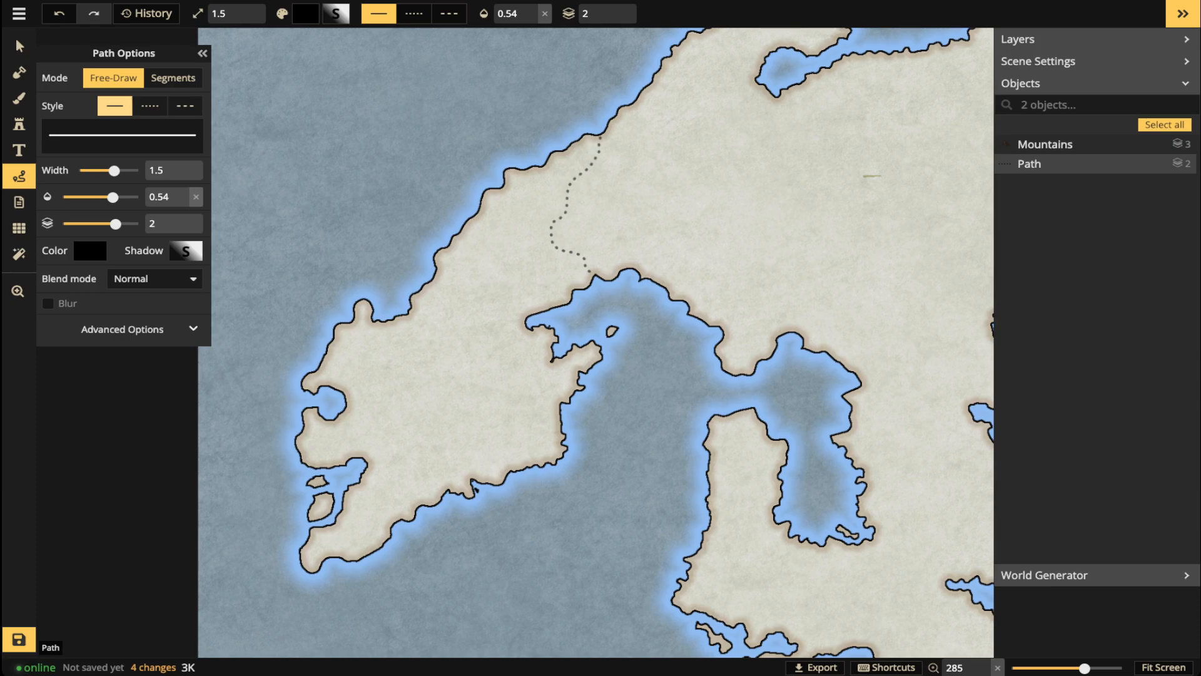
{"action": "left_click", "coordinate": [90, 250]}
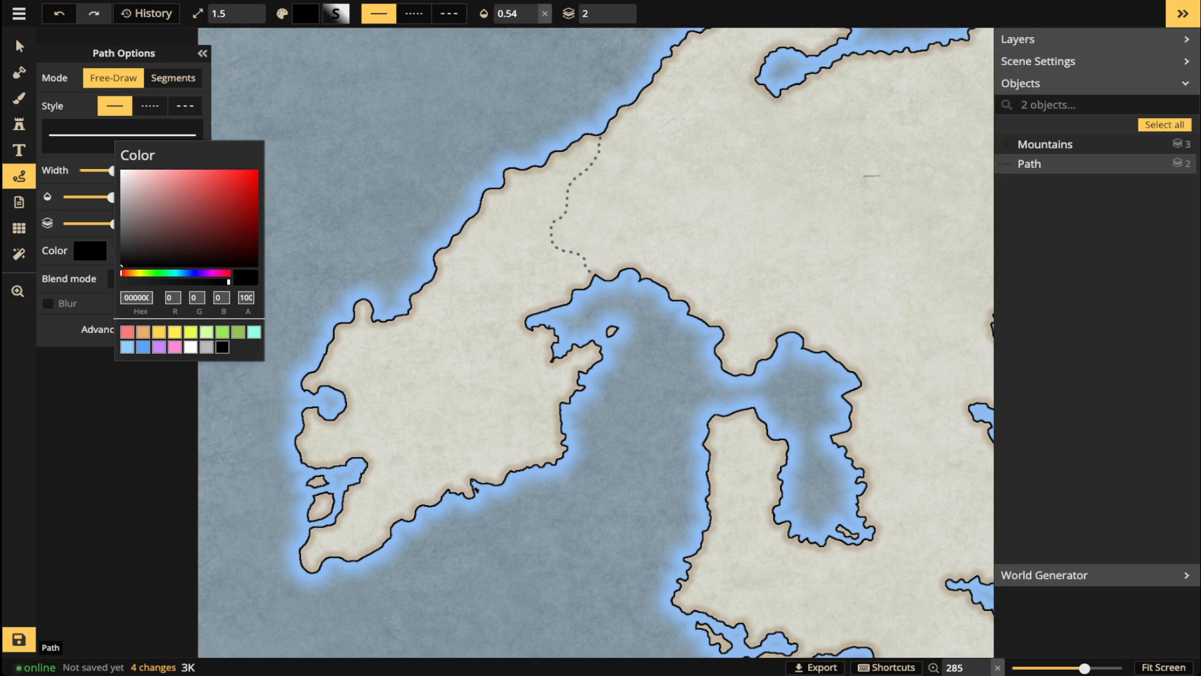
{"action": "left_click", "coordinate": [257, 171]}
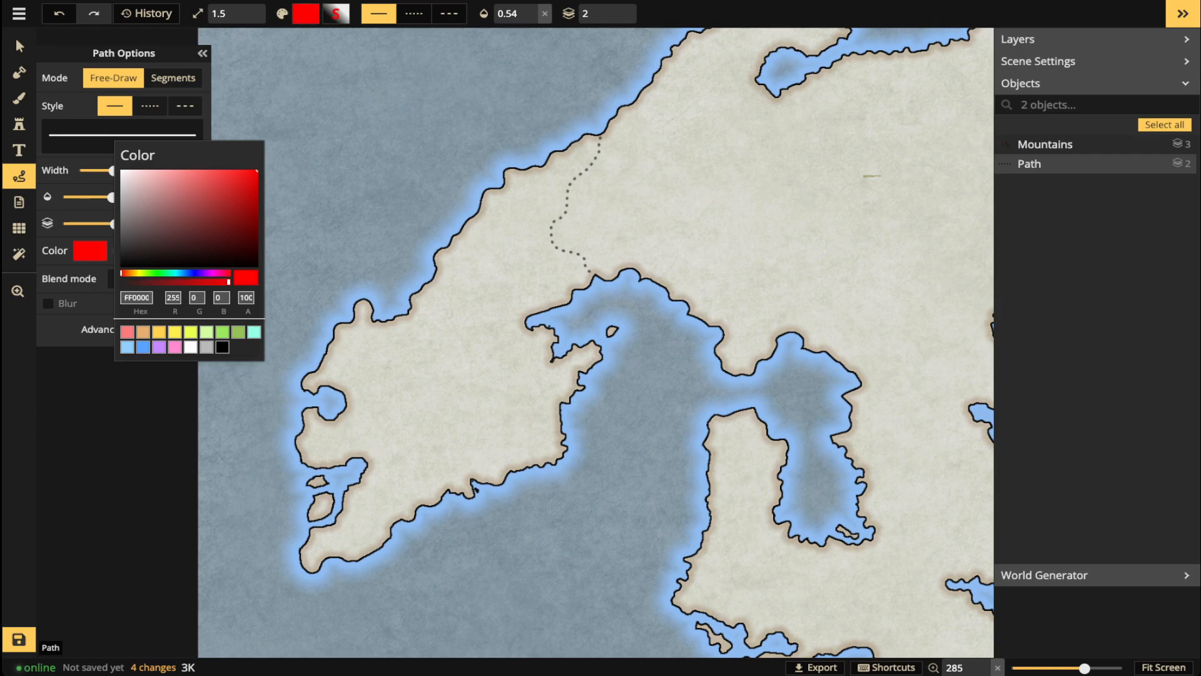
{"action": "left_click", "coordinate": [289, 199]}
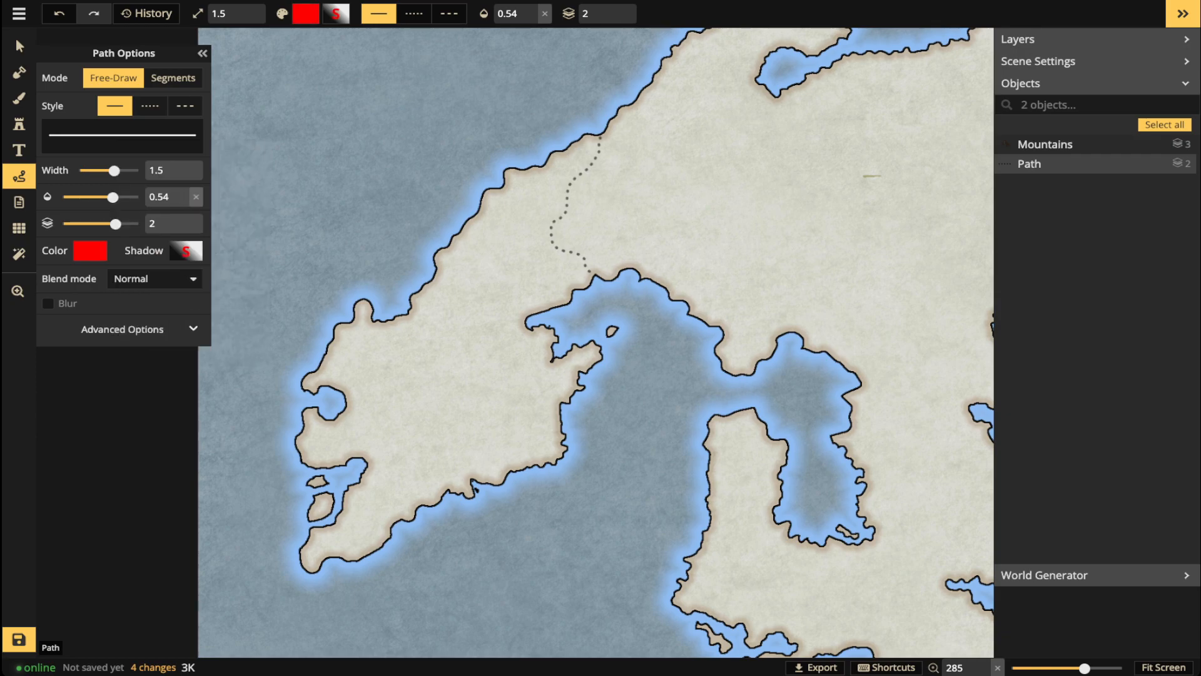
{"action": "left_click", "coordinate": [90, 251]}
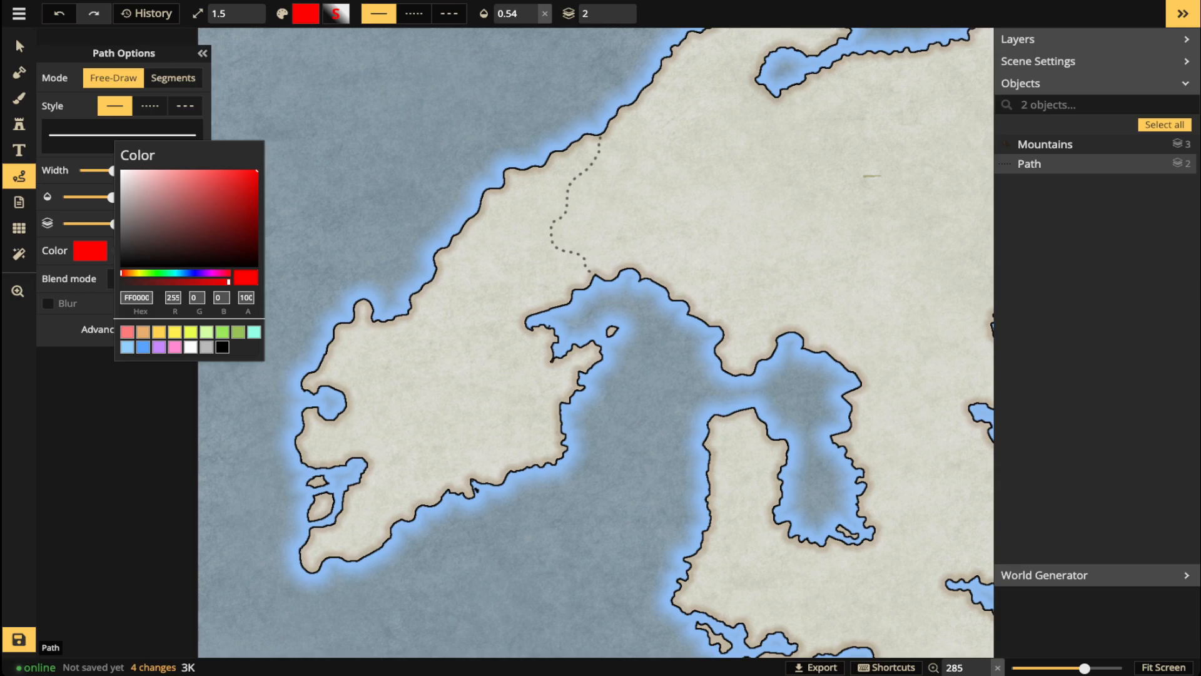
{"action": "key", "text": "Escape"}
Set the path shadow's blur to 20 and draw a winding red test path inside the western peninsula.
{"action": "left_click", "coordinate": [186, 250]}
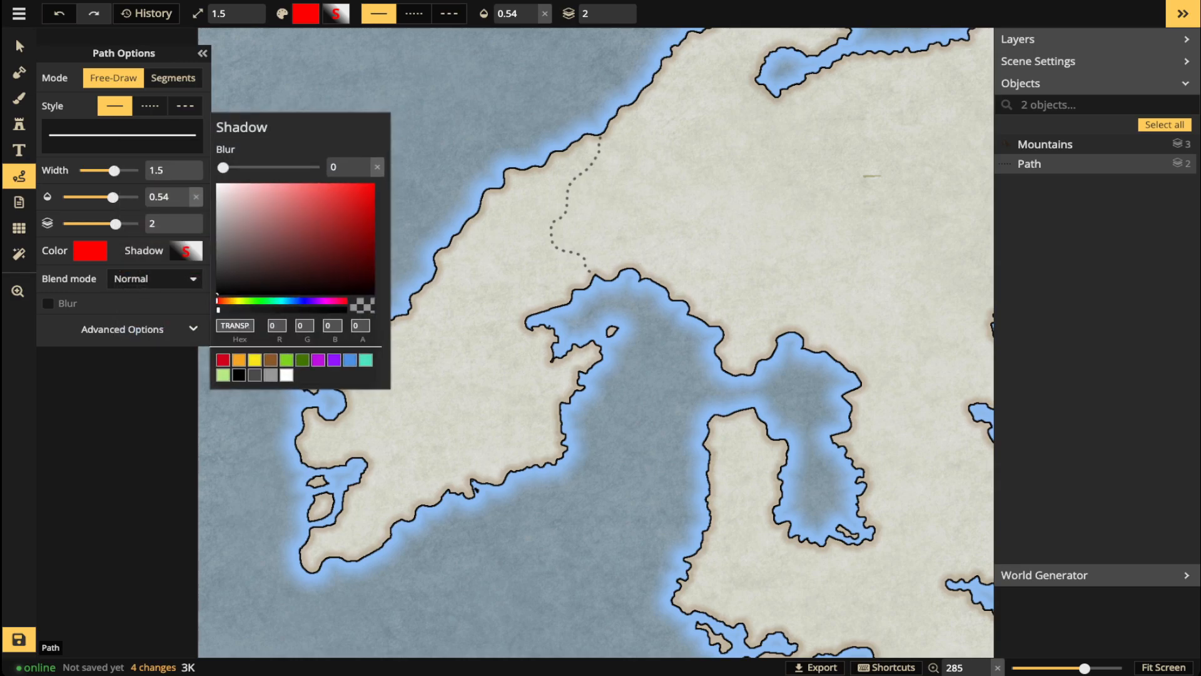
{"action": "left_click_drag", "start_coordinate": [223, 168], "coordinate": [319, 167]}
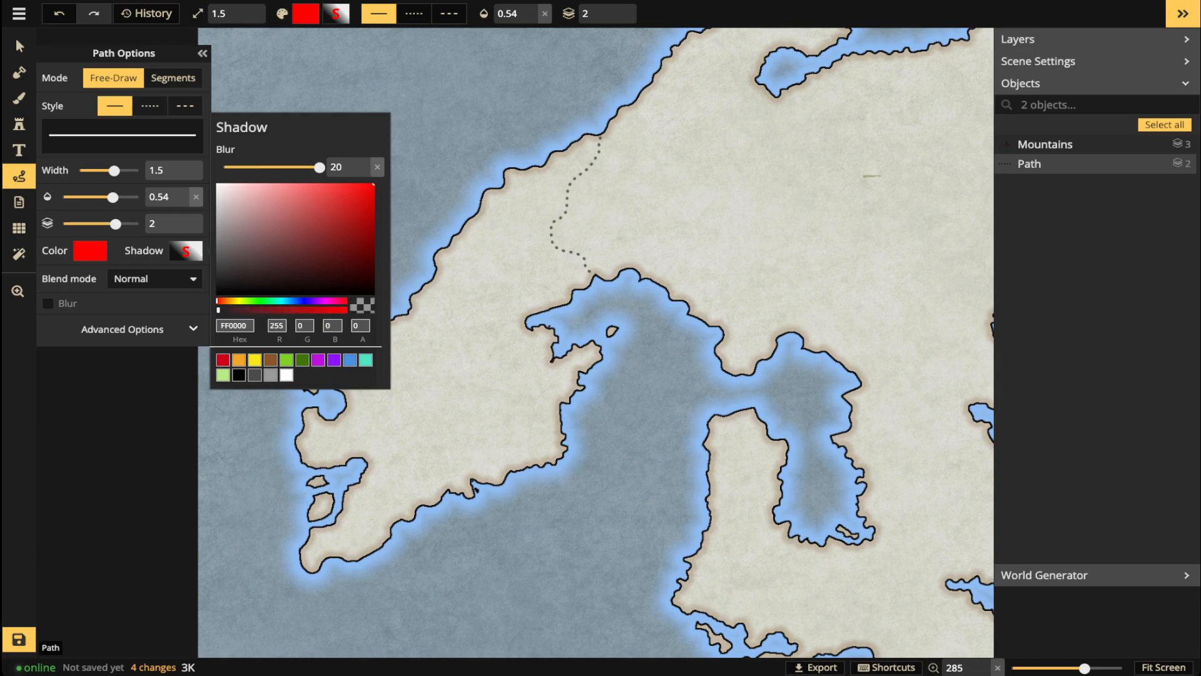
{"action": "key", "text": "Escape"}
{"action": "mouse_move", "coordinate": [456, 311]}
{"action": "left_mouse_down"}
{"action": "mouse_move", "coordinate": [457, 373]}
{"action": "mouse_move", "coordinate": [392, 460]}
{"action": "left_mouse_up"}
{"action": "scroll", "coordinate": [385, 374], "scroll_direction": "up", "scroll_amount": 3}
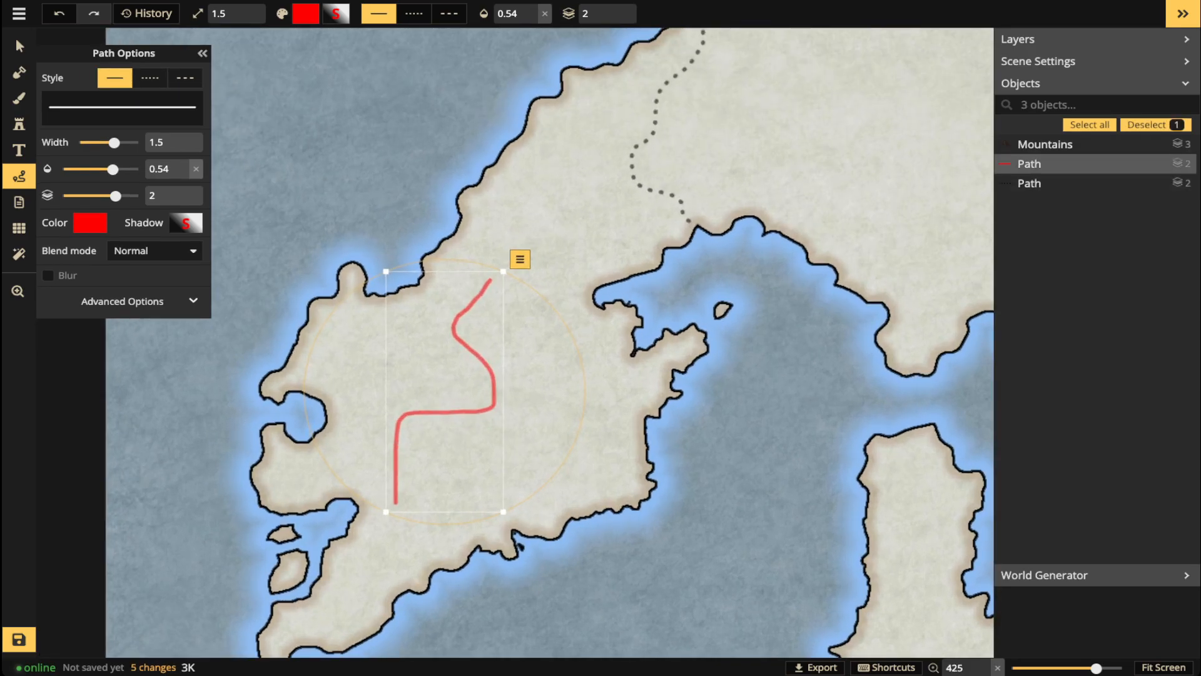
Make the test path's red shadow fully opaque with a blur of 6.5.
{"action": "left_click", "coordinate": [186, 222]}
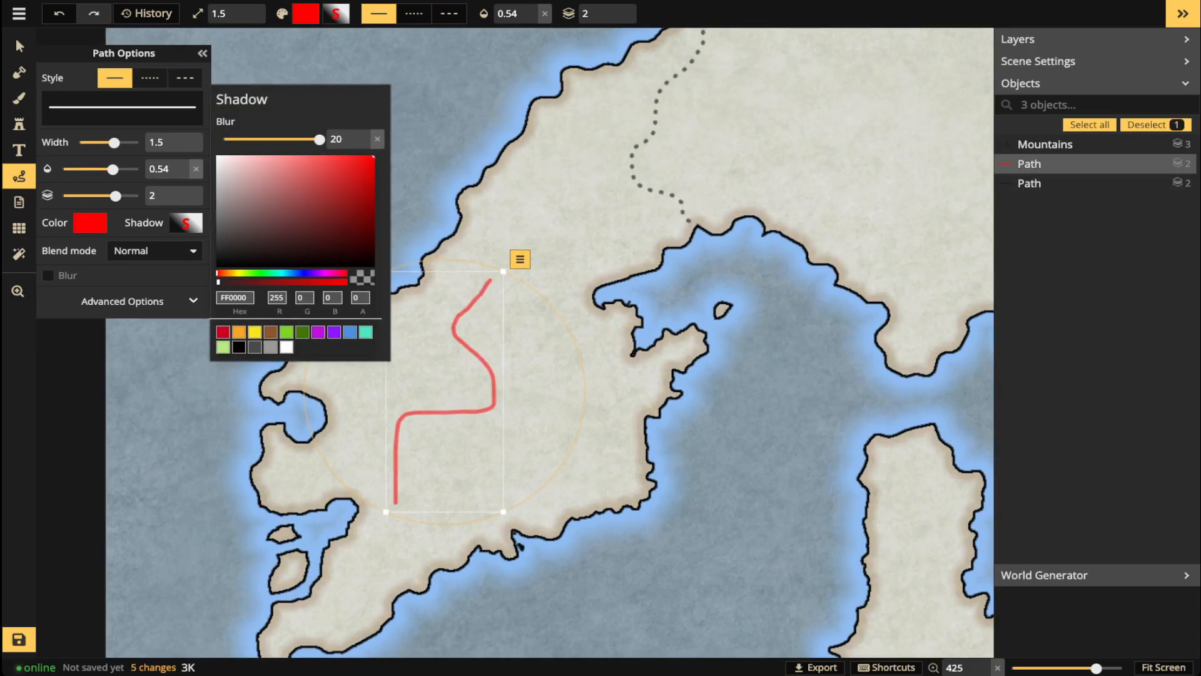
{"action": "left_click_drag", "start_coordinate": [218, 282], "coordinate": [345, 282]}
{"action": "left_click_drag", "start_coordinate": [319, 139], "coordinate": [282, 139]}
{"action": "left_click_drag", "start_coordinate": [281, 139], "coordinate": [284, 140]}
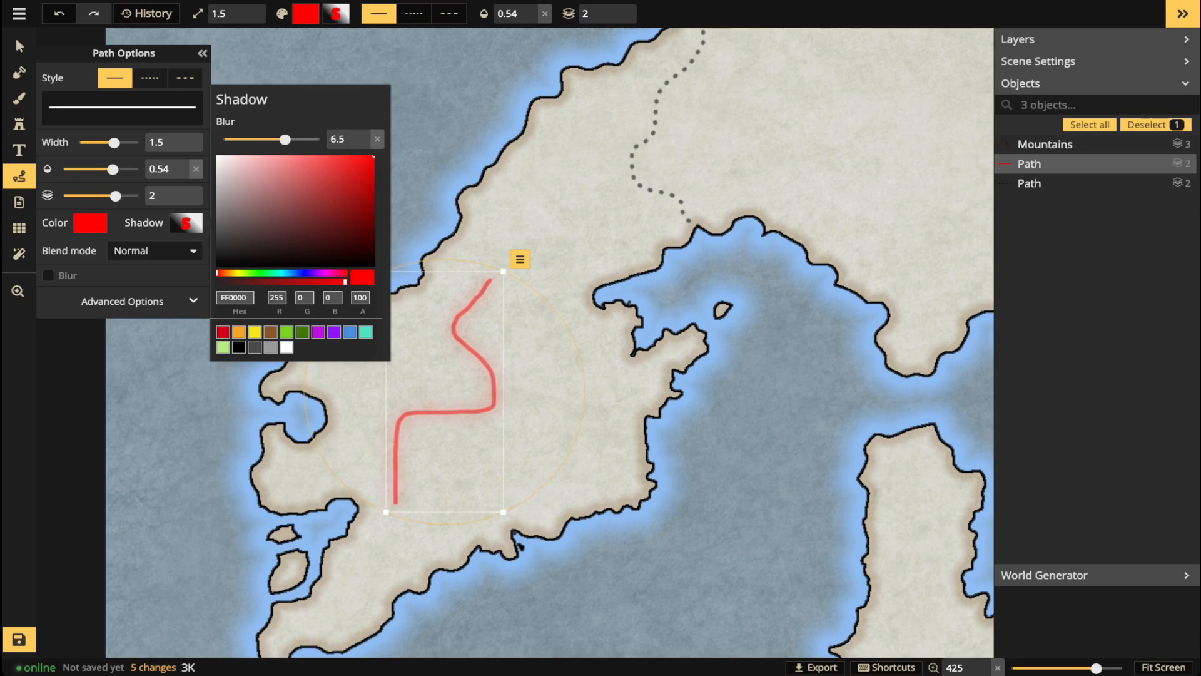
Enable Blur with a radius of 10 on the test path, and set its shadow blur to 9 and width to 3.
{"action": "left_click", "coordinate": [48, 276]}
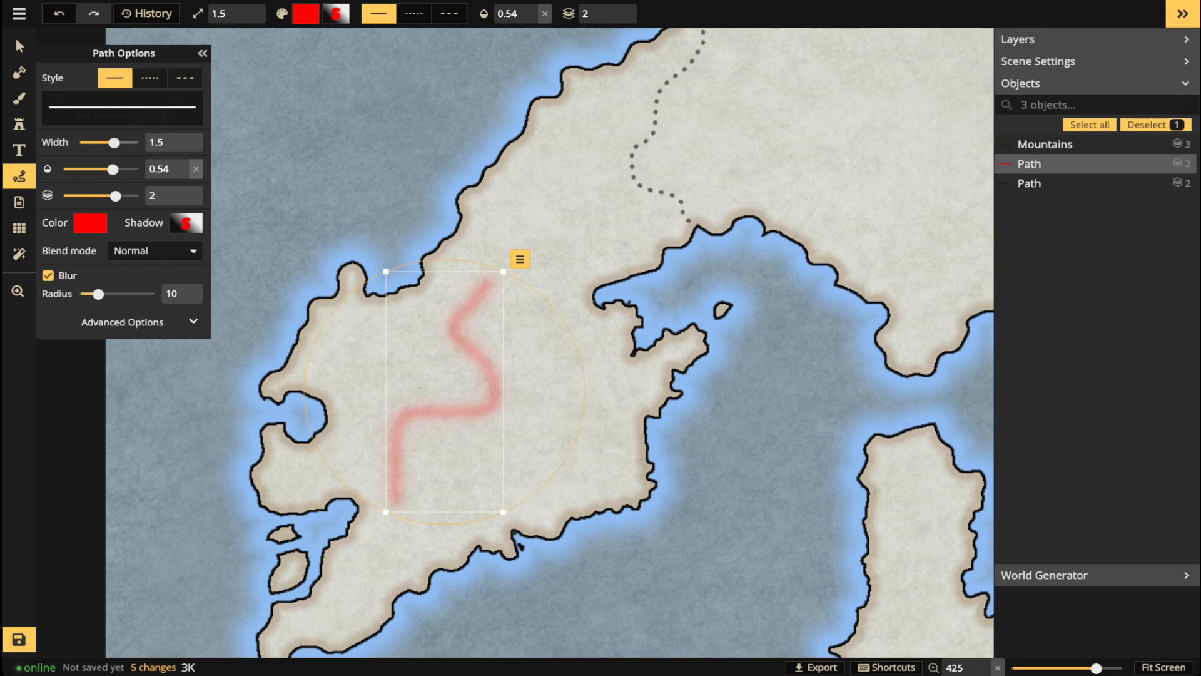
{"action": "left_click", "coordinate": [185, 223]}
{"action": "left_click_drag", "start_coordinate": [285, 139], "coordinate": [294, 139]}
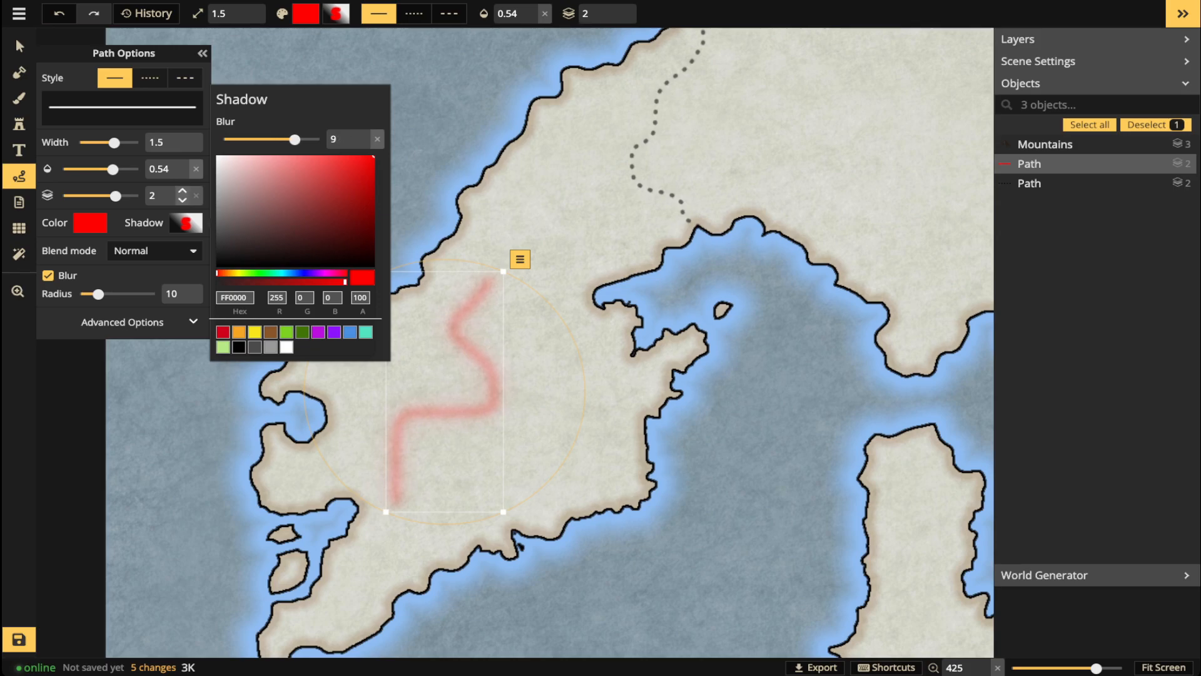
{"action": "left_click_drag", "start_coordinate": [114, 143], "coordinate": [129, 142]}
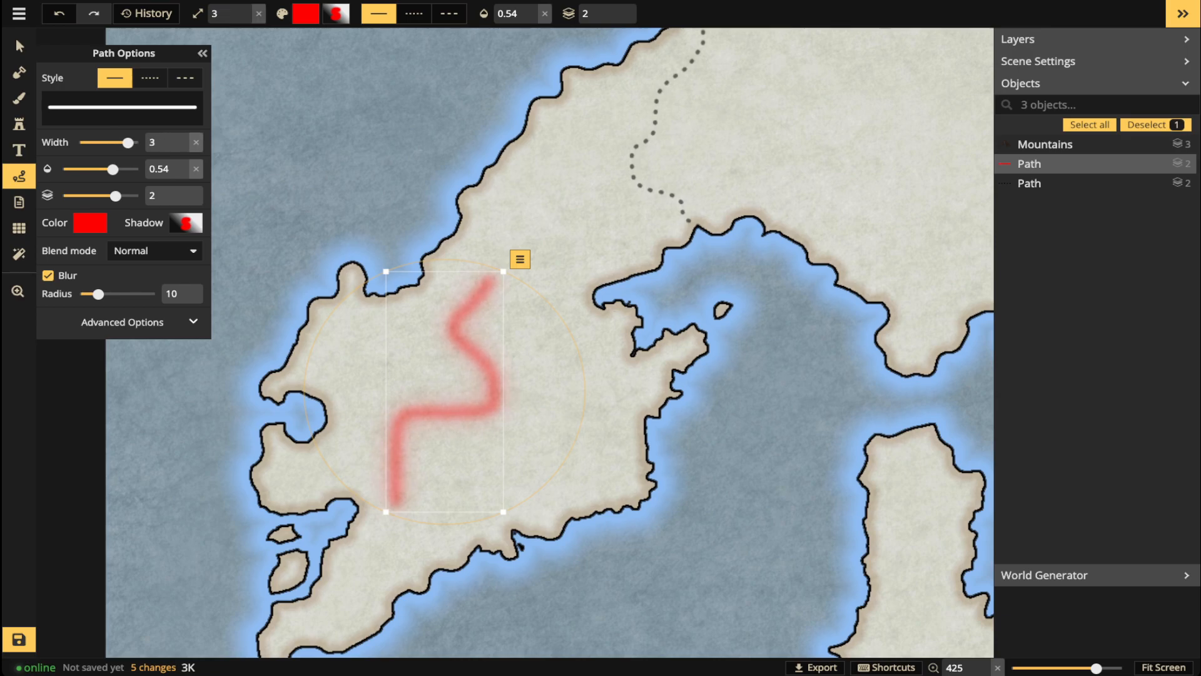
Delete the test path and trace the peninsula's northwestern coast in blurred red from the dotted border down to the southwestern inlet.
{"action": "key", "text": "Delete"}
{"action": "scroll", "coordinate": [551, 344], "scroll_direction": "down", "scroll_amount": 1}
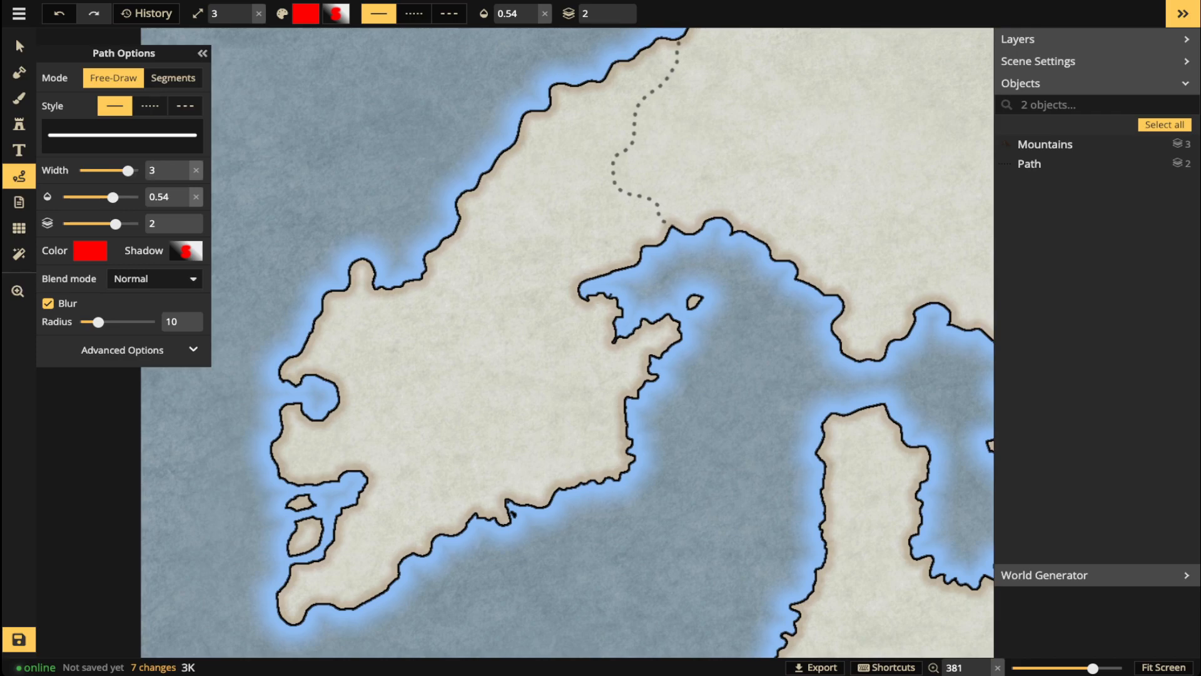
{"action": "mouse_move", "coordinate": [682, 31]}
{"action": "left_mouse_down"}
{"action": "mouse_move", "coordinate": [597, 86]}
{"action": "mouse_move", "coordinate": [551, 88]}
{"action": "mouse_move", "coordinate": [459, 204]}
{"action": "mouse_move", "coordinate": [459, 232]}
{"action": "mouse_move", "coordinate": [408, 283]}
{"action": "mouse_move", "coordinate": [367, 288]}
{"action": "mouse_move", "coordinate": [349, 273]}
{"action": "mouse_move", "coordinate": [324, 299]}
{"action": "mouse_move", "coordinate": [280, 375]}
{"action": "mouse_move", "coordinate": [331, 378]}
{"action": "mouse_move", "coordinate": [343, 394]}
{"action": "mouse_move", "coordinate": [331, 419]}
{"action": "mouse_move", "coordinate": [286, 405]}
{"action": "mouse_move", "coordinate": [275, 452]}
{"action": "mouse_move", "coordinate": [287, 476]}
{"action": "mouse_move", "coordinate": [325, 482]}
{"action": "left_mouse_up"}
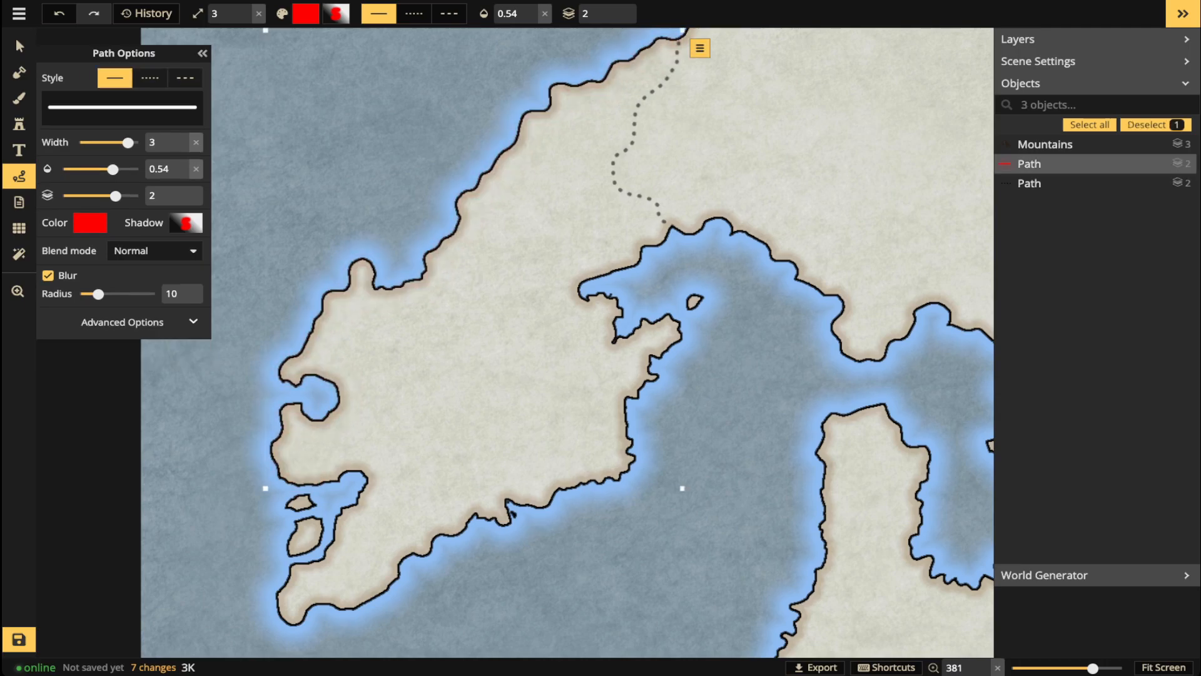
{"action": "key", "text": "Escape"}
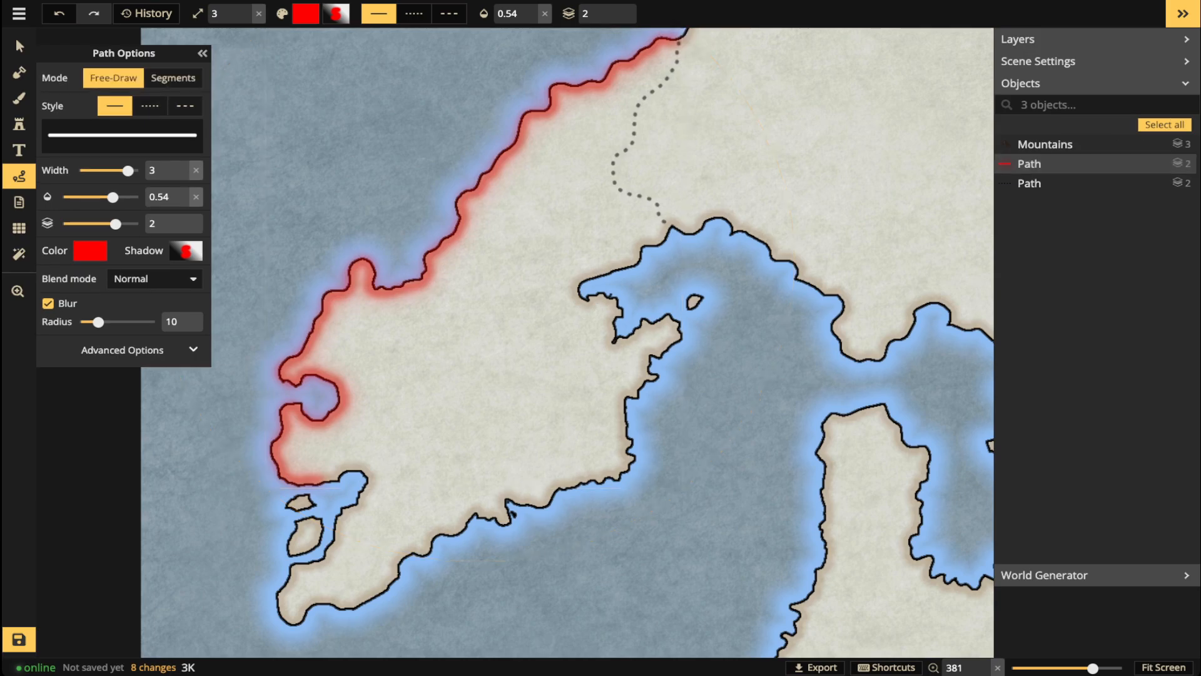
Trace the shore of the southwestern inlet and outline its two small islands with the blurred red path.
{"action": "mouse_move", "coordinate": [324, 483]}
{"action": "left_mouse_down"}
{"action": "mouse_move", "coordinate": [366, 466]}
{"action": "mouse_move", "coordinate": [365, 503]}
{"action": "mouse_move", "coordinate": [322, 566]}
{"action": "mouse_move", "coordinate": [292, 566]}
{"action": "mouse_move", "coordinate": [279, 592]}
{"action": "left_mouse_up"}
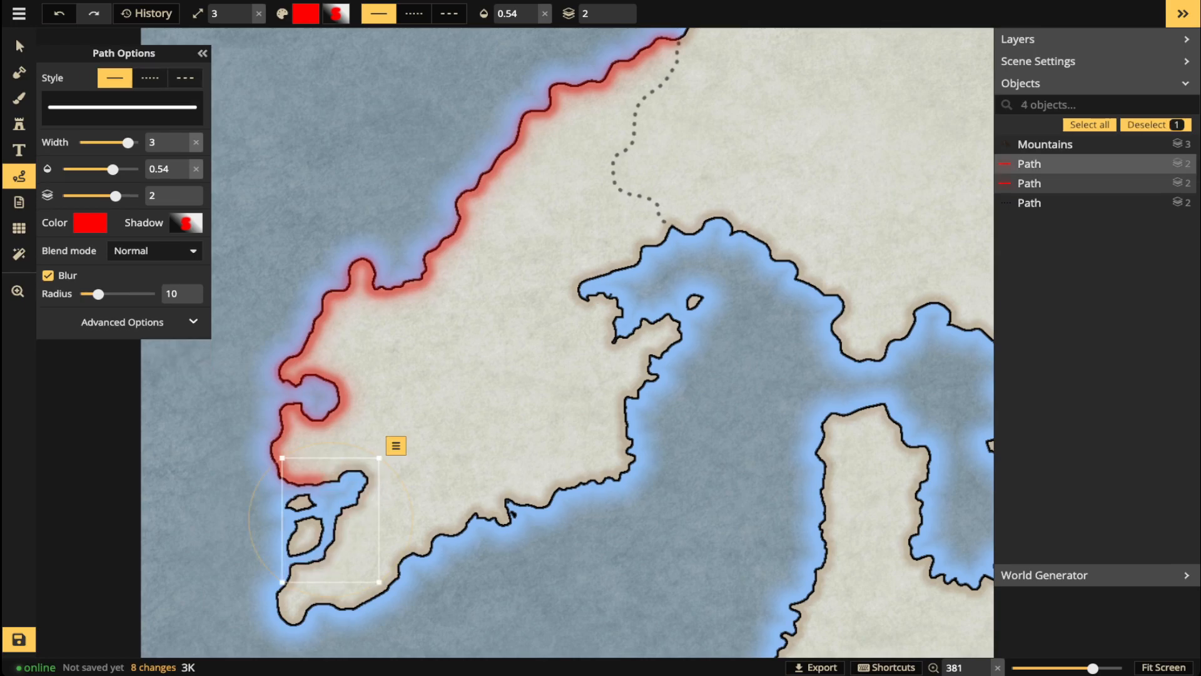
{"action": "key", "text": "ctrl+z"}
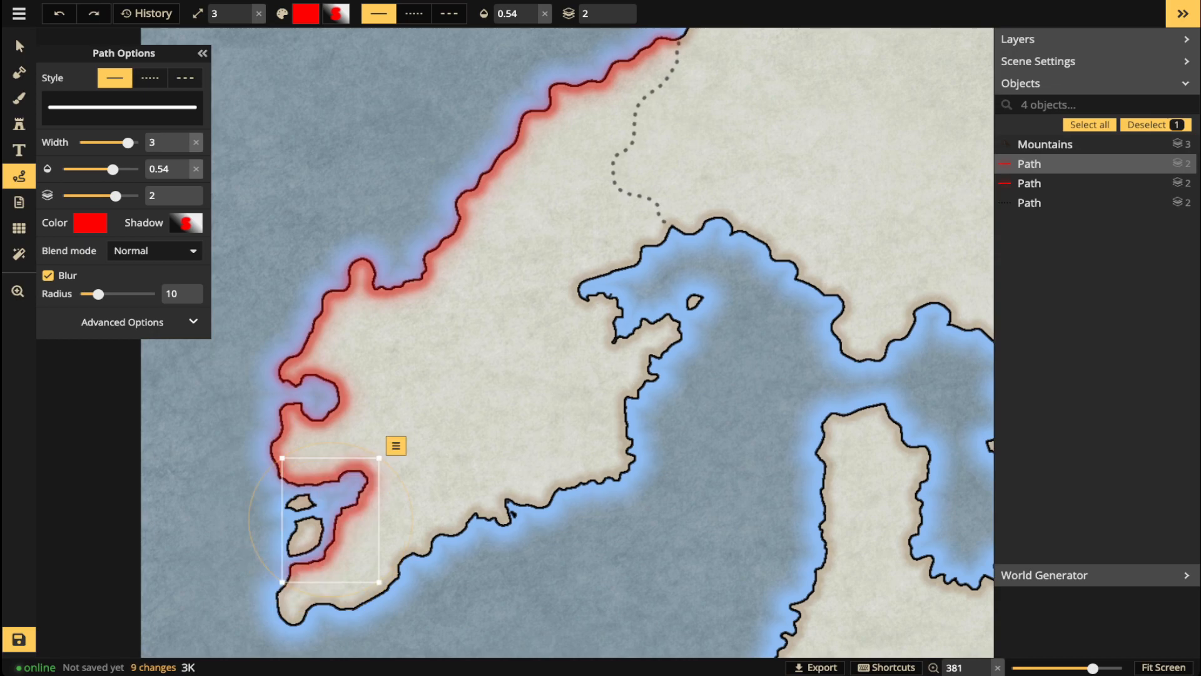
{"action": "mouse_move", "coordinate": [290, 550]}
{"action": "left_mouse_down"}
{"action": "mouse_move", "coordinate": [316, 520]}
{"action": "mouse_move", "coordinate": [294, 497]}
{"action": "mouse_move", "coordinate": [289, 511]}
{"action": "mouse_move", "coordinate": [312, 498]}
{"action": "left_mouse_up"}
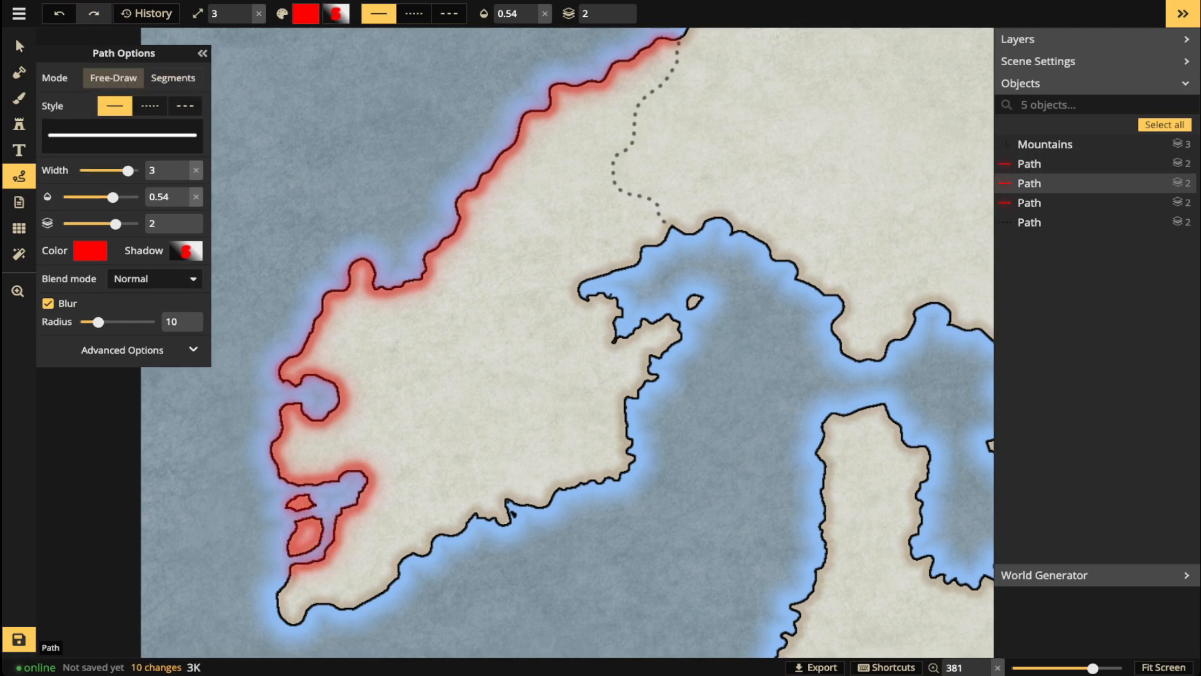
Trace the peninsula's southern and eastern coasts in blurred red from the southwestern tip up to the dotted border's southern end.
{"action": "mouse_move", "coordinate": [288, 588]}
{"action": "left_mouse_down"}
{"action": "mouse_move", "coordinate": [284, 616]}
{"action": "mouse_move", "coordinate": [295, 573]}
{"action": "mouse_move", "coordinate": [289, 598]}
{"action": "mouse_move", "coordinate": [305, 620]}
{"action": "mouse_move", "coordinate": [509, 519]}
{"action": "left_mouse_up"}
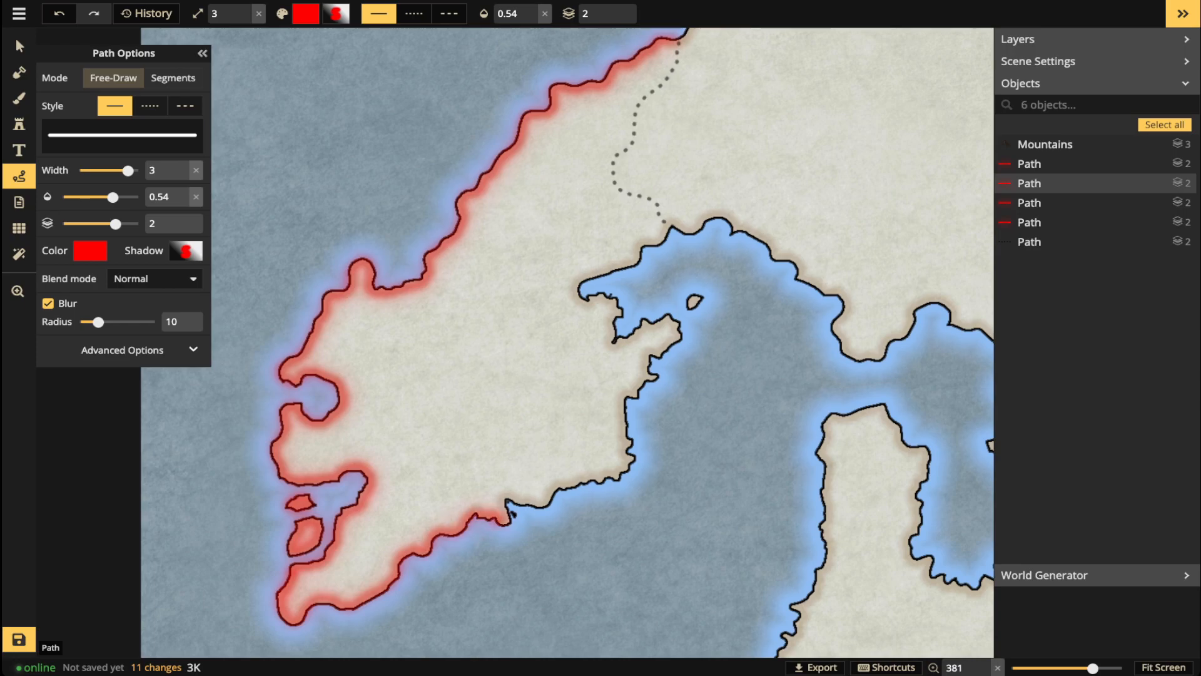
{"action": "left_click_drag", "start_coordinate": [509, 519], "coordinate": [595, 480]}
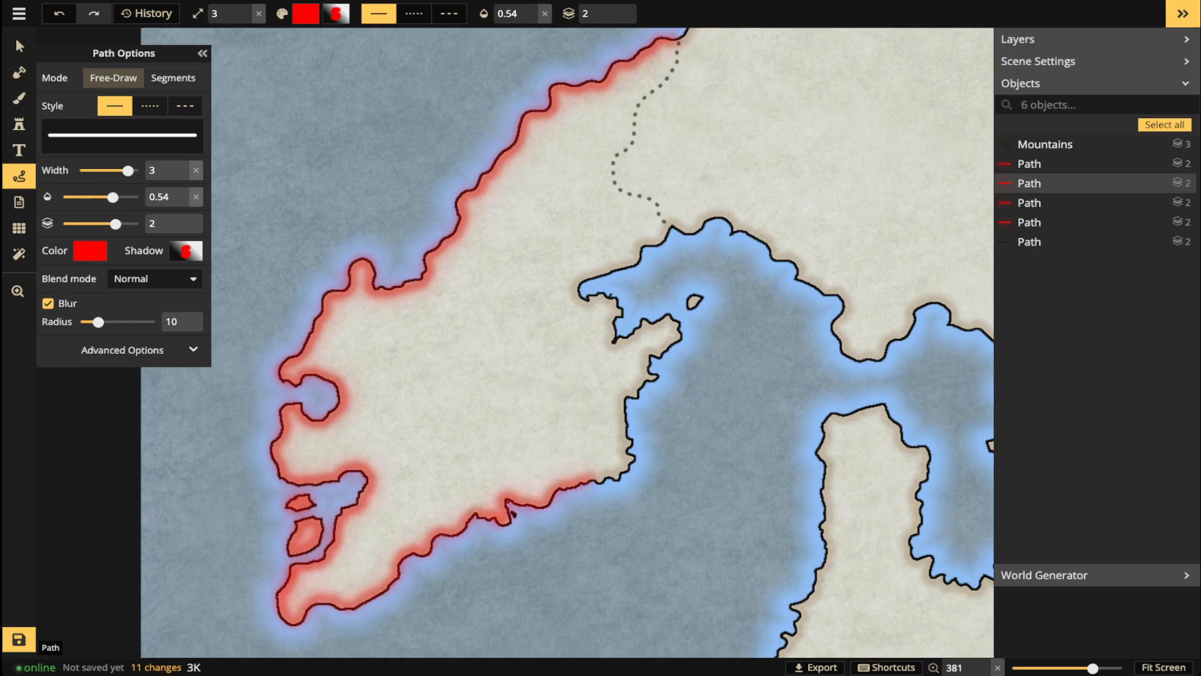
{"action": "mouse_move", "coordinate": [595, 481]}
{"action": "left_mouse_down"}
{"action": "mouse_move", "coordinate": [654, 354]}
{"action": "mouse_move", "coordinate": [632, 329]}
{"action": "mouse_move", "coordinate": [613, 343]}
{"action": "mouse_move", "coordinate": [582, 284]}
{"action": "mouse_move", "coordinate": [625, 268]}
{"action": "mouse_move", "coordinate": [679, 220]}
{"action": "left_mouse_up"}
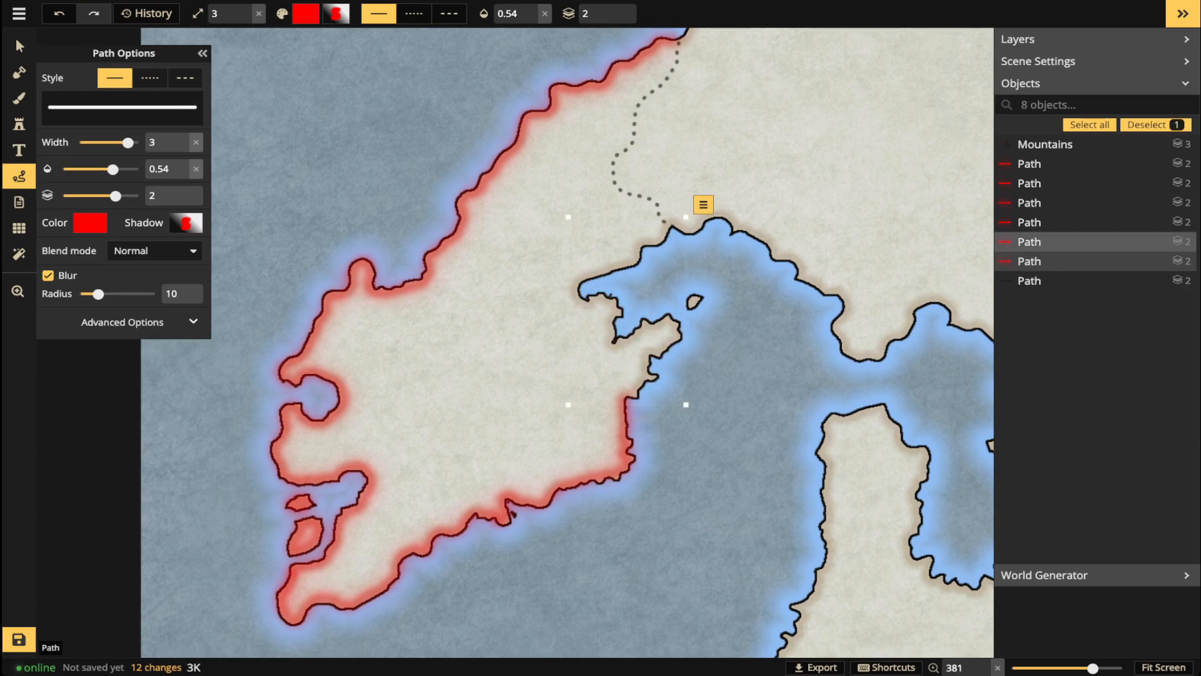
Set the eastern coast path's width to 5, trace the dotted border in the same blurred red, and activate the Select tool.
{"action": "left_click_drag", "start_coordinate": [134, 143], "coordinate": [138, 142]}
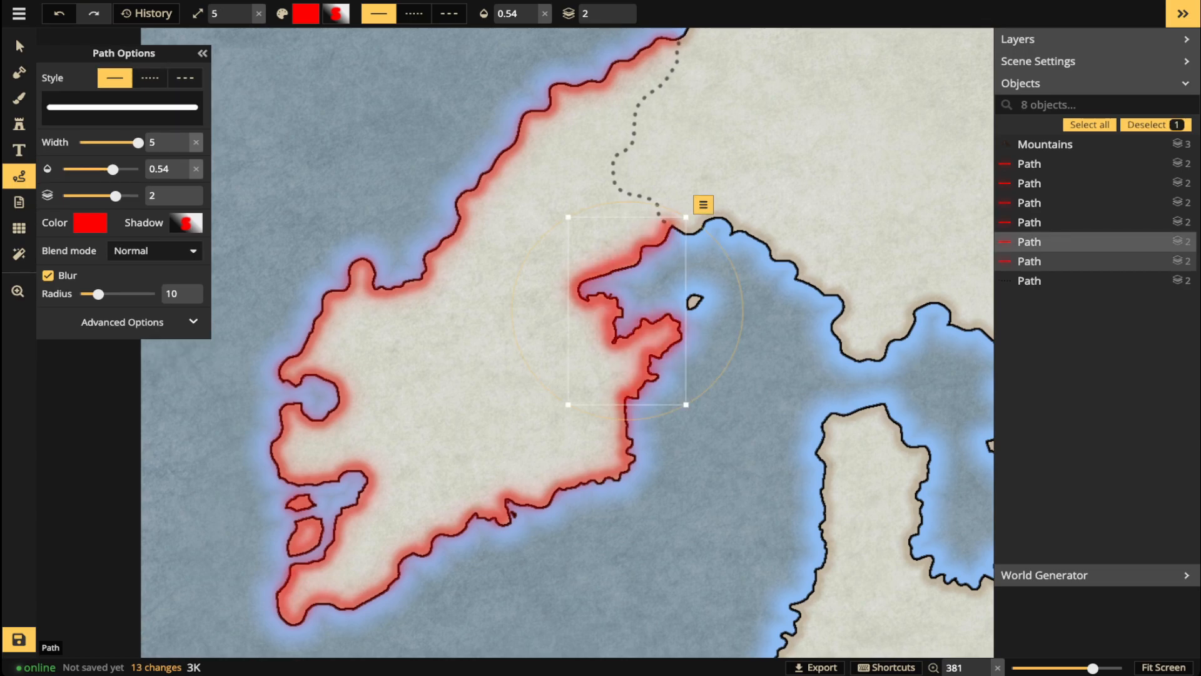
{"action": "key", "text": "Escape"}
{"action": "mouse_move", "coordinate": [680, 33]}
{"action": "left_mouse_down"}
{"action": "mouse_move", "coordinate": [613, 166]}
{"action": "mouse_move", "coordinate": [626, 192]}
{"action": "mouse_move", "coordinate": [669, 226]}
{"action": "left_mouse_up"}
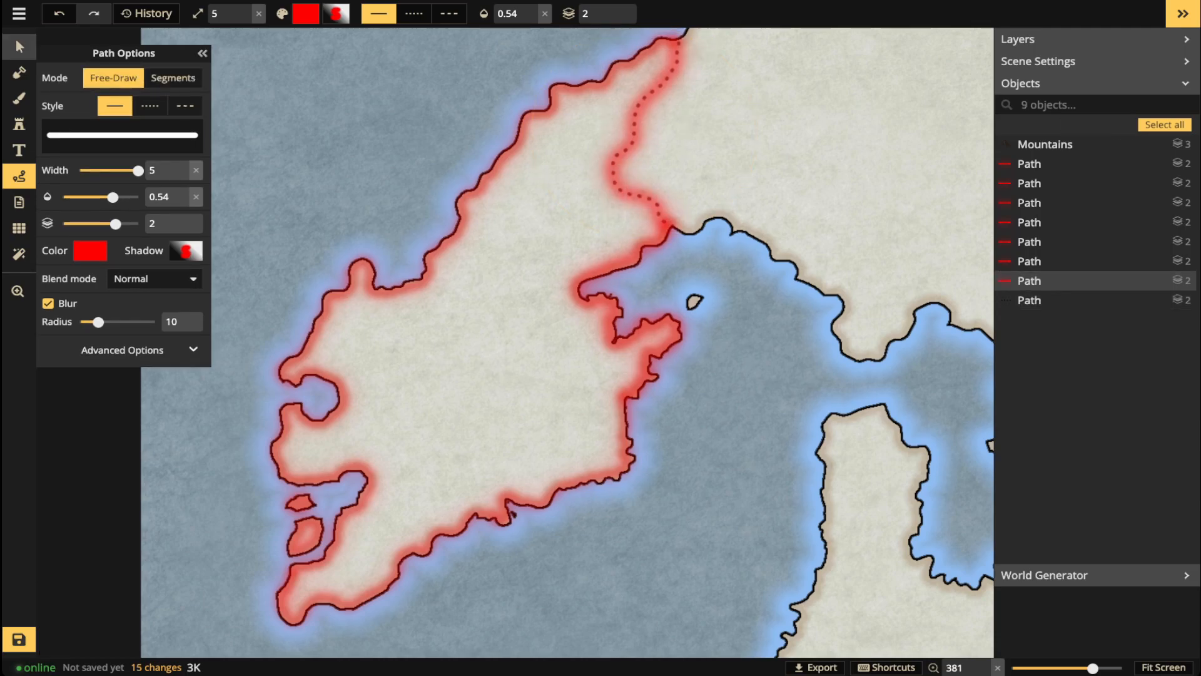
{"action": "left_click", "coordinate": [19, 46]}
{"action": "scroll", "coordinate": [414, 269], "scroll_direction": "down", "scroll_amount": 5}
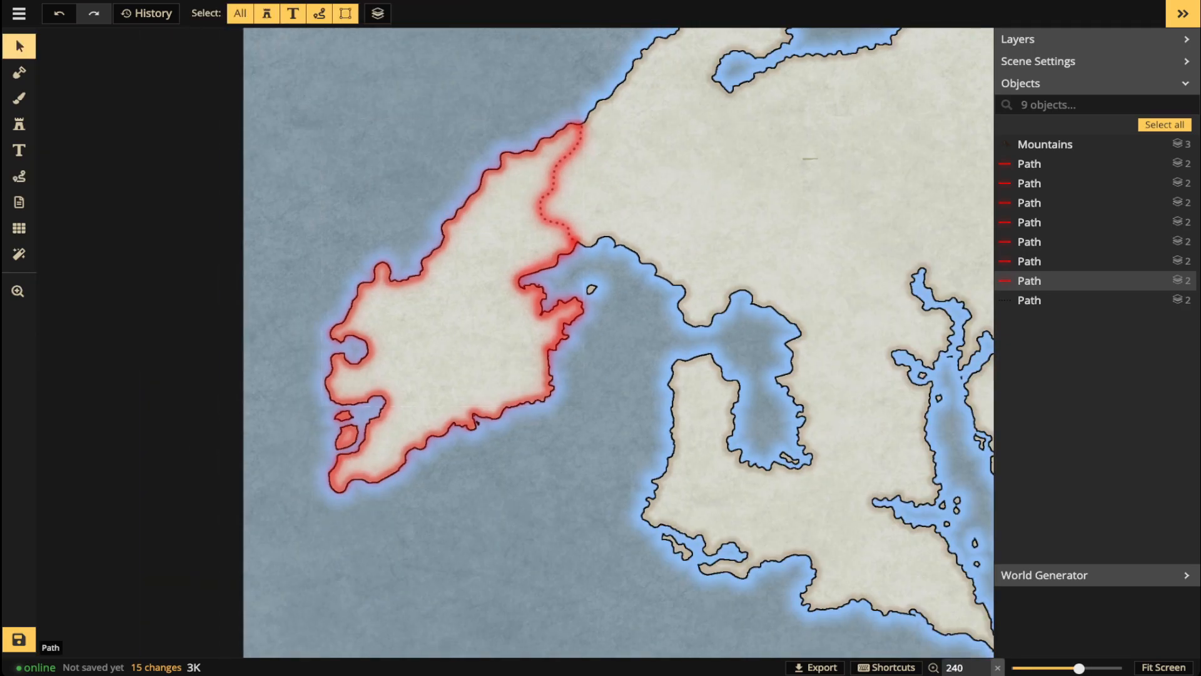
Set up the foreground brush with solid color FF0000, softness 0 and opacity about 0.3.
{"action": "key", "text": "space"}
{"action": "left_click_drag", "start_coordinate": [438, 281], "coordinate": [438, 344]}
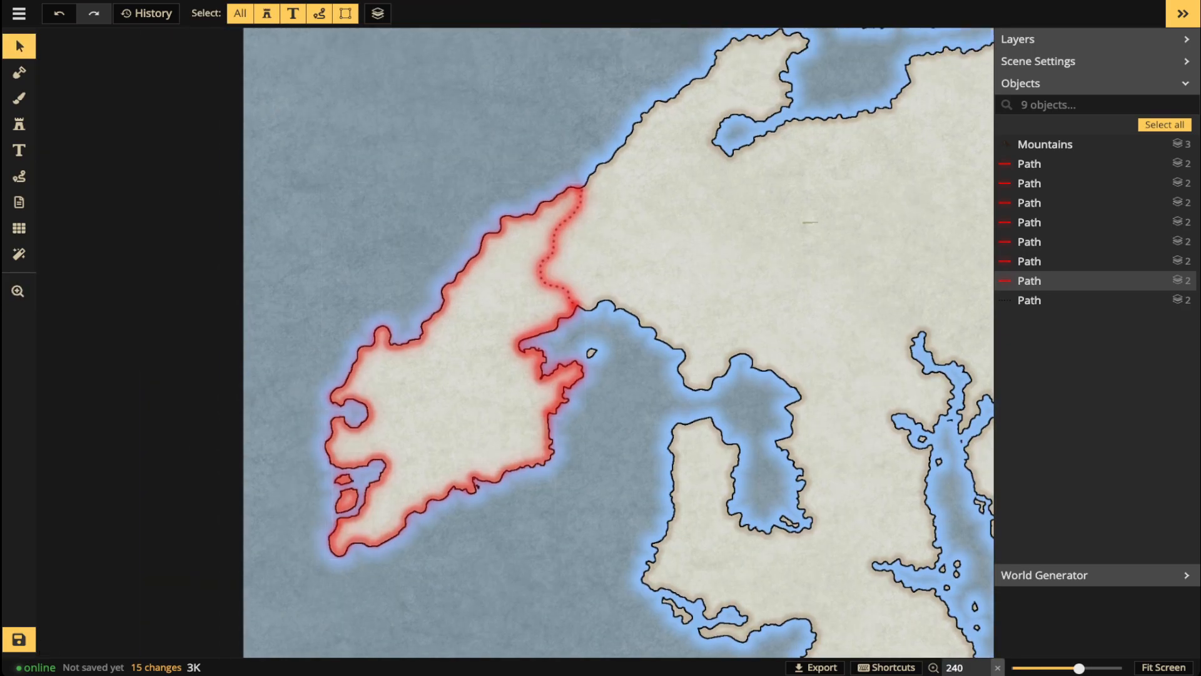
{"action": "key", "text": "b"}
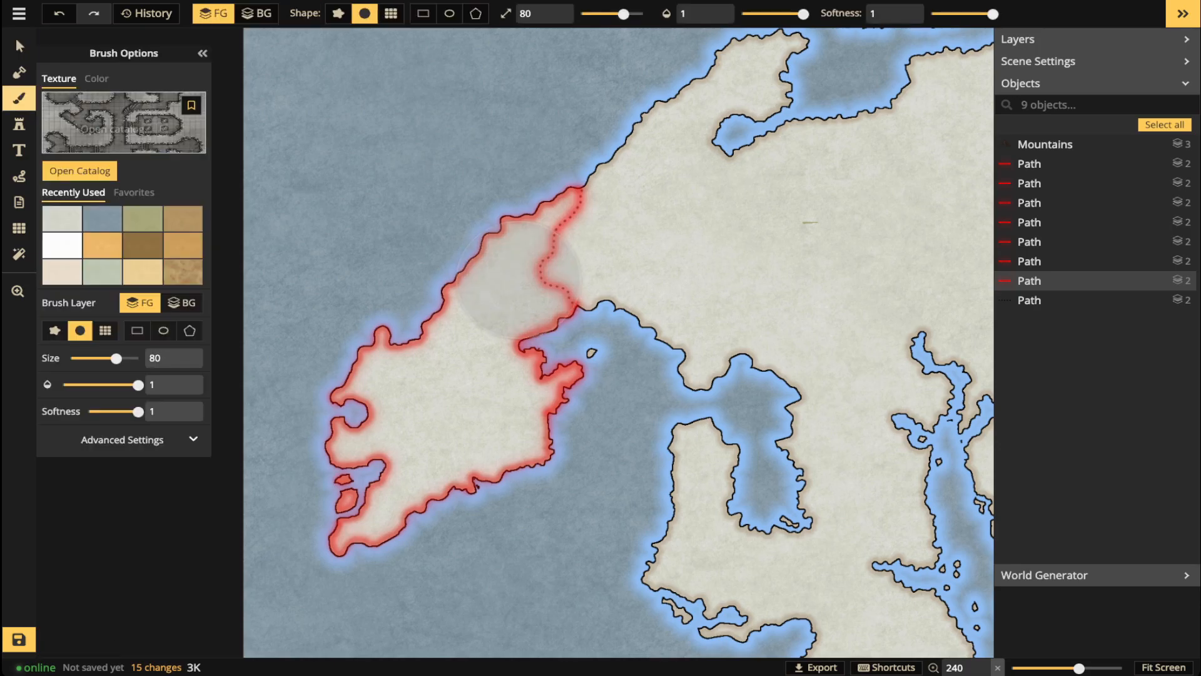
{"action": "left_click", "coordinate": [96, 79]}
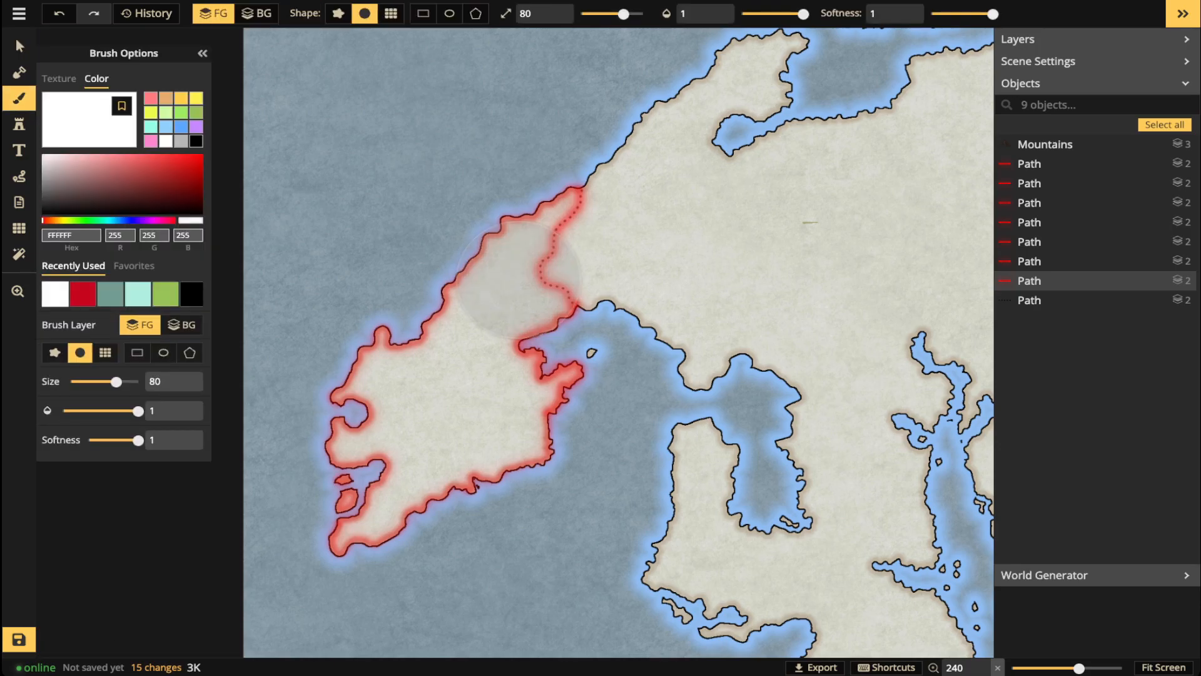
{"action": "left_click", "coordinate": [201, 155]}
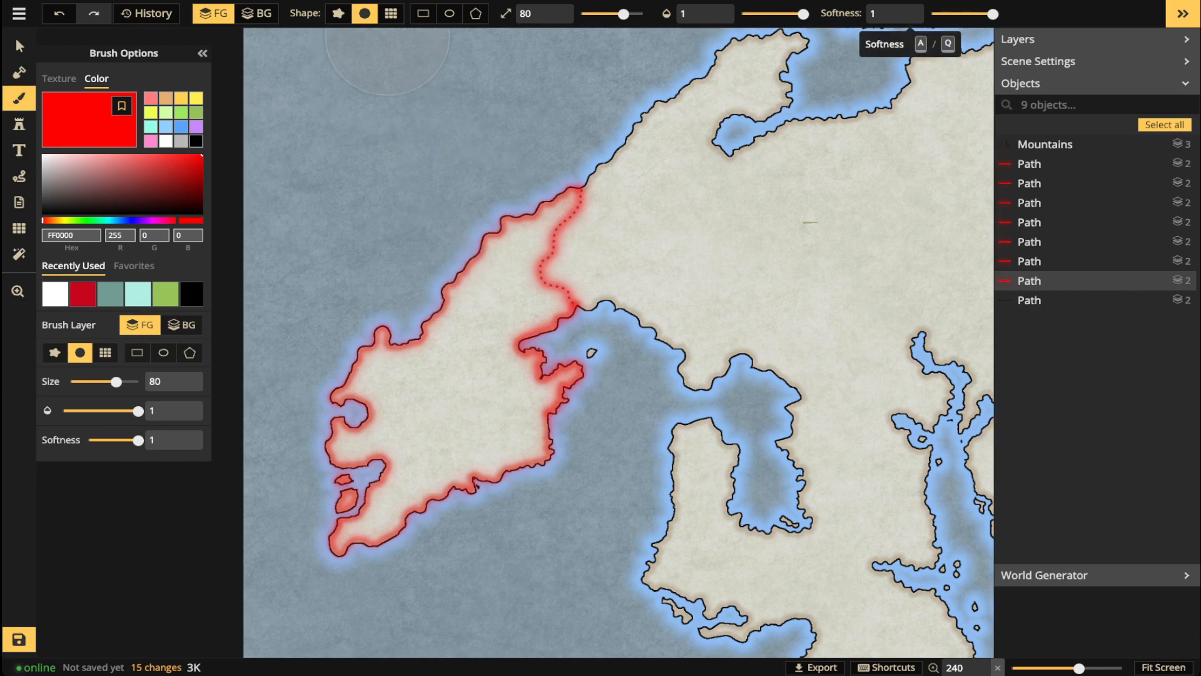
{"action": "left_click_drag", "start_coordinate": [993, 13], "coordinate": [930, 14]}
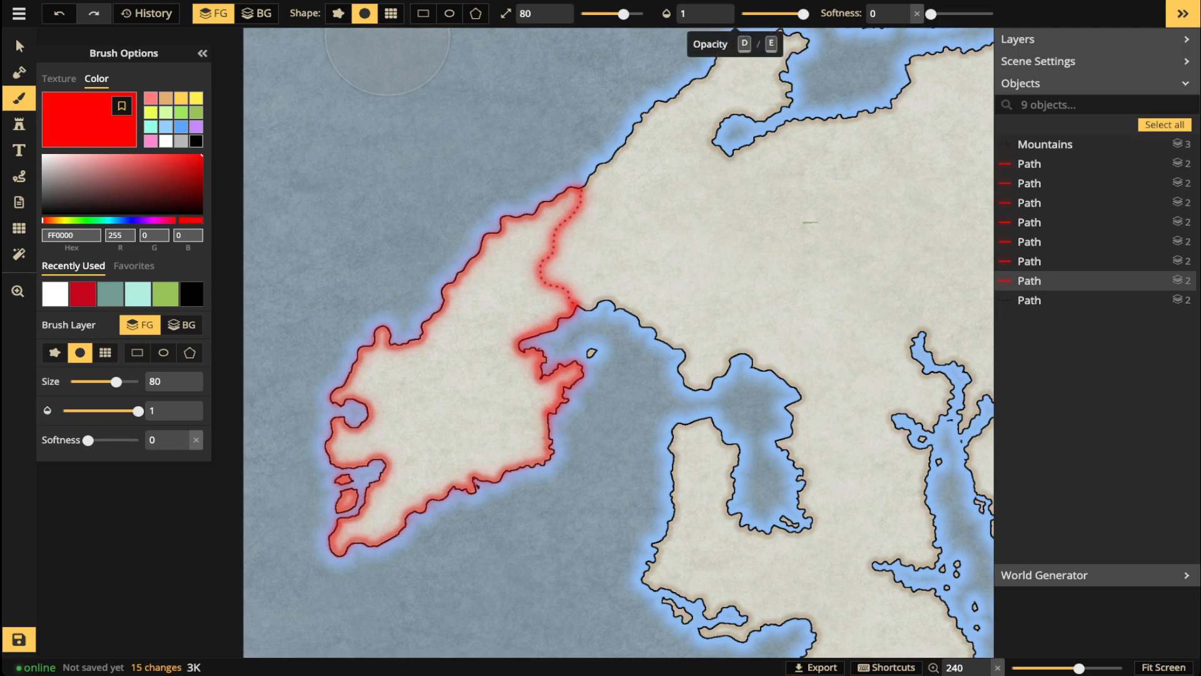
{"action": "left_click", "coordinate": [768, 14]}
{"action": "left_click_drag", "start_coordinate": [769, 13], "coordinate": [760, 14]}
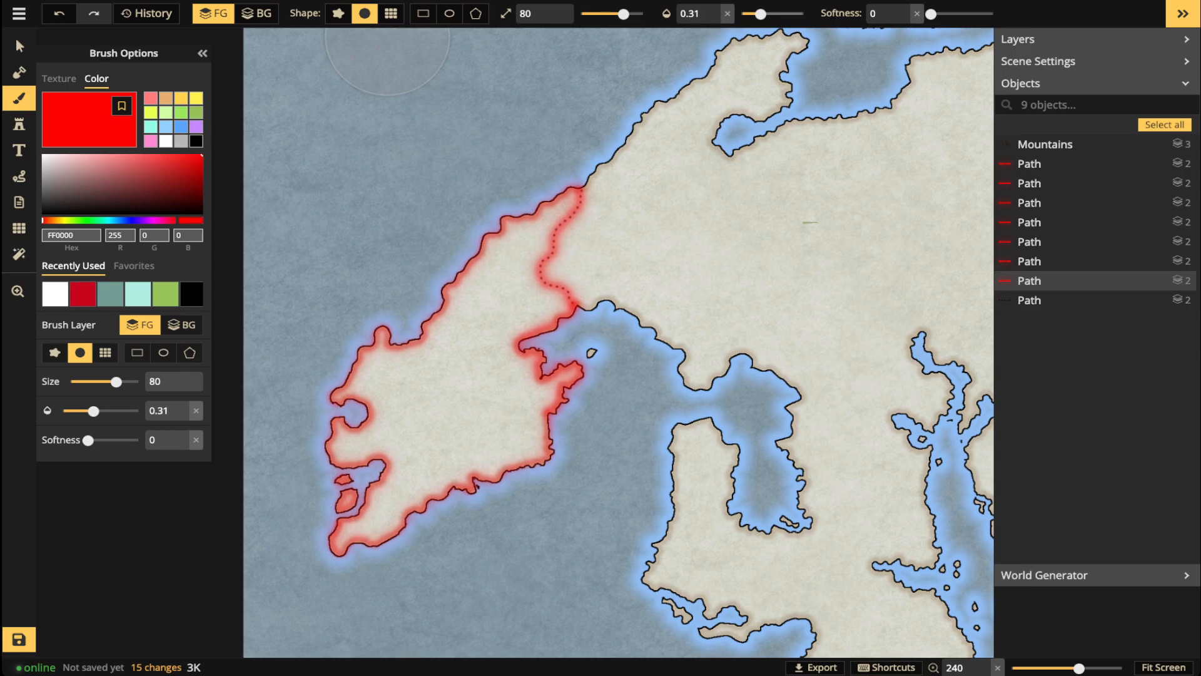
Reduce the round brush's size to 18.
{"action": "scroll", "coordinate": [476, 135], "scroll_direction": "up", "scroll_amount": 1}
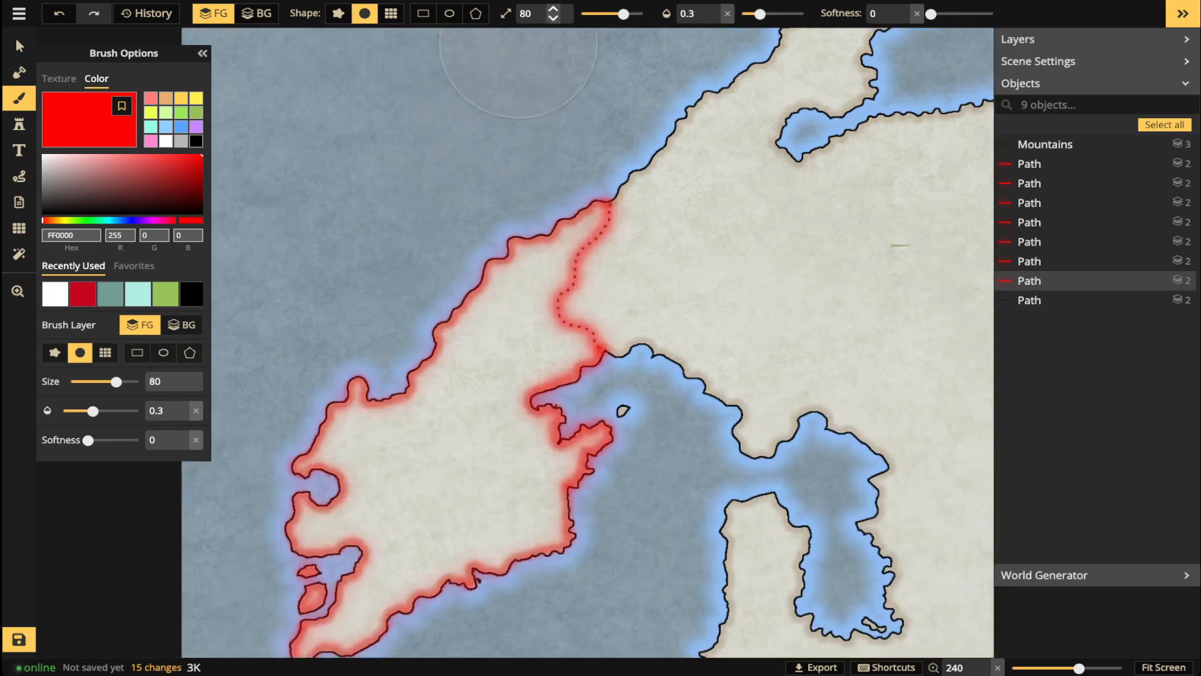
{"action": "key", "text": "s"}
{"action": "key", "text": "s"}
{"action": "key", "text": "s"}
{"action": "key", "text": "s"}
{"action": "key", "text": "s"}
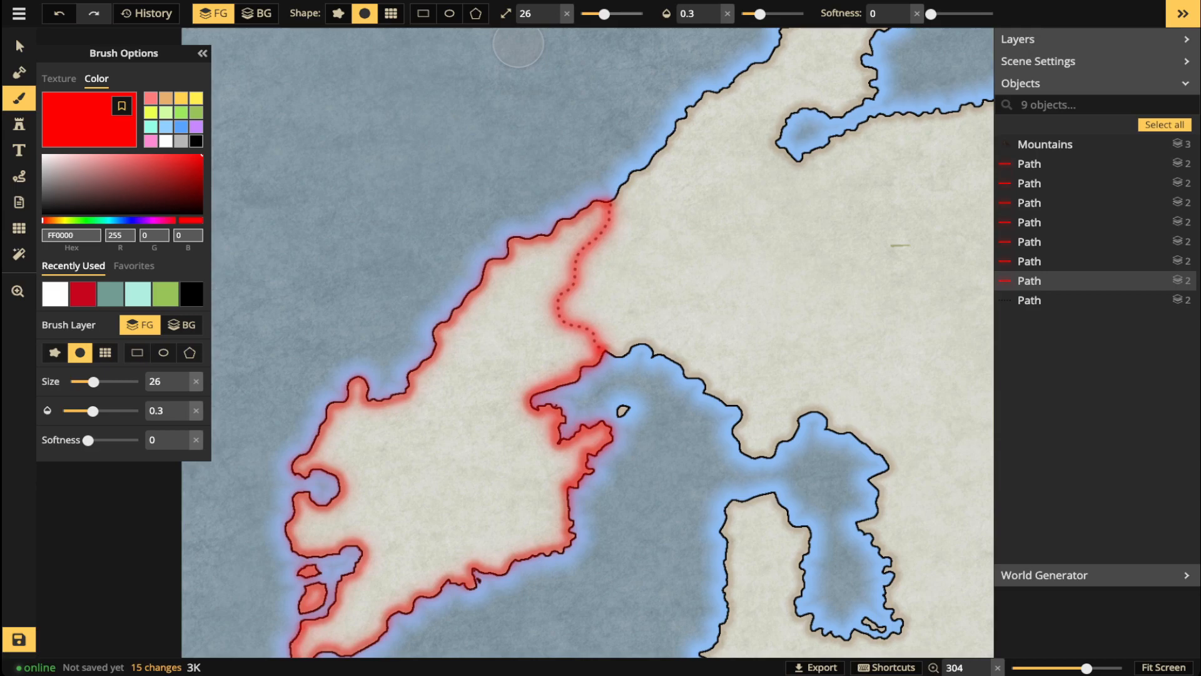
{"action": "key", "text": "s"}
{"action": "key", "text": "s"}
{"action": "scroll", "coordinate": [481, 283], "scroll_direction": "down", "scroll_amount": 1}
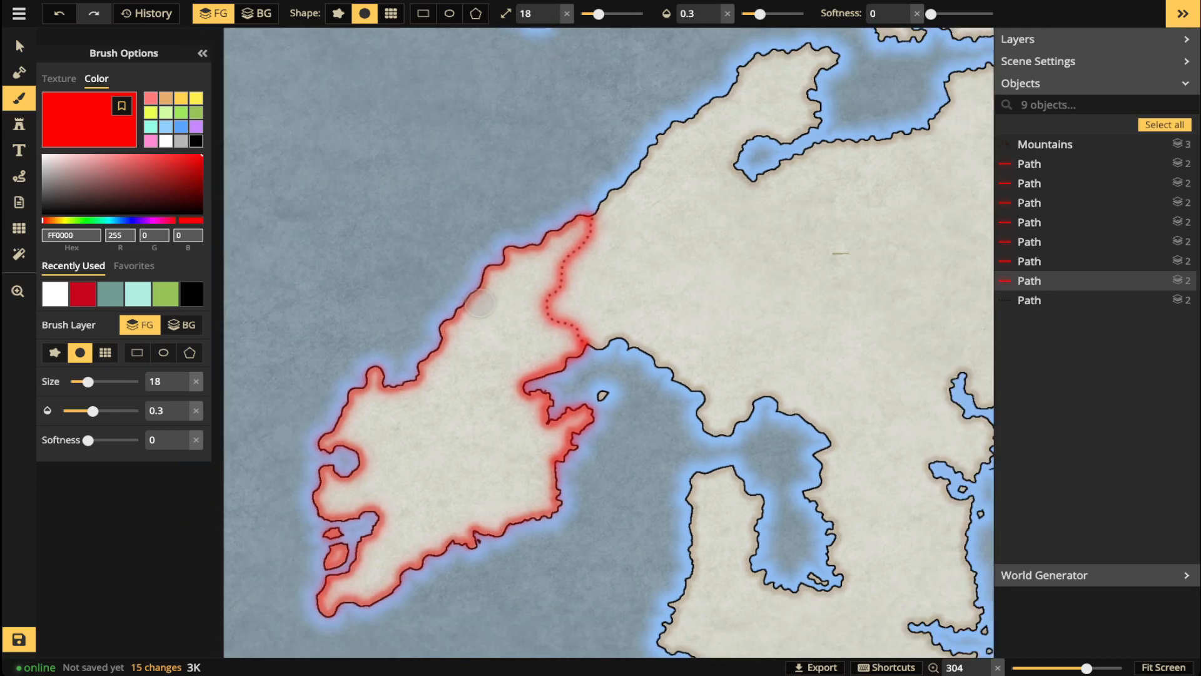
{"action": "left_click_drag", "start_coordinate": [481, 283], "coordinate": [481, 260]}
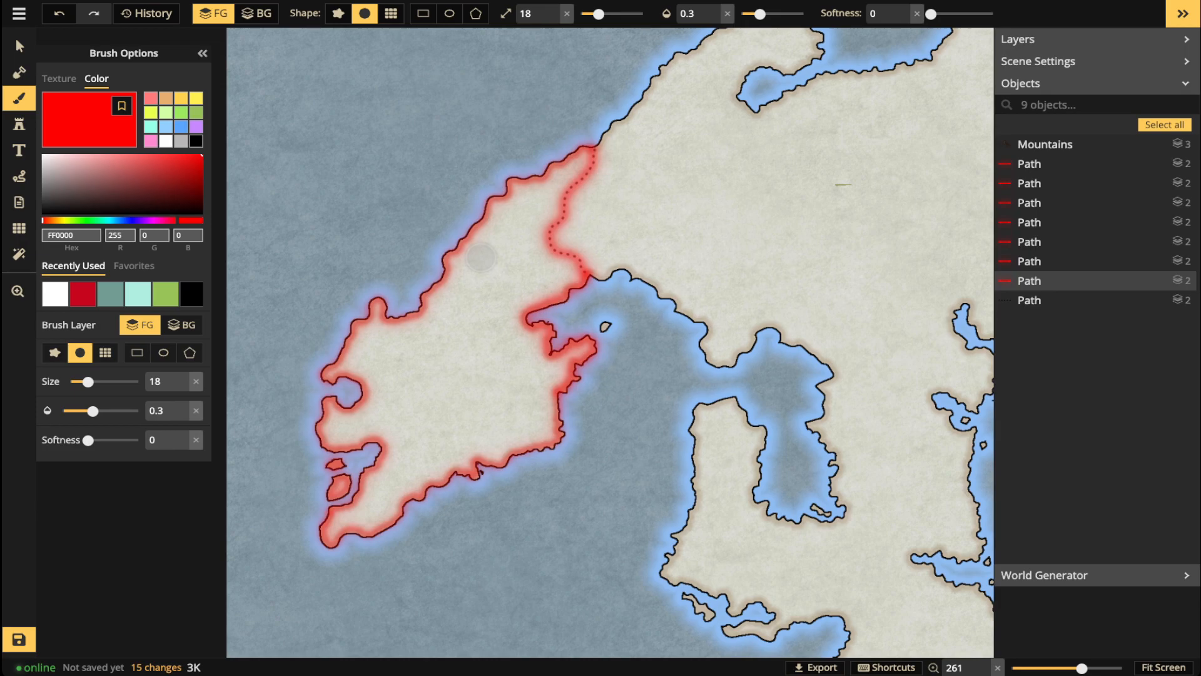
Try two crossing red strokes in the peninsula's middle and one beside its northern tip, undoing each test.
{"action": "left_click_drag", "start_coordinate": [429, 297], "coordinate": [486, 414]}
{"action": "left_click_drag", "start_coordinate": [400, 404], "coordinate": [504, 305]}
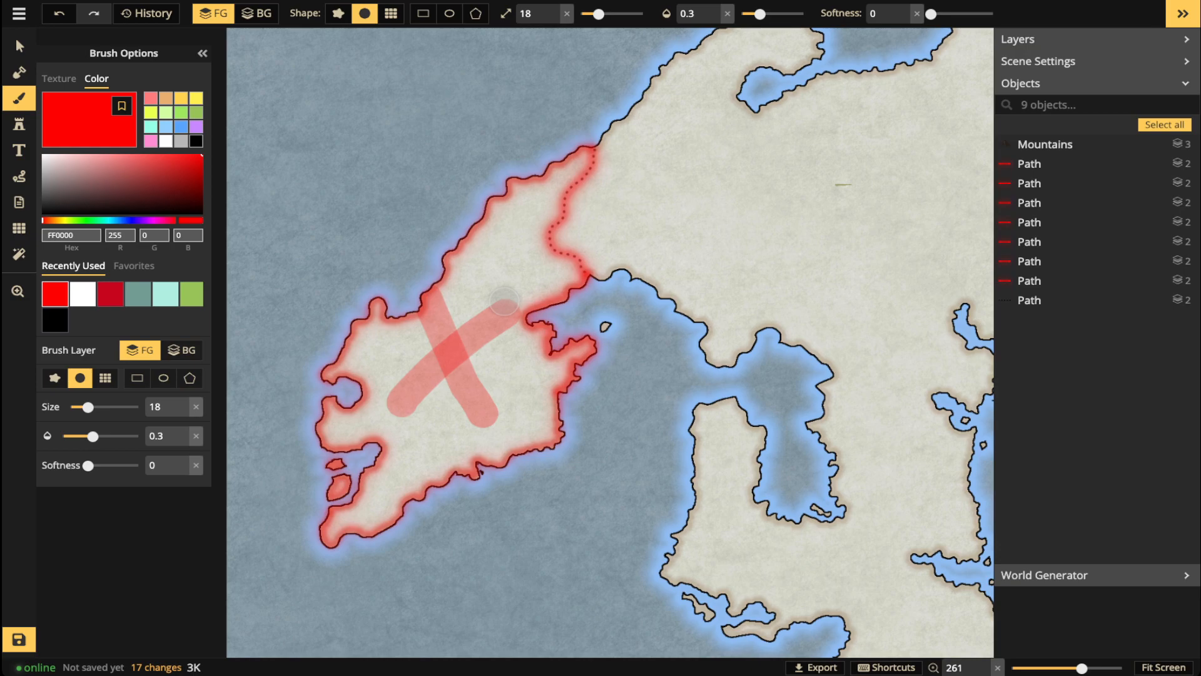
{"action": "key", "text": "ctrl+z"}
{"action": "key", "text": "ctrl+z"}
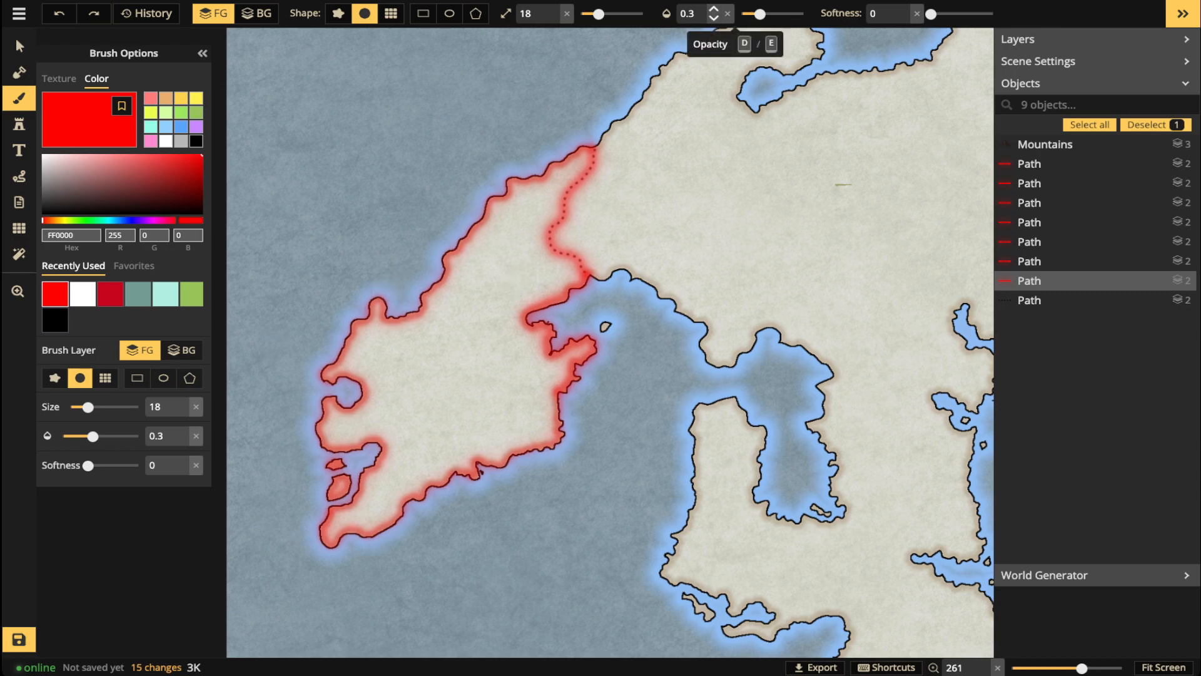
{"action": "left_click_drag", "start_coordinate": [582, 155], "coordinate": [525, 203]}
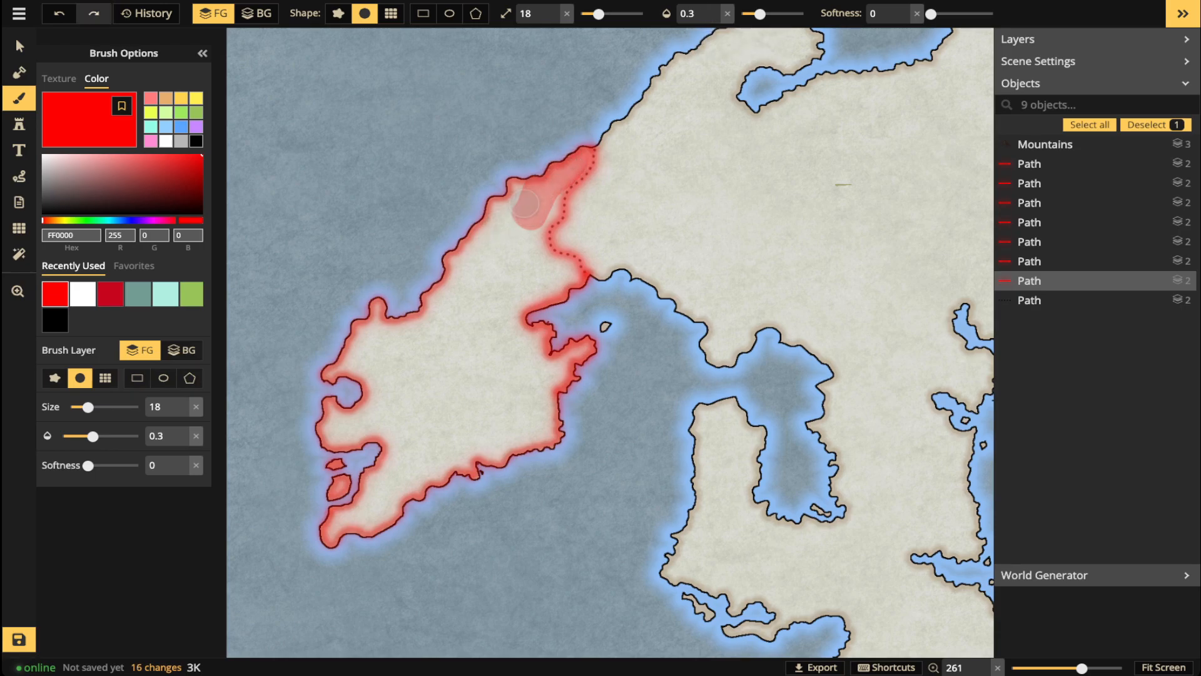
{"action": "key", "text": "ctrl+z"}
Lower the brush opacity to 0.15, fill the outlined peninsula with translucent red in one continuous stroke, and clear the object selection.
{"action": "key", "text": "d"}
{"action": "key", "text": "d"}
{"action": "key", "text": "d"}
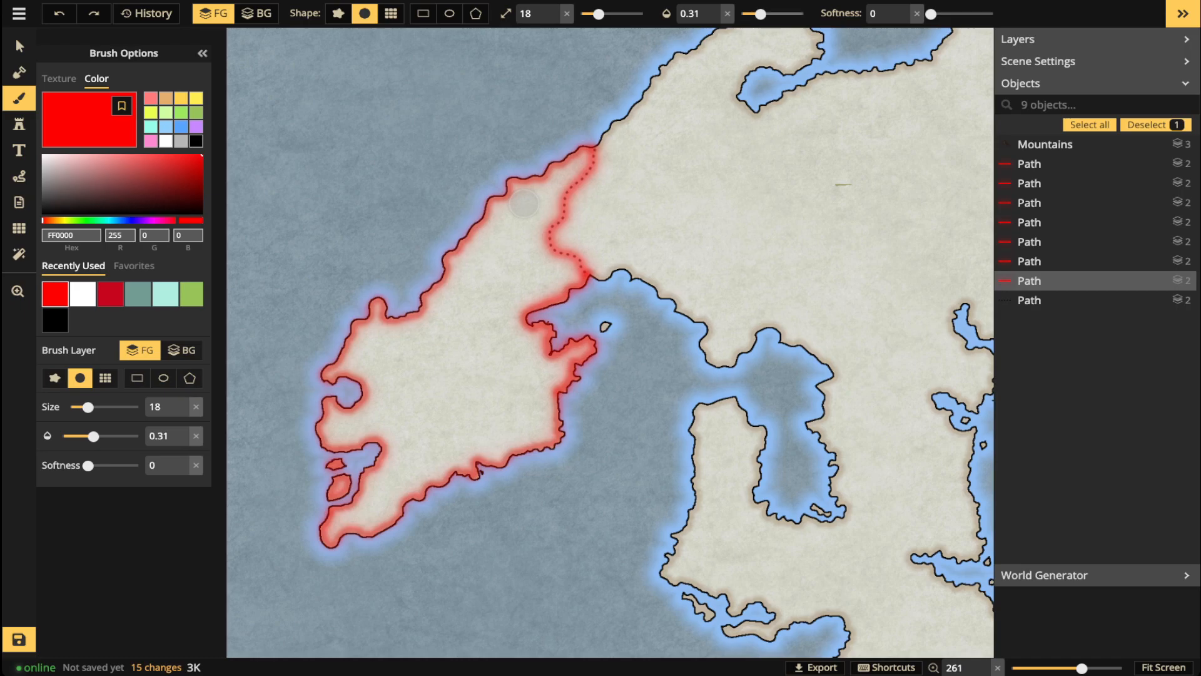
{"action": "key", "text": "d"}
{"action": "key", "text": "d"}
{"action": "key", "text": "d"}
{"action": "key", "text": "d"}
{"action": "key", "text": "d"}
{"action": "key", "text": "d"}
{"action": "key", "text": "d"}
{"action": "key", "text": "d"}
{"action": "key", "text": "d"}
{"action": "key", "text": "d"}
{"action": "key", "text": "d"}
{"action": "key", "text": "d"}
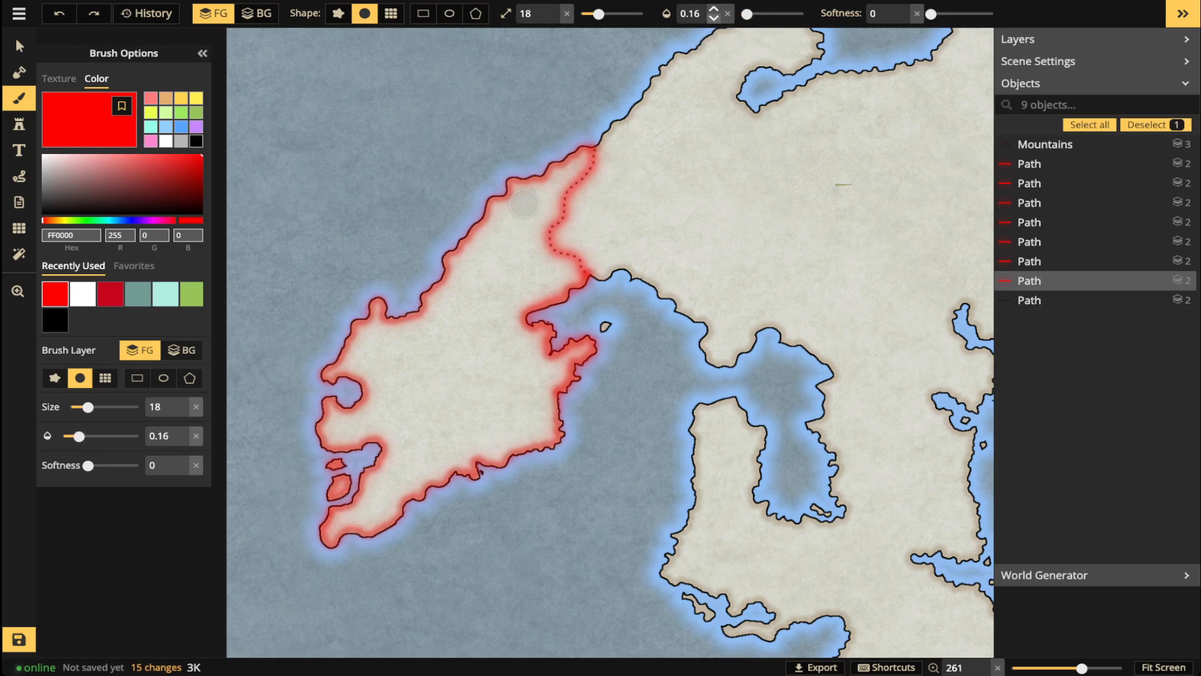
{"action": "mouse_move", "coordinate": [524, 202]}
{"action": "left_mouse_down"}
{"action": "mouse_move", "coordinate": [583, 153]}
{"action": "mouse_move", "coordinate": [528, 206]}
{"action": "mouse_move", "coordinate": [506, 191]}
{"action": "mouse_move", "coordinate": [509, 248]}
{"action": "mouse_move", "coordinate": [528, 235]}
{"action": "mouse_move", "coordinate": [554, 272]}
{"action": "mouse_move", "coordinate": [573, 277]}
{"action": "mouse_move", "coordinate": [524, 233]}
{"action": "mouse_move", "coordinate": [538, 206]}
{"action": "mouse_move", "coordinate": [457, 279]}
{"action": "mouse_move", "coordinate": [435, 317]}
{"action": "mouse_move", "coordinate": [461, 334]}
{"action": "mouse_move", "coordinate": [509, 284]}
{"action": "mouse_move", "coordinate": [559, 334]}
{"action": "mouse_move", "coordinate": [577, 405]}
{"action": "mouse_move", "coordinate": [532, 359]}
{"action": "mouse_move", "coordinate": [519, 365]}
{"action": "mouse_move", "coordinate": [537, 431]}
{"action": "mouse_move", "coordinate": [457, 308]}
{"action": "mouse_move", "coordinate": [518, 444]}
{"action": "mouse_move", "coordinate": [410, 315]}
{"action": "mouse_move", "coordinate": [516, 478]}
{"action": "mouse_move", "coordinate": [397, 308]}
{"action": "mouse_move", "coordinate": [496, 476]}
{"action": "mouse_move", "coordinate": [358, 314]}
{"action": "mouse_move", "coordinate": [440, 432]}
{"action": "mouse_move", "coordinate": [363, 315]}
{"action": "mouse_move", "coordinate": [417, 438]}
{"action": "mouse_move", "coordinate": [379, 398]}
{"action": "mouse_move", "coordinate": [440, 503]}
{"action": "mouse_move", "coordinate": [348, 336]}
{"action": "mouse_move", "coordinate": [389, 437]}
{"action": "mouse_move", "coordinate": [374, 448]}
{"action": "mouse_move", "coordinate": [415, 525]}
{"action": "mouse_move", "coordinate": [388, 535]}
{"action": "mouse_move", "coordinate": [326, 404]}
{"action": "mouse_move", "coordinate": [363, 517]}
{"action": "left_mouse_up"}
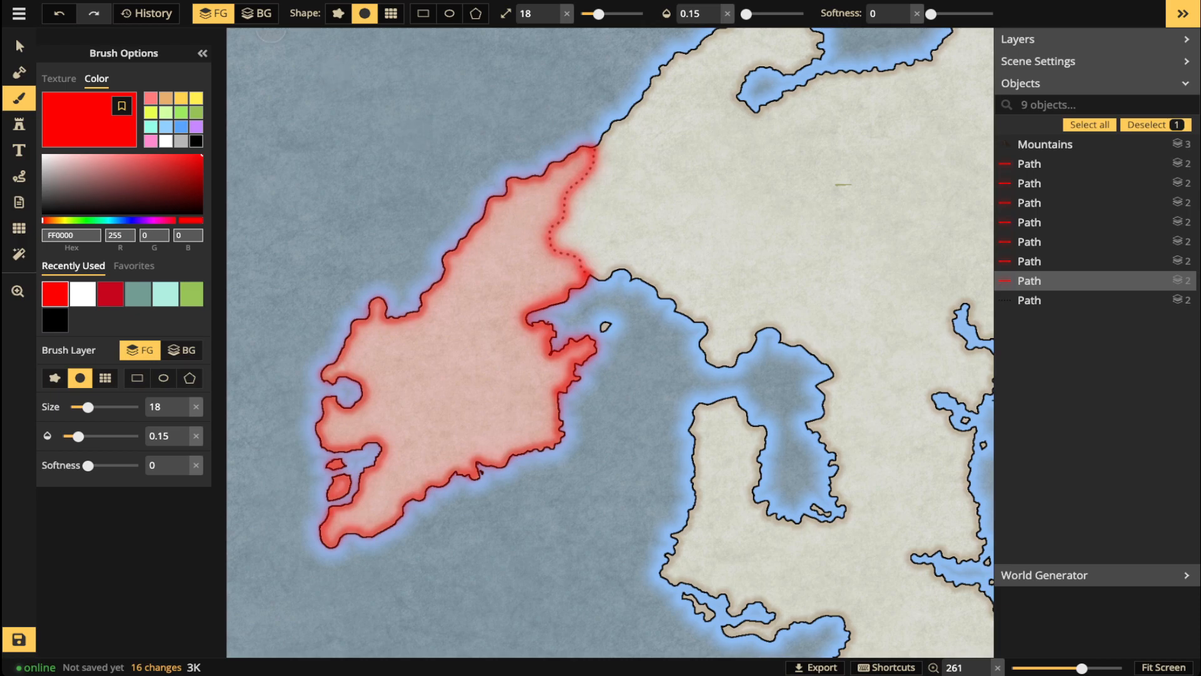
{"action": "left_click", "coordinate": [19, 45]}
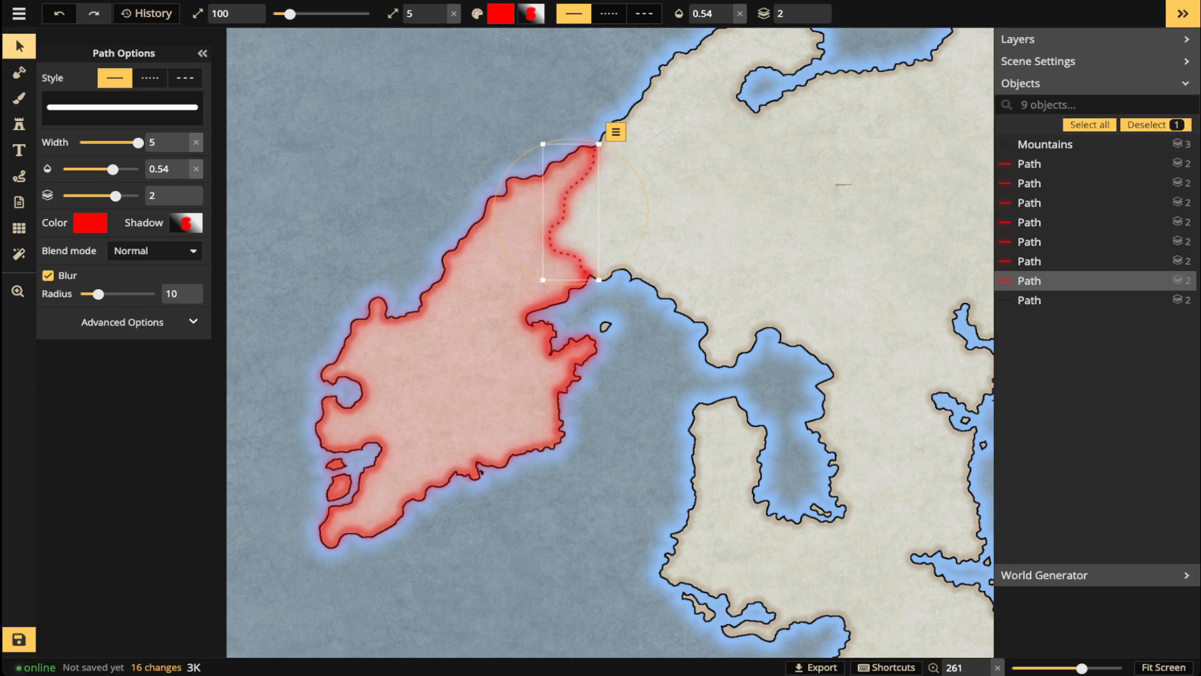
{"action": "key", "text": "Escape"}
Copy the black dotted border path at the peninsula's neck and place the duplicate in the open sea northwest of the peninsula.
{"action": "scroll", "coordinate": [723, 191], "scroll_direction": "down", "scroll_amount": 3}
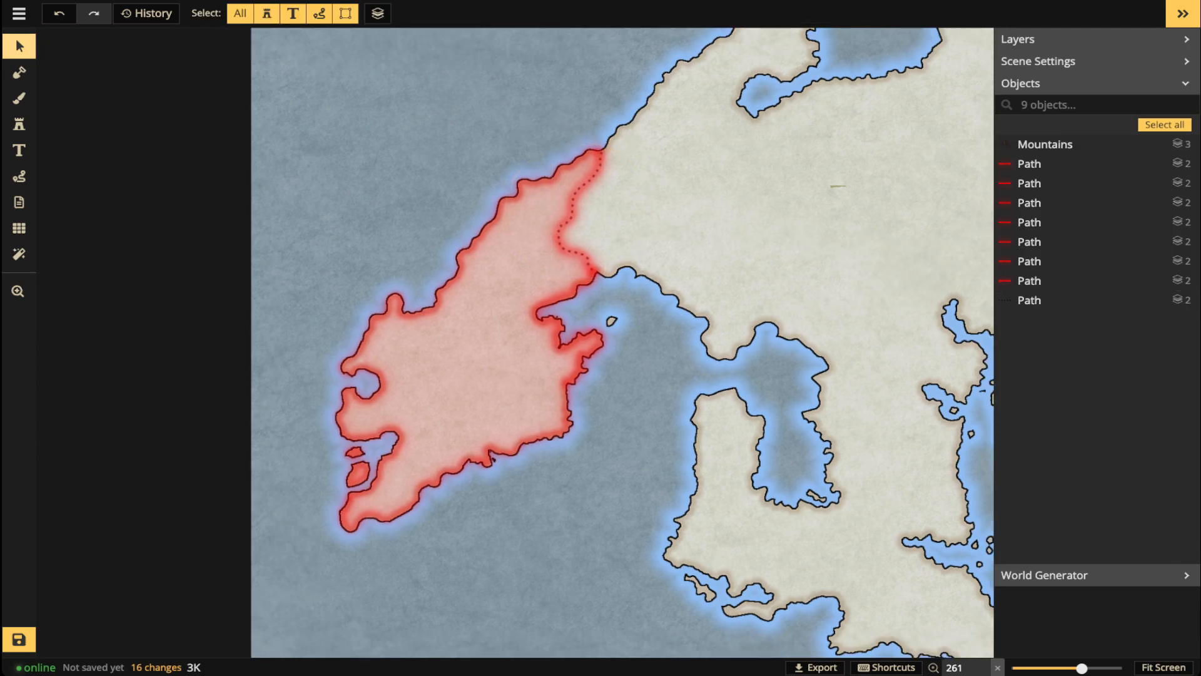
{"action": "key", "text": "space"}
{"action": "left_click_drag", "start_coordinate": [722, 191], "coordinate": [510, 207]}
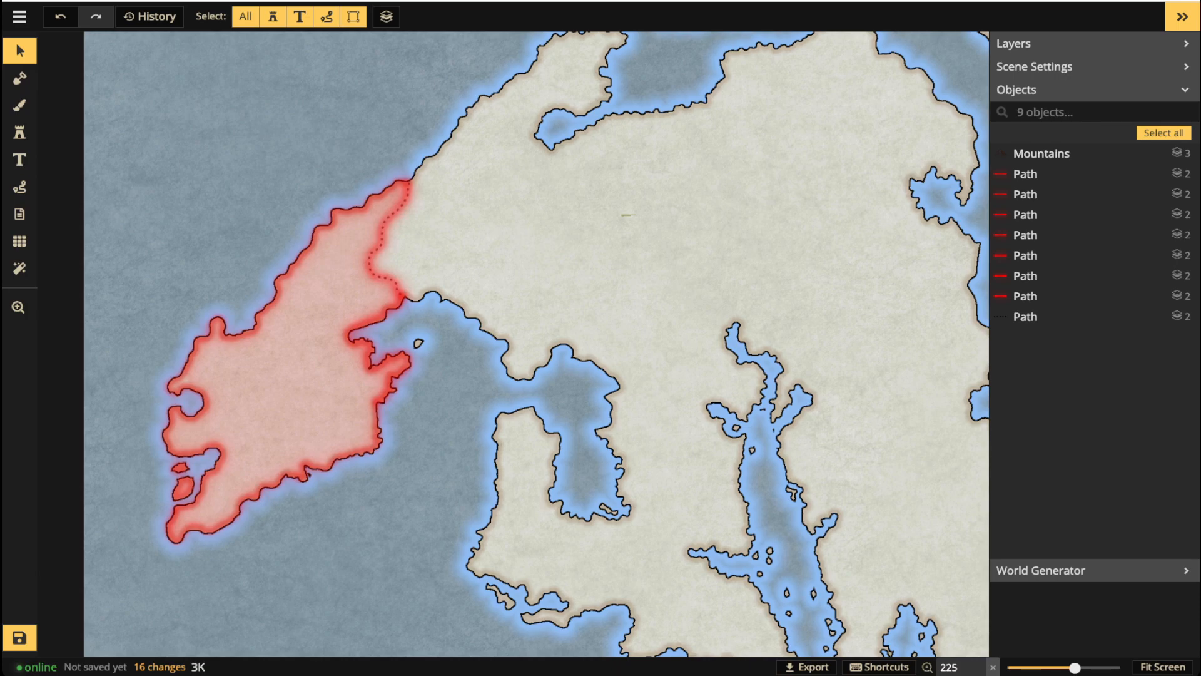
{"action": "scroll", "coordinate": [470, 463], "scroll_direction": "up", "scroll_amount": 3}
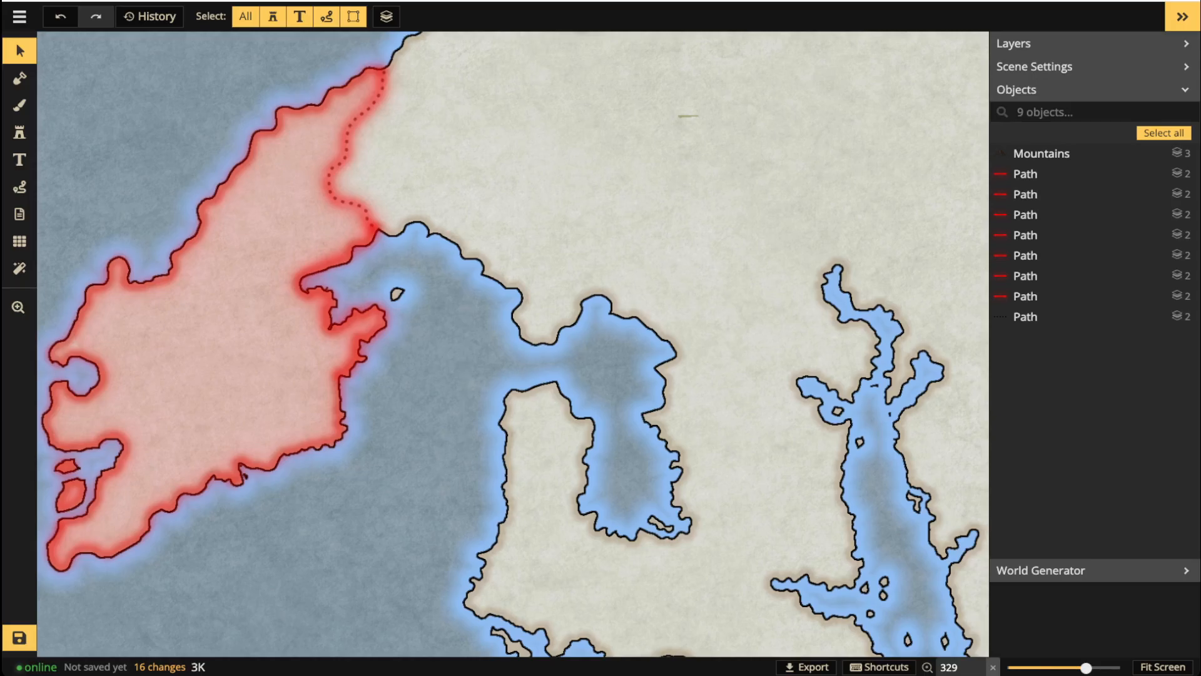
{"action": "scroll", "coordinate": [495, 326], "scroll_direction": "down", "scroll_amount": 3}
{"action": "left_click_drag", "start_coordinate": [495, 327], "coordinate": [446, 471]}
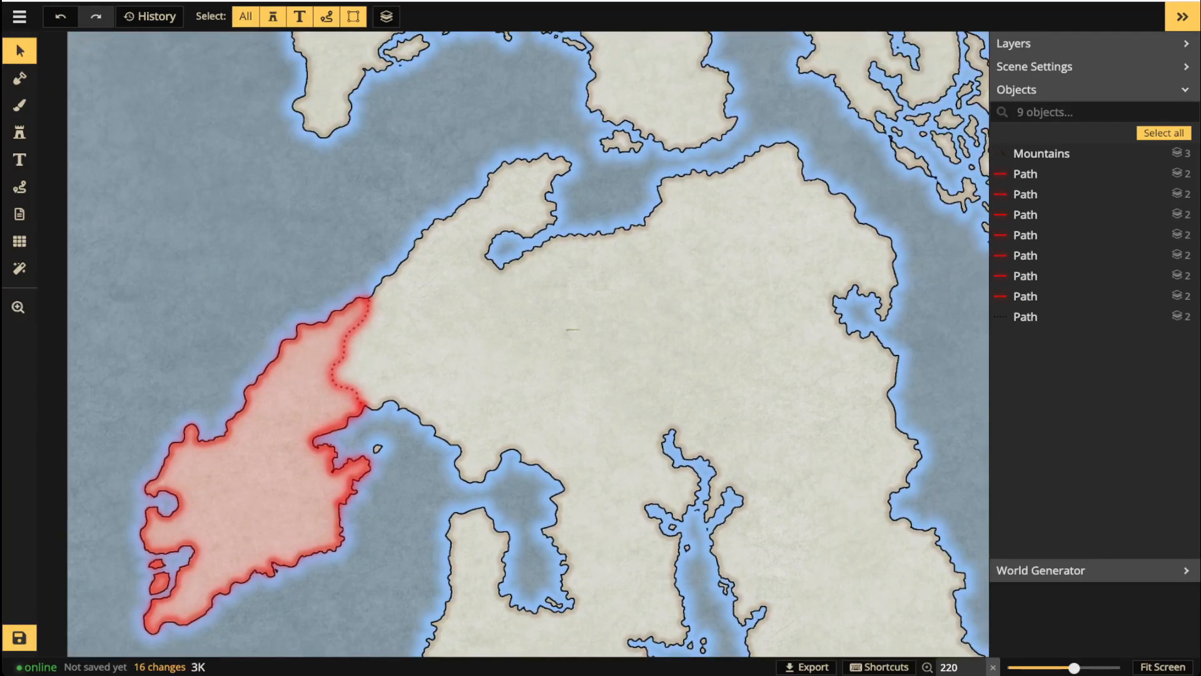
{"action": "scroll", "coordinate": [362, 362], "scroll_direction": "up", "scroll_amount": 3}
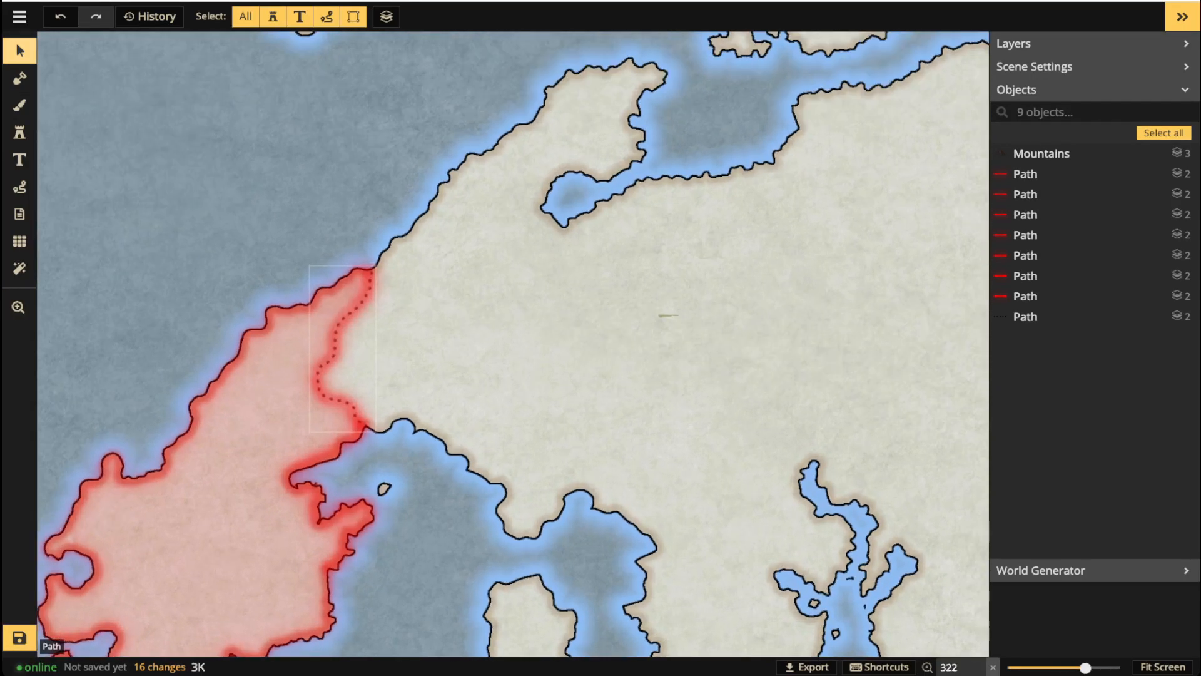
{"action": "left_click", "coordinate": [359, 363]}
{"action": "left_click", "coordinate": [1043, 316]}
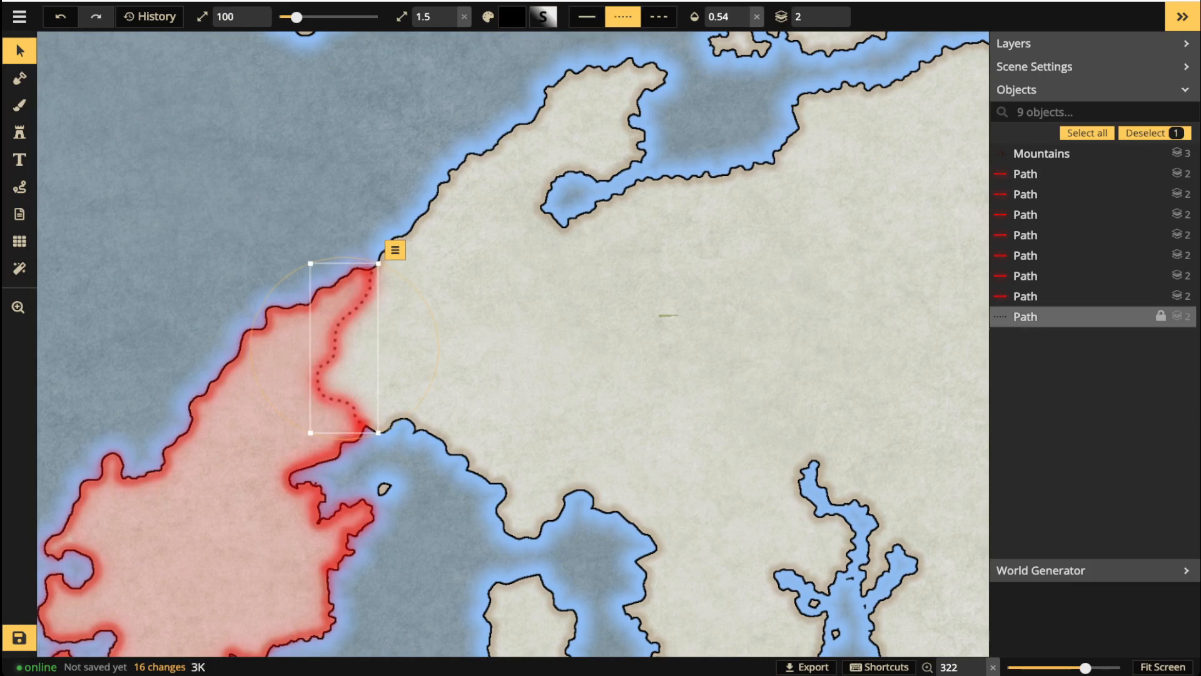
{"action": "key", "text": "ctrl+c"}
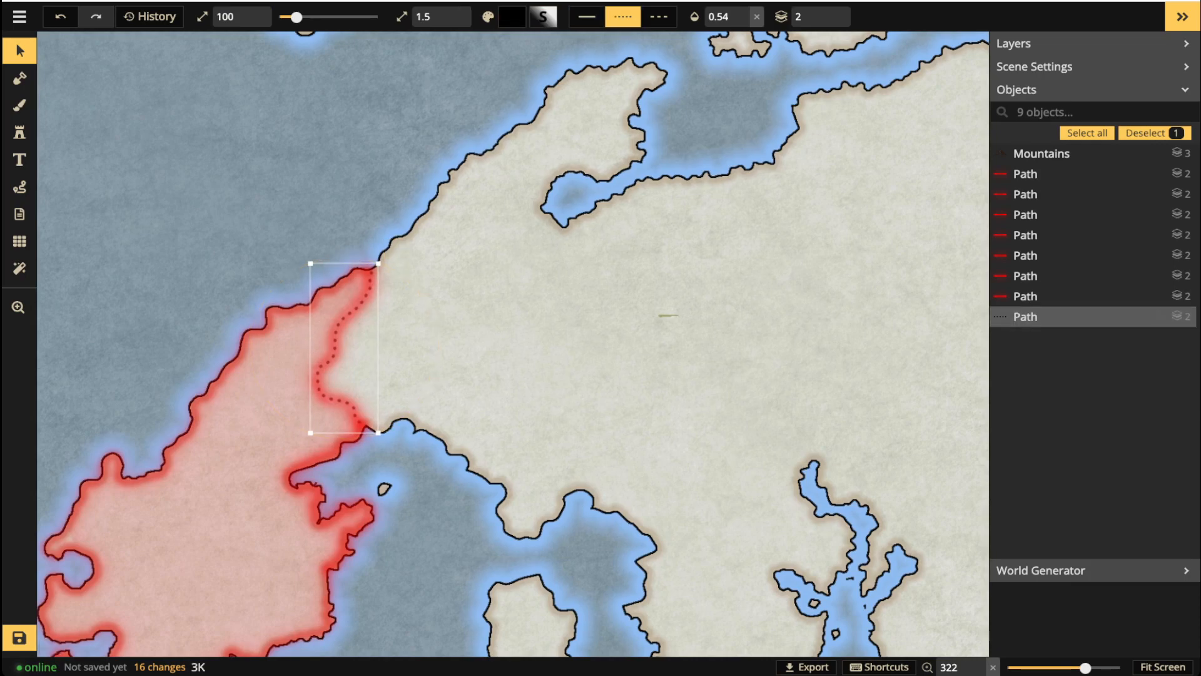
{"action": "key", "text": "ctrl+v"}
{"action": "left_click_drag", "start_coordinate": [253, 224], "coordinate": [156, 144]}
{"action": "scroll", "coordinate": [402, 473], "scroll_direction": "down", "scroll_amount": 3}
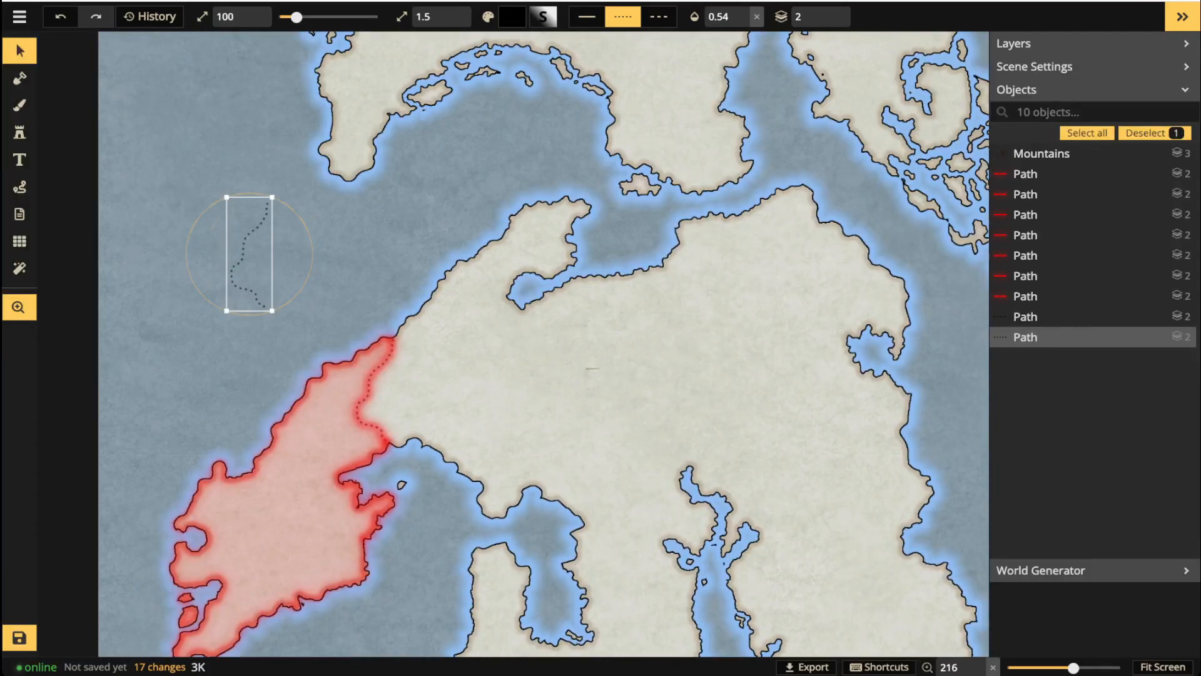
Adjust the duplicated dotted path's position in the sea and activate the Path tool with its black dotted style, width 1.5.
{"action": "left_click", "coordinate": [329, 256]}
{"action": "left_click", "coordinate": [232, 251]}
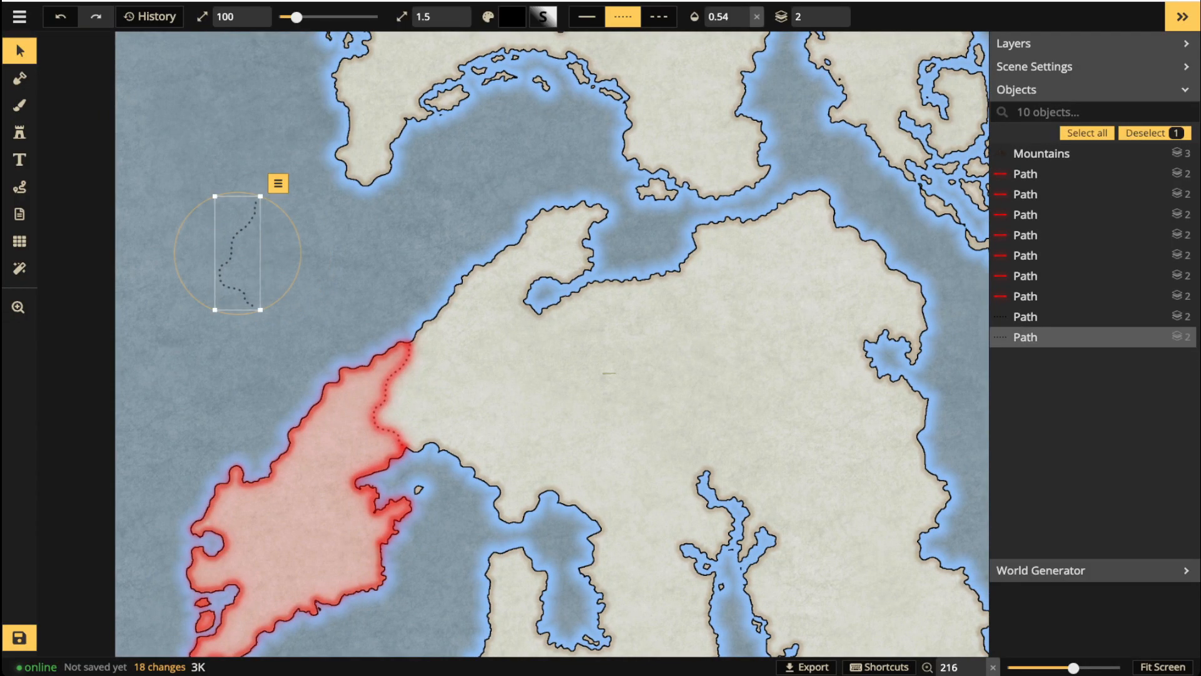
{"action": "left_click", "coordinate": [19, 186]}
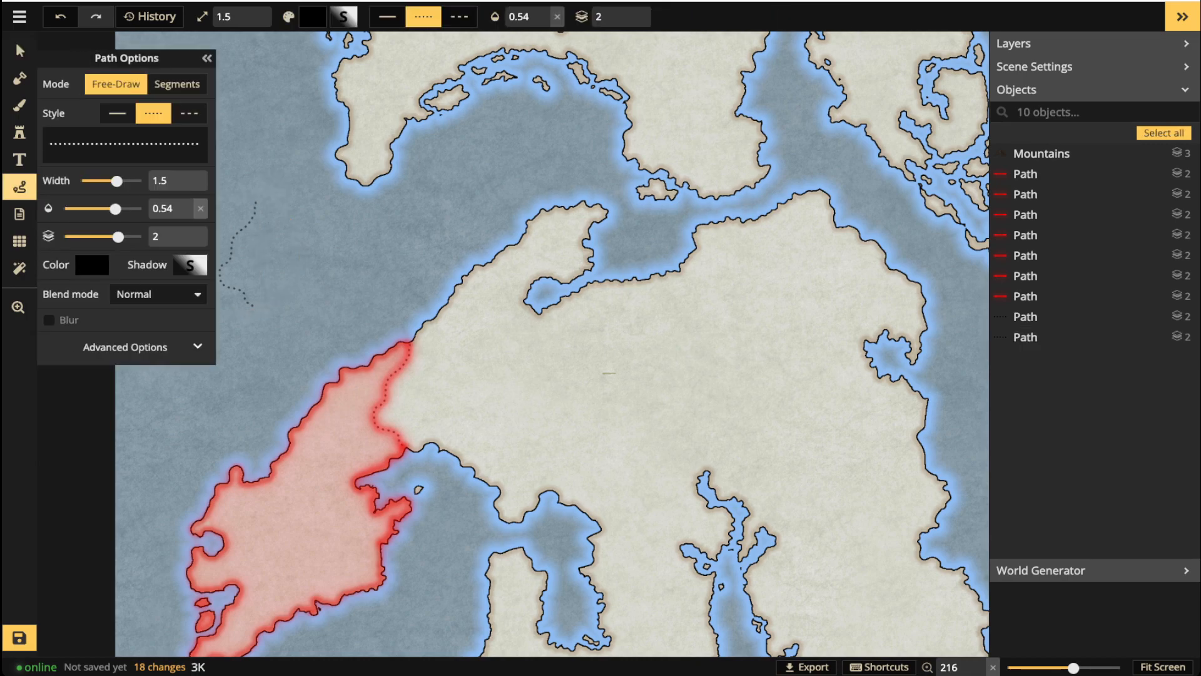
Examine the mainland's coasts, bays and long southern inlet for natural places to run the next borders.
{"action": "scroll", "coordinate": [671, 442], "scroll_direction": "up", "scroll_amount": 3}
{"action": "key", "text": "space"}
{"action": "left_click_drag", "start_coordinate": [671, 442], "coordinate": [545, 330]}
{"action": "scroll", "coordinate": [625, 474], "scroll_direction": "down", "scroll_amount": 3}
{"action": "key", "text": "space"}
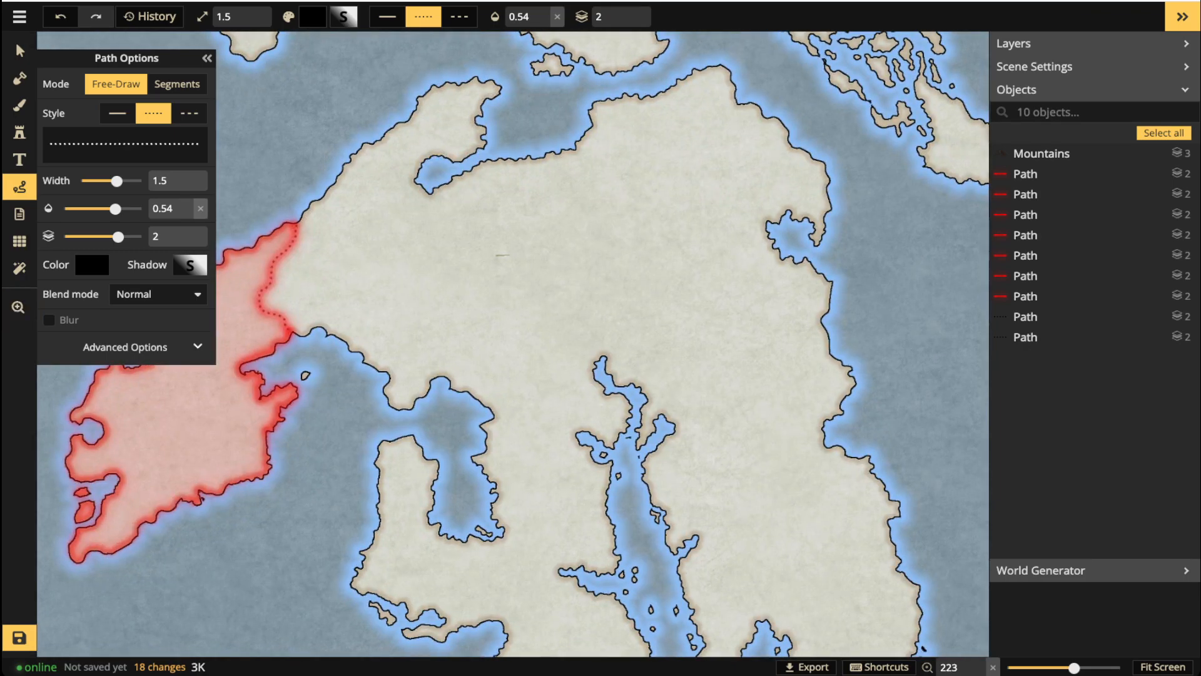
{"action": "scroll", "coordinate": [520, 445], "scroll_direction": "down", "scroll_amount": 3}
{"action": "key", "text": "space"}
{"action": "left_click_drag", "start_coordinate": [520, 445], "coordinate": [533, 348]}
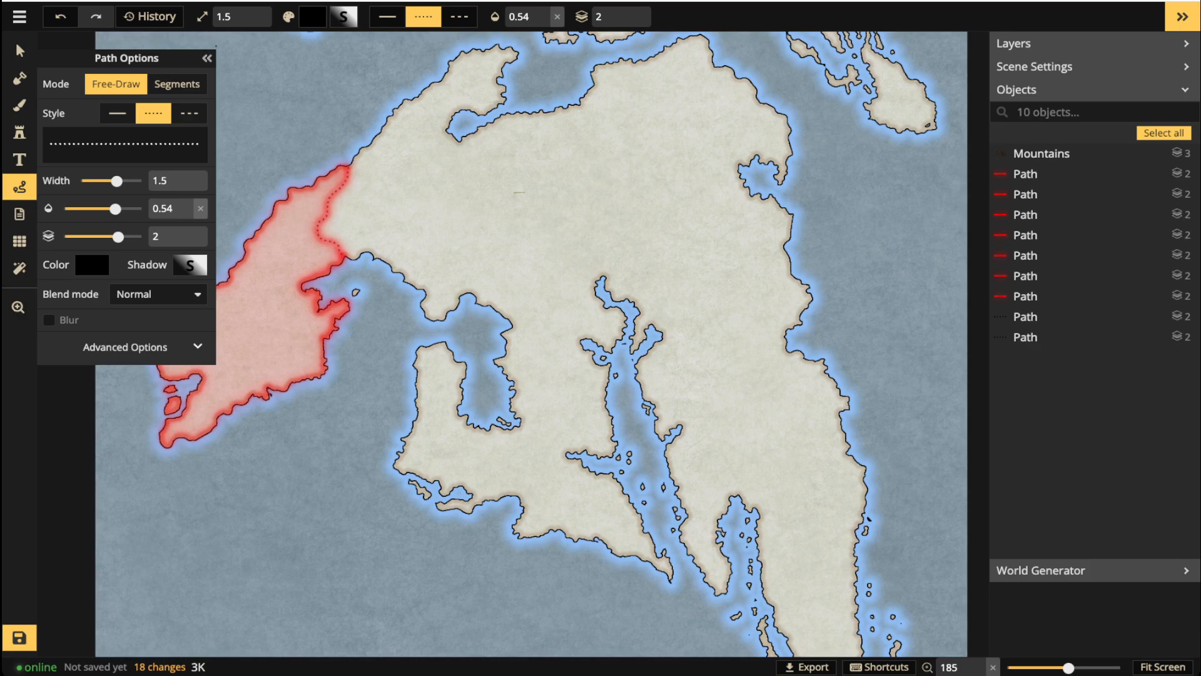
{"action": "key", "text": "space"}
{"action": "left_click_drag", "start_coordinate": [600, 350], "coordinate": [421, 295]}
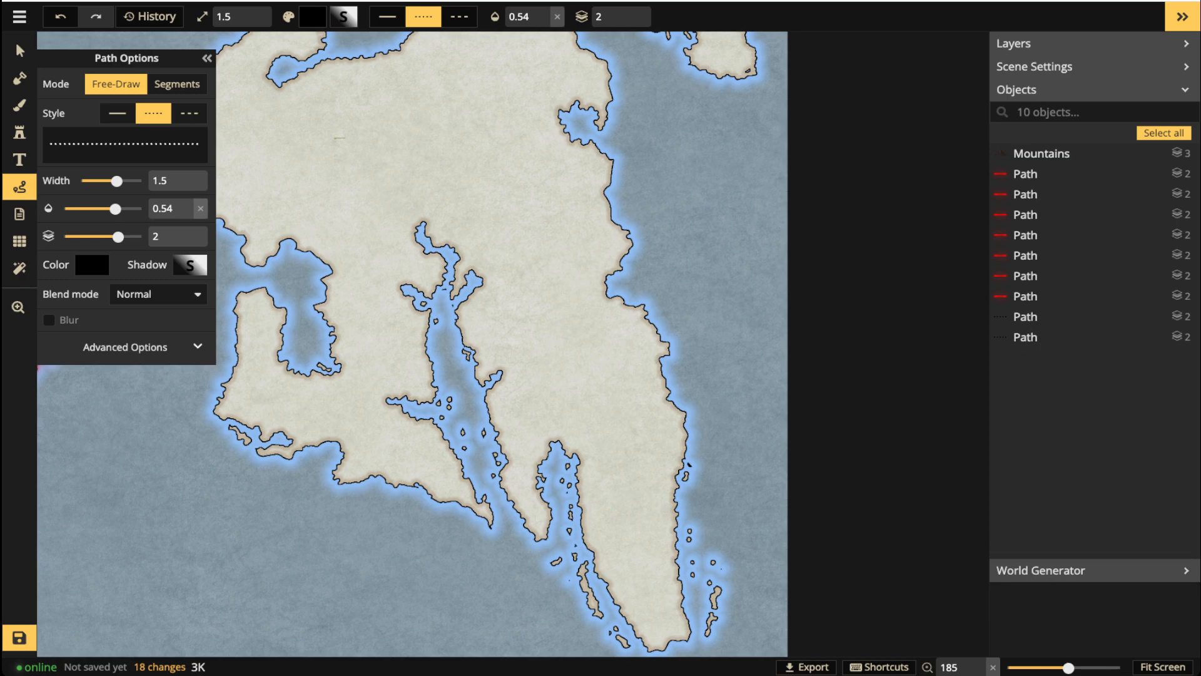
{"action": "key", "text": "space"}
{"action": "left_click_drag", "start_coordinate": [411, 212], "coordinate": [542, 307]}
{"action": "scroll", "coordinate": [543, 307], "scroll_direction": "up", "scroll_amount": 2}
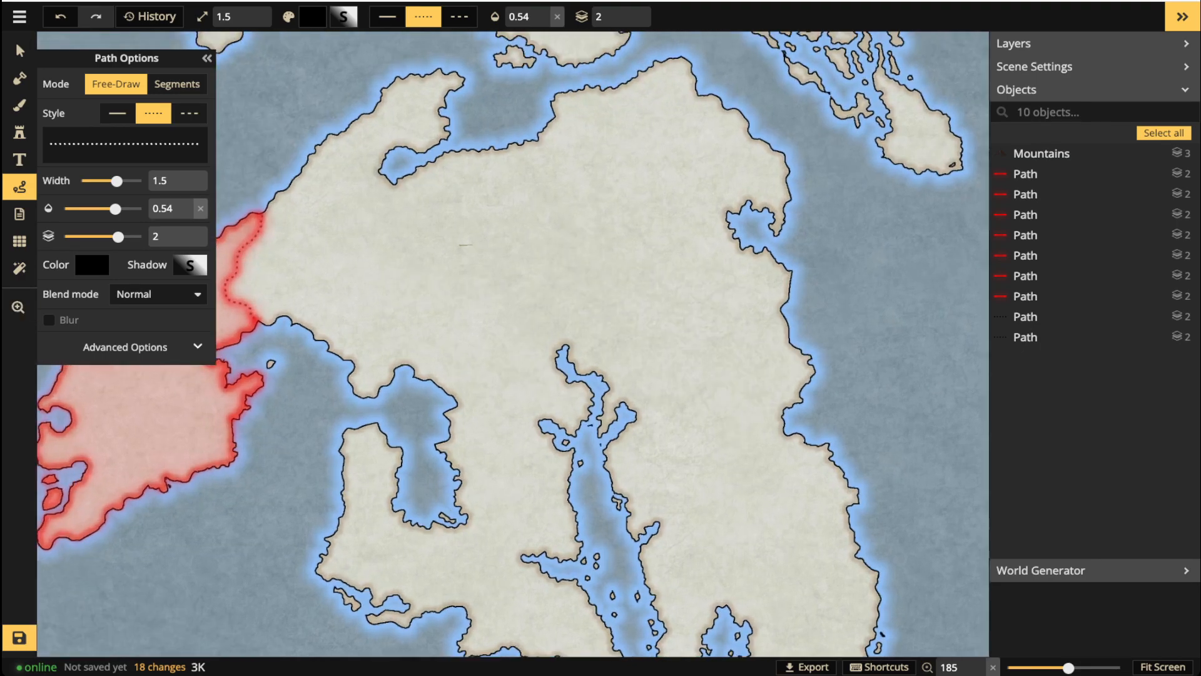
{"action": "scroll", "coordinate": [555, 428], "scroll_direction": "up", "scroll_amount": 3}
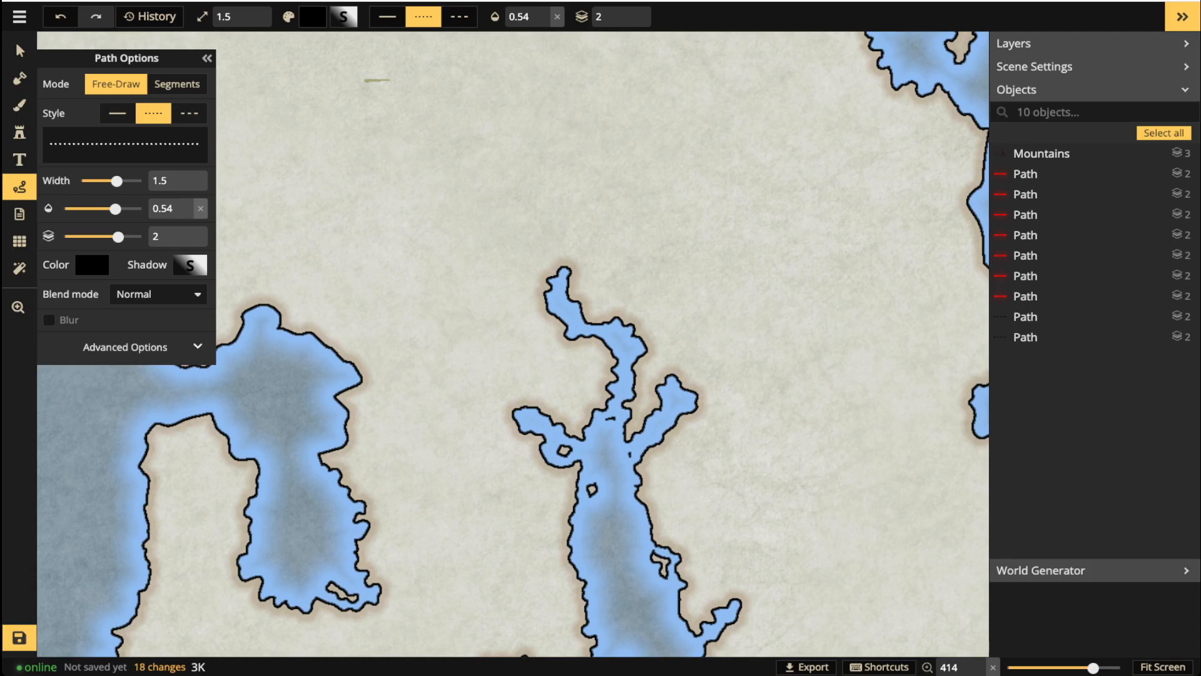
{"action": "scroll", "coordinate": [378, 279], "scroll_direction": "down", "scroll_amount": 9}
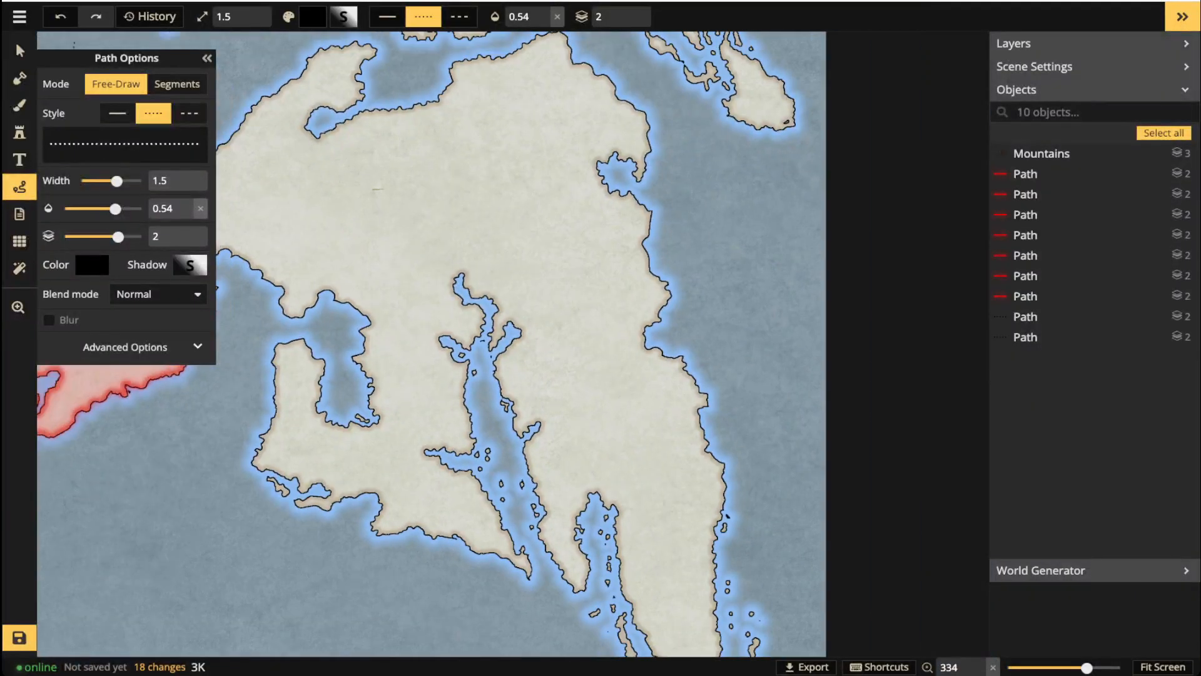
Draw a black dotted border from the enclosed bay's southeastern corner to the western arm of the long inlet.
{"action": "key", "text": "space"}
{"action": "left_click_drag", "start_coordinate": [378, 197], "coordinate": [553, 347]}
{"action": "scroll", "coordinate": [421, 242], "scroll_direction": "up", "scroll_amount": 5}
{"action": "scroll", "coordinate": [588, 552], "scroll_direction": "up", "scroll_amount": 2}
{"action": "key", "text": "space"}
{"action": "left_click_drag", "start_coordinate": [588, 552], "coordinate": [467, 170]}
{"action": "scroll", "coordinate": [469, 388], "scroll_direction": "up", "scroll_amount": 1}
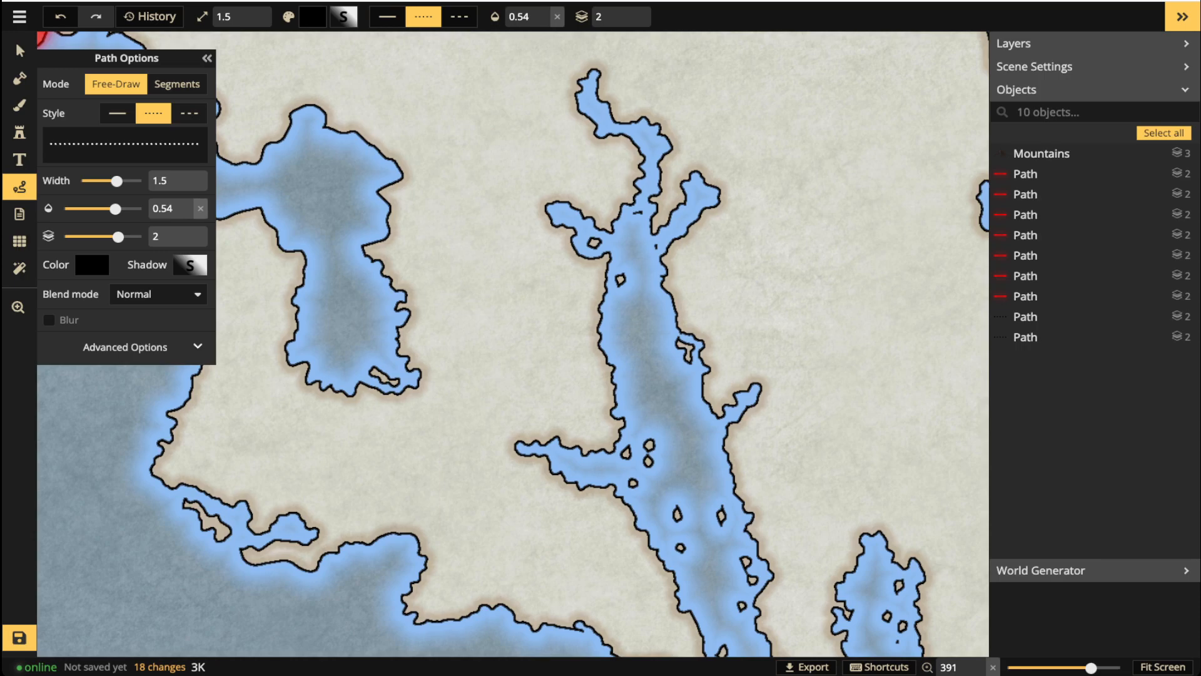
{"action": "left_click_drag", "start_coordinate": [467, 171], "coordinate": [470, 175]}
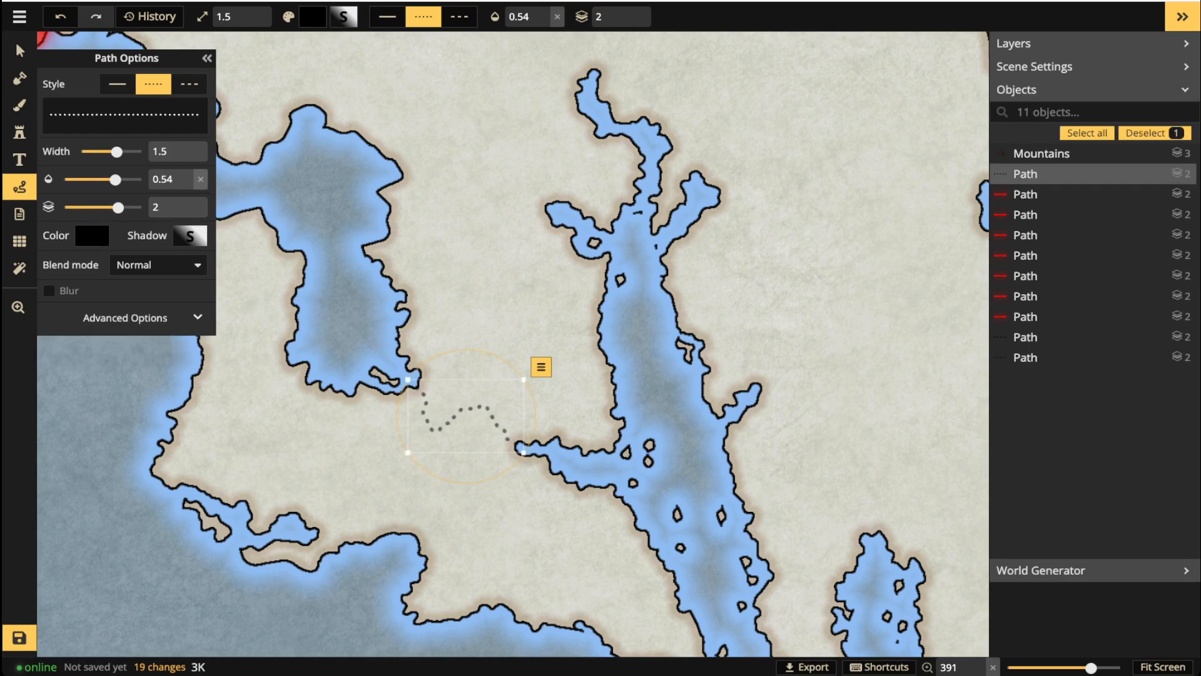
Draw a black dotted border from the long inlet's eastern arm northeast across the land to the notch in the east coast.
{"action": "scroll", "coordinate": [399, 338], "scroll_direction": "down", "scroll_amount": 4}
{"action": "left_click", "coordinate": [399, 339]}
{"action": "scroll", "coordinate": [399, 339], "scroll_direction": "down", "scroll_amount": 3}
{"action": "key", "text": "space"}
{"action": "mouse_move", "coordinate": [550, 356]}
{"action": "left_mouse_down"}
{"action": "mouse_move", "coordinate": [542, 469]}
{"action": "mouse_move", "coordinate": [474, 481]}
{"action": "left_mouse_up"}
{"action": "scroll", "coordinate": [563, 472], "scroll_direction": "up", "scroll_amount": 3}
{"action": "key", "text": "space"}
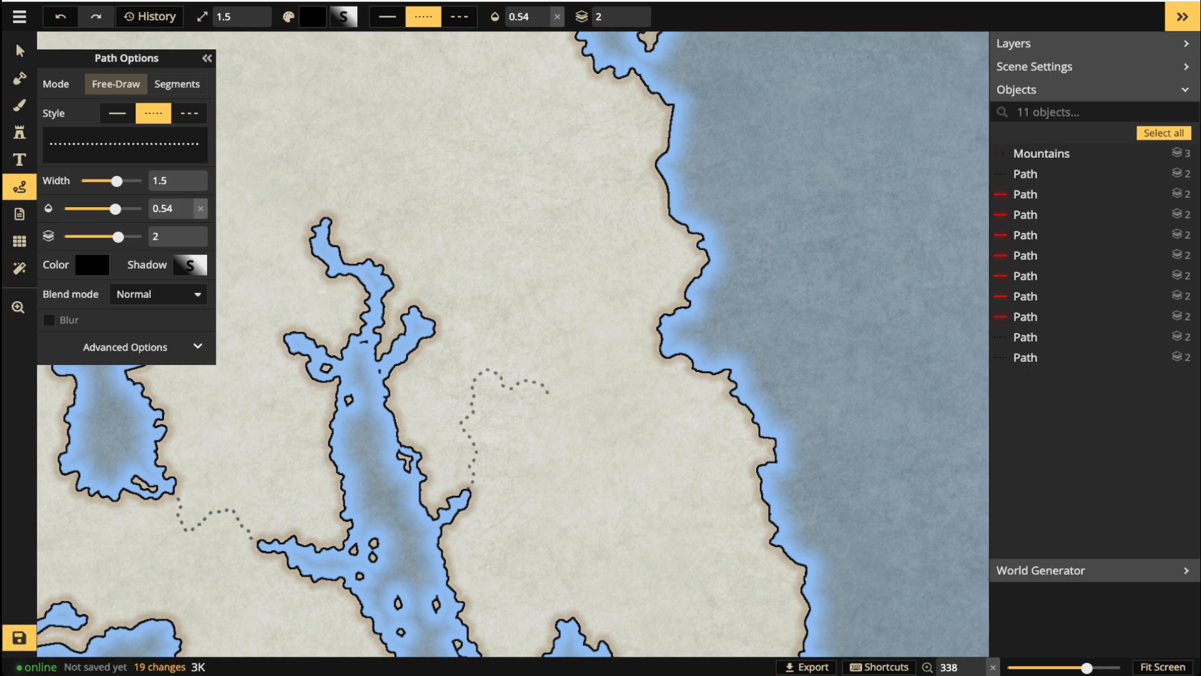
{"action": "mouse_move", "coordinate": [610, 394]}
{"action": "left_mouse_down"}
{"action": "mouse_move", "coordinate": [618, 362]}
{"action": "mouse_move", "coordinate": [658, 353]}
{"action": "left_mouse_up"}
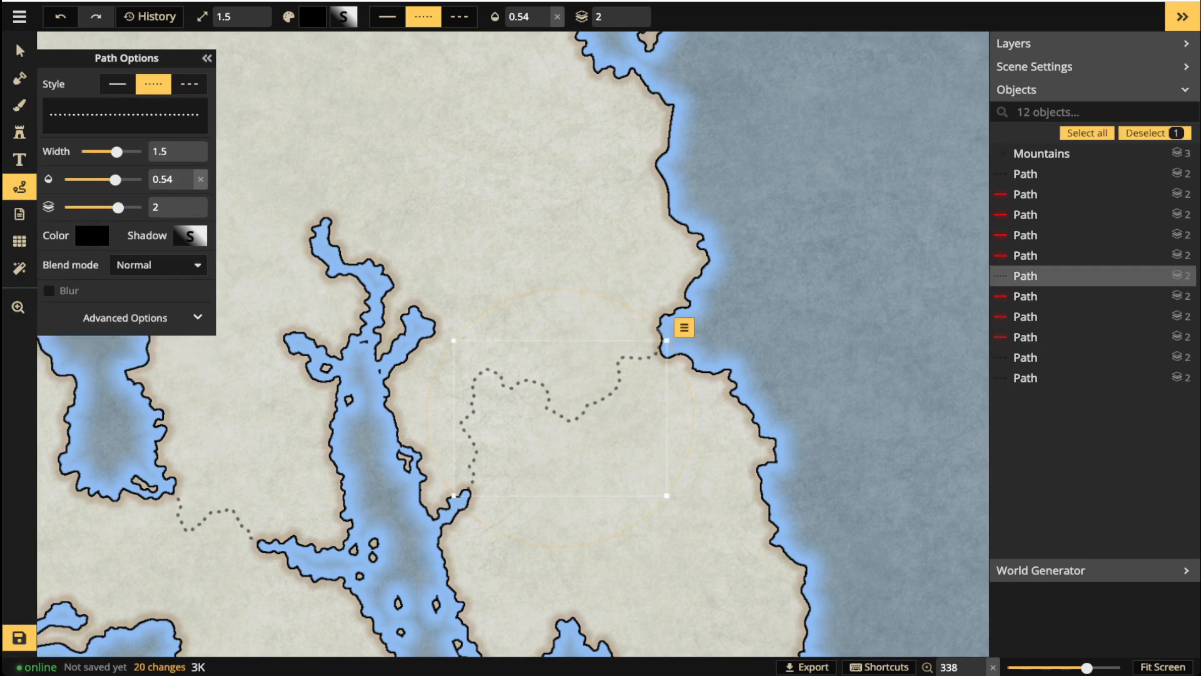
{"action": "key", "text": "Escape"}
Pick up the blurred style of the peninsula's red outline and draw a freehand test stroke with it across the central mainland.
{"action": "scroll", "coordinate": [520, 301], "scroll_direction": "down", "scroll_amount": 5}
{"action": "key", "text": "space"}
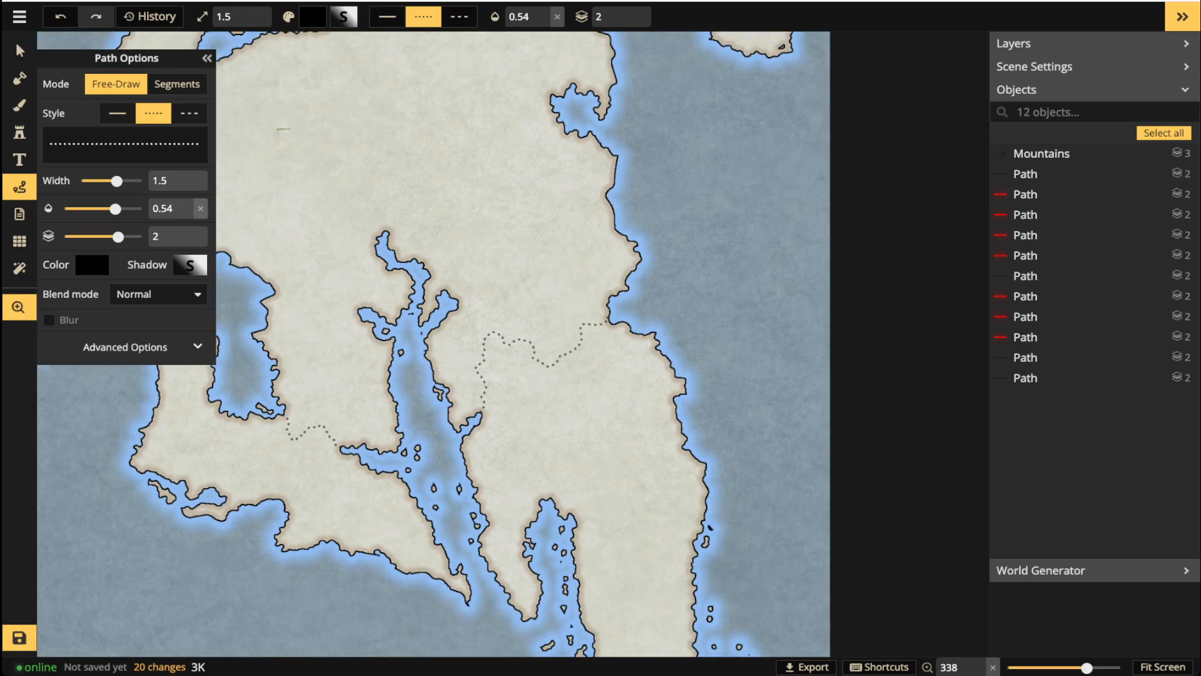
{"action": "left_click_drag", "start_coordinate": [519, 300], "coordinate": [795, 330]}
{"action": "scroll", "coordinate": [494, 376], "scroll_direction": "down", "scroll_amount": 3}
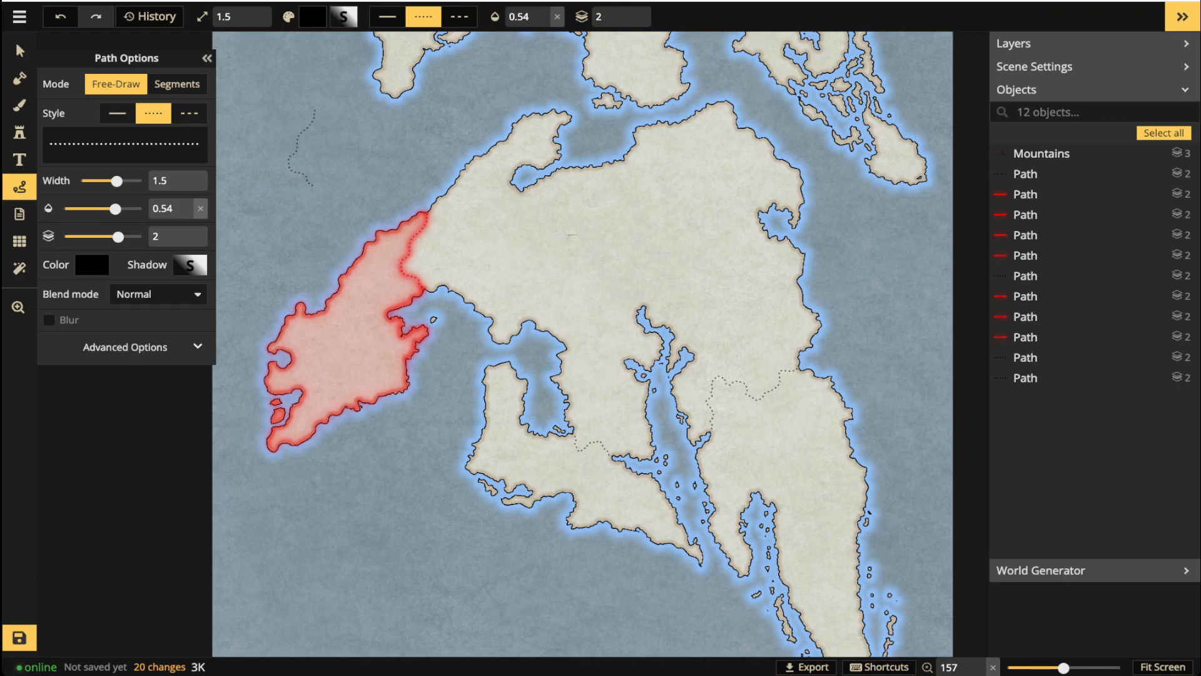
{"action": "left_click", "coordinate": [20, 50]}
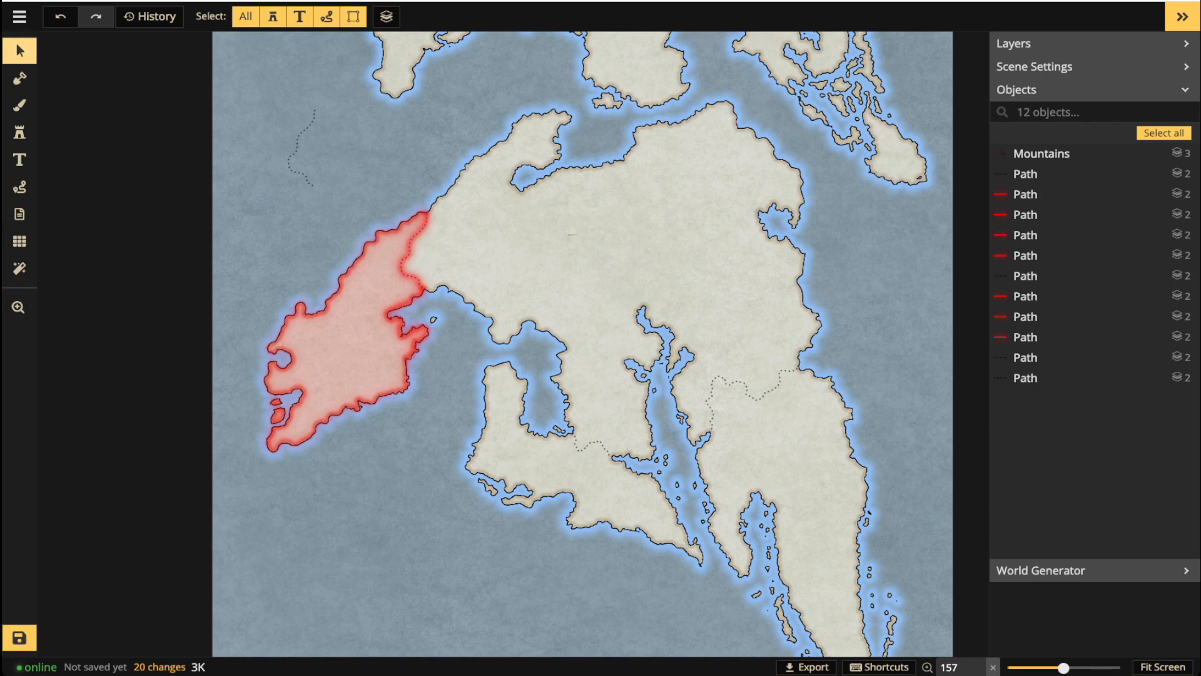
{"action": "scroll", "coordinate": [582, 344], "scroll_direction": "up", "scroll_amount": 3}
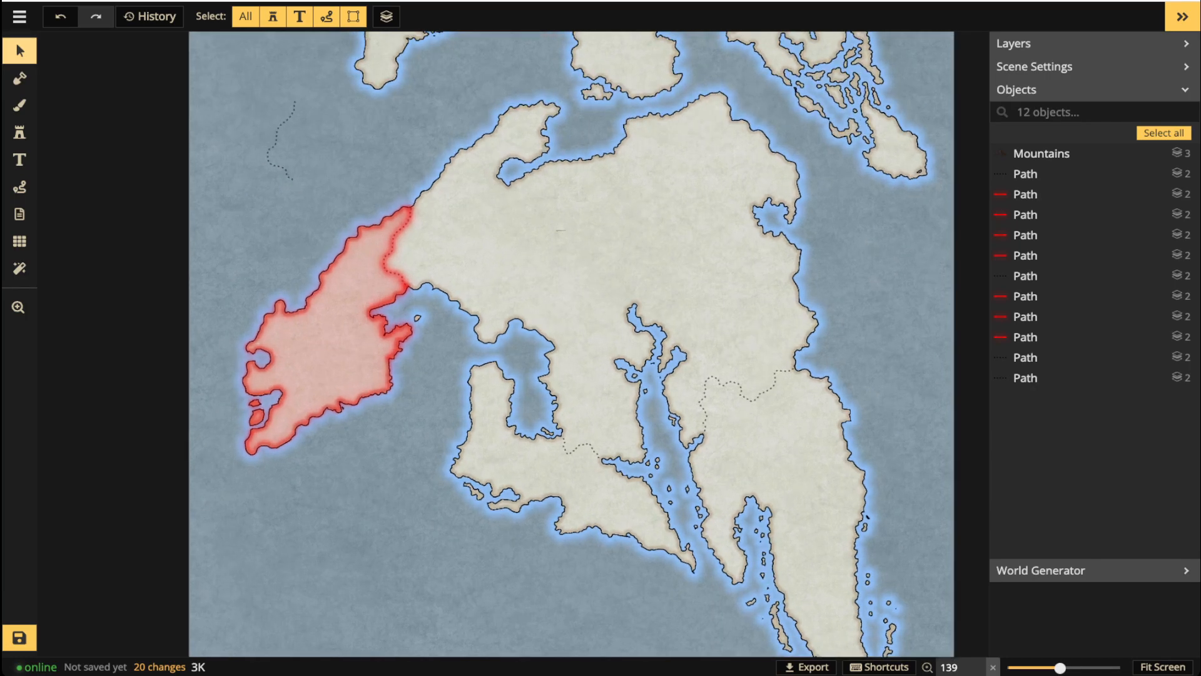
{"action": "left_click", "coordinate": [20, 186]}
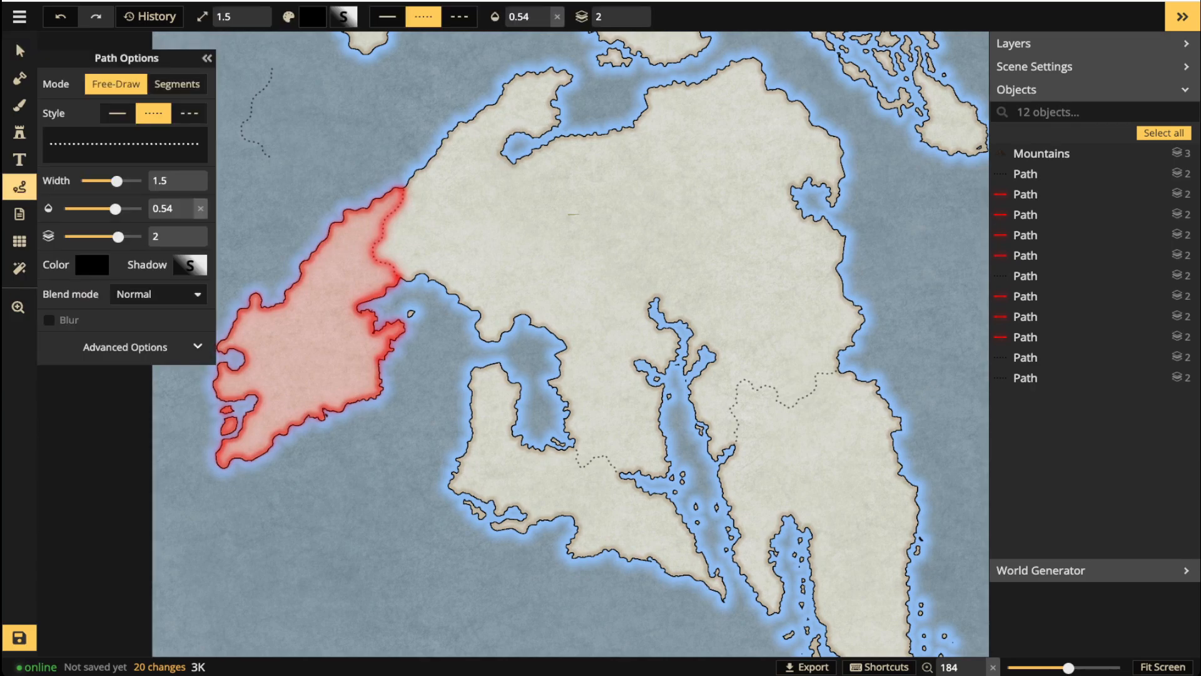
{"action": "left_click", "coordinate": [20, 50]}
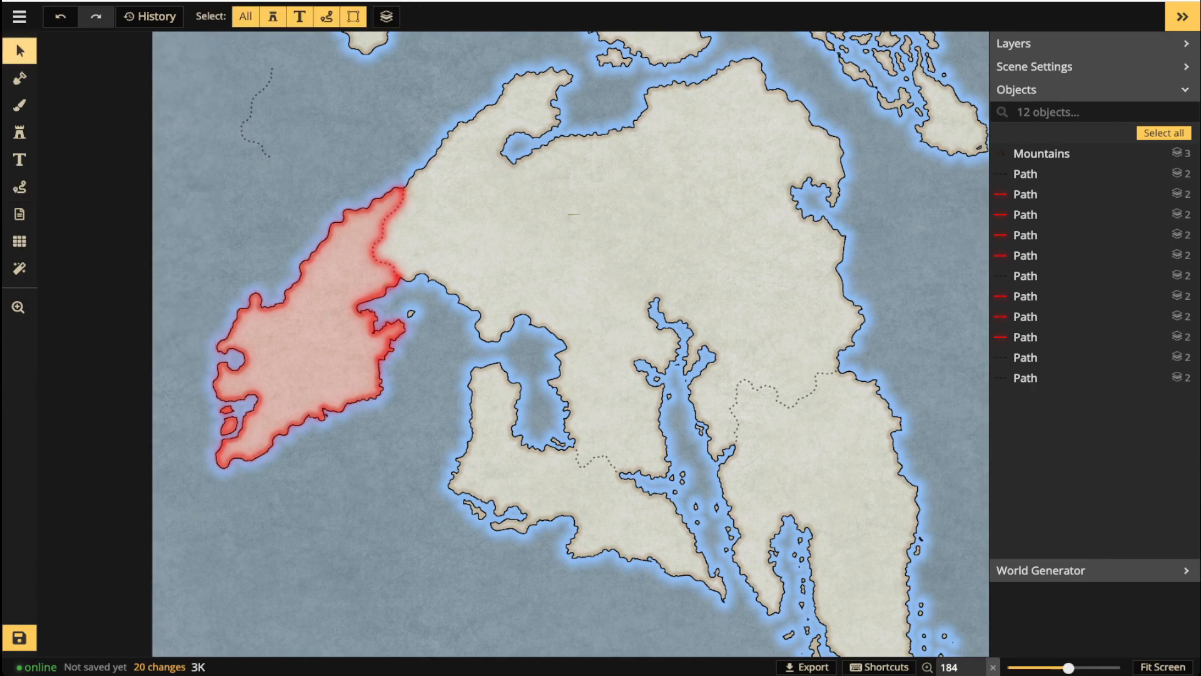
{"action": "left_click", "coordinate": [313, 300]}
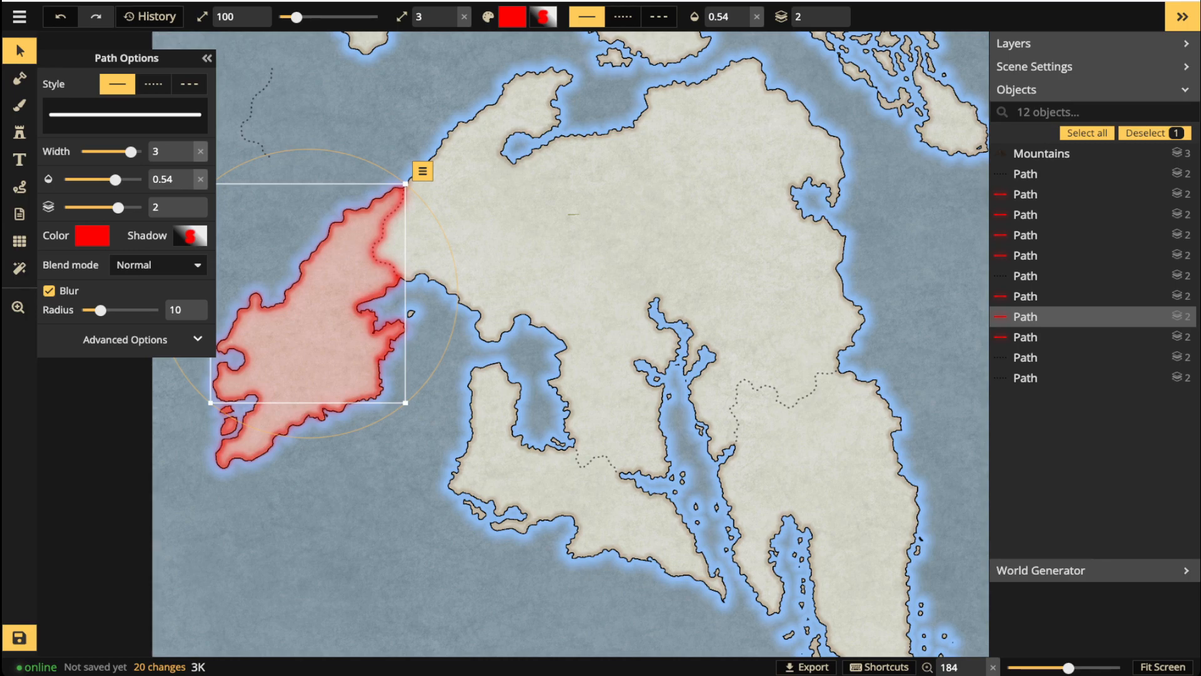
{"action": "left_click", "coordinate": [19, 186]}
{"action": "mouse_move", "coordinate": [587, 193]}
{"action": "left_mouse_down"}
{"action": "mouse_move", "coordinate": [569, 256]}
{"action": "mouse_move", "coordinate": [619, 306]}
{"action": "mouse_move", "coordinate": [601, 324]}
{"action": "left_mouse_up"}
Set the test stroke's color to bright blue 0076FF.
{"action": "left_click", "coordinate": [92, 236]}
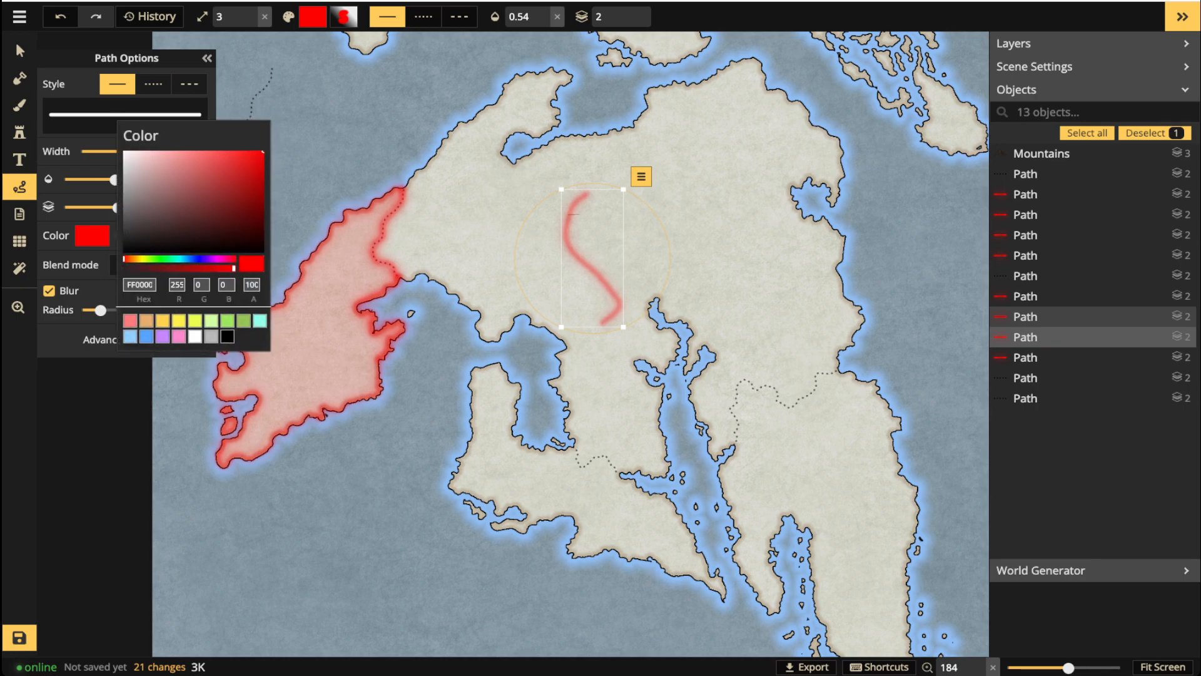
{"action": "left_click", "coordinate": [146, 336]}
{"action": "left_click_drag", "start_coordinate": [215, 150], "coordinate": [262, 151]}
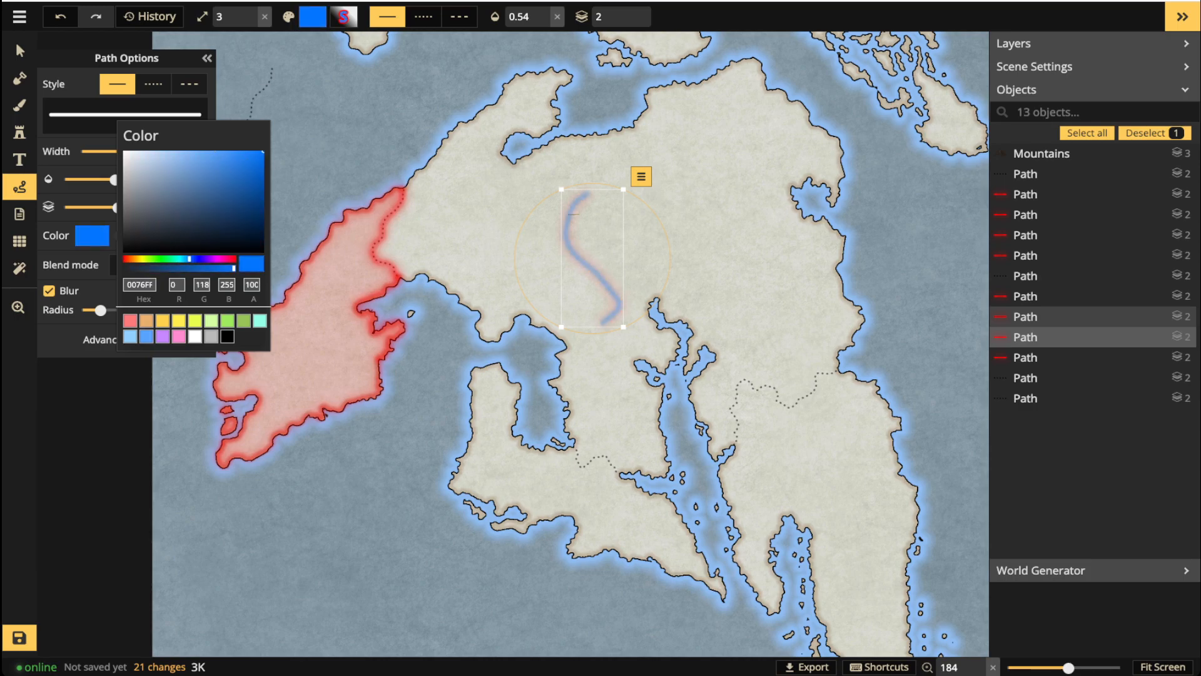
{"action": "key", "text": "Escape"}
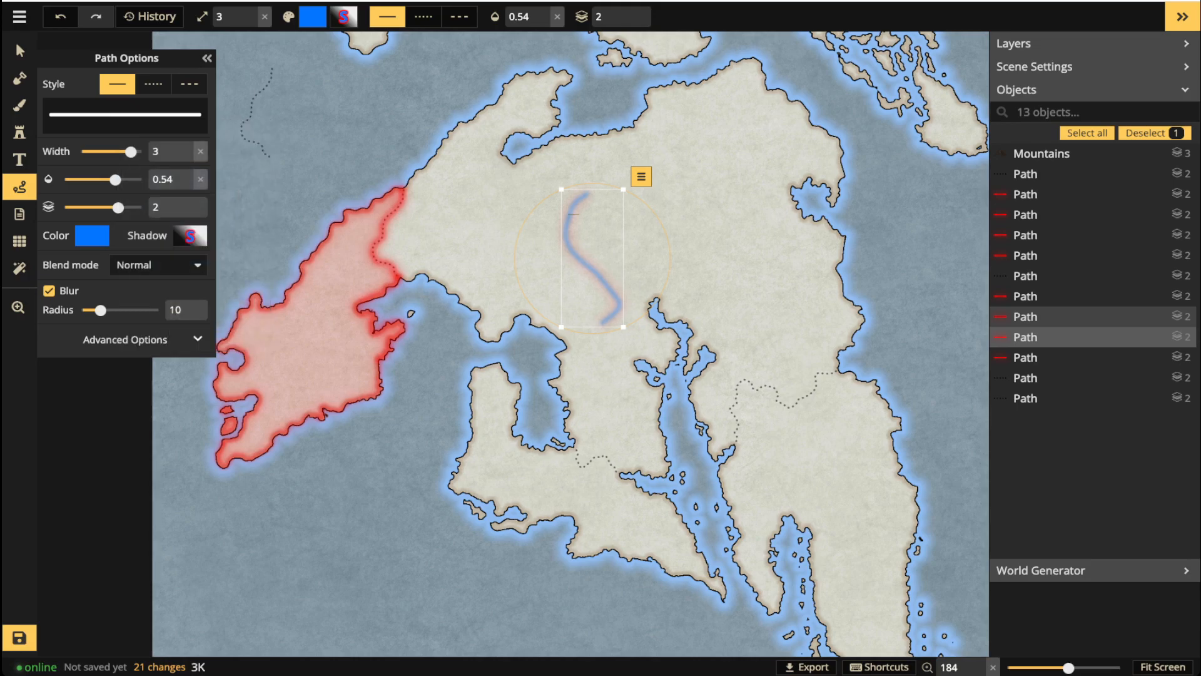
Set the test stroke's shadow color to blue 0077FF, and delete the stroke from the map.
{"action": "left_click", "coordinate": [191, 236]}
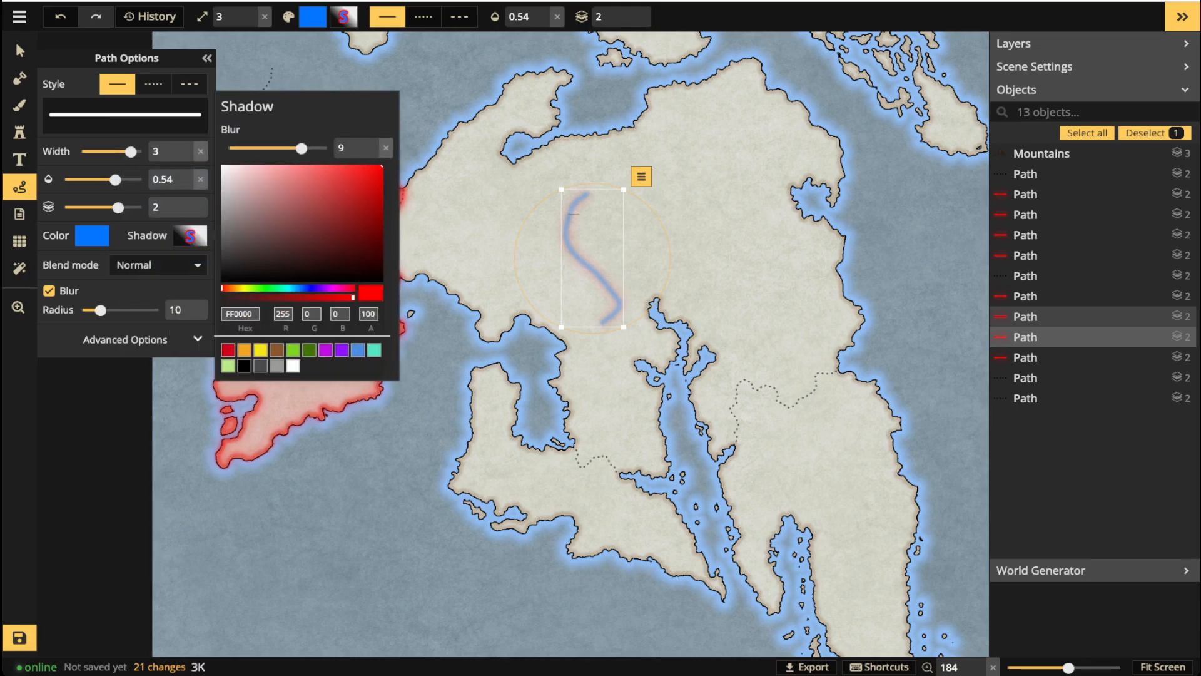
{"action": "left_click", "coordinate": [358, 349]}
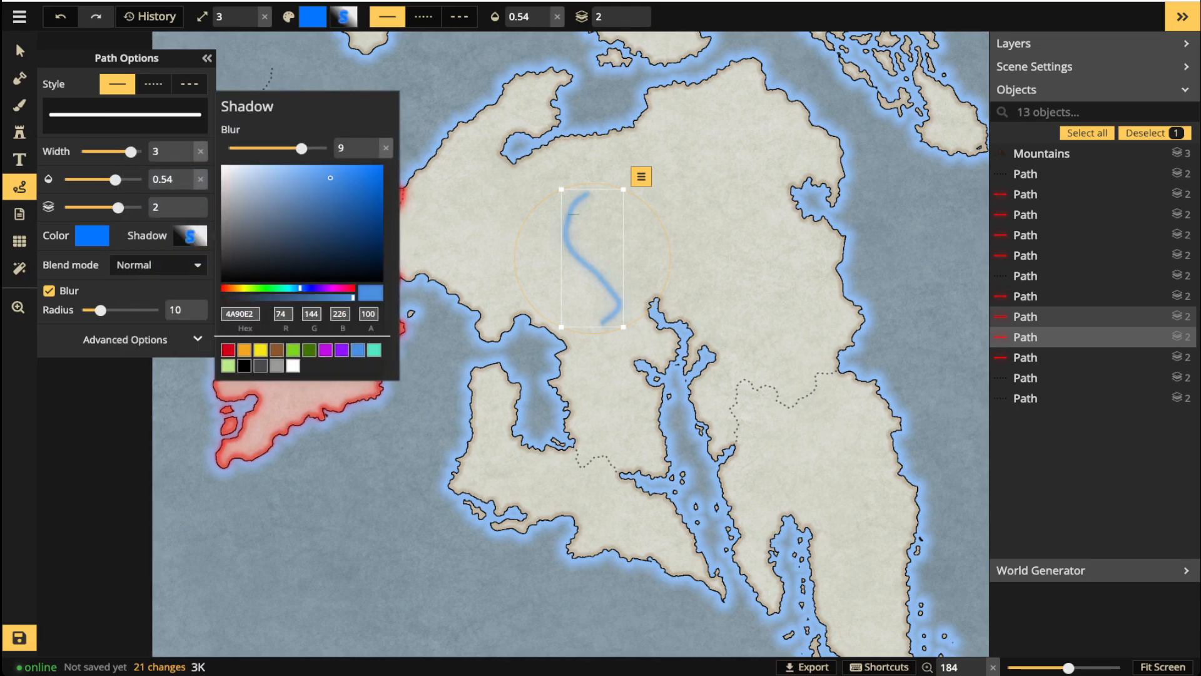
{"action": "left_click_drag", "start_coordinate": [330, 178], "coordinate": [383, 165]}
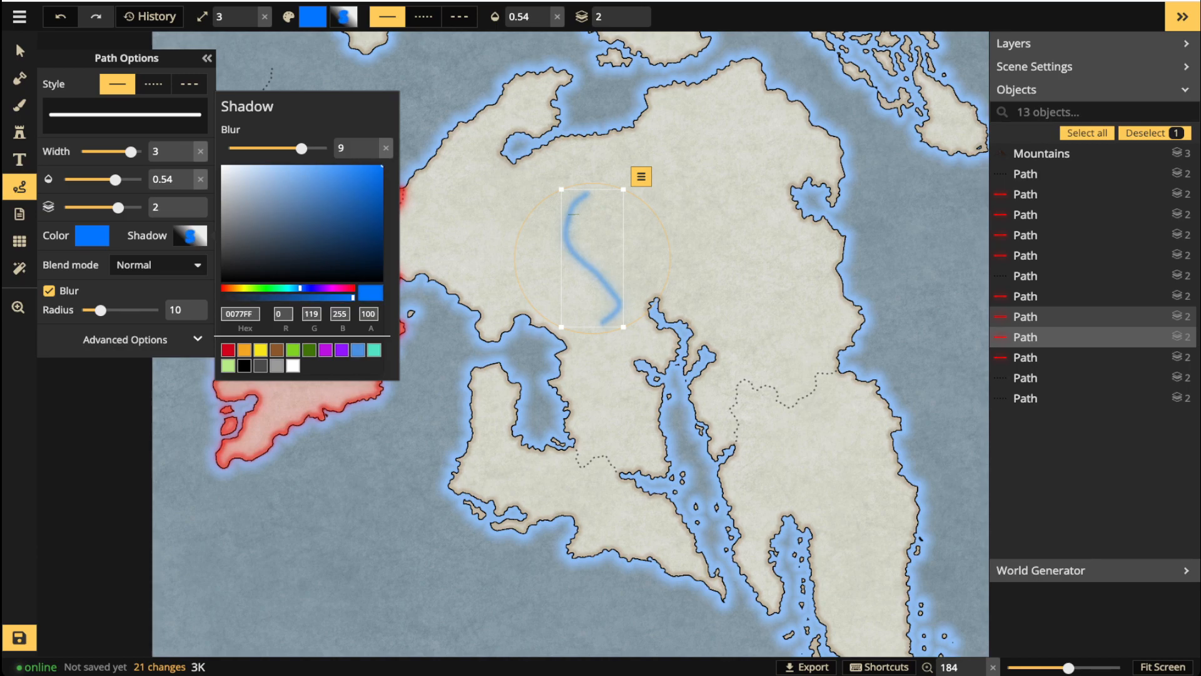
{"action": "key", "text": "Escape"}
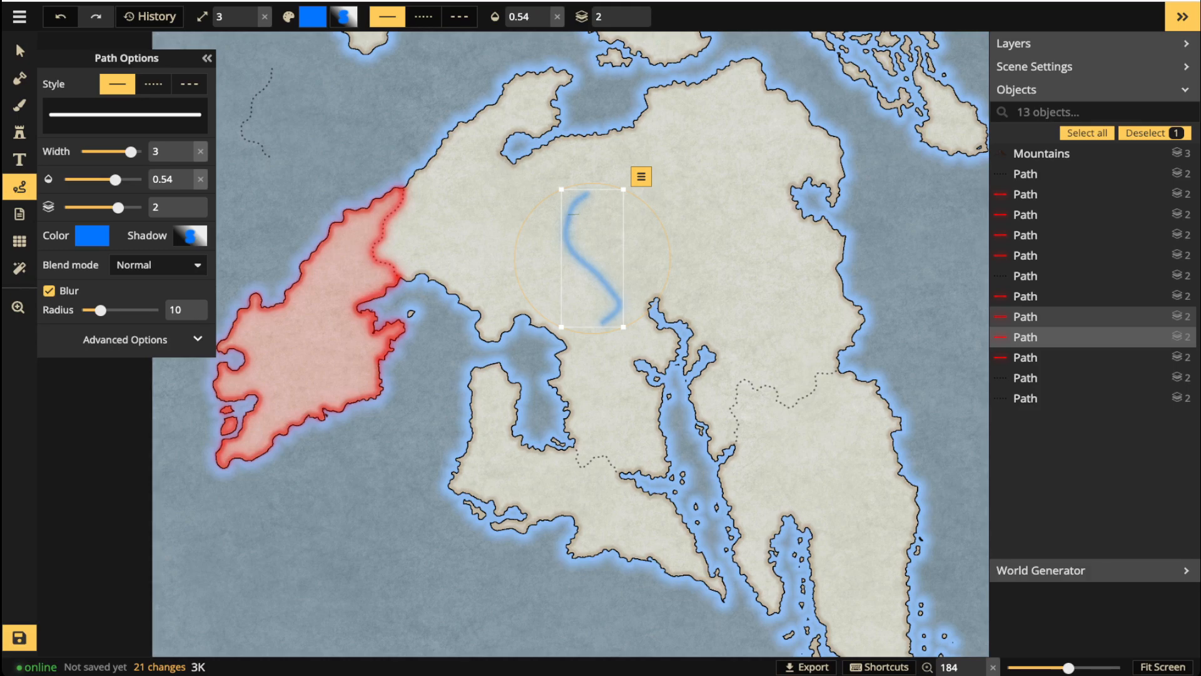
{"action": "key", "text": "Delete"}
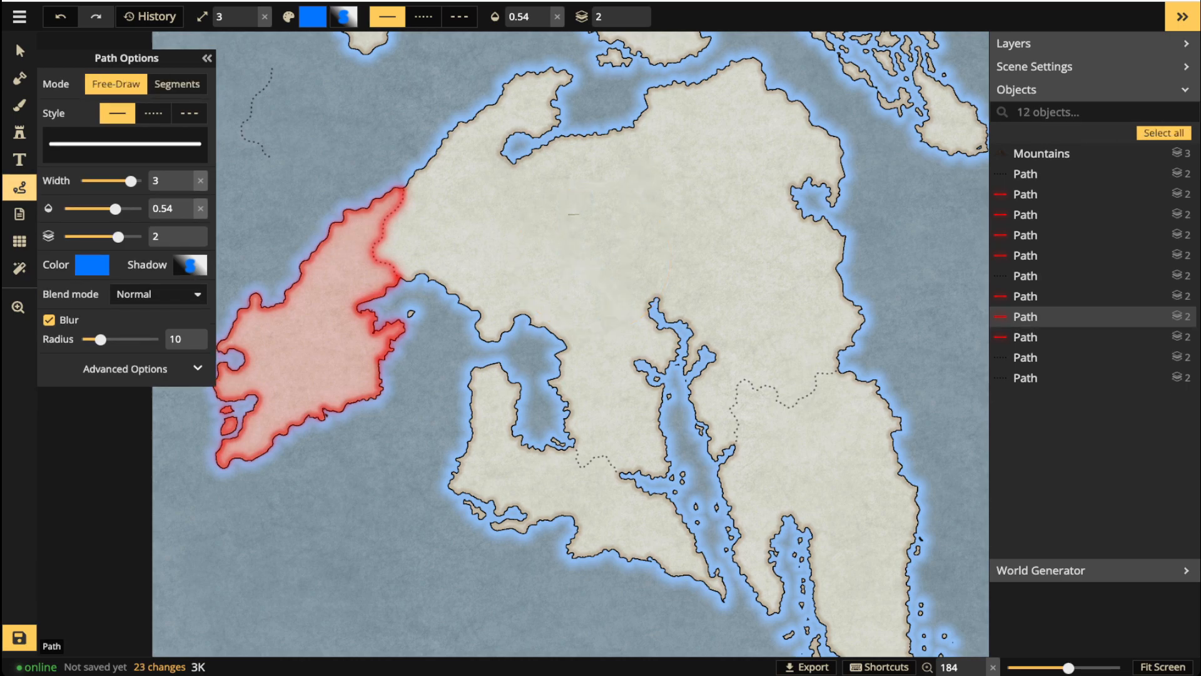
Trace a blurred blue outline along the mainland side of the peninsula's dotted border and onto the adjoining northwest coast.
{"action": "left_click", "coordinate": [19, 187]}
{"action": "scroll", "coordinate": [483, 185], "scroll_direction": "up", "scroll_amount": 1}
{"action": "scroll", "coordinate": [482, 200], "scroll_direction": "up", "scroll_amount": 2}
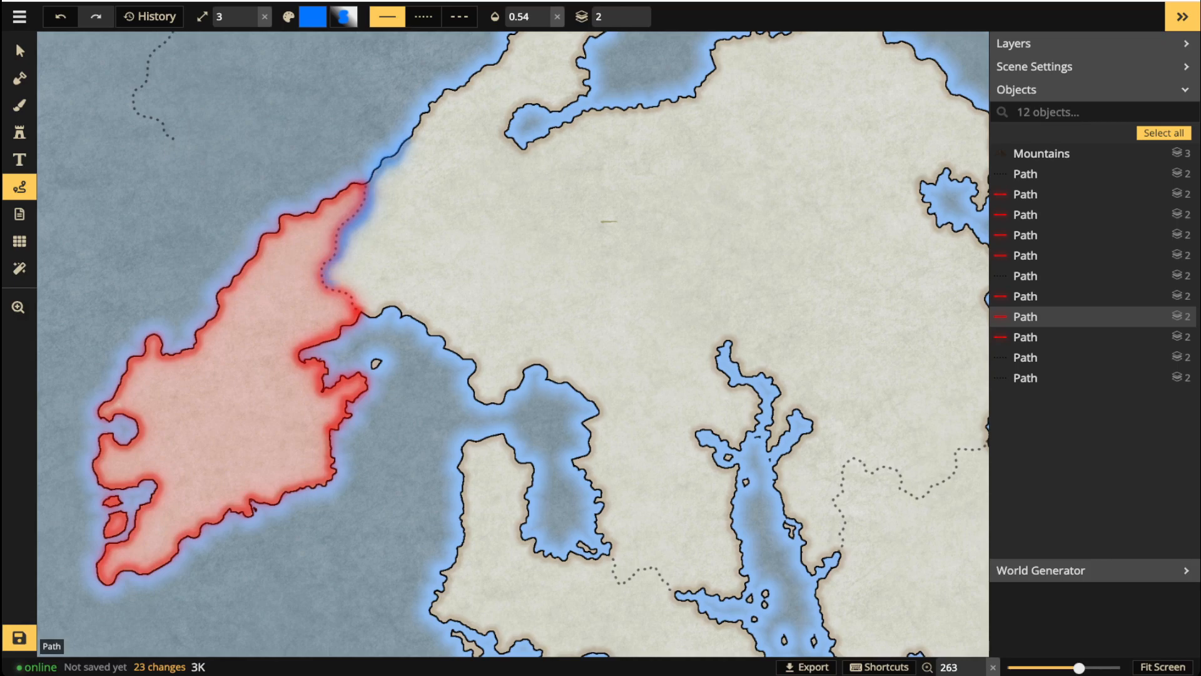
{"action": "left_click_drag", "start_coordinate": [362, 312], "coordinate": [373, 316]}
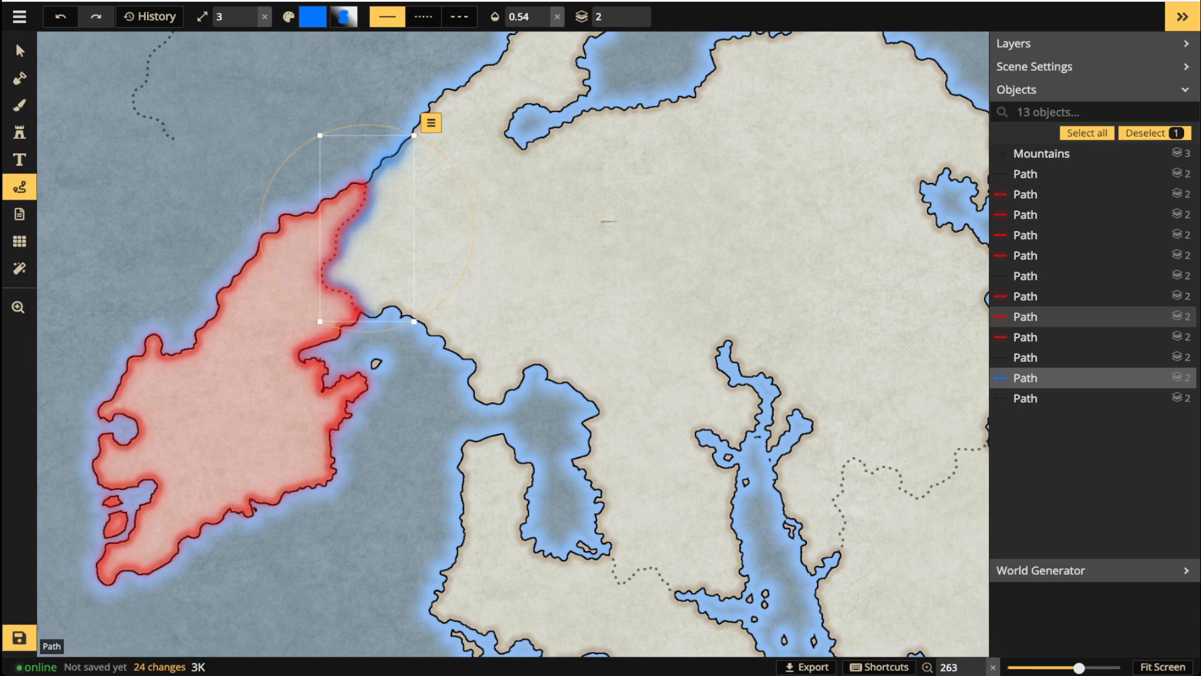
{"action": "key", "text": "Escape"}
Continue the blurred blue outline up the mainland's northwest coast and around the northern headland.
{"action": "key", "text": "space"}
{"action": "left_click_drag", "start_coordinate": [372, 316], "coordinate": [338, 496]}
{"action": "mouse_move", "coordinate": [375, 322]}
{"action": "left_mouse_down"}
{"action": "mouse_move", "coordinate": [496, 204]}
{"action": "mouse_move", "coordinate": [568, 208]}
{"action": "mouse_move", "coordinate": [543, 229]}
{"action": "mouse_move", "coordinate": [543, 251]}
{"action": "mouse_move", "coordinate": [515, 163]}
{"action": "left_mouse_up"}
{"action": "key", "text": "space"}
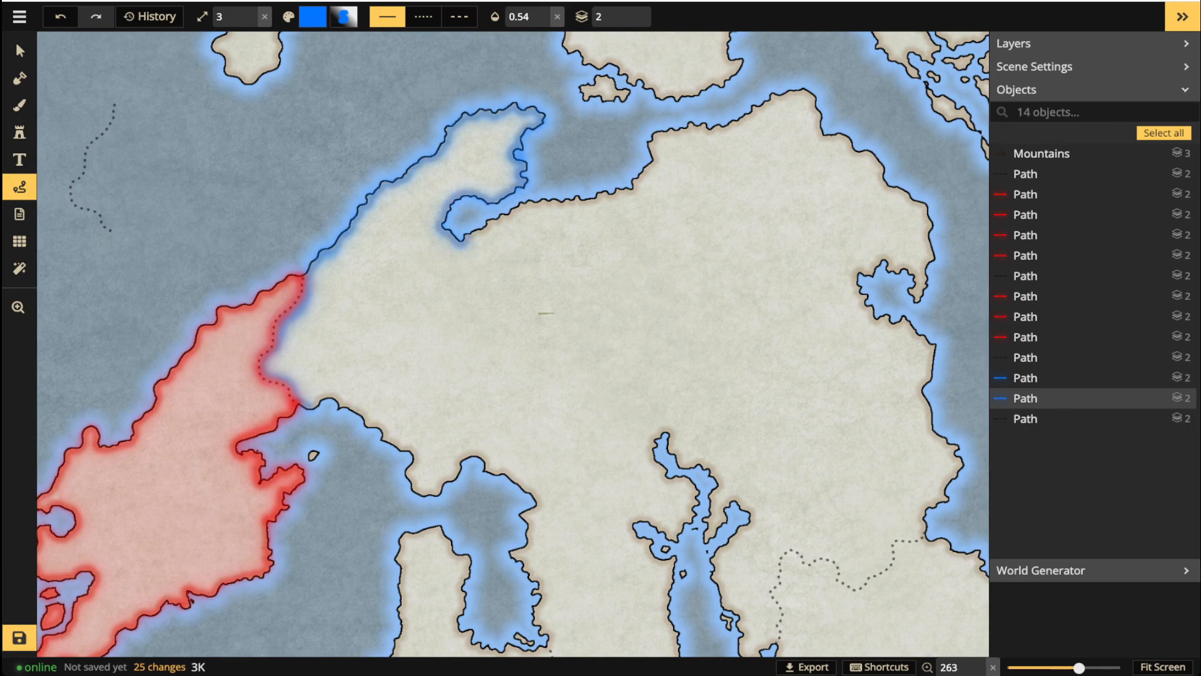
Outline in blue the small bay behind the headland and the north coast up to the mainland's northernmost tip.
{"action": "left_click_drag", "start_coordinate": [511, 215], "coordinate": [529, 203]}
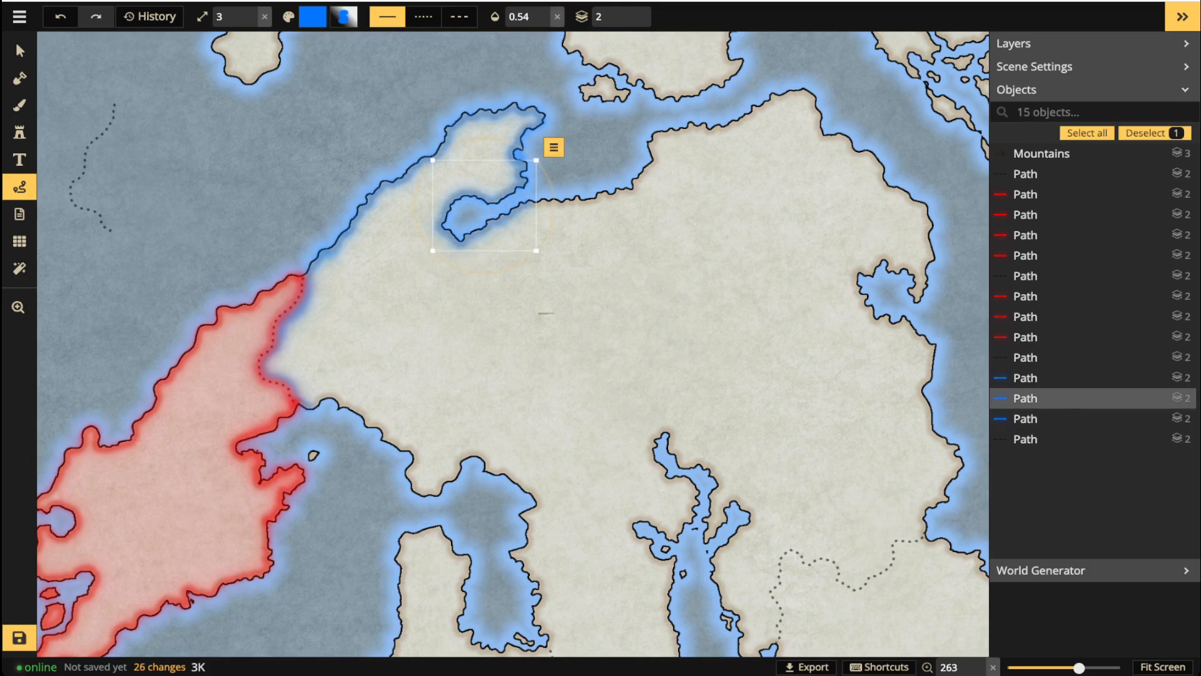
{"action": "key", "text": "Escape"}
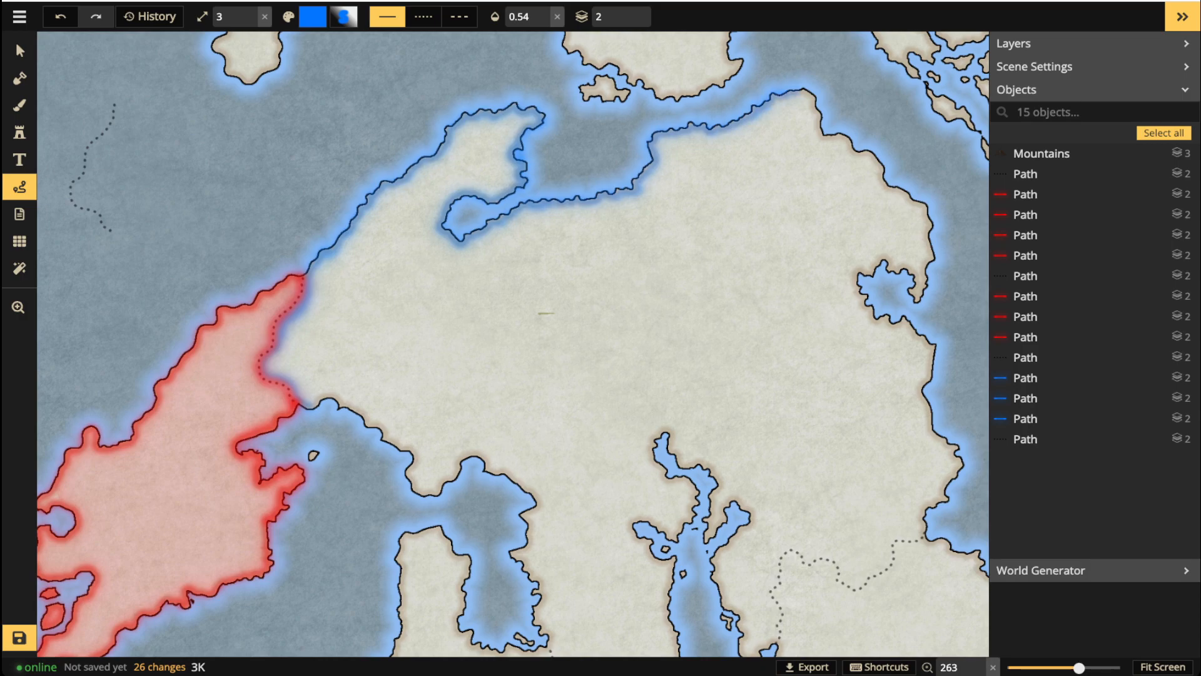
{"action": "left_click_drag", "start_coordinate": [798, 91], "coordinate": [805, 92]}
{"action": "key", "text": "Escape"}
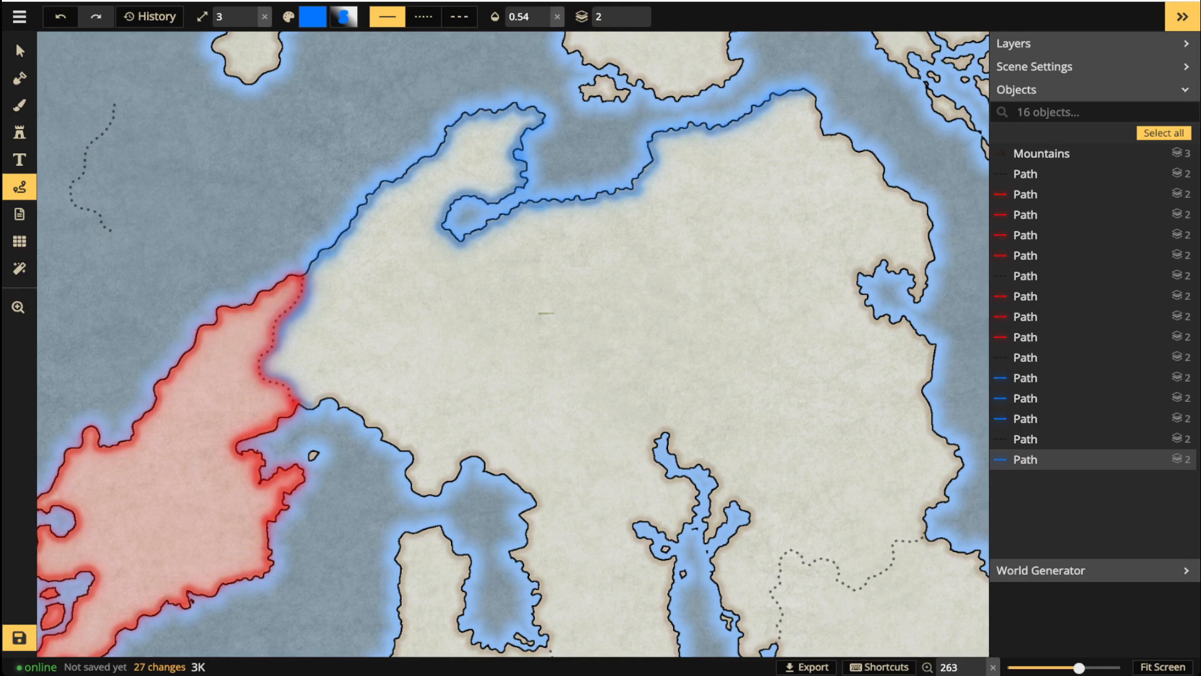
Trace the blue outline along the mainland's southwest coast from the red border to the mouth of the enclosed bay.
{"action": "key", "text": "space"}
{"action": "left_click_drag", "start_coordinate": [688, 350], "coordinate": [554, 257]}
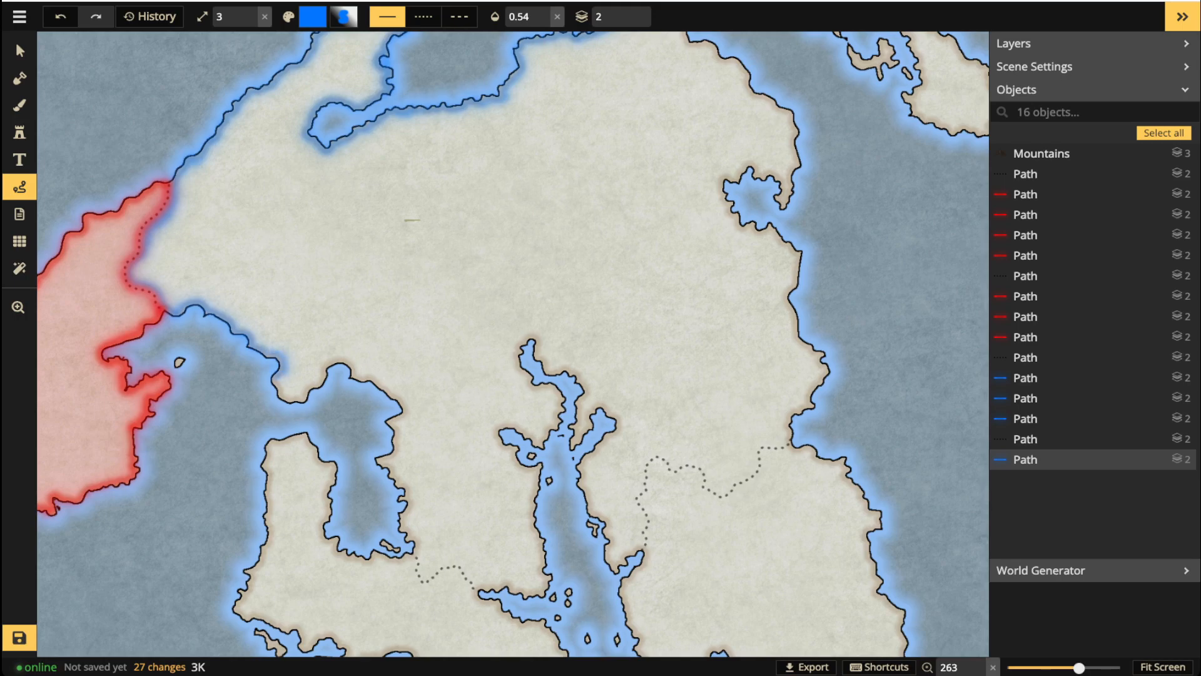
{"action": "left_click_drag", "start_coordinate": [297, 398], "coordinate": [306, 401]}
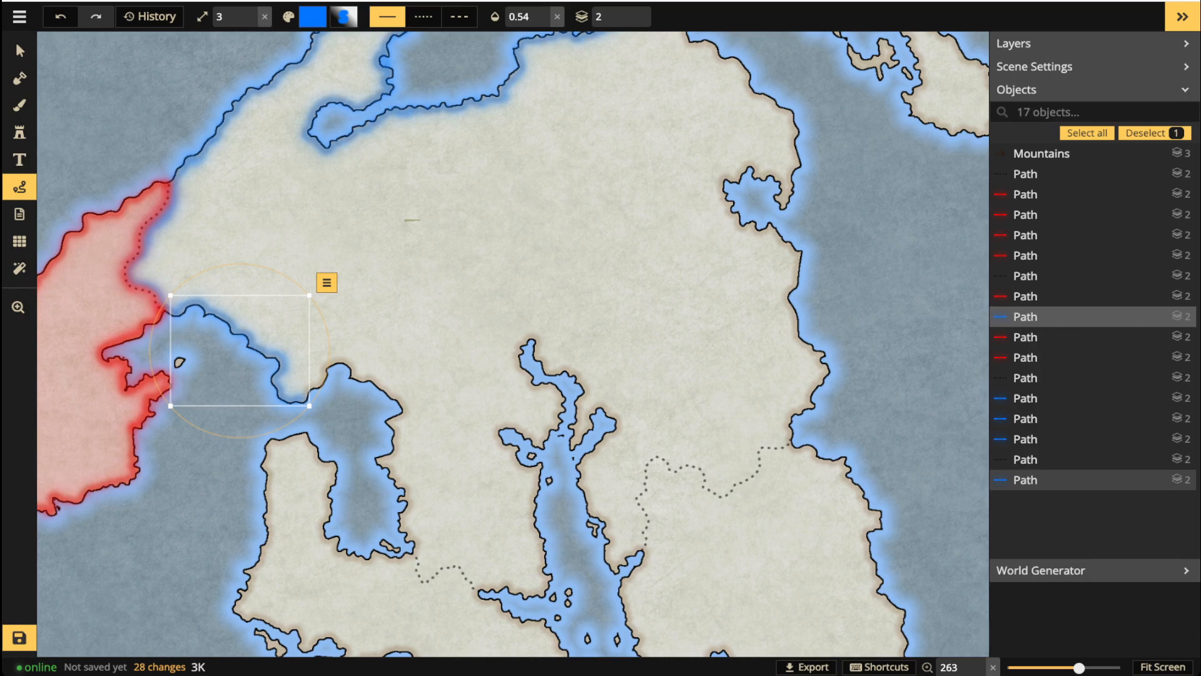
{"action": "key", "text": "Escape"}
With path width 5, outline in blue the enclosed bay's eastern shore, the dotted border and the inlet's western shore, nudging the last stroke west.
{"action": "left_click", "coordinate": [250, 11]}
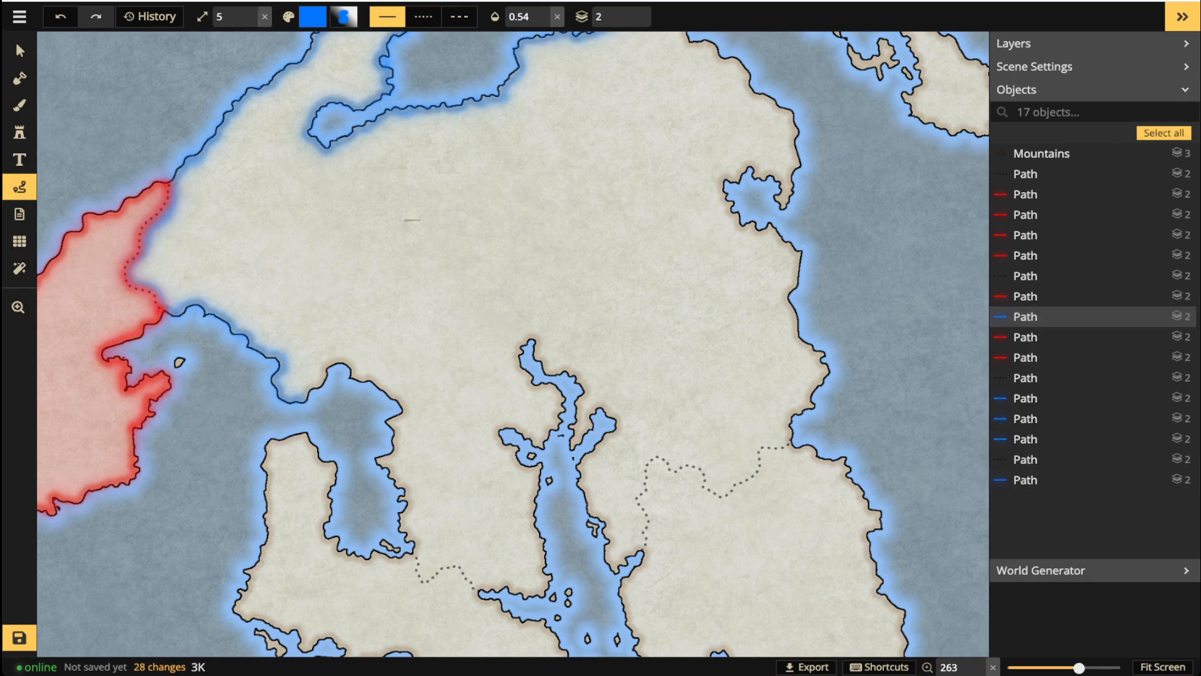
{"action": "mouse_move", "coordinate": [303, 398]}
{"action": "left_mouse_down"}
{"action": "mouse_move", "coordinate": [341, 354]}
{"action": "mouse_move", "coordinate": [402, 396]}
{"action": "mouse_move", "coordinate": [394, 448]}
{"action": "mouse_move", "coordinate": [376, 464]}
{"action": "mouse_move", "coordinate": [407, 499]}
{"action": "mouse_move", "coordinate": [399, 525]}
{"action": "mouse_move", "coordinate": [419, 577]}
{"action": "mouse_move", "coordinate": [455, 567]}
{"action": "mouse_move", "coordinate": [476, 590]}
{"action": "left_mouse_up"}
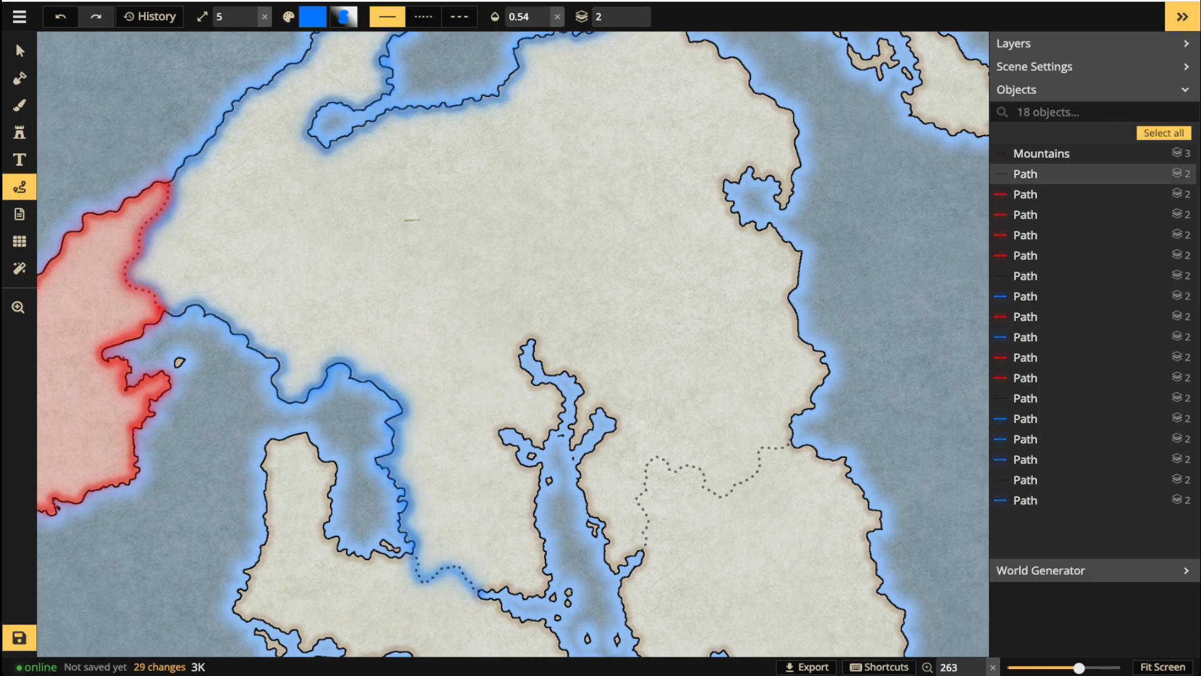
{"action": "mouse_move", "coordinate": [477, 591]}
{"action": "left_mouse_down"}
{"action": "mouse_move", "coordinate": [542, 589]}
{"action": "mouse_move", "coordinate": [549, 579]}
{"action": "mouse_move", "coordinate": [525, 505]}
{"action": "mouse_move", "coordinate": [550, 460]}
{"action": "left_mouse_up"}
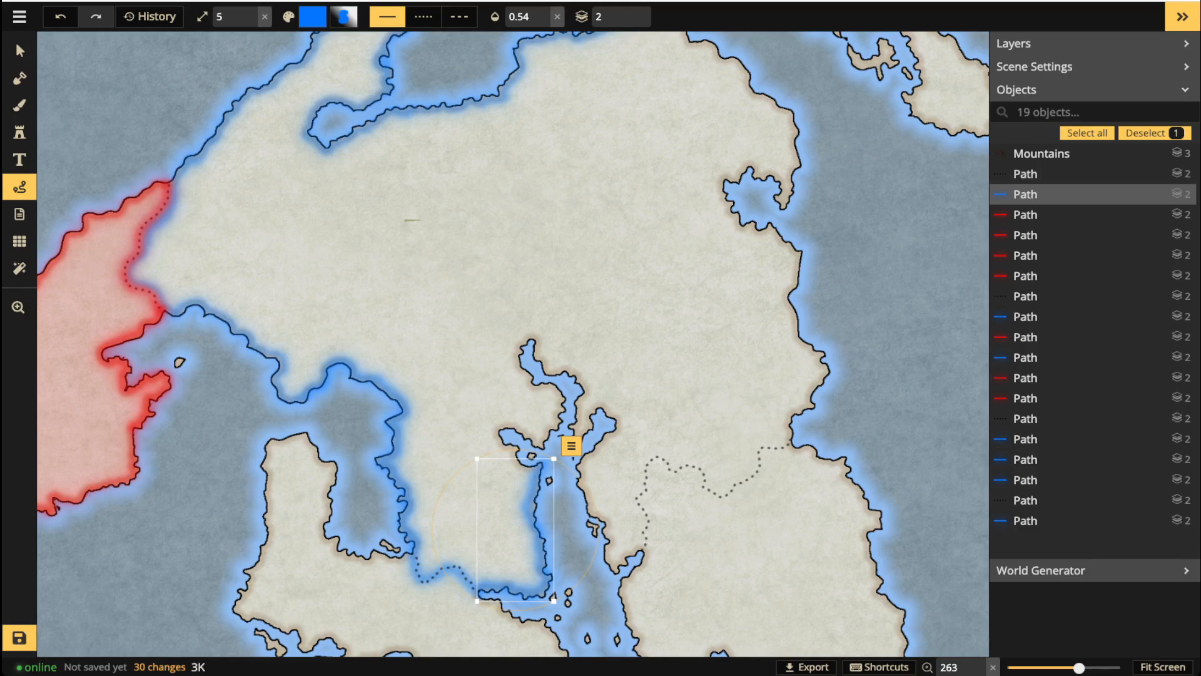
{"action": "key", "text": "Left"}
{"action": "key", "text": "Left"}
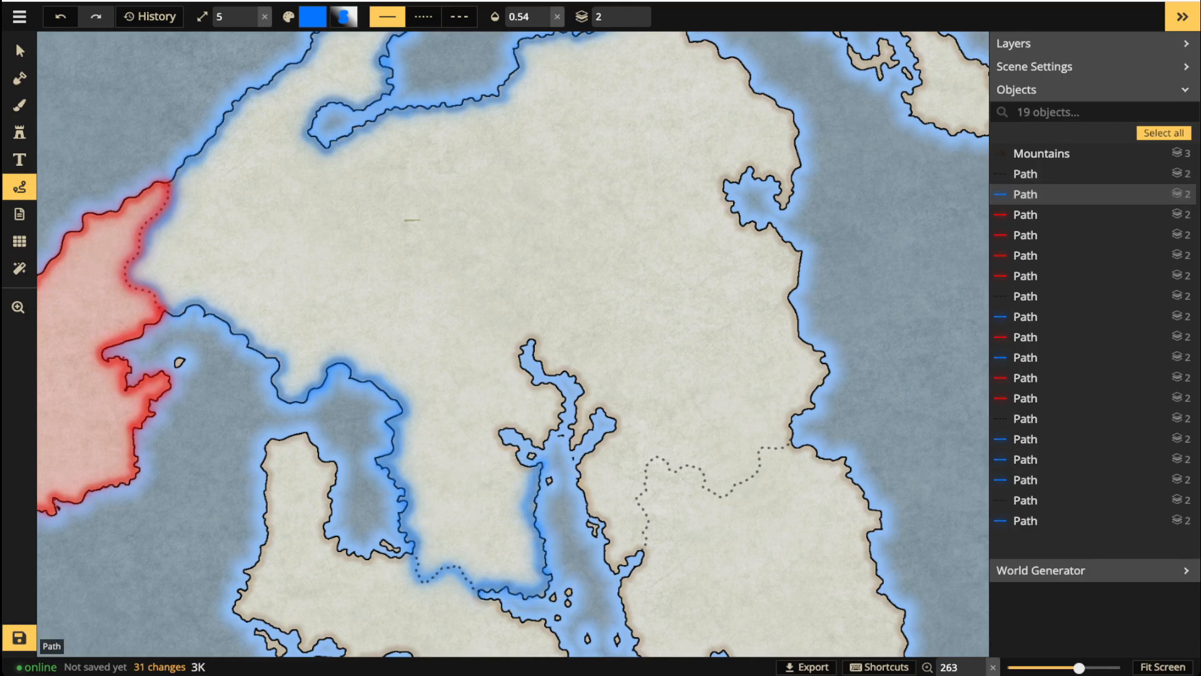
Outline in blue the long inlet's northern branches, from its western arm around the head to the northeastern arm.
{"action": "mouse_move", "coordinate": [536, 466]}
{"action": "left_mouse_down"}
{"action": "mouse_move", "coordinate": [498, 433]}
{"action": "mouse_move", "coordinate": [547, 442]}
{"action": "mouse_move", "coordinate": [557, 393]}
{"action": "mouse_move", "coordinate": [533, 377]}
{"action": "left_mouse_up"}
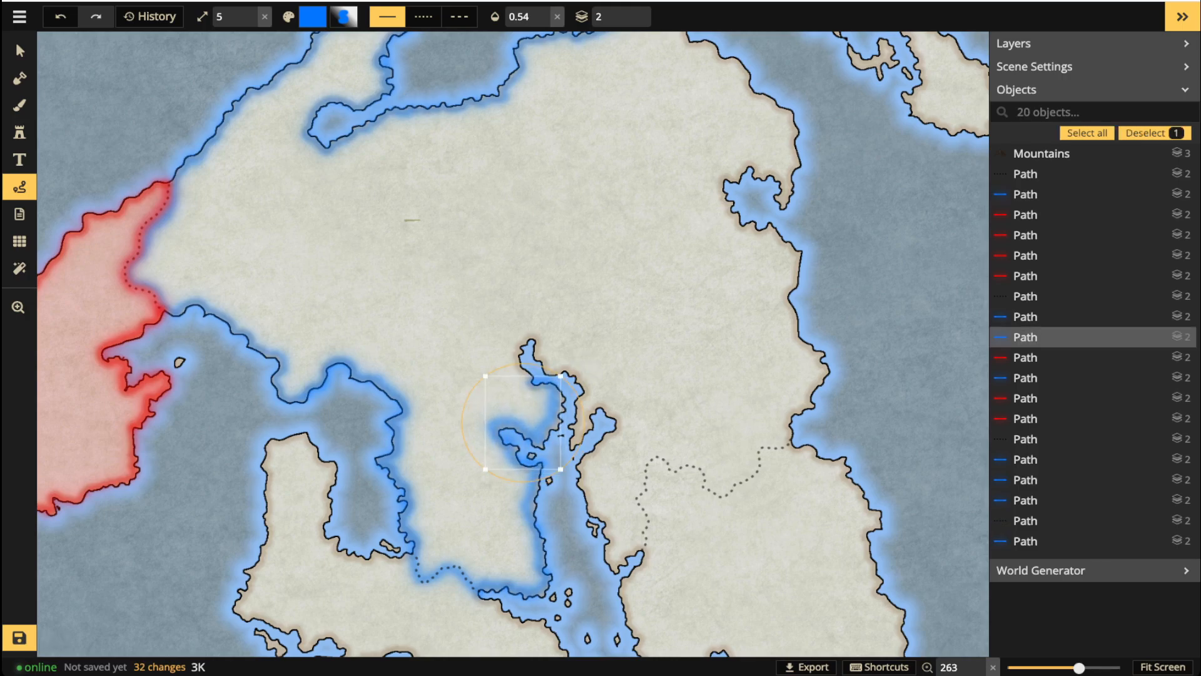
{"action": "key", "text": "Escape"}
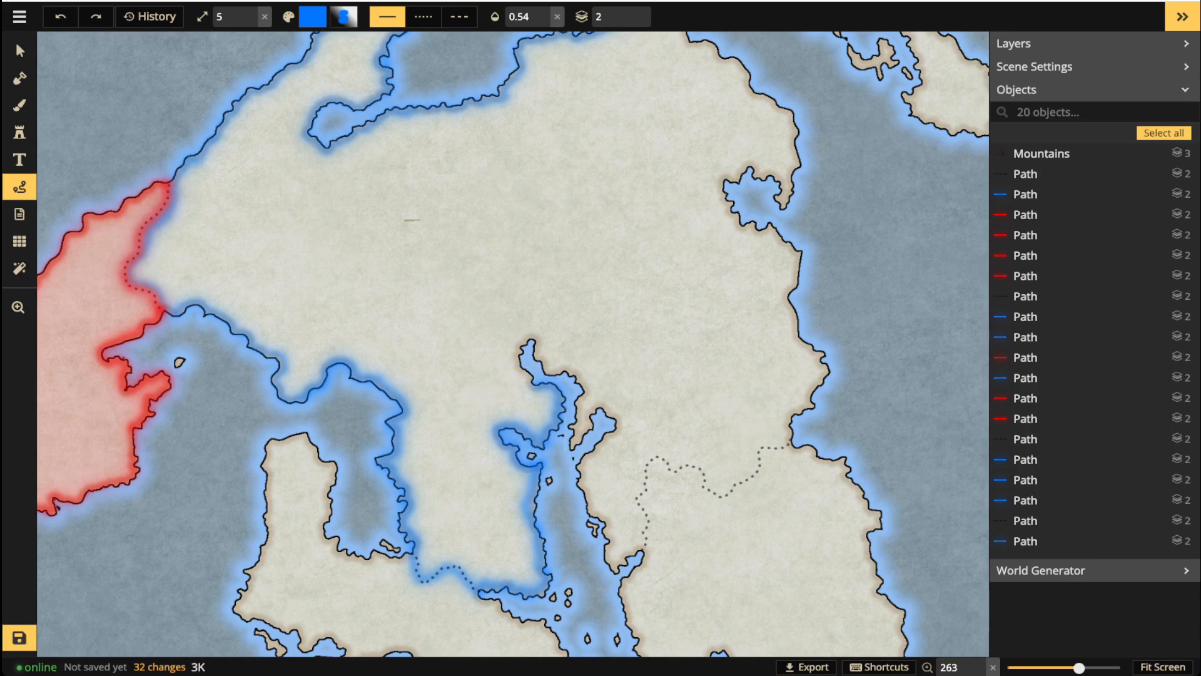
{"action": "mouse_move", "coordinate": [533, 391]}
{"action": "left_mouse_down"}
{"action": "mouse_move", "coordinate": [515, 349]}
{"action": "mouse_move", "coordinate": [533, 332]}
{"action": "mouse_move", "coordinate": [550, 372]}
{"action": "mouse_move", "coordinate": [583, 383]}
{"action": "mouse_move", "coordinate": [576, 436]}
{"action": "mouse_move", "coordinate": [601, 400]}
{"action": "mouse_move", "coordinate": [622, 418]}
{"action": "mouse_move", "coordinate": [620, 438]}
{"action": "mouse_move", "coordinate": [574, 477]}
{"action": "left_mouse_up"}
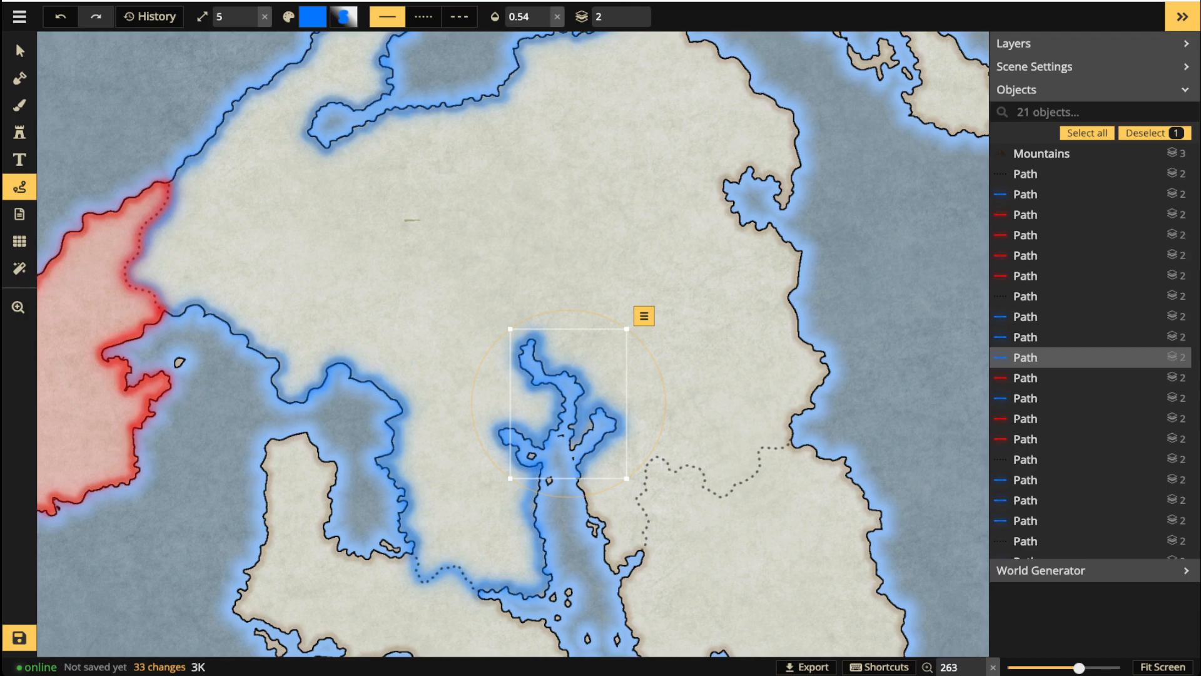
{"action": "key", "text": "Escape"}
Outline in blue the mainland's east coast from the northernmost tip, around the small bay, down to the southern dotted border.
{"action": "scroll", "coordinate": [568, 403], "scroll_direction": "down", "scroll_amount": 5}
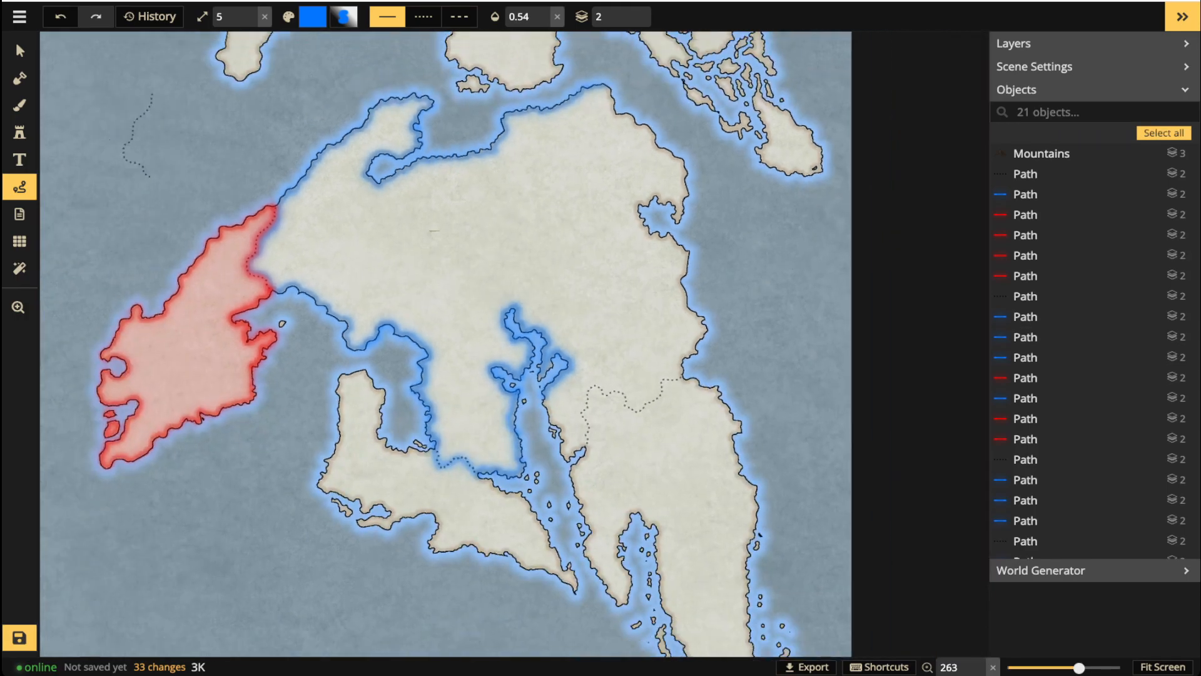
{"action": "scroll", "coordinate": [530, 180], "scroll_direction": "down", "scroll_amount": 2}
{"action": "key", "text": "space"}
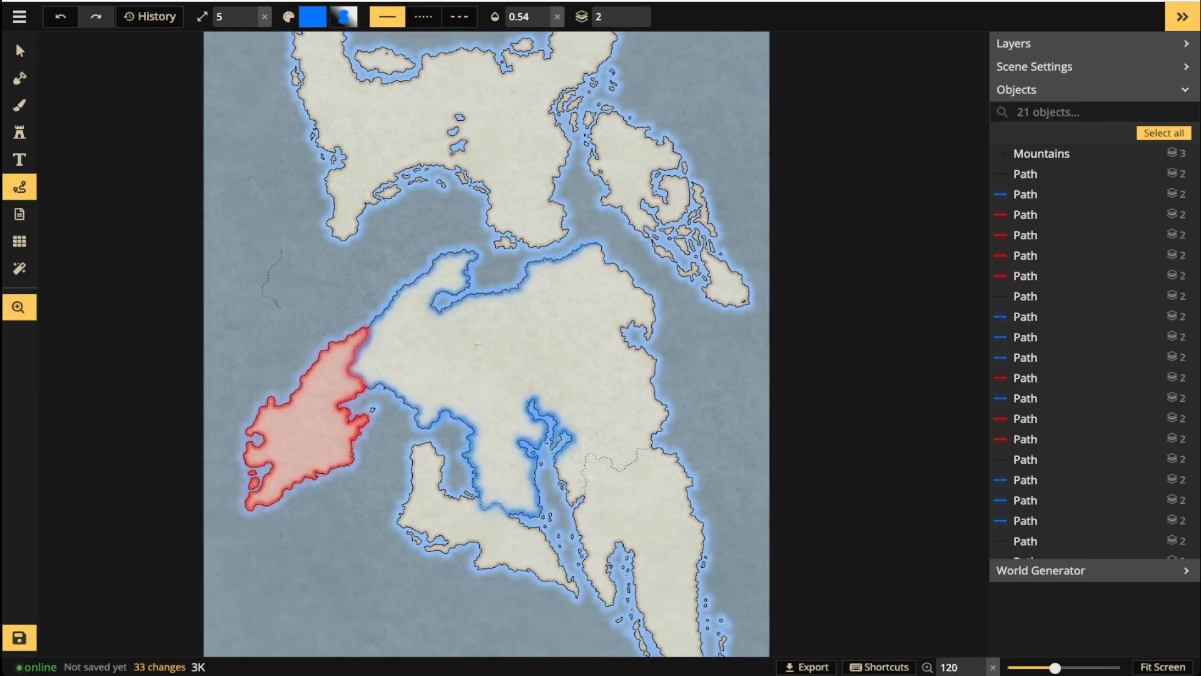
{"action": "left_click_drag", "start_coordinate": [600, 191], "coordinate": [527, 232]}
{"action": "scroll", "coordinate": [554, 232], "scroll_direction": "up", "scroll_amount": 5}
{"action": "scroll", "coordinate": [555, 200], "scroll_direction": "up", "scroll_amount": 3}
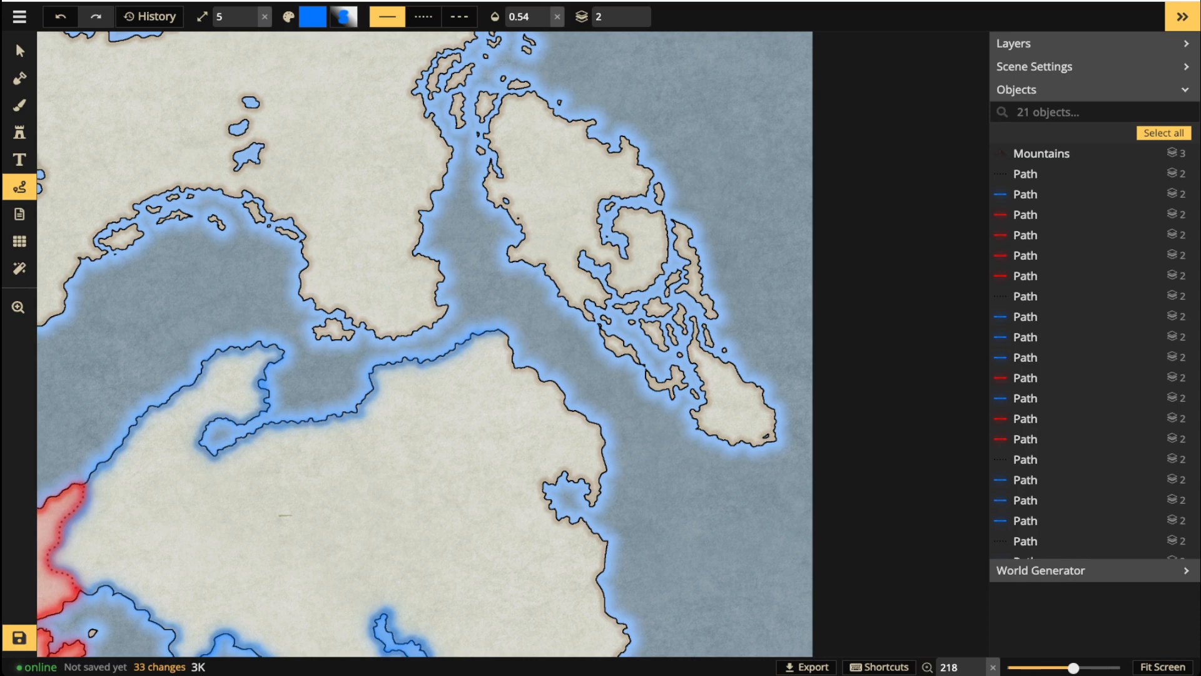
{"action": "mouse_move", "coordinate": [506, 338]}
{"action": "left_mouse_down"}
{"action": "mouse_move", "coordinate": [513, 366]}
{"action": "mouse_move", "coordinate": [605, 441]}
{"action": "mouse_move", "coordinate": [593, 504]}
{"action": "mouse_move", "coordinate": [579, 476]}
{"action": "mouse_move", "coordinate": [553, 468]}
{"action": "mouse_move", "coordinate": [535, 494]}
{"action": "mouse_move", "coordinate": [557, 525]}
{"action": "mouse_move", "coordinate": [593, 536]}
{"action": "mouse_move", "coordinate": [605, 589]}
{"action": "mouse_move", "coordinate": [576, 265]}
{"action": "mouse_move", "coordinate": [578, 293]}
{"action": "mouse_move", "coordinate": [598, 308]}
{"action": "mouse_move", "coordinate": [569, 375]}
{"action": "left_mouse_up"}
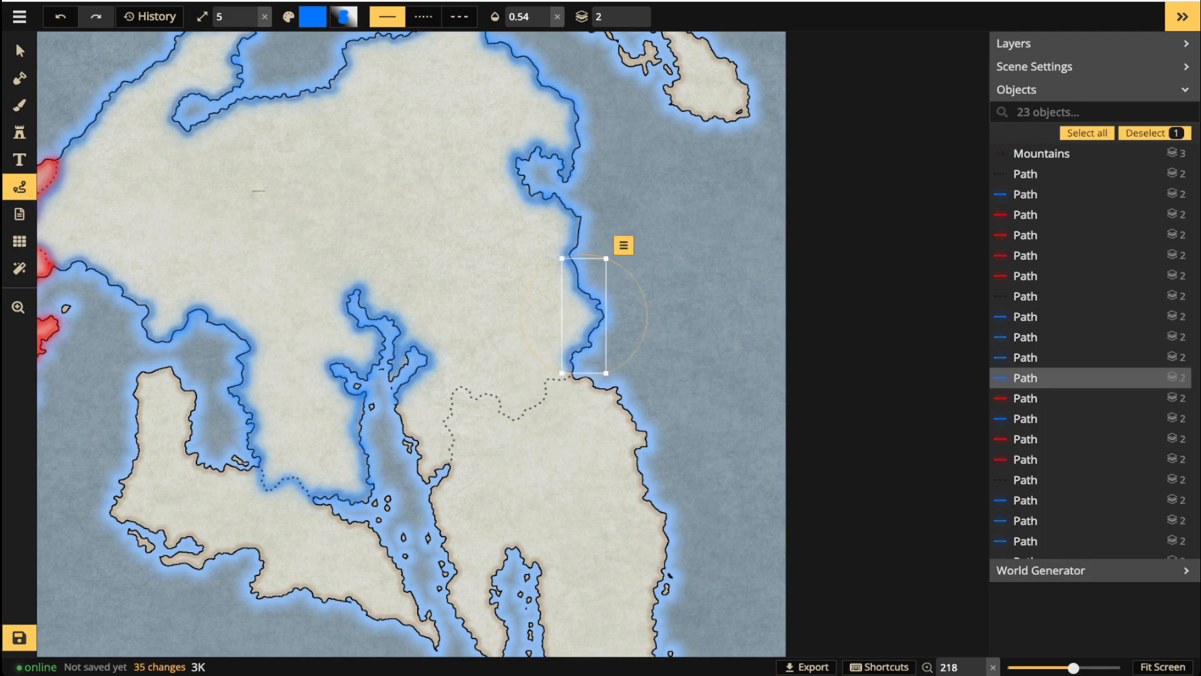
Outline in blue the southern dotted border and the long inlet's eastern shore, closing the mainland's outline.
{"action": "key", "text": "Escape"}
{"action": "mouse_move", "coordinate": [571, 377]}
{"action": "left_mouse_down"}
{"action": "mouse_move", "coordinate": [544, 380]}
{"action": "mouse_move", "coordinate": [514, 419]}
{"action": "mouse_move", "coordinate": [461, 389]}
{"action": "mouse_move", "coordinate": [444, 420]}
{"action": "mouse_move", "coordinate": [452, 460]}
{"action": "mouse_move", "coordinate": [429, 479]}
{"action": "mouse_move", "coordinate": [394, 375]}
{"action": "left_mouse_up"}
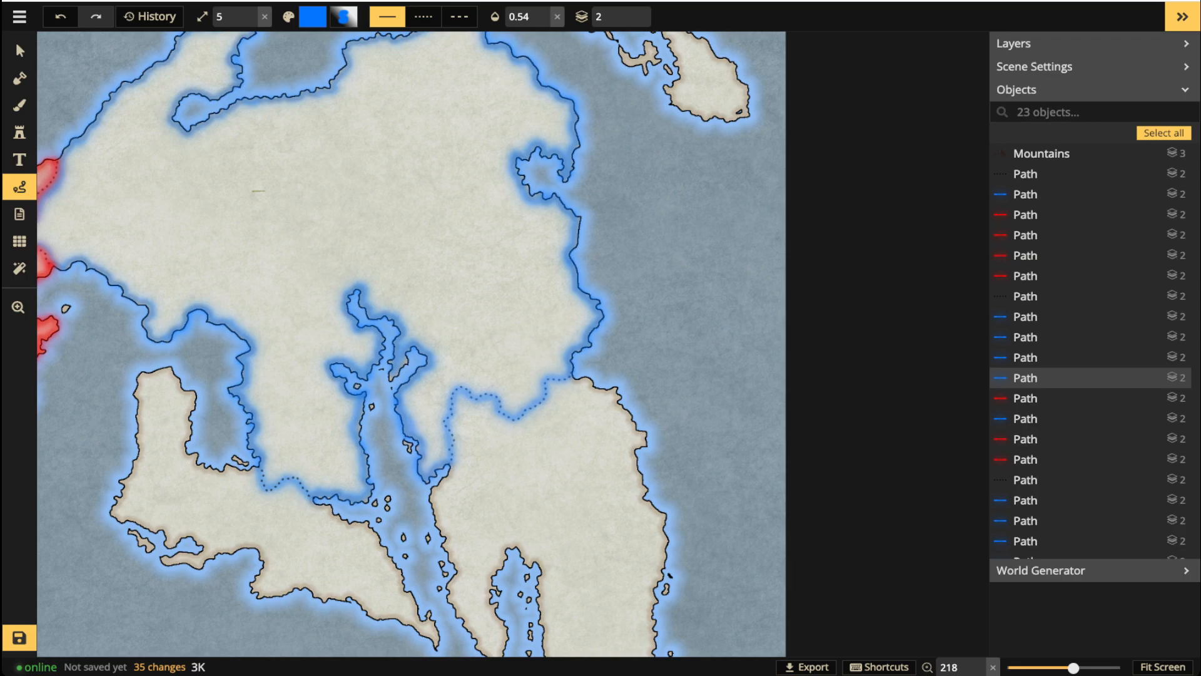
{"action": "scroll", "coordinate": [473, 416], "scroll_direction": "down", "scroll_amount": 1}
{"action": "key", "text": "Escape"}
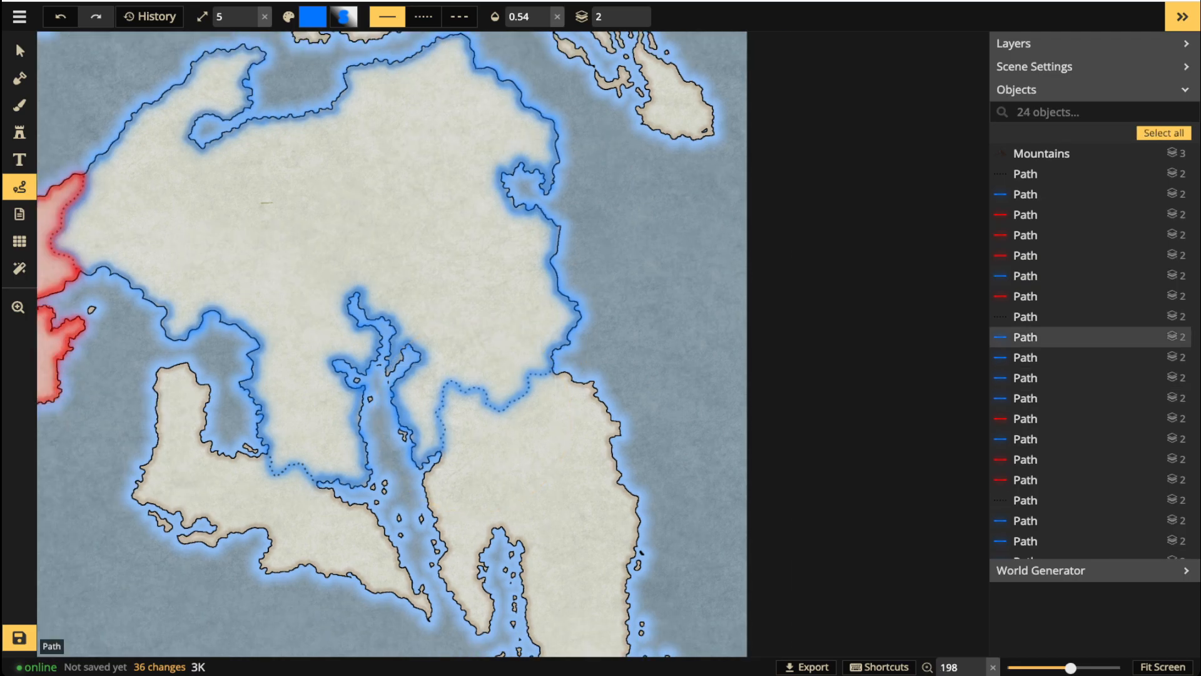
Switch to the Brush tool and set its colour to blue 0074FF.
{"action": "left_click", "coordinate": [19, 104]}
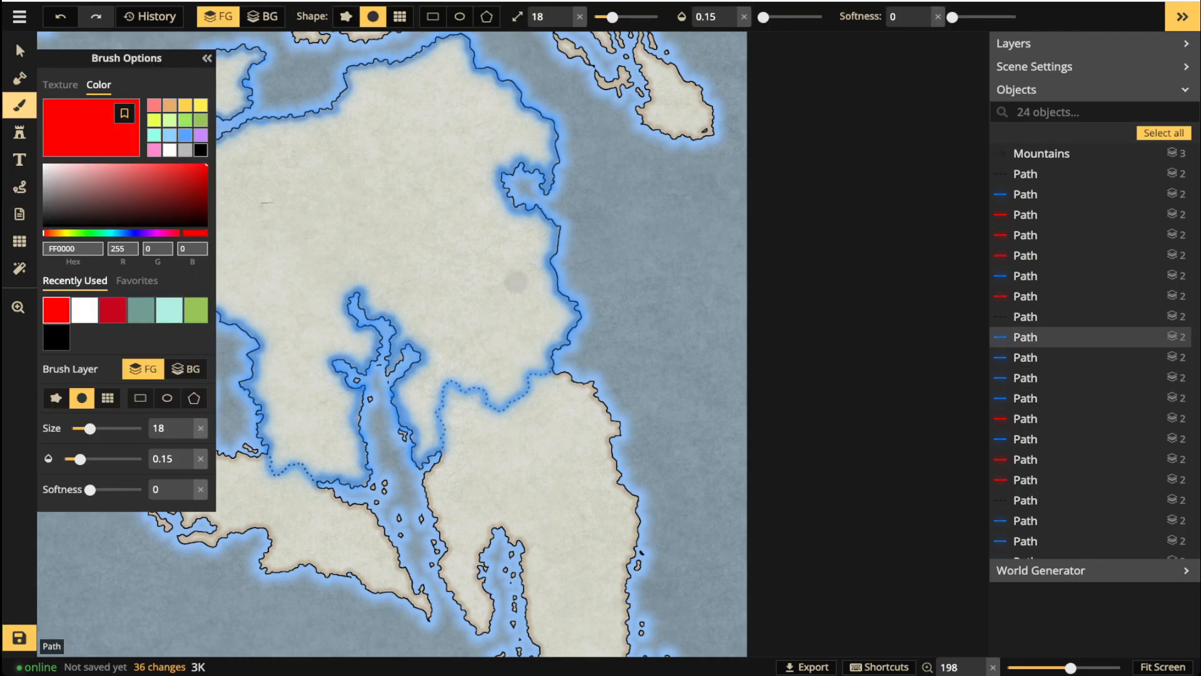
{"action": "left_click", "coordinate": [186, 135]}
{"action": "left_click_drag", "start_coordinate": [204, 166], "coordinate": [240, 163]}
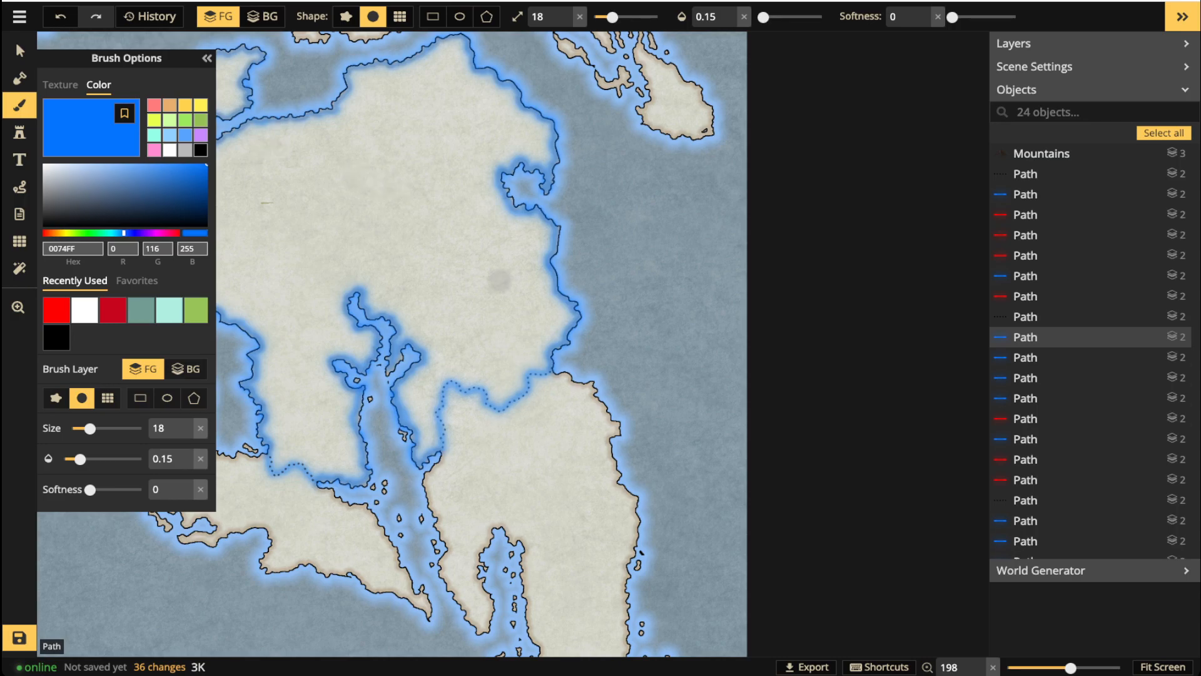
Examine the finished red region's fill and edges up close, including its dotted border with the mainland.
{"action": "scroll", "coordinate": [448, 372], "scroll_direction": "down", "scroll_amount": 2}
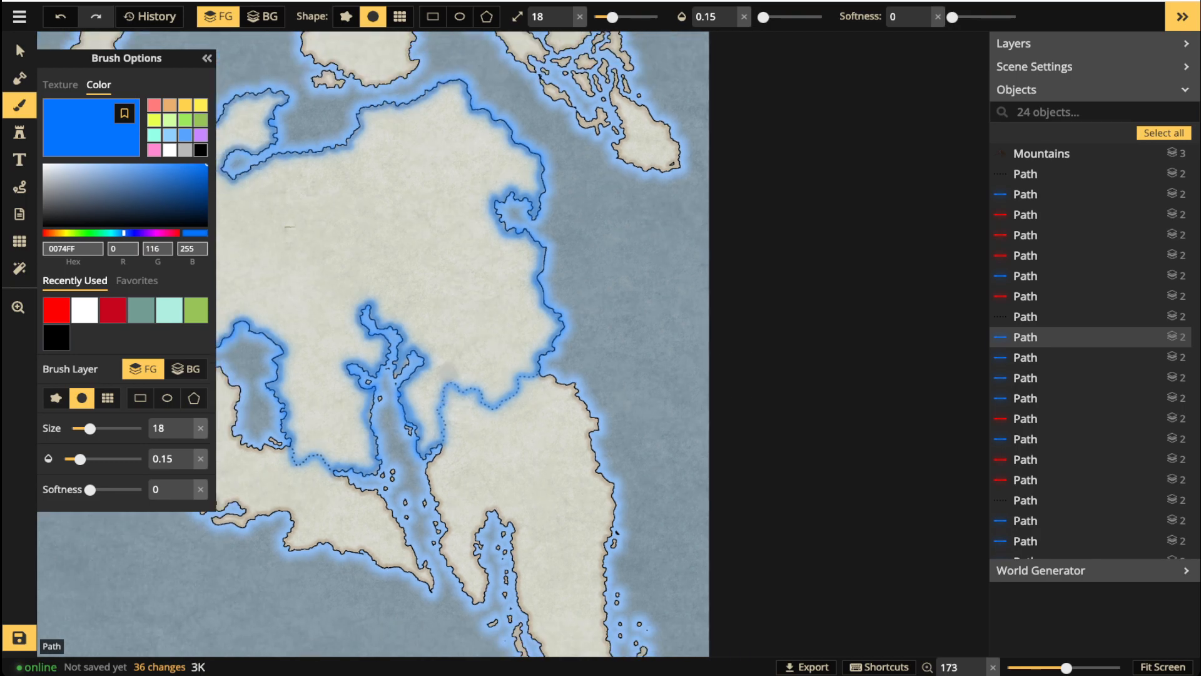
{"action": "key", "text": "space"}
{"action": "left_click_drag", "start_coordinate": [394, 312], "coordinate": [570, 331]}
{"action": "left_click_drag", "start_coordinate": [392, 329], "coordinate": [504, 325]}
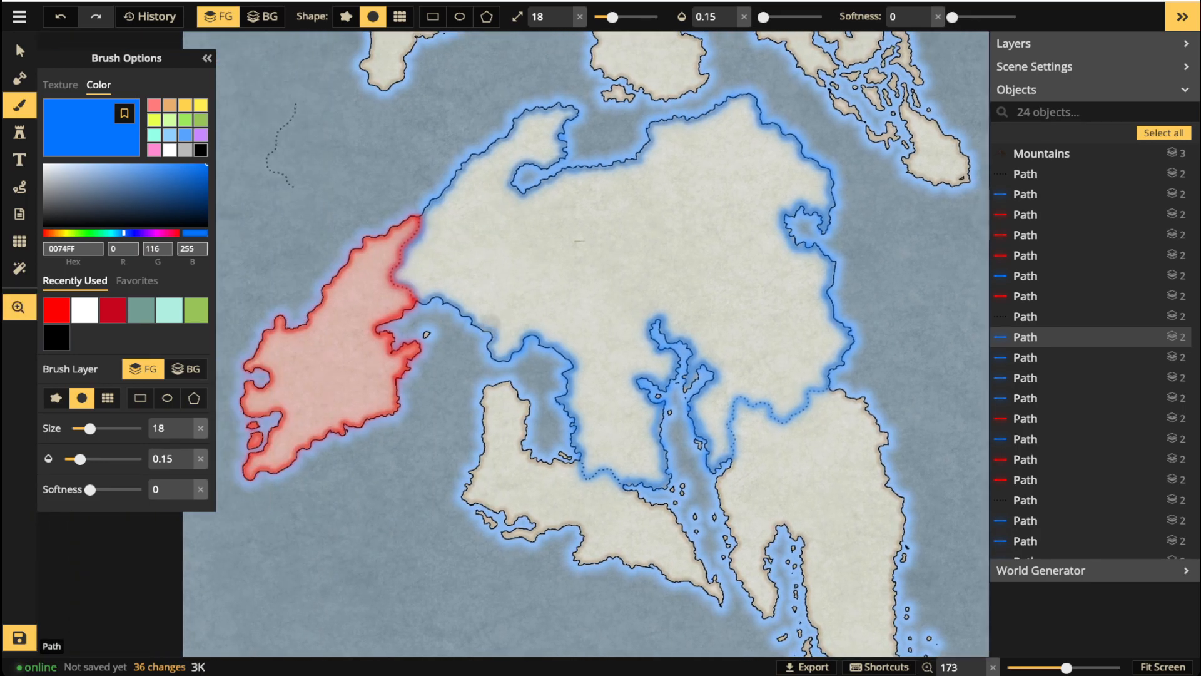
{"action": "scroll", "coordinate": [263, 312], "scroll_direction": "up", "scroll_amount": 5}
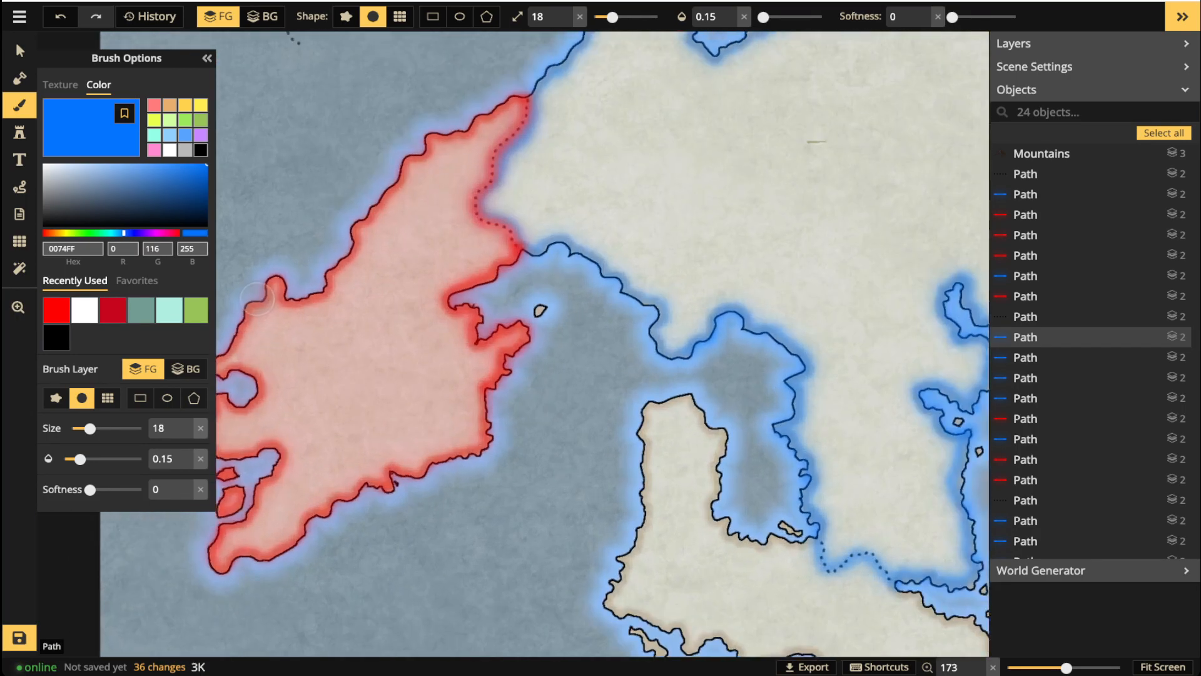
{"action": "scroll", "coordinate": [259, 291], "scroll_direction": "up", "scroll_amount": 2}
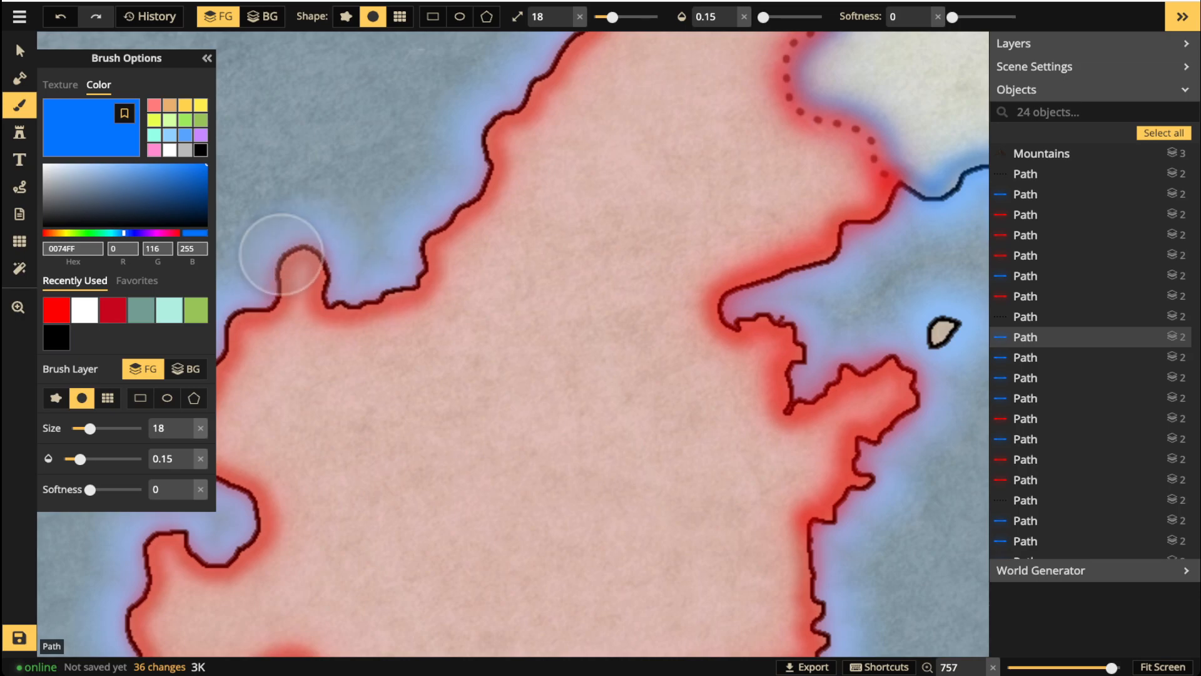
{"action": "key", "text": "space"}
{"action": "left_click_drag", "start_coordinate": [287, 361], "coordinate": [515, 343]}
{"action": "scroll", "coordinate": [410, 332], "scroll_direction": "up", "scroll_amount": 2}
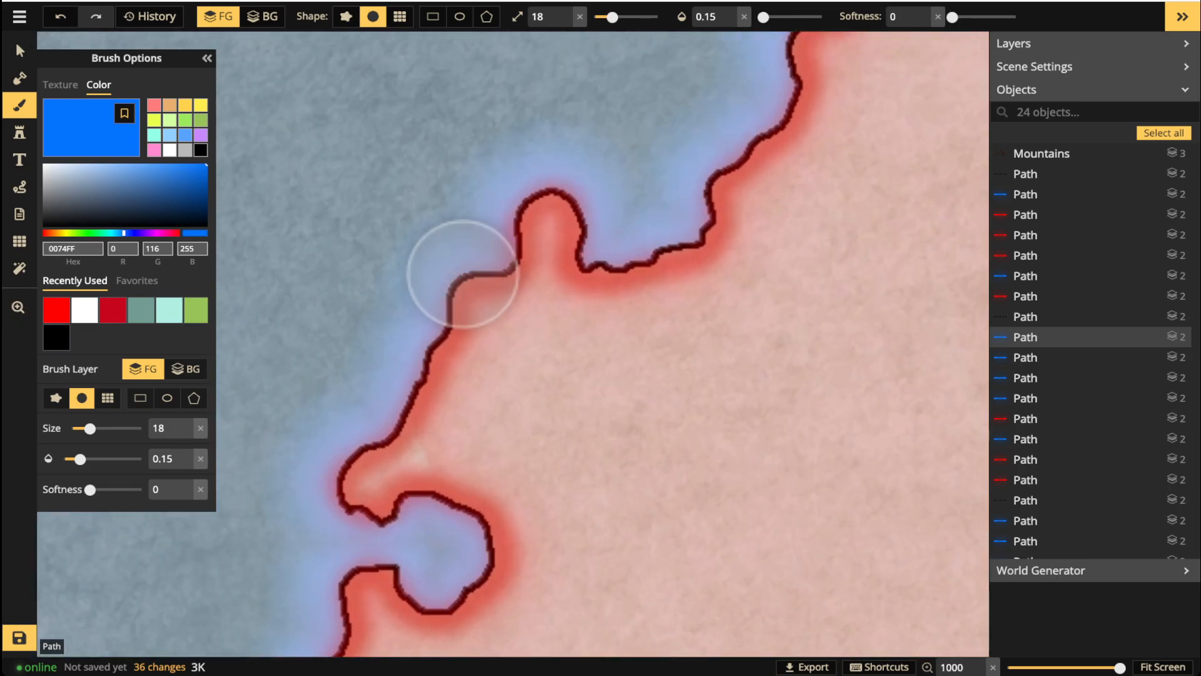
{"action": "scroll", "coordinate": [456, 321], "scroll_direction": "down", "scroll_amount": 2}
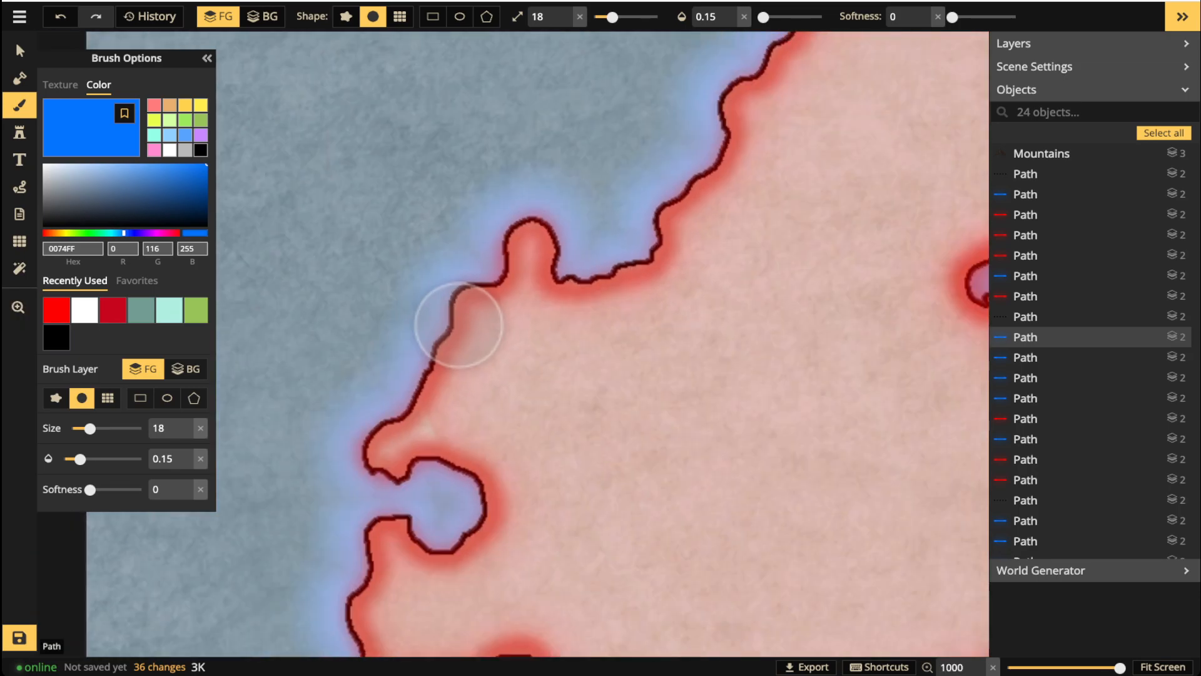
{"action": "key", "text": "space"}
{"action": "left_click_drag", "start_coordinate": [522, 423], "coordinate": [459, 223]}
{"action": "scroll", "coordinate": [544, 357], "scroll_direction": "down", "scroll_amount": 3}
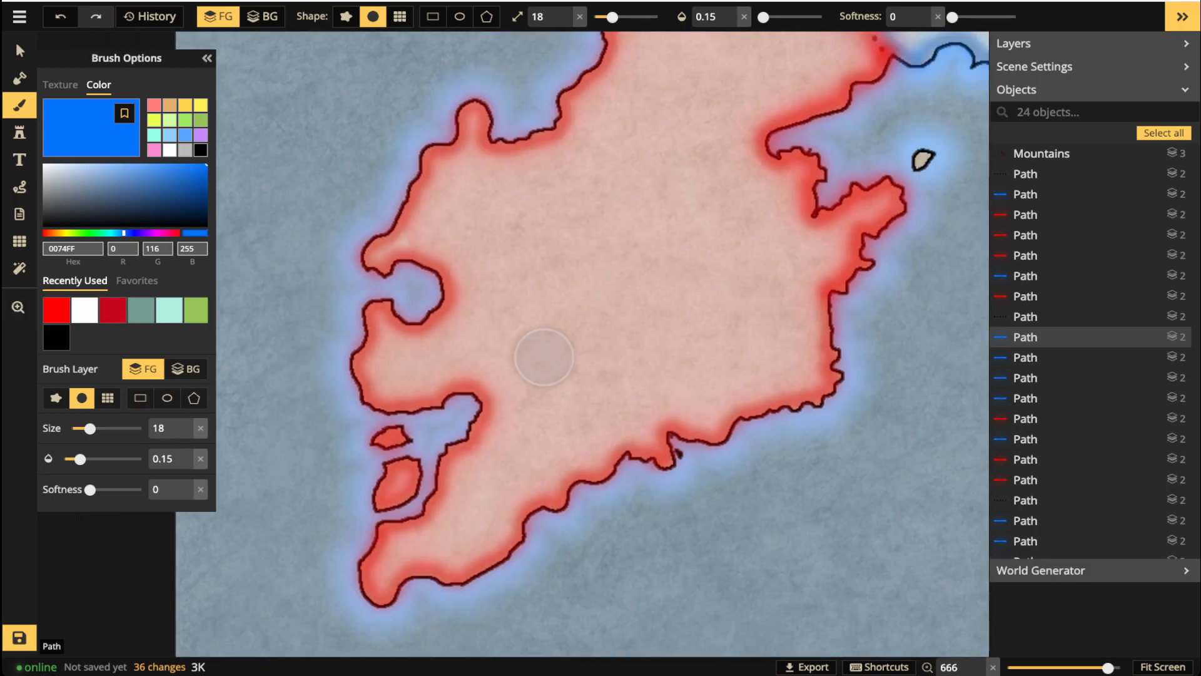
{"action": "scroll", "coordinate": [544, 357], "scroll_direction": "down", "scroll_amount": 3}
{"action": "key", "text": "space"}
{"action": "left_click_drag", "start_coordinate": [800, 184], "coordinate": [445, 284]}
{"action": "scroll", "coordinate": [463, 363], "scroll_direction": "down", "scroll_amount": 2}
{"action": "scroll", "coordinate": [456, 362], "scroll_direction": "down", "scroll_amount": 2}
{"action": "key", "text": "space"}
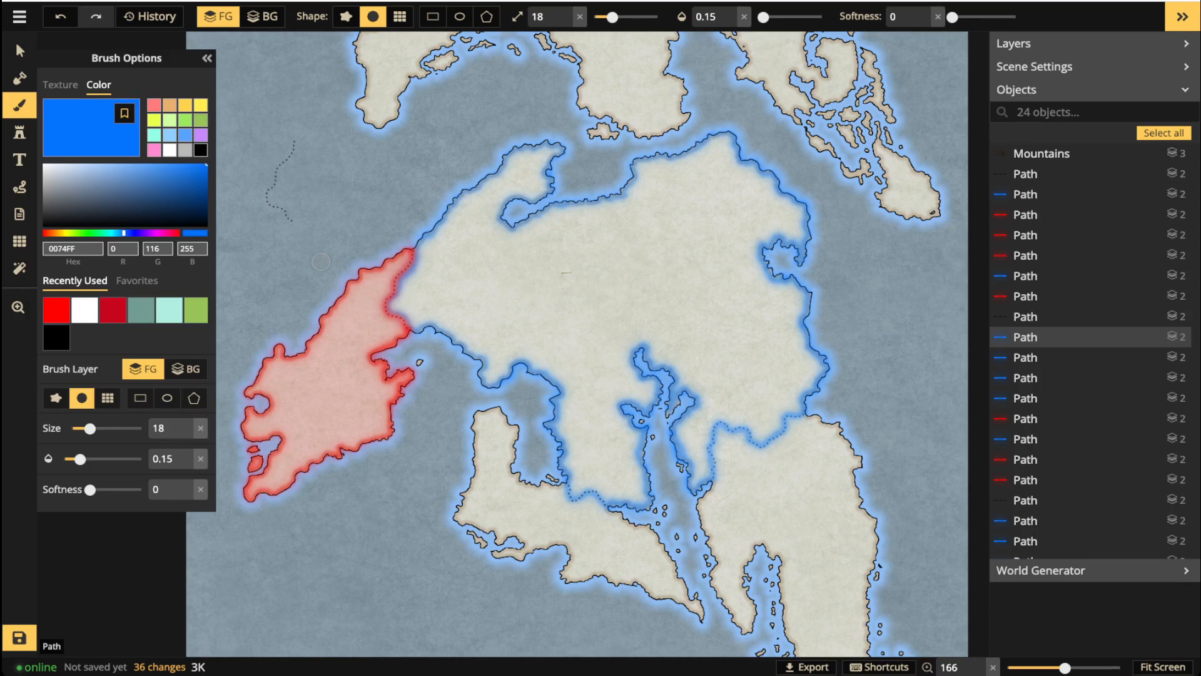
{"action": "scroll", "coordinate": [345, 234], "scroll_direction": "up", "scroll_amount": 6}
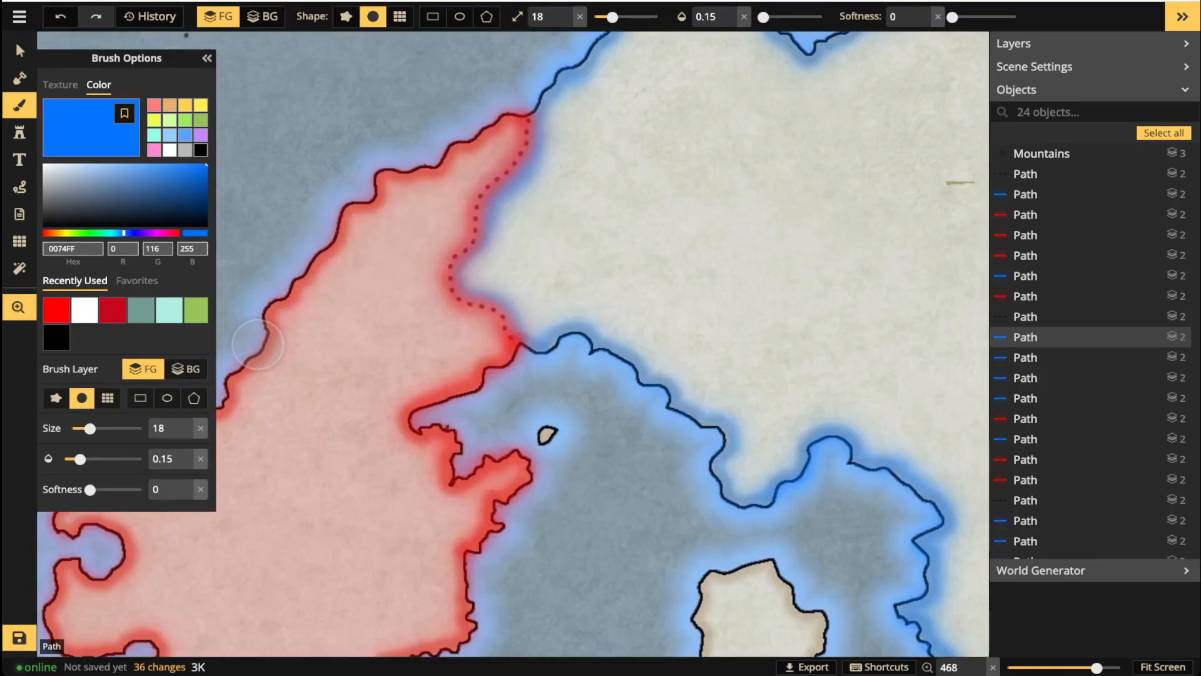
{"action": "scroll", "coordinate": [288, 519], "scroll_direction": "down", "scroll_amount": 4}
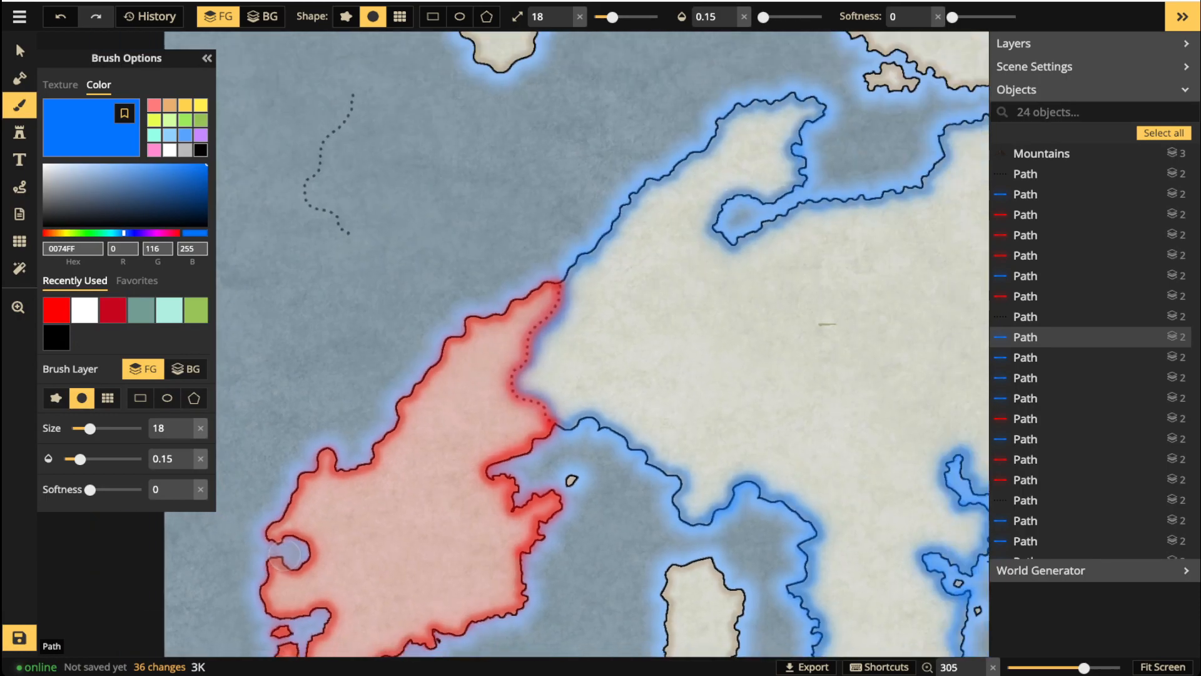
{"action": "scroll", "coordinate": [515, 382], "scroll_direction": "down", "scroll_amount": 5}
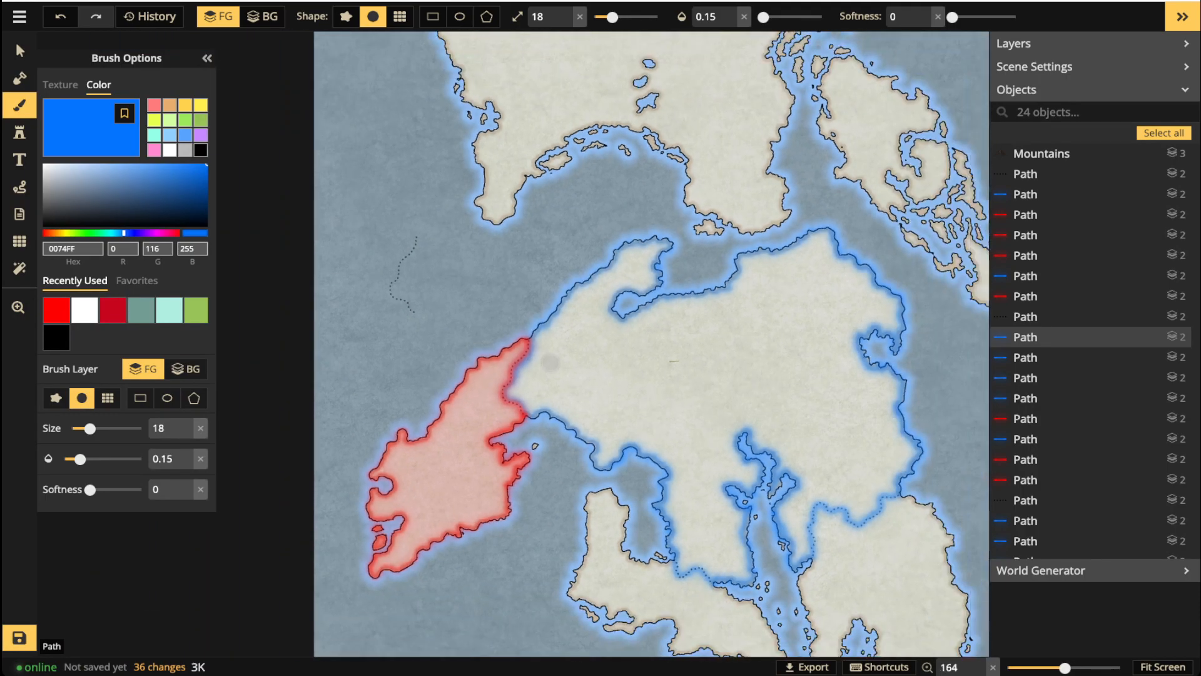
Try painting the mainland's interior blue with a brush size of 78, and undo the stroke.
{"action": "left_click_drag", "start_coordinate": [672, 370], "coordinate": [517, 348]}
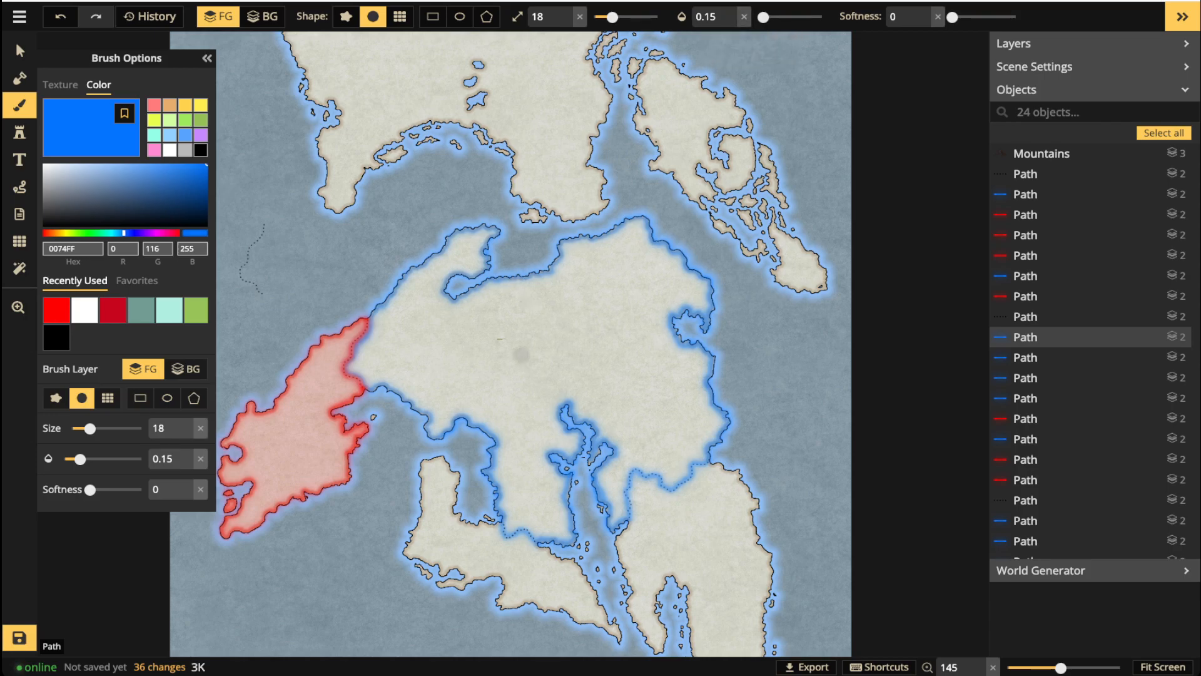
{"action": "key", "text": "]"}
{"action": "key", "text": "]"}
{"action": "key", "text": "]"}
{"action": "key", "text": "]"}
{"action": "key", "text": "]"}
{"action": "key", "text": "]"}
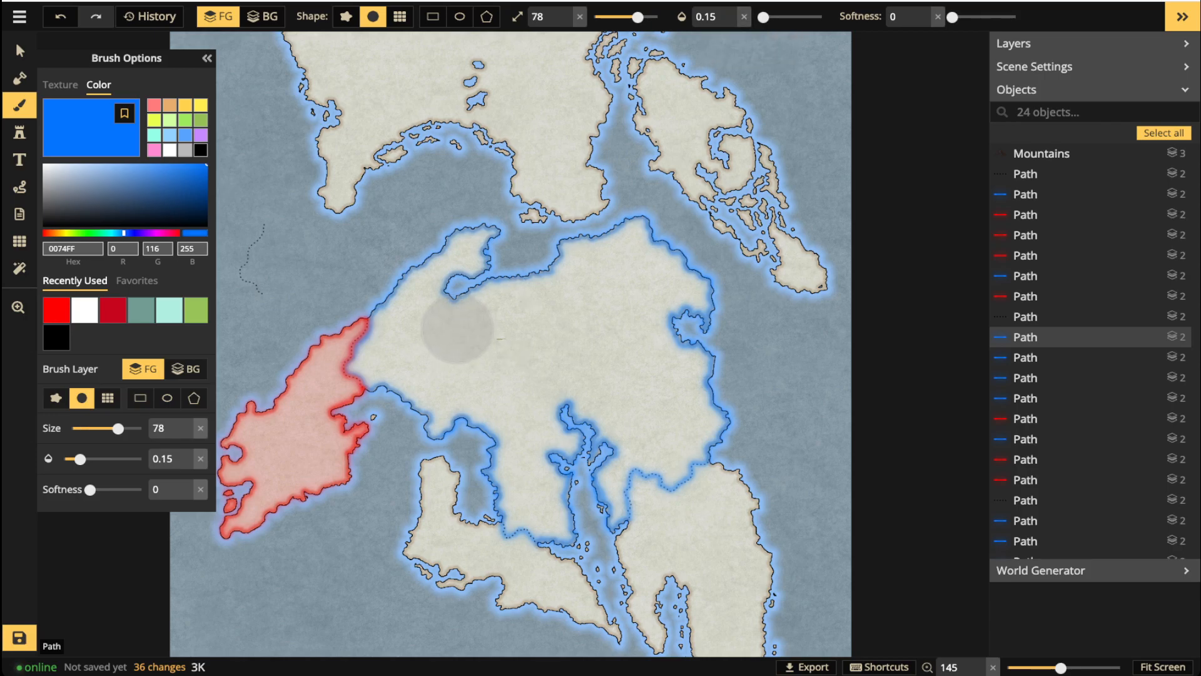
{"action": "left_click_drag", "start_coordinate": [450, 324], "coordinate": [595, 302]}
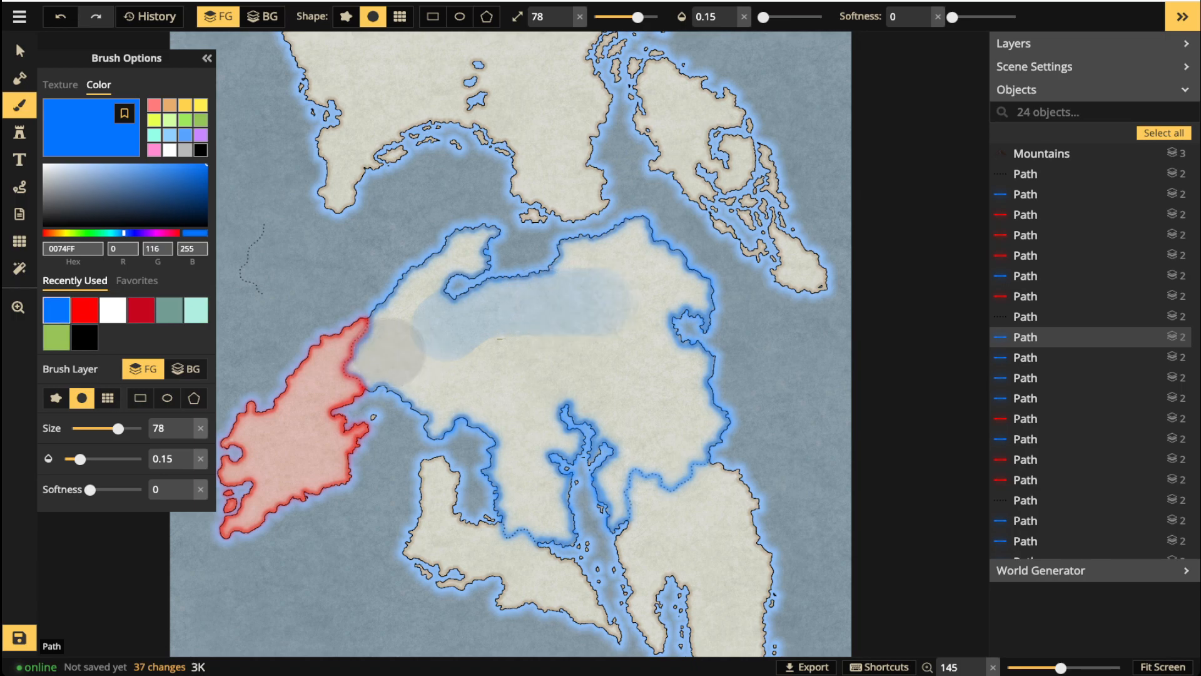
{"action": "key", "text": "ctrl+z"}
With brush size 30 and opacity 0.15, paint the whole mainland interior blue up to its coasts and dotted borders.
{"action": "key", "text": "["}
{"action": "key", "text": "["}
{"action": "key", "text": "["}
{"action": "key", "text": "["}
{"action": "key", "text": "["}
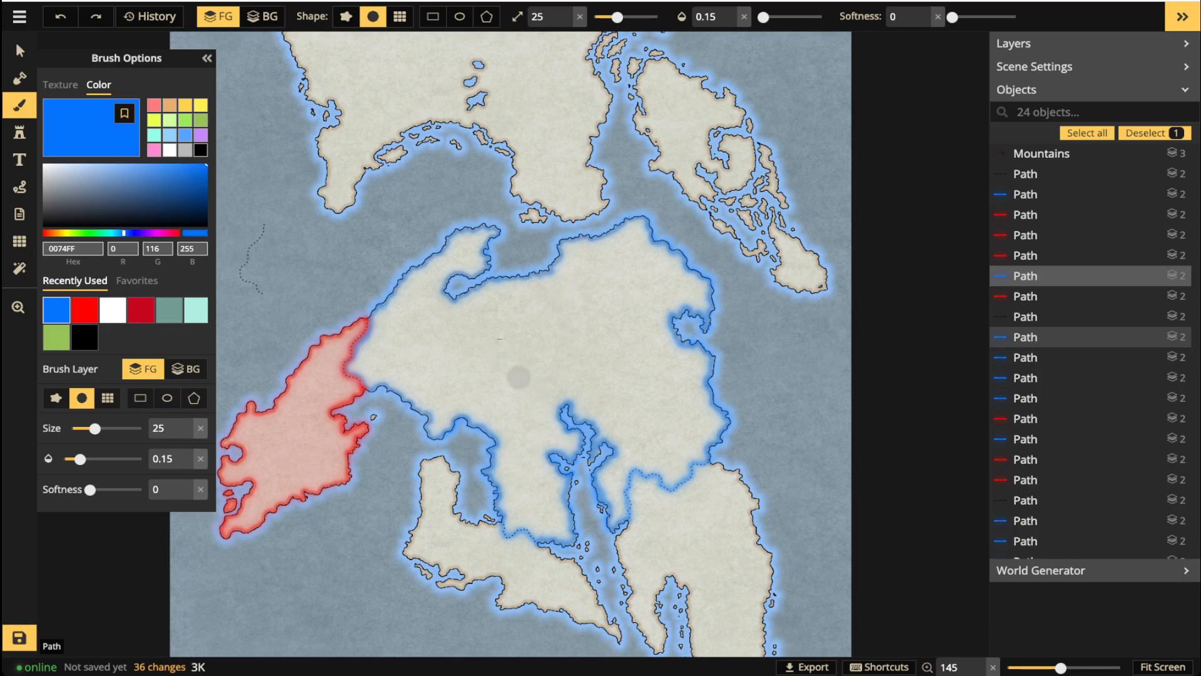
{"action": "key", "text": "bracketright"}
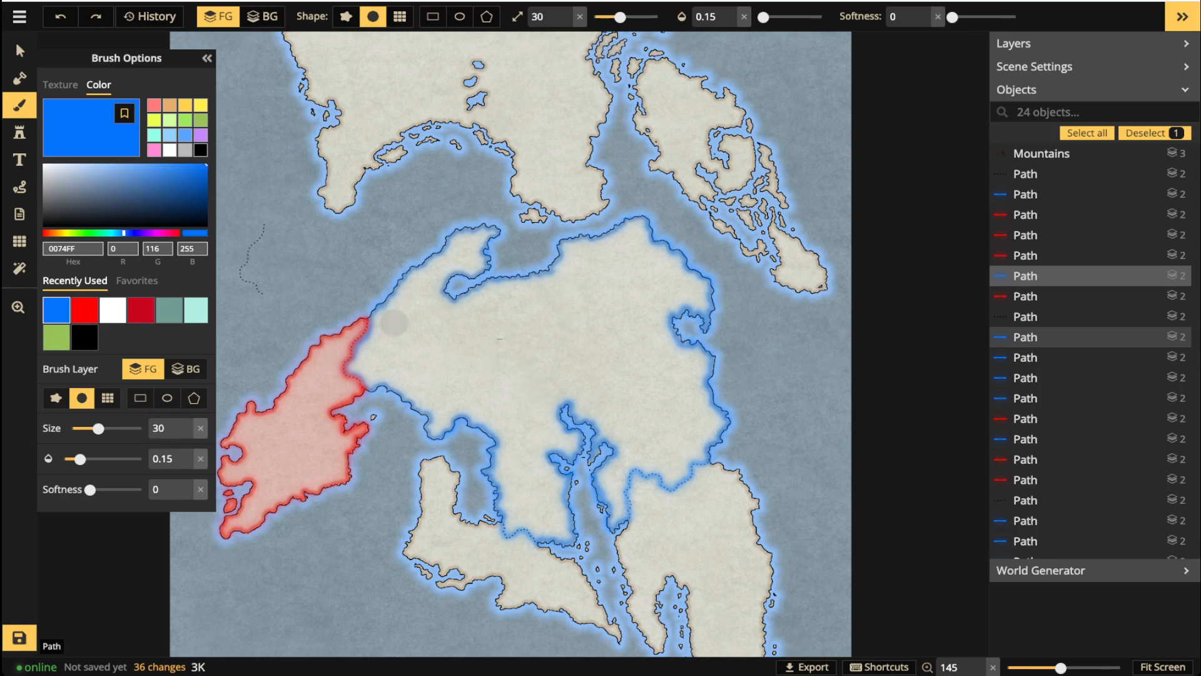
{"action": "mouse_move", "coordinate": [387, 318]}
{"action": "left_mouse_down"}
{"action": "mouse_move", "coordinate": [367, 364]}
{"action": "mouse_move", "coordinate": [378, 376]}
{"action": "mouse_move", "coordinate": [398, 373]}
{"action": "mouse_move", "coordinate": [430, 401]}
{"action": "mouse_move", "coordinate": [494, 396]}
{"action": "mouse_move", "coordinate": [516, 509]}
{"action": "mouse_move", "coordinate": [547, 523]}
{"action": "mouse_move", "coordinate": [538, 433]}
{"action": "mouse_move", "coordinate": [534, 493]}
{"action": "mouse_move", "coordinate": [513, 450]}
{"action": "mouse_move", "coordinate": [524, 462]}
{"action": "mouse_move", "coordinate": [551, 407]}
{"action": "mouse_move", "coordinate": [574, 438]}
{"action": "mouse_move", "coordinate": [600, 410]}
{"action": "mouse_move", "coordinate": [616, 492]}
{"action": "mouse_move", "coordinate": [645, 455]}
{"action": "mouse_move", "coordinate": [674, 469]}
{"action": "mouse_move", "coordinate": [710, 422]}
{"action": "mouse_move", "coordinate": [683, 282]}
{"action": "mouse_move", "coordinate": [656, 249]}
{"action": "mouse_move", "coordinate": [695, 288]}
{"action": "mouse_move", "coordinate": [628, 237]}
{"action": "mouse_move", "coordinate": [545, 286]}
{"action": "mouse_move", "coordinate": [454, 309]}
{"action": "mouse_move", "coordinate": [452, 263]}
{"action": "mouse_move", "coordinate": [471, 241]}
{"action": "mouse_move", "coordinate": [400, 306]}
{"action": "mouse_move", "coordinate": [434, 309]}
{"action": "mouse_move", "coordinate": [424, 299]}
{"action": "mouse_move", "coordinate": [433, 383]}
{"action": "mouse_move", "coordinate": [451, 334]}
{"action": "mouse_move", "coordinate": [646, 257]}
{"action": "mouse_move", "coordinate": [598, 284]}
{"action": "mouse_move", "coordinate": [648, 280]}
{"action": "mouse_move", "coordinate": [659, 365]}
{"action": "mouse_move", "coordinate": [685, 407]}
{"action": "mouse_move", "coordinate": [600, 405]}
{"action": "mouse_move", "coordinate": [567, 387]}
{"action": "mouse_move", "coordinate": [529, 407]}
{"action": "mouse_move", "coordinate": [440, 364]}
{"action": "mouse_move", "coordinate": [461, 341]}
{"action": "mouse_move", "coordinate": [456, 378]}
{"action": "mouse_move", "coordinate": [543, 305]}
{"action": "mouse_move", "coordinate": [493, 374]}
{"action": "mouse_move", "coordinate": [478, 364]}
{"action": "mouse_move", "coordinate": [615, 289]}
{"action": "mouse_move", "coordinate": [564, 330]}
{"action": "mouse_move", "coordinate": [535, 376]}
{"action": "mouse_move", "coordinate": [507, 357]}
{"action": "mouse_move", "coordinate": [527, 383]}
{"action": "mouse_move", "coordinate": [597, 360]}
{"action": "mouse_move", "coordinate": [586, 385]}
{"action": "mouse_move", "coordinate": [657, 380]}
{"action": "mouse_move", "coordinate": [653, 404]}
{"action": "mouse_move", "coordinate": [671, 407]}
{"action": "mouse_move", "coordinate": [587, 266]}
{"action": "left_mouse_up"}
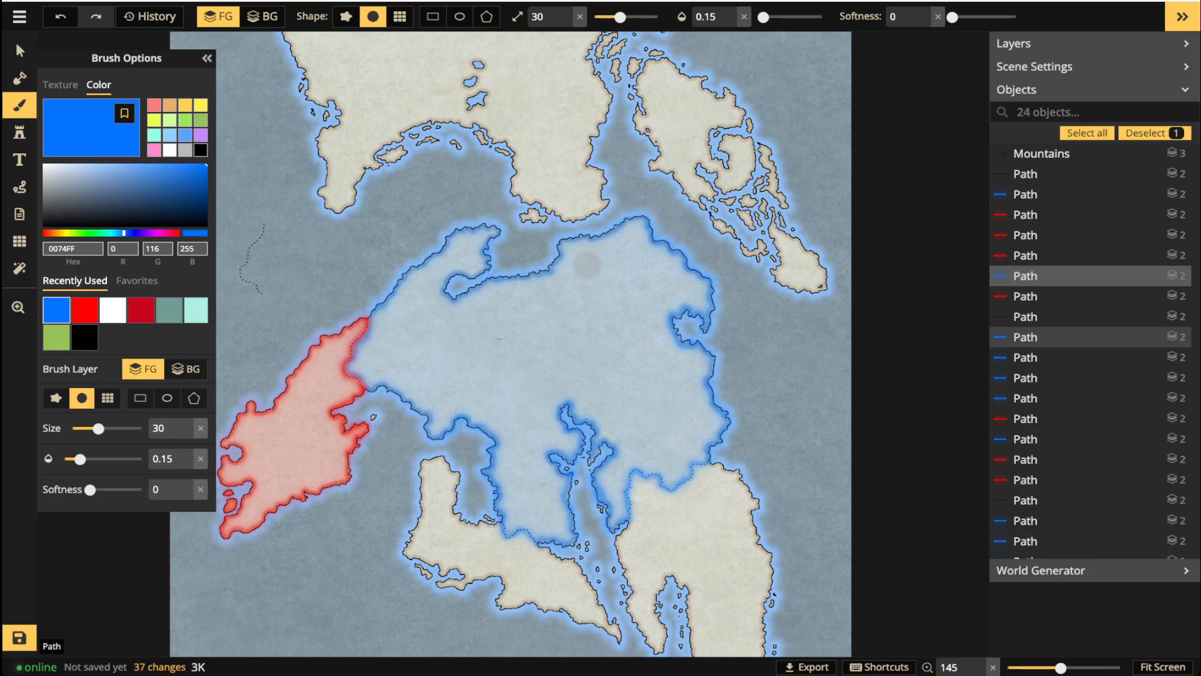
Examine the blue fill around the long inlet, the coasts and the dotted borders, and look over the southern lands.
{"action": "scroll", "coordinate": [587, 265], "scroll_direction": "up", "scroll_amount": 2}
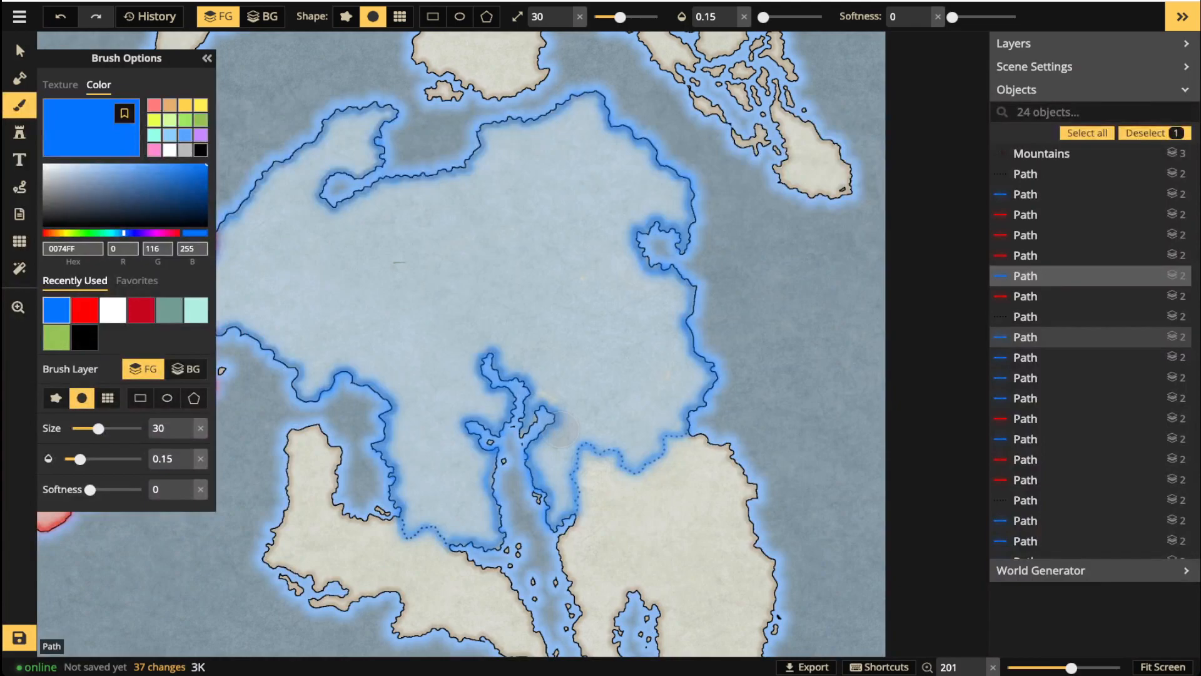
{"action": "scroll", "coordinate": [552, 403], "scroll_direction": "up", "scroll_amount": 2}
{"action": "scroll", "coordinate": [553, 356], "scroll_direction": "up", "scroll_amount": 2}
{"action": "scroll", "coordinate": [545, 258], "scroll_direction": "down", "scroll_amount": 3}
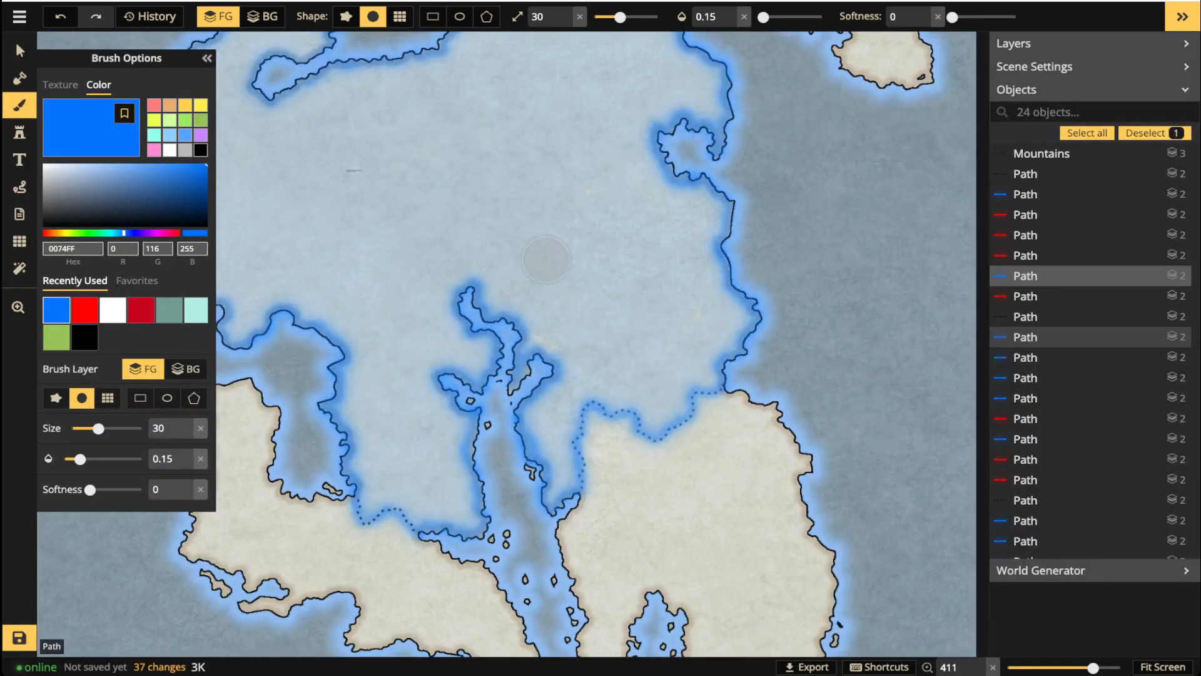
{"action": "left_click_drag", "start_coordinate": [472, 225], "coordinate": [559, 261]}
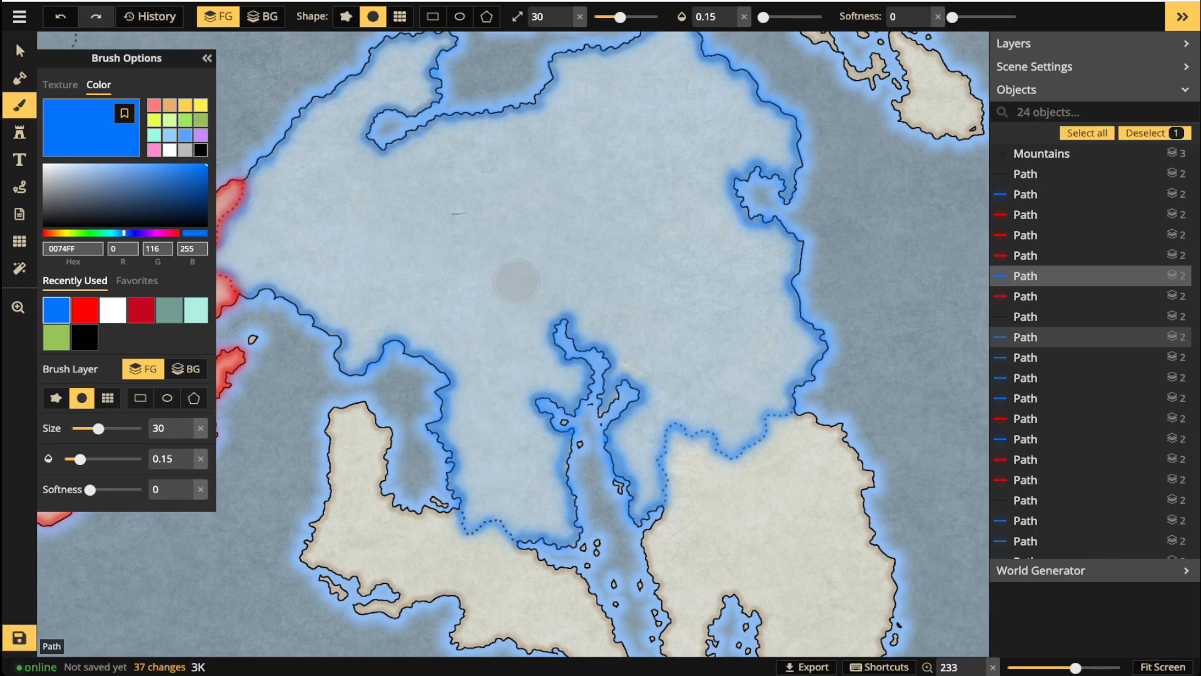
{"action": "key", "text": "v"}
{"action": "scroll", "coordinate": [476, 322], "scroll_direction": "down", "scroll_amount": 5}
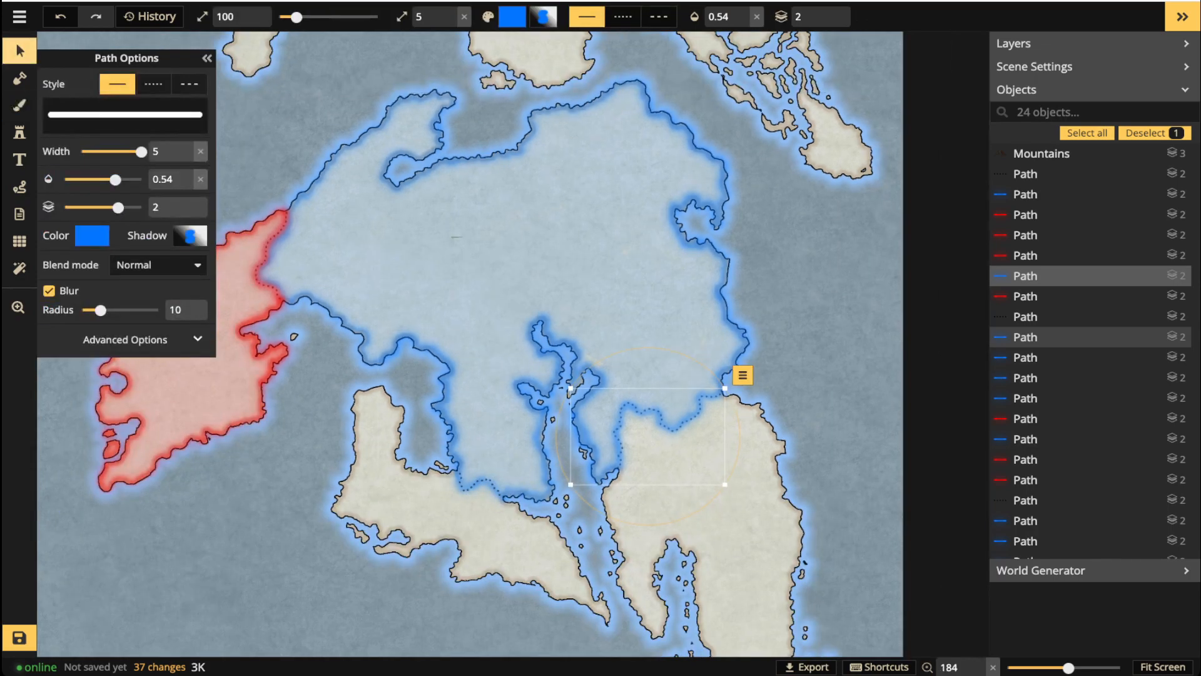
{"action": "key", "text": "space"}
{"action": "left_click_drag", "start_coordinate": [432, 347], "coordinate": [535, 265]}
{"action": "scroll", "coordinate": [488, 425], "scroll_direction": "up", "scroll_amount": 3}
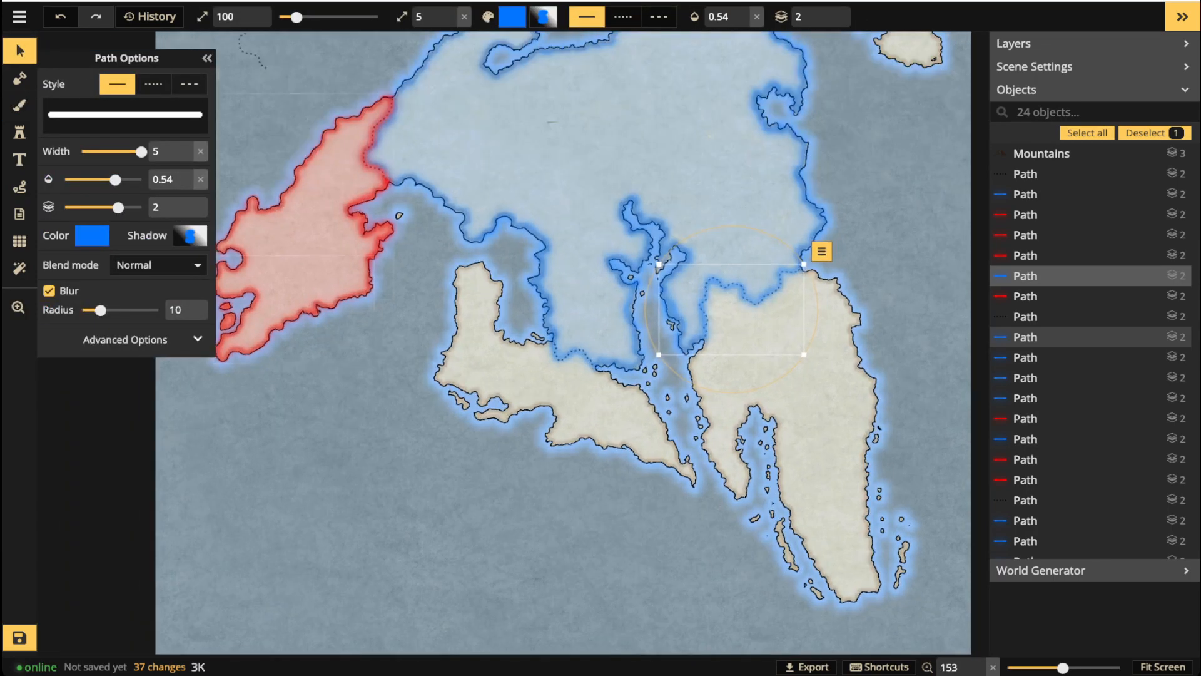
{"action": "key", "text": "space"}
{"action": "left_click_drag", "start_coordinate": [351, 206], "coordinate": [404, 362]}
Deselect the border path and review the coloured red and blue regions alongside the uncoloured neighbouring lands.
{"action": "left_click", "coordinate": [303, 178]}
{"action": "left_click", "coordinate": [20, 186]}
{"action": "scroll", "coordinate": [657, 280], "scroll_direction": "down", "scroll_amount": 4}
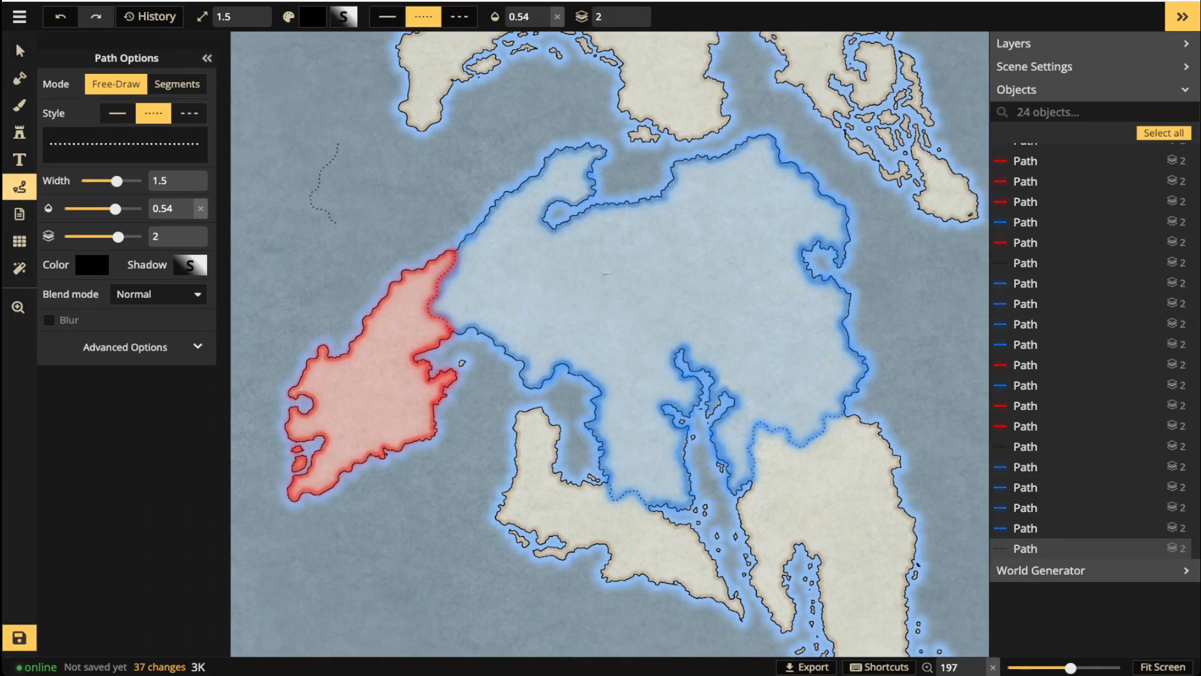
{"action": "key", "text": "space"}
{"action": "left_click_drag", "start_coordinate": [657, 280], "coordinate": [523, 373]}
{"action": "left_click_drag", "start_coordinate": [617, 620], "coordinate": [560, 478]}
{"action": "scroll", "coordinate": [560, 478], "scroll_direction": "up", "scroll_amount": 3}
{"action": "scroll", "coordinate": [551, 500], "scroll_direction": "up", "scroll_amount": 3}
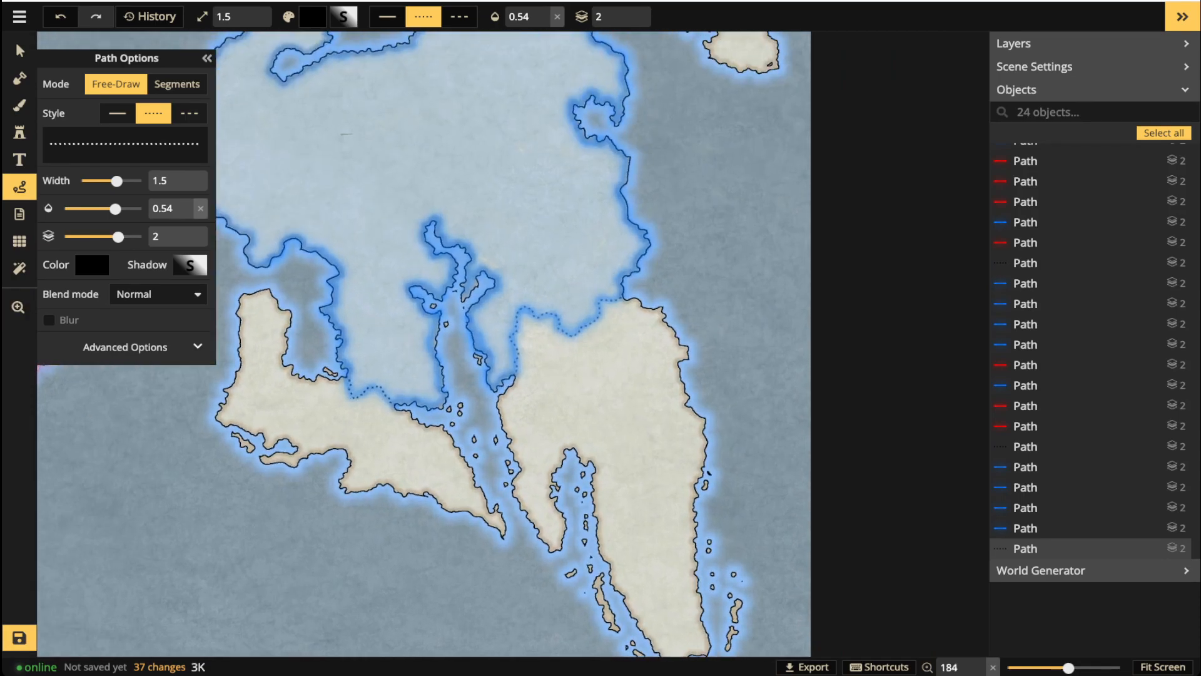
{"action": "key", "text": "v"}
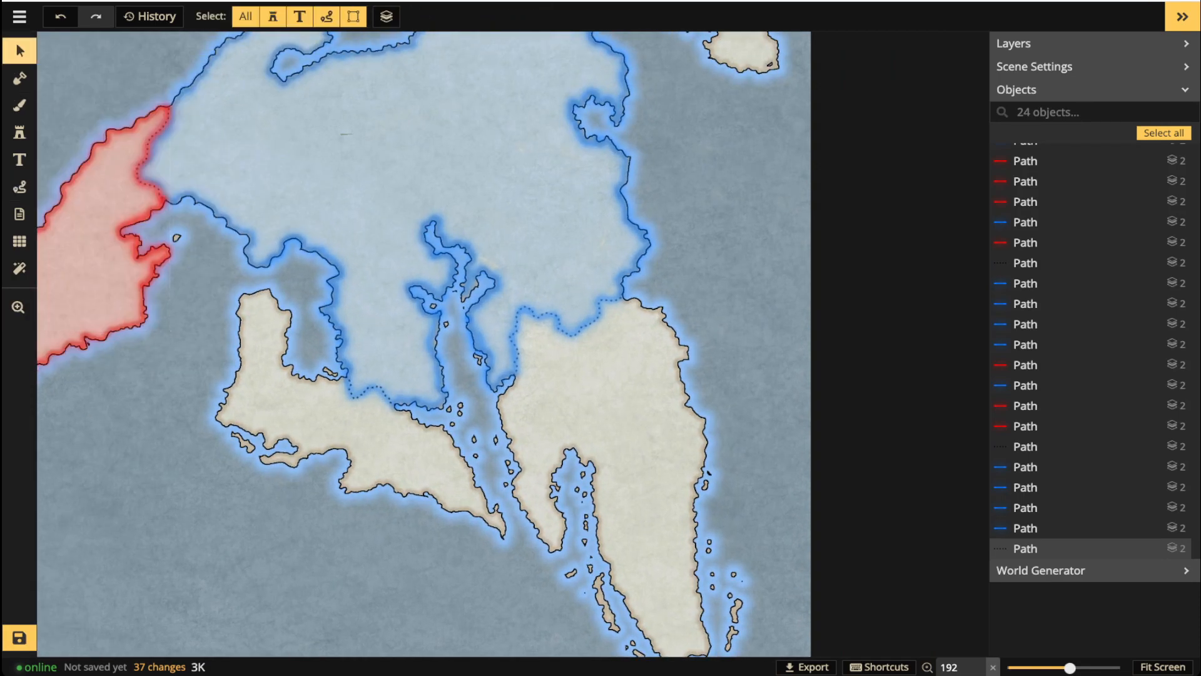
{"action": "scroll", "coordinate": [920, 626], "scroll_direction": "down", "scroll_amount": 2}
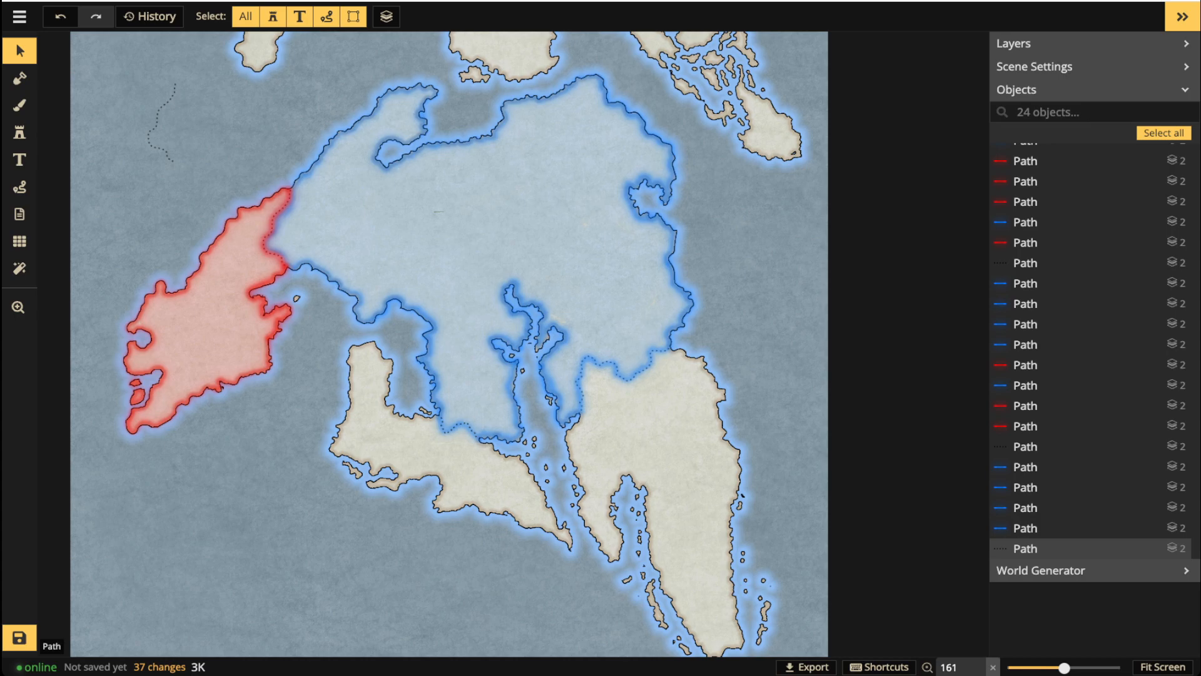
{"action": "left_click_drag", "start_coordinate": [475, 281], "coordinate": [426, 363]}
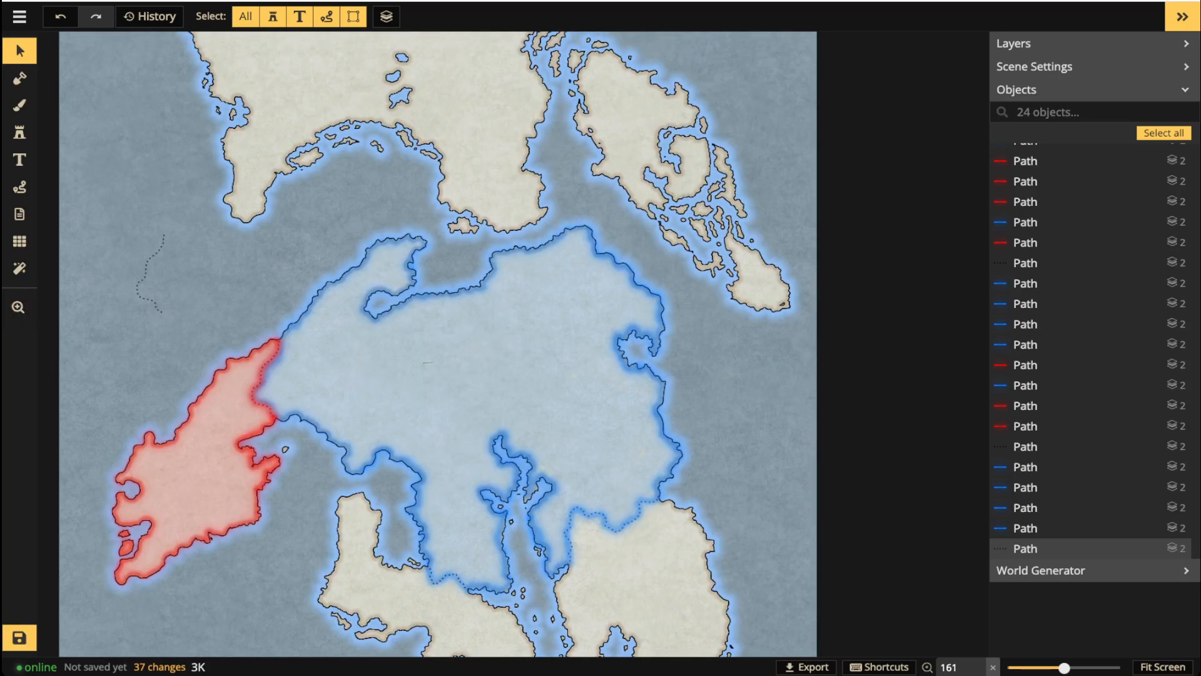
Look over the red and blue regions, the spare dotted path in the western sea, and the uncoloured southeastern land.
{"action": "scroll", "coordinate": [426, 363], "scroll_direction": "down", "scroll_amount": 3}
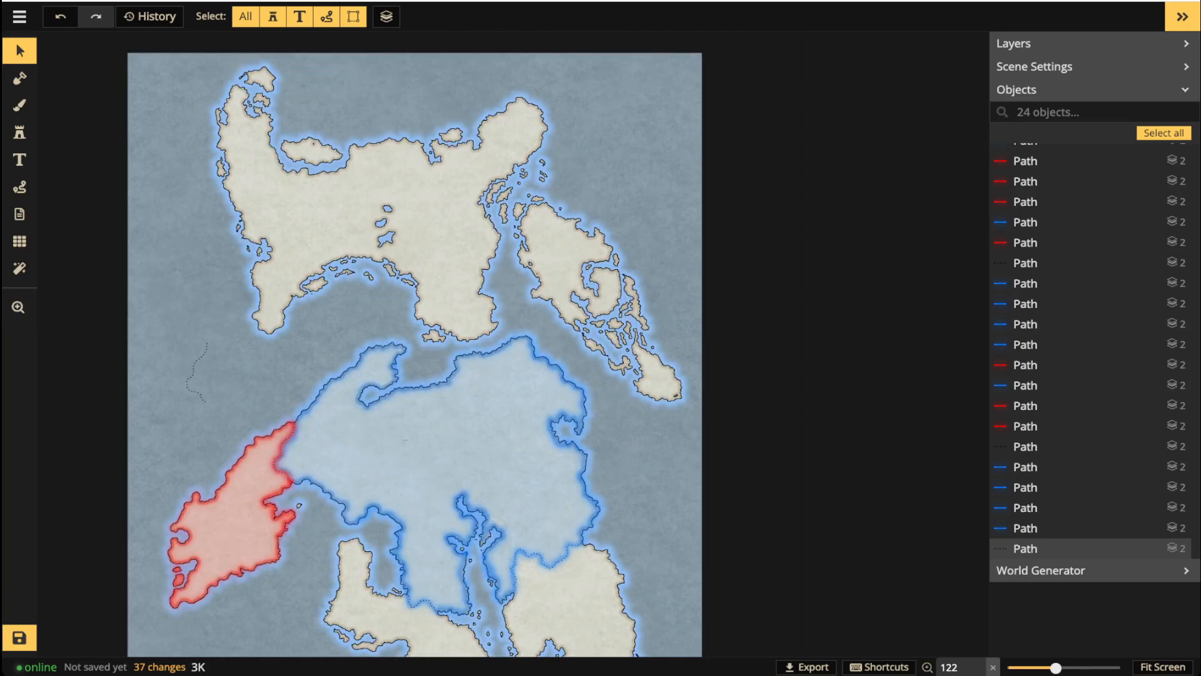
{"action": "scroll", "coordinate": [352, 447], "scroll_direction": "up", "scroll_amount": 3}
{"action": "left_click_drag", "start_coordinate": [352, 447], "coordinate": [391, 397]}
{"action": "scroll", "coordinate": [390, 398], "scroll_direction": "down", "scroll_amount": 2}
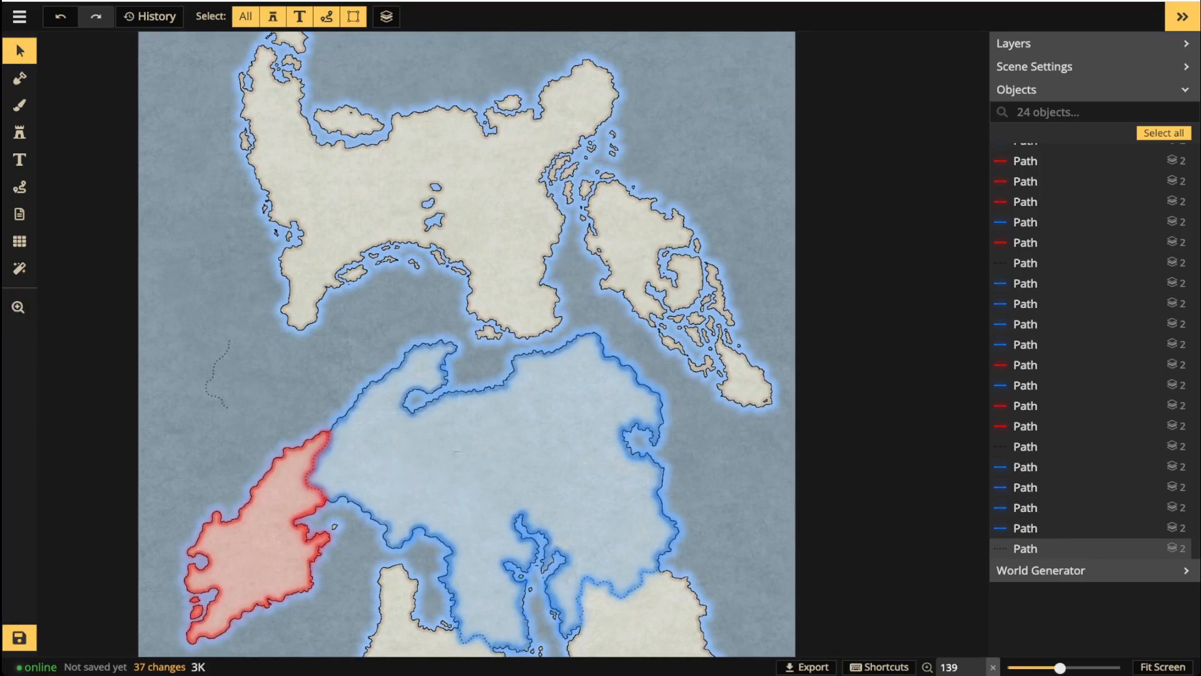
{"action": "scroll", "coordinate": [214, 373], "scroll_direction": "up", "scroll_amount": 4}
{"action": "left_click", "coordinate": [214, 372]}
{"action": "scroll", "coordinate": [214, 372], "scroll_direction": "up", "scroll_amount": 3}
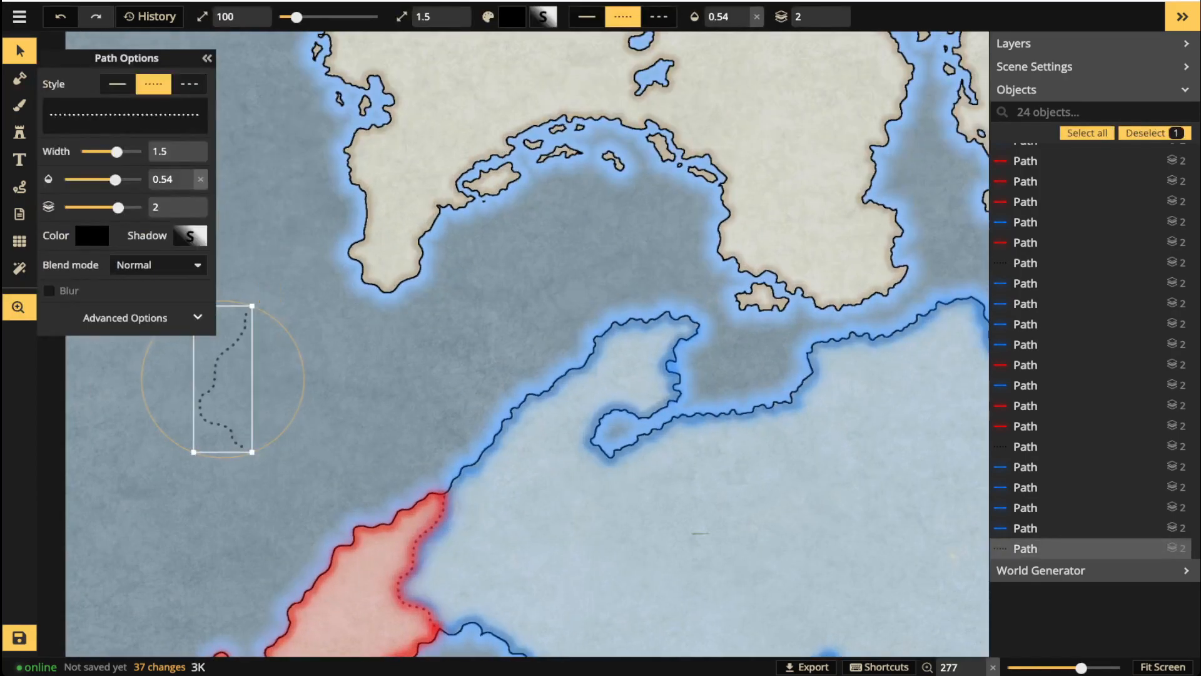
{"action": "left_click_drag", "start_coordinate": [216, 373], "coordinate": [139, 130]}
{"action": "left_click_drag", "start_coordinate": [763, 563], "coordinate": [541, 369]}
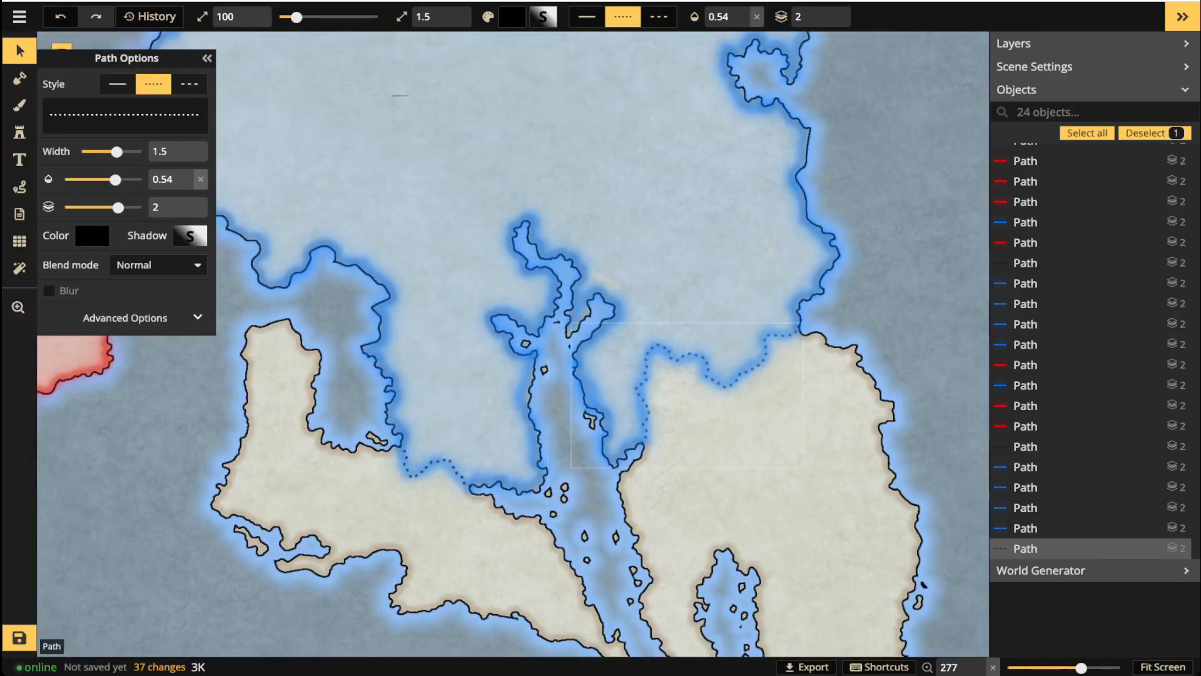
{"action": "scroll", "coordinate": [519, 384], "scroll_direction": "down", "scroll_amount": 4}
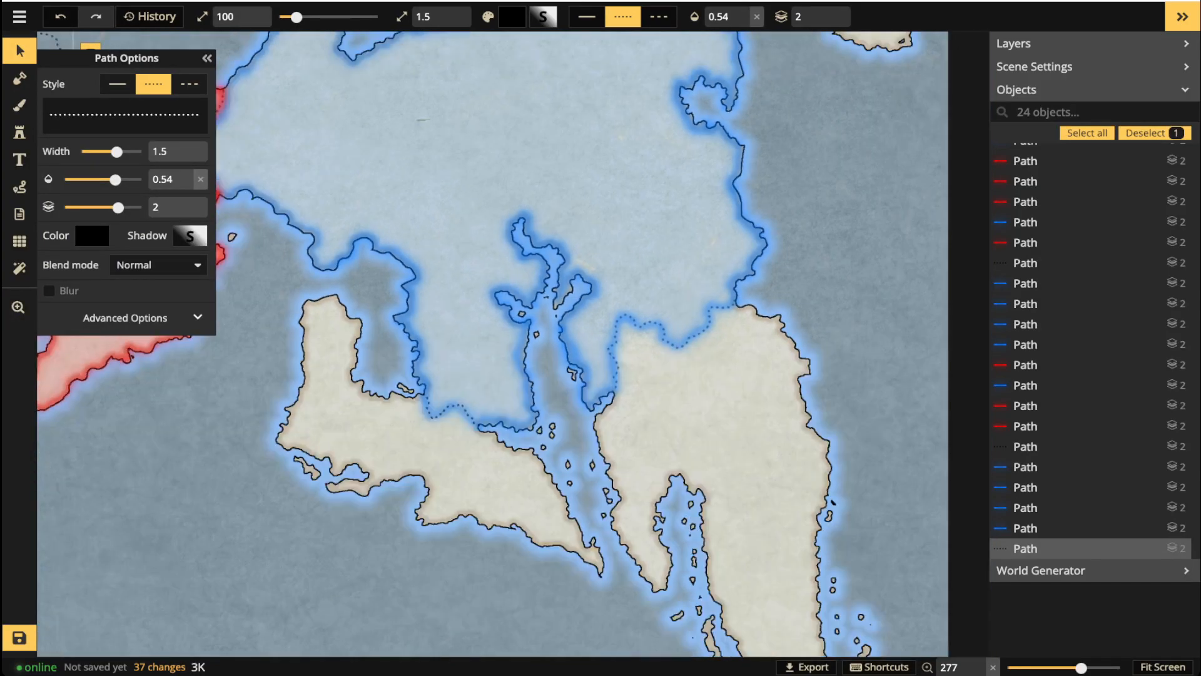
{"action": "left_click_drag", "start_coordinate": [519, 385], "coordinate": [789, 503]}
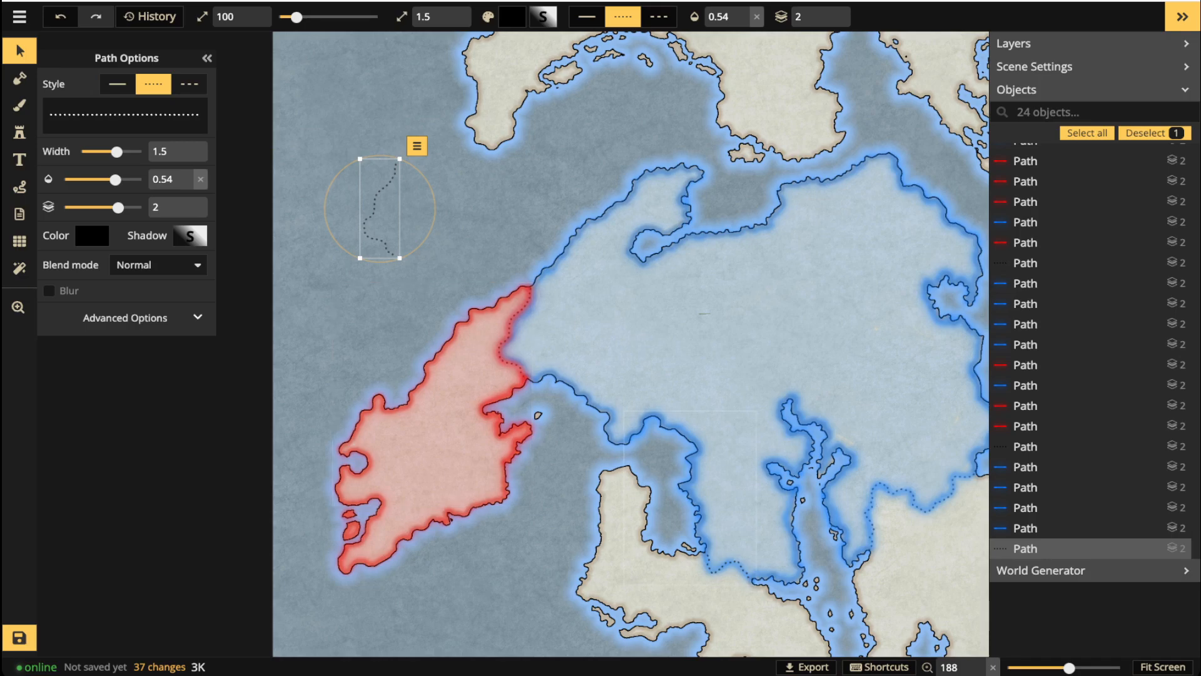
Reuse the style of the blue mainland coast path and draw a short test path across the southeastern land.
{"action": "left_click", "coordinate": [575, 392]}
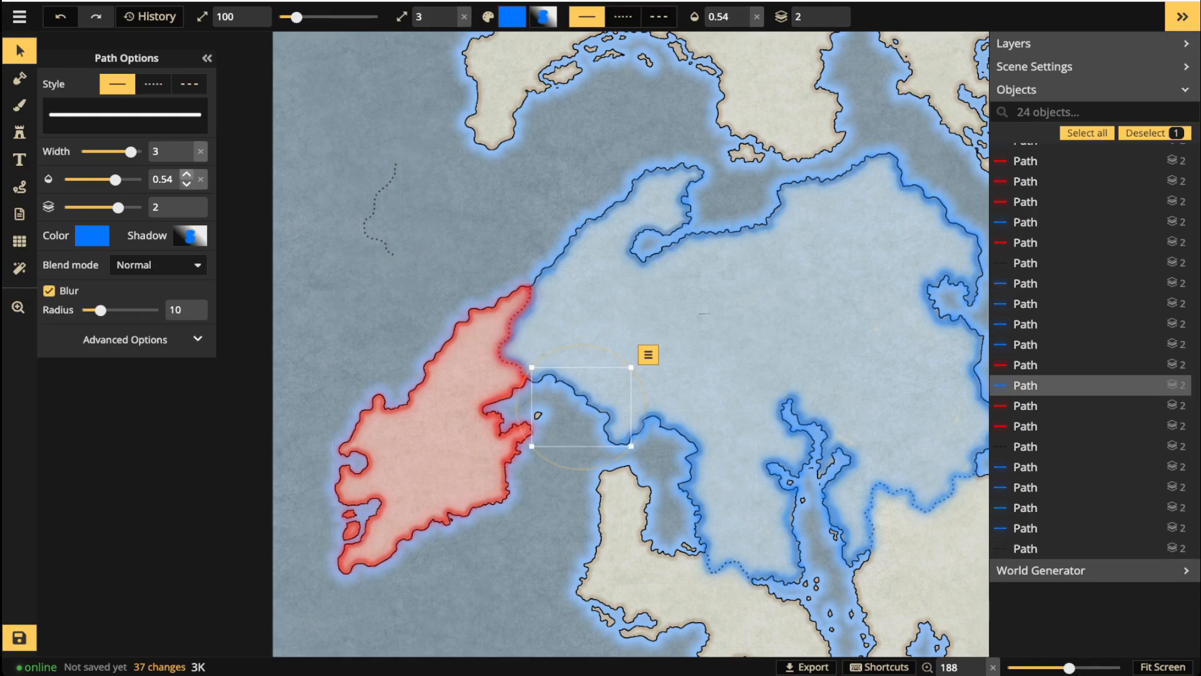
{"action": "left_click", "coordinate": [20, 186]}
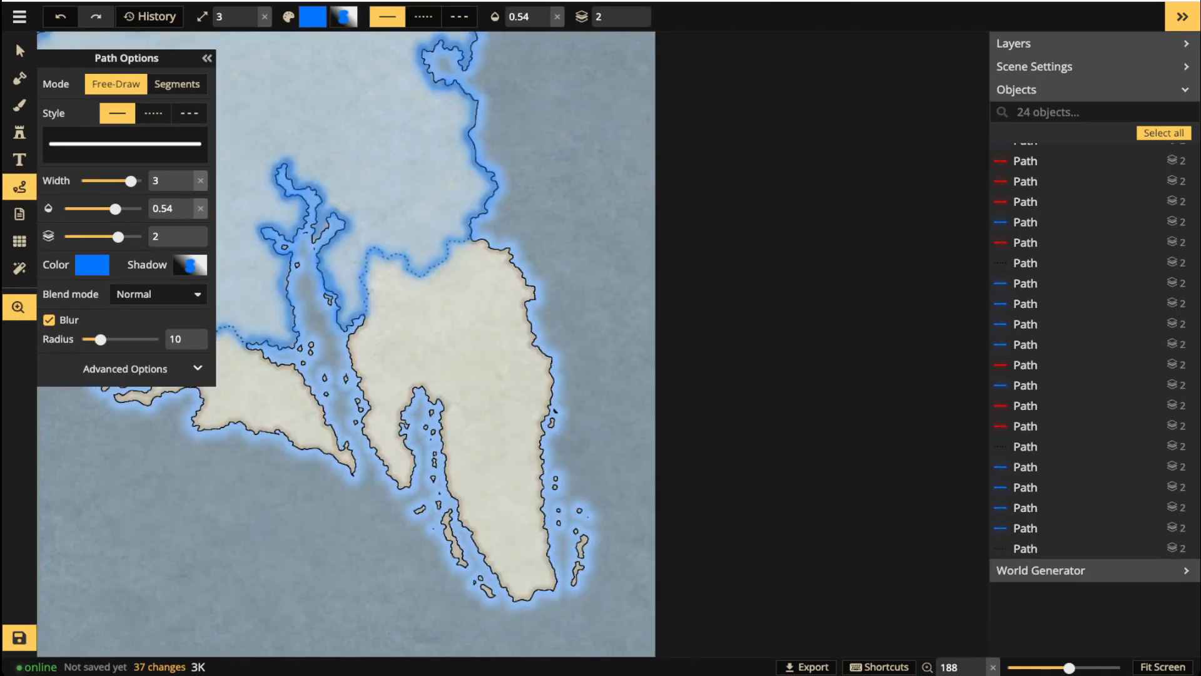
{"action": "left_click_drag", "start_coordinate": [455, 314], "coordinate": [497, 449]}
Compare yellow and orange swatches for the test path, and set its colour to a saturated yellow, FFC000.
{"action": "left_click", "coordinate": [92, 235]}
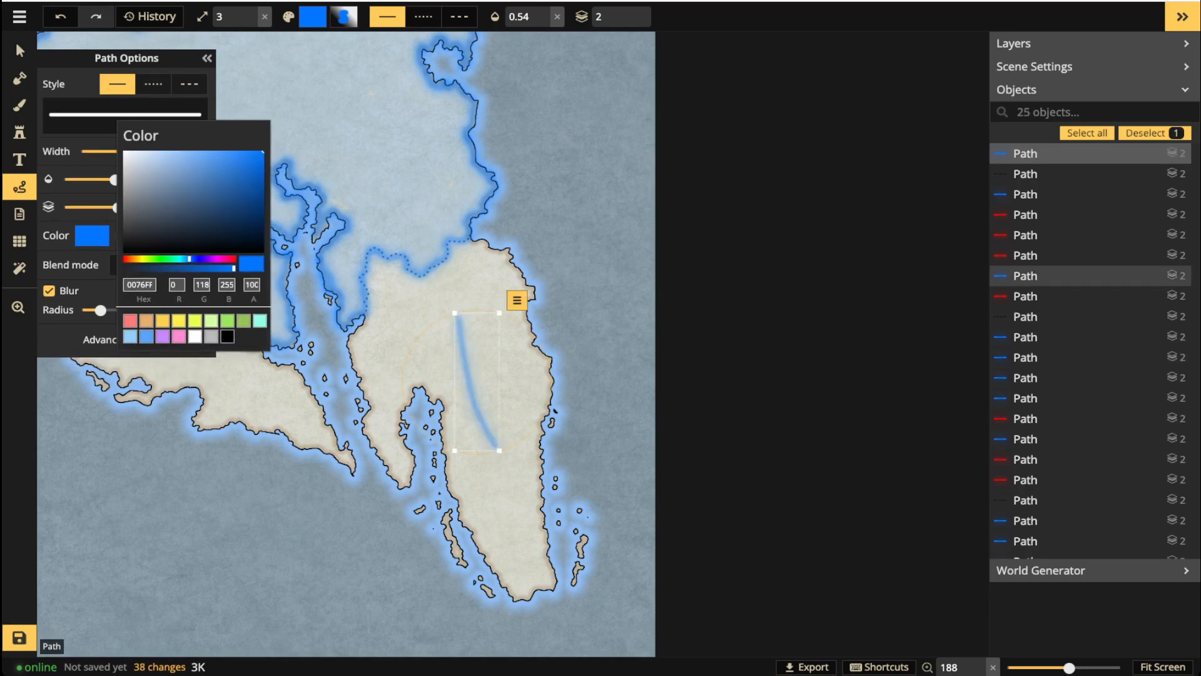
{"action": "left_click", "coordinate": [163, 320]}
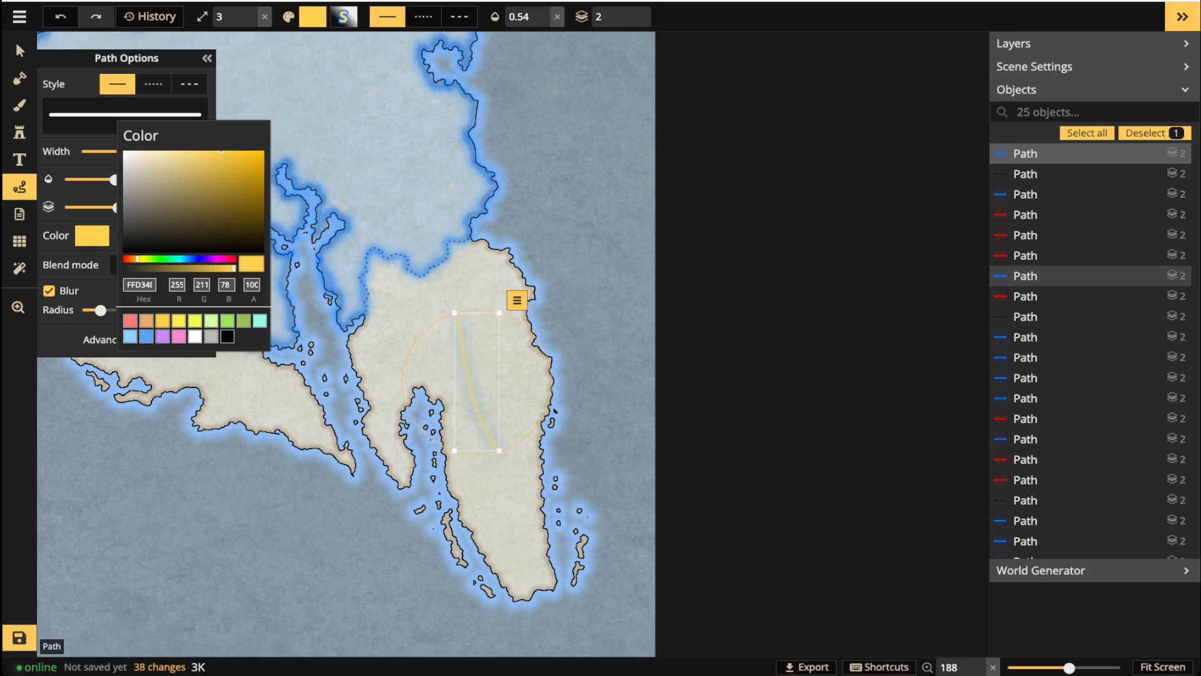
{"action": "left_click", "coordinate": [146, 320]}
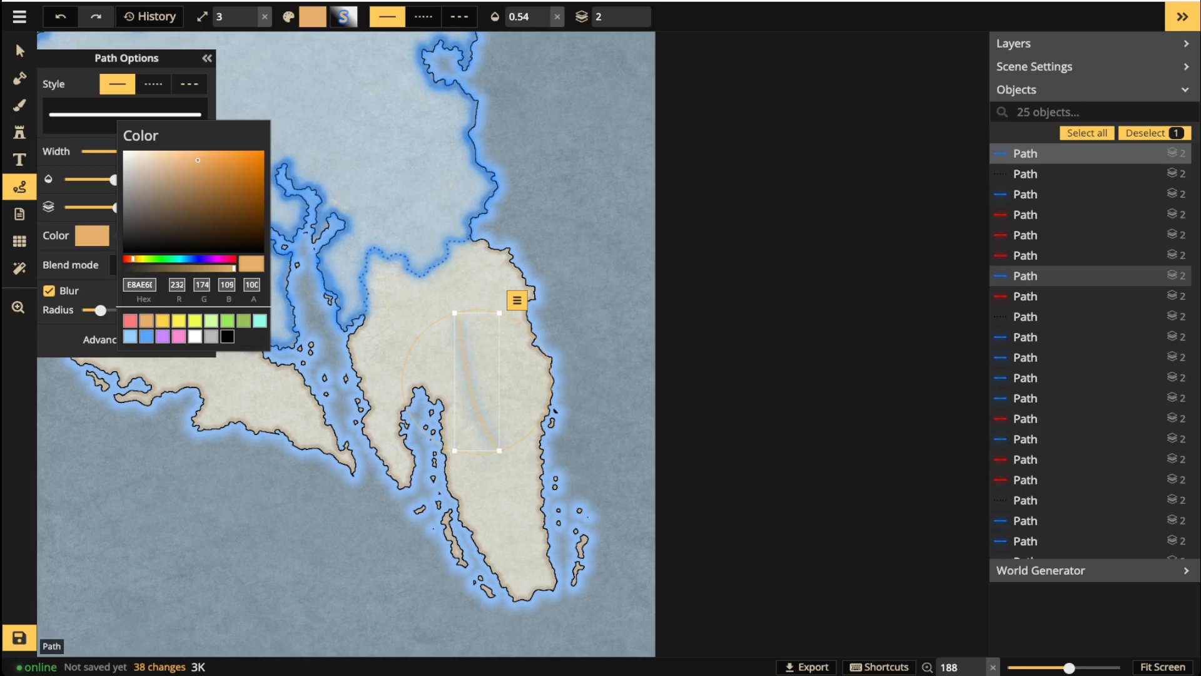
{"action": "left_click", "coordinate": [163, 321]}
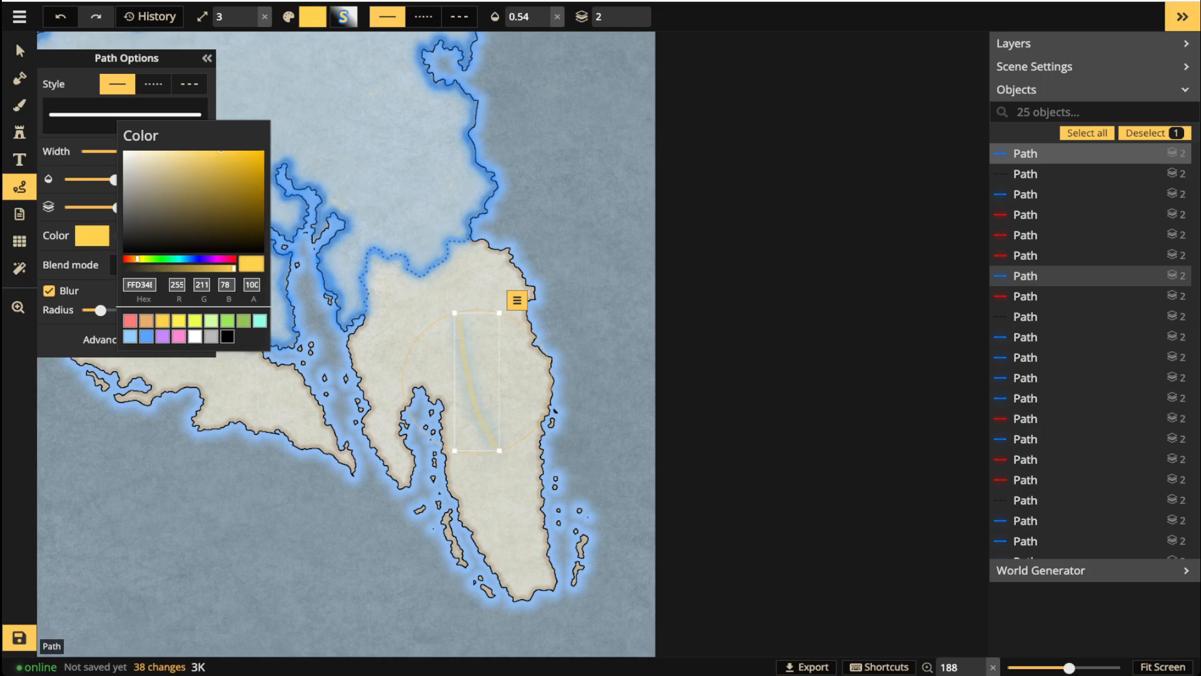
{"action": "left_click_drag", "start_coordinate": [257, 157], "coordinate": [263, 151]}
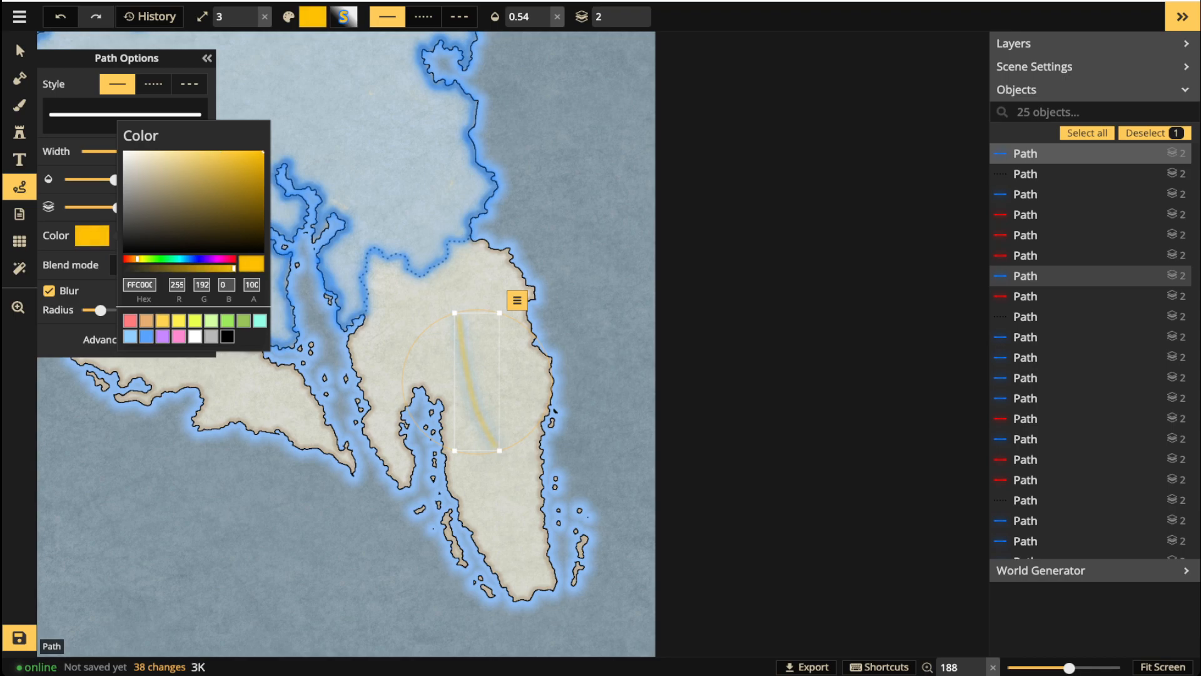
{"action": "key", "text": "Escape"}
Set the test path's shadow colour to light orange FEB743 and its width to 5.
{"action": "left_click", "coordinate": [190, 236]}
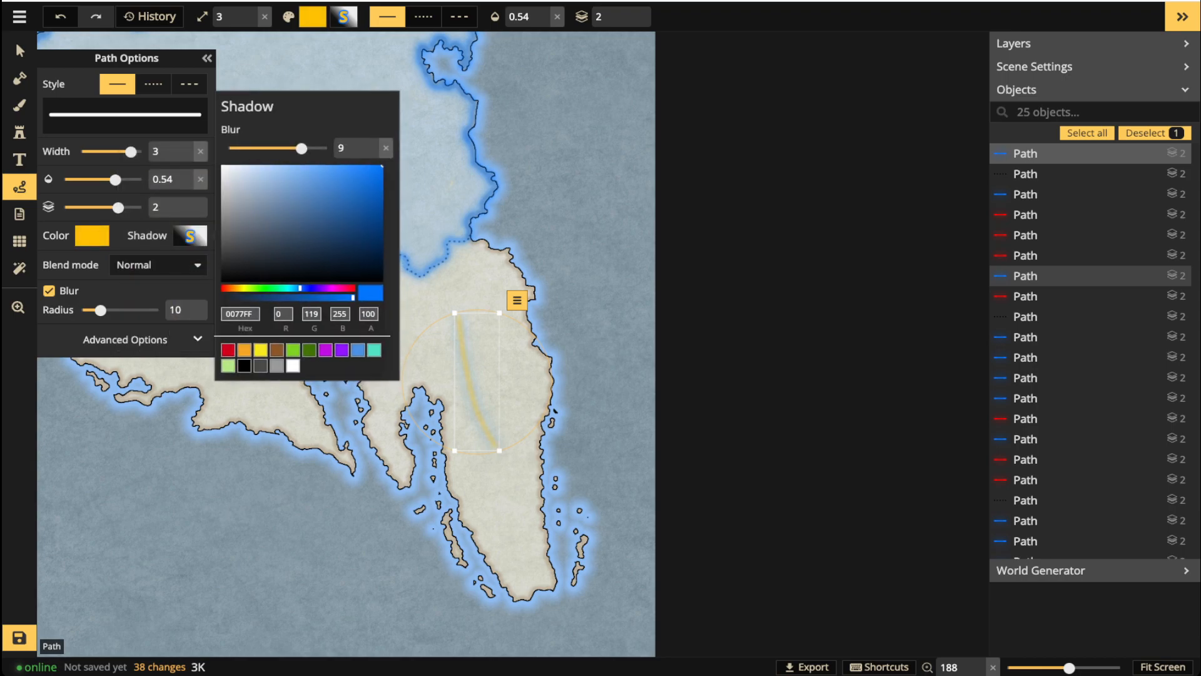
{"action": "left_click", "coordinate": [260, 350]}
{"action": "left_click", "coordinate": [244, 350]}
{"action": "left_click_drag", "start_coordinate": [369, 178], "coordinate": [383, 165]}
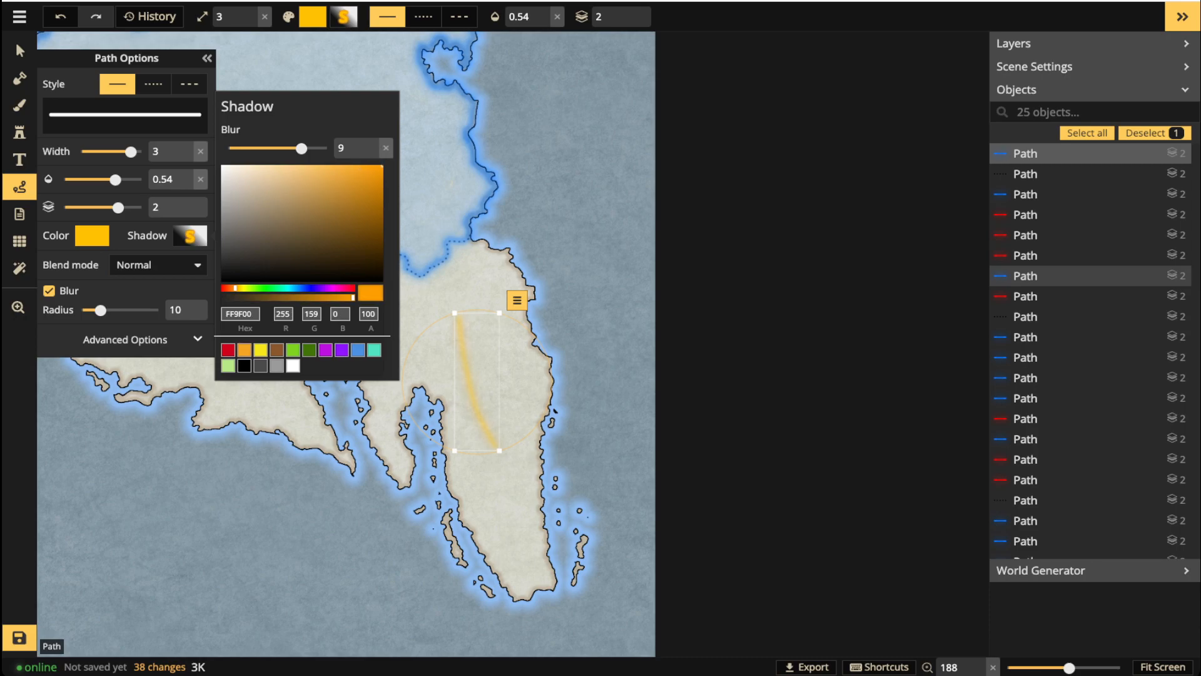
{"action": "left_click_drag", "start_coordinate": [382, 165], "coordinate": [341, 165]}
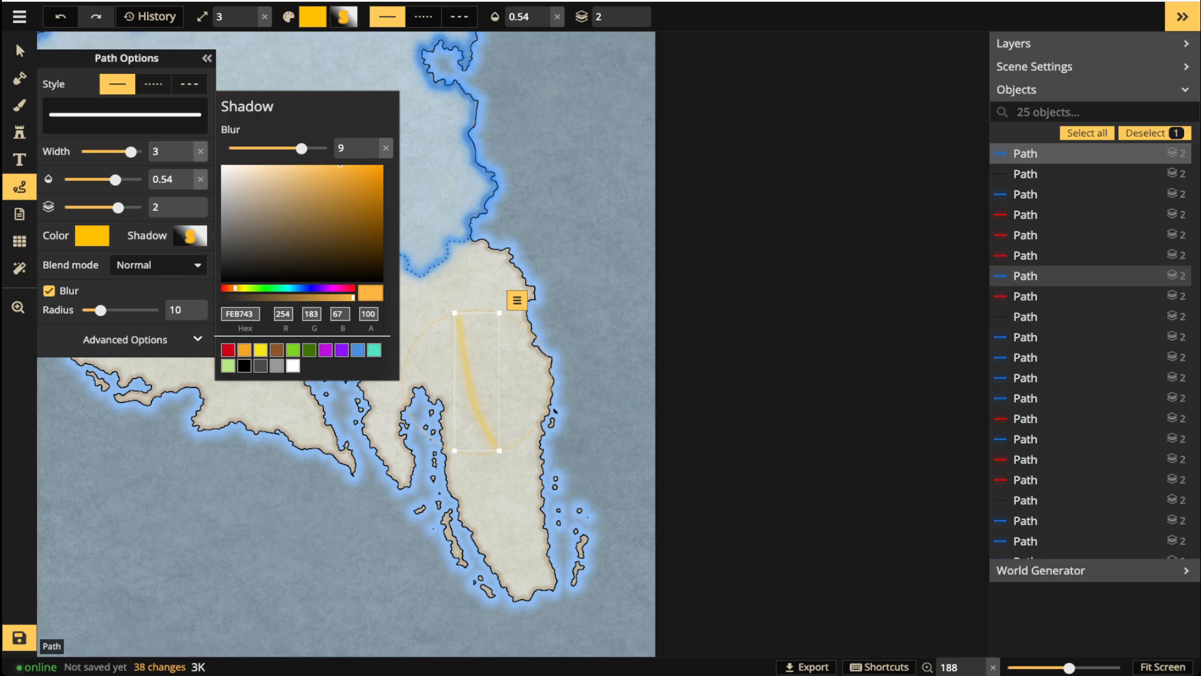
{"action": "left_click_drag", "start_coordinate": [131, 151], "coordinate": [142, 151]}
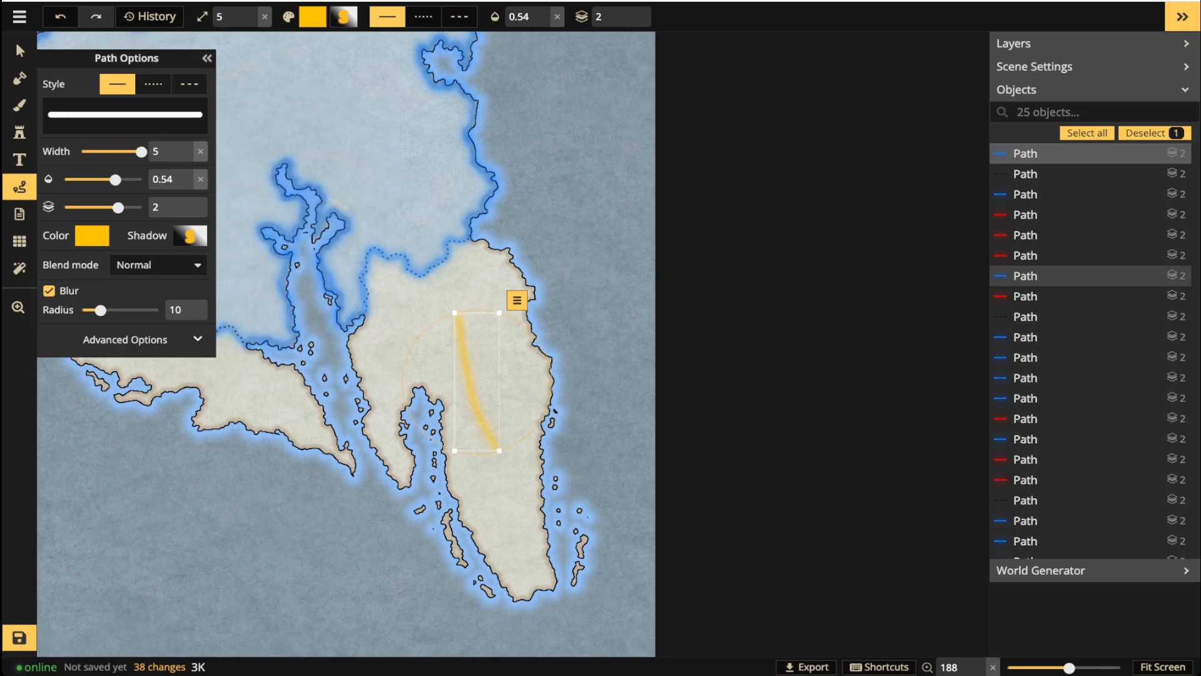
Delete the test path and trace the southeastern land's western coast in yellow, from the blue border around the inlet.
{"action": "key", "text": "Delete"}
{"action": "scroll", "coordinate": [413, 388], "scroll_direction": "up", "scroll_amount": 2}
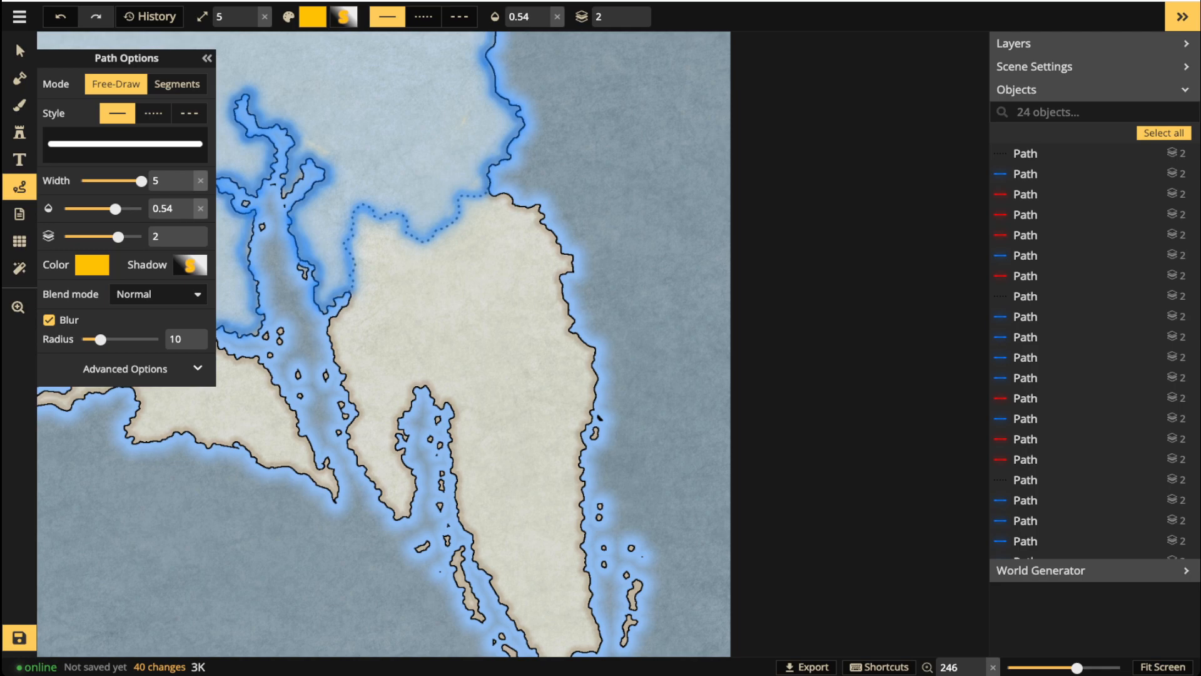
{"action": "scroll", "coordinate": [300, 459], "scroll_direction": "up", "scroll_amount": 3}
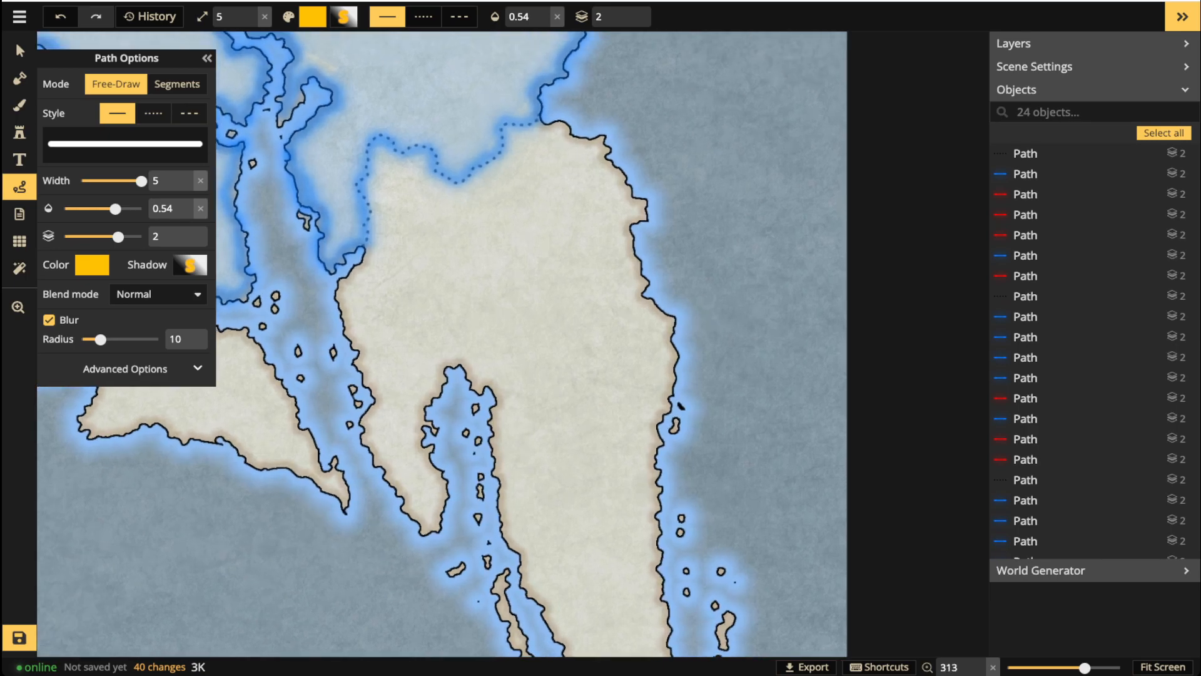
{"action": "left_click_drag", "start_coordinate": [301, 460], "coordinate": [364, 465]}
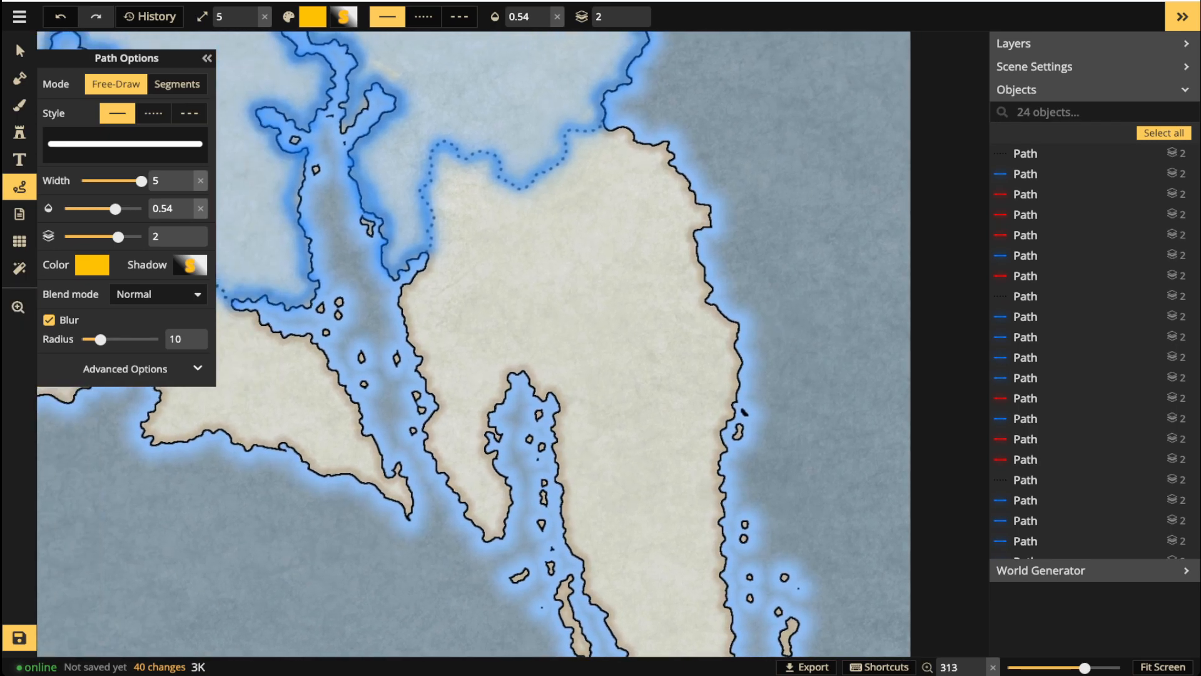
{"action": "mouse_move", "coordinate": [429, 252]}
{"action": "left_mouse_down"}
{"action": "mouse_move", "coordinate": [400, 307]}
{"action": "mouse_move", "coordinate": [433, 397]}
{"action": "mouse_move", "coordinate": [436, 463]}
{"action": "mouse_move", "coordinate": [474, 524]}
{"action": "mouse_move", "coordinate": [500, 537]}
{"action": "mouse_move", "coordinate": [512, 486]}
{"action": "mouse_move", "coordinate": [487, 413]}
{"action": "mouse_move", "coordinate": [508, 375]}
{"action": "mouse_move", "coordinate": [528, 380]}
{"action": "mouse_move", "coordinate": [554, 397]}
{"action": "mouse_move", "coordinate": [563, 532]}
{"action": "left_mouse_up"}
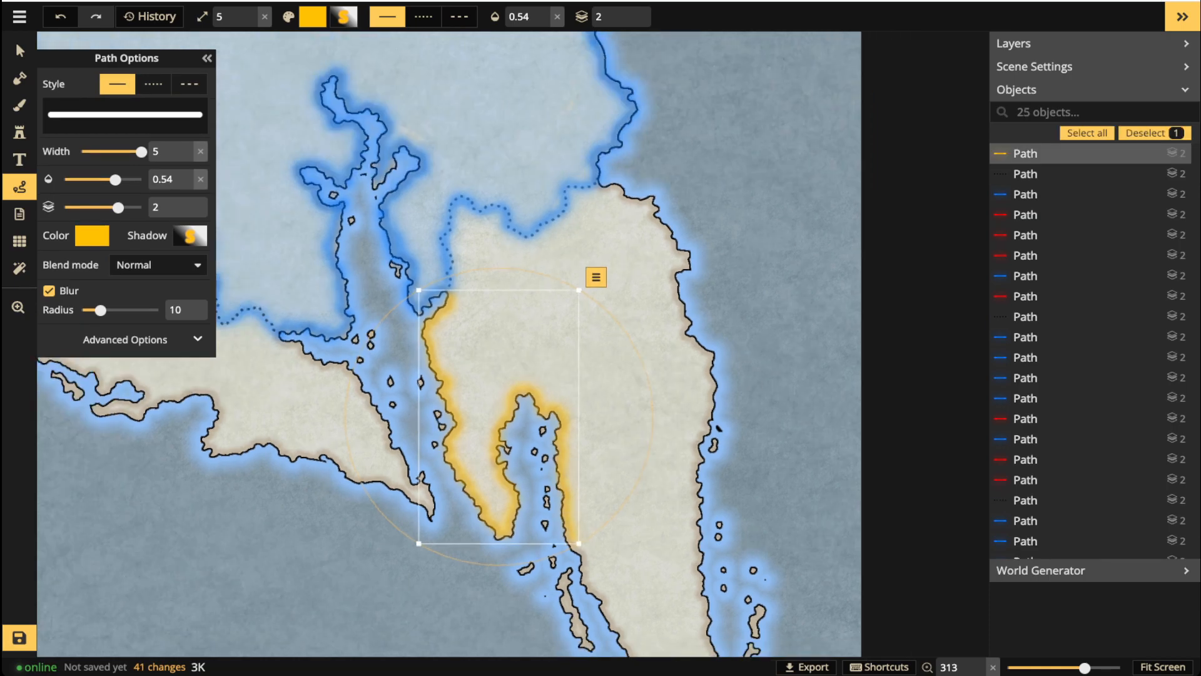
Continue the yellow outline from the inlet down the western coast, around the southern tip and up the lower eastern coast.
{"action": "scroll", "coordinate": [478, 425], "scroll_direction": "down", "scroll_amount": 3}
{"action": "key", "text": "space"}
{"action": "left_click_drag", "start_coordinate": [419, 401], "coordinate": [596, 580]}
{"action": "scroll", "coordinate": [431, 445], "scroll_direction": "down", "scroll_amount": 4}
{"action": "scroll", "coordinate": [431, 446], "scroll_direction": "down", "scroll_amount": 1}
{"action": "key", "text": "space"}
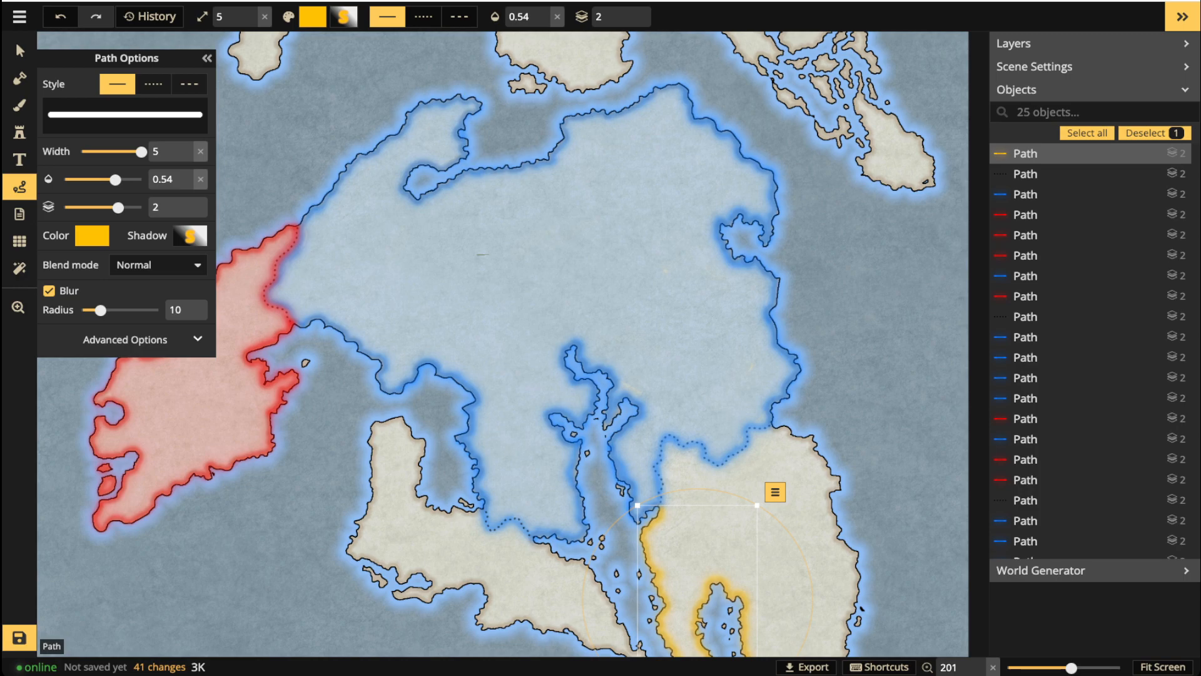
{"action": "key", "text": "Escape"}
{"action": "key", "text": "space"}
{"action": "left_click_drag", "start_coordinate": [688, 437], "coordinate": [428, 72]}
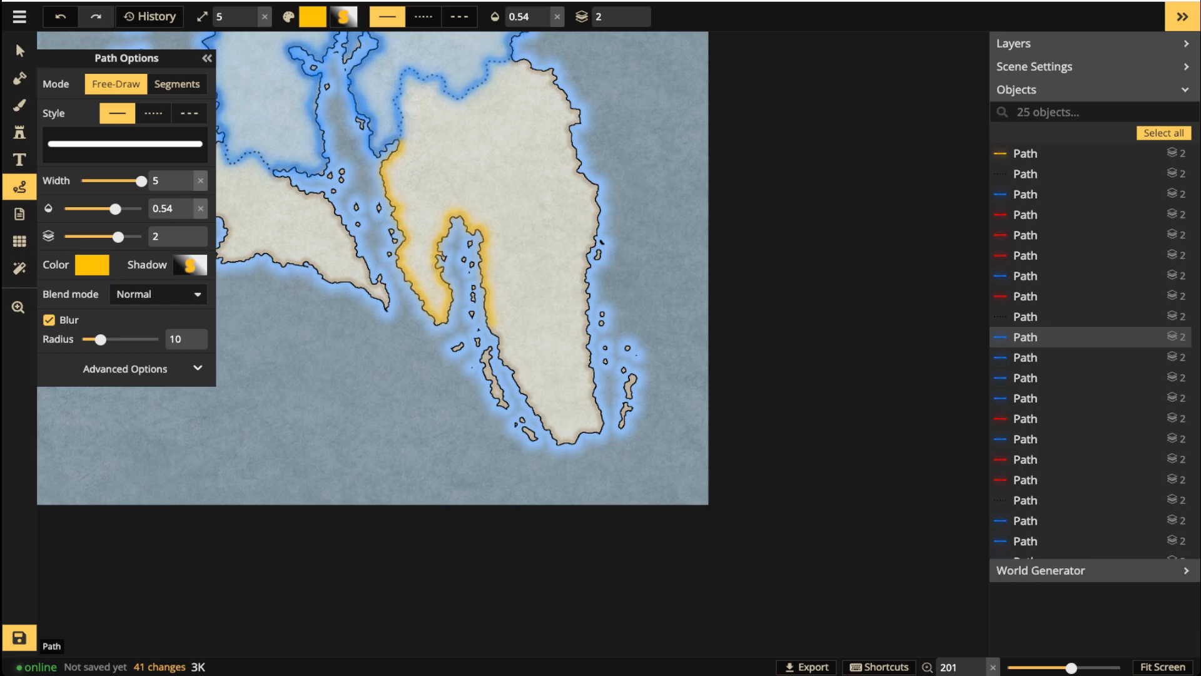
{"action": "left_click_drag", "start_coordinate": [493, 323], "coordinate": [495, 330]}
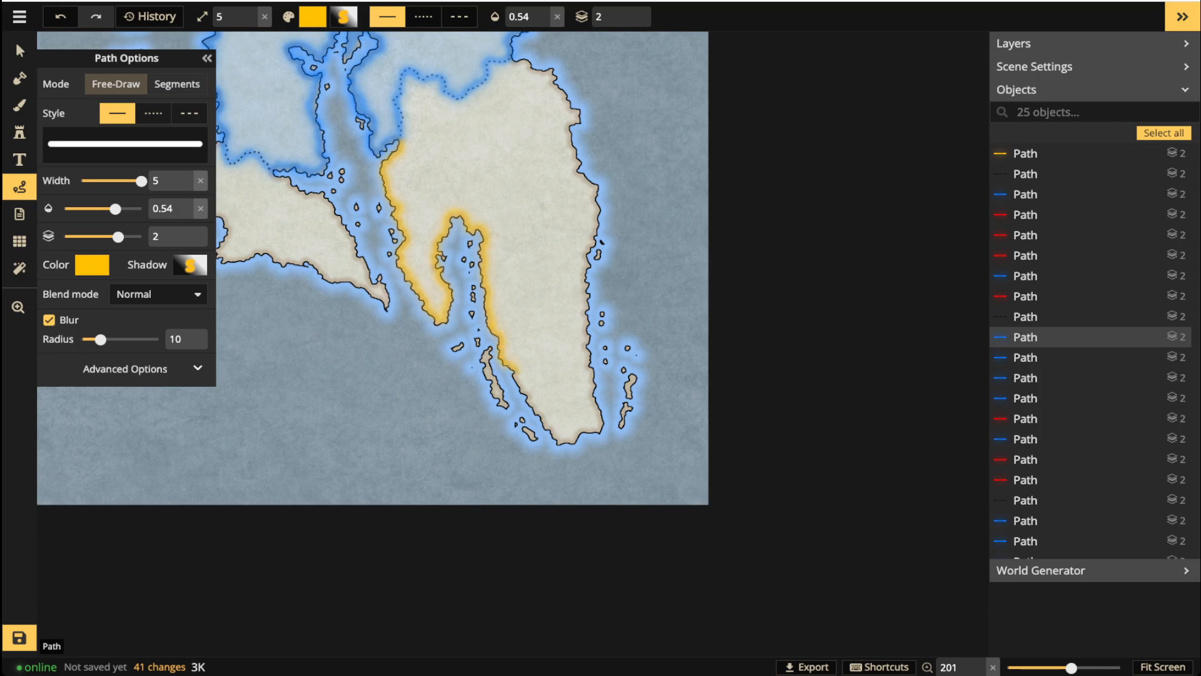
{"action": "left_click_drag", "start_coordinate": [514, 375], "coordinate": [532, 396]}
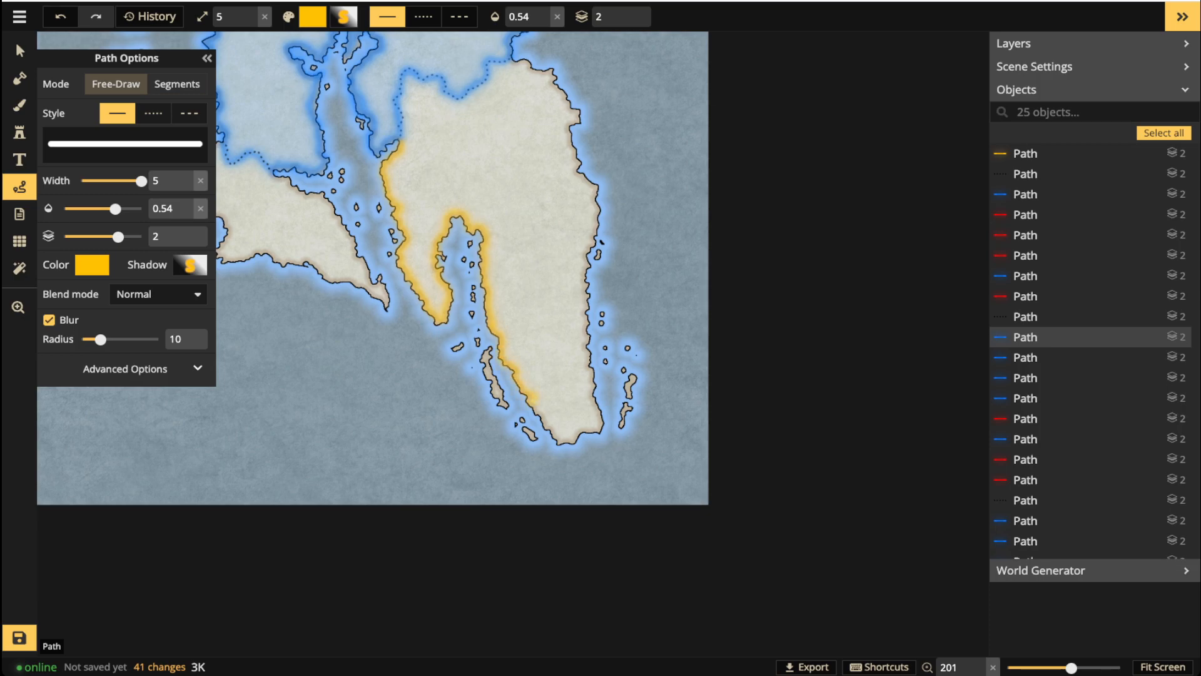
{"action": "left_click_drag", "start_coordinate": [571, 441], "coordinate": [572, 439]}
{"action": "key", "text": "Escape"}
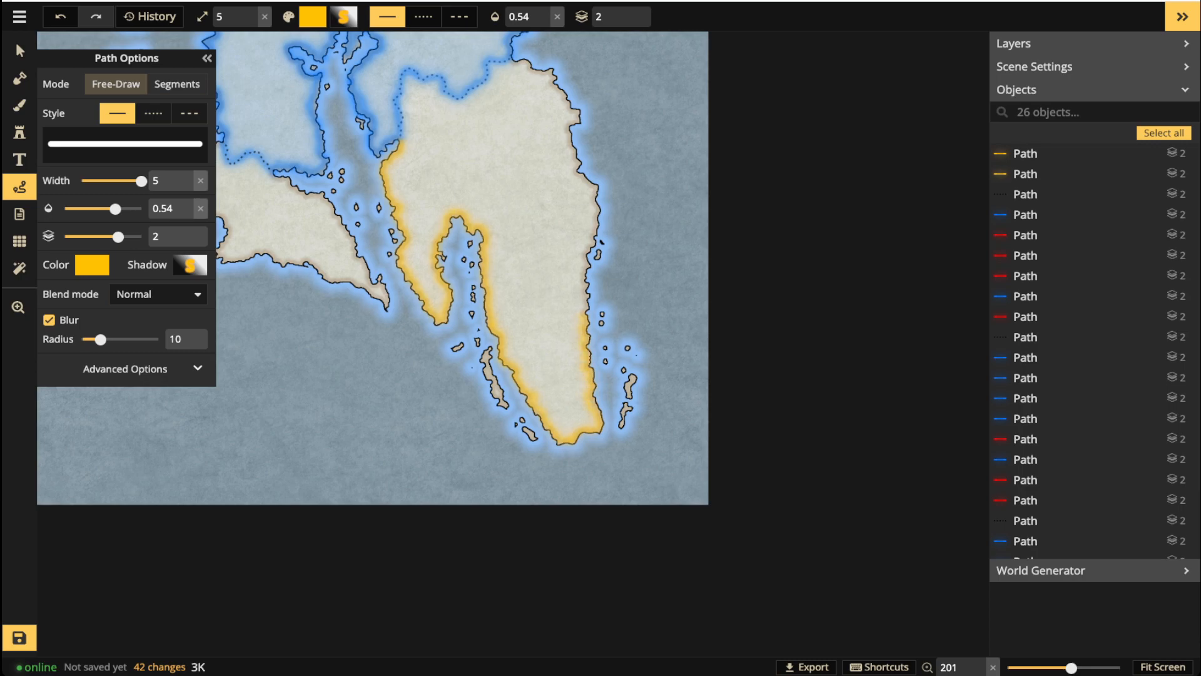
Complete the southeastern land's yellow outline along the upper eastern coast, the northern coast and the inner side of the dotted border.
{"action": "mouse_move", "coordinate": [585, 311]}
{"action": "left_mouse_down"}
{"action": "mouse_move", "coordinate": [583, 267]}
{"action": "mouse_move", "coordinate": [602, 240]}
{"action": "mouse_move", "coordinate": [595, 186]}
{"action": "mouse_move", "coordinate": [579, 171]}
{"action": "left_mouse_up"}
{"action": "key", "text": "Escape"}
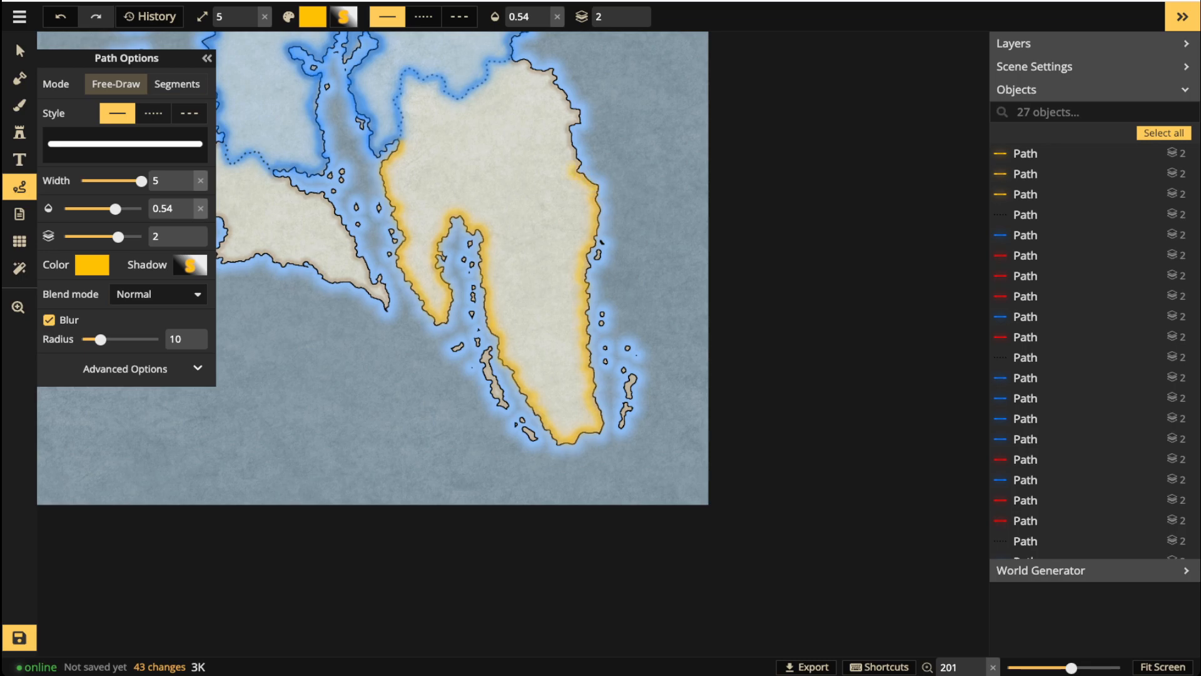
{"action": "mouse_move", "coordinate": [570, 122]}
{"action": "left_mouse_down"}
{"action": "mouse_move", "coordinate": [576, 104]}
{"action": "mouse_move", "coordinate": [557, 86]}
{"action": "left_mouse_up"}
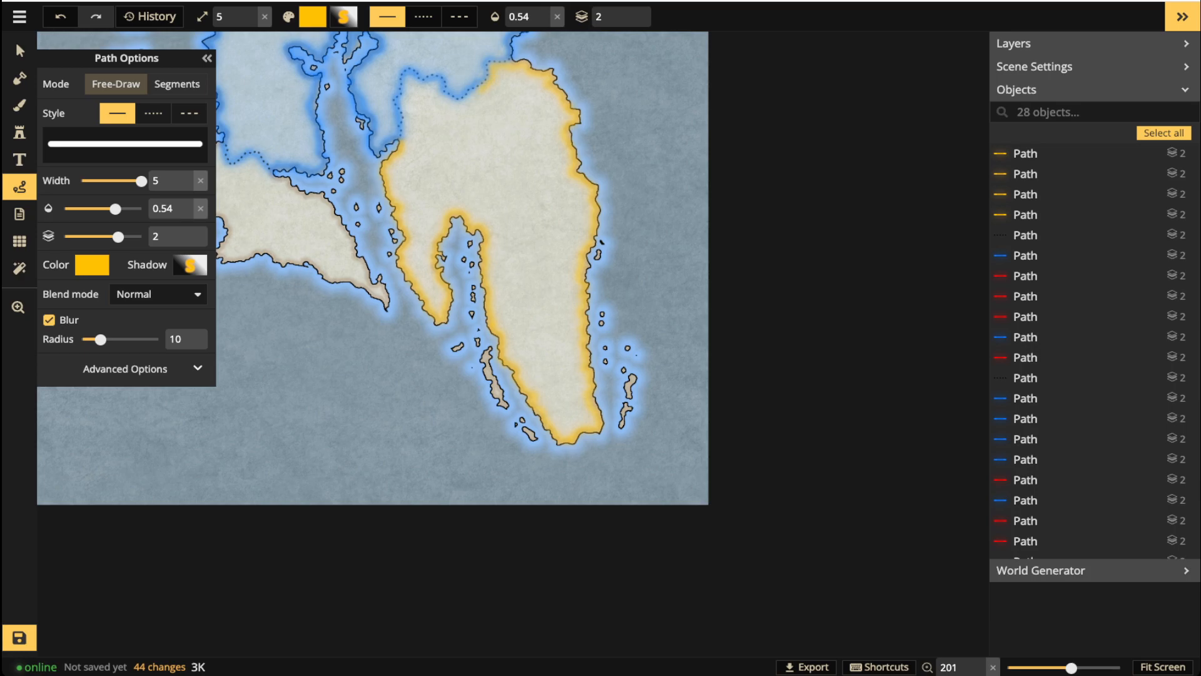
{"action": "left_click_drag", "start_coordinate": [482, 89], "coordinate": [479, 92]}
{"action": "key", "text": "Escape"}
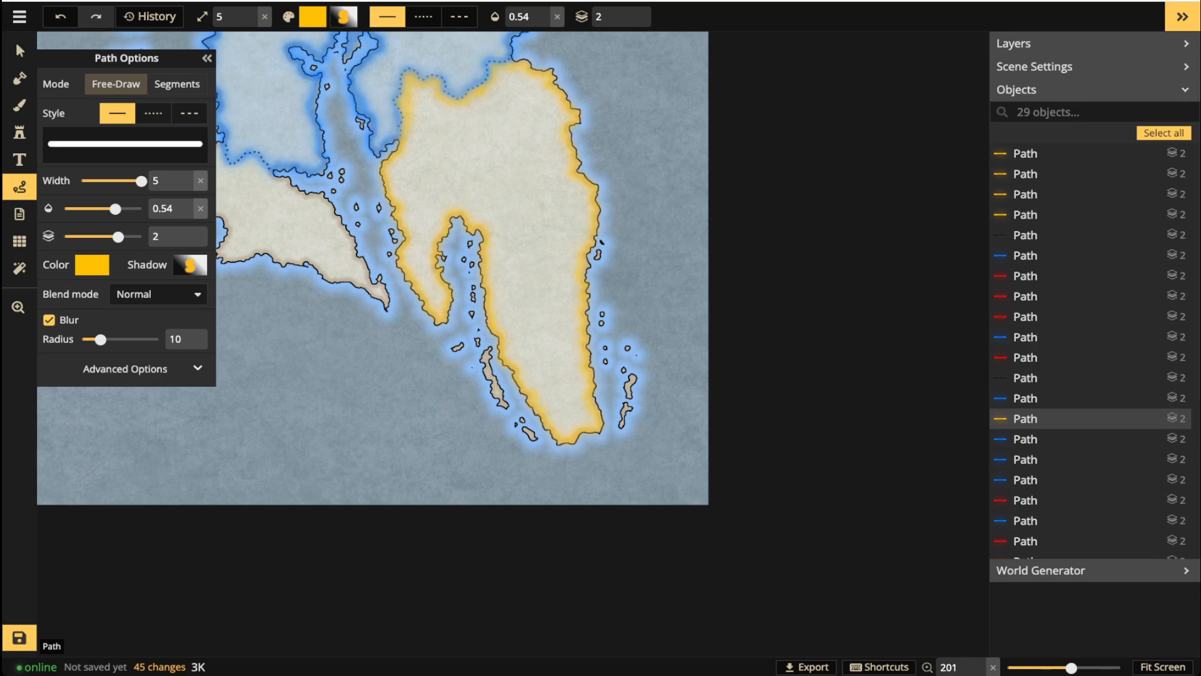
{"action": "left_click_drag", "start_coordinate": [399, 142], "coordinate": [485, 87]}
Set the brush colour to yellow FFD34E, try strokes on the southeastern land at opacities 0.15 and 0.24, and undo both.
{"action": "key", "text": "b"}
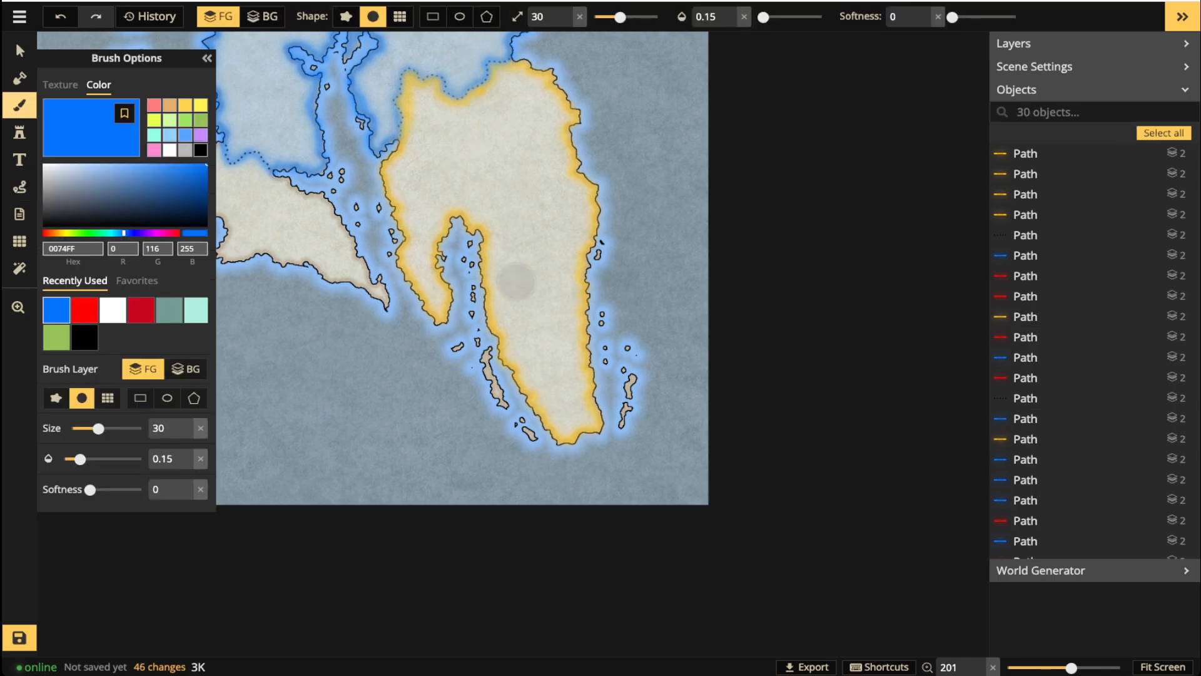
{"action": "left_click", "coordinate": [186, 105]}
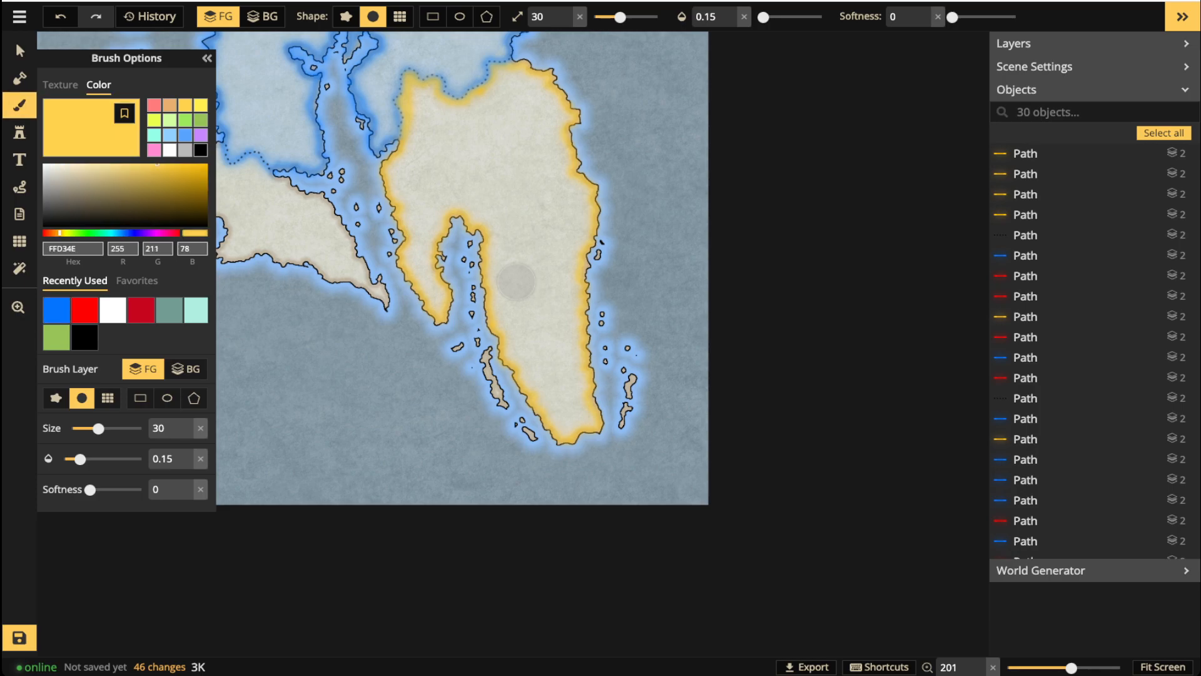
{"action": "left_click_drag", "start_coordinate": [442, 165], "coordinate": [575, 154]}
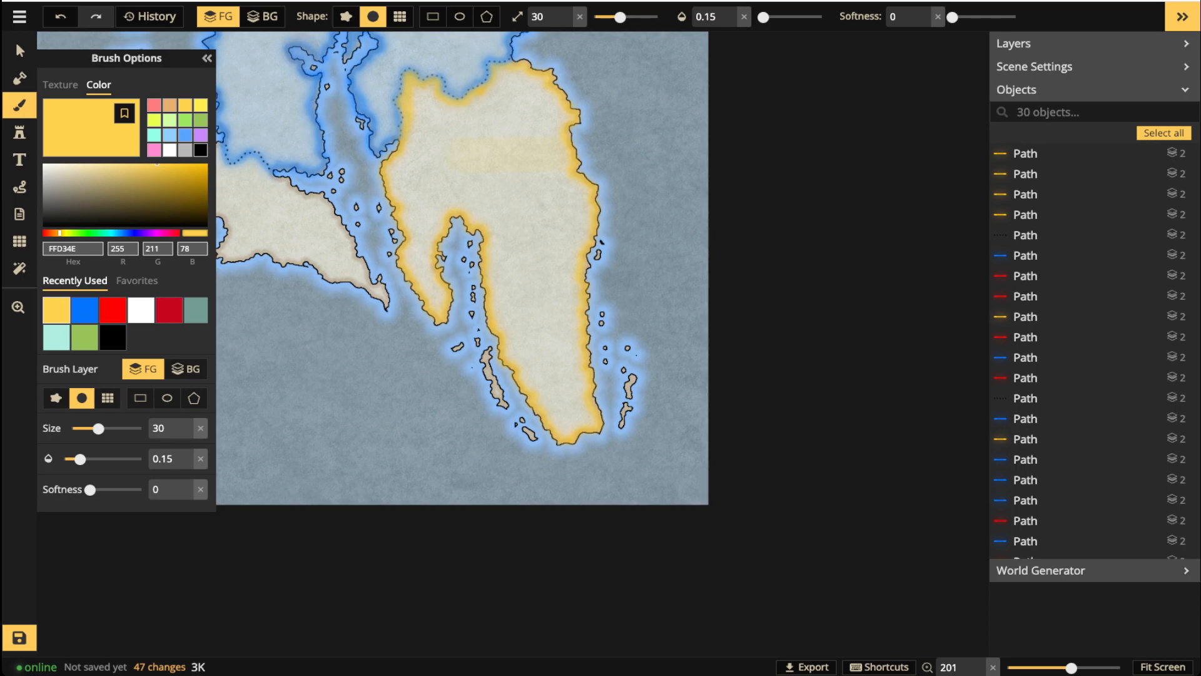
{"action": "key", "text": "ctrl+z"}
{"action": "left_click_drag", "start_coordinate": [763, 17], "coordinate": [771, 17]}
{"action": "mouse_move", "coordinate": [551, 152]}
{"action": "left_mouse_down"}
{"action": "mouse_move", "coordinate": [528, 147]}
{"action": "mouse_move", "coordinate": [640, 139]}
{"action": "mouse_move", "coordinate": [468, 147]}
{"action": "left_mouse_up"}
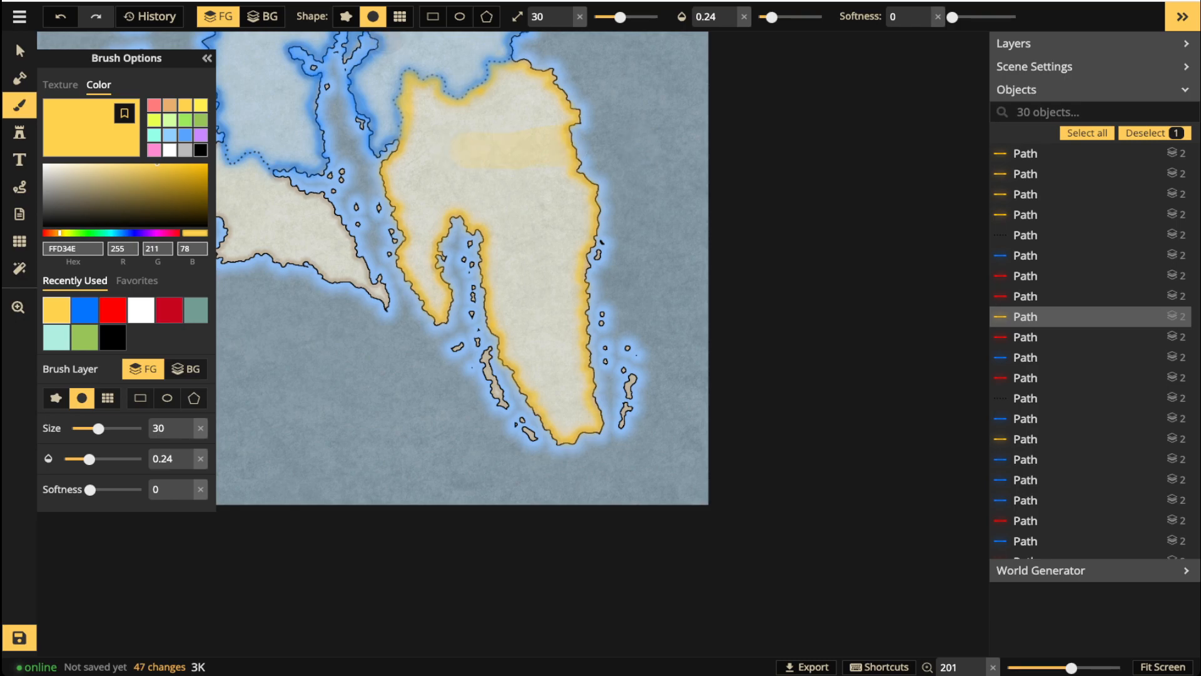
{"action": "key", "text": "ctrl+z"}
Set the brush opacity to 0.25 and paint the southeastern land's interior yellow up to its outline.
{"action": "left_click_drag", "start_coordinate": [771, 17], "coordinate": [773, 17]}
{"action": "scroll", "coordinate": [455, 161], "scroll_direction": "up", "scroll_amount": 3}
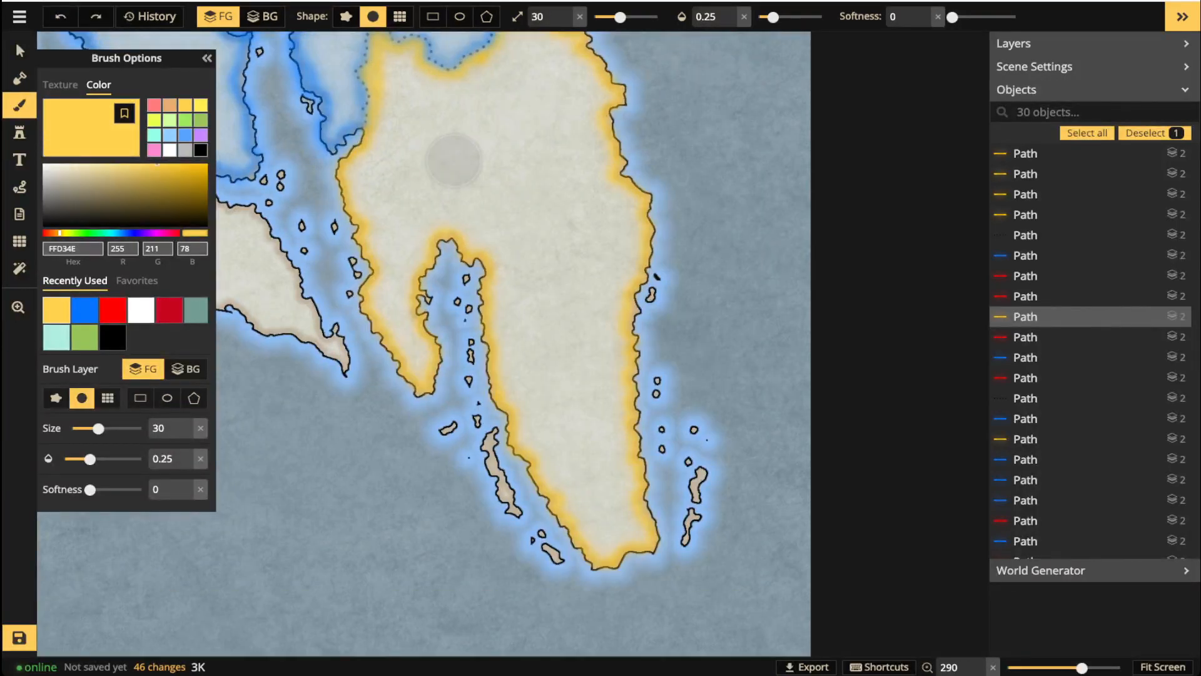
{"action": "mouse_move", "coordinate": [397, 94]}
{"action": "left_mouse_down"}
{"action": "mouse_move", "coordinate": [385, 165]}
{"action": "mouse_move", "coordinate": [364, 189]}
{"action": "mouse_move", "coordinate": [415, 354]}
{"action": "mouse_move", "coordinate": [413, 185]}
{"action": "mouse_move", "coordinate": [453, 105]}
{"action": "mouse_move", "coordinate": [541, 41]}
{"action": "mouse_move", "coordinate": [597, 71]}
{"action": "mouse_move", "coordinate": [504, 131]}
{"action": "mouse_move", "coordinate": [413, 243]}
{"action": "mouse_move", "coordinate": [502, 195]}
{"action": "mouse_move", "coordinate": [667, 169]}
{"action": "mouse_move", "coordinate": [504, 271]}
{"action": "mouse_move", "coordinate": [483, 312]}
{"action": "mouse_move", "coordinate": [515, 314]}
{"action": "mouse_move", "coordinate": [655, 260]}
{"action": "mouse_move", "coordinate": [610, 324]}
{"action": "mouse_move", "coordinate": [638, 328]}
{"action": "mouse_move", "coordinate": [525, 459]}
{"action": "mouse_move", "coordinate": [564, 456]}
{"action": "mouse_move", "coordinate": [569, 498]}
{"action": "mouse_move", "coordinate": [639, 541]}
{"action": "mouse_move", "coordinate": [678, 538]}
{"action": "left_mouse_up"}
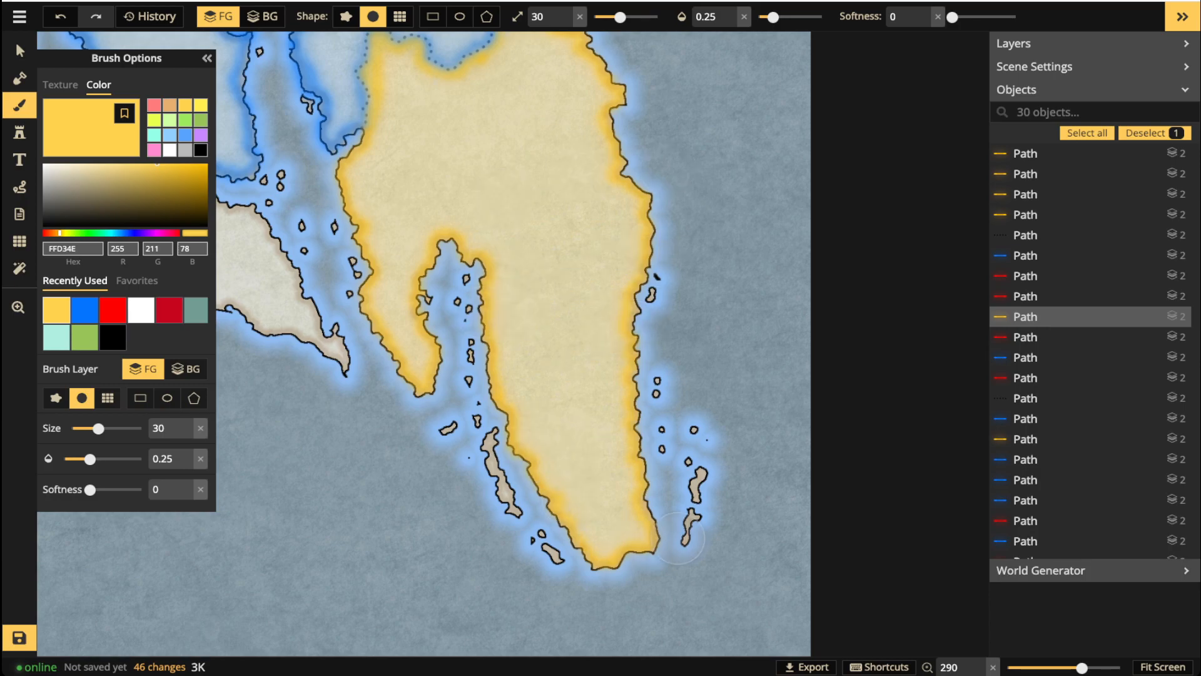
Check the coloured land, outlines and dotted borders across the yellow, blue and red regions, leaving no path selected.
{"action": "scroll", "coordinate": [560, 214], "scroll_direction": "up", "scroll_amount": 5}
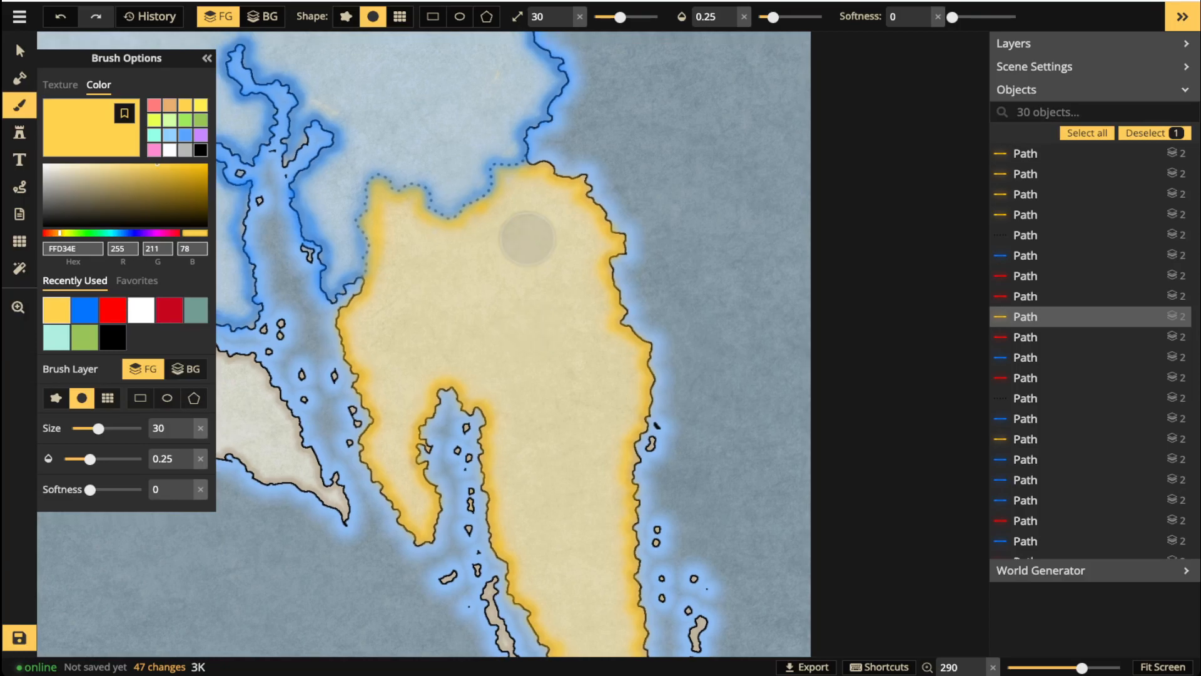
{"action": "scroll", "coordinate": [582, 210], "scroll_direction": "down", "scroll_amount": 5}
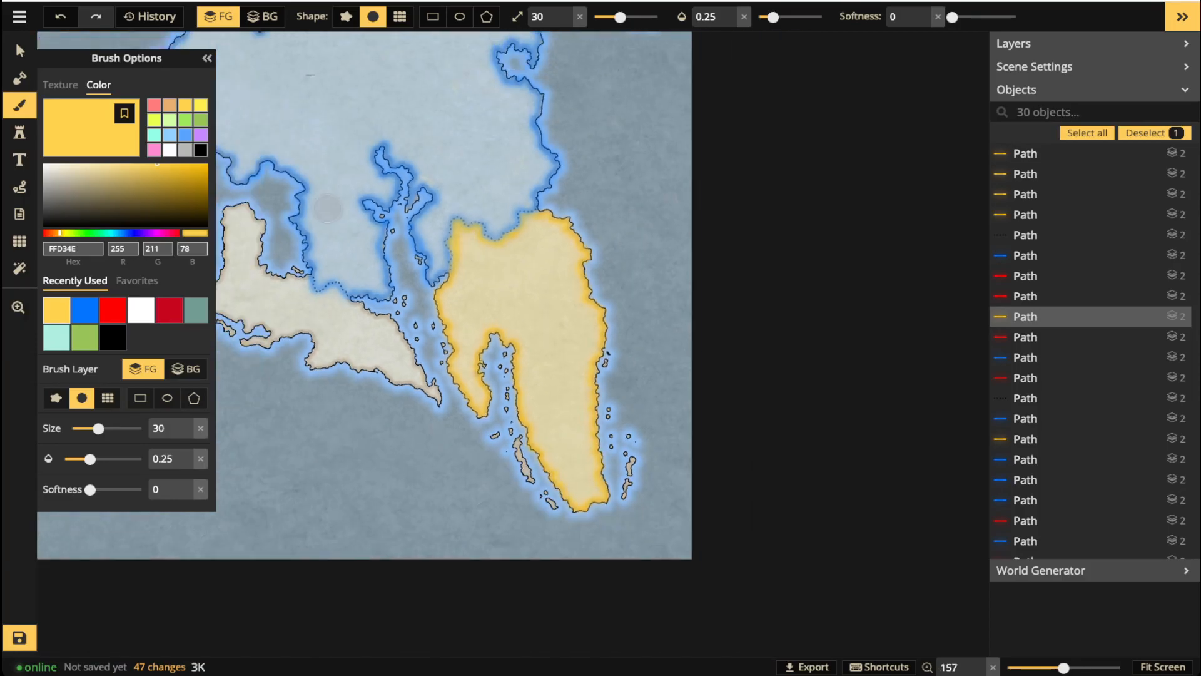
{"action": "left_click", "coordinate": [20, 51]}
{"action": "scroll", "coordinate": [346, 202], "scroll_direction": "down", "scroll_amount": 1}
{"action": "left_click_drag", "start_coordinate": [346, 202], "coordinate": [540, 247]}
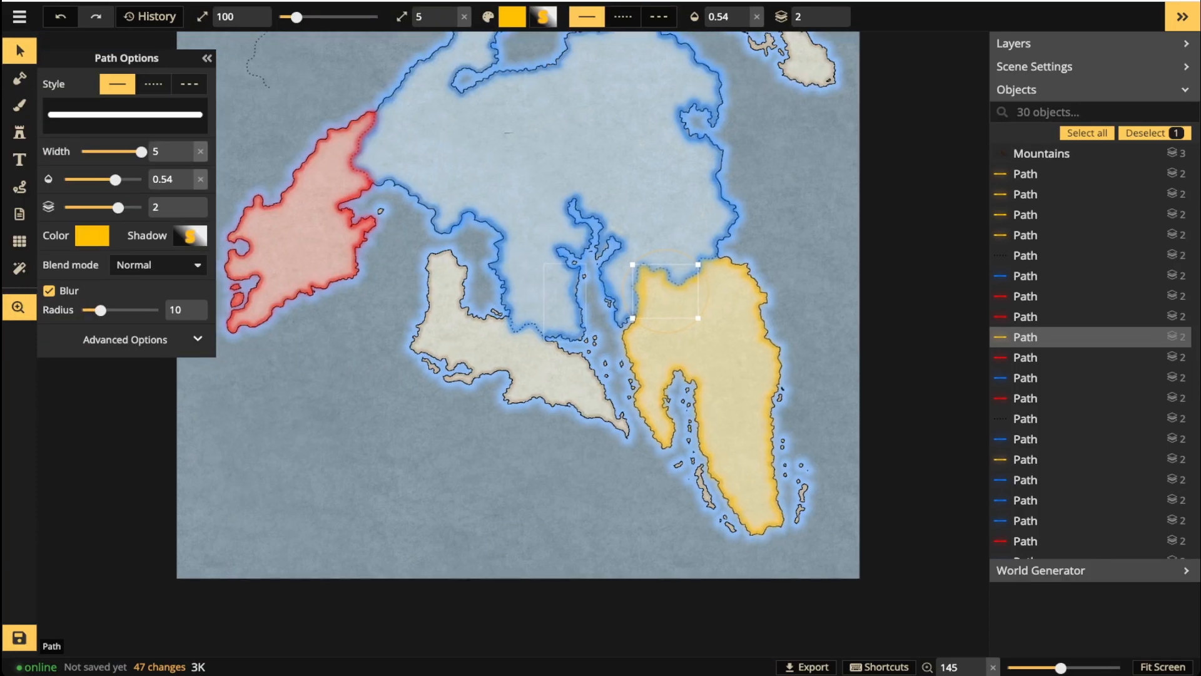
{"action": "scroll", "coordinate": [510, 143], "scroll_direction": "up", "scroll_amount": 7}
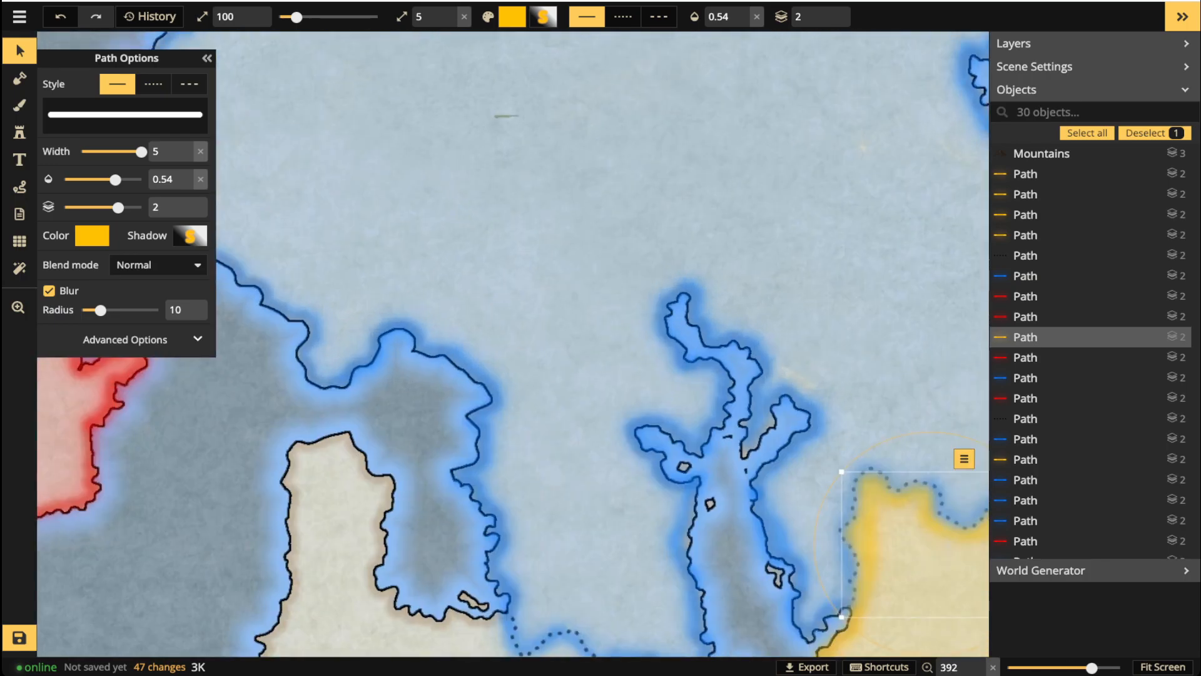
{"action": "left_click_drag", "start_coordinate": [689, 469], "coordinate": [232, 51]}
{"action": "scroll", "coordinate": [453, 209], "scroll_direction": "down", "scroll_amount": 7}
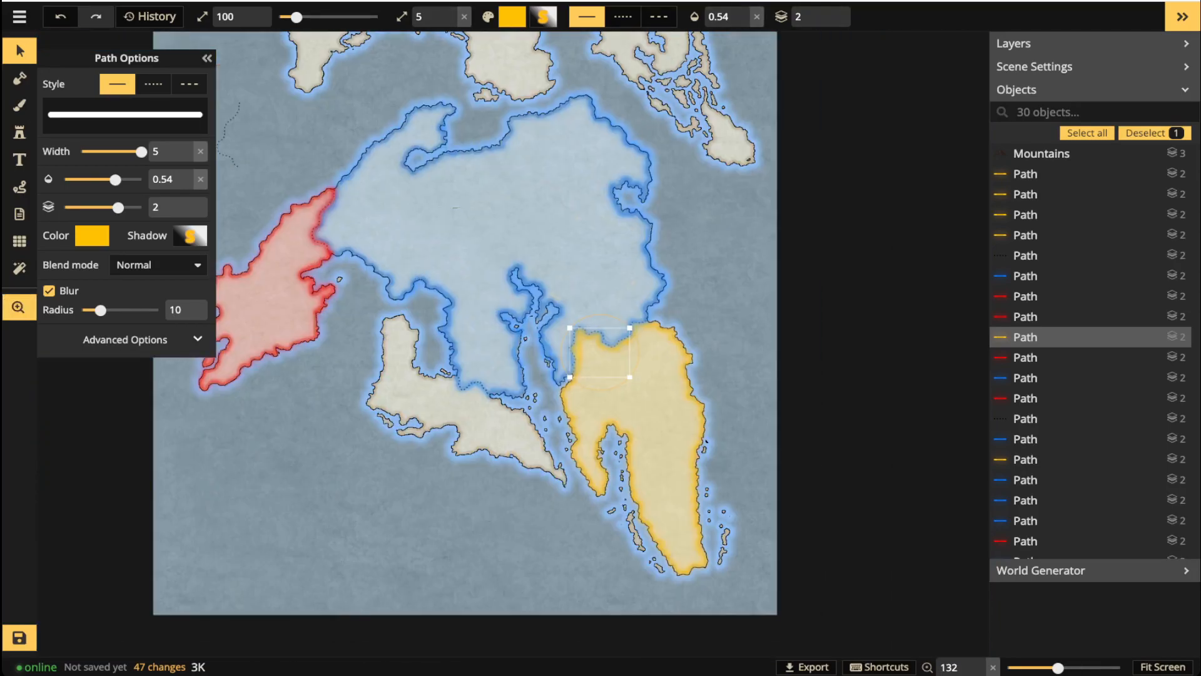
{"action": "scroll", "coordinate": [627, 375], "scroll_direction": "up", "scroll_amount": 4}
{"action": "left_click_drag", "start_coordinate": [627, 376], "coordinate": [535, 352]}
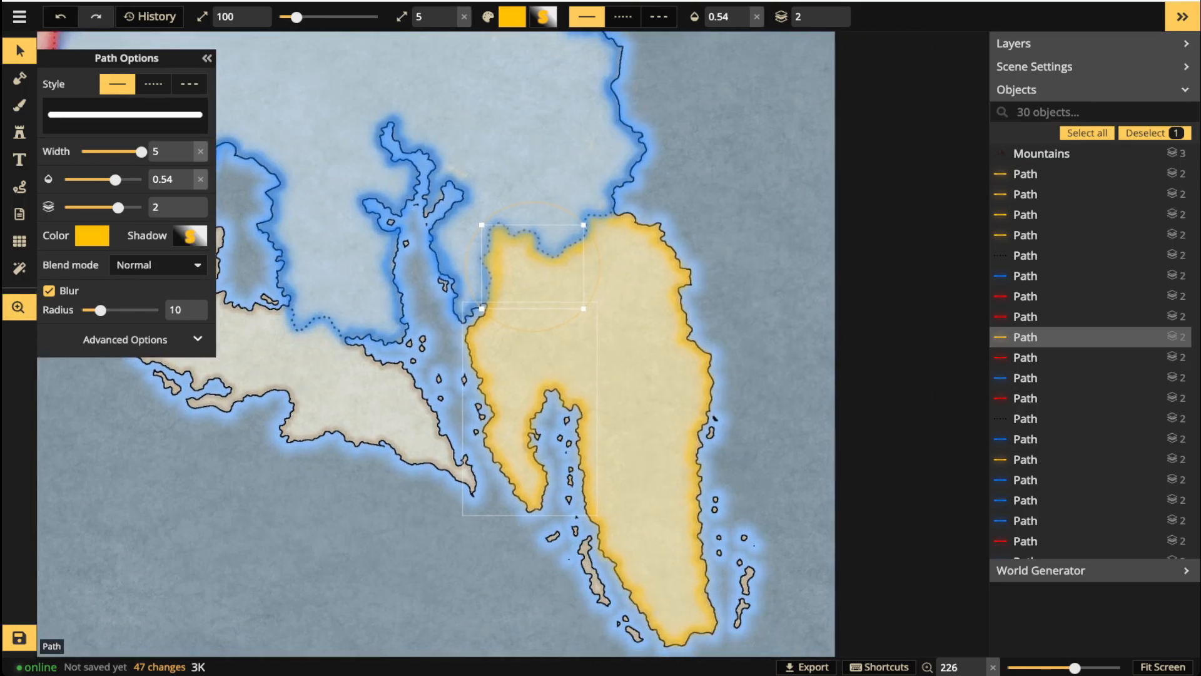
{"action": "left_click_drag", "start_coordinate": [536, 352], "coordinate": [546, 299]}
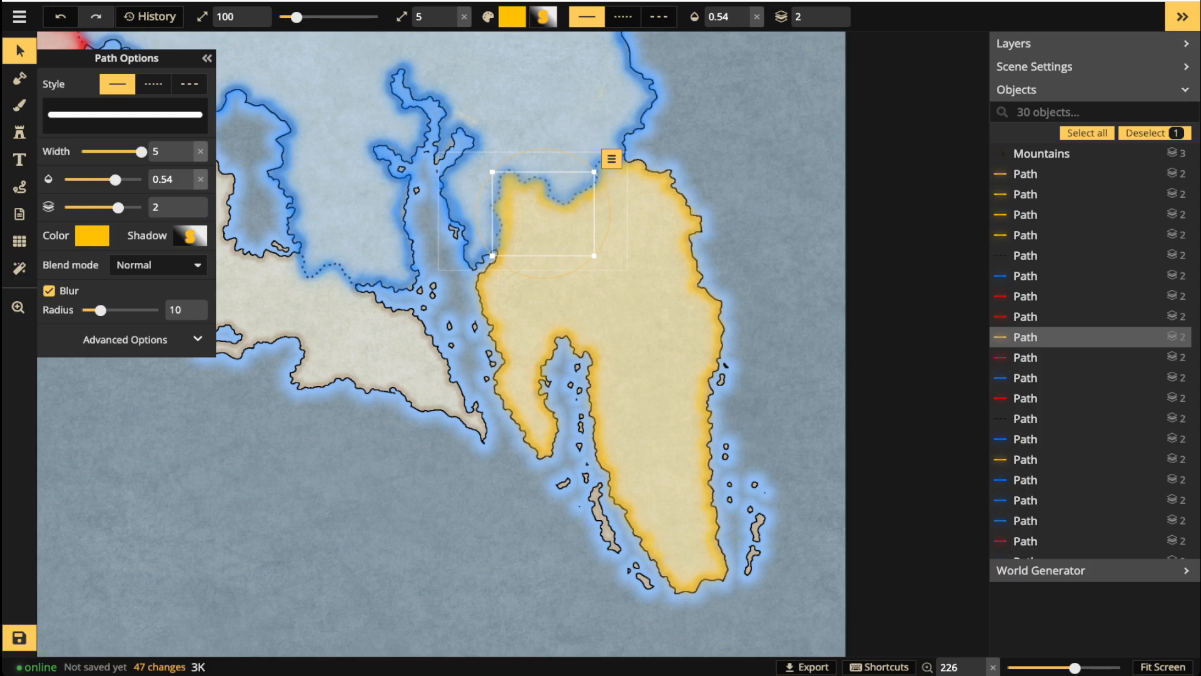
{"action": "key", "text": "Escape"}
{"action": "scroll", "coordinate": [454, 250], "scroll_direction": "down", "scroll_amount": 4}
{"action": "key", "text": "space"}
{"action": "left_click_drag", "start_coordinate": [416, 247], "coordinate": [522, 316]}
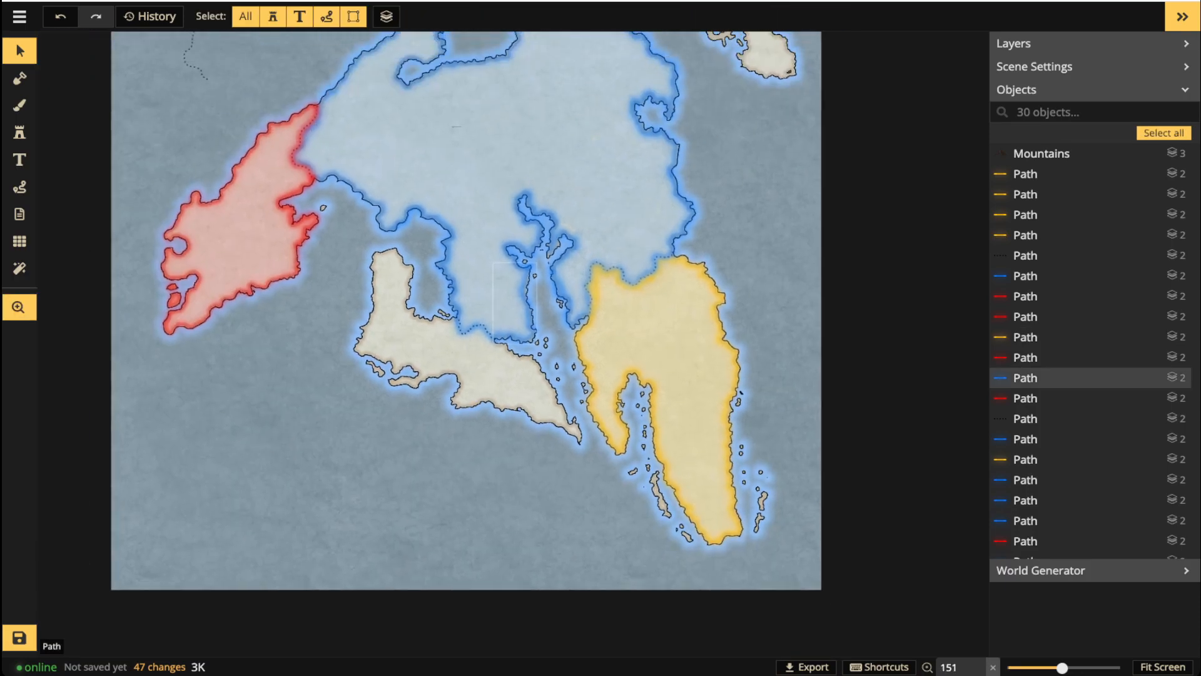
Set the brush colour to orange FF8800 for the uncoloured southern land.
{"action": "scroll", "coordinate": [463, 453], "scroll_direction": "up", "scroll_amount": 5}
{"action": "left_click_drag", "start_coordinate": [463, 454], "coordinate": [381, 447]}
{"action": "key", "text": "b"}
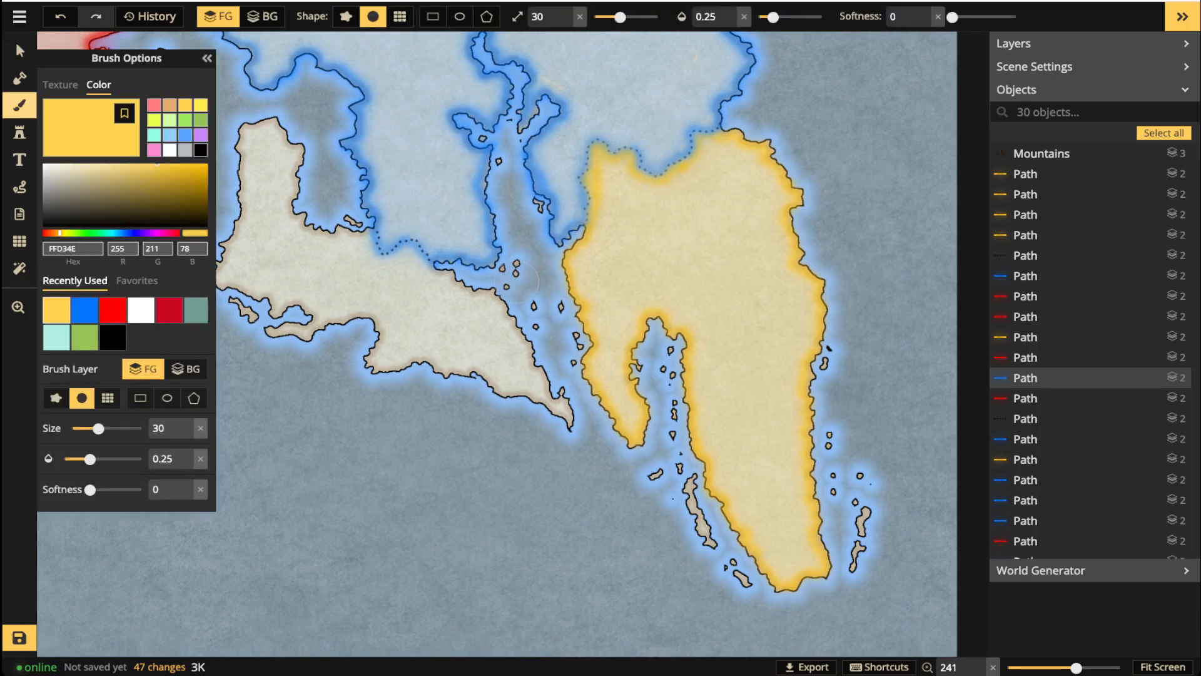
{"action": "left_click", "coordinate": [169, 105]}
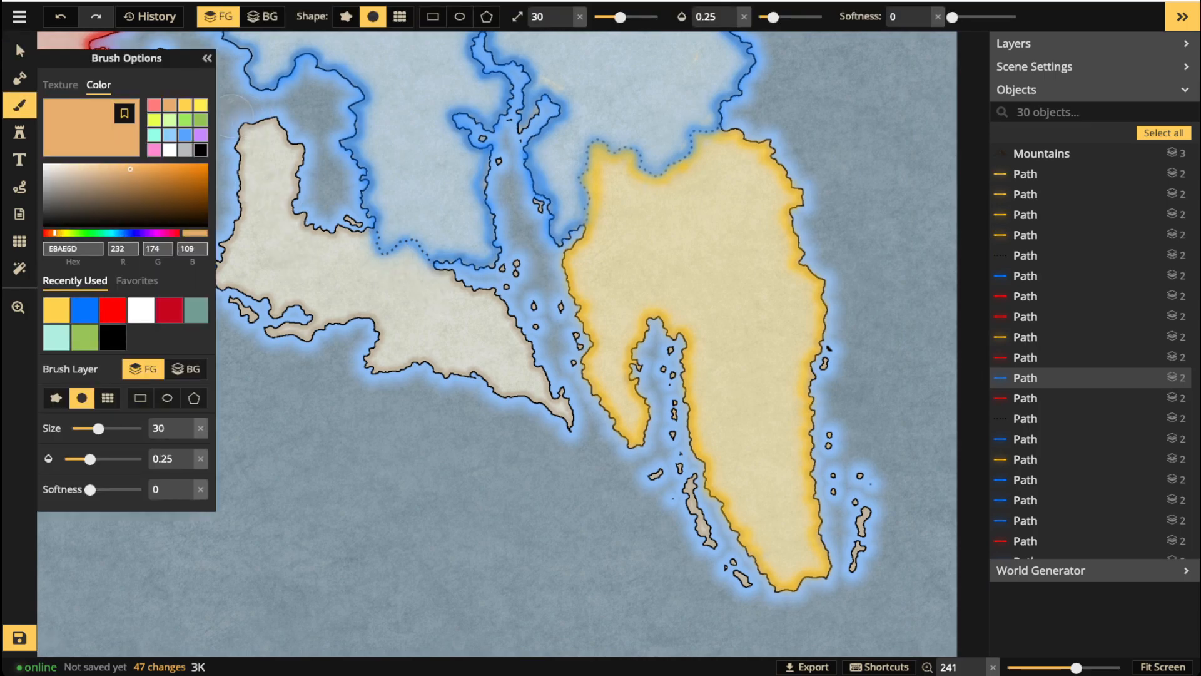
{"action": "left_click", "coordinate": [207, 164]}
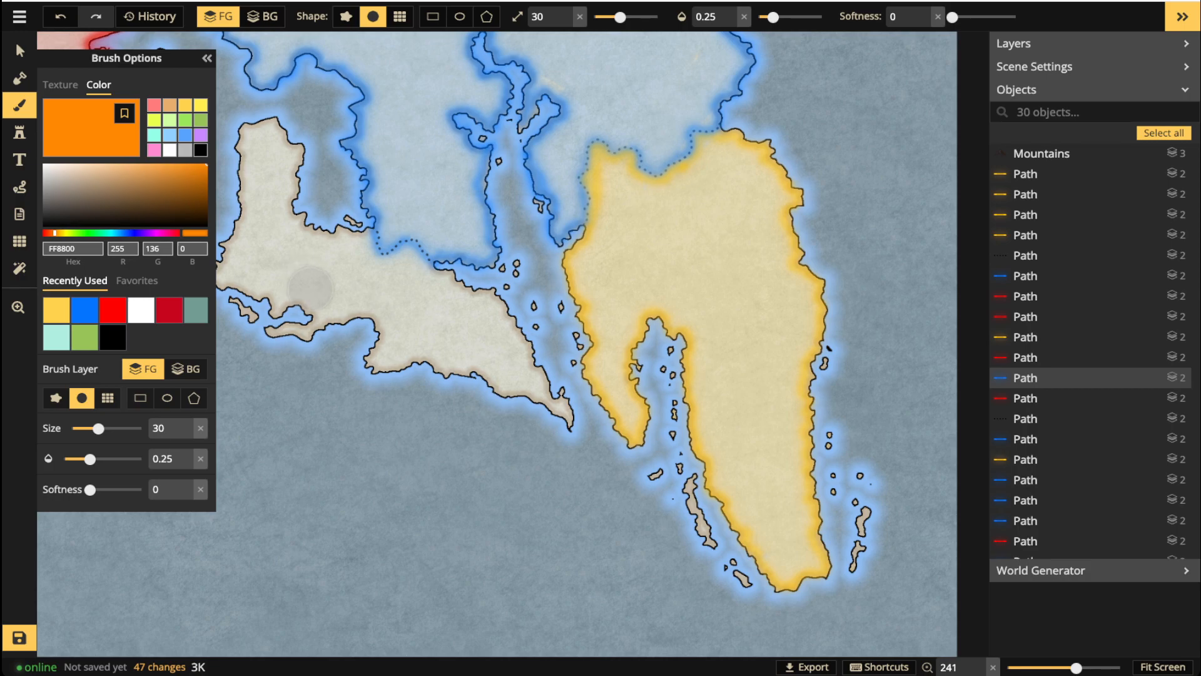
{"action": "scroll", "coordinate": [306, 279], "scroll_direction": "up", "scroll_amount": 4}
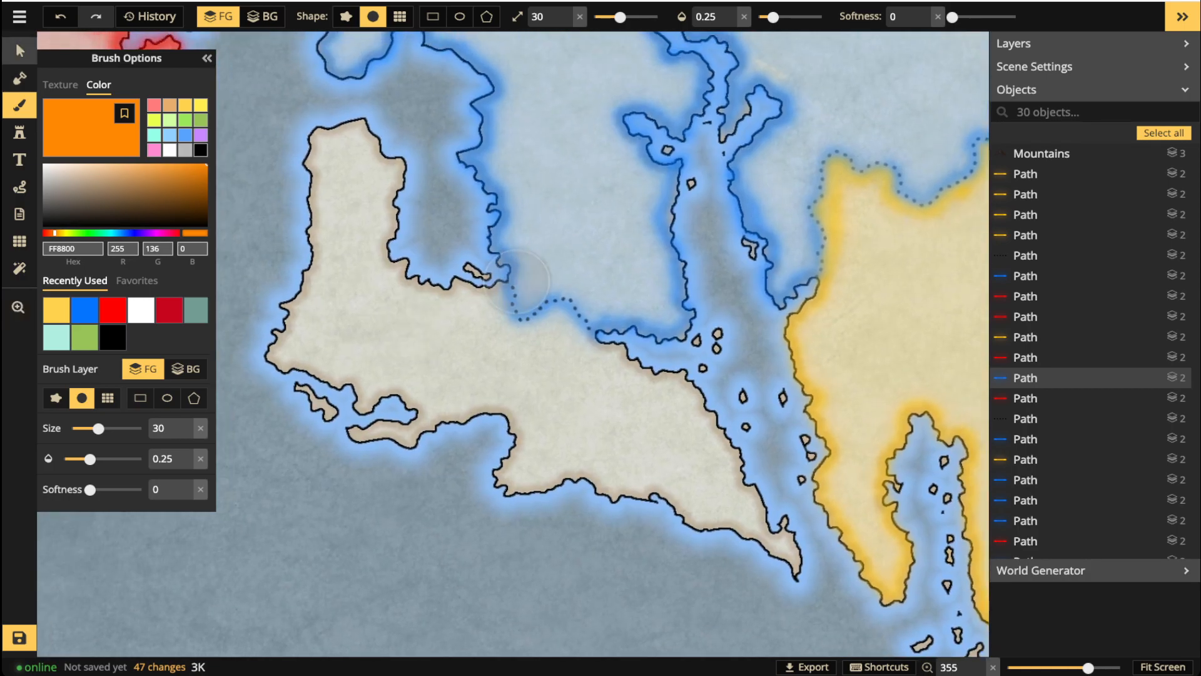
Pick up the style of the red land's outline path and draw a short test path in the sea west of the southern land.
{"action": "left_click", "coordinate": [20, 52]}
{"action": "scroll", "coordinate": [281, 275], "scroll_direction": "down", "scroll_amount": 2}
{"action": "left_click_drag", "start_coordinate": [281, 275], "coordinate": [420, 455]}
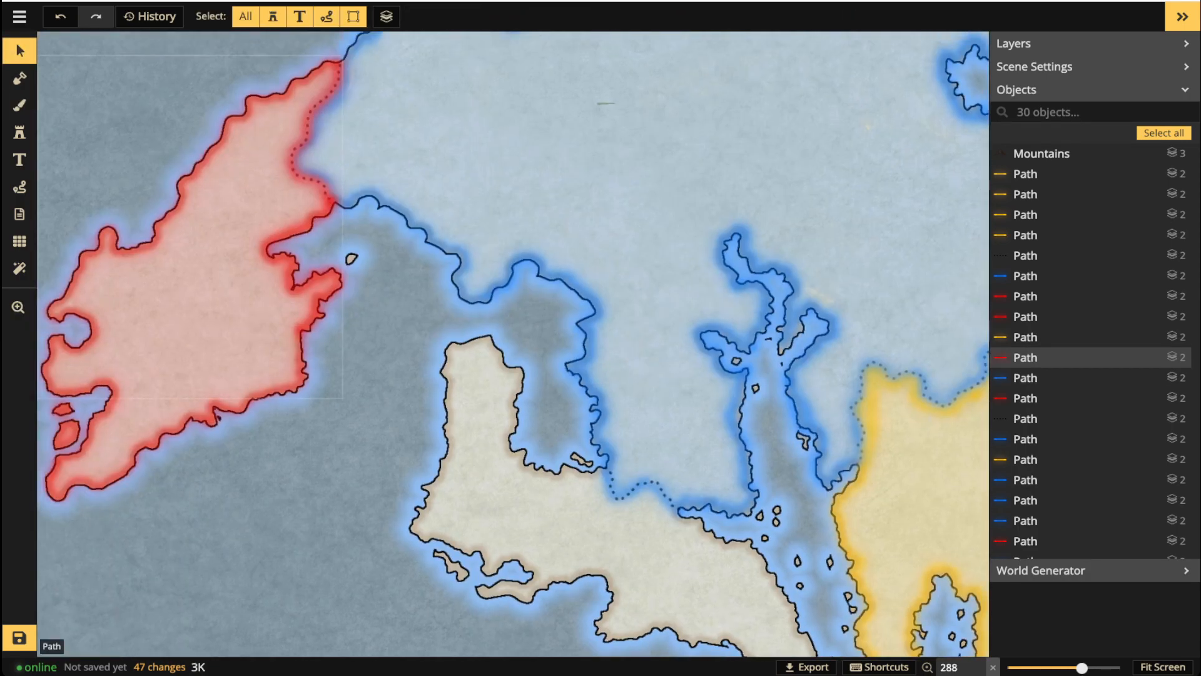
{"action": "left_click", "coordinate": [188, 238]}
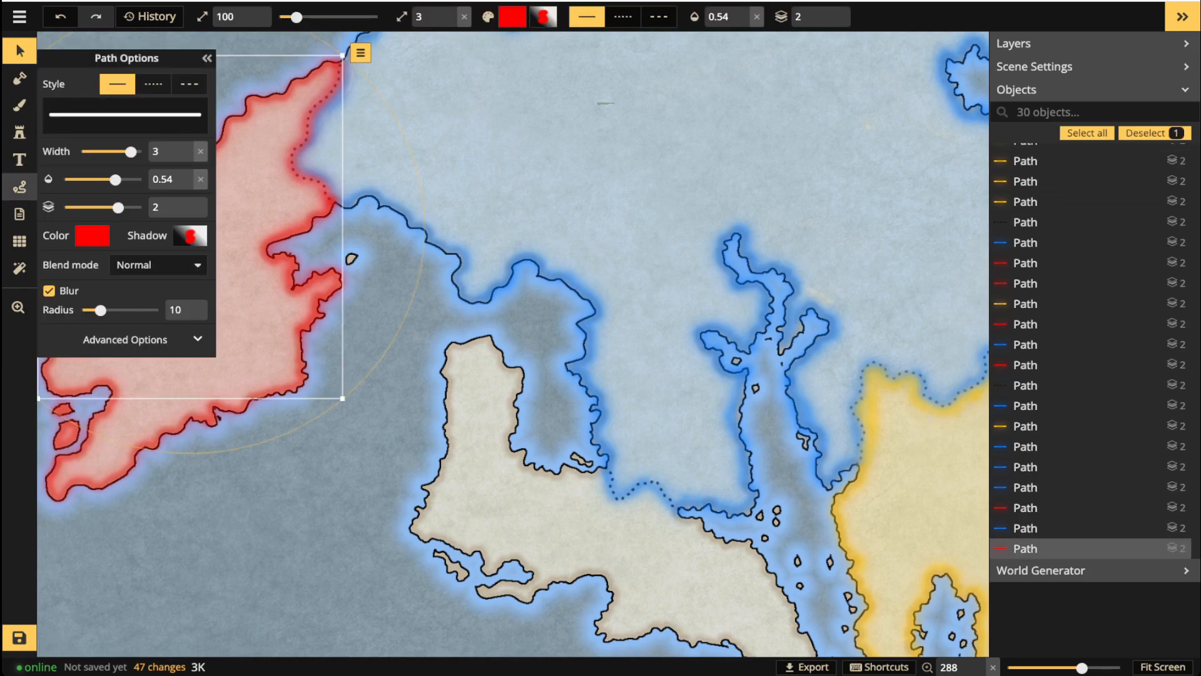
{"action": "left_click", "coordinate": [19, 187]}
{"action": "mouse_move", "coordinate": [357, 443]}
{"action": "left_mouse_down"}
{"action": "mouse_move", "coordinate": [324, 490]}
{"action": "mouse_move", "coordinate": [336, 574]}
{"action": "left_mouse_up"}
Change the test path's colour to orange FF8700 and its shadow colour to FF9D00.
{"action": "left_click", "coordinate": [92, 235]}
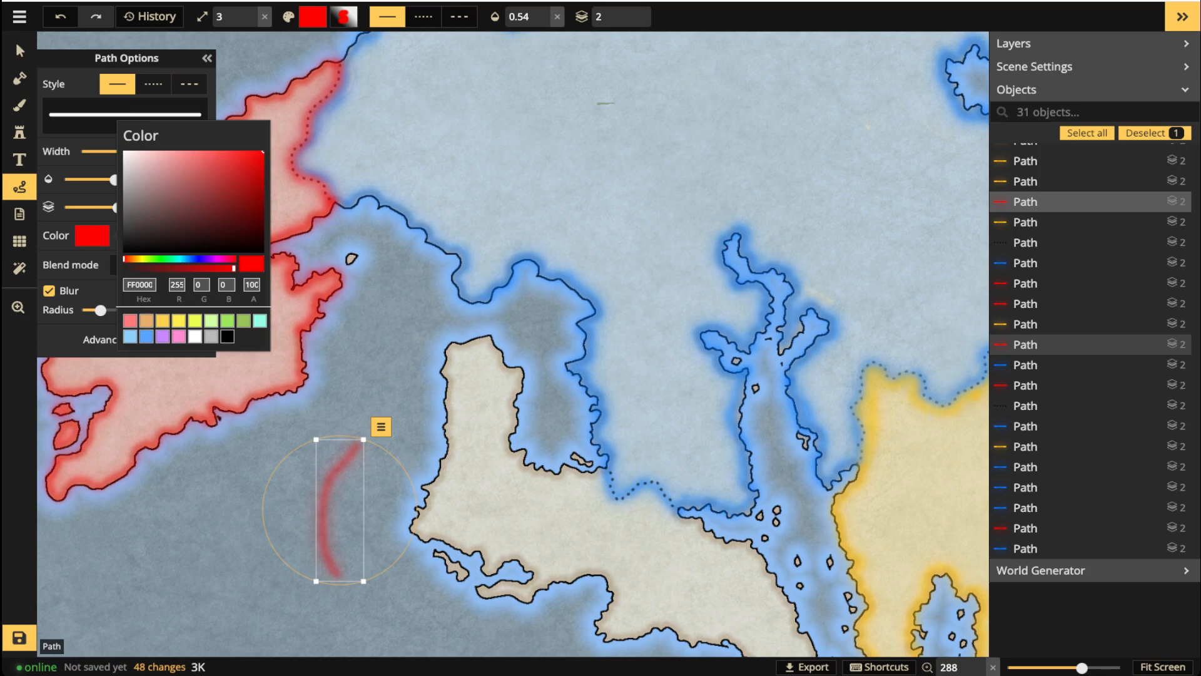
{"action": "left_click", "coordinate": [133, 259]}
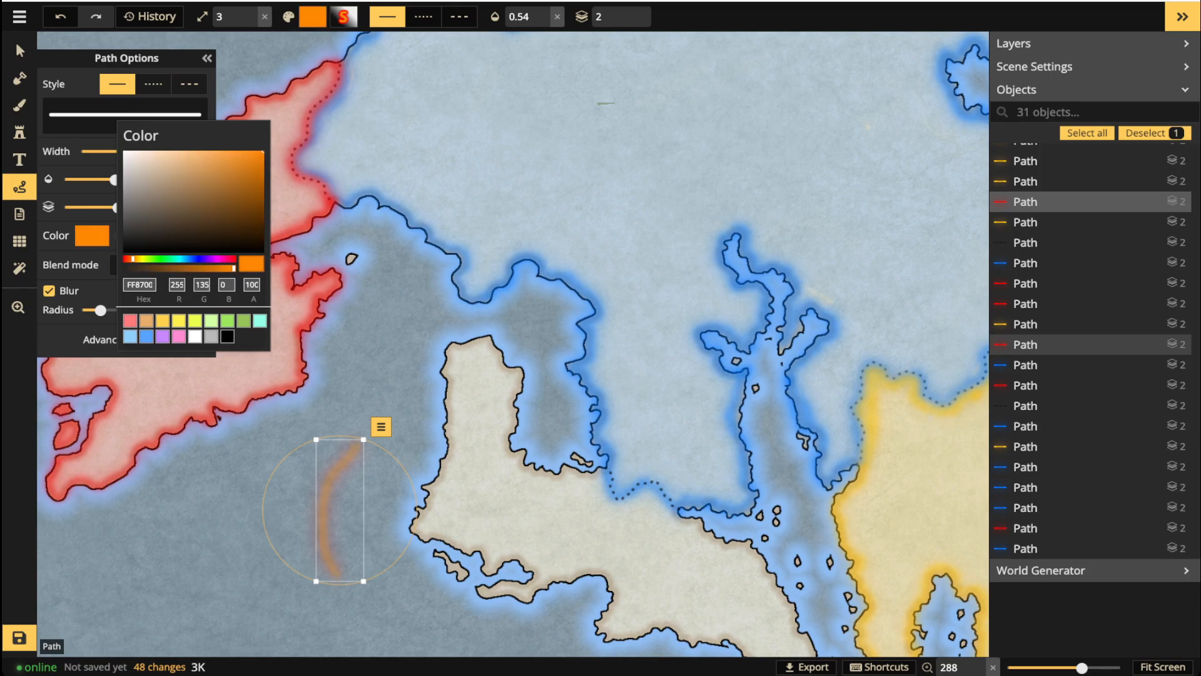
{"action": "left_click", "coordinate": [92, 235]}
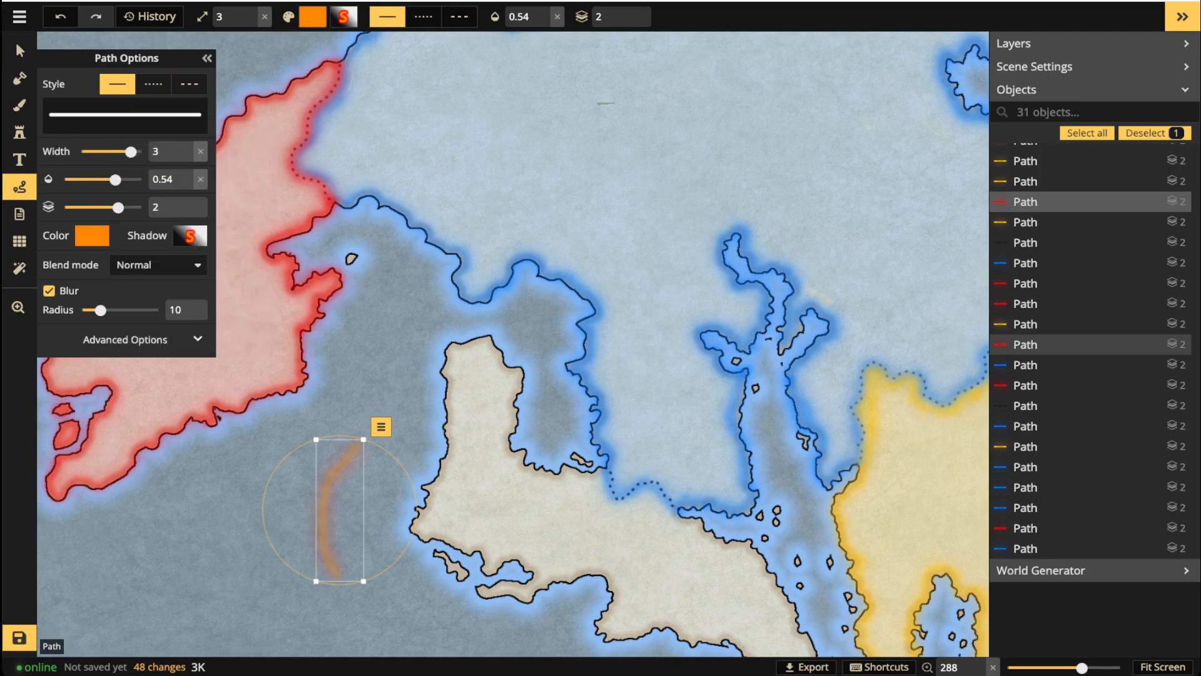
{"action": "left_click", "coordinate": [190, 235]}
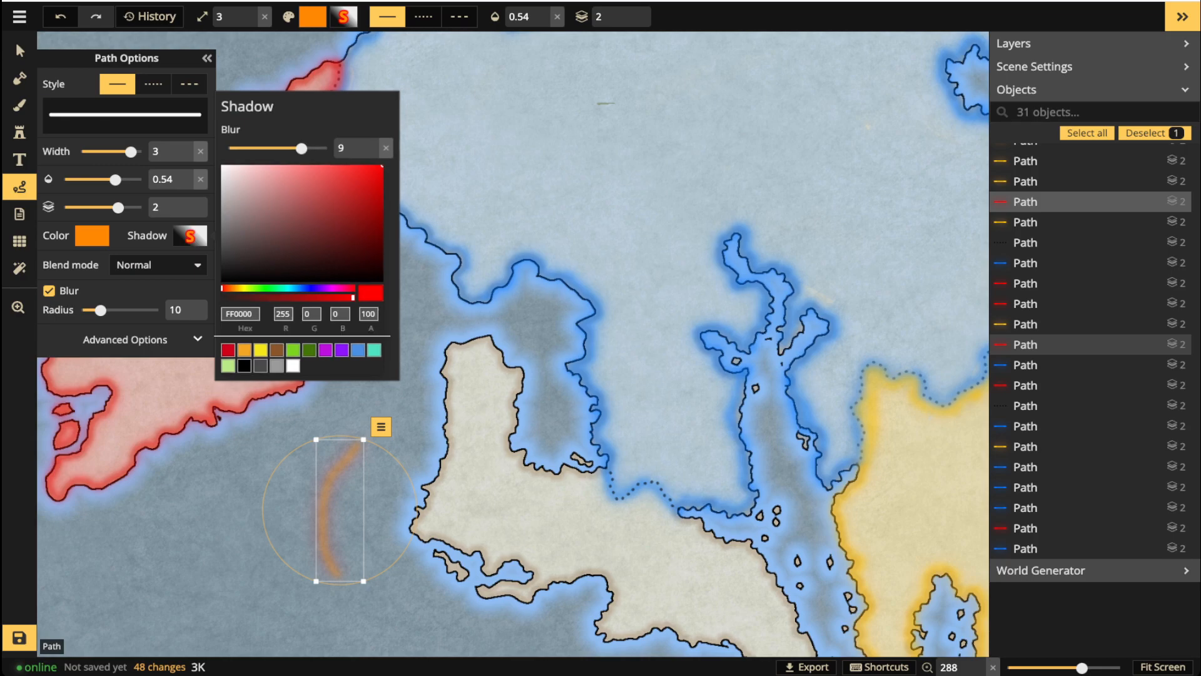
{"action": "left_click", "coordinate": [244, 350]}
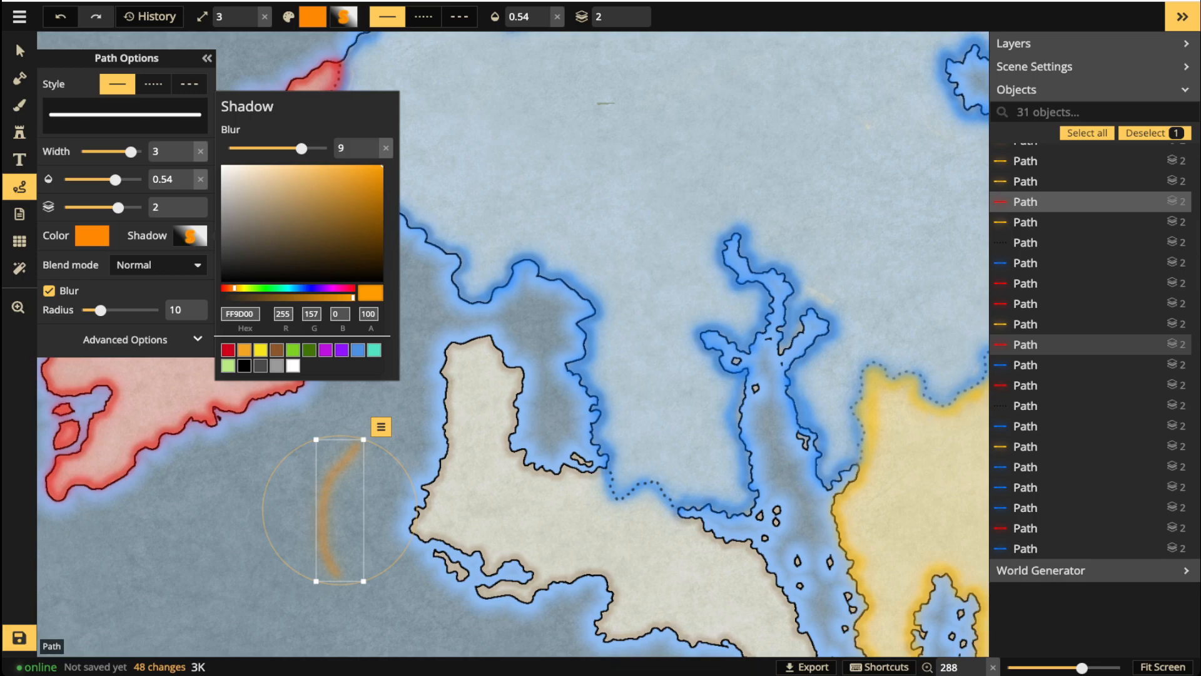
{"action": "left_click", "coordinate": [190, 235]}
Move the test path over the yellow land's western coast and set its opacity to 0.69 and its width to 5.
{"action": "scroll", "coordinate": [433, 519], "scroll_direction": "up", "scroll_amount": 3}
{"action": "left_click_drag", "start_coordinate": [297, 507], "coordinate": [368, 342]}
{"action": "key", "text": "space"}
{"action": "left_click_drag", "start_coordinate": [368, 342], "coordinate": [798, 393]}
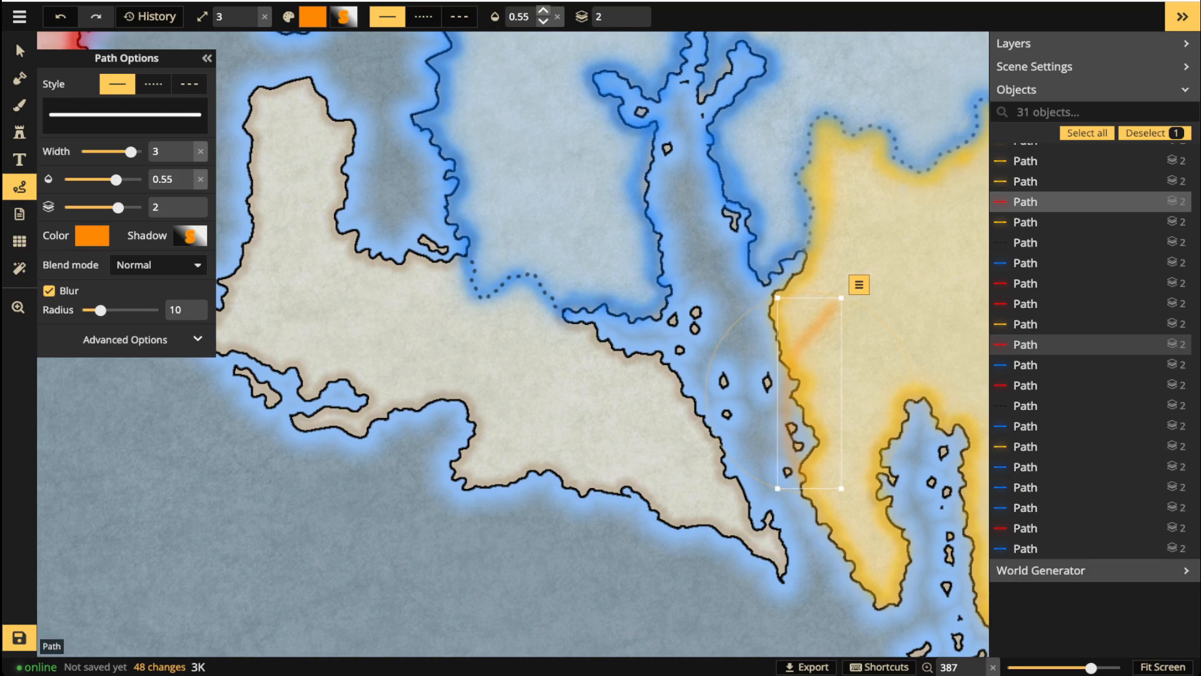
{"action": "left_click", "coordinate": [543, 12]}
{"action": "left_click", "coordinate": [542, 11]}
{"action": "left_click", "coordinate": [543, 11]}
{"action": "left_click_drag", "start_coordinate": [131, 151], "coordinate": [141, 151]}
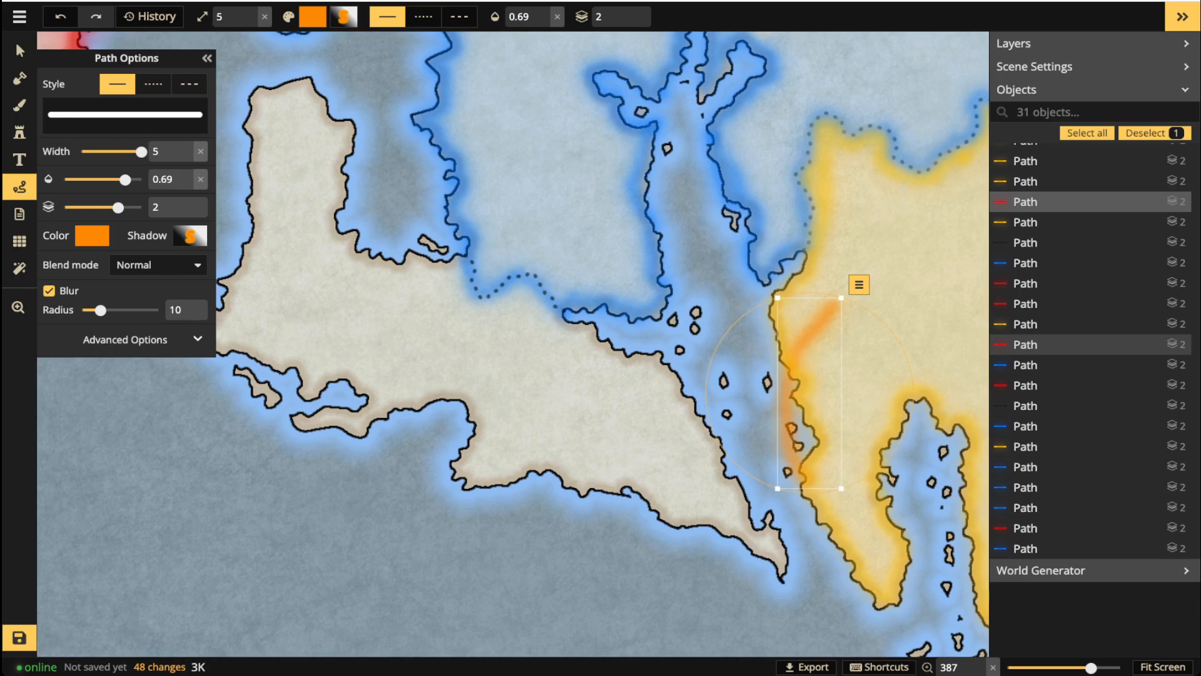
Delete the test path and outline the southern land in orange along its entire coast and the inner side of the dotted border.
{"action": "key", "text": "Delete"}
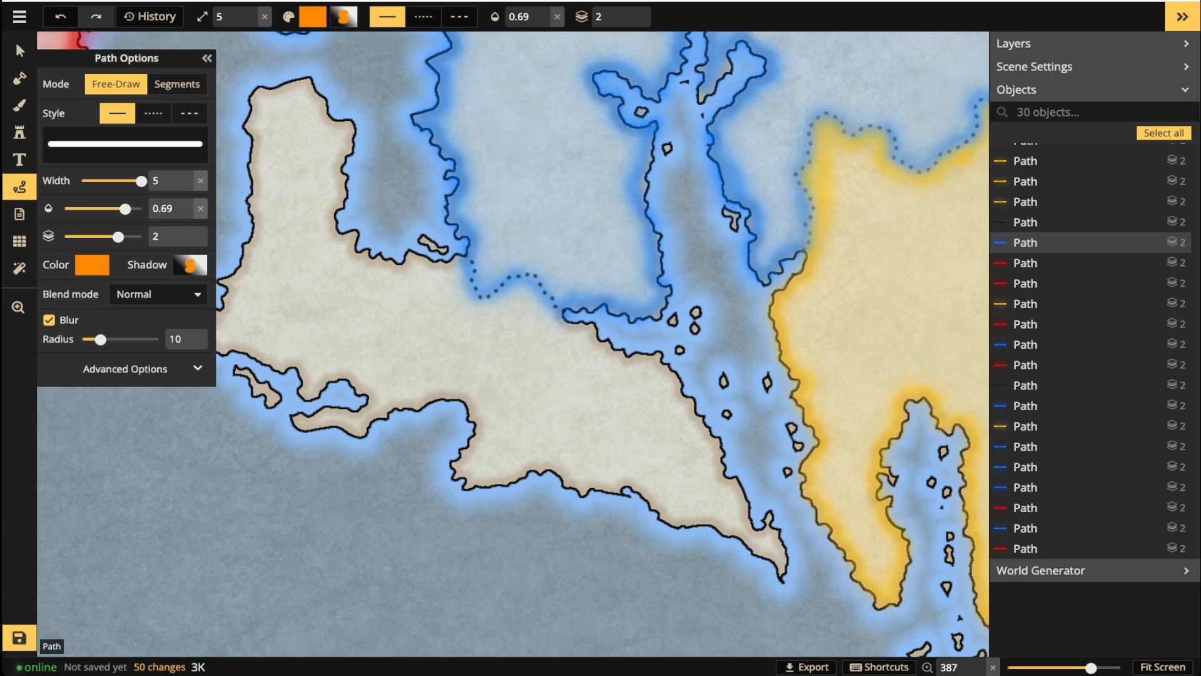
{"action": "left_click", "coordinate": [19, 187]}
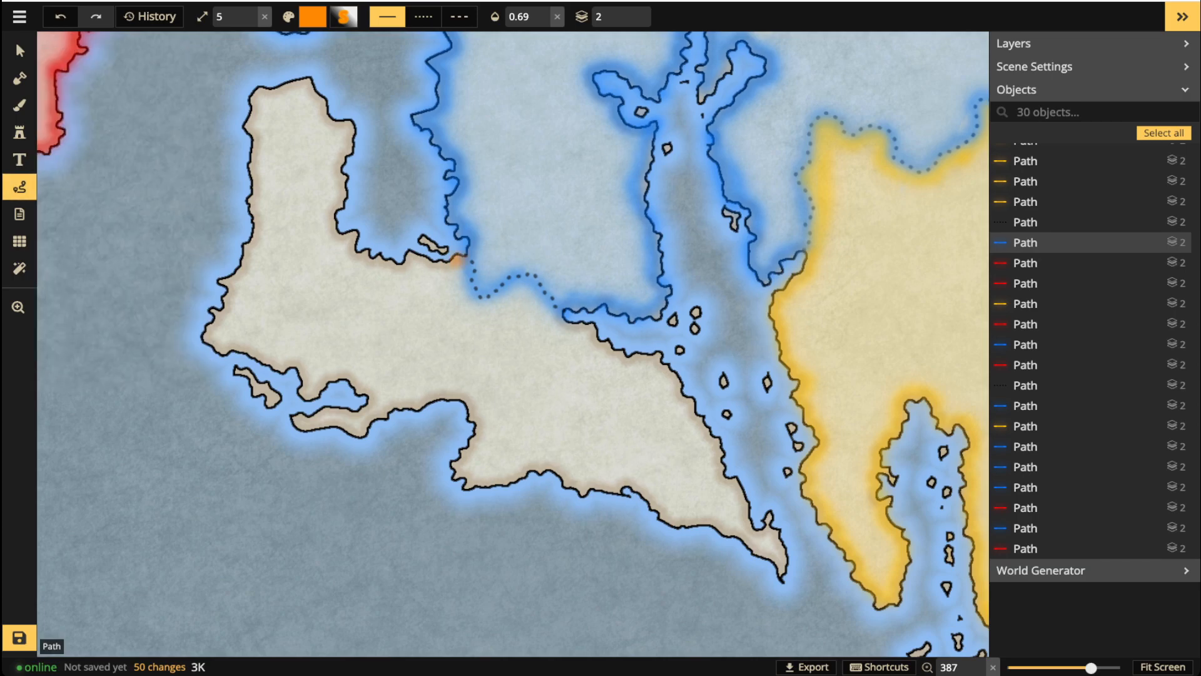
{"action": "mouse_move", "coordinate": [445, 266]}
{"action": "left_mouse_down"}
{"action": "mouse_move", "coordinate": [352, 247]}
{"action": "mouse_move", "coordinate": [332, 226]}
{"action": "mouse_move", "coordinate": [337, 117]}
{"action": "mouse_move", "coordinate": [306, 81]}
{"action": "mouse_move", "coordinate": [250, 101]}
{"action": "mouse_move", "coordinate": [253, 221]}
{"action": "mouse_move", "coordinate": [210, 323]}
{"action": "mouse_move", "coordinate": [220, 350]}
{"action": "mouse_move", "coordinate": [305, 378]}
{"action": "mouse_move", "coordinate": [307, 397]}
{"action": "mouse_move", "coordinate": [338, 379]}
{"action": "mouse_move", "coordinate": [360, 385]}
{"action": "mouse_move", "coordinate": [368, 407]}
{"action": "mouse_move", "coordinate": [298, 423]}
{"action": "mouse_move", "coordinate": [348, 434]}
{"action": "mouse_move", "coordinate": [432, 400]}
{"action": "mouse_move", "coordinate": [468, 405]}
{"action": "mouse_move", "coordinate": [478, 441]}
{"action": "mouse_move", "coordinate": [460, 463]}
{"action": "mouse_move", "coordinate": [491, 486]}
{"action": "mouse_move", "coordinate": [545, 469]}
{"action": "mouse_move", "coordinate": [762, 548]}
{"action": "mouse_move", "coordinate": [779, 536]}
{"action": "mouse_move", "coordinate": [748, 510]}
{"action": "mouse_move", "coordinate": [651, 355]}
{"action": "mouse_move", "coordinate": [537, 299]}
{"action": "left_mouse_up"}
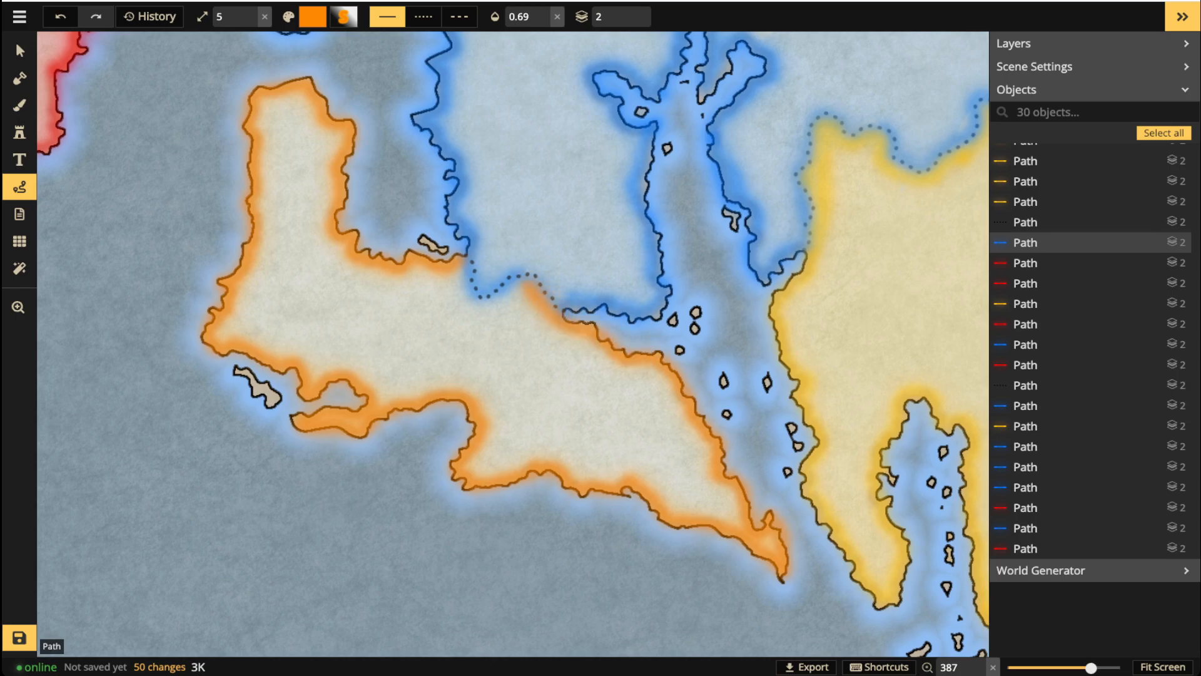
{"action": "mouse_move", "coordinate": [510, 287]}
{"action": "left_mouse_down"}
{"action": "mouse_move", "coordinate": [481, 299]}
{"action": "mouse_move", "coordinate": [459, 289]}
{"action": "left_mouse_up"}
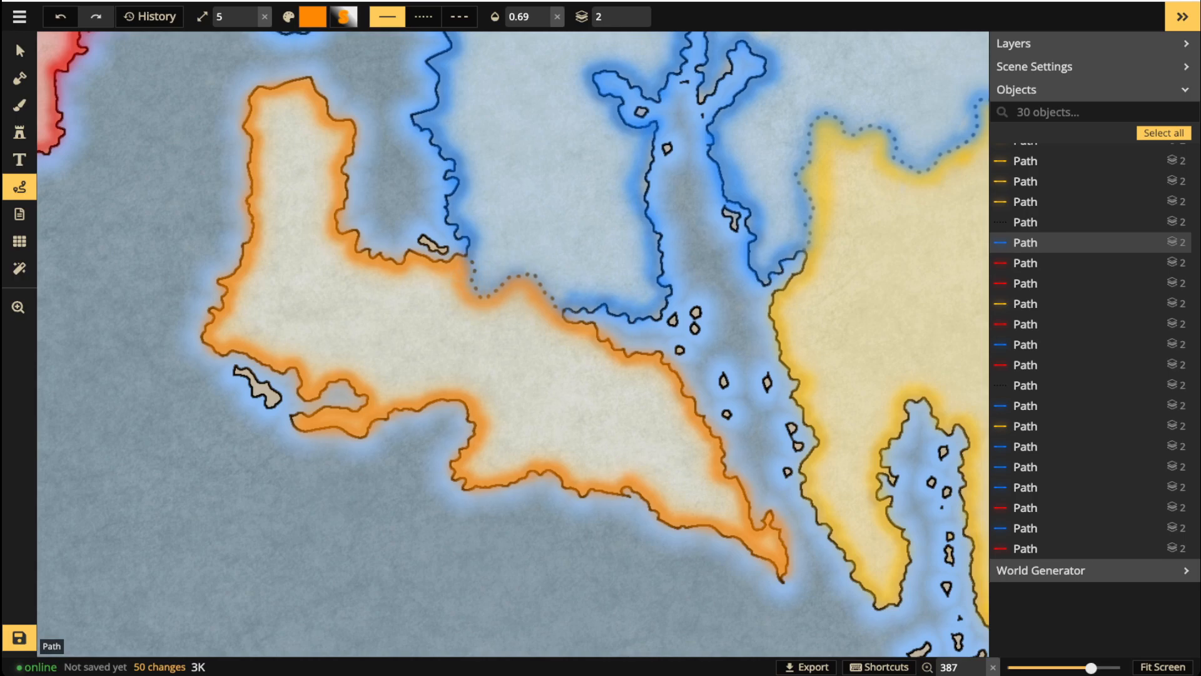
{"action": "left_click_drag", "start_coordinate": [461, 275], "coordinate": [463, 266]}
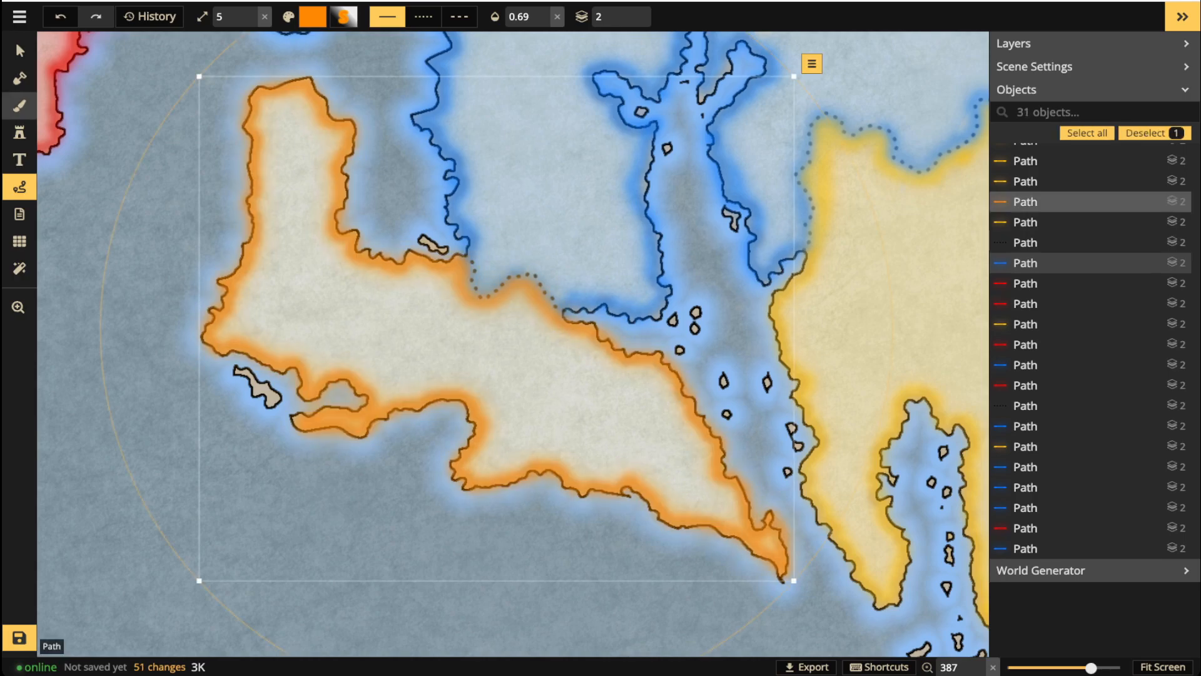
Try an orange brush stroke at opacity 1 on the southern land's interior and undo it.
{"action": "left_click", "coordinate": [20, 105]}
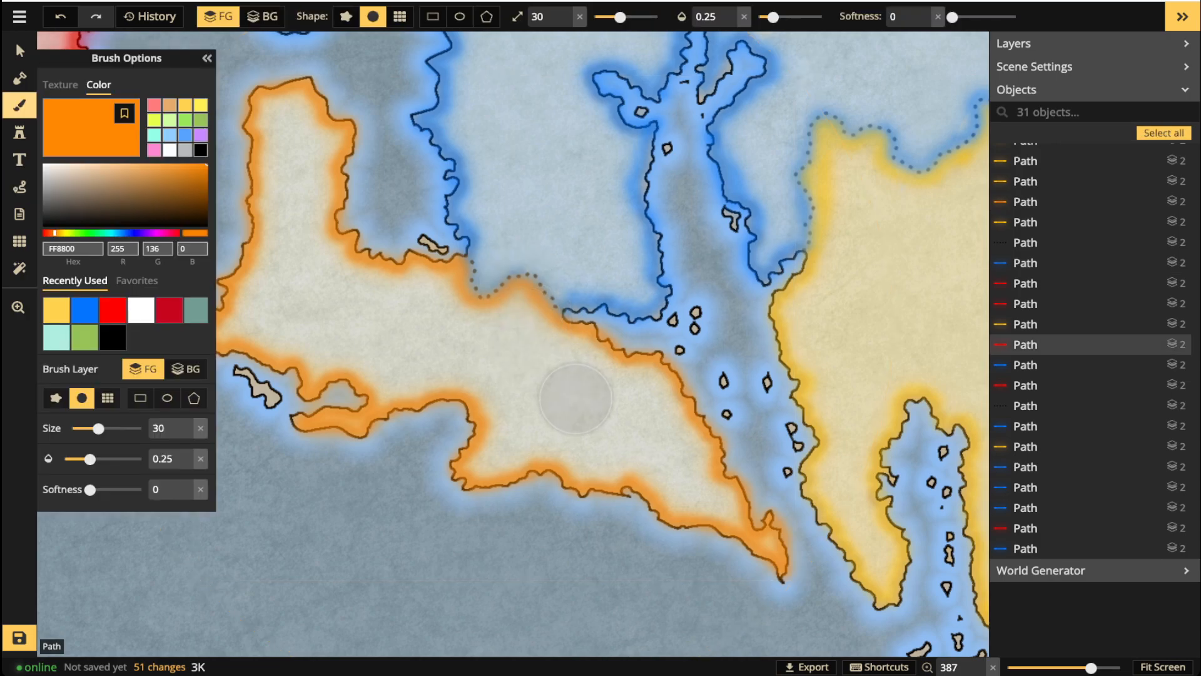
{"action": "left_click", "coordinate": [725, 15]}
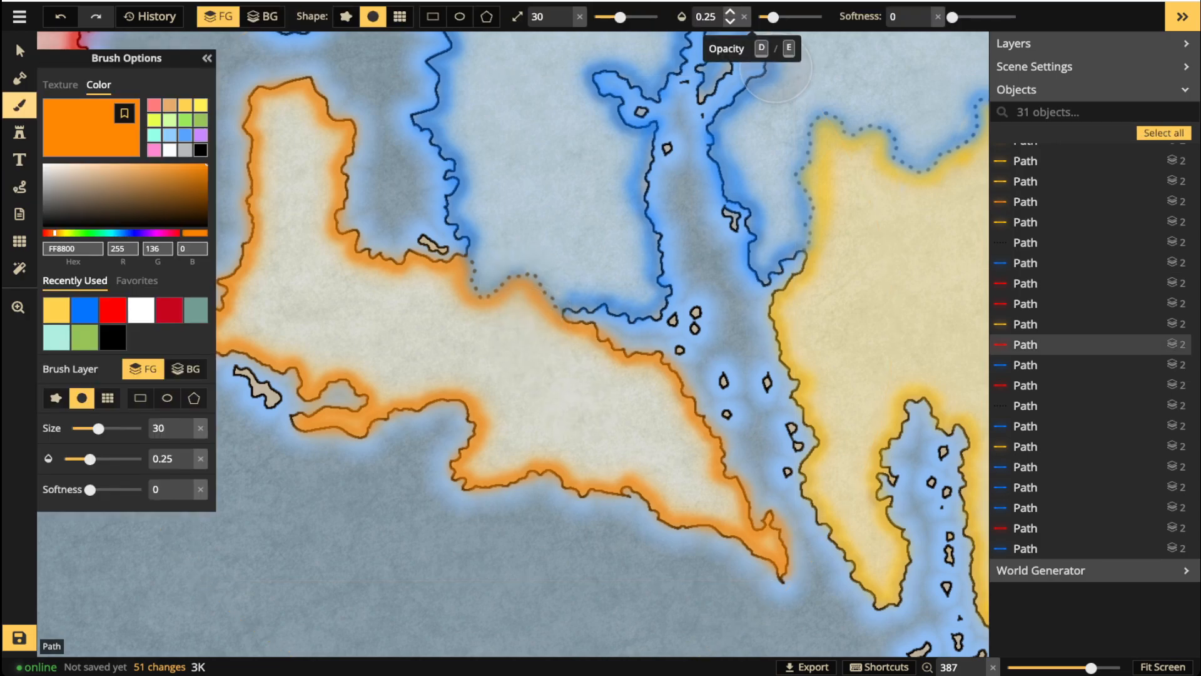
{"action": "type", "text": "15"}
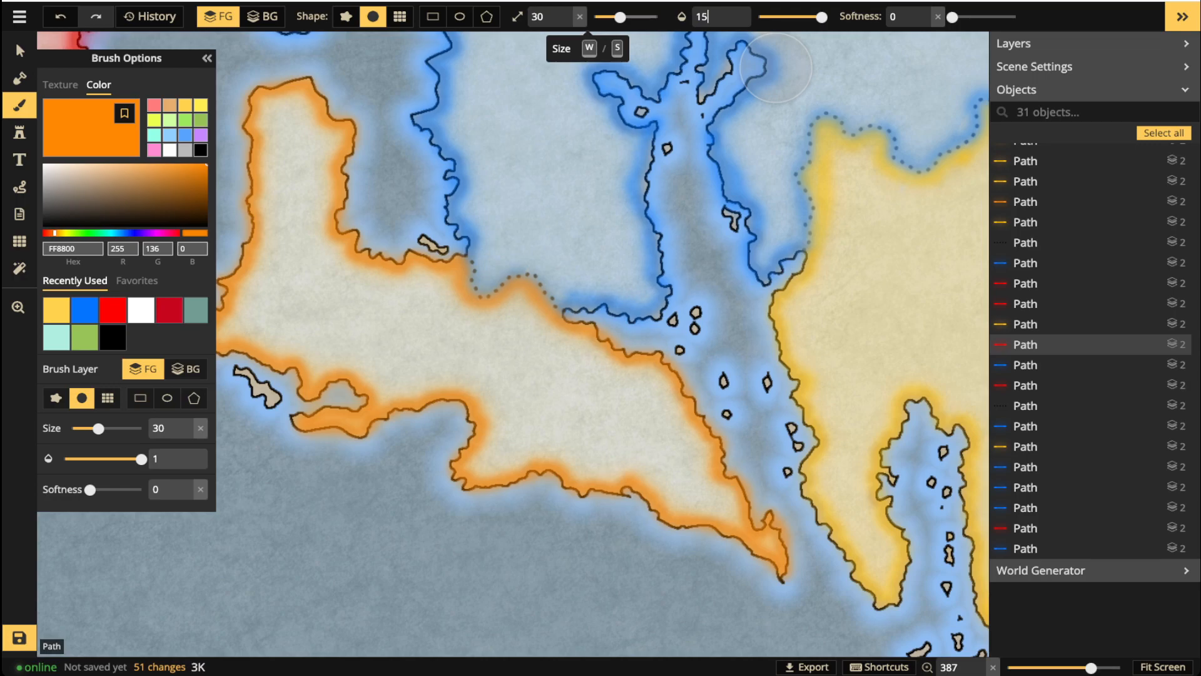
{"action": "left_click_drag", "start_coordinate": [558, 378], "coordinate": [518, 380]}
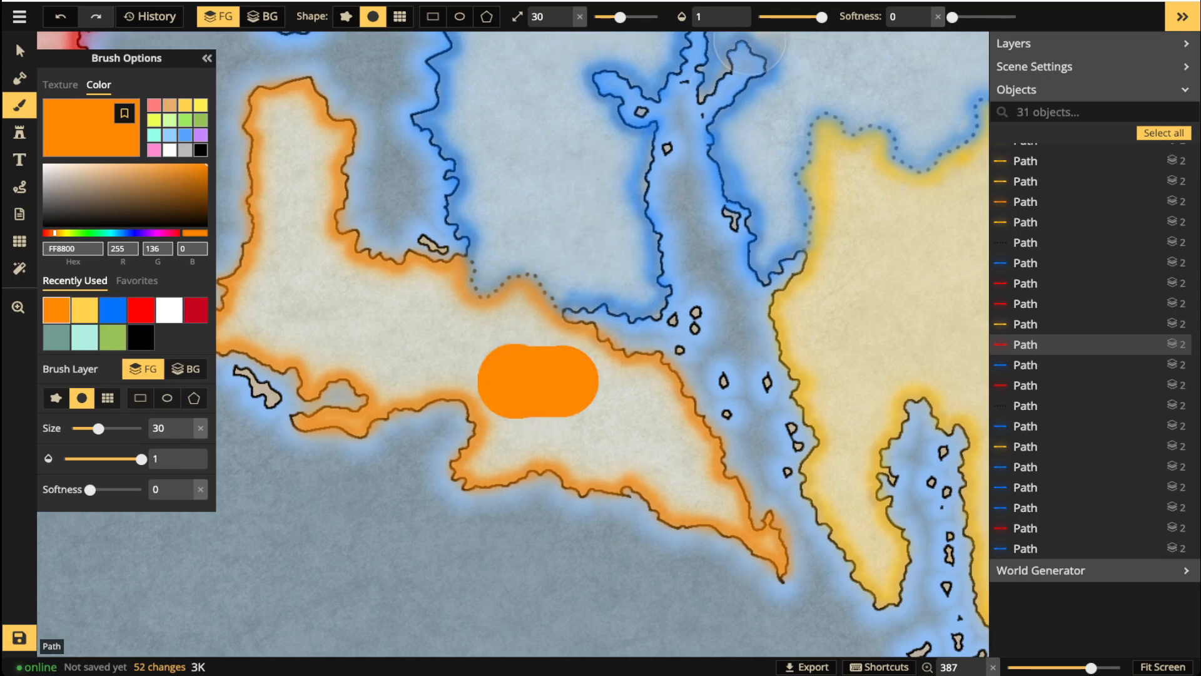
{"action": "key", "text": "ctrl+z"}
Lower the brush opacity to 0.1 and try an orange stroke on the southern land's interior.
{"action": "left_click", "coordinate": [773, 17]}
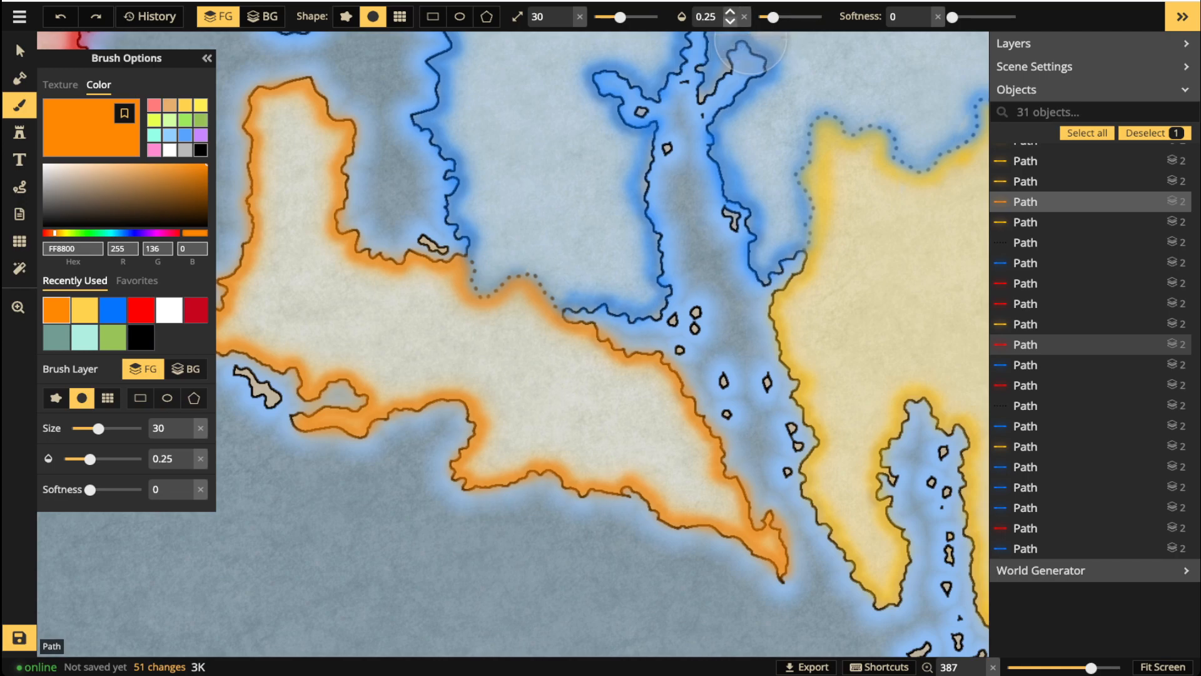
{"action": "left_click", "coordinate": [730, 20]}
{"action": "left_click", "coordinate": [730, 21]}
{"action": "left_click", "coordinate": [730, 20]}
{"action": "left_click", "coordinate": [730, 21]}
{"action": "left_click", "coordinate": [729, 20]}
{"action": "left_click", "coordinate": [730, 21]}
{"action": "left_click", "coordinate": [730, 20]}
{"action": "left_click", "coordinate": [730, 21]}
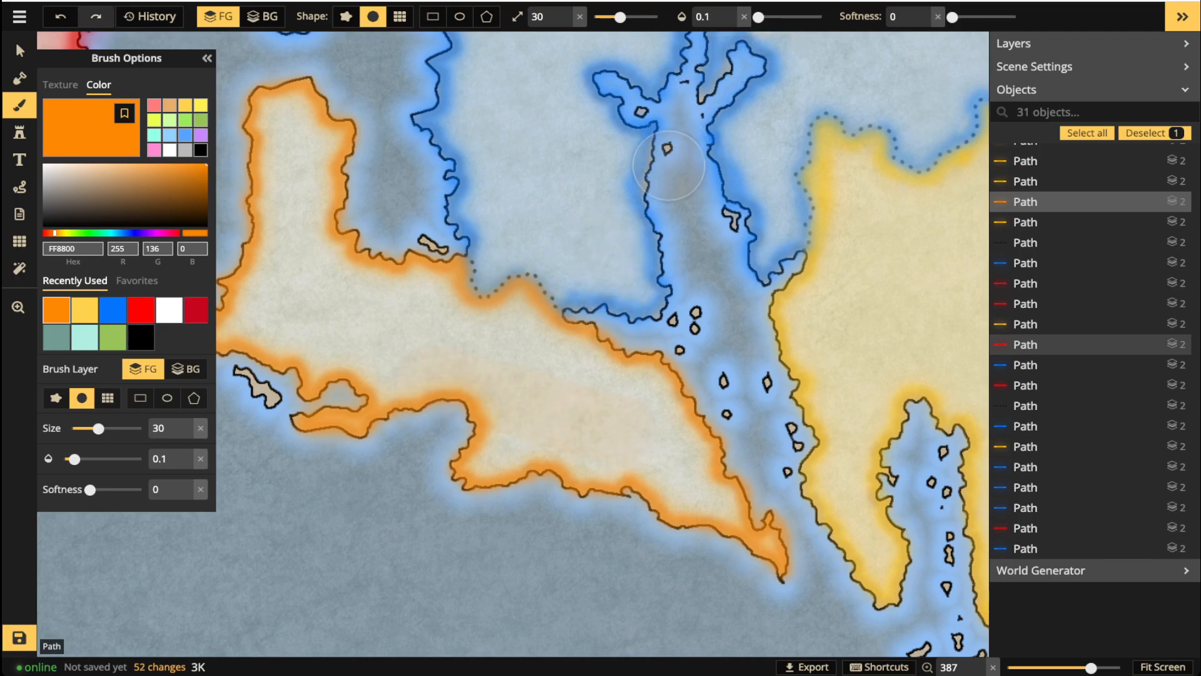
Raise the brush opacity to 0.19, try an orange stroke across the southern land and undo it.
{"action": "left_click", "coordinate": [730, 12]}
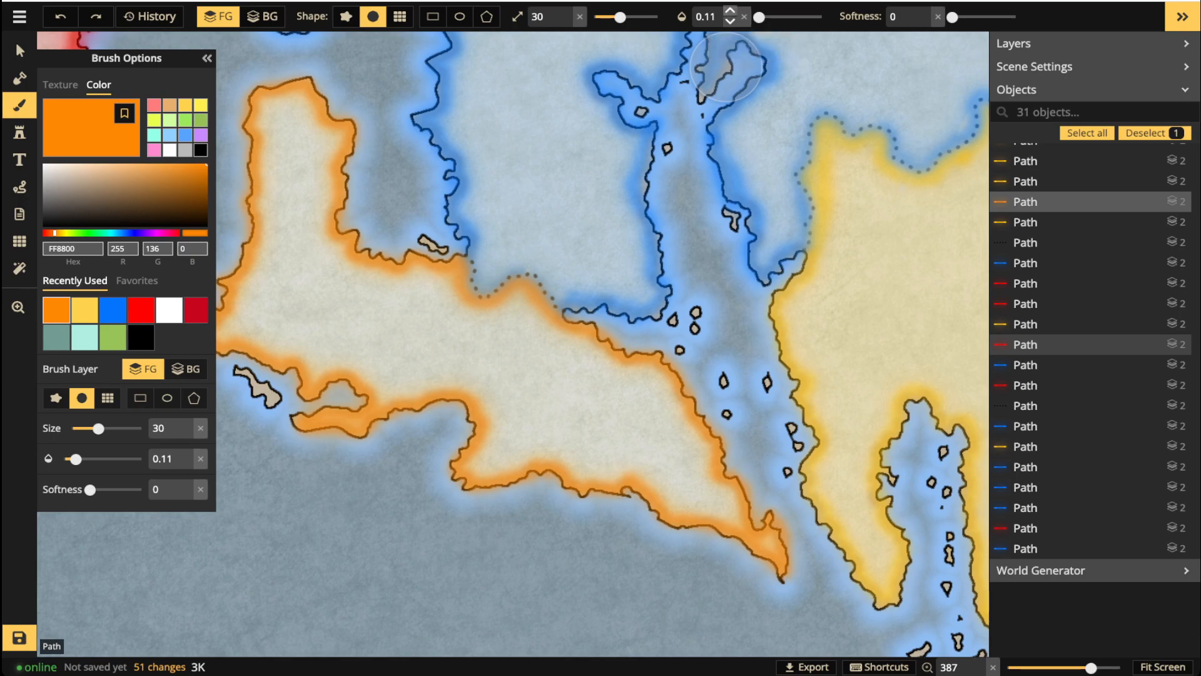
{"action": "left_click", "coordinate": [730, 21]}
{"action": "left_click", "coordinate": [730, 20]}
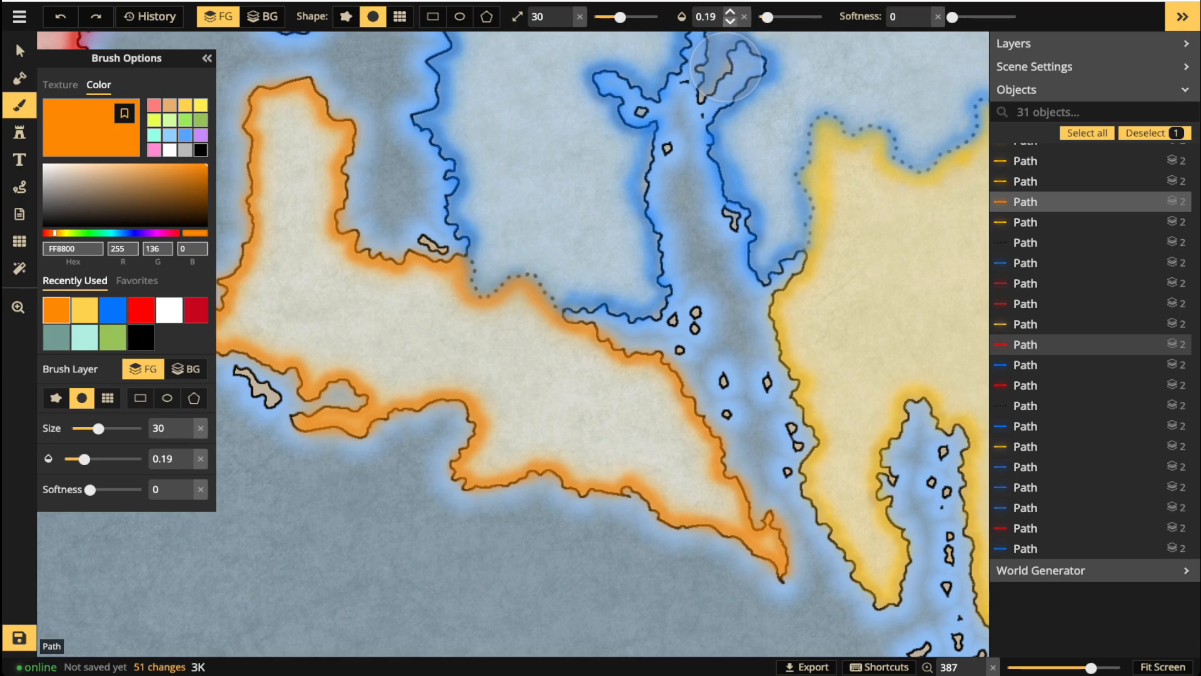
{"action": "left_click_drag", "start_coordinate": [454, 338], "coordinate": [596, 418]}
{"action": "key", "text": "ctrl+z"}
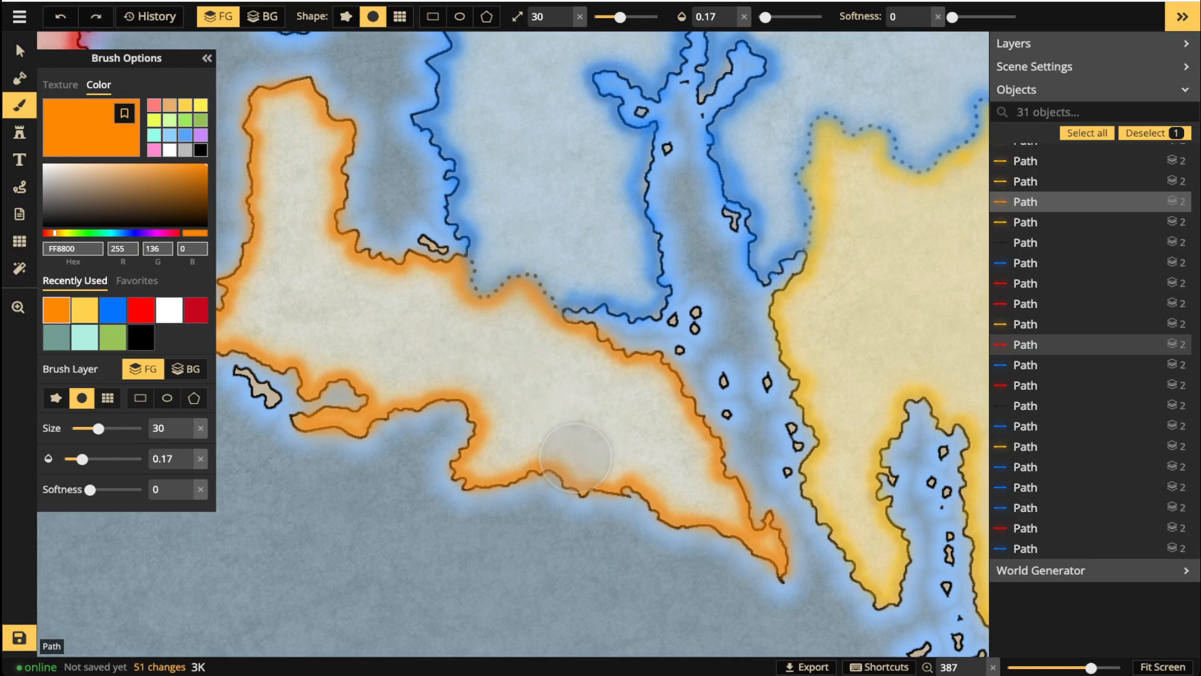
Paint the southern land's whole interior in orange with a size 20 brush at 0.17 opacity, up to its outline.
{"action": "key", "text": "bracketleft"}
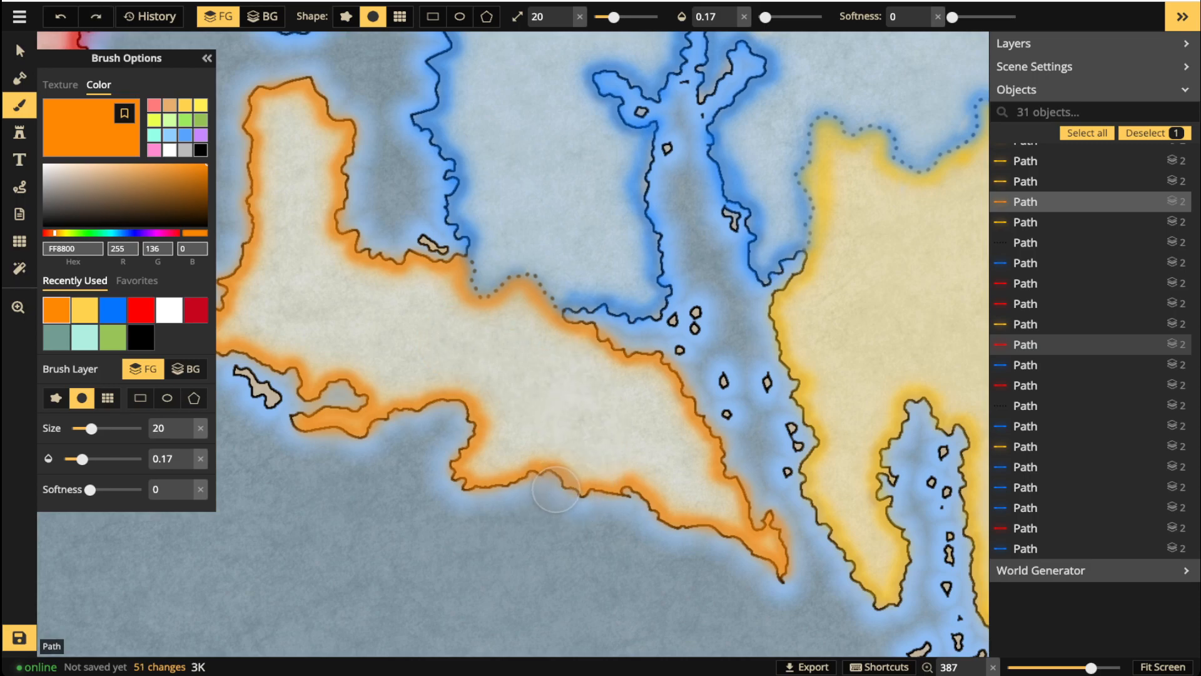
{"action": "mouse_move", "coordinate": [518, 303]}
{"action": "left_mouse_down"}
{"action": "mouse_move", "coordinate": [509, 368]}
{"action": "mouse_move", "coordinate": [566, 336]}
{"action": "mouse_move", "coordinate": [511, 429]}
{"action": "mouse_move", "coordinate": [588, 366]}
{"action": "mouse_move", "coordinate": [597, 386]}
{"action": "mouse_move", "coordinate": [562, 441]}
{"action": "mouse_move", "coordinate": [630, 400]}
{"action": "mouse_move", "coordinate": [595, 471]}
{"action": "mouse_move", "coordinate": [686, 428]}
{"action": "mouse_move", "coordinate": [669, 495]}
{"action": "mouse_move", "coordinate": [735, 524]}
{"action": "mouse_move", "coordinate": [526, 415]}
{"action": "mouse_move", "coordinate": [437, 288]}
{"action": "mouse_move", "coordinate": [333, 261]}
{"action": "mouse_move", "coordinate": [317, 182]}
{"action": "mouse_move", "coordinate": [276, 115]}
{"action": "left_mouse_up"}
{"action": "mouse_move", "coordinate": [270, 152]}
{"action": "left_mouse_down"}
{"action": "mouse_move", "coordinate": [240, 349]}
{"action": "mouse_move", "coordinate": [228, 319]}
{"action": "mouse_move", "coordinate": [317, 107]}
{"action": "mouse_move", "coordinate": [309, 273]}
{"action": "mouse_move", "coordinate": [341, 274]}
{"action": "mouse_move", "coordinate": [328, 338]}
{"action": "mouse_move", "coordinate": [413, 296]}
{"action": "mouse_move", "coordinate": [447, 395]}
{"action": "mouse_move", "coordinate": [358, 354]}
{"action": "mouse_move", "coordinate": [392, 299]}
{"action": "mouse_move", "coordinate": [403, 348]}
{"action": "left_mouse_up"}
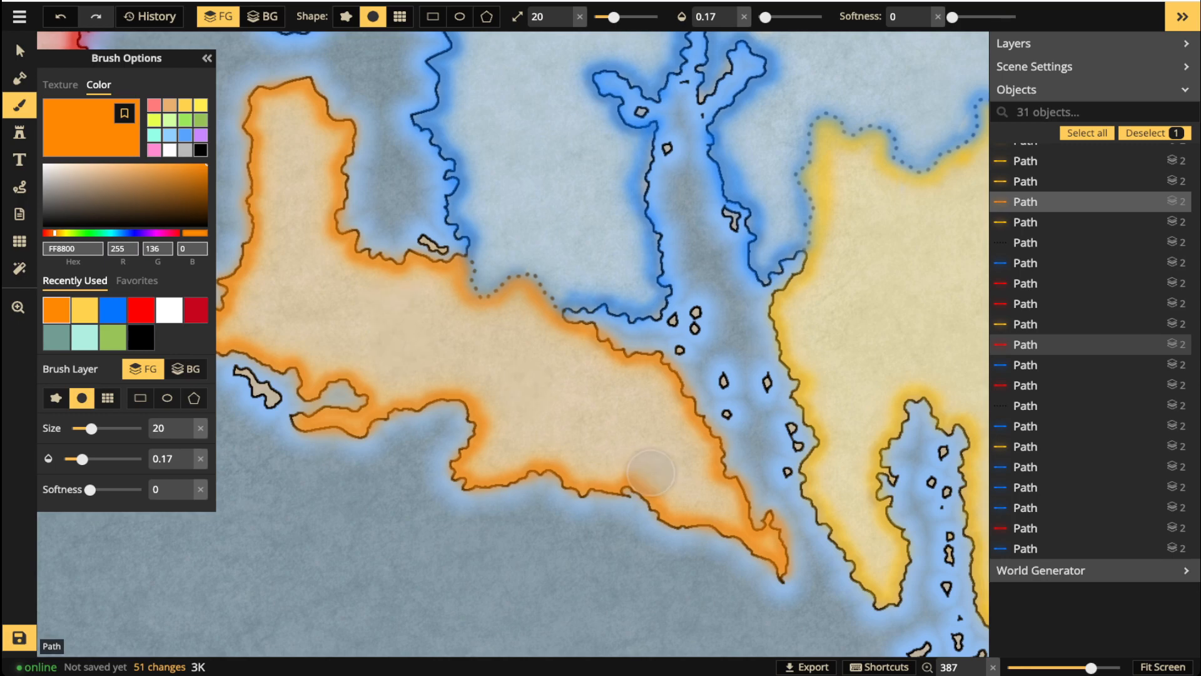
{"action": "left_click", "coordinate": [297, 145]}
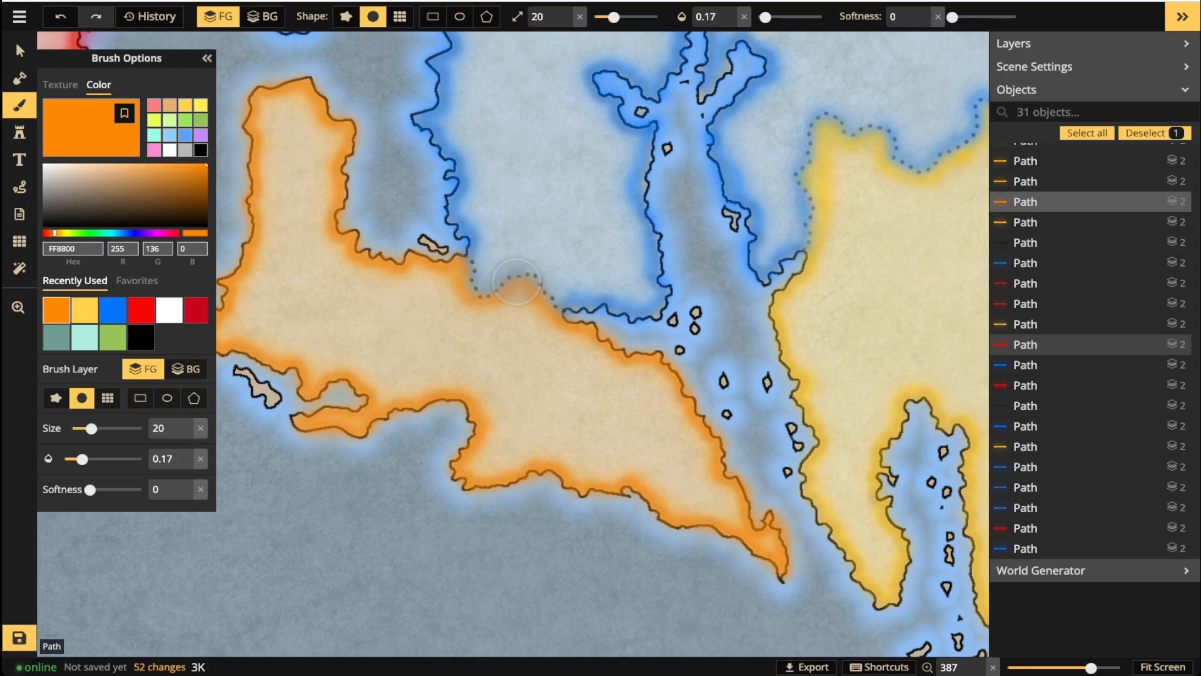
Deselect the southern land's orange outline and save the map.
{"action": "left_click", "coordinate": [17, 45]}
{"action": "scroll", "coordinate": [391, 531], "scroll_direction": "down", "scroll_amount": 5}
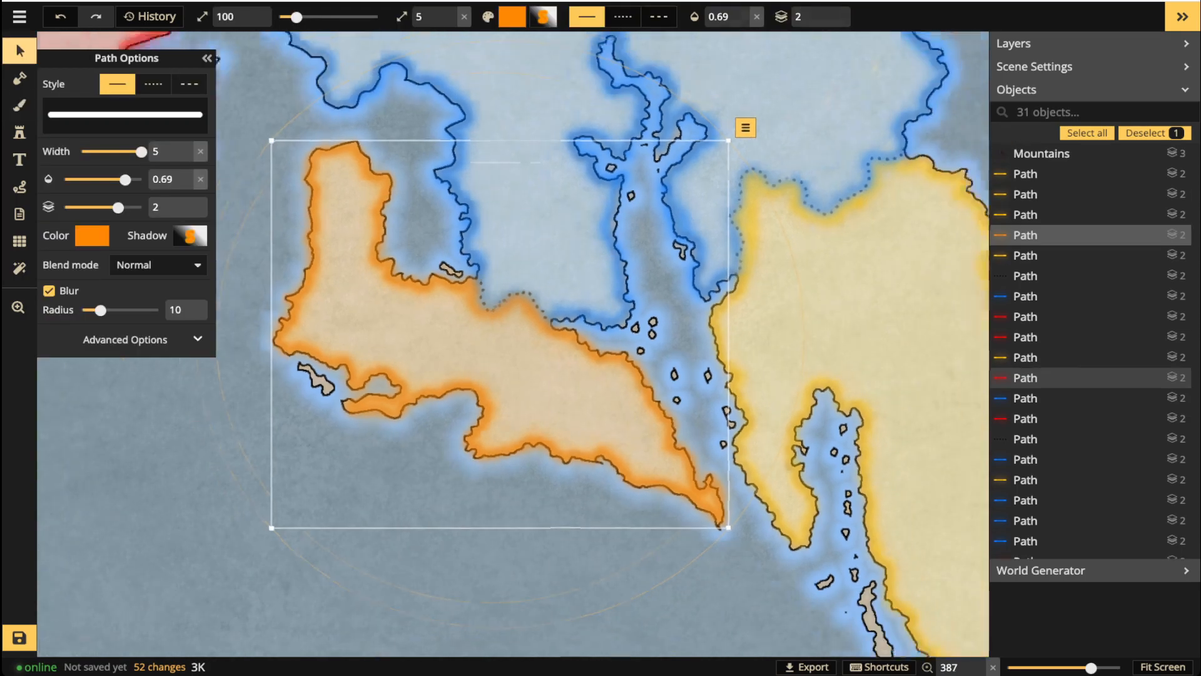
{"action": "key", "text": "Escape"}
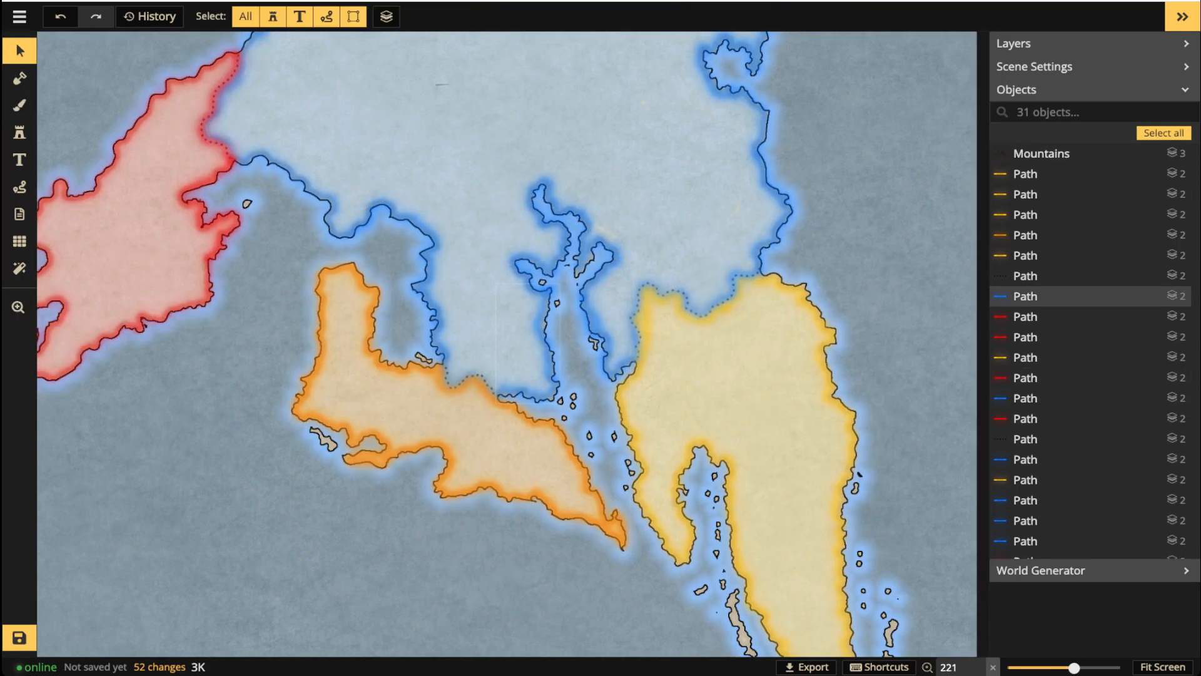
{"action": "scroll", "coordinate": [466, 322], "scroll_direction": "down", "scroll_amount": 3}
{"action": "left_click_drag", "start_coordinate": [466, 322], "coordinate": [470, 379]}
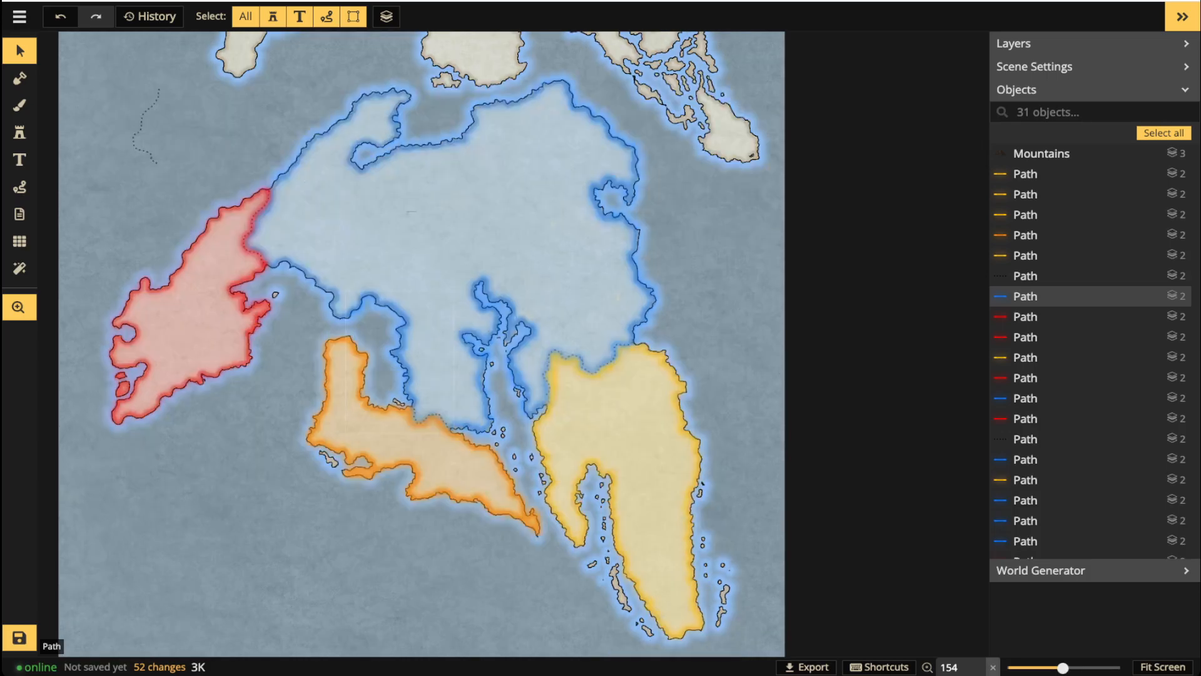
{"action": "scroll", "coordinate": [469, 379], "scroll_direction": "up", "scroll_amount": 2}
{"action": "scroll", "coordinate": [470, 379], "scroll_direction": "down", "scroll_amount": 3}
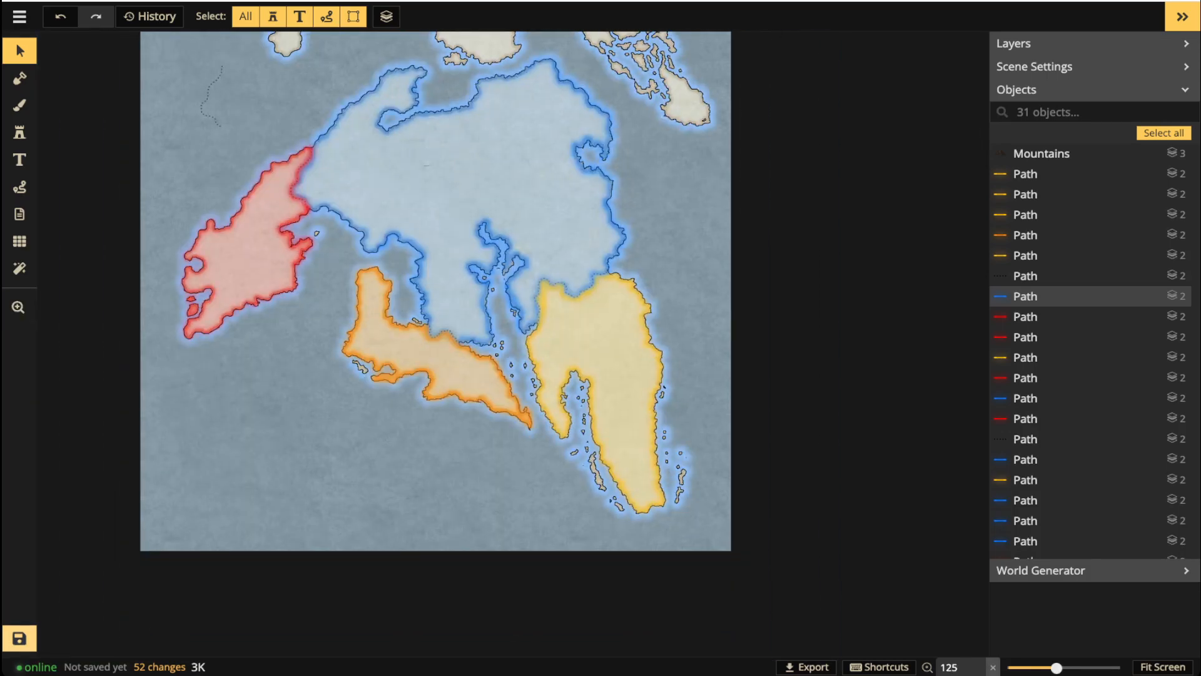
{"action": "key", "text": "ctrl+s"}
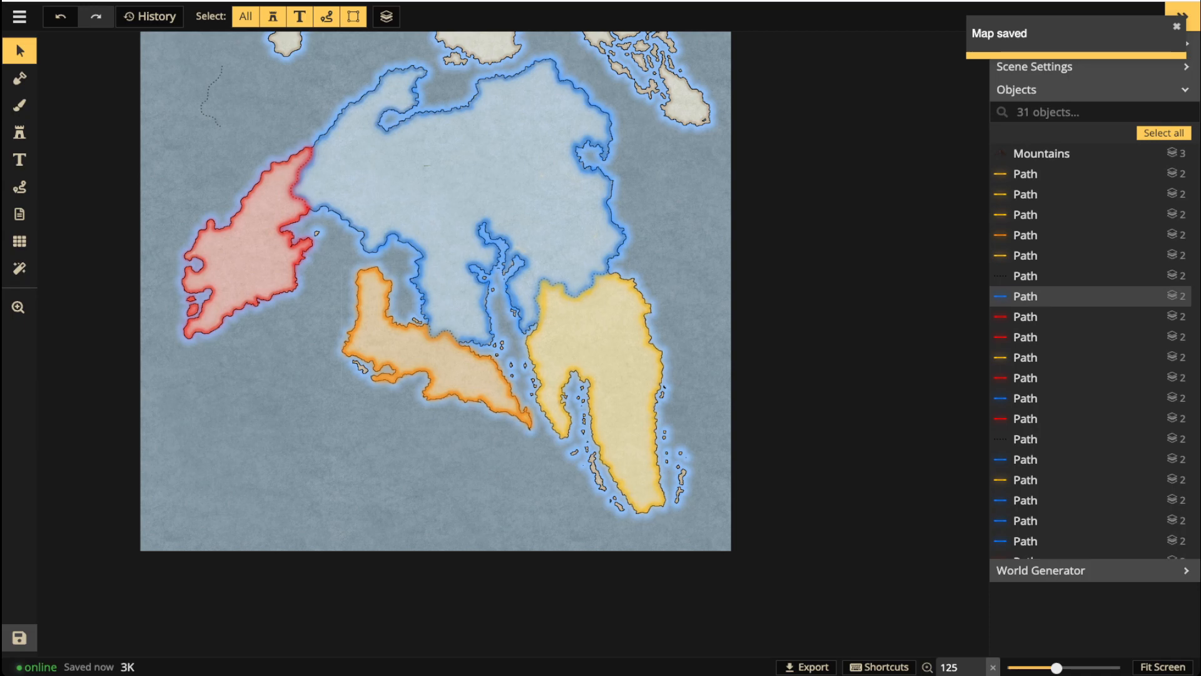
{"action": "scroll", "coordinate": [435, 291], "scroll_direction": "down", "scroll_amount": 2}
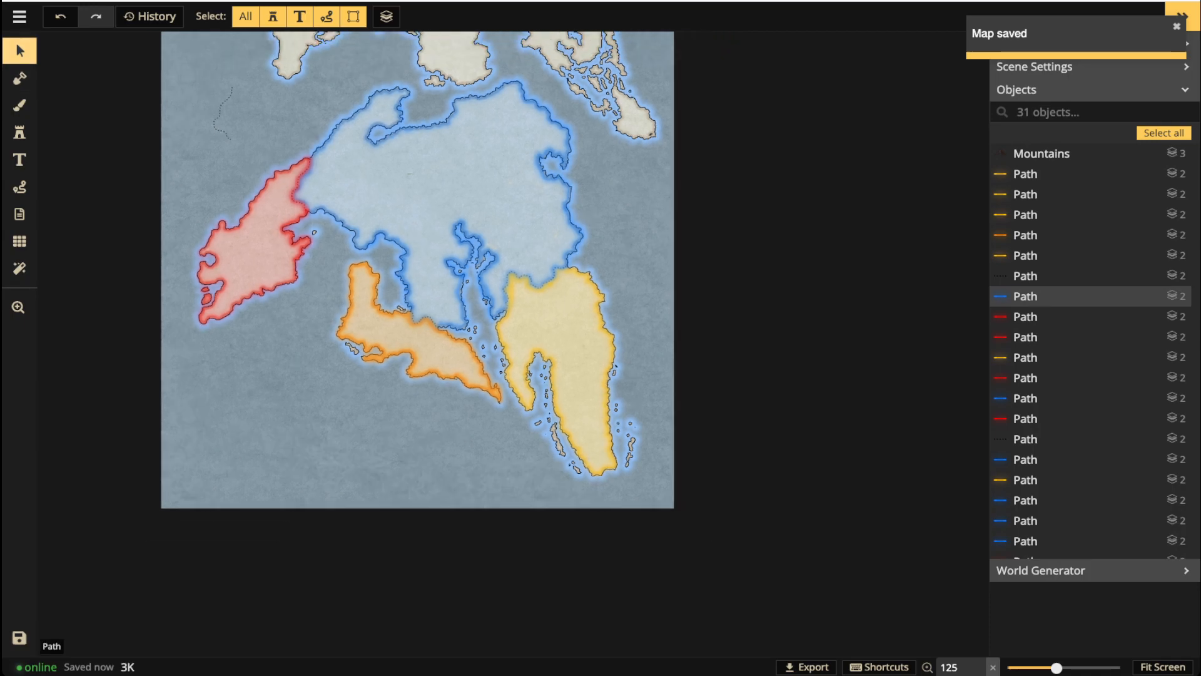
{"action": "scroll", "coordinate": [299, 230], "scroll_direction": "up", "scroll_amount": 3}
{"action": "left_click_drag", "start_coordinate": [299, 230], "coordinate": [303, 364]}
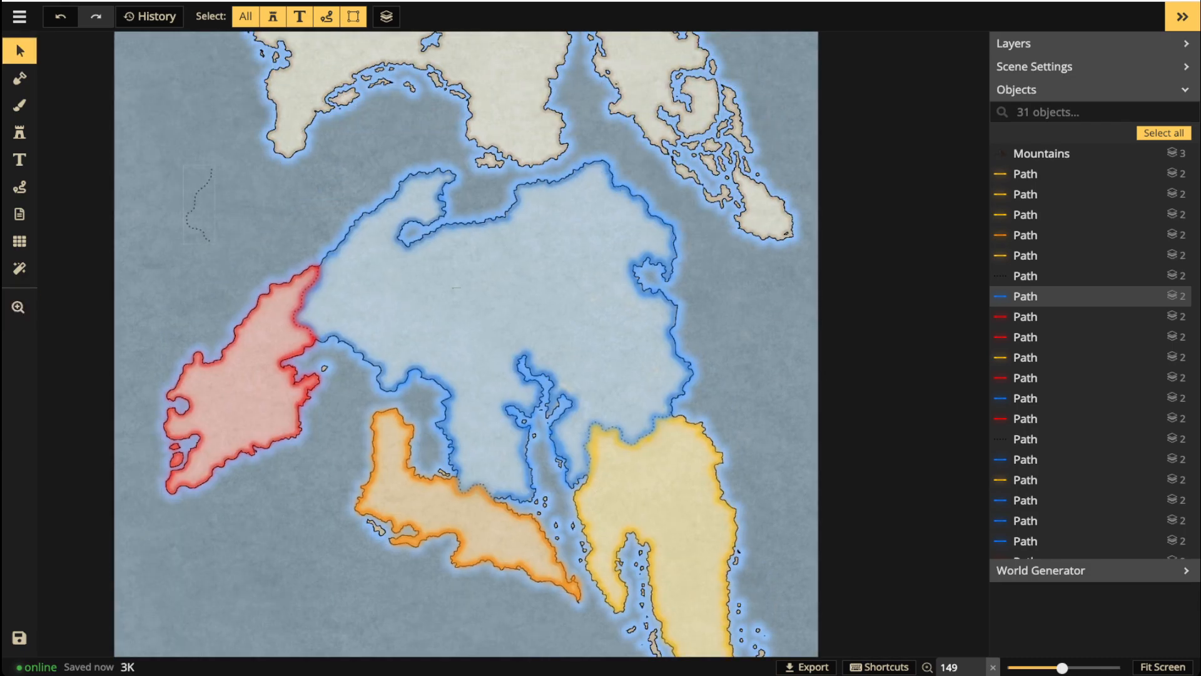
{"action": "left_click", "coordinate": [197, 205]}
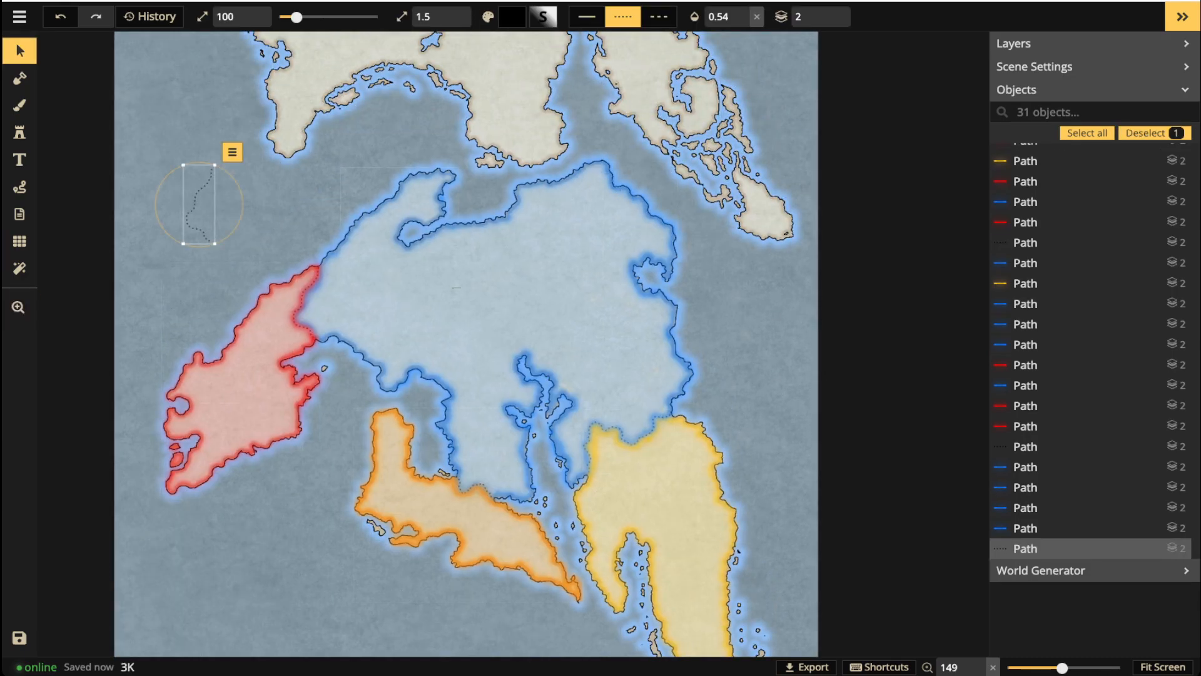
{"action": "left_click_drag", "start_coordinate": [548, 478], "coordinate": [450, 468]}
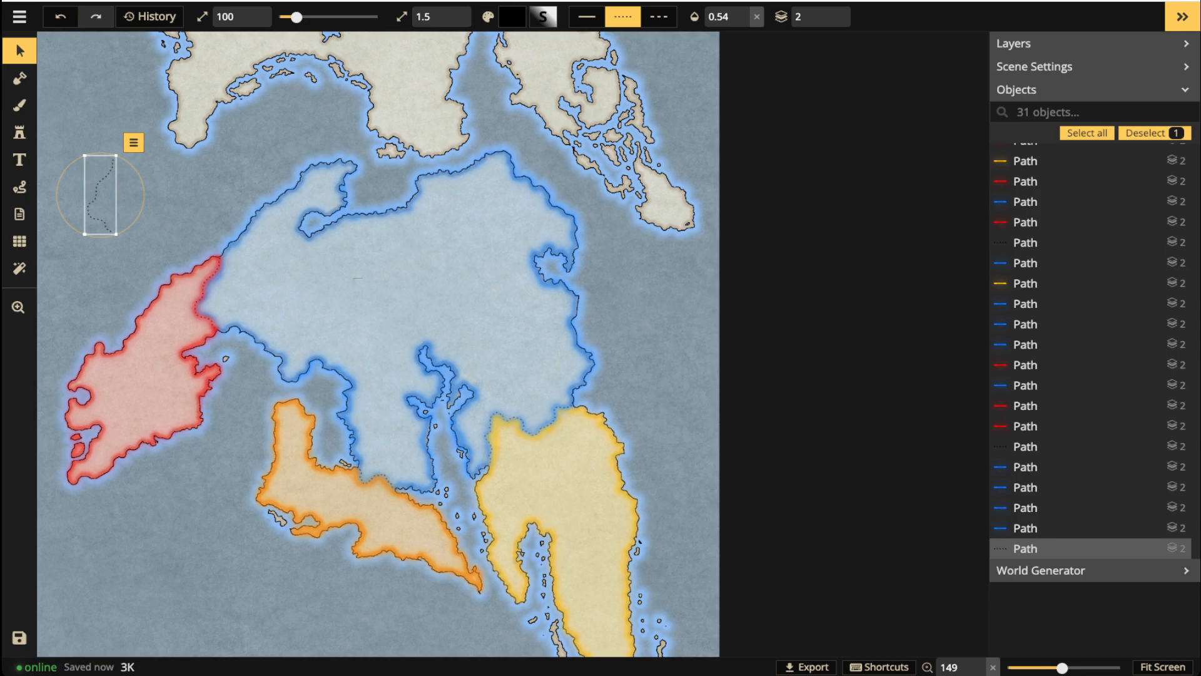
{"action": "scroll", "coordinate": [110, 209], "scroll_direction": "up", "scroll_amount": 3}
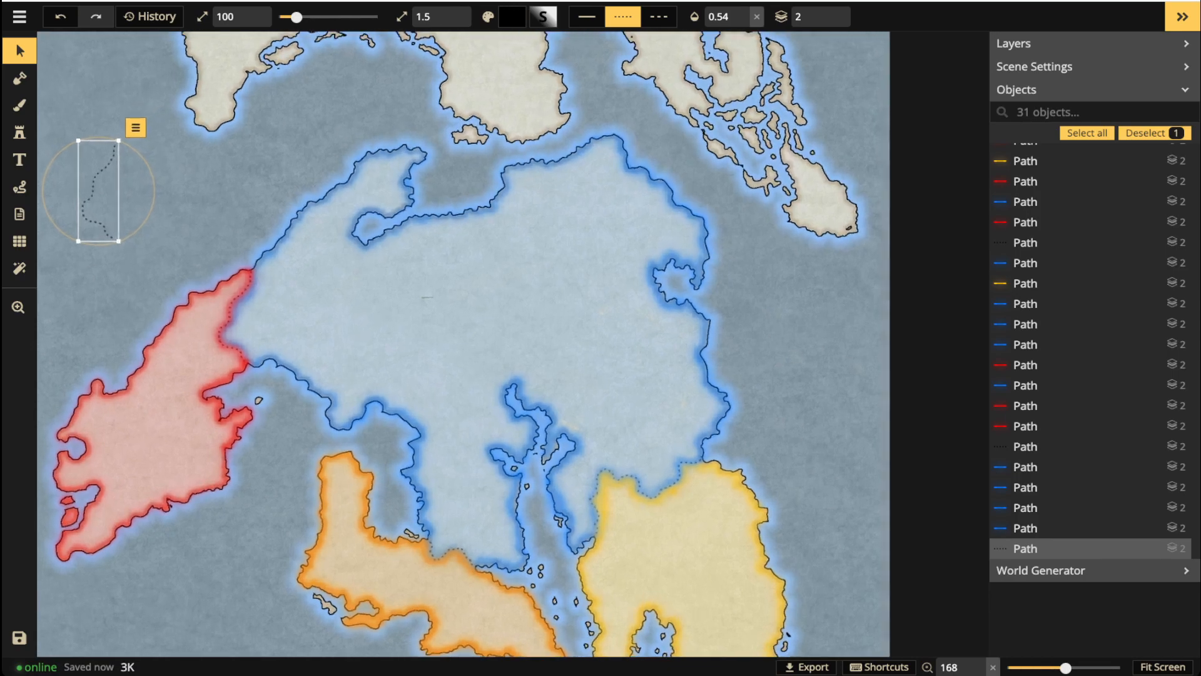
Set up the Text tool with the Lusitana font and without an outline.
{"action": "left_click", "coordinate": [19, 160]}
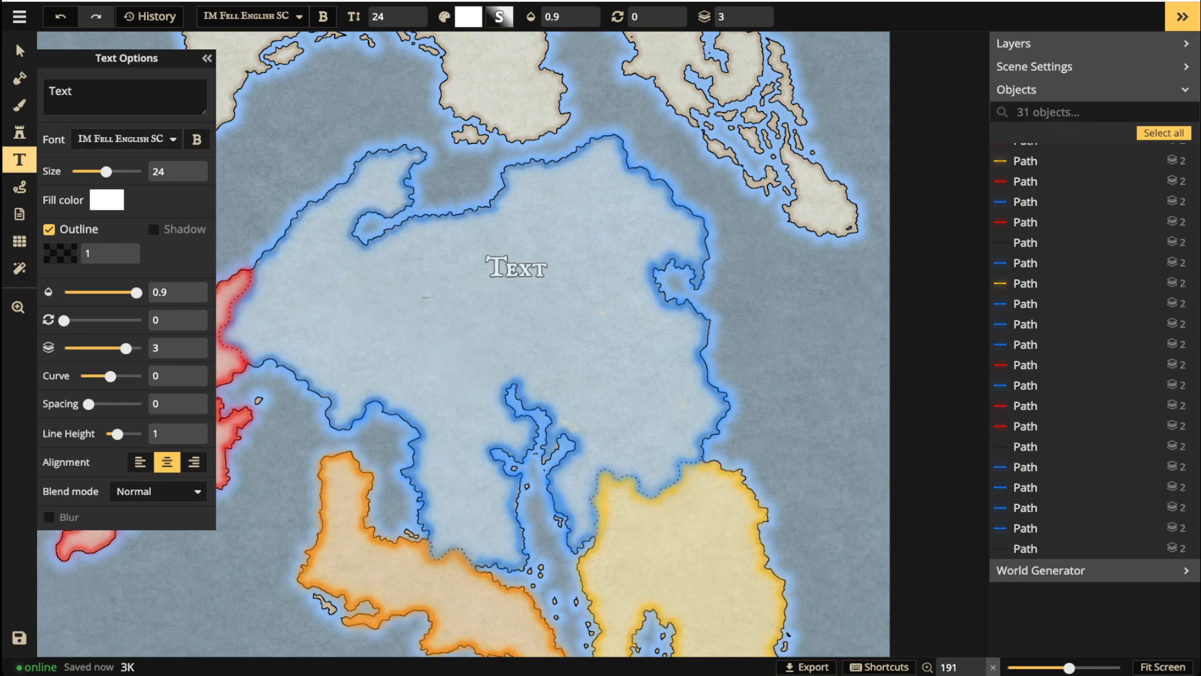
{"action": "left_click", "coordinate": [125, 139]}
{"action": "key", "text": "Down"}
{"action": "key", "text": "Down"}
{"action": "key", "text": "Down"}
{"action": "key", "text": "Down"}
{"action": "key", "text": "Down"}
{"action": "key", "text": "Down"}
{"action": "key", "text": "Down"}
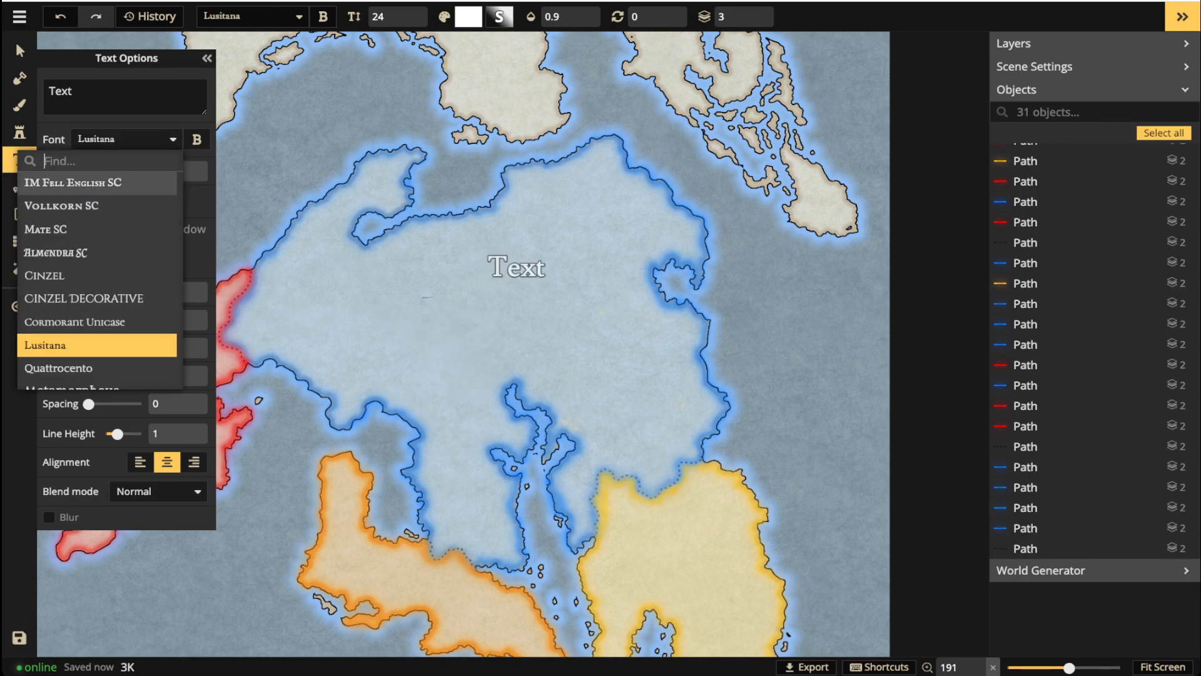
{"action": "left_click", "coordinate": [372, 278]}
{"action": "left_click", "coordinate": [49, 229]}
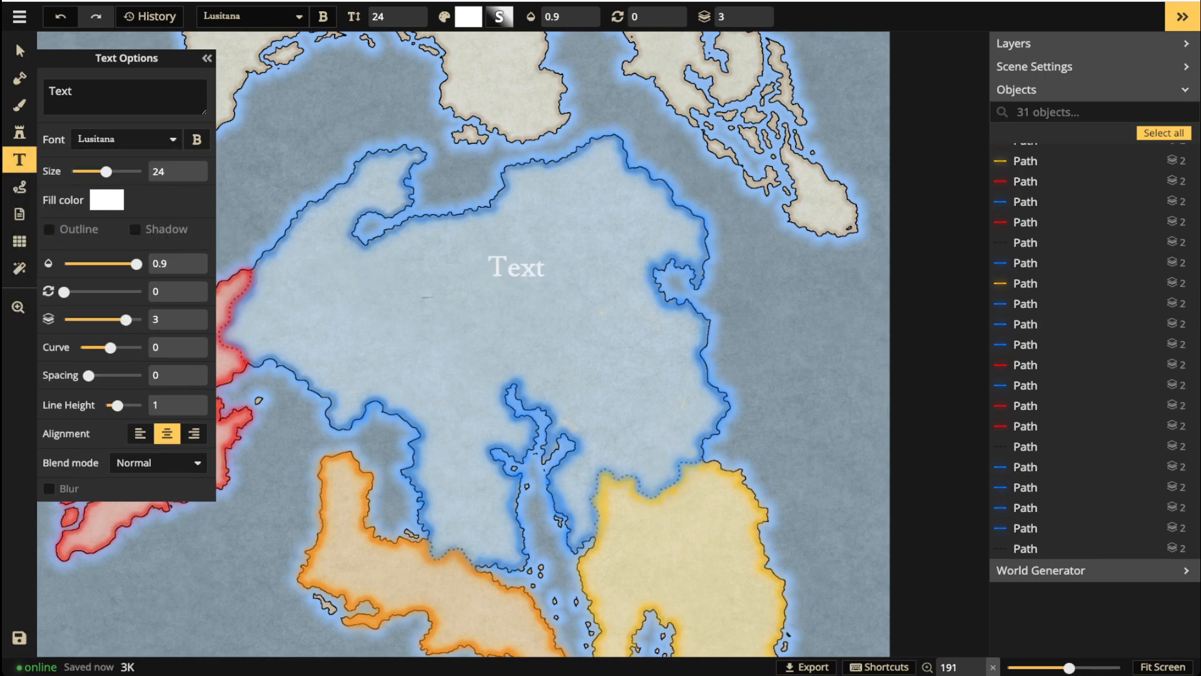
Set the text fill colour to blue 0074FF and place a placeholder label in the middle of the blue land.
{"action": "left_click", "coordinate": [106, 199]}
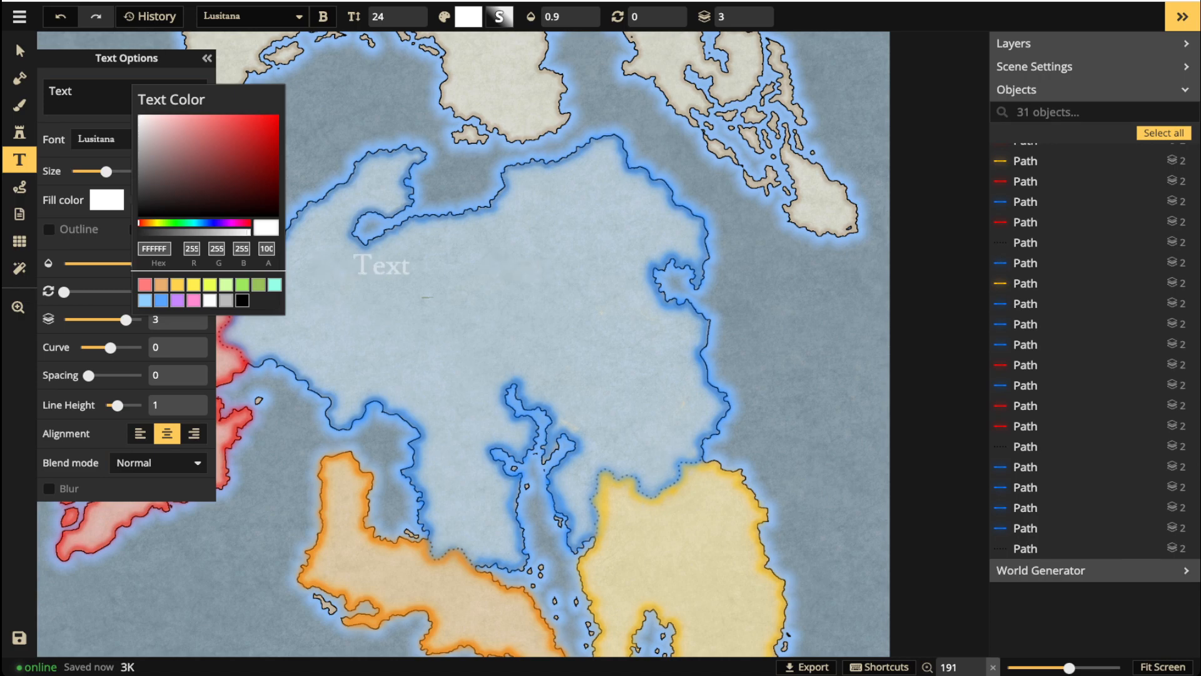
{"action": "left_click", "coordinate": [204, 222]}
{"action": "left_click", "coordinate": [277, 116]}
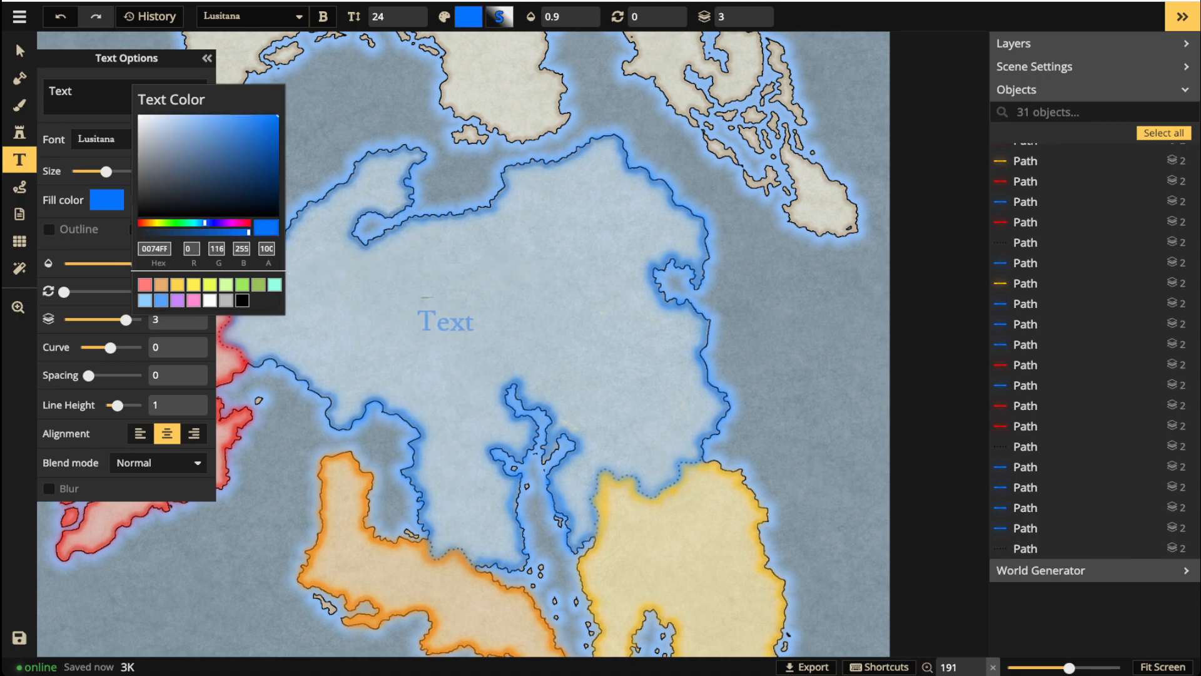
{"action": "left_click", "coordinate": [492, 298]}
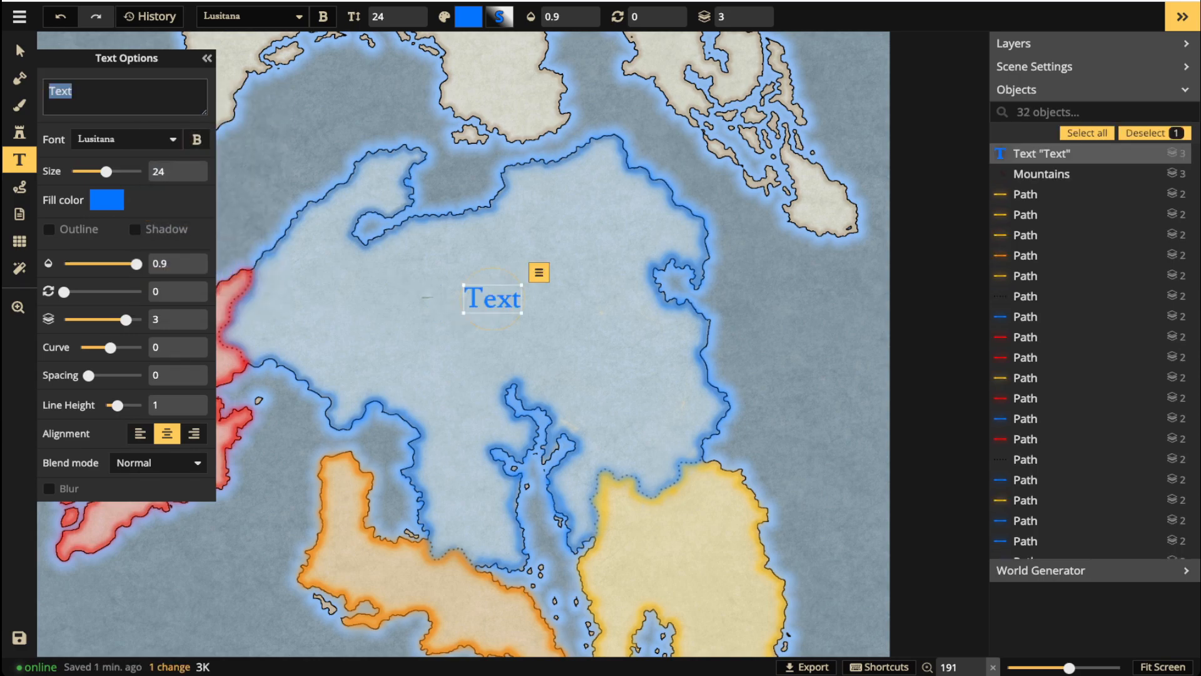
{"action": "left_click_drag", "start_coordinate": [492, 298], "coordinate": [477, 301]}
Place a text label on the orange southern land reading "Gwenlands".
{"action": "key", "text": "t"}
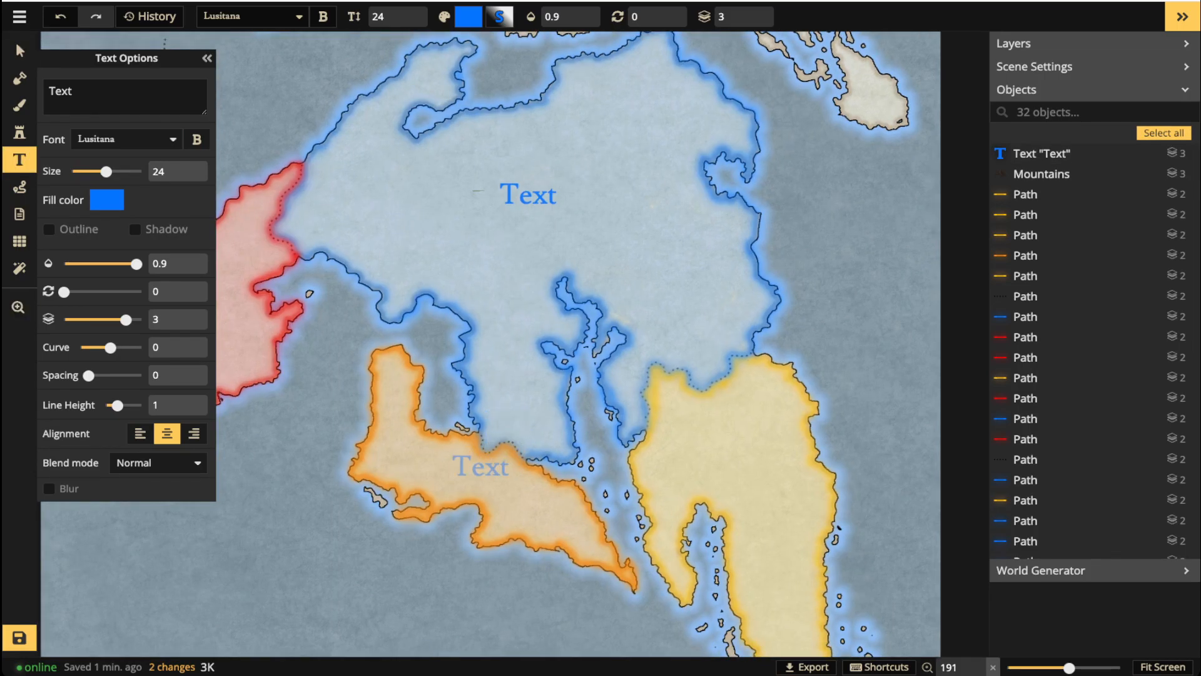
{"action": "left_click", "coordinate": [481, 466]}
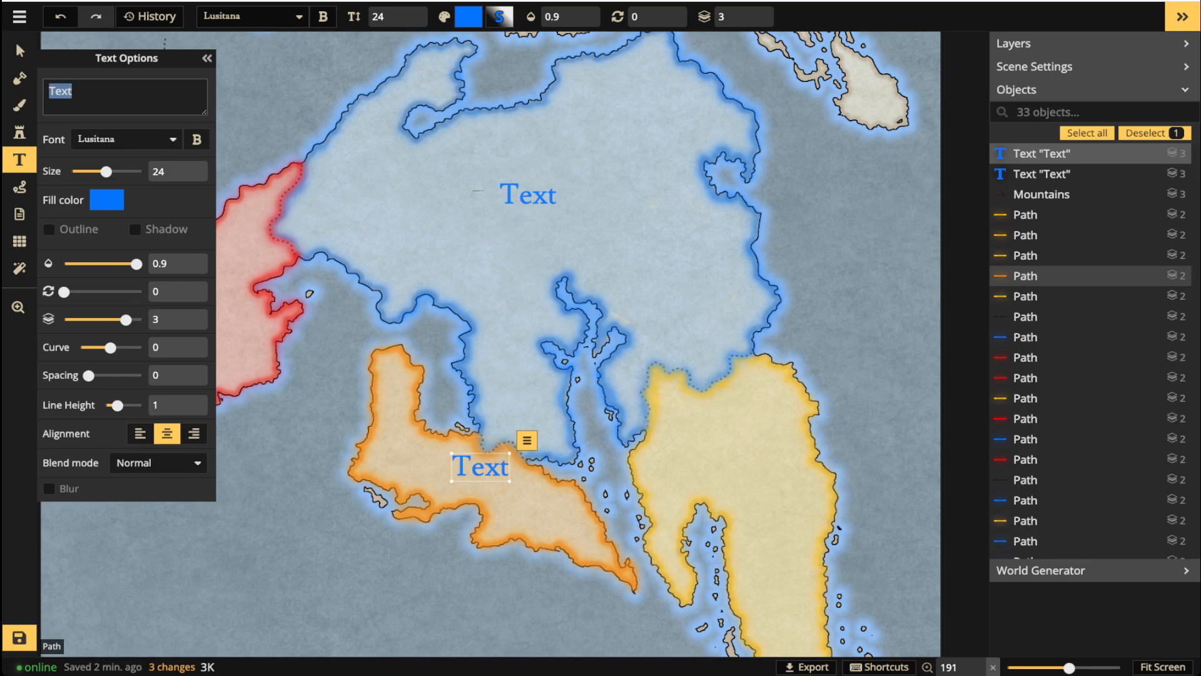
{"action": "key", "text": "BackSpace"}
{"action": "type", "text": "Gwenlands"}
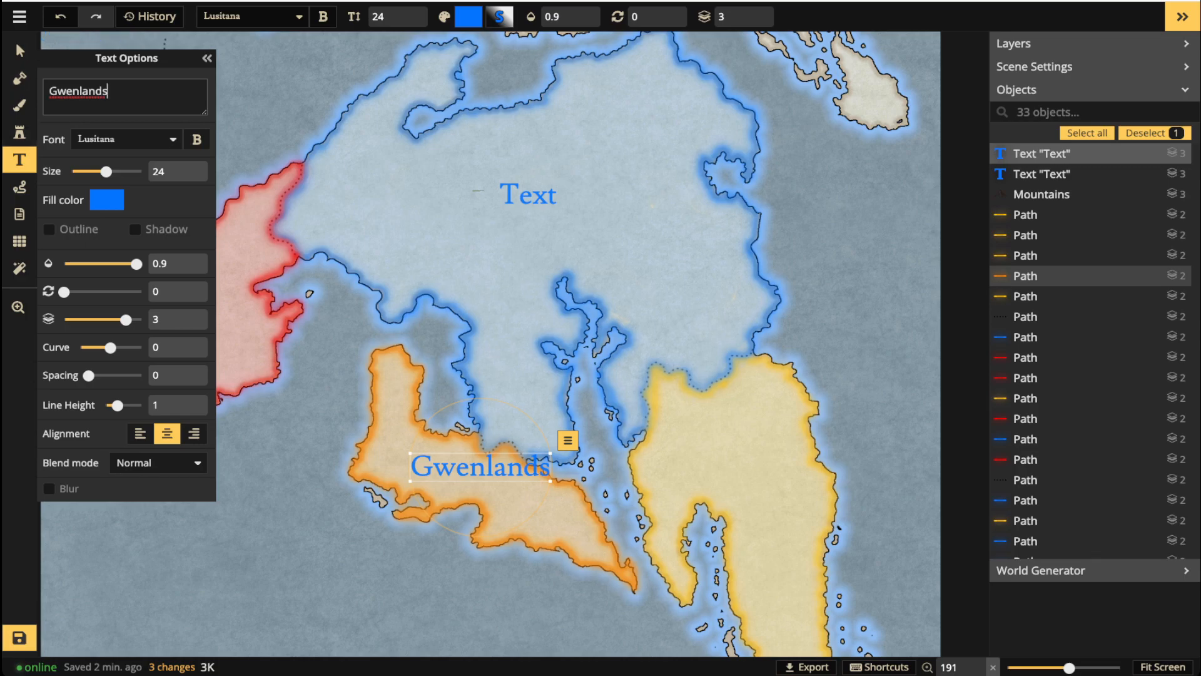
Set the Gwenlands label's fill colour to dark orange-brown, RGB 148, 80, 3.
{"action": "left_click", "coordinate": [107, 200]}
{"action": "left_click", "coordinate": [161, 285]}
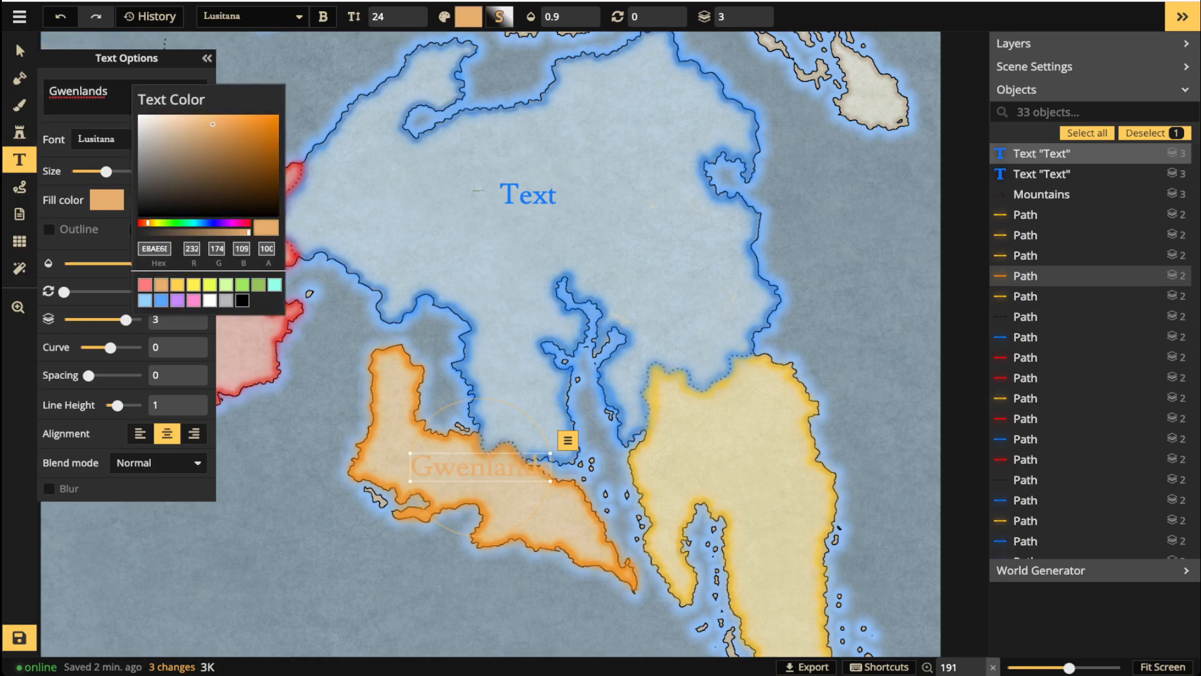
{"action": "left_click_drag", "start_coordinate": [270, 123], "coordinate": [304, 93]}
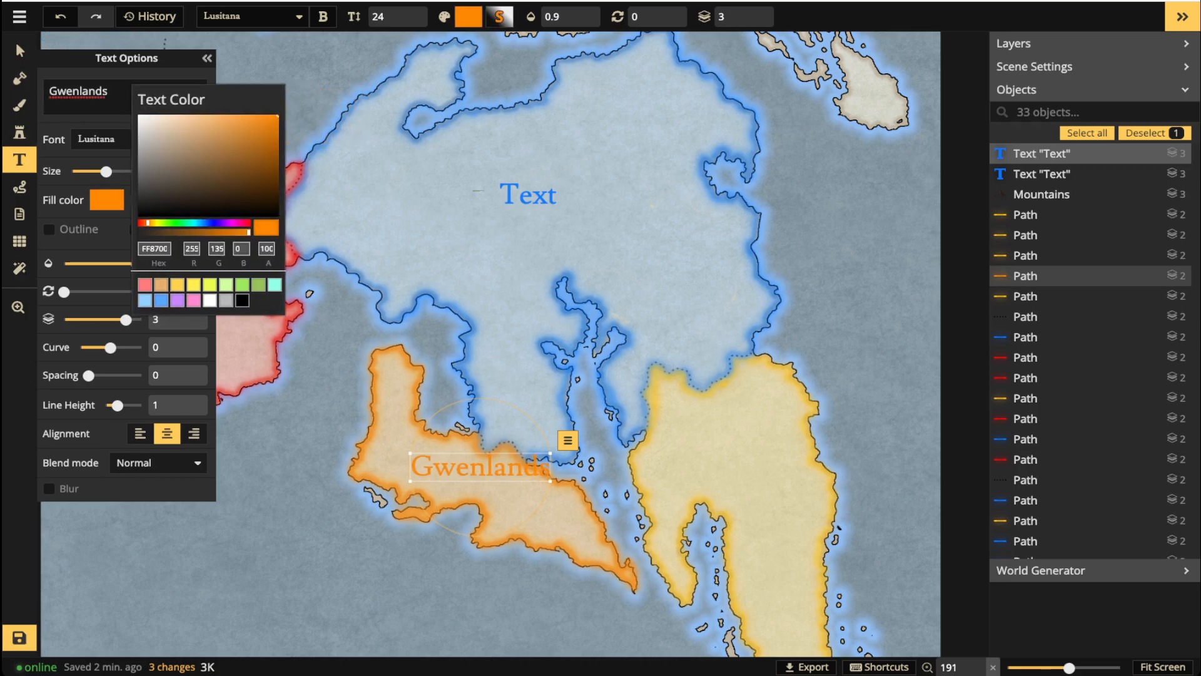
{"action": "left_click", "coordinate": [276, 157]}
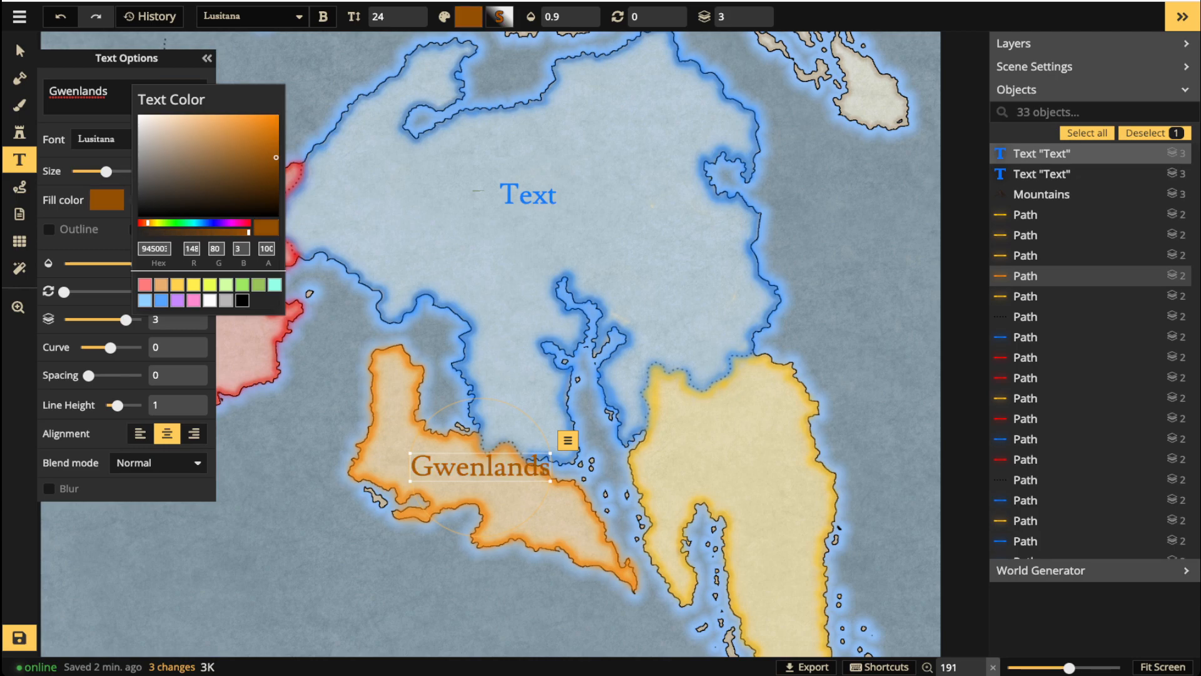
{"action": "left_click", "coordinate": [19, 52]}
{"action": "left_click", "coordinate": [19, 51]}
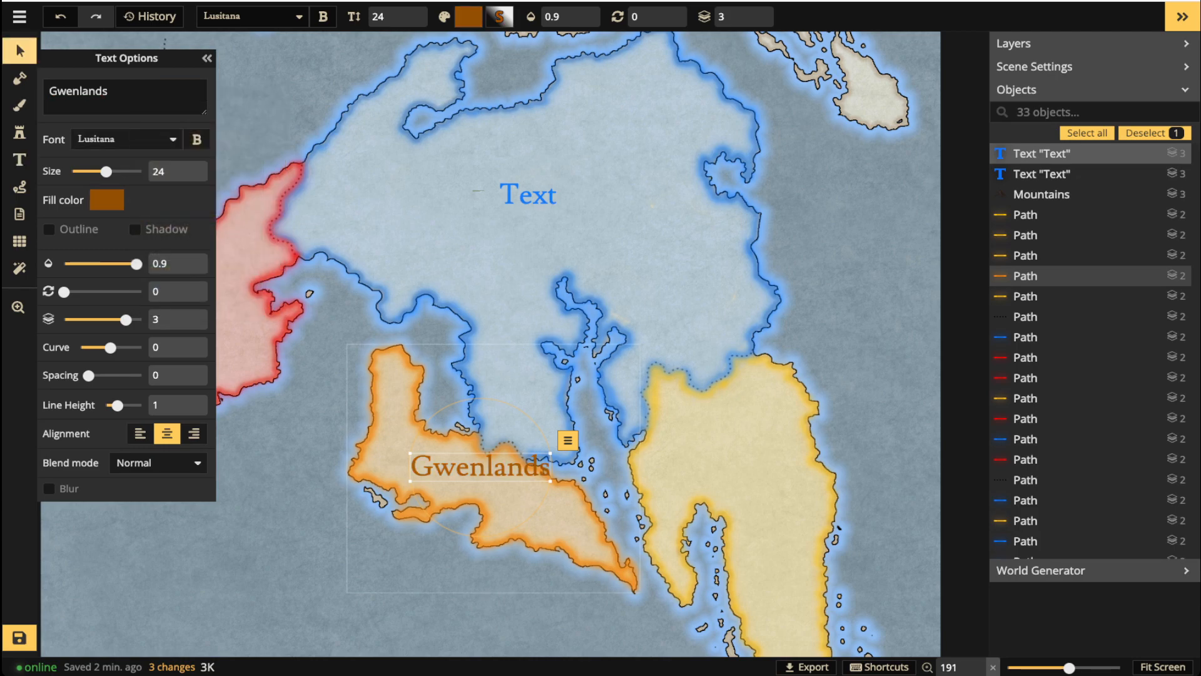
Rotate the Gwenlands label to 21 degrees and centre it inside the orange land.
{"action": "left_click_drag", "start_coordinate": [551, 467], "coordinate": [548, 485]}
{"action": "left_click_drag", "start_coordinate": [482, 467], "coordinate": [482, 479]}
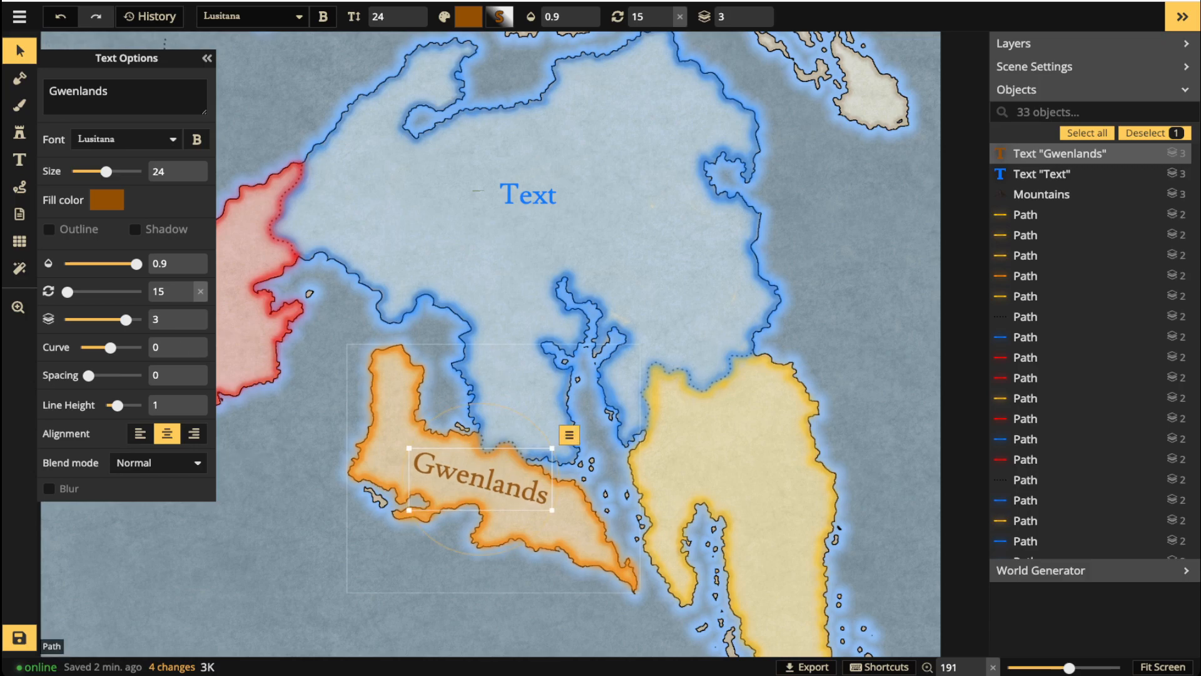
{"action": "left_click_drag", "start_coordinate": [557, 481], "coordinate": [556, 488]}
{"action": "left_click_drag", "start_coordinate": [481, 480], "coordinate": [479, 481]}
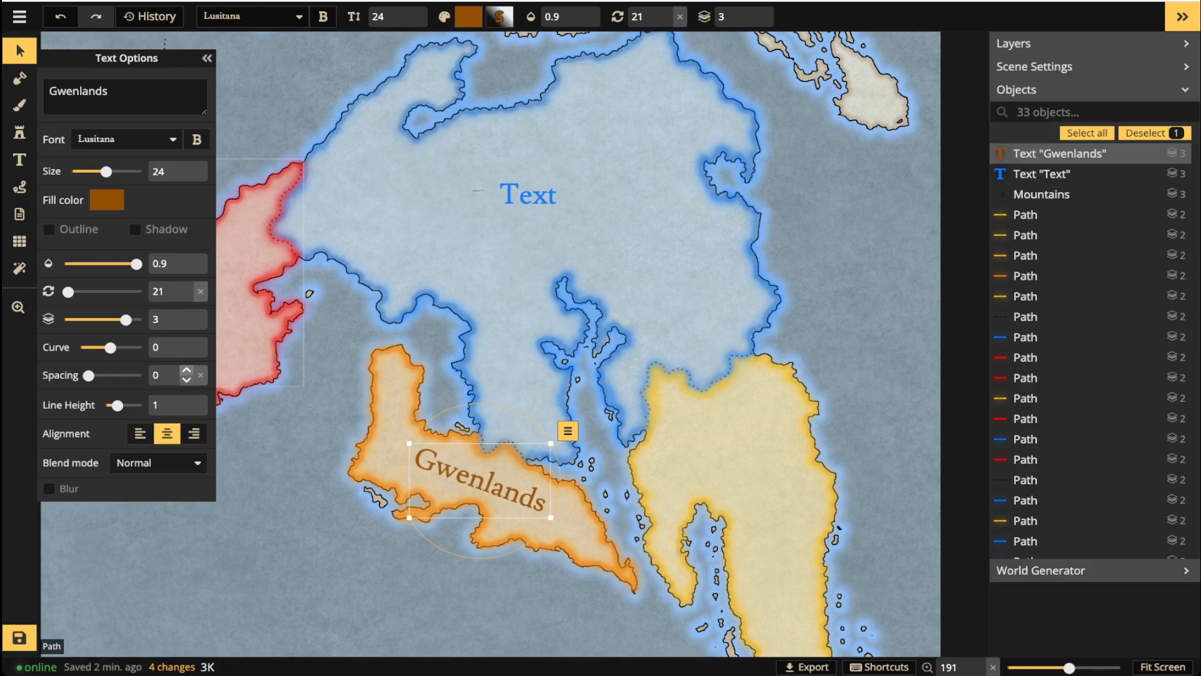
Set the Gwenlands label's letter spacing to 1 and its curve to 7.
{"action": "left_click", "coordinate": [186, 372]}
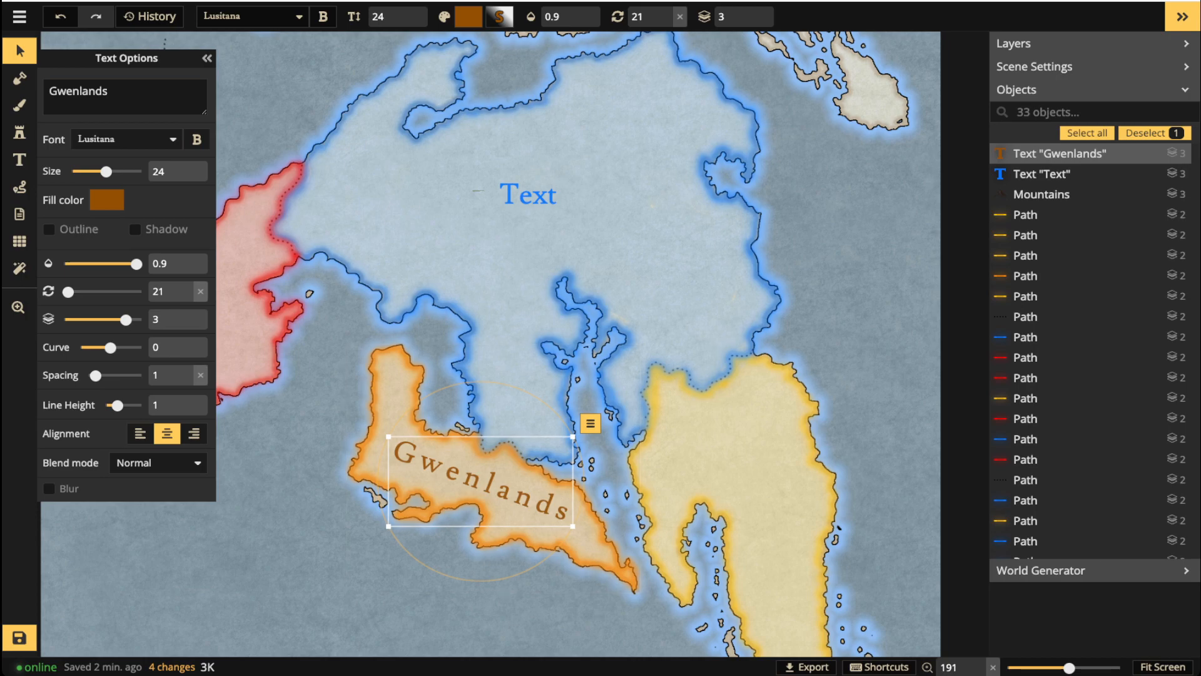
{"action": "left_click", "coordinate": [187, 353]}
{"action": "left_click", "coordinate": [186, 341]}
{"action": "left_click", "coordinate": [187, 341]}
{"action": "left_click", "coordinate": [186, 342]}
{"action": "left_click", "coordinate": [187, 341]}
{"action": "left_click", "coordinate": [186, 342]}
{"action": "left_click", "coordinate": [186, 341]}
{"action": "left_click", "coordinate": [186, 341]}
{"action": "left_click", "coordinate": [187, 341]}
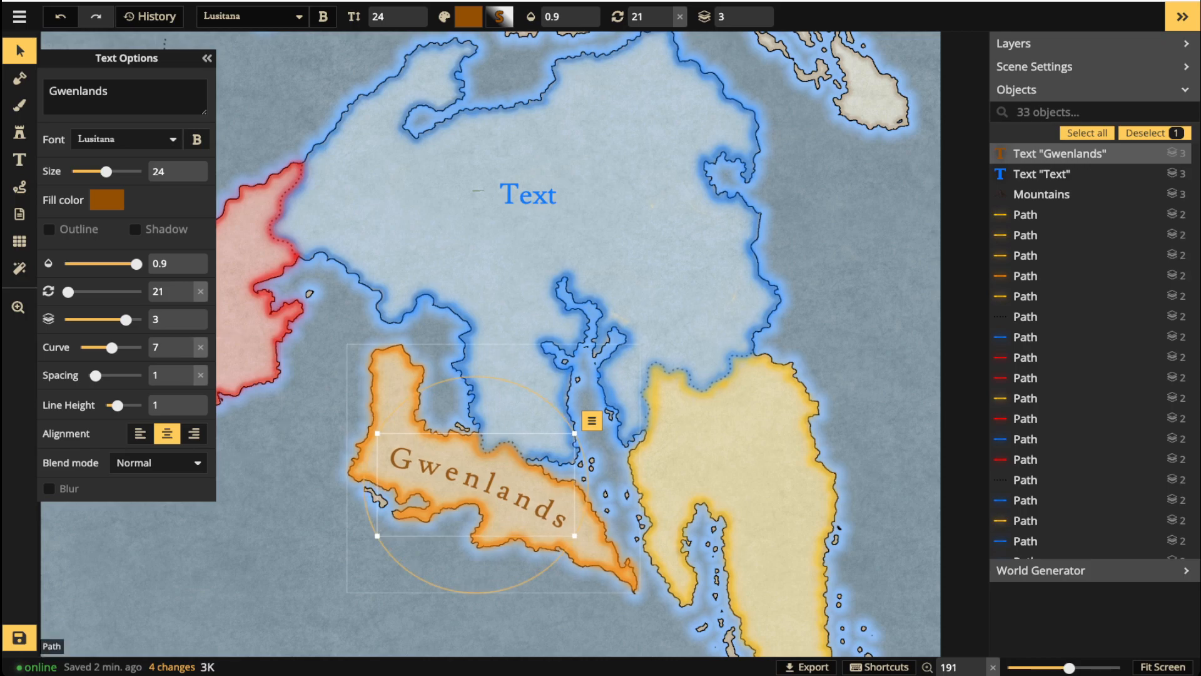
Delete the blue placeholder label from the blue land.
{"action": "left_click", "coordinate": [527, 195]}
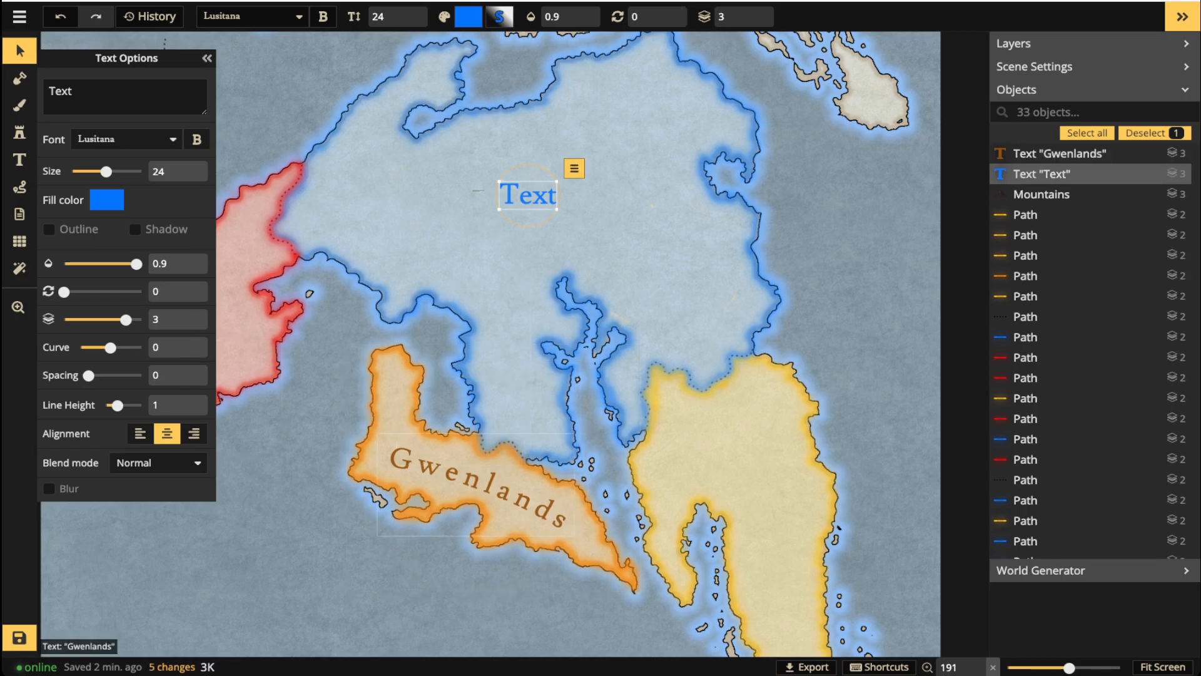
{"action": "left_click", "coordinate": [475, 481]}
{"action": "left_click", "coordinate": [527, 195]}
{"action": "left_click_drag", "start_coordinate": [527, 194], "coordinate": [523, 201]}
{"action": "double_click", "coordinate": [523, 201]}
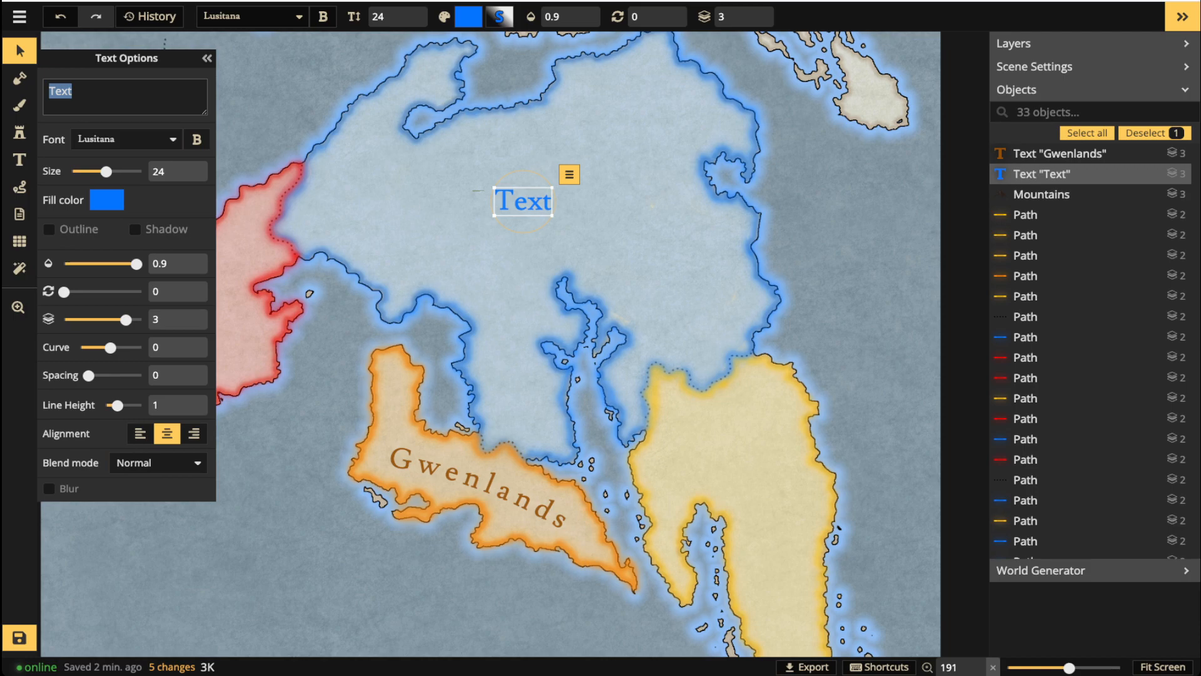
{"action": "scroll", "coordinate": [380, 191], "scroll_direction": "down", "scroll_amount": 5}
{"action": "key", "text": "BackSpace"}
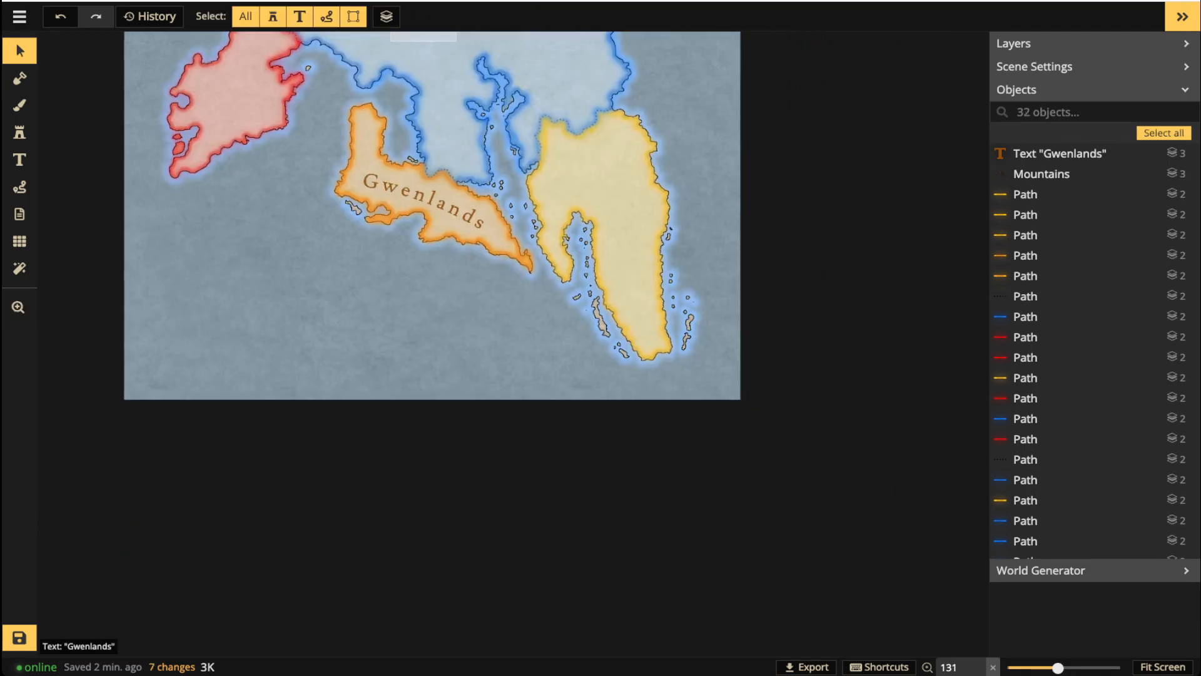
{"action": "scroll", "coordinate": [249, 127], "scroll_direction": "down", "scroll_amount": 2}
{"action": "key", "text": "space"}
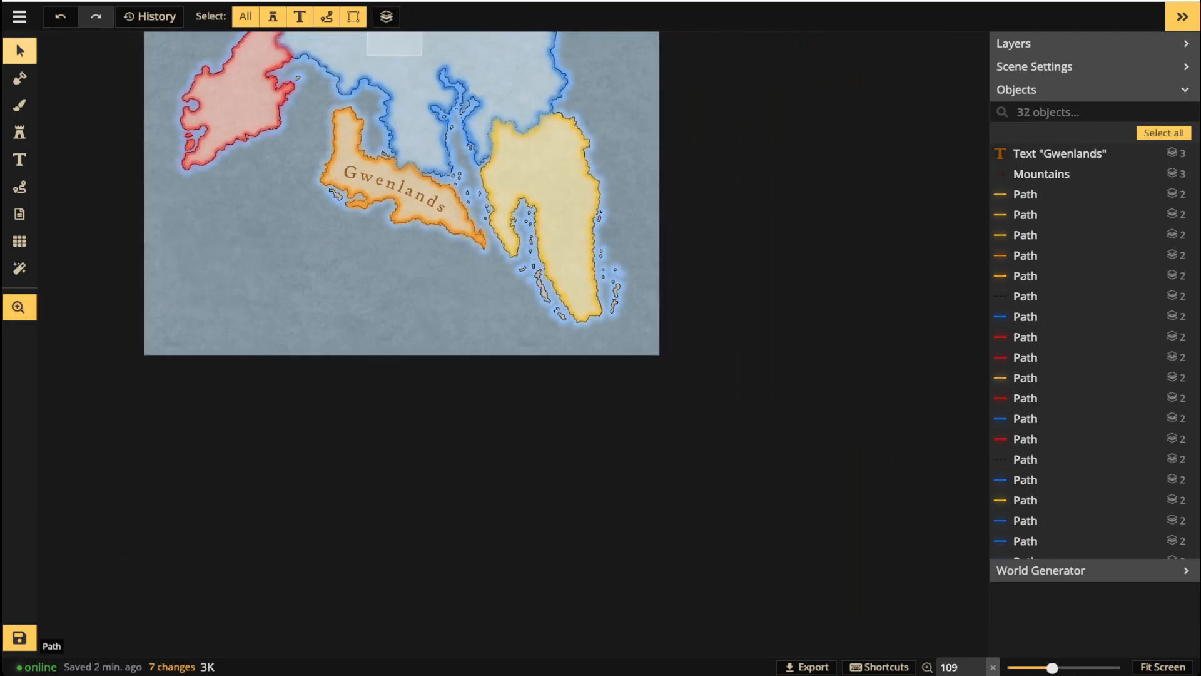
{"action": "left_click_drag", "start_coordinate": [249, 127], "coordinate": [349, 356]}
{"action": "scroll", "coordinate": [515, 326], "scroll_direction": "up", "scroll_amount": 3}
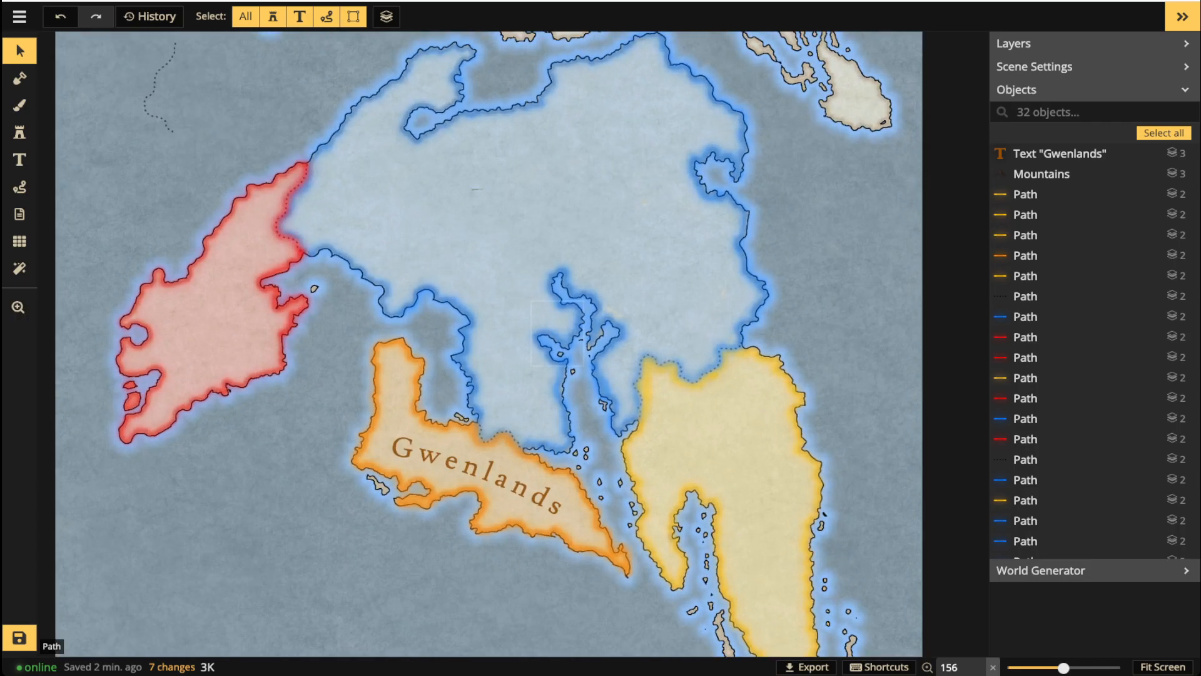
Add a blue "Halavian empire" text label in the middle of the blue land, rotated to 330 degrees.
{"action": "scroll", "coordinate": [528, 348], "scroll_direction": "up", "scroll_amount": 1}
{"action": "key", "text": "space"}
{"action": "left_click_drag", "start_coordinate": [521, 351], "coordinate": [582, 278]}
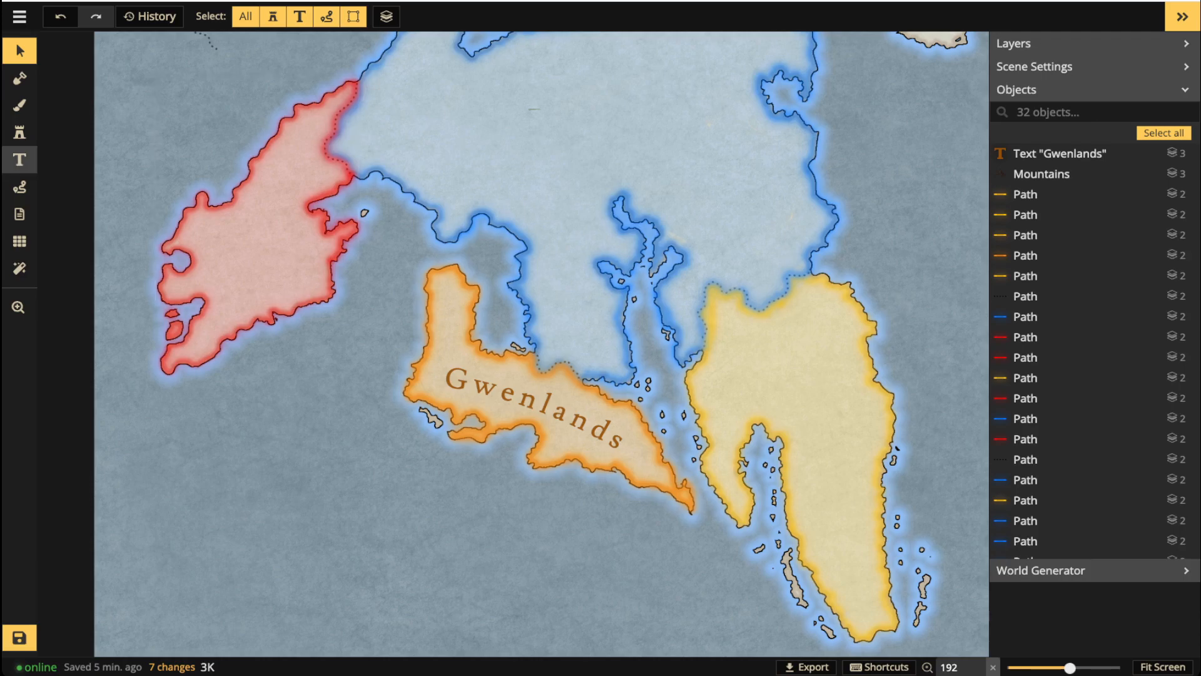
{"action": "left_click", "coordinate": [20, 160]}
{"action": "key", "text": "space"}
{"action": "left_click_drag", "start_coordinate": [538, 250], "coordinate": [532, 386]}
{"action": "scroll", "coordinate": [576, 280], "scroll_direction": "up", "scroll_amount": 3}
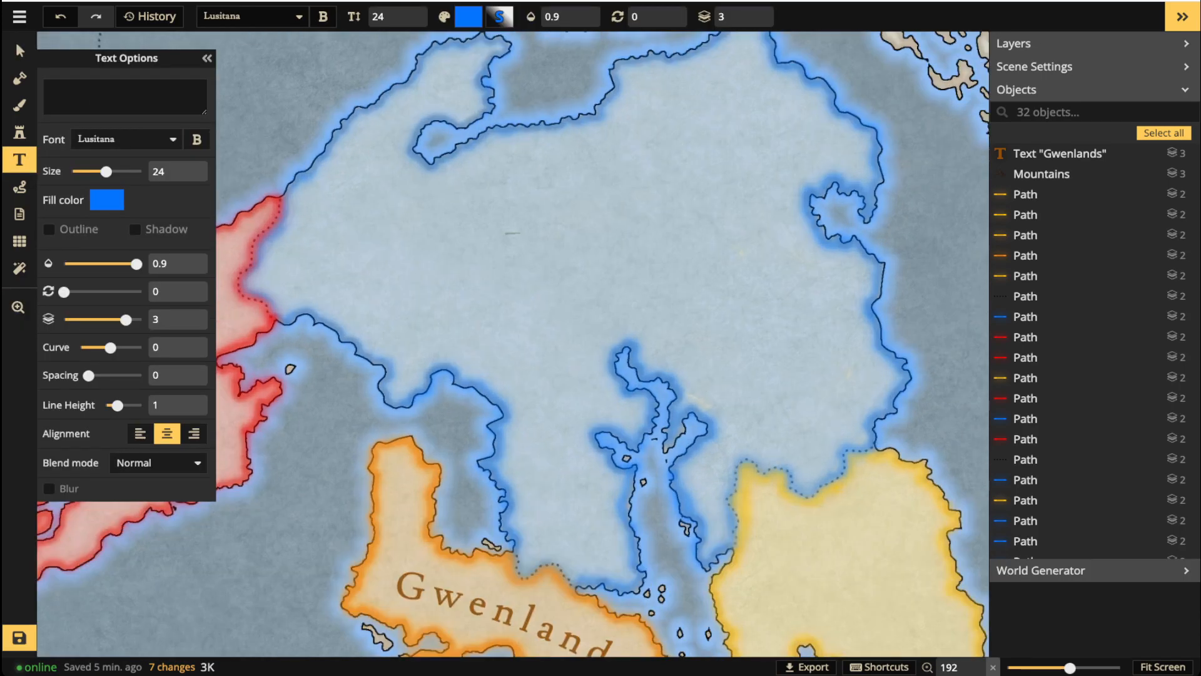
{"action": "scroll", "coordinate": [584, 223], "scroll_direction": "down", "scroll_amount": 2}
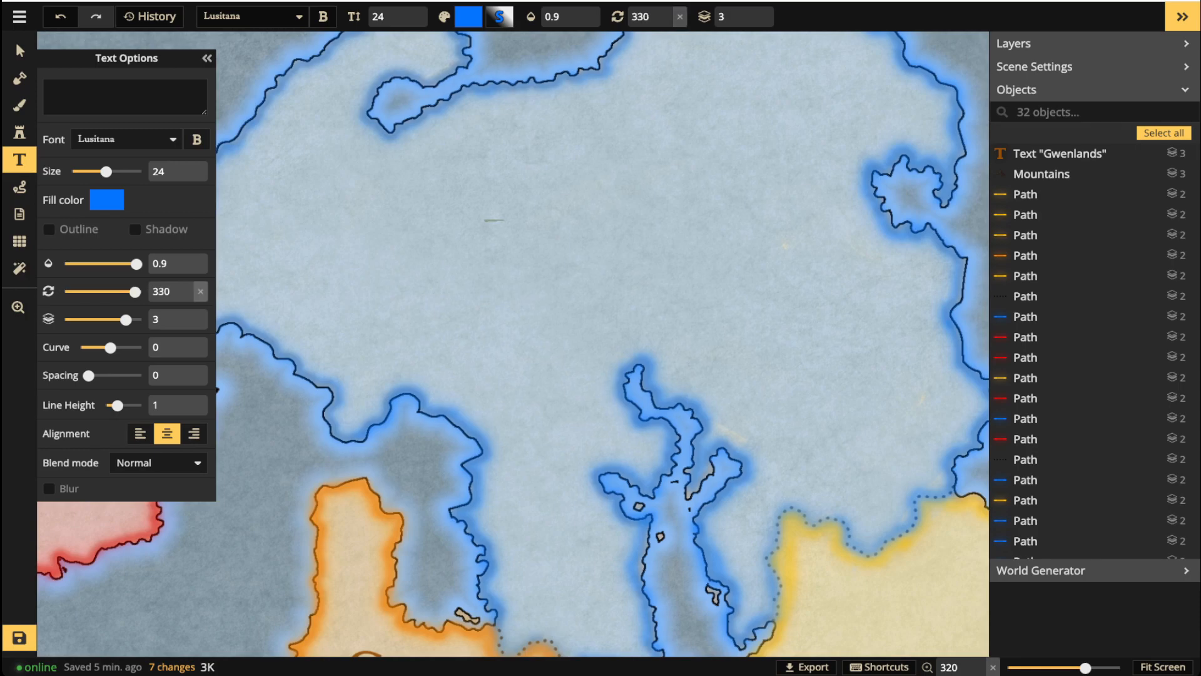
{"action": "left_click", "coordinate": [584, 223]}
{"action": "left_click_drag", "start_coordinate": [82, 92], "coordinate": [45, 92]}
{"action": "type", "text": "Halavian empire"}
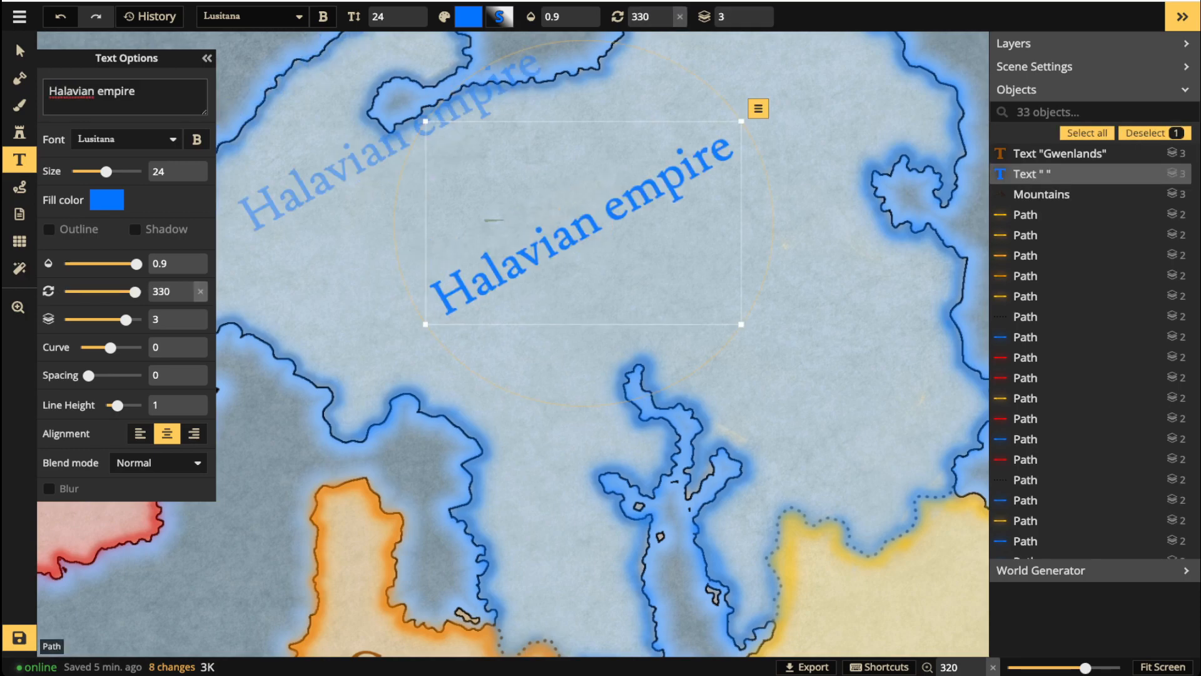
Split the label onto two lines reading "Halavian" and "Empire" with a capital E, and reset its rotation to 0 degrees.
{"action": "left_click", "coordinate": [97, 91]}
{"action": "key", "text": "Return"}
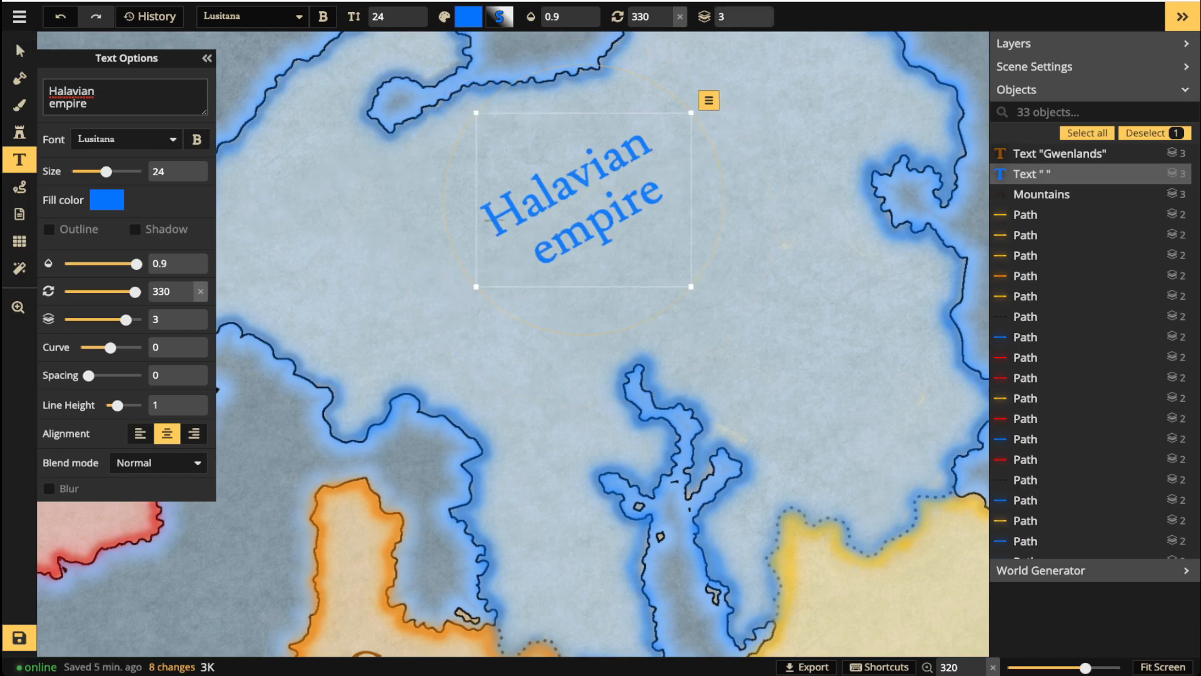
{"action": "key", "text": "shift+Right"}
{"action": "type", "text": "E"}
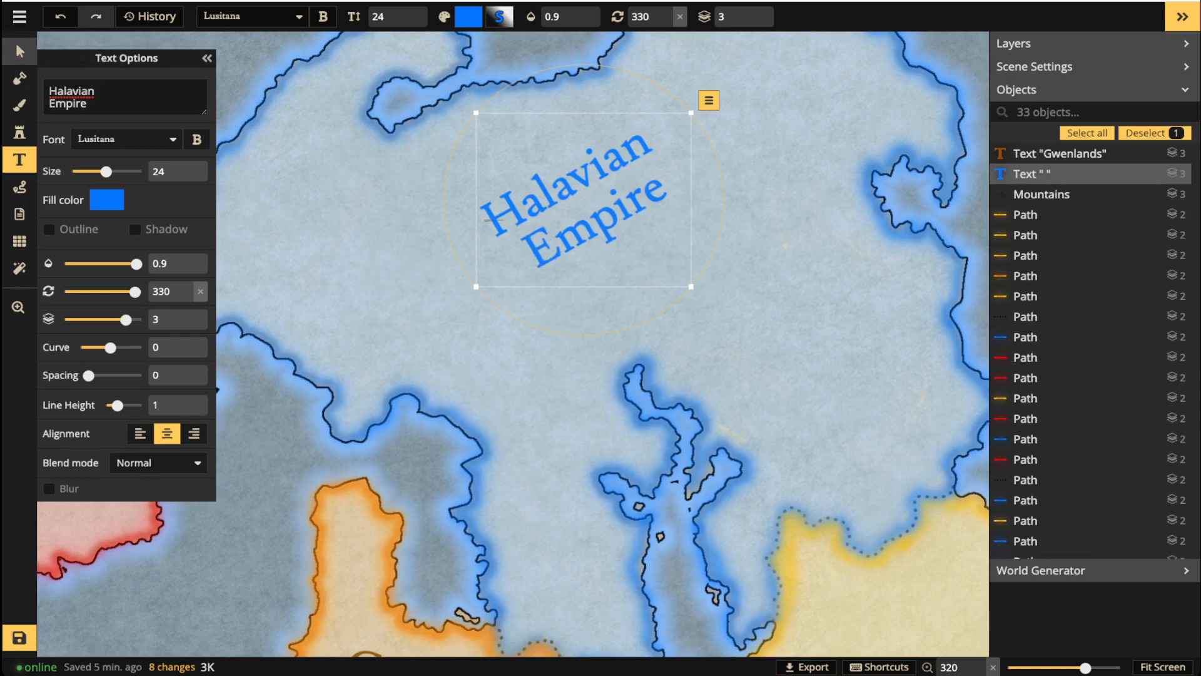
{"action": "key", "text": "Escape"}
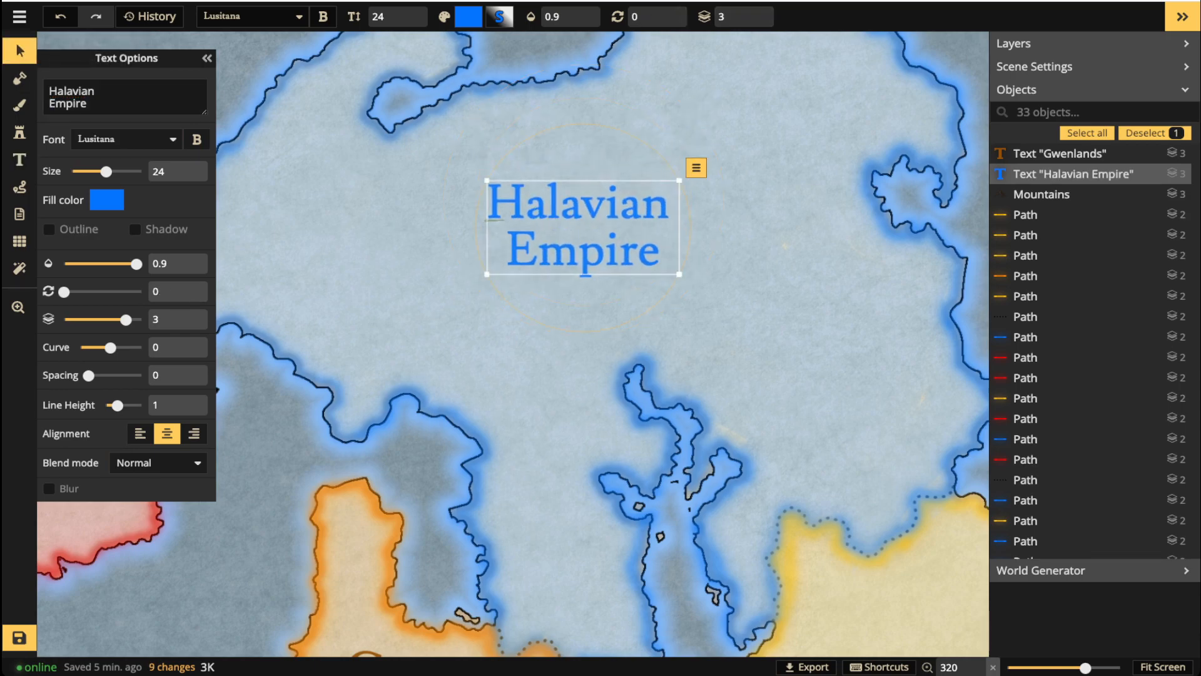
Set the Halavian Empire label's line height to 2 and reposition it within the blue land.
{"action": "scroll", "coordinate": [547, 286], "scroll_direction": "down", "scroll_amount": 4}
{"action": "mouse_move", "coordinate": [565, 242]}
{"action": "left_mouse_down"}
{"action": "mouse_move", "coordinate": [564, 254]}
{"action": "mouse_move", "coordinate": [593, 246]}
{"action": "mouse_move", "coordinate": [577, 248]}
{"action": "left_mouse_up"}
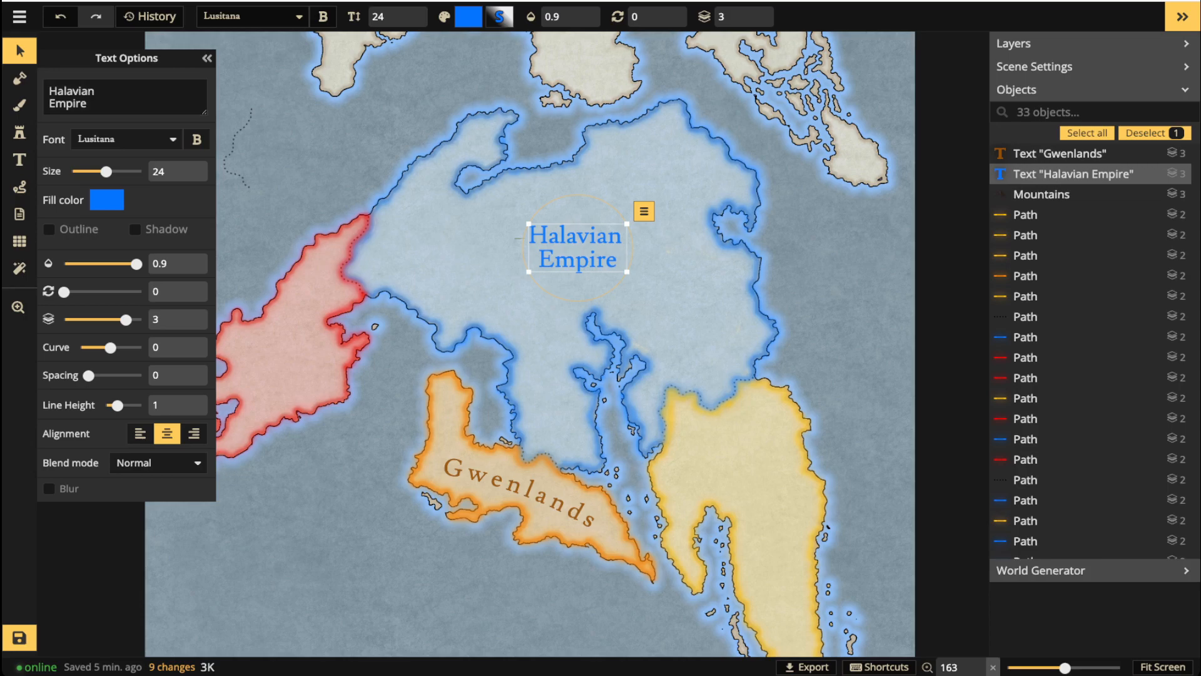
{"action": "left_click", "coordinate": [186, 399]}
{"action": "left_click", "coordinate": [187, 399]}
{"action": "left_click", "coordinate": [186, 399]}
{"action": "left_click", "coordinate": [186, 400]}
{"action": "left_click", "coordinate": [186, 399]}
{"action": "left_click", "coordinate": [187, 399]}
{"action": "left_click", "coordinate": [187, 399]}
{"action": "left_click", "coordinate": [187, 399]}
{"action": "left_click", "coordinate": [186, 399]}
{"action": "left_click", "coordinate": [186, 399]}
{"action": "left_click_drag", "start_coordinate": [577, 226], "coordinate": [564, 242]}
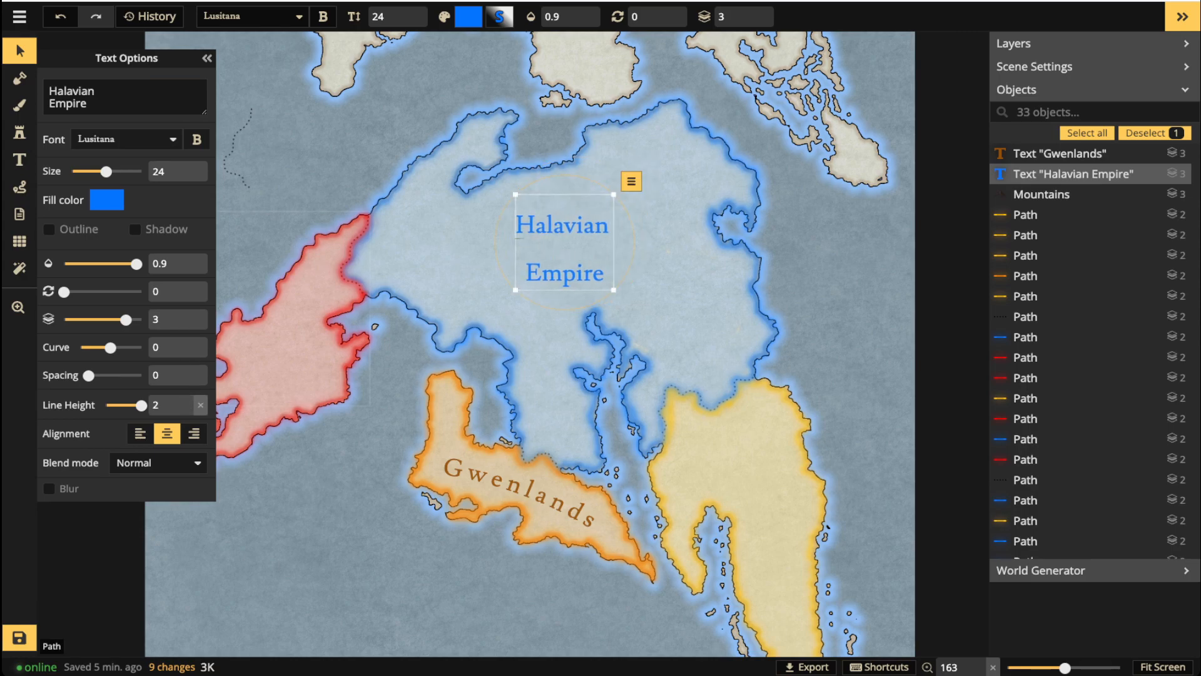
Set the Halavian Empire label's letter spacing to 1 and recentre it in the blue land.
{"action": "left_click", "coordinate": [186, 370]}
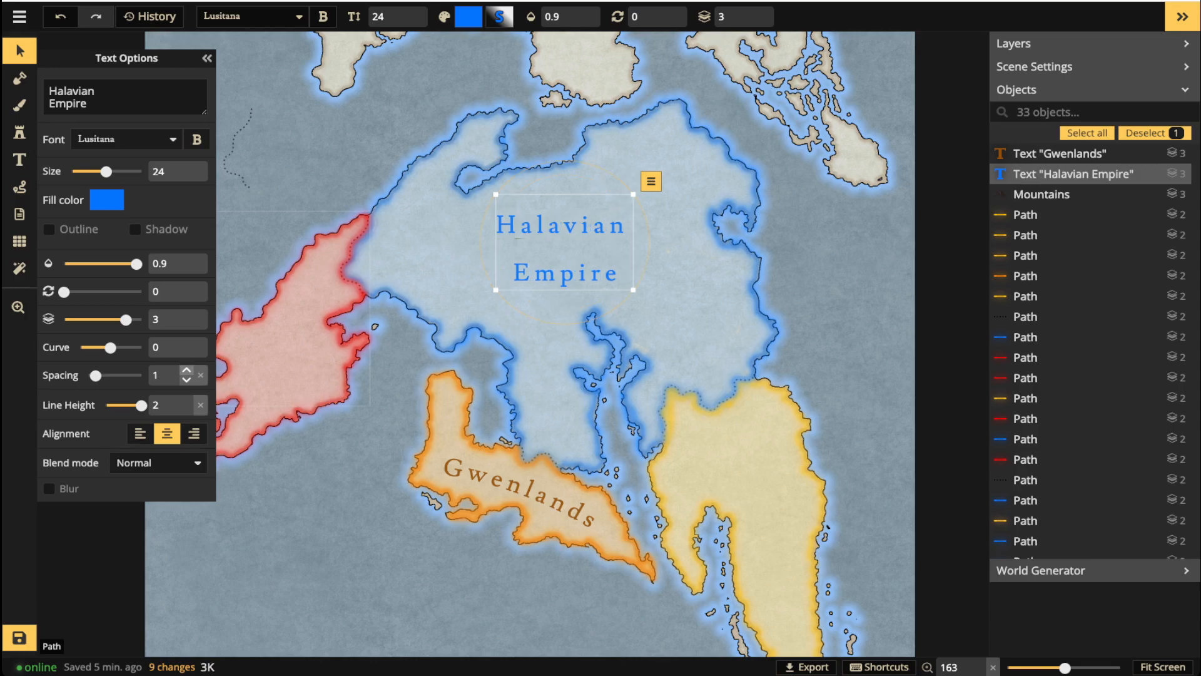
{"action": "left_click_drag", "start_coordinate": [563, 242], "coordinate": [589, 236]}
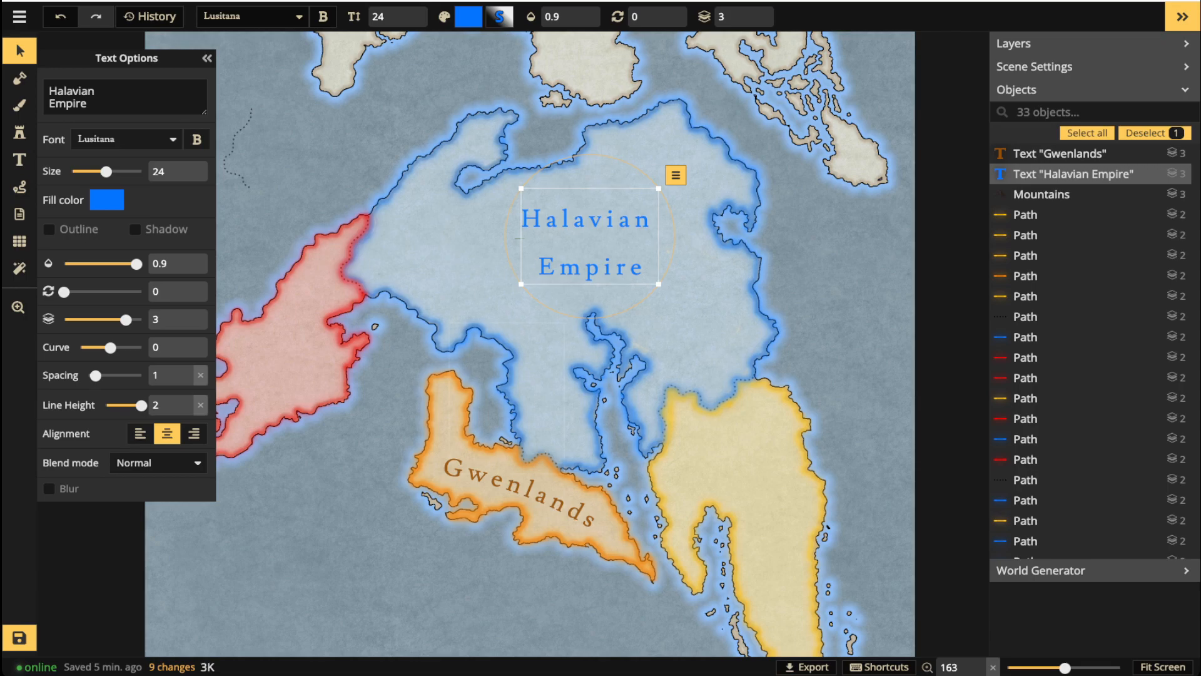
{"action": "left_click_drag", "start_coordinate": [588, 237], "coordinate": [590, 237]}
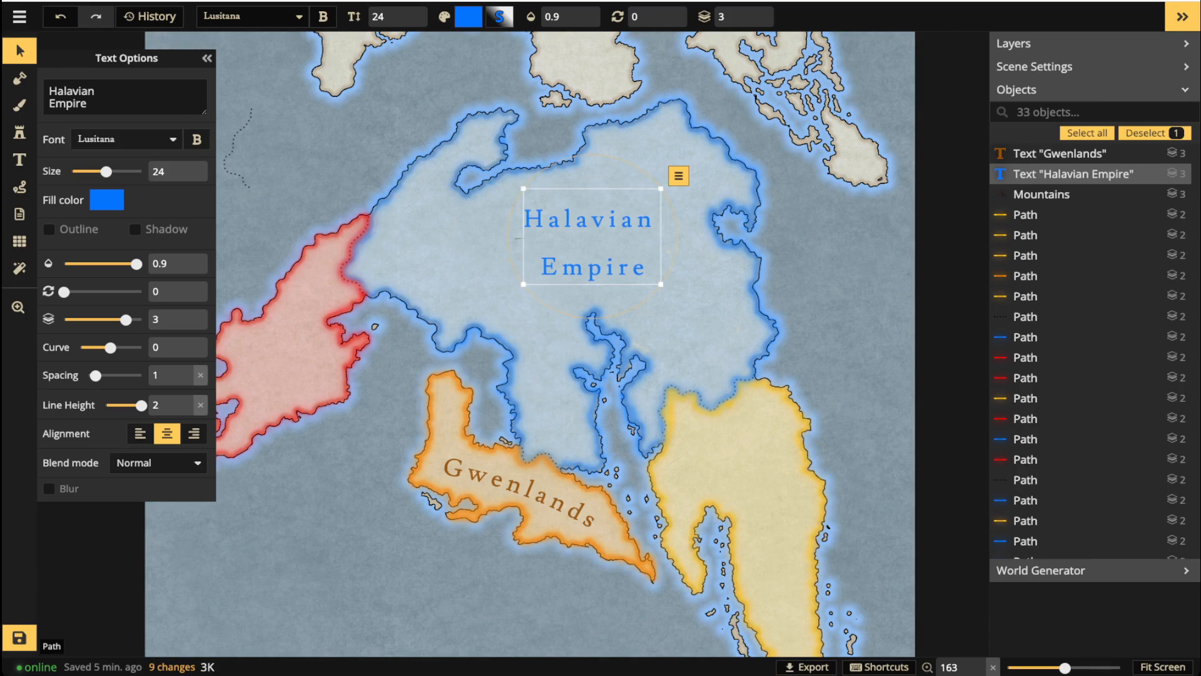
{"action": "left_click_drag", "start_coordinate": [590, 236], "coordinate": [589, 236]}
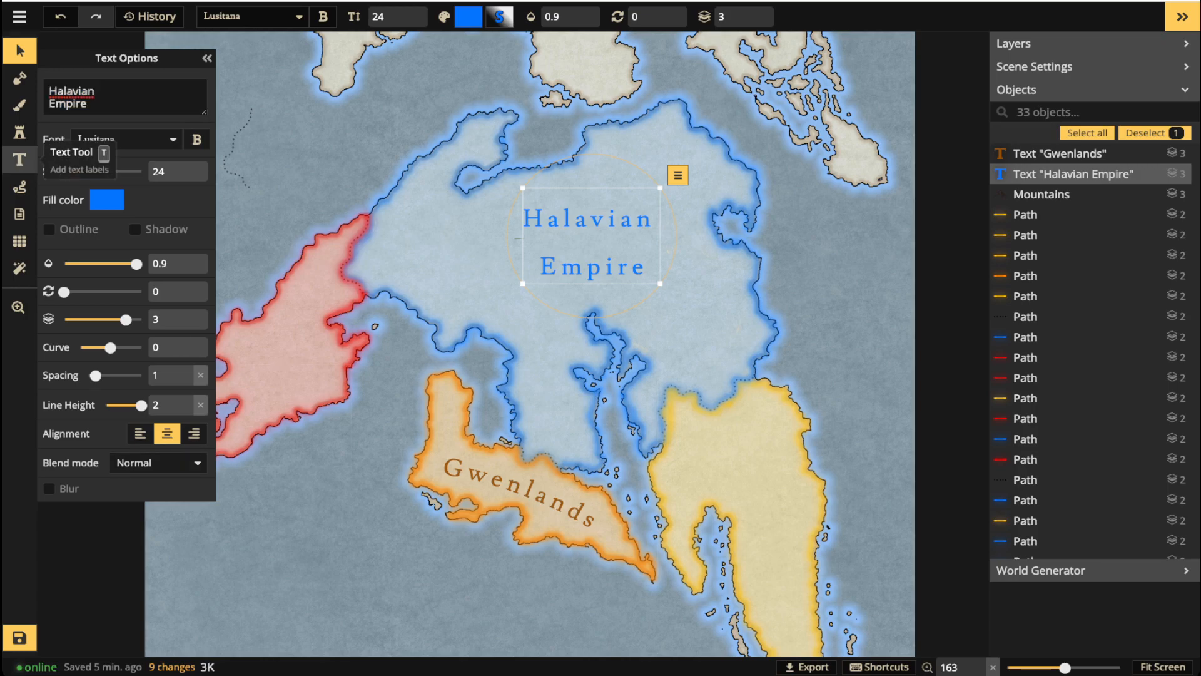
Add a text label reading "Muir" inside the yellow land.
{"action": "left_click", "coordinate": [19, 159]}
{"action": "left_click", "coordinate": [758, 446]}
{"action": "scroll", "coordinate": [770, 514], "scroll_direction": "up", "scroll_amount": 3}
{"action": "type", "text": "Mui"}
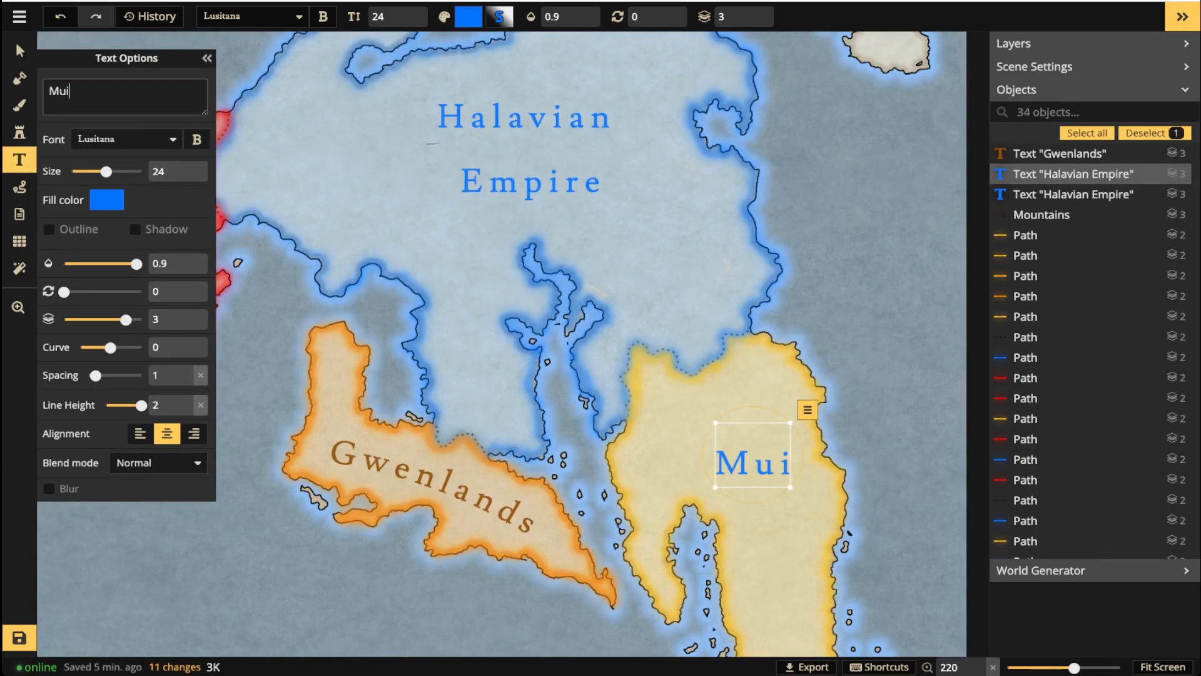
{"action": "type", "text": "r"}
Set the Muir label's fill colour to dark gold, RGB 170, 132, 16.
{"action": "left_click", "coordinate": [107, 199]}
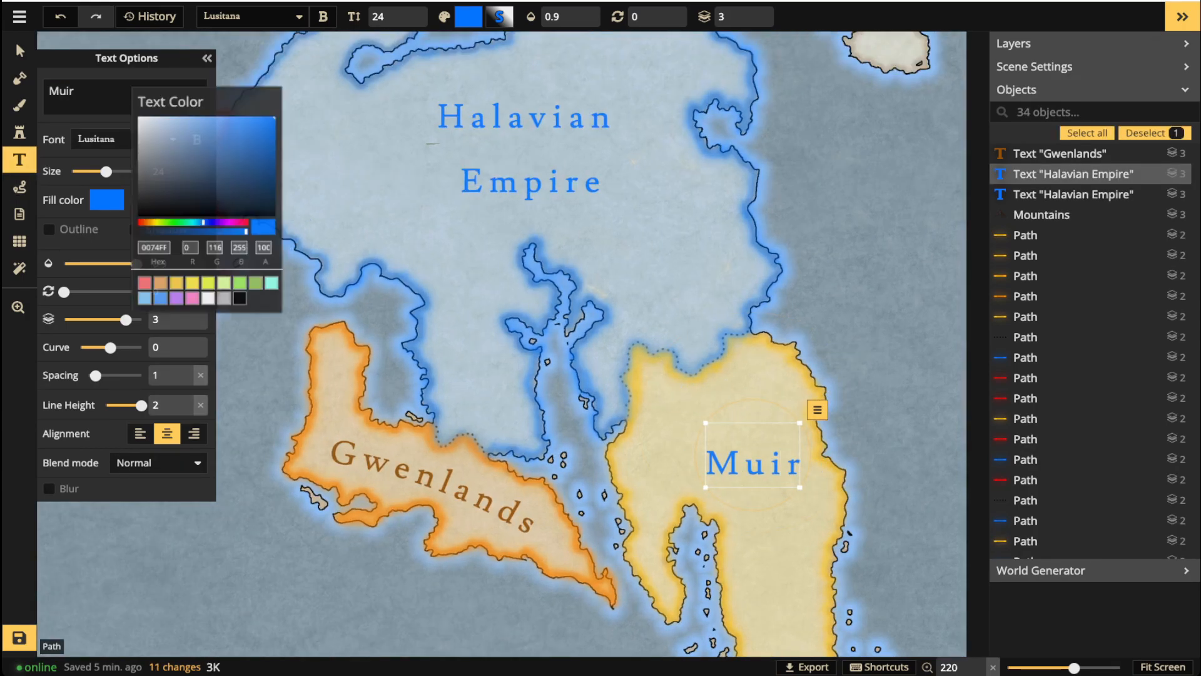
{"action": "left_click", "coordinate": [177, 283]}
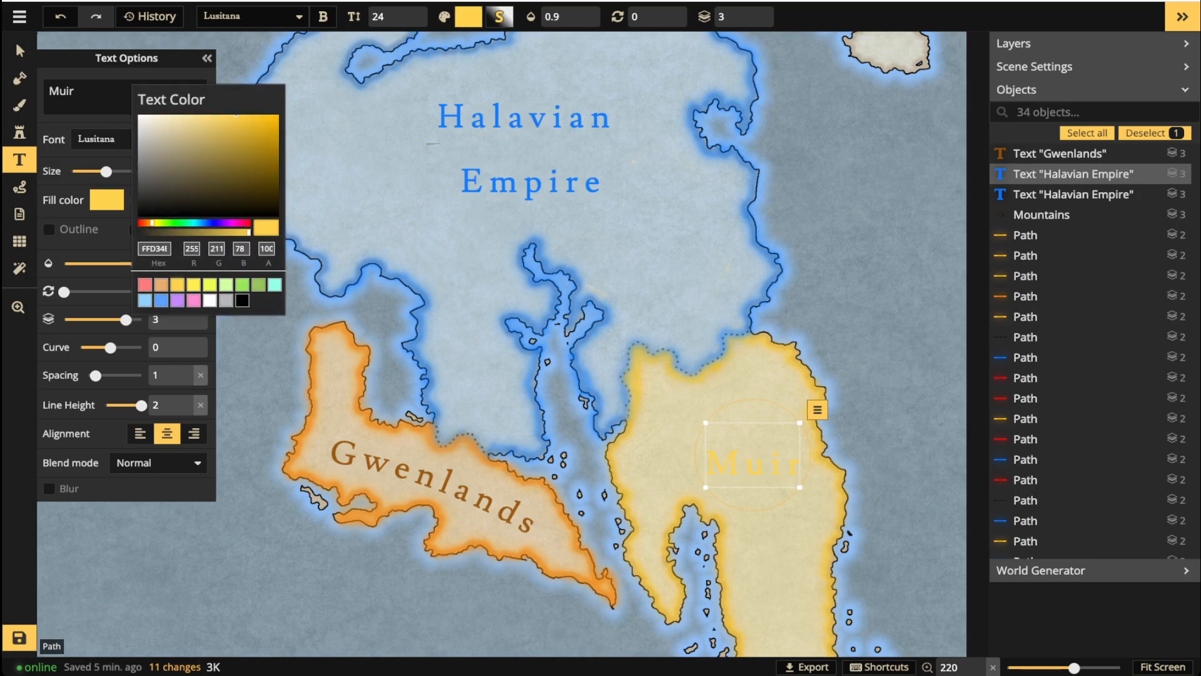
{"action": "left_click", "coordinate": [262, 155]}
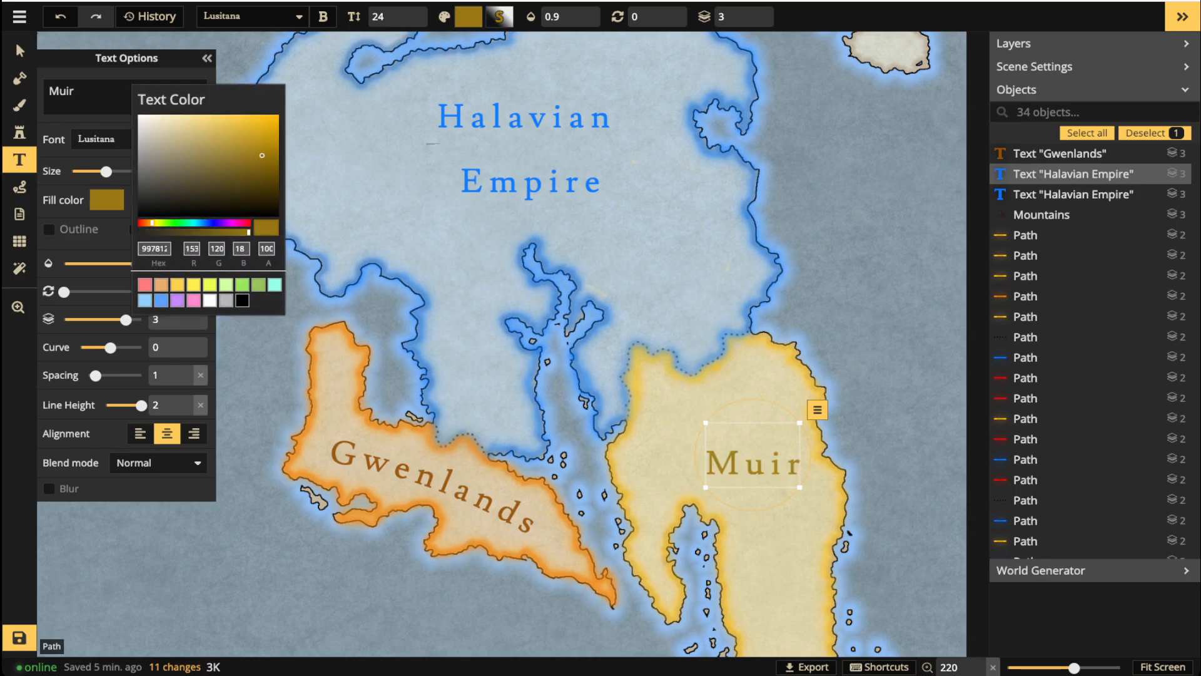
{"action": "left_click", "coordinate": [265, 148]}
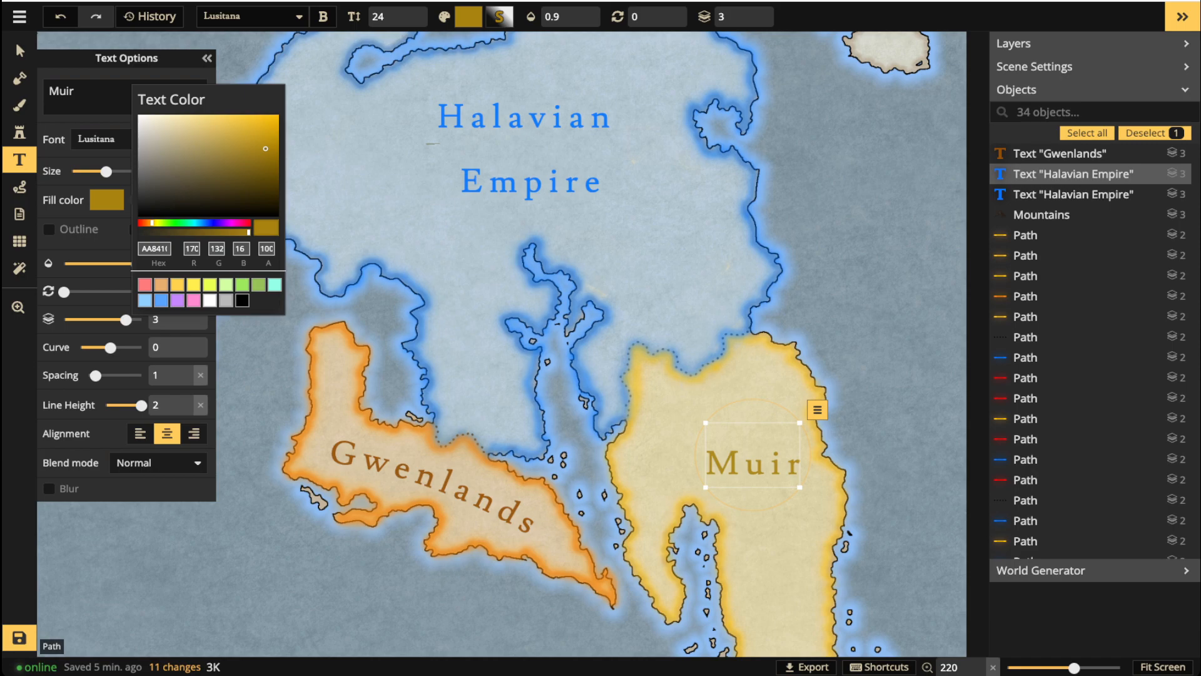
{"action": "left_click", "coordinate": [16, 43]}
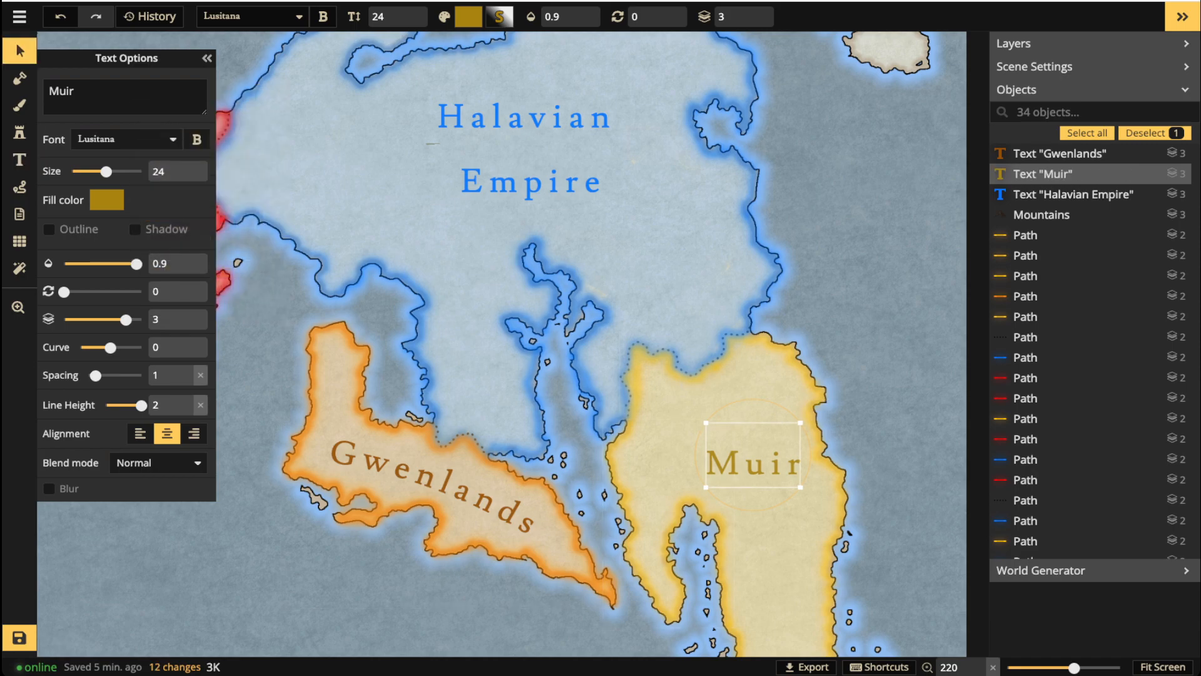
Set the Muir label's letter spacing to 2, rotate it to 75 degrees and move it down along the yellow land.
{"action": "scroll", "coordinate": [776, 465], "scroll_direction": "up", "scroll_amount": 2}
{"action": "scroll", "coordinate": [739, 480], "scroll_direction": "down", "scroll_amount": 3}
{"action": "key", "text": "space"}
{"action": "left_click_drag", "start_coordinate": [739, 479], "coordinate": [580, 314]}
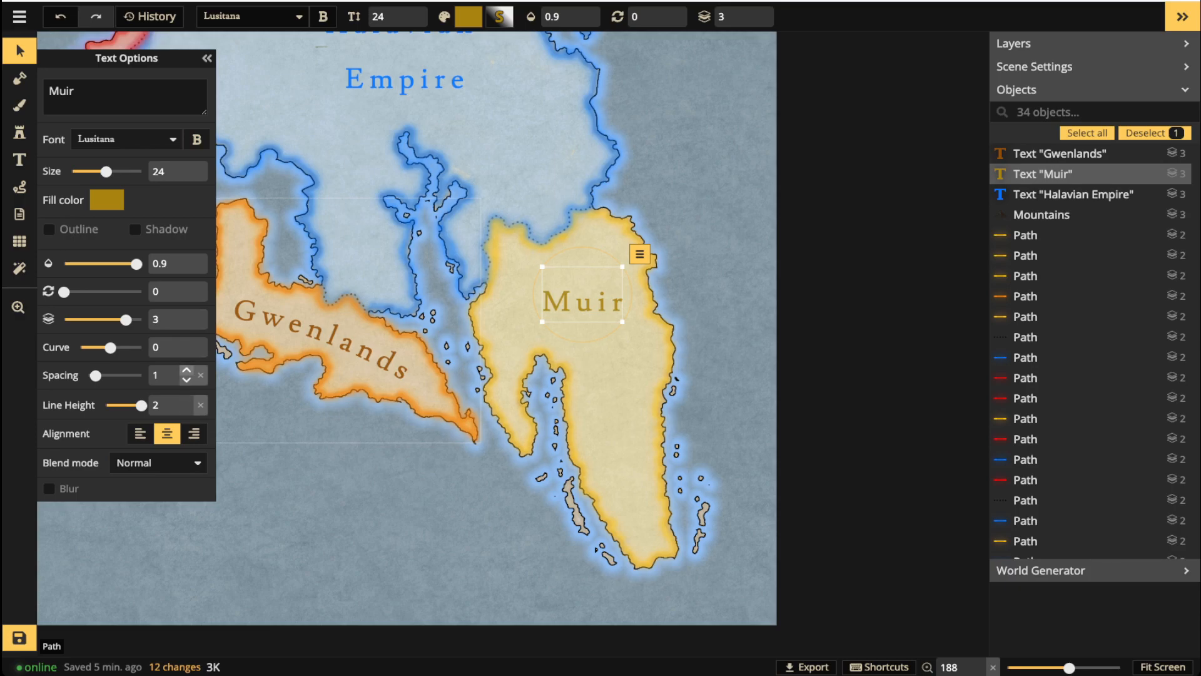
{"action": "left_click", "coordinate": [186, 369]}
{"action": "mouse_move", "coordinate": [582, 301]}
{"action": "left_mouse_down"}
{"action": "mouse_move", "coordinate": [613, 445]}
{"action": "mouse_move", "coordinate": [624, 369]}
{"action": "mouse_move", "coordinate": [593, 317]}
{"action": "left_mouse_up"}
{"action": "scroll", "coordinate": [613, 444], "scroll_direction": "up", "scroll_amount": 4}
{"action": "scroll", "coordinate": [613, 445], "scroll_direction": "up", "scroll_amount": 3}
{"action": "scroll", "coordinate": [614, 444], "scroll_direction": "down", "scroll_amount": 2}
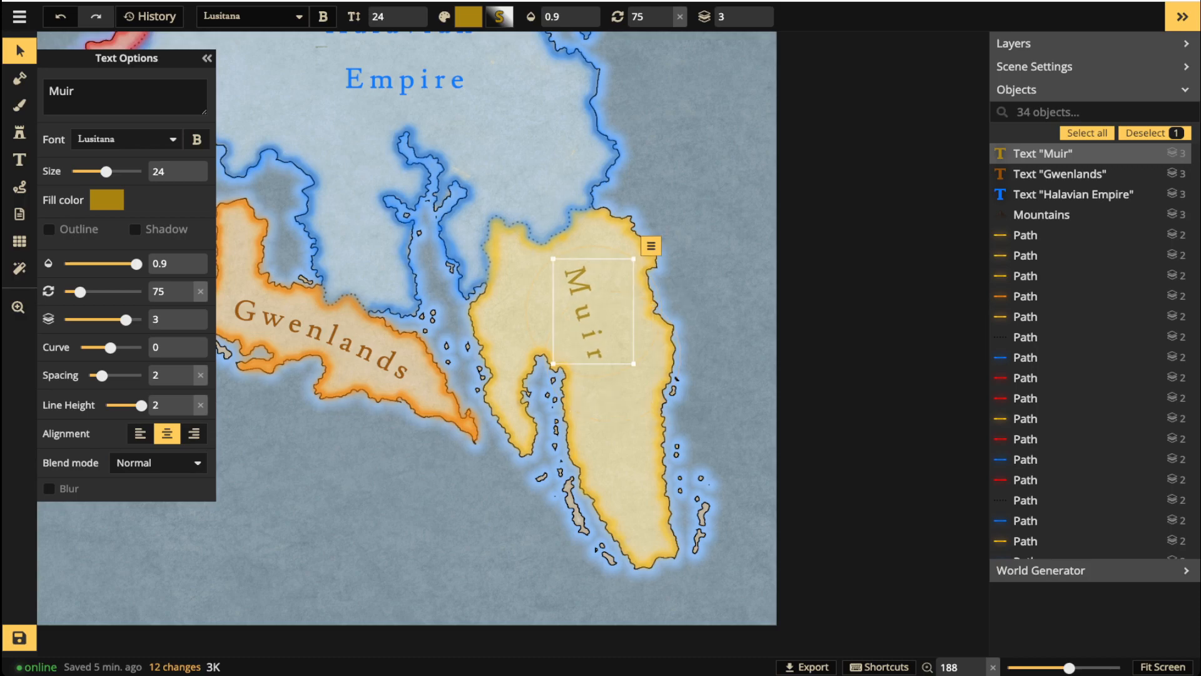
{"action": "scroll", "coordinate": [593, 317], "scroll_direction": "down", "scroll_amount": 6}
{"action": "scroll", "coordinate": [593, 317], "scroll_direction": "up", "scroll_amount": 1}
{"action": "left_click_drag", "start_coordinate": [593, 317], "coordinate": [610, 362]}
{"action": "scroll", "coordinate": [574, 299], "scroll_direction": "down", "scroll_amount": 1}
{"action": "scroll", "coordinate": [607, 354], "scroll_direction": "up", "scroll_amount": 6}
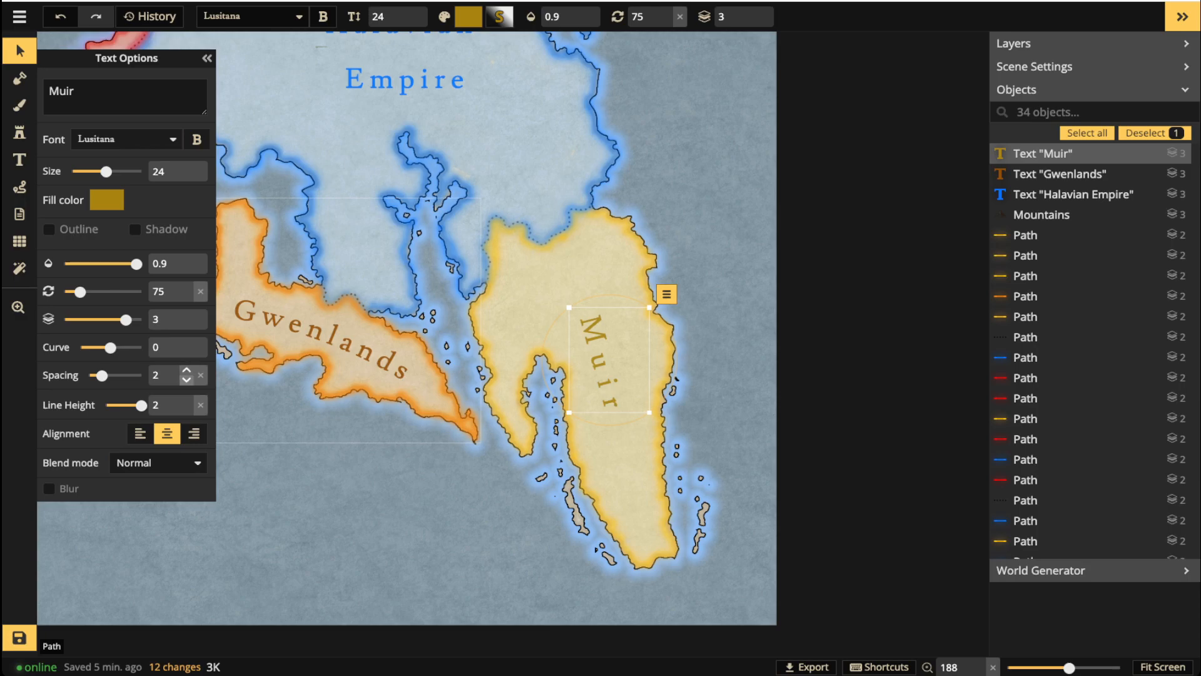
Set the Muir label's letter spacing to 3 and its curve to 6.
{"action": "left_click", "coordinate": [187, 370]}
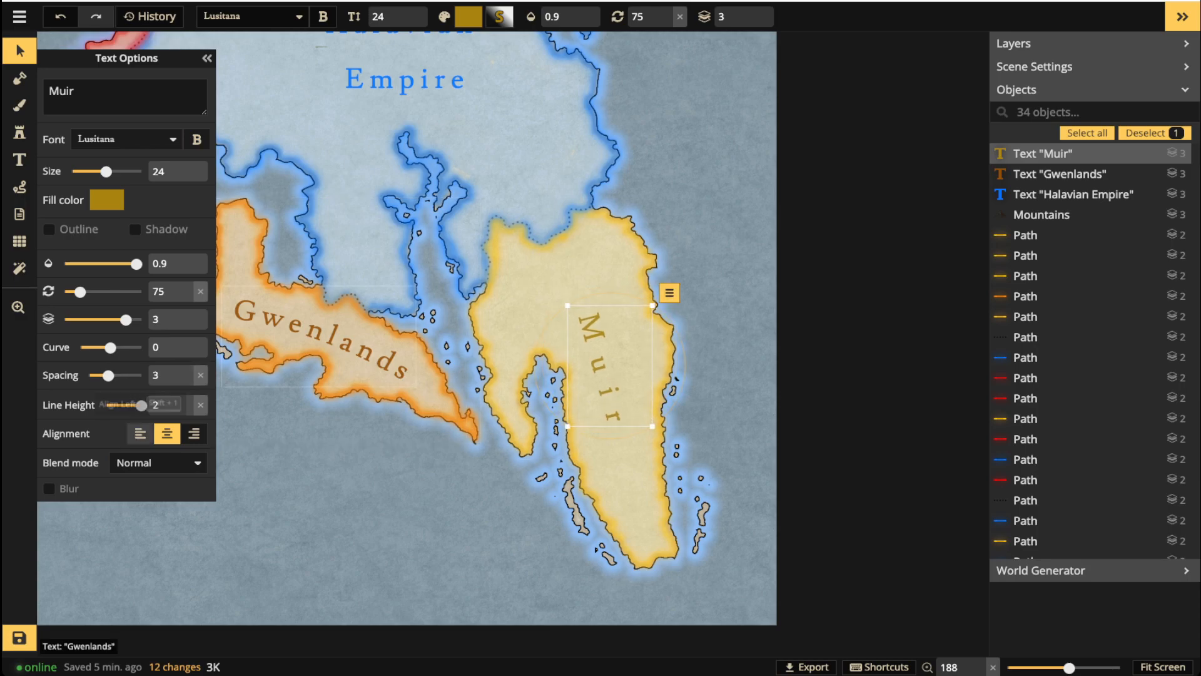
{"action": "left_click", "coordinate": [187, 351]}
{"action": "left_click", "coordinate": [187, 352]}
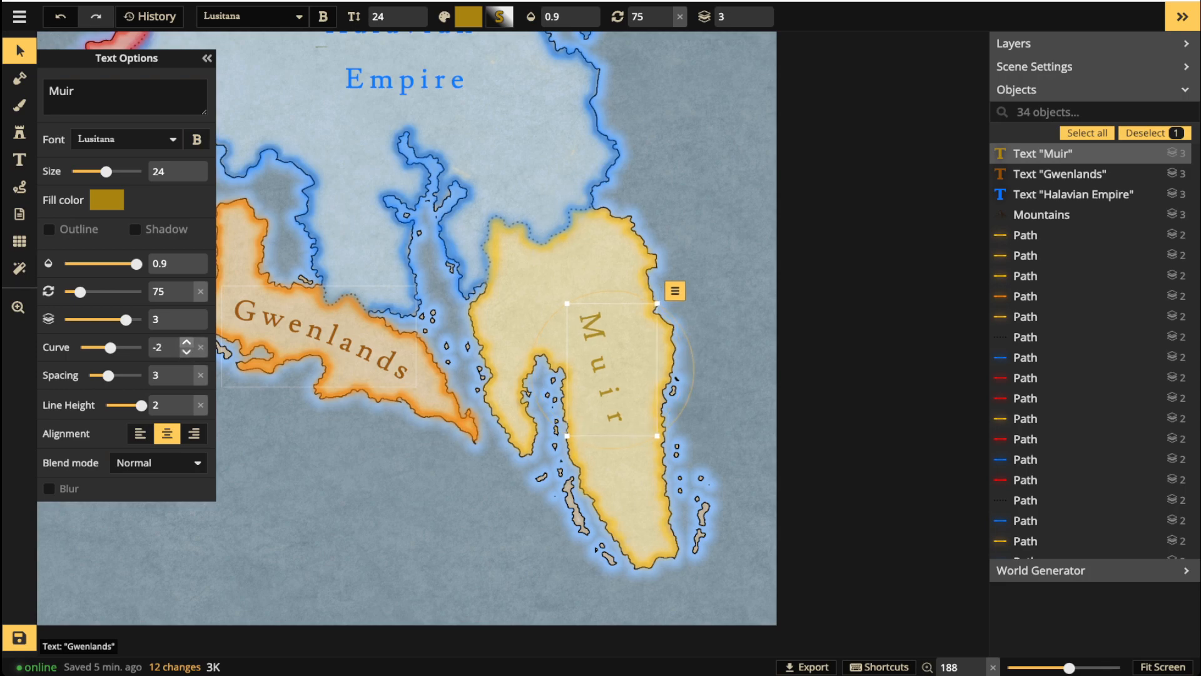
{"action": "left_click", "coordinate": [186, 341]}
{"action": "left_click", "coordinate": [187, 342]}
{"action": "left_click", "coordinate": [187, 341]}
{"action": "left_click", "coordinate": [186, 341]}
{"action": "left_click", "coordinate": [187, 342]}
{"action": "left_click", "coordinate": [186, 341]}
{"action": "left_click", "coordinate": [186, 342]}
{"action": "left_click", "coordinate": [186, 342]}
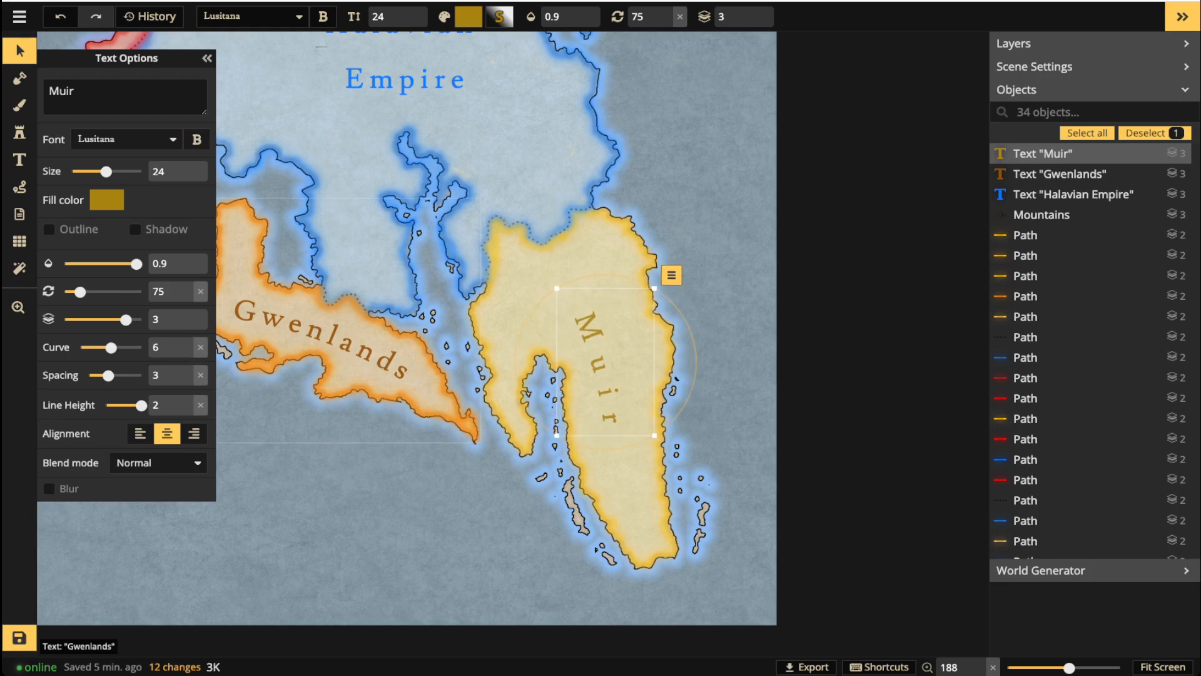
Rotate the Muir label to 78 degrees, centre it in the yellow land's long peninsula and deselect it.
{"action": "scroll", "coordinate": [603, 366], "scroll_direction": "down", "scroll_amount": 4}
{"action": "left_click_drag", "start_coordinate": [604, 366], "coordinate": [576, 321]}
{"action": "scroll", "coordinate": [576, 321], "scroll_direction": "up", "scroll_amount": 4}
{"action": "left_click_drag", "start_coordinate": [588, 350], "coordinate": [613, 381]}
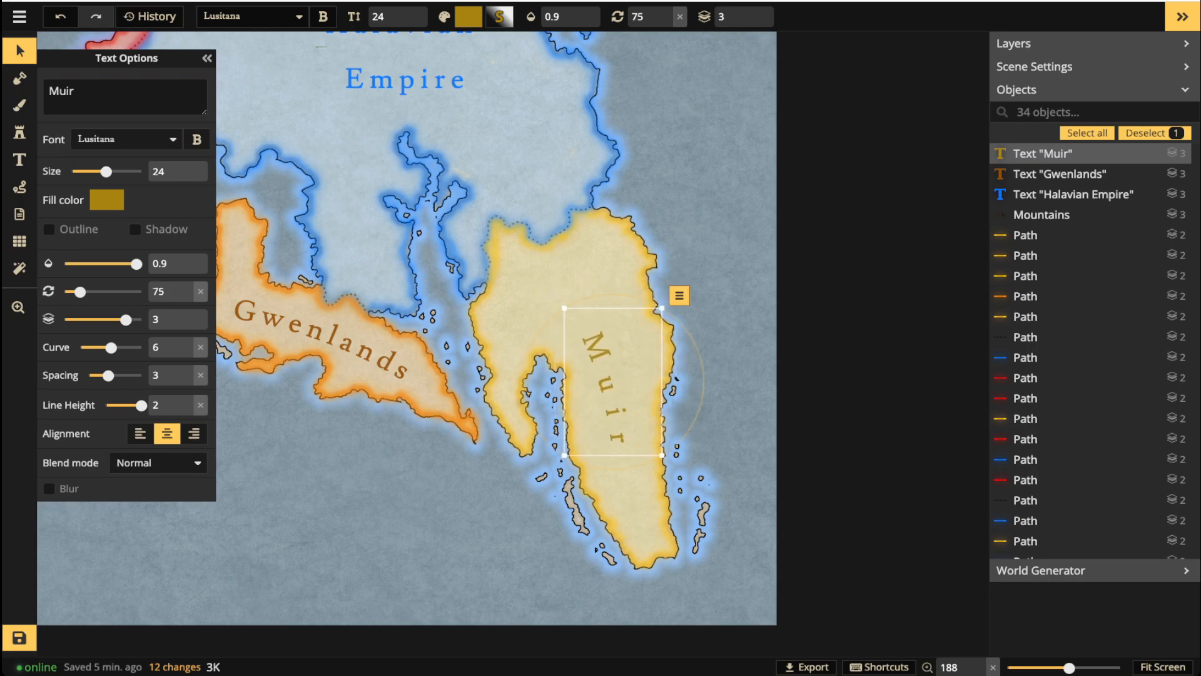
{"action": "left_click_drag", "start_coordinate": [694, 414], "coordinate": [690, 420]}
{"action": "left_click_drag", "start_coordinate": [613, 382], "coordinate": [610, 369]}
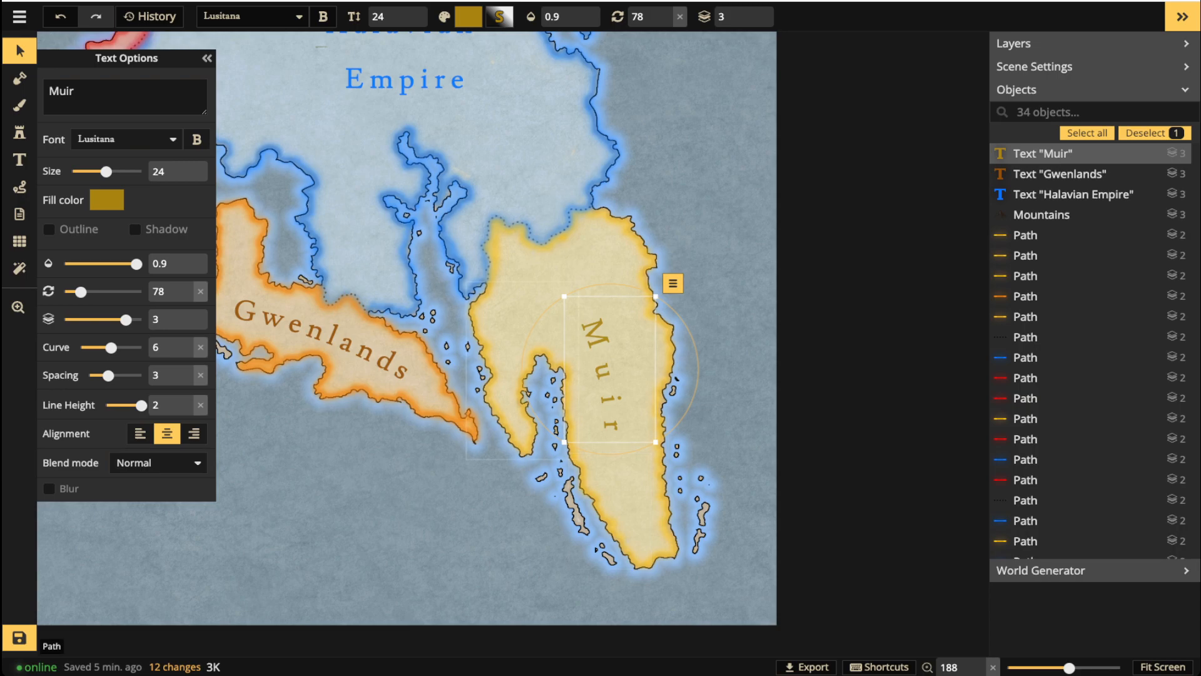
{"action": "left_click", "coordinate": [523, 425]}
Rotate the Halavian Empire label to 353 degrees and deselect it.
{"action": "scroll", "coordinate": [522, 425], "scroll_direction": "down", "scroll_amount": 5}
{"action": "left_click_drag", "start_coordinate": [523, 425], "coordinate": [601, 473]}
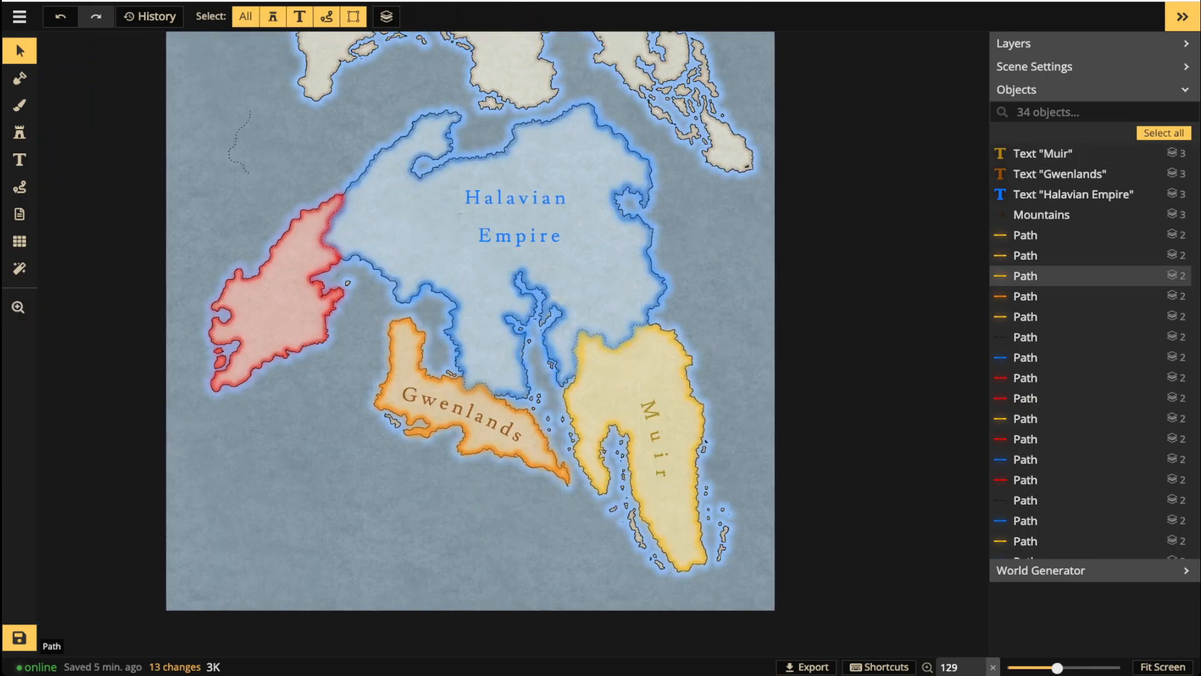
{"action": "left_click", "coordinate": [519, 213]}
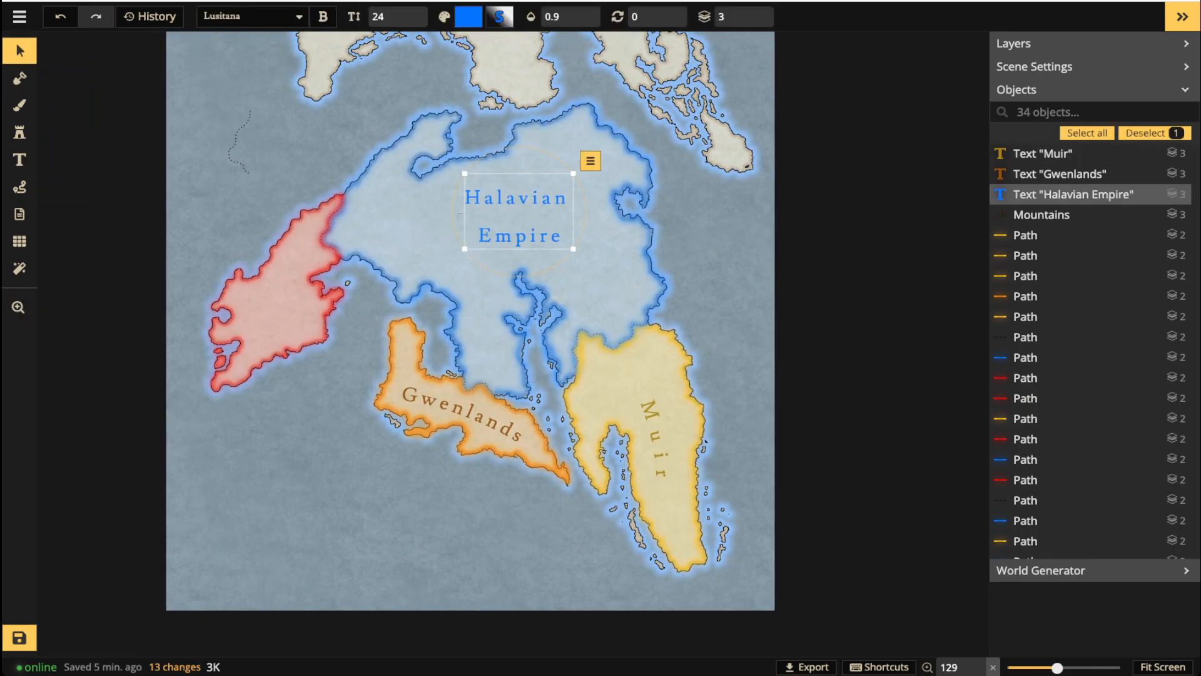
{"action": "left_click_drag", "start_coordinate": [587, 211], "coordinate": [587, 201]}
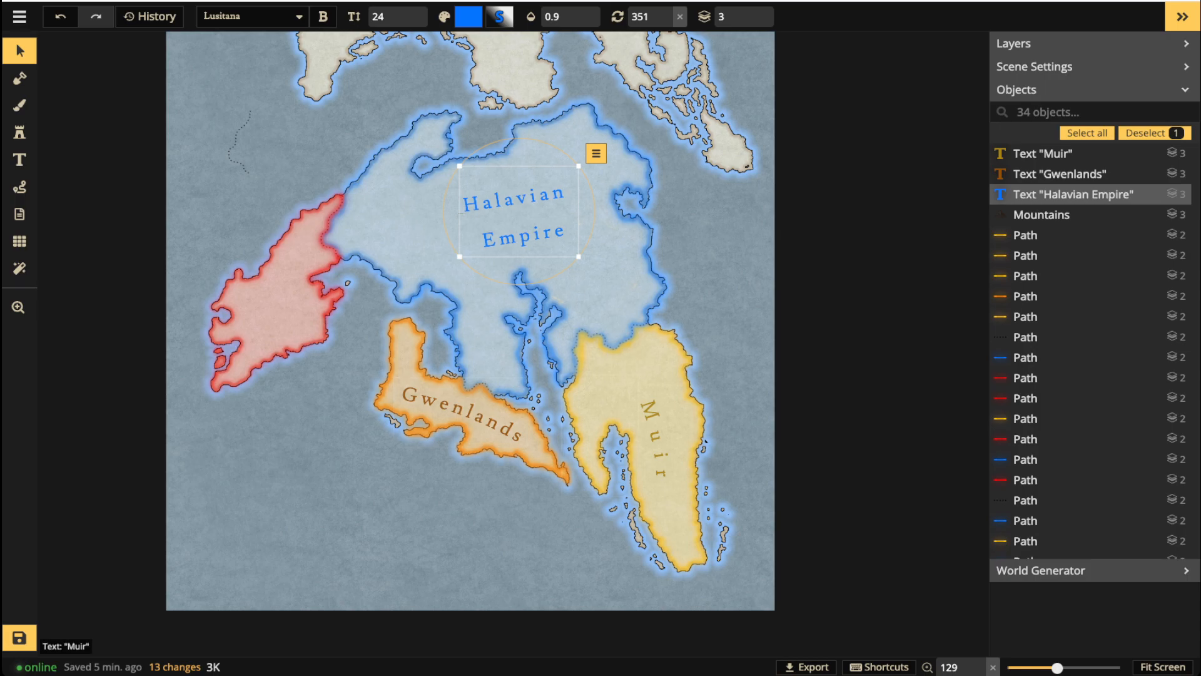
{"action": "mouse_move", "coordinate": [594, 200]}
{"action": "left_mouse_down"}
{"action": "mouse_move", "coordinate": [594, 219]}
{"action": "mouse_move", "coordinate": [587, 203]}
{"action": "left_mouse_up"}
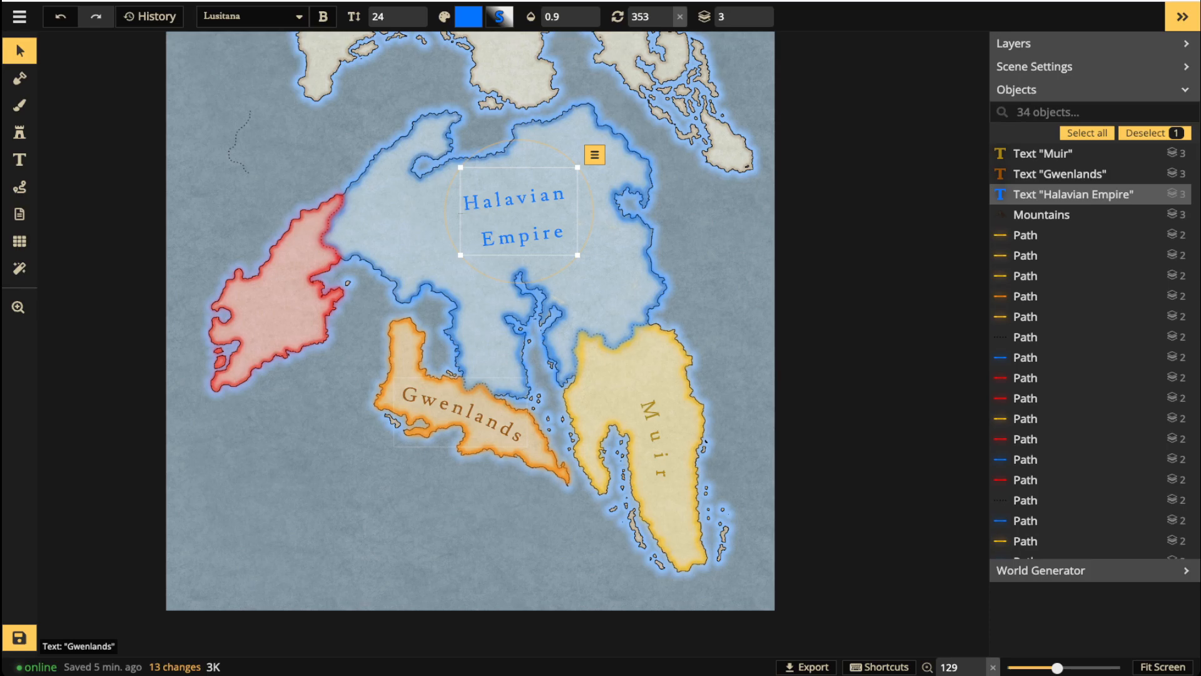
{"action": "key", "text": "Escape"}
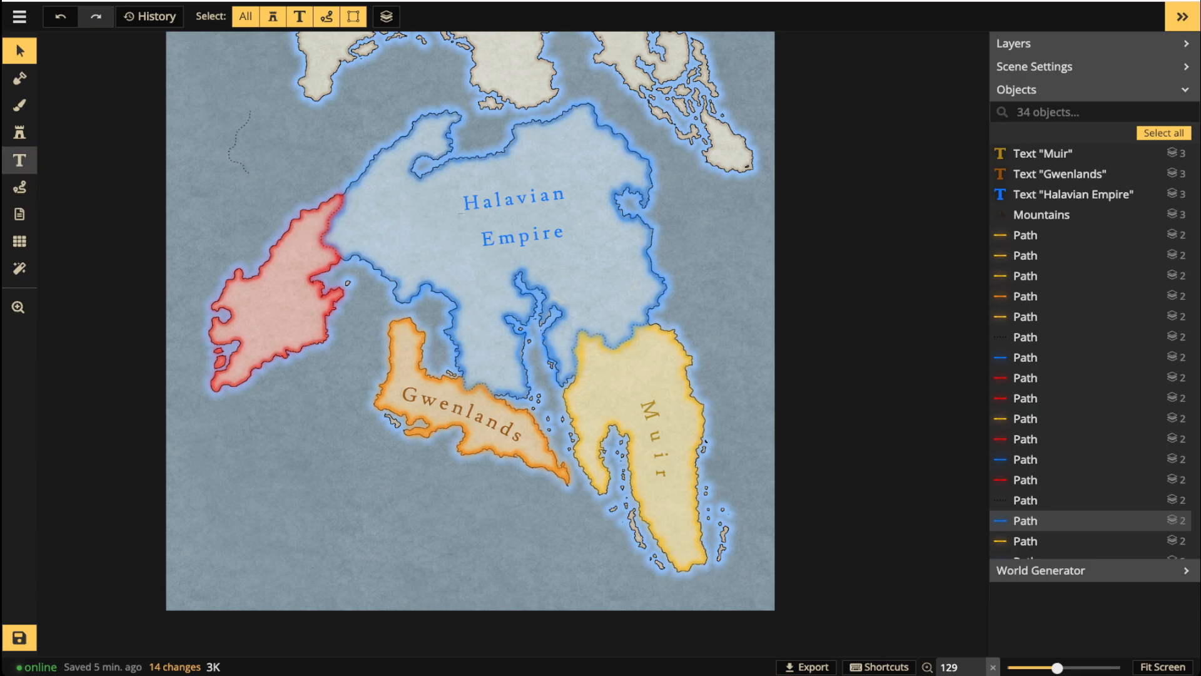
Add a two-line "Inkarn States" text label in the sea between the red land and Gwenlands.
{"action": "left_click", "coordinate": [20, 160]}
{"action": "scroll", "coordinate": [287, 352], "scroll_direction": "up", "scroll_amount": 5}
{"action": "left_click", "coordinate": [316, 455]}
{"action": "type", "text": "Inkarn"}
{"action": "key", "text": "Return"}
{"action": "type", "text": "States"}
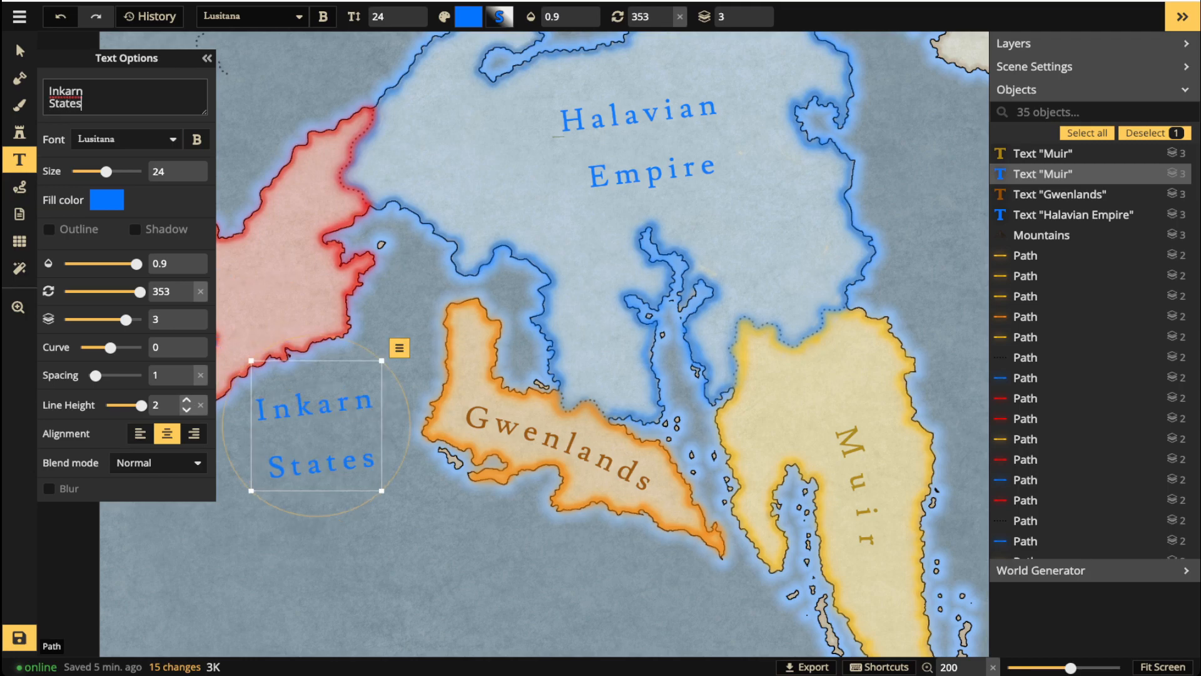
Set the Inkarn States label's line height to 1.2.
{"action": "left_click", "coordinate": [187, 410]}
{"action": "left_click", "coordinate": [186, 410]}
{"action": "left_click", "coordinate": [187, 410]}
{"action": "left_click", "coordinate": [187, 410]}
{"action": "left_click", "coordinate": [186, 410]}
{"action": "left_click", "coordinate": [186, 410]}
{"action": "left_click", "coordinate": [187, 409]}
{"action": "left_click", "coordinate": [186, 410]}
Set the Inkarn States label's fill colour to red, RGB 255, 0, 4.
{"action": "left_click", "coordinate": [107, 199]}
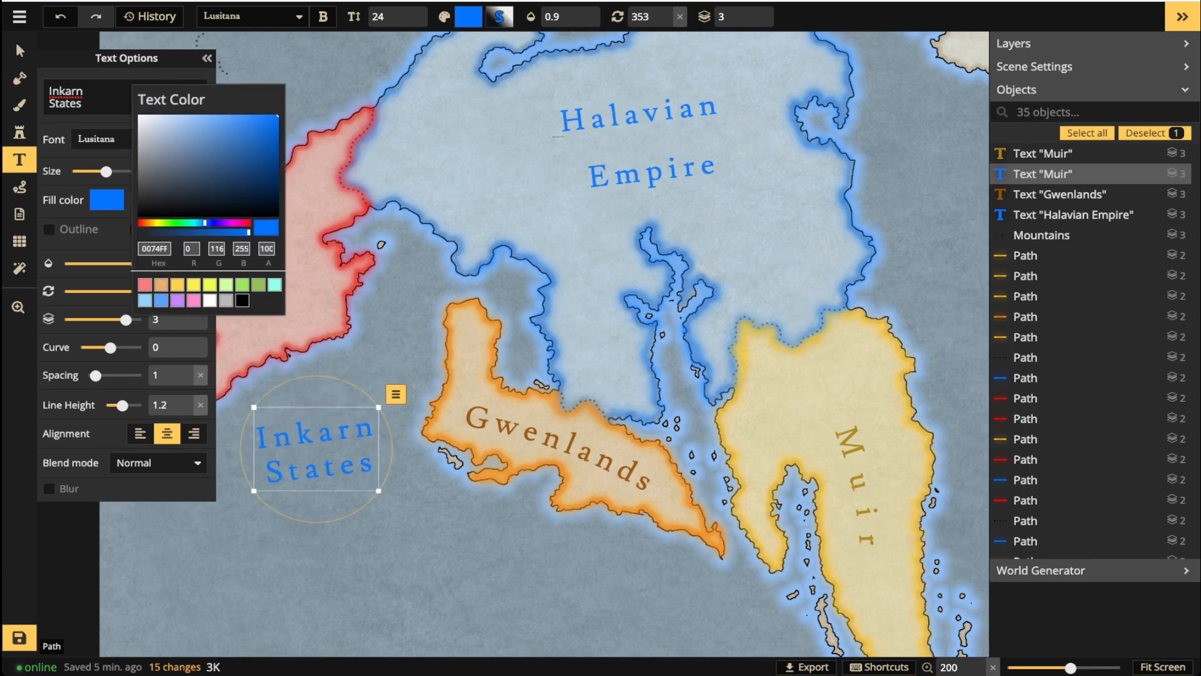
{"action": "left_click", "coordinate": [250, 223]}
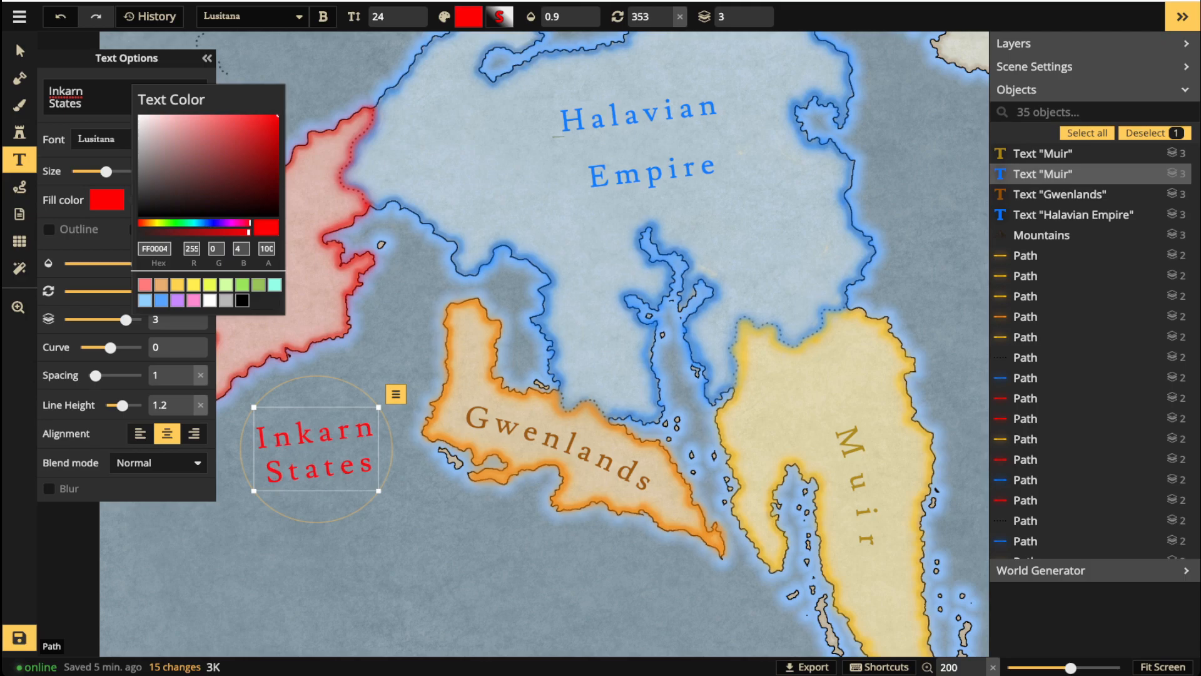
Close the text color picker and move the "Inkarn States" label onto the red region.
{"action": "left_click", "coordinate": [318, 383]}
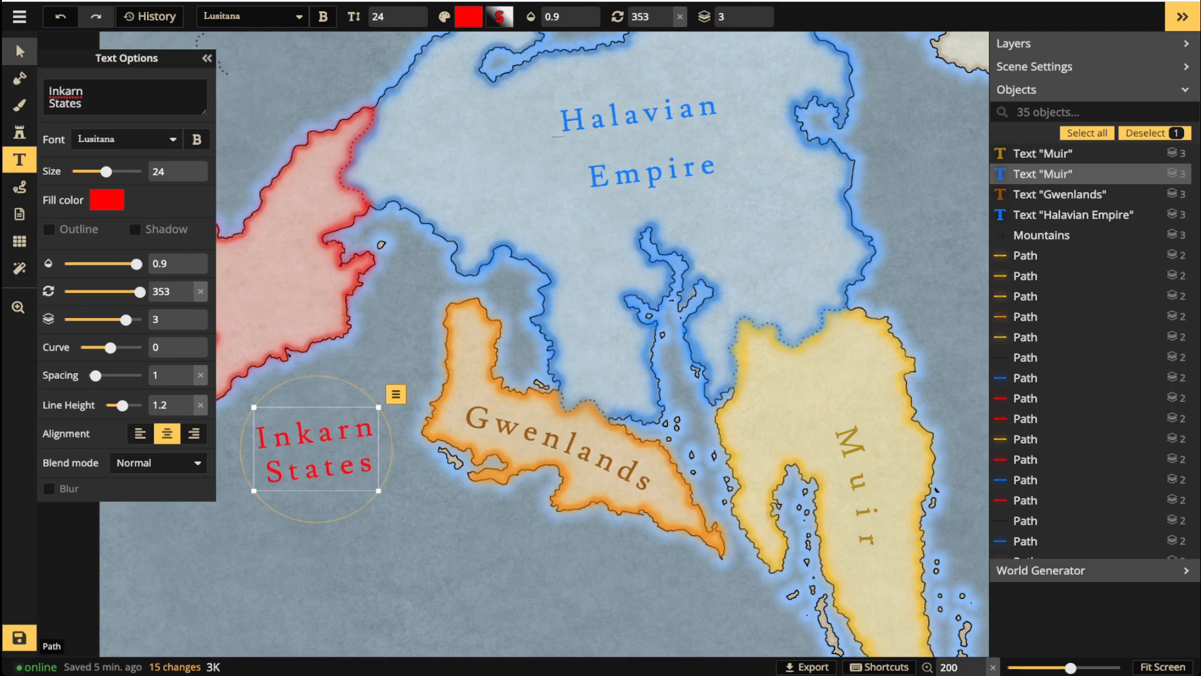
{"action": "left_click", "coordinate": [20, 51]}
{"action": "left_click_drag", "start_coordinate": [269, 305], "coordinate": [488, 313]}
{"action": "left_click_drag", "start_coordinate": [535, 456], "coordinate": [486, 296]}
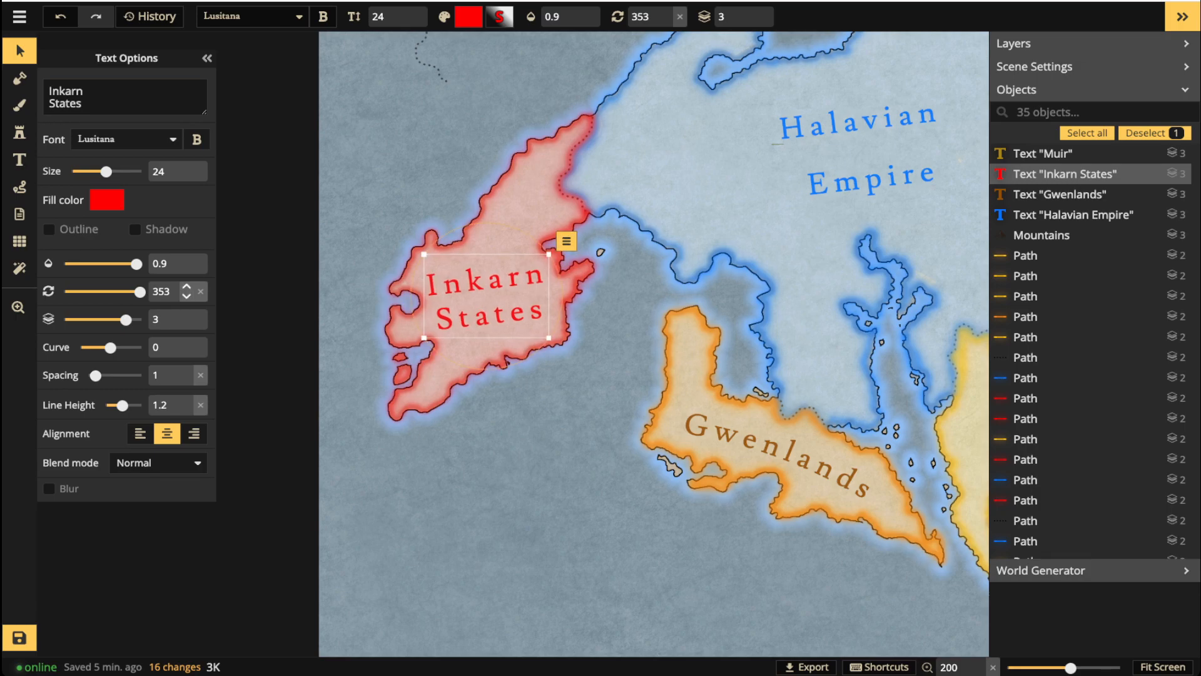
Set the "Inkarn States" label's letter spacing to 1, nudge it within the red region and rotate it to 8 degrees.
{"action": "left_click", "coordinate": [186, 380]}
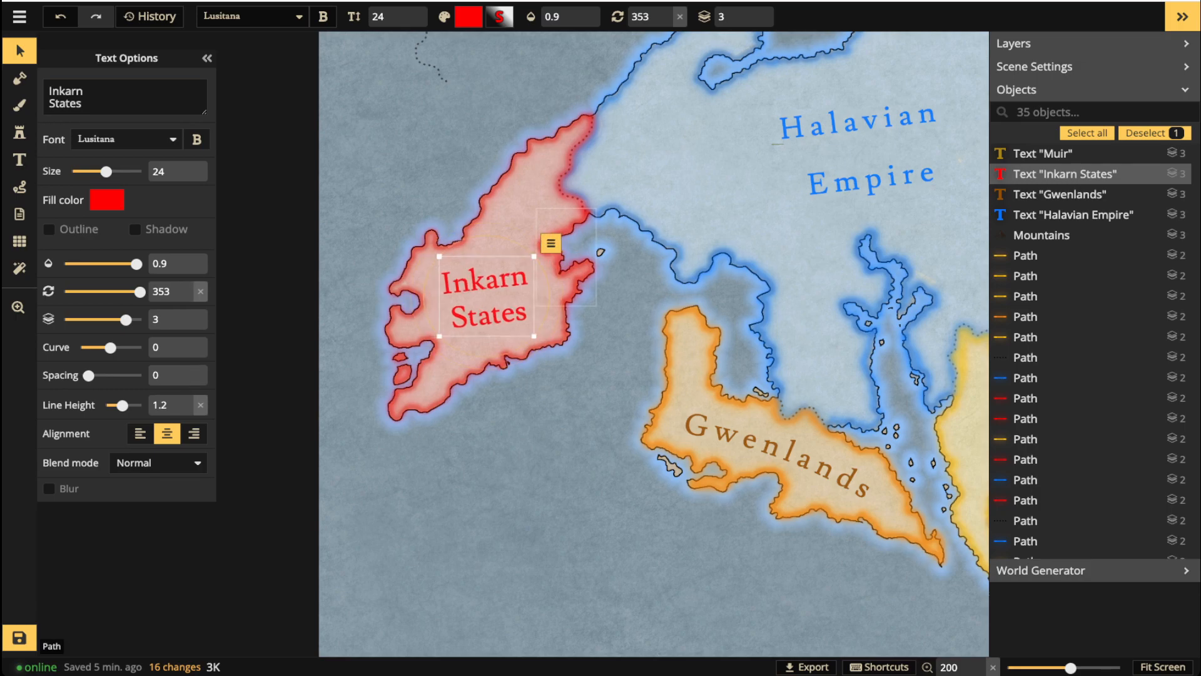
{"action": "left_click", "coordinate": [186, 370]}
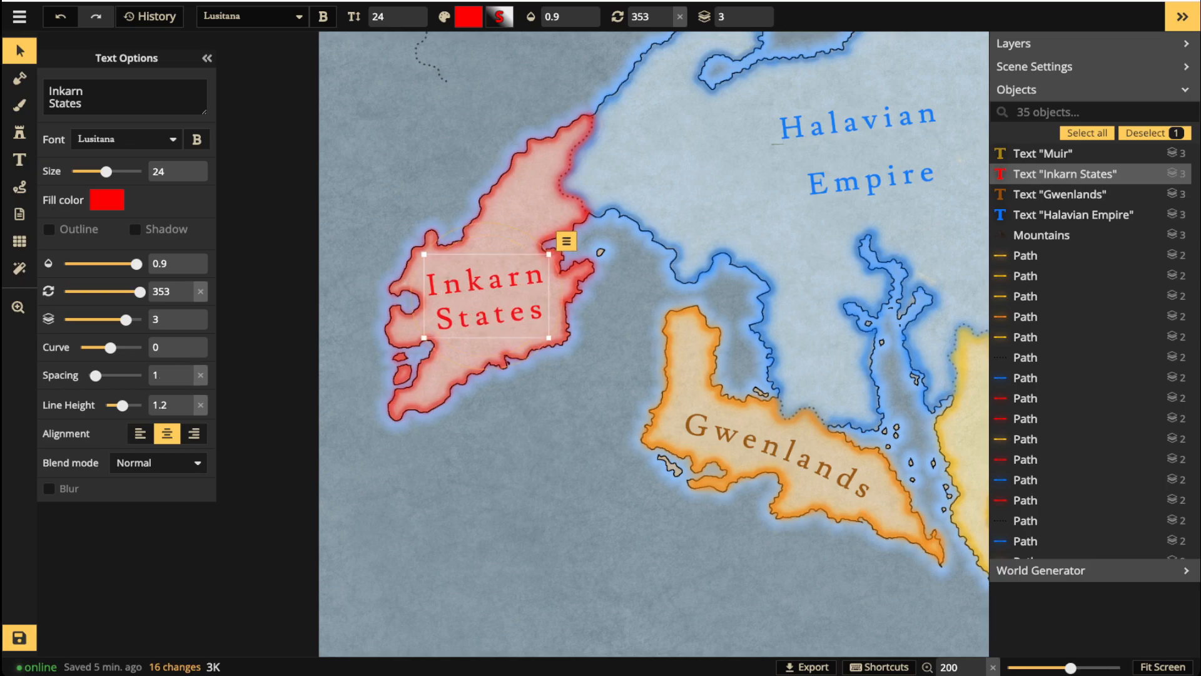
{"action": "left_click_drag", "start_coordinate": [486, 296], "coordinate": [493, 298]}
{"action": "scroll", "coordinate": [492, 302], "scroll_direction": "up", "scroll_amount": 2}
{"action": "scroll", "coordinate": [492, 303], "scroll_direction": "down", "scroll_amount": 1}
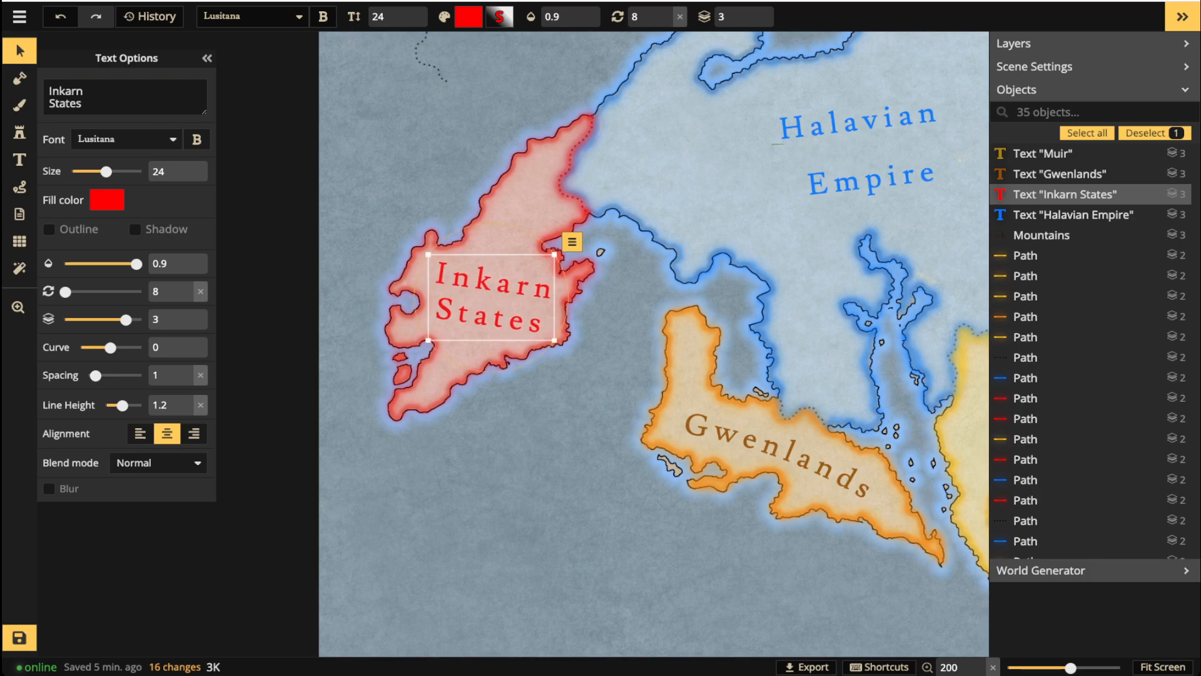
Deselect the "Inkarn States" label and save the map.
{"action": "left_click", "coordinate": [447, 232]}
{"action": "scroll", "coordinate": [456, 238], "scroll_direction": "down", "scroll_amount": 5}
{"action": "scroll", "coordinate": [535, 243], "scroll_direction": "down", "scroll_amount": 2}
{"action": "left_click_drag", "start_coordinate": [536, 242], "coordinate": [382, 263]}
{"action": "scroll", "coordinate": [306, 370], "scroll_direction": "up", "scroll_amount": 6}
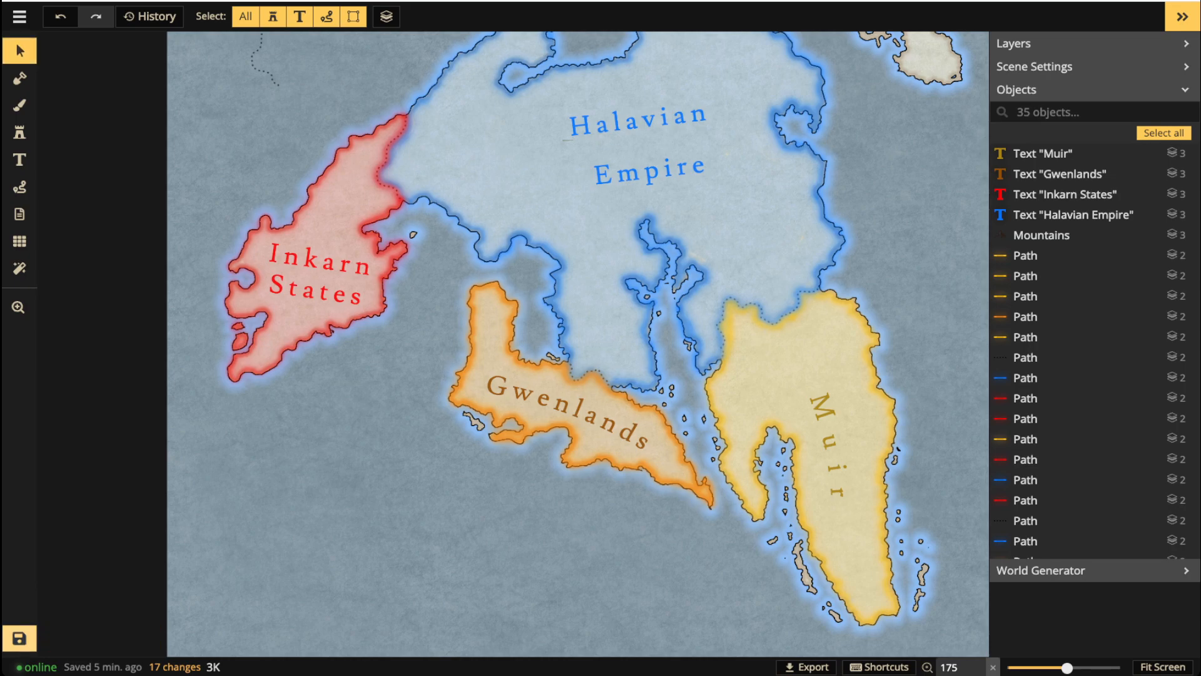
{"action": "left_click", "coordinate": [19, 638]}
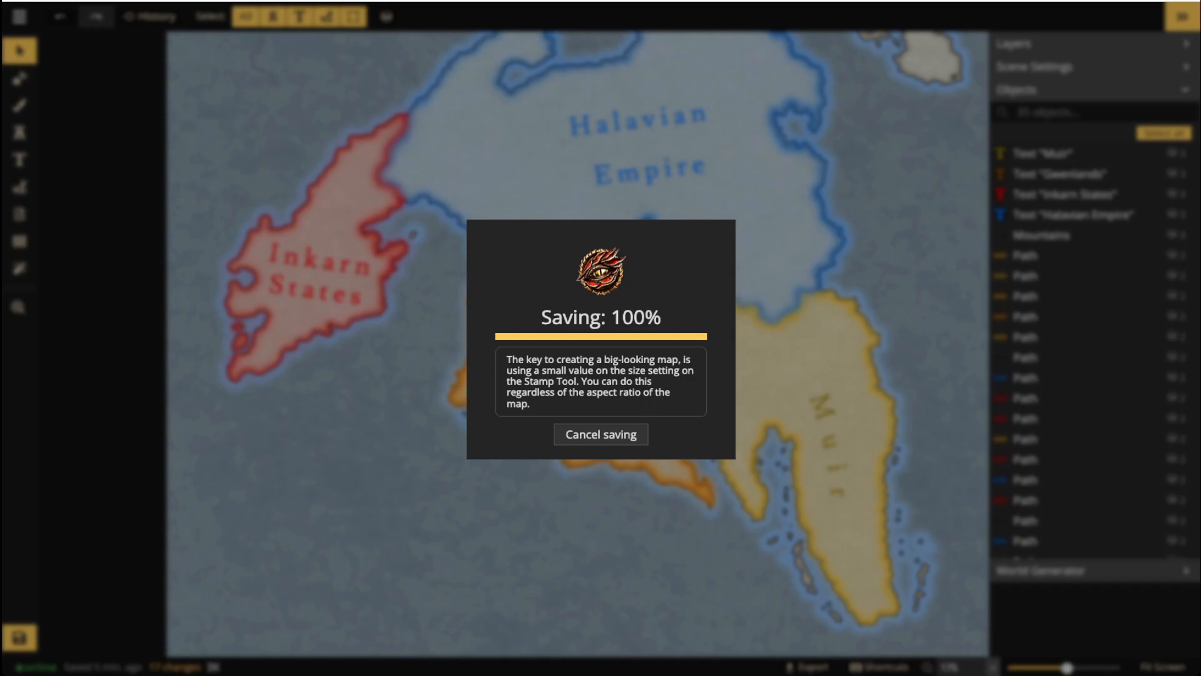
Limit selection to text objects and give all four country labels a shadow and a white fill.
{"action": "scroll", "coordinate": [343, 458], "scroll_direction": "down", "scroll_amount": 3}
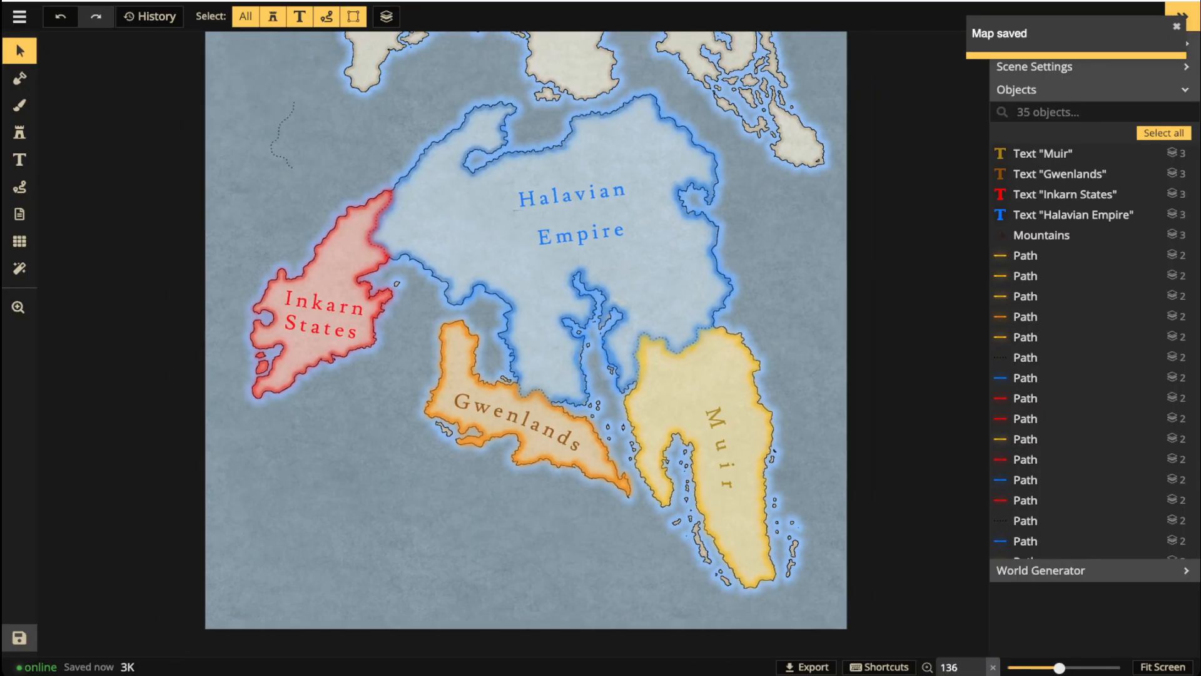
{"action": "left_click_drag", "start_coordinate": [253, 141], "coordinate": [742, 524]}
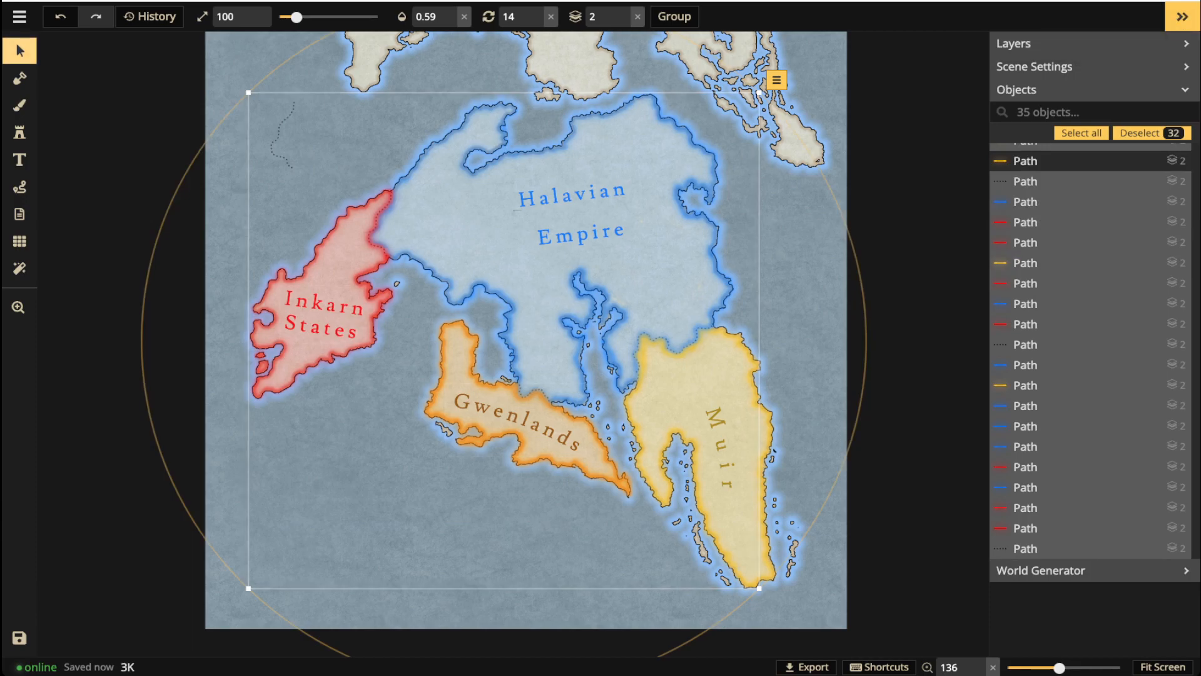
{"action": "key", "text": "Escape"}
{"action": "left_click", "coordinate": [245, 17]}
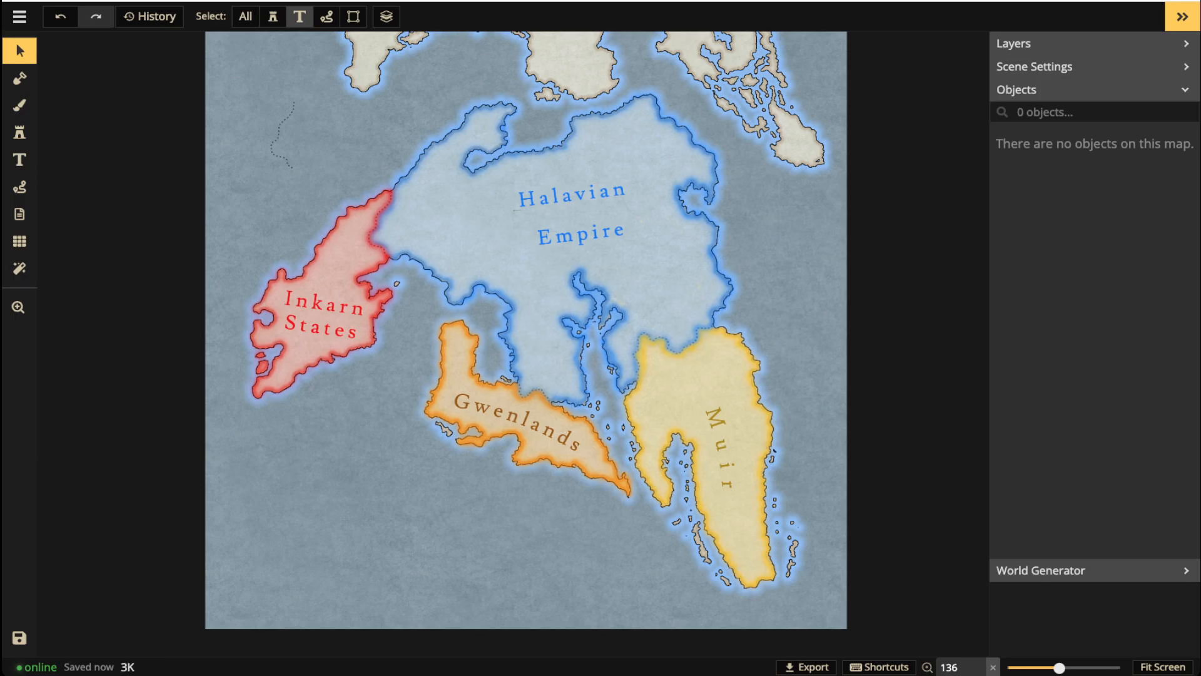
{"action": "left_click_drag", "start_coordinate": [231, 109], "coordinate": [887, 630]}
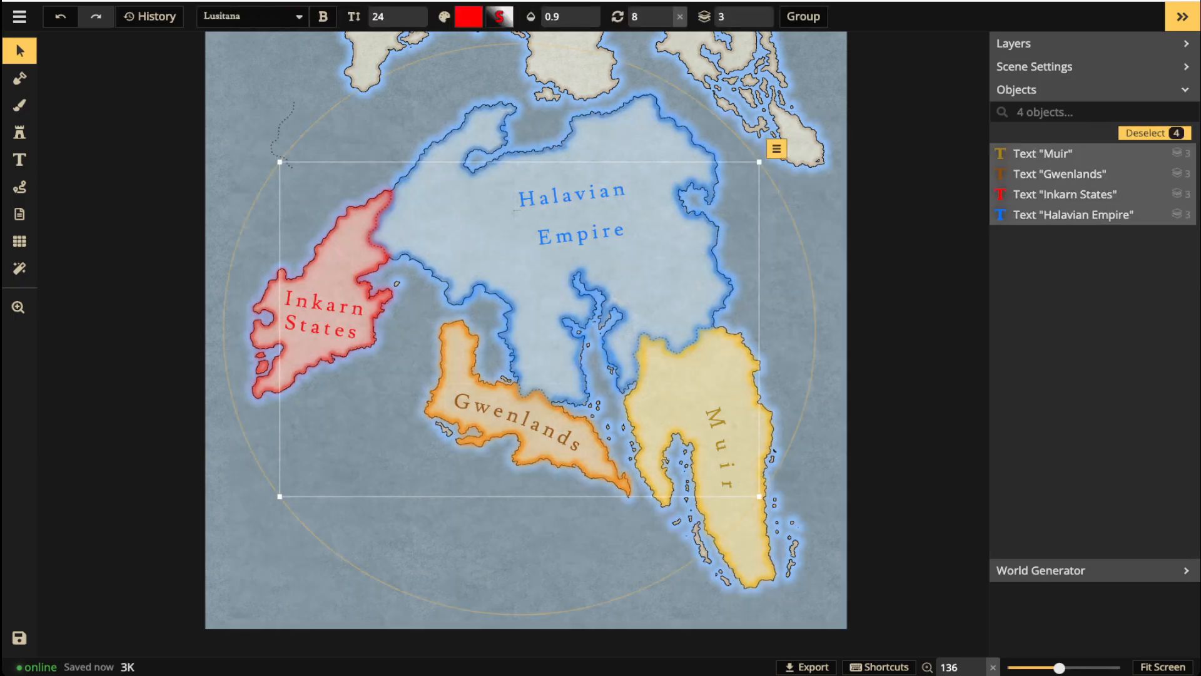
{"action": "left_click", "coordinate": [20, 51]}
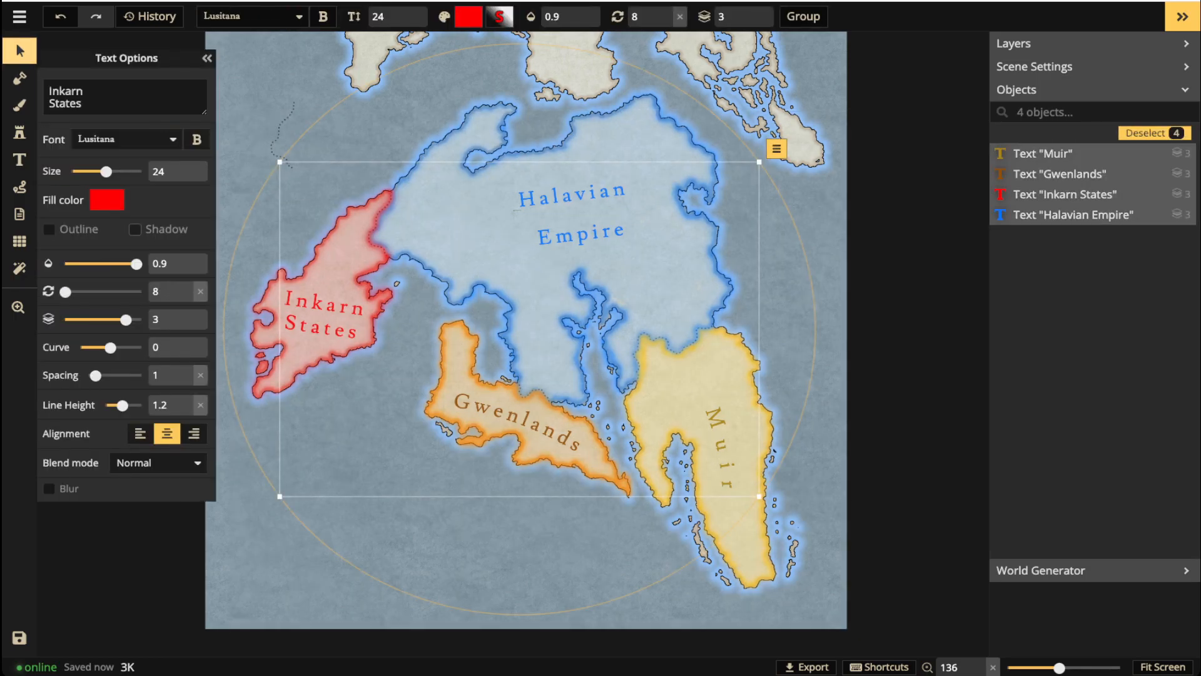
{"action": "left_click", "coordinate": [135, 230]}
{"action": "left_click", "coordinate": [107, 200]}
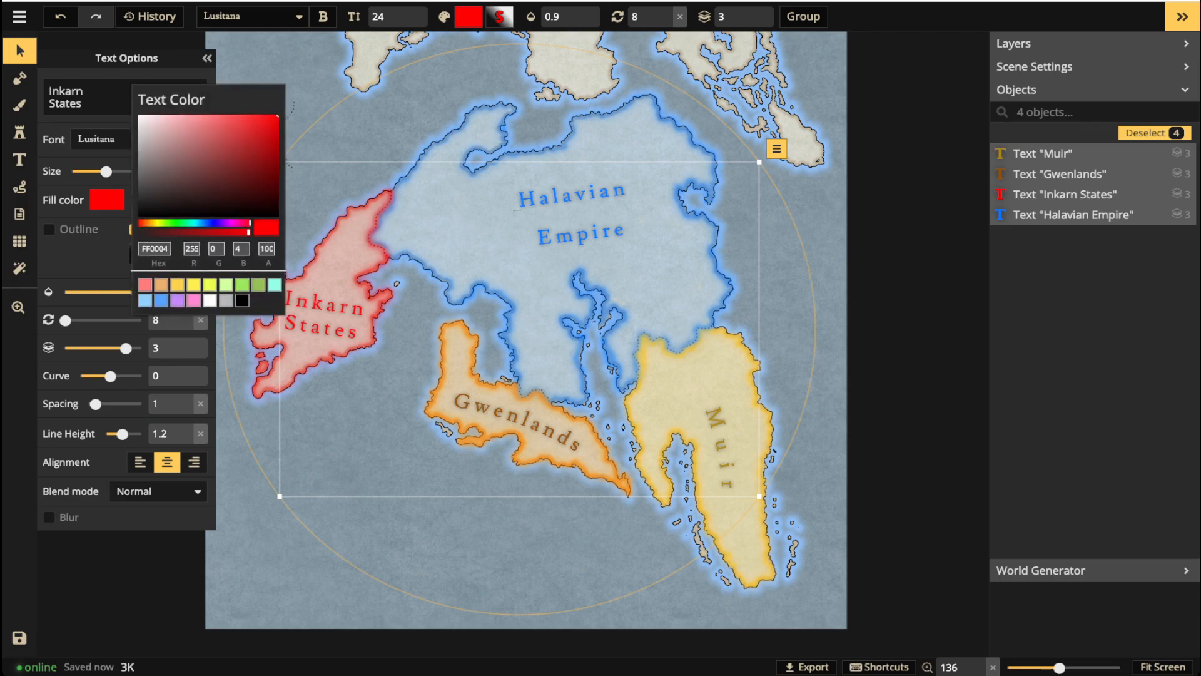
{"action": "left_click", "coordinate": [210, 301]}
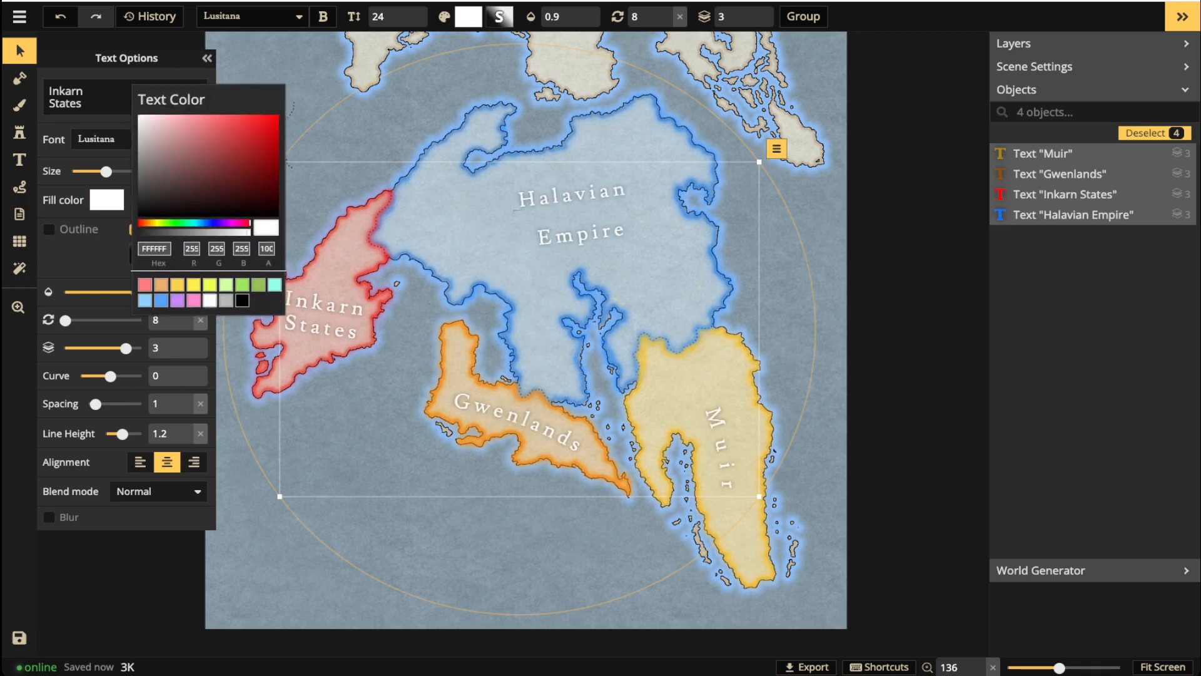
{"action": "key", "text": "Escape"}
{"action": "key", "text": "Escape"}
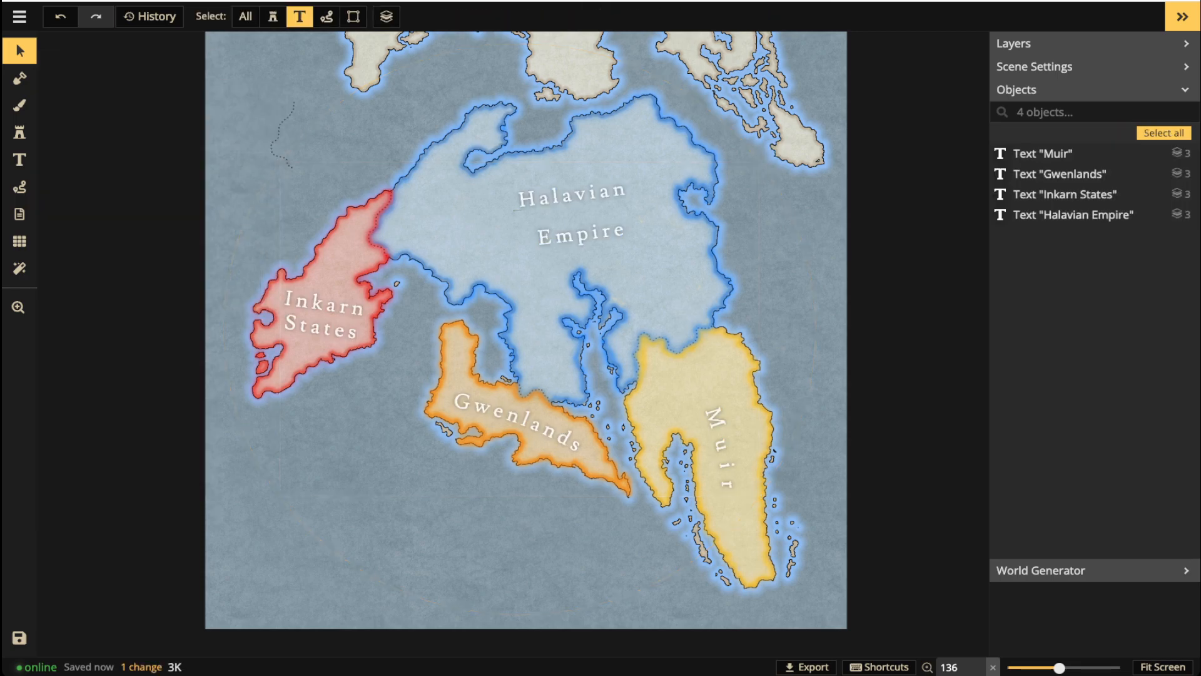
Undo the "Inkarn States" label back to its red fill and 353-degree rotation, and move it onto the red region again.
{"action": "left_click", "coordinate": [324, 316]}
{"action": "key", "text": "ctrl+z"}
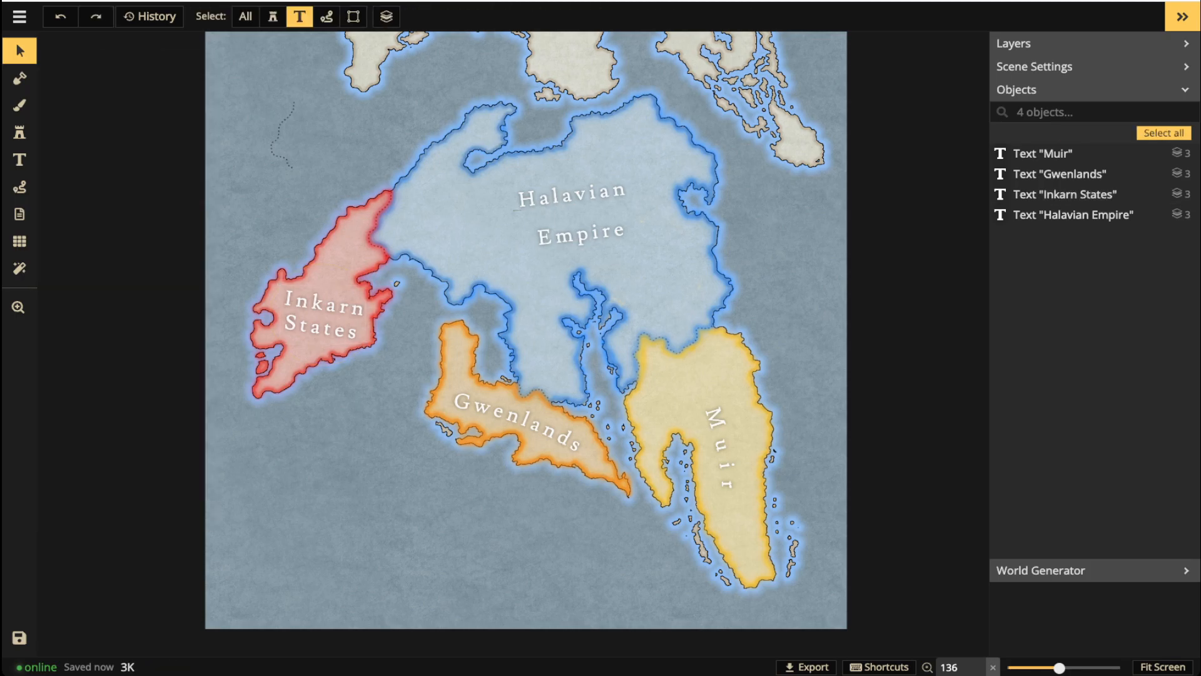
{"action": "key", "text": "ctrl+z"}
{"action": "key", "text": "ctrl+z"}
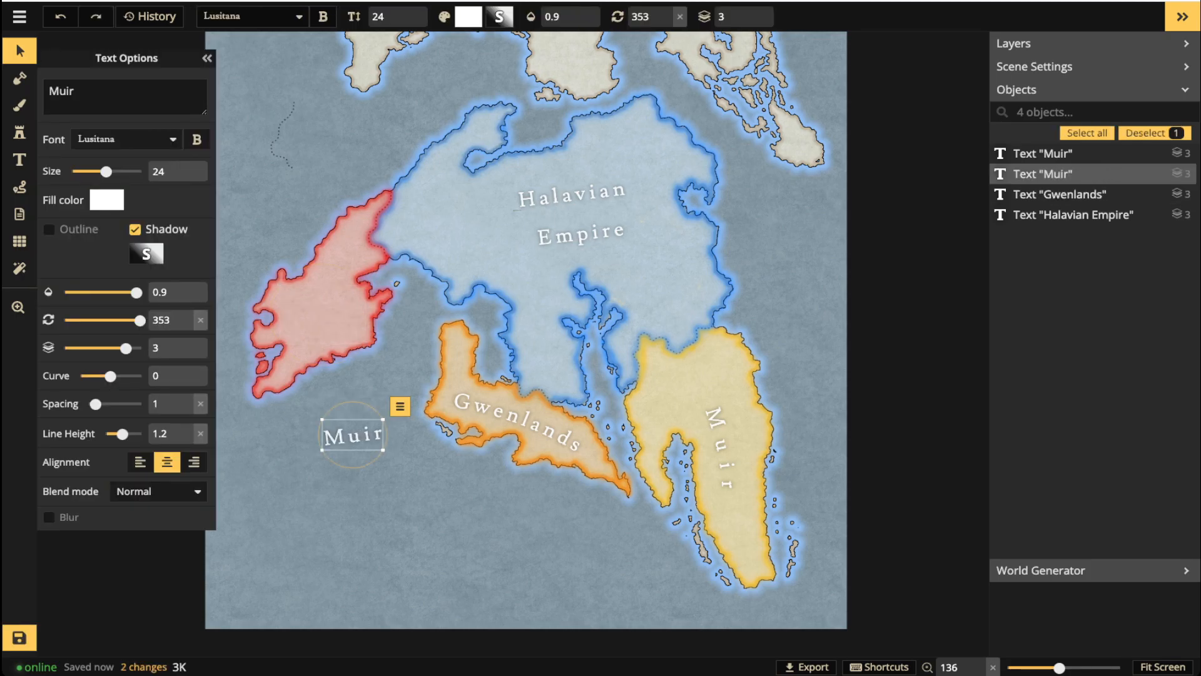
{"action": "key", "text": "ctrl+y"}
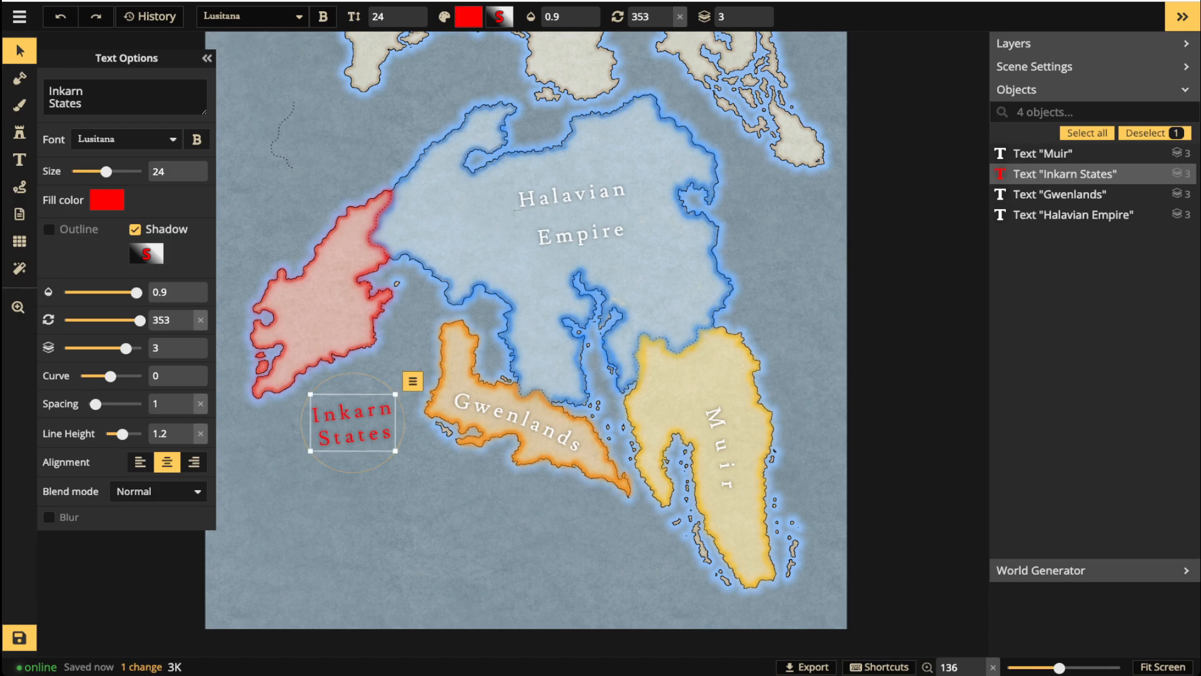
{"action": "left_click_drag", "start_coordinate": [353, 423], "coordinate": [324, 315]}
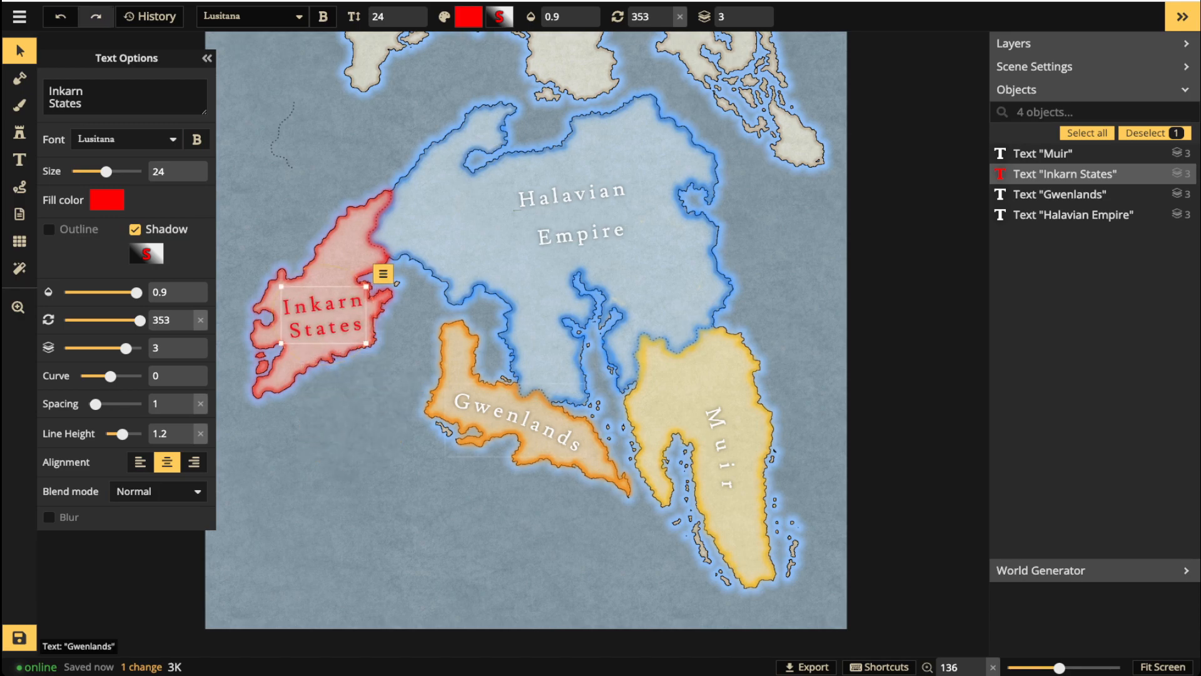
Recolor the "Gwenlands" label with a dark, saturated orange based on the light orange swatch.
{"action": "left_click", "coordinate": [500, 413]}
{"action": "left_click", "coordinate": [106, 200]}
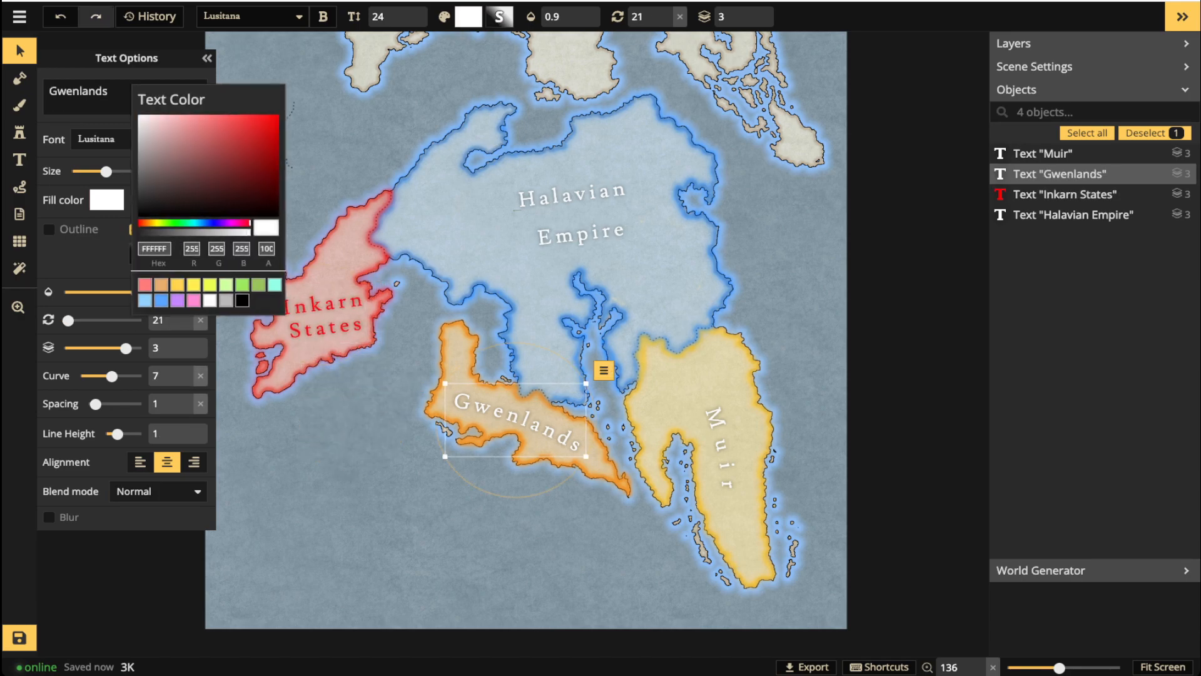
{"action": "left_click", "coordinate": [161, 284]}
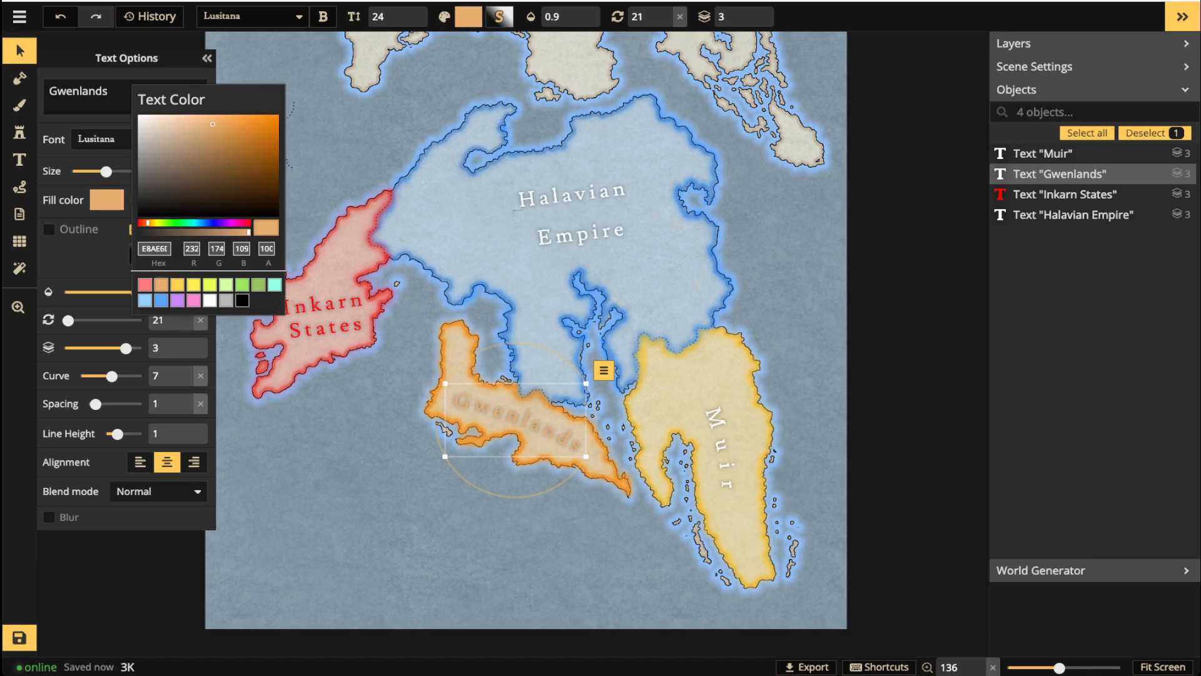
{"action": "left_click", "coordinate": [273, 151]}
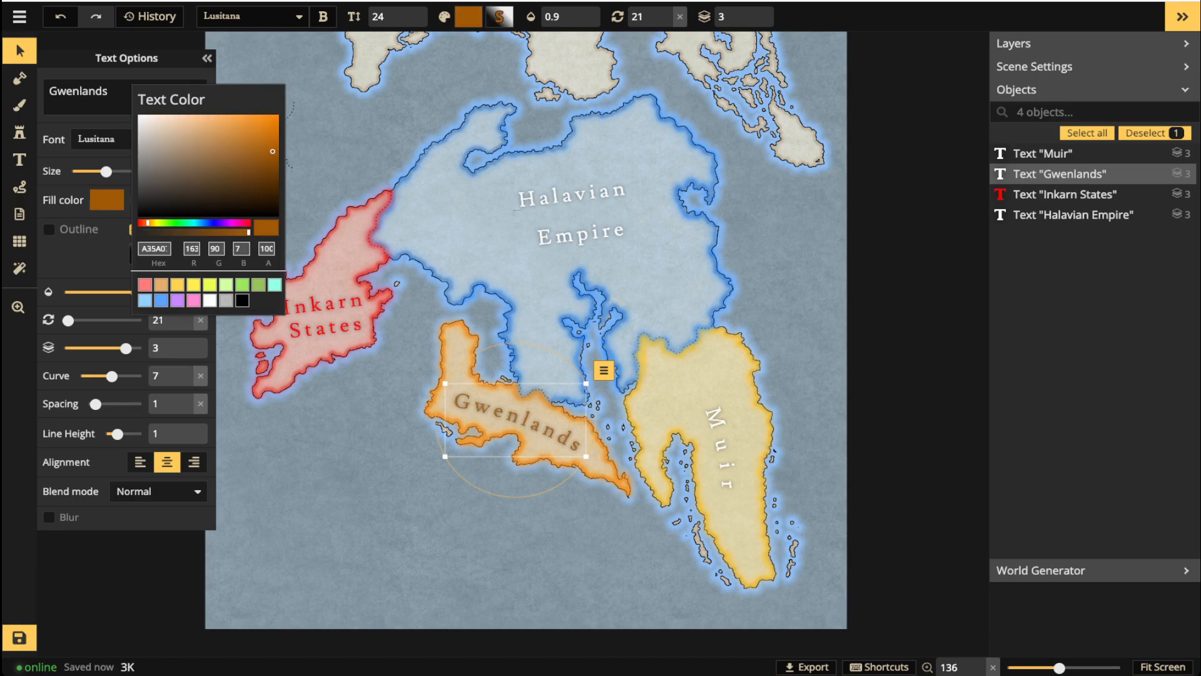
{"action": "left_click_drag", "start_coordinate": [272, 151], "coordinate": [279, 140]}
{"action": "left_click", "coordinate": [572, 212]}
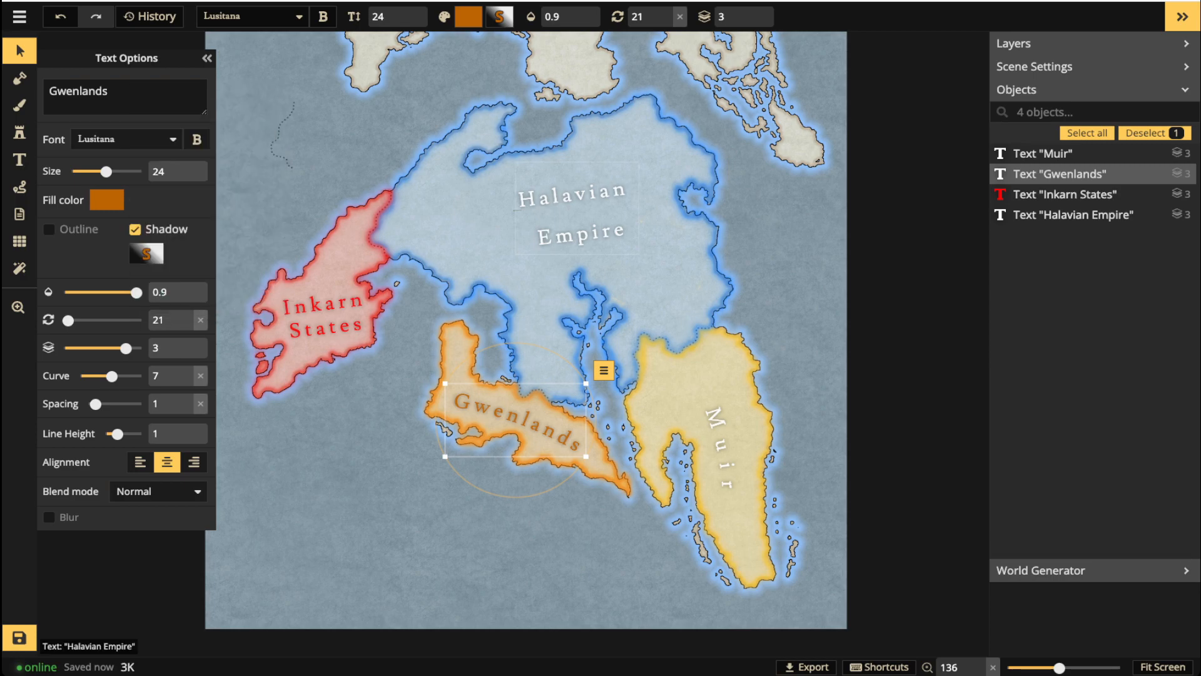
Recolor the "Halavian Empire" label with the fully saturated blue 0074FF.
{"action": "left_click", "coordinate": [573, 213]}
{"action": "left_click", "coordinate": [107, 199]}
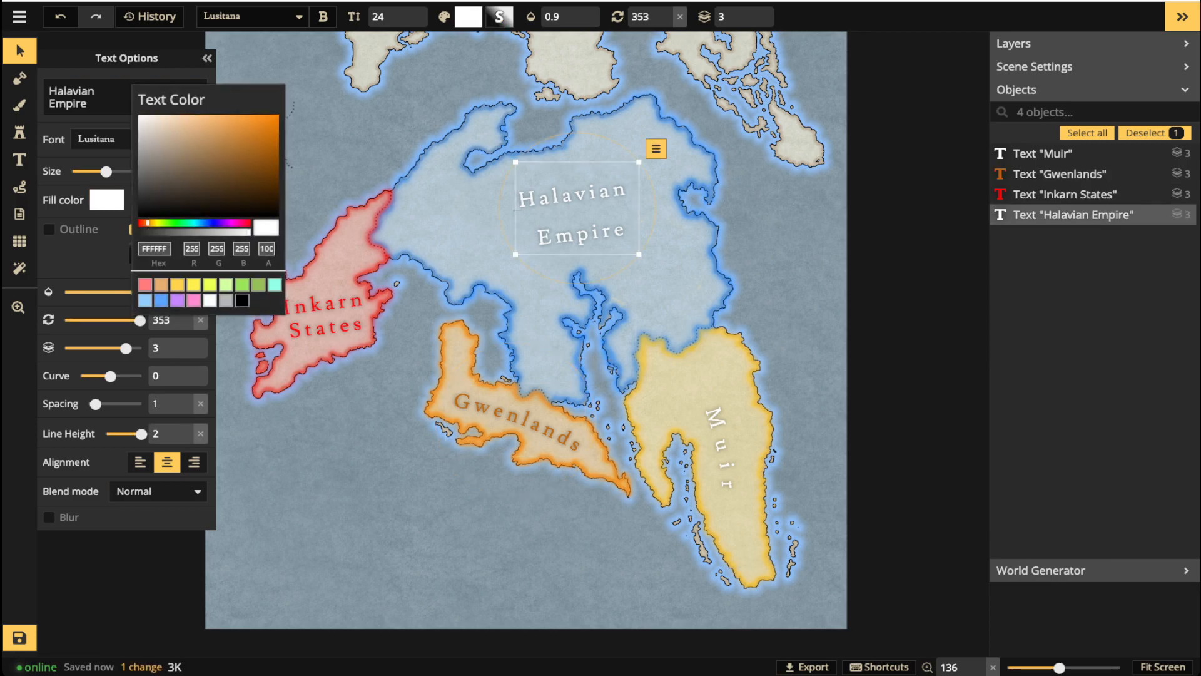
{"action": "left_click", "coordinate": [162, 300]}
{"action": "left_click", "coordinate": [277, 116]}
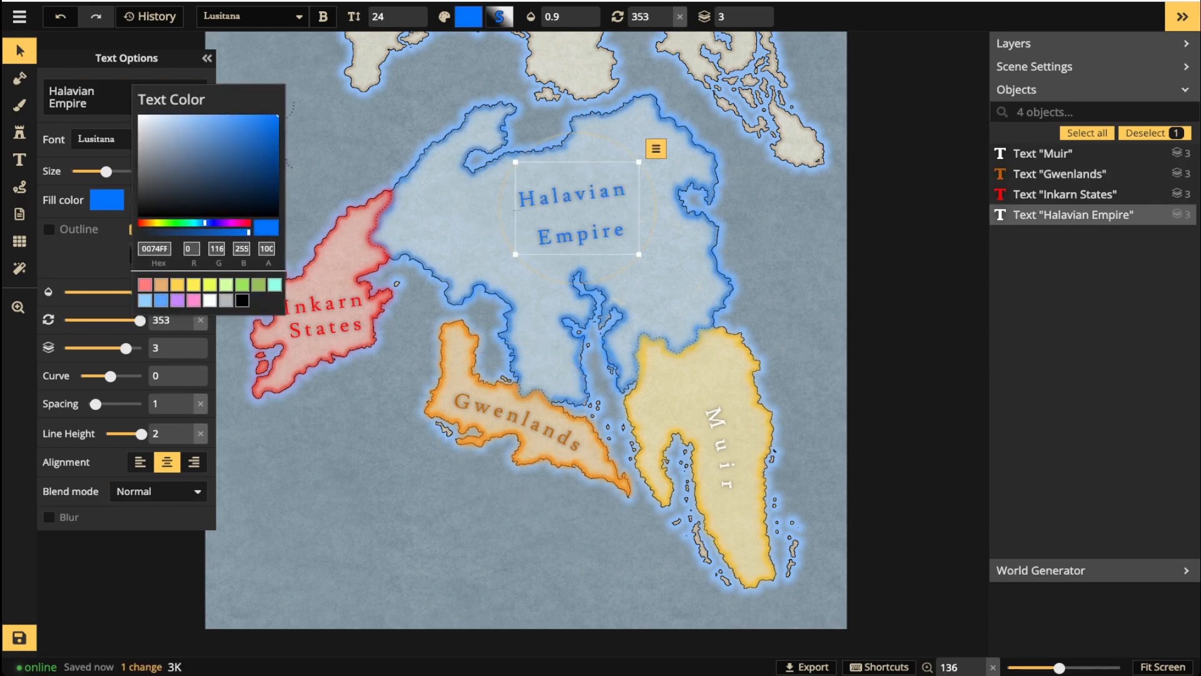
{"action": "left_click", "coordinate": [725, 445]}
Recolor the "Muir" label dark orange, RGB 182, 99, 6, starting from the light orange swatch.
{"action": "left_click", "coordinate": [726, 444]}
{"action": "left_click", "coordinate": [107, 199]}
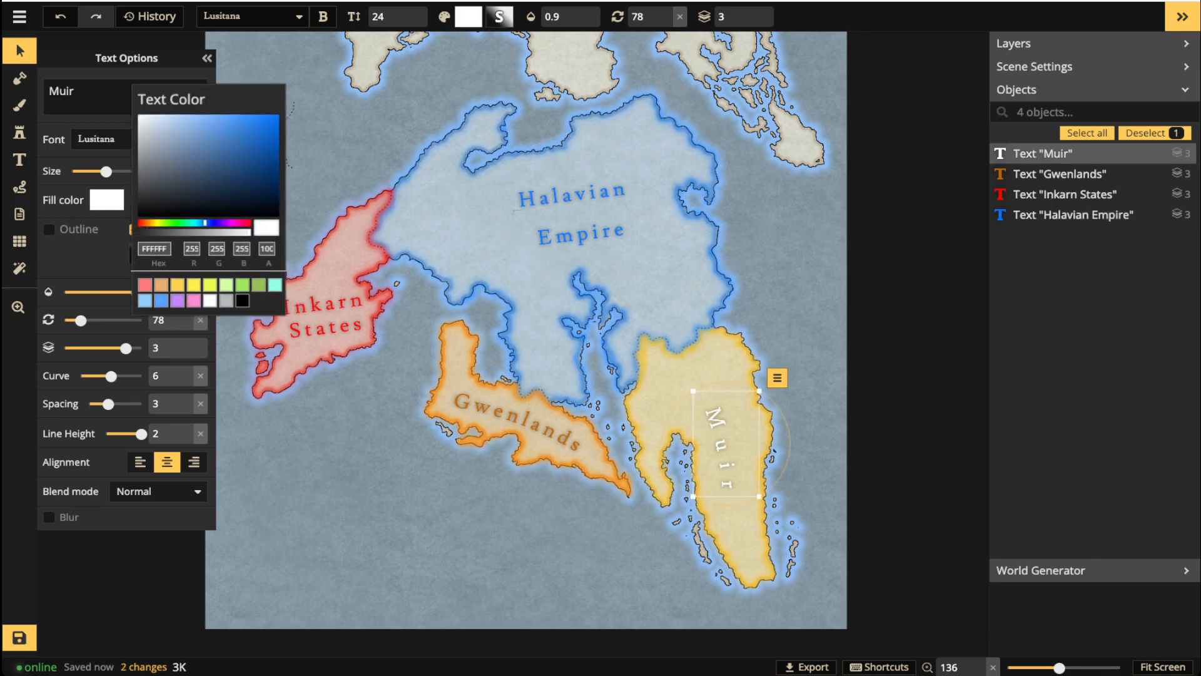
{"action": "left_click", "coordinate": [177, 285]}
{"action": "left_click", "coordinate": [161, 285]}
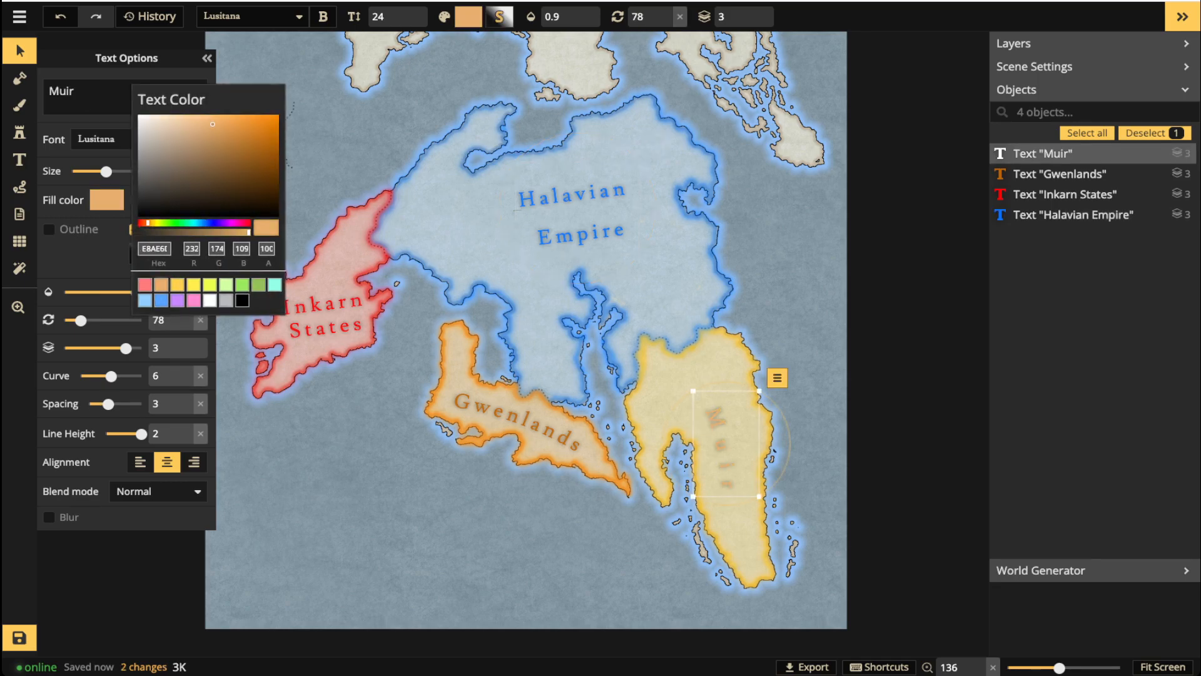
{"action": "left_click_drag", "start_coordinate": [213, 123], "coordinate": [274, 143]}
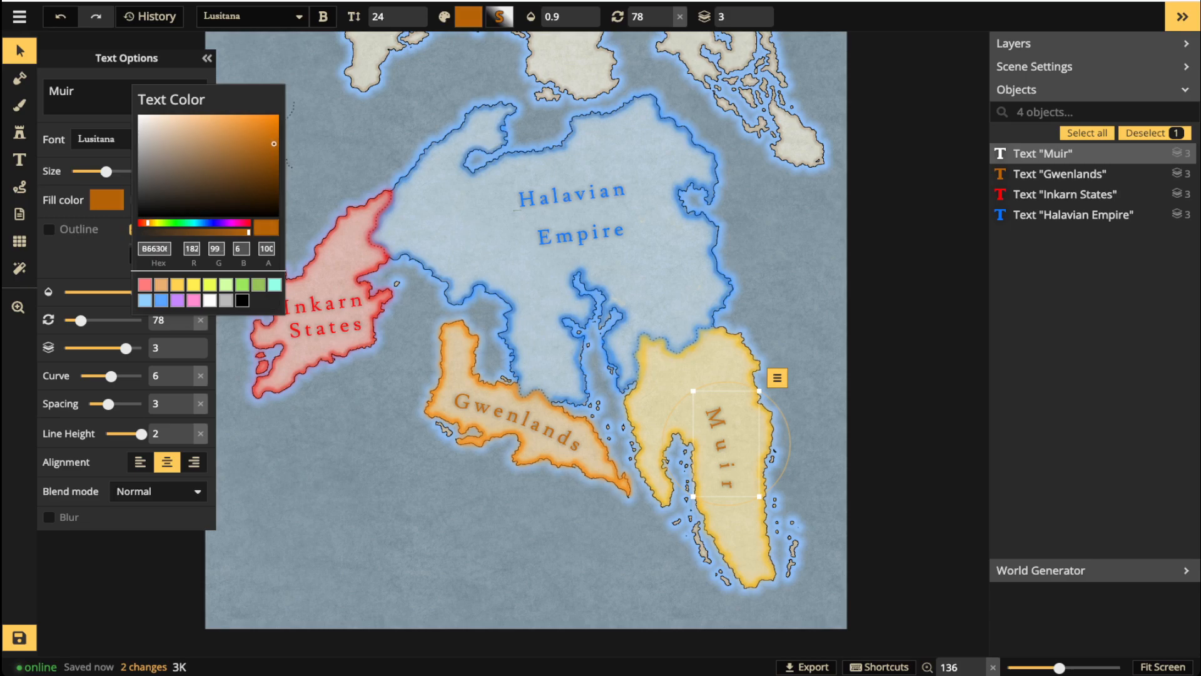
{"action": "key", "text": "Escape"}
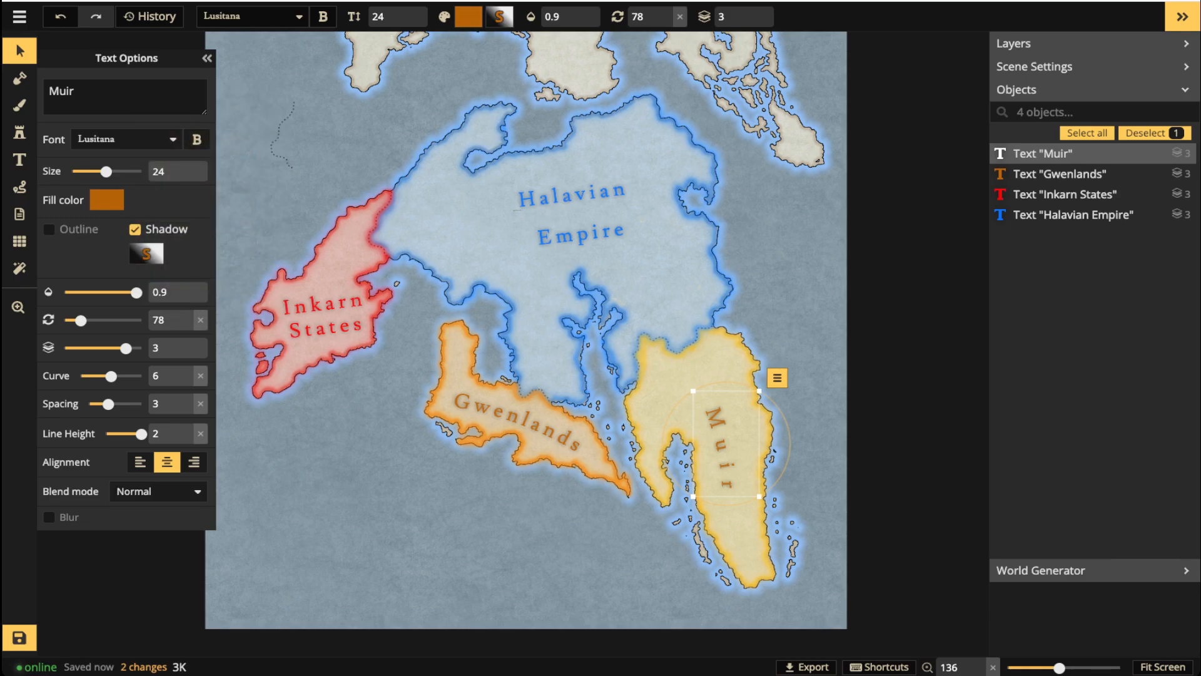
Change the text shadow of all four country labels to white FFFFFF with slightly more blur, and inspect the "Halavian Empire" label up close.
{"action": "key", "text": "ctrl+a"}
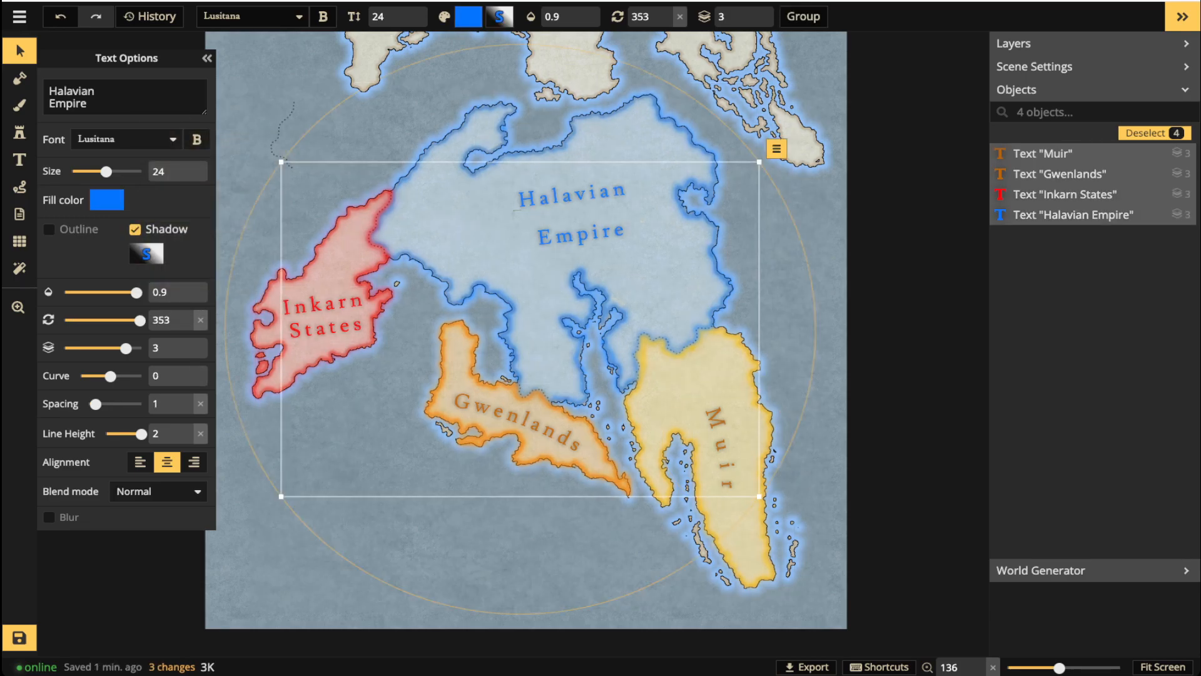
{"action": "left_click", "coordinate": [146, 253]}
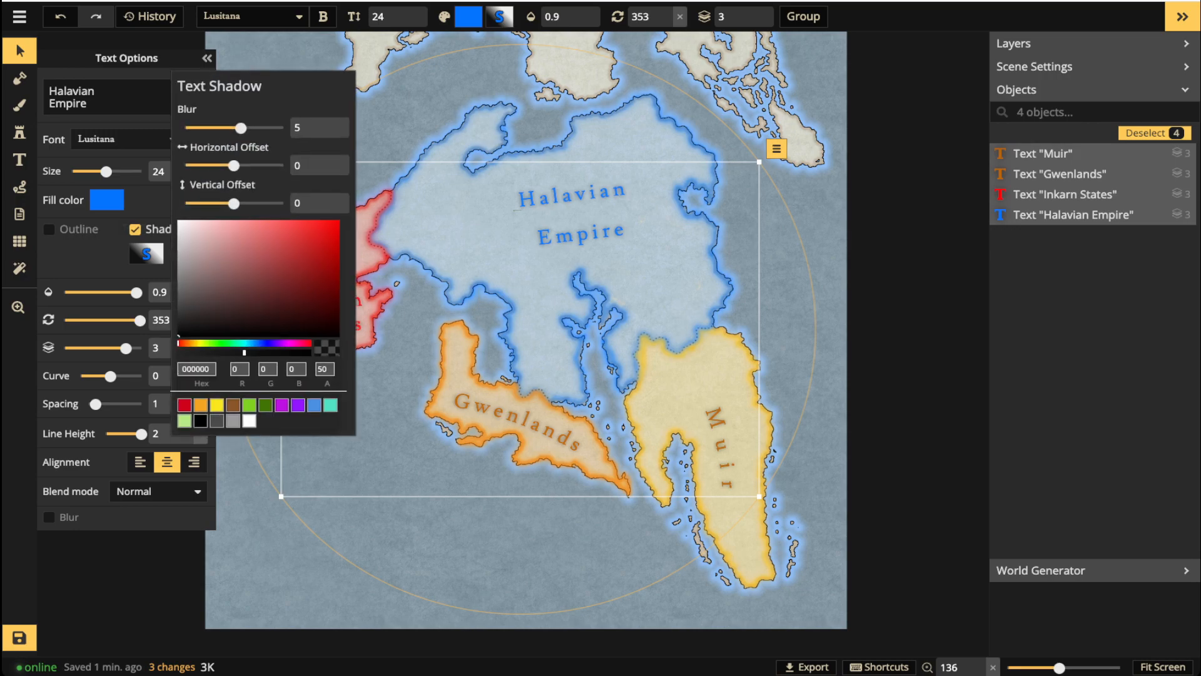
{"action": "left_click", "coordinate": [249, 420]}
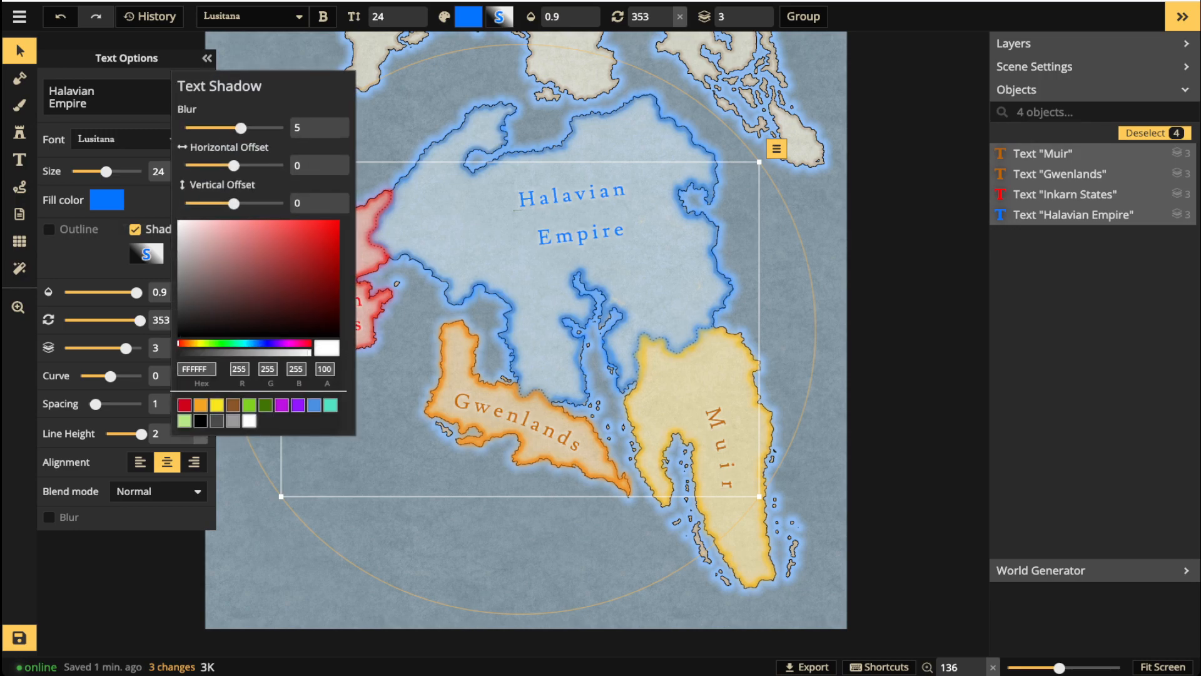
{"action": "mouse_move", "coordinate": [241, 128]}
{"action": "left_mouse_down"}
{"action": "mouse_move", "coordinate": [259, 128]}
{"action": "mouse_move", "coordinate": [245, 128]}
{"action": "left_mouse_up"}
{"action": "key", "text": "Escape"}
{"action": "scroll", "coordinate": [554, 250], "scroll_direction": "up", "scroll_amount": 8}
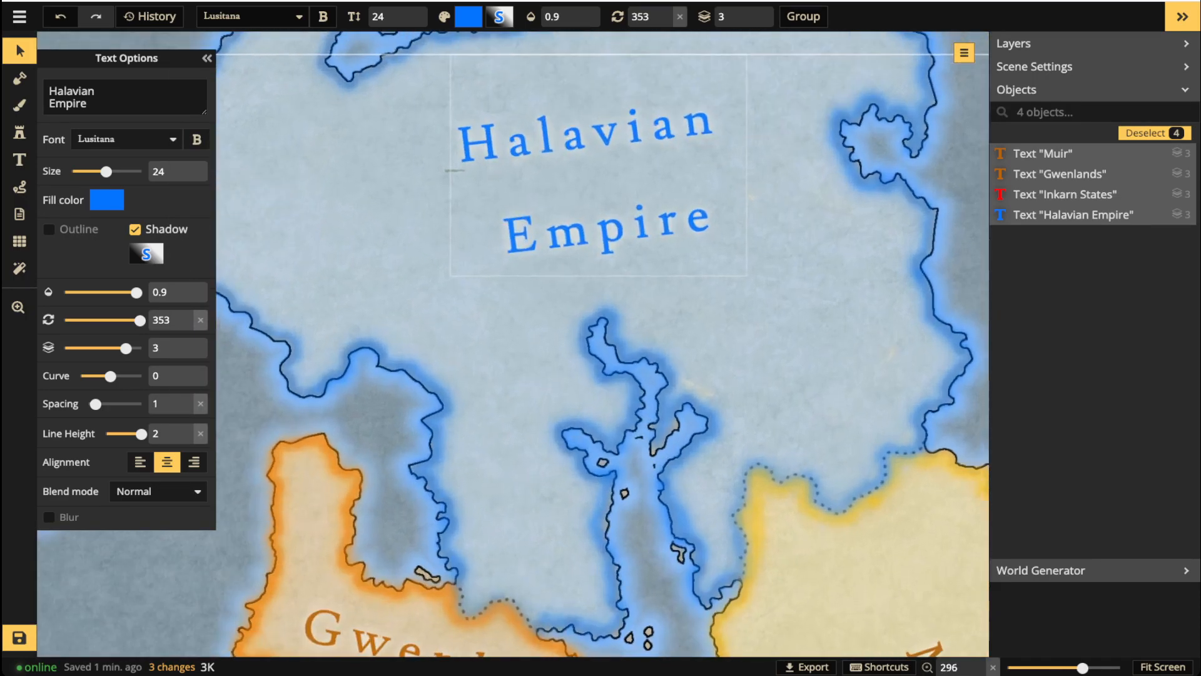
{"action": "scroll", "coordinate": [585, 62], "scroll_direction": "up", "scroll_amount": 6}
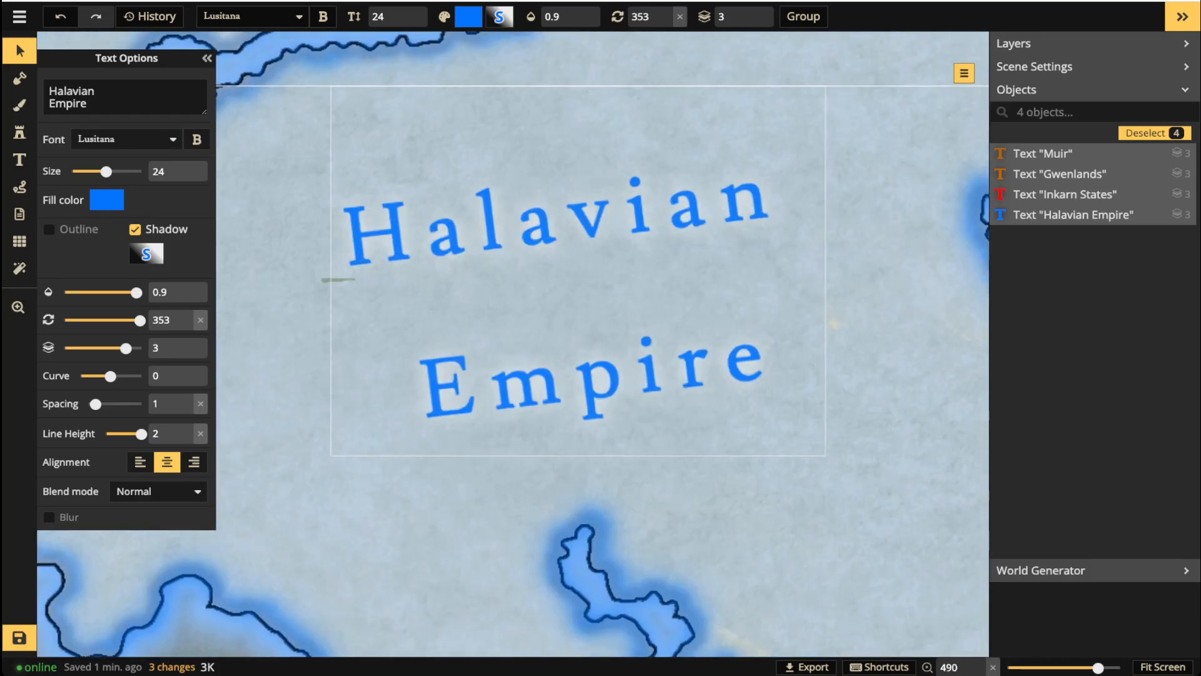
{"action": "scroll", "coordinate": [585, 251], "scroll_direction": "up", "scroll_amount": 2}
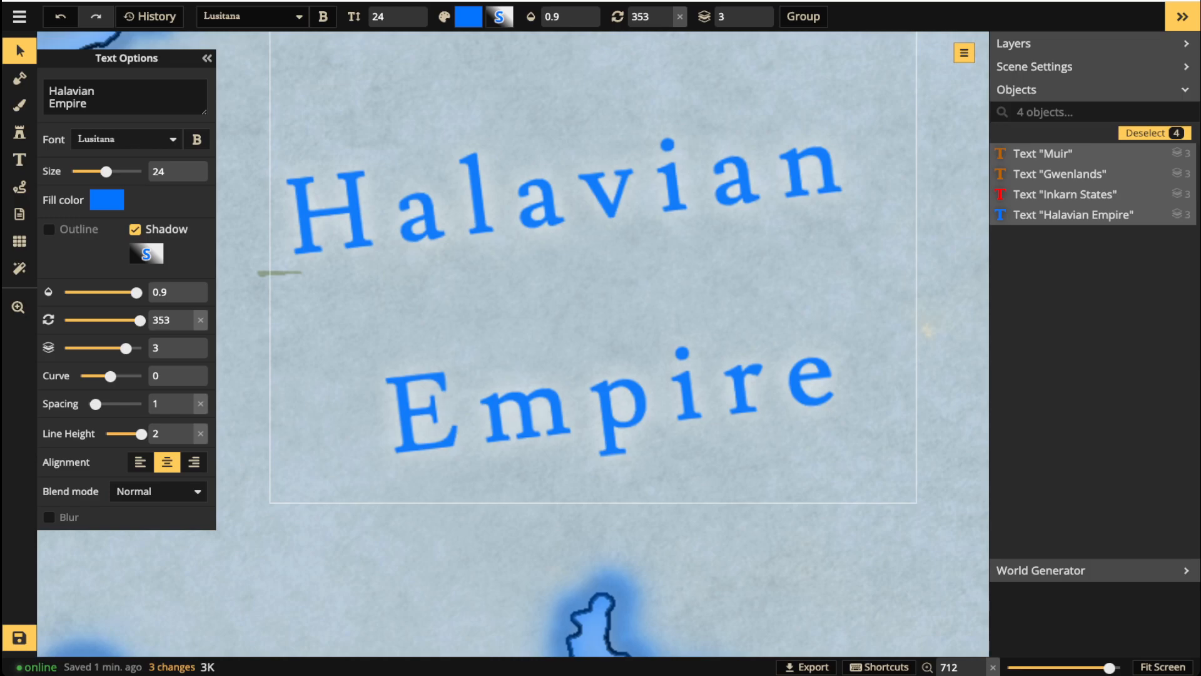
Add an outline to the four selected country labels, colored white FFFFFF at 35 percent opacity.
{"action": "left_click", "coordinate": [147, 253]}
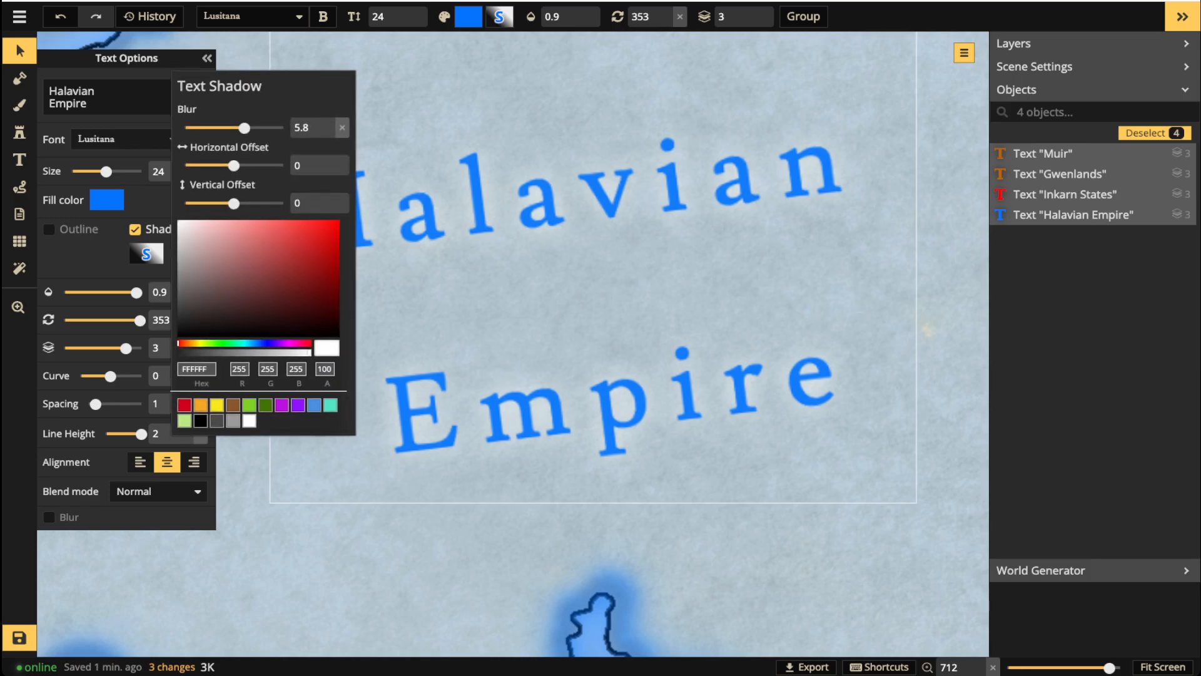
{"action": "key", "text": "Escape"}
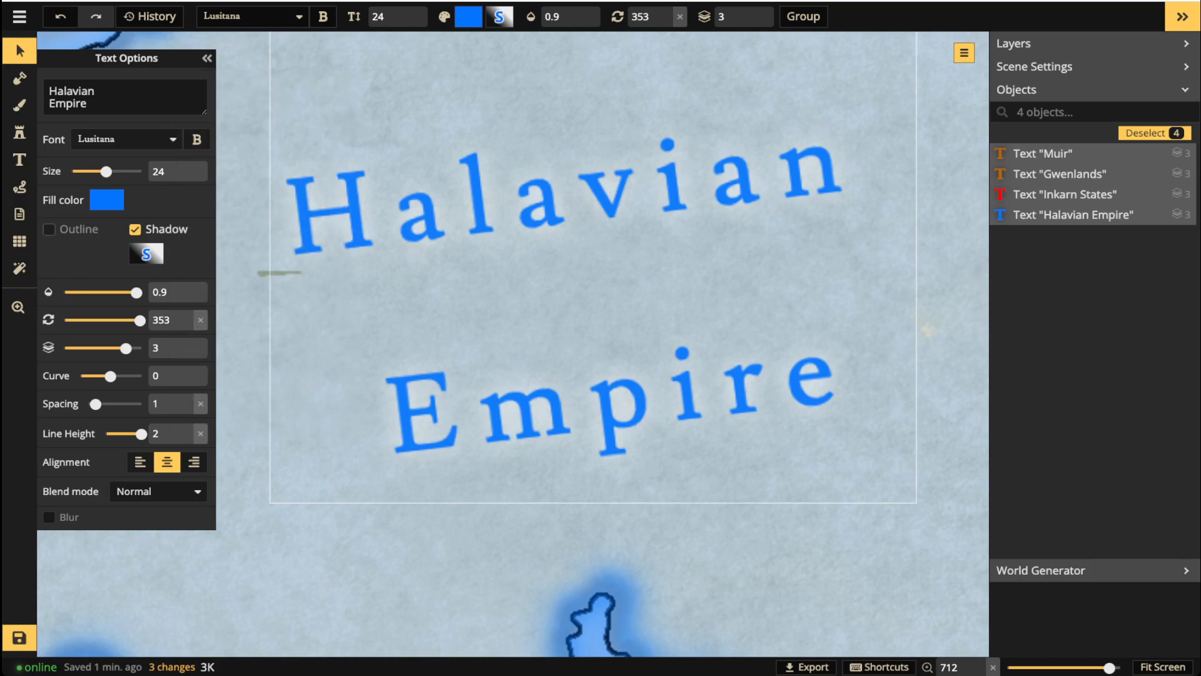
{"action": "left_click", "coordinate": [48, 229]}
{"action": "left_click", "coordinate": [60, 253]}
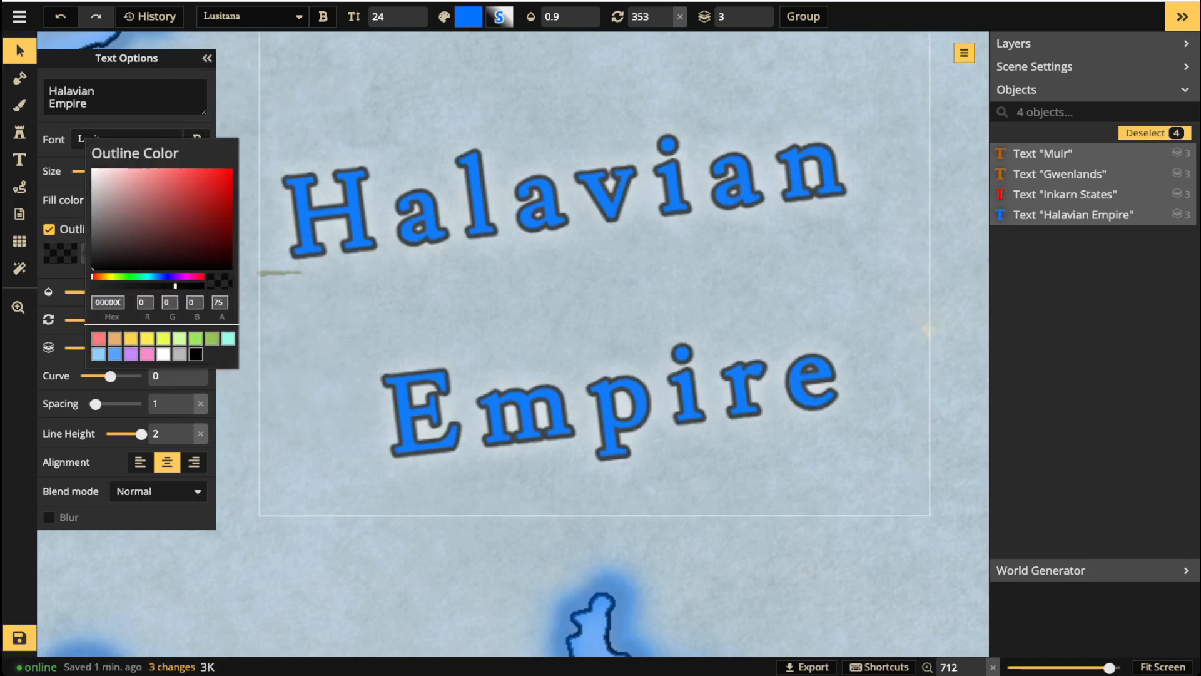
{"action": "left_click", "coordinate": [163, 355]}
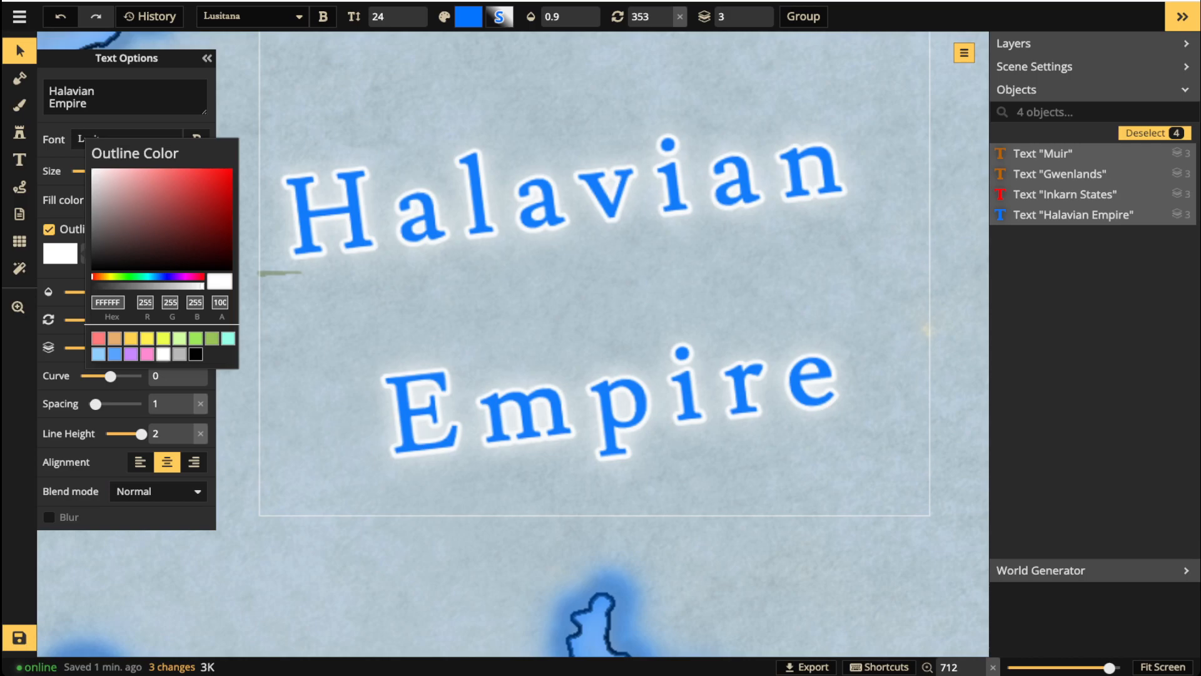
{"action": "left_click", "coordinate": [153, 286]}
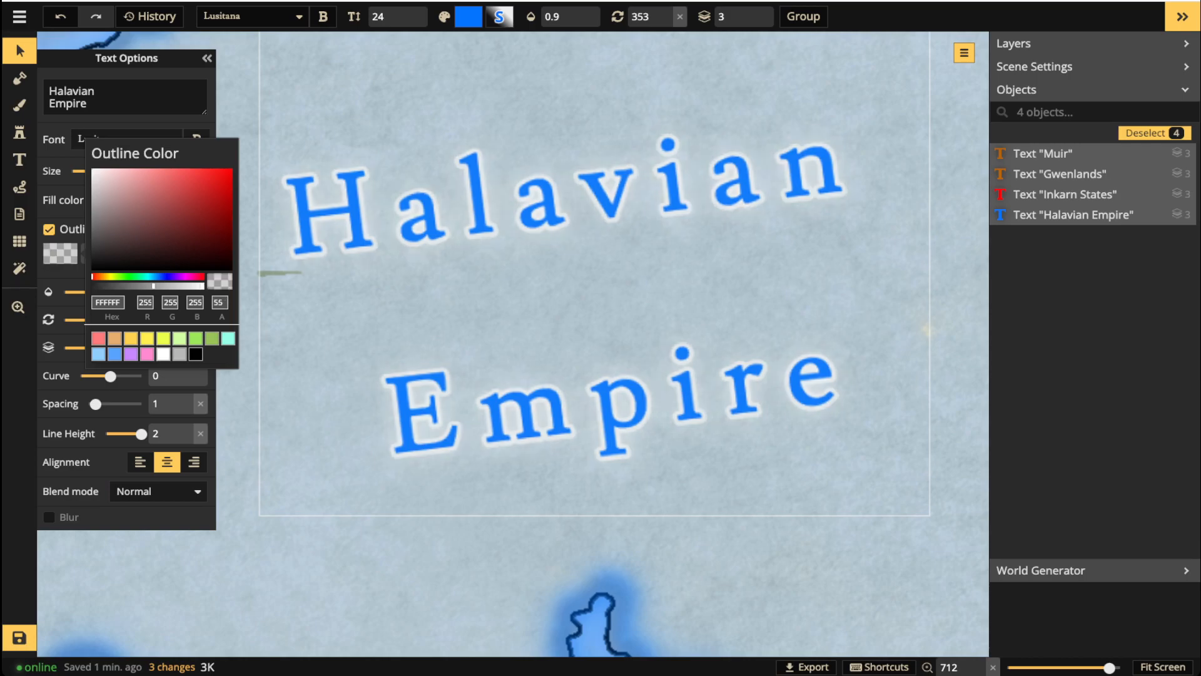
{"action": "left_click", "coordinate": [131, 286]}
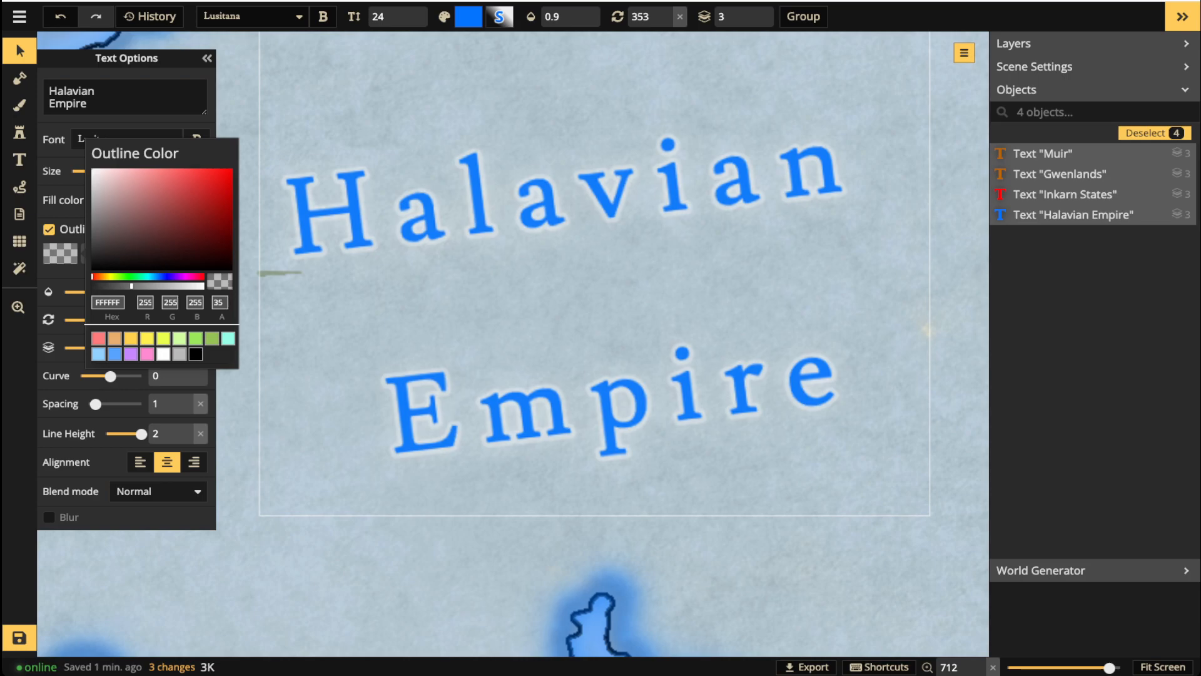
{"action": "key", "text": "Escape"}
Set the brush to the white texture at 0.25 opacity, and try a stroke across the northern Halavian Empire before undoing it.
{"action": "scroll", "coordinate": [433, 269], "scroll_direction": "down", "scroll_amount": 10}
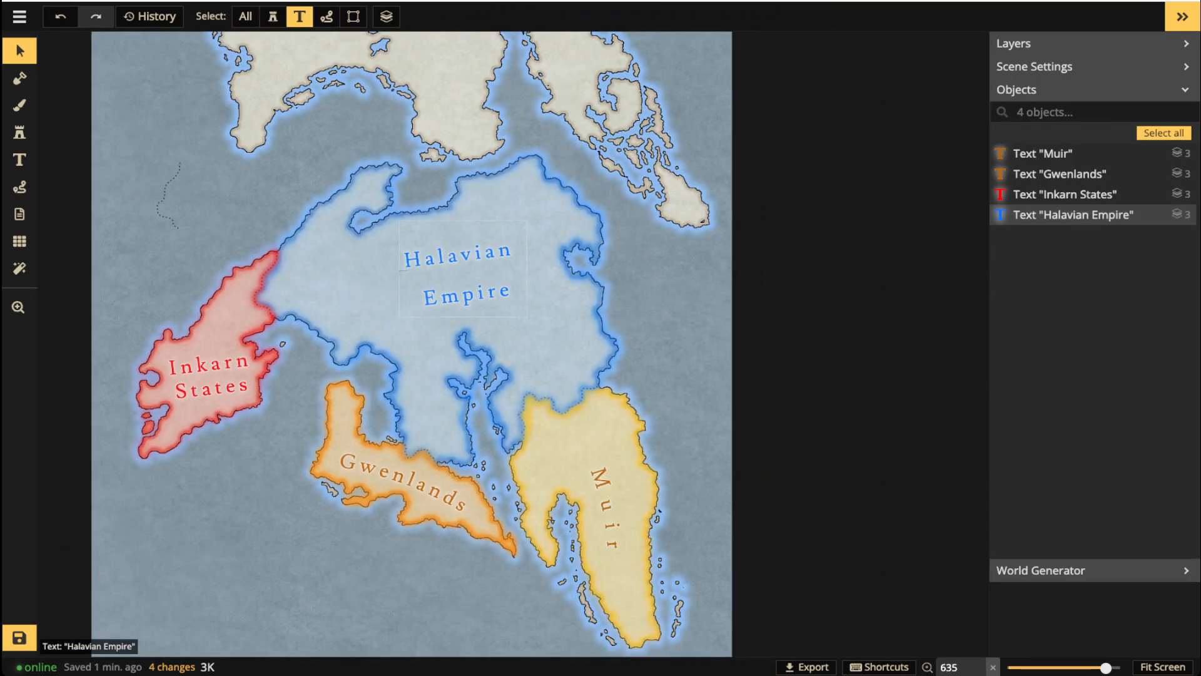
{"action": "left_click_drag", "start_coordinate": [462, 269], "coordinate": [585, 192]}
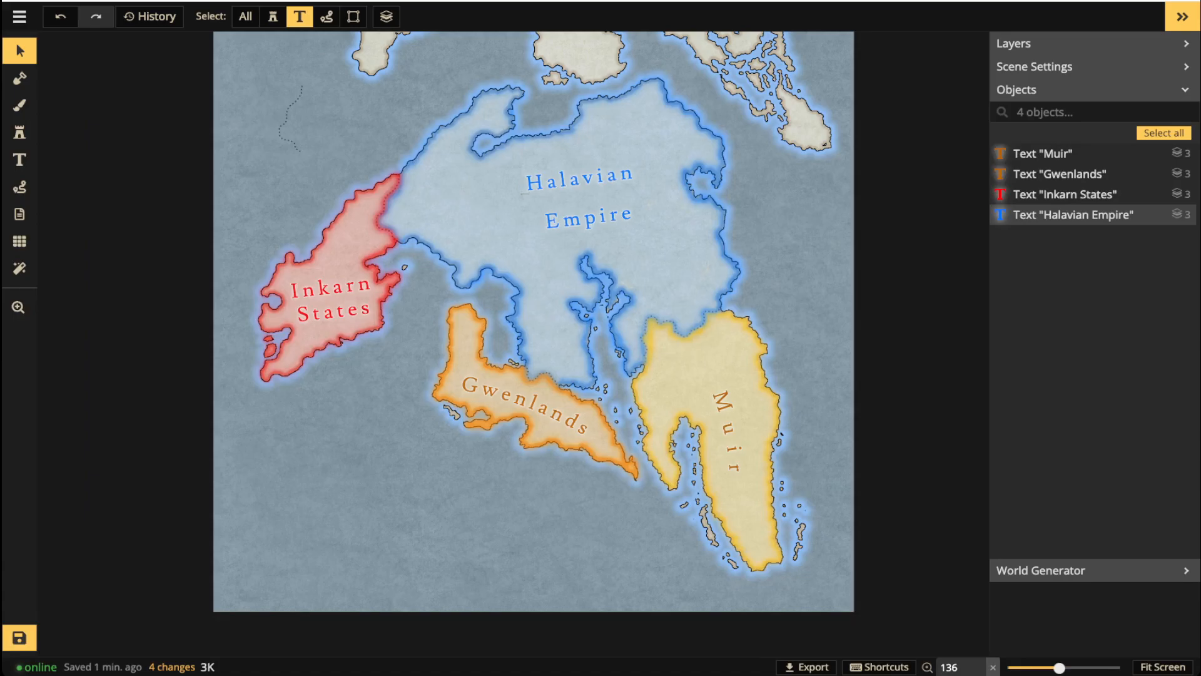
{"action": "left_click", "coordinate": [19, 105]}
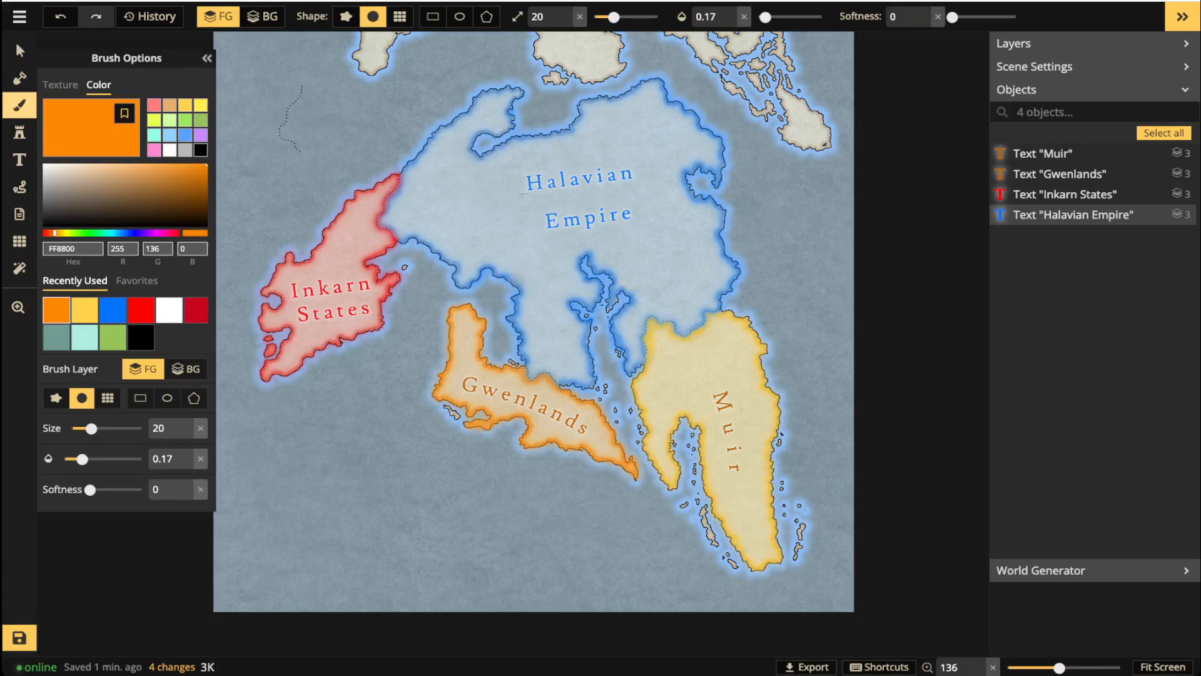
{"action": "left_click", "coordinate": [60, 85]}
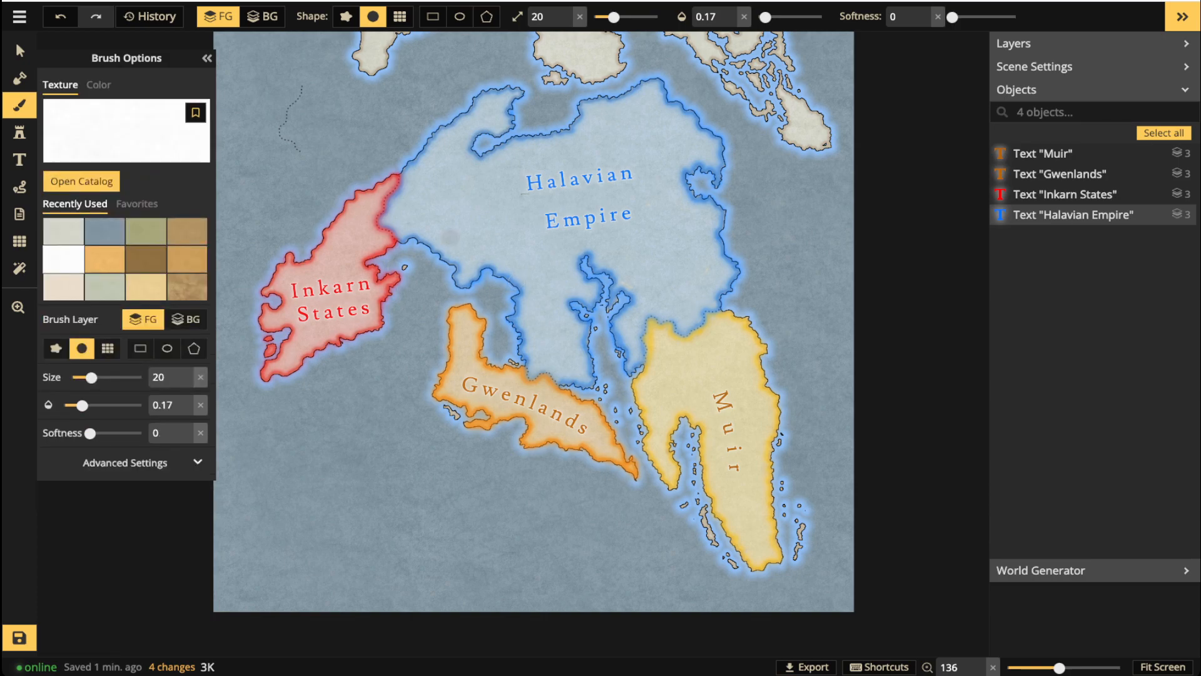
{"action": "left_click_drag", "start_coordinate": [765, 17], "coordinate": [773, 17]}
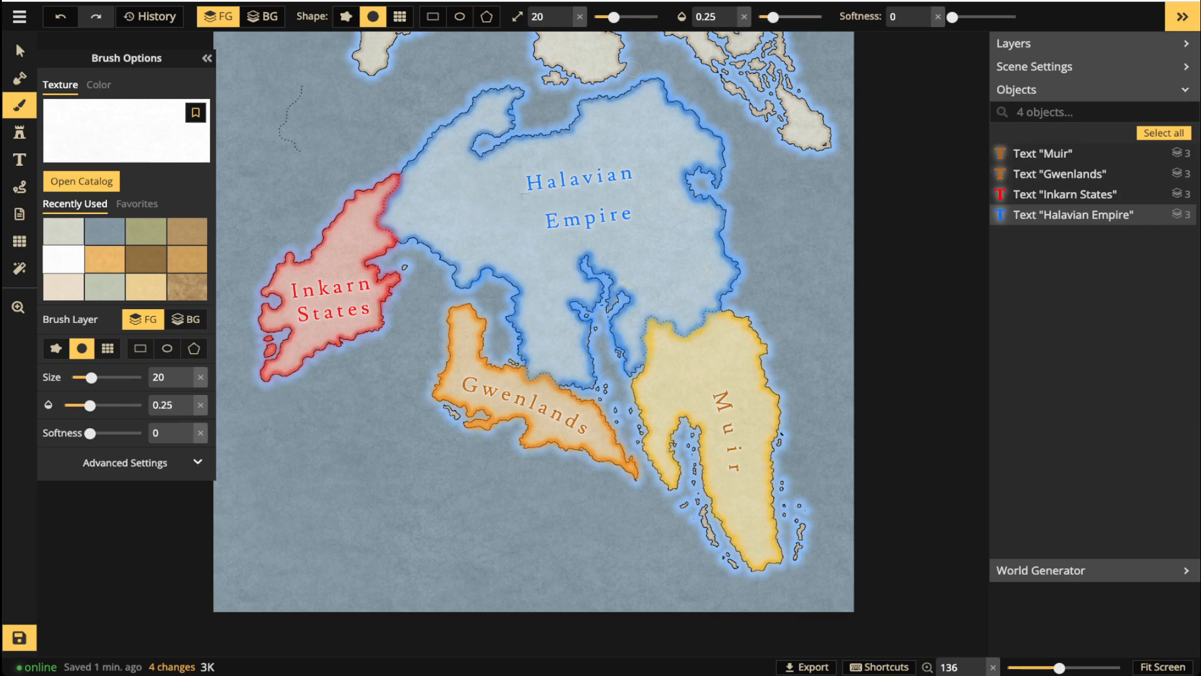
{"action": "mouse_move", "coordinate": [532, 173]}
{"action": "left_mouse_down"}
{"action": "mouse_move", "coordinate": [630, 175]}
{"action": "mouse_move", "coordinate": [629, 130]}
{"action": "left_mouse_up"}
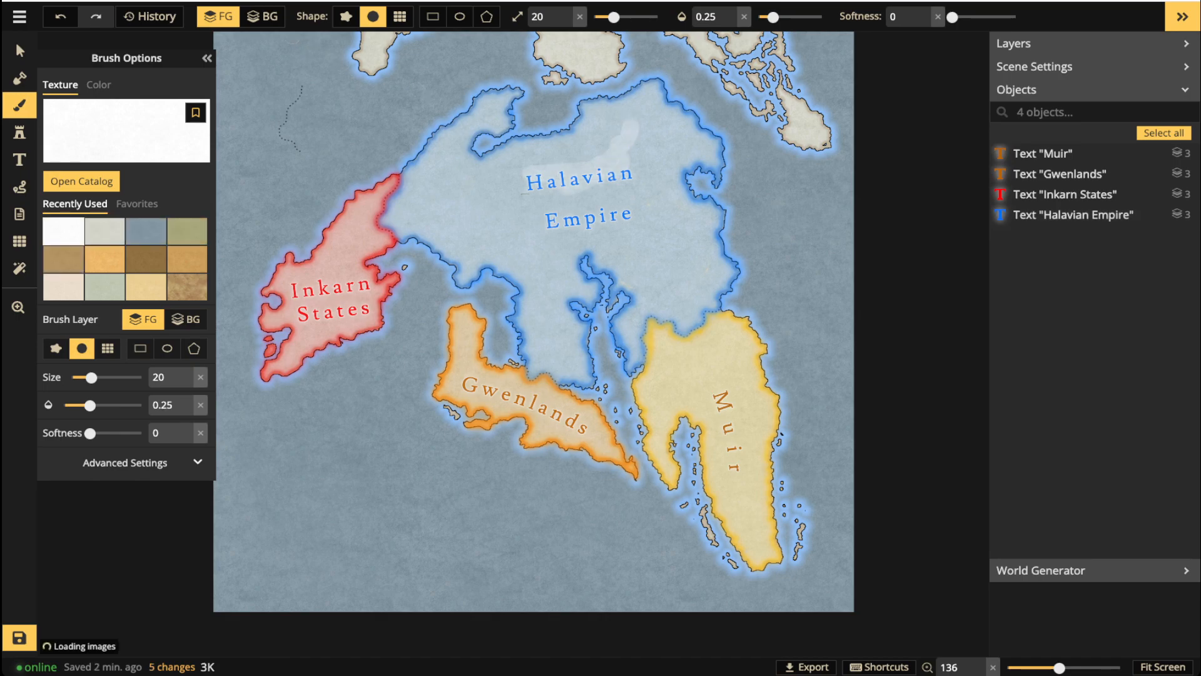
{"action": "key", "text": "ctrl+z"}
Lighten the interior of the Halavian Empire around its label with the white texture brush at softness 1 and size 40.
{"action": "left_click_drag", "start_coordinate": [90, 433], "coordinate": [141, 433]}
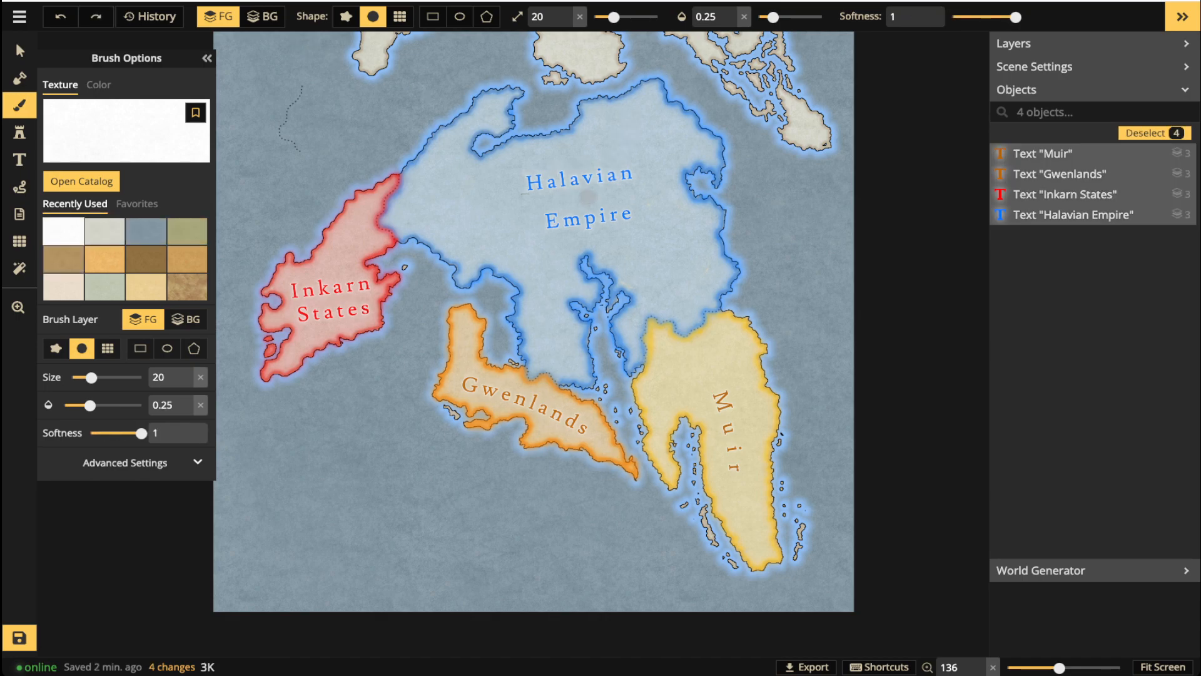
{"action": "key", "text": "bracketright"}
{"action": "key", "text": "bracketright"}
{"action": "scroll", "coordinate": [585, 199], "scroll_direction": "up", "scroll_amount": 6}
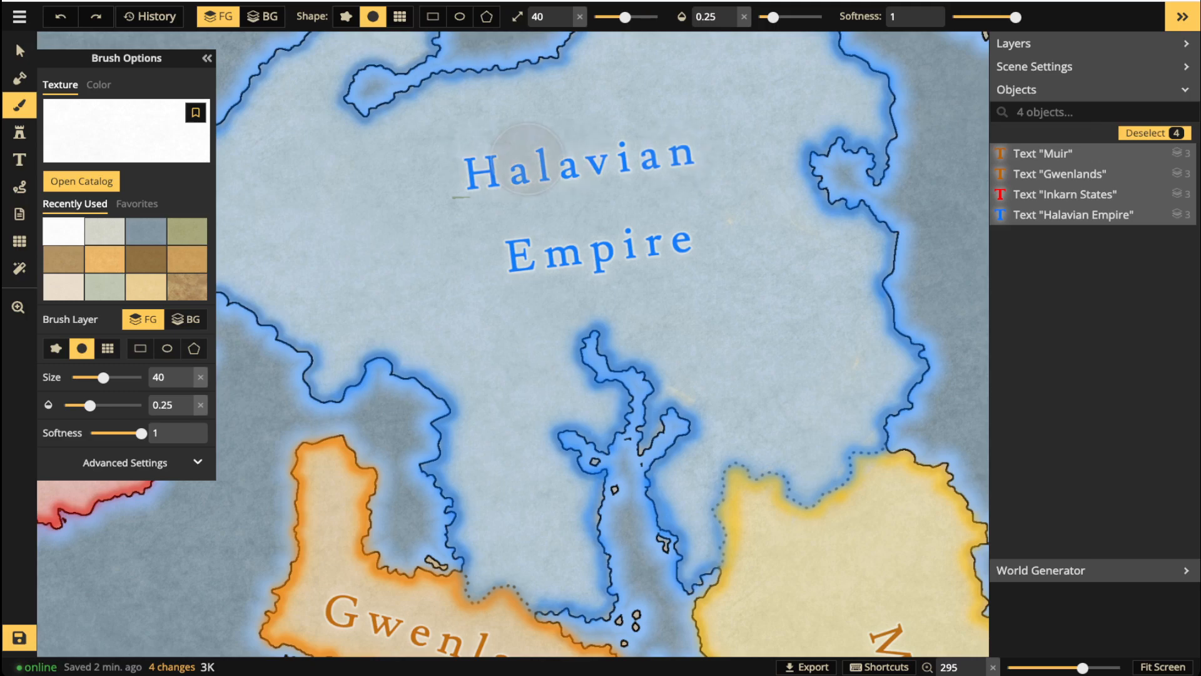
{"action": "scroll", "coordinate": [468, 164], "scroll_direction": "down", "scroll_amount": 5}
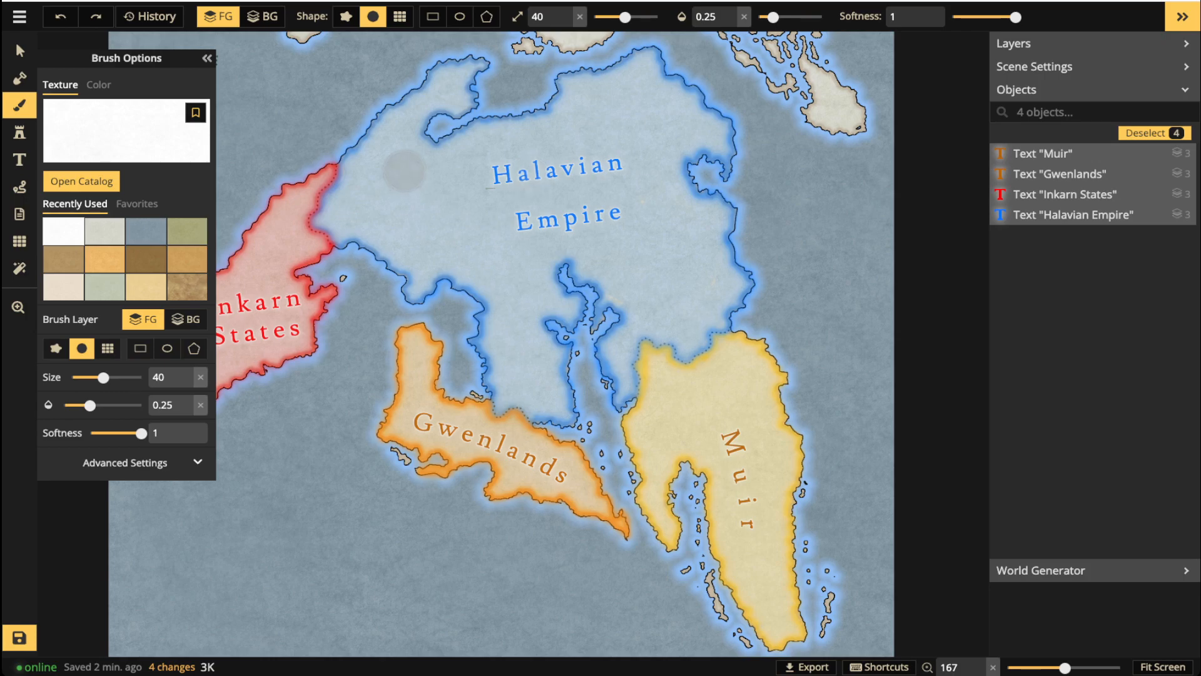
{"action": "mouse_move", "coordinate": [404, 167]}
{"action": "left_mouse_down"}
{"action": "mouse_move", "coordinate": [391, 191]}
{"action": "mouse_move", "coordinate": [411, 195]}
{"action": "mouse_move", "coordinate": [390, 220]}
{"action": "mouse_move", "coordinate": [441, 245]}
{"action": "mouse_move", "coordinate": [519, 209]}
{"action": "mouse_move", "coordinate": [508, 236]}
{"action": "mouse_move", "coordinate": [542, 225]}
{"action": "mouse_move", "coordinate": [522, 272]}
{"action": "mouse_move", "coordinate": [524, 366]}
{"action": "mouse_move", "coordinate": [526, 236]}
{"action": "mouse_move", "coordinate": [591, 205]}
{"action": "mouse_move", "coordinate": [478, 203]}
{"action": "mouse_move", "coordinate": [440, 169]}
{"action": "mouse_move", "coordinate": [563, 139]}
{"action": "mouse_move", "coordinate": [639, 93]}
{"action": "mouse_move", "coordinate": [670, 125]}
{"action": "mouse_move", "coordinate": [649, 143]}
{"action": "mouse_move", "coordinate": [645, 197]}
{"action": "mouse_move", "coordinate": [689, 233]}
{"action": "mouse_move", "coordinate": [705, 289]}
{"action": "mouse_move", "coordinate": [645, 287]}
{"action": "mouse_move", "coordinate": [551, 206]}
{"action": "mouse_move", "coordinate": [504, 215]}
{"action": "mouse_move", "coordinate": [463, 200]}
{"action": "mouse_move", "coordinate": [622, 121]}
{"action": "mouse_move", "coordinate": [542, 194]}
{"action": "mouse_move", "coordinate": [416, 194]}
{"action": "mouse_move", "coordinate": [625, 127]}
{"action": "mouse_move", "coordinate": [516, 201]}
{"action": "mouse_move", "coordinate": [530, 198]}
{"action": "mouse_move", "coordinate": [650, 127]}
{"action": "mouse_move", "coordinate": [623, 215]}
{"action": "mouse_move", "coordinate": [615, 164]}
{"action": "mouse_move", "coordinate": [668, 274]}
{"action": "mouse_move", "coordinate": [676, 263]}
{"action": "mouse_move", "coordinate": [646, 218]}
{"action": "mouse_move", "coordinate": [643, 141]}
{"action": "mouse_move", "coordinate": [598, 186]}
{"action": "mouse_move", "coordinate": [498, 207]}
{"action": "mouse_move", "coordinate": [596, 135]}
{"action": "mouse_move", "coordinate": [466, 188]}
{"action": "left_mouse_up"}
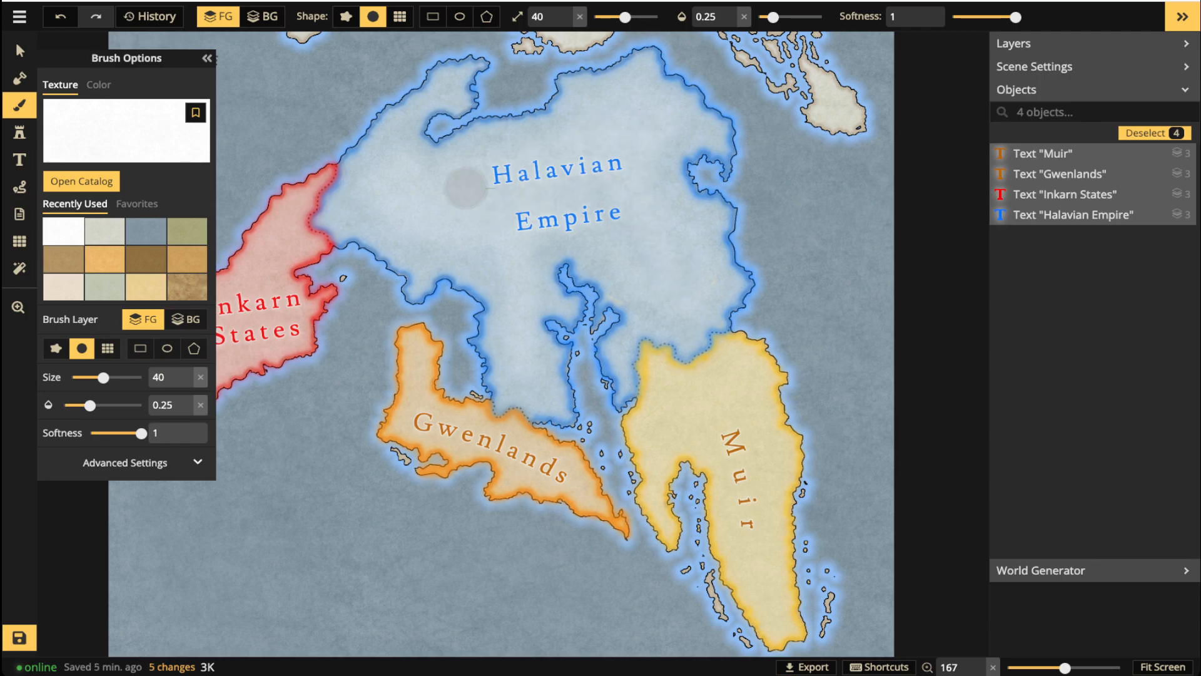
Blend more white texture across the Halavian Empire with the brush enlarged to size 74, lowering its opacity to 0.21 for the last strokes.
{"action": "scroll", "coordinate": [466, 187], "scroll_direction": "up", "scroll_amount": 5}
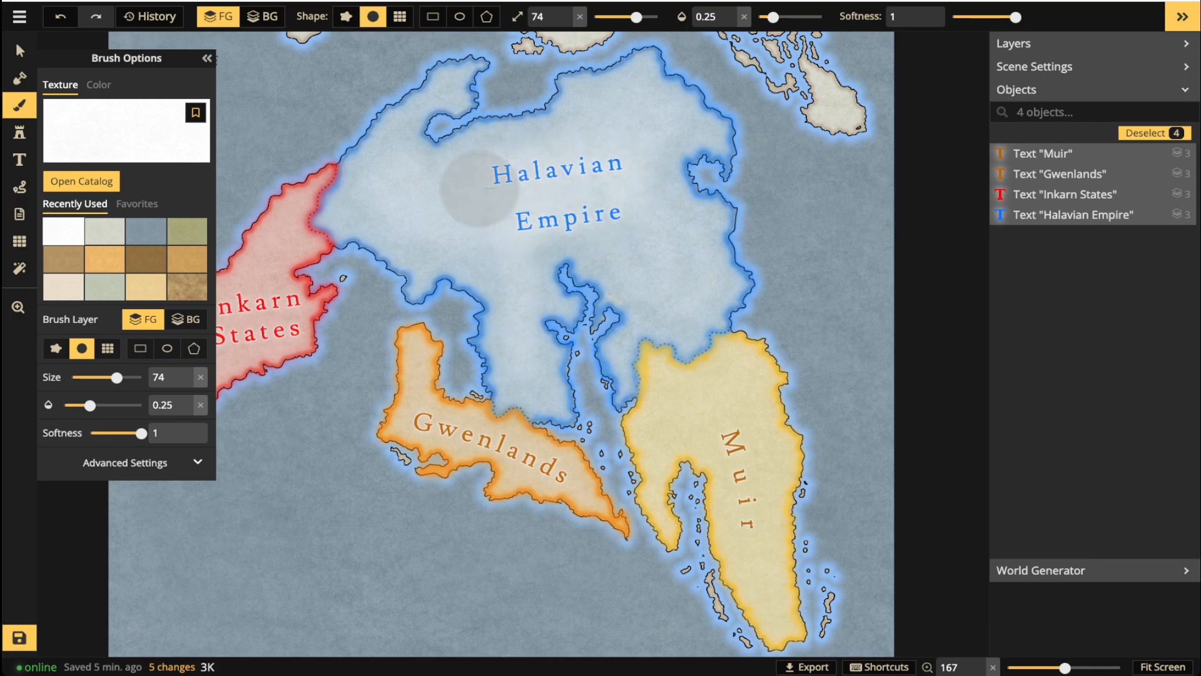
{"action": "left_click_drag", "start_coordinate": [571, 167], "coordinate": [646, 142]}
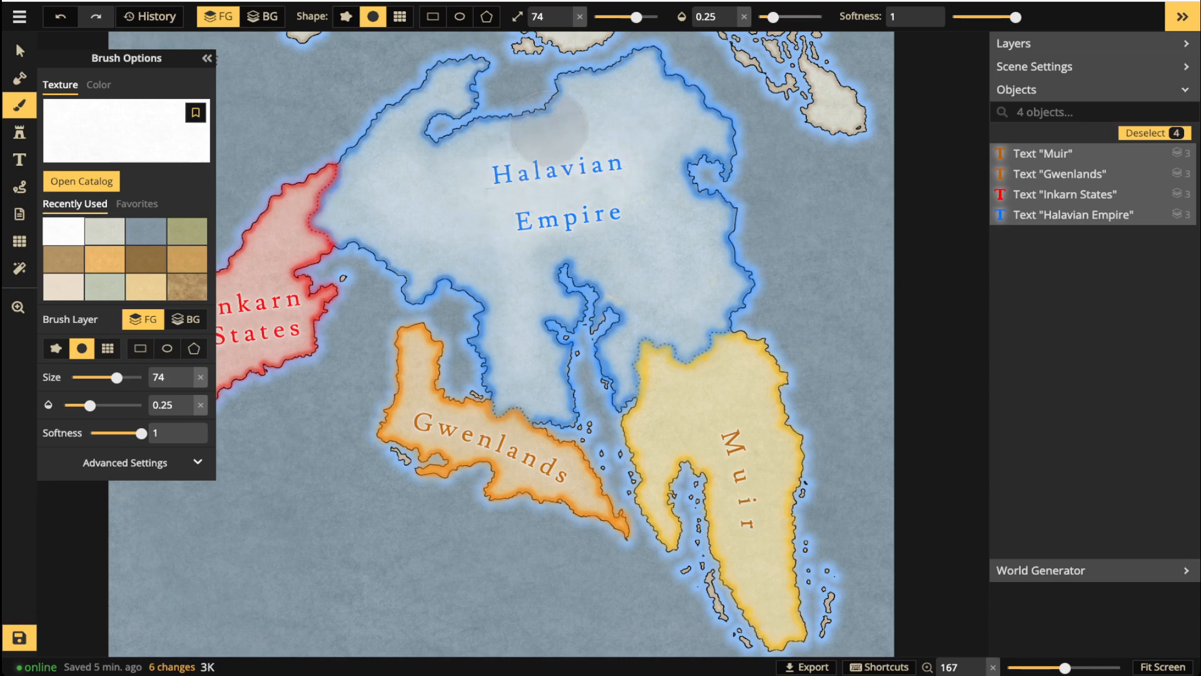
{"action": "left_click_drag", "start_coordinate": [773, 17], "coordinate": [769, 17]}
{"action": "mouse_move", "coordinate": [432, 191]}
{"action": "left_mouse_down"}
{"action": "mouse_move", "coordinate": [469, 208]}
{"action": "mouse_move", "coordinate": [407, 188]}
{"action": "mouse_move", "coordinate": [438, 209]}
{"action": "left_mouse_up"}
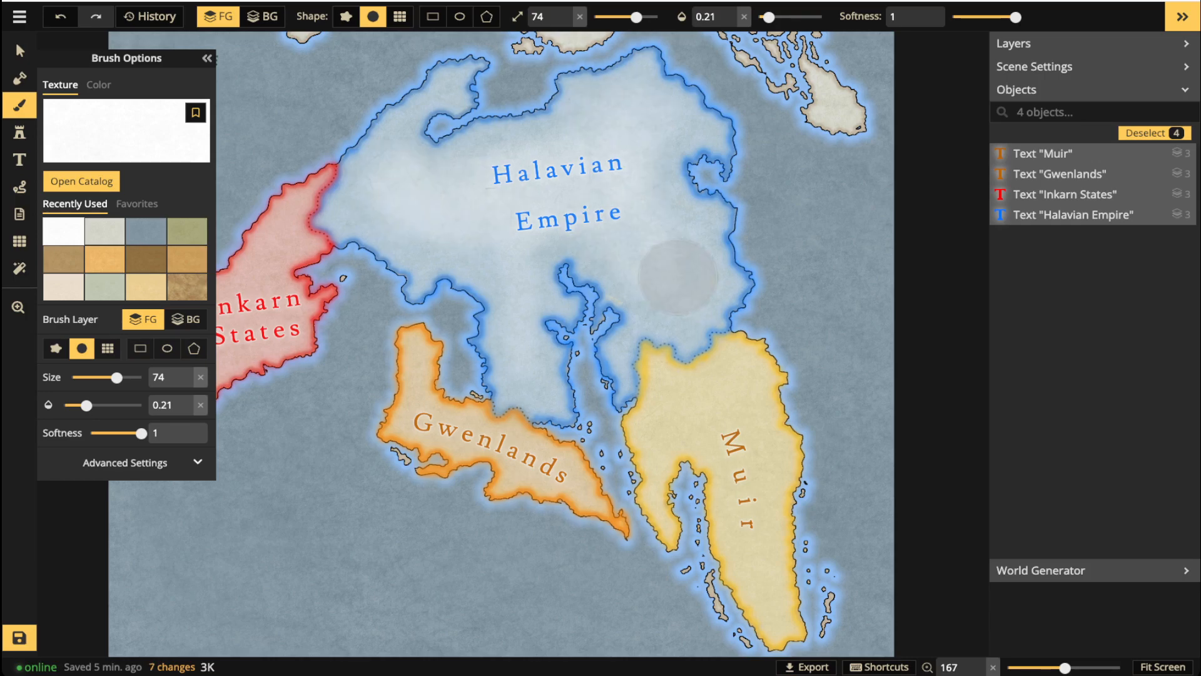
{"action": "left_click", "coordinate": [517, 275]}
{"action": "left_click", "coordinate": [465, 216]}
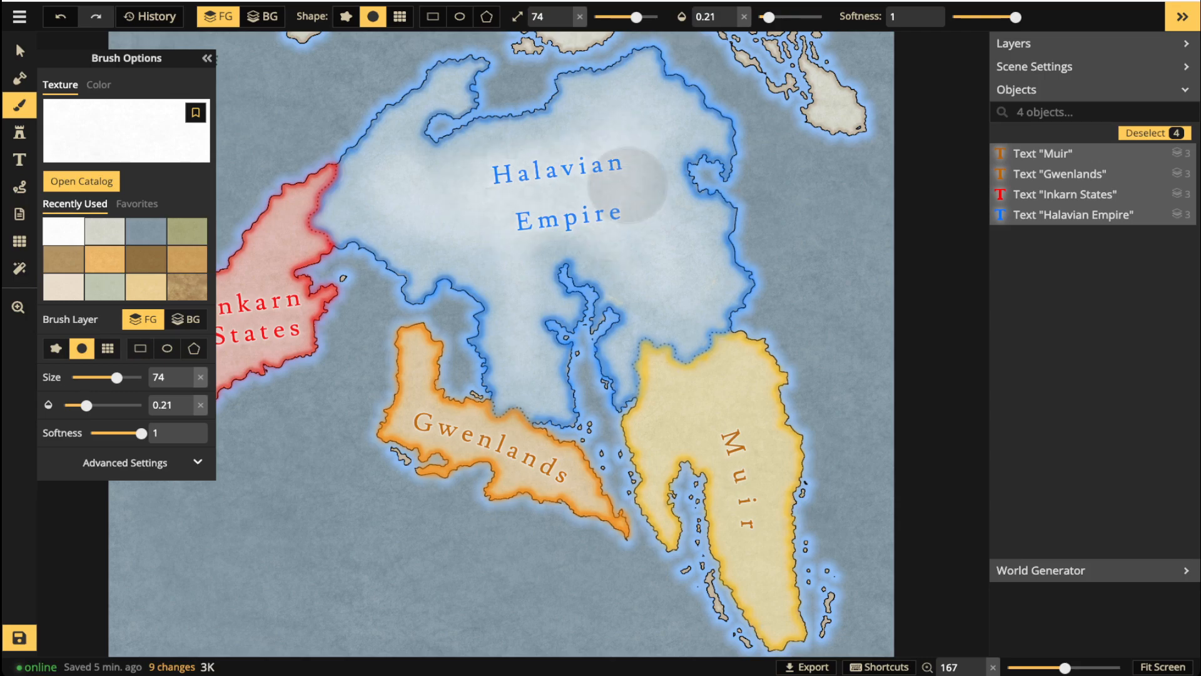
{"action": "left_click", "coordinate": [630, 165]}
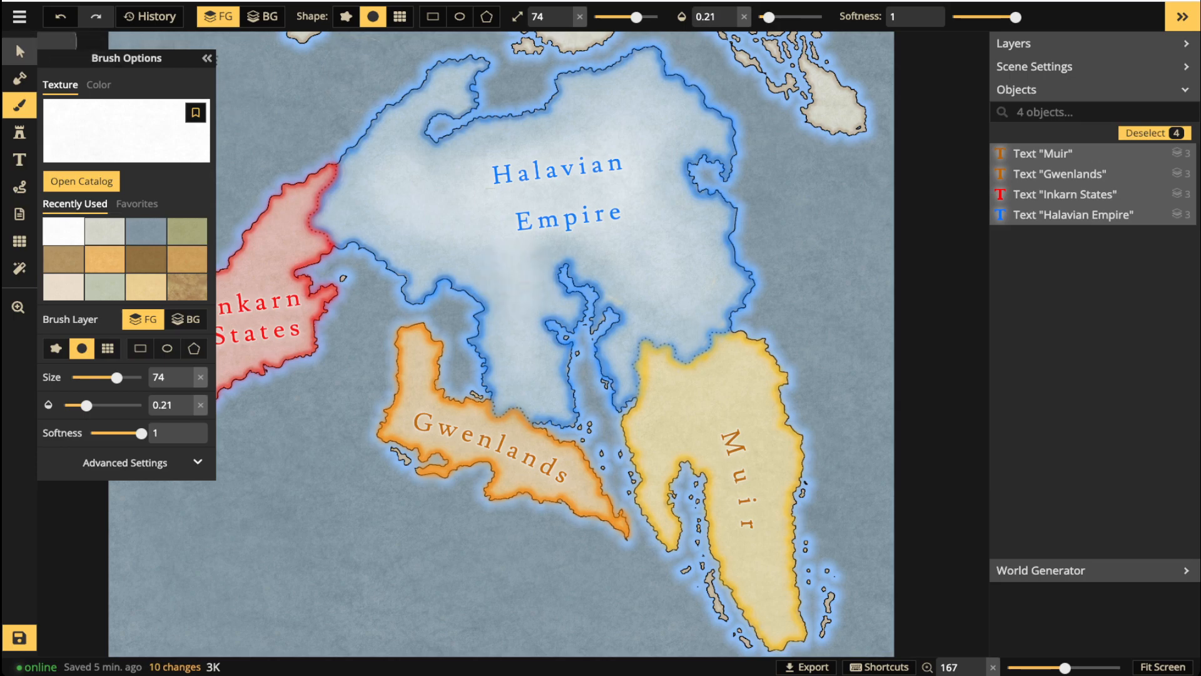
Deselect the labels and examine the Halavian Empire's lightened interior, label and borders both up close and in the whole map.
{"action": "left_click", "coordinate": [19, 51]}
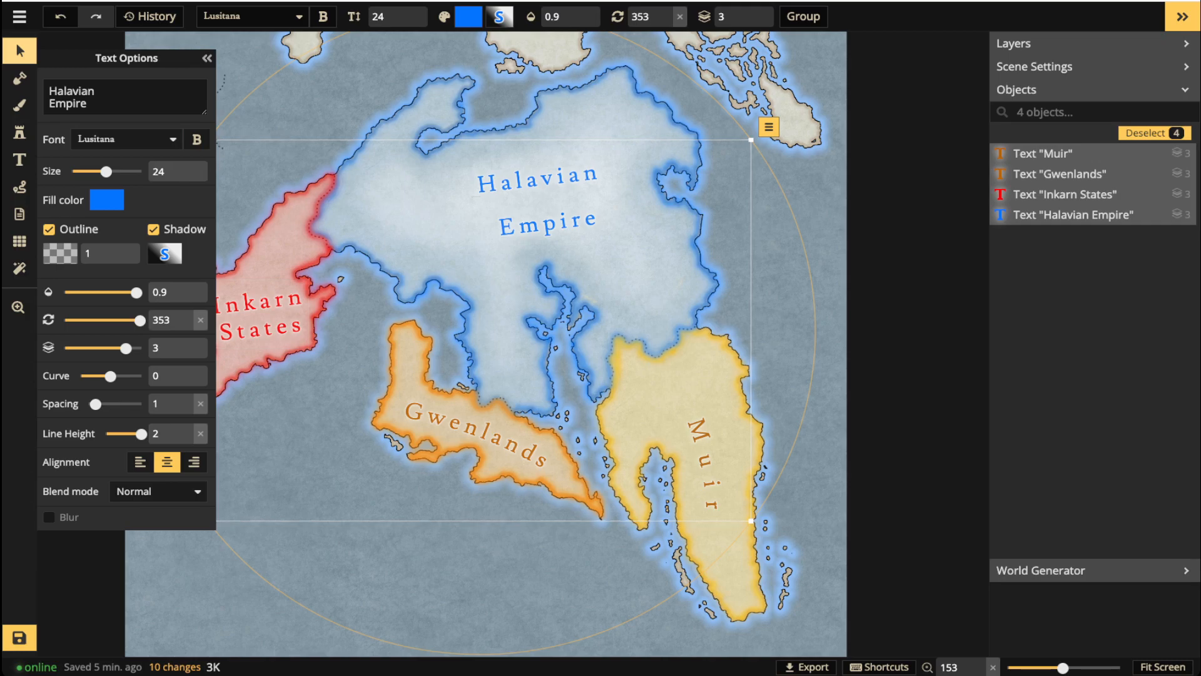
{"action": "left_click", "coordinate": [207, 58]}
{"action": "scroll", "coordinate": [489, 203], "scroll_direction": "down", "scroll_amount": 2}
{"action": "key", "text": "Escape"}
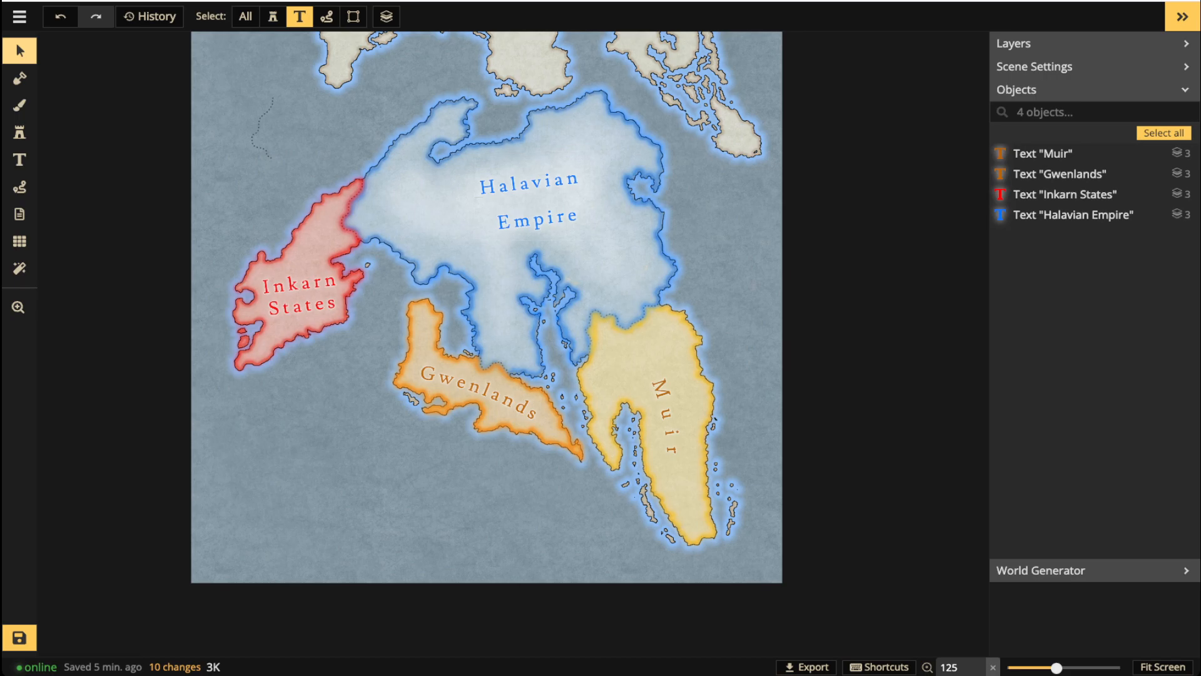
{"action": "scroll", "coordinate": [490, 279], "scroll_direction": "up", "scroll_amount": 3}
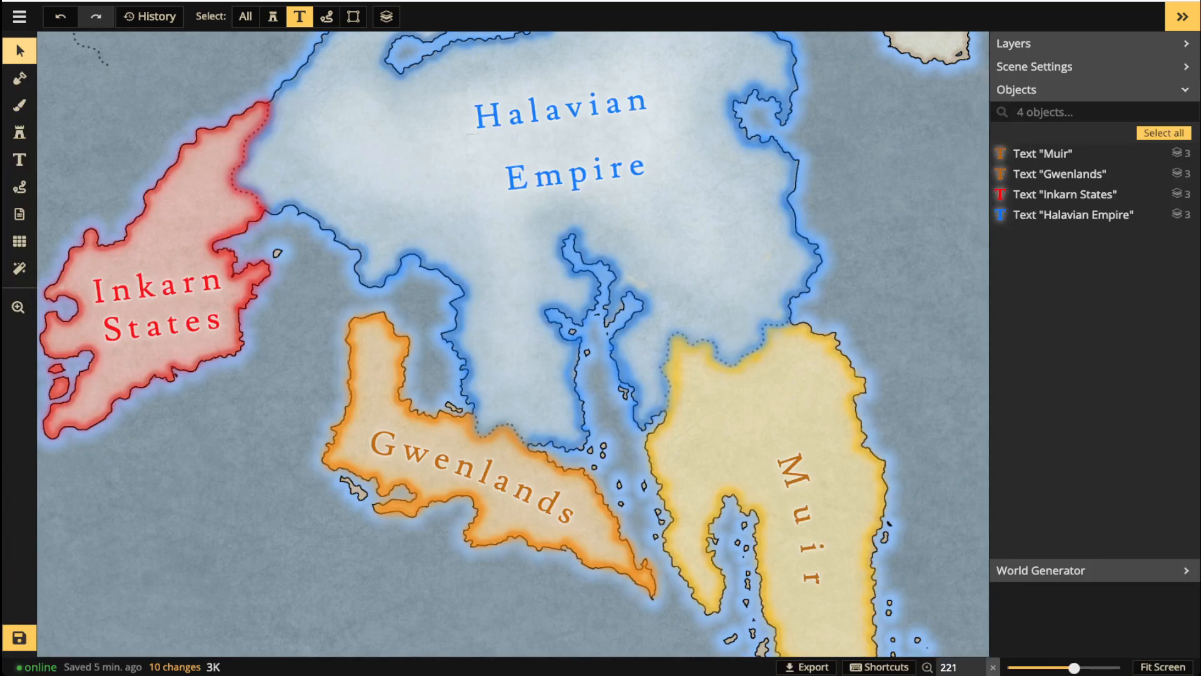
{"action": "scroll", "coordinate": [334, 131], "scroll_direction": "up", "scroll_amount": 3}
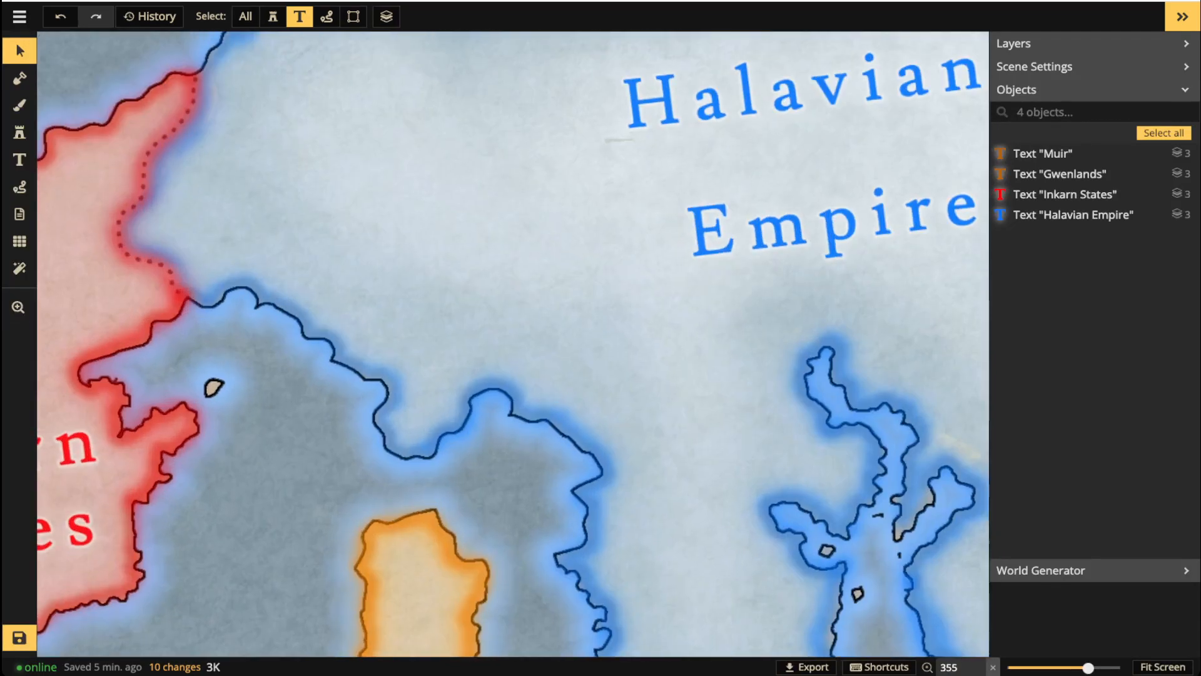
{"action": "scroll", "coordinate": [334, 354], "scroll_direction": "up", "scroll_amount": 3}
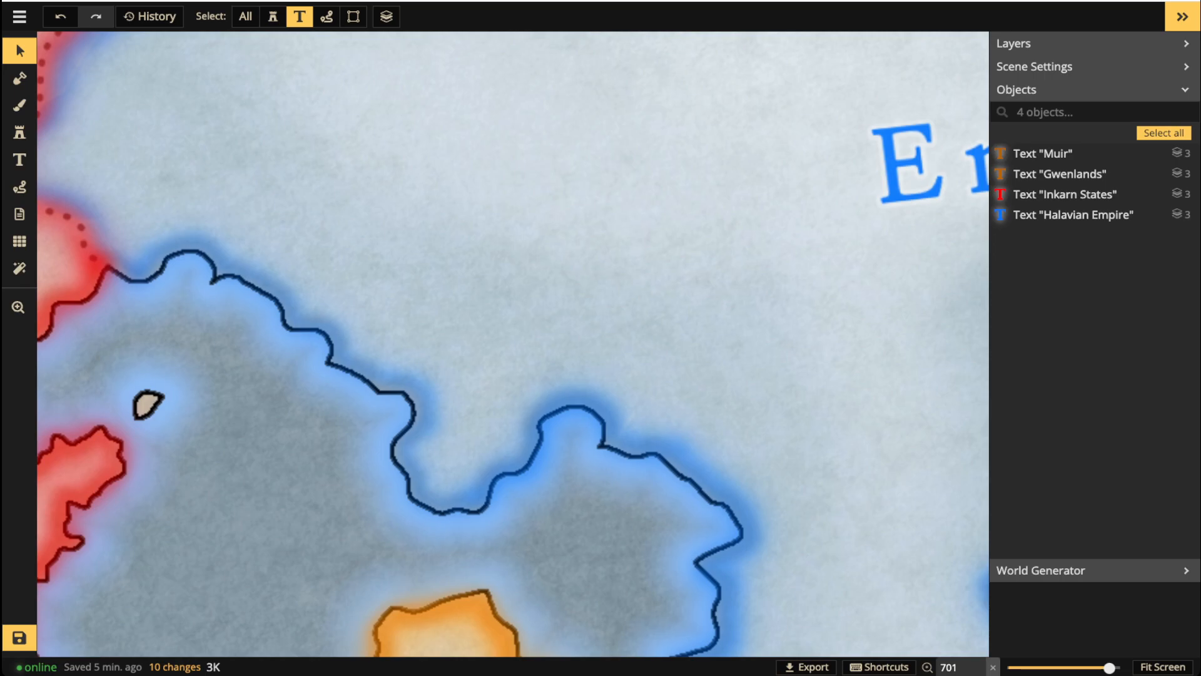
{"action": "key", "text": "space"}
{"action": "left_click_drag", "start_coordinate": [643, 270], "coordinate": [383, 418]}
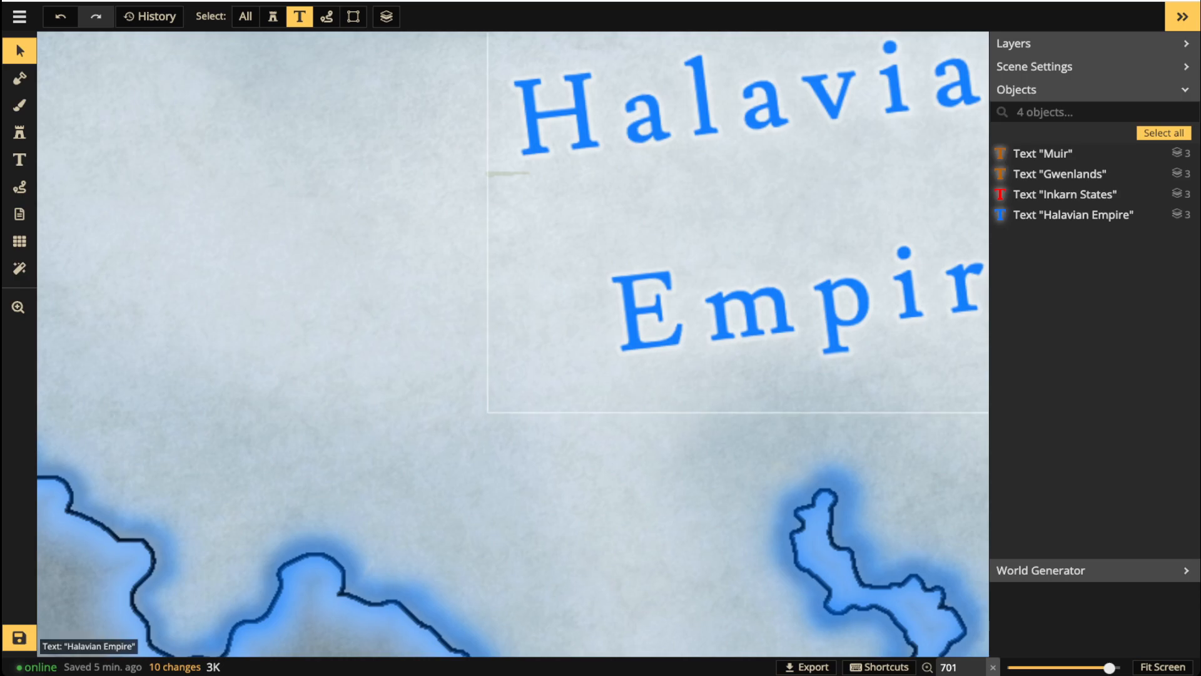
{"action": "scroll", "coordinate": [682, 156], "scroll_direction": "down", "scroll_amount": 5}
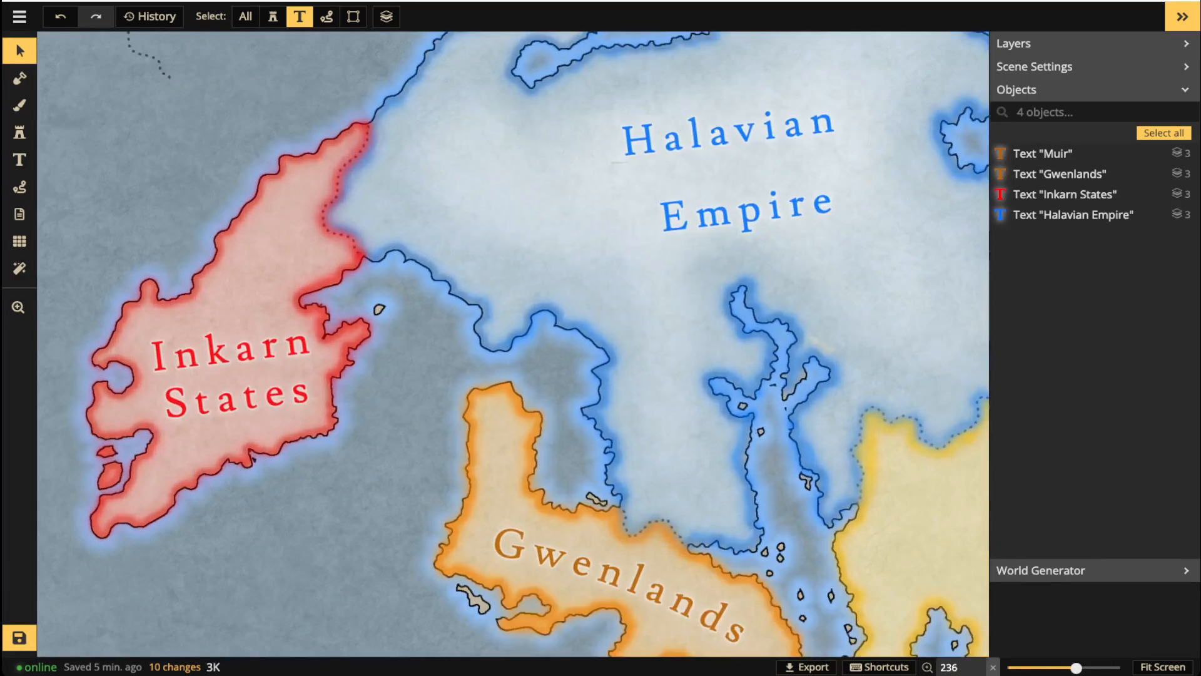
{"action": "scroll", "coordinate": [616, 295], "scroll_direction": "up", "scroll_amount": 2}
{"action": "key", "text": "space"}
{"action": "left_click_drag", "start_coordinate": [769, 203], "coordinate": [603, 216]}
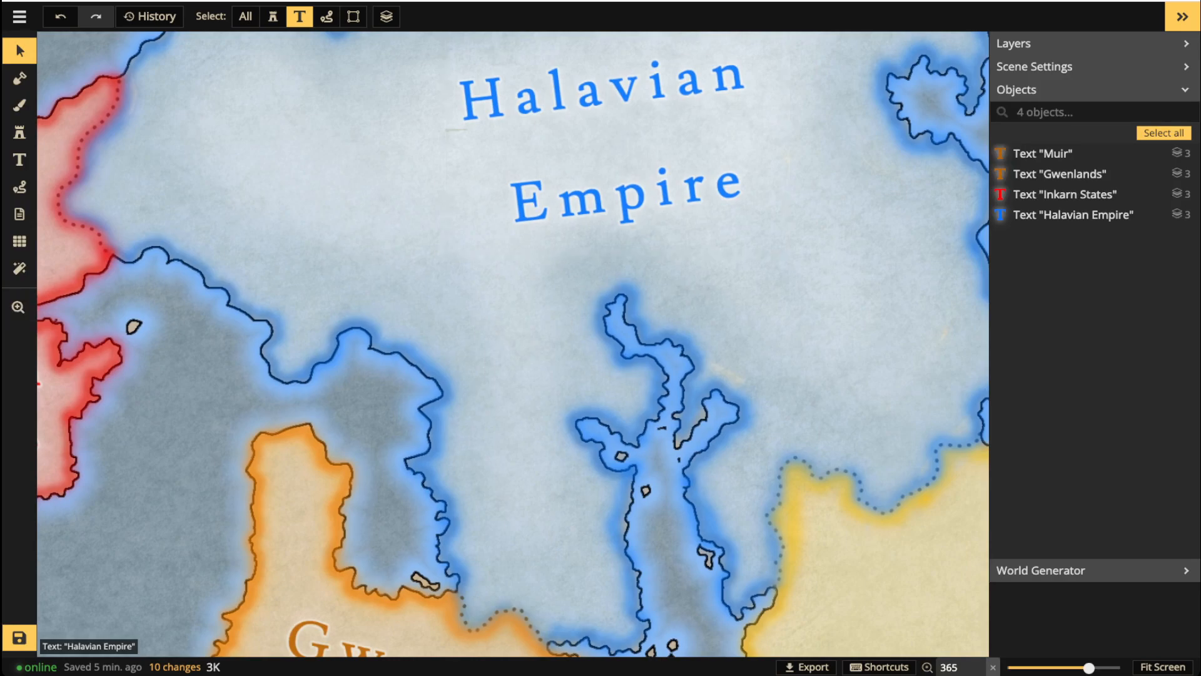
{"action": "scroll", "coordinate": [566, 312], "scroll_direction": "down", "scroll_amount": 2}
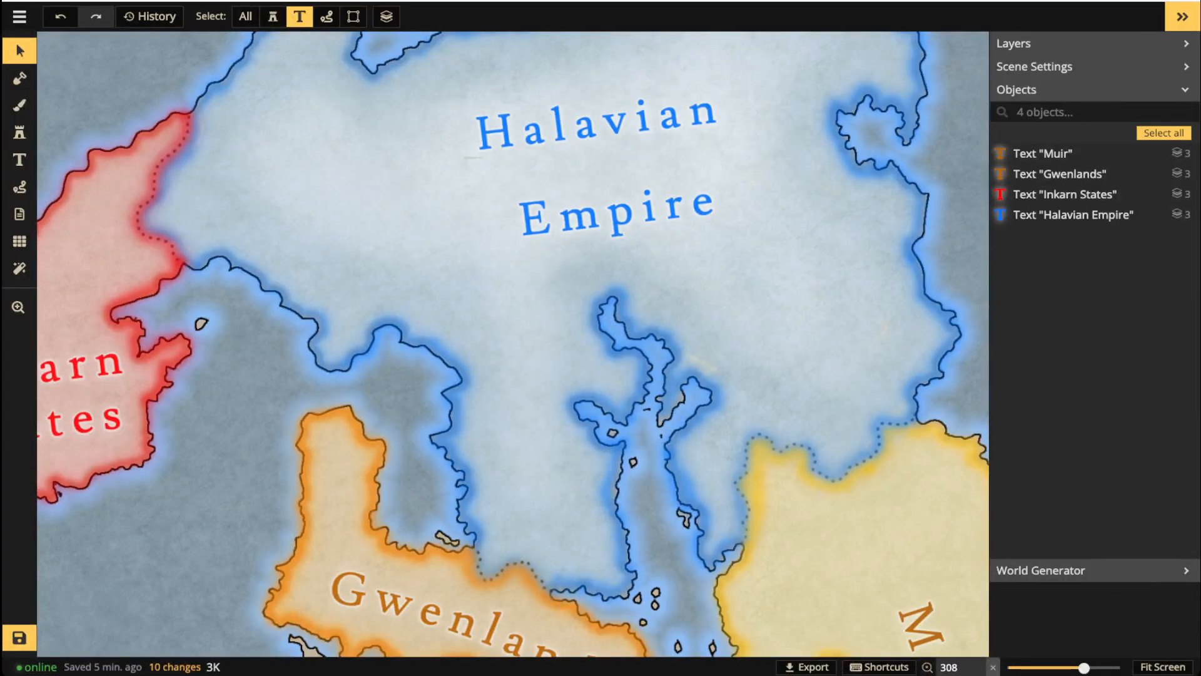
{"action": "scroll", "coordinate": [292, 360], "scroll_direction": "up", "scroll_amount": 4}
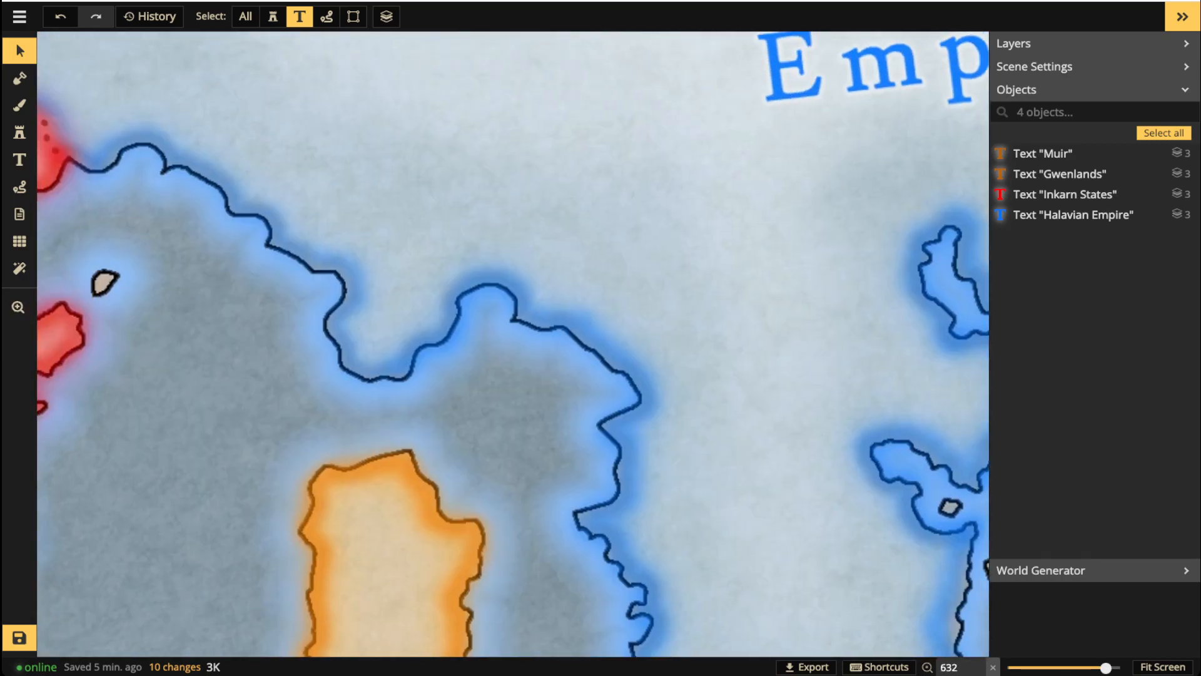
{"action": "scroll", "coordinate": [669, 258], "scroll_direction": "down", "scroll_amount": 3}
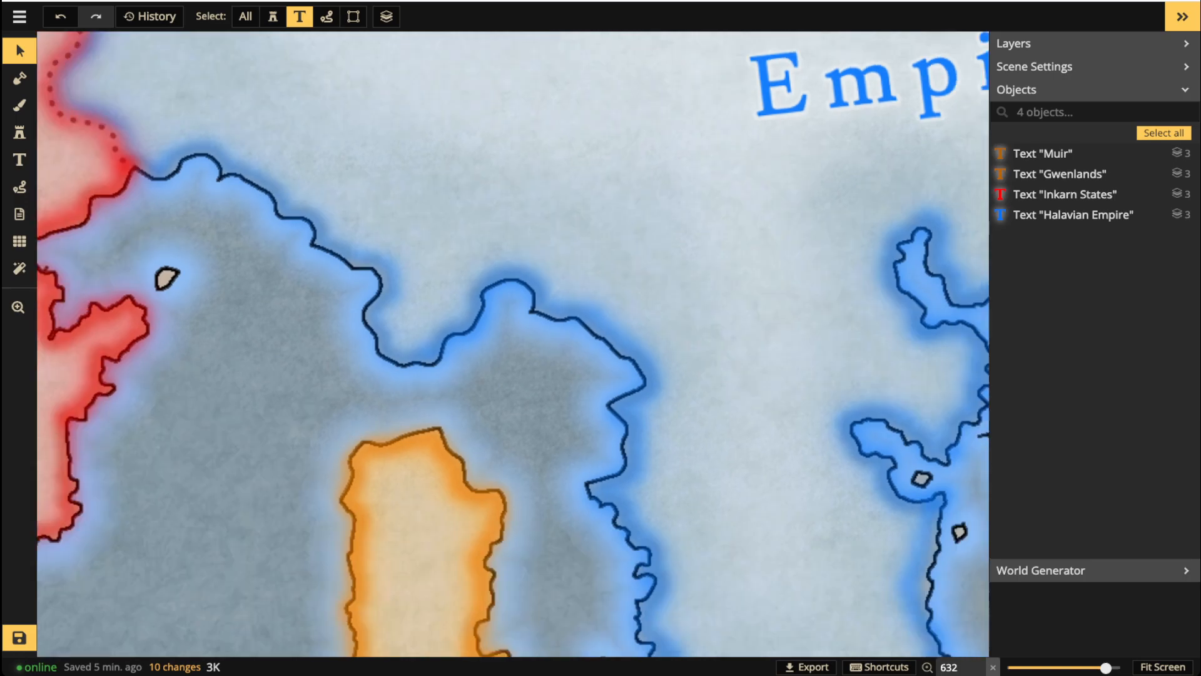
Change the fill color of the Halavian Empire label to black and check its legibility against the lightened land.
{"action": "left_click_drag", "start_coordinate": [669, 250], "coordinate": [366, 449]}
{"action": "left_click", "coordinate": [553, 235]}
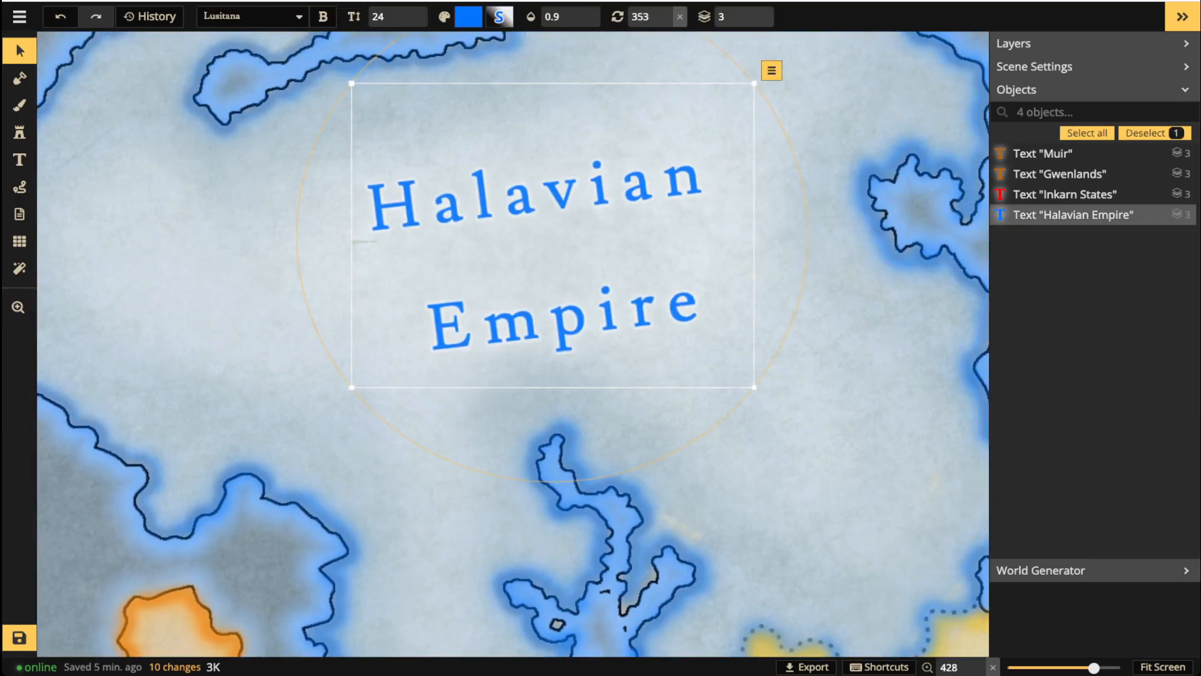
{"action": "left_click", "coordinate": [19, 51]}
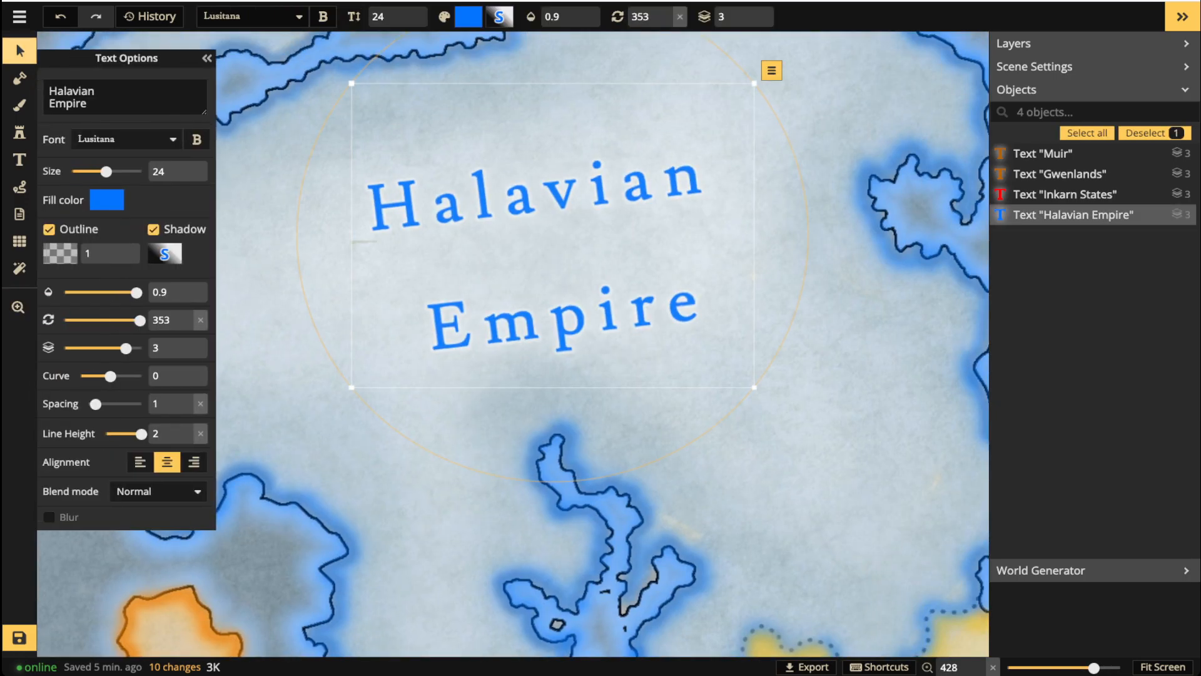
{"action": "left_click", "coordinate": [107, 199]}
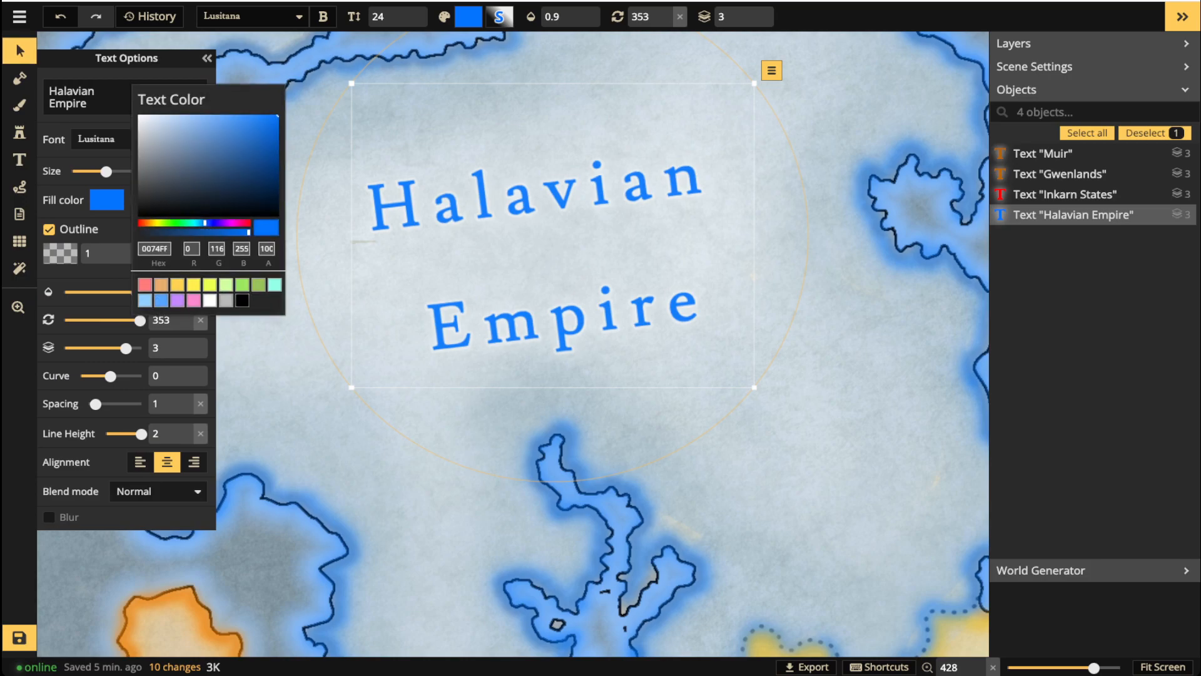
{"action": "left_click", "coordinate": [242, 300]}
{"action": "scroll", "coordinate": [394, 291], "scroll_direction": "down", "scroll_amount": 5}
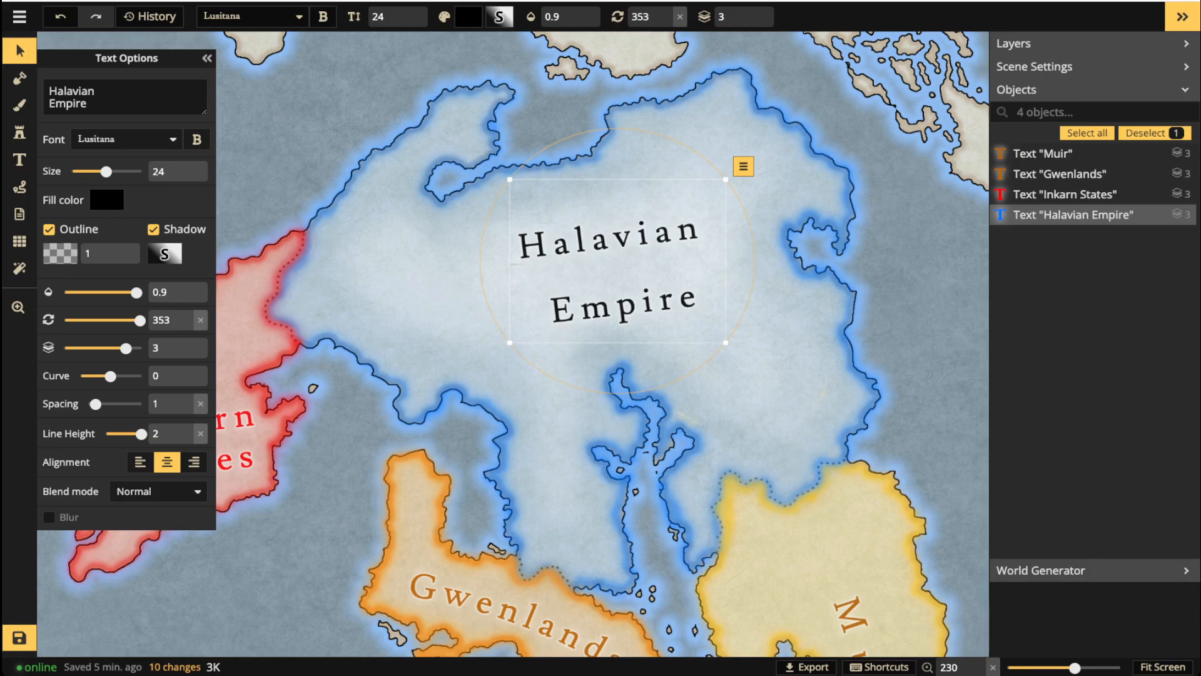
{"action": "scroll", "coordinate": [466, 166], "scroll_direction": "up", "scroll_amount": 10}
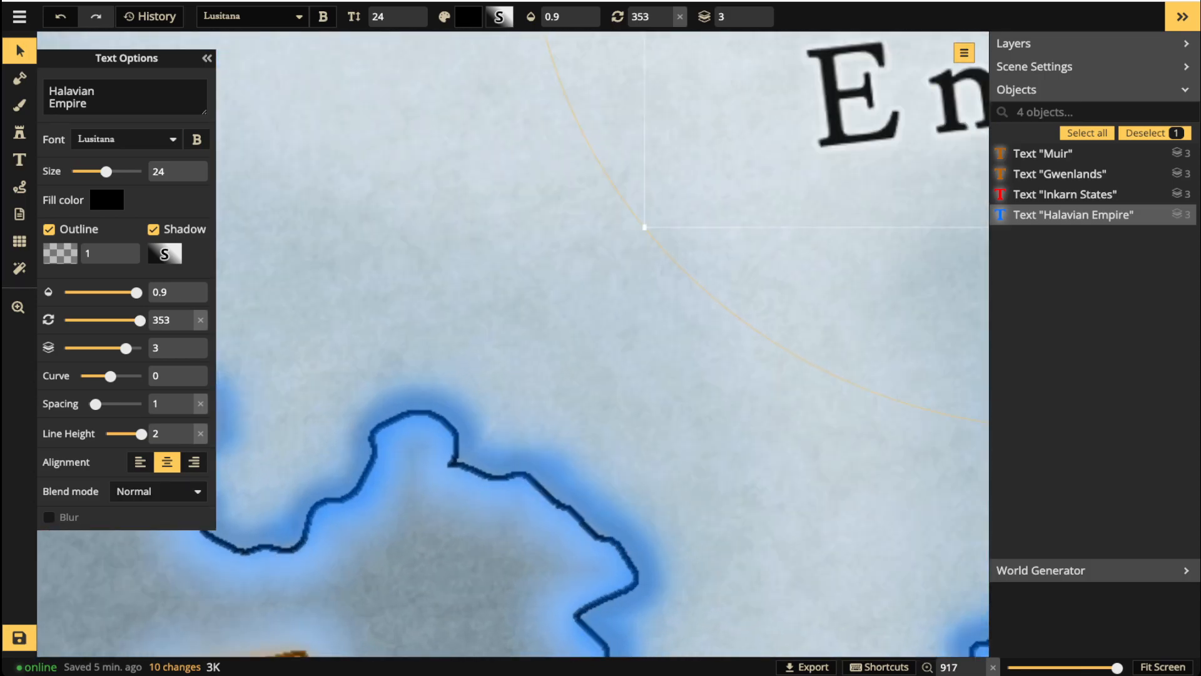
{"action": "left_click_drag", "start_coordinate": [663, 250], "coordinate": [366, 448]}
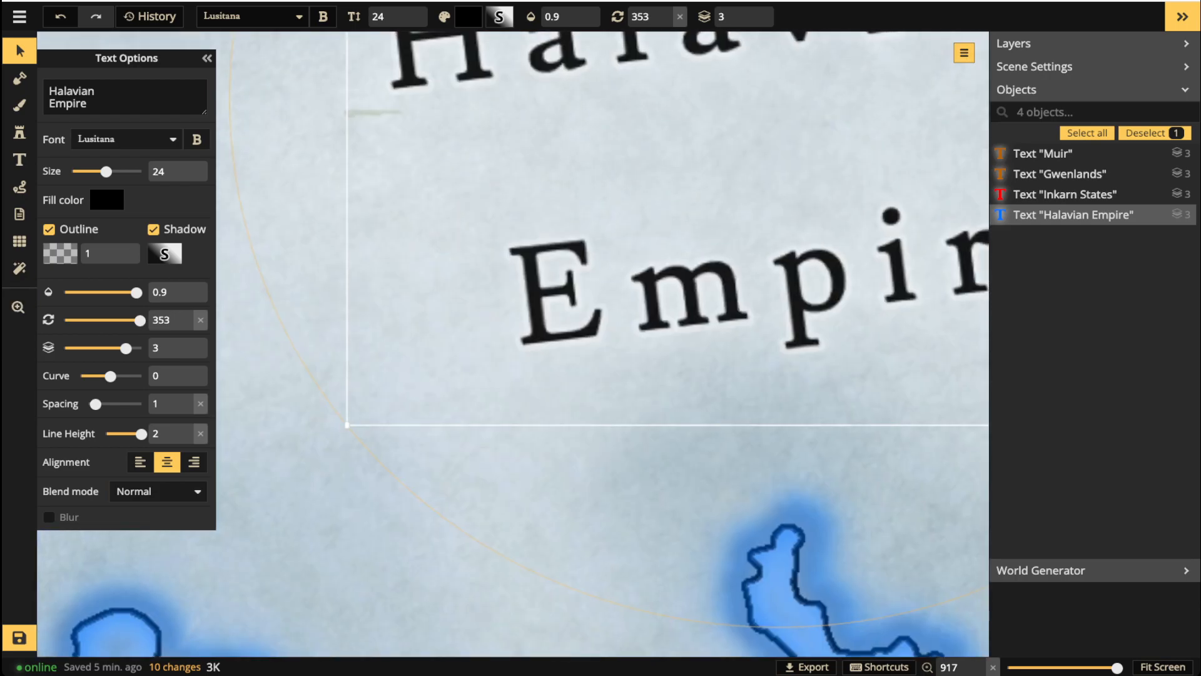
{"action": "key", "text": "Escape"}
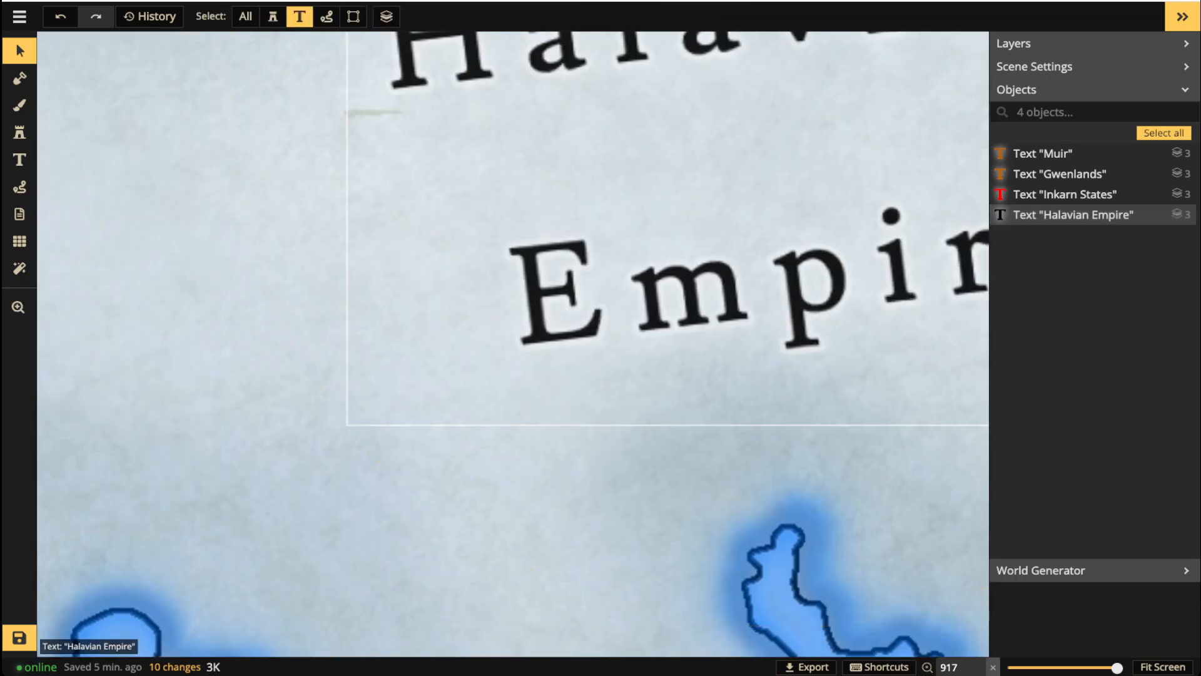
{"action": "scroll", "coordinate": [514, 250], "scroll_direction": "down", "scroll_amount": 10}
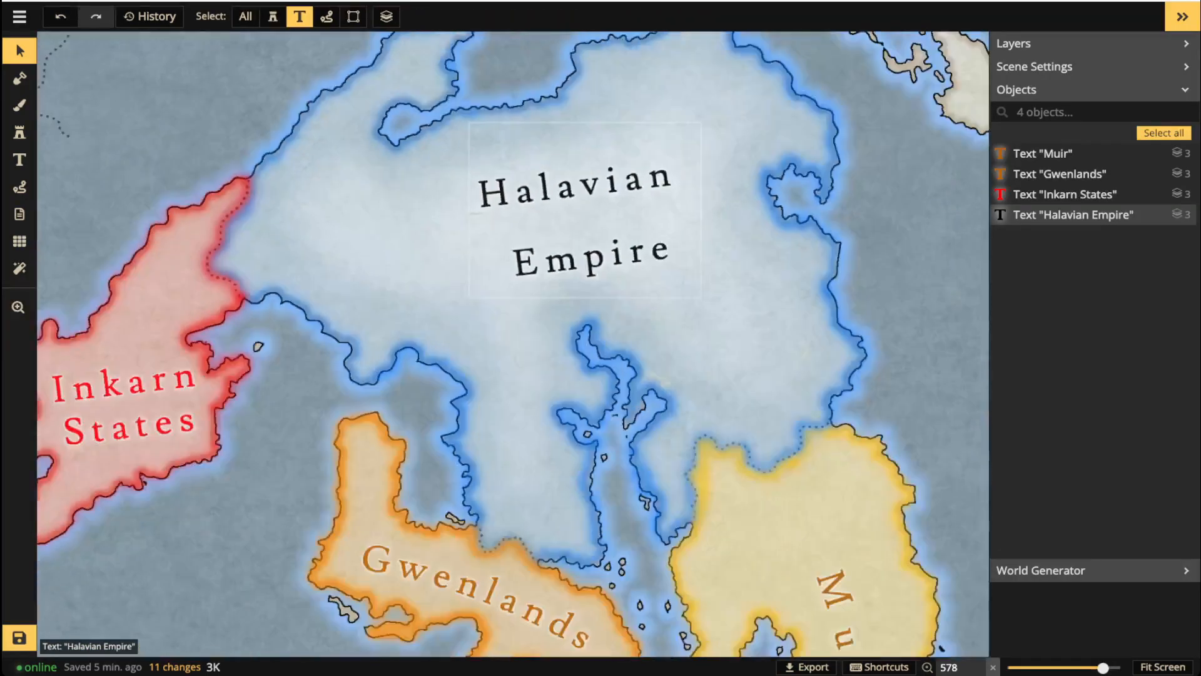
Change the fill color of the Inkarn States, Gwenlands and Muir labels to black together.
{"action": "scroll", "coordinate": [514, 250], "scroll_direction": "down", "scroll_amount": 4}
{"action": "left_click_drag", "start_coordinate": [514, 250], "coordinate": [634, 99]}
{"action": "left_click", "coordinate": [328, 219]}
{"action": "left_click", "coordinate": [601, 369], "text": "shift"}
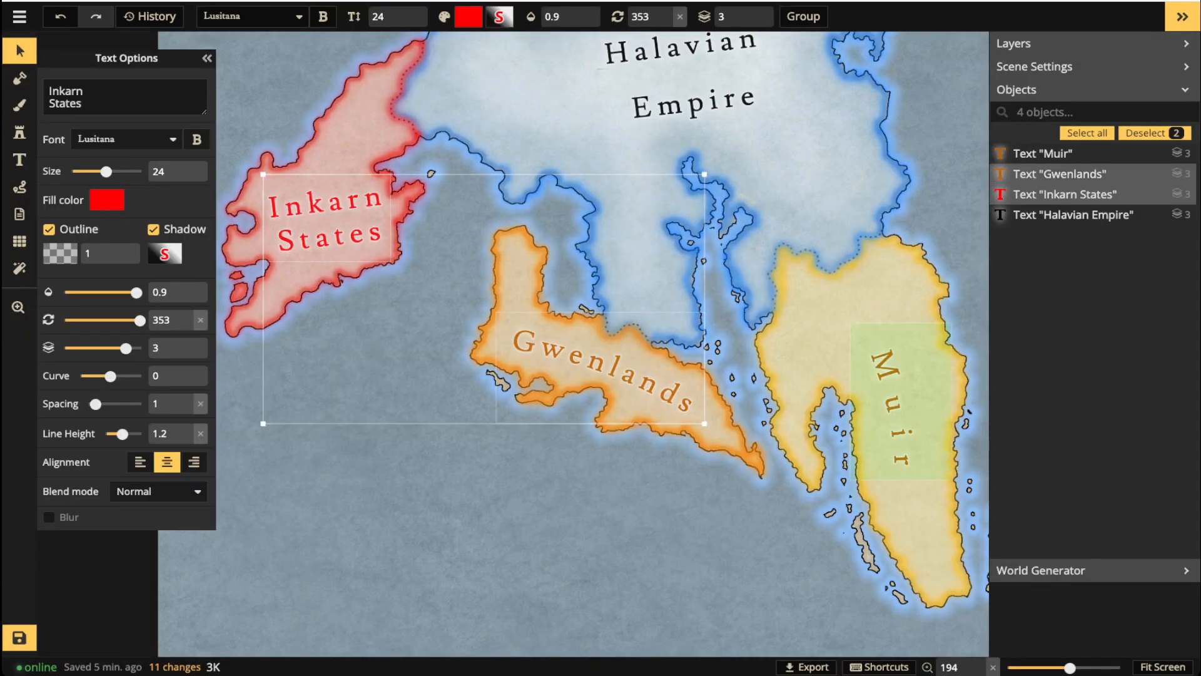
{"action": "left_click", "coordinate": [891, 404], "text": "shift"}
{"action": "left_click_drag", "start_coordinate": [813, 312], "coordinate": [799, 489]}
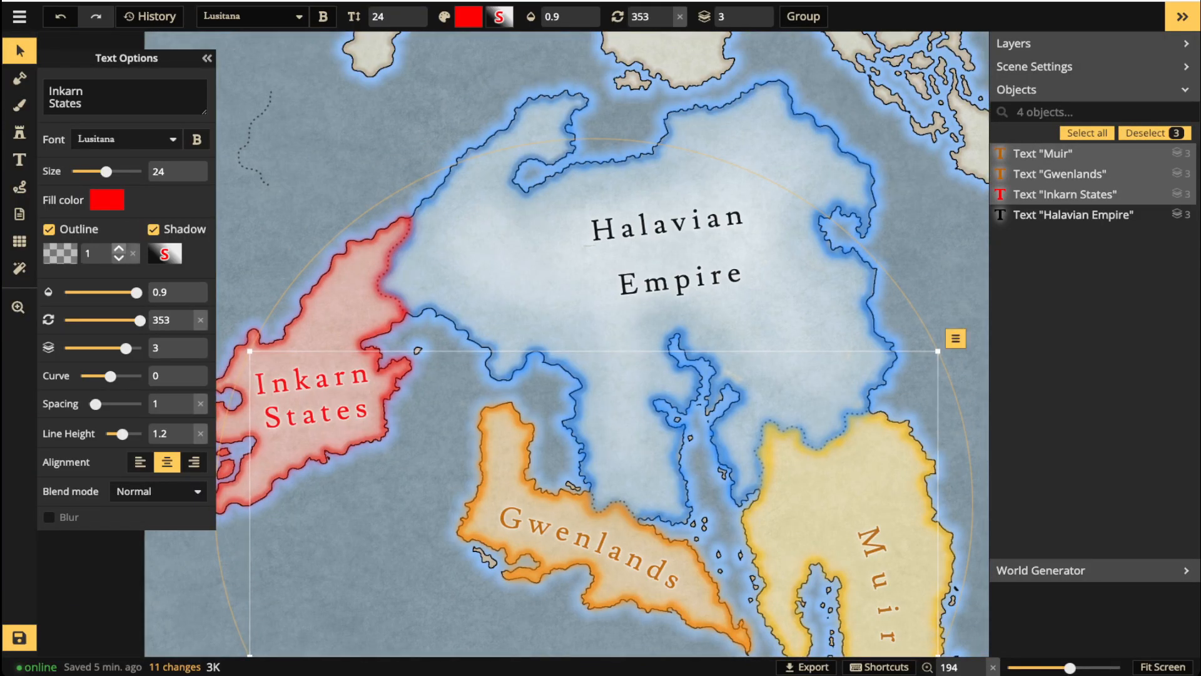
{"action": "left_click", "coordinate": [106, 200]}
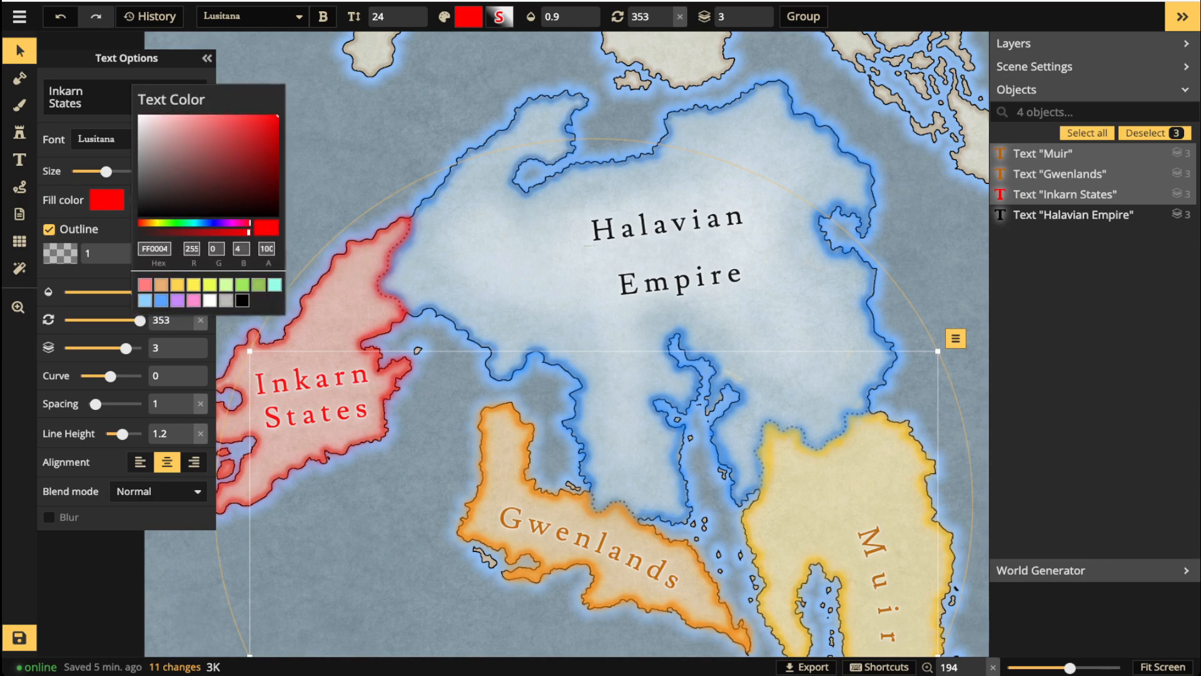
{"action": "left_click", "coordinate": [242, 301]}
{"action": "scroll", "coordinate": [531, 313], "scroll_direction": "down", "scroll_amount": 5}
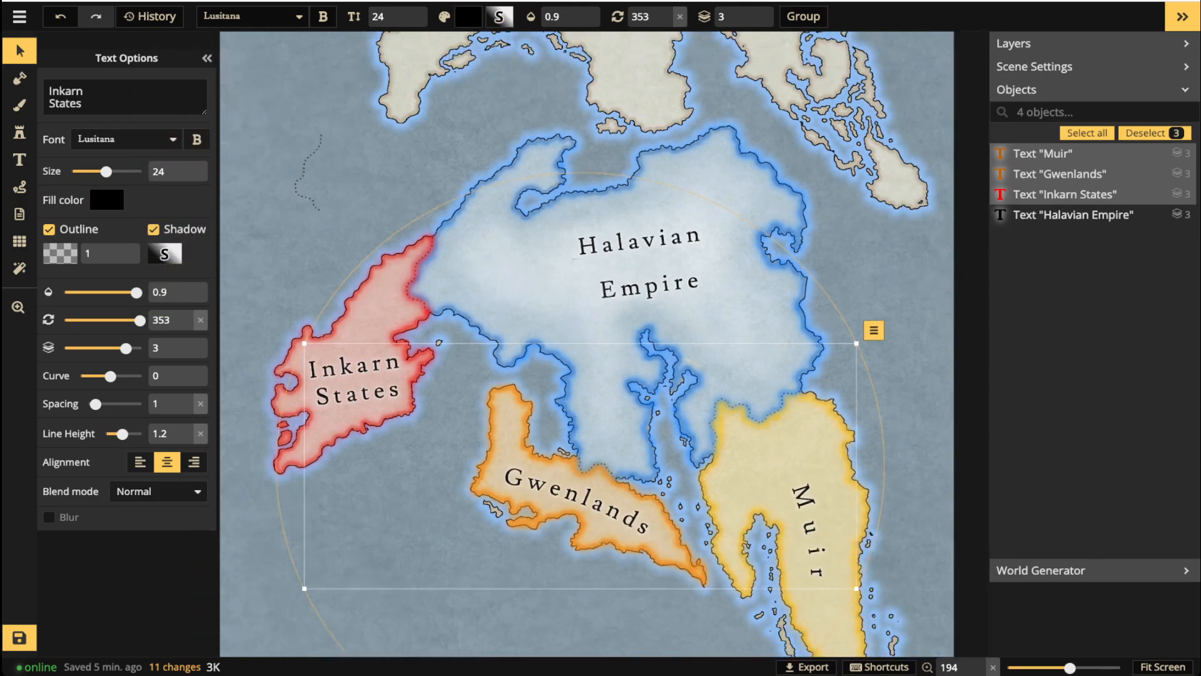
{"action": "left_click_drag", "start_coordinate": [530, 313], "coordinate": [525, 231]}
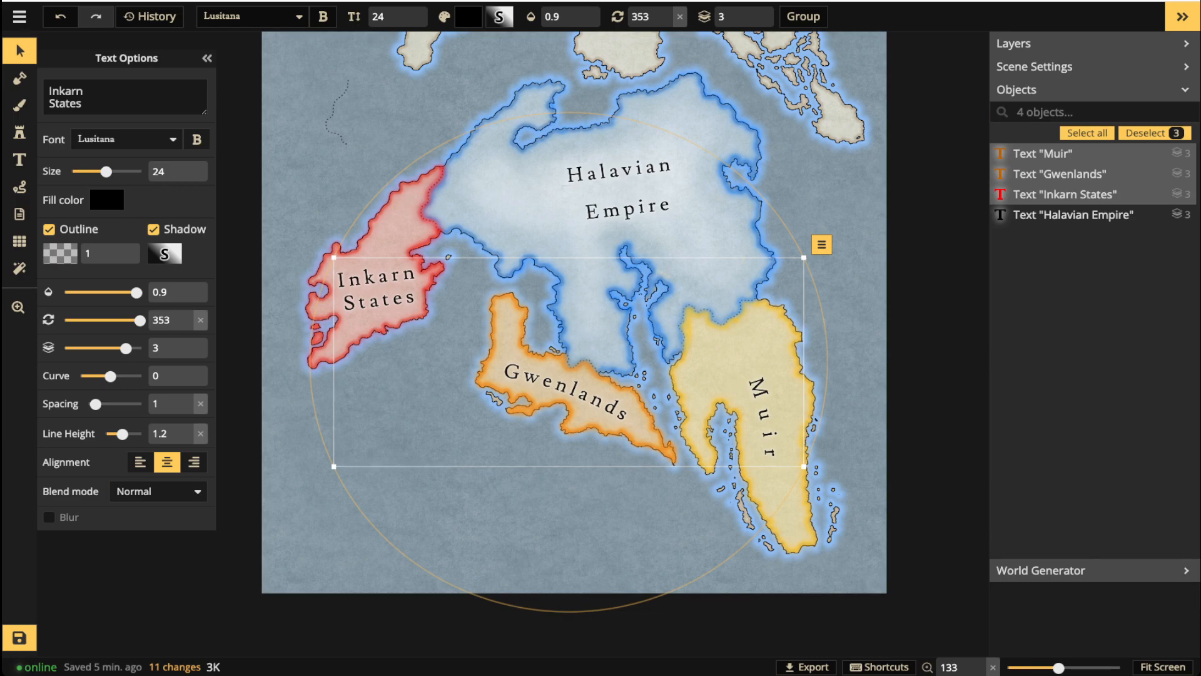
Lighten the interior of the Inkarn States with the white texture brush at size 34 and 0.29 opacity.
{"action": "left_click", "coordinate": [19, 51]}
{"action": "scroll", "coordinate": [665, 328], "scroll_direction": "up", "scroll_amount": 2}
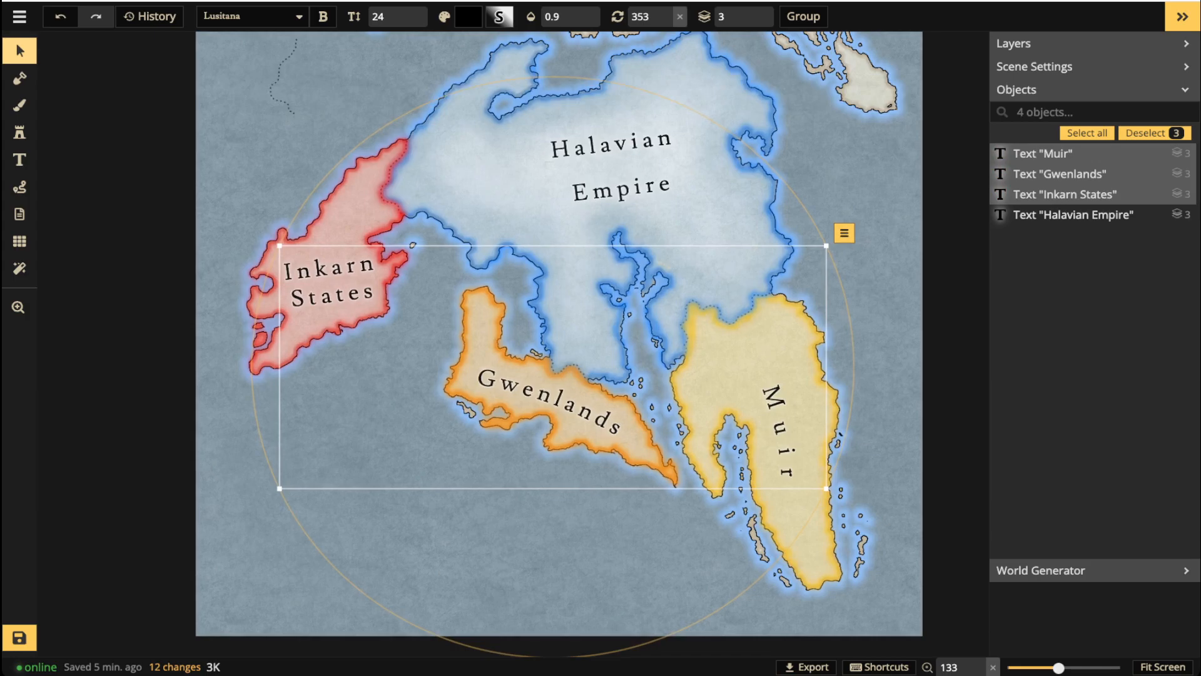
{"action": "scroll", "coordinate": [411, 300], "scroll_direction": "up", "scroll_amount": 4}
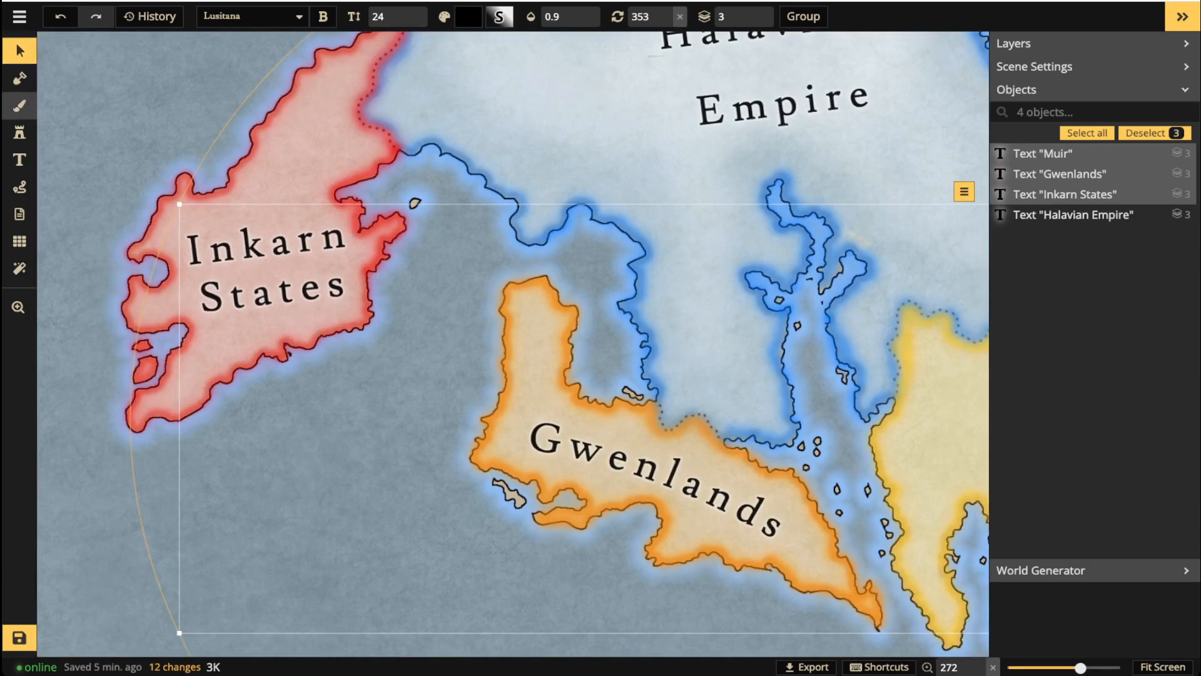
{"action": "left_click", "coordinate": [19, 105]}
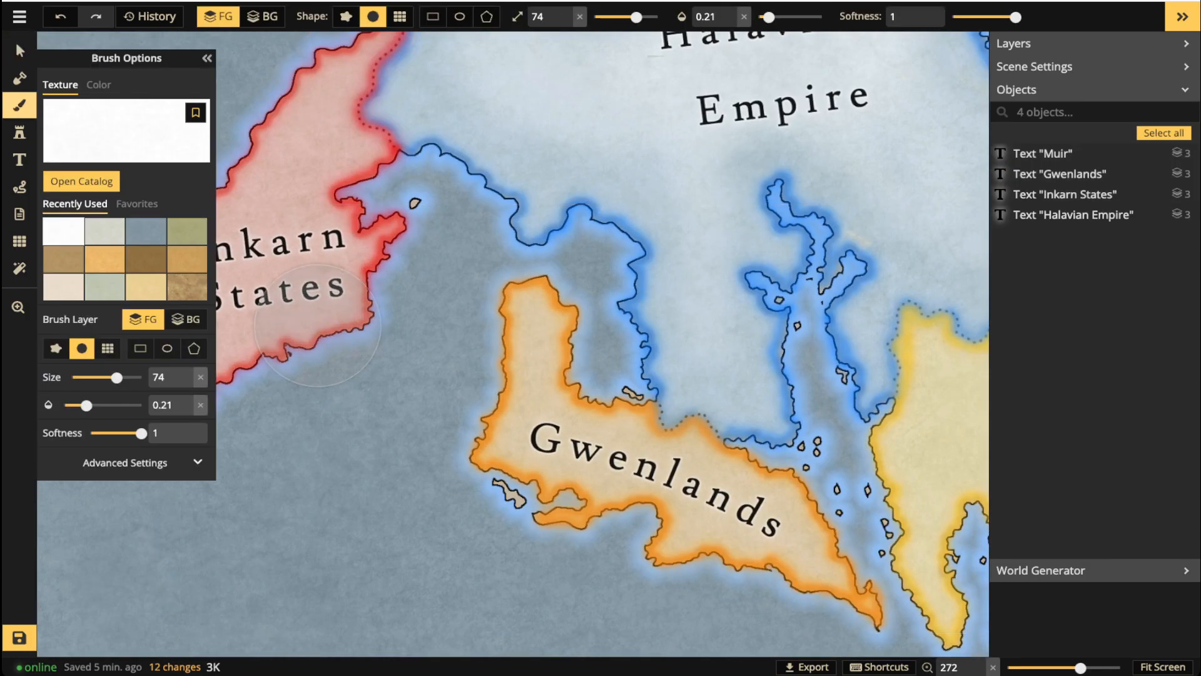
{"action": "key", "text": "space"}
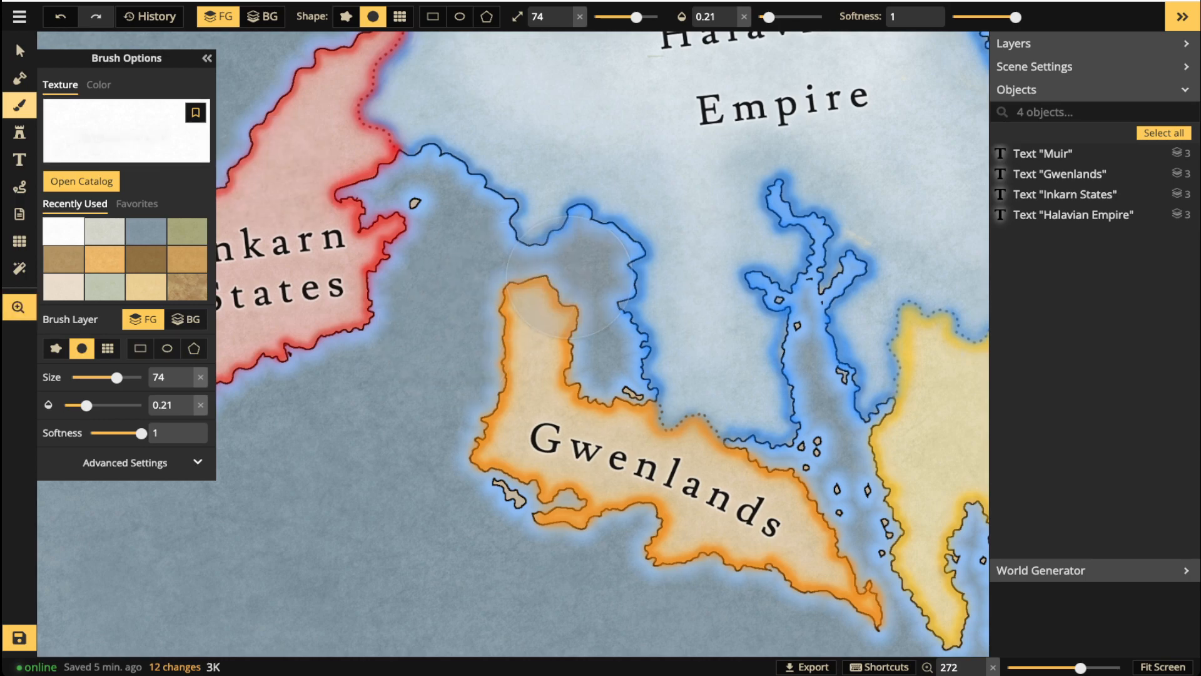
{"action": "left_click_drag", "start_coordinate": [565, 277], "coordinate": [730, 315]}
{"action": "key", "text": "bracketleft"}
{"action": "key", "text": "bracketleft"}
{"action": "key", "text": "bracketleft"}
{"action": "key", "text": "bracketleft"}
{"action": "scroll", "coordinate": [710, 17], "scroll_direction": "up", "scroll_amount": 7}
{"action": "left_click", "coordinate": [730, 10]}
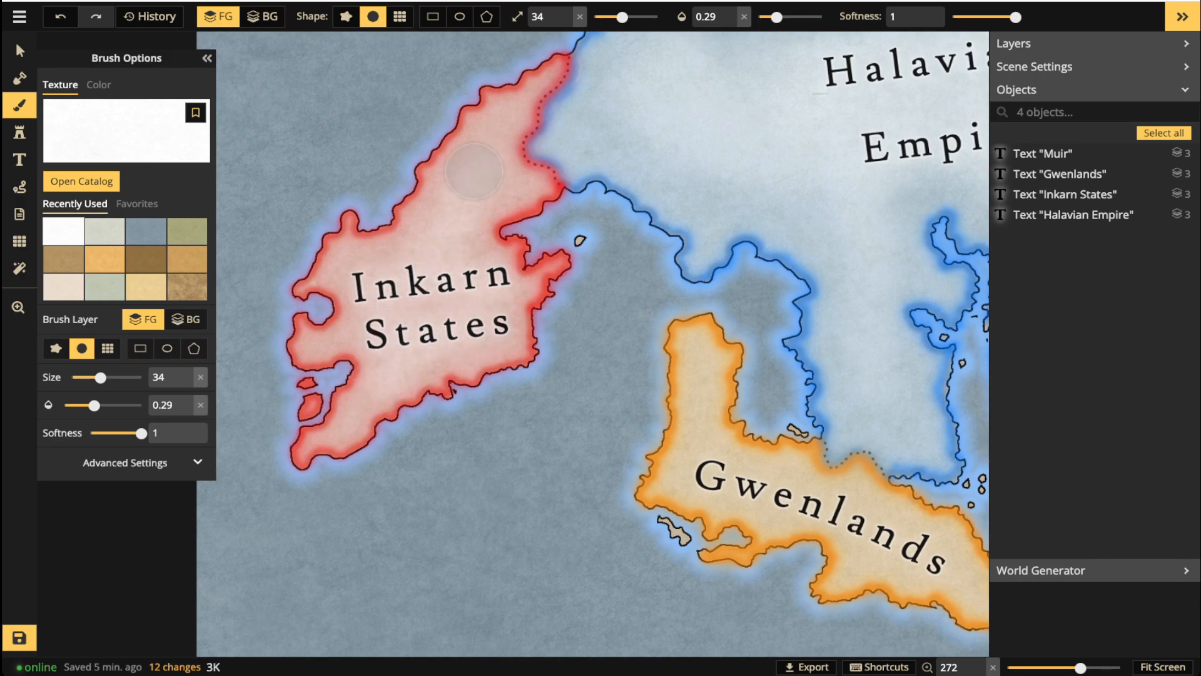
{"action": "mouse_move", "coordinate": [363, 284]}
{"action": "left_mouse_down"}
{"action": "mouse_move", "coordinate": [483, 276]}
{"action": "mouse_move", "coordinate": [369, 289]}
{"action": "mouse_move", "coordinate": [391, 332]}
{"action": "left_mouse_up"}
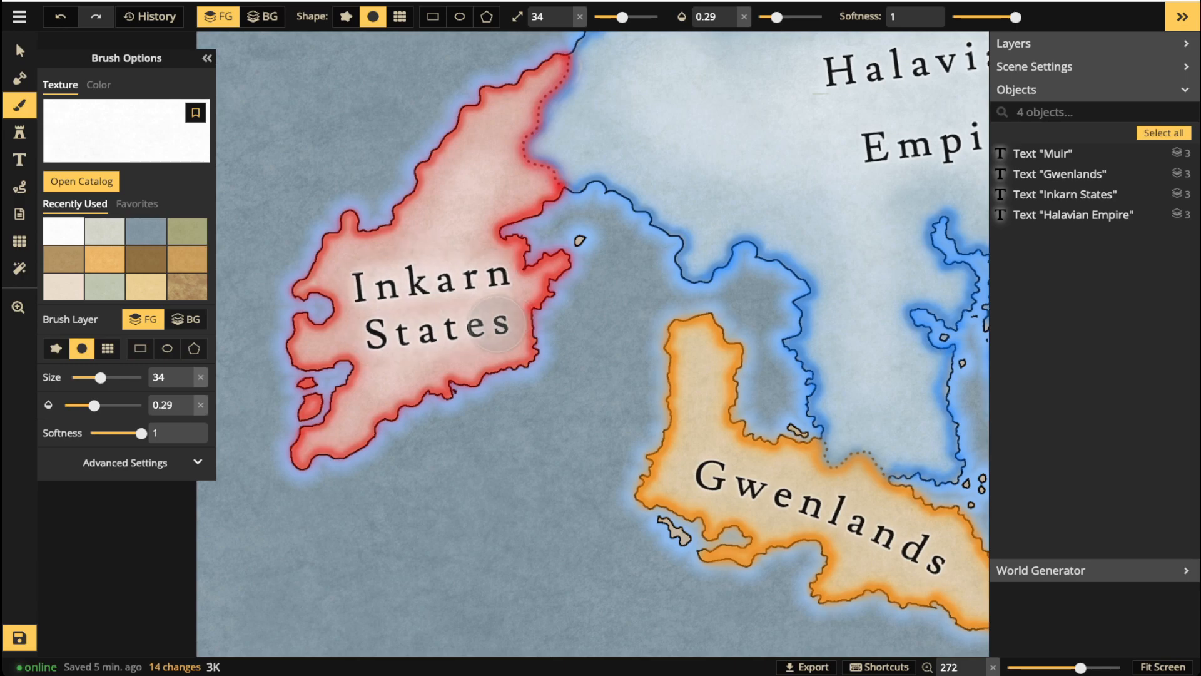
{"action": "mouse_move", "coordinate": [383, 332]}
{"action": "left_mouse_down"}
{"action": "mouse_move", "coordinate": [492, 326]}
{"action": "mouse_move", "coordinate": [500, 285]}
{"action": "left_mouse_up"}
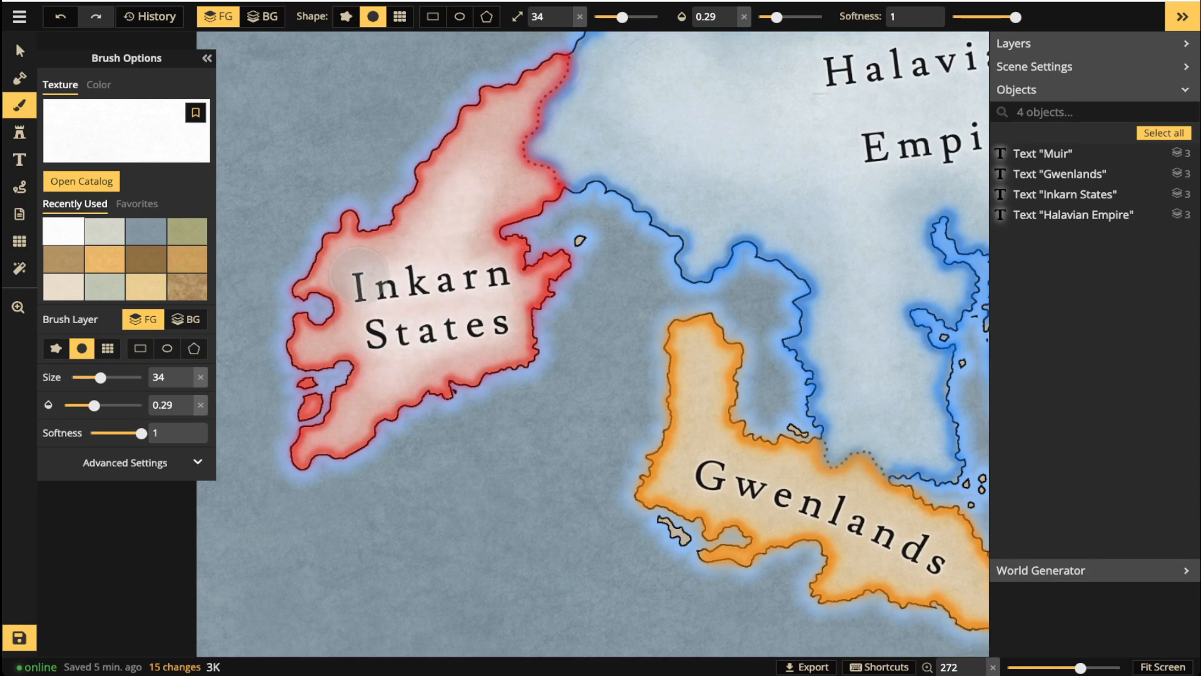
Lighten the interior of Gwenlands with white texture, reducing the brush to size 17 for the narrow northern arm and remaining gaps.
{"action": "left_click_drag", "start_coordinate": [798, 524], "coordinate": [582, 376]}
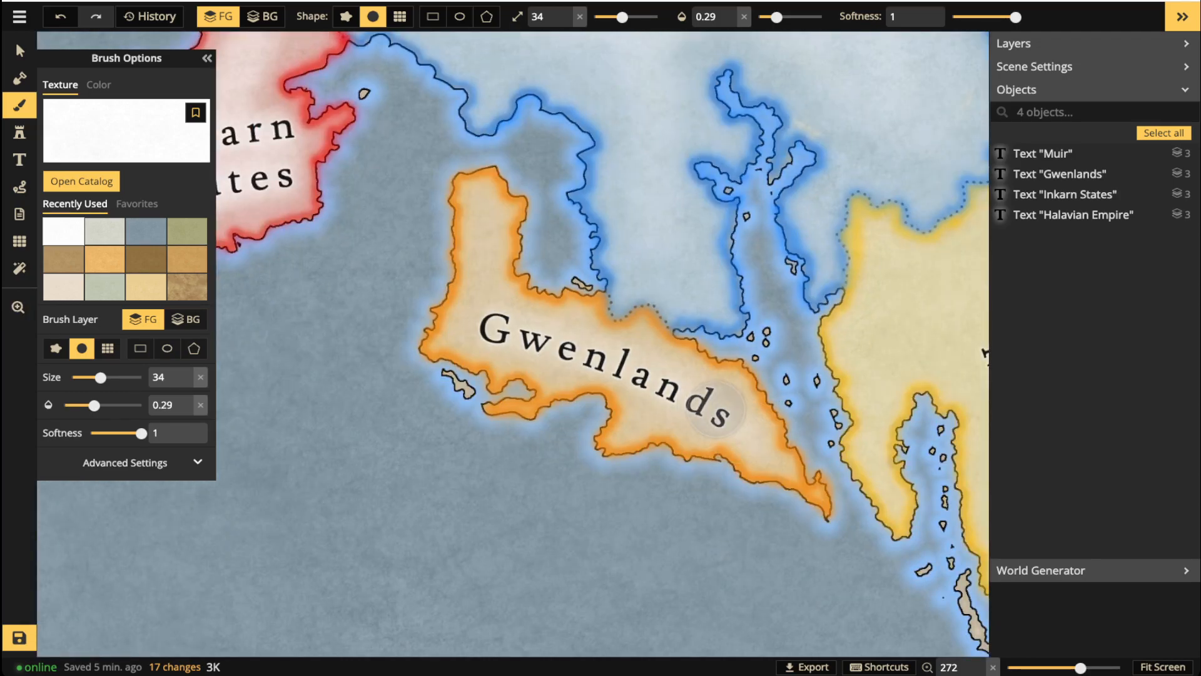
{"action": "left_click_drag", "start_coordinate": [493, 319], "coordinate": [483, 326]}
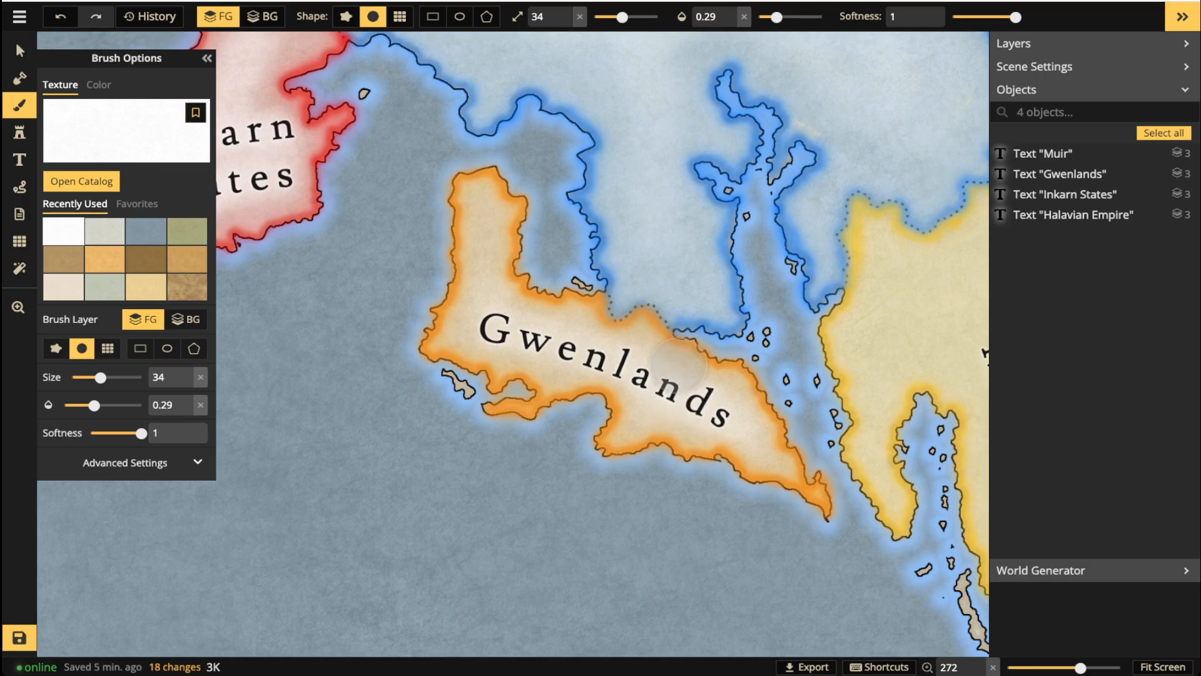
{"action": "left_click", "coordinate": [612, 17]}
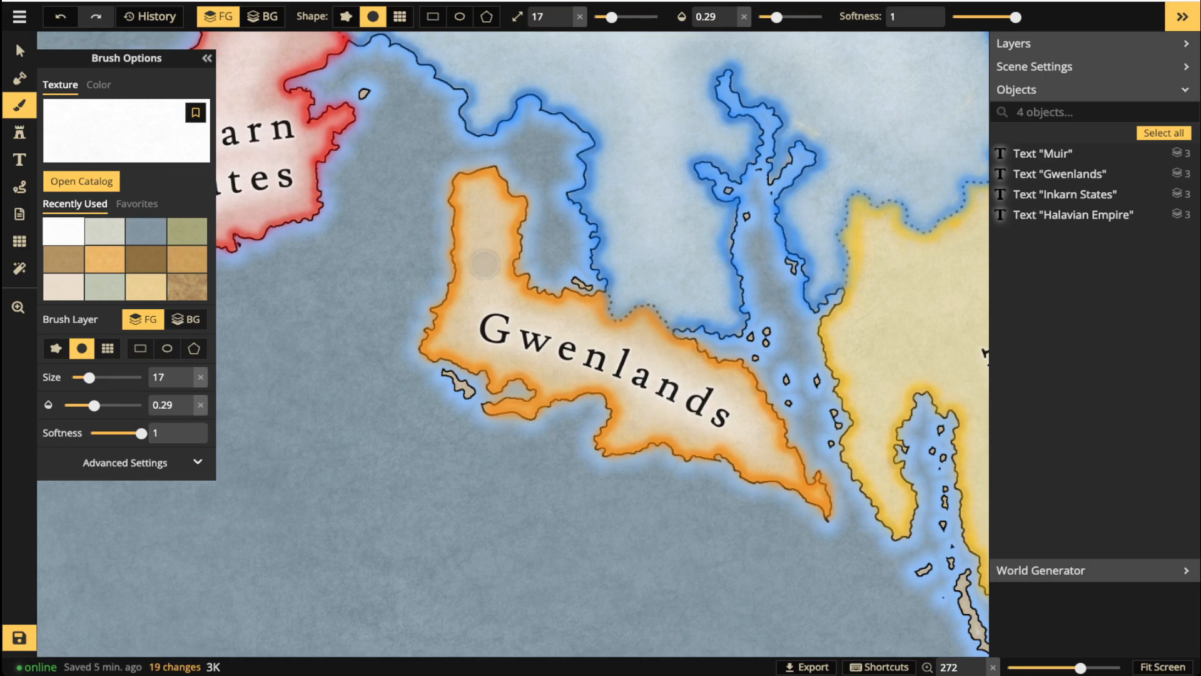
{"action": "mouse_move", "coordinate": [483, 281]}
{"action": "left_mouse_down"}
{"action": "mouse_move", "coordinate": [482, 222]}
{"action": "mouse_move", "coordinate": [463, 336]}
{"action": "mouse_move", "coordinate": [488, 312]}
{"action": "left_mouse_up"}
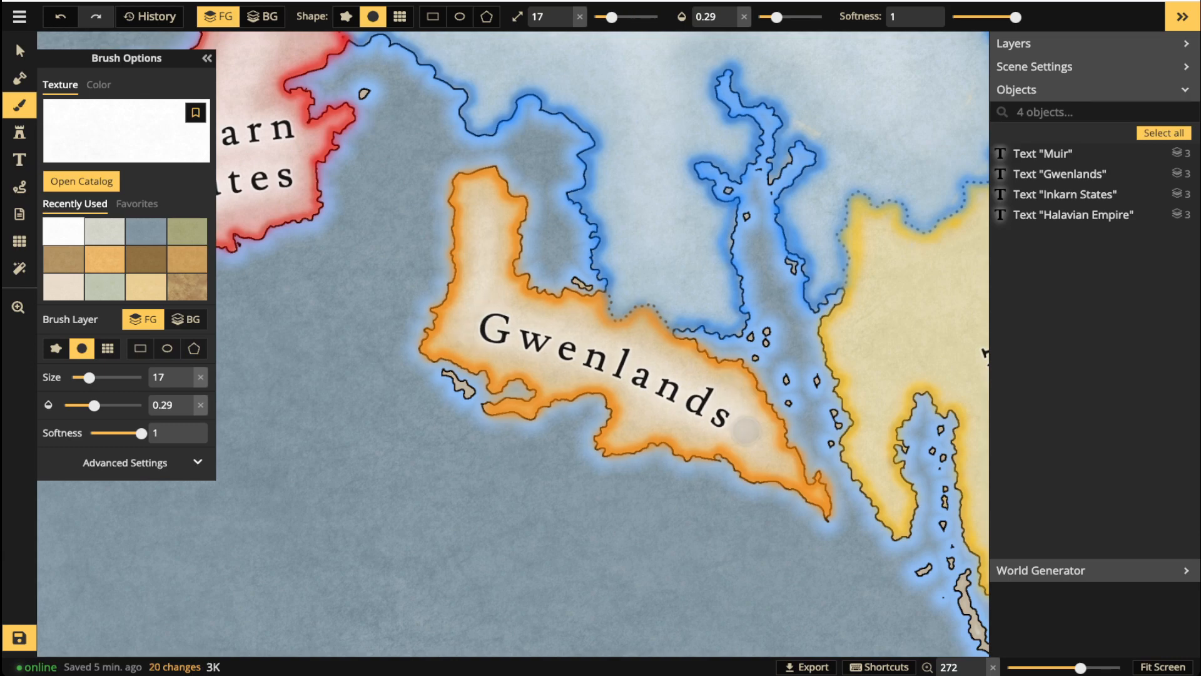
{"action": "mouse_move", "coordinate": [549, 365]}
{"action": "left_mouse_down"}
{"action": "mouse_move", "coordinate": [485, 346]}
{"action": "mouse_move", "coordinate": [471, 311]}
{"action": "left_mouse_up"}
Lighten the interior of Muir around its label with the white texture brush at size 21.
{"action": "scroll", "coordinate": [471, 311], "scroll_direction": "down", "scroll_amount": 5}
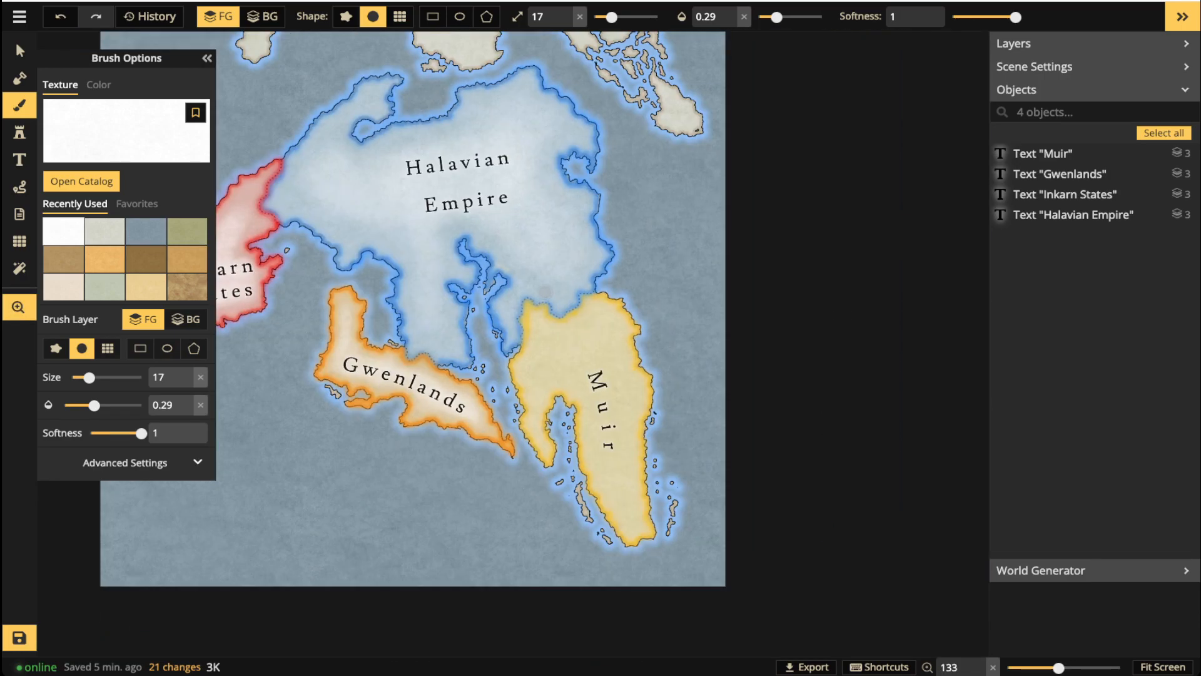
{"action": "left_click_drag", "start_coordinate": [339, 236], "coordinate": [486, 245]}
{"action": "scroll", "coordinate": [486, 244], "scroll_direction": "down", "scroll_amount": 1}
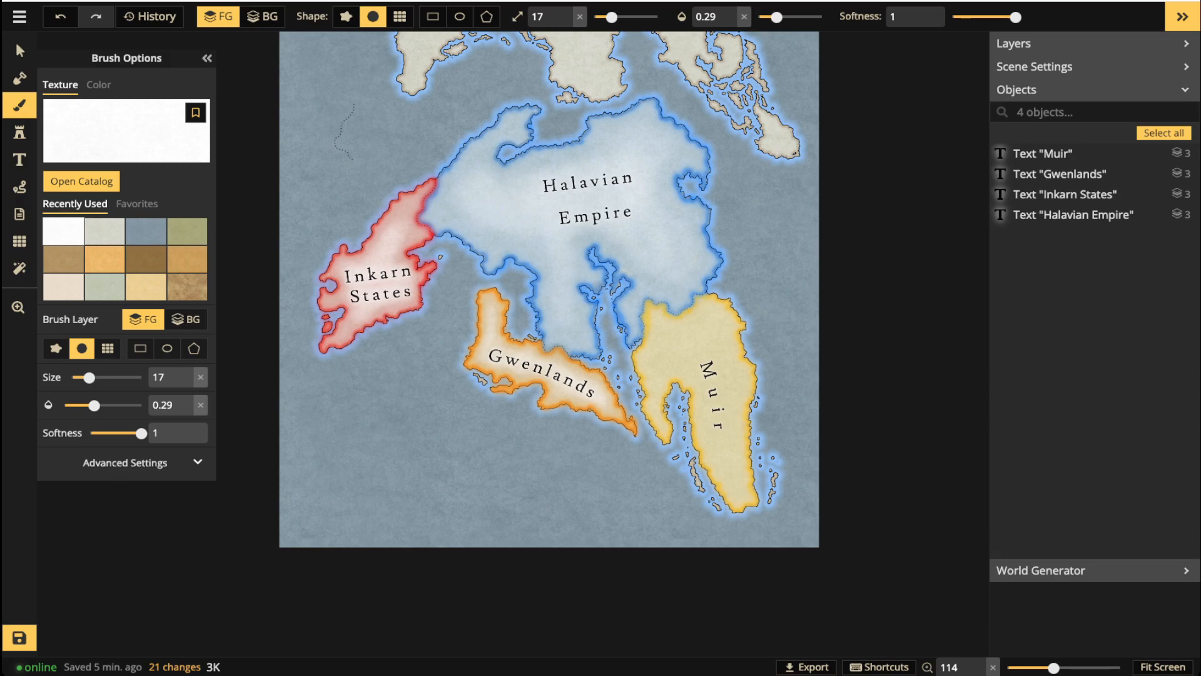
{"action": "scroll", "coordinate": [699, 301], "scroll_direction": "up", "scroll_amount": 6}
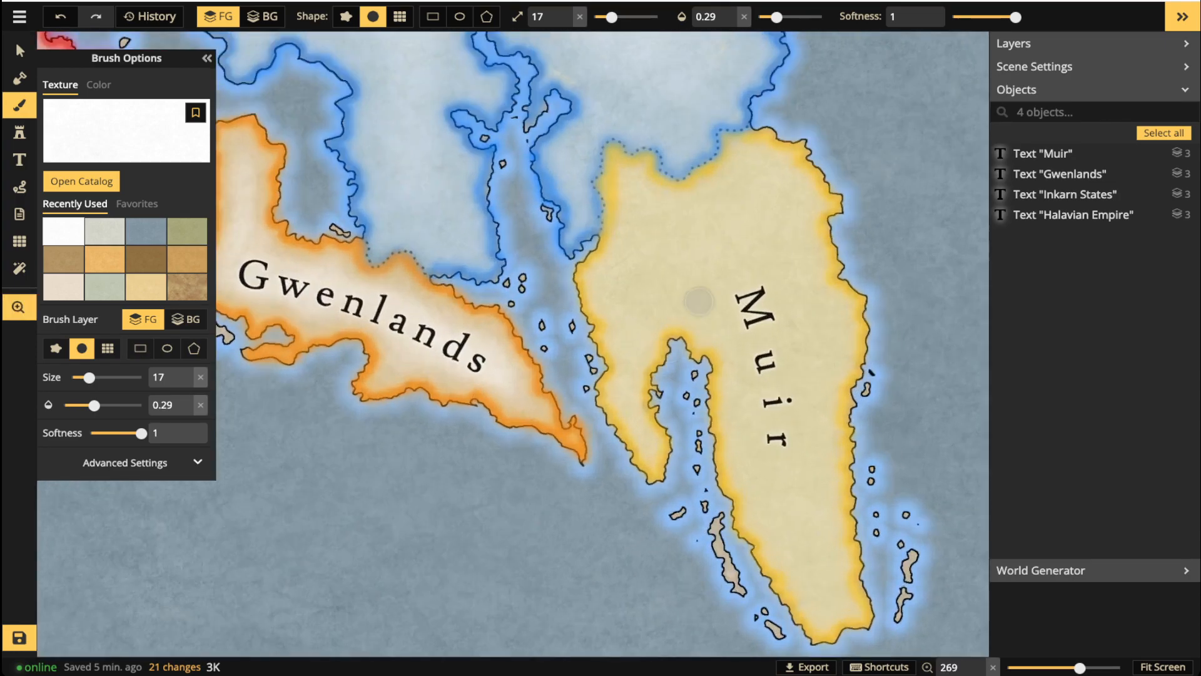
{"action": "left_click_drag", "start_coordinate": [699, 301], "coordinate": [496, 357]}
{"action": "key", "text": "bracketright"}
{"action": "key", "text": "bracketright"}
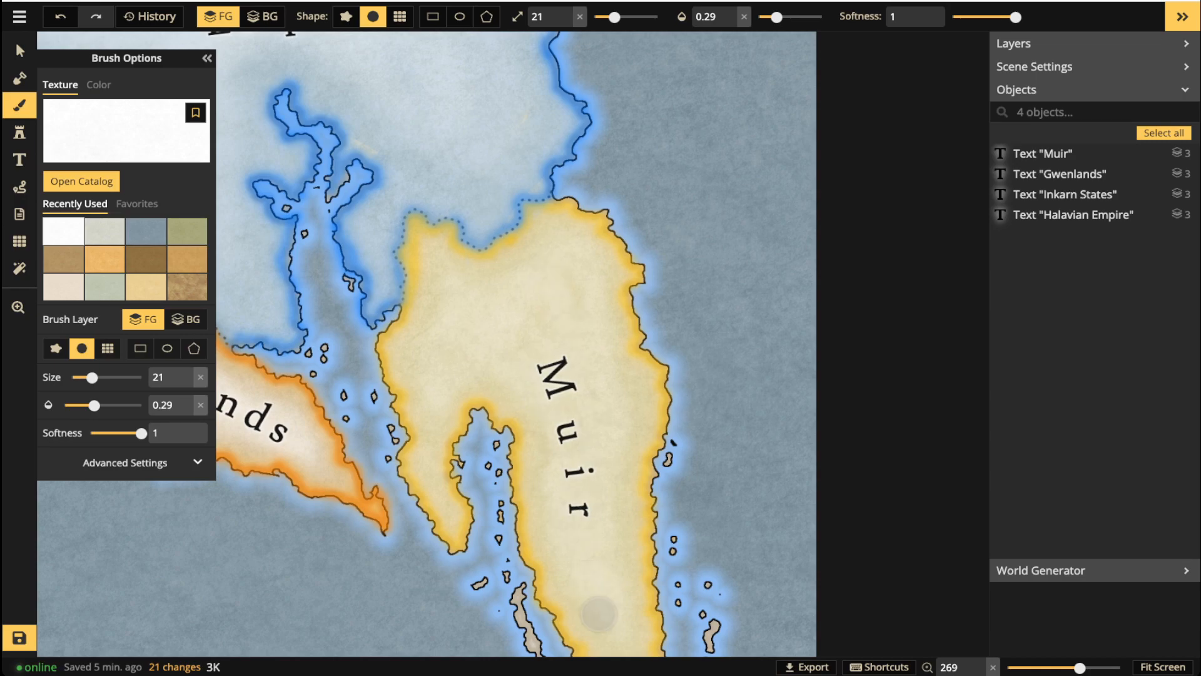
{"action": "left_click_drag", "start_coordinate": [599, 437], "coordinate": [561, 340]}
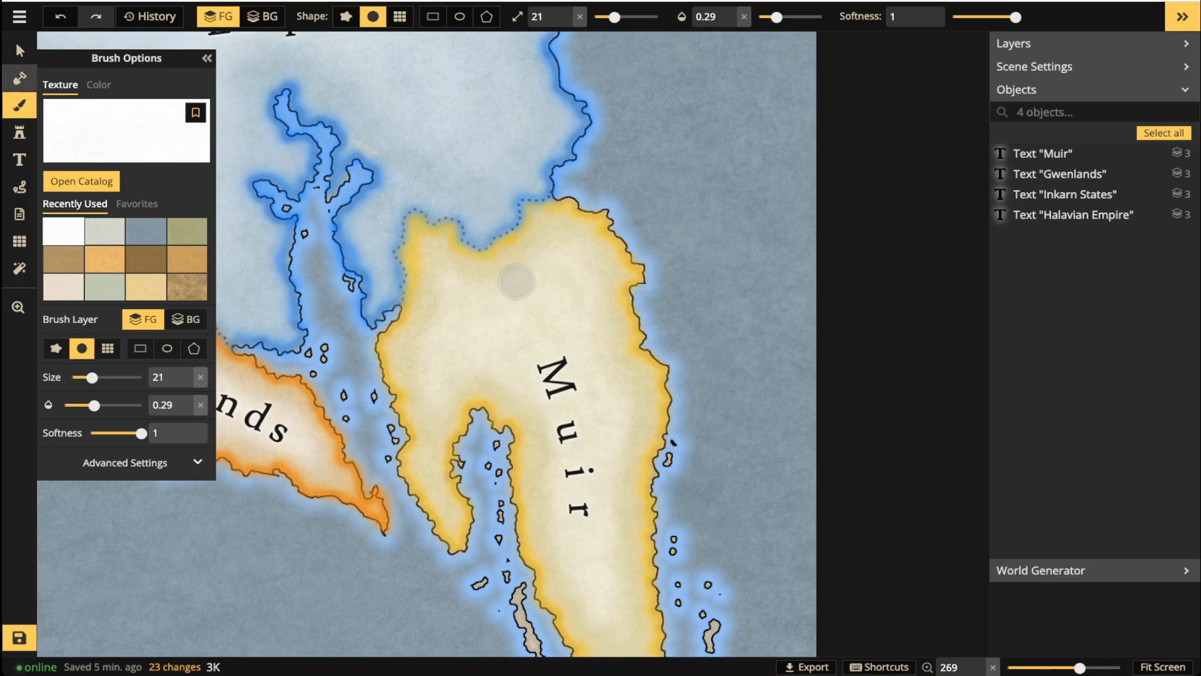
Examine the black labels and lightened interiors of the four countries, both close up and across the map.
{"action": "left_click", "coordinate": [20, 52]}
{"action": "scroll", "coordinate": [378, 392], "scroll_direction": "down", "scroll_amount": 5}
{"action": "key", "text": "space"}
{"action": "left_click_drag", "start_coordinate": [377, 391], "coordinate": [454, 409]}
{"action": "scroll", "coordinate": [483, 498], "scroll_direction": "up", "scroll_amount": 3}
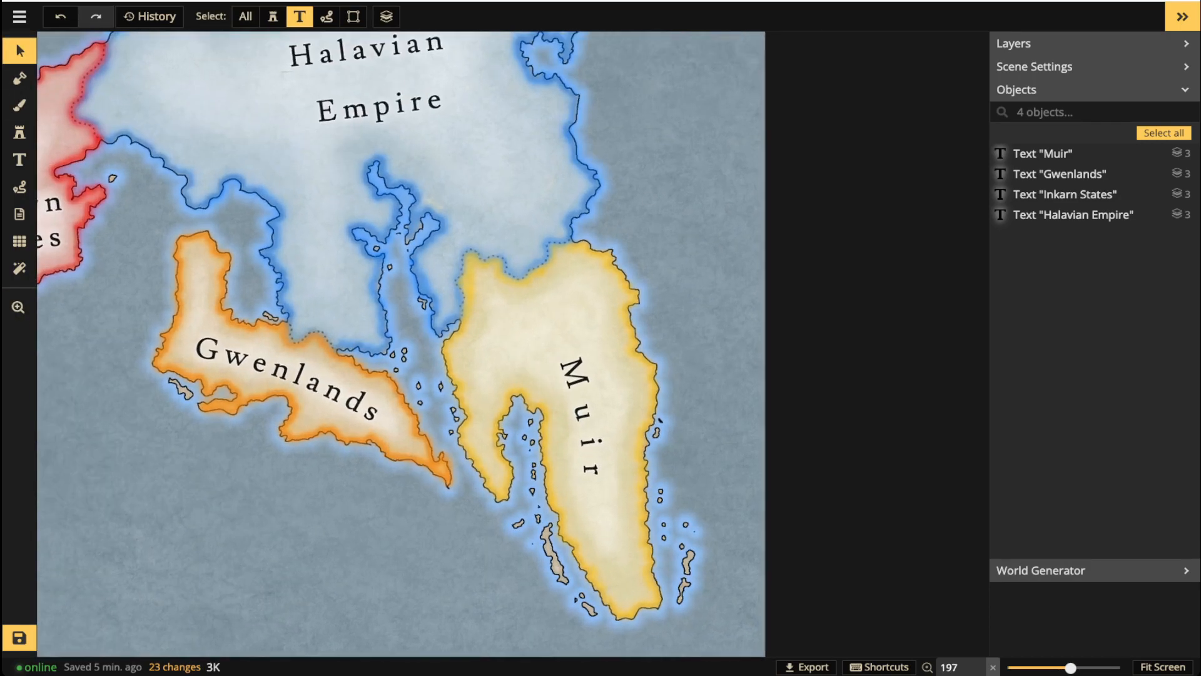
{"action": "scroll", "coordinate": [491, 468], "scroll_direction": "down", "scroll_amount": 2}
{"action": "key", "text": "space"}
{"action": "left_click_drag", "start_coordinate": [491, 468], "coordinate": [515, 510]}
{"action": "scroll", "coordinate": [650, 194], "scroll_direction": "up", "scroll_amount": 4}
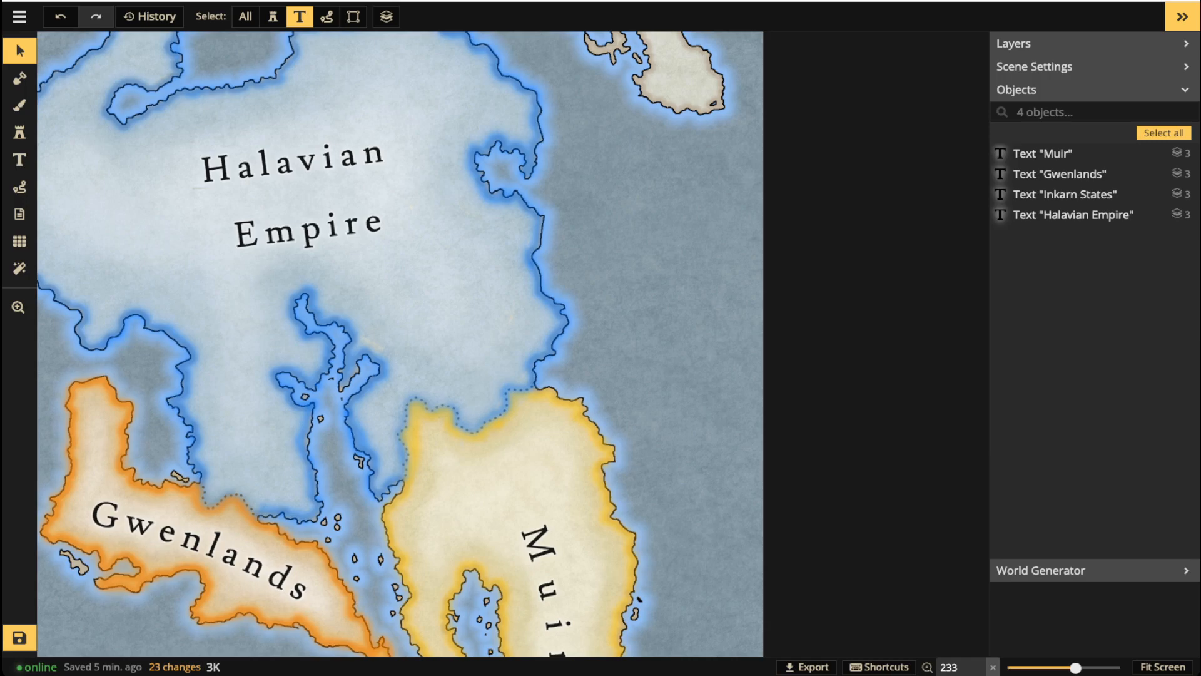
Save the map.
{"action": "scroll", "coordinate": [705, 389], "scroll_direction": "down", "scroll_amount": 4}
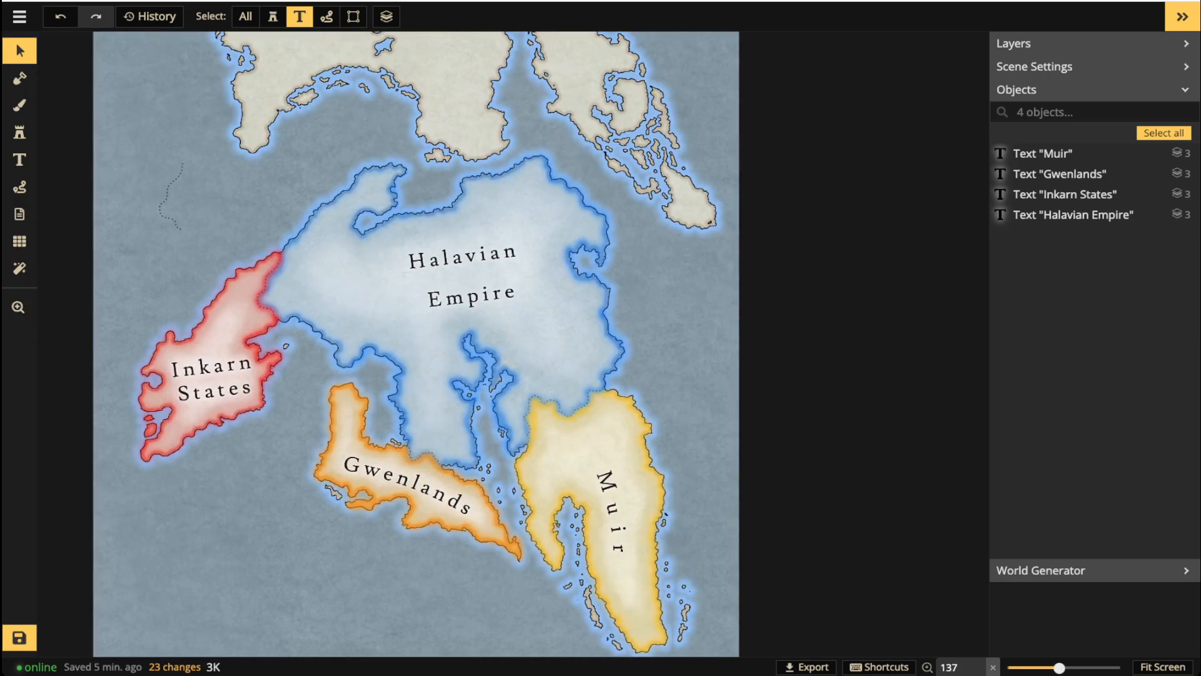
{"action": "key", "text": "ctrl+s"}
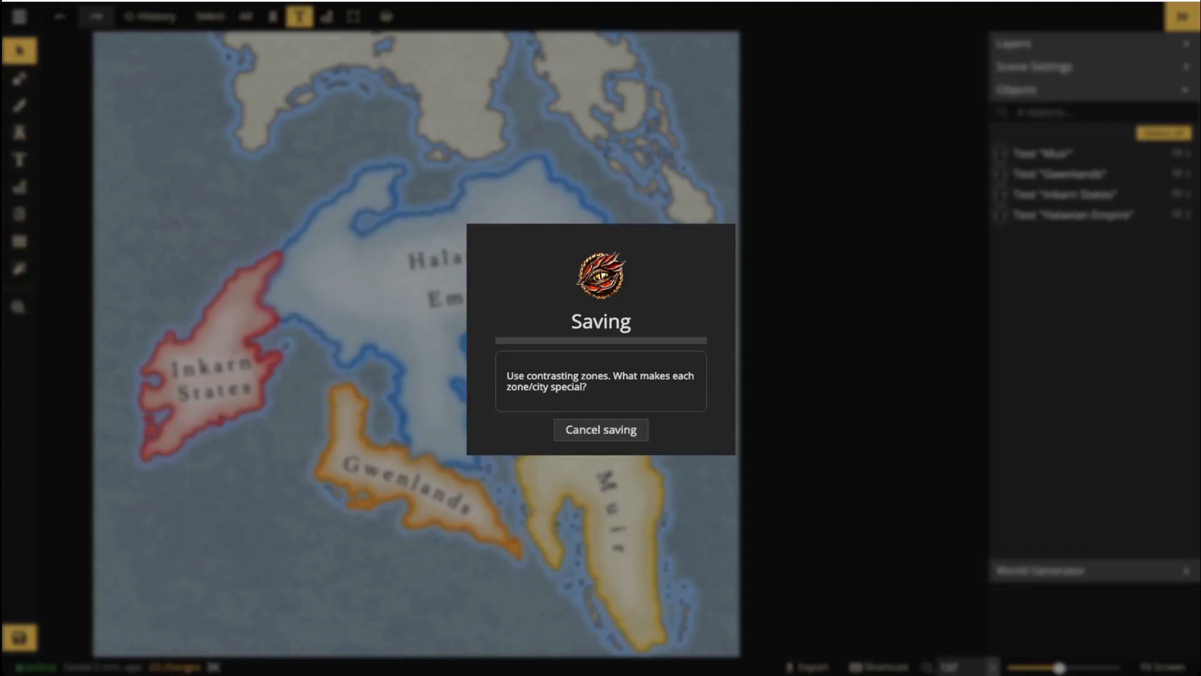
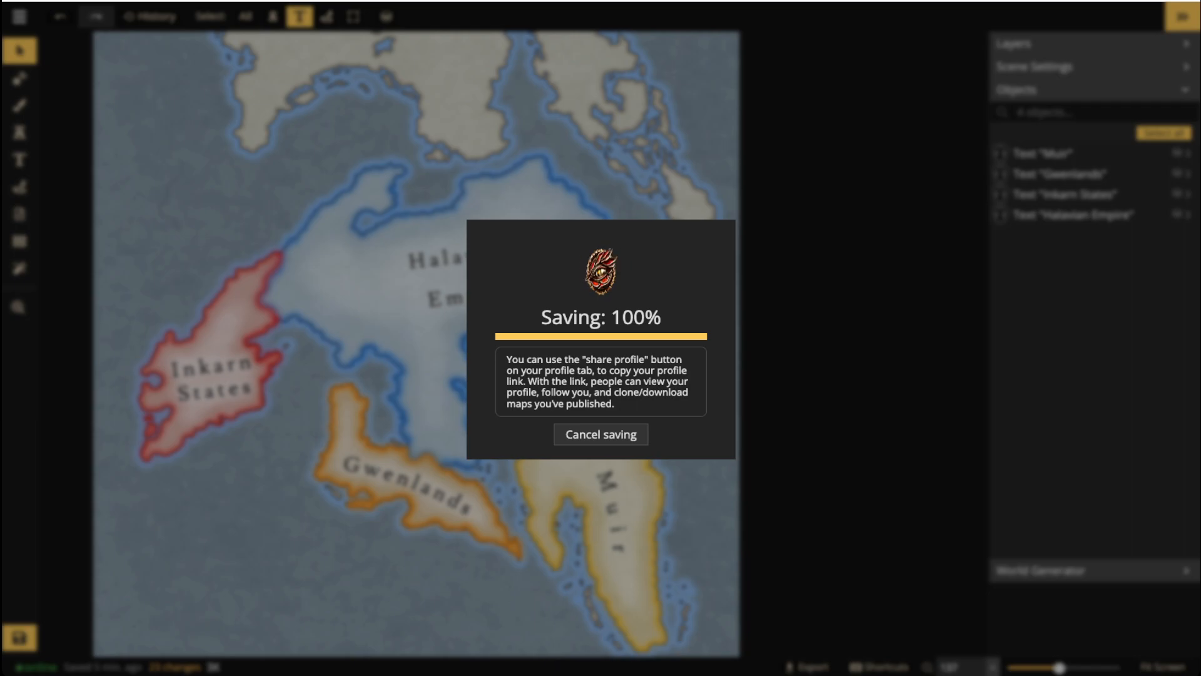
{"action": "scroll", "coordinate": [441, 290], "scroll_direction": "down", "scroll_amount": 3}
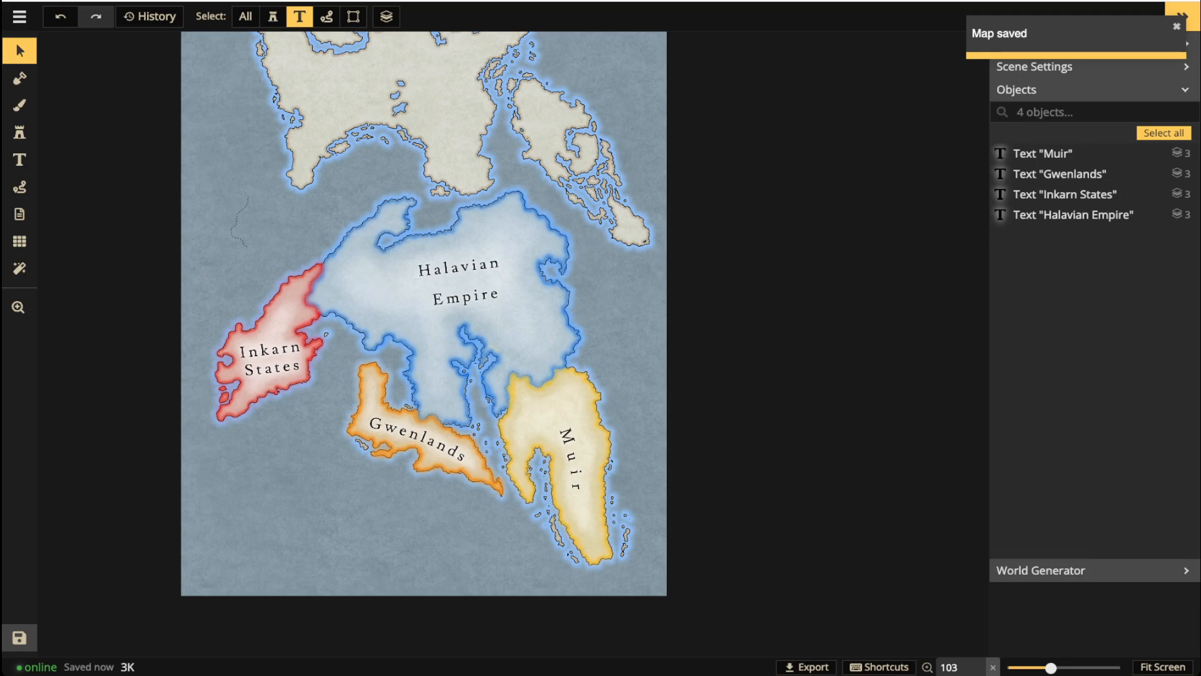
Make all object types selectable on the map instead of only text.
{"action": "scroll", "coordinate": [379, 341], "scroll_direction": "up", "scroll_amount": 3}
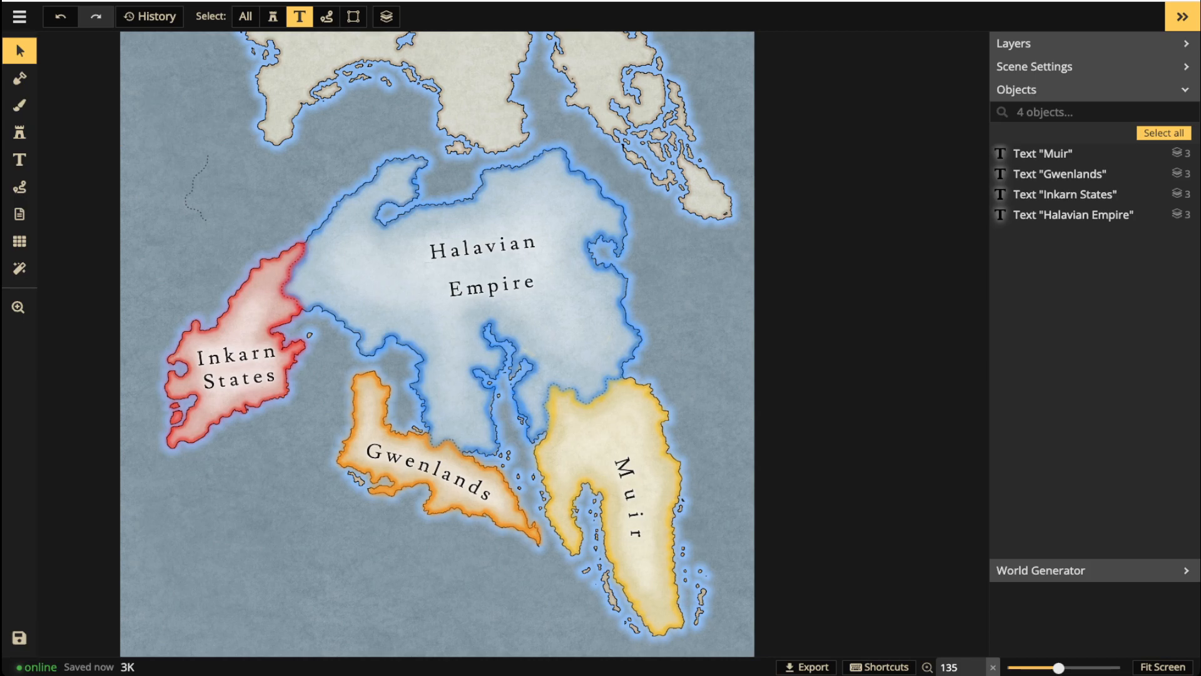
{"action": "left_click", "coordinate": [245, 17]}
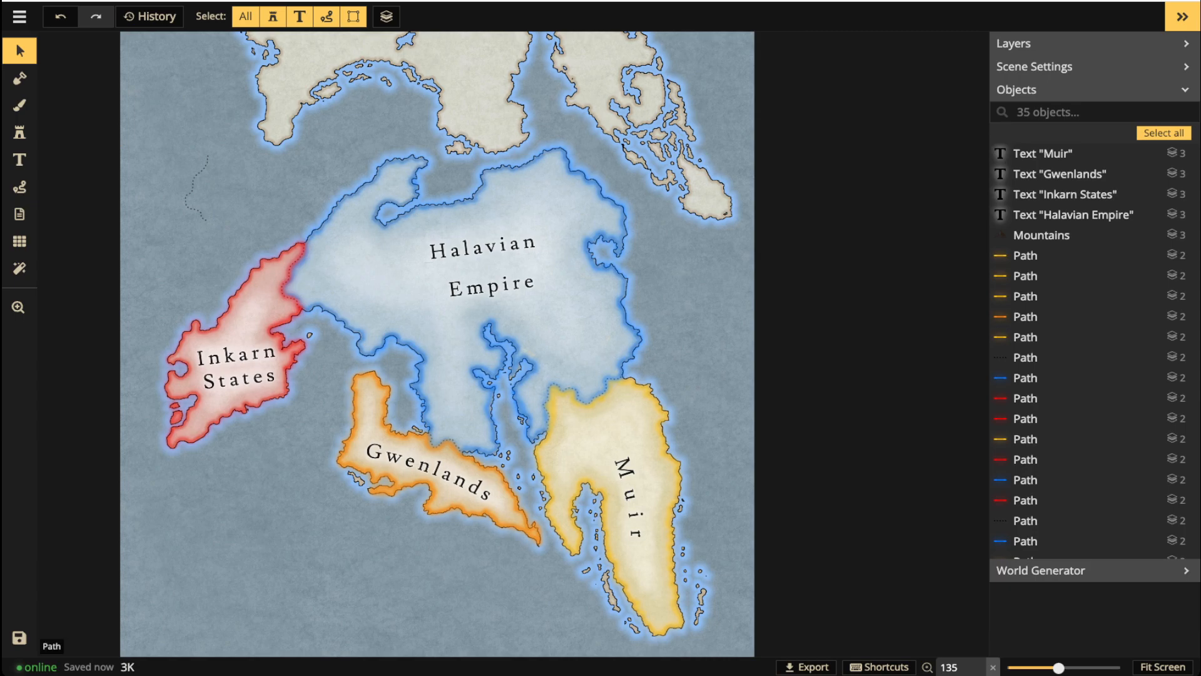
{"action": "left_click", "coordinate": [192, 185]}
Try to draw a border across the Halavian Empire's northwestern peninsula using the solid blue path style of its coast.
{"action": "left_click", "coordinate": [394, 307]}
{"action": "scroll", "coordinate": [393, 306], "scroll_direction": "up", "scroll_amount": 2}
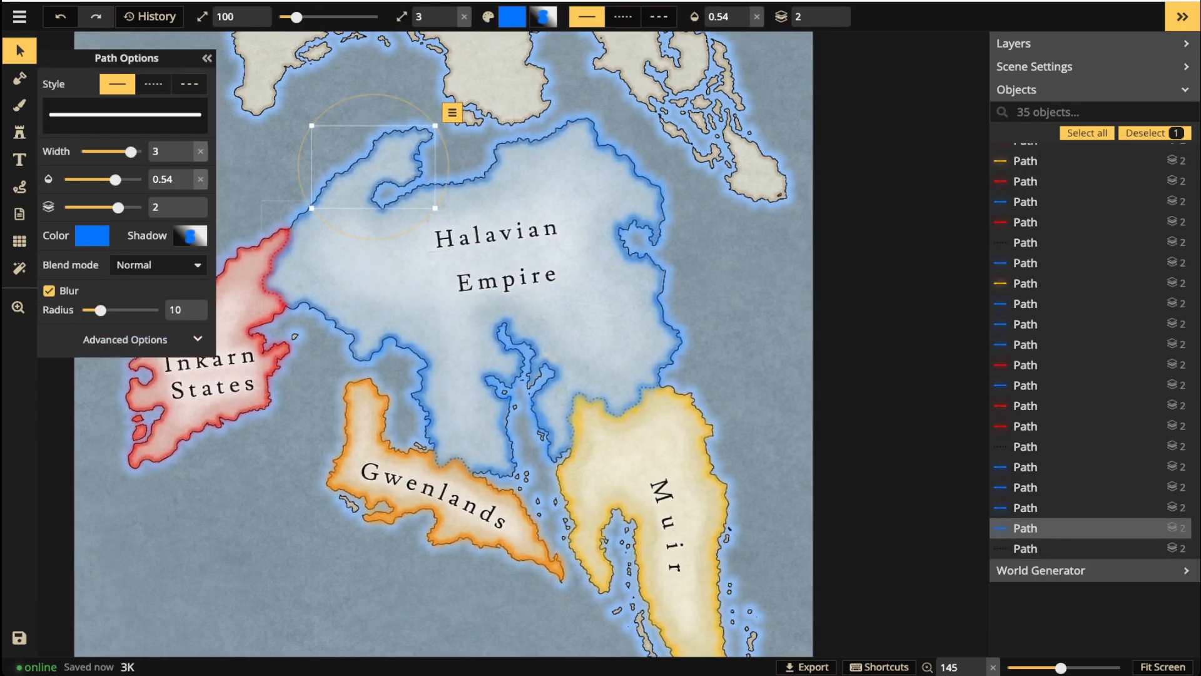
{"action": "left_click", "coordinate": [20, 187]}
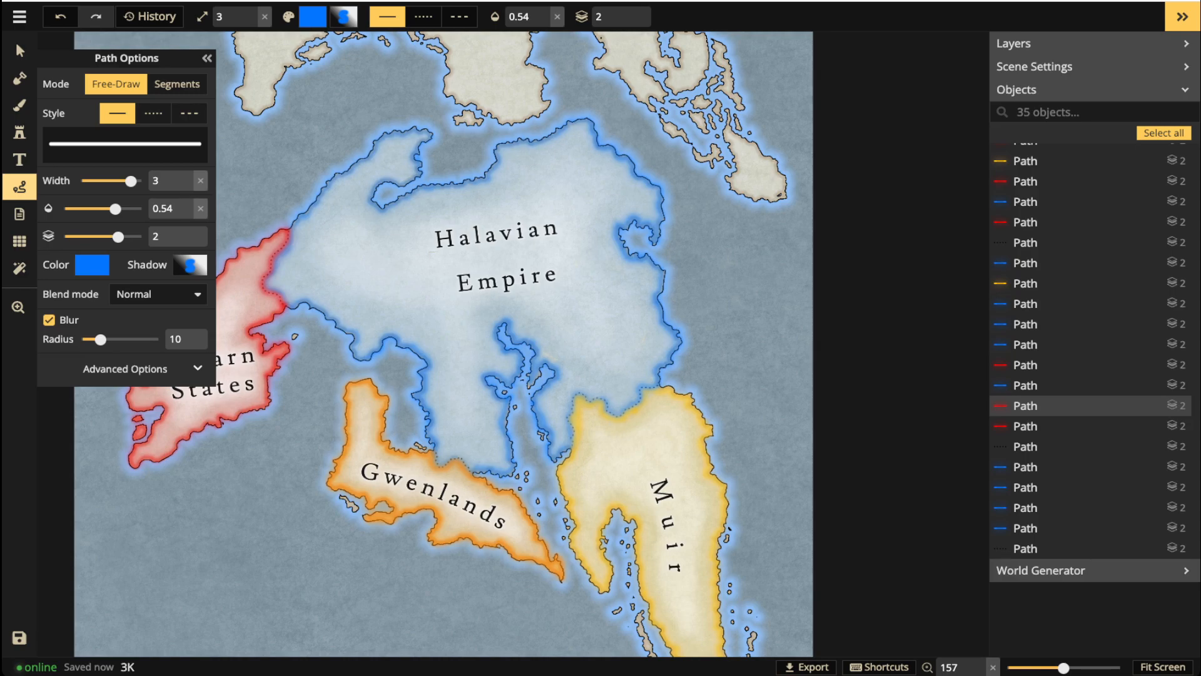
{"action": "scroll", "coordinate": [369, 353], "scroll_direction": "up", "scroll_amount": 2}
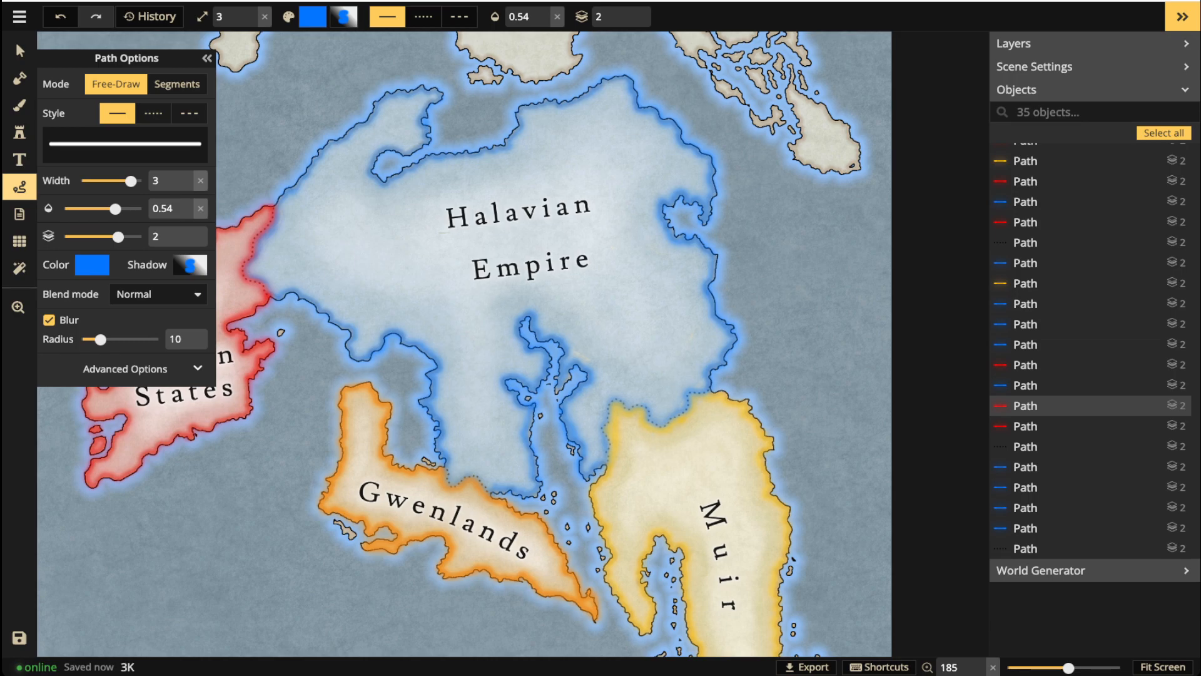
{"action": "scroll", "coordinate": [358, 172], "scroll_direction": "up", "scroll_amount": 3}
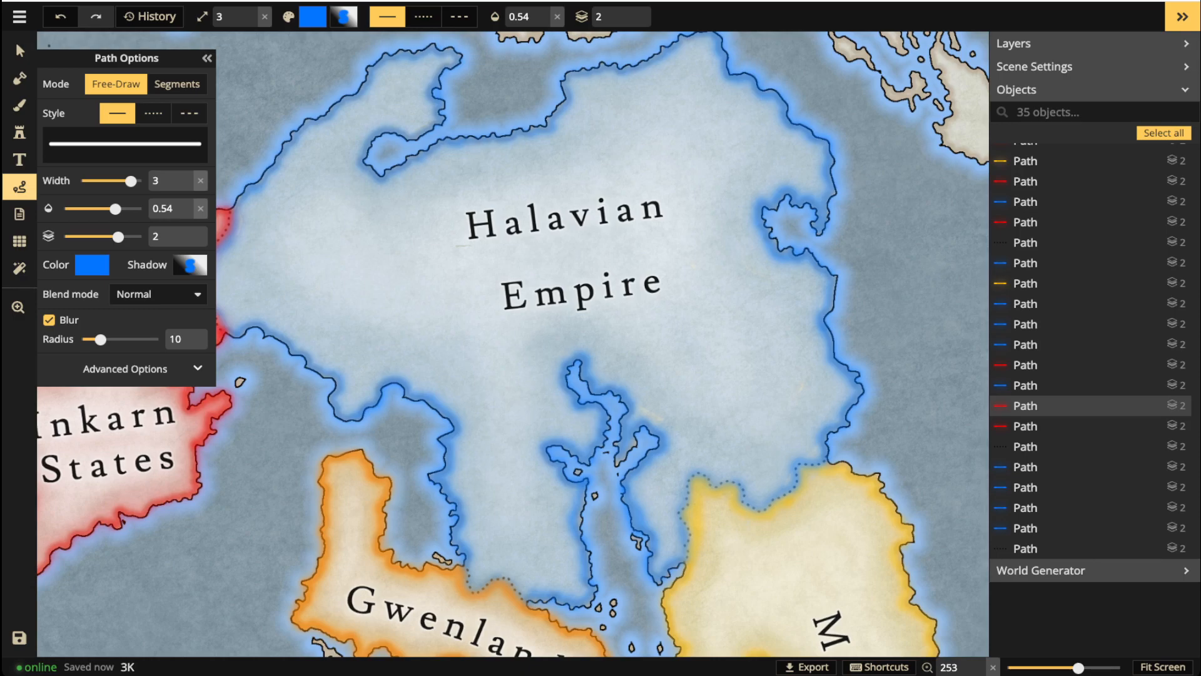
{"action": "scroll", "coordinate": [513, 344], "scroll_direction": "up", "scroll_amount": 3}
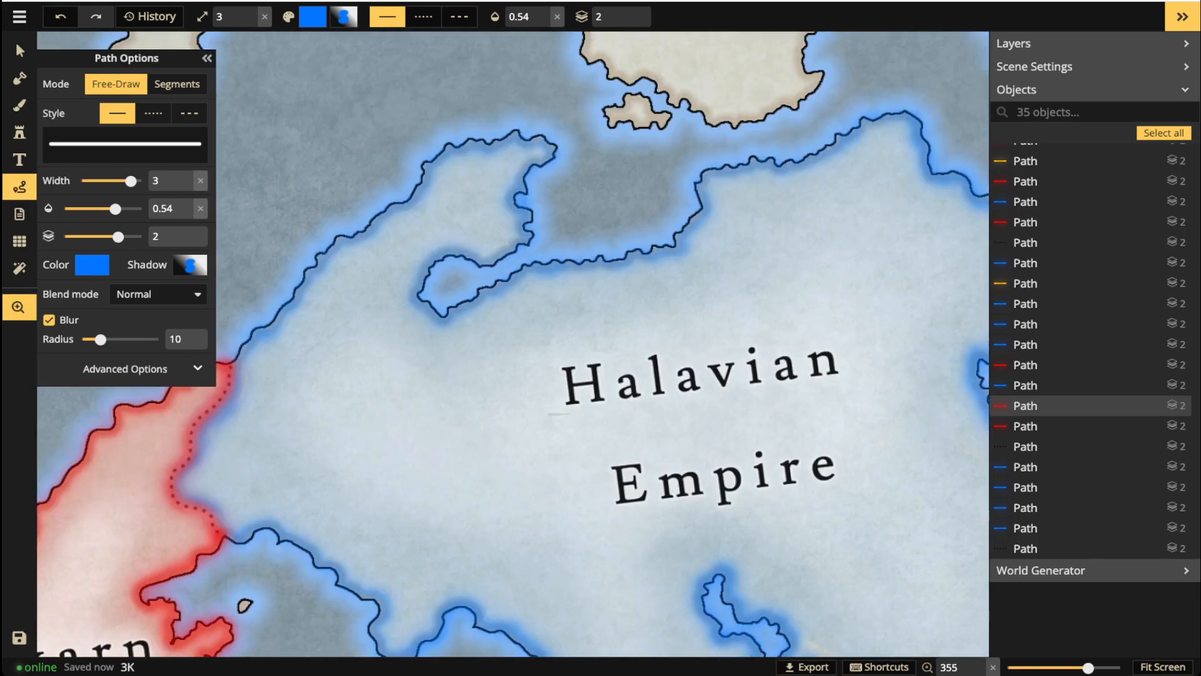
{"action": "left_click_drag", "start_coordinate": [513, 344], "coordinate": [653, 380]}
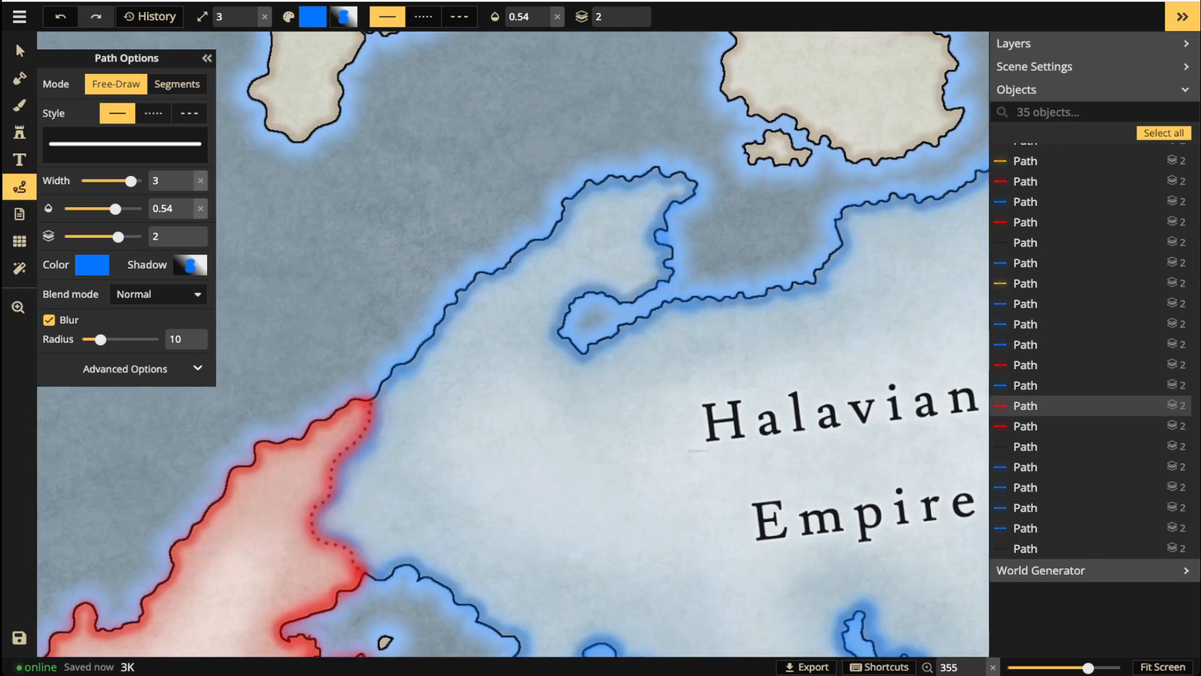
{"action": "mouse_move", "coordinate": [557, 334]}
{"action": "left_mouse_down"}
{"action": "mouse_move", "coordinate": [505, 310]}
{"action": "mouse_move", "coordinate": [483, 327]}
{"action": "left_mouse_up"}
{"action": "key", "text": "Delete"}
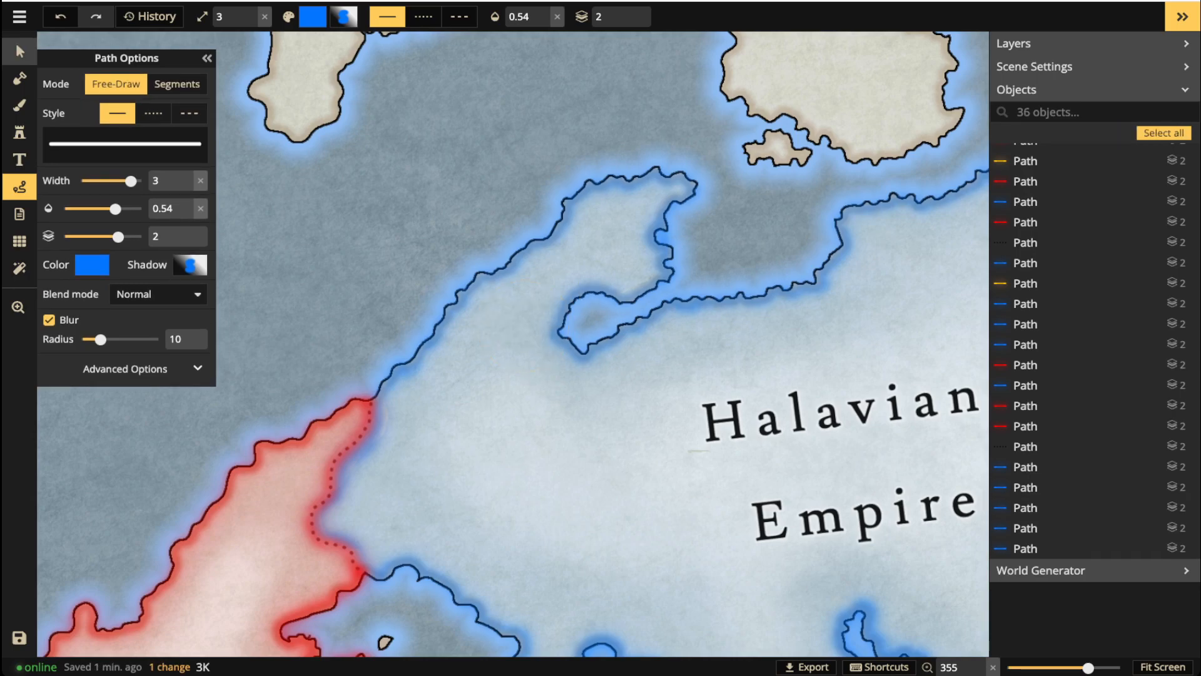
Reuse the dotted black 1.5-width path style from the western sea to draw a border between the peninsula's inlet and the northwest coast.
{"action": "left_click", "coordinate": [19, 50]}
{"action": "scroll", "coordinate": [291, 229], "scroll_direction": "down", "scroll_amount": 3}
{"action": "left_click", "coordinate": [157, 230]}
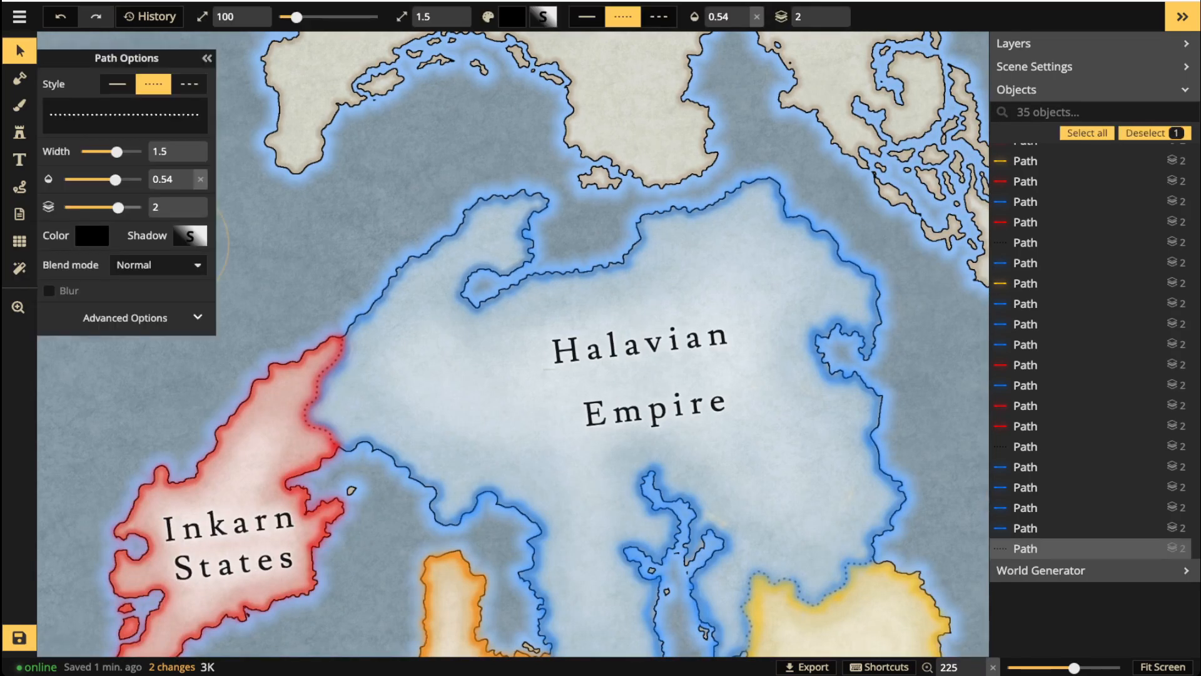
{"action": "left_click", "coordinate": [19, 187]}
{"action": "mouse_move", "coordinate": [255, 214]}
{"action": "left_mouse_down"}
{"action": "mouse_move", "coordinate": [297, 247]}
{"action": "mouse_move", "coordinate": [359, 229]}
{"action": "left_mouse_up"}
{"action": "scroll", "coordinate": [396, 282], "scroll_direction": "up", "scroll_amount": 3}
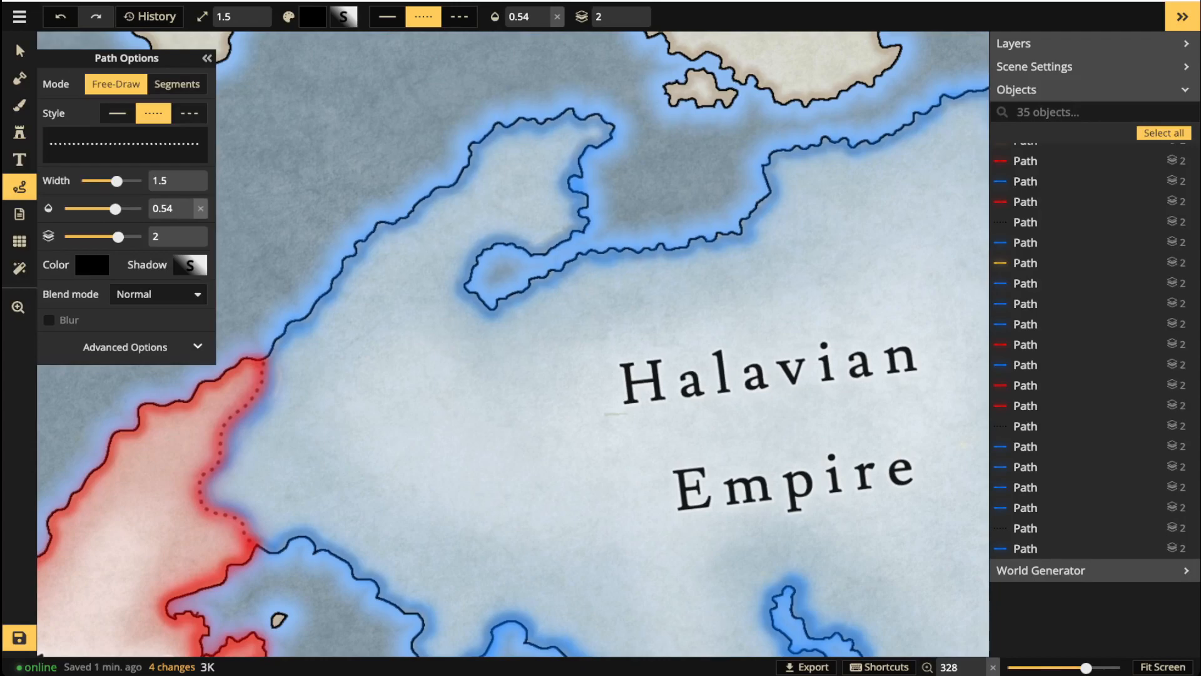
{"action": "scroll", "coordinate": [313, 263], "scroll_direction": "up", "scroll_amount": 3}
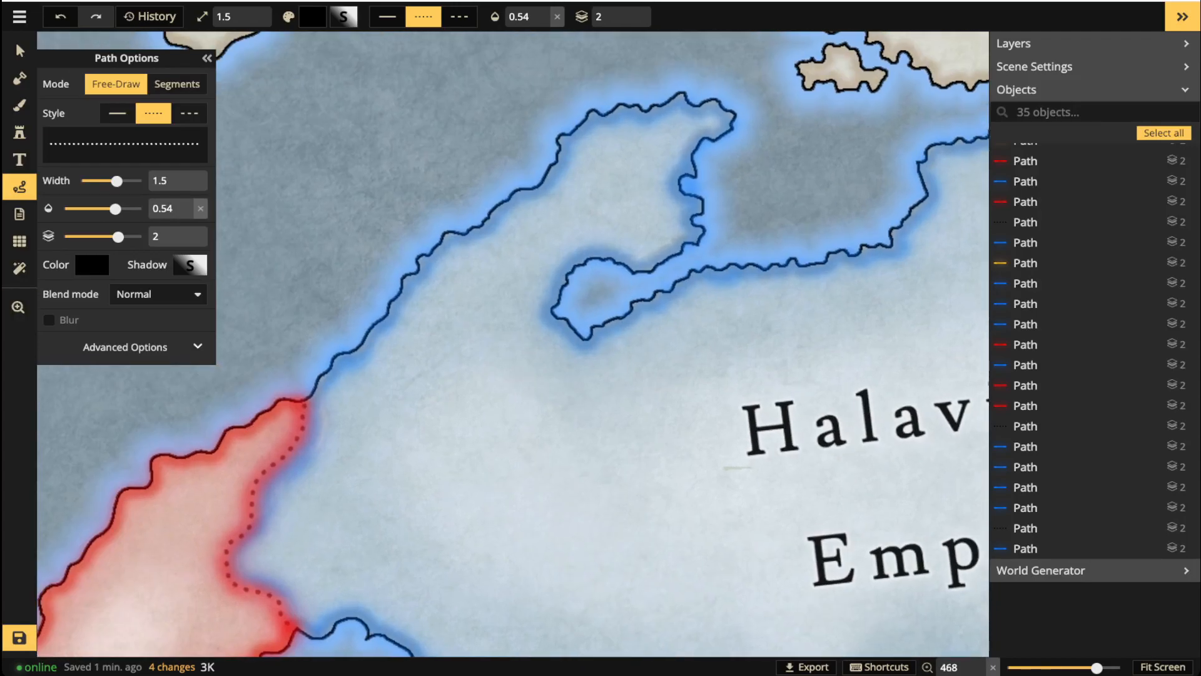
{"action": "left_click_drag", "start_coordinate": [553, 312], "coordinate": [460, 312]}
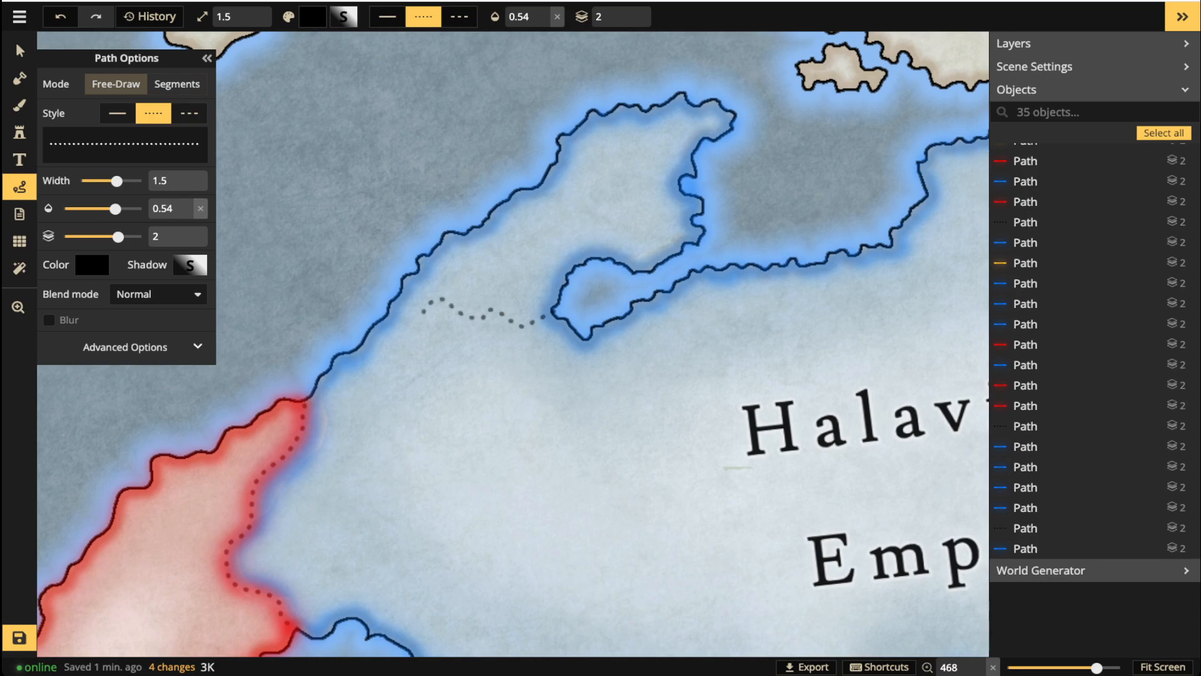
{"action": "left_click_drag", "start_coordinate": [374, 341], "coordinate": [374, 341]}
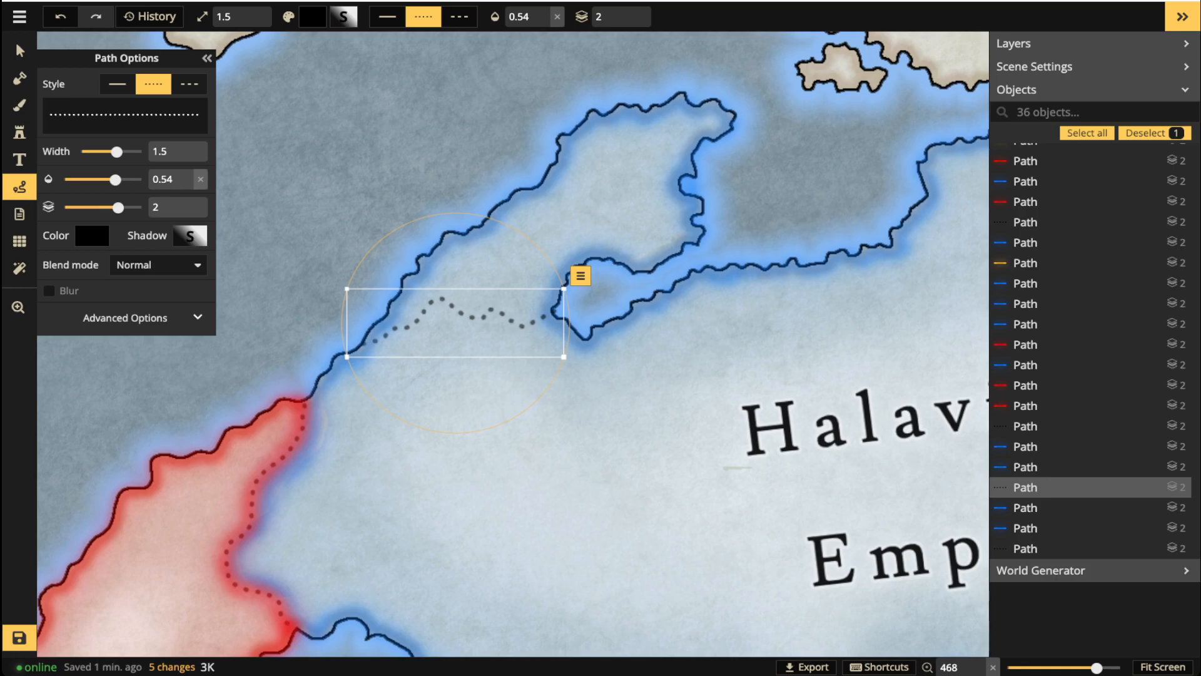
{"action": "key", "text": "Escape"}
Try to draw a dotted border from the northern inlet eastward to just above the Halavian Empire label.
{"action": "left_click_drag", "start_coordinate": [455, 322], "coordinate": [429, 250]}
{"action": "scroll", "coordinate": [378, 125], "scroll_direction": "down", "scroll_amount": 3}
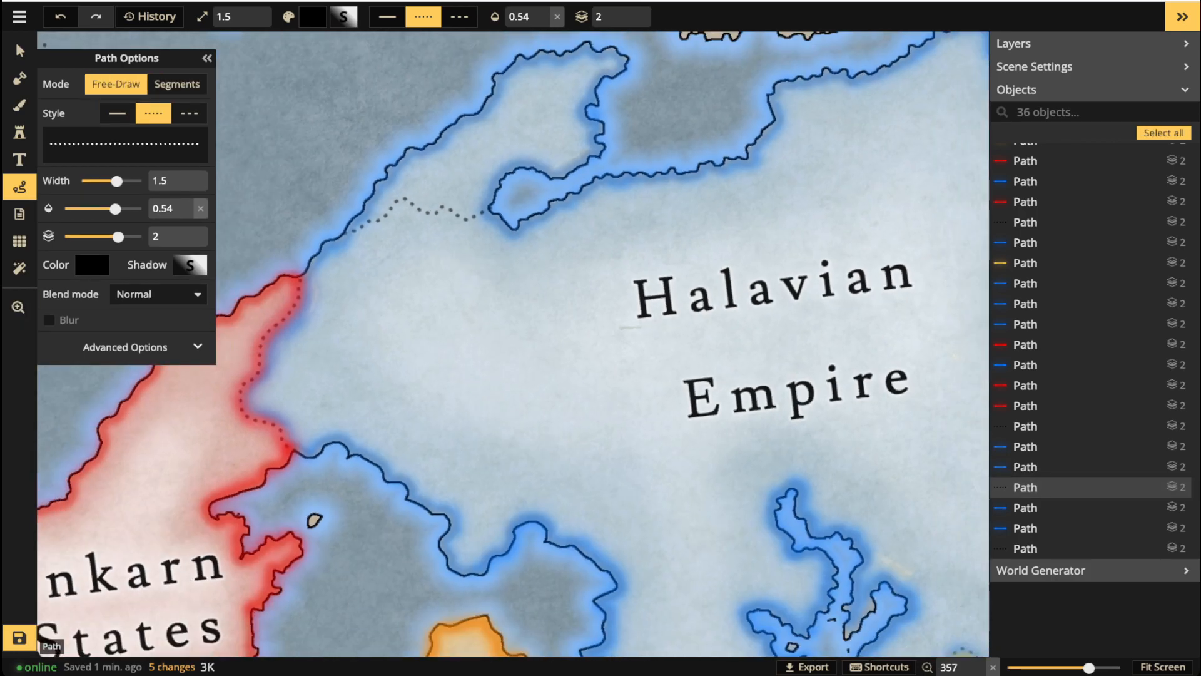
{"action": "left_click_drag", "start_coordinate": [514, 229], "coordinate": [514, 232]}
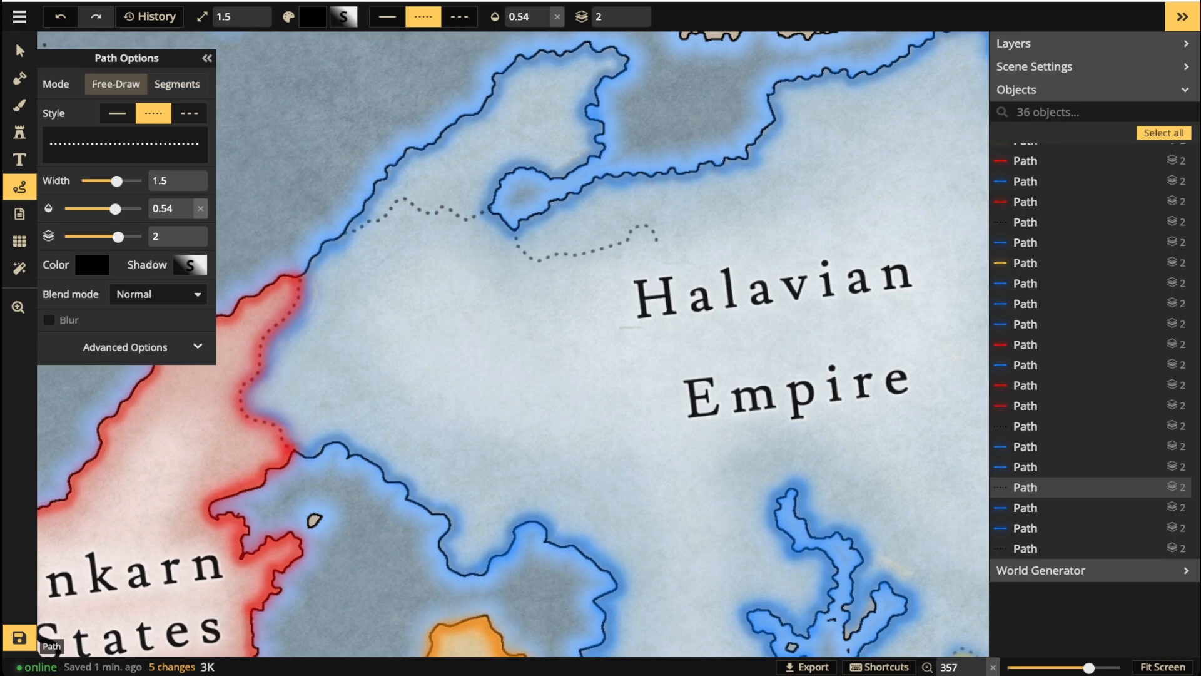
{"action": "left_click_drag", "start_coordinate": [652, 256], "coordinate": [653, 262]}
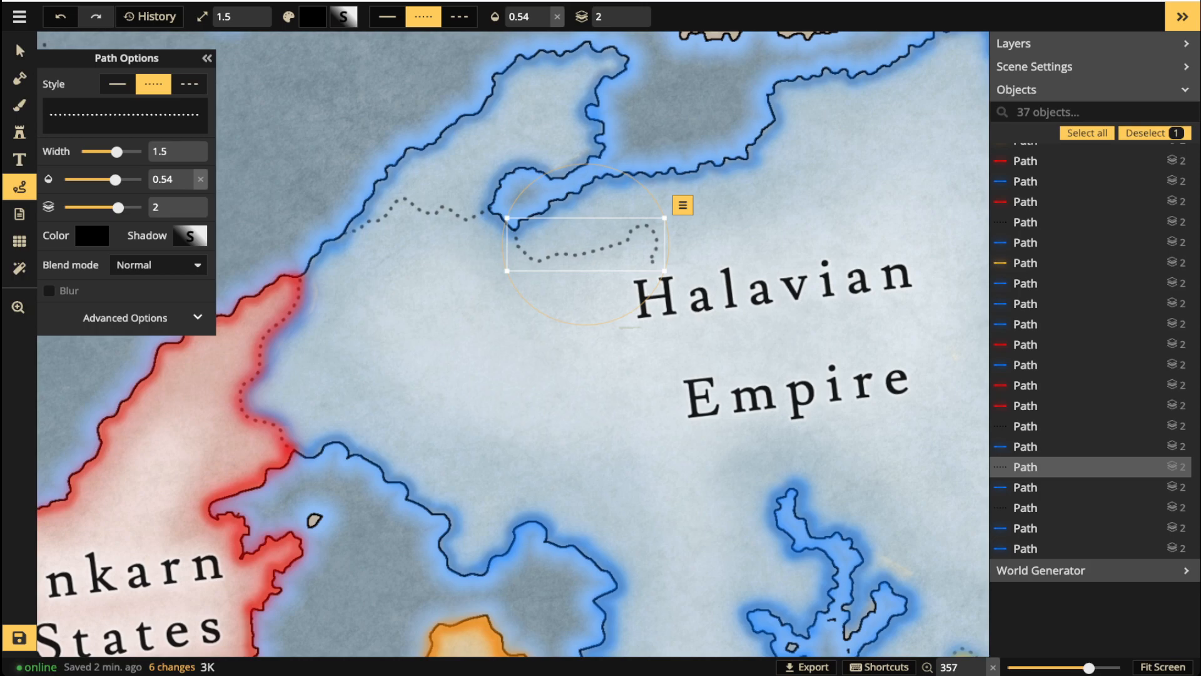
{"action": "key", "text": "Delete"}
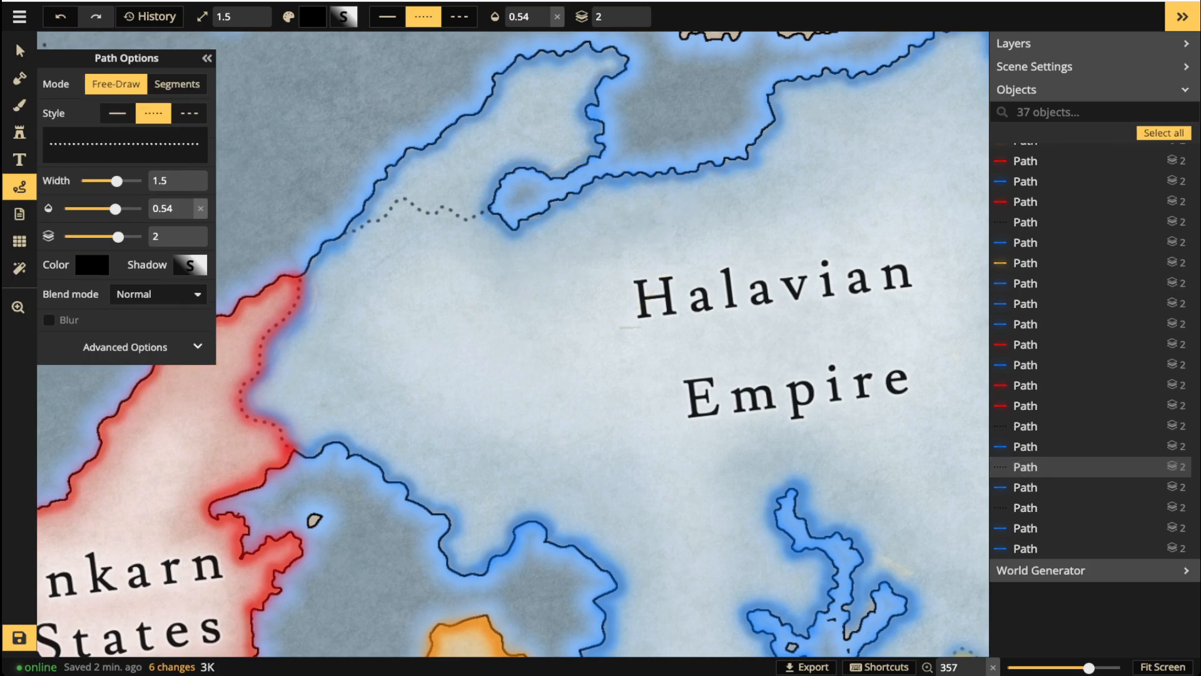
Try to draw one continuous dotted border from the northern inlet through the Halavian Empire label to the southern coast.
{"action": "left_click_drag", "start_coordinate": [514, 229], "coordinate": [521, 231]}
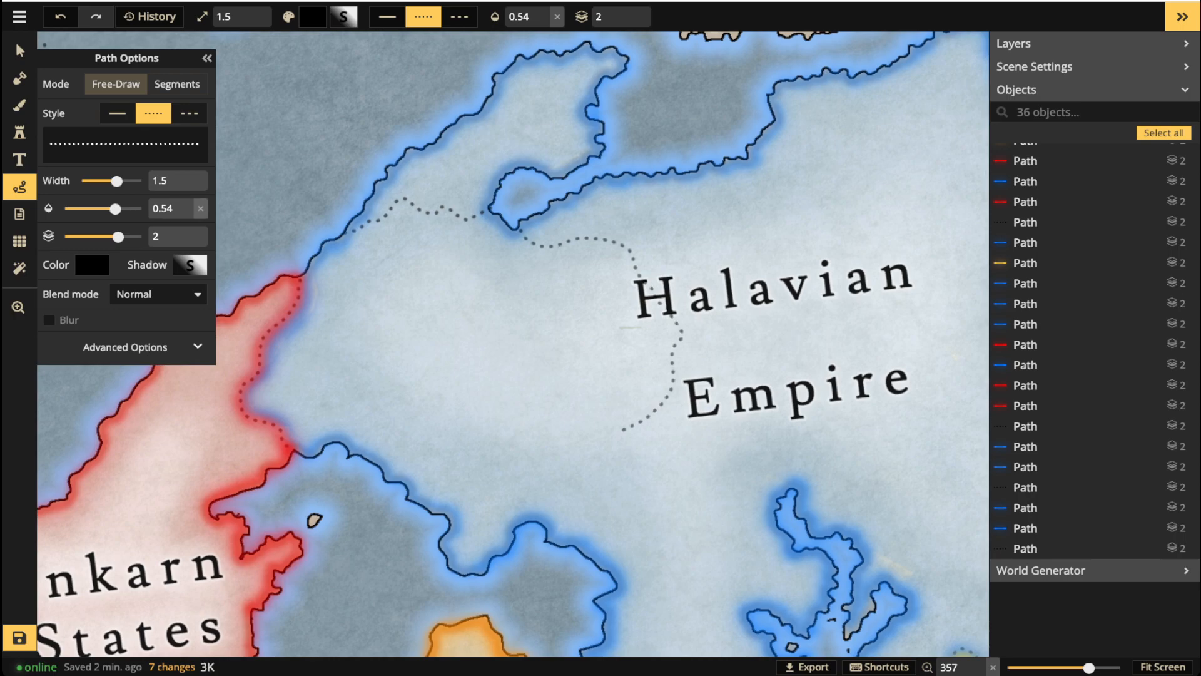
{"action": "left_click_drag", "start_coordinate": [566, 500], "coordinate": [545, 518]}
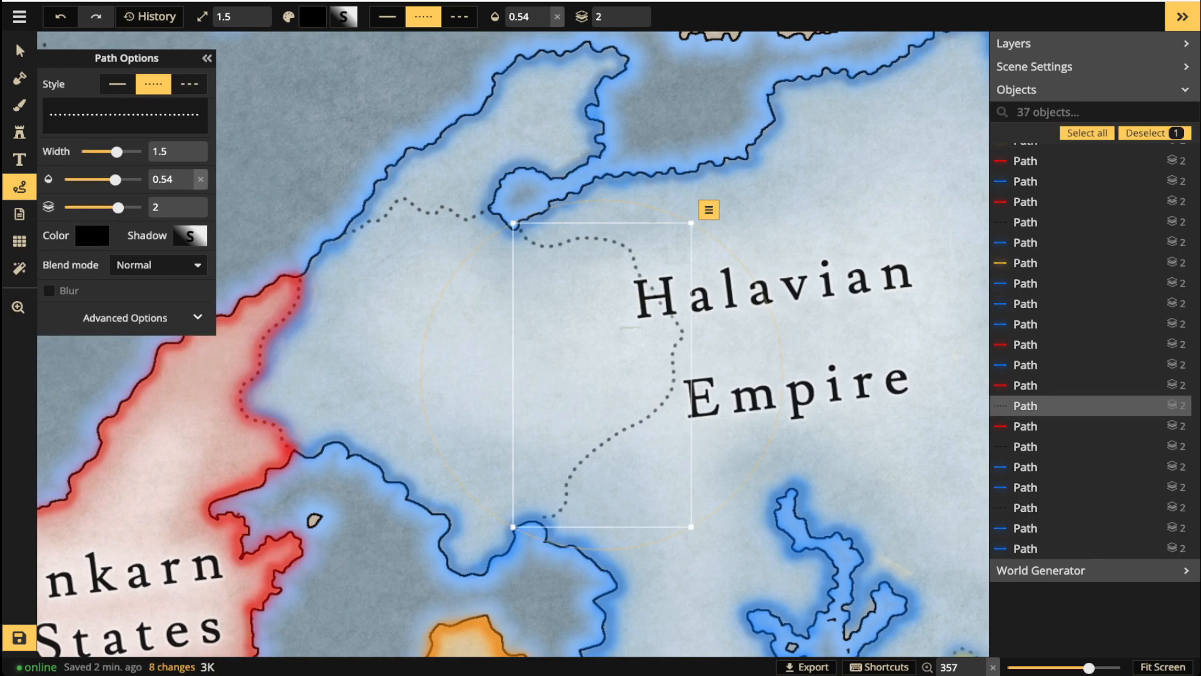
{"action": "scroll", "coordinate": [528, 520], "scroll_direction": "down", "scroll_amount": 4}
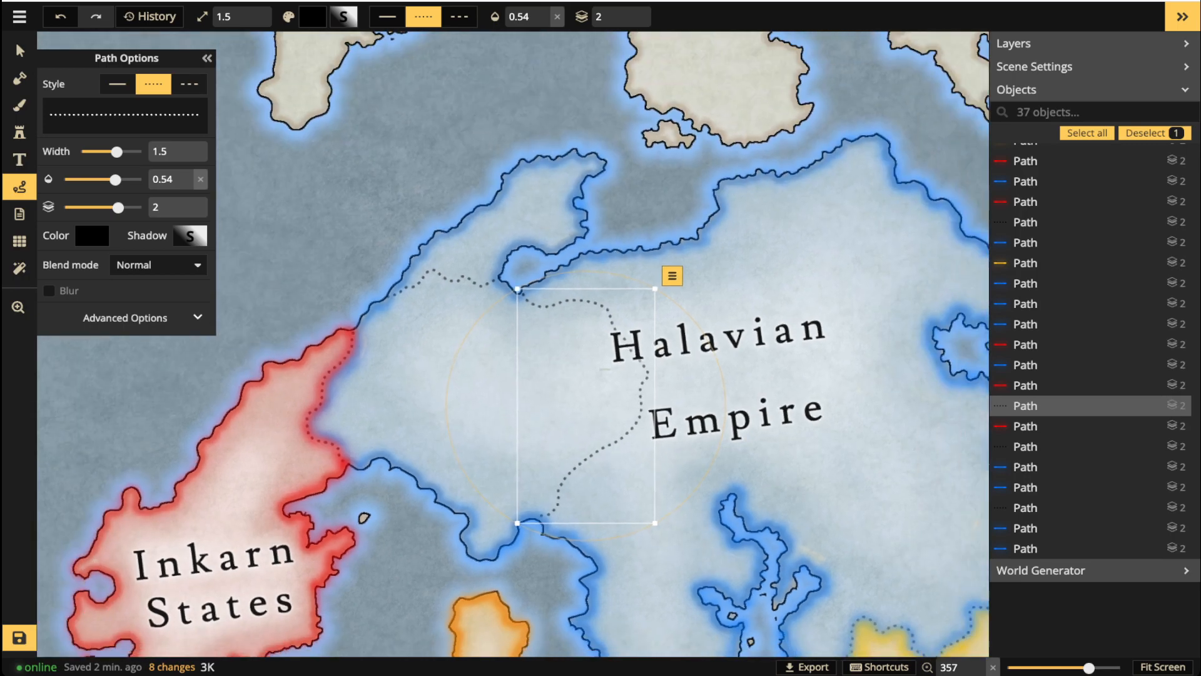
{"action": "scroll", "coordinate": [573, 410], "scroll_direction": "up", "scroll_amount": 4}
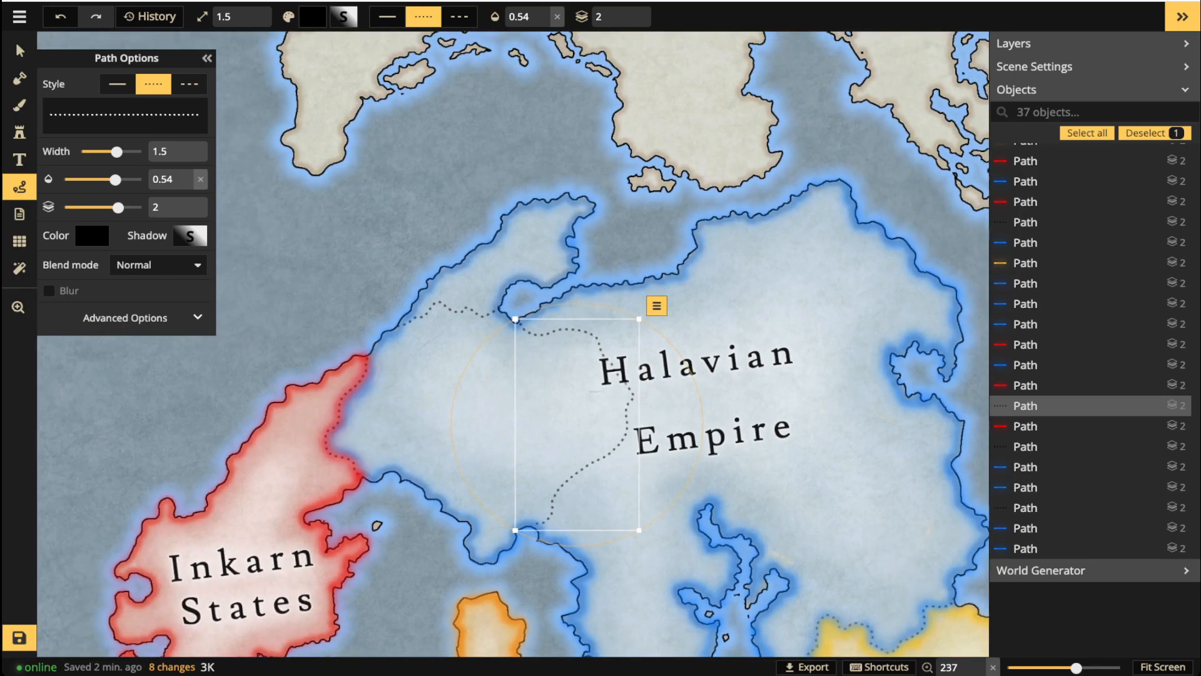
{"action": "key", "text": "Escape"}
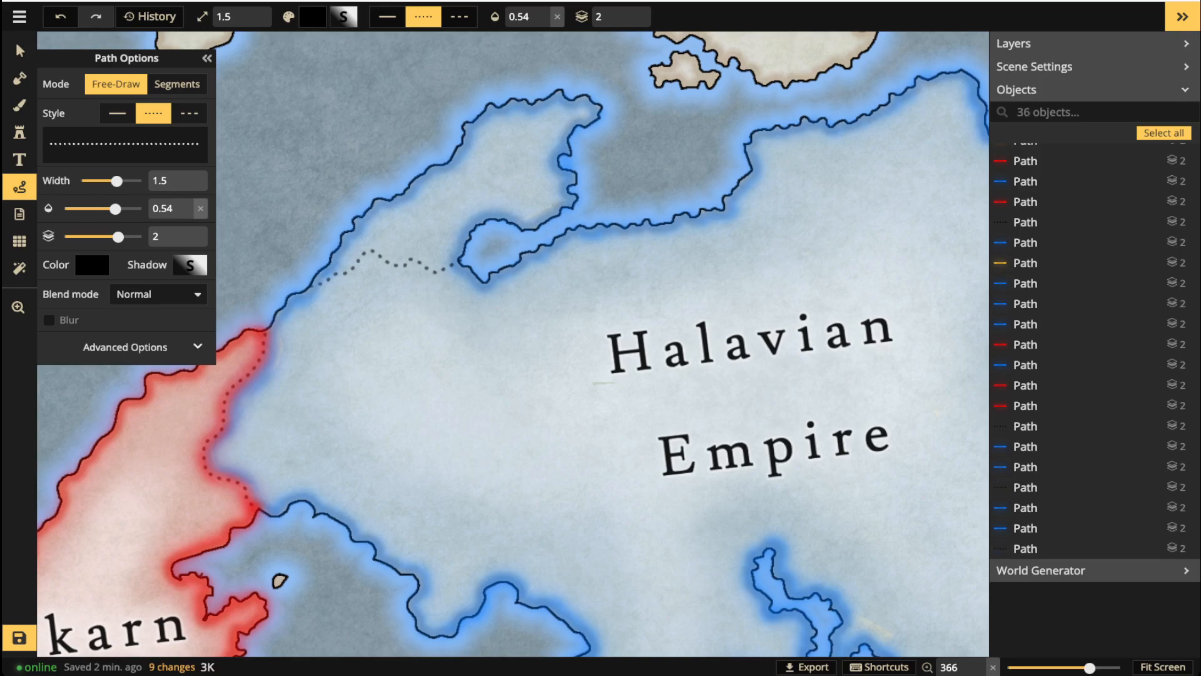
Draw a dotted border from the northern inlet to the southern coast in two pieces, leaving a gap at the Halavian label.
{"action": "left_click", "coordinate": [177, 84]}
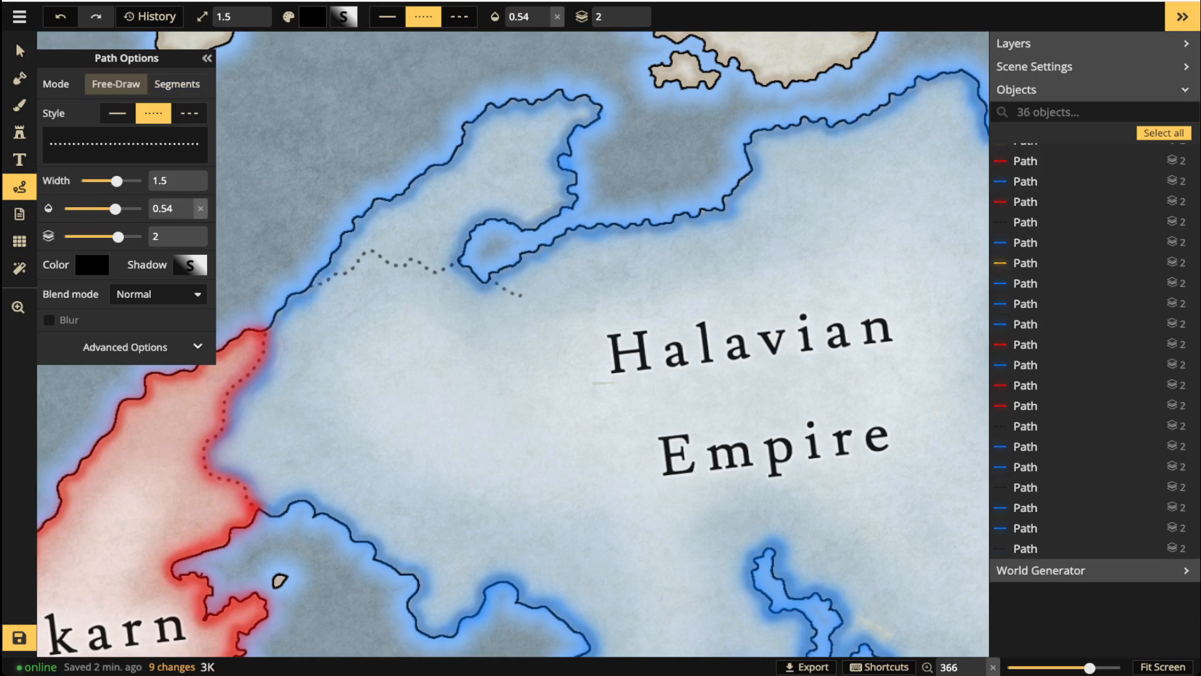
{"action": "left_click_drag", "start_coordinate": [618, 321], "coordinate": [619, 322]}
{"action": "key", "text": "Escape"}
{"action": "left_click_drag", "start_coordinate": [633, 381], "coordinate": [624, 410]}
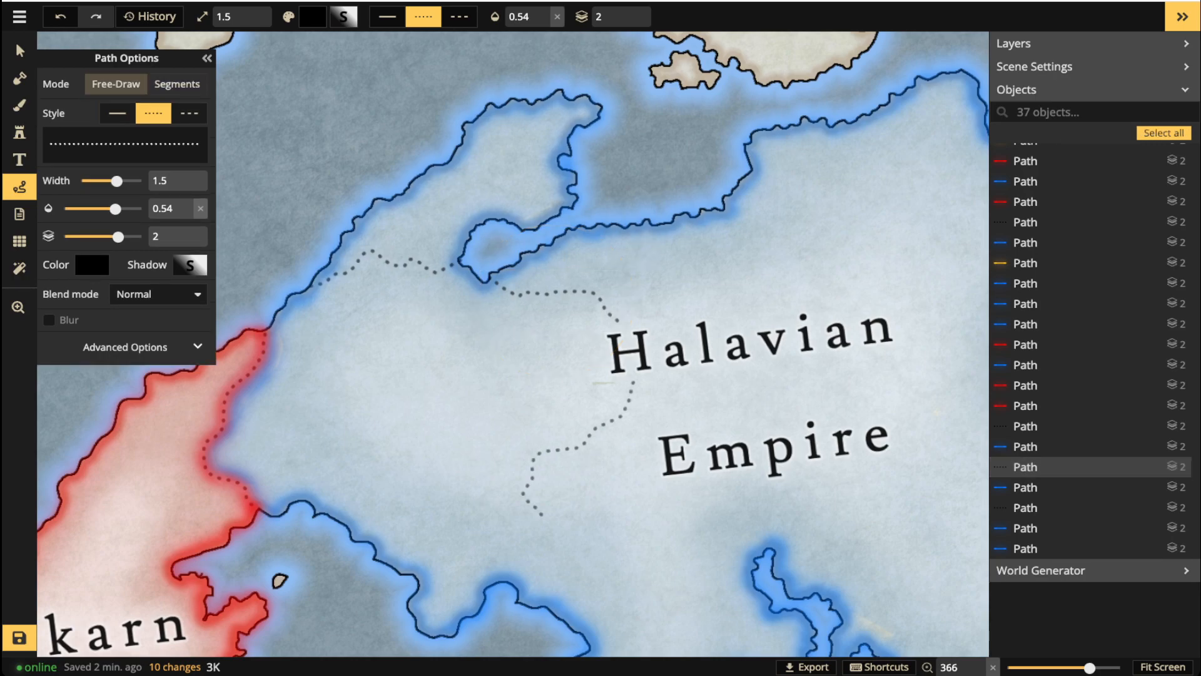
{"action": "left_click_drag", "start_coordinate": [498, 571], "coordinate": [498, 570]}
{"action": "key", "text": "Escape"}
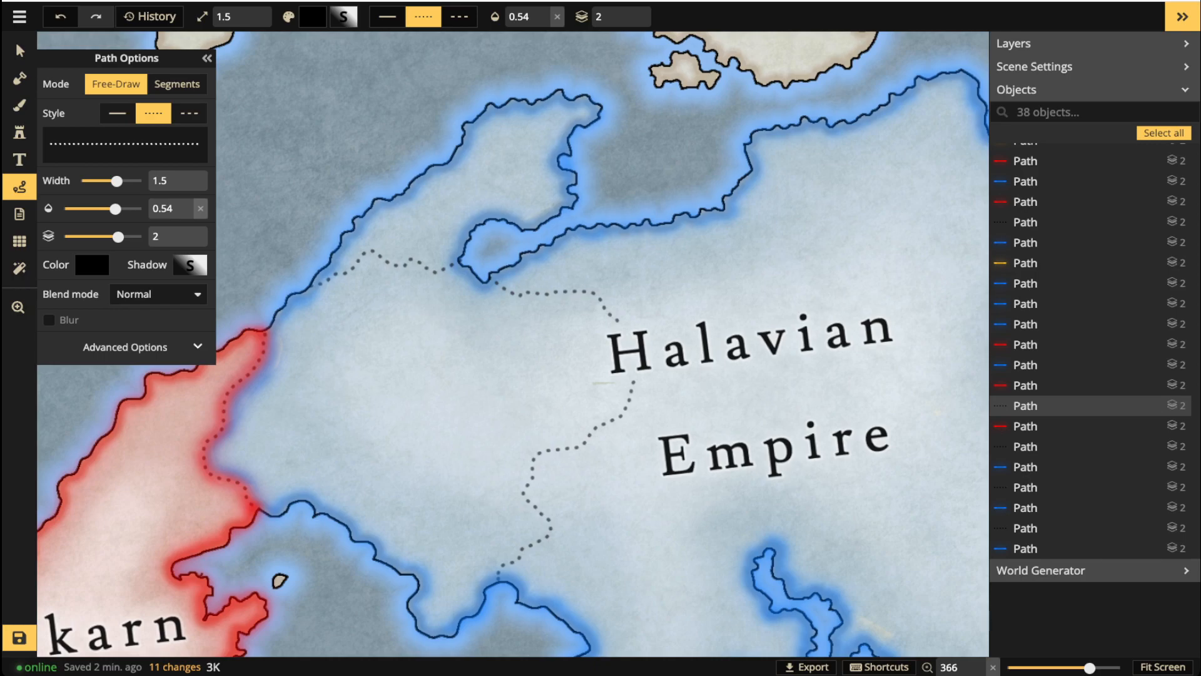
Try to draw a dotted border from the Halavian Empire's southern coast across to the western arm of the central inlet.
{"action": "scroll", "coordinate": [492, 368], "scroll_direction": "down", "scroll_amount": 4}
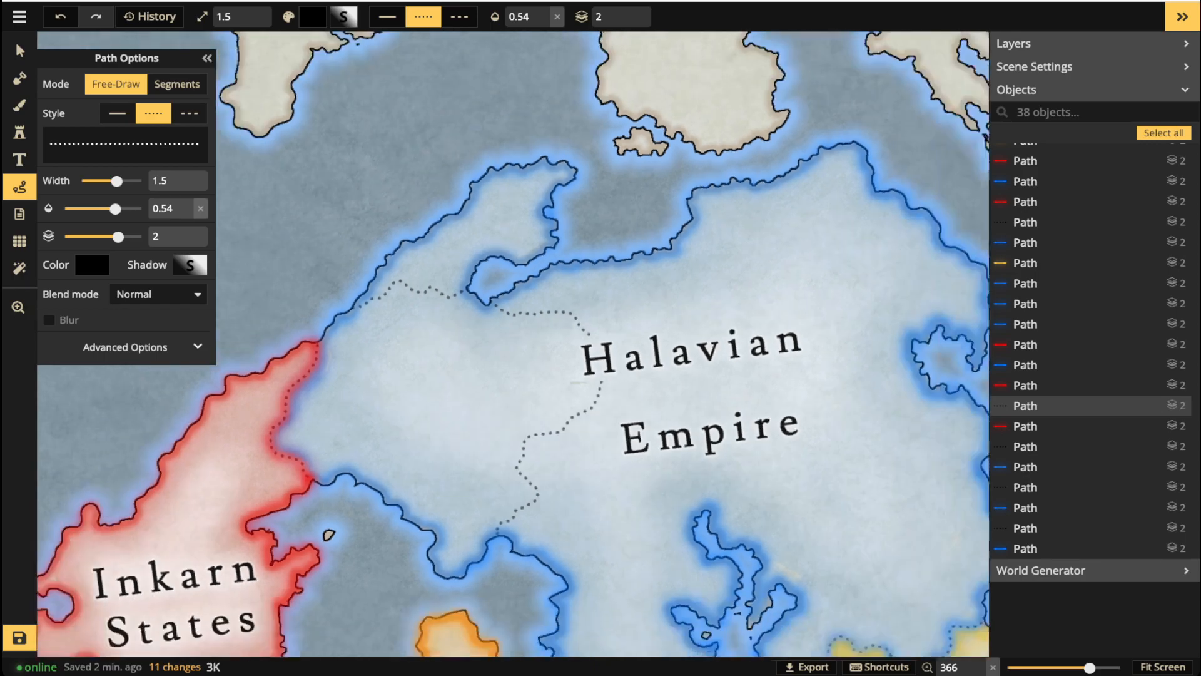
{"action": "left_click_drag", "start_coordinate": [601, 545], "coordinate": [509, 403]}
{"action": "scroll", "coordinate": [524, 420], "scroll_direction": "up", "scroll_amount": 2}
{"action": "scroll", "coordinate": [503, 532], "scroll_direction": "up", "scroll_amount": 3}
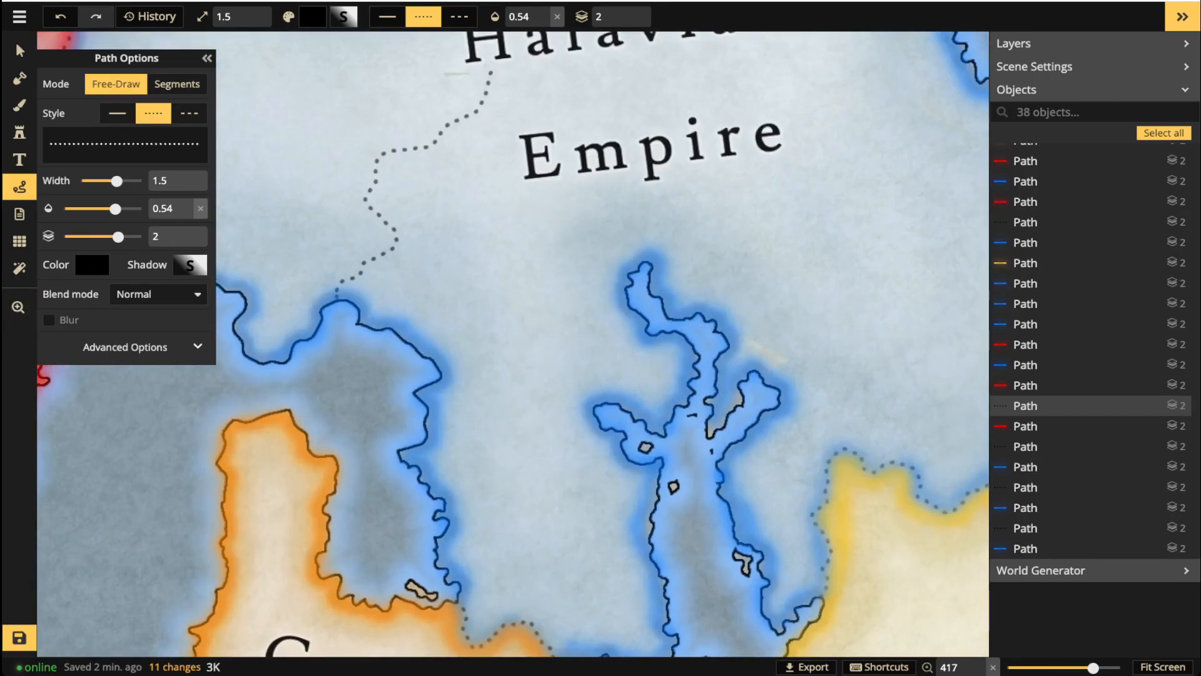
{"action": "left_click_drag", "start_coordinate": [442, 378], "coordinate": [465, 409]}
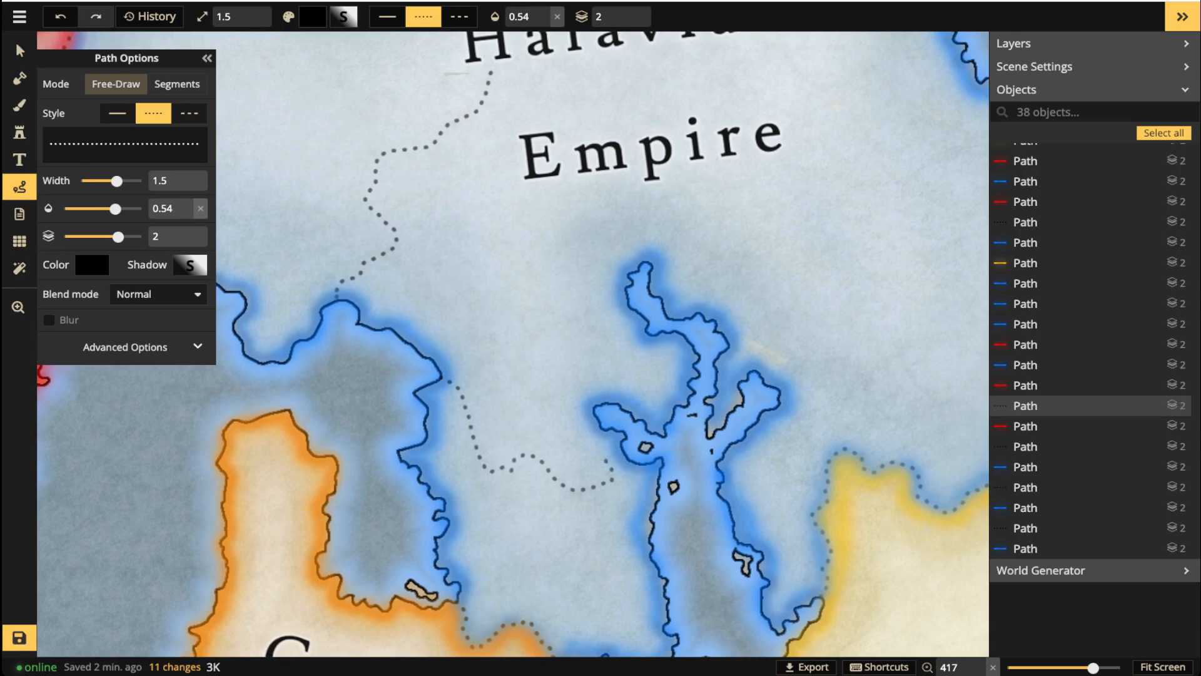
{"action": "left_click_drag", "start_coordinate": [604, 437], "coordinate": [605, 436]}
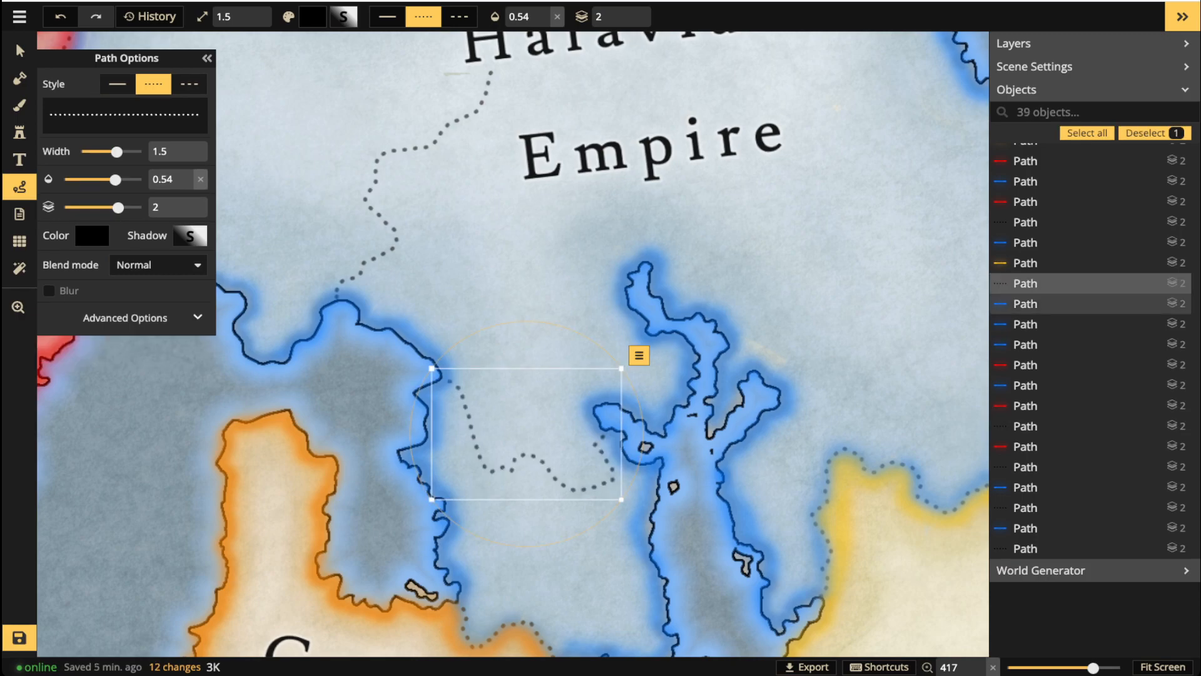
{"action": "key", "text": "Delete"}
Draw a dotted border from the coastal point north of Gwenlands down to the Gwenlands border.
{"action": "mouse_move", "coordinate": [446, 378]}
{"action": "left_mouse_down"}
{"action": "mouse_move", "coordinate": [504, 438]}
{"action": "mouse_move", "coordinate": [512, 477]}
{"action": "left_mouse_up"}
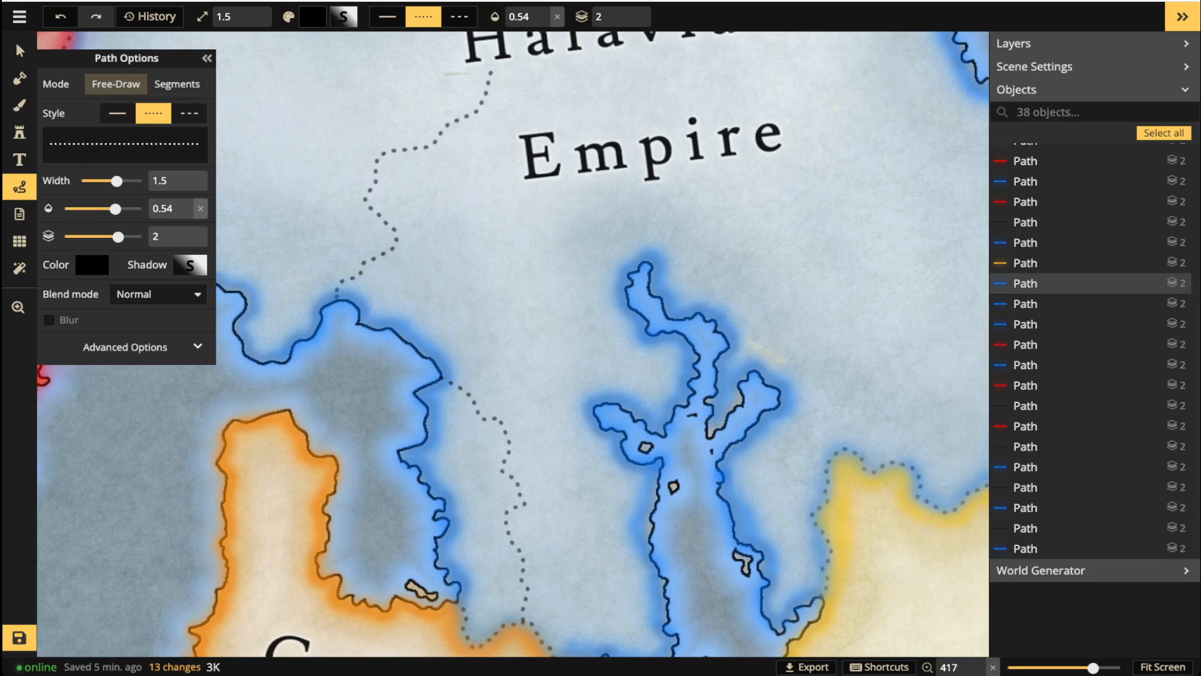
{"action": "left_click_drag", "start_coordinate": [524, 620], "coordinate": [525, 625]}
{"action": "scroll", "coordinate": [466, 573], "scroll_direction": "down", "scroll_amount": 3}
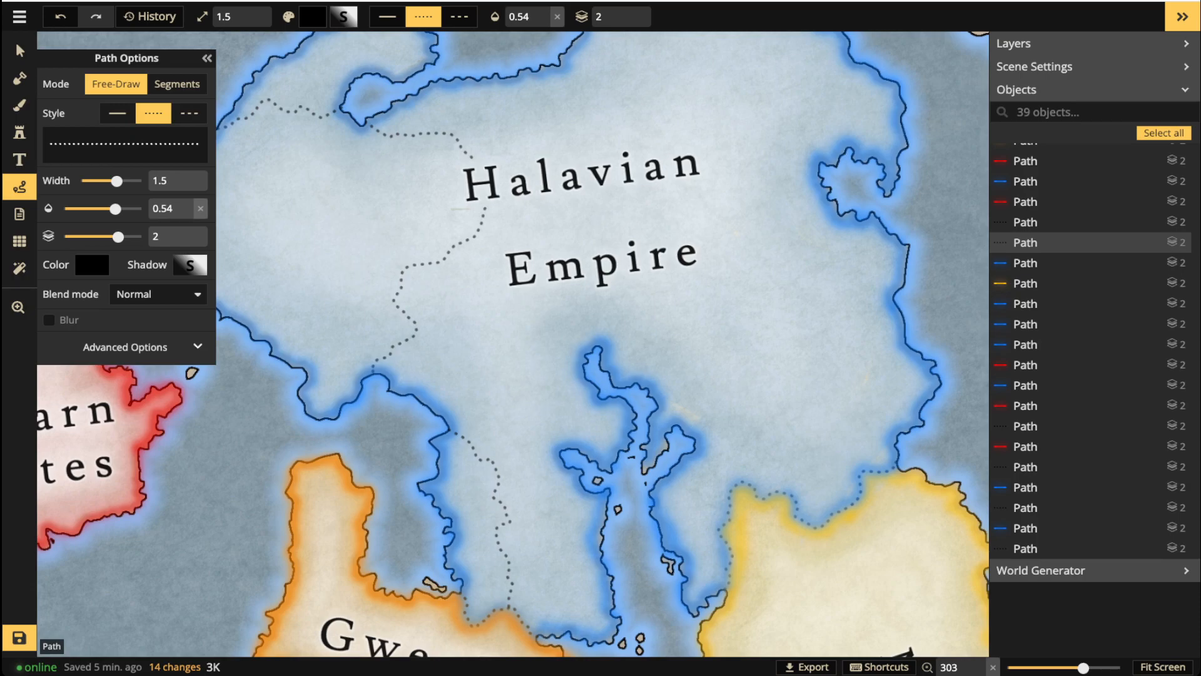
Draw a dotted border from the Halavian Empire's existing inner border, just west of the word Empire, southeast to the head of the central inlet.
{"action": "scroll", "coordinate": [588, 403], "scroll_direction": "up", "scroll_amount": 3}
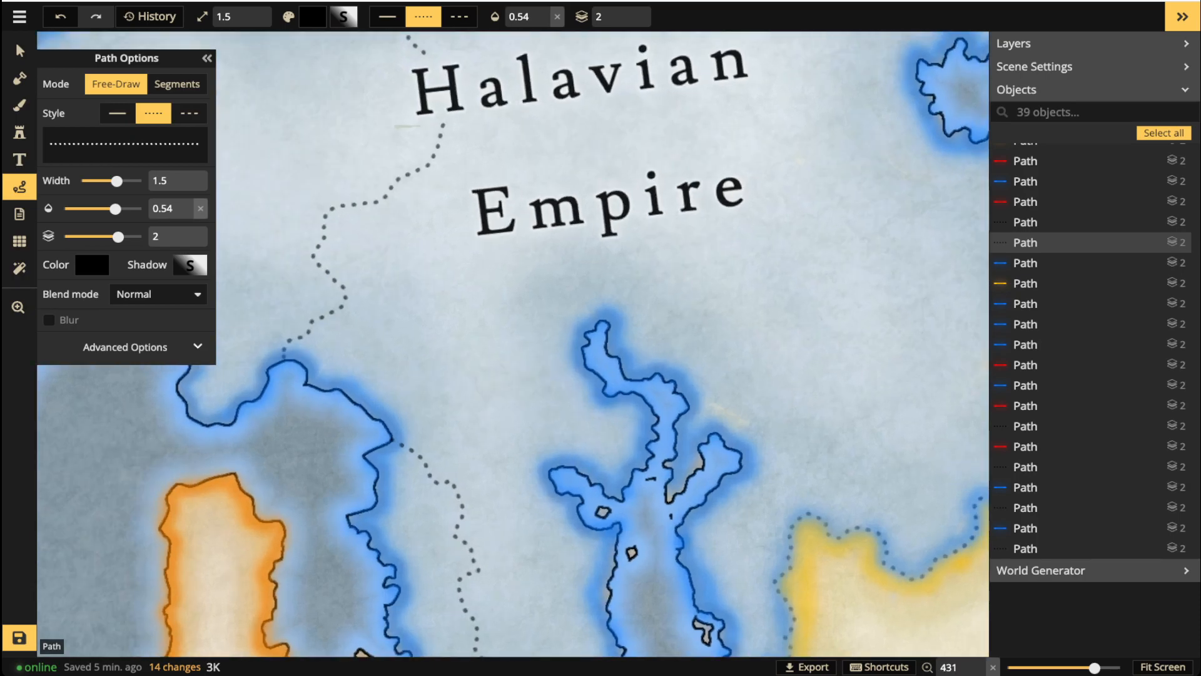
{"action": "left_click_drag", "start_coordinate": [588, 404], "coordinate": [493, 505]}
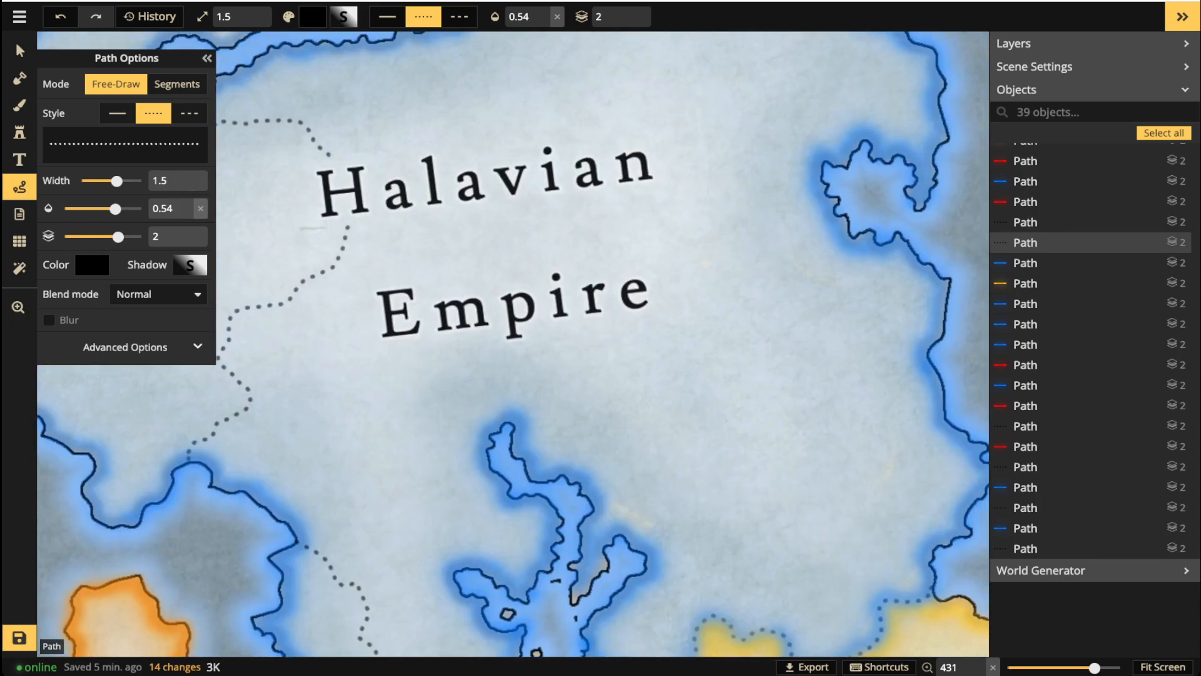
{"action": "left_click_drag", "start_coordinate": [289, 302], "coordinate": [292, 307]}
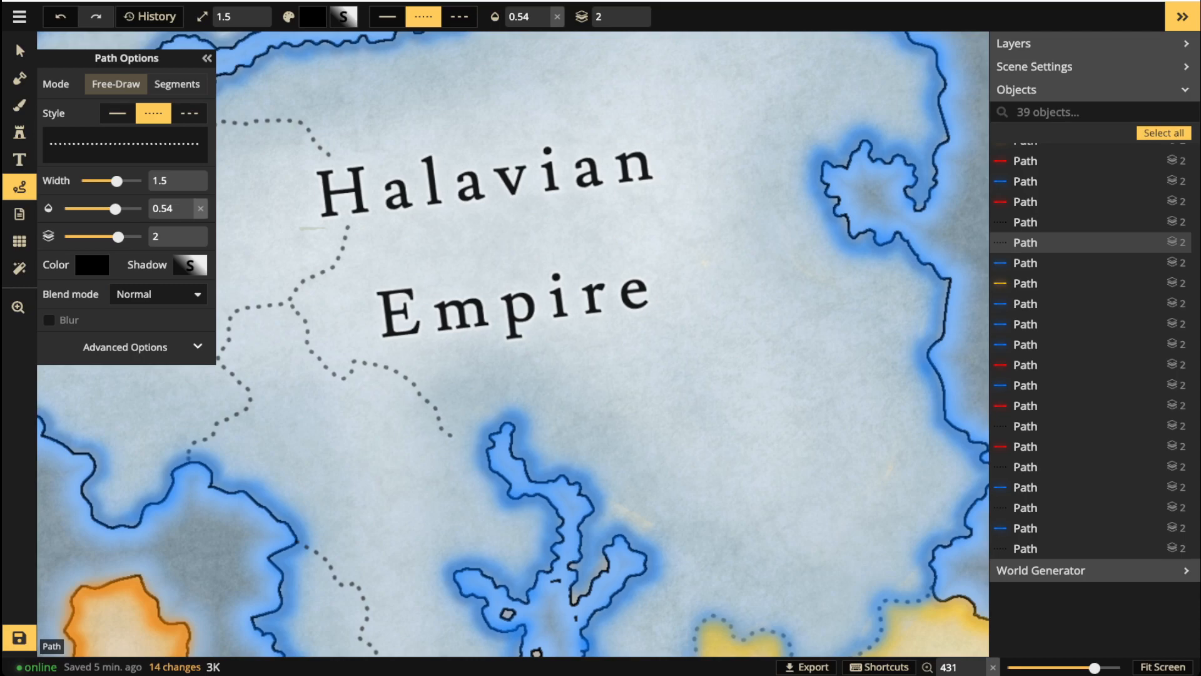
{"action": "left_click_drag", "start_coordinate": [473, 432], "coordinate": [484, 433]}
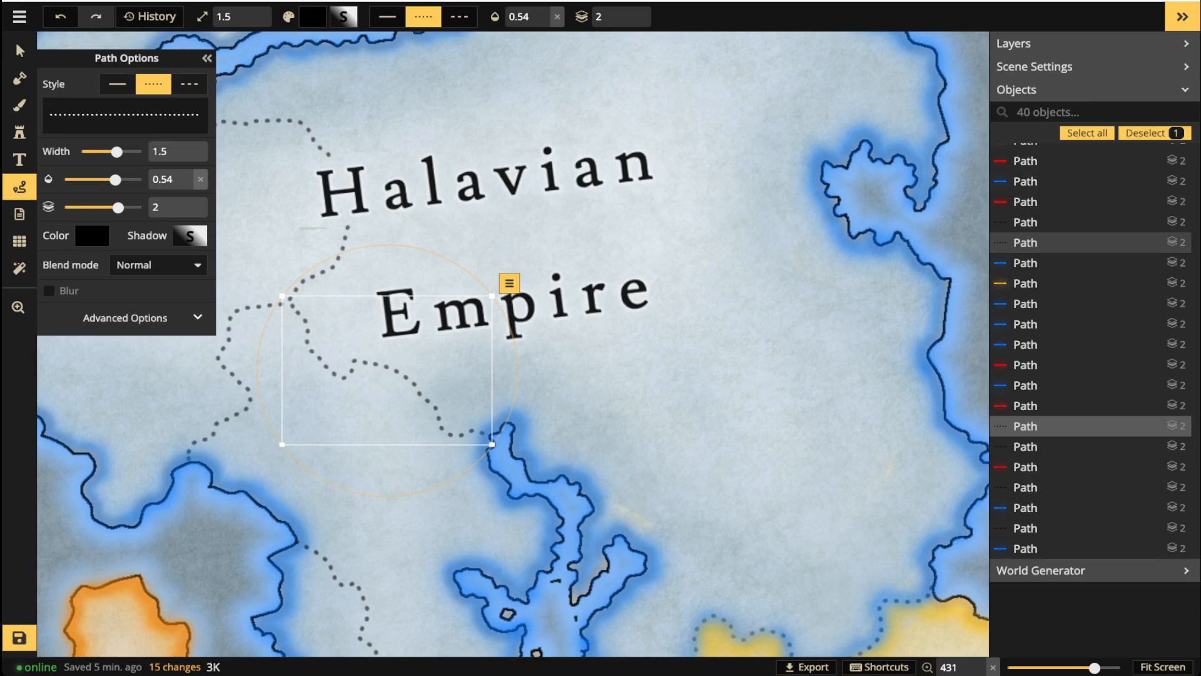
{"action": "left_click", "coordinate": [19, 50]}
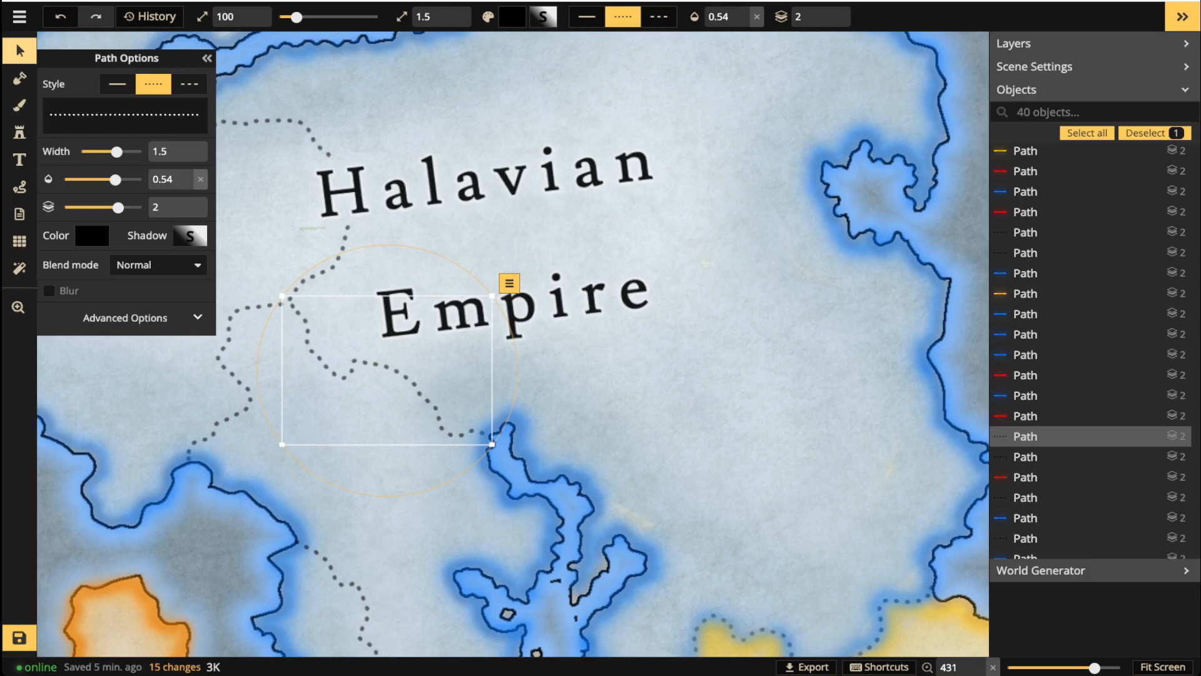
{"action": "key", "text": "Escape"}
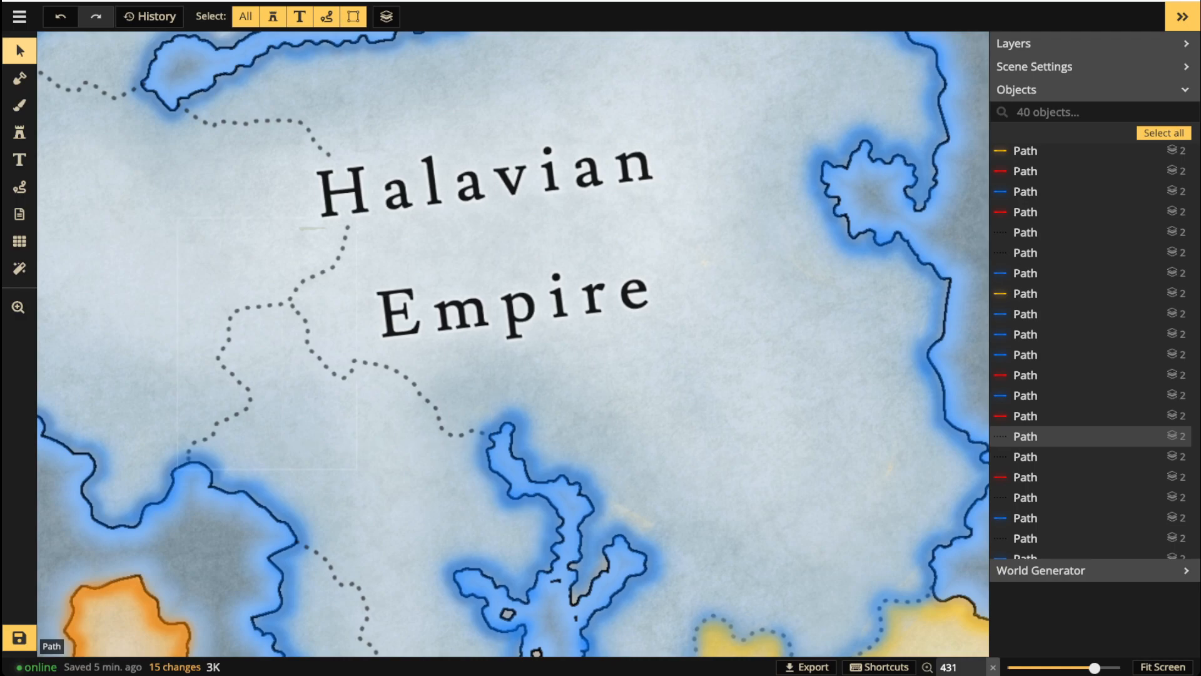
Draw a dotted free-hand border between the head of the central inlet and the eastern bay, curving around the east side of the Halavian Empire label.
{"action": "scroll", "coordinate": [316, 366], "scroll_direction": "down", "scroll_amount": 5}
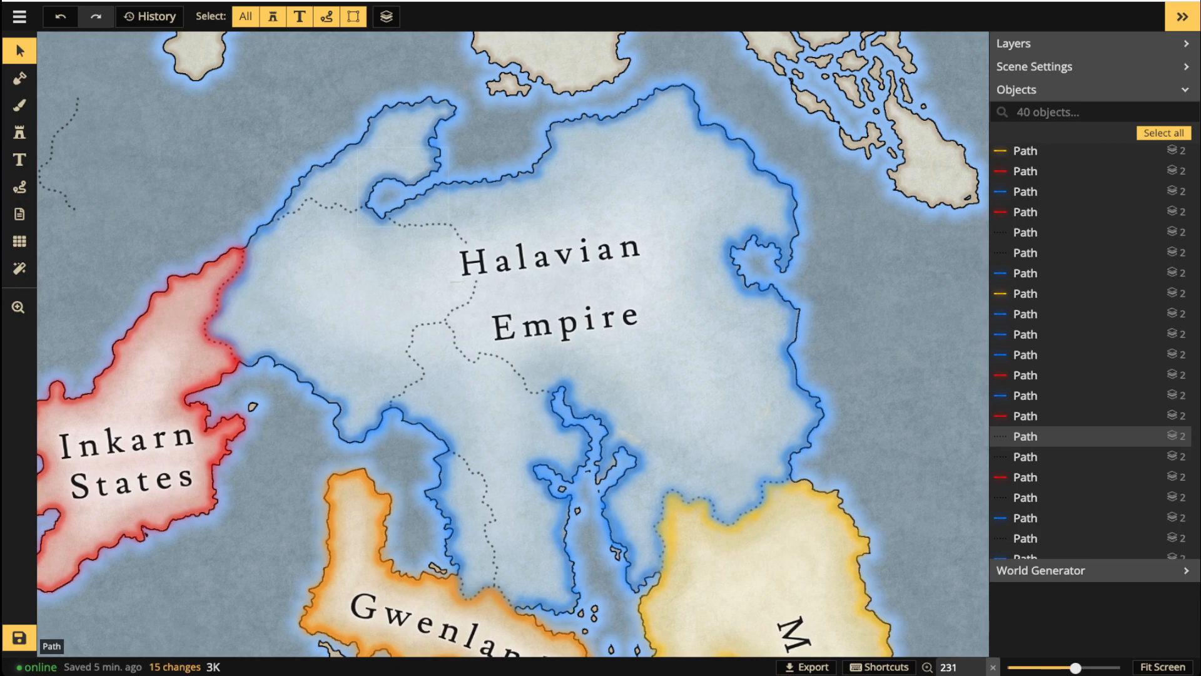
{"action": "key", "text": "space"}
{"action": "left_click_drag", "start_coordinate": [513, 344], "coordinate": [438, 291]}
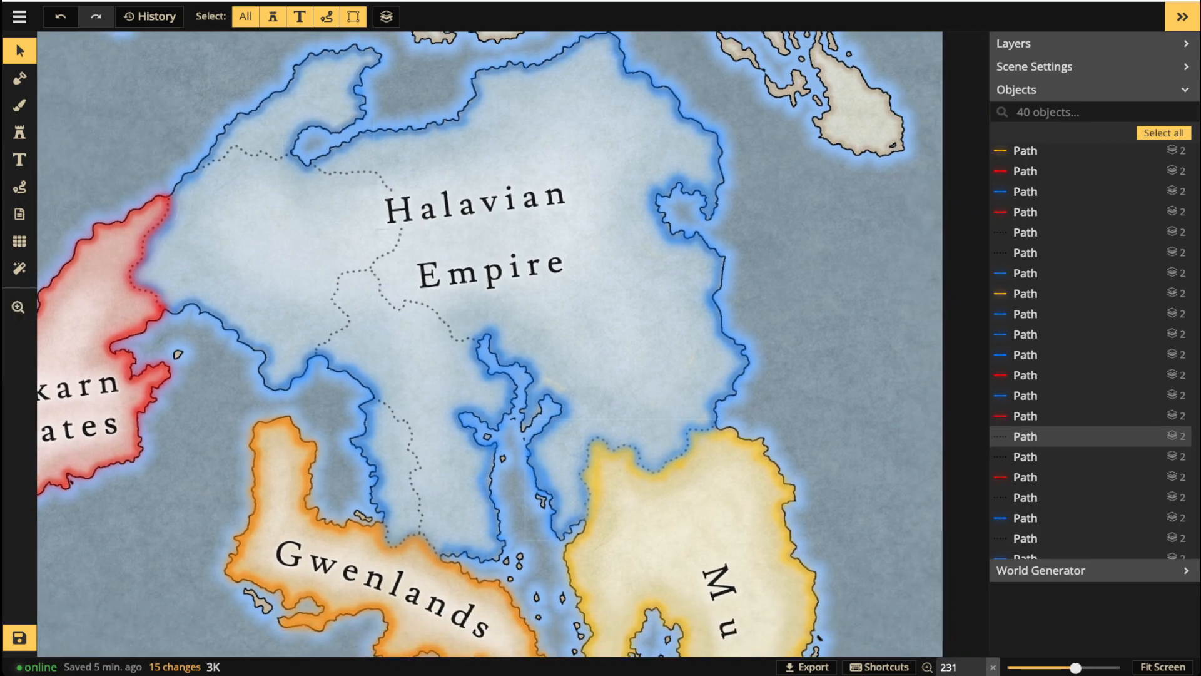
{"action": "left_click", "coordinate": [20, 187]}
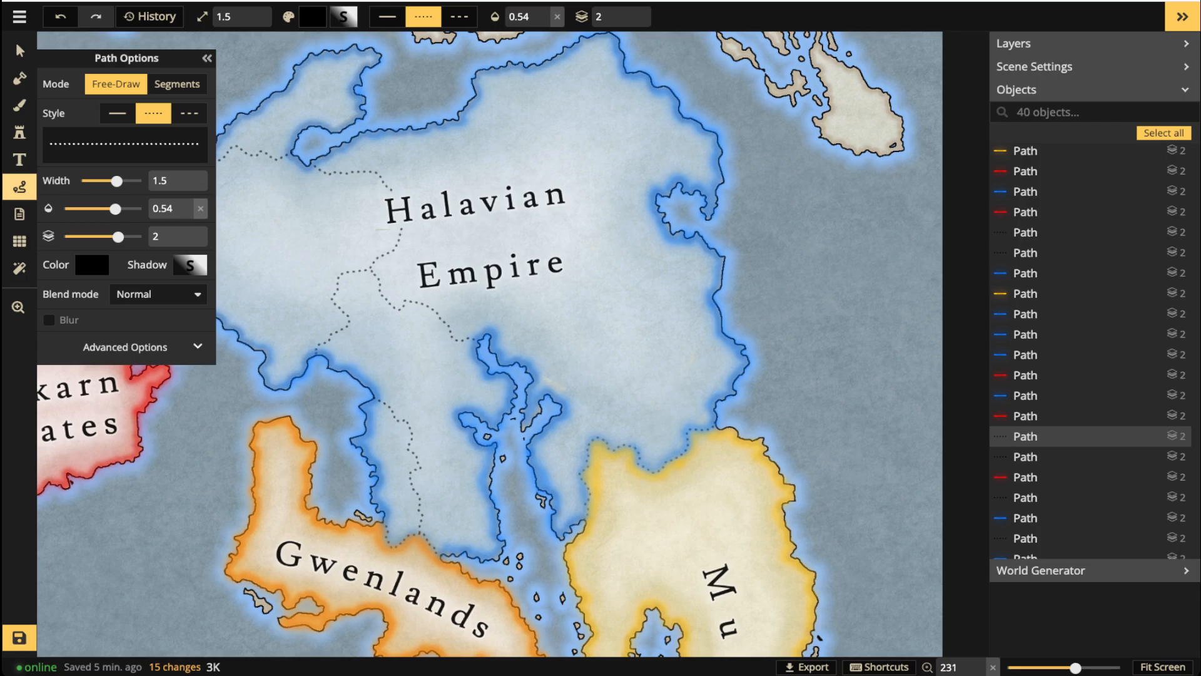
{"action": "left_click", "coordinate": [177, 83]}
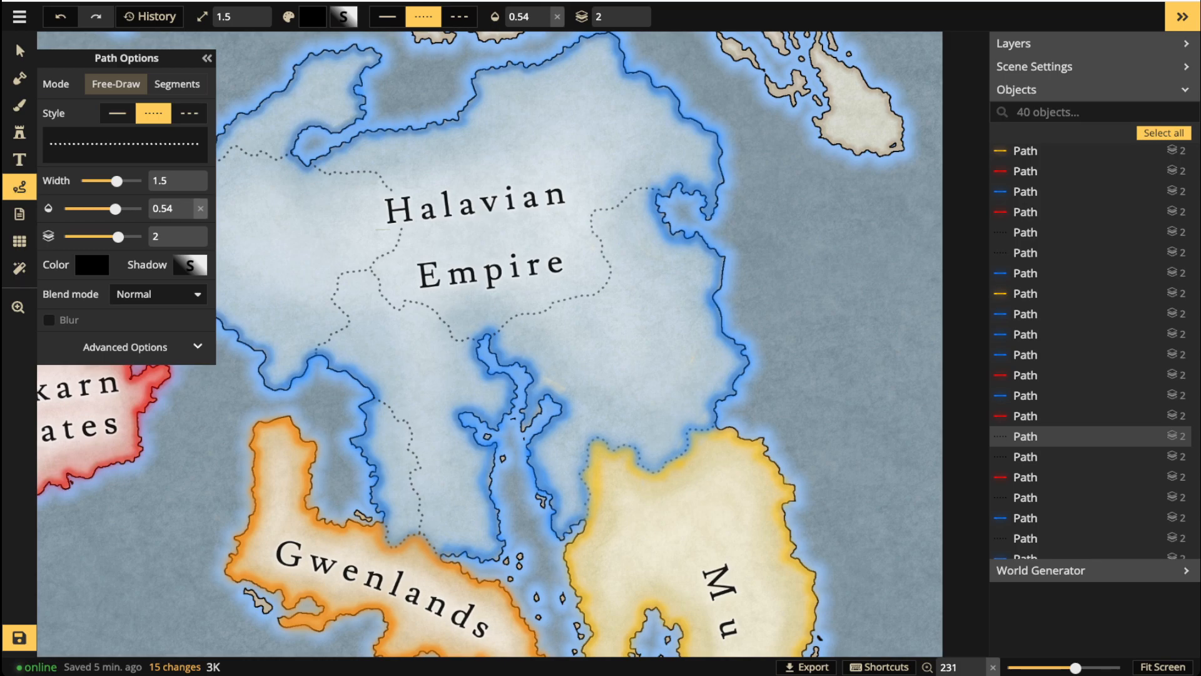
{"action": "left_click_drag", "start_coordinate": [658, 188], "coordinate": [666, 185]}
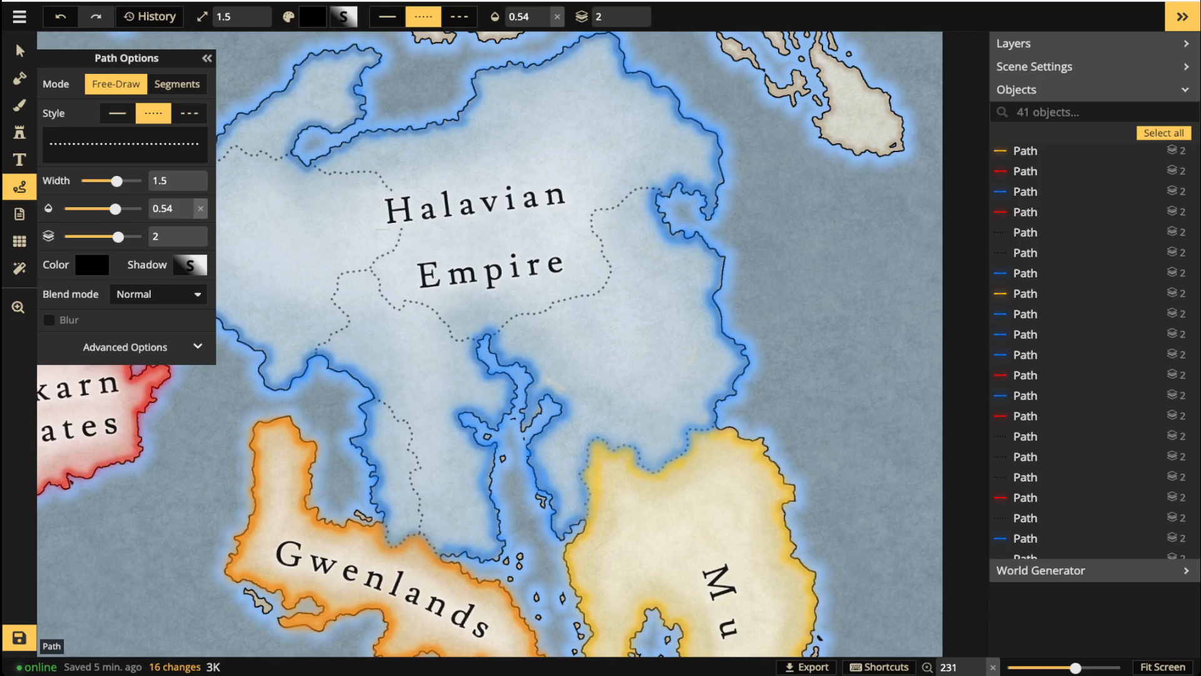
Divide Muir with dotted borders: one from its northern border down to the southern inlet, and one branching off to the east coast.
{"action": "key", "text": "space"}
{"action": "left_click_drag", "start_coordinate": [531, 438], "coordinate": [586, 239]}
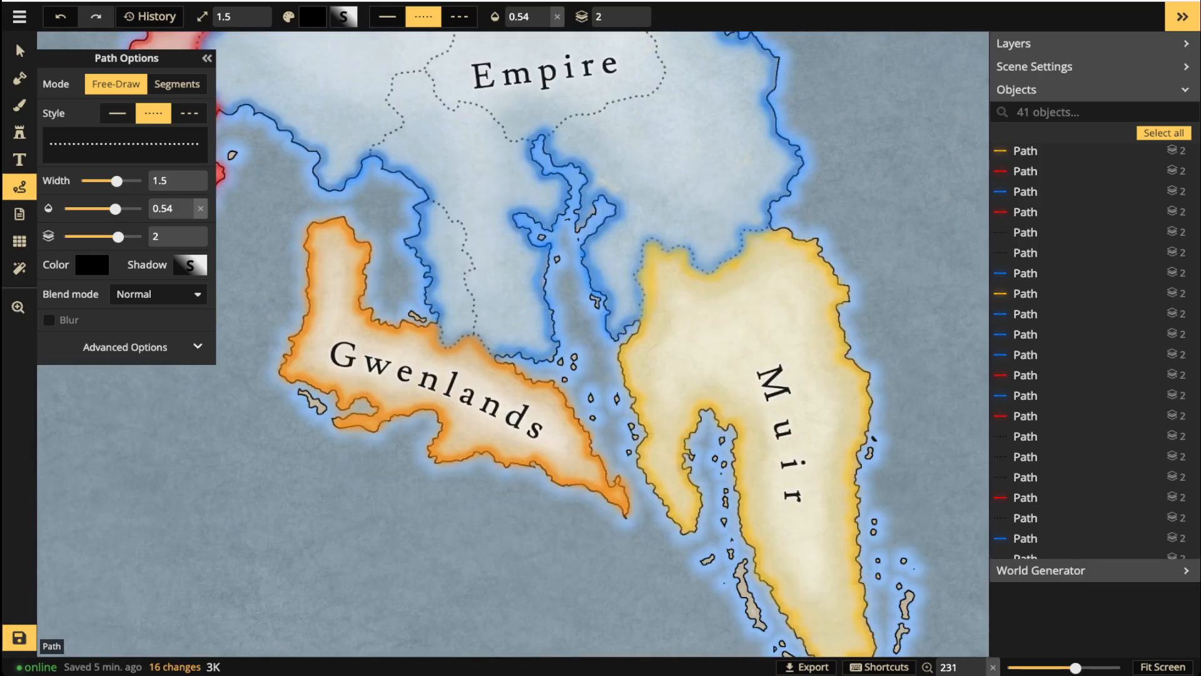
{"action": "left_click_drag", "start_coordinate": [708, 273], "coordinate": [725, 299]}
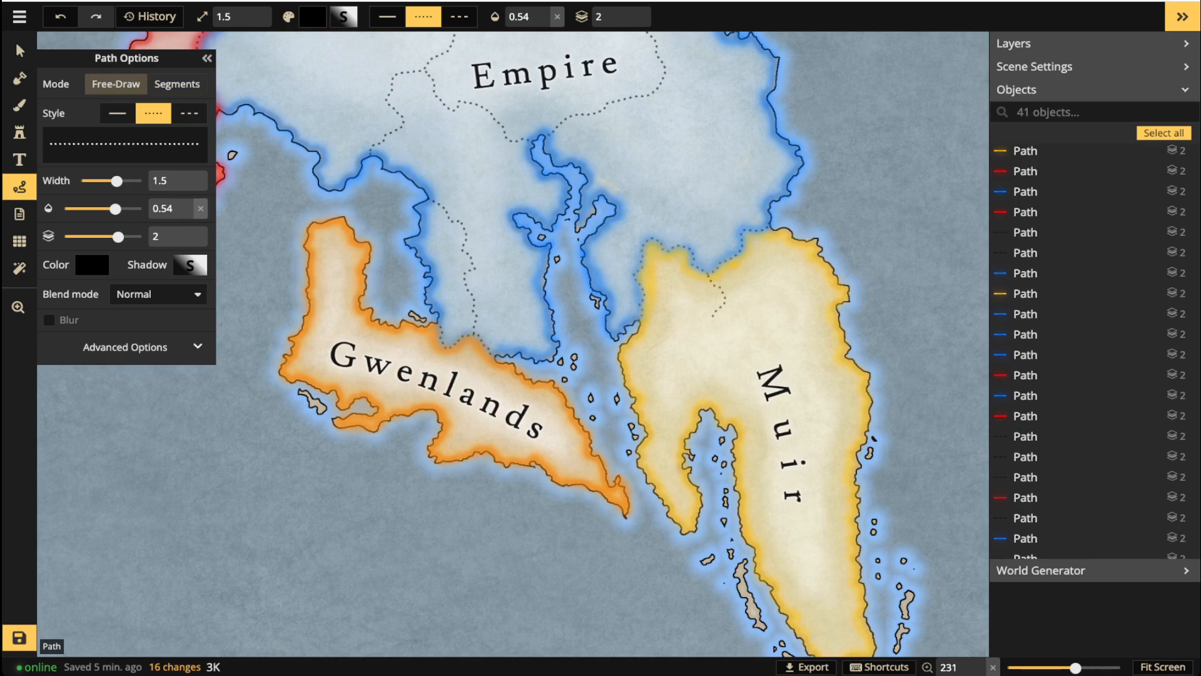
{"action": "left_click_drag", "start_coordinate": [693, 398], "coordinate": [535, 150]}
{"action": "key", "text": "space"}
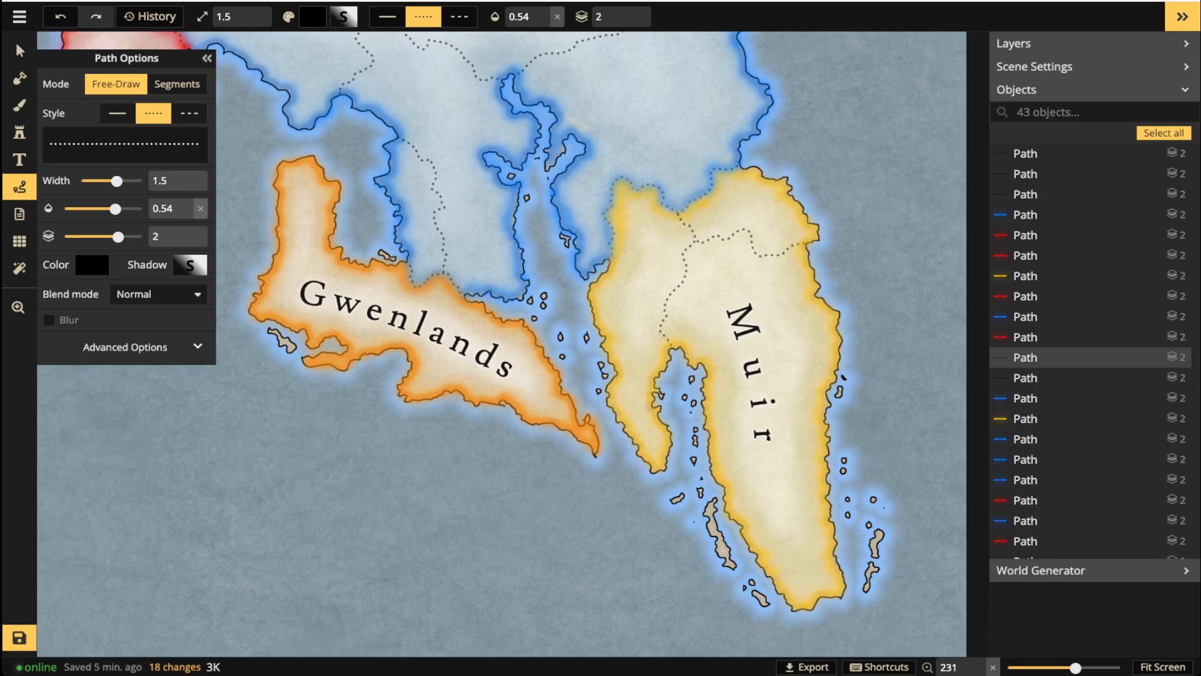
Draw a dotted border across the Inkarn States just above the label, from the eastern coast to the northwestern coast, and deselect it.
{"action": "key", "text": "z"}
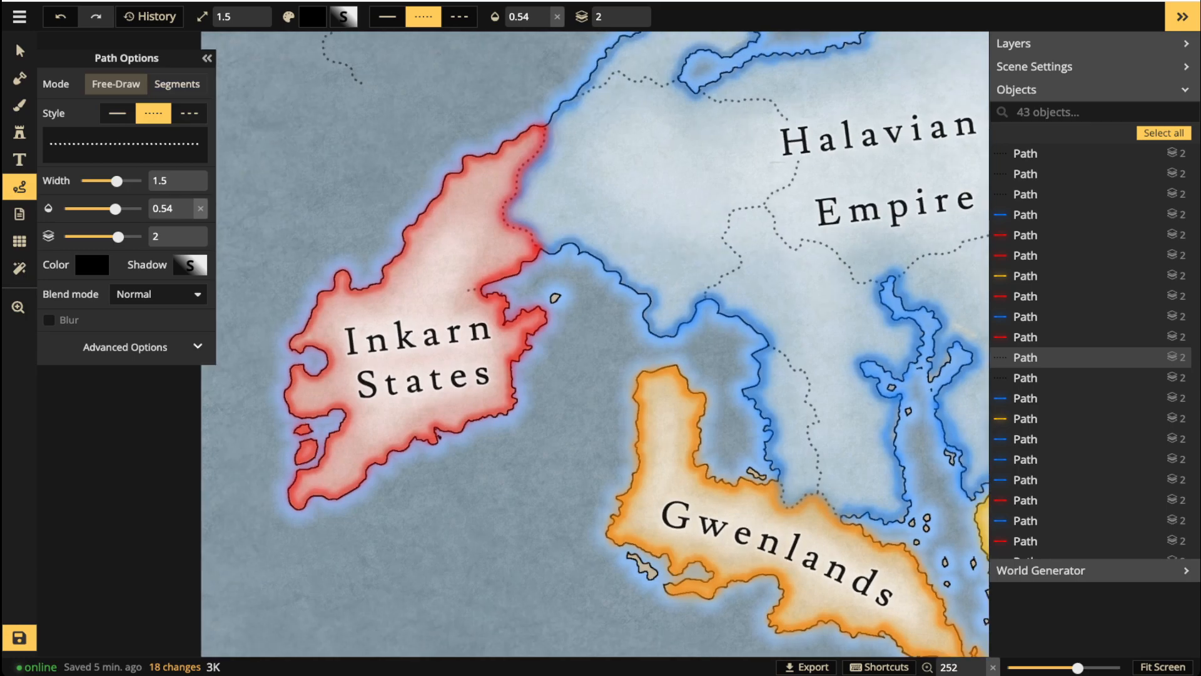
{"action": "left_click_drag", "start_coordinate": [393, 271], "coordinate": [384, 274]}
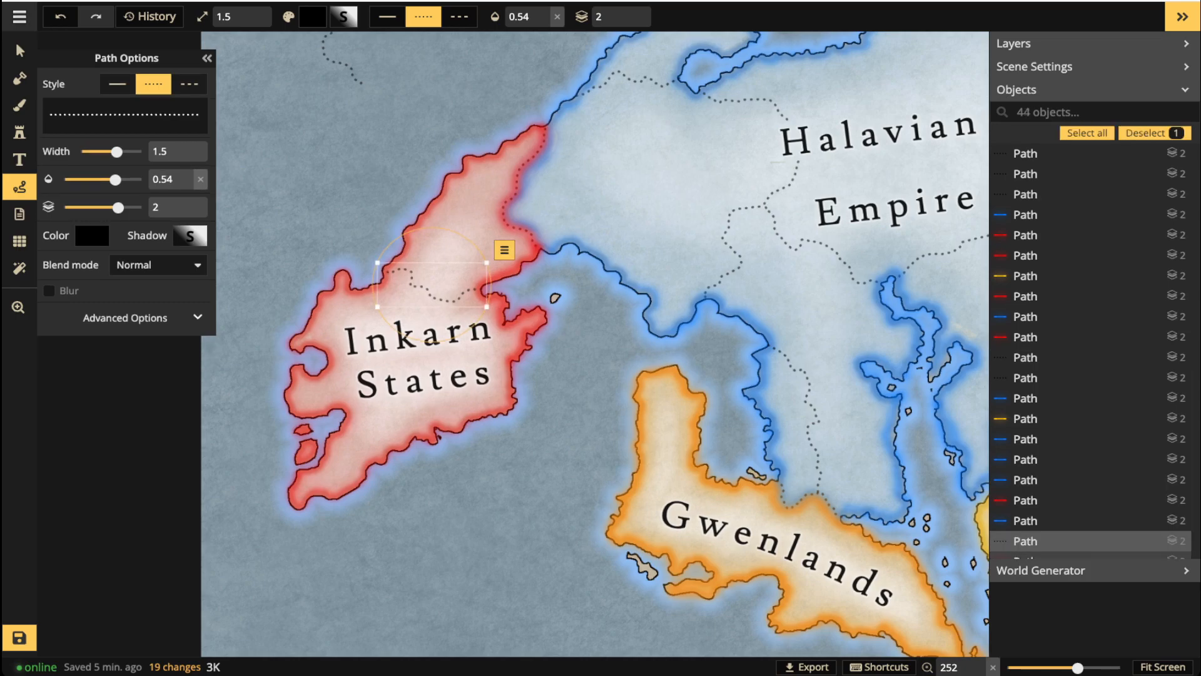
{"action": "left_click", "coordinate": [19, 50]}
{"action": "scroll", "coordinate": [634, 367], "scroll_direction": "down", "scroll_amount": 3}
{"action": "scroll", "coordinate": [641, 344], "scroll_direction": "down", "scroll_amount": 5}
{"action": "key", "text": "Escape"}
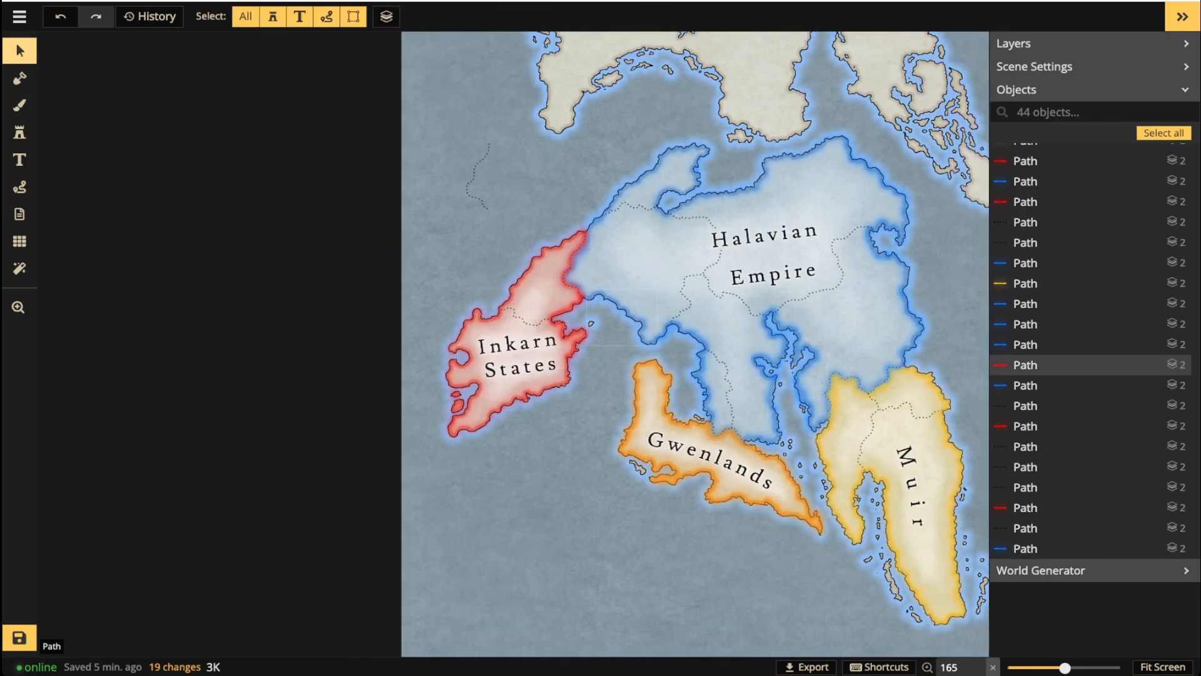
Move the stray dotted path in the sea northwest of the Halavian Empire slightly east.
{"action": "scroll", "coordinate": [635, 206], "scroll_direction": "up", "scroll_amount": 4}
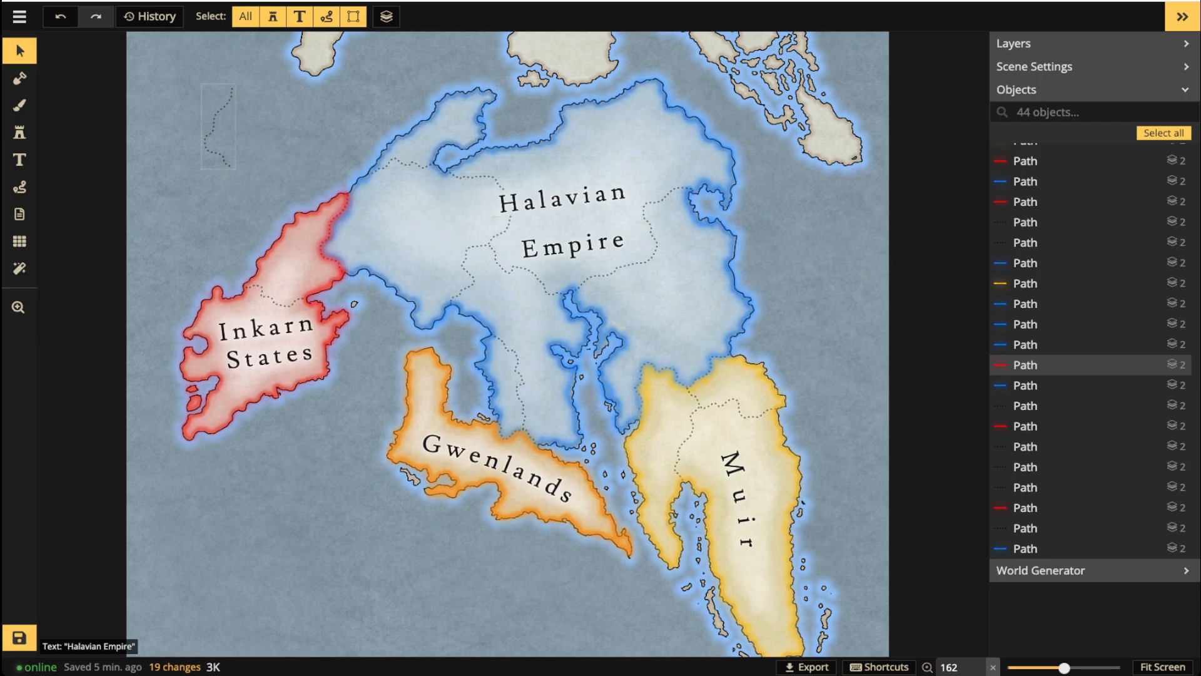
{"action": "left_click", "coordinate": [223, 125]}
{"action": "left_click_drag", "start_coordinate": [222, 125], "coordinate": [233, 134]}
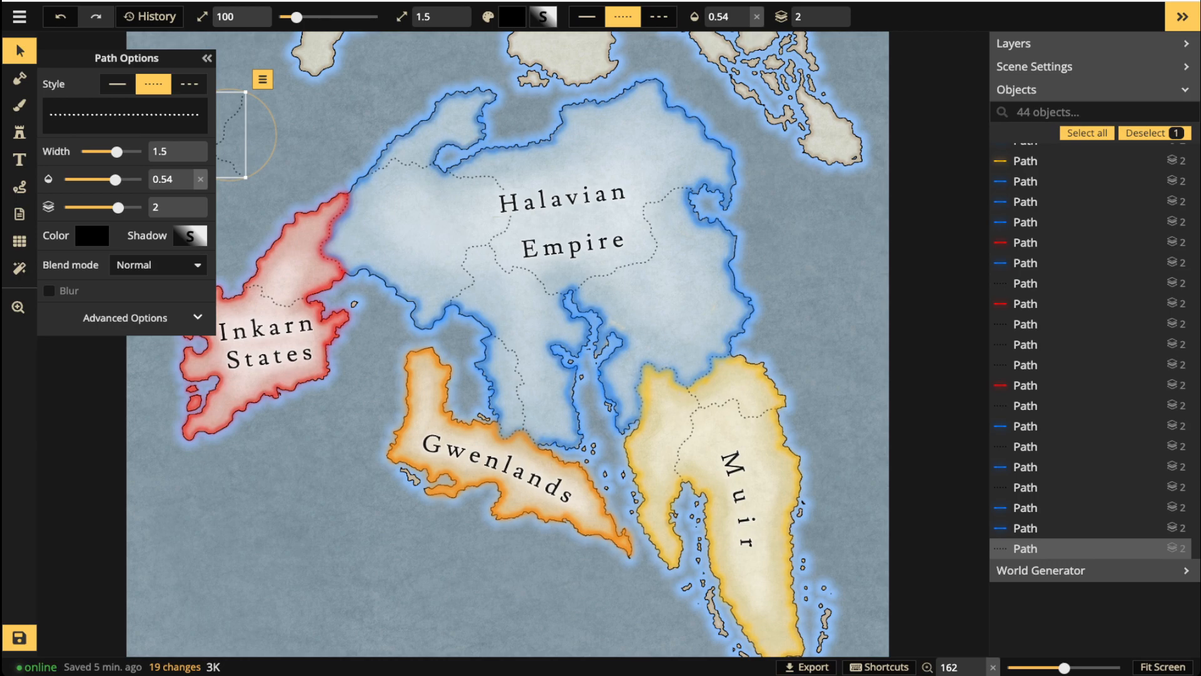
{"action": "left_click_drag", "start_coordinate": [232, 134], "coordinate": [249, 134]}
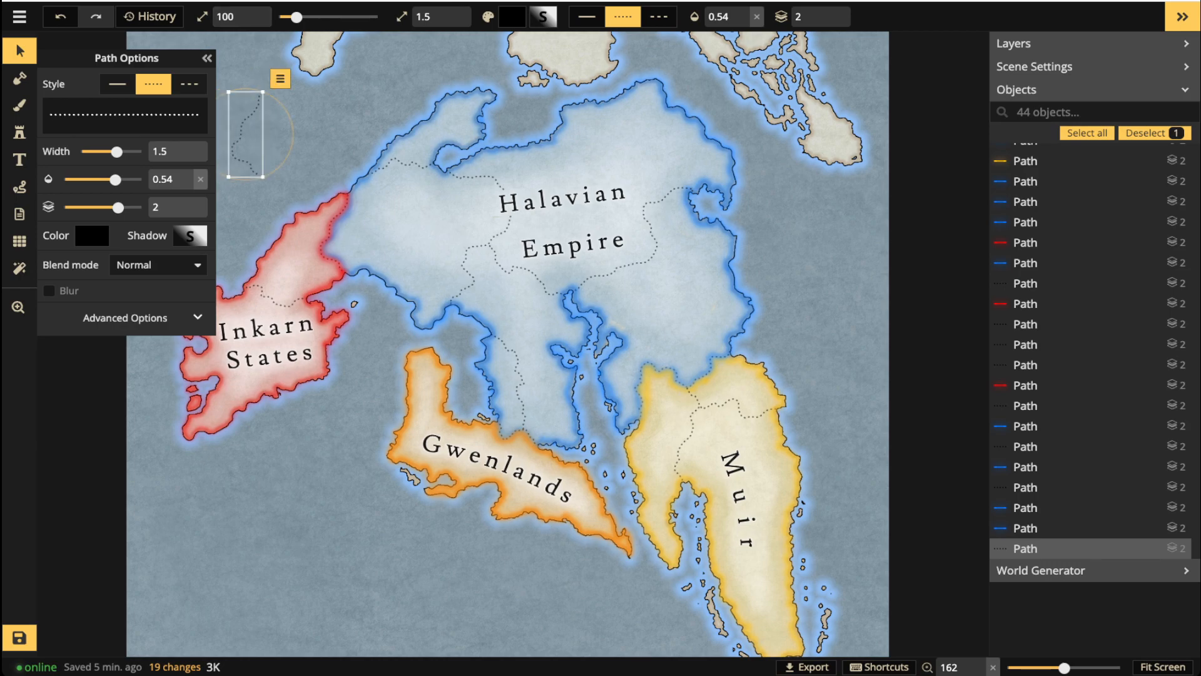
{"action": "left_click_drag", "start_coordinate": [245, 134], "coordinate": [258, 134]}
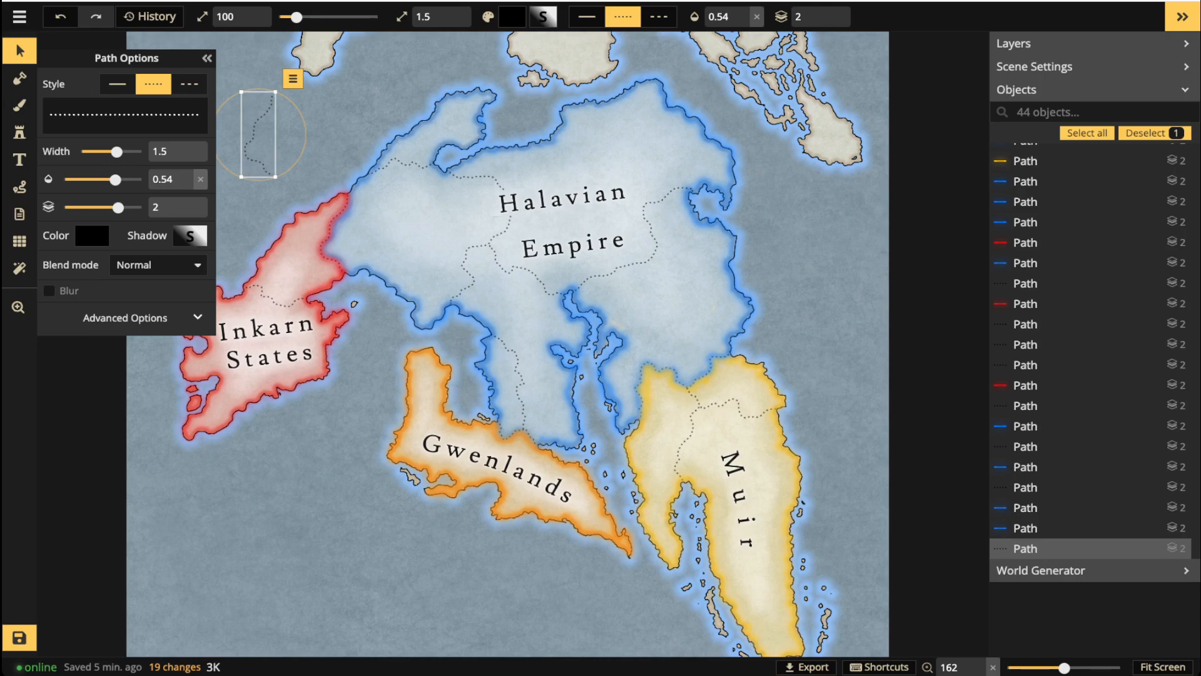
{"action": "left_click", "coordinate": [19, 51]}
{"action": "left_click", "coordinate": [256, 145]}
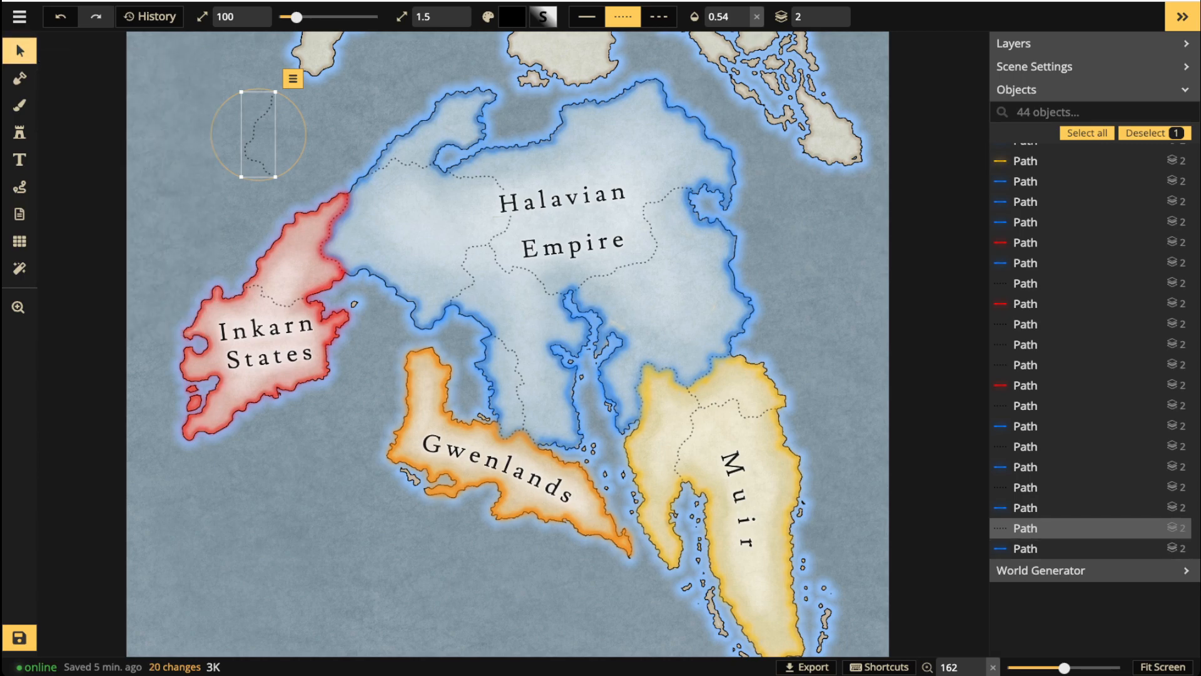
Examine the dotted province borders and the open space within the Halavian Empire and the Inkarn States.
{"action": "scroll", "coordinate": [256, 150], "scroll_direction": "down", "scroll_amount": 1}
{"action": "scroll", "coordinate": [256, 150], "scroll_direction": "up", "scroll_amount": 2}
{"action": "scroll", "coordinate": [469, 250], "scroll_direction": "up", "scroll_amount": 2}
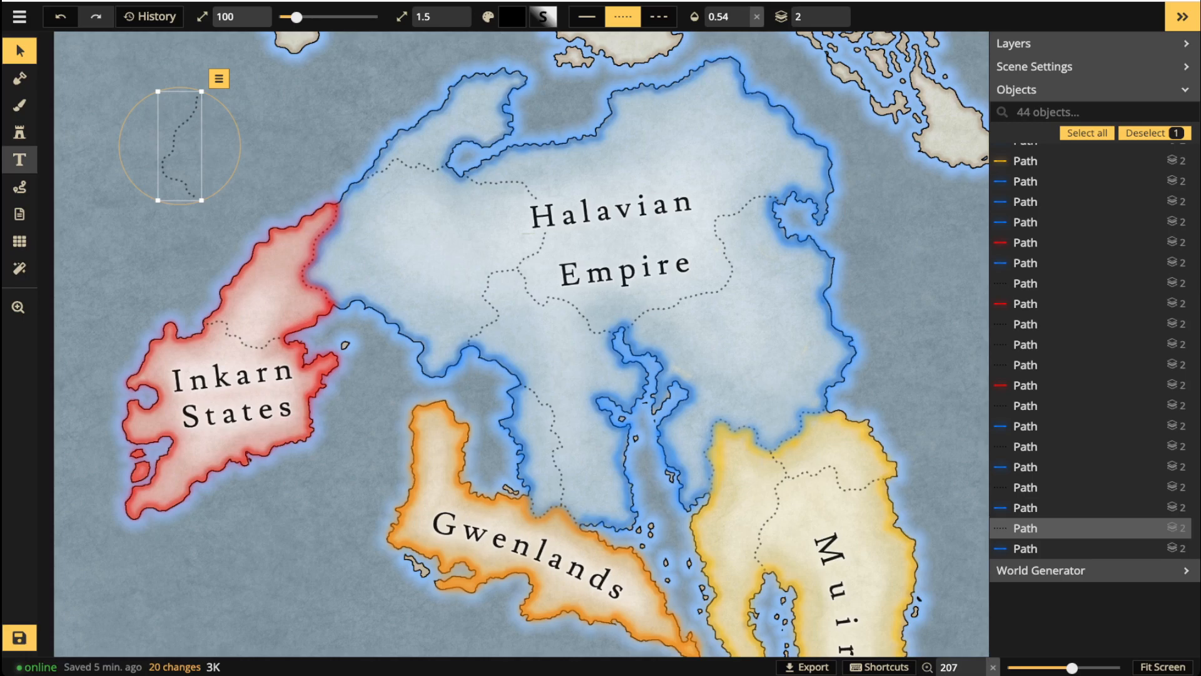
{"action": "scroll", "coordinate": [250, 218], "scroll_direction": "down", "scroll_amount": 1}
{"action": "scroll", "coordinate": [269, 272], "scroll_direction": "up", "scroll_amount": 2}
{"action": "key", "text": "space"}
{"action": "left_click_drag", "start_coordinate": [269, 272], "coordinate": [374, 227]}
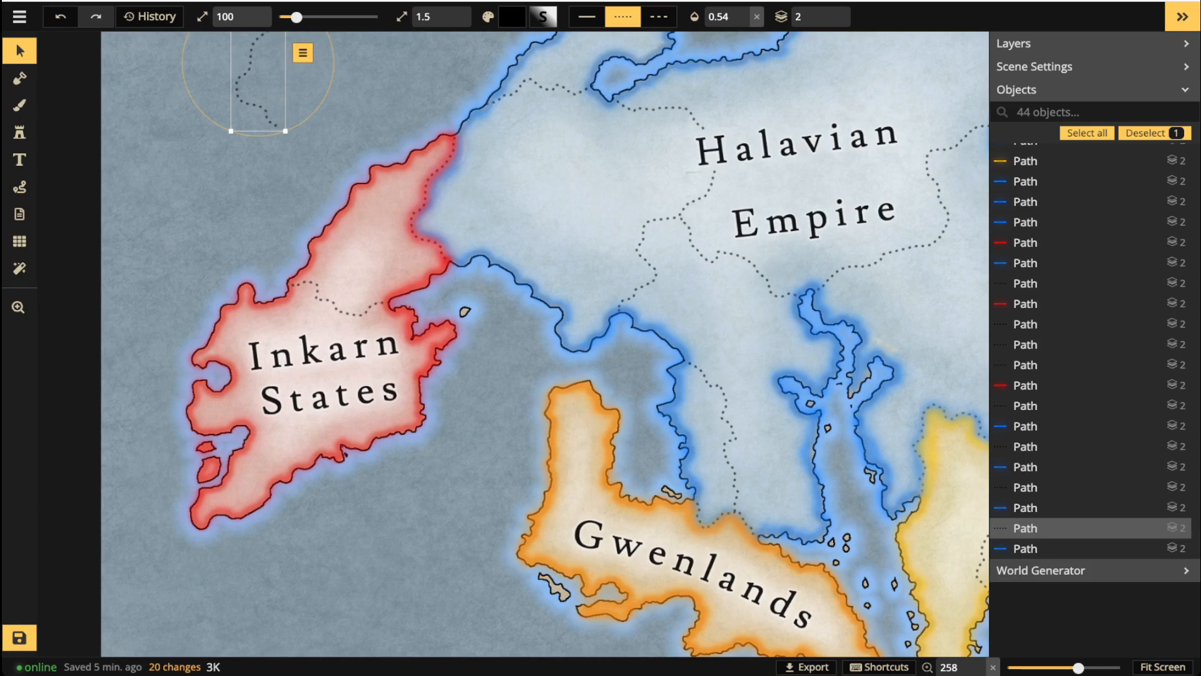
{"action": "scroll", "coordinate": [267, 103], "scroll_direction": "down", "scroll_amount": 1}
{"action": "key", "text": "space"}
{"action": "left_click_drag", "start_coordinate": [268, 104], "coordinate": [64, 180]}
{"action": "key", "text": "space"}
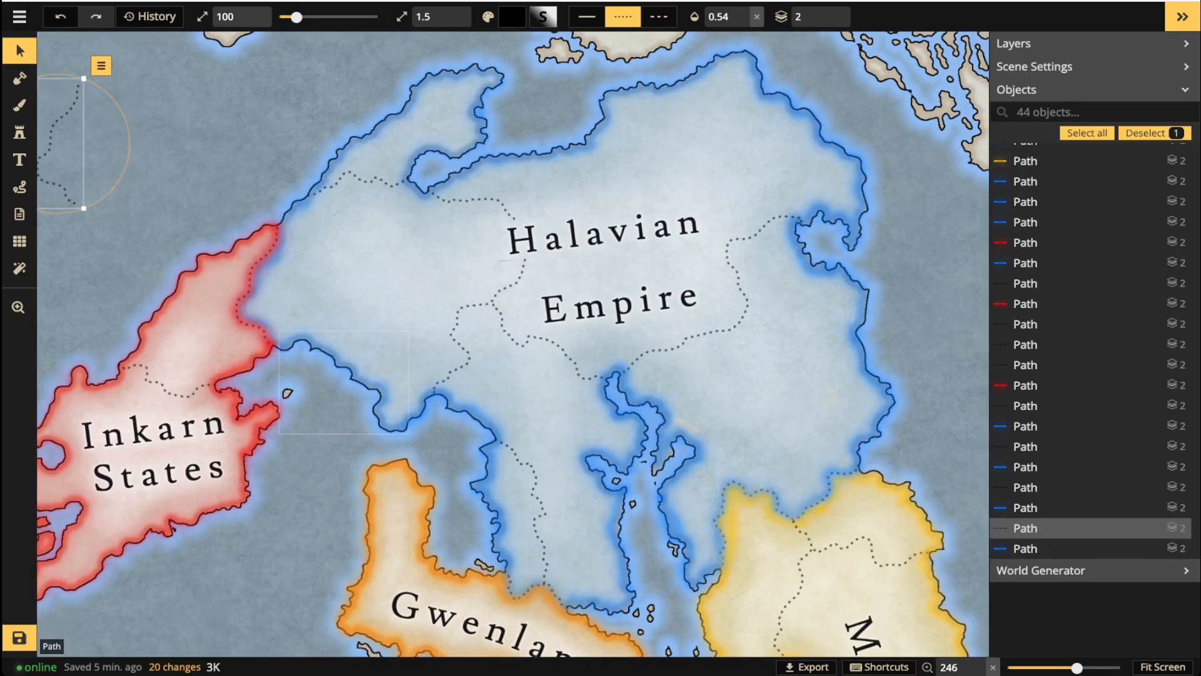
{"action": "left_click", "coordinate": [377, 301]}
{"action": "scroll", "coordinate": [377, 301], "scroll_direction": "down", "scroll_amount": 4}
{"action": "scroll", "coordinate": [376, 307], "scroll_direction": "up", "scroll_amount": 8}
{"action": "key", "text": "space"}
{"action": "left_click_drag", "start_coordinate": [376, 306], "coordinate": [550, 180]}
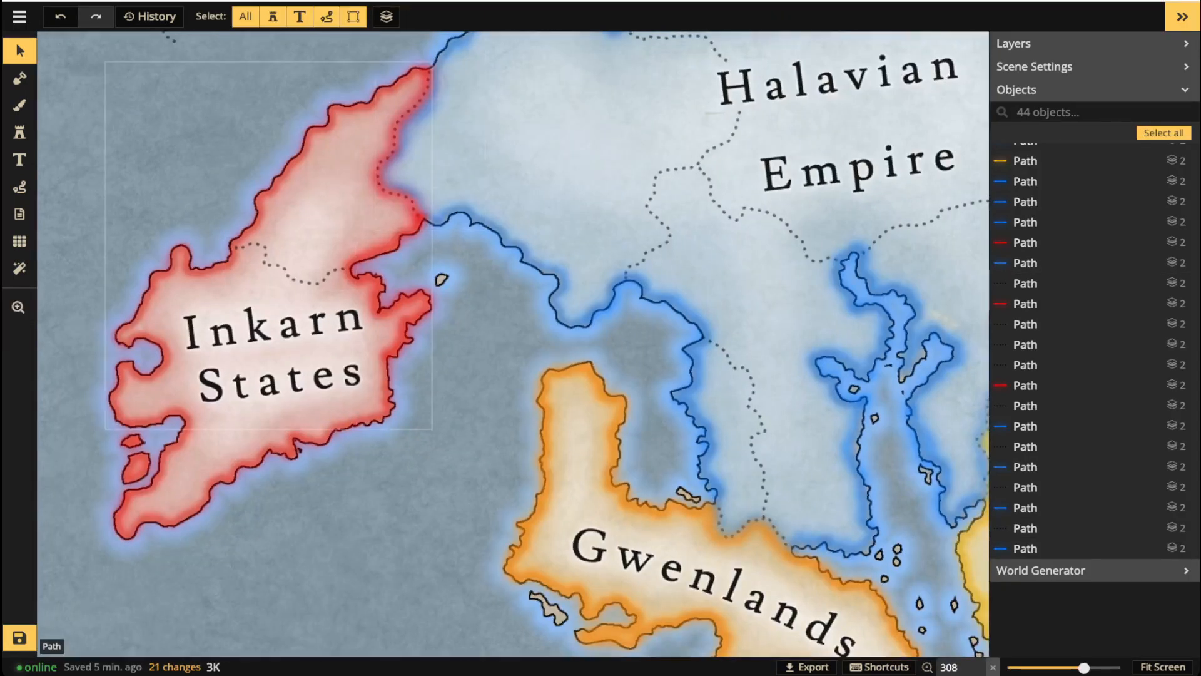
Place another Inkarn States text with the existing label's style in the western province of the Halavian Empire.
{"action": "left_click", "coordinate": [374, 294]}
{"action": "left_click", "coordinate": [288, 337]}
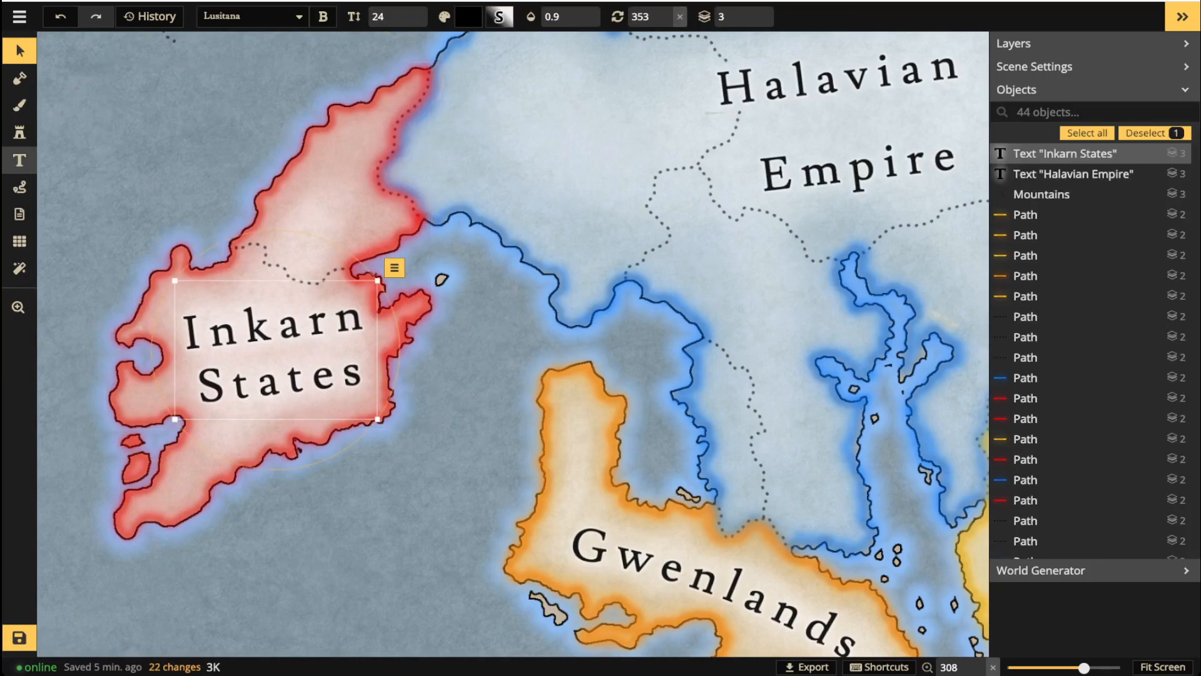
{"action": "left_click", "coordinate": [19, 159]}
{"action": "left_click", "coordinate": [545, 119]}
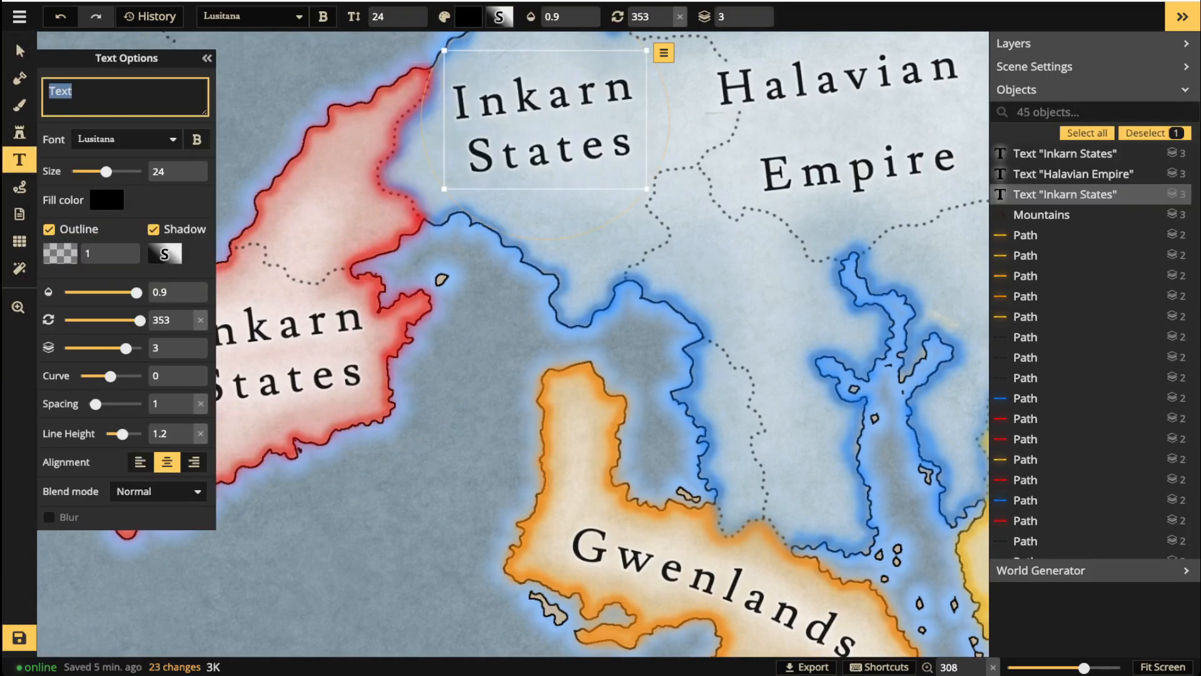
{"action": "left_click", "coordinate": [19, 50]}
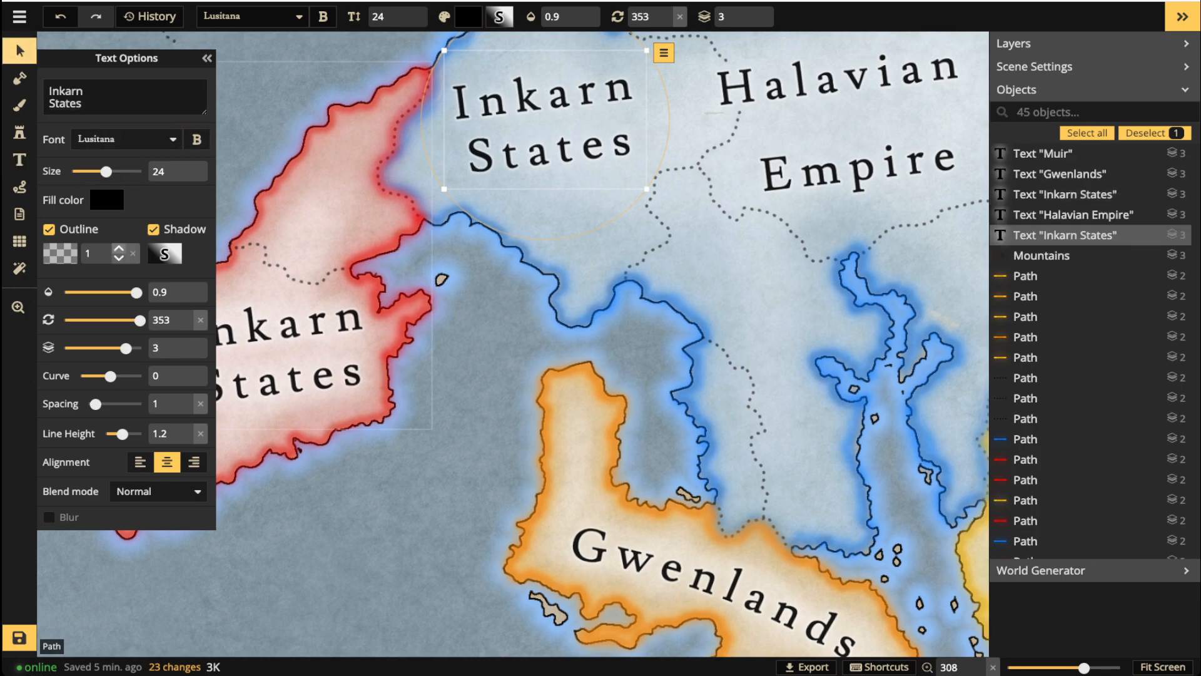
Set the new label's opacity to 0.16 and size to 17, remove its outline, and nudge it slightly northeast.
{"action": "left_click_drag", "start_coordinate": [137, 292], "coordinate": [81, 292]}
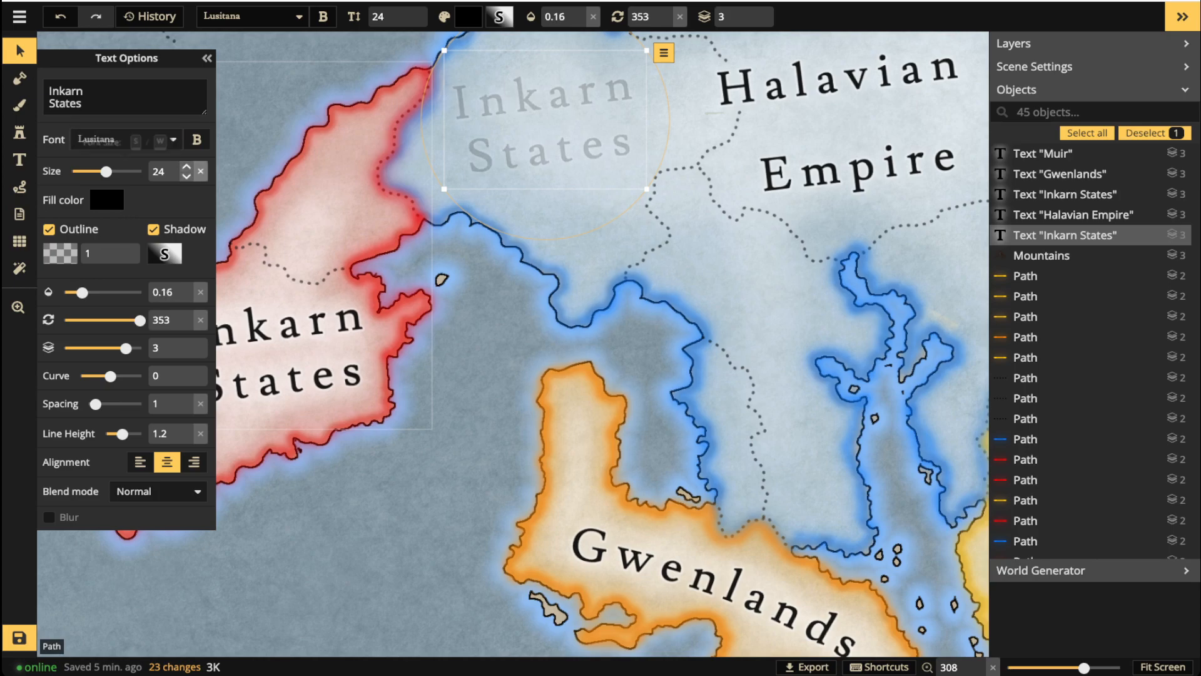
{"action": "left_click_drag", "start_coordinate": [107, 171], "coordinate": [99, 171]}
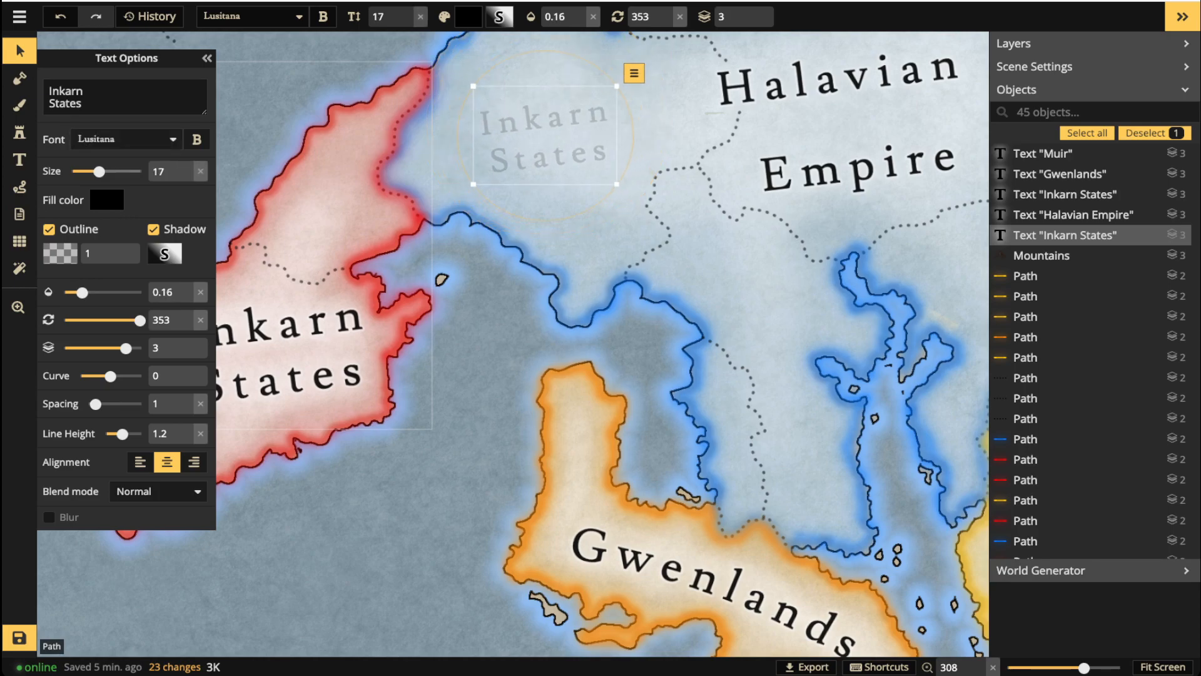
{"action": "left_click", "coordinate": [49, 229]}
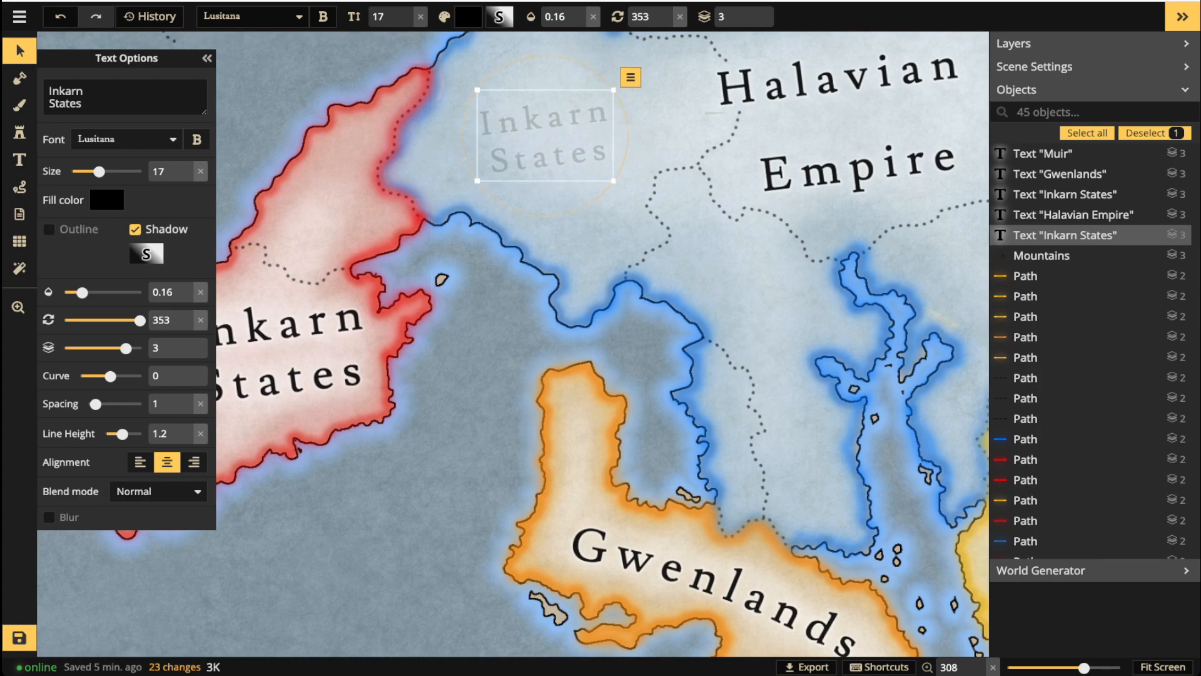
{"action": "left_click_drag", "start_coordinate": [546, 135], "coordinate": [554, 130]}
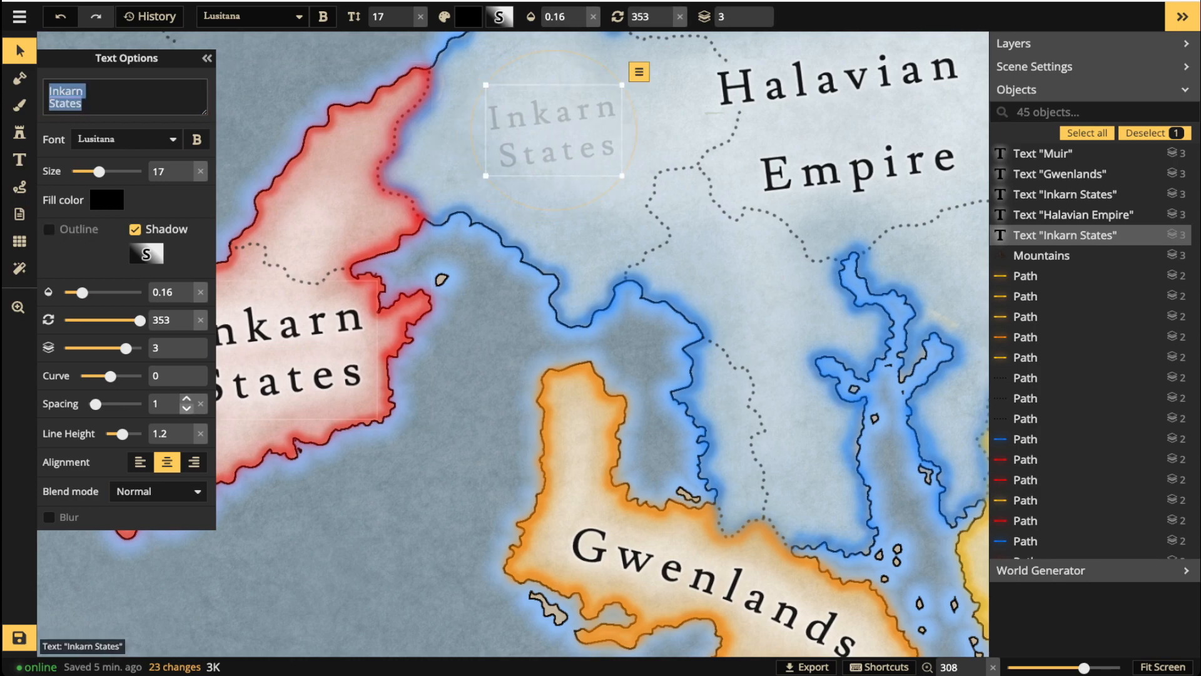
Reset the new label's letter spacing to 0 and line height to 1, and deselect it.
{"action": "left_click", "coordinate": [200, 403]}
{"action": "left_click", "coordinate": [200, 403]}
{"action": "left_click", "coordinate": [200, 433]}
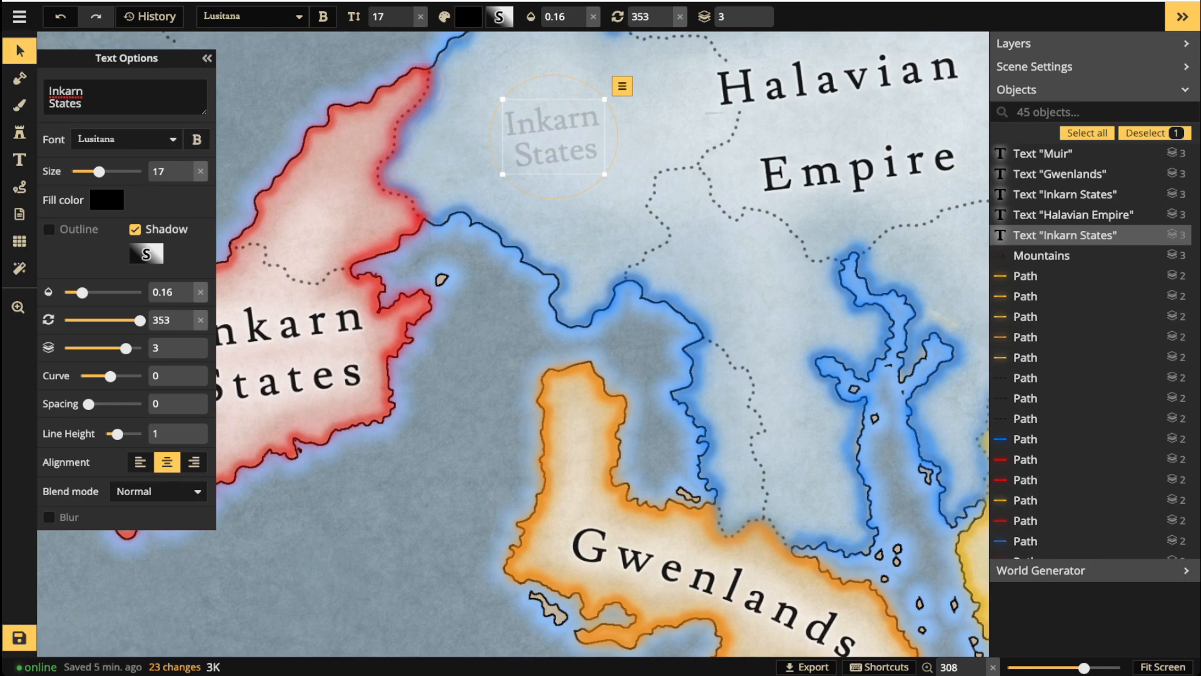
{"action": "left_click", "coordinate": [19, 51]}
{"action": "scroll", "coordinate": [502, 241], "scroll_direction": "down", "scroll_amount": 5}
{"action": "left_click_drag", "start_coordinate": [503, 241], "coordinate": [360, 331]}
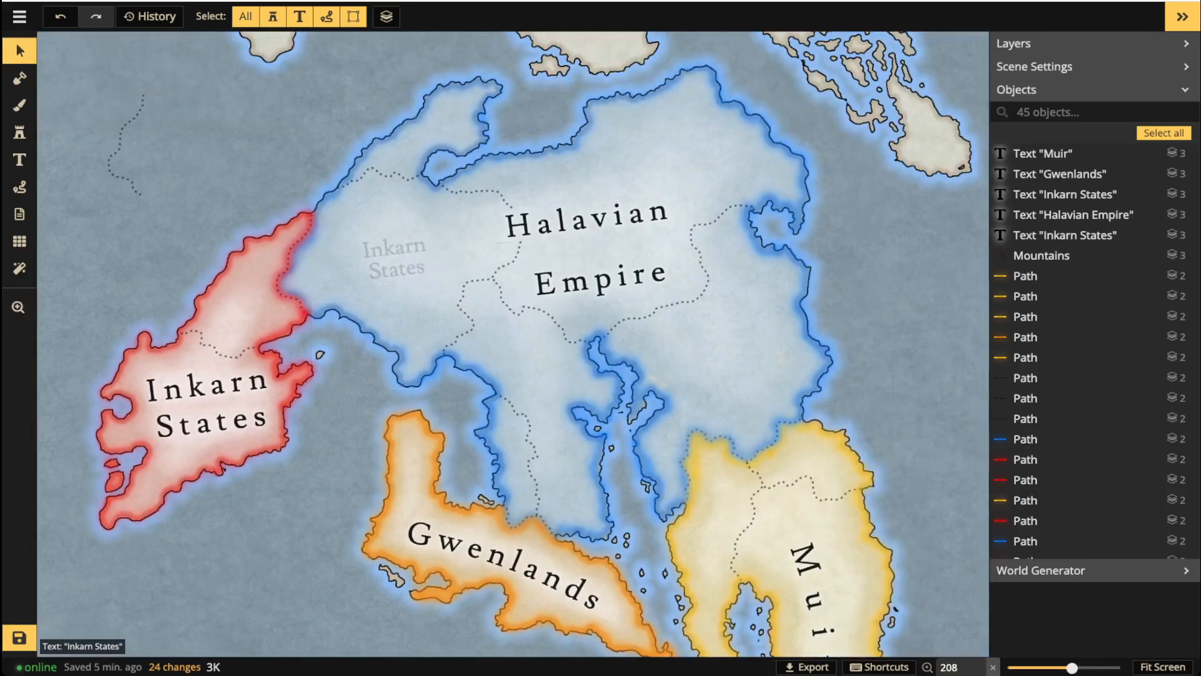
Replace the text of the faint label in the western Halavian province with "???" and set its rotation to 3.
{"action": "left_click", "coordinate": [395, 258]}
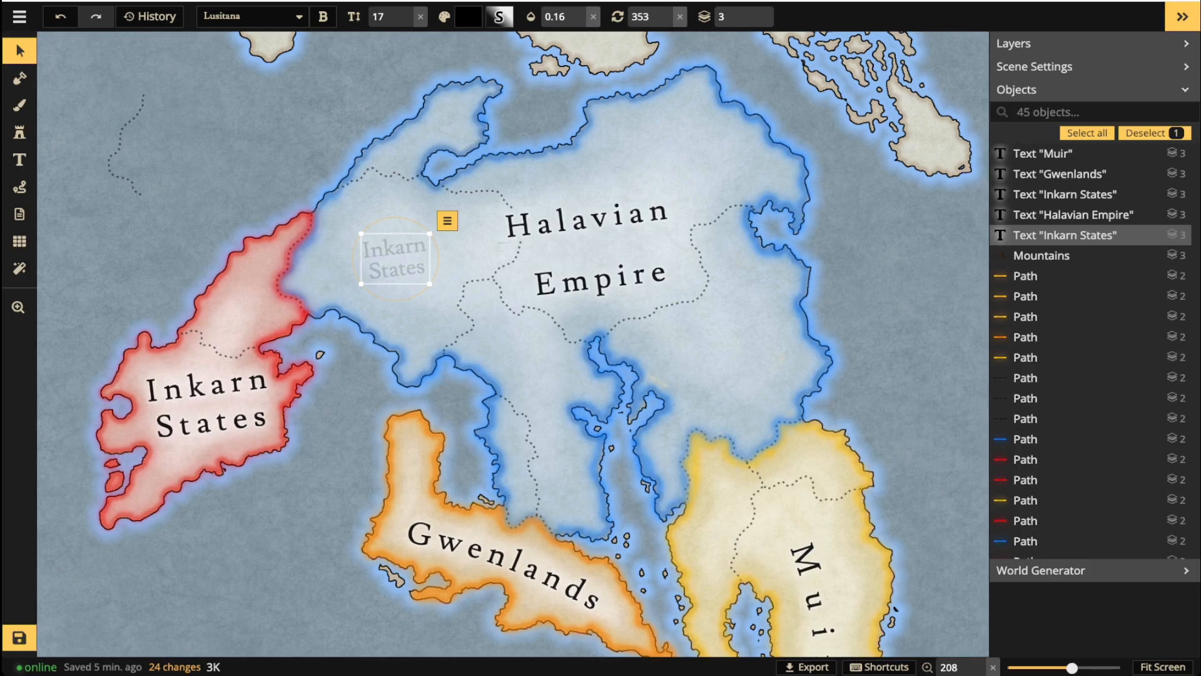
{"action": "scroll", "coordinate": [396, 281], "scroll_direction": "up", "scroll_amount": 2}
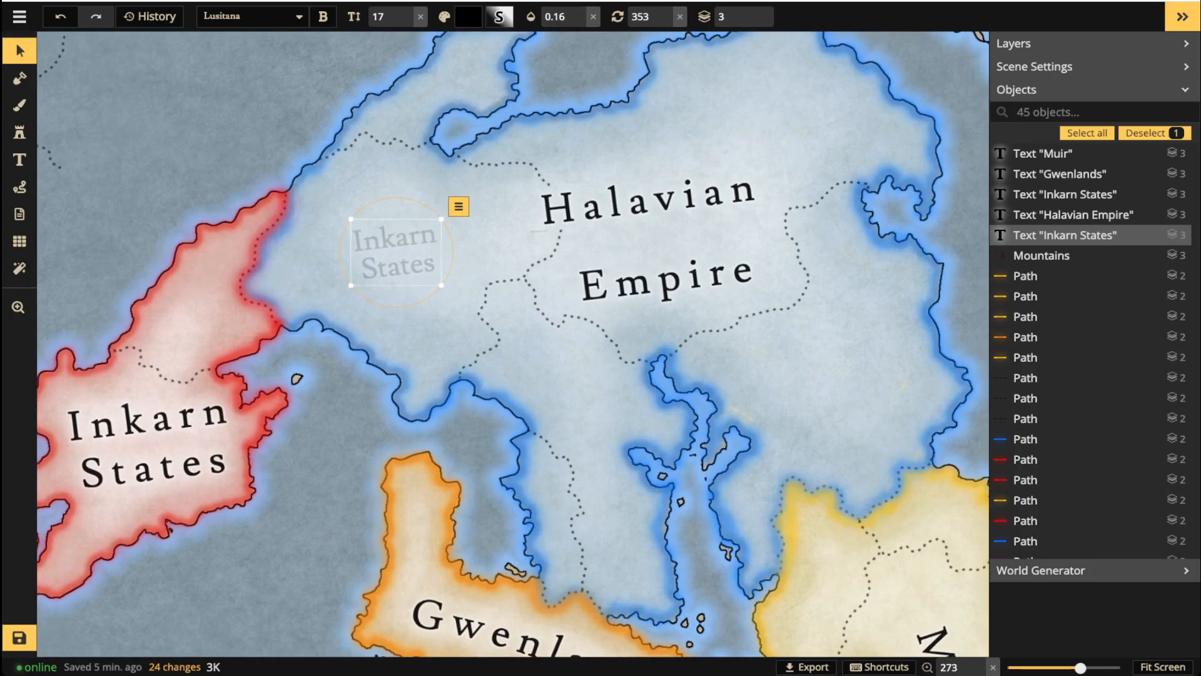
{"action": "left_click", "coordinate": [20, 50]}
{"action": "left_click_drag", "start_coordinate": [88, 104], "coordinate": [20, 78]}
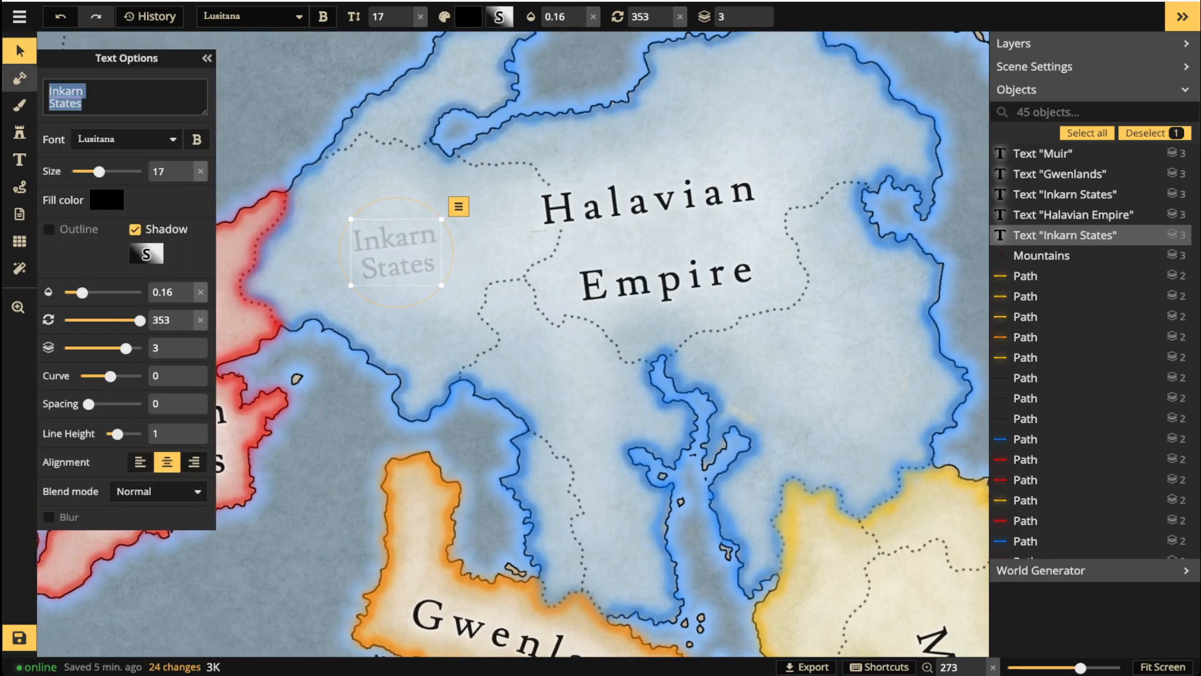
{"action": "key", "text": "BackSpace"}
{"action": "type", "text": "???"}
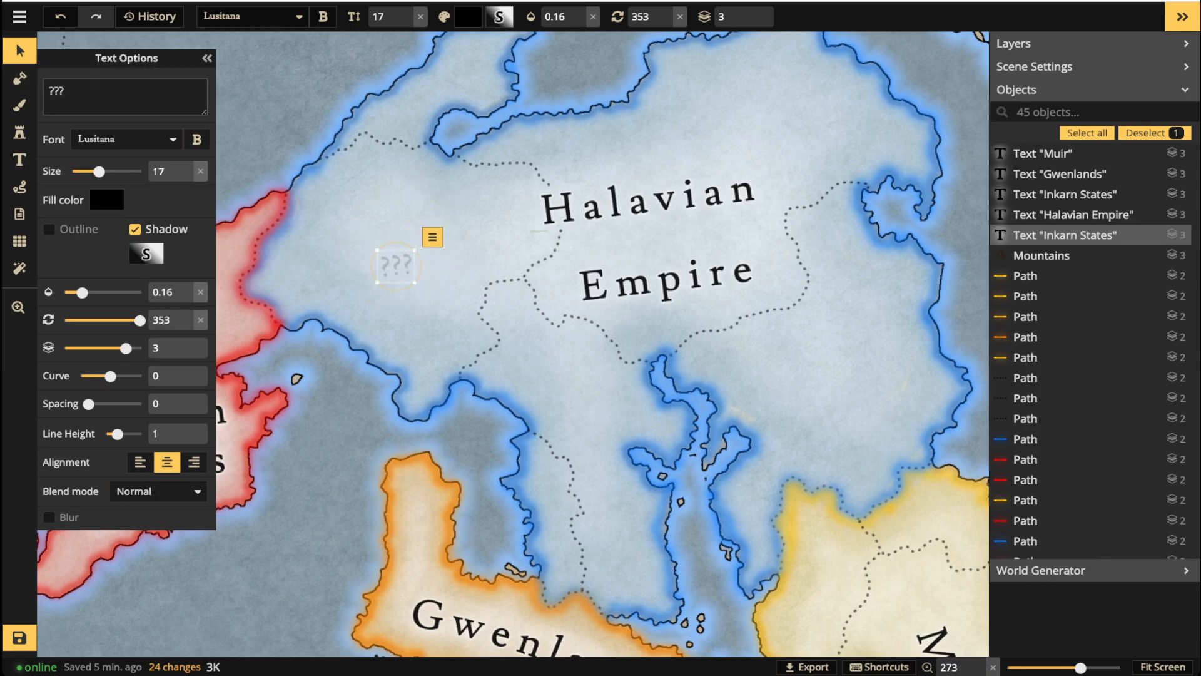
{"action": "left_click_drag", "start_coordinate": [396, 266], "coordinate": [424, 243]}
{"action": "key", "text": "period"}
Place copies of the "???" label in the Halavian Empire's southern province and in the narrow coastal province beside it.
{"action": "scroll", "coordinate": [382, 257], "scroll_direction": "up", "scroll_amount": 3}
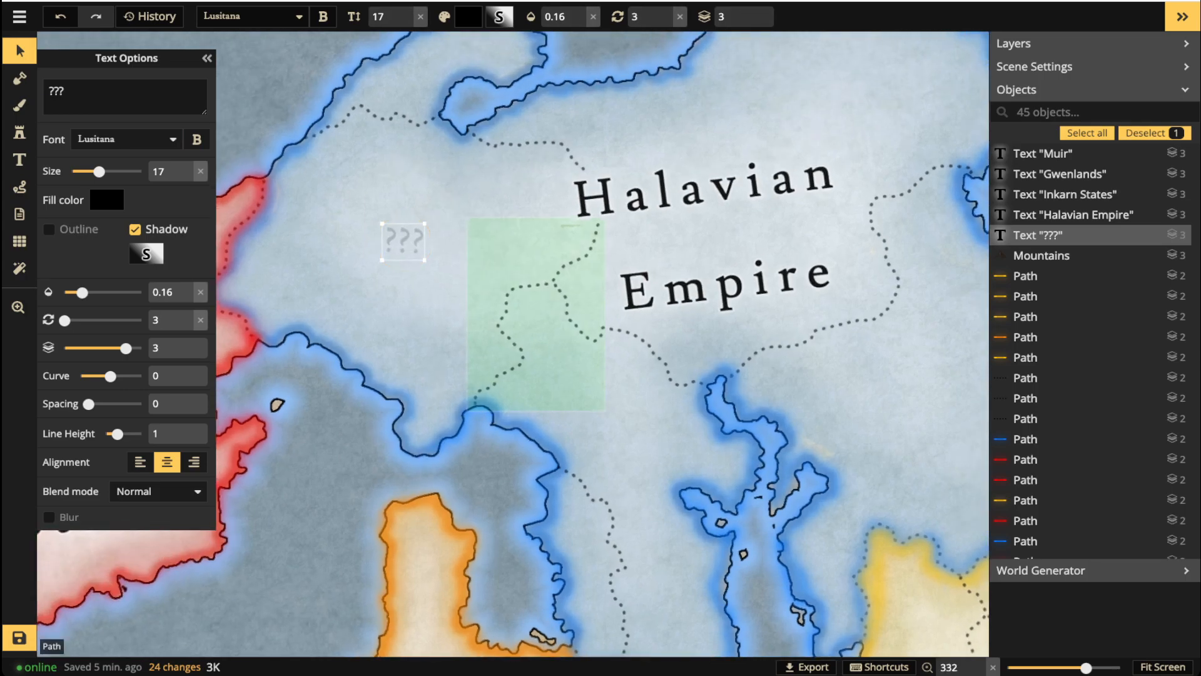
{"action": "key", "text": "ctrl+v"}
{"action": "left_click_drag", "start_coordinate": [589, 385], "coordinate": [627, 433]}
{"action": "scroll", "coordinate": [513, 344], "scroll_direction": "down", "scroll_amount": 5}
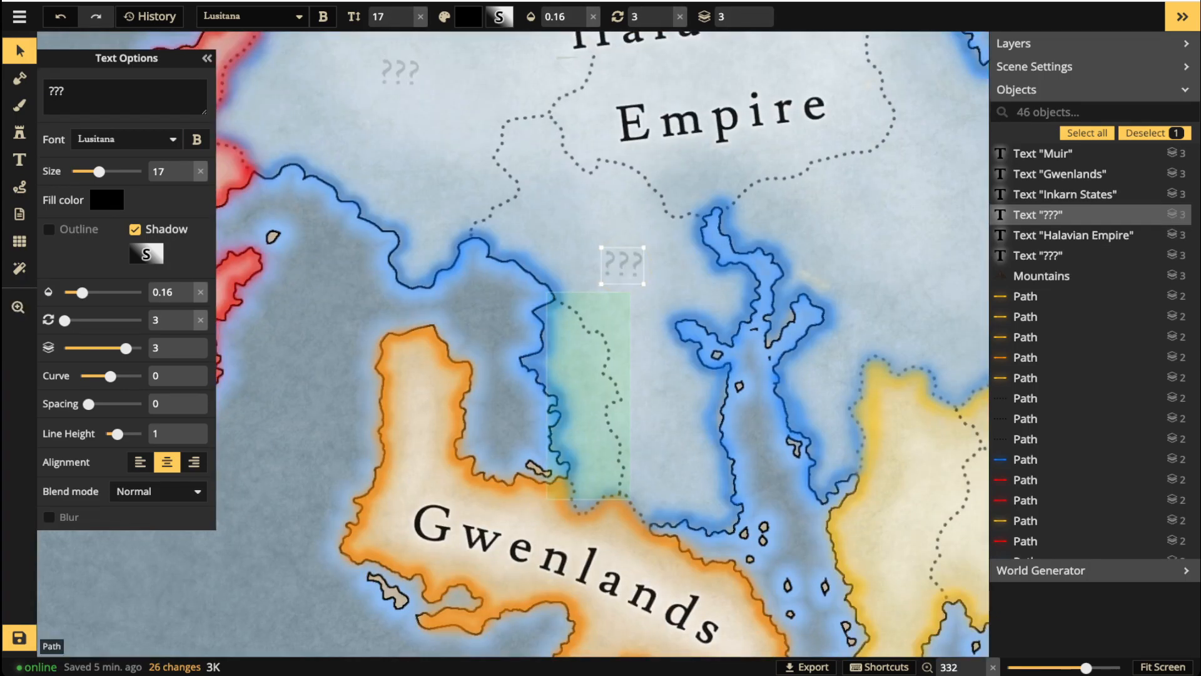
{"action": "key", "text": "ctrl+v"}
{"action": "left_click_drag", "start_coordinate": [626, 375], "coordinate": [577, 371]}
Place three copies of the "???" label in Muir: one in the western province, one in the northeastern province and one in the south.
{"action": "left_click_drag", "start_coordinate": [953, 499], "coordinate": [640, 504]}
{"action": "key", "text": "ctrl+v"}
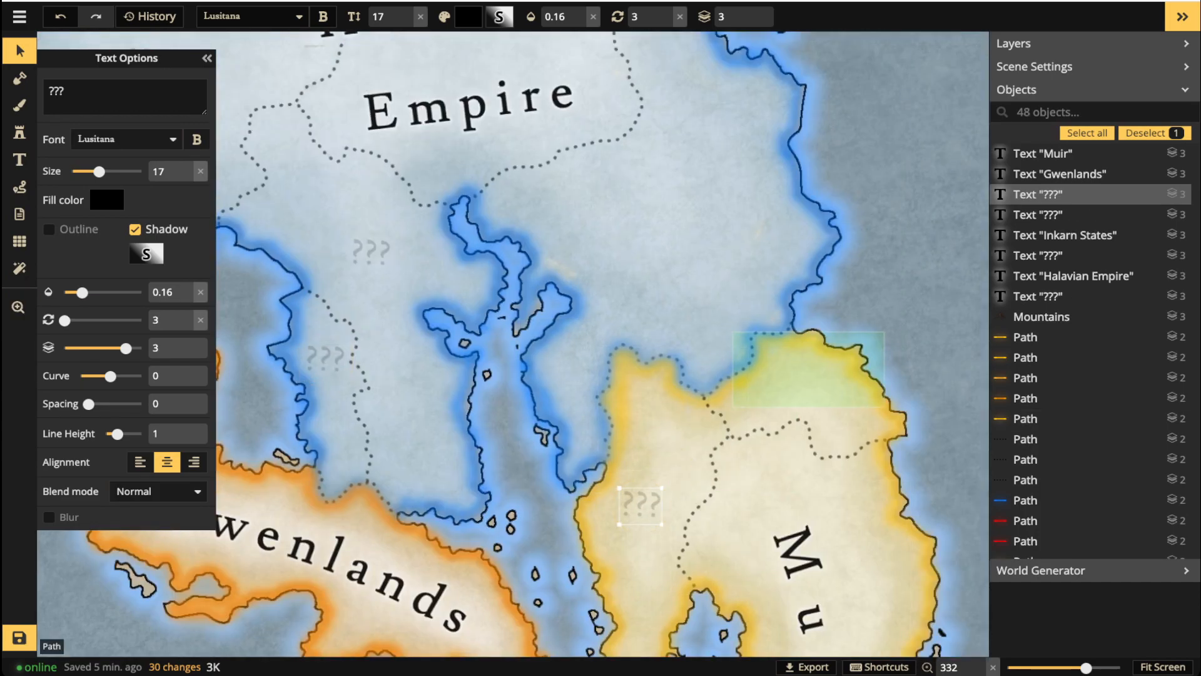
{"action": "key", "text": "ctrl+v"}
{"action": "left_click_drag", "start_coordinate": [807, 376], "coordinate": [712, 230]}
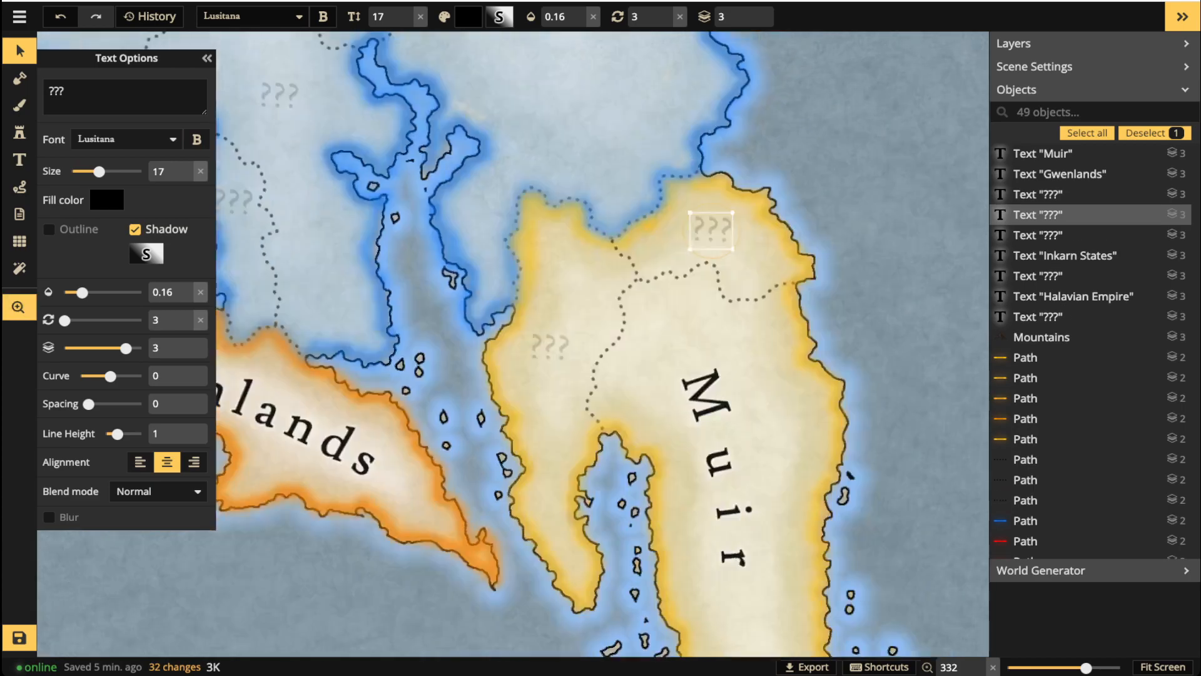
{"action": "key", "text": "ctrl+v"}
{"action": "left_click_drag", "start_coordinate": [765, 404], "coordinate": [751, 508]}
Place copies of the "???" label in the eastern, northern and northwestern peninsula provinces of the Halavian Empire.
{"action": "left_click_drag", "start_coordinate": [613, 257], "coordinate": [745, 597]}
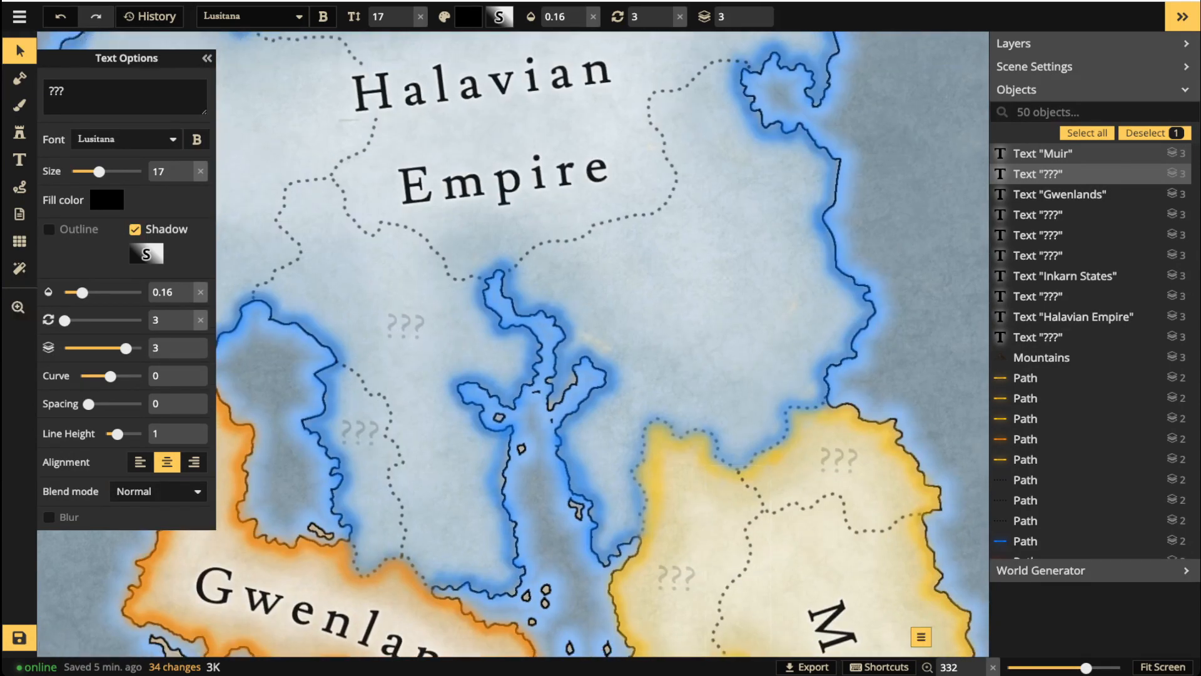
{"action": "key", "text": "ctrl+v"}
{"action": "left_click_drag", "start_coordinate": [697, 287], "coordinate": [685, 554]}
{"action": "key", "text": "ctrl+v"}
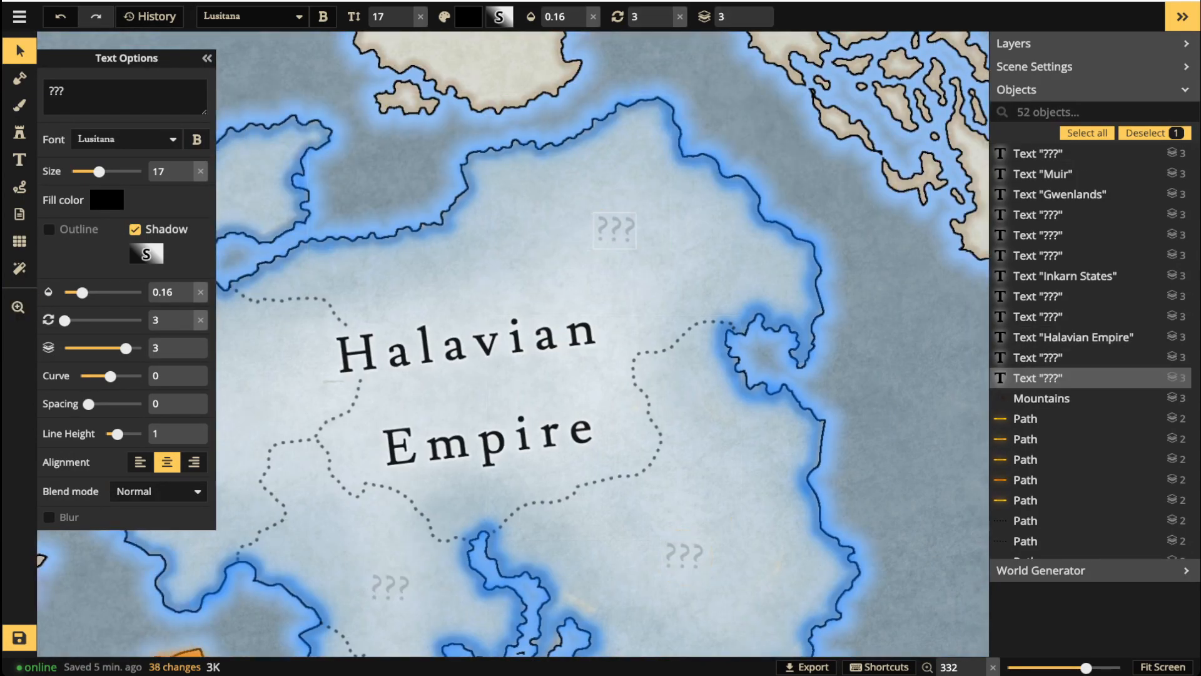
{"action": "left_click_drag", "start_coordinate": [600, 263], "coordinate": [891, 257]}
{"action": "key", "text": "ctrl+v"}
{"action": "left_click_drag", "start_coordinate": [536, 156], "coordinate": [532, 180]}
Place copies of the "???" label in the northern and southern parts of the Inkarn States, and deselect.
{"action": "scroll", "coordinate": [532, 180], "scroll_direction": "down", "scroll_amount": 1}
{"action": "scroll", "coordinate": [545, 275], "scroll_direction": "down", "scroll_amount": 3}
{"action": "left_click_drag", "start_coordinate": [546, 275], "coordinate": [683, 95]}
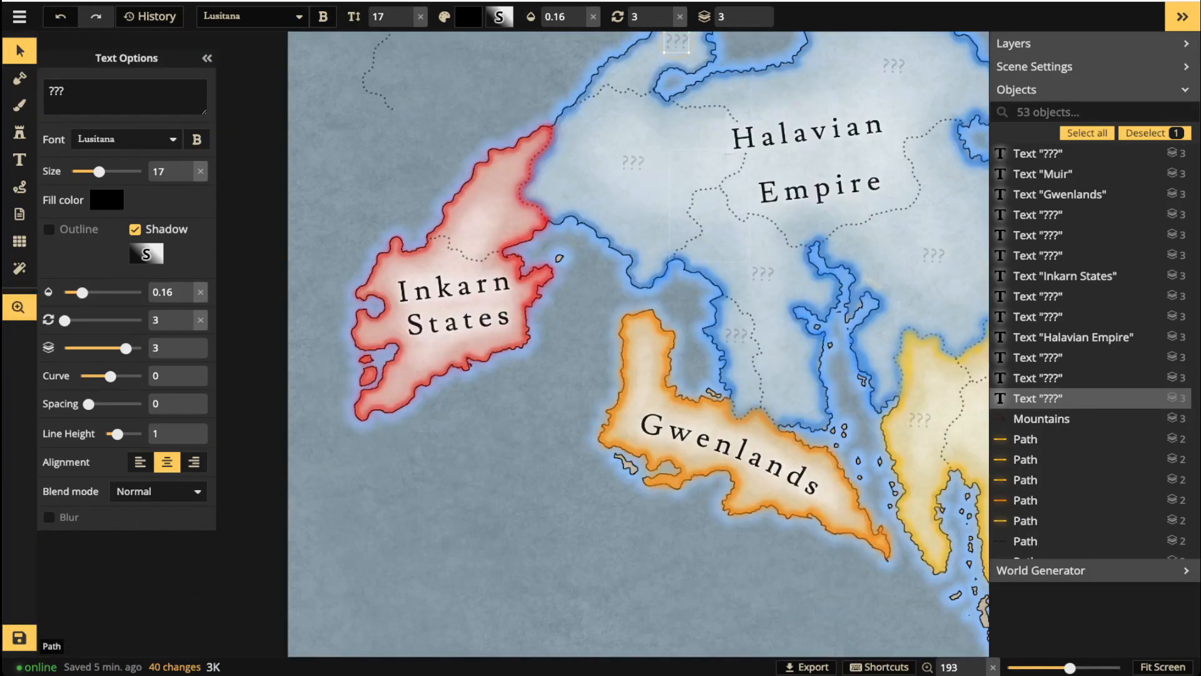
{"action": "key", "text": "ctrl+v"}
{"action": "left_click_drag", "start_coordinate": [506, 194], "coordinate": [516, 186]}
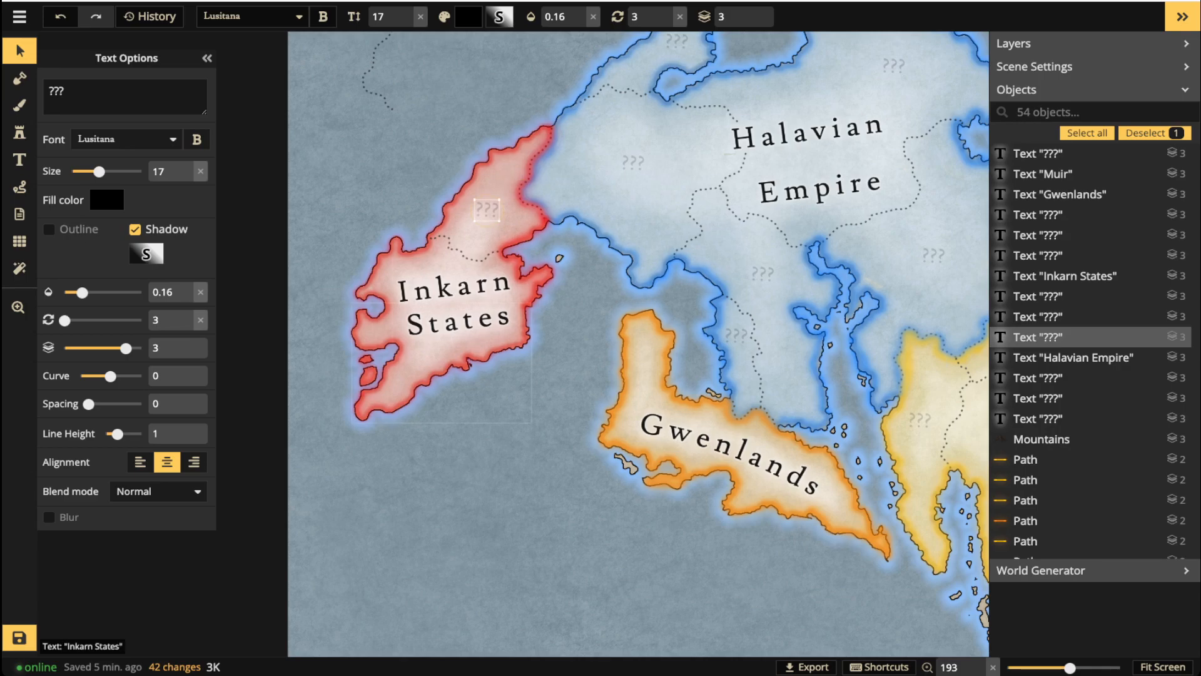
{"action": "key", "text": "ctrl+v"}
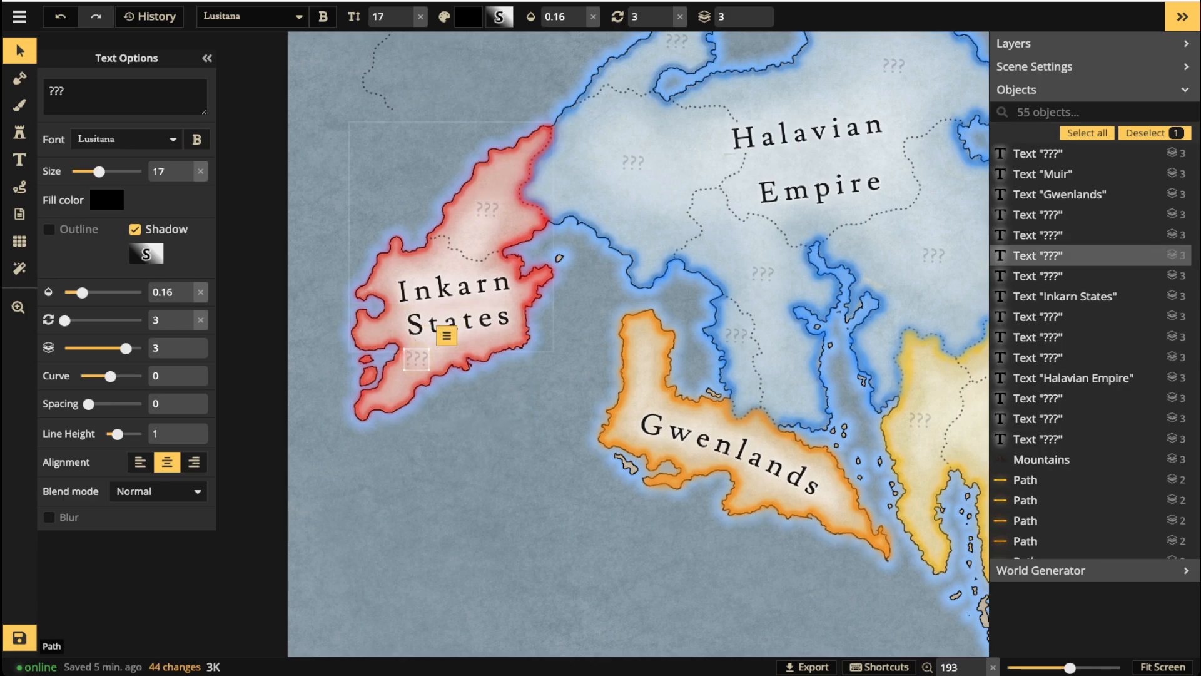
{"action": "key", "text": "Escape"}
Pick up the style of the existing dotted border west of the Halavian Empire label for the Path tool.
{"action": "scroll", "coordinate": [439, 270], "scroll_direction": "down", "scroll_amount": 1}
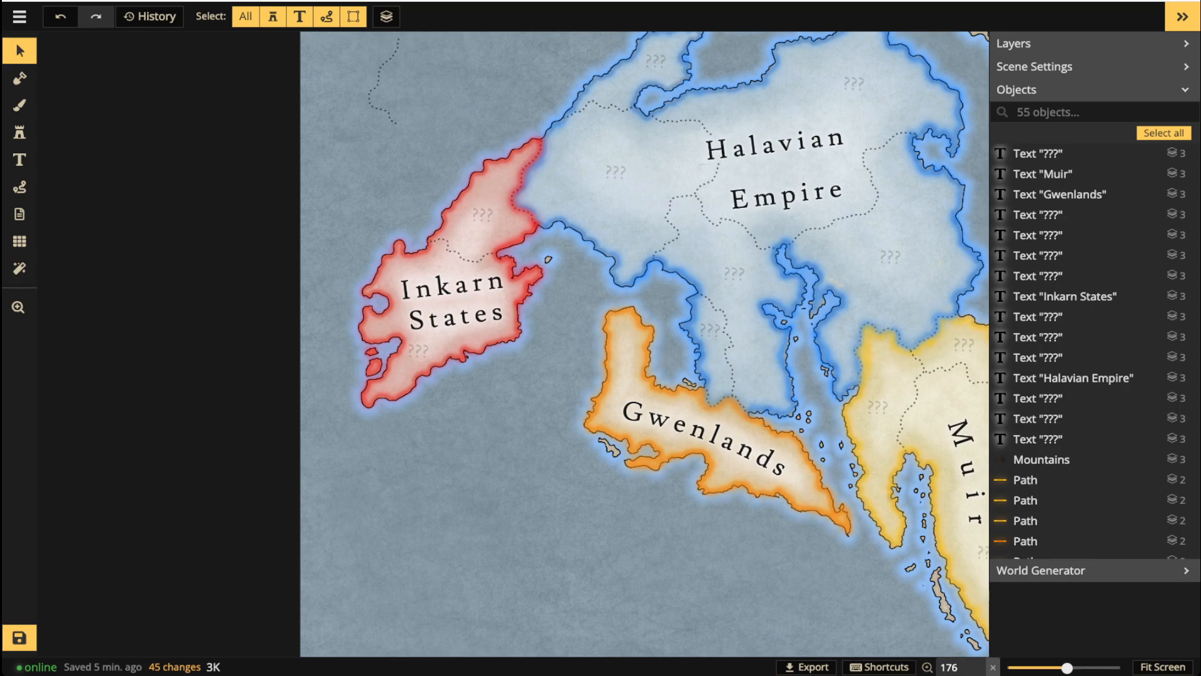
{"action": "scroll", "coordinate": [678, 180], "scroll_direction": "up", "scroll_amount": 5}
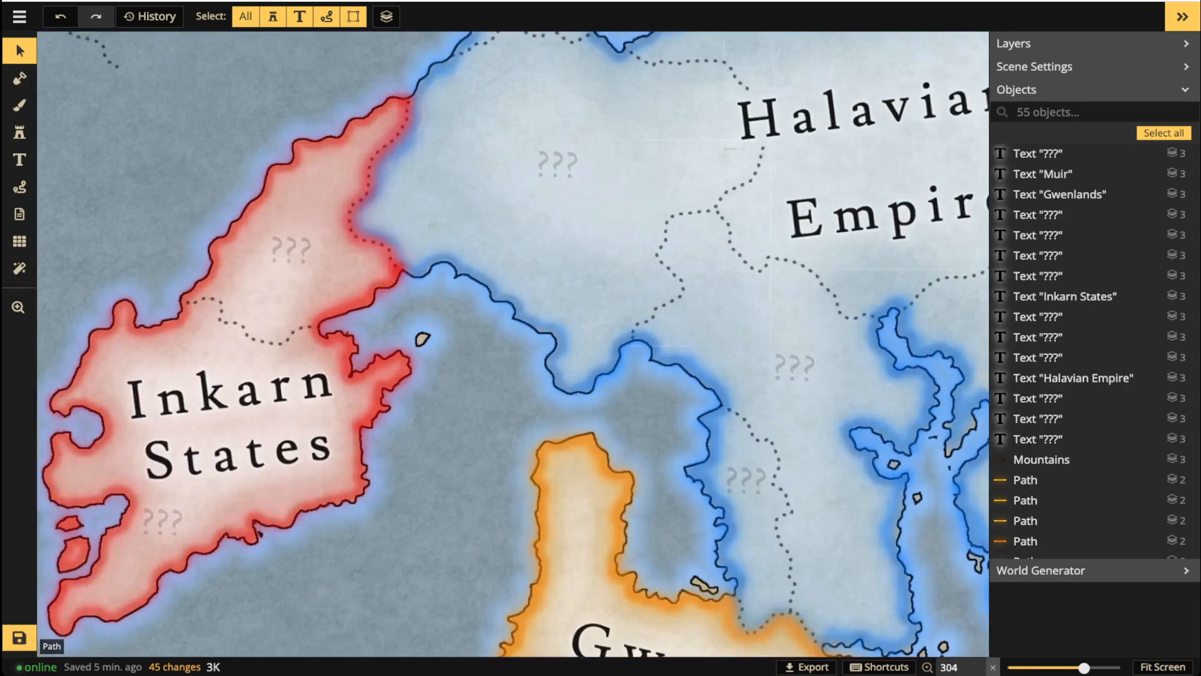
{"action": "left_click_drag", "start_coordinate": [807, 171], "coordinate": [563, 212]}
{"action": "scroll", "coordinate": [563, 213], "scroll_direction": "down", "scroll_amount": 1}
{"action": "left_click_drag", "start_coordinate": [625, 254], "coordinate": [465, 78]}
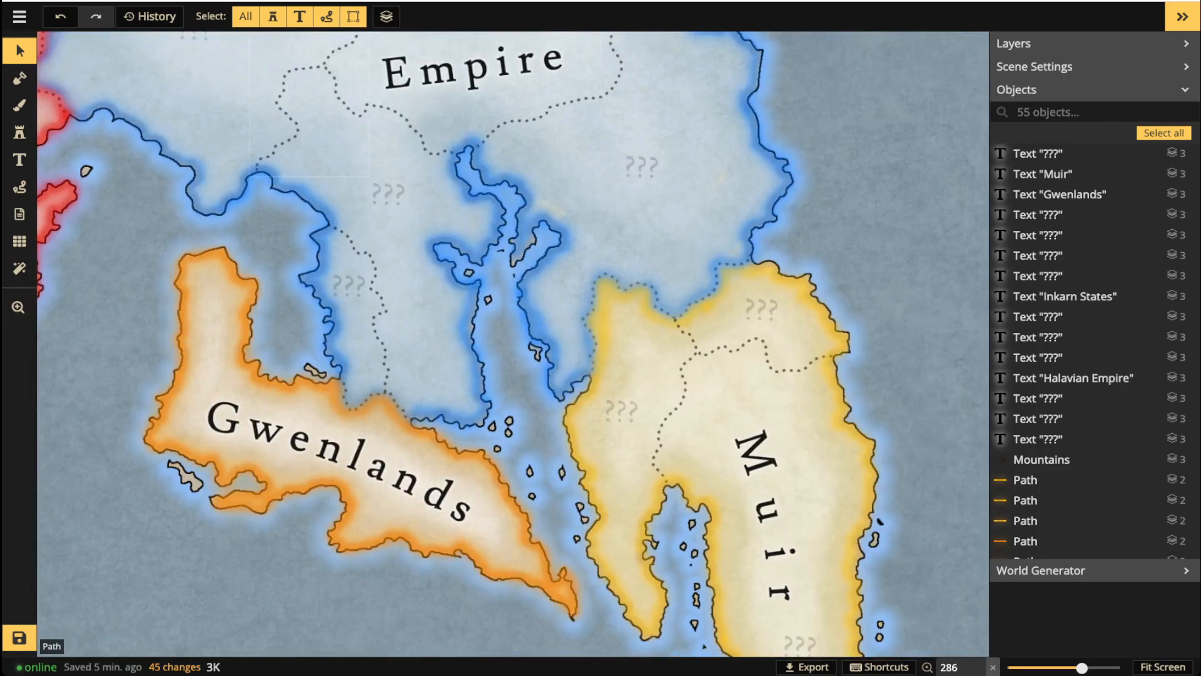
{"action": "left_click", "coordinate": [313, 66]}
{"action": "left_click_drag", "start_coordinate": [350, 75], "coordinate": [363, 252]}
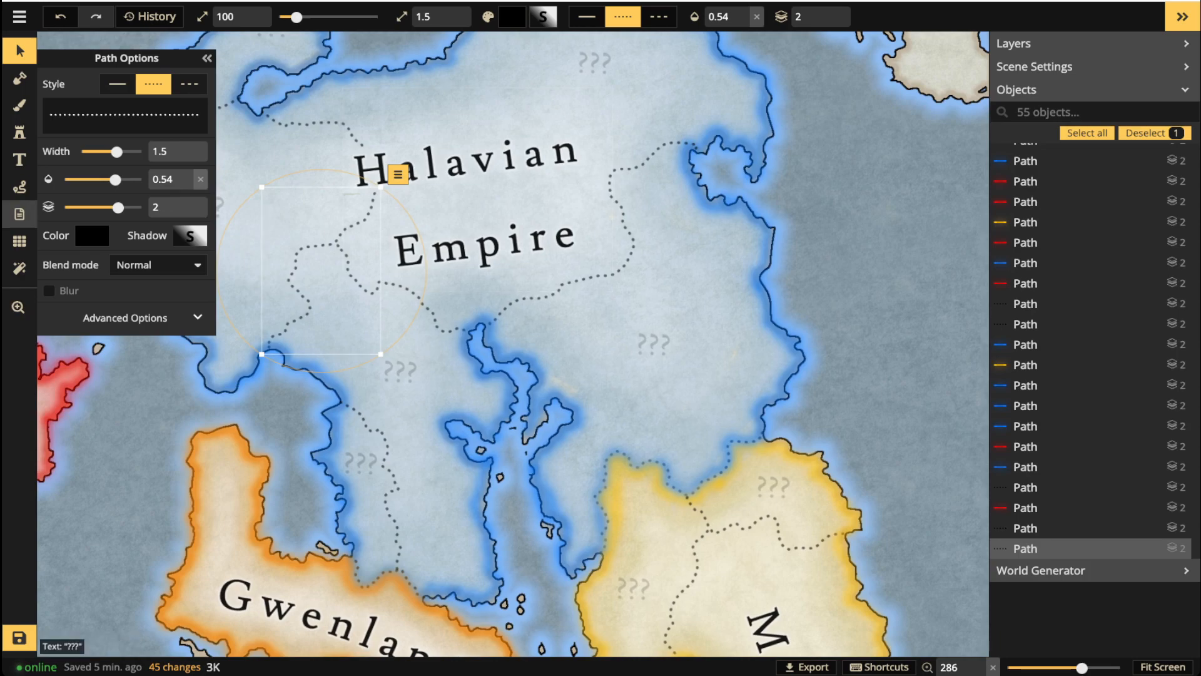
{"action": "left_click", "coordinate": [19, 188]}
Free-draw a dotted province border across southern Muir from the inner western coast to the eastern coast, passing through the realm's label.
{"action": "scroll", "coordinate": [738, 506], "scroll_direction": "up", "scroll_amount": 3}
{"action": "left_click_drag", "start_coordinate": [738, 506], "coordinate": [499, 67]}
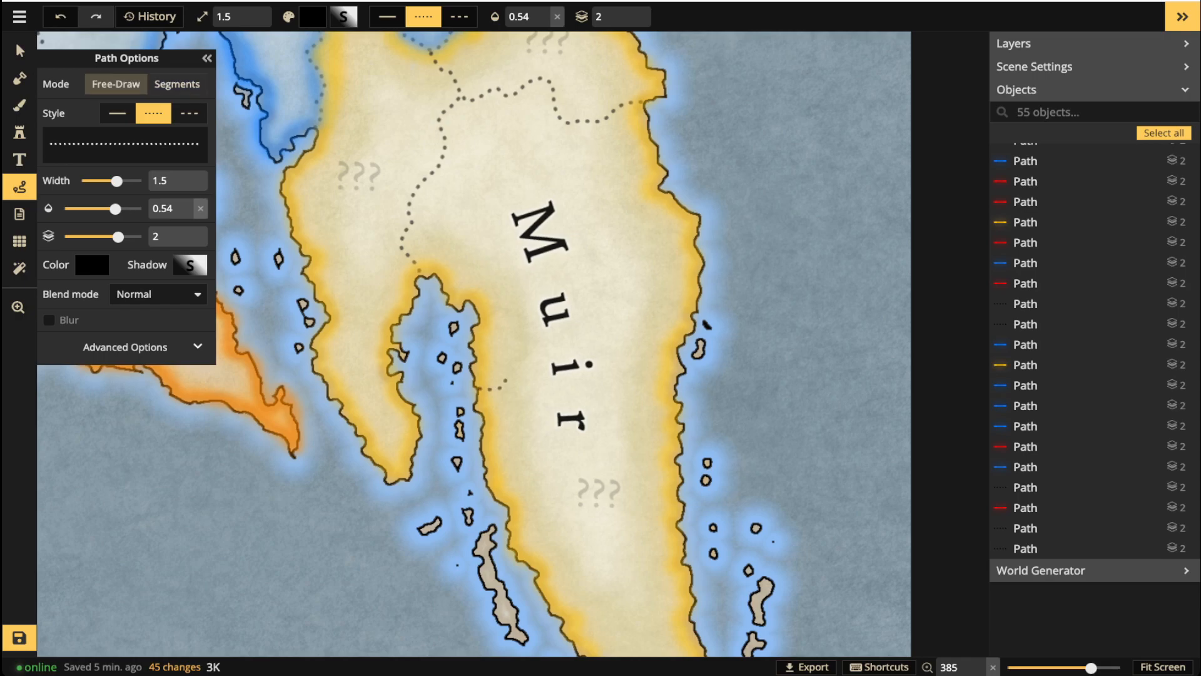
{"action": "mouse_move", "coordinate": [518, 369]}
{"action": "left_mouse_down"}
{"action": "mouse_move", "coordinate": [611, 376]}
{"action": "mouse_move", "coordinate": [627, 398]}
{"action": "left_mouse_up"}
{"action": "left_click", "coordinate": [598, 374]}
{"action": "left_click_drag", "start_coordinate": [660, 450], "coordinate": [670, 455]}
{"action": "left_click", "coordinate": [621, 412]}
{"action": "scroll", "coordinate": [619, 410], "scroll_direction": "down", "scroll_amount": 2}
{"action": "scroll", "coordinate": [481, 339], "scroll_direction": "down", "scroll_amount": 6}
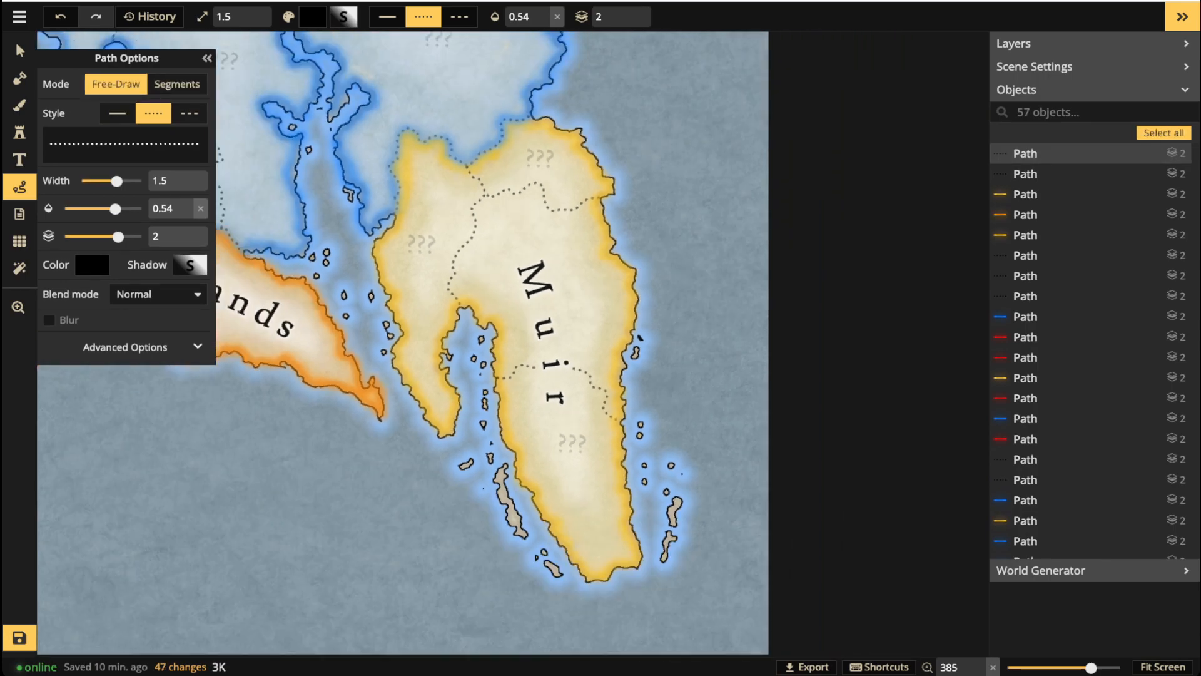
Place a copy of the "???" label in Muir's central province, just east of the realm's name, and deselect it.
{"action": "key", "text": "space"}
{"action": "left_click_drag", "start_coordinate": [481, 338], "coordinate": [732, 429]}
{"action": "left_click", "coordinate": [16, 44]}
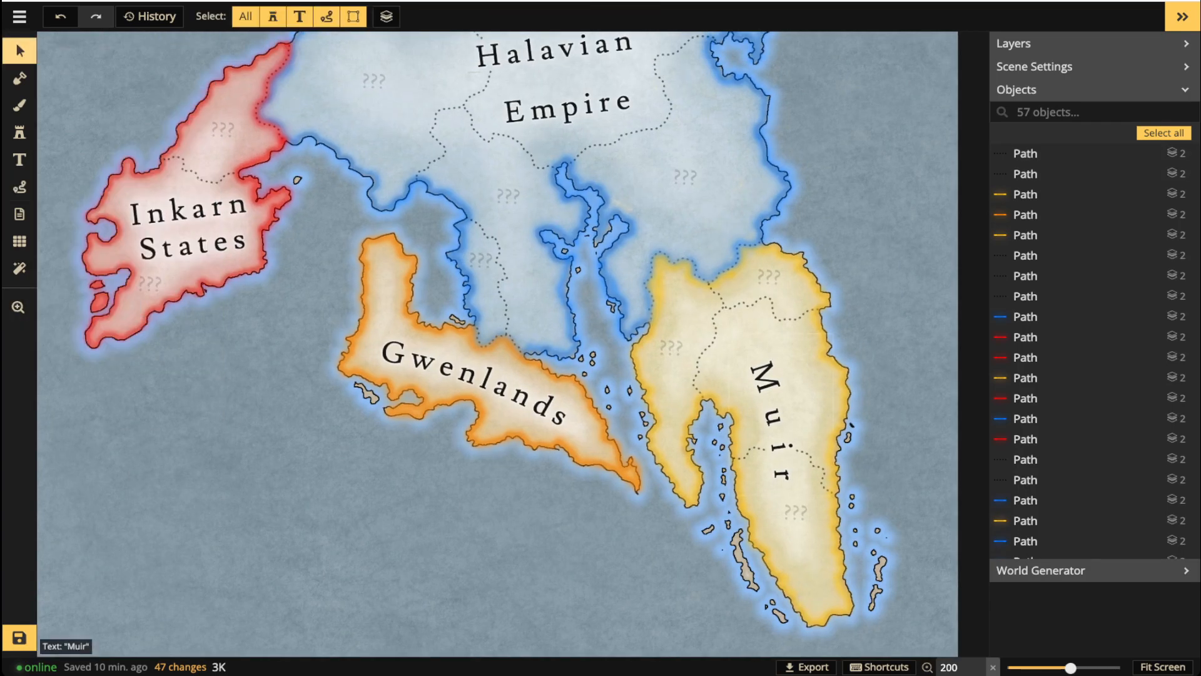
{"action": "key", "text": "ctrl+v"}
{"action": "left_click_drag", "start_coordinate": [789, 385], "coordinate": [791, 387]}
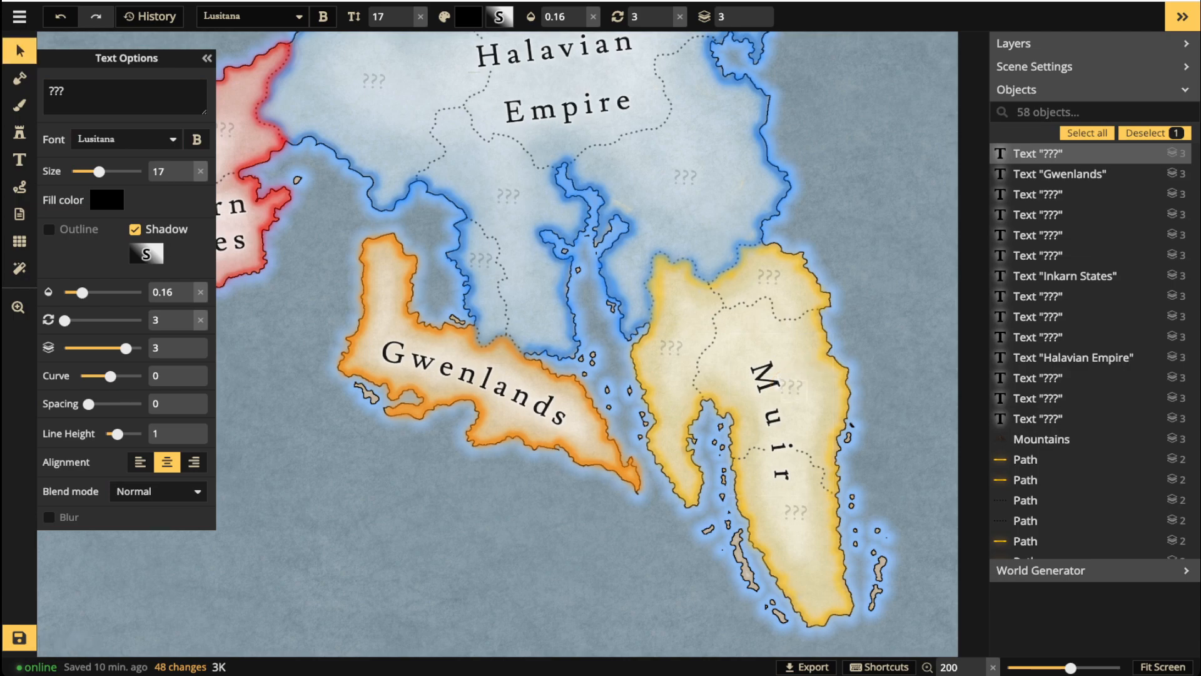
{"action": "key", "text": "Escape"}
Nudge the "???" label in the Halavian Empire's narrow southwestern coastal province slightly west, and deselect it.
{"action": "scroll", "coordinate": [567, 595], "scroll_direction": "down", "scroll_amount": 5}
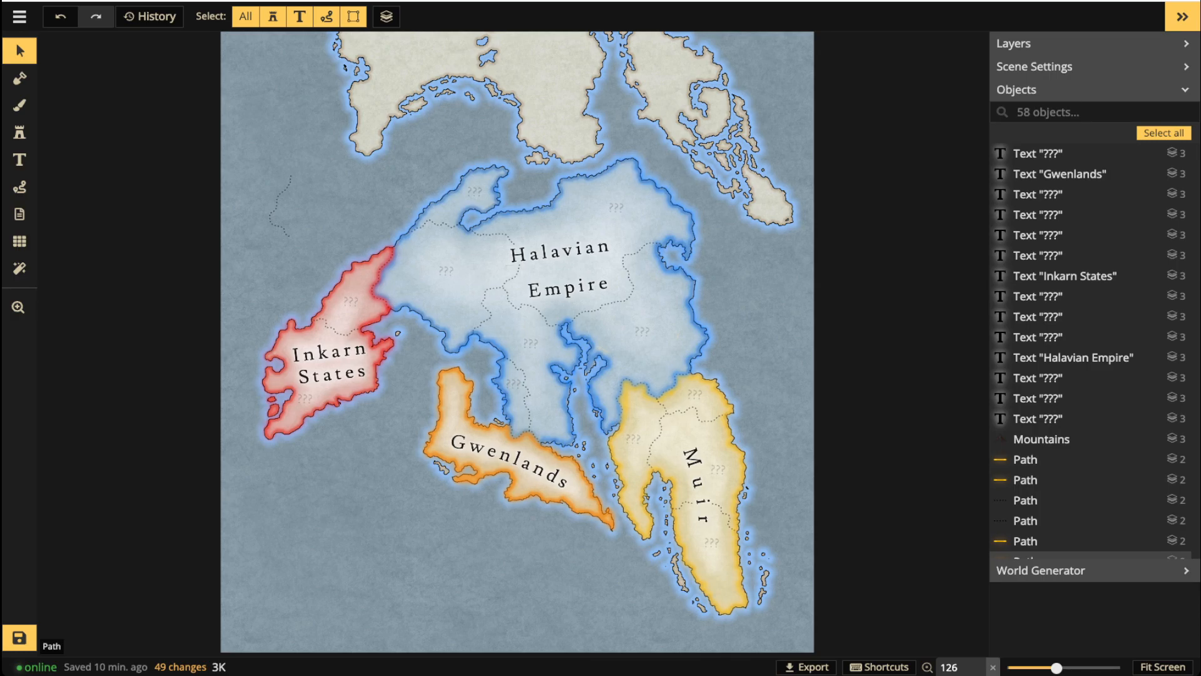
{"action": "scroll", "coordinate": [531, 324], "scroll_direction": "up", "scroll_amount": 5}
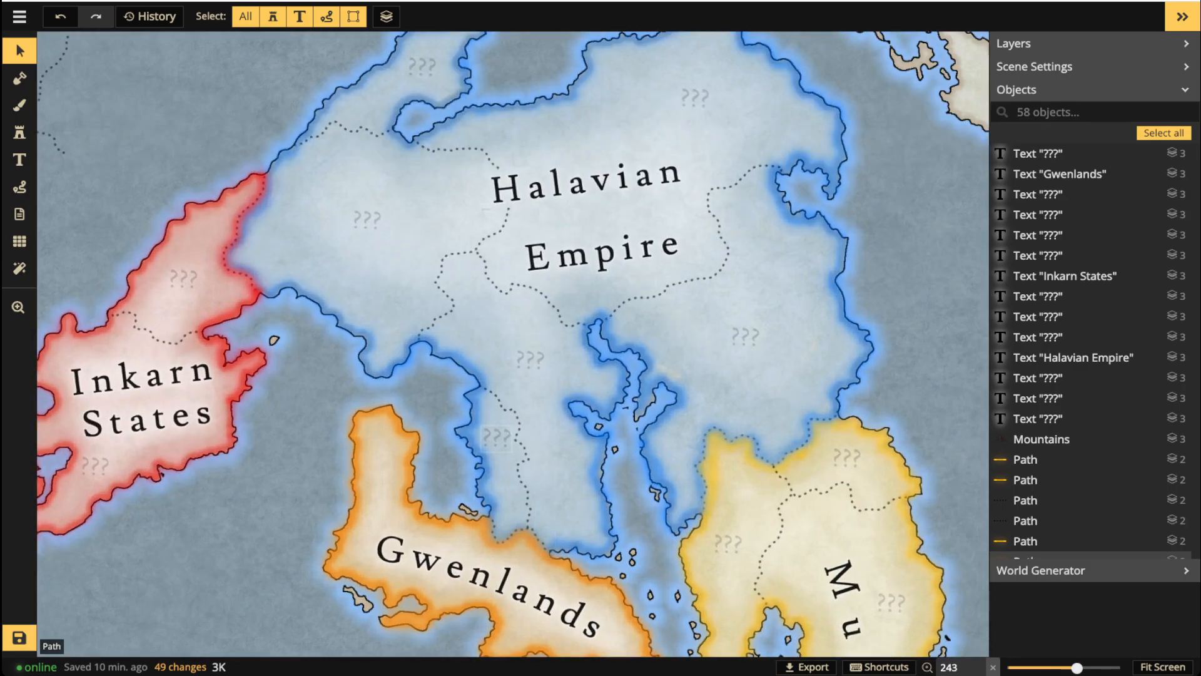
{"action": "left_click", "coordinate": [496, 436]}
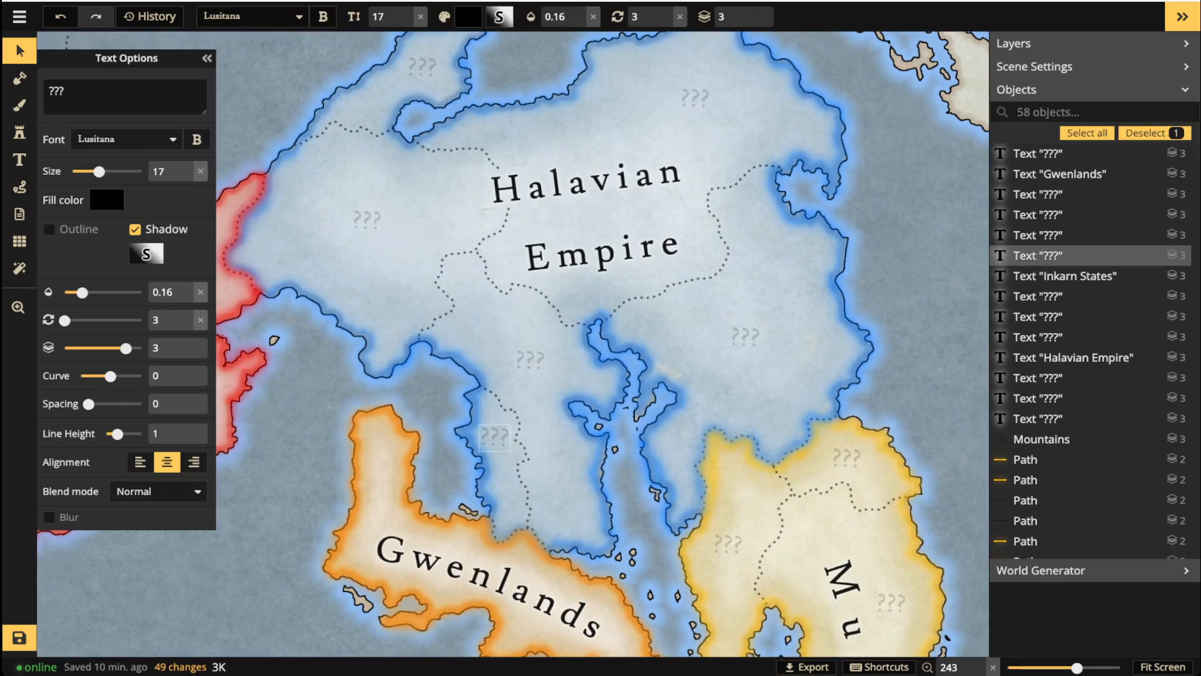
{"action": "scroll", "coordinate": [438, 350], "scroll_direction": "down", "scroll_amount": 1}
{"action": "scroll", "coordinate": [424, 397], "scroll_direction": "up", "scroll_amount": 3}
{"action": "left_click_drag", "start_coordinate": [424, 397], "coordinate": [785, 370]}
{"action": "key", "text": "Escape"}
Change the "???" label in the western Halavian province to "Do Do Pants" on two lines, and deselect it.
{"action": "scroll", "coordinate": [609, 383], "scroll_direction": "down", "scroll_amount": 2}
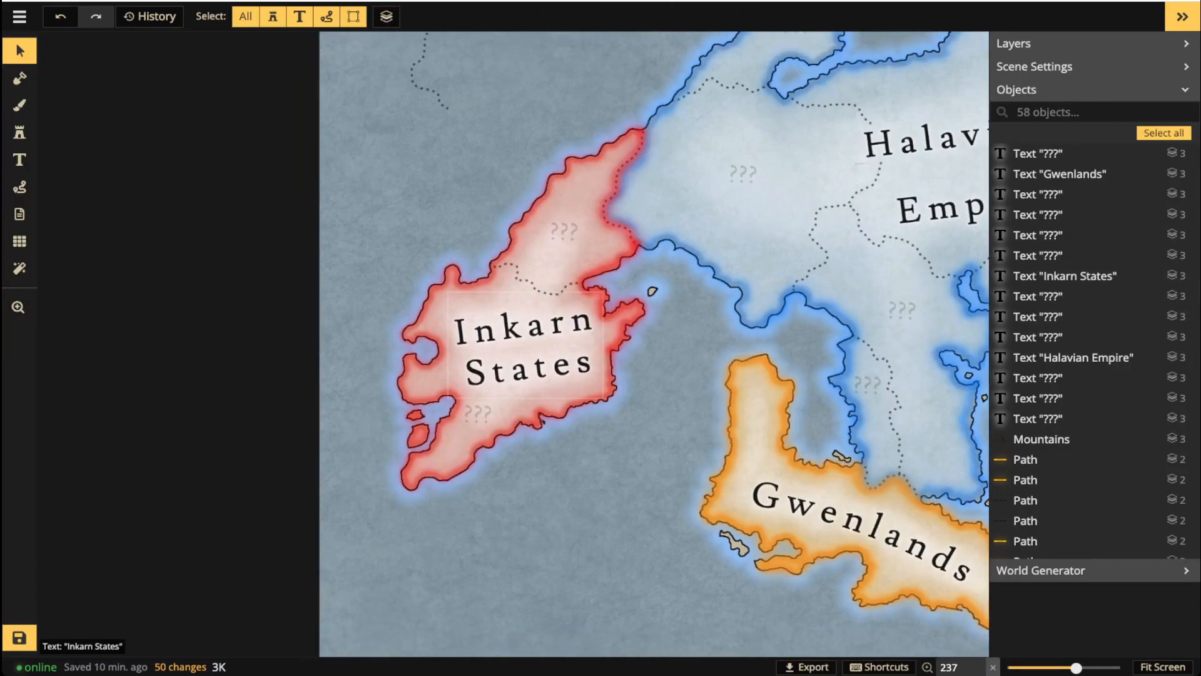
{"action": "left_click", "coordinate": [526, 345]}
{"action": "scroll", "coordinate": [526, 345], "scroll_direction": "down", "scroll_amount": 2}
{"action": "left_click_drag", "start_coordinate": [526, 345], "coordinate": [402, 344]}
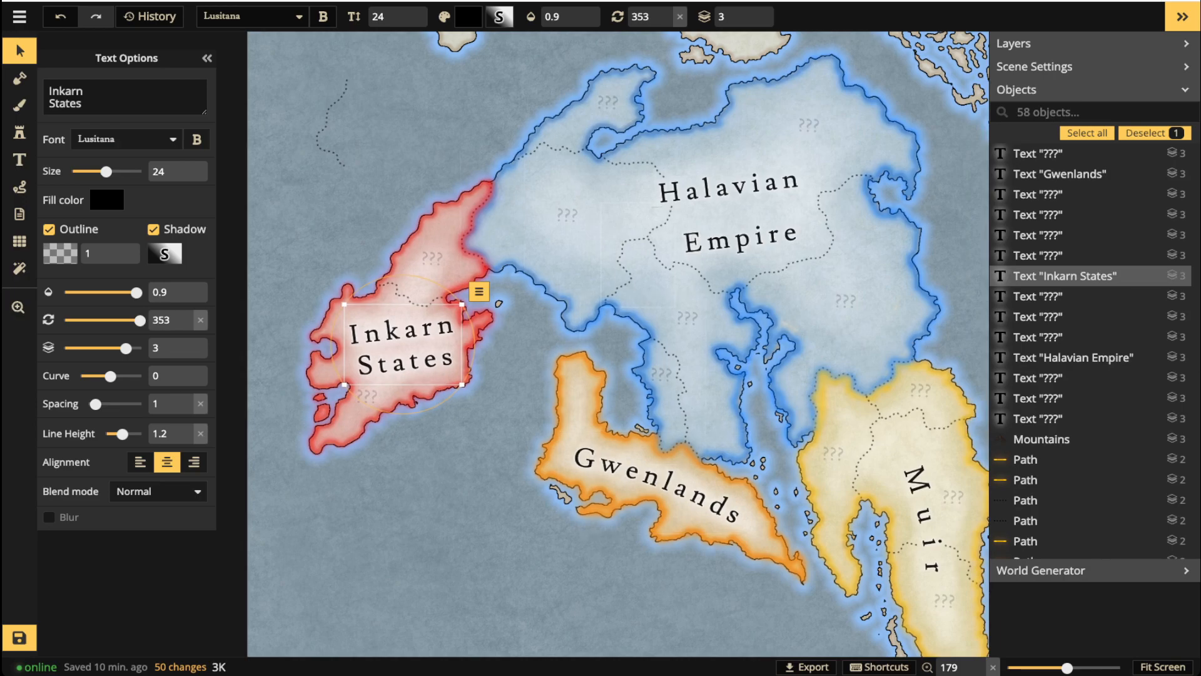
{"action": "left_click", "coordinate": [566, 215]}
{"action": "left_click_drag", "start_coordinate": [94, 94], "coordinate": [20, 98]}
{"action": "type", "text": "Do Do"}
{"action": "key", "text": "Return"}
{"action": "type", "text": "Pants"}
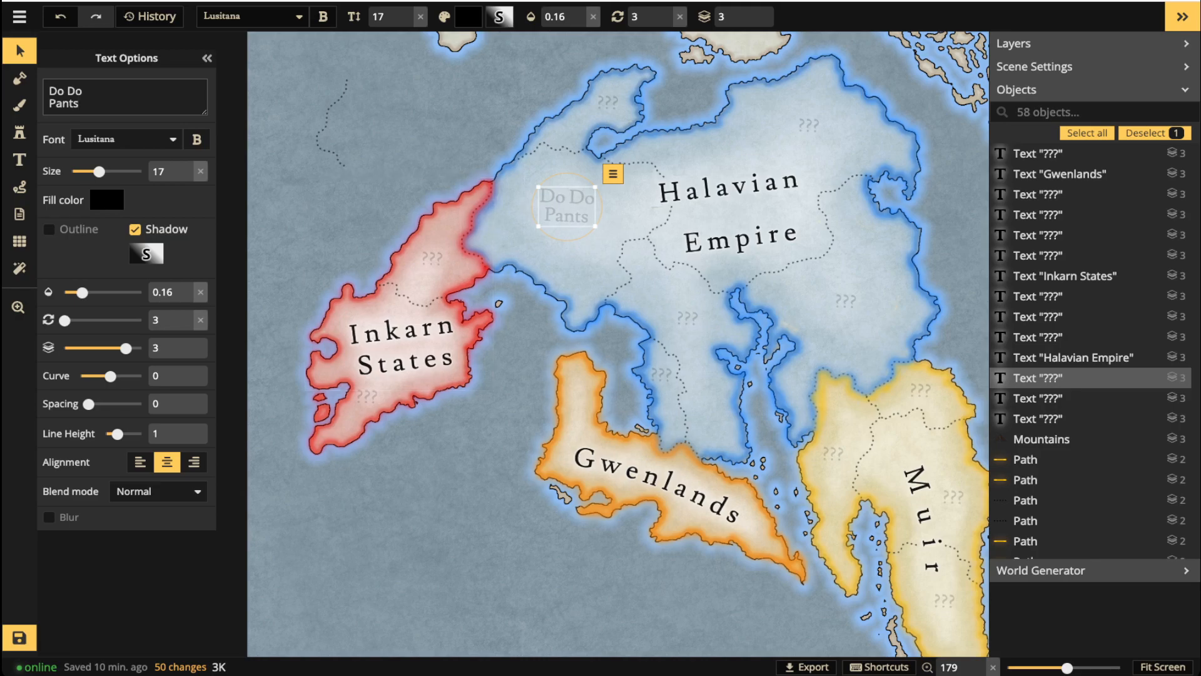
{"action": "key", "text": "Escape"}
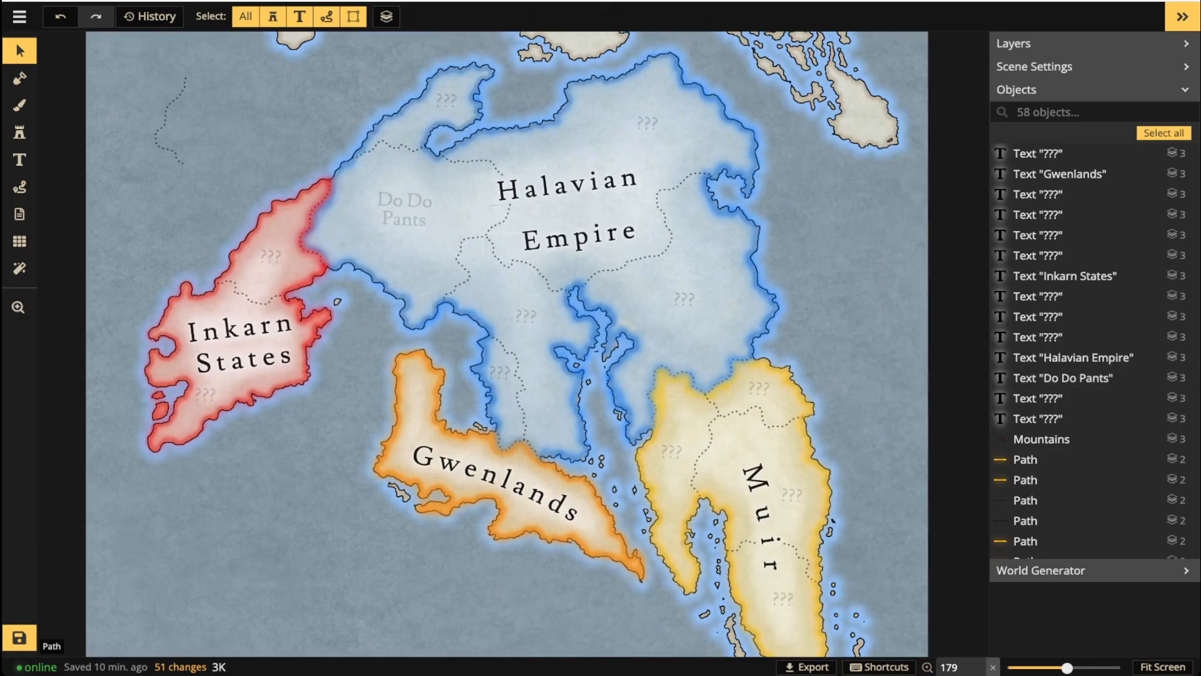
Clear the text of the "???" label in the eastern Halavian province.
{"action": "left_click", "coordinate": [683, 299]}
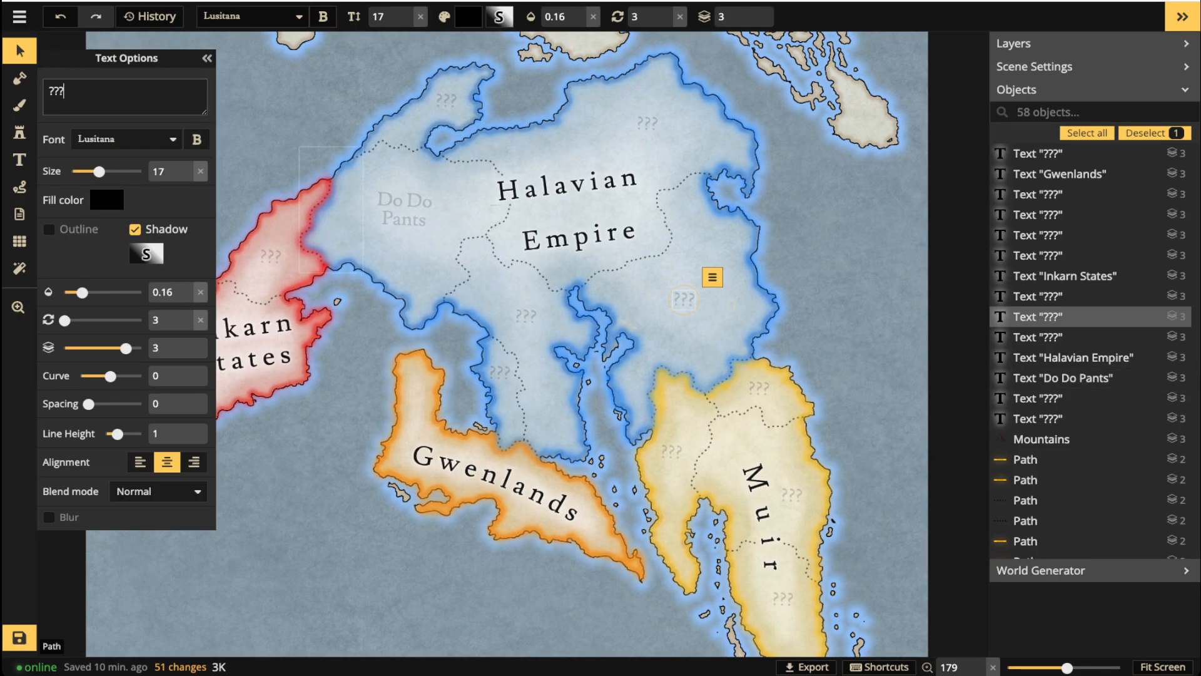
{"action": "key", "text": "BackSpace"}
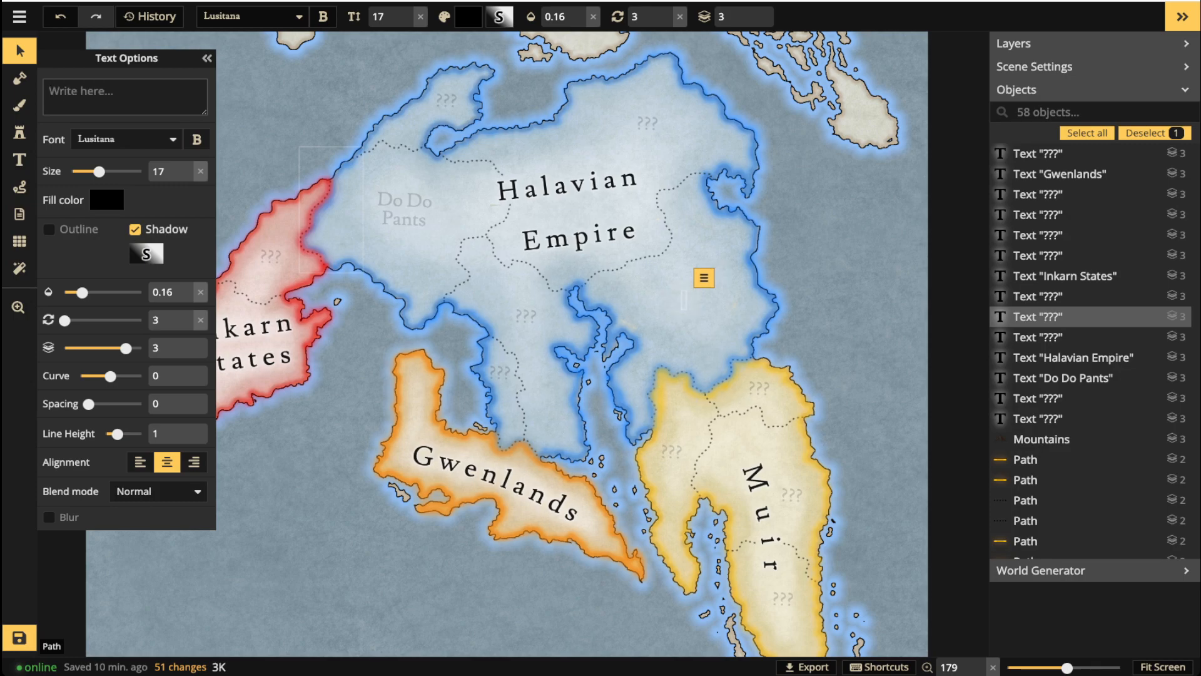
{"action": "type", "text": "Exploitatio"}
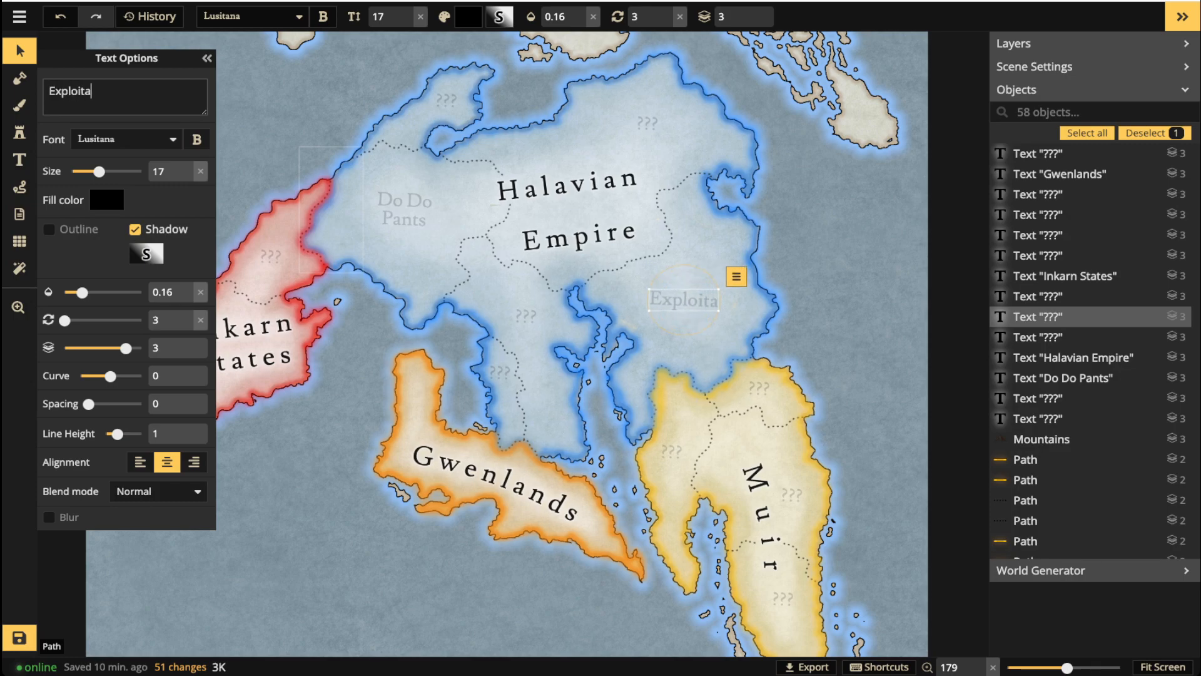
{"action": "key", "text": "BackSpace"}
{"action": "key", "text": "BackSpace"}
{"action": "key", "text": "BackSpace"}
{"action": "key", "text": "BackSpace"}
{"action": "key", "text": "BackSpace"}
{"action": "key", "text": "BackSpace"}
{"action": "key", "text": "BackSpace"}
{"action": "key", "text": "BackSpace"}
{"action": "key", "text": "BackSpace"}
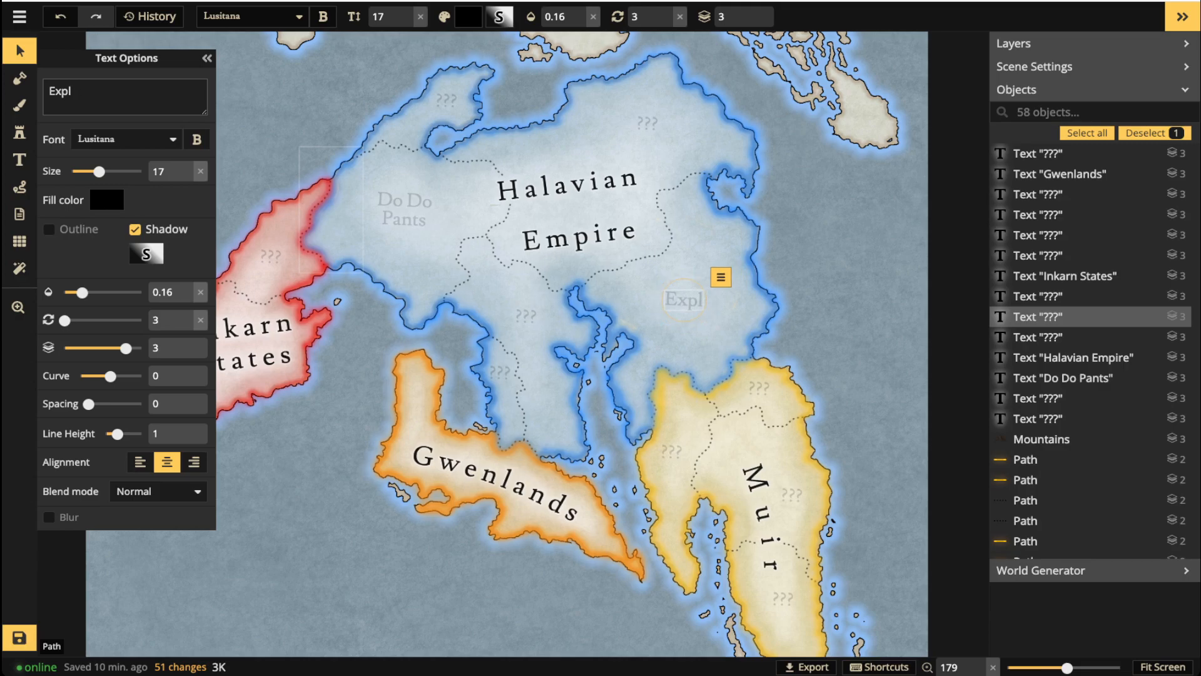
{"action": "key", "text": "BackSpace"}
{"action": "key", "text": "BackSpace"}
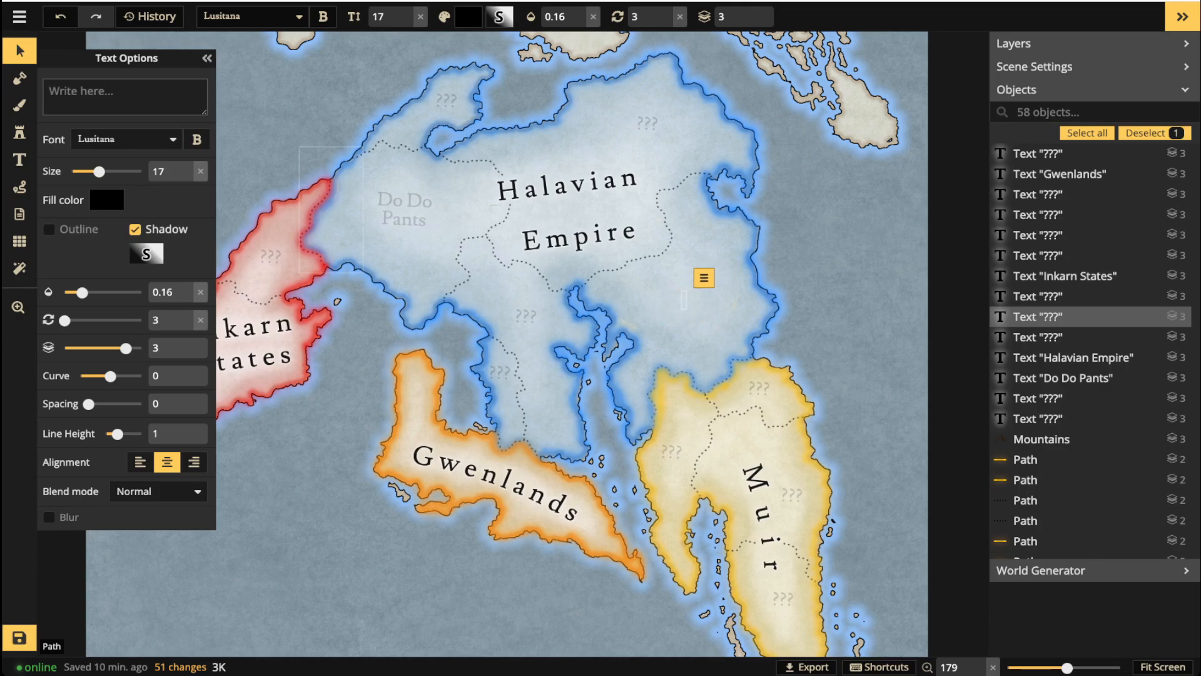
Enter "Not So Happy Place" as the eastern Halavian province's label, with a line break after "Not So".
{"action": "type", "text": "Not So"}
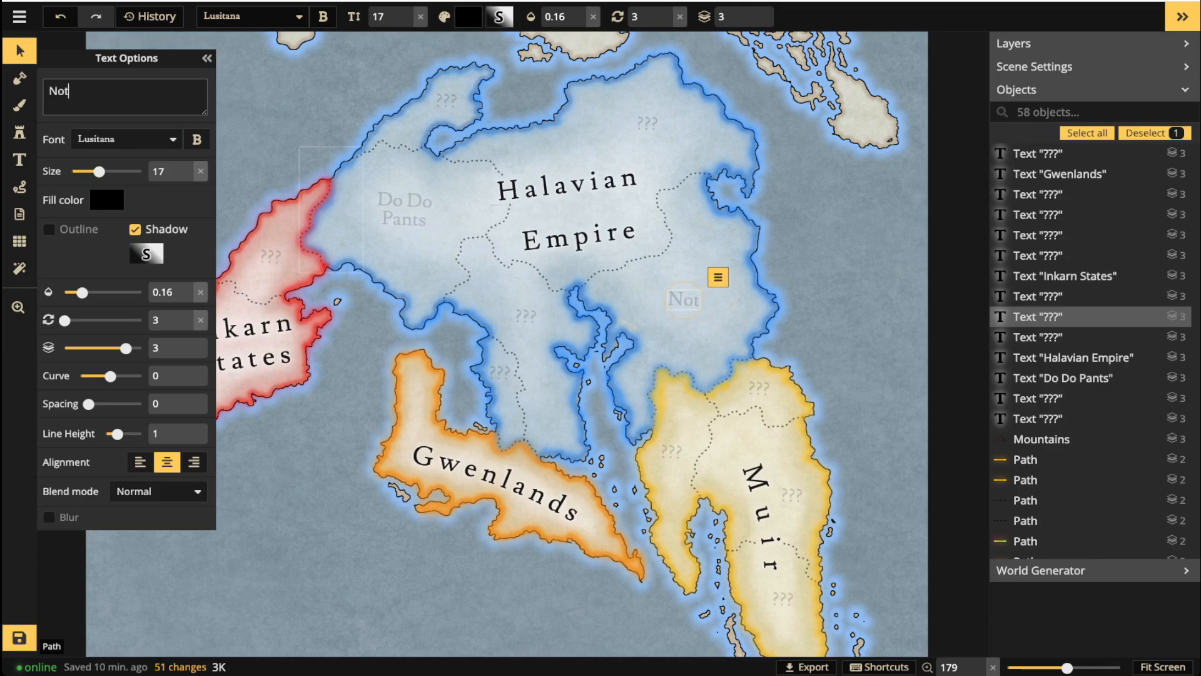
{"action": "key", "text": "Return"}
{"action": "type", "text": "Happy Place"}
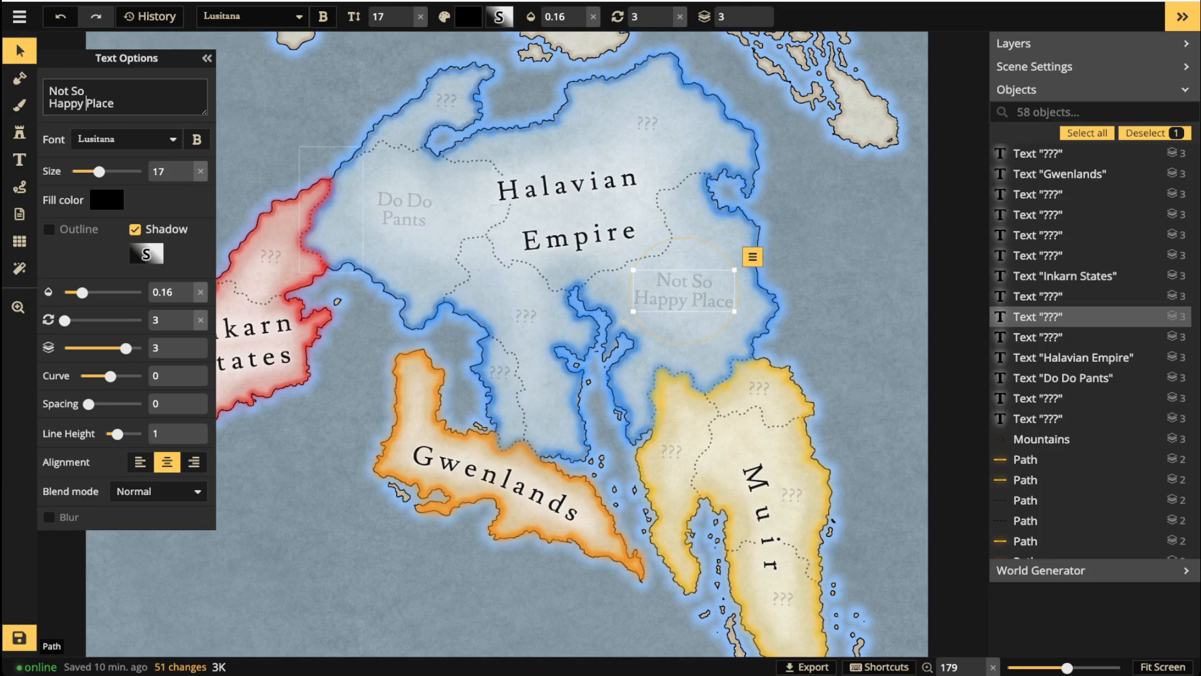
Break the "Not So Happy Place" label onto three lines and shift it slightly southeast within its province.
{"action": "key", "text": "Return"}
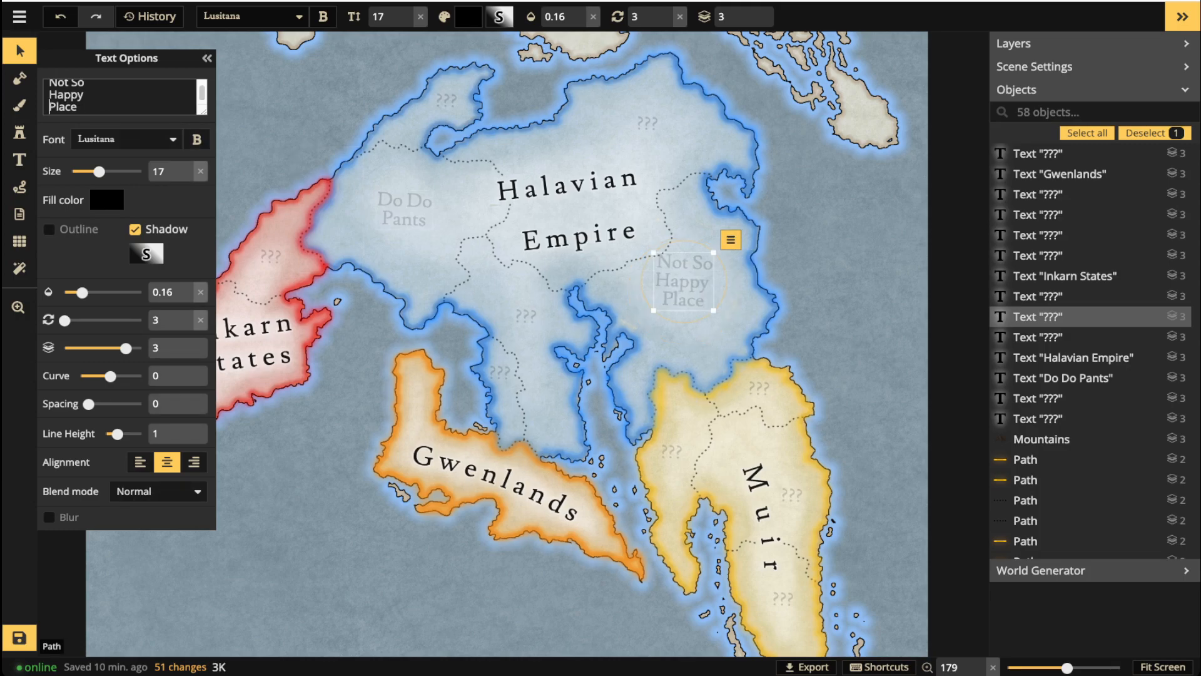
{"action": "left_click_drag", "start_coordinate": [684, 281], "coordinate": [692, 301]}
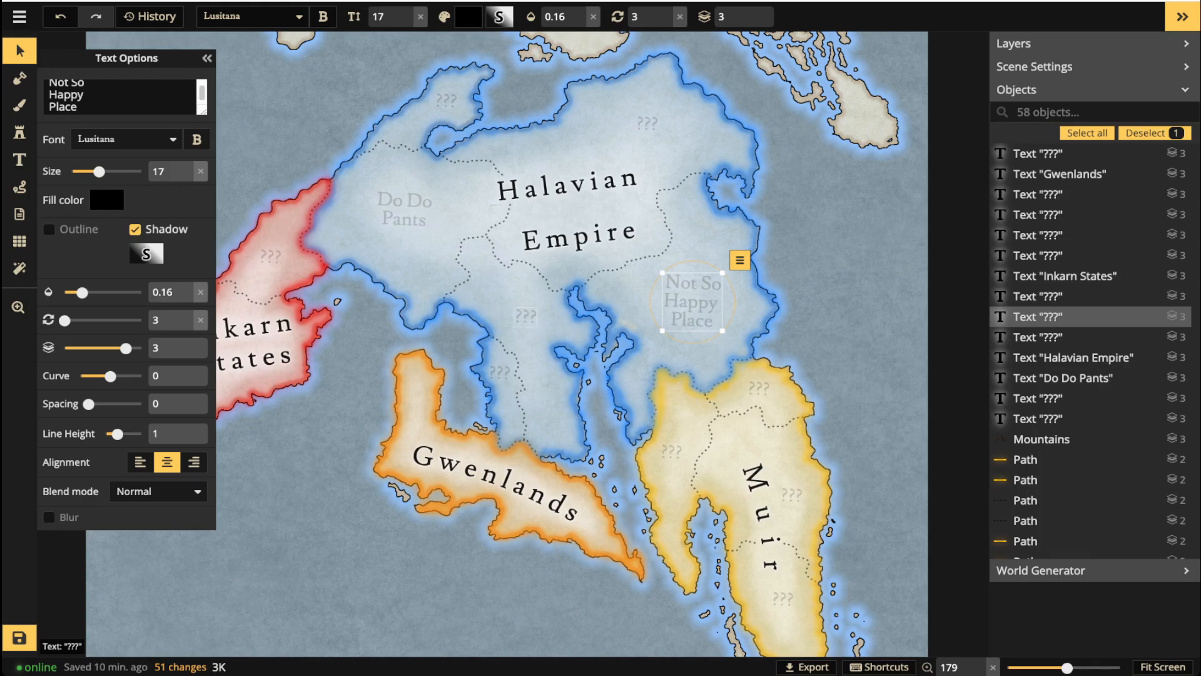
{"action": "left_click", "coordinate": [526, 316]}
{"action": "key", "text": "n"}
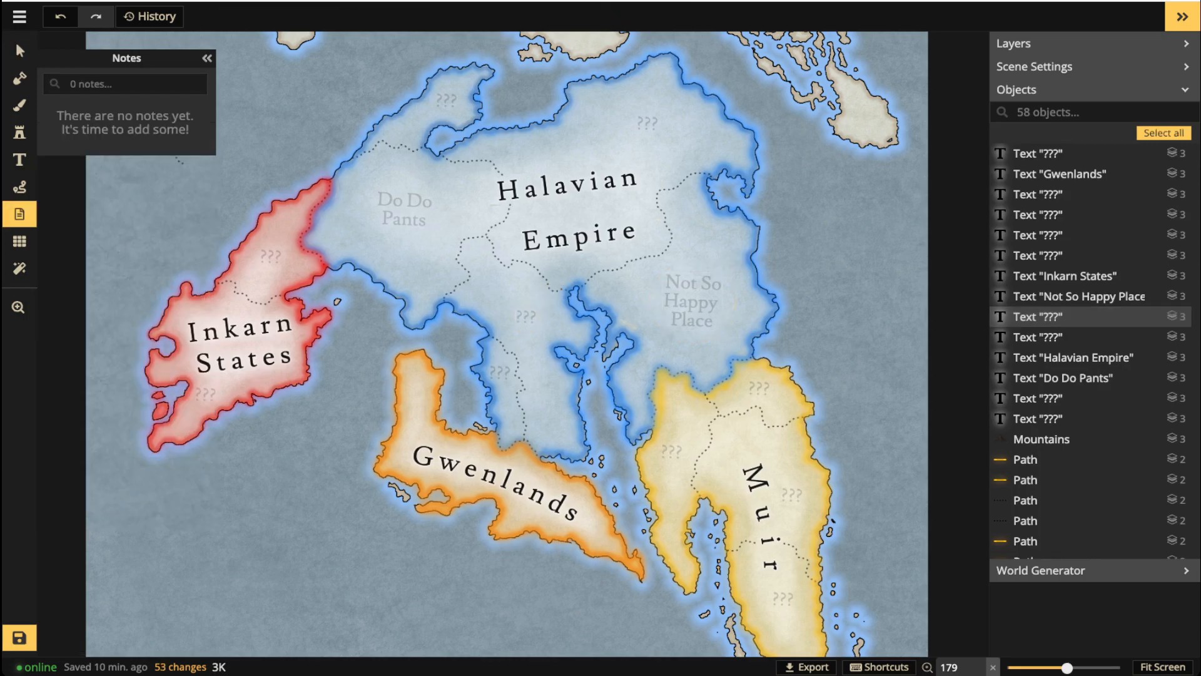
{"action": "key", "text": "v"}
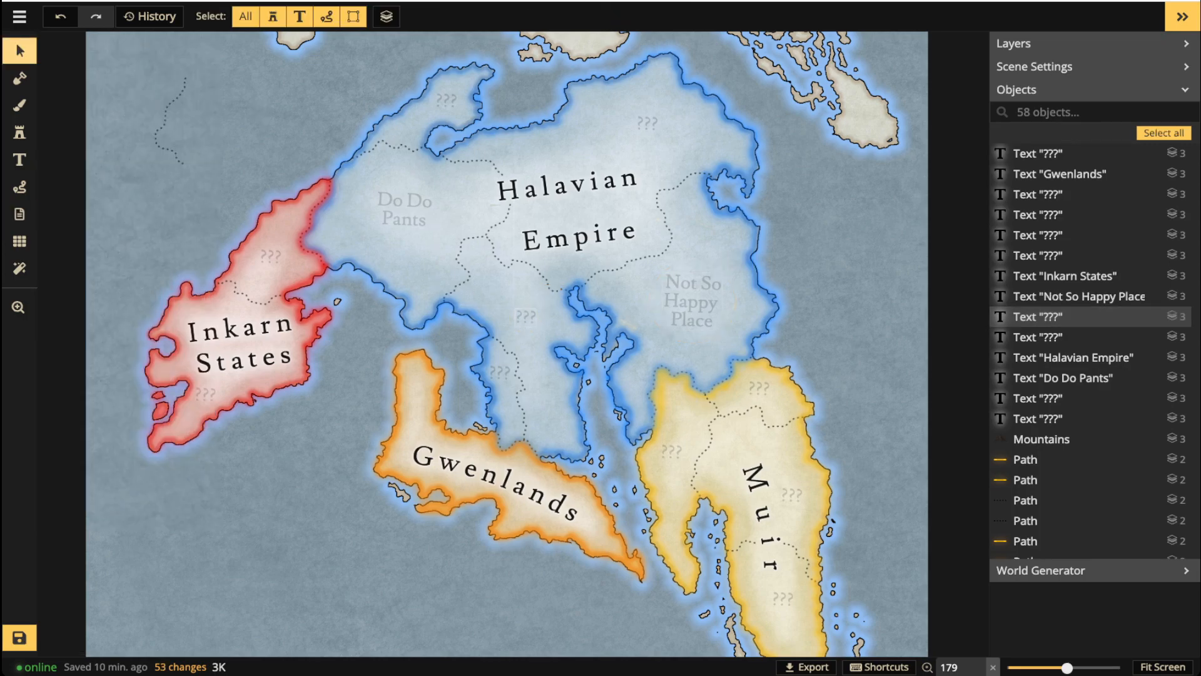
Change the "???" label in the Halavian Empire's southern province to "Lysanna".
{"action": "left_click", "coordinate": [525, 317]}
{"action": "left_click", "coordinate": [118, 97]}
{"action": "key", "text": "ctrl+a"}
{"action": "type", "text": "Lysanna"}
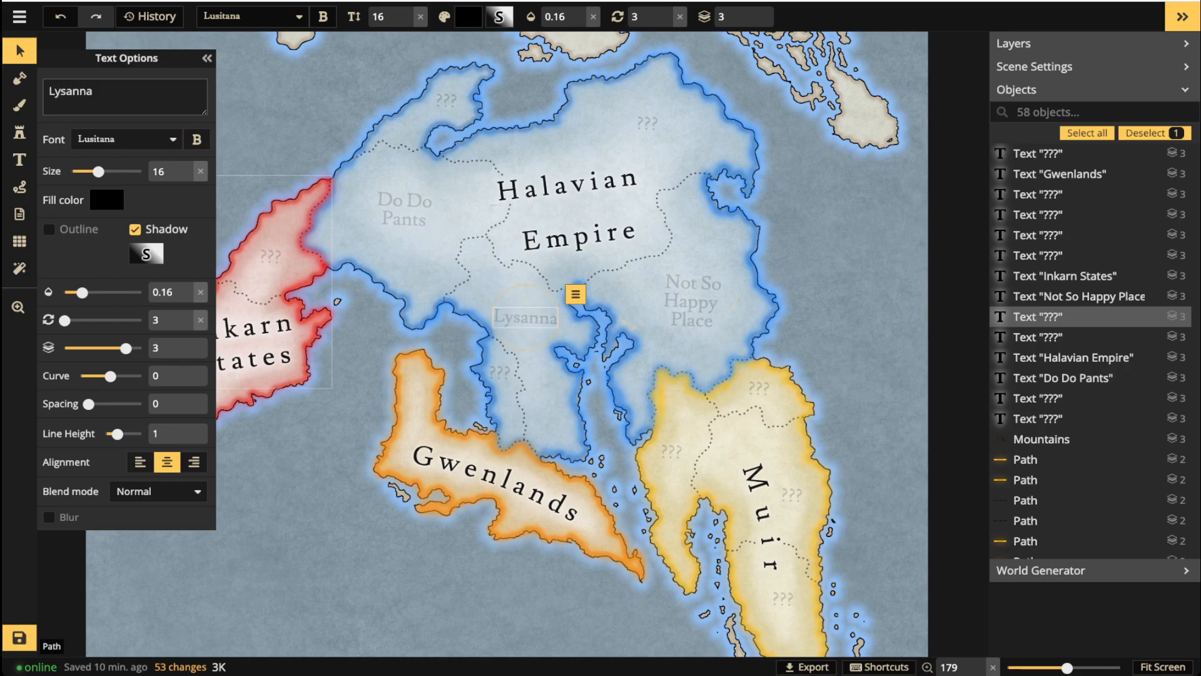
{"action": "left_click", "coordinate": [499, 372]}
{"action": "key", "text": "c"}
{"action": "key", "text": "m"}
{"action": "key", "text": "t"}
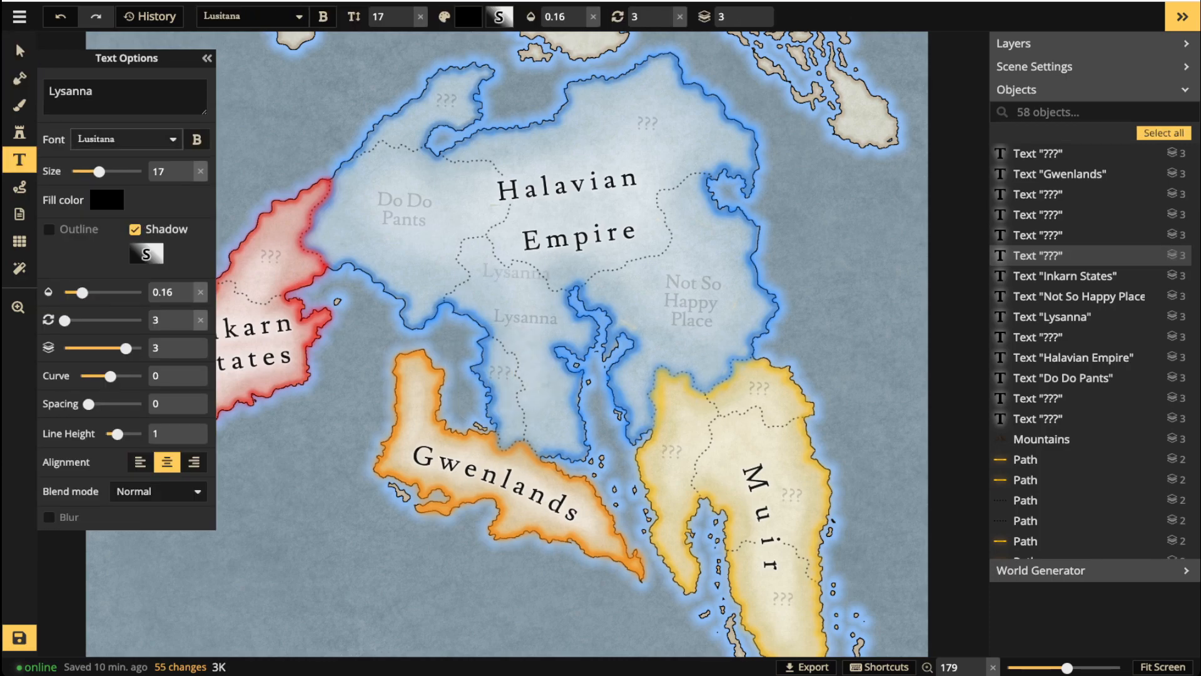
{"action": "left_click", "coordinate": [20, 51]}
Name the narrow southwestern coastal Halavian province "Hemlet", rotate the label to 78, and move it down to fit inside the borders.
{"action": "left_click", "coordinate": [500, 373]}
{"action": "double_click", "coordinate": [56, 92]}
{"action": "type", "text": "Hemlet"}
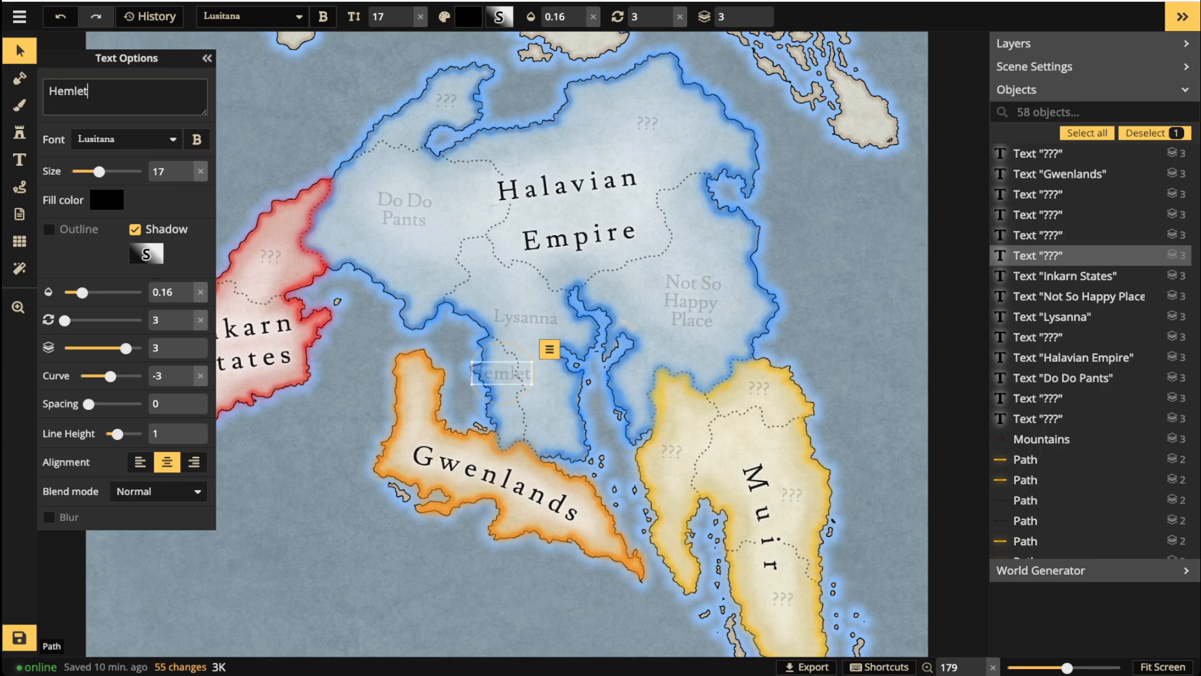
{"action": "scroll", "coordinate": [502, 374], "scroll_direction": "up", "scroll_amount": 5}
{"action": "left_click_drag", "start_coordinate": [502, 373], "coordinate": [506, 389]}
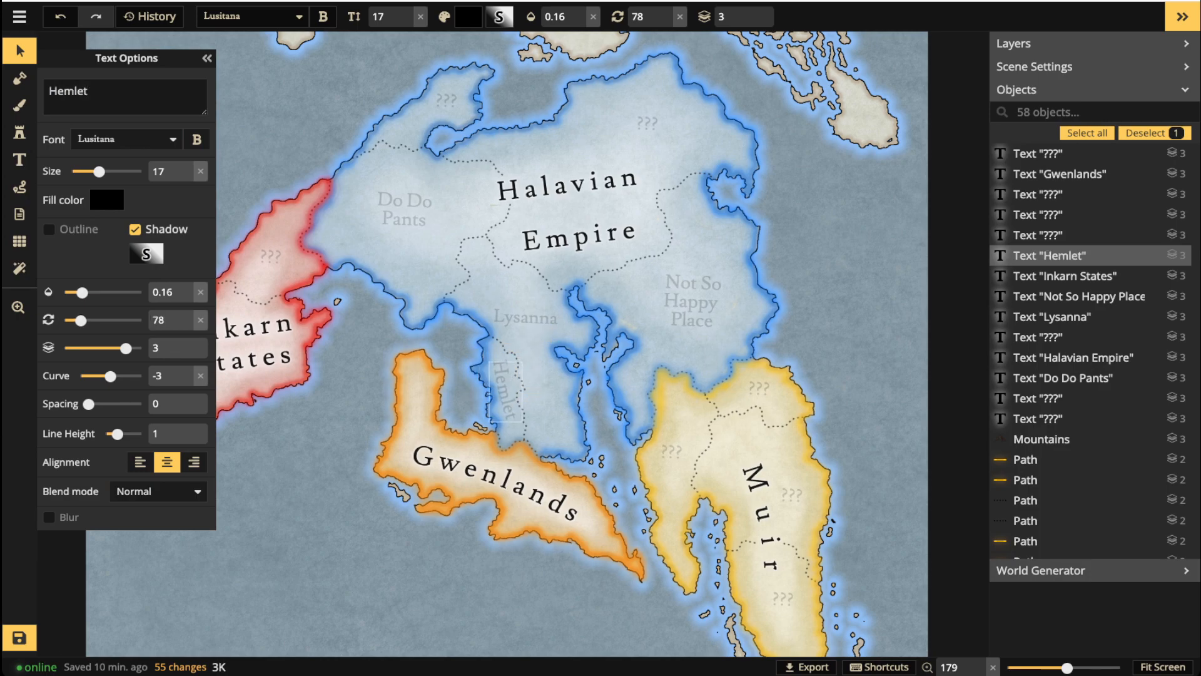
Rotate the "Lysanna" label to 33 so it follows the province's slant, and deselect it.
{"action": "left_click", "coordinate": [526, 318]}
{"action": "scroll", "coordinate": [526, 318], "scroll_direction": "up", "scroll_amount": 1}
{"action": "scroll", "coordinate": [525, 318], "scroll_direction": "up", "scroll_amount": 1}
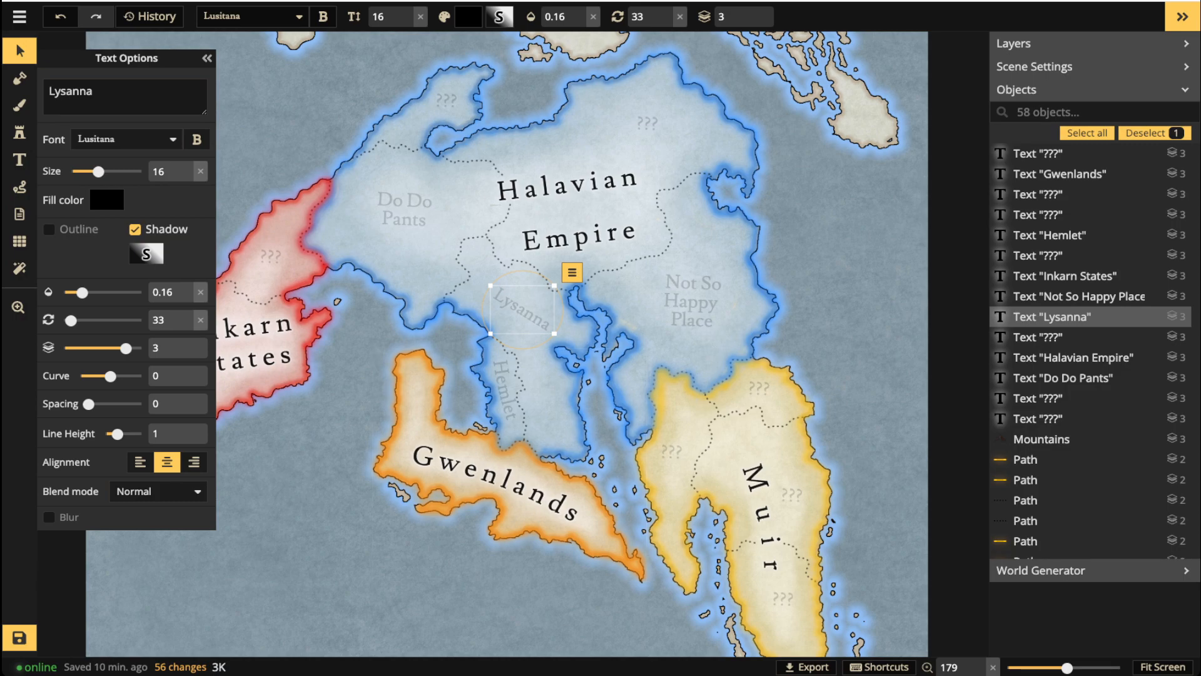
{"action": "scroll", "coordinate": [381, 554], "scroll_direction": "down", "scroll_amount": 2}
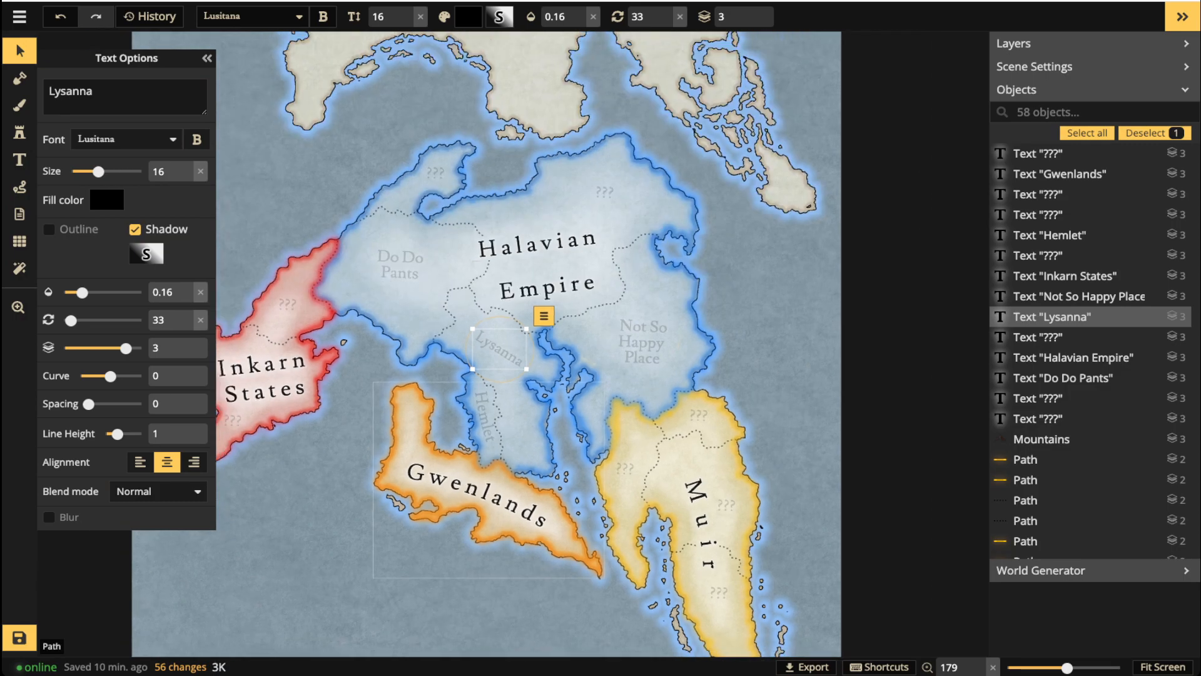
{"action": "left_click", "coordinate": [380, 554]}
Change the "???" label in the northeastern Halavian province to "Spooks Grotto" on two lines and nudge it slightly south.
{"action": "left_click", "coordinate": [604, 192]}
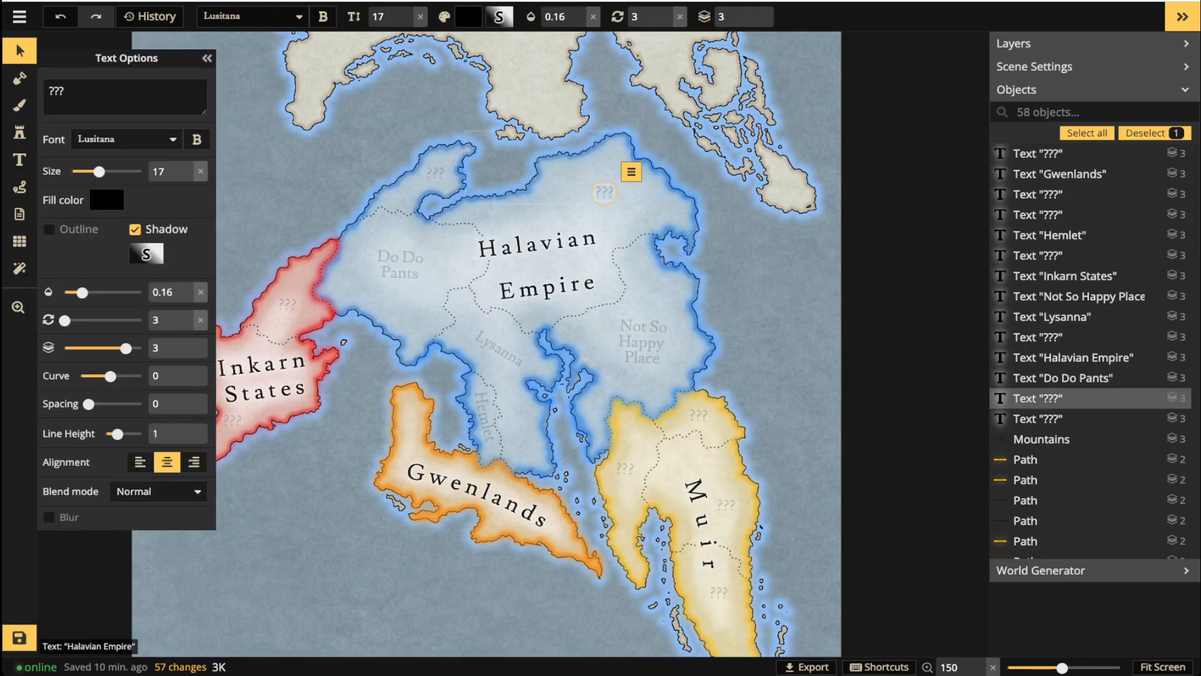
{"action": "left_click_drag", "start_coordinate": [66, 92], "coordinate": [53, 92]}
{"action": "type", "text": "Spooks"}
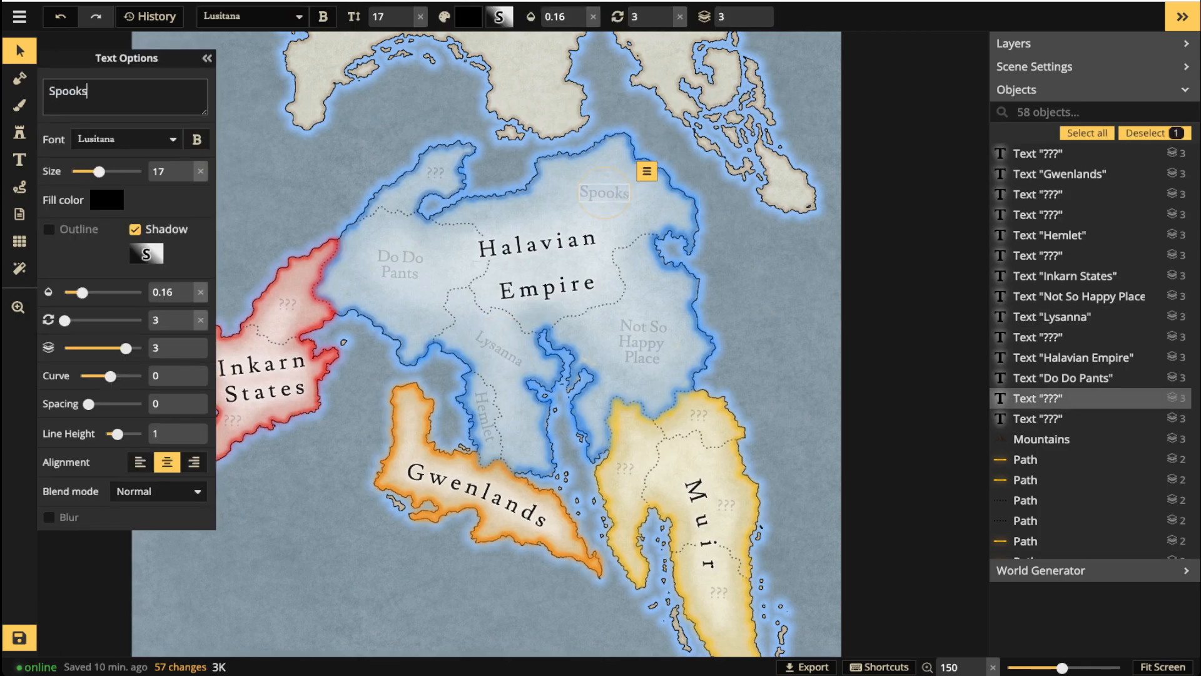
{"action": "key", "text": "Return"}
{"action": "type", "text": "G"}
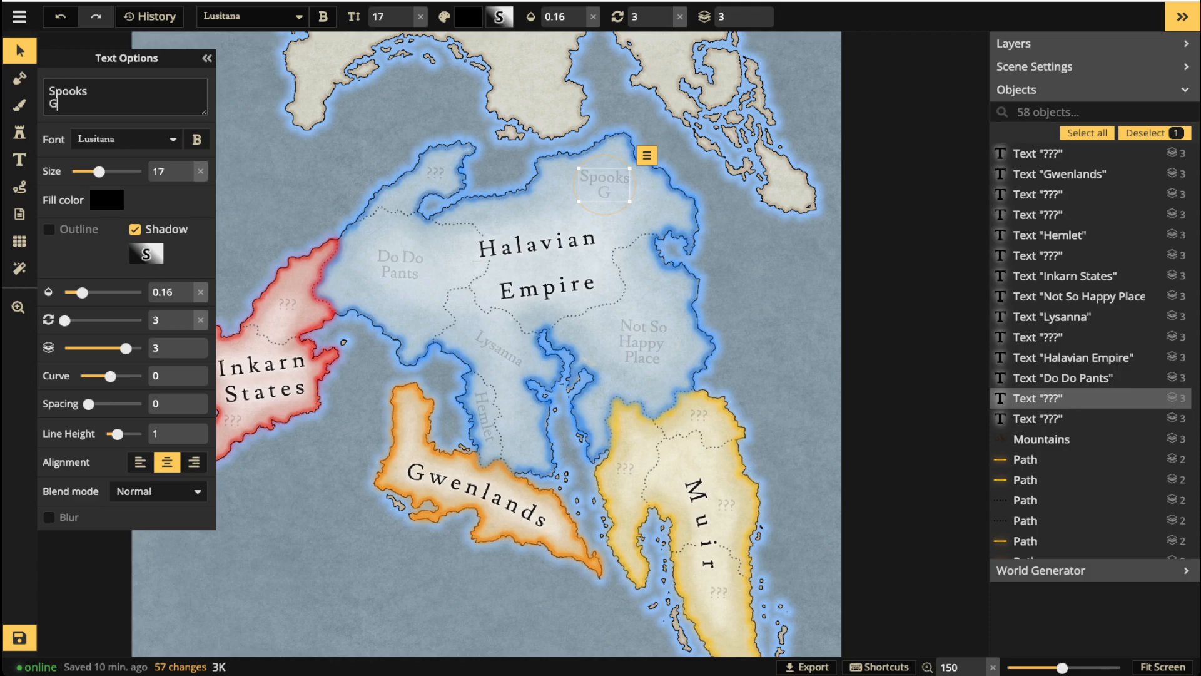
{"action": "type", "text": "rotto"}
{"action": "left_click_drag", "start_coordinate": [604, 186], "coordinate": [605, 198]}
{"action": "left_click", "coordinate": [89, 91]}
{"action": "left_click", "coordinate": [20, 51]}
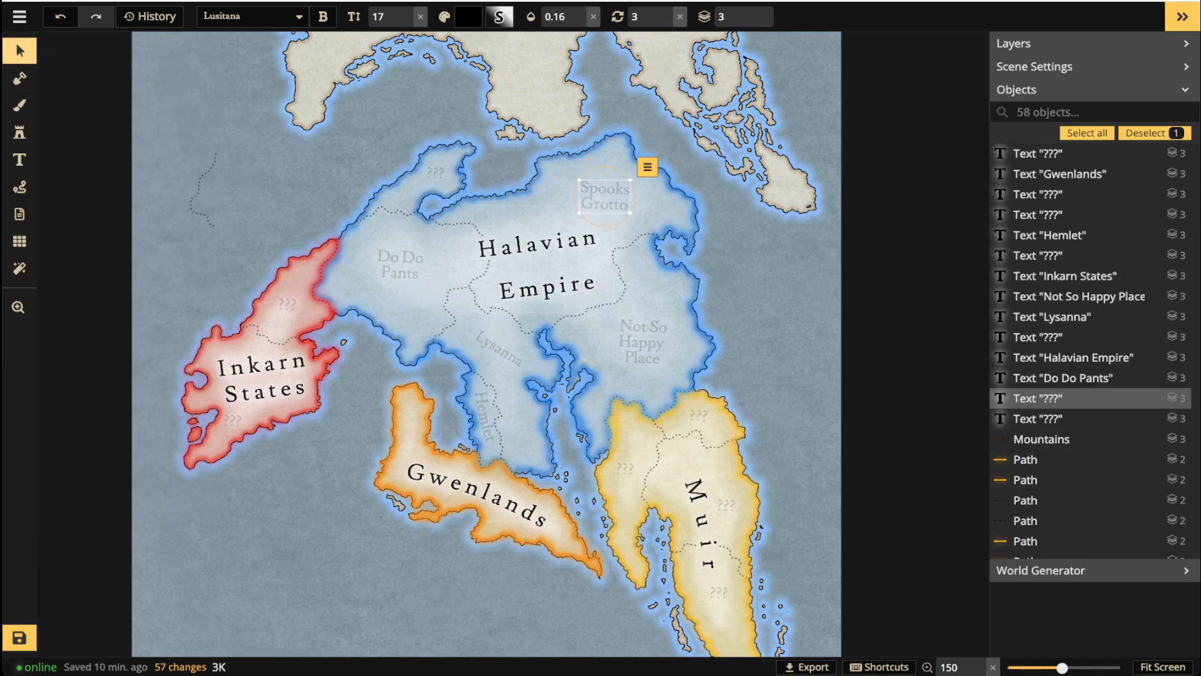
Correct the "Hemlet" label to "Hamlet" and set its rotation to 79.
{"action": "scroll", "coordinate": [525, 281], "scroll_direction": "down", "scroll_amount": 3}
{"action": "scroll", "coordinate": [375, 383], "scroll_direction": "up", "scroll_amount": 2}
{"action": "scroll", "coordinate": [625, 381], "scroll_direction": "up", "scroll_amount": 8}
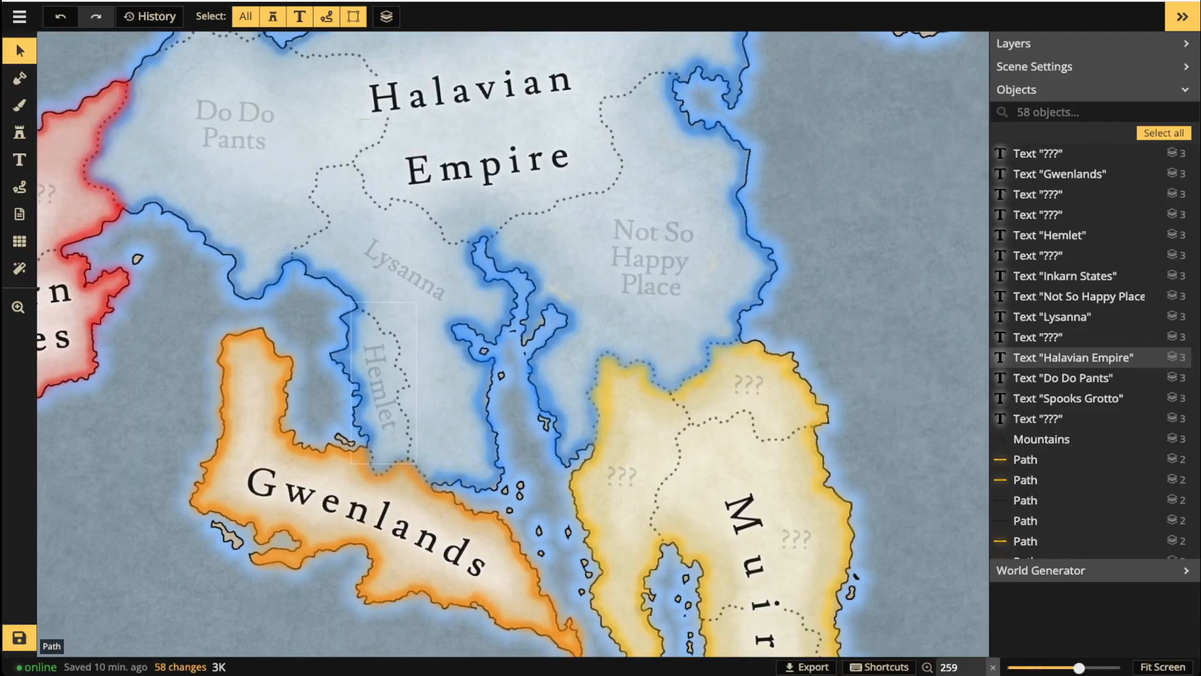
{"action": "left_click", "coordinate": [379, 389]}
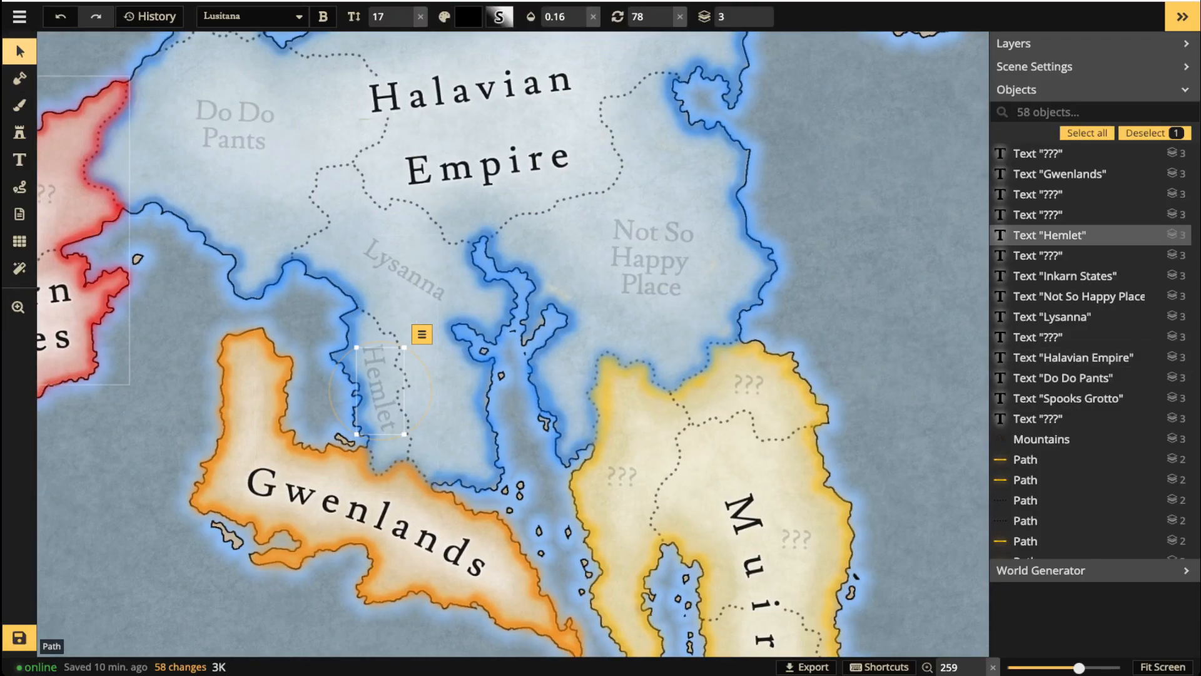
{"action": "left_click", "coordinate": [20, 51]}
{"action": "left_click", "coordinate": [66, 91]}
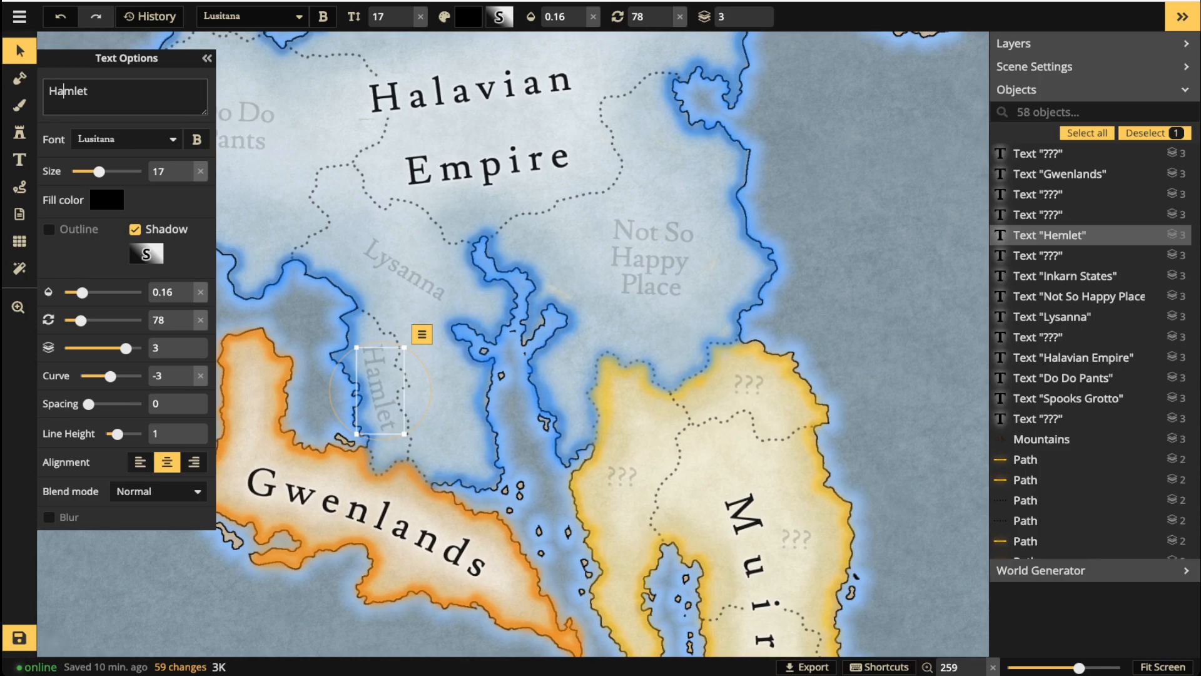
{"action": "left_click_drag", "start_coordinate": [419, 424], "coordinate": [420, 423]}
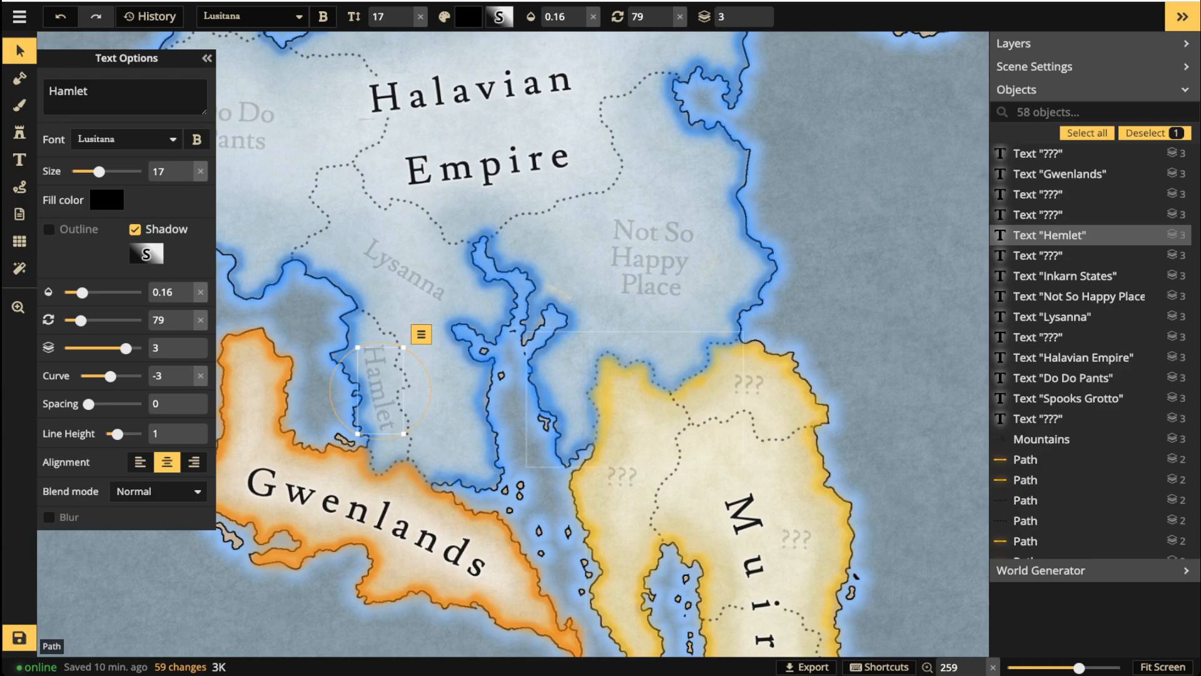
Change the northern Inkarn States province's "???" label to "Marshal Dynsasty" on two lines, and rotate it to 348.
{"action": "left_click_drag", "start_coordinate": [429, 353], "coordinate": [504, 493]}
{"action": "left_click_drag", "start_coordinate": [466, 375], "coordinate": [598, 633]}
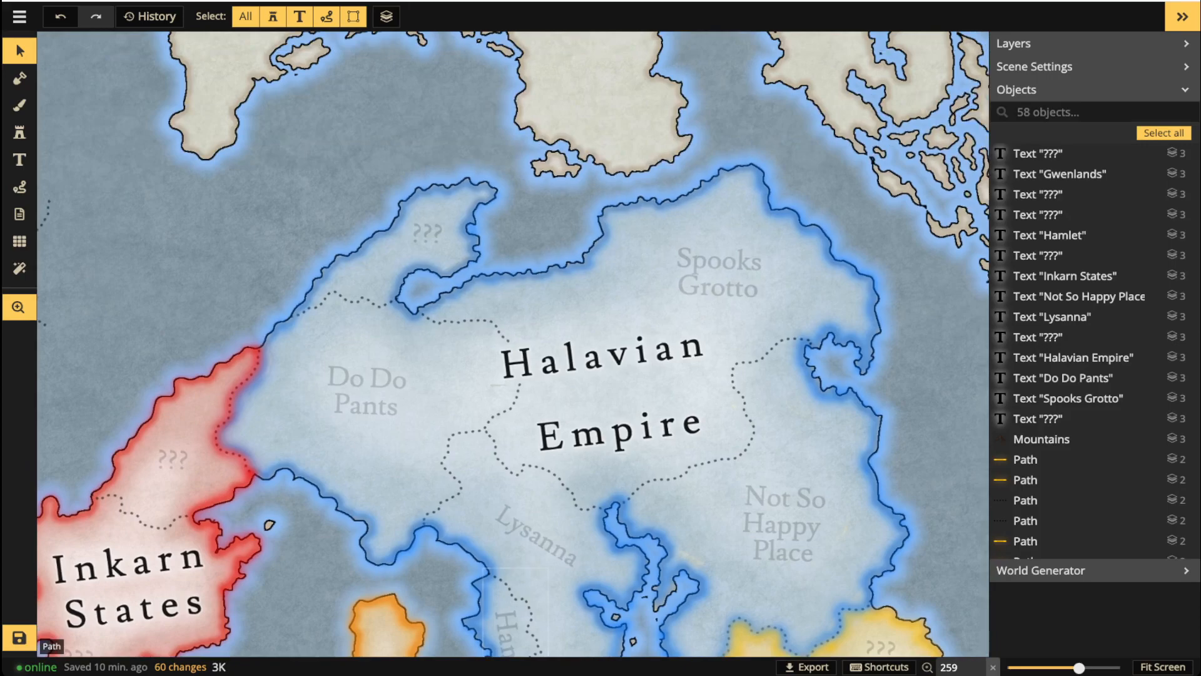
{"action": "left_click_drag", "start_coordinate": [260, 375], "coordinate": [432, 299]}
{"action": "left_click_drag", "start_coordinate": [387, 381], "coordinate": [388, 283]}
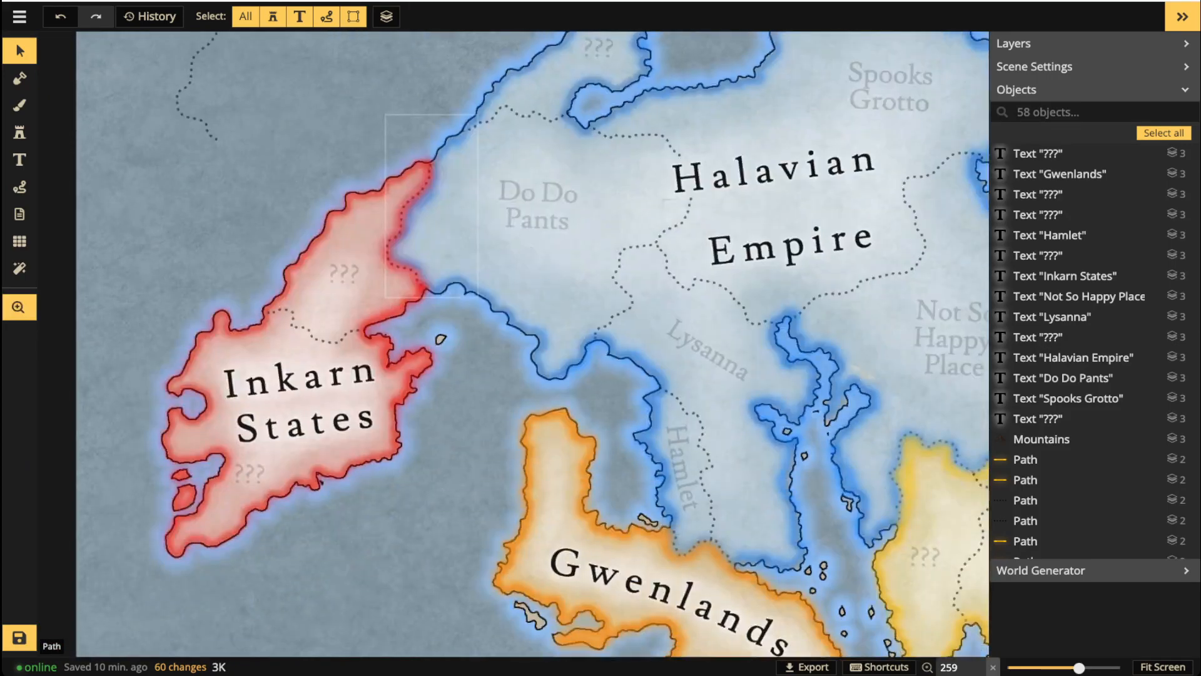
{"action": "scroll", "coordinate": [387, 283], "scroll_direction": "up", "scroll_amount": 5}
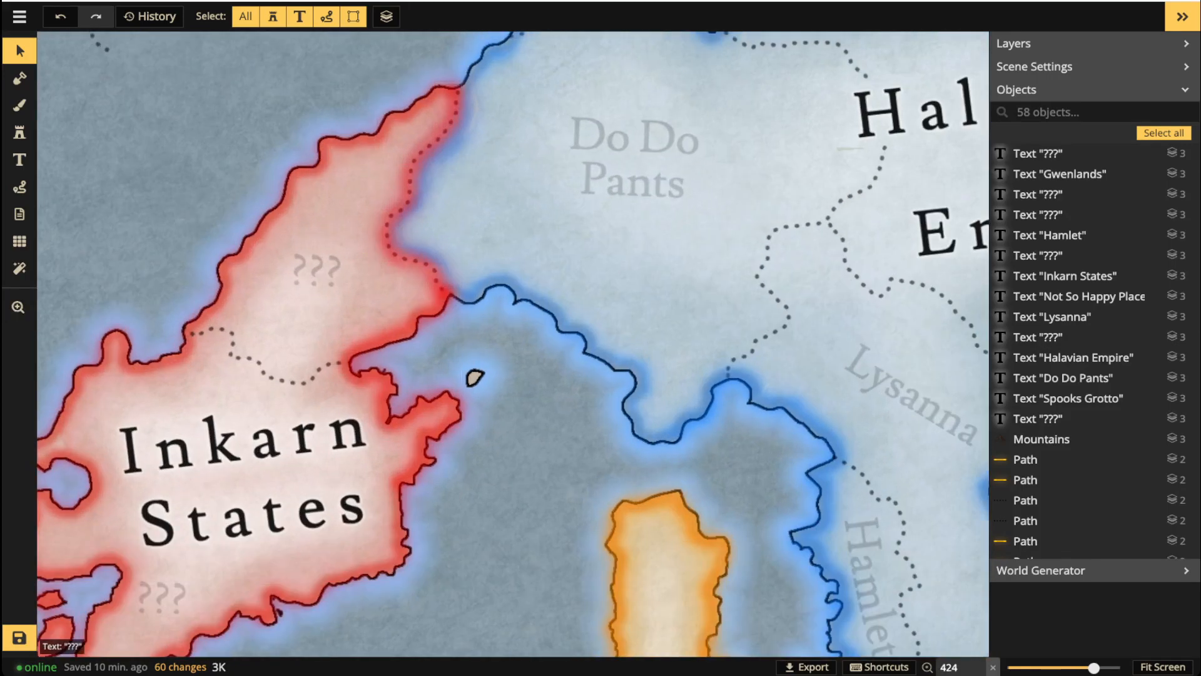
{"action": "left_click", "coordinate": [316, 269]}
{"action": "type", "text": "Marshal"}
{"action": "key", "text": "Return"}
{"action": "type", "text": "Dynsasty"}
{"action": "left_click_drag", "start_coordinate": [312, 252], "coordinate": [454, 279]}
{"action": "scroll", "coordinate": [316, 283], "scroll_direction": "up", "scroll_amount": 3}
{"action": "scroll", "coordinate": [335, 279], "scroll_direction": "up", "scroll_amount": 2}
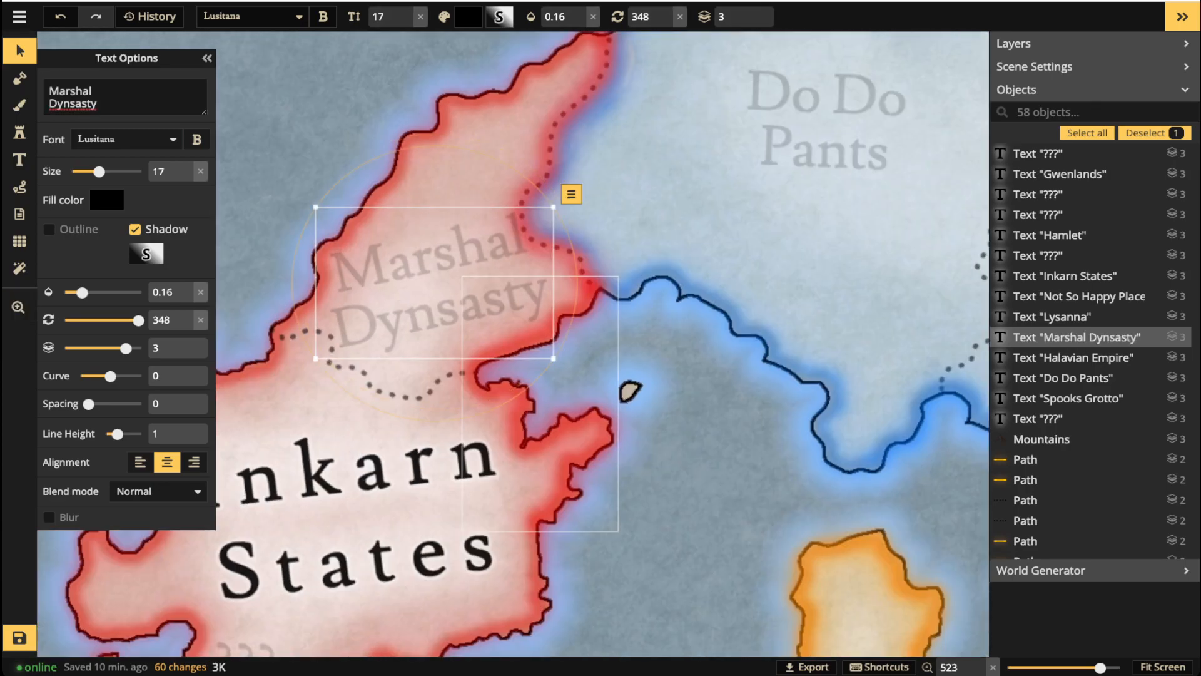
Shrink the "Marshal Dynsasty" label to size 14 so it fits the province, and deselect it.
{"action": "left_click_drag", "start_coordinate": [553, 358], "coordinate": [510, 331]}
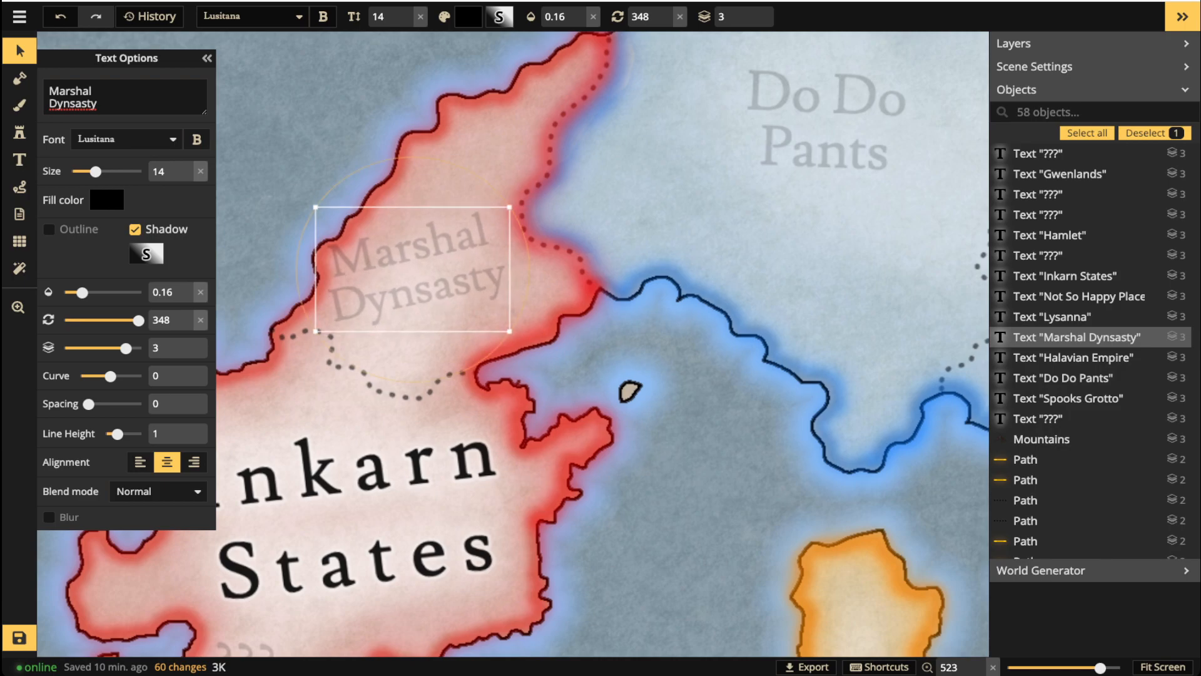
{"action": "left_click", "coordinate": [544, 206]}
{"action": "scroll", "coordinate": [448, 293], "scroll_direction": "down", "scroll_amount": 3}
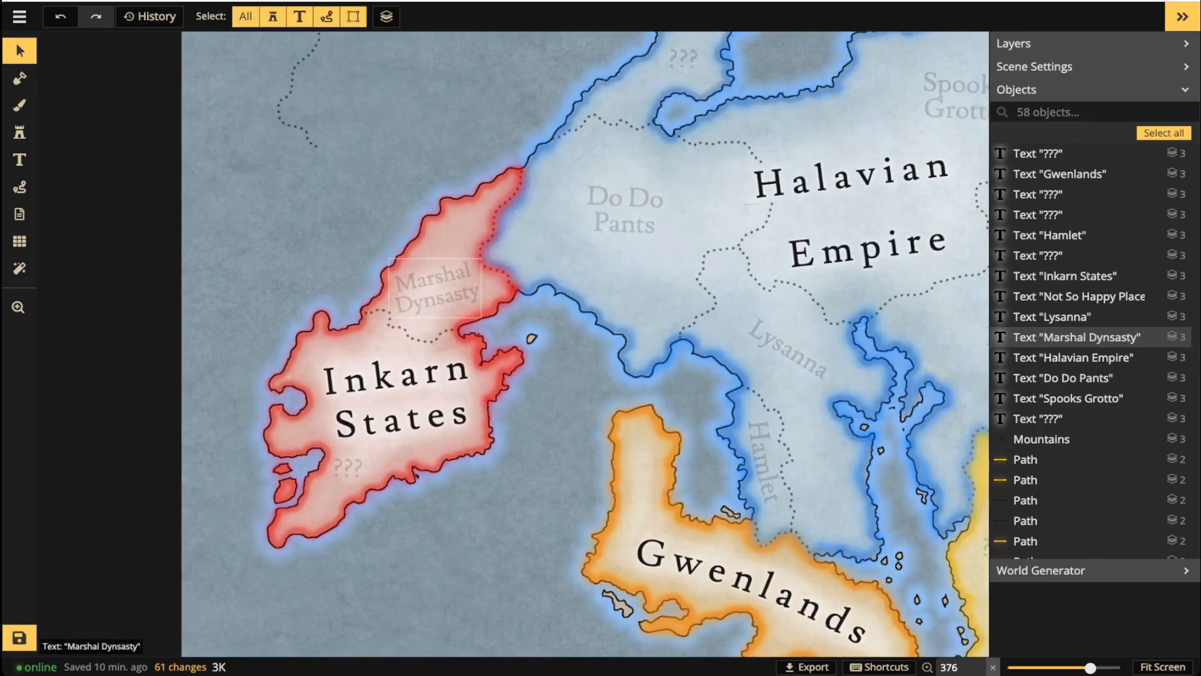
{"action": "scroll", "coordinate": [448, 293], "scroll_direction": "down", "scroll_amount": 4}
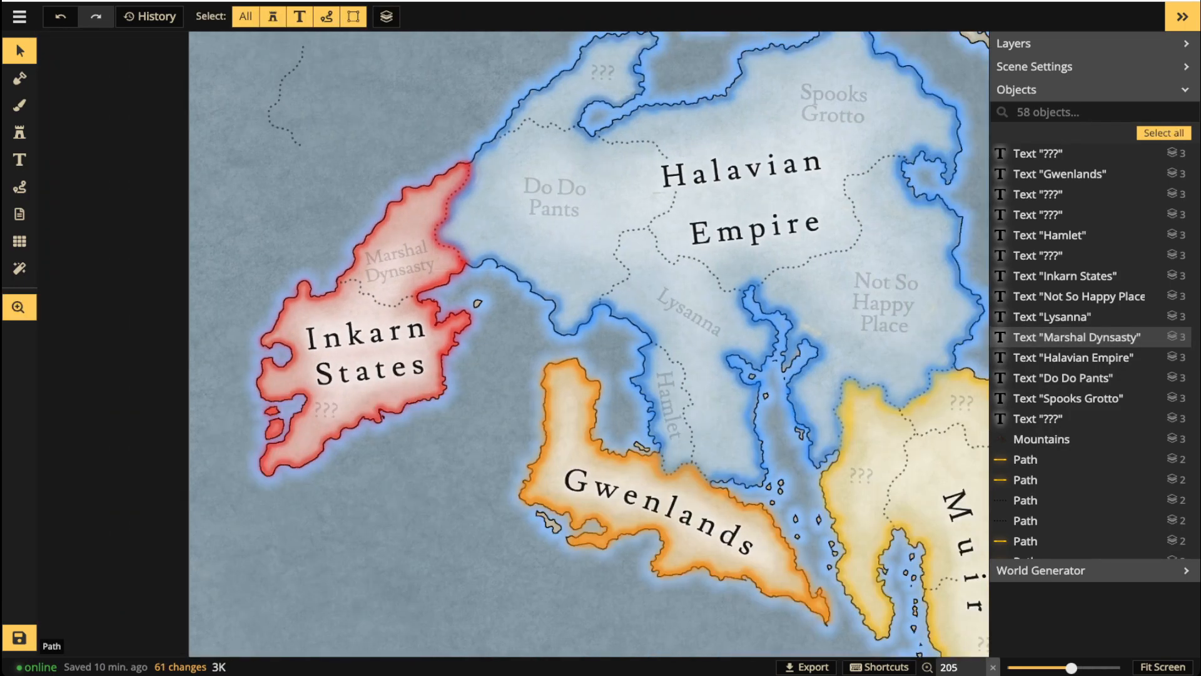
Move the "Hamlet" label slightly south within its narrow coastal province, and deselect it.
{"action": "left_click_drag", "start_coordinate": [688, 313], "coordinate": [457, 399]}
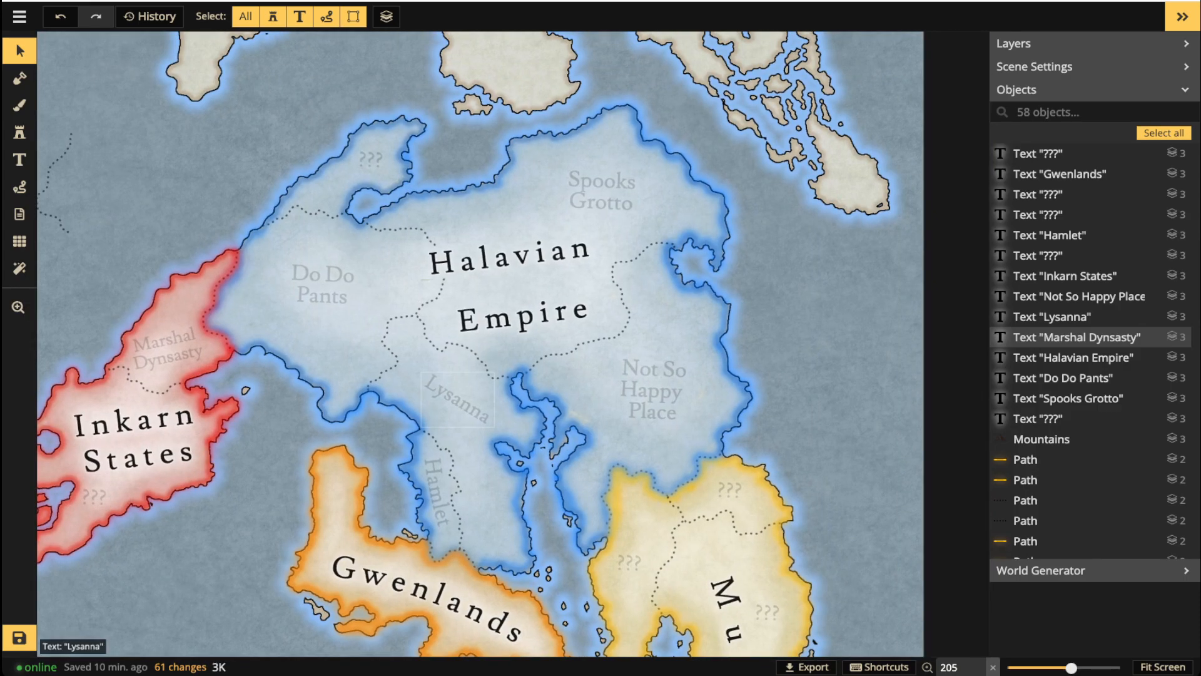
{"action": "left_click", "coordinate": [457, 399]}
{"action": "left_click", "coordinate": [438, 491]}
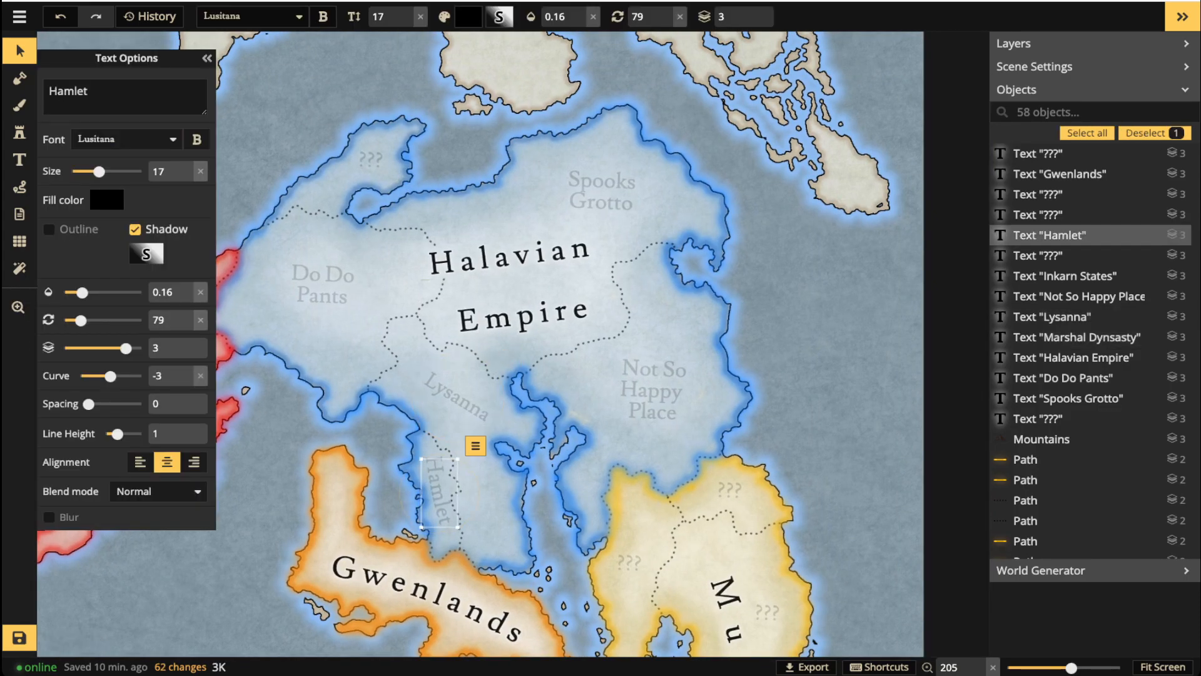
{"action": "double_click", "coordinate": [438, 491]}
{"action": "left_click_drag", "start_coordinate": [437, 491], "coordinate": [437, 502]}
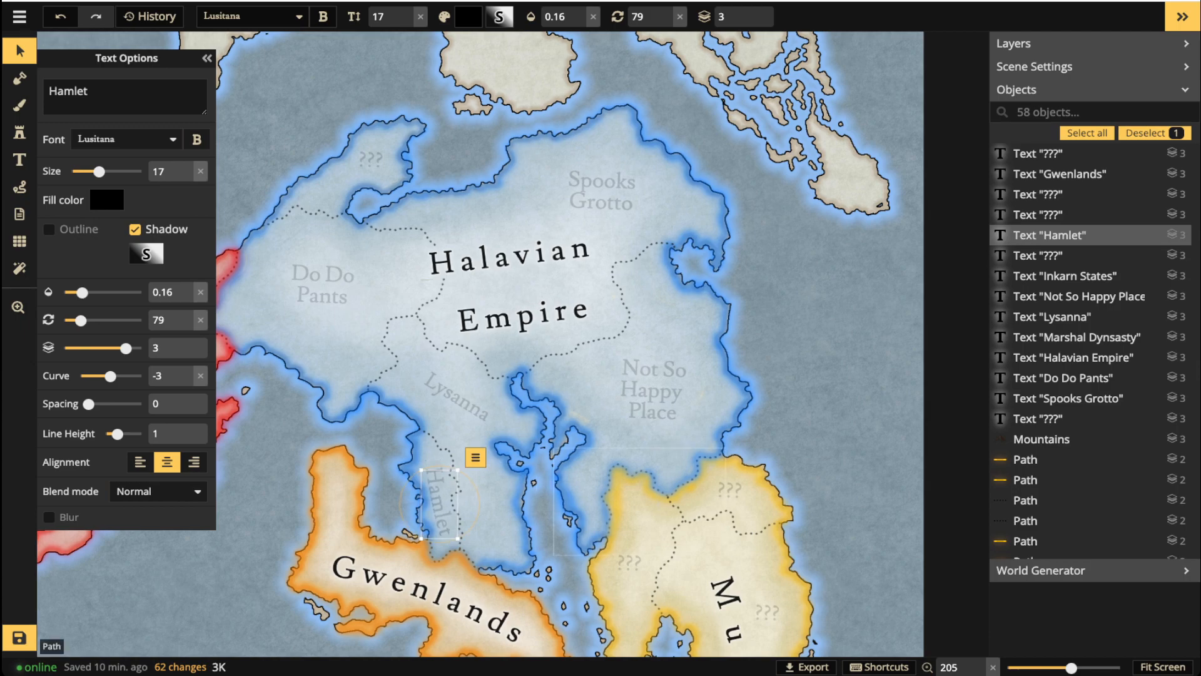
{"action": "left_click", "coordinate": [469, 300]}
Name the northwestern Halavian peninsula "Terd", rotate the label to 348, shift it slightly southwest, and deselect it.
{"action": "scroll", "coordinate": [466, 295], "scroll_direction": "up", "scroll_amount": 2}
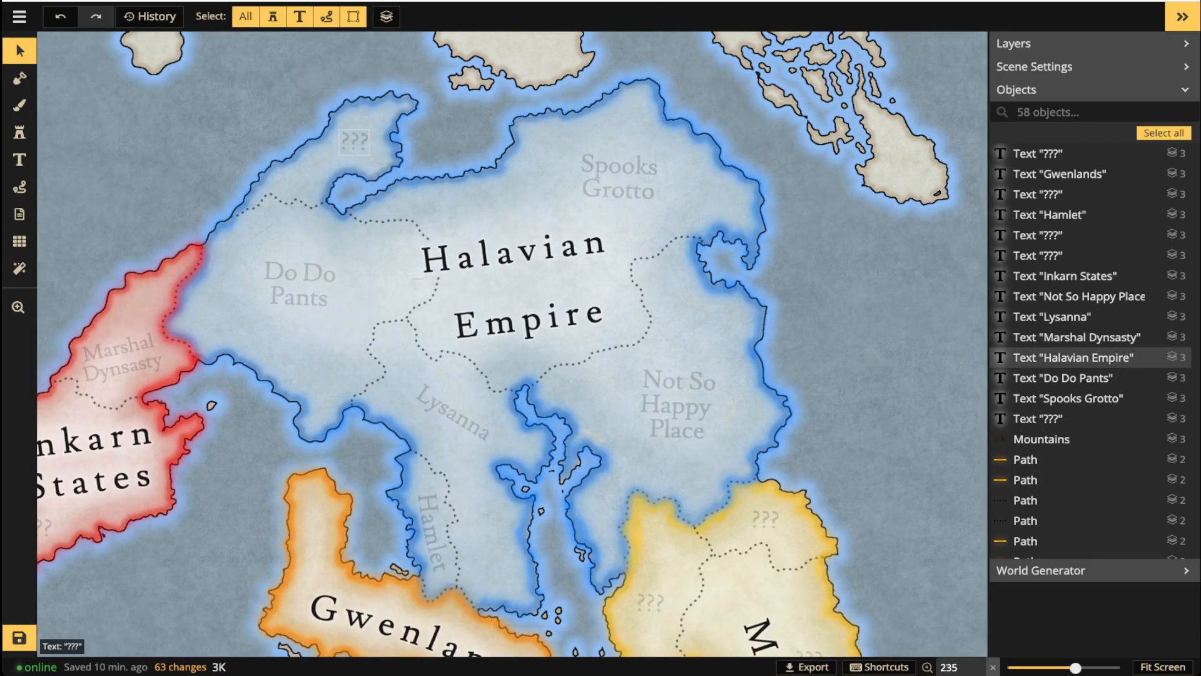
{"action": "left_click", "coordinate": [369, 136]}
{"action": "scroll", "coordinate": [374, 135], "scroll_direction": "up", "scroll_amount": 3}
{"action": "scroll", "coordinate": [356, 143], "scroll_direction": "up", "scroll_amount": 2}
{"action": "key", "text": "BackSpace"}
{"action": "type", "text": "Terd"}
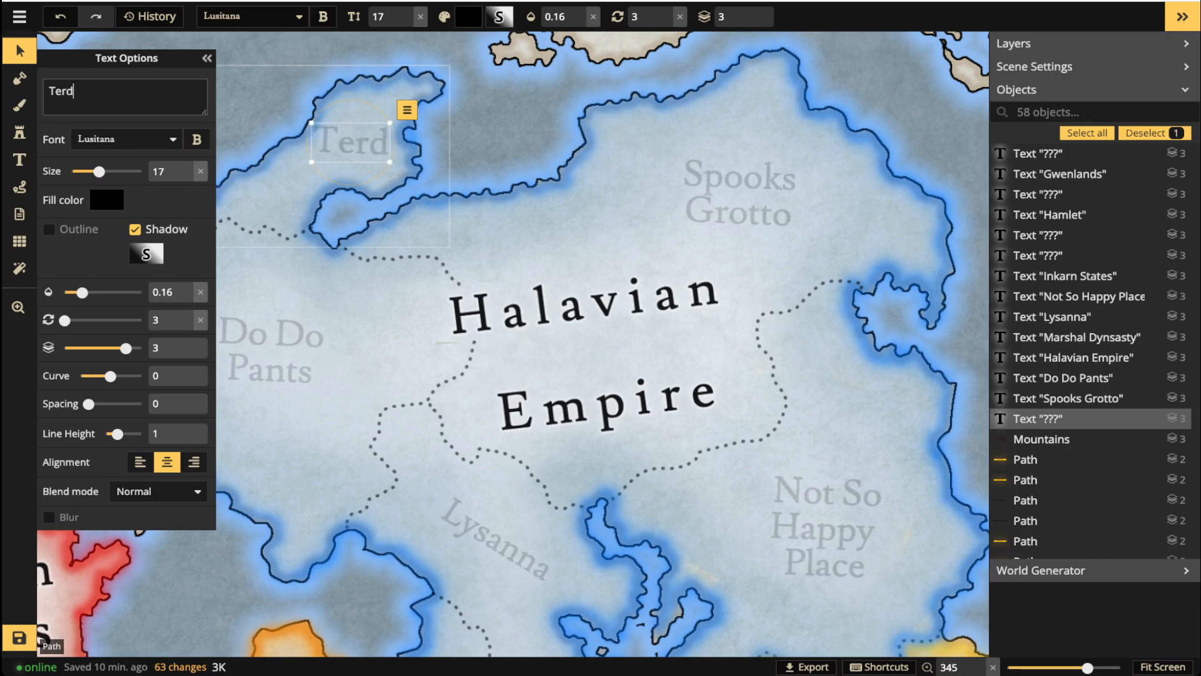
{"action": "left_click_drag", "start_coordinate": [392, 142], "coordinate": [342, 154]}
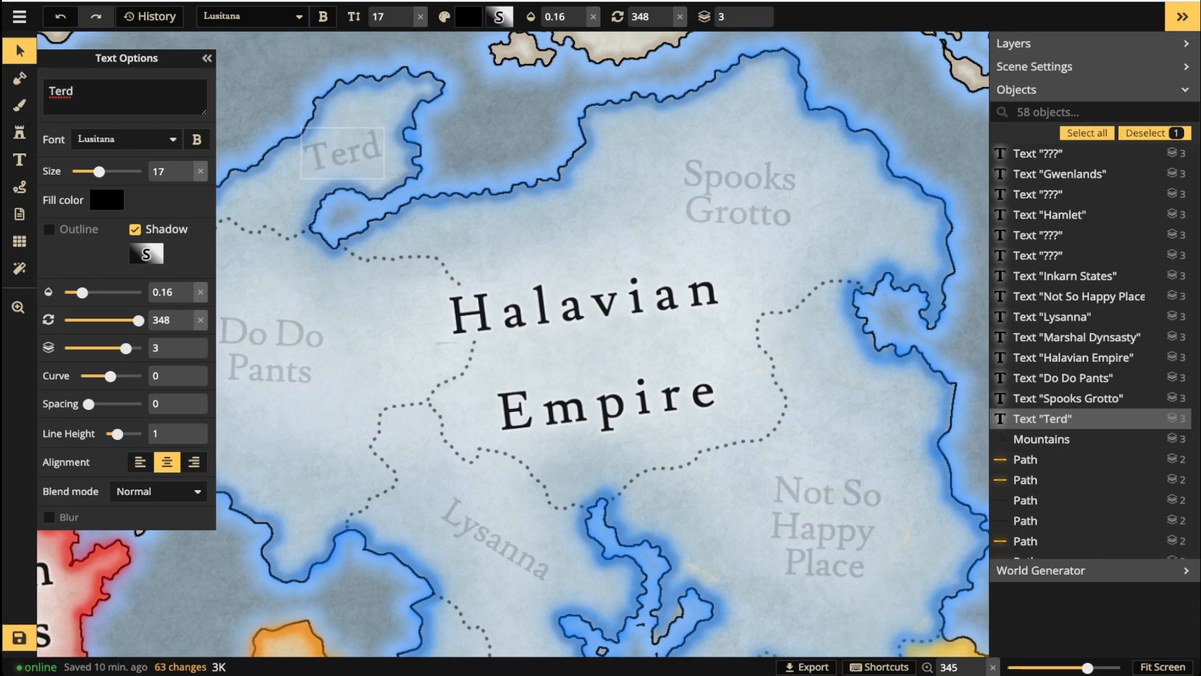
{"action": "left_click", "coordinate": [19, 51]}
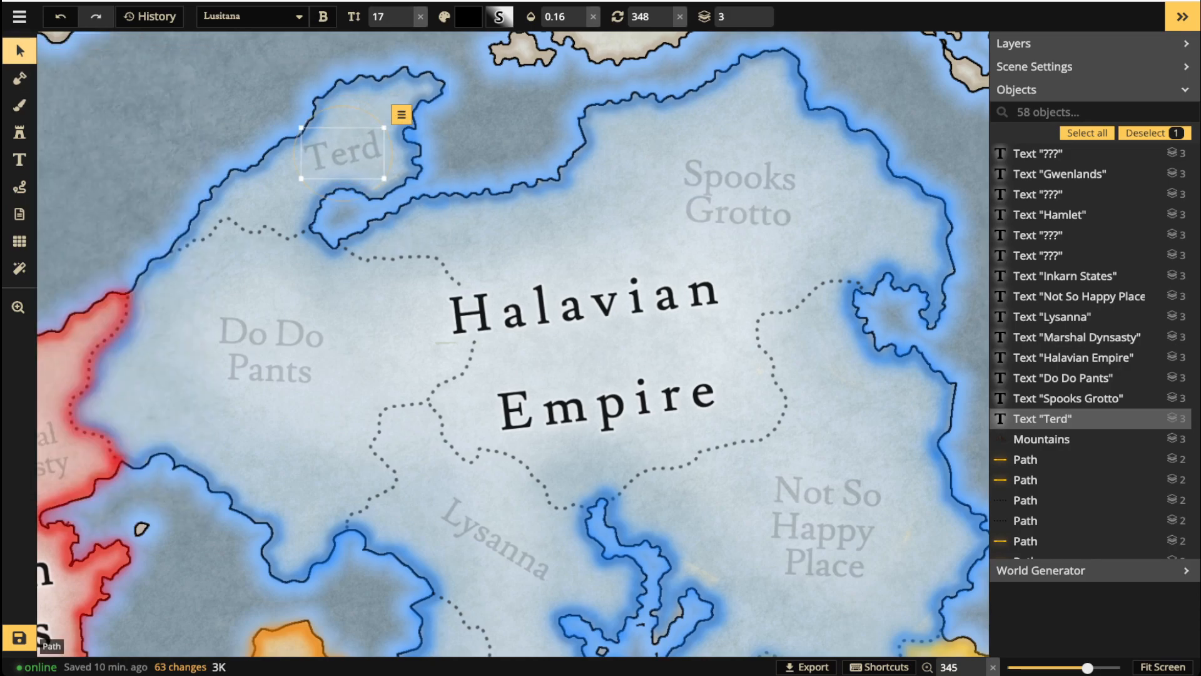
{"action": "left_click", "coordinate": [259, 201]}
Change the "???" label in Muir's western province to "Manos".
{"action": "scroll", "coordinate": [259, 200], "scroll_direction": "down", "scroll_amount": 5}
{"action": "left_click_drag", "start_coordinate": [500, 425], "coordinate": [317, 251]}
{"action": "left_click_drag", "start_coordinate": [452, 463], "coordinate": [451, 421]}
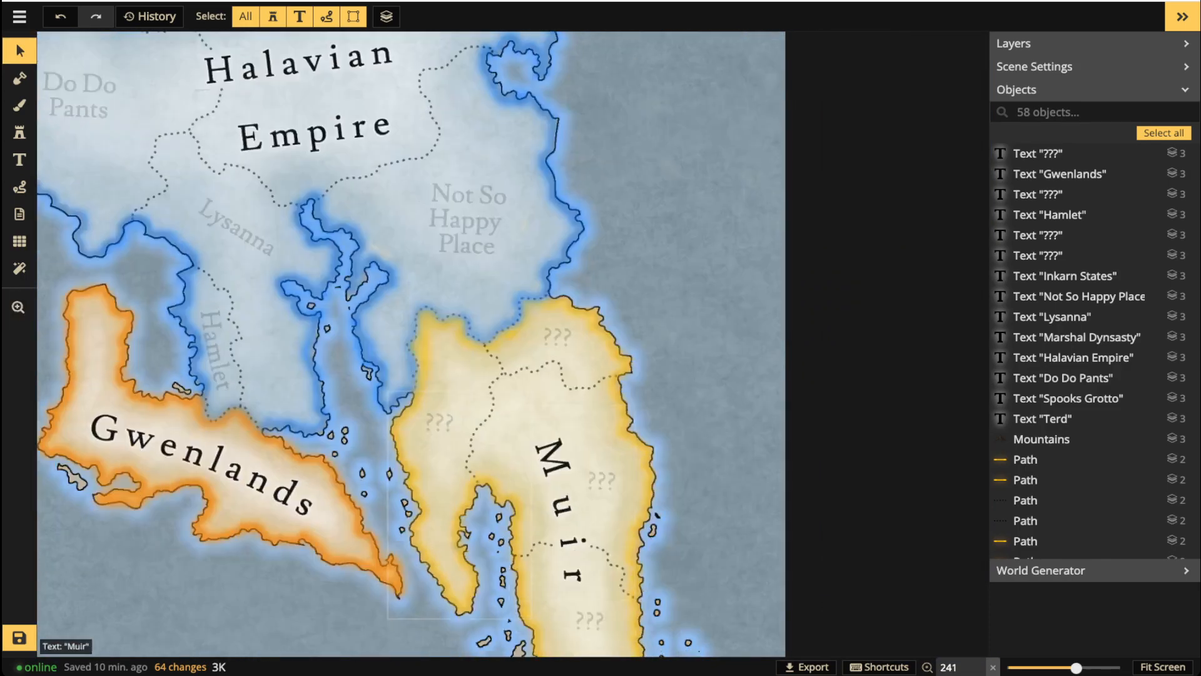
{"action": "left_click", "coordinate": [434, 412]}
{"action": "left_click", "coordinate": [439, 422]}
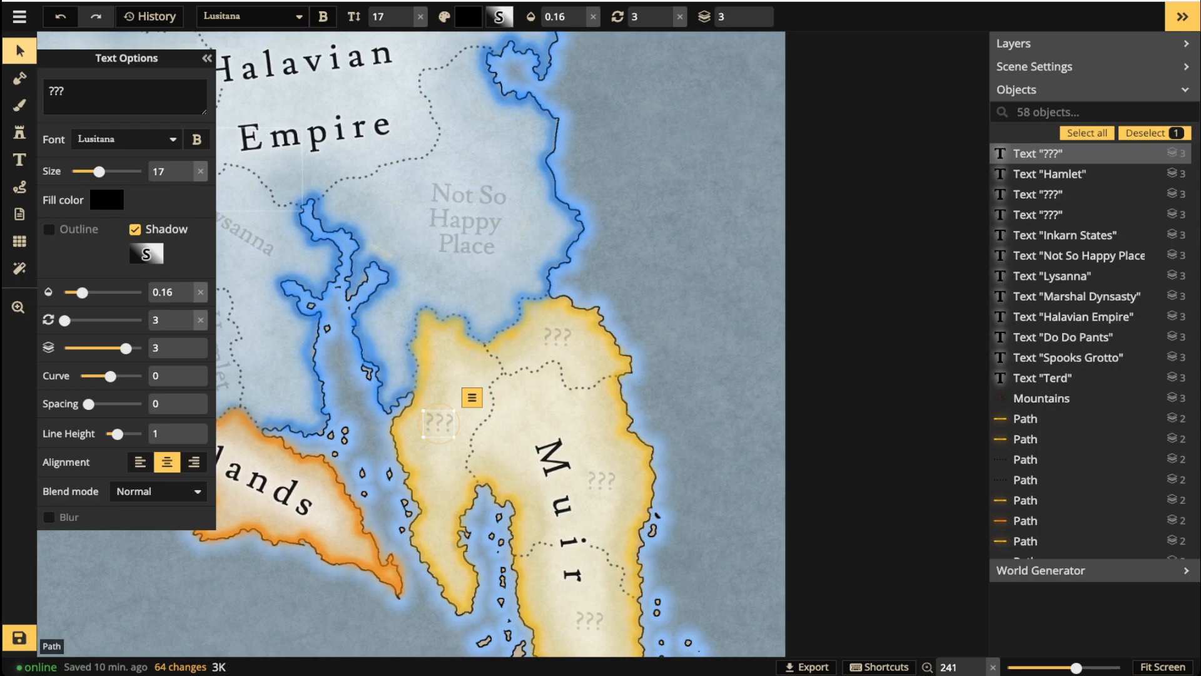
{"action": "type", "text": "Manos"}
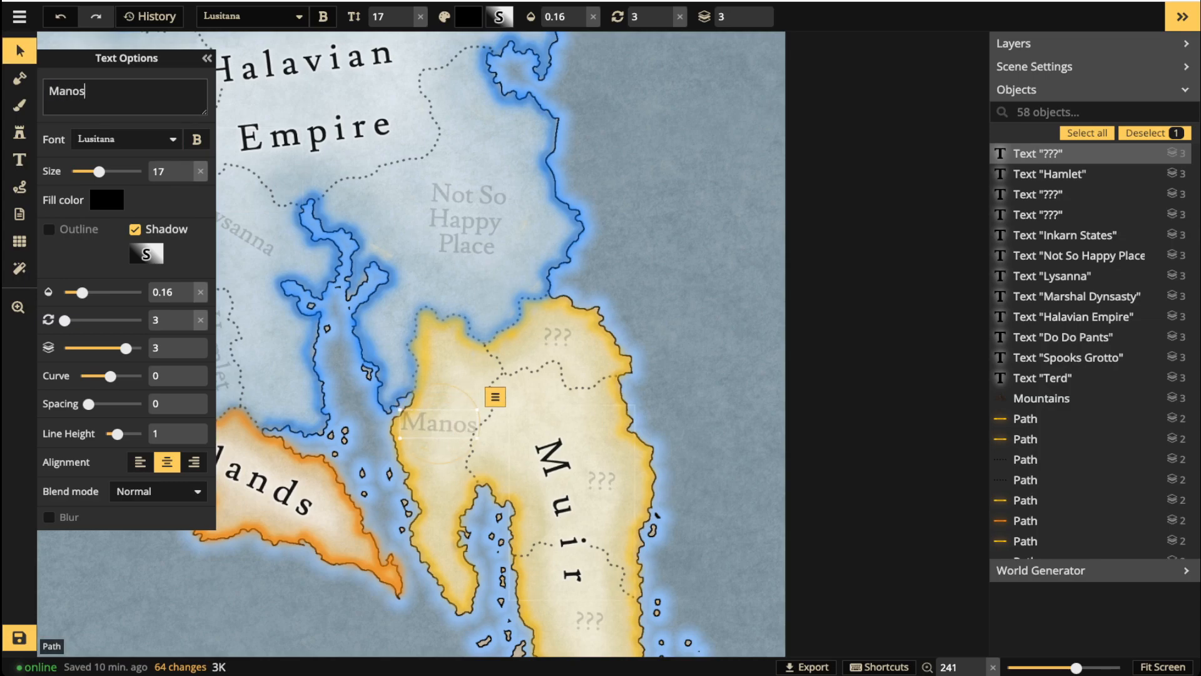
Rotate the "Manos" label to 288, shift it slightly northeast within its province, and deselect it.
{"action": "scroll", "coordinate": [439, 424], "scroll_direction": "down", "scroll_amount": 5}
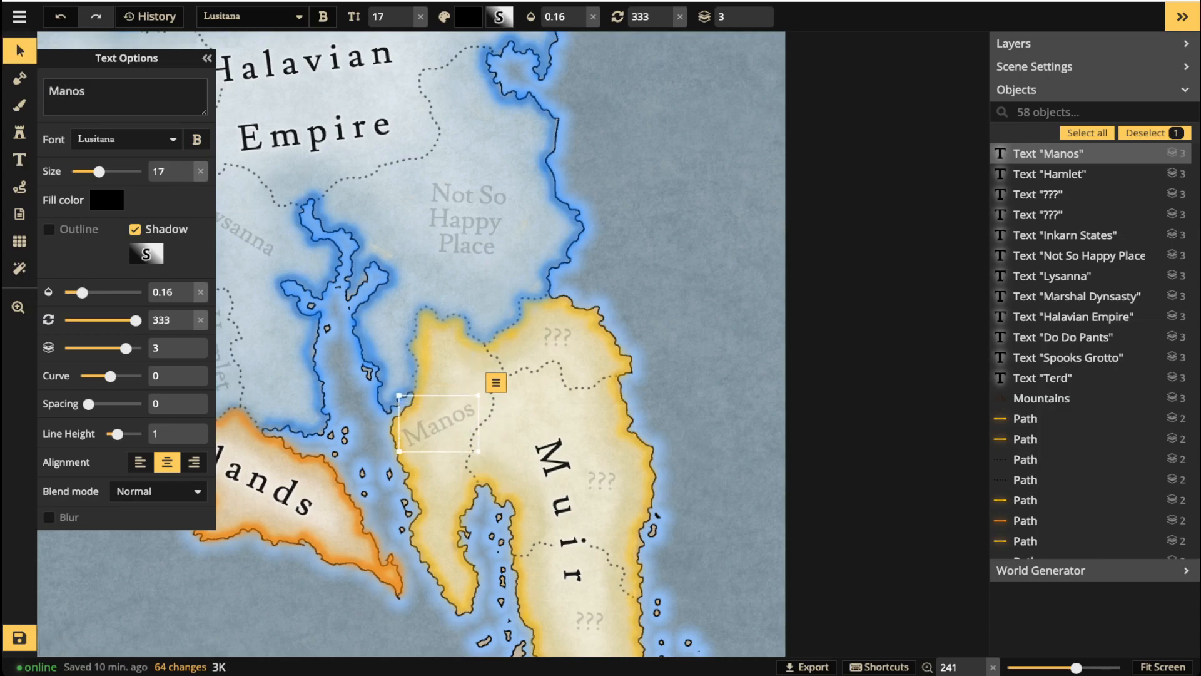
{"action": "left_click_drag", "start_coordinate": [439, 424], "coordinate": [443, 421]}
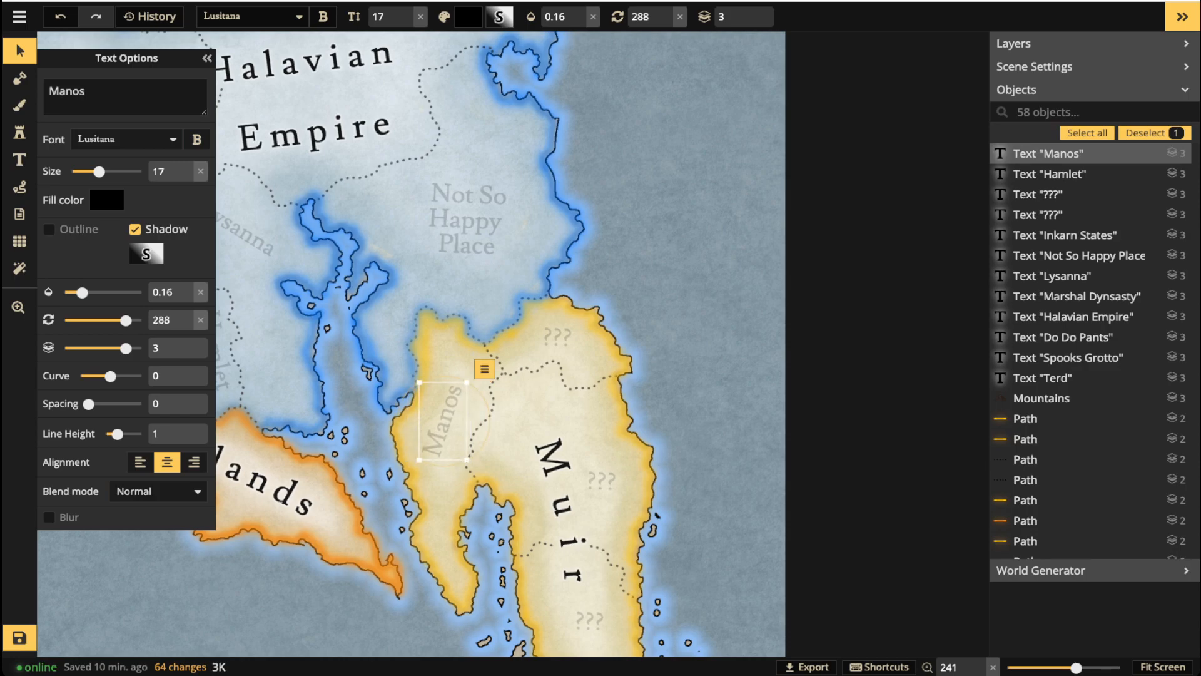
{"action": "left_click", "coordinate": [528, 375]}
Change the "???" label in Muir's northern province to "Mumyverse".
{"action": "left_click", "coordinate": [557, 337]}
{"action": "left_click", "coordinate": [556, 338]}
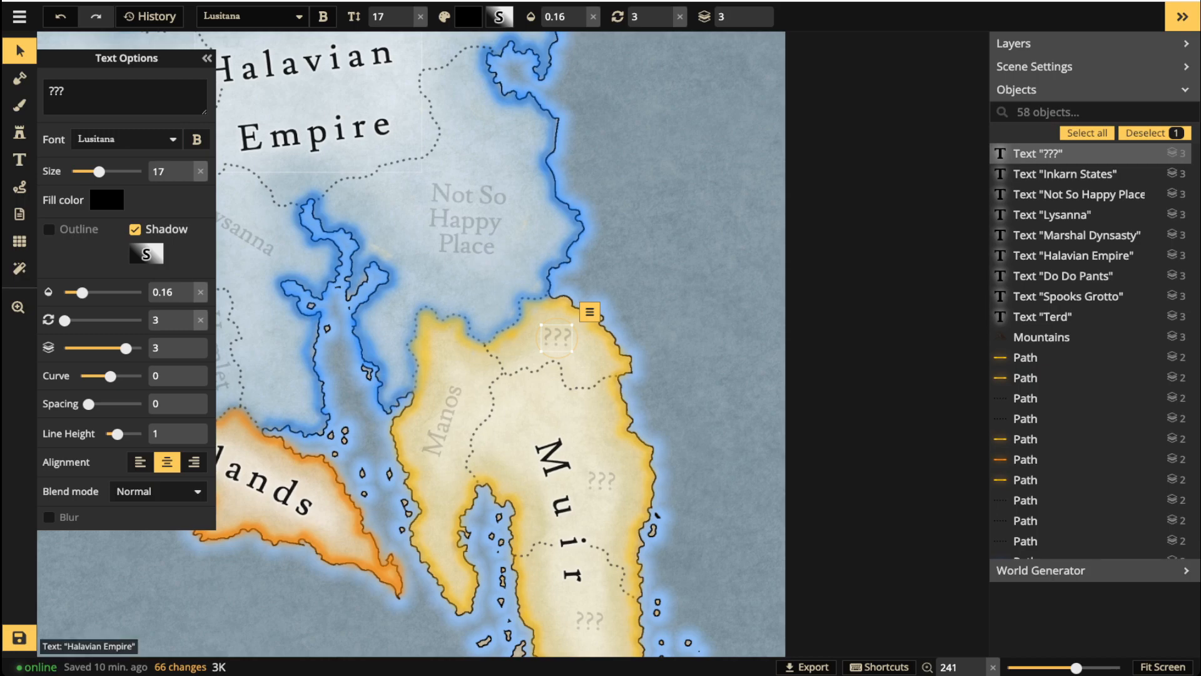
{"action": "left_click_drag", "start_coordinate": [65, 92], "coordinate": [49, 91]}
{"action": "type", "text": "Mumyverse"}
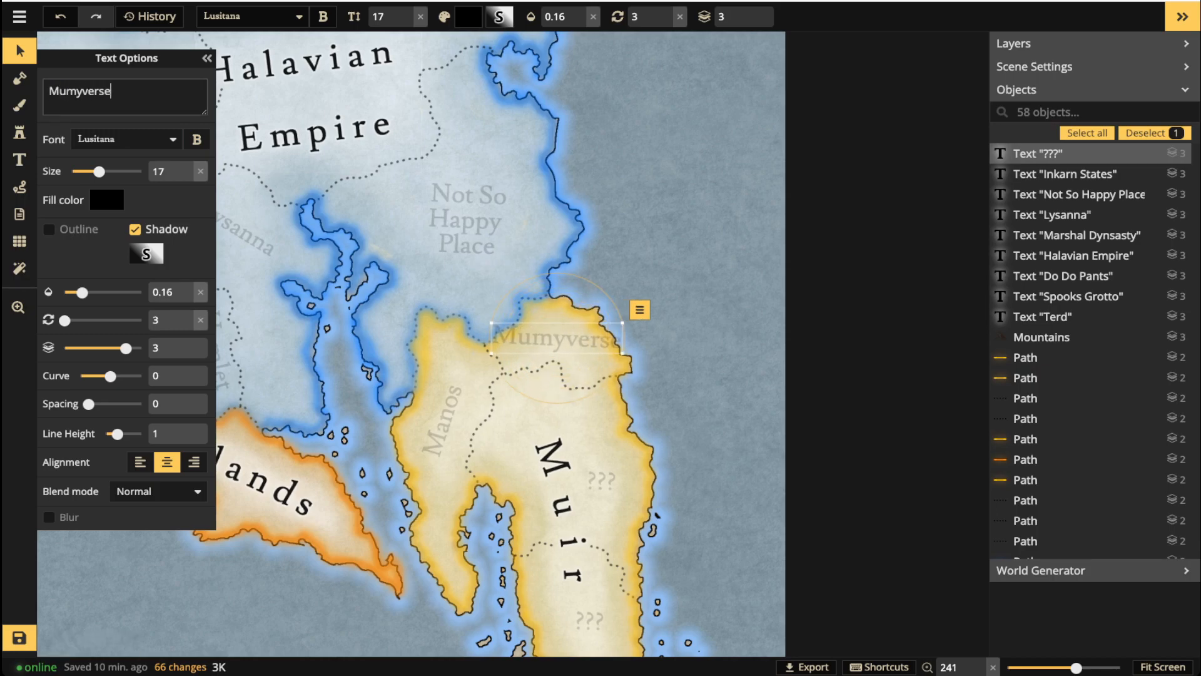
Move the "Mumyverse" label down to Muir's southern province and rotate it to 63 along the coast.
{"action": "left_click_drag", "start_coordinate": [557, 337], "coordinate": [569, 509]}
{"action": "key", "text": "space"}
{"action": "left_click_drag", "start_coordinate": [651, 481], "coordinate": [634, 567]}
{"action": "left_click_drag", "start_coordinate": [568, 509], "coordinate": [586, 492]}
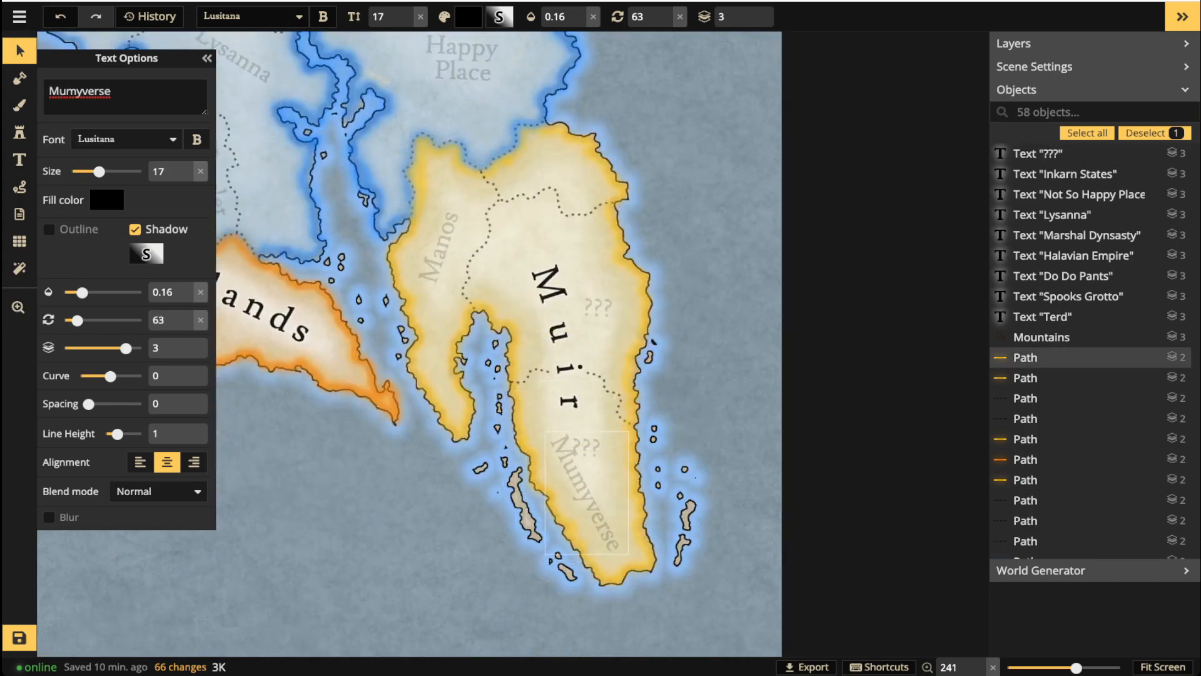
Correct the spelling of the southern Muir province label to "Mumbyverse".
{"action": "left_click", "coordinate": [77, 90]}
{"action": "type", "text": "b"}
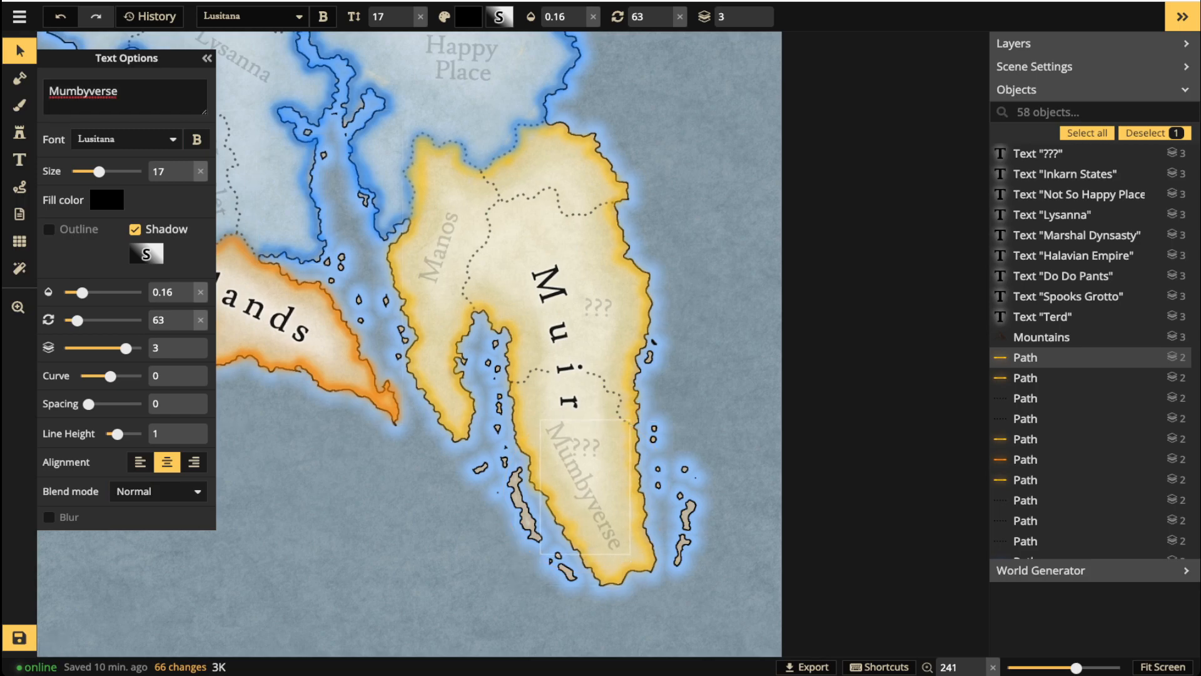
{"action": "left_click", "coordinate": [19, 50]}
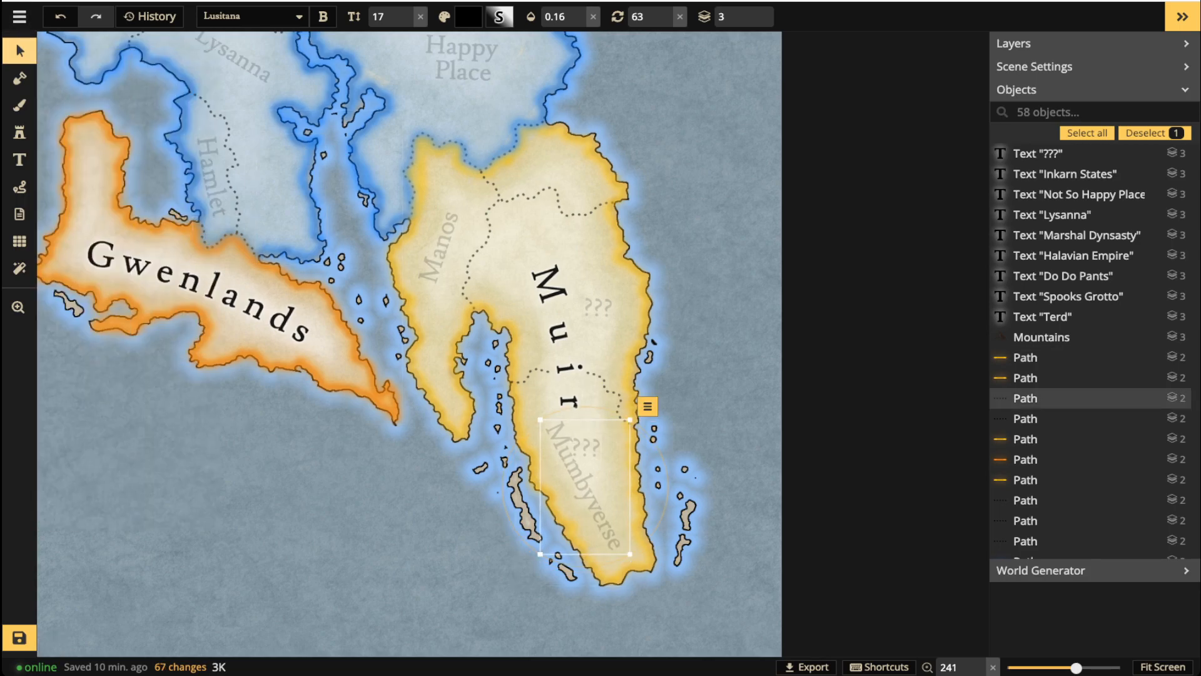
Move the leftover "???" label from Muir's southern province to the northern one, rename it "Lys", and deselect it.
{"action": "left_click_drag", "start_coordinate": [585, 446], "coordinate": [551, 168]}
{"action": "left_click", "coordinate": [20, 50]}
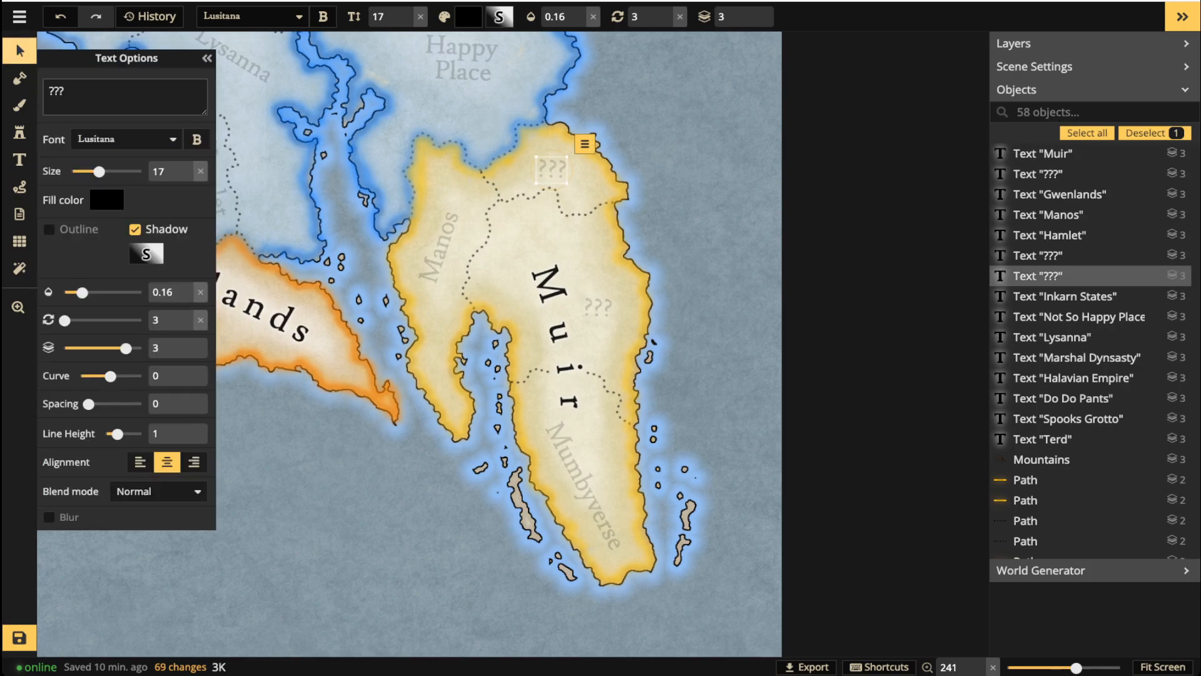
{"action": "key", "text": "BackSpace"}
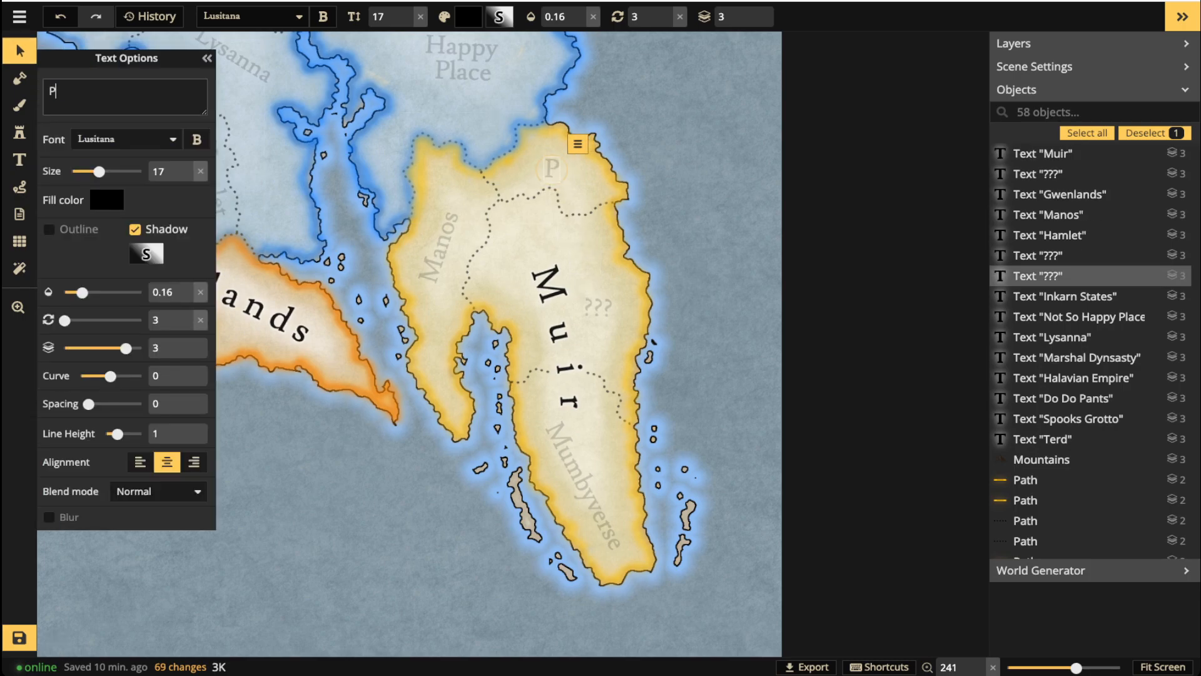
{"action": "type", "text": "Lys"}
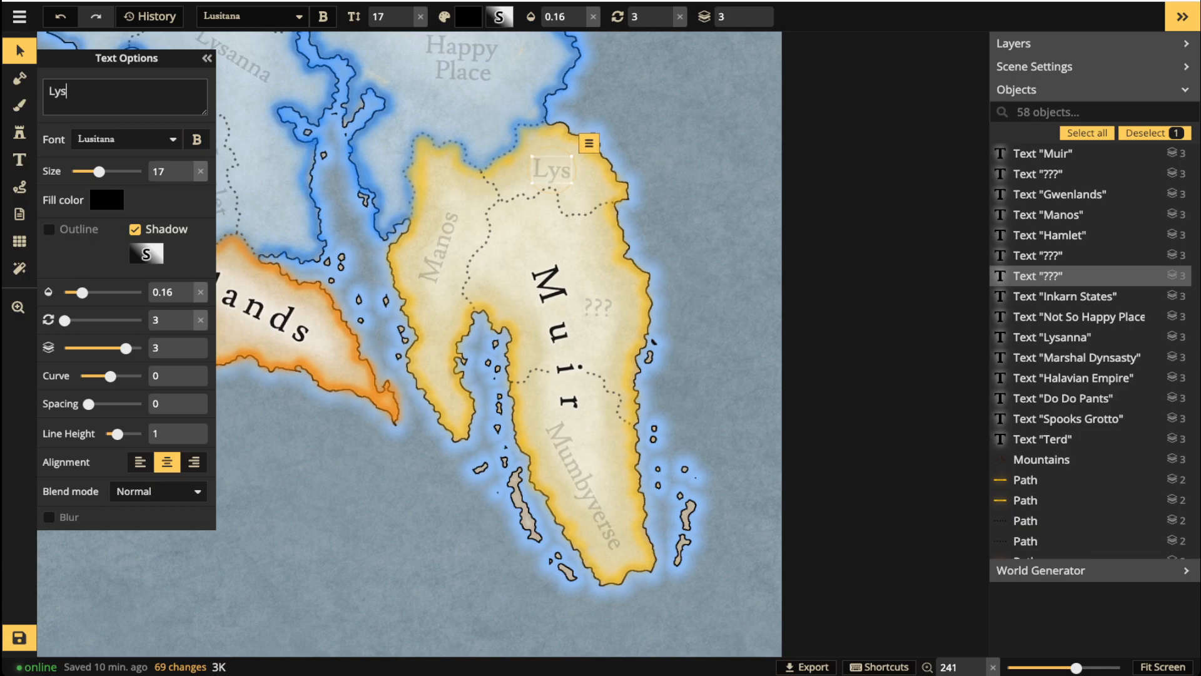
{"action": "key", "text": "Escape"}
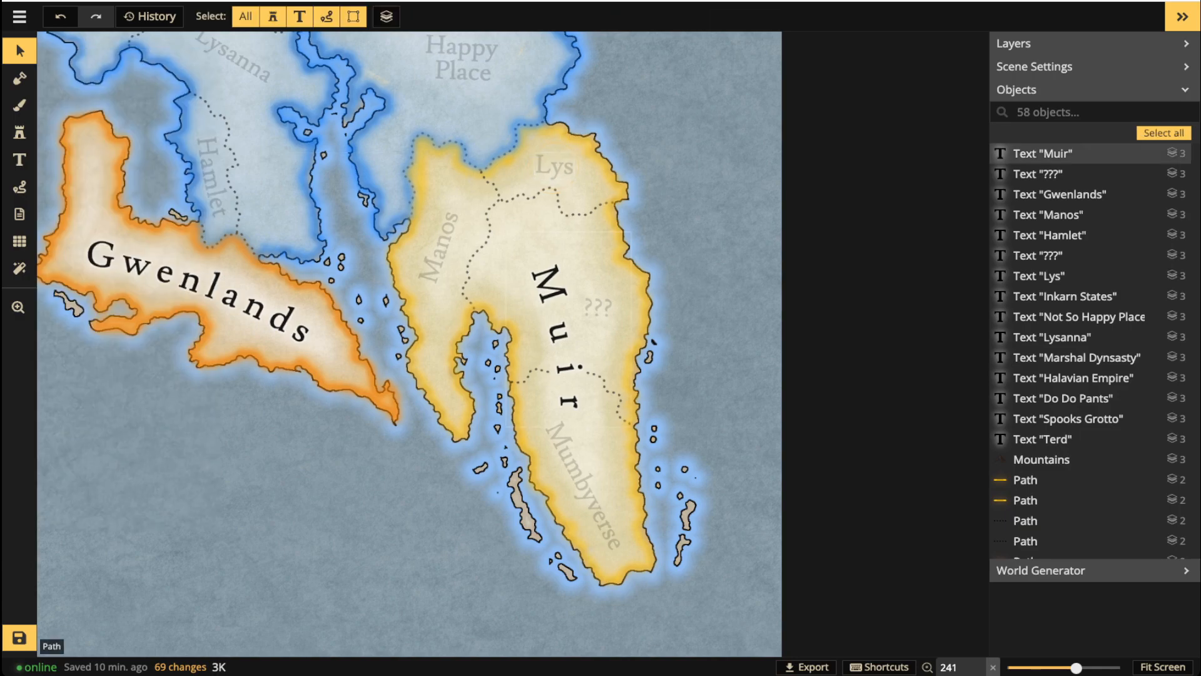
Name Muir's eastern province "Toejam", rotate the label to 273, and deselect it.
{"action": "left_click", "coordinate": [597, 307]}
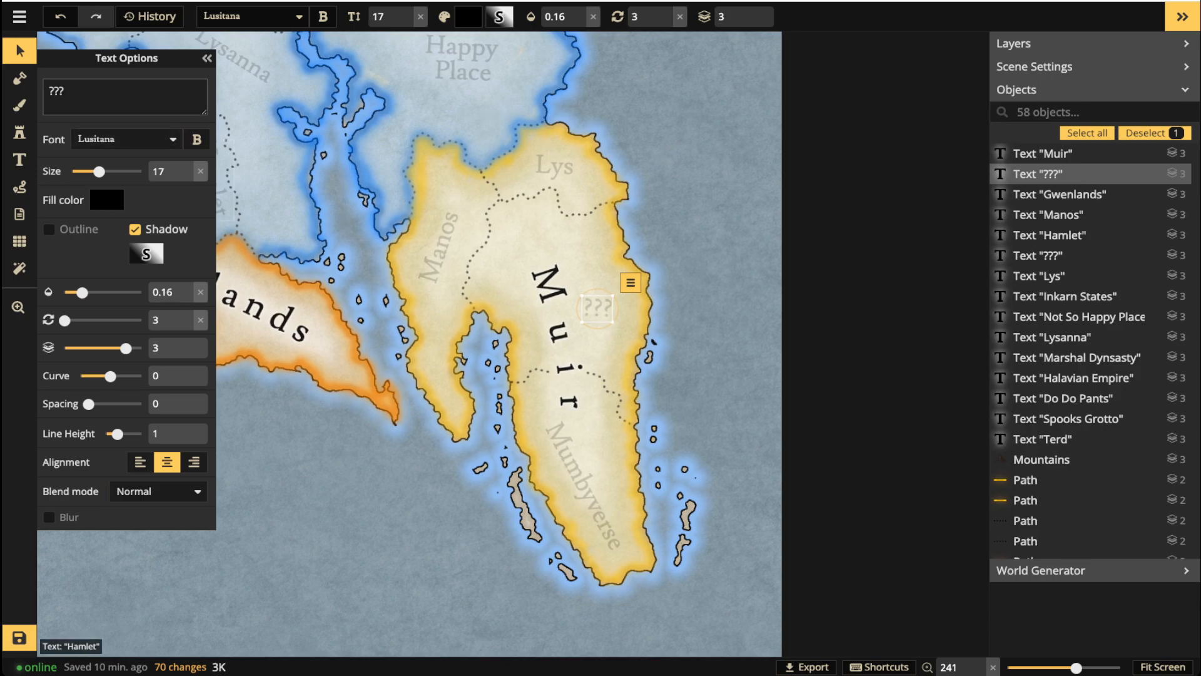
{"action": "type", "text": "Toejam"}
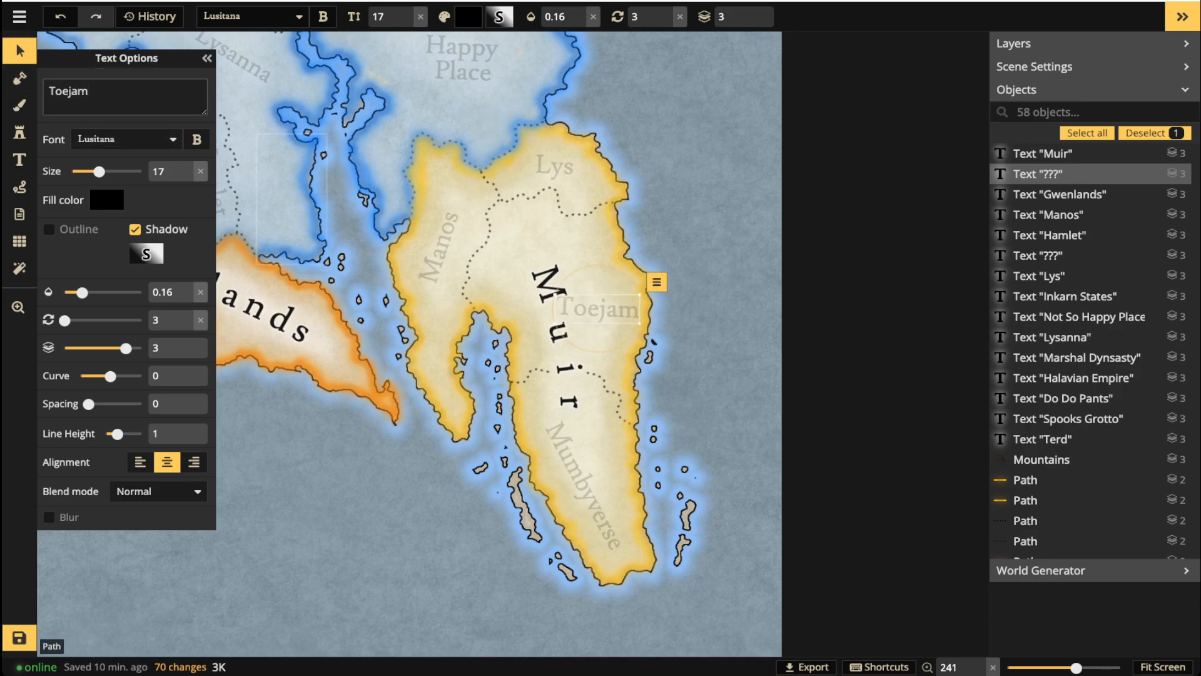
{"action": "left_click_drag", "start_coordinate": [64, 320], "coordinate": [123, 320]}
{"action": "left_click_drag", "start_coordinate": [597, 308], "coordinate": [598, 305]}
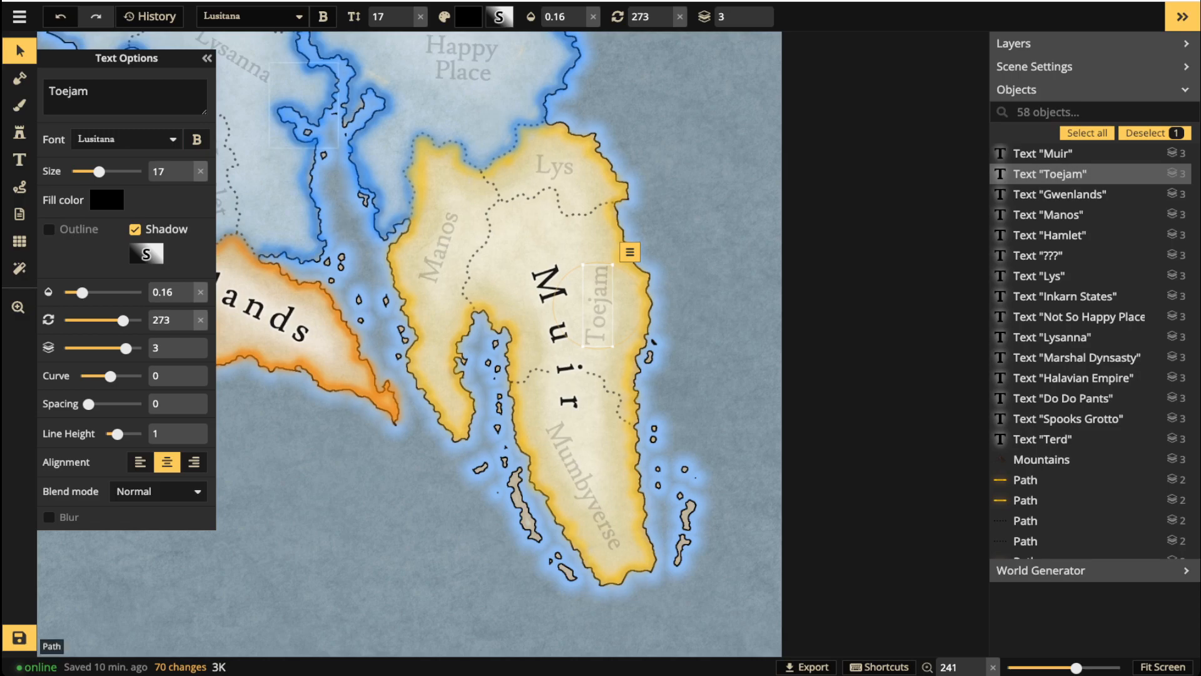
{"action": "left_click", "coordinate": [287, 188]}
Change the "???" label in the southern Inkarn States to "Dingybob".
{"action": "scroll", "coordinate": [286, 188], "scroll_direction": "down", "scroll_amount": 3}
{"action": "key", "text": "space"}
{"action": "left_click_drag", "start_coordinate": [287, 188], "coordinate": [711, 363]}
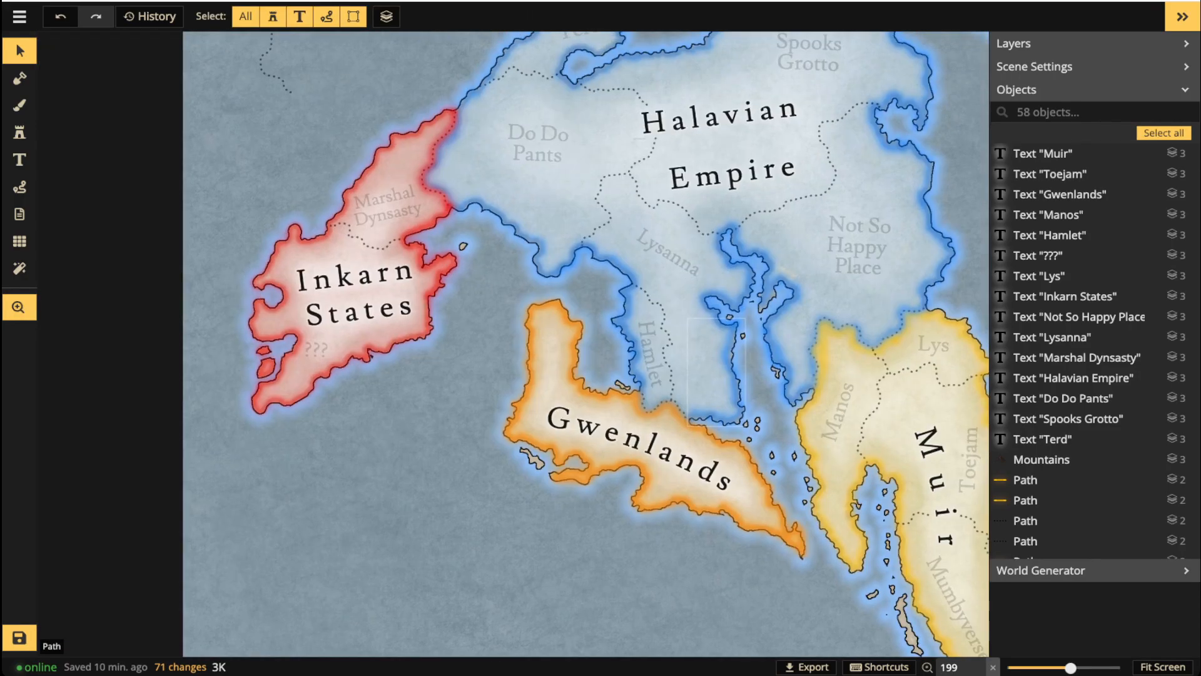
{"action": "key", "text": "space"}
{"action": "left_click_drag", "start_coordinate": [287, 356], "coordinate": [180, 339]}
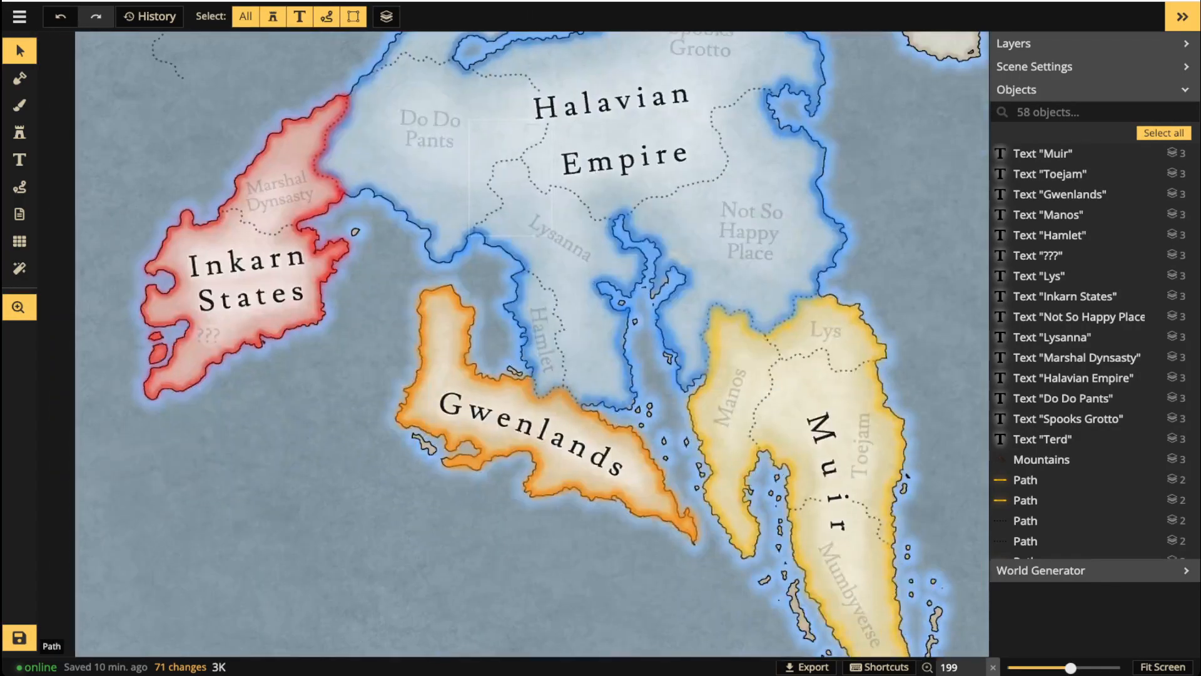
{"action": "scroll", "coordinate": [180, 339], "scroll_direction": "up", "scroll_amount": 2}
{"action": "scroll", "coordinate": [180, 339], "scroll_direction": "up", "scroll_amount": 1}
{"action": "left_click", "coordinate": [216, 333]}
{"action": "key", "text": "space"}
{"action": "left_click_drag", "start_coordinate": [216, 334], "coordinate": [346, 334]}
{"action": "left_click", "coordinate": [346, 334]}
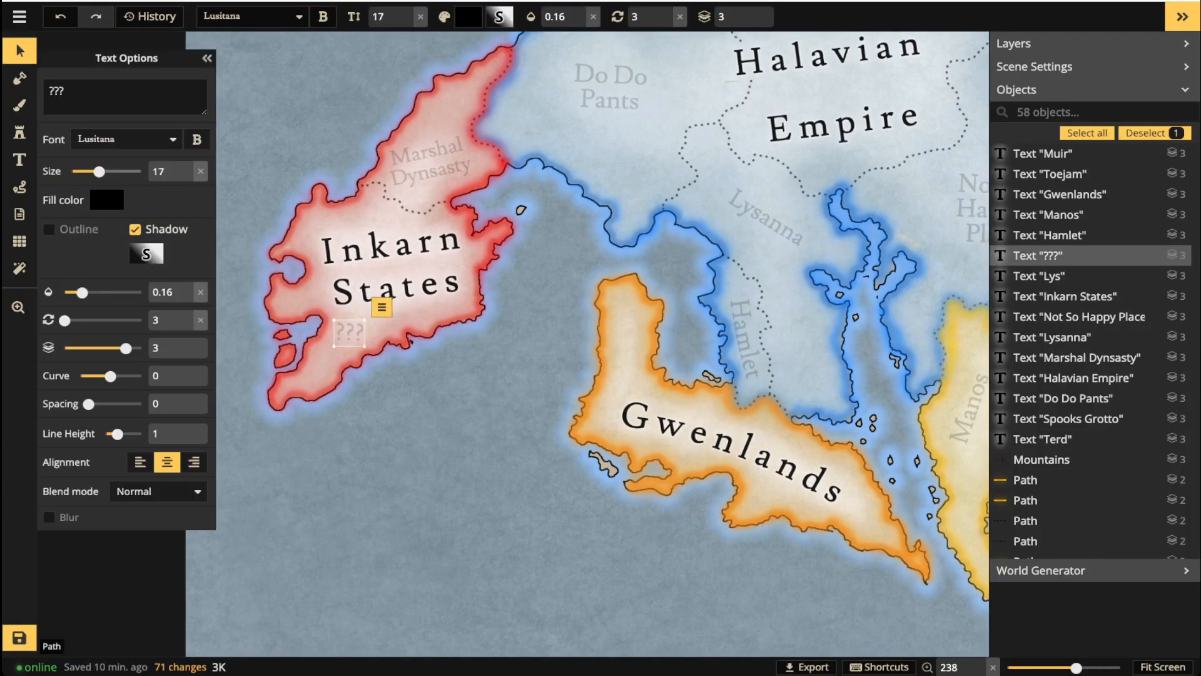
{"action": "type", "text": "Dingybob"}
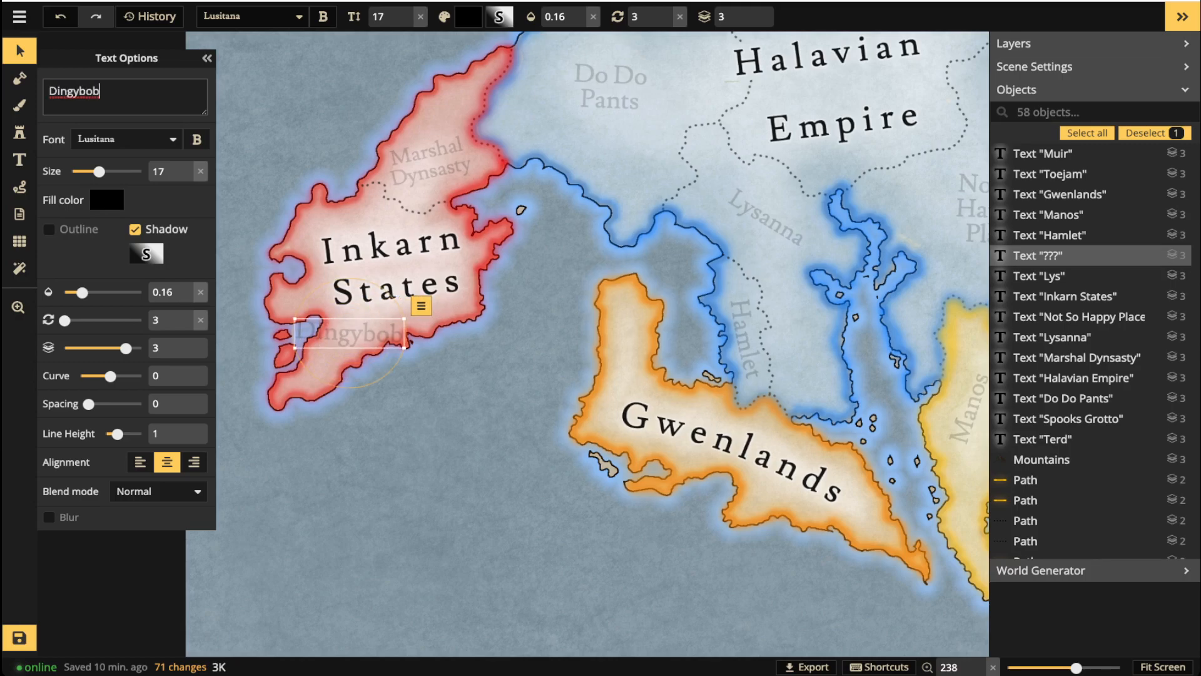
Shrink the "Dingybob" label to size 14, then rotate and move it to fit along the southwestern Inkarn coast.
{"action": "scroll", "coordinate": [413, 342], "scroll_direction": "up", "scroll_amount": 4}
{"action": "left_click_drag", "start_coordinate": [391, 347], "coordinate": [374, 343]}
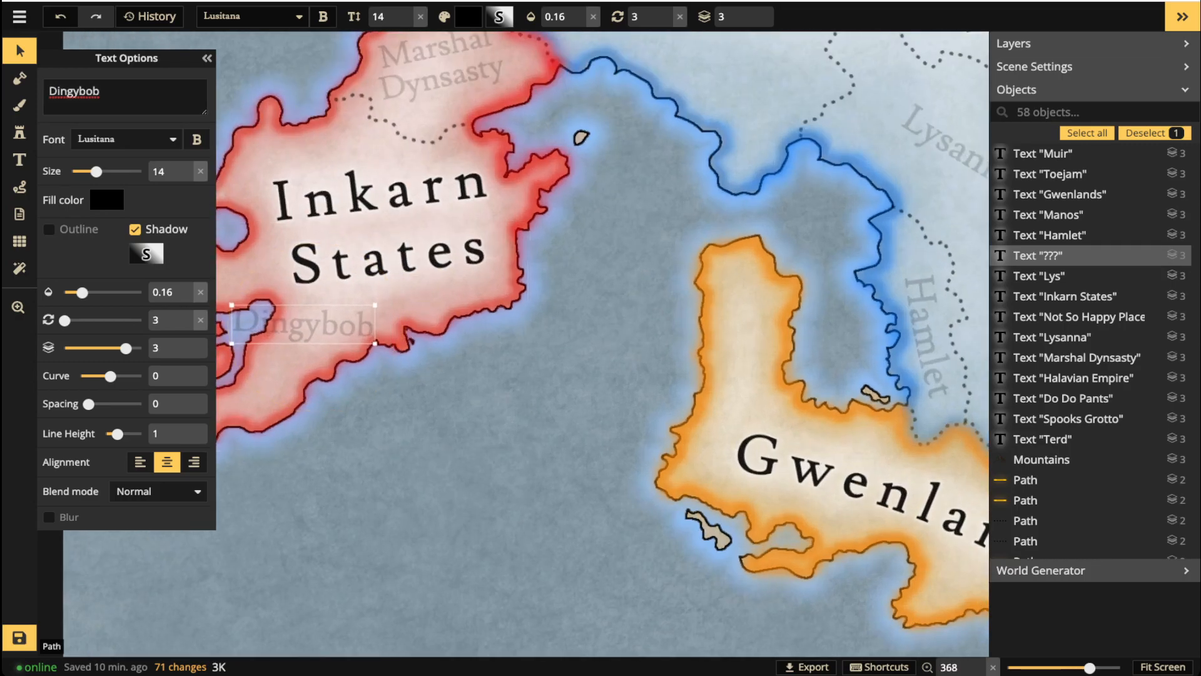
{"action": "left_click_drag", "start_coordinate": [391, 291], "coordinate": [372, 261]}
{"action": "left_click_drag", "start_coordinate": [312, 322], "coordinate": [334, 325]}
{"action": "left_click_drag", "start_coordinate": [413, 277], "coordinate": [380, 242]}
{"action": "left_click_drag", "start_coordinate": [324, 327], "coordinate": [307, 341]}
{"action": "left_click_drag", "start_coordinate": [383, 221], "coordinate": [380, 215]}
{"action": "key", "text": "Escape"}
Examine the province and realm labels across the whole map.
{"action": "scroll", "coordinate": [356, 204], "scroll_direction": "down", "scroll_amount": 5}
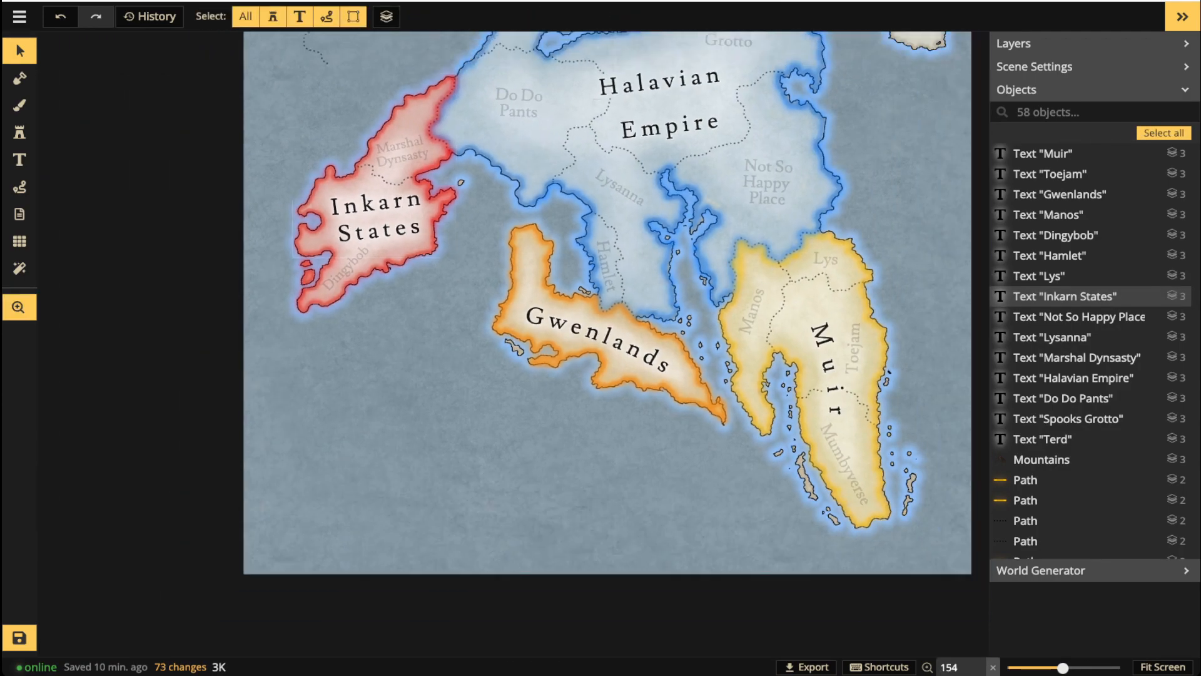
{"action": "scroll", "coordinate": [356, 203], "scroll_direction": "down", "scroll_amount": 3}
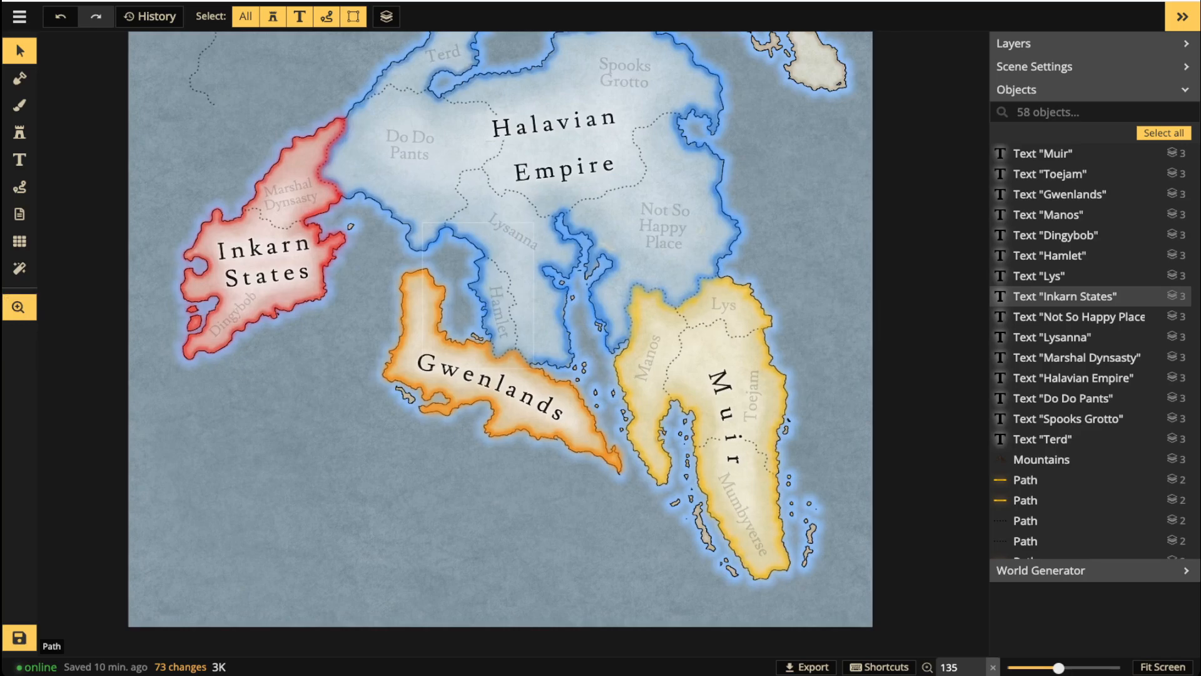
{"action": "scroll", "coordinate": [495, 301], "scroll_direction": "up", "scroll_amount": 2}
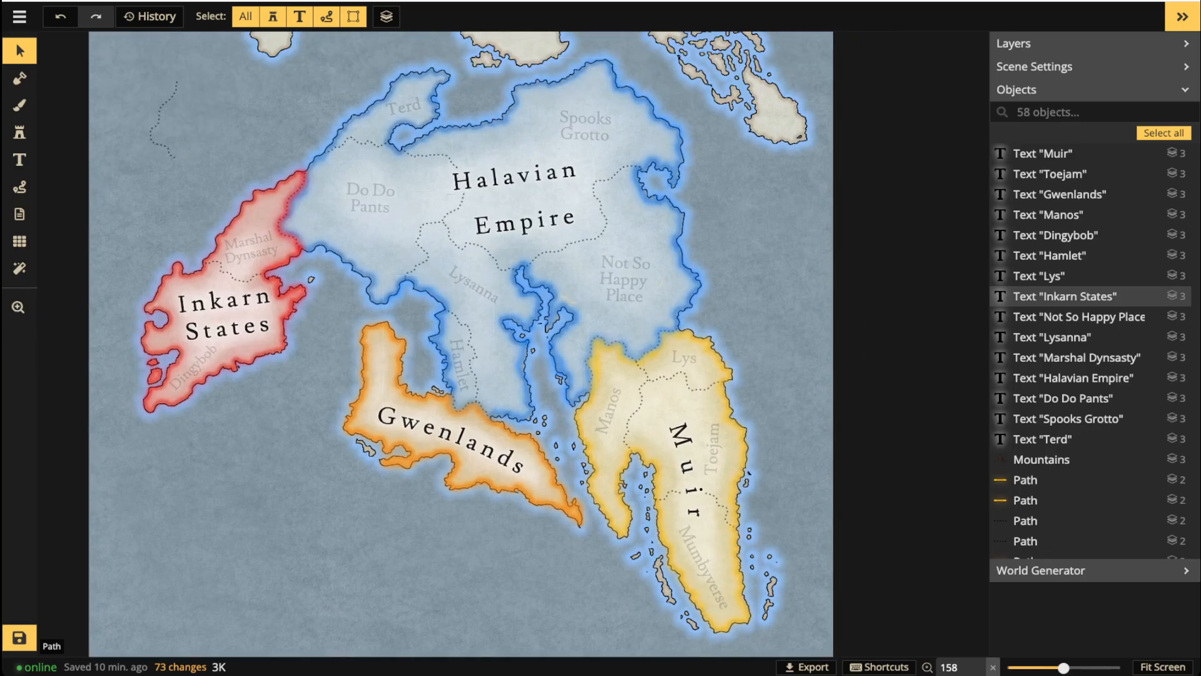
{"action": "key", "text": "space"}
{"action": "left_click_drag", "start_coordinate": [475, 354], "coordinate": [296, 341]}
{"action": "scroll", "coordinate": [473, 320], "scroll_direction": "up", "scroll_amount": 2}
{"action": "key", "text": "space"}
{"action": "key", "text": "space"}
{"action": "left_click_drag", "start_coordinate": [299, 408], "coordinate": [507, 305]}
{"action": "left_click_drag", "start_coordinate": [559, 89], "coordinate": [477, 410]}
{"action": "scroll", "coordinate": [477, 409], "scroll_direction": "down", "scroll_amount": 3}
Save the map.
{"action": "left_click", "coordinate": [20, 638]}
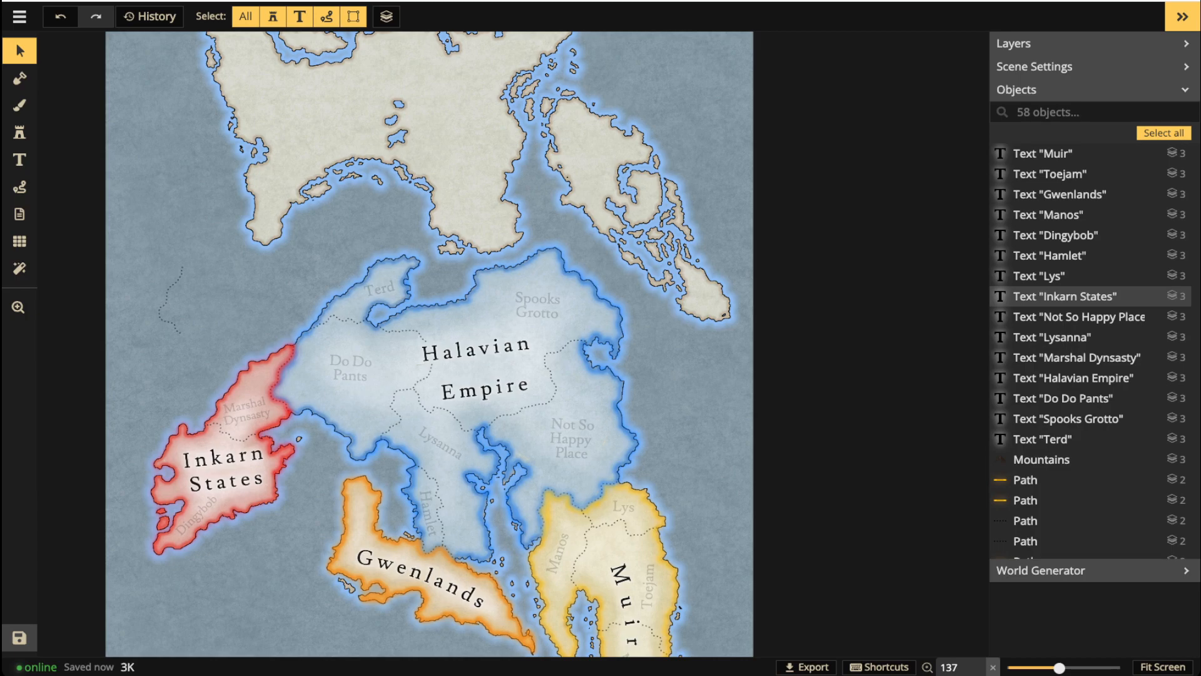
{"action": "scroll", "coordinate": [307, 388], "scroll_direction": "up", "scroll_amount": 3}
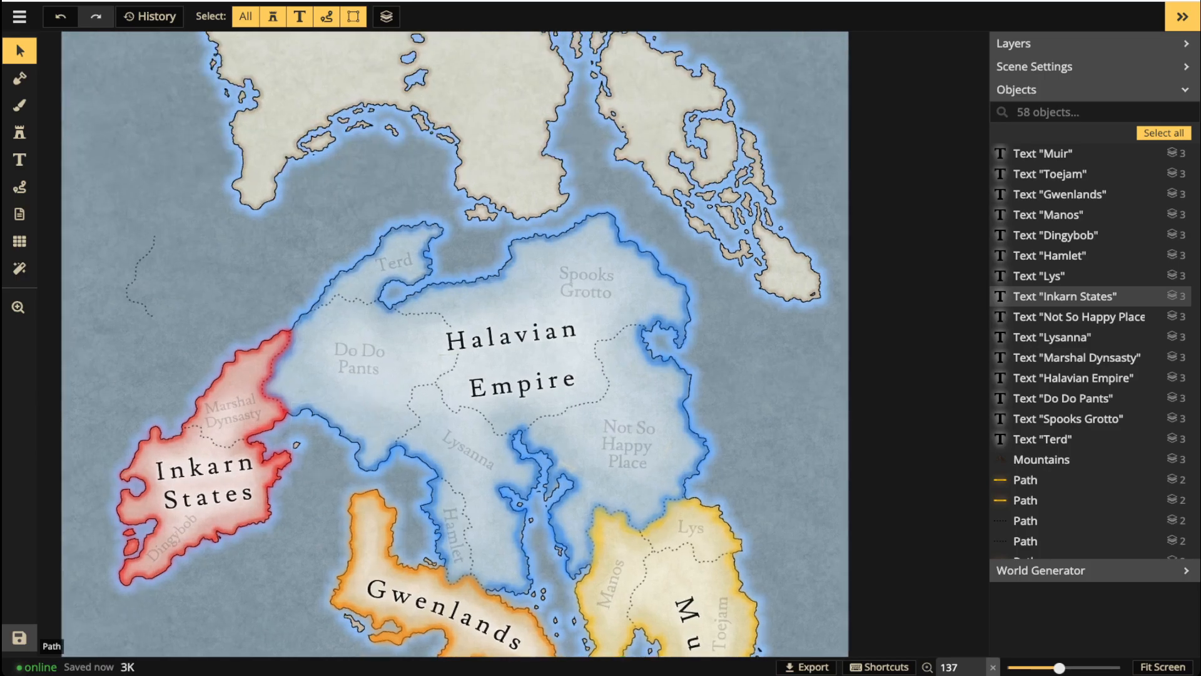
Browse the custom assets and Parchment World stamps in the stamp catalog, and return to selection mode without placing a stamp.
{"action": "left_click", "coordinate": [19, 132]}
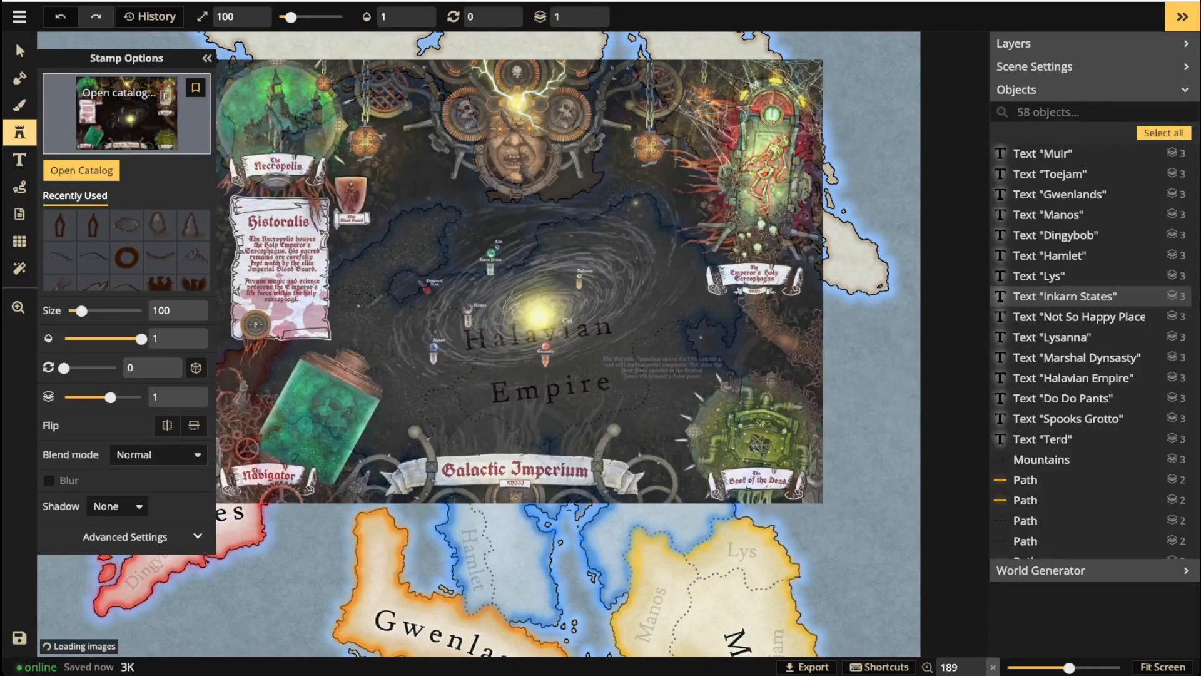
{"action": "left_click", "coordinate": [119, 112]}
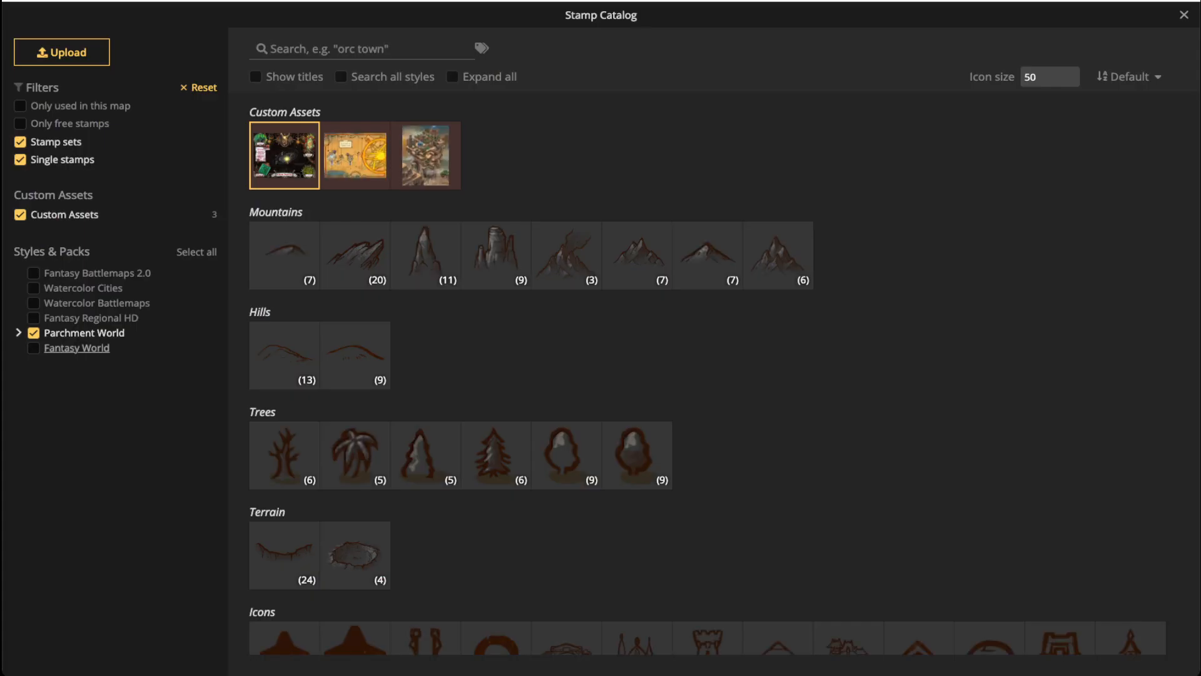
{"action": "scroll", "coordinate": [706, 375], "scroll_direction": "down", "scroll_amount": 5}
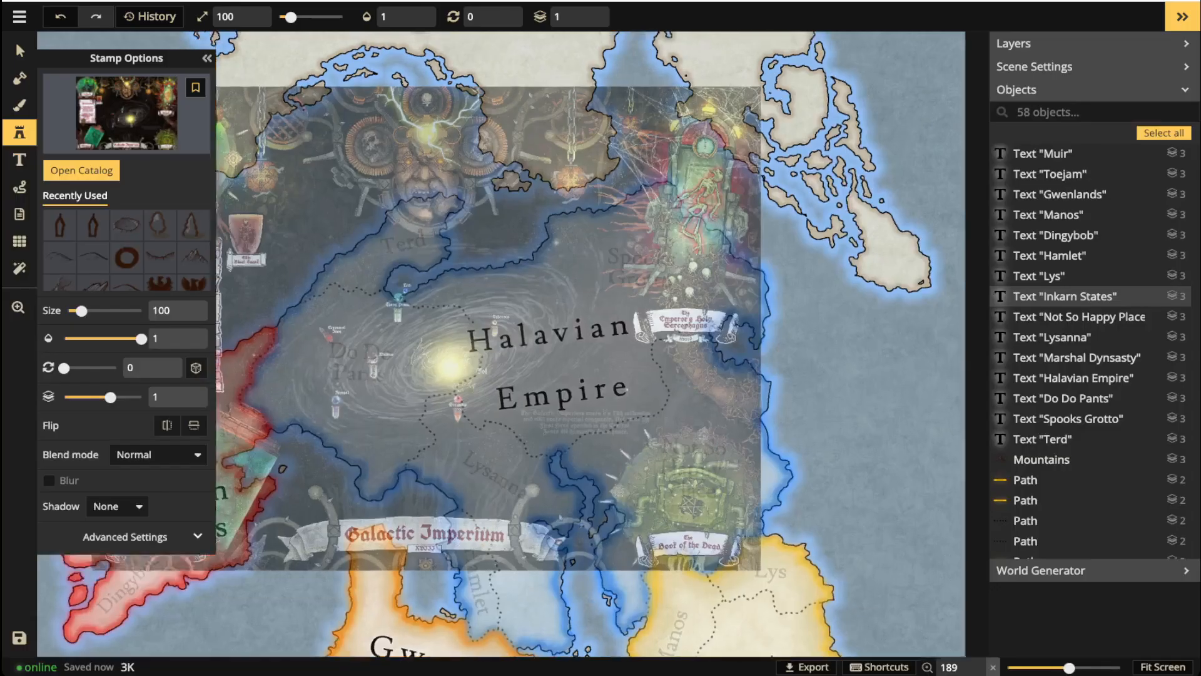
{"action": "scroll", "coordinate": [509, 344], "scroll_direction": "up", "scroll_amount": 3}
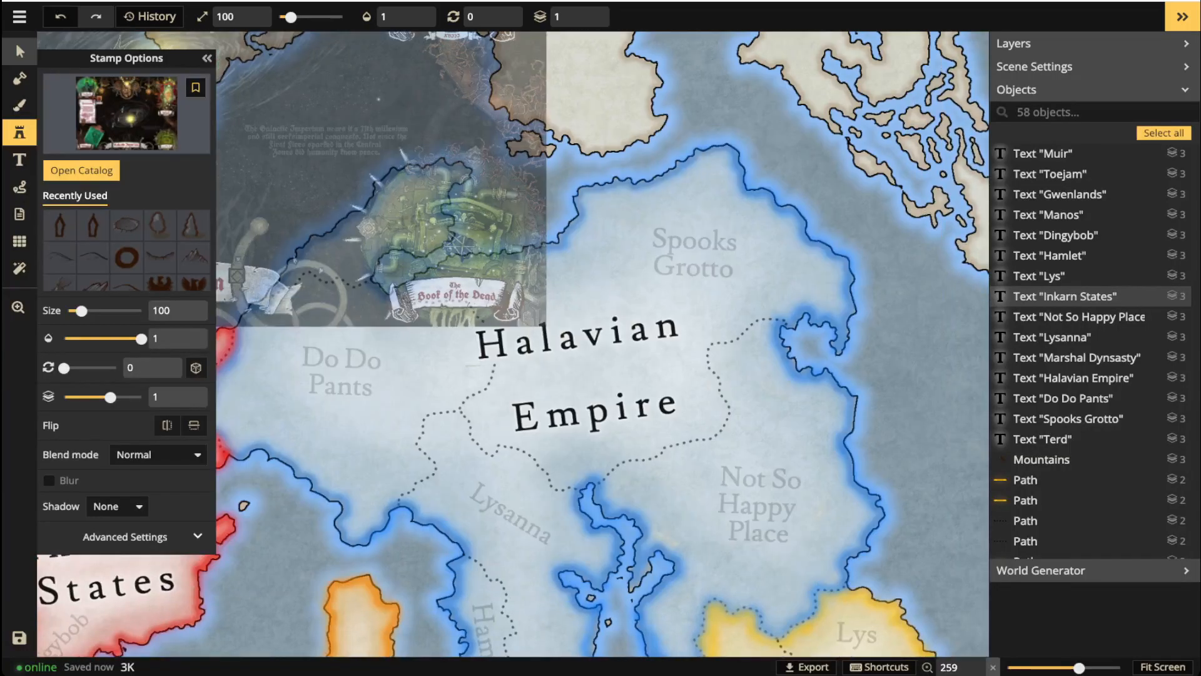
{"action": "left_click", "coordinate": [20, 51]}
{"action": "scroll", "coordinate": [498, 347], "scroll_direction": "up", "scroll_amount": 3}
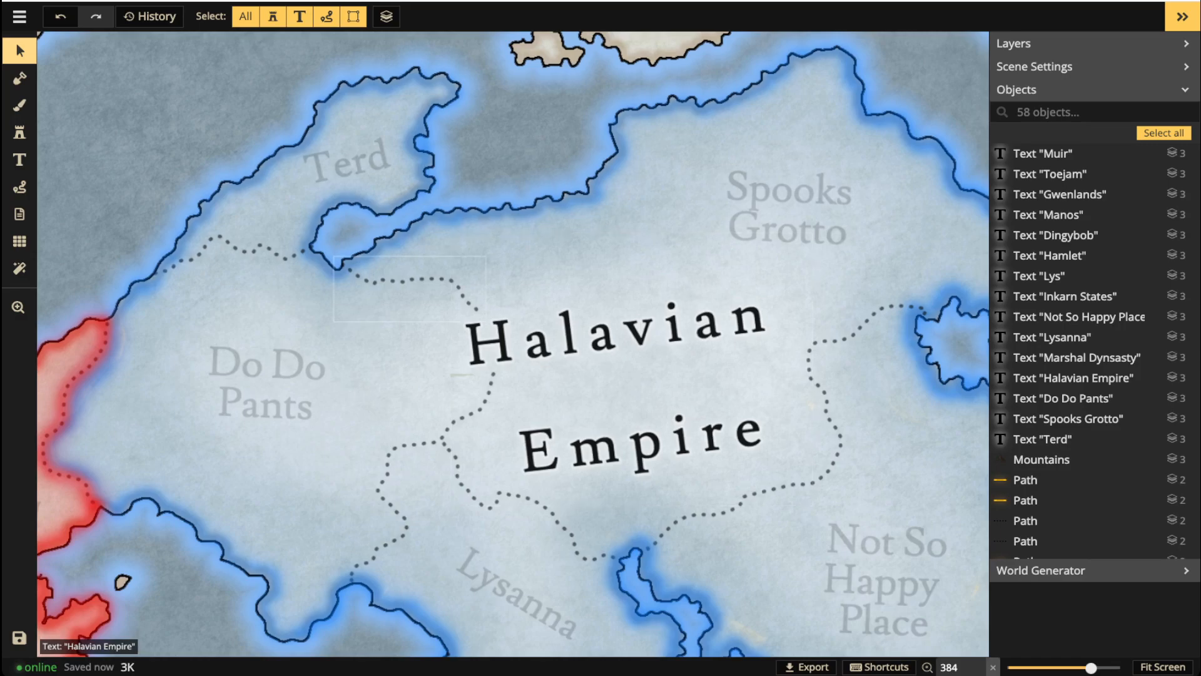
{"action": "left_click_drag", "start_coordinate": [500, 350], "coordinate": [767, 284]}
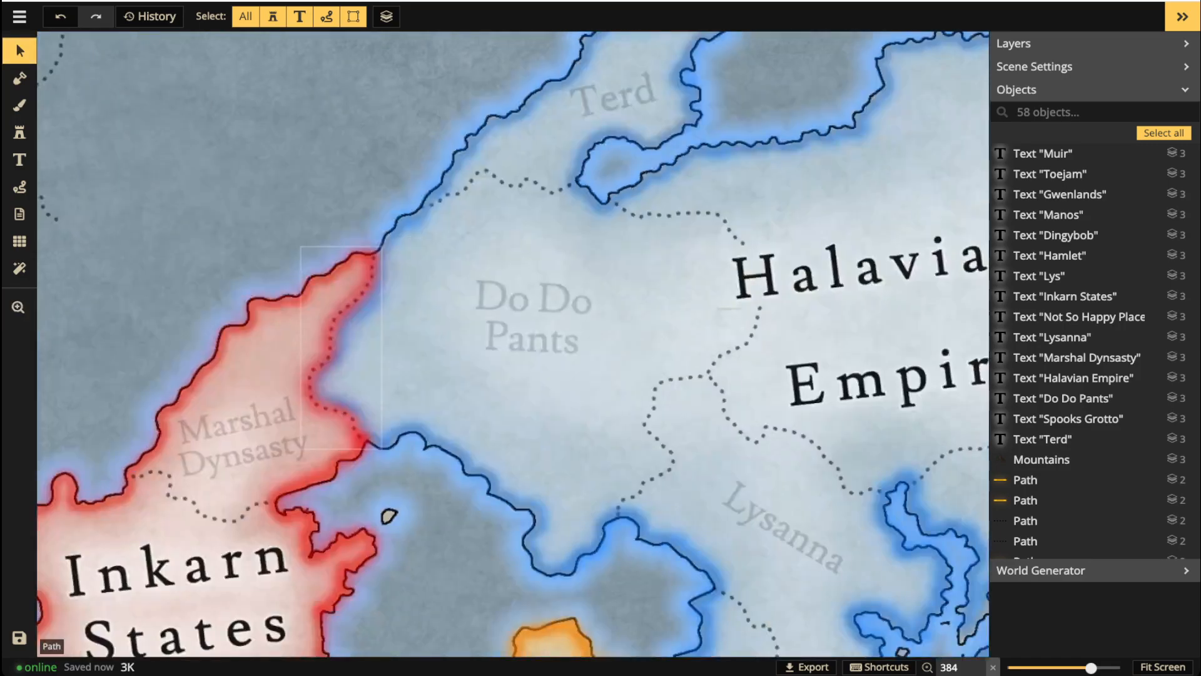
{"action": "scroll", "coordinate": [182, 280], "scroll_direction": "down", "scroll_amount": 6}
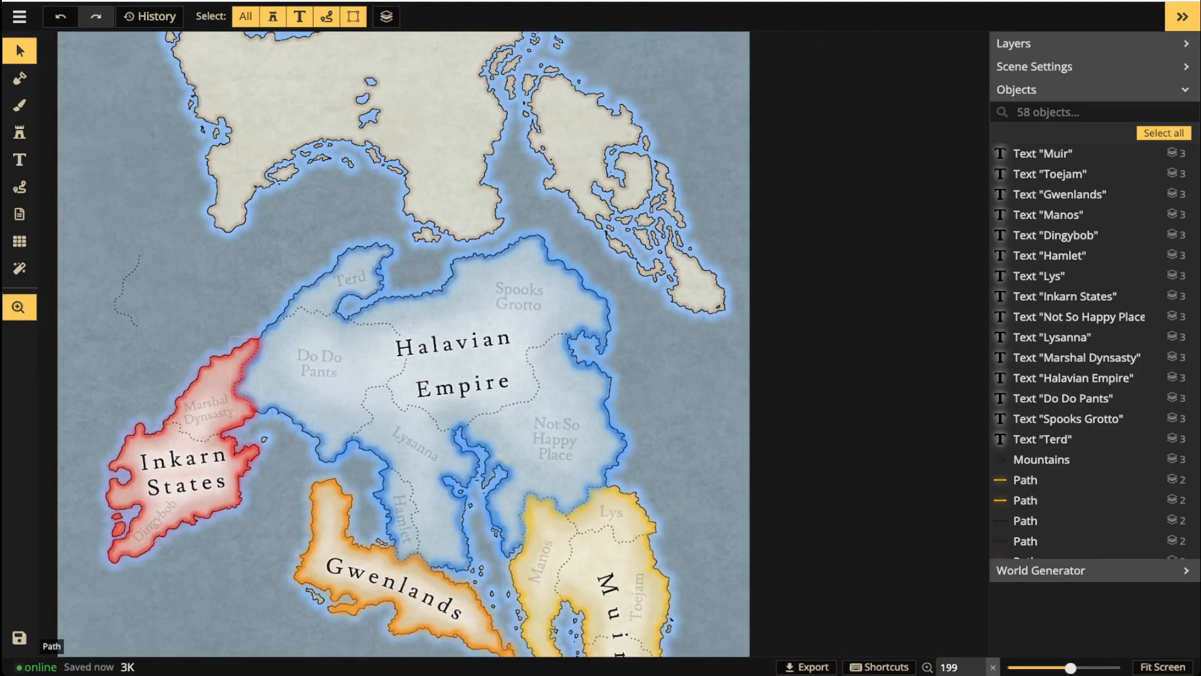
Filter the stamp catalog to the Fantasy World pack, browse its stamps, and expand the Markers 1 icon set.
{"action": "left_click", "coordinate": [19, 132]}
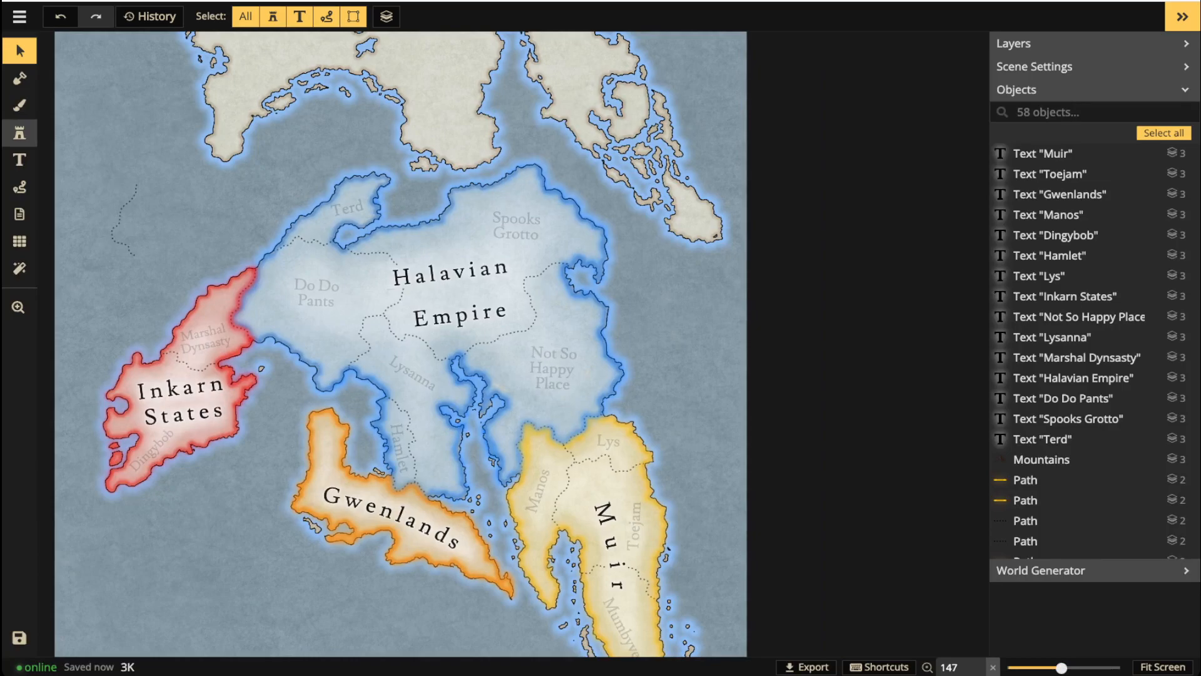
{"action": "left_click", "coordinate": [82, 170]}
{"action": "left_click", "coordinate": [20, 215]}
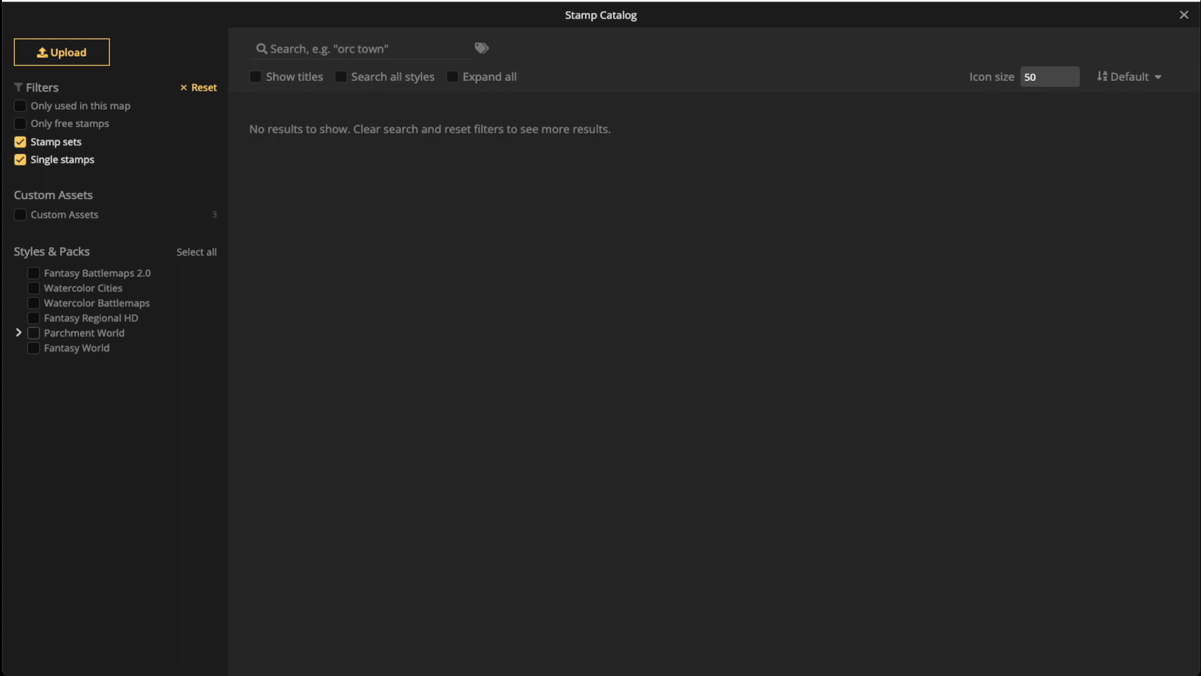
{"action": "left_click", "coordinate": [34, 348]}
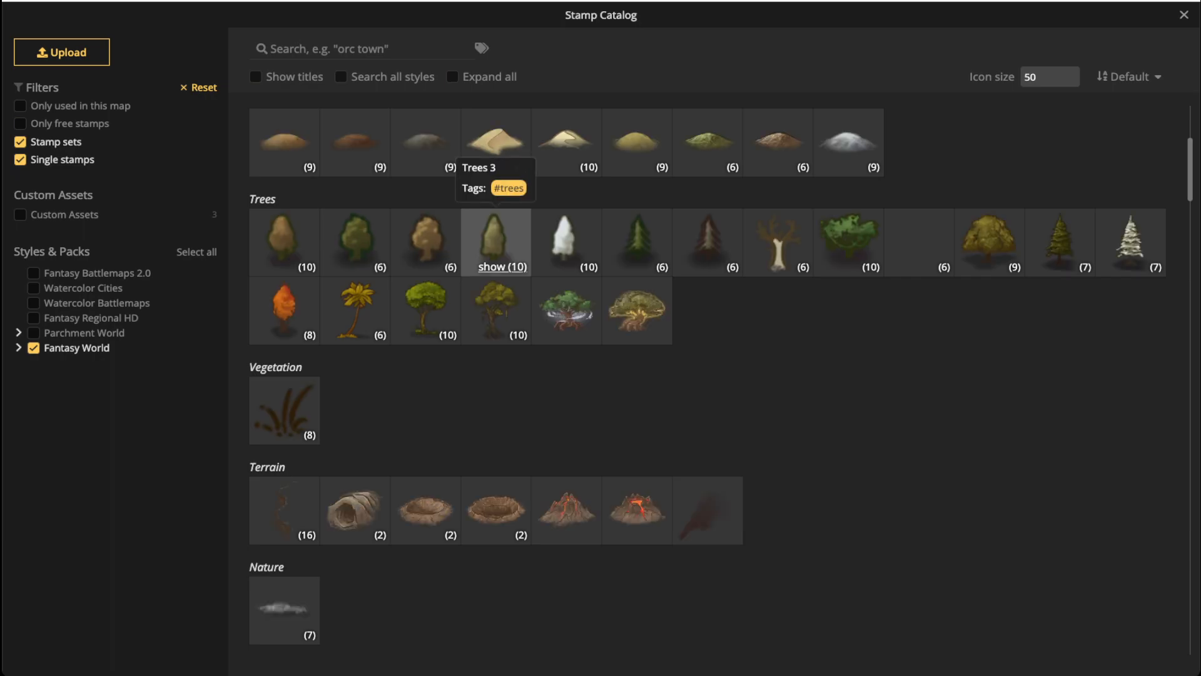
{"action": "scroll", "coordinate": [707, 376], "scroll_direction": "down", "scroll_amount": 15}
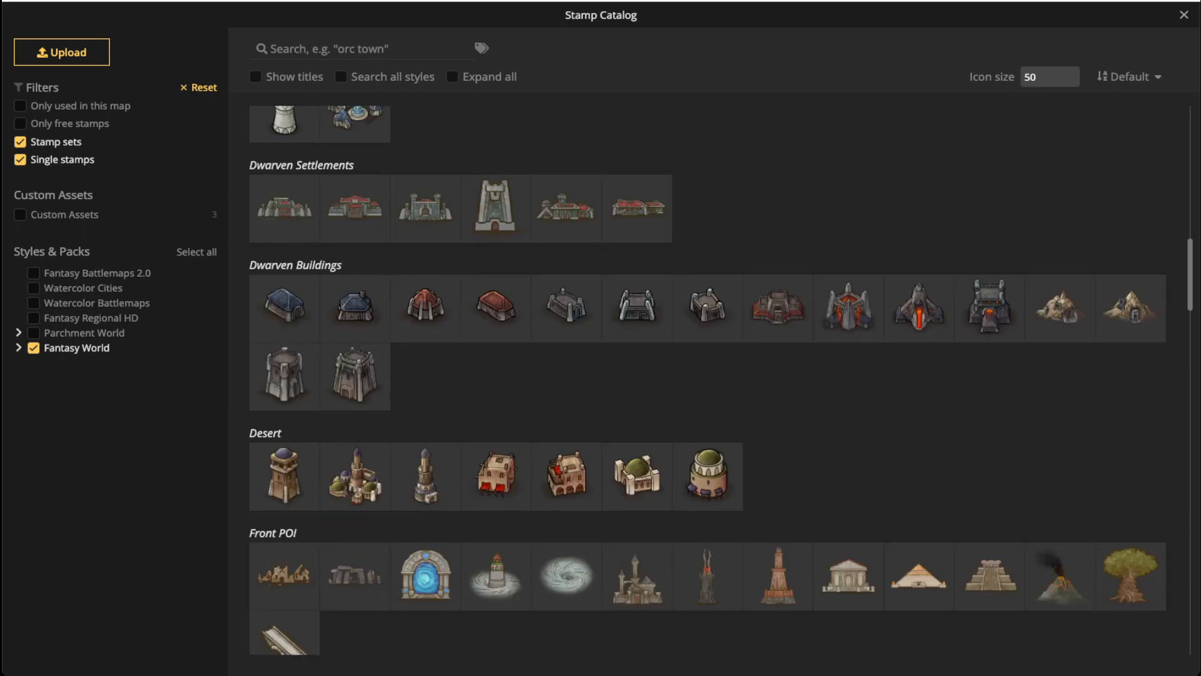
{"action": "scroll", "coordinate": [706, 376], "scroll_direction": "down", "scroll_amount": 7}
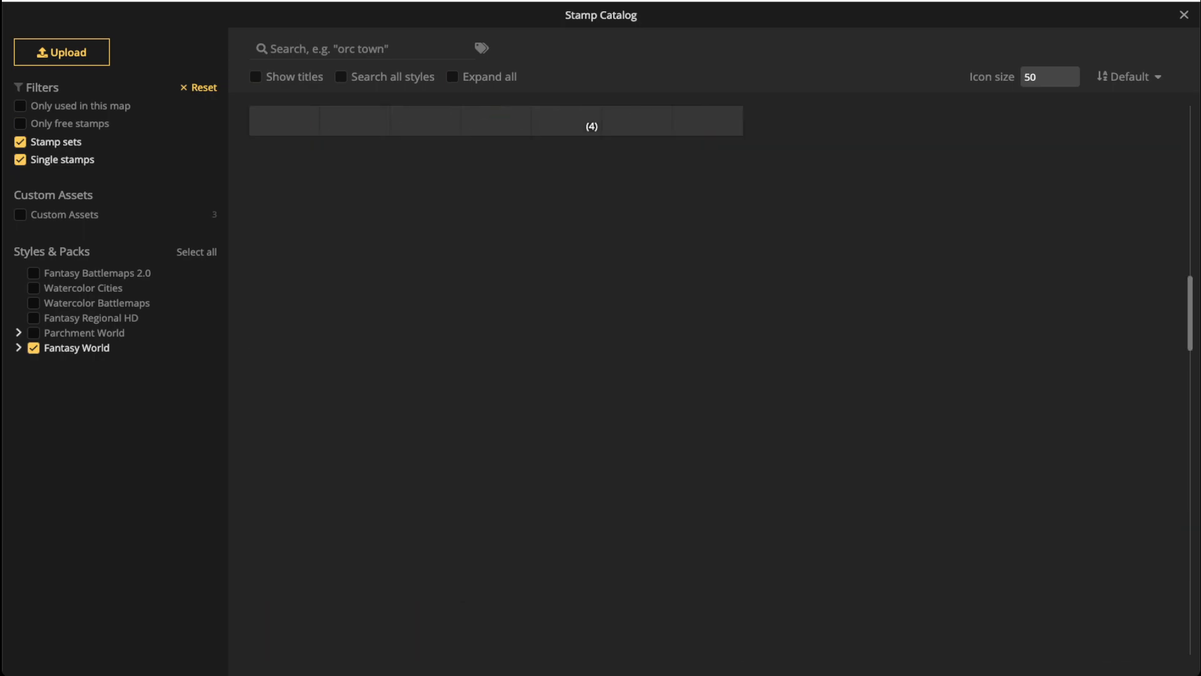
{"action": "scroll", "coordinate": [425, 524], "scroll_direction": "down", "scroll_amount": 2}
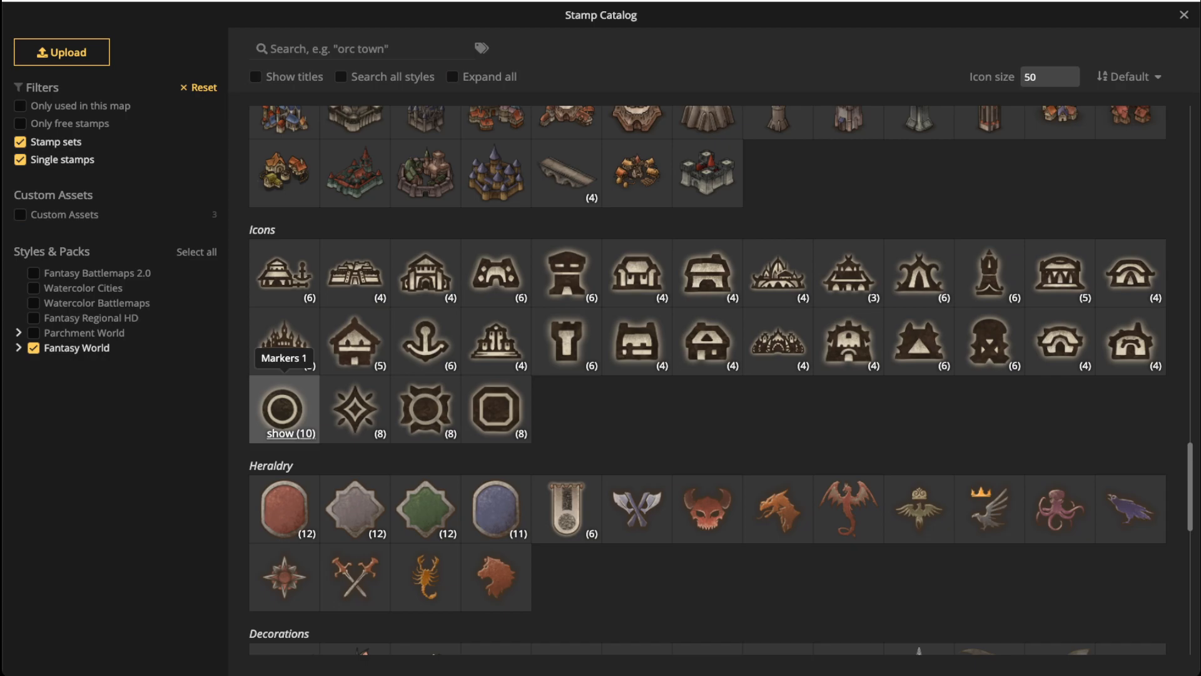
{"action": "left_click", "coordinate": [291, 432]}
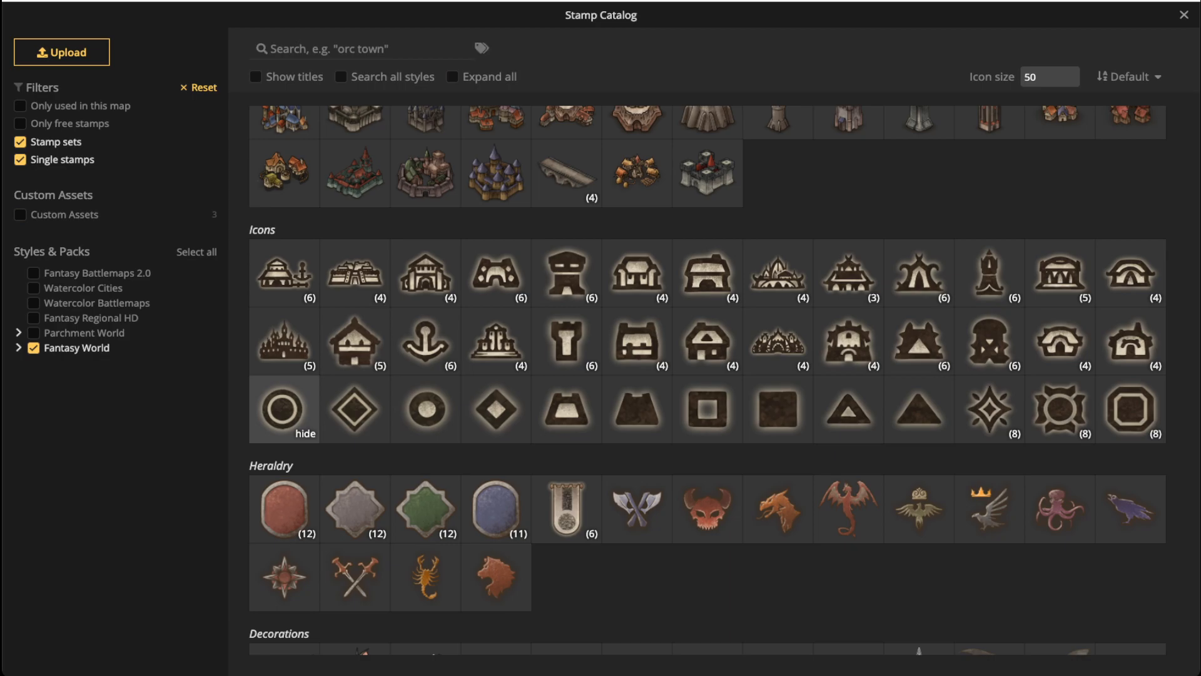
Expand all stamp sets in the catalog and choose the outlined diamond icon, second in the Markers 1 set.
{"action": "left_click", "coordinate": [453, 77]}
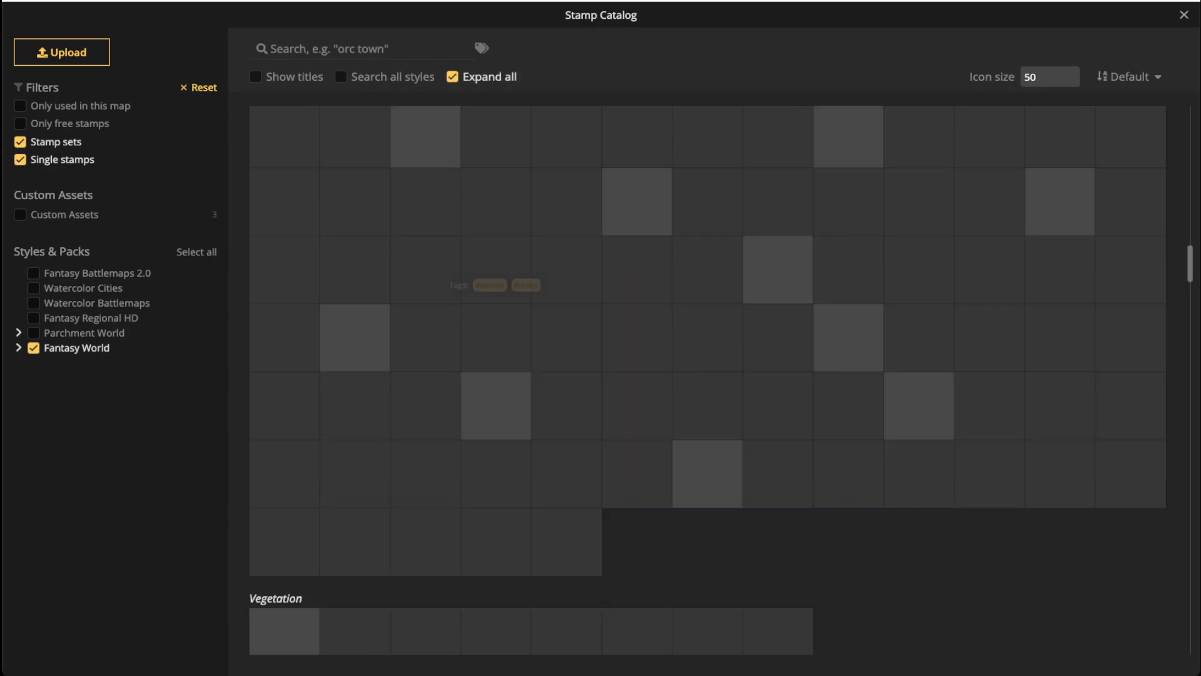
{"action": "scroll", "coordinate": [708, 380], "scroll_direction": "down", "scroll_amount": 15}
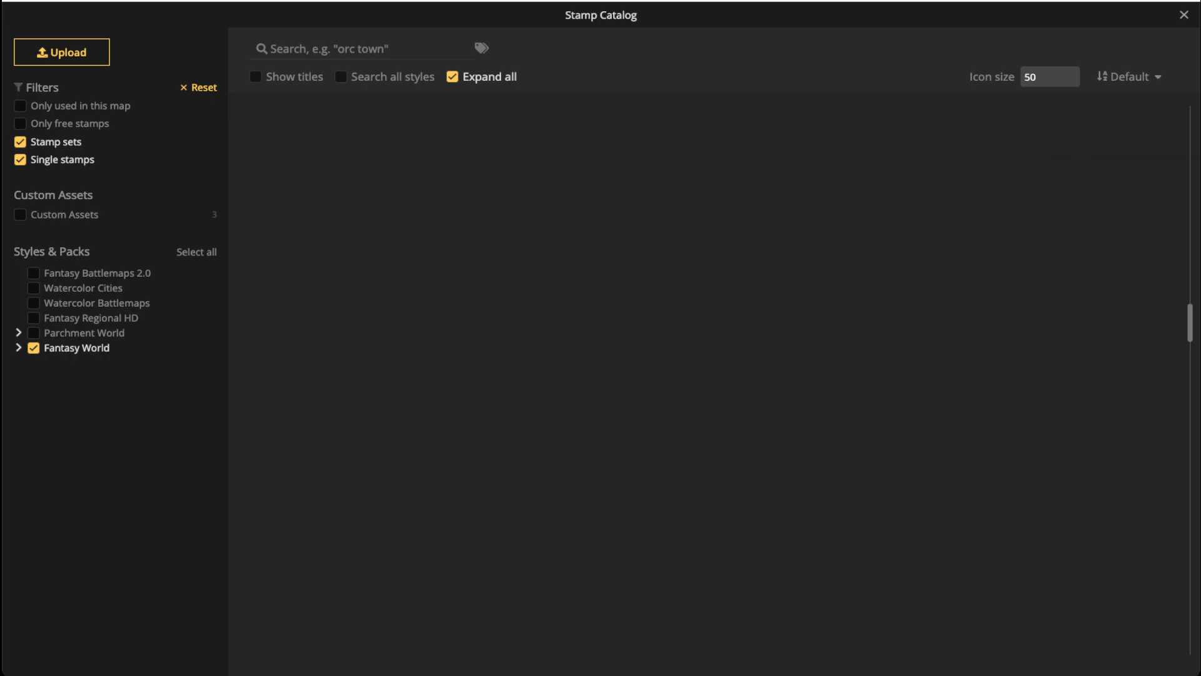
{"action": "scroll", "coordinate": [707, 379], "scroll_direction": "down", "scroll_amount": 10}
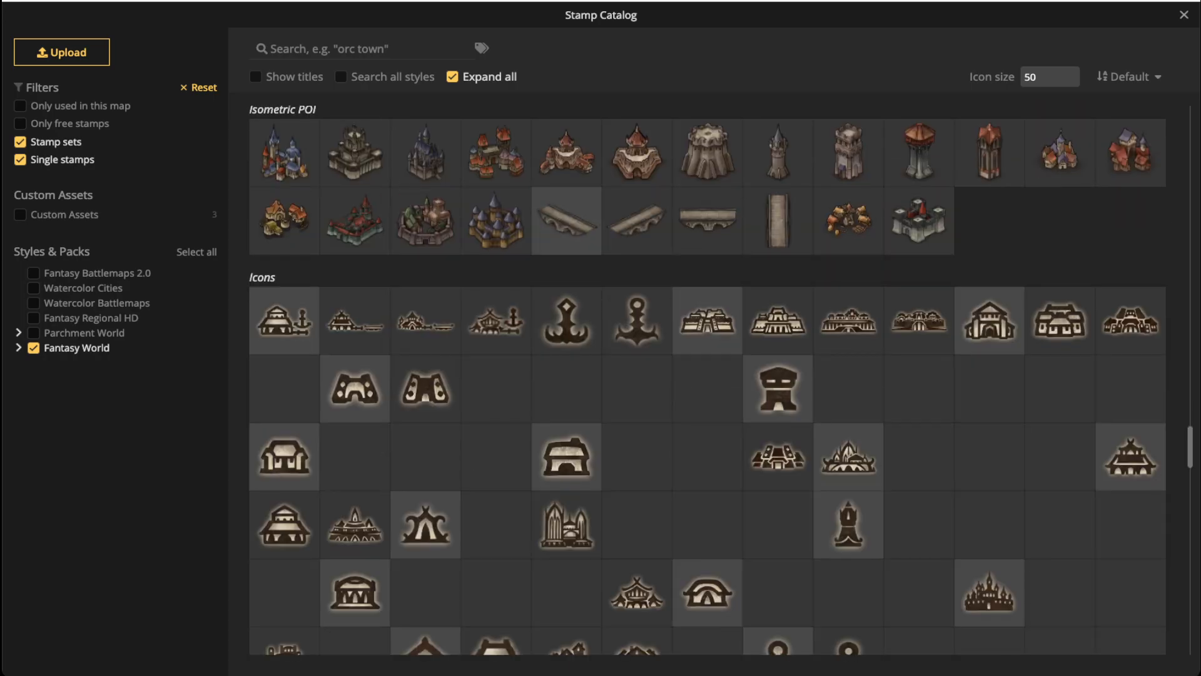
{"action": "scroll", "coordinate": [708, 380], "scroll_direction": "down", "scroll_amount": 3}
{"action": "scroll", "coordinate": [708, 379], "scroll_direction": "down", "scroll_amount": 2}
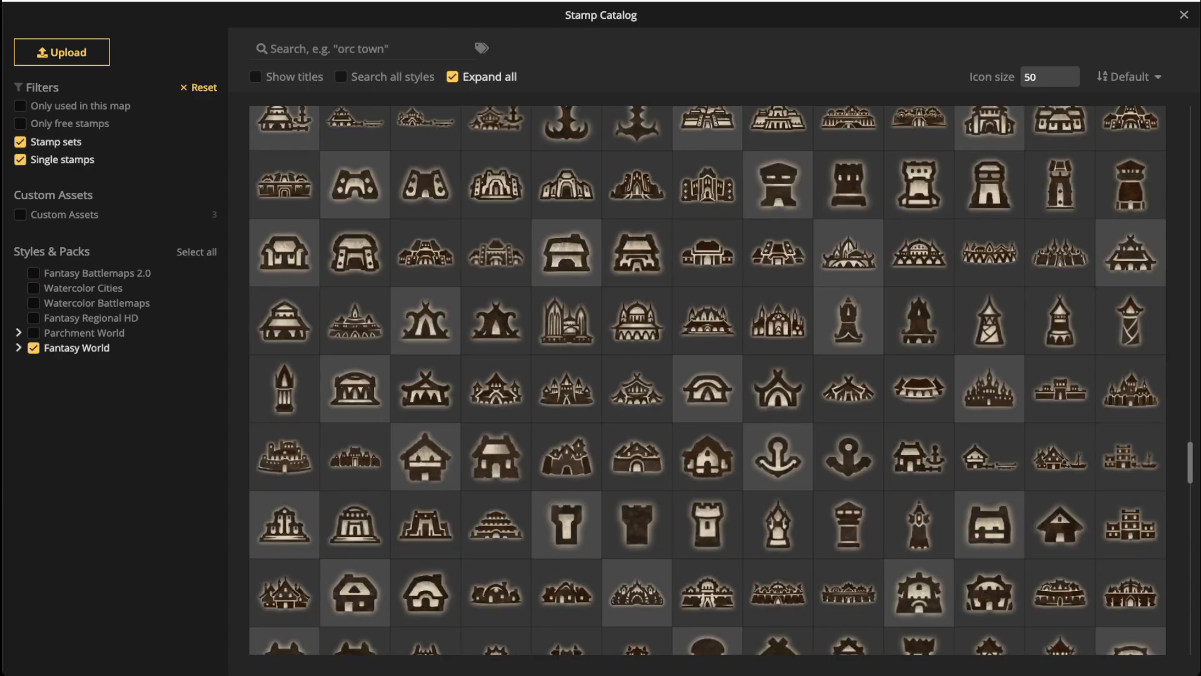
{"action": "scroll", "coordinate": [566, 252], "scroll_direction": "down", "scroll_amount": 5}
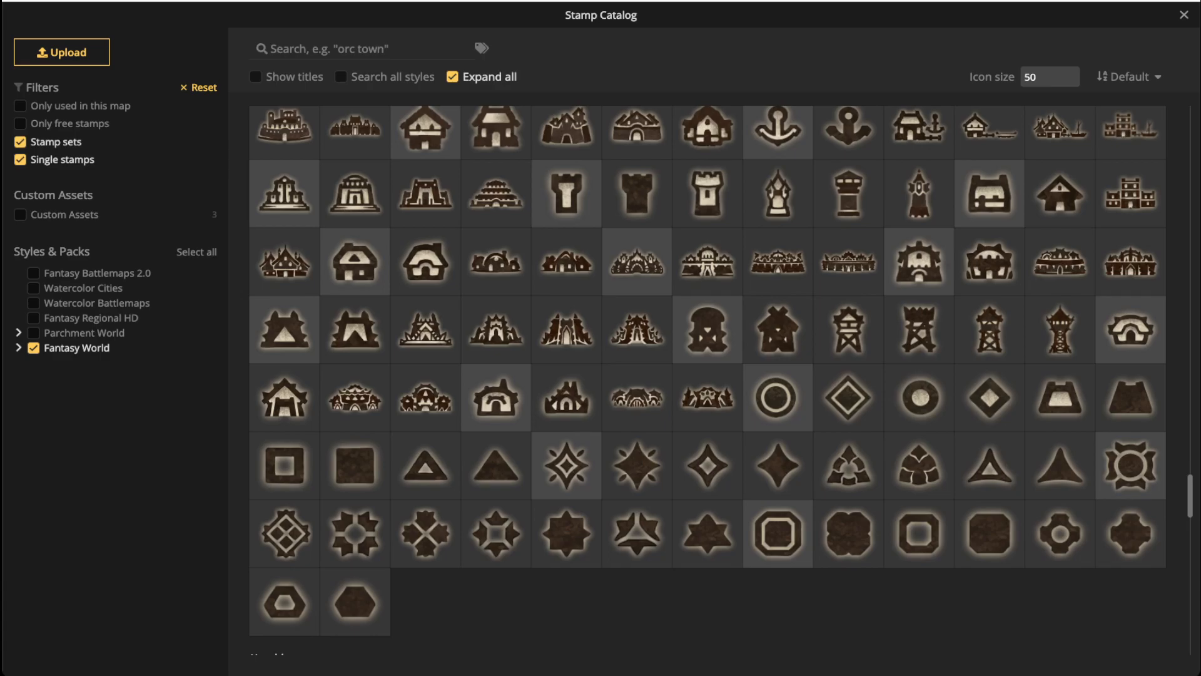
{"action": "scroll", "coordinate": [708, 380], "scroll_direction": "down", "scroll_amount": 2}
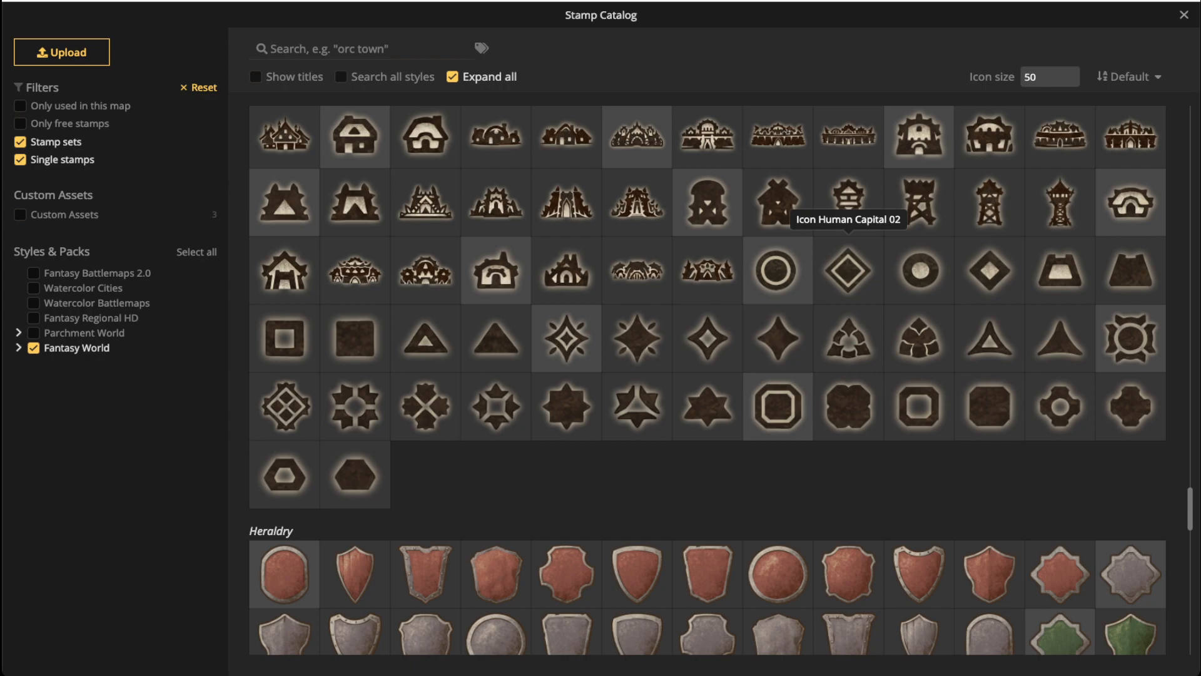
{"action": "left_click", "coordinate": [848, 270]}
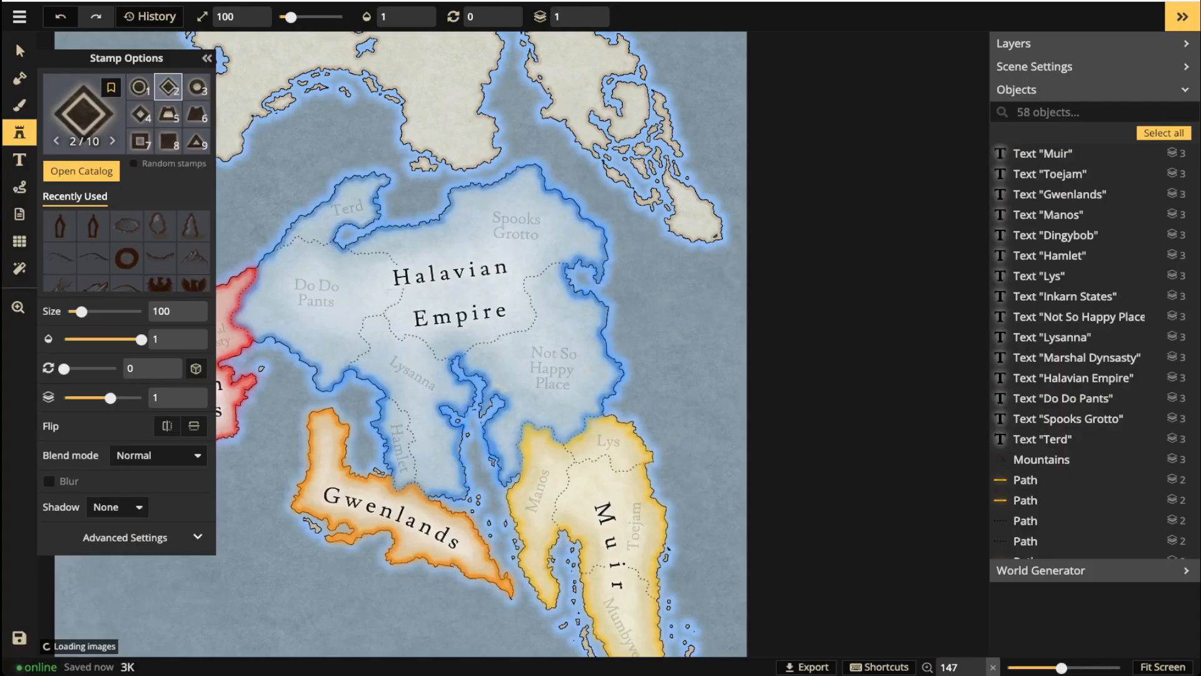
Set the diamond marker stamp's size to 30.
{"action": "scroll", "coordinate": [393, 223], "scroll_direction": "up", "scroll_amount": 5}
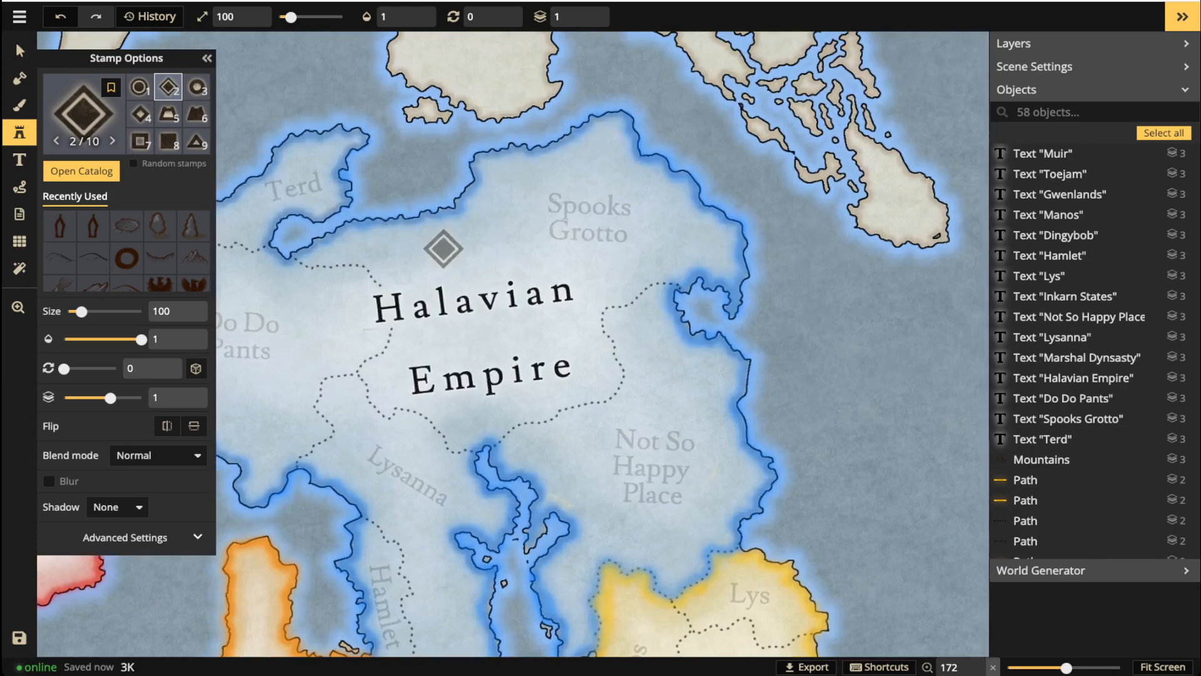
{"action": "scroll", "coordinate": [443, 240], "scroll_direction": "up", "scroll_amount": 1}
{"action": "scroll", "coordinate": [443, 241], "scroll_direction": "down", "scroll_amount": 8}
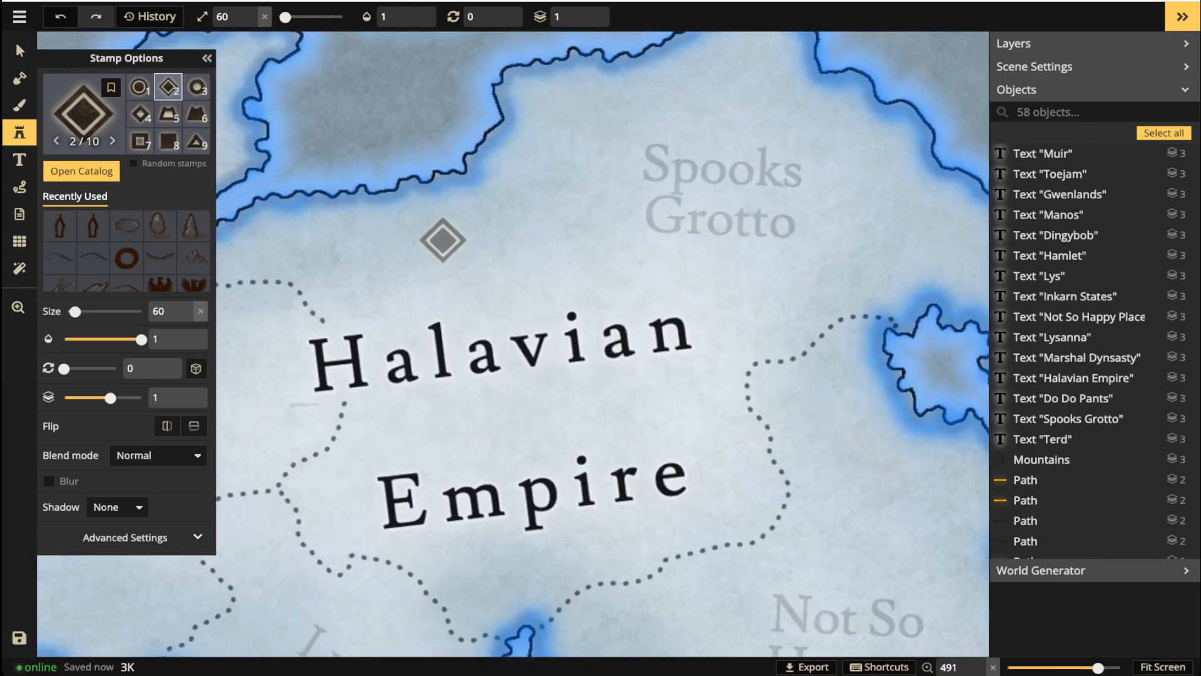
{"action": "scroll", "coordinate": [444, 240], "scroll_direction": "up", "scroll_amount": 1}
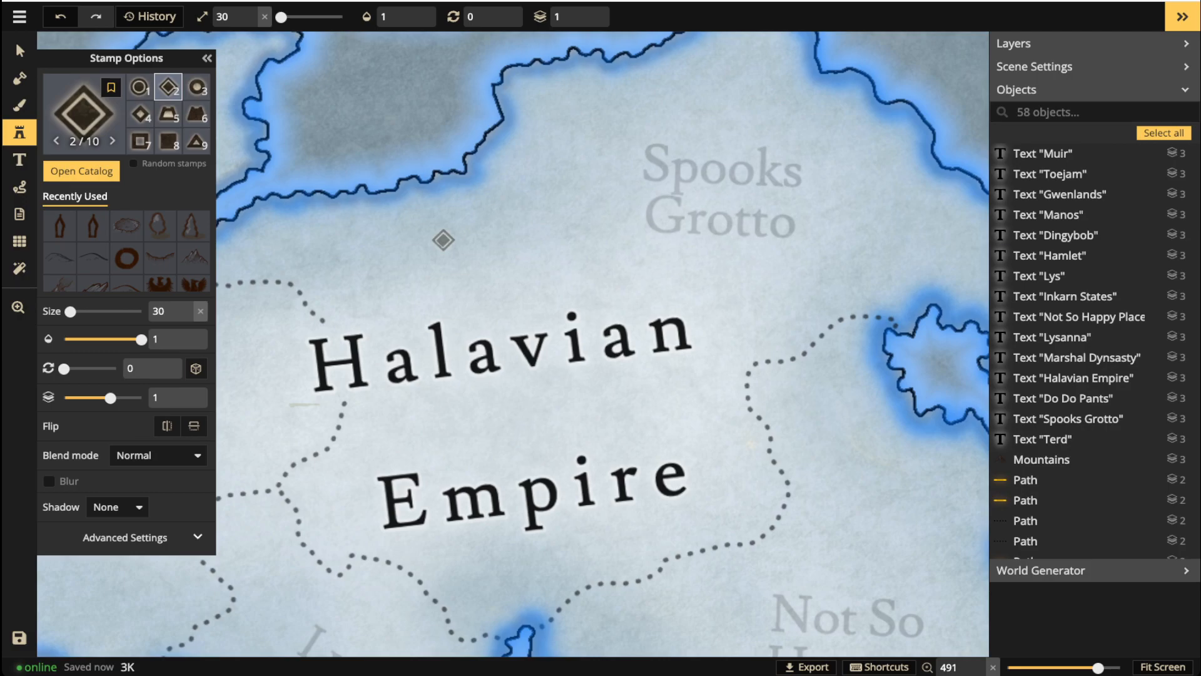
Place a diamond marker at the northern tip of the Inkarn States and set its layer to 4.
{"action": "scroll", "coordinate": [443, 240], "scroll_direction": "down", "scroll_amount": 5}
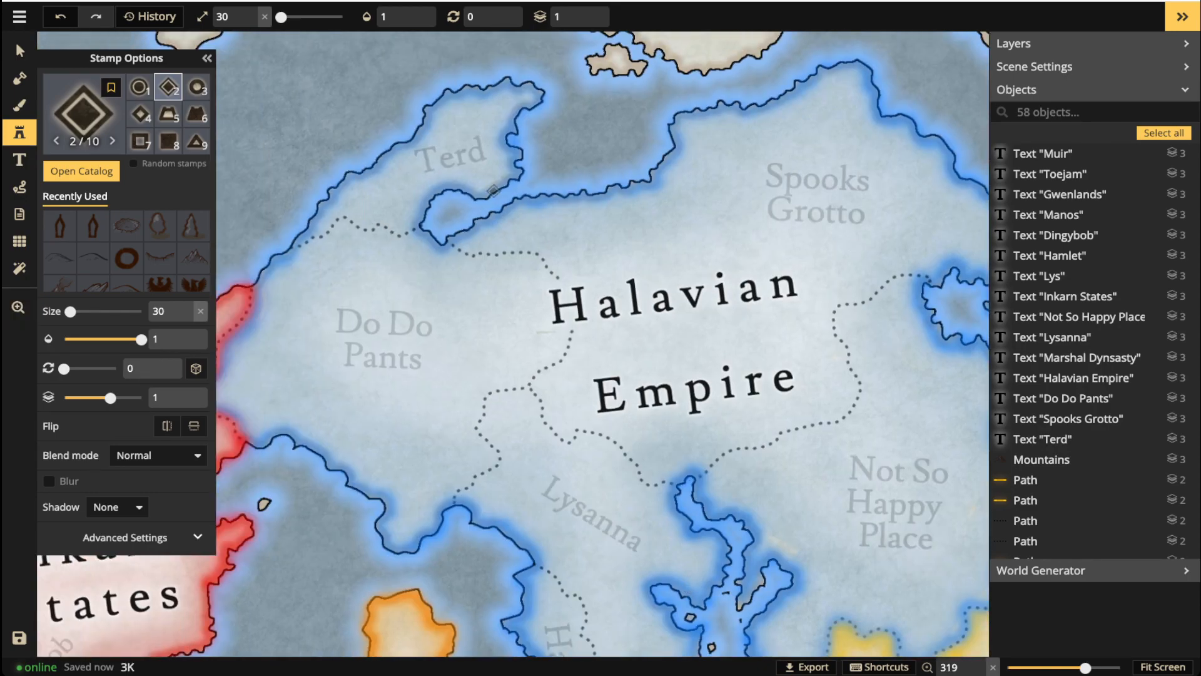
{"action": "scroll", "coordinate": [493, 189], "scroll_direction": "down", "scroll_amount": 6}
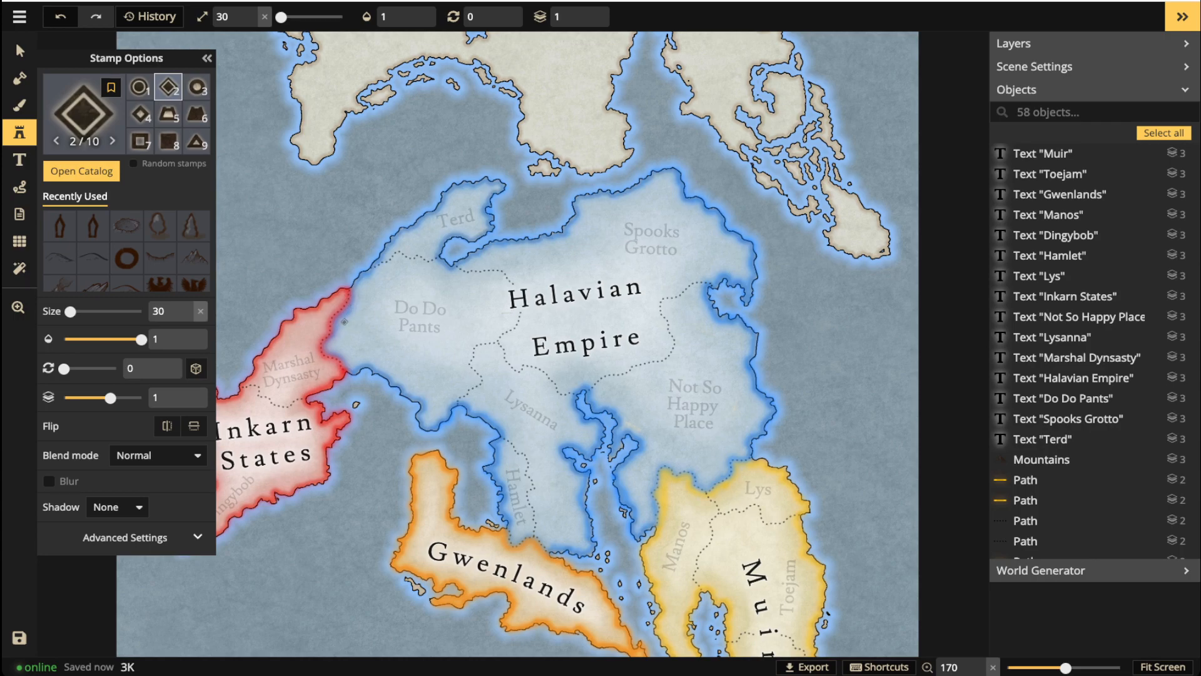
{"action": "scroll", "coordinate": [343, 322], "scroll_direction": "up", "scroll_amount": 6}
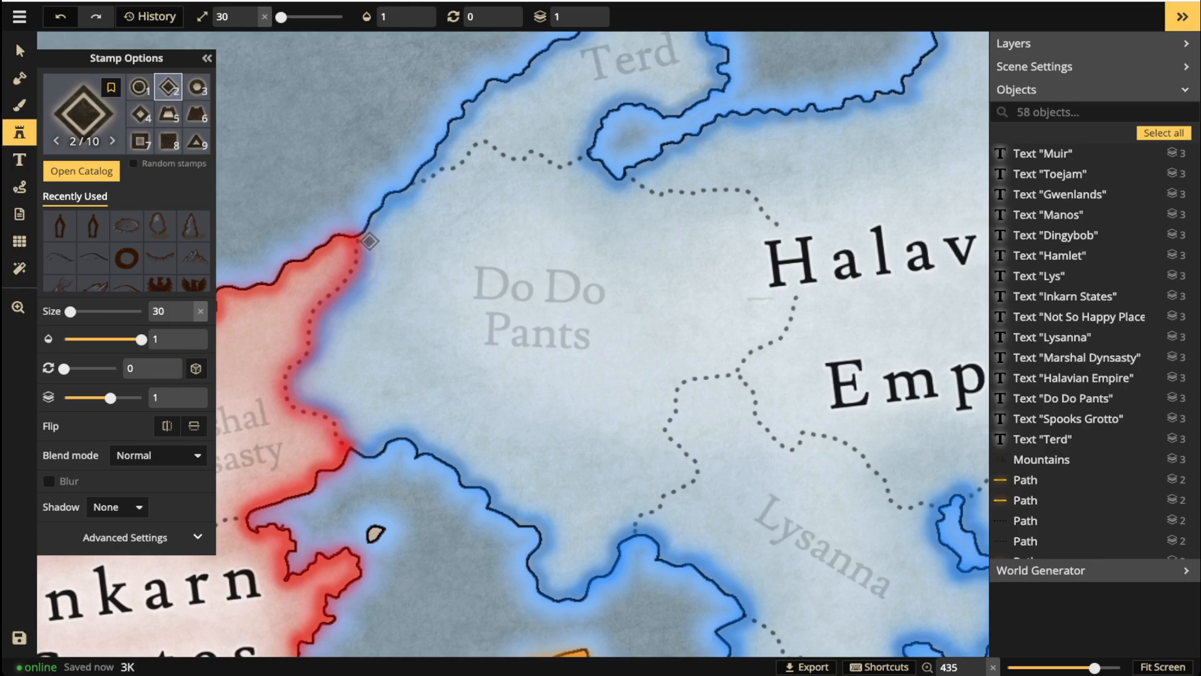
{"action": "left_click", "coordinate": [370, 233]}
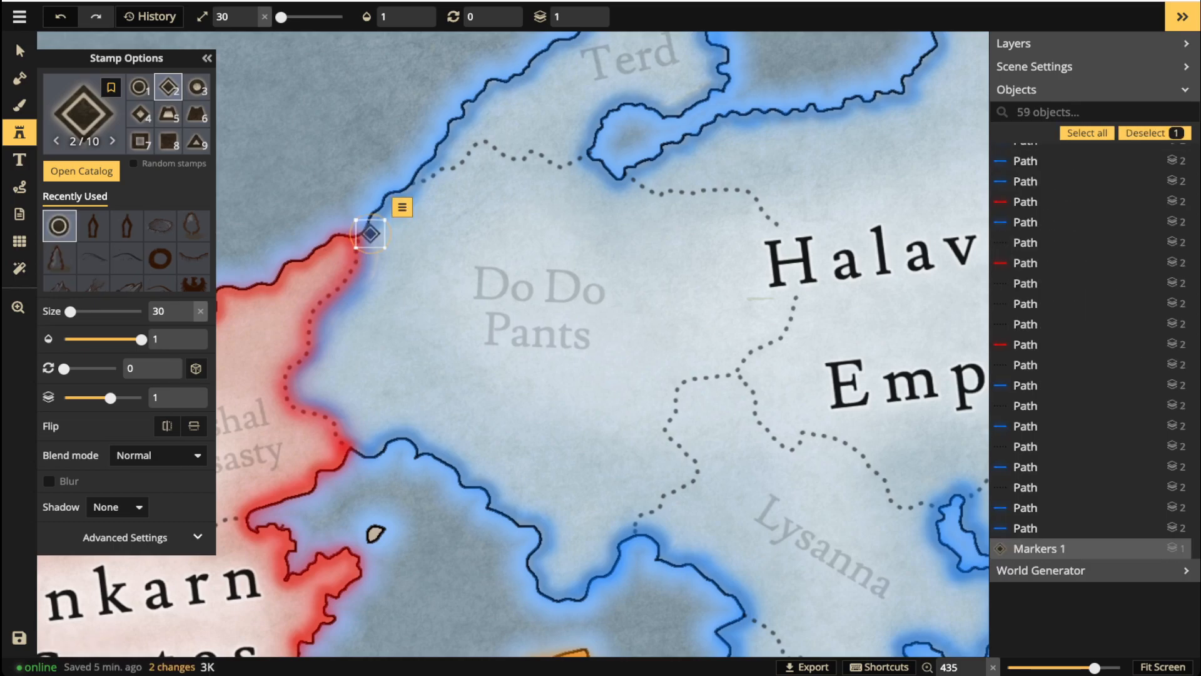
{"action": "left_click_drag", "start_coordinate": [370, 233], "coordinate": [330, 242]}
{"action": "left_click", "coordinate": [589, 13]}
{"action": "left_click", "coordinate": [589, 13]}
{"action": "left_click", "coordinate": [589, 13]}
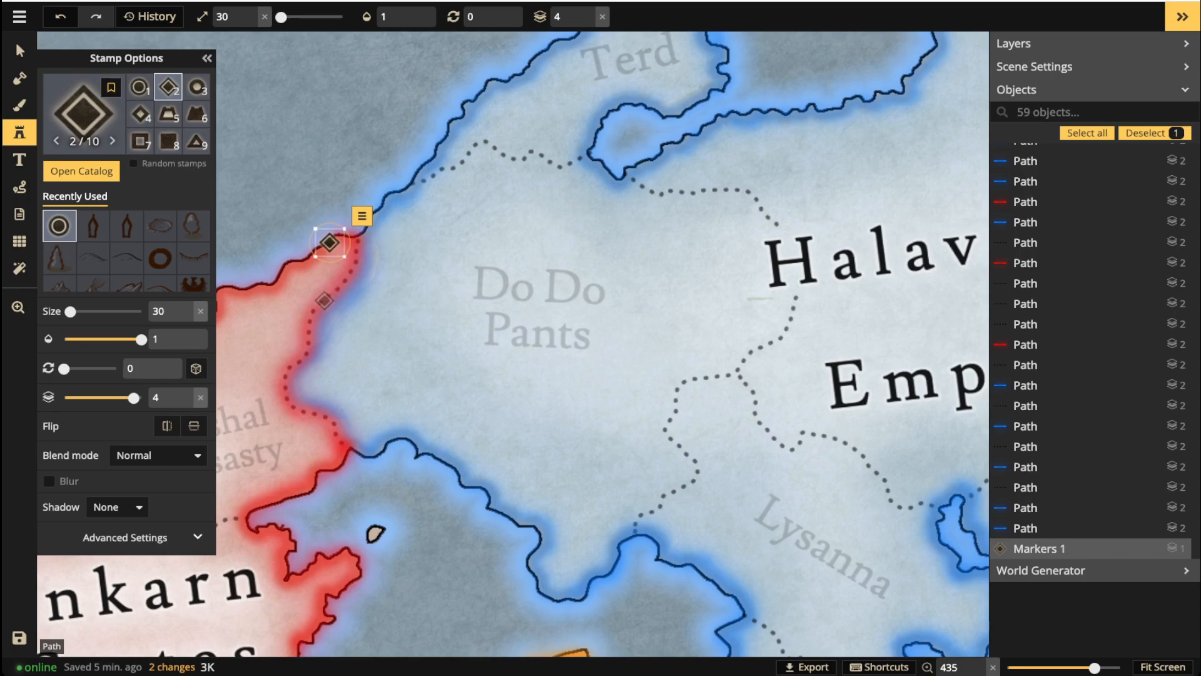
Move the diamond marker to the western shore of the small inlet between Terd and Do Do Pants.
{"action": "left_click_drag", "start_coordinate": [330, 242], "coordinate": [648, 164]}
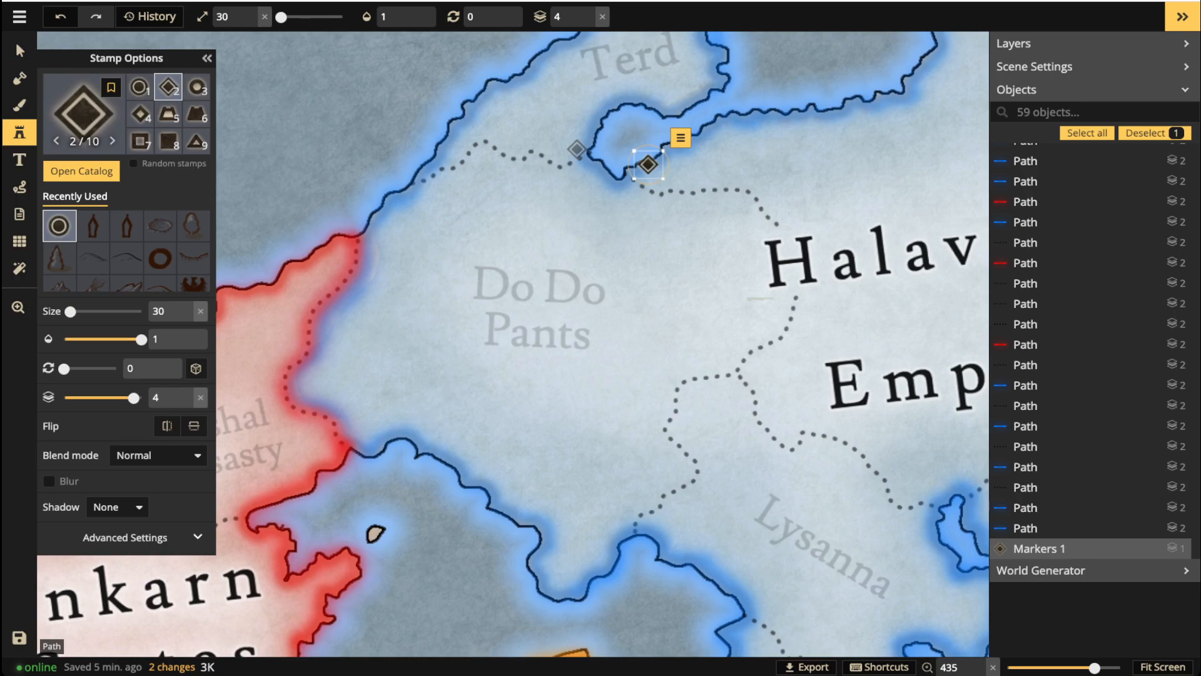
{"action": "scroll", "coordinate": [669, 145], "scroll_direction": "up", "scroll_amount": 5}
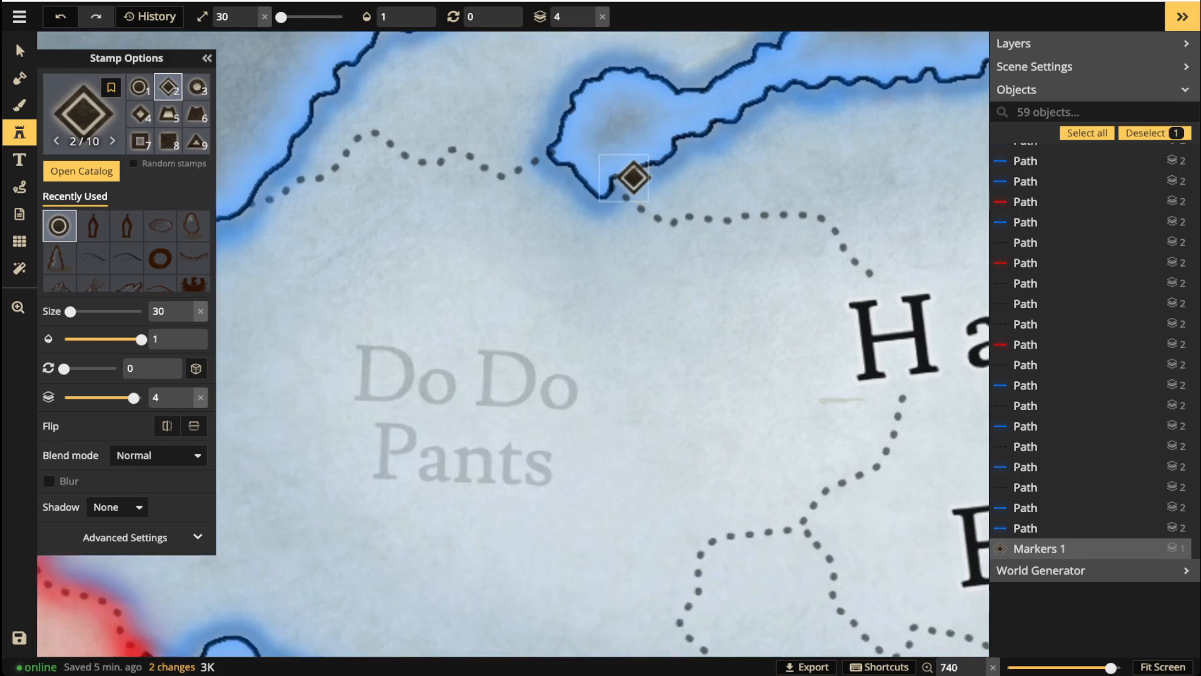
{"action": "left_click_drag", "start_coordinate": [633, 178], "coordinate": [567, 174]}
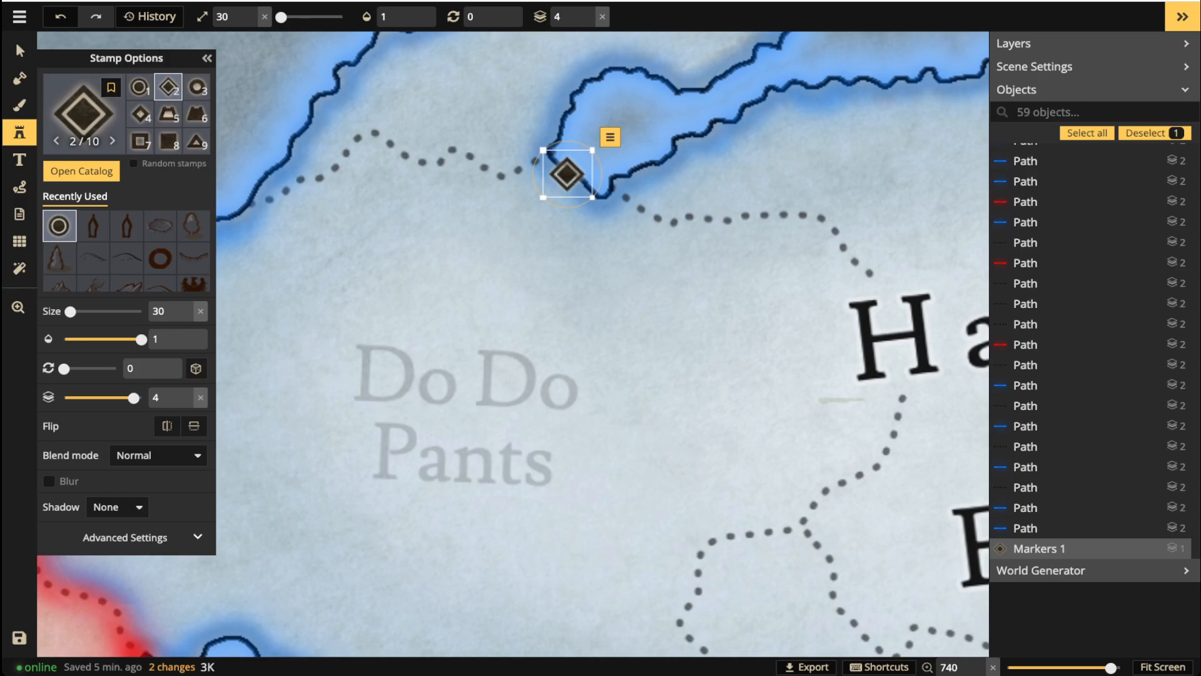
Place a size 30 diamond marker on the southwestern tip of the Inkarn States, below Dingybob.
{"action": "scroll", "coordinate": [553, 198], "scroll_direction": "down", "scroll_amount": 3}
{"action": "key", "text": "space"}
{"action": "left_click_drag", "start_coordinate": [515, 257], "coordinate": [681, 130]}
{"action": "mouse_move", "coordinate": [485, 277]}
{"action": "left_mouse_down"}
{"action": "mouse_move", "coordinate": [636, 163]}
{"action": "mouse_move", "coordinate": [738, 155]}
{"action": "left_mouse_up"}
{"action": "left_click_drag", "start_coordinate": [533, 316], "coordinate": [616, 192]}
{"action": "left_click_drag", "start_coordinate": [492, 327], "coordinate": [516, 220]}
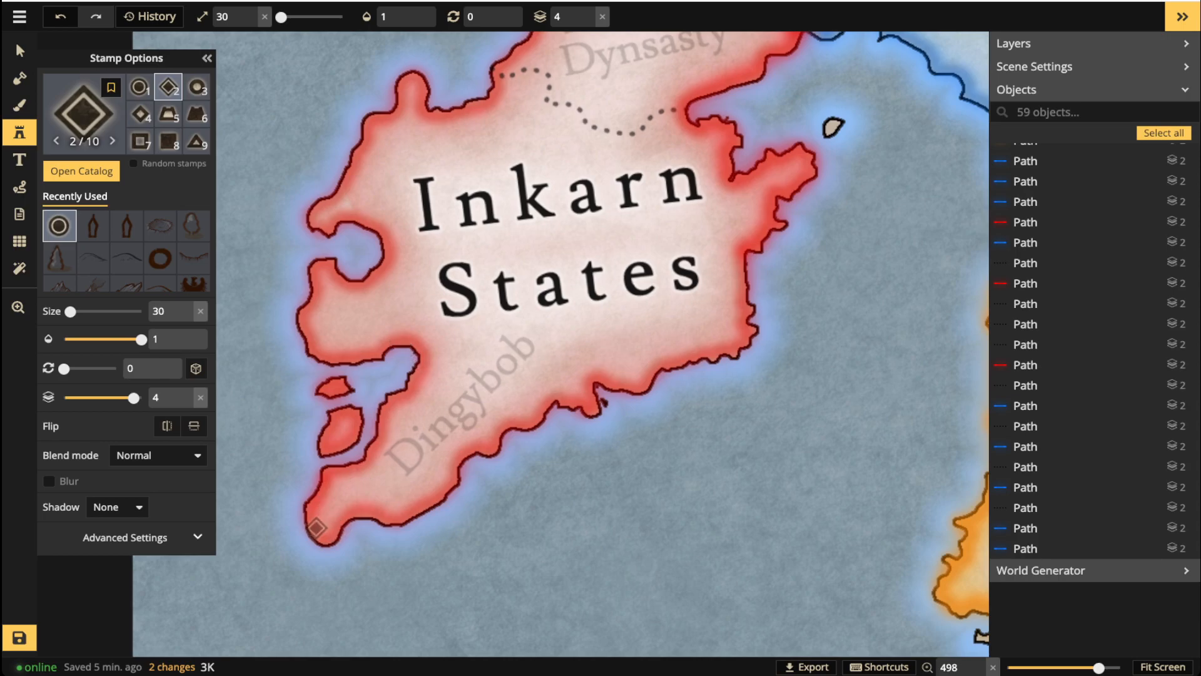
{"action": "left_click", "coordinate": [308, 521]}
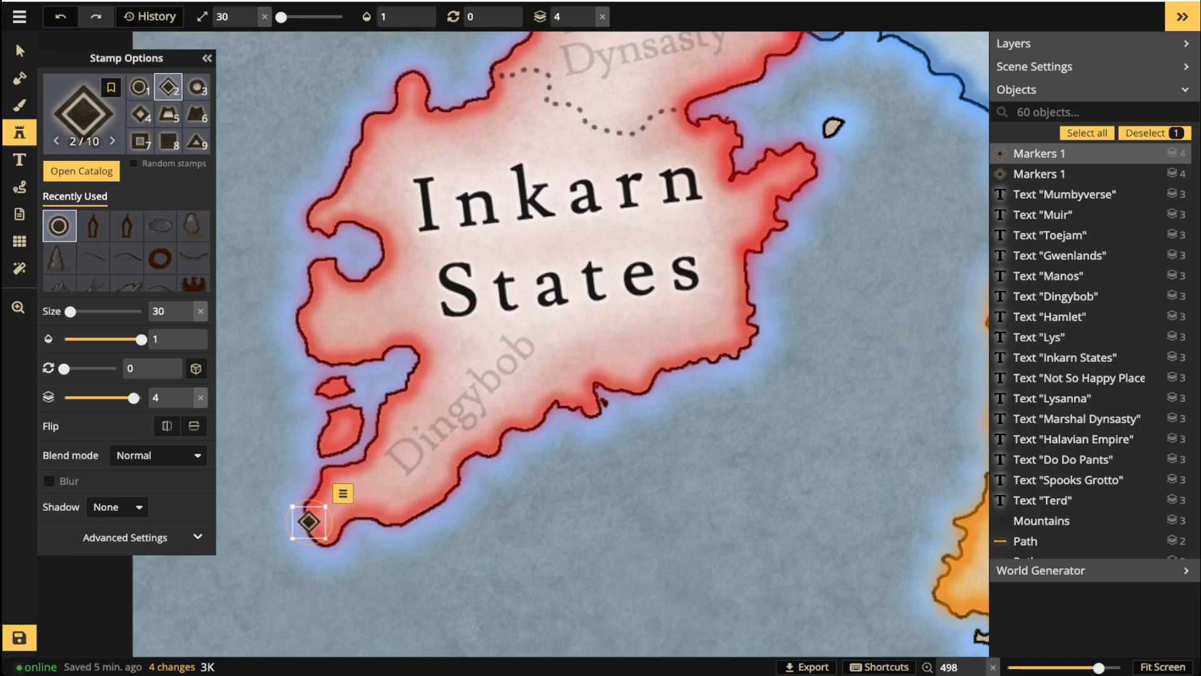
Place a size 30 diamond marker on the westernmost point of the Gwenlands coast.
{"action": "scroll", "coordinate": [510, 389], "scroll_direction": "down", "scroll_amount": 5}
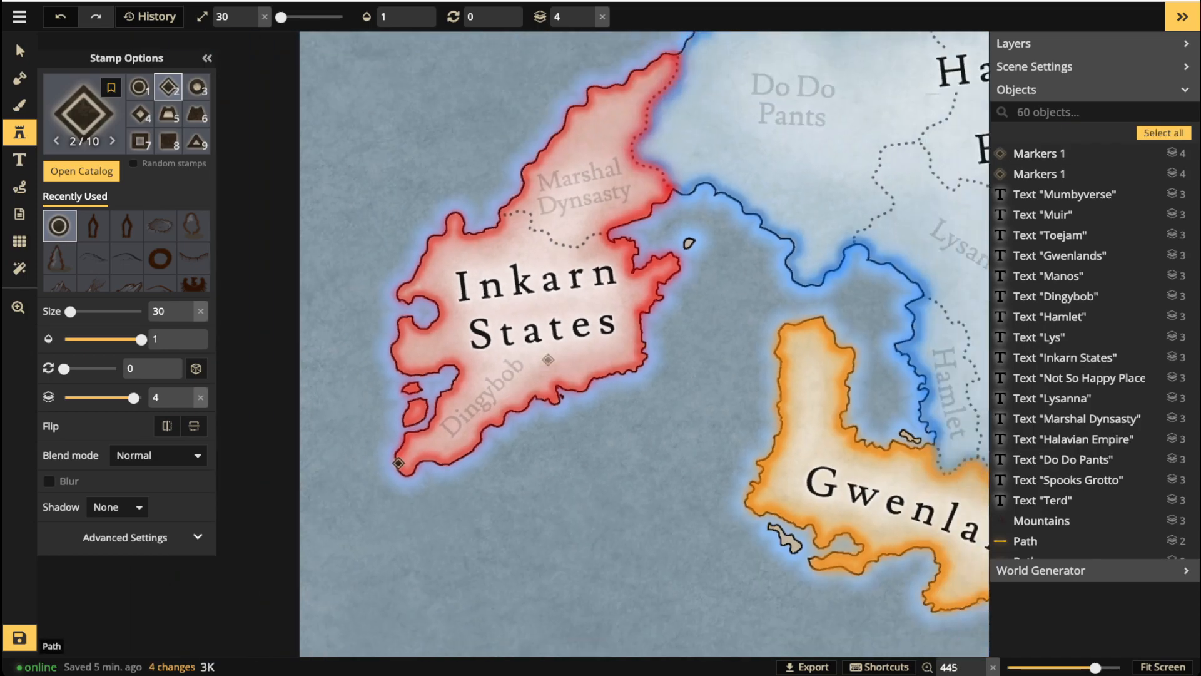
{"action": "scroll", "coordinate": [548, 359], "scroll_direction": "down", "scroll_amount": 4}
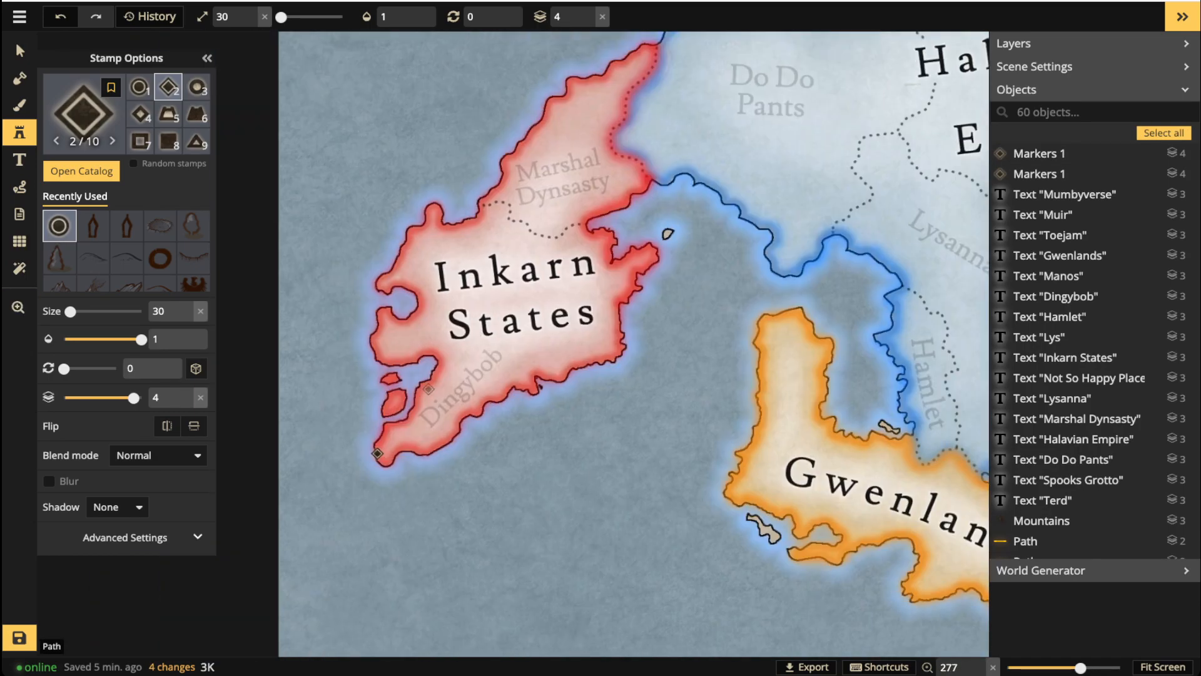
{"action": "key", "text": "space"}
{"action": "left_click_drag", "start_coordinate": [755, 395], "coordinate": [541, 393]}
{"action": "left_click_drag", "start_coordinate": [695, 462], "coordinate": [645, 376]}
{"action": "scroll", "coordinate": [643, 479], "scroll_direction": "up", "scroll_amount": 2}
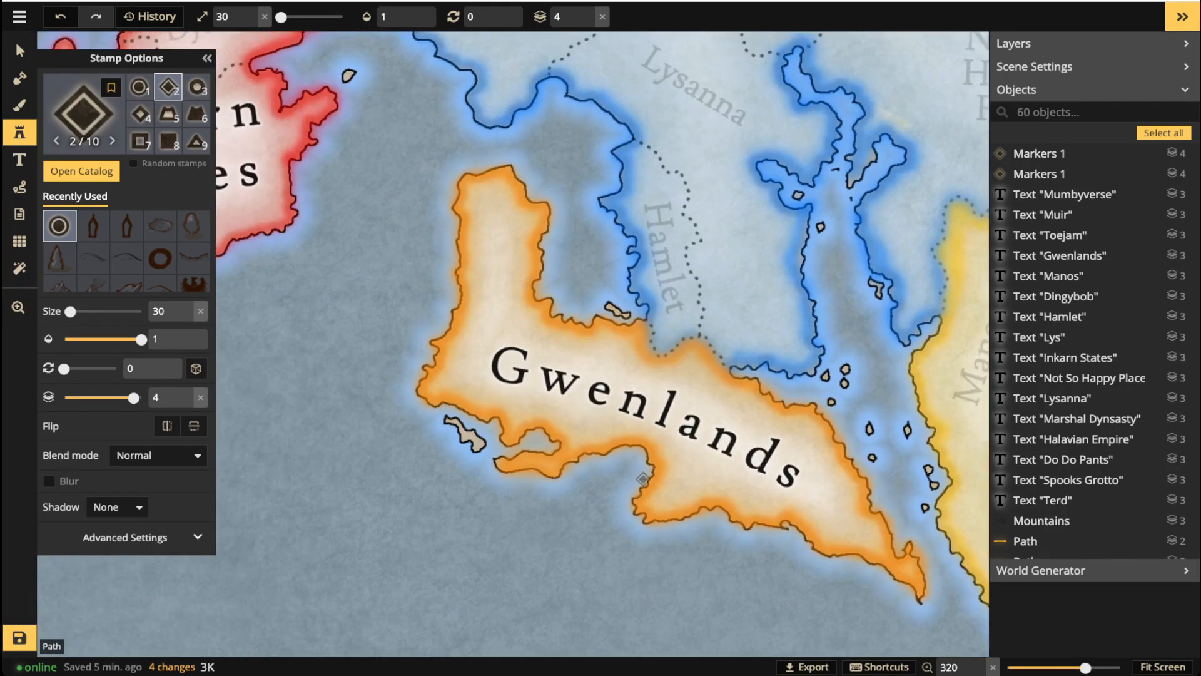
{"action": "scroll", "coordinate": [643, 479], "scroll_direction": "up", "scroll_amount": 5}
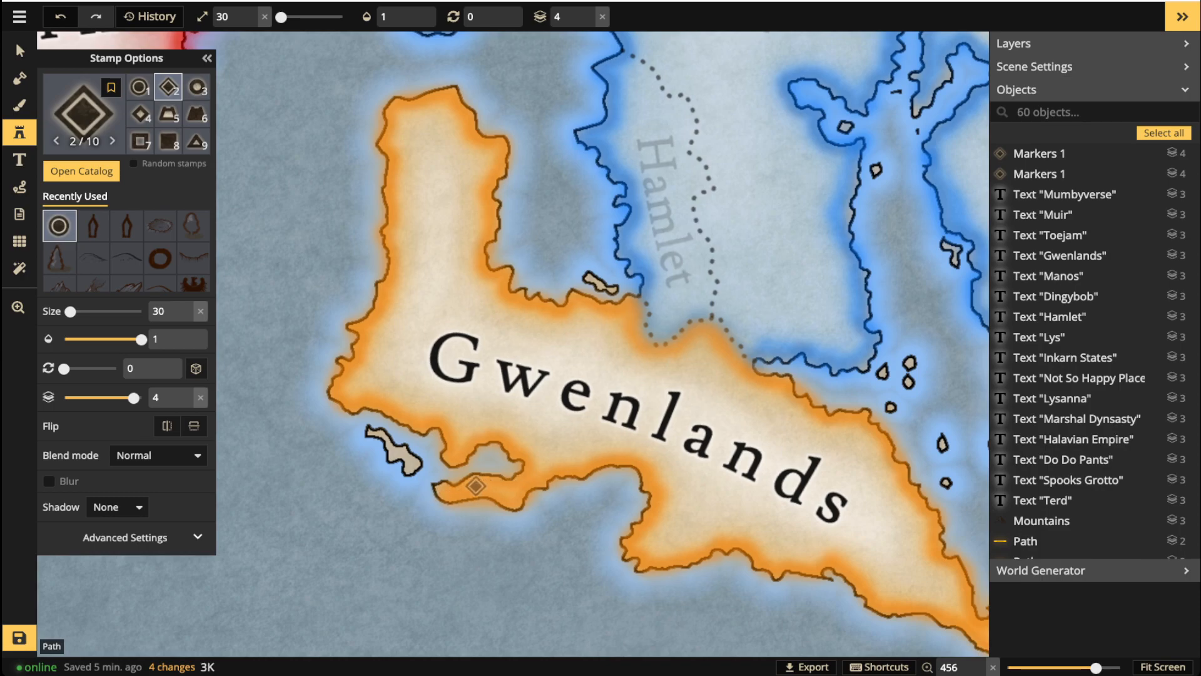
{"action": "left_click_drag", "start_coordinate": [482, 135], "coordinate": [488, 232]}
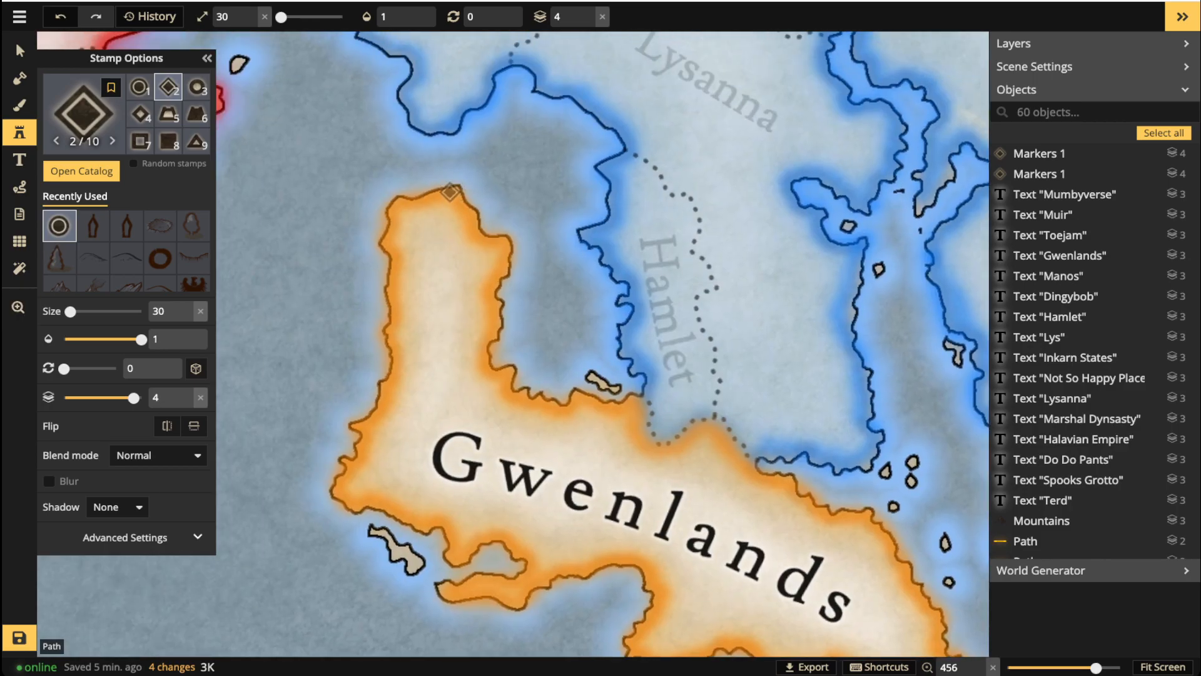
{"action": "left_click_drag", "start_coordinate": [686, 414], "coordinate": [466, 213]}
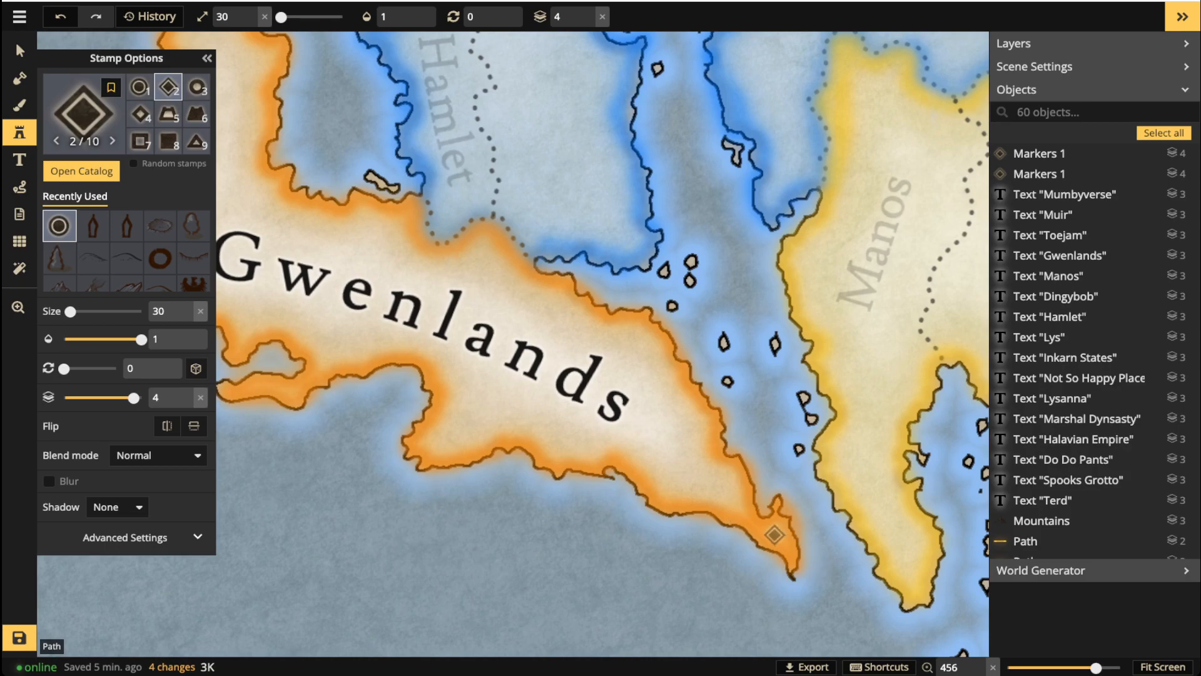
{"action": "left_click_drag", "start_coordinate": [352, 323], "coordinate": [582, 435]}
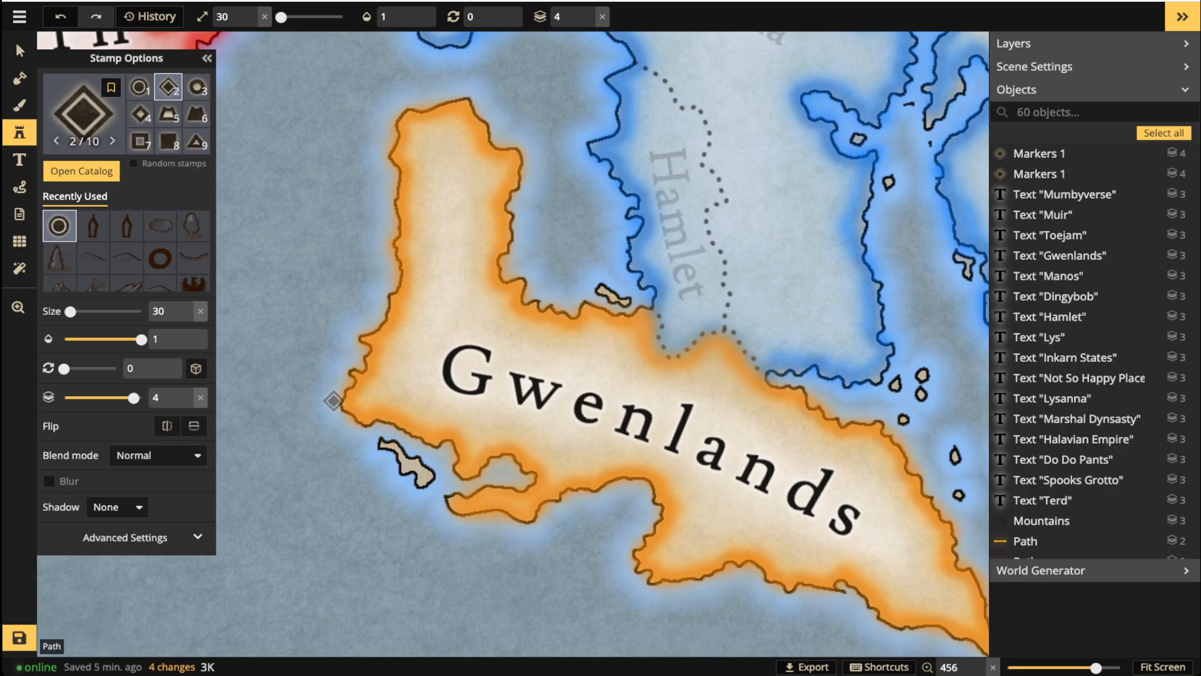
{"action": "left_click", "coordinate": [351, 401]}
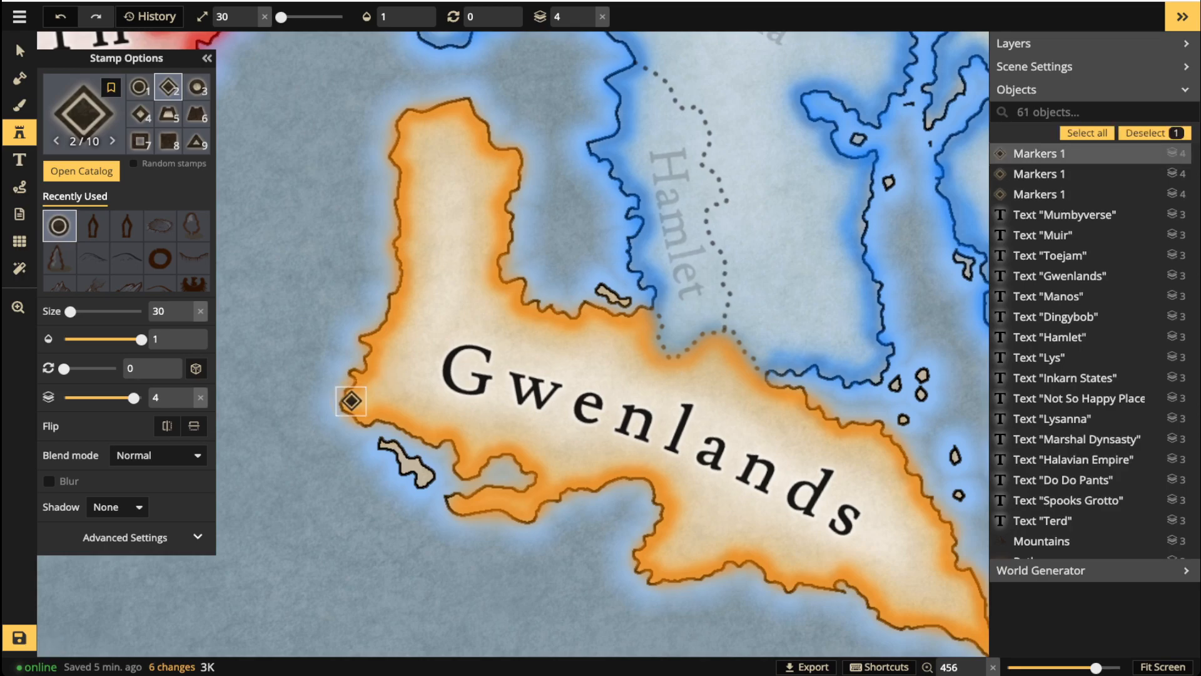
Place a size 30 diamond marker on the western shore of the Manos peninsula, just above its southern tip.
{"action": "scroll", "coordinate": [409, 373], "scroll_direction": "down", "scroll_amount": 5}
{"action": "mouse_move", "coordinate": [811, 294]}
{"action": "left_mouse_down"}
{"action": "mouse_move", "coordinate": [616, 317]}
{"action": "mouse_move", "coordinate": [528, 311]}
{"action": "left_mouse_up"}
{"action": "left_click_drag", "start_coordinate": [630, 418], "coordinate": [549, 345]}
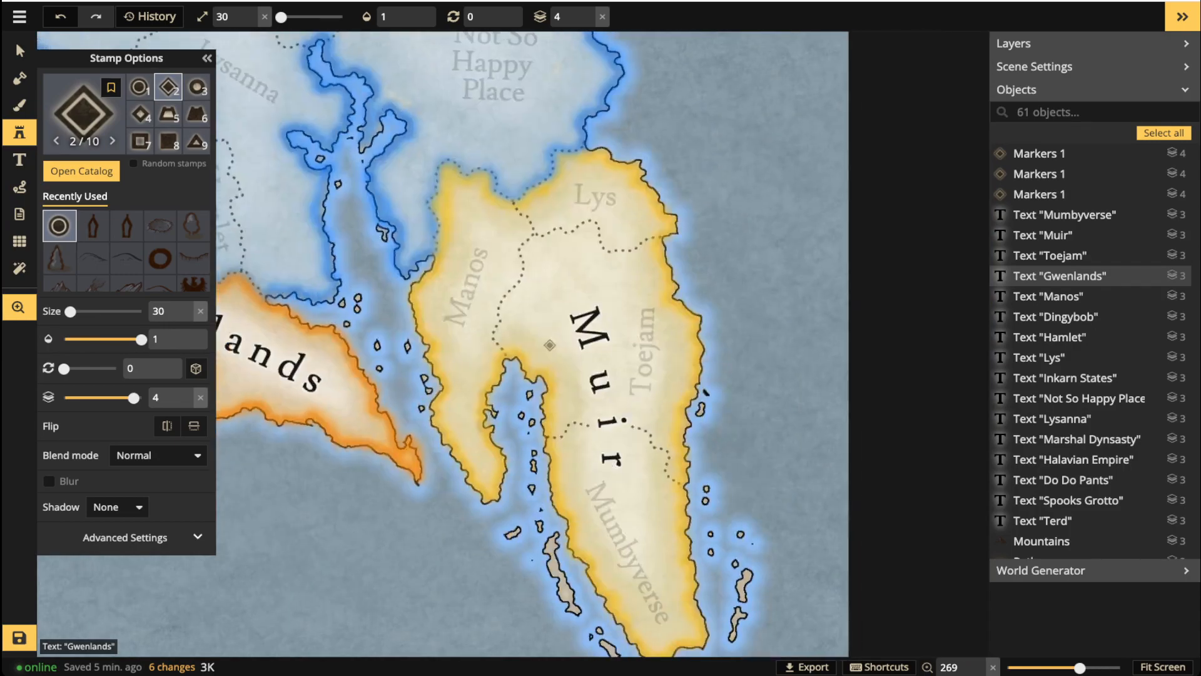
{"action": "scroll", "coordinate": [648, 446], "scroll_direction": "up", "scroll_amount": 2}
{"action": "scroll", "coordinate": [648, 446], "scroll_direction": "up", "scroll_amount": 2}
{"action": "left_click_drag", "start_coordinate": [628, 466], "coordinate": [610, 332]}
{"action": "left_click_drag", "start_coordinate": [625, 232], "coordinate": [615, 376]}
{"action": "left_click_drag", "start_coordinate": [487, 289], "coordinate": [628, 235]}
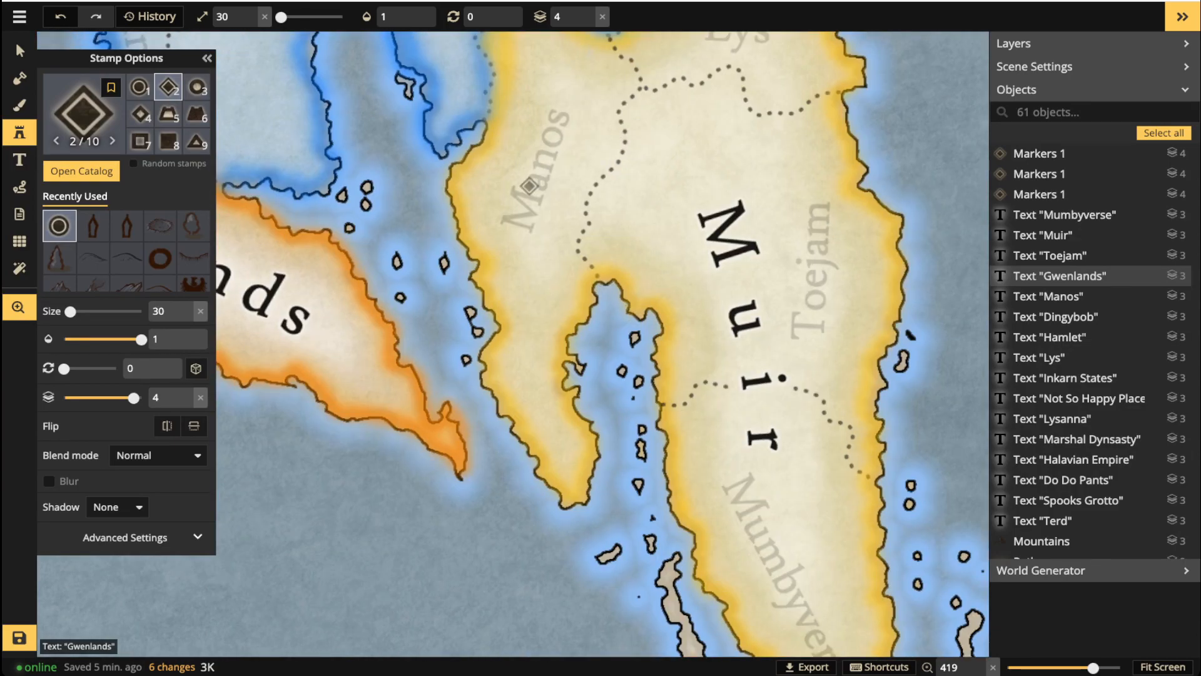
{"action": "left_click_drag", "start_coordinate": [556, 373], "coordinate": [665, 348]}
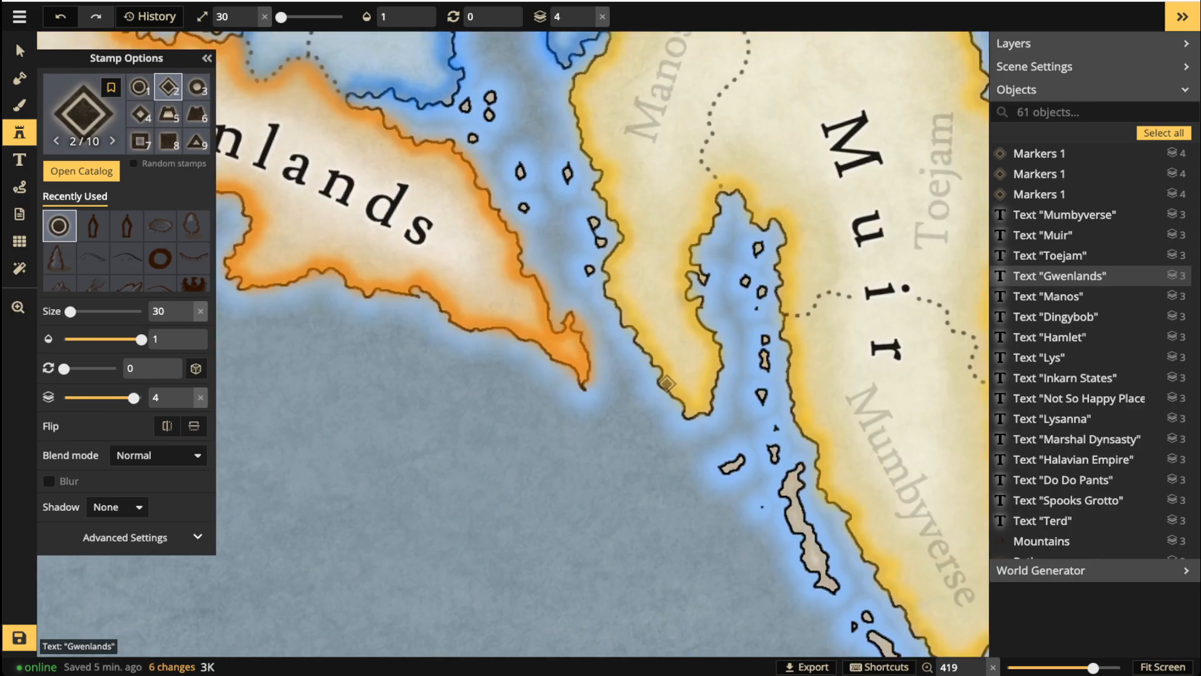
{"action": "left_click", "coordinate": [665, 381]}
Look over the Muir coastline and the whole map to review how the placed diamond markers read.
{"action": "scroll", "coordinate": [572, 304], "scroll_direction": "down", "scroll_amount": 3}
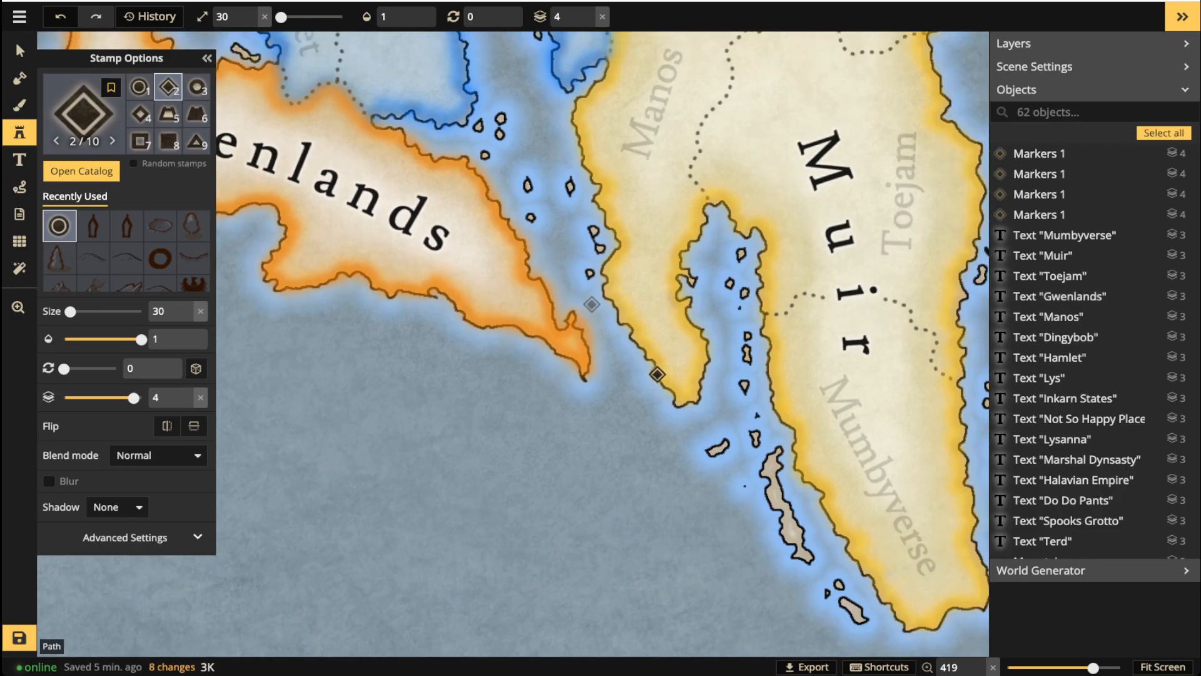
{"action": "scroll", "coordinate": [681, 344], "scroll_direction": "up", "scroll_amount": 5}
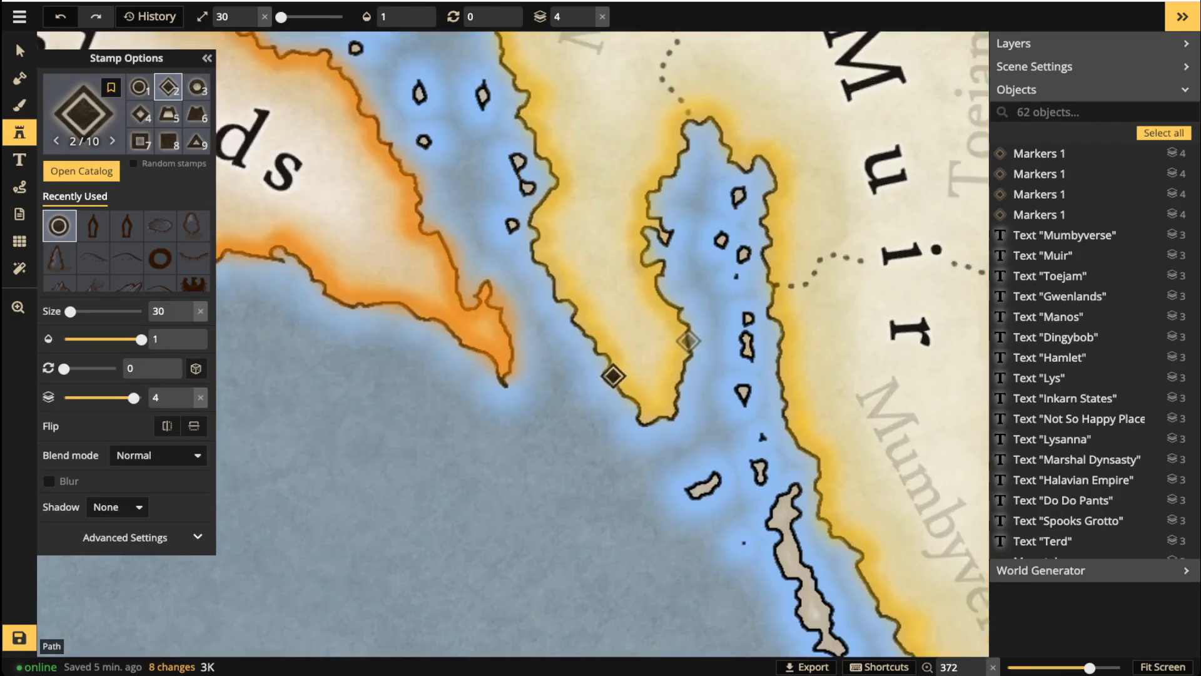
{"action": "left_click_drag", "start_coordinate": [781, 149], "coordinate": [670, 268]}
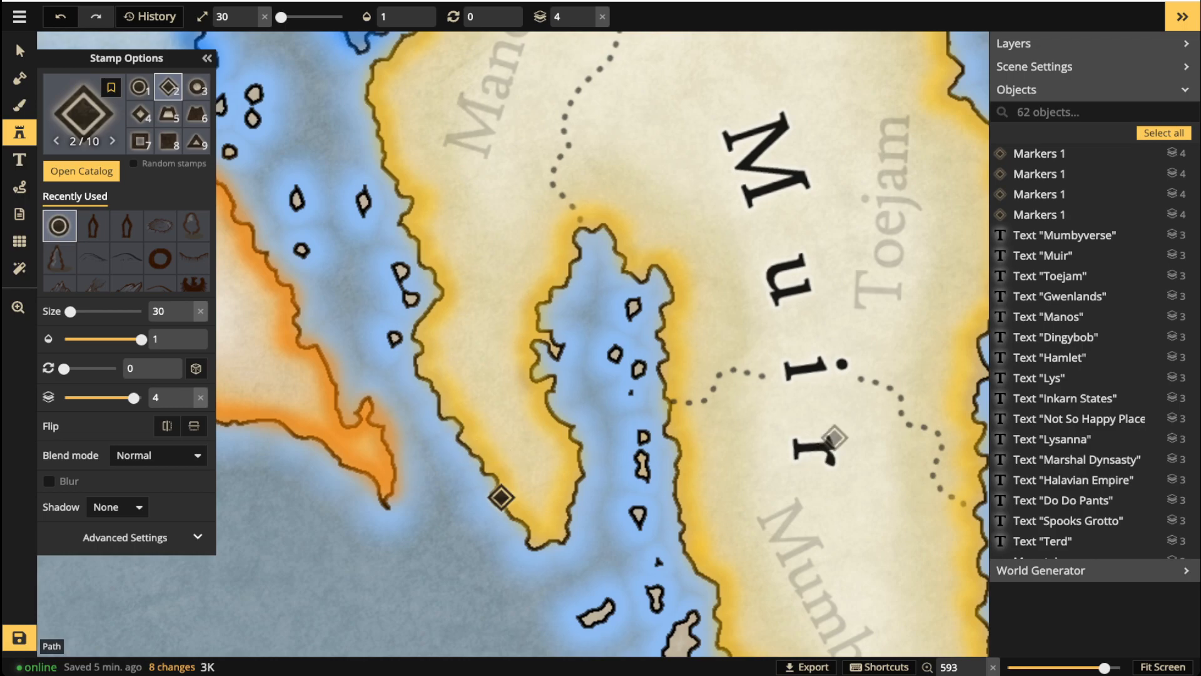
{"action": "scroll", "coordinate": [466, 340], "scroll_direction": "down", "scroll_amount": 5}
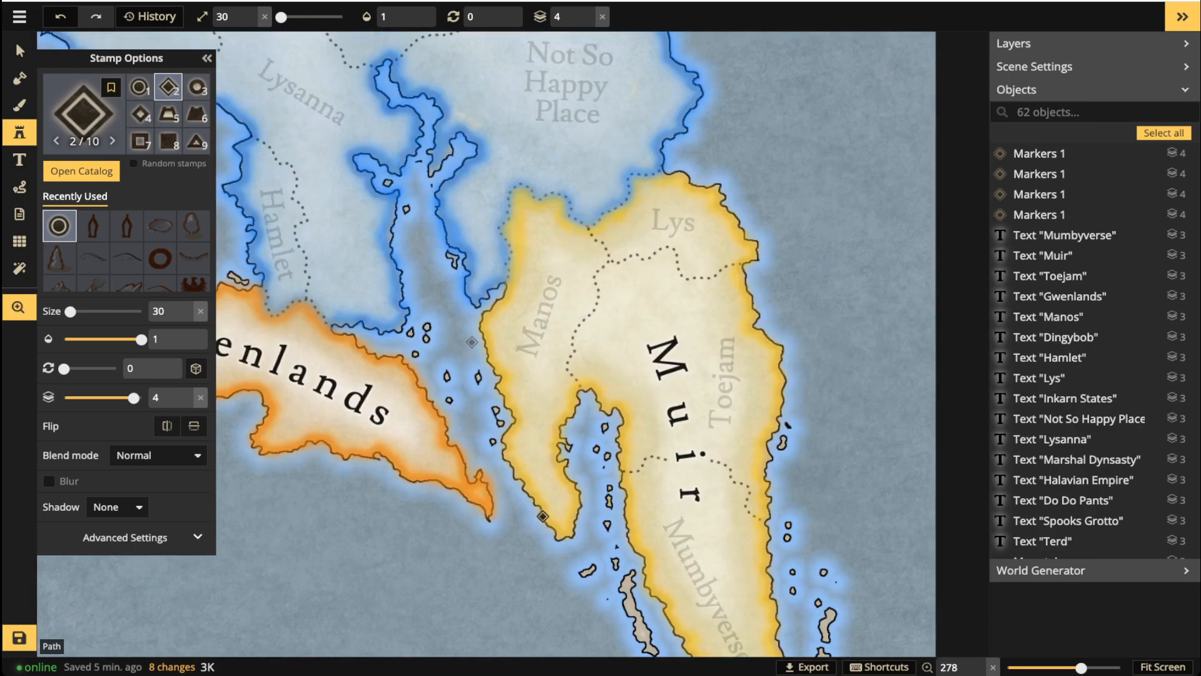
{"action": "left_click_drag", "start_coordinate": [472, 343], "coordinate": [512, 440]}
{"action": "mouse_move", "coordinate": [498, 304]}
{"action": "left_mouse_down"}
{"action": "mouse_move", "coordinate": [546, 487]}
{"action": "mouse_move", "coordinate": [557, 407]}
{"action": "left_mouse_up"}
{"action": "left_click_drag", "start_coordinate": [482, 392], "coordinate": [651, 416]}
{"action": "scroll", "coordinate": [651, 416], "scroll_direction": "down", "scroll_amount": 4}
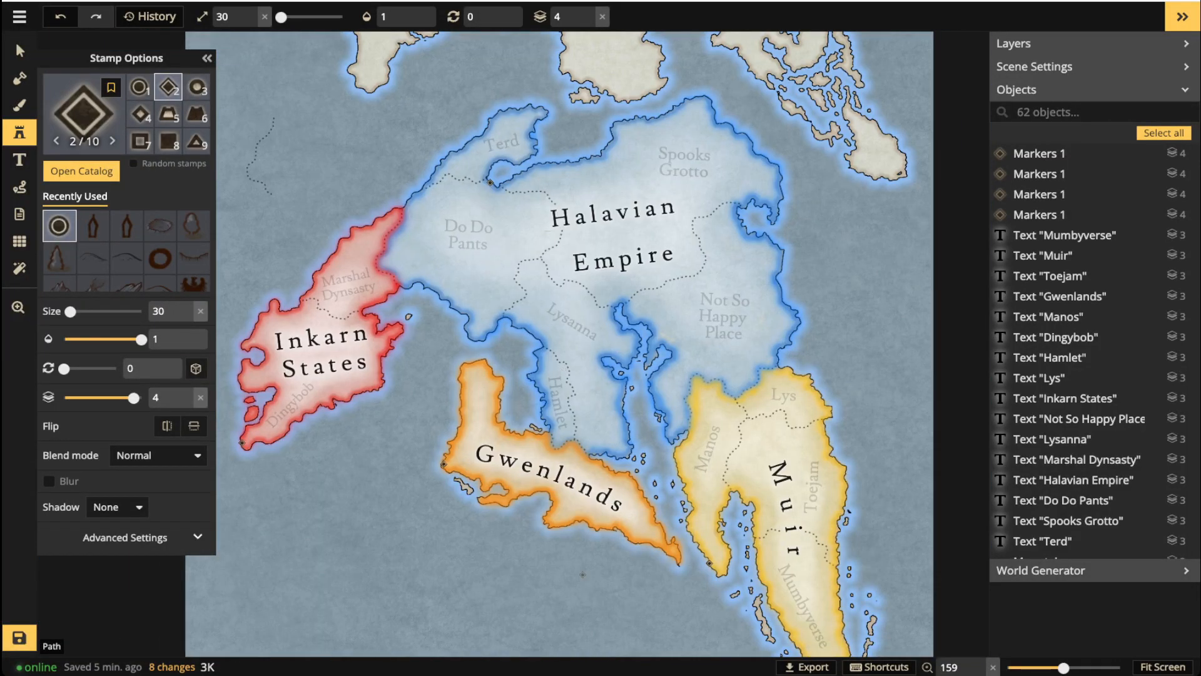
Select all four diamond markers together and set their size to 45.
{"action": "scroll", "coordinate": [242, 437], "scroll_direction": "up", "scroll_amount": 1}
{"action": "left_click", "coordinate": [19, 51]}
{"action": "scroll", "coordinate": [243, 418], "scroll_direction": "up", "scroll_amount": 2}
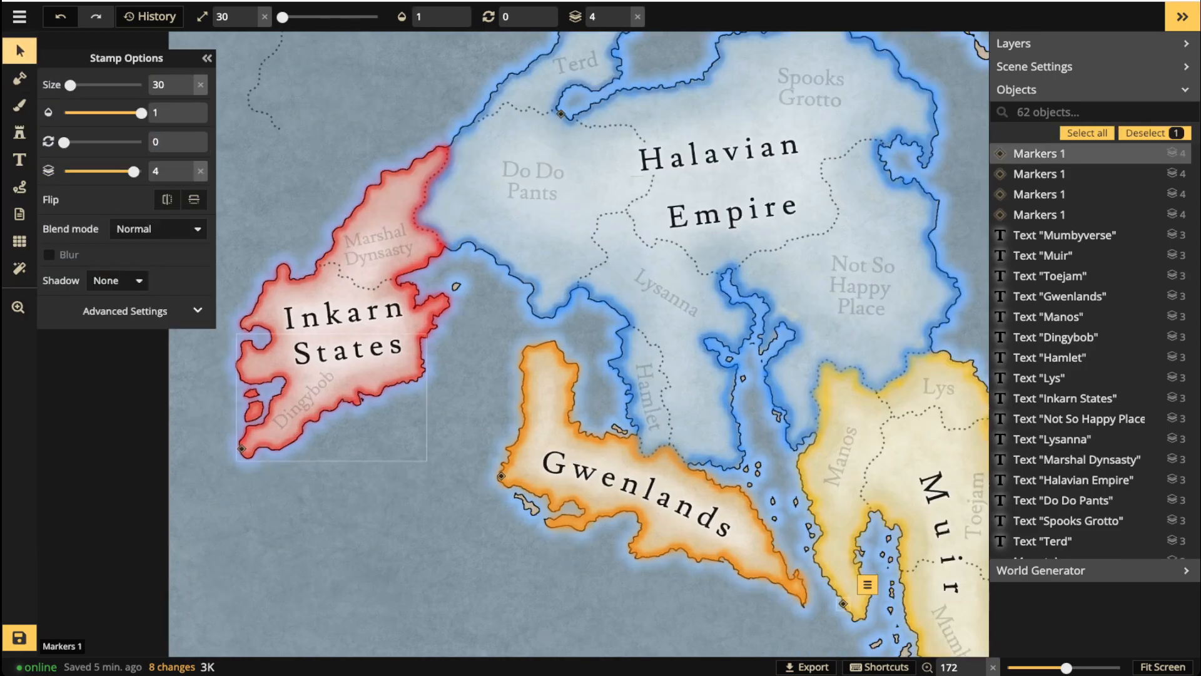
{"action": "scroll", "coordinate": [241, 448], "scroll_direction": "up", "scroll_amount": 1}
{"action": "left_click", "coordinate": [241, 448]}
{"action": "scroll", "coordinate": [239, 449], "scroll_direction": "up", "scroll_amount": 3}
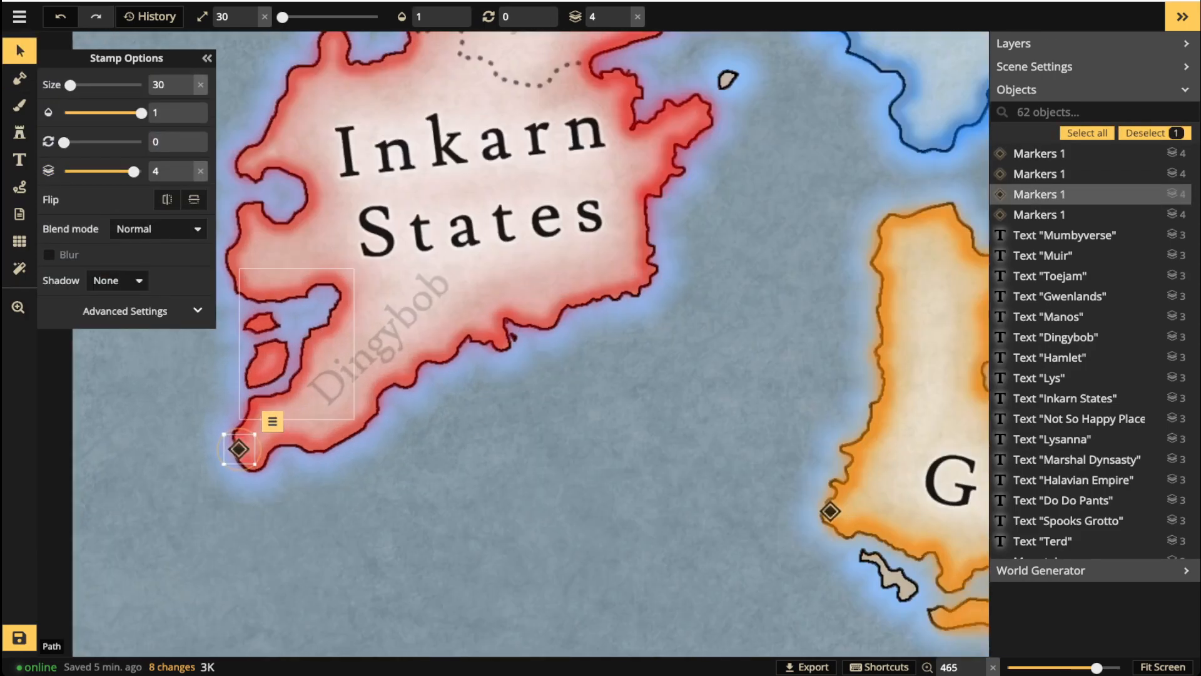
{"action": "left_click", "coordinate": [272, 421]}
{"action": "mouse_move", "coordinate": [291, 440]}
{"action": "left_click", "coordinate": [496, 464]}
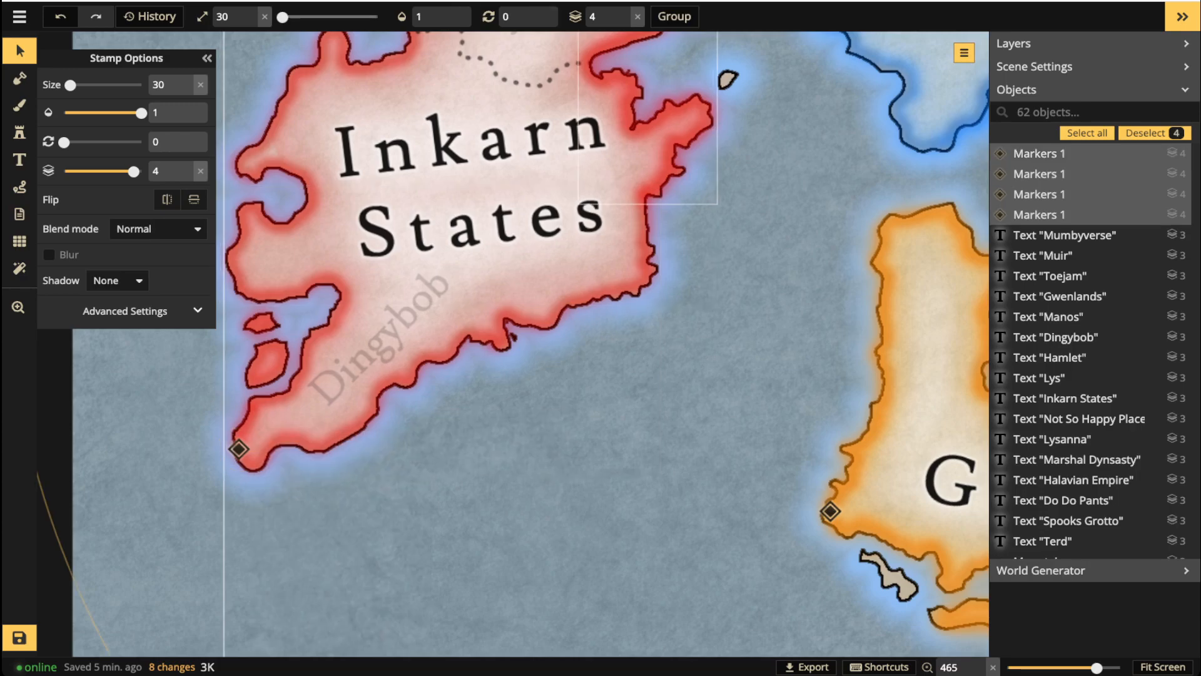
{"action": "scroll", "coordinate": [250, 15], "scroll_direction": "up", "scroll_amount": 14}
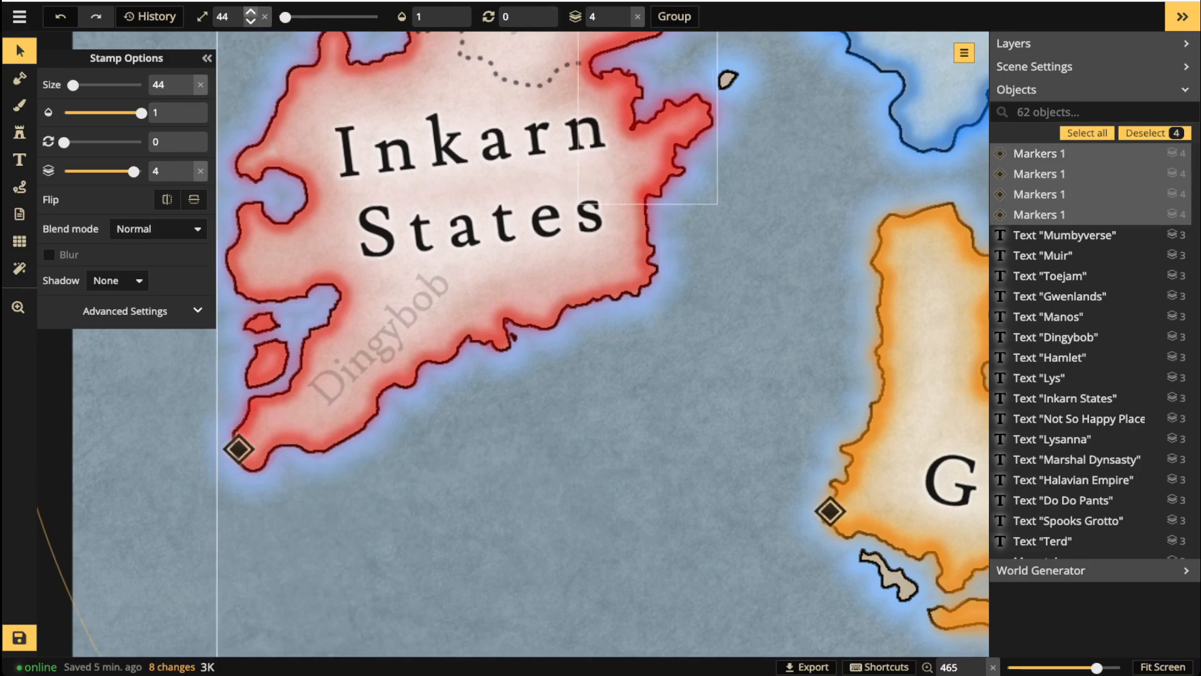
{"action": "scroll", "coordinate": [250, 15], "scroll_direction": "up", "scroll_amount": 1}
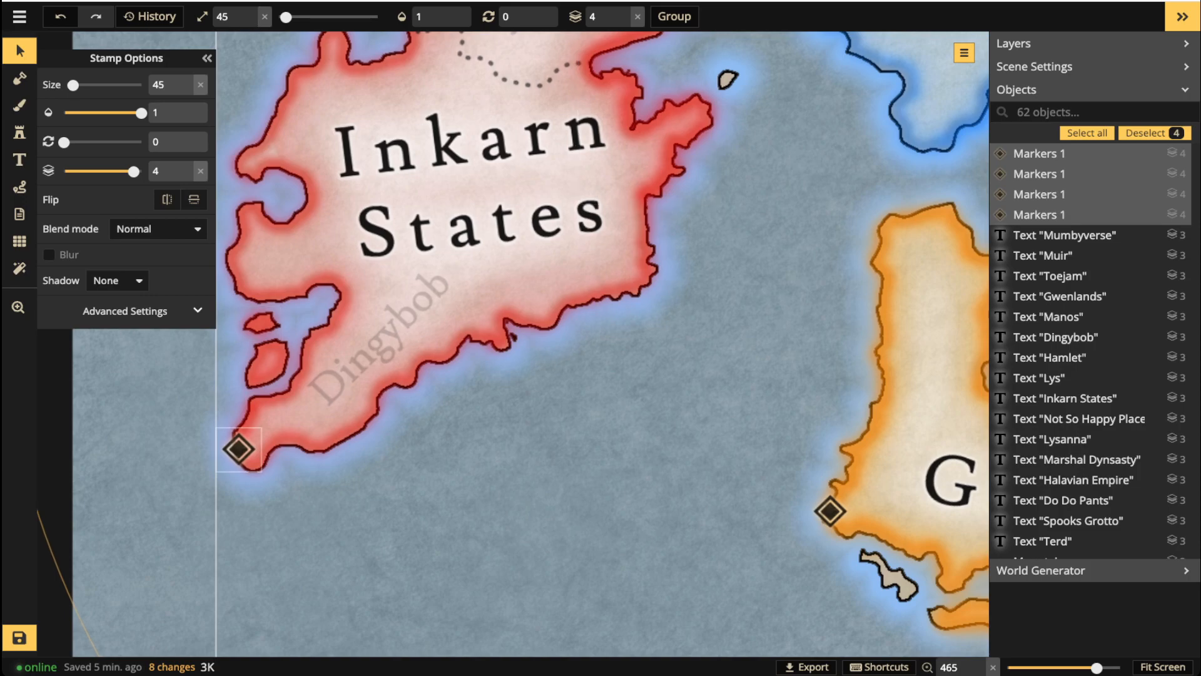
{"action": "key", "text": "Escape"}
Choose the round ring marker stamp and place one at size 35 beside the diamond on the Inkarn States' southwestern tip.
{"action": "left_click", "coordinate": [20, 132]}
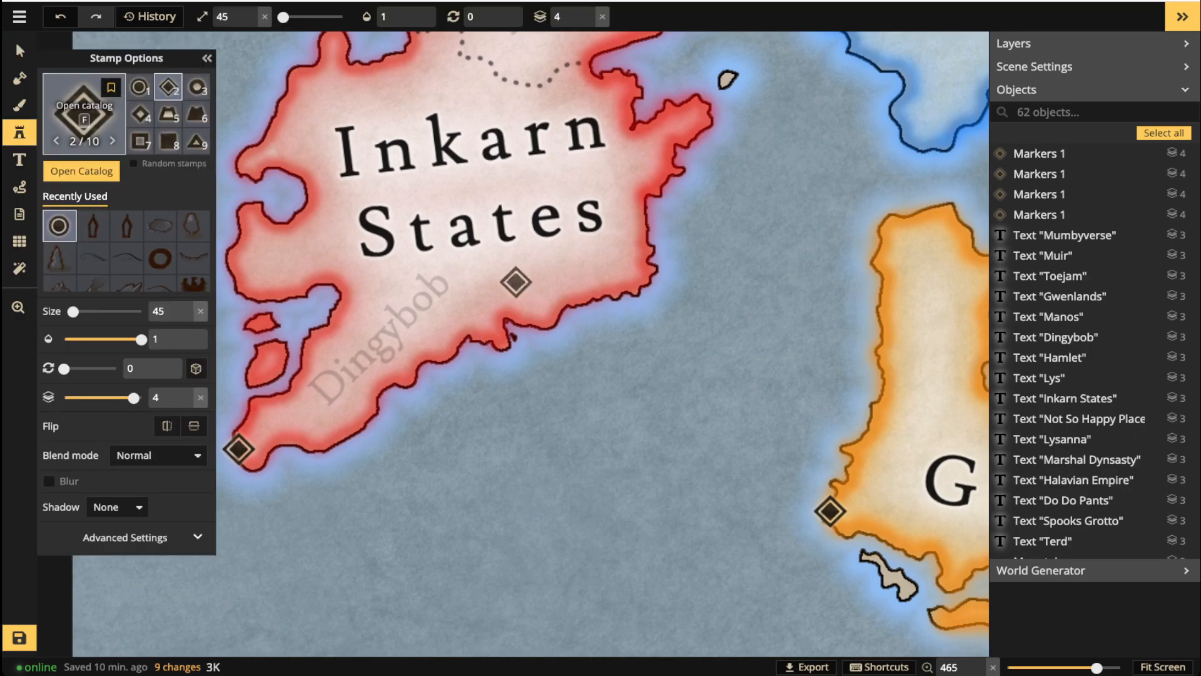
{"action": "left_click", "coordinate": [84, 109]}
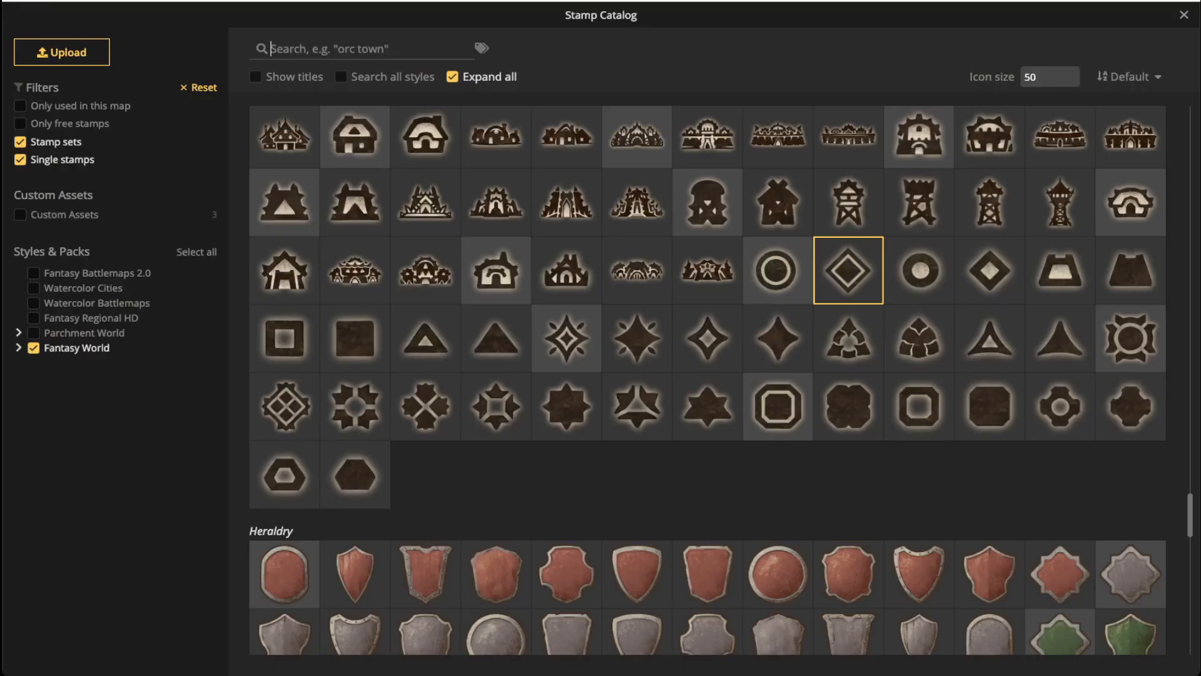
{"action": "left_click", "coordinate": [919, 270]}
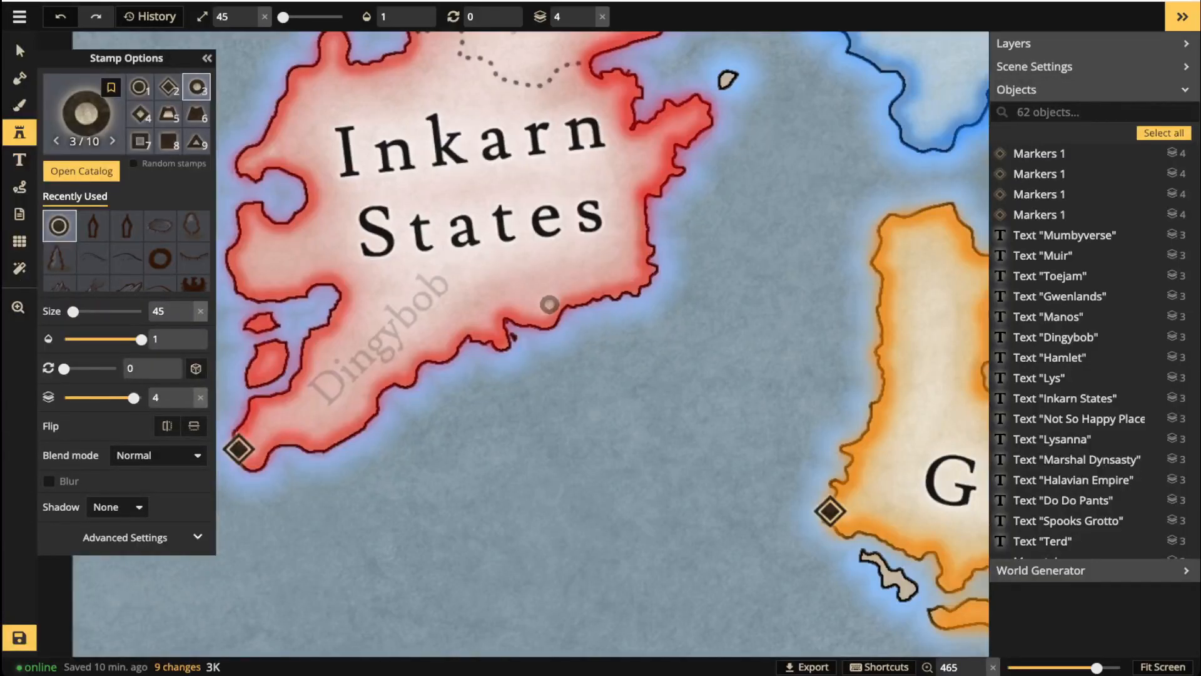
{"action": "scroll", "coordinate": [487, 310], "scroll_direction": "up", "scroll_amount": 1}
{"action": "key", "text": "bracketleft"}
{"action": "key", "text": "bracketleft"}
{"action": "key", "text": "bracketright"}
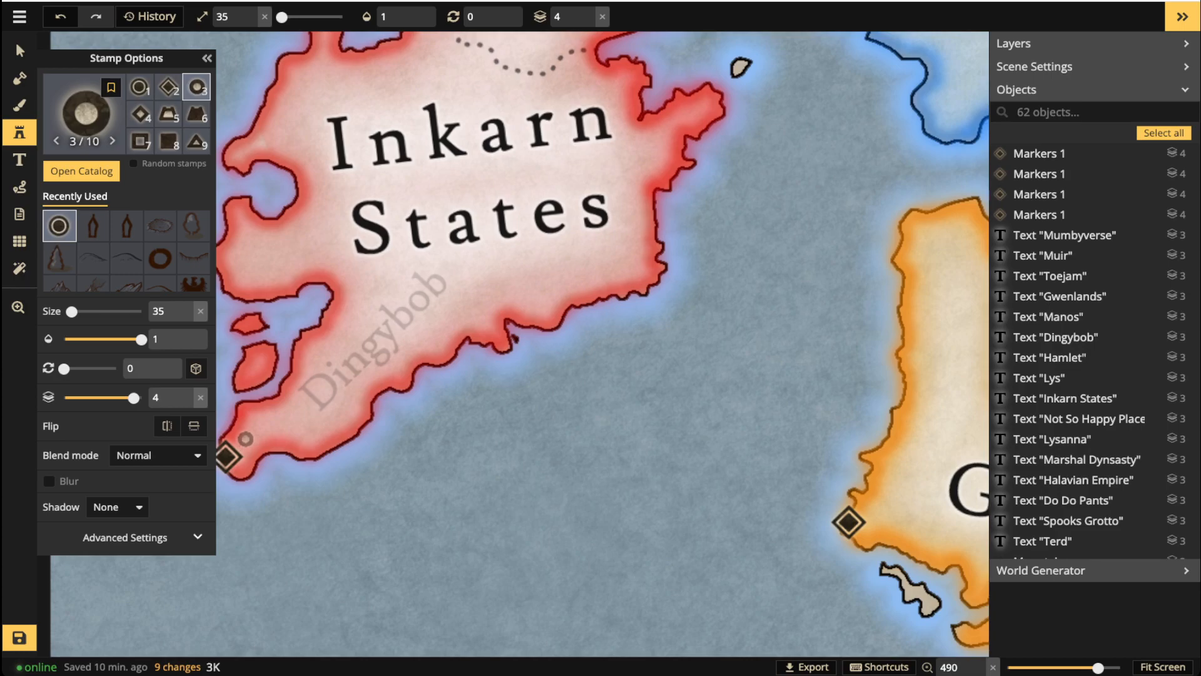
{"action": "left_click", "coordinate": [246, 437]}
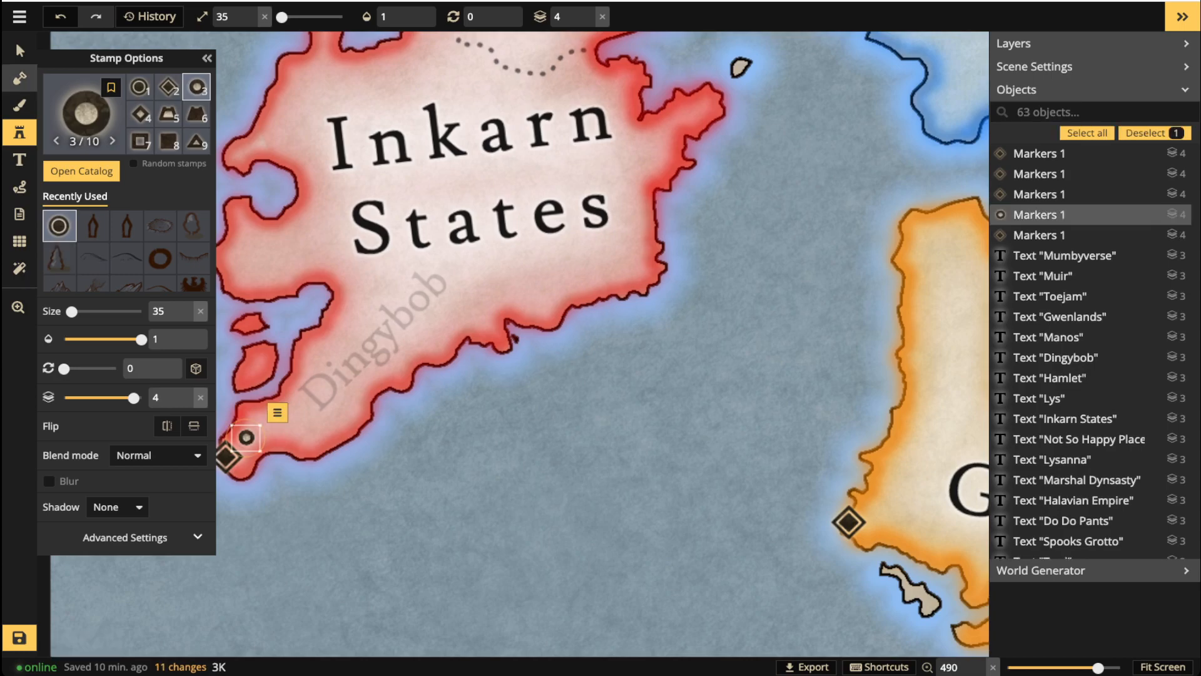
Move the ring marker to the southern coast below Dingybob, a short way east of the diamond.
{"action": "key", "text": "v"}
{"action": "left_click_drag", "start_coordinate": [246, 437], "coordinate": [479, 298]}
{"action": "scroll", "coordinate": [478, 298], "scroll_direction": "down", "scroll_amount": 2}
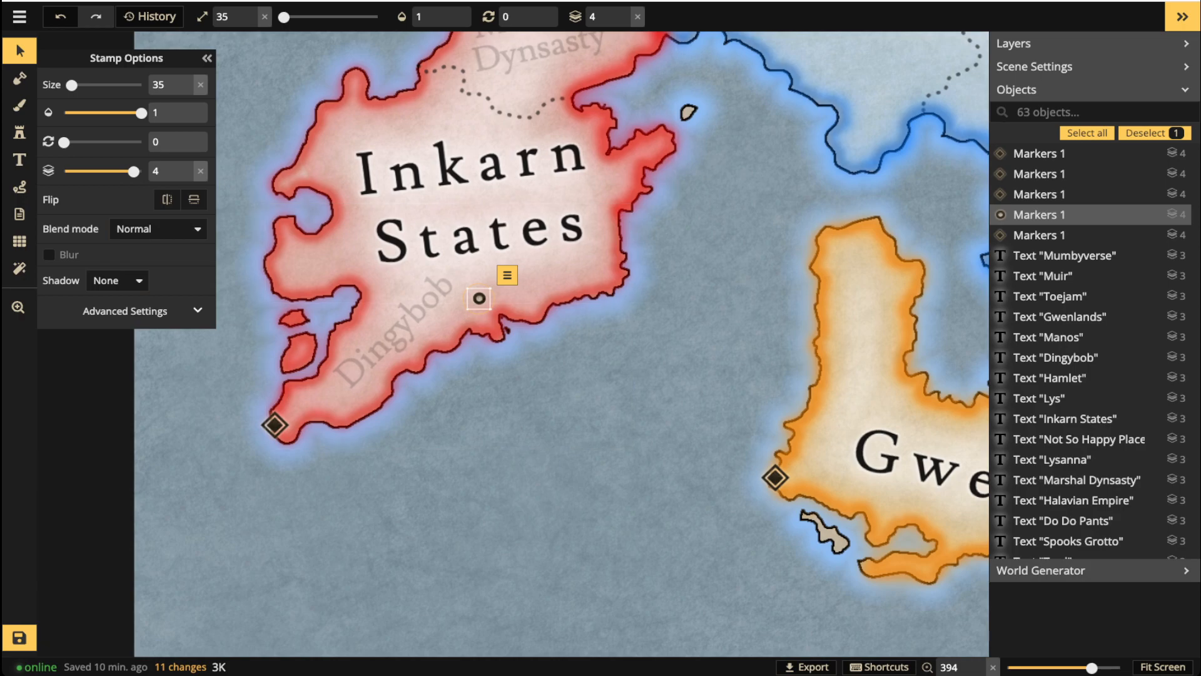
{"action": "mouse_move", "coordinate": [479, 299]}
{"action": "left_mouse_down"}
{"action": "mouse_move", "coordinate": [417, 338]}
{"action": "mouse_move", "coordinate": [379, 387]}
{"action": "left_mouse_up"}
{"action": "scroll", "coordinate": [379, 387], "scroll_direction": "up", "scroll_amount": 5}
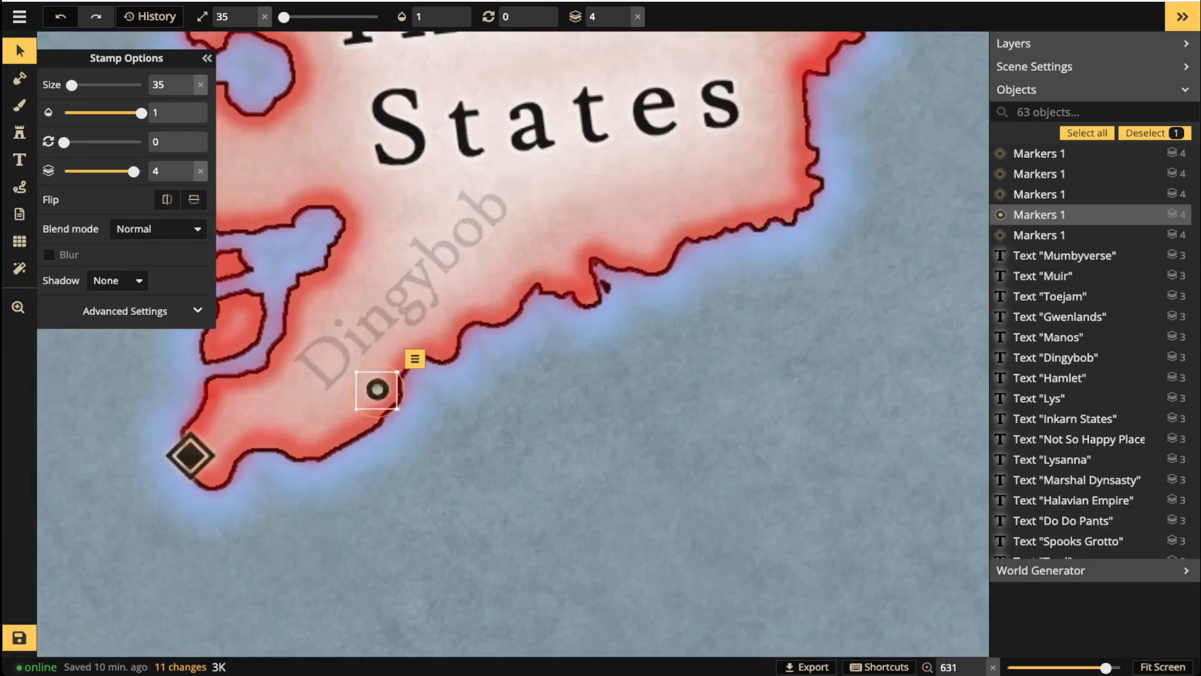
{"action": "left_click_drag", "start_coordinate": [377, 390], "coordinate": [304, 439]}
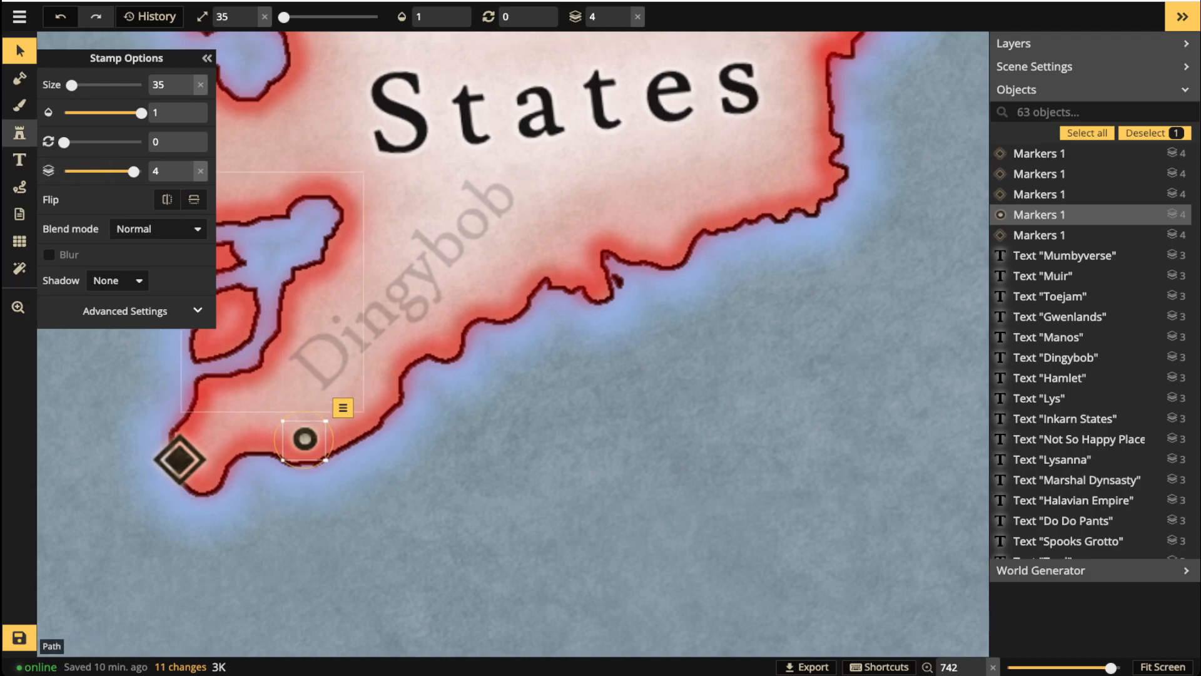
Place size 35 ring markers on the Inkarn States' southeastern coast below the realm label and on the small northwestern headland.
{"action": "left_click", "coordinate": [19, 132]}
{"action": "mouse_move", "coordinate": [587, 182]}
{"action": "left_mouse_down"}
{"action": "mouse_move", "coordinate": [563, 201]}
{"action": "mouse_move", "coordinate": [482, 354]}
{"action": "left_mouse_up"}
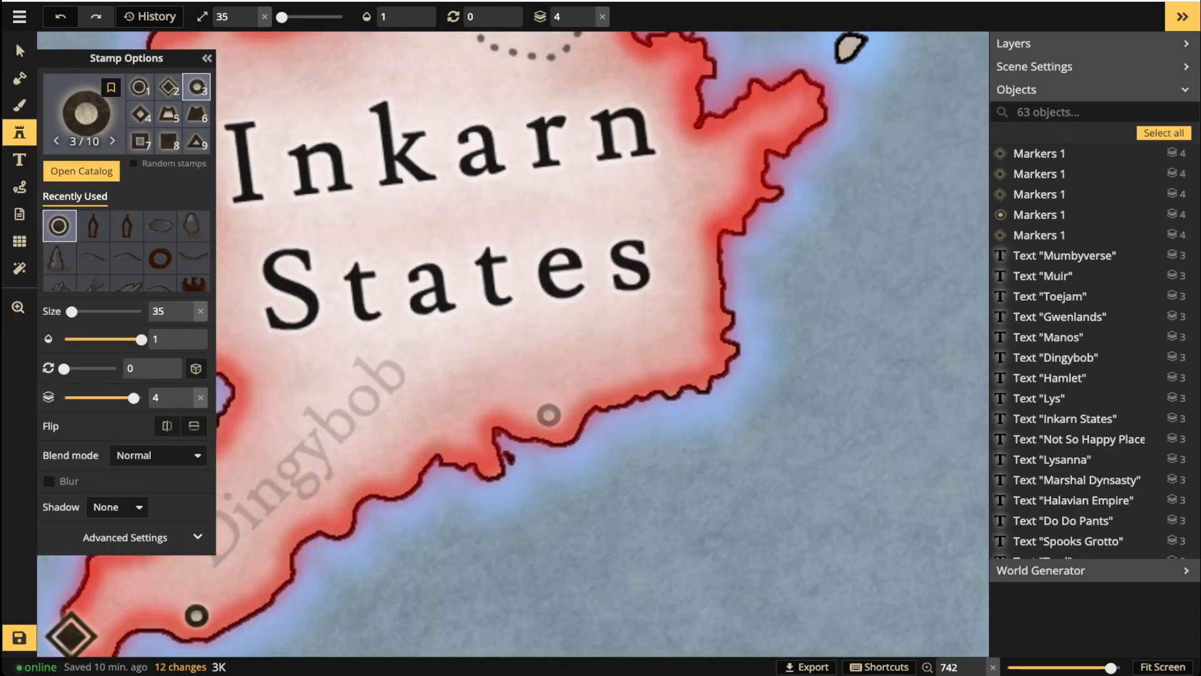
{"action": "left_click", "coordinate": [559, 422]}
{"action": "mouse_move", "coordinate": [471, 145]}
{"action": "left_mouse_down"}
{"action": "mouse_move", "coordinate": [528, 363]}
{"action": "mouse_move", "coordinate": [512, 382]}
{"action": "left_mouse_up"}
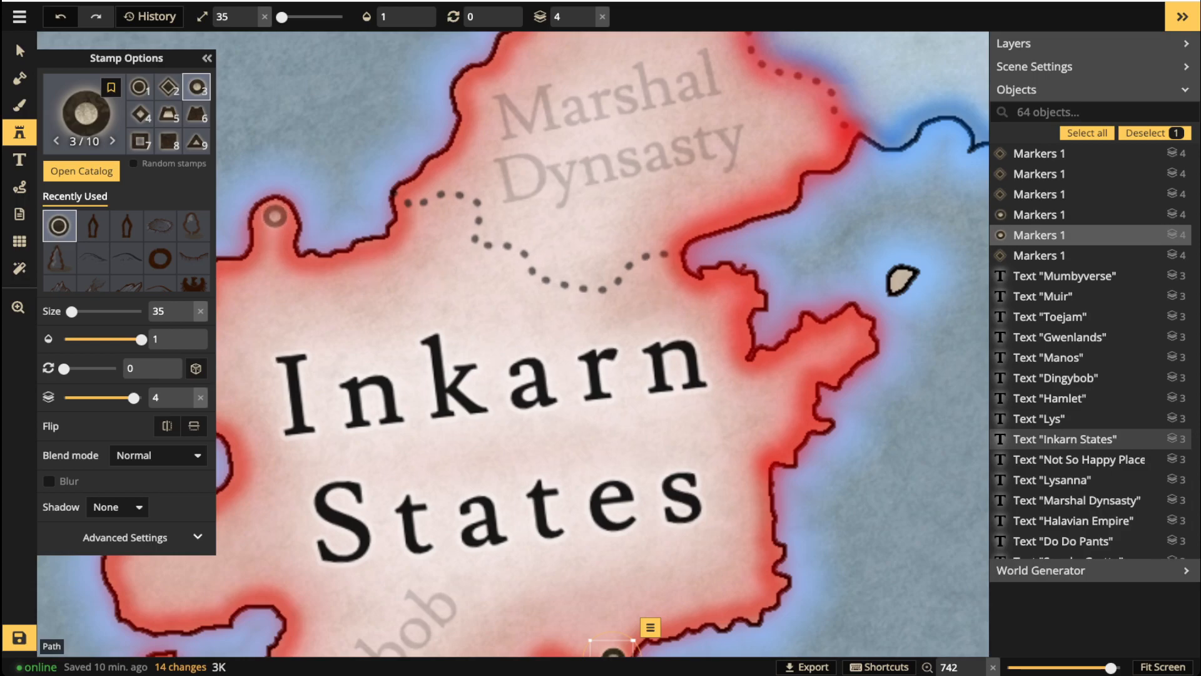
{"action": "left_click", "coordinate": [274, 214]}
Place two ring markers facing each other across the southern end of the border between Marshal Dynsasty and Do Do Pants.
{"action": "left_click_drag", "start_coordinate": [657, 147], "coordinate": [498, 405]}
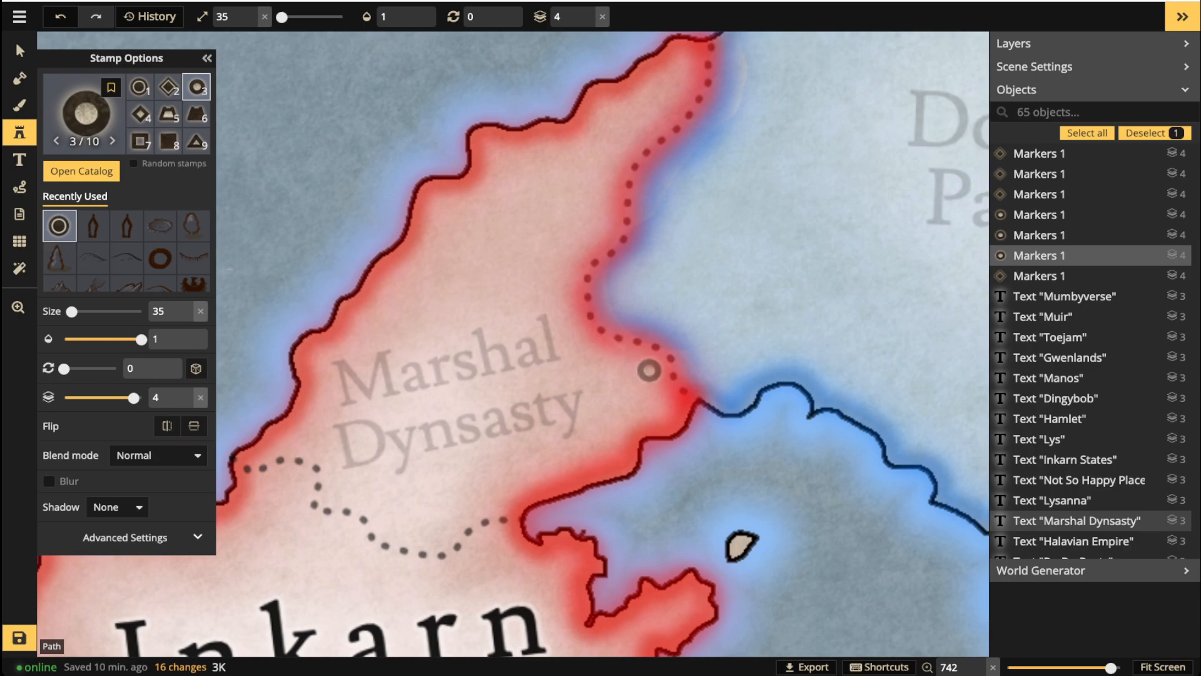
{"action": "left_click", "coordinate": [649, 370]}
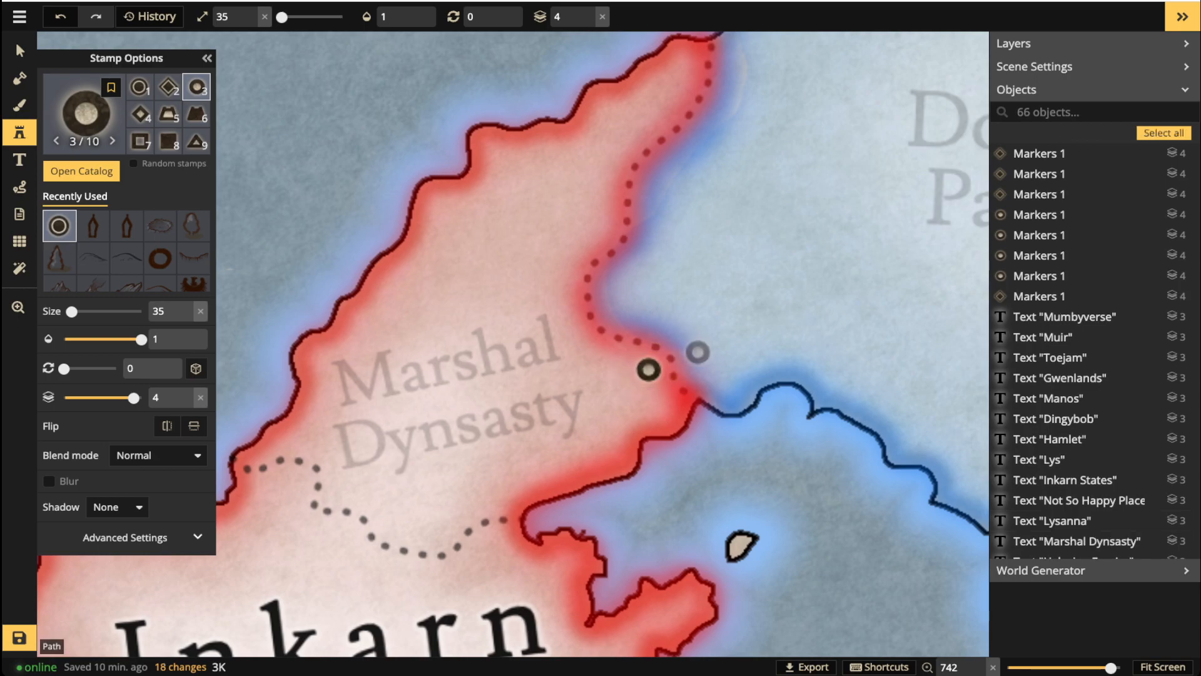
{"action": "left_click", "coordinate": [700, 366]}
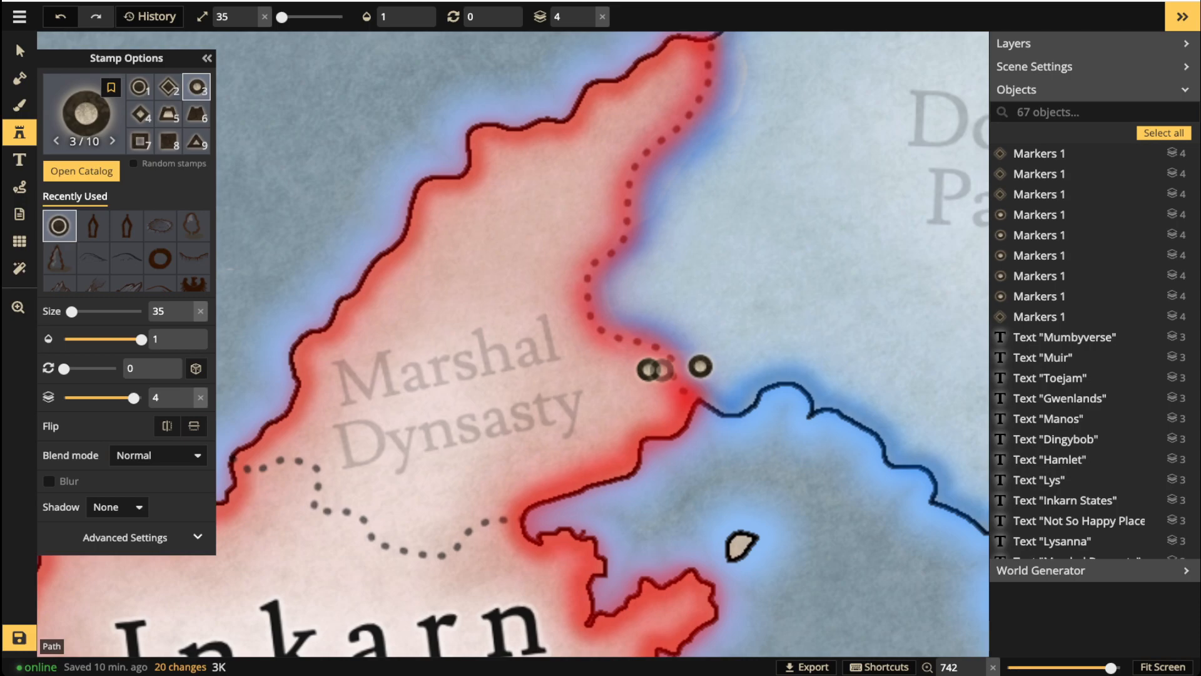
Place ring markers on the southern shore of the Inkarn States' western bay and at the northern tip of Marshal Dynsasty.
{"action": "scroll", "coordinate": [567, 295], "scroll_direction": "down", "scroll_amount": 4}
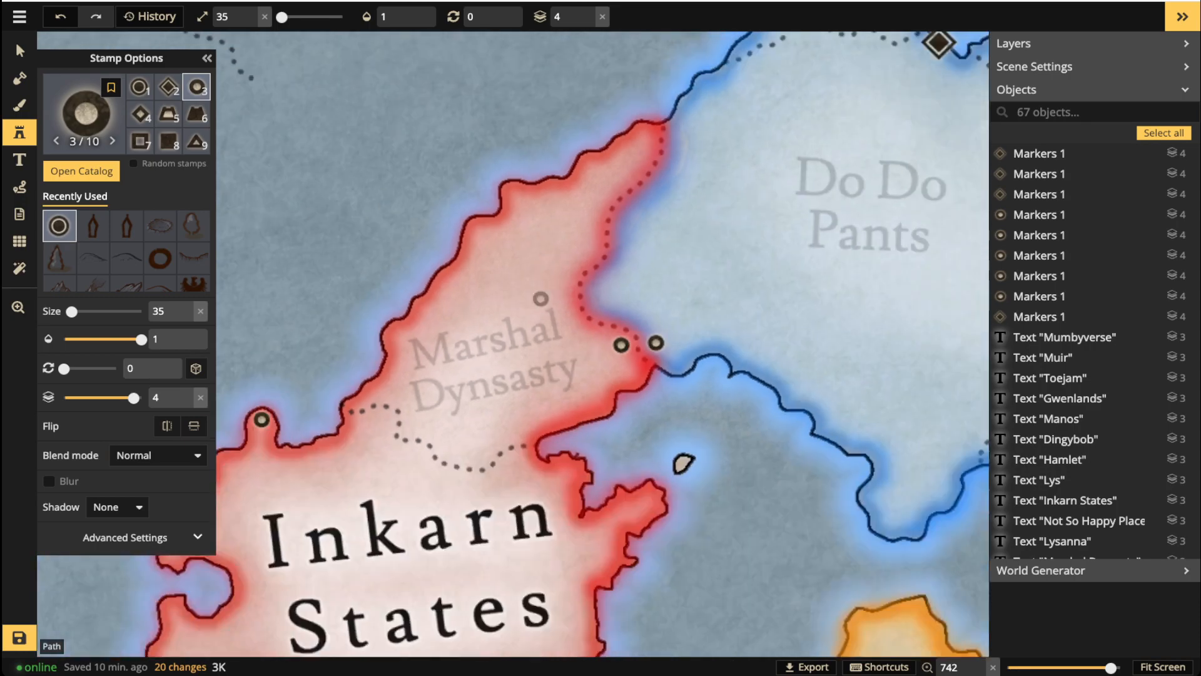
{"action": "left_click_drag", "start_coordinate": [460, 344], "coordinate": [563, 132]}
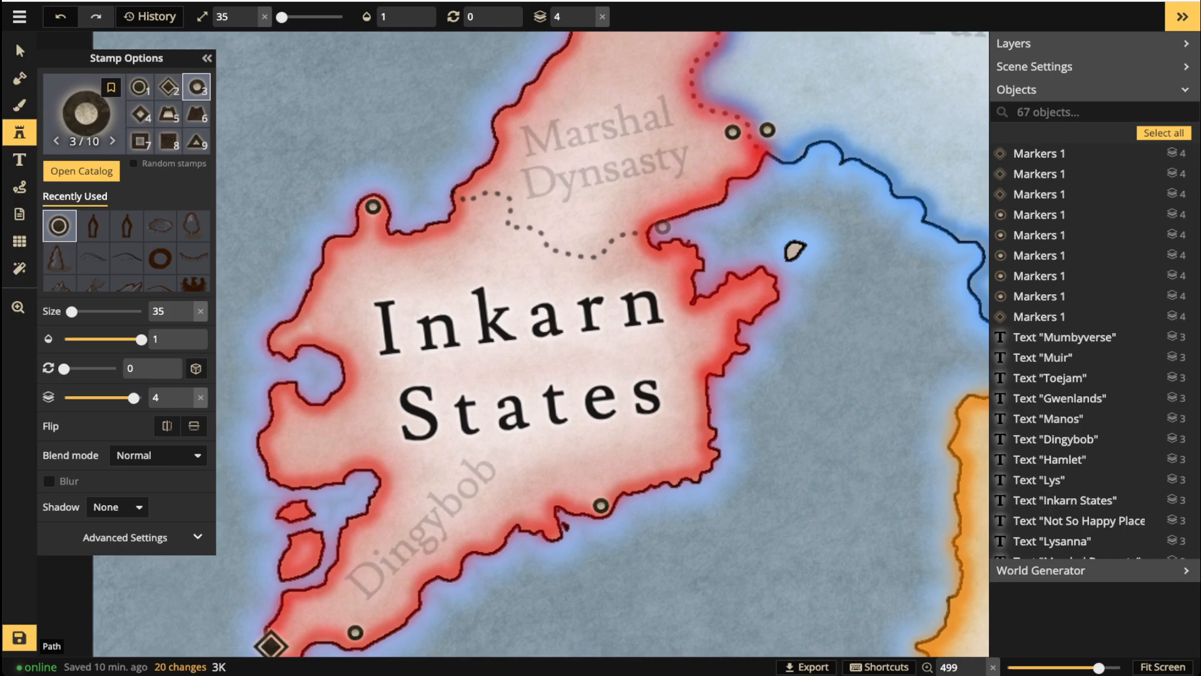
{"action": "left_click", "coordinate": [284, 393]}
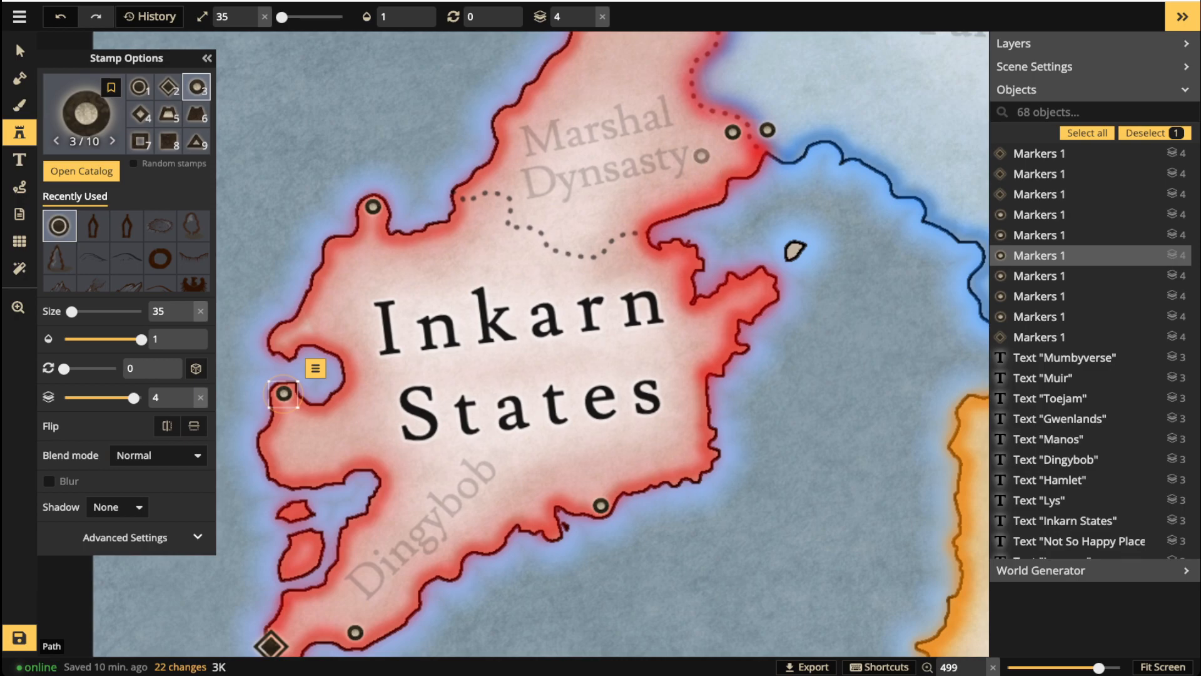
{"action": "left_click_drag", "start_coordinate": [761, 107], "coordinate": [693, 301]}
{"action": "left_click", "coordinate": [682, 117]}
Place ring markers on Terd's northeastern tip and inland below its label, just northwest of the diamond.
{"action": "scroll", "coordinate": [722, 308], "scroll_direction": "down", "scroll_amount": 1}
{"action": "mouse_move", "coordinate": [836, 320]}
{"action": "left_mouse_down"}
{"action": "mouse_move", "coordinate": [625, 408]}
{"action": "mouse_move", "coordinate": [477, 432]}
{"action": "left_mouse_up"}
{"action": "left_click_drag", "start_coordinate": [604, 355], "coordinate": [609, 468]}
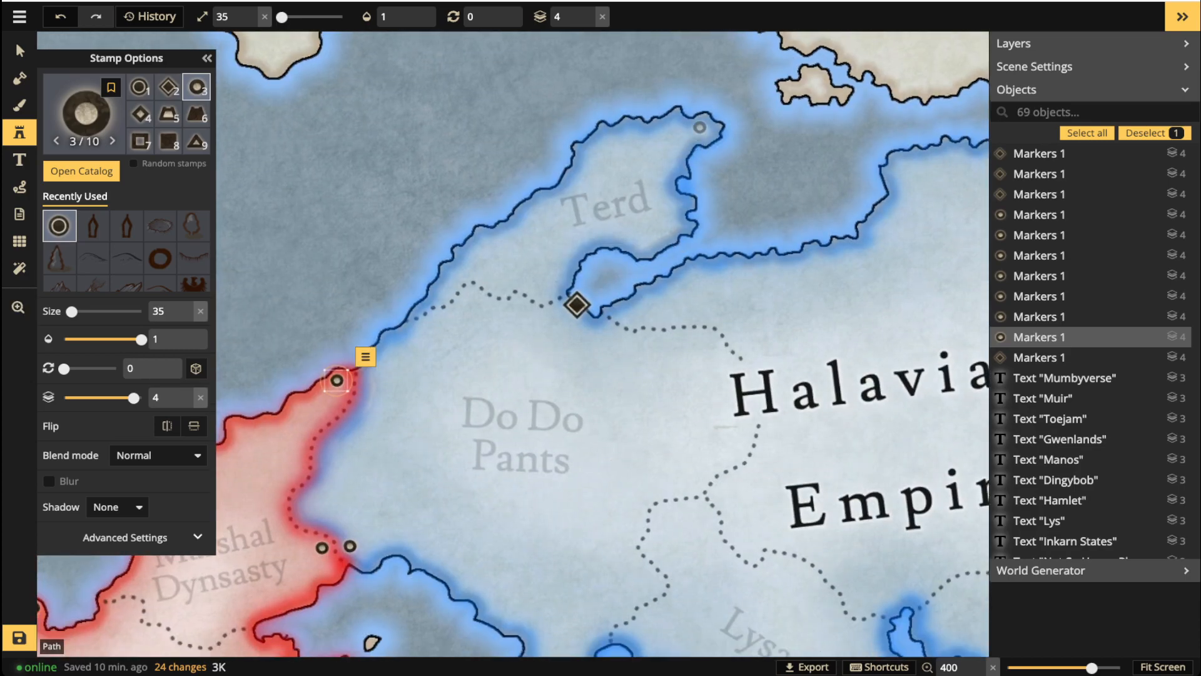
{"action": "double_click", "coordinate": [703, 120]}
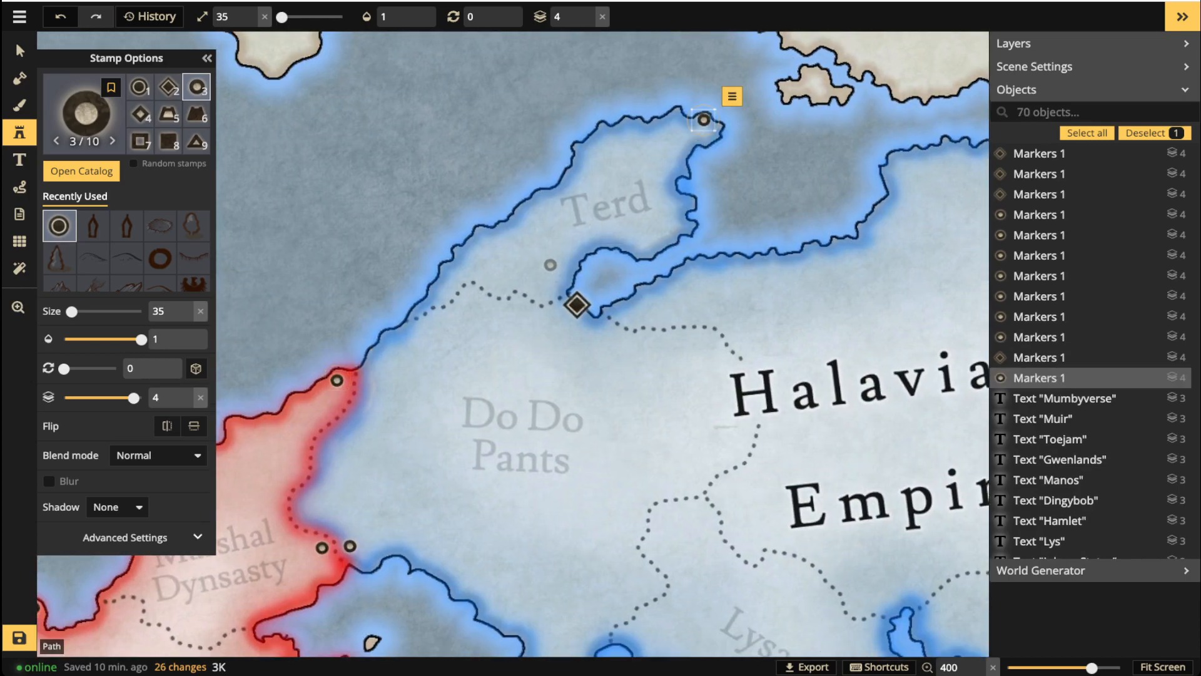
{"action": "double_click", "coordinate": [550, 262]}
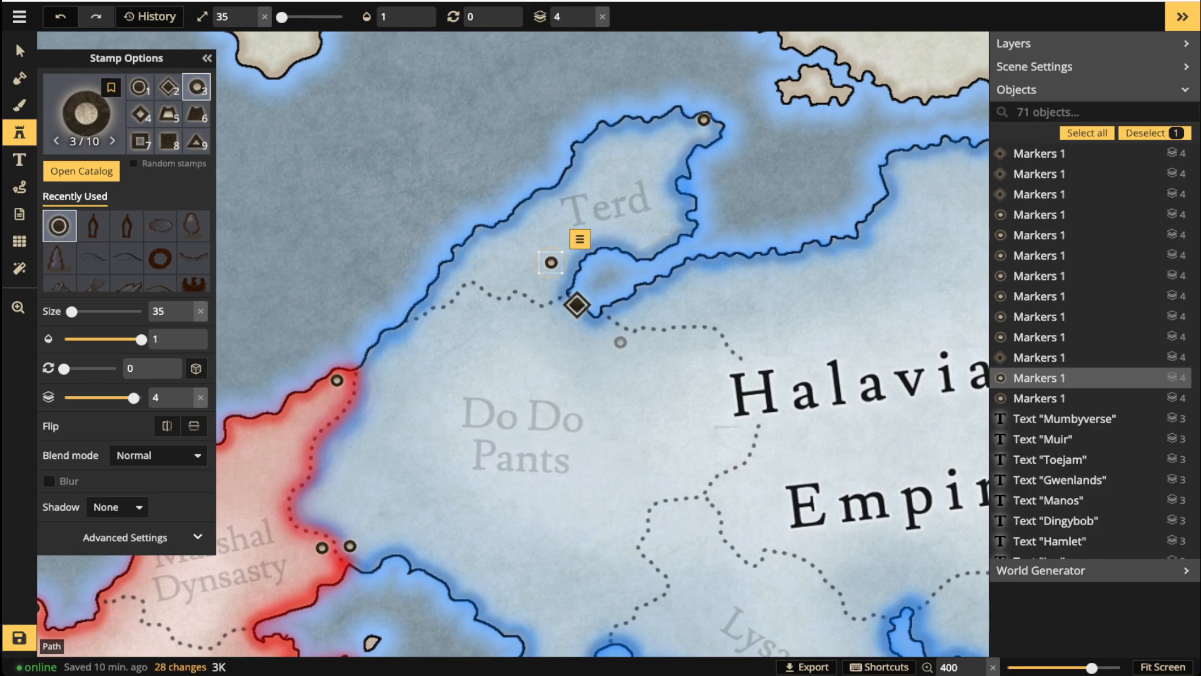
Place two ring markers in Do Do Pants, one just southeast of the diamond and one inland below the province label.
{"action": "double_click", "coordinate": [620, 342]}
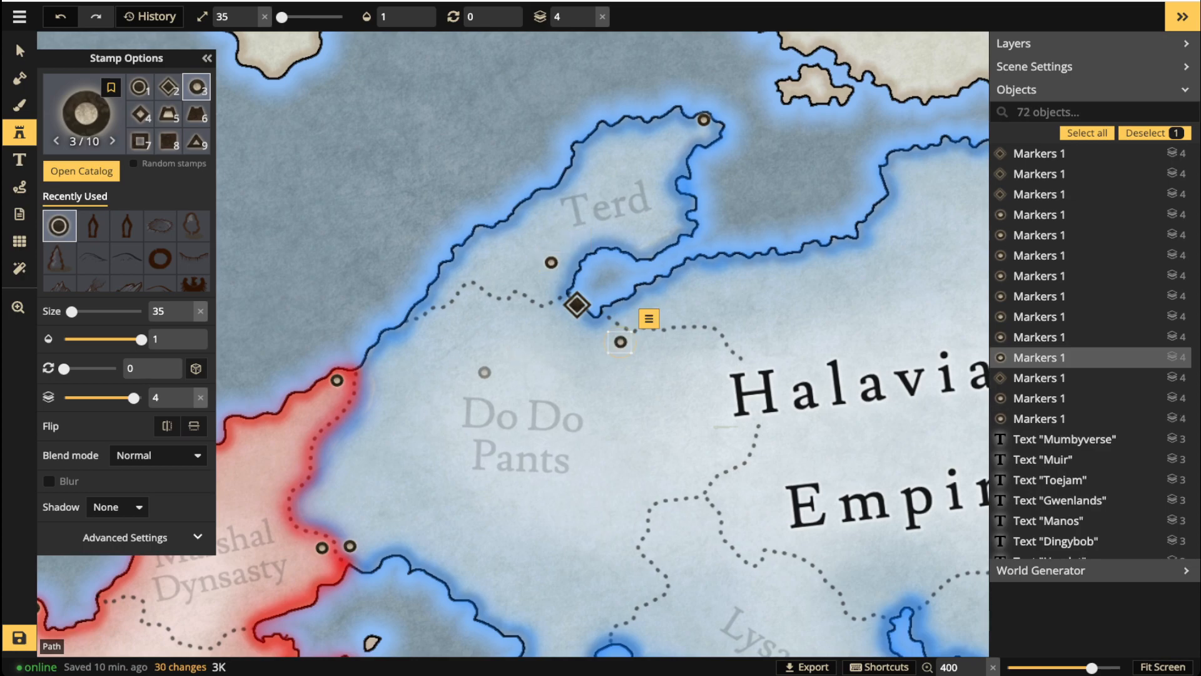
{"action": "left_click_drag", "start_coordinate": [518, 458], "coordinate": [498, 248]}
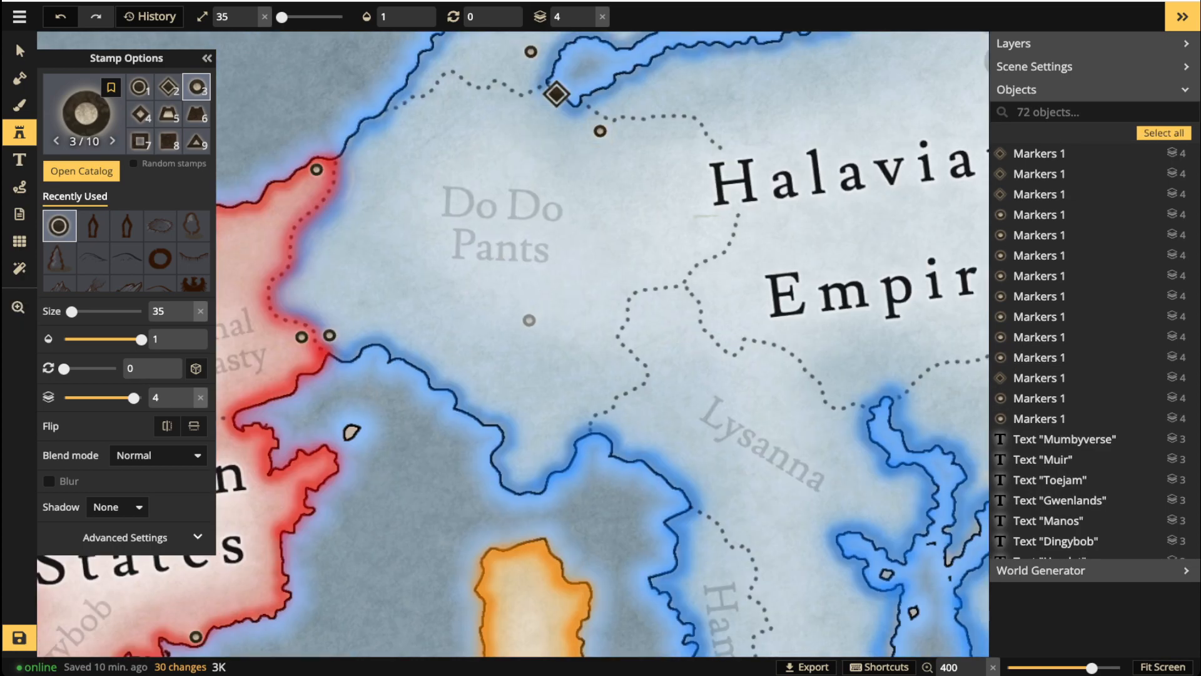
{"action": "double_click", "coordinate": [518, 323]}
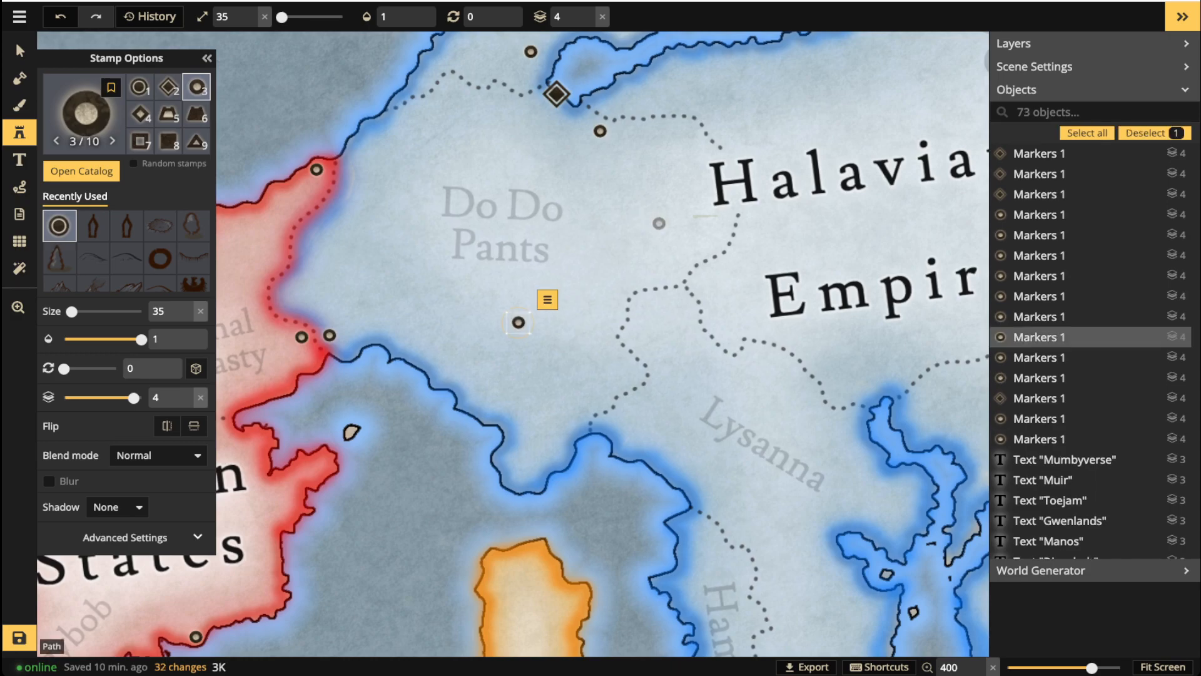
Place ring markers on the north coast west of Spooks Grotto, just above the Halavian Empire label, and inside the border southeast of it.
{"action": "key", "text": "Escape"}
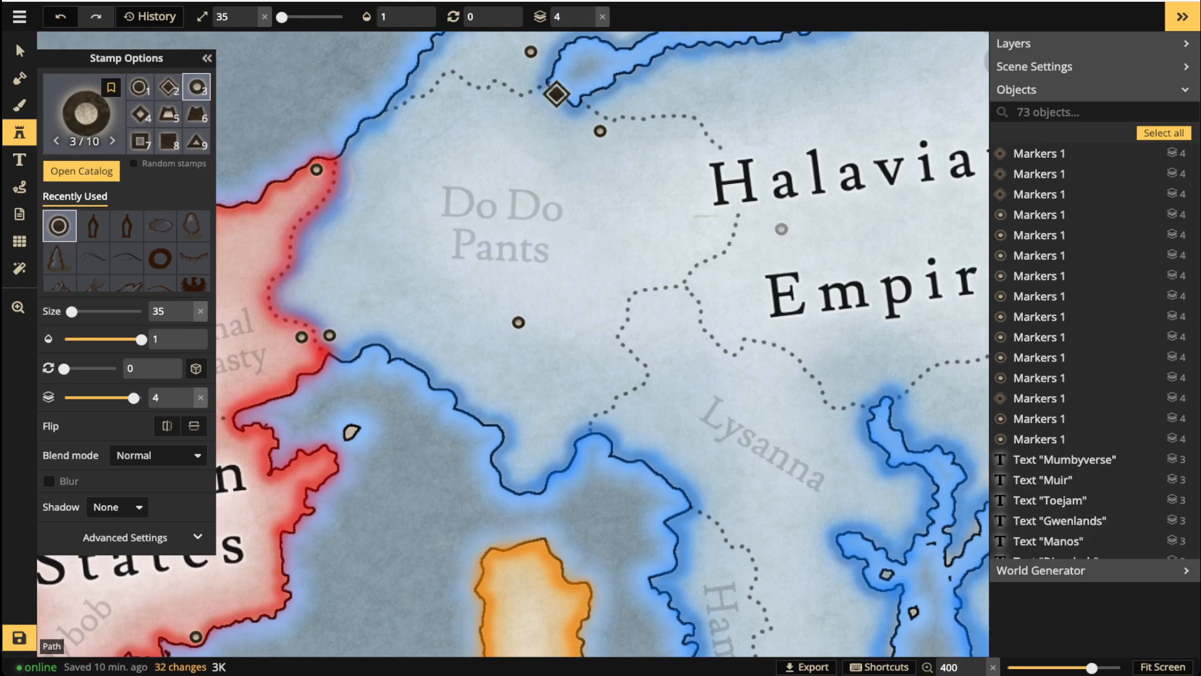
{"action": "key", "text": "space"}
{"action": "left_click_drag", "start_coordinate": [822, 197], "coordinate": [630, 302]}
{"action": "left_click", "coordinate": [602, 144]}
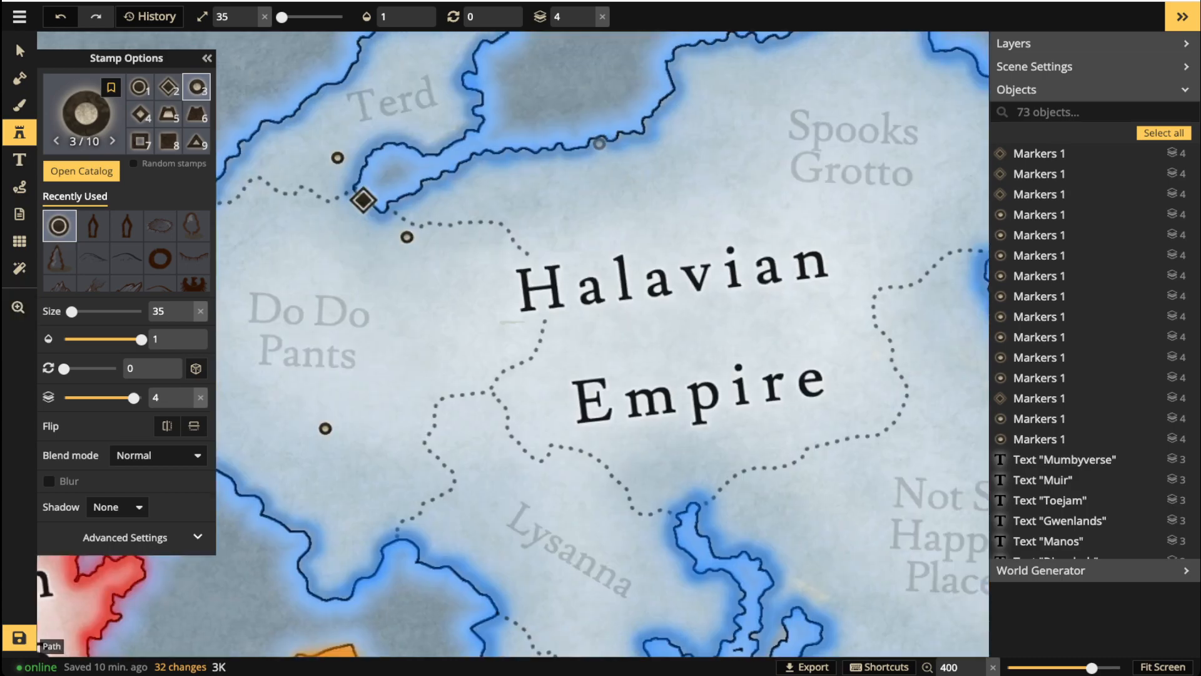
{"action": "left_click", "coordinate": [669, 225]}
{"action": "key", "text": "space"}
{"action": "left_click_drag", "start_coordinate": [669, 225], "coordinate": [379, 187]}
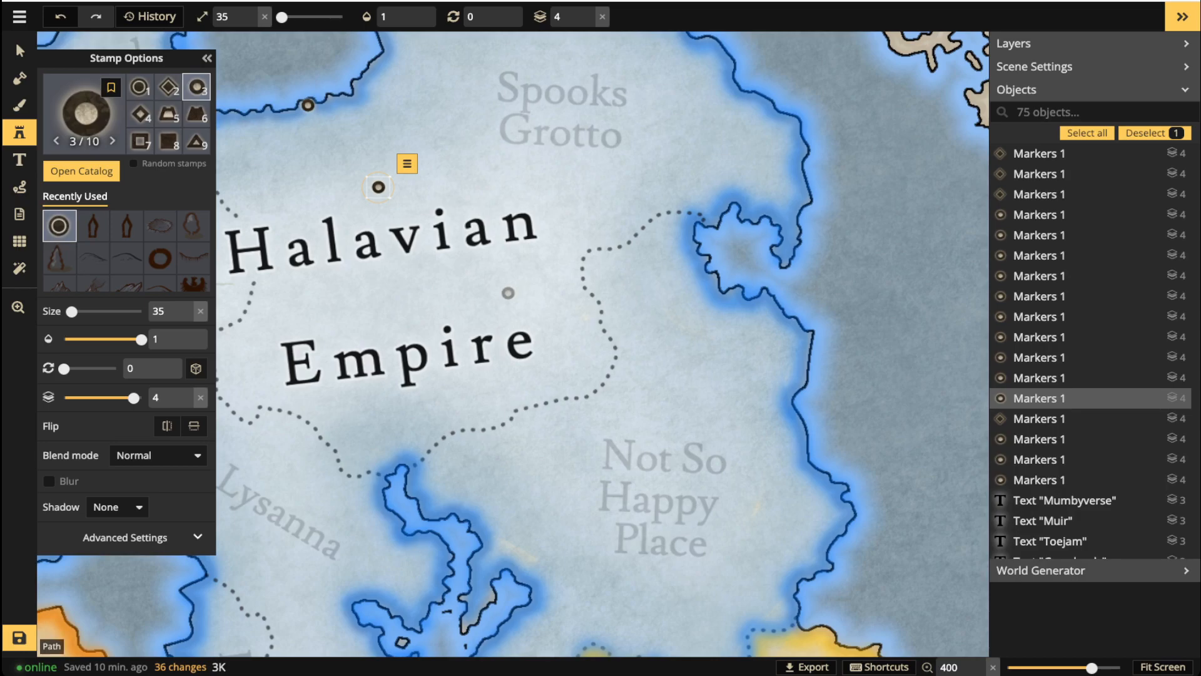
{"action": "left_click", "coordinate": [493, 413]}
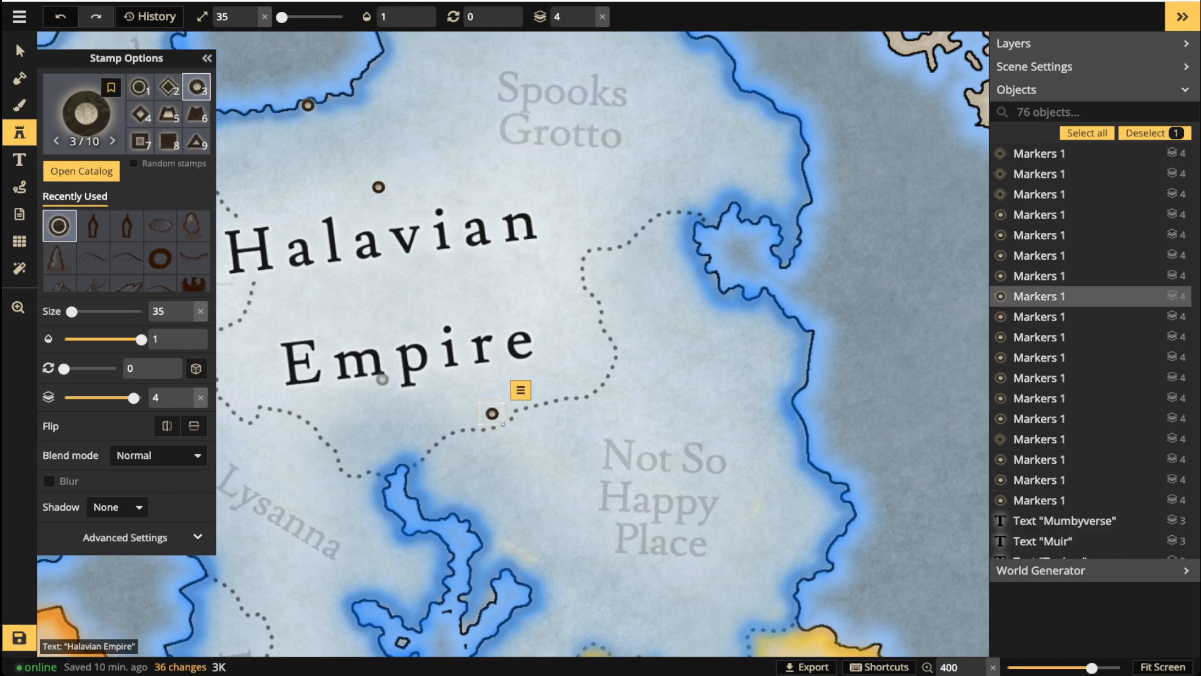
Place ring markers on Do Do Pants' southern headland, at the bay head on the Lysanna border, and on Hamlet's western coast.
{"action": "key", "text": "space"}
{"action": "mouse_move", "coordinate": [381, 448]}
{"action": "left_mouse_down"}
{"action": "mouse_move", "coordinate": [677, 295]}
{"action": "mouse_move", "coordinate": [675, 262]}
{"action": "left_mouse_up"}
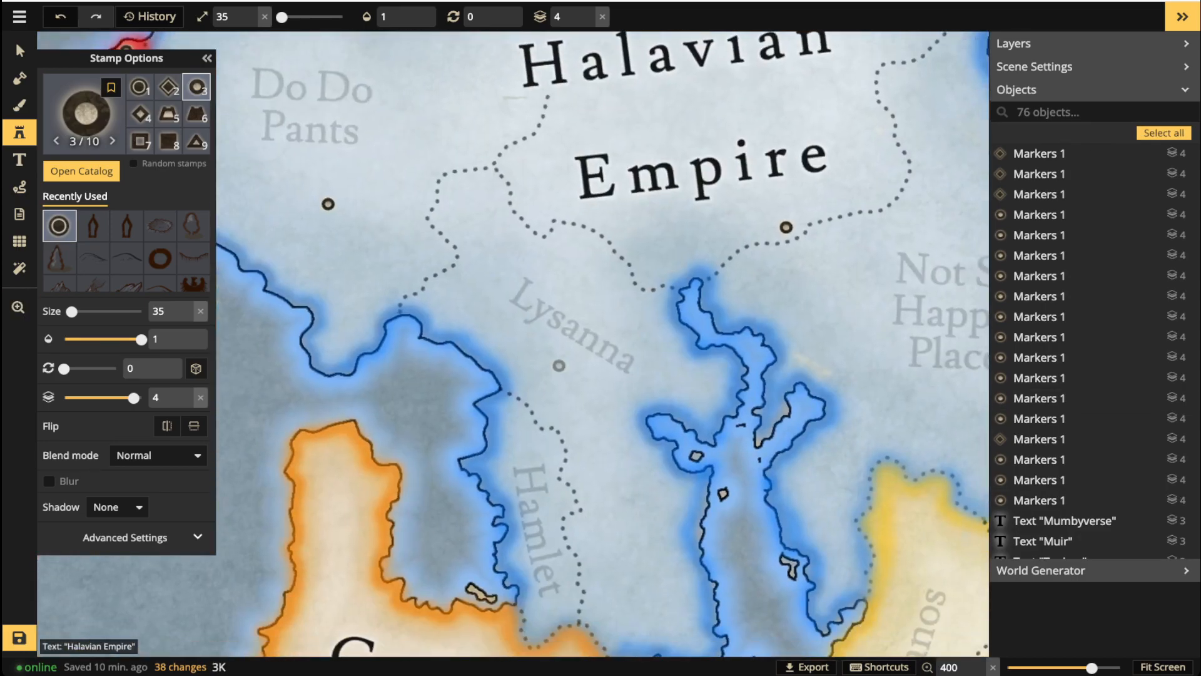
{"action": "left_click", "coordinate": [342, 363]}
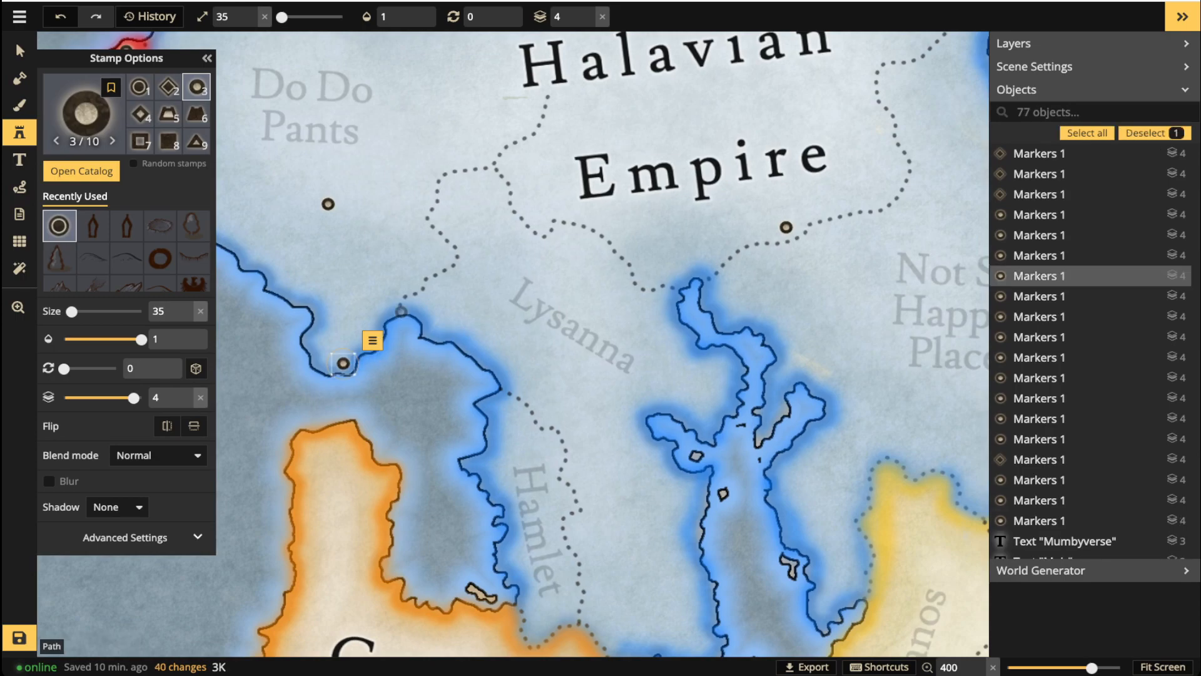
{"action": "left_click", "coordinate": [411, 305]}
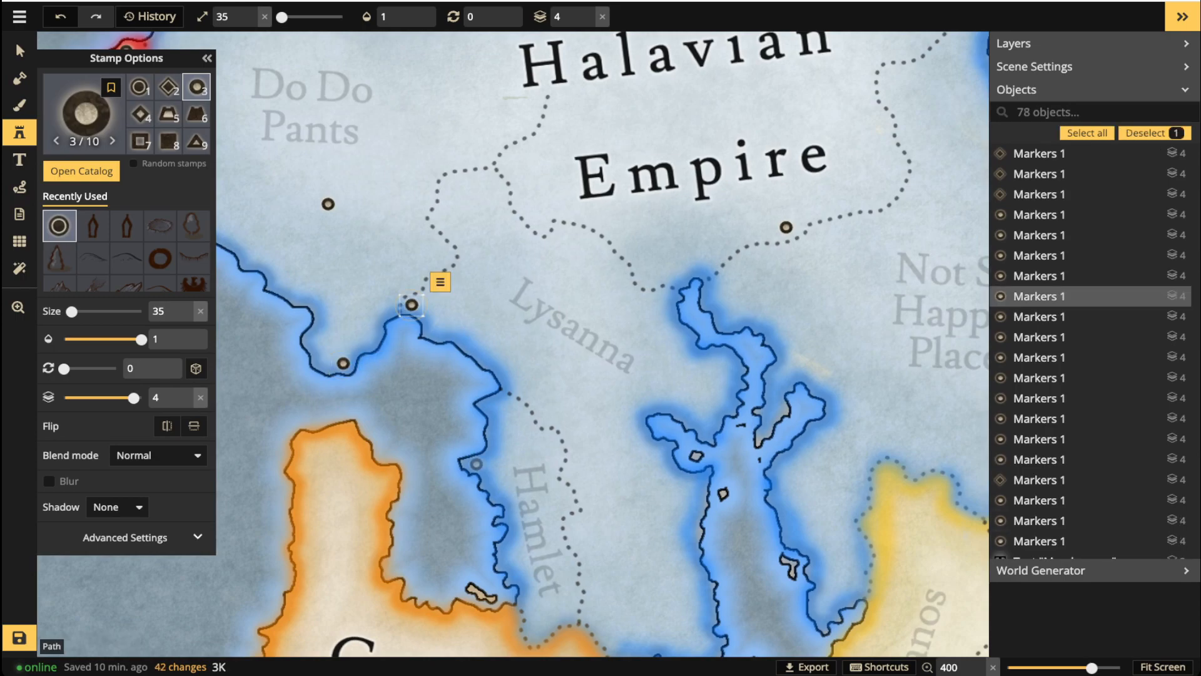
{"action": "left_click", "coordinate": [476, 464]}
Place three ring markers in Lysanna: on its southeastern coast, inland east of Hamlet, and north of the province label.
{"action": "mouse_move", "coordinate": [663, 455]}
{"action": "left_mouse_down"}
{"action": "mouse_move", "coordinate": [558, 266]}
{"action": "mouse_move", "coordinate": [545, 217]}
{"action": "left_mouse_up"}
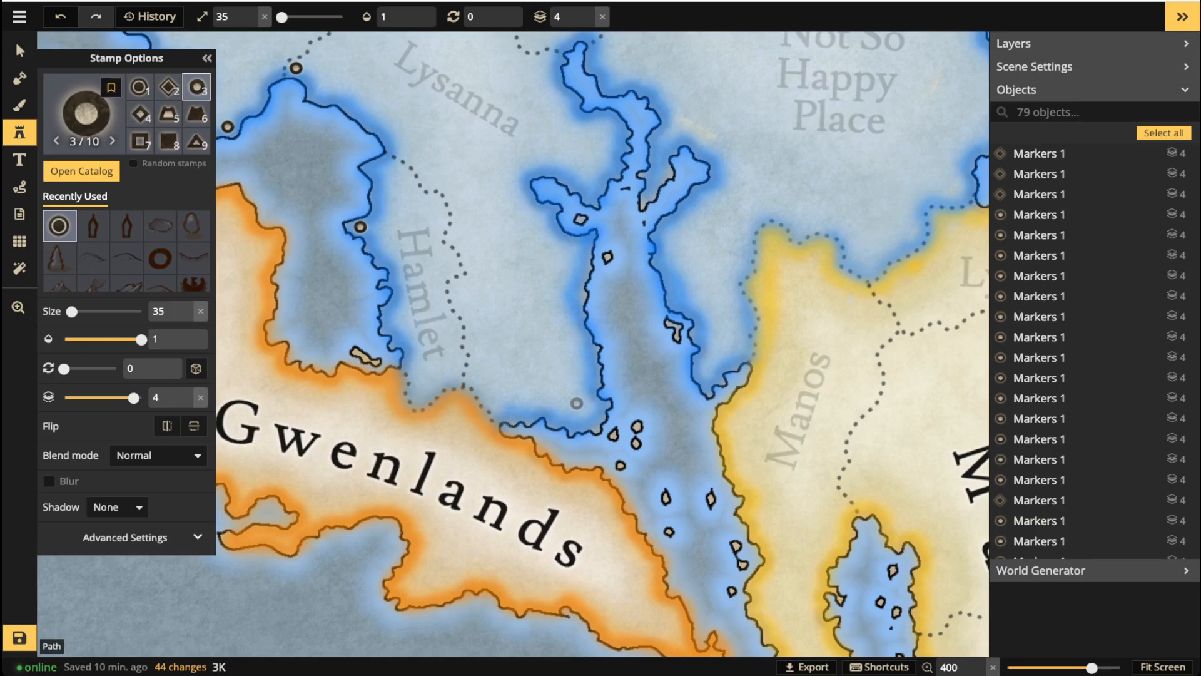
{"action": "left_click", "coordinate": [597, 407]}
{"action": "left_click_drag", "start_coordinate": [515, 177], "coordinate": [527, 307]}
{"action": "left_click", "coordinate": [518, 392]}
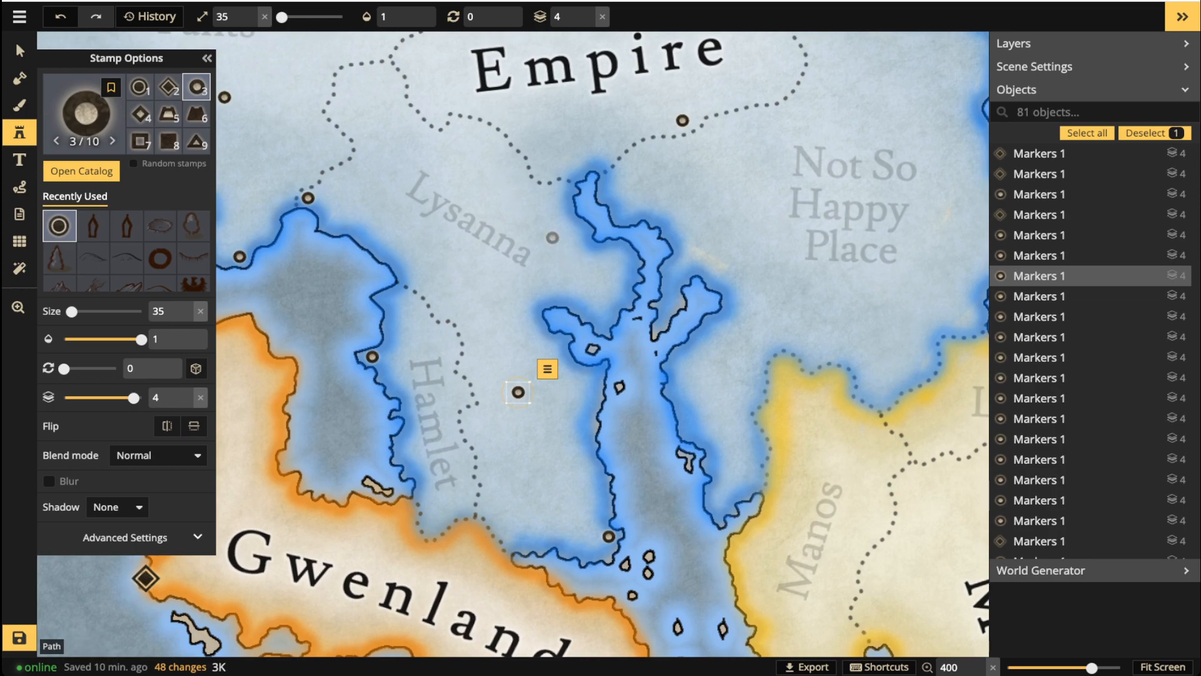
{"action": "left_click", "coordinate": [485, 180]}
Place ring markers around Not So Happy Place: west and north of its label, at its southwestern tip, on the Lys border, and on the east coast.
{"action": "left_click_drag", "start_coordinate": [807, 241], "coordinate": [604, 286]}
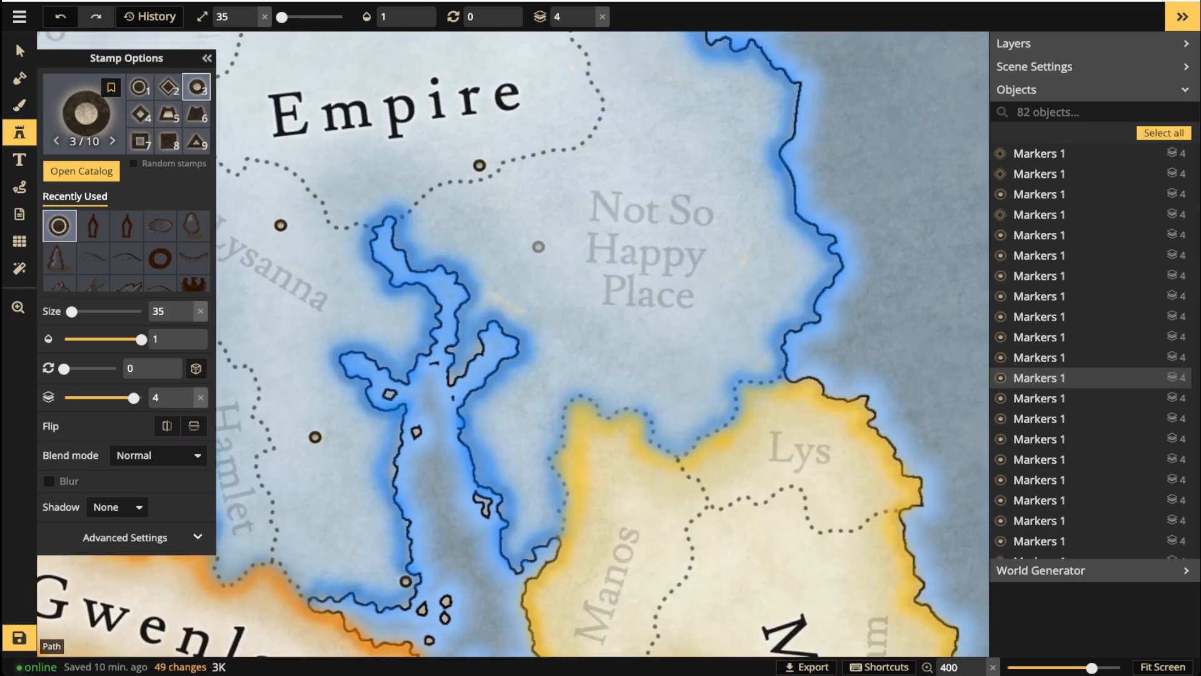
{"action": "left_click", "coordinate": [516, 244]}
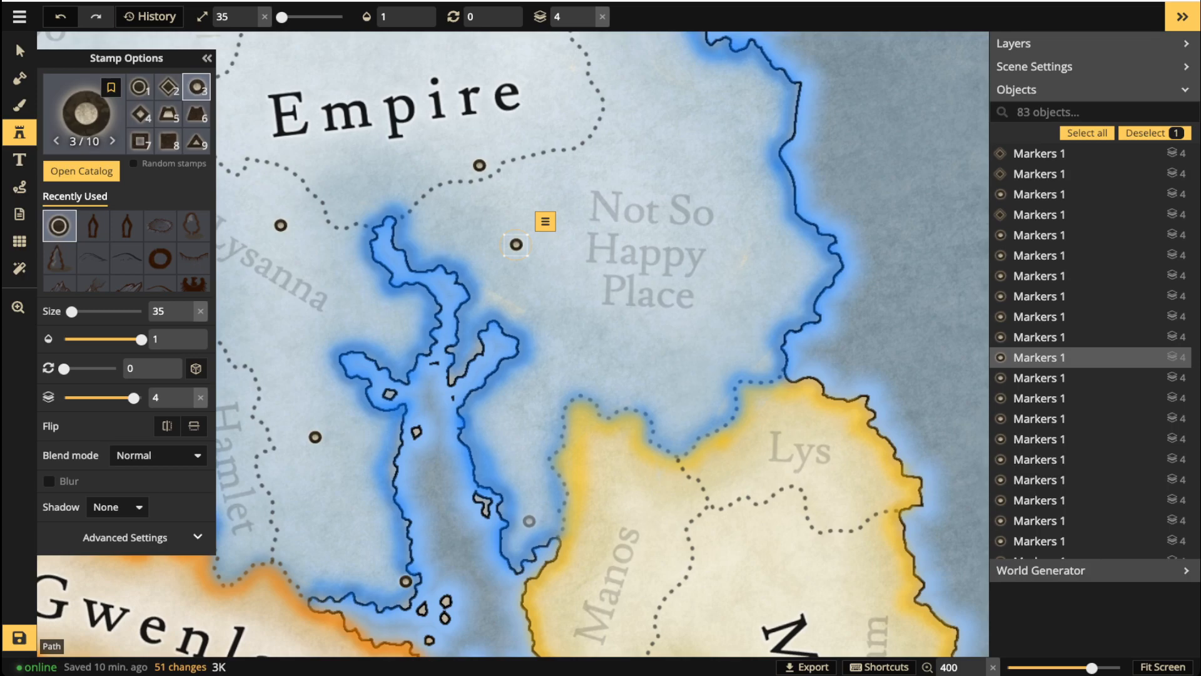
{"action": "left_click", "coordinate": [528, 521]}
{"action": "left_click", "coordinate": [715, 412]}
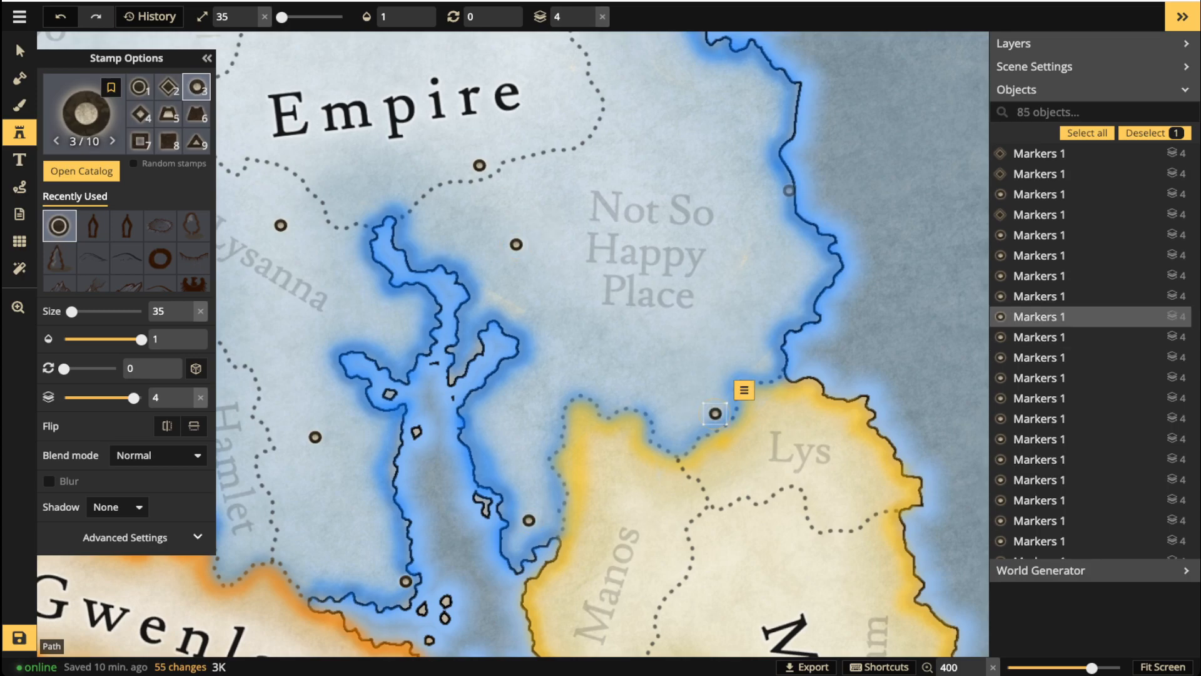
{"action": "left_click", "coordinate": [790, 186]}
{"action": "left_click_drag", "start_coordinate": [696, 152], "coordinate": [713, 354]}
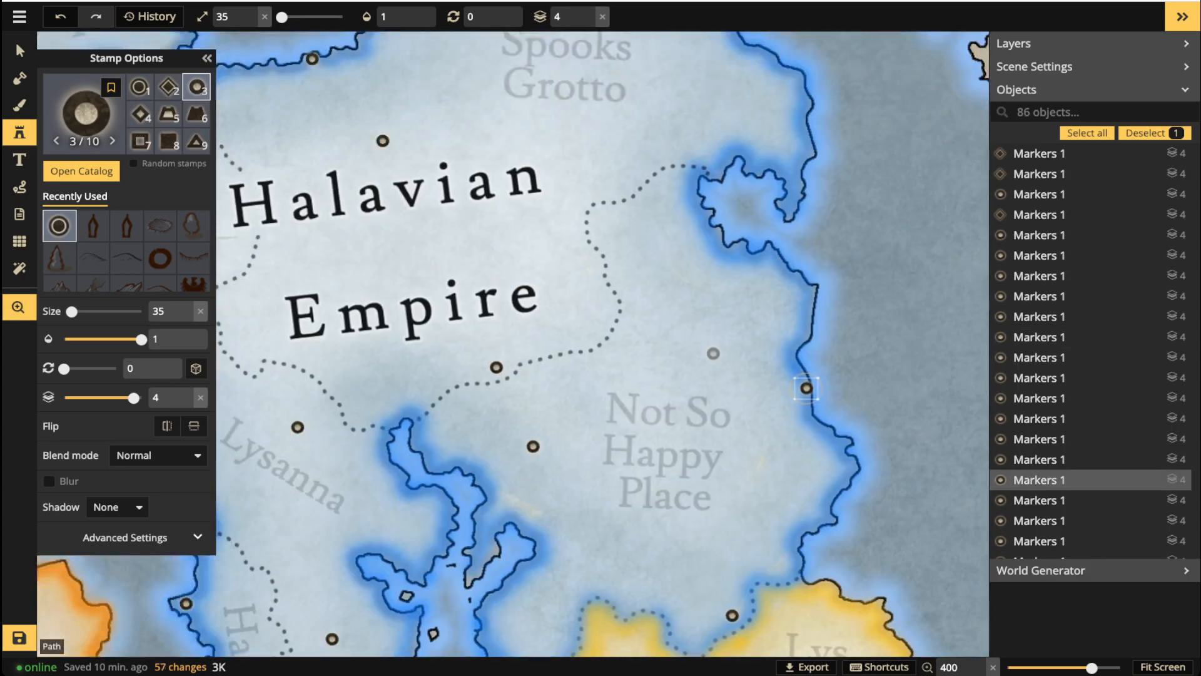
{"action": "left_click", "coordinate": [681, 305]}
Place two ring markers in Spooks Grotto, one east of the label and one at the northern tip of the coast.
{"action": "left_click_drag", "start_coordinate": [623, 198], "coordinate": [646, 402]}
{"action": "left_click", "coordinate": [774, 278]}
{"action": "left_click", "coordinate": [607, 121]}
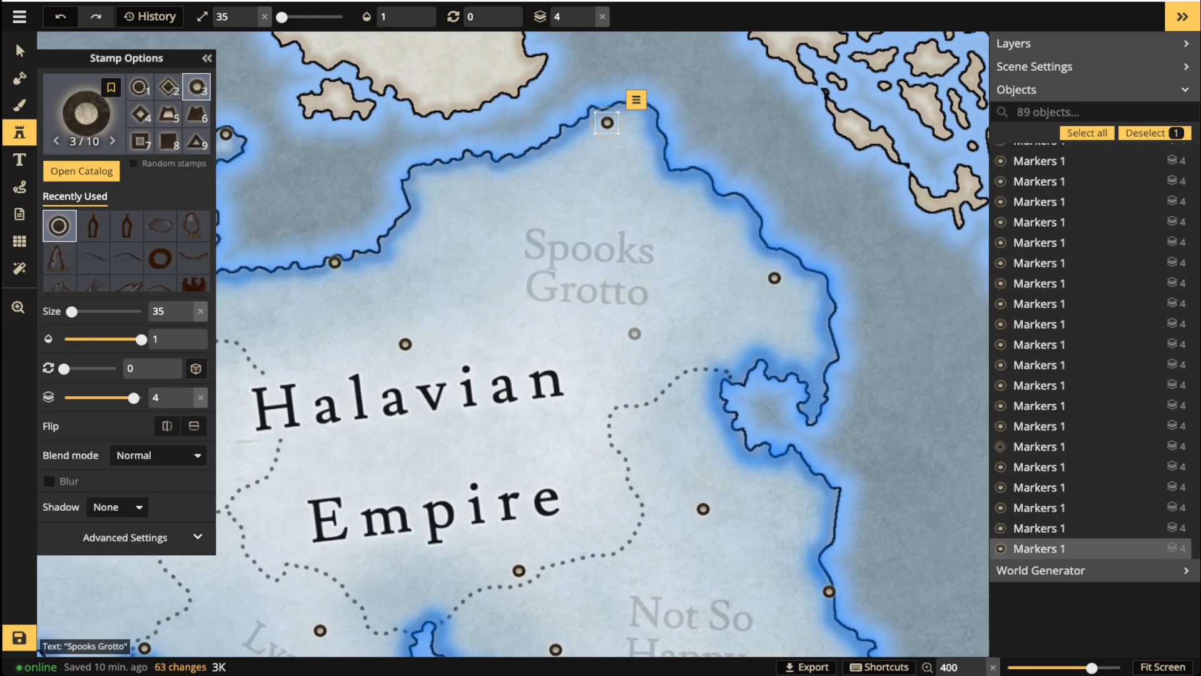
Place a ring marker on Muir's eastern coast, northeast of the Toejam label and just south of the Lys border.
{"action": "left_click_drag", "start_coordinate": [404, 417], "coordinate": [626, 163]}
{"action": "left_click_drag", "start_coordinate": [434, 487], "coordinate": [538, 289]}
{"action": "scroll", "coordinate": [538, 289], "scroll_direction": "down", "scroll_amount": 4}
{"action": "scroll", "coordinate": [538, 290], "scroll_direction": "down", "scroll_amount": 5}
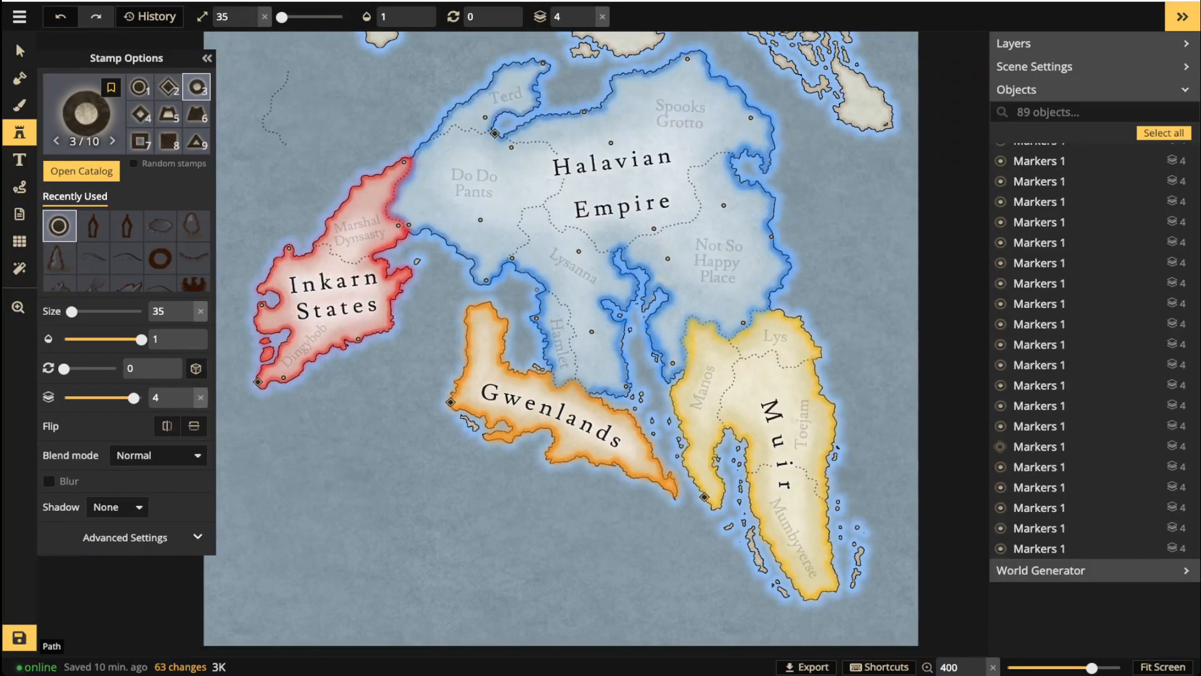
{"action": "scroll", "coordinate": [699, 407], "scroll_direction": "up", "scroll_amount": 2}
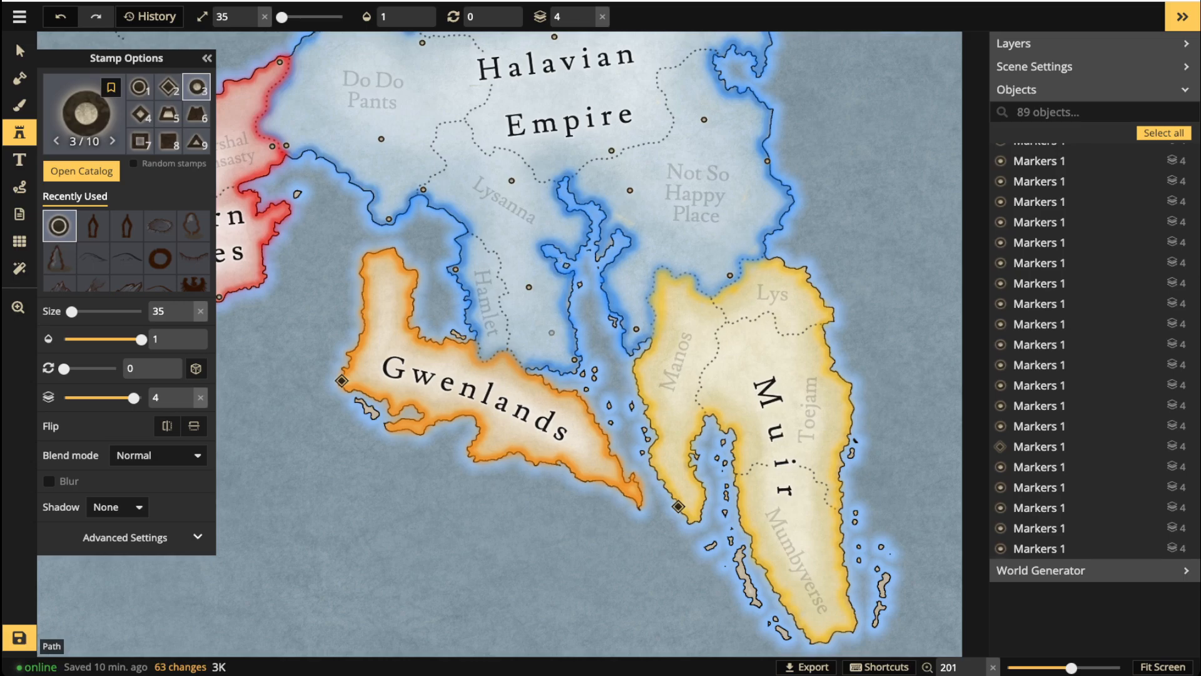
{"action": "scroll", "coordinate": [608, 391], "scroll_direction": "up", "scroll_amount": 5}
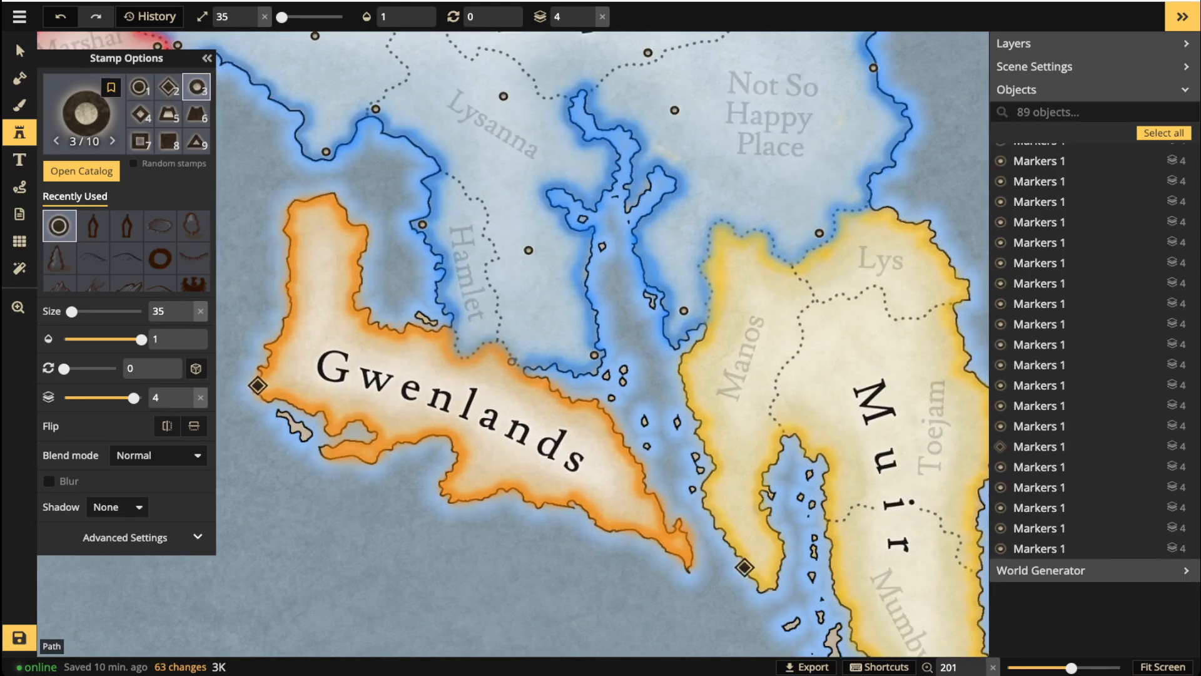
{"action": "key", "text": "space"}
{"action": "left_click_drag", "start_coordinate": [625, 265], "coordinate": [389, 173]}
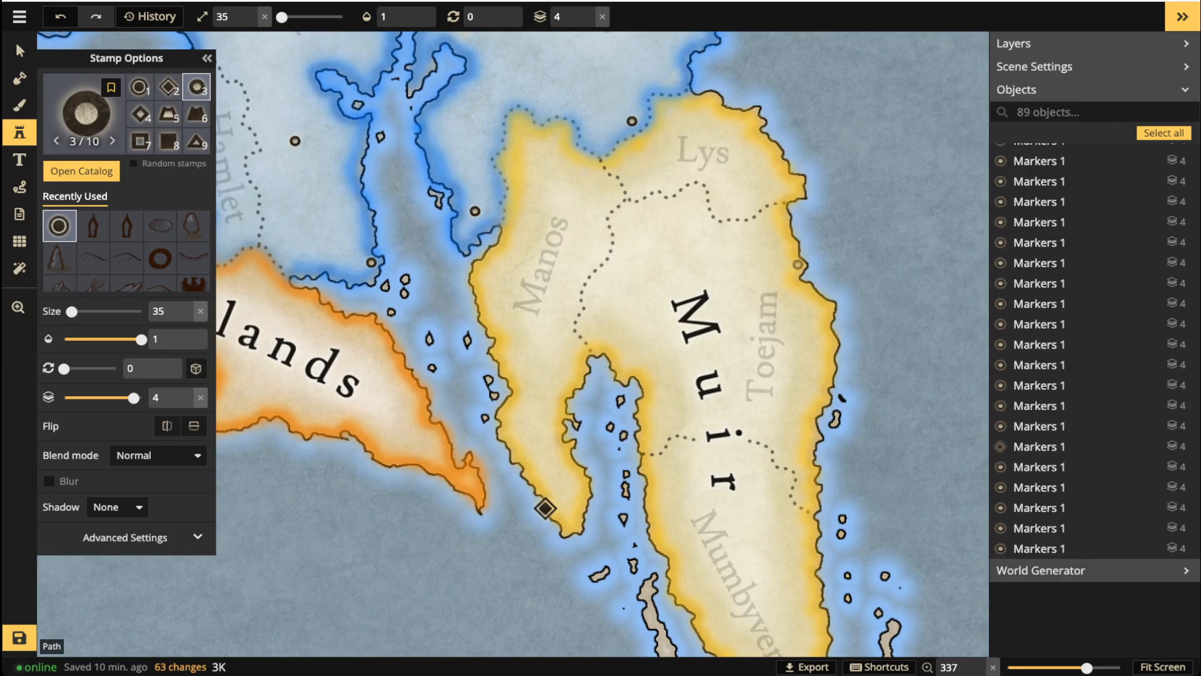
{"action": "left_click", "coordinate": [797, 264]}
Place a ring marker on Gwenlands' northern coast, where it meets Hamlet's southwestern corner.
{"action": "scroll", "coordinate": [798, 264], "scroll_direction": "down", "scroll_amount": 2}
{"action": "key", "text": "space"}
{"action": "left_click_drag", "start_coordinate": [809, 279], "coordinate": [935, 467]}
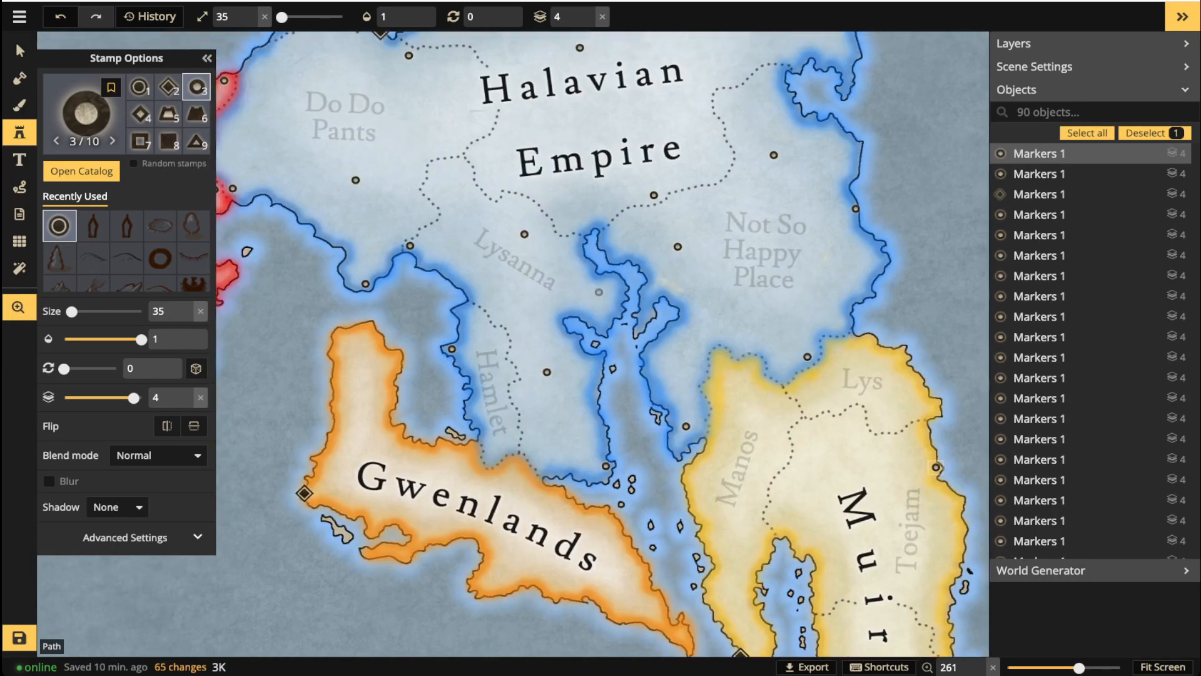
{"action": "scroll", "coordinate": [599, 292], "scroll_direction": "down", "scroll_amount": 5}
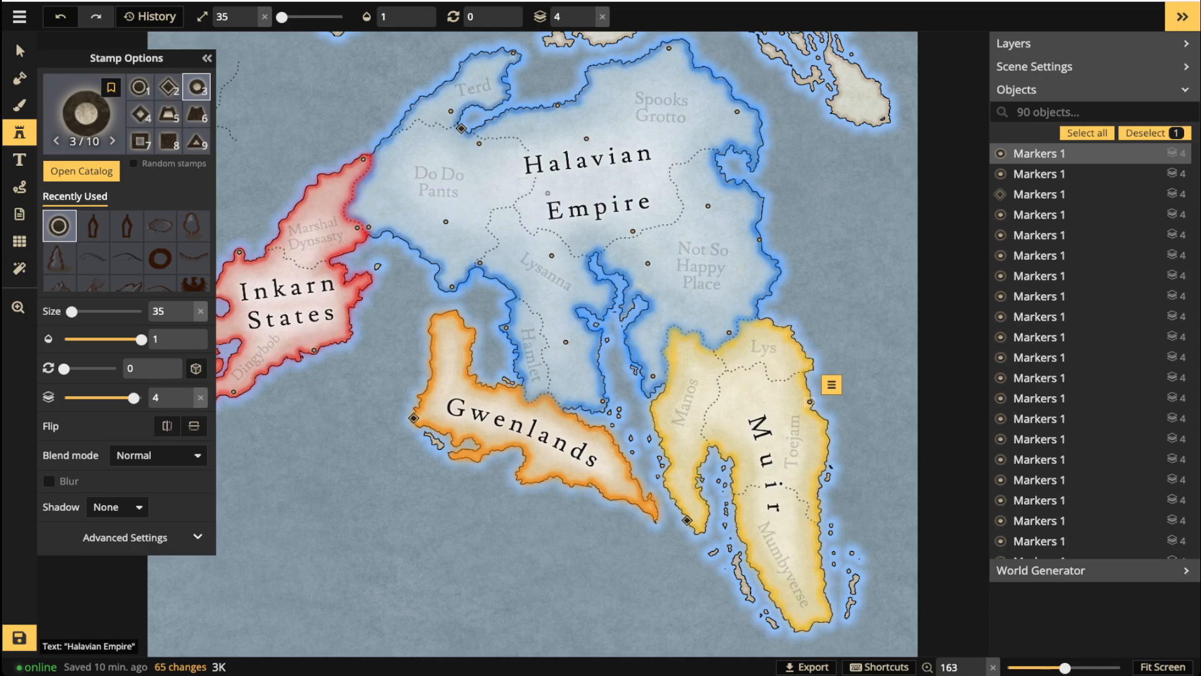
{"action": "key", "text": "space"}
{"action": "left_click_drag", "start_coordinate": [519, 285], "coordinate": [689, 277]}
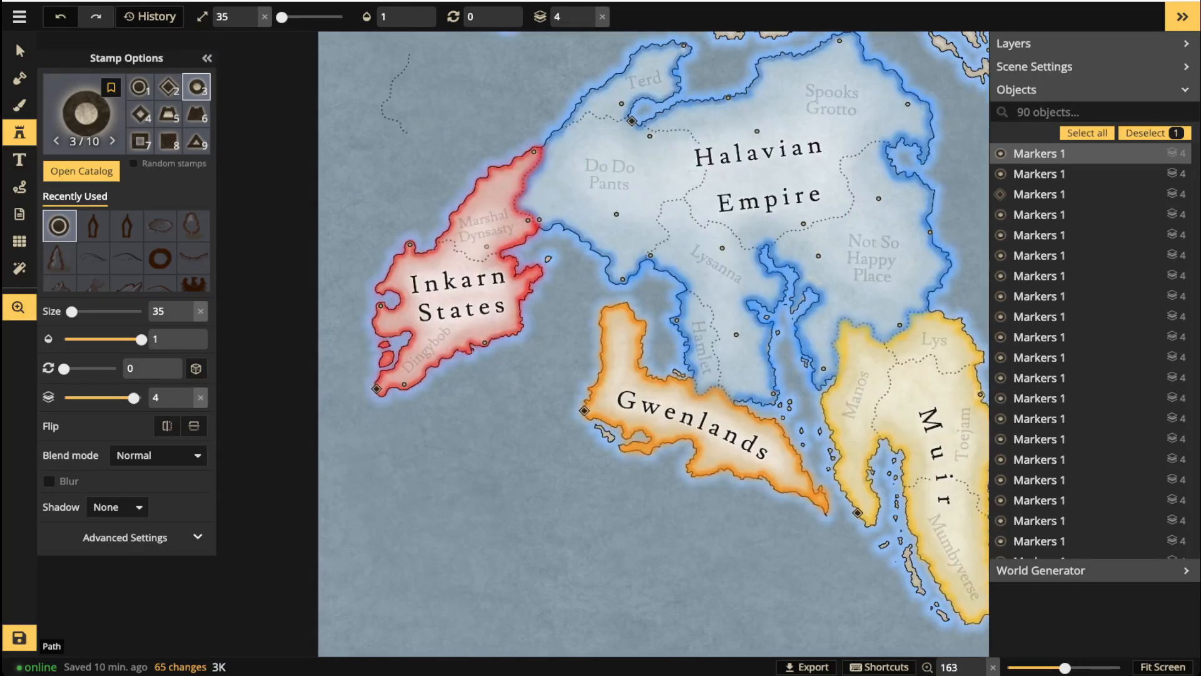
{"action": "scroll", "coordinate": [689, 277], "scroll_direction": "down", "scroll_amount": 2}
{"action": "scroll", "coordinate": [644, 393], "scroll_direction": "up", "scroll_amount": 5}
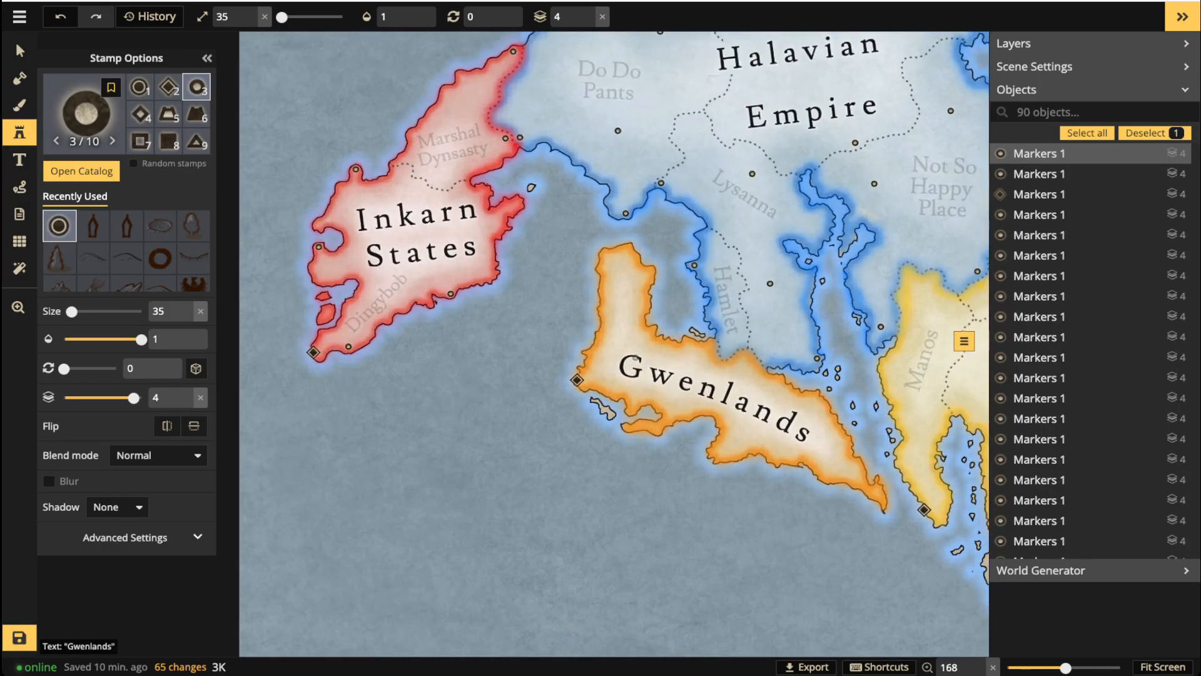
{"action": "scroll", "coordinate": [691, 360], "scroll_direction": "up", "scroll_amount": 2}
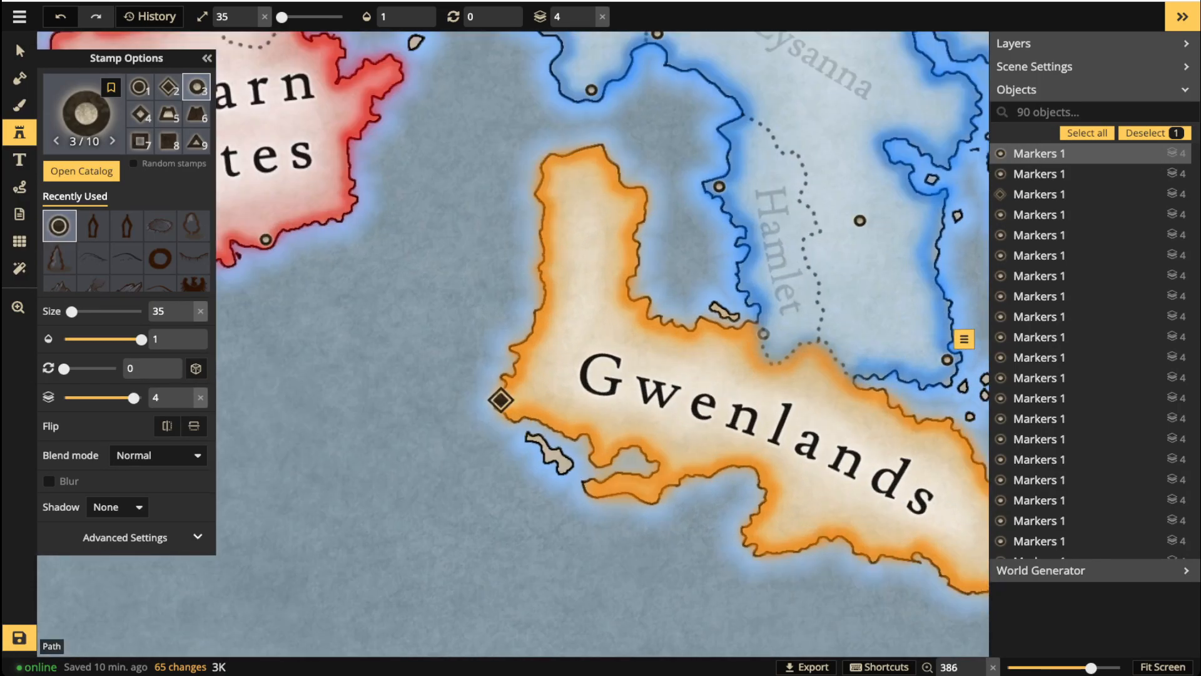
{"action": "left_click", "coordinate": [750, 331]}
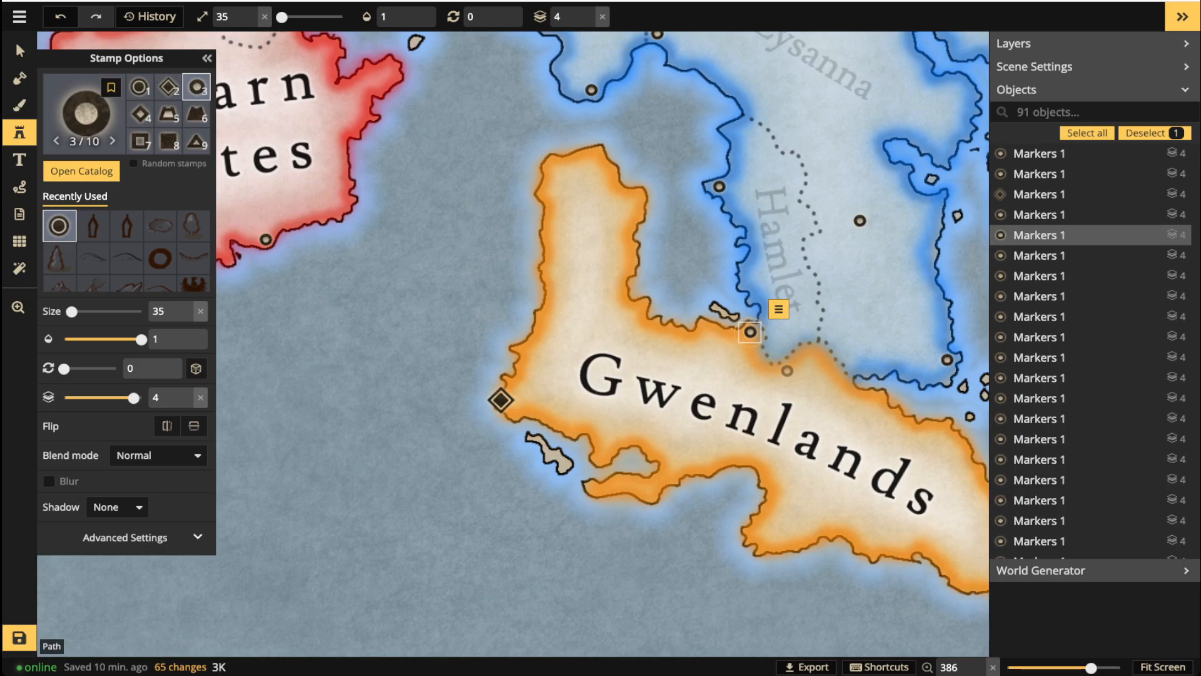
Place four ring markers in Gwenlands: at the southeastern tip, on the southern headland, just east of the label, and in the northern peninsula.
{"action": "left_click_drag", "start_coordinate": [848, 421], "coordinate": [629, 315]}
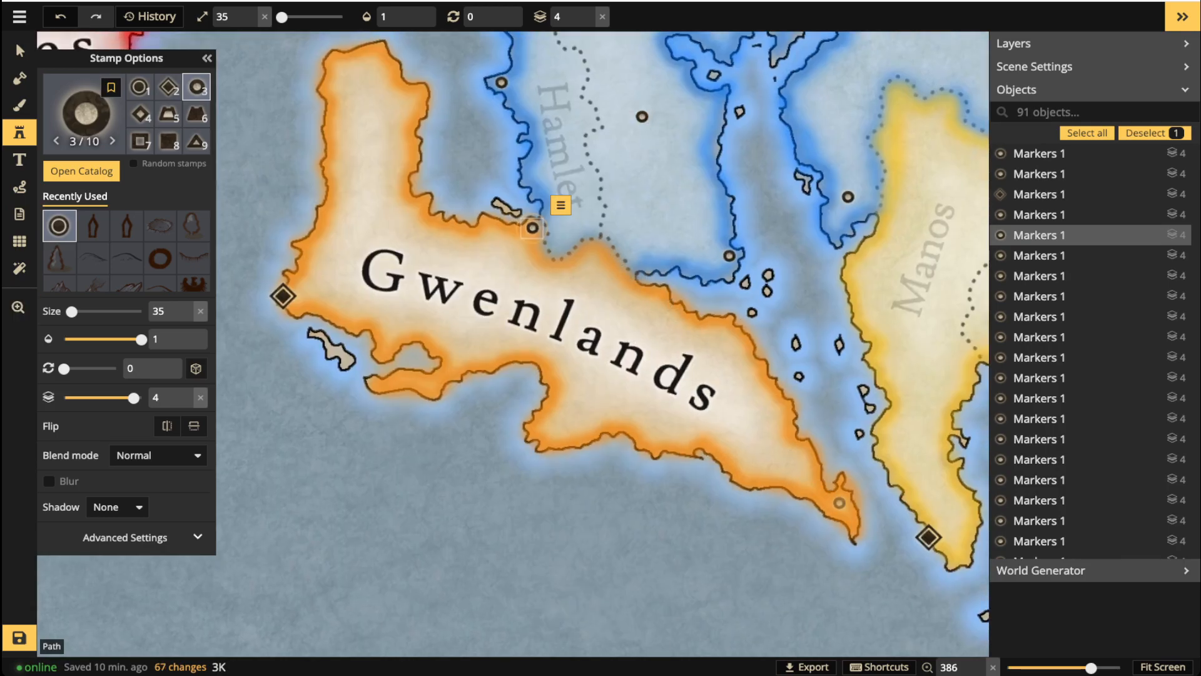
{"action": "left_click", "coordinate": [839, 501]}
{"action": "left_click", "coordinate": [543, 428]}
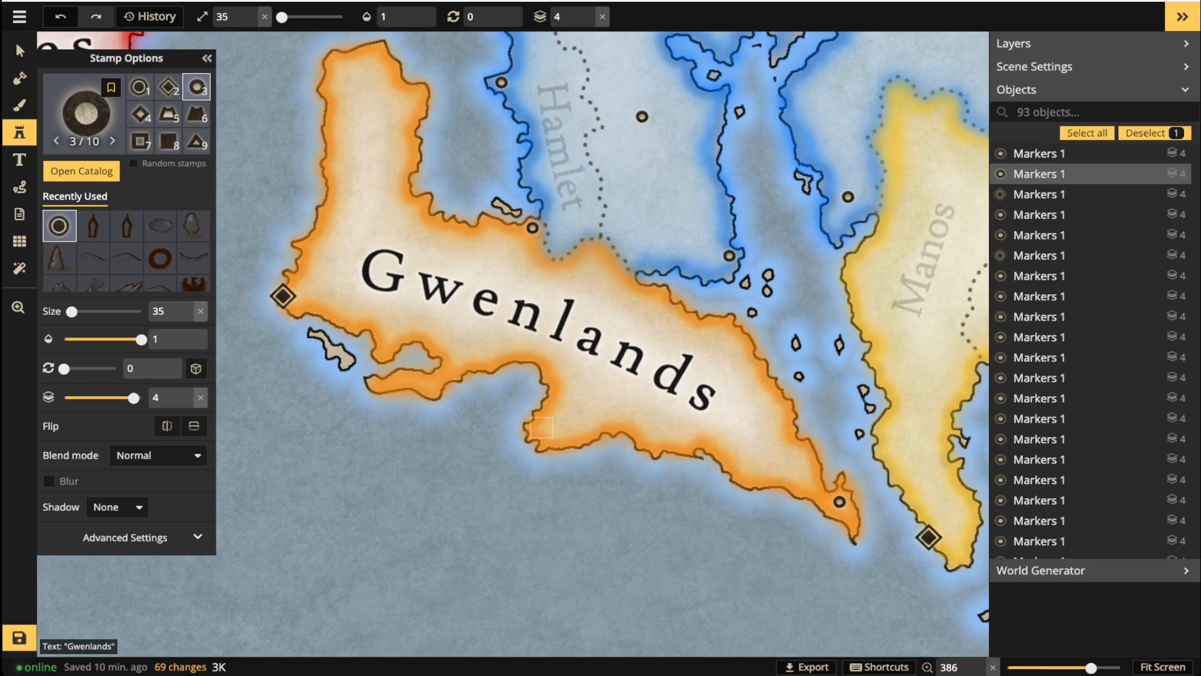
{"action": "left_click", "coordinate": [738, 420]}
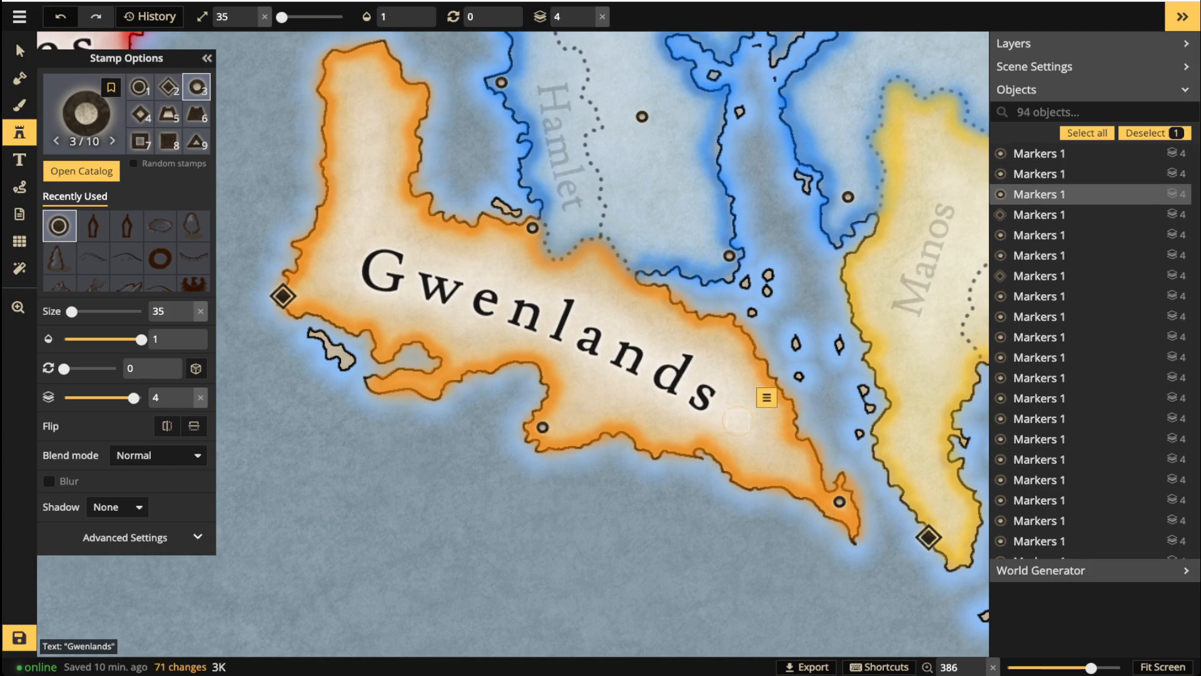
{"action": "left_click", "coordinate": [367, 113]}
{"action": "key", "text": "Escape"}
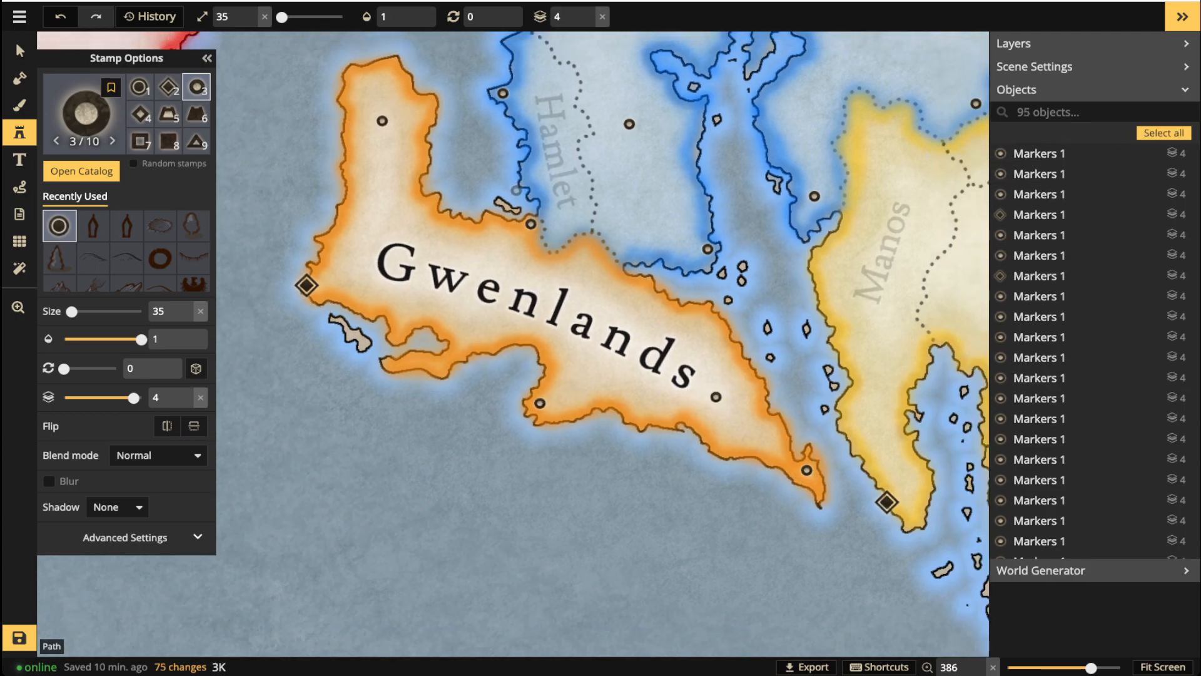
Examine how the markers are distributed across the whole map.
{"action": "scroll", "coordinate": [517, 190], "scroll_direction": "down", "scroll_amount": 3}
{"action": "key", "text": "Escape"}
{"action": "scroll", "coordinate": [500, 300], "scroll_direction": "down", "scroll_amount": 5}
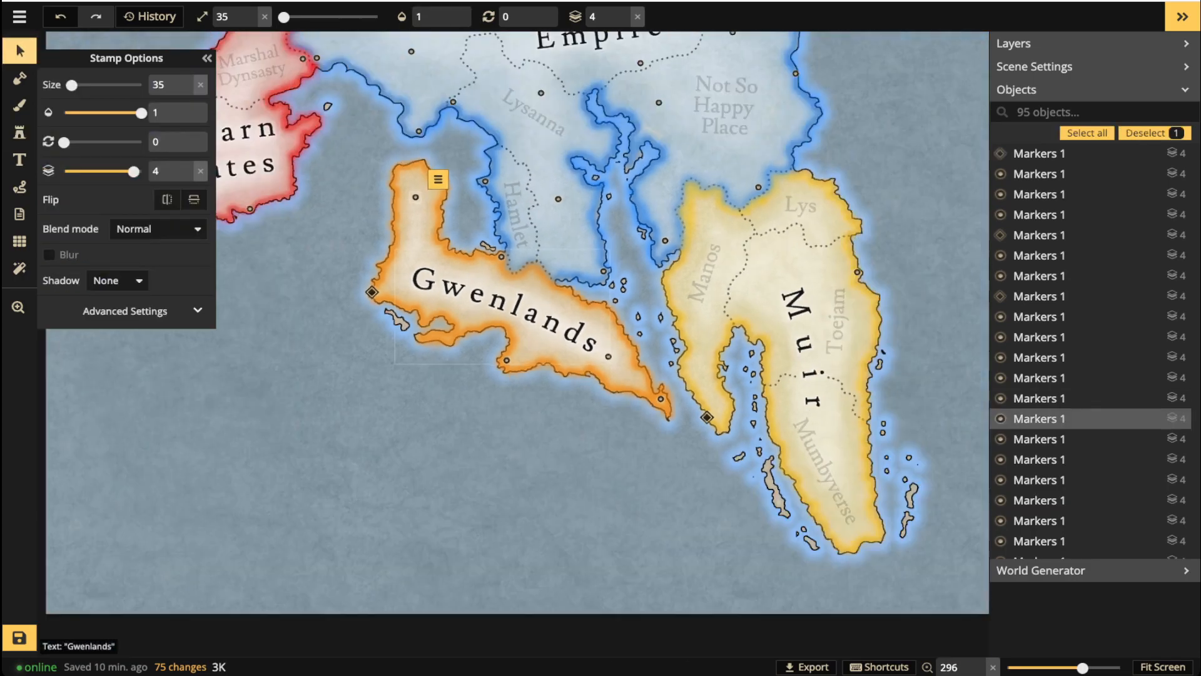
{"action": "key", "text": "space"}
{"action": "left_click_drag", "start_coordinate": [542, 247], "coordinate": [542, 427]}
{"action": "scroll", "coordinate": [542, 427], "scroll_direction": "down", "scroll_amount": 1}
{"action": "scroll", "coordinate": [543, 350], "scroll_direction": "down", "scroll_amount": 2}
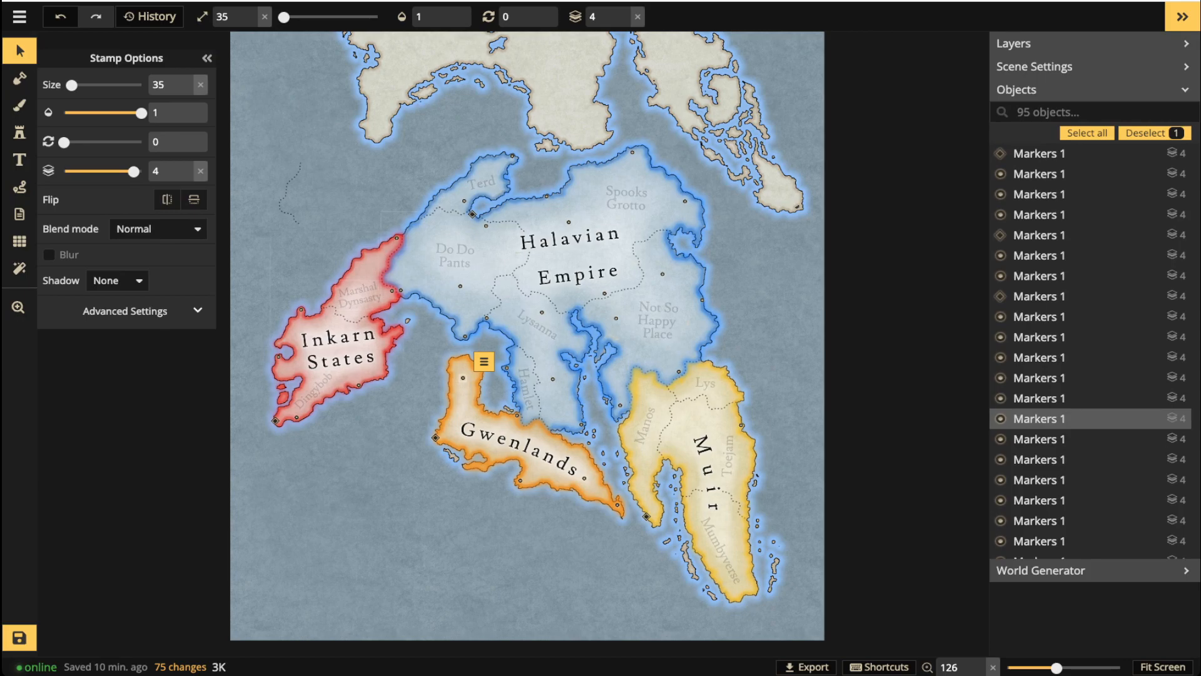
{"action": "scroll", "coordinate": [392, 290], "scroll_direction": "up", "scroll_amount": 1}
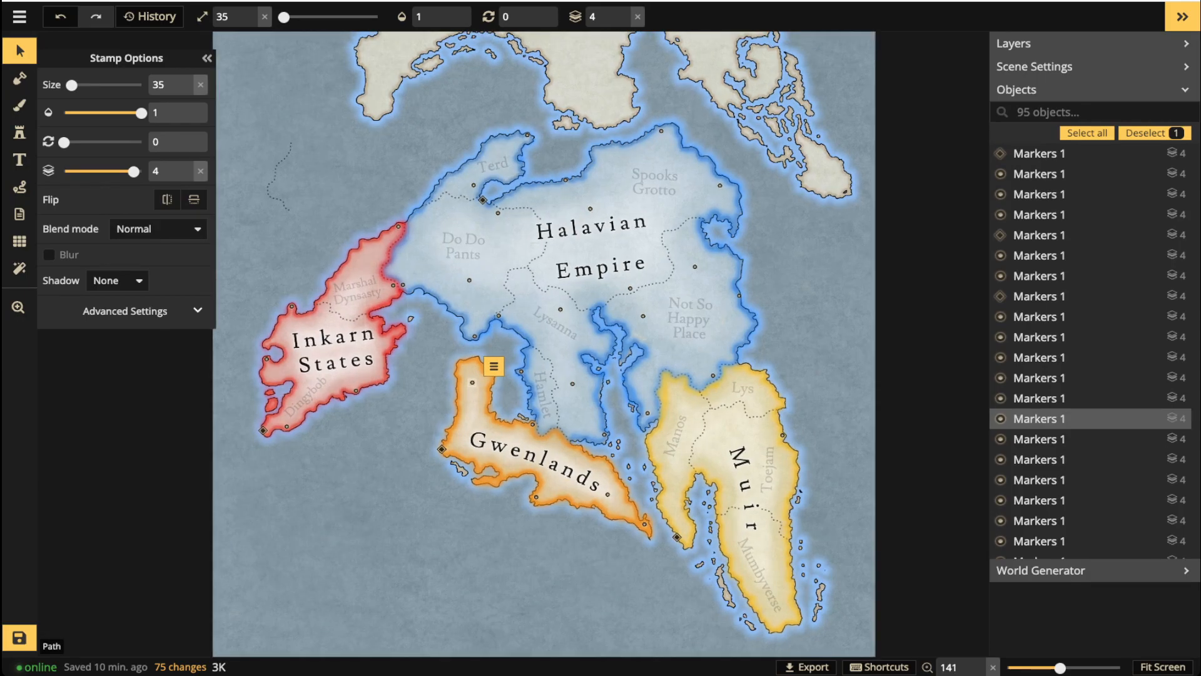
Place a ring marker inland just north of the Marshal Dynsasty label and save the map.
{"action": "left_click", "coordinate": [393, 290]}
{"action": "left_click", "coordinate": [20, 160]}
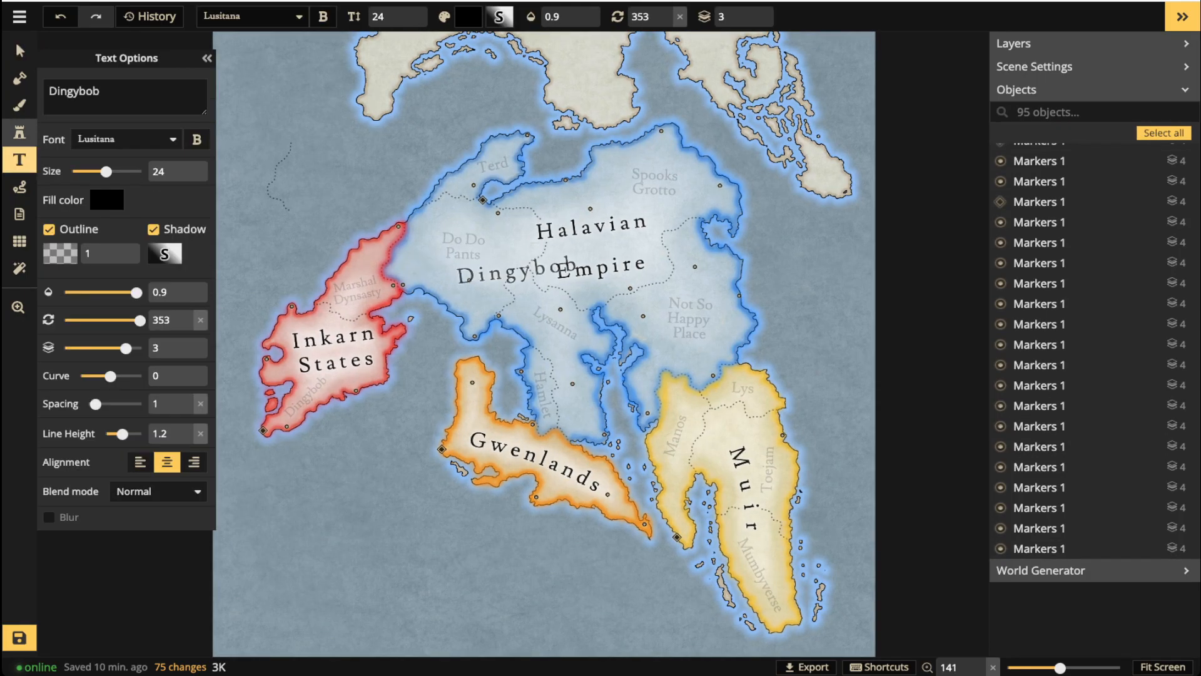
{"action": "left_click", "coordinate": [20, 132]}
{"action": "left_click", "coordinate": [359, 264]}
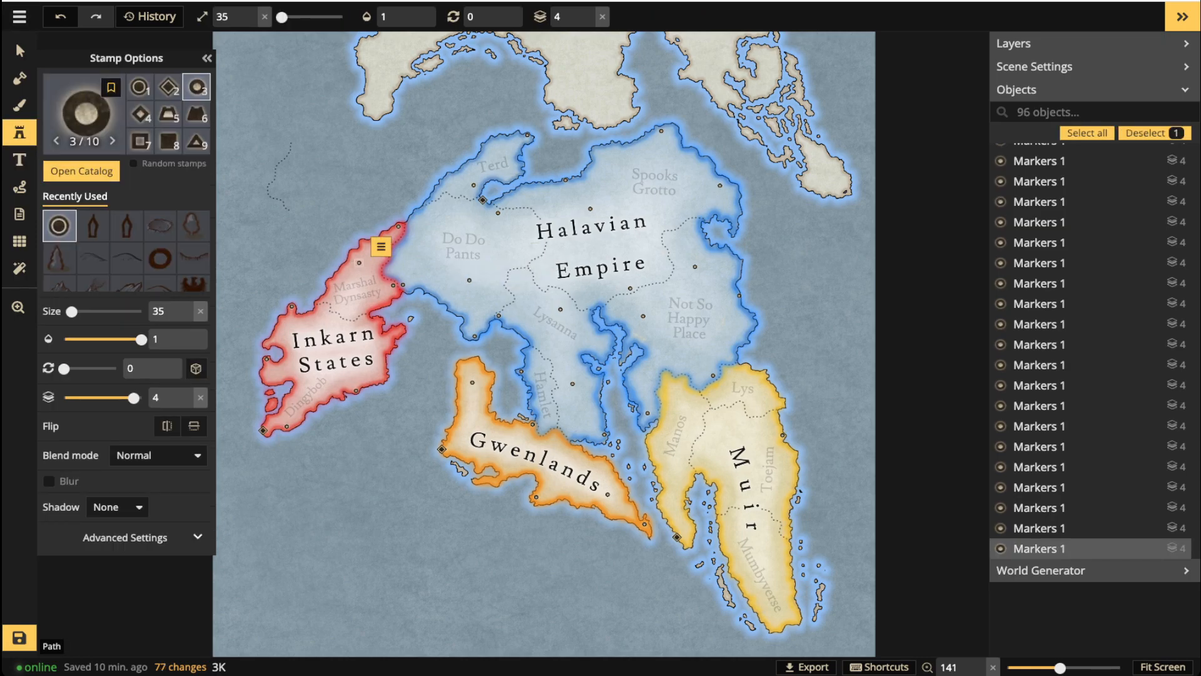
{"action": "left_click", "coordinate": [20, 50]}
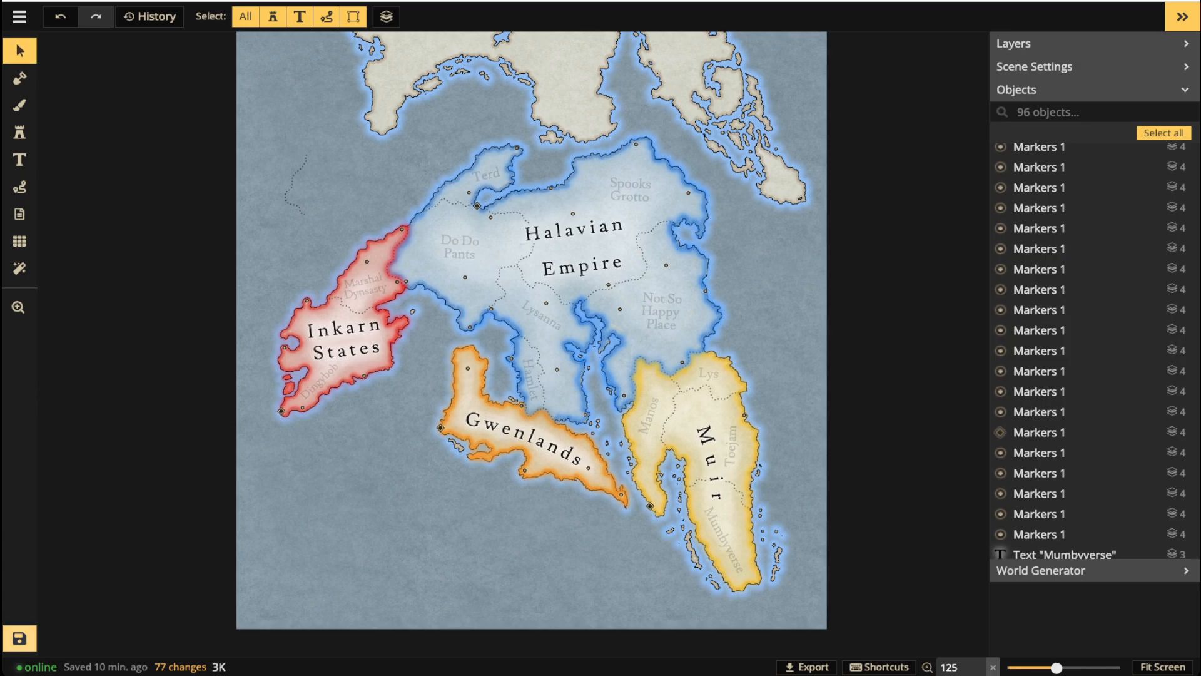
{"action": "key", "text": "ctrl+s"}
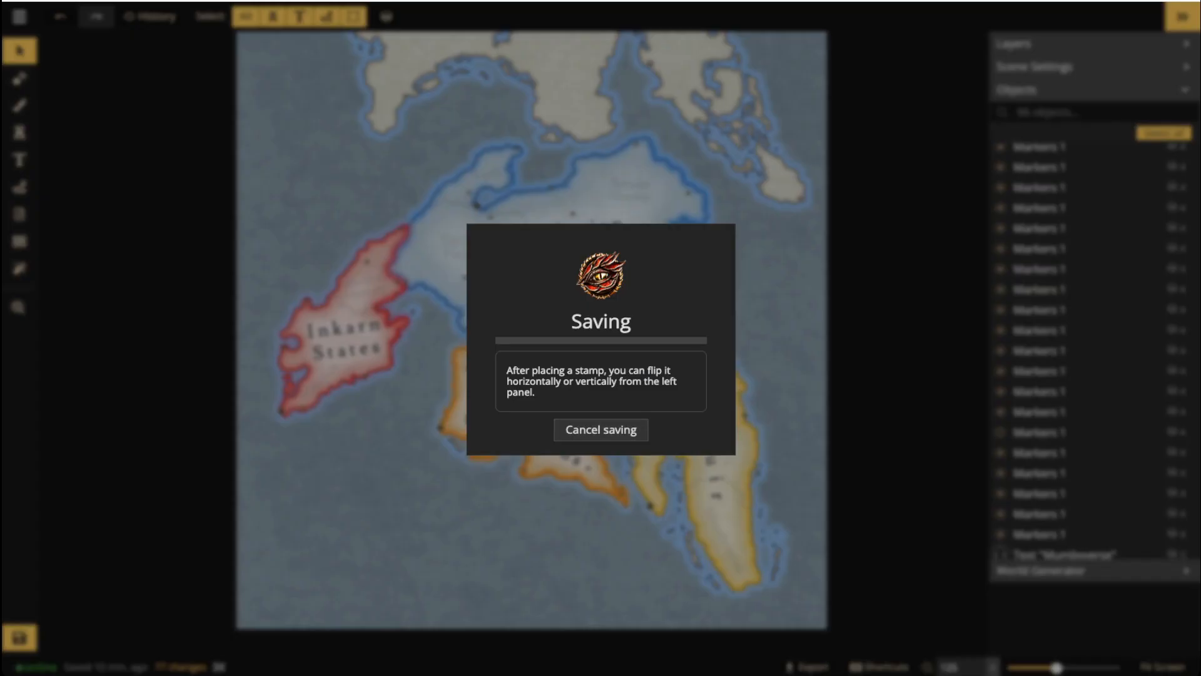
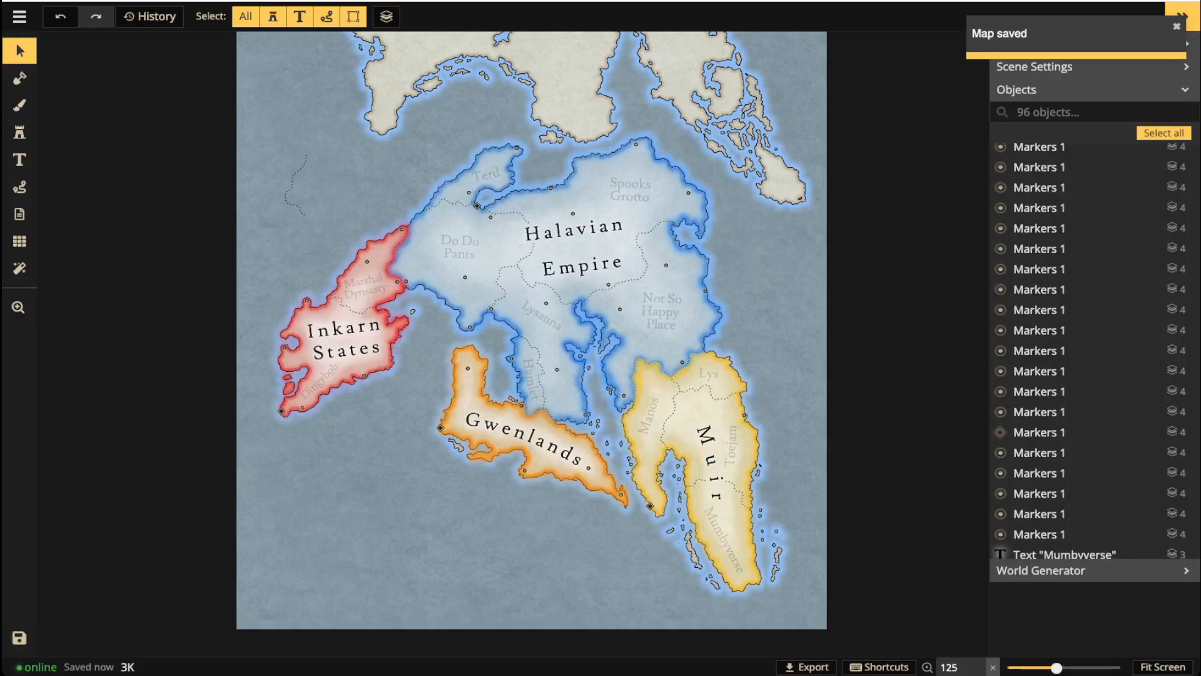
Draw a curved solid path, width 5, through the sea between the Inkarn States and Gwenlands.
{"action": "scroll", "coordinate": [378, 276], "scroll_direction": "up", "scroll_amount": 5}
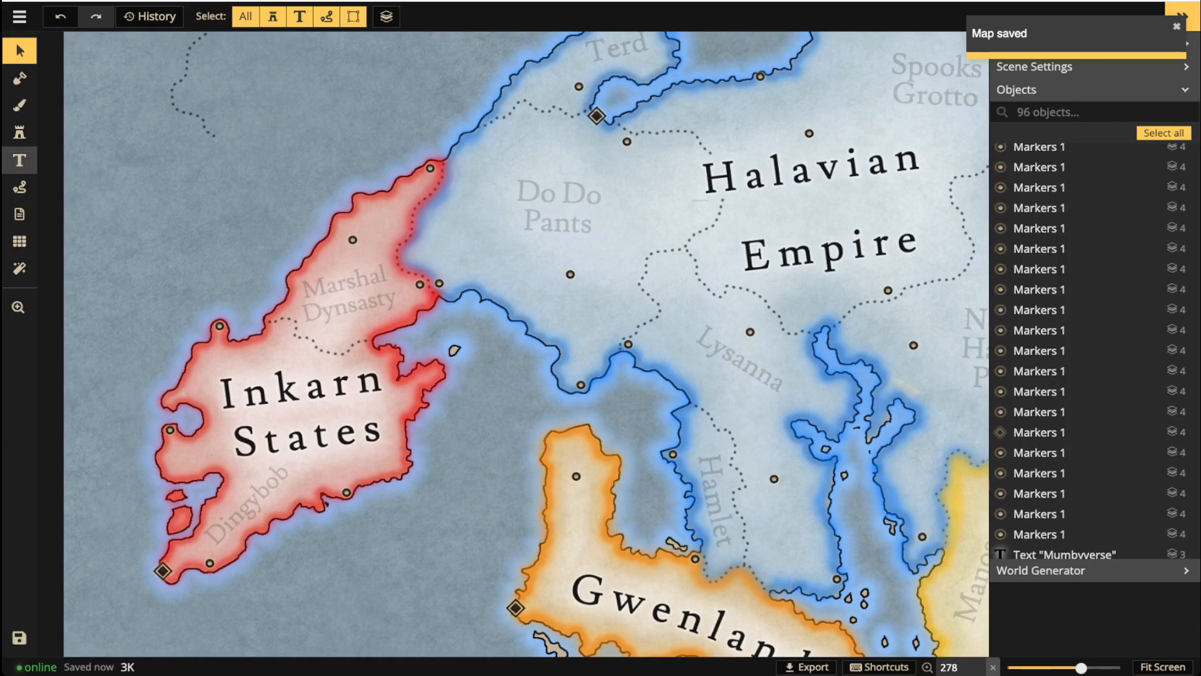
{"action": "left_click", "coordinate": [20, 160]}
{"action": "left_click", "coordinate": [19, 187]}
{"action": "mouse_move", "coordinate": [438, 545]}
{"action": "left_mouse_down"}
{"action": "mouse_move", "coordinate": [448, 340]}
{"action": "mouse_move", "coordinate": [423, 506]}
{"action": "mouse_move", "coordinate": [445, 504]}
{"action": "left_mouse_up"}
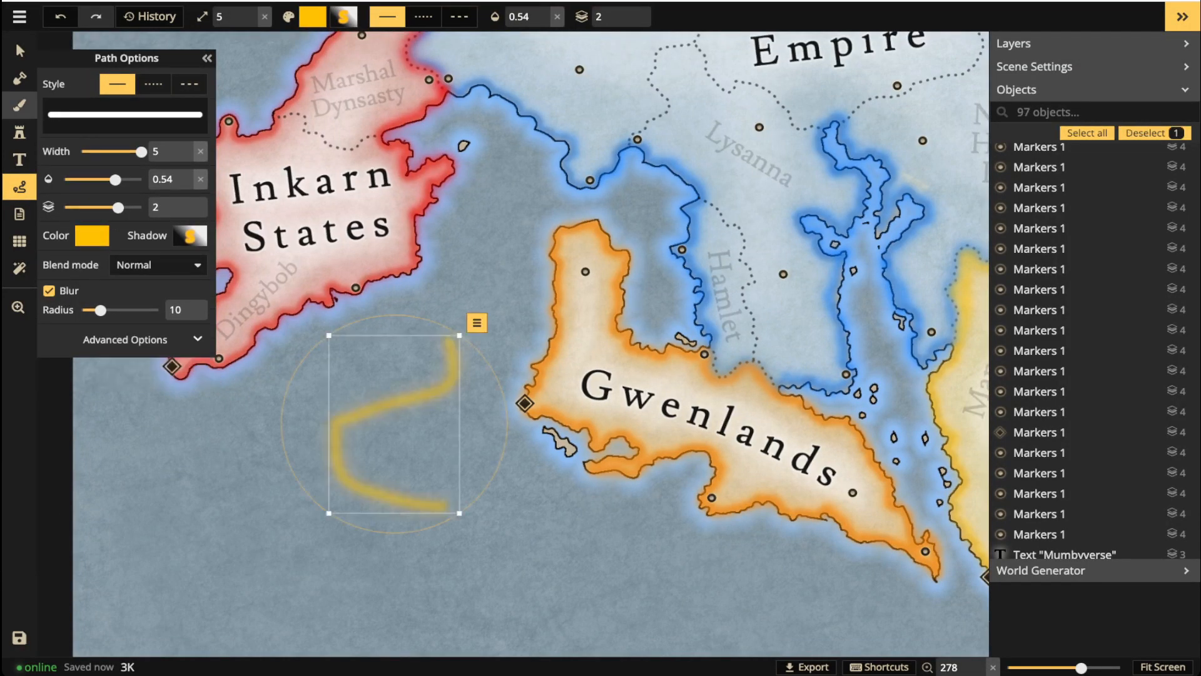
Turn off the blur on the new sea path and set its color to white (FFFFFF).
{"action": "left_click", "coordinate": [48, 290]}
{"action": "left_click", "coordinate": [92, 235]}
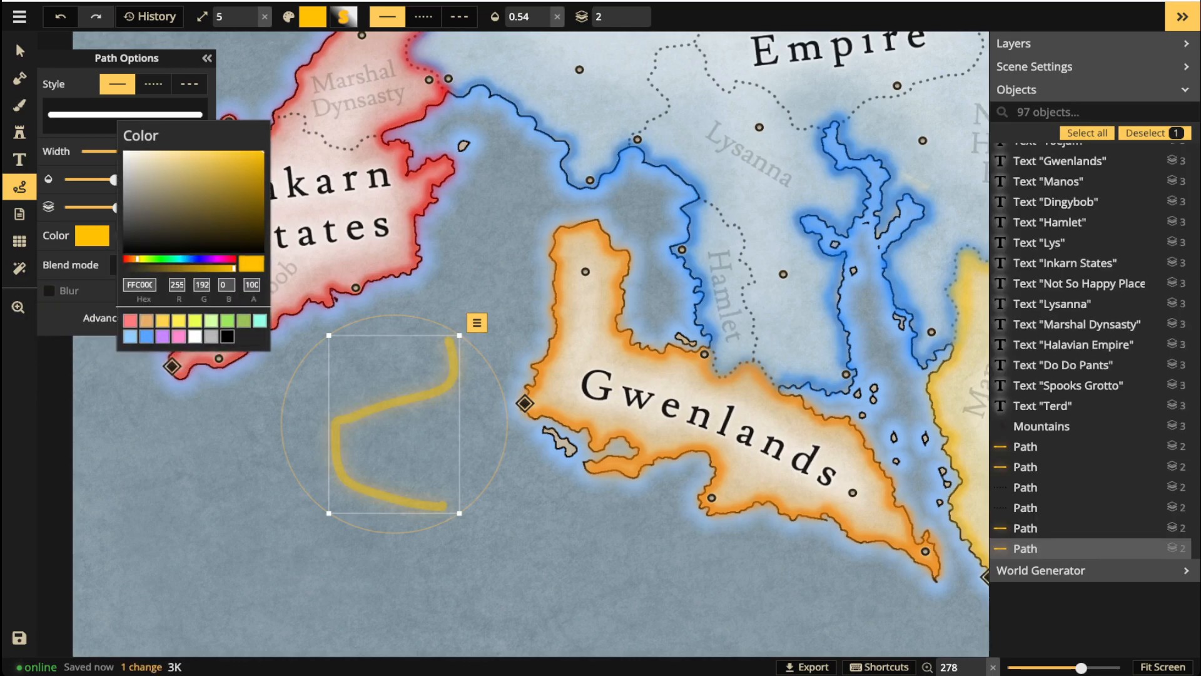
{"action": "left_click", "coordinate": [195, 337]}
{"action": "left_click", "coordinate": [298, 313]}
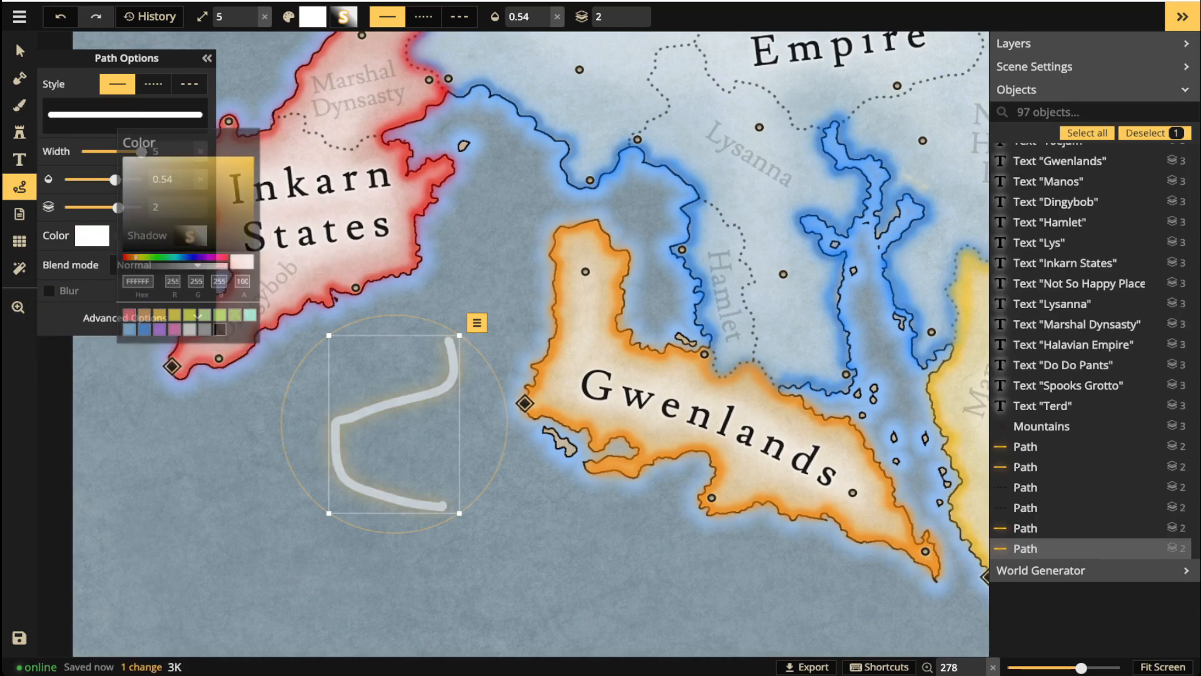
Give the selected test path a black shadow with blur 2 and an opacity of 58.
{"action": "left_click", "coordinate": [190, 236]}
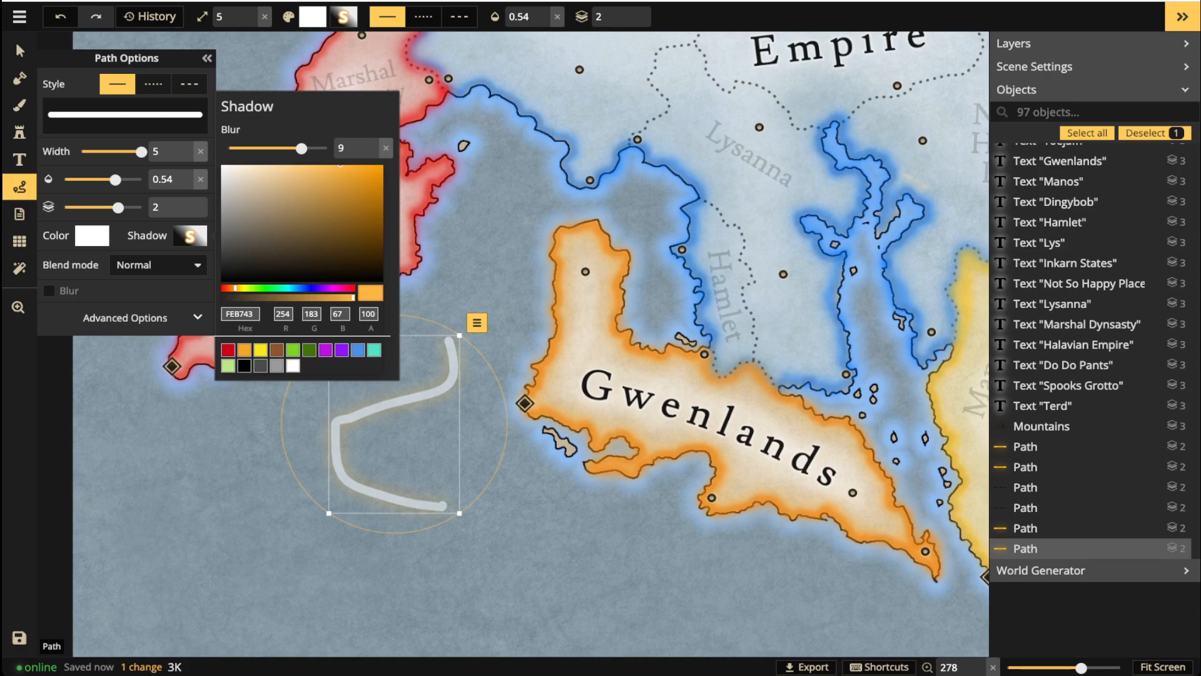
{"action": "left_click", "coordinate": [244, 365]}
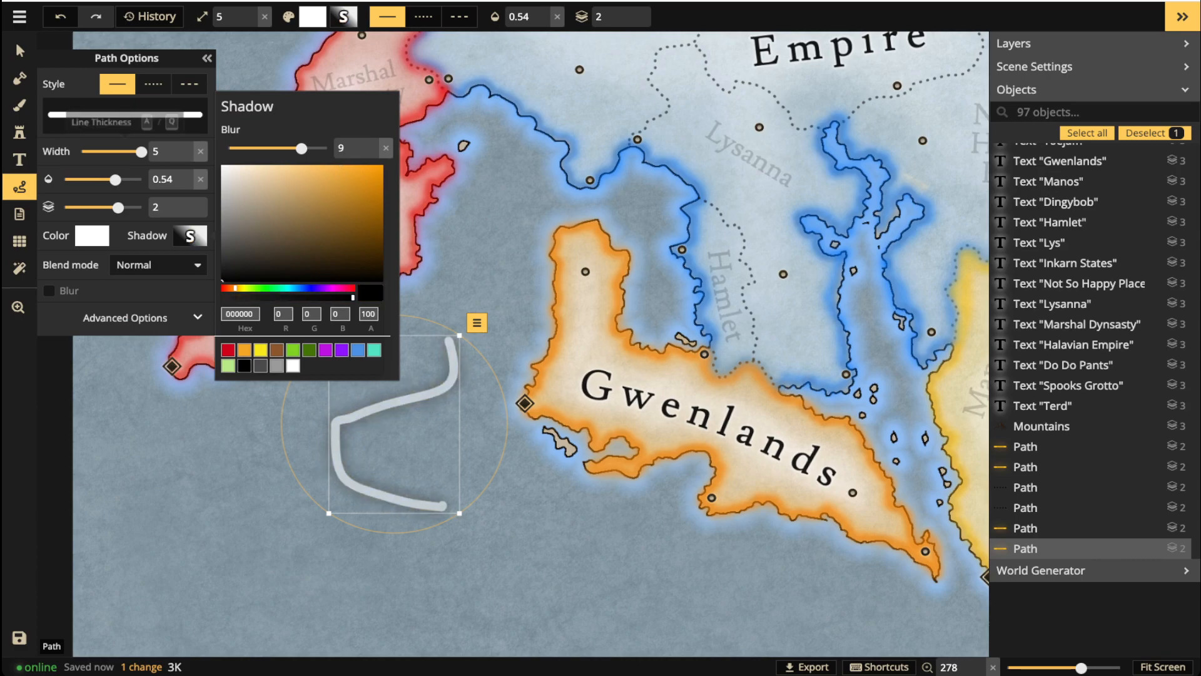
{"action": "left_click_drag", "start_coordinate": [301, 148], "coordinate": [262, 149]}
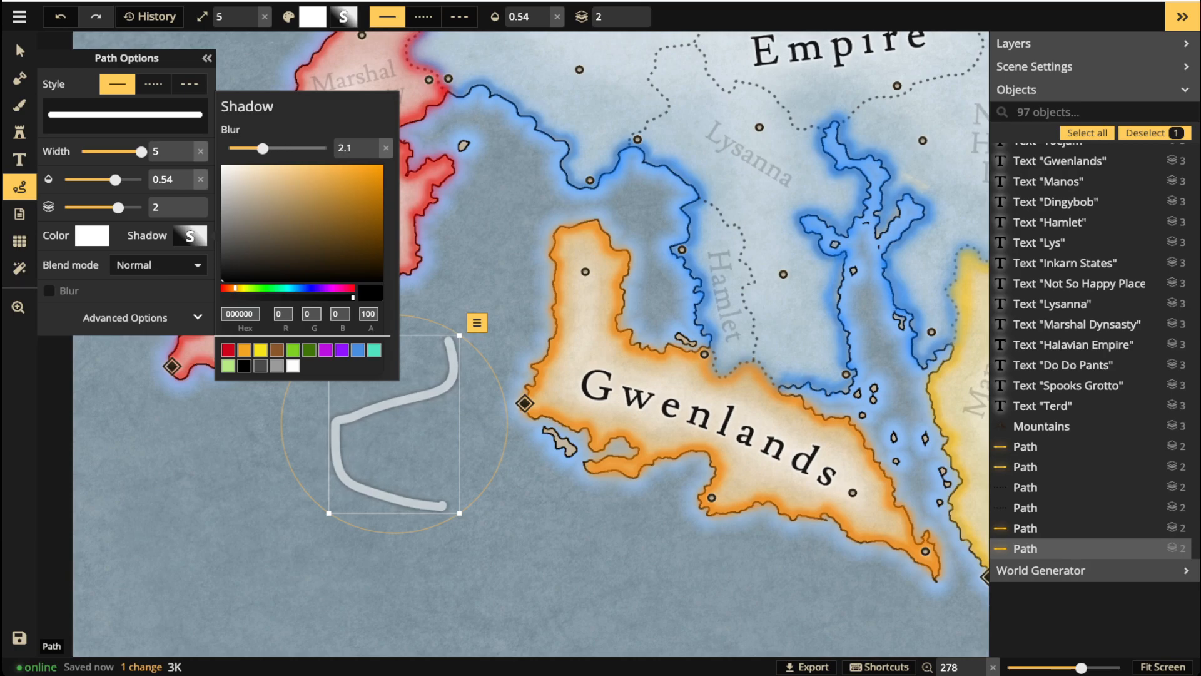
{"action": "left_click_drag", "start_coordinate": [263, 148], "coordinate": [262, 148]}
{"action": "left_click_drag", "start_coordinate": [352, 298], "coordinate": [299, 297]}
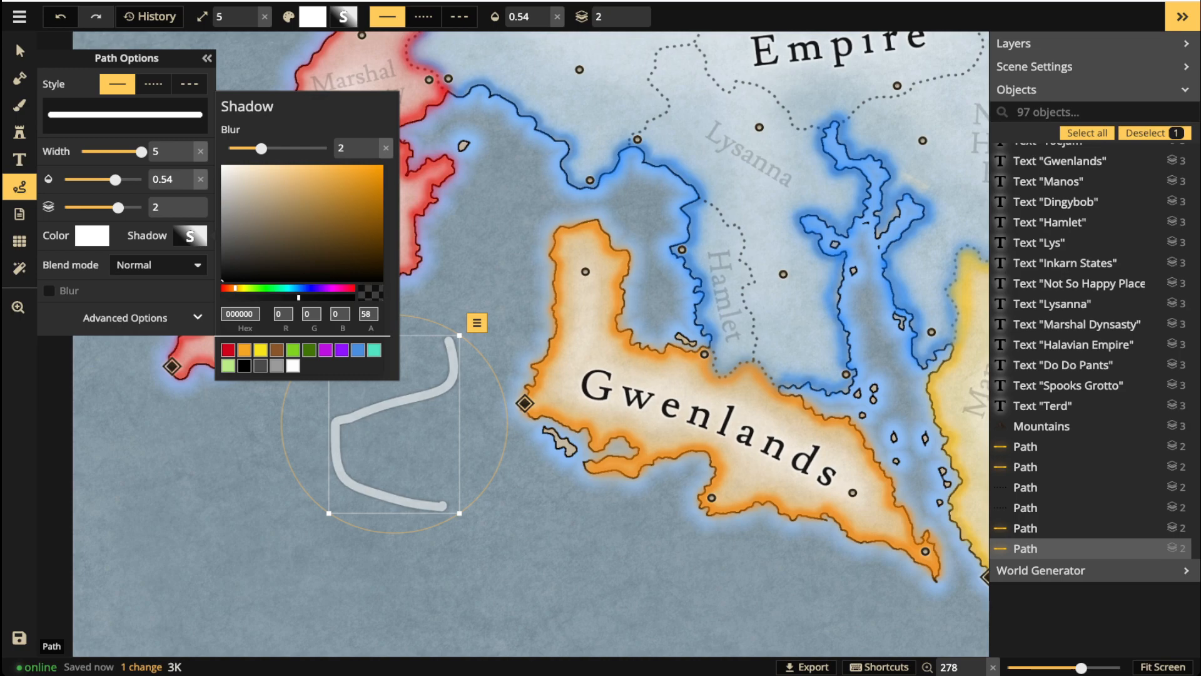
Set the path width to 1.1 and delete the test path from the sea west of Gwenlands.
{"action": "left_click_drag", "start_coordinate": [141, 151], "coordinate": [110, 152]}
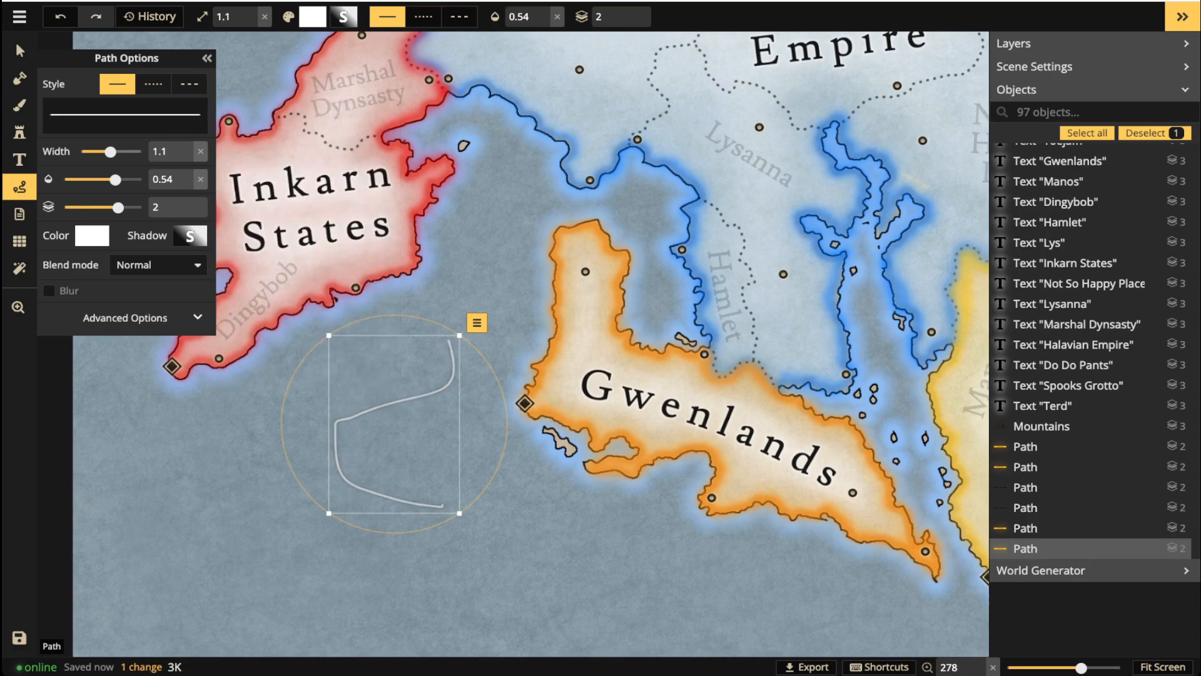
{"action": "key", "text": "Escape"}
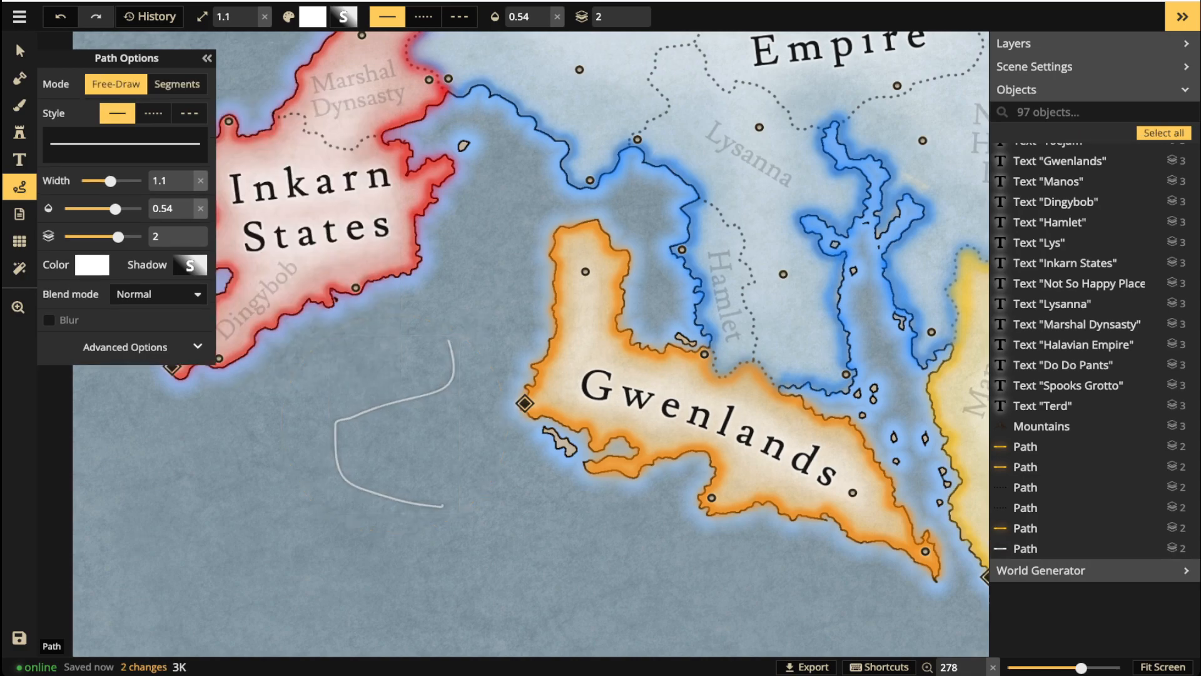
{"action": "key", "text": "Escape"}
{"action": "left_click", "coordinate": [388, 404]}
{"action": "key", "text": "Delete"}
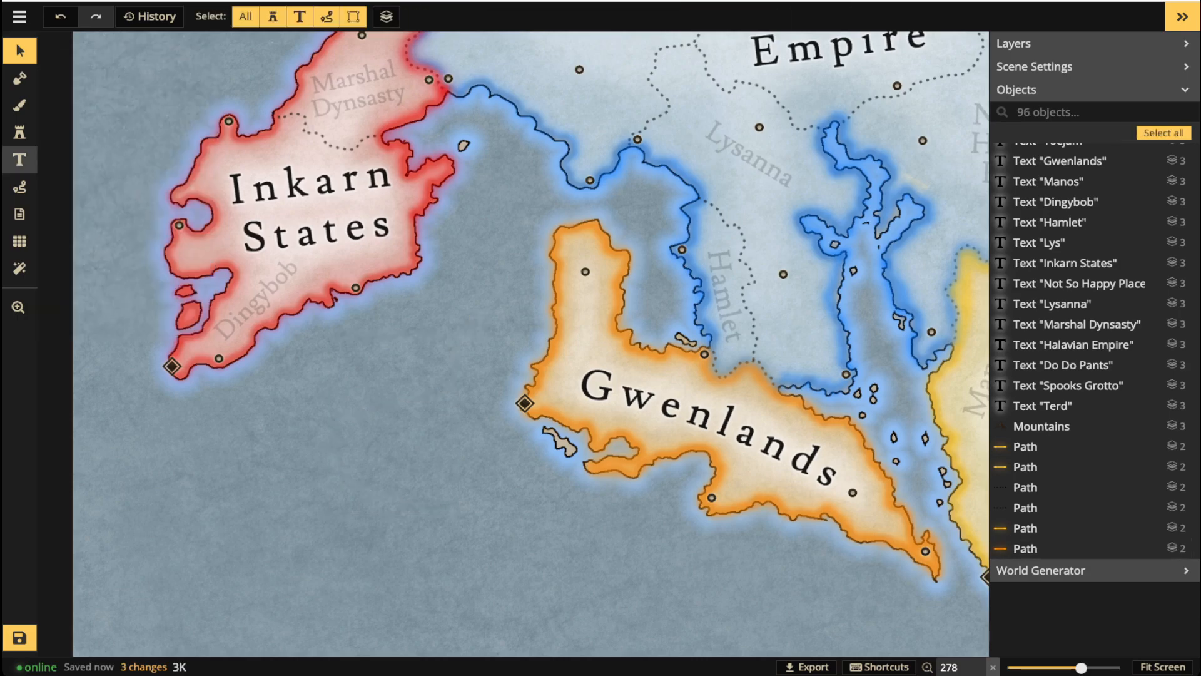
Draw a free-hand test path near the Do Do Pants label and set its opacity to 0.34.
{"action": "left_click", "coordinate": [20, 187]}
{"action": "left_click_drag", "start_coordinate": [466, 115], "coordinate": [428, 366]}
{"action": "scroll", "coordinate": [429, 366], "scroll_direction": "up", "scroll_amount": 2}
{"action": "scroll", "coordinate": [432, 318], "scroll_direction": "up", "scroll_amount": 2}
{"action": "mouse_move", "coordinate": [439, 249]}
{"action": "left_mouse_down"}
{"action": "mouse_move", "coordinate": [518, 286]}
{"action": "mouse_move", "coordinate": [598, 368]}
{"action": "left_mouse_up"}
{"action": "key", "text": "Escape"}
{"action": "left_click_drag", "start_coordinate": [115, 179], "coordinate": [99, 180]}
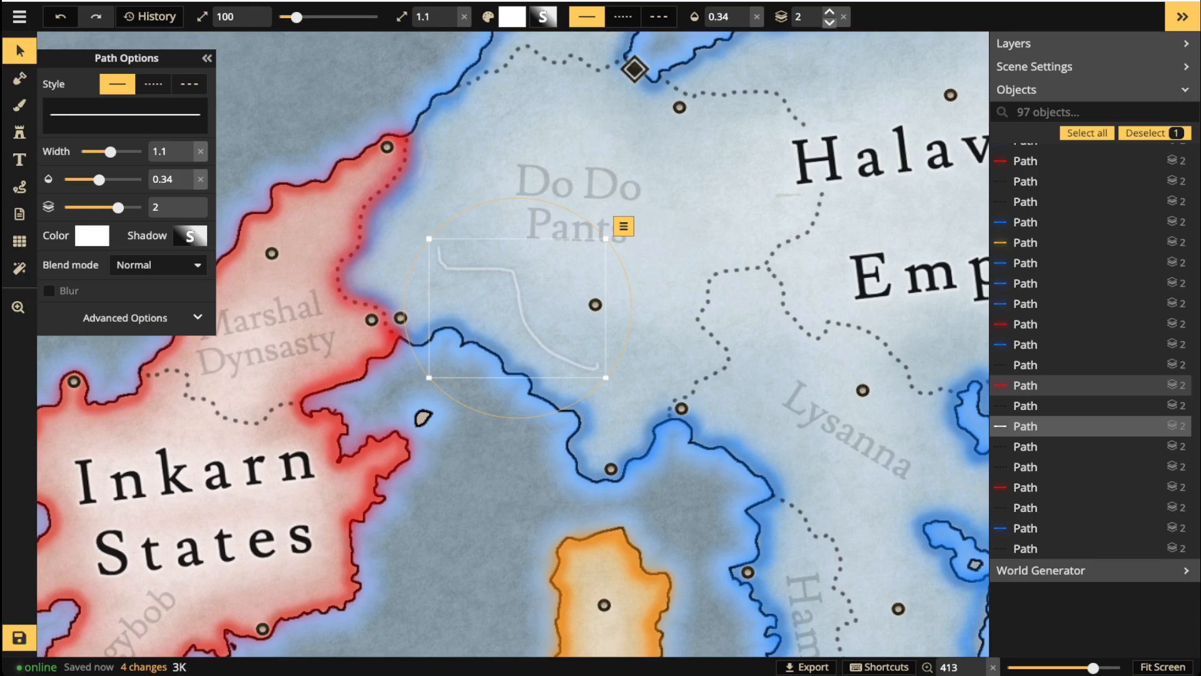
Set the test path's layer to -5 and remove the path from Do Do Pants.
{"action": "scroll", "coordinate": [807, 17], "scroll_direction": "down", "scroll_amount": 7}
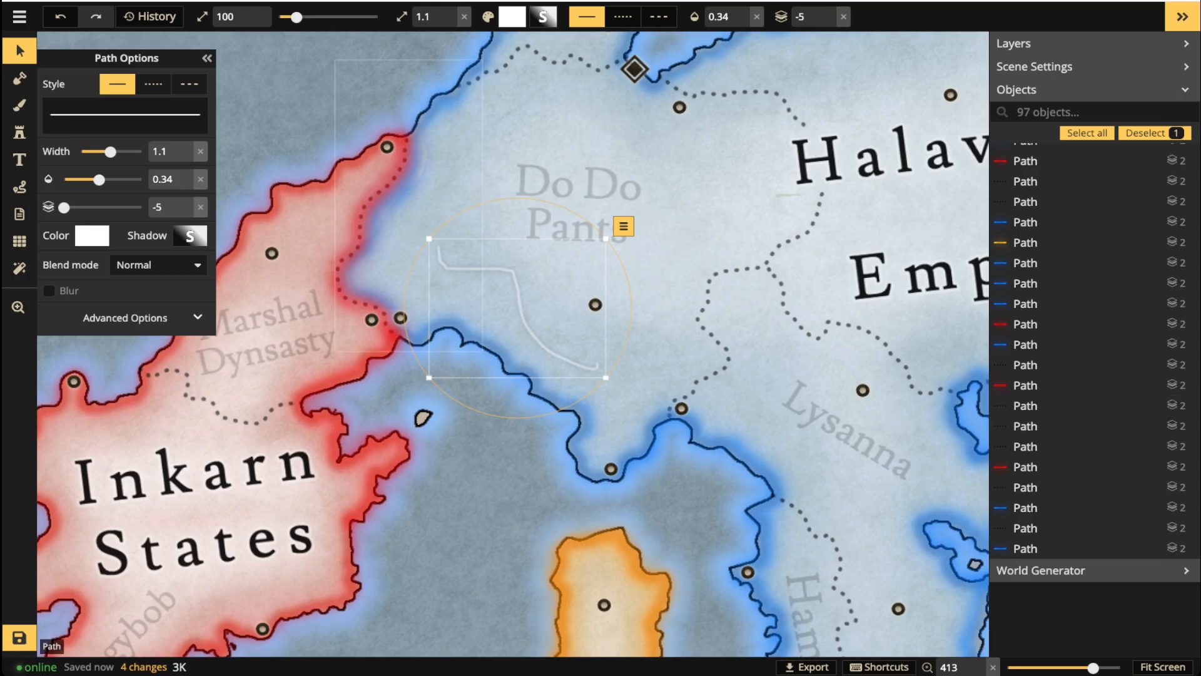
{"action": "mouse_move", "coordinate": [518, 297]}
{"action": "left_mouse_down"}
{"action": "mouse_move", "coordinate": [582, 269]}
{"action": "mouse_move", "coordinate": [534, 287]}
{"action": "left_mouse_up"}
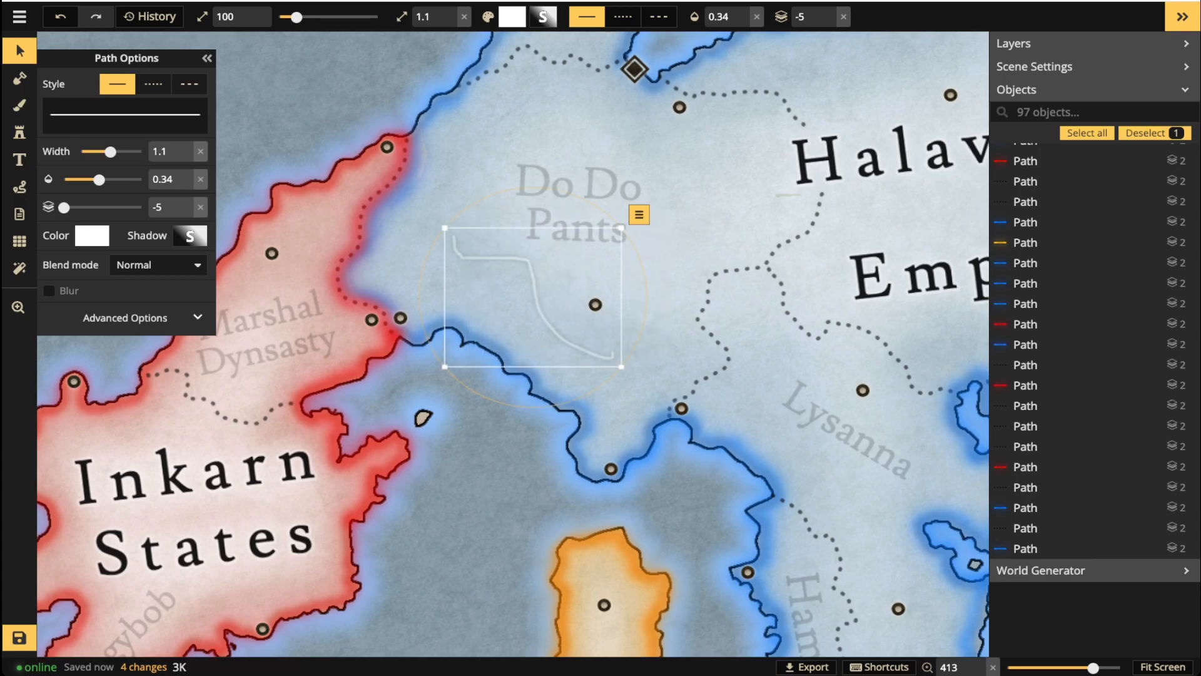
{"action": "key", "text": "Delete"}
Draw roads from the capital at the southwestern tip of Inkarn States to the nearest town and on along the coast to the southeastern town.
{"action": "left_click", "coordinate": [20, 187]}
{"action": "key", "text": "space"}
{"action": "left_click_drag", "start_coordinate": [338, 475], "coordinate": [634, 246]}
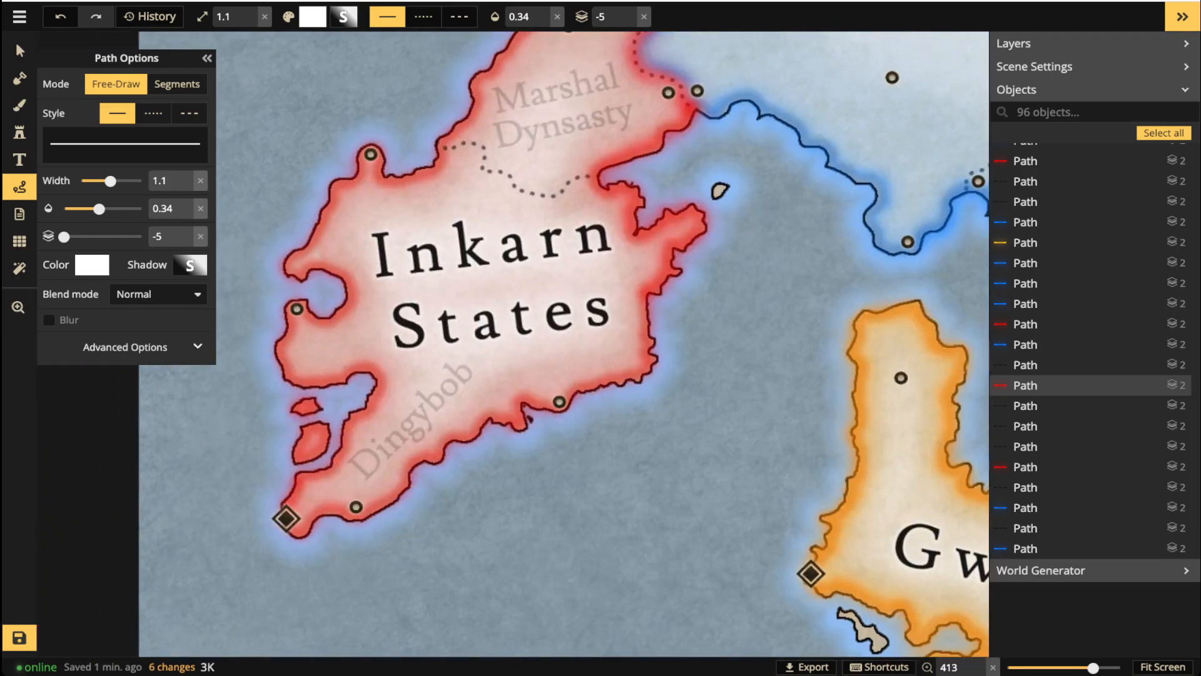
{"action": "mouse_move", "coordinate": [289, 517]}
{"action": "left_mouse_down"}
{"action": "mouse_move", "coordinate": [338, 491]}
{"action": "mouse_move", "coordinate": [349, 498]}
{"action": "left_mouse_up"}
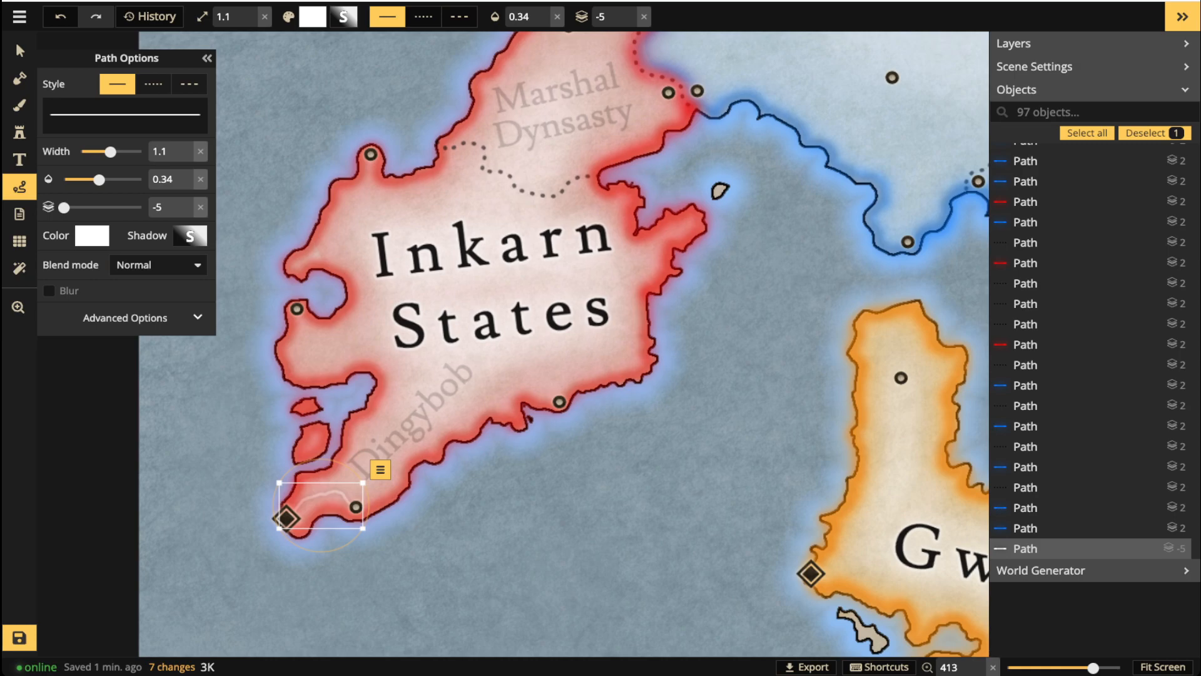
{"action": "key", "text": "Escape"}
{"action": "scroll", "coordinate": [356, 504], "scroll_direction": "up", "scroll_amount": 5}
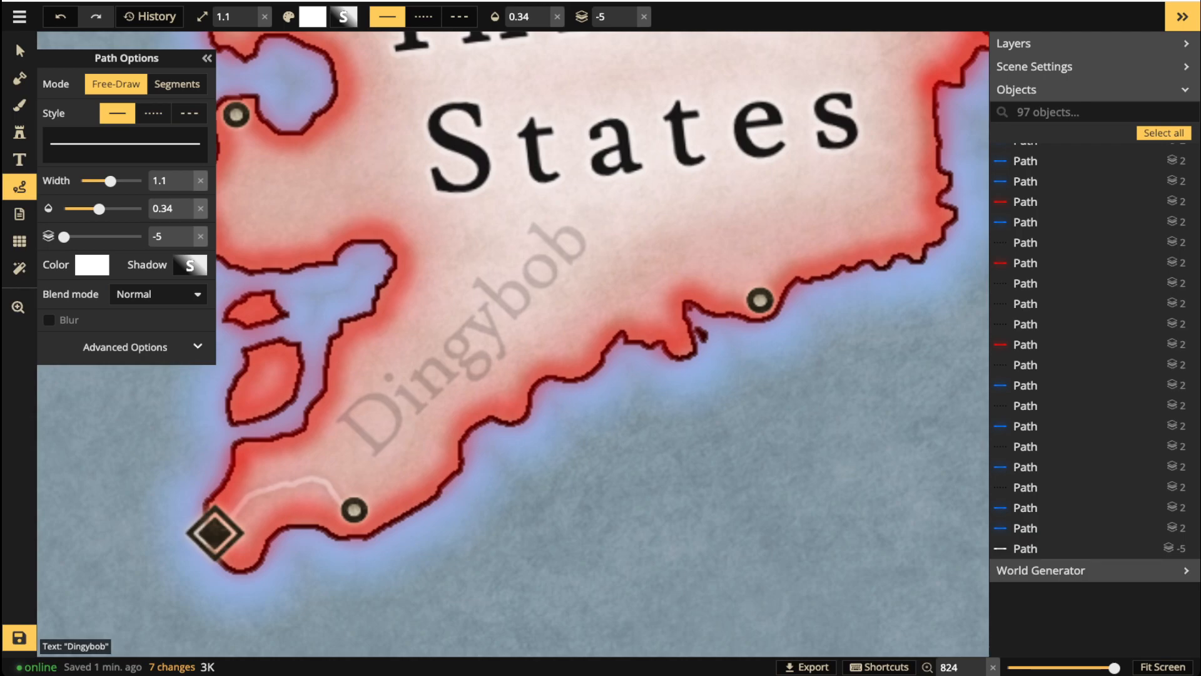
{"action": "mouse_move", "coordinate": [354, 510]}
{"action": "left_mouse_down"}
{"action": "mouse_move", "coordinate": [414, 479]}
{"action": "mouse_move", "coordinate": [454, 400]}
{"action": "mouse_move", "coordinate": [515, 382]}
{"action": "mouse_move", "coordinate": [524, 358]}
{"action": "mouse_move", "coordinate": [666, 279]}
{"action": "mouse_move", "coordinate": [705, 270]}
{"action": "mouse_move", "coordinate": [928, 319]}
{"action": "left_mouse_up"}
{"action": "key", "text": "space"}
{"action": "mouse_move", "coordinate": [428, 504]}
{"action": "left_mouse_down"}
{"action": "mouse_move", "coordinate": [445, 475]}
{"action": "mouse_move", "coordinate": [491, 438]}
{"action": "left_mouse_up"}
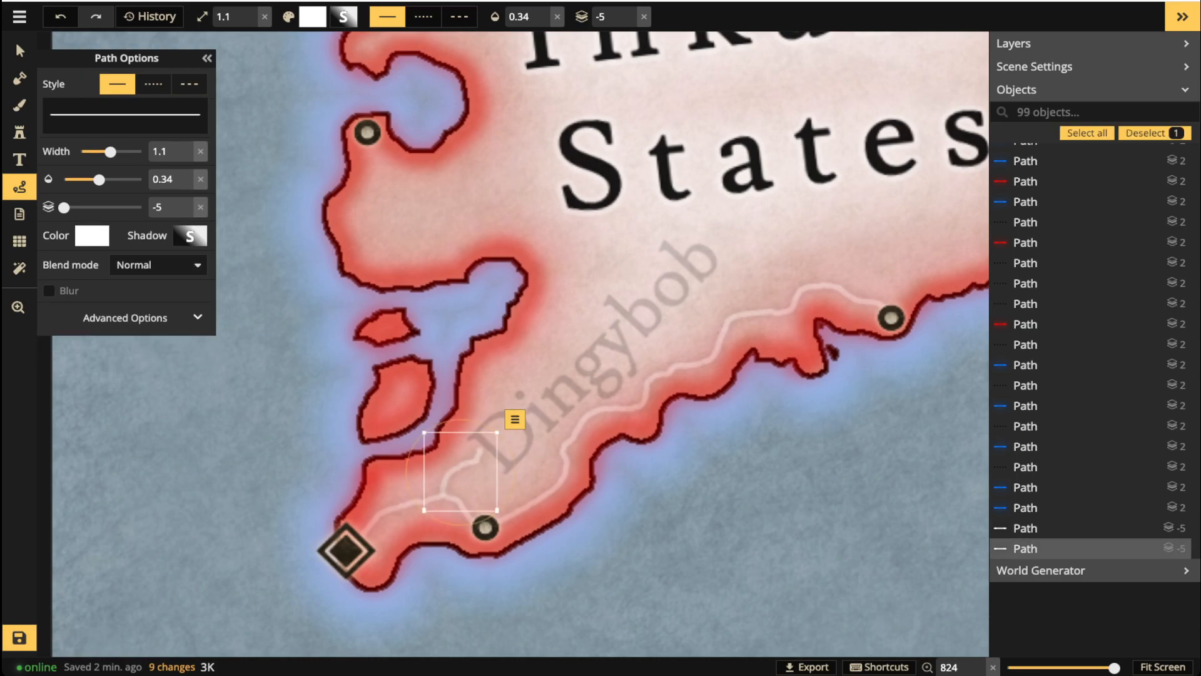
{"action": "key", "text": "Escape"}
{"action": "key", "text": "ctrl+z"}
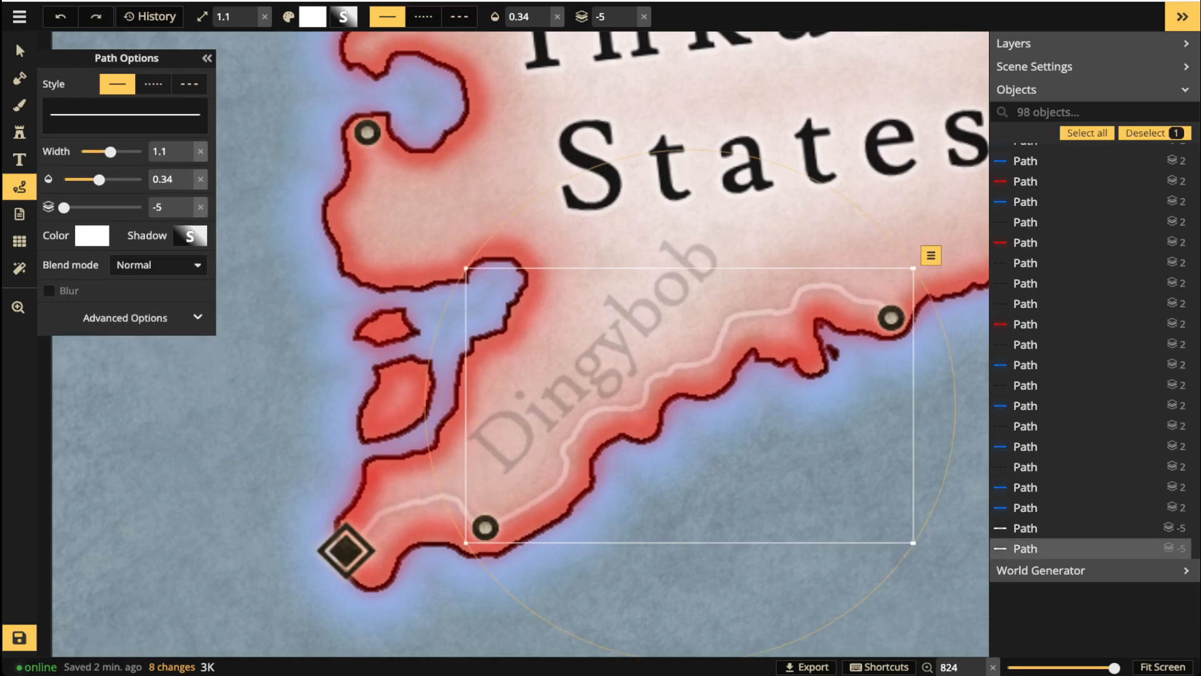
{"action": "key", "text": "ctrl+z"}
Draw a short branch off the capital's road, then continue it past the Dingybob label with a winding road to the west coast town.
{"action": "left_click_drag", "start_coordinate": [440, 496], "coordinate": [469, 451]}
{"action": "key", "text": "Escape"}
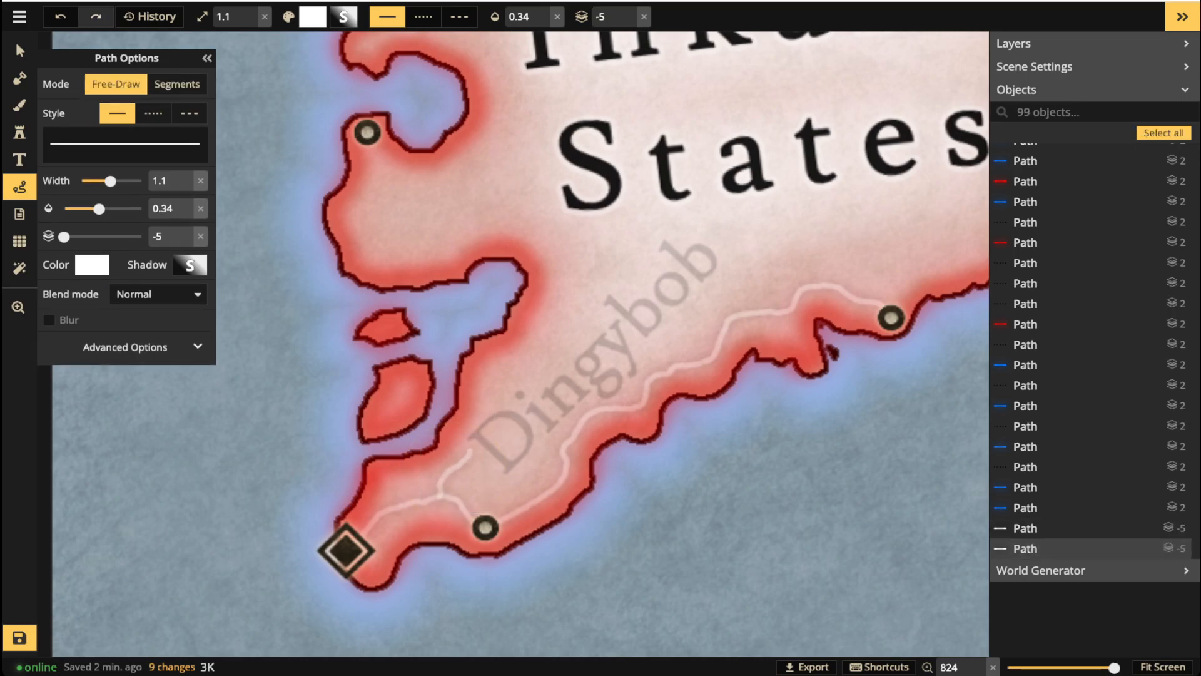
{"action": "mouse_move", "coordinate": [485, 404]}
{"action": "left_mouse_down"}
{"action": "mouse_move", "coordinate": [497, 363]}
{"action": "mouse_move", "coordinate": [517, 353]}
{"action": "mouse_move", "coordinate": [553, 280]}
{"action": "mouse_move", "coordinate": [553, 246]}
{"action": "mouse_move", "coordinate": [403, 212]}
{"action": "mouse_move", "coordinate": [362, 140]}
{"action": "left_mouse_up"}
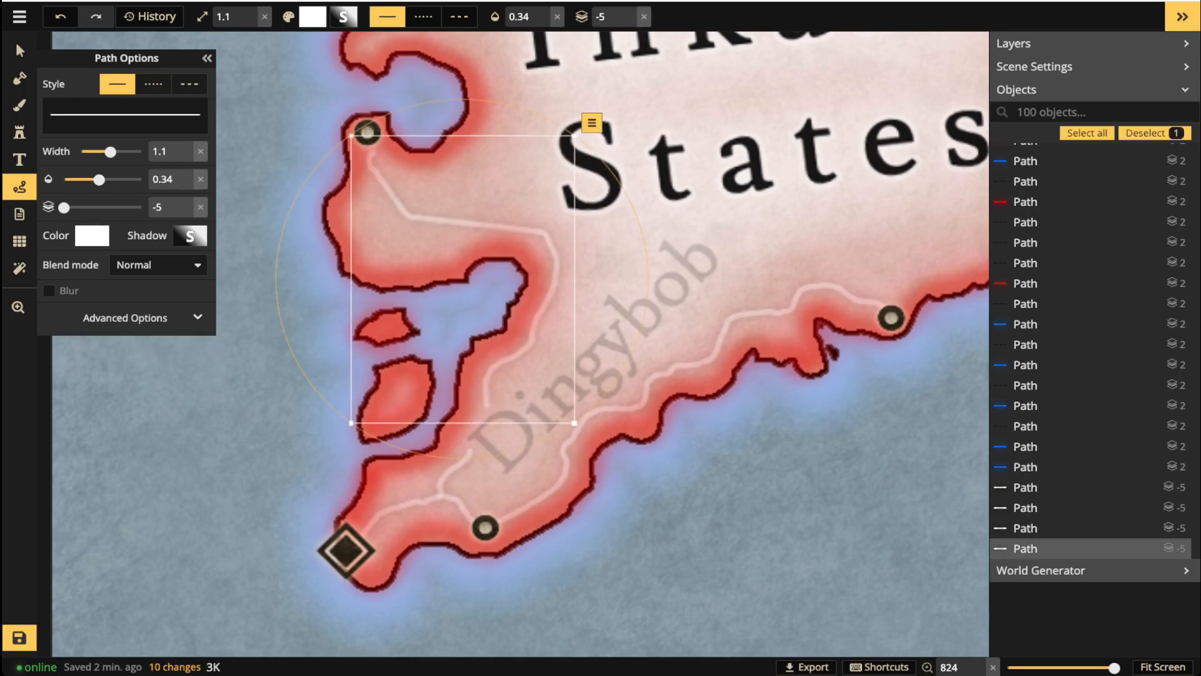
{"action": "key", "text": "Delete"}
{"action": "mouse_move", "coordinate": [486, 410]}
{"action": "left_mouse_down"}
{"action": "mouse_move", "coordinate": [488, 368]}
{"action": "mouse_move", "coordinate": [525, 345]}
{"action": "left_mouse_up"}
{"action": "mouse_move", "coordinate": [535, 324]}
{"action": "left_mouse_down"}
{"action": "mouse_move", "coordinate": [561, 284]}
{"action": "mouse_move", "coordinate": [565, 259]}
{"action": "mouse_move", "coordinate": [550, 239]}
{"action": "mouse_move", "coordinate": [504, 221]}
{"action": "mouse_move", "coordinate": [406, 213]}
{"action": "mouse_move", "coordinate": [412, 185]}
{"action": "mouse_move", "coordinate": [371, 167]}
{"action": "mouse_move", "coordinate": [368, 134]}
{"action": "left_mouse_up"}
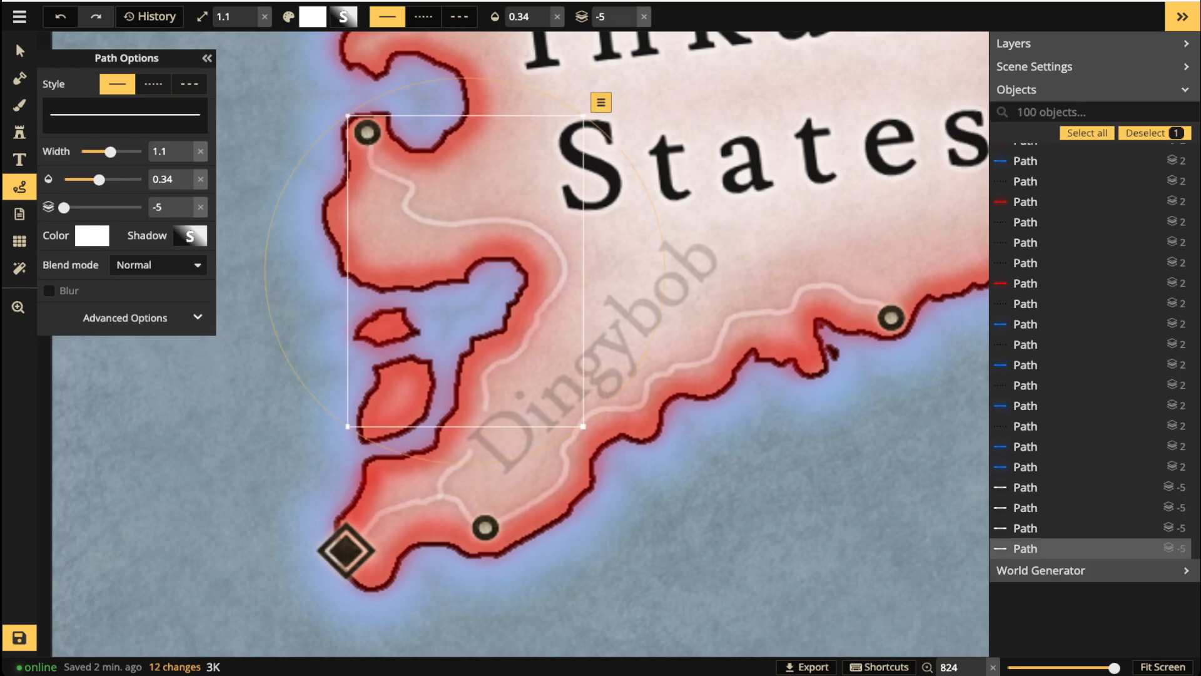
Draw a road from the west coast road north past the Inkarn States label to the northwest coast town.
{"action": "scroll", "coordinate": [223, 480], "scroll_direction": "down", "scroll_amount": 3}
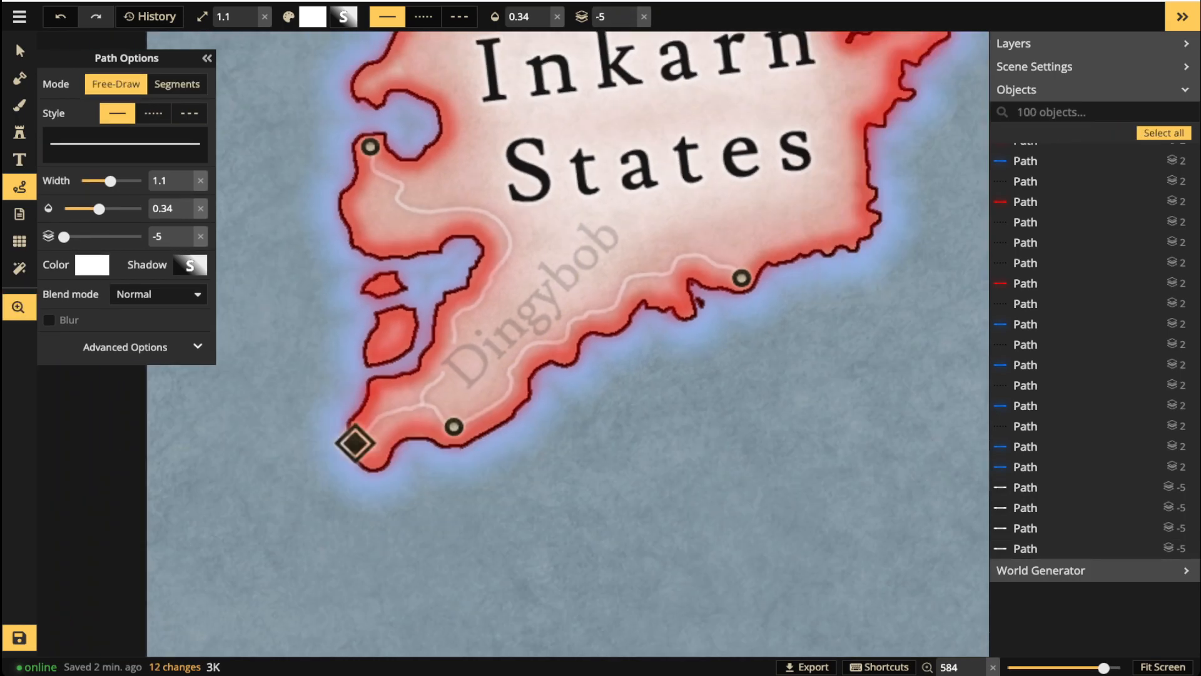
{"action": "scroll", "coordinate": [403, 466], "scroll_direction": "up", "scroll_amount": 3}
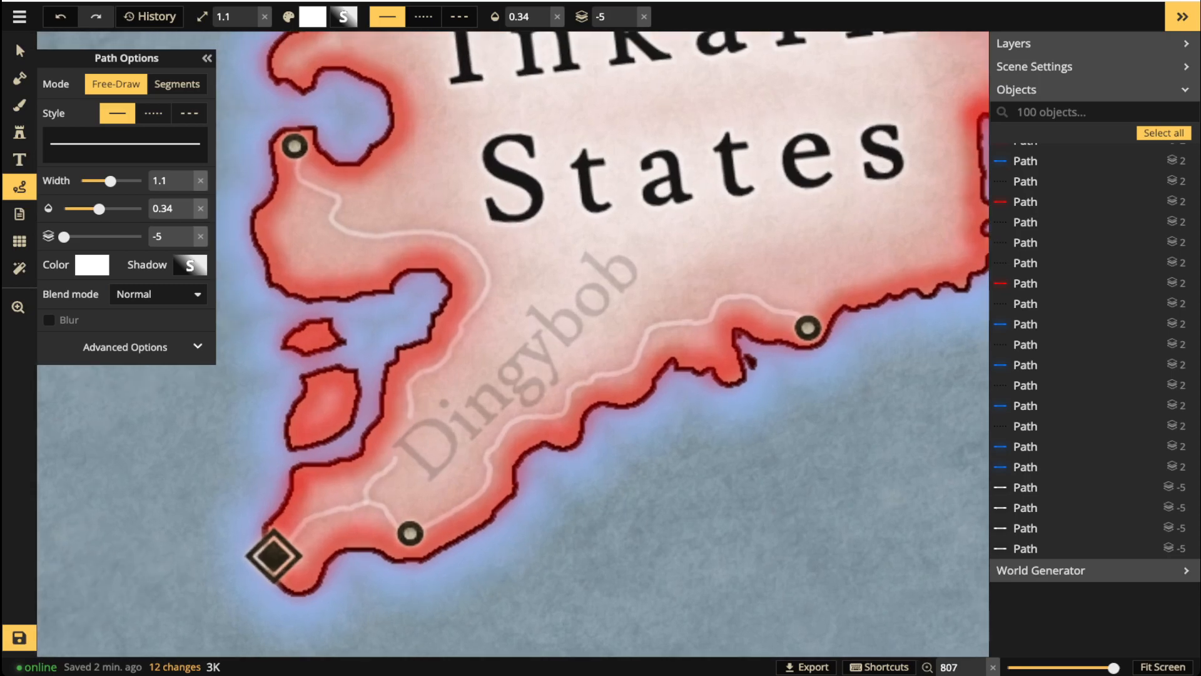
{"action": "scroll", "coordinate": [585, 296], "scroll_direction": "down", "scroll_amount": 2}
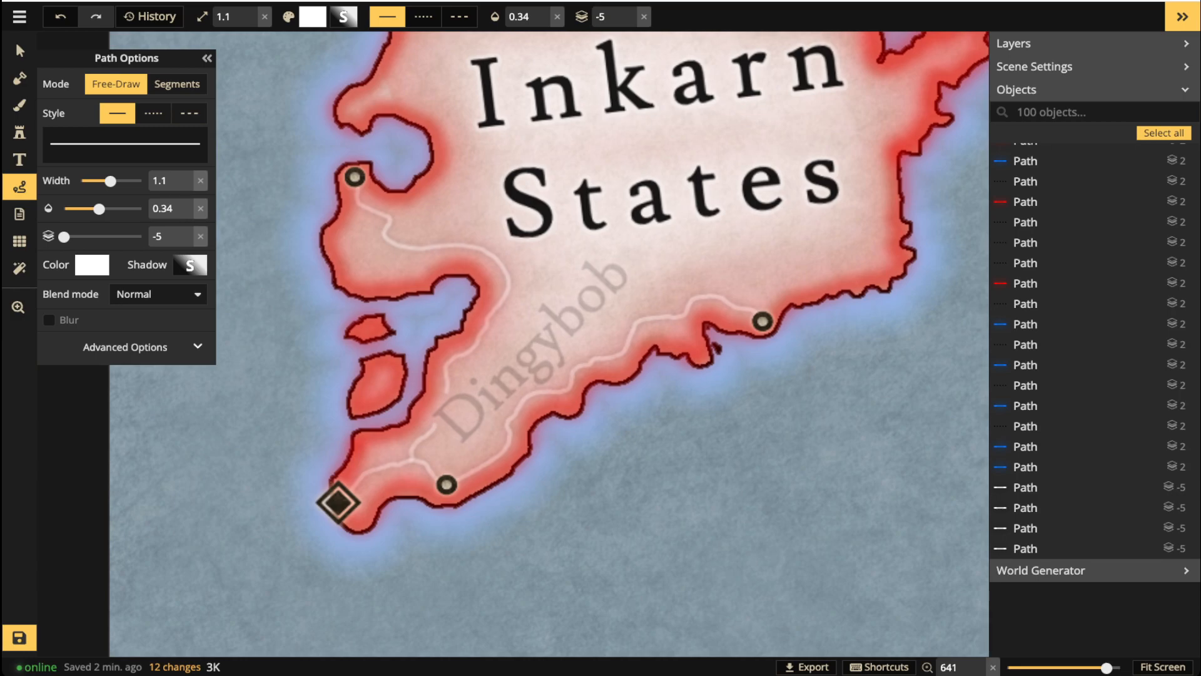
{"action": "scroll", "coordinate": [549, 344], "scroll_direction": "down", "scroll_amount": 3}
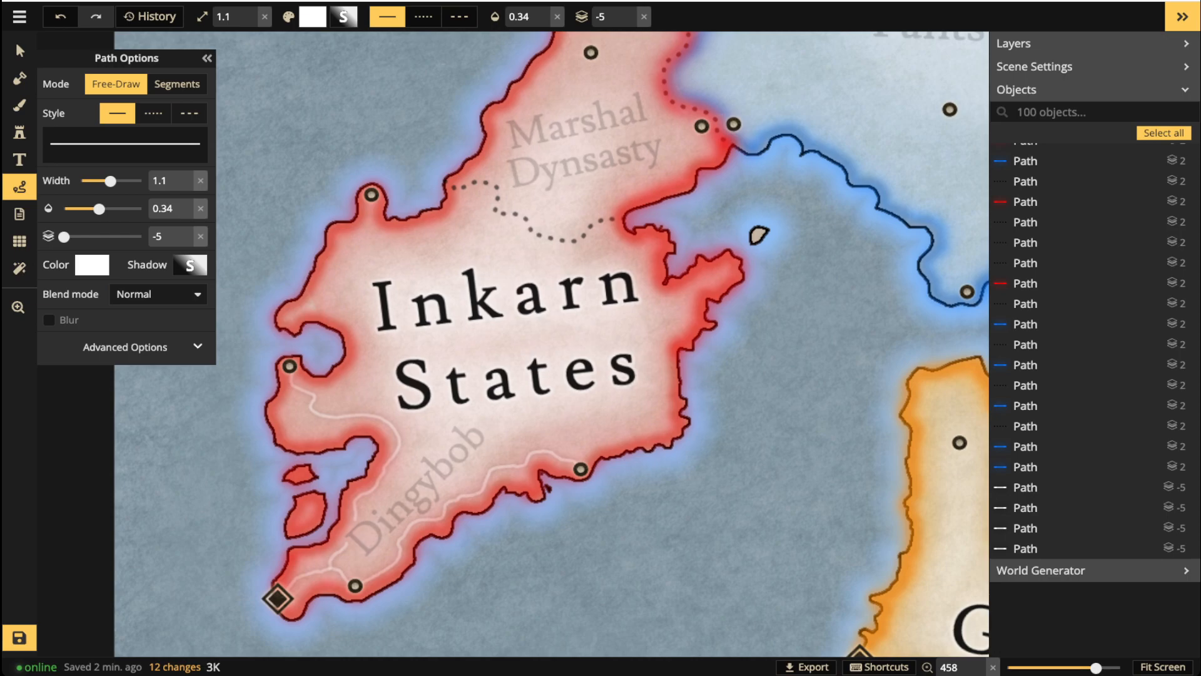
{"action": "mouse_move", "coordinate": [364, 414]}
{"action": "left_mouse_down"}
{"action": "mouse_move", "coordinate": [363, 328]}
{"action": "mouse_move", "coordinate": [318, 289]}
{"action": "mouse_move", "coordinate": [368, 232]}
{"action": "mouse_move", "coordinate": [377, 187]}
{"action": "left_mouse_up"}
{"action": "key", "text": "Escape"}
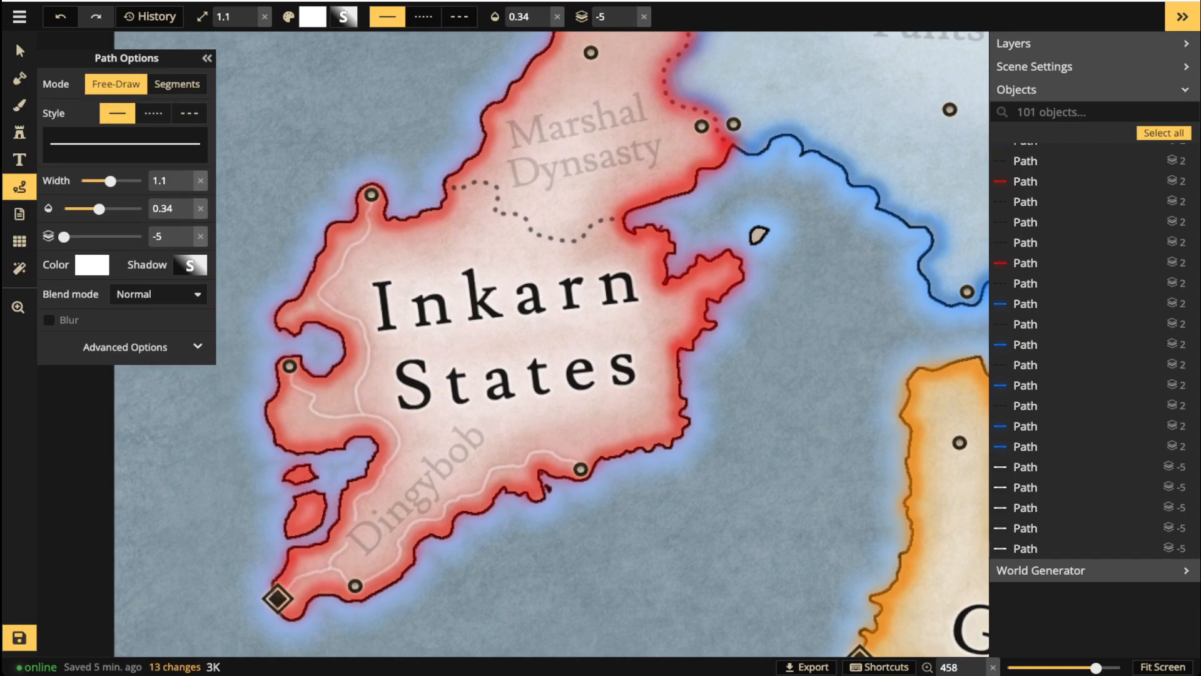
Draw a road from just below the northwest coast town northeast to the town above the Marshal Dynasty label.
{"action": "mouse_move", "coordinate": [370, 233]}
{"action": "left_mouse_down"}
{"action": "mouse_move", "coordinate": [432, 228]}
{"action": "mouse_move", "coordinate": [464, 203]}
{"action": "mouse_move", "coordinate": [496, 155]}
{"action": "mouse_move", "coordinate": [504, 107]}
{"action": "left_mouse_up"}
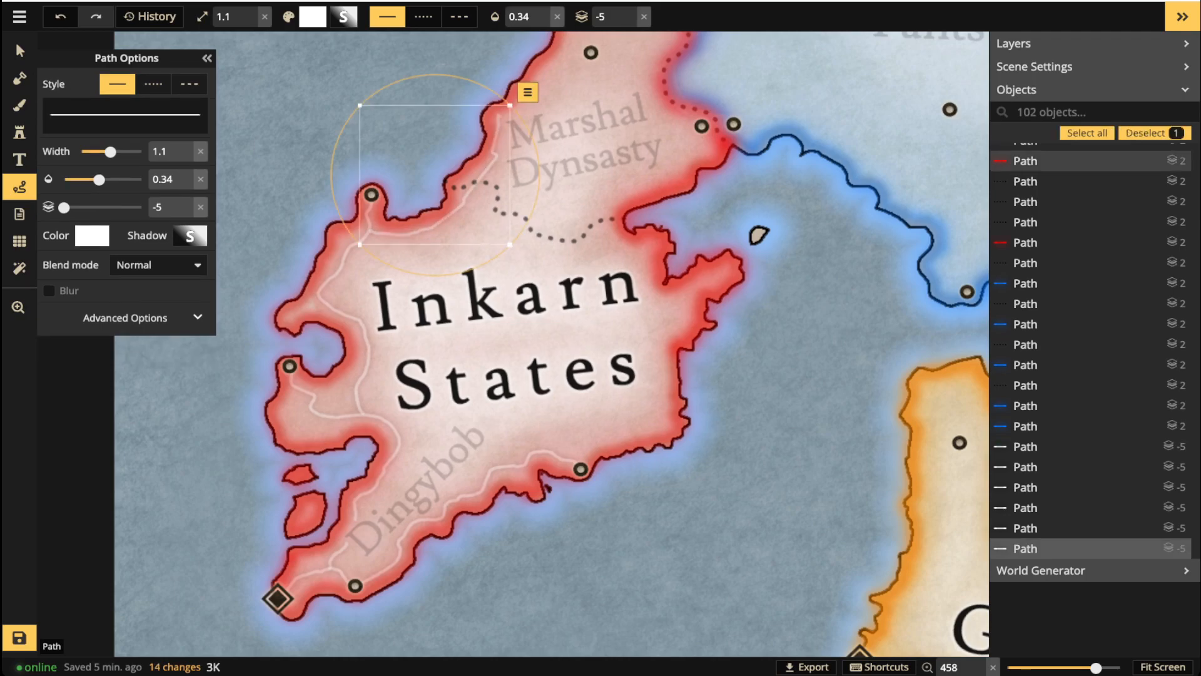
{"action": "key", "text": "Delete"}
{"action": "mouse_move", "coordinate": [405, 233]}
{"action": "left_mouse_down"}
{"action": "mouse_move", "coordinate": [458, 214]}
{"action": "mouse_move", "coordinate": [497, 153]}
{"action": "left_mouse_up"}
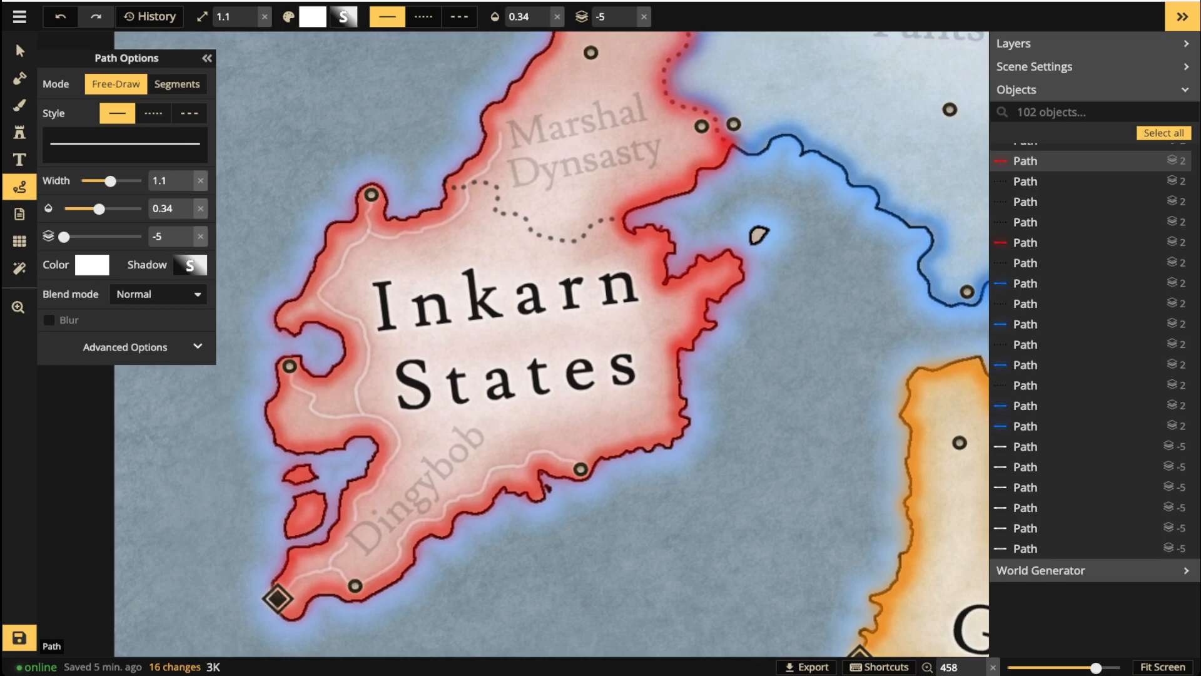
{"action": "left_click_drag", "start_coordinate": [547, 81], "coordinate": [597, 45]}
{"action": "key", "text": "space"}
{"action": "left_click_drag", "start_coordinate": [610, 94], "coordinate": [551, 283]}
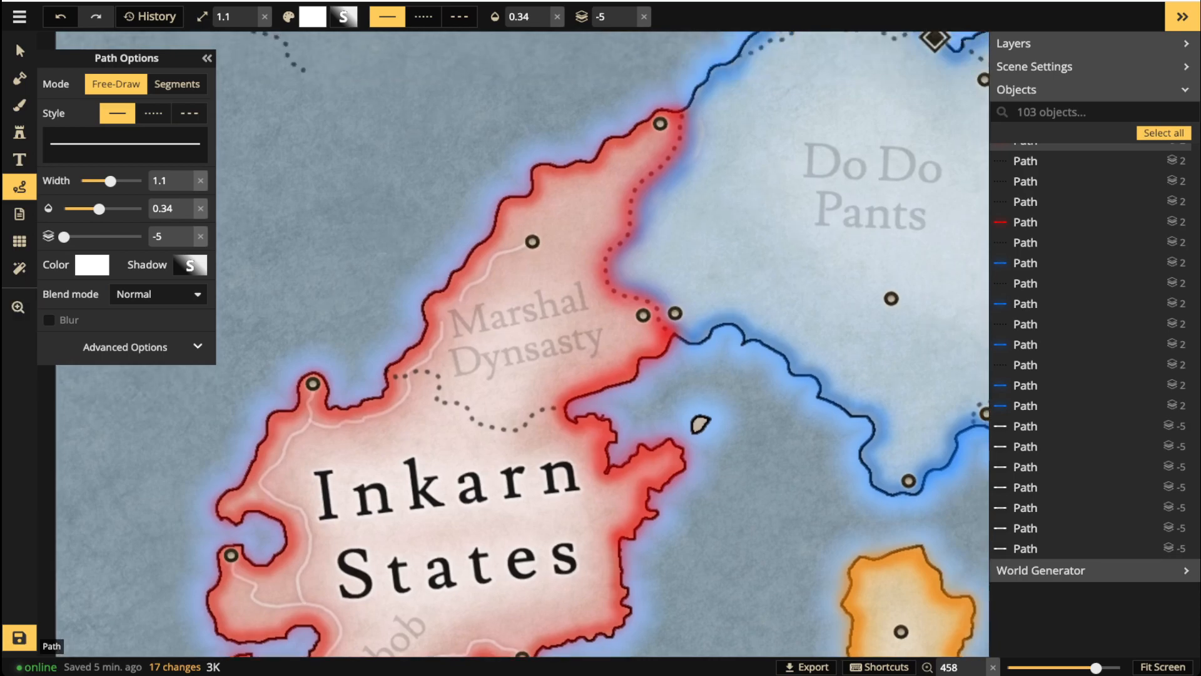
{"action": "mouse_move", "coordinate": [535, 236]}
{"action": "left_mouse_down"}
{"action": "mouse_move", "coordinate": [554, 178]}
{"action": "mouse_move", "coordinate": [659, 124]}
{"action": "left_mouse_up"}
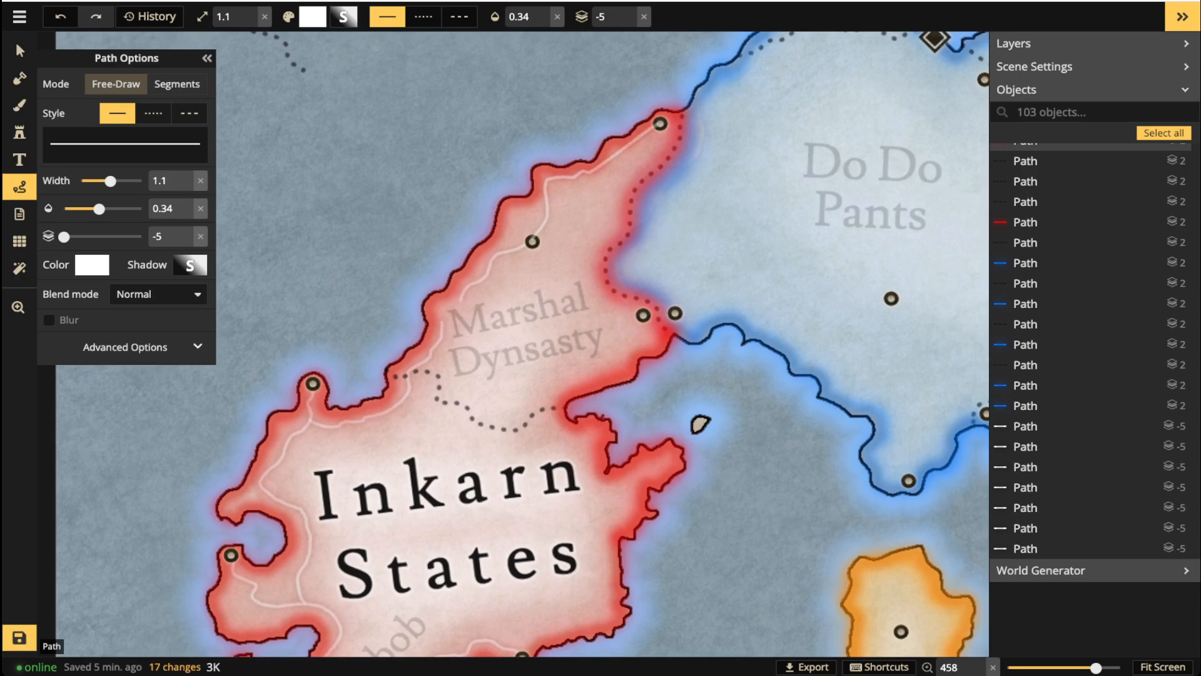
{"action": "key", "text": "ctrl+z"}
{"action": "left_click", "coordinate": [532, 238]}
{"action": "left_click_drag", "start_coordinate": [533, 238], "coordinate": [531, 214]}
{"action": "key", "text": "Delete"}
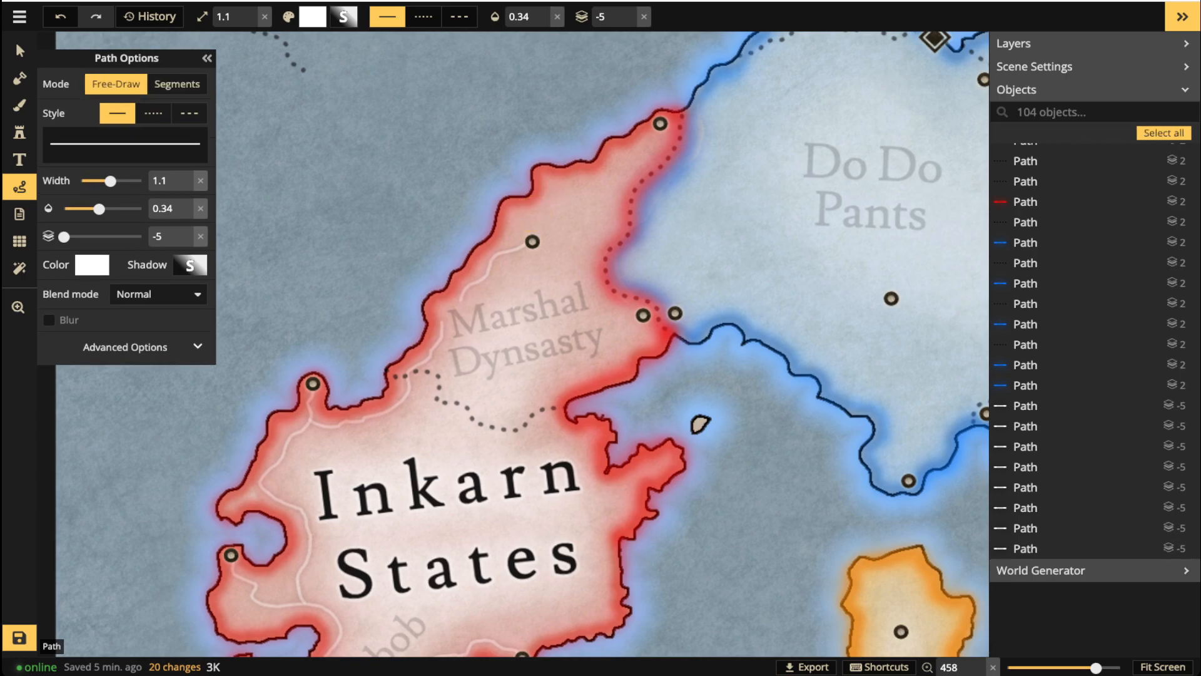
Draw roads from the town above the Marshal Dynasty label to the northern tip town and to the town at the eastern border.
{"action": "mouse_move", "coordinate": [542, 214]}
{"action": "left_mouse_down"}
{"action": "mouse_move", "coordinate": [547, 195]}
{"action": "mouse_move", "coordinate": [638, 157]}
{"action": "mouse_move", "coordinate": [664, 122]}
{"action": "left_mouse_up"}
{"action": "key", "text": "Escape"}
{"action": "mouse_move", "coordinate": [531, 243]}
{"action": "left_mouse_down"}
{"action": "mouse_move", "coordinate": [588, 269]}
{"action": "mouse_move", "coordinate": [635, 312]}
{"action": "mouse_move", "coordinate": [622, 309]}
{"action": "mouse_move", "coordinate": [628, 159]}
{"action": "left_mouse_up"}
{"action": "key", "text": "Escape"}
{"action": "scroll", "coordinate": [620, 308], "scroll_direction": "down", "scroll_amount": 1}
{"action": "key", "text": "space"}
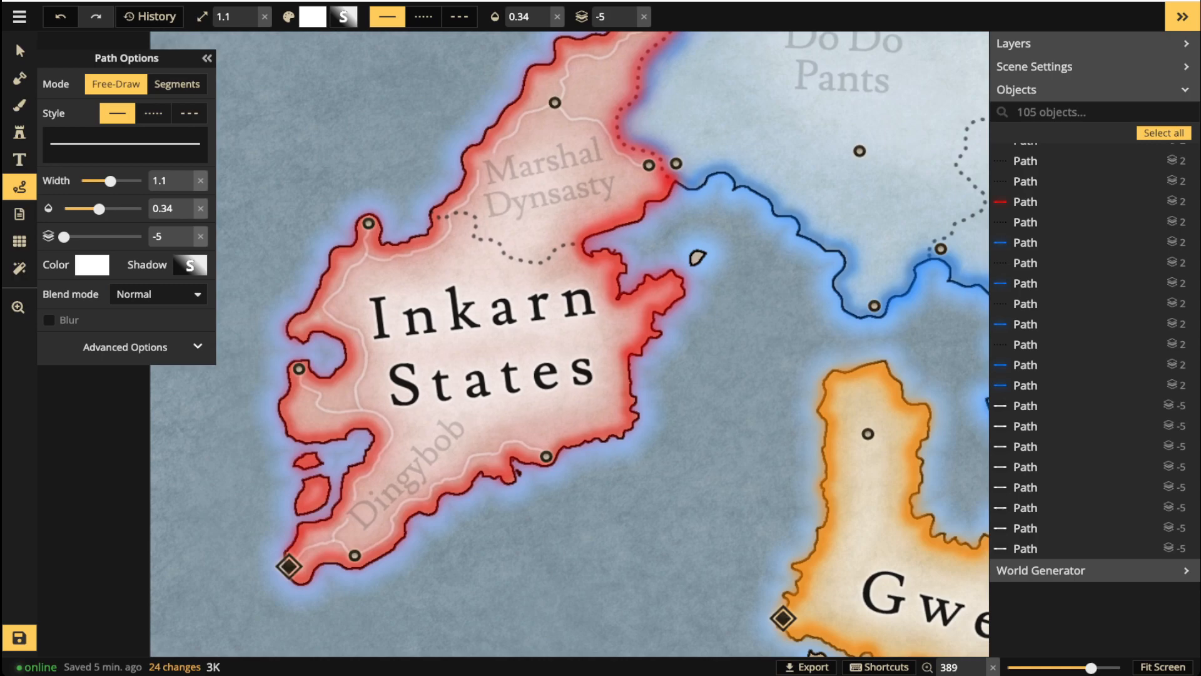
{"action": "left_click_drag", "start_coordinate": [650, 166], "coordinate": [635, 188]}
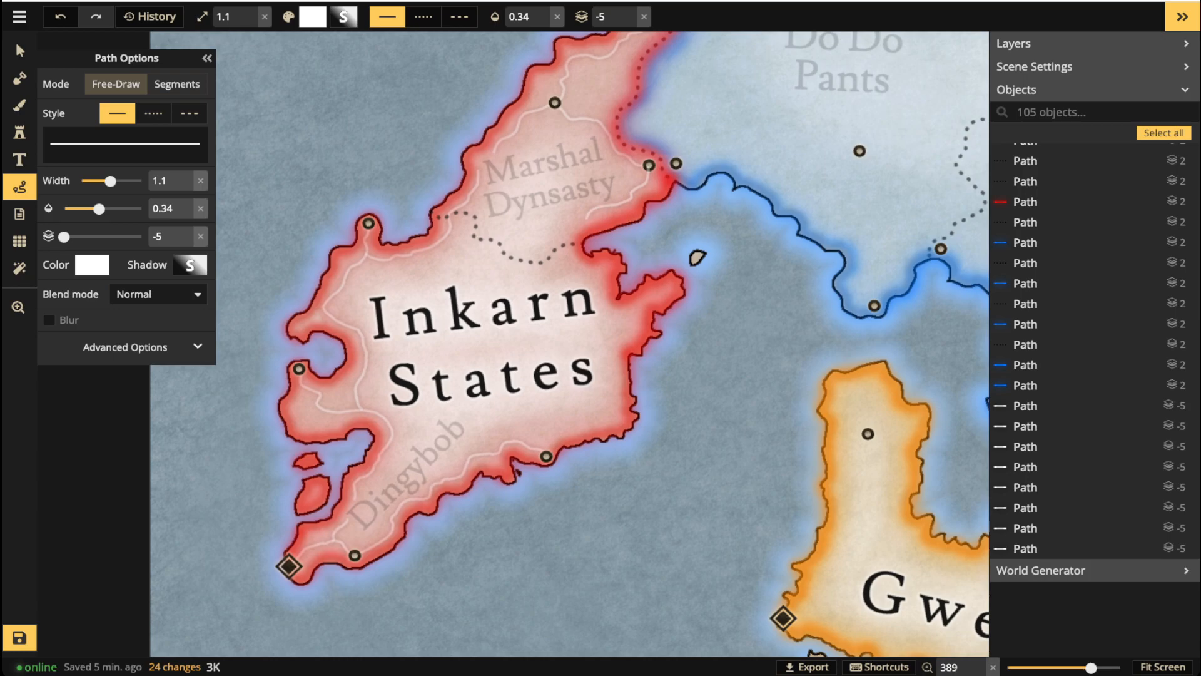
{"action": "left_click_drag", "start_coordinate": [572, 227], "coordinate": [567, 236]}
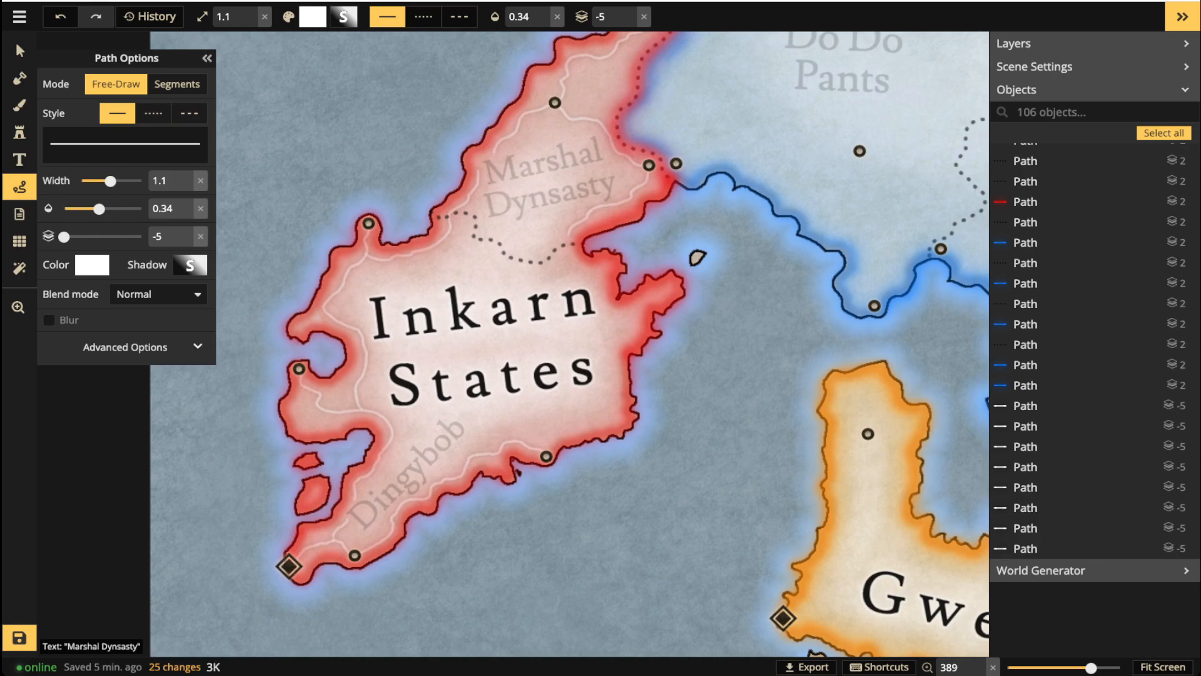
{"action": "key", "text": "ctrl+z"}
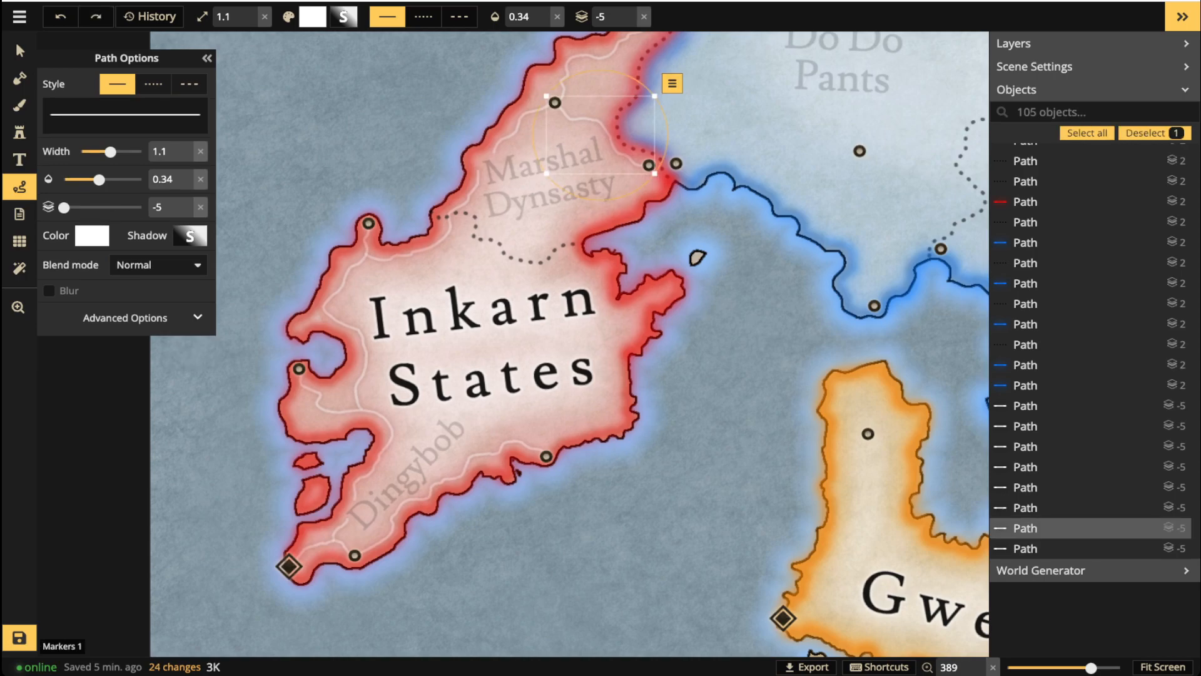
{"action": "key", "text": "Escape"}
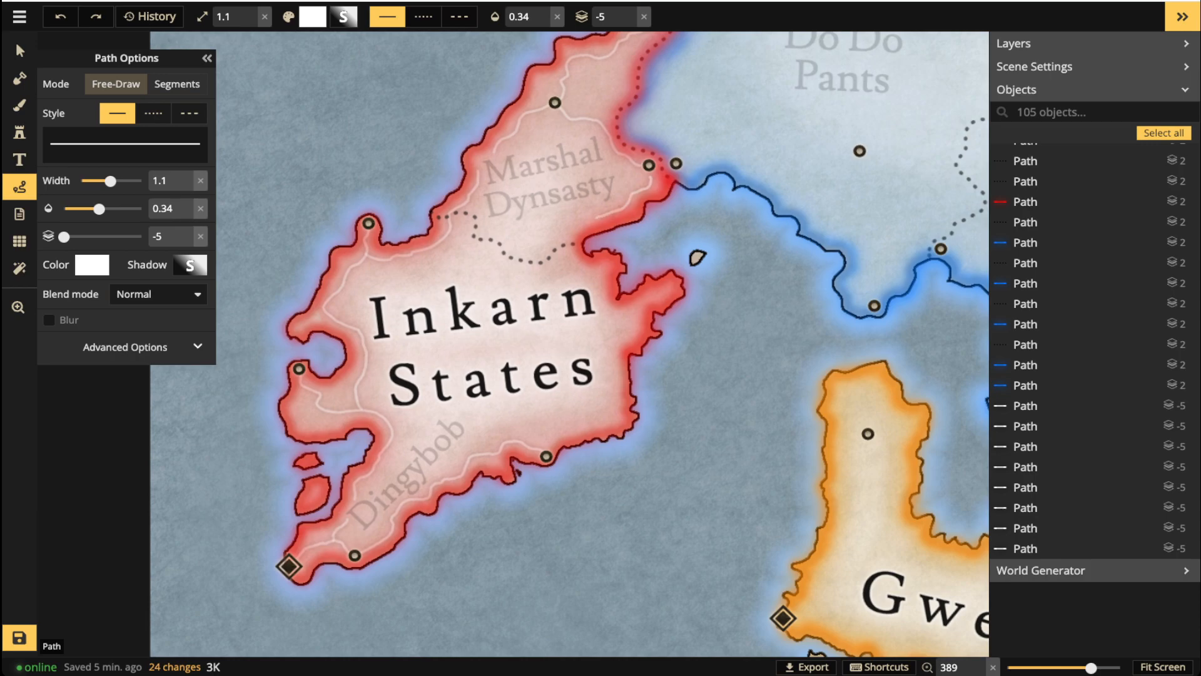
Draw road segments from the dotted Marshal Dynasty border south through the Inkarn States label to the southeastern coast town.
{"action": "left_click_drag", "start_coordinate": [575, 256], "coordinate": [600, 297]}
{"action": "key", "text": "Escape"}
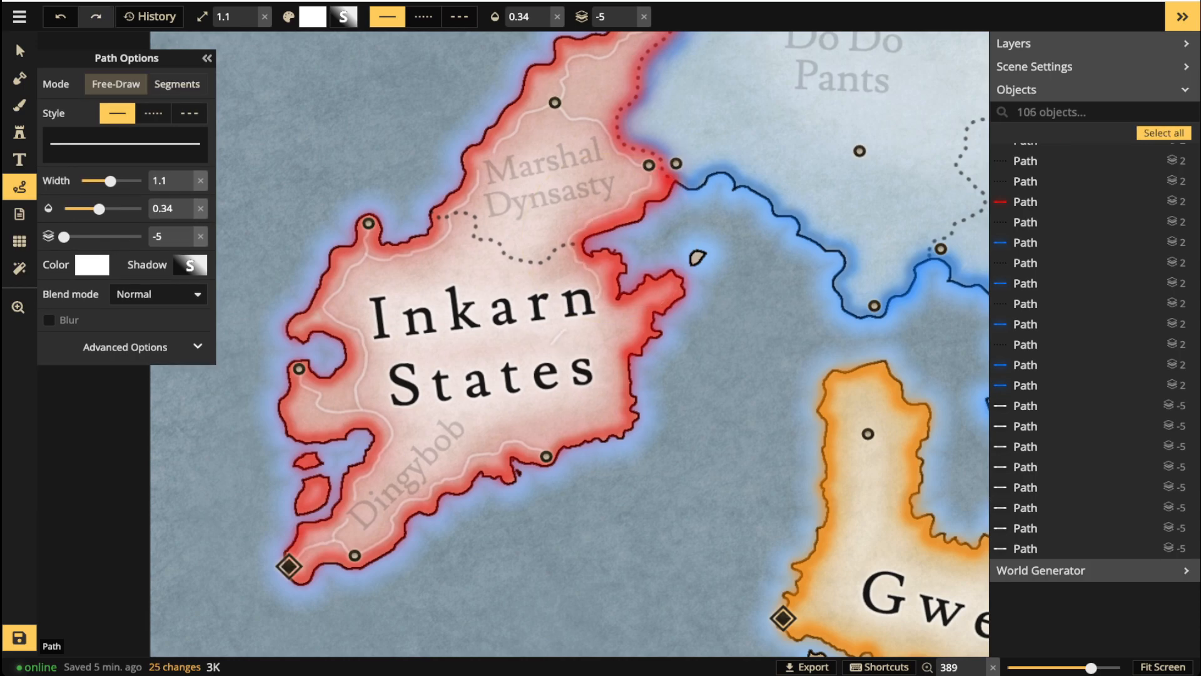
{"action": "left_click_drag", "start_coordinate": [543, 357], "coordinate": [542, 357]}
{"action": "key", "text": "Escape"}
{"action": "left_click_drag", "start_coordinate": [532, 399], "coordinate": [528, 410]}
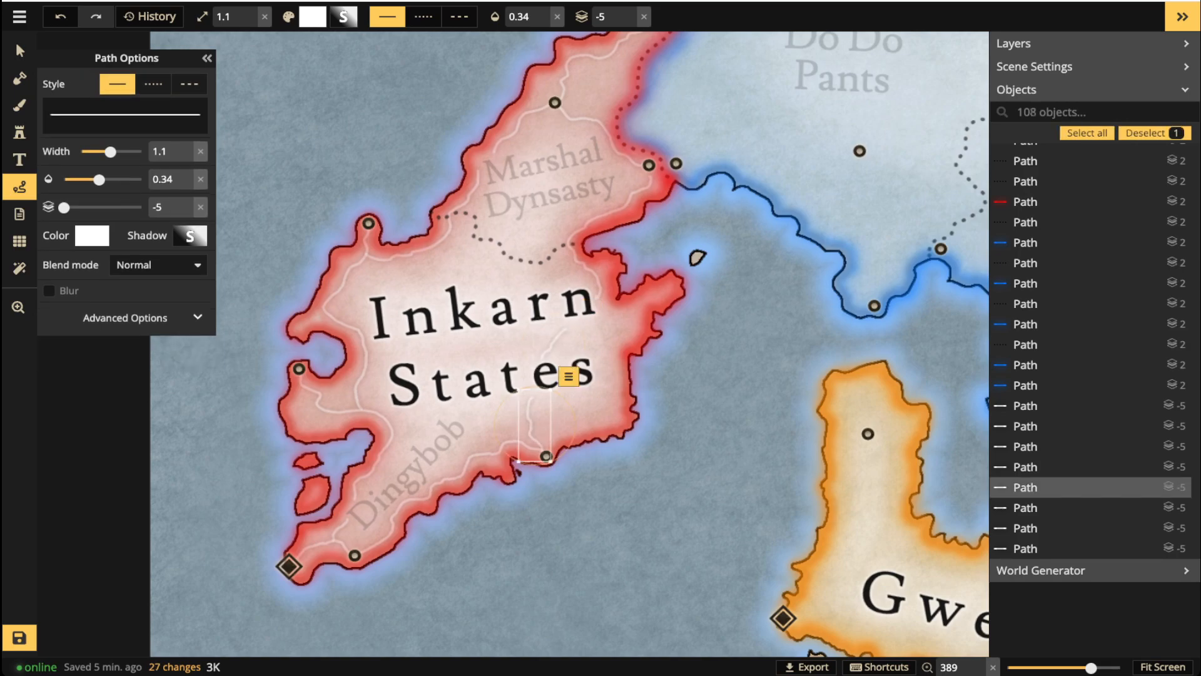
Draw a road from the Gwenlands capital on the west coast north to the town on the northern peninsula.
{"action": "key", "text": "Escape"}
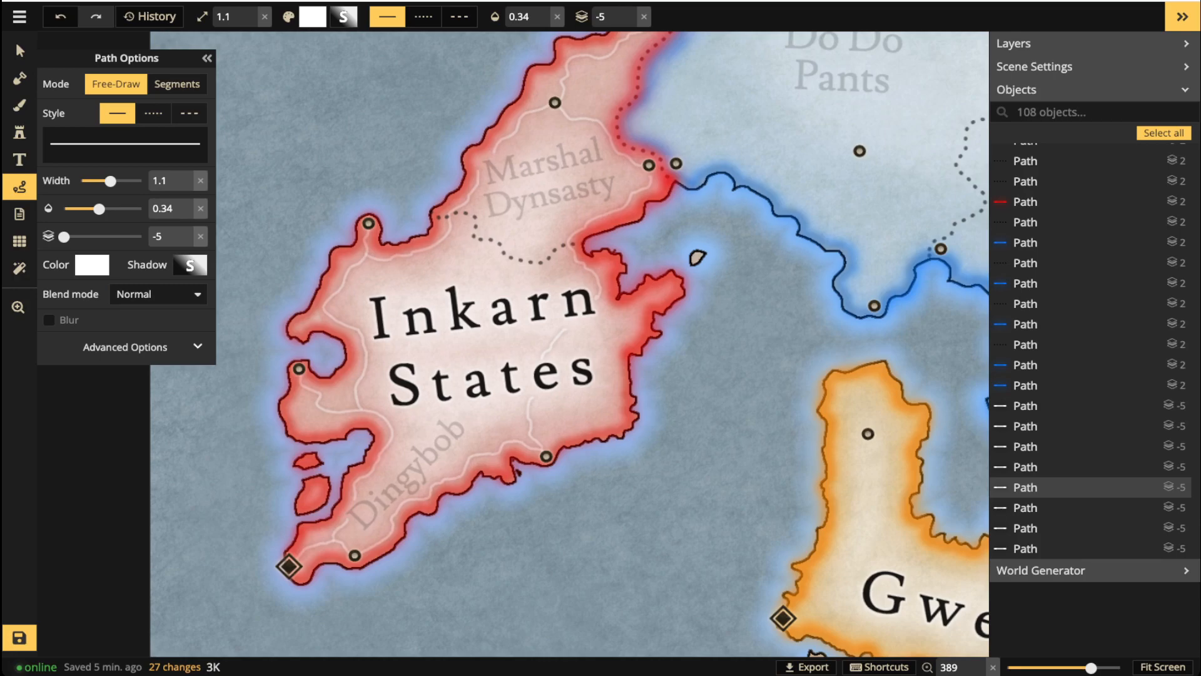
{"action": "scroll", "coordinate": [390, 338], "scroll_direction": "down", "scroll_amount": 5}
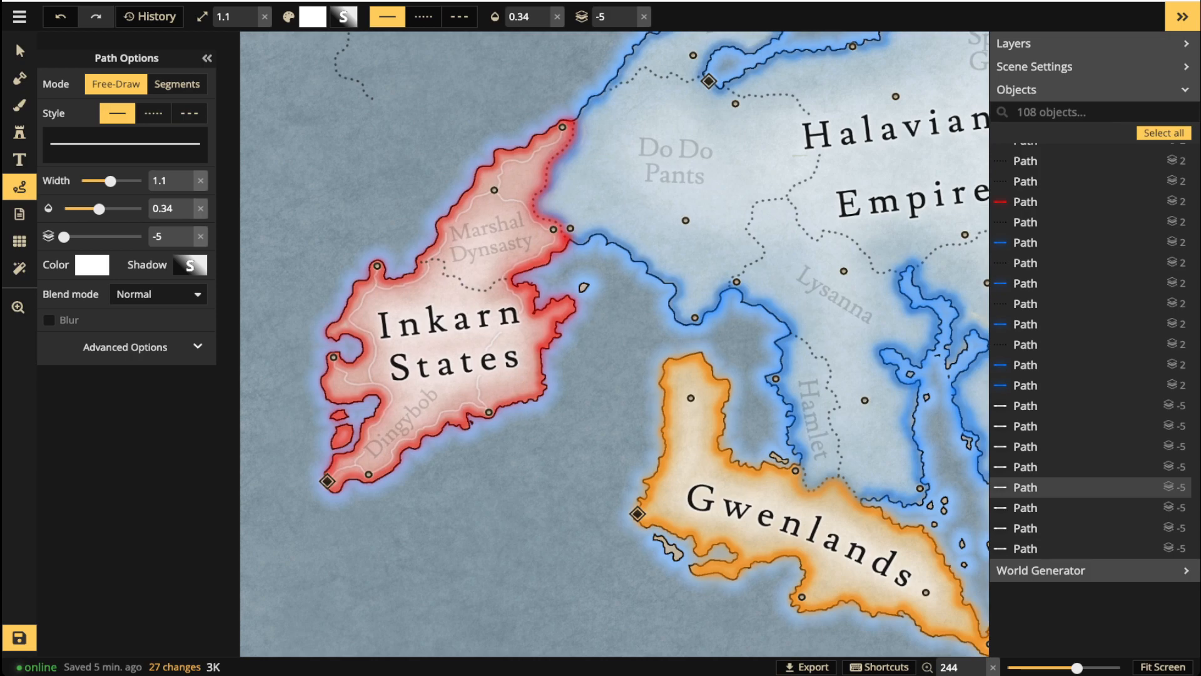
{"action": "key", "text": "space"}
{"action": "left_click_drag", "start_coordinate": [692, 495], "coordinate": [532, 438]}
{"action": "scroll", "coordinate": [532, 438], "scroll_direction": "up", "scroll_amount": 4}
{"action": "scroll", "coordinate": [457, 498], "scroll_direction": "up", "scroll_amount": 4}
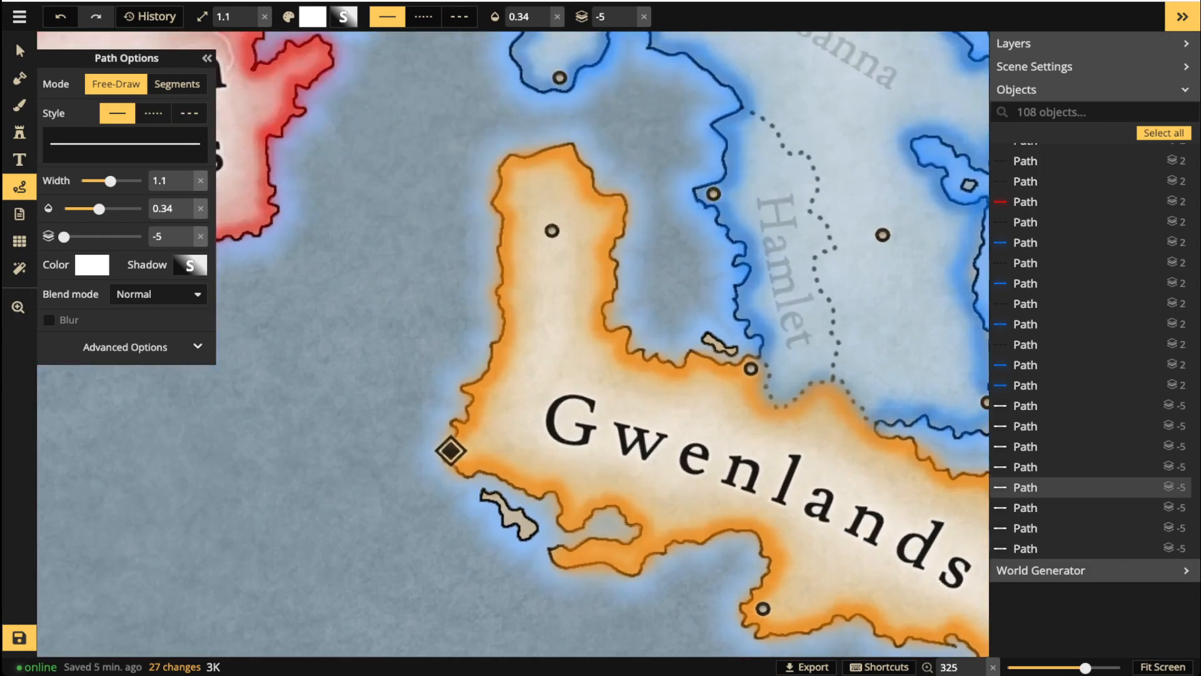
{"action": "mouse_move", "coordinate": [453, 449]}
{"action": "left_mouse_down"}
{"action": "mouse_move", "coordinate": [481, 429]}
{"action": "mouse_move", "coordinate": [519, 340]}
{"action": "mouse_move", "coordinate": [517, 272]}
{"action": "mouse_move", "coordinate": [546, 233]}
{"action": "left_mouse_up"}
{"action": "left_click_drag", "start_coordinate": [813, 375], "coordinate": [724, 293]}
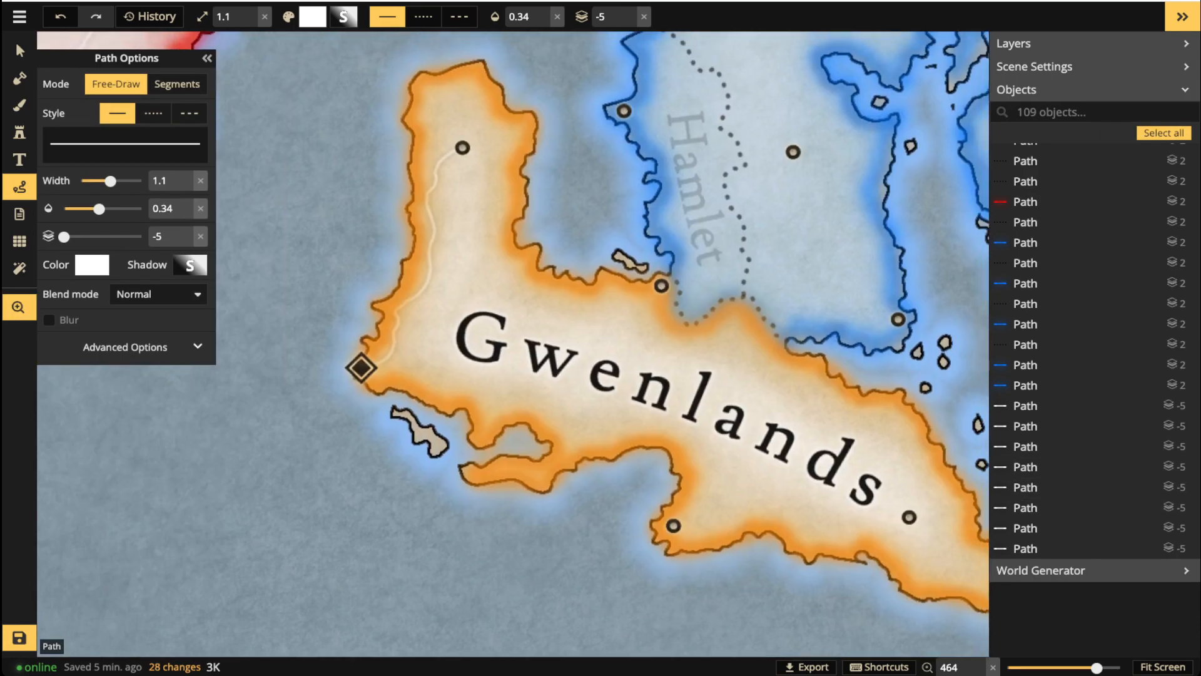
Draw a road from the Gwenlands capital east below the label and down to the south coast town.
{"action": "left_click_drag", "start_coordinate": [363, 369], "coordinate": [471, 393]}
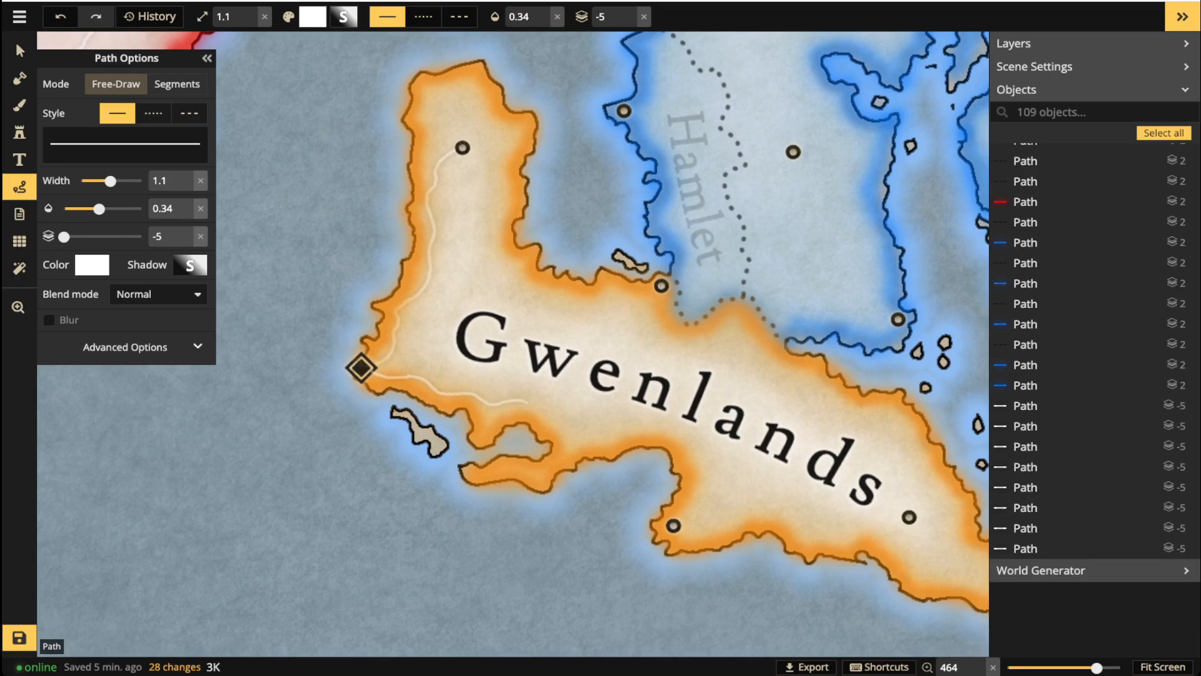
{"action": "mouse_move", "coordinate": [537, 411]}
{"action": "left_mouse_down"}
{"action": "mouse_move", "coordinate": [579, 434]}
{"action": "mouse_move", "coordinate": [642, 423]}
{"action": "mouse_move", "coordinate": [684, 433]}
{"action": "mouse_move", "coordinate": [716, 475]}
{"action": "mouse_move", "coordinate": [674, 526]}
{"action": "left_mouse_up"}
{"action": "key", "text": "Escape"}
Extend the southern Gwenlands road with a branch east to the town below the label's end and on to the southeastern tip town.
{"action": "mouse_move", "coordinate": [716, 473]}
{"action": "left_mouse_down"}
{"action": "mouse_move", "coordinate": [859, 536]}
{"action": "mouse_move", "coordinate": [882, 525]}
{"action": "left_mouse_up"}
{"action": "key", "text": "Escape"}
{"action": "key", "text": "space"}
{"action": "mouse_move", "coordinate": [904, 518]}
{"action": "left_mouse_down"}
{"action": "mouse_move", "coordinate": [583, 421]}
{"action": "mouse_move", "coordinate": [653, 496]}
{"action": "mouse_move", "coordinate": [705, 518]}
{"action": "left_mouse_up"}
{"action": "key", "text": "Escape"}
{"action": "left_click_drag", "start_coordinate": [513, 376], "coordinate": [821, 424]}
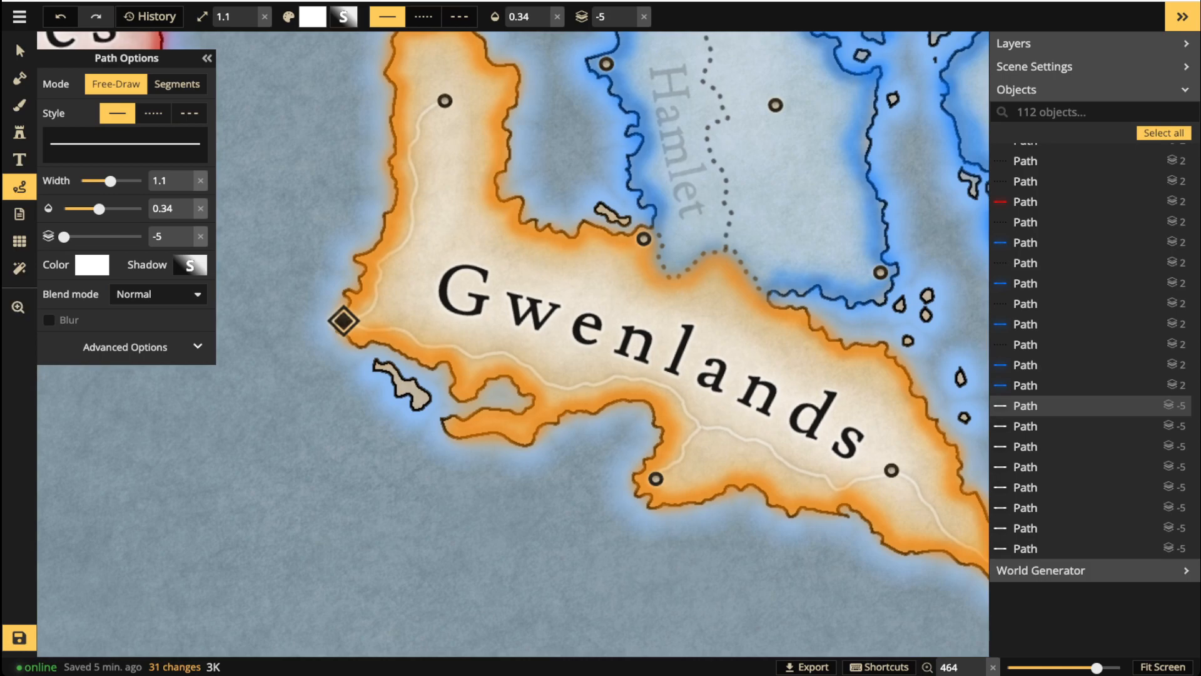
Draw road segments from the southern road through the Gwenlands label to the north coast town, and link that town to the northern peninsula town.
{"action": "left_click_drag", "start_coordinate": [502, 354], "coordinate": [520, 335]}
{"action": "mouse_move", "coordinate": [557, 294]}
{"action": "left_mouse_down"}
{"action": "mouse_move", "coordinate": [610, 249]}
{"action": "mouse_move", "coordinate": [644, 239]}
{"action": "left_mouse_up"}
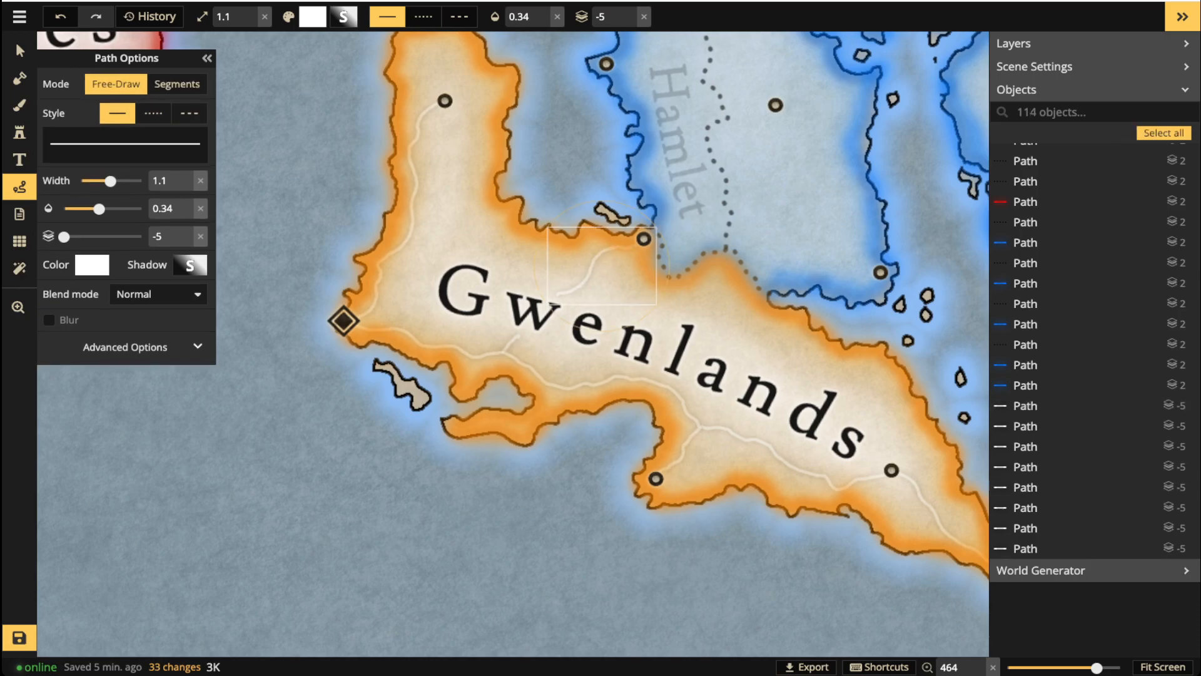
{"action": "mouse_move", "coordinate": [447, 104]}
{"action": "left_mouse_down"}
{"action": "mouse_move", "coordinate": [459, 192]}
{"action": "mouse_move", "coordinate": [510, 241]}
{"action": "mouse_move", "coordinate": [560, 257]}
{"action": "mouse_move", "coordinate": [642, 240]}
{"action": "left_mouse_up"}
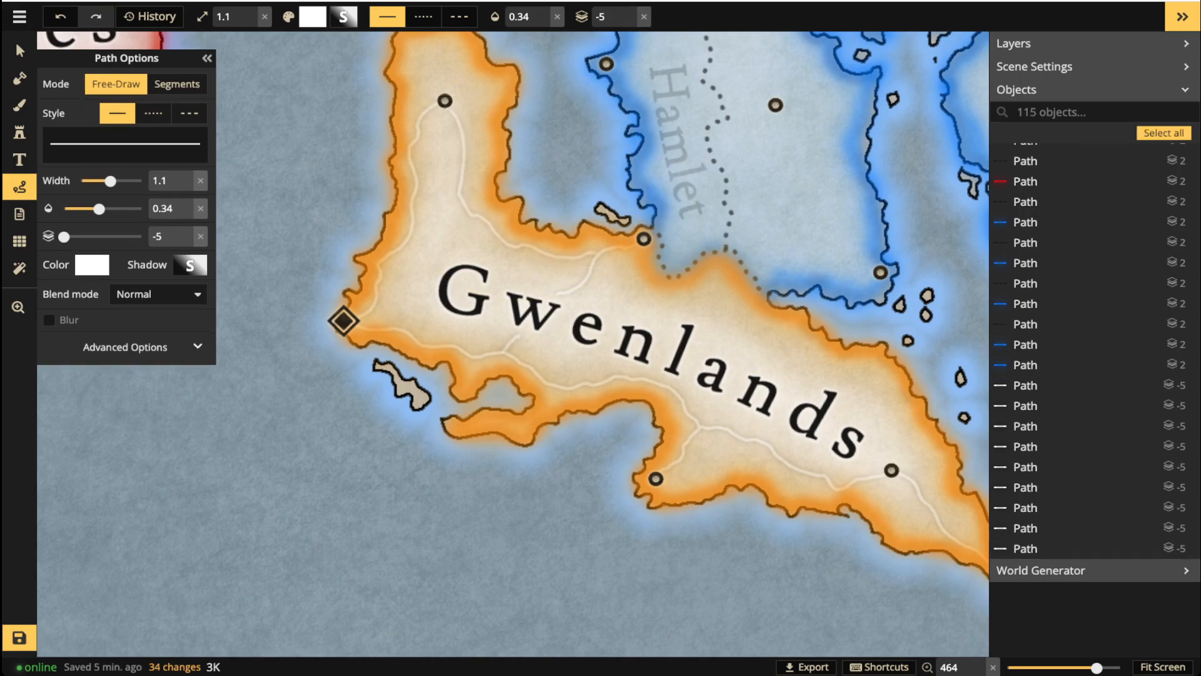
Draw a road from the Gwenlands north coast town southeast above the label to the town at the label's end.
{"action": "key", "text": "space"}
{"action": "left_click_drag", "start_coordinate": [676, 294], "coordinate": [481, 262]}
{"action": "mouse_move", "coordinate": [450, 210]}
{"action": "left_mouse_down"}
{"action": "mouse_move", "coordinate": [467, 255]}
{"action": "mouse_move", "coordinate": [524, 256]}
{"action": "mouse_move", "coordinate": [582, 315]}
{"action": "mouse_move", "coordinate": [670, 356]}
{"action": "left_mouse_up"}
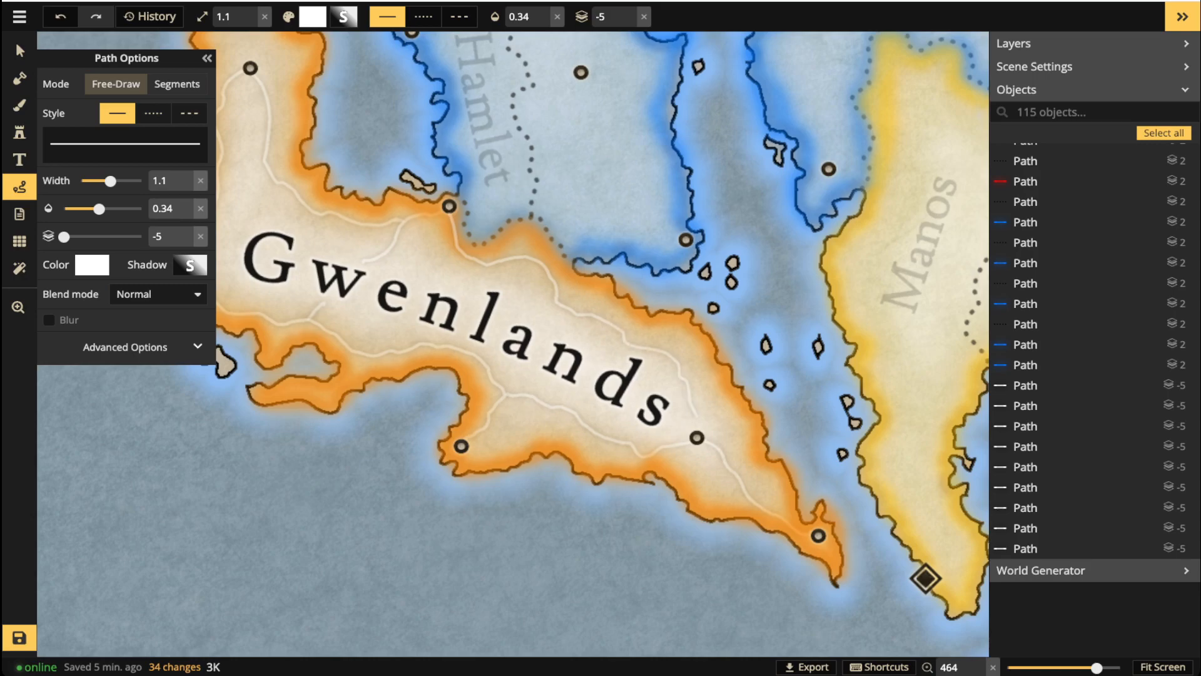
{"action": "scroll", "coordinate": [675, 432], "scroll_direction": "down", "scroll_amount": 6}
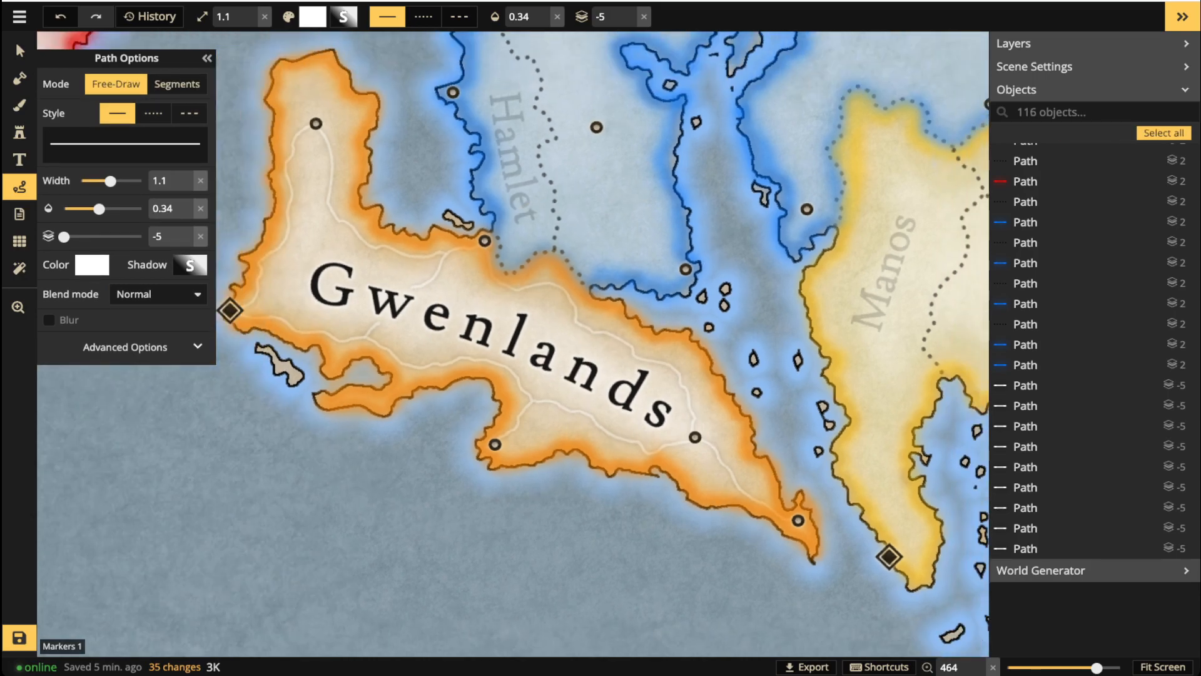
Review the roads drawn across Gwenlands and Inkarn States.
{"action": "left_click", "coordinate": [19, 50]}
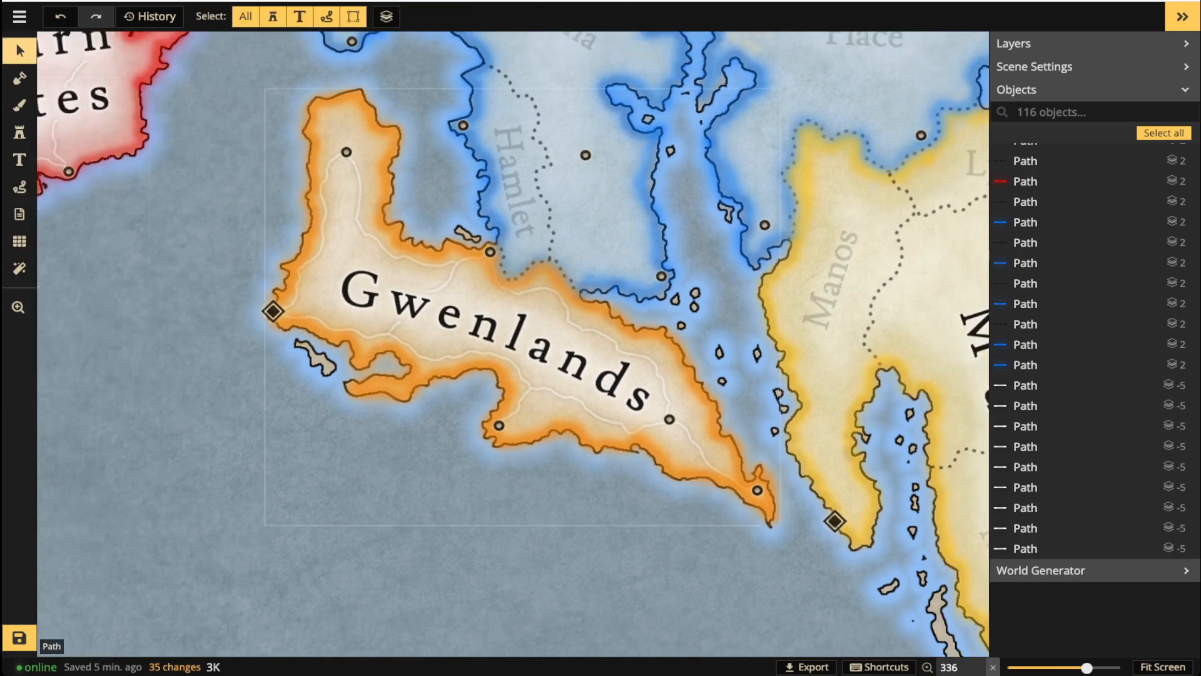
{"action": "scroll", "coordinate": [600, 350], "scroll_direction": "down", "scroll_amount": 10}
{"action": "scroll", "coordinate": [397, 172], "scroll_direction": "up", "scroll_amount": 8}
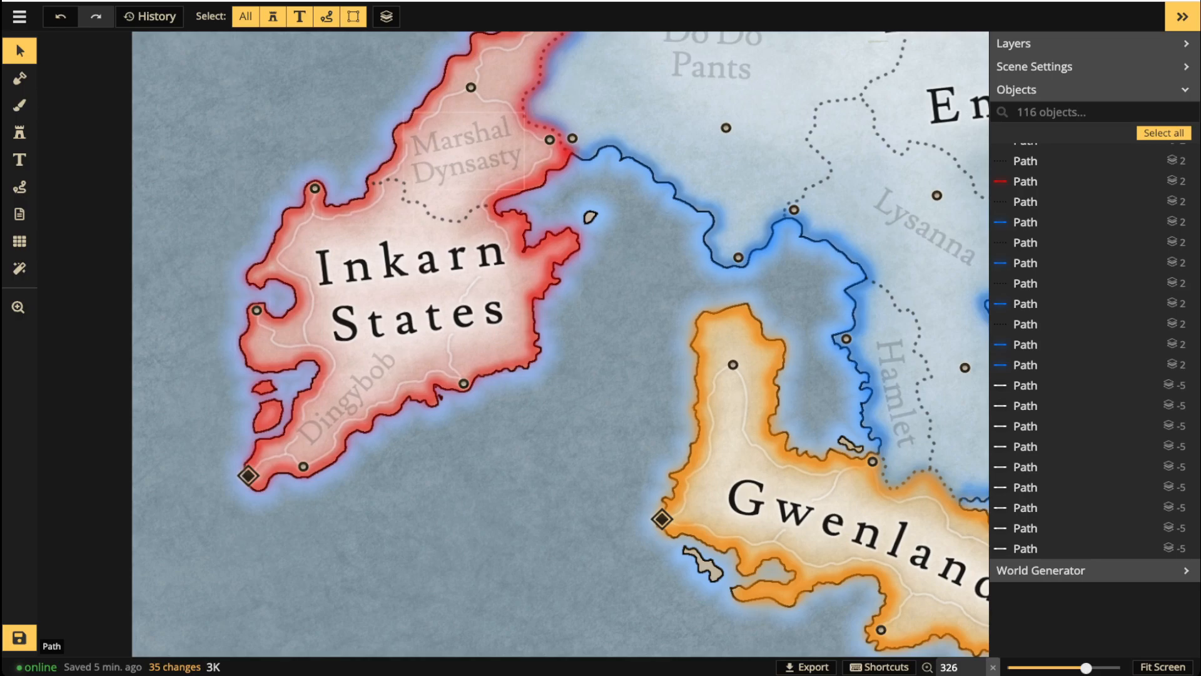
{"action": "key", "text": "space"}
{"action": "left_click_drag", "start_coordinate": [825, 492], "coordinate": [437, 333]}
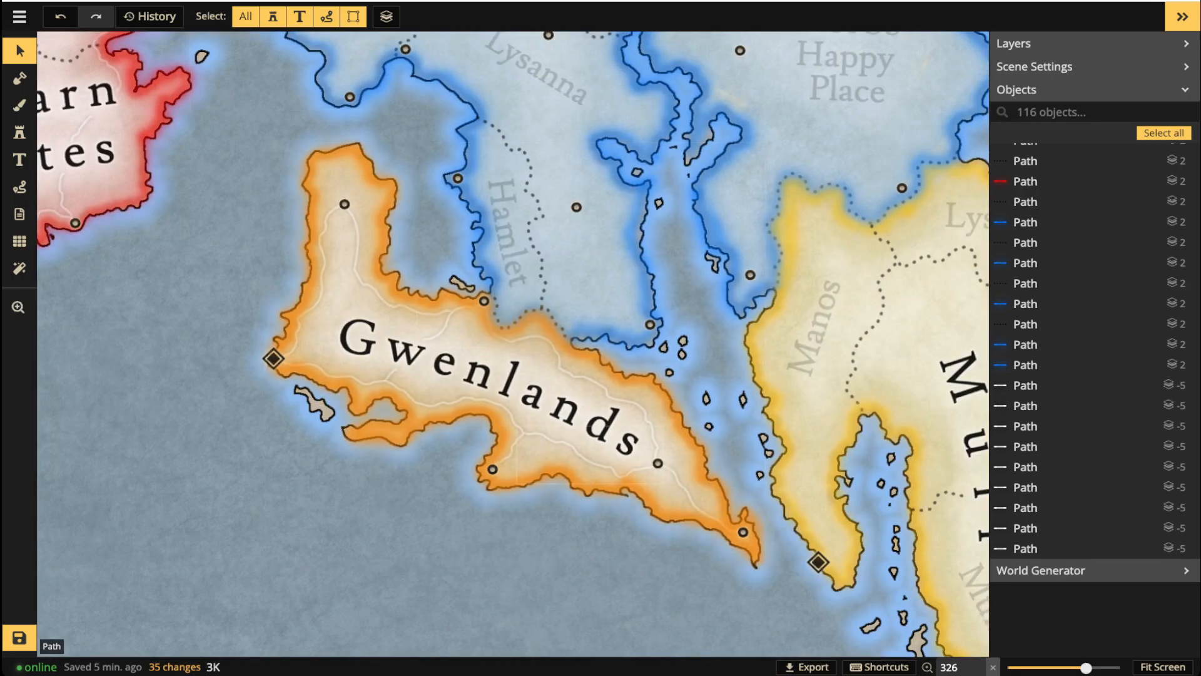
{"action": "scroll", "coordinate": [386, 369], "scroll_direction": "up", "scroll_amount": 5}
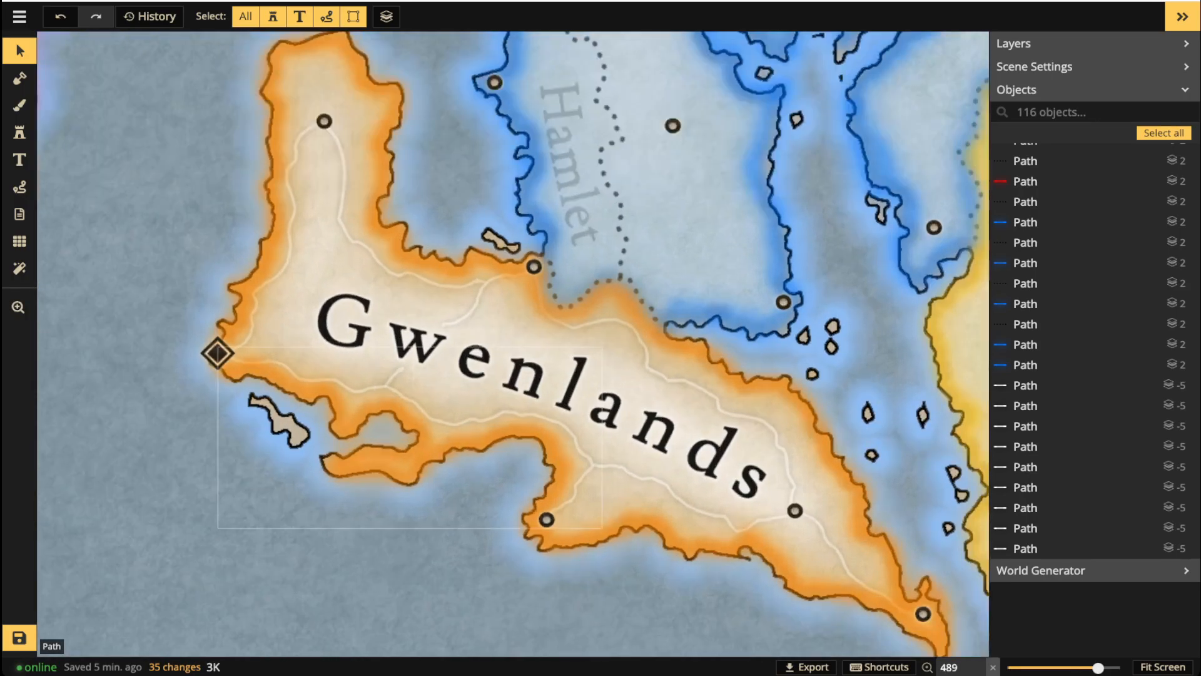
{"action": "scroll", "coordinate": [724, 453], "scroll_direction": "down", "scroll_amount": 5}
{"action": "left_click_drag", "start_coordinate": [724, 453], "coordinate": [284, 460]}
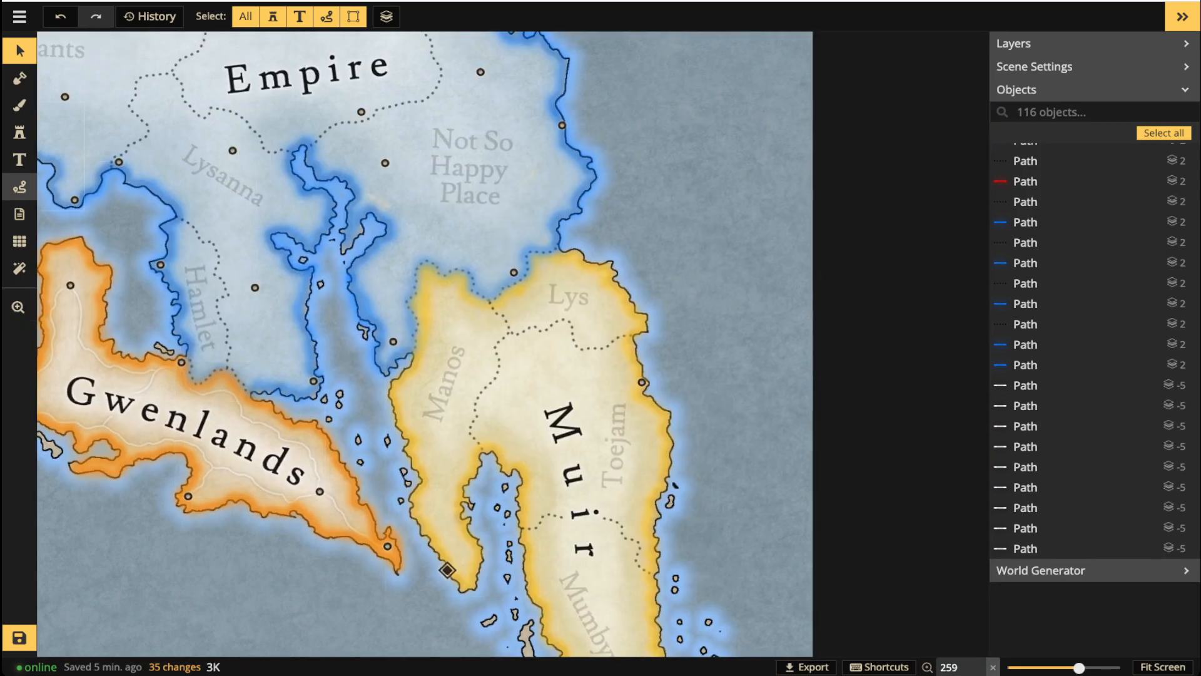
Duplicate the Muir east coast town marker and place the copy below the Manos label, just northwest of the inlet.
{"action": "left_click", "coordinate": [19, 187]}
{"action": "left_click_drag", "start_coordinate": [447, 451], "coordinate": [433, 306]}
{"action": "scroll", "coordinate": [432, 426], "scroll_direction": "up", "scroll_amount": 3}
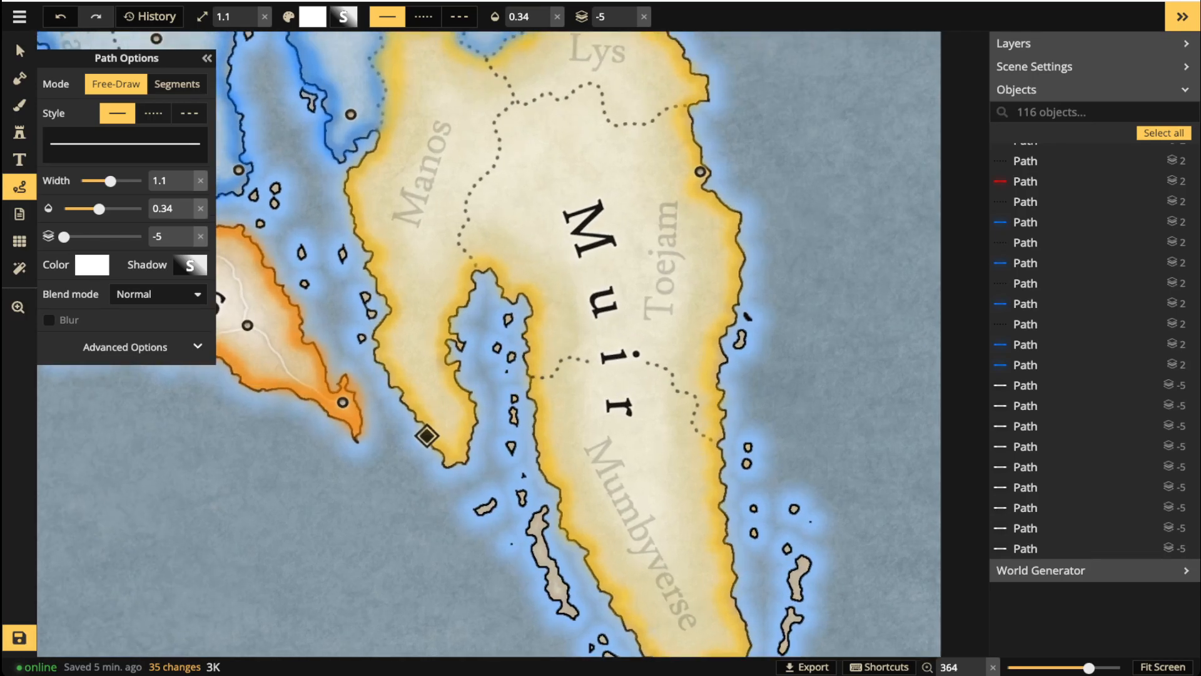
{"action": "key", "text": "space"}
{"action": "left_click", "coordinate": [20, 50]}
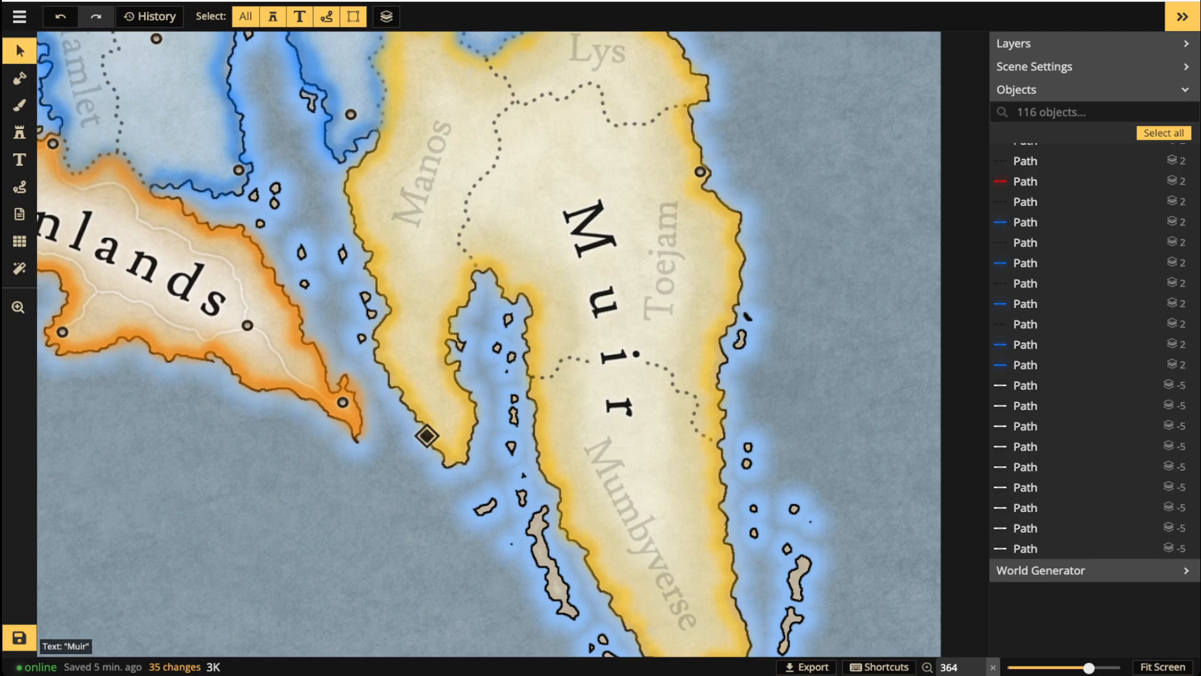
{"action": "left_click", "coordinate": [700, 172]}
{"action": "key", "text": "ctrl+c"}
{"action": "key", "text": "ctrl+v"}
{"action": "left_click_drag", "start_coordinate": [445, 173], "coordinate": [452, 259]}
Duplicate the Manos town marker and place the copy at the eastern end of the dotted border above the Mumbyverse label.
{"action": "scroll", "coordinate": [535, 245], "scroll_direction": "down", "scroll_amount": 3}
{"action": "key", "text": "space"}
{"action": "mouse_move", "coordinate": [535, 245]}
{"action": "left_mouse_down"}
{"action": "mouse_move", "coordinate": [520, 195]}
{"action": "mouse_move", "coordinate": [521, 245]}
{"action": "left_mouse_up"}
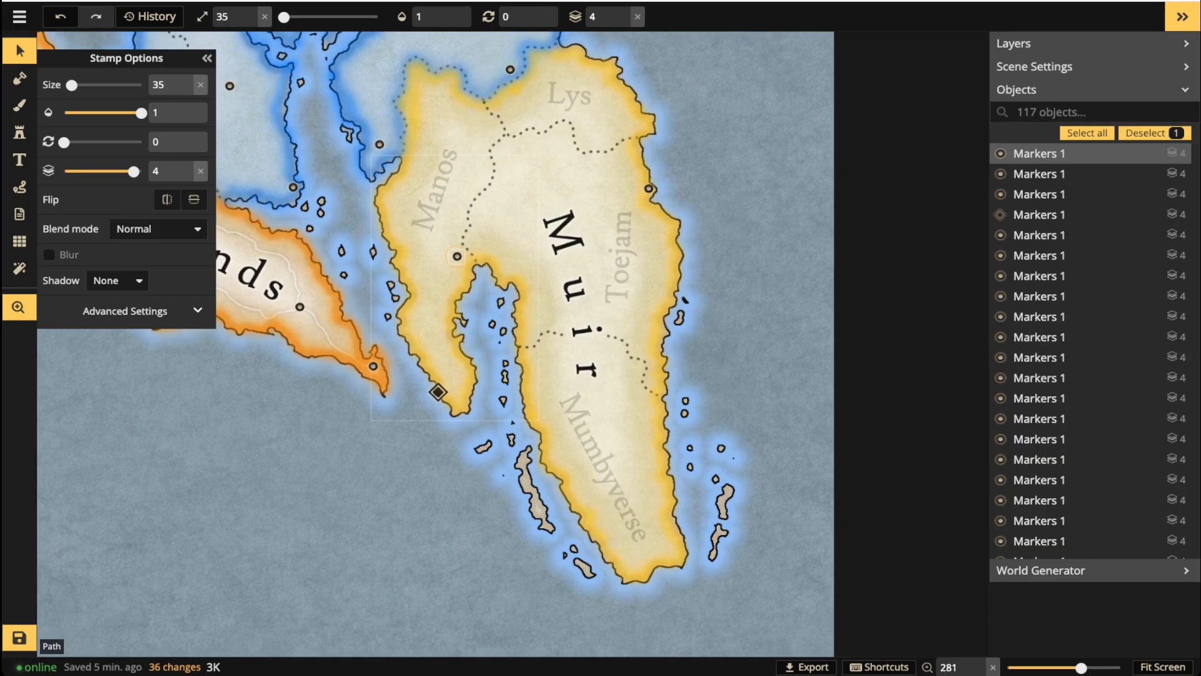
{"action": "left_click", "coordinate": [456, 256]}
{"action": "key", "text": "ctrl+c"}
{"action": "key", "text": "ctrl+v"}
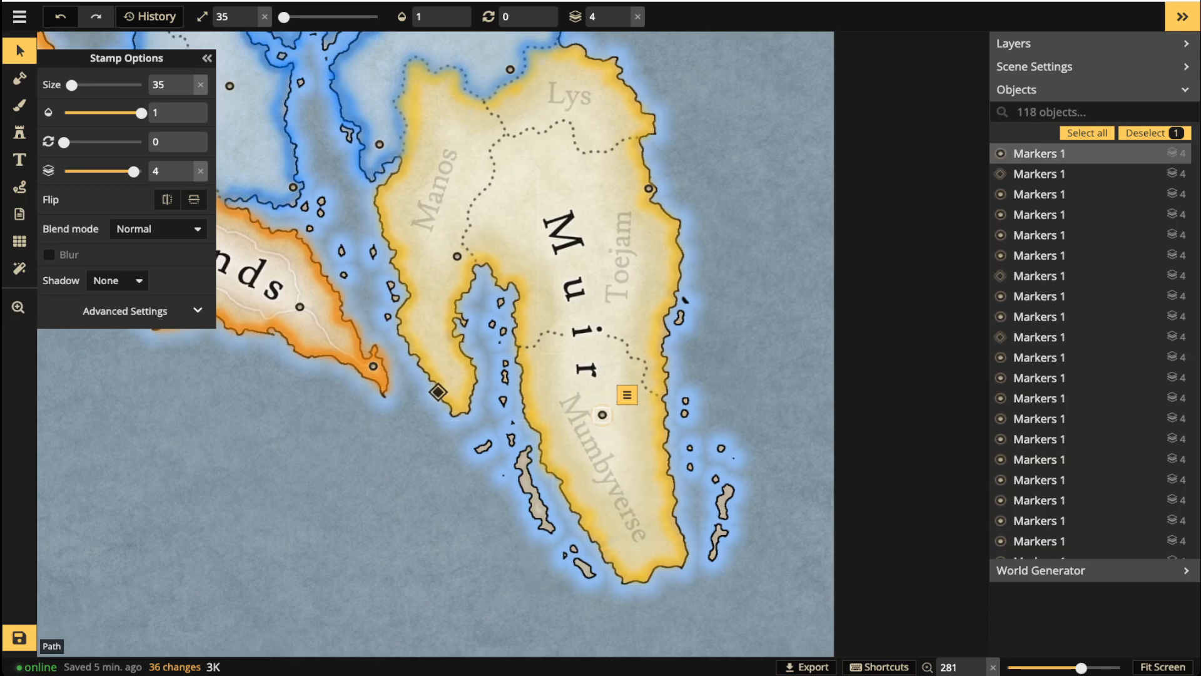
{"action": "left_click_drag", "start_coordinate": [602, 413], "coordinate": [643, 379]}
{"action": "left_click", "coordinate": [638, 367]}
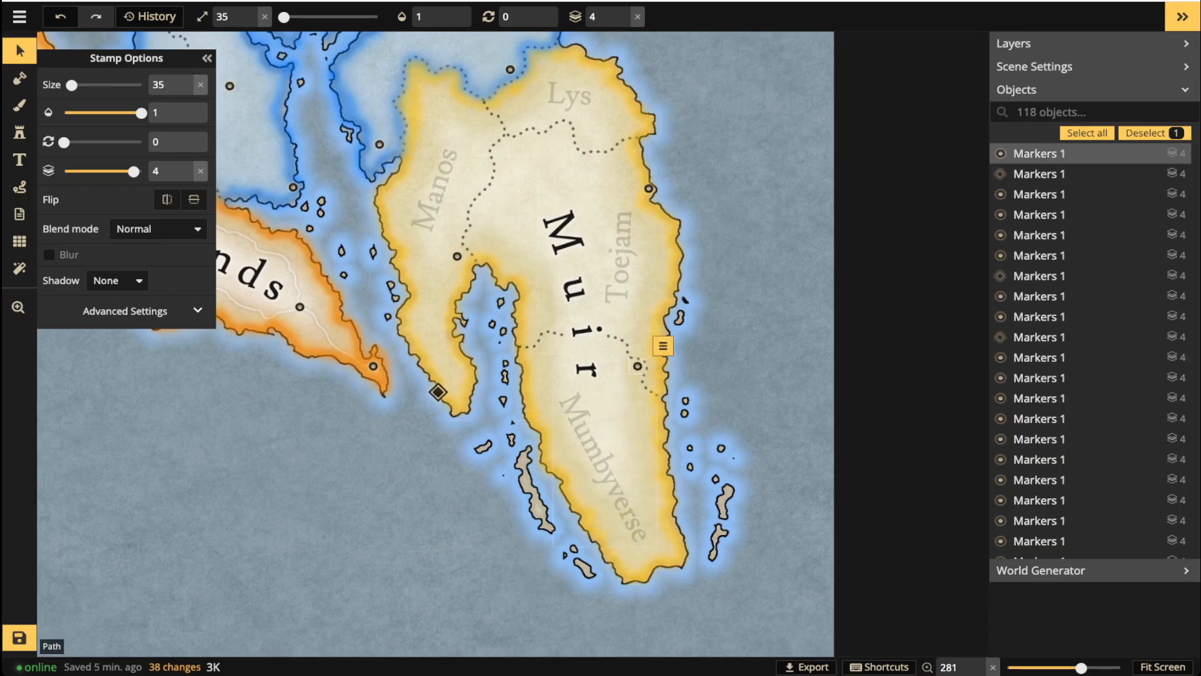
Add town markers at Muir's southern tip, beside the dotted border below Lys, and at the northern edge of Manos.
{"action": "left_click", "coordinate": [666, 550]}
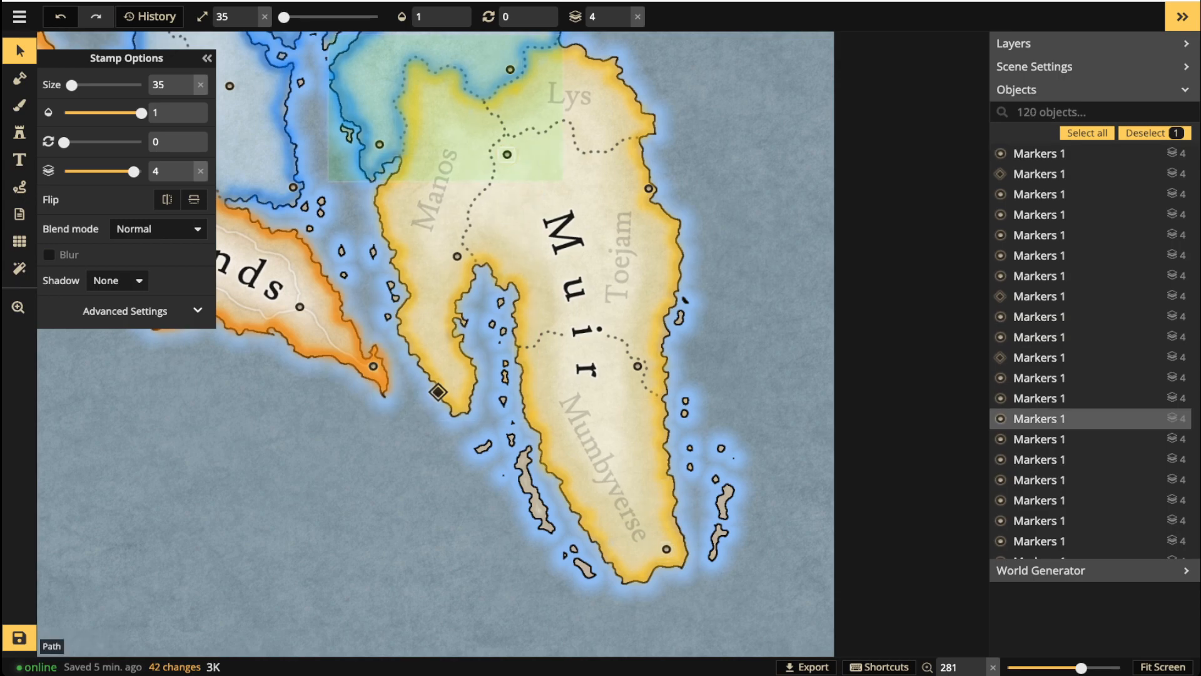
{"action": "left_click", "coordinate": [507, 154]}
{"action": "key", "text": "Escape"}
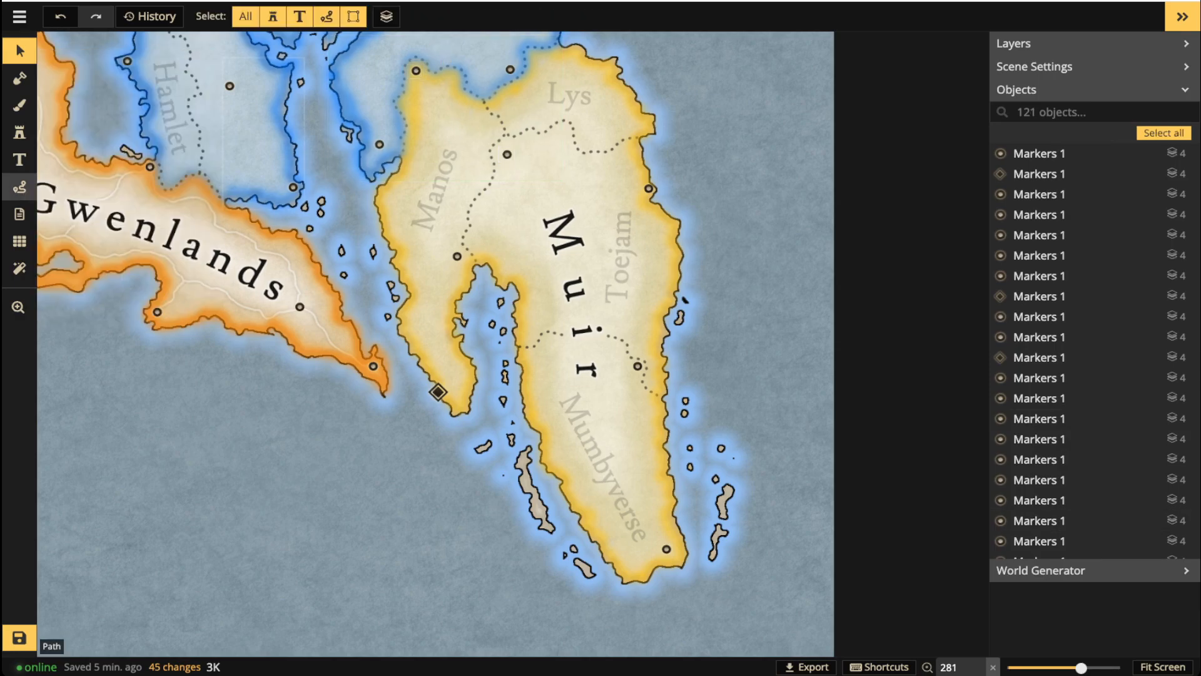
Draw a road from the Muir capital north through the town below the Manos label to the town below the Lys border.
{"action": "left_click", "coordinate": [19, 186]}
{"action": "scroll", "coordinate": [466, 324], "scroll_direction": "up", "scroll_amount": 3}
{"action": "key", "text": "space"}
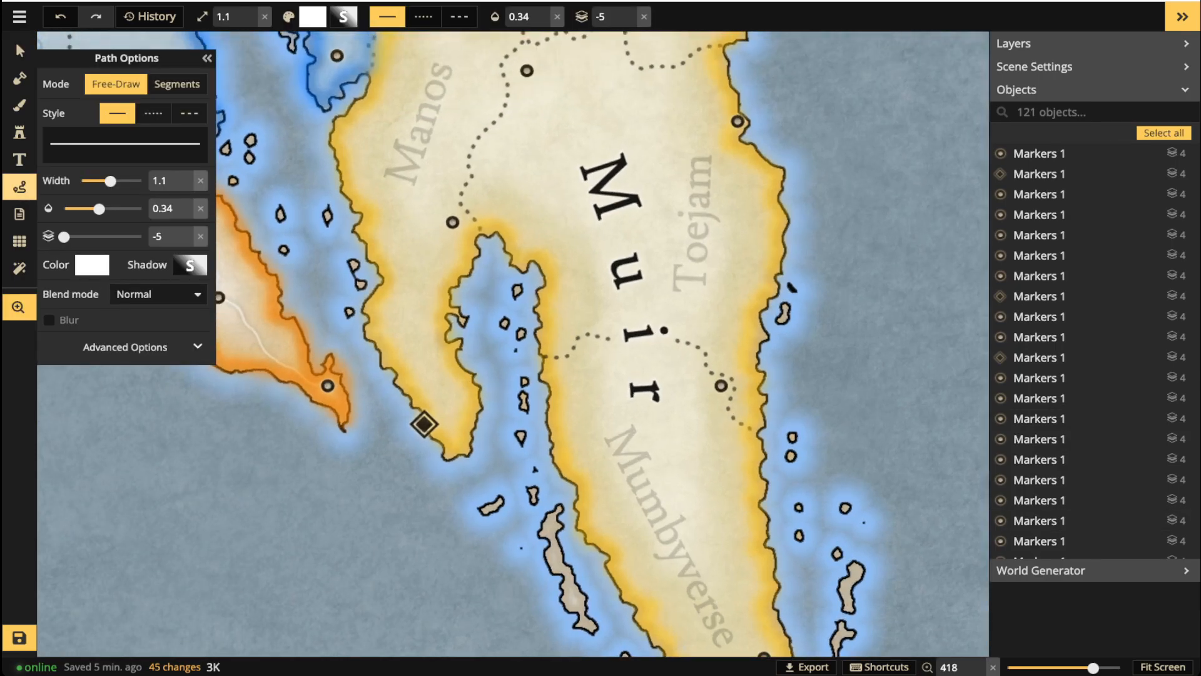
{"action": "left_click_drag", "start_coordinate": [467, 324], "coordinate": [612, 456]}
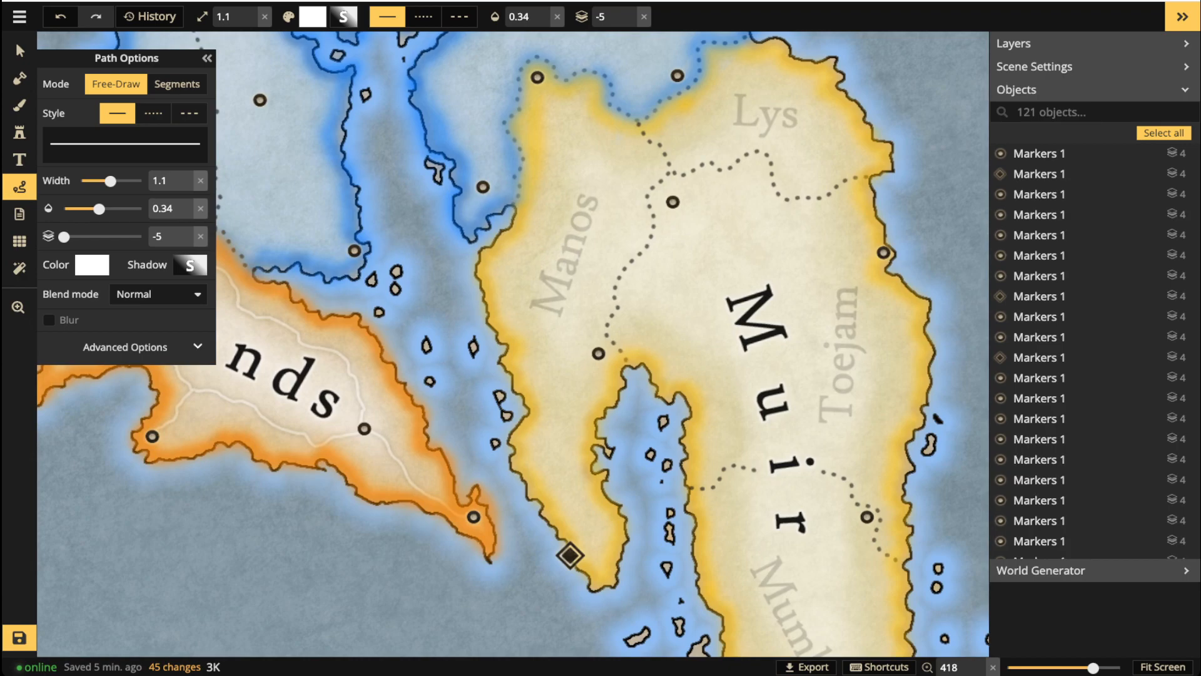
{"action": "left_click_drag", "start_coordinate": [573, 554], "coordinate": [584, 527]}
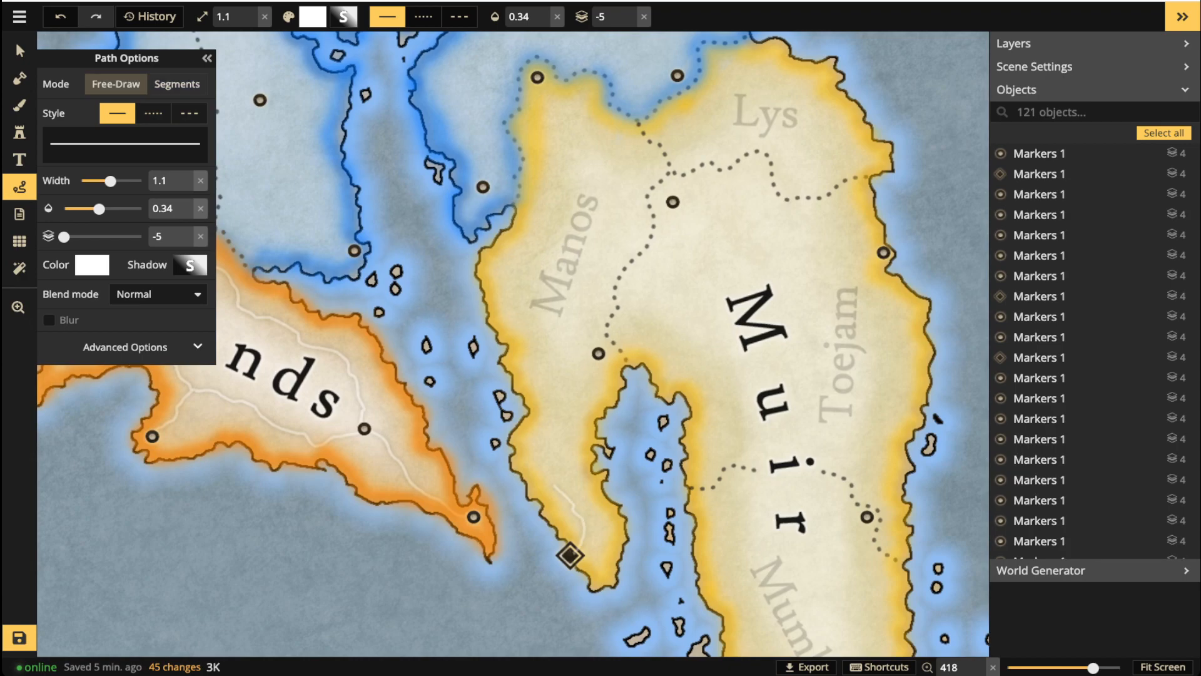
{"action": "left_click_drag", "start_coordinate": [613, 341], "coordinate": [665, 273]}
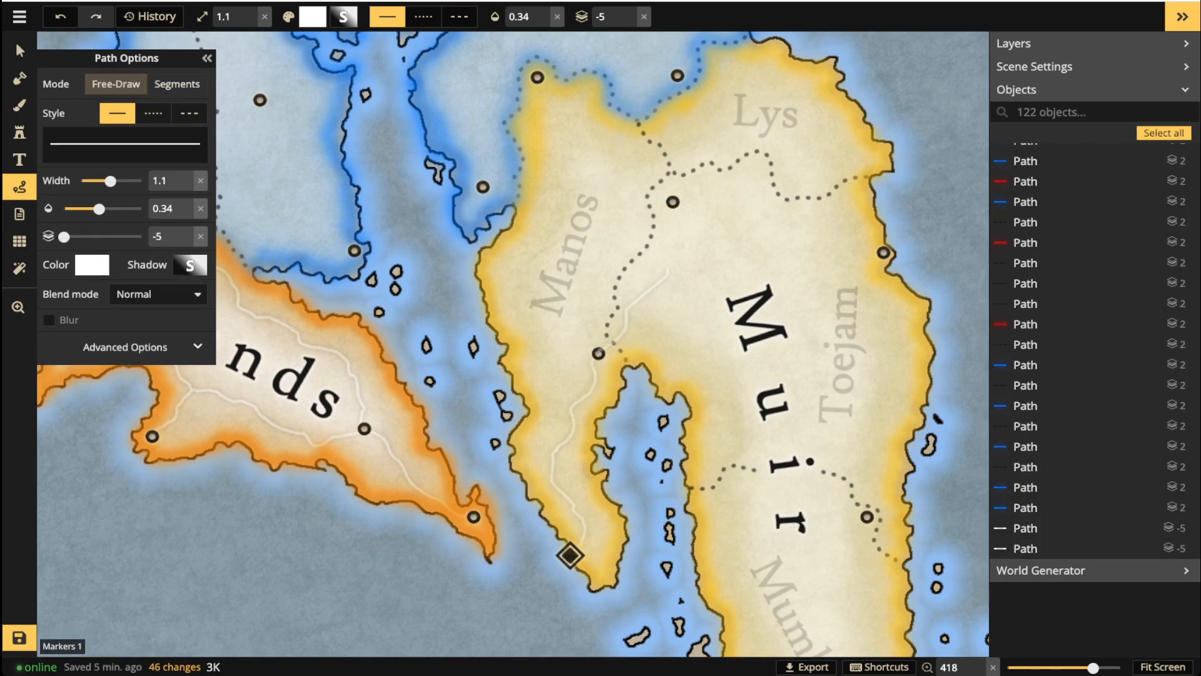
Draw roads from the town below the Lys border northwest to the northern Manos town and east to the east coast town.
{"action": "left_click_drag", "start_coordinate": [674, 220], "coordinate": [655, 195]}
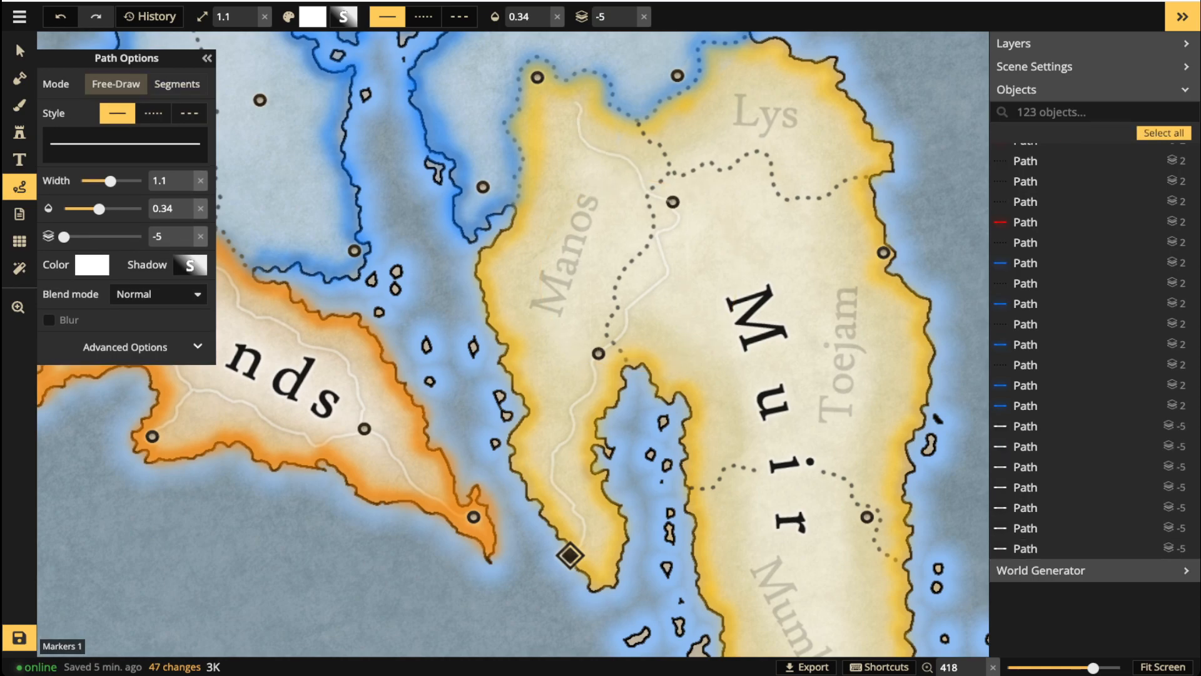
{"action": "left_click_drag", "start_coordinate": [554, 90], "coordinate": [408, 17]}
{"action": "key", "text": "space"}
{"action": "left_click_drag", "start_coordinate": [546, 139], "coordinate": [553, 141]}
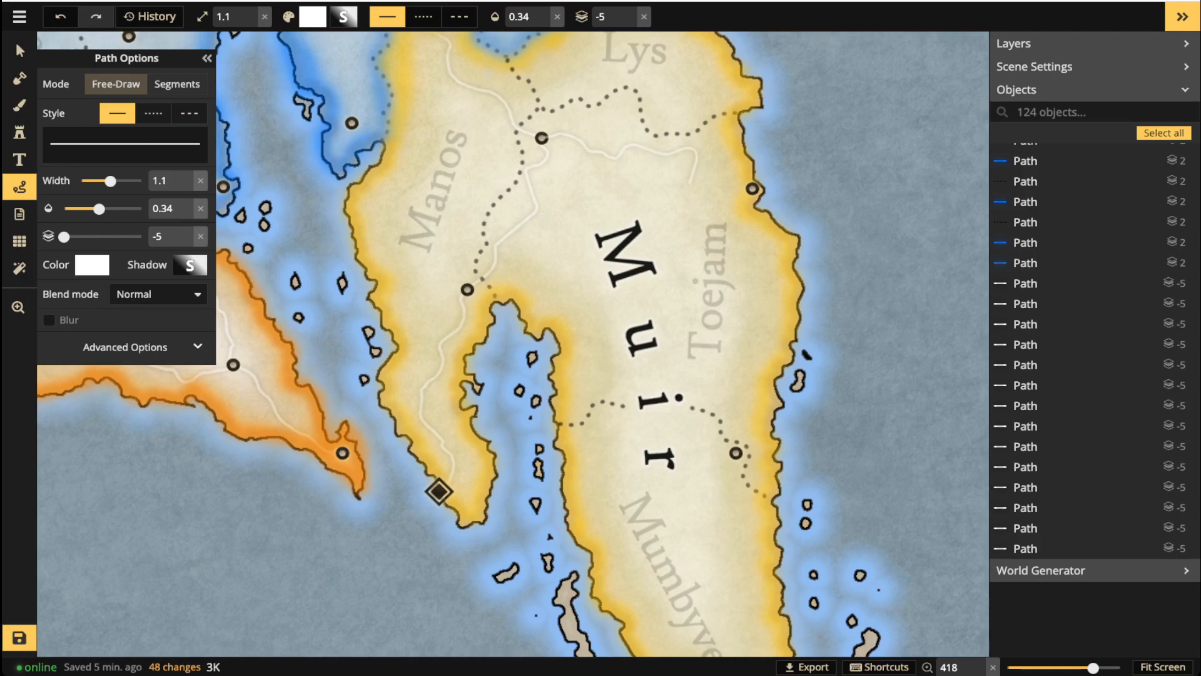
{"action": "left_click_drag", "start_coordinate": [747, 189], "coordinate": [752, 189]}
Draw a road from the town at the Mumbyverse border north past the Toejam label to the east coast town.
{"action": "left_click_drag", "start_coordinate": [736, 453], "coordinate": [743, 430]}
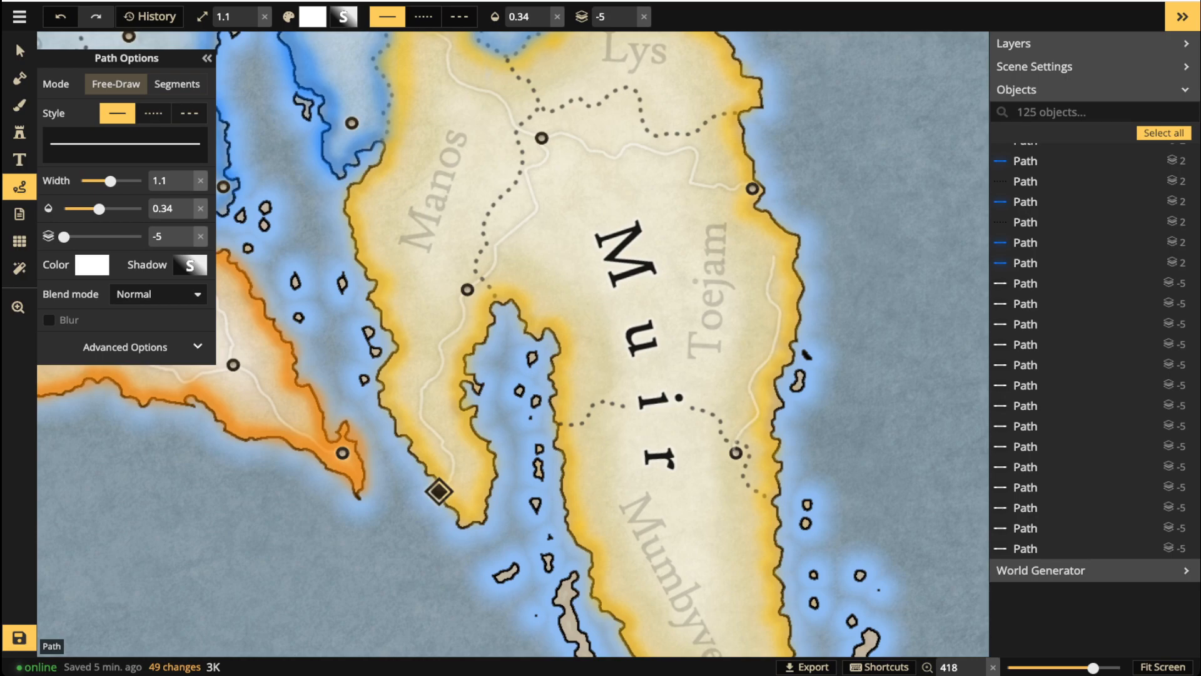
{"action": "left_click_drag", "start_coordinate": [749, 192], "coordinate": [752, 189]}
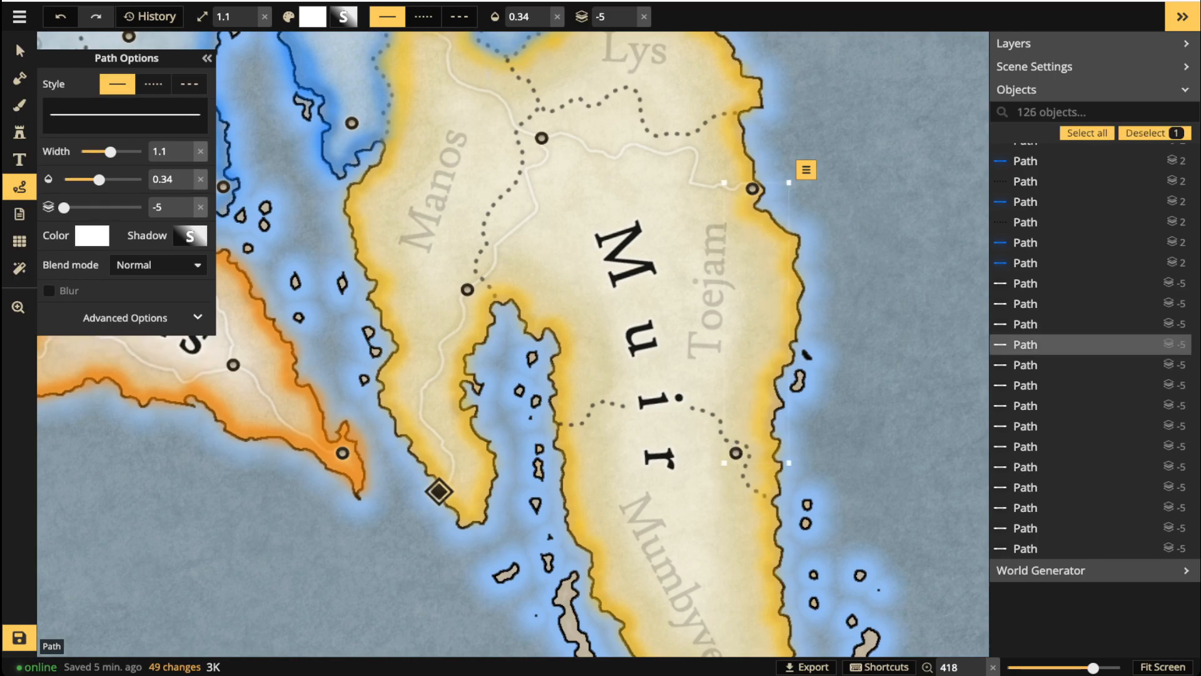
{"action": "key", "text": "Escape"}
Draw a road from the town at the Mumbyverse border south past the Mumbyverse label to the southern tip town.
{"action": "key", "text": "space"}
{"action": "left_click_drag", "start_coordinate": [736, 452], "coordinate": [731, 170]}
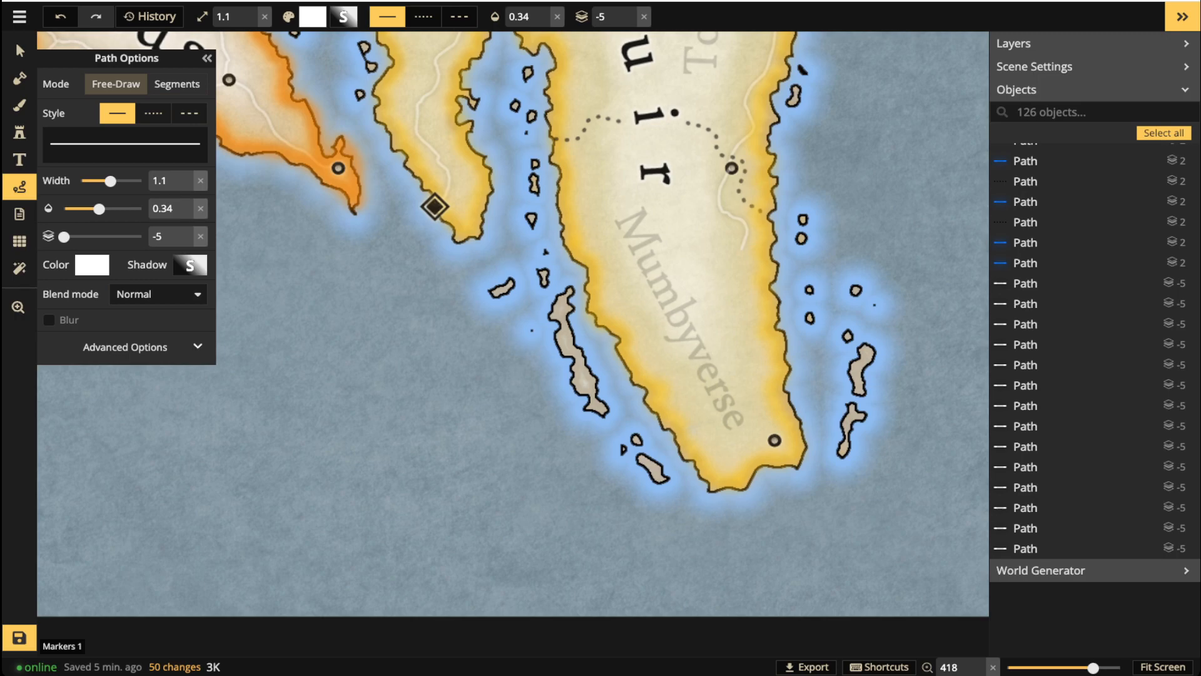
{"action": "left_click_drag", "start_coordinate": [739, 316], "coordinate": [755, 366]}
{"action": "left_click_drag", "start_coordinate": [769, 426], "coordinate": [781, 445]}
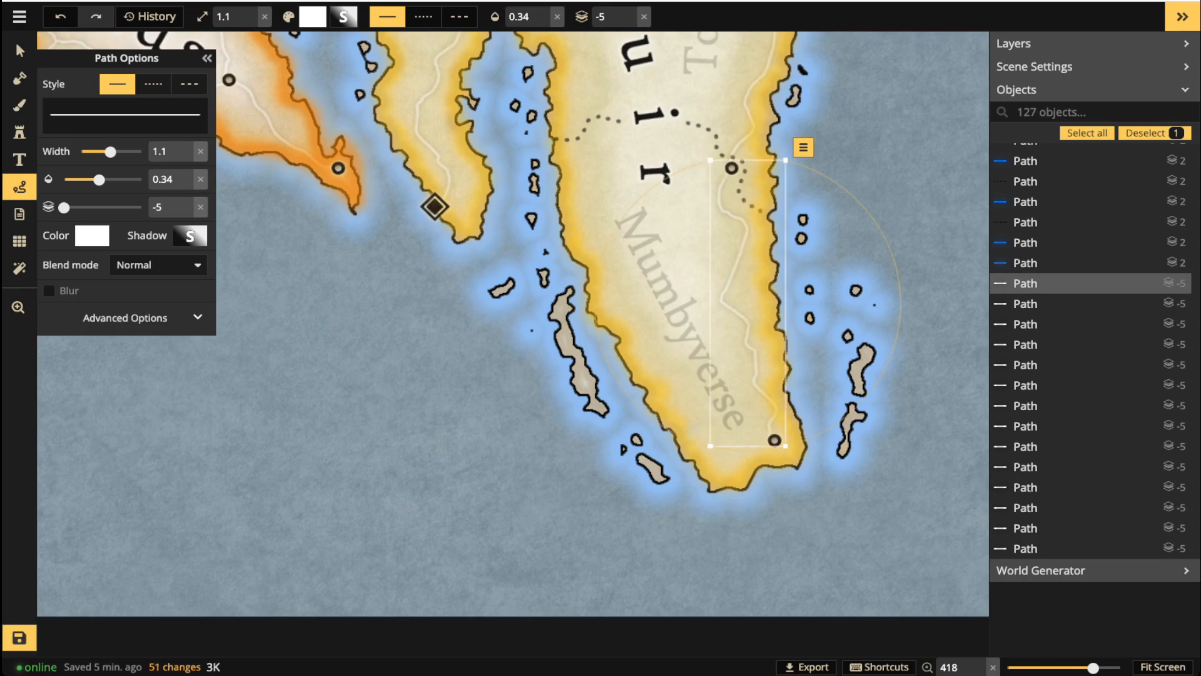
{"action": "key", "text": "Escape"}
Place a size 35 town marker stamp at the western coastal end of the dotted Mumbyverse border.
{"action": "scroll", "coordinate": [758, 366], "scroll_direction": "down", "scroll_amount": 2}
{"action": "left_click_drag", "start_coordinate": [759, 367], "coordinate": [744, 515]}
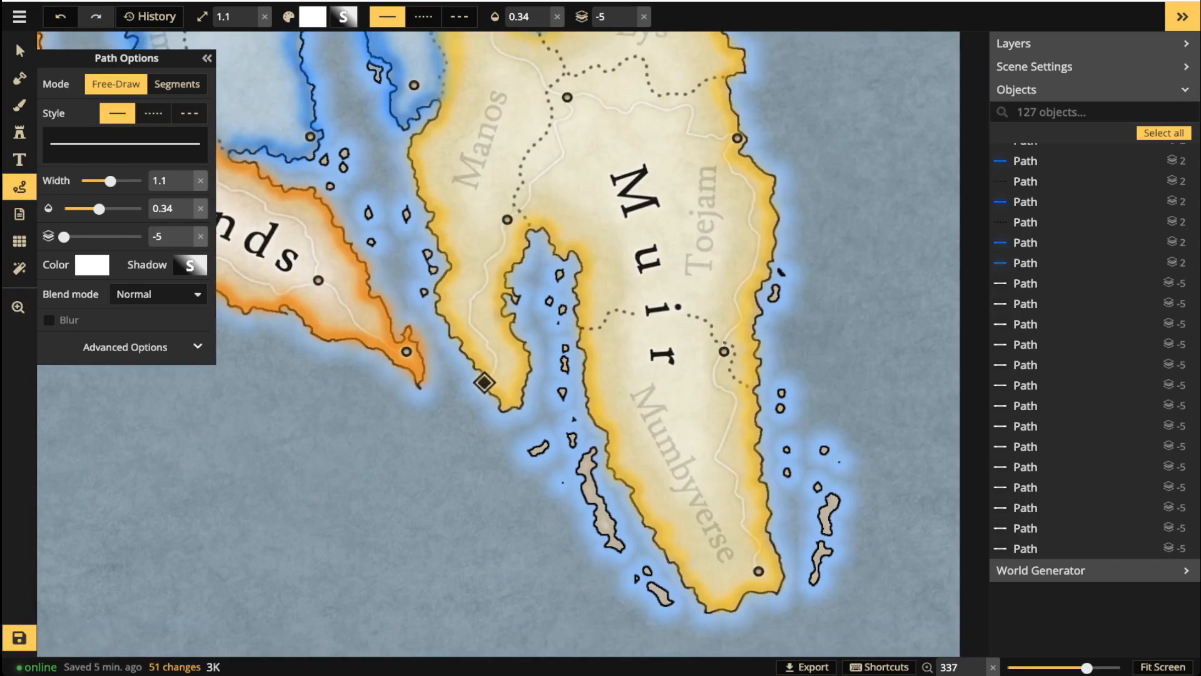
{"action": "left_click", "coordinate": [20, 132]}
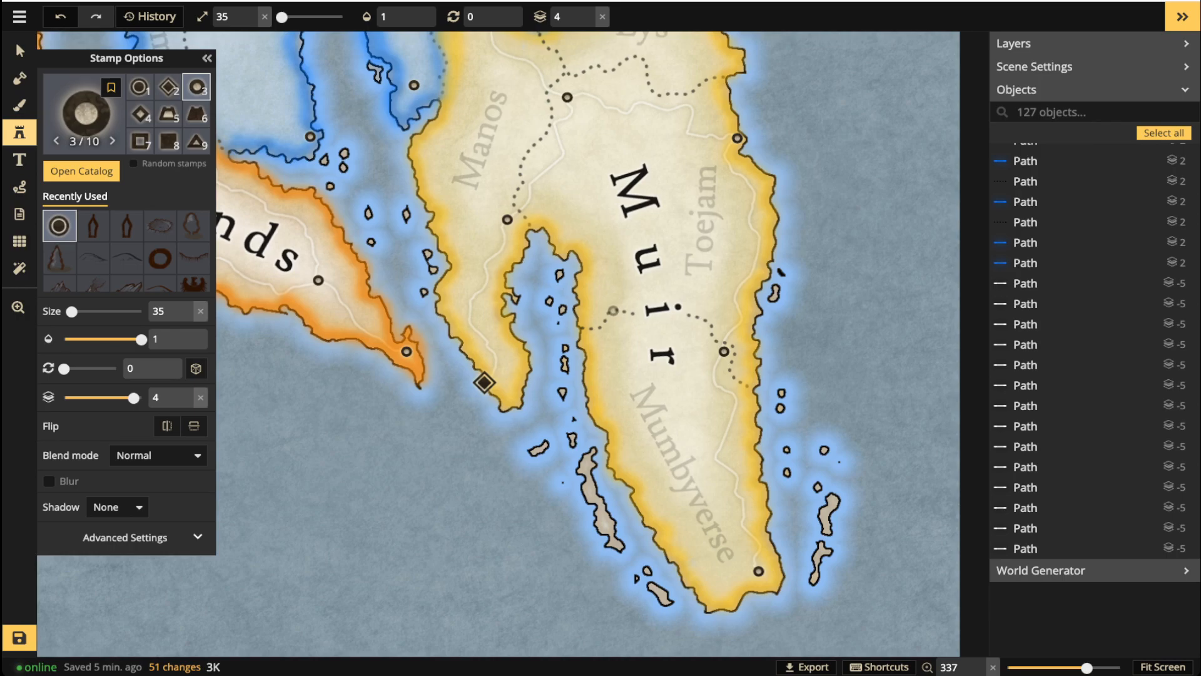
{"action": "left_click", "coordinate": [589, 316]}
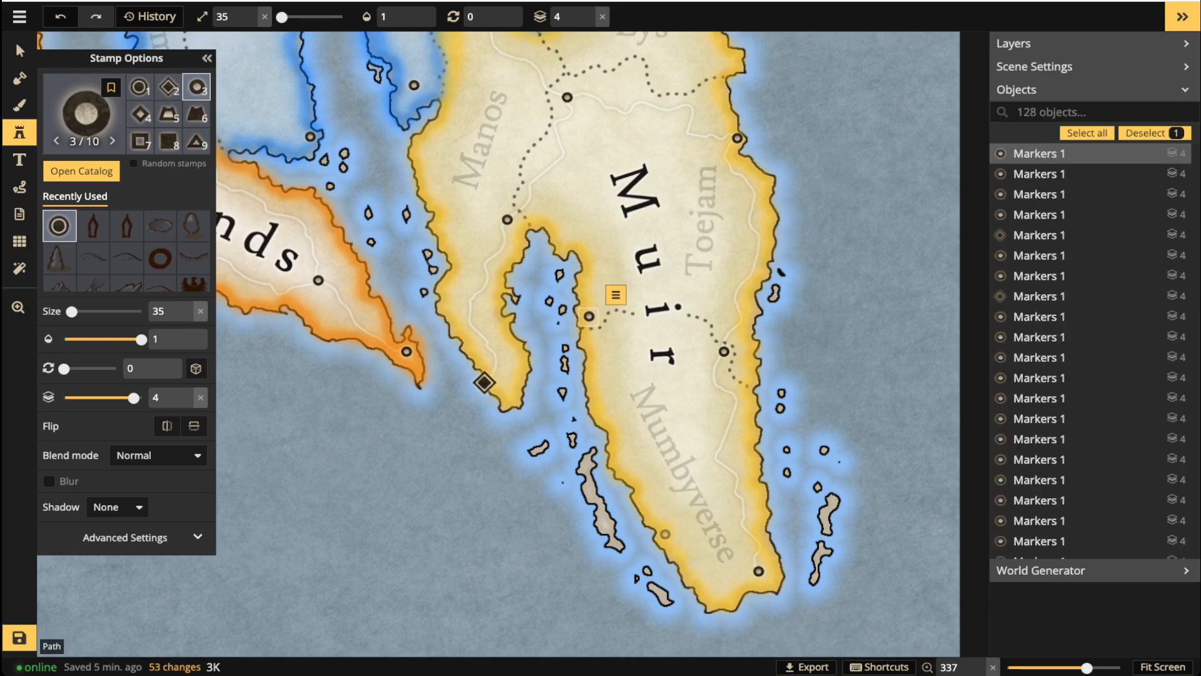
Place a size 35 town marker on the southwest Mumbyverse coast and draw a road from it to the southern tip town.
{"action": "left_click", "coordinate": [665, 536]}
{"action": "key", "text": "p"}
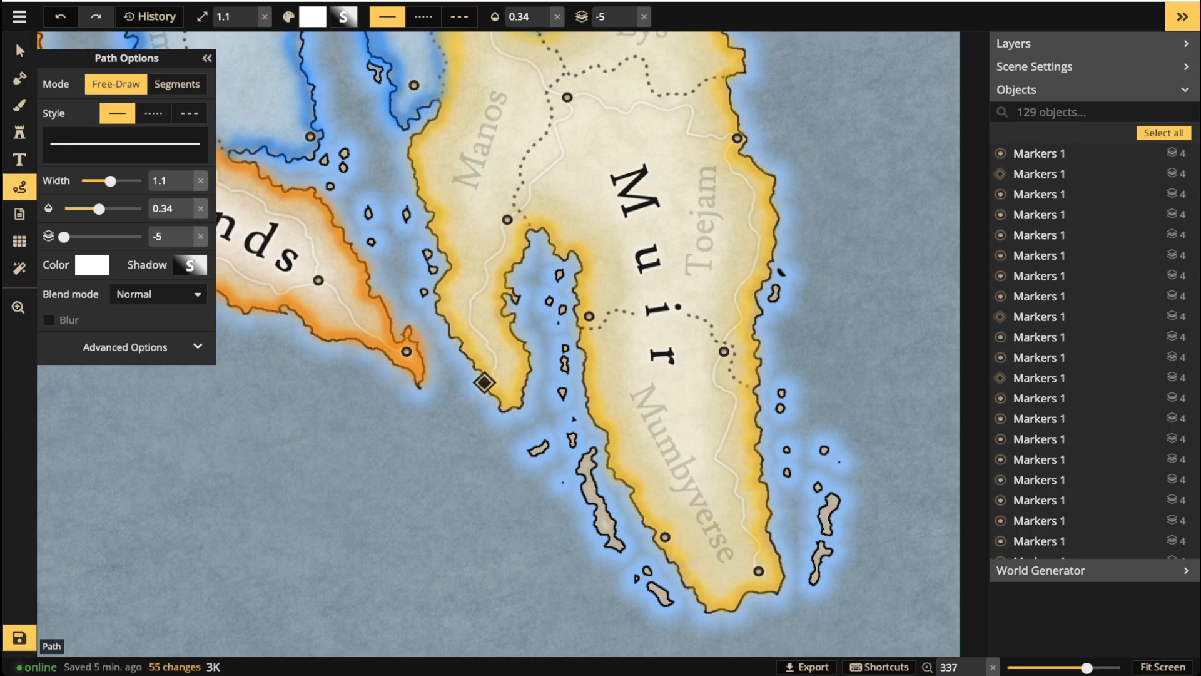
{"action": "left_click_drag", "start_coordinate": [666, 539], "coordinate": [758, 571]}
{"action": "key", "text": "Escape"}
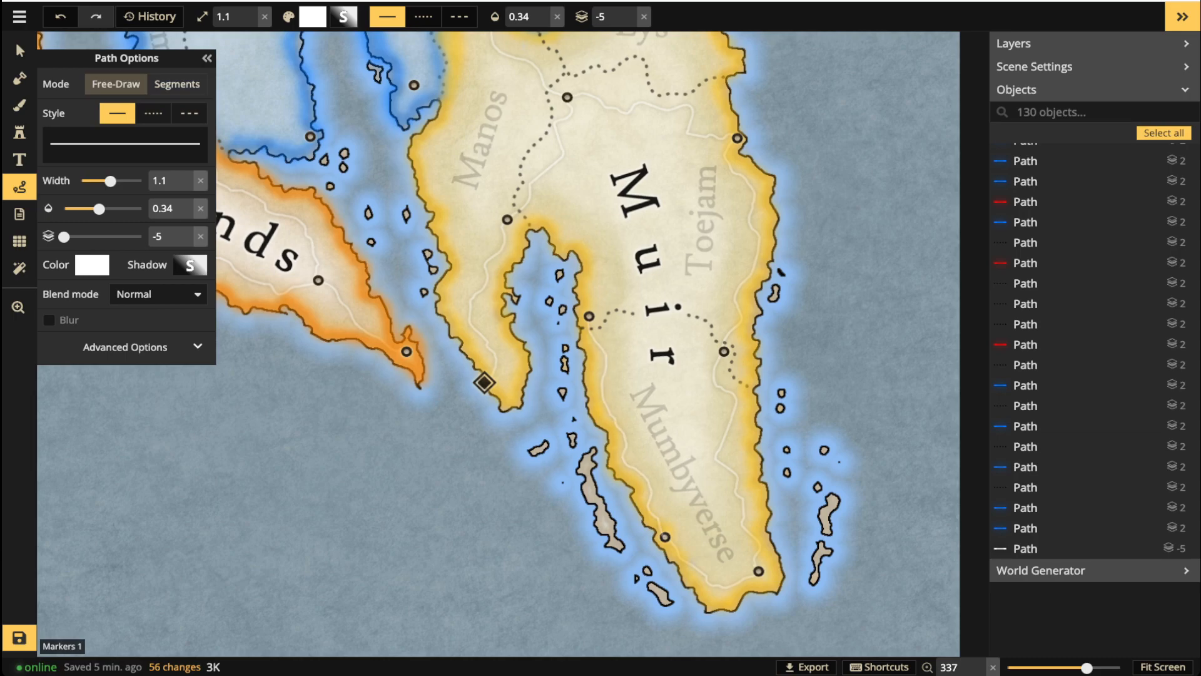
Draw roads linking the town at the western end of the Mumbyverse border with the southwest coast town and the southern Manos town.
{"action": "left_click_drag", "start_coordinate": [590, 320], "coordinate": [589, 317]}
{"action": "key", "text": "Escape"}
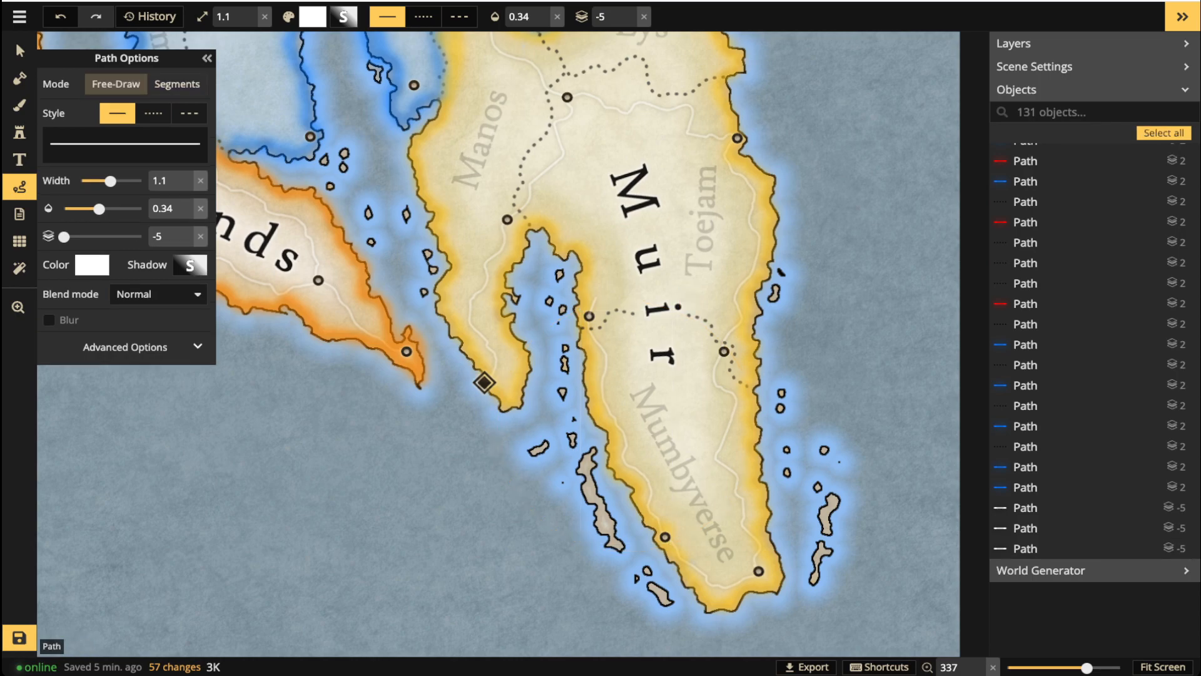
{"action": "left_click_drag", "start_coordinate": [515, 215], "coordinate": [513, 215]}
{"action": "key", "text": "Escape"}
{"action": "scroll", "coordinate": [638, 242], "scroll_direction": "down", "scroll_amount": 4}
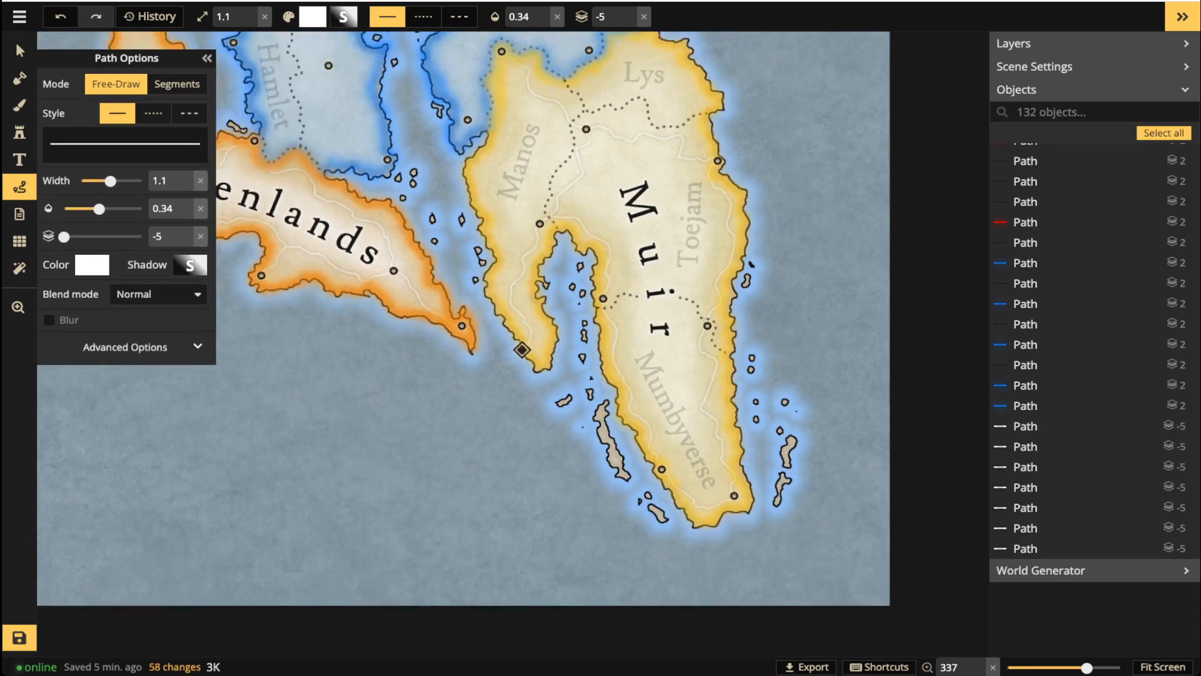
{"action": "key", "text": "space"}
{"action": "left_click_drag", "start_coordinate": [638, 243], "coordinate": [715, 329]}
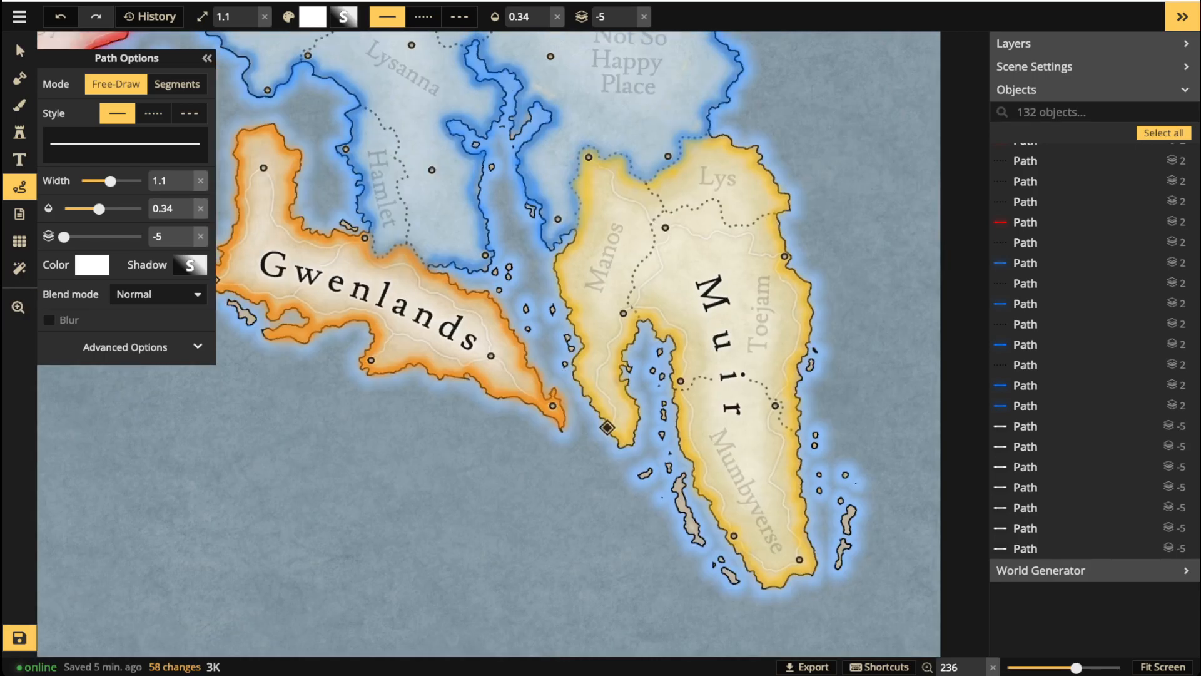
{"action": "left_click", "coordinate": [20, 50]}
{"action": "scroll", "coordinate": [443, 233], "scroll_direction": "down", "scroll_amount": 4}
{"action": "key", "text": "space"}
{"action": "left_click_drag", "start_coordinate": [418, 227], "coordinate": [438, 304]}
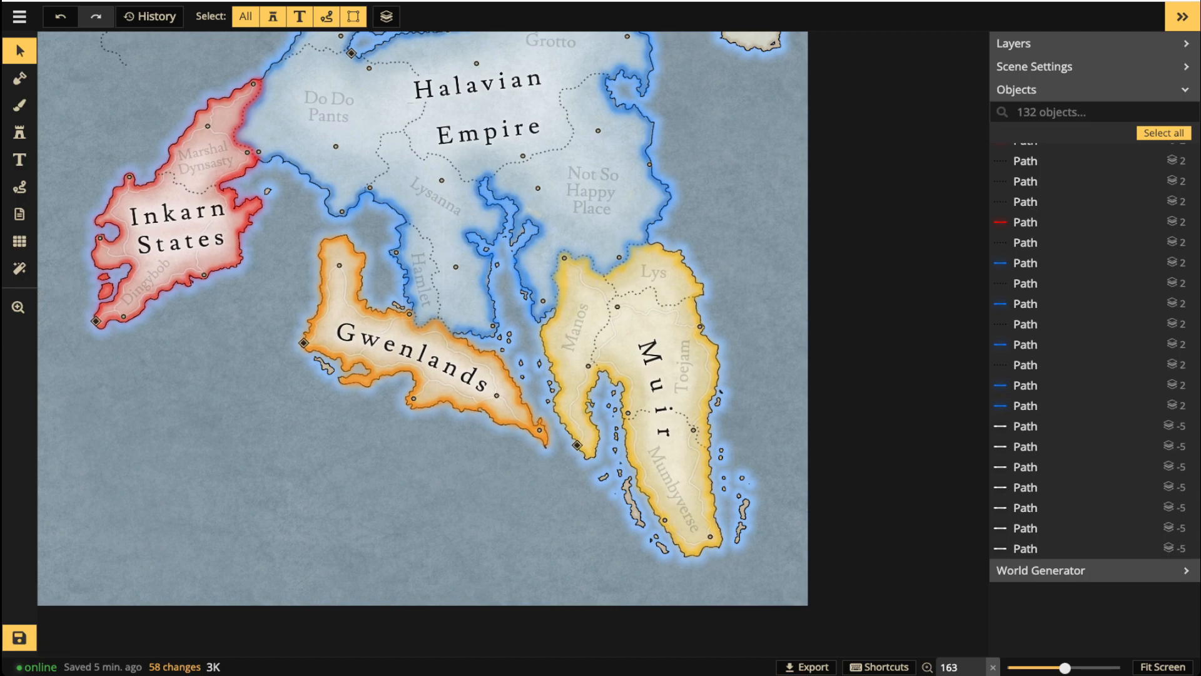
{"action": "left_click", "coordinate": [1026, 222]}
{"action": "left_click", "coordinate": [1026, 263], "text": "shift"}
{"action": "left_click", "coordinate": [1025, 304], "text": "shift"}
{"action": "left_click", "coordinate": [1026, 344], "text": "shift"}
{"action": "left_click", "coordinate": [1025, 385], "text": "shift"}
{"action": "left_click", "coordinate": [1026, 405], "text": "shift"}
{"action": "scroll", "coordinate": [1063, 425], "scroll_direction": "up", "scroll_amount": 1}
{"action": "scroll", "coordinate": [1092, 350], "scroll_direction": "up", "scroll_amount": 3}
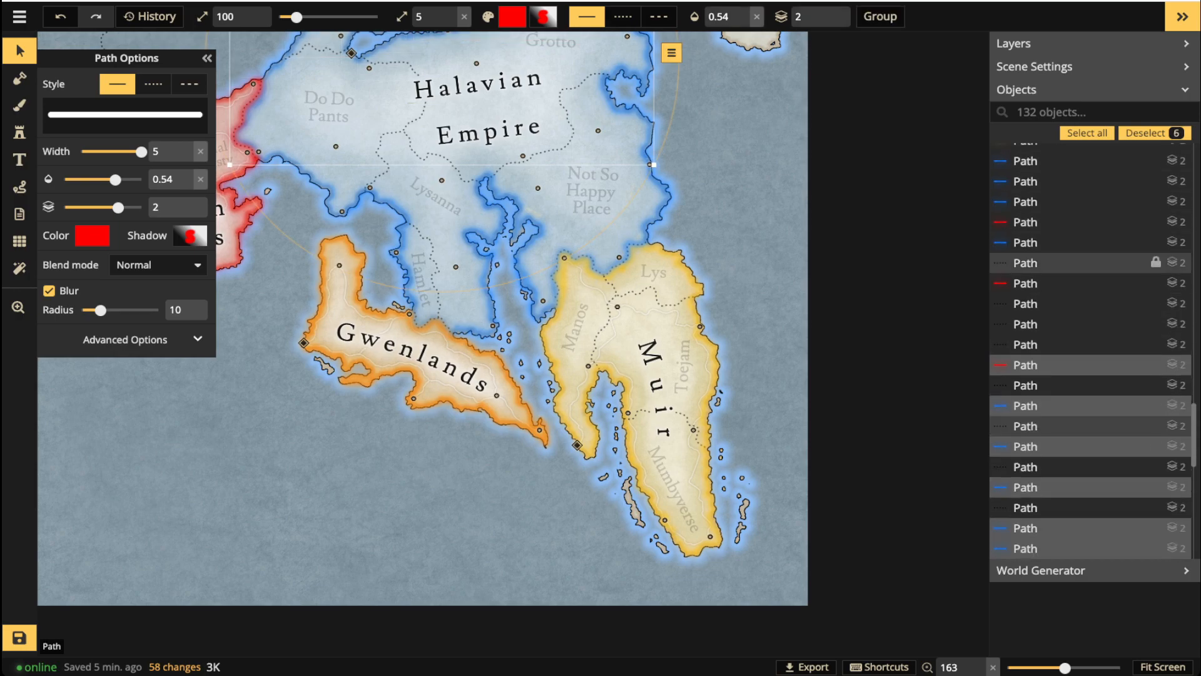
{"action": "left_click", "coordinate": [1026, 283], "text": "shift"}
{"action": "left_click", "coordinate": [1026, 242], "text": "shift"}
{"action": "left_click", "coordinate": [1026, 222], "text": "shift"}
{"action": "left_click", "coordinate": [1026, 201], "text": "shift"}
{"action": "left_click", "coordinate": [1026, 181], "text": "shift"}
{"action": "left_click", "coordinate": [1026, 161], "text": "shift"}
{"action": "scroll", "coordinate": [1091, 306], "scroll_direction": "up", "scroll_amount": 4}
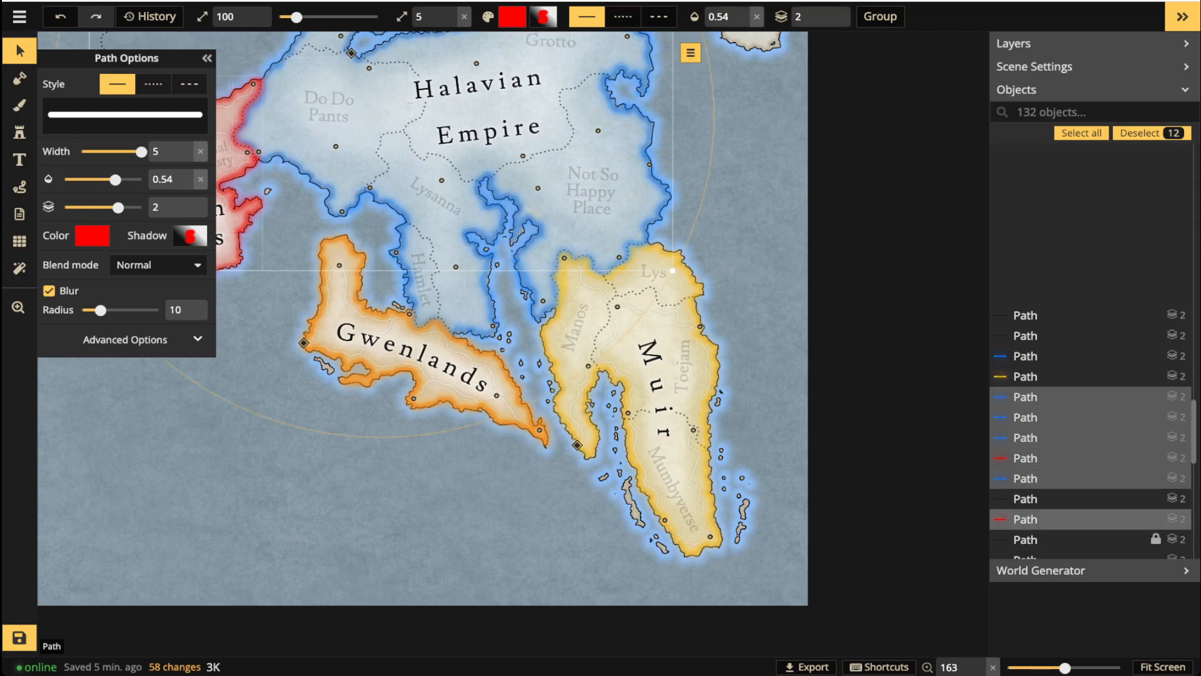
{"action": "left_click", "coordinate": [1026, 376], "text": "shift"}
{"action": "left_click", "coordinate": [1026, 356], "text": "shift"}
{"action": "left_click", "coordinate": [1026, 295], "text": "shift"}
{"action": "left_click", "coordinate": [1026, 274], "text": "shift"}
{"action": "left_click", "coordinate": [1026, 254], "text": "shift"}
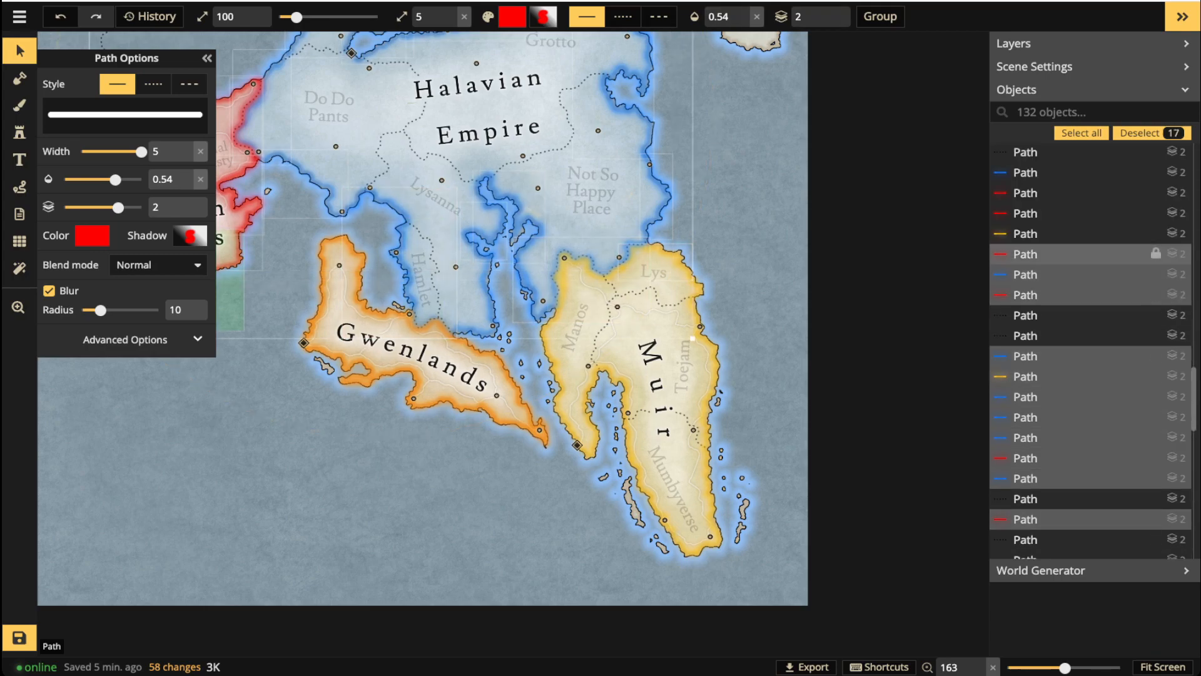
{"action": "left_click", "coordinate": [1026, 233], "text": "shift"}
{"action": "left_click", "coordinate": [1026, 213], "text": "shift"}
{"action": "left_click", "coordinate": [1026, 193], "text": "shift"}
{"action": "left_click", "coordinate": [1026, 173], "text": "shift"}
{"action": "scroll", "coordinate": [1092, 285], "scroll_direction": "up", "scroll_amount": 6}
{"action": "scroll", "coordinate": [1091, 248], "scroll_direction": "up", "scroll_amount": 2}
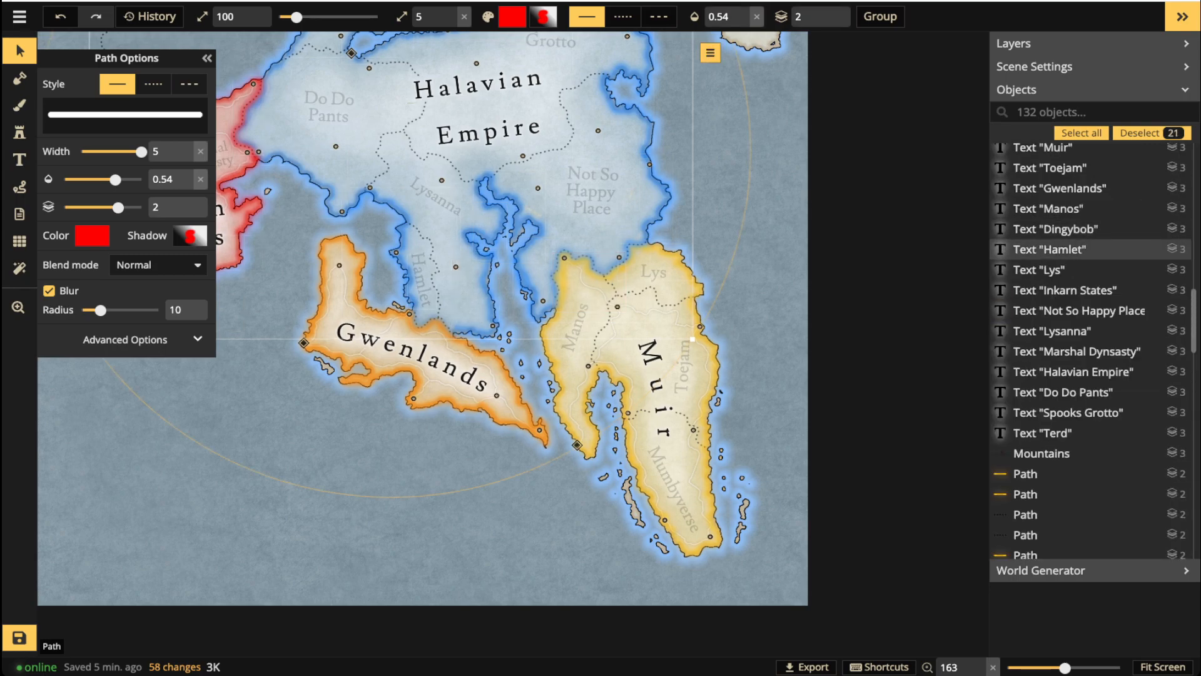
{"action": "left_click", "coordinate": [1026, 474]}
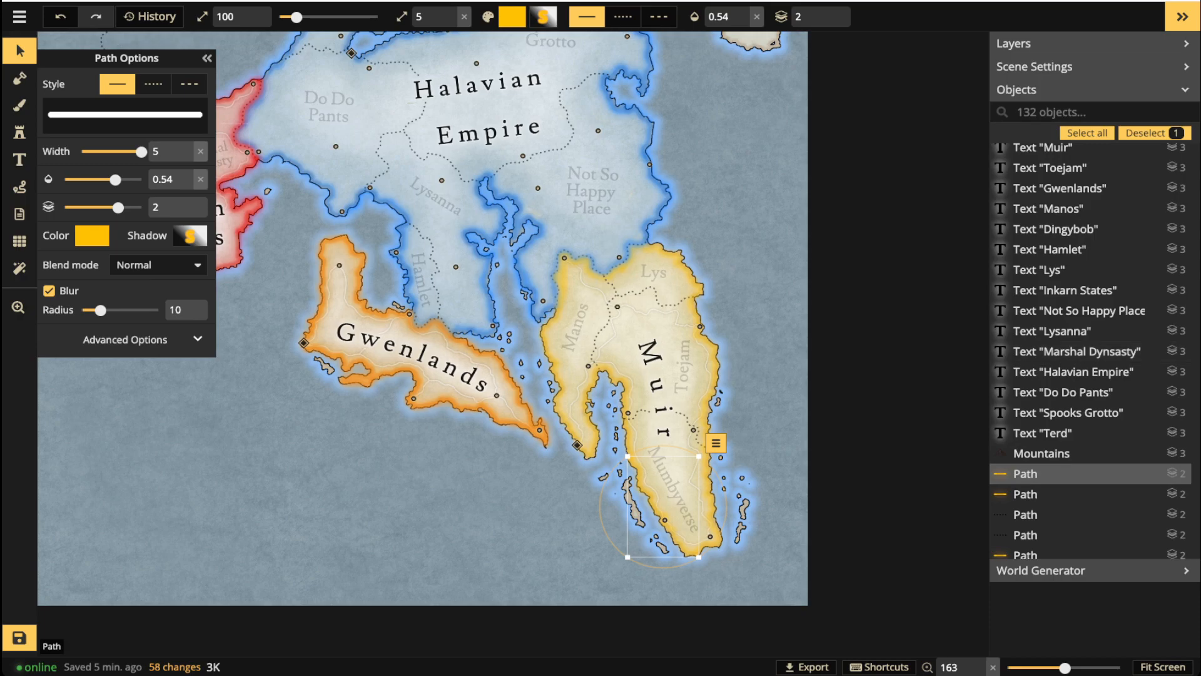
{"action": "left_click", "coordinate": [19, 78]}
{"action": "left_click", "coordinate": [20, 51]}
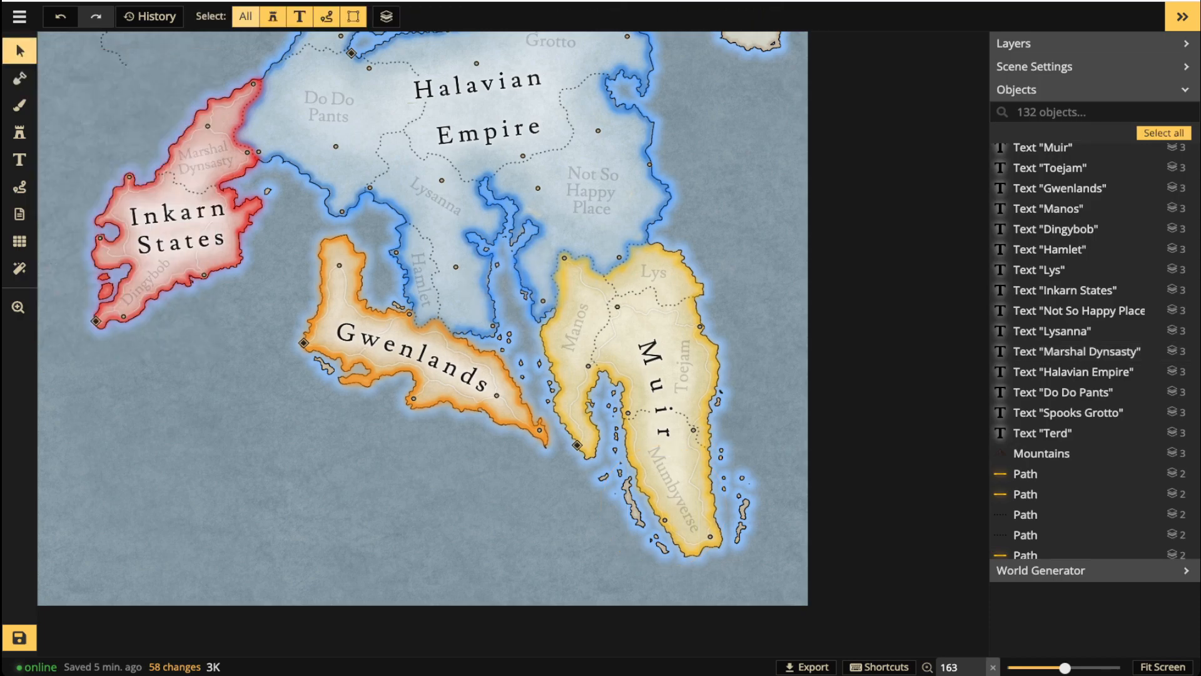
Restrict object selection to paths only and go to the start of the path list.
{"action": "left_click", "coordinate": [245, 17]}
{"action": "left_click", "coordinate": [326, 16]}
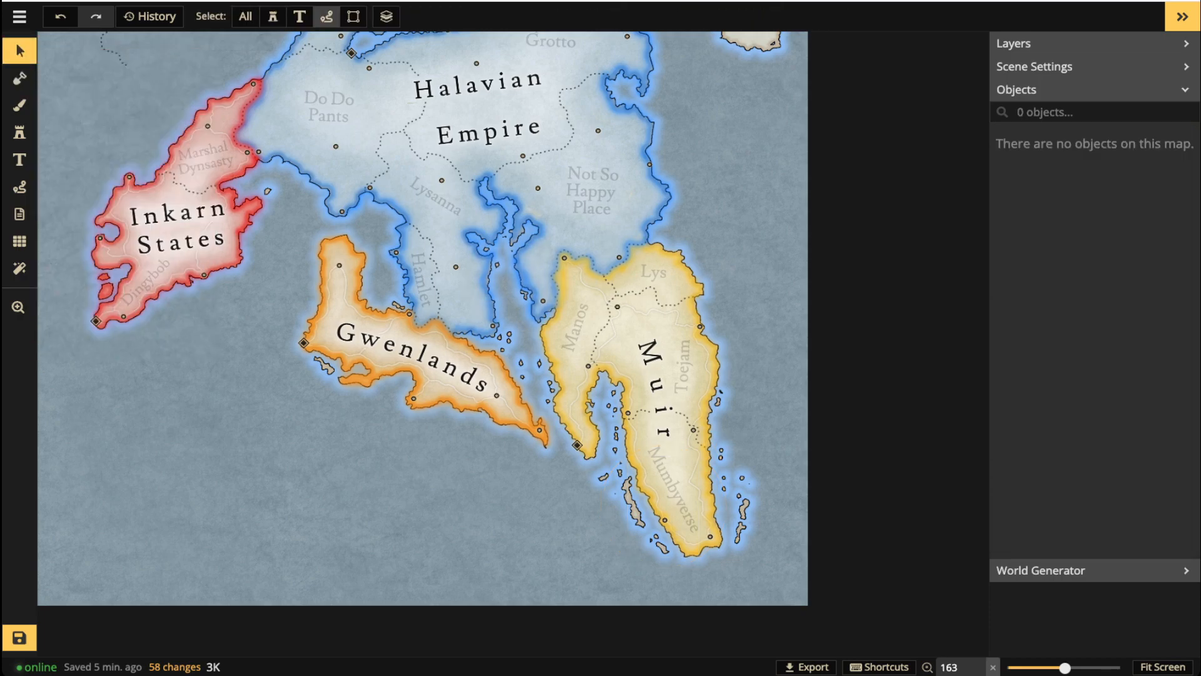
{"action": "scroll", "coordinate": [1063, 375], "scroll_direction": "down", "scroll_amount": 5}
{"action": "scroll", "coordinate": [1063, 376], "scroll_direction": "up", "scroll_amount": 3}
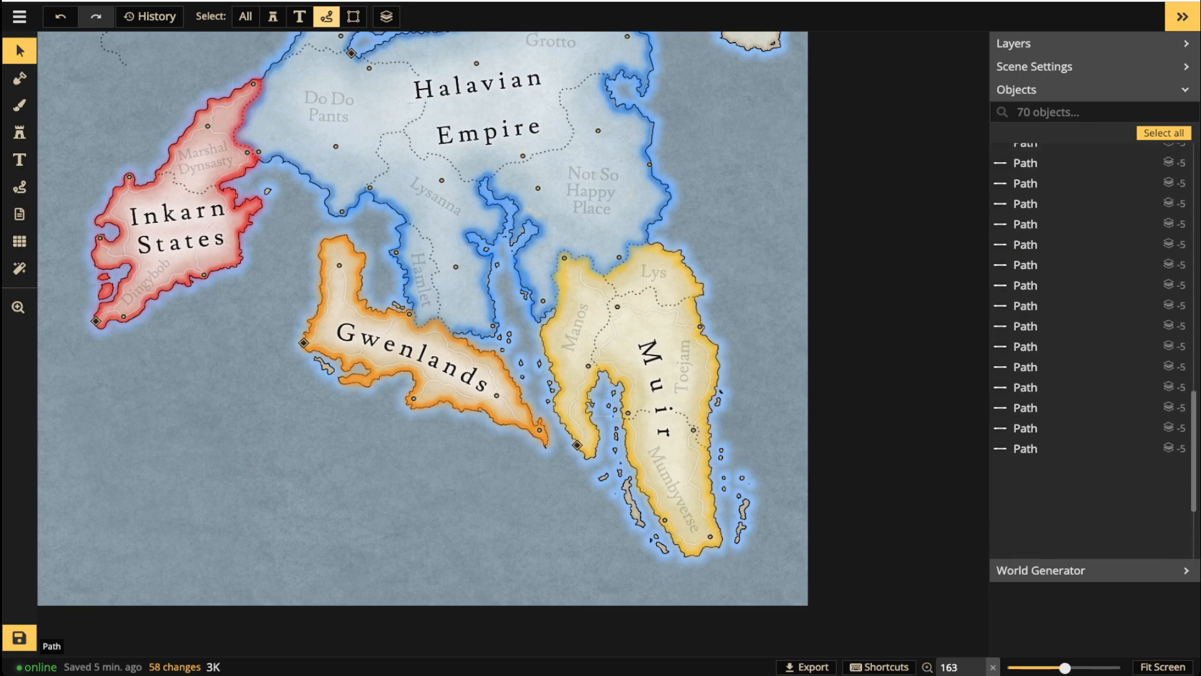
{"action": "scroll", "coordinate": [1091, 369], "scroll_direction": "up", "scroll_amount": 5}
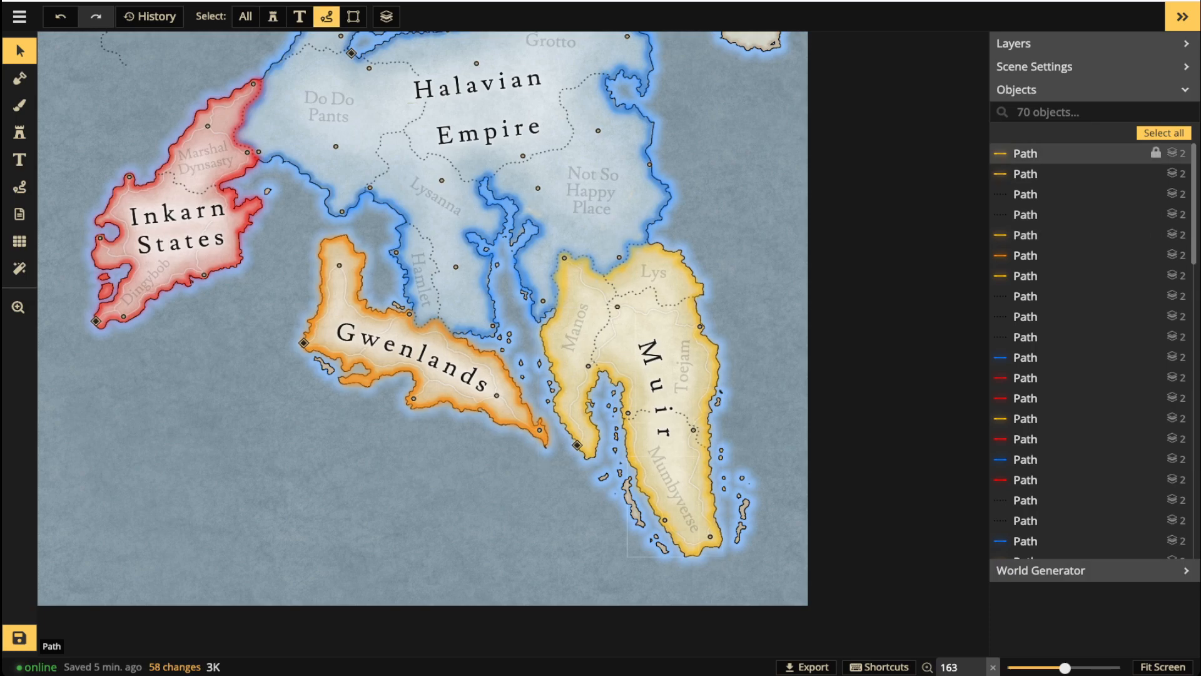
Select every yellow, orange, red and blue border path, excluding the black border lines and white roads, and flatten them to the foreground (FG).
{"action": "left_click", "coordinate": [1050, 153]}
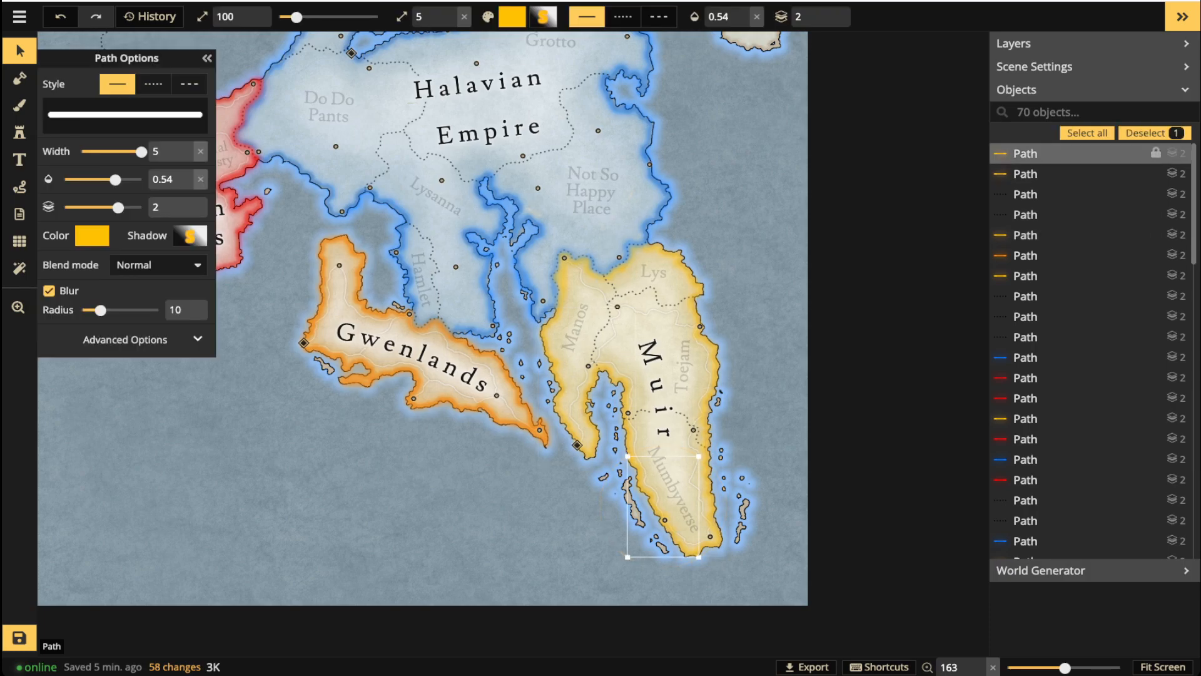
{"action": "left_click", "coordinate": [1051, 174], "text": "shift"}
{"action": "left_click", "coordinate": [1051, 234], "text": "shift"}
{"action": "left_click", "coordinate": [1050, 255], "text": "shift"}
{"action": "left_click", "coordinate": [1051, 276], "text": "shift"}
{"action": "left_click", "coordinate": [1050, 357], "text": "shift"}
{"action": "left_click", "coordinate": [1051, 378], "text": "shift"}
{"action": "left_click", "coordinate": [1051, 398], "text": "shift"}
{"action": "left_click", "coordinate": [1051, 418], "text": "shift"}
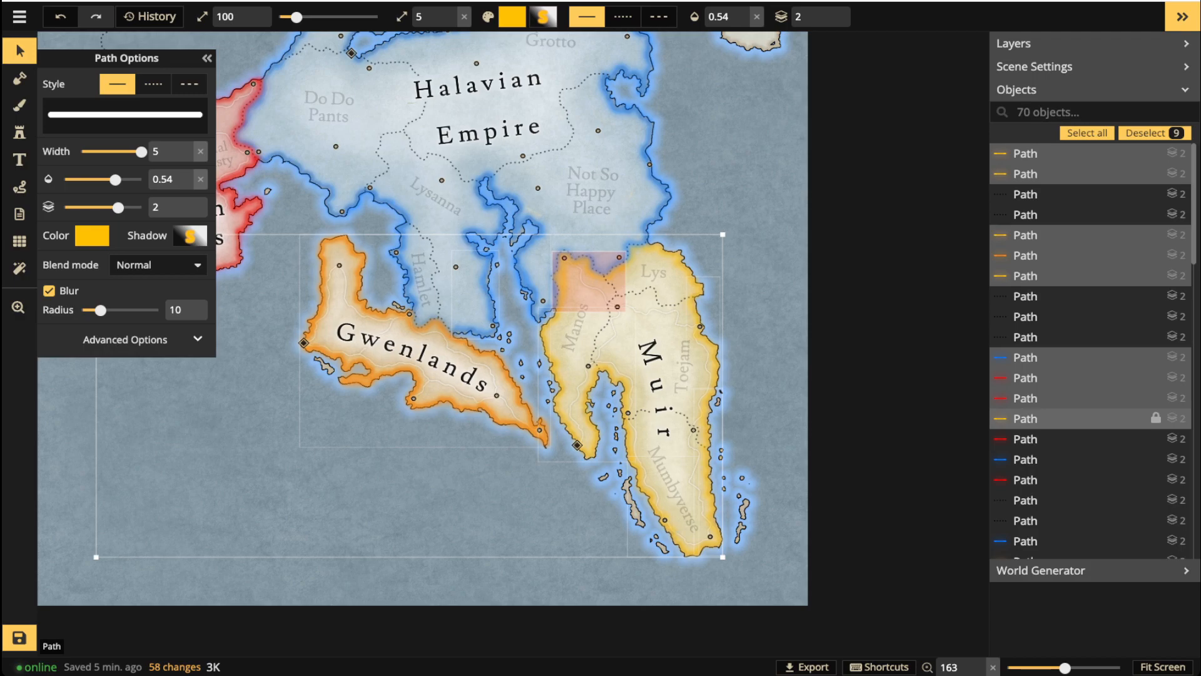
{"action": "left_click", "coordinate": [1051, 439], "text": "shift"}
{"action": "left_click", "coordinate": [1051, 459], "text": "shift"}
{"action": "left_click", "coordinate": [1051, 479], "text": "shift"}
{"action": "scroll", "coordinate": [1050, 479], "scroll_direction": "down", "scroll_amount": 3}
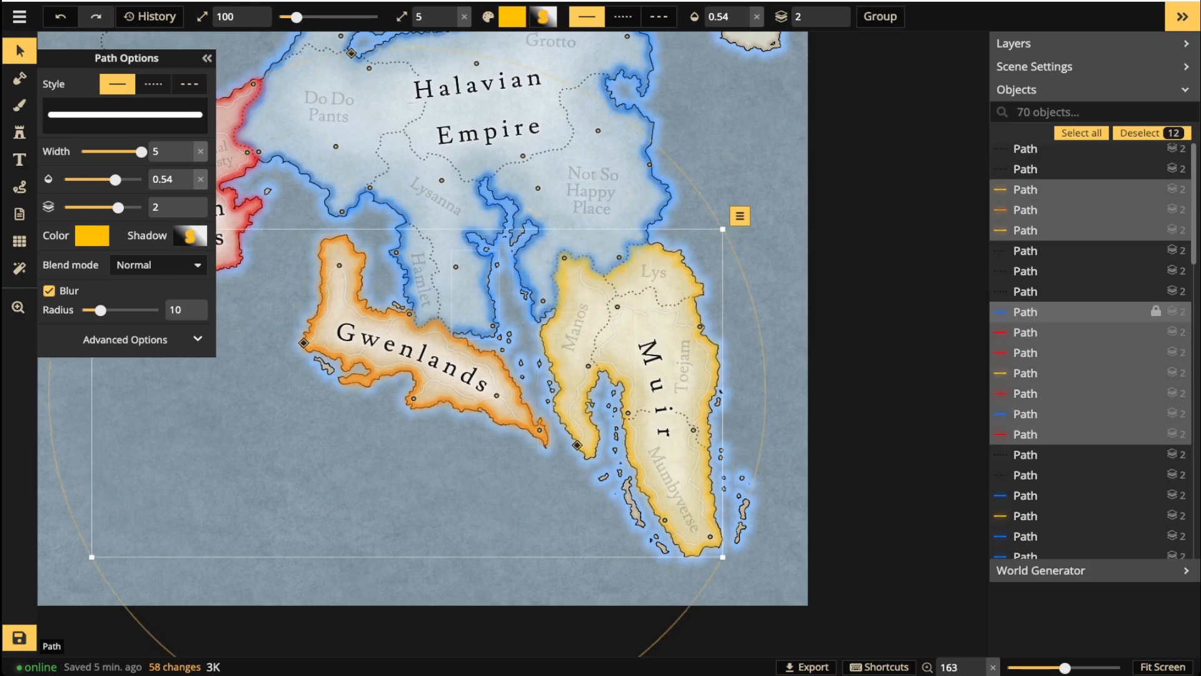
{"action": "left_click", "coordinate": [1050, 404], "text": "shift"}
{"action": "left_click", "coordinate": [1050, 425], "text": "shift"}
{"action": "left_click", "coordinate": [1051, 445], "text": "shift"}
{"action": "left_click", "coordinate": [1051, 466], "text": "shift"}
{"action": "left_click", "coordinate": [1051, 486], "text": "shift"}
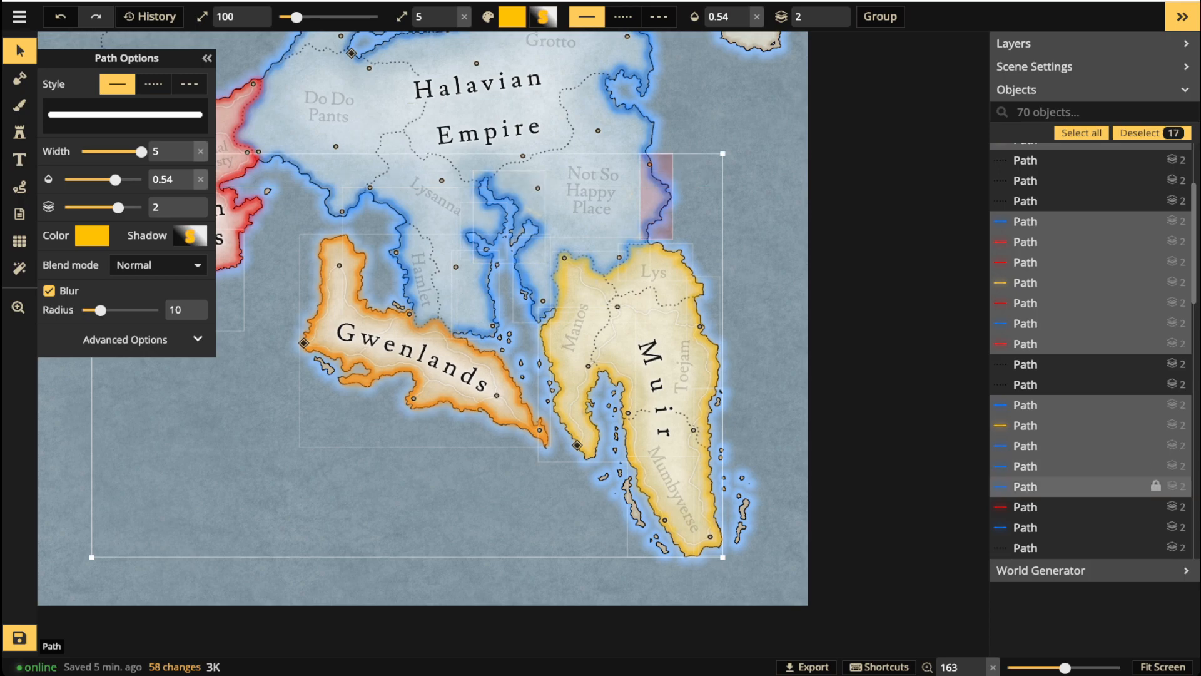
{"action": "left_click", "coordinate": [1051, 507], "text": "shift"}
{"action": "left_click", "coordinate": [1051, 527], "text": "shift"}
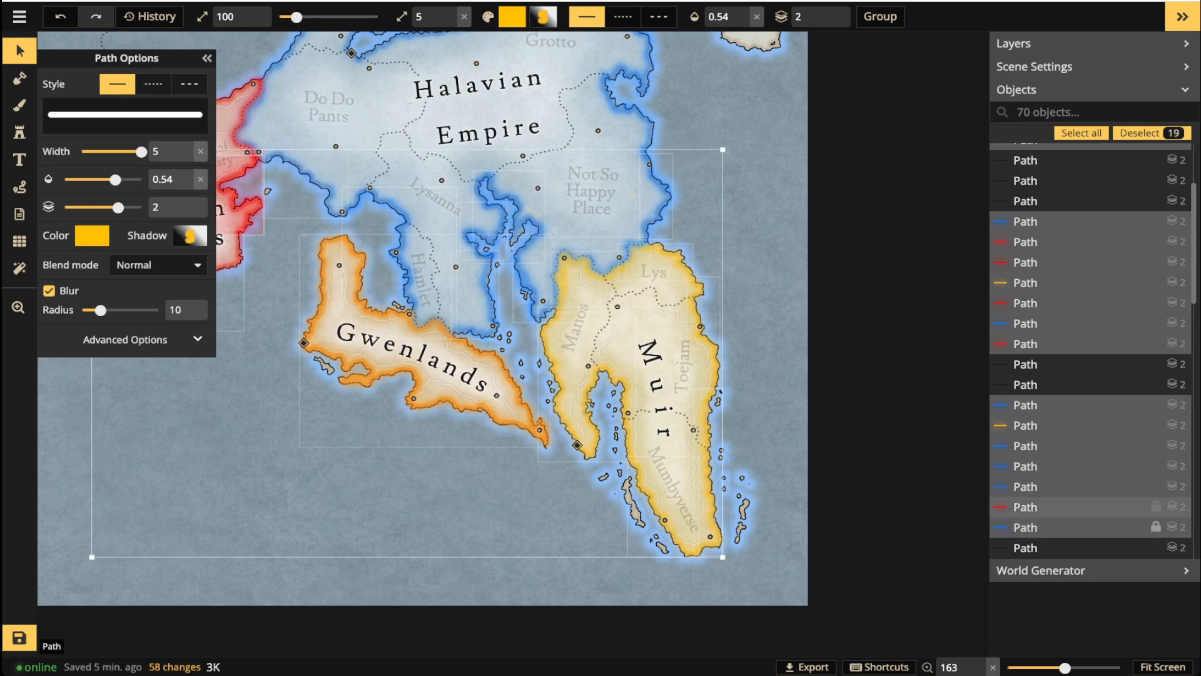
{"action": "scroll", "coordinate": [1050, 426], "scroll_direction": "down", "scroll_amount": 3}
{"action": "left_click", "coordinate": [1051, 437], "text": "shift"}
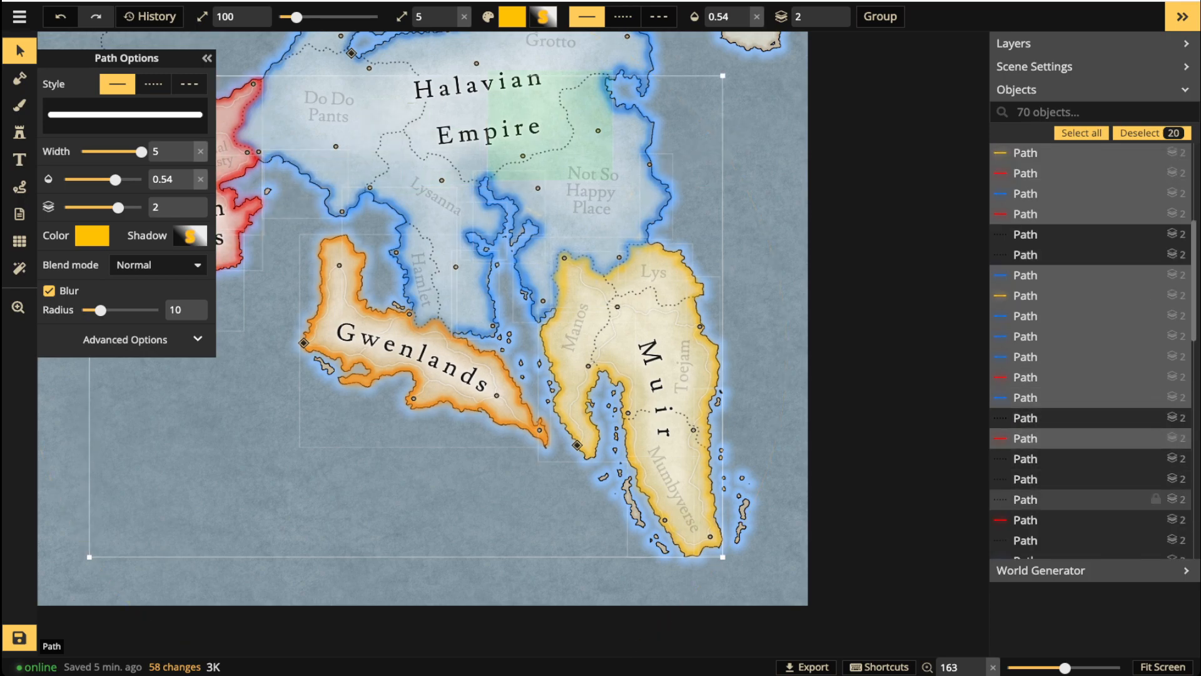
{"action": "left_click", "coordinate": [1051, 519], "text": "shift"}
{"action": "scroll", "coordinate": [1051, 426], "scroll_direction": "down", "scroll_amount": 3}
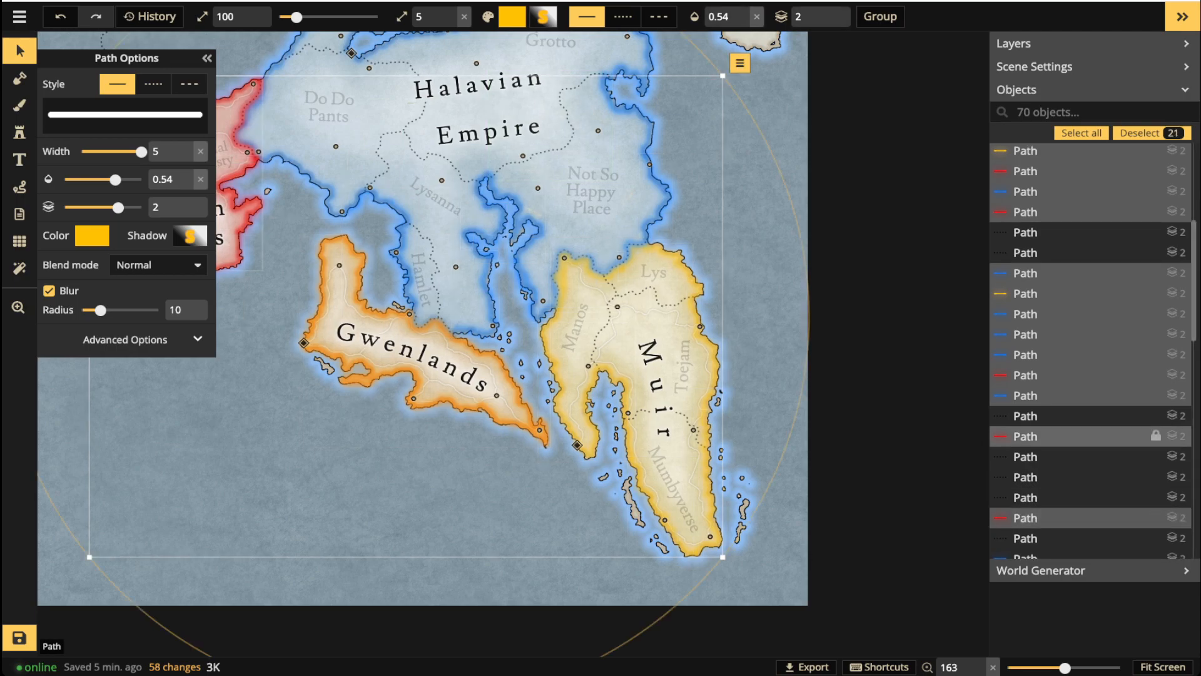
{"action": "scroll", "coordinate": [1051, 426], "scroll_direction": "down", "scroll_amount": 2}
{"action": "left_click", "coordinate": [1050, 316], "text": "shift"}
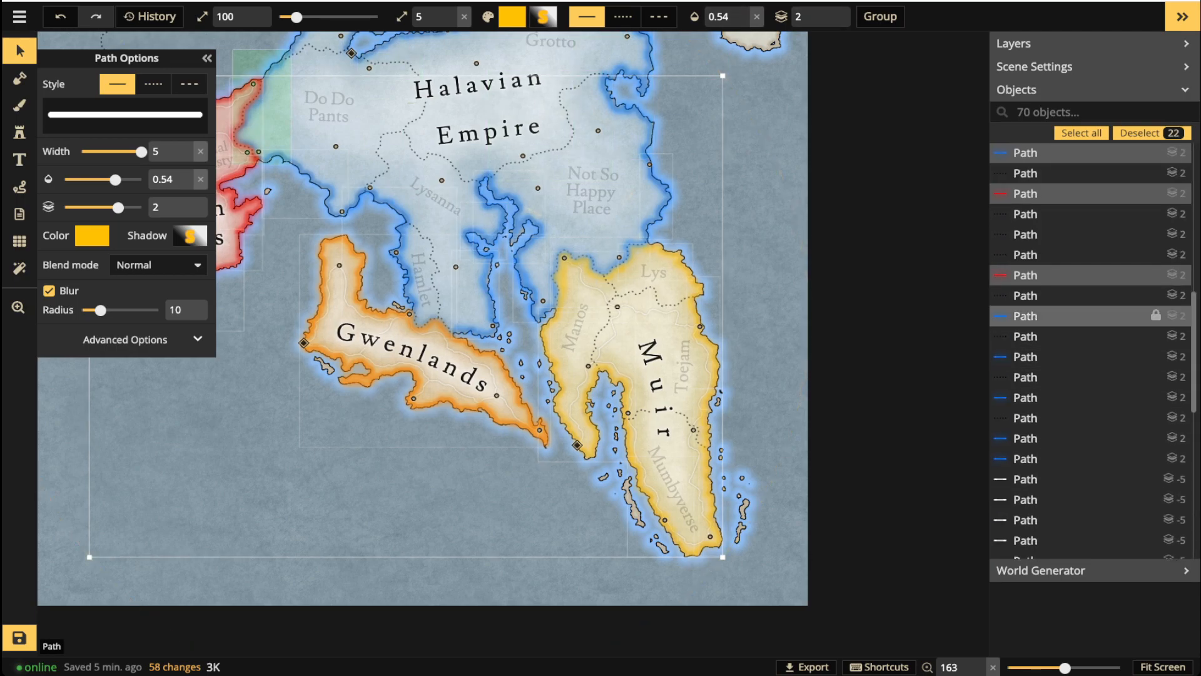
{"action": "left_click", "coordinate": [1051, 356], "text": "shift"}
{"action": "left_click", "coordinate": [1051, 397], "text": "shift"}
{"action": "left_click", "coordinate": [1051, 438], "text": "shift"}
{"action": "left_click", "coordinate": [1050, 458], "text": "shift"}
{"action": "scroll", "coordinate": [1050, 375], "scroll_direction": "down", "scroll_amount": 5}
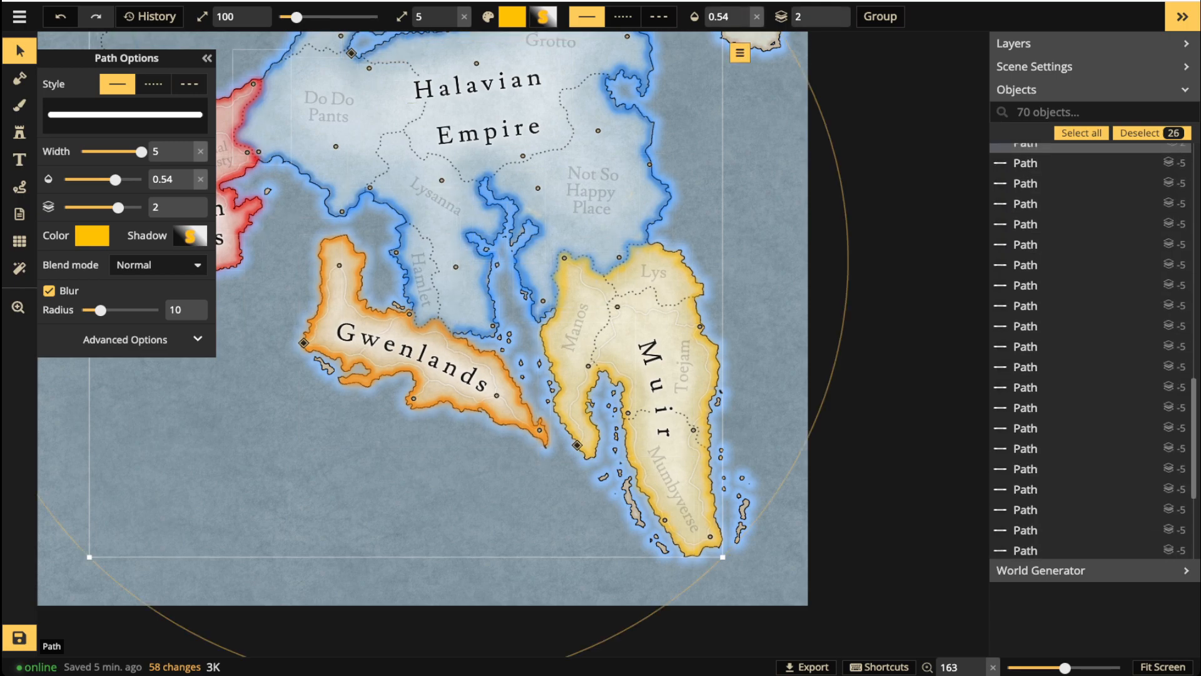
{"action": "scroll", "coordinate": [1064, 322], "scroll_direction": "up", "scroll_amount": 5}
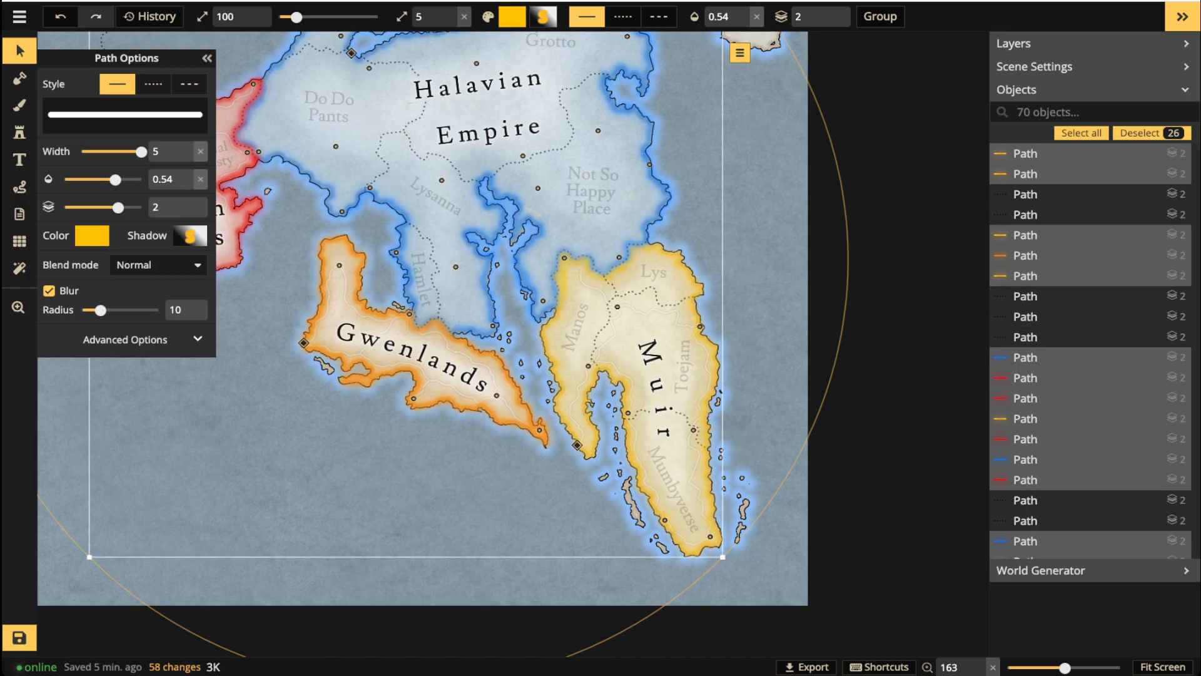
{"action": "left_click", "coordinate": [740, 53]}
{"action": "mouse_move", "coordinate": [759, 75]}
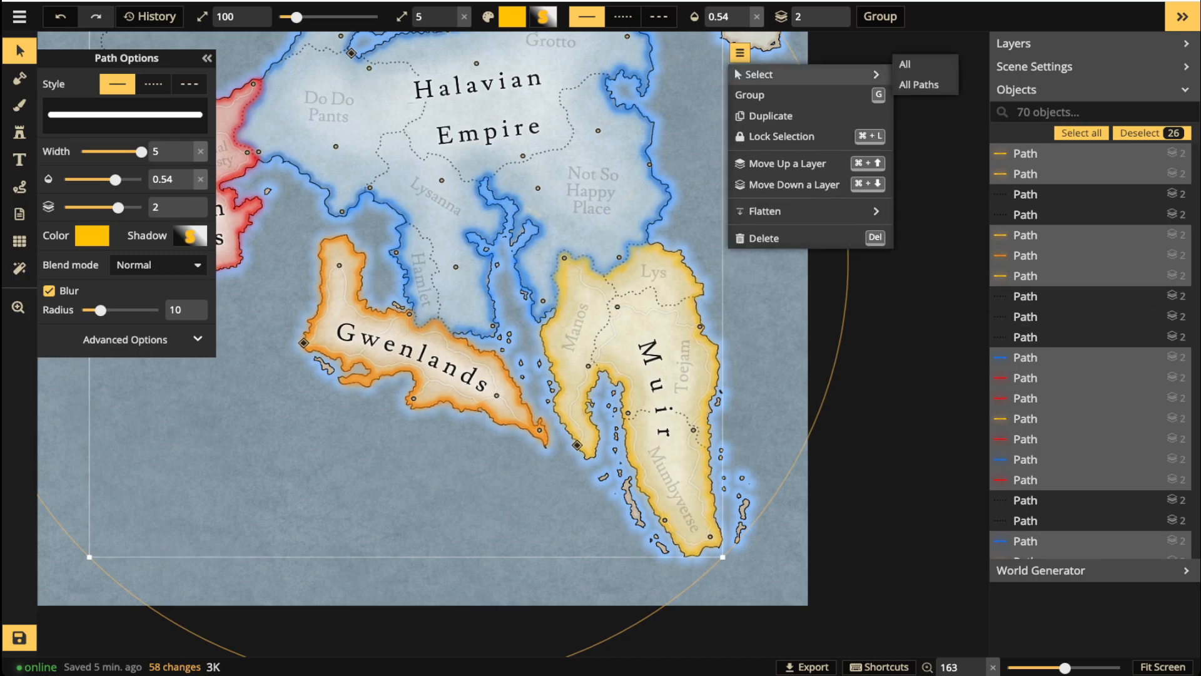
{"action": "mouse_move", "coordinate": [766, 210]}
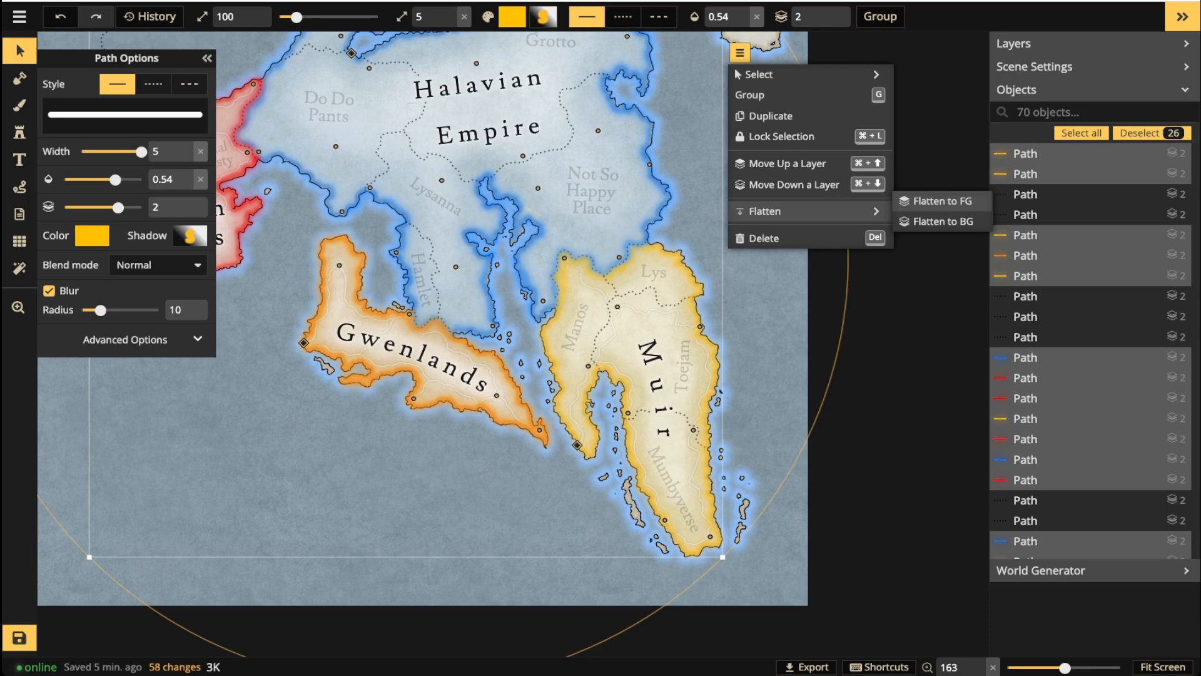
{"action": "left_click", "coordinate": [936, 201]}
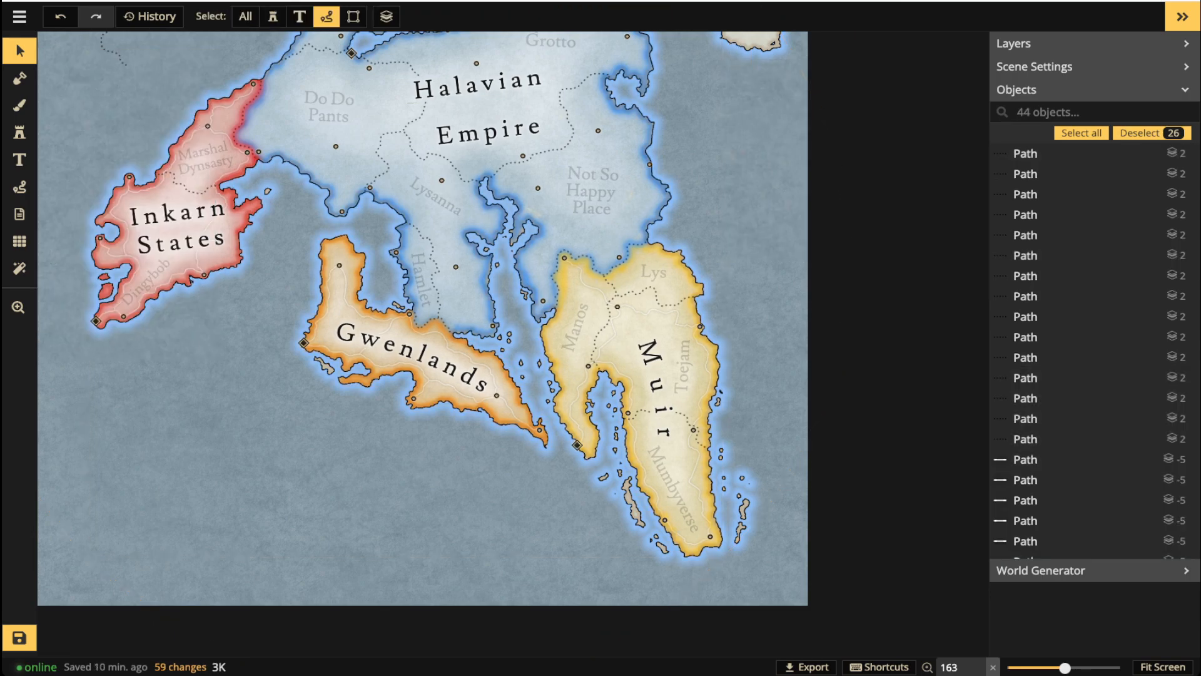
Undo and redo the foreground flattening to compare the coloured borders along the Inkarn States and Gwenlands coasts.
{"action": "scroll", "coordinate": [137, 169], "scroll_direction": "up", "scroll_amount": 5}
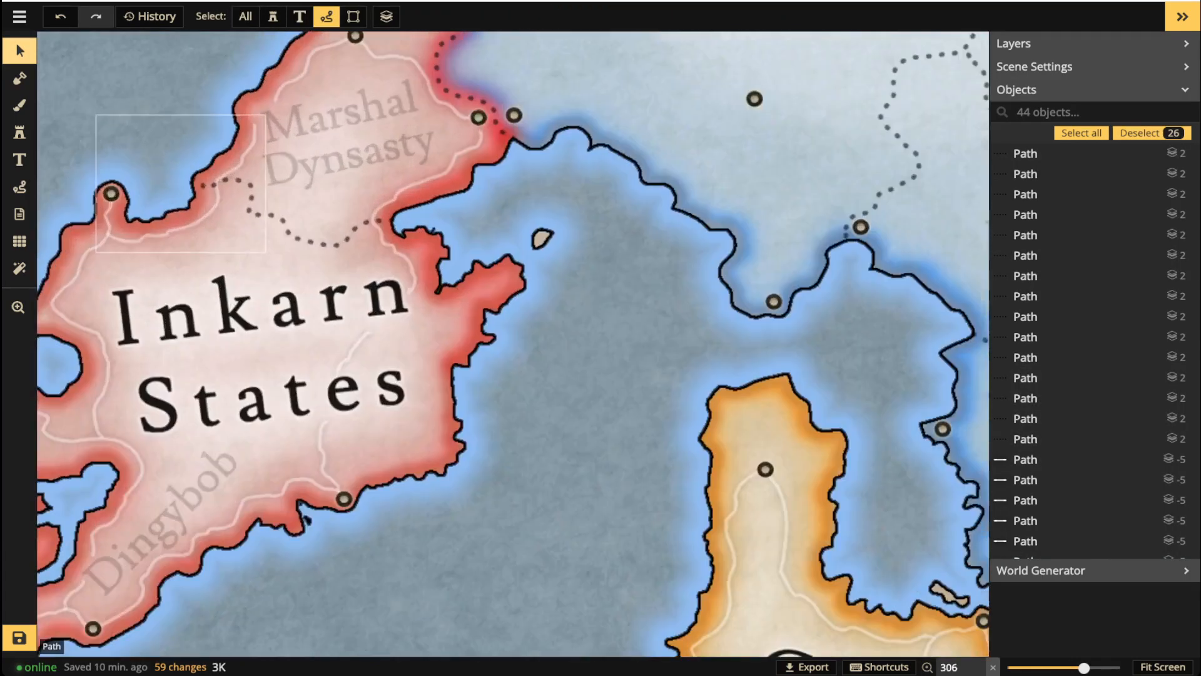
{"action": "scroll", "coordinate": [137, 168], "scroll_direction": "up", "scroll_amount": 5}
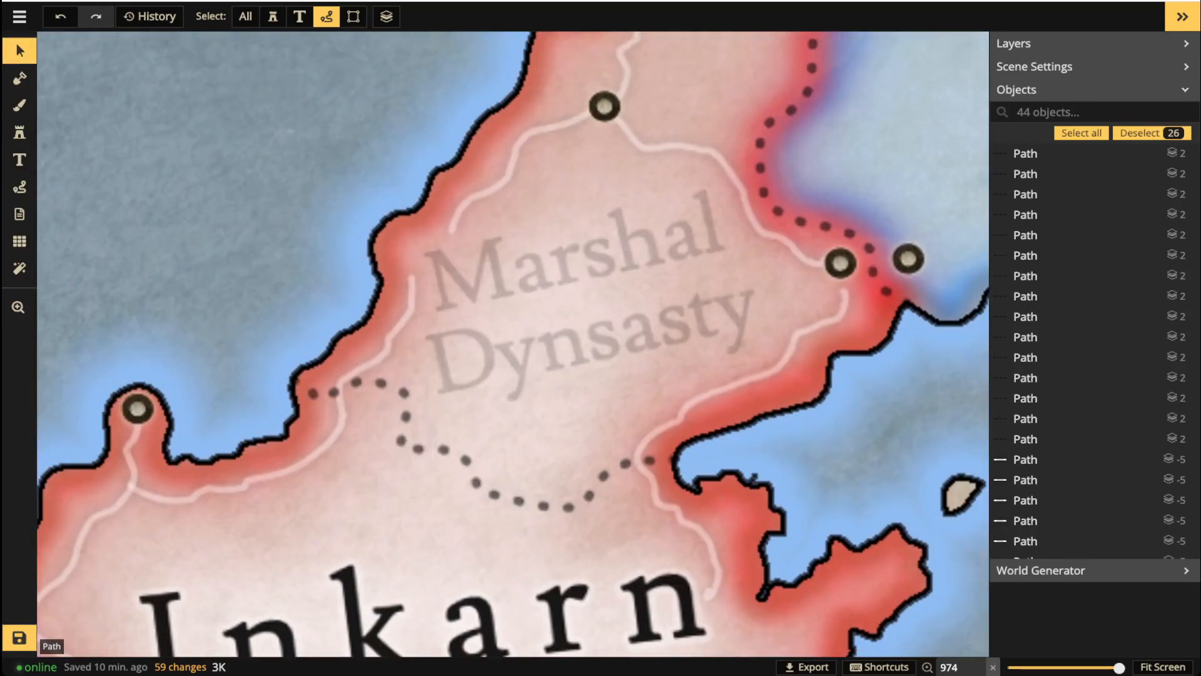
{"action": "key", "text": "ctrl+z"}
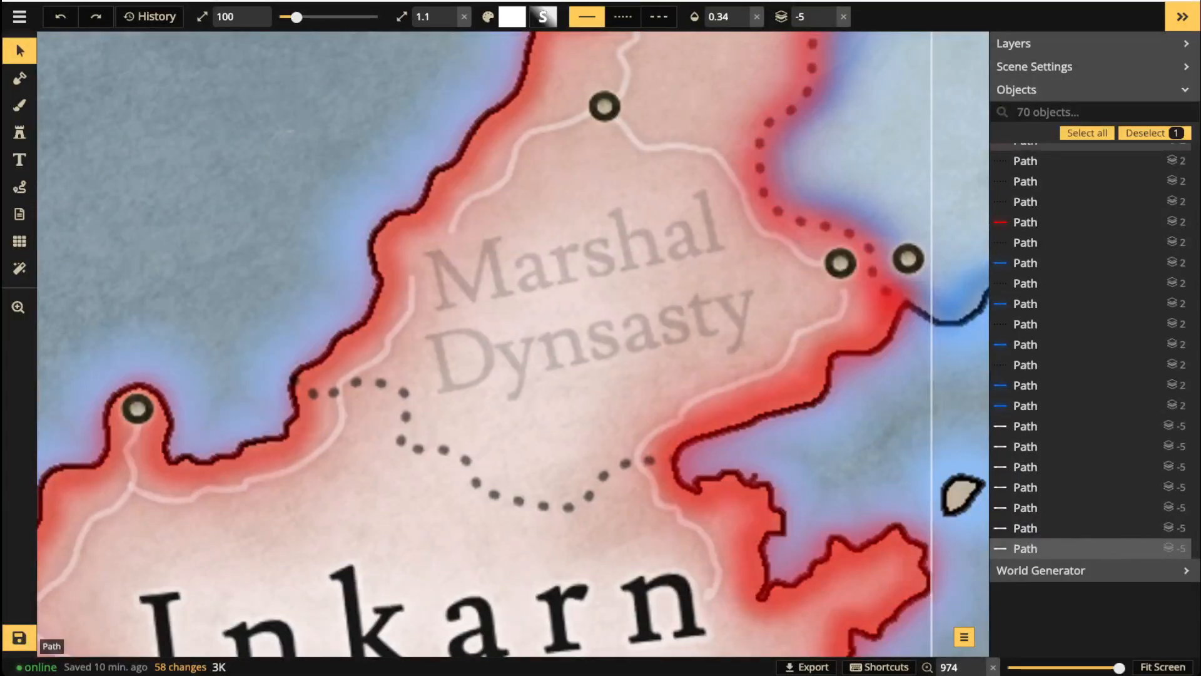
{"action": "scroll", "coordinate": [698, 383], "scroll_direction": "down", "scroll_amount": 4}
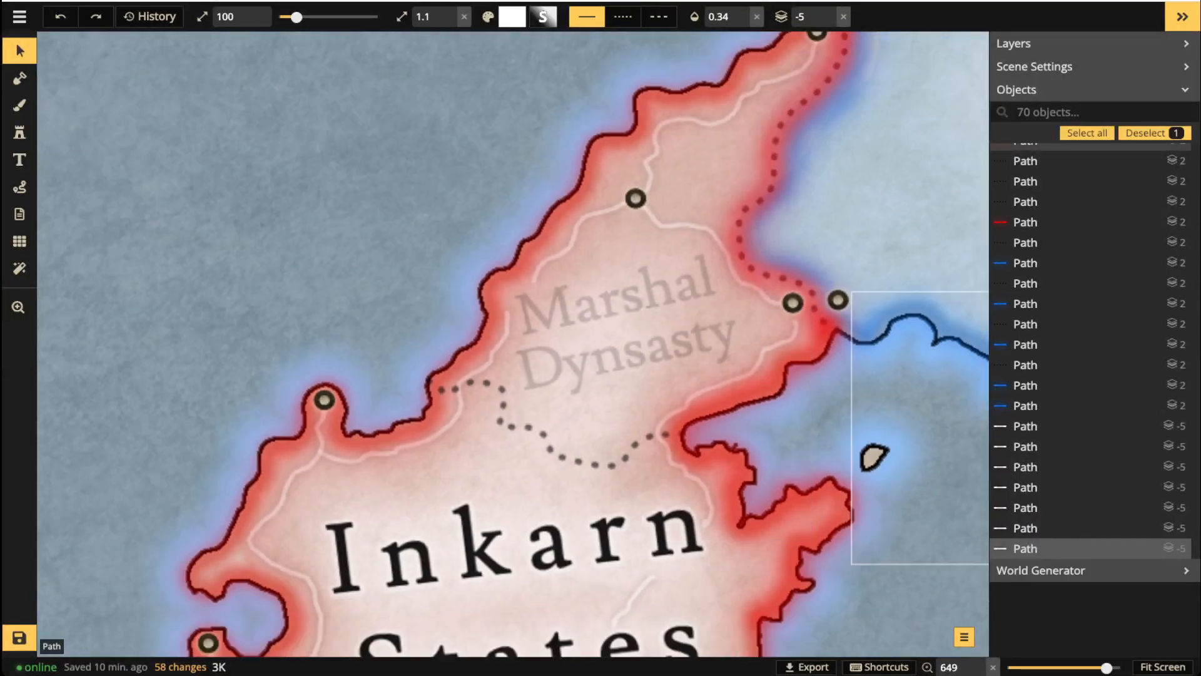
{"action": "key", "text": "space"}
{"action": "left_click_drag", "start_coordinate": [920, 348], "coordinate": [490, 137]}
{"action": "key", "text": "space"}
{"action": "left_click_drag", "start_coordinate": [699, 375], "coordinate": [487, 273]}
{"action": "scroll", "coordinate": [487, 273], "scroll_direction": "down", "scroll_amount": 3}
{"action": "scroll", "coordinate": [487, 273], "scroll_direction": "down", "scroll_amount": 3}
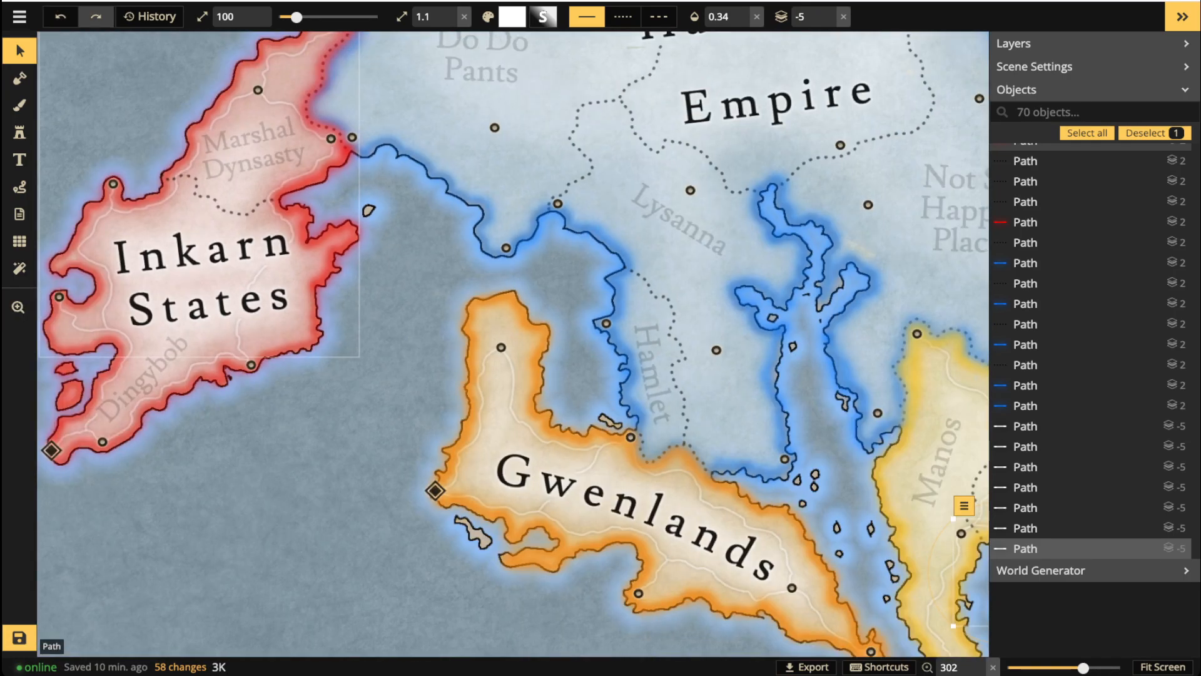
{"action": "key", "text": "Delete"}
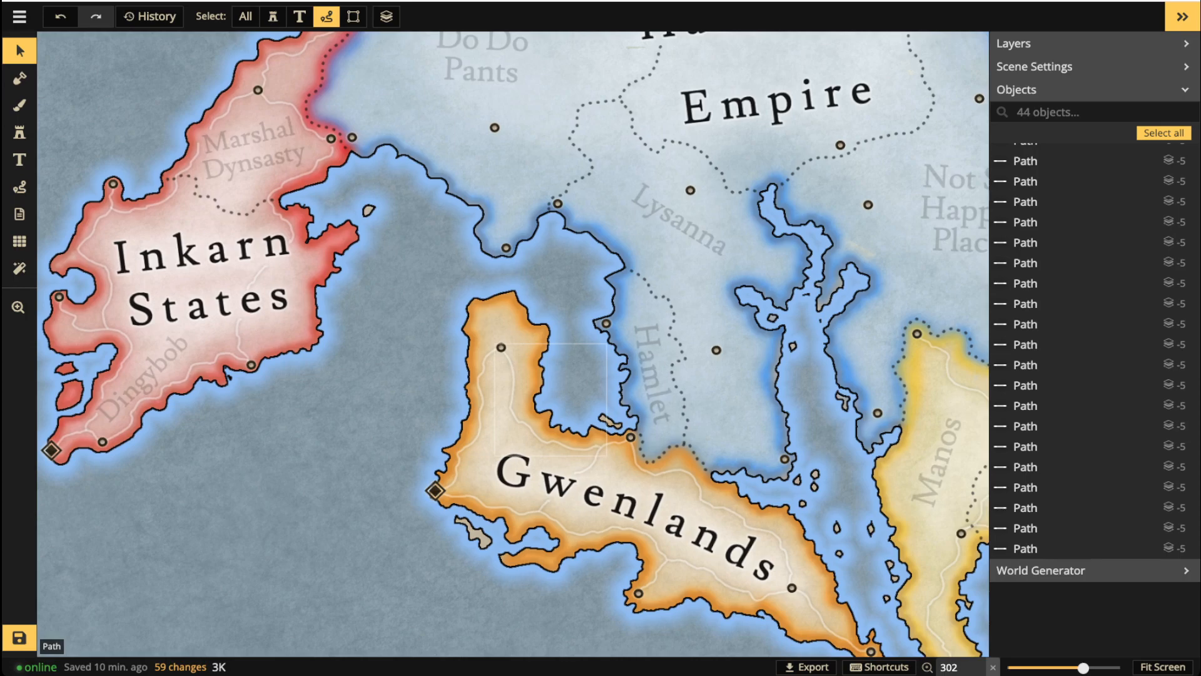
{"action": "scroll", "coordinate": [513, 345], "scroll_direction": "down", "scroll_amount": 2}
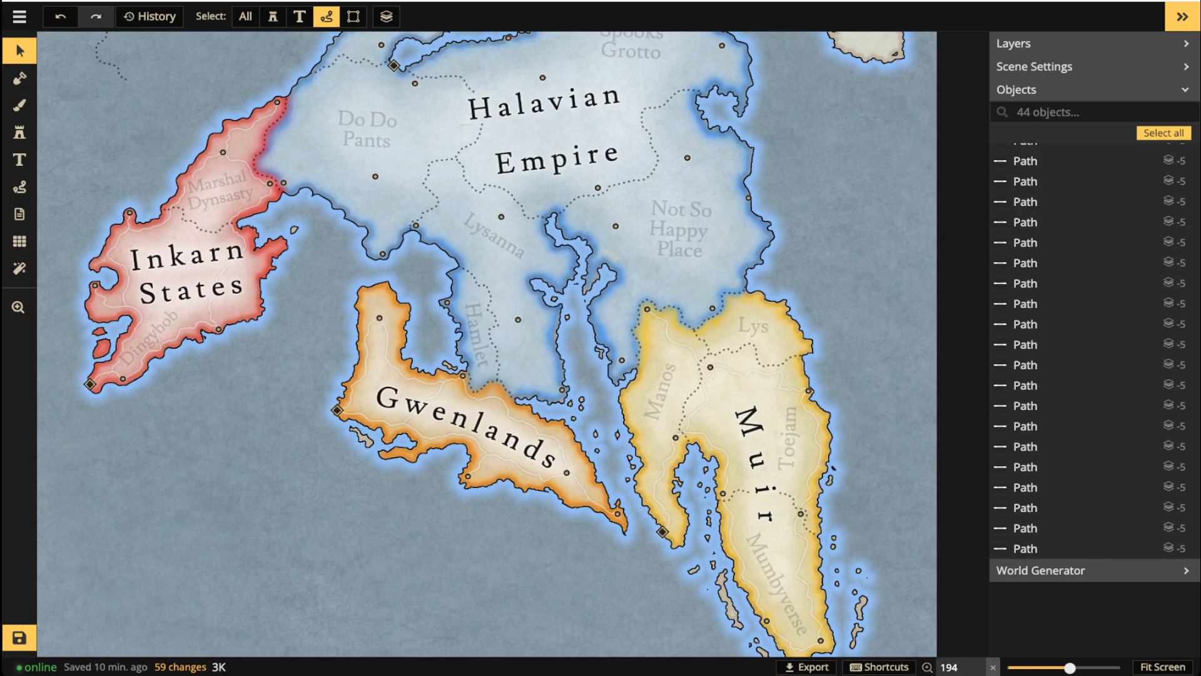
Pick up an existing white road's style for new free-draw paths: solid line, width 1.1, opacity 0.34, layer -5.
{"action": "scroll", "coordinate": [176, 238], "scroll_direction": "up", "scroll_amount": 3}
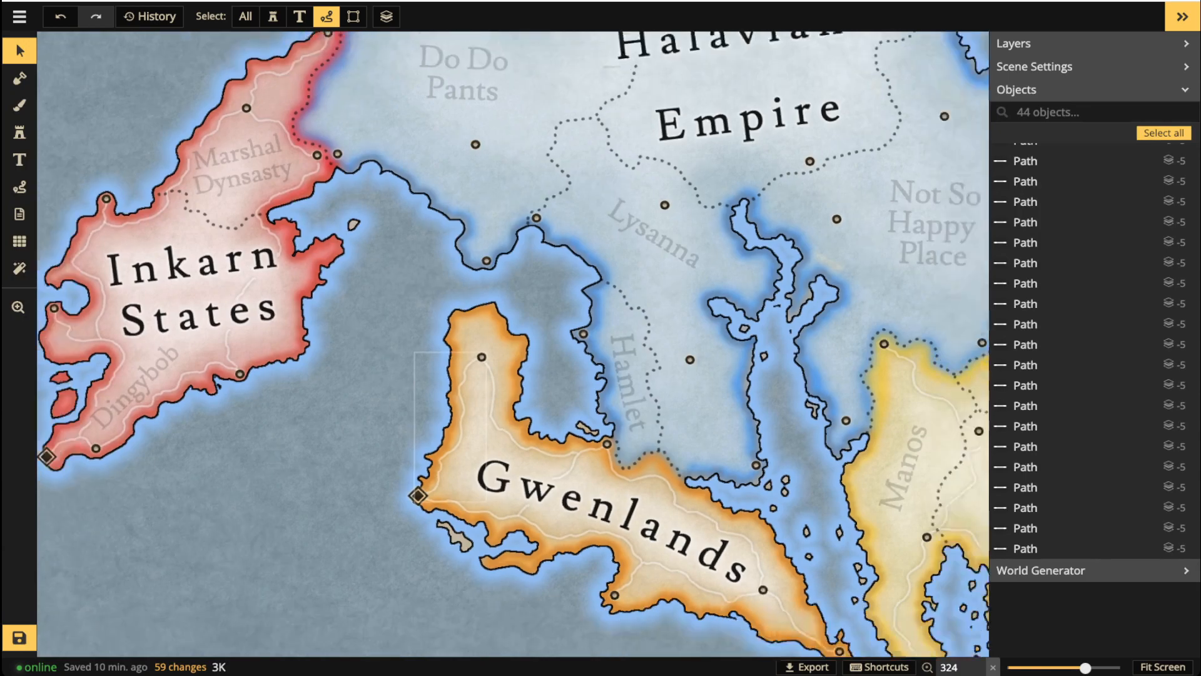
{"action": "scroll", "coordinate": [725, 355], "scroll_direction": "down", "scroll_amount": 2}
{"action": "left_click_drag", "start_coordinate": [725, 355], "coordinate": [485, 307]}
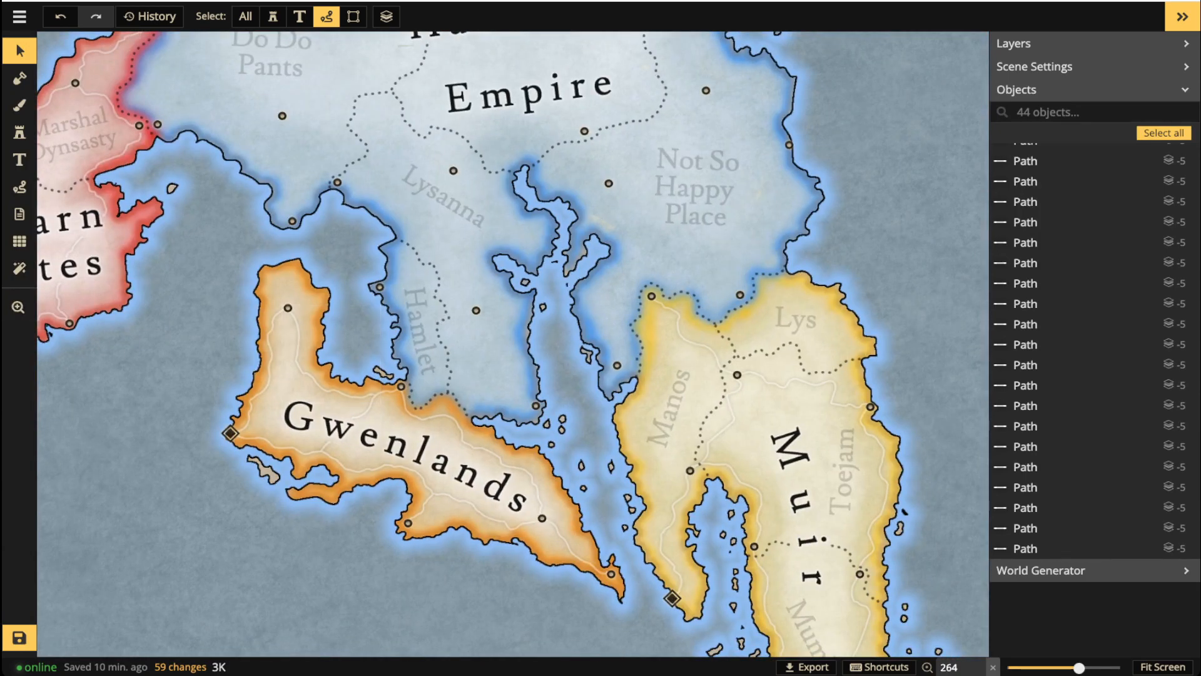
{"action": "scroll", "coordinate": [485, 306], "scroll_direction": "up", "scroll_amount": 1}
{"action": "left_click", "coordinate": [1025, 202]}
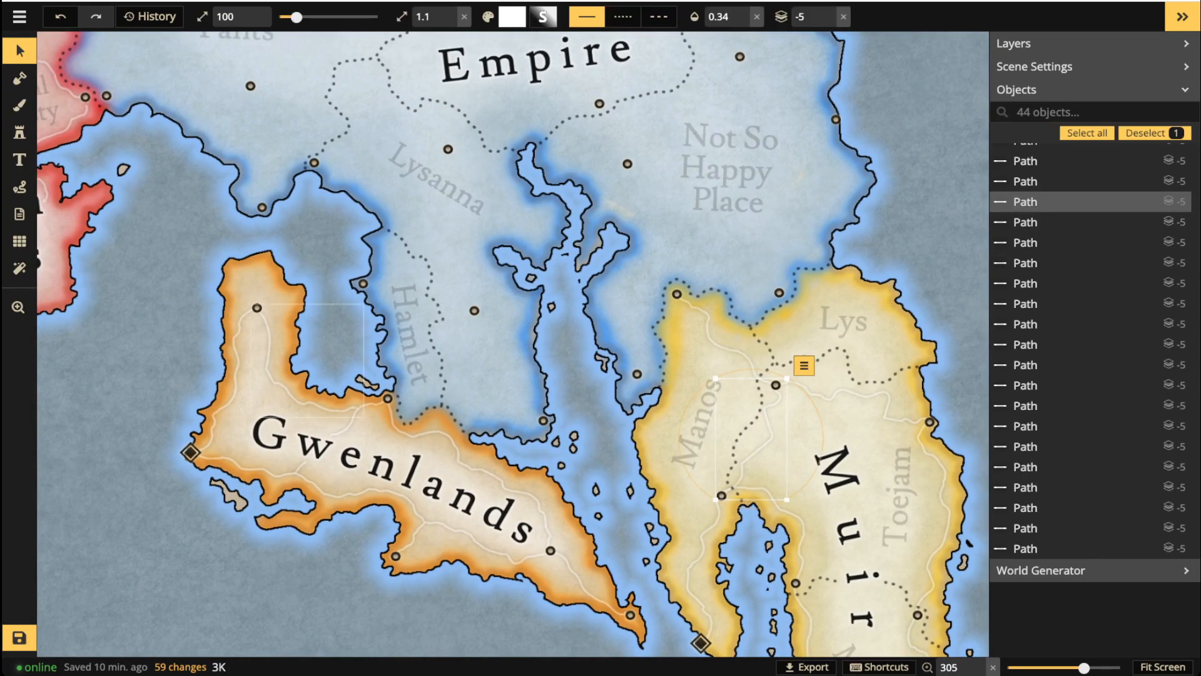
{"action": "left_click", "coordinate": [19, 188]}
{"action": "scroll", "coordinate": [441, 319], "scroll_direction": "down", "scroll_amount": 1}
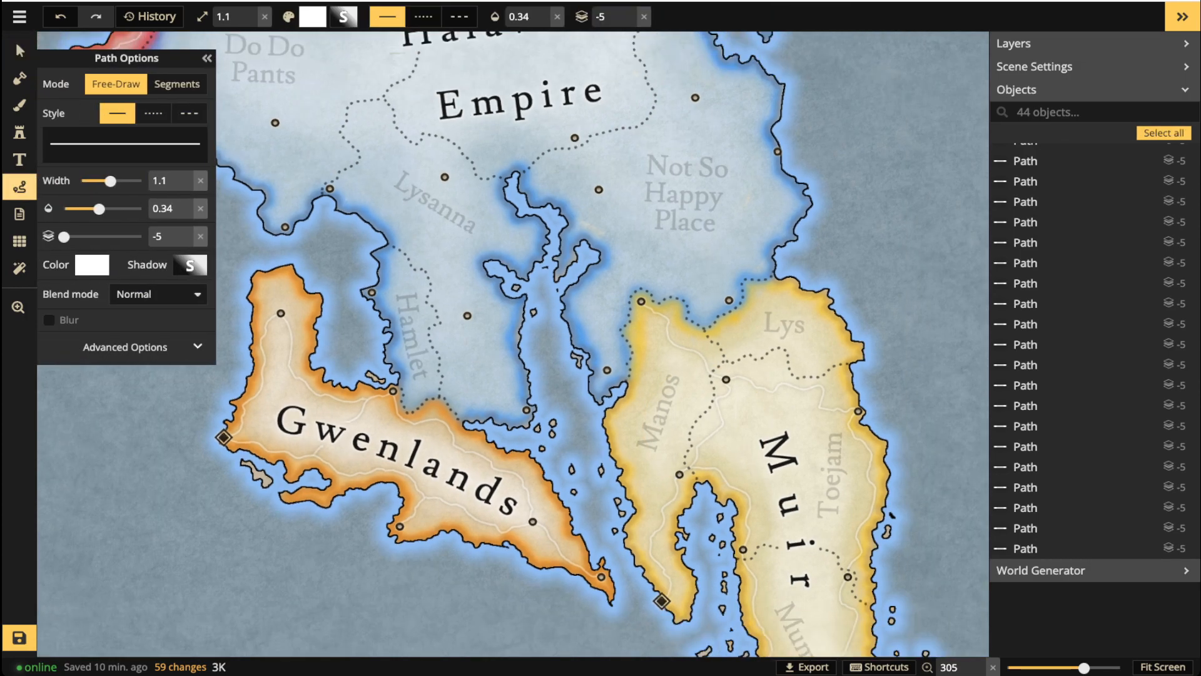
Draw roads from the Halavian capital to the town just southeast of it and through the Terd town to Terd's northern tip.
{"action": "key", "text": "space"}
{"action": "left_click_drag", "start_coordinate": [441, 319], "coordinate": [522, 468]}
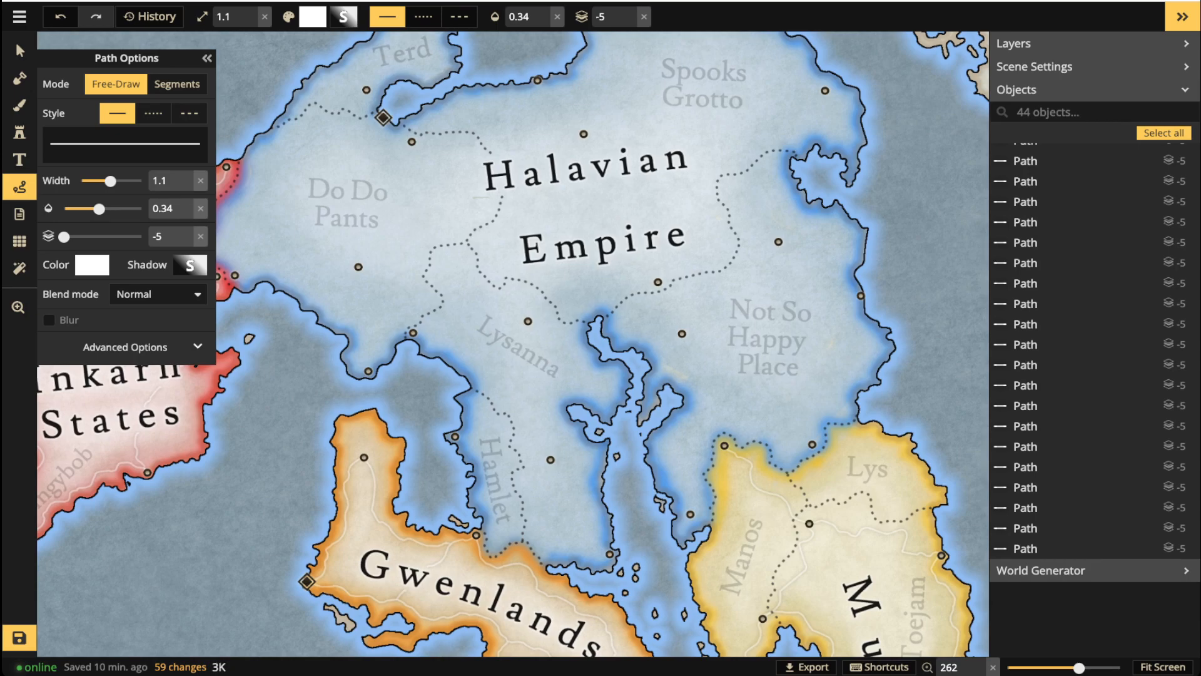
{"action": "left_click", "coordinate": [384, 117]}
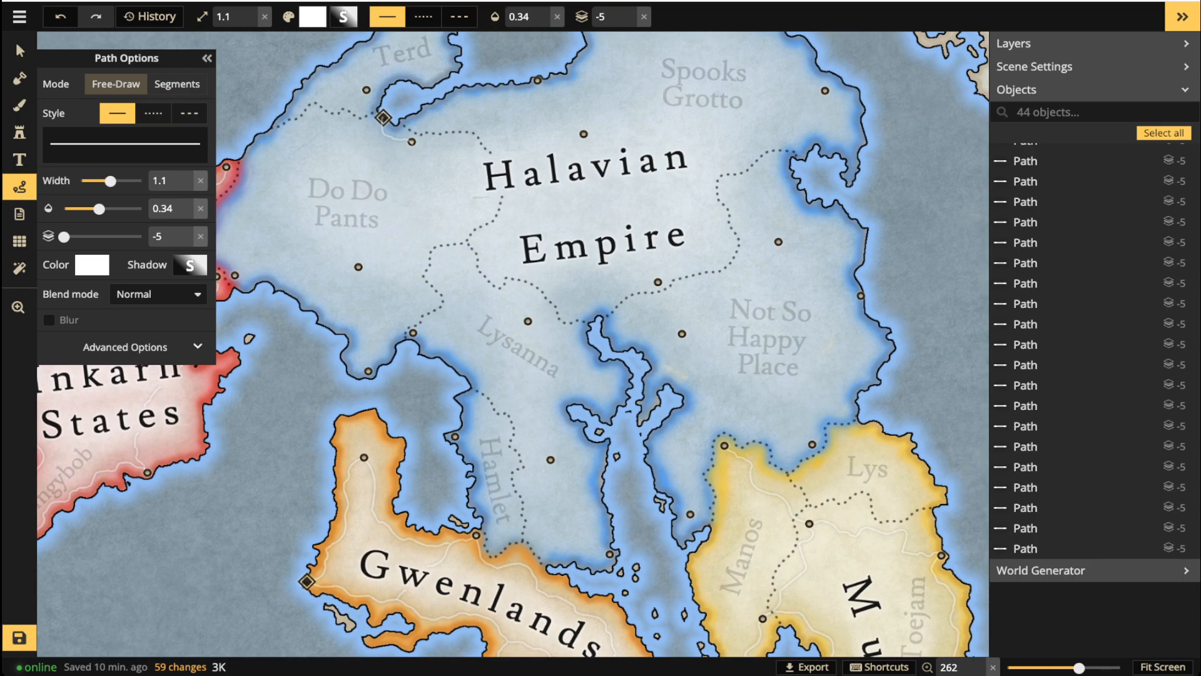
{"action": "left_click_drag", "start_coordinate": [407, 141], "coordinate": [413, 143]}
{"action": "mouse_move", "coordinate": [368, 97]}
{"action": "left_mouse_down"}
{"action": "mouse_move", "coordinate": [394, 163]}
{"action": "mouse_move", "coordinate": [423, 163]}
{"action": "mouse_move", "coordinate": [466, 217]}
{"action": "left_mouse_up"}
{"action": "key", "text": "Escape"}
{"action": "key", "text": "space"}
{"action": "key", "text": "Escape"}
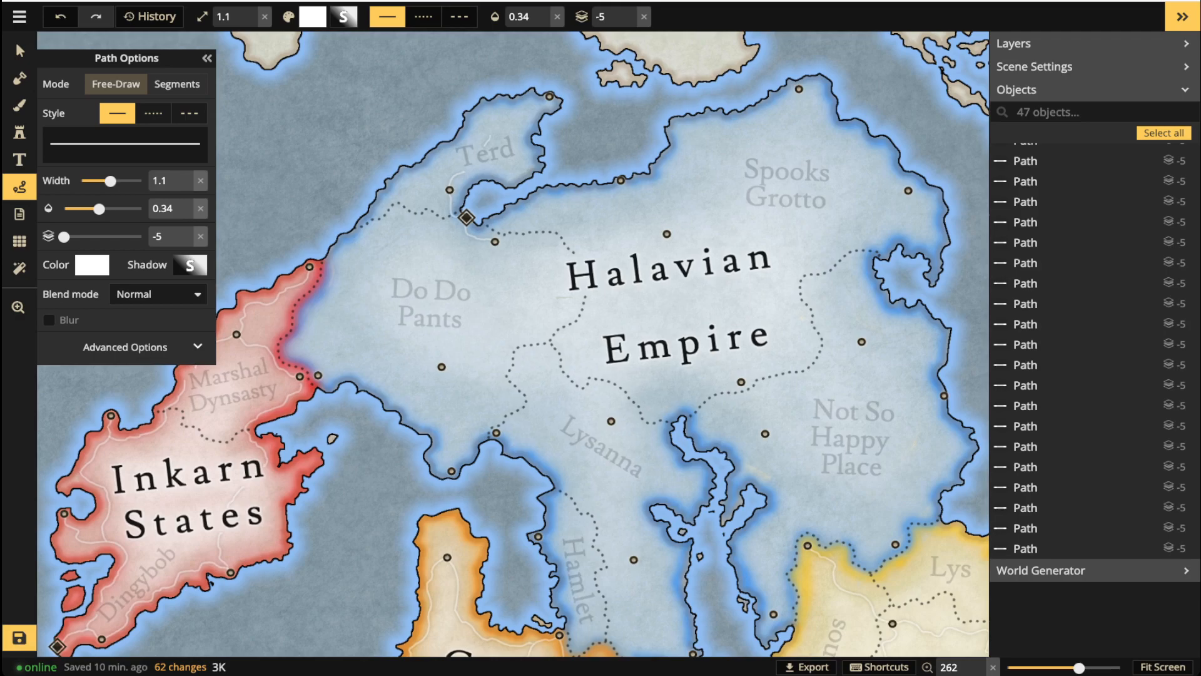
Draw roads from the town southeast of the capital to the central Do Do Pants town and on to the western and southern coast towns.
{"action": "left_click_drag", "start_coordinate": [466, 217], "coordinate": [466, 217]}
{"action": "left_click_drag", "start_coordinate": [466, 217], "coordinate": [466, 217]}
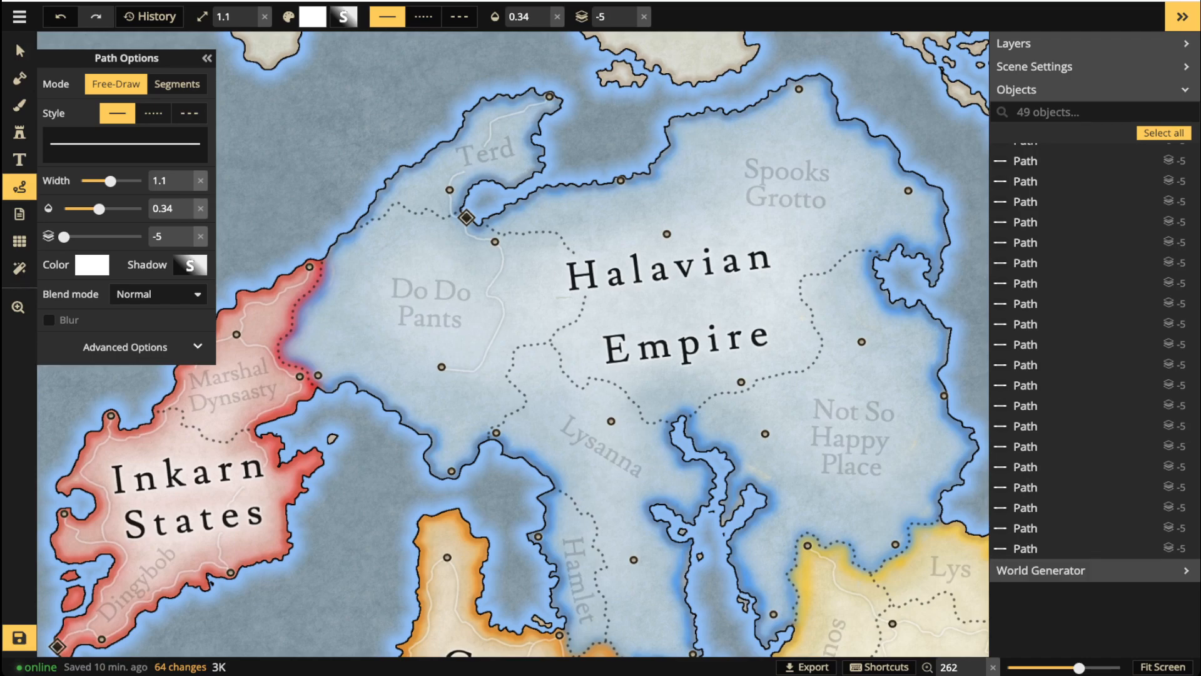
{"action": "key", "text": "ctrl+z"}
{"action": "key", "text": "Escape"}
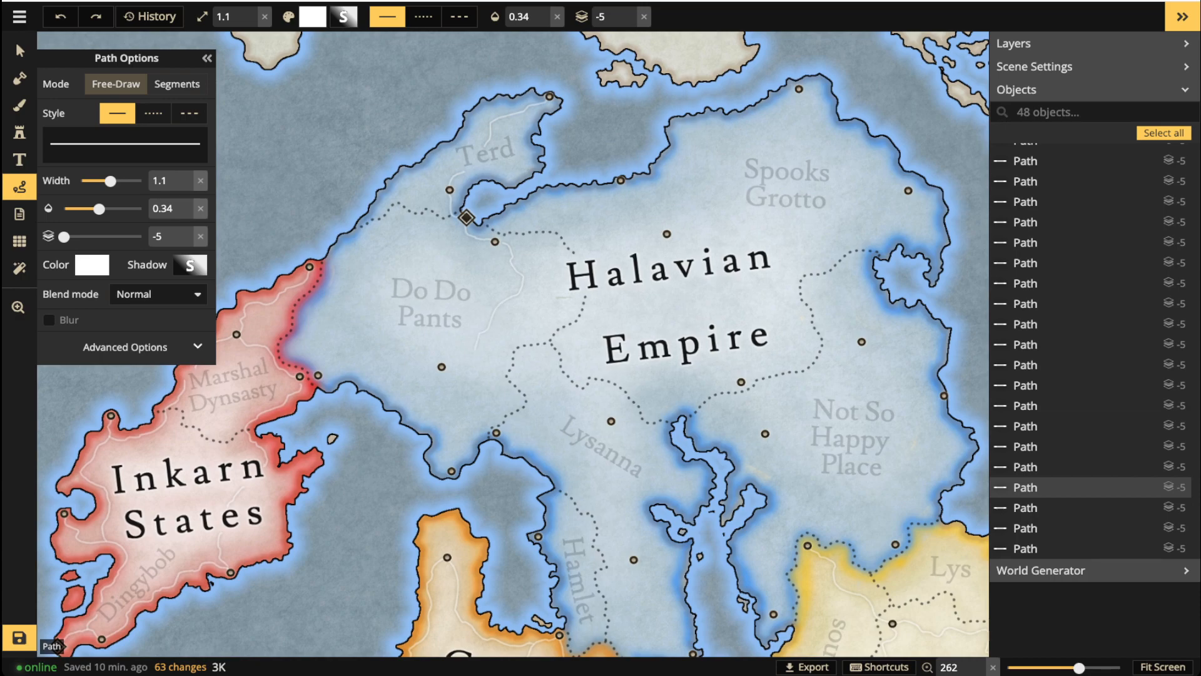
{"action": "key", "text": "ctrl+y"}
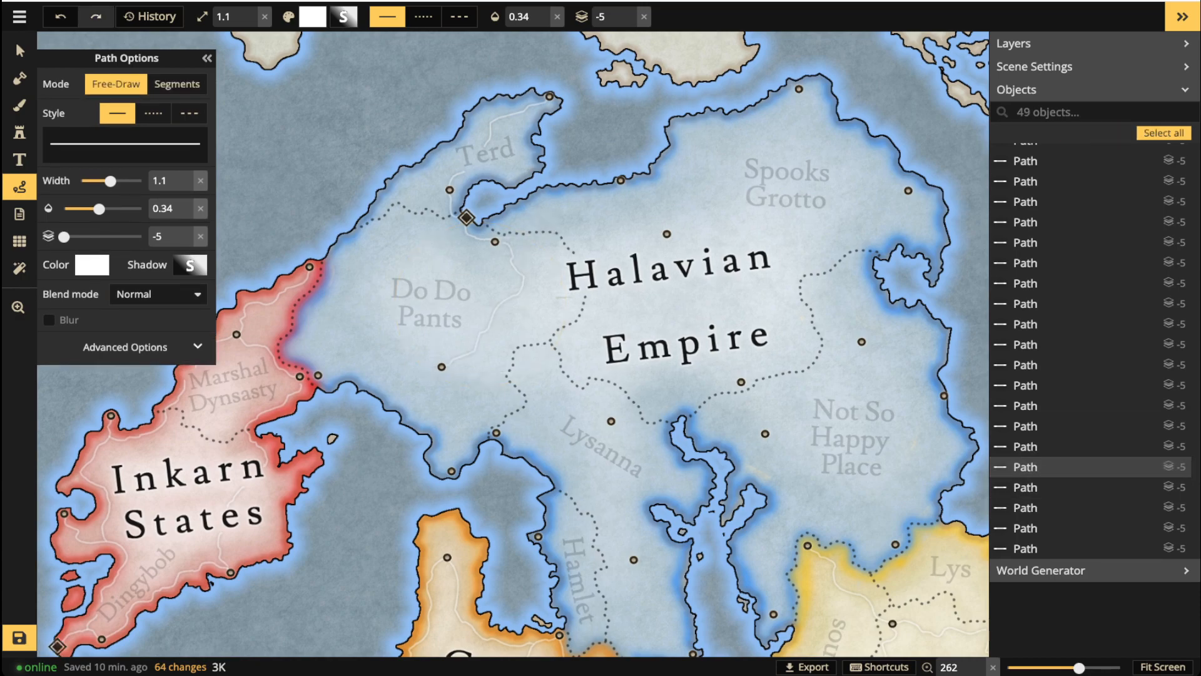
{"action": "left_click_drag", "start_coordinate": [481, 423], "coordinate": [497, 433]}
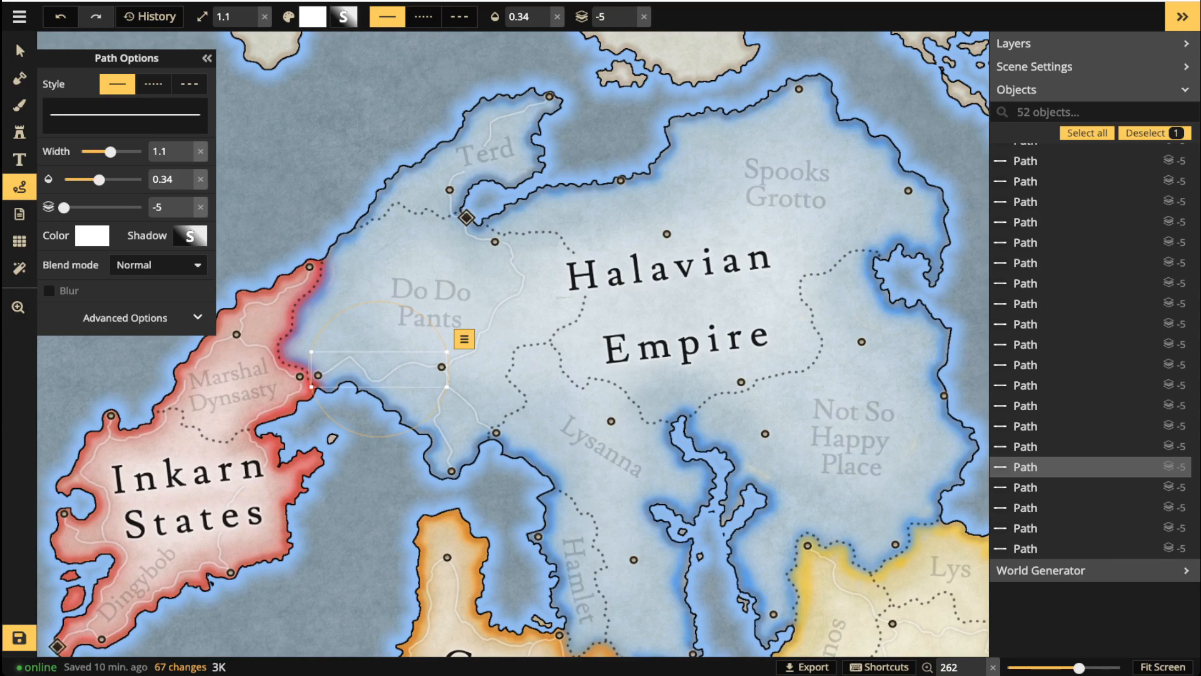
Enable the layer selection filter from -5 to 5 and make all object types selectable.
{"action": "left_click", "coordinate": [19, 51]}
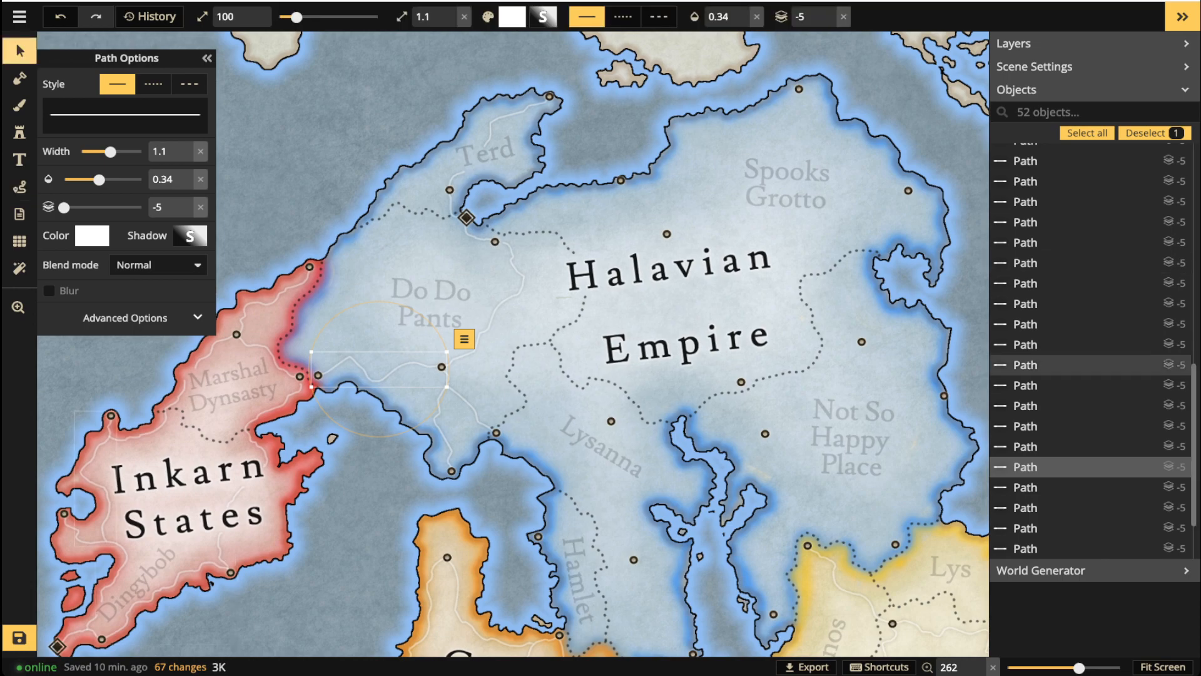
{"action": "scroll", "coordinate": [1091, 386], "scroll_direction": "up", "scroll_amount": 9}
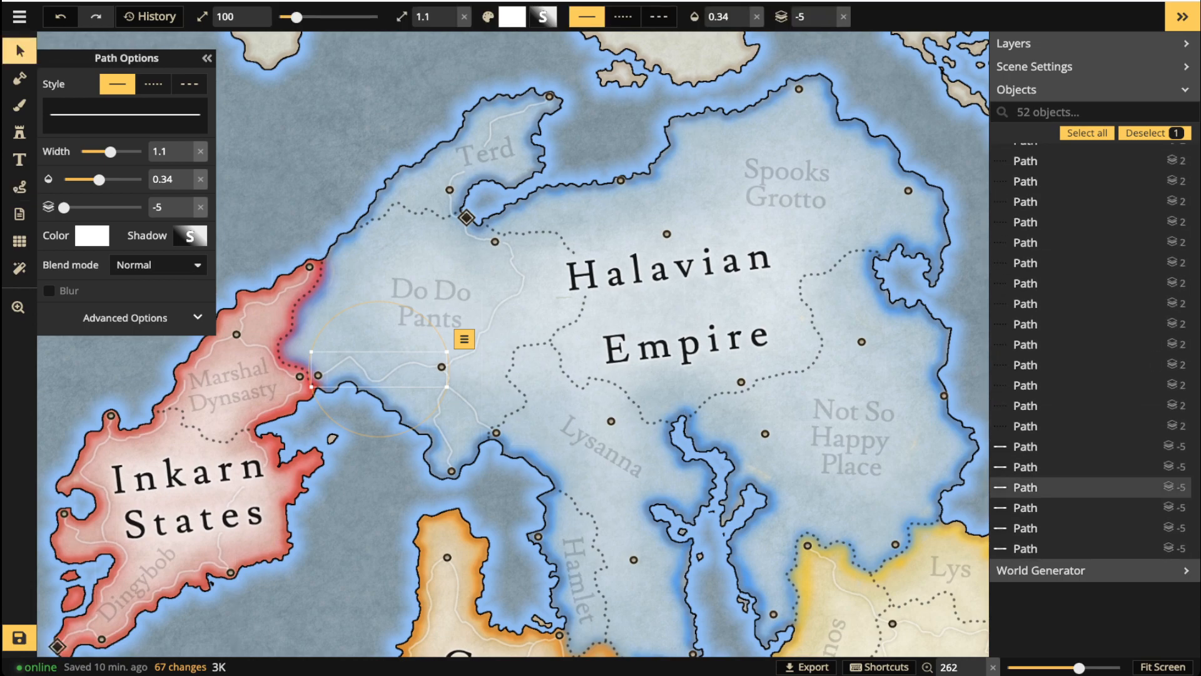
{"action": "left_click", "coordinate": [20, 78]}
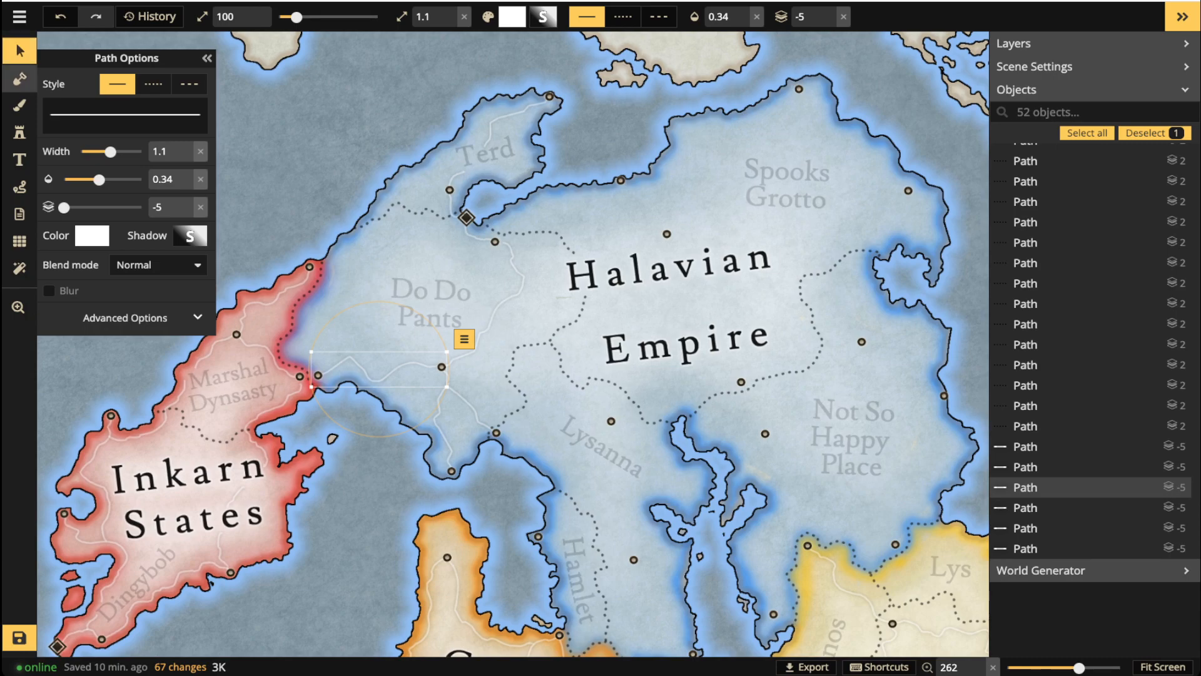
{"action": "left_click", "coordinate": [20, 51]}
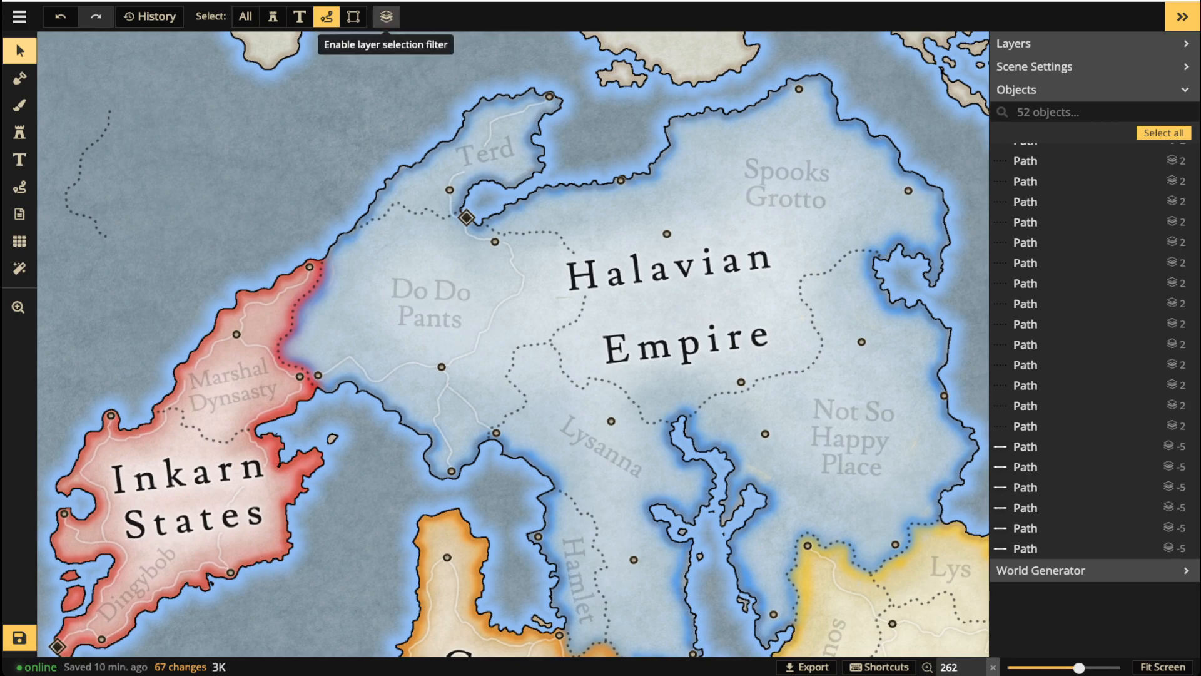
{"action": "left_click", "coordinate": [386, 16]}
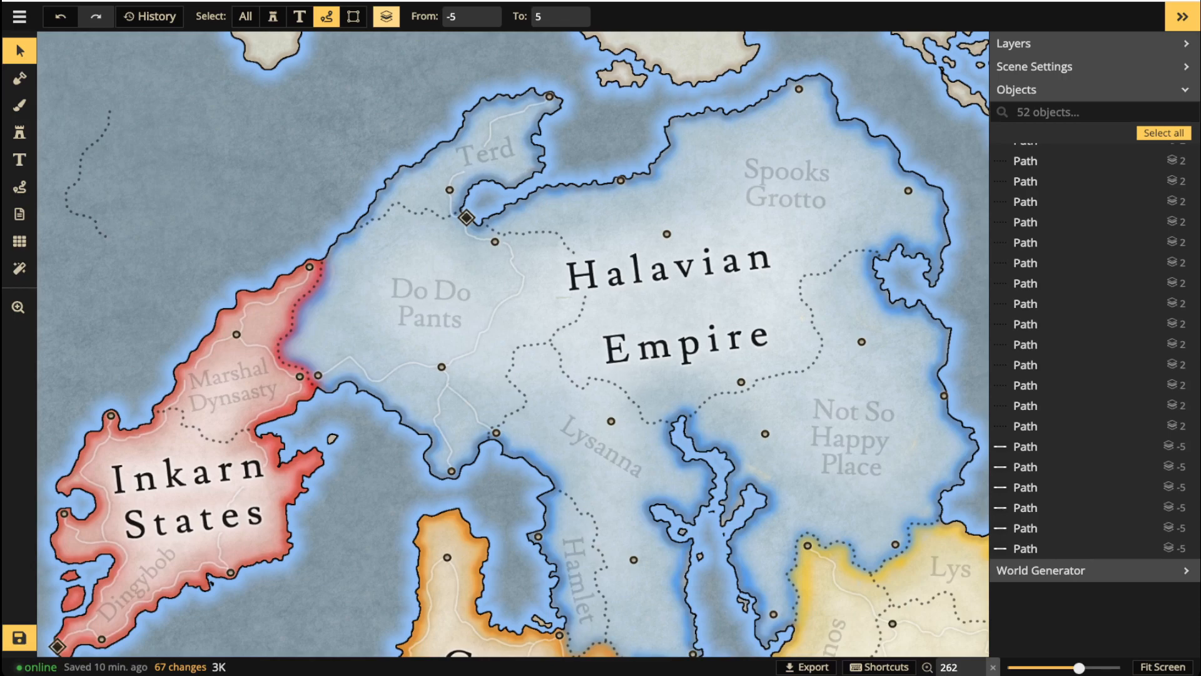
{"action": "left_click", "coordinate": [245, 16]}
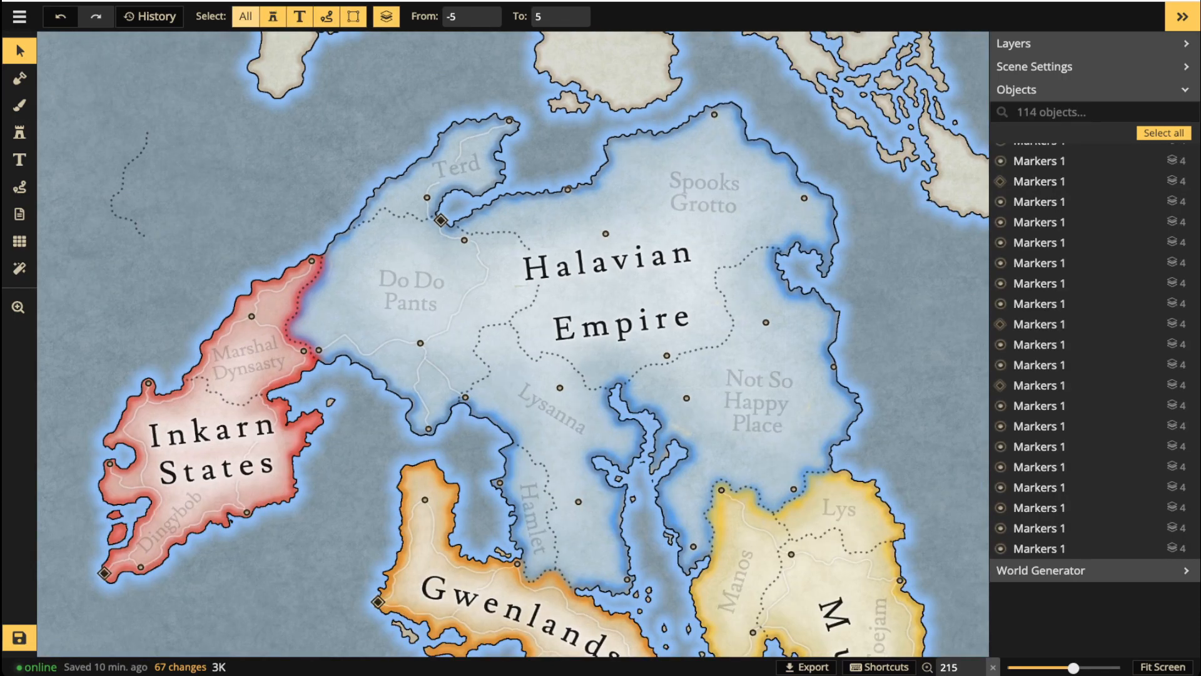
Reuse the style of the western Do Do Pants road to draw a road from the southeastern Do Do Pants border town to the Lysanna town.
{"action": "left_click", "coordinate": [367, 352]}
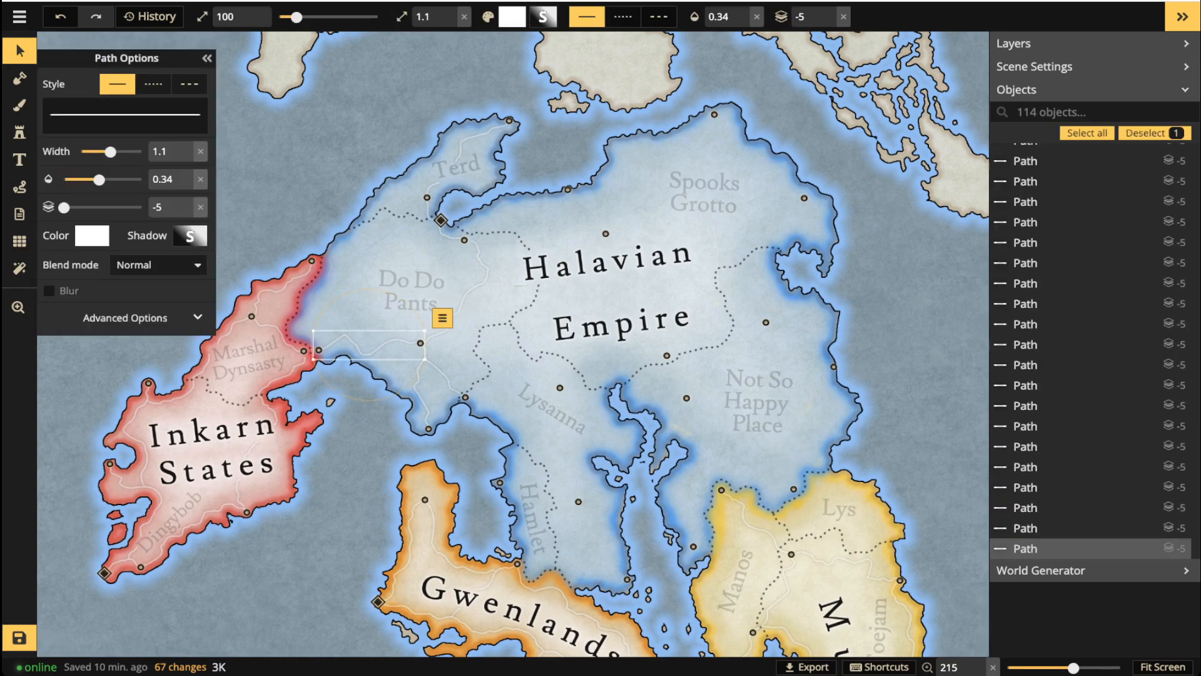
{"action": "left_click", "coordinate": [20, 187]}
{"action": "scroll", "coordinate": [523, 381], "scroll_direction": "up", "scroll_amount": 3}
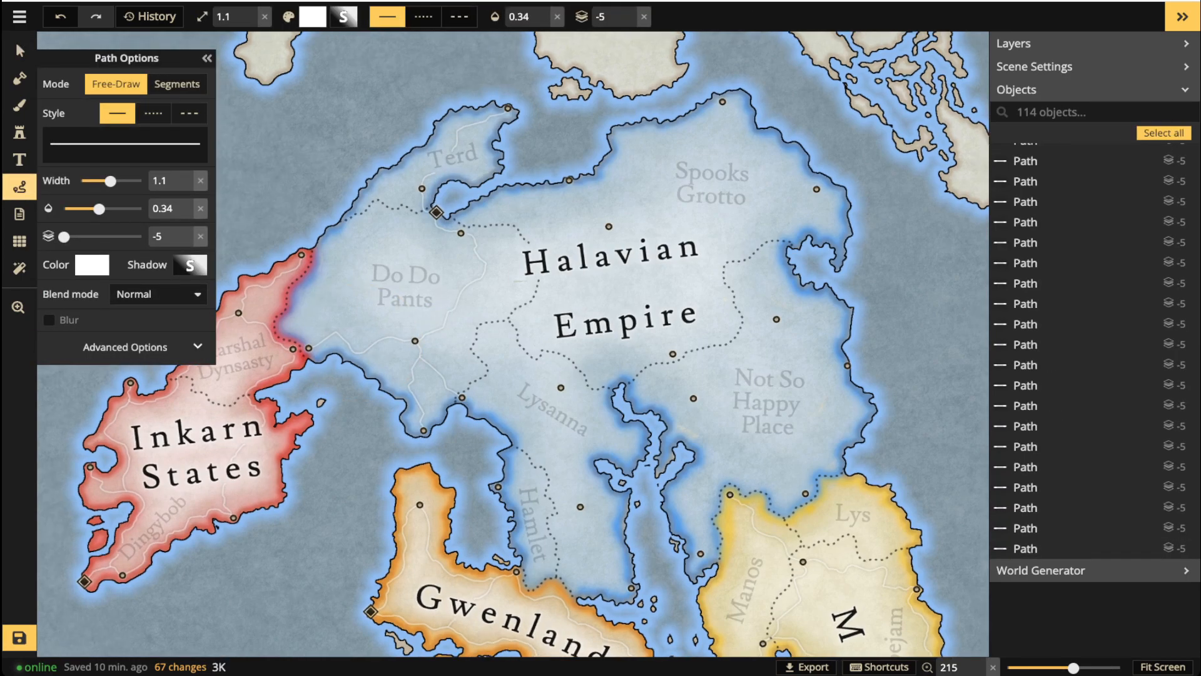
{"action": "left_click_drag", "start_coordinate": [458, 399], "coordinate": [517, 411]}
{"action": "key", "text": "Escape"}
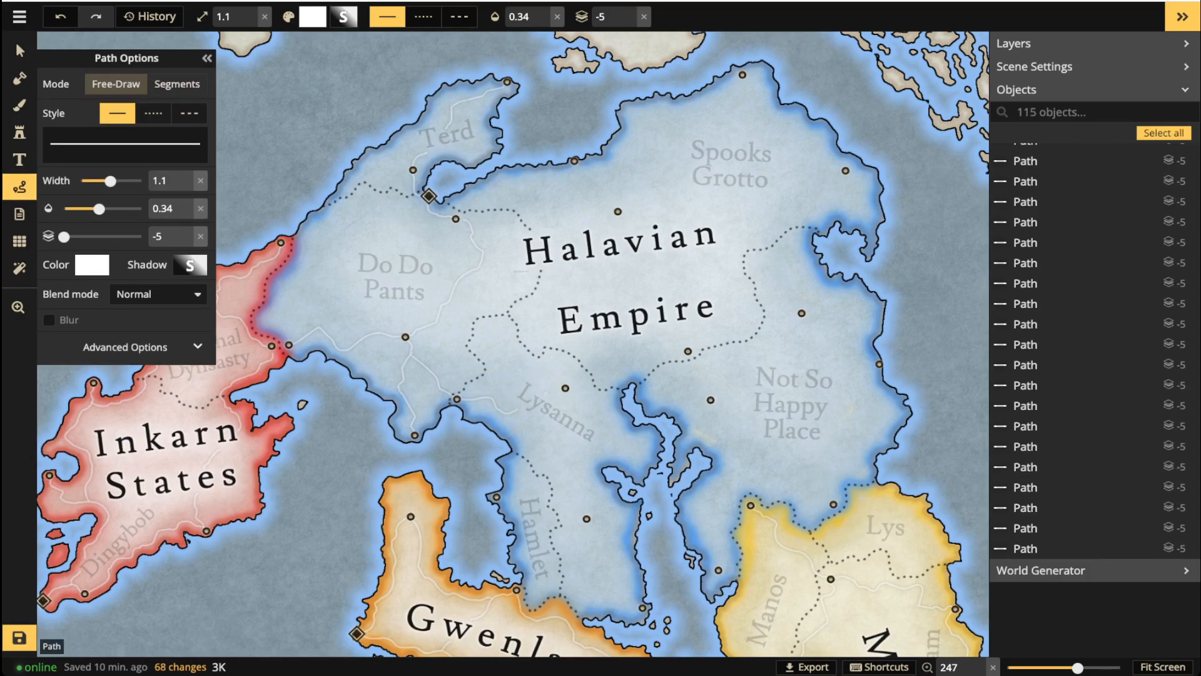
{"action": "left_click_drag", "start_coordinate": [560, 388], "coordinate": [565, 388]}
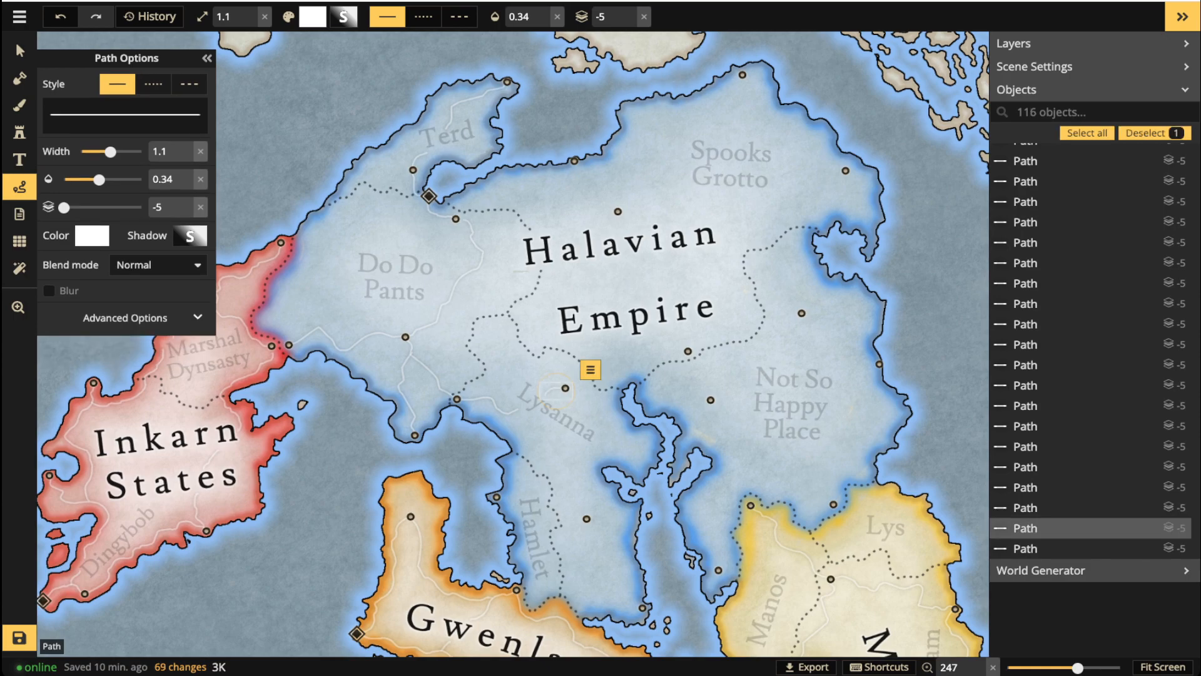
Draw roads from the northern Lysanna town to the inland town south of it, linking it to Hamlet's coast town and the southeast coast town.
{"action": "key", "text": "space"}
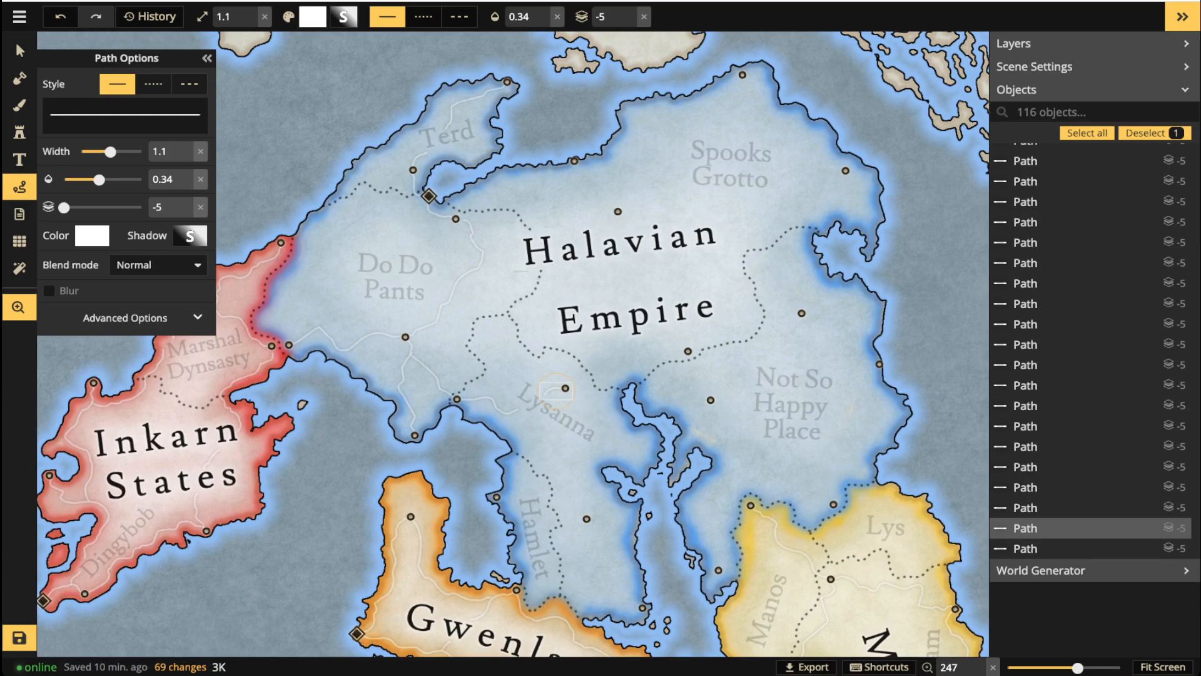
{"action": "left_click_drag", "start_coordinate": [619, 312], "coordinate": [530, 198]}
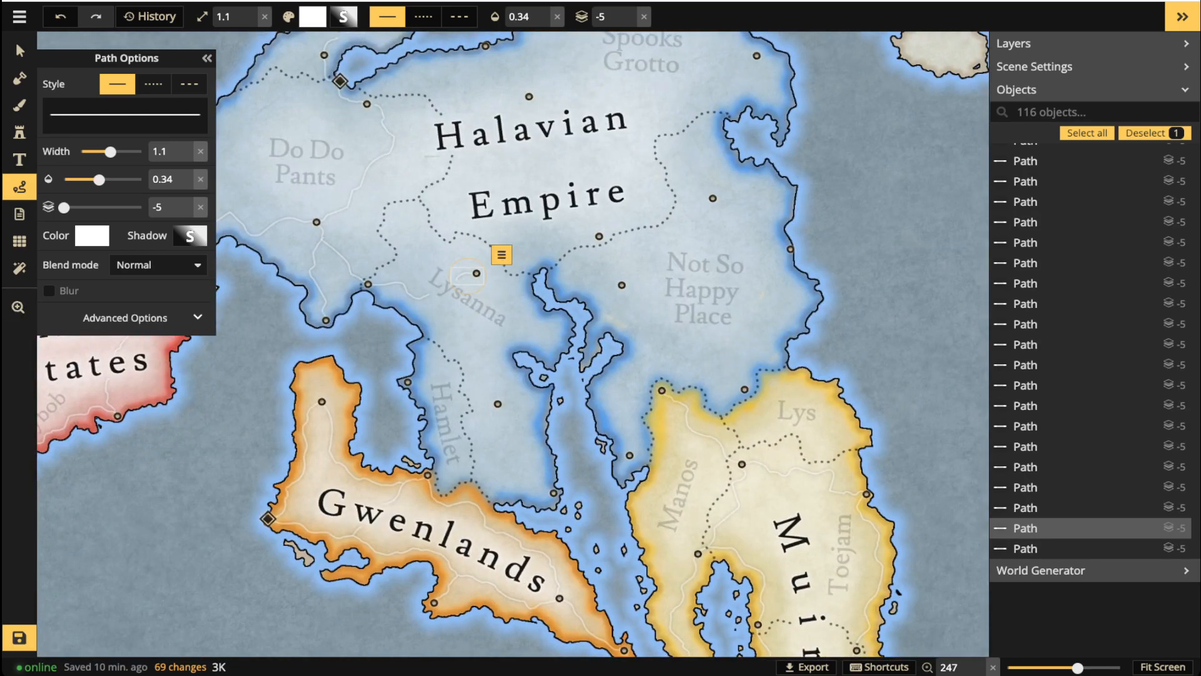
{"action": "key", "text": "Escape"}
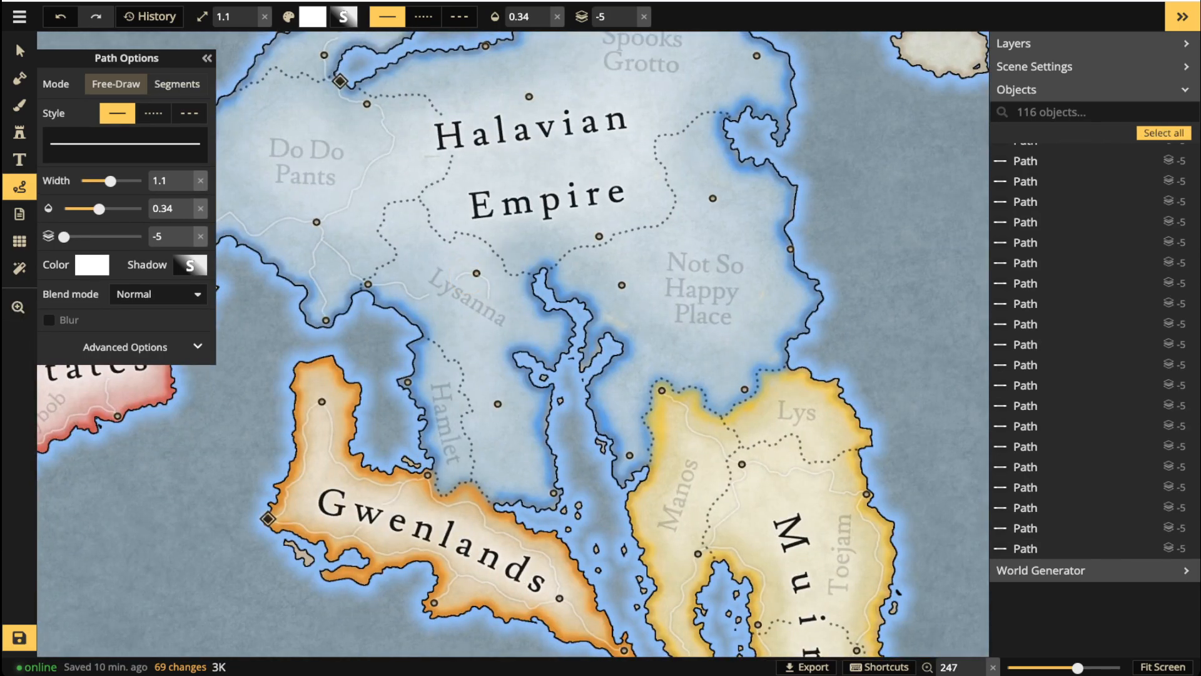
{"action": "left_click_drag", "start_coordinate": [489, 293], "coordinate": [491, 302]}
{"action": "mouse_move", "coordinate": [496, 389]}
{"action": "left_mouse_down"}
{"action": "mouse_move", "coordinate": [497, 401]}
{"action": "mouse_move", "coordinate": [458, 406]}
{"action": "mouse_move", "coordinate": [411, 384]}
{"action": "left_mouse_up"}
{"action": "key", "text": "Escape"}
{"action": "key", "text": "Escape"}
{"action": "left_click_drag", "start_coordinate": [419, 388], "coordinate": [411, 382]}
{"action": "key", "text": "Escape"}
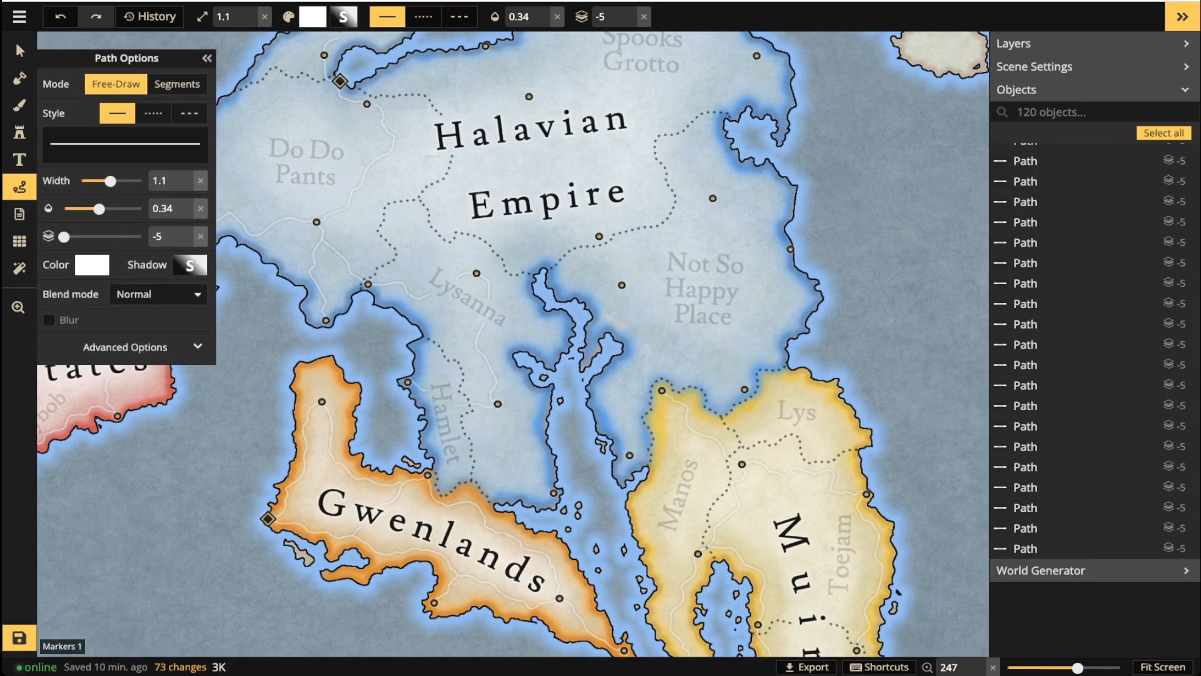
{"action": "left_click_drag", "start_coordinate": [499, 407], "coordinate": [515, 431]}
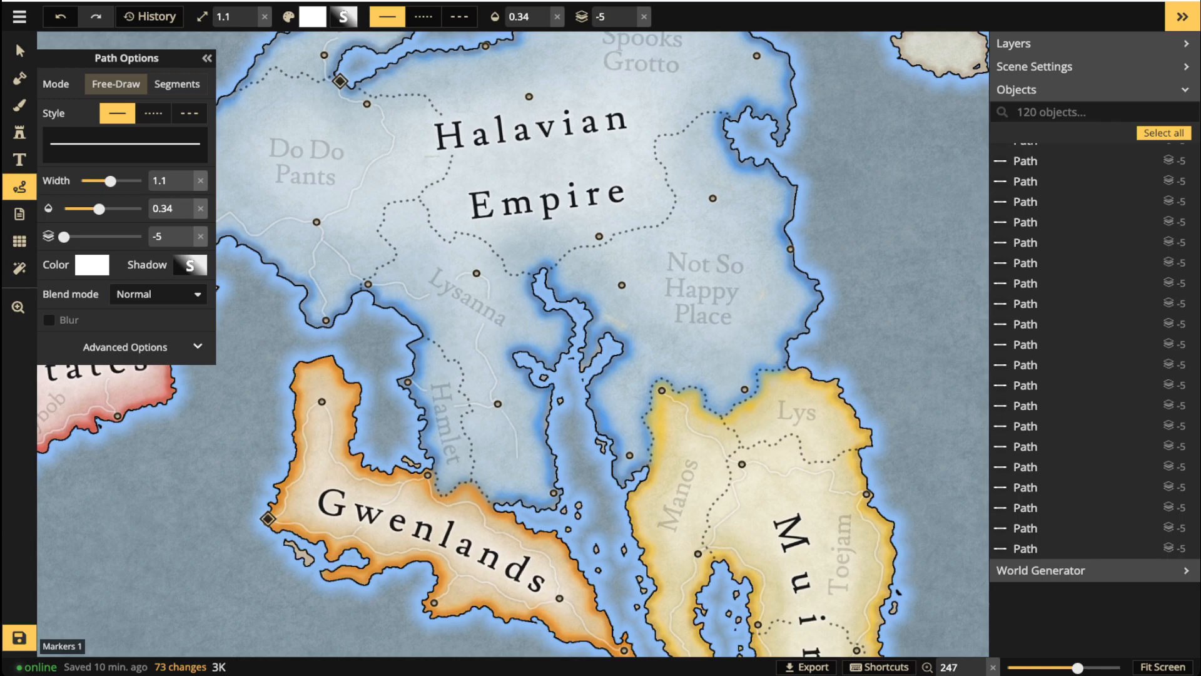
{"action": "left_click_drag", "start_coordinate": [550, 489], "coordinate": [553, 493]}
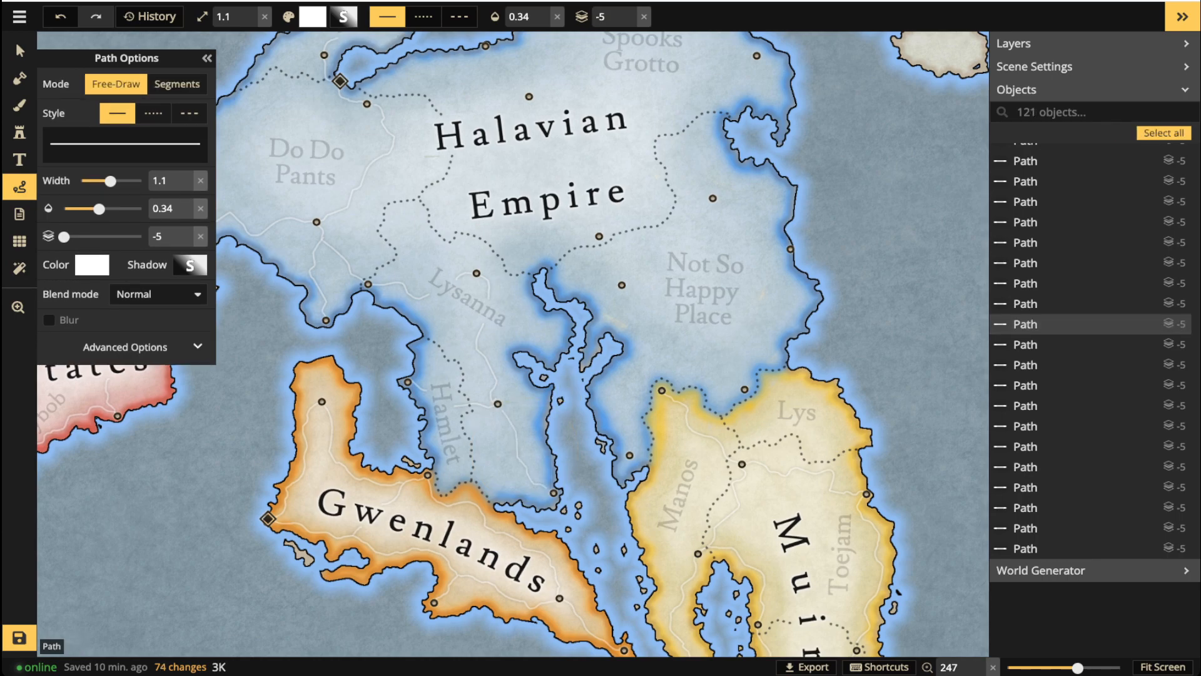
Draw roads from the northern Lysanna town to the border town south of the Empire label and on to the western Not So Happy Place town.
{"action": "left_click_drag", "start_coordinate": [478, 273], "coordinate": [483, 275]}
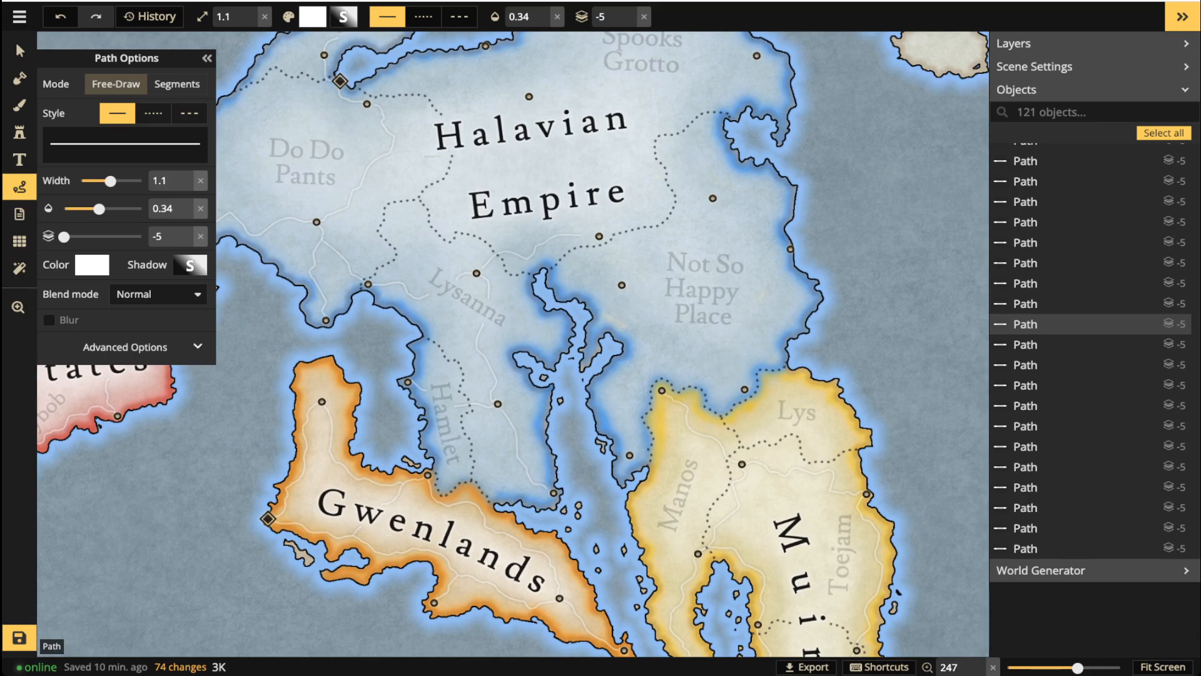
{"action": "left_click_drag", "start_coordinate": [591, 235], "coordinate": [625, 288]}
{"action": "key", "text": "Escape"}
{"action": "key", "text": "Escape"}
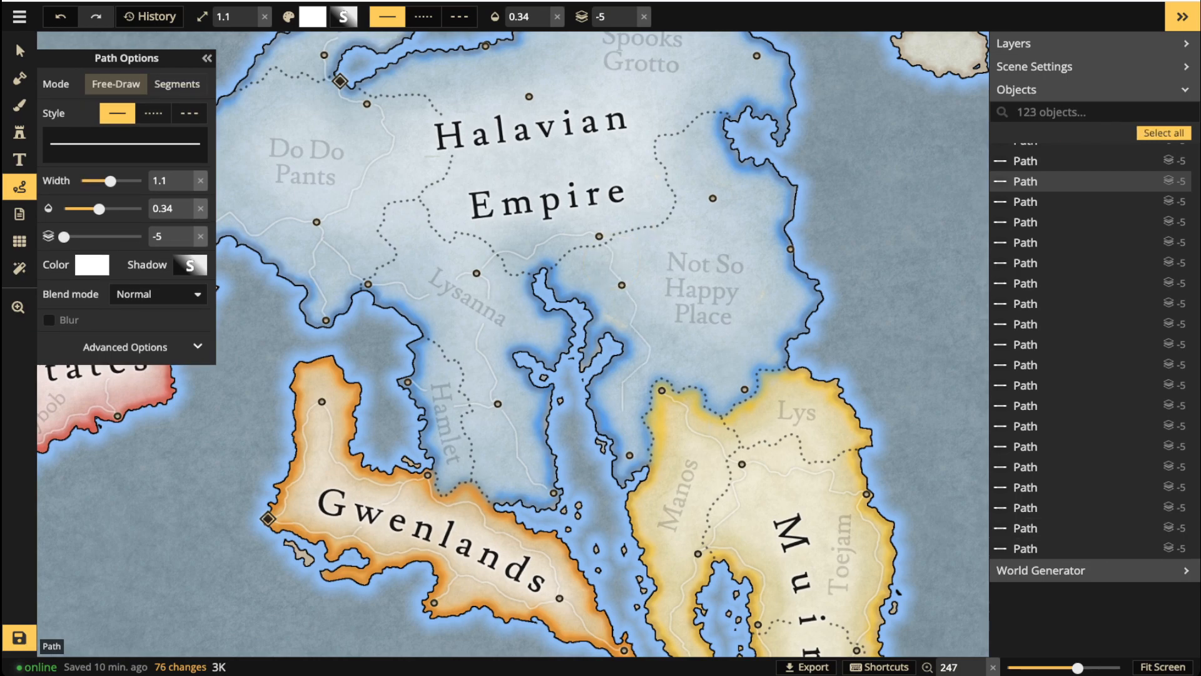
{"action": "left_click_drag", "start_coordinate": [621, 438], "coordinate": [624, 448]}
{"action": "key", "text": "Escape"}
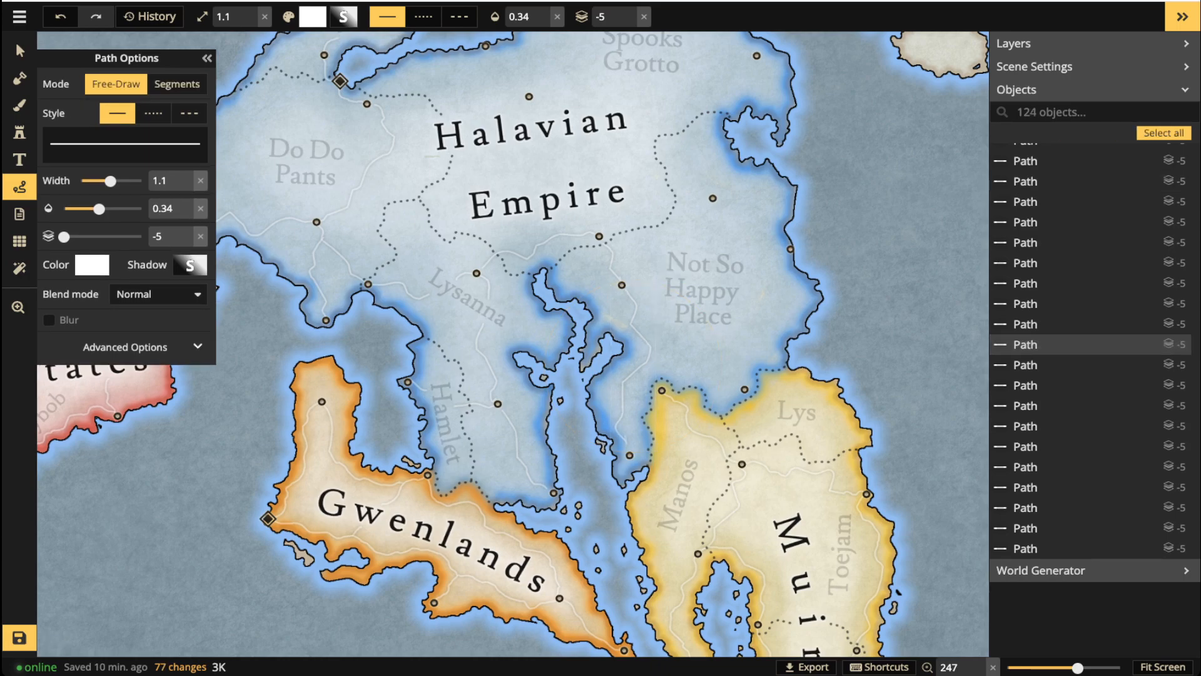
{"action": "key", "text": "ctrl+z"}
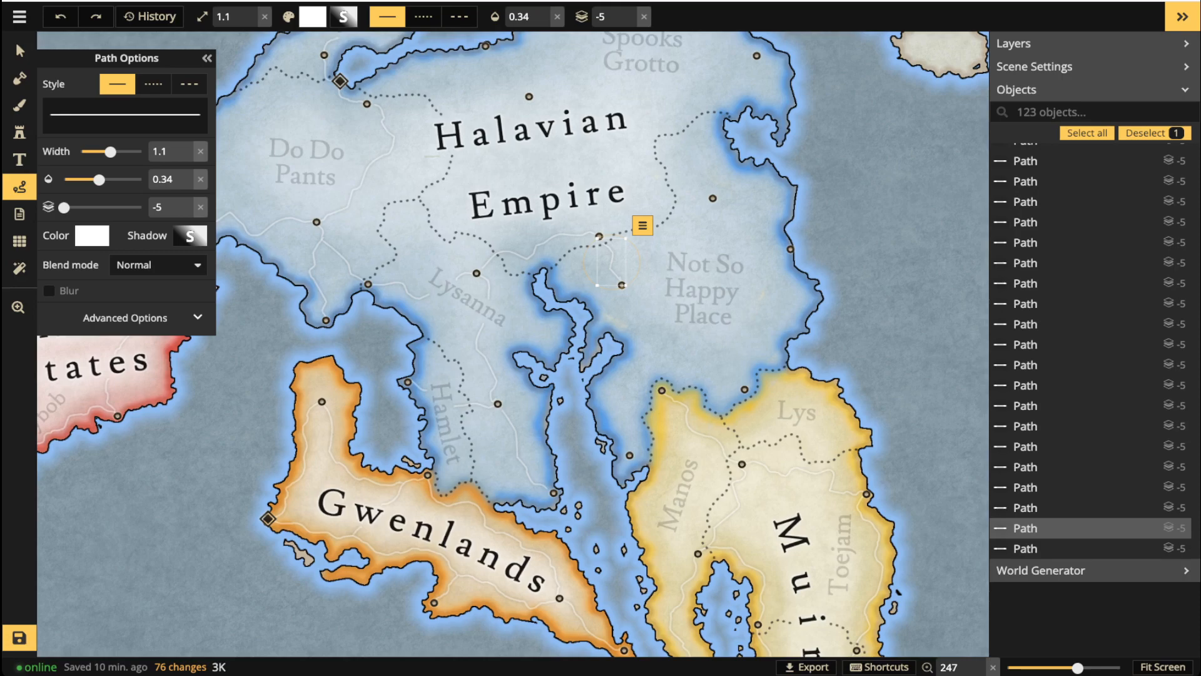
{"action": "key", "text": "ctrl+z"}
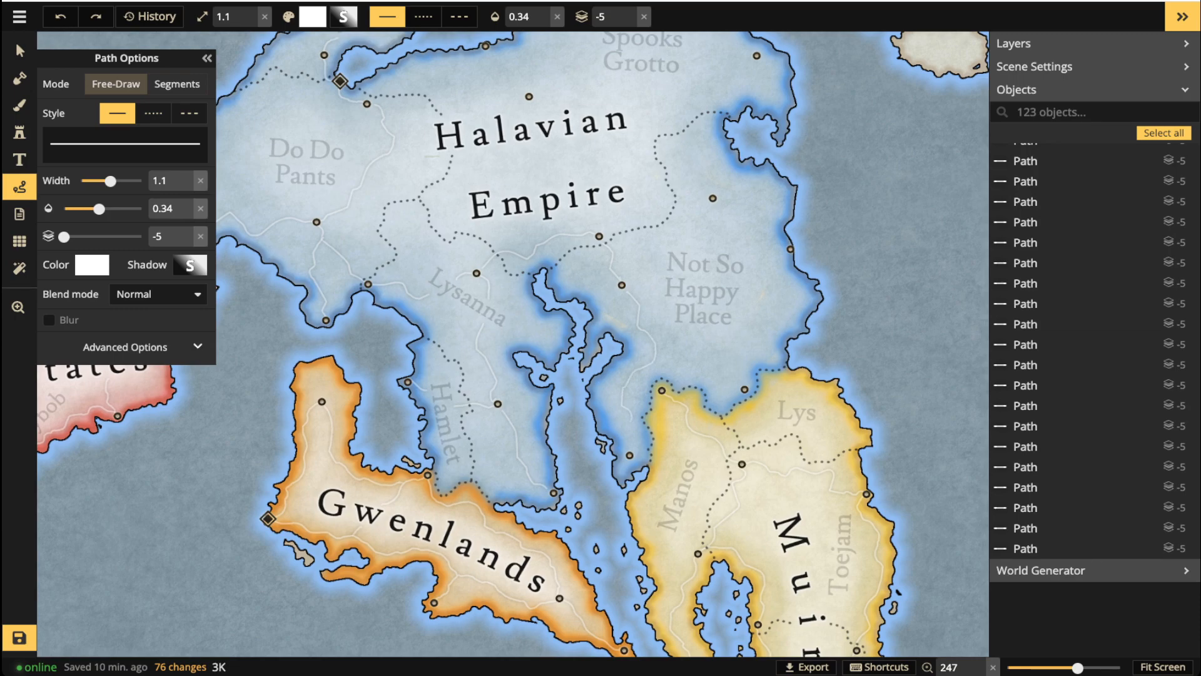
Draw roads from the western Not So Happy Place town to its southwestern coast town and from the northern border town to the northeastern inland town.
{"action": "left_click_drag", "start_coordinate": [632, 432], "coordinate": [629, 451]}
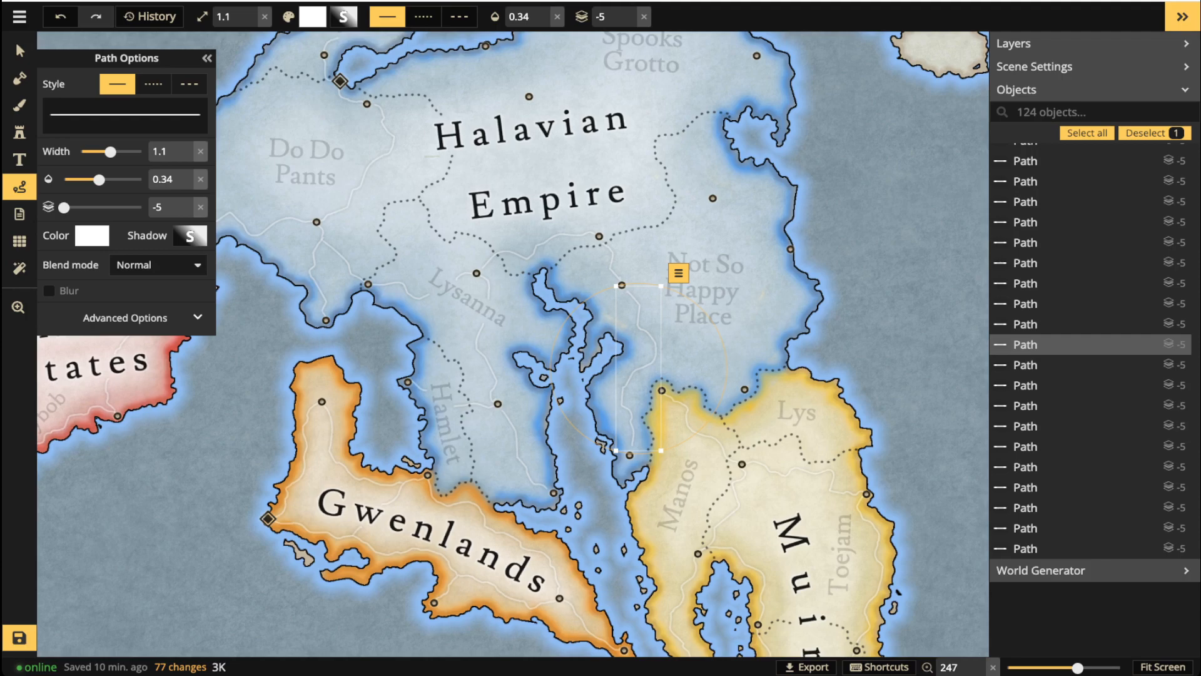
{"action": "key", "text": "Escape"}
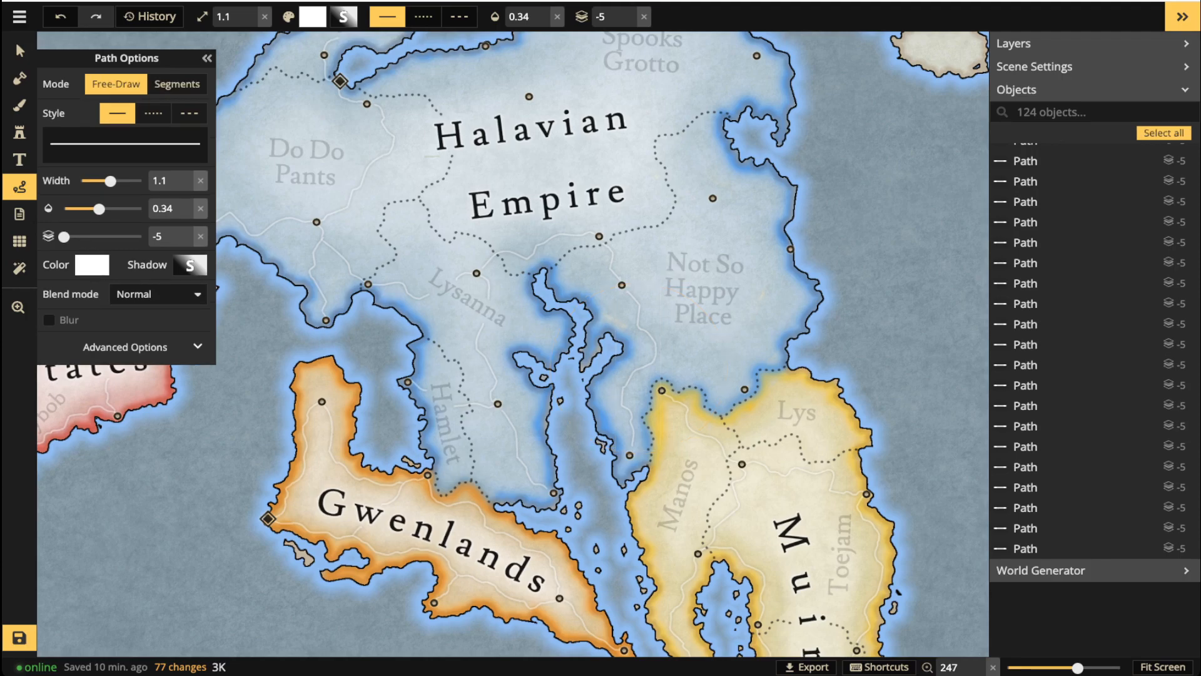
{"action": "left_click_drag", "start_coordinate": [600, 235], "coordinate": [618, 222]}
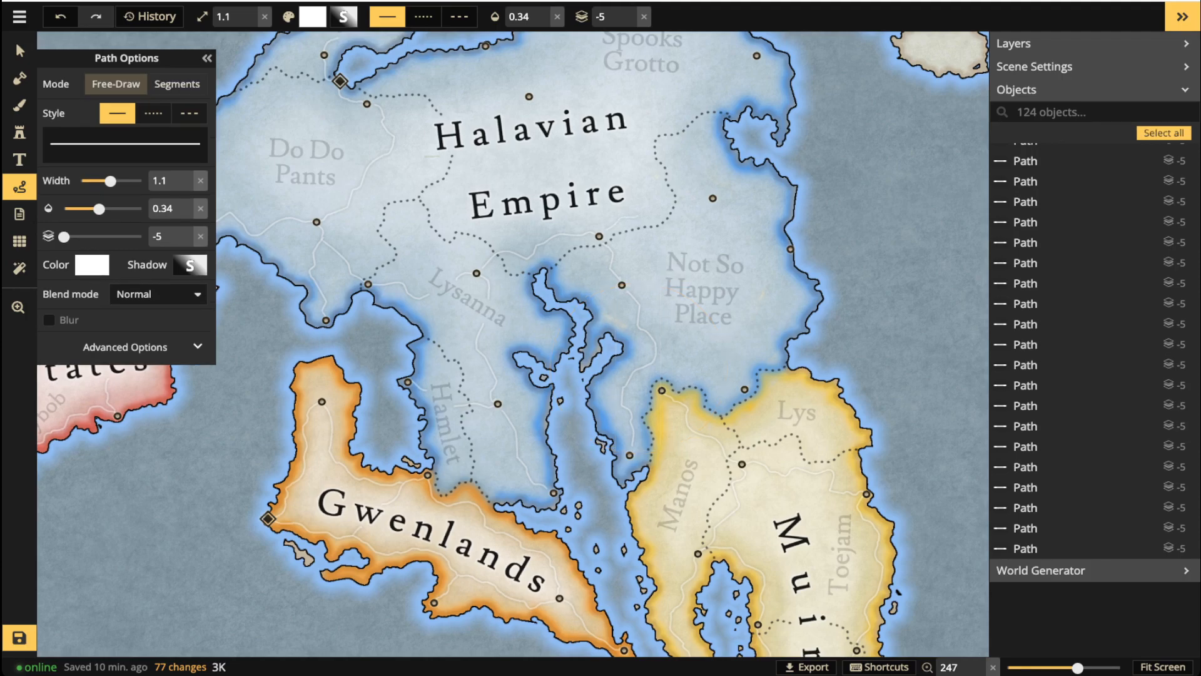
{"action": "left_click_drag", "start_coordinate": [618, 222], "coordinate": [724, 188]}
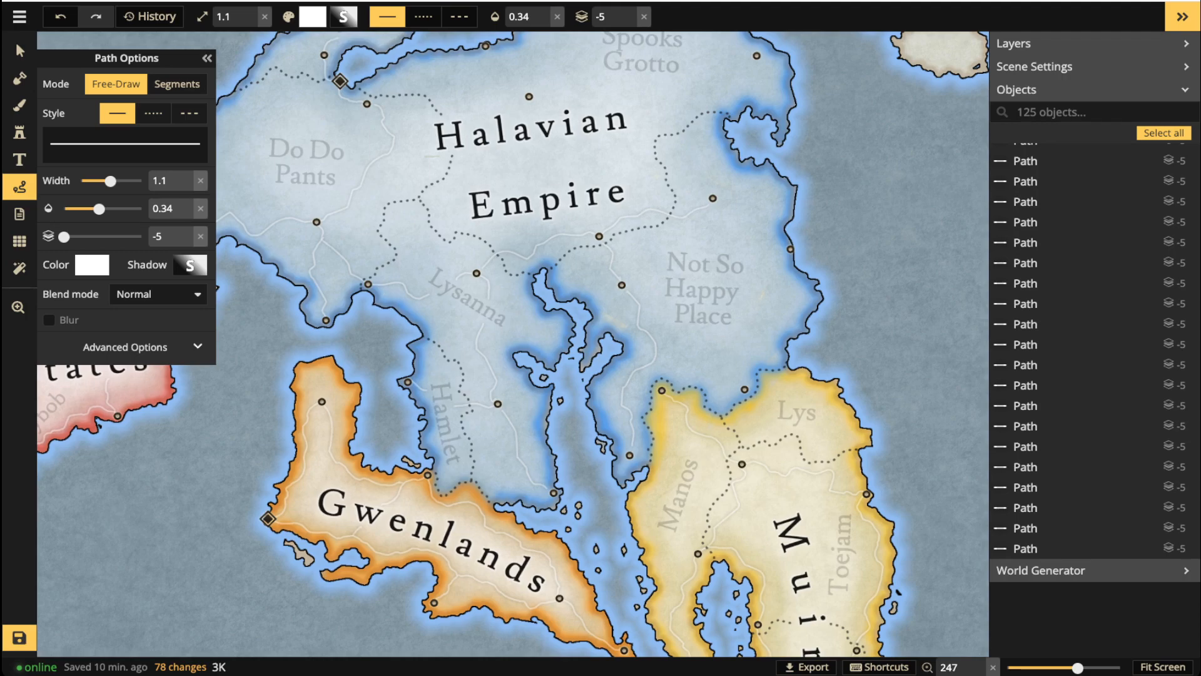
Draw roads to Not So Happy Place's southern border towns and from its northern inland town to the east coast town, deleting the last stray stroke.
{"action": "left_click_drag", "start_coordinate": [655, 346], "coordinate": [666, 353]}
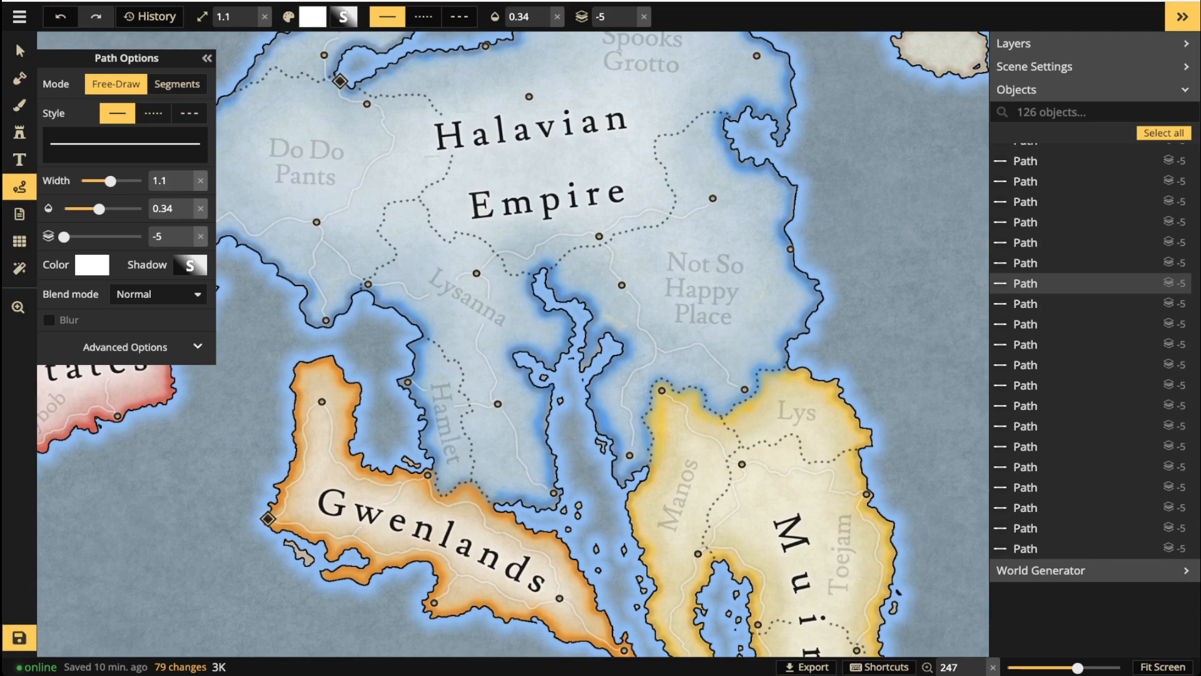
{"action": "left_click_drag", "start_coordinate": [715, 200], "coordinate": [717, 201]}
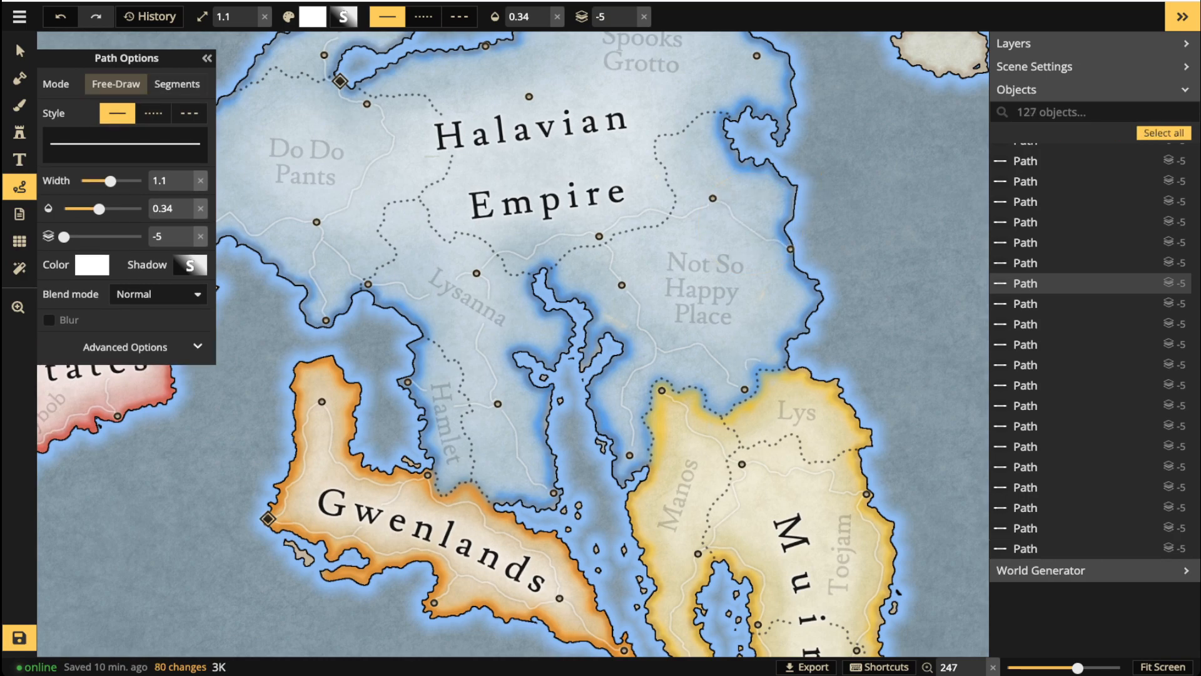
{"action": "left_click_drag", "start_coordinate": [759, 361], "coordinate": [764, 362]}
{"action": "key", "text": "Delete"}
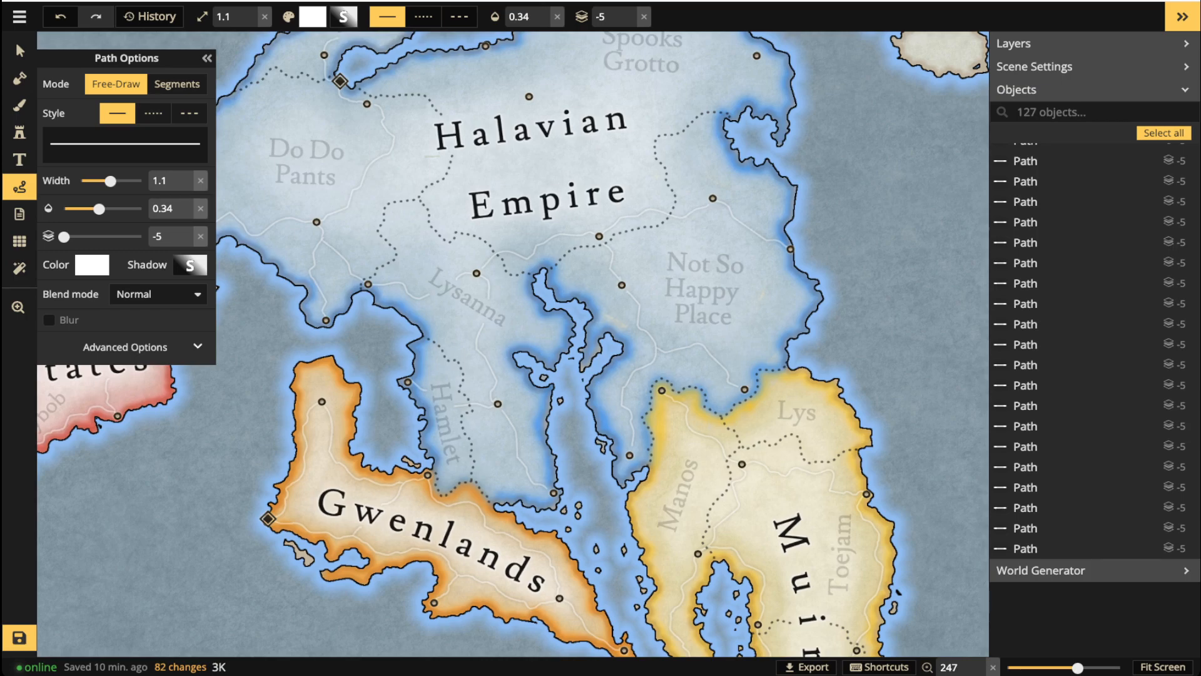
Draw roads linking the east coast town to the southeastern border town, and the northern Not So Happy Place inland town to eastern Spooks Grotto.
{"action": "left_click", "coordinate": [20, 187]}
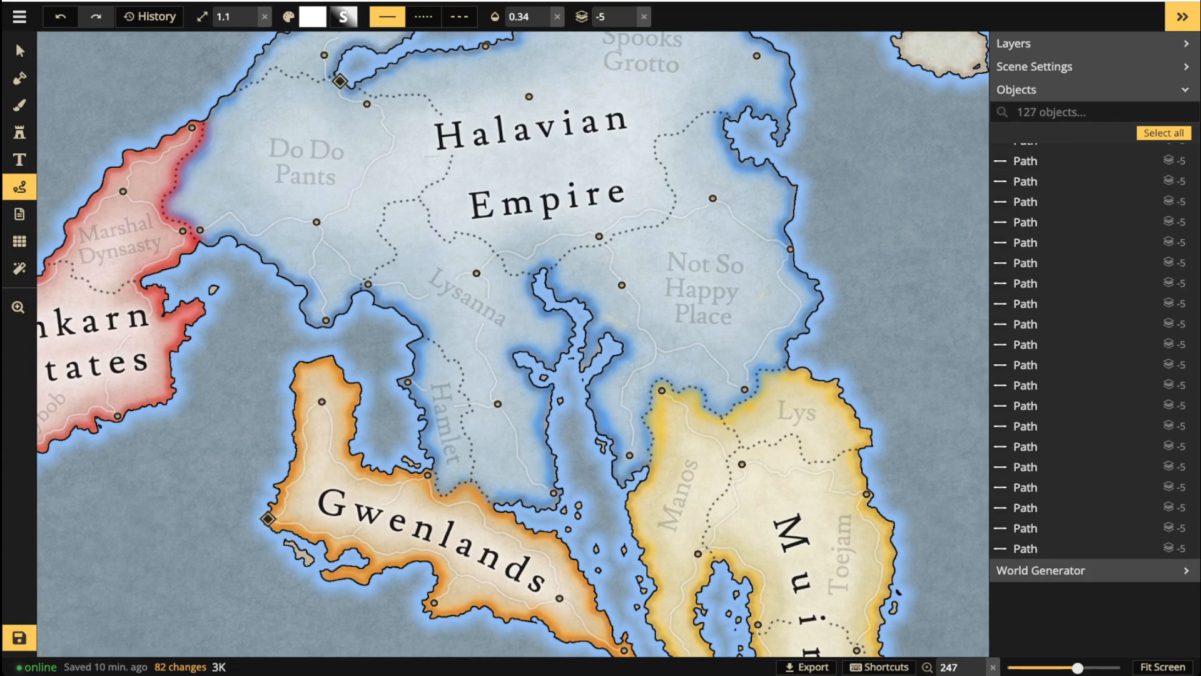
{"action": "left_click_drag", "start_coordinate": [787, 253], "coordinate": [790, 249]}
{"action": "left_click", "coordinate": [690, 158]}
{"action": "left_click", "coordinate": [693, 140]}
{"action": "left_click_drag", "start_coordinate": [742, 78], "coordinate": [745, 77]}
{"action": "left_click", "coordinate": [761, 201]}
Draw the road running north across the Halavian Empire label to the inland town just above it.
{"action": "left_click", "coordinate": [617, 196]}
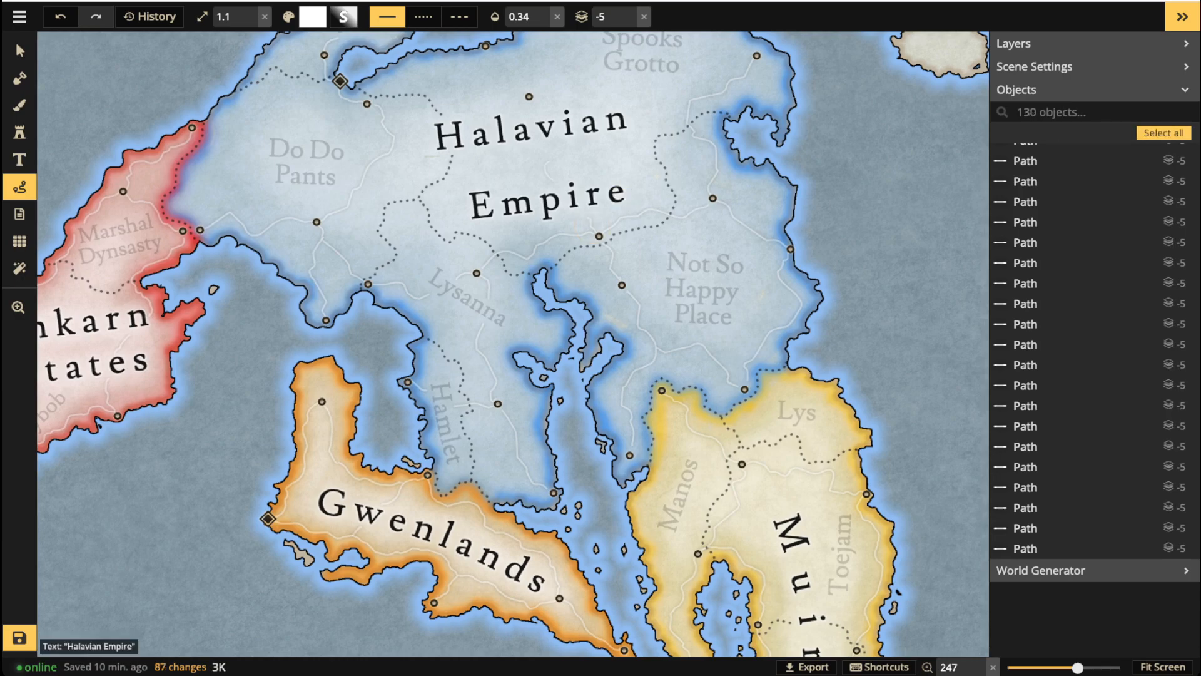
{"action": "left_click", "coordinate": [576, 122]}
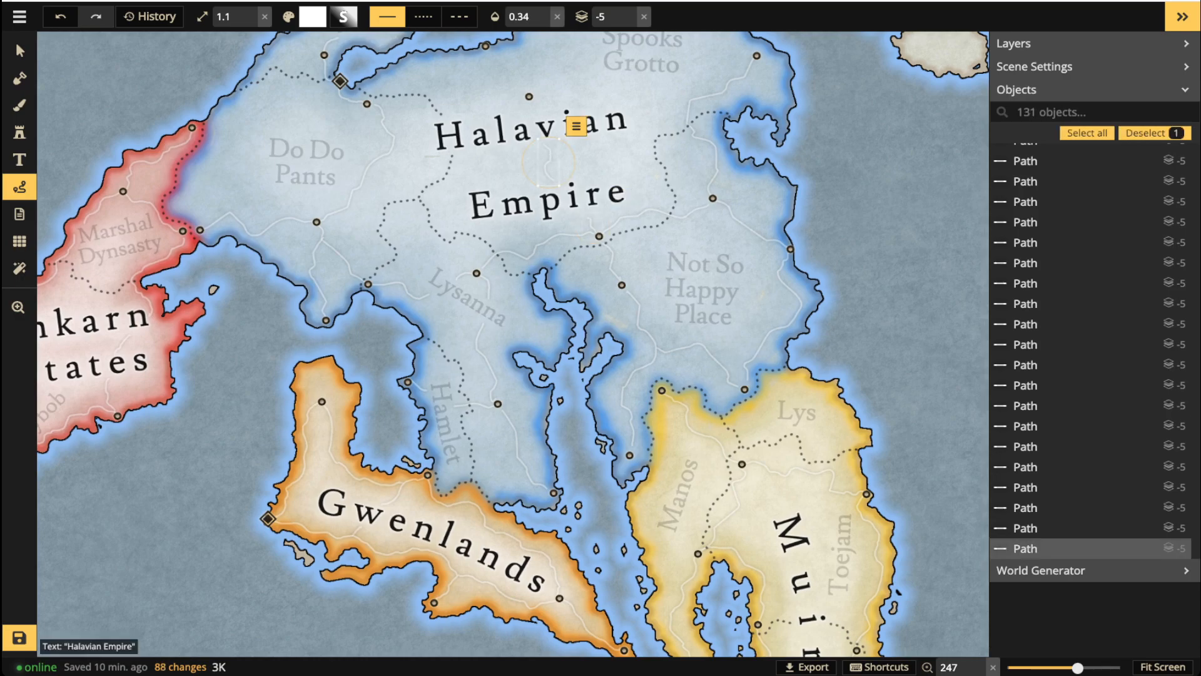
{"action": "left_click", "coordinate": [530, 101]}
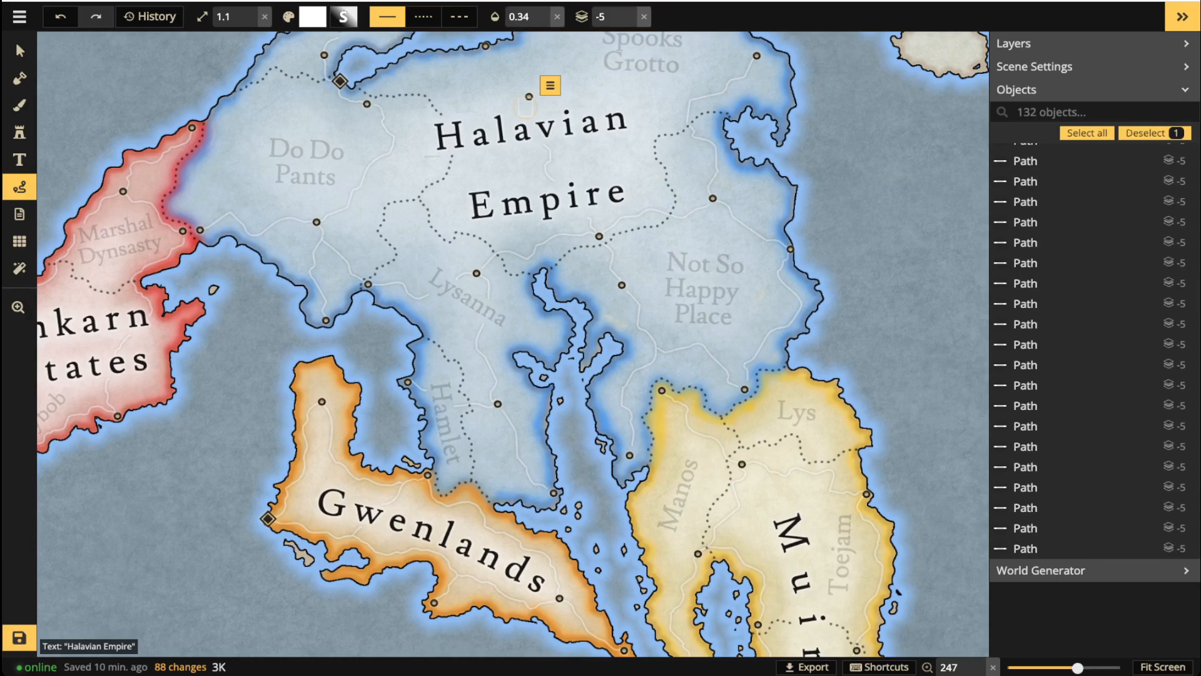
{"action": "key", "text": "Escape"}
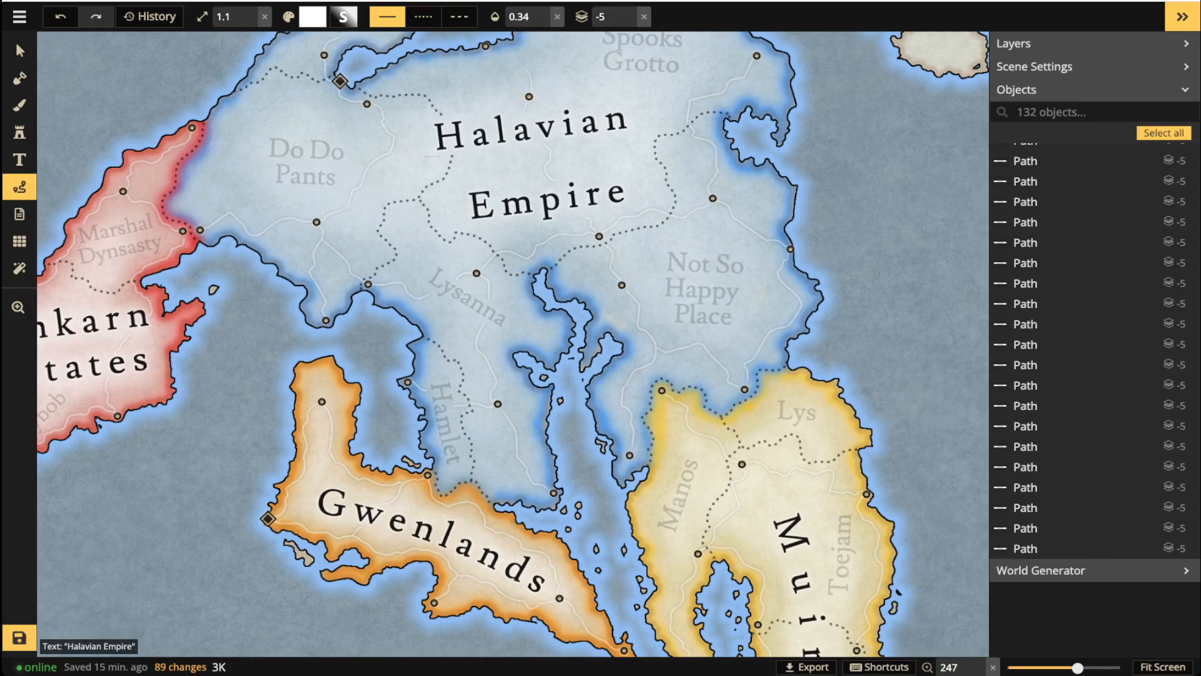
Draw a road from the northern Do Do Pants town to the Empire's north coast town.
{"action": "left_click", "coordinate": [598, 231]}
{"action": "left_click_drag", "start_coordinate": [367, 101], "coordinate": [486, 47]}
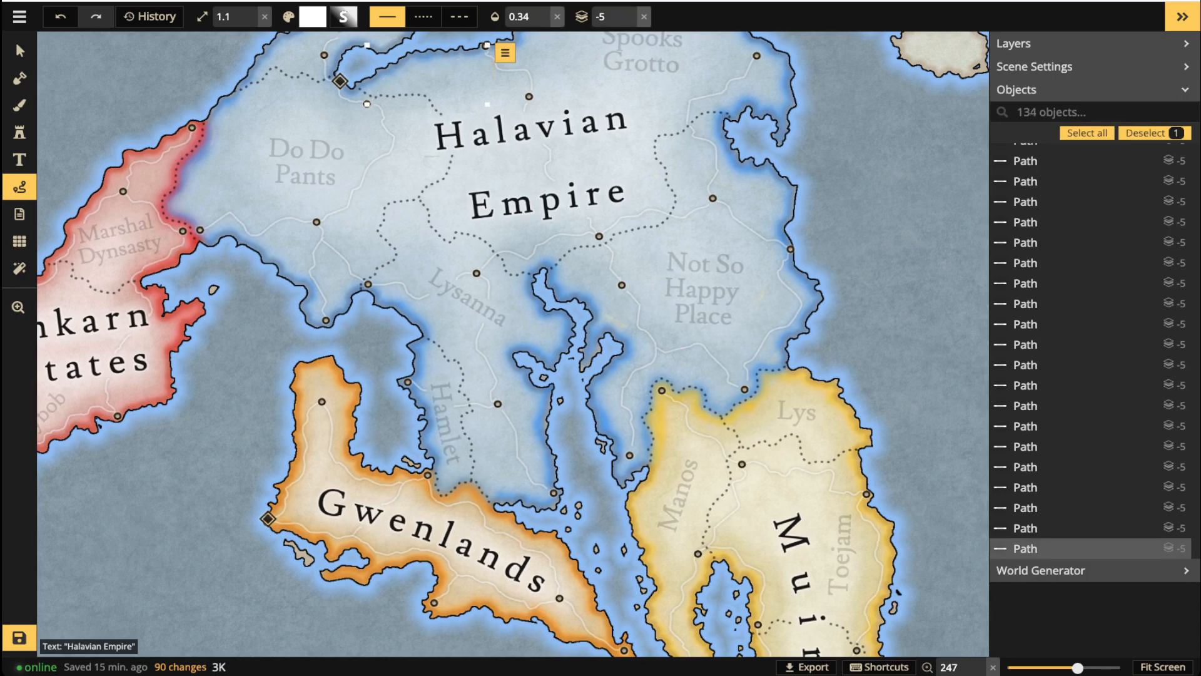
{"action": "key", "text": "Escape"}
{"action": "key", "text": "space"}
Draw roads from the north coast town to Spooks Grotto's northernmost town and on to its east coast town, redrawing the first stroke.
{"action": "left_click_drag", "start_coordinate": [494, 125], "coordinate": [440, 332]}
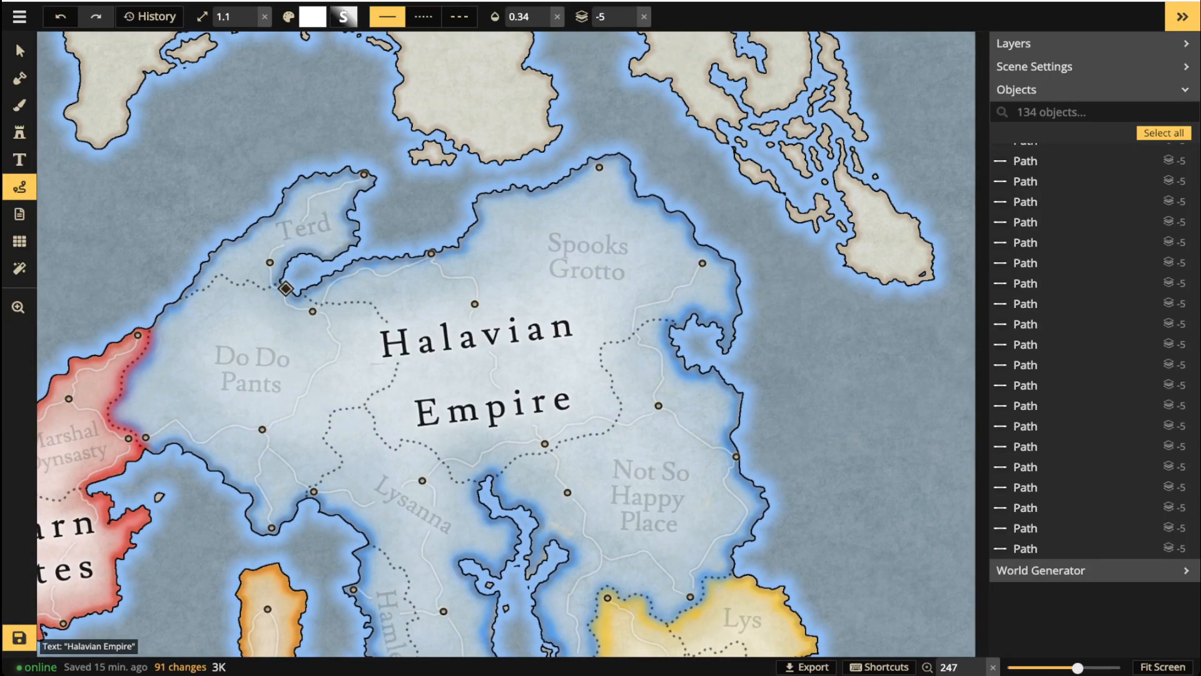
{"action": "left_click_drag", "start_coordinate": [485, 251], "coordinate": [548, 180]}
{"action": "key", "text": "Delete"}
{"action": "left_click_drag", "start_coordinate": [550, 201], "coordinate": [596, 170]}
{"action": "key", "text": "Escape"}
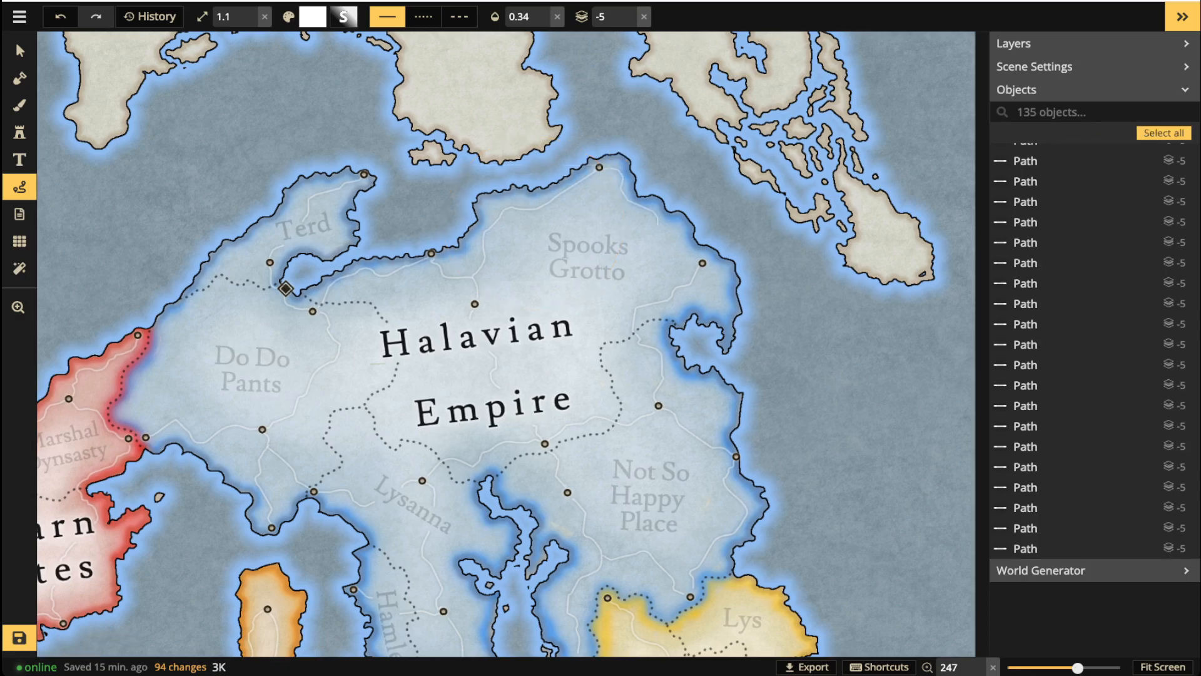
{"action": "left_click_drag", "start_coordinate": [694, 254], "coordinate": [700, 260]}
{"action": "key", "text": "Escape"}
Switch to the selection tool and save the map with its finished roads.
{"action": "scroll", "coordinate": [489, 349], "scroll_direction": "down", "scroll_amount": 4}
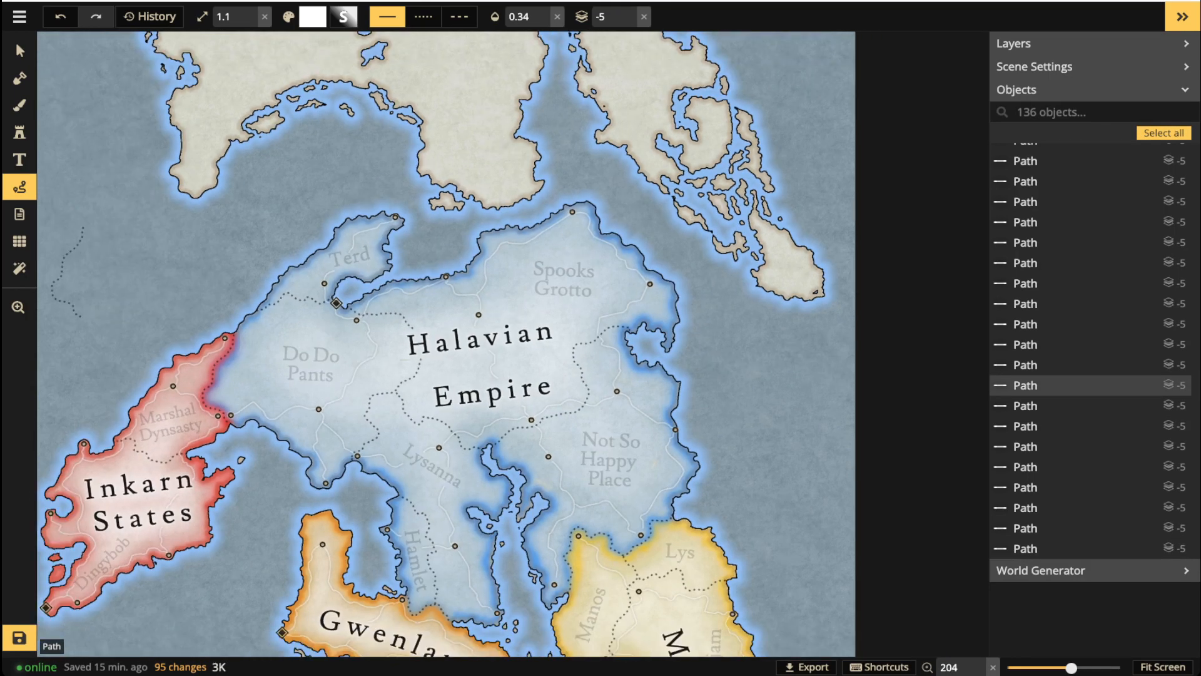
{"action": "scroll", "coordinate": [483, 345], "scroll_direction": "down", "scroll_amount": 3}
{"action": "left_click", "coordinate": [20, 50]}
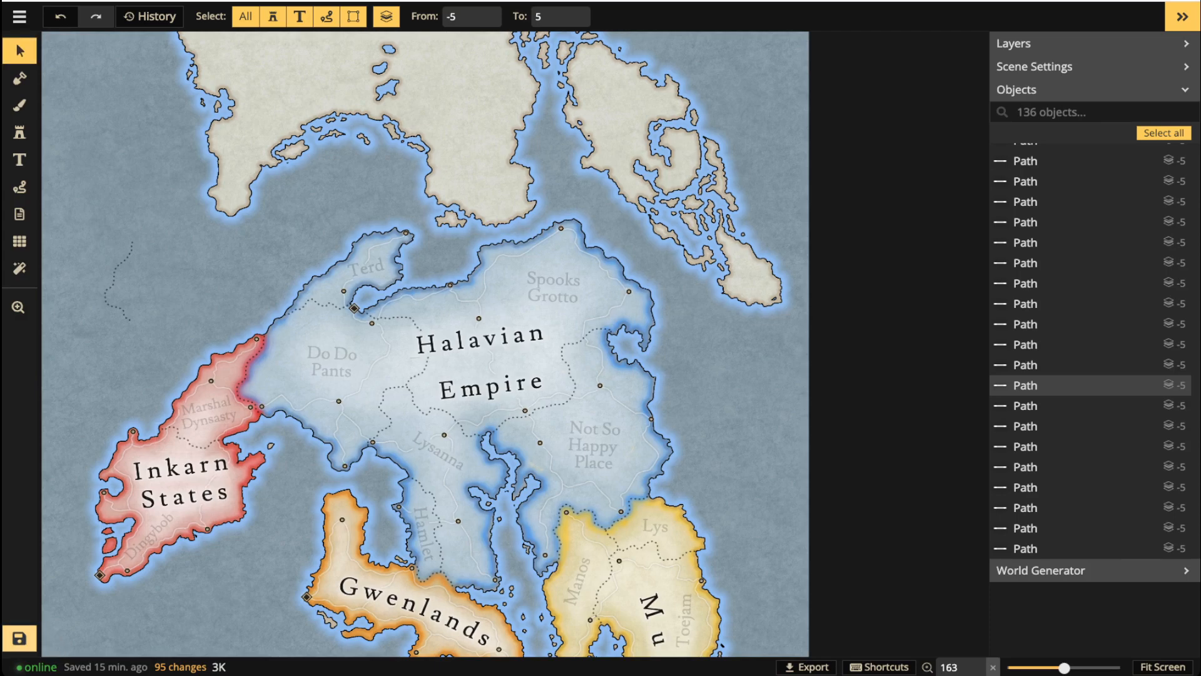
{"action": "key", "text": "ctrl+s"}
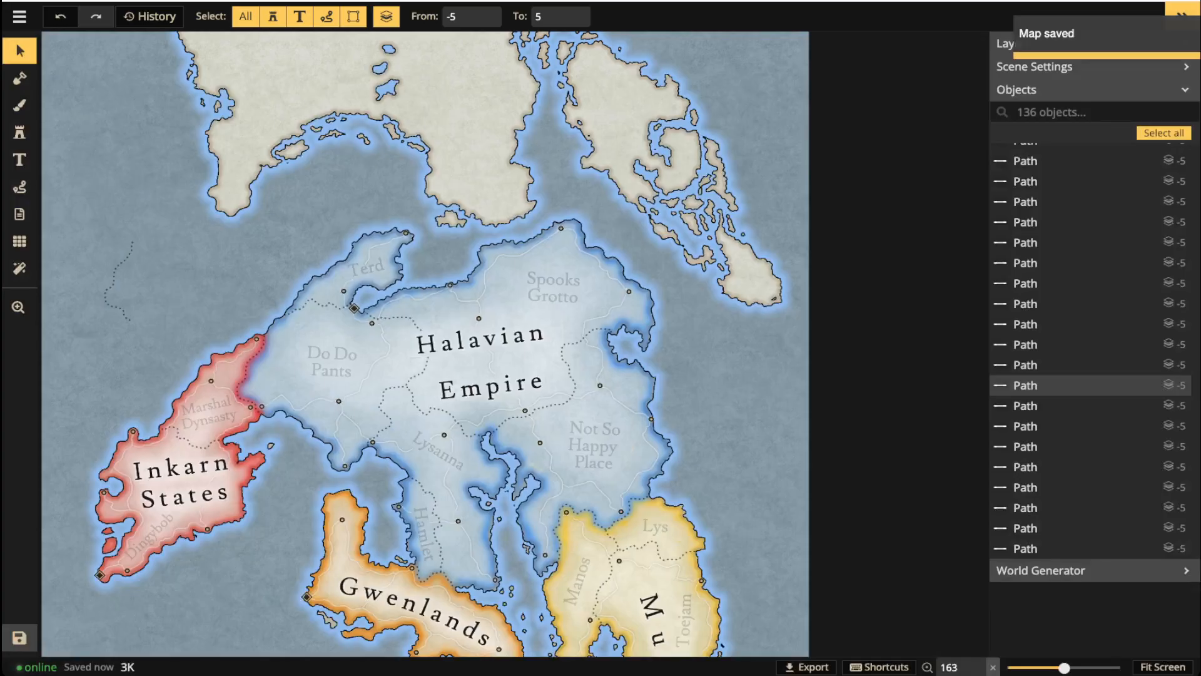
Open the stamp catalog and show only the Fantasy Battlemaps 2.0 pack instead of Fantasy World.
{"action": "scroll", "coordinate": [448, 280], "scroll_direction": "down", "scroll_amount": 5}
{"action": "scroll", "coordinate": [446, 386], "scroll_direction": "up", "scroll_amount": 5}
{"action": "left_click_drag", "start_coordinate": [446, 386], "coordinate": [500, 403]}
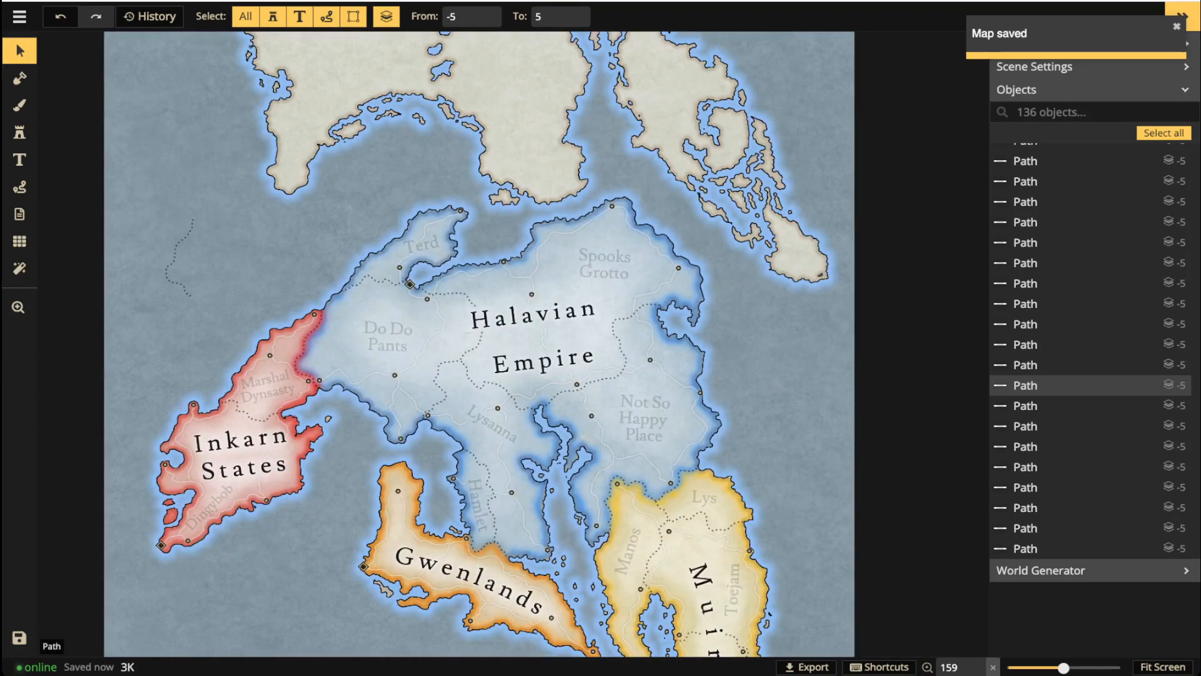
{"action": "left_click_drag", "start_coordinate": [499, 313], "coordinate": [500, 519]}
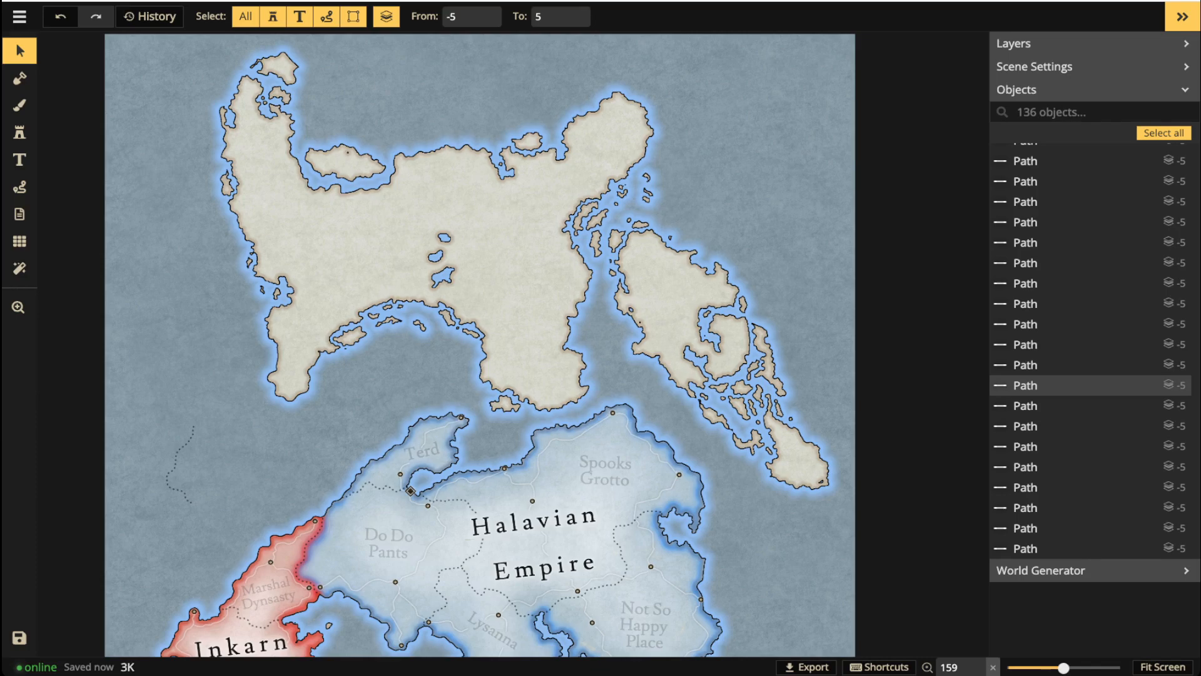
{"action": "left_click", "coordinate": [19, 133]}
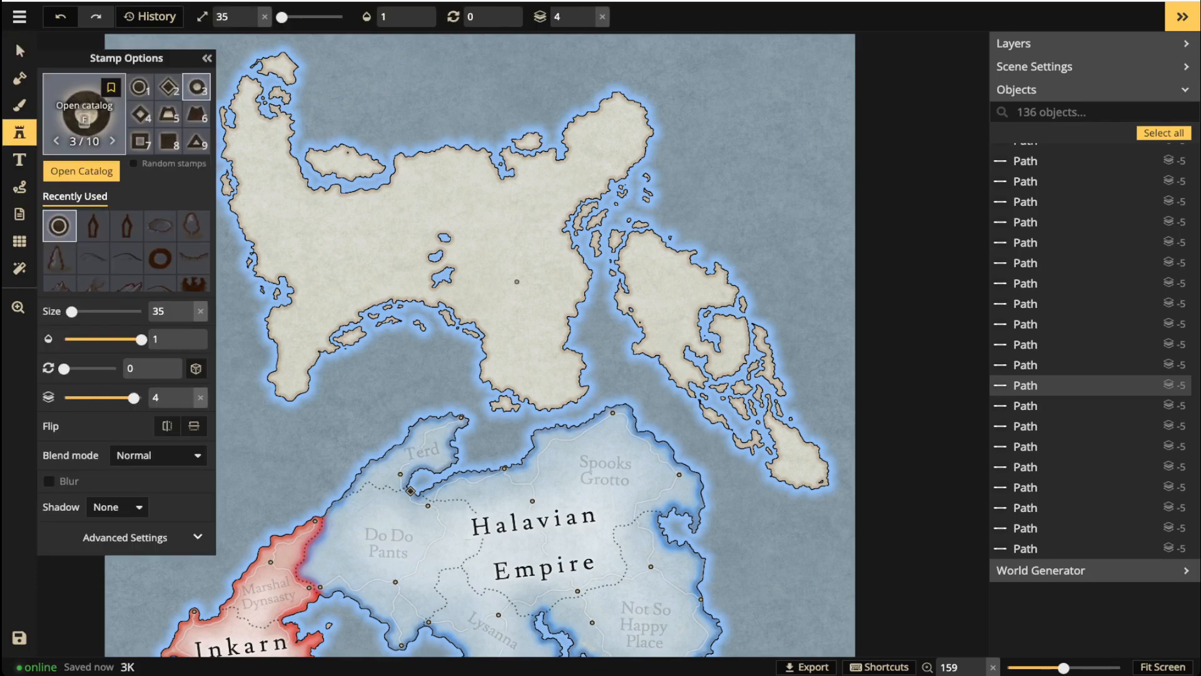
{"action": "left_click", "coordinate": [85, 116]}
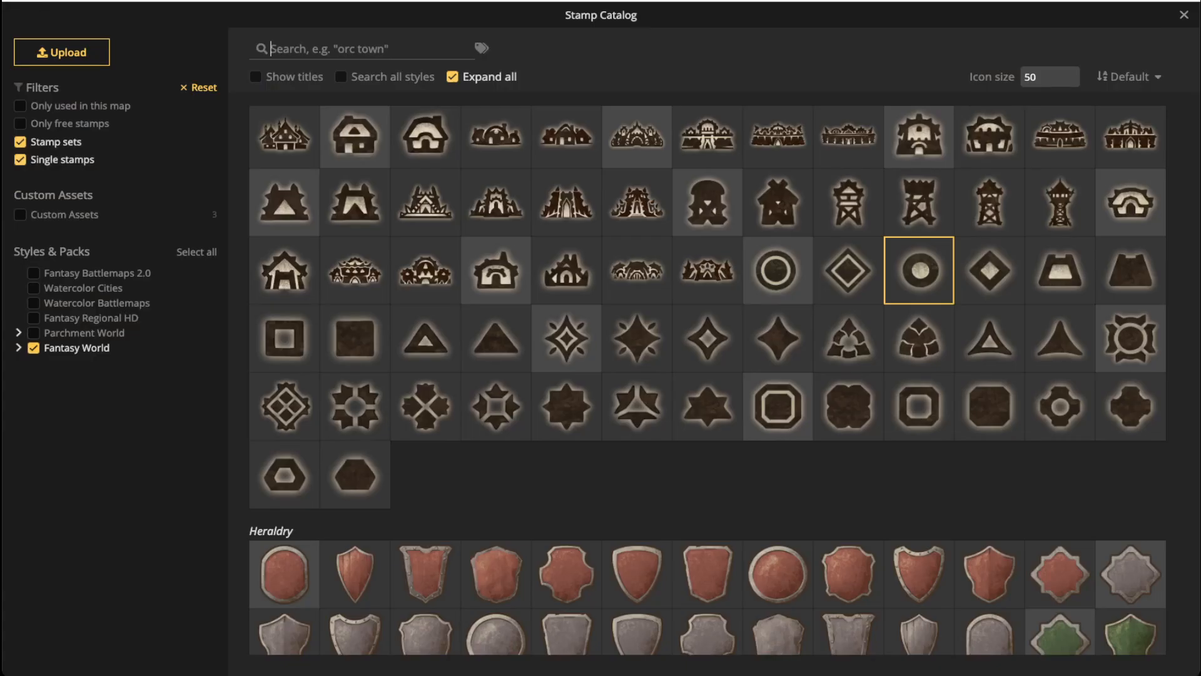
{"action": "left_click", "coordinate": [34, 347]}
{"action": "left_click", "coordinate": [34, 273]}
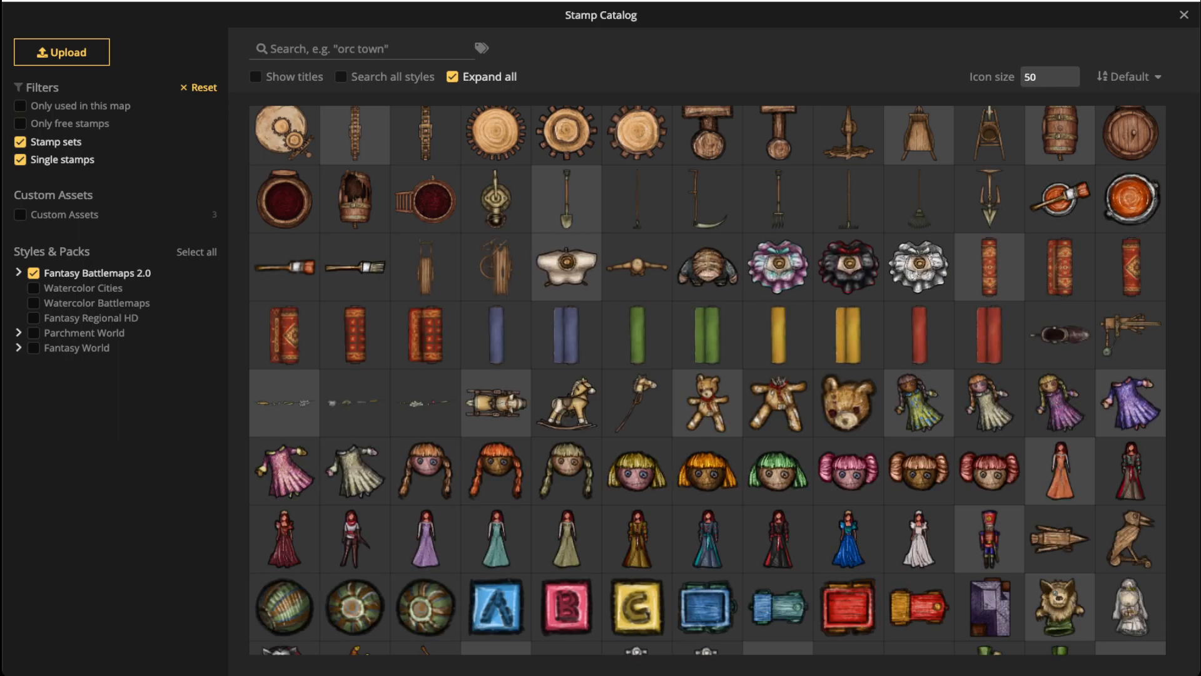
Search the stamp catalog for "sand", replace the search with "dune", and choose the Dunes stamp set.
{"action": "left_click", "coordinate": [350, 49]}
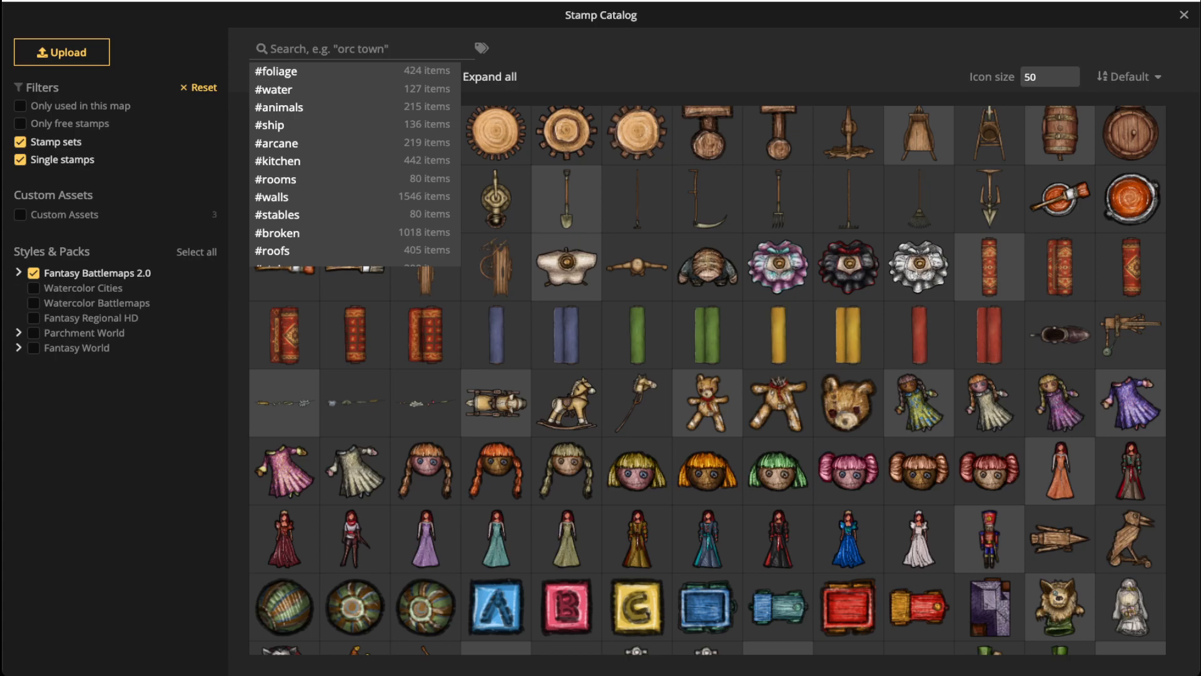
{"action": "type", "text": "sand"}
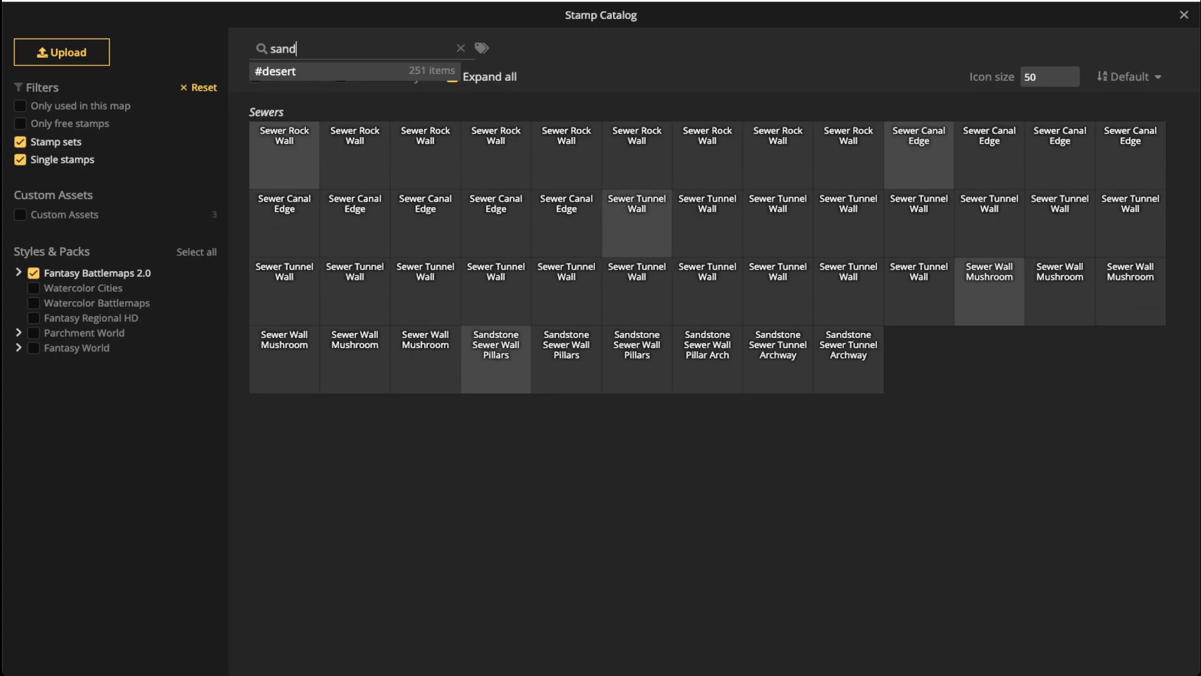
{"action": "key", "text": "shift+Left"}
{"action": "key", "text": "shift+Left"}
{"action": "key", "text": "shift+Left"}
{"action": "key", "text": "shift+Left"}
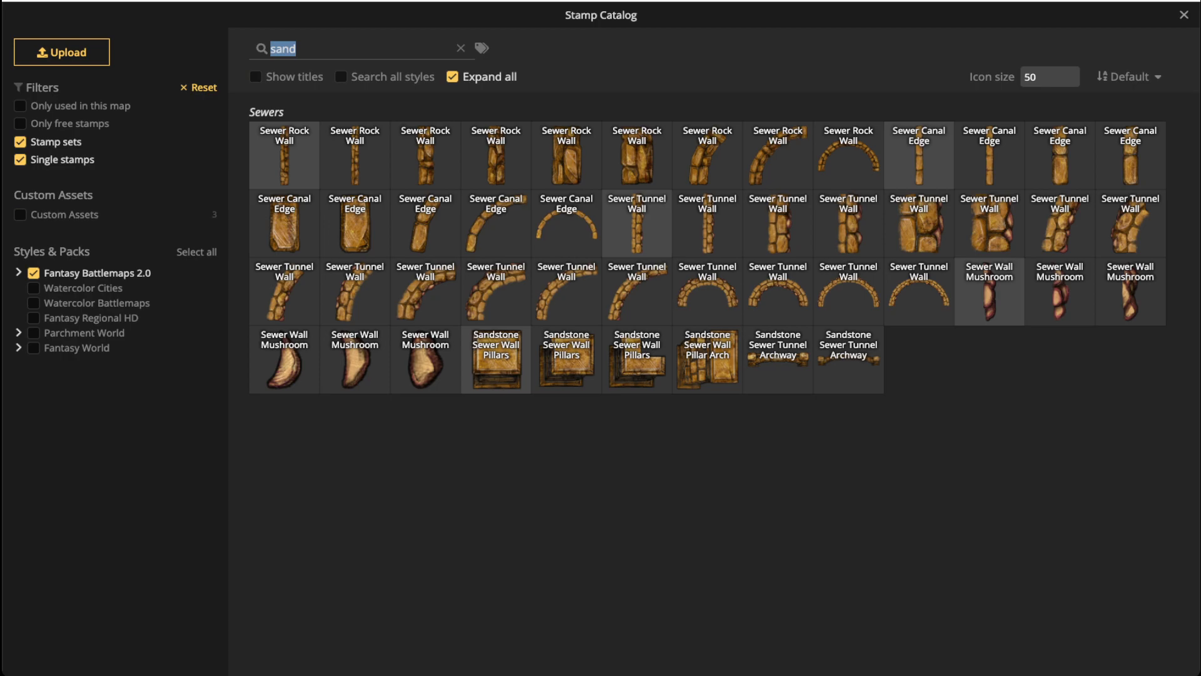
{"action": "type", "text": "dune"}
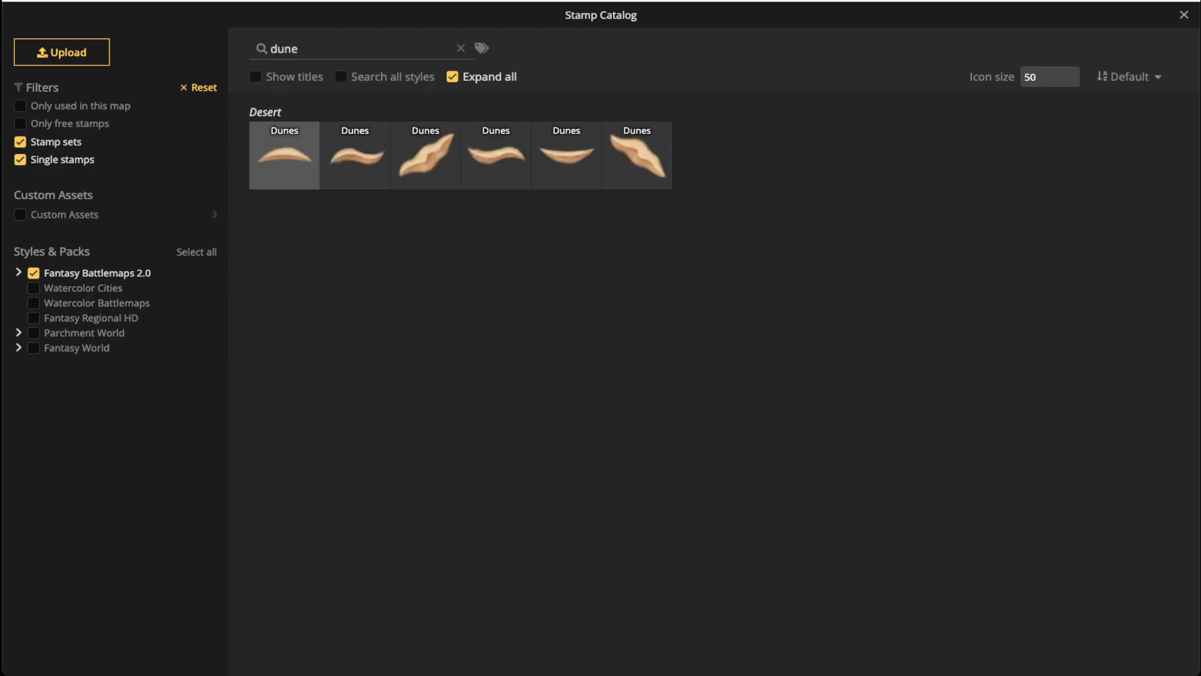
{"action": "left_click", "coordinate": [285, 155]}
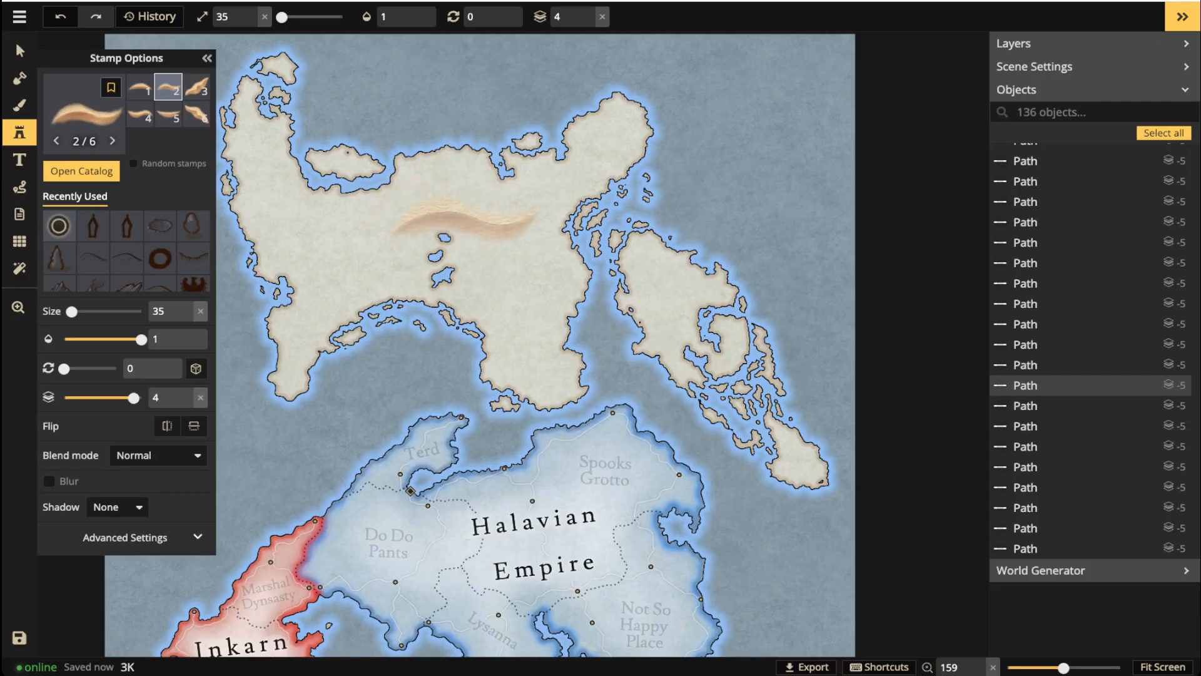
Set the dune stamp's blend mode to Luminosity.
{"action": "scroll", "coordinate": [437, 231], "scroll_direction": "down", "scroll_amount": 2}
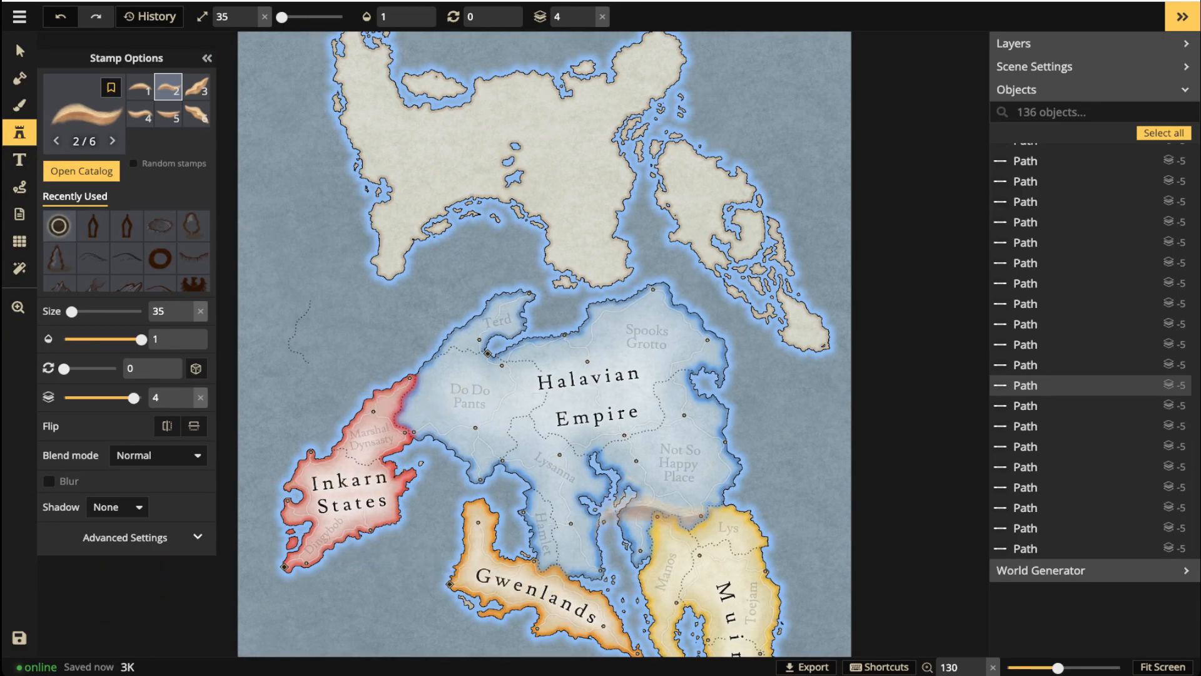
{"action": "scroll", "coordinate": [479, 132], "scroll_direction": "up", "scroll_amount": 2}
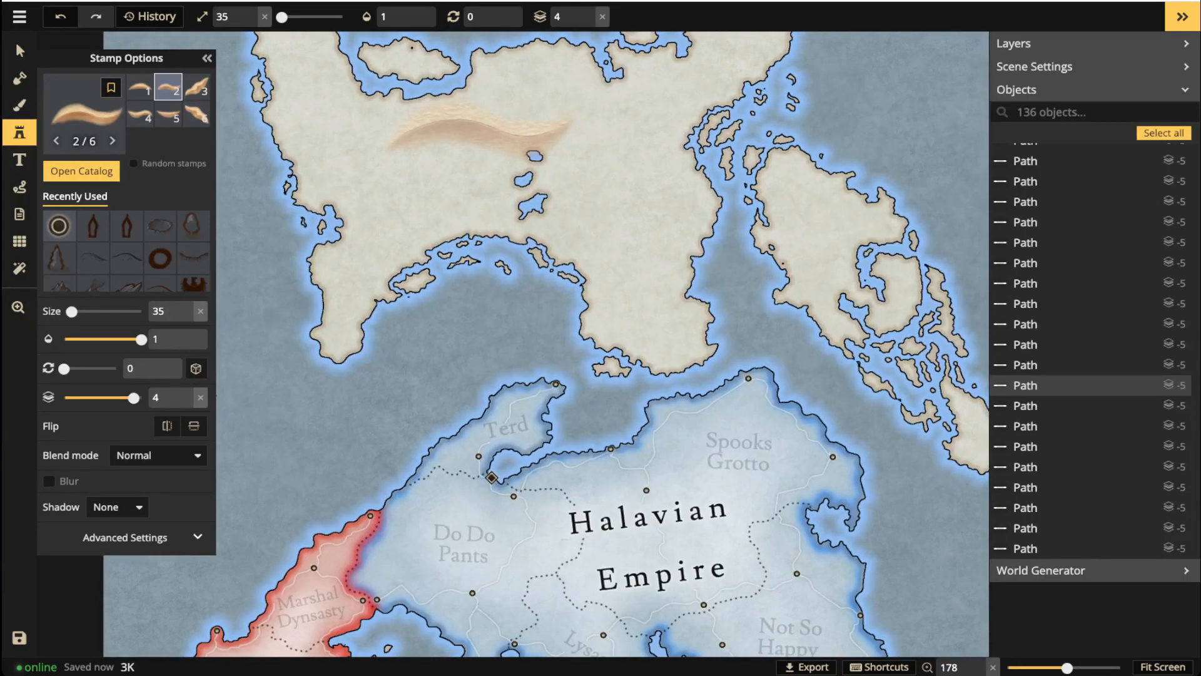
{"action": "scroll", "coordinate": [478, 131], "scroll_direction": "up", "scroll_amount": 2}
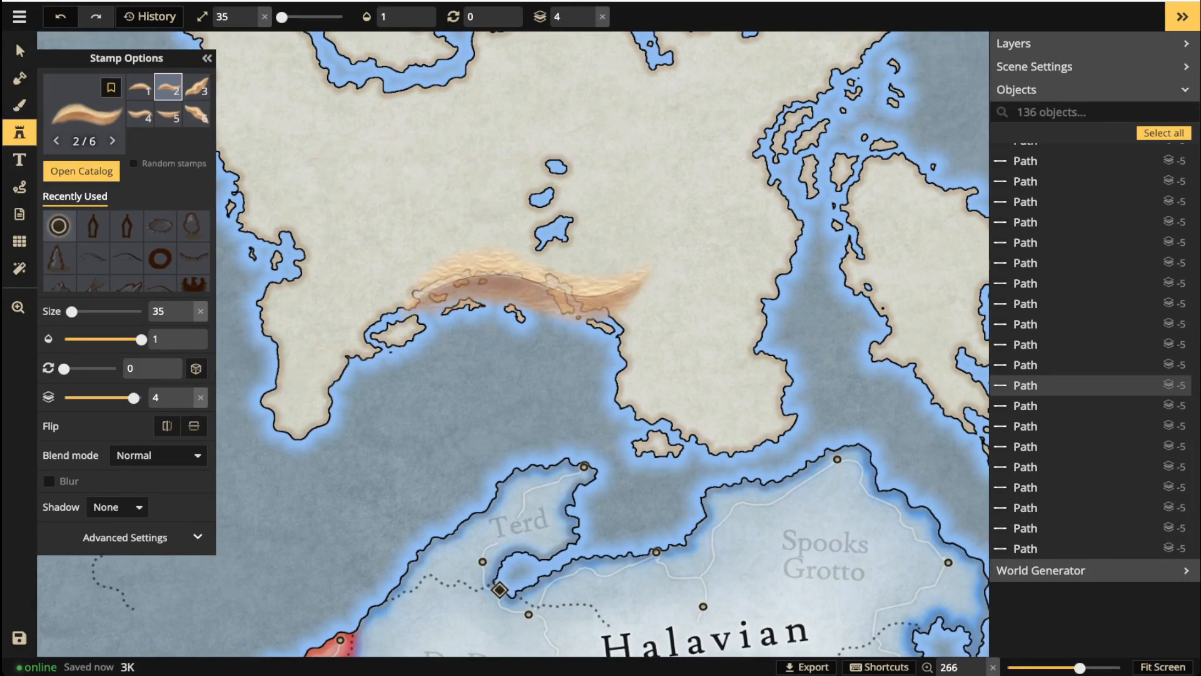
{"action": "left_click", "coordinate": [157, 455]}
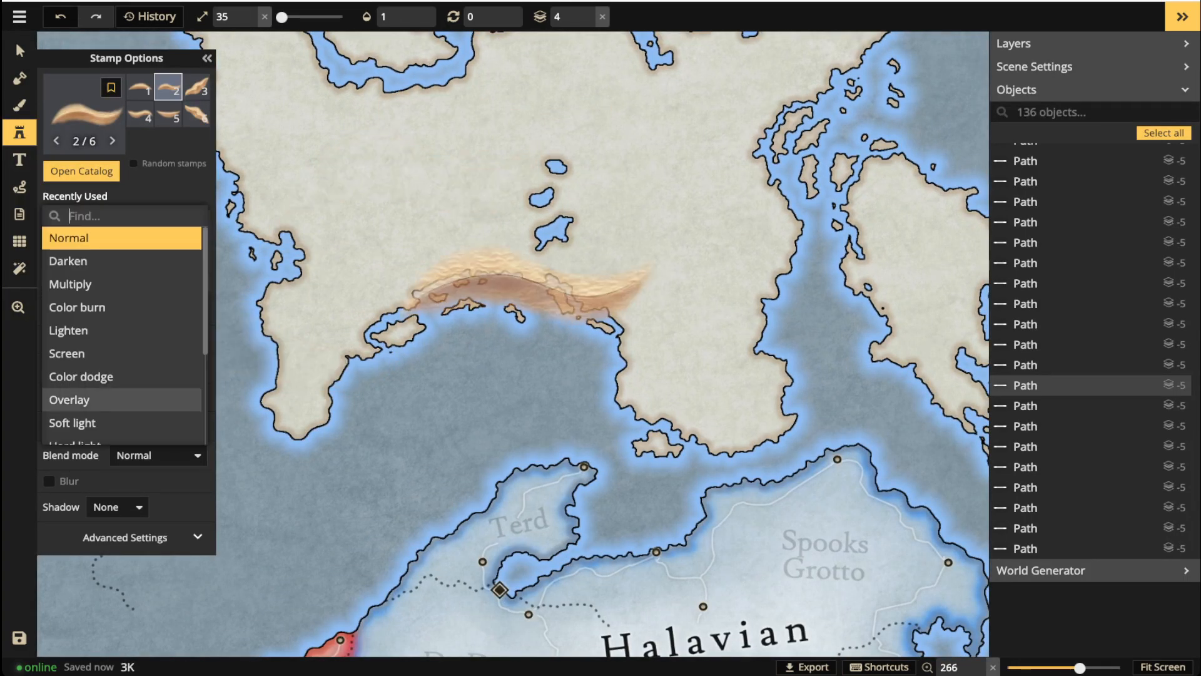
{"action": "scroll", "coordinate": [119, 375], "scroll_direction": "down", "scroll_amount": 3}
{"action": "left_click", "coordinate": [81, 429]}
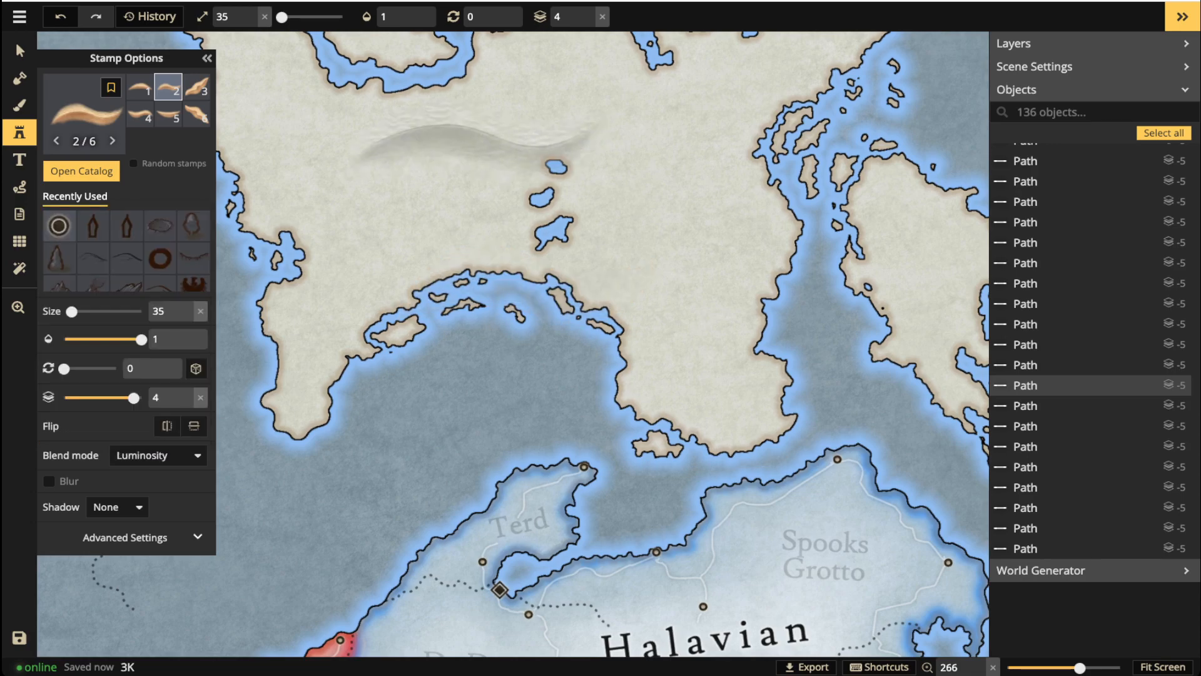
Place a dune stamp rotated to 330 on the northern continent, northwest of the small lakes, and adjust its position slightly.
{"action": "scroll", "coordinate": [474, 119], "scroll_direction": "down", "scroll_amount": 2}
{"action": "left_click", "coordinate": [474, 119]}
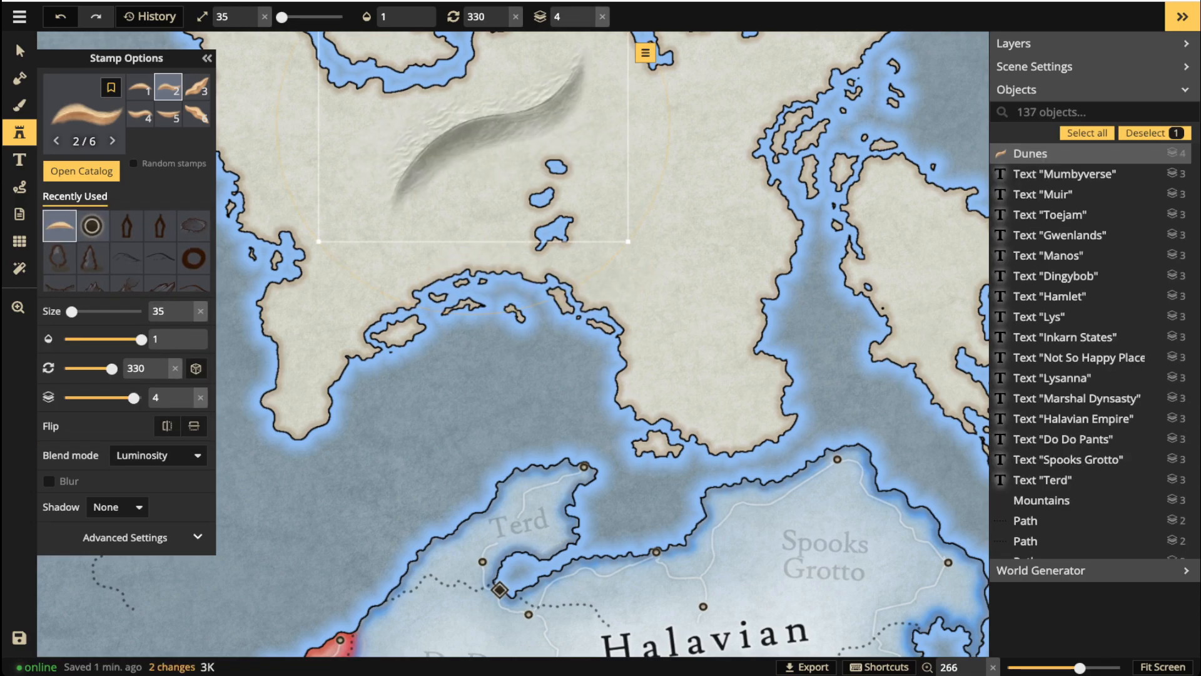
{"action": "left_click", "coordinate": [19, 51]}
{"action": "left_click_drag", "start_coordinate": [485, 122], "coordinate": [474, 72]}
{"action": "scroll", "coordinate": [474, 250], "scroll_direction": "down", "scroll_amount": 4}
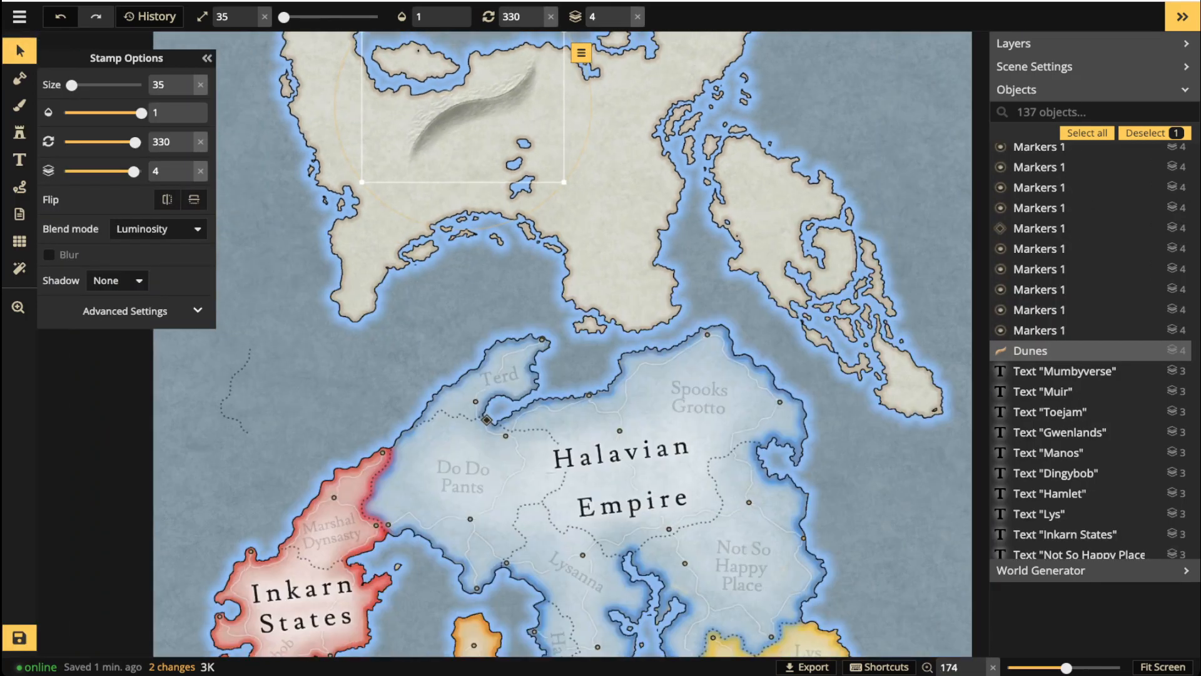
Shrink the placed dune stamp to size 25 and shift it slightly northwest, just below the northern continent's inlet.
{"action": "left_click_drag", "start_coordinate": [472, 116], "coordinate": [442, 107]}
{"action": "scroll", "coordinate": [402, 153], "scroll_direction": "up", "scroll_amount": 2}
{"action": "scroll", "coordinate": [401, 153], "scroll_direction": "down", "scroll_amount": 2}
{"action": "scroll", "coordinate": [427, 113], "scroll_direction": "down", "scroll_amount": 2}
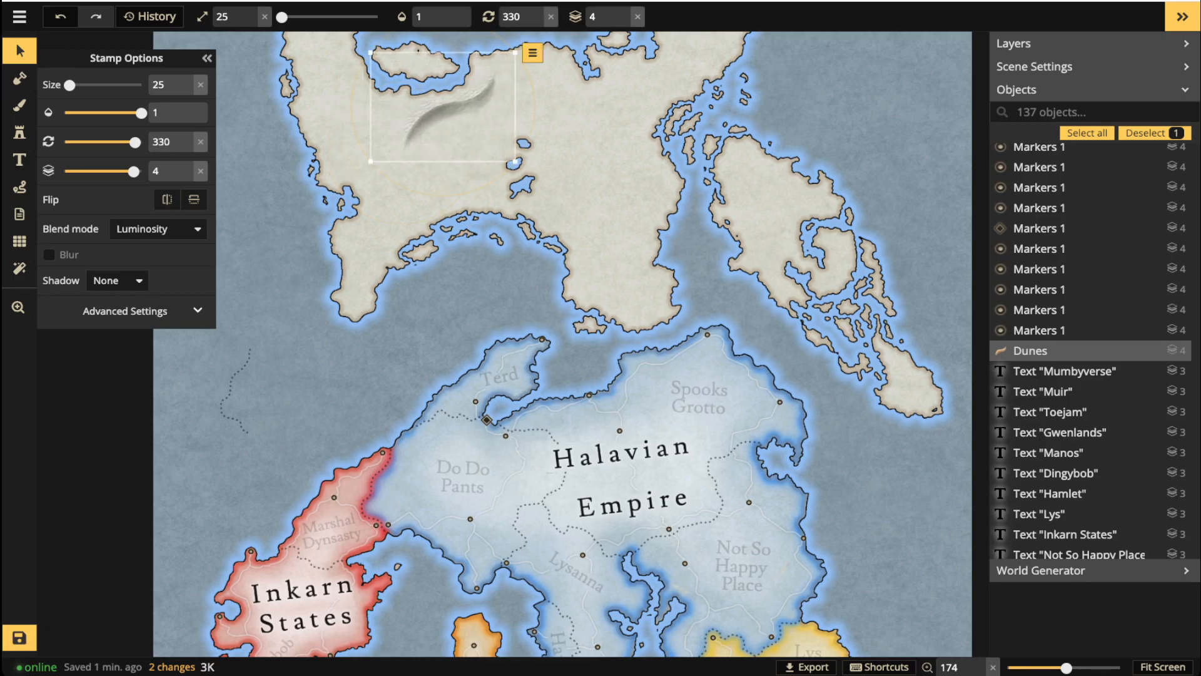
{"action": "scroll", "coordinate": [462, 120], "scroll_direction": "up", "scroll_amount": 3}
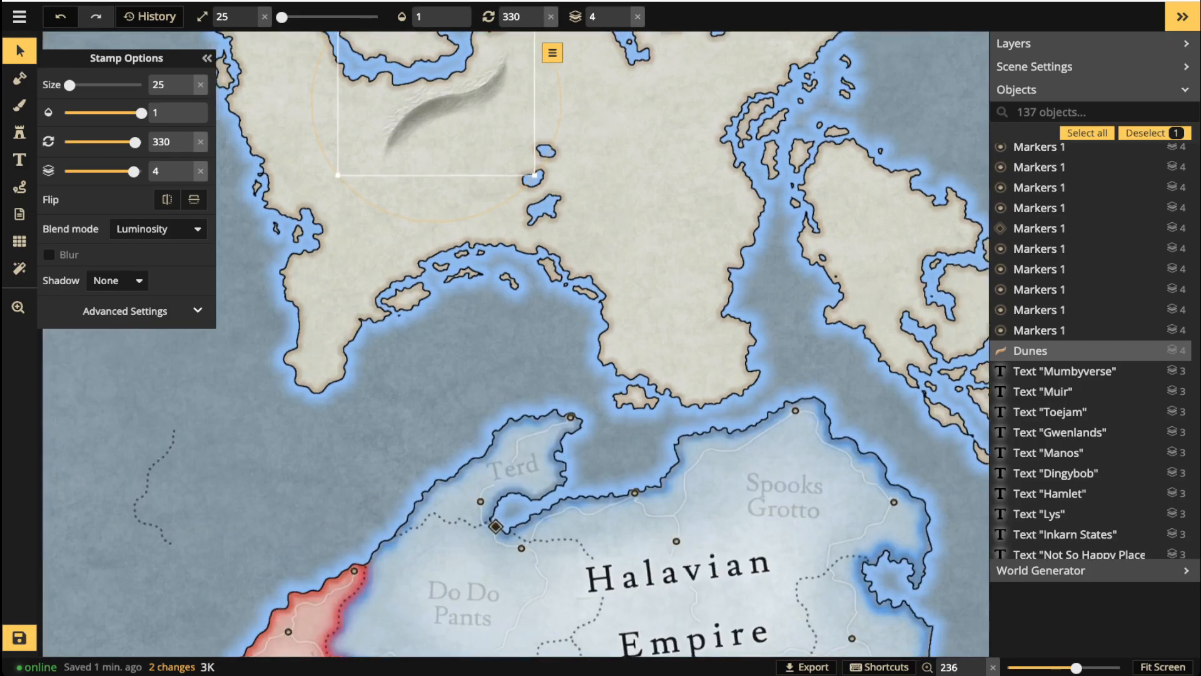
Place the sixth dune variant at size 15, rotated to 255, on the southwestern part of the northern continent.
{"action": "left_click", "coordinate": [19, 132]}
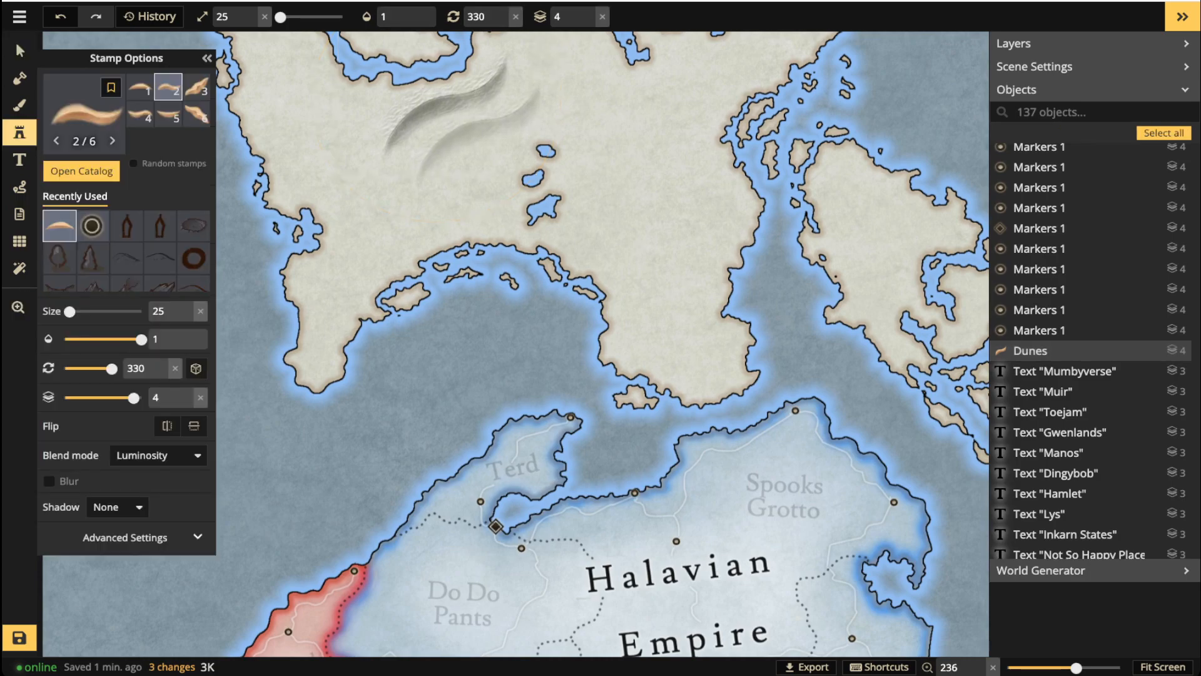
{"action": "scroll", "coordinate": [425, 300], "scroll_direction": "up", "scroll_amount": 4}
{"action": "left_click", "coordinate": [423, 305]}
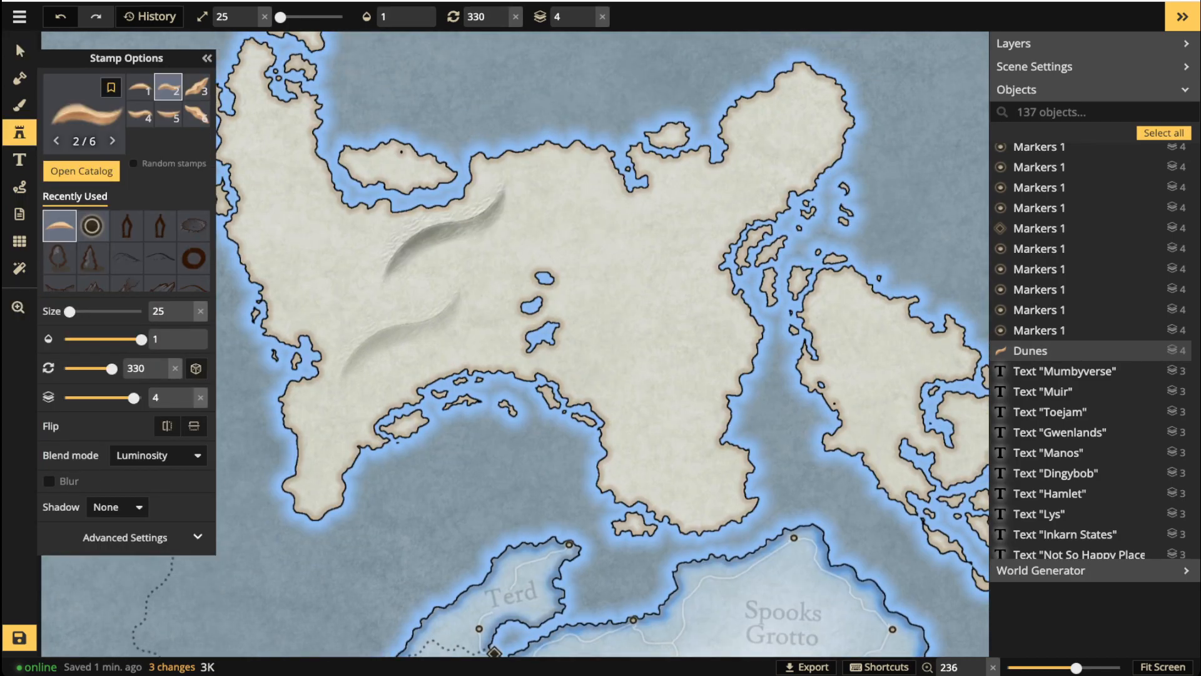
{"action": "left_click", "coordinate": [196, 114]}
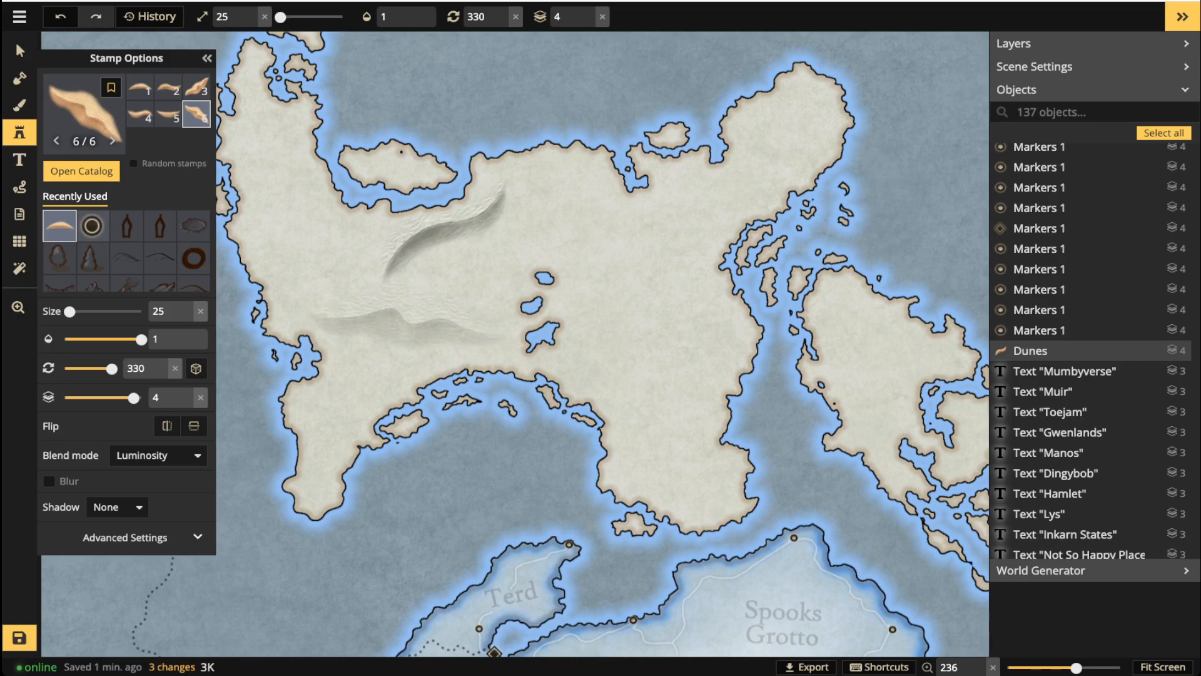
{"action": "scroll", "coordinate": [407, 326], "scroll_direction": "down", "scroll_amount": 2}
{"action": "scroll", "coordinate": [584, 256], "scroll_direction": "up", "scroll_amount": 2}
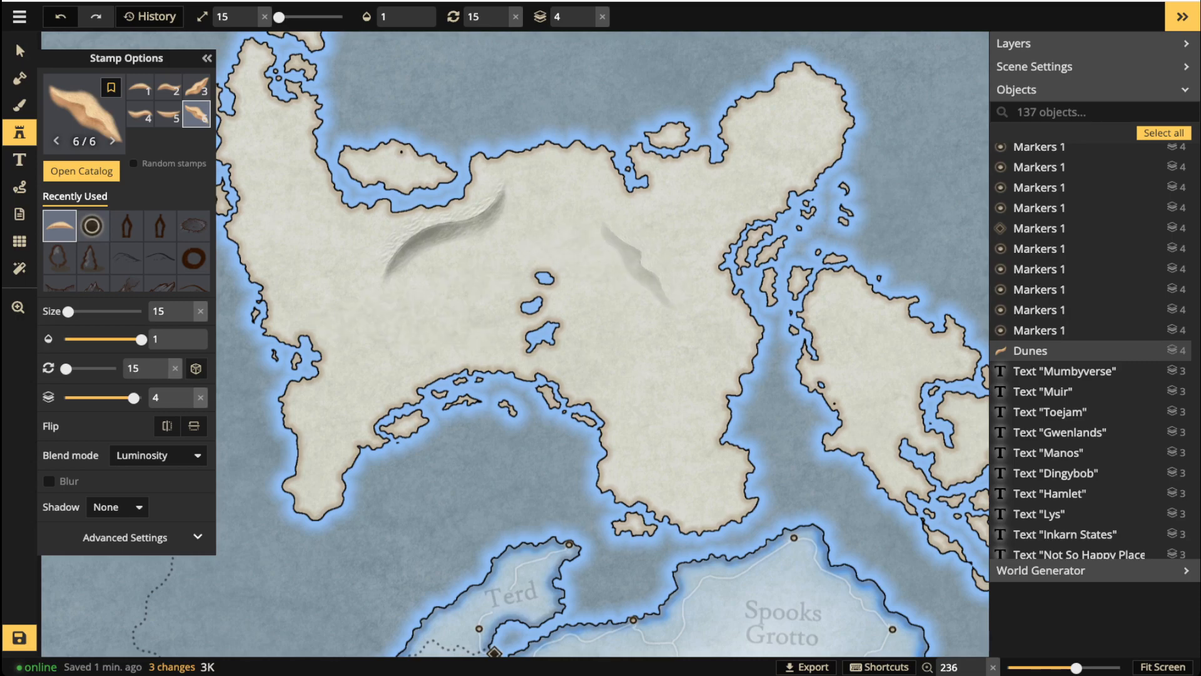
{"action": "scroll", "coordinate": [694, 216], "scroll_direction": "up", "scroll_amount": 8}
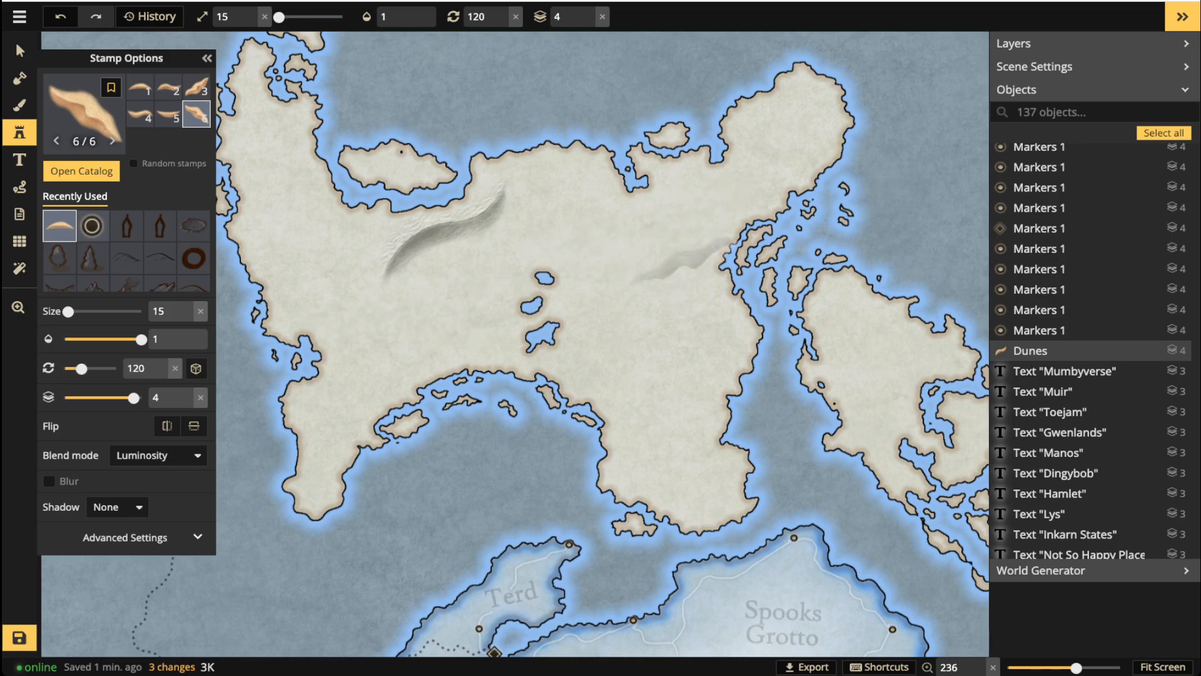
{"action": "scroll", "coordinate": [494, 275], "scroll_direction": "down", "scroll_amount": 12}
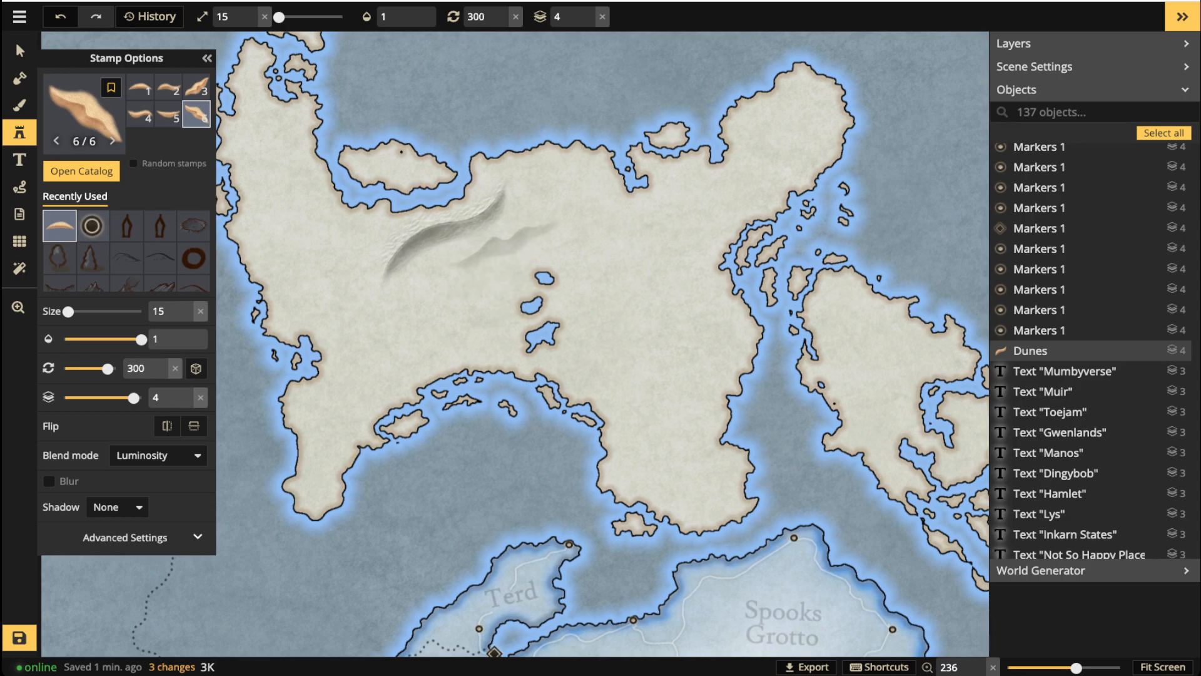
{"action": "scroll", "coordinate": [551, 185], "scroll_direction": "up", "scroll_amount": 1}
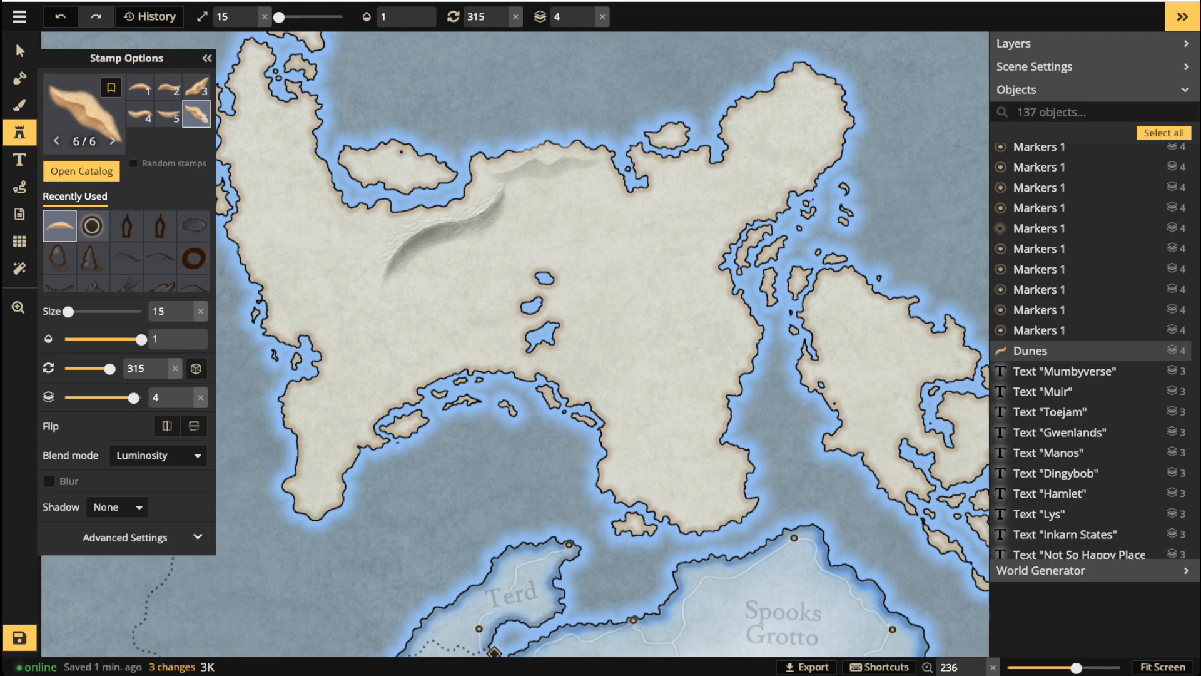
{"action": "scroll", "coordinate": [535, 232], "scroll_direction": "down", "scroll_amount": 4}
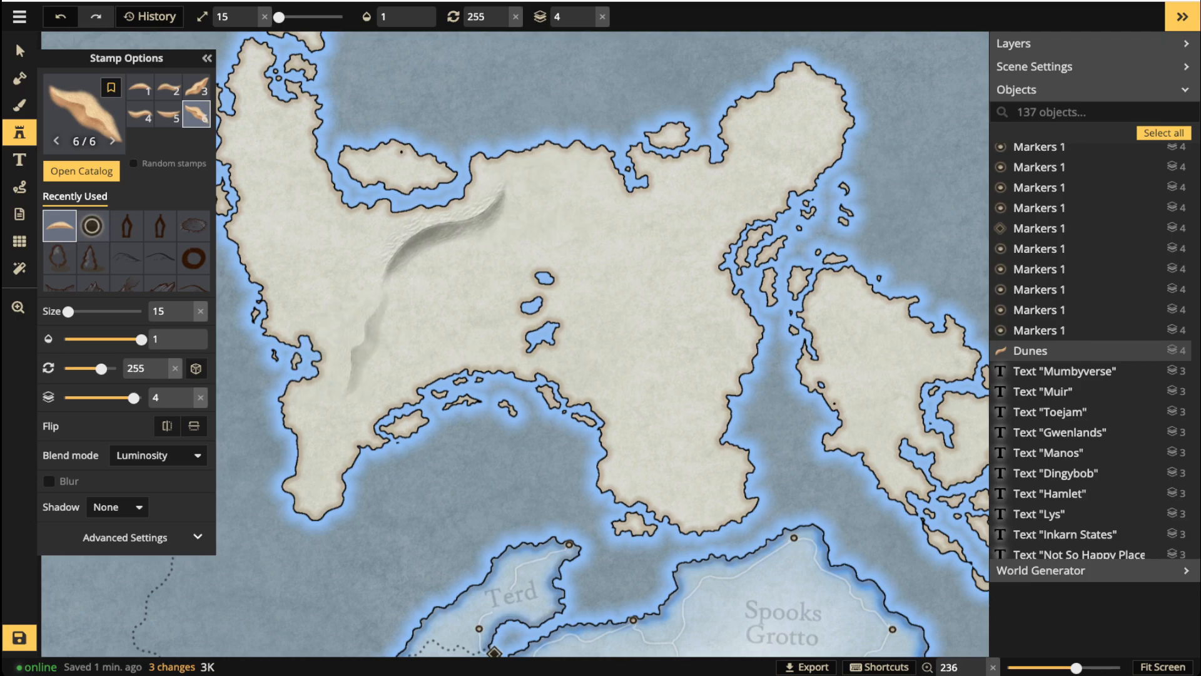
{"action": "left_click", "coordinate": [350, 351]}
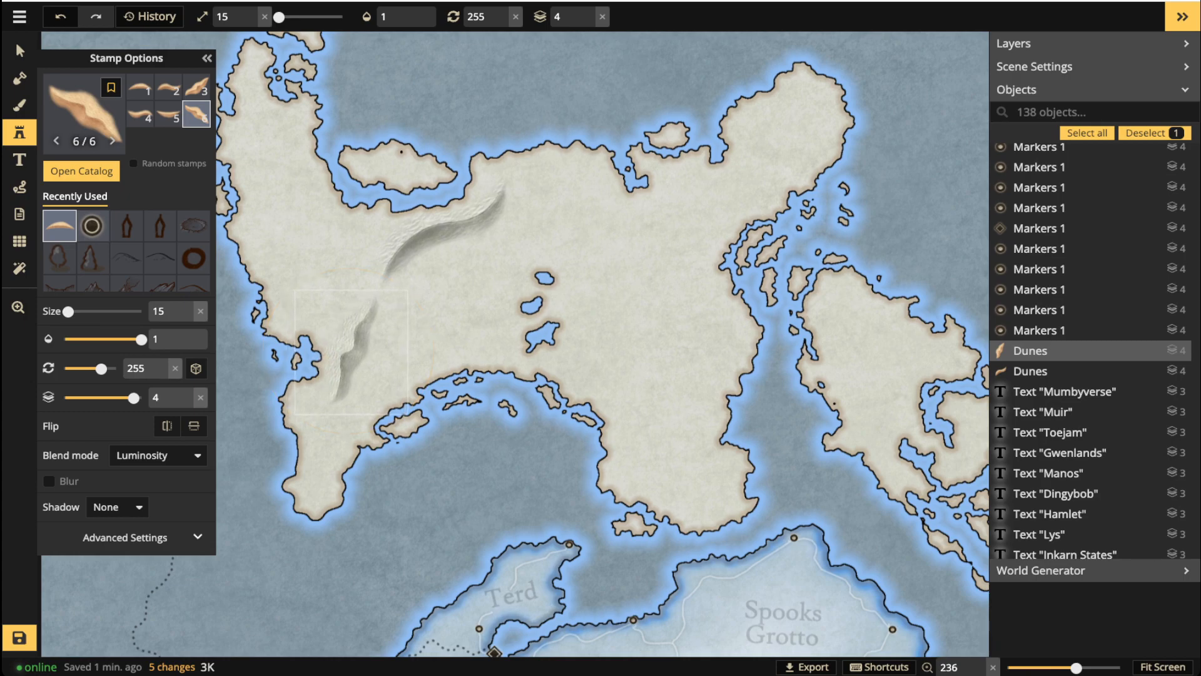
Place the fourth dune variant, rotated to 330, just west of the large dune on the northern continent.
{"action": "left_click", "coordinate": [496, 310]}
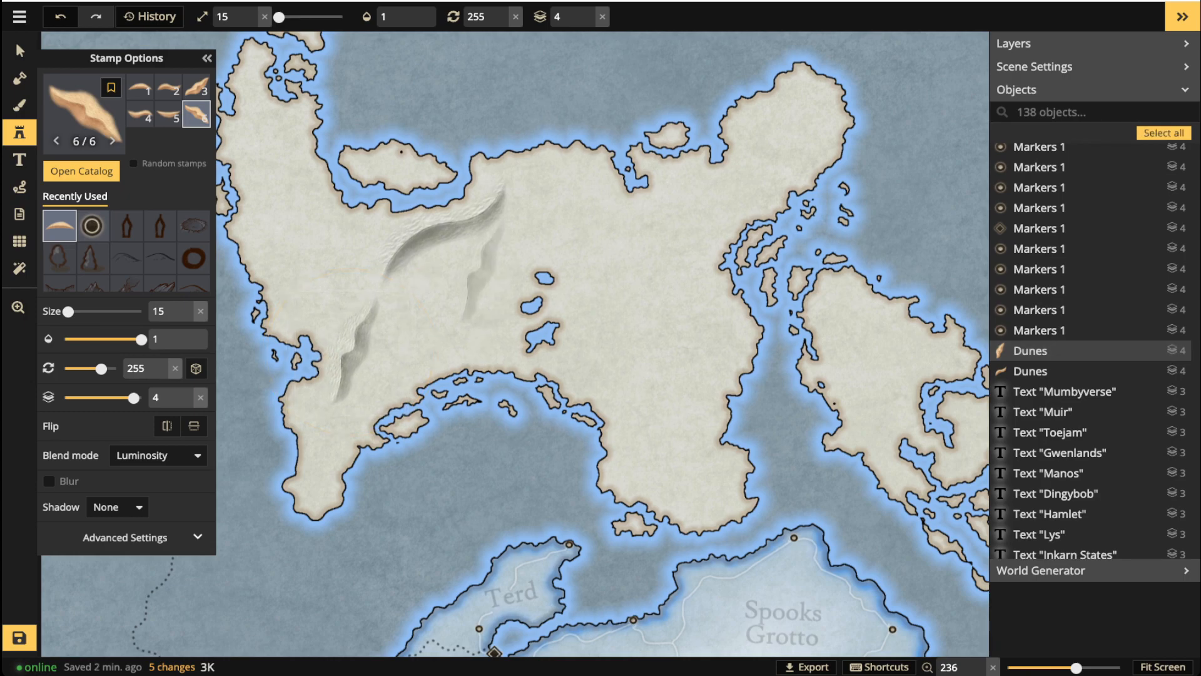
{"action": "key", "text": "4"}
{"action": "key", "text": "period"}
{"action": "key", "text": "period"}
{"action": "key", "text": "period"}
{"action": "key", "text": "period"}
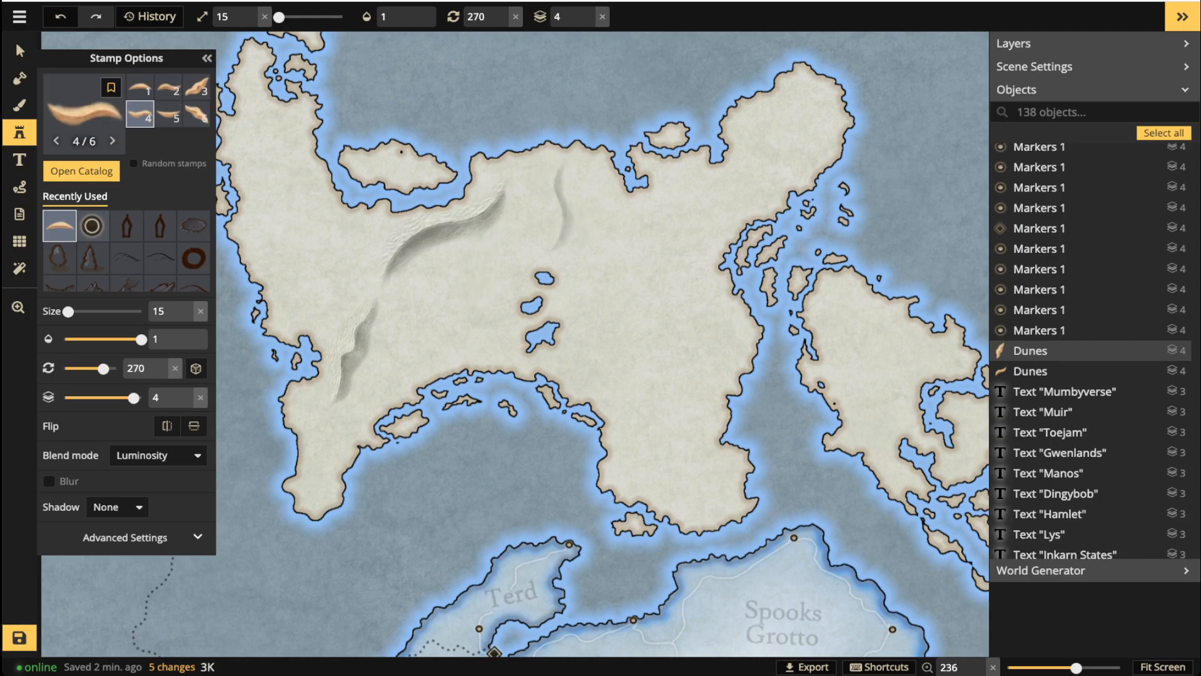
{"action": "key", "text": "period"}
{"action": "key", "text": "period"}
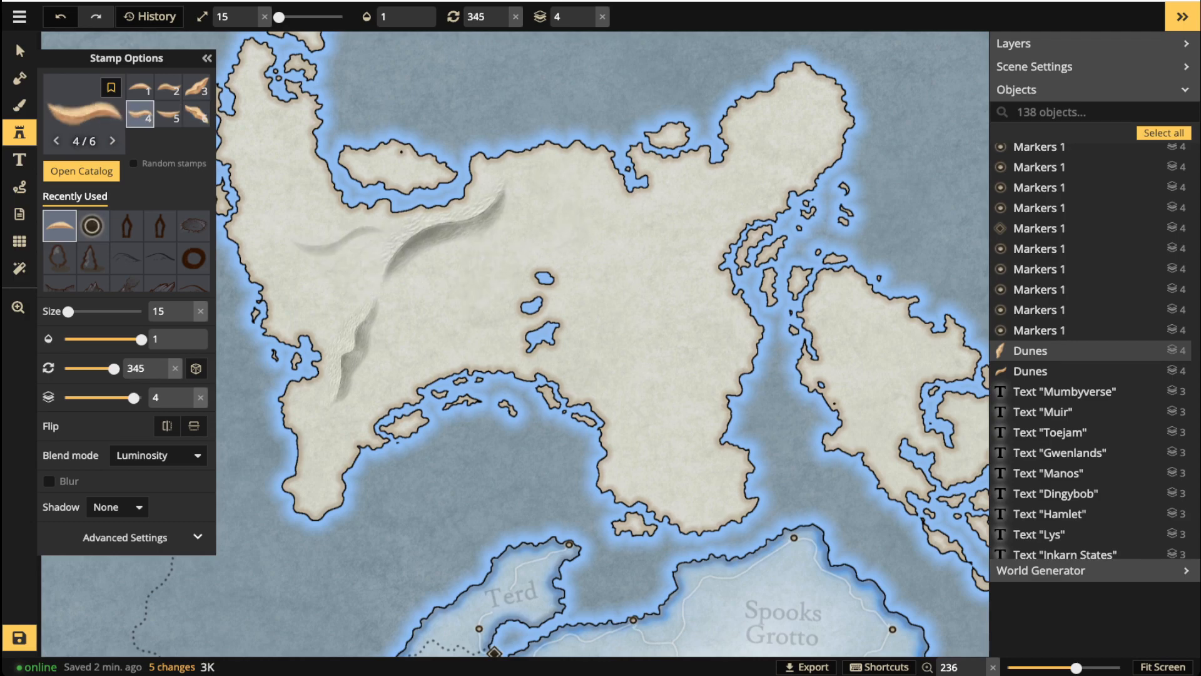
{"action": "key", "text": "comma"}
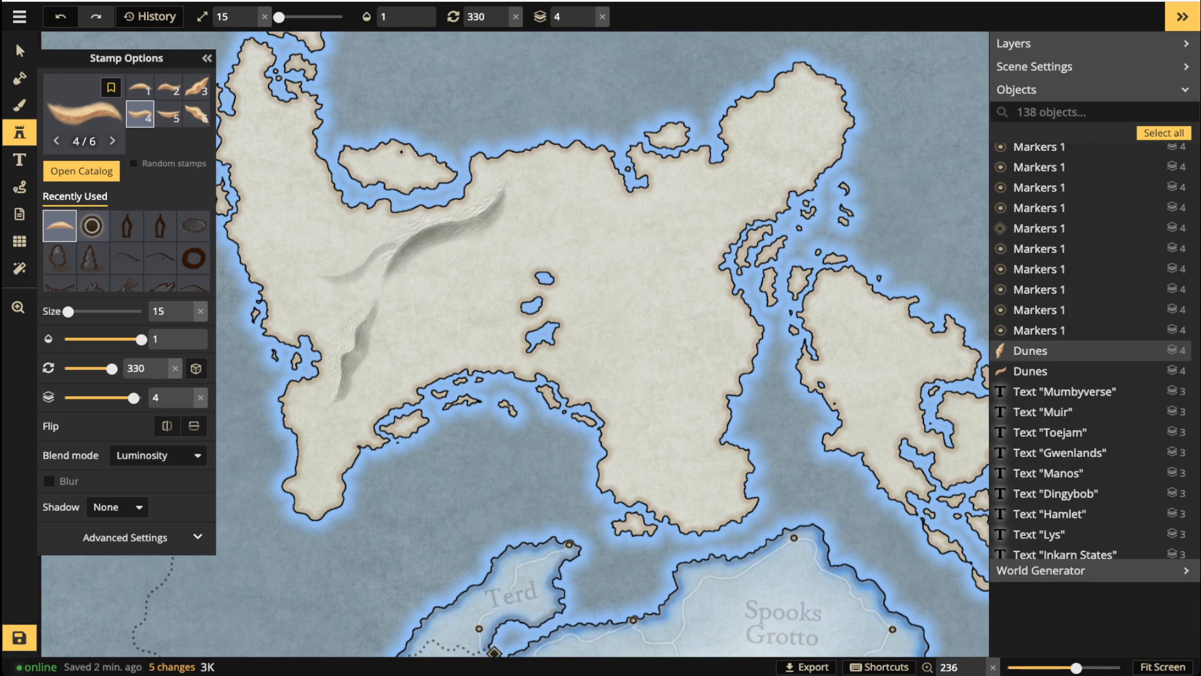
{"action": "left_click", "coordinate": [356, 250]}
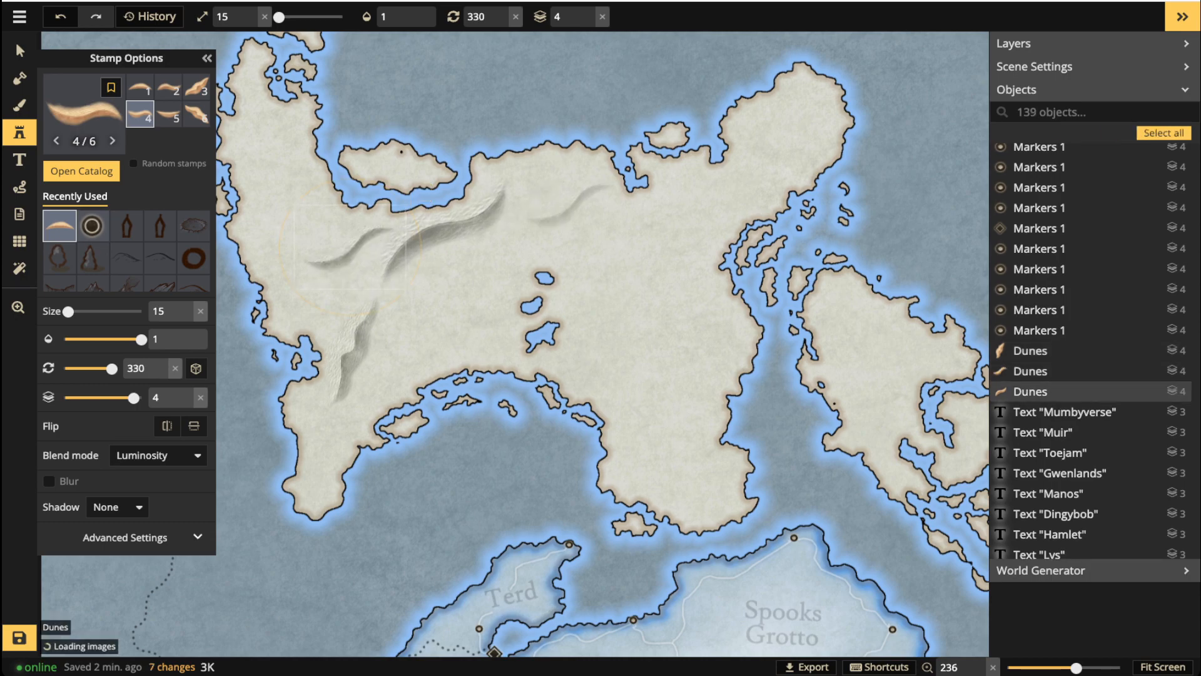
{"action": "key", "text": "3"}
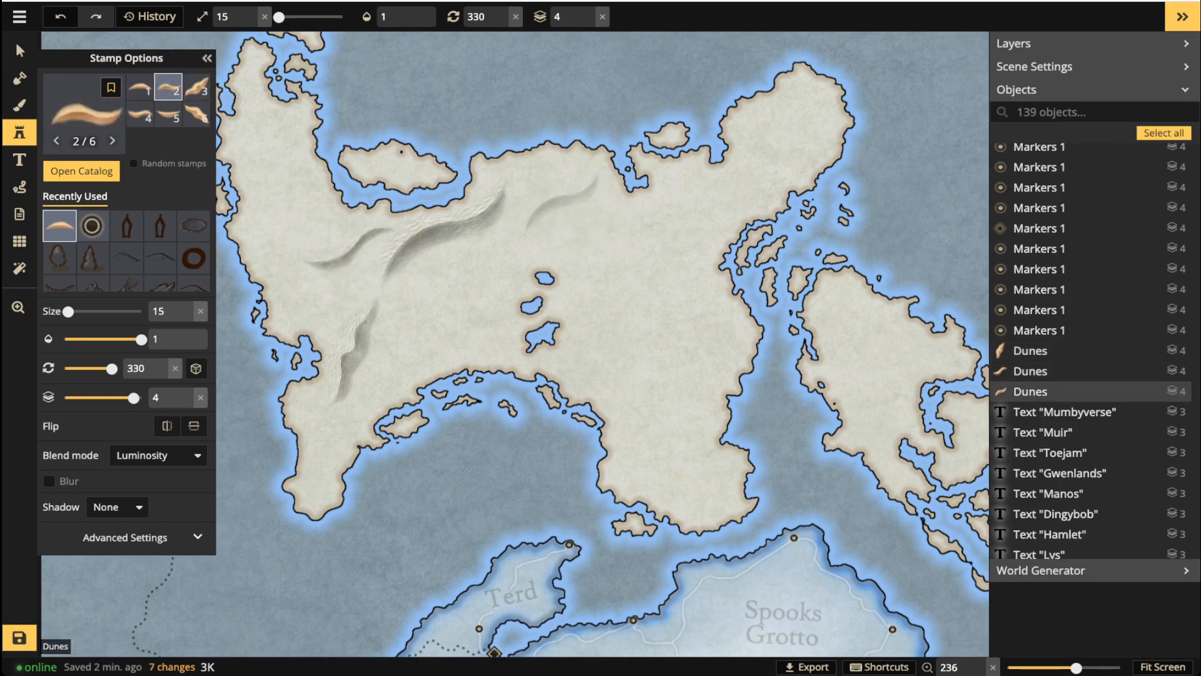
{"action": "key", "text": "1"}
{"action": "key", "text": "Left"}
{"action": "key", "text": "Left"}
{"action": "key", "text": "Left"}
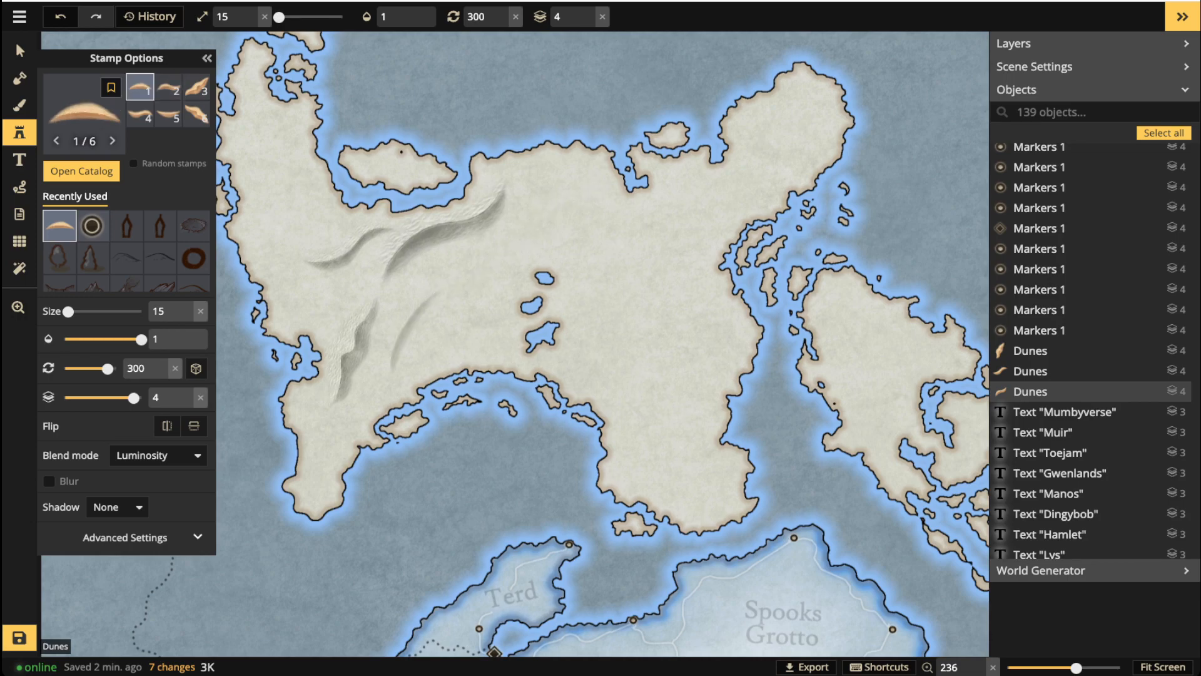
{"action": "key", "text": "6"}
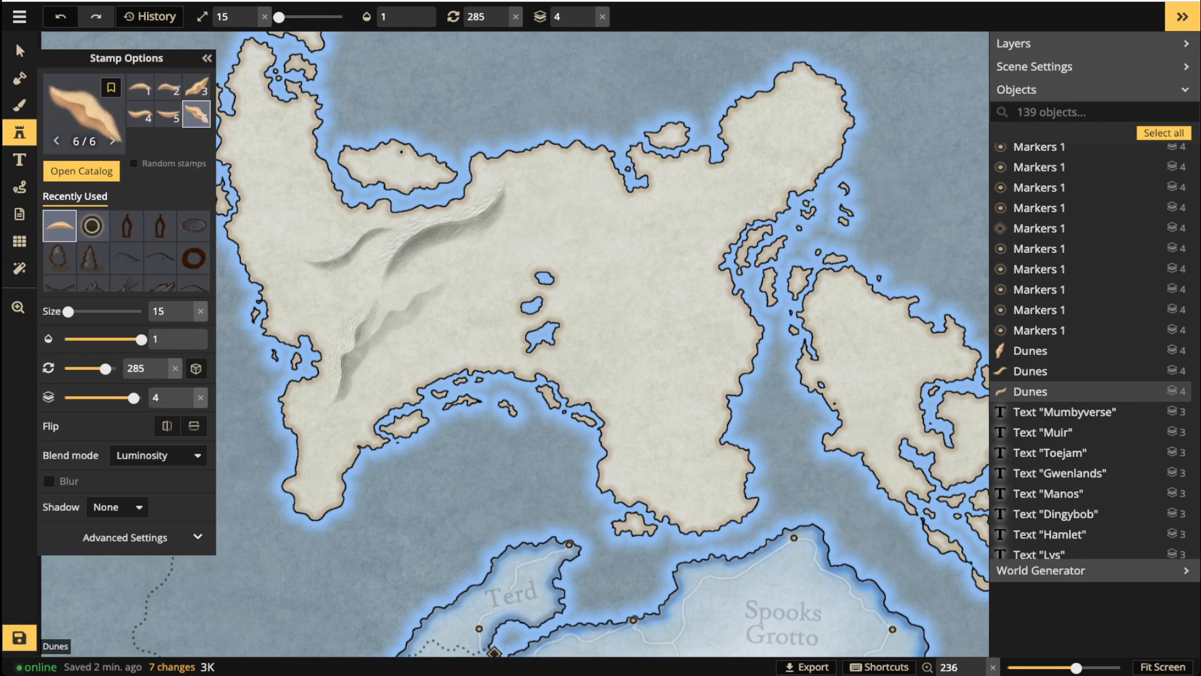
Try the fifth dune variant on the northern continent's northwestern peninsula, and delete the placed stamp.
{"action": "key", "text": "5"}
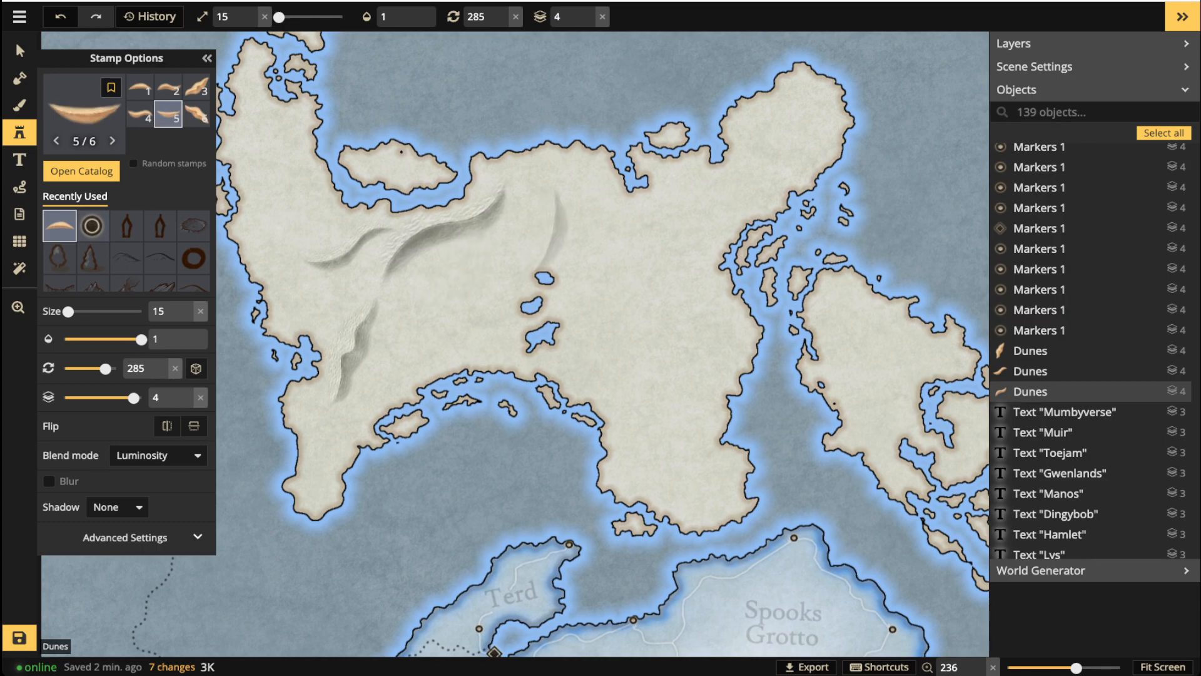
{"action": "key", "text": "Right"}
{"action": "key", "text": "Right"}
{"action": "key", "text": "Right"}
{"action": "key", "text": "Right"}
{"action": "key", "text": "Right"}
{"action": "key", "text": "Right"}
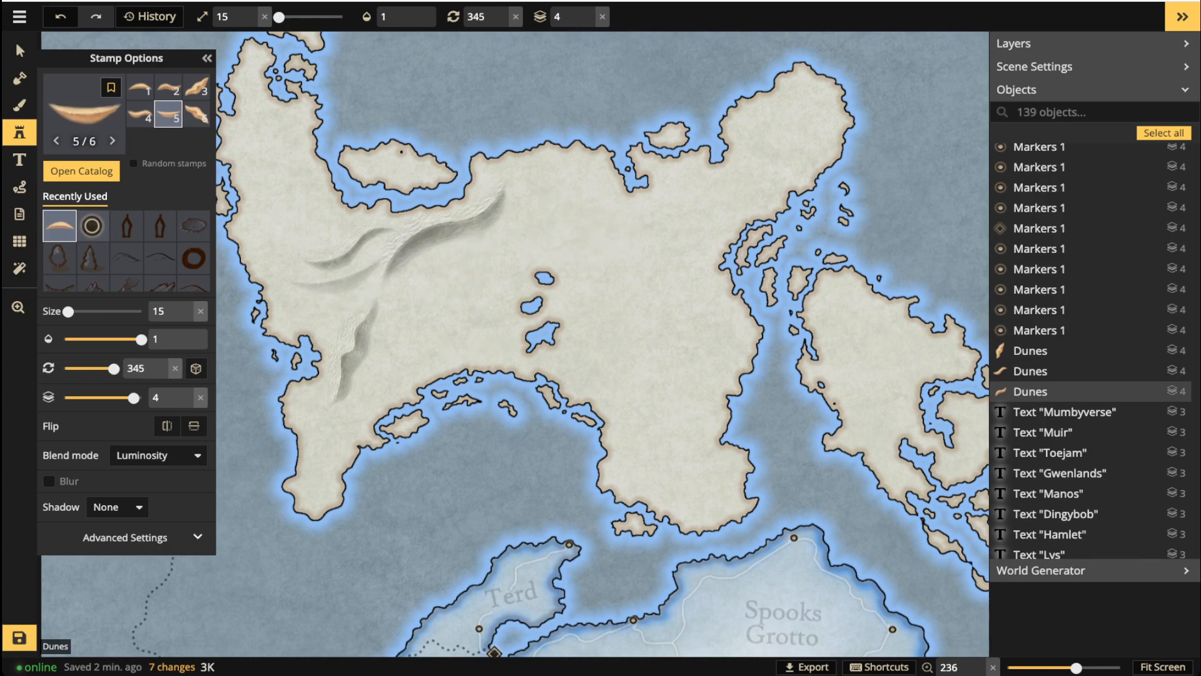
{"action": "key", "text": "Left"}
{"action": "key", "text": "Left"}
{"action": "key", "text": "Left"}
{"action": "key", "text": "Left"}
{"action": "key", "text": "Left"}
{"action": "key", "text": "Left"}
{"action": "key", "text": "Left"}
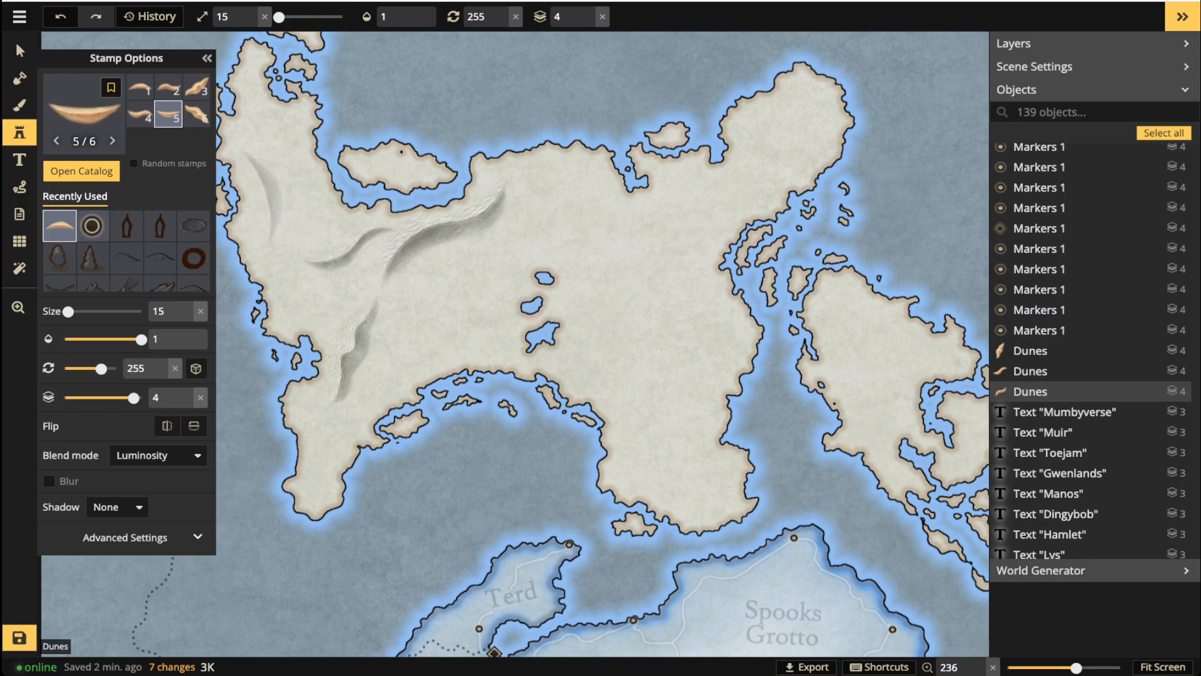
{"action": "left_click", "coordinate": [265, 190]}
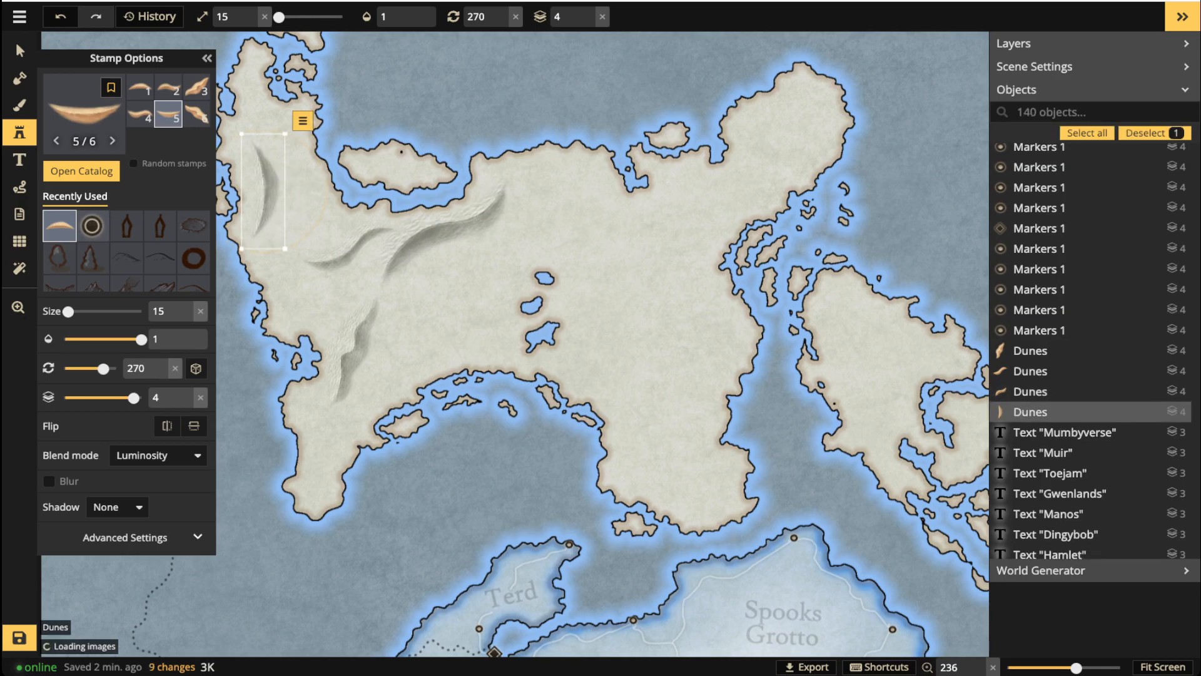
{"action": "key", "text": "Delete"}
Place the first dune variant, rotated to 300, between the southwestern dune and the small lakes, and deselect it.
{"action": "scroll", "coordinate": [502, 269], "scroll_direction": "down", "scroll_amount": 3}
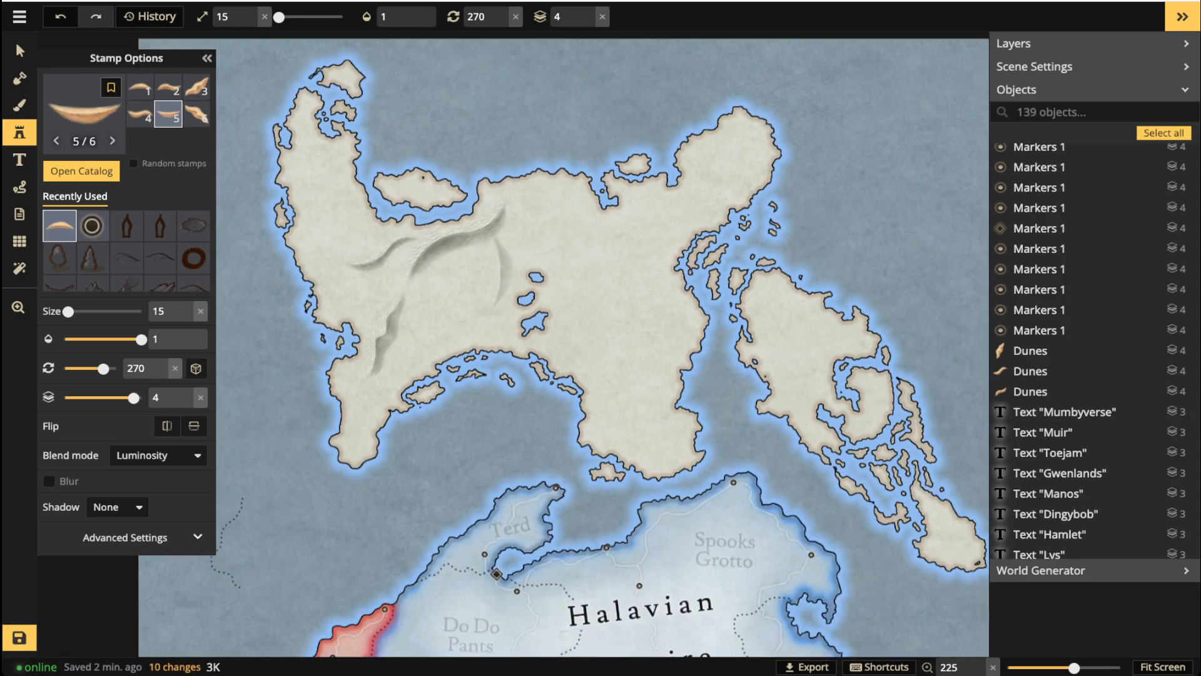
{"action": "left_click_drag", "start_coordinate": [503, 270], "coordinate": [497, 236]}
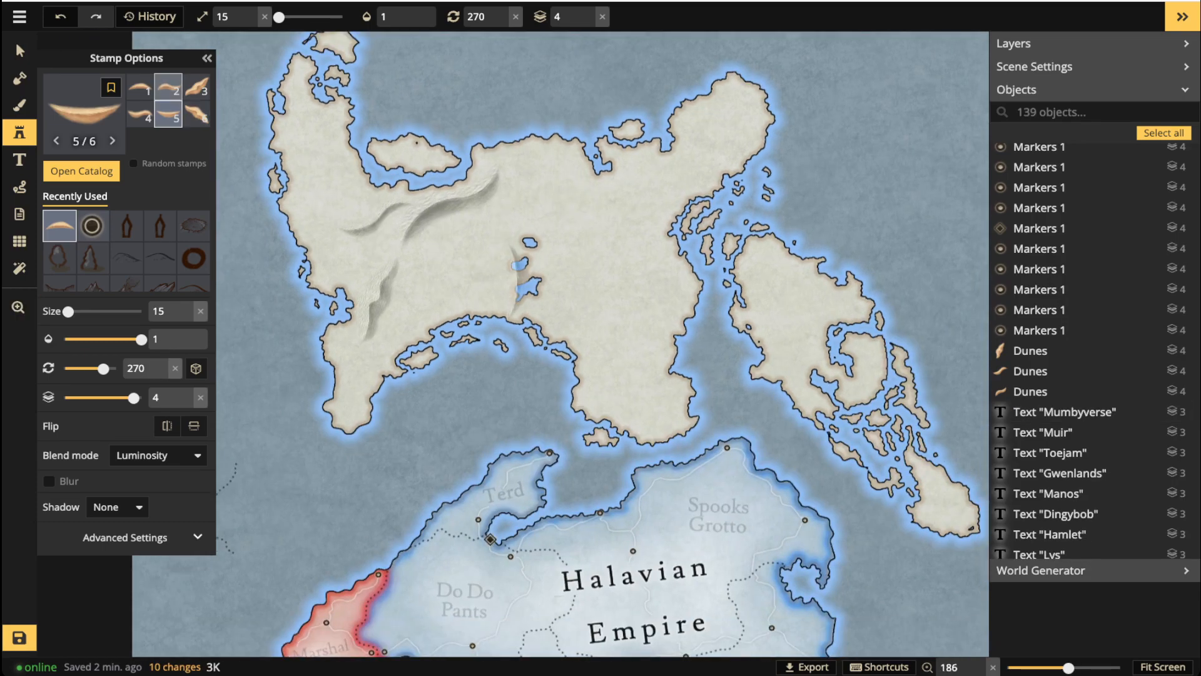
{"action": "left_click", "coordinate": [139, 87]}
{"action": "scroll", "coordinate": [425, 269], "scroll_direction": "up", "scroll_amount": 2}
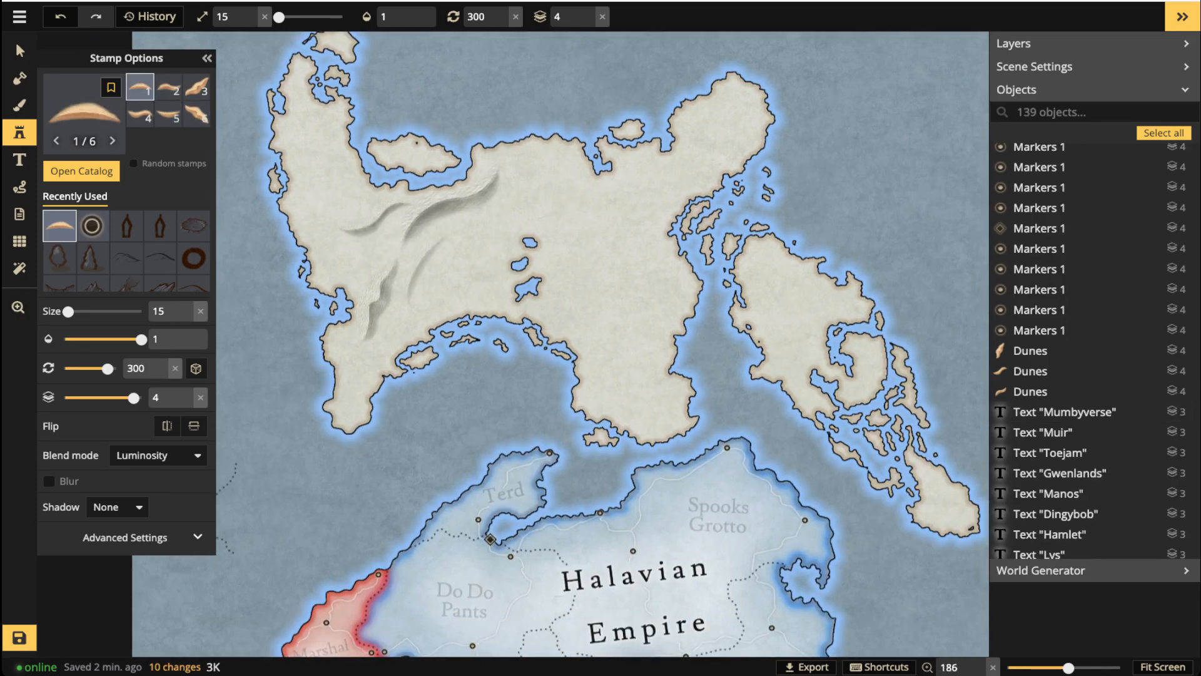
{"action": "left_click", "coordinate": [421, 264]}
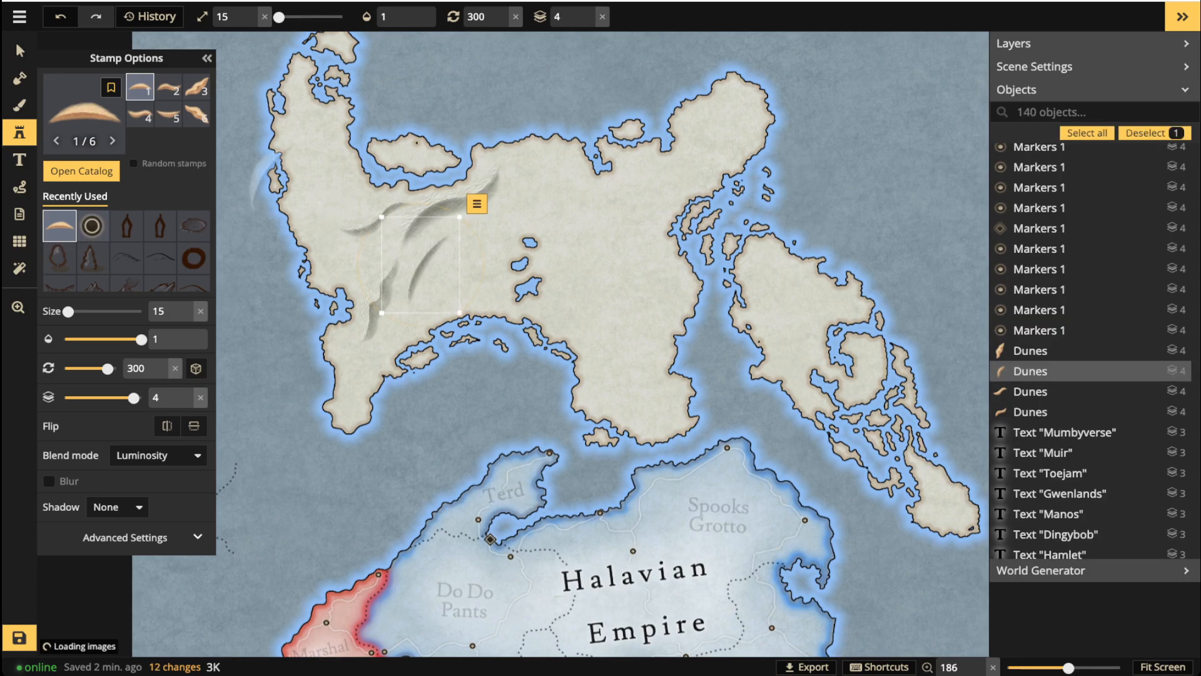
{"action": "left_click", "coordinate": [19, 51]}
{"action": "left_click", "coordinate": [408, 236]}
{"action": "scroll", "coordinate": [408, 237], "scroll_direction": "down", "scroll_amount": 3}
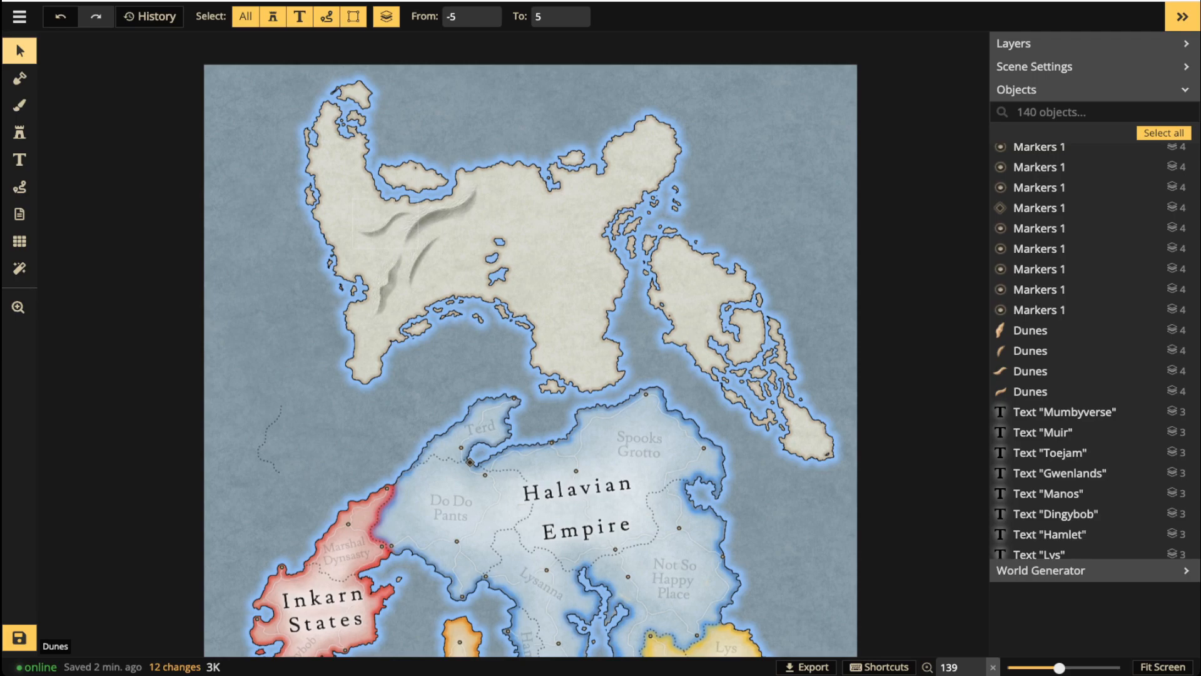
Return to the Stamp tool and choose the sixth dune variant.
{"action": "left_click", "coordinate": [19, 132]}
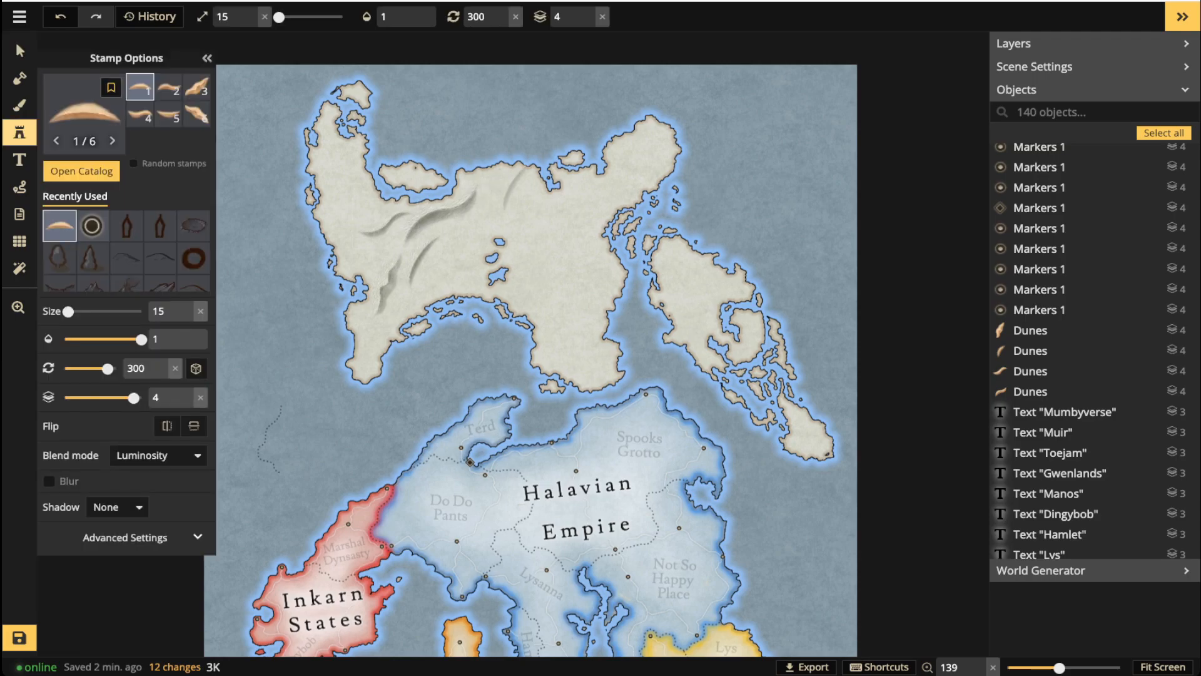
{"action": "scroll", "coordinate": [551, 222], "scroll_direction": "up", "scroll_amount": 2}
{"action": "scroll", "coordinate": [573, 247], "scroll_direction": "up", "scroll_amount": 2}
{"action": "key", "text": "6"}
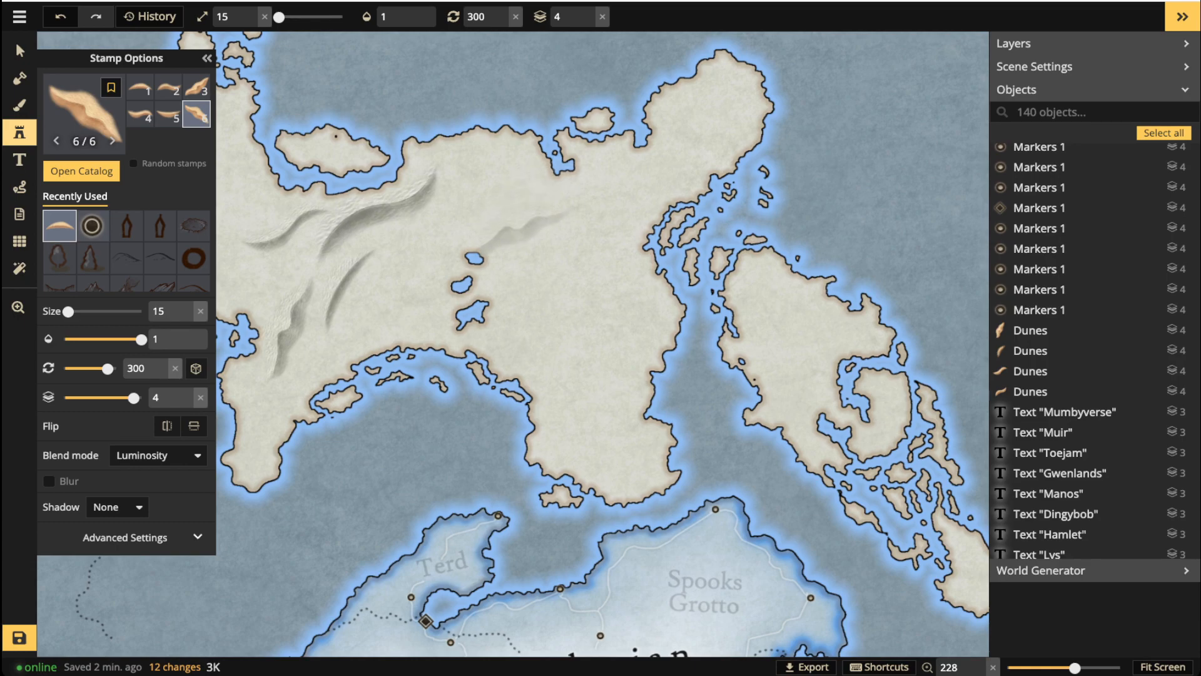
Examine how the dune relief on the northern continent looks against the rest of the map.
{"action": "scroll", "coordinate": [516, 305], "scroll_direction": "down", "scroll_amount": 1}
{"action": "scroll", "coordinate": [516, 305], "scroll_direction": "down", "scroll_amount": 3}
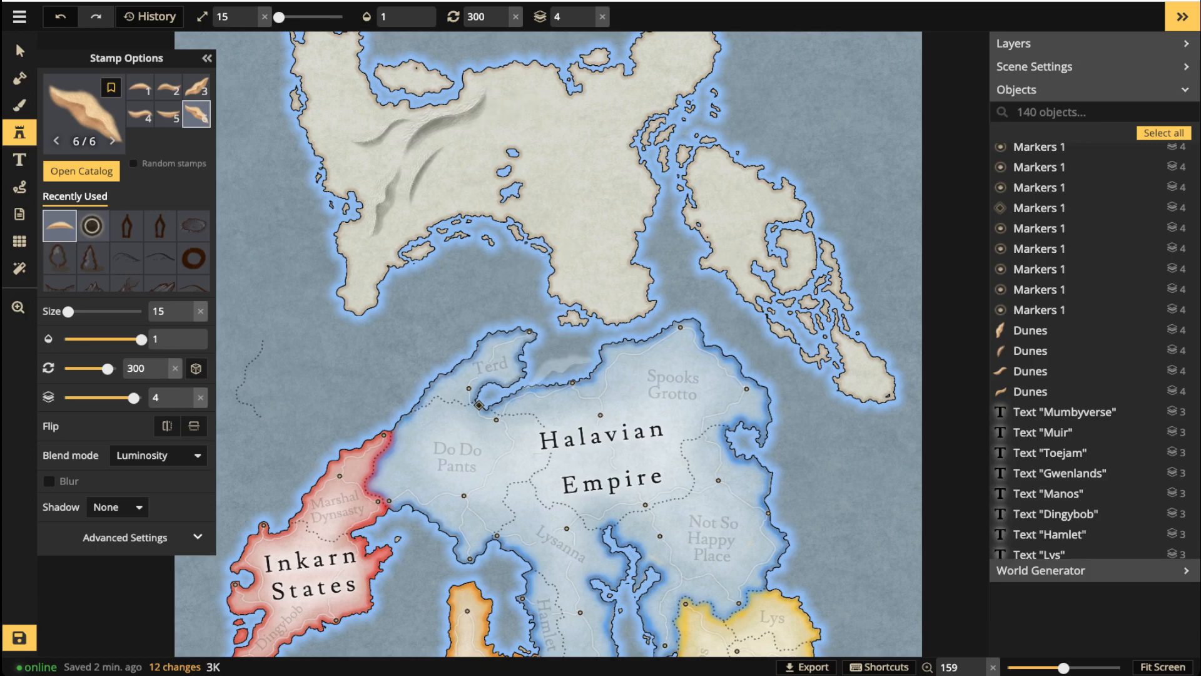
{"action": "scroll", "coordinate": [675, 418], "scroll_direction": "down", "scroll_amount": 2}
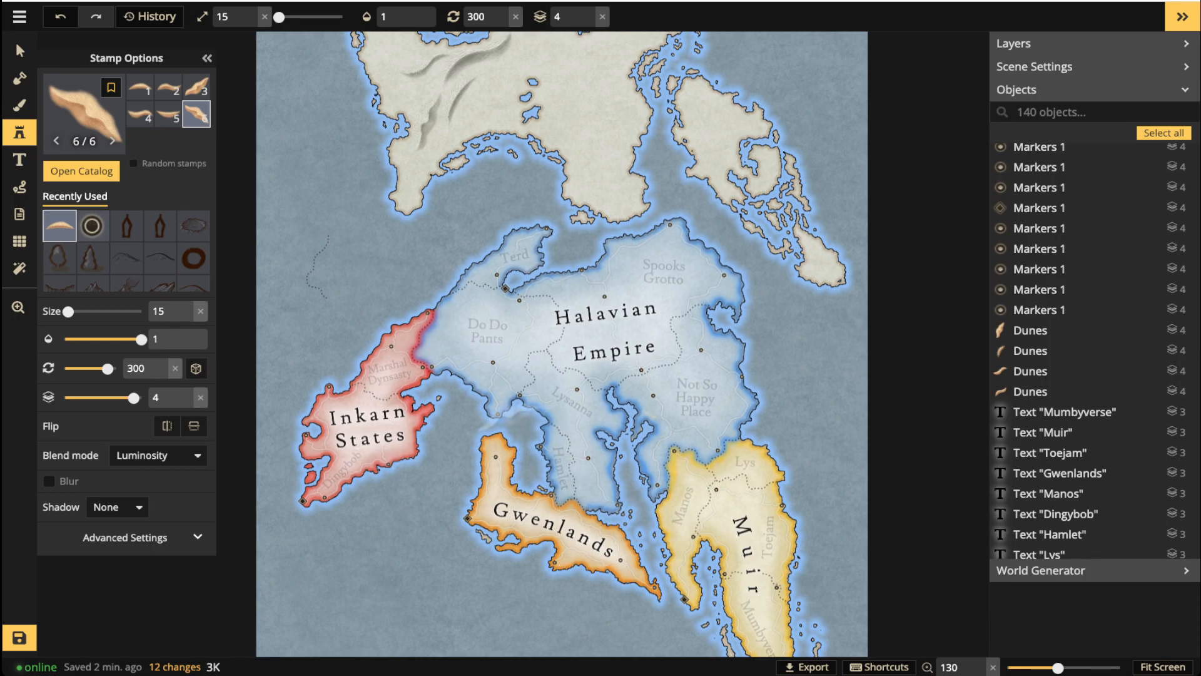
{"action": "scroll", "coordinate": [504, 400], "scroll_direction": "down", "scroll_amount": 1}
{"action": "scroll", "coordinate": [481, 375], "scroll_direction": "down", "scroll_amount": 3}
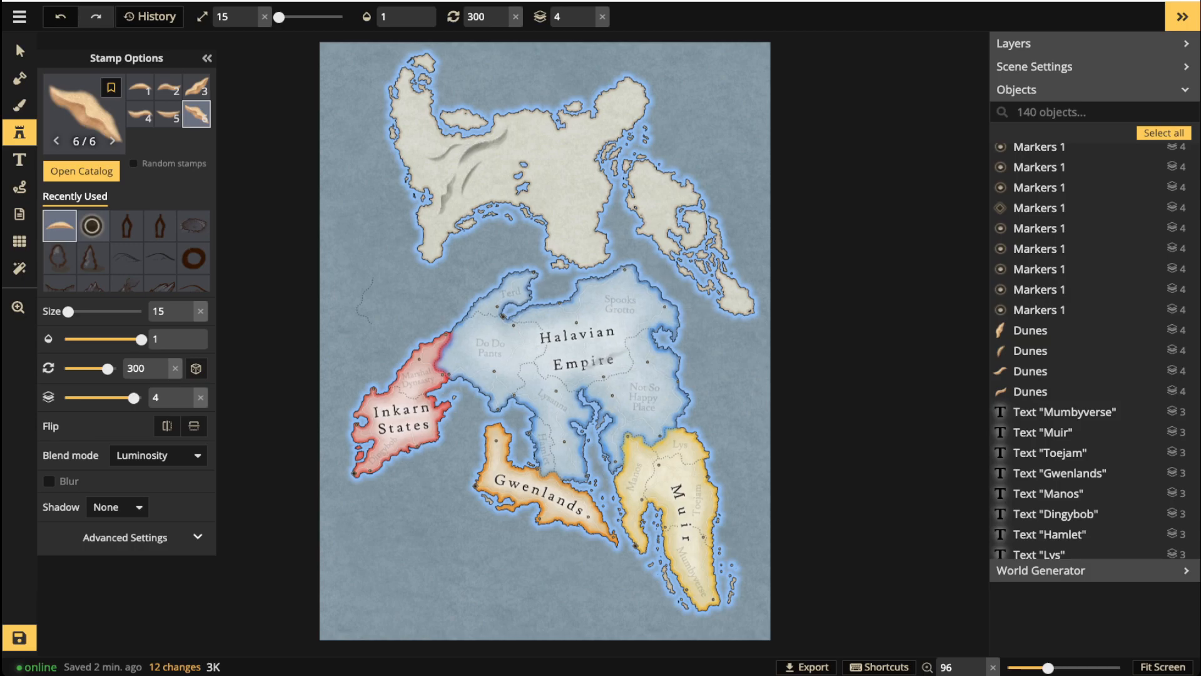
{"action": "scroll", "coordinate": [501, 163], "scroll_direction": "up", "scroll_amount": 3}
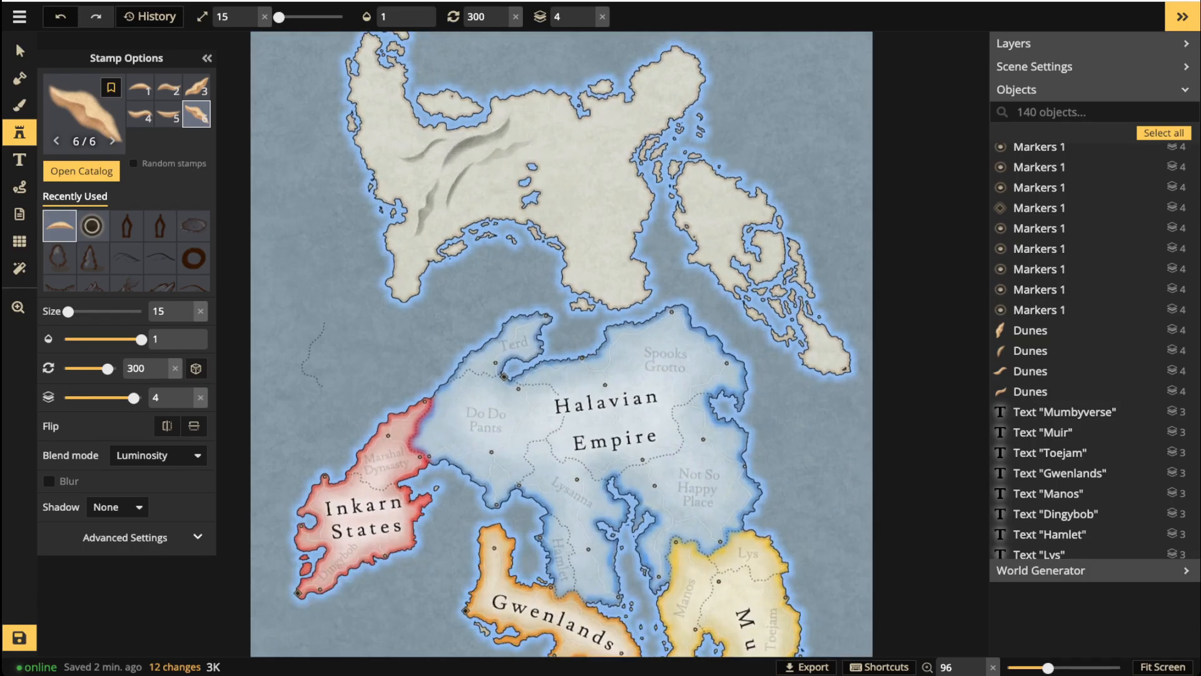
{"action": "scroll", "coordinate": [425, 235], "scroll_direction": "down", "scroll_amount": 1}
{"action": "scroll", "coordinate": [417, 244], "scroll_direction": "up", "scroll_amount": 2}
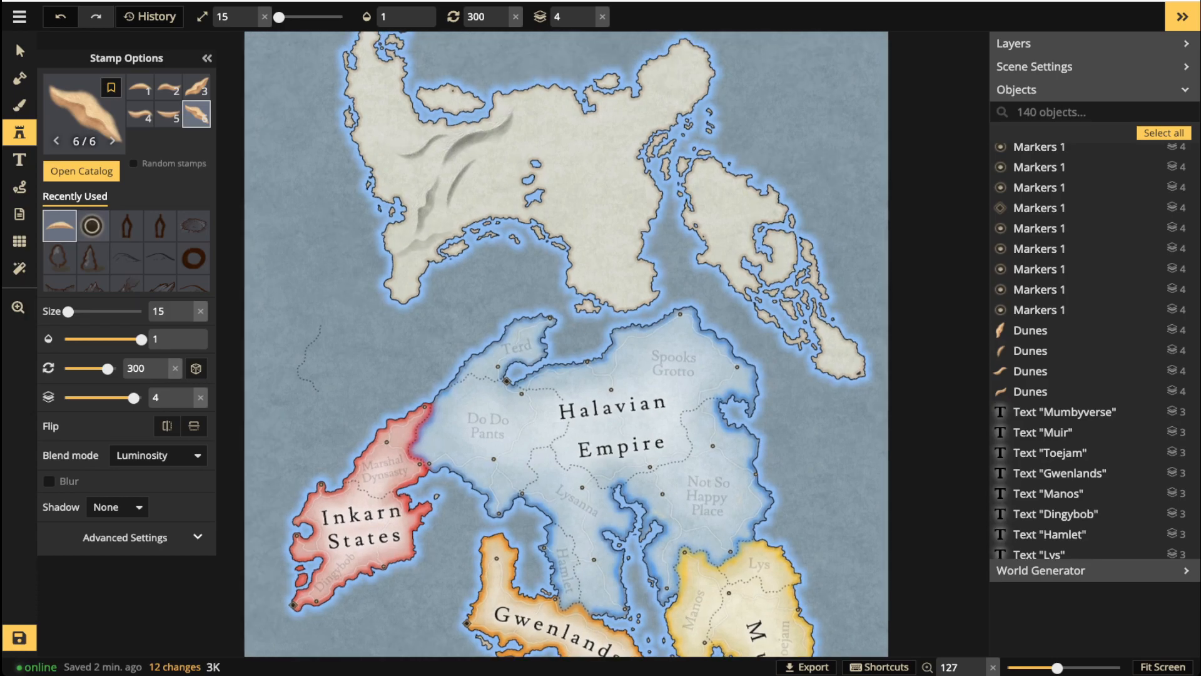
Place the sixth dune variant at size 10, rotated to 240, on the tip of the northern continent's southwestern peninsula.
{"action": "scroll", "coordinate": [418, 244], "scroll_direction": "up", "scroll_amount": 3}
{"action": "scroll", "coordinate": [422, 249], "scroll_direction": "down", "scroll_amount": 5}
{"action": "scroll", "coordinate": [402, 270], "scroll_direction": "up", "scroll_amount": 1}
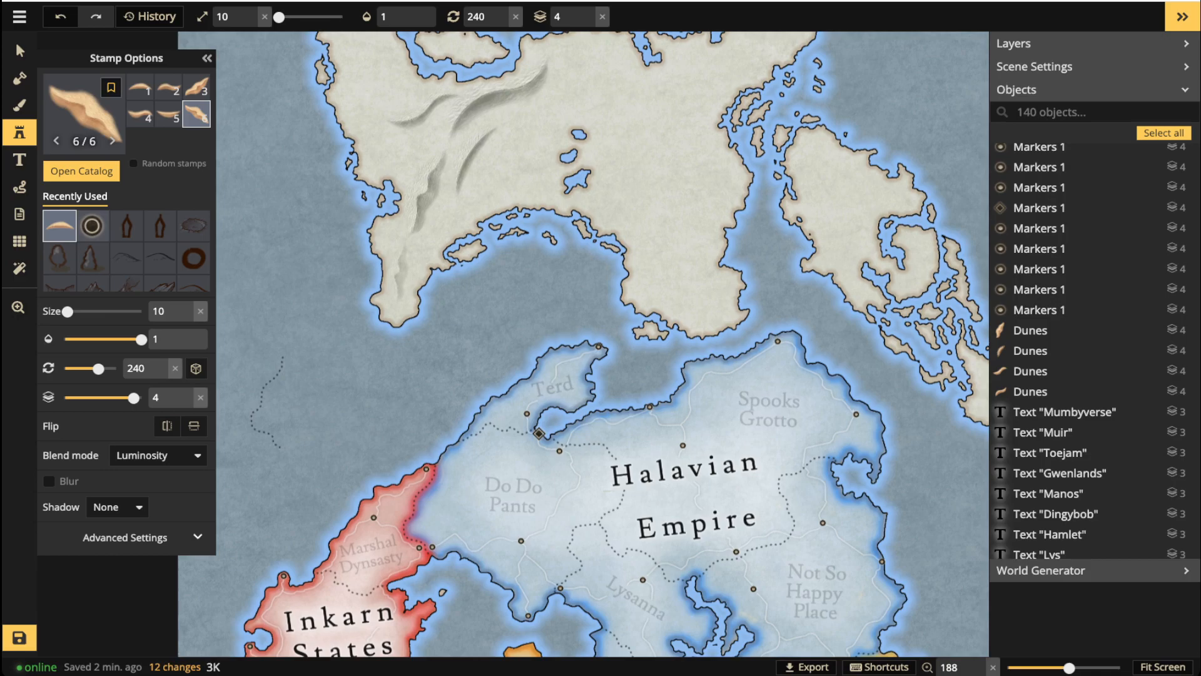
{"action": "left_click", "coordinate": [397, 272]}
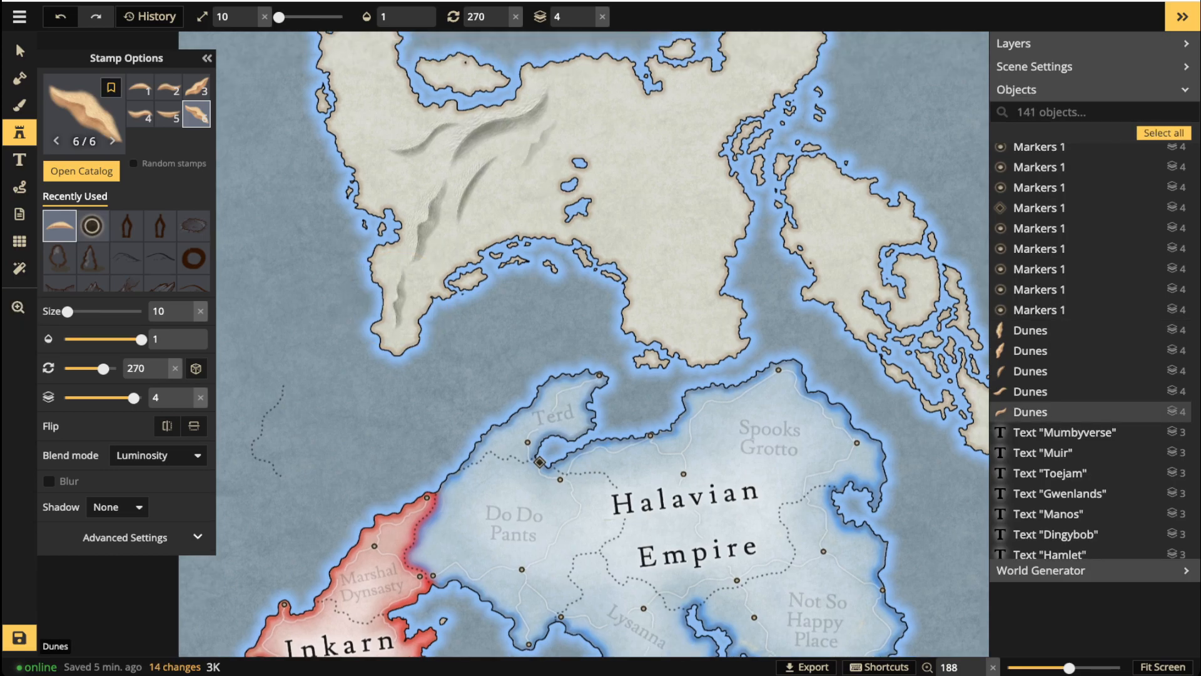
Place another sixth-variant dune, size 10 and rotated to 300, just north of the small lakes, nudge it southeast, and deselect it.
{"action": "scroll", "coordinate": [528, 143], "scroll_direction": "up", "scroll_amount": 2}
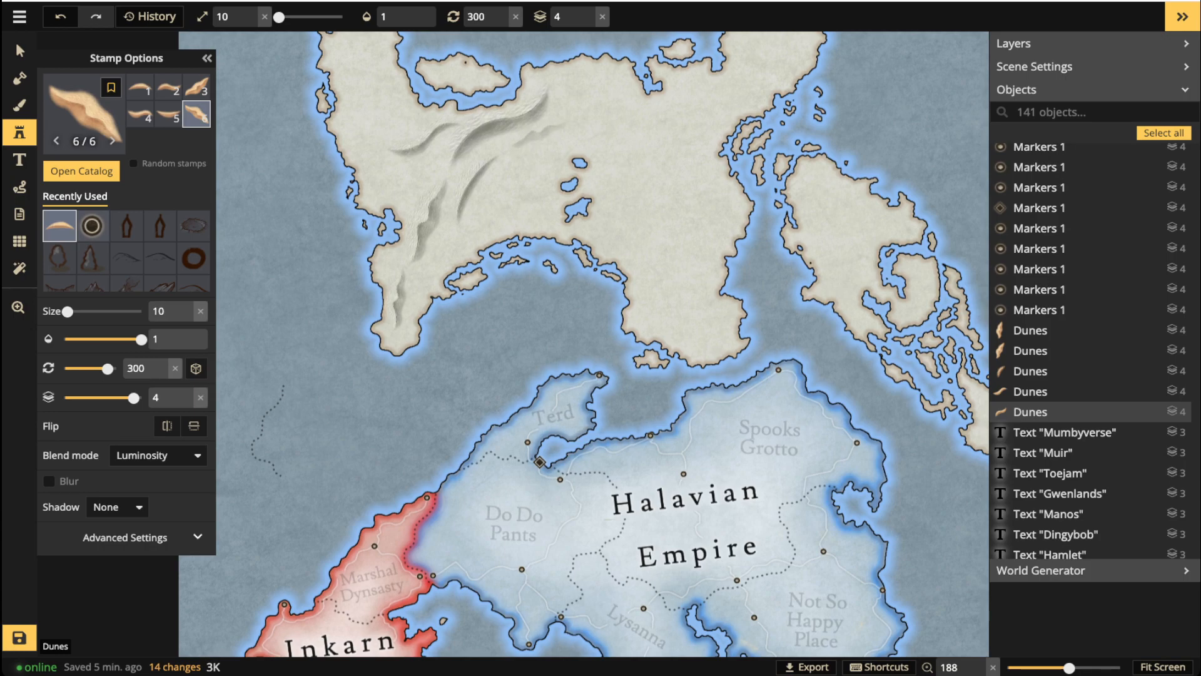
{"action": "left_click", "coordinate": [537, 133]}
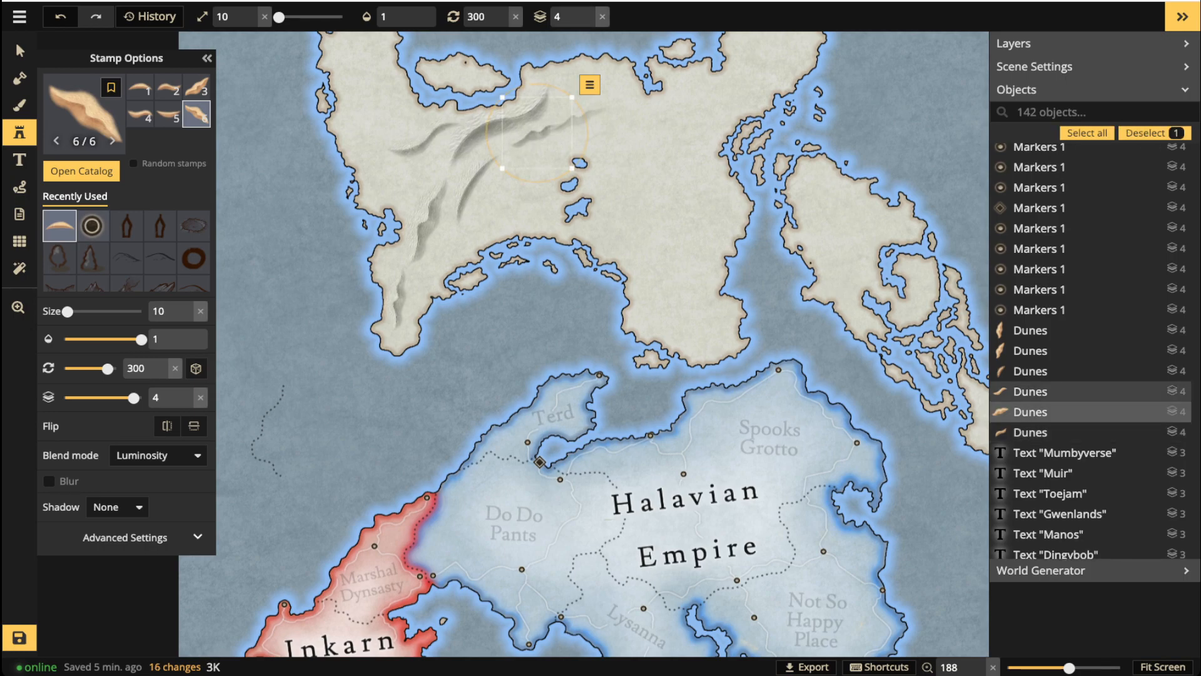
{"action": "left_click_drag", "start_coordinate": [538, 134], "coordinate": [542, 137]}
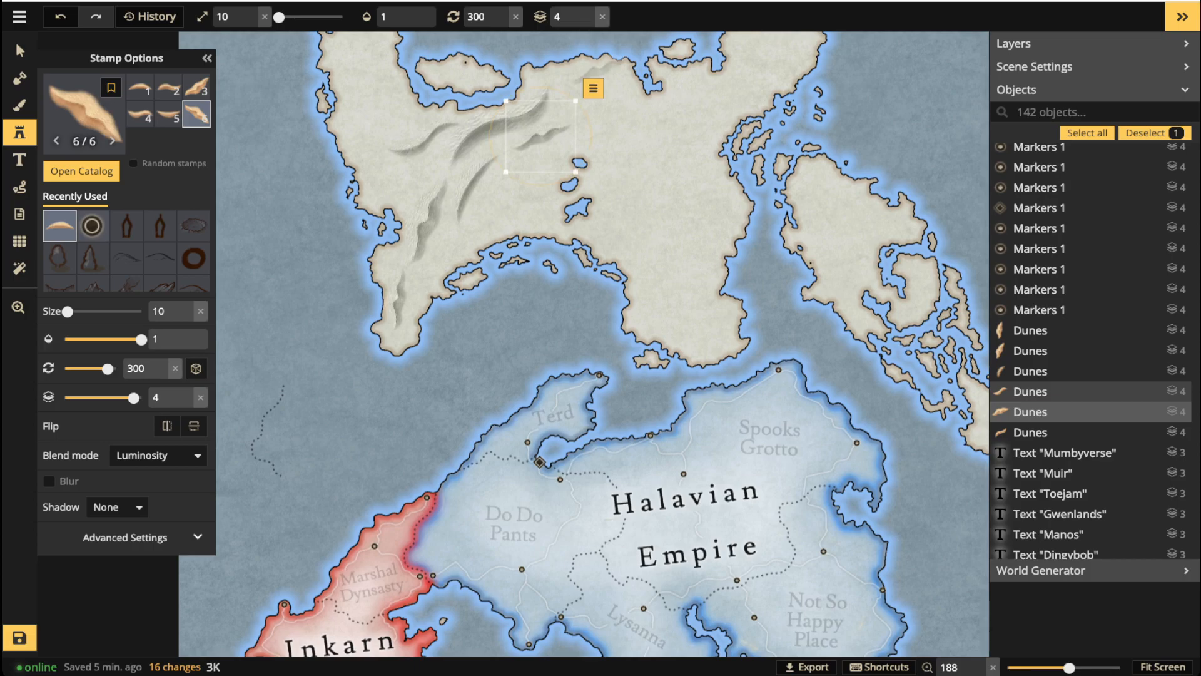
{"action": "key", "text": "Escape"}
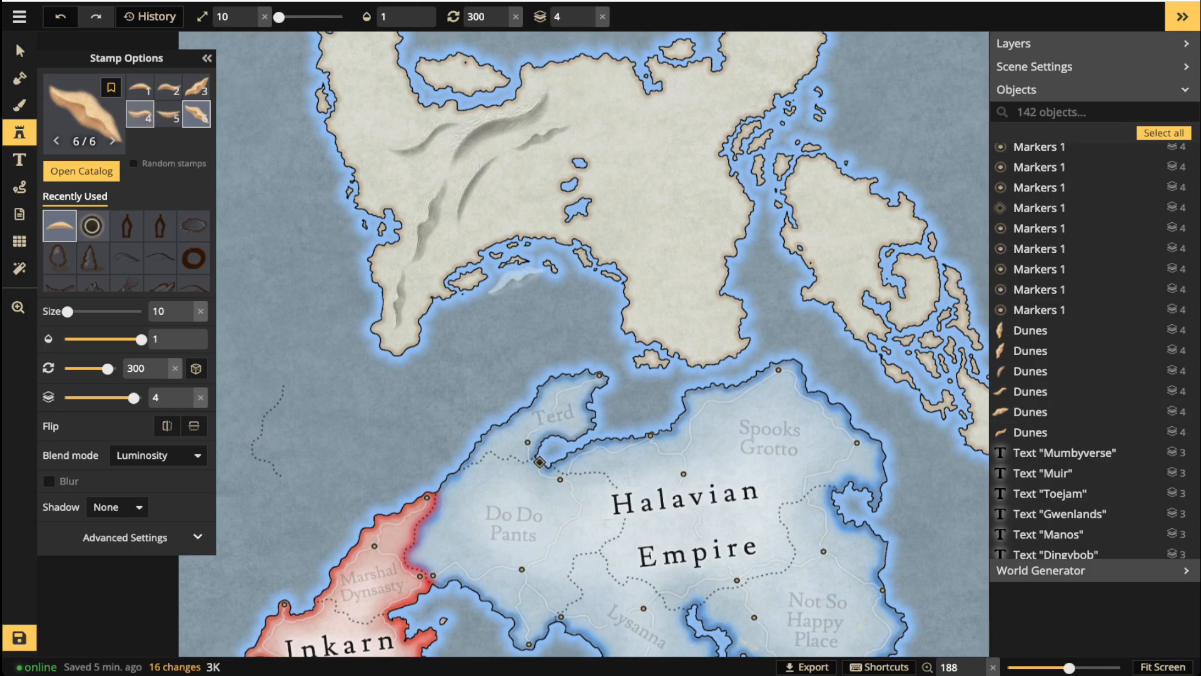
Place the fourth dune variant at size 10, rotated to 315, near the northern coast, northeast of the large dune.
{"action": "left_click", "coordinate": [139, 113]}
{"action": "key", "text": "]"}
{"action": "key", "text": "["}
{"action": "key", "text": "."}
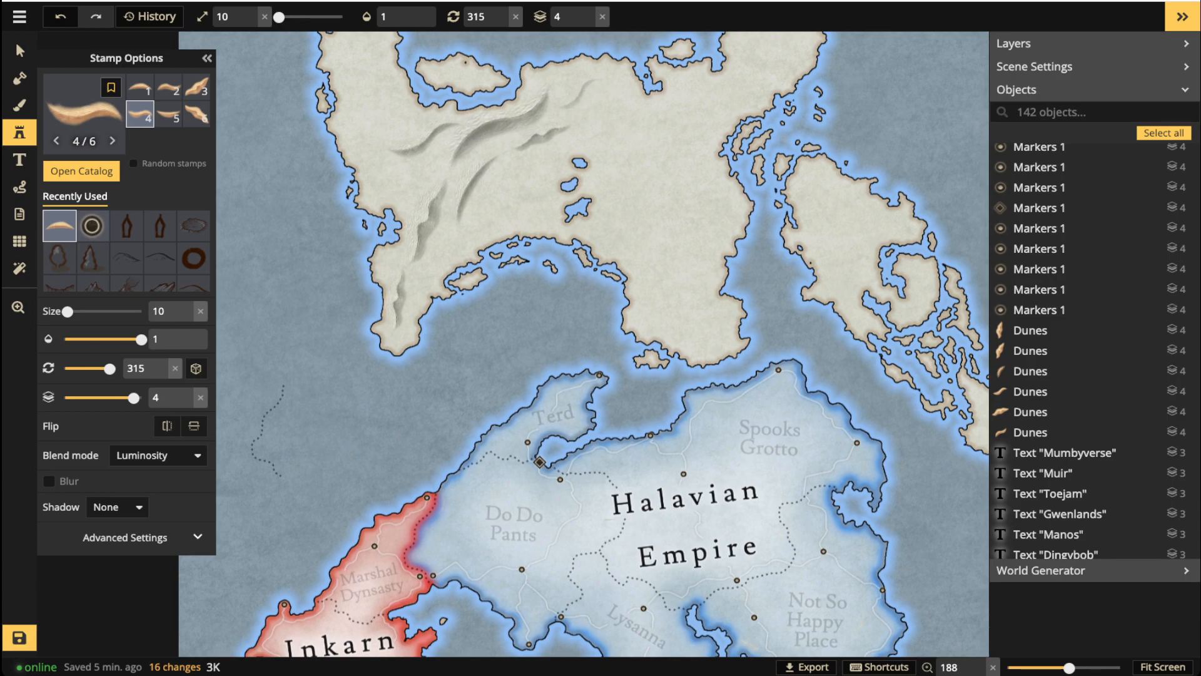
{"action": "left_click", "coordinate": [578, 93]}
{"action": "key", "text": "space"}
{"action": "left_click_drag", "start_coordinate": [241, 165], "coordinate": [172, 157]}
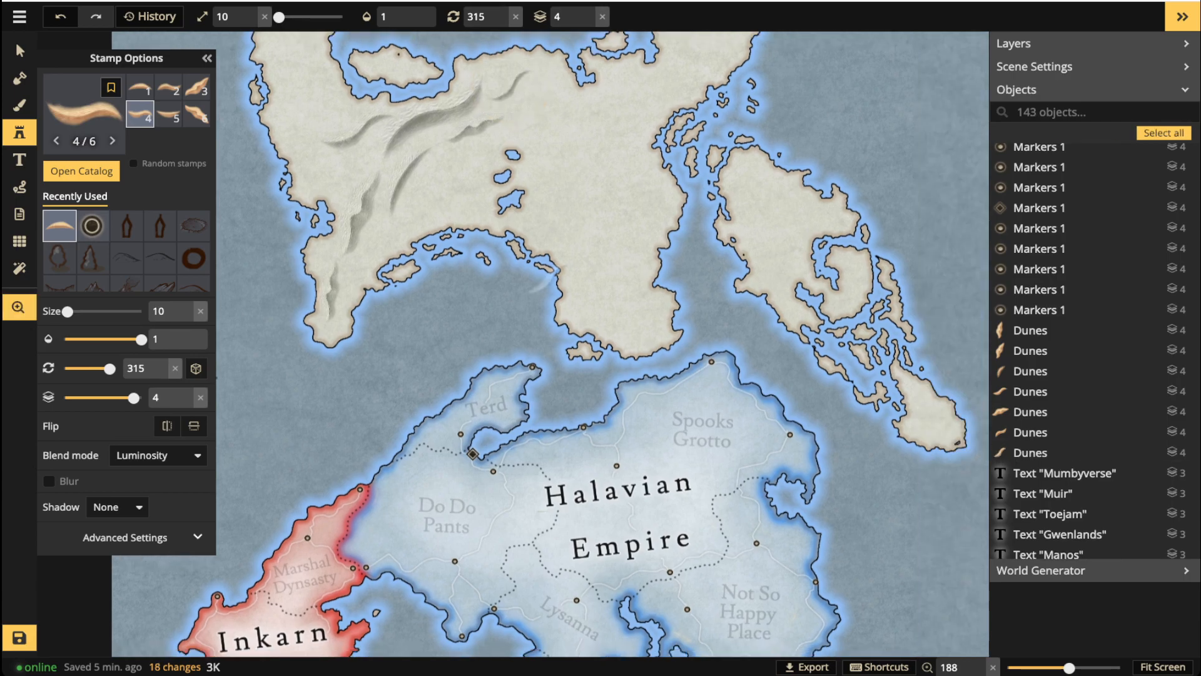
Place the third dune variant at size 20 near the northern continent's eastern coast, and adjust its rotation to 311.
{"action": "key", "text": "3"}
{"action": "key", "text": "]"}
{"action": "left_click", "coordinate": [629, 206]}
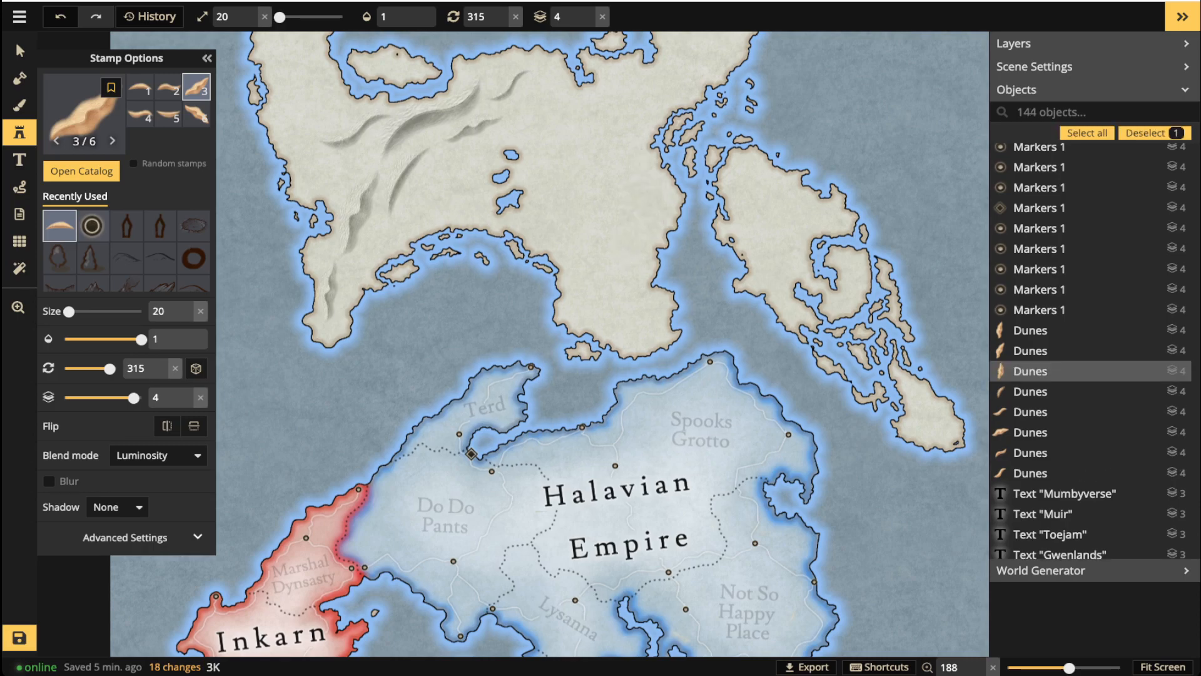
{"action": "left_click_drag", "start_coordinate": [734, 208], "coordinate": [733, 200]}
Place the second dune variant at size 20, rotated to 281, on the northern continent's southeastern peninsula.
{"action": "key", "text": "2"}
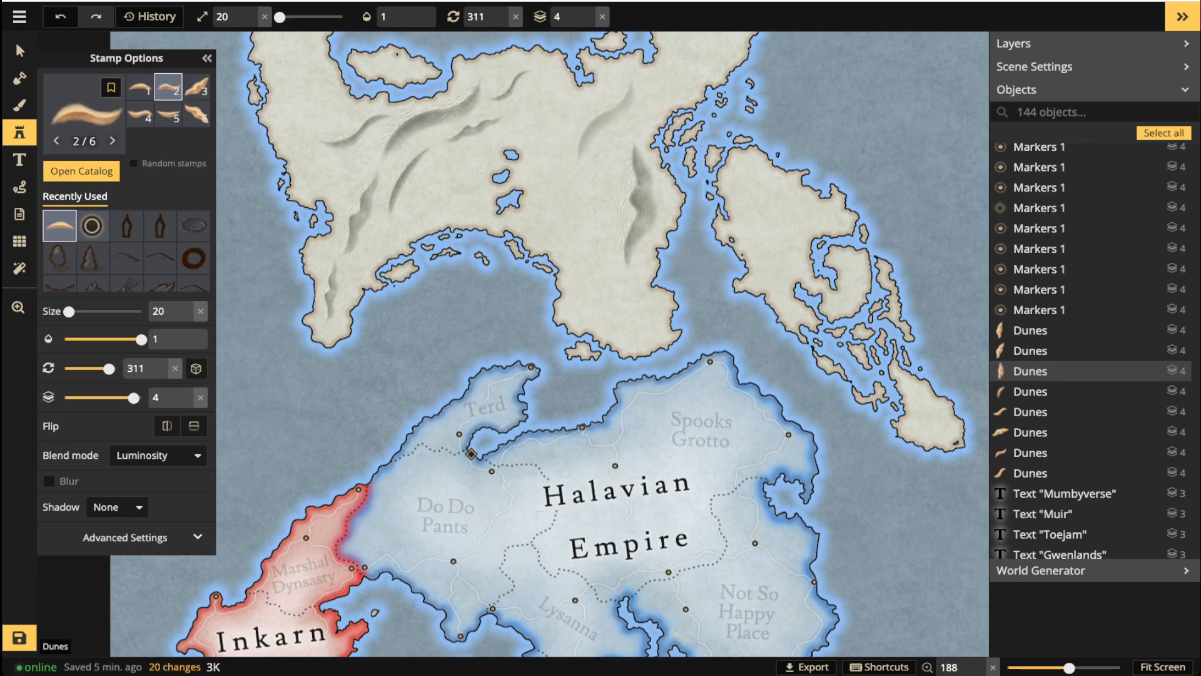
{"action": "scroll", "coordinate": [629, 104], "scroll_direction": "down", "scroll_amount": 5}
{"action": "scroll", "coordinate": [623, 98], "scroll_direction": "up", "scroll_amount": 3}
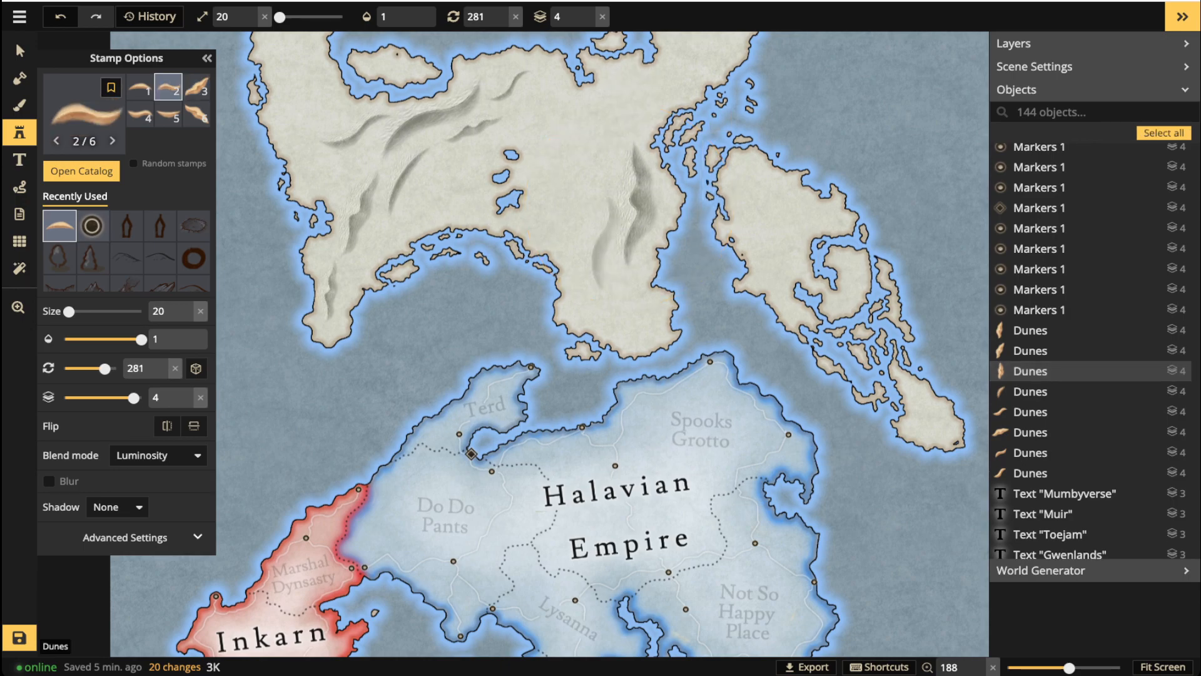
{"action": "left_click", "coordinate": [588, 257]}
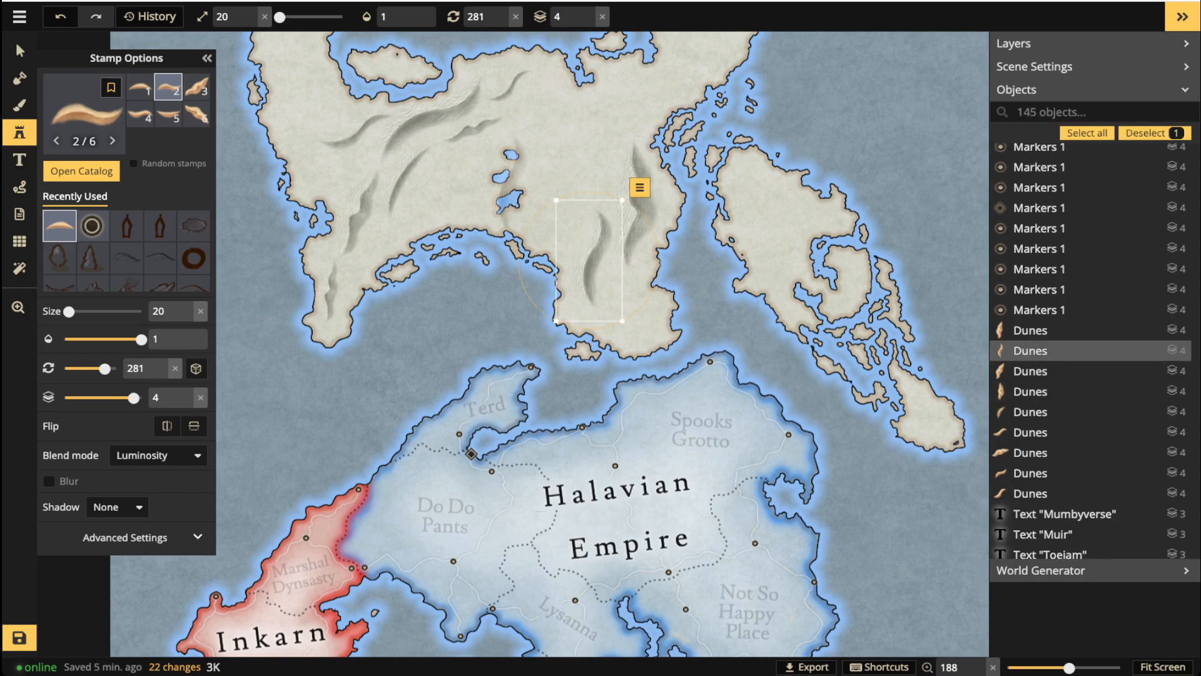
Select all the dune stamps on the northern continent together and show their advanced filter settings.
{"action": "left_click", "coordinate": [18, 46]}
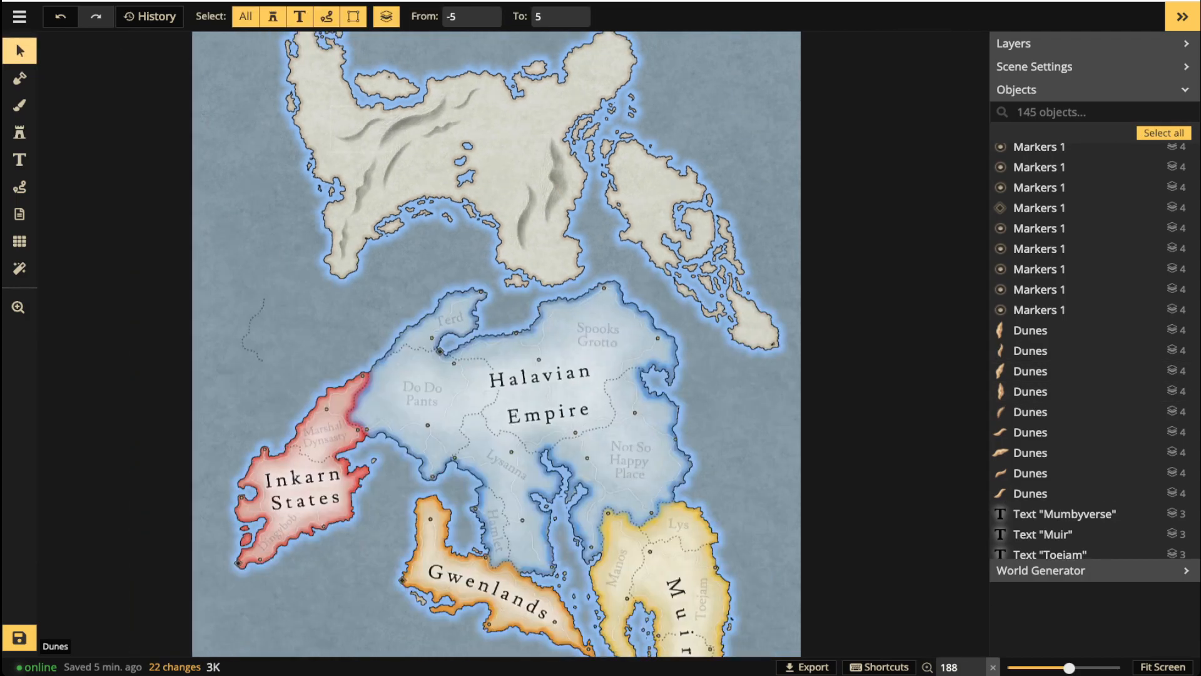
{"action": "scroll", "coordinate": [384, 123], "scroll_direction": "down", "scroll_amount": 1}
{"action": "left_click_drag", "start_coordinate": [339, 104], "coordinate": [534, 219]}
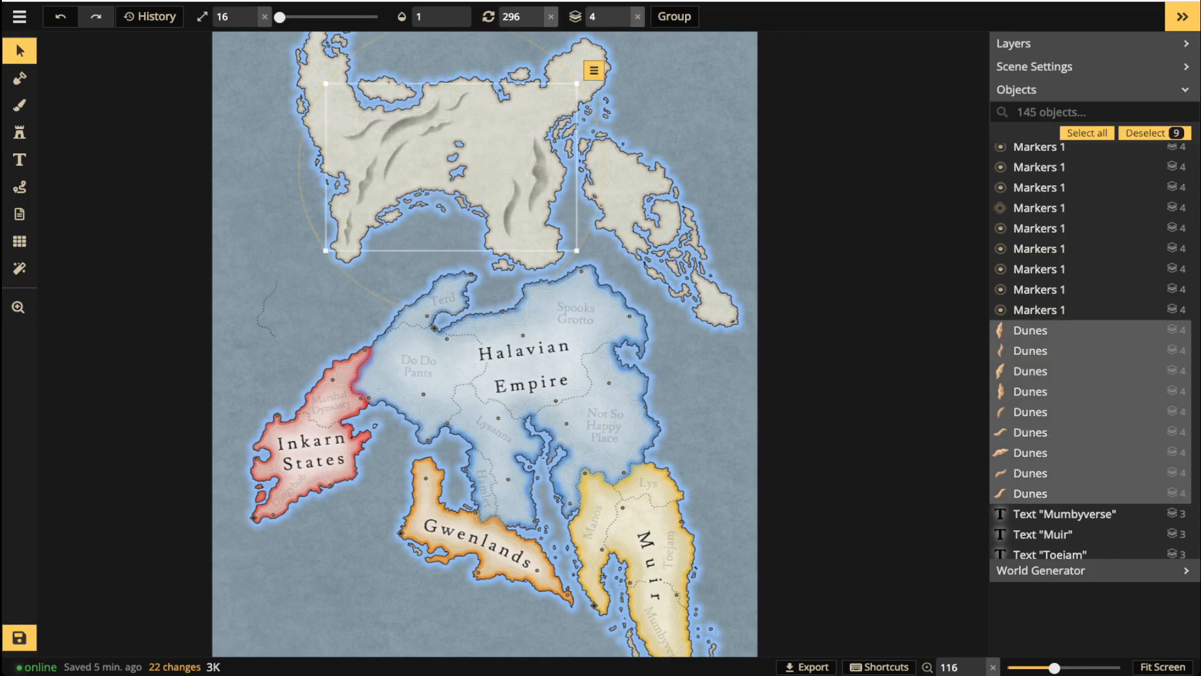
{"action": "left_click", "coordinate": [20, 50]}
{"action": "left_click", "coordinate": [125, 311]}
Try a higher contrast on the selected dunes and reset it, then set brightness to 108 and opacity to 0.32, and deselect them.
{"action": "left_click_drag", "start_coordinate": [115, 432], "coordinate": [122, 431]}
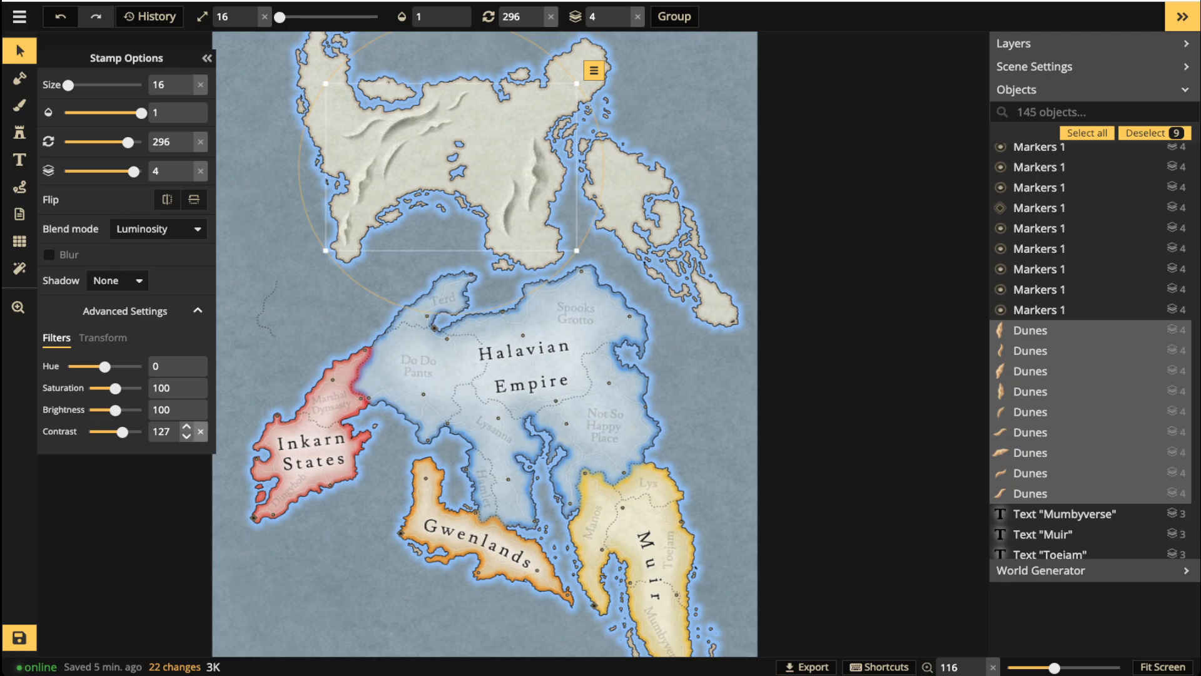
{"action": "left_click", "coordinate": [200, 431]}
{"action": "left_click_drag", "start_coordinate": [115, 411], "coordinate": [119, 411]}
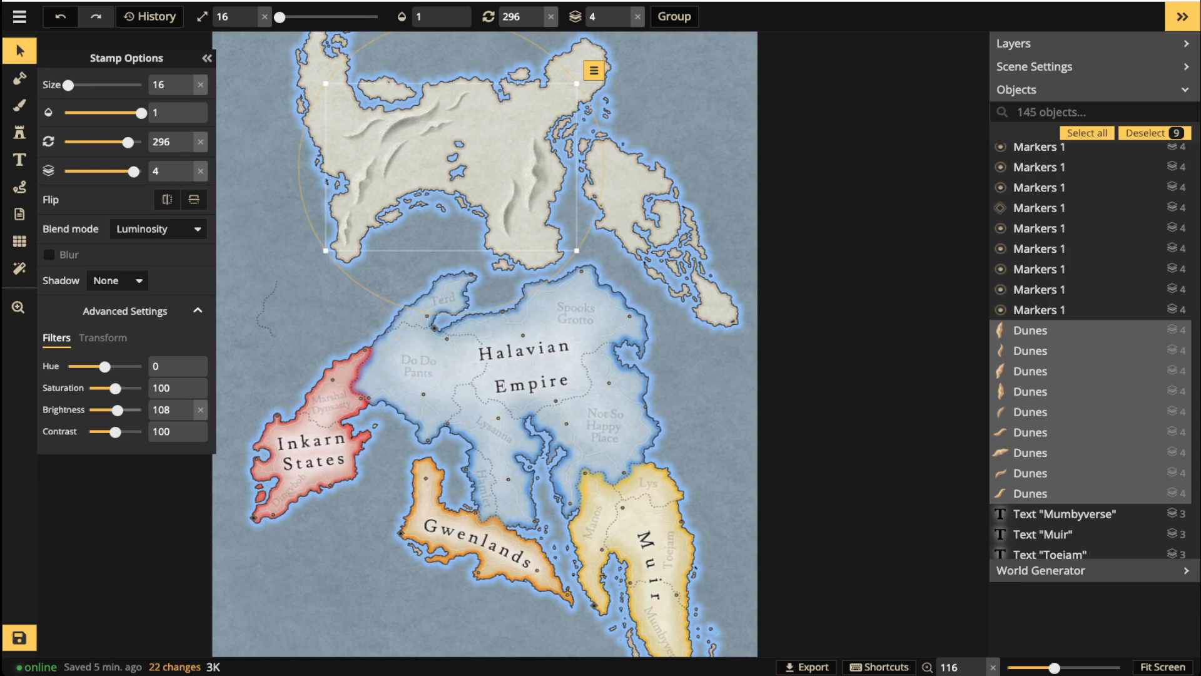
{"action": "left_click_drag", "start_coordinate": [141, 113], "coordinate": [98, 113]}
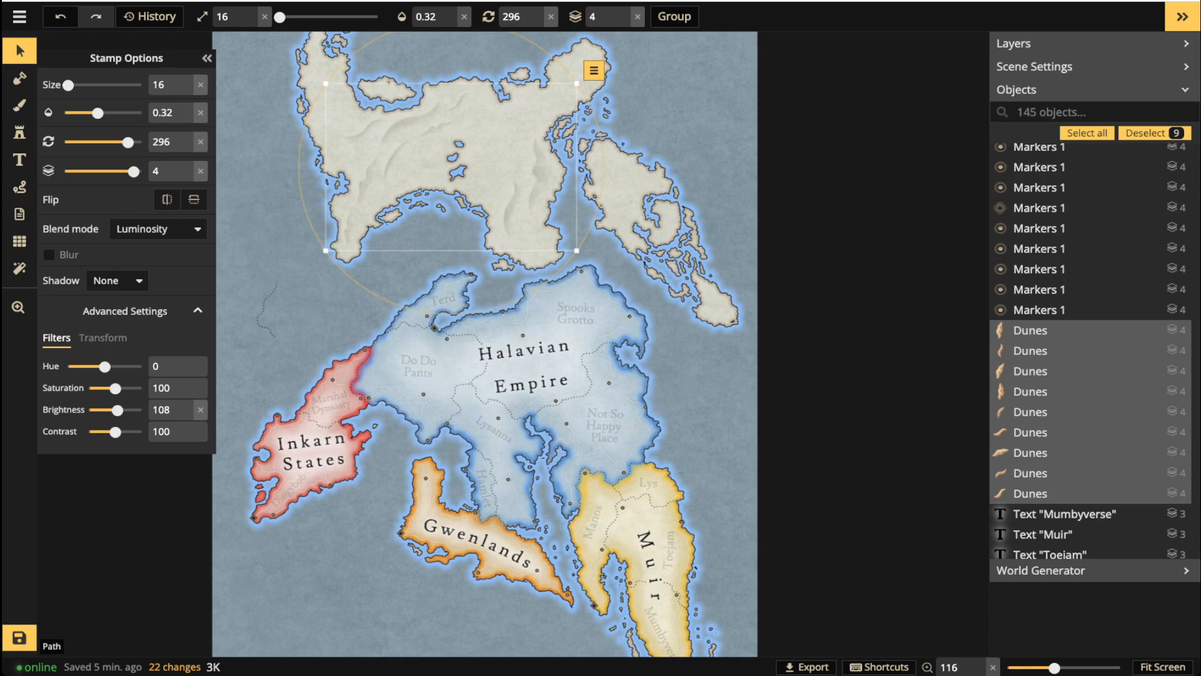
{"action": "left_click", "coordinate": [457, 247]}
Duplicate the southeastern peninsula's dune onto the island east of the northern continent, rotate the copy to 251, and deselect it.
{"action": "scroll", "coordinate": [457, 246], "scroll_direction": "up", "scroll_amount": 3}
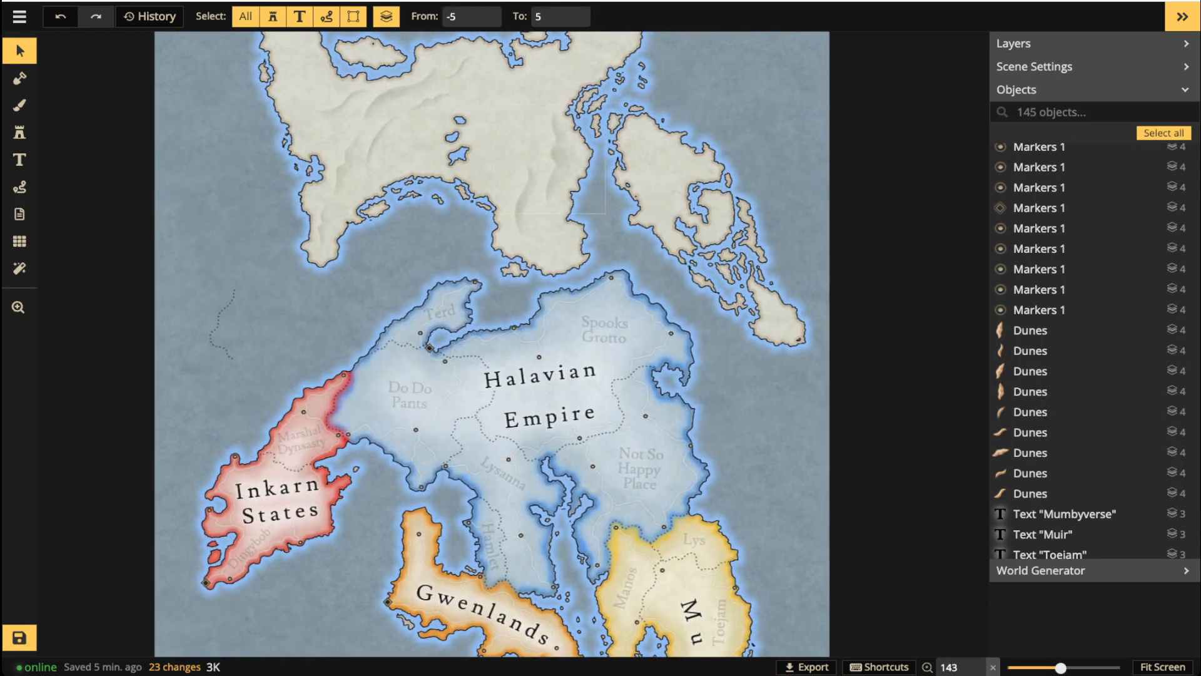
{"action": "left_click", "coordinate": [551, 162]}
{"action": "left_click", "coordinate": [522, 206]}
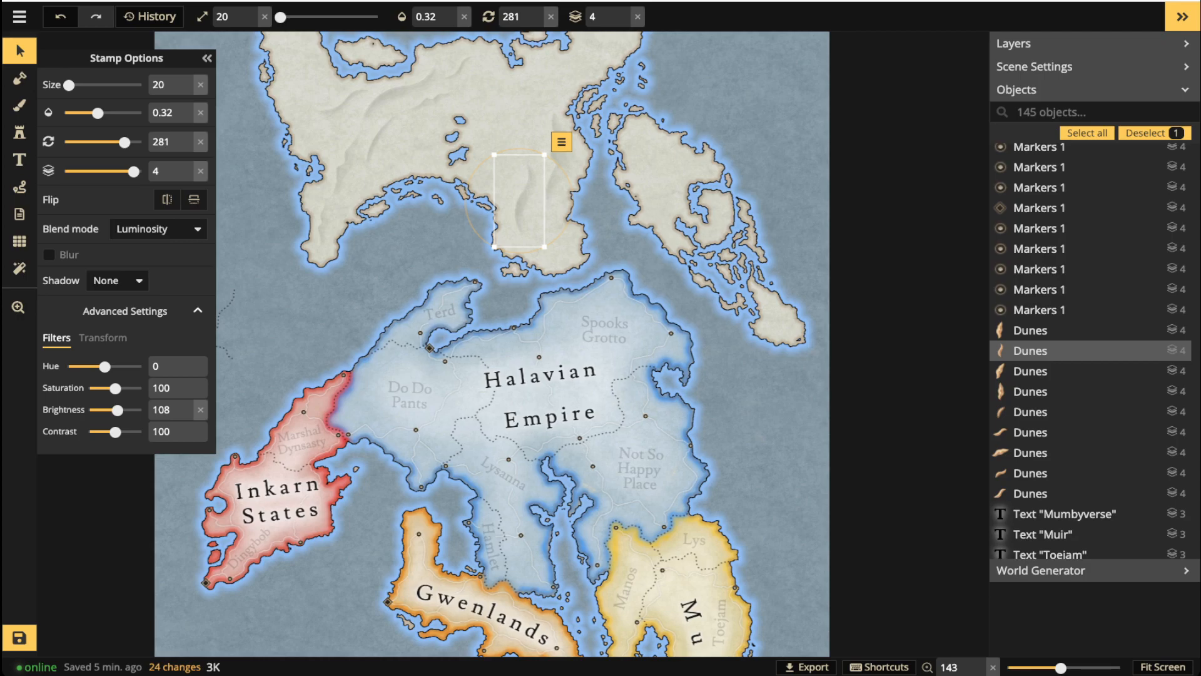
{"action": "key", "text": "ctrl+c"}
{"action": "key", "text": "ctrl+v"}
{"action": "scroll", "coordinate": [665, 160], "scroll_direction": "down", "scroll_amount": 1}
{"action": "left_click_drag", "start_coordinate": [665, 160], "coordinate": [653, 177]}
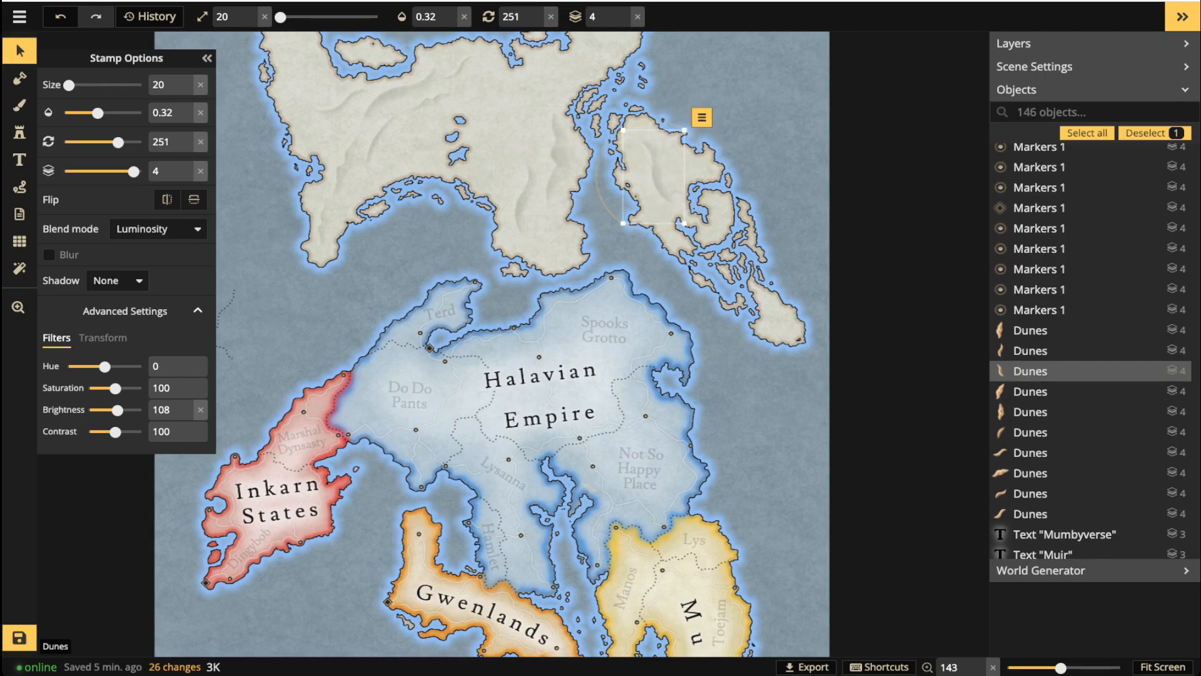
{"action": "key", "text": "Escape"}
Duplicate the eastern island's dune onto the northern continent's northeastern peninsula, rotate it to follow the land, and deselect it.
{"action": "scroll", "coordinate": [476, 400], "scroll_direction": "down", "scroll_amount": 5}
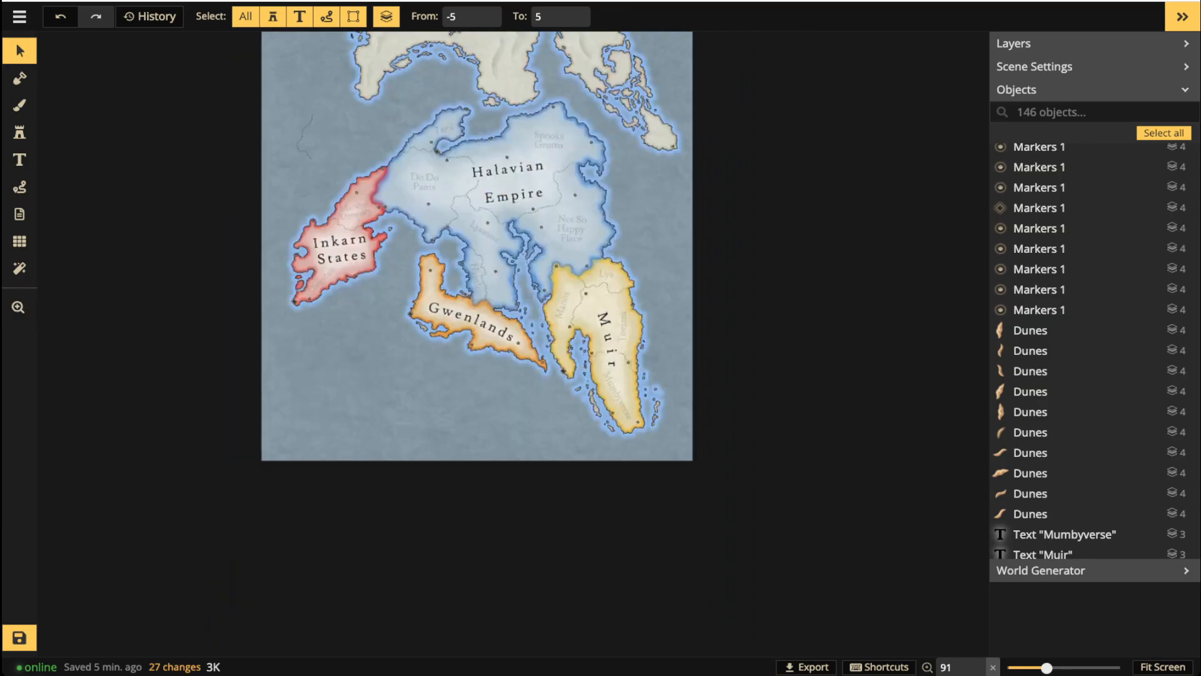
{"action": "scroll", "coordinate": [551, 327], "scroll_direction": "up", "scroll_amount": 3}
{"action": "left_click", "coordinate": [571, 305]}
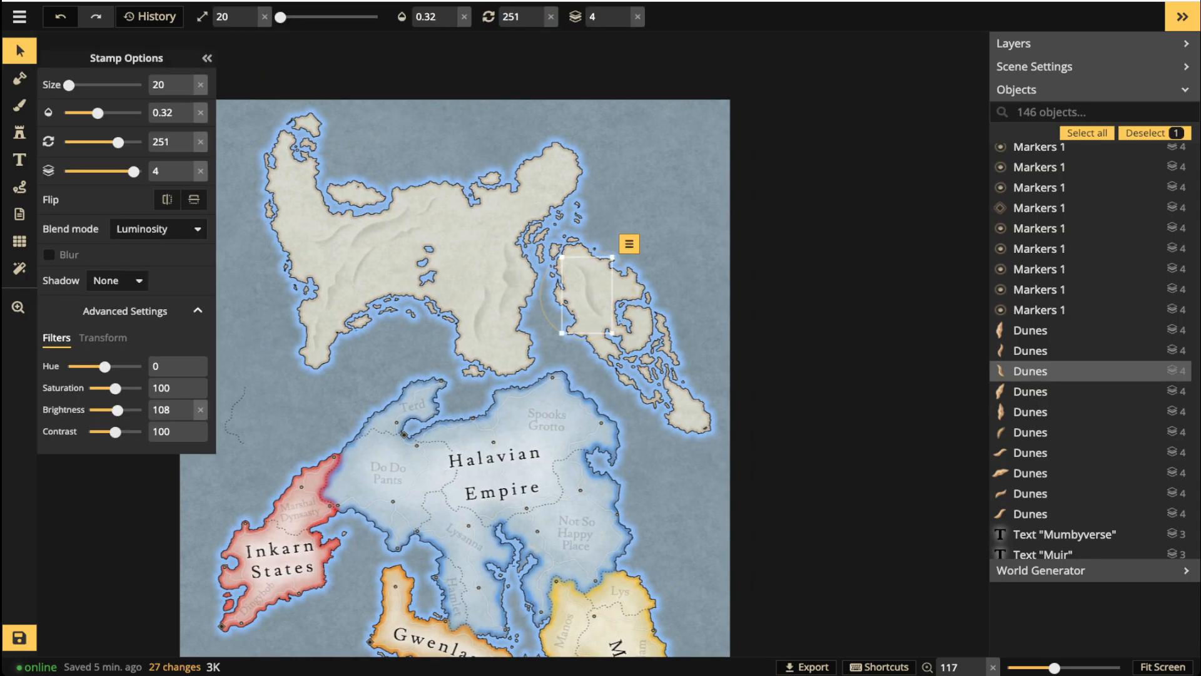
{"action": "key", "text": "ctrl+c"}
{"action": "key", "text": "ctrl+v"}
{"action": "scroll", "coordinate": [552, 227], "scroll_direction": "up", "scroll_amount": 4}
{"action": "left_click_drag", "start_coordinate": [551, 227], "coordinate": [535, 181]}
{"action": "key", "text": "Escape"}
{"action": "scroll", "coordinate": [378, 400], "scroll_direction": "up", "scroll_amount": 6}
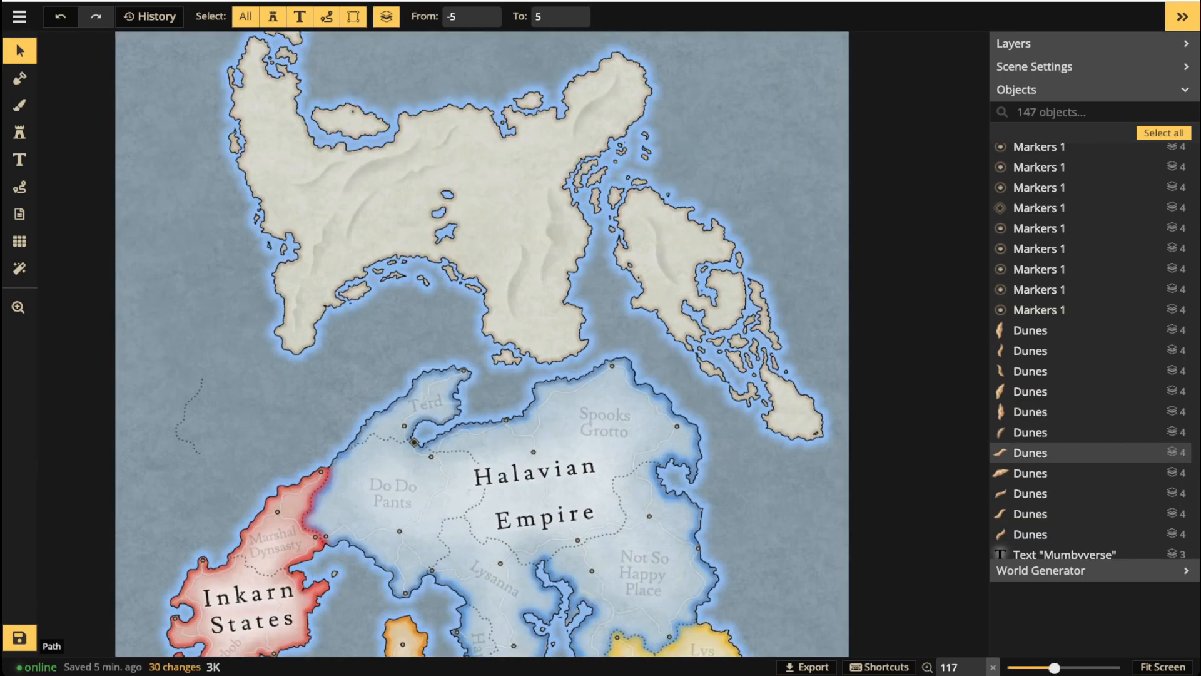
Delete the stray dotted path in the open sea northwest of the Inkarn States.
{"action": "key", "text": "space"}
{"action": "left_click_drag", "start_coordinate": [445, 394], "coordinate": [418, 193]}
{"action": "scroll", "coordinate": [384, 529], "scroll_direction": "down", "scroll_amount": 4}
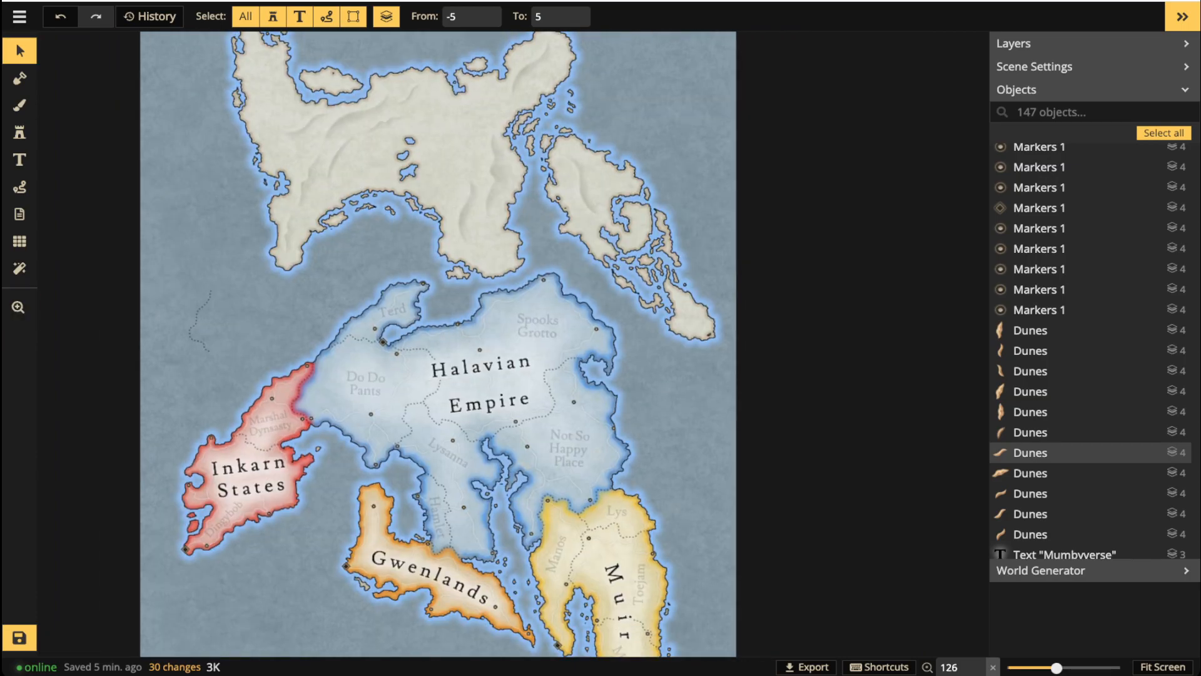
{"action": "left_click", "coordinate": [200, 321]}
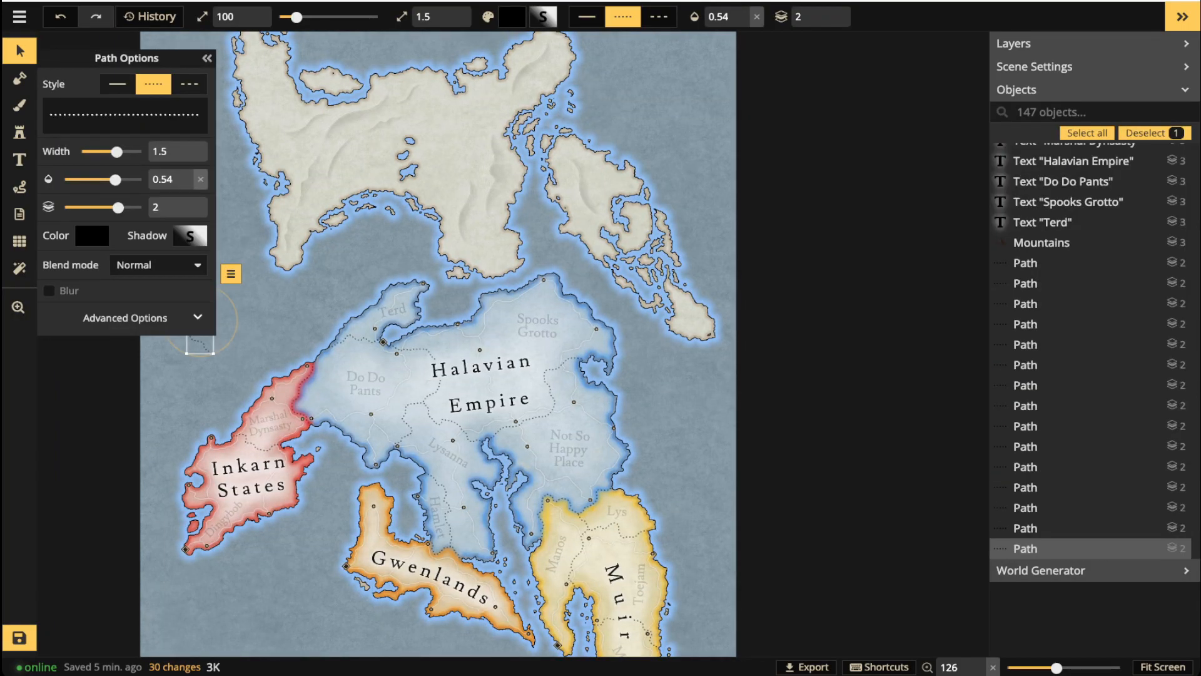
{"action": "key", "text": "Delete"}
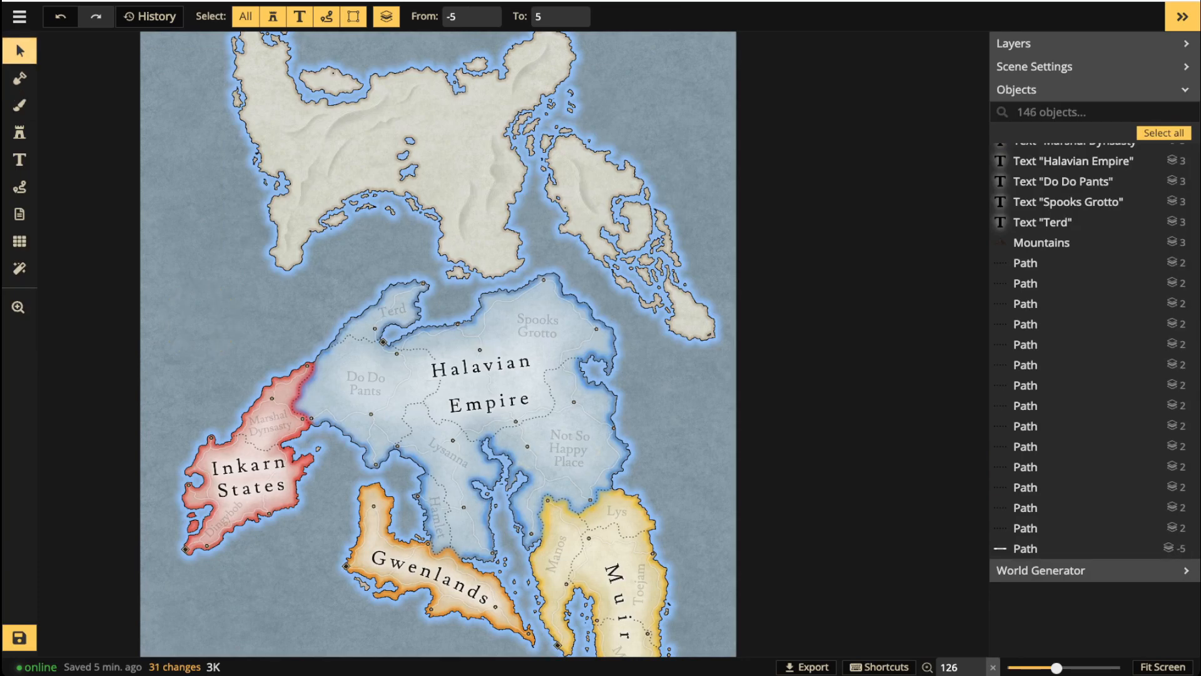
Clear the dune search in the stamp catalog, limit it to the Fantasy World style, browse its stamps, and close it.
{"action": "scroll", "coordinate": [346, 320], "scroll_direction": "up", "scroll_amount": 3}
{"action": "left_click", "coordinate": [406, 307]}
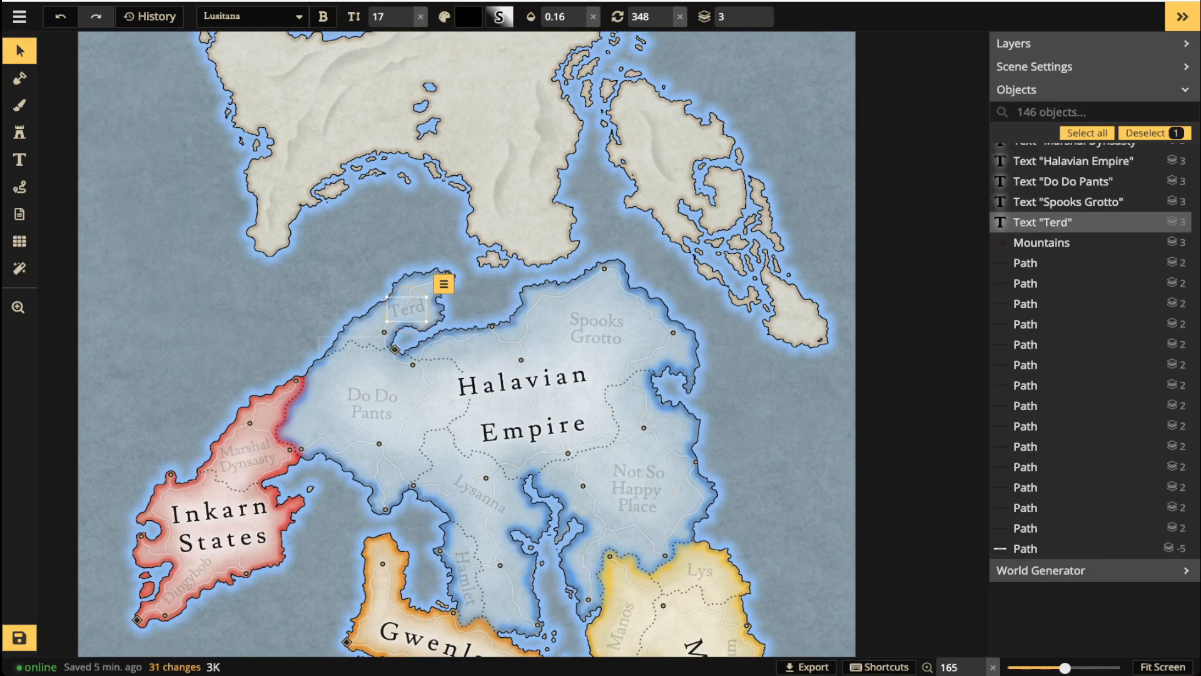
{"action": "scroll", "coordinate": [377, 359], "scroll_direction": "up", "scroll_amount": 3}
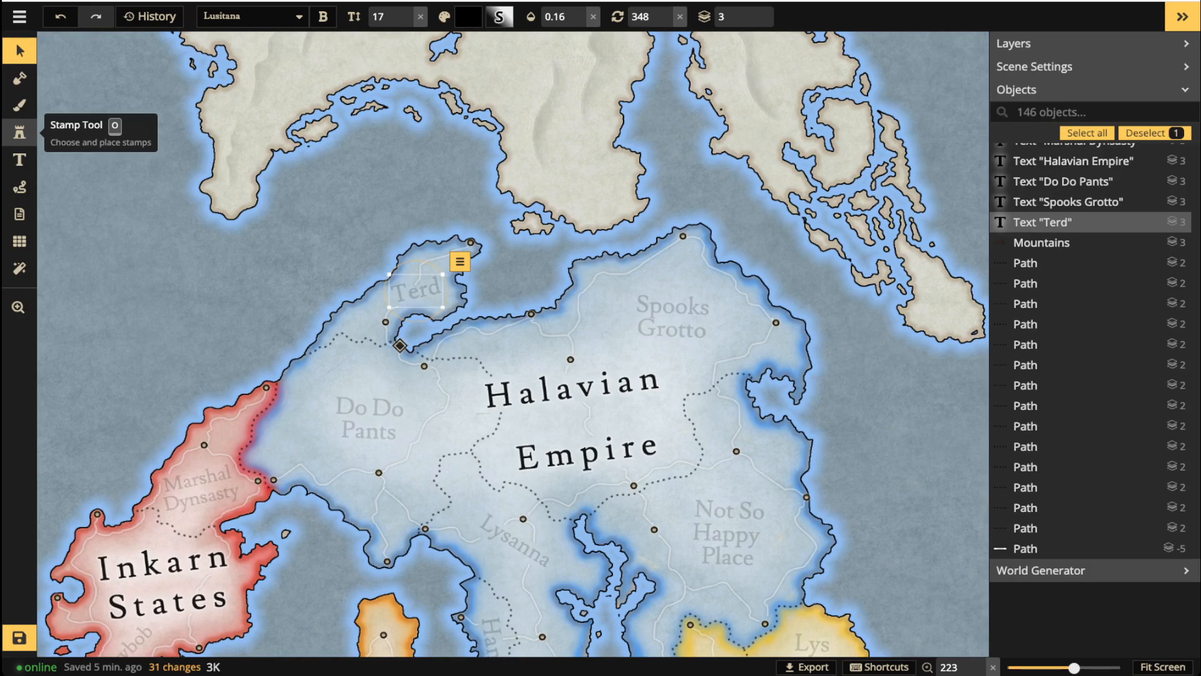
{"action": "left_click", "coordinate": [19, 132]}
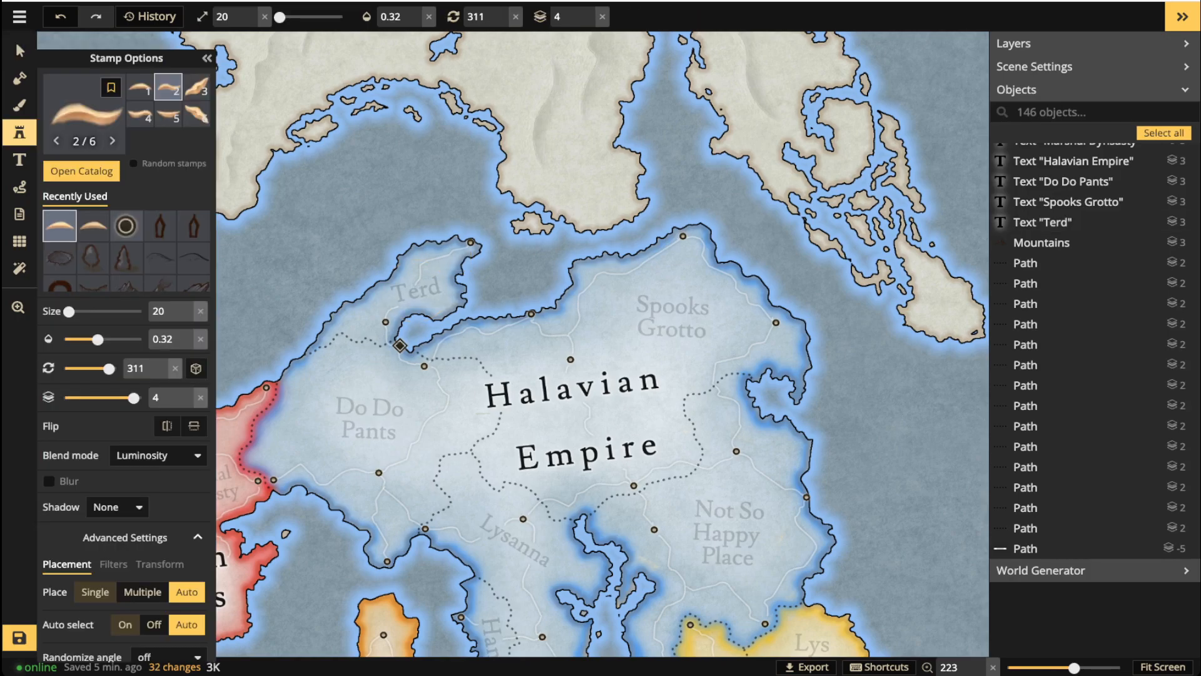
{"action": "left_click", "coordinate": [81, 171]}
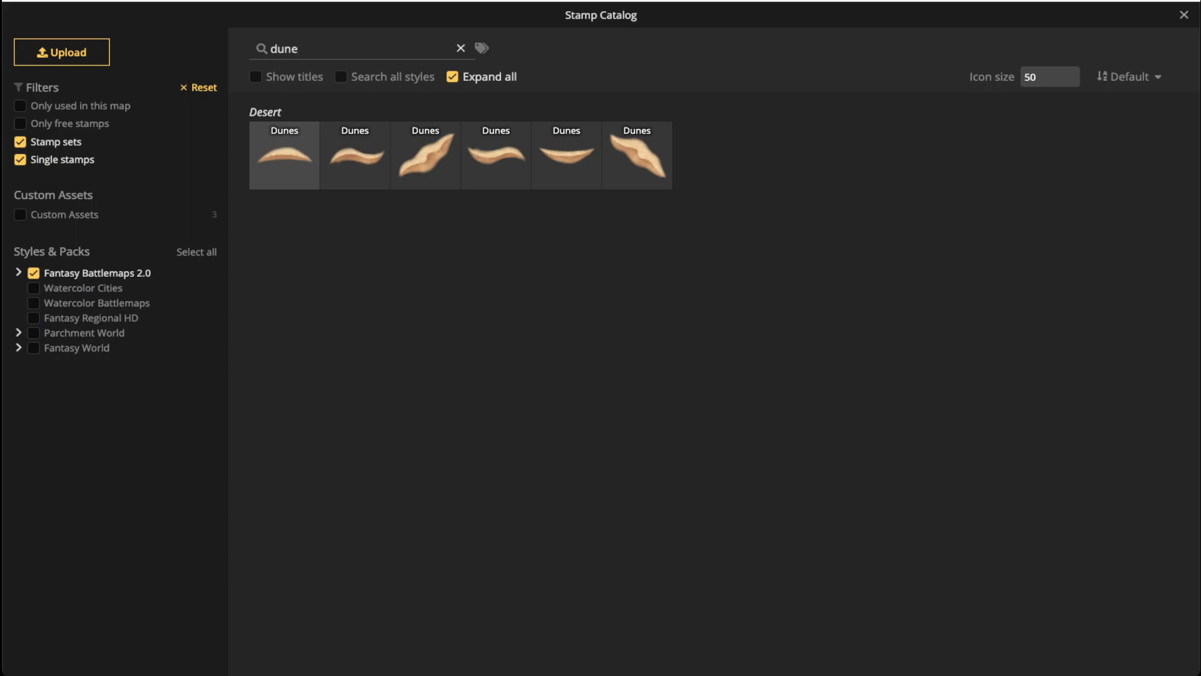
{"action": "left_click", "coordinate": [284, 156]}
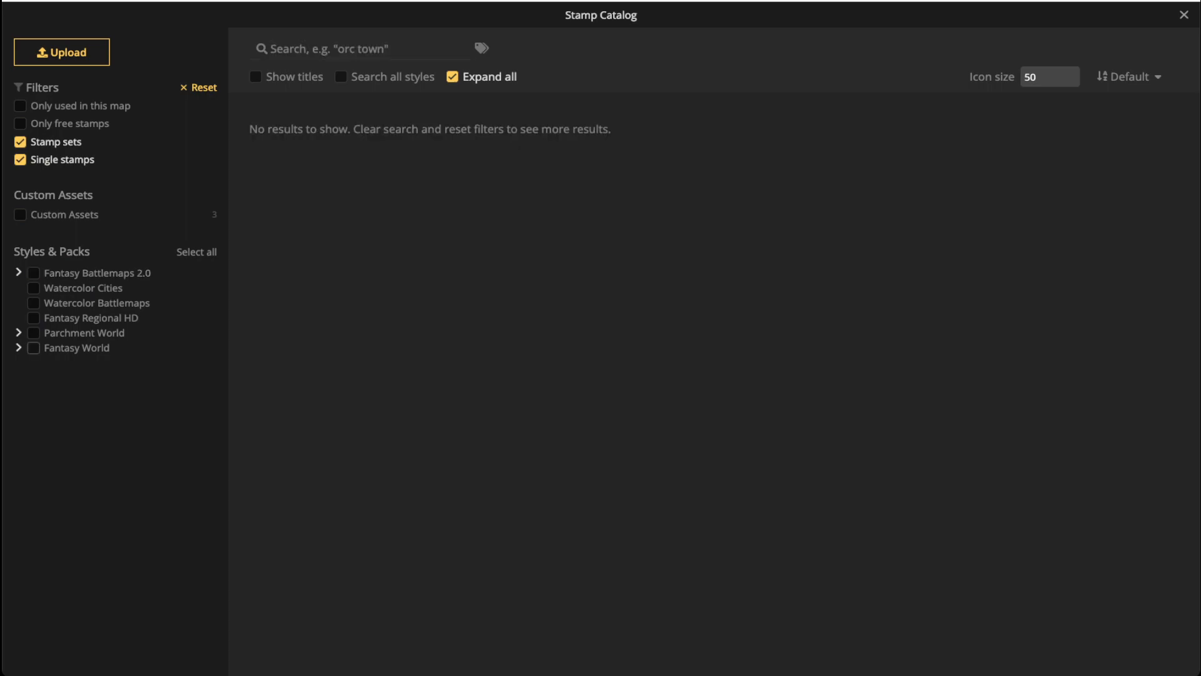
{"action": "left_click", "coordinate": [34, 348]}
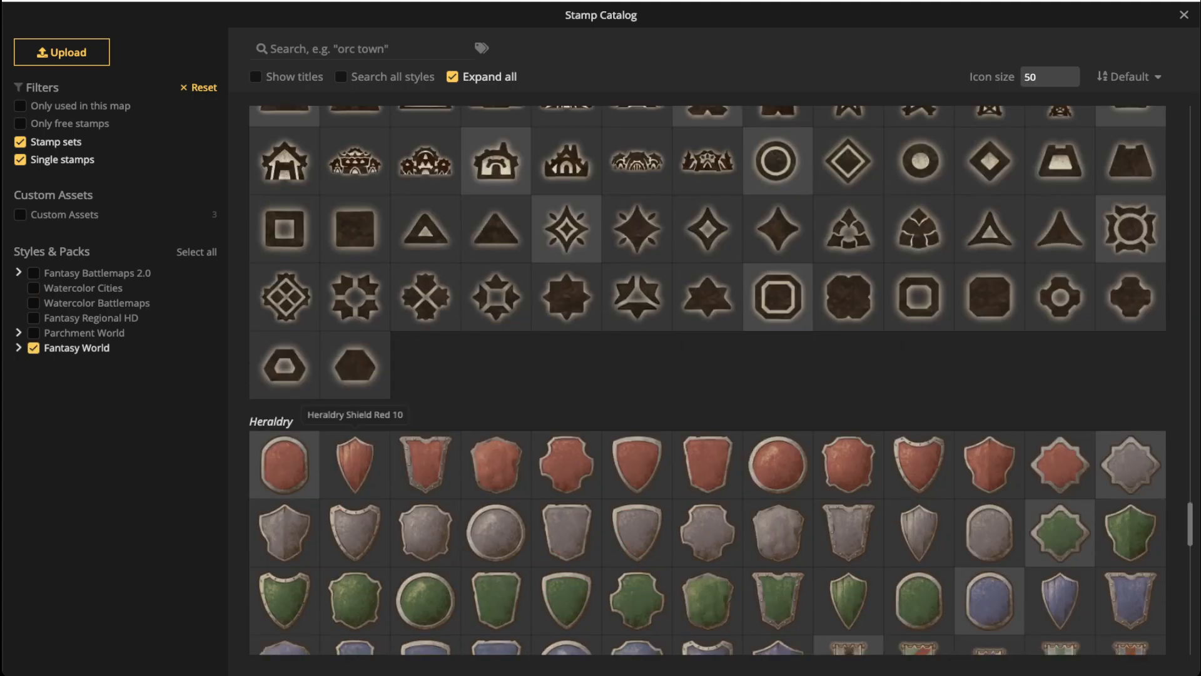
{"action": "key", "text": "Escape"}
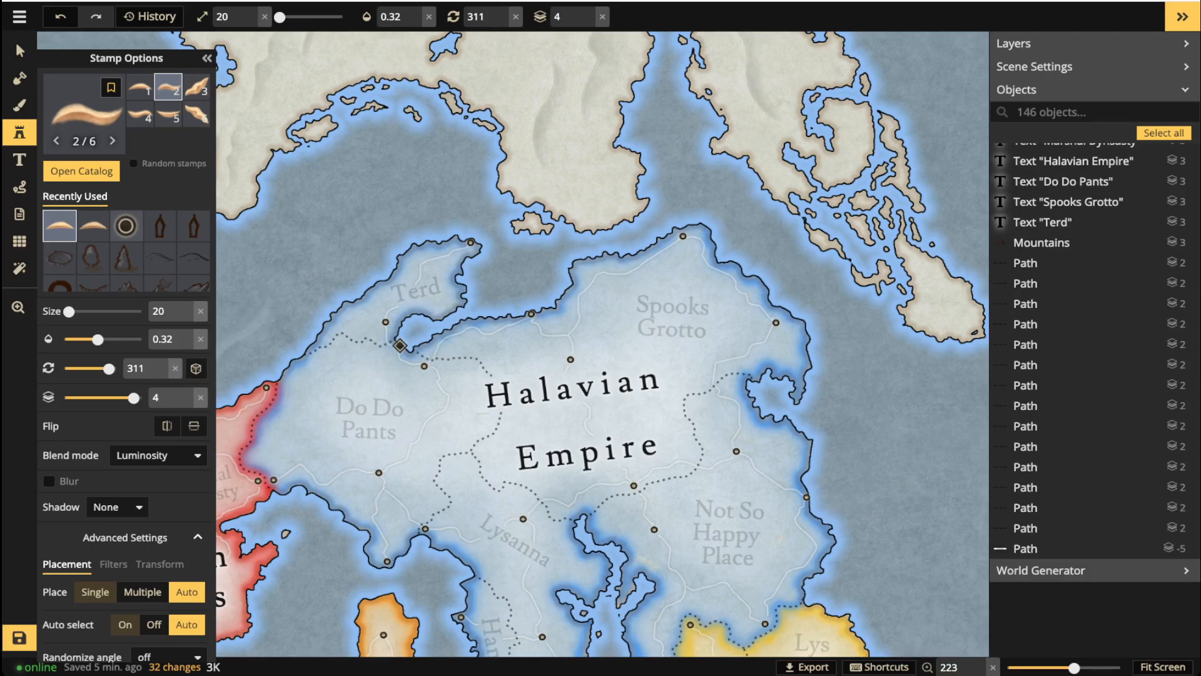
Reset the stamp opacity to 1 and pick variant 6 of the Fantasy World blue heraldry shields.
{"action": "left_click", "coordinate": [200, 338]}
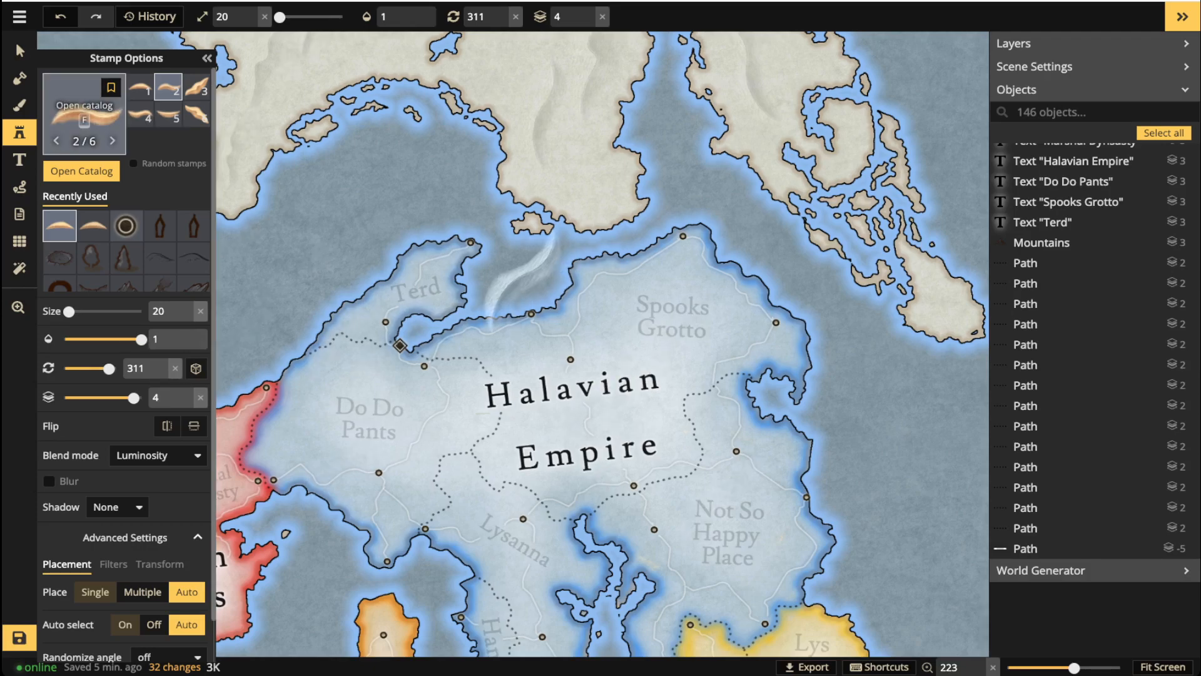
{"action": "left_click", "coordinate": [83, 114]}
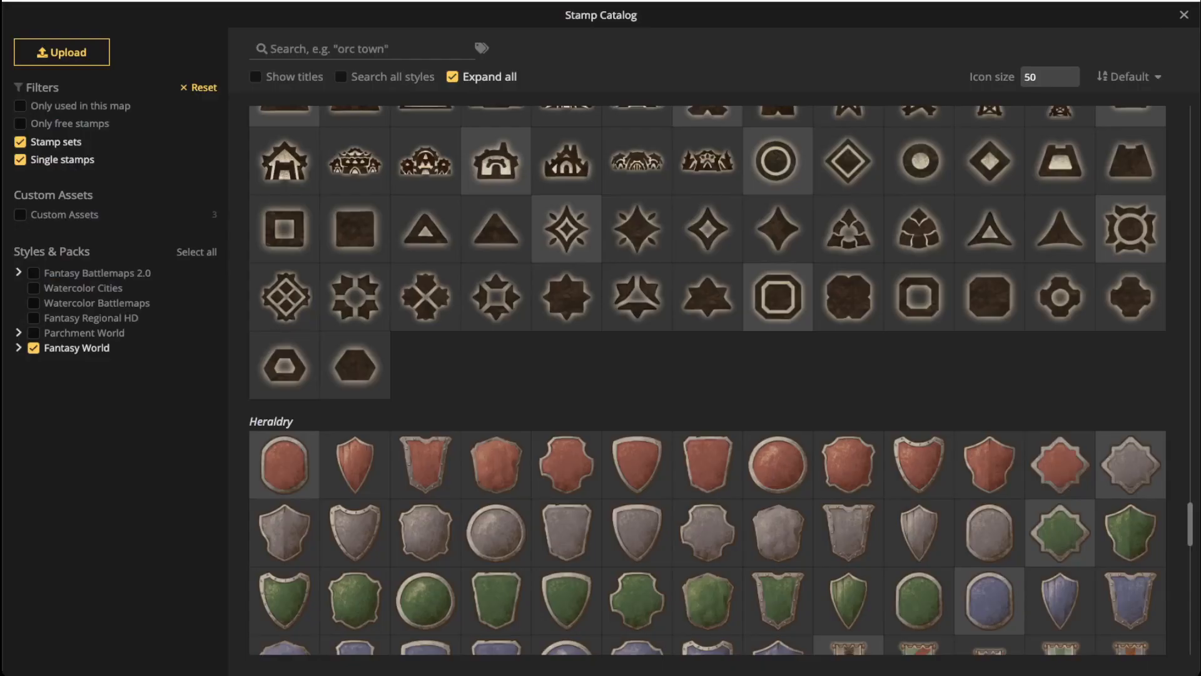
{"action": "scroll", "coordinate": [707, 375], "scroll_direction": "down", "scroll_amount": 4}
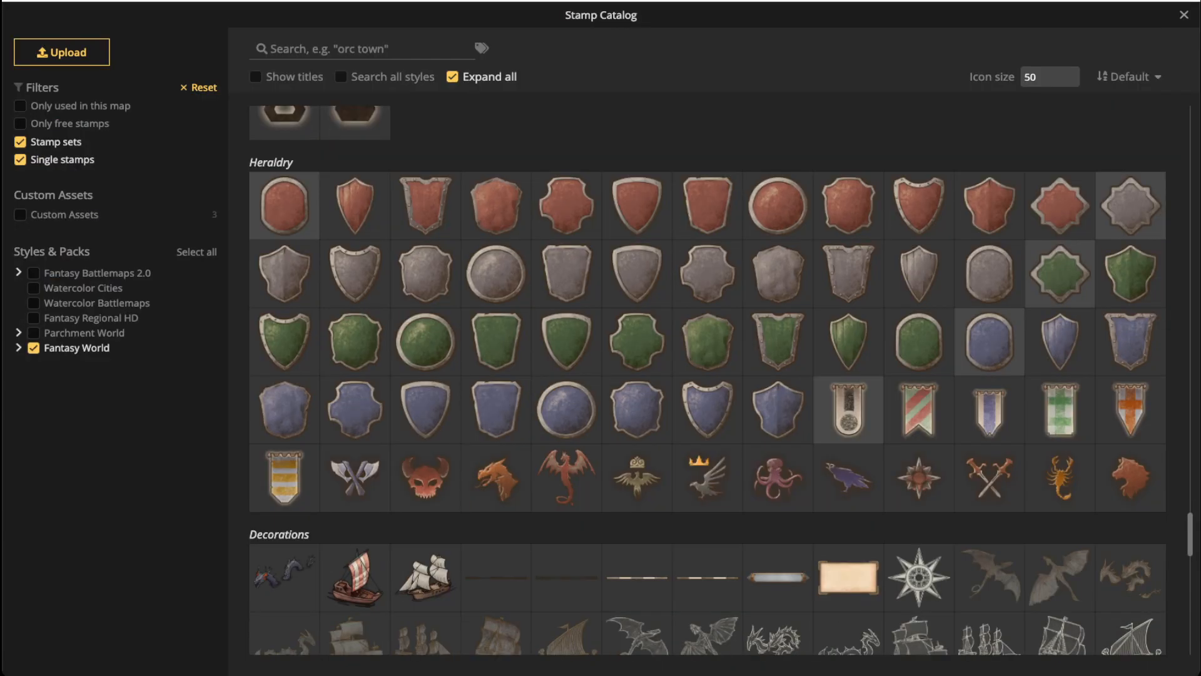
{"action": "key", "text": "Escape"}
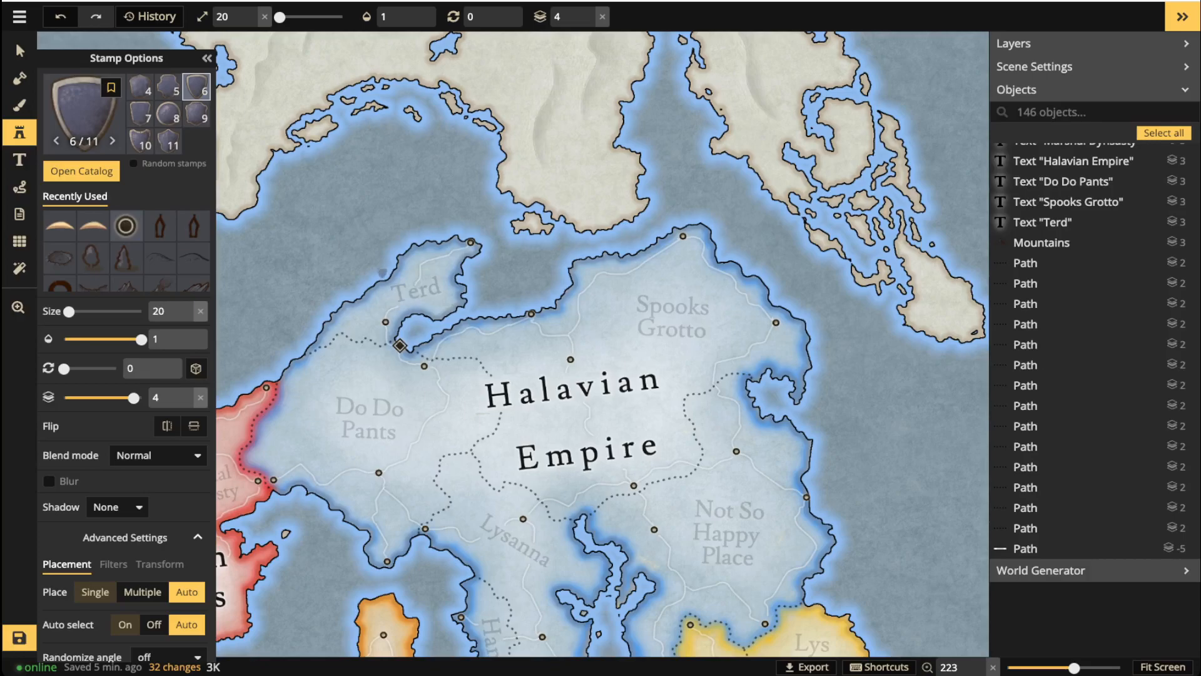
Place the blue shield at size 120 just above the Halavian Empire's diamond capital marker near Terd.
{"action": "scroll", "coordinate": [382, 274], "scroll_direction": "up", "scroll_amount": 4}
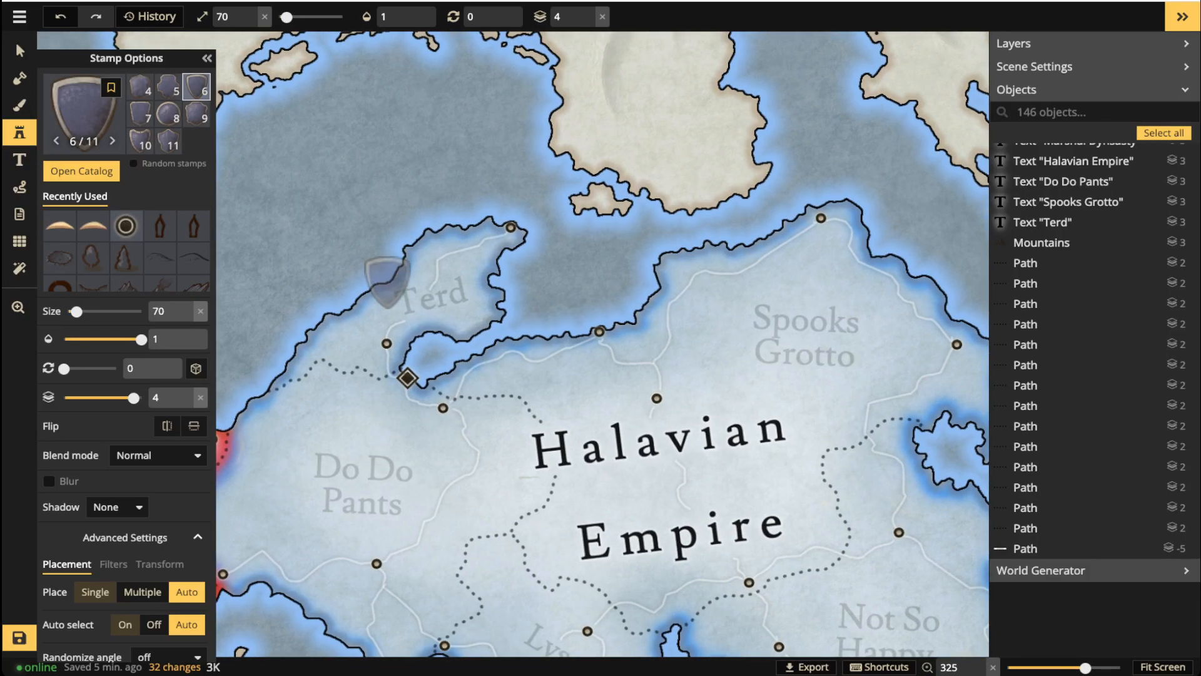
{"action": "scroll", "coordinate": [388, 281], "scroll_direction": "up", "scroll_amount": 3}
{"action": "scroll", "coordinate": [411, 292], "scroll_direction": "up", "scroll_amount": 2}
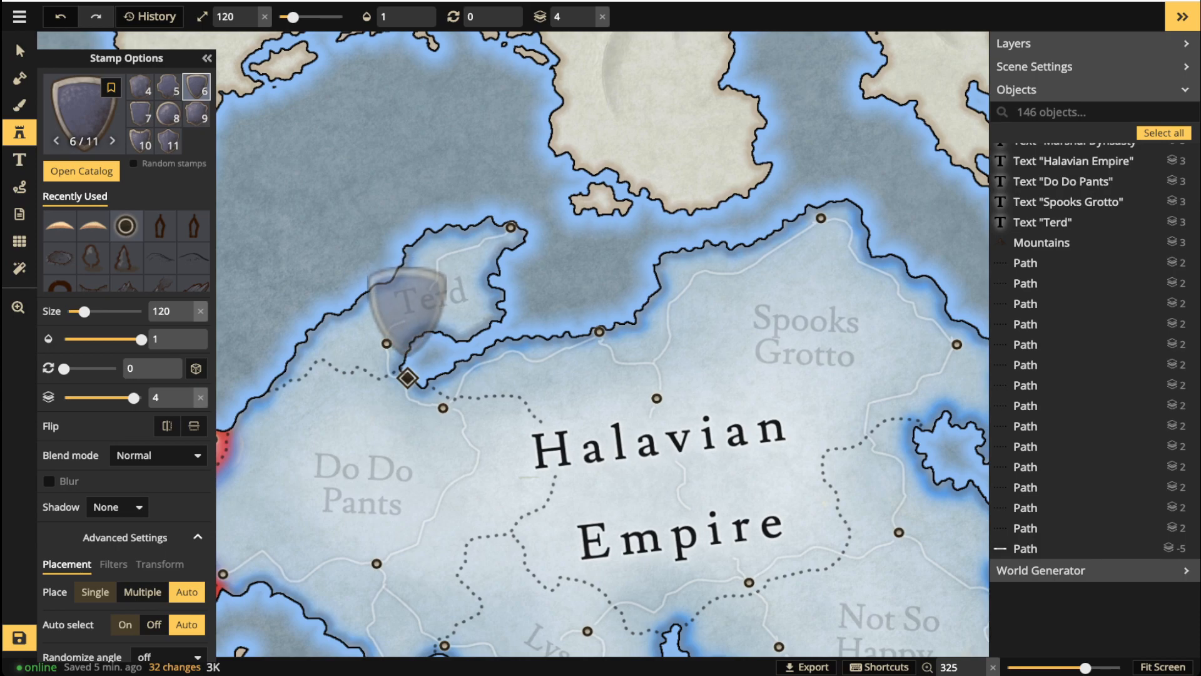
{"action": "left_click", "coordinate": [408, 306]}
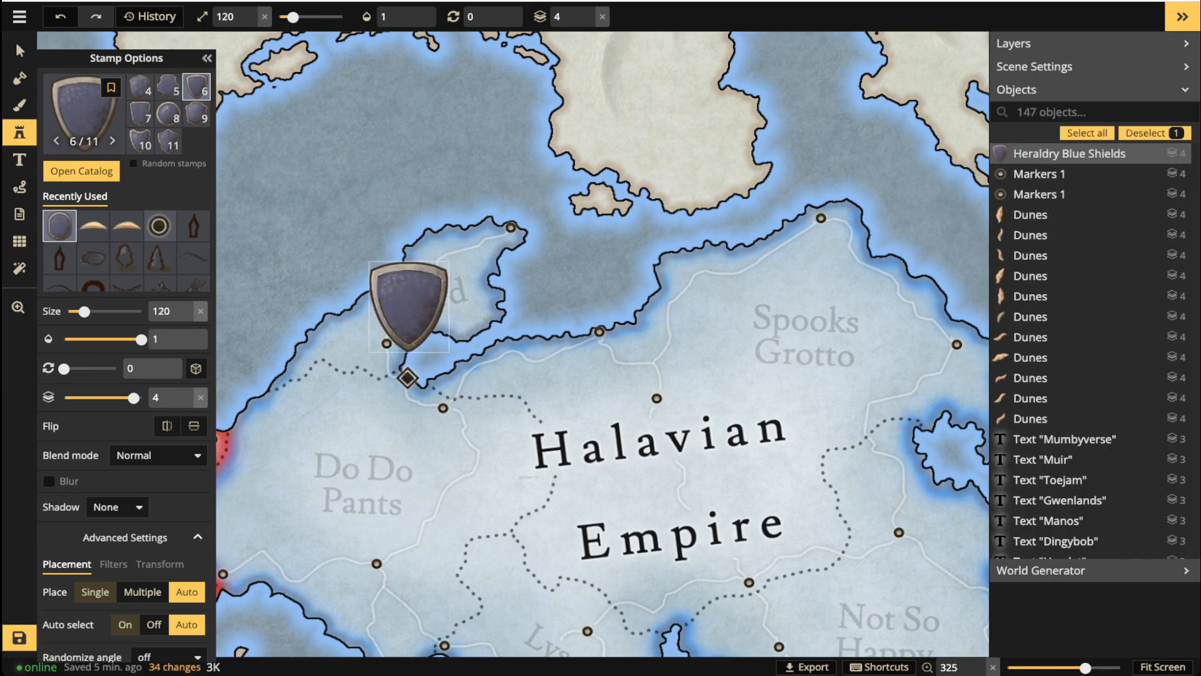
Enlarge the blue shield to size 130 and set its saturation to 200.
{"action": "scroll", "coordinate": [410, 303], "scroll_direction": "up", "scroll_amount": 1}
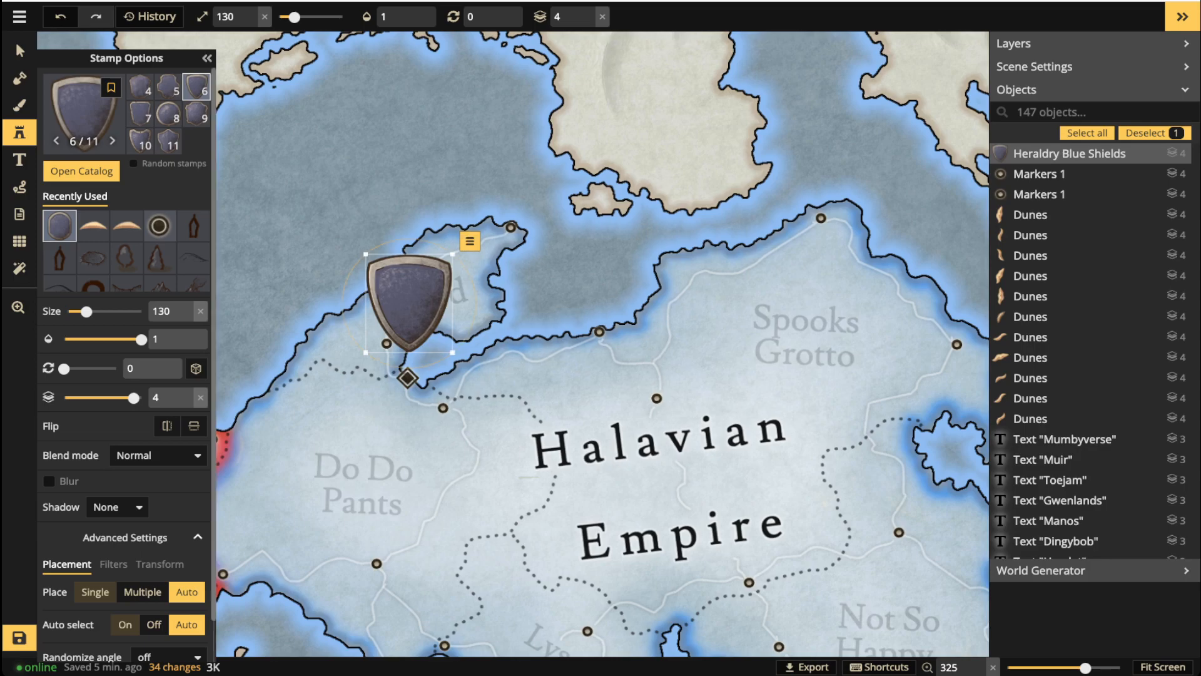
{"action": "left_click", "coordinate": [15, 40]}
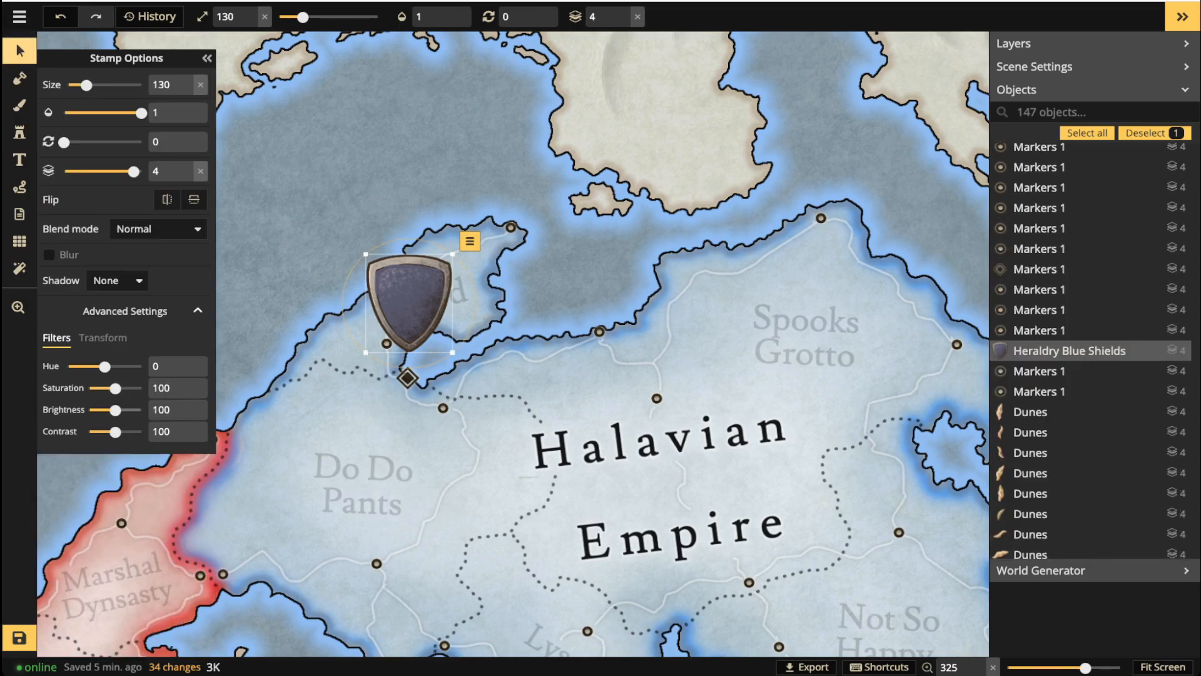
{"action": "left_click_drag", "start_coordinate": [115, 388], "coordinate": [141, 388]}
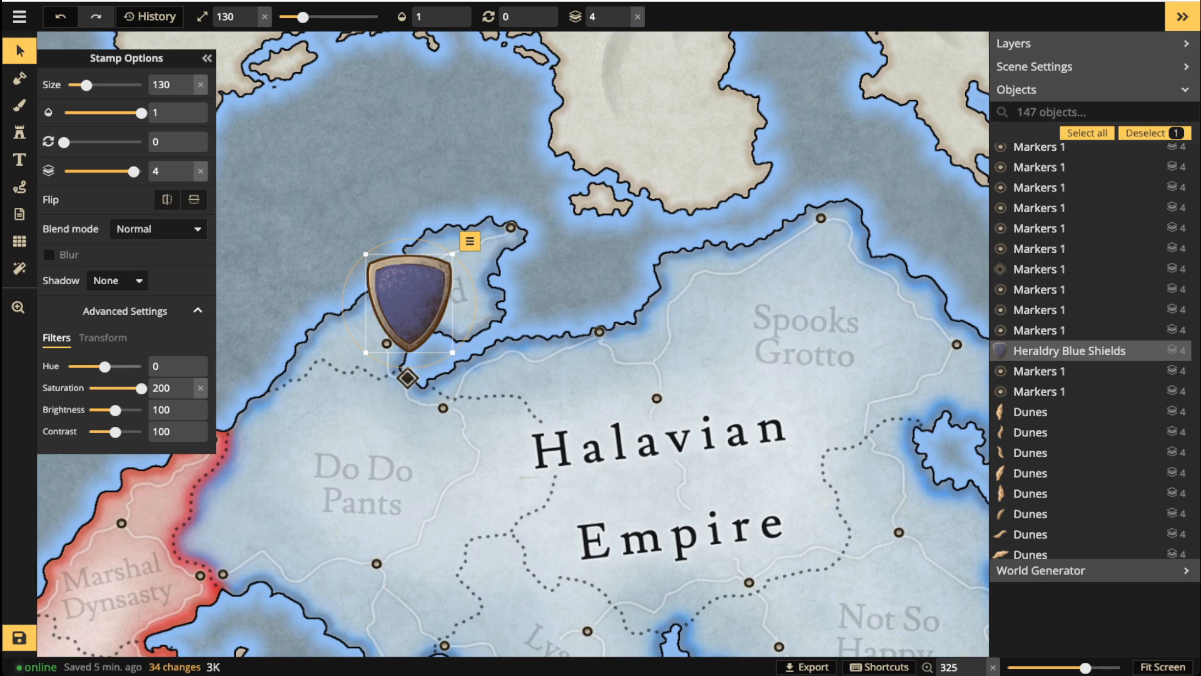
Try a hue of -43 on the blue shield, reset the hue, and nudge the shield slightly south.
{"action": "left_click_drag", "start_coordinate": [105, 366], "coordinate": [99, 366]}
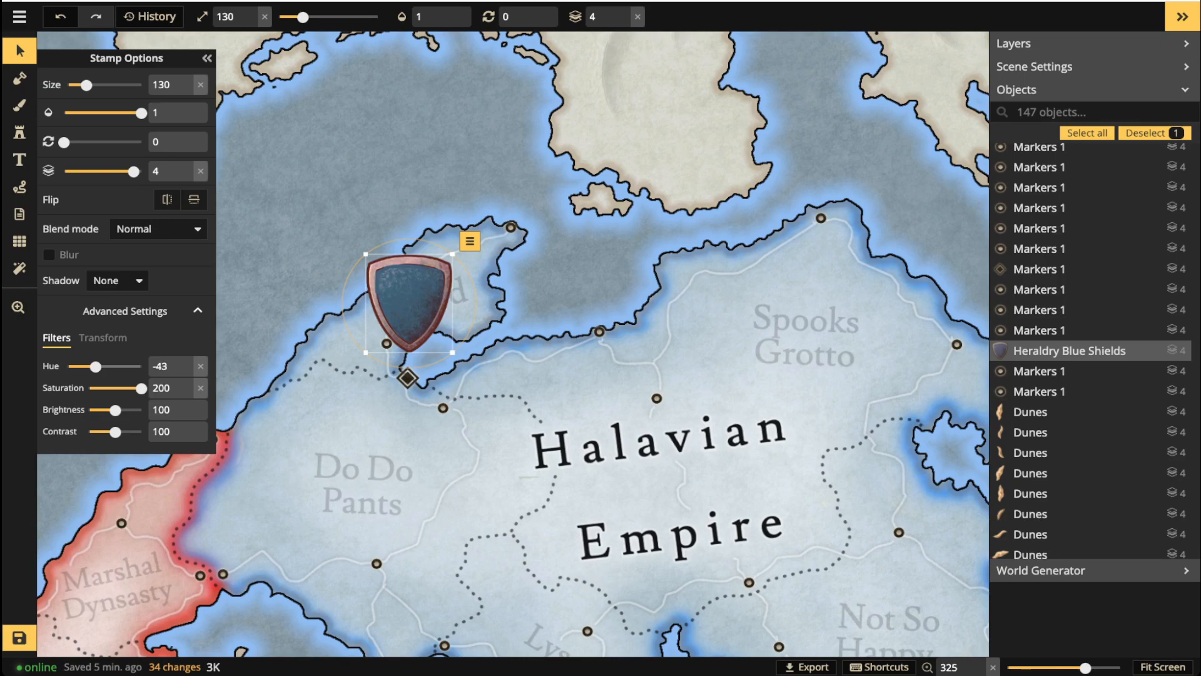
{"action": "left_click_drag", "start_coordinate": [409, 302], "coordinate": [410, 300]}
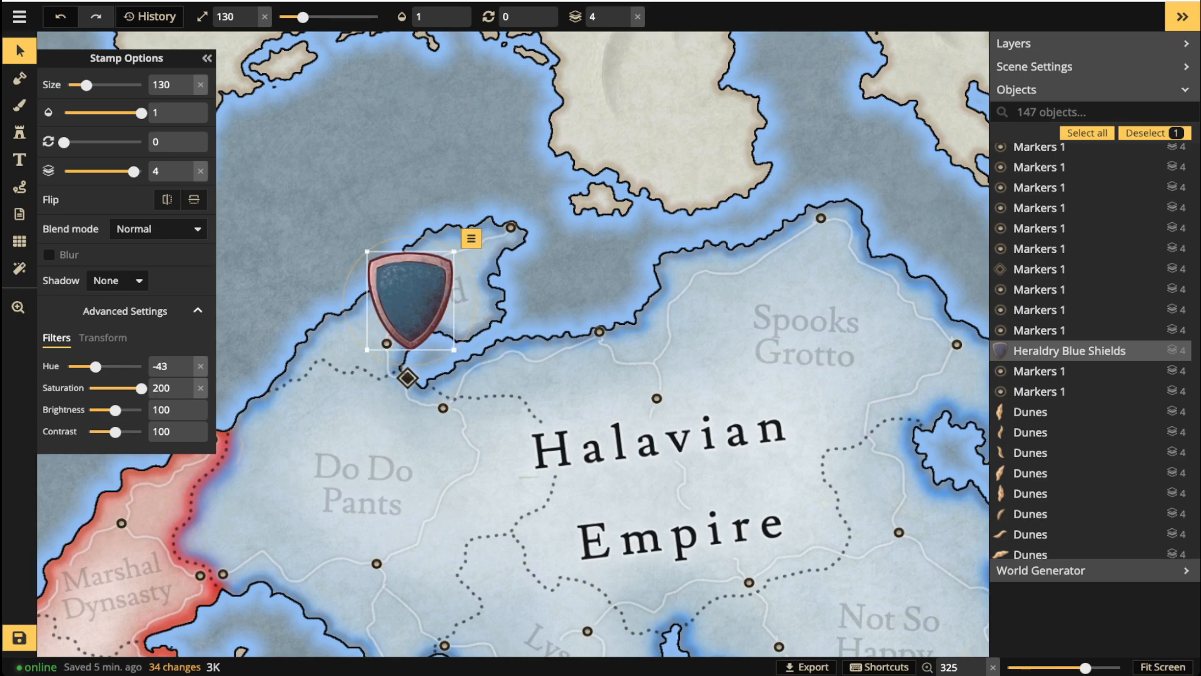
{"action": "left_click", "coordinate": [200, 366]}
{"action": "left_click_drag", "start_coordinate": [410, 300], "coordinate": [408, 311]}
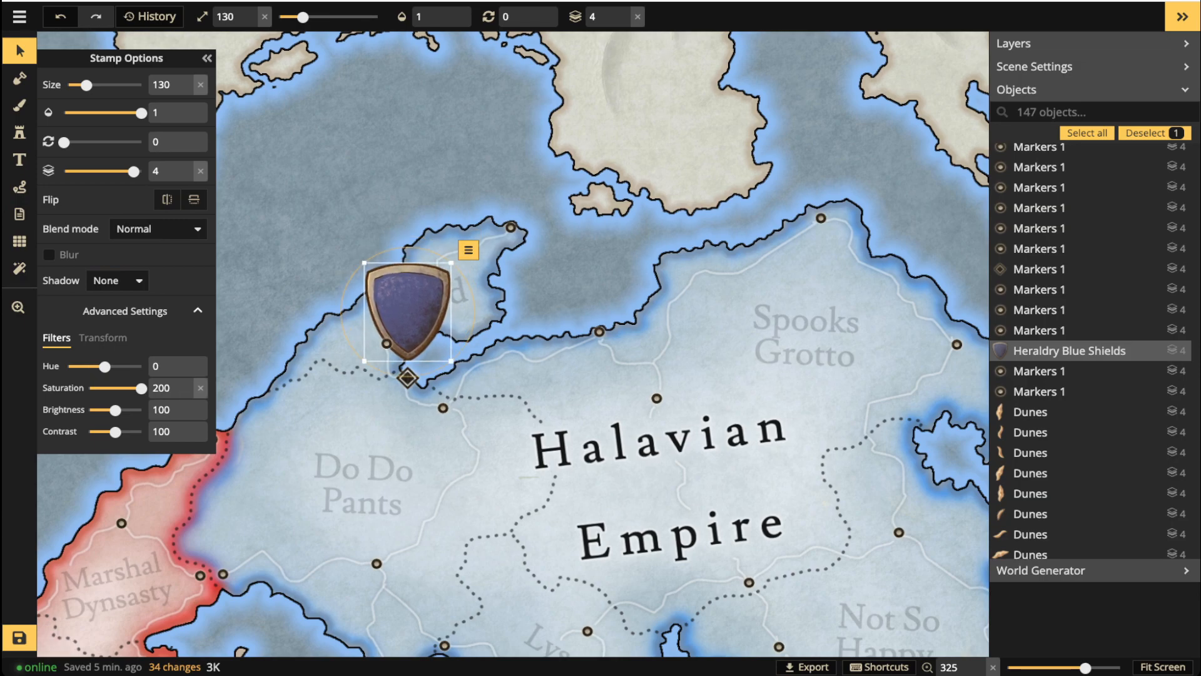
Lower the town marker overlapping the blue shield to layer 2 and the shield itself to layer 3.
{"action": "left_click", "coordinate": [386, 342]}
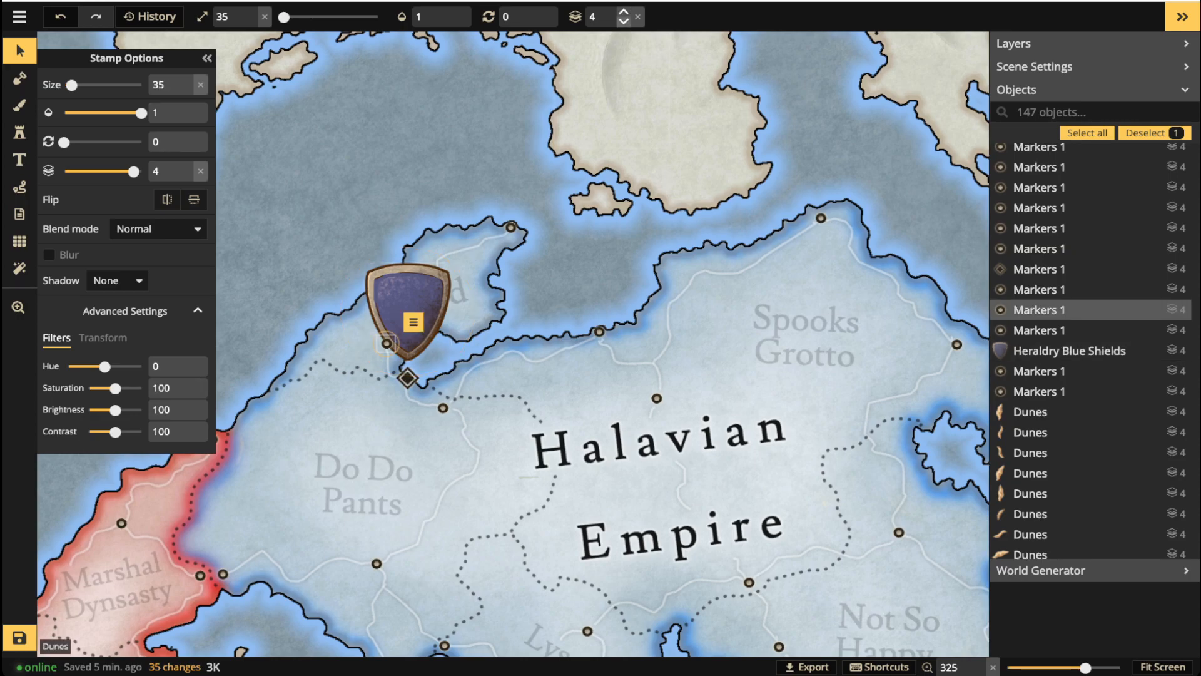
{"action": "left_click", "coordinate": [624, 22]}
{"action": "left_click", "coordinate": [624, 23]}
{"action": "left_click", "coordinate": [408, 297]}
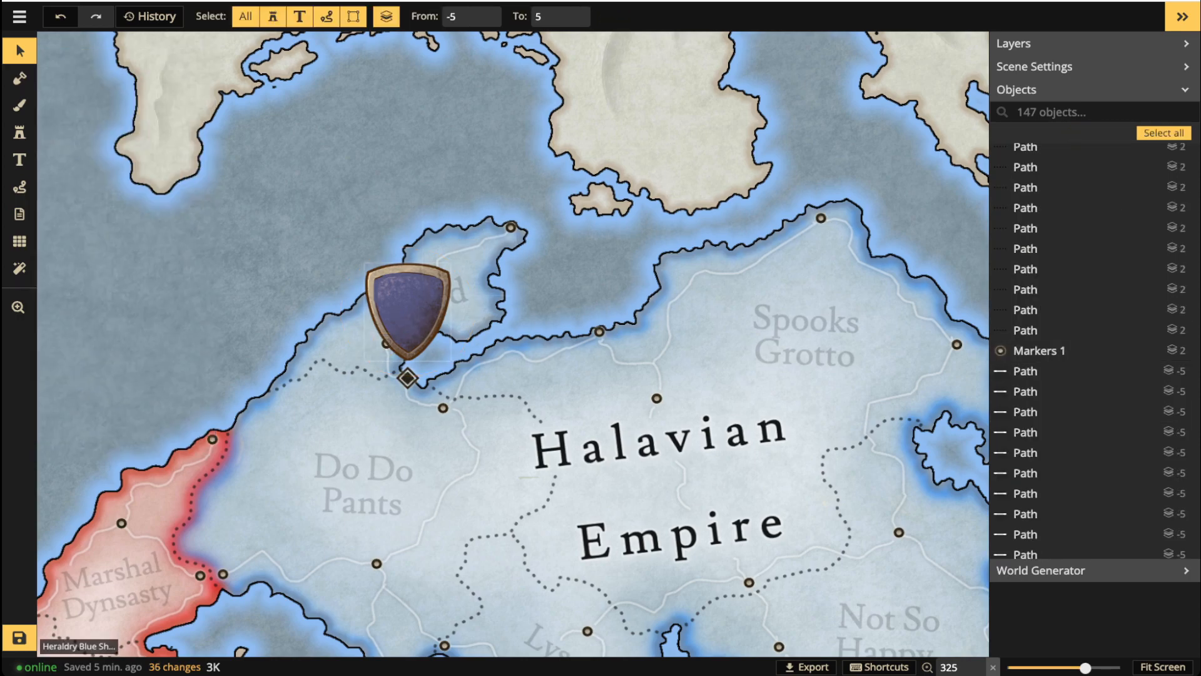
{"action": "left_click", "coordinate": [623, 23]}
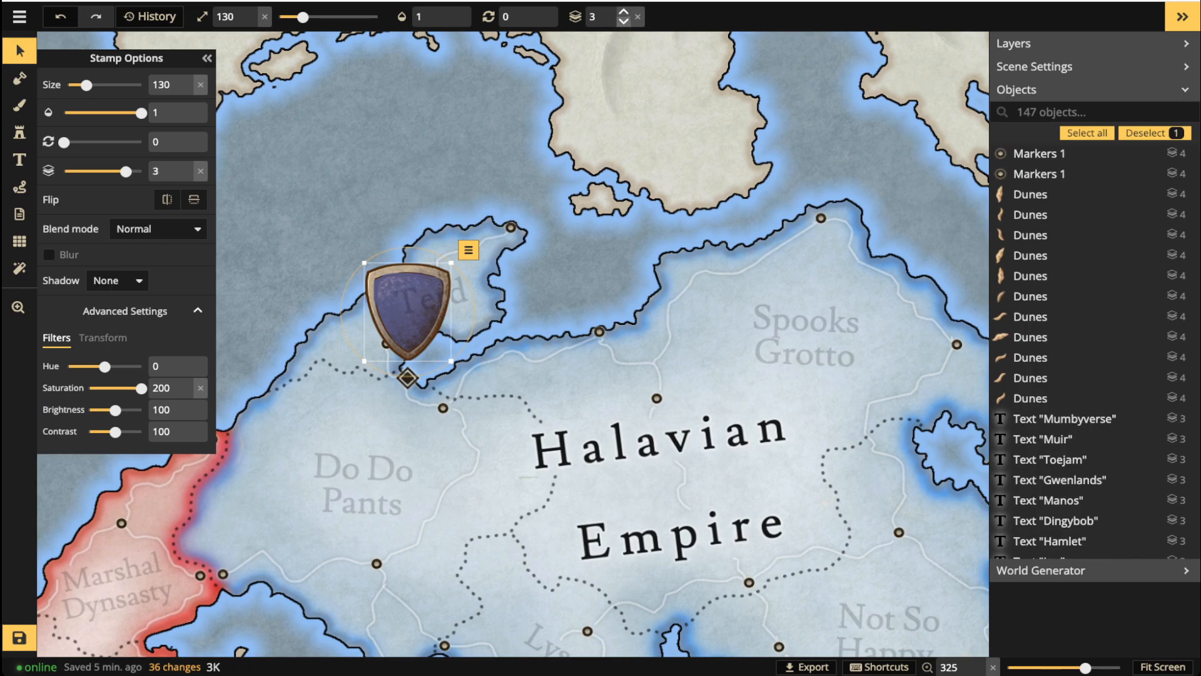
Select all text labels on the map, starting from the Terd label, and set their layer to 1.
{"action": "left_click", "coordinate": [451, 298]}
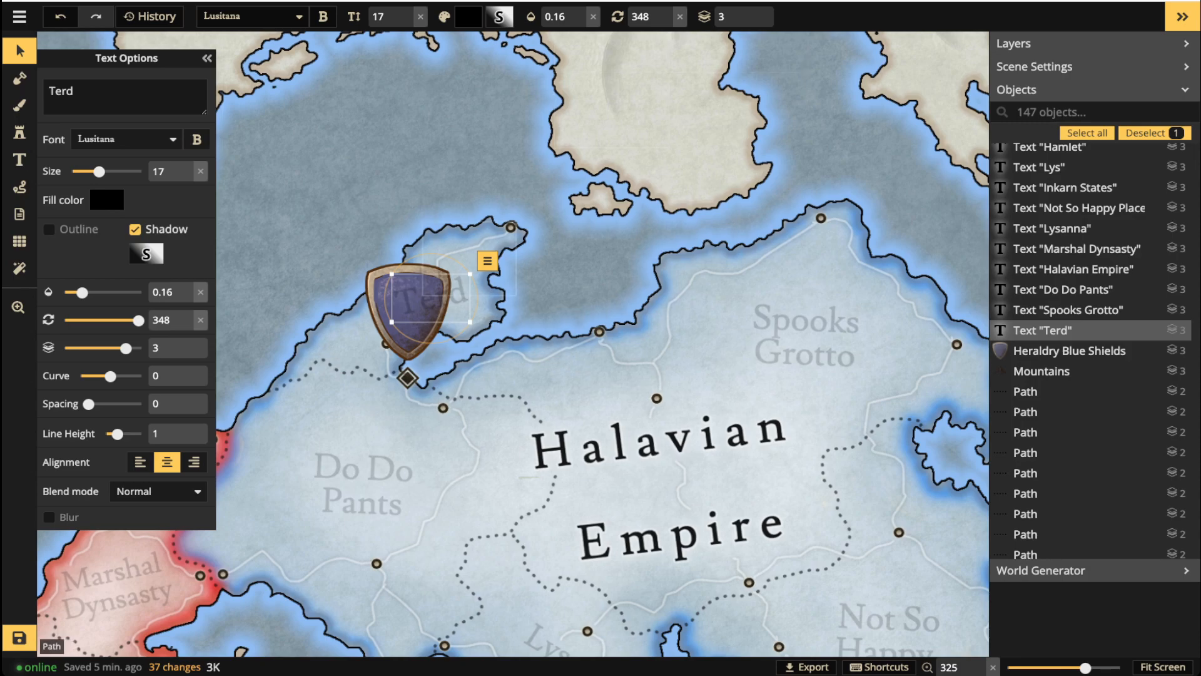
{"action": "left_click", "coordinate": [487, 261]}
{"action": "mouse_move", "coordinate": [551, 282]}
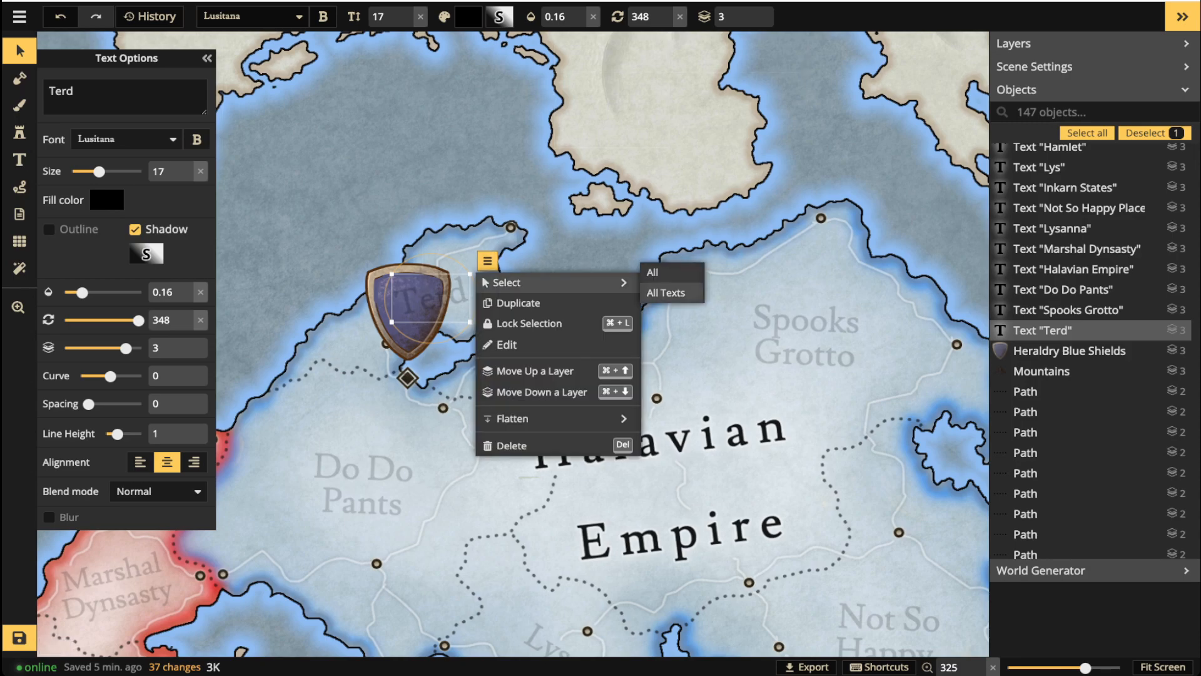
{"action": "left_click", "coordinate": [666, 292]}
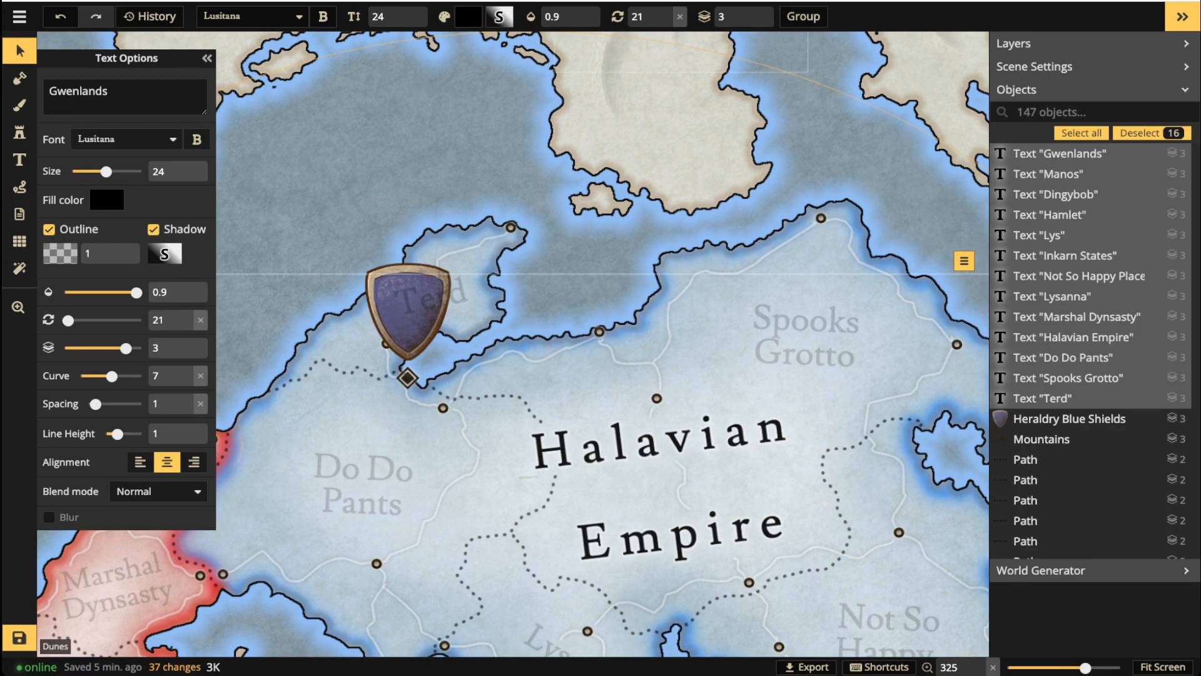
{"action": "left_click", "coordinate": [753, 21]}
{"action": "left_click", "coordinate": [753, 21]}
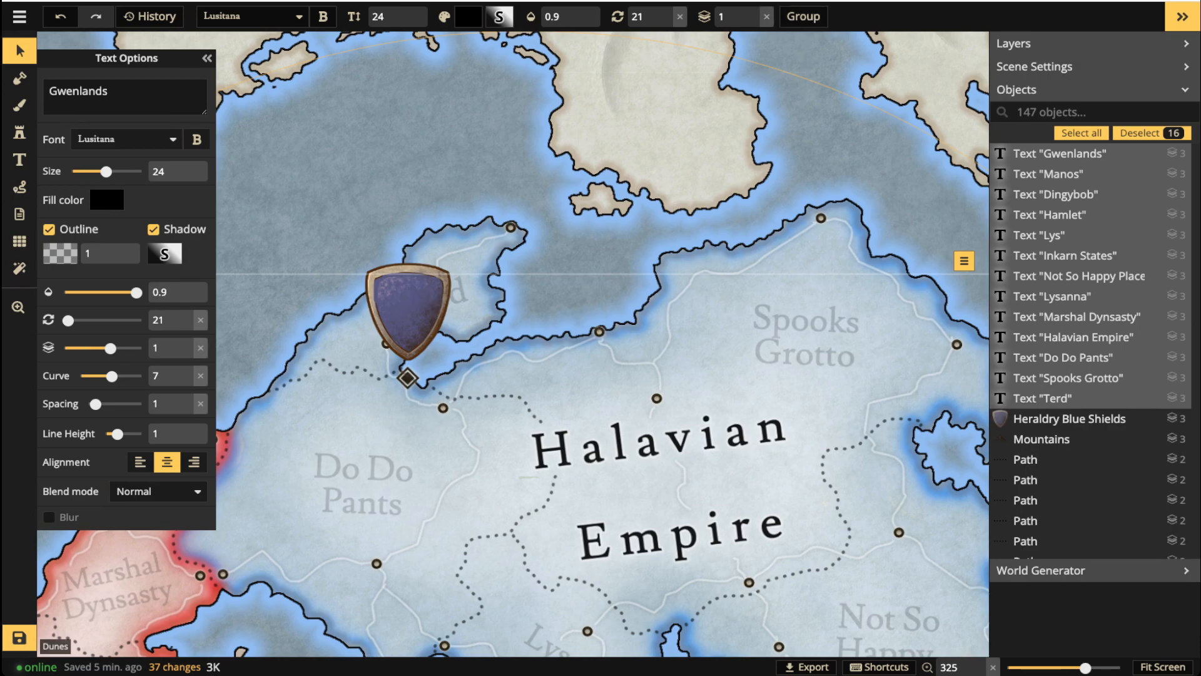
Shift the blue shield slightly north so it sits just above the Halavian capital marker.
{"action": "left_click", "coordinate": [408, 311]}
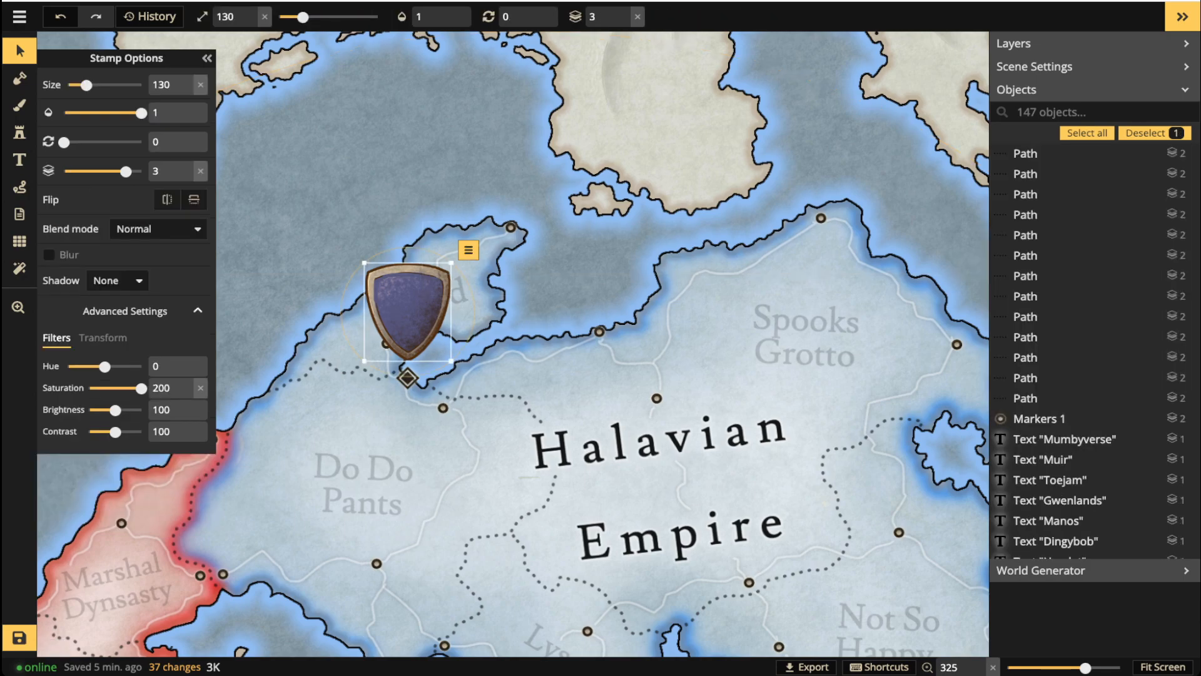
{"action": "mouse_move", "coordinate": [408, 311]}
{"action": "left_mouse_down"}
{"action": "mouse_move", "coordinate": [194, 300]}
{"action": "mouse_move", "coordinate": [302, 337]}
{"action": "mouse_move", "coordinate": [391, 342]}
{"action": "mouse_move", "coordinate": [436, 288]}
{"action": "mouse_move", "coordinate": [406, 303]}
{"action": "left_mouse_up"}
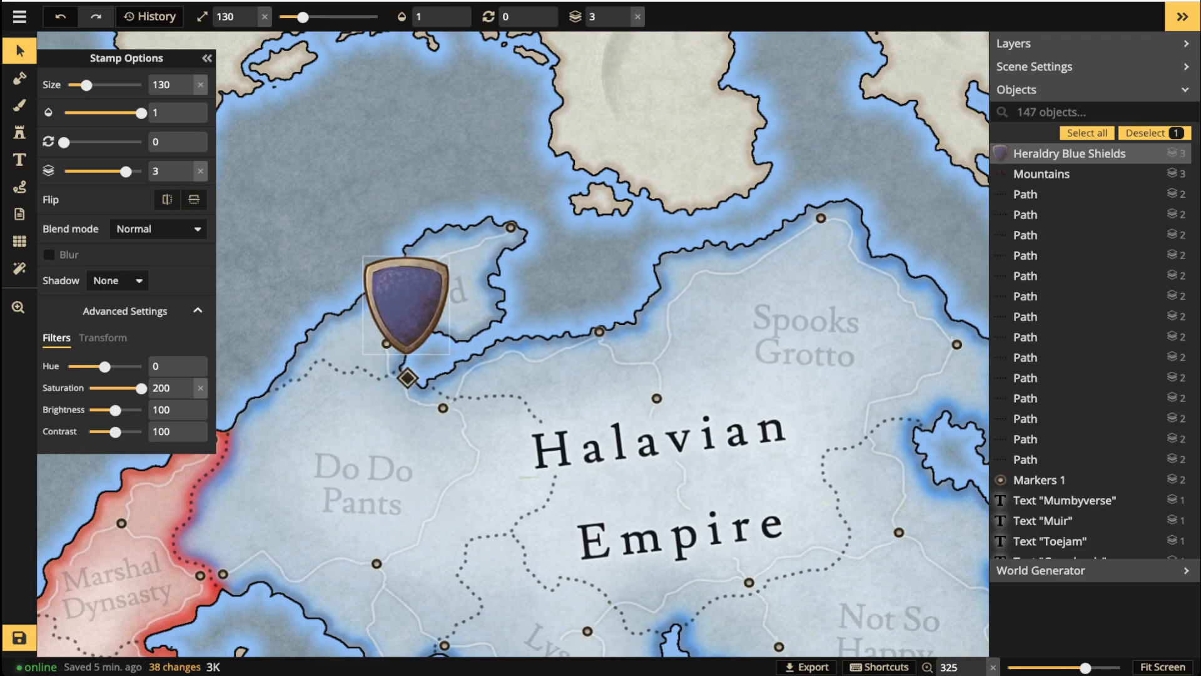
{"action": "scroll", "coordinate": [303, 260], "scroll_direction": "down", "scroll_amount": 3}
Switch the stamp to variant 11 of the Fantasy World red heraldry shields.
{"action": "left_click", "coordinate": [20, 131]}
{"action": "left_click", "coordinate": [516, 281]}
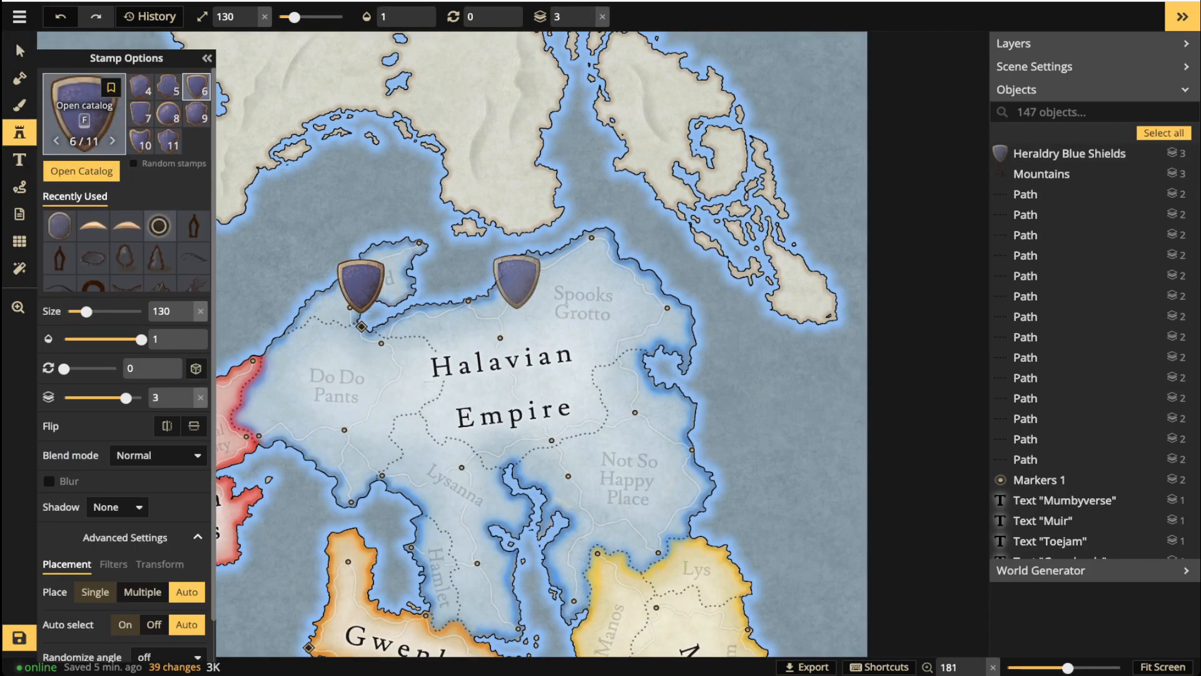
{"action": "key", "text": "f"}
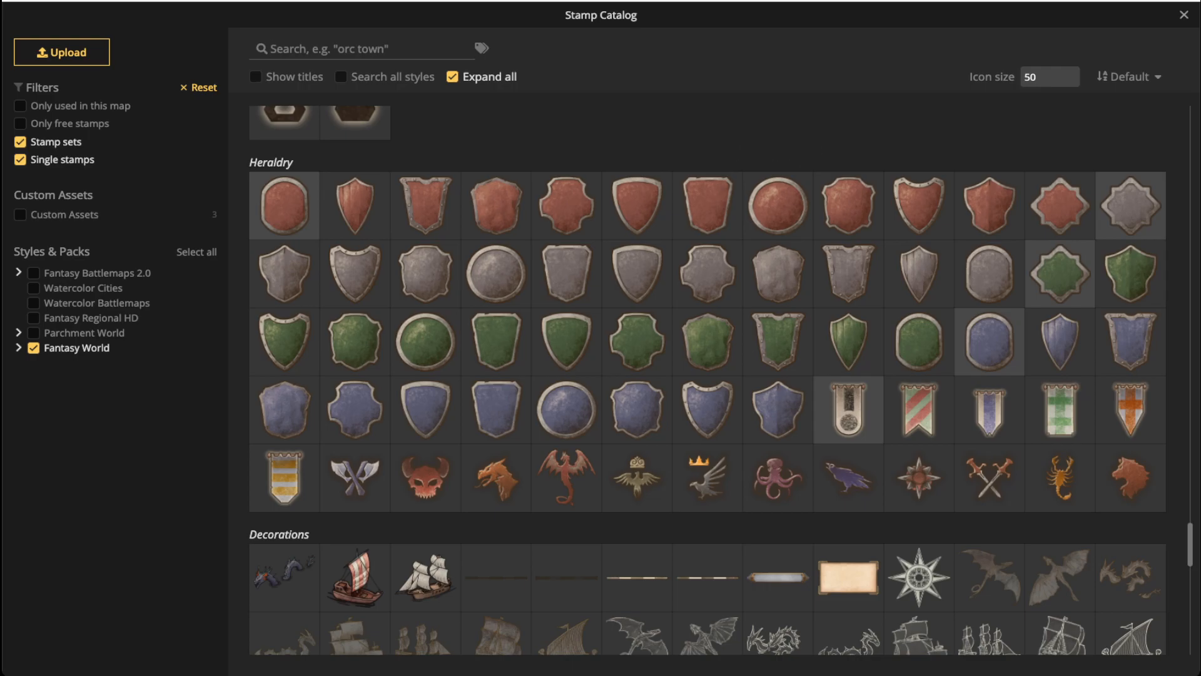
{"action": "key", "text": "Escape"}
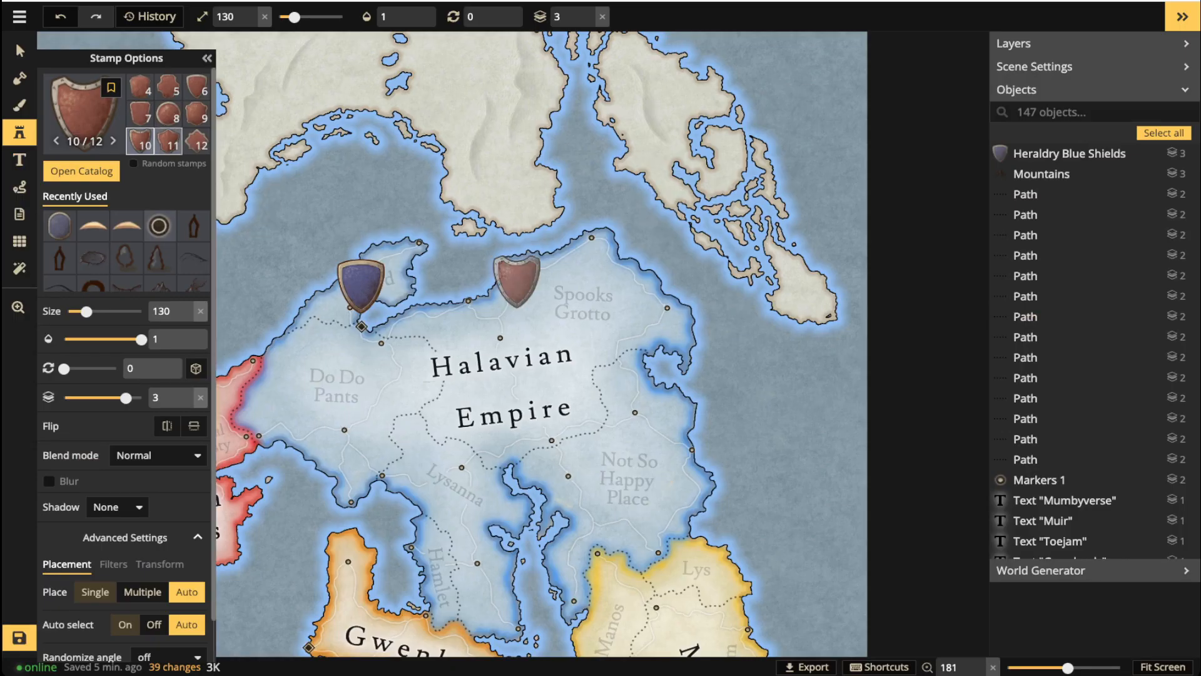
{"action": "left_click", "coordinate": [168, 142]}
Place the red shield at size 130 just above the capital marker at the southwestern tip of the Inkarn States.
{"action": "key", "text": "space"}
{"action": "left_click_drag", "start_coordinate": [352, 372], "coordinate": [666, 343]}
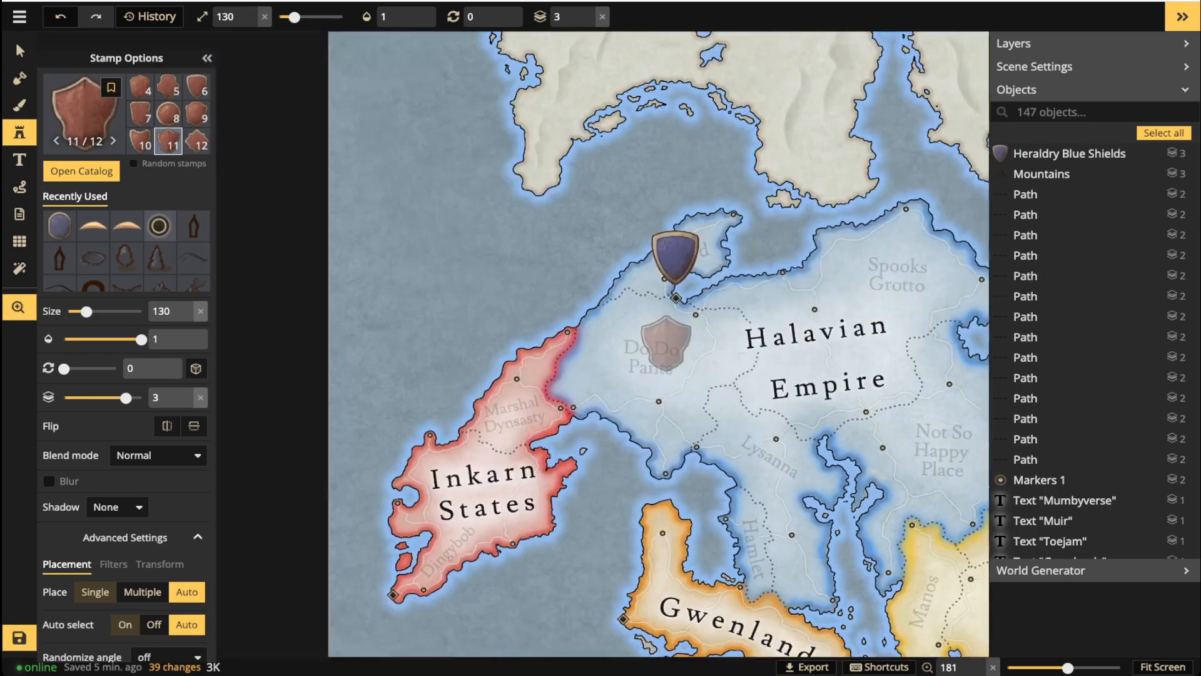
{"action": "scroll", "coordinate": [667, 343], "scroll_direction": "up", "scroll_amount": 4}
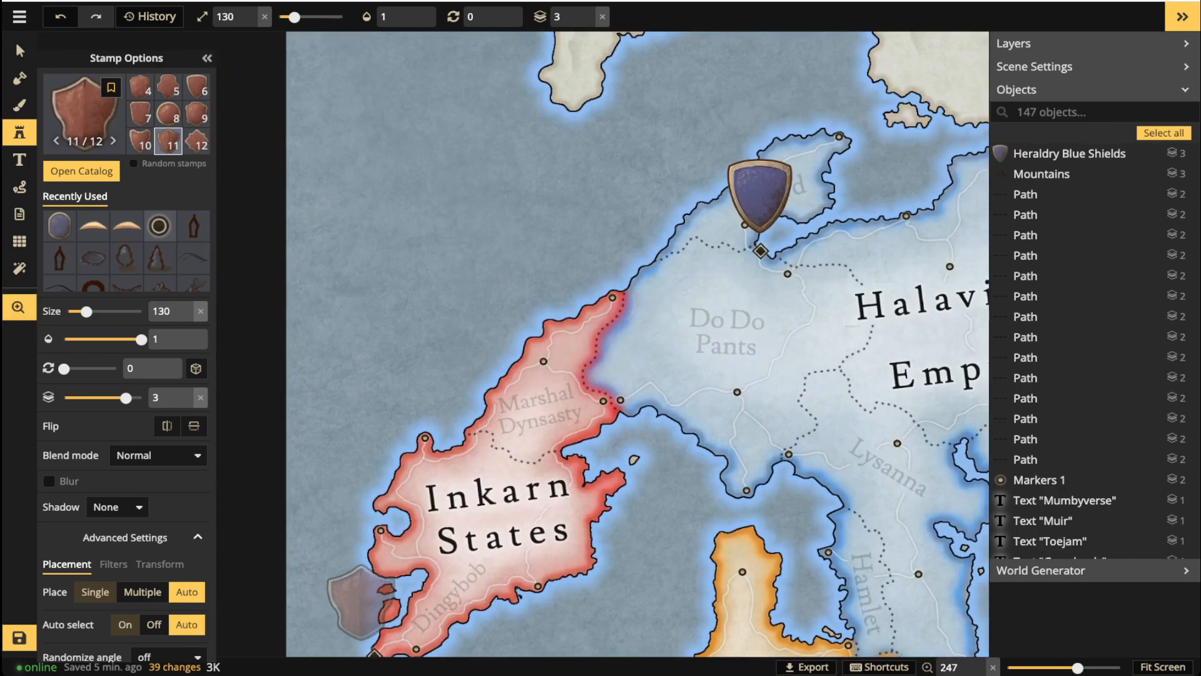
{"action": "left_click_drag", "start_coordinate": [362, 601], "coordinate": [401, 463]}
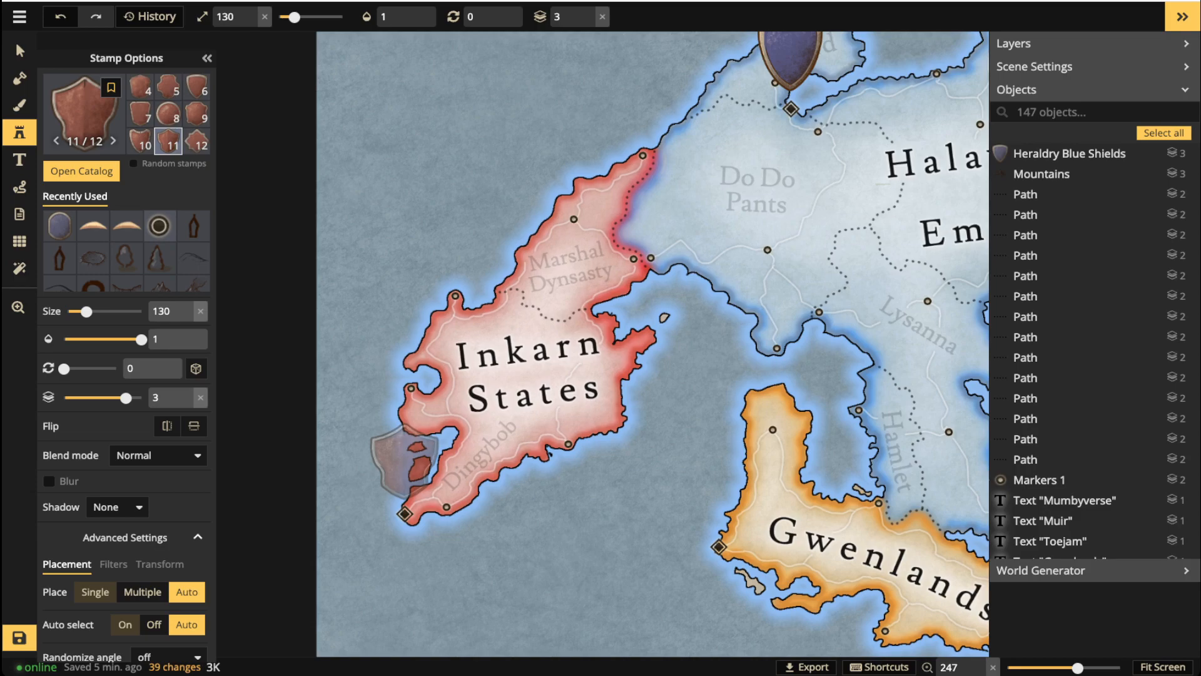
{"action": "left_click", "coordinate": [403, 461]}
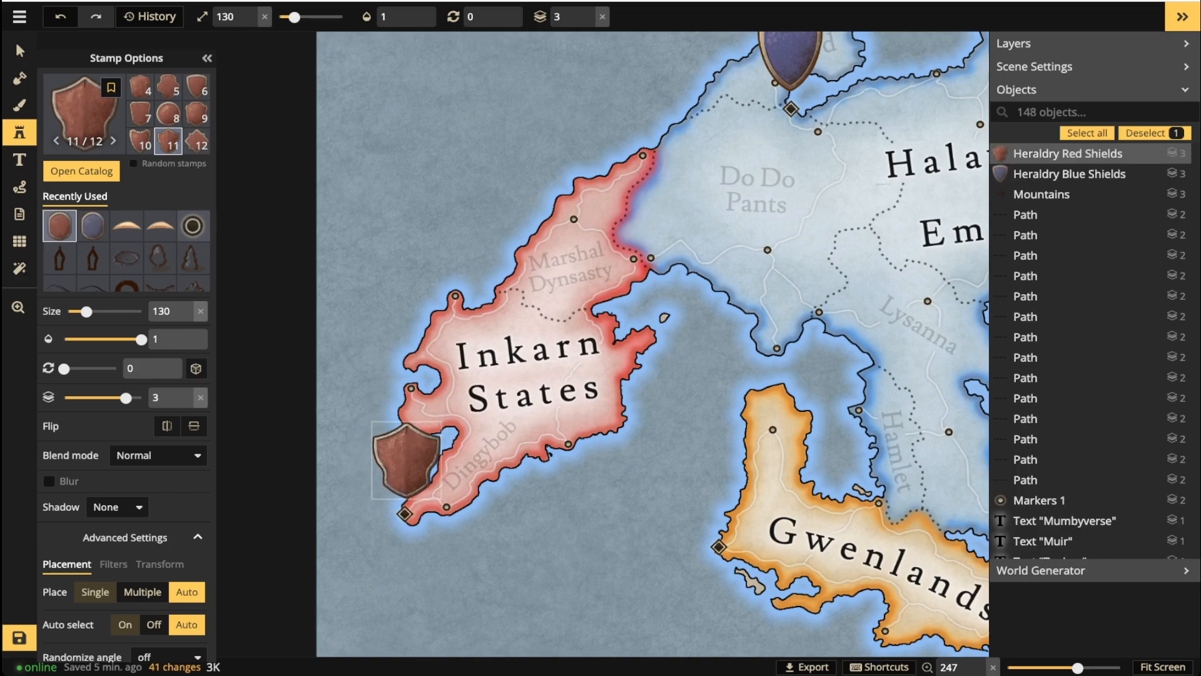
Set the Inkarn States' red shield to a saturation of 200 and deselect it.
{"action": "left_click", "coordinate": [15, 44]}
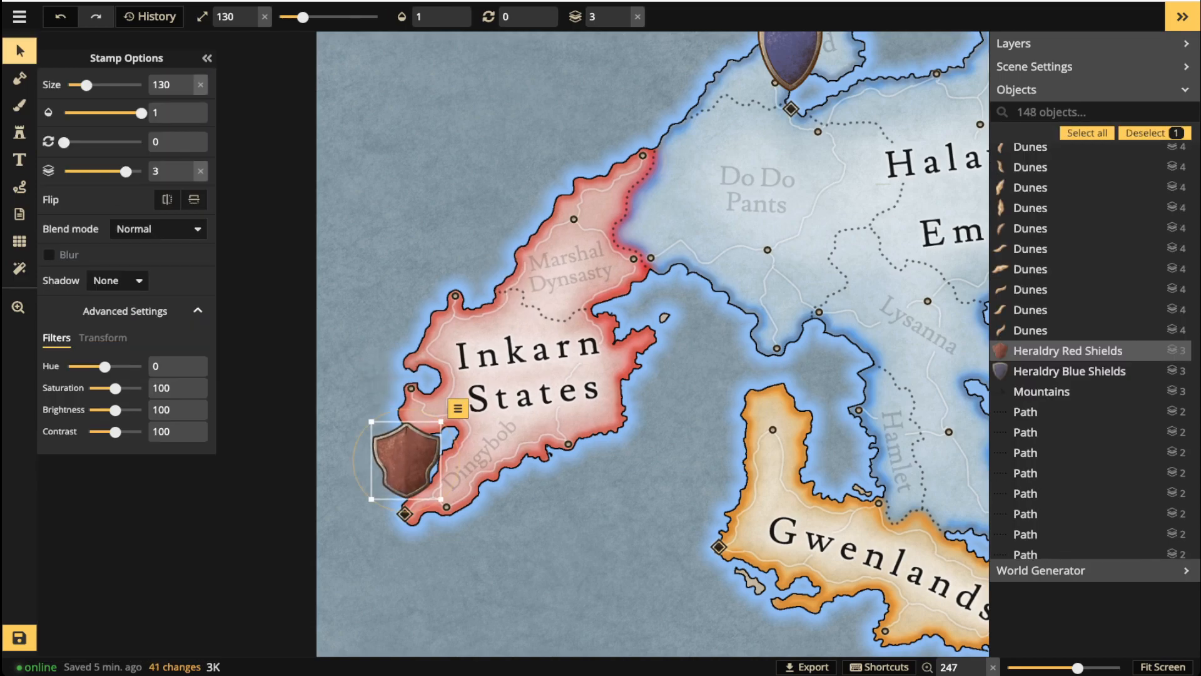
{"action": "left_click_drag", "start_coordinate": [115, 388], "coordinate": [144, 389]}
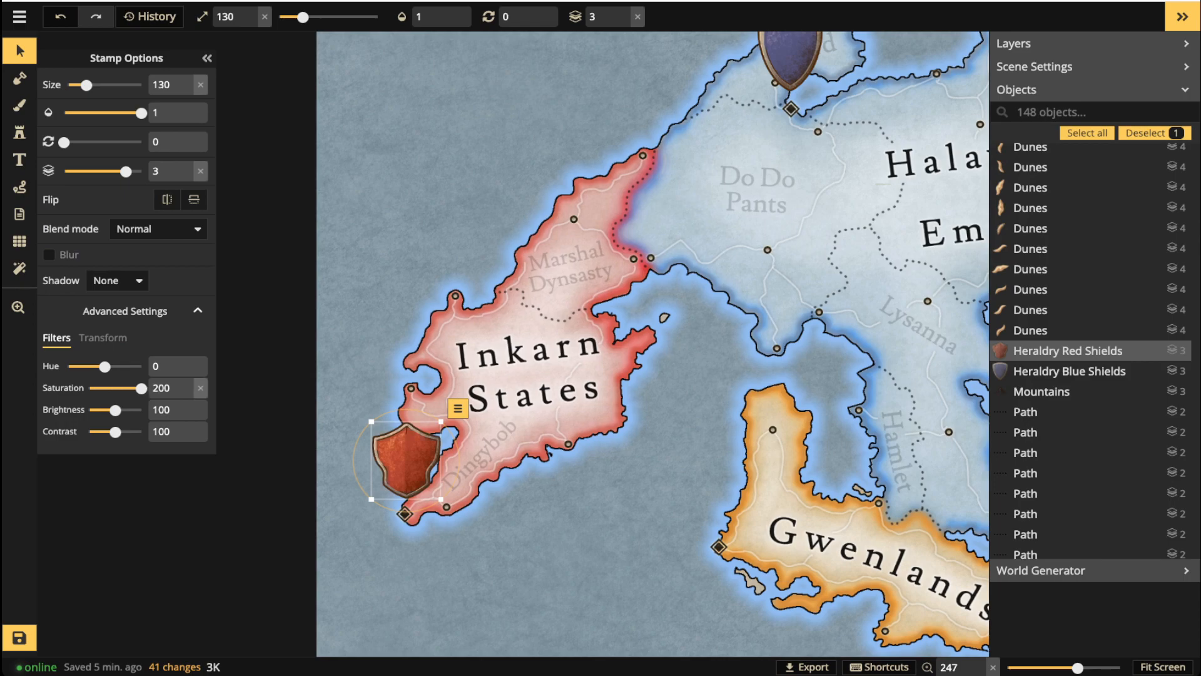
{"action": "scroll", "coordinate": [359, 376], "scroll_direction": "down", "scroll_amount": 2}
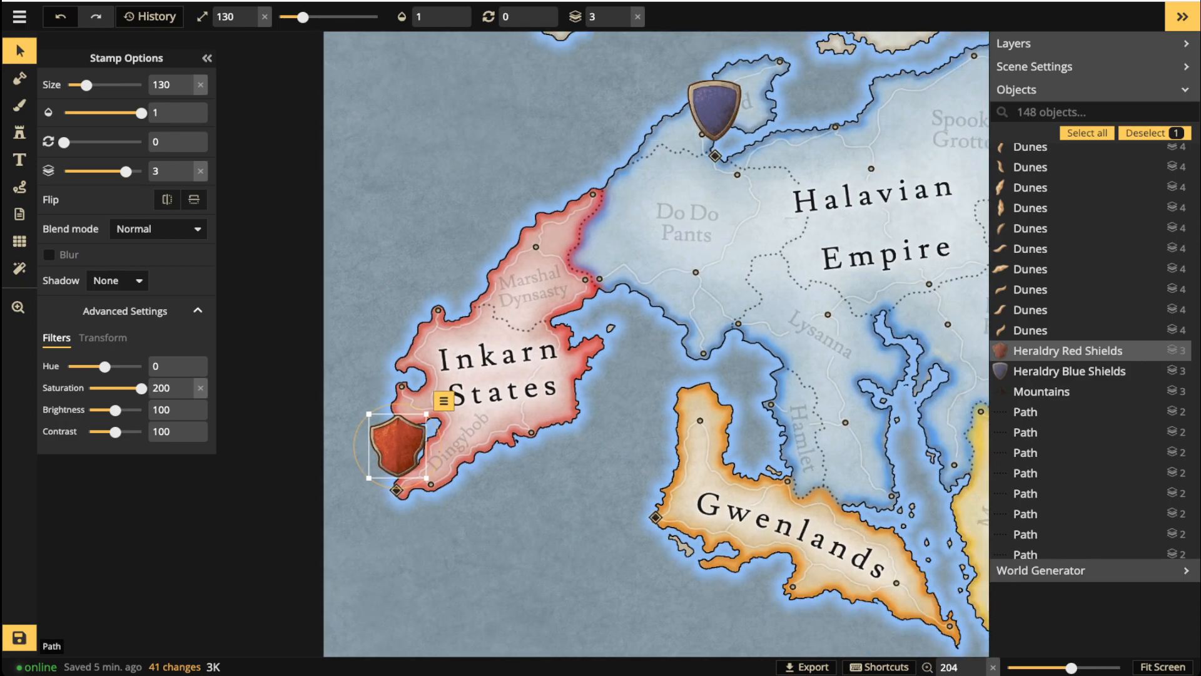
{"action": "left_click", "coordinate": [362, 460]}
Pick variant 5 of the red heraldry shields from the stamp catalog for the Gwenlands.
{"action": "scroll", "coordinate": [375, 455], "scroll_direction": "down", "scroll_amount": 2}
{"action": "left_click", "coordinate": [20, 133]}
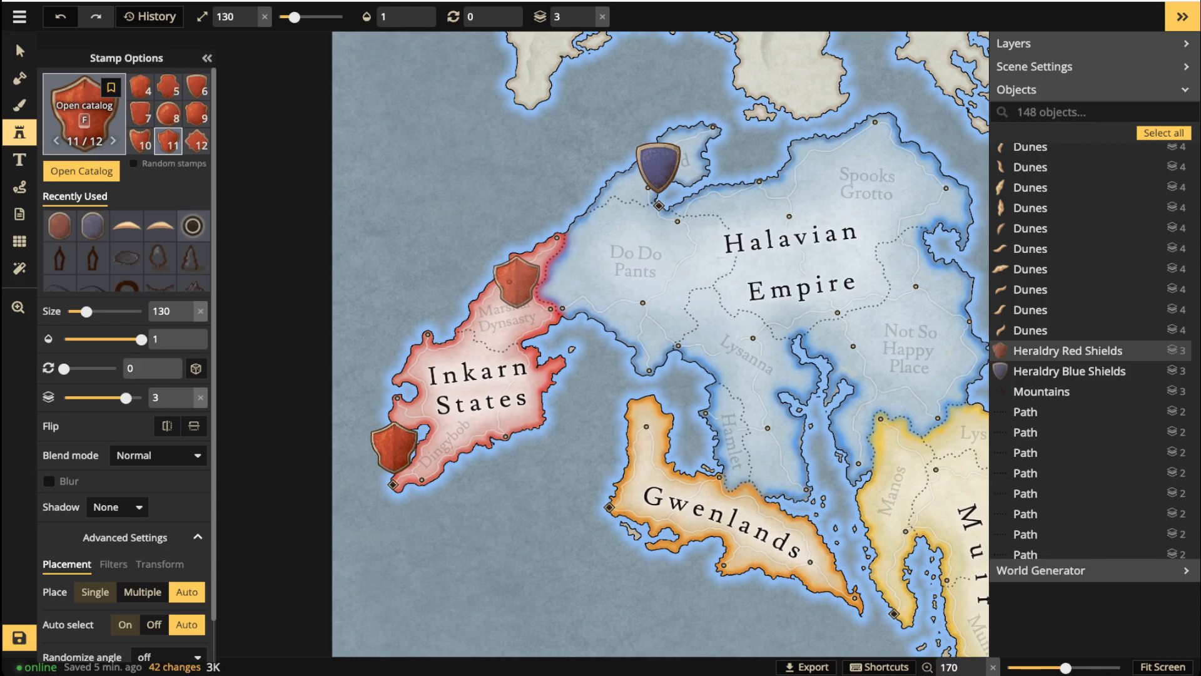
{"action": "key", "text": "f"}
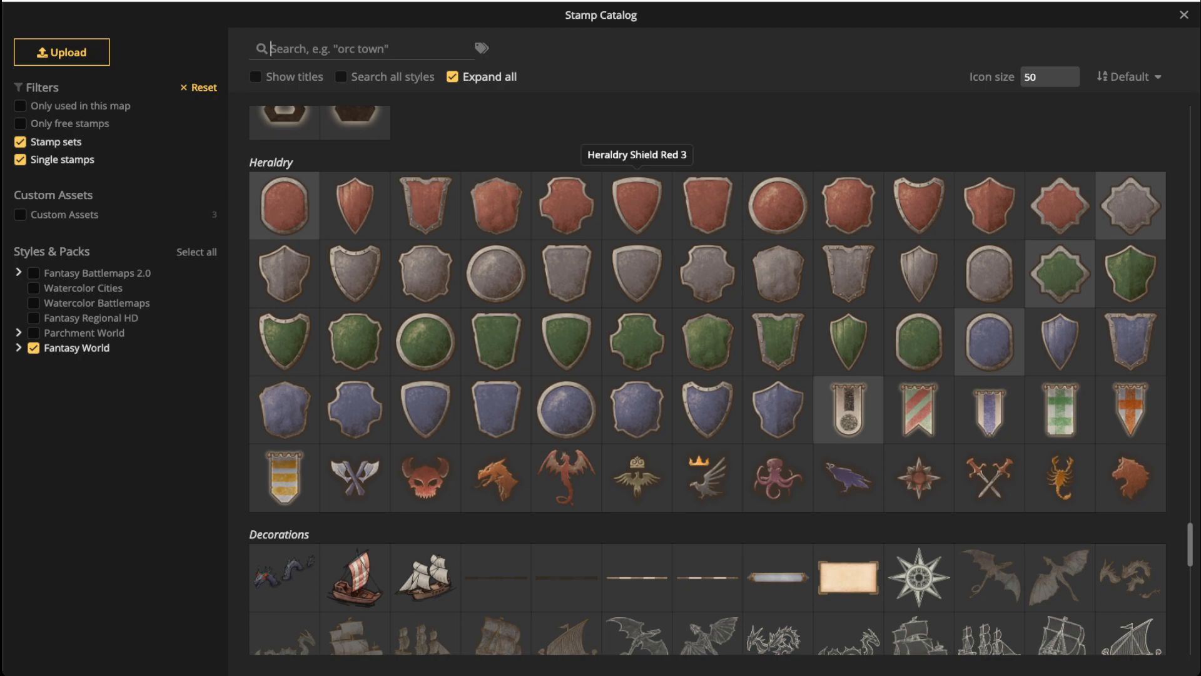
{"action": "left_click", "coordinate": [566, 205]}
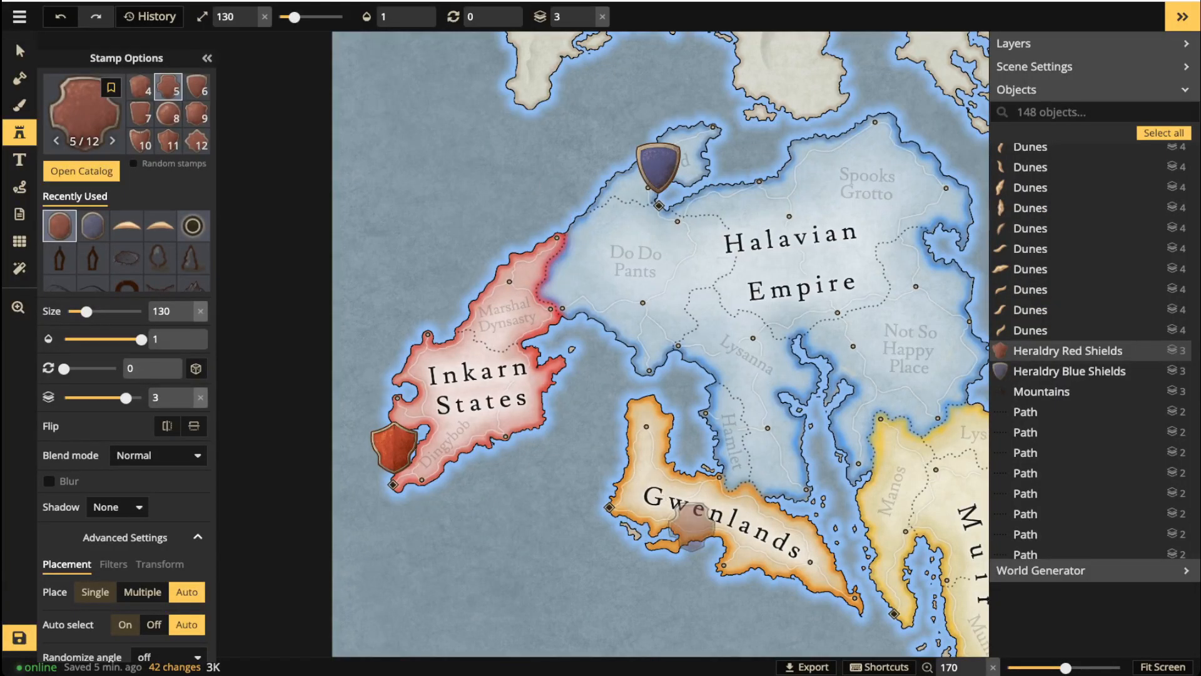
Place the variant 5 red shield at size 130 just above the capital marker on the Gwenlands' western tip.
{"action": "left_click_drag", "start_coordinate": [650, 514], "coordinate": [577, 480]}
{"action": "scroll", "coordinate": [551, 462], "scroll_direction": "up", "scroll_amount": 4}
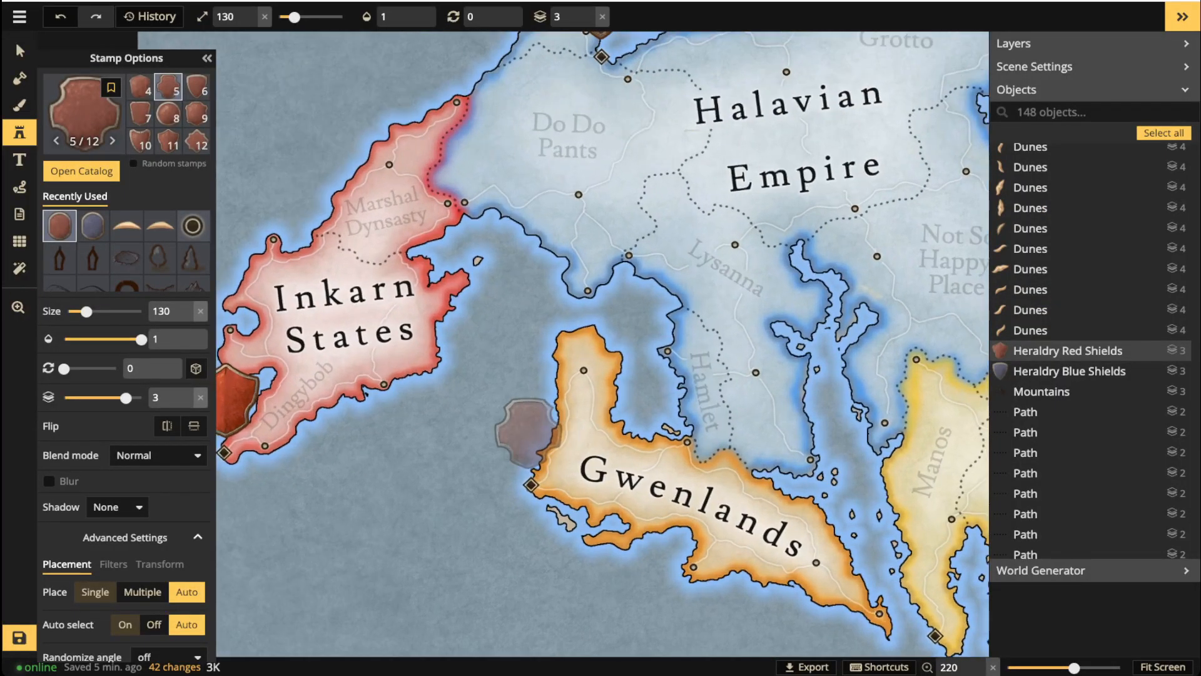
{"action": "left_click", "coordinate": [525, 430]}
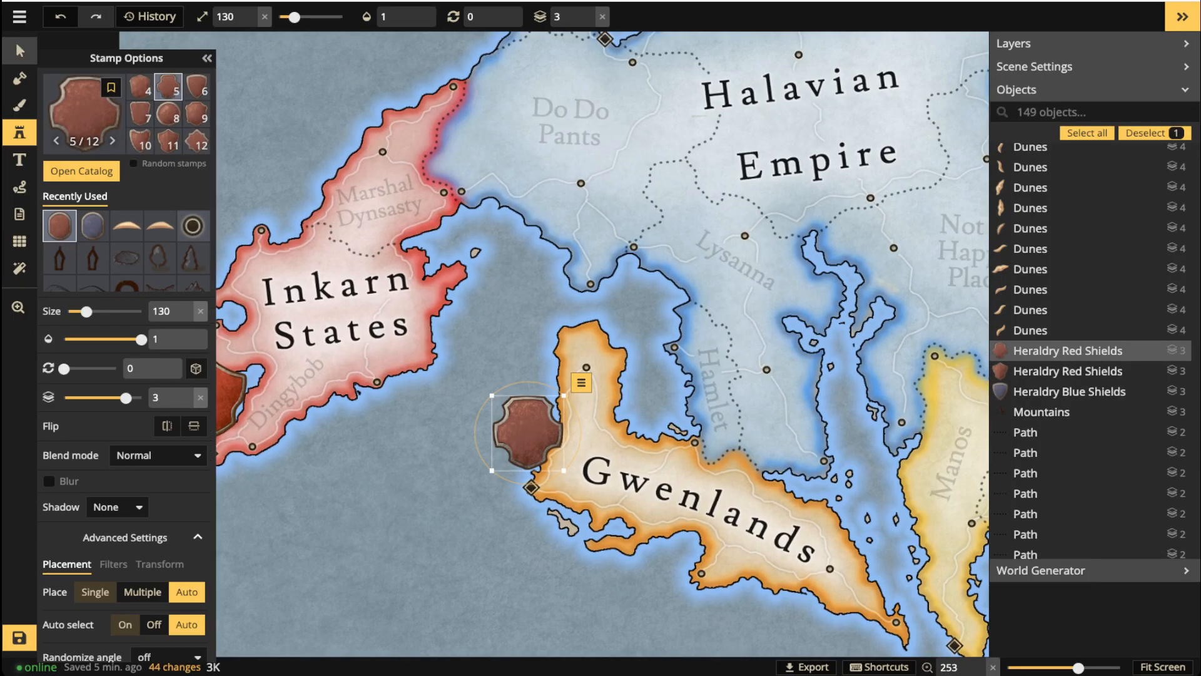
Recolor the Gwenlands' shield orange with hue 24, saturation 200 and brightness 108, nudge it slightly, and deselect it.
{"action": "left_click", "coordinate": [20, 51]}
{"action": "left_click_drag", "start_coordinate": [115, 388], "coordinate": [100, 366]}
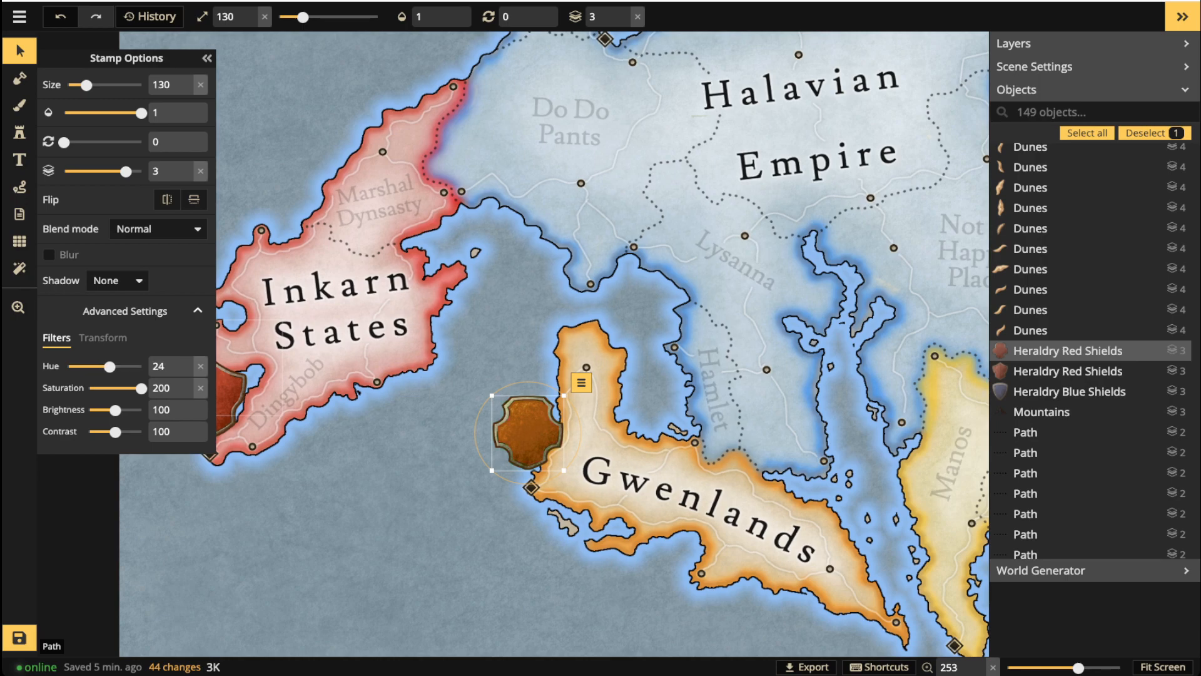
{"action": "left_click_drag", "start_coordinate": [115, 409], "coordinate": [117, 409]}
{"action": "left_click_drag", "start_coordinate": [527, 432], "coordinate": [529, 433]}
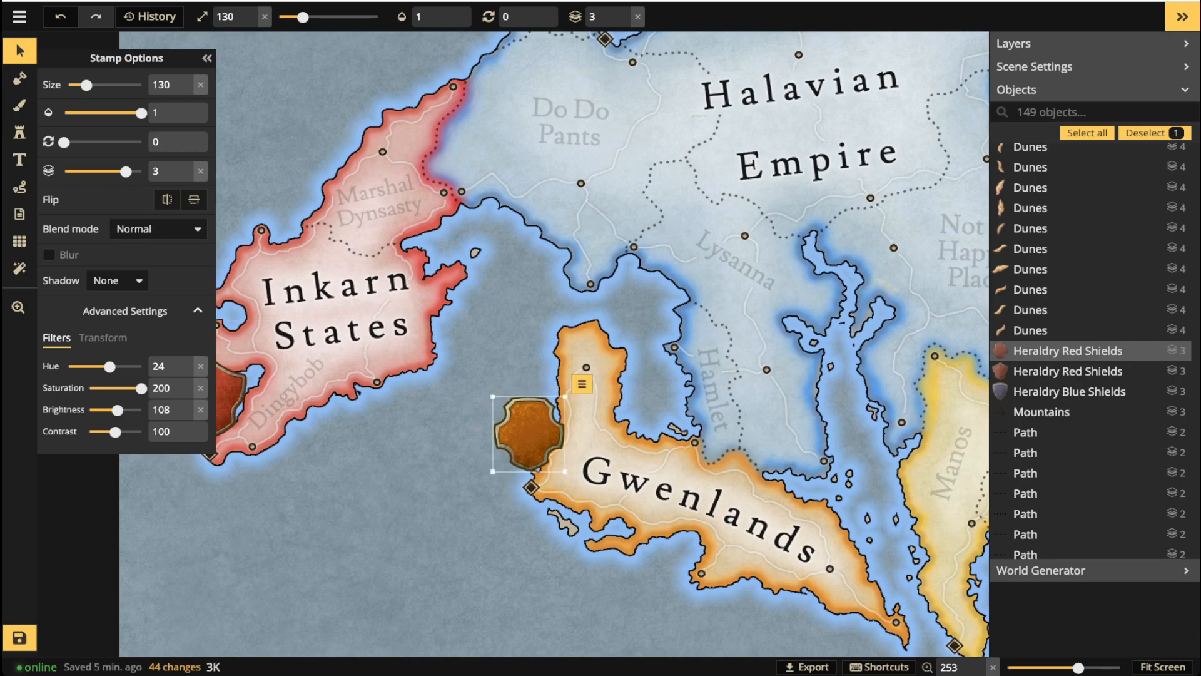
{"action": "left_click", "coordinate": [430, 336]}
Pick variant 11 of the green heraldry shields from the stamp catalog for Muir.
{"action": "scroll", "coordinate": [415, 326], "scroll_direction": "down", "scroll_amount": 5}
{"action": "left_click_drag", "start_coordinate": [413, 307], "coordinate": [247, 271]}
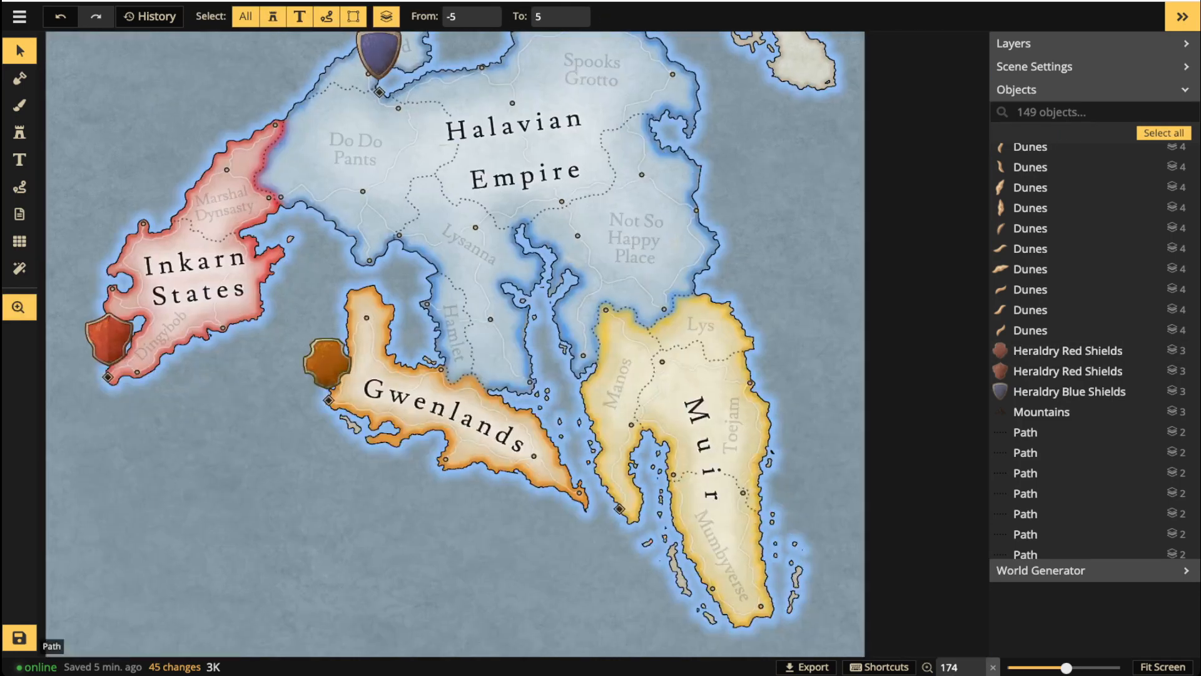
{"action": "left_click", "coordinate": [19, 132]}
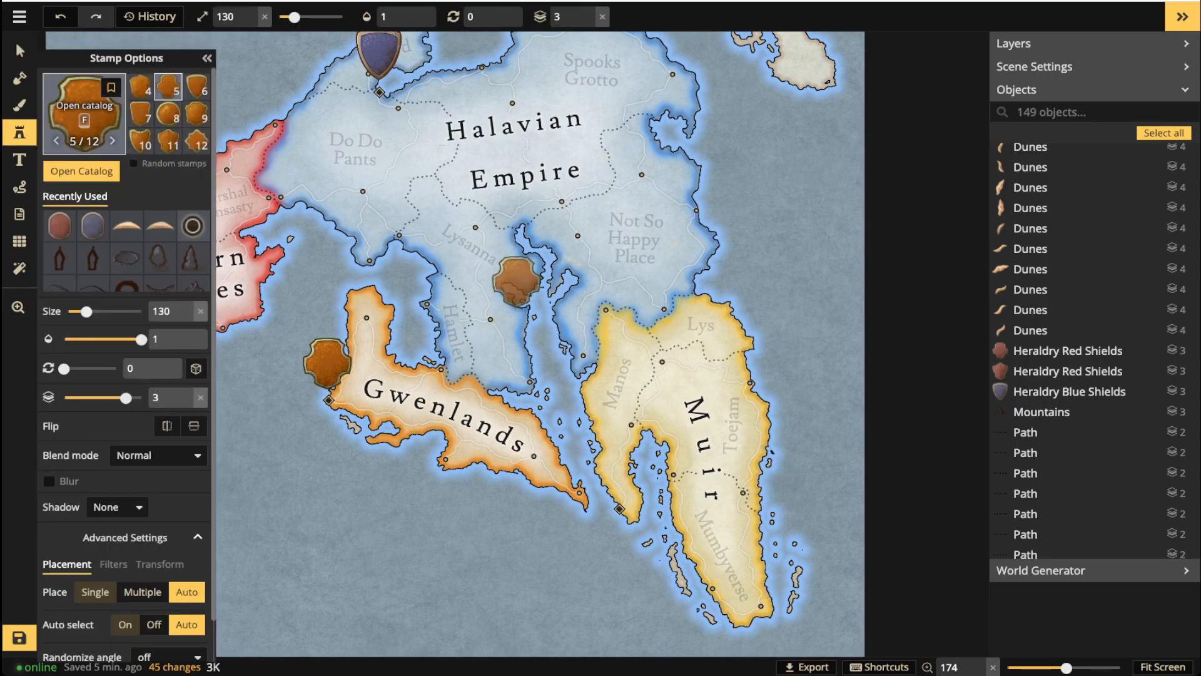
{"action": "key", "text": "f"}
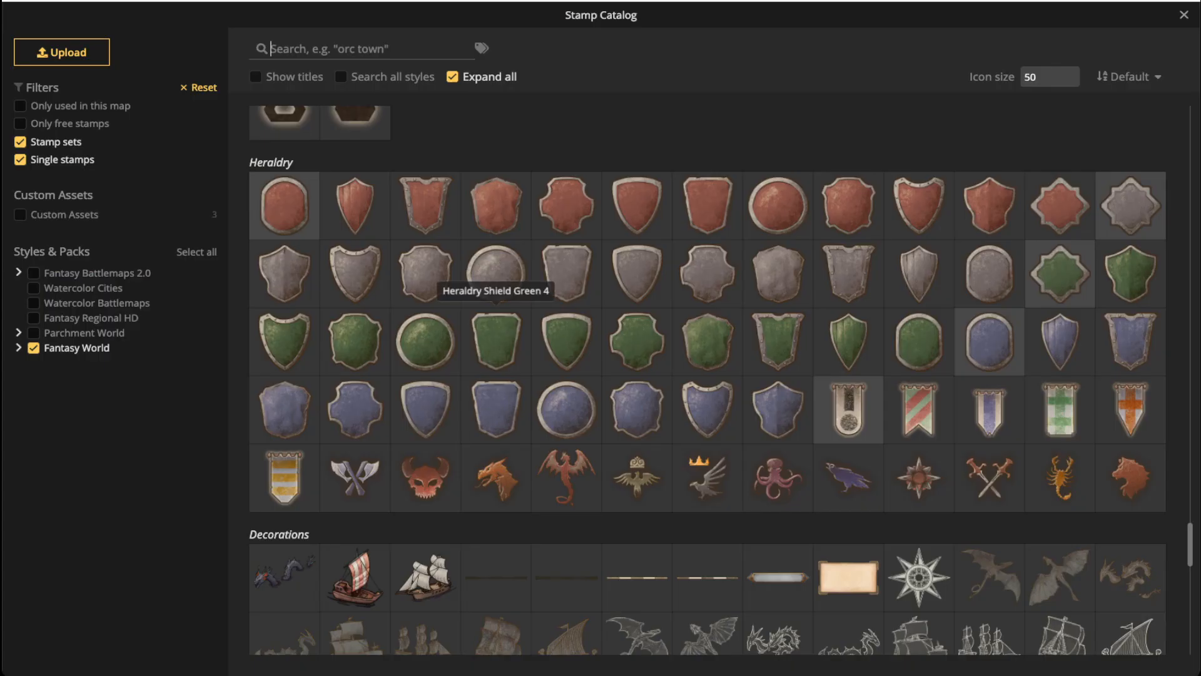
{"action": "left_click", "coordinate": [849, 341]}
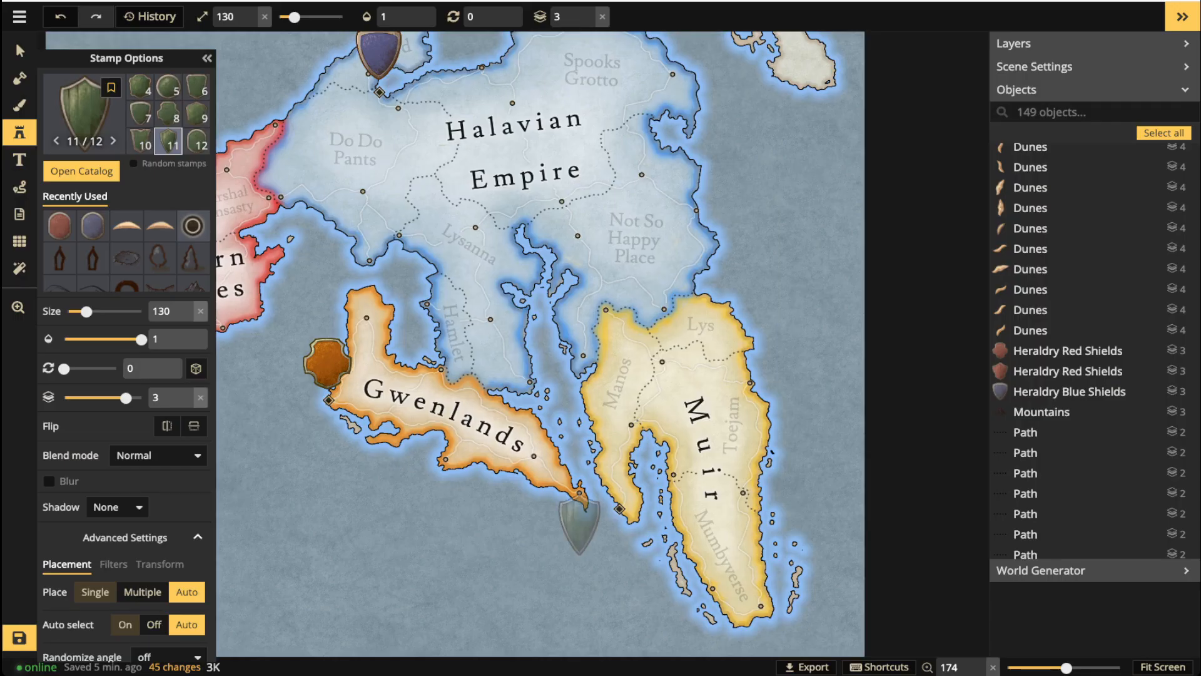
Place the green shield at size 130 just above Muir's capital marker on the southern tip of Manos.
{"action": "key", "text": "space"}
{"action": "left_click_drag", "start_coordinate": [714, 329], "coordinate": [565, 232]}
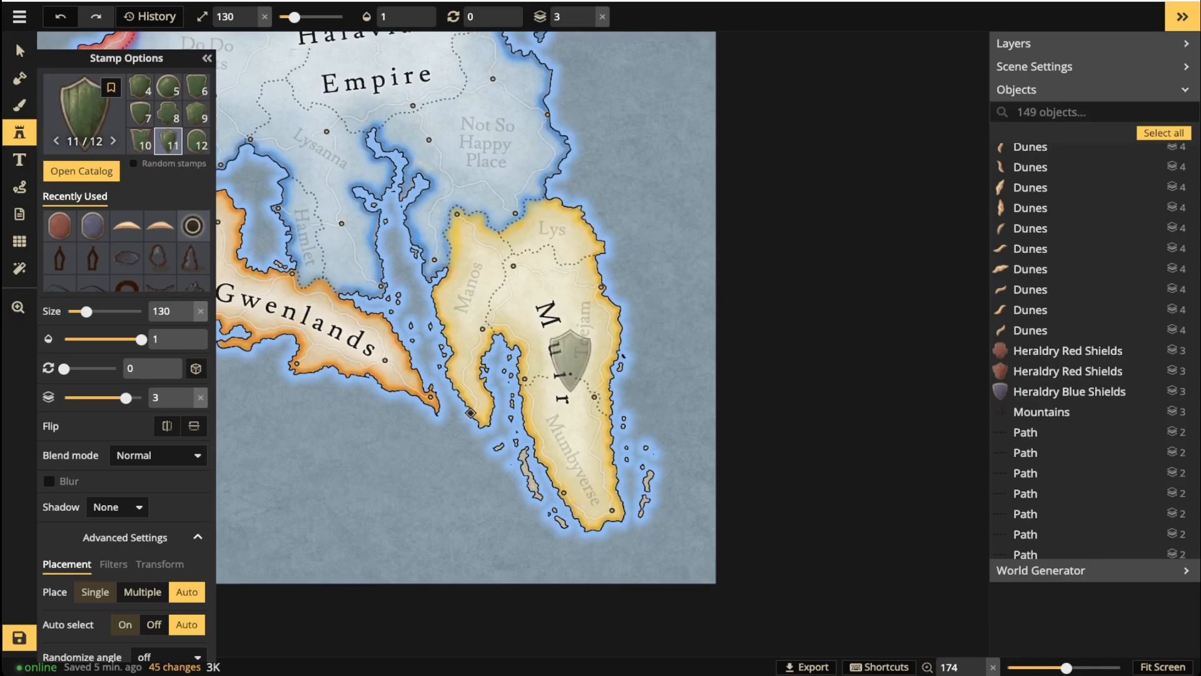
{"action": "scroll", "coordinate": [566, 363], "scroll_direction": "up", "scroll_amount": 5}
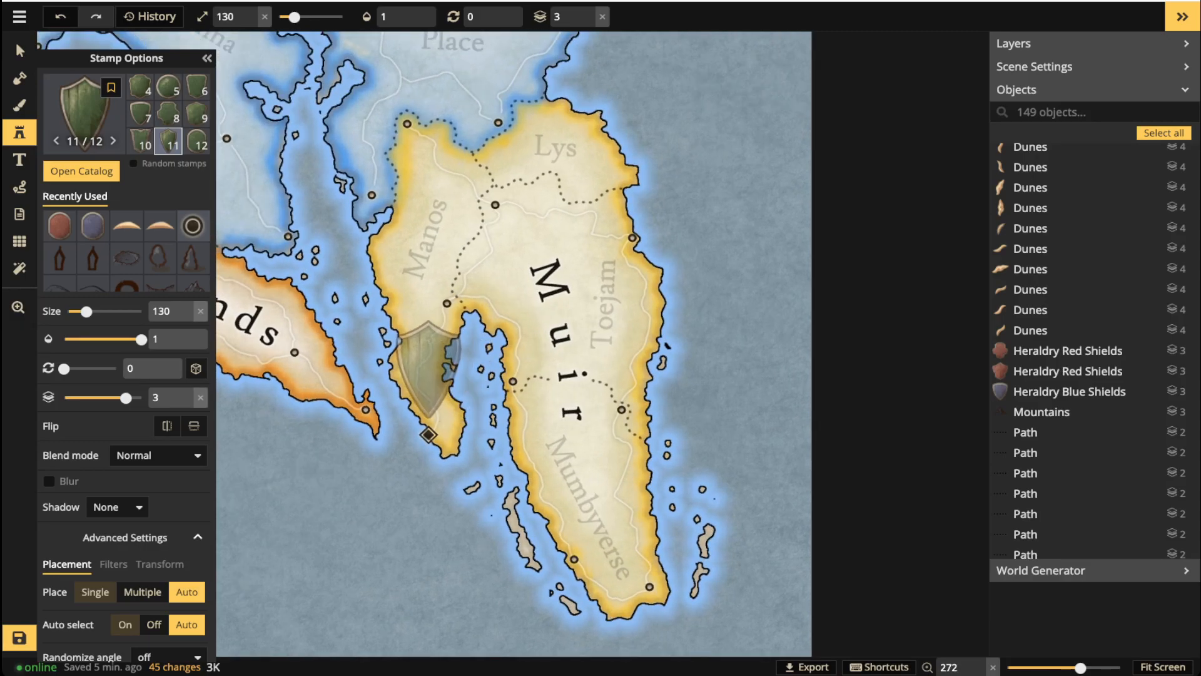
{"action": "left_click", "coordinate": [428, 369]}
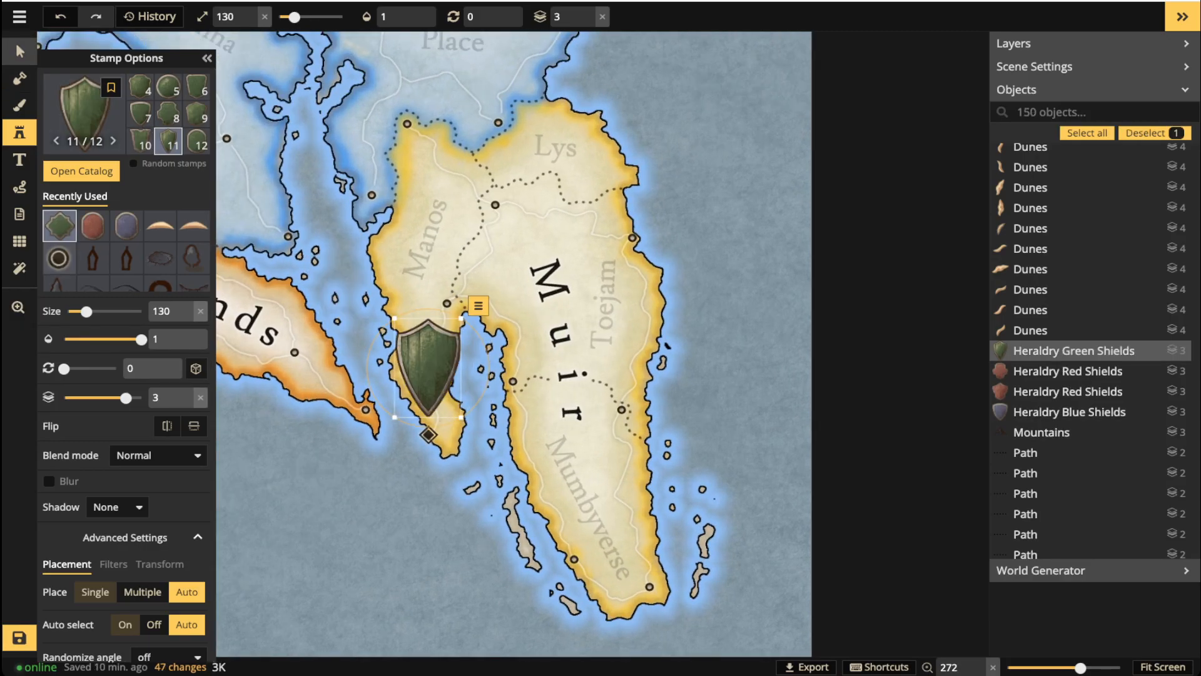
Recolor Muir's green shield with hue -45, saturation 200 and brightness 119, and deselect everything.
{"action": "left_click", "coordinate": [20, 51]}
{"action": "left_click_drag", "start_coordinate": [115, 388], "coordinate": [91, 366]}
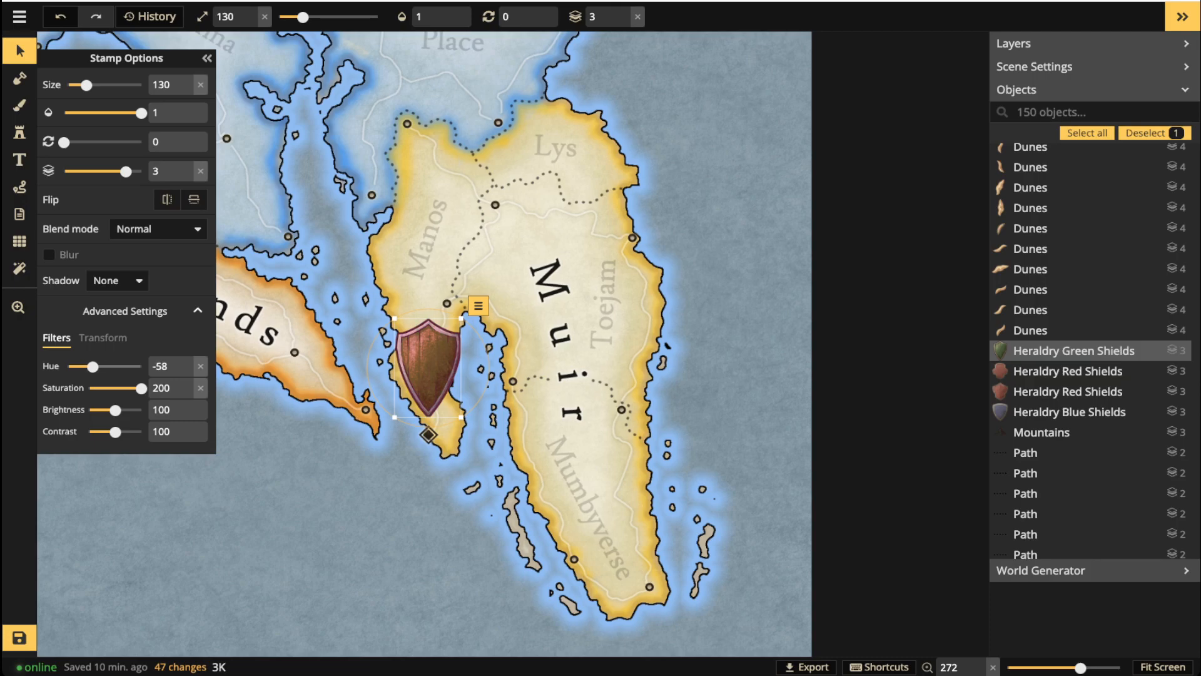
{"action": "left_click_drag", "start_coordinate": [115, 409], "coordinate": [118, 410]}
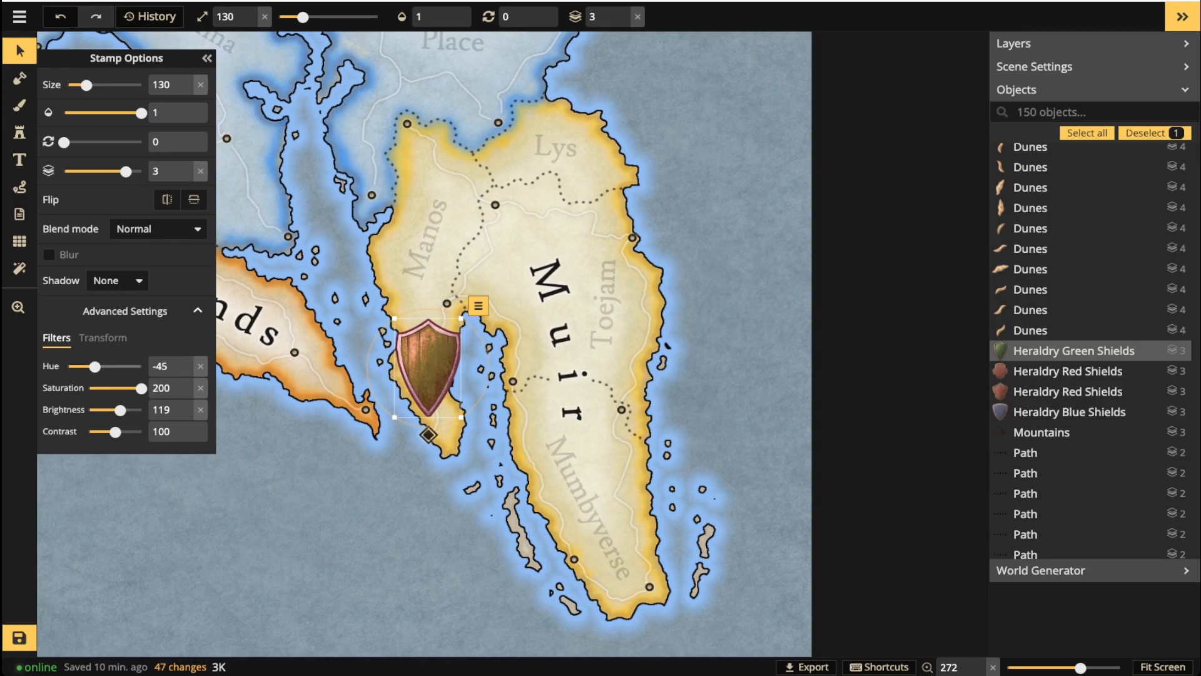
{"action": "left_click", "coordinate": [431, 367]}
{"action": "scroll", "coordinate": [431, 367], "scroll_direction": "down", "scroll_amount": 5}
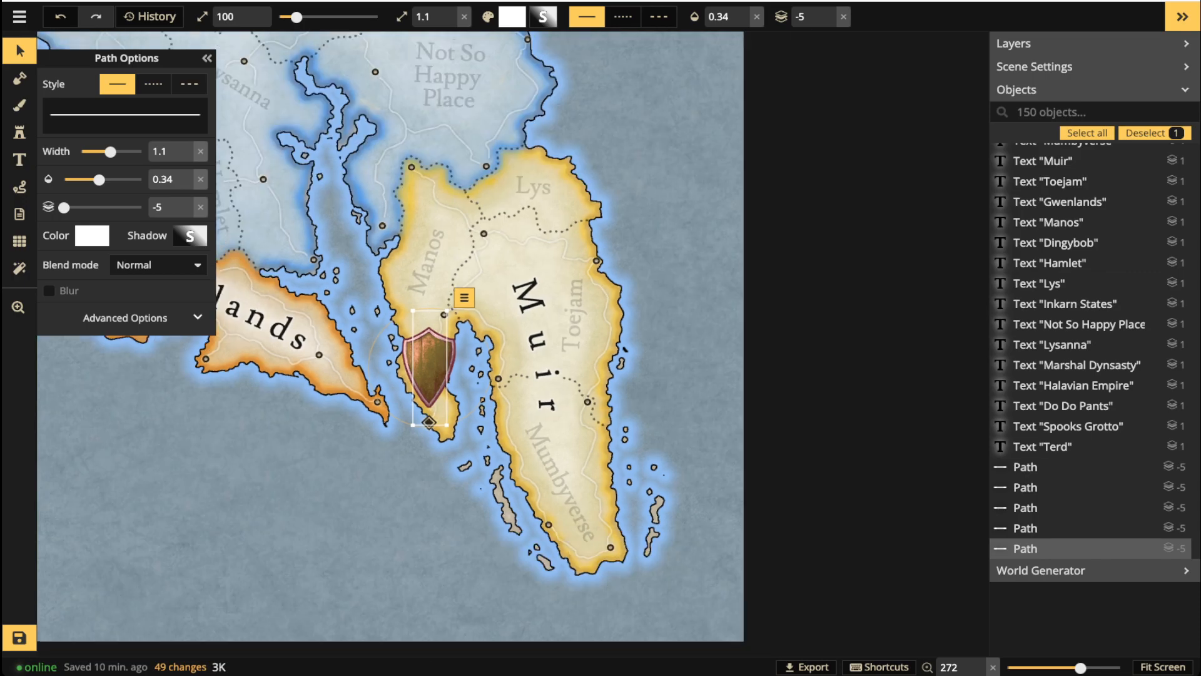
{"action": "key", "text": "space"}
{"action": "left_click_drag", "start_coordinate": [431, 367], "coordinate": [581, 410]}
{"action": "left_click", "coordinate": [516, 494]}
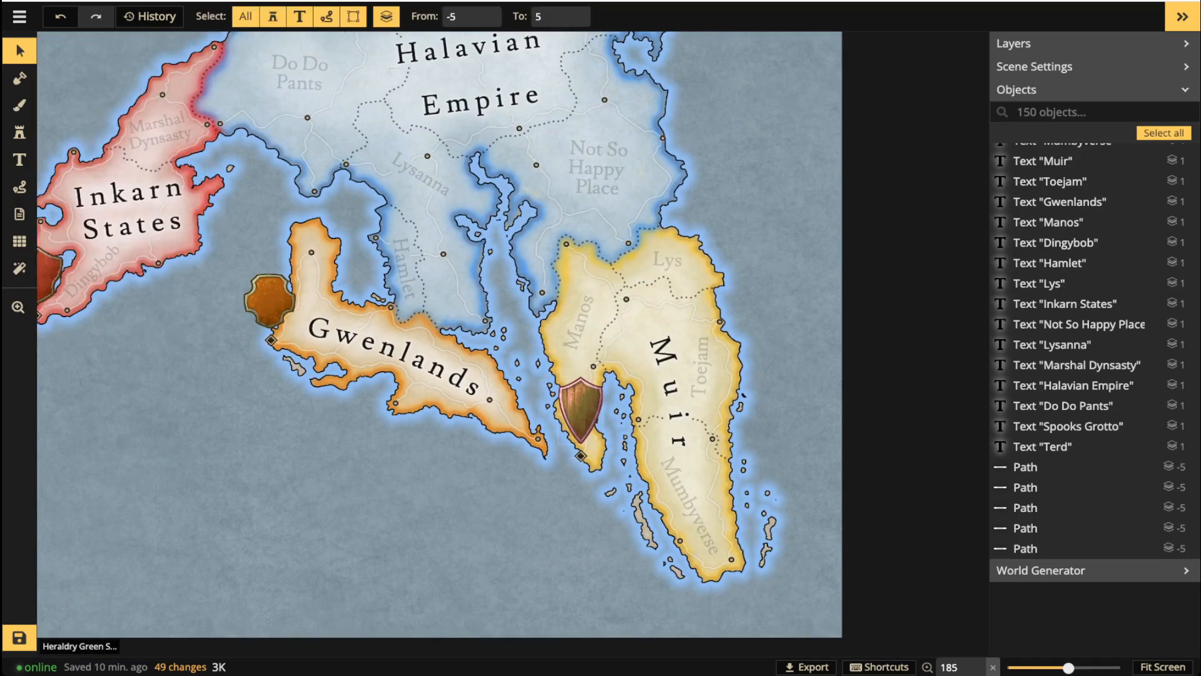
{"action": "left_click", "coordinate": [580, 409]}
{"action": "scroll", "coordinate": [580, 409], "scroll_direction": "up", "scroll_amount": 3}
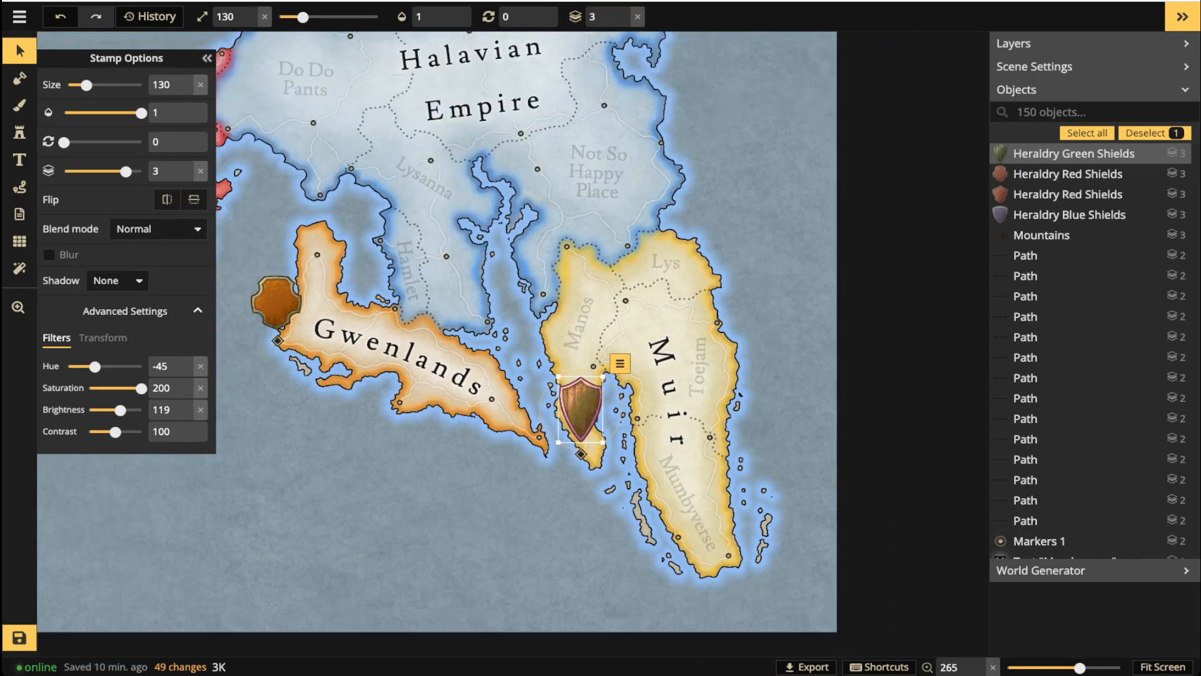
{"action": "scroll", "coordinate": [580, 409], "scroll_direction": "down", "scroll_amount": 4}
{"action": "left_click", "coordinate": [508, 475]}
{"action": "key", "text": "space"}
{"action": "left_click_drag", "start_coordinate": [500, 325], "coordinate": [542, 409]}
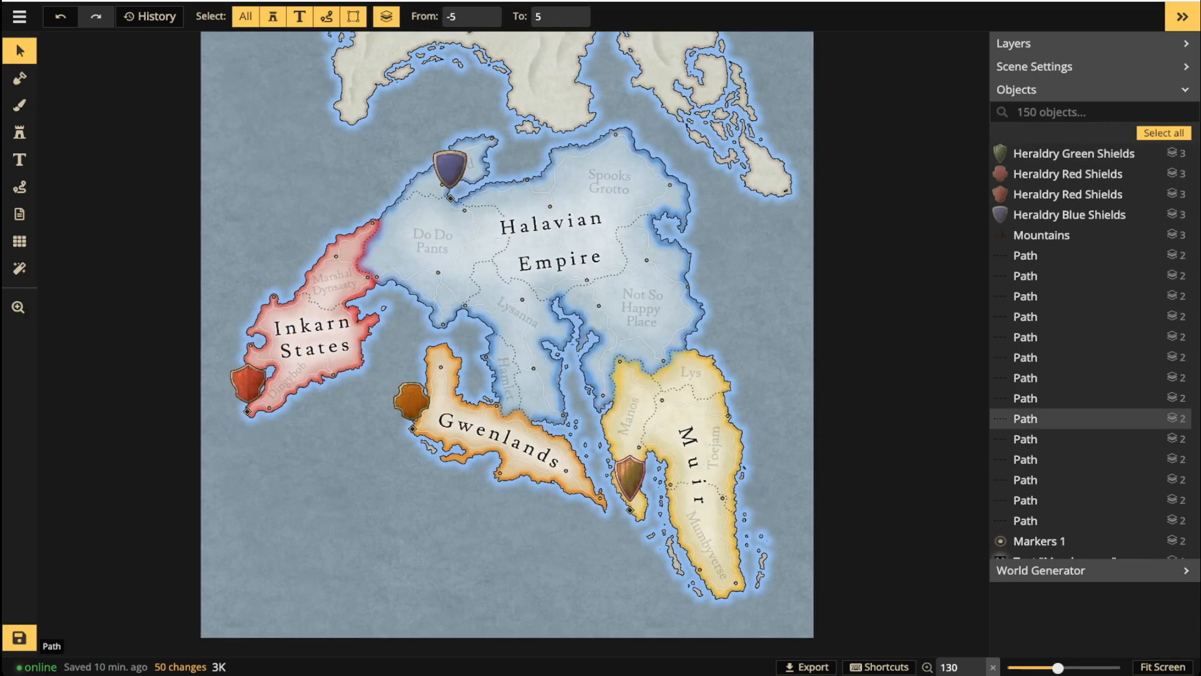
Swap the Gwenlands' western capital marker with the town marker on the northern peninsula, and move the orange shield above the relocated capital.
{"action": "scroll", "coordinate": [419, 537], "scroll_direction": "up", "scroll_amount": 5}
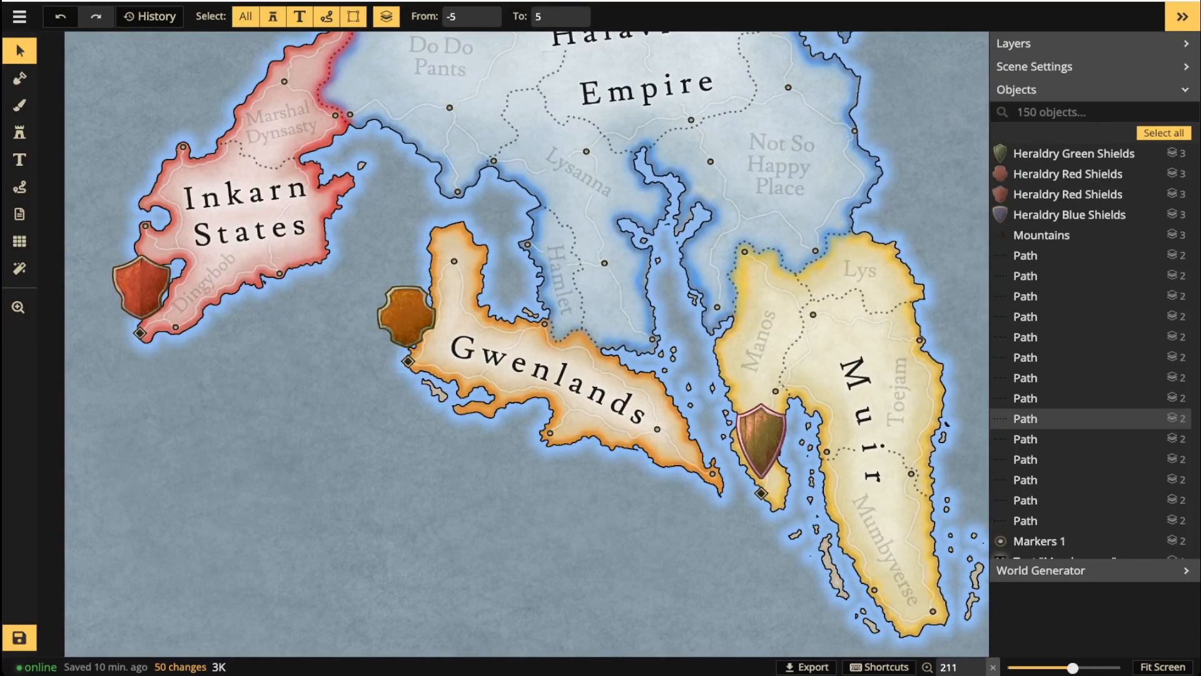
{"action": "left_click", "coordinate": [408, 361]}
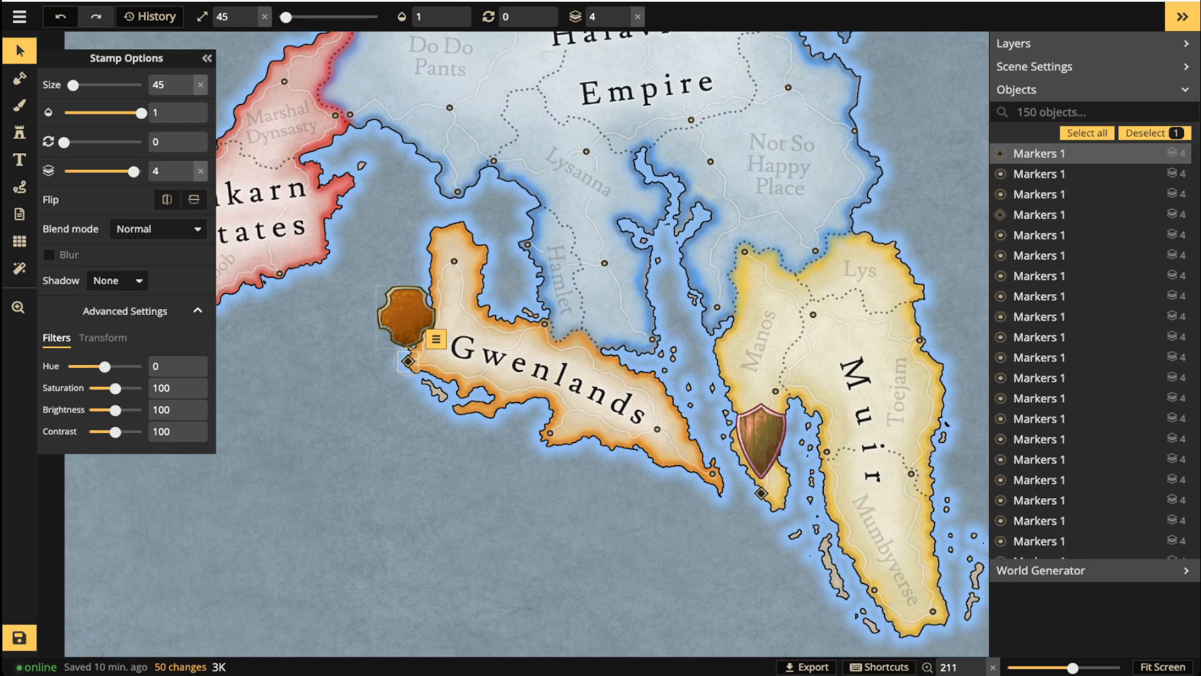
{"action": "mouse_move", "coordinate": [454, 261]}
{"action": "left_mouse_down"}
{"action": "mouse_move", "coordinate": [415, 366]}
{"action": "mouse_move", "coordinate": [387, 390]}
{"action": "mouse_move", "coordinate": [436, 340]}
{"action": "mouse_move", "coordinate": [451, 259]}
{"action": "left_mouse_up"}
{"action": "left_click", "coordinate": [406, 369]}
{"action": "left_click_drag", "start_coordinate": [388, 390], "coordinate": [412, 360]}
{"action": "left_click_drag", "start_coordinate": [406, 316], "coordinate": [453, 218]}
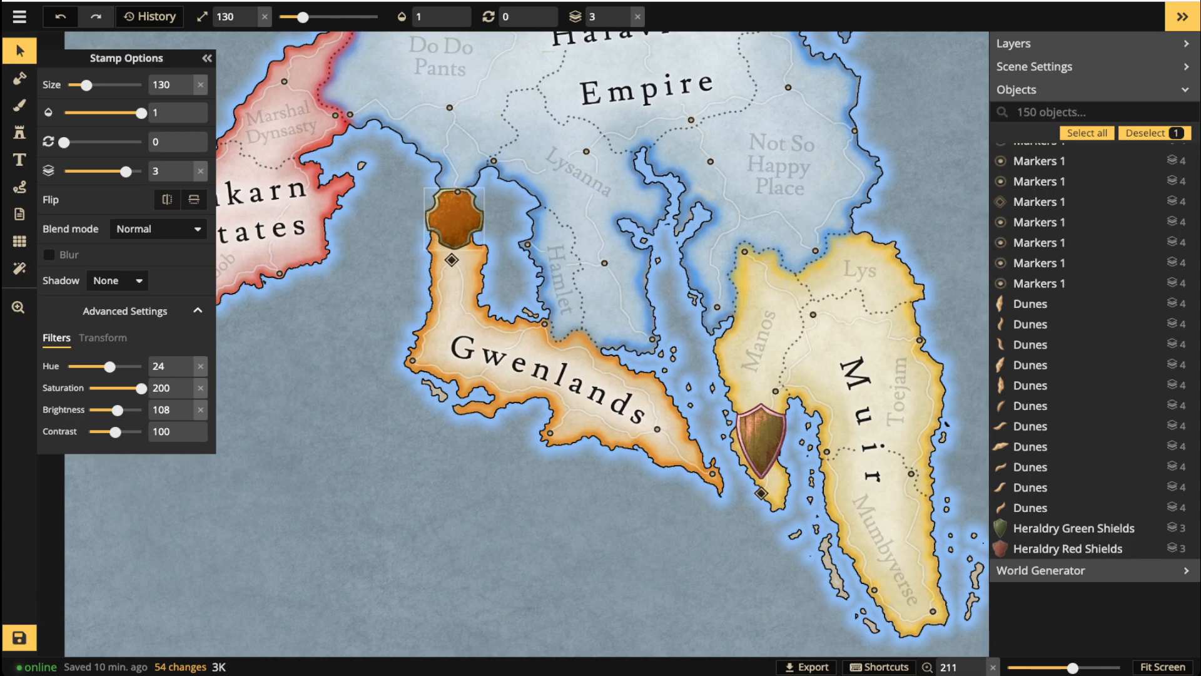
{"action": "key", "text": "Escape"}
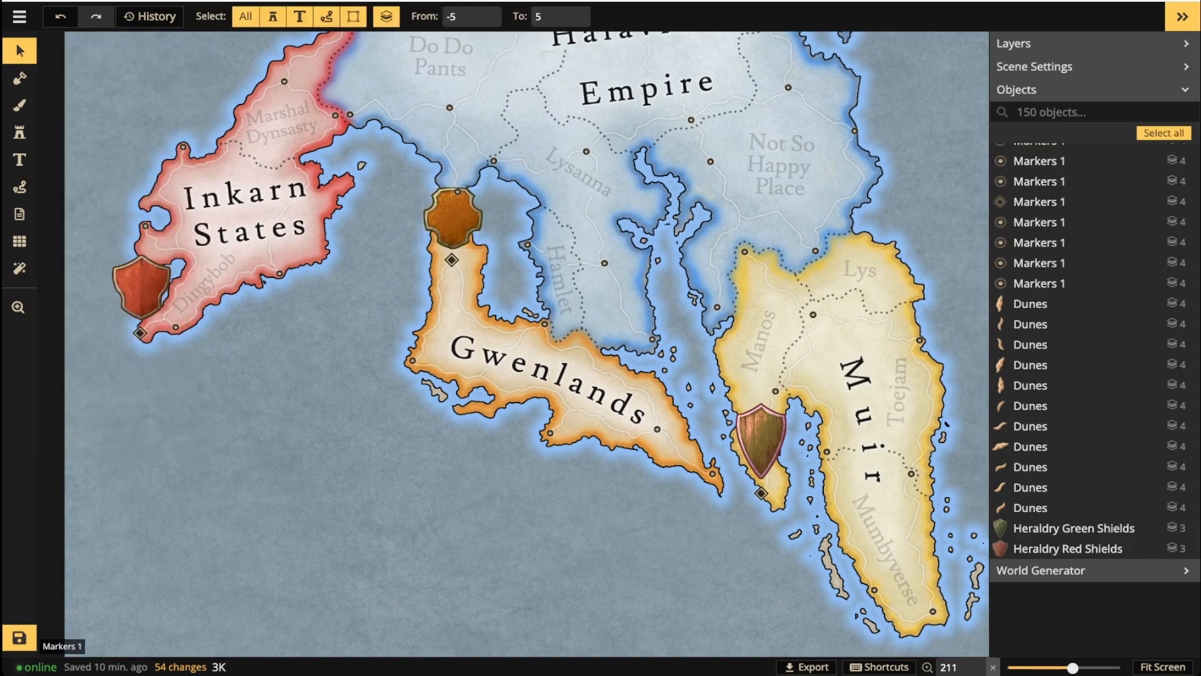
Swap the Inkarn States' capital marker on the southwestern tip with the town marker on the northwestern coast.
{"action": "left_click", "coordinate": [458, 191]}
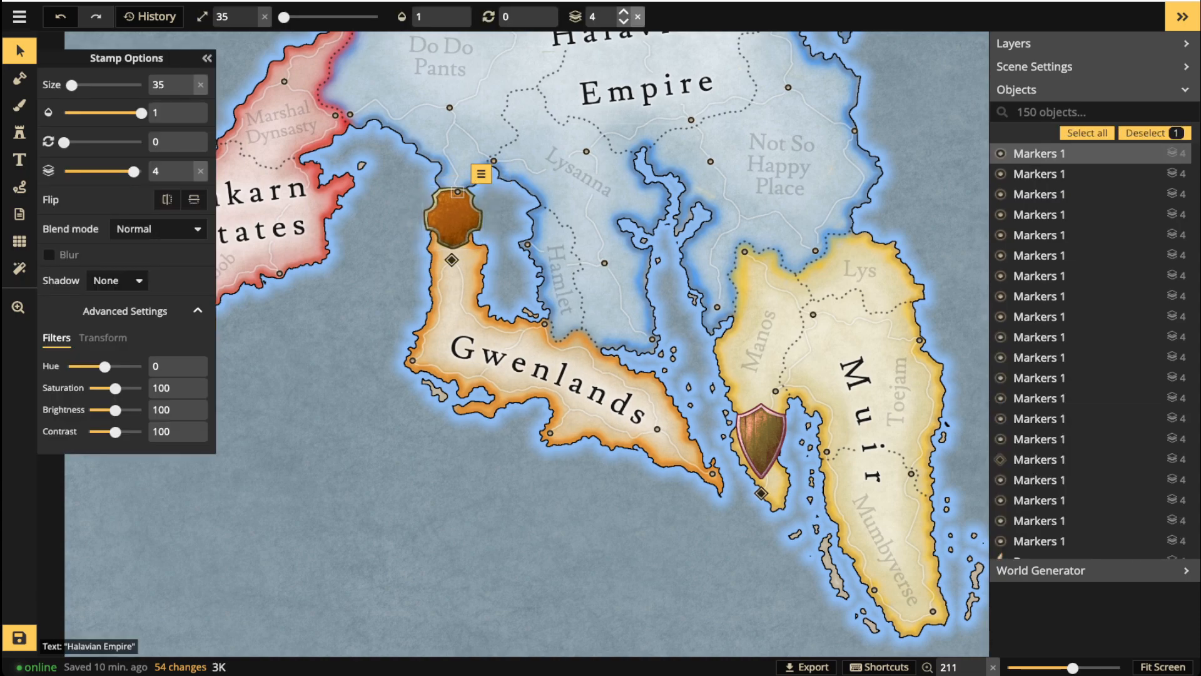
{"action": "key", "text": "Escape"}
{"action": "scroll", "coordinate": [494, 175], "scroll_direction": "down", "scroll_amount": 2}
{"action": "left_click_drag", "start_coordinate": [494, 175], "coordinate": [612, 275]}
{"action": "scroll", "coordinate": [354, 258], "scroll_direction": "up", "scroll_amount": 2}
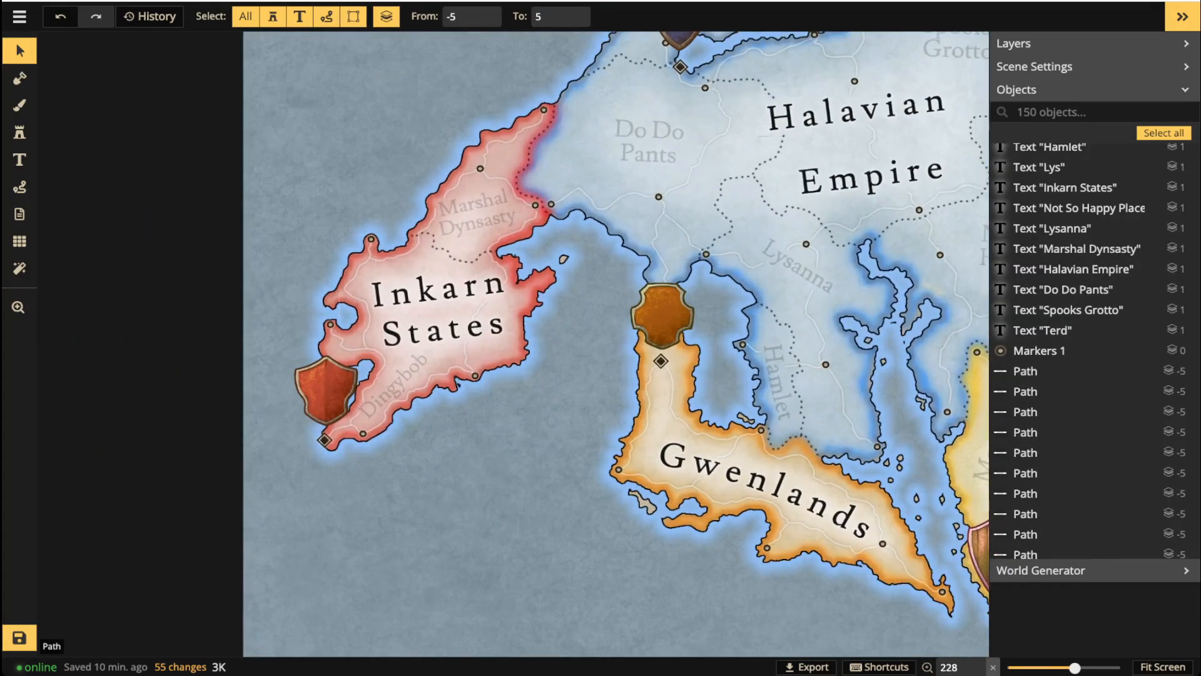
{"action": "left_click", "coordinate": [371, 239]}
{"action": "left_click_drag", "start_coordinate": [370, 239], "coordinate": [341, 513]}
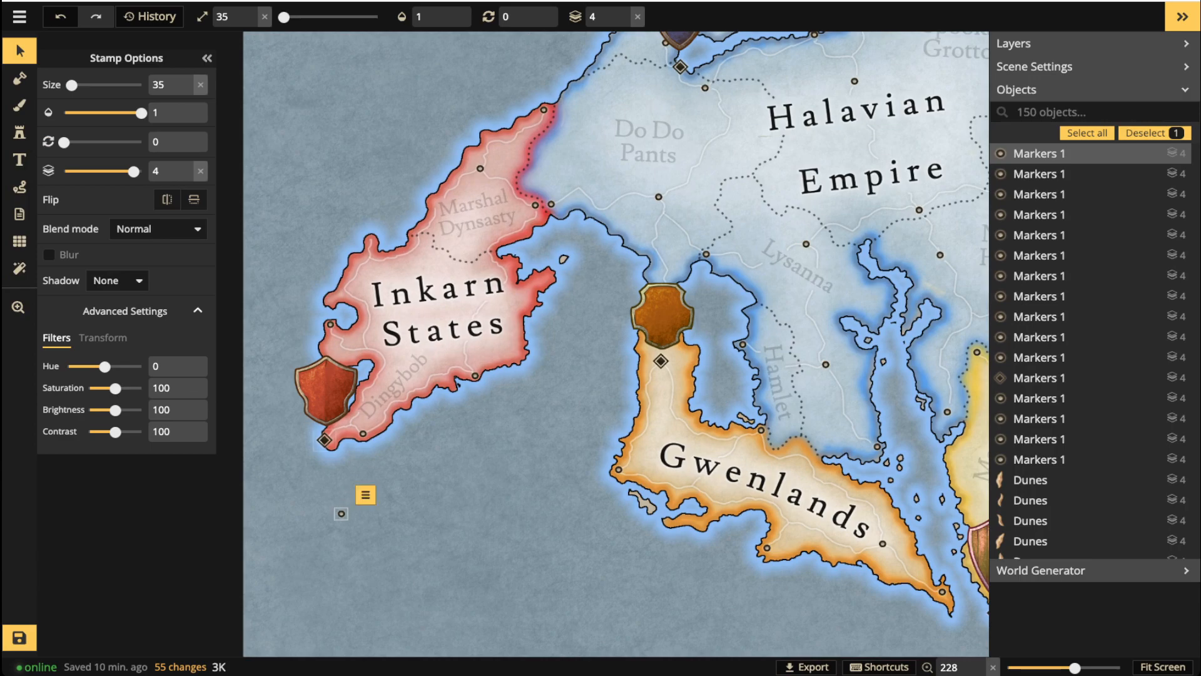
{"action": "left_click", "coordinate": [1036, 317]}
{"action": "left_click_drag", "start_coordinate": [357, 251], "coordinate": [370, 241]}
{"action": "left_click_drag", "start_coordinate": [342, 513], "coordinate": [328, 438]}
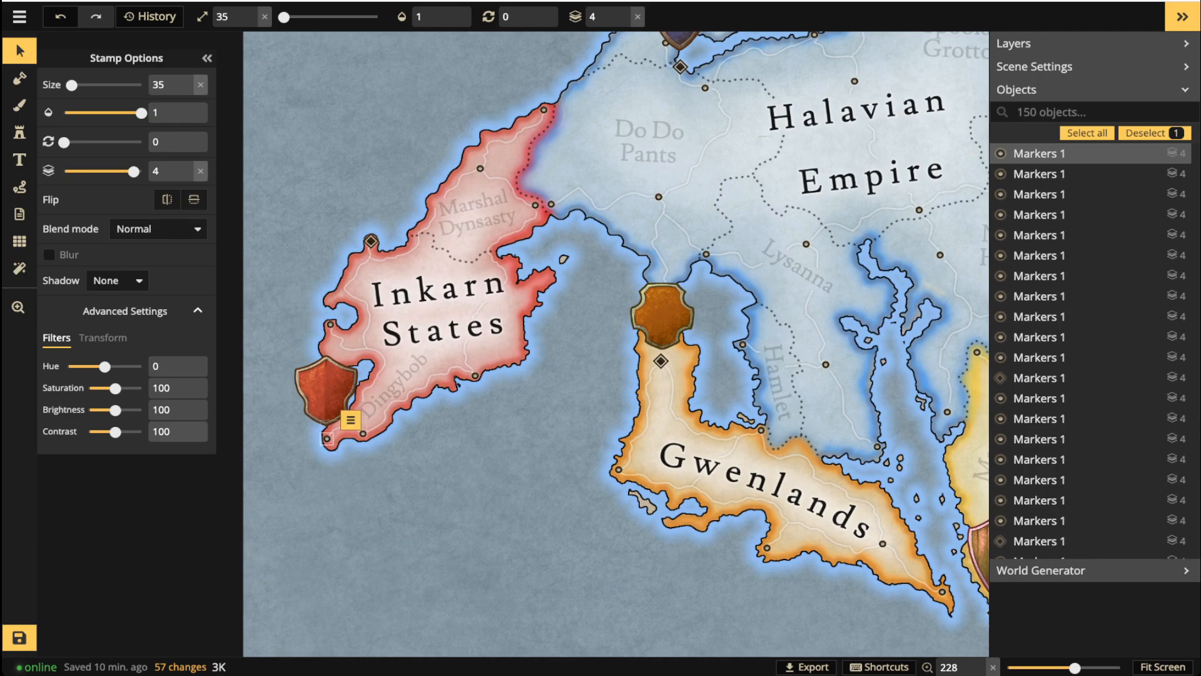
Move the Inkarn States' red shield directly above the capital marker on the northwestern coast and deselect it.
{"action": "left_click", "coordinate": [343, 432]}
{"action": "left_click", "coordinate": [326, 394]}
{"action": "left_click_drag", "start_coordinate": [326, 394], "coordinate": [371, 195]}
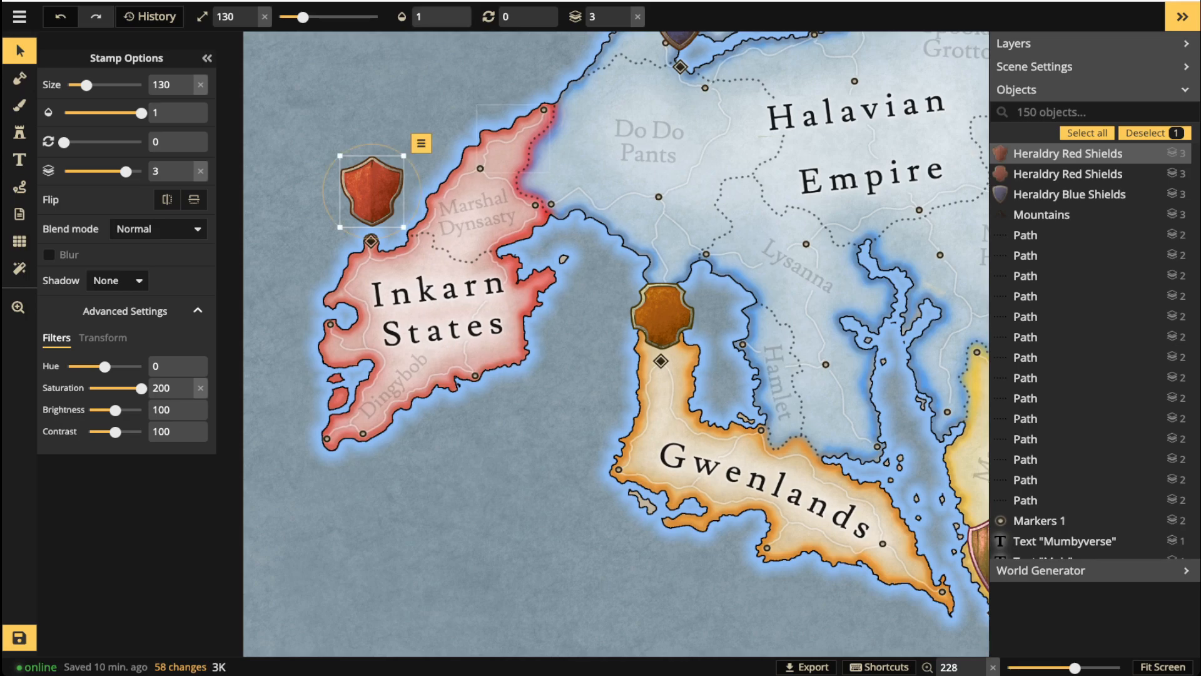
{"action": "left_click", "coordinate": [575, 312]}
Shift the Gwenlands' orange shield southwest into the water, just northwest of its capital marker.
{"action": "left_click_drag", "start_coordinate": [576, 313], "coordinate": [493, 289]}
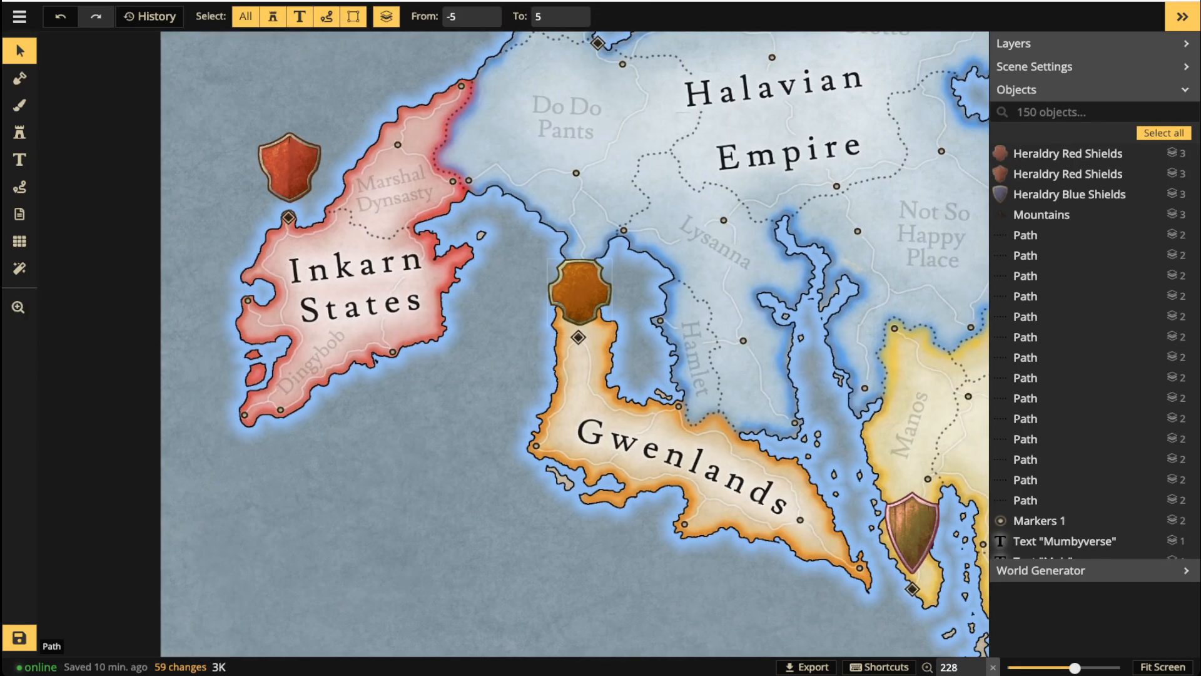
{"action": "left_click", "coordinate": [579, 291]}
{"action": "left_click_drag", "start_coordinate": [579, 291], "coordinate": [547, 311]}
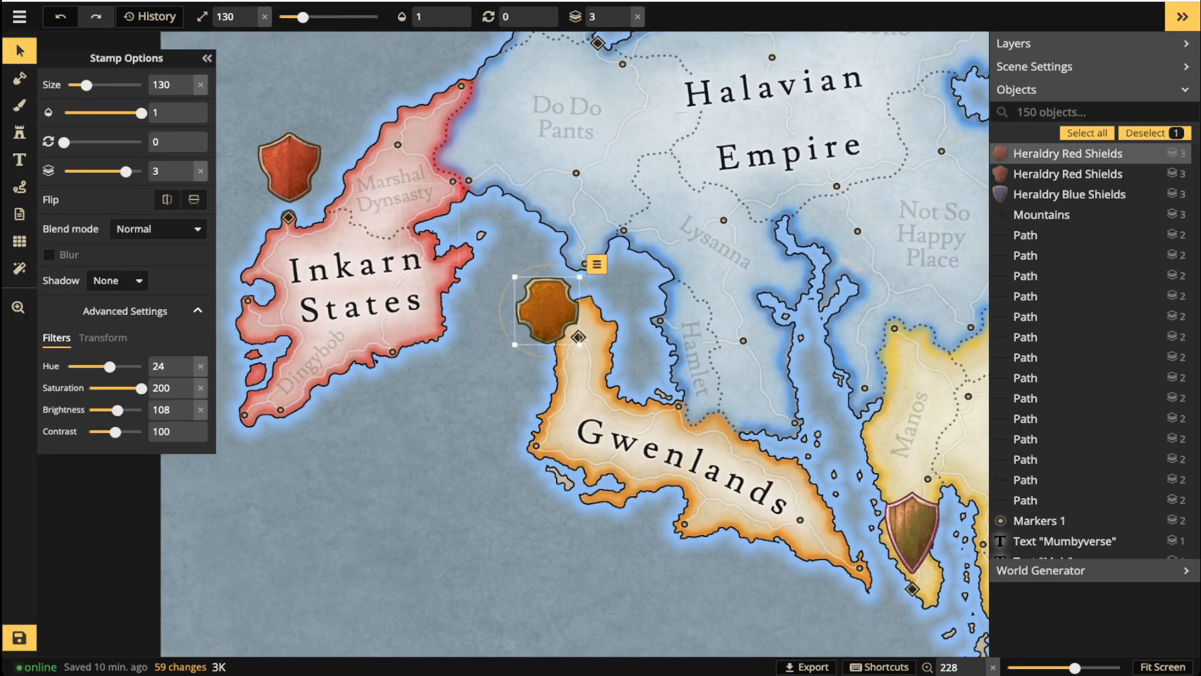
{"action": "left_click", "coordinate": [289, 167]}
{"action": "left_click", "coordinate": [450, 375]}
{"action": "left_click_drag", "start_coordinate": [450, 376], "coordinate": [357, 373]}
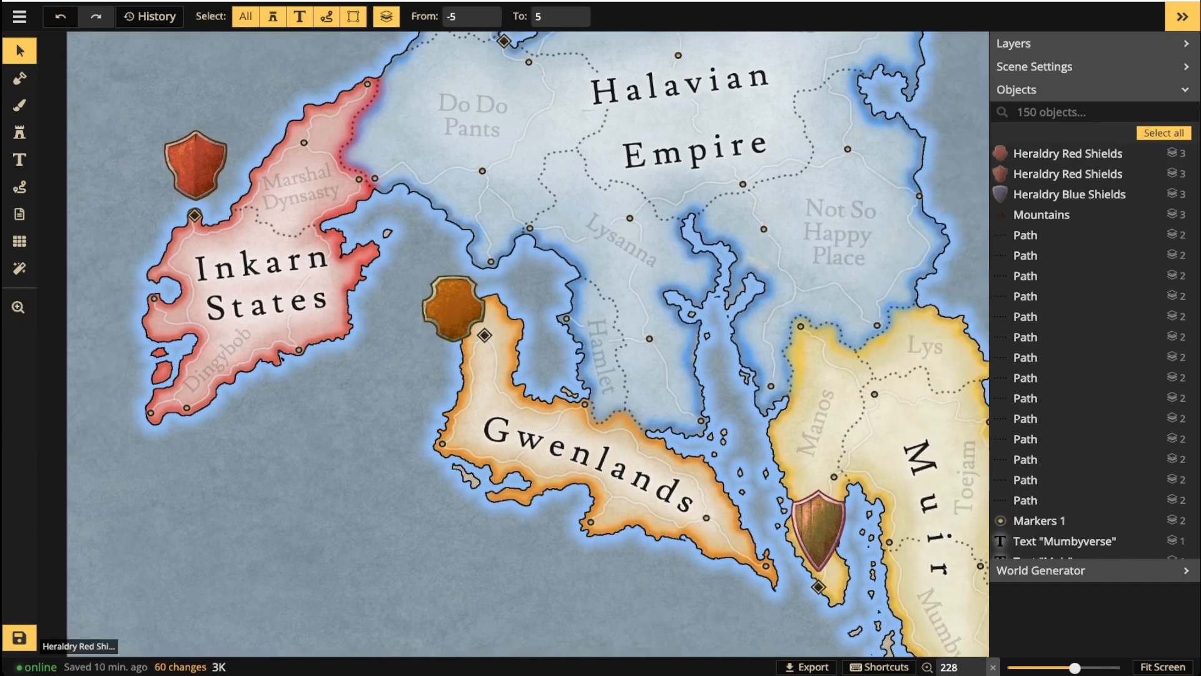
{"action": "left_click_drag", "start_coordinate": [444, 305], "coordinate": [479, 261]}
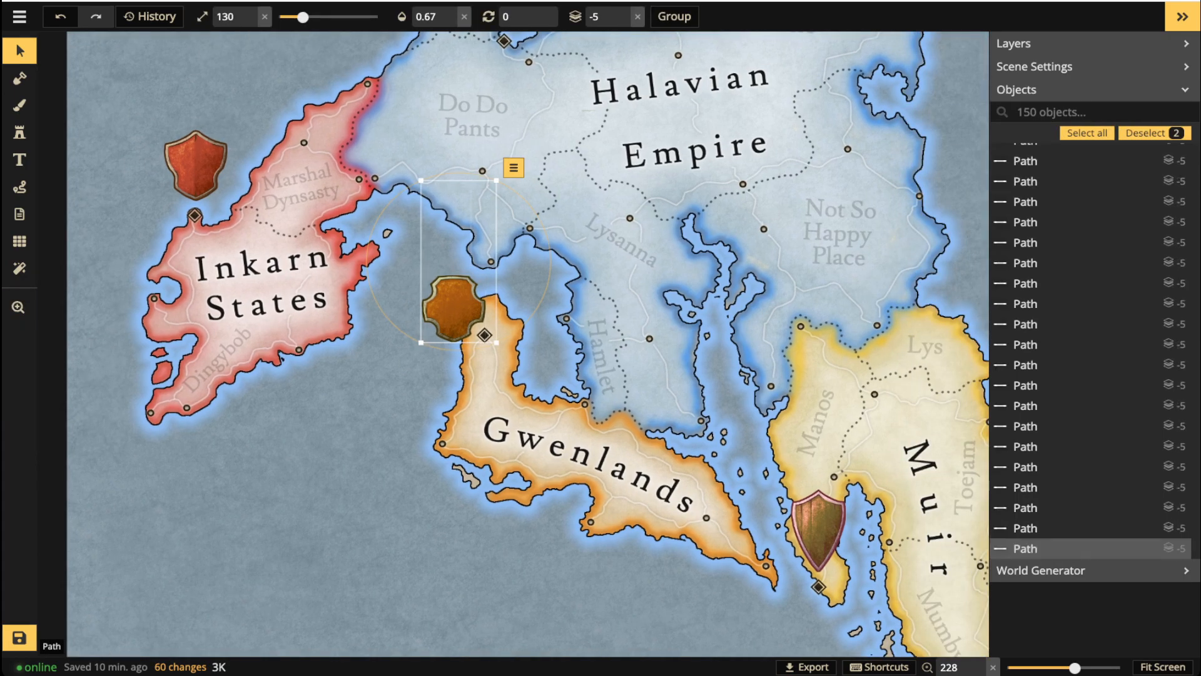
Move Muir's shield from the southern tip of Manos to the northeastern coast beside Lys.
{"action": "left_click_drag", "start_coordinate": [823, 529], "coordinate": [496, 455]}
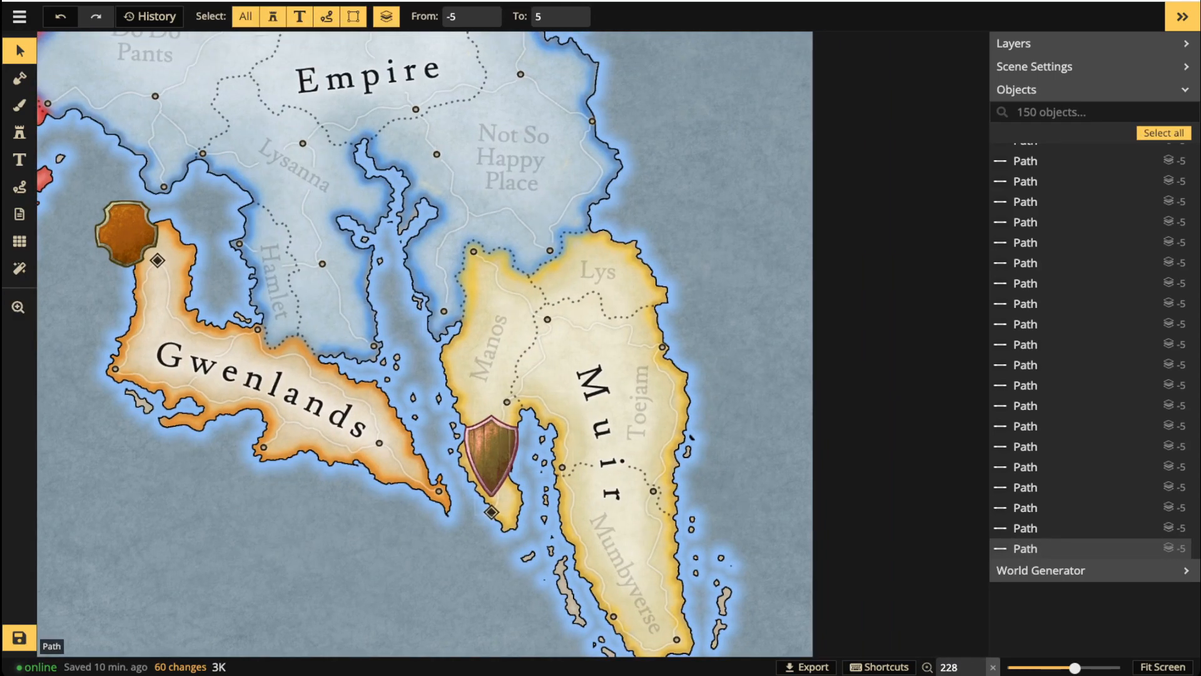
{"action": "left_click", "coordinate": [505, 455]}
{"action": "left_click", "coordinate": [495, 457]}
{"action": "left_click", "coordinate": [505, 454]}
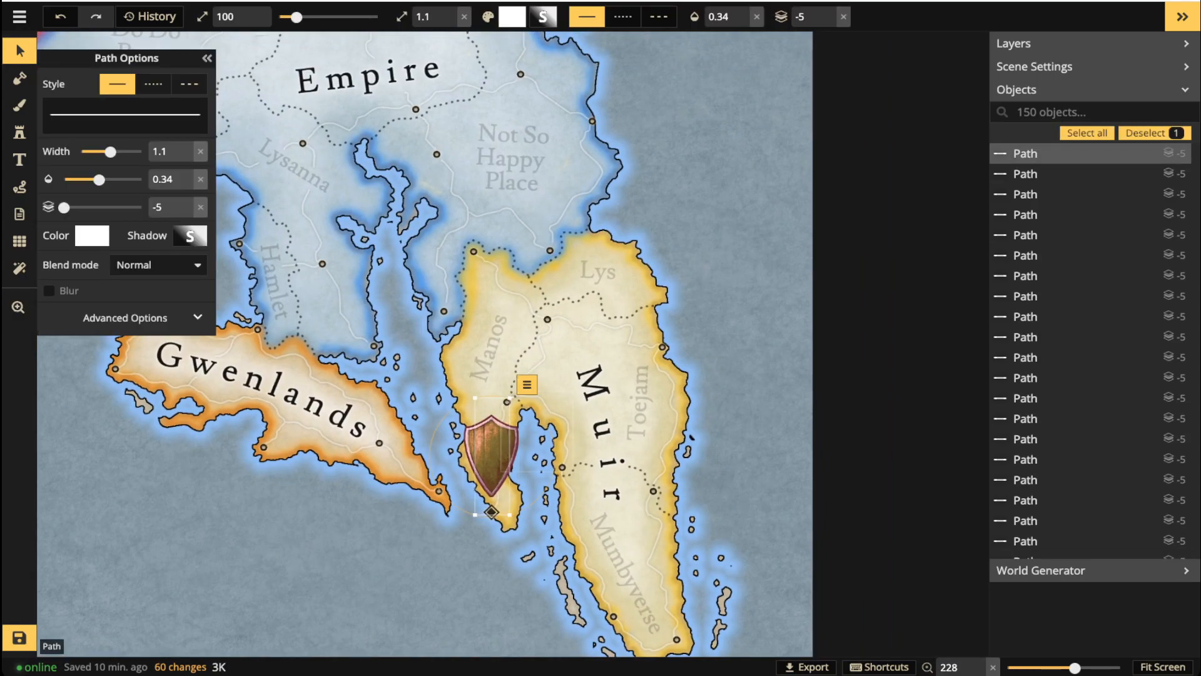
{"action": "scroll", "coordinate": [471, 453], "scroll_direction": "up", "scroll_amount": 3}
{"action": "left_click_drag", "start_coordinate": [471, 453], "coordinate": [679, 176]}
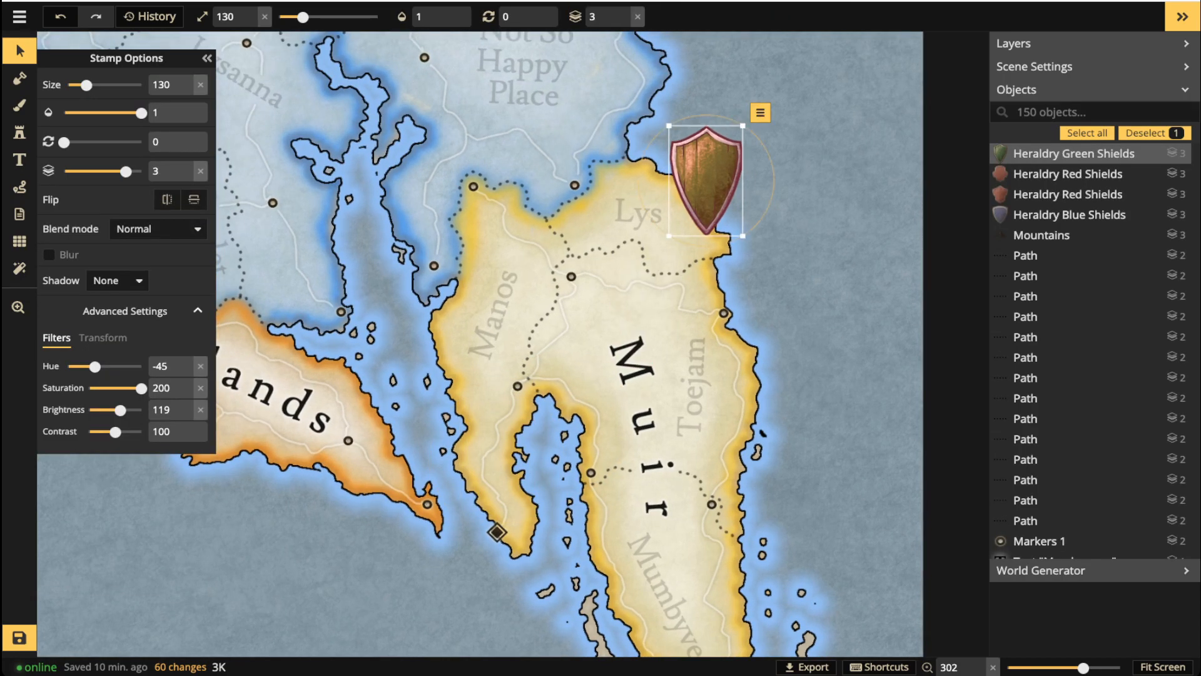
Move Muir's capital marker below the shield on the northeastern coast and put a copied town marker at its former spot in Manos.
{"action": "left_click", "coordinate": [497, 532]}
{"action": "mouse_move", "coordinate": [496, 532]}
{"action": "left_mouse_down"}
{"action": "mouse_move", "coordinate": [674, 341]}
{"action": "mouse_move", "coordinate": [702, 258]}
{"action": "left_mouse_up"}
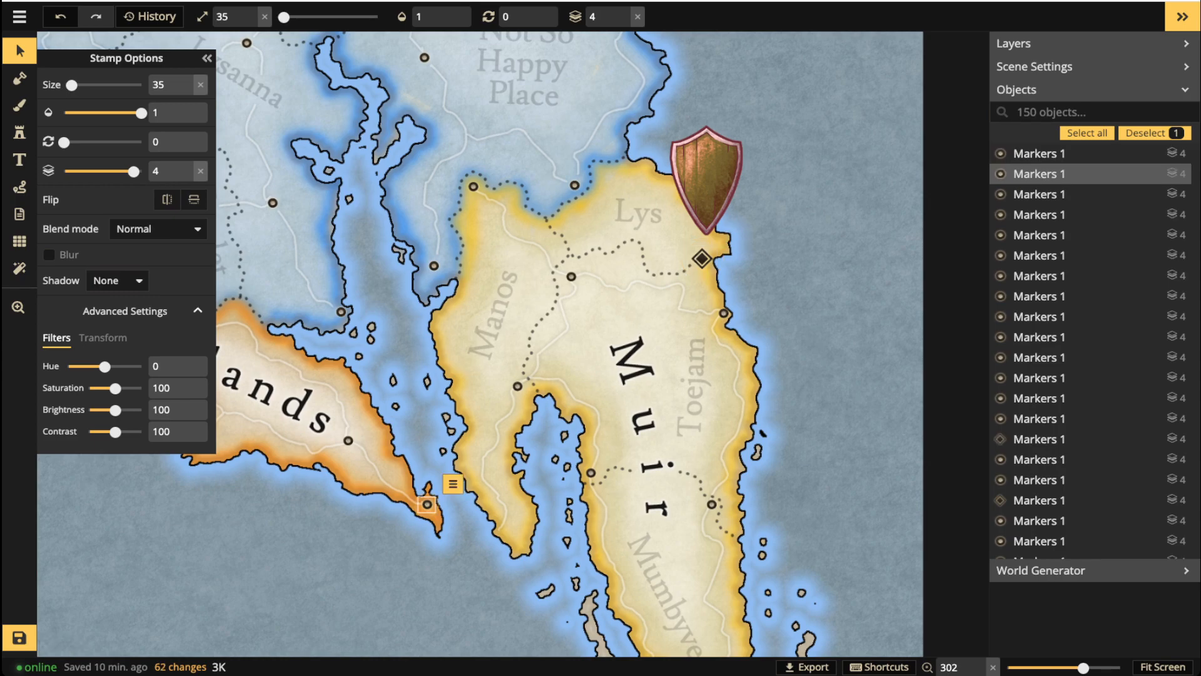
{"action": "left_click", "coordinate": [517, 540]}
{"action": "left_click_drag", "start_coordinate": [517, 540], "coordinate": [500, 531]}
{"action": "left_click", "coordinate": [503, 511]}
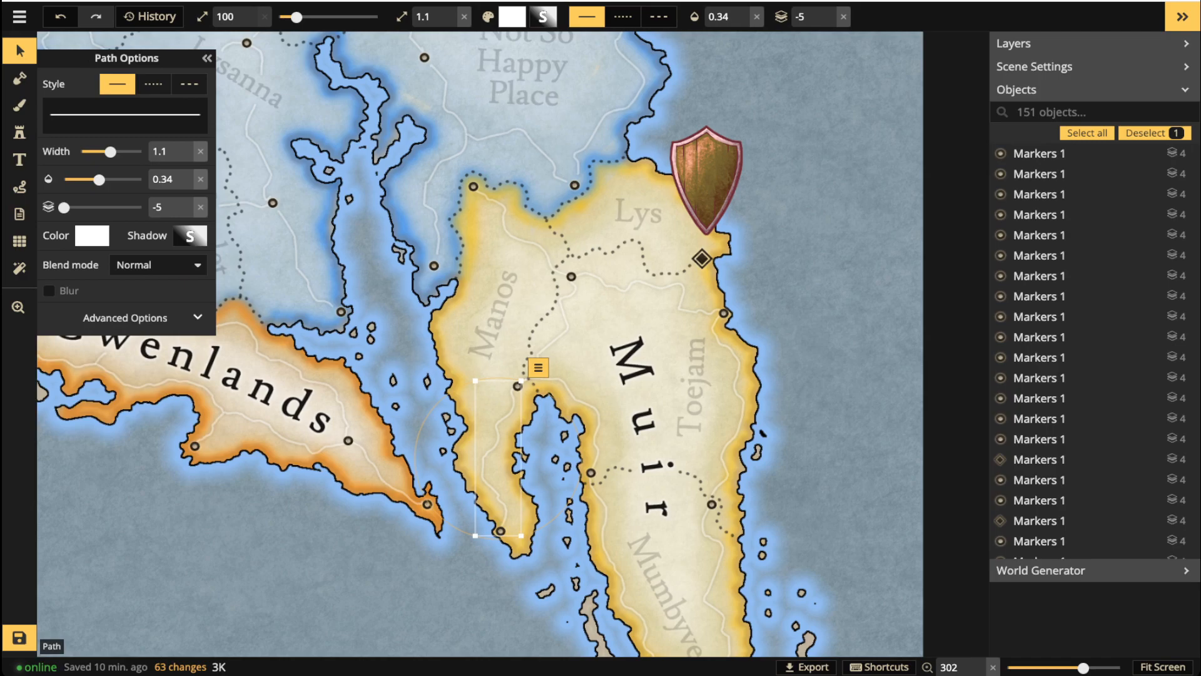
Draw a thin white road in Muir from the Manos town at the inlet's head toward the town east of the inlet.
{"action": "key", "text": "p"}
{"action": "left_click_drag", "start_coordinate": [526, 380], "coordinate": [524, 378]}
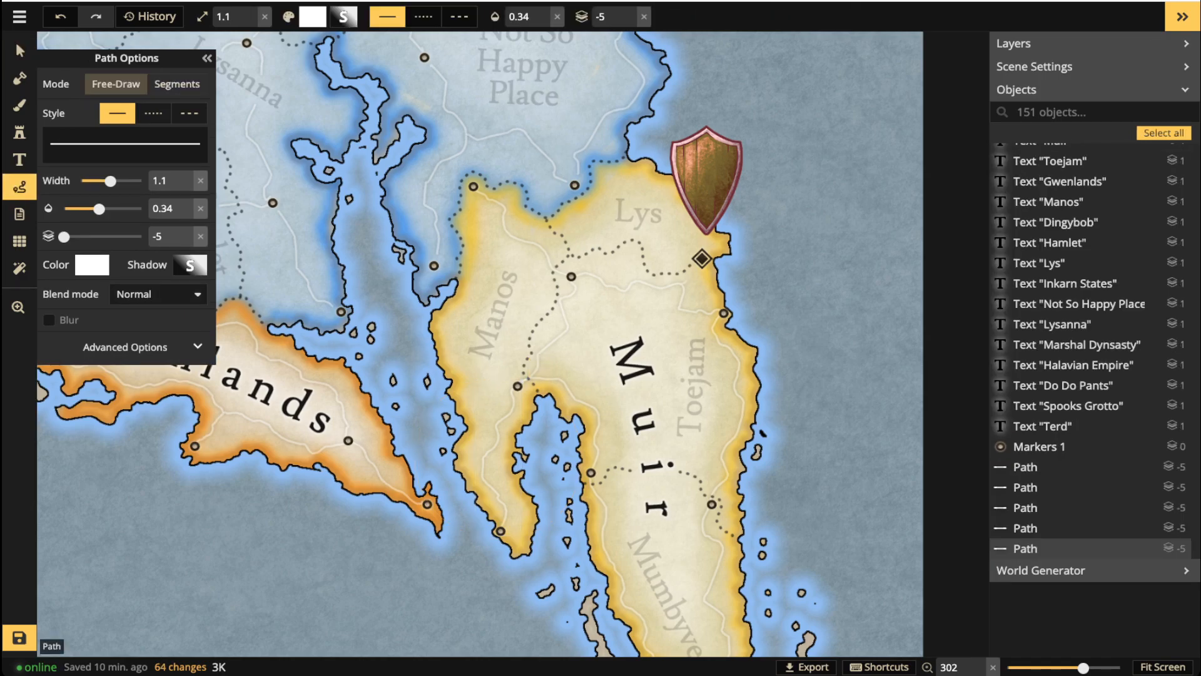
{"action": "left_click_drag", "start_coordinate": [599, 455], "coordinate": [593, 467]}
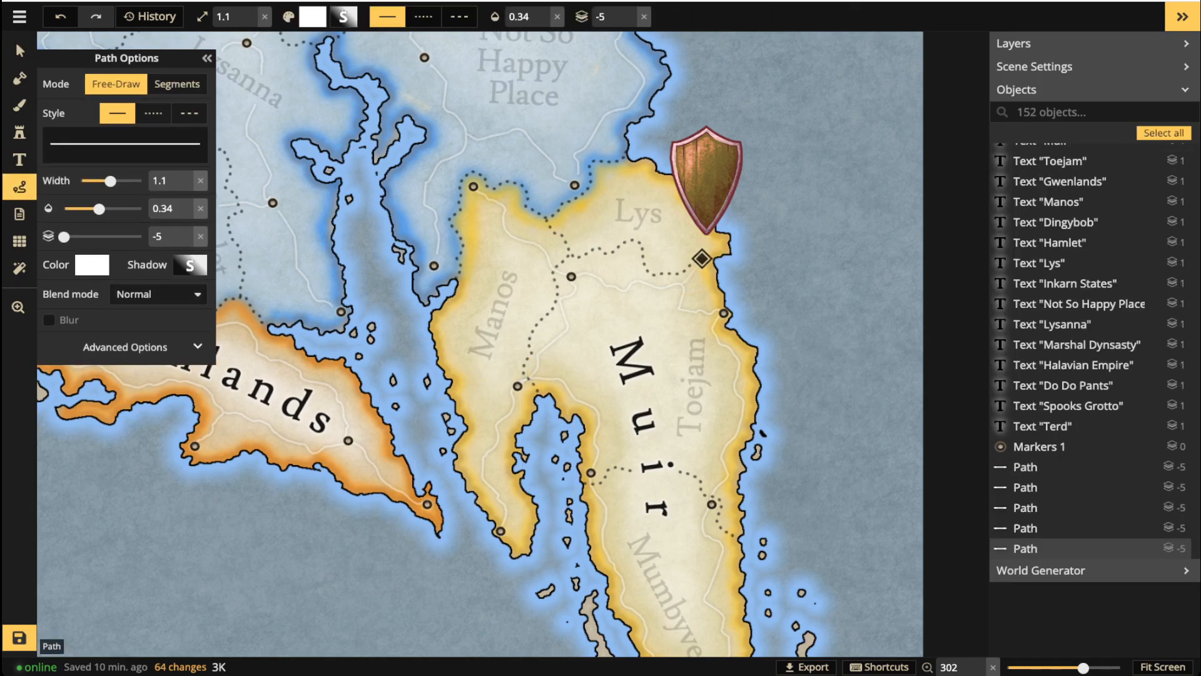
{"action": "scroll", "coordinate": [534, 323], "scroll_direction": "down", "scroll_amount": 3}
{"action": "key", "text": "v"}
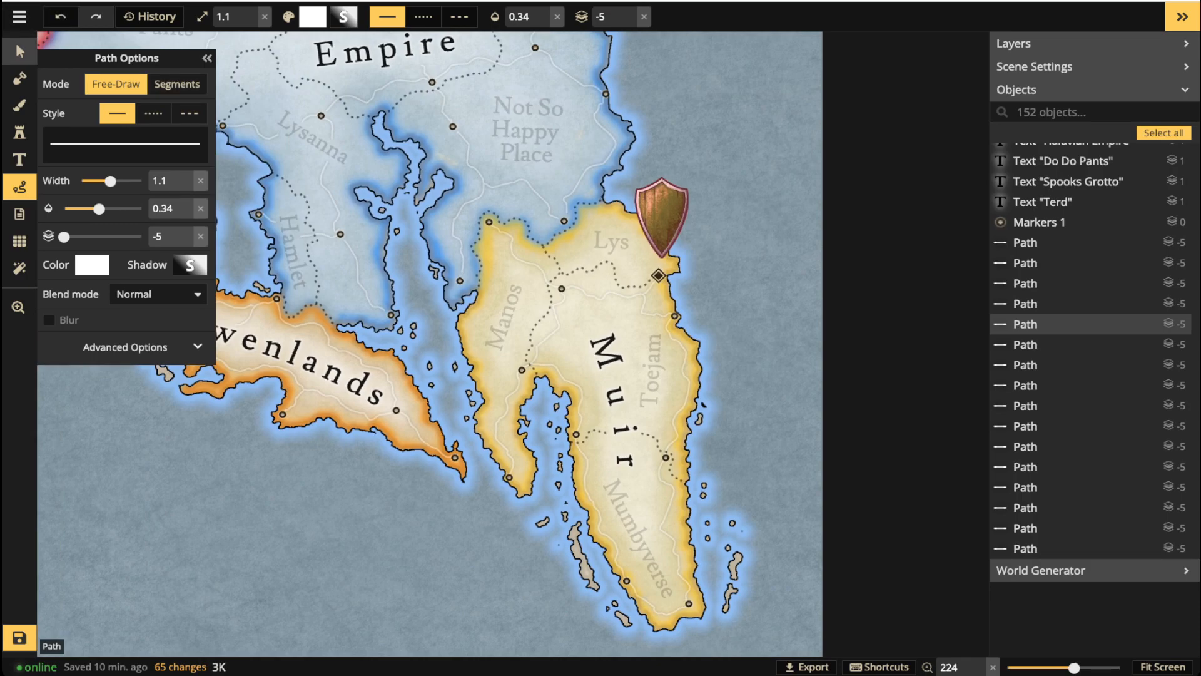
{"action": "scroll", "coordinate": [463, 262], "scroll_direction": "down", "scroll_amount": 3}
{"action": "left_click_drag", "start_coordinate": [463, 261], "coordinate": [552, 365]}
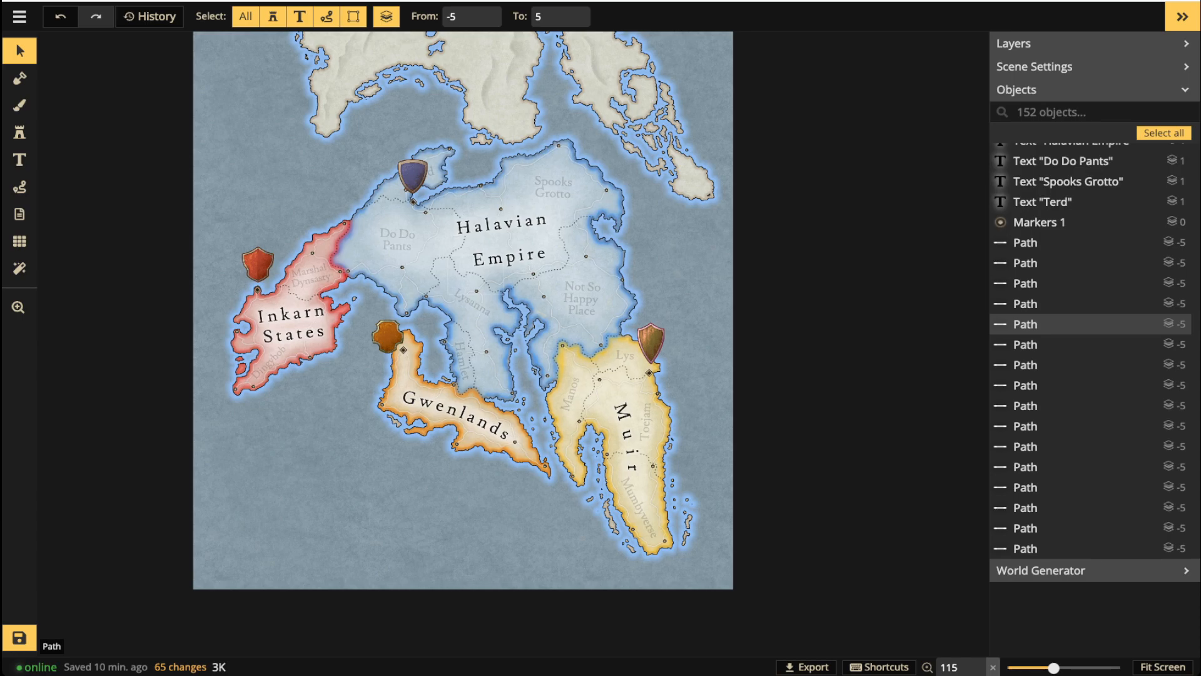
{"action": "left_click", "coordinate": [19, 51]}
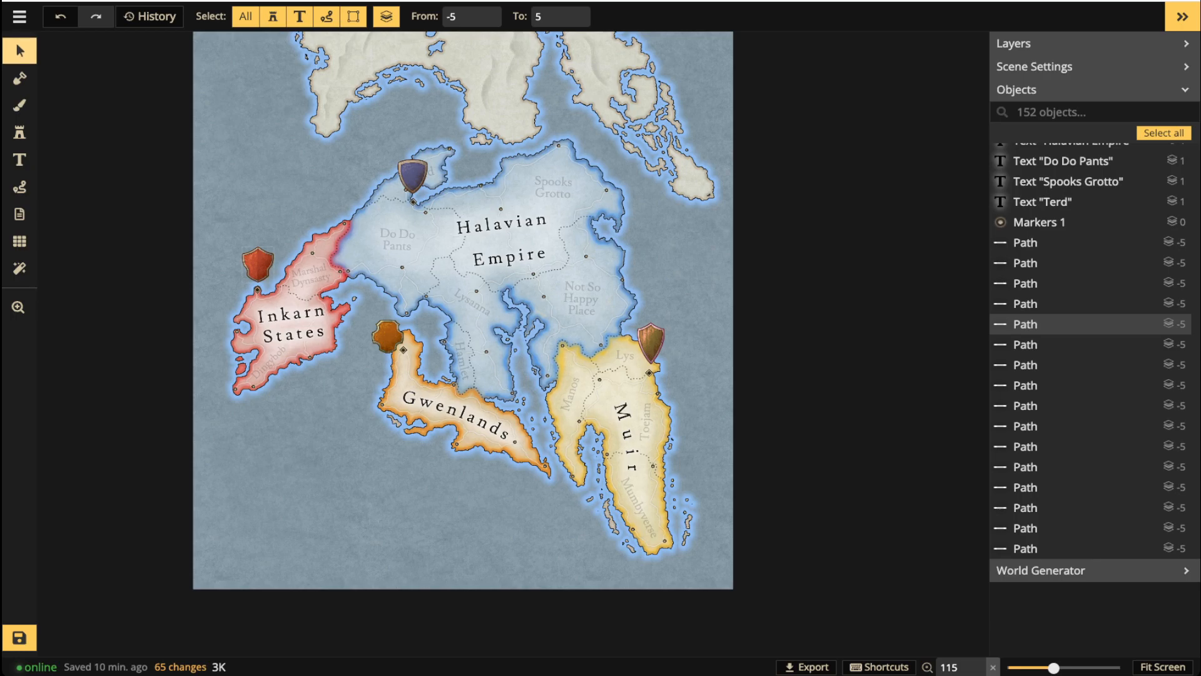
Move the red, blue, orange and Muir heraldry shields away from their capitals into the empty sea south of the Inkarn States and Gwenlands.
{"action": "left_click", "coordinate": [267, 280]}
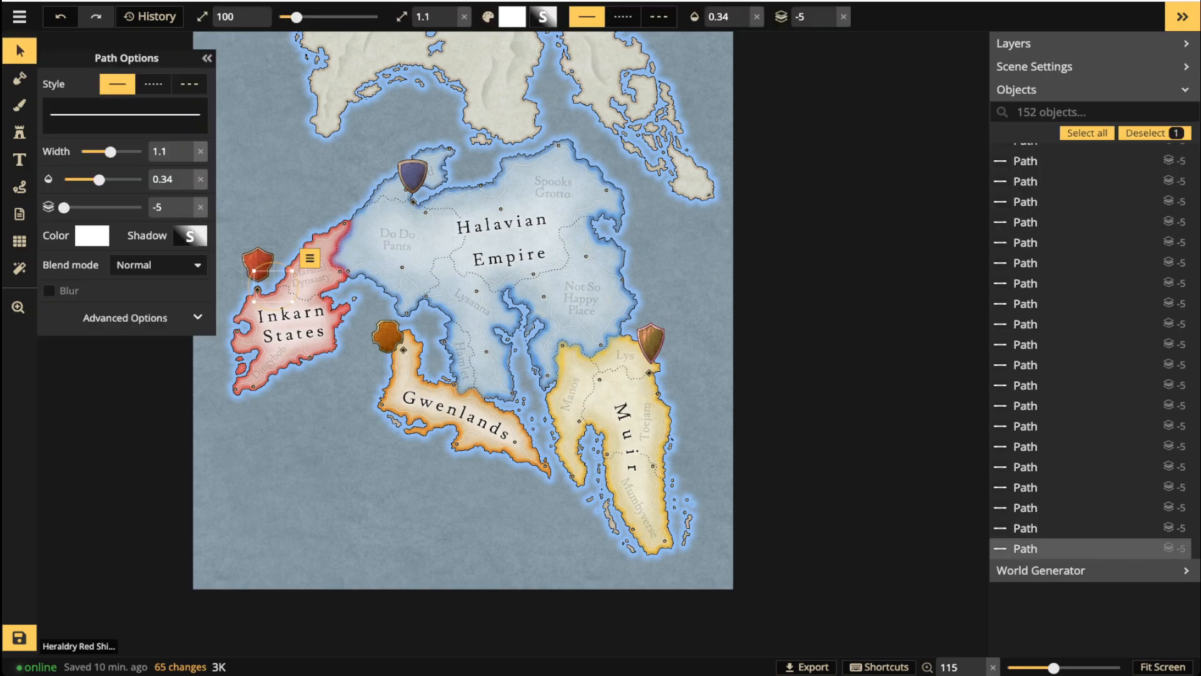
{"action": "left_click_drag", "start_coordinate": [258, 262], "coordinate": [265, 492]}
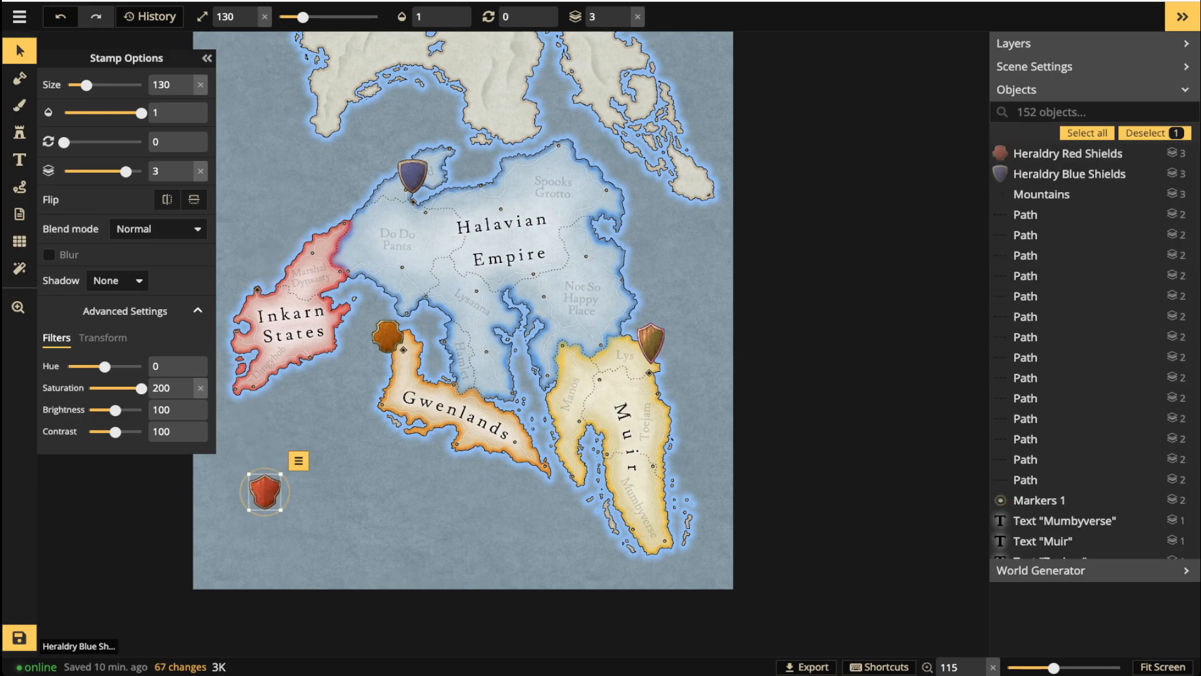
{"action": "left_click_drag", "start_coordinate": [413, 179], "coordinate": [327, 523]}
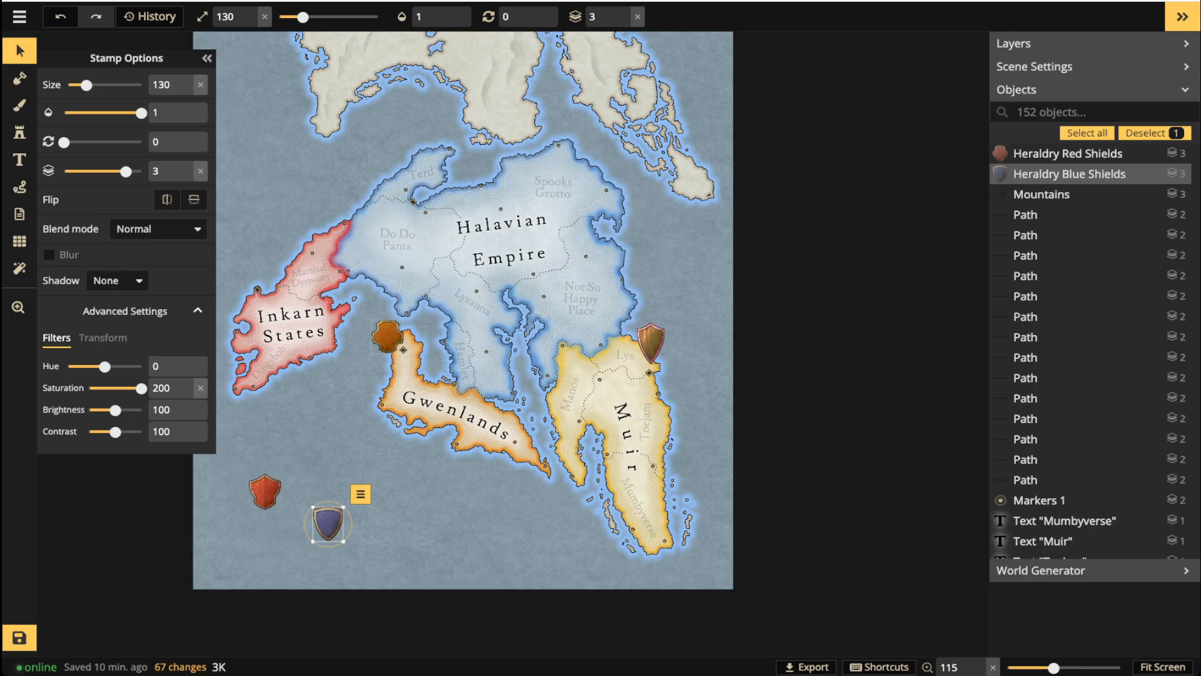
{"action": "left_click_drag", "start_coordinate": [387, 336], "coordinate": [389, 539]}
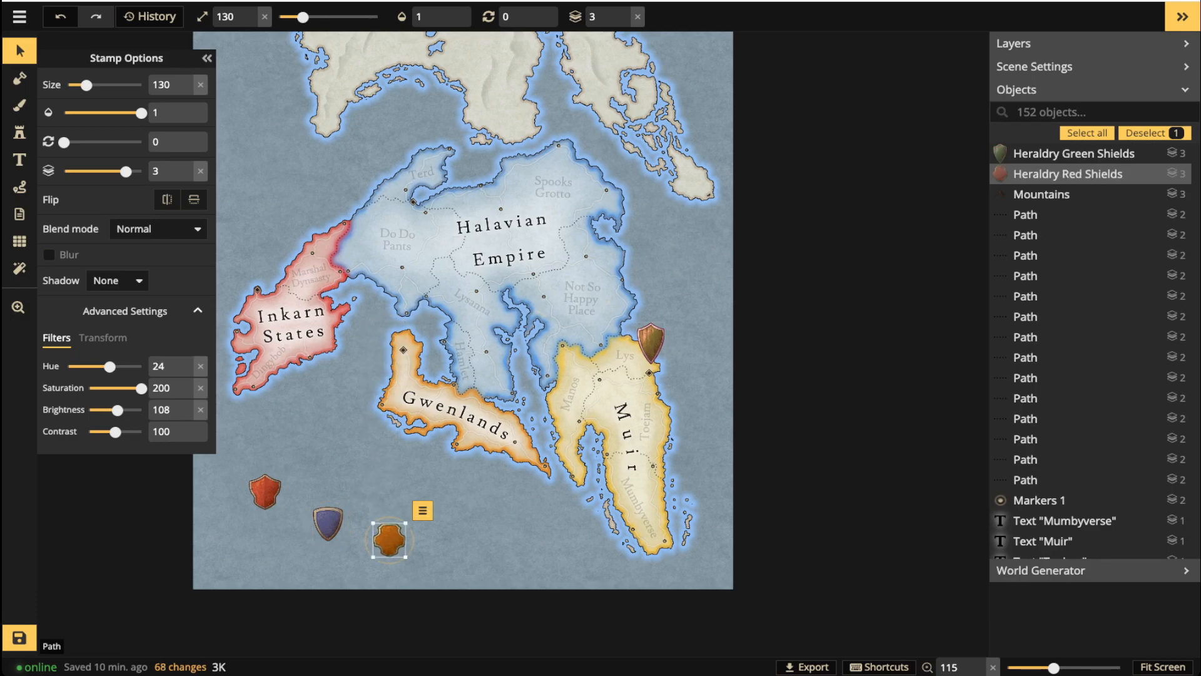
{"action": "left_click", "coordinate": [650, 343]}
{"action": "left_click_drag", "start_coordinate": [651, 343], "coordinate": [465, 524]}
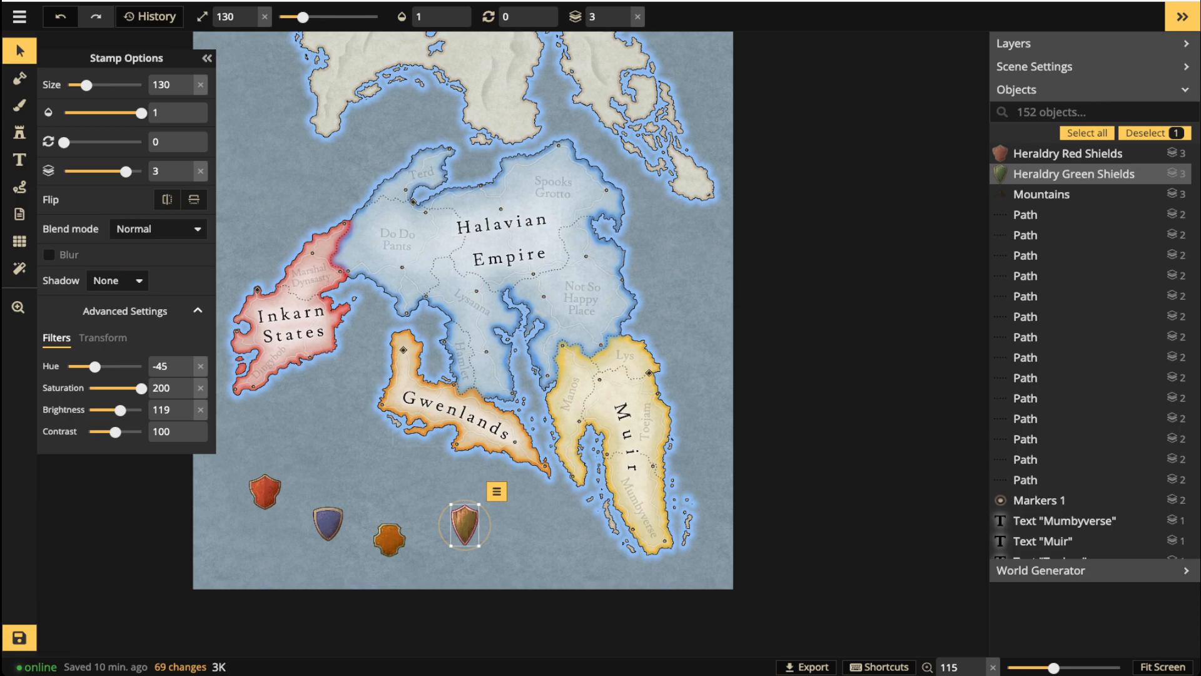
Start a text label using the Gwenlands label's style, with letter spacing and curve both reset to 0.
{"action": "left_click", "coordinate": [453, 413]}
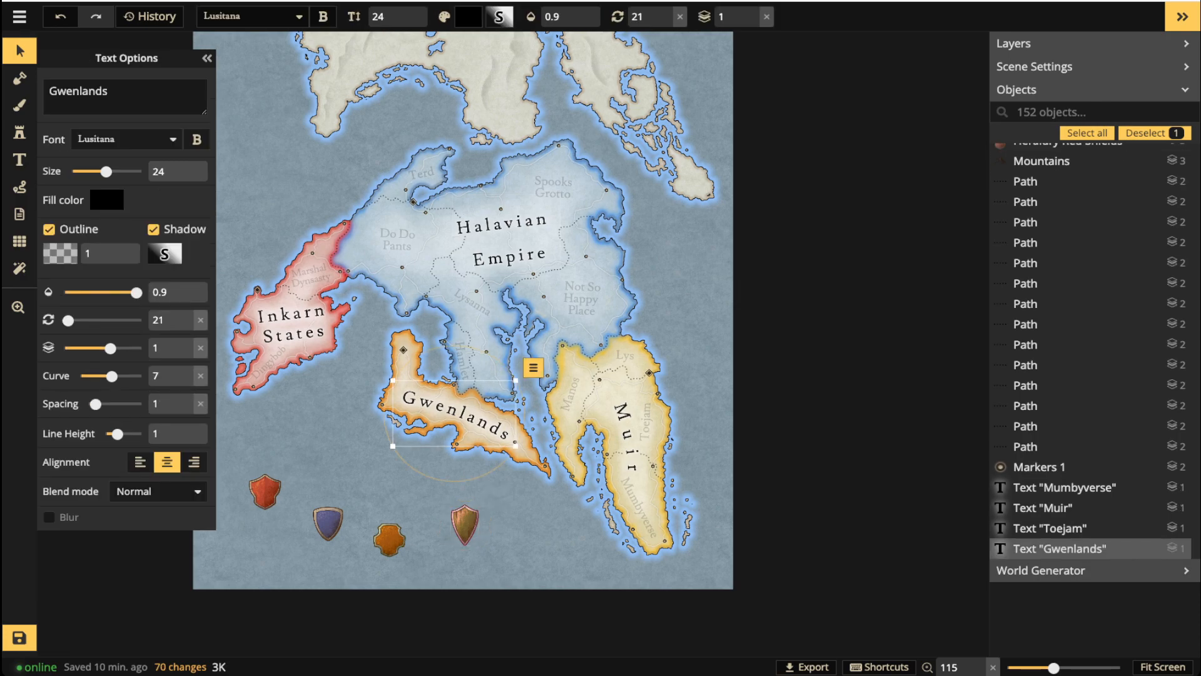
{"action": "key", "text": "t"}
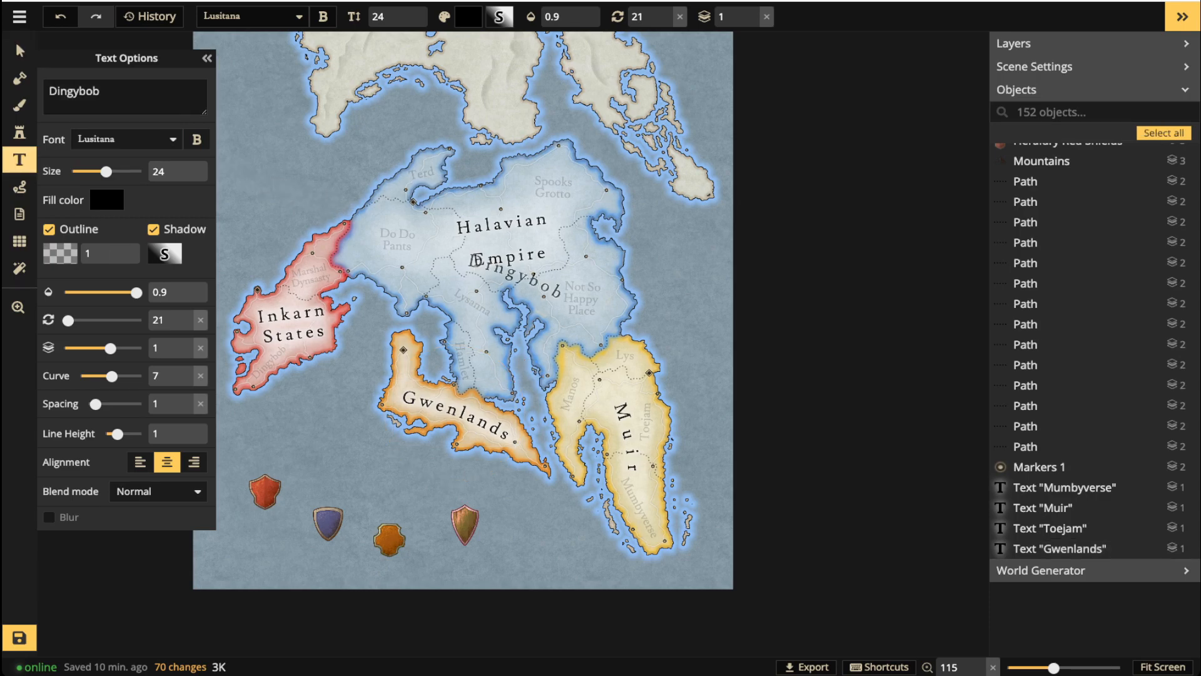
{"action": "left_click", "coordinate": [201, 403]}
{"action": "left_click", "coordinate": [200, 376]}
Place a "Dingybob" label in the sea southwest of Terd and reduce its size to 12.
{"action": "scroll", "coordinate": [314, 269], "scroll_direction": "up", "scroll_amount": 8}
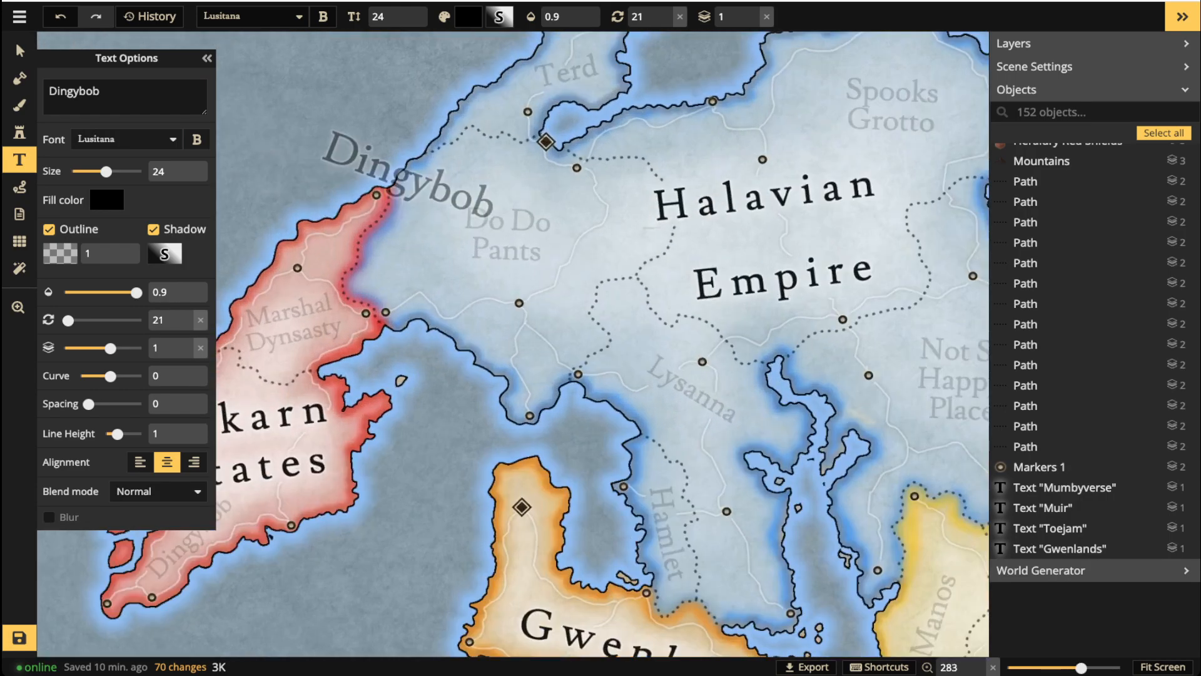
{"action": "key", "text": "space"}
{"action": "left_click_drag", "start_coordinate": [459, 155], "coordinate": [373, 380]}
{"action": "scroll", "coordinate": [440, 377], "scroll_direction": "up", "scroll_amount": 6}
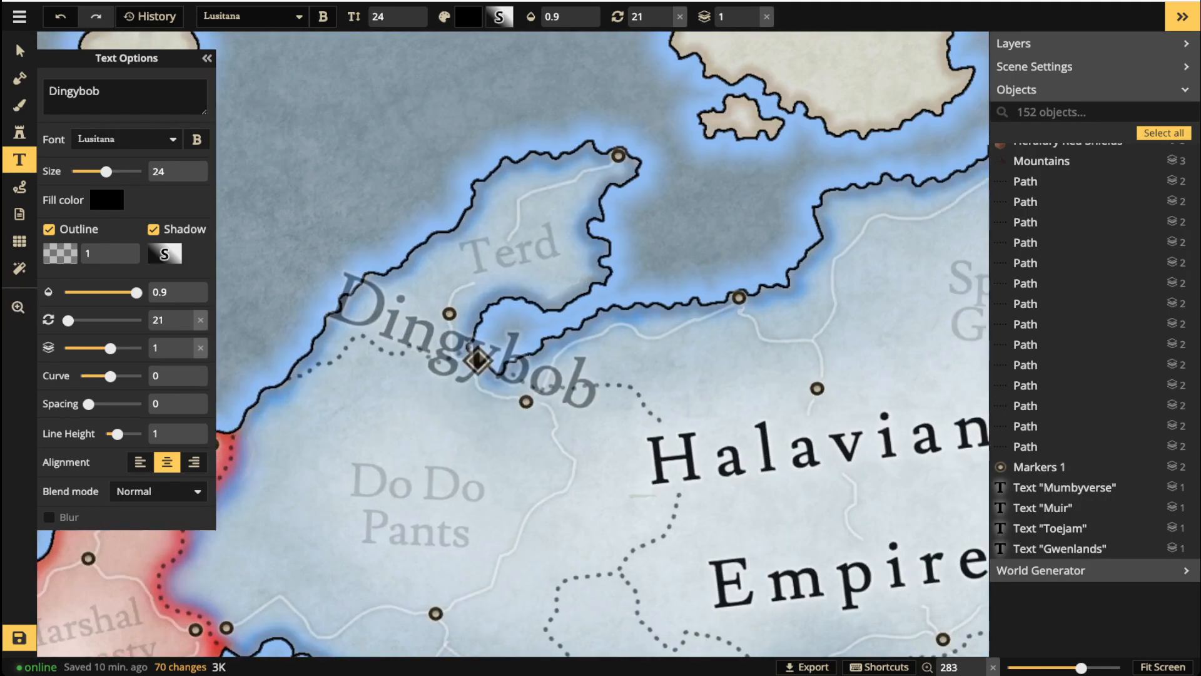
{"action": "left_click_drag", "start_coordinate": [360, 300], "coordinate": [591, 326]}
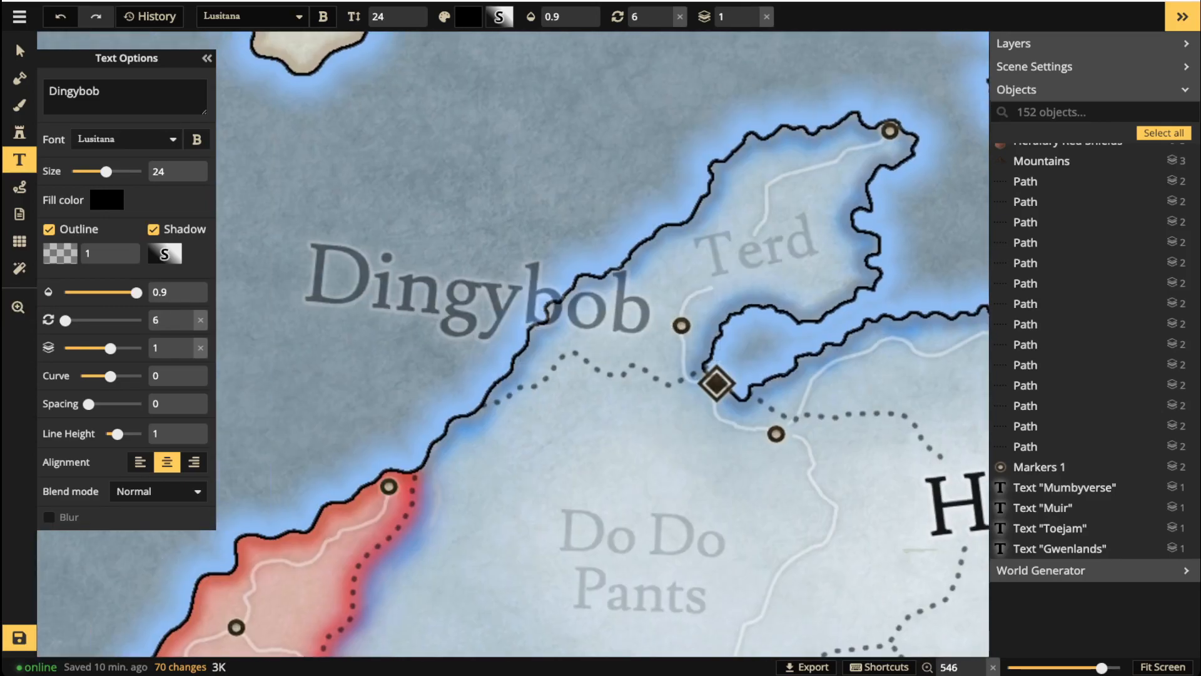
{"action": "left_click", "coordinate": [464, 305]}
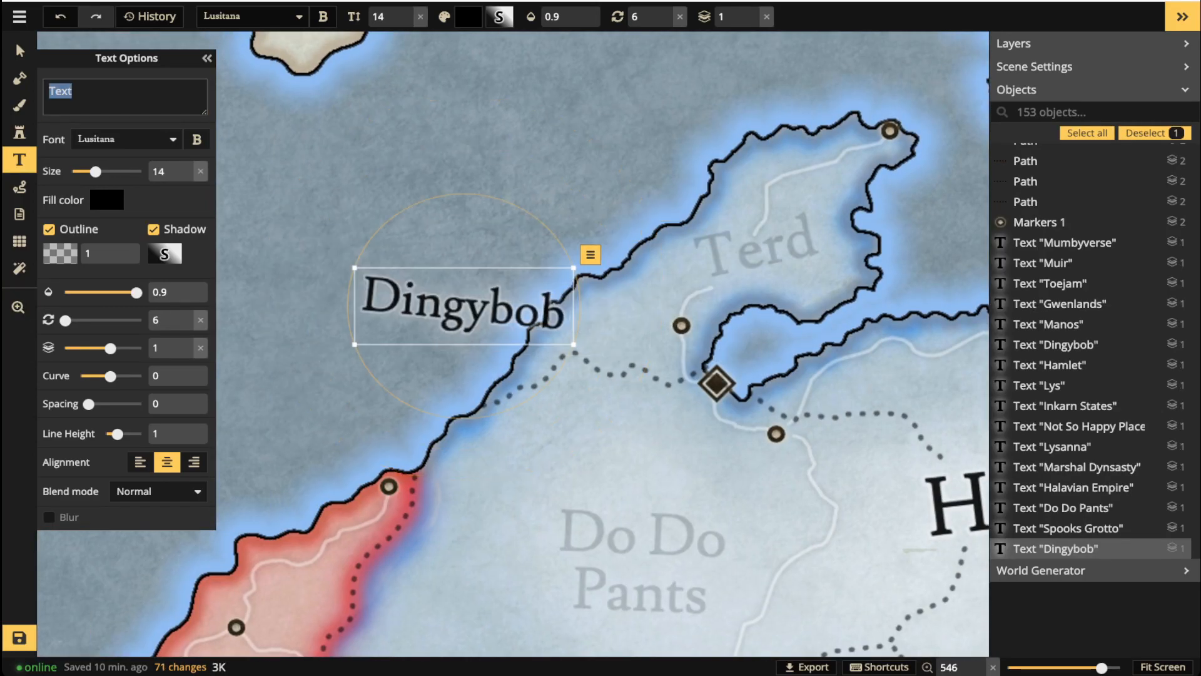
{"action": "left_click_drag", "start_coordinate": [573, 344], "coordinate": [536, 331]}
Reset the new Dingybob label's rotation to 0 and raise its opacity to 1.
{"action": "scroll", "coordinate": [571, 375], "scroll_direction": "down", "scroll_amount": 4}
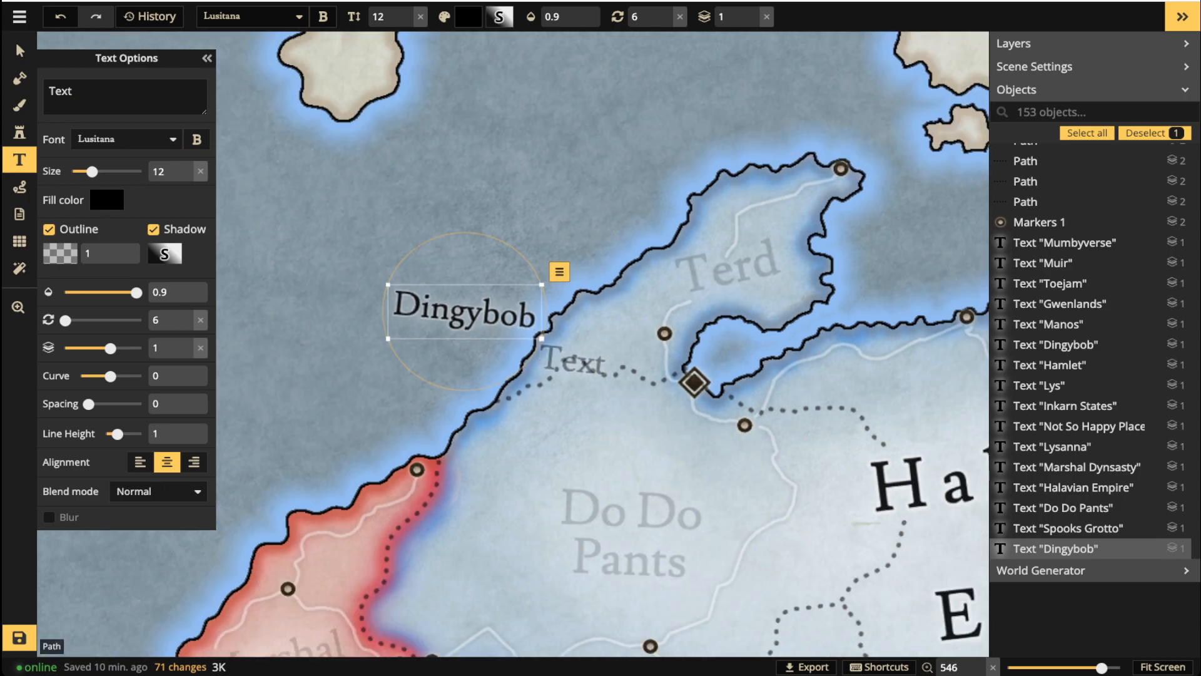
{"action": "scroll", "coordinate": [565, 363], "scroll_direction": "down", "scroll_amount": 4}
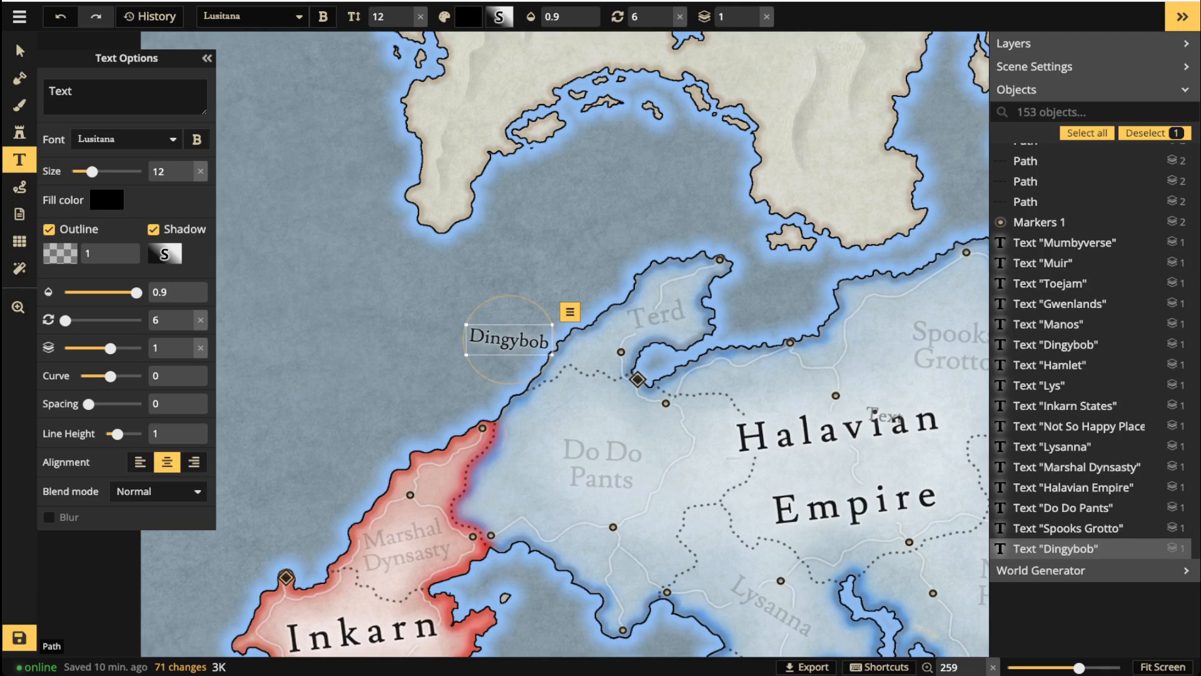
{"action": "scroll", "coordinate": [532, 352], "scroll_direction": "up", "scroll_amount": 5}
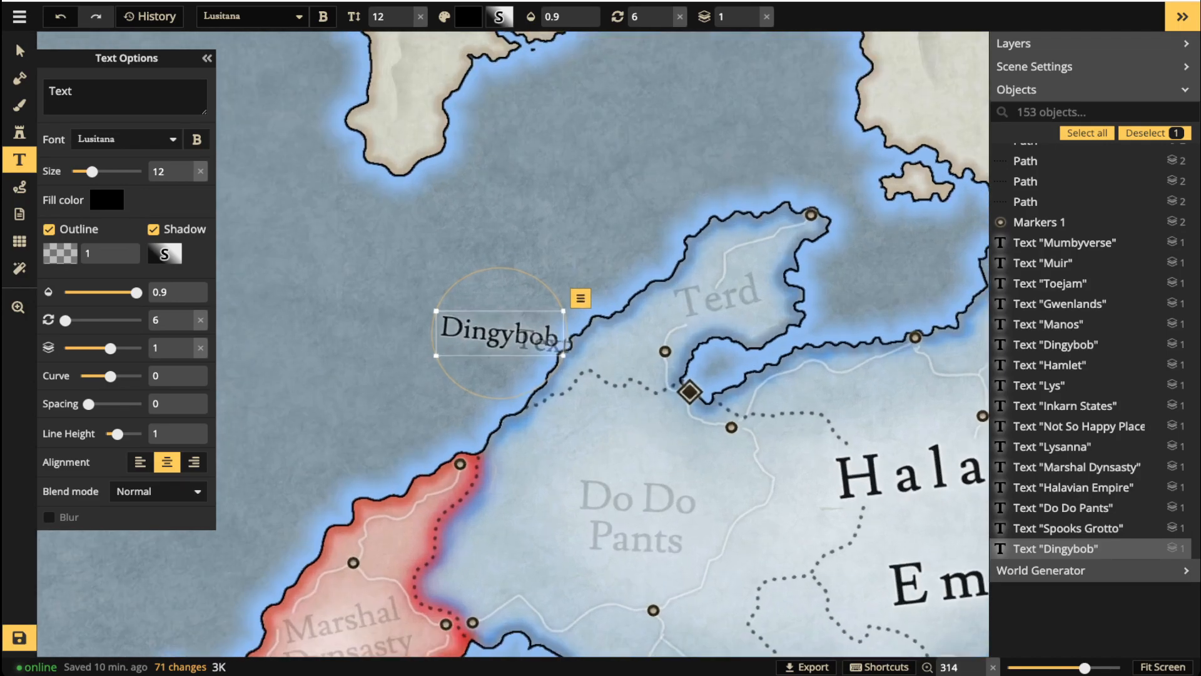
{"action": "left_click_drag", "start_coordinate": [491, 408], "coordinate": [497, 405]}
{"action": "key", "text": "ctrl+z"}
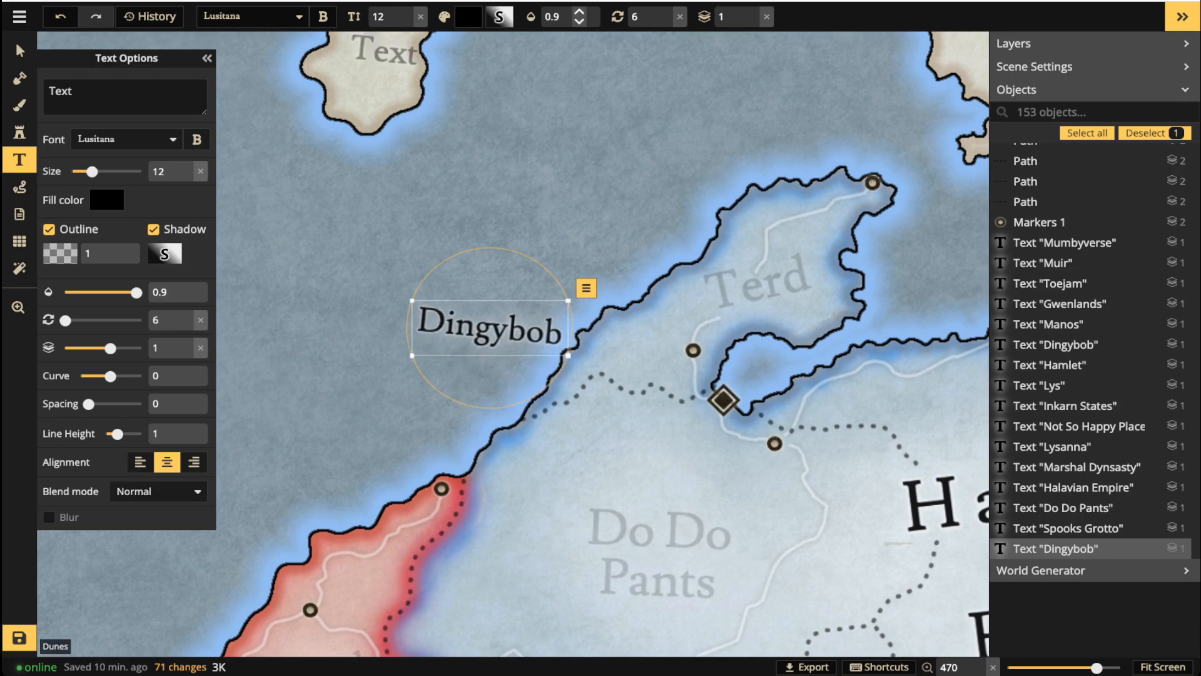
{"action": "left_click", "coordinate": [680, 17]}
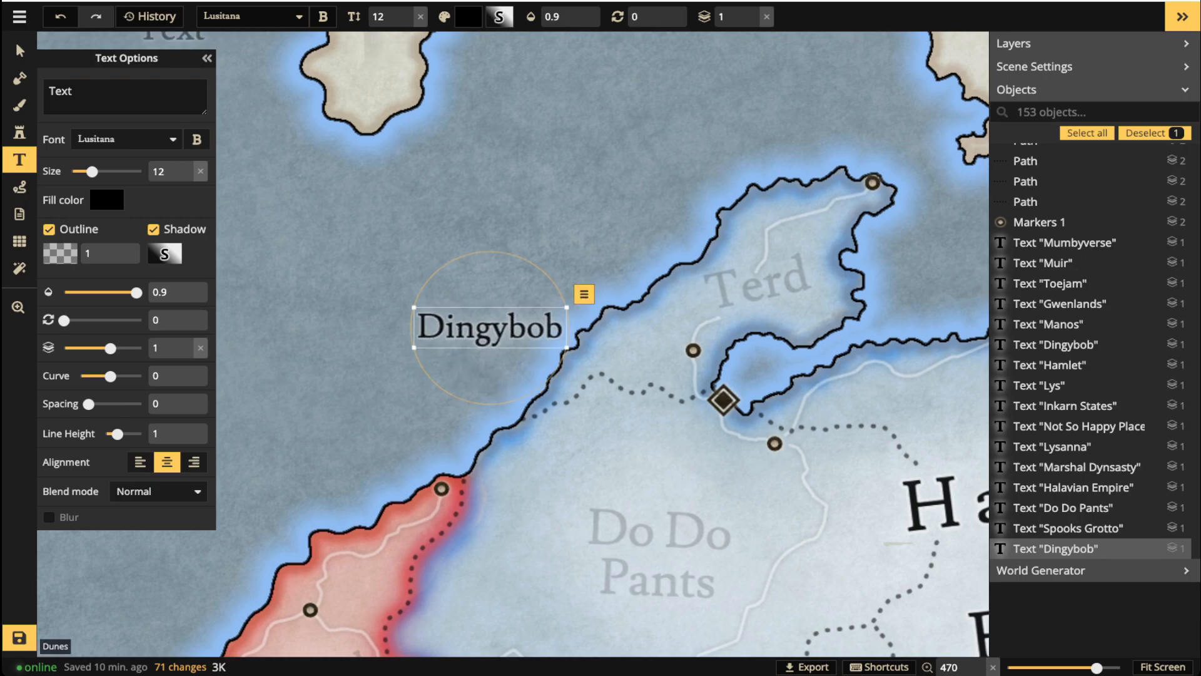
{"action": "left_click", "coordinate": [20, 51]}
{"action": "left_click_drag", "start_coordinate": [136, 292], "coordinate": [143, 292]}
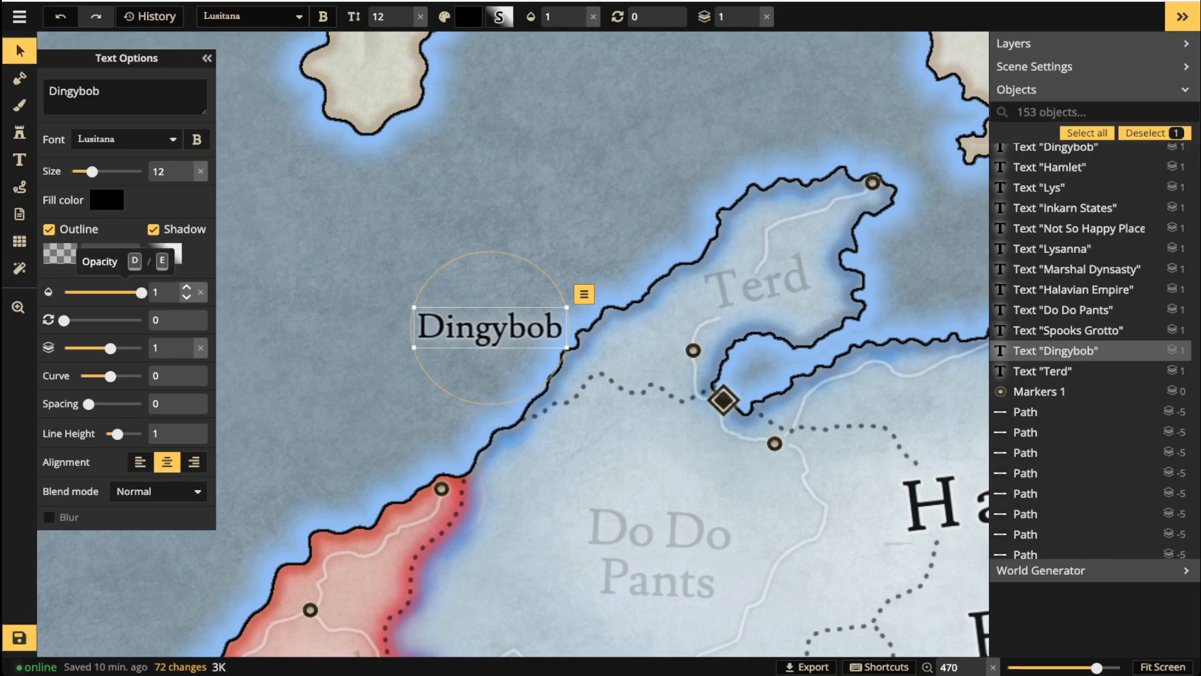
Move the new Dingybob label just above the Halavian capital marker and give it a fully opaque white outline, toggling its shadow.
{"action": "left_click_drag", "start_coordinate": [490, 327], "coordinate": [710, 363]}
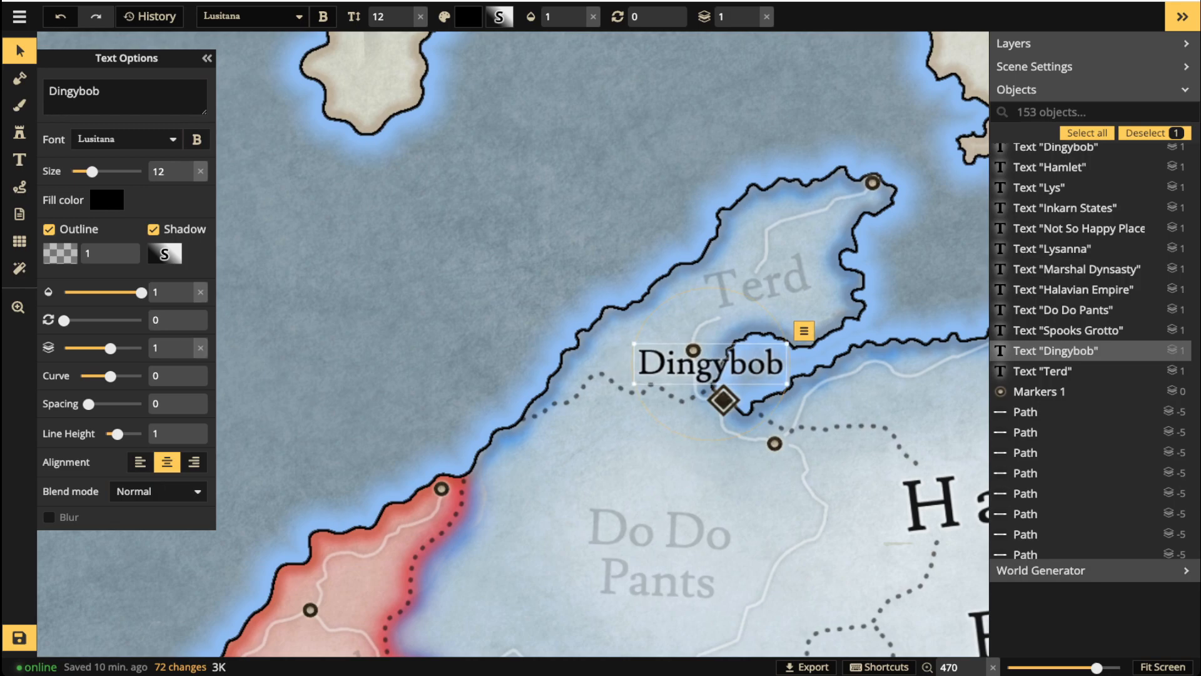
{"action": "mouse_move", "coordinate": [61, 253]}
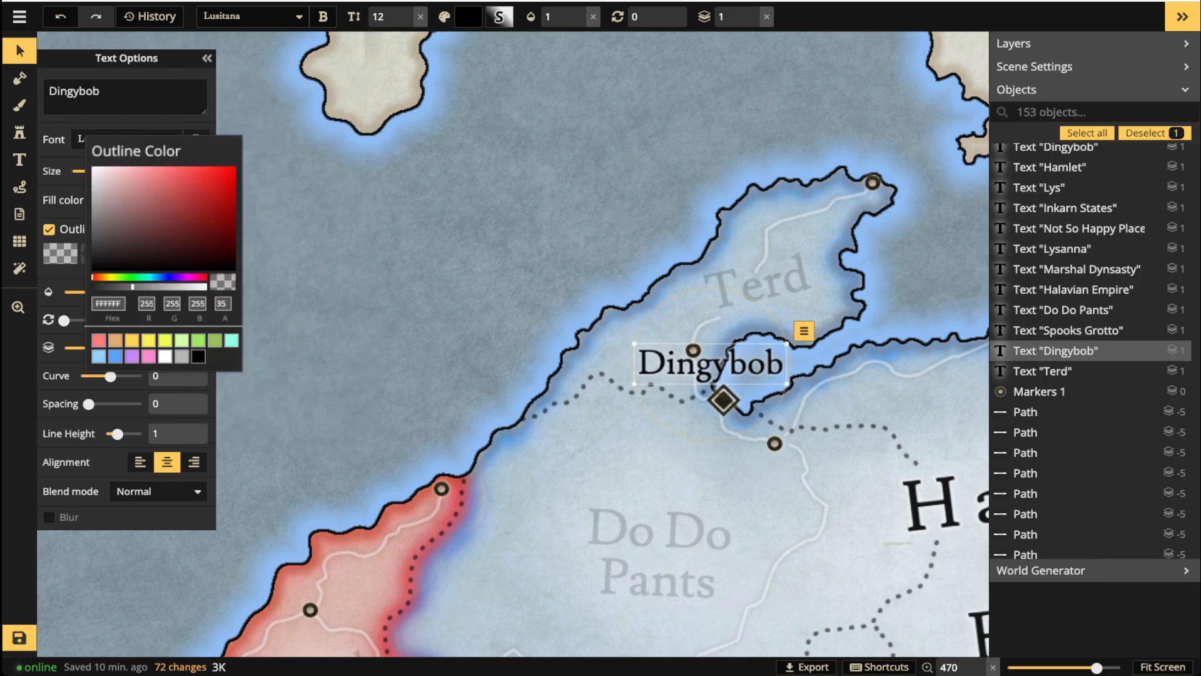
{"action": "left_click_drag", "start_coordinate": [133, 286], "coordinate": [204, 286]}
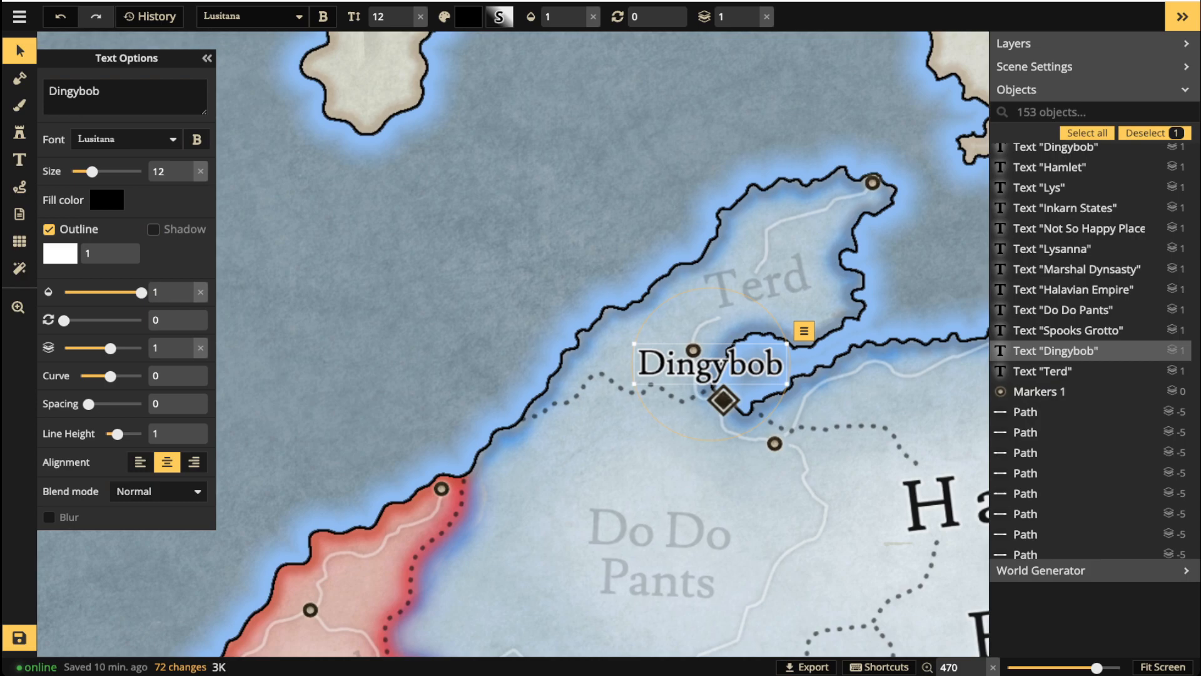
{"action": "left_click", "coordinate": [153, 229]}
Undo the accidental shift of the road near the Halavian capital and move the Dingybob label below the capital marker.
{"action": "left_click_drag", "start_coordinate": [700, 392], "coordinate": [724, 447]}
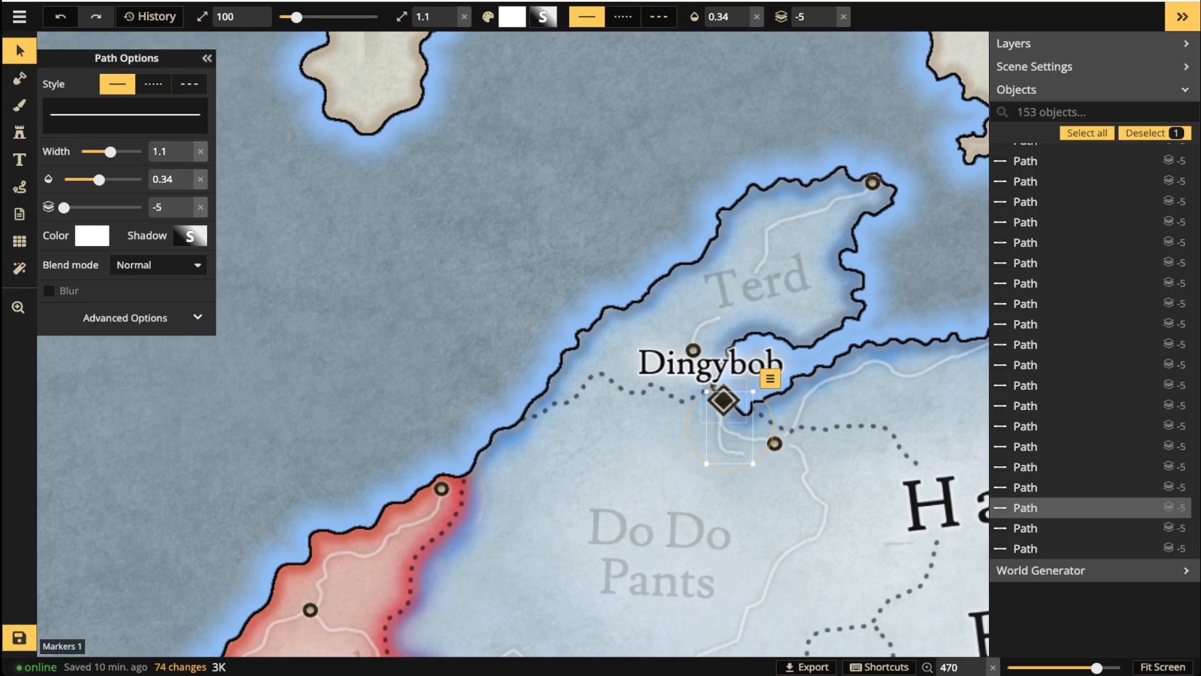
{"action": "key", "text": "ctrl+z"}
{"action": "left_click", "coordinate": [713, 365]}
{"action": "left_click_drag", "start_coordinate": [713, 366], "coordinate": [709, 472]}
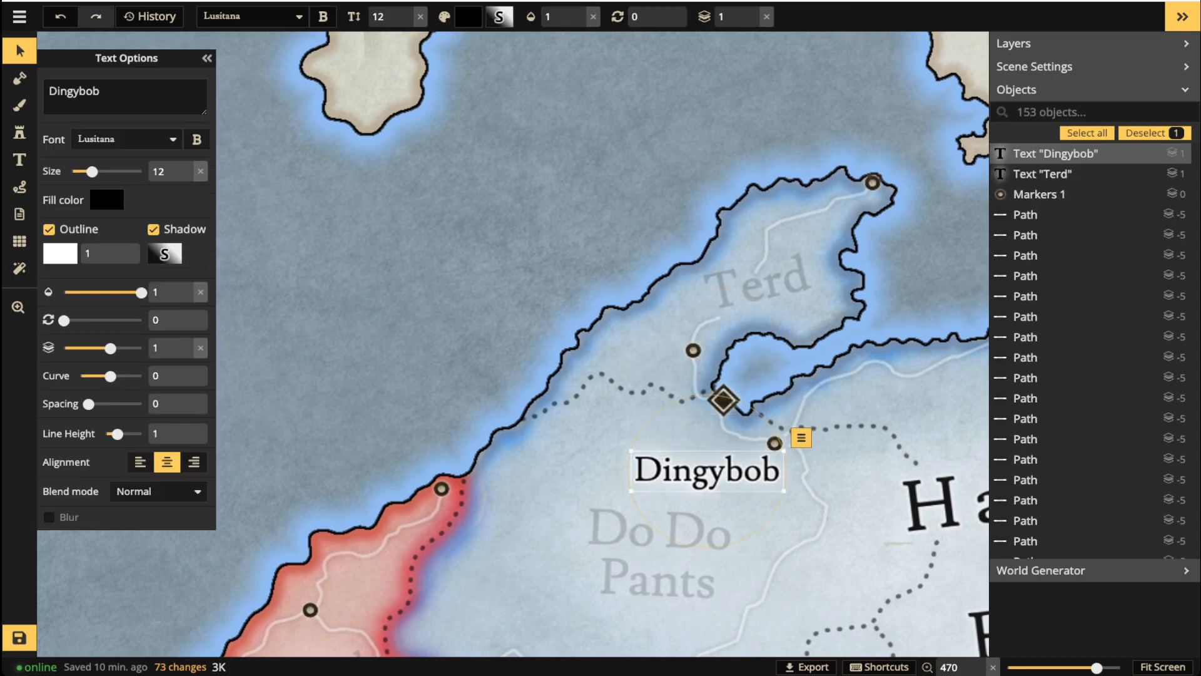
Change the text of the label below the Halavian capital marker to "Hala".
{"action": "left_click_drag", "start_coordinate": [105, 92], "coordinate": [25, 81]}
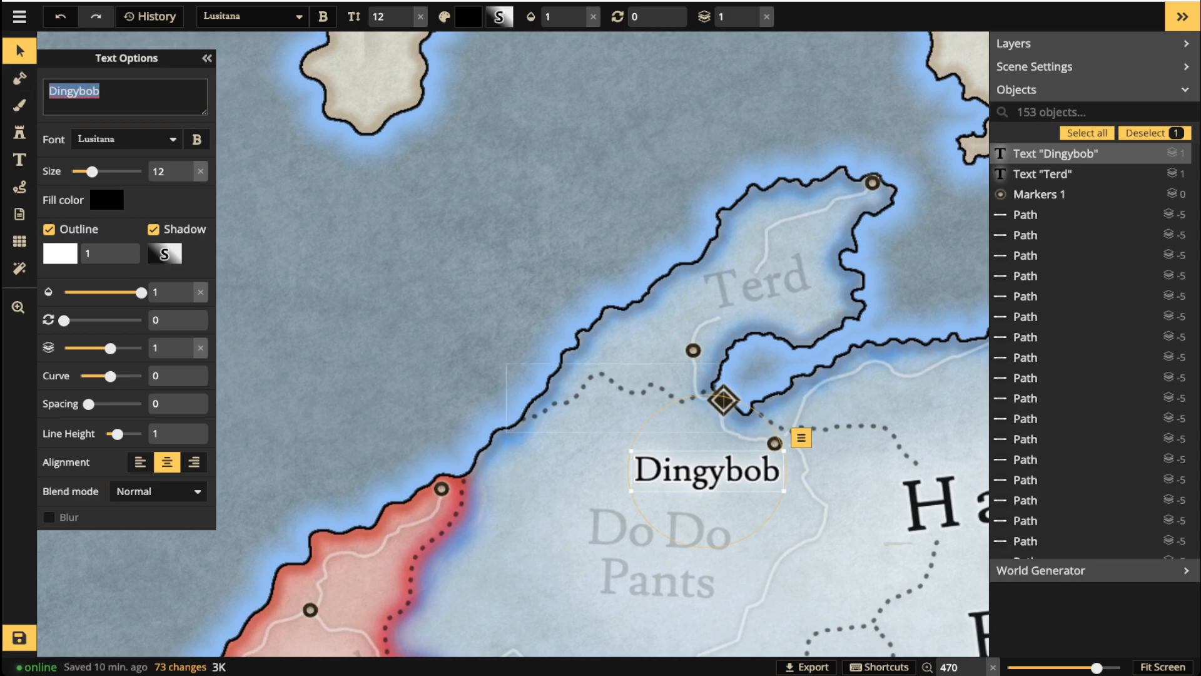
{"action": "scroll", "coordinate": [713, 469], "scroll_direction": "down", "scroll_amount": 5}
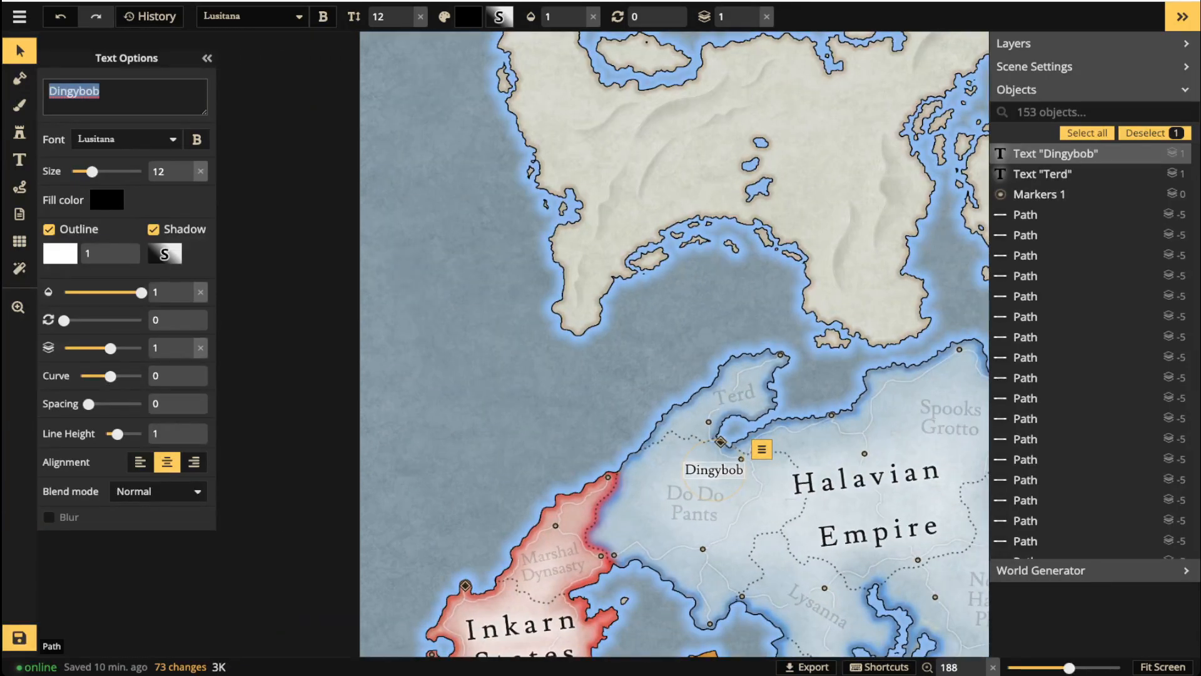
{"action": "scroll", "coordinate": [713, 470], "scroll_direction": "up", "scroll_amount": 3}
{"action": "left_click", "coordinate": [713, 470]}
{"action": "type", "text": "Hala"}
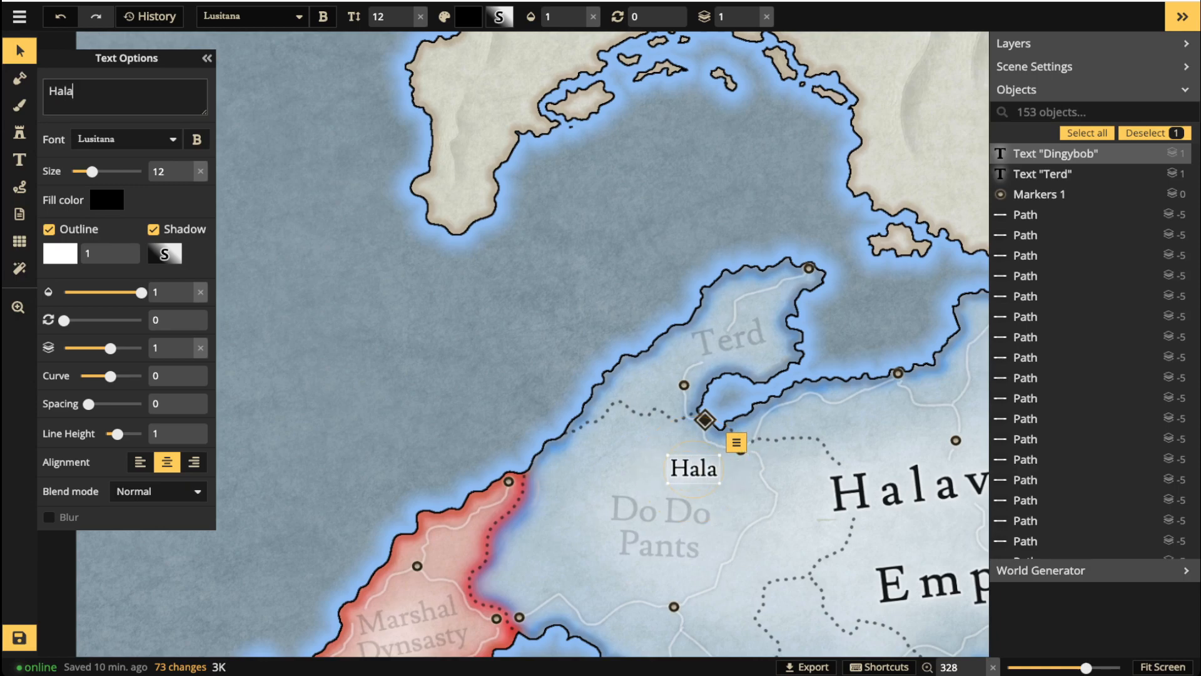
Position the Hala label just southwest of the Halavian capital marker, with its shadow turned off, and deselect it.
{"action": "mouse_move", "coordinate": [693, 468]}
{"action": "left_mouse_down"}
{"action": "mouse_move", "coordinate": [735, 396]}
{"action": "mouse_move", "coordinate": [703, 443]}
{"action": "left_mouse_up"}
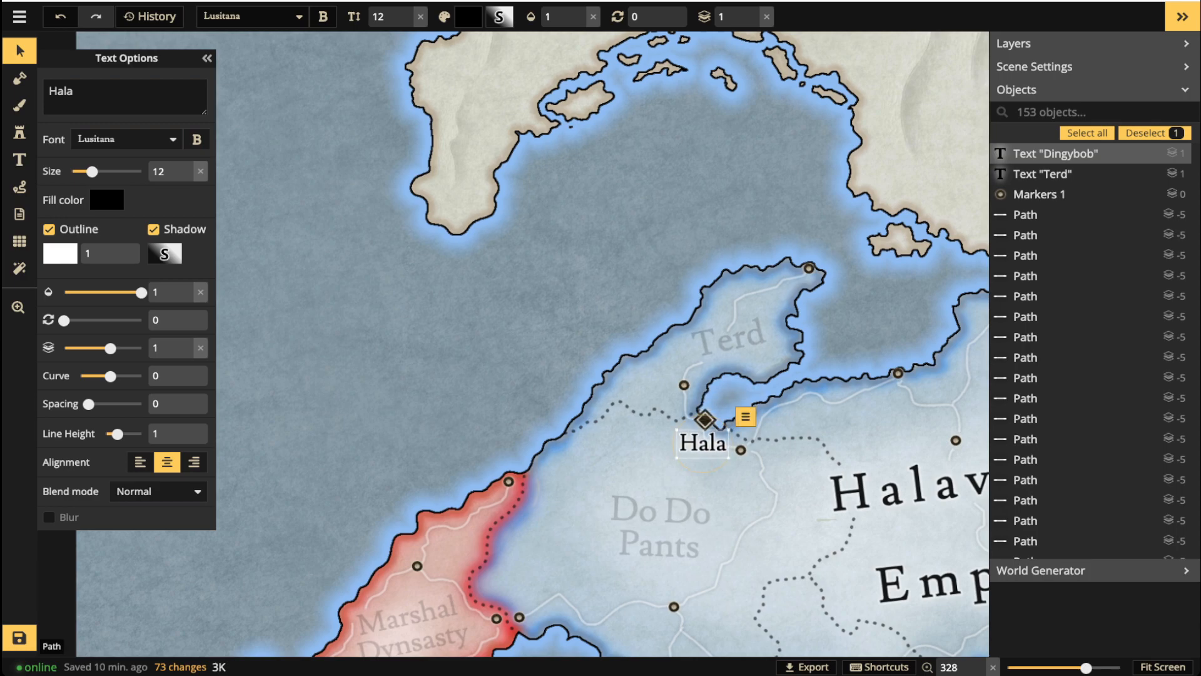
{"action": "scroll", "coordinate": [716, 441], "scroll_direction": "up", "scroll_amount": 5}
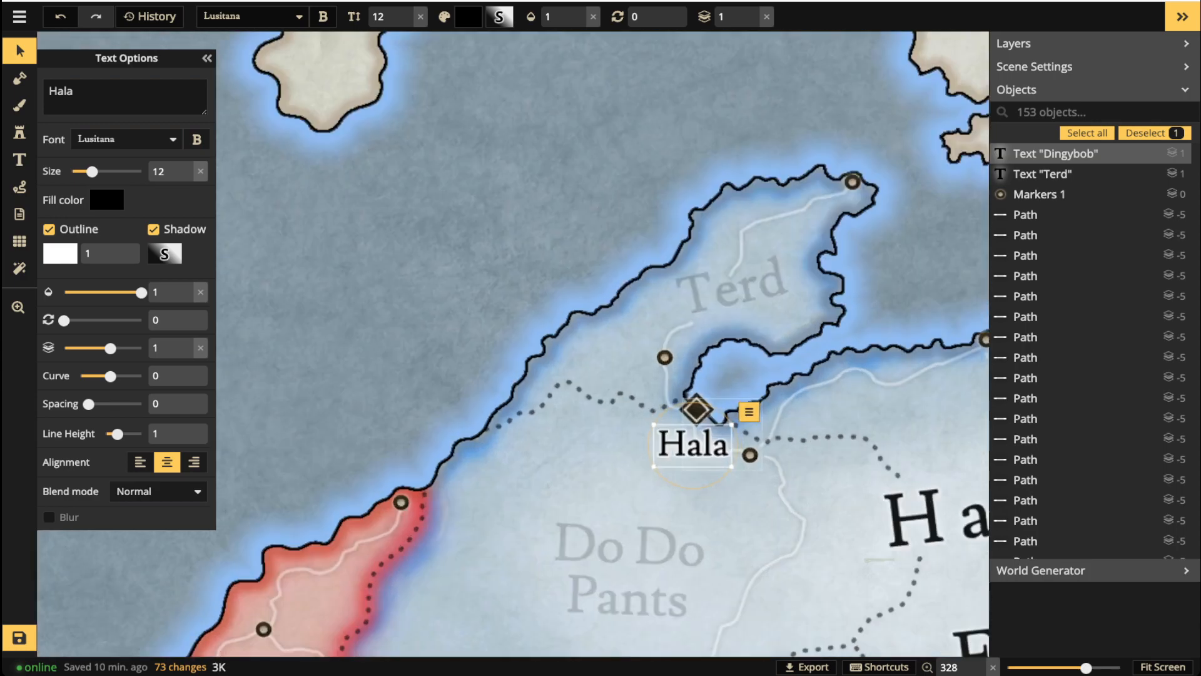
{"action": "left_click_drag", "start_coordinate": [669, 442], "coordinate": [632, 432]}
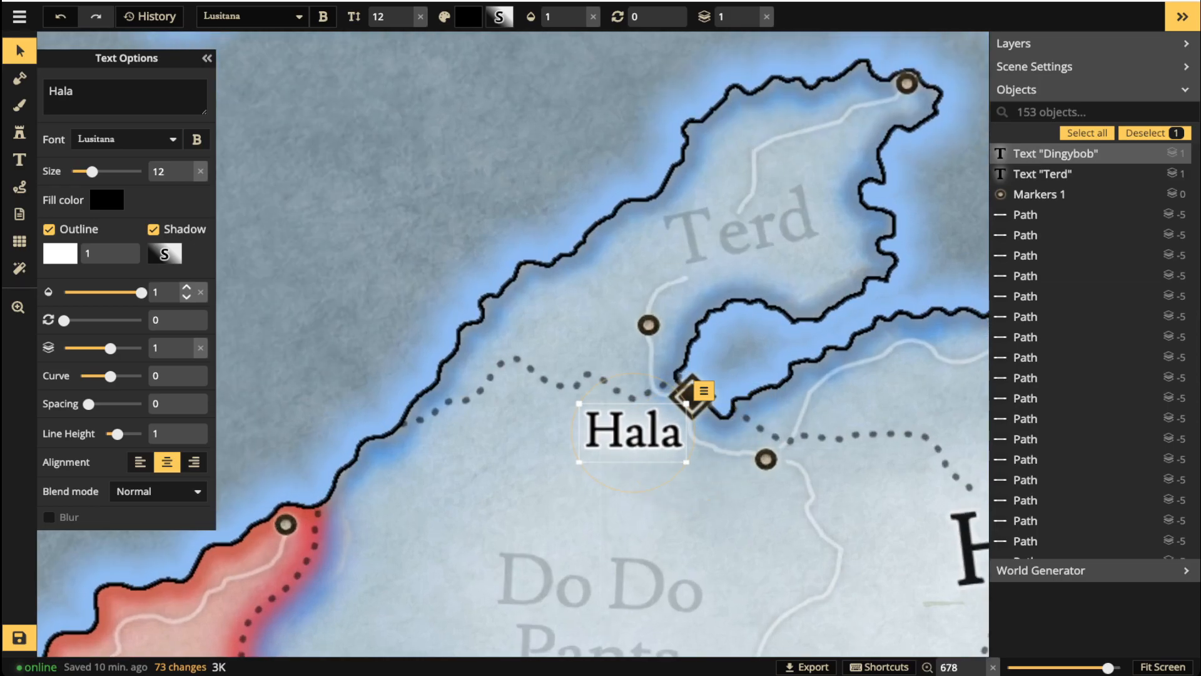
{"action": "left_click_drag", "start_coordinate": [633, 432], "coordinate": [635, 428]}
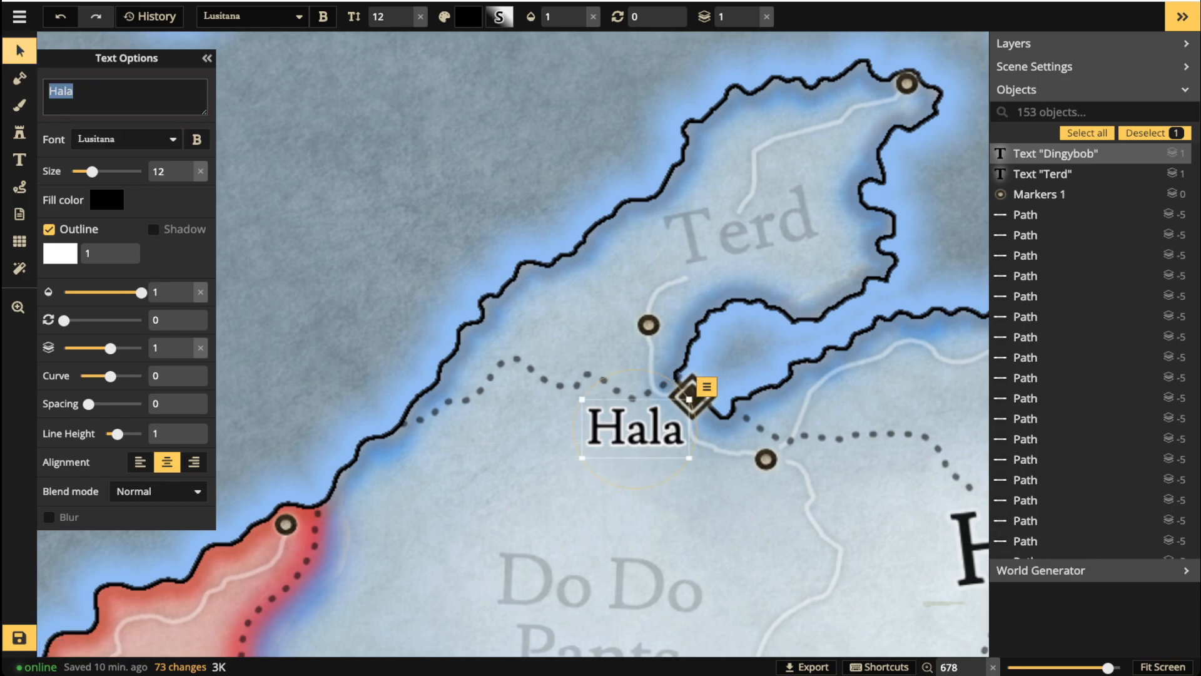
{"action": "key", "text": "Escape"}
{"action": "scroll", "coordinate": [513, 344], "scroll_direction": "down", "scroll_amount": 3}
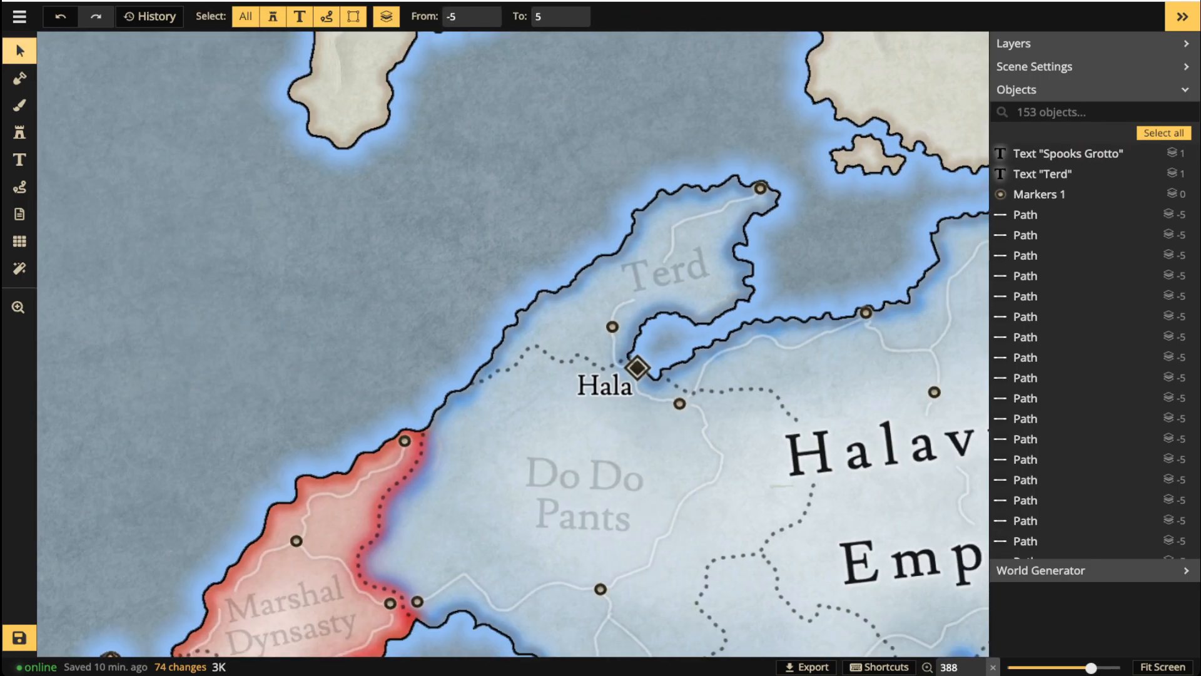
Add the label "Ivory" to the Gwenlands capital and position it just above the marker.
{"action": "left_click", "coordinate": [20, 187]}
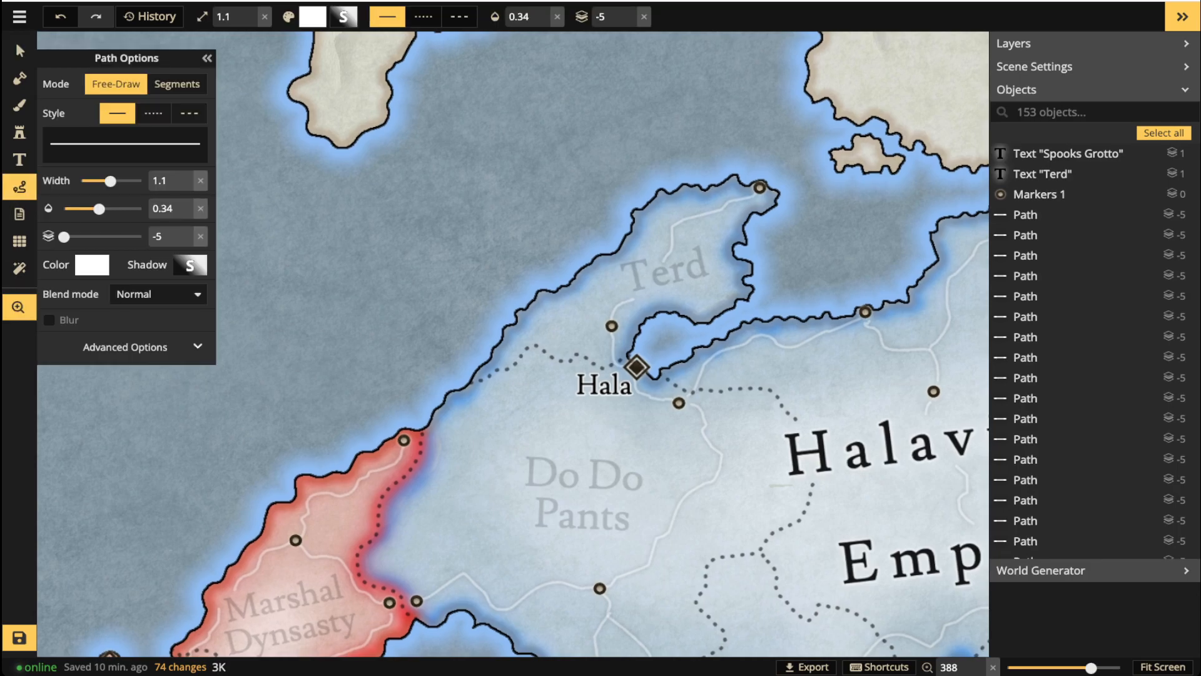
{"action": "scroll", "coordinate": [513, 344], "scroll_direction": "down", "scroll_amount": 5}
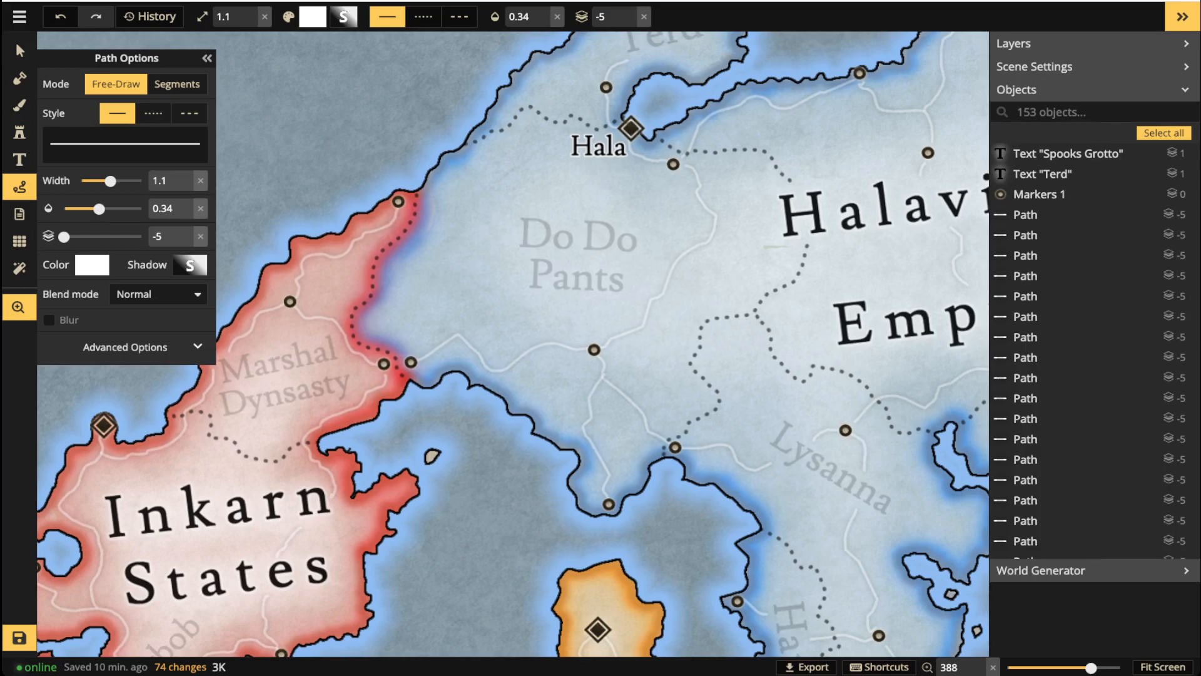
{"action": "scroll", "coordinate": [513, 344], "scroll_direction": "down", "scroll_amount": 3}
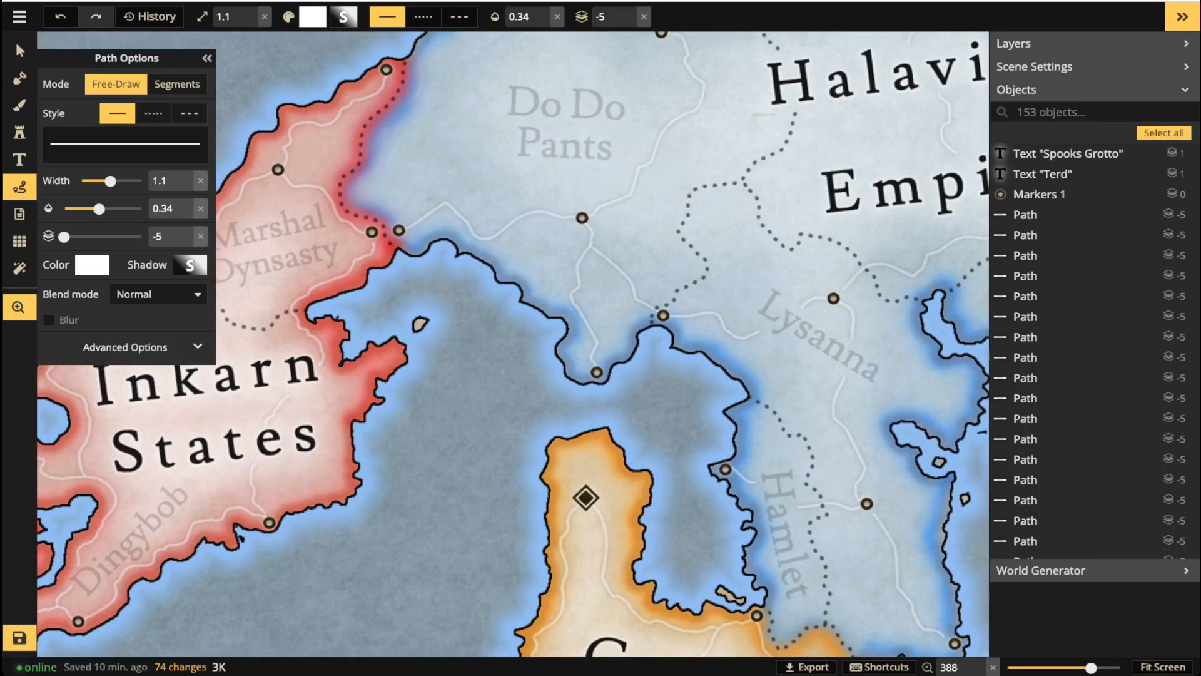
{"action": "scroll", "coordinate": [513, 344], "scroll_direction": "down", "scroll_amount": 3}
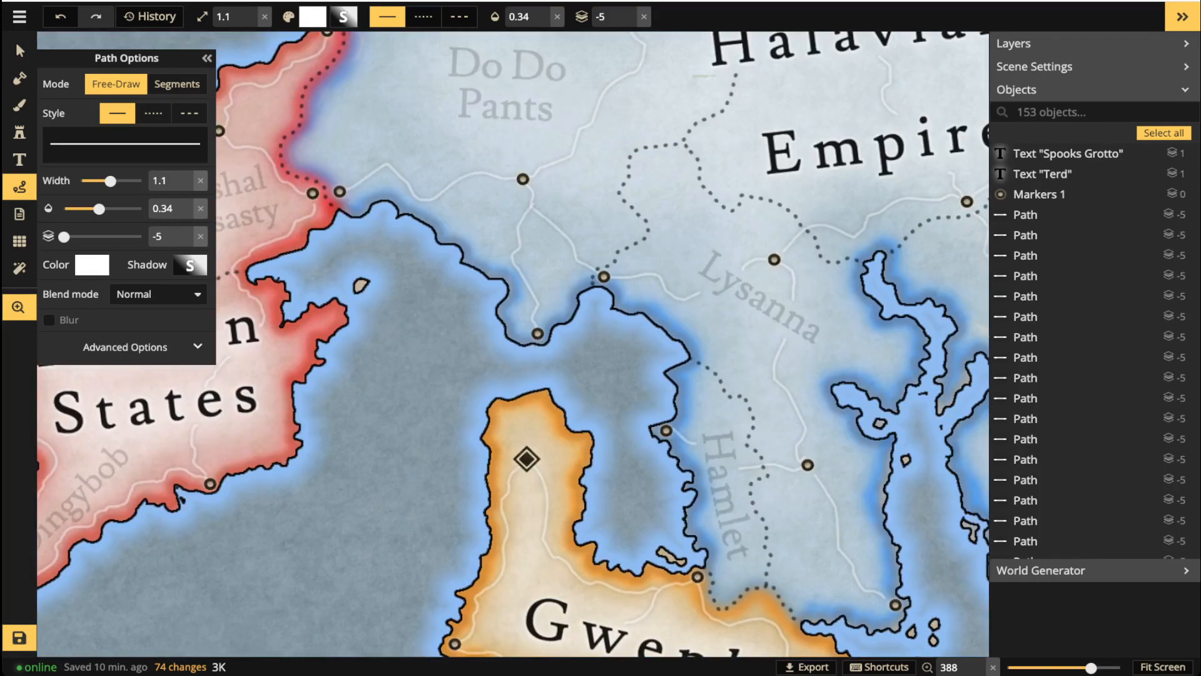
{"action": "left_click_drag", "start_coordinate": [485, 402], "coordinate": [555, 361]}
{"action": "scroll", "coordinate": [555, 361], "scroll_direction": "up", "scroll_amount": 3}
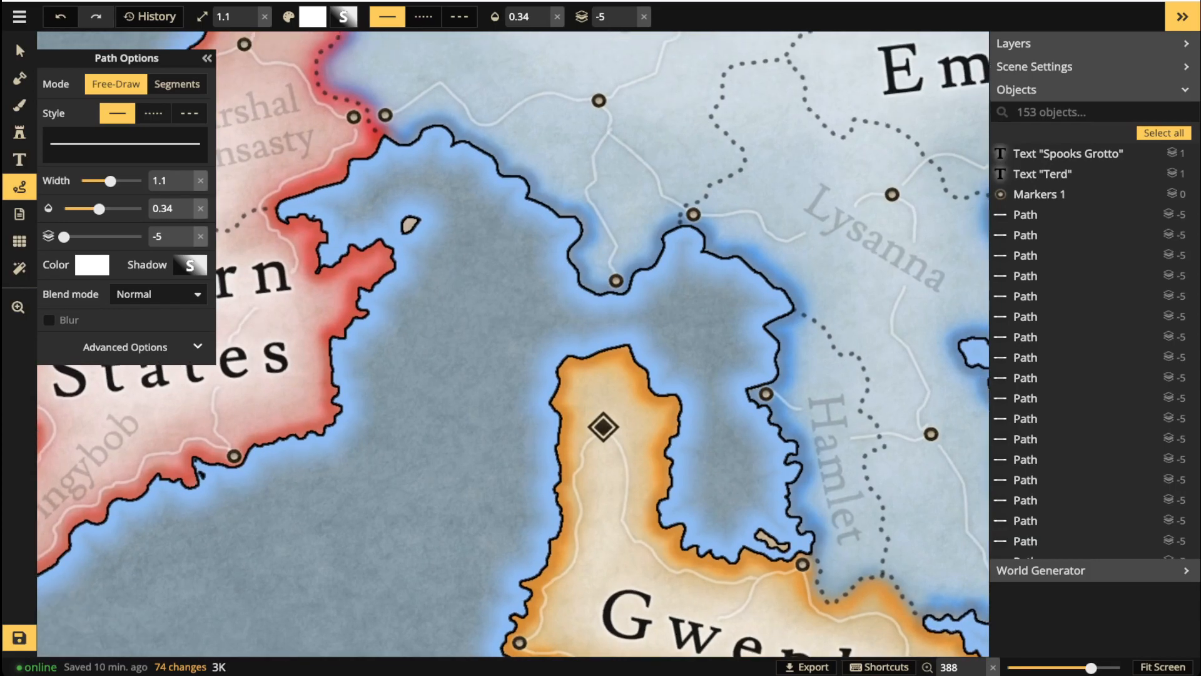
{"action": "scroll", "coordinate": [584, 382], "scroll_direction": "up", "scroll_amount": 2}
{"action": "left_click", "coordinate": [19, 159]}
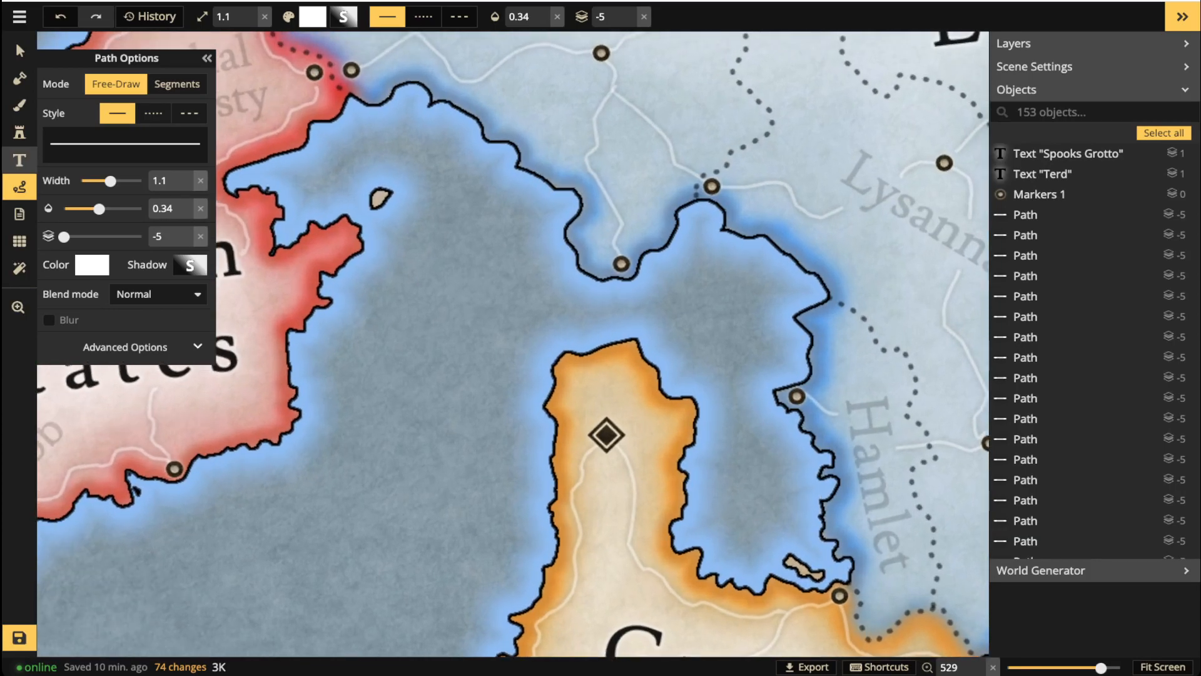
{"action": "left_click", "coordinate": [606, 386]}
{"action": "type", "text": "Ivory"}
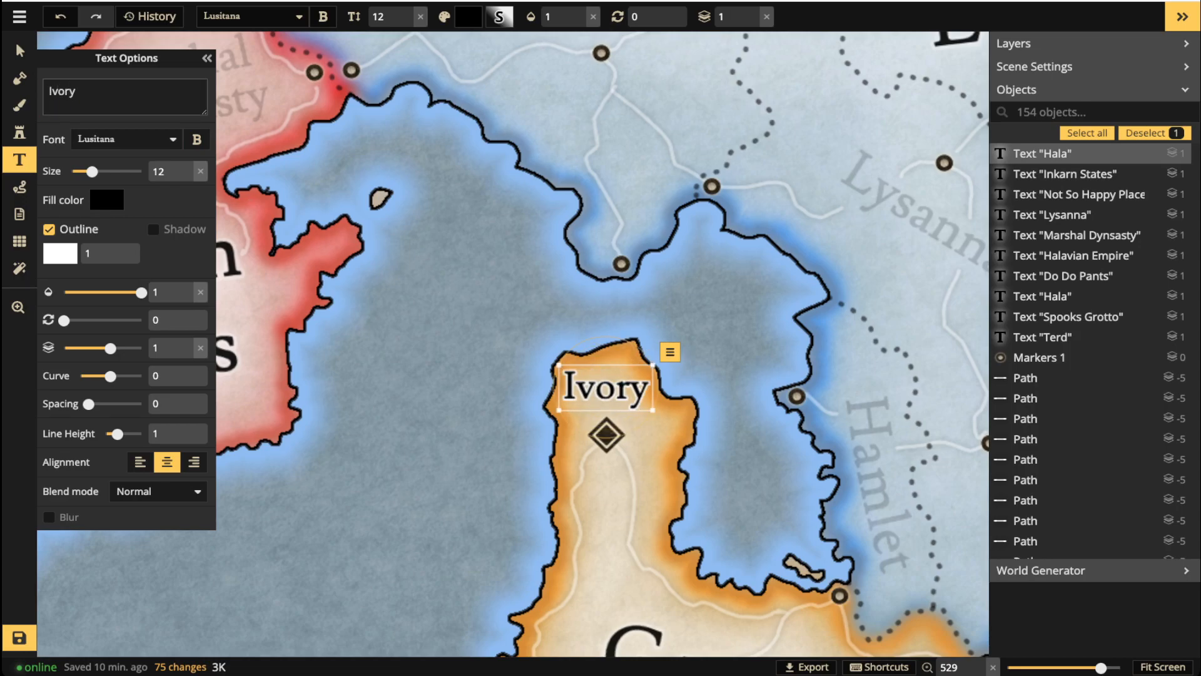
{"action": "left_click_drag", "start_coordinate": [606, 388], "coordinate": [610, 400]}
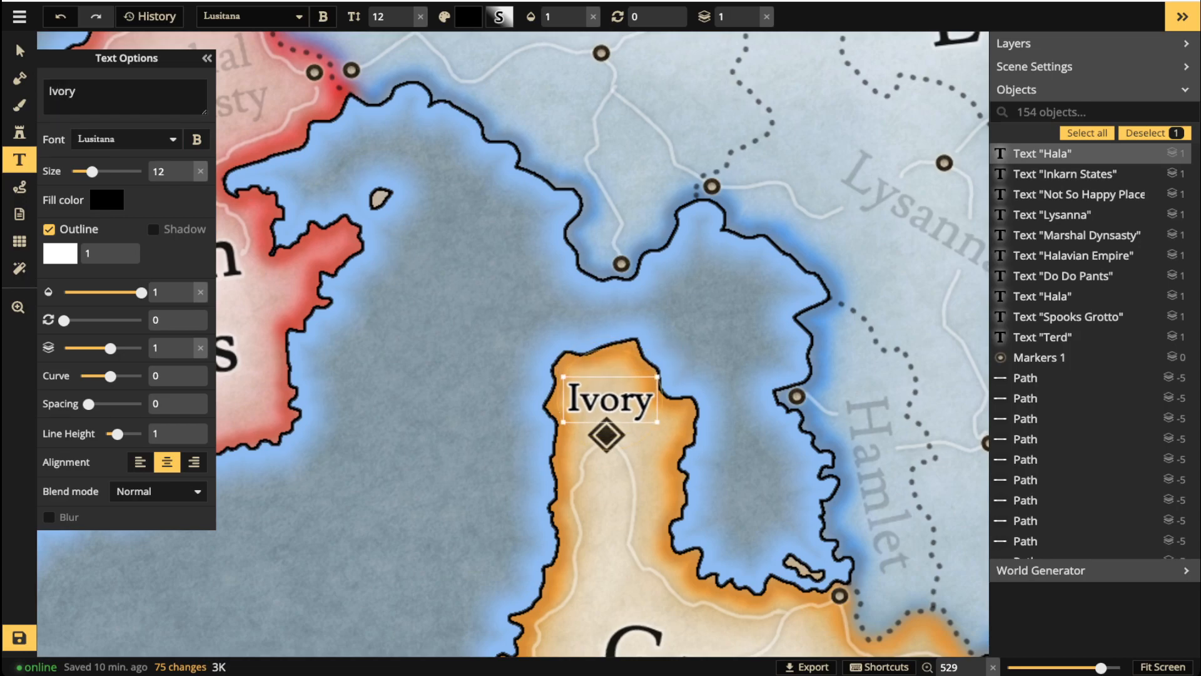
Add the label "Mati" just above the Inkarn States capital marker on the northwest coast.
{"action": "left_click", "coordinate": [412, 358]}
{"action": "scroll", "coordinate": [383, 359], "scroll_direction": "down", "scroll_amount": 4}
{"action": "key", "text": "space"}
{"action": "left_click_drag", "start_coordinate": [383, 358], "coordinate": [638, 376]}
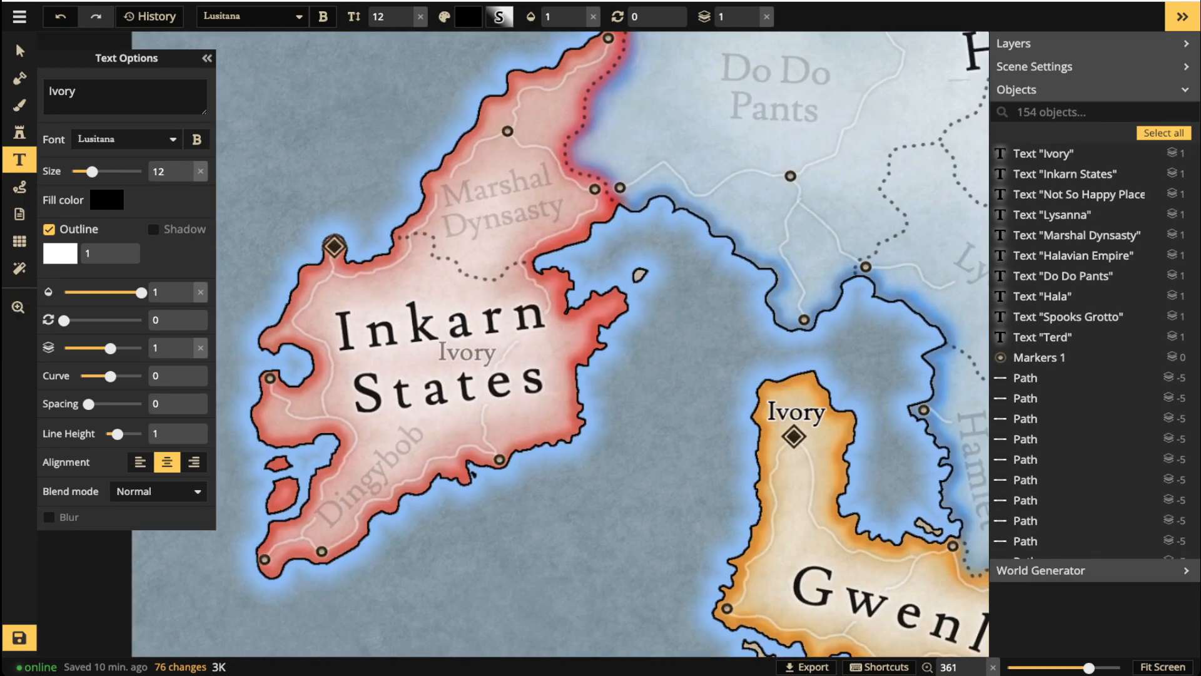
{"action": "key", "text": "space"}
{"action": "left_click_drag", "start_coordinate": [383, 254], "coordinate": [468, 356]}
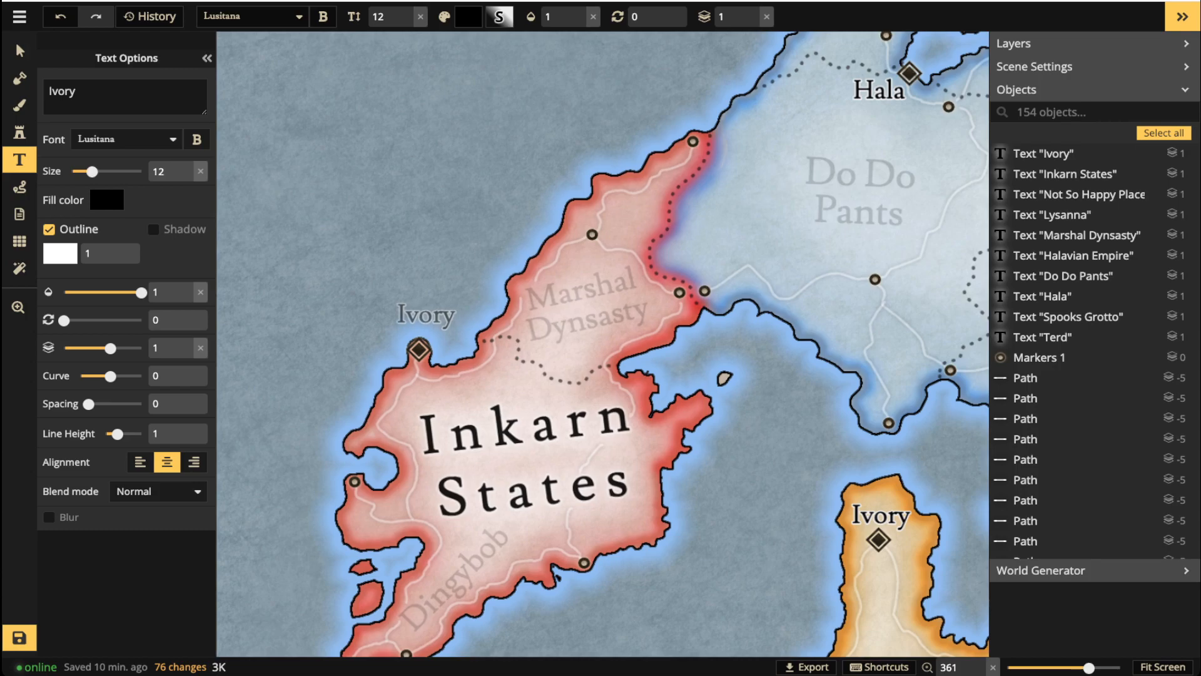
{"action": "left_click", "coordinate": [419, 315]}
{"action": "type", "text": "Mati"}
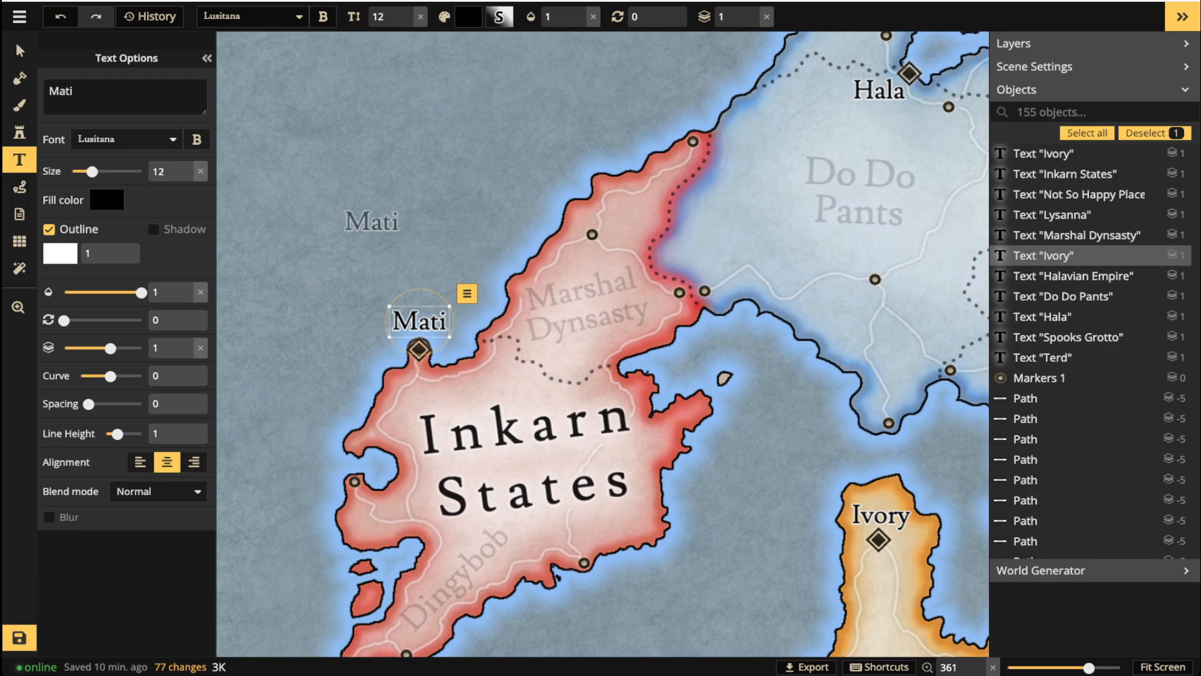
Add the label "Muiris" just above the Muir capital marker on the northeast coast.
{"action": "scroll", "coordinate": [654, 243], "scroll_direction": "down", "scroll_amount": 2}
{"action": "scroll", "coordinate": [649, 237], "scroll_direction": "down", "scroll_amount": 2}
{"action": "key", "text": "space"}
{"action": "left_click_drag", "start_coordinate": [857, 351], "coordinate": [654, 230]}
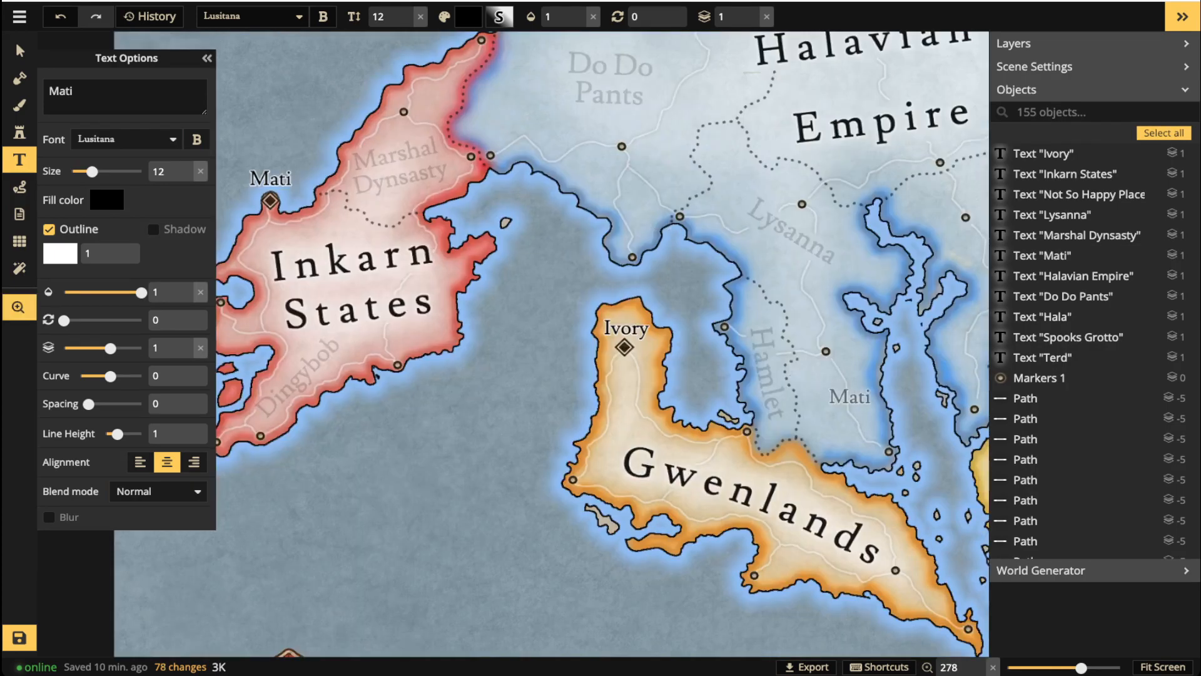
{"action": "left_click_drag", "start_coordinate": [849, 396], "coordinate": [556, 261]}
{"action": "left_click_drag", "start_coordinate": [624, 182], "coordinate": [458, 163]}
{"action": "left_click_drag", "start_coordinate": [681, 268], "coordinate": [636, 316]}
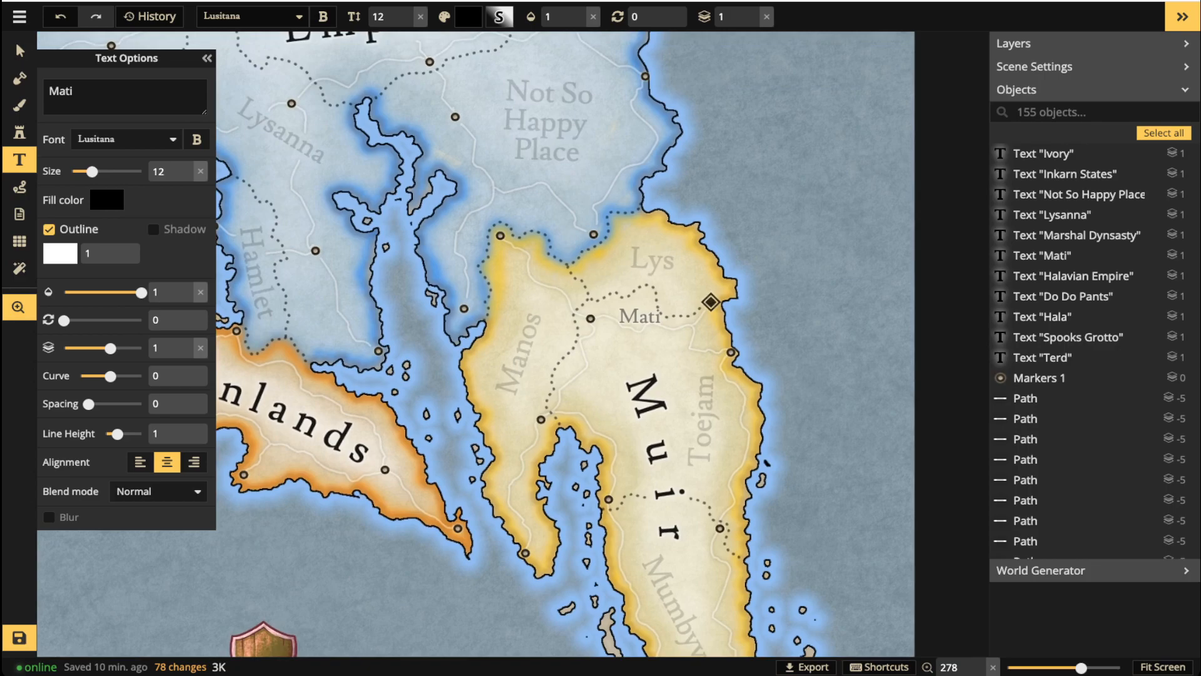
{"action": "scroll", "coordinate": [708, 303], "scroll_direction": "up", "scroll_amount": 5}
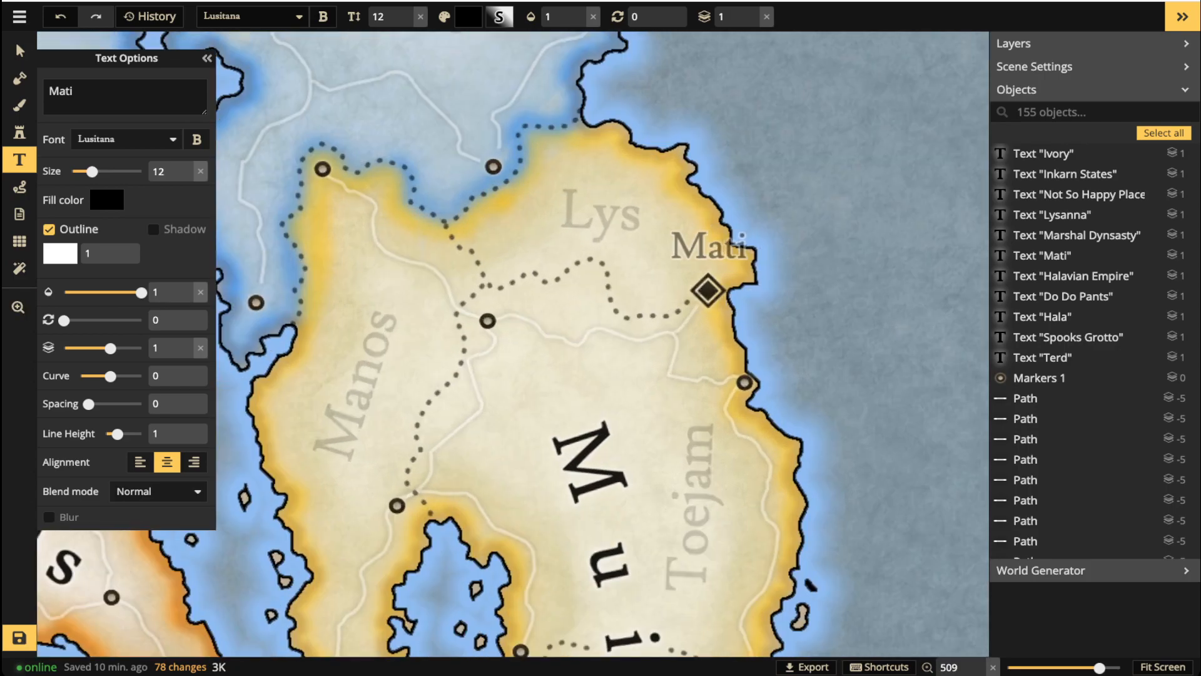
{"action": "left_click", "coordinate": [709, 245]}
{"action": "type", "text": "Muiris"}
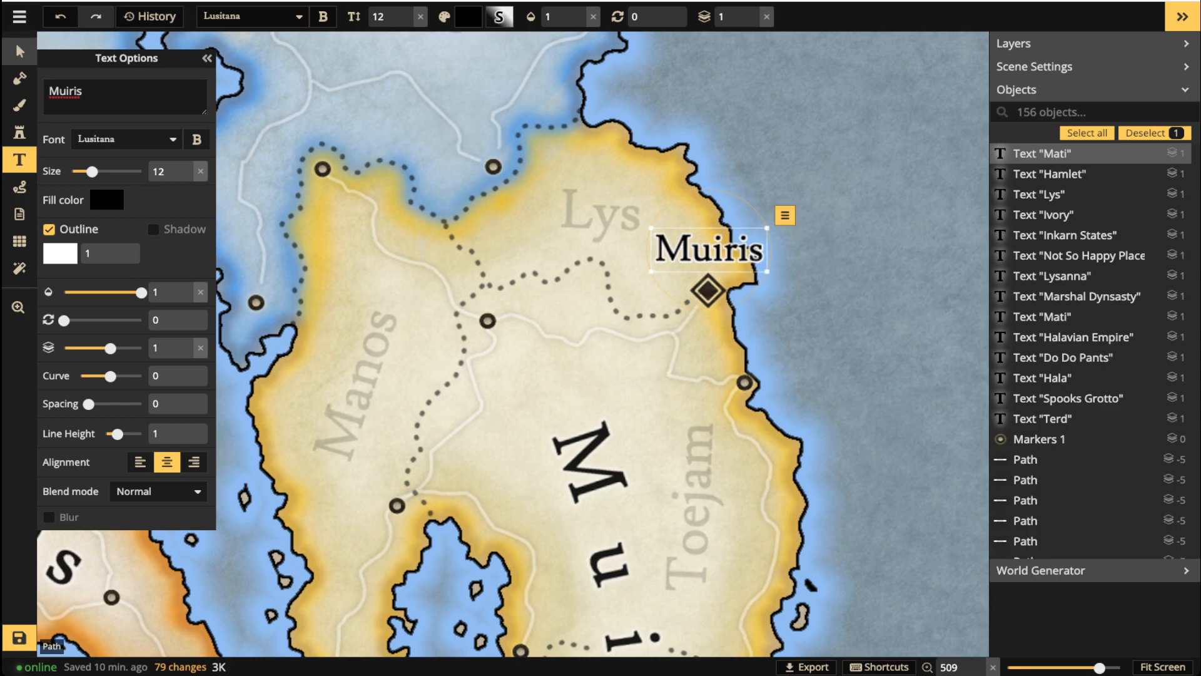
Select the Ivory, Mati, Hala and Muiris labels together, set their white outline width to 2.2, and deselect them.
{"action": "left_click", "coordinate": [20, 52]}
{"action": "scroll", "coordinate": [318, 301], "scroll_direction": "down", "scroll_amount": 5}
{"action": "key", "text": "space"}
{"action": "left_click_drag", "start_coordinate": [318, 302], "coordinate": [757, 309]}
{"action": "left_click", "coordinate": [395, 232]}
{"action": "key", "text": "space"}
{"action": "left_click_drag", "start_coordinate": [395, 232], "coordinate": [626, 393]}
{"action": "left_click", "coordinate": [282, 249], "text": "shift"}
{"action": "key", "text": "space"}
{"action": "left_click_drag", "start_coordinate": [668, 225], "coordinate": [526, 379]}
{"action": "left_click", "coordinate": [482, 230], "text": "shift"}
{"action": "key", "text": "space"}
{"action": "left_click_drag", "start_coordinate": [481, 230], "coordinate": [70, 55]}
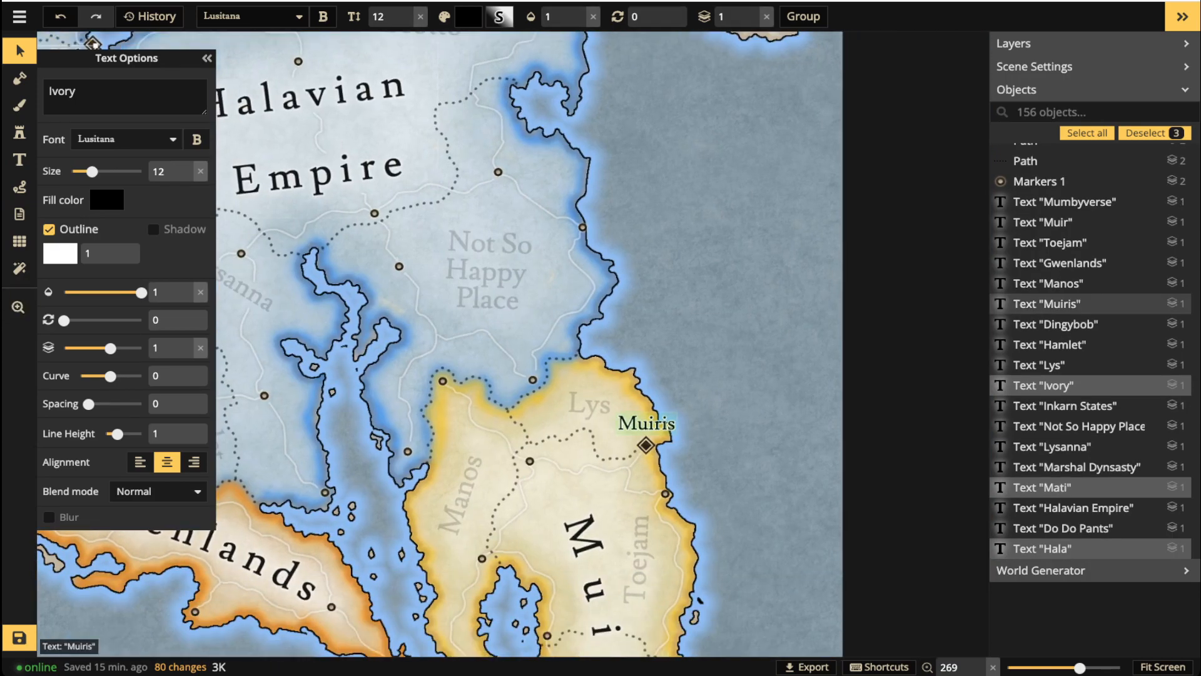
{"action": "left_click", "coordinate": [646, 423], "text": "shift"}
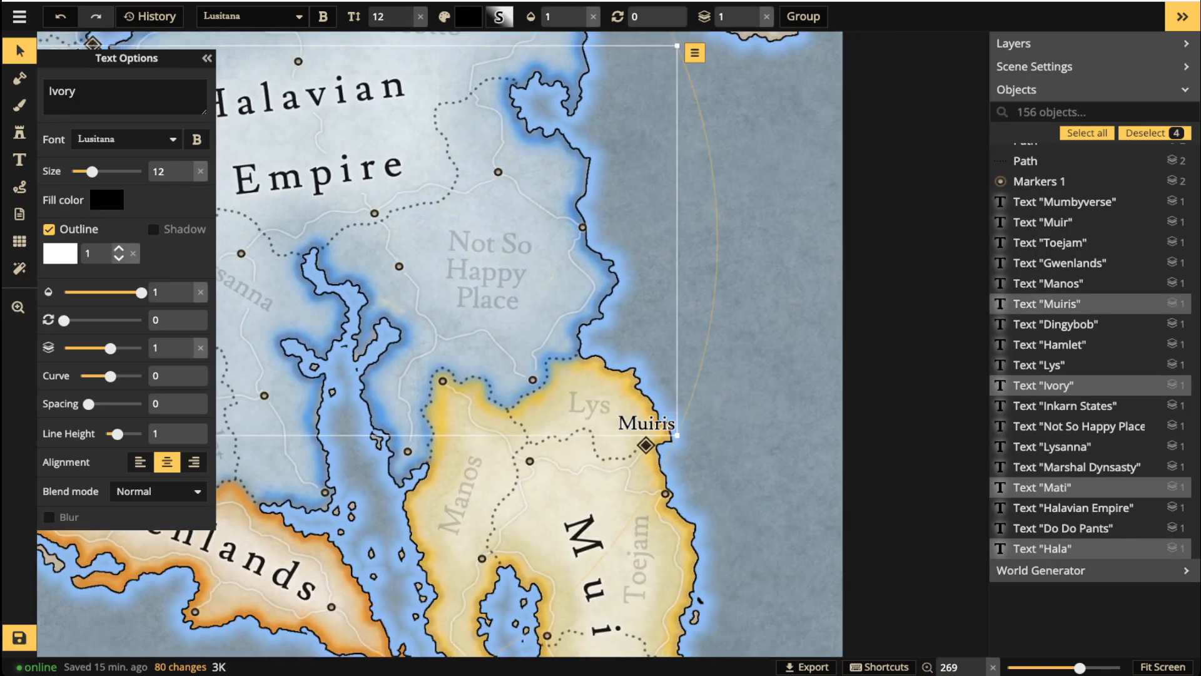
{"action": "key", "text": "Up"}
{"action": "key", "text": "Up"}
{"action": "key", "text": "Up"}
{"action": "key", "text": "Up"}
{"action": "key", "text": "Up"}
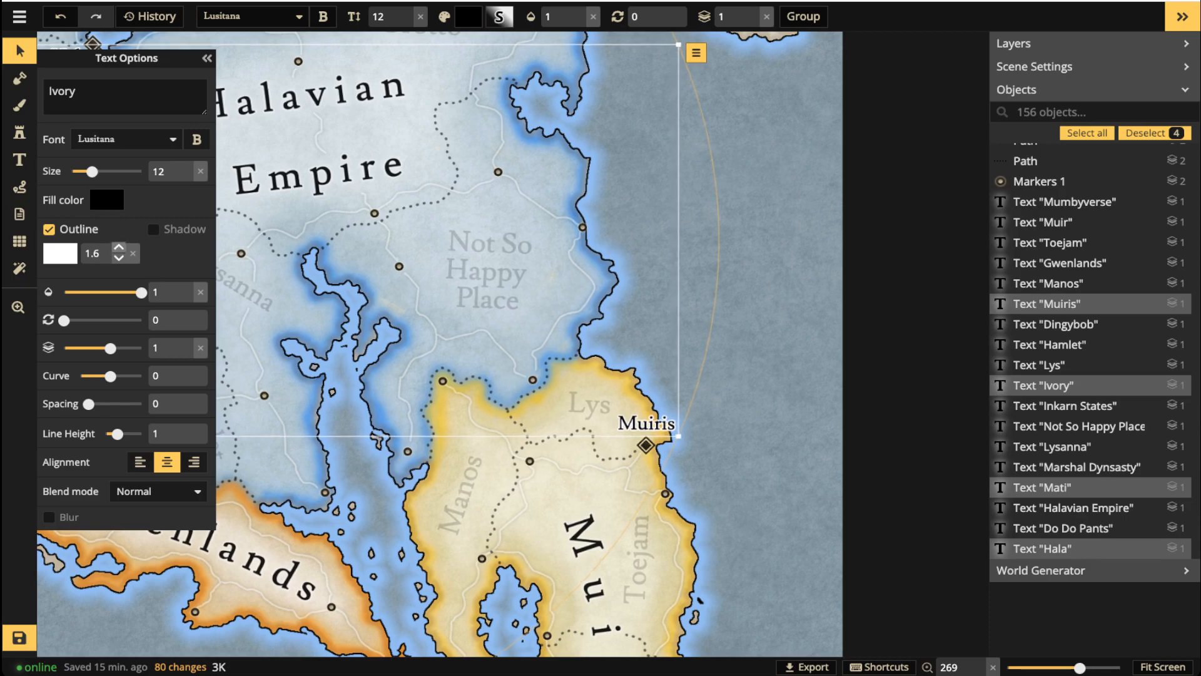
{"action": "key", "text": "Up"}
{"action": "key", "text": "Up"}
{"action": "key", "text": "Up"}
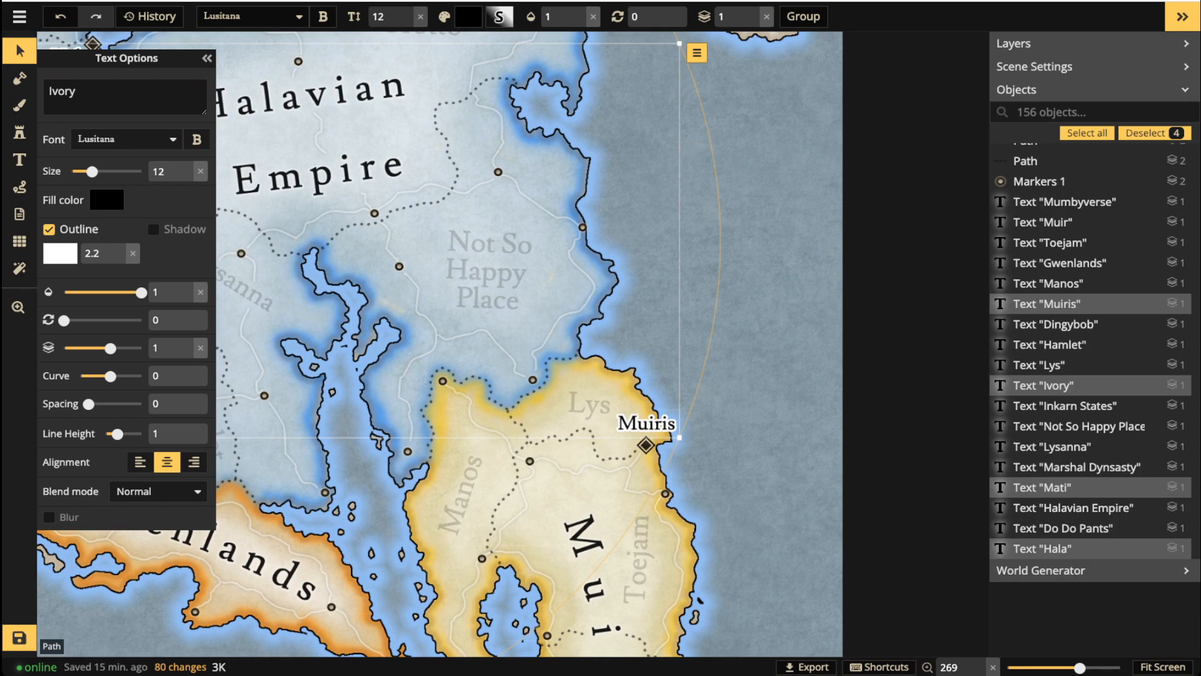
{"action": "scroll", "coordinate": [659, 428], "scroll_direction": "up", "scroll_amount": 8}
{"action": "key", "text": "Escape"}
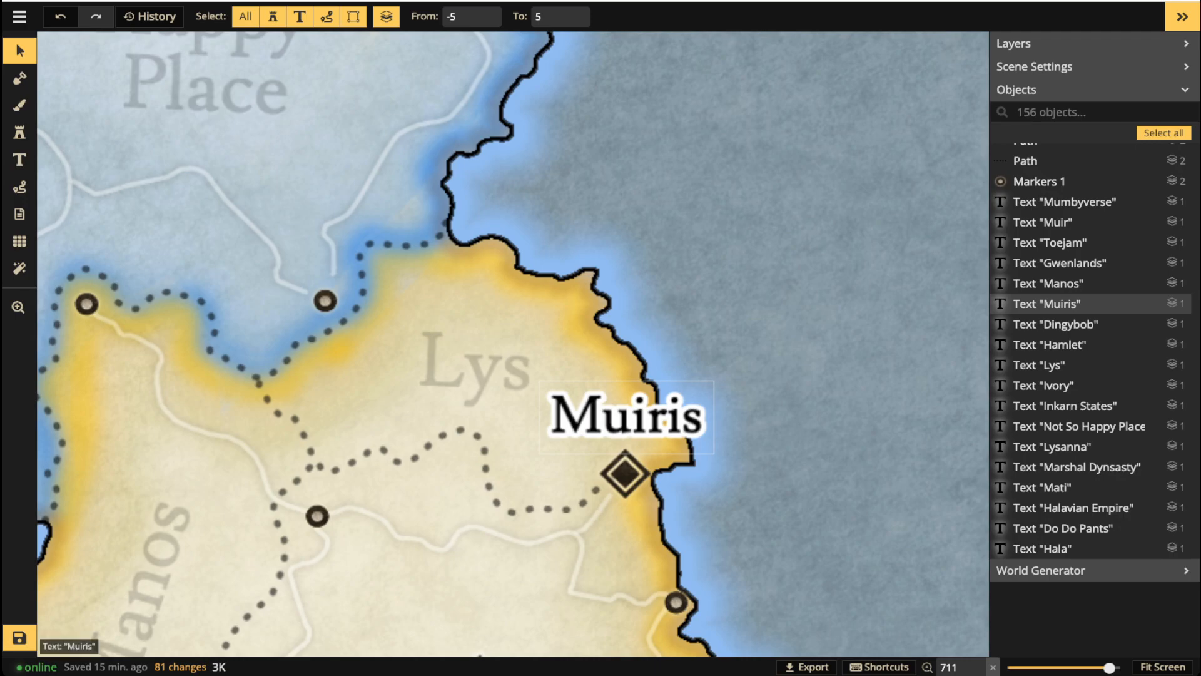
Give the Muir capital marker an Object shadow in white with the blur set to 8.4.
{"action": "left_click", "coordinate": [624, 474]}
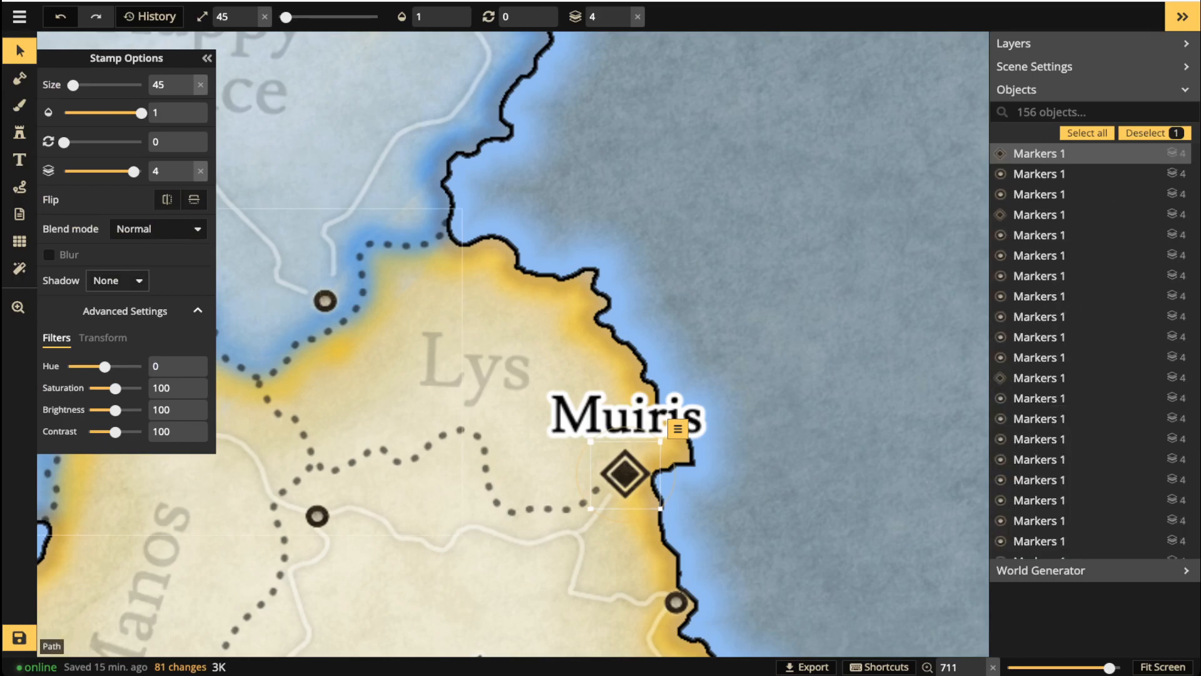
{"action": "left_click", "coordinate": [117, 281]}
{"action": "left_click", "coordinate": [113, 344]}
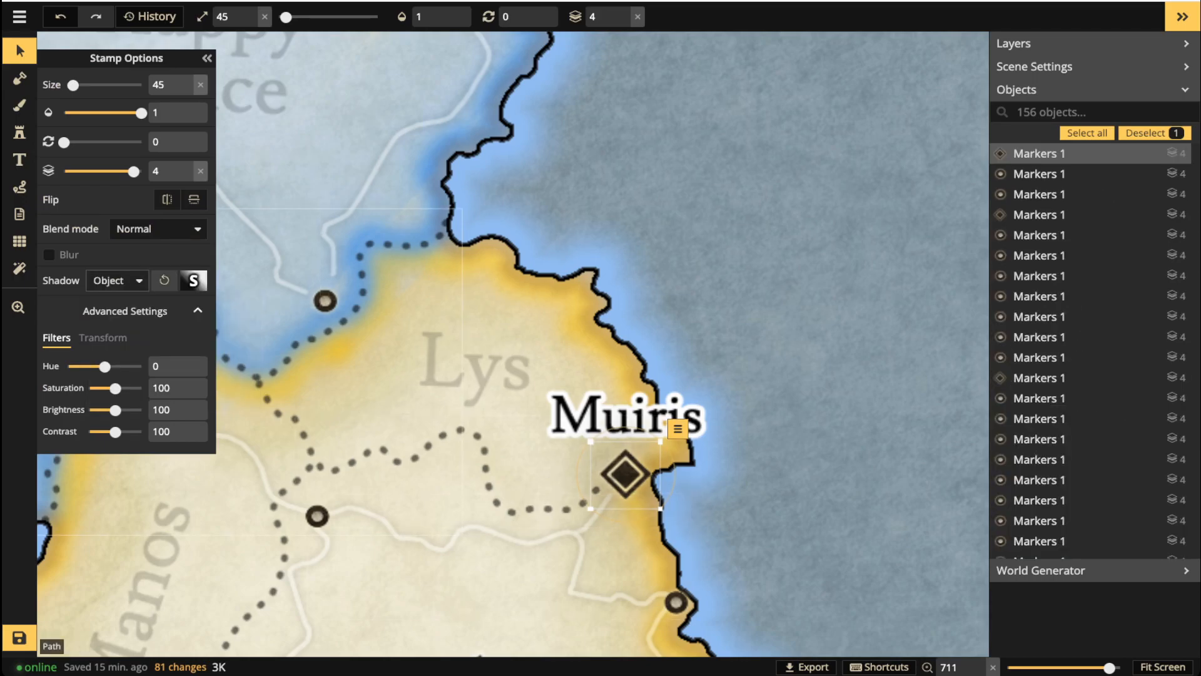
{"action": "left_click", "coordinate": [193, 280]}
{"action": "left_click", "coordinate": [292, 448]}
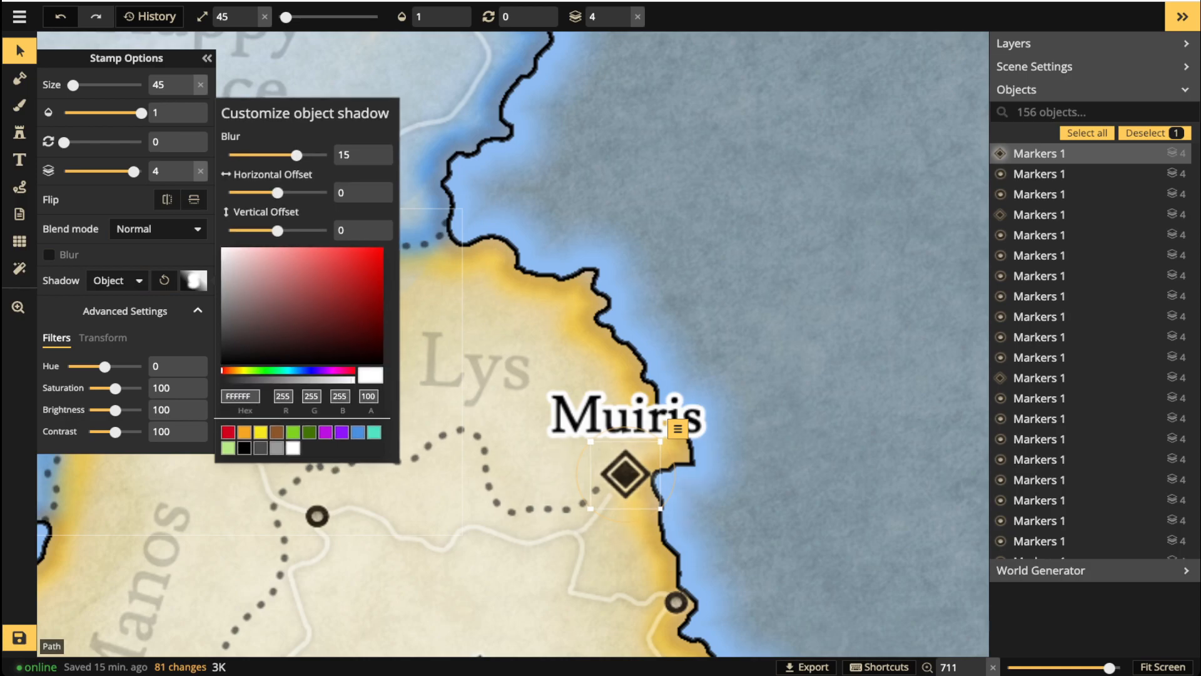
{"action": "mouse_move", "coordinate": [297, 154]}
{"action": "left_mouse_down"}
{"action": "mouse_move", "coordinate": [260, 154]}
{"action": "mouse_move", "coordinate": [282, 154]}
{"action": "left_mouse_up"}
{"action": "left_click", "coordinate": [19, 50]}
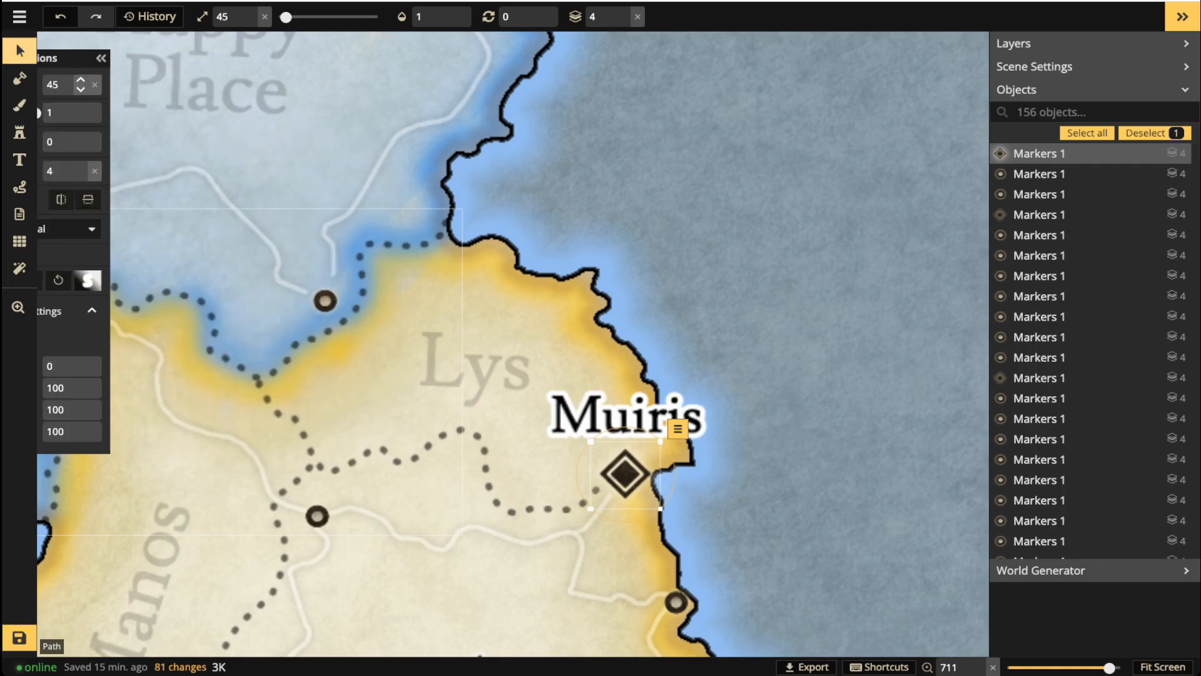
Select all stamps matching the Muir capital marker, apply the white Object shadow with a smaller blur, and deselect them.
{"action": "left_click", "coordinate": [678, 428]}
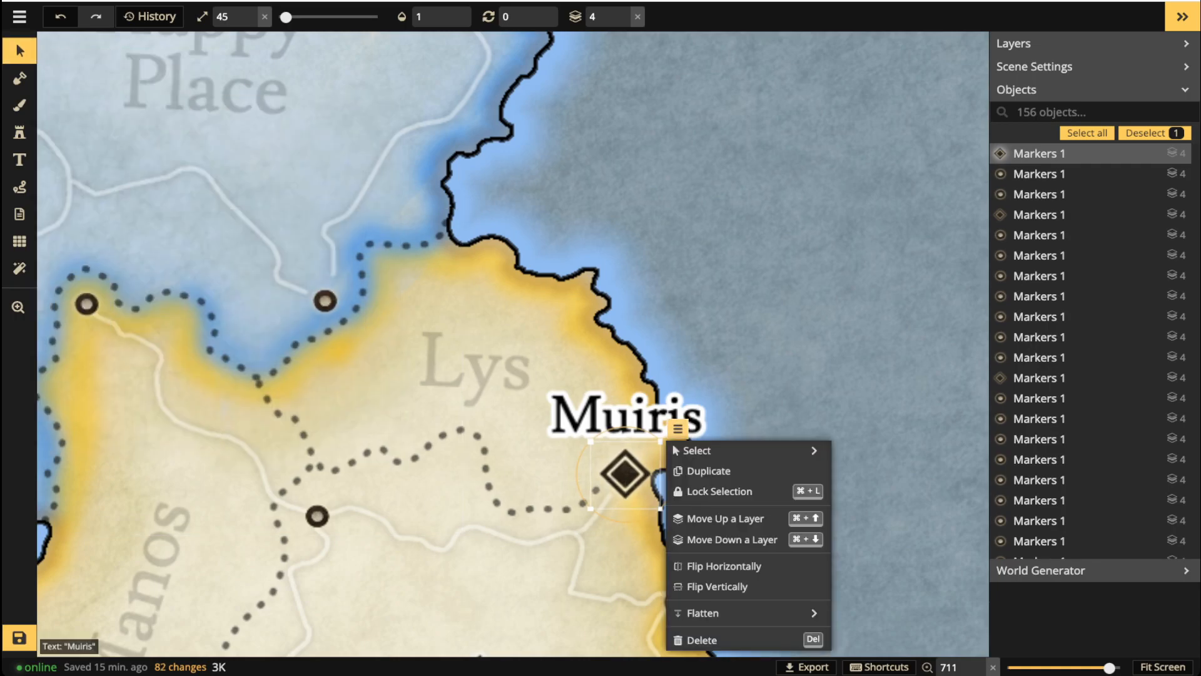
{"action": "mouse_move", "coordinate": [694, 450]}
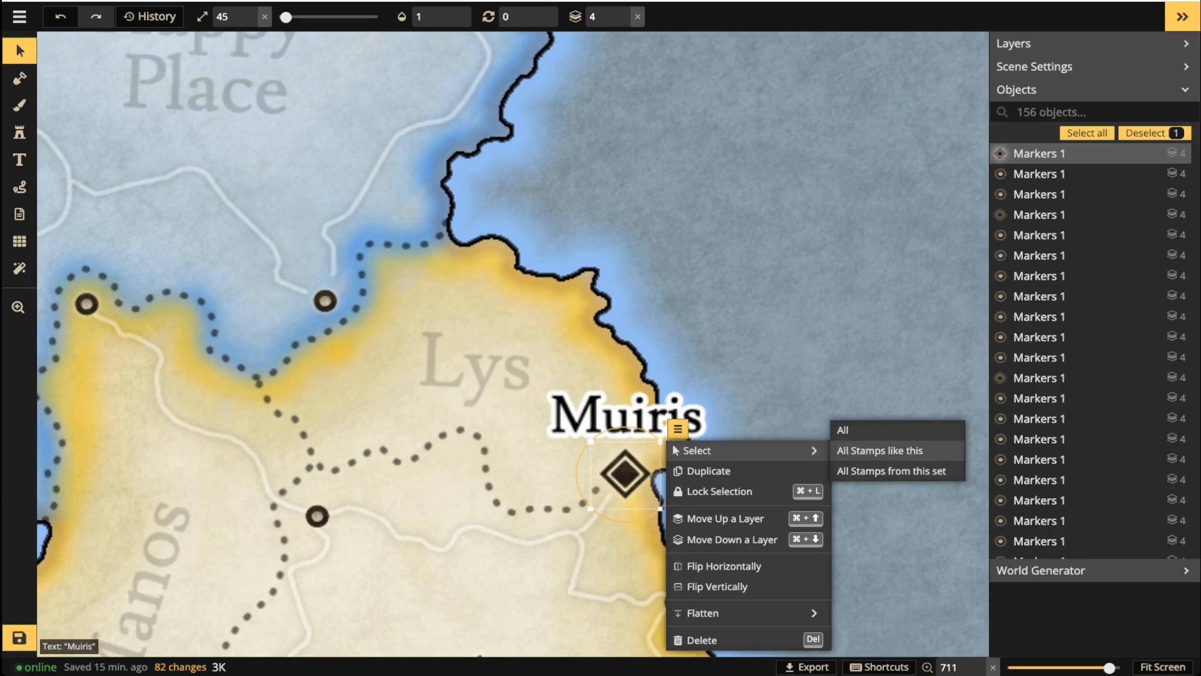
{"action": "left_click", "coordinate": [880, 451]}
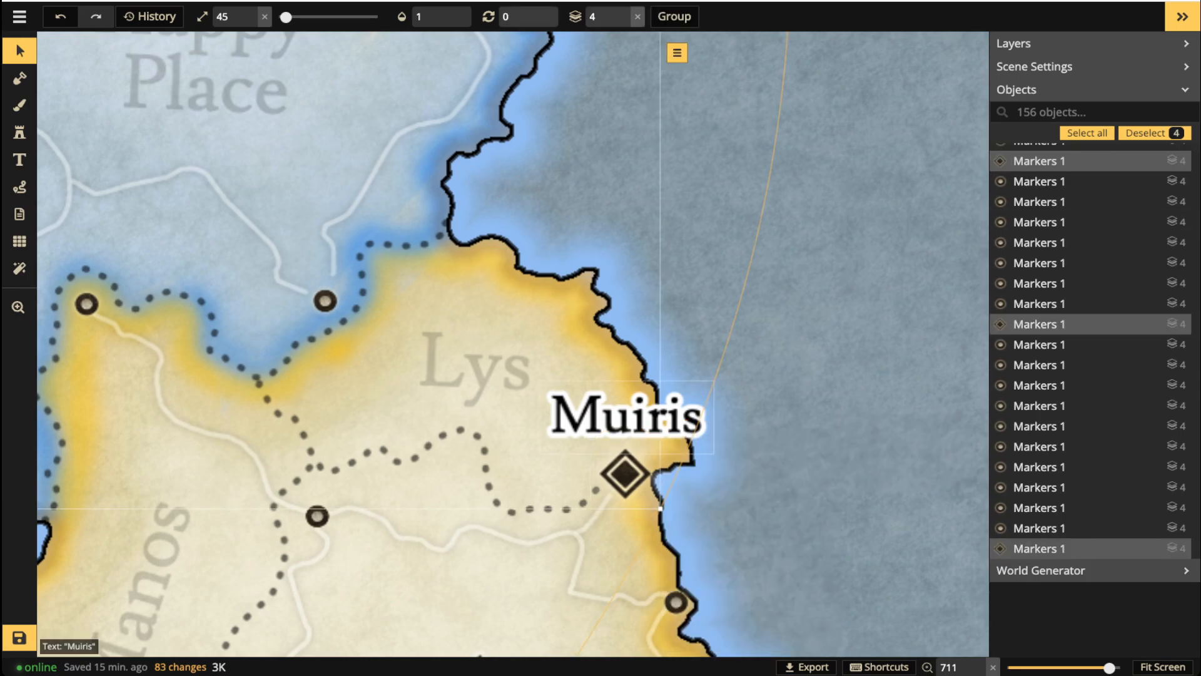
{"action": "left_click", "coordinate": [20, 50]}
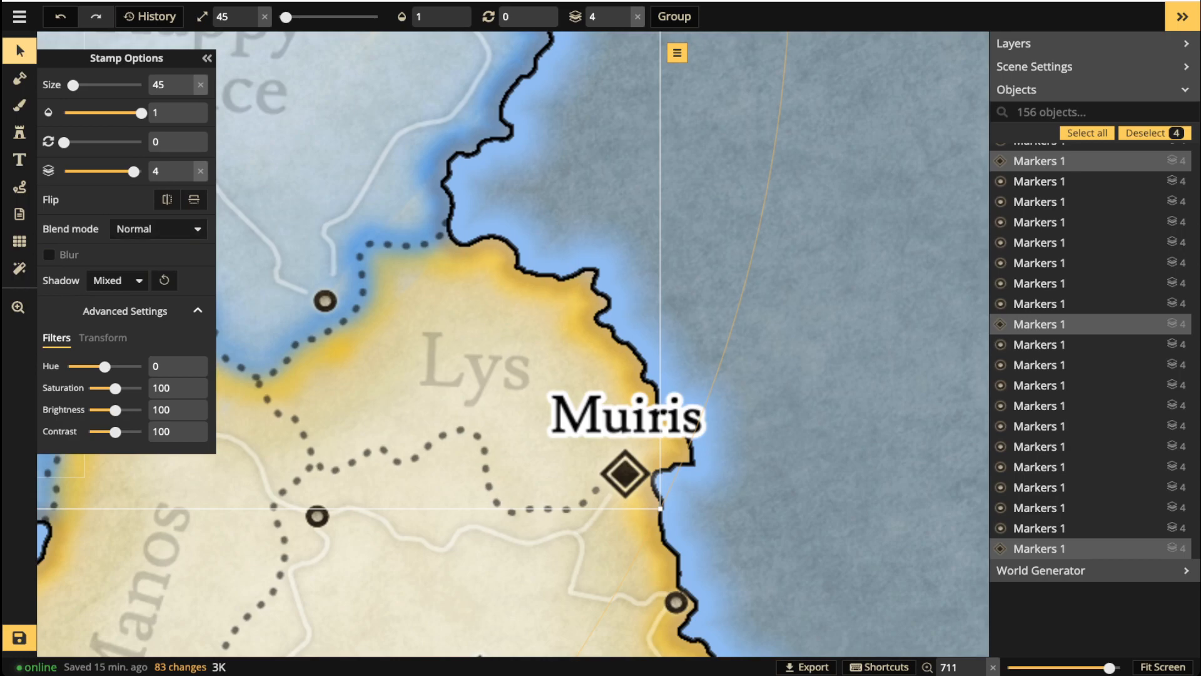
{"action": "left_click", "coordinate": [117, 280]}
{"action": "left_click", "coordinate": [109, 347]}
{"action": "left_click", "coordinate": [194, 280]}
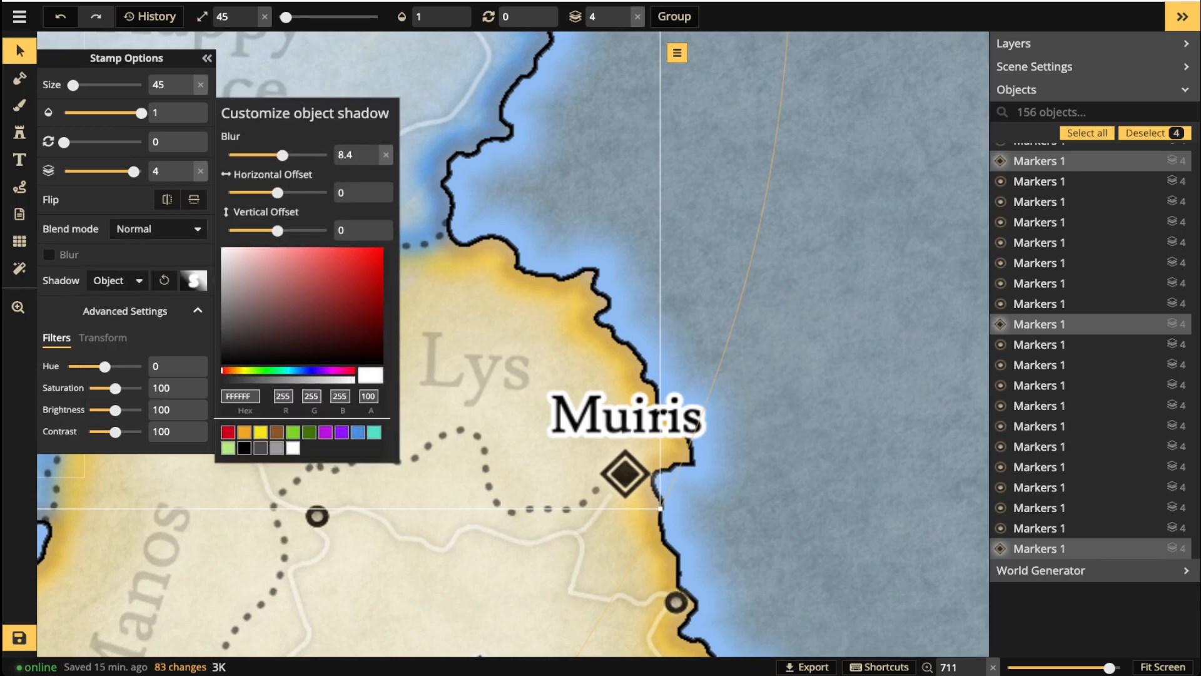
{"action": "left_click_drag", "start_coordinate": [283, 155], "coordinate": [262, 155]}
{"action": "scroll", "coordinate": [621, 470], "scroll_direction": "up", "scroll_amount": 4}
{"action": "scroll", "coordinate": [622, 470], "scroll_direction": "down", "scroll_amount": 5}
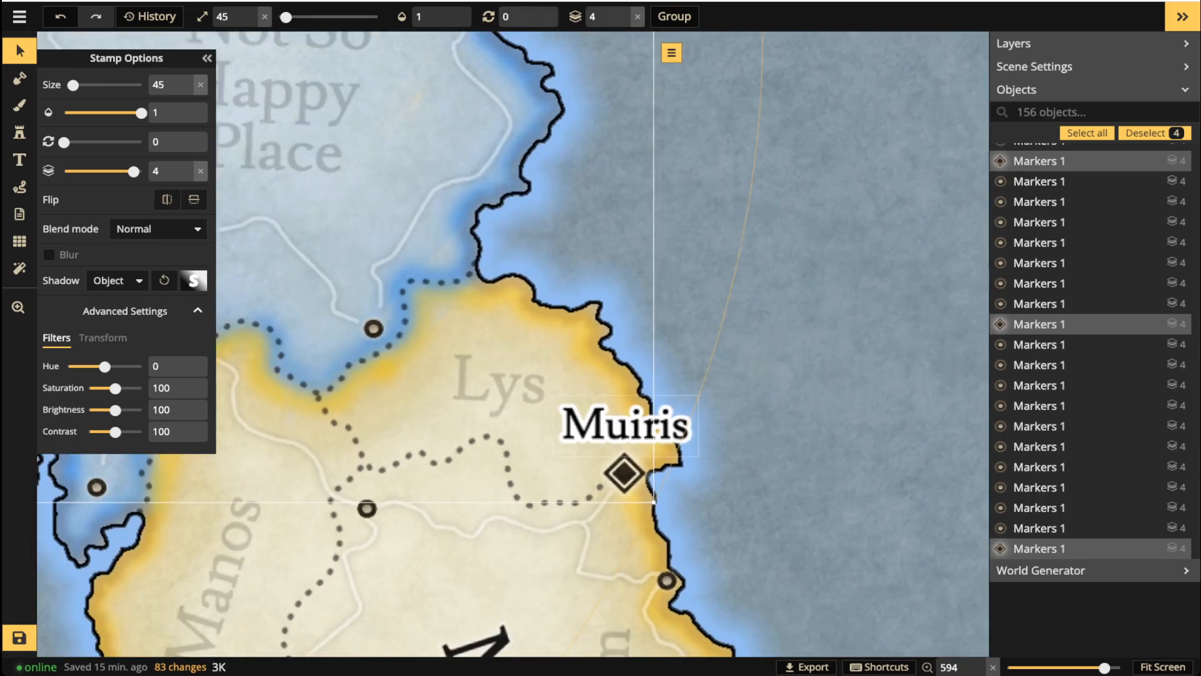
{"action": "scroll", "coordinate": [621, 470], "scroll_direction": "down", "scroll_amount": 2}
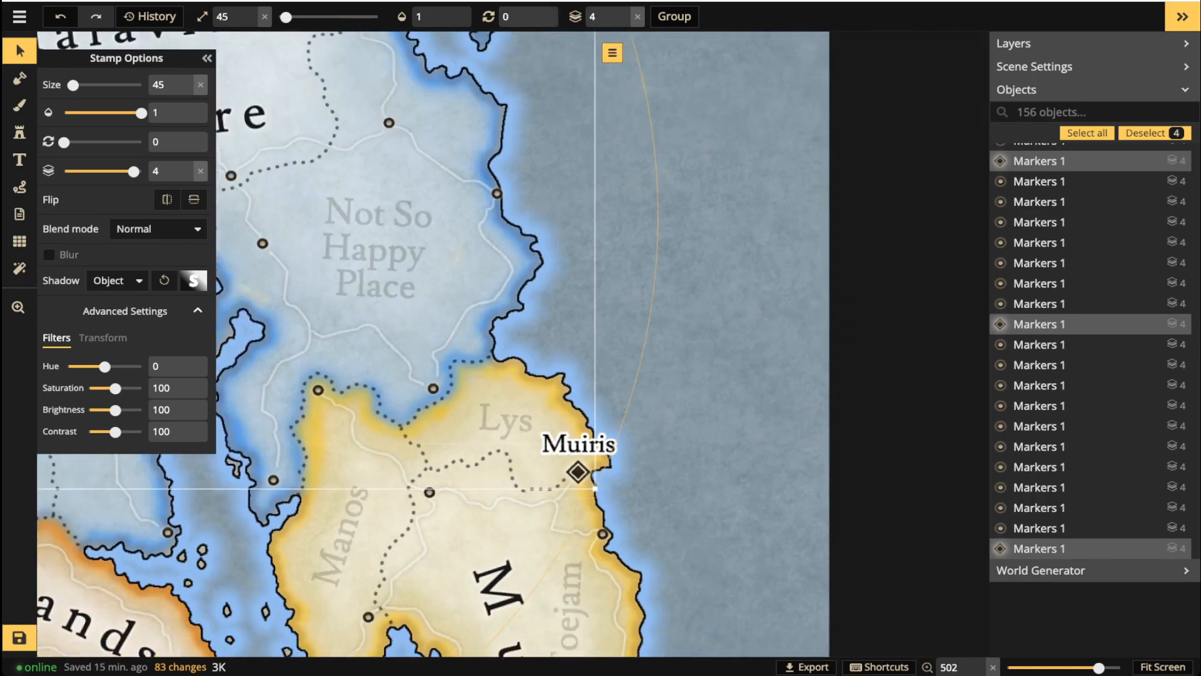
{"action": "scroll", "coordinate": [622, 470], "scroll_direction": "down", "scroll_amount": 9}
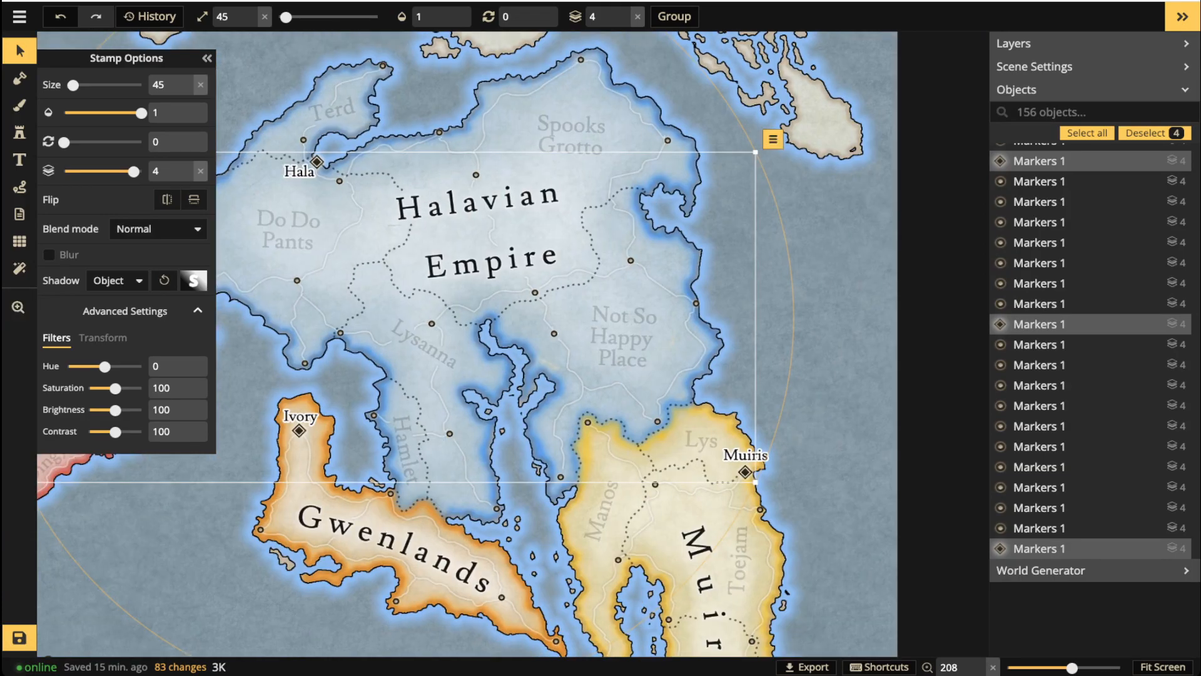
{"action": "left_click", "coordinate": [387, 357]}
{"action": "scroll", "coordinate": [387, 357], "scroll_direction": "down", "scroll_amount": 4}
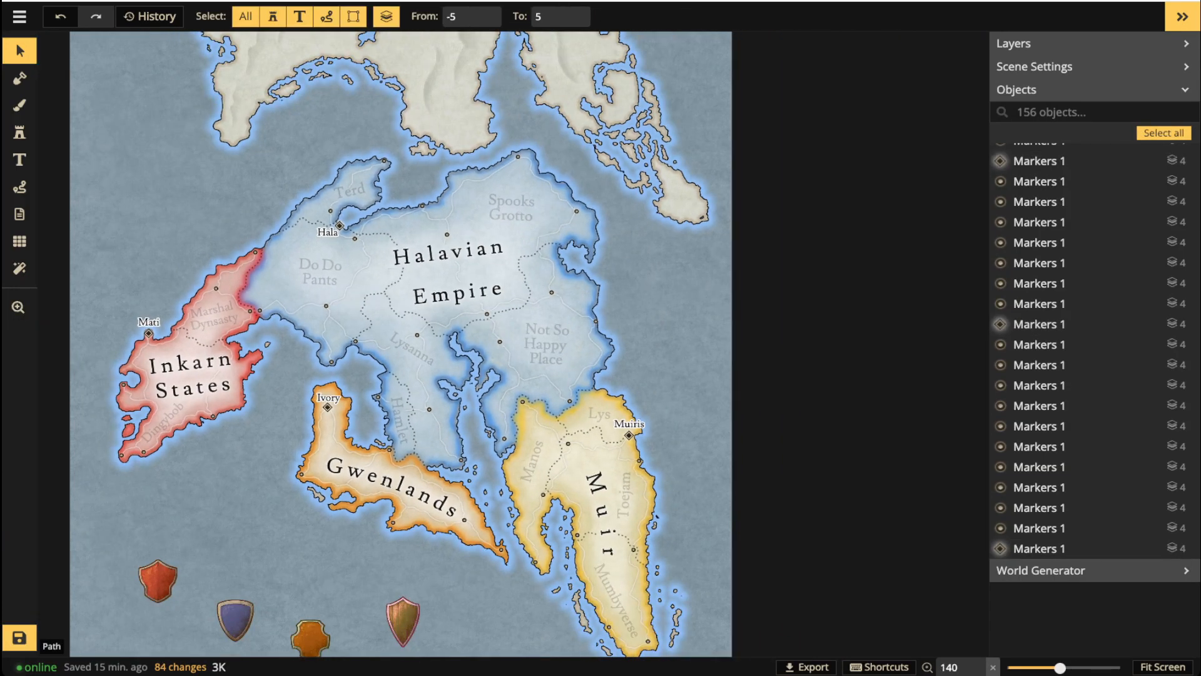
{"action": "scroll", "coordinate": [438, 347], "scroll_direction": "down", "scroll_amount": 1}
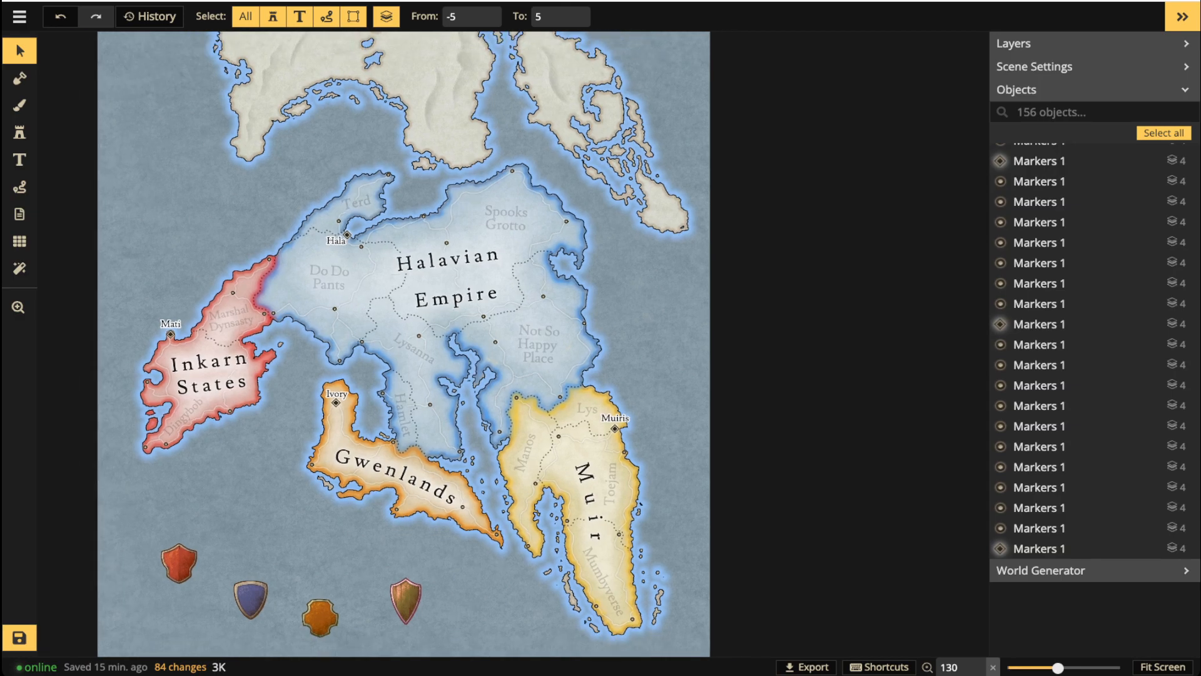
Set the new label style to no outline, 0.41 opacity and size 7.
{"action": "scroll", "coordinate": [50, 284], "scroll_direction": "up", "scroll_amount": 5}
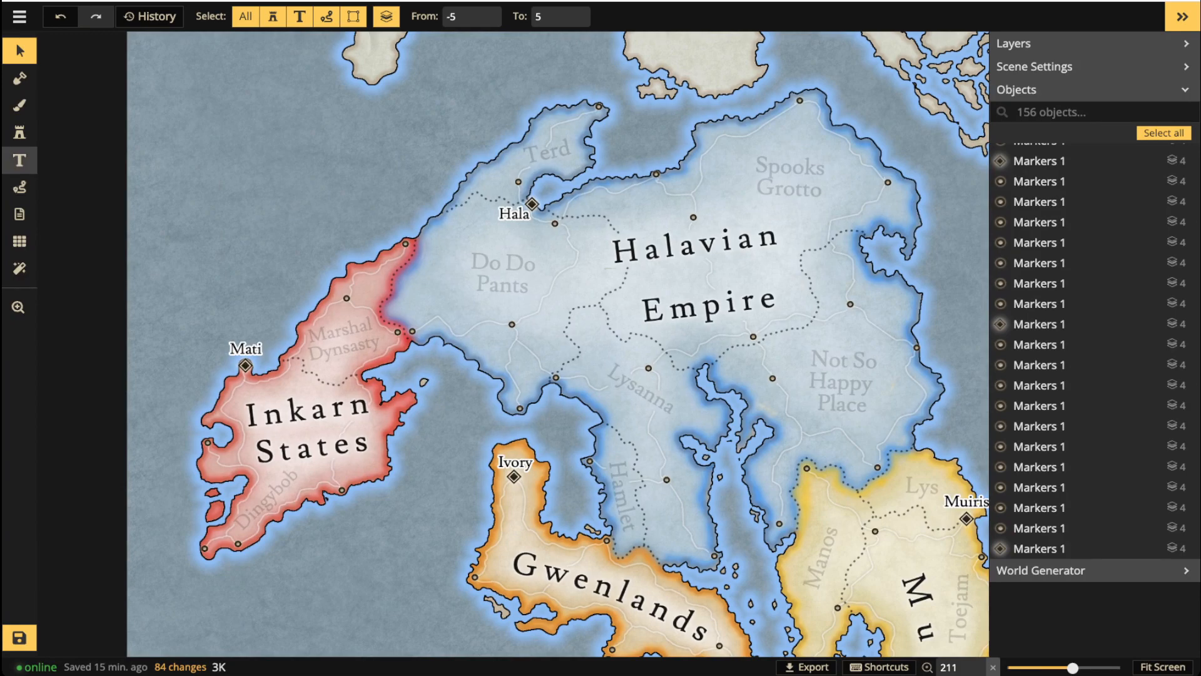
{"action": "left_click", "coordinate": [19, 159]}
{"action": "scroll", "coordinate": [500, 280], "scroll_direction": "up", "scroll_amount": 4}
{"action": "scroll", "coordinate": [517, 266], "scroll_direction": "up", "scroll_amount": 3}
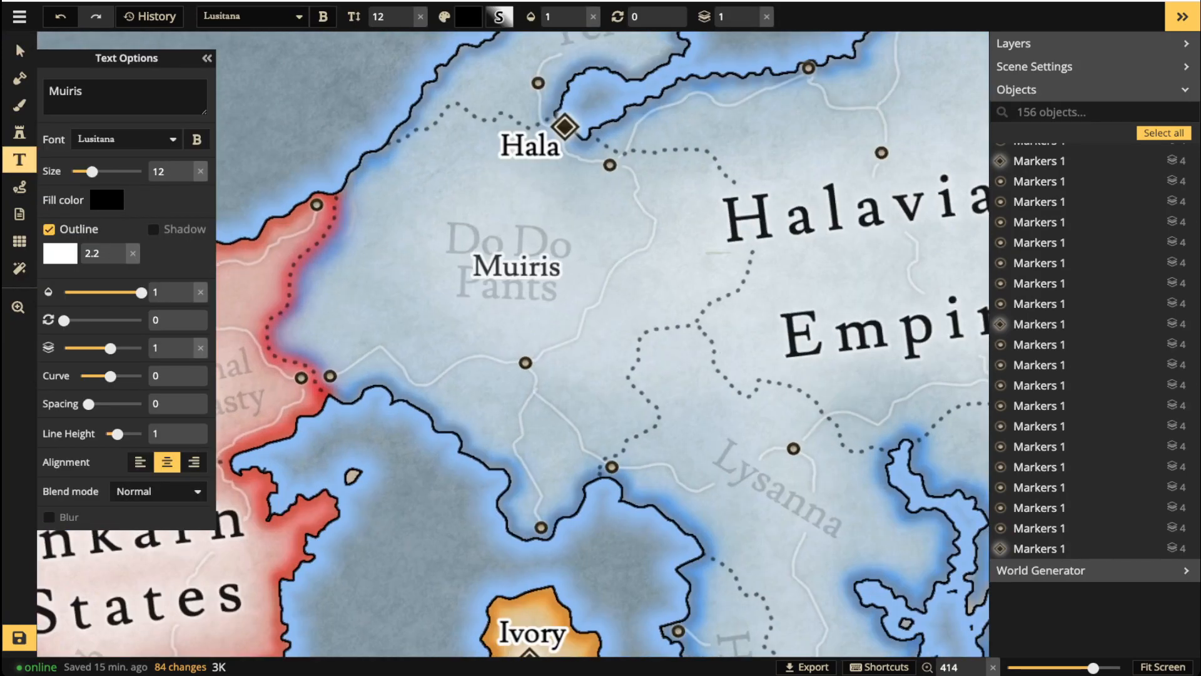
{"action": "left_click", "coordinate": [49, 229]}
{"action": "left_click_drag", "start_coordinate": [141, 264], "coordinate": [105, 263]}
{"action": "key", "text": "bracketleft"}
{"action": "key", "text": "bracketleft"}
{"action": "key", "text": "bracketleft"}
{"action": "key", "text": "bracketleft"}
{"action": "key", "text": "bracketleft"}
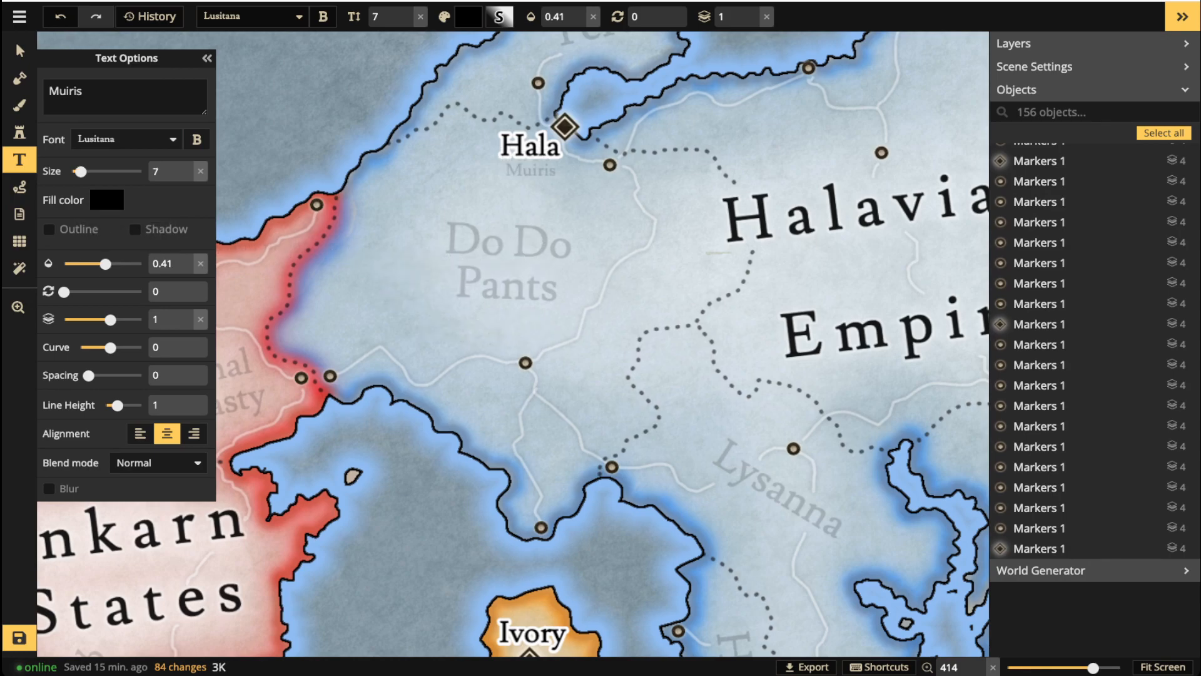
Add a town label reading "Do" just above the town marker south of the Do Do Pants region name.
{"action": "left_click", "coordinate": [531, 169]}
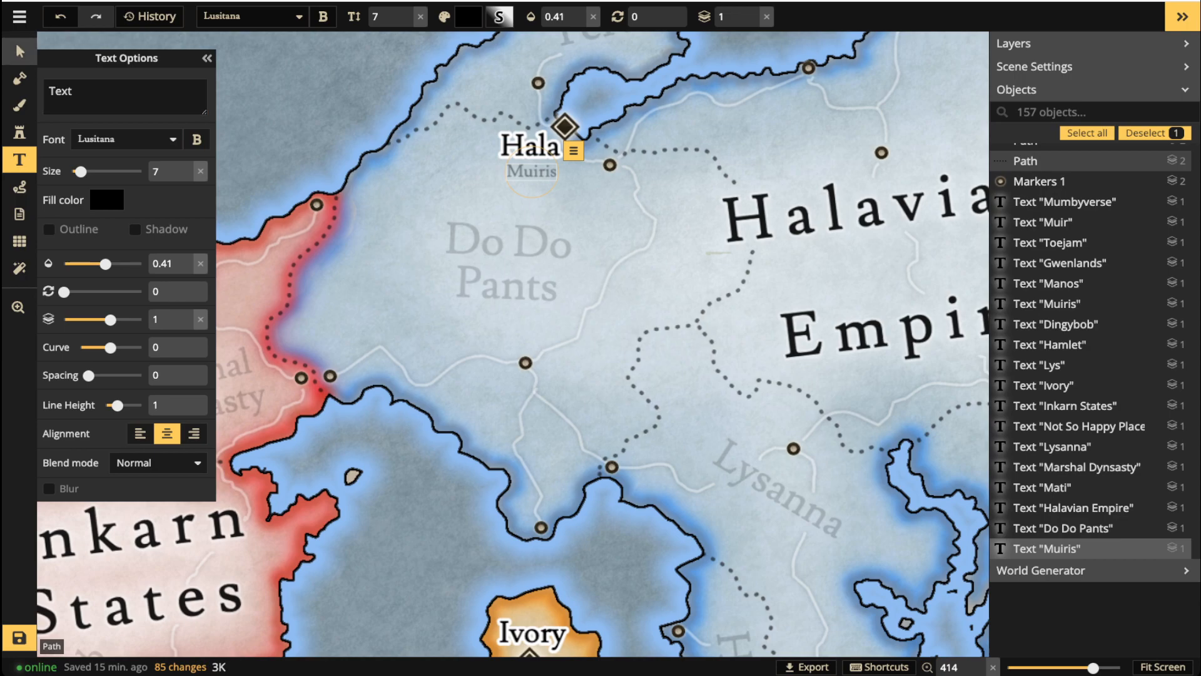
{"action": "left_click", "coordinate": [19, 51]}
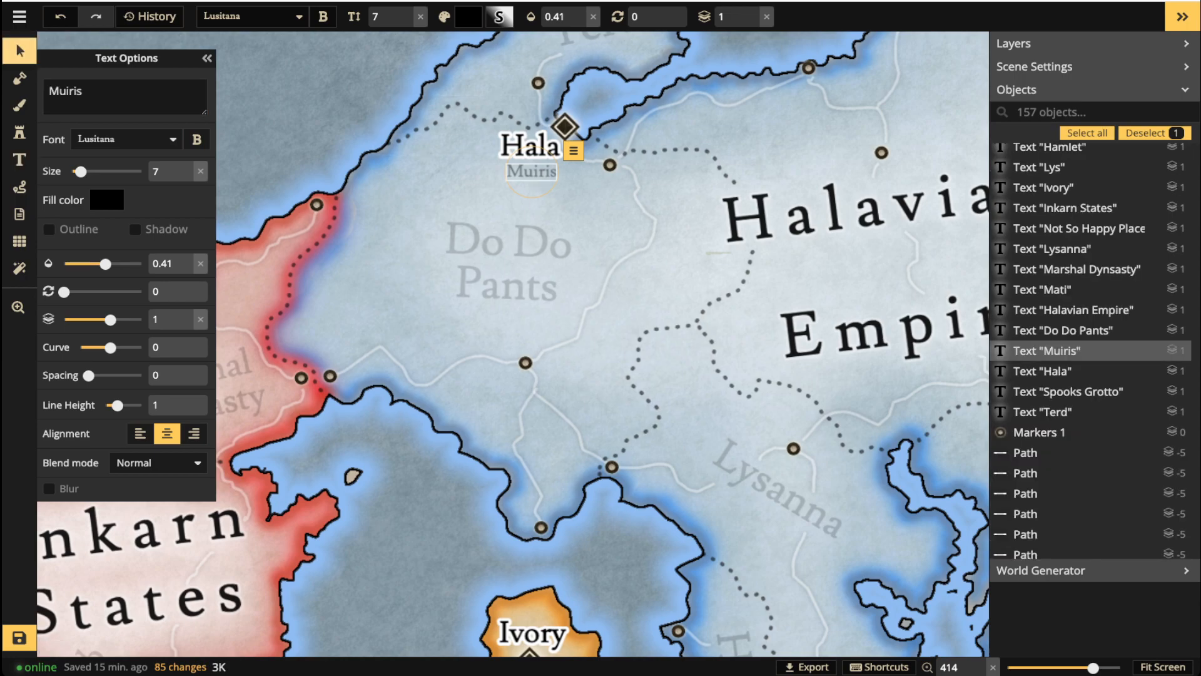
{"action": "left_click_drag", "start_coordinate": [532, 171], "coordinate": [514, 340]}
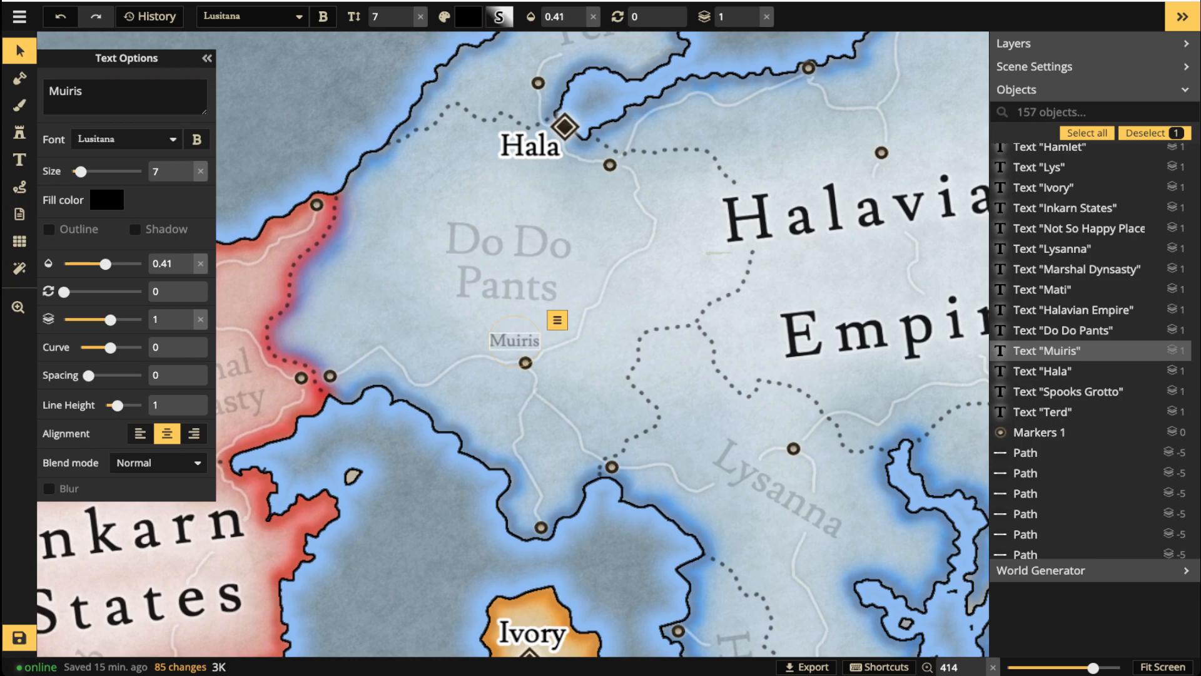
{"action": "scroll", "coordinate": [514, 340], "scroll_direction": "up", "scroll_amount": 3}
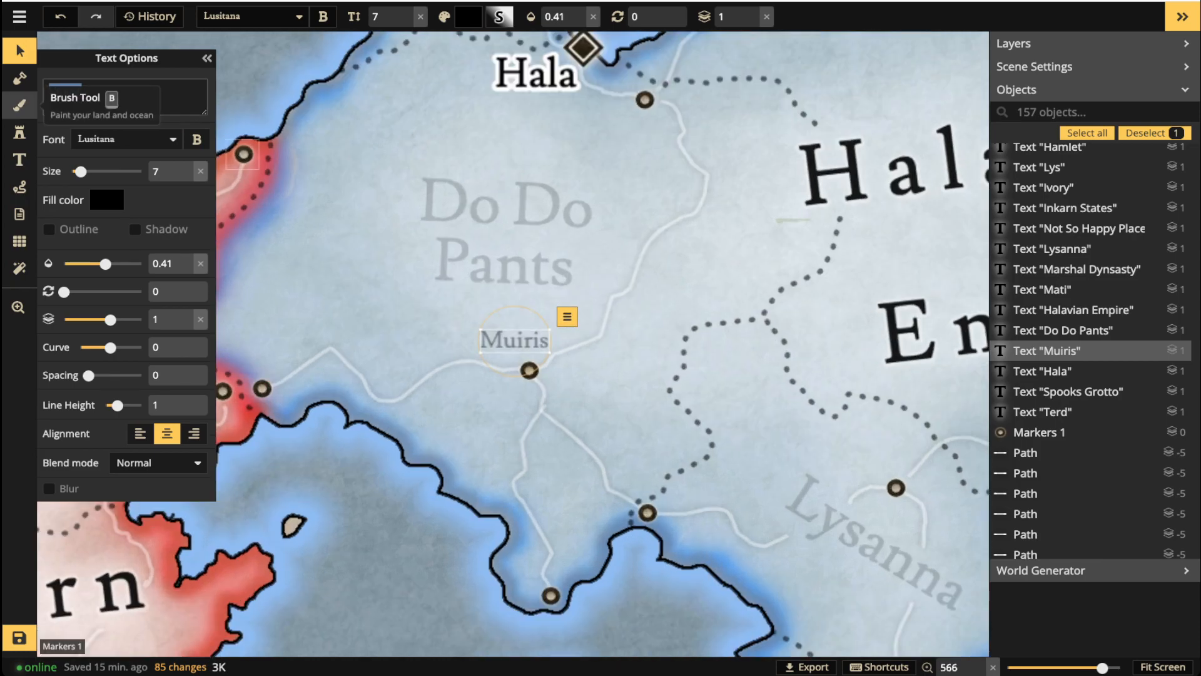
{"action": "type", "text": "Do"}
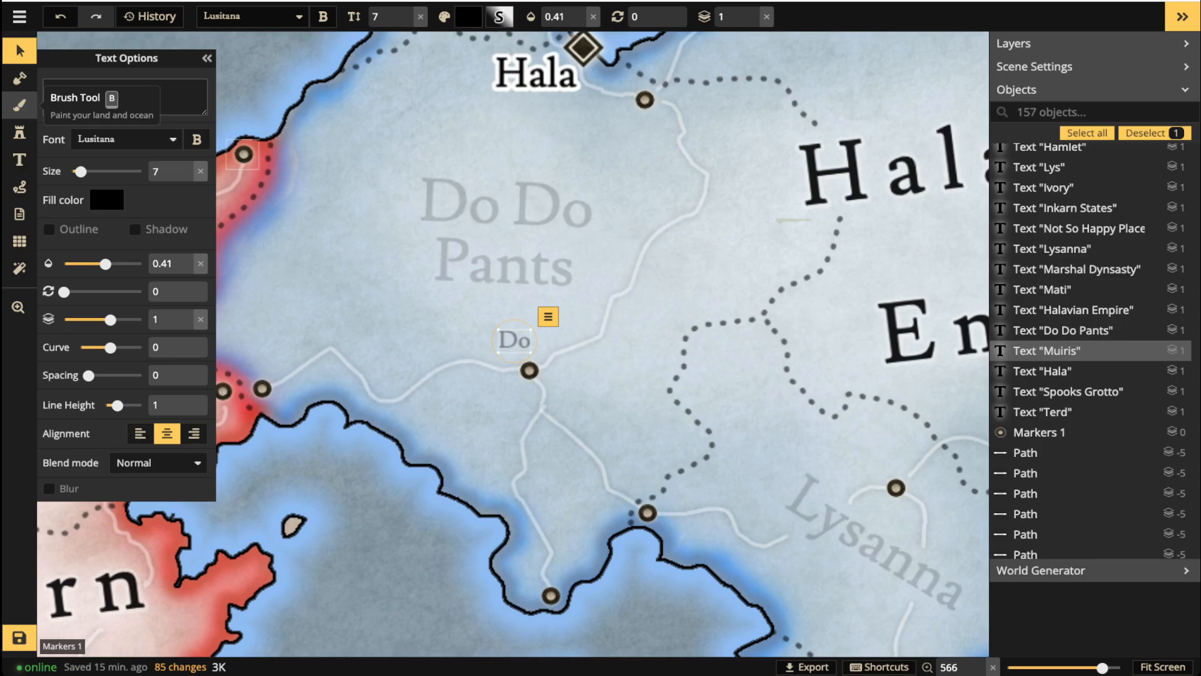
{"action": "left_click_drag", "start_coordinate": [514, 341], "coordinate": [517, 342]}
{"action": "left_click", "coordinate": [539, 313]}
Label the town marker just below the word "Empire" in the Halavian Empire as "Meme".
{"action": "scroll", "coordinate": [538, 313], "scroll_direction": "down", "scroll_amount": 2}
{"action": "left_click_drag", "start_coordinate": [688, 301], "coordinate": [424, 395]}
{"action": "left_click_drag", "start_coordinate": [658, 378], "coordinate": [752, 236]}
{"action": "scroll", "coordinate": [539, 228], "scroll_direction": "down", "scroll_amount": 4}
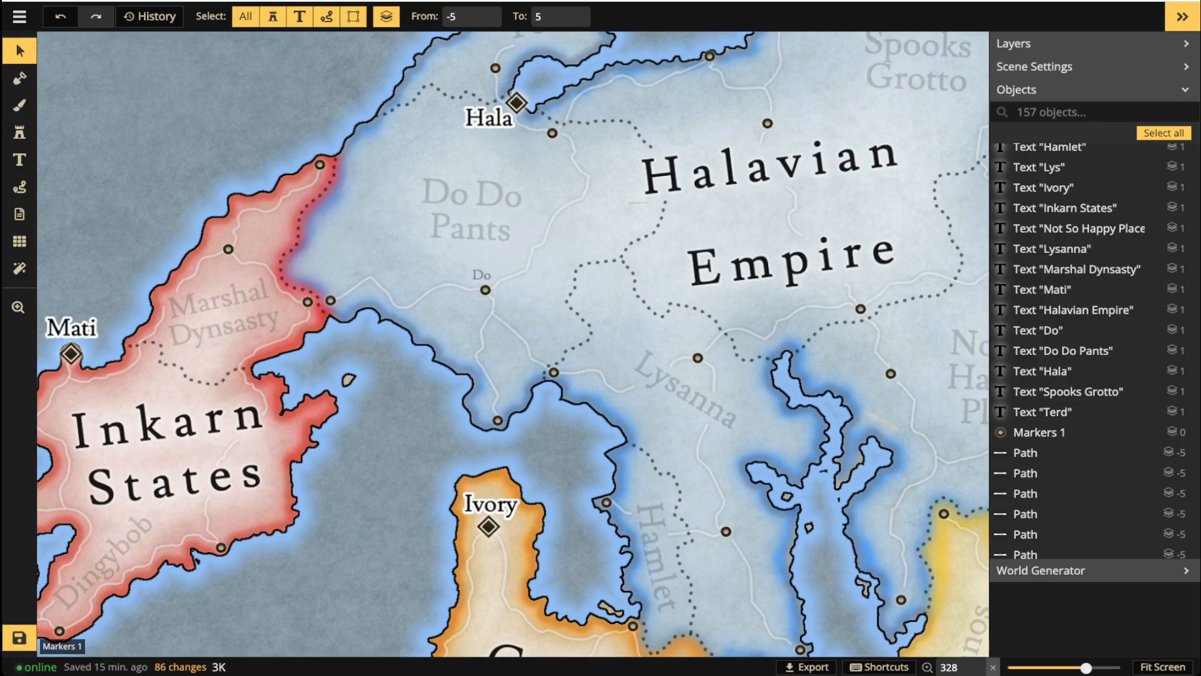
{"action": "left_click_drag", "start_coordinate": [841, 307], "coordinate": [720, 317]}
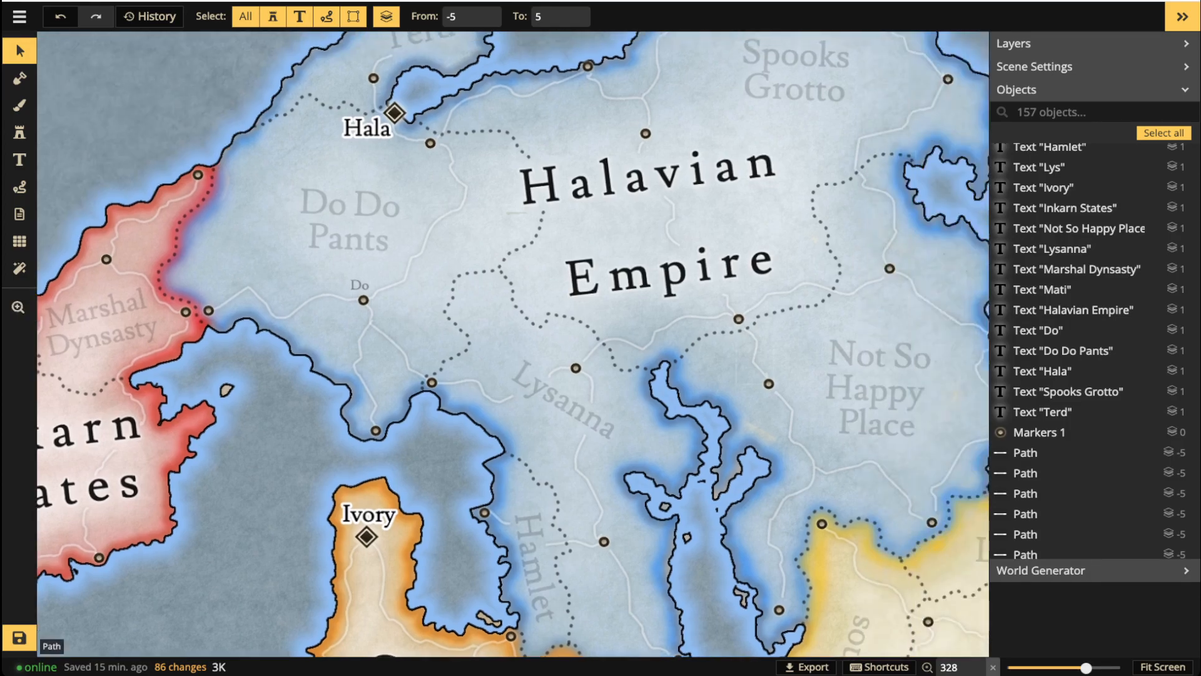
{"action": "scroll", "coordinate": [719, 317], "scroll_direction": "up", "scroll_amount": 5}
{"action": "key", "text": "t"}
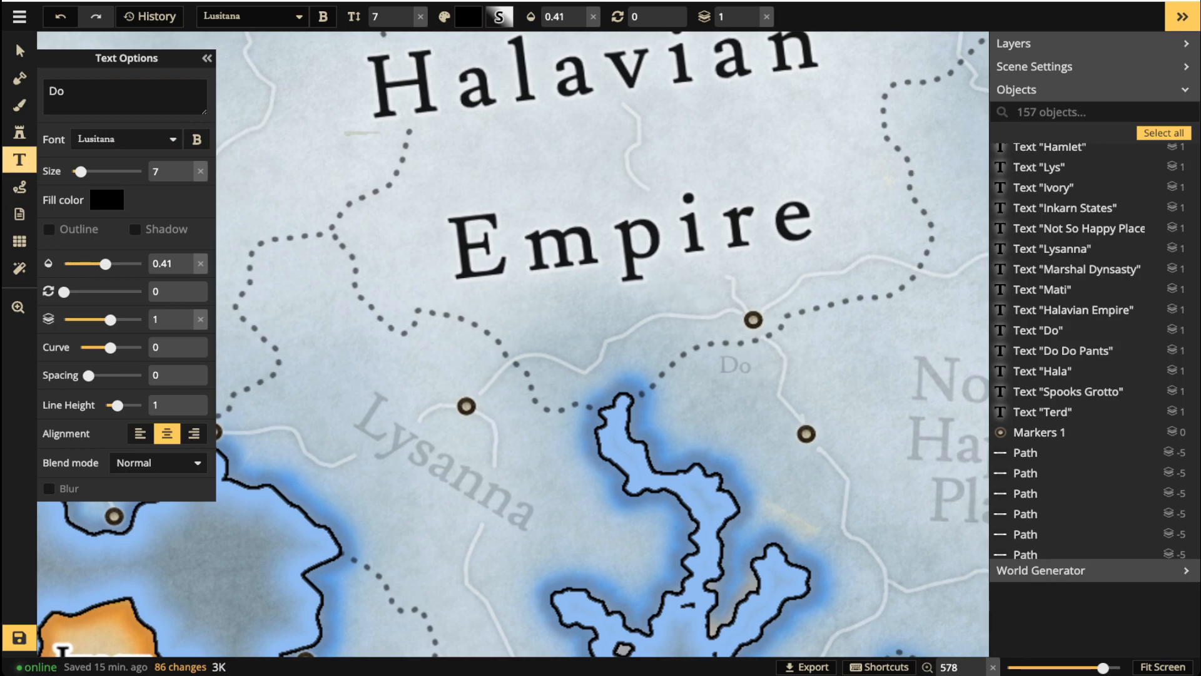
{"action": "left_click", "coordinate": [735, 365]}
{"action": "type", "text": "Me me"}
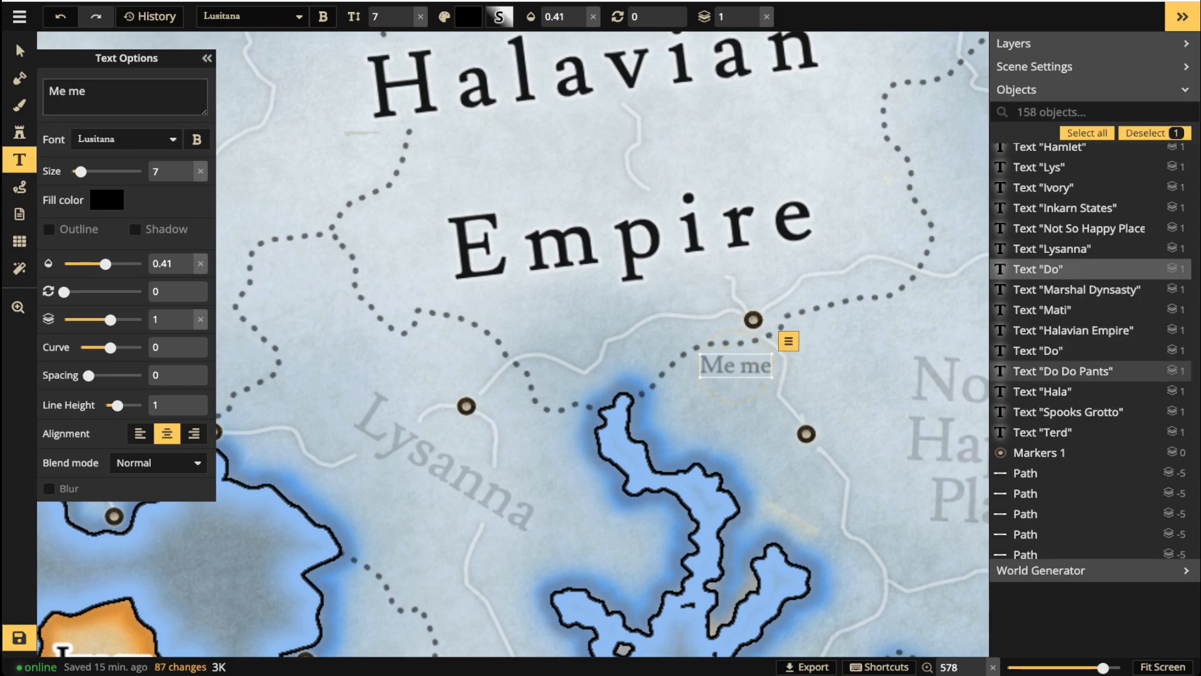
{"action": "key", "text": "Left"}
{"action": "key", "text": "Left"}
{"action": "key", "text": "BackSpace"}
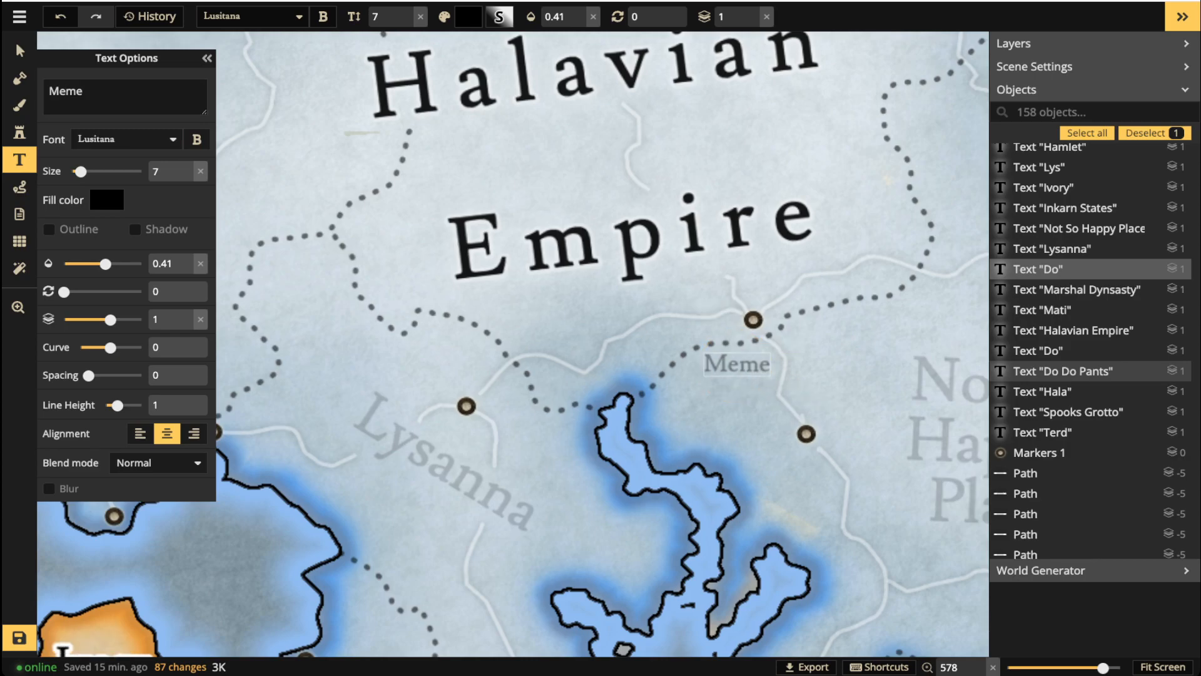
{"action": "scroll", "coordinate": [578, 306], "scroll_direction": "down", "scroll_amount": 5}
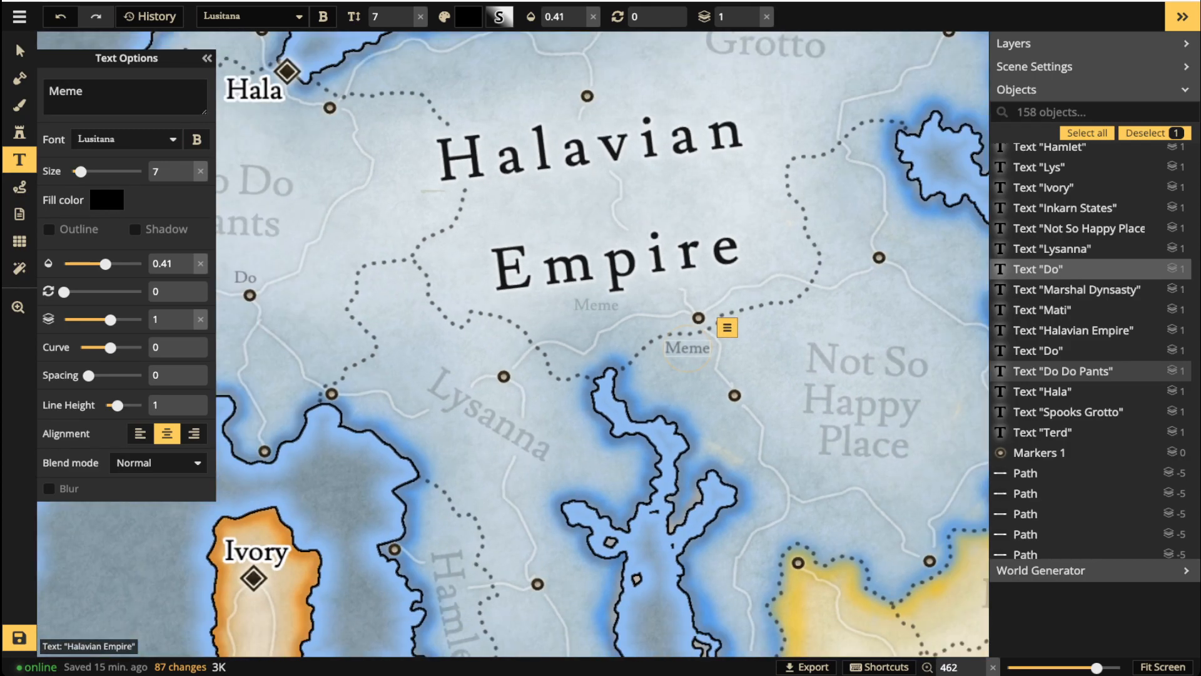
{"action": "left_click", "coordinate": [709, 302]}
Label the town marker north of the Marshal Dynasty region name as "Bryan", placing the text beside the marker.
{"action": "scroll", "coordinate": [709, 301], "scroll_direction": "down", "scroll_amount": 1}
{"action": "left_click_drag", "start_coordinate": [708, 302], "coordinate": [862, 449]}
{"action": "left_click_drag", "start_coordinate": [297, 567], "coordinate": [747, 327]}
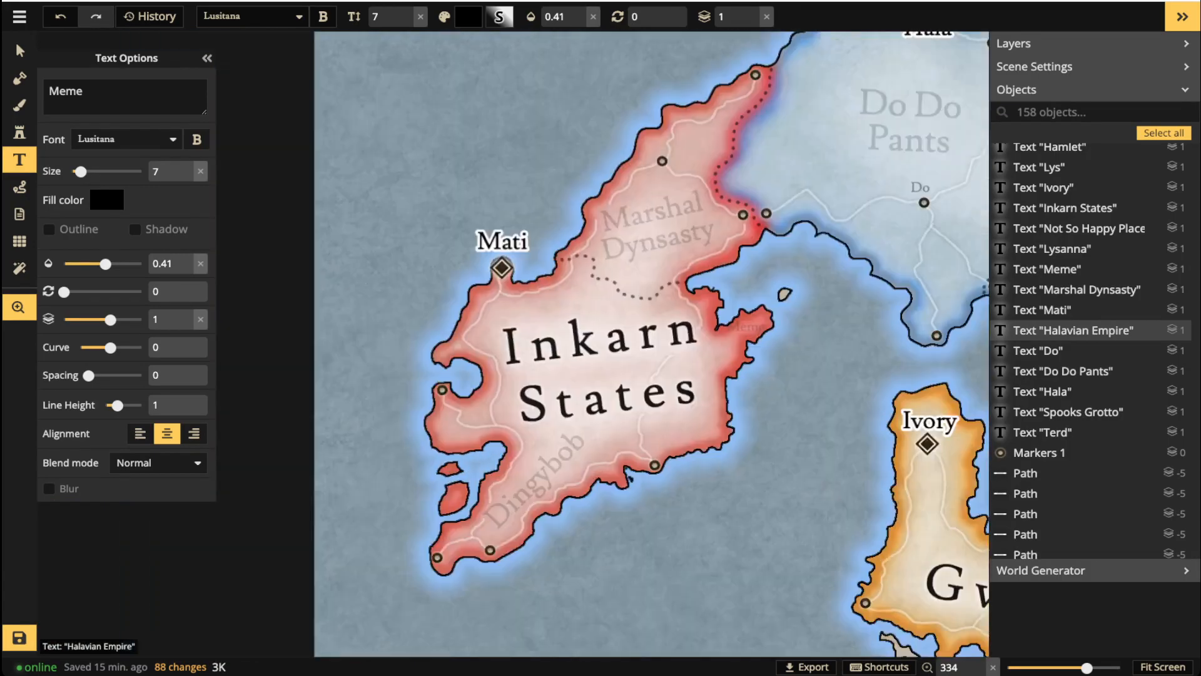
{"action": "left_click_drag", "start_coordinate": [685, 172], "coordinate": [591, 325]}
{"action": "scroll", "coordinate": [590, 325], "scroll_direction": "up", "scroll_amount": 3}
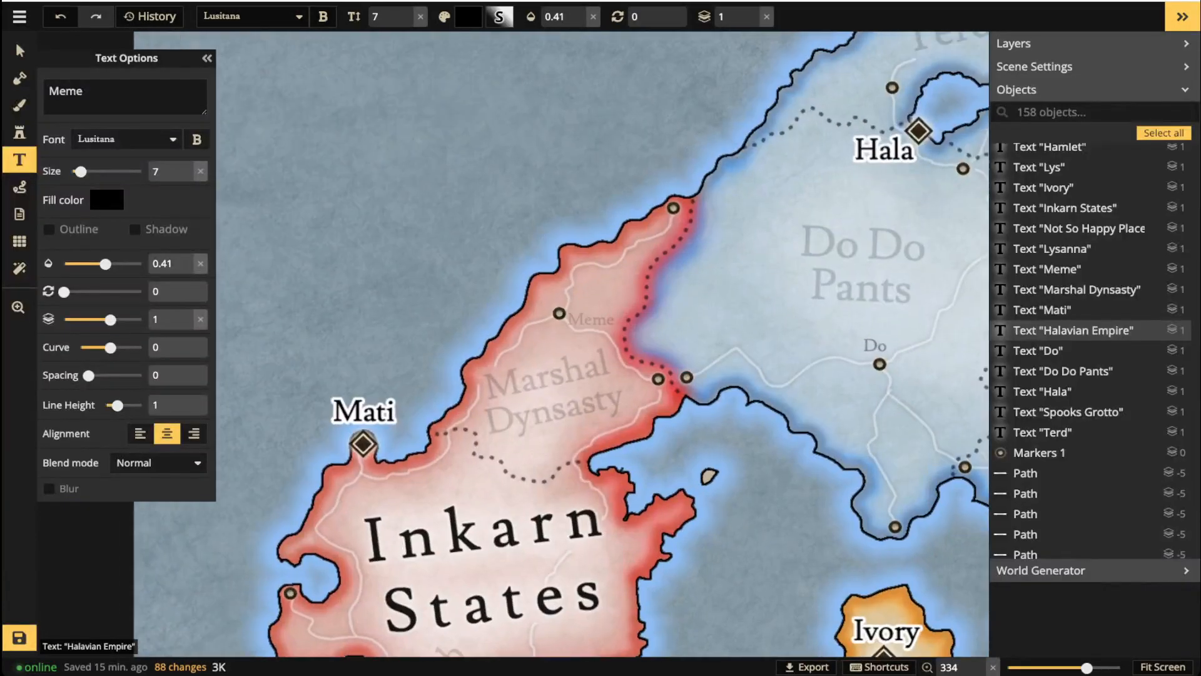
{"action": "left_click", "coordinate": [604, 302]}
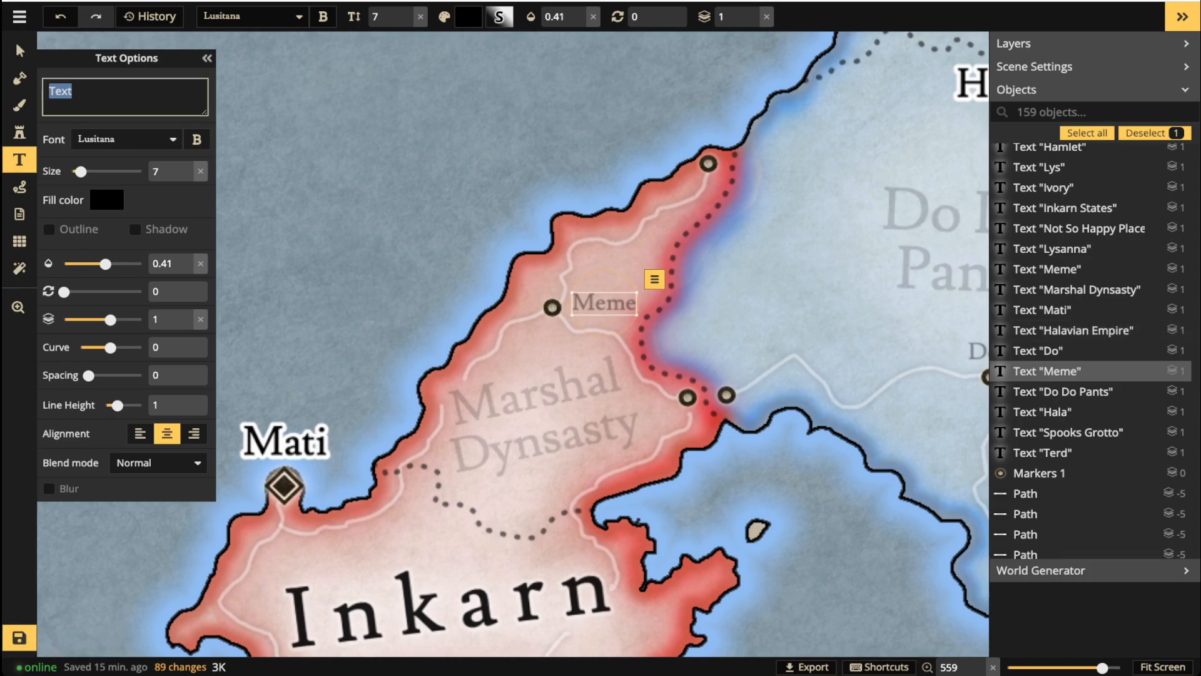
{"action": "type", "text": "Bry"}
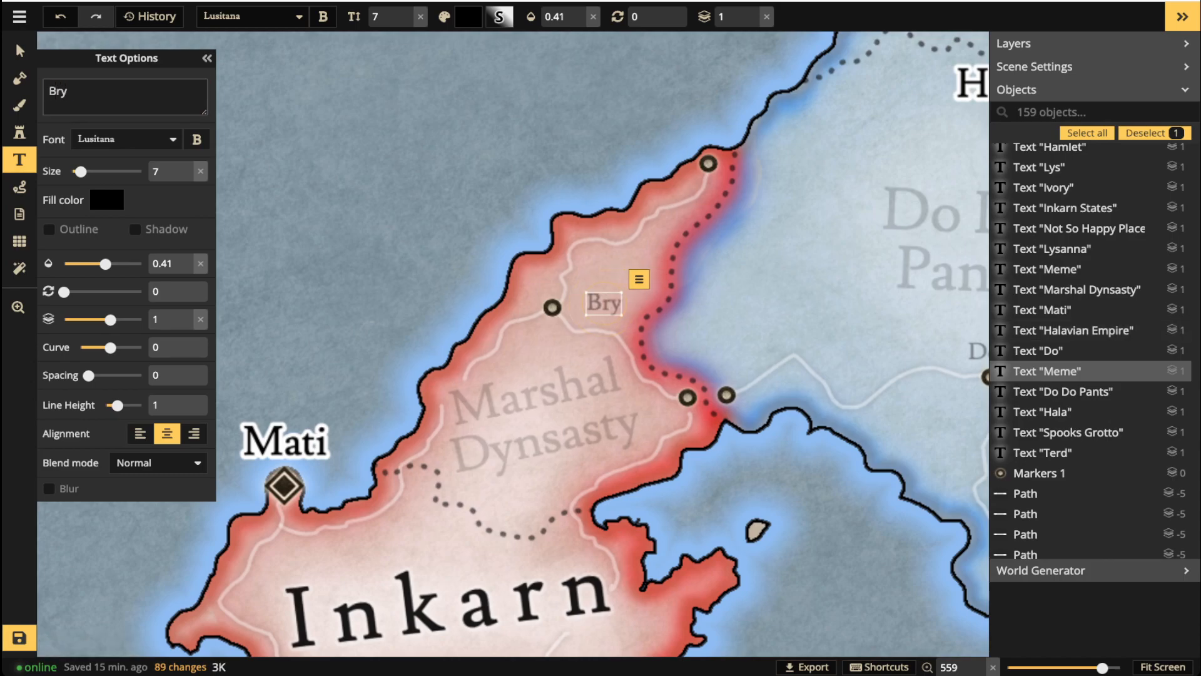
{"action": "type", "text": "an"}
{"action": "key", "text": "Escape"}
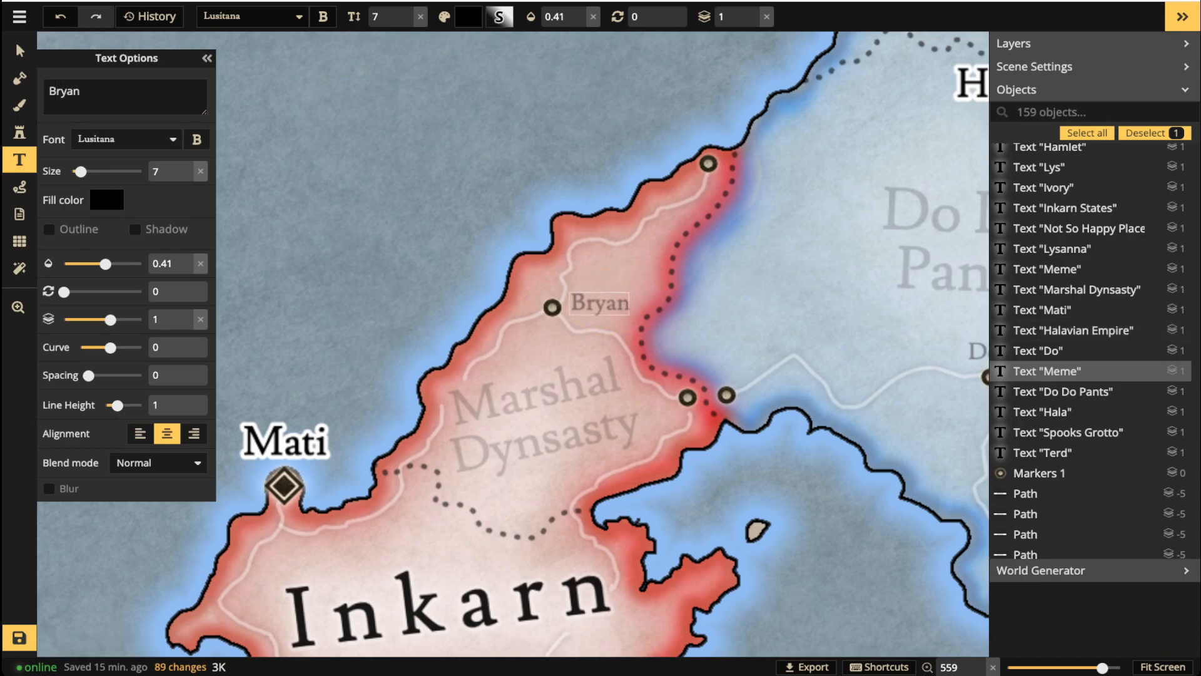
Label the inland town marker at the southeastern end of the Gwenlands title as "Gwen".
{"action": "scroll", "coordinate": [530, 345], "scroll_direction": "down", "scroll_amount": 2}
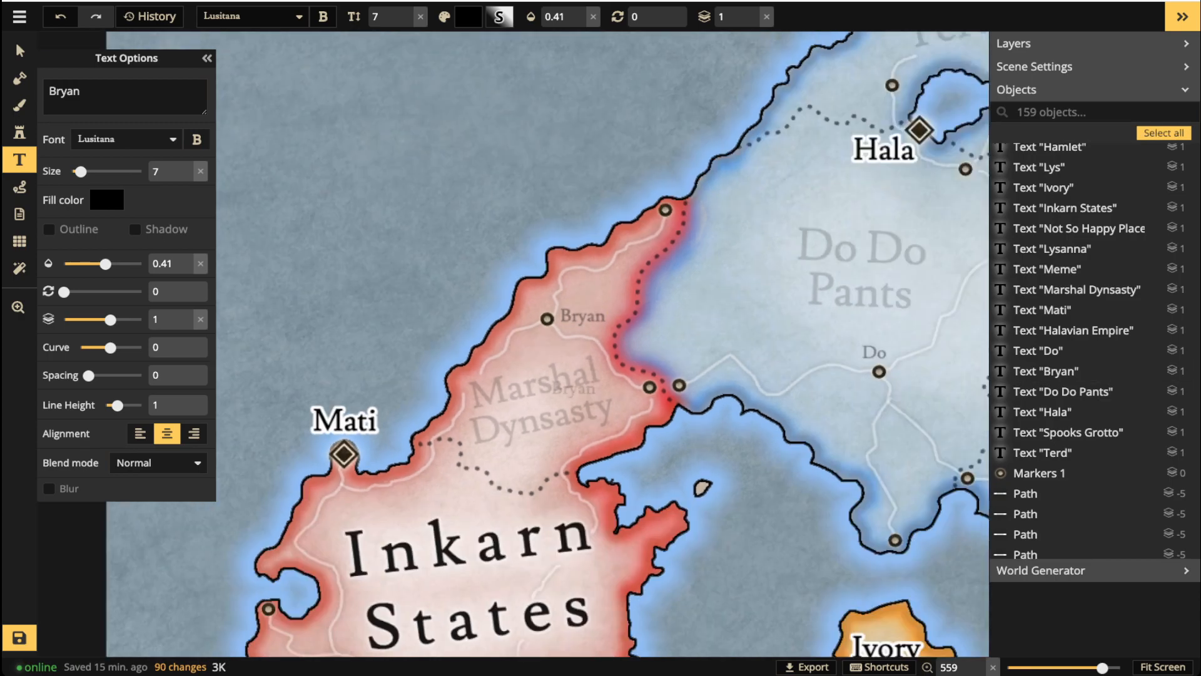
{"action": "key", "text": "space"}
{"action": "left_click_drag", "start_coordinate": [721, 456], "coordinate": [531, 319]}
{"action": "left_click_drag", "start_coordinate": [925, 595], "coordinate": [750, 408]}
{"action": "left_click_drag", "start_coordinate": [732, 319], "coordinate": [625, 112]}
{"action": "scroll", "coordinate": [808, 502], "scroll_direction": "up", "scroll_amount": 1}
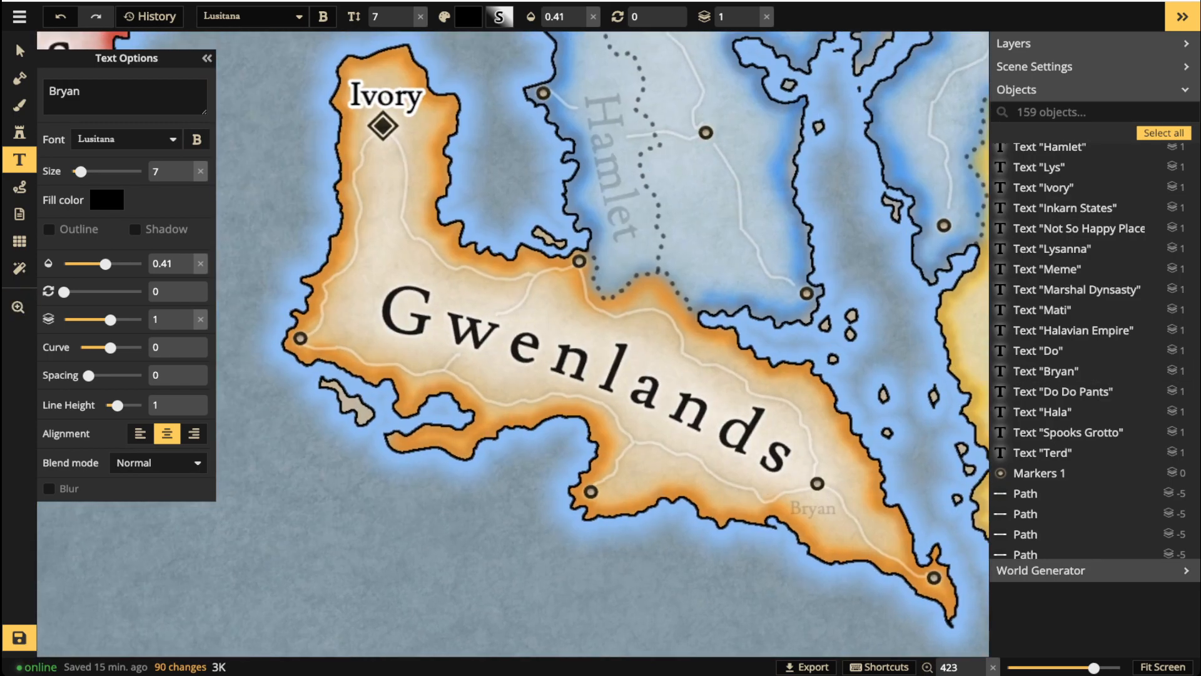
{"action": "left_click", "coordinate": [812, 505]}
{"action": "type", "text": "Gwen"}
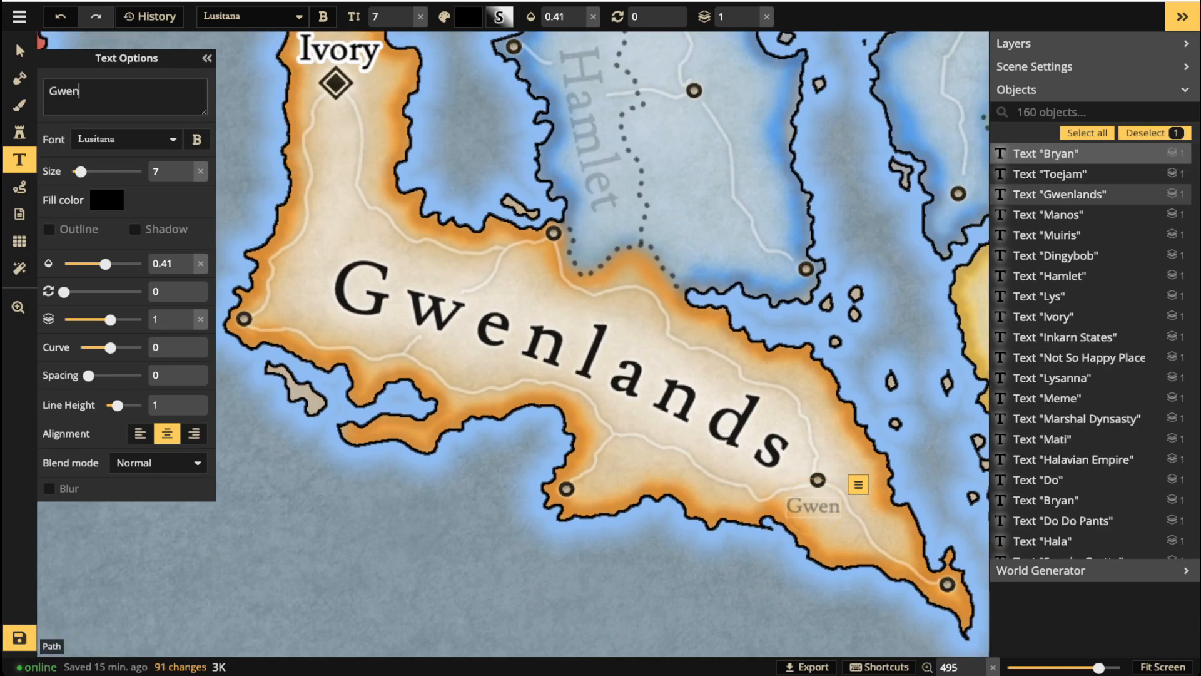
{"action": "left_click", "coordinate": [19, 51]}
Label the inland town marker east of the Hamlet region as "Hem" and nudge the text closer to the marker.
{"action": "scroll", "coordinate": [456, 231], "scroll_direction": "down", "scroll_amount": 1}
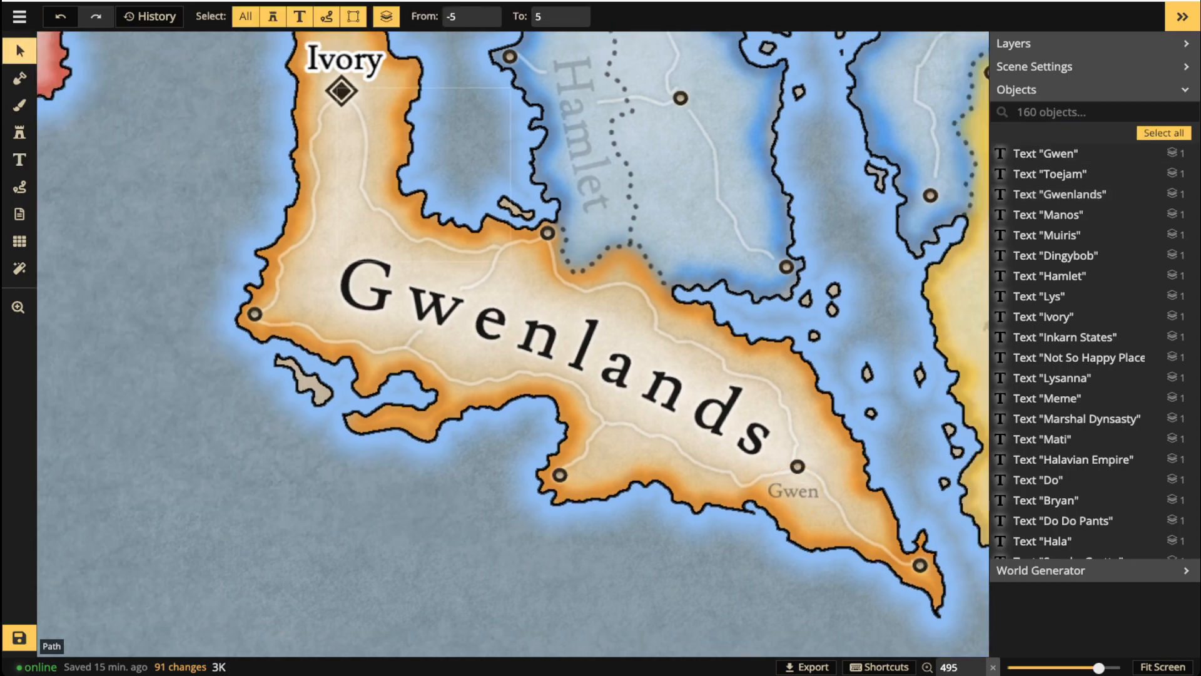
{"action": "left_click_drag", "start_coordinate": [455, 232], "coordinate": [222, 297]}
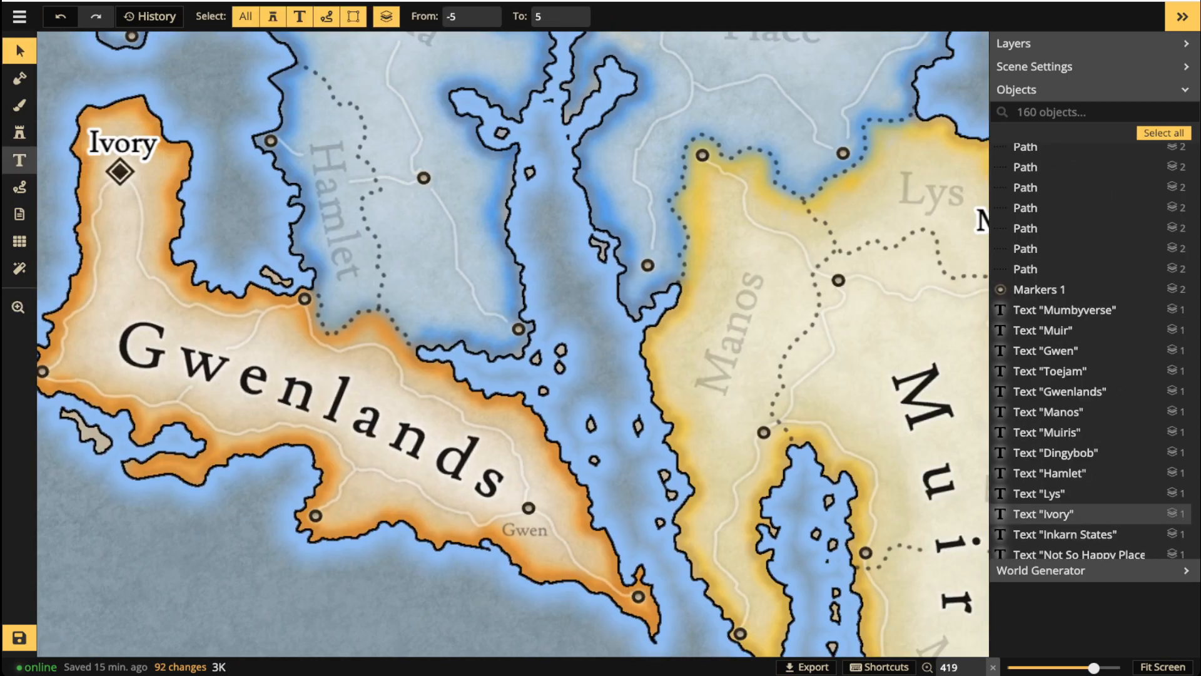
{"action": "left_click", "coordinate": [19, 159]}
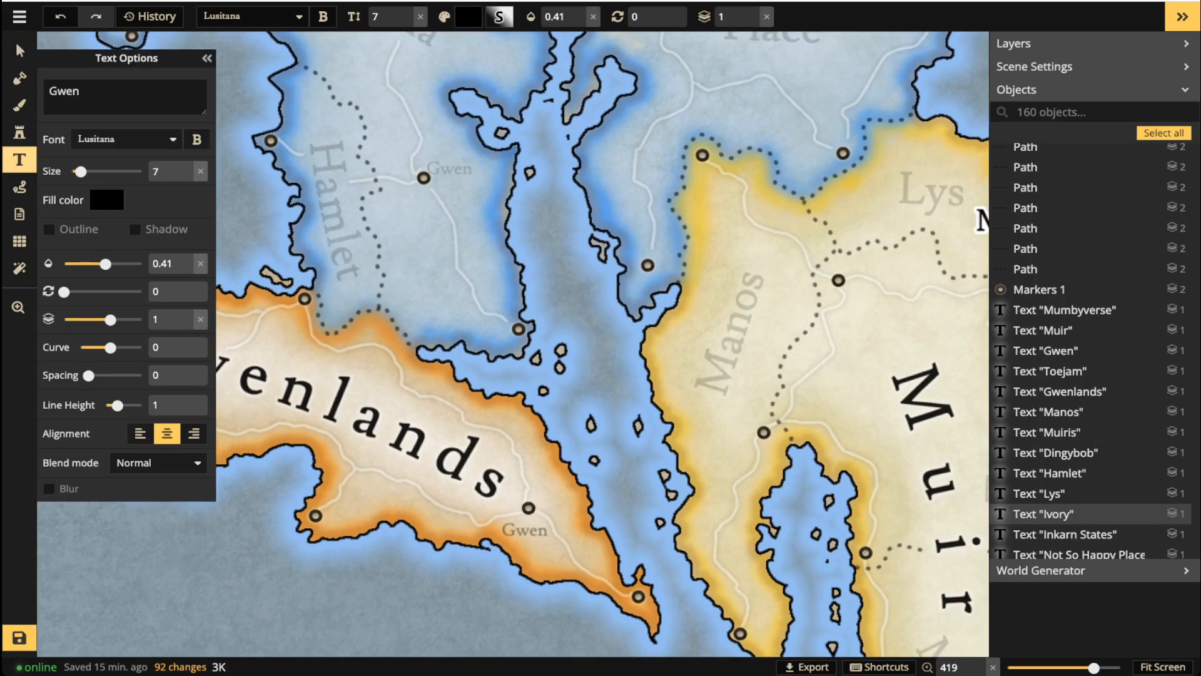
{"action": "left_click", "coordinate": [460, 169]}
{"action": "type", "text": "Hem"}
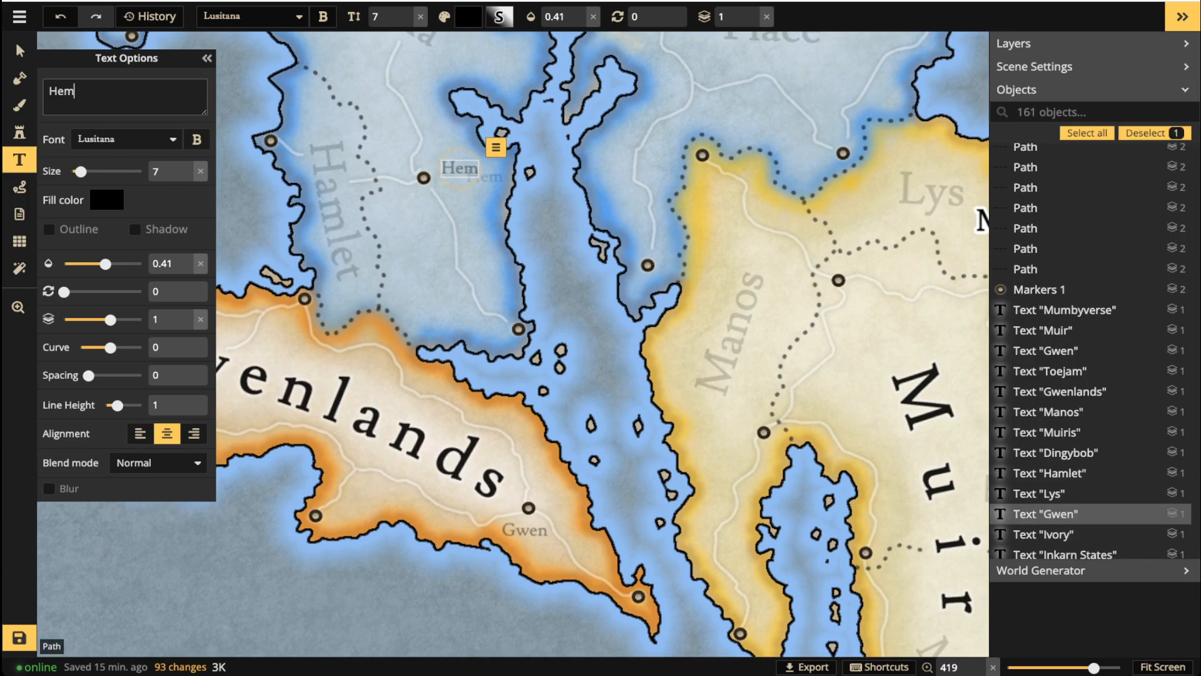
{"action": "left_click_drag", "start_coordinate": [462, 169], "coordinate": [461, 168]}
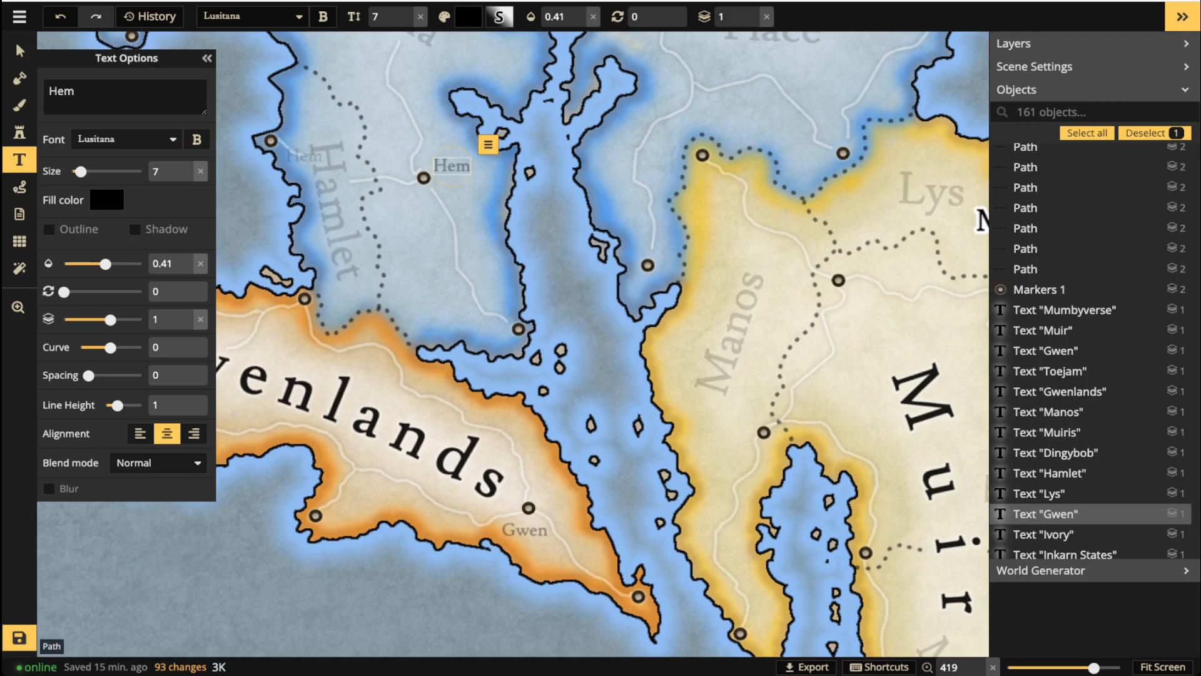
{"action": "left_click", "coordinate": [463, 243]}
Add a two-line "Manly Man" label beside the town marker south of the Manos region name, level with the marker.
{"action": "scroll", "coordinate": [462, 243], "scroll_direction": "down", "scroll_amount": 2}
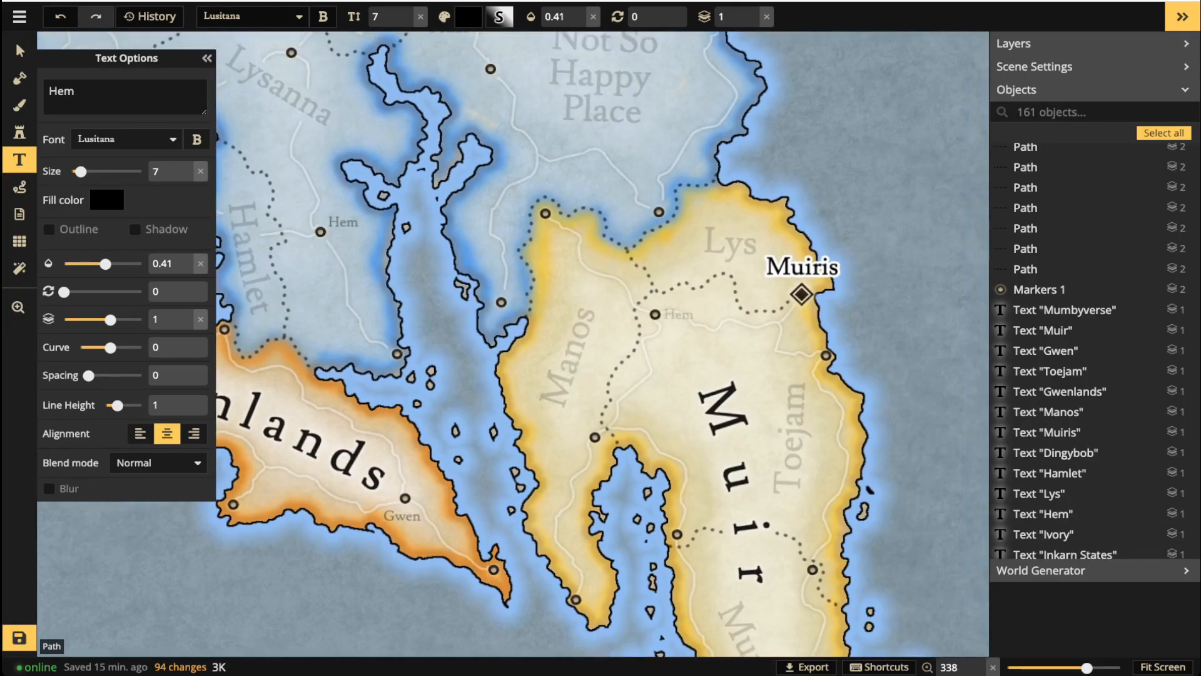
{"action": "scroll", "coordinate": [635, 315], "scroll_direction": "up", "scroll_amount": 1}
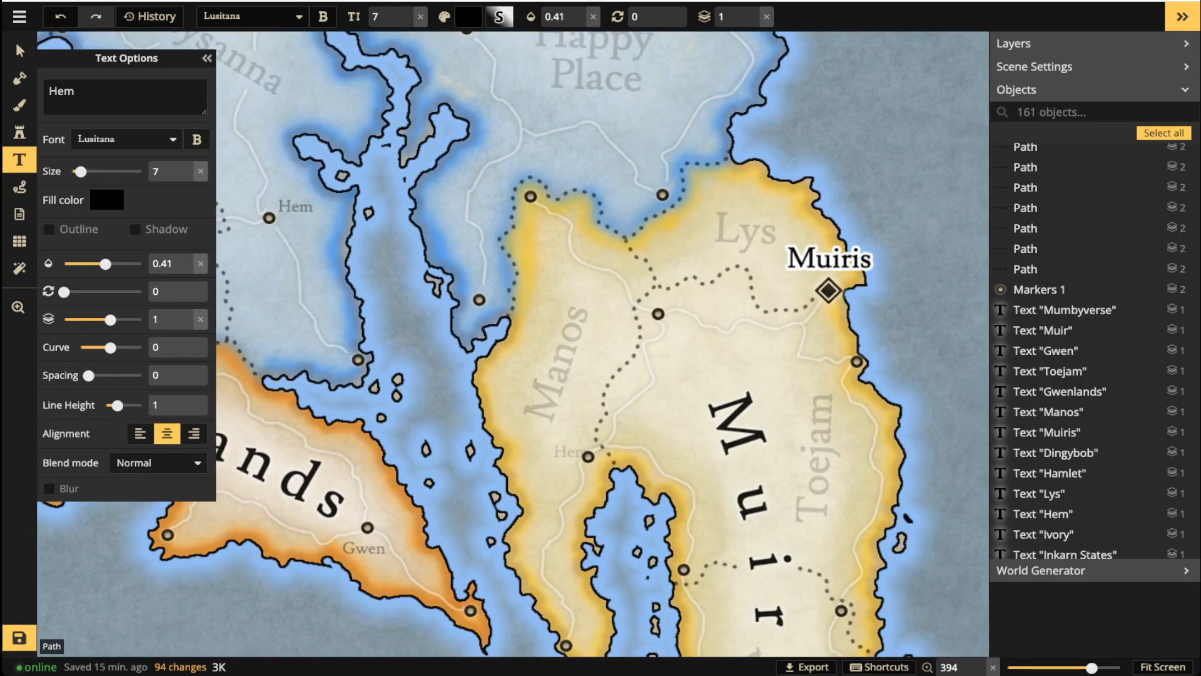
{"action": "scroll", "coordinate": [560, 452], "scroll_direction": "up", "scroll_amount": 1}
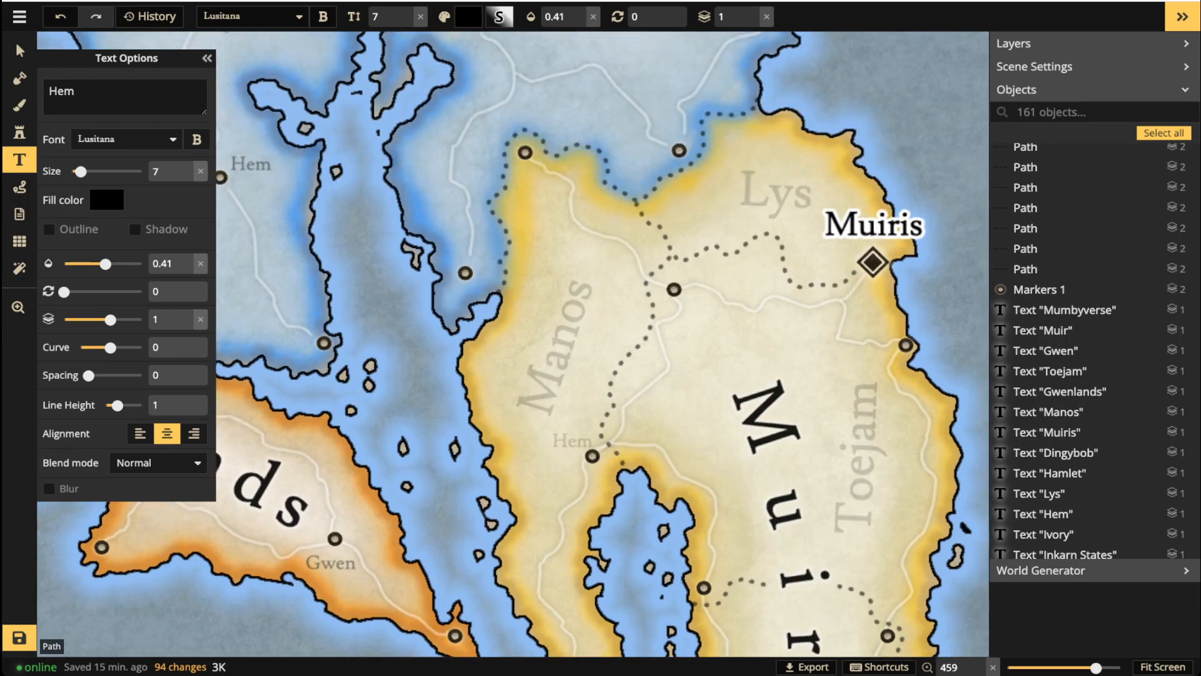
{"action": "left_click", "coordinate": [595, 447]}
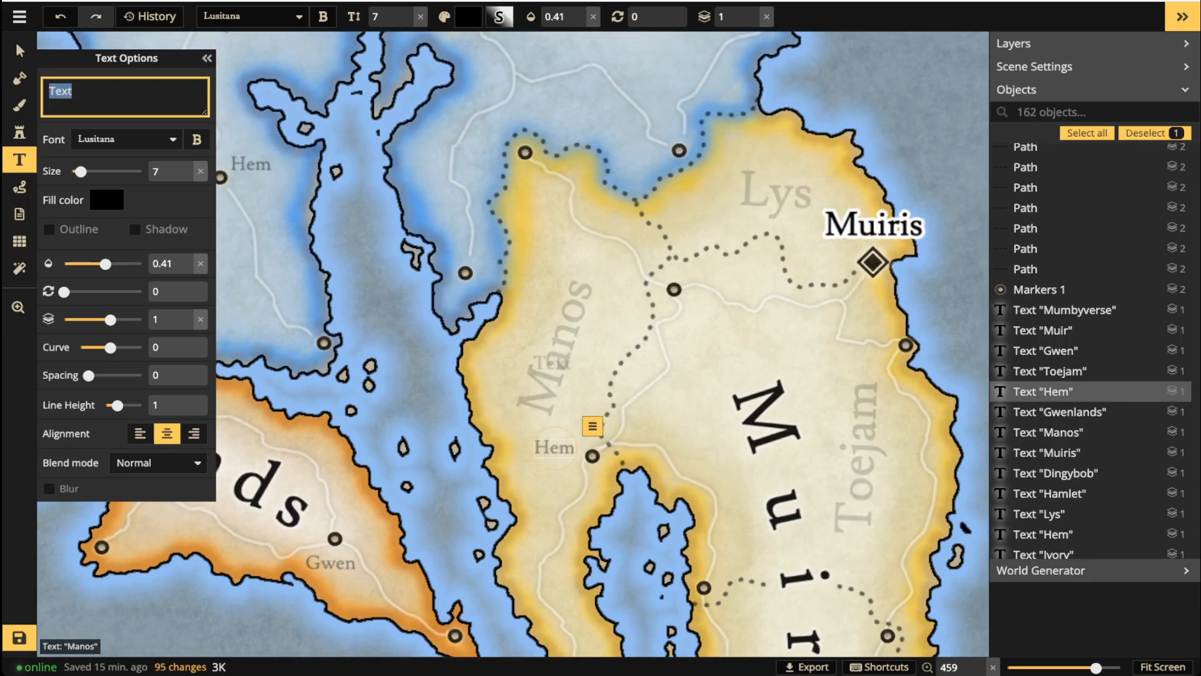
{"action": "type", "text": "man"}
{"action": "key", "text": "BackSpace"}
{"action": "key", "text": "BackSpace"}
{"action": "key", "text": "BackSpace"}
{"action": "type", "text": "NManl"}
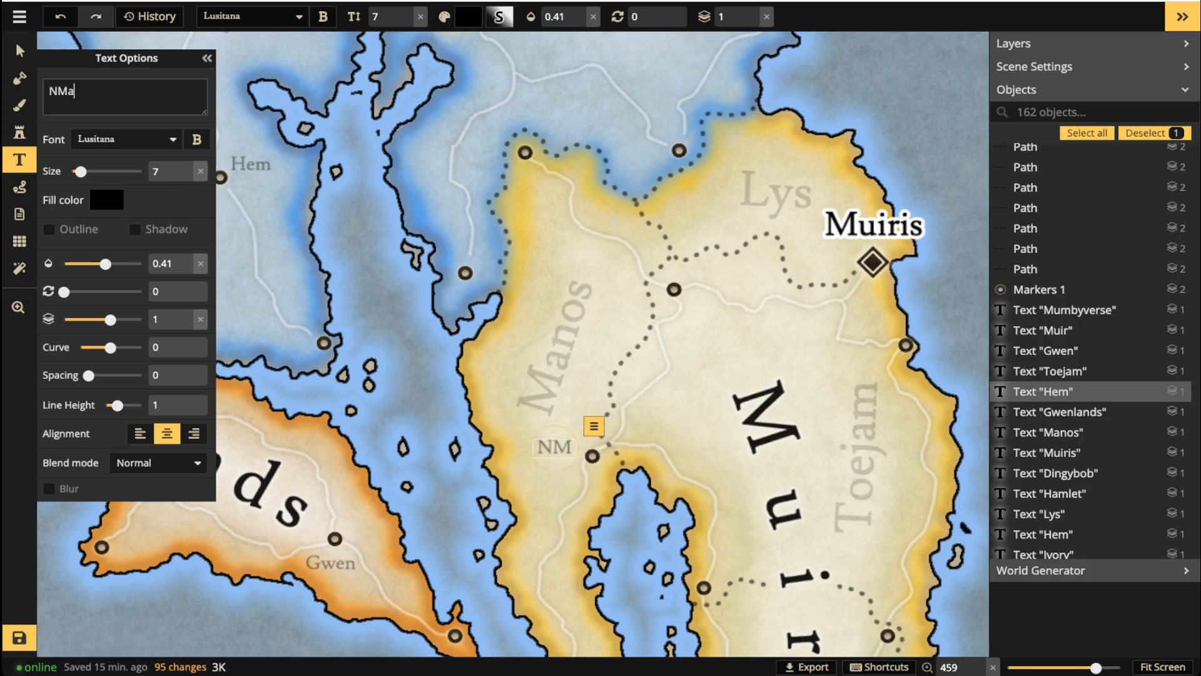
{"action": "key", "text": "BackSpace"}
{"action": "key", "text": "BackSpace"}
{"action": "key", "text": "BackSpace"}
{"action": "key", "text": "BackSpace"}
{"action": "key", "text": "BackSpace"}
{"action": "type", "text": "Manly"}
{"action": "key", "text": "Return"}
{"action": "type", "text": "Man"}
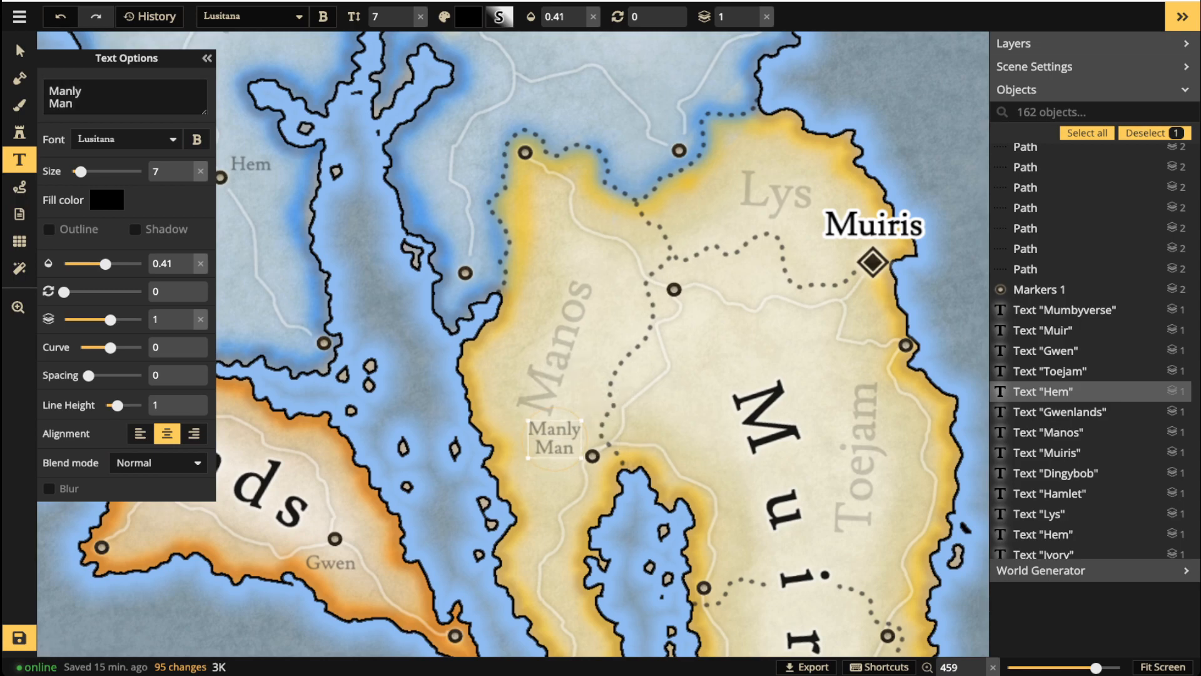
{"action": "left_click_drag", "start_coordinate": [554, 451], "coordinate": [553, 453]}
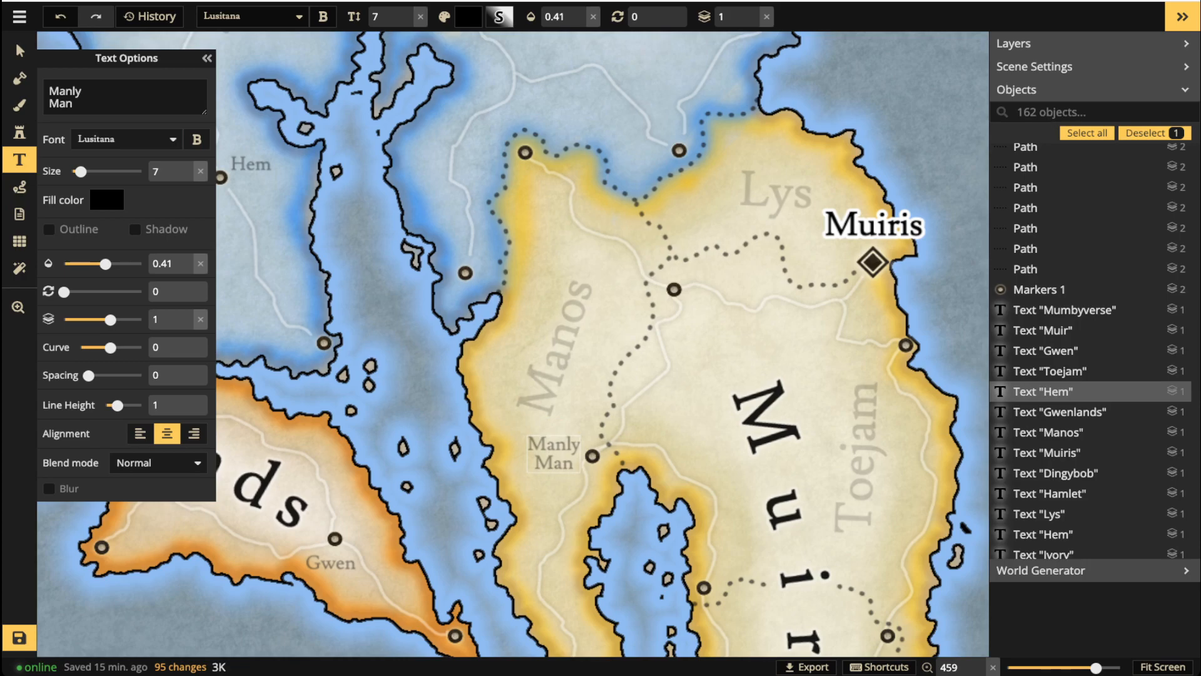
{"action": "left_click", "coordinate": [704, 245]}
{"action": "key", "text": "space"}
{"action": "left_click_drag", "start_coordinate": [737, 268], "coordinate": [533, 137]}
{"action": "left_click_drag", "start_coordinate": [559, 285], "coordinate": [574, 114]}
{"action": "left_click_drag", "start_coordinate": [555, 305], "coordinate": [579, 211]}
{"action": "left_click_drag", "start_coordinate": [605, 102], "coordinate": [616, 317]}
{"action": "left_click_drag", "start_coordinate": [627, 257], "coordinate": [755, 348]}
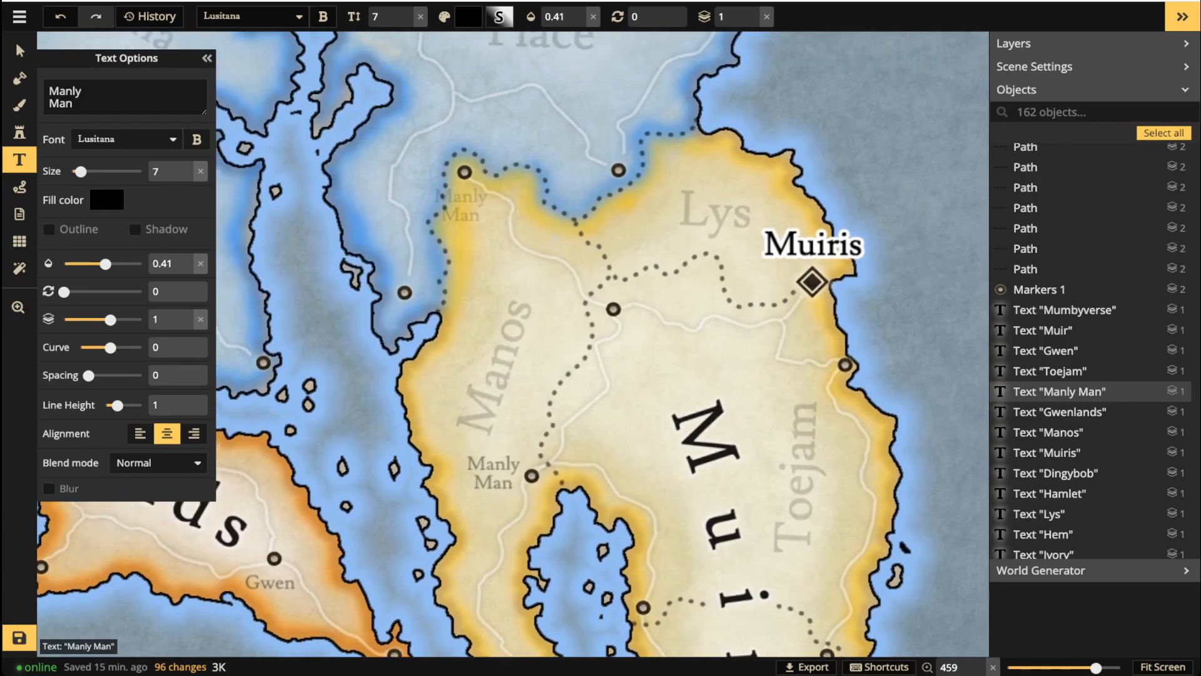
Label the town marker at the northern tip of the Manos region as "Feet", placing the text just below the marker.
{"action": "left_click", "coordinate": [475, 216]}
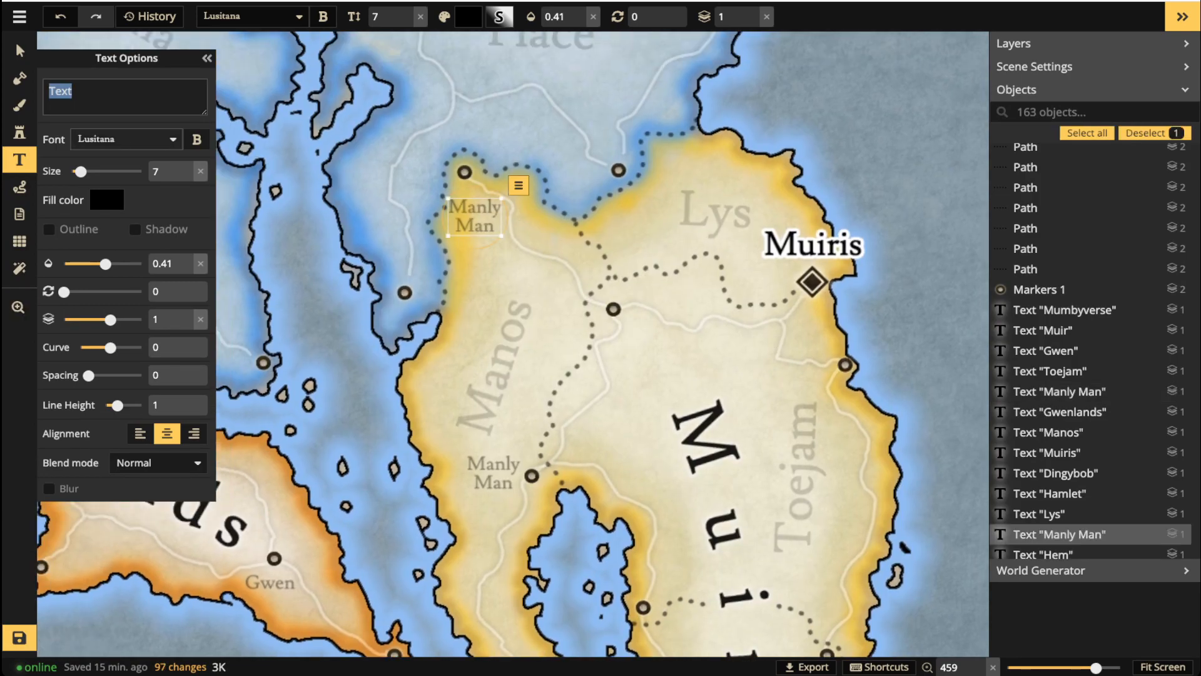
{"action": "type", "text": "Feet"}
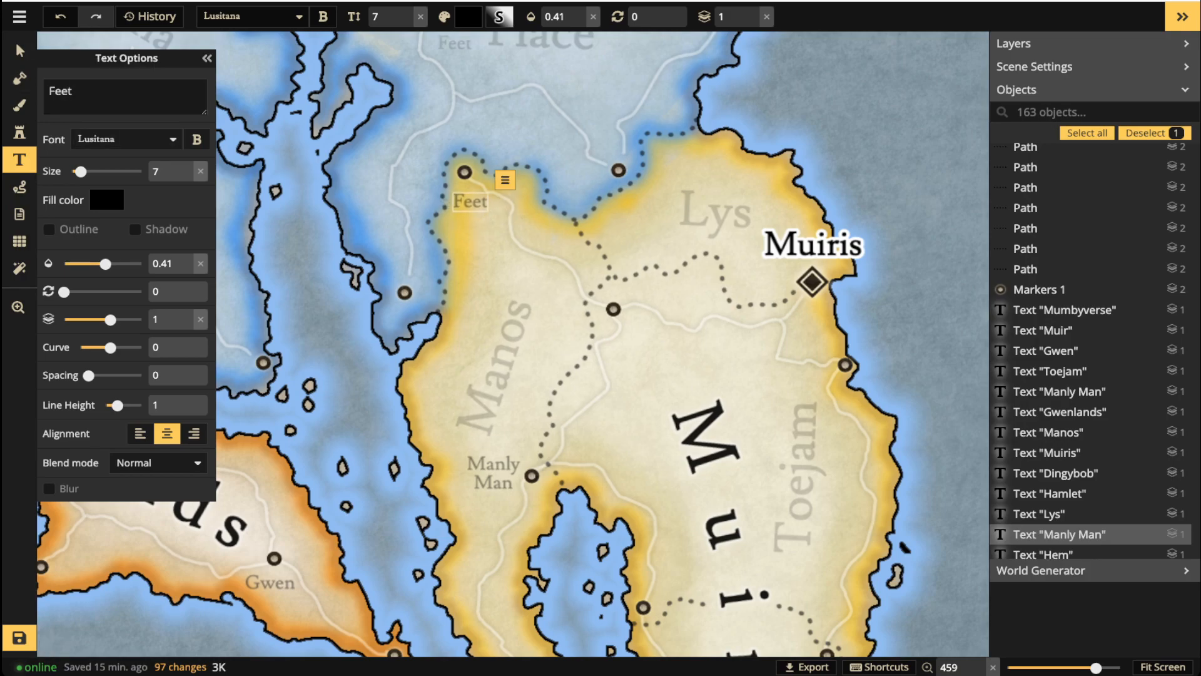
{"action": "left_click", "coordinate": [486, 112]}
Label the town marker north of the Not So Happy Place region name as "Hippy" and move the text beside the marker.
{"action": "scroll", "coordinate": [486, 112], "scroll_direction": "down", "scroll_amount": 5}
{"action": "key", "text": "space"}
{"action": "left_click_drag", "start_coordinate": [499, 86], "coordinate": [559, 335]}
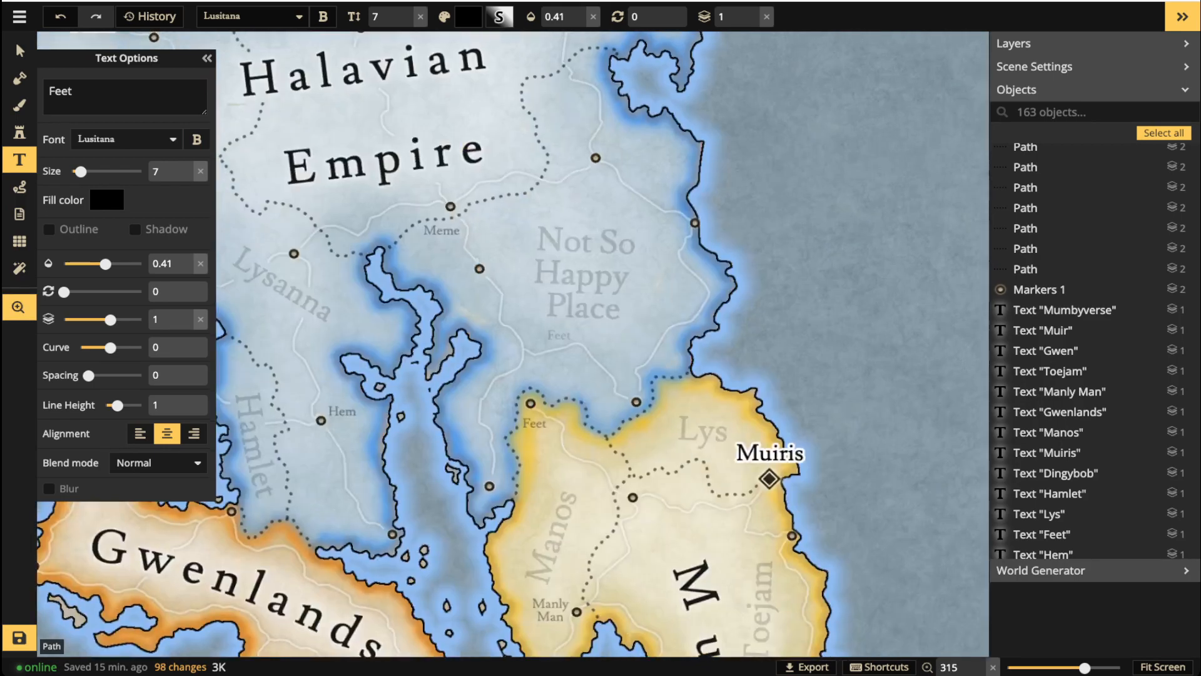
{"action": "scroll", "coordinate": [600, 183], "scroll_direction": "up", "scroll_amount": 7}
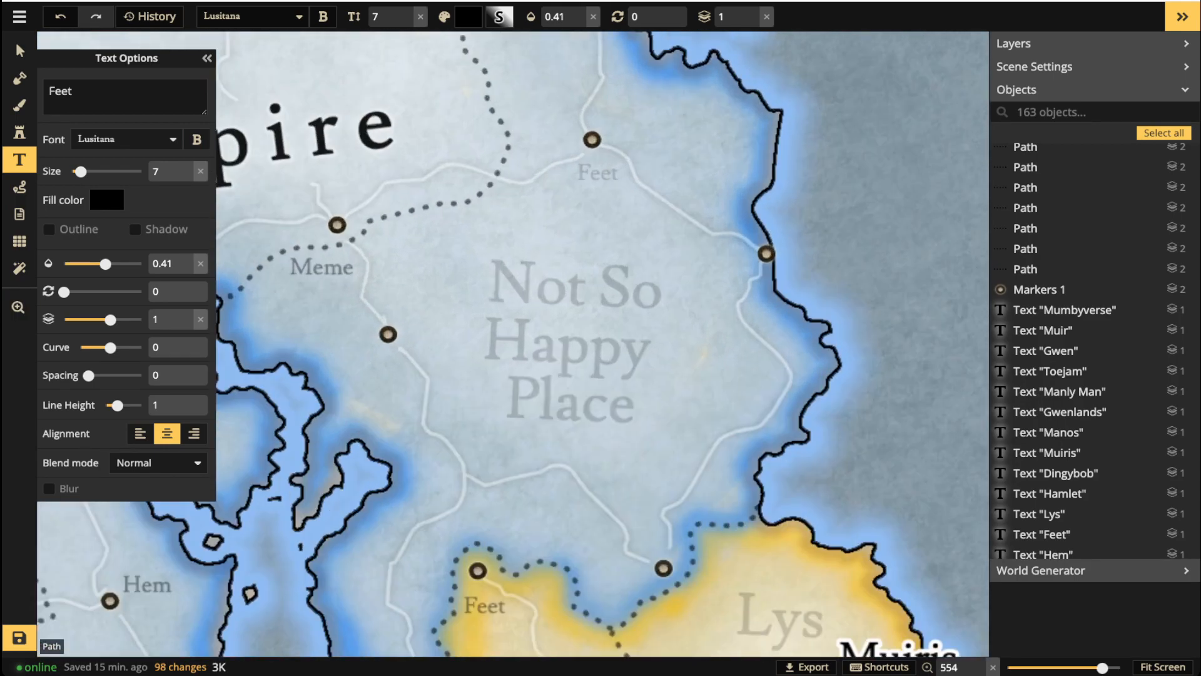
{"action": "left_click", "coordinate": [600, 173]}
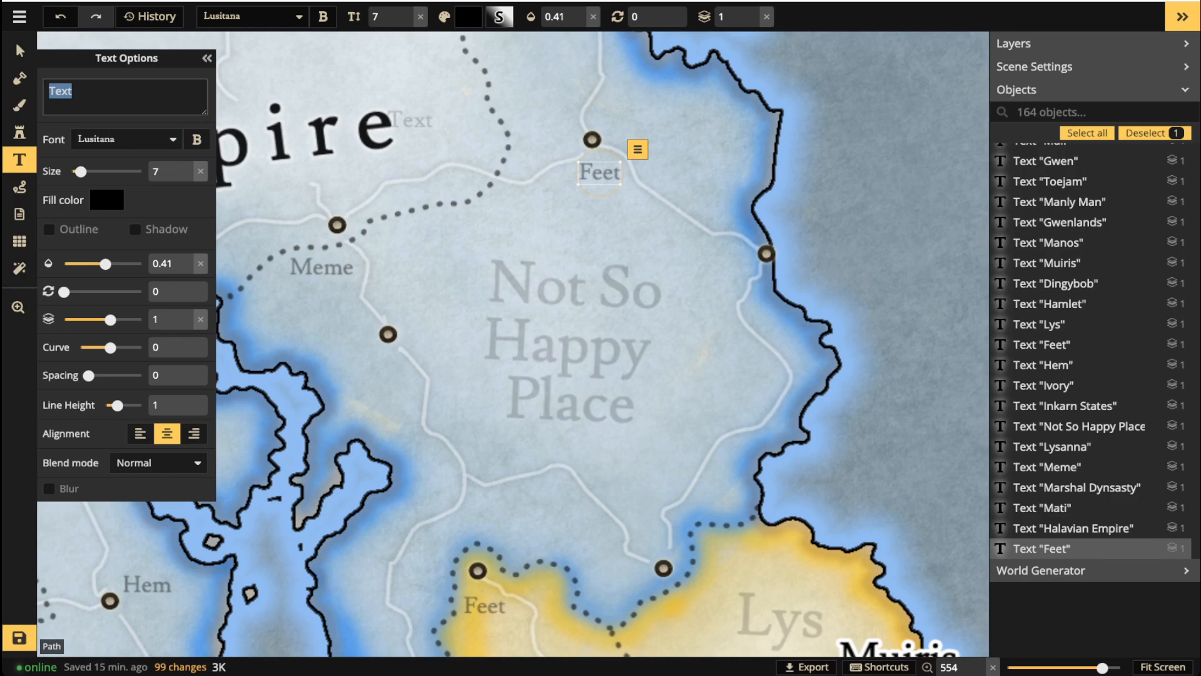
{"action": "type", "text": "Hippy"}
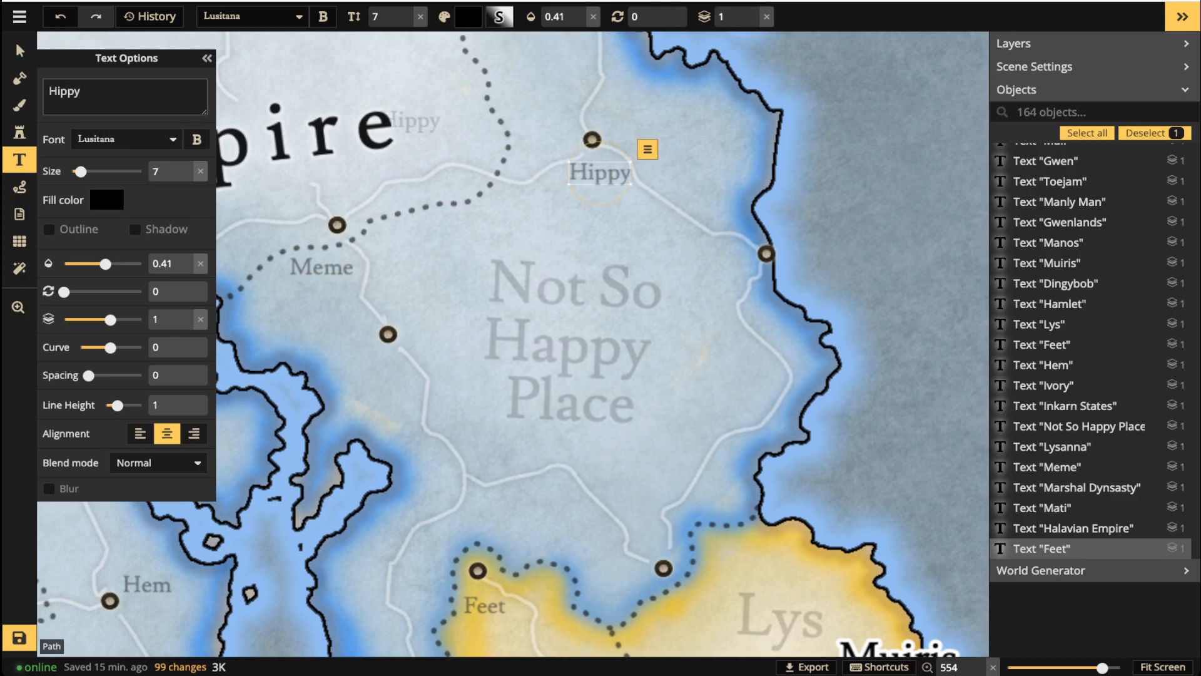
{"action": "left_click_drag", "start_coordinate": [599, 172], "coordinate": [633, 127]}
Label the town marker at the northern tip of the Spooks Grotto region as "Dole", placing the text just below the marker.
{"action": "scroll", "coordinate": [418, 126], "scroll_direction": "down", "scroll_amount": 2}
{"action": "left_click", "coordinate": [424, 127]}
{"action": "left_click_drag", "start_coordinate": [426, 128], "coordinate": [607, 398]}
{"action": "left_click_drag", "start_coordinate": [609, 306], "coordinate": [595, 426]}
{"action": "left_click_drag", "start_coordinate": [470, 284], "coordinate": [485, 351]}
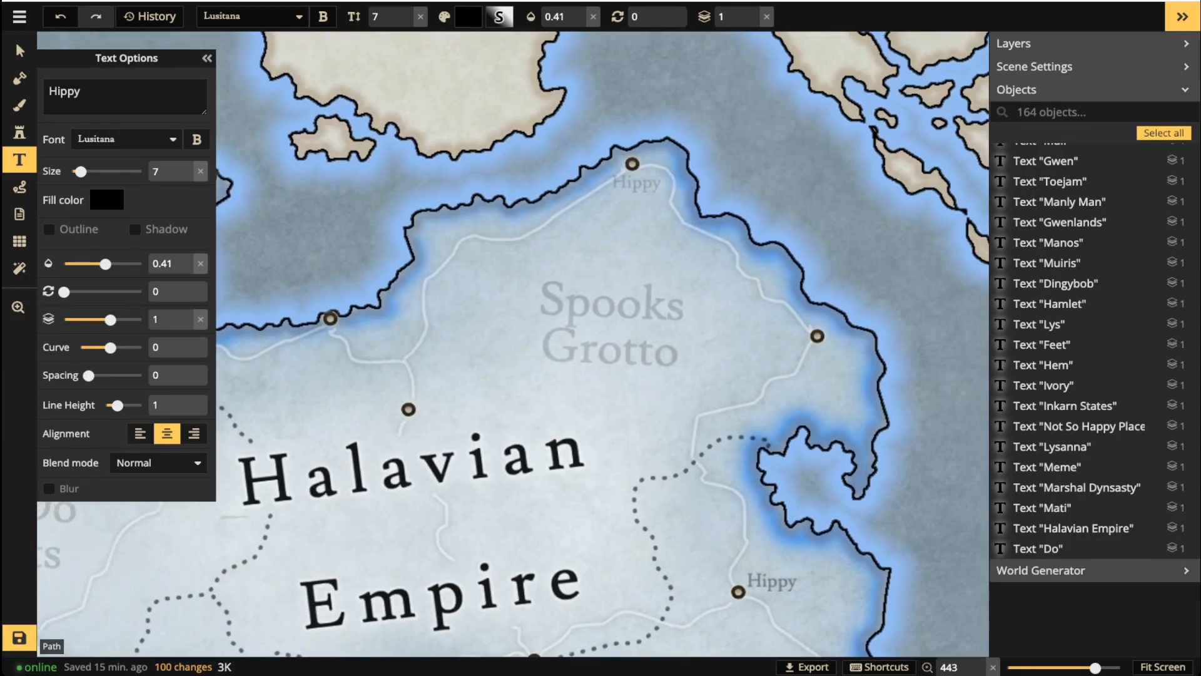
{"action": "left_click", "coordinate": [636, 182]}
{"action": "type", "text": "Dole"}
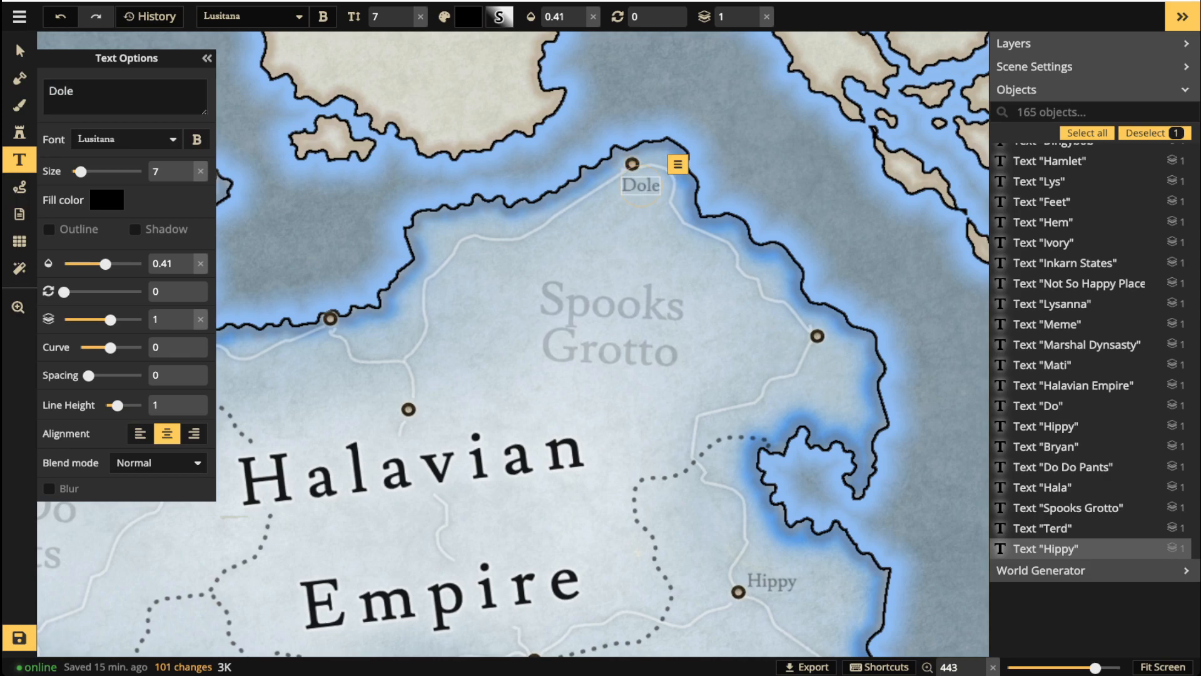
Select the four capital labels Hala, Ivory, Mati and Muiris together and reduce their outline width to 1.5.
{"action": "left_click", "coordinate": [20, 50]}
{"action": "scroll", "coordinate": [316, 329], "scroll_direction": "down", "scroll_amount": 4}
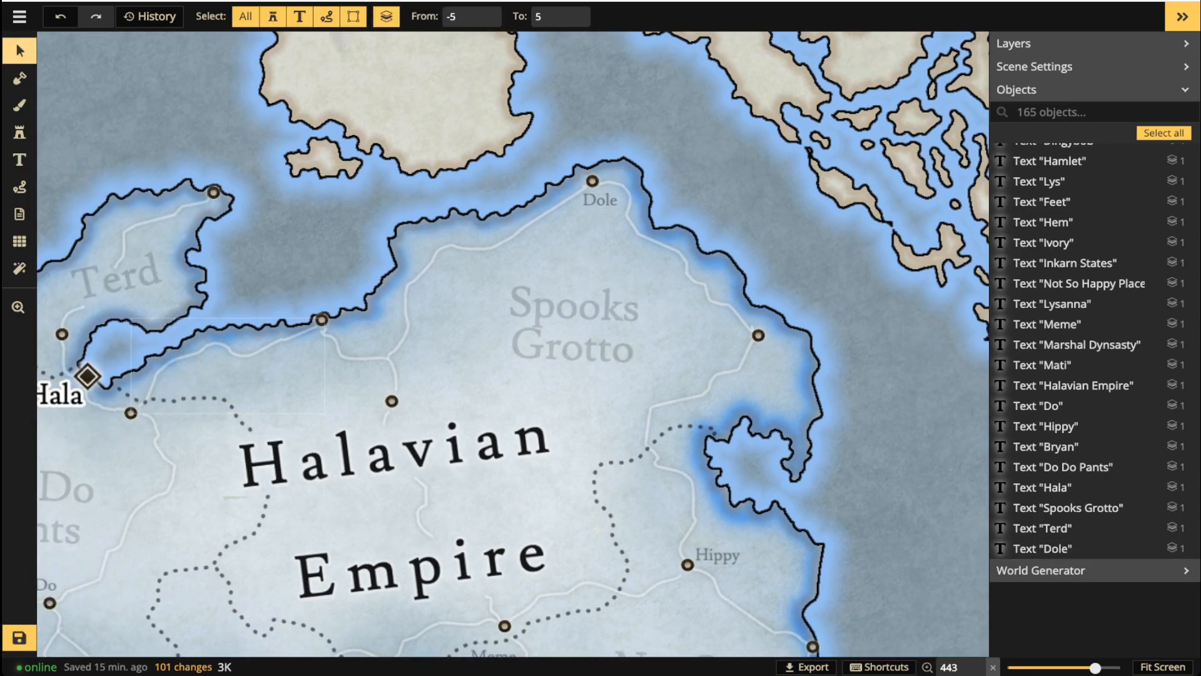
{"action": "scroll", "coordinate": [475, 161], "scroll_direction": "down", "scroll_amount": 5}
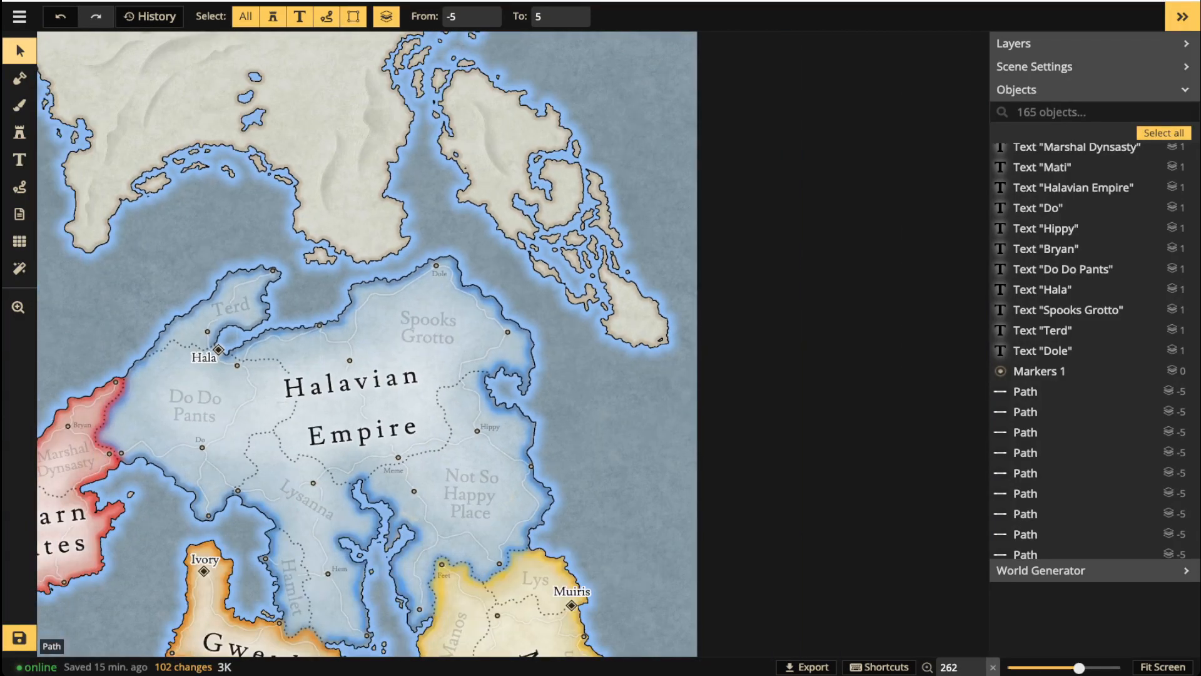
{"action": "scroll", "coordinate": [383, 343], "scroll_direction": "down", "scroll_amount": 2}
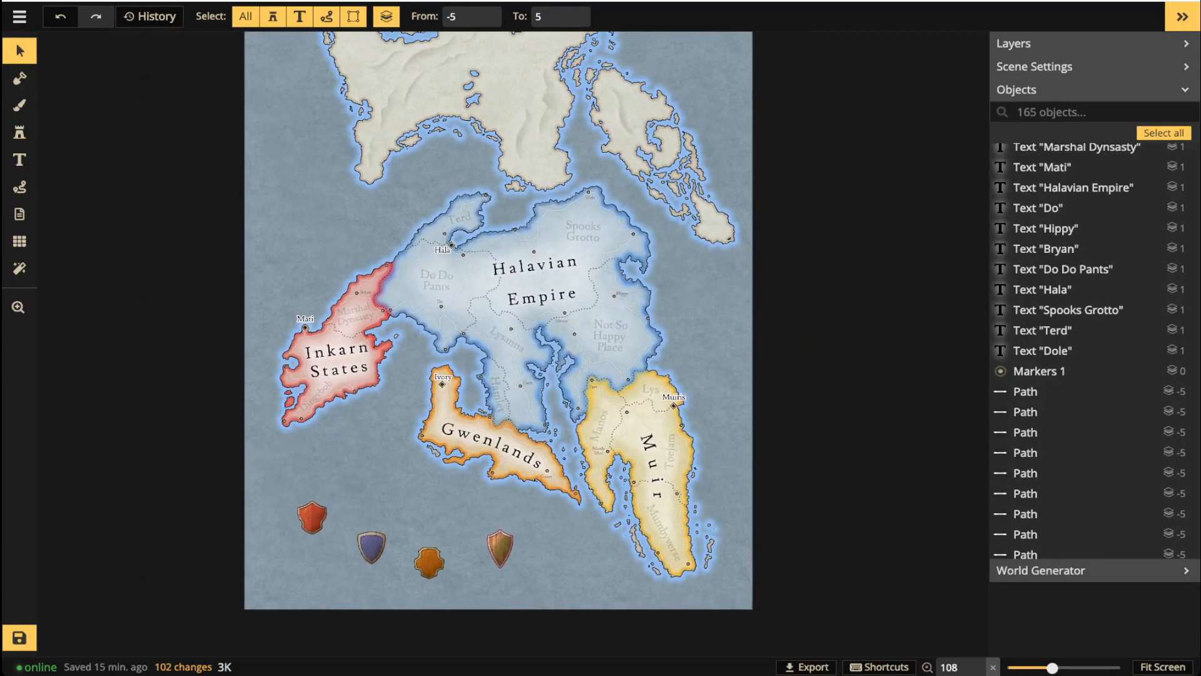
{"action": "left_click", "coordinate": [443, 249]}
{"action": "scroll", "coordinate": [443, 249], "scroll_direction": "up", "scroll_amount": 3}
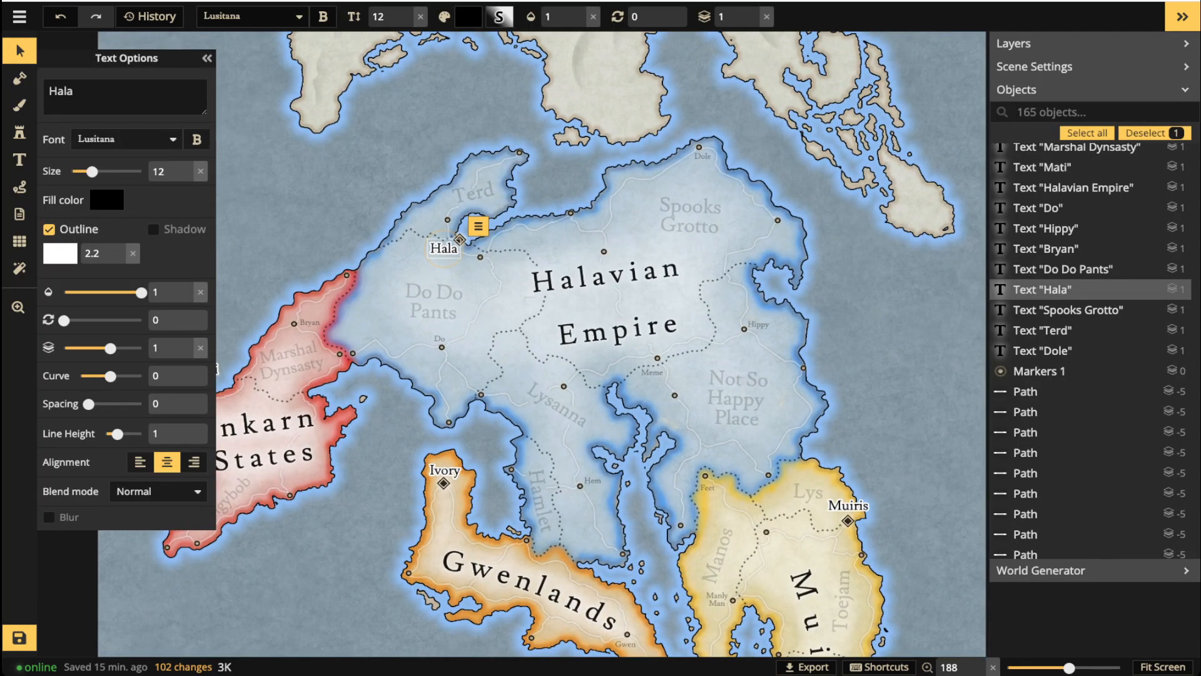
{"action": "left_click", "coordinate": [444, 470], "text": "shift"}
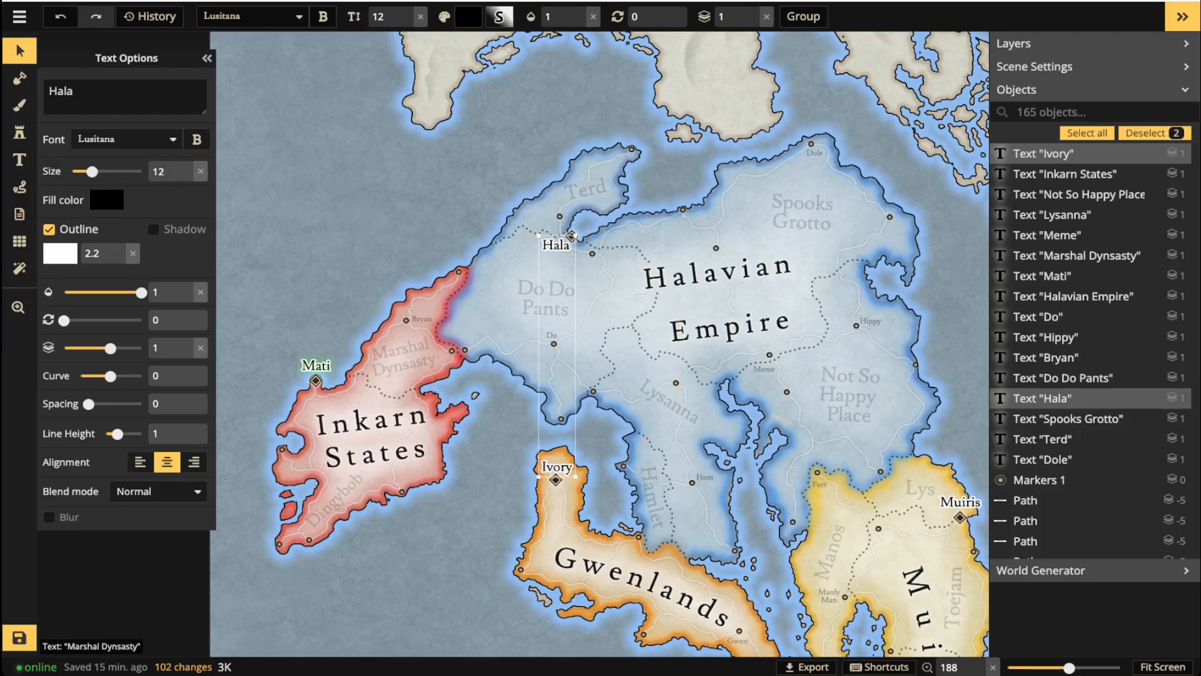
{"action": "left_click", "coordinate": [316, 366], "text": "shift"}
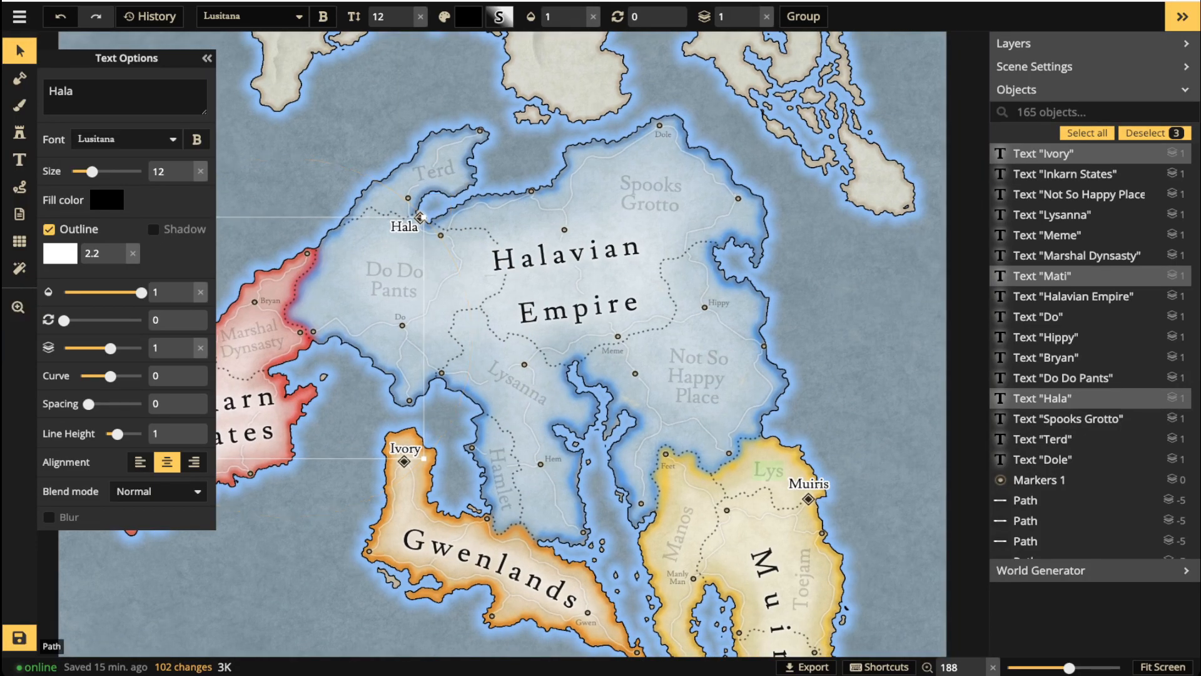
{"action": "left_click", "coordinate": [809, 485], "text": "shift"}
{"action": "scroll", "coordinate": [809, 485], "scroll_direction": "down", "scroll_amount": 2}
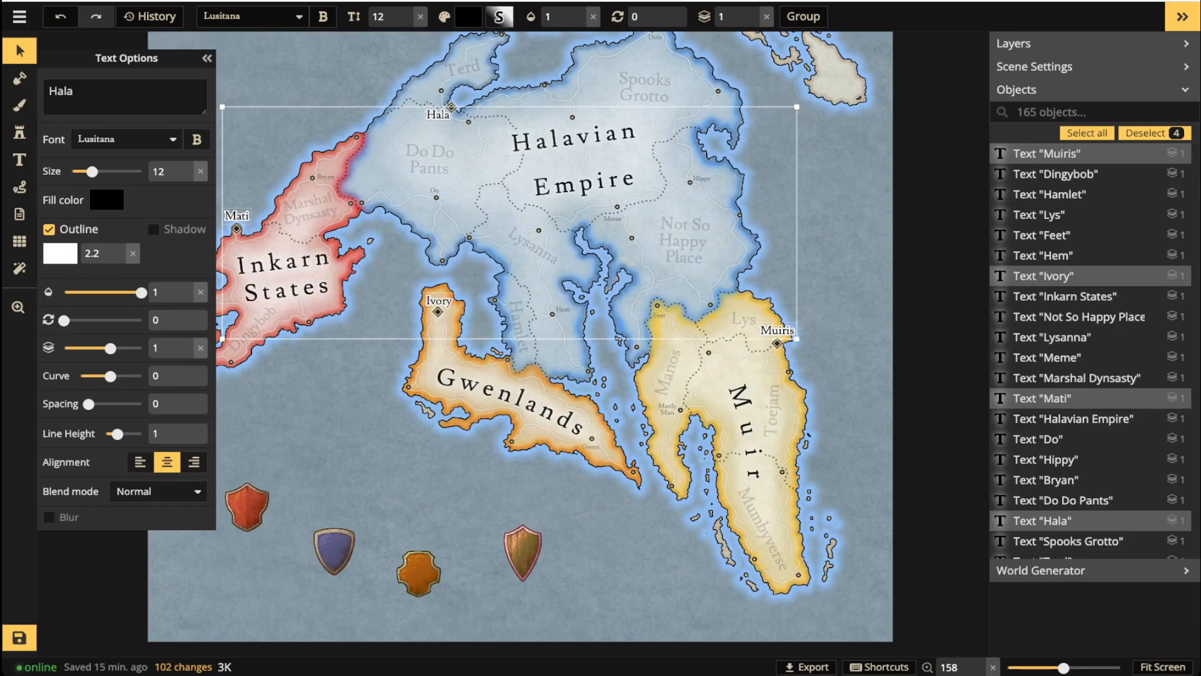
{"action": "left_click", "coordinate": [118, 260]}
{"action": "left_click", "coordinate": [119, 259]}
{"action": "left_click", "coordinate": [119, 260]}
{"action": "left_click", "coordinate": [119, 260]}
{"action": "left_click", "coordinate": [119, 260]}
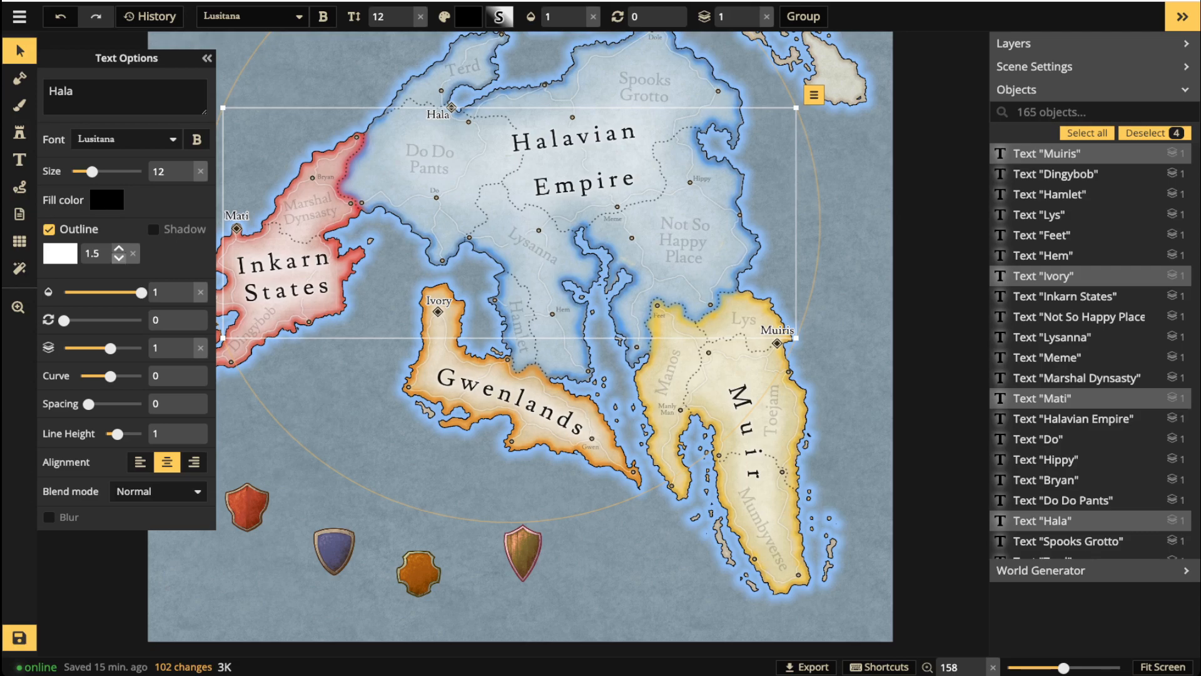
{"action": "key", "text": "Escape"}
Check the capital label outlines up close and across the whole map, and save the map.
{"action": "scroll", "coordinate": [762, 333], "scroll_direction": "up", "scroll_amount": 10}
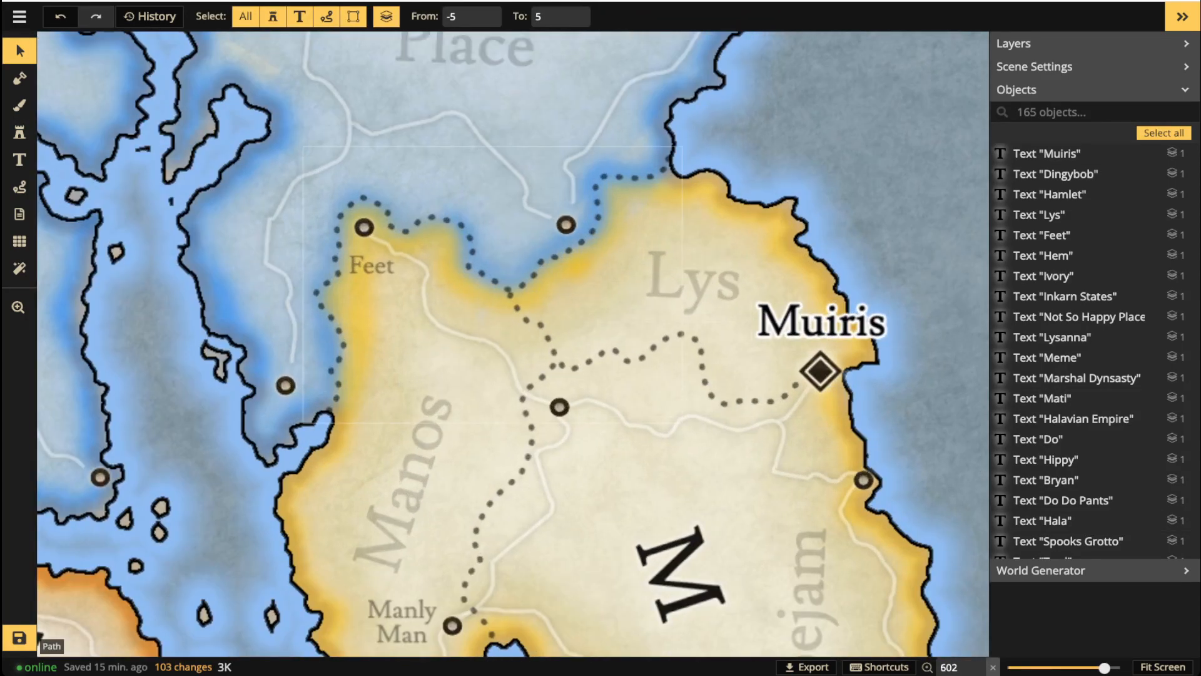
{"action": "scroll", "coordinate": [588, 391], "scroll_direction": "down", "scroll_amount": 2}
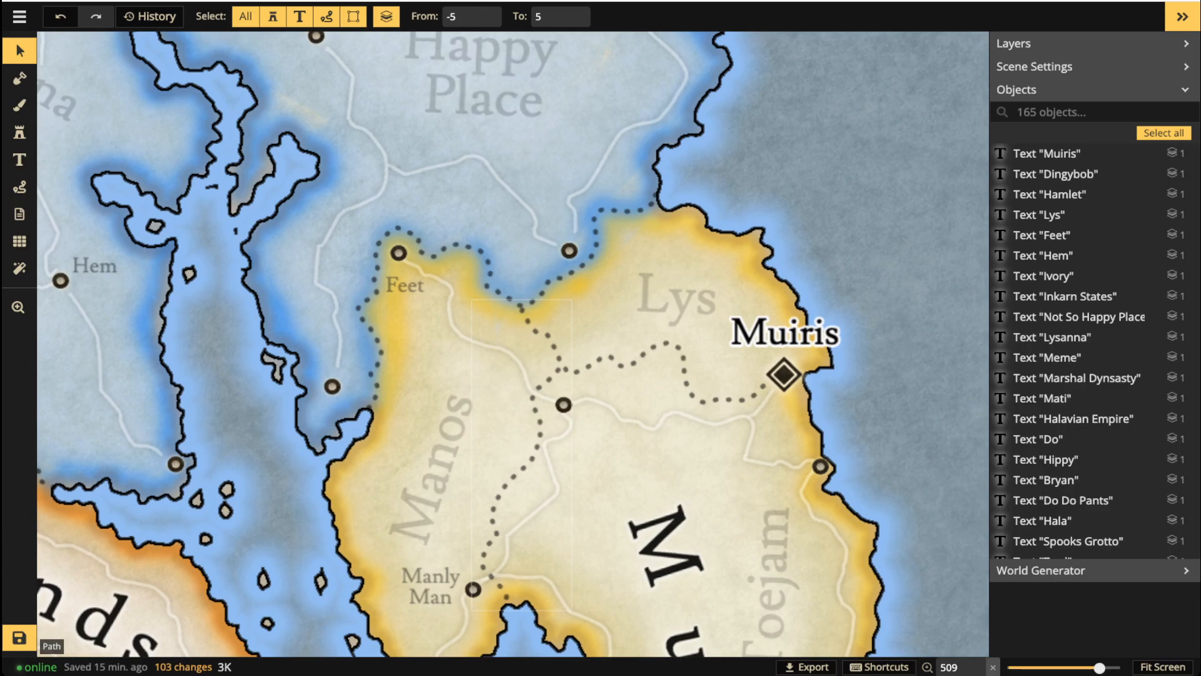
{"action": "scroll", "coordinate": [294, 420], "scroll_direction": "down", "scroll_amount": 5}
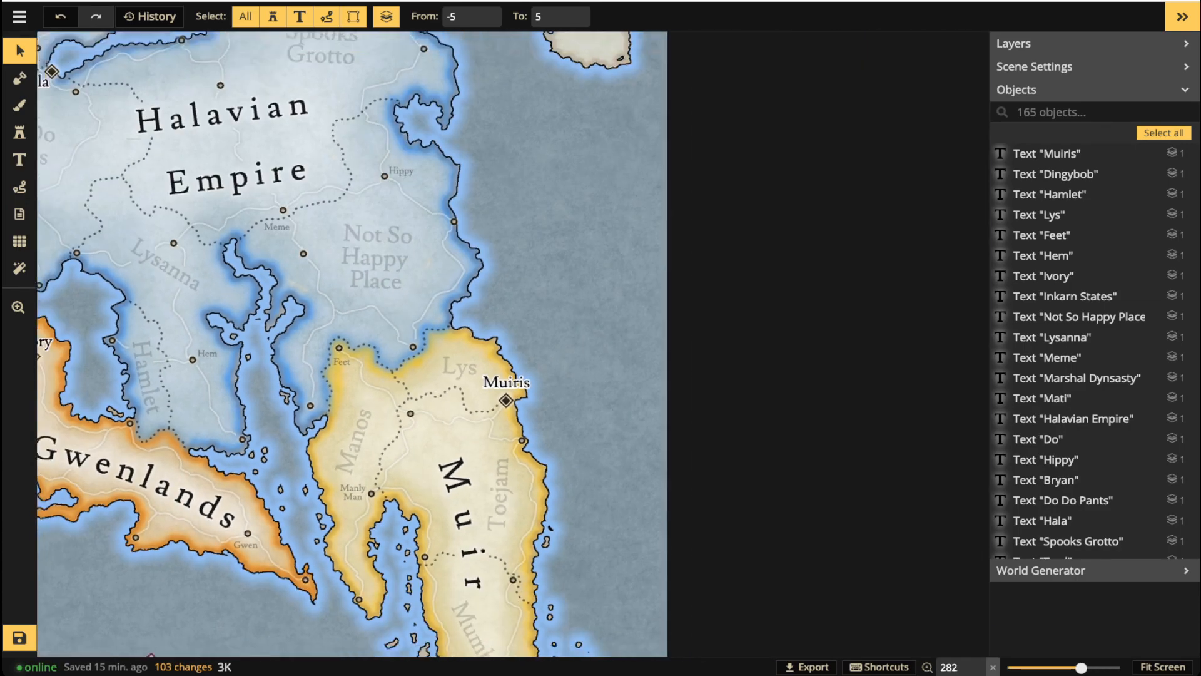
{"action": "scroll", "coordinate": [293, 420], "scroll_direction": "down", "scroll_amount": 3}
{"action": "scroll", "coordinate": [293, 419], "scroll_direction": "down", "scroll_amount": 3}
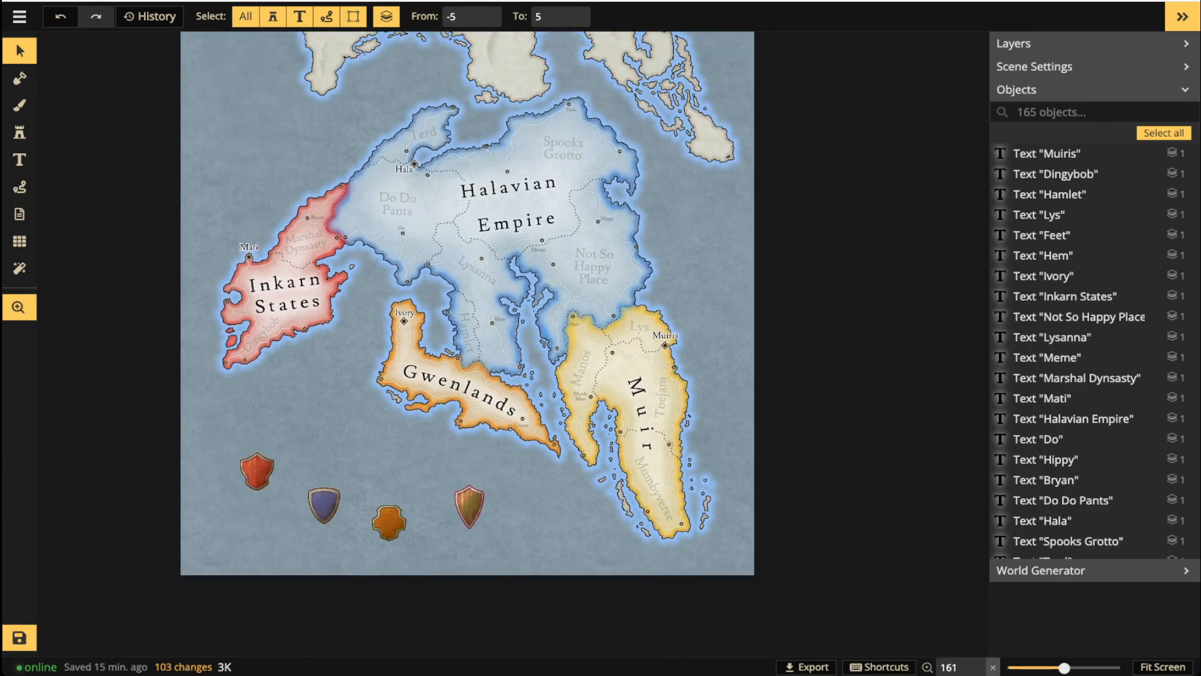
{"action": "left_click", "coordinate": [19, 638]}
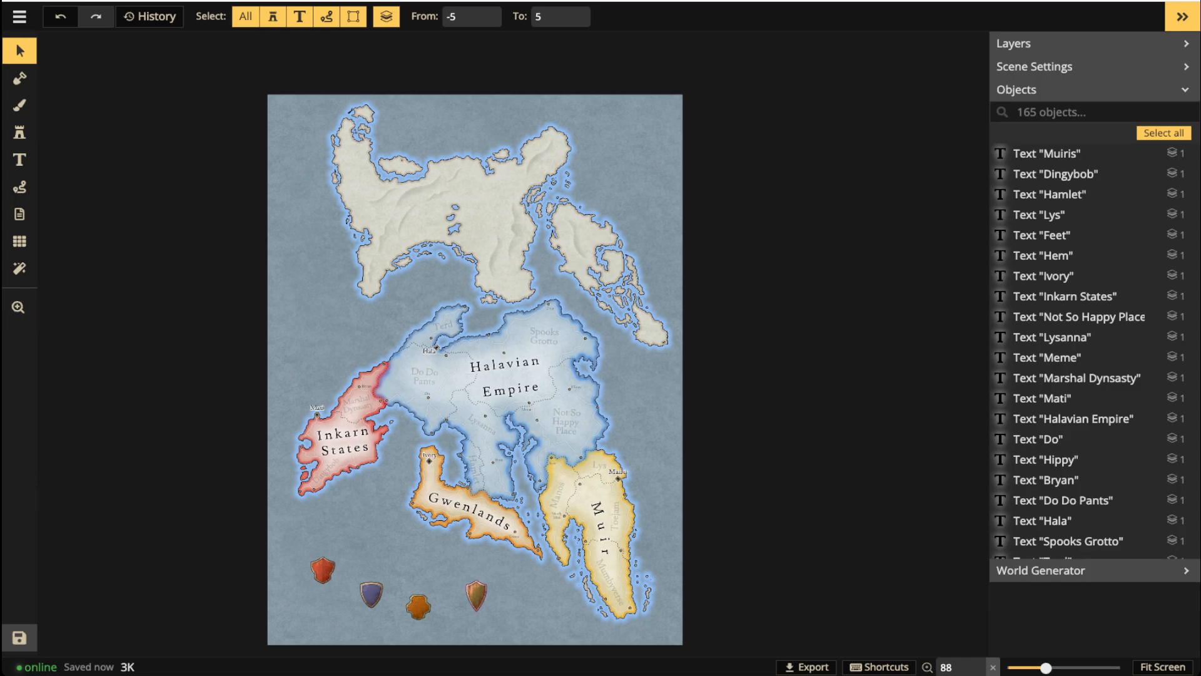
Turn on the grid overlay for the map.
{"action": "key", "text": "g"}
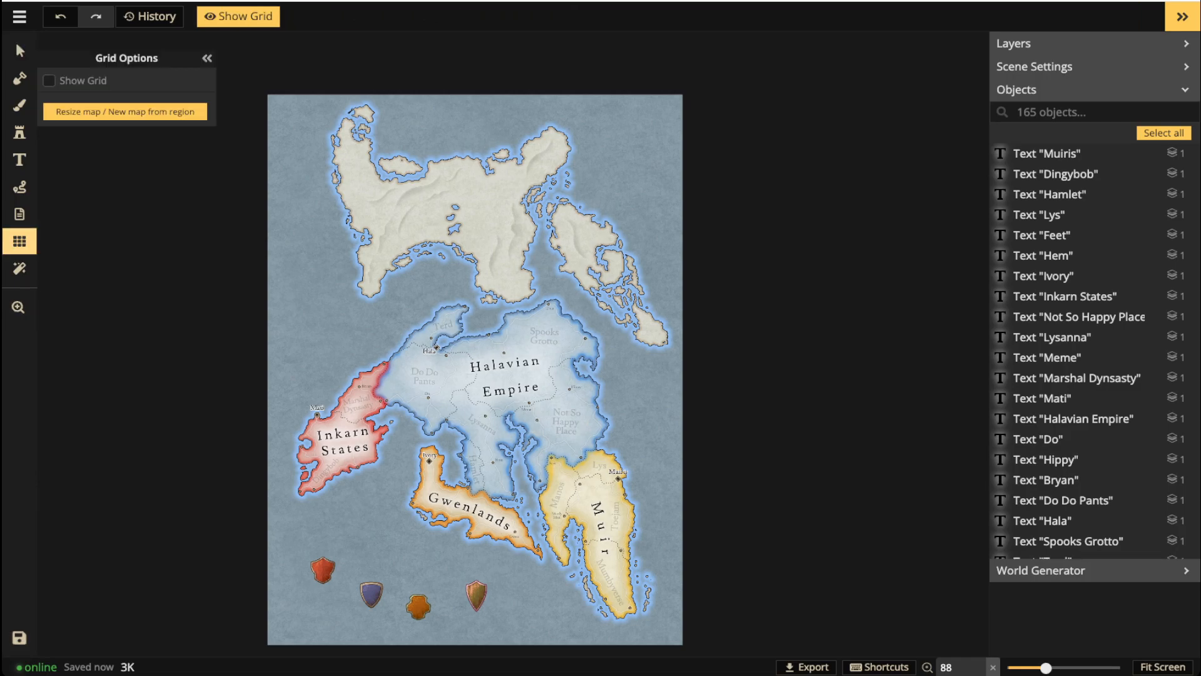
{"action": "left_click", "coordinate": [50, 81]}
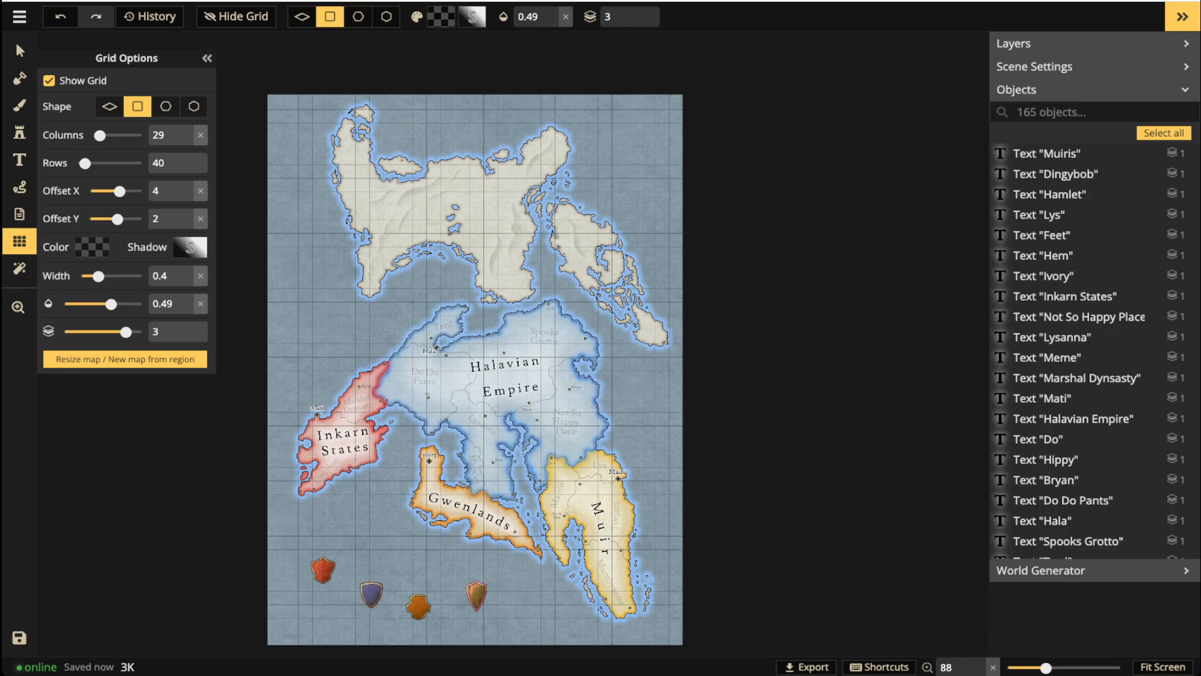
Set the mask brush to the grid shape with a size of 1 and expand its advanced settings.
{"action": "left_click", "coordinate": [20, 77]}
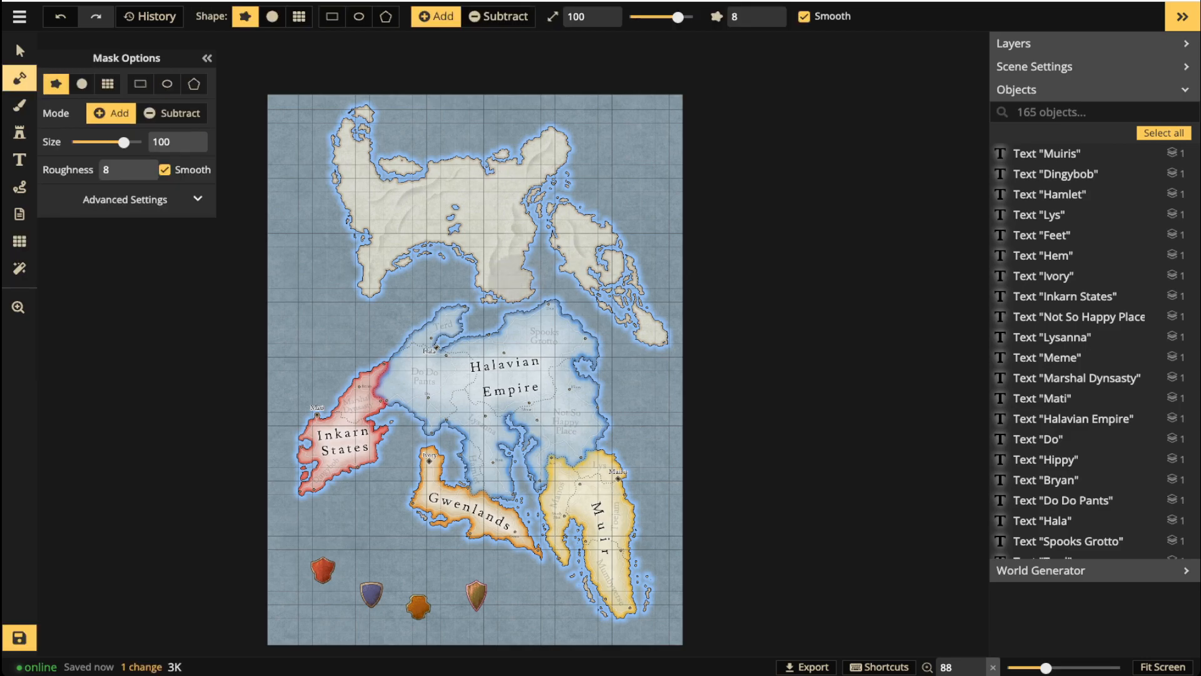
{"action": "left_click", "coordinate": [140, 83]}
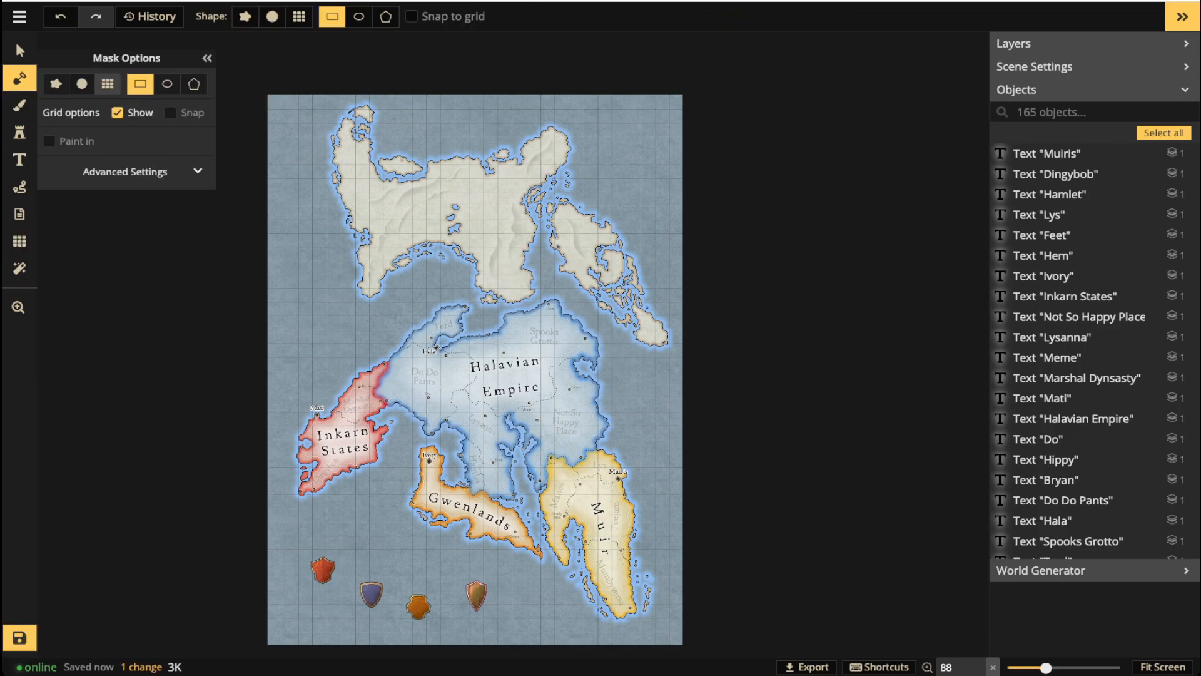
{"action": "left_click", "coordinate": [108, 84]}
{"action": "scroll", "coordinate": [364, 275], "scroll_direction": "up", "scroll_amount": 2}
{"action": "scroll", "coordinate": [367, 273], "scroll_direction": "up", "scroll_amount": 2}
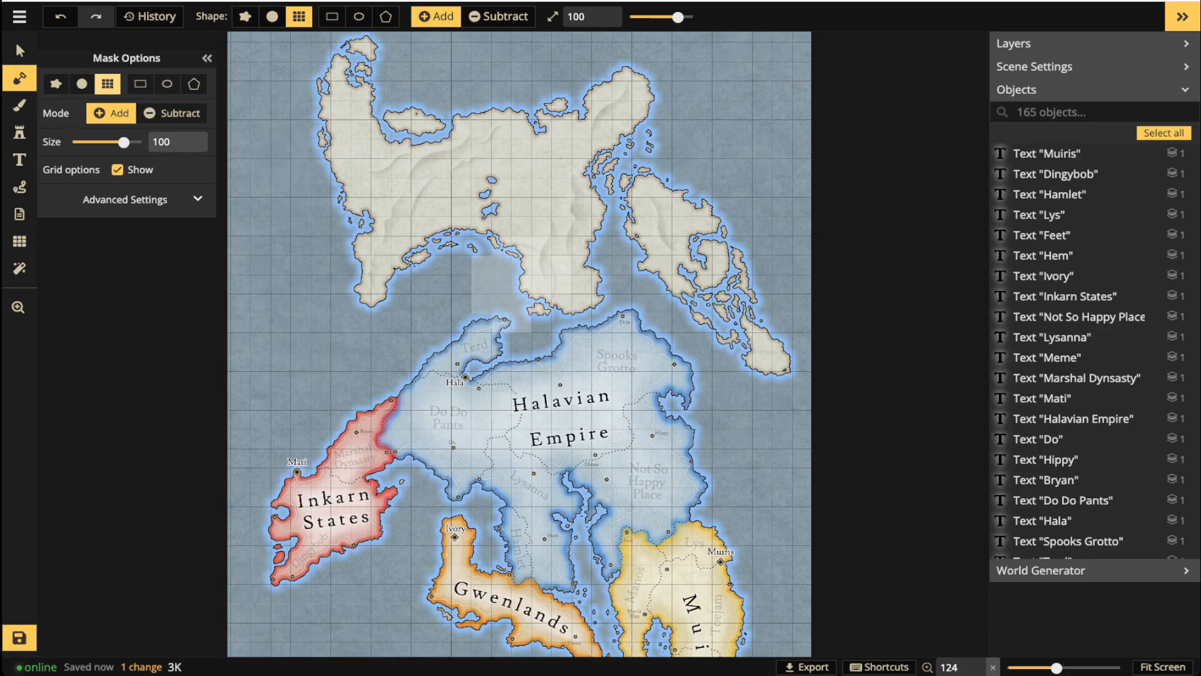
{"action": "left_click_drag", "start_coordinate": [677, 17], "coordinate": [629, 17]}
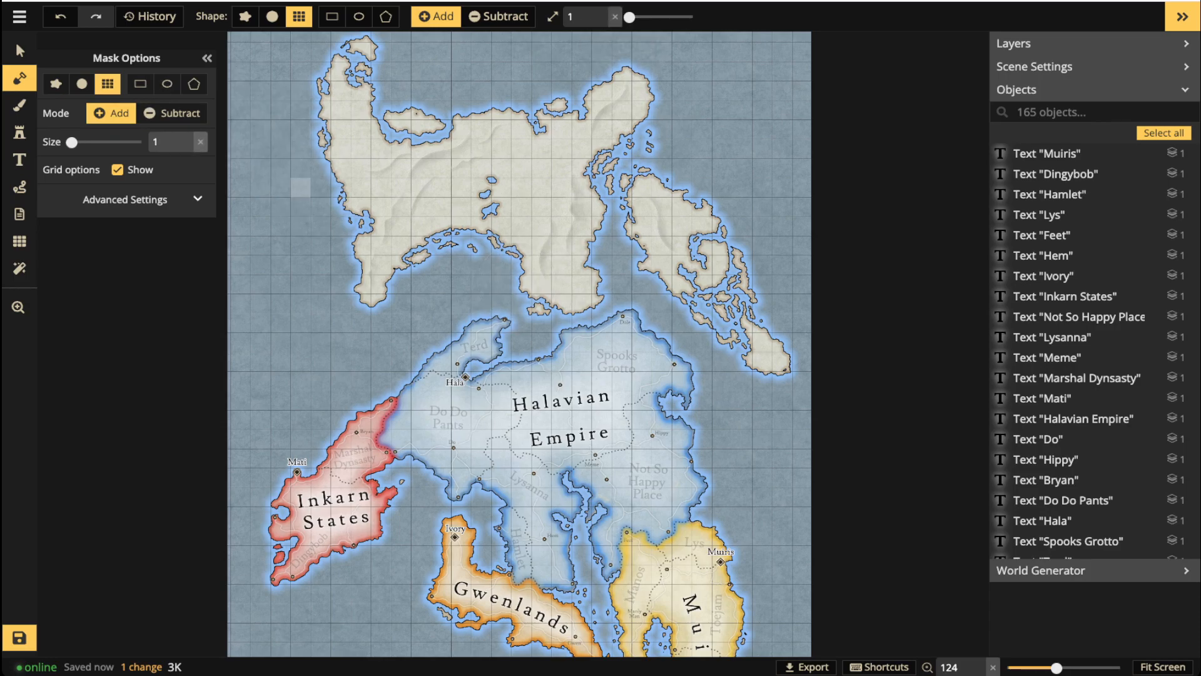
{"action": "scroll", "coordinate": [241, 209], "scroll_direction": "up", "scroll_amount": 2}
{"action": "scroll", "coordinate": [241, 205], "scroll_direction": "up", "scroll_amount": 5}
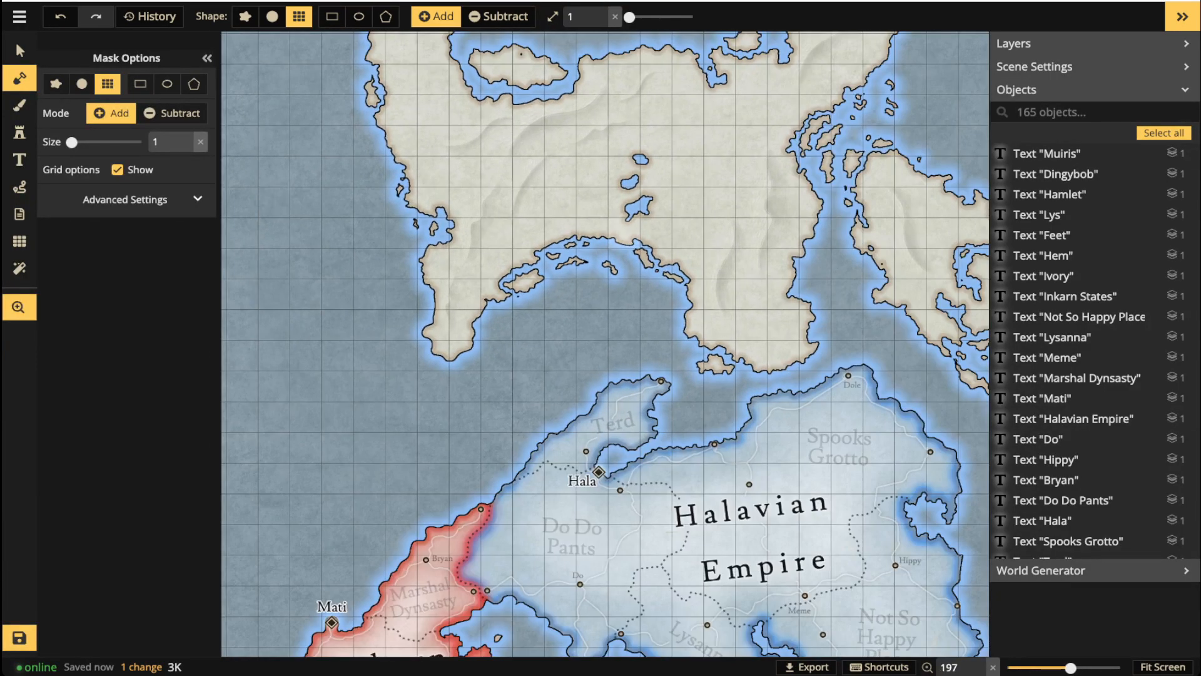
{"action": "mouse_move", "coordinate": [817, 233]}
{"action": "left_mouse_down"}
{"action": "mouse_move", "coordinate": [582, 228]}
{"action": "mouse_move", "coordinate": [795, 225]}
{"action": "left_mouse_up"}
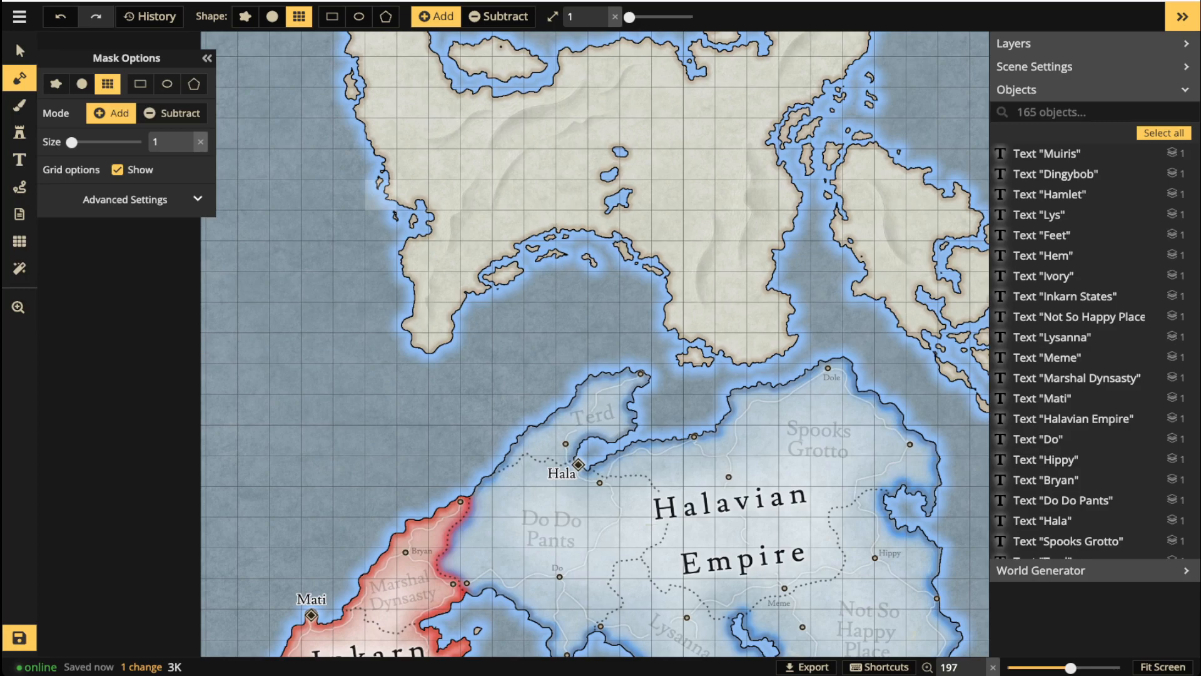
{"action": "left_click", "coordinate": [125, 199]}
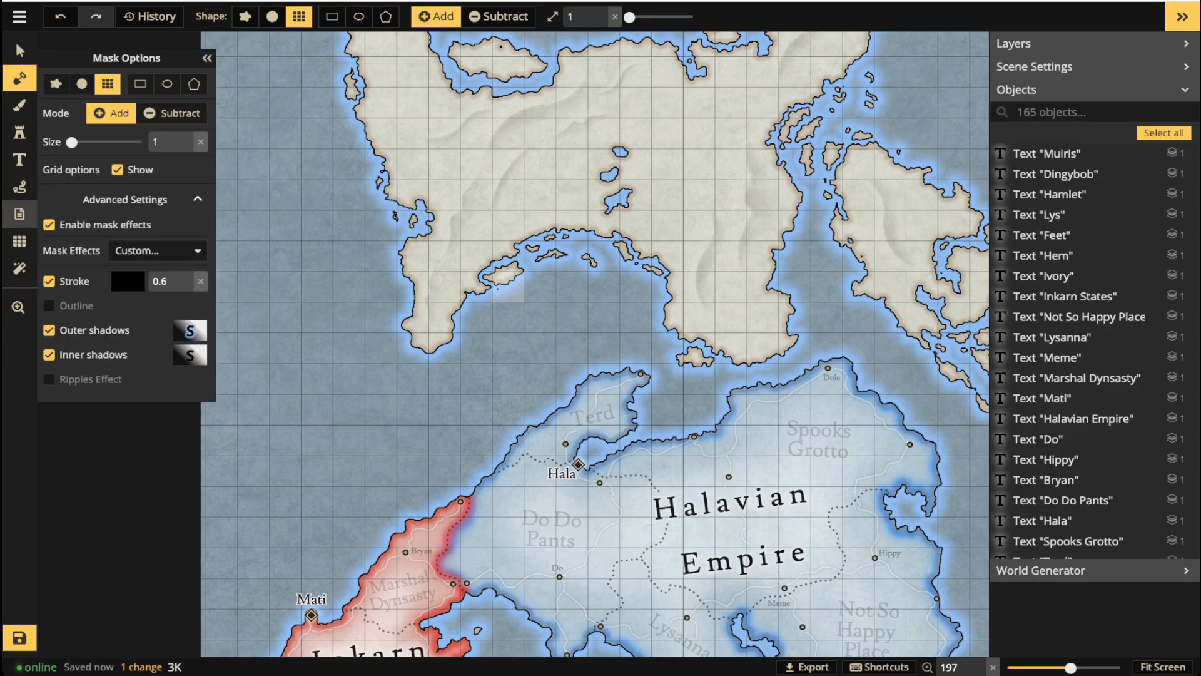
Set the grid's horizontal offset to 0.
{"action": "left_click", "coordinate": [20, 241]}
{"action": "left_click_drag", "start_coordinate": [438, 275], "coordinate": [616, 252]}
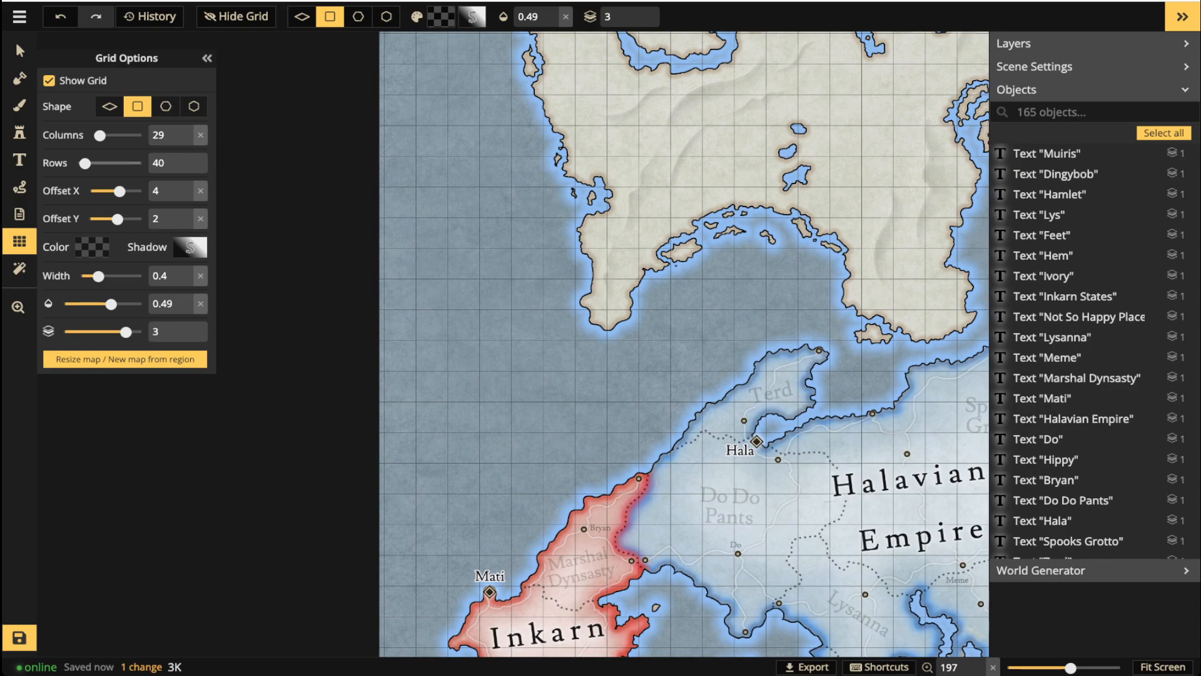
{"action": "key", "text": "Left"}
{"action": "key", "text": "Left"}
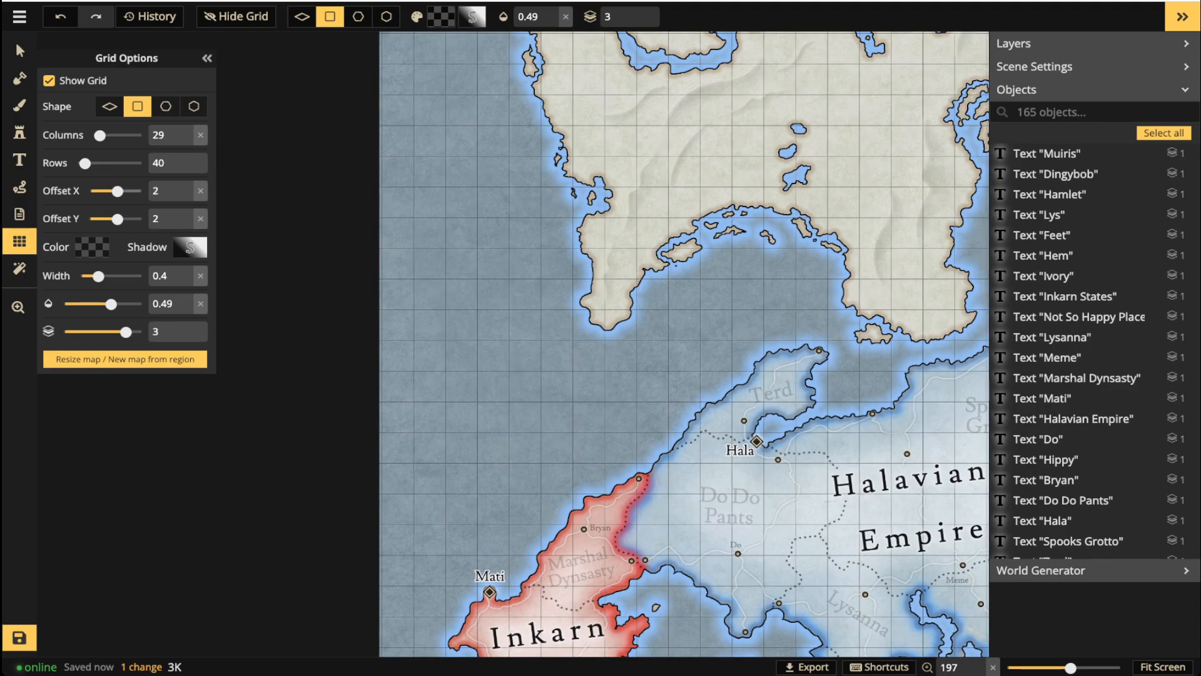
{"action": "left_click_drag", "start_coordinate": [813, 350], "coordinate": [692, 411]}
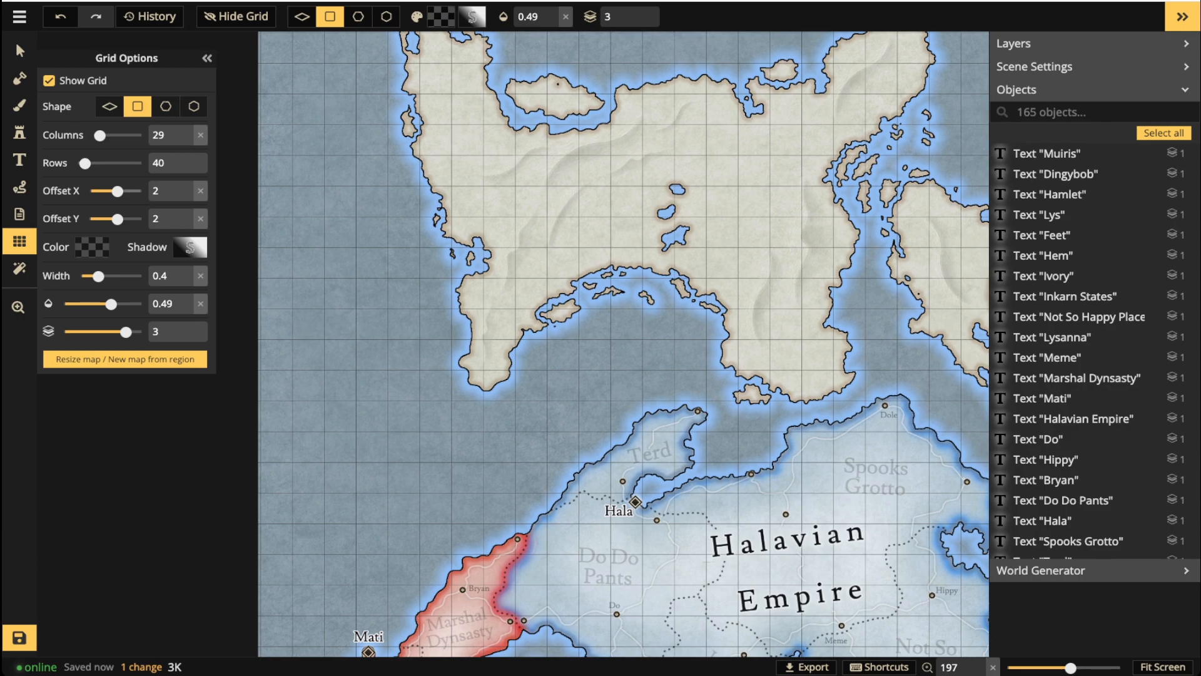
{"action": "left_click_drag", "start_coordinate": [117, 192], "coordinate": [115, 192]}
{"action": "key", "text": "space"}
{"action": "left_click_drag", "start_coordinate": [785, 400], "coordinate": [399, 262]}
{"action": "key", "text": "space"}
{"action": "left_click_drag", "start_coordinate": [438, 582], "coordinate": [582, 374]}
{"action": "key", "text": "space"}
{"action": "left_click_drag", "start_coordinate": [531, 125], "coordinate": [542, 631]}
{"action": "key", "text": "space"}
{"action": "left_click_drag", "start_coordinate": [312, 250], "coordinate": [513, 235]}
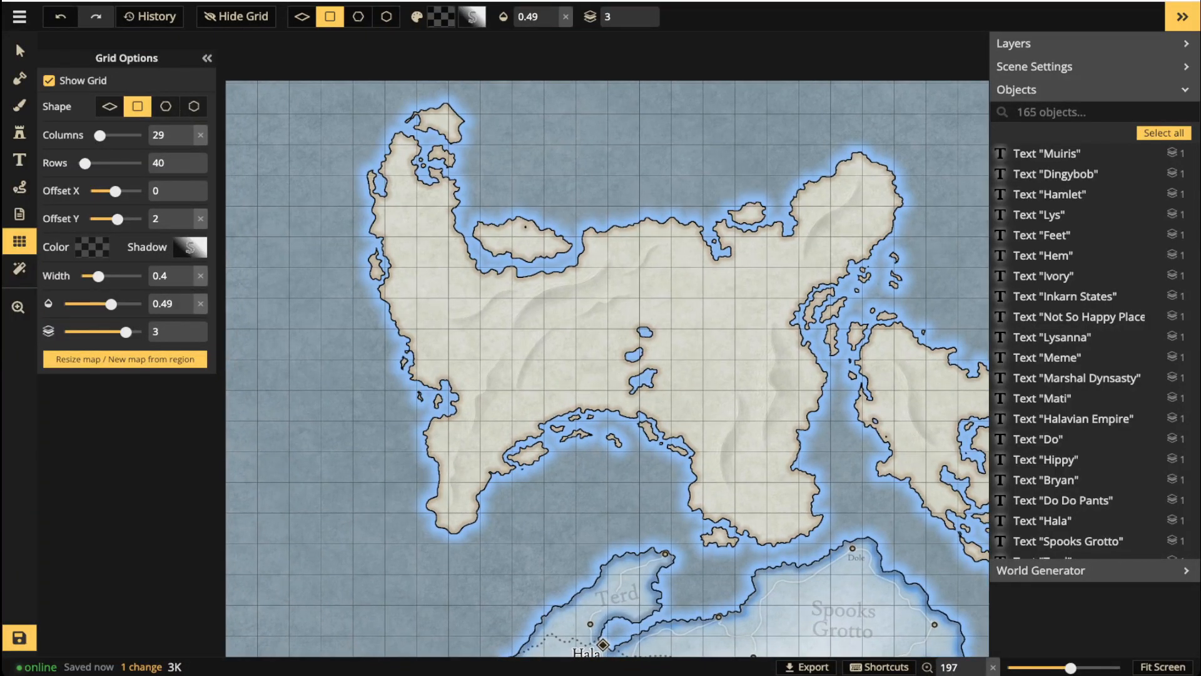
{"action": "scroll", "coordinate": [262, 151], "scroll_direction": "down", "scroll_amount": 3}
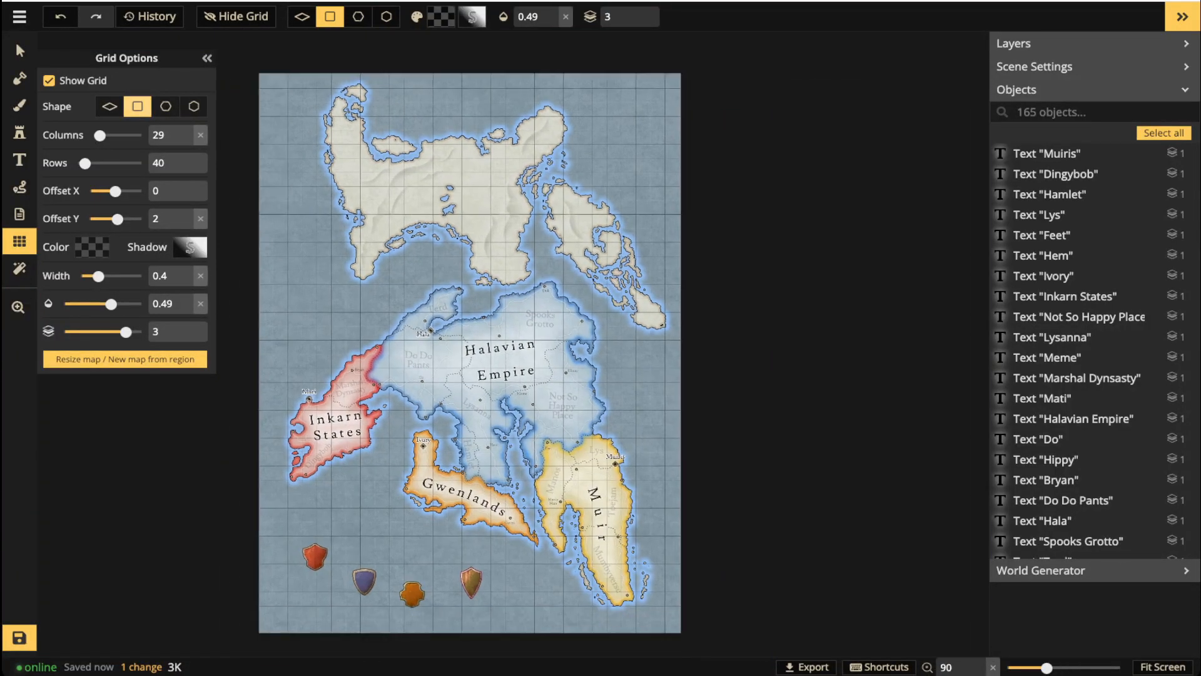
Paint a land border strip one grid cell wide down the map's west side and along its south side with the mask brush.
{"action": "left_click", "coordinate": [20, 77]}
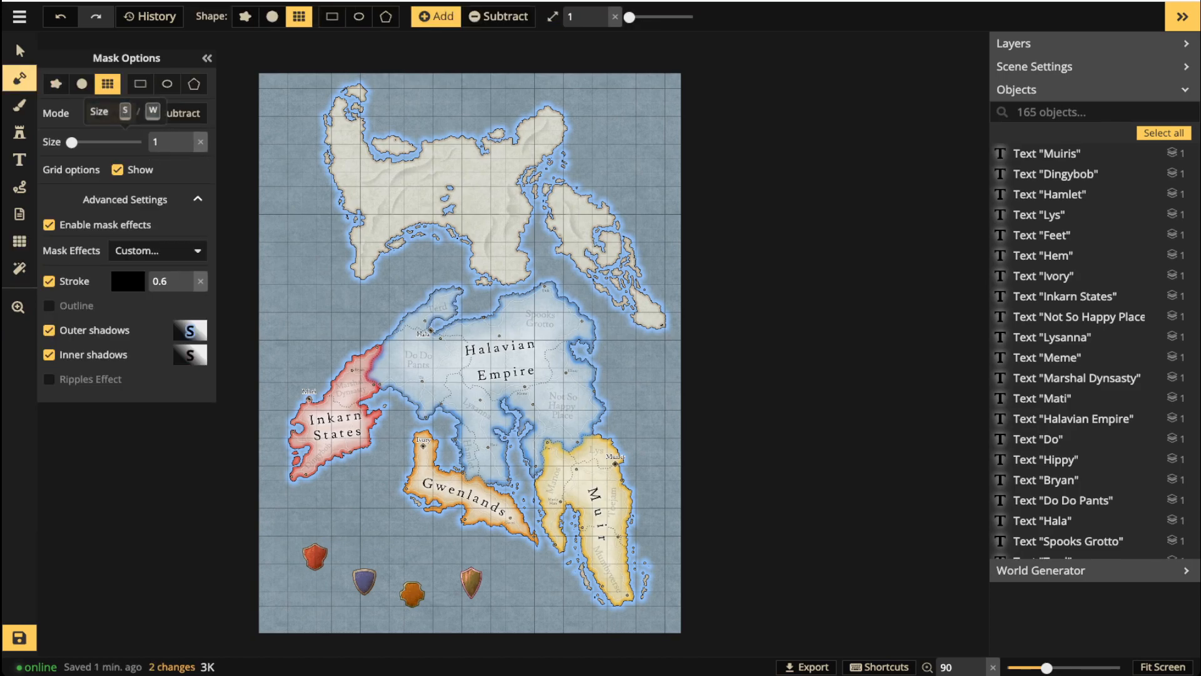
{"action": "scroll", "coordinate": [292, 153], "scroll_direction": "up", "scroll_amount": 5}
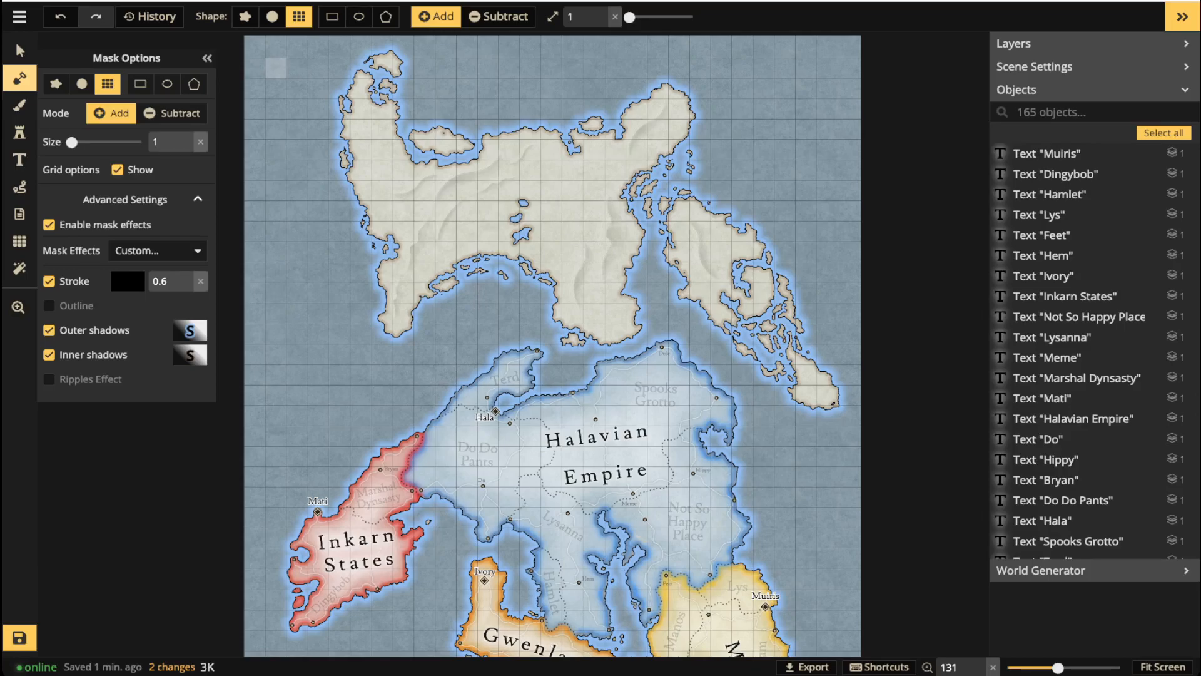
{"action": "left_click_drag", "start_coordinate": [276, 68], "coordinate": [275, 654]}
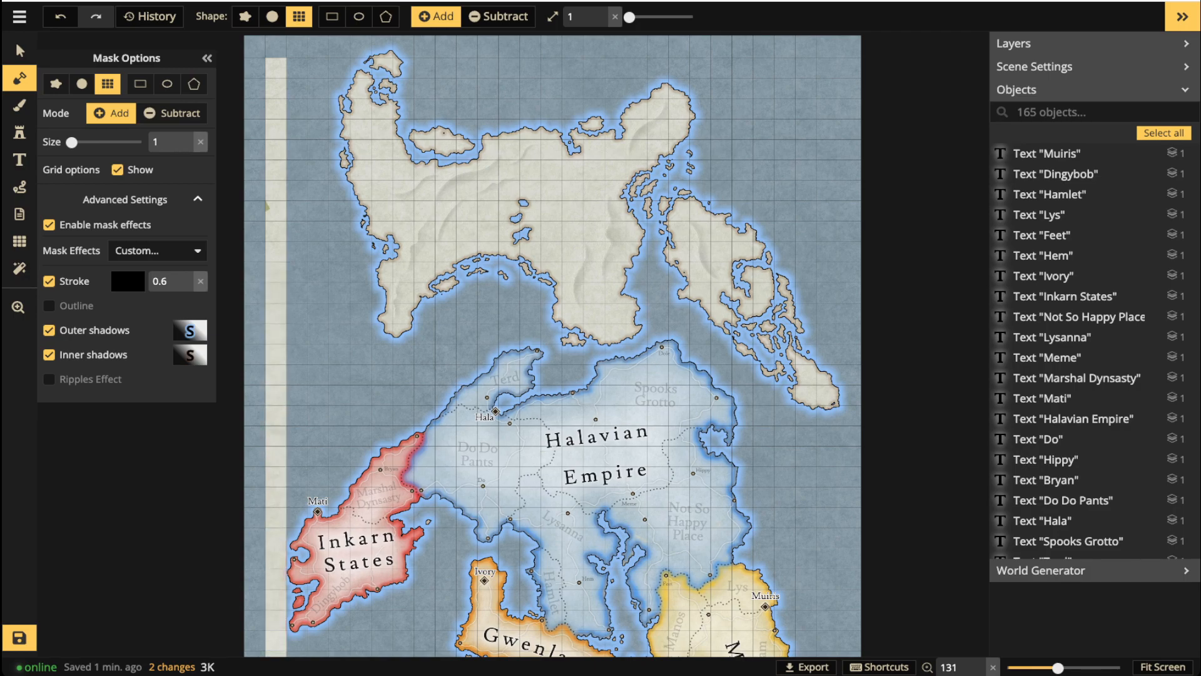
{"action": "key", "text": "space"}
{"action": "mouse_move", "coordinate": [275, 648]}
{"action": "left_mouse_down"}
{"action": "mouse_move", "coordinate": [287, 531]}
{"action": "mouse_move", "coordinate": [281, 367]}
{"action": "mouse_move", "coordinate": [281, 543]}
{"action": "left_mouse_up"}
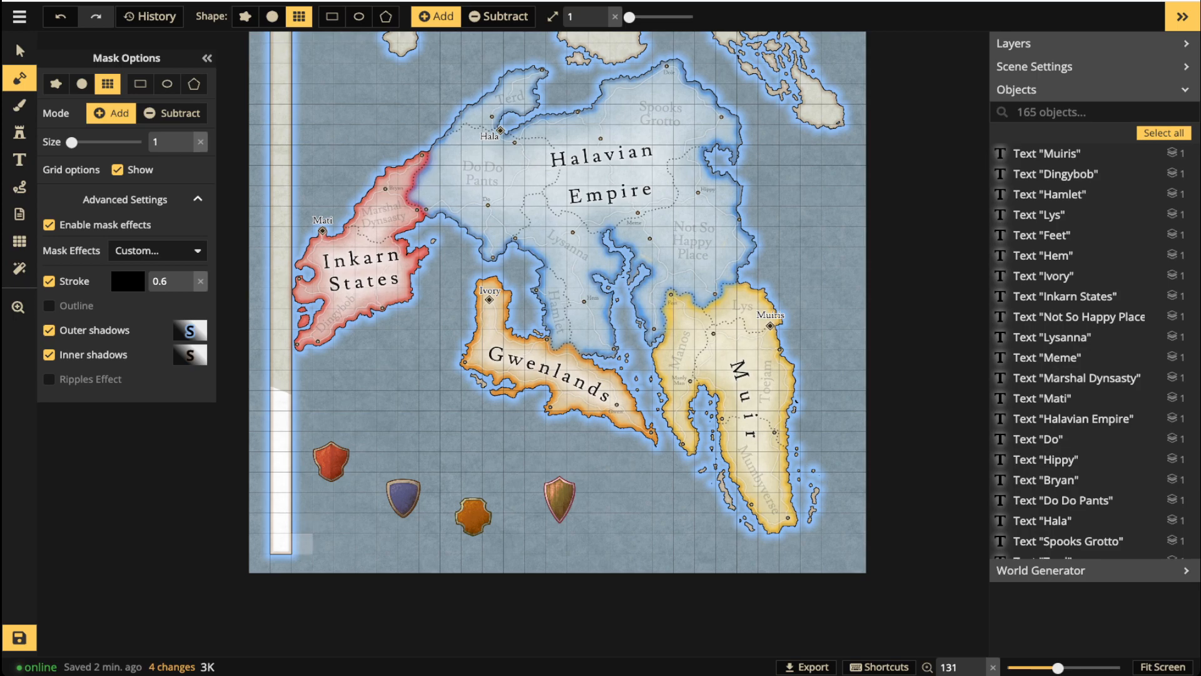
{"action": "left_click_drag", "start_coordinate": [280, 543], "coordinate": [866, 543]}
Subtract the overshooting cells at the east end of the southern border strip with the grid mask brush at size 1.
{"action": "left_click_drag", "start_coordinate": [811, 482], "coordinate": [546, 470]}
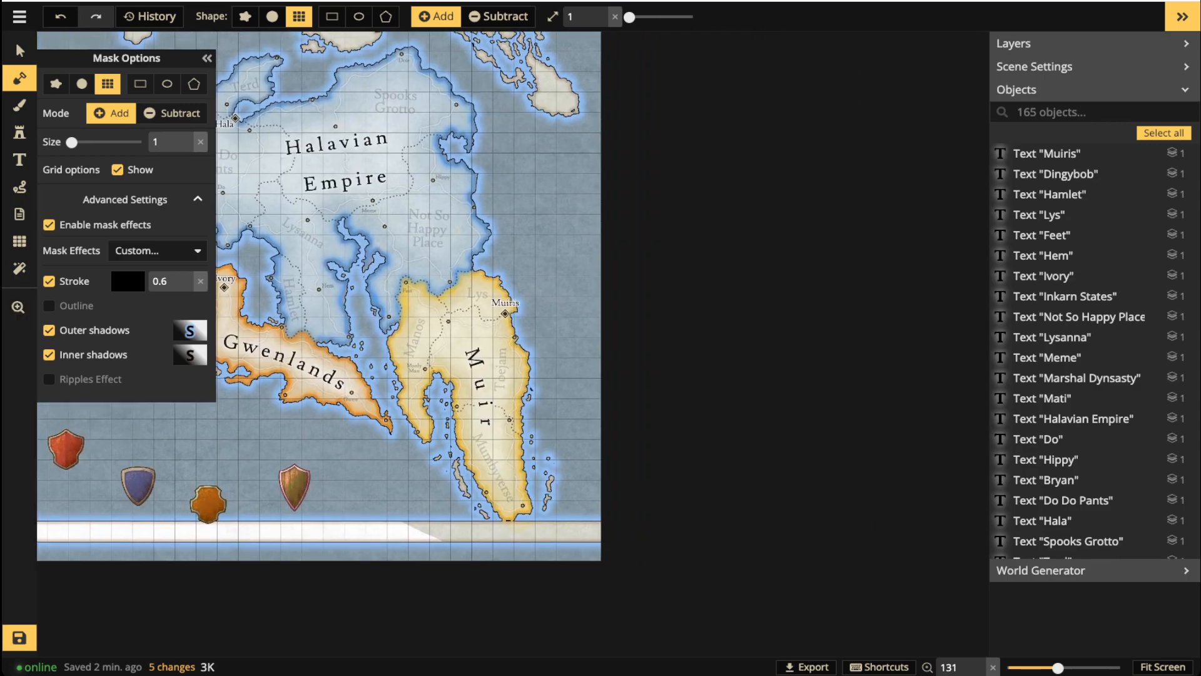
{"action": "left_click", "coordinate": [498, 16]}
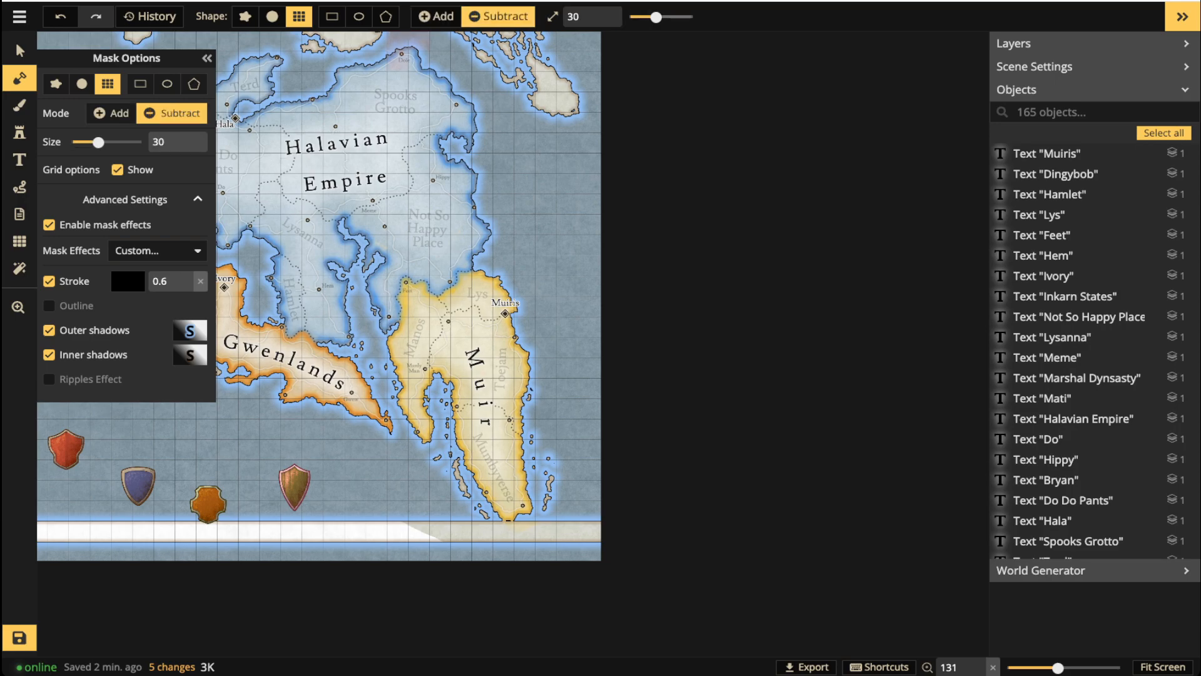
{"action": "left_click_drag", "start_coordinate": [656, 17], "coordinate": [629, 17]}
{"action": "left_click", "coordinate": [589, 531]}
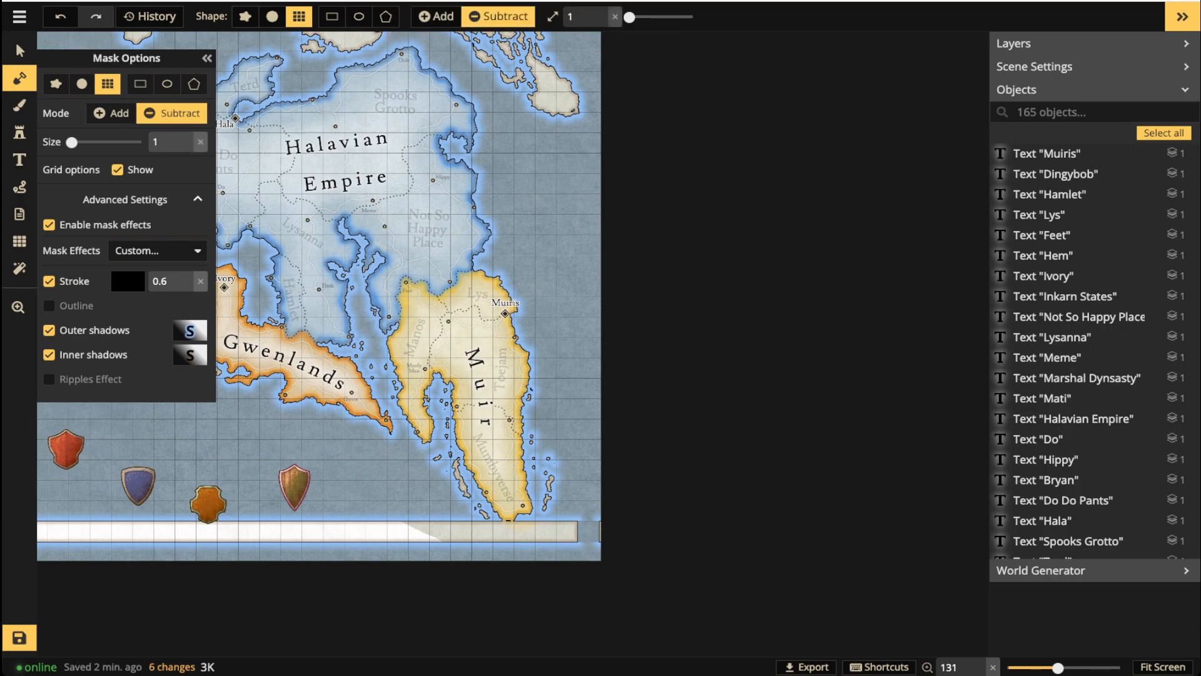
{"action": "left_click", "coordinate": [601, 531]}
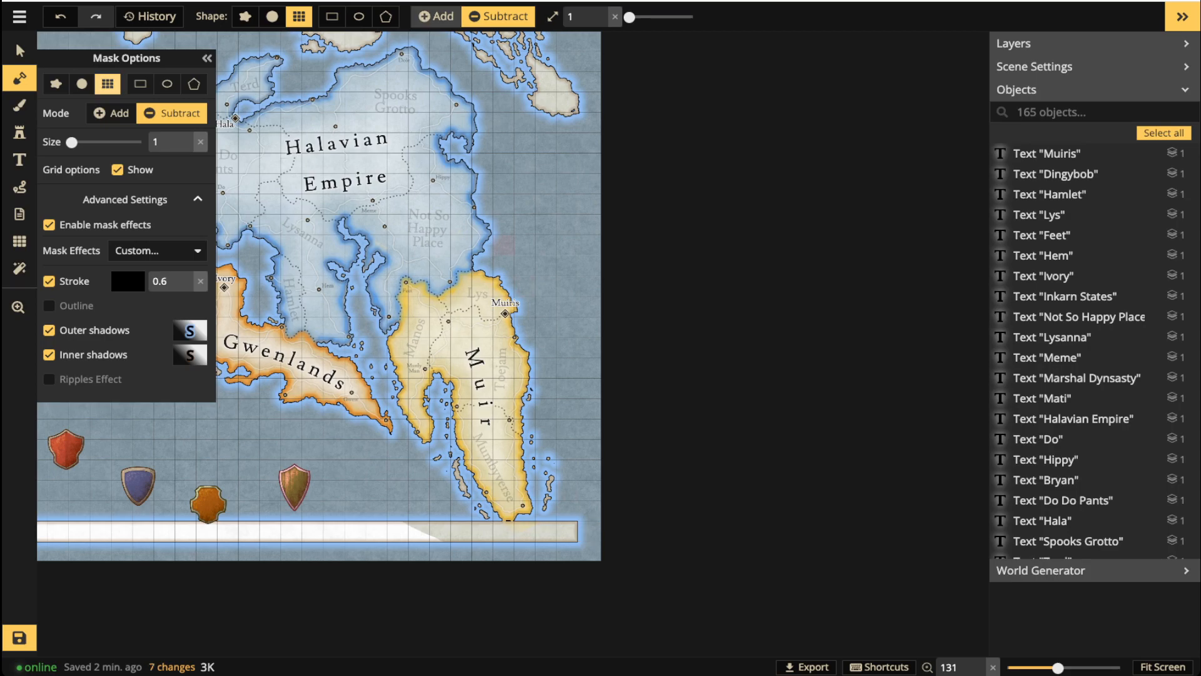
Add a matching one-cell land strip along the map's full east side with the grid mask brush.
{"action": "left_click", "coordinate": [436, 16]}
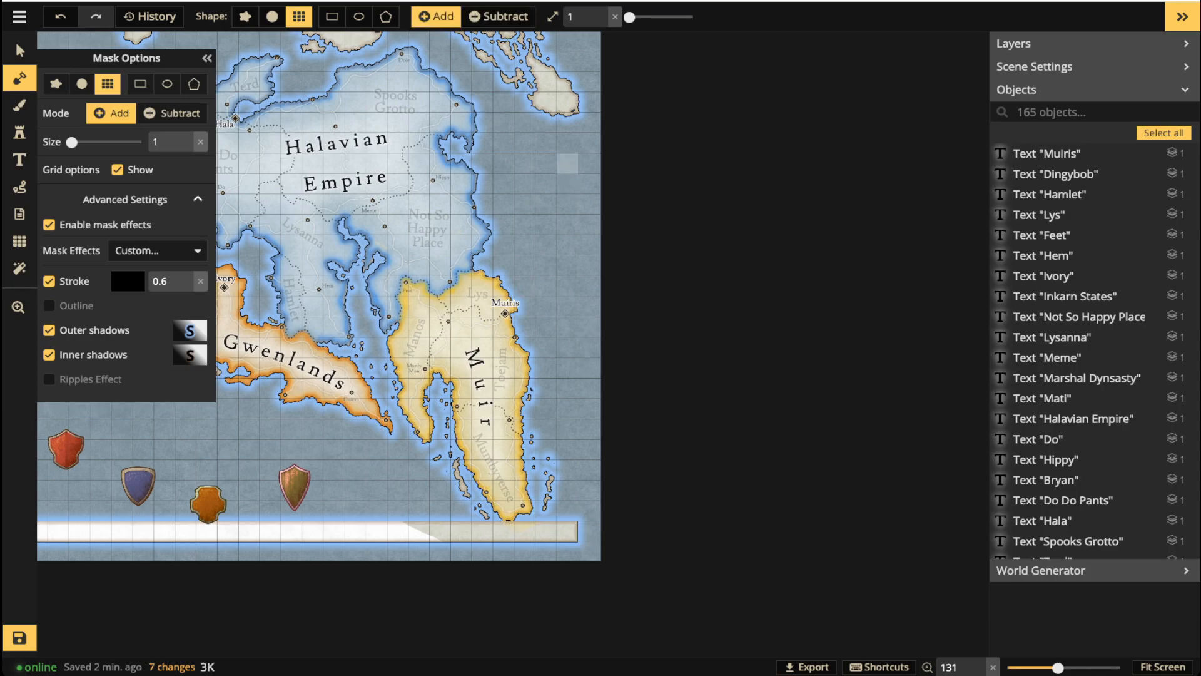
{"action": "left_click_drag", "start_coordinate": [567, 163], "coordinate": [567, 513]}
{"action": "key", "text": "space"}
{"action": "left_click_drag", "start_coordinate": [546, 184], "coordinate": [556, 390]}
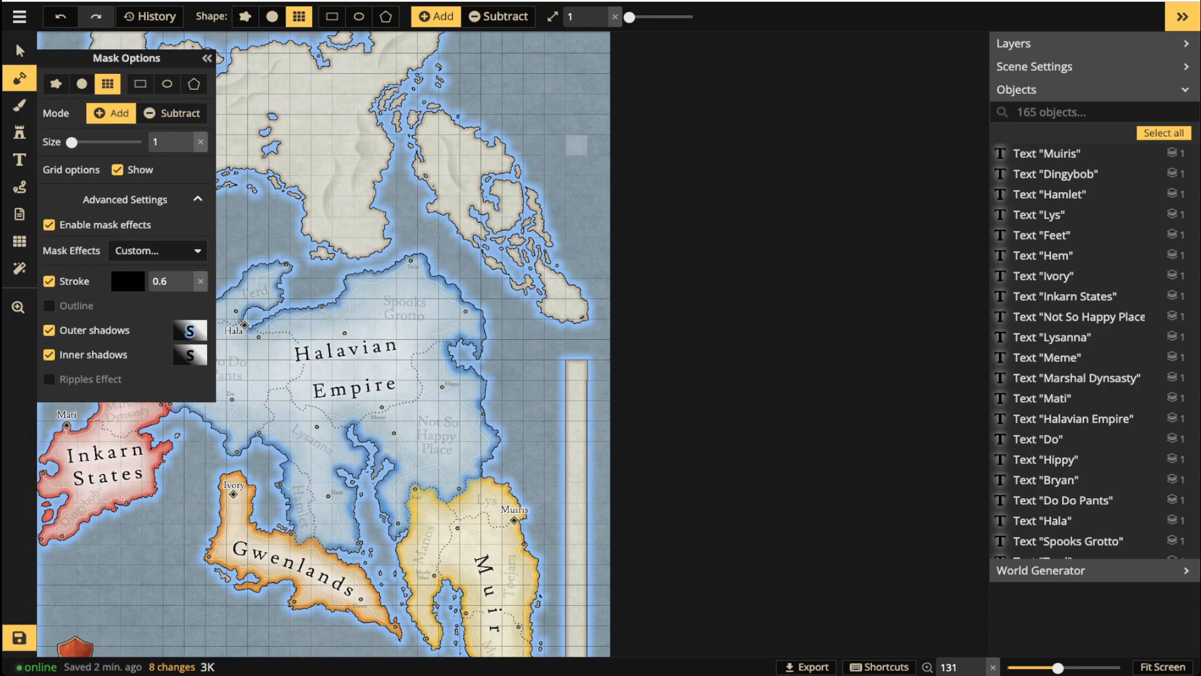
{"action": "left_click_drag", "start_coordinate": [576, 145], "coordinate": [576, 391]}
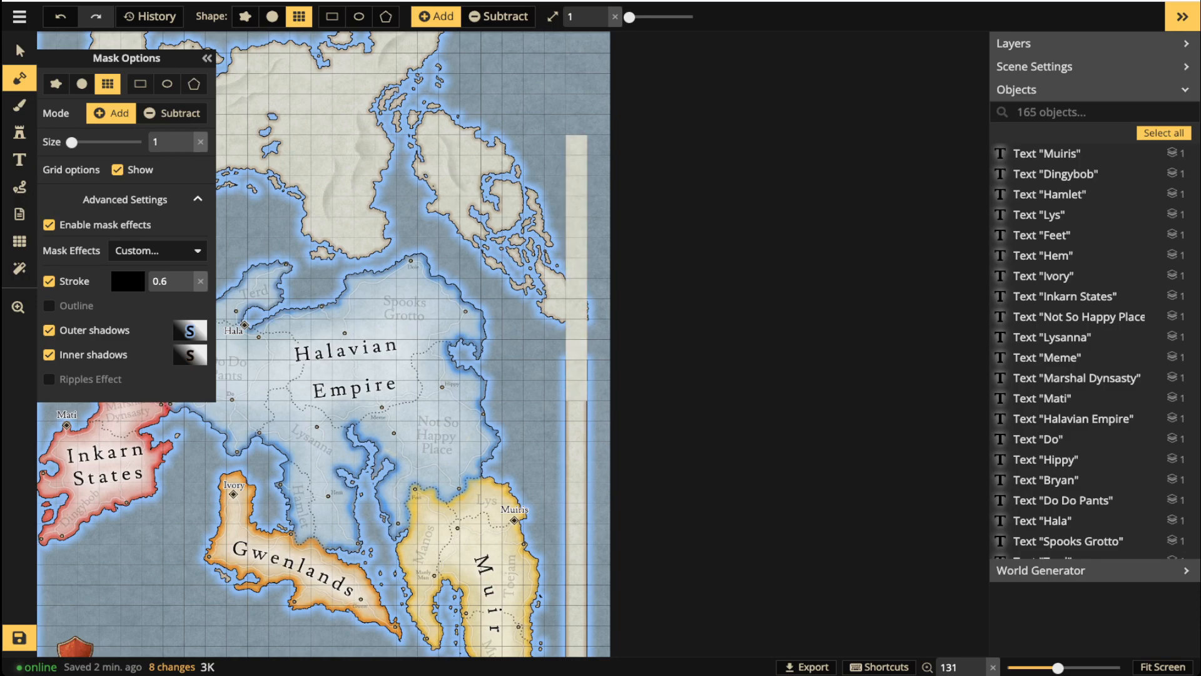
{"action": "key", "text": "space"}
{"action": "left_click_drag", "start_coordinate": [556, 167], "coordinate": [578, 371]}
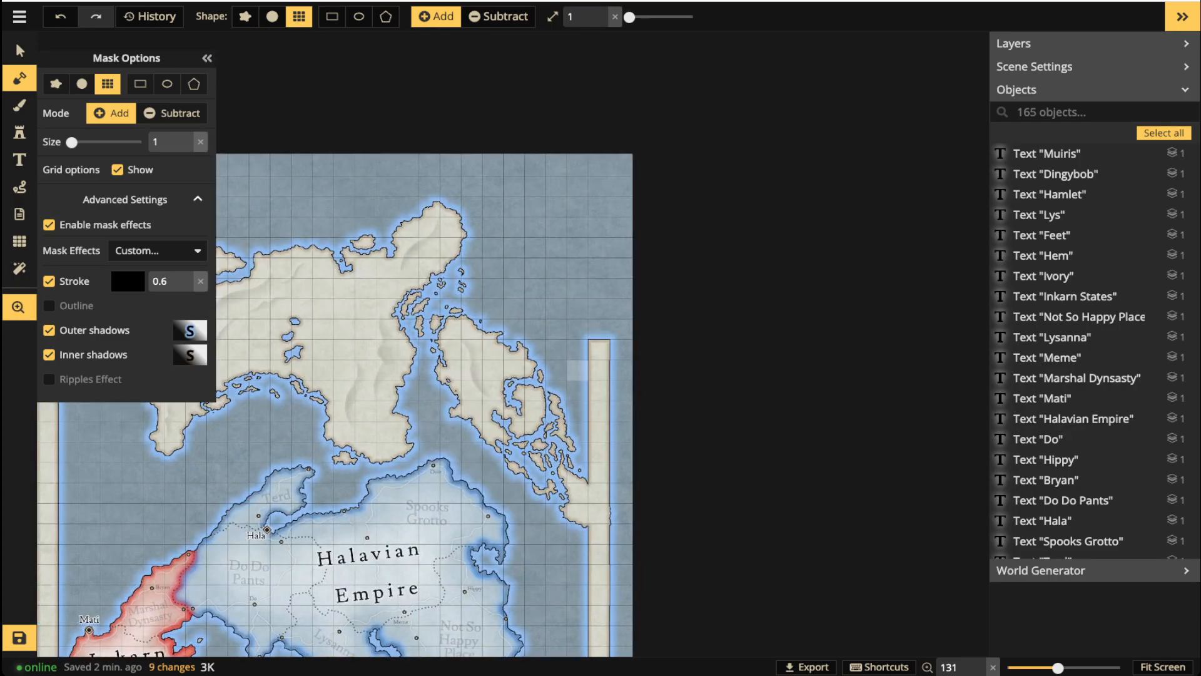
{"action": "left_click_drag", "start_coordinate": [599, 186], "coordinate": [599, 350]}
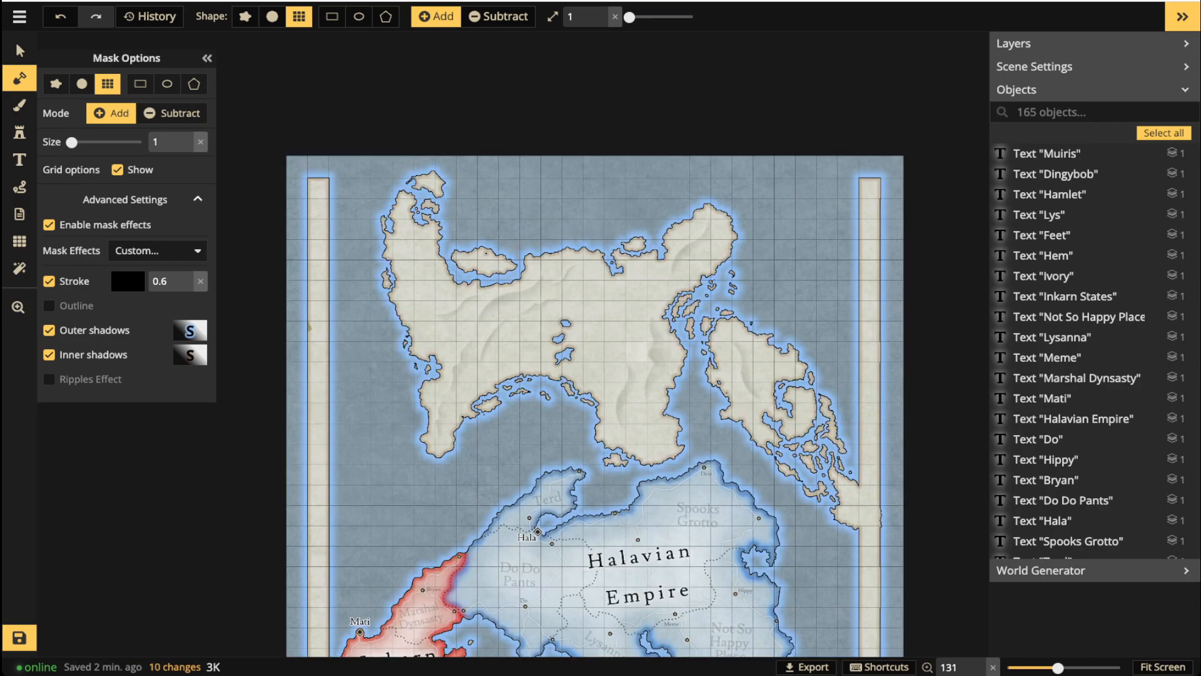
Close the border frame with a one-cell land strip along the map's north side and view the whole map.
{"action": "left_click_drag", "start_coordinate": [341, 189], "coordinate": [849, 188]}
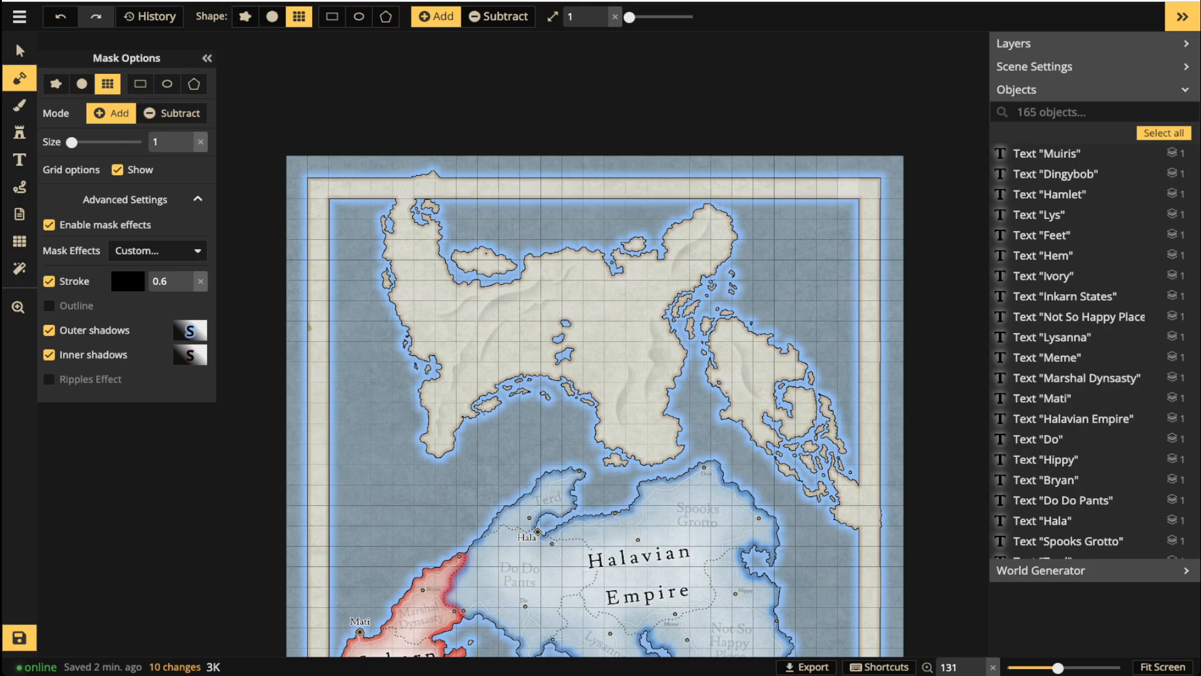
{"action": "left_click", "coordinate": [20, 51]}
{"action": "scroll", "coordinate": [531, 243], "scroll_direction": "down", "scroll_amount": 5}
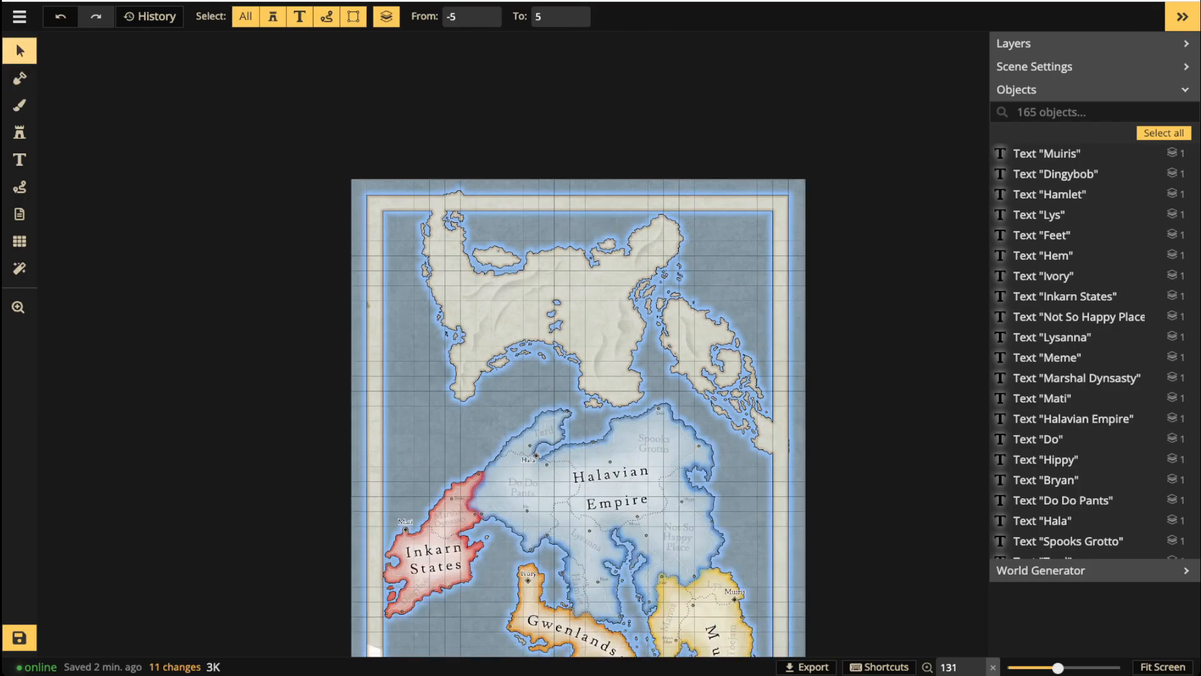
{"action": "left_click_drag", "start_coordinate": [573, 388], "coordinate": [571, 267]}
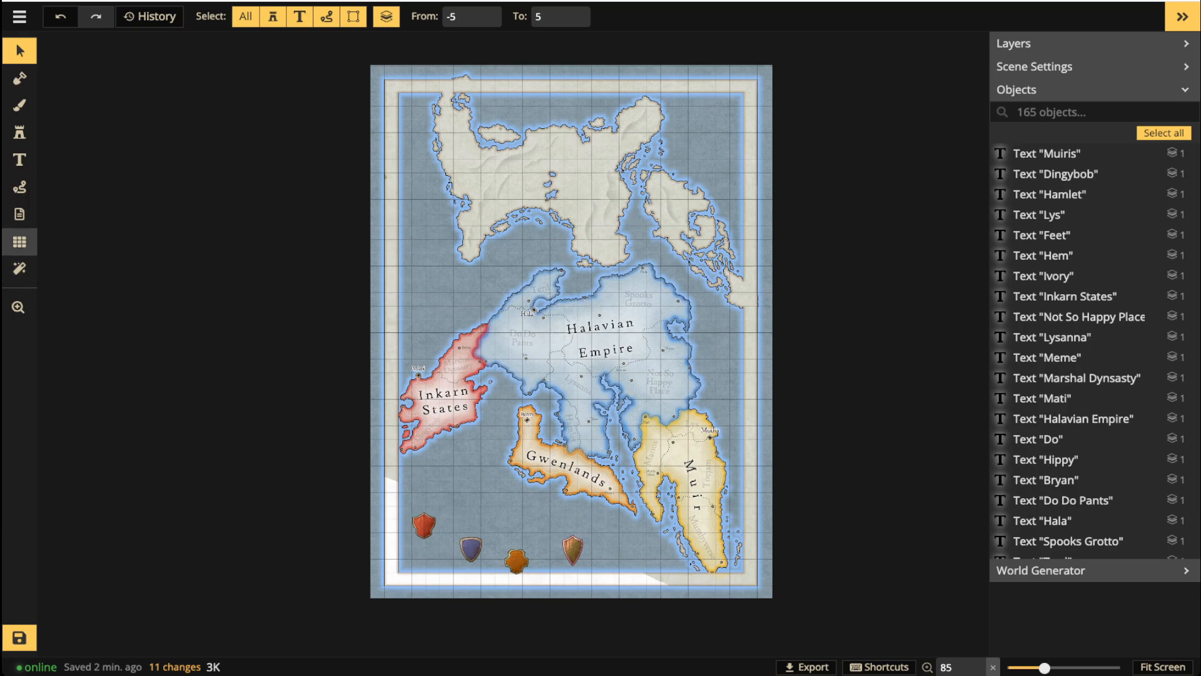
Turn off the grid overlay for the map.
{"action": "left_click", "coordinate": [20, 241]}
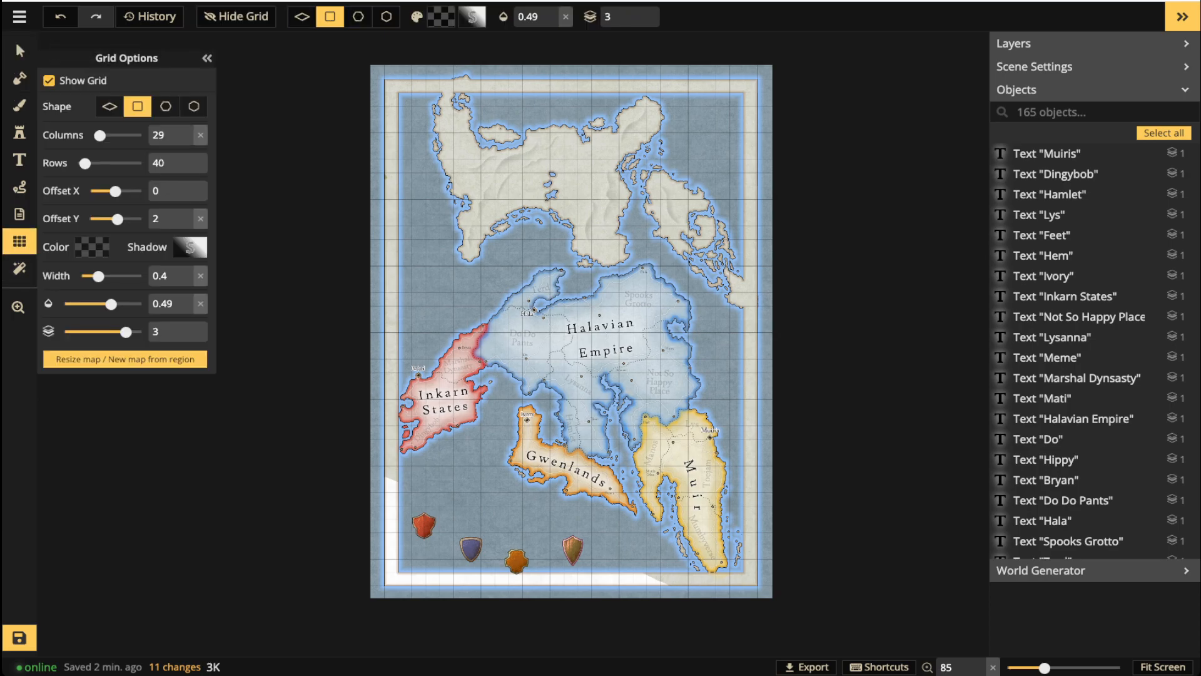
{"action": "left_click", "coordinate": [50, 80]}
{"action": "scroll", "coordinate": [449, 361], "scroll_direction": "up", "scroll_amount": 3}
{"action": "left_click_drag", "start_coordinate": [449, 361], "coordinate": [425, 386]}
Recolour the mask's outer shadow to black (000000) with an alpha of 26 and reduce its blur.
{"action": "left_click", "coordinate": [20, 77]}
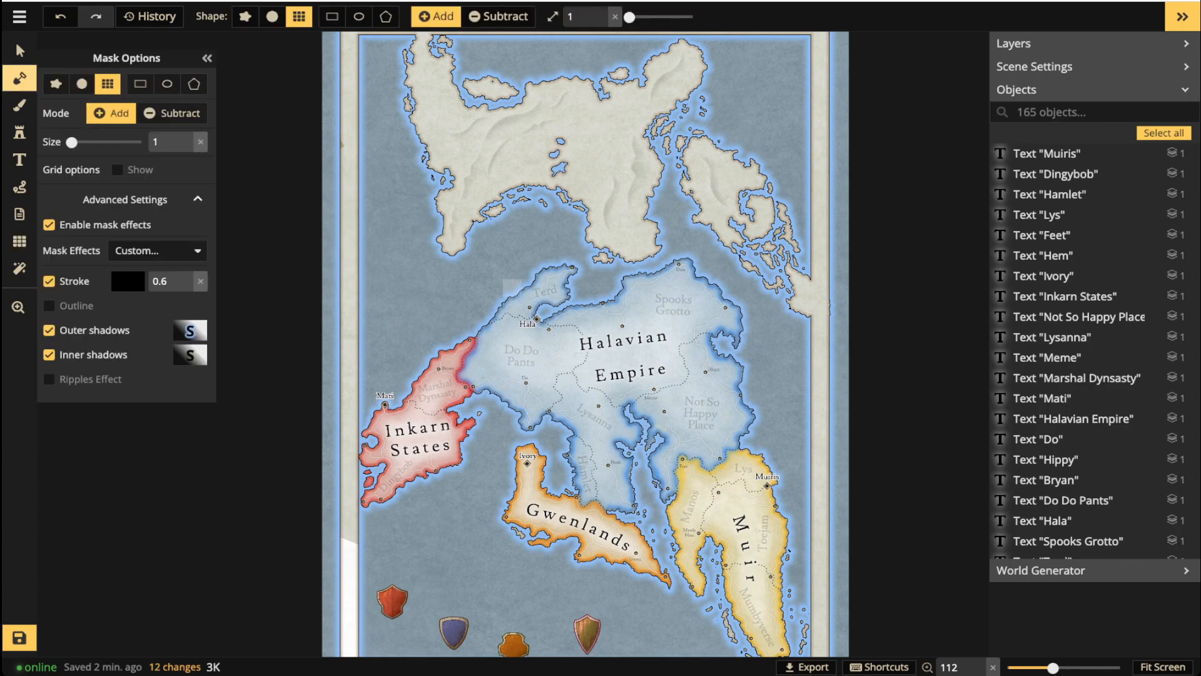
{"action": "left_click", "coordinate": [190, 331]}
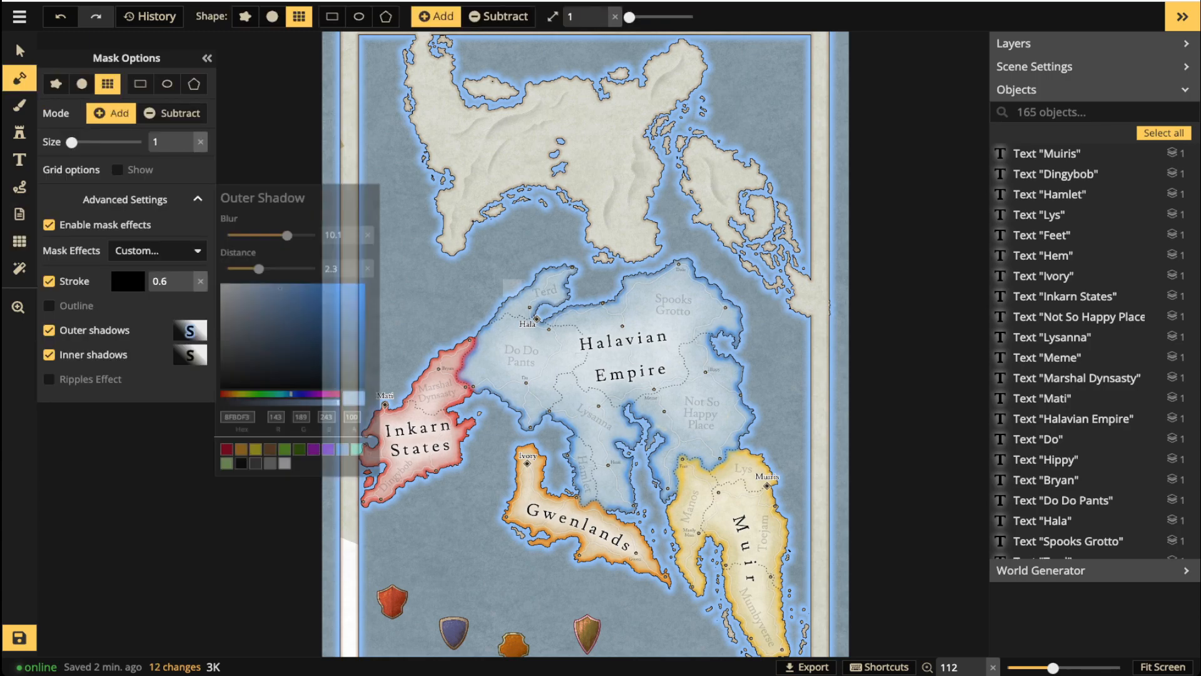
{"action": "left_click", "coordinate": [244, 479]}
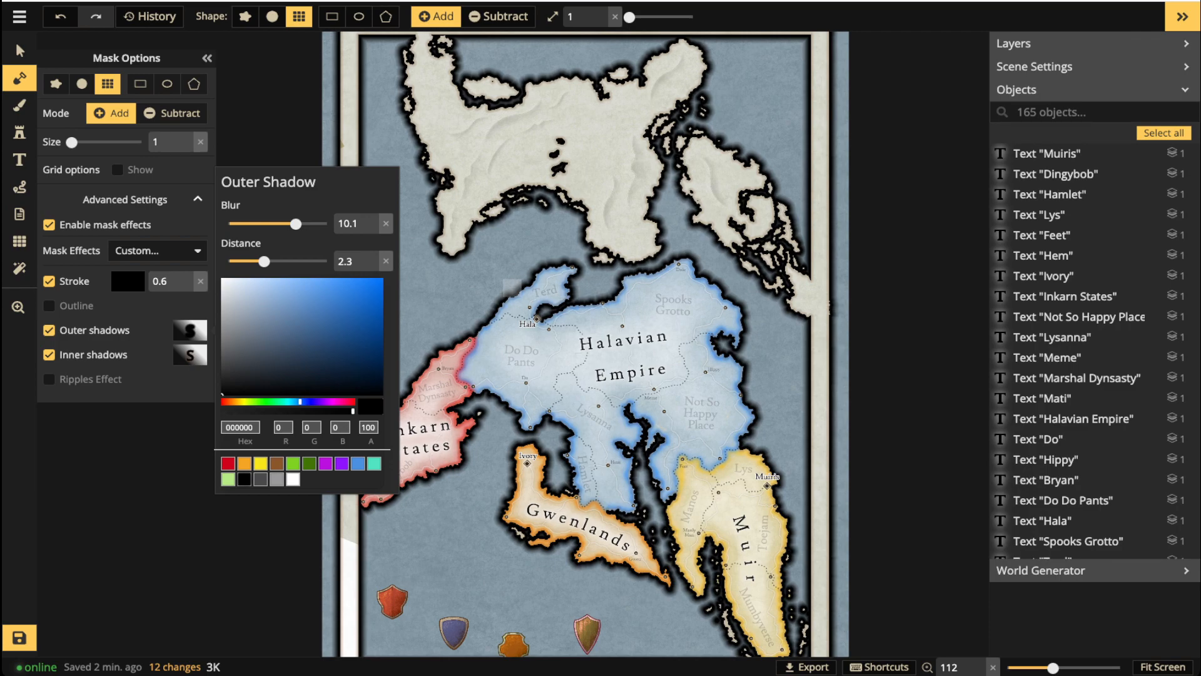
{"action": "left_click_drag", "start_coordinate": [352, 411], "coordinate": [234, 411]}
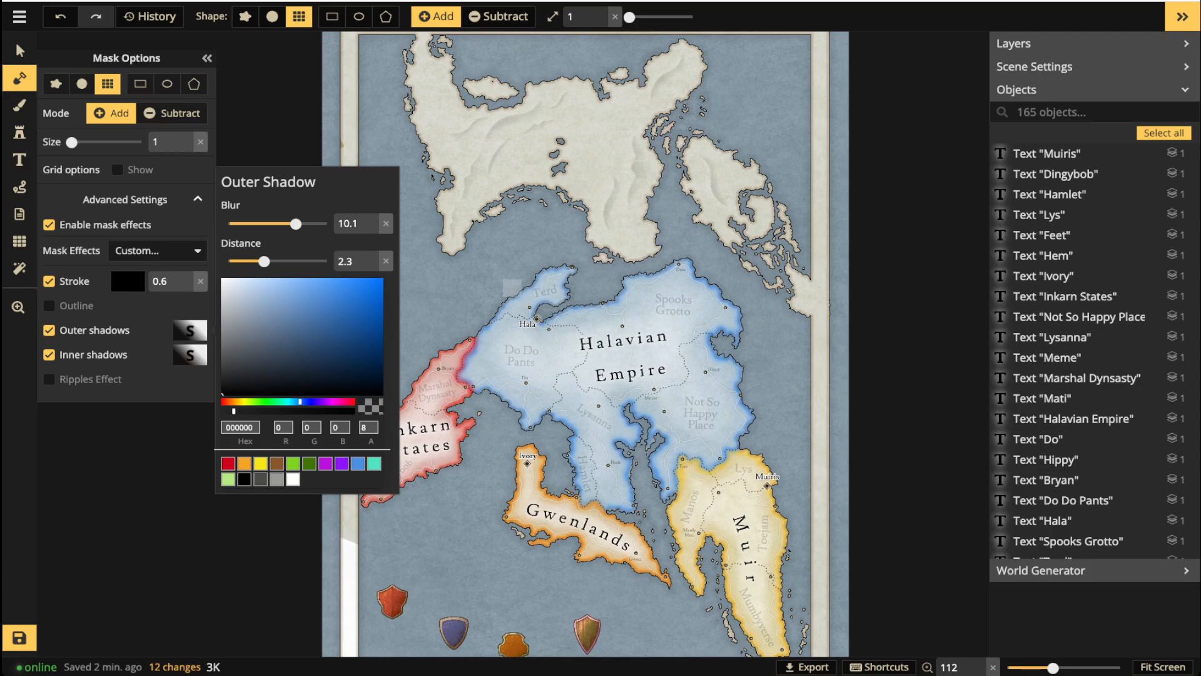
{"action": "left_click_drag", "start_coordinate": [234, 411], "coordinate": [241, 411]}
{"action": "left_click_drag", "start_coordinate": [242, 411], "coordinate": [249, 411]}
{"action": "left_click_drag", "start_coordinate": [249, 411], "coordinate": [256, 411]}
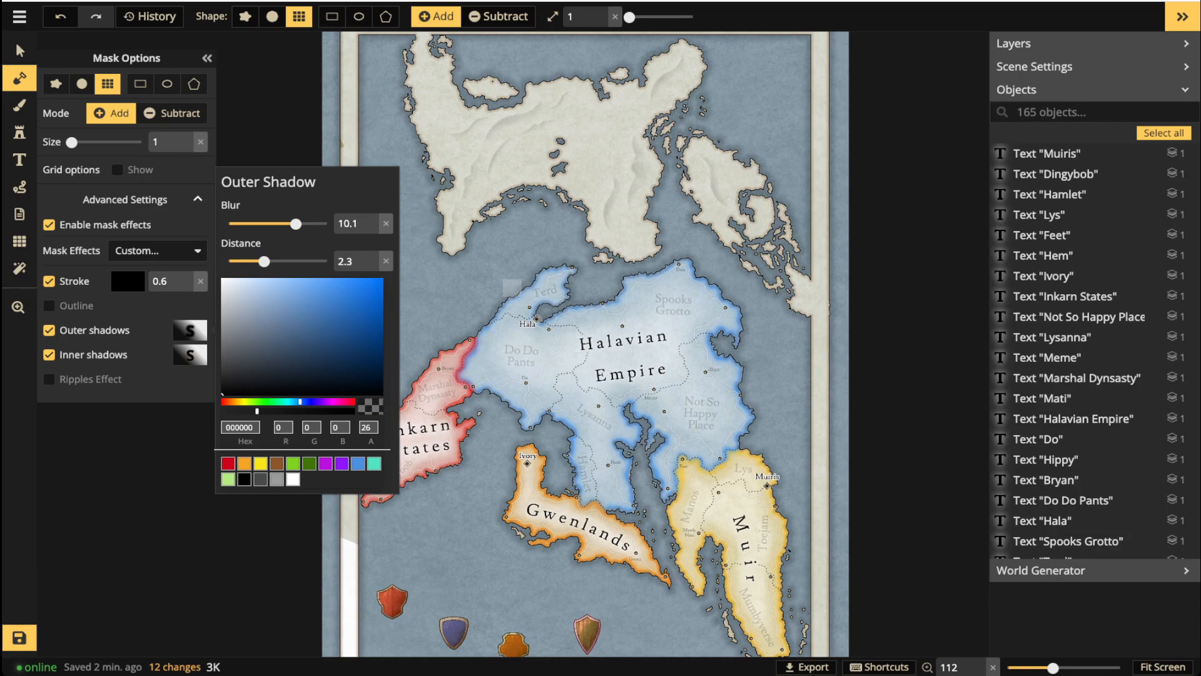
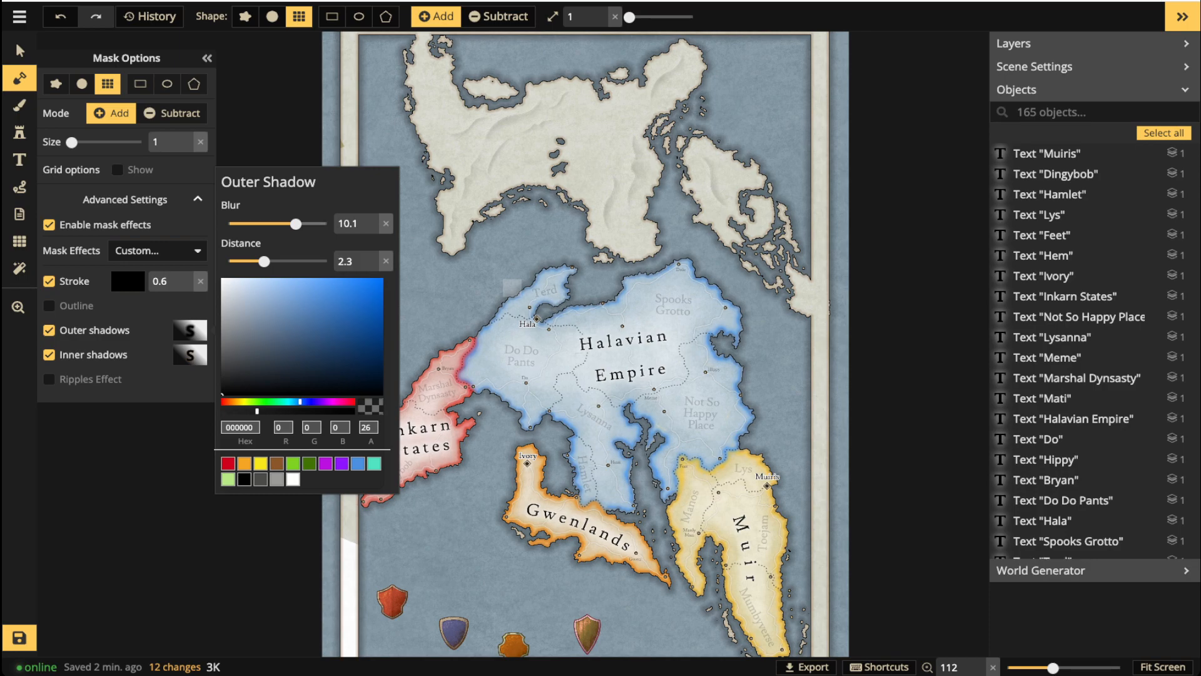
{"action": "left_click_drag", "start_coordinate": [296, 223], "coordinate": [272, 224]}
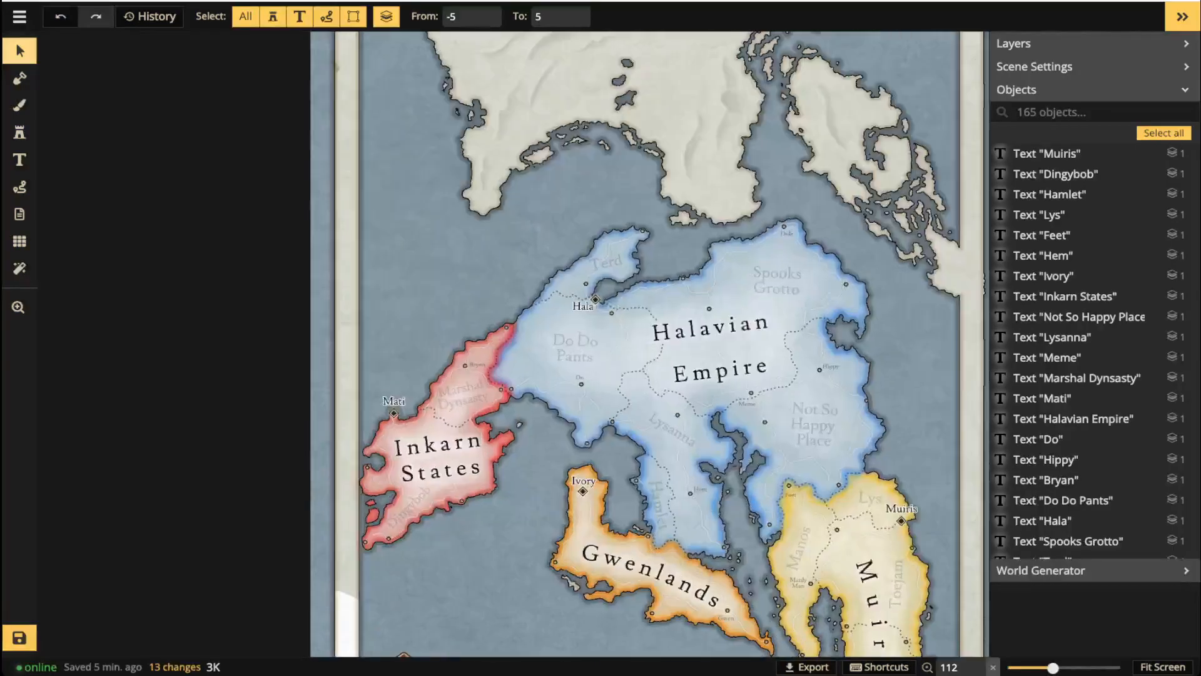
Examine the coast shadows and the border frame up close, including where the northern land and eastern islands run into the frame.
{"action": "scroll", "coordinate": [500, 376], "scroll_direction": "up", "scroll_amount": 5}
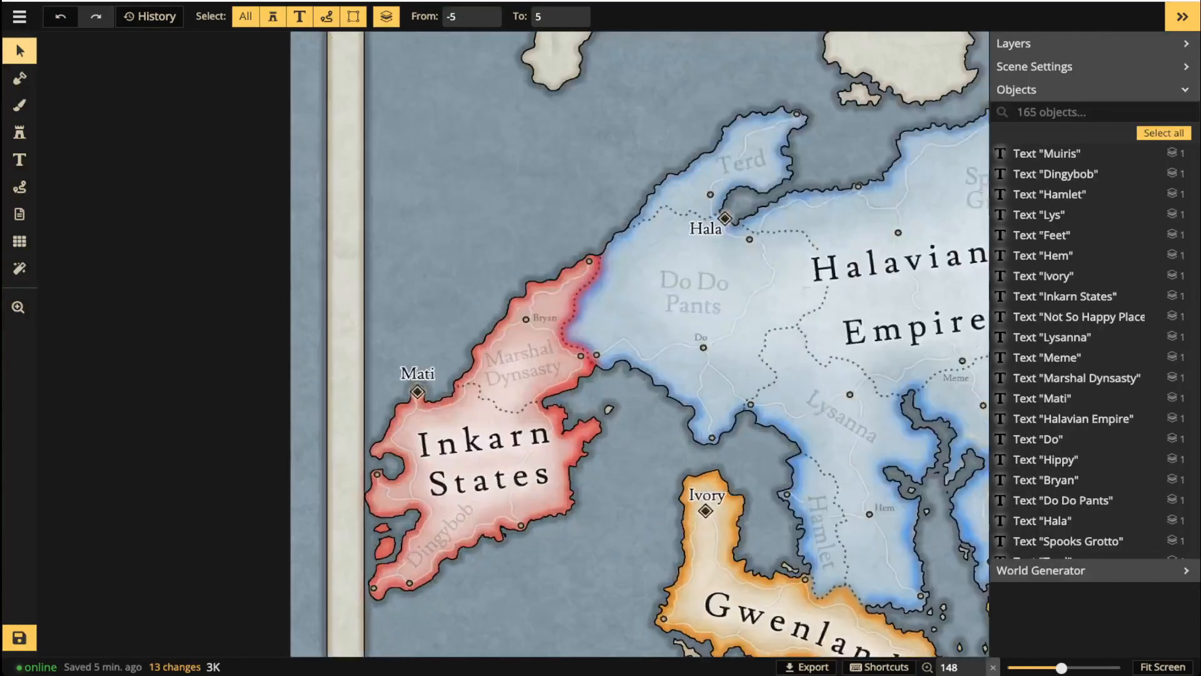
{"action": "left_click_drag", "start_coordinate": [531, 218], "coordinate": [528, 564]}
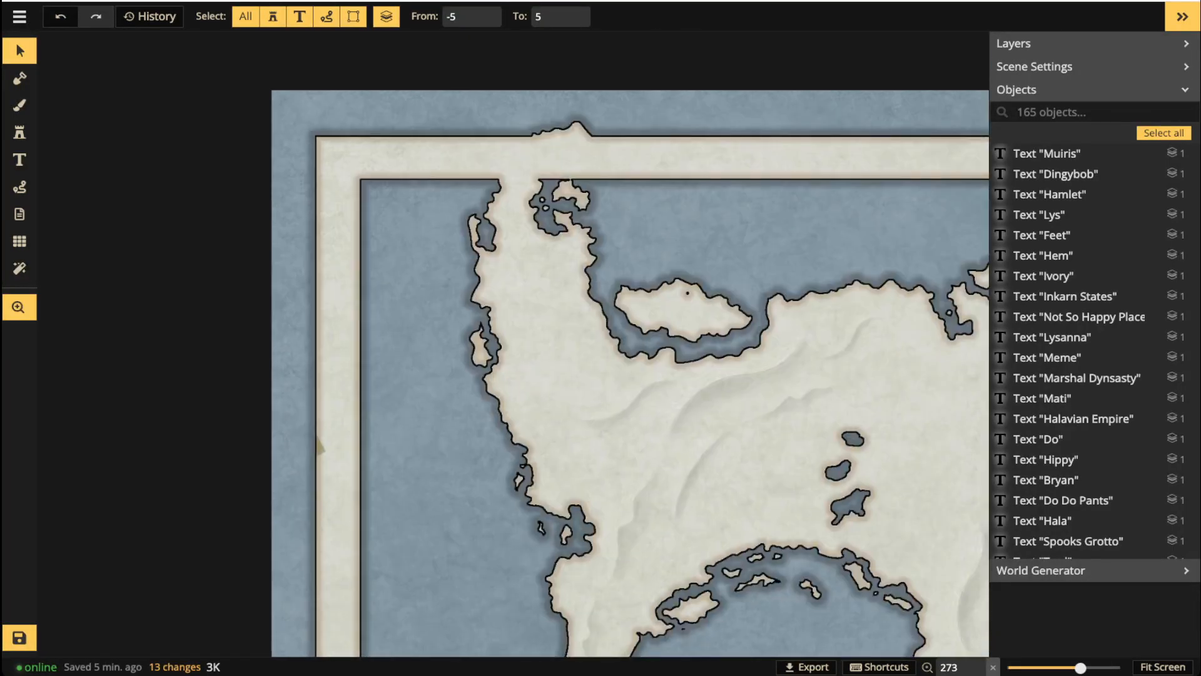
{"action": "left_click_drag", "start_coordinate": [626, 351], "coordinate": [436, 354]}
{"action": "left_click_drag", "start_coordinate": [963, 194], "coordinate": [370, 52]}
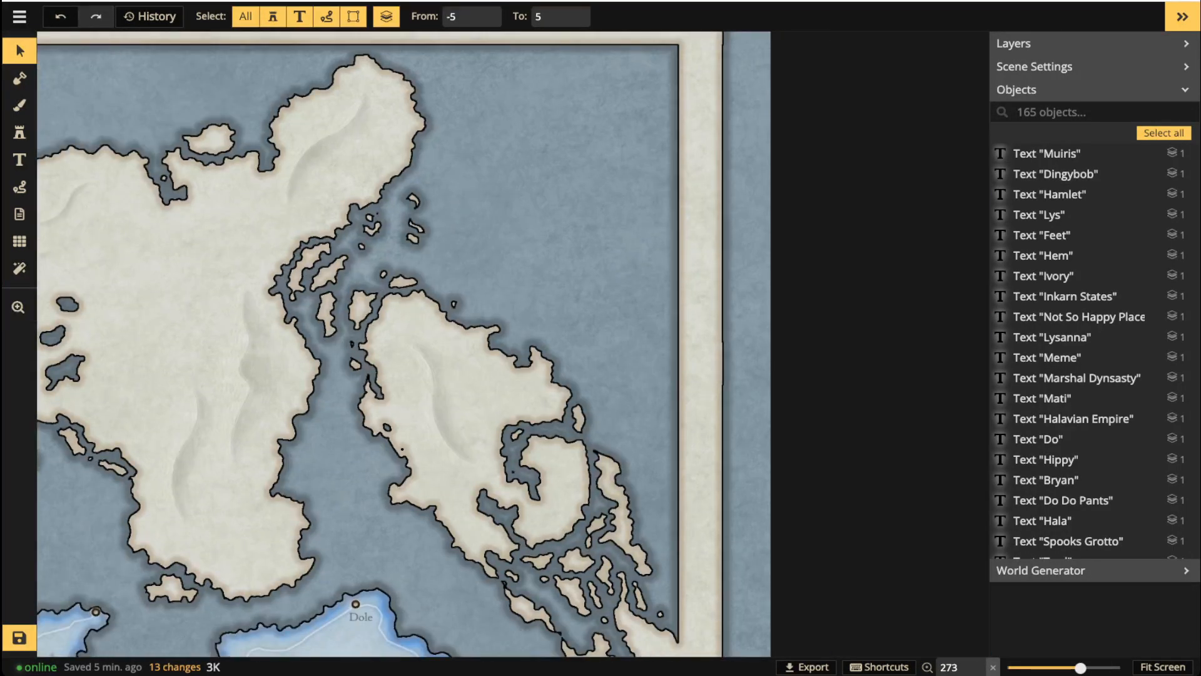
{"action": "scroll", "coordinate": [406, 341], "scroll_direction": "down", "scroll_amount": 2}
{"action": "scroll", "coordinate": [574, 138], "scroll_direction": "down", "scroll_amount": 5}
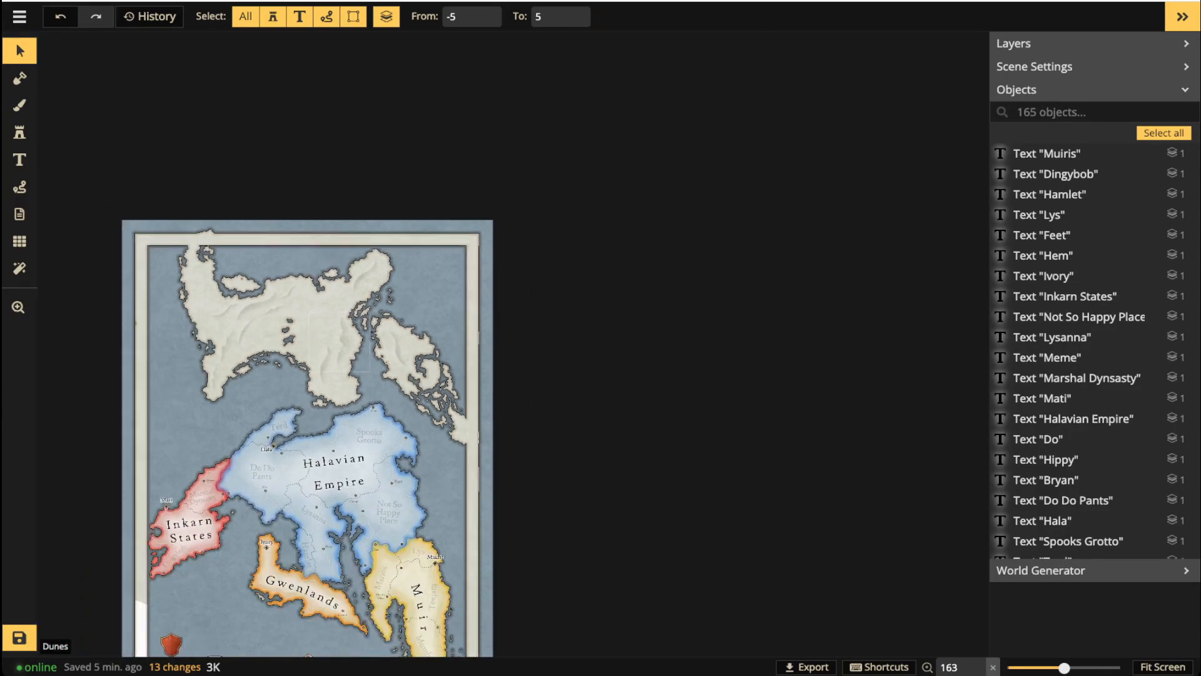
{"action": "scroll", "coordinate": [538, 335], "scroll_direction": "up", "scroll_amount": 3}
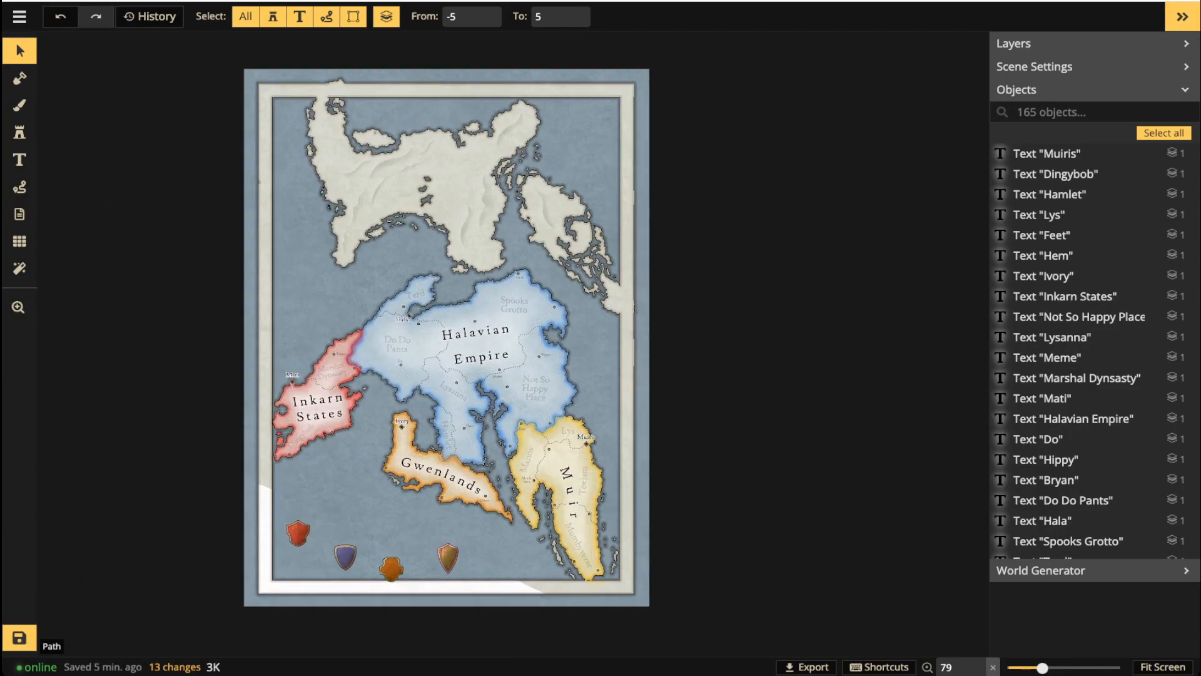
{"action": "scroll", "coordinate": [626, 263], "scroll_direction": "up", "scroll_amount": 5}
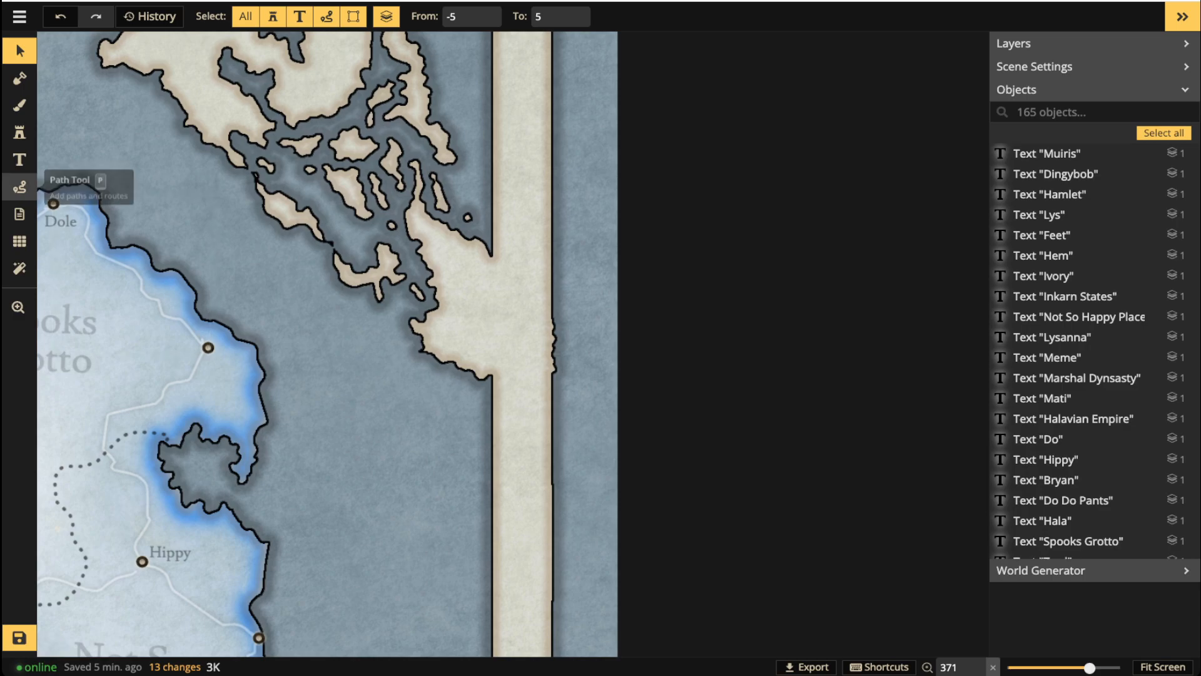
Draw a straight black segmented path along the frame's inner eastern edge, across the gap where the island runs into the frame.
{"action": "left_click", "coordinate": [19, 186]}
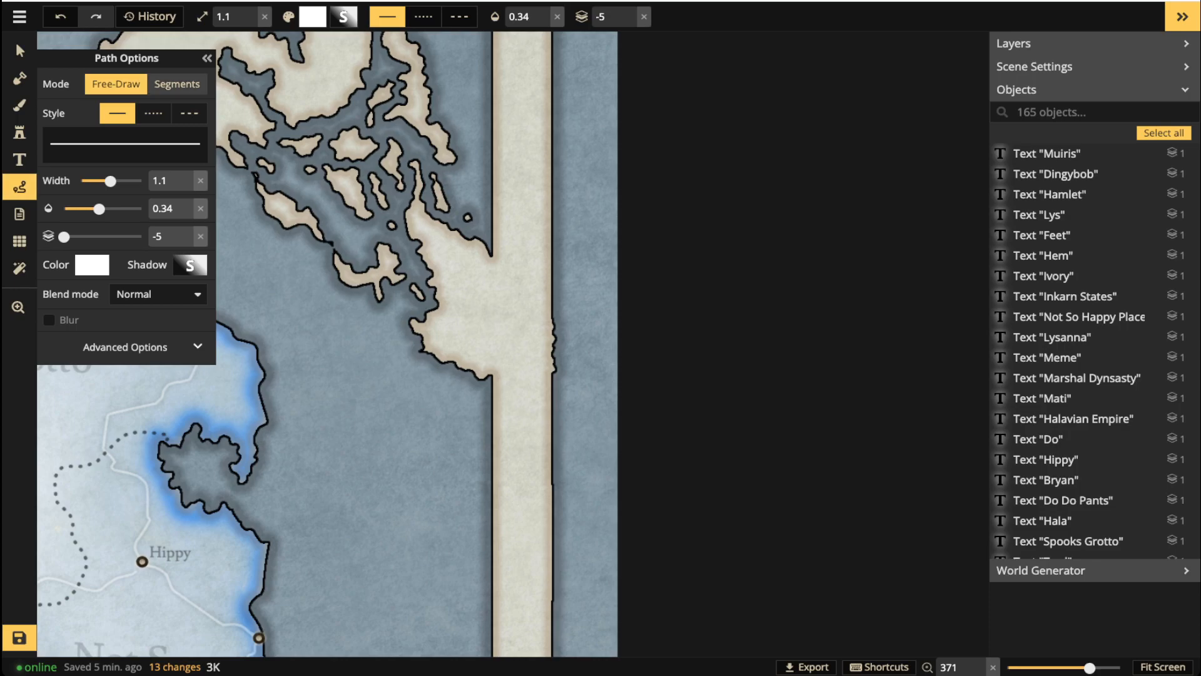
{"action": "left_click", "coordinate": [92, 265]}
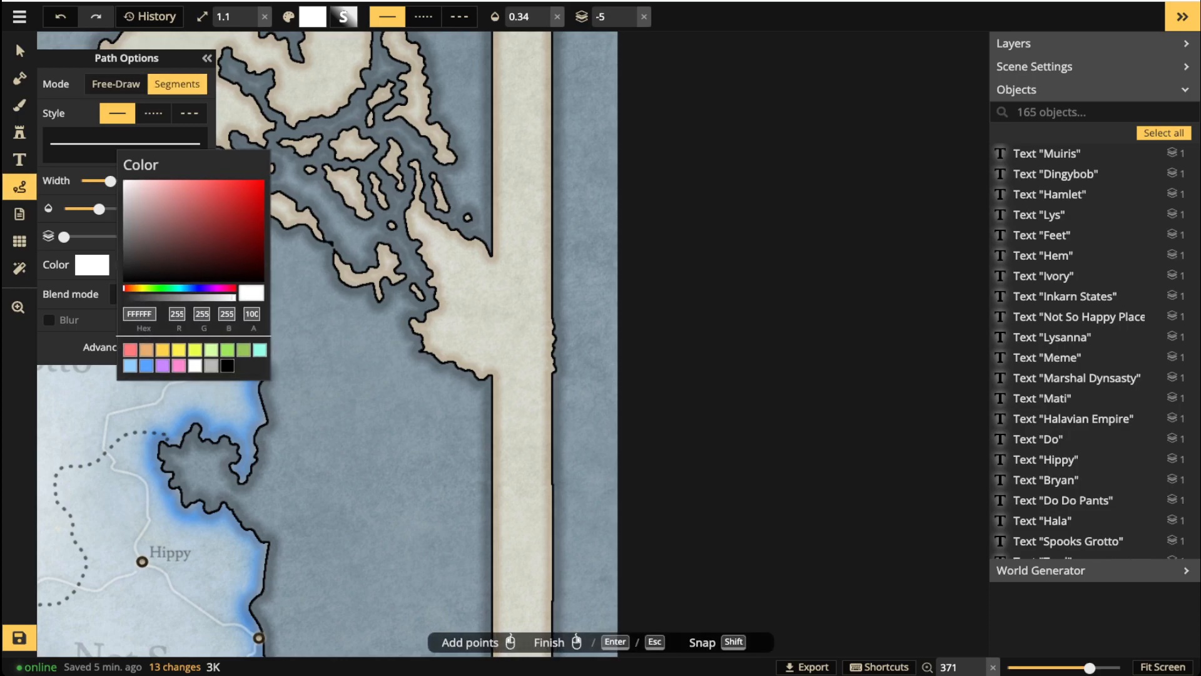
{"action": "left_click", "coordinate": [227, 367]}
{"action": "left_click", "coordinate": [189, 265]}
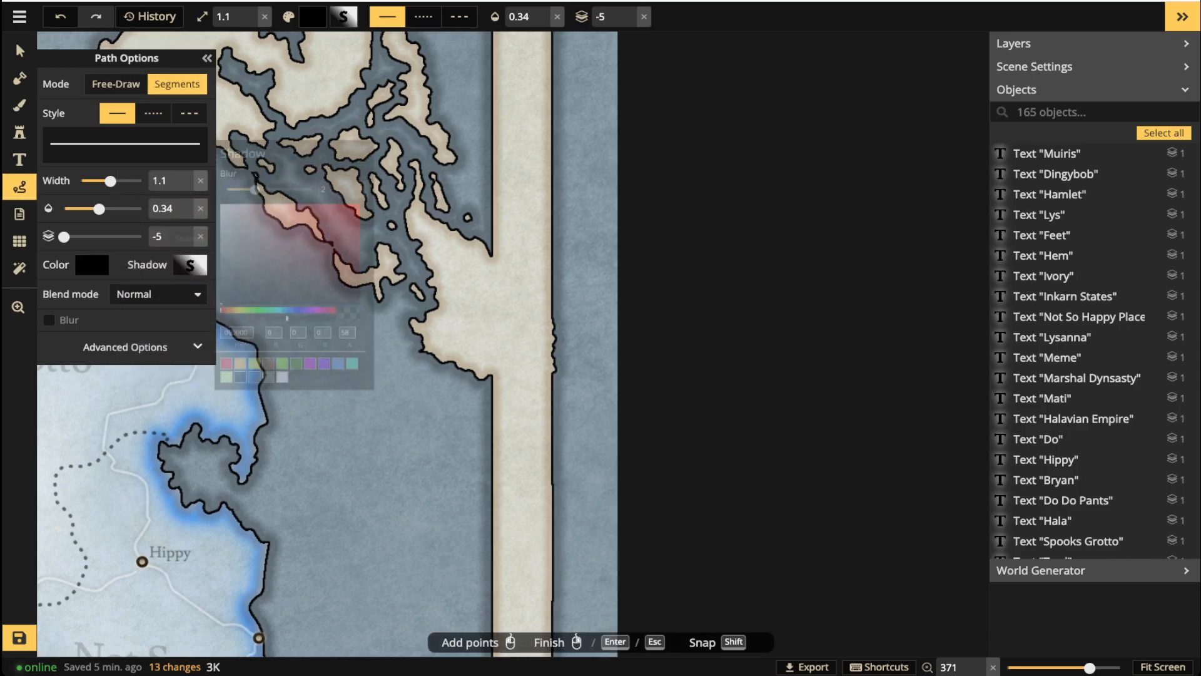
{"action": "left_click", "coordinate": [189, 265]}
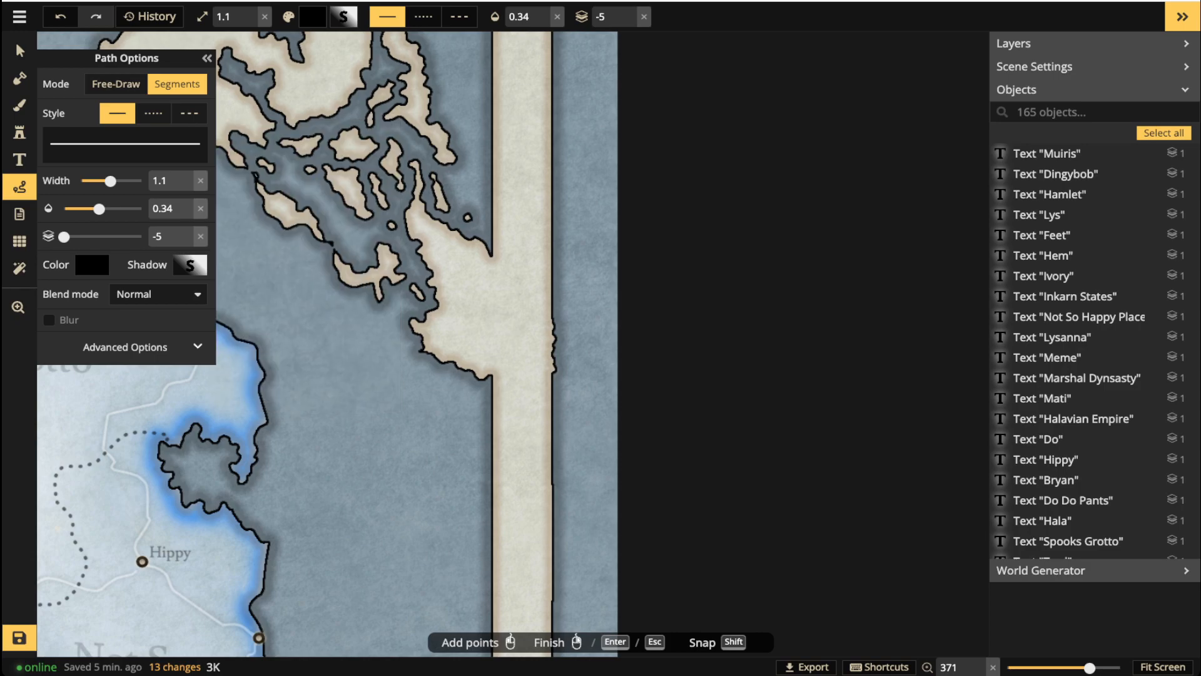
{"action": "left_click", "coordinate": [492, 256]}
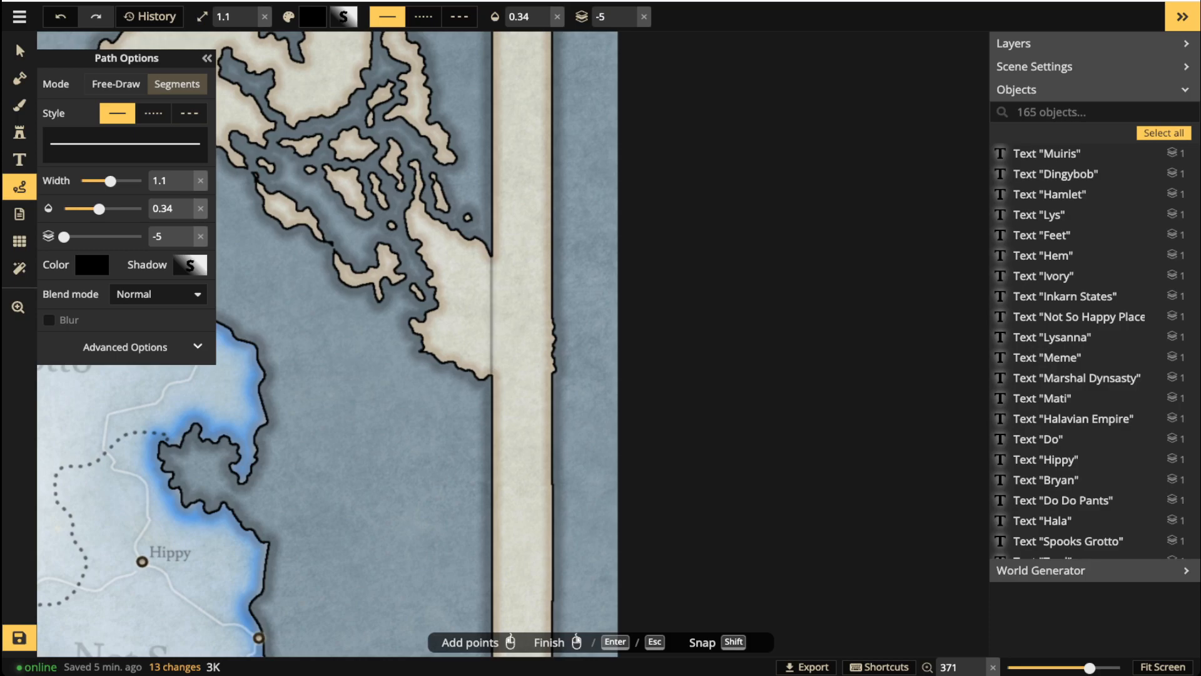
{"action": "left_click", "coordinate": [492, 373]}
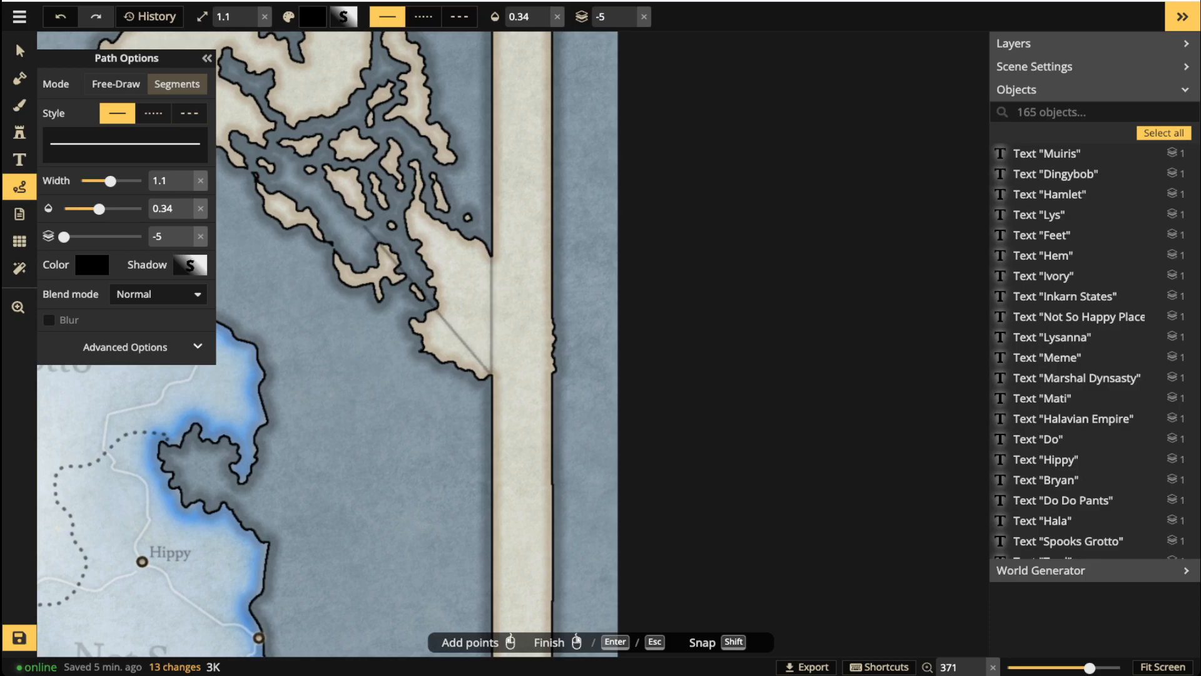
{"action": "key", "text": "Return"}
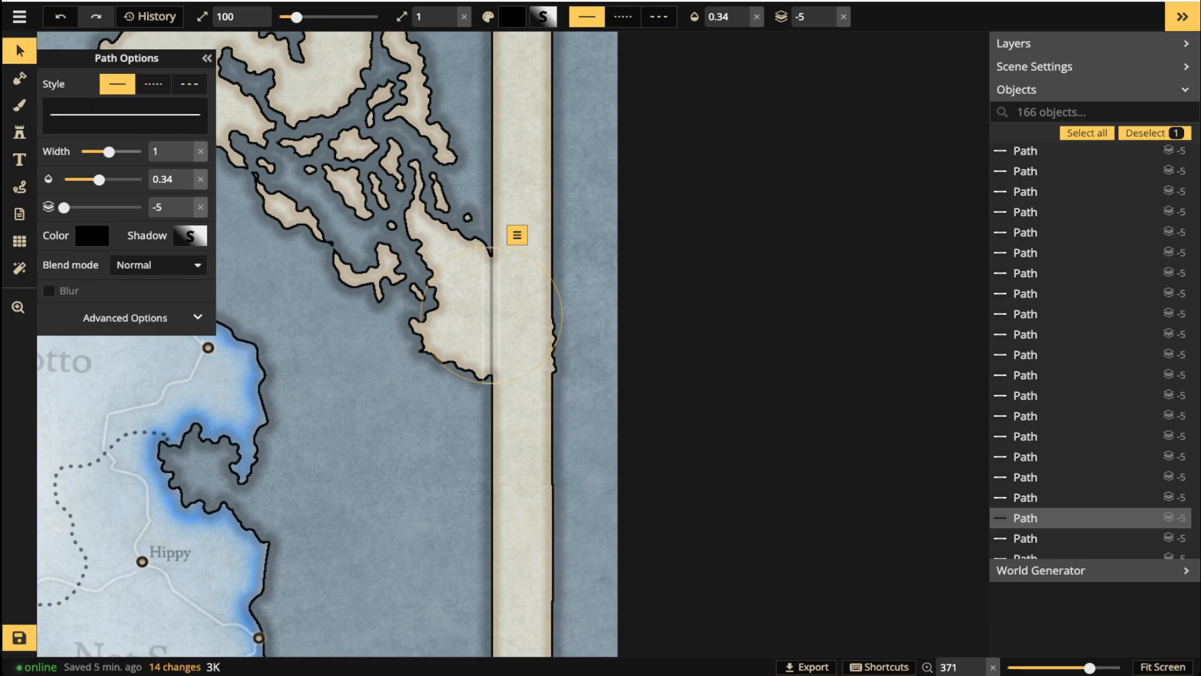
Set the new path's width to 0.8 and opacity to 1, and its shadow to blur 7.3 with an alpha of 77.
{"action": "left_click_drag", "start_coordinate": [109, 152], "coordinate": [104, 152]}
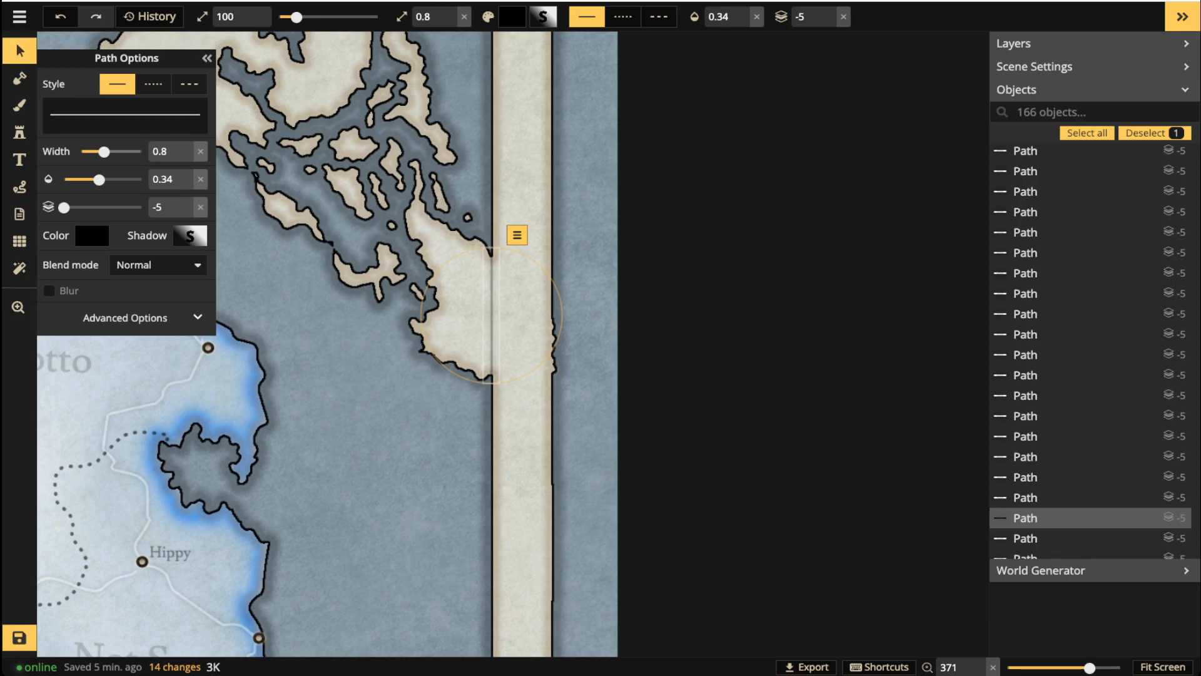
{"action": "left_click_drag", "start_coordinate": [99, 179], "coordinate": [141, 179]}
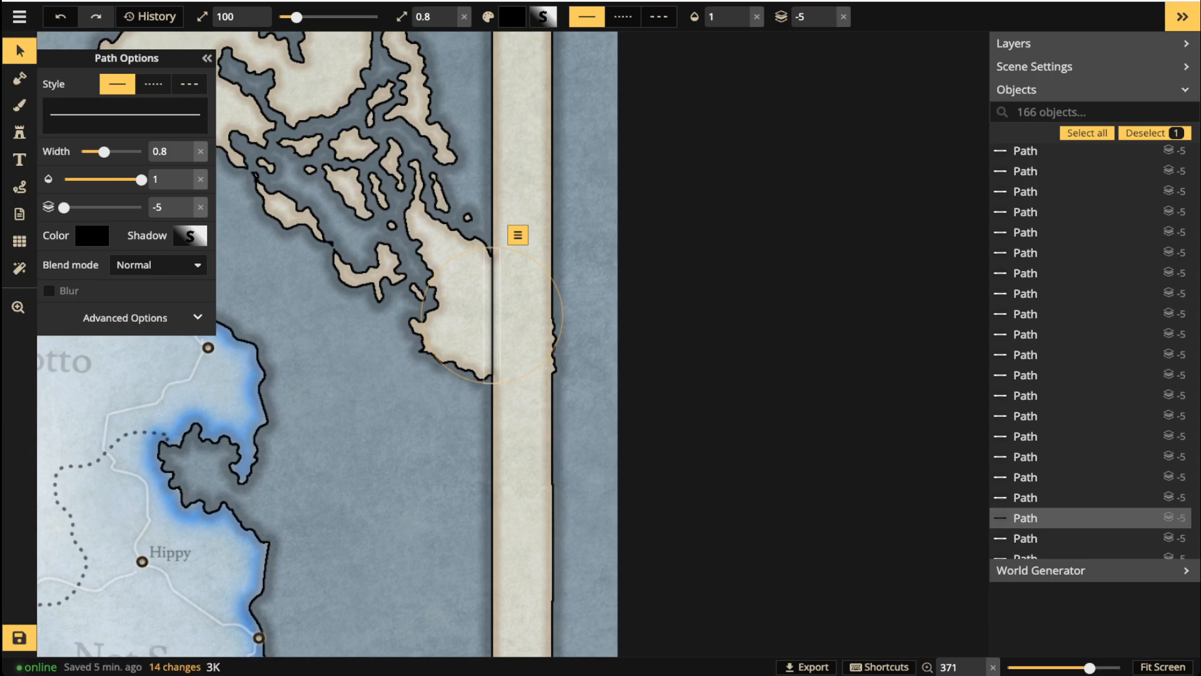
{"action": "left_click", "coordinate": [191, 236]}
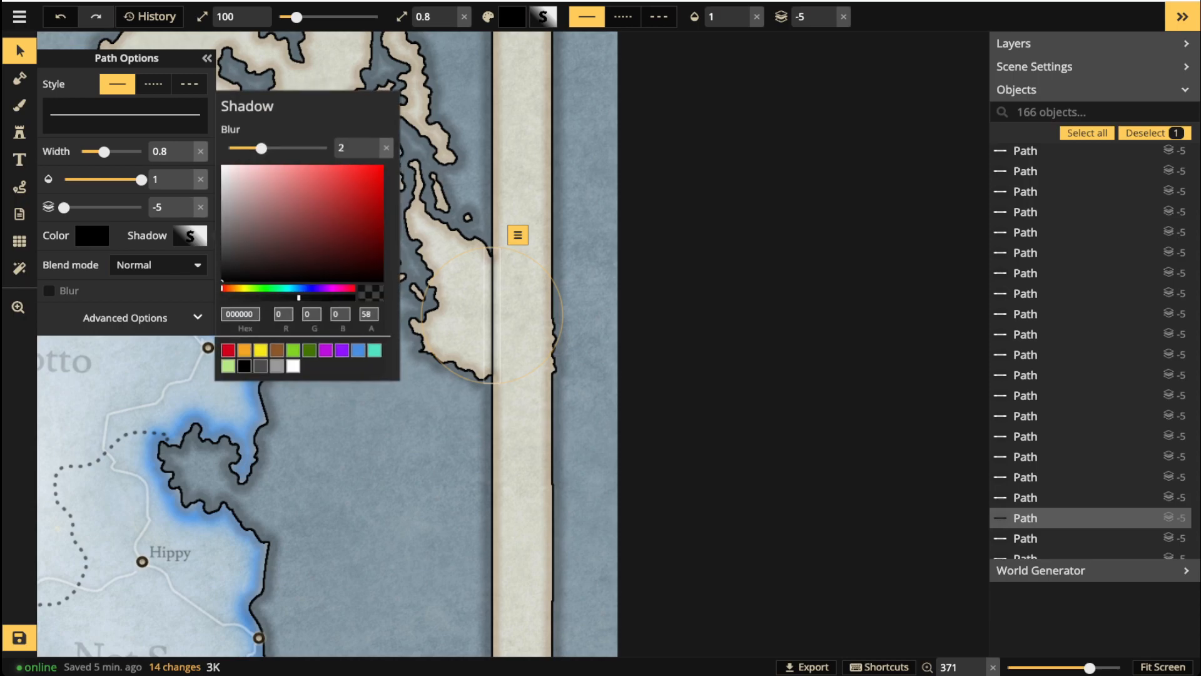
{"action": "left_click_drag", "start_coordinate": [268, 148], "coordinate": [284, 148]}
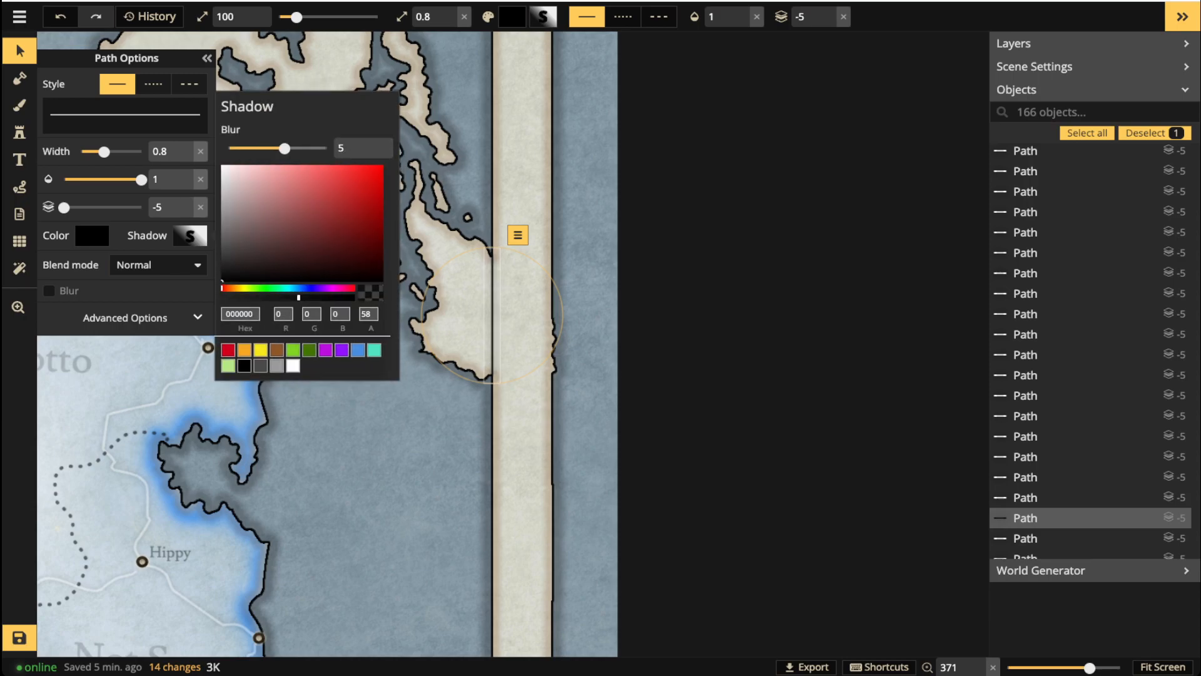
{"action": "left_click_drag", "start_coordinate": [298, 297], "coordinate": [316, 297]}
{"action": "left_click_drag", "start_coordinate": [284, 148], "coordinate": [295, 148]}
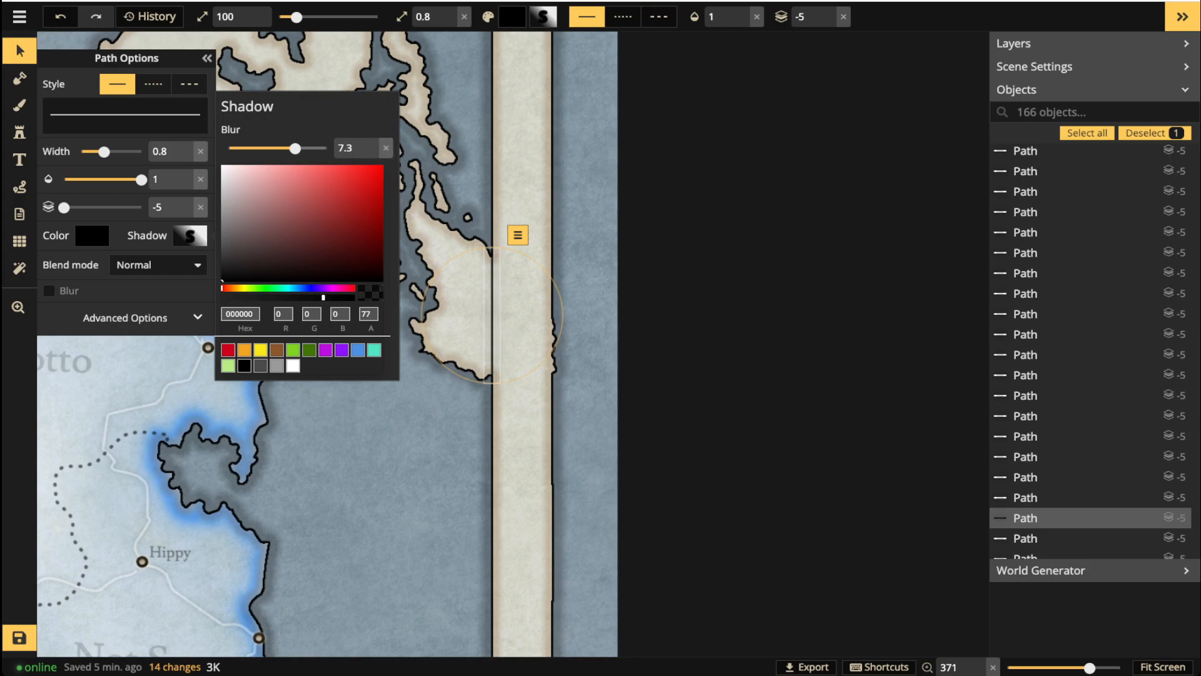
{"action": "key", "text": "Escape"}
Draw a straight black path along the frame's outer northern edge, across the base of the protruding land, and nudge it into line.
{"action": "scroll", "coordinate": [745, 259], "scroll_direction": "down", "scroll_amount": 10}
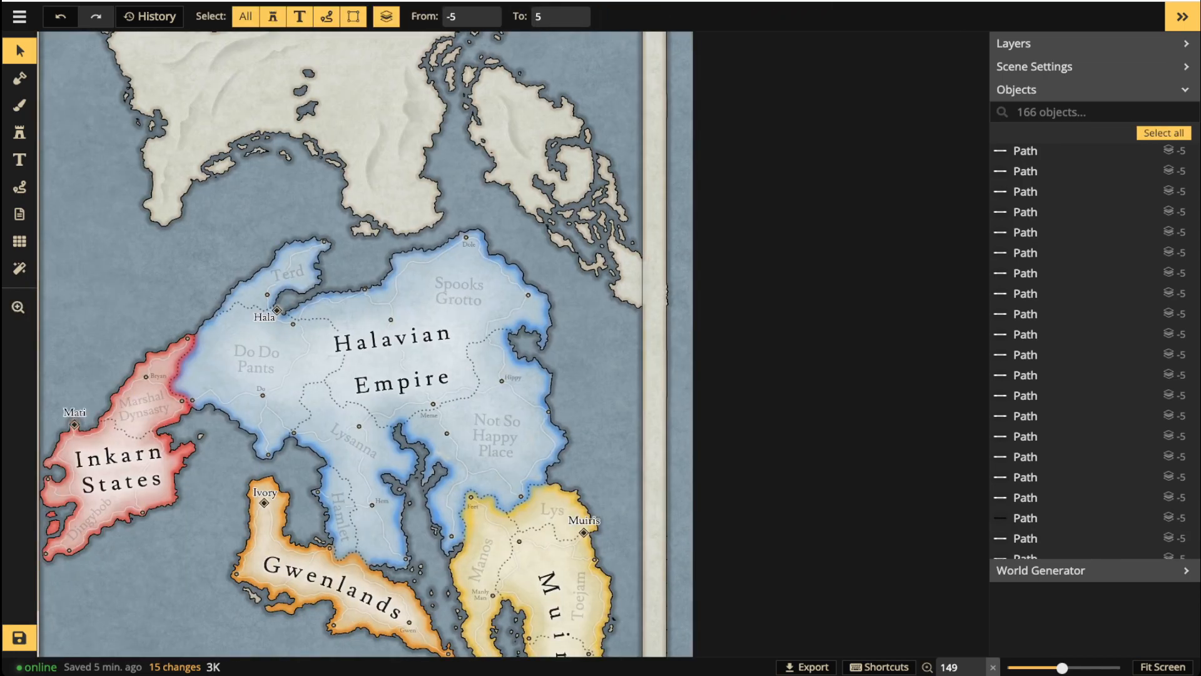
{"action": "left_click_drag", "start_coordinate": [301, 182], "coordinate": [308, 416]}
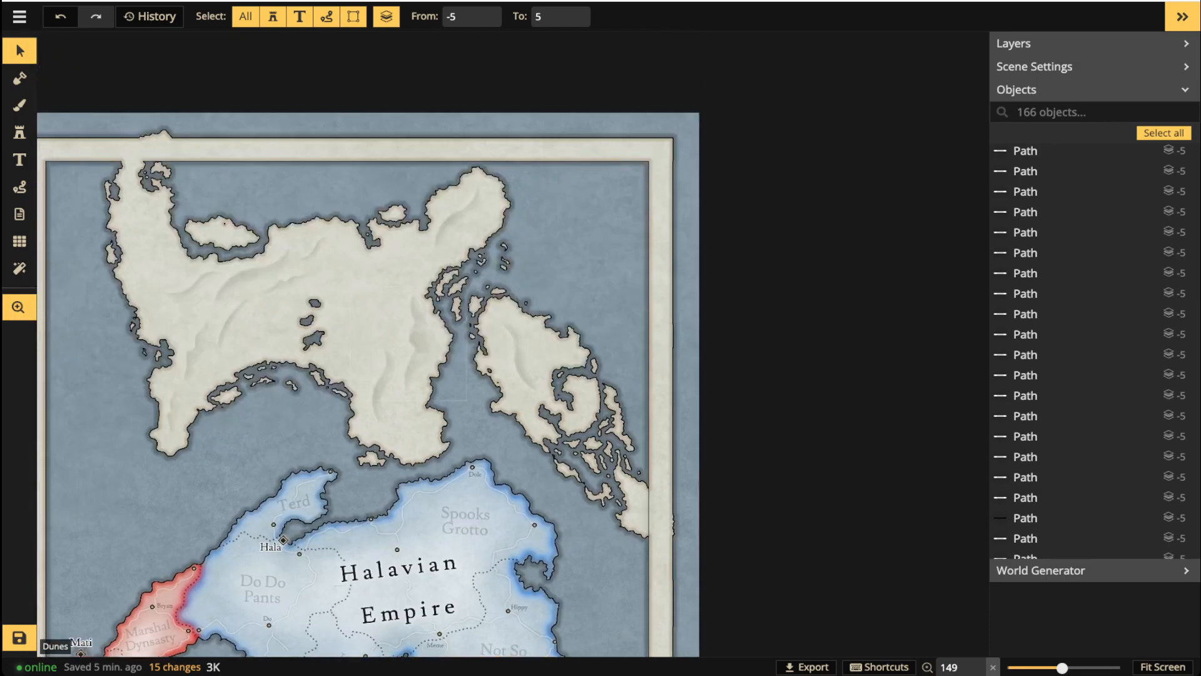
{"action": "left_click_drag", "start_coordinate": [134, 164], "coordinate": [308, 170]}
{"action": "scroll", "coordinate": [308, 170], "scroll_direction": "up", "scroll_amount": 5}
{"action": "scroll", "coordinate": [47, 182], "scroll_direction": "up", "scroll_amount": 5}
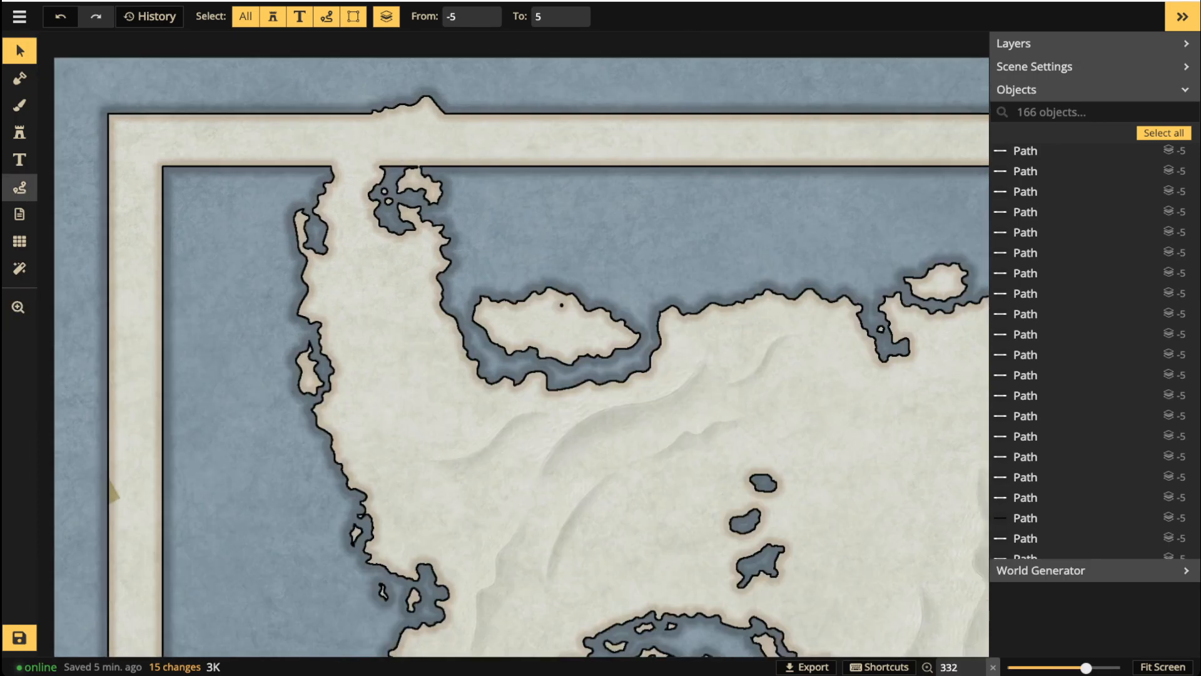
{"action": "left_click", "coordinate": [19, 187]}
{"action": "scroll", "coordinate": [361, 175], "scroll_direction": "up", "scroll_amount": 2}
{"action": "left_click", "coordinate": [373, 102]}
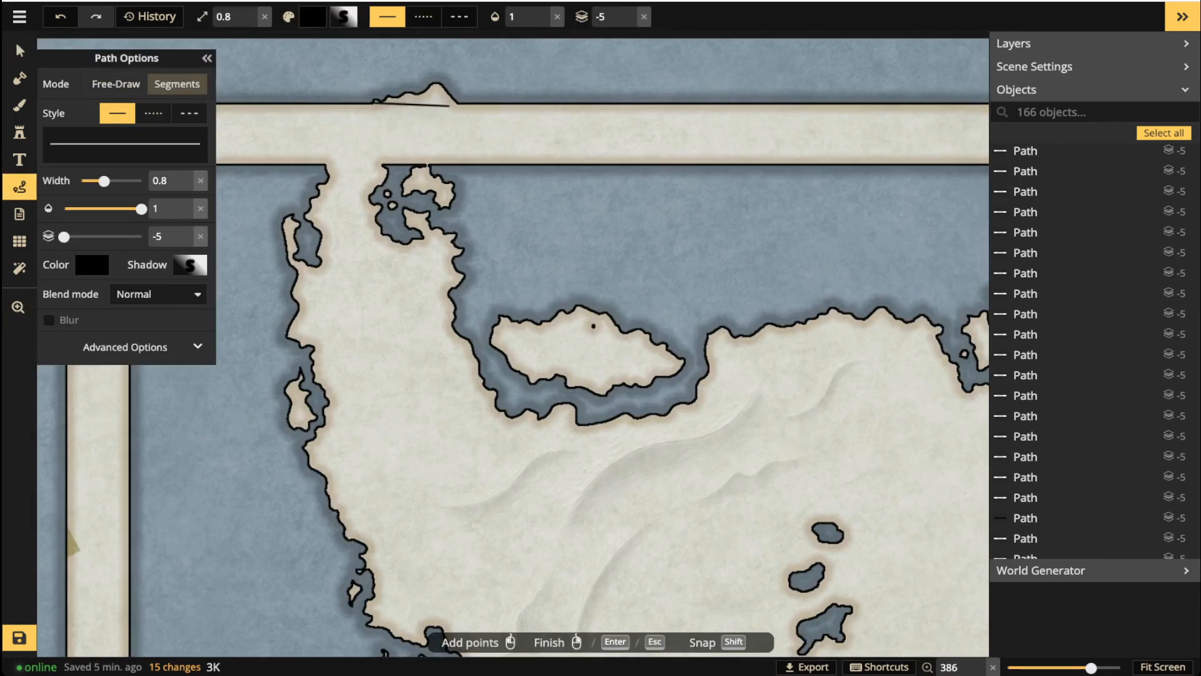
{"action": "left_click", "coordinate": [464, 102]}
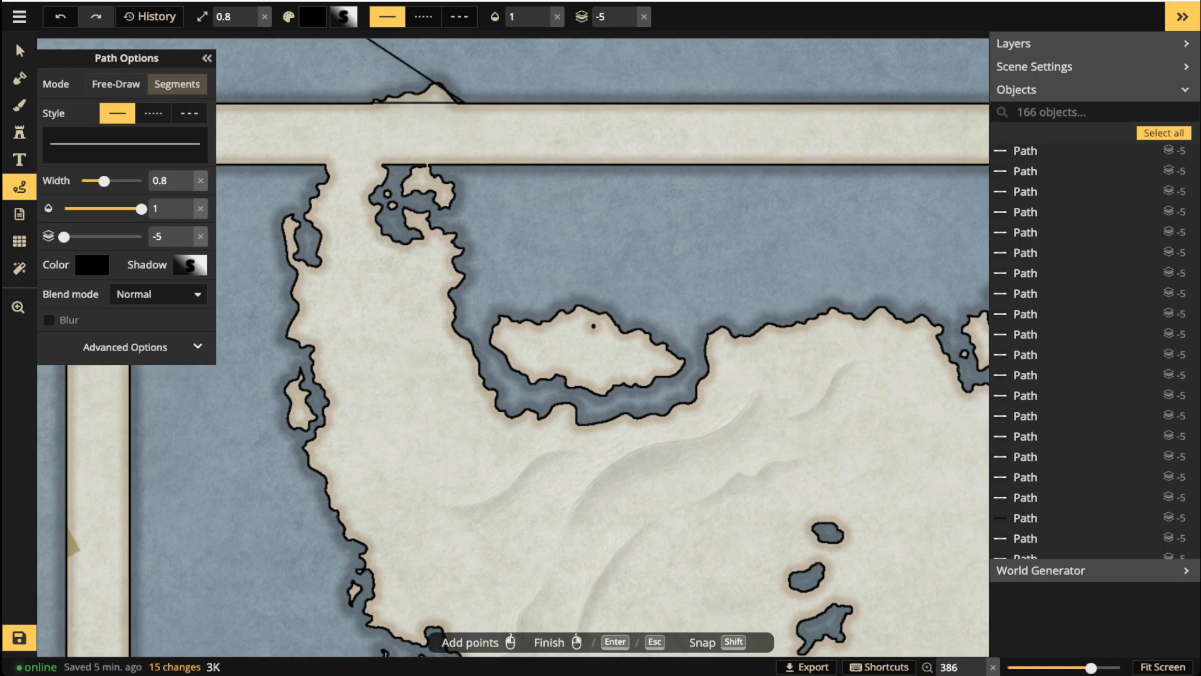
{"action": "key", "text": "Return"}
{"action": "key", "text": "Down"}
{"action": "key", "text": "Down"}
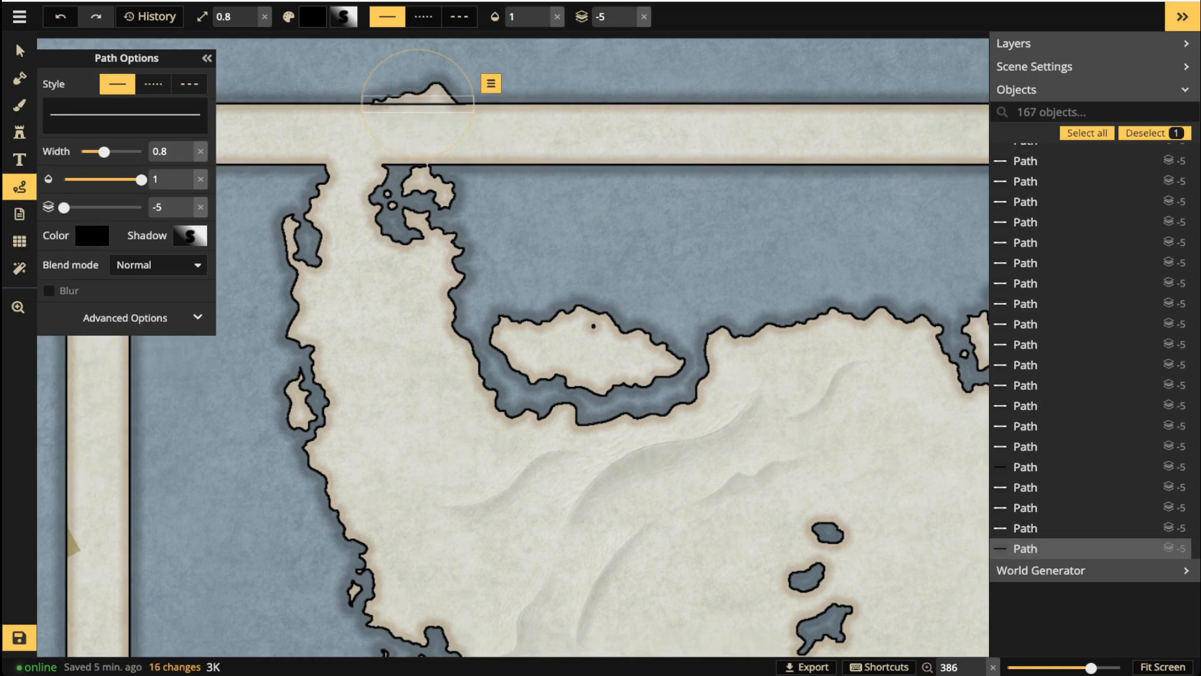
{"action": "key", "text": "Up"}
{"action": "key", "text": "Up"}
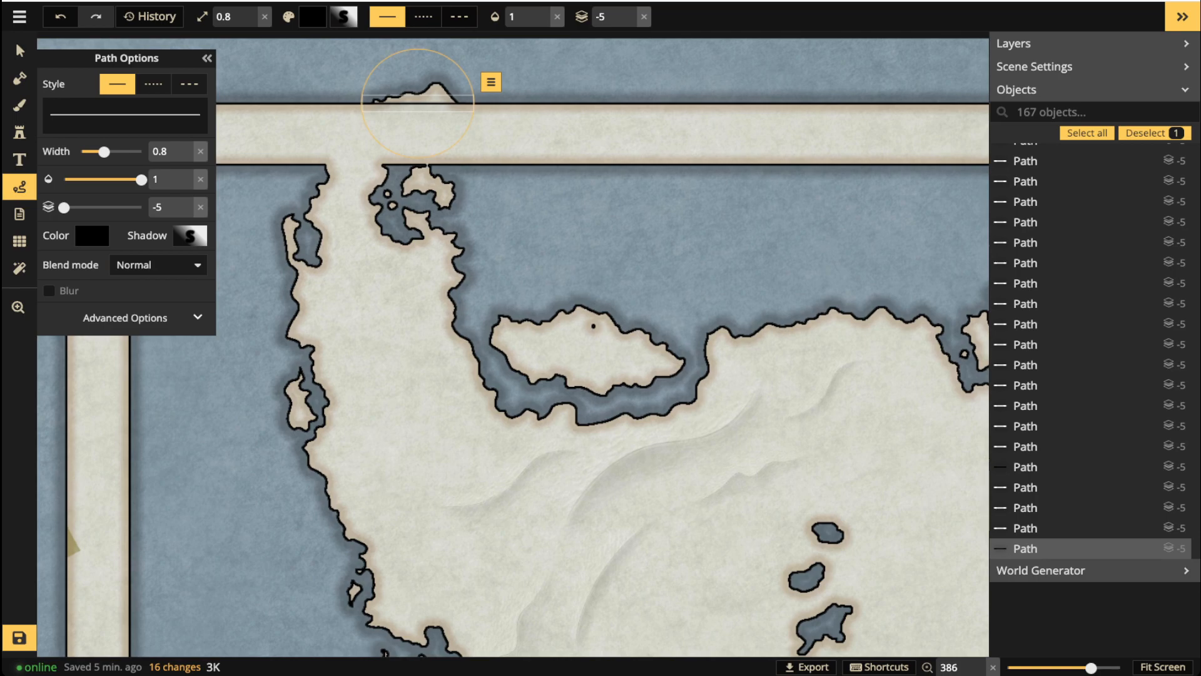
{"action": "key", "text": "Escape"}
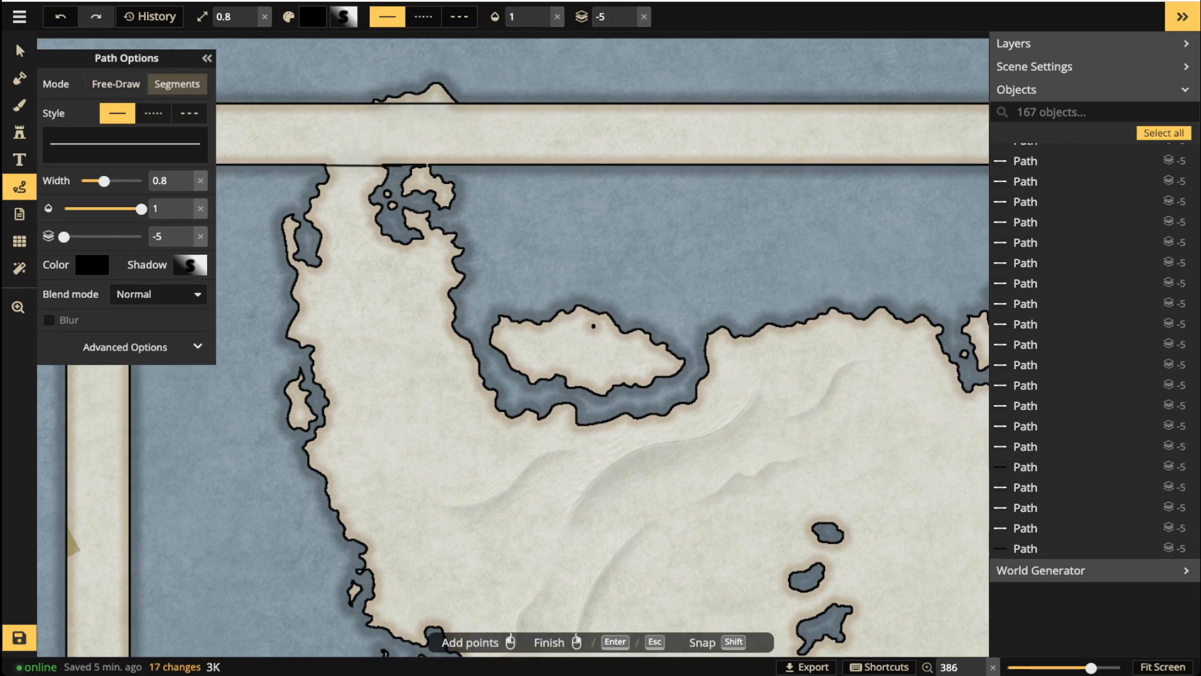
Draw a straight black path along the frame's inner northern edge, across the gap where the northern land joins the frame.
{"action": "left_click", "coordinate": [402, 182]}
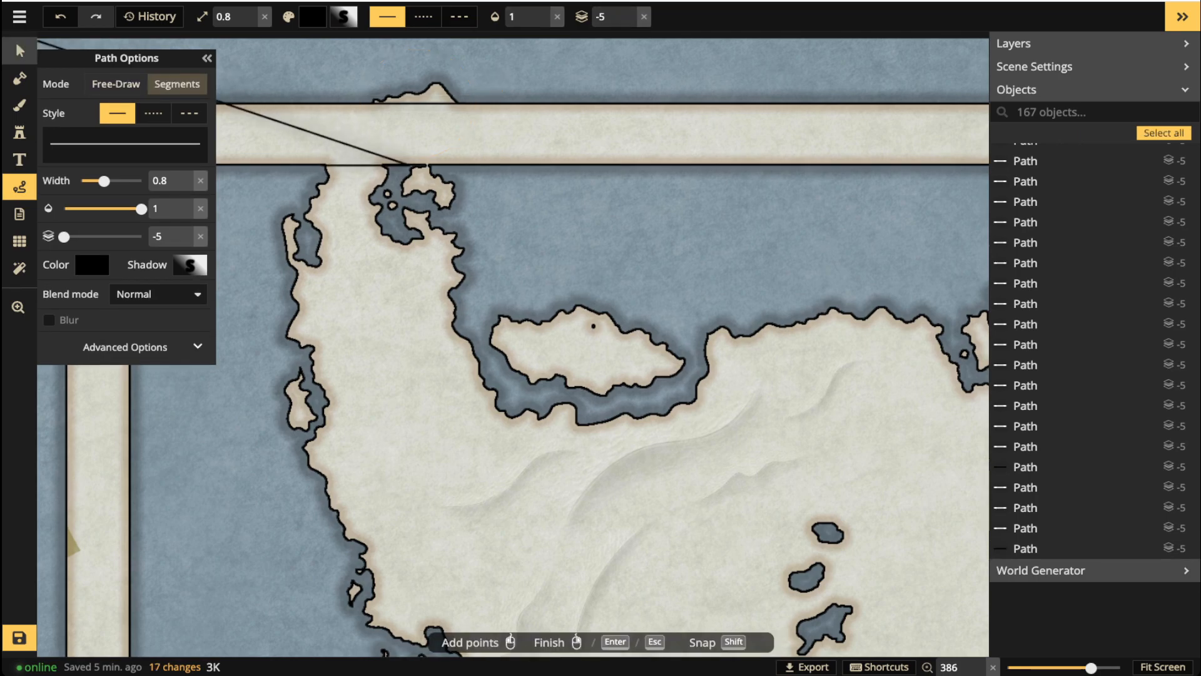
{"action": "key", "text": "Return"}
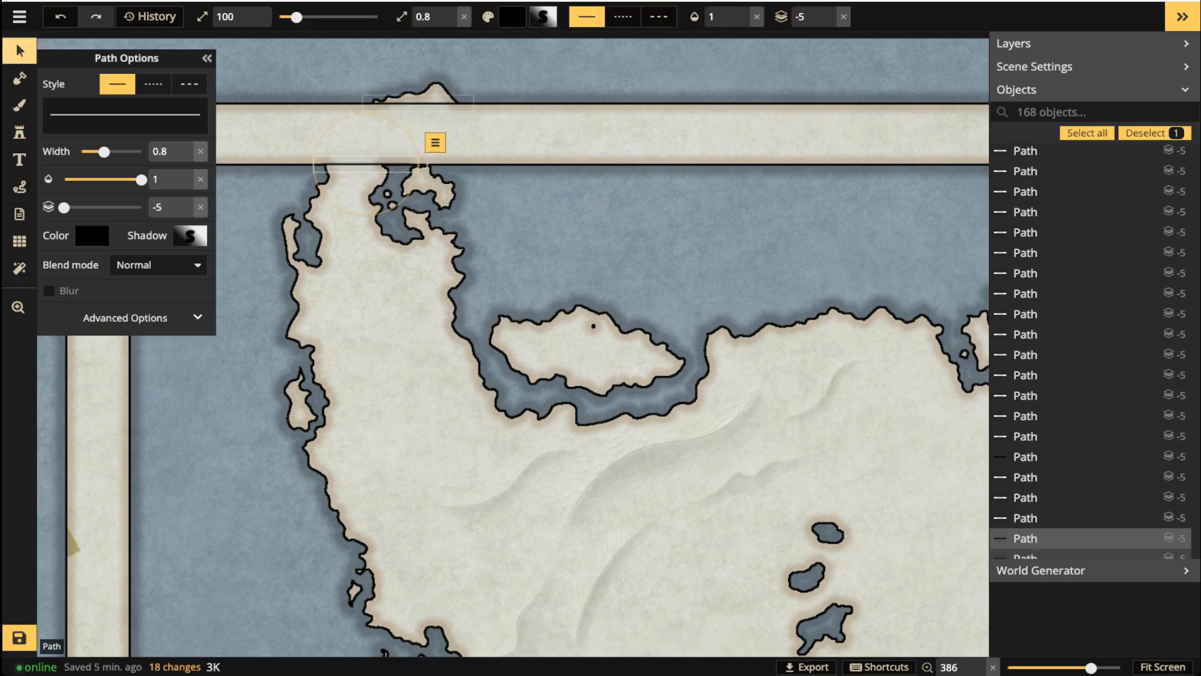
{"action": "key", "text": "Escape"}
Draw a straight black path along the frame's inner southern edge, across the tip of Muir below Mumbyverse.
{"action": "scroll", "coordinate": [506, 277], "scroll_direction": "down", "scroll_amount": 3}
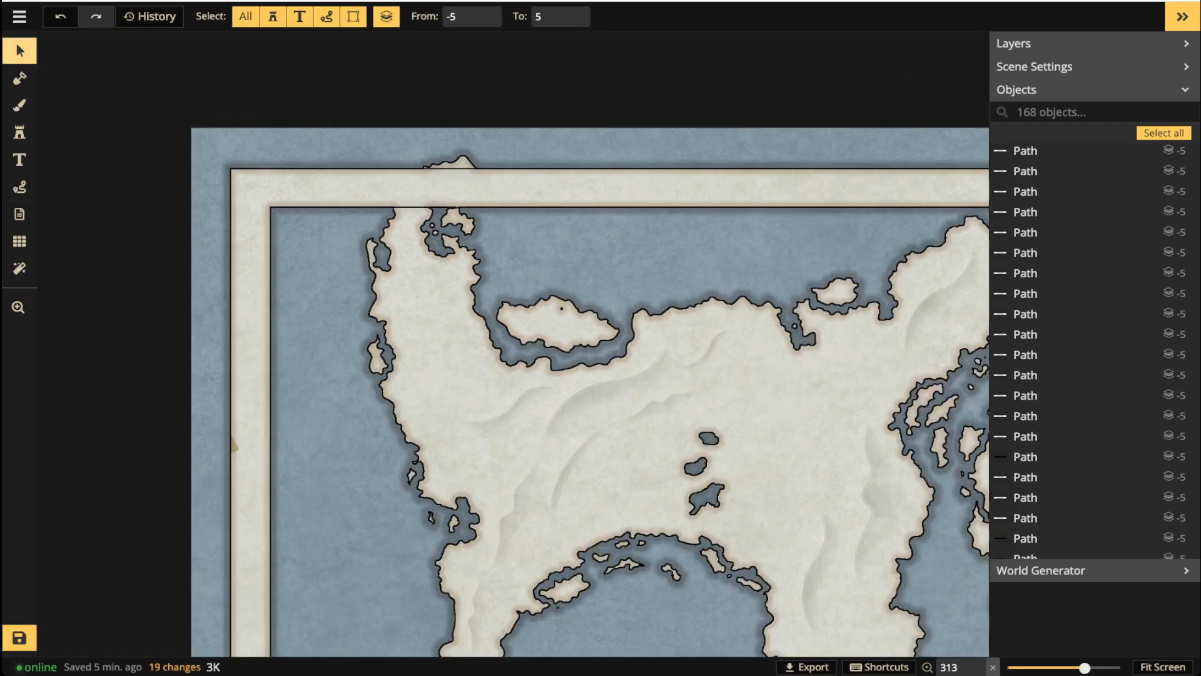
{"action": "scroll", "coordinate": [507, 278], "scroll_direction": "down", "scroll_amount": 4}
{"action": "scroll", "coordinate": [519, 282], "scroll_direction": "down", "scroll_amount": 3}
{"action": "key", "text": "space"}
{"action": "left_click_drag", "start_coordinate": [563, 603], "coordinate": [514, 60]}
{"action": "scroll", "coordinate": [882, 398], "scroll_direction": "up", "scroll_amount": 5}
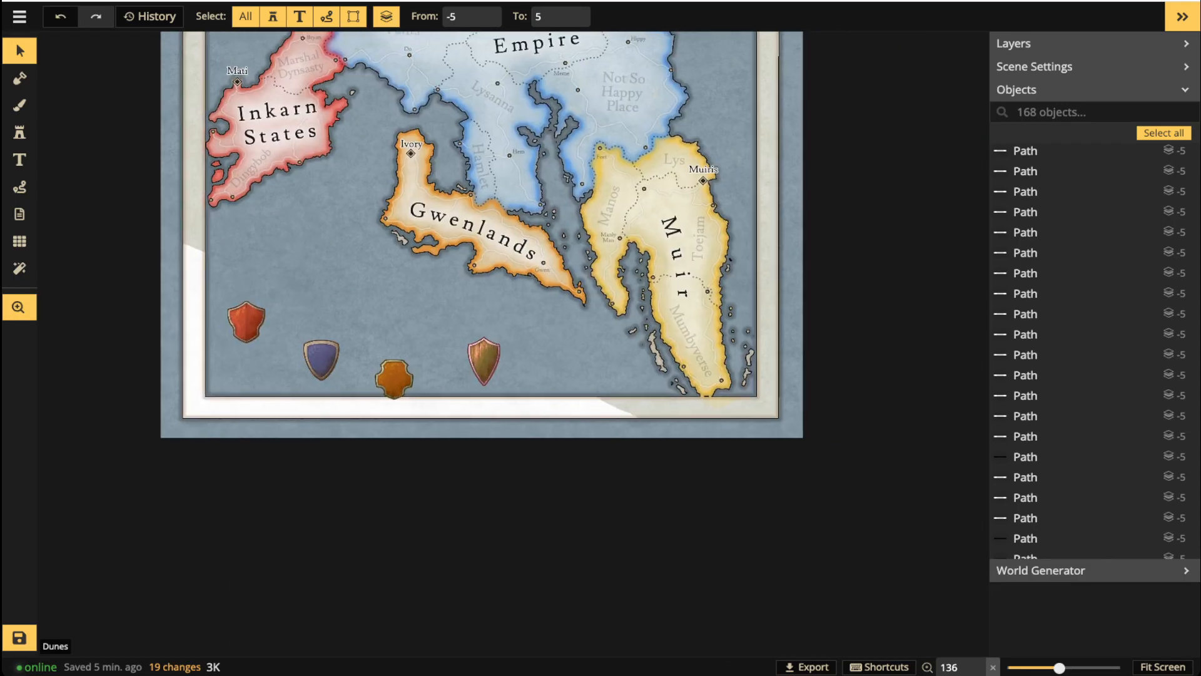
{"action": "scroll", "coordinate": [709, 394], "scroll_direction": "up", "scroll_amount": 4}
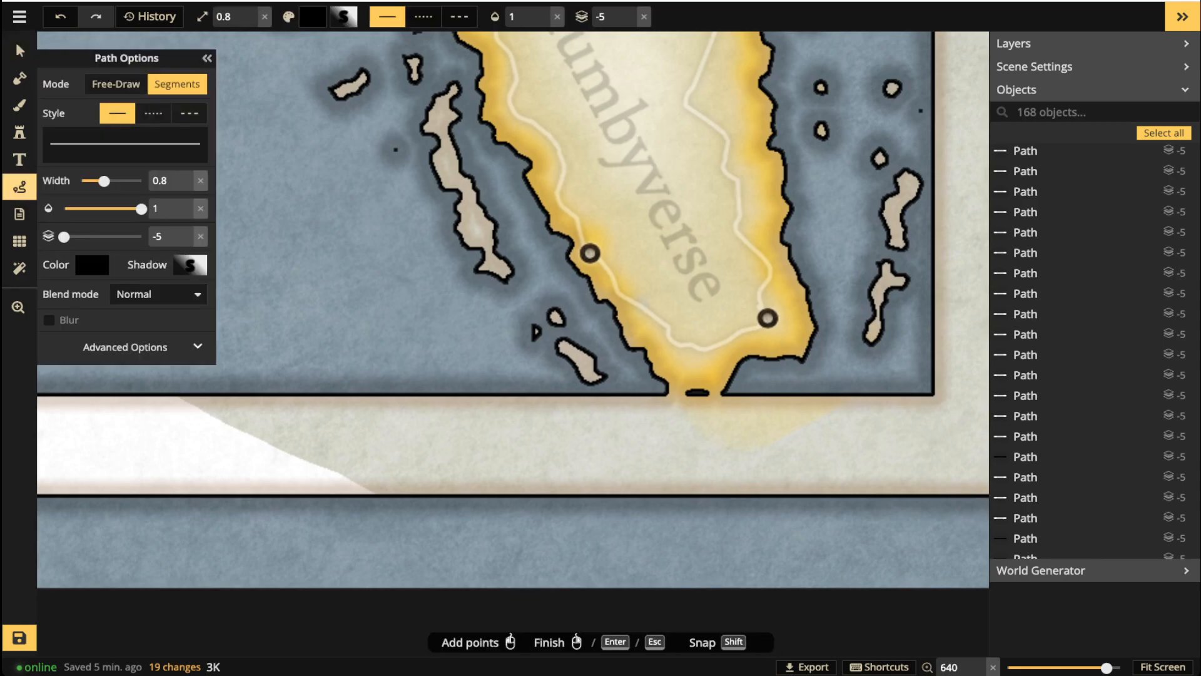
{"action": "left_click", "coordinate": [666, 394]}
{"action": "left_click", "coordinate": [749, 395]}
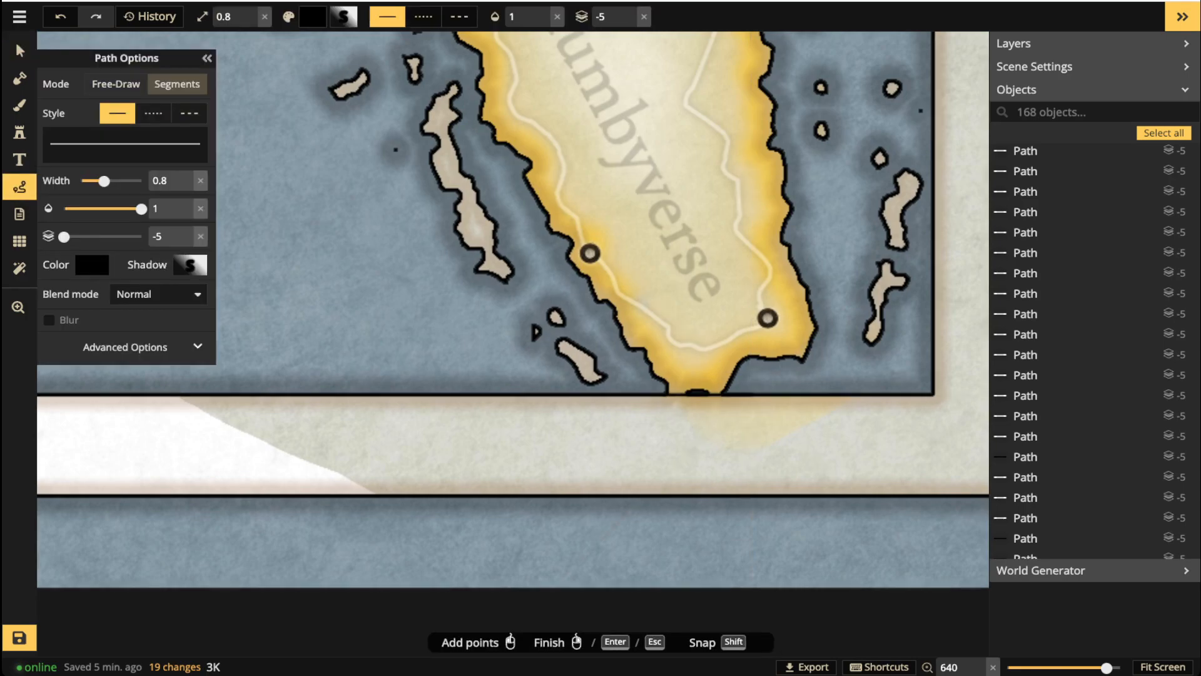
{"action": "right_click", "coordinate": [543, 301]}
{"action": "scroll", "coordinate": [518, 288], "scroll_direction": "down", "scroll_amount": 3}
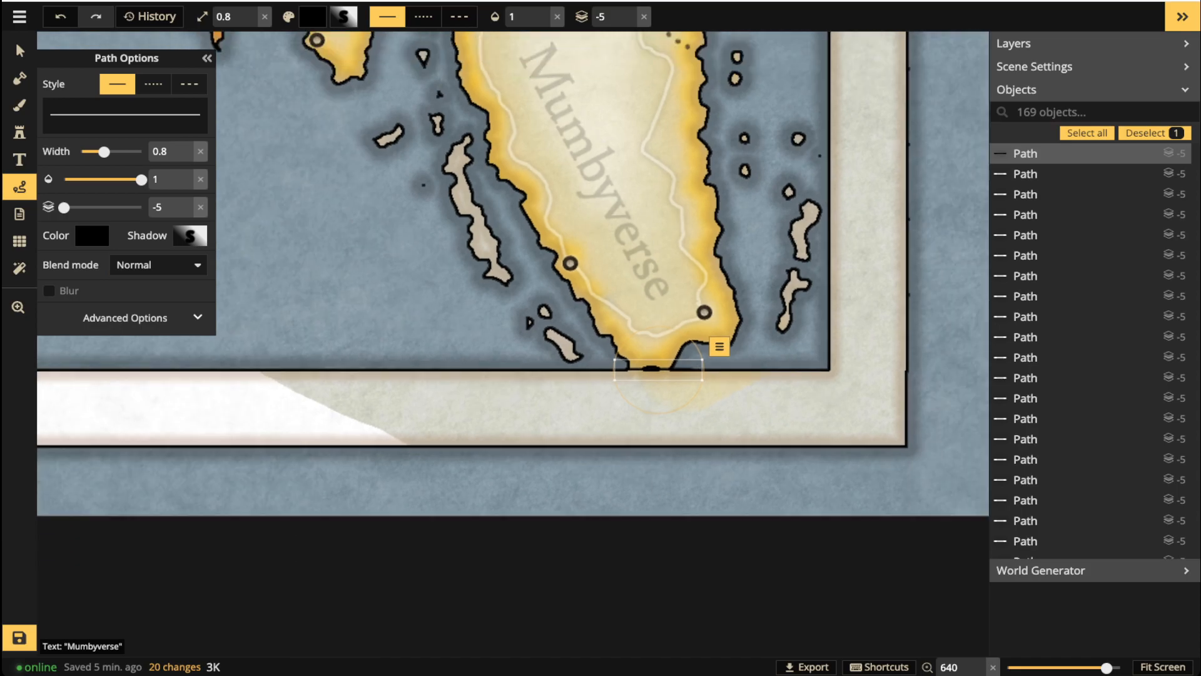
{"action": "left_click_drag", "start_coordinate": [518, 287], "coordinate": [515, 432]}
{"action": "key", "text": "Escape"}
{"action": "key", "text": "space"}
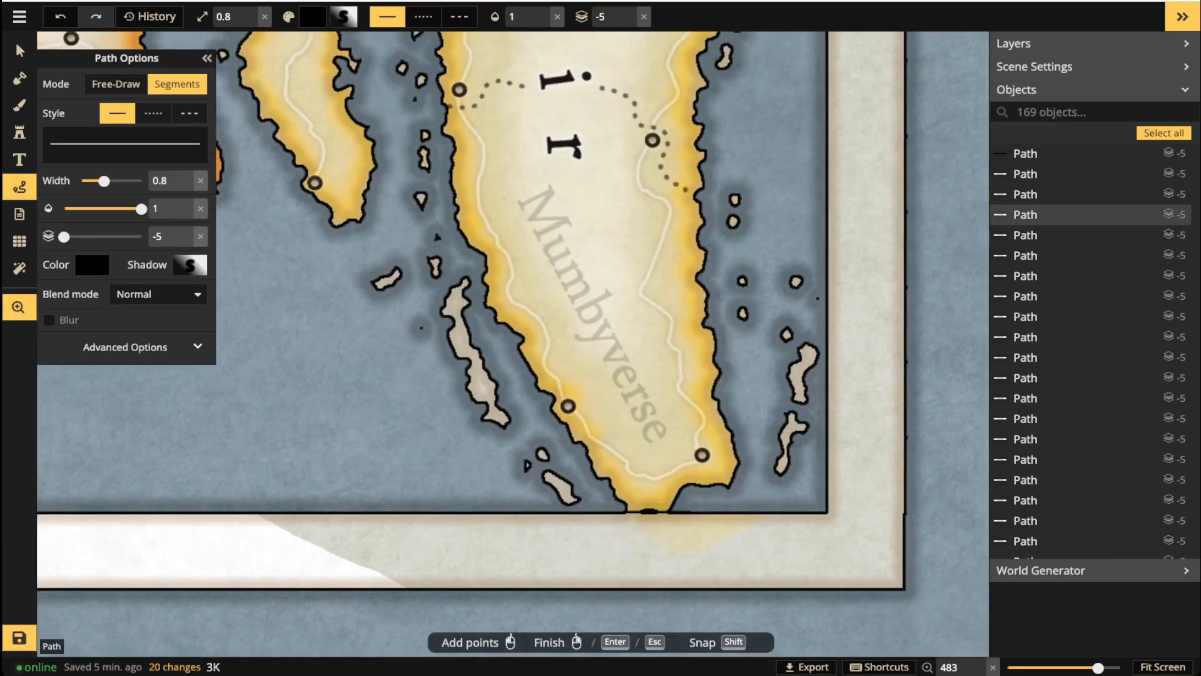
{"action": "left_click", "coordinate": [20, 50]}
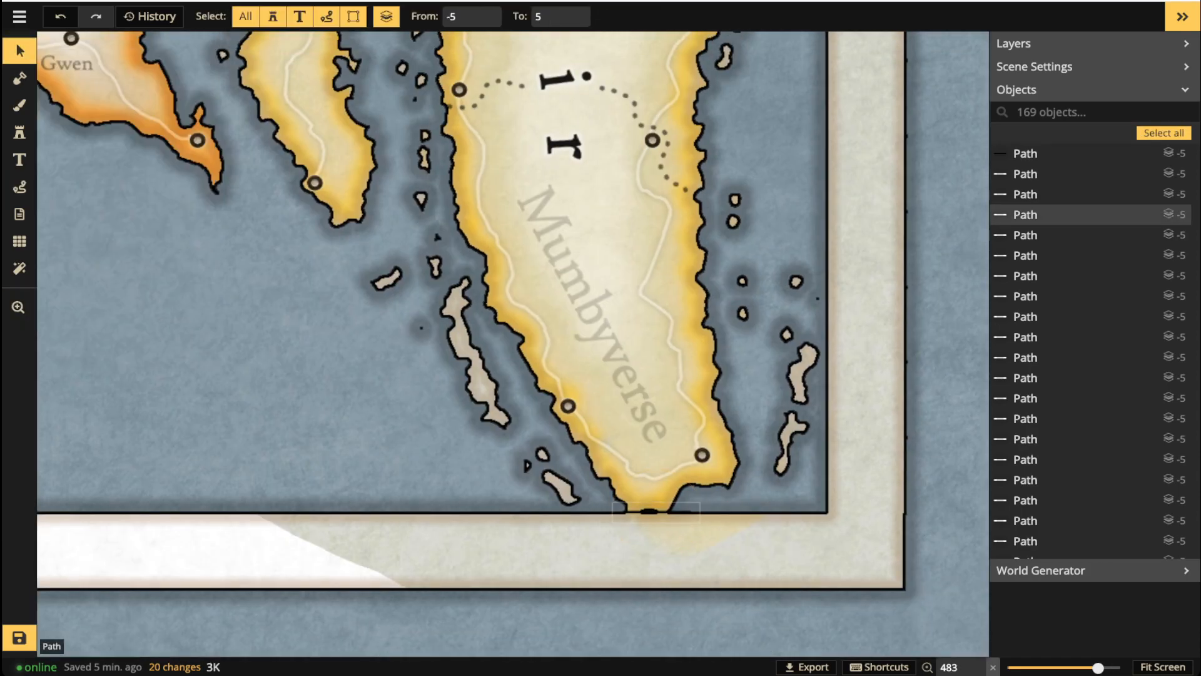
{"action": "left_click", "coordinate": [656, 512]}
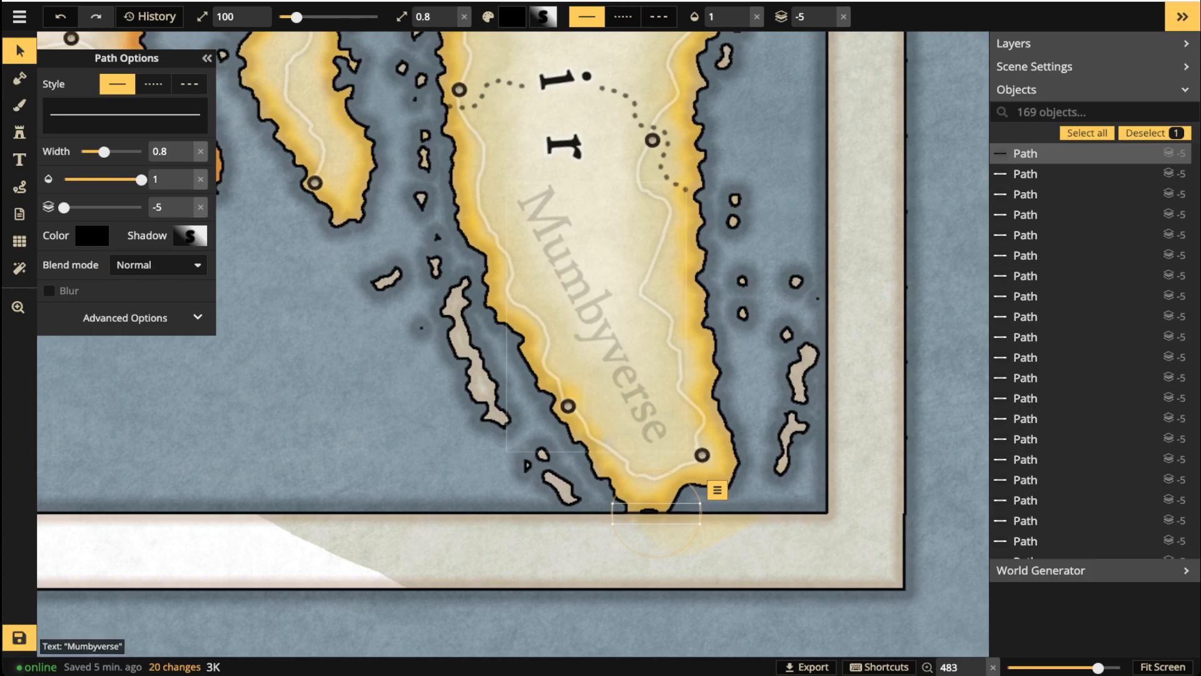
{"action": "key", "text": "Escape"}
Examine the border frame's edges around the map and then the map as a whole.
{"action": "scroll", "coordinate": [573, 425], "scroll_direction": "down", "scroll_amount": 2}
{"action": "key", "text": "space"}
{"action": "left_click_drag", "start_coordinate": [581, 68], "coordinate": [609, 644]}
{"action": "left_click_drag", "start_coordinate": [563, 188], "coordinate": [642, 591]}
{"action": "left_click_drag", "start_coordinate": [475, 212], "coordinate": [650, 553]}
{"action": "left_click_drag", "start_coordinate": [188, 350], "coordinate": [952, 354]}
{"action": "left_click_drag", "start_coordinate": [513, 647], "coordinate": [576, 37]}
{"action": "left_click_drag", "start_coordinate": [551, 644], "coordinate": [574, 51]}
{"action": "left_click_drag", "start_coordinate": [527, 566], "coordinate": [542, 13]}
{"action": "mouse_move", "coordinate": [537, 654]}
{"action": "left_mouse_down"}
{"action": "mouse_move", "coordinate": [517, 323]}
{"action": "mouse_move", "coordinate": [446, 520]}
{"action": "left_mouse_up"}
{"action": "scroll", "coordinate": [517, 322], "scroll_direction": "down", "scroll_amount": 6}
{"action": "scroll", "coordinate": [520, 328], "scroll_direction": "down", "scroll_amount": 4}
{"action": "left_click_drag", "start_coordinate": [579, 98], "coordinate": [509, 294]}
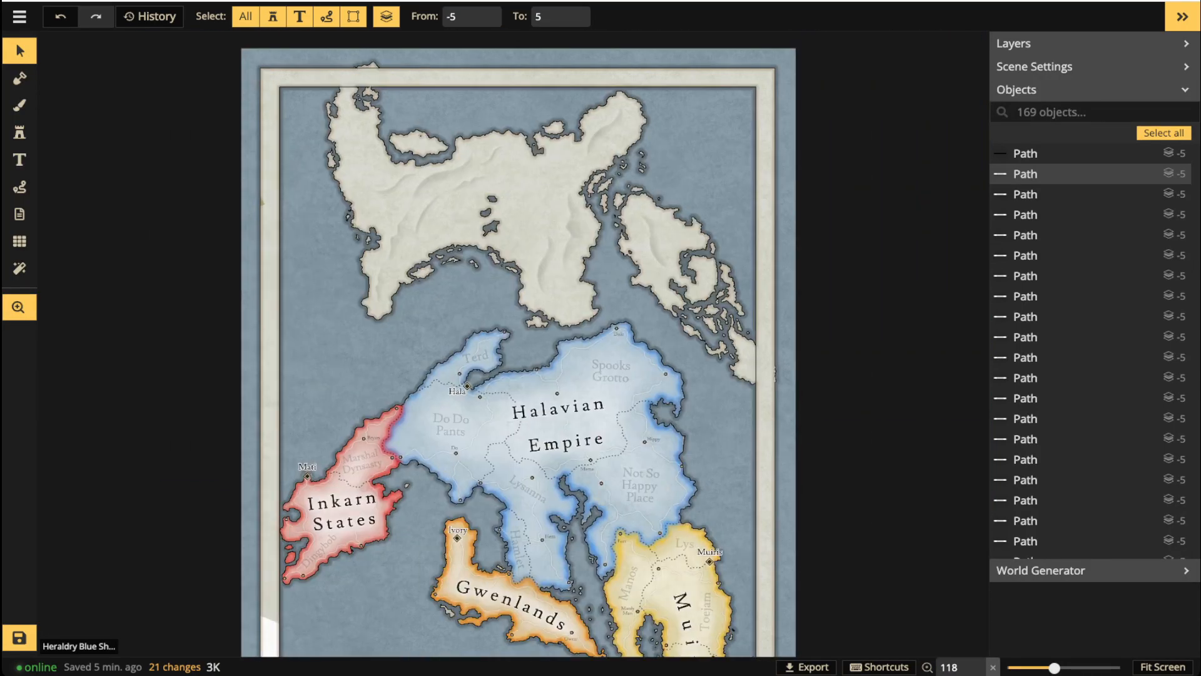
{"action": "scroll", "coordinate": [510, 294], "scroll_direction": "down", "scroll_amount": 4}
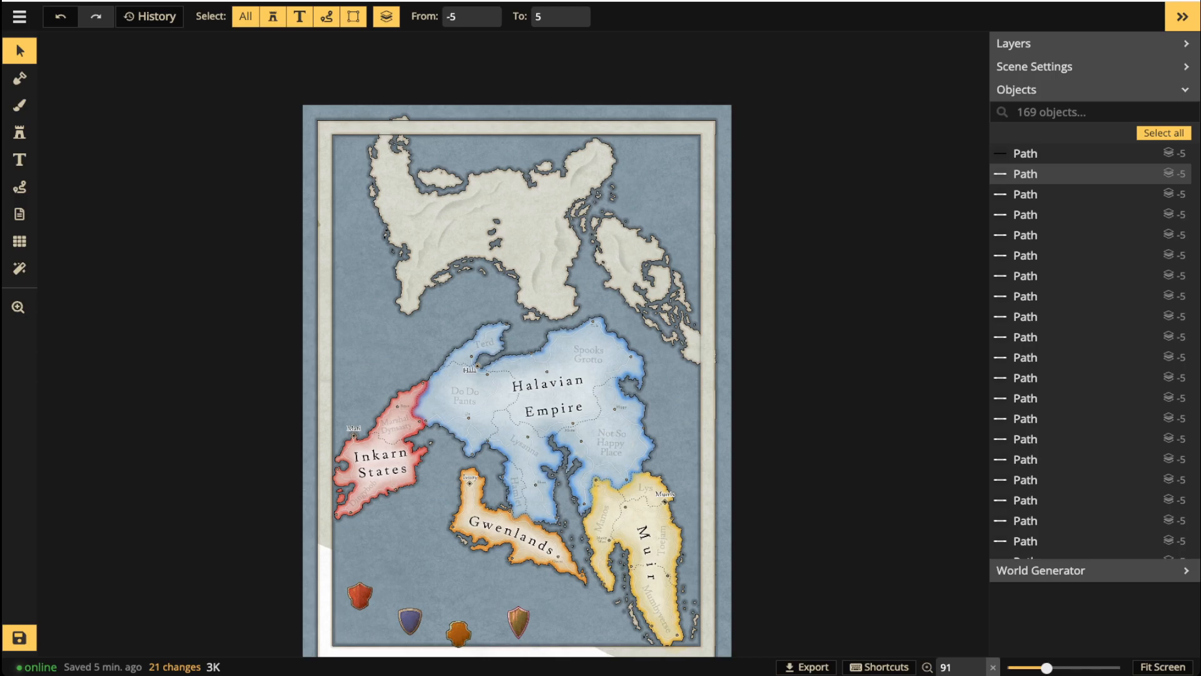
Set the white-textured foreground brush to the grid shape with size 1 and opacity 1.
{"action": "left_click", "coordinate": [20, 105]}
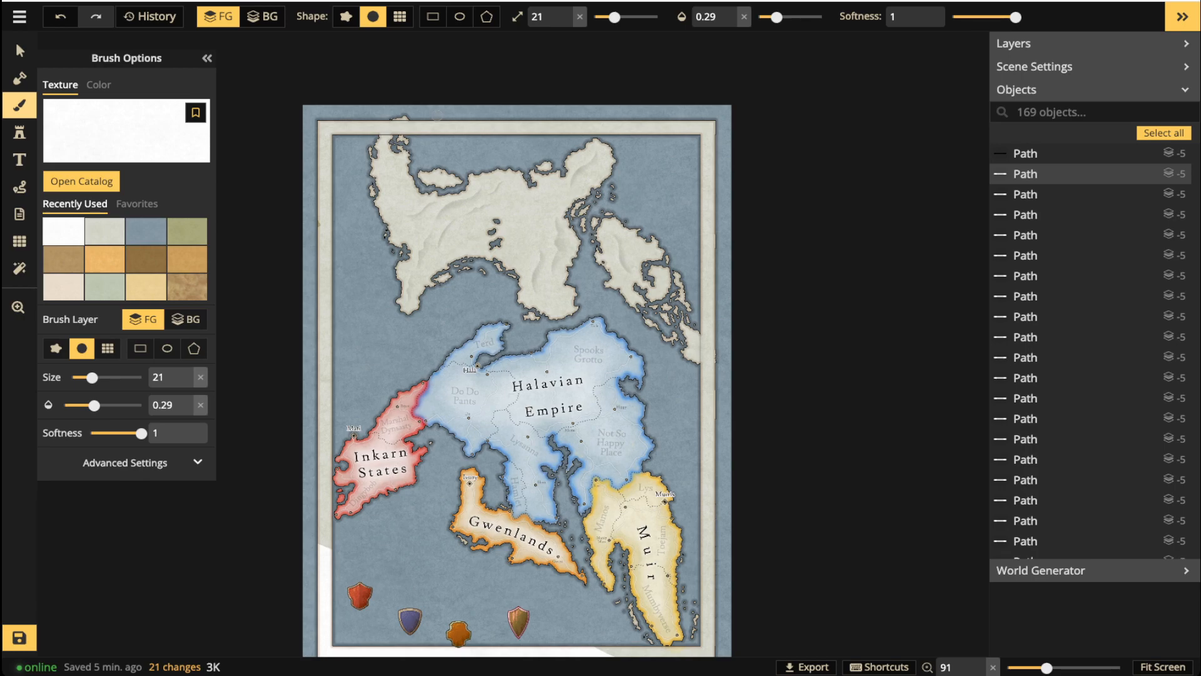
{"action": "left_click", "coordinate": [400, 17]}
{"action": "left_click_drag", "start_coordinate": [777, 17], "coordinate": [823, 17]}
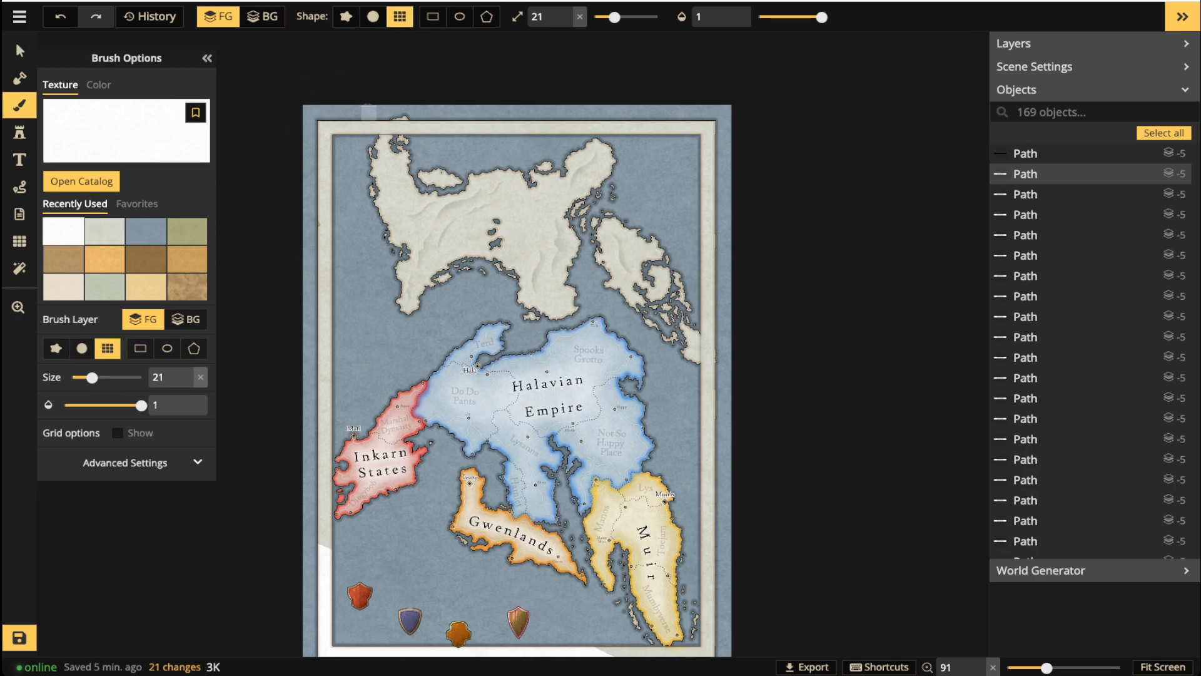
{"action": "scroll", "coordinate": [434, 84], "scroll_direction": "up", "scroll_amount": 2}
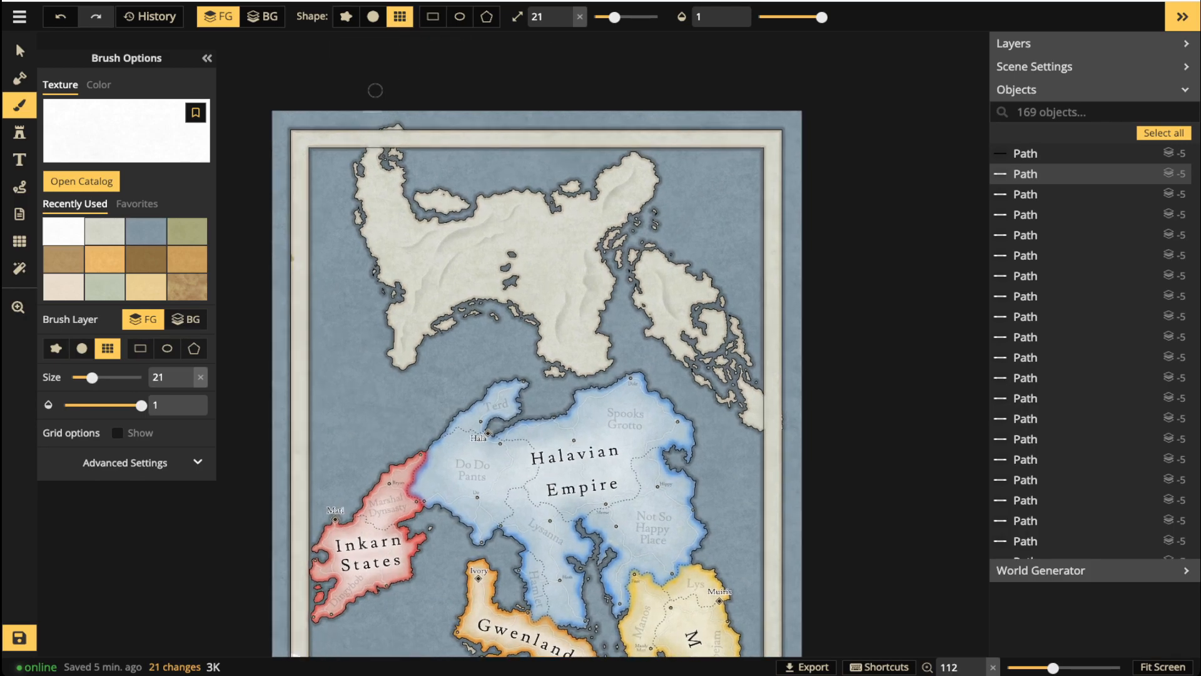
{"action": "scroll", "coordinate": [338, 81], "scroll_direction": "up", "scroll_amount": 2}
{"action": "left_click_drag", "start_coordinate": [614, 17], "coordinate": [594, 18]}
Paint the frame's western and southern sides white with the grid brush.
{"action": "mouse_move", "coordinate": [438, 153]}
{"action": "left_mouse_down"}
{"action": "mouse_move", "coordinate": [296, 153]}
{"action": "mouse_move", "coordinate": [293, 412]}
{"action": "left_mouse_up"}
{"action": "scroll", "coordinate": [340, 490], "scroll_direction": "down", "scroll_amount": 5}
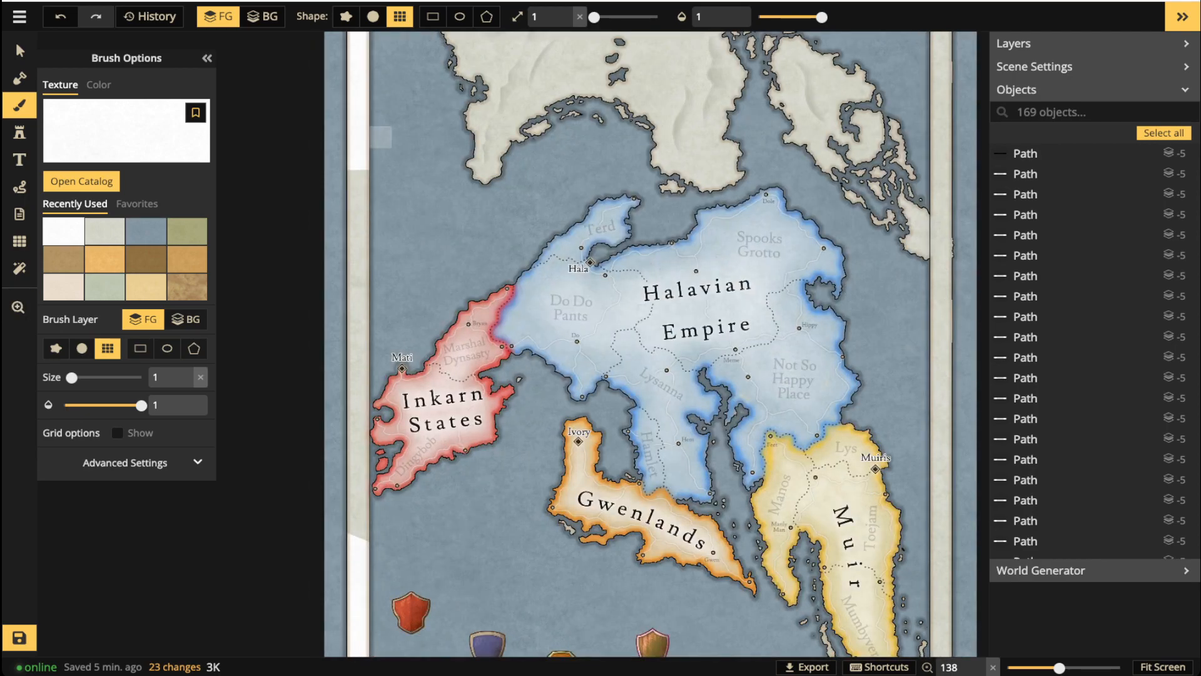
{"action": "left_click_drag", "start_coordinate": [359, 180], "coordinate": [359, 550]}
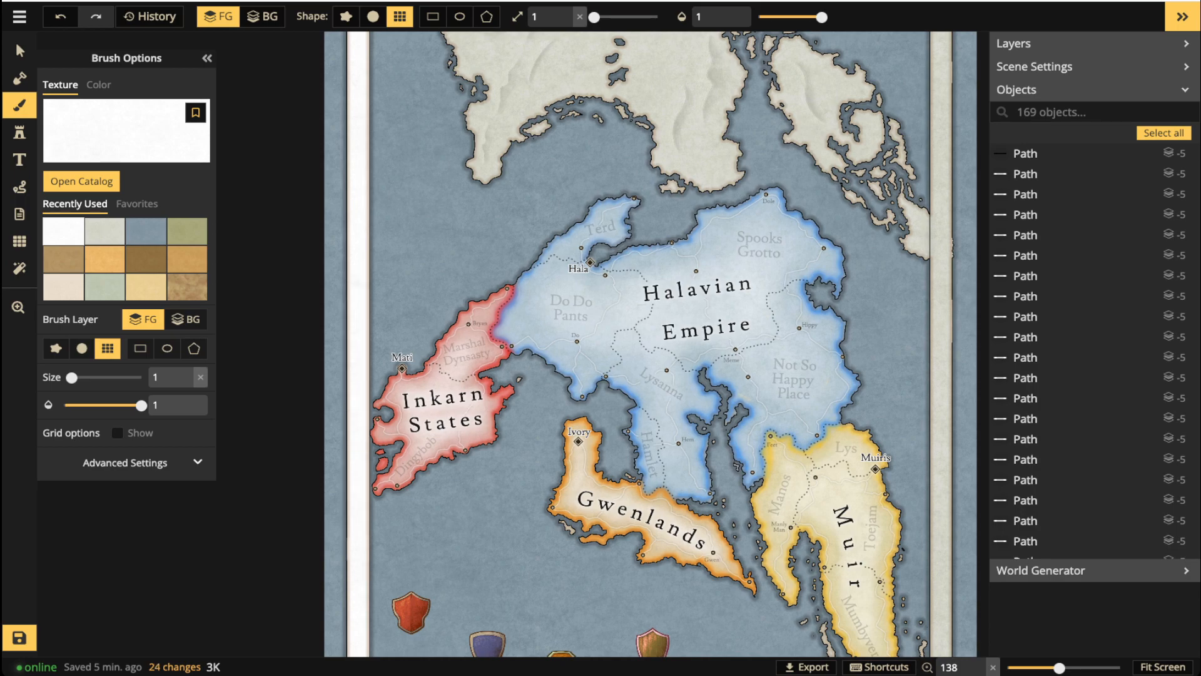
{"action": "left_click_drag", "start_coordinate": [554, 484], "coordinate": [510, 199]}
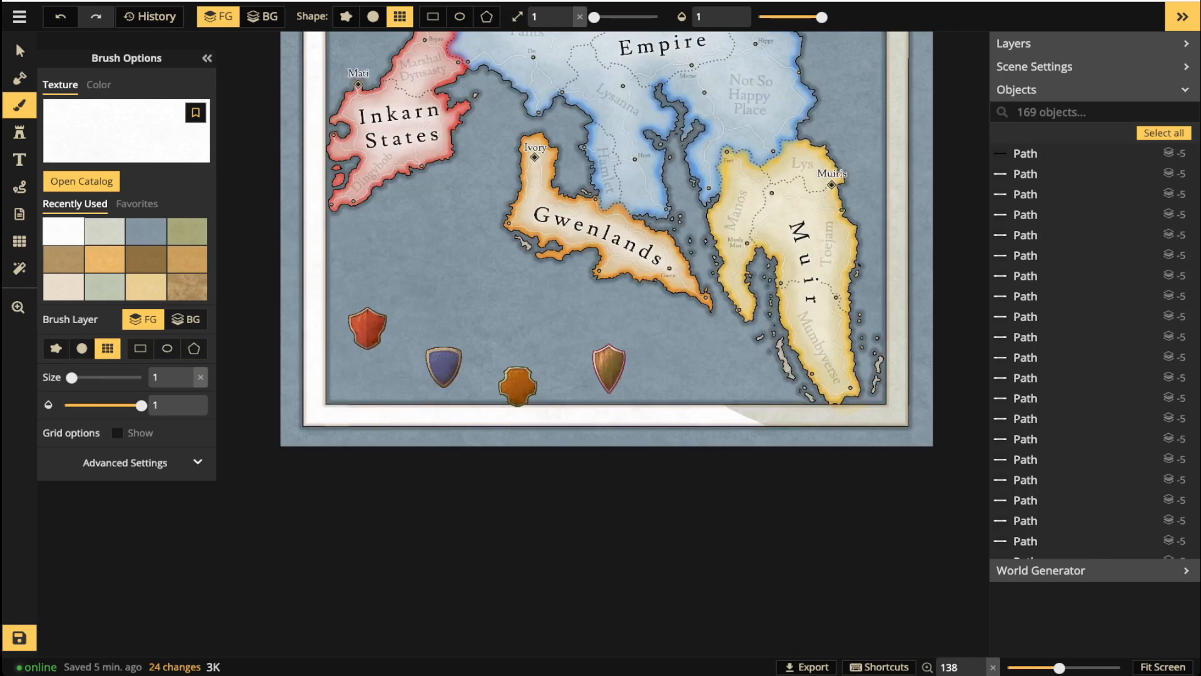
{"action": "mouse_move", "coordinate": [725, 416]}
{"action": "left_mouse_down"}
{"action": "mouse_move", "coordinate": [904, 416]}
{"action": "mouse_move", "coordinate": [907, 388]}
{"action": "left_mouse_up"}
{"action": "key", "text": "z"}
Paint the frame's eastern side white with the grid brush, filling the remaining parchment-coloured cells.
{"action": "mouse_move", "coordinate": [853, 243]}
{"action": "left_mouse_down"}
{"action": "mouse_move", "coordinate": [691, 300]}
{"action": "mouse_move", "coordinate": [523, 306]}
{"action": "left_mouse_up"}
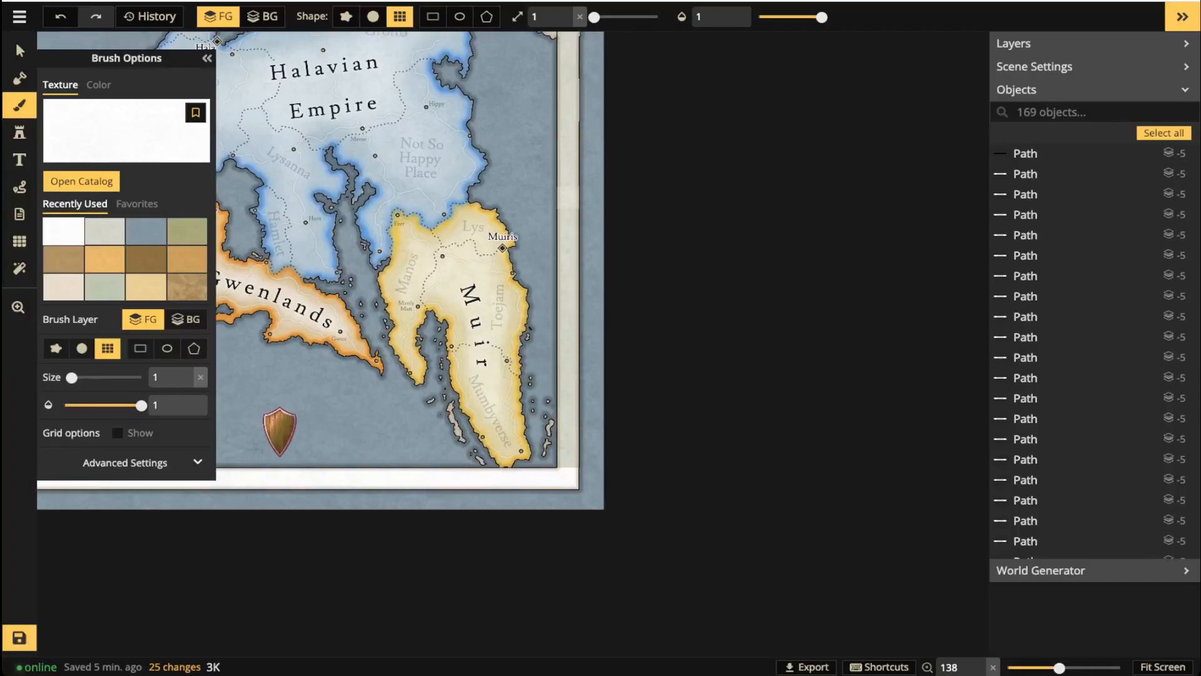
{"action": "left_click_drag", "start_coordinate": [567, 131], "coordinate": [567, 479]}
{"action": "key", "text": "z"}
{"action": "left_click_drag", "start_coordinate": [568, 58], "coordinate": [559, 347]}
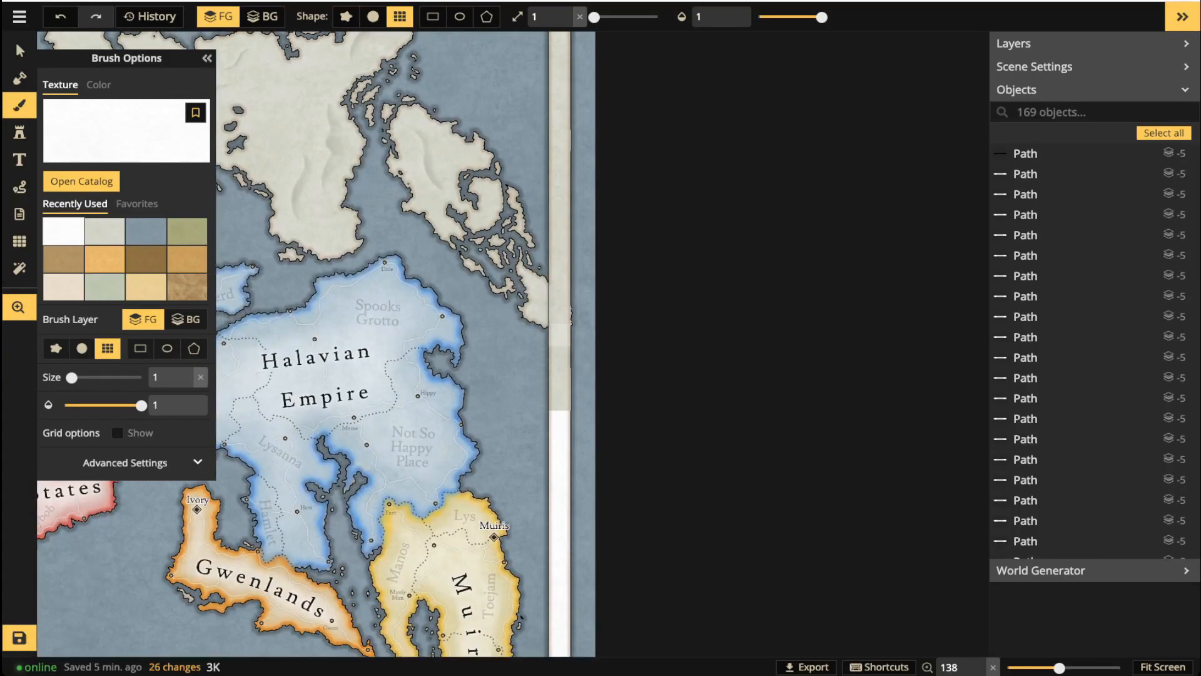
{"action": "left_click", "coordinate": [560, 141]}
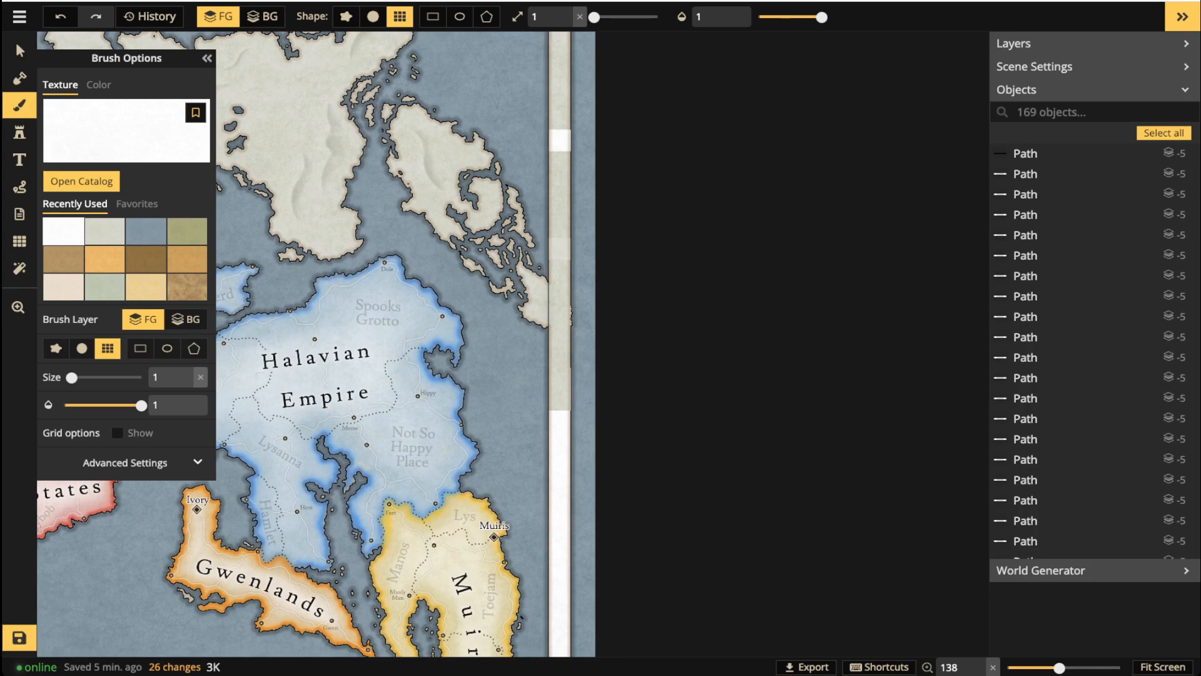
{"action": "left_click_drag", "start_coordinate": [560, 150], "coordinate": [560, 409]}
{"action": "left_click_drag", "start_coordinate": [582, 163], "coordinate": [580, 367]}
{"action": "left_click_drag", "start_coordinate": [558, 173], "coordinate": [559, 323]}
{"action": "key", "text": "space"}
Paint the frame's northern side white from corner to corner with the grid brush.
{"action": "mouse_move", "coordinate": [357, 342]}
{"action": "left_mouse_down"}
{"action": "mouse_move", "coordinate": [624, 367]}
{"action": "mouse_move", "coordinate": [716, 357]}
{"action": "left_mouse_up"}
{"action": "left_click_drag", "start_coordinate": [895, 206], "coordinate": [490, 205]}
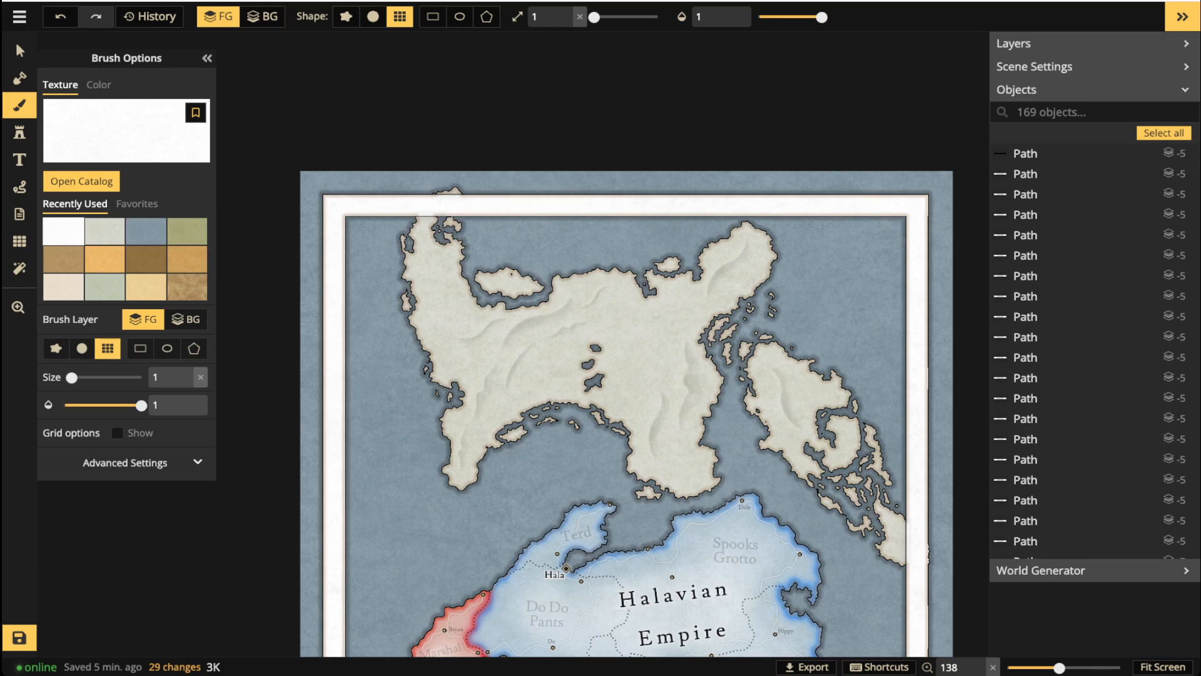
{"action": "scroll", "coordinate": [466, 316], "scroll_direction": "down", "scroll_amount": 5}
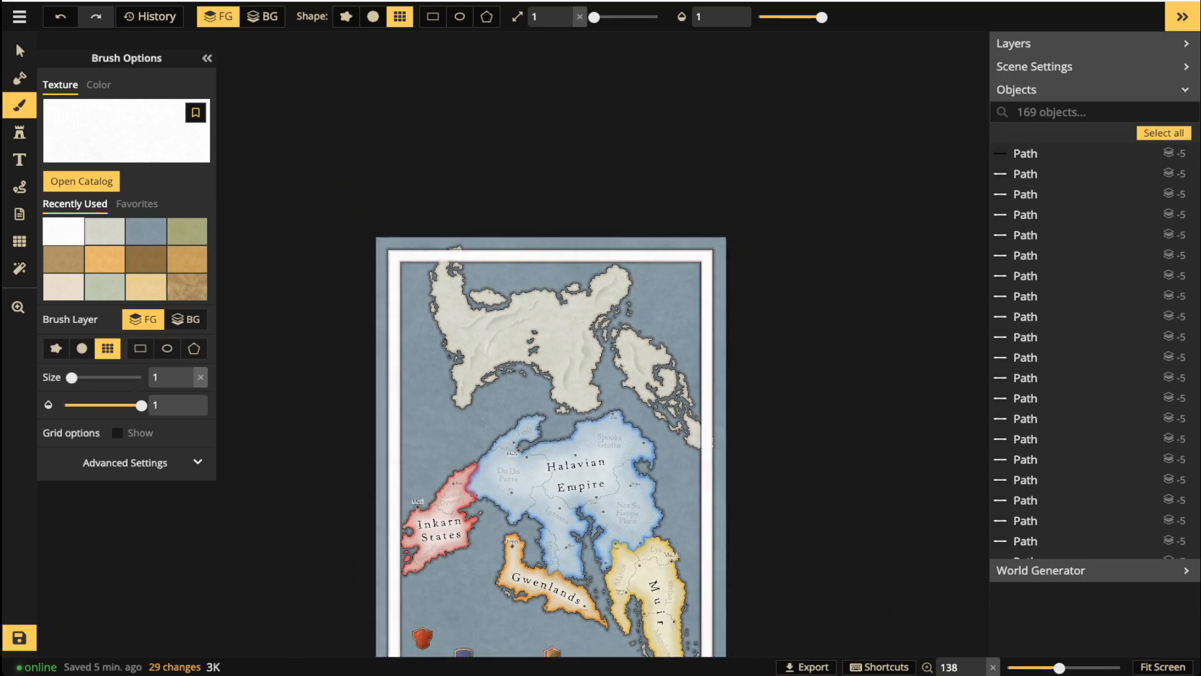
{"action": "scroll", "coordinate": [518, 276], "scroll_direction": "down", "scroll_amount": 3}
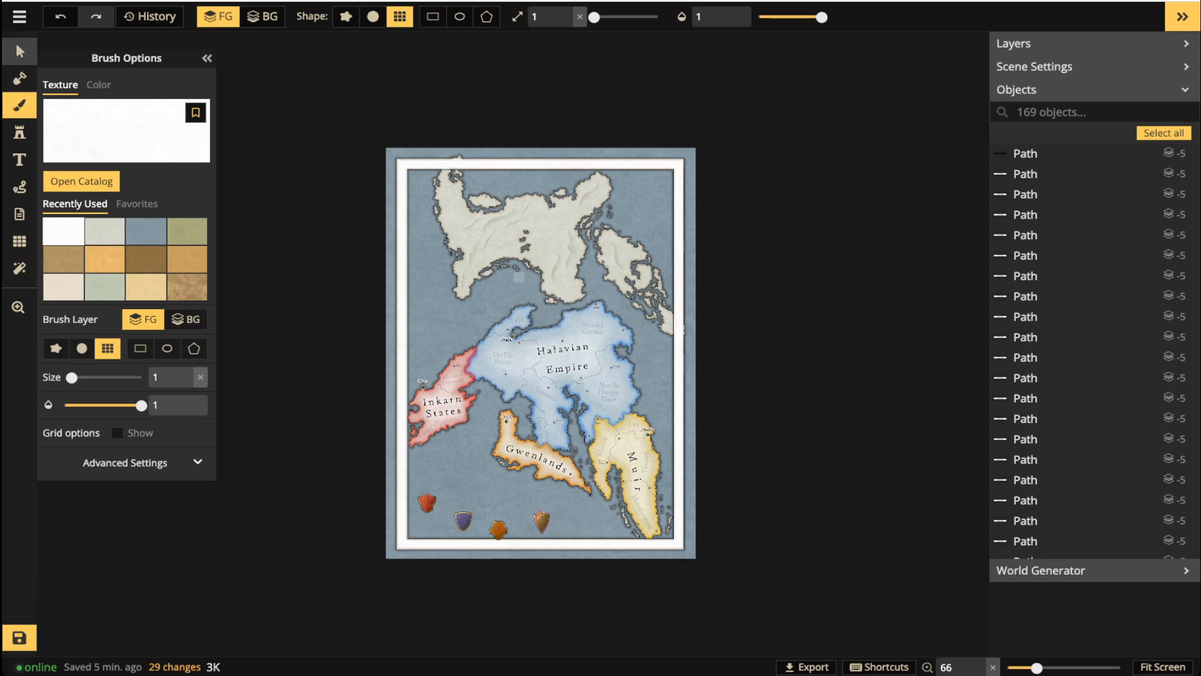
Examine the whitened border frame around the whole map and open the grid options.
{"action": "key", "text": "v"}
{"action": "scroll", "coordinate": [389, 381], "scroll_direction": "up", "scroll_amount": 4}
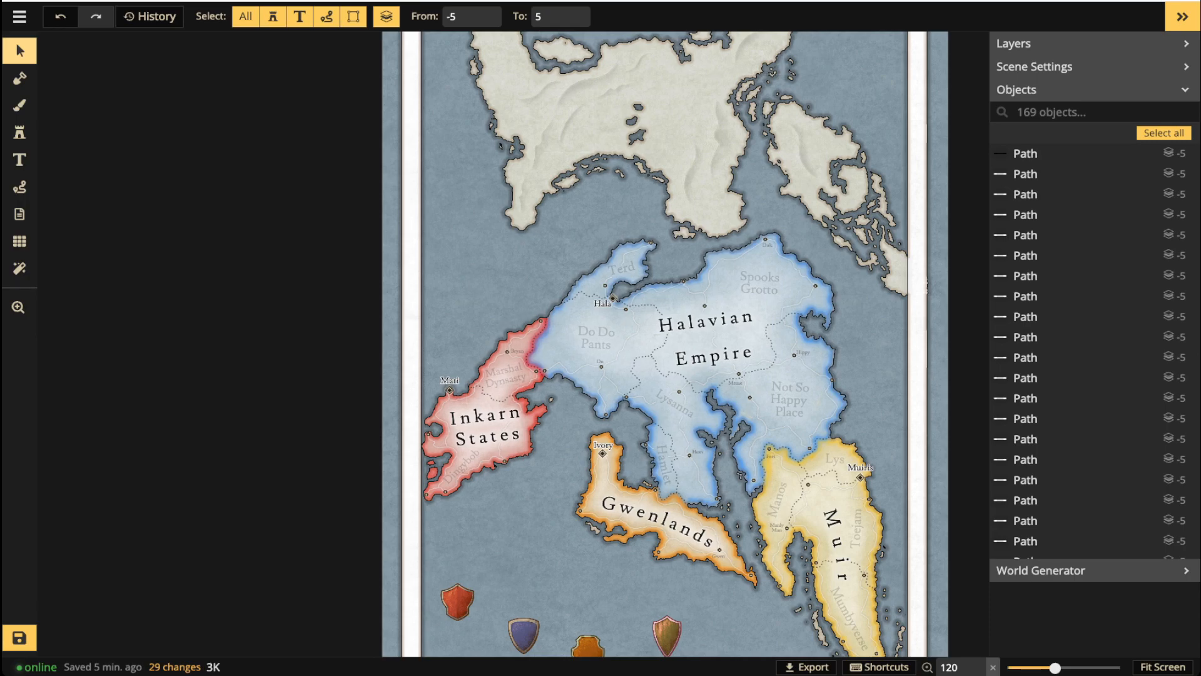
{"action": "left_click_drag", "start_coordinate": [585, 481], "coordinate": [561, 319]}
{"action": "left_click_drag", "start_coordinate": [563, 187], "coordinate": [518, 441]}
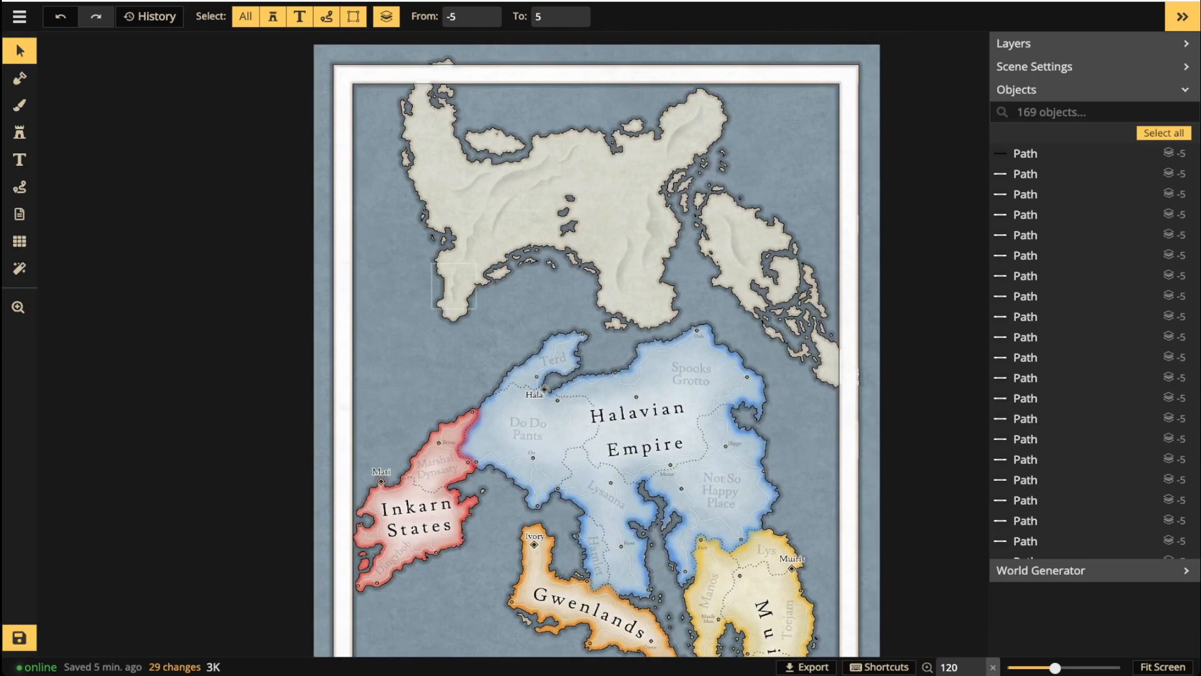
{"action": "left_click_drag", "start_coordinate": [455, 288], "coordinate": [455, 341]}
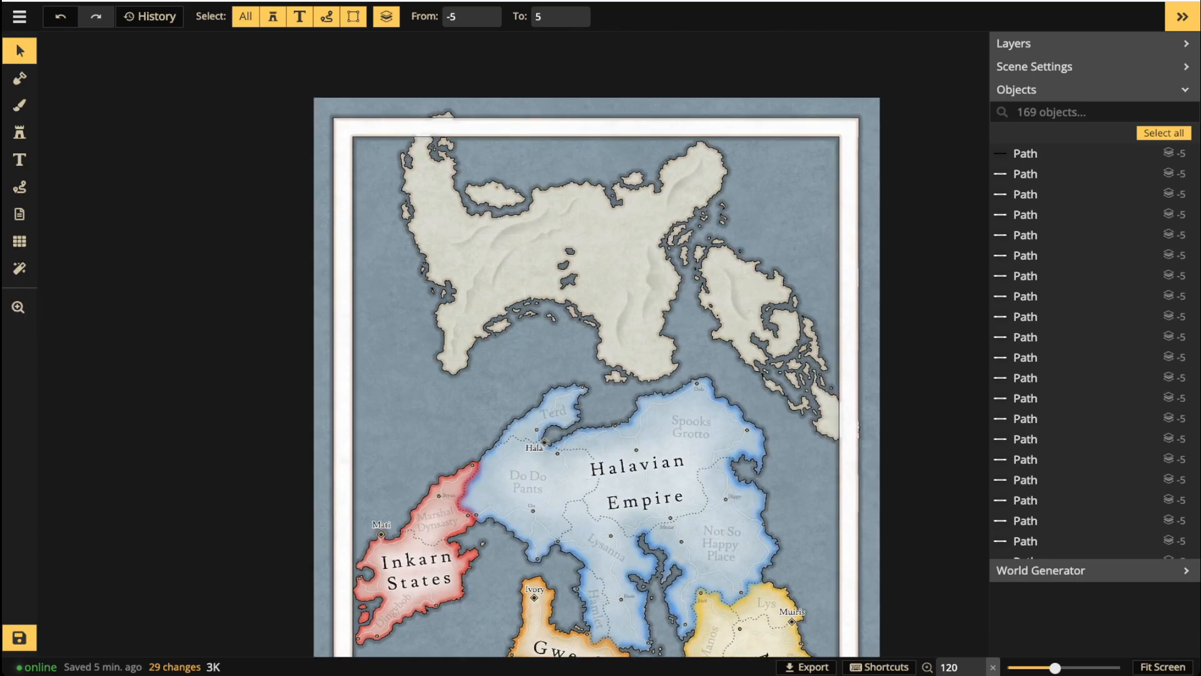
{"action": "scroll", "coordinate": [444, 218], "scroll_direction": "down", "scroll_amount": 1}
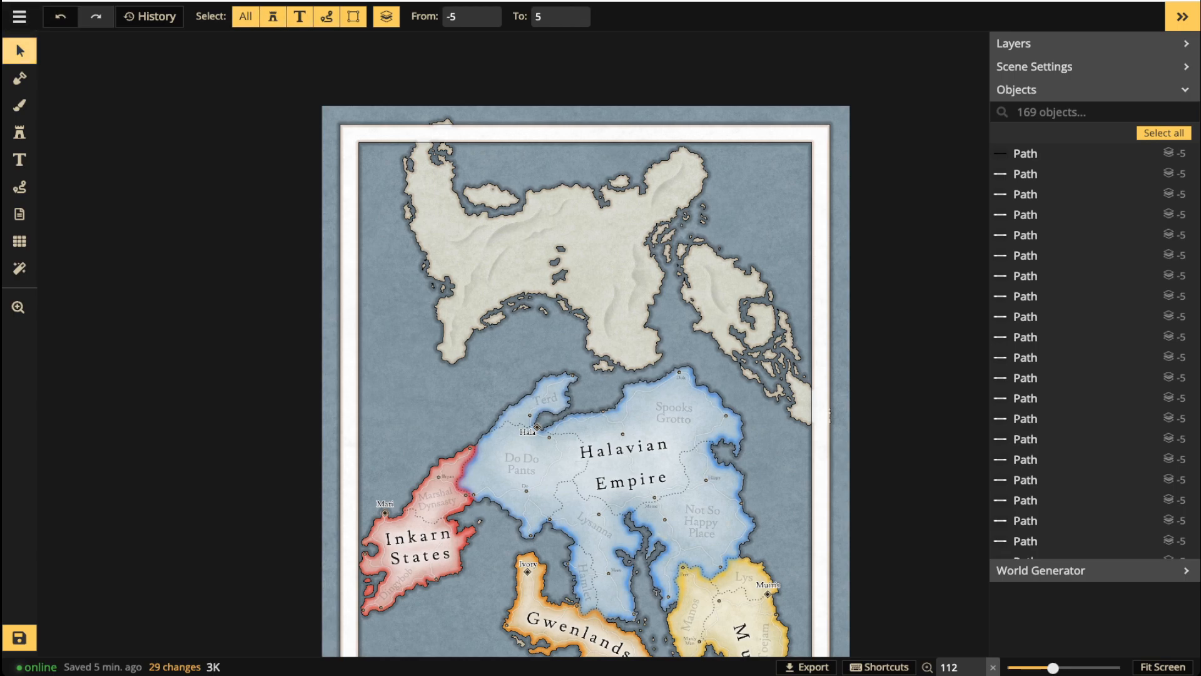
{"action": "scroll", "coordinate": [348, 115], "scroll_direction": "up", "scroll_amount": 5}
{"action": "left_click", "coordinate": [20, 241]}
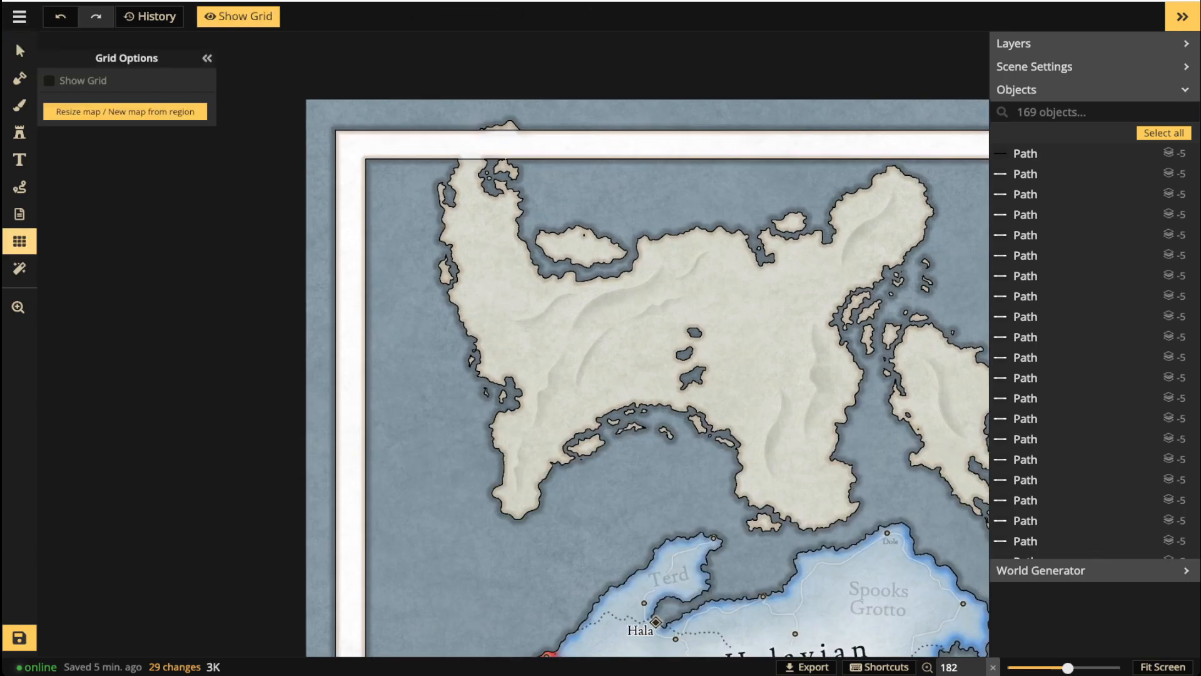
{"action": "scroll", "coordinate": [348, 116], "scroll_direction": "down", "scroll_amount": 9}
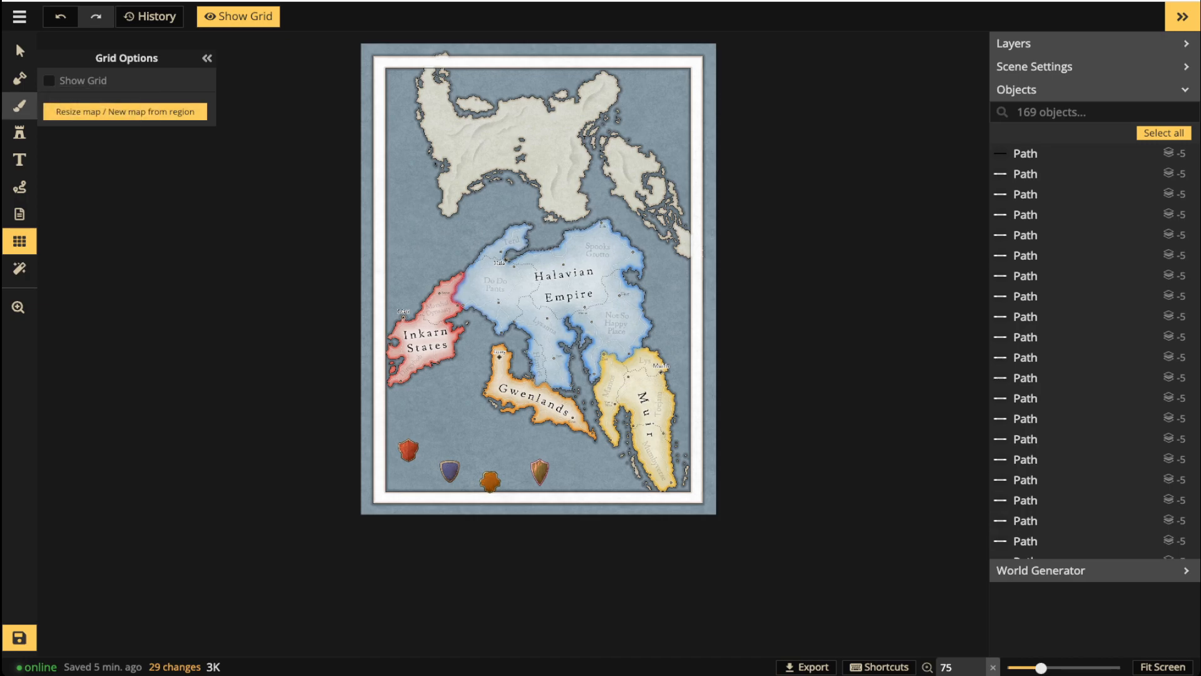
Try the dark charcoal parchment texture on the foreground brush for the border frame.
{"action": "left_click", "coordinate": [19, 105]}
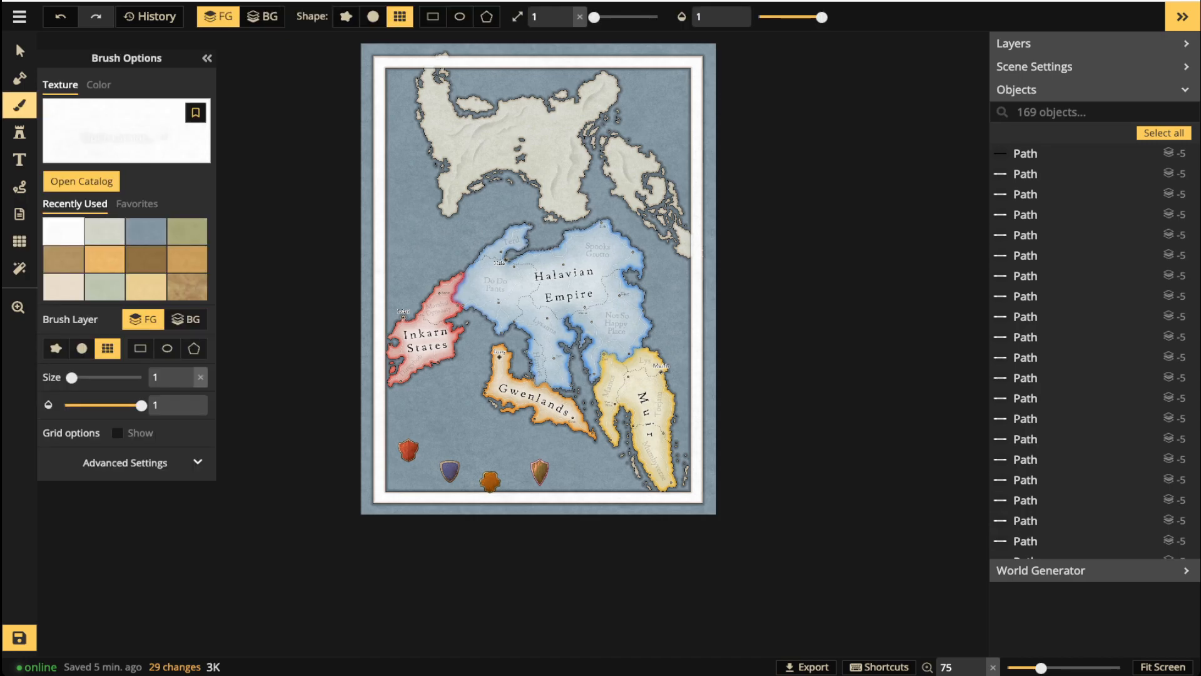
{"action": "left_click", "coordinate": [125, 133]}
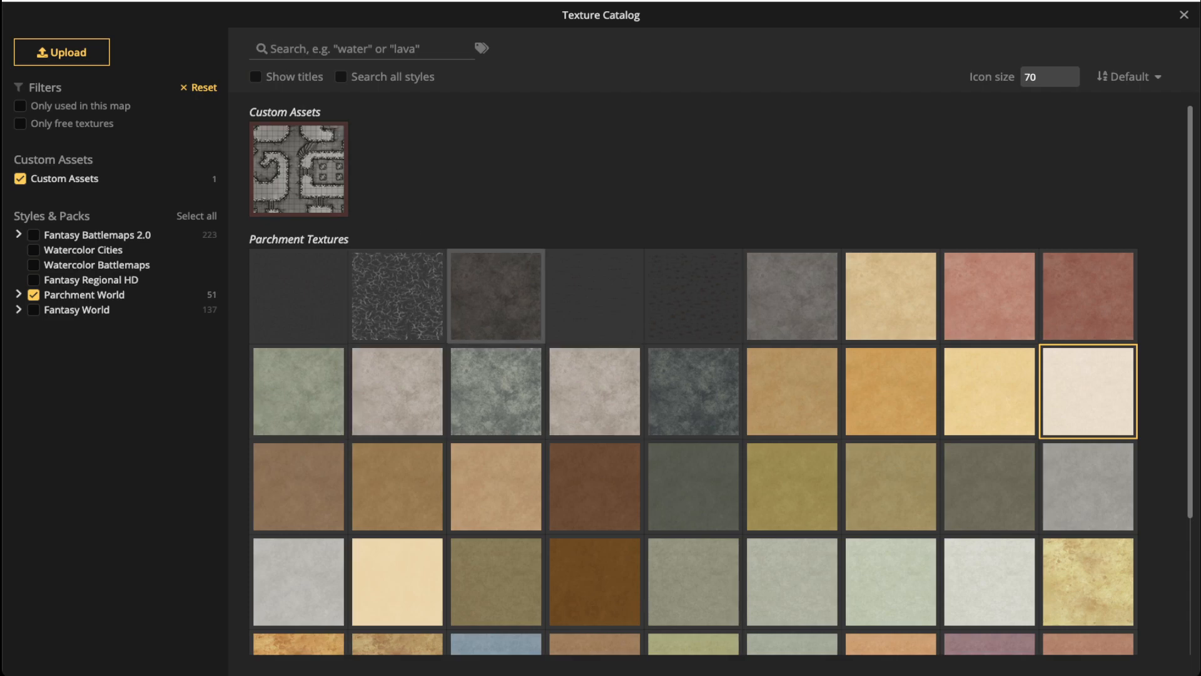
{"action": "left_click", "coordinate": [496, 296]}
{"action": "scroll", "coordinate": [385, 63], "scroll_direction": "up", "scroll_amount": 5}
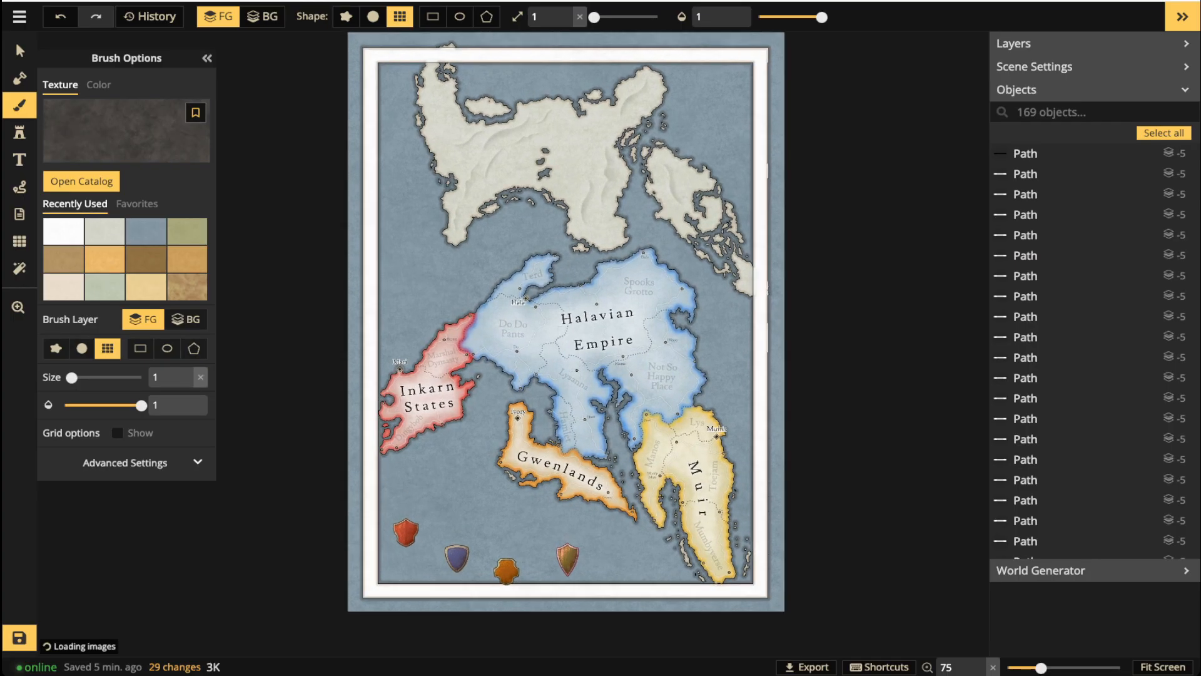
{"action": "scroll", "coordinate": [379, 62], "scroll_direction": "up", "scroll_amount": 4}
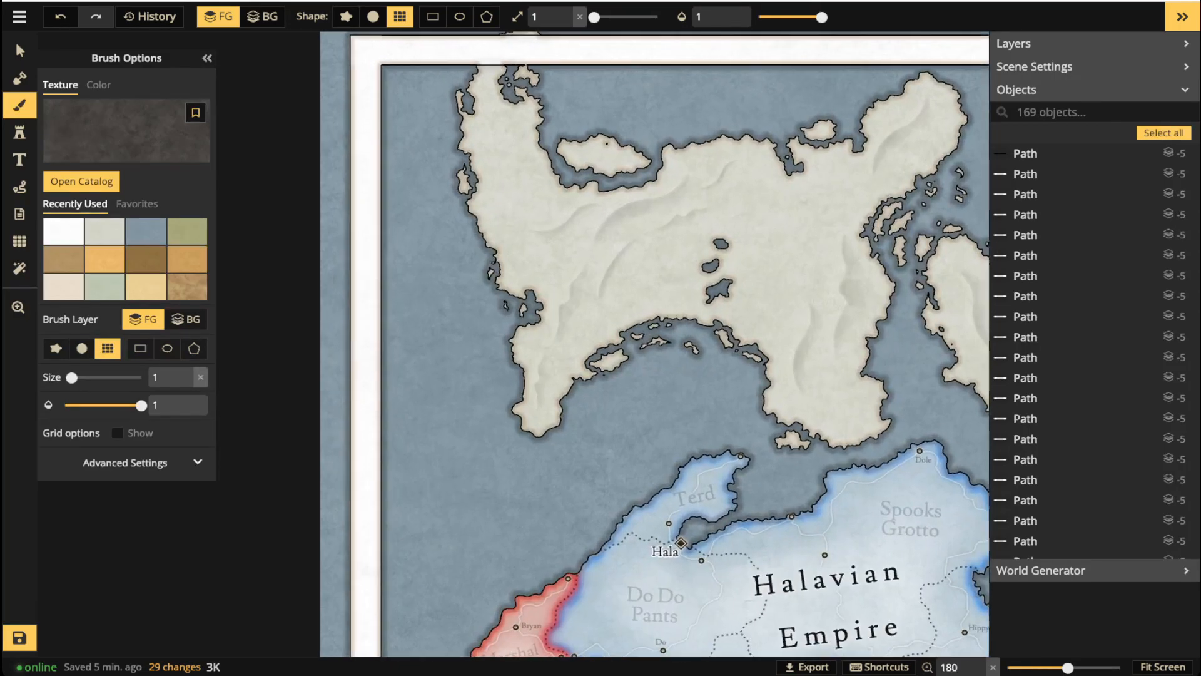
{"action": "left_click_drag", "start_coordinate": [431, 81], "coordinate": [434, 193]}
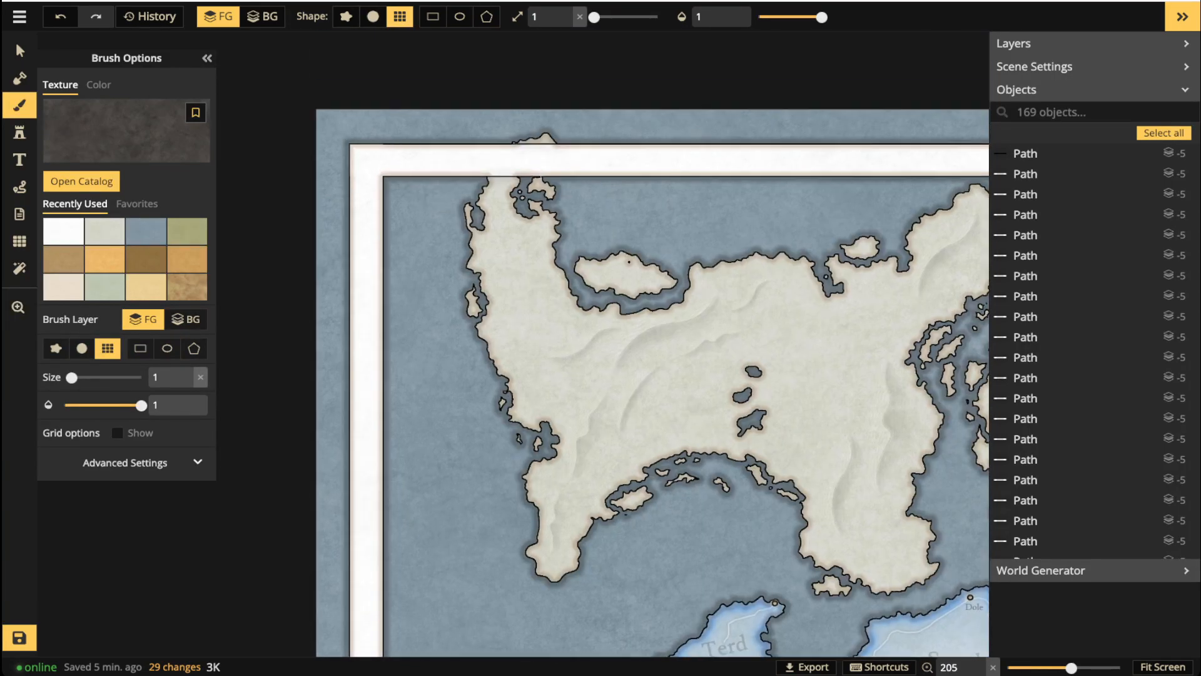
{"action": "left_click_drag", "start_coordinate": [432, 352], "coordinate": [431, 106]}
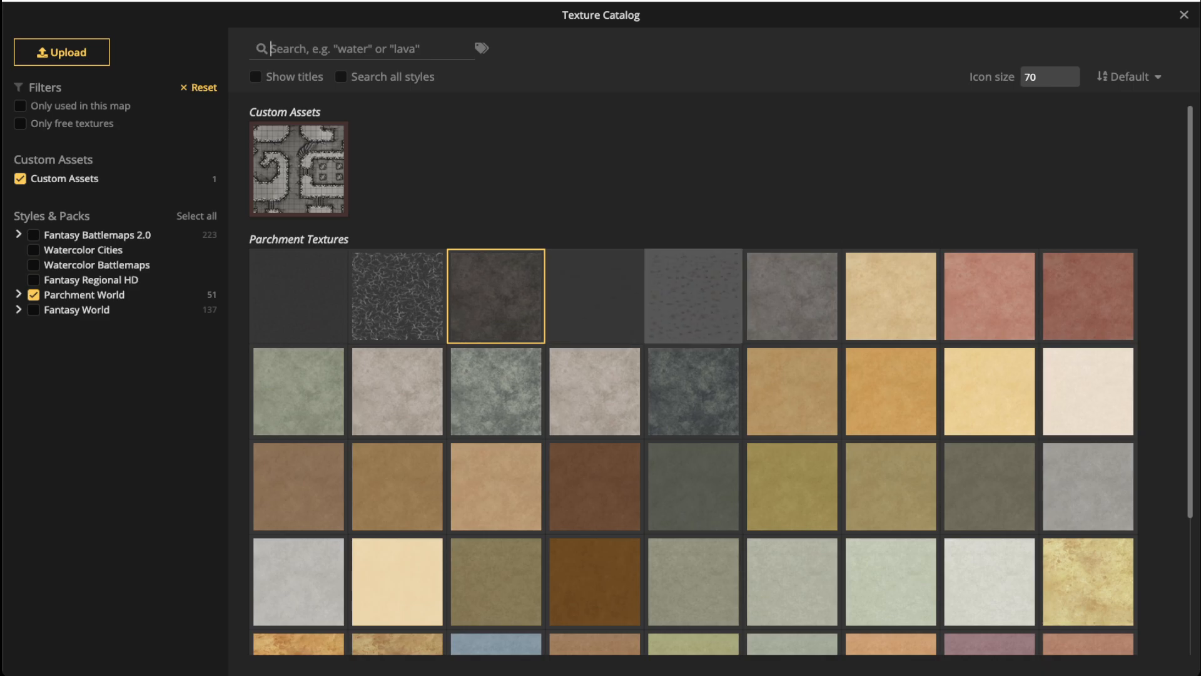
Choose the medium grey parchment texture and paint one grid cell in each of the frame's four corners.
{"action": "left_click", "coordinate": [496, 296]}
{"action": "scroll", "coordinate": [452, 167], "scroll_direction": "down", "scroll_amount": 5}
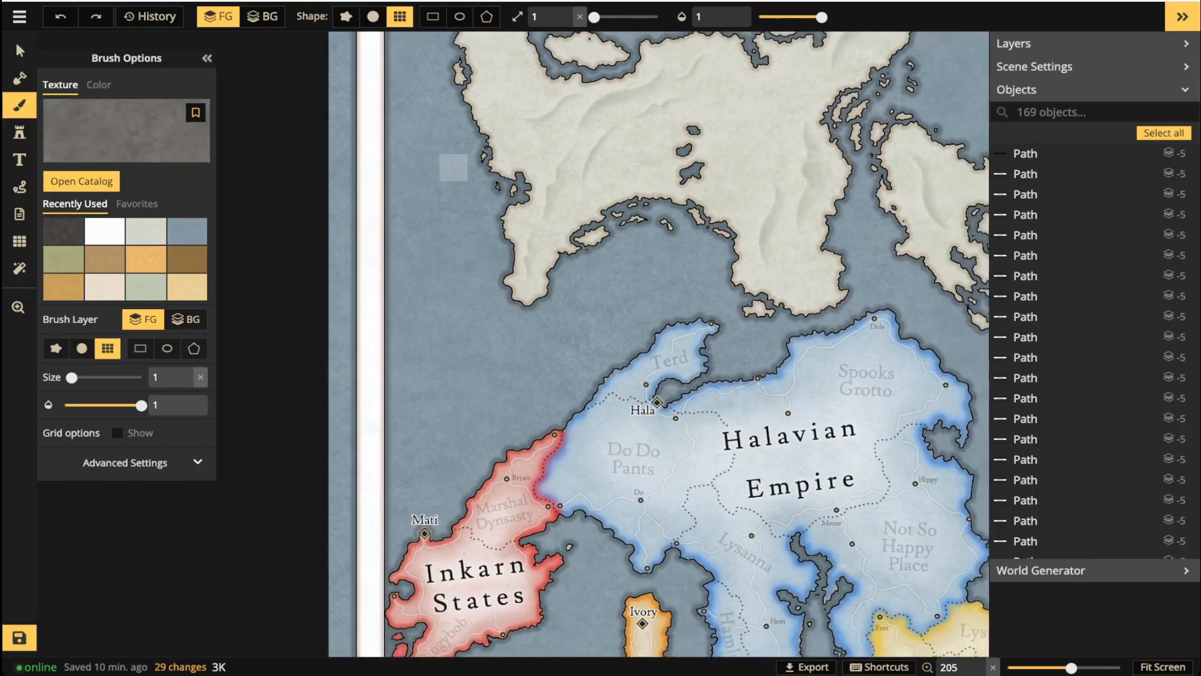
{"action": "scroll", "coordinate": [452, 166], "scroll_direction": "down", "scroll_amount": 3}
{"action": "scroll", "coordinate": [452, 166], "scroll_direction": "down", "scroll_amount": 3}
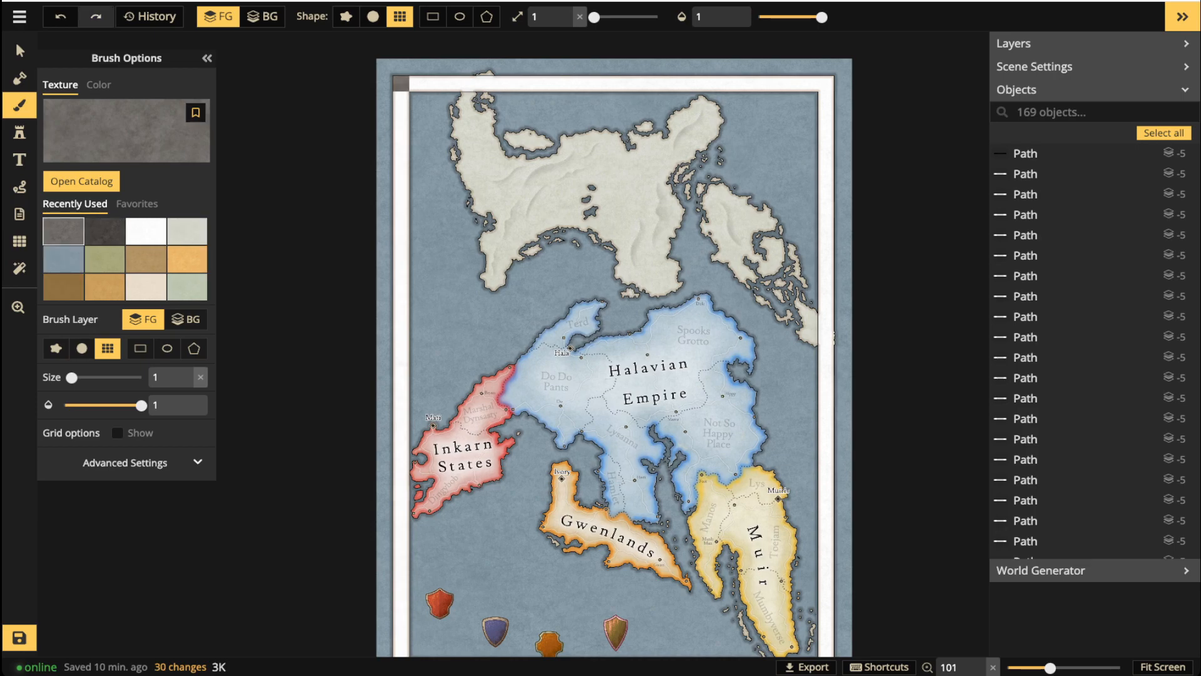
{"action": "scroll", "coordinate": [462, 461], "scroll_direction": "down", "scroll_amount": 3}
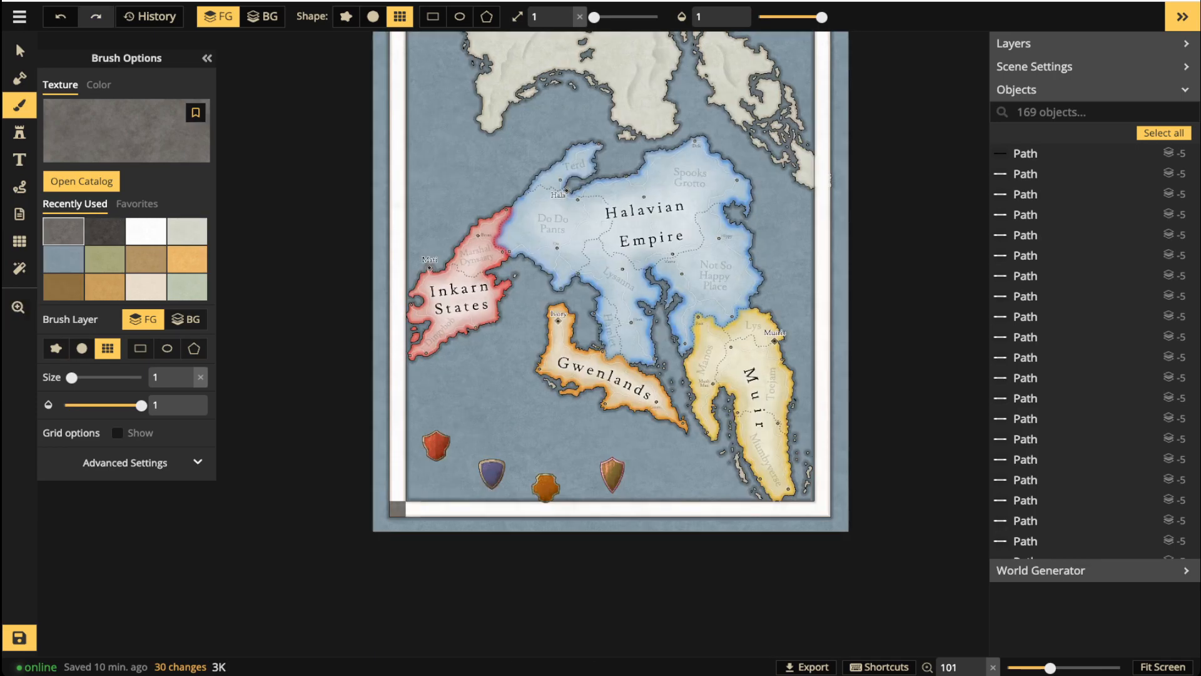
{"action": "left_click", "coordinate": [822, 509]}
{"action": "key", "text": "space"}
{"action": "left_click_drag", "start_coordinate": [803, 375], "coordinate": [793, 561]}
{"action": "left_click", "coordinate": [812, 111]}
{"action": "scroll", "coordinate": [637, 118], "scroll_direction": "up", "scroll_amount": 3}
{"action": "scroll", "coordinate": [396, 133], "scroll_direction": "up", "scroll_amount": 2}
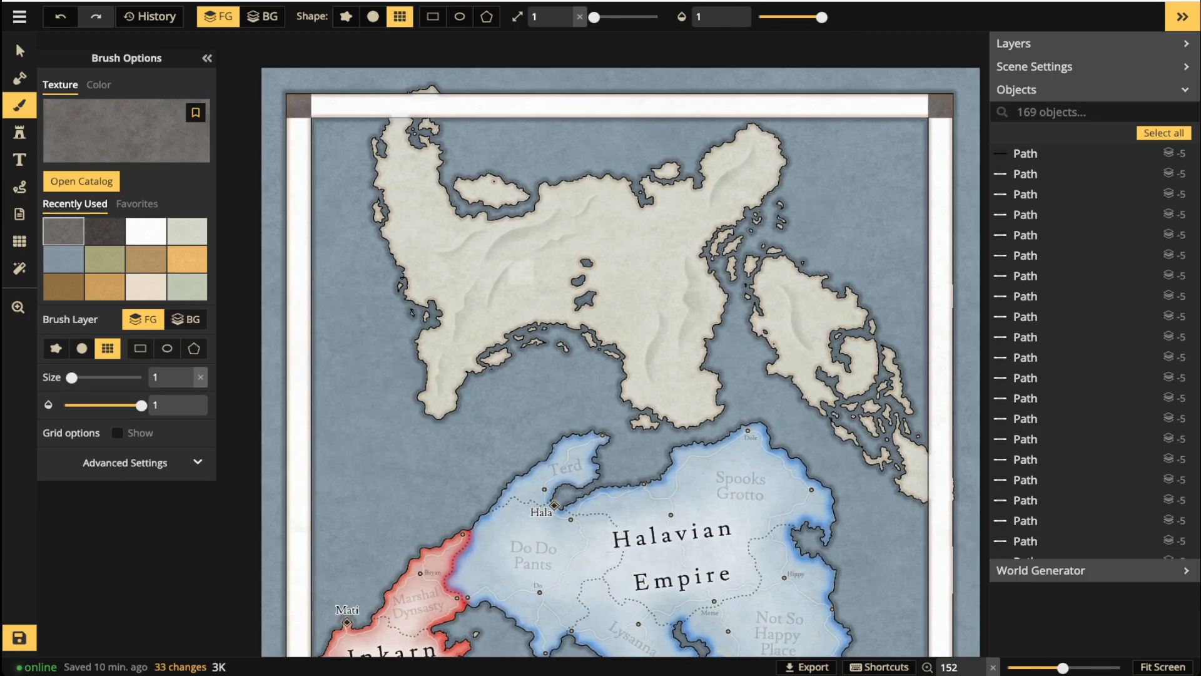
Show the square grid over the map and return to the grey foreground brush.
{"action": "left_click", "coordinate": [19, 240]}
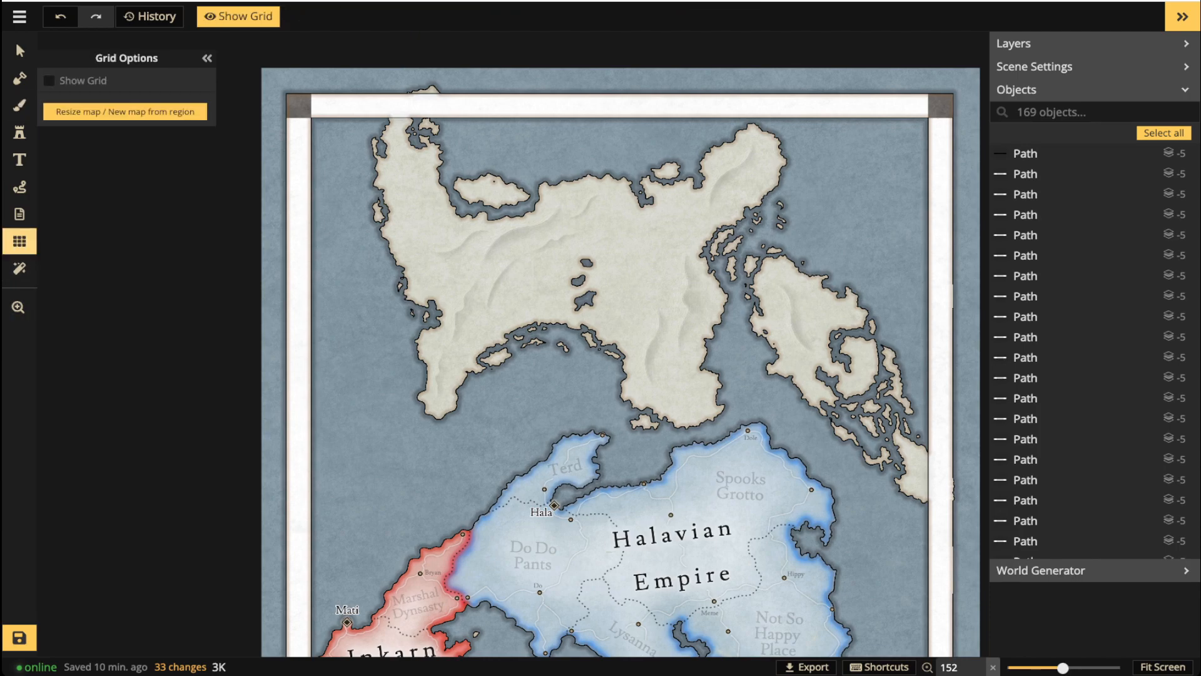
{"action": "left_click", "coordinate": [49, 81]}
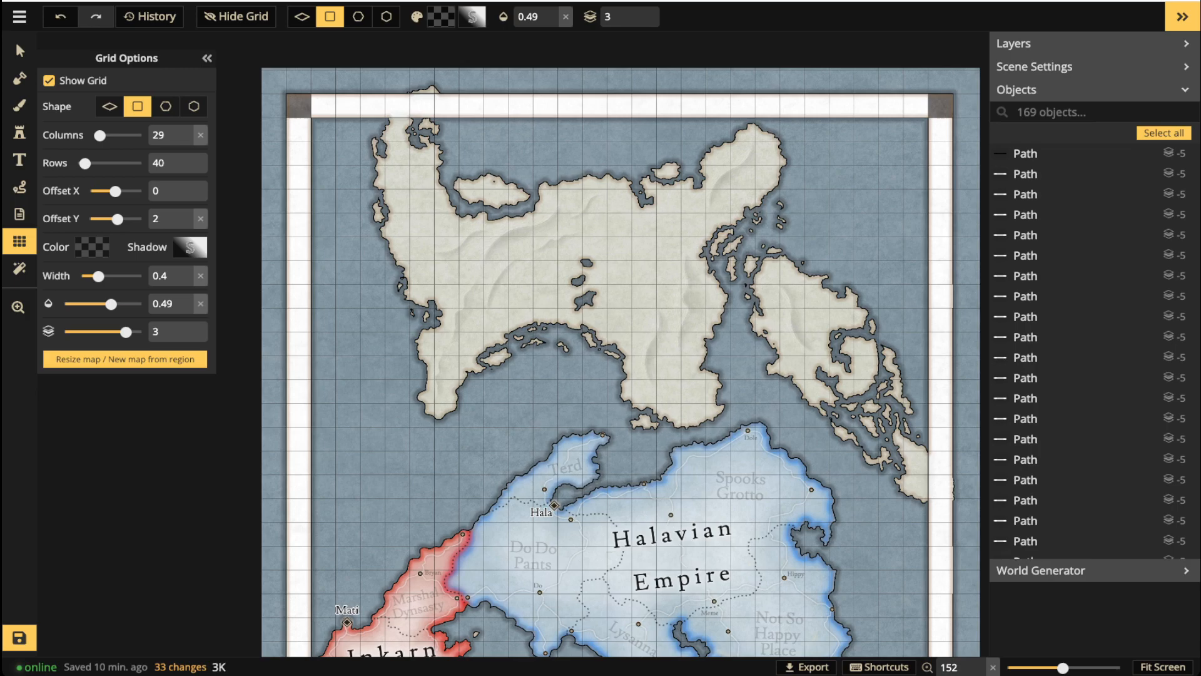
{"action": "left_click", "coordinate": [20, 105]}
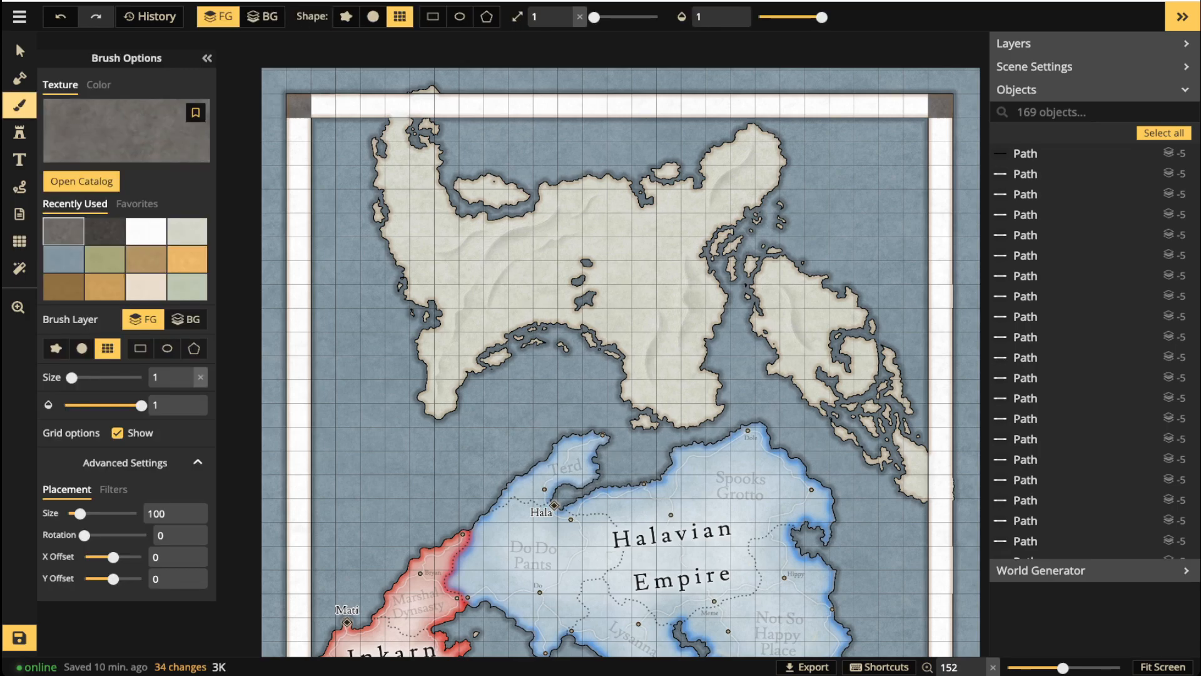
Paint every second cell along the frame's northern side grey to make an alternating grey and white pattern.
{"action": "left_click", "coordinate": [891, 105]}
{"action": "left_click", "coordinate": [397, 105]}
{"action": "left_click", "coordinate": [841, 105]}
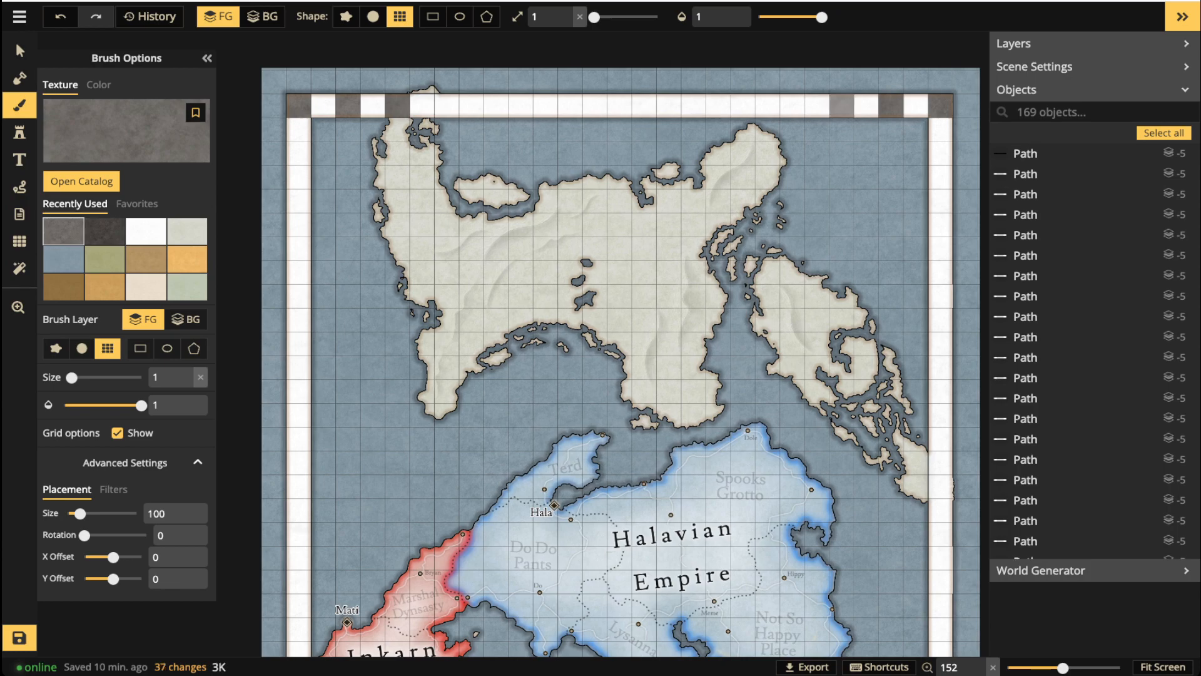
{"action": "left_click", "coordinate": [793, 105]}
{"action": "left_click", "coordinate": [446, 105]}
{"action": "left_click", "coordinate": [496, 105]}
{"action": "left_click", "coordinate": [743, 105]}
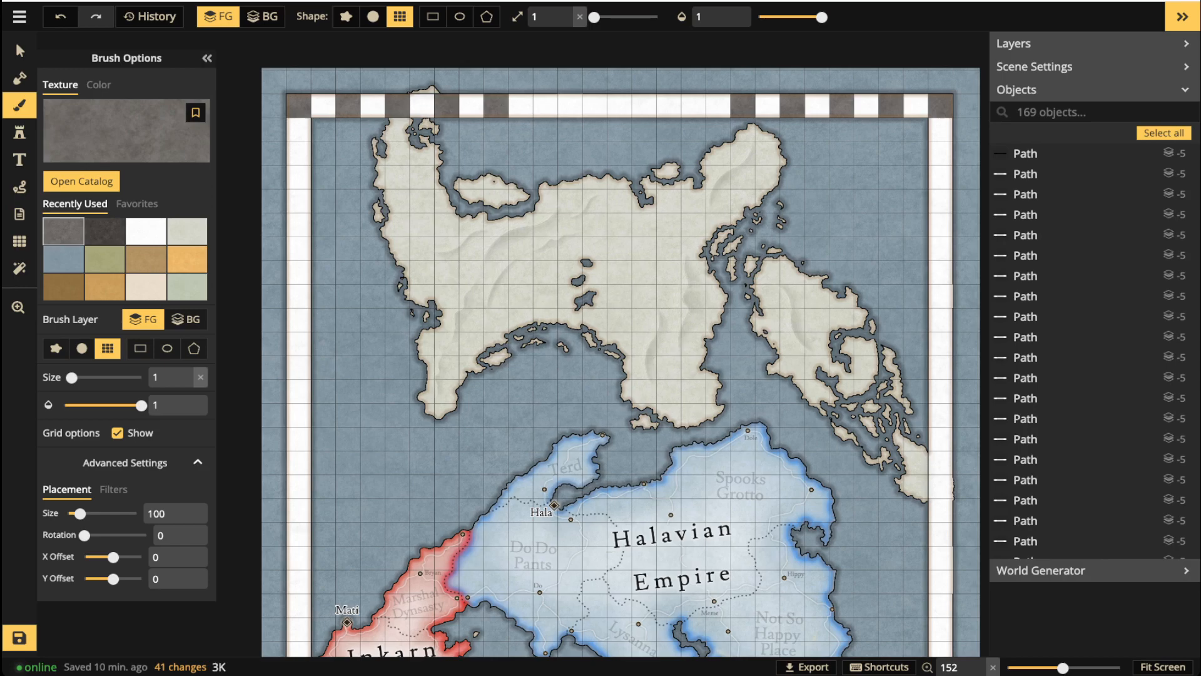
{"action": "left_click", "coordinate": [545, 105]}
{"action": "left_click", "coordinate": [693, 105]}
{"action": "left_click", "coordinate": [644, 105]}
{"action": "left_click", "coordinate": [595, 105]}
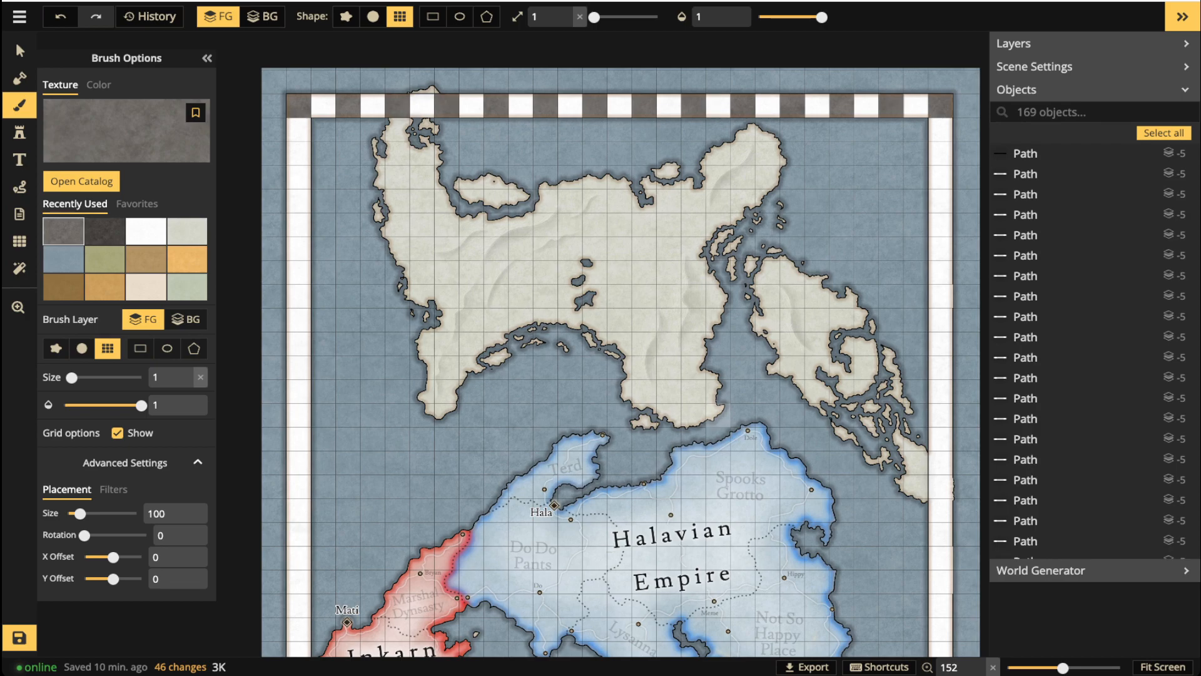
{"action": "scroll", "coordinate": [654, 434], "scroll_direction": "down", "scroll_amount": 1}
{"action": "scroll", "coordinate": [655, 434], "scroll_direction": "down", "scroll_amount": 2}
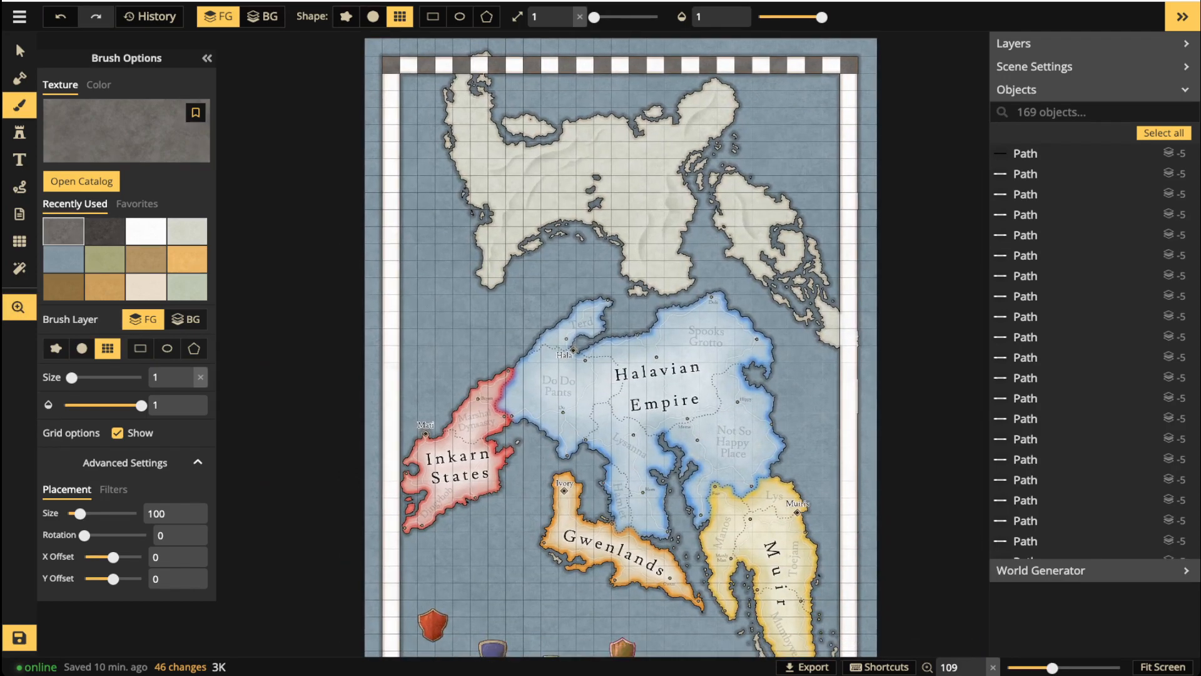
Paint every second cell along the frame's southern side grey, from the southwest corner to the southeast corner.
{"action": "scroll", "coordinate": [611, 351], "scroll_direction": "down", "scroll_amount": 1}
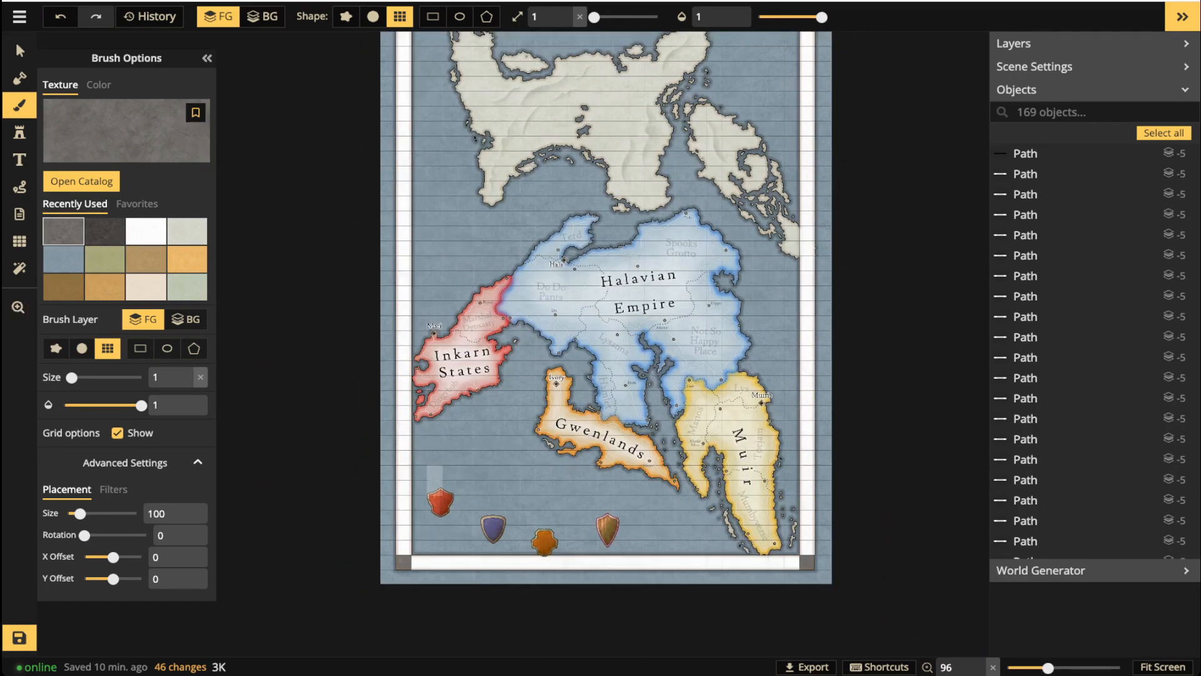
{"action": "left_click", "coordinate": [434, 562]}
{"action": "left_click", "coordinate": [465, 561]}
{"action": "left_click", "coordinate": [497, 562]}
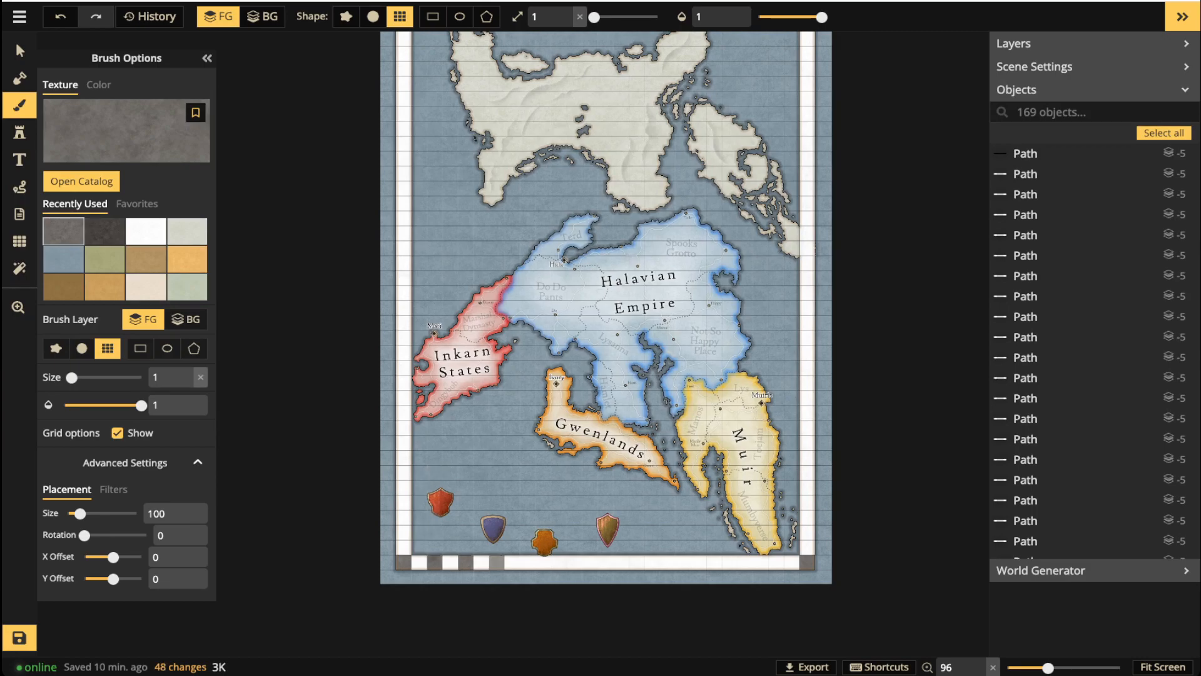
{"action": "left_click", "coordinate": [528, 562]}
{"action": "left_click", "coordinate": [559, 561]}
{"action": "scroll", "coordinate": [587, 563], "scroll_direction": "up", "scroll_amount": 3}
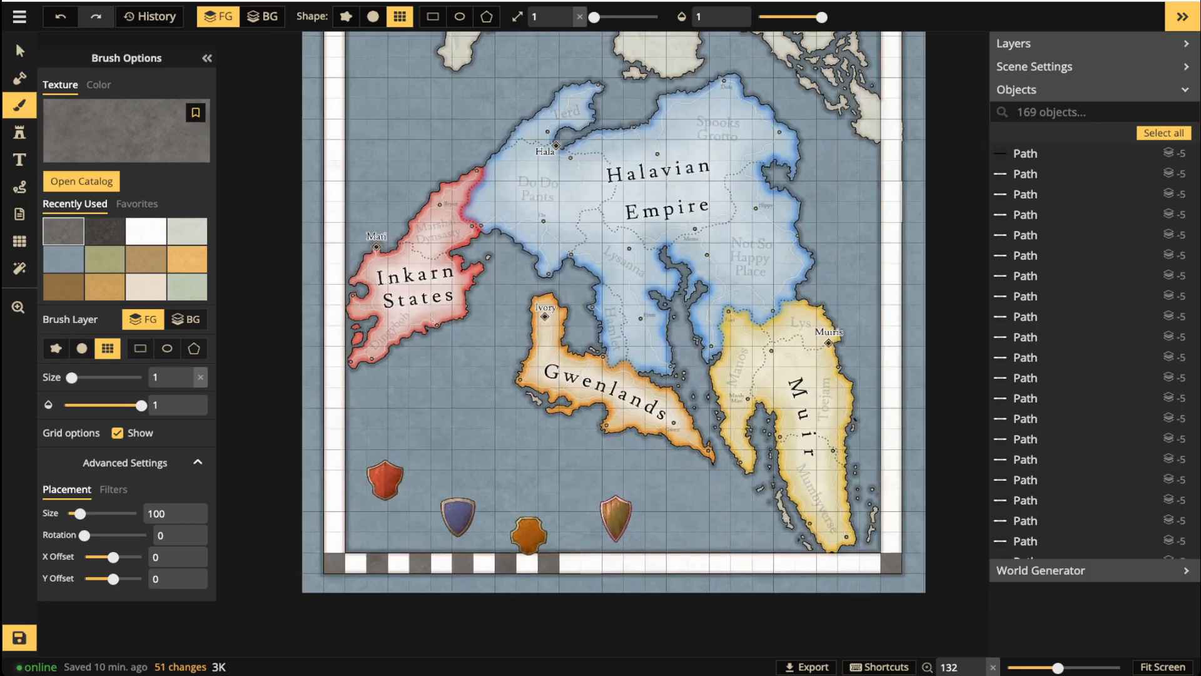
{"action": "left_click", "coordinate": [591, 561]}
{"action": "left_click", "coordinate": [634, 562]}
{"action": "left_click", "coordinate": [676, 562]}
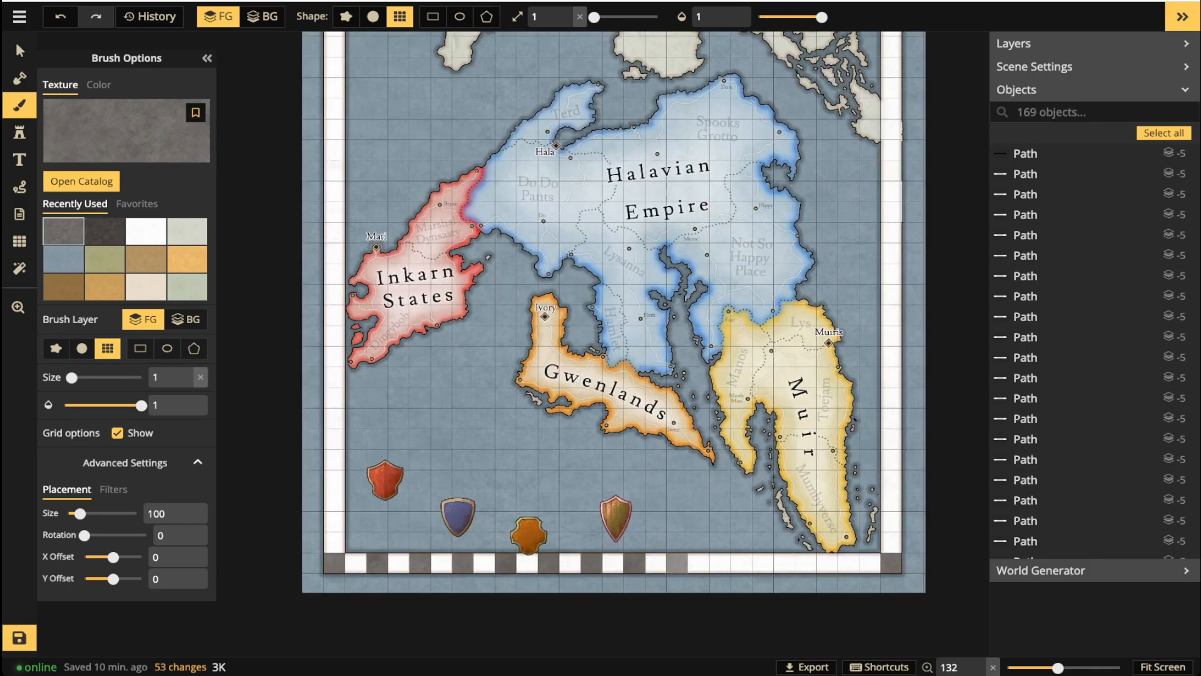
{"action": "left_click", "coordinate": [719, 561]}
{"action": "left_click", "coordinate": [763, 561]}
{"action": "left_click", "coordinate": [805, 562]}
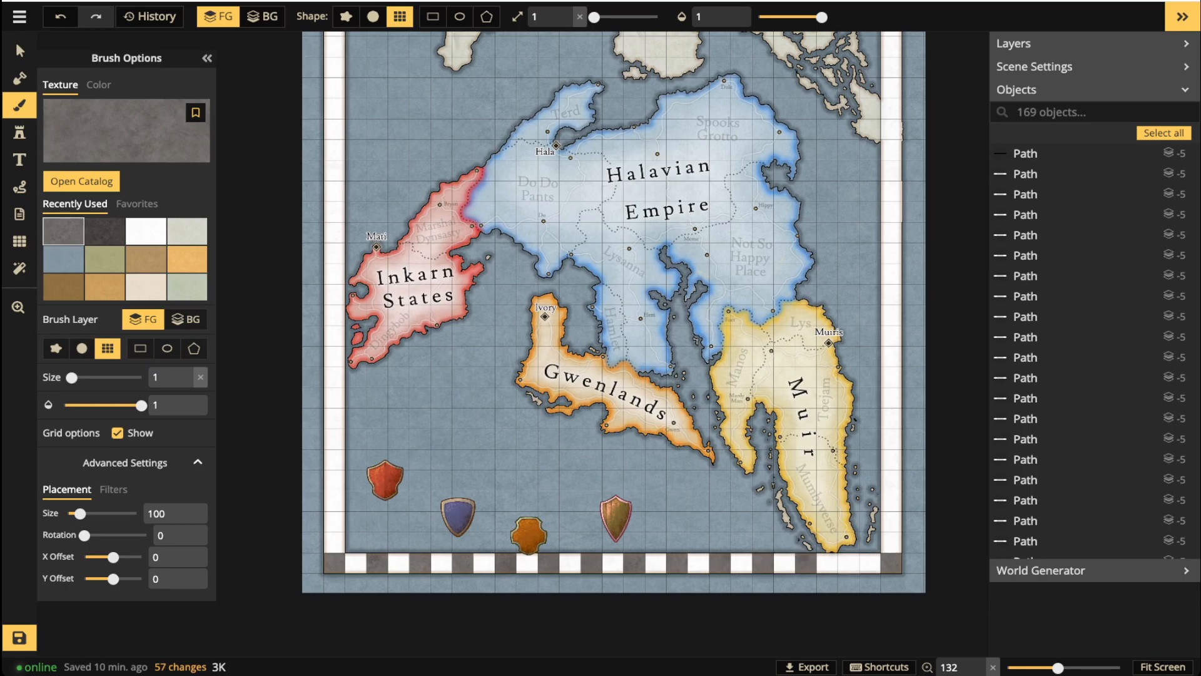
{"action": "left_click", "coordinate": [849, 562]}
Paint every second cell along the frame's western side grey, working from both corners and filling the middle with a longer grey block.
{"action": "left_click", "coordinate": [334, 521]}
{"action": "scroll", "coordinate": [334, 522], "scroll_direction": "down", "scroll_amount": 2}
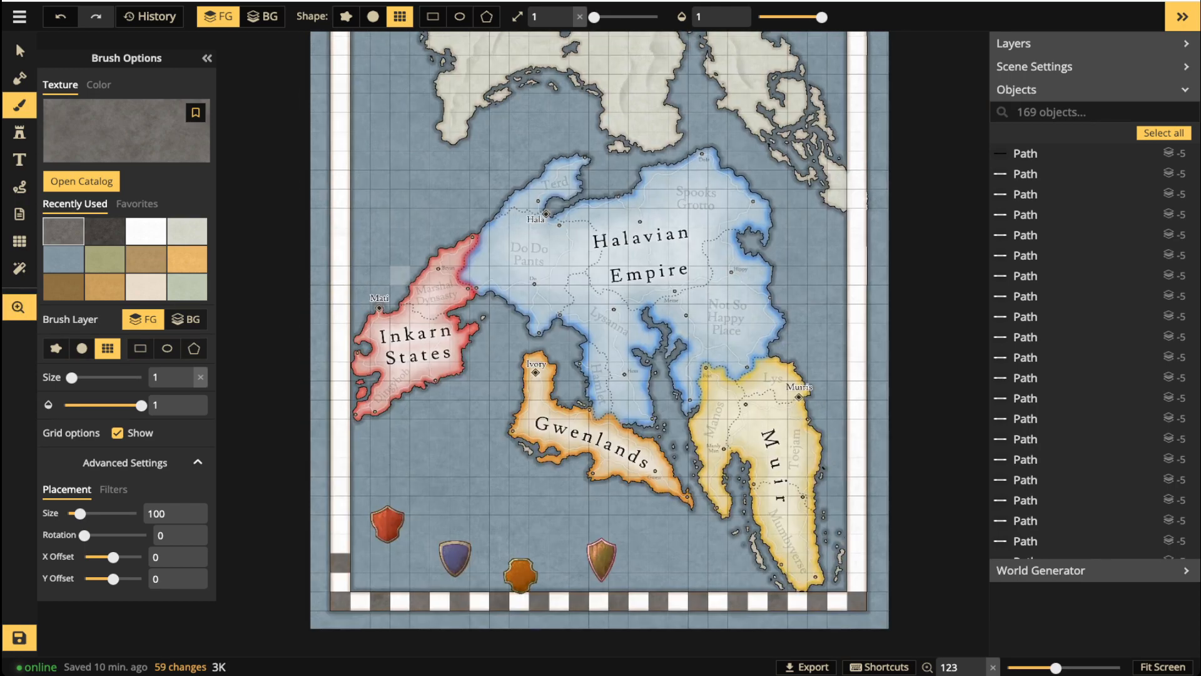
{"action": "left_click_drag", "start_coordinate": [613, 275], "coordinate": [635, 418]}
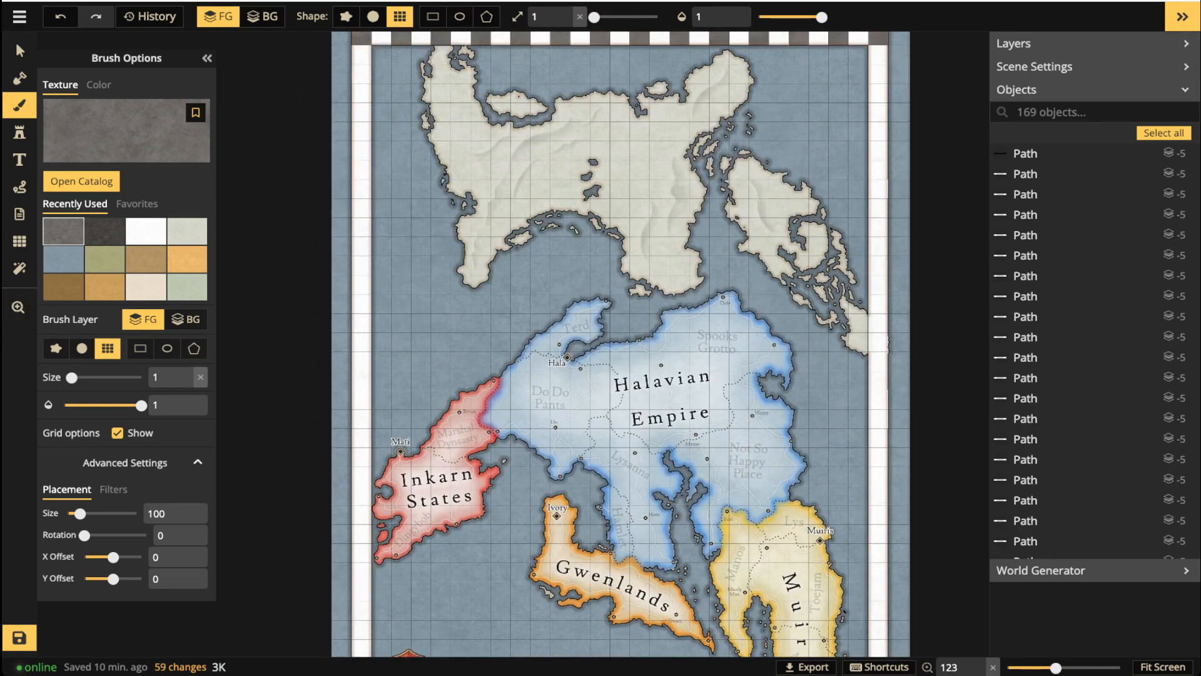
{"action": "left_click", "coordinate": [361, 74]}
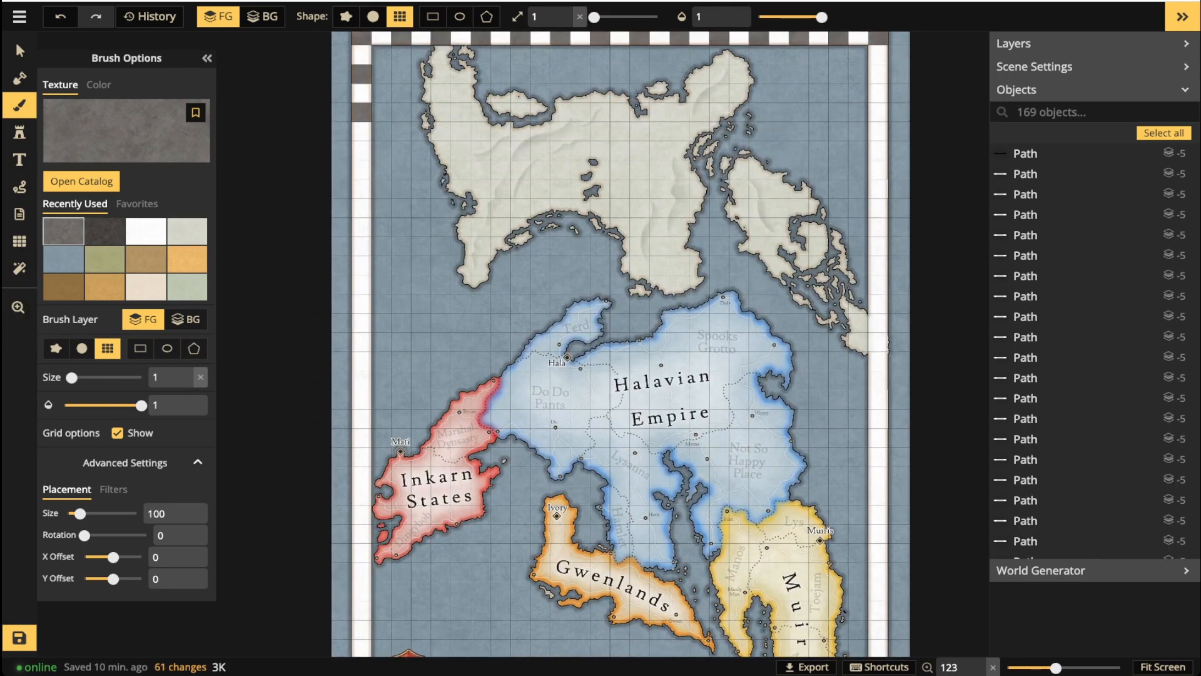
{"action": "scroll", "coordinate": [392, 542], "scroll_direction": "down", "scroll_amount": 2}
{"action": "left_click_drag", "start_coordinate": [401, 573], "coordinate": [401, 521]}
{"action": "left_click", "coordinate": [365, 608]}
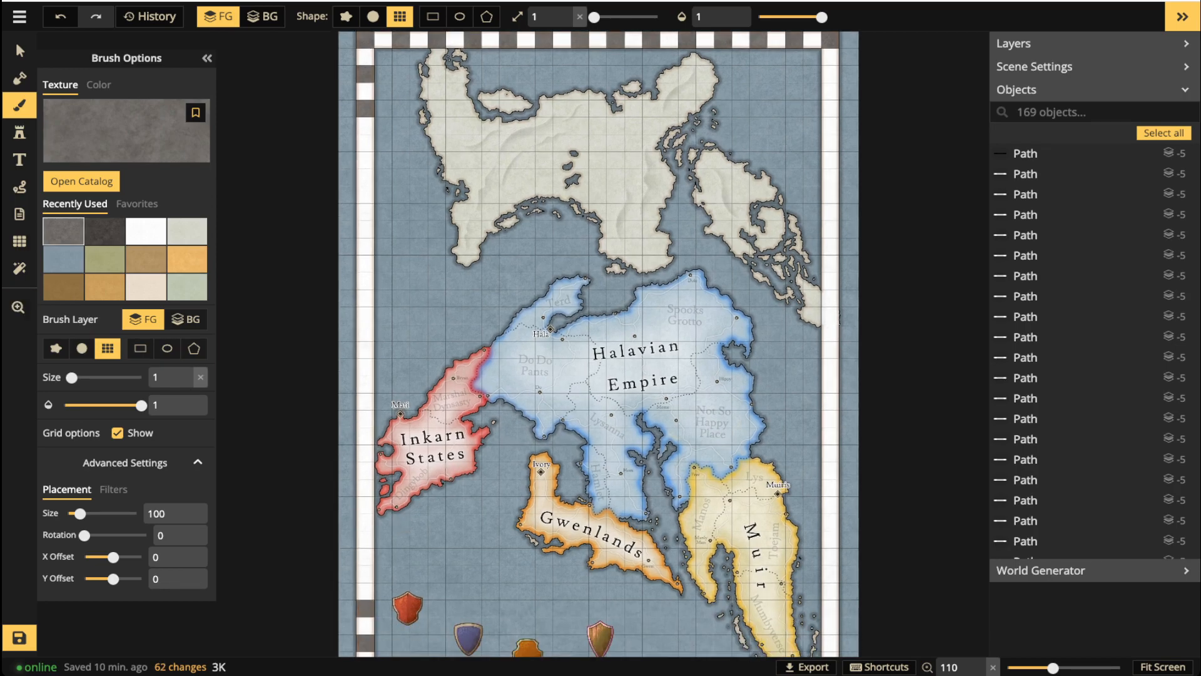
{"action": "left_click", "coordinate": [365, 142]}
{"action": "left_click", "coordinate": [365, 574]}
{"action": "left_click", "coordinate": [365, 178]}
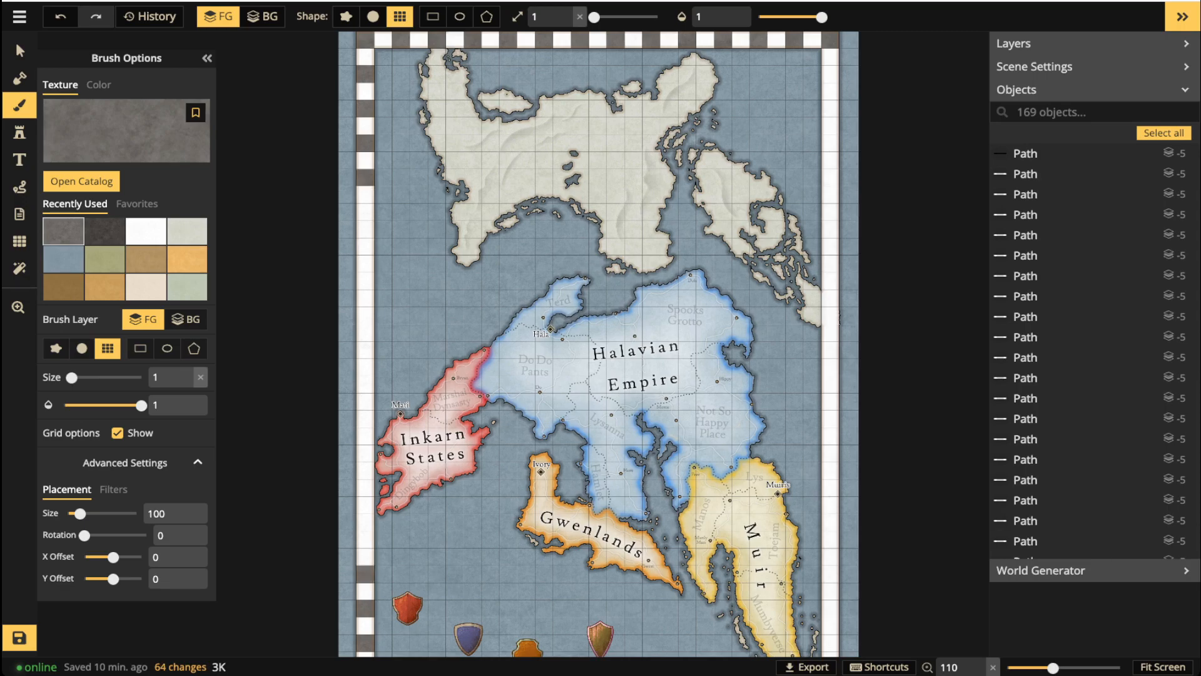
{"action": "left_click", "coordinate": [365, 539]}
{"action": "left_click", "coordinate": [365, 211]}
{"action": "left_click", "coordinate": [365, 505]}
{"action": "left_click", "coordinate": [365, 470]}
{"action": "left_click", "coordinate": [365, 281]}
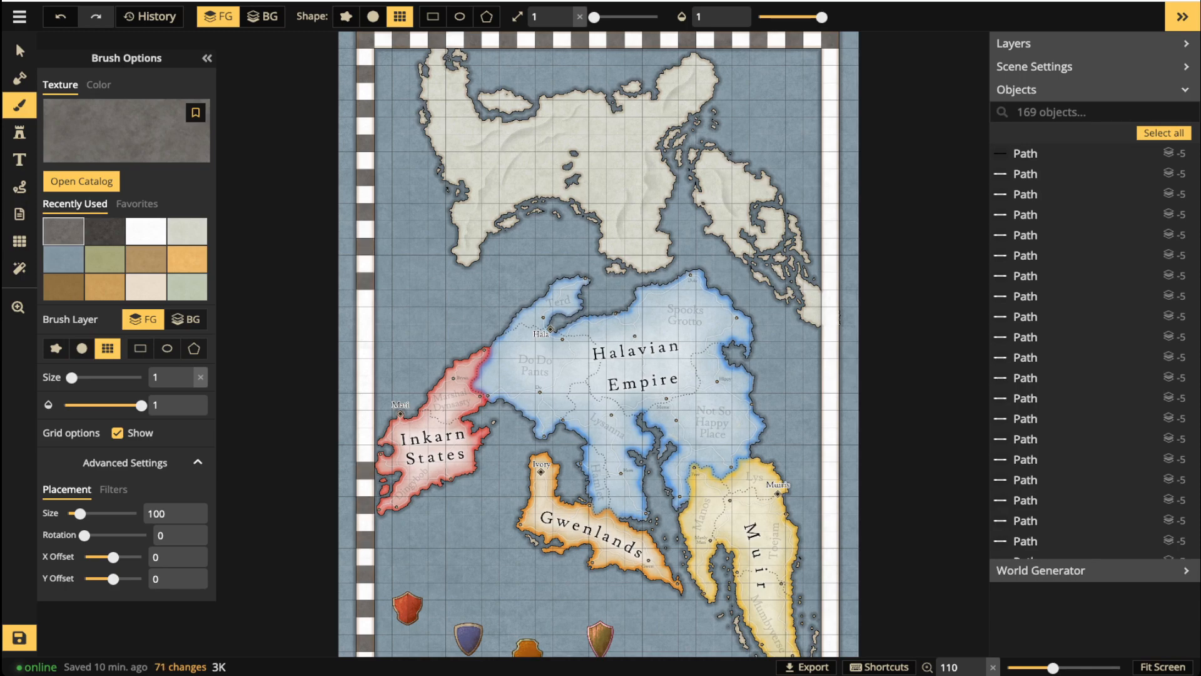
{"action": "left_click", "coordinate": [365, 436]}
{"action": "left_click", "coordinate": [365, 316]}
{"action": "left_click", "coordinate": [366, 401]}
{"action": "left_click", "coordinate": [365, 349]}
{"action": "left_click", "coordinate": [366, 368]}
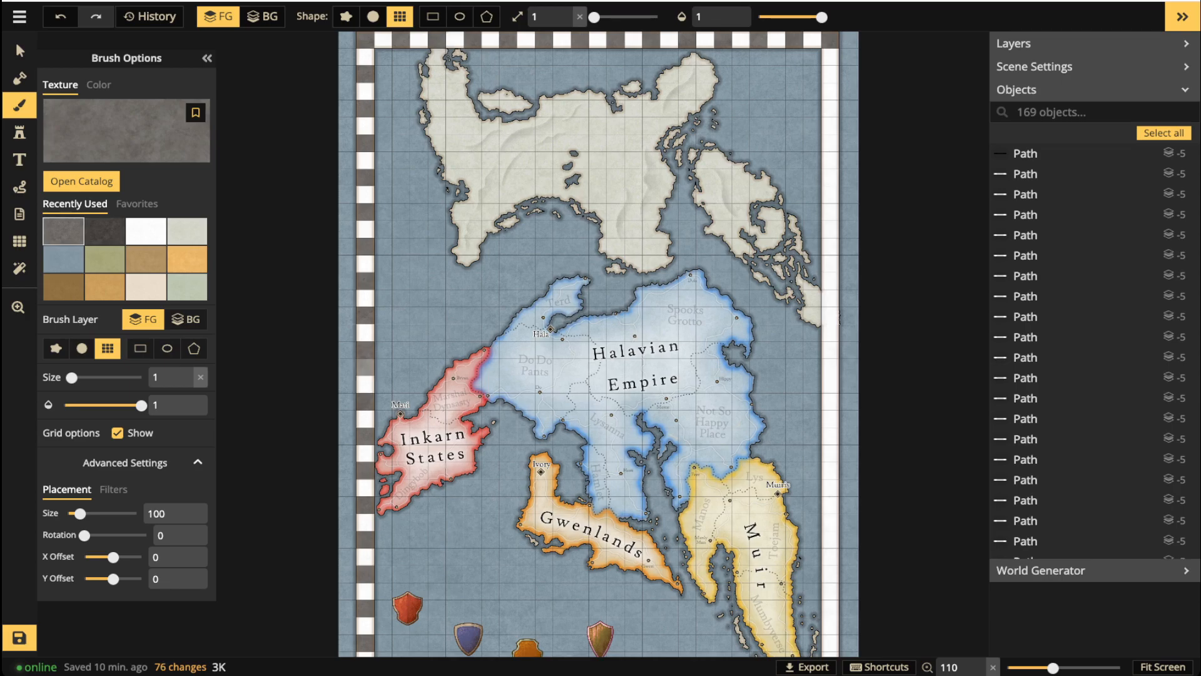
Paint alternating grey cells along the frame's eastern side, matching the western side's pattern with its longer grey block in the middle.
{"action": "scroll", "coordinate": [383, 367], "scroll_direction": "down", "scroll_amount": 1}
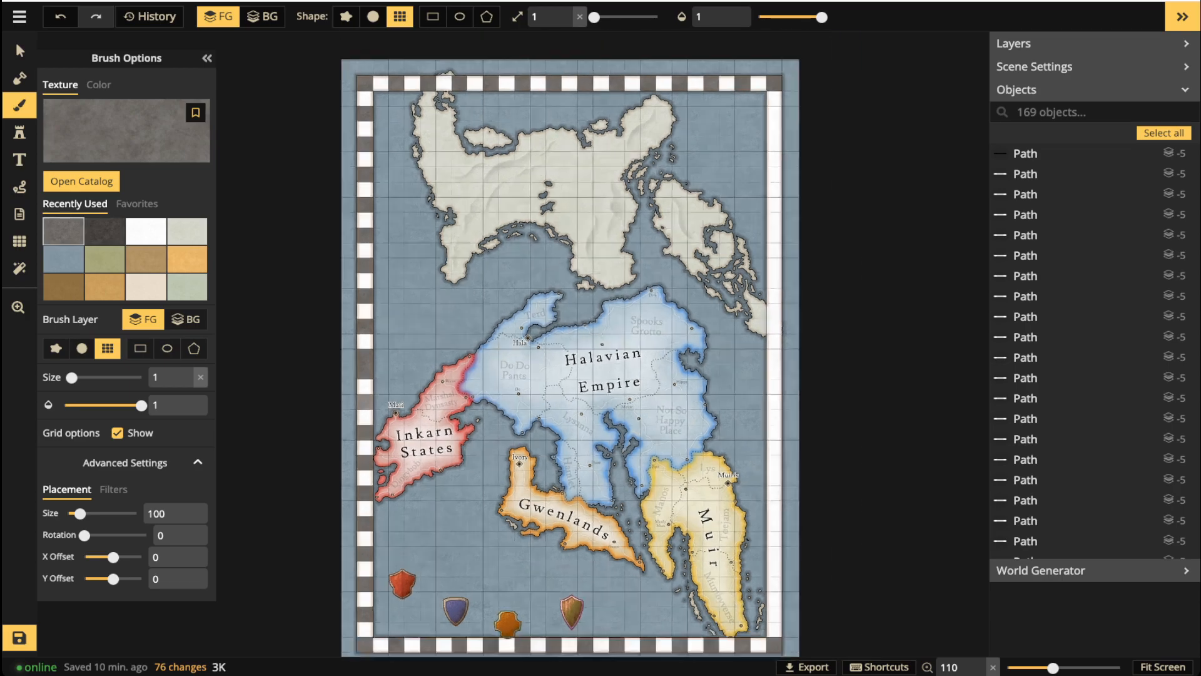
{"action": "scroll", "coordinate": [378, 389], "scroll_direction": "down", "scroll_amount": 1}
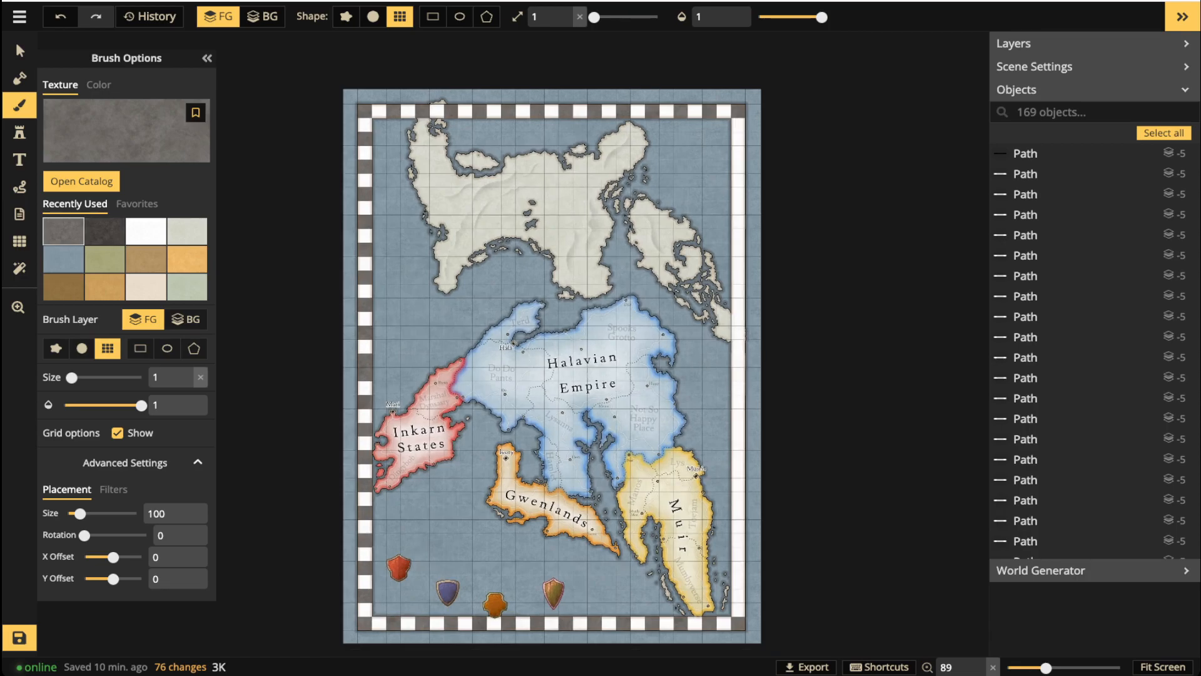
{"action": "left_click", "coordinate": [737, 373]}
{"action": "scroll", "coordinate": [393, 305], "scroll_direction": "down", "scroll_amount": 1}
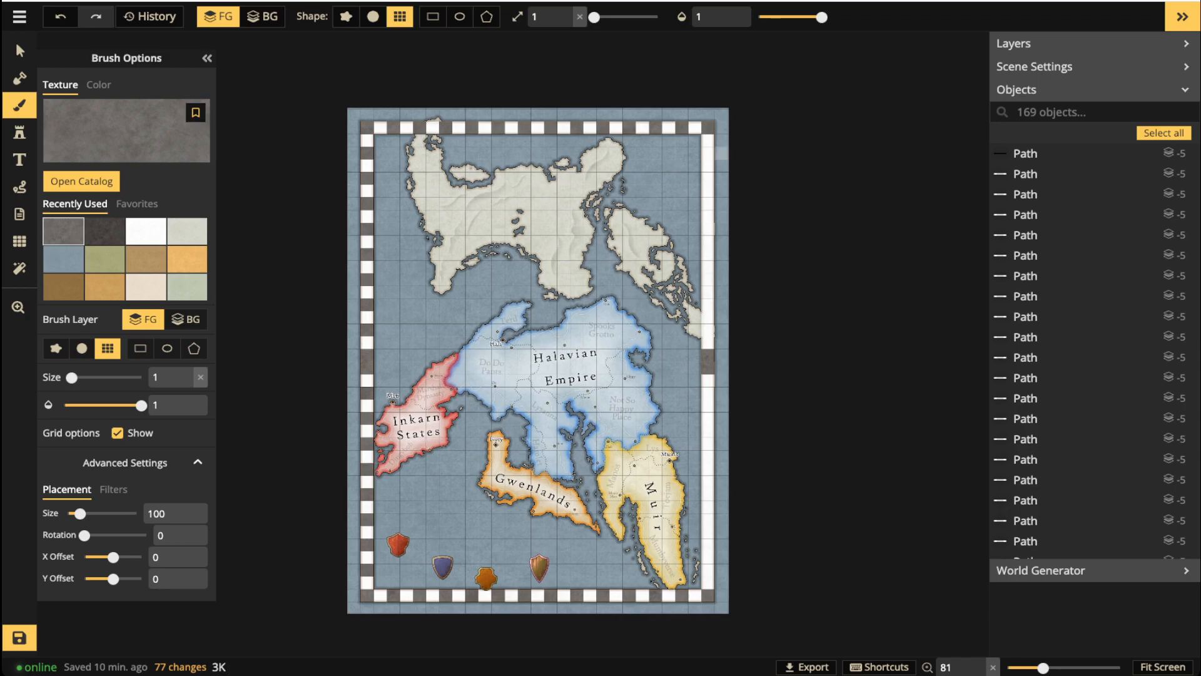
{"action": "left_click", "coordinate": [708, 179]}
{"action": "scroll", "coordinate": [707, 203], "scroll_direction": "up", "scroll_amount": 3}
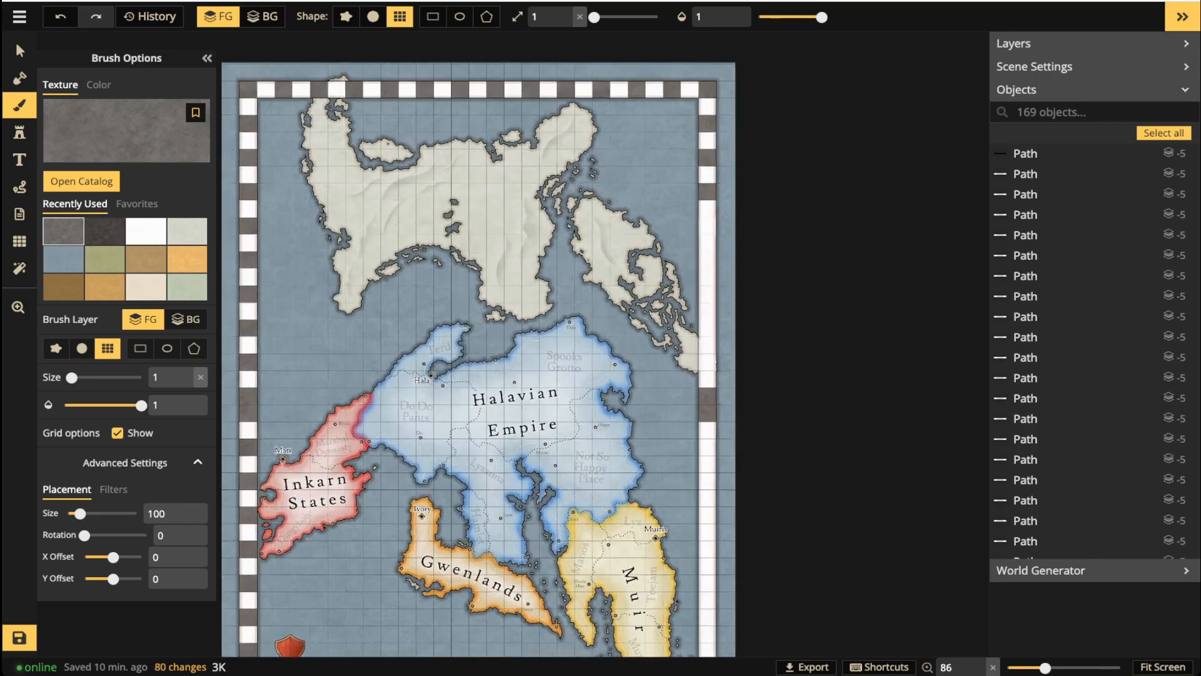
{"action": "left_click", "coordinate": [708, 225]}
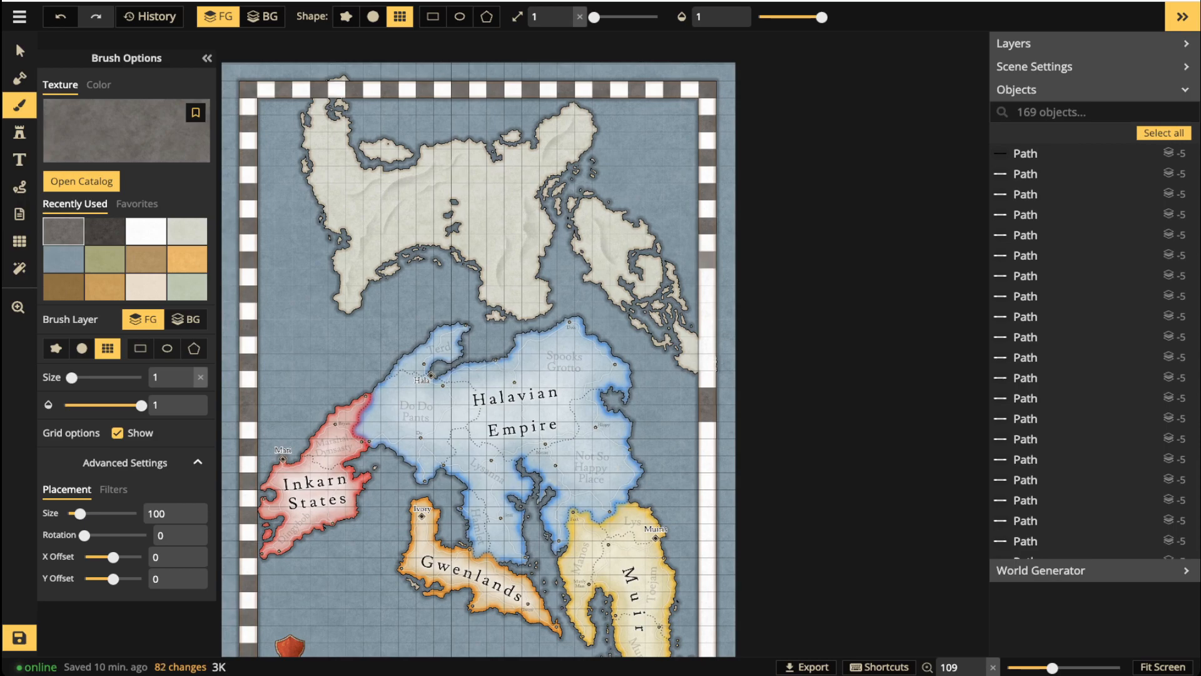
{"action": "scroll", "coordinate": [708, 291], "scroll_direction": "up", "scroll_amount": 1}
{"action": "left_click", "coordinate": [708, 332]}
{"action": "left_click", "coordinate": [707, 368]}
{"action": "key", "text": "space"}
{"action": "left_click_drag", "start_coordinate": [578, 331], "coordinate": [574, 215]}
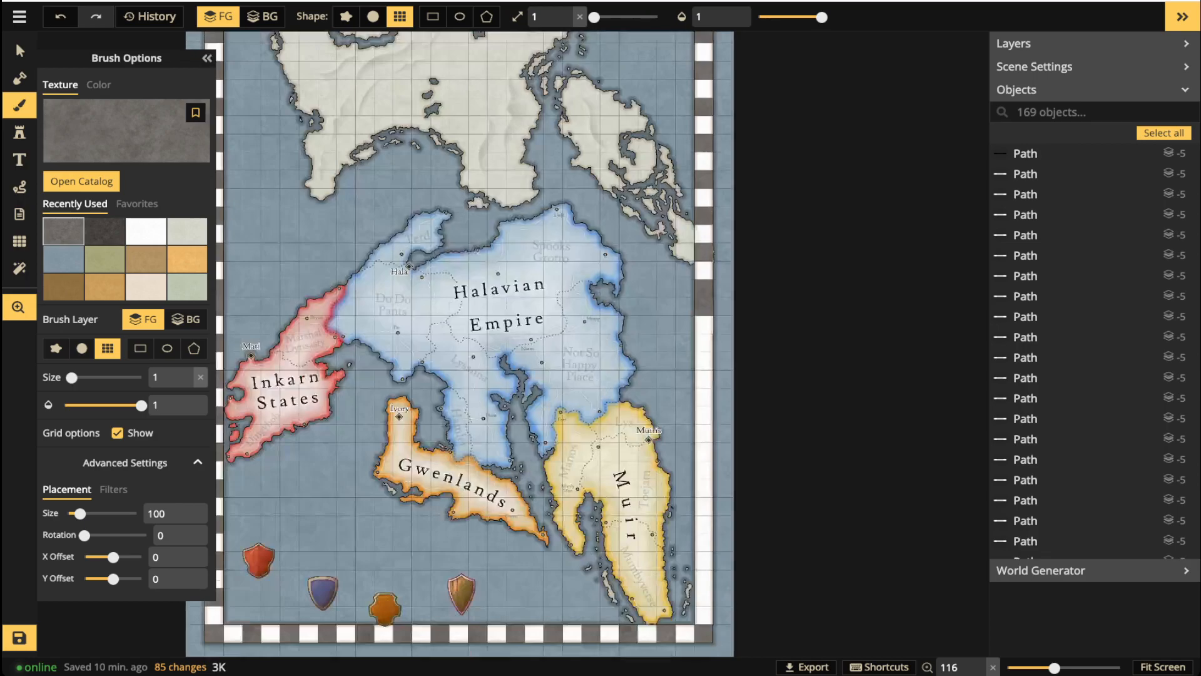
{"action": "left_click_drag", "start_coordinate": [666, 362], "coordinate": [665, 349]}
{"action": "left_click", "coordinate": [702, 313]}
{"action": "left_click", "coordinate": [702, 368]}
{"action": "left_click", "coordinate": [703, 402]}
{"action": "left_click", "coordinate": [703, 438]}
{"action": "left_click", "coordinate": [702, 476]}
{"action": "left_click", "coordinate": [702, 512]}
{"action": "left_click", "coordinate": [703, 549]}
{"action": "left_click", "coordinate": [702, 584]}
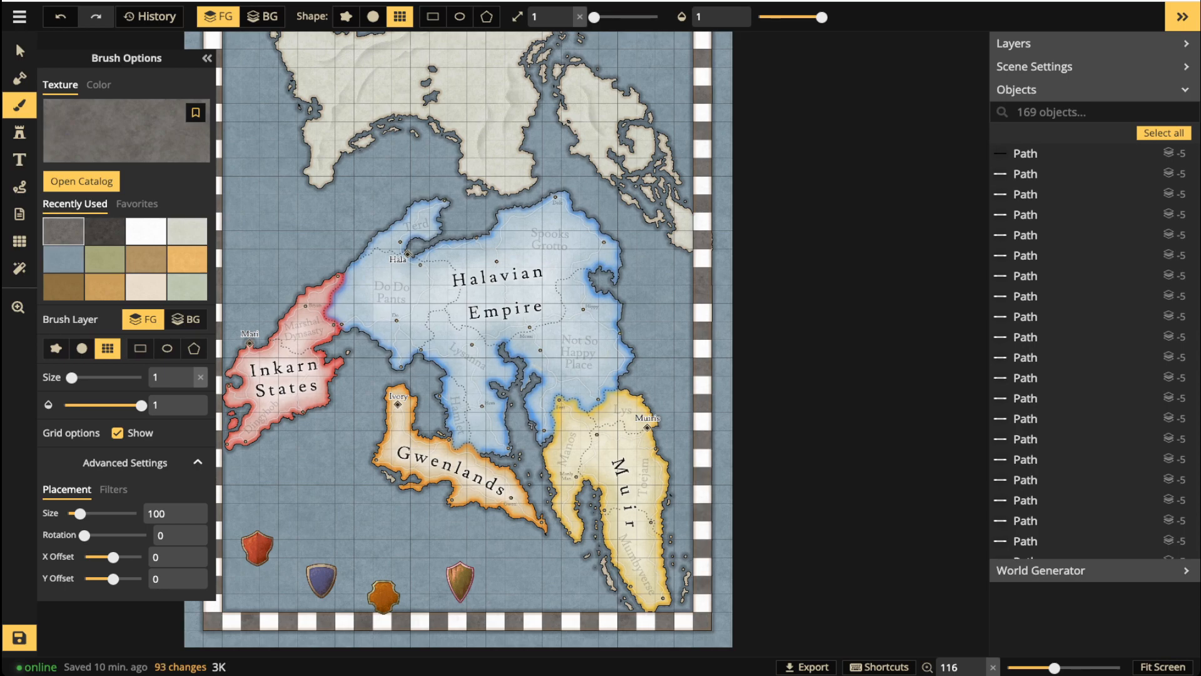
Turn off the grid display so the whole map shows without grid lines.
{"action": "left_click", "coordinate": [20, 51]}
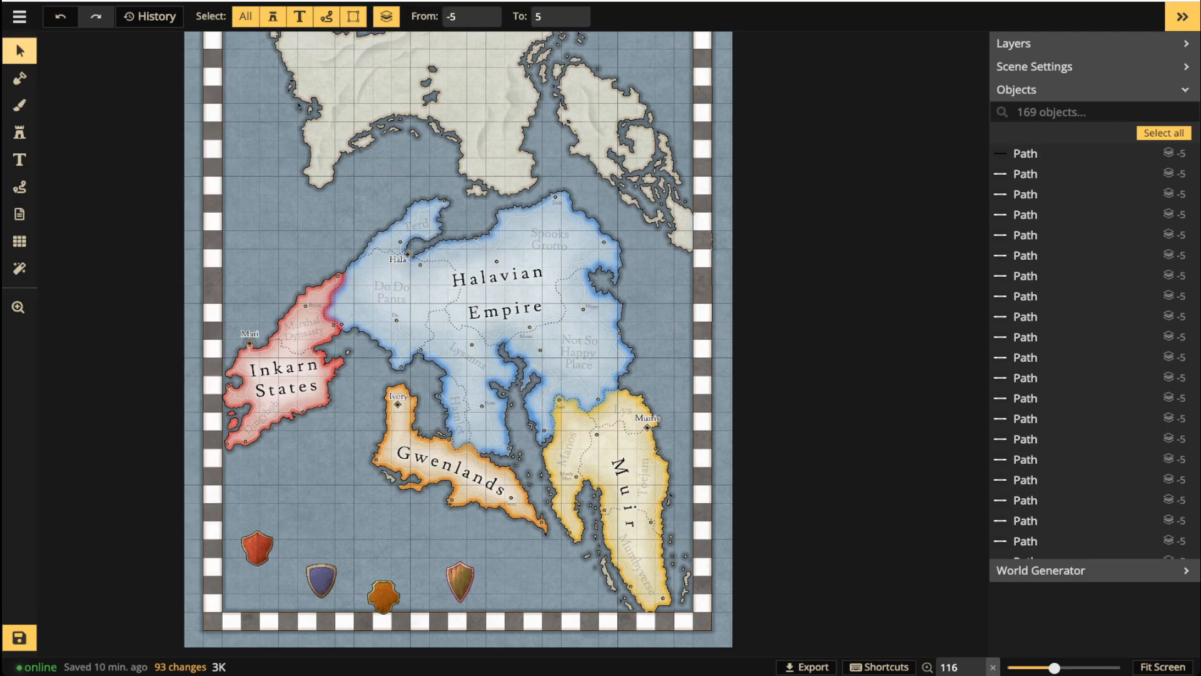
{"action": "left_click", "coordinate": [20, 242]}
{"action": "left_click", "coordinate": [49, 81]}
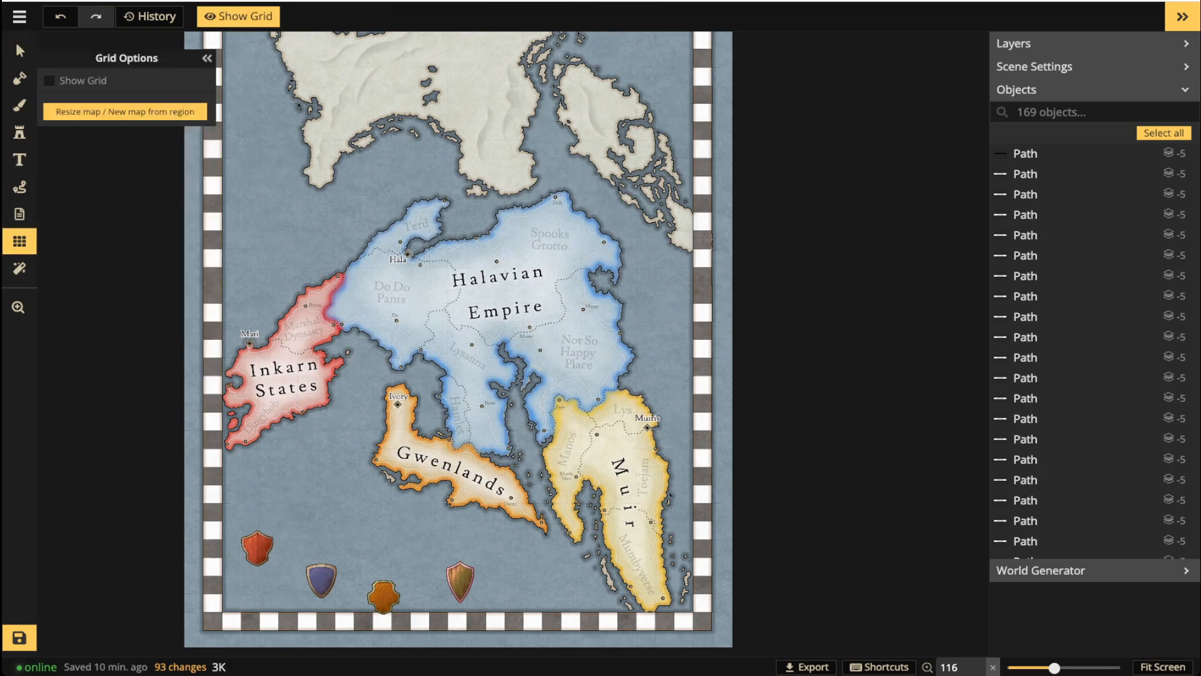
{"action": "scroll", "coordinate": [441, 337], "scroll_direction": "down", "scroll_amount": 4}
{"action": "left_click_drag", "start_coordinate": [442, 337], "coordinate": [519, 425]}
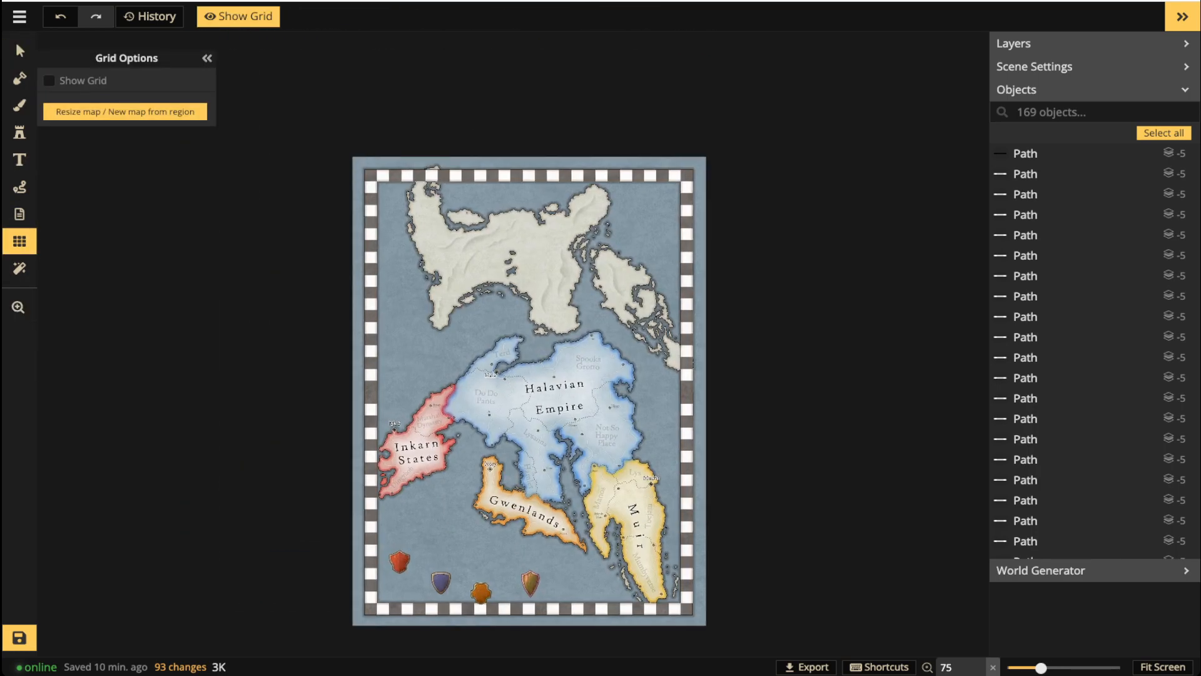
Arrange the four heraldry shields in a two-by-two block in the sea southwest of Gwenlands and save the map.
{"action": "scroll", "coordinate": [559, 364], "scroll_direction": "up", "scroll_amount": 1}
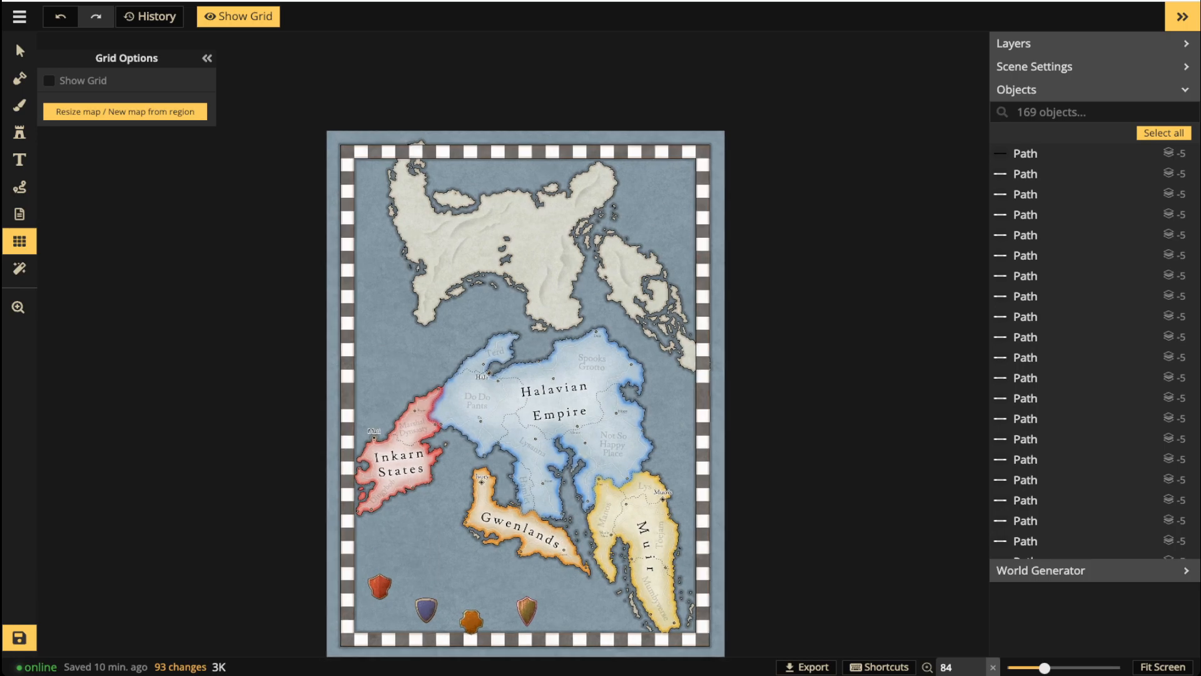
{"action": "scroll", "coordinate": [437, 375], "scroll_direction": "up", "scroll_amount": 3}
{"action": "left_click_drag", "start_coordinate": [551, 400], "coordinate": [551, 207]}
{"action": "left_click_drag", "start_coordinate": [382, 457], "coordinate": [377, 522]}
{"action": "scroll", "coordinate": [378, 522], "scroll_direction": "up", "scroll_amount": 2}
{"action": "scroll", "coordinate": [378, 522], "scroll_direction": "up", "scroll_amount": 2}
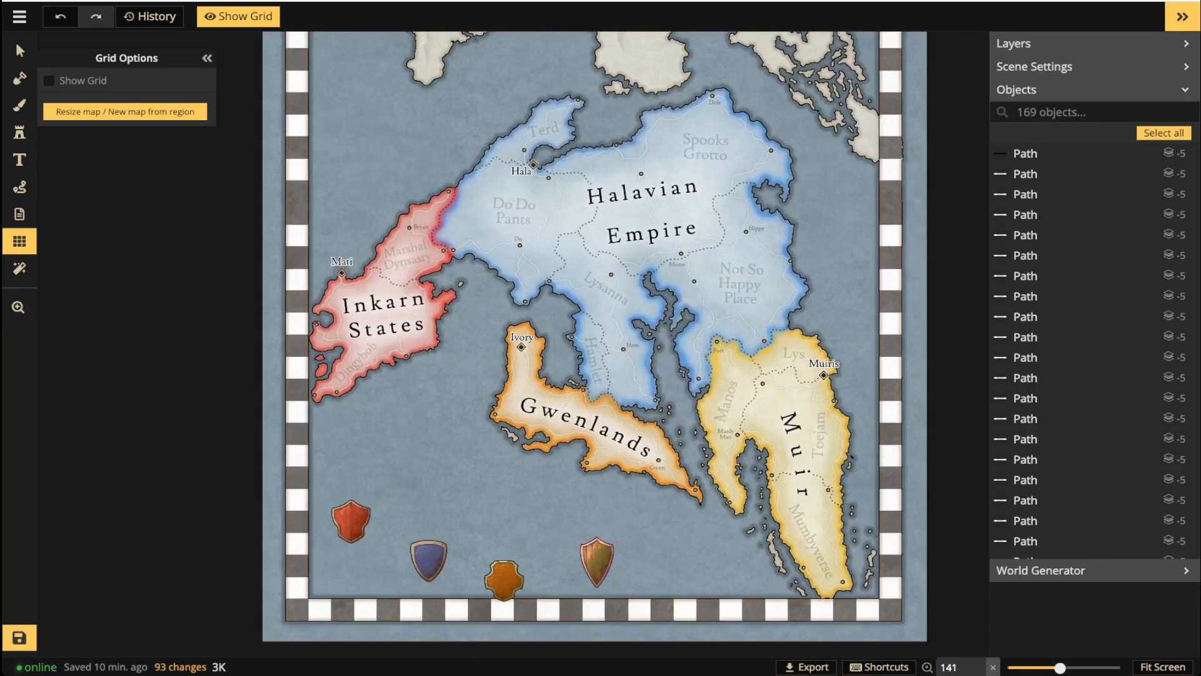
{"action": "left_click", "coordinate": [19, 51]}
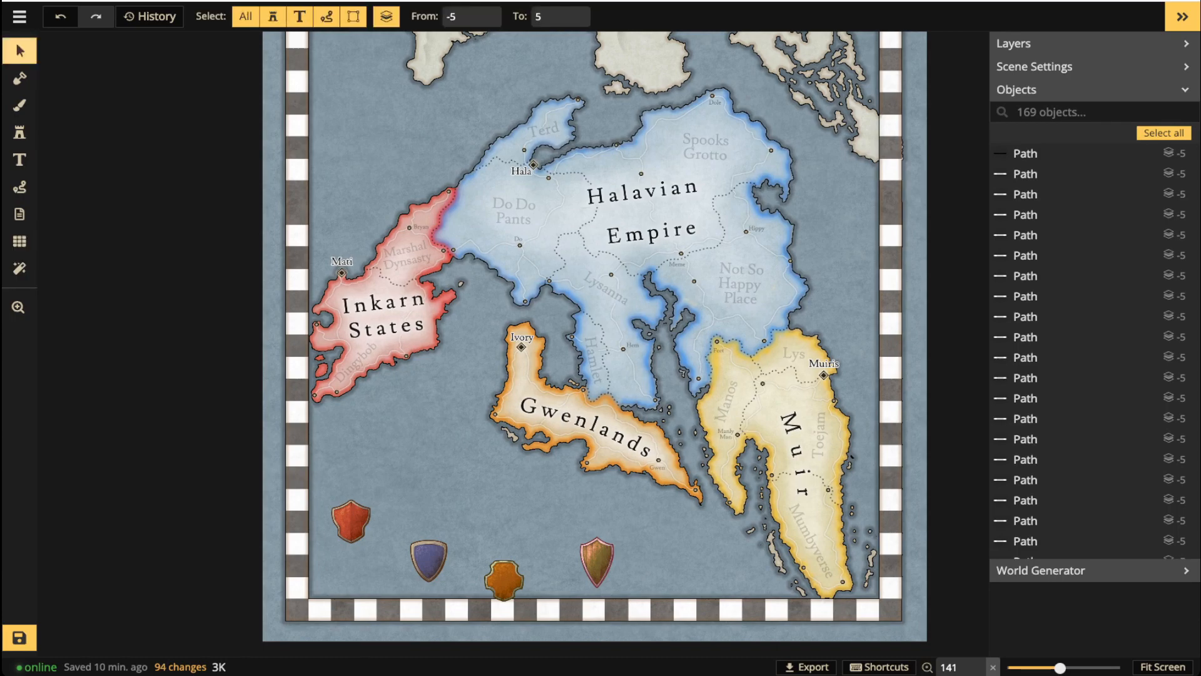
{"action": "left_click_drag", "start_coordinate": [351, 521], "coordinate": [429, 499]}
{"action": "left_click_drag", "start_coordinate": [503, 579], "coordinate": [488, 504]}
{"action": "left_click_drag", "start_coordinate": [597, 561], "coordinate": [486, 558]}
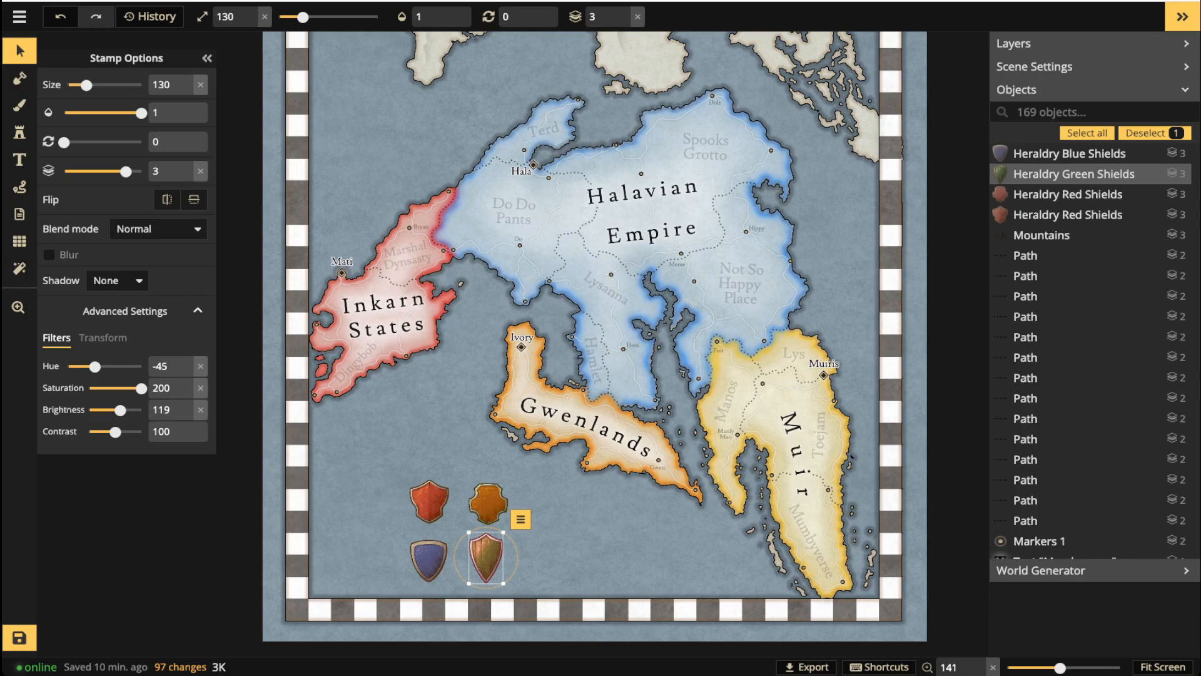
{"action": "scroll", "coordinate": [328, 626], "scroll_direction": "down", "scroll_amount": 5}
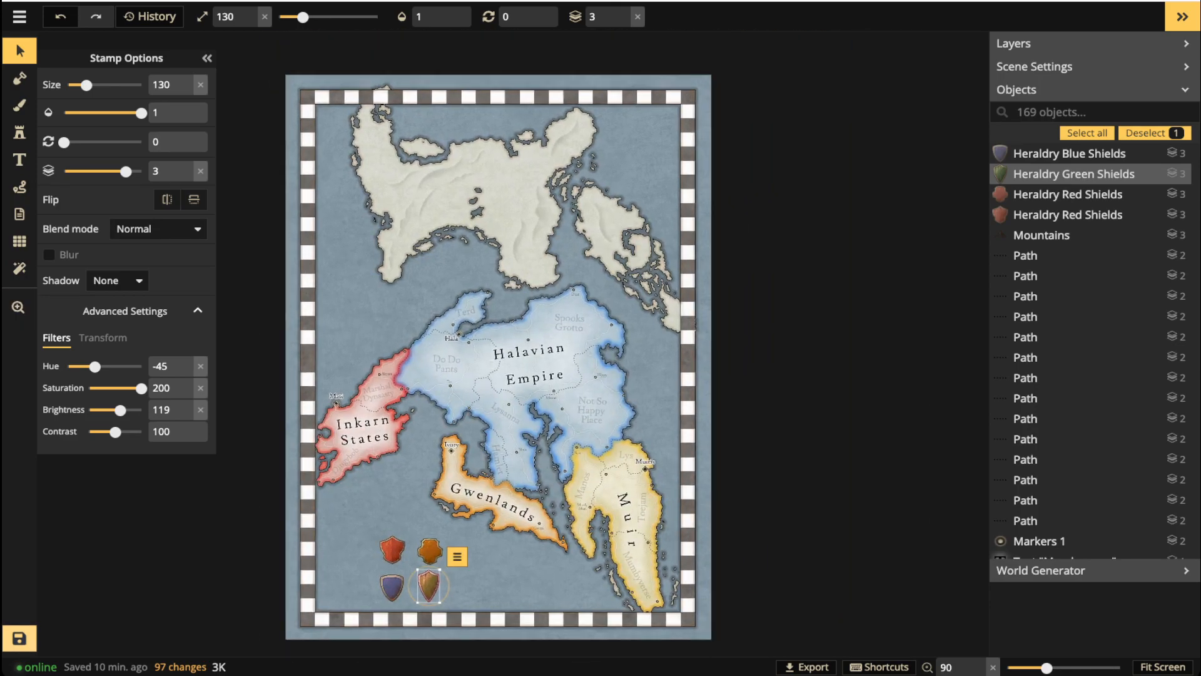
{"action": "key", "text": "ctrl+s"}
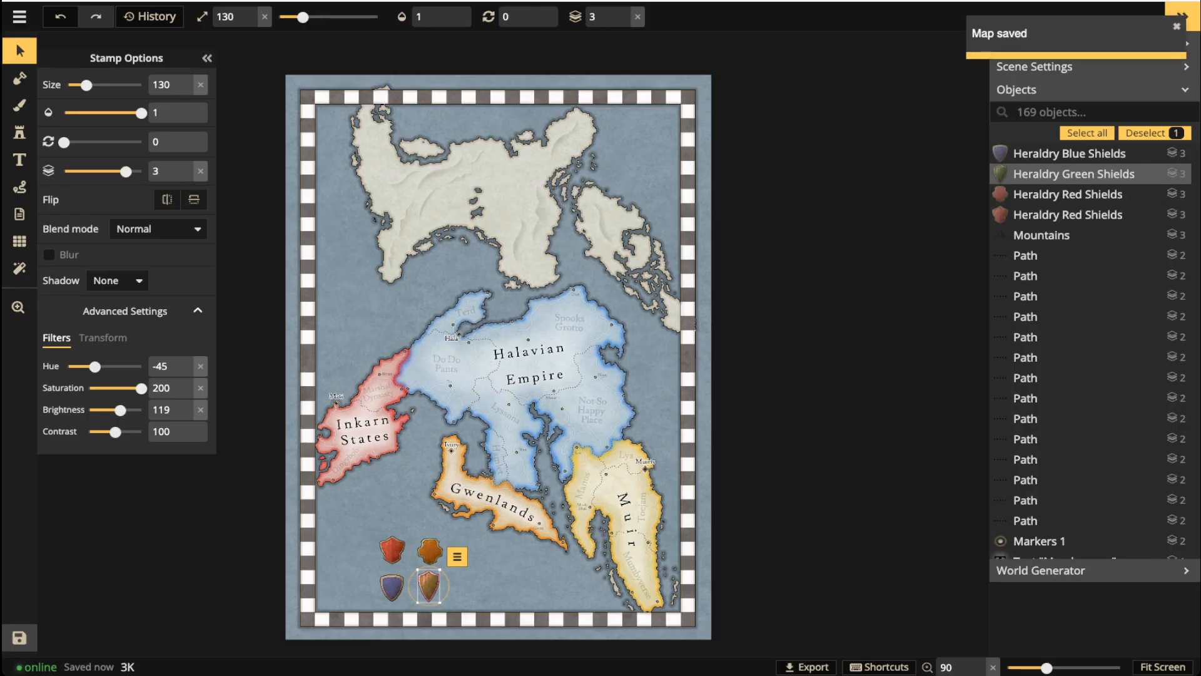
Show the square grid again and set it to 80 rows to halve the cell size across the map.
{"action": "scroll", "coordinate": [297, 560], "scroll_direction": "up", "scroll_amount": 5}
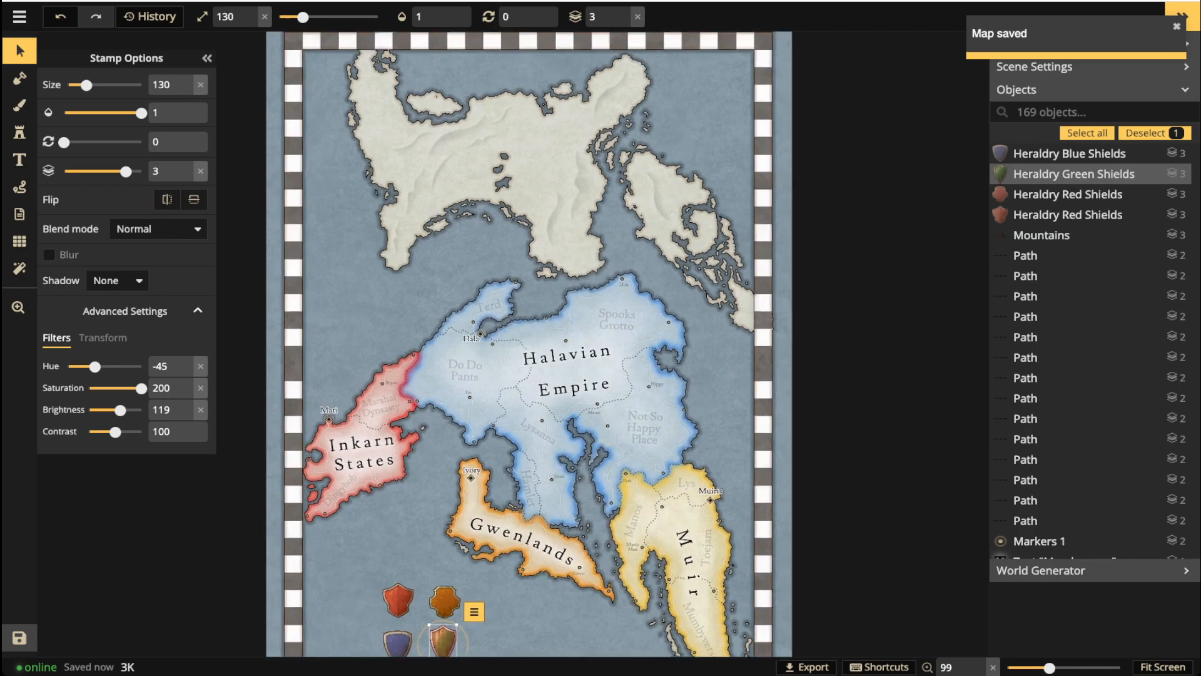
{"action": "scroll", "coordinate": [632, 344], "scroll_direction": "down", "scroll_amount": 3}
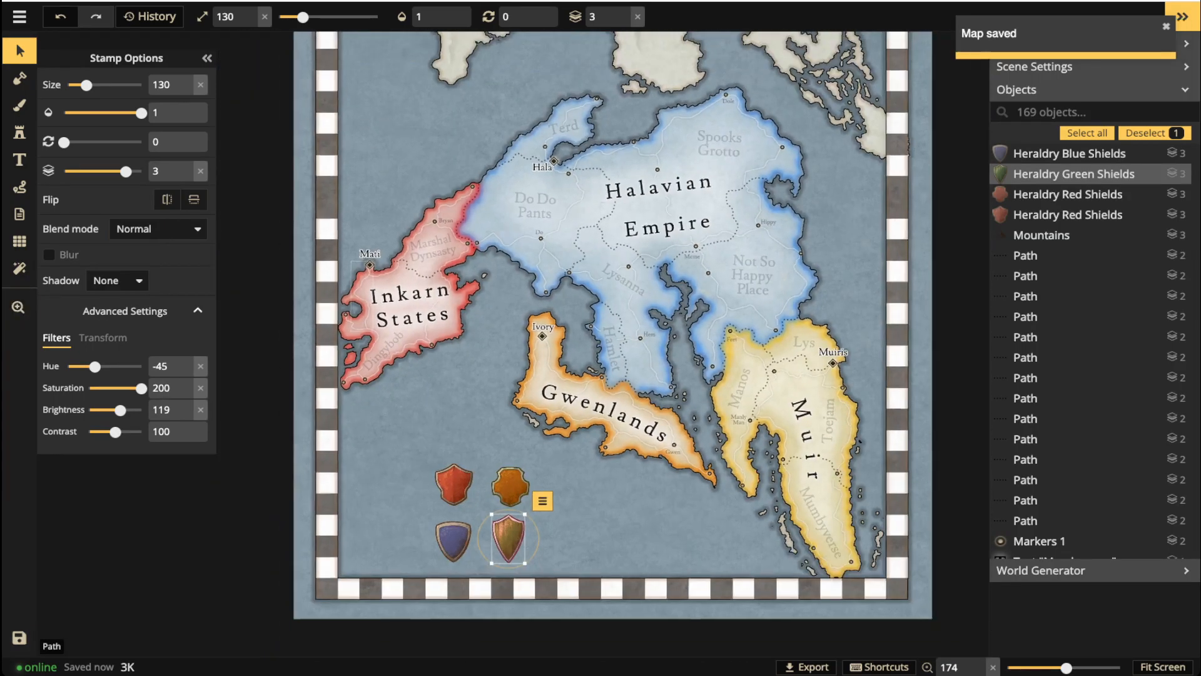
{"action": "left_click", "coordinate": [19, 241]}
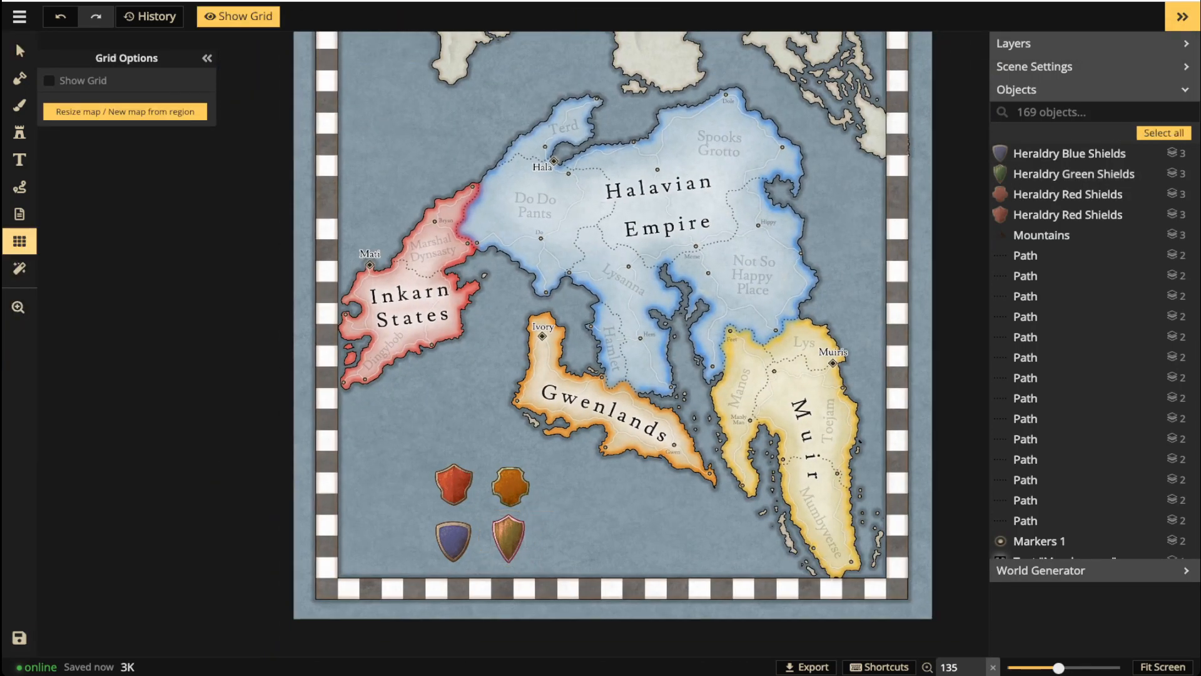
{"action": "left_click", "coordinate": [49, 81]}
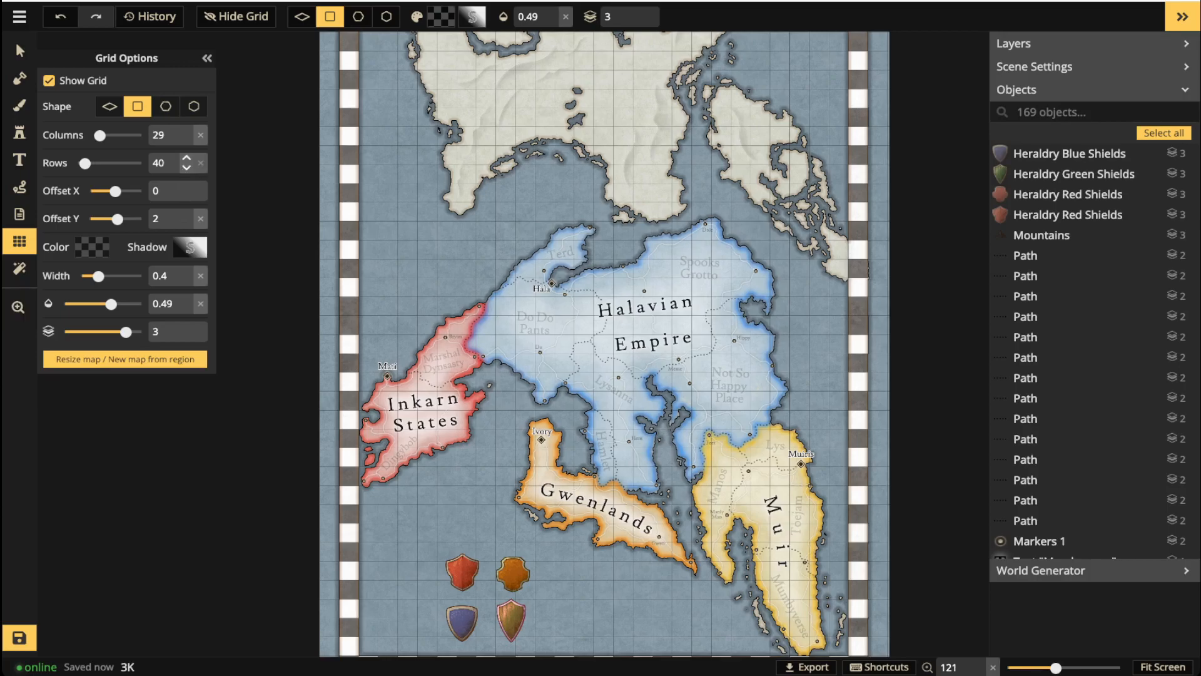
{"action": "left_click", "coordinate": [160, 163]}
{"action": "type", "text": "80"}
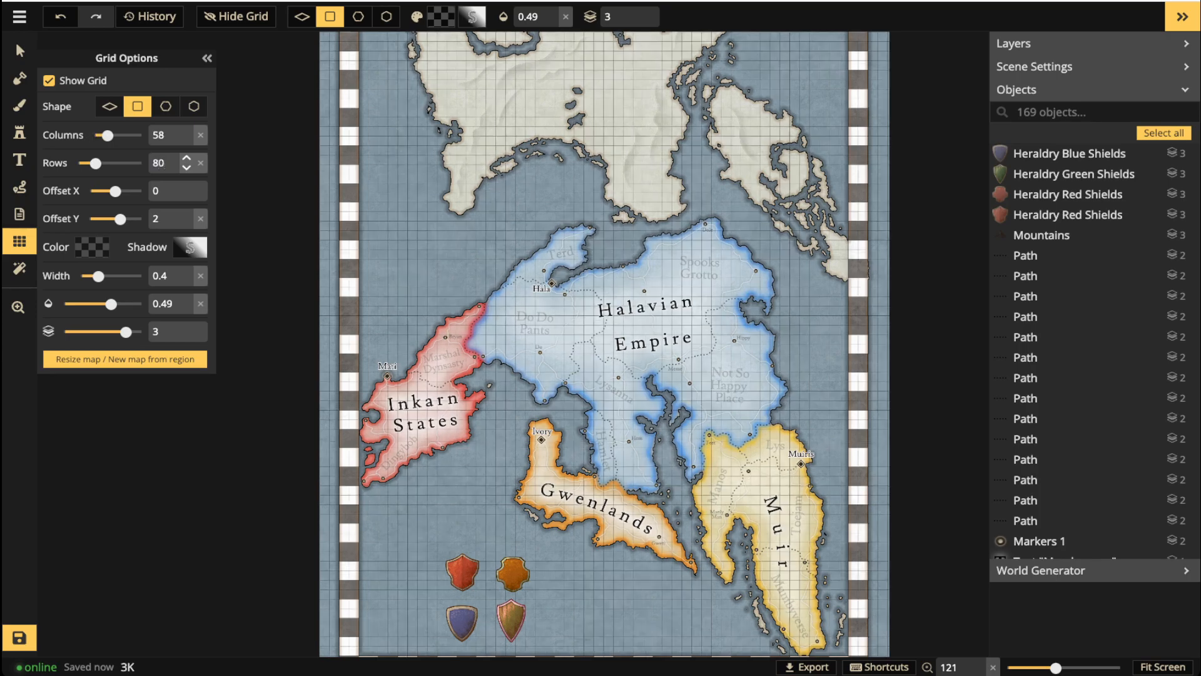
{"action": "scroll", "coordinate": [349, 430], "scroll_direction": "up", "scroll_amount": 3}
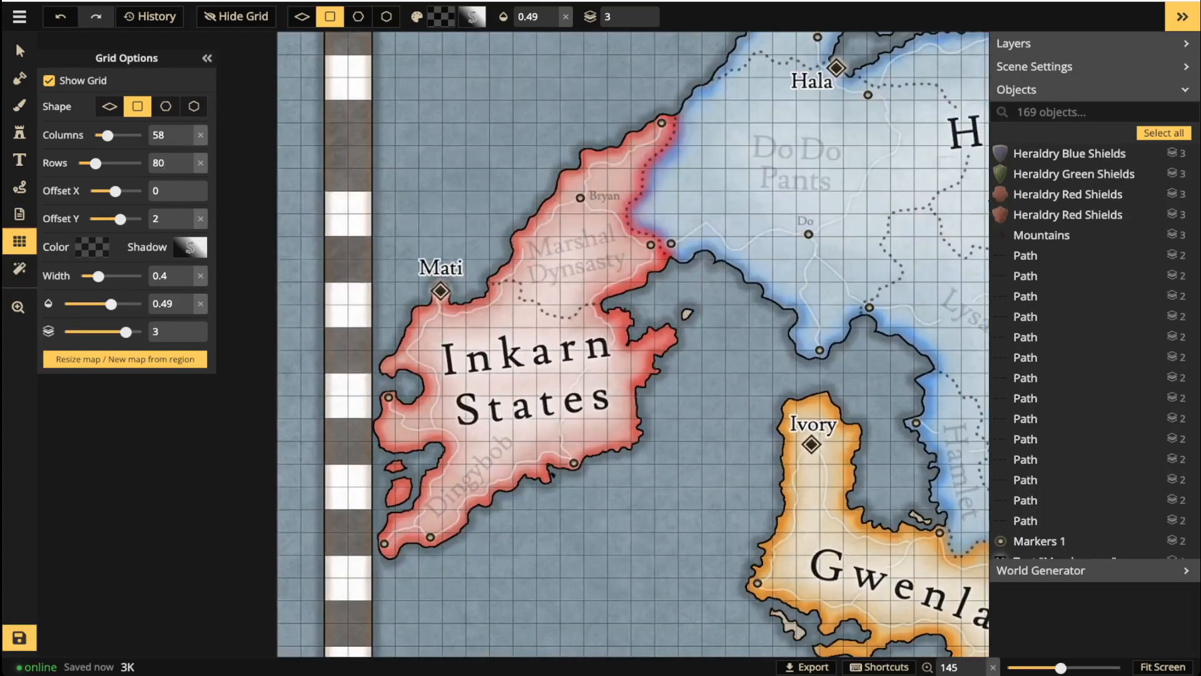
{"action": "scroll", "coordinate": [345, 410], "scroll_direction": "up", "scroll_amount": 5}
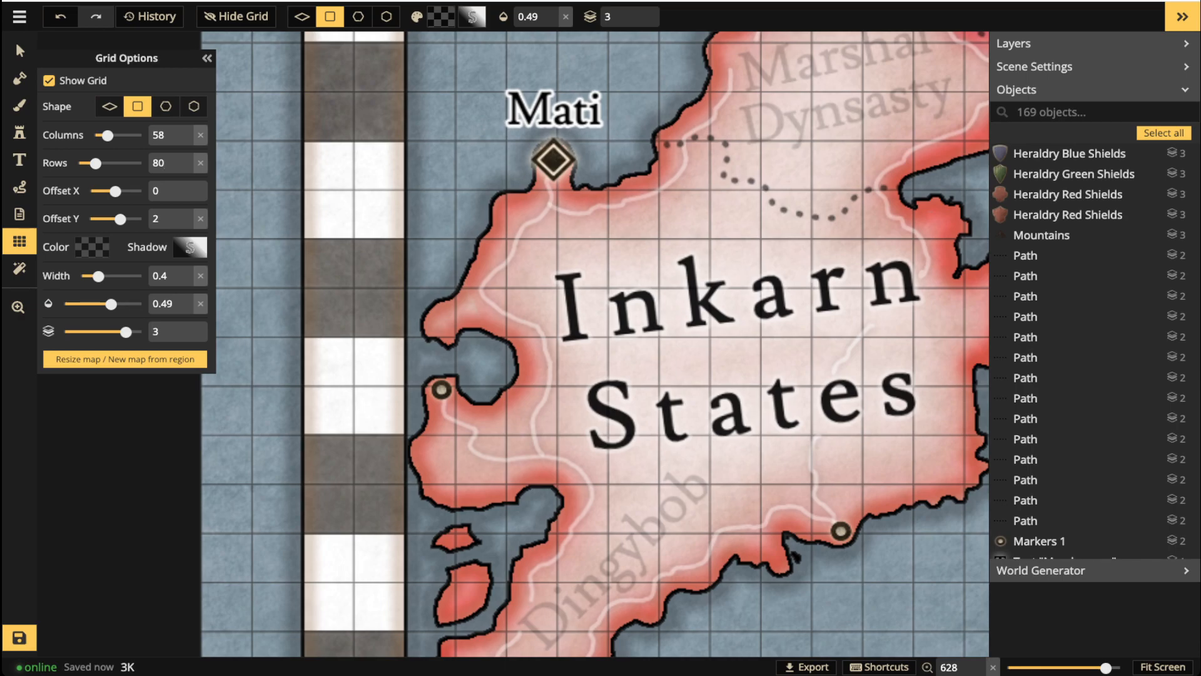
Cut the outermost grid cell from the frame's northwest corner with the grid-shaped mask in Subtract mode at size 1.
{"action": "left_click", "coordinate": [20, 78]}
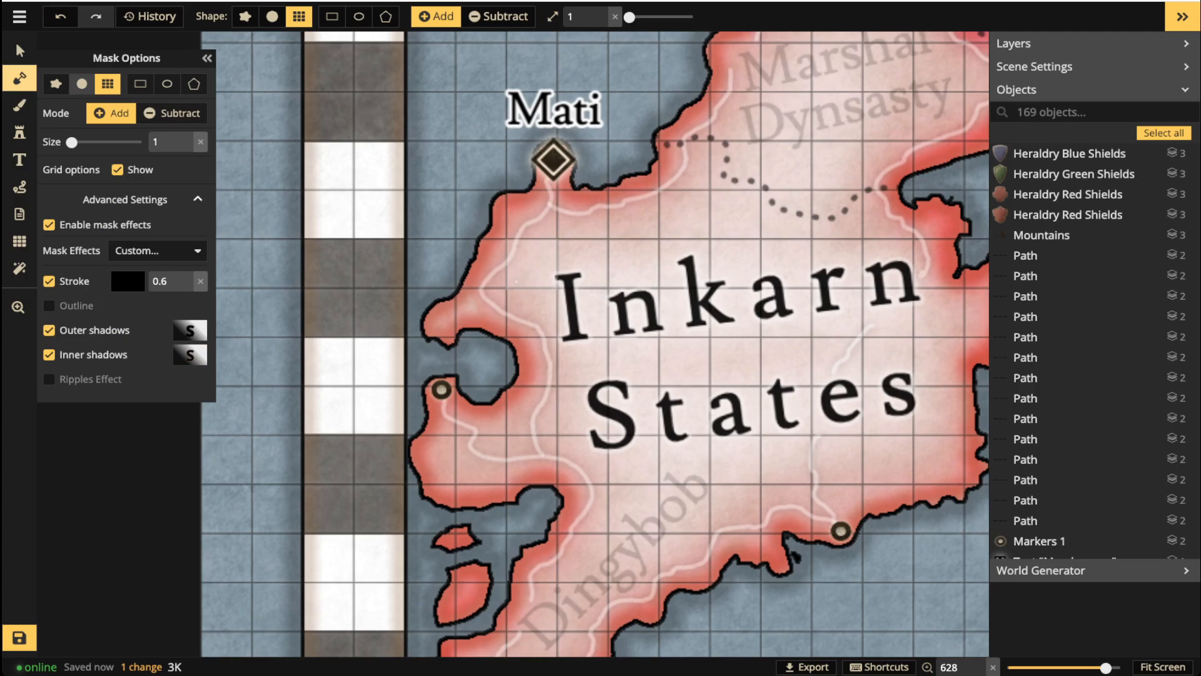
{"action": "left_click", "coordinate": [172, 113]}
{"action": "scroll", "coordinate": [383, 187], "scroll_direction": "down", "scroll_amount": 5}
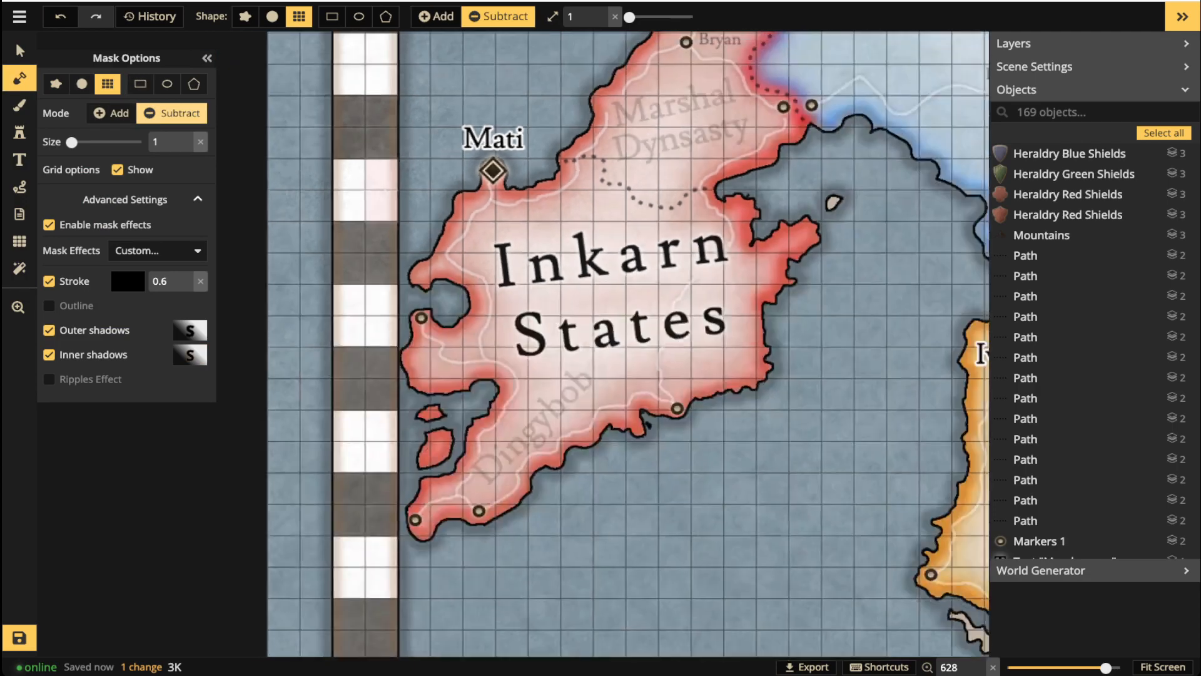
{"action": "scroll", "coordinate": [383, 182], "scroll_direction": "down", "scroll_amount": 2}
{"action": "left_click_drag", "start_coordinate": [383, 182], "coordinate": [383, 540]}
{"action": "left_click_drag", "start_coordinate": [383, 231], "coordinate": [393, 544]}
{"action": "scroll", "coordinate": [393, 251], "scroll_direction": "up", "scroll_amount": 1}
{"action": "left_click_drag", "start_coordinate": [391, 250], "coordinate": [403, 462]}
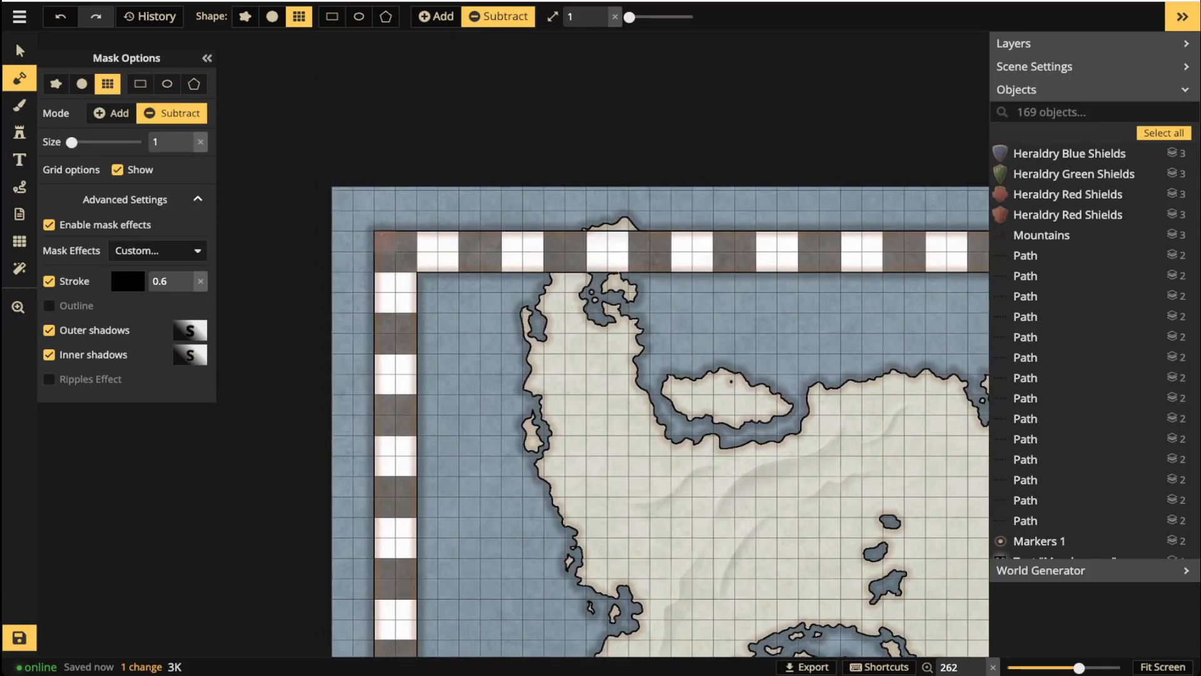
{"action": "left_click", "coordinate": [382, 239]}
{"action": "scroll", "coordinate": [462, 274], "scroll_direction": "down", "scroll_amount": 5}
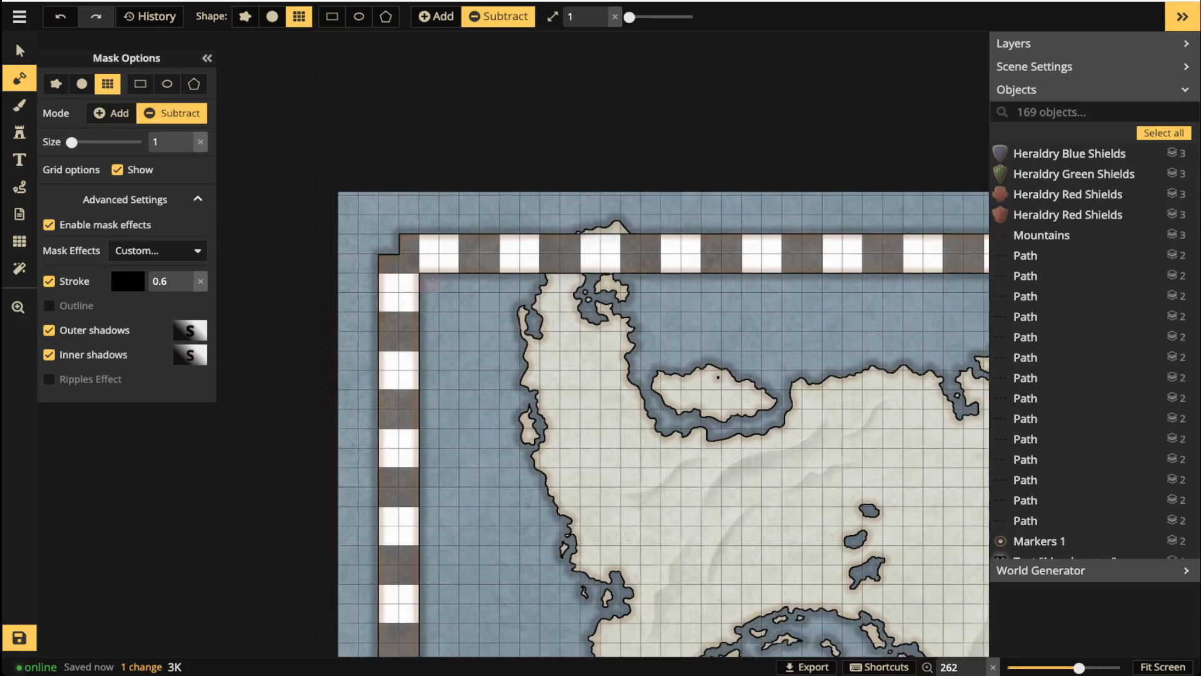
Cut the matching outermost grid cell from the frame's northeast corner.
{"action": "left_click_drag", "start_coordinate": [651, 267], "coordinate": [401, 256]}
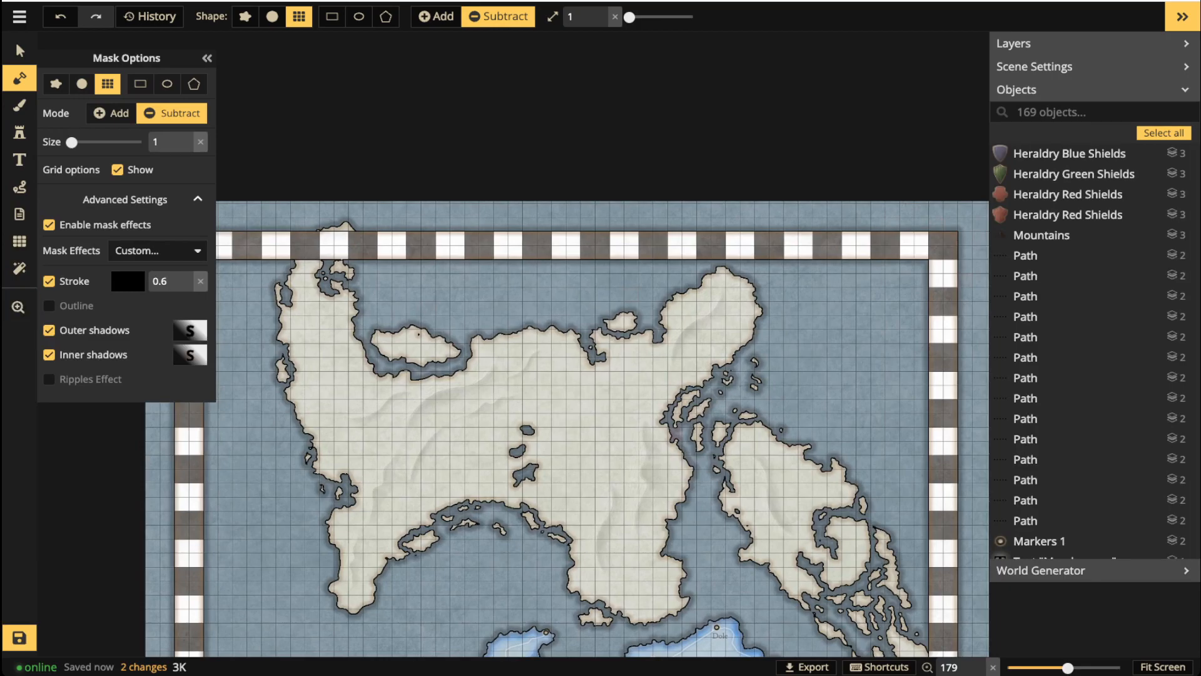
{"action": "scroll", "coordinate": [662, 432], "scroll_direction": "down", "scroll_amount": 2}
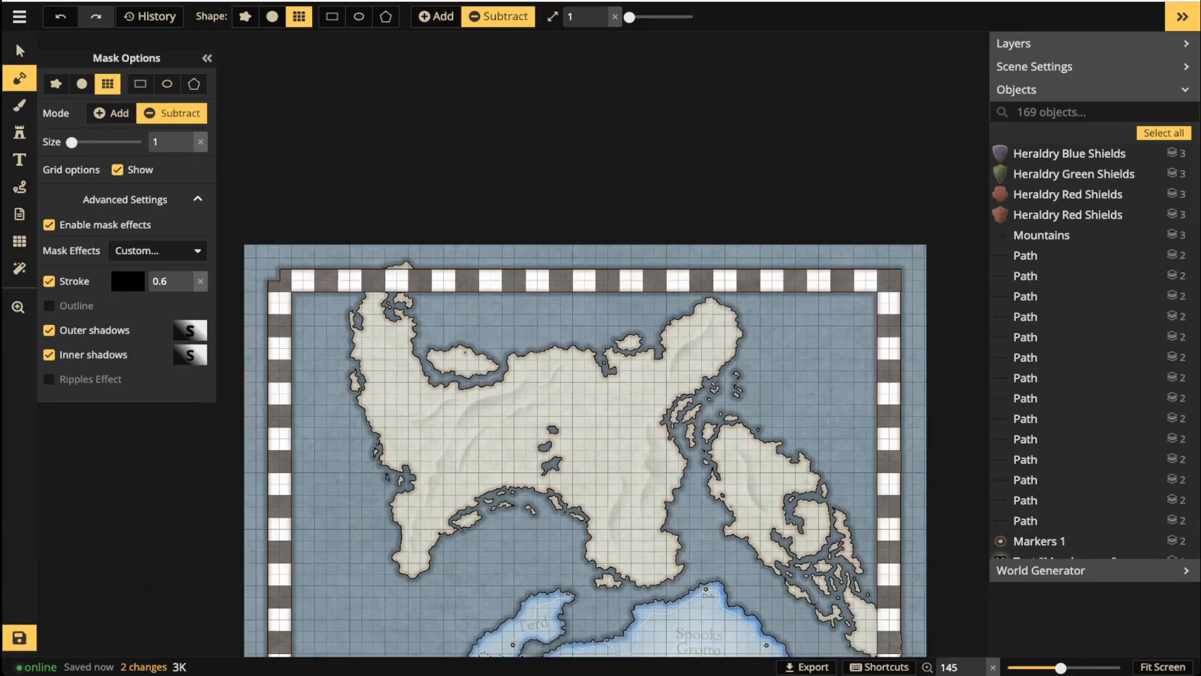
{"action": "scroll", "coordinate": [899, 280], "scroll_direction": "up", "scroll_amount": 3}
{"action": "left_click", "coordinate": [894, 273]}
{"action": "left_click", "coordinate": [893, 274]}
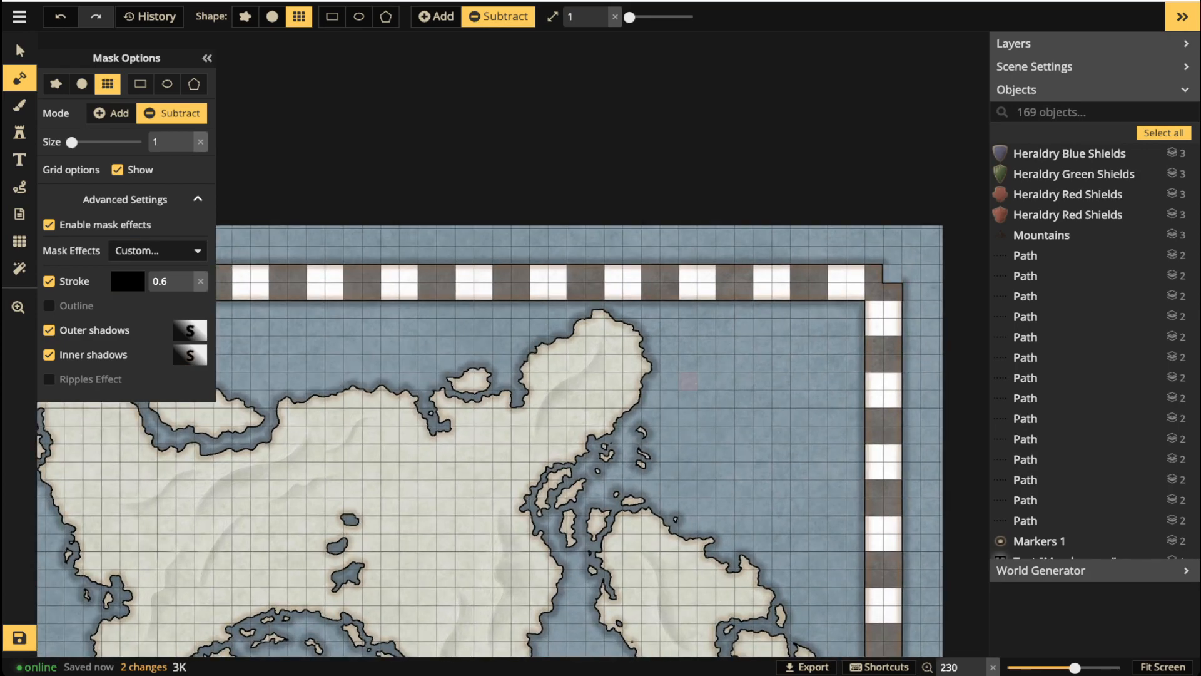
Cut the outermost grid cell from the frame's southeast and southwest corners.
{"action": "scroll", "coordinate": [687, 399], "scroll_direction": "down", "scroll_amount": 12}
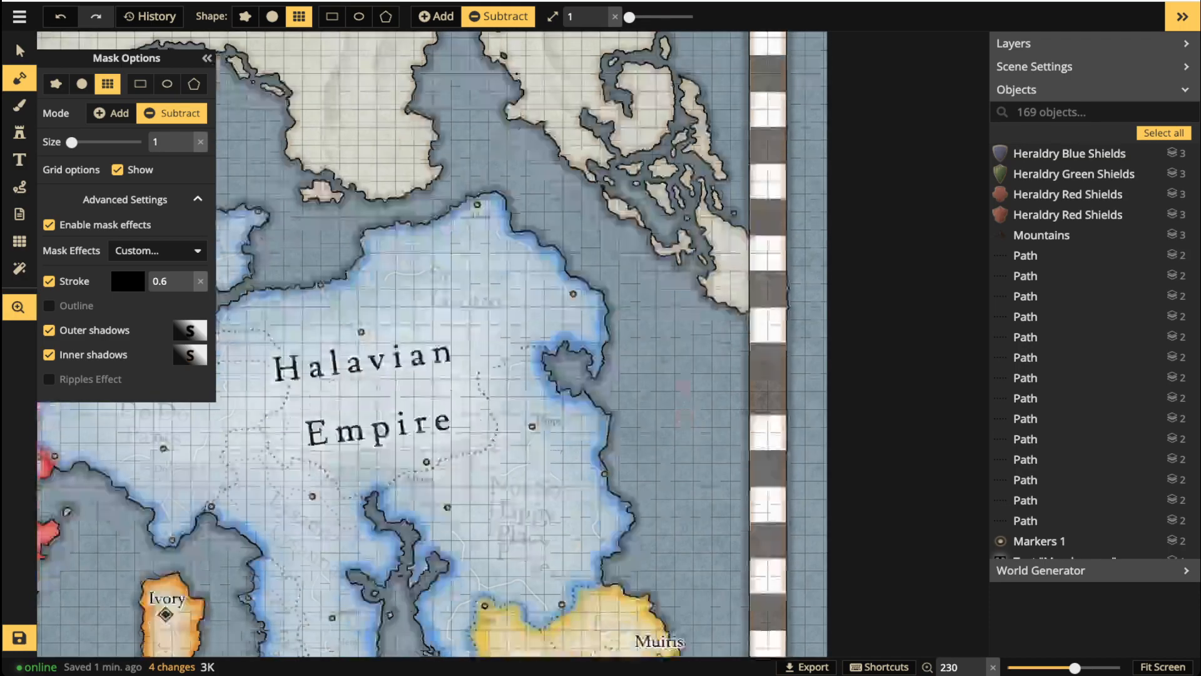
{"action": "scroll", "coordinate": [672, 380], "scroll_direction": "down", "scroll_amount": 6}
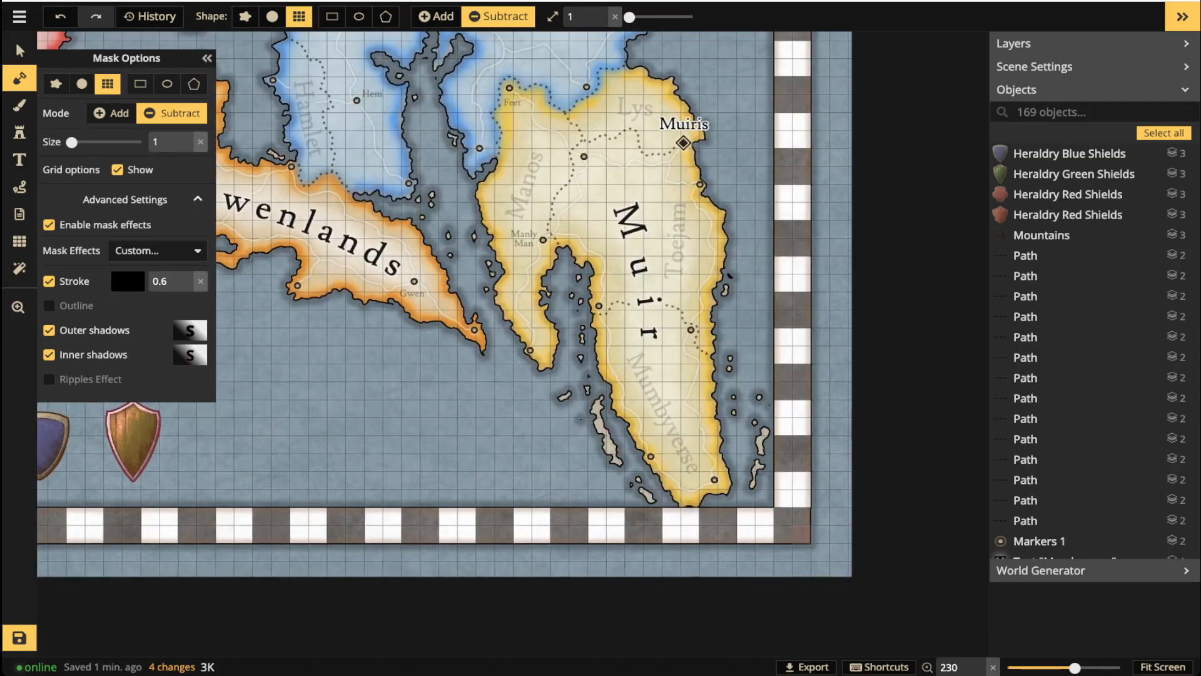
{"action": "left_click", "coordinate": [802, 534]}
{"action": "scroll", "coordinate": [167, 557], "scroll_direction": "left", "scroll_amount": 7}
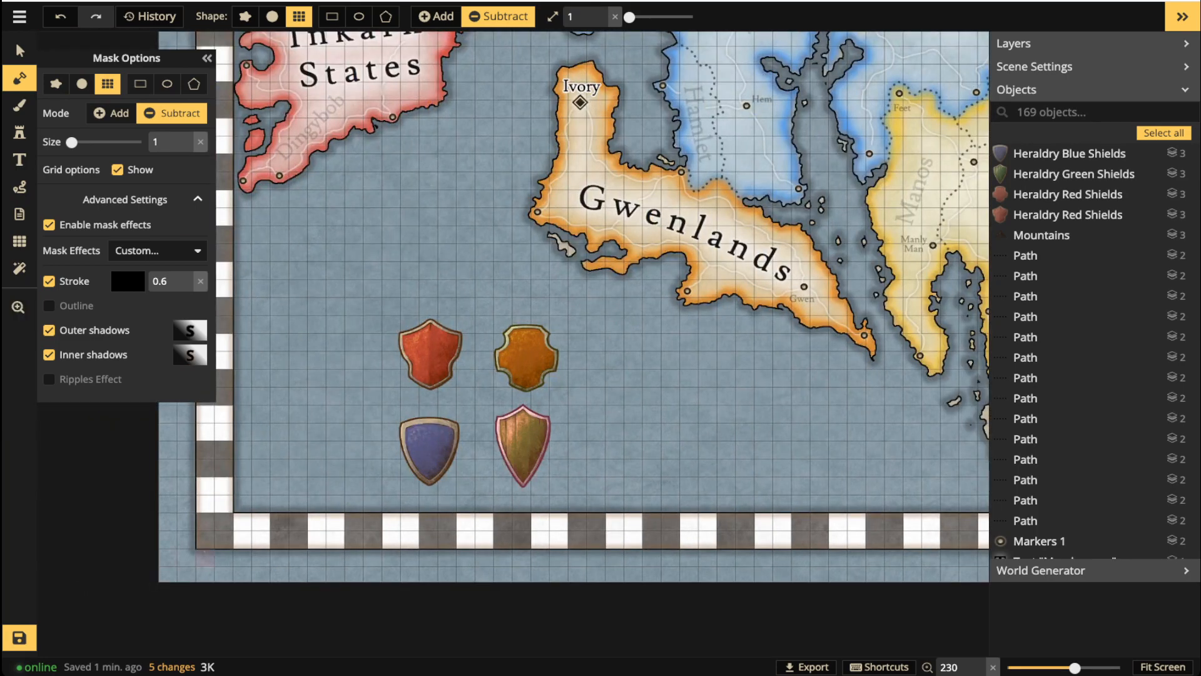
{"action": "left_click", "coordinate": [205, 539]}
Switch the mask to Add and fill one grid cell inside the frame's southwest and southeast inner corners.
{"action": "left_click", "coordinate": [436, 16]}
{"action": "left_click", "coordinate": [243, 503]}
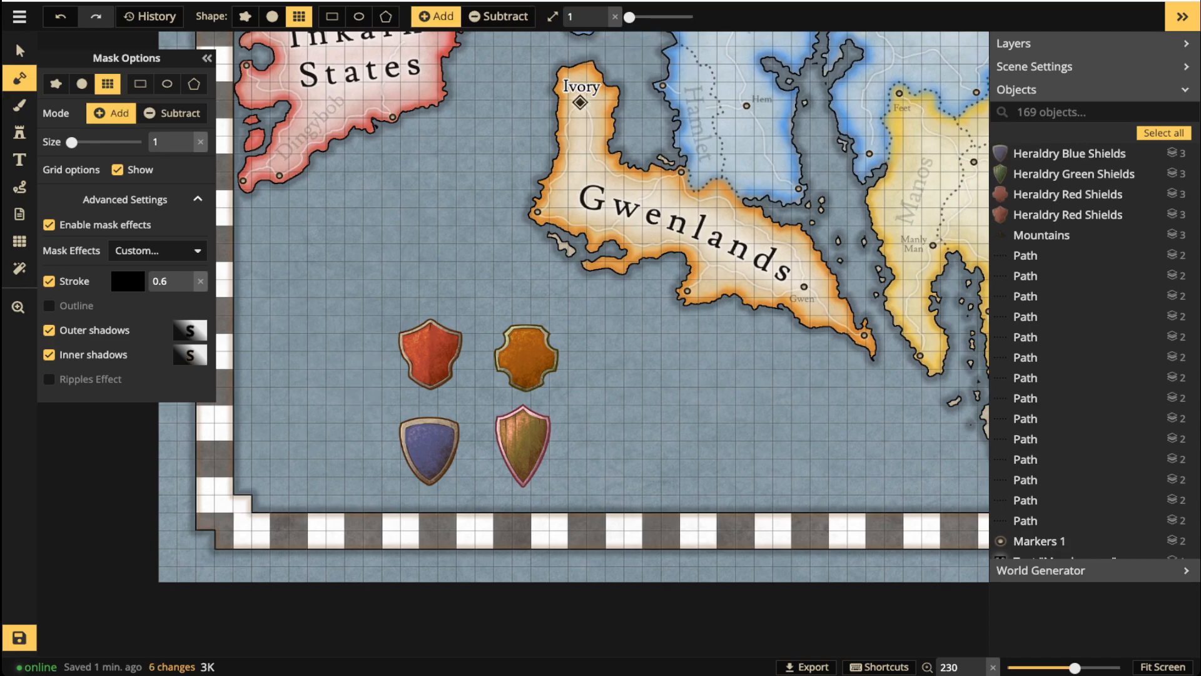
{"action": "left_click_drag", "start_coordinate": [726, 359], "coordinate": [539, 370]}
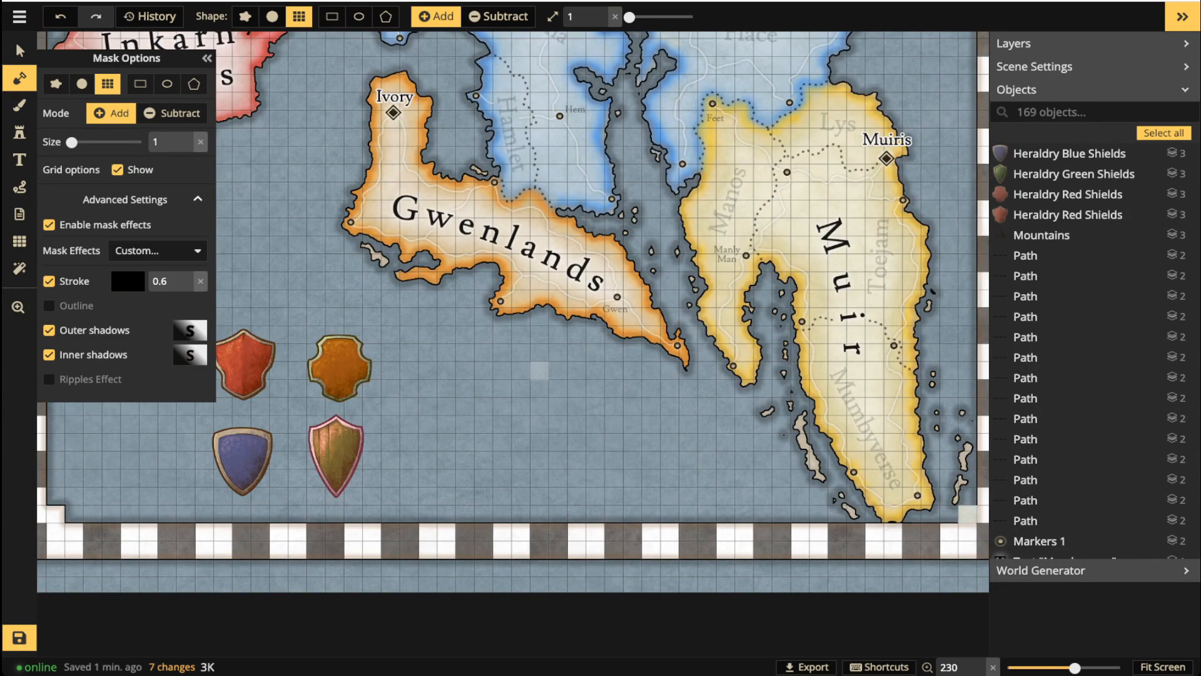
{"action": "scroll", "coordinate": [539, 371], "scroll_direction": "down", "scroll_amount": 5}
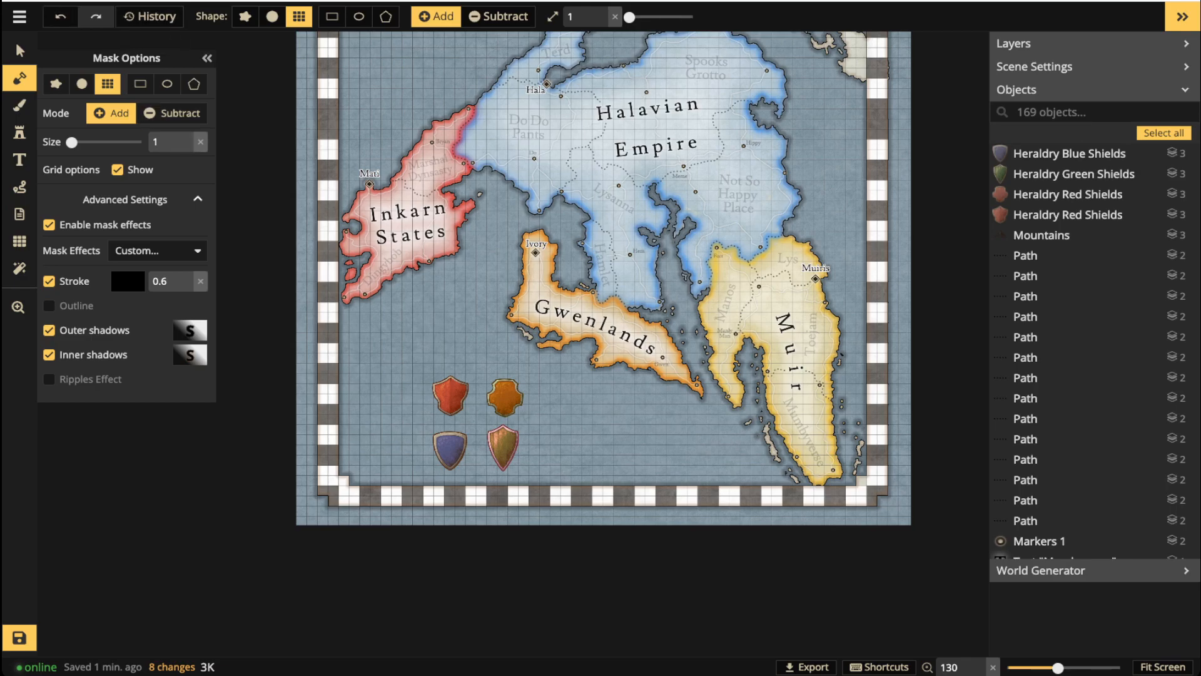
Restore the map to history entry 540, Mask (Subtract).
{"action": "left_click", "coordinate": [150, 16]}
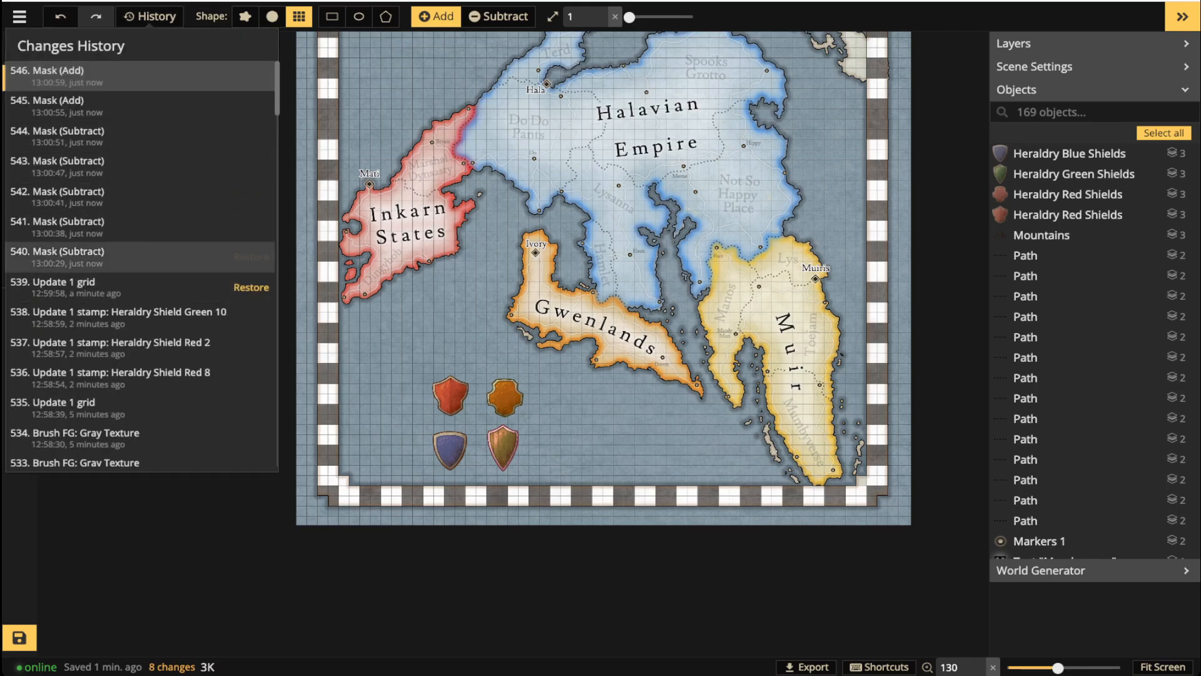
{"action": "left_click", "coordinate": [251, 257]}
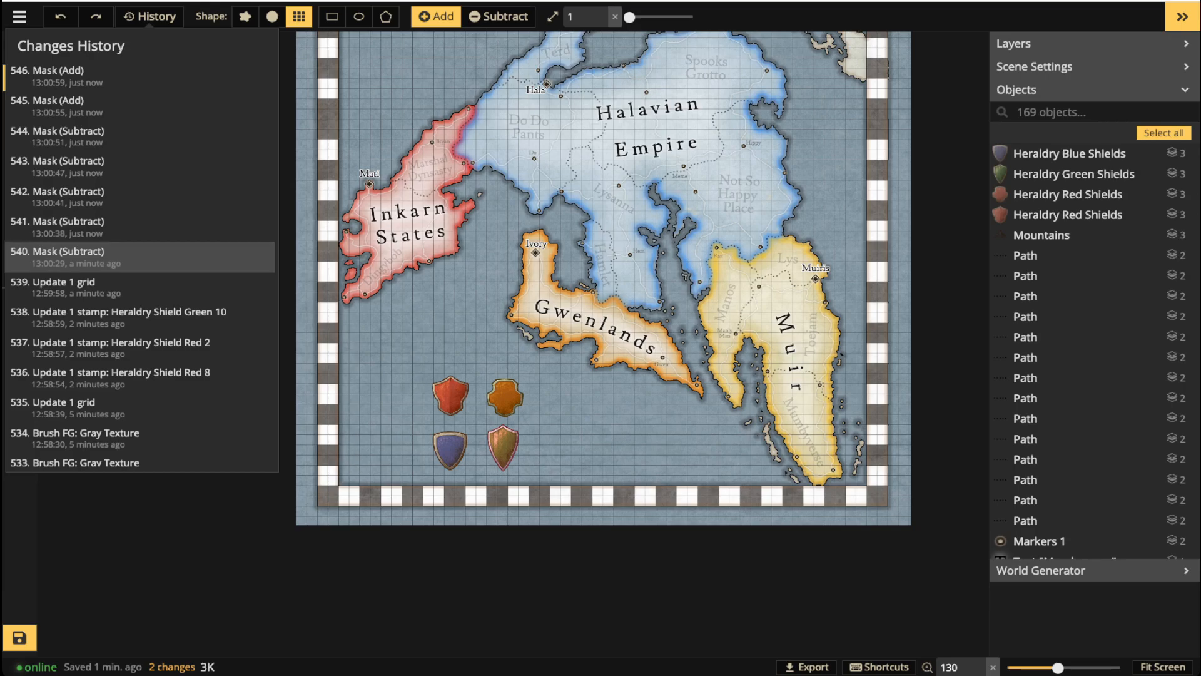
{"action": "left_click", "coordinate": [354, 234]}
Fill the notched cell at the frame's northwest corner back in with the mask in Add mode.
{"action": "scroll", "coordinate": [365, 130], "scroll_direction": "up", "scroll_amount": 1}
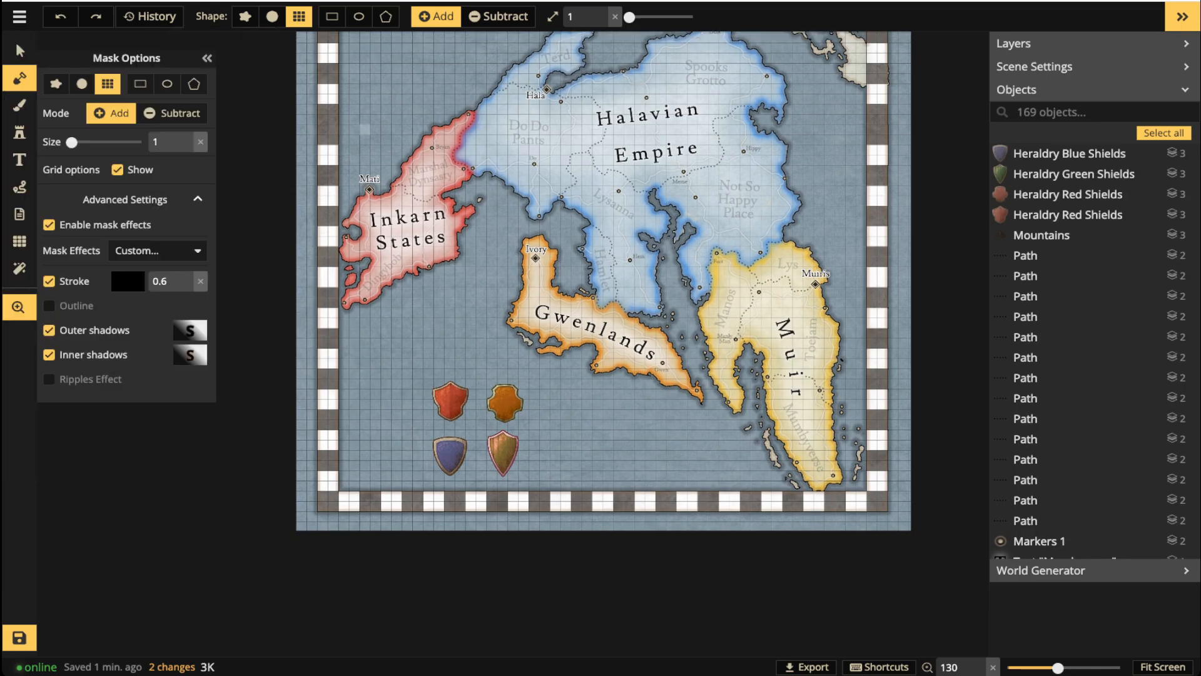
{"action": "scroll", "coordinate": [365, 129], "scroll_direction": "up", "scroll_amount": 5}
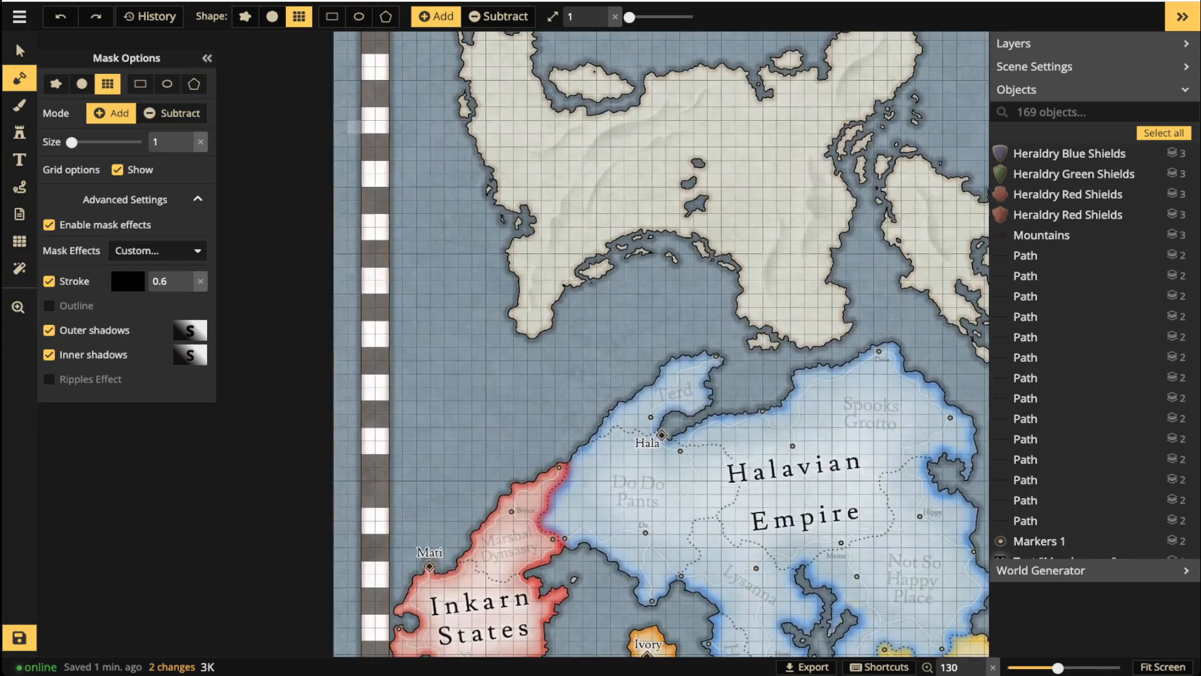
{"action": "key", "text": "space"}
{"action": "left_click_drag", "start_coordinate": [406, 100], "coordinate": [408, 357]}
{"action": "scroll", "coordinate": [397, 297], "scroll_direction": "up", "scroll_amount": 5}
{"action": "left_click", "coordinate": [358, 234]}
{"action": "left_click", "coordinate": [172, 113]}
{"action": "left_click", "coordinate": [112, 113]}
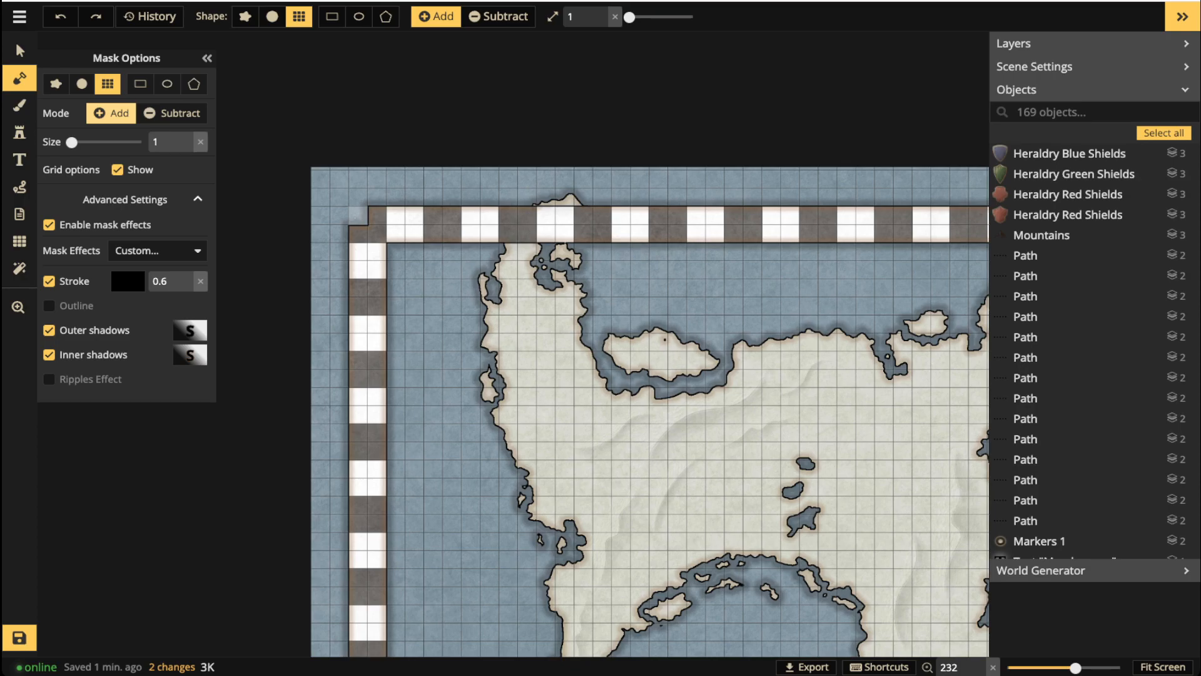
{"action": "left_click", "coordinate": [358, 215]}
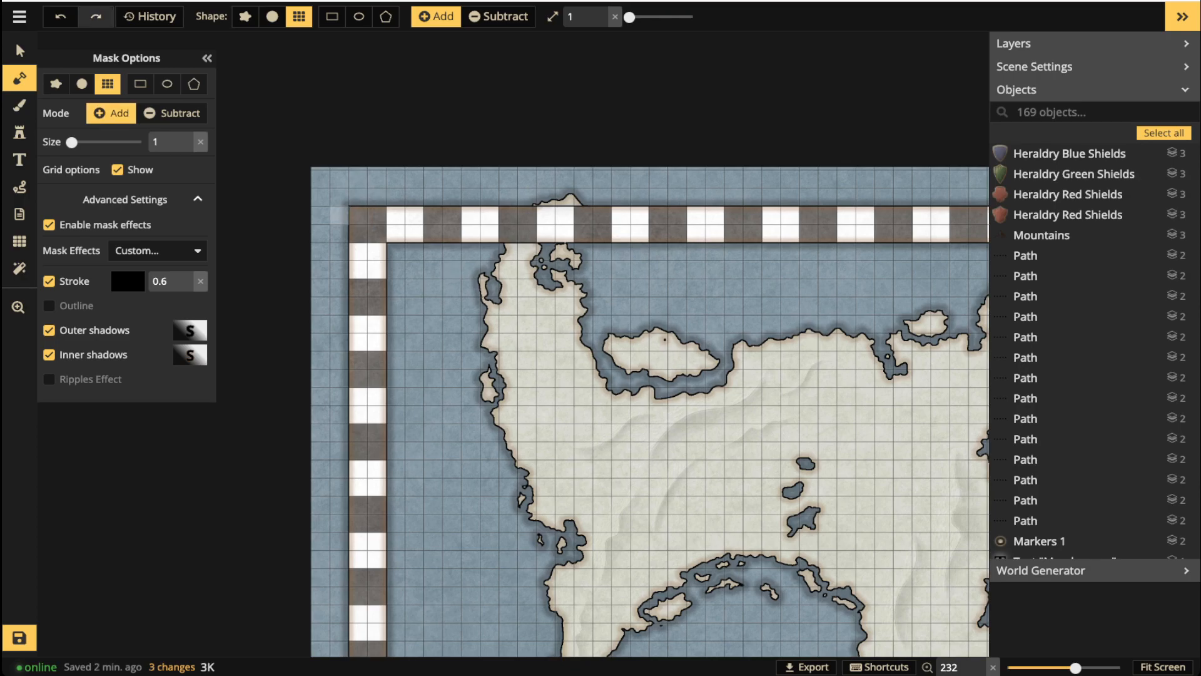
Subtract the first grey block past the northwest corner block from both the western and northern sides of the frame.
{"action": "left_click", "coordinate": [499, 17]}
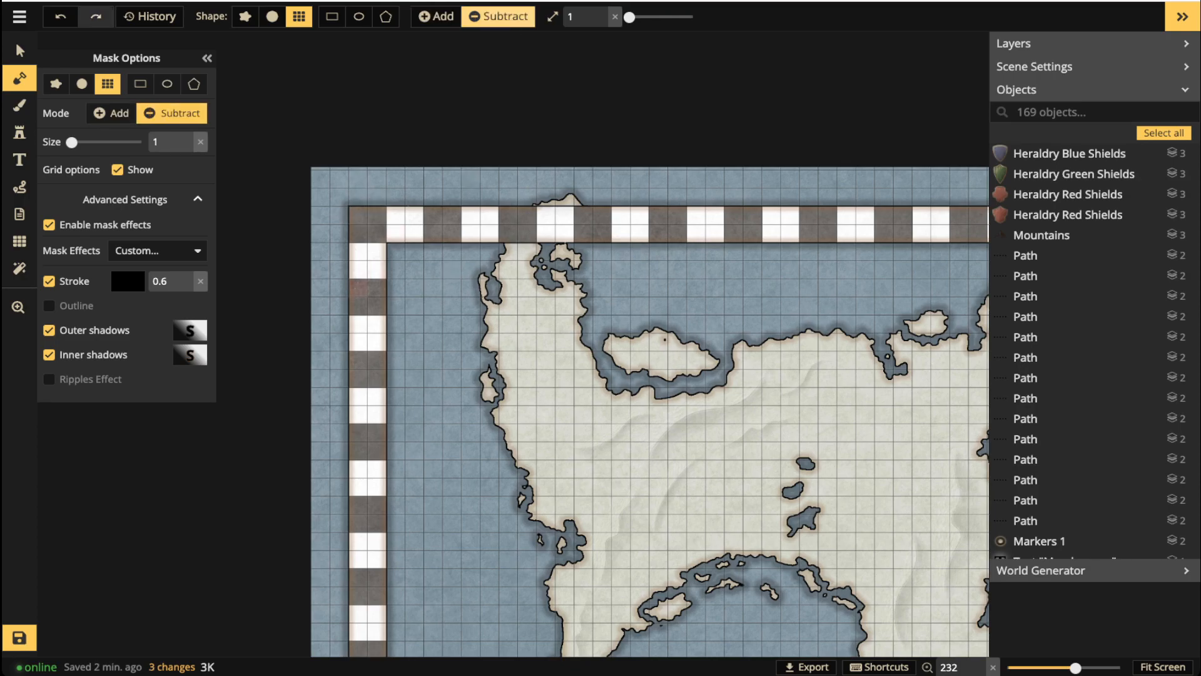
{"action": "mouse_move", "coordinate": [340, 287]}
{"action": "left_mouse_down"}
{"action": "mouse_move", "coordinate": [376, 288]}
{"action": "mouse_move", "coordinate": [357, 305]}
{"action": "left_mouse_up"}
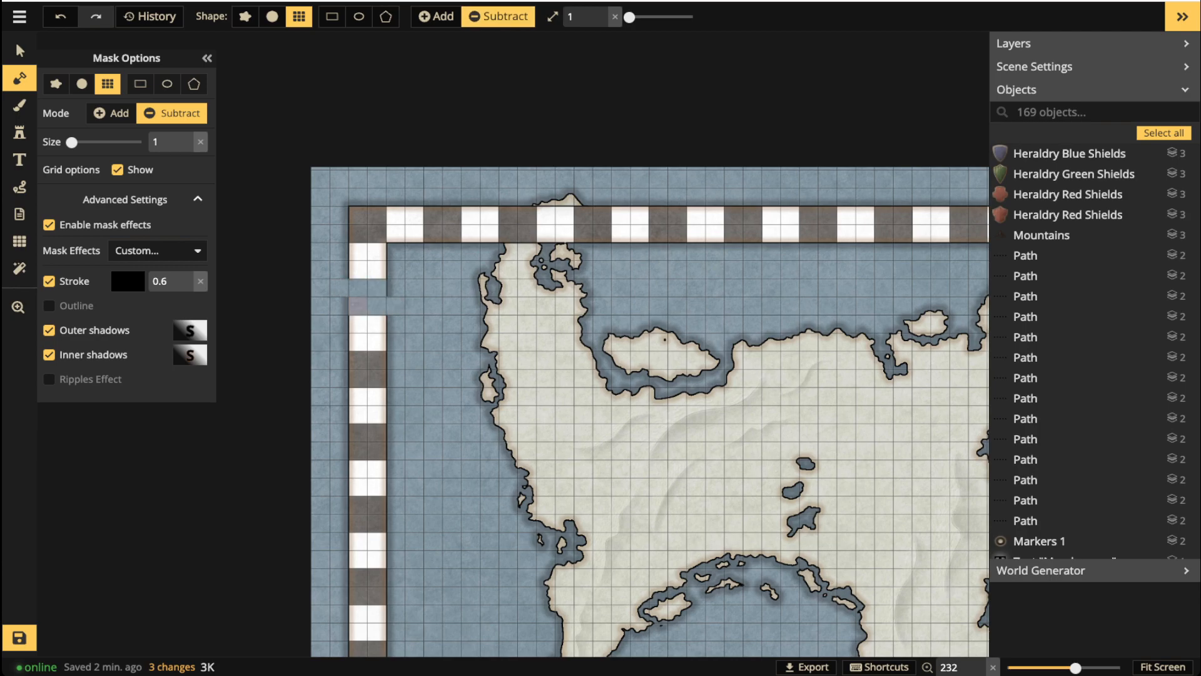
{"action": "mouse_move", "coordinate": [433, 198]}
{"action": "left_mouse_down"}
{"action": "mouse_move", "coordinate": [433, 252]}
{"action": "mouse_move", "coordinate": [452, 196]}
{"action": "left_mouse_up"}
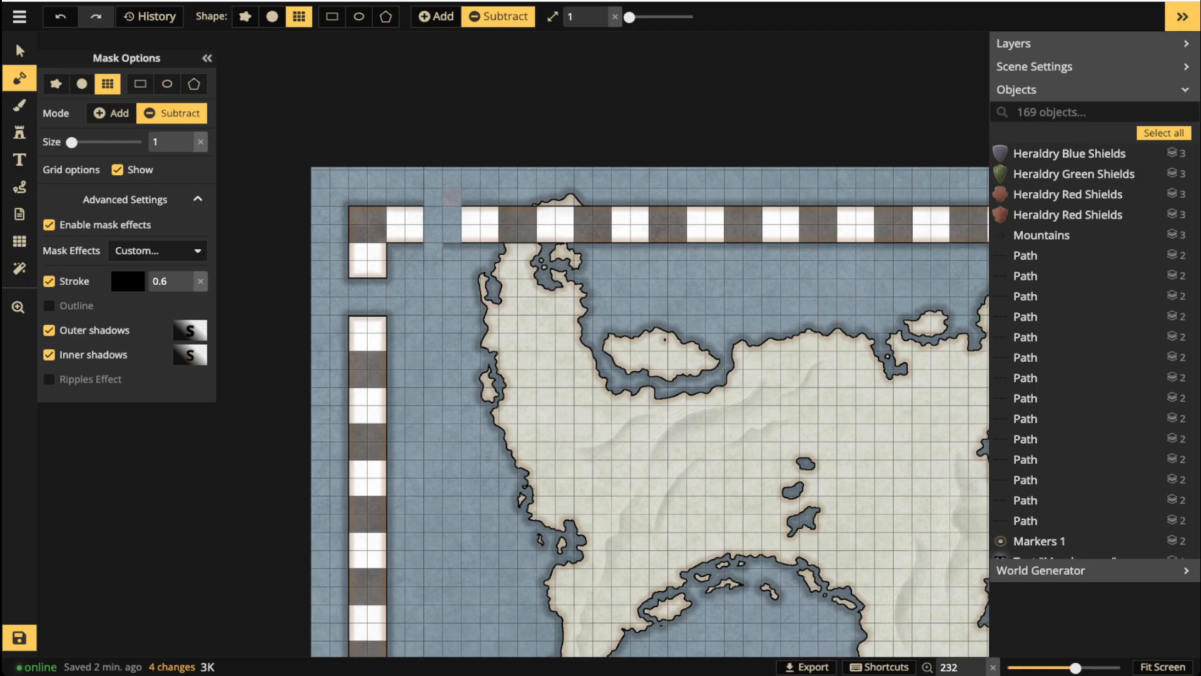
Subtract the nearest grey block on the northern and eastern sides beside the frame's northeast corner block.
{"action": "scroll", "coordinate": [436, 337], "scroll_direction": "down", "scroll_amount": 5}
{"action": "left_click_drag", "start_coordinate": [845, 301], "coordinate": [464, 296]}
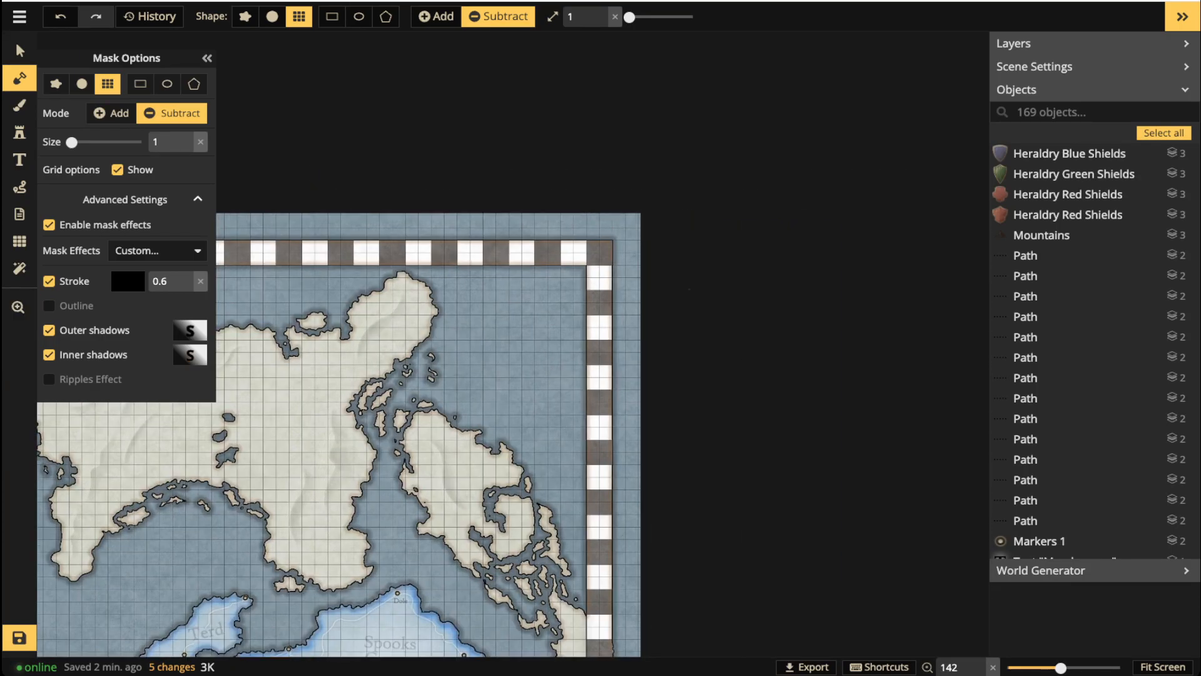
{"action": "scroll", "coordinate": [537, 237], "scroll_direction": "up", "scroll_amount": 2}
{"action": "left_click_drag", "start_coordinate": [537, 237], "coordinate": [550, 253]}
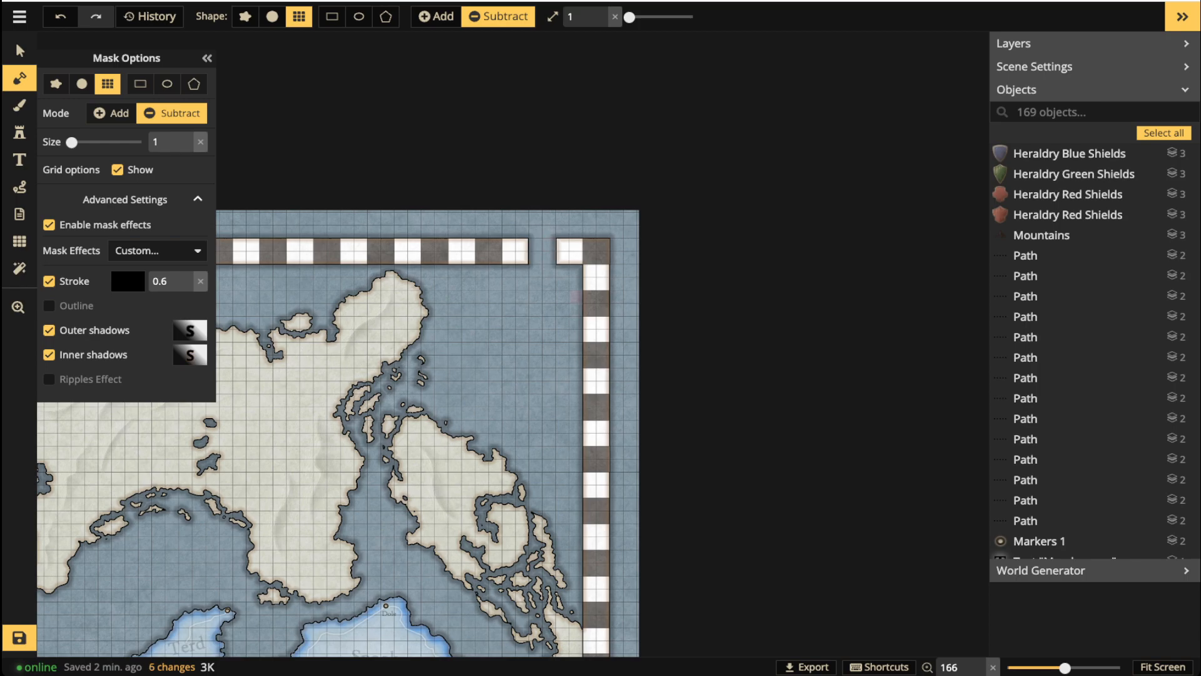
{"action": "mouse_move", "coordinate": [576, 297]}
{"action": "left_mouse_down"}
{"action": "mouse_move", "coordinate": [617, 306]}
{"action": "mouse_move", "coordinate": [576, 310]}
{"action": "left_mouse_up"}
Subtract the nearest grey block on the eastern and southern sides beside the frame's southeast corner block.
{"action": "scroll", "coordinate": [535, 322], "scroll_direction": "down", "scroll_amount": 10}
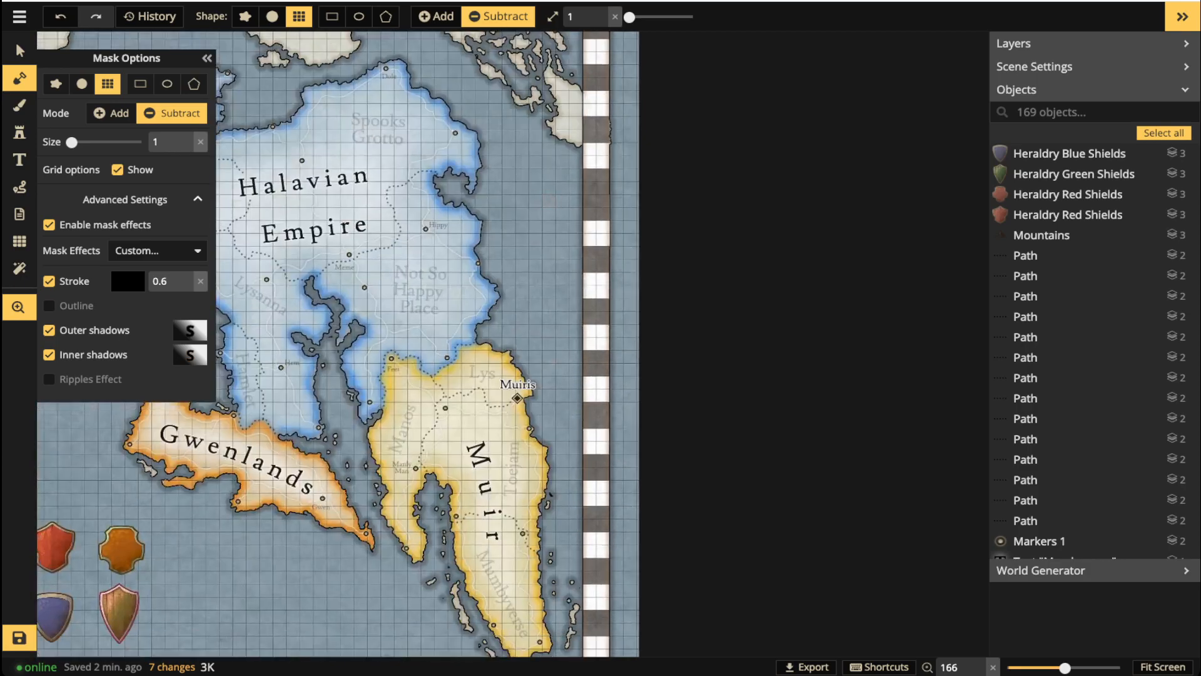
{"action": "left_click_drag", "start_coordinate": [532, 300], "coordinate": [563, 122]}
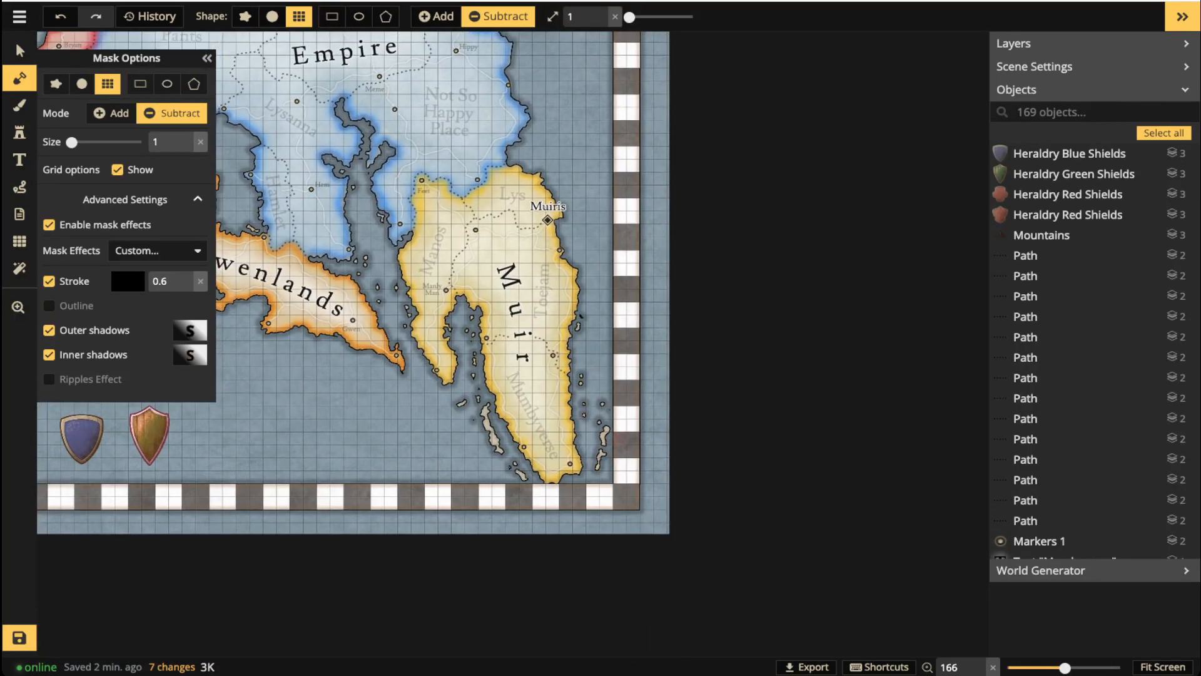
{"action": "left_click", "coordinate": [620, 448]}
{"action": "left_click", "coordinate": [579, 494]}
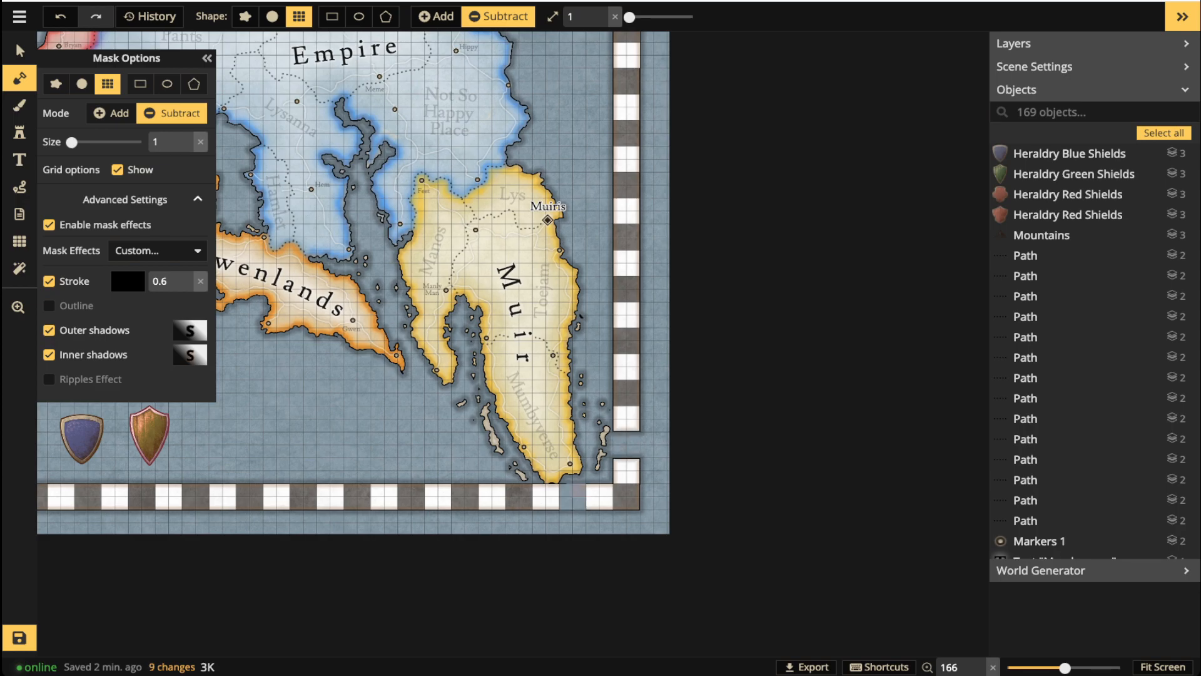
Subtract the nearest grey block on the western and southern sides beside the frame's southwest corner block.
{"action": "key", "text": "space"}
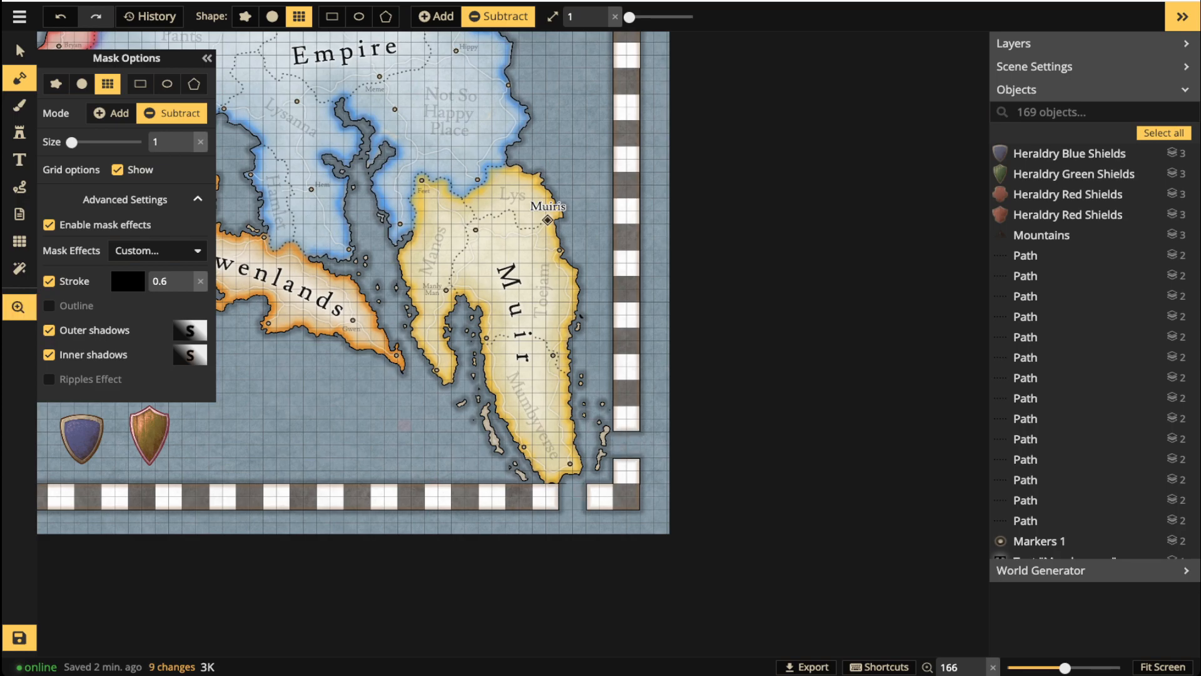
{"action": "key", "text": "space"}
{"action": "left_click_drag", "start_coordinate": [43, 404], "coordinate": [461, 406]}
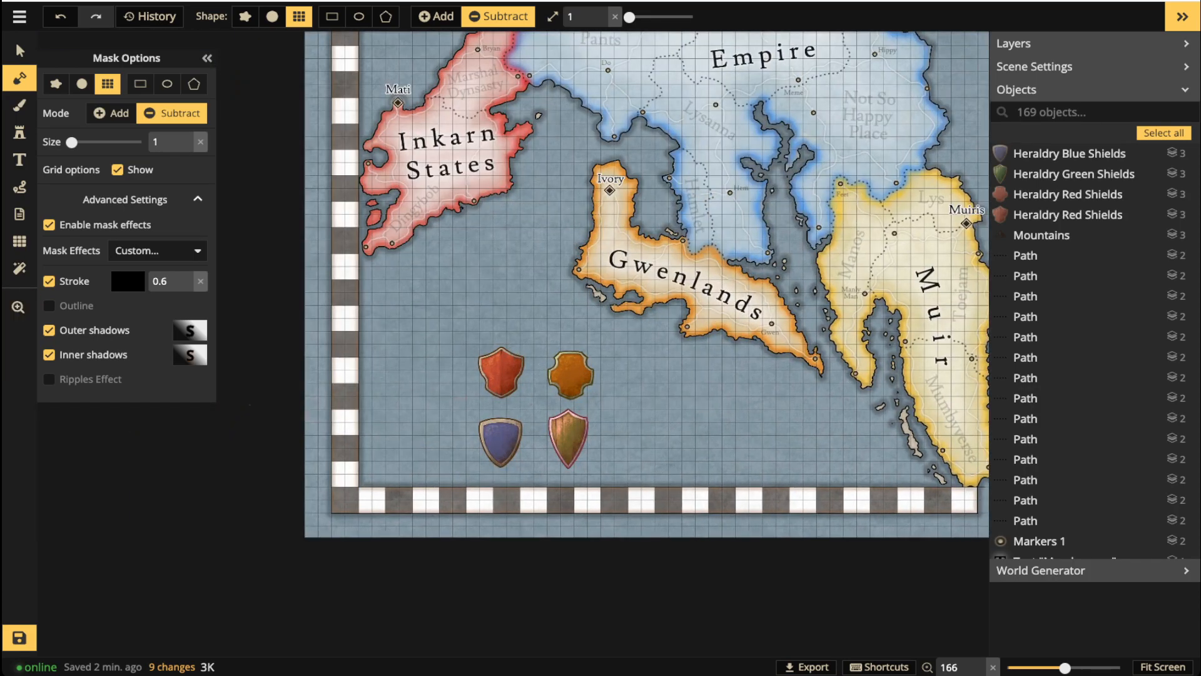
{"action": "left_click_drag", "start_coordinate": [366, 441], "coordinate": [324, 455]}
{"action": "left_click", "coordinate": [326, 454]}
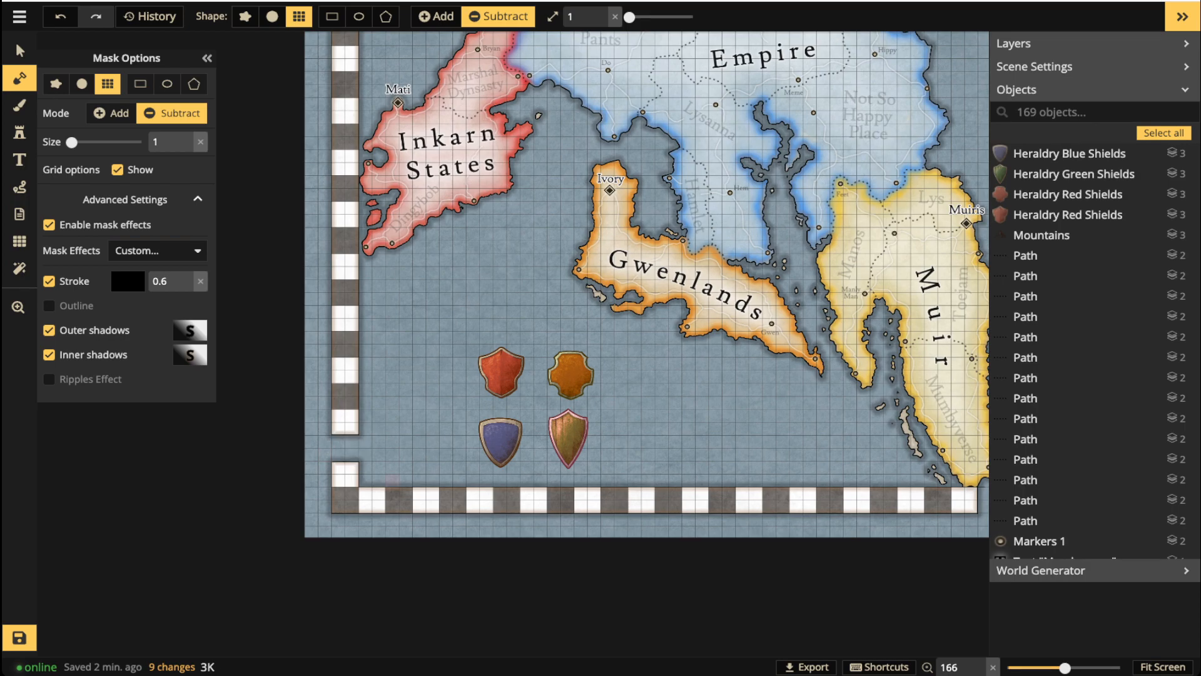
{"action": "left_click_drag", "start_coordinate": [392, 481], "coordinate": [405, 494]}
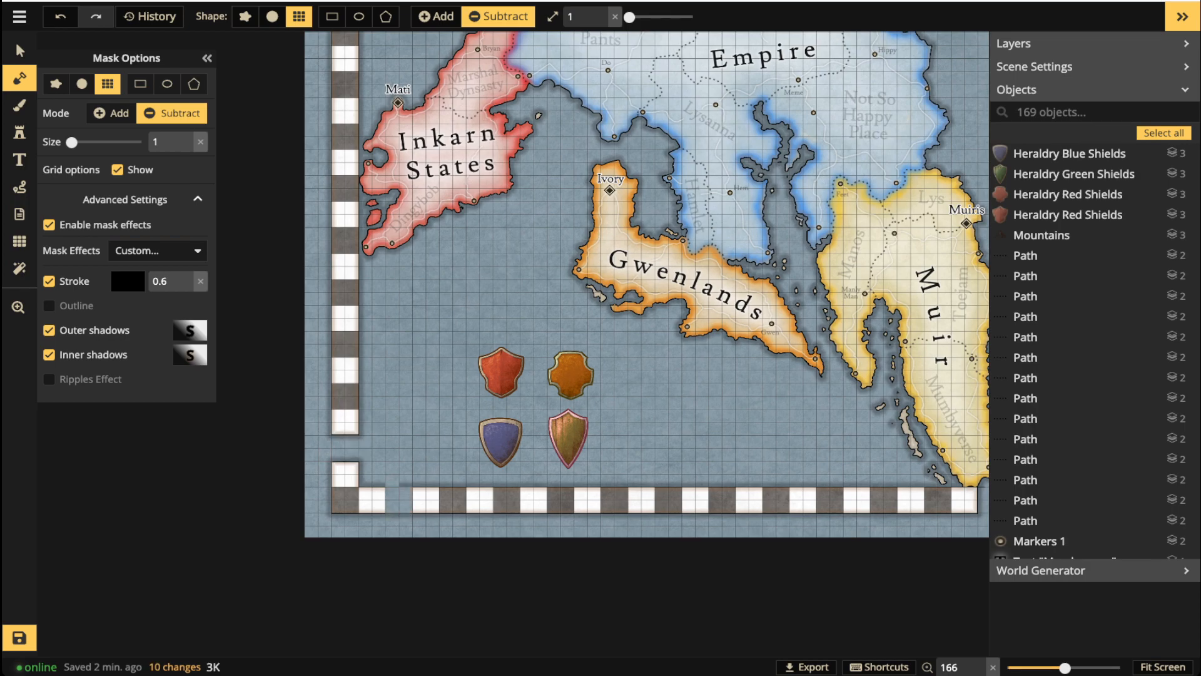
Select and examine the short black path where Muir's southern tip meets the frame, then deselect it.
{"action": "key", "text": "v"}
{"action": "scroll", "coordinate": [571, 375], "scroll_direction": "down", "scroll_amount": 3}
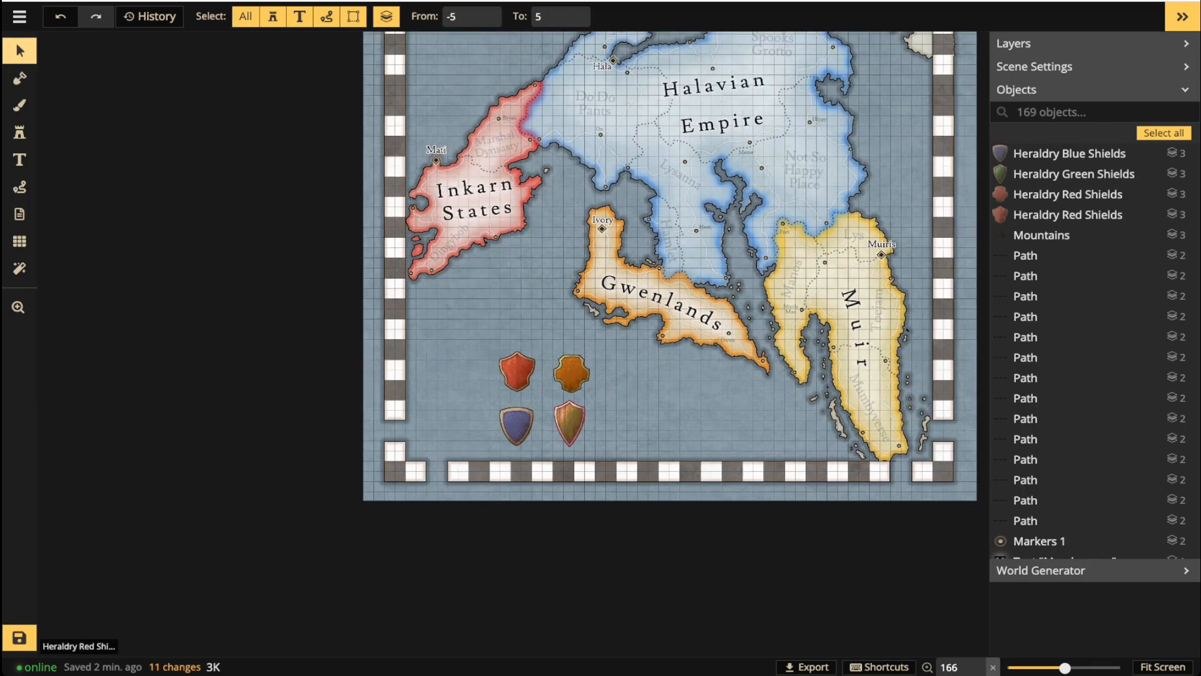
{"action": "key", "text": "space"}
{"action": "left_click_drag", "start_coordinate": [570, 375], "coordinate": [265, 375]}
{"action": "scroll", "coordinate": [614, 463], "scroll_direction": "up", "scroll_amount": 5}
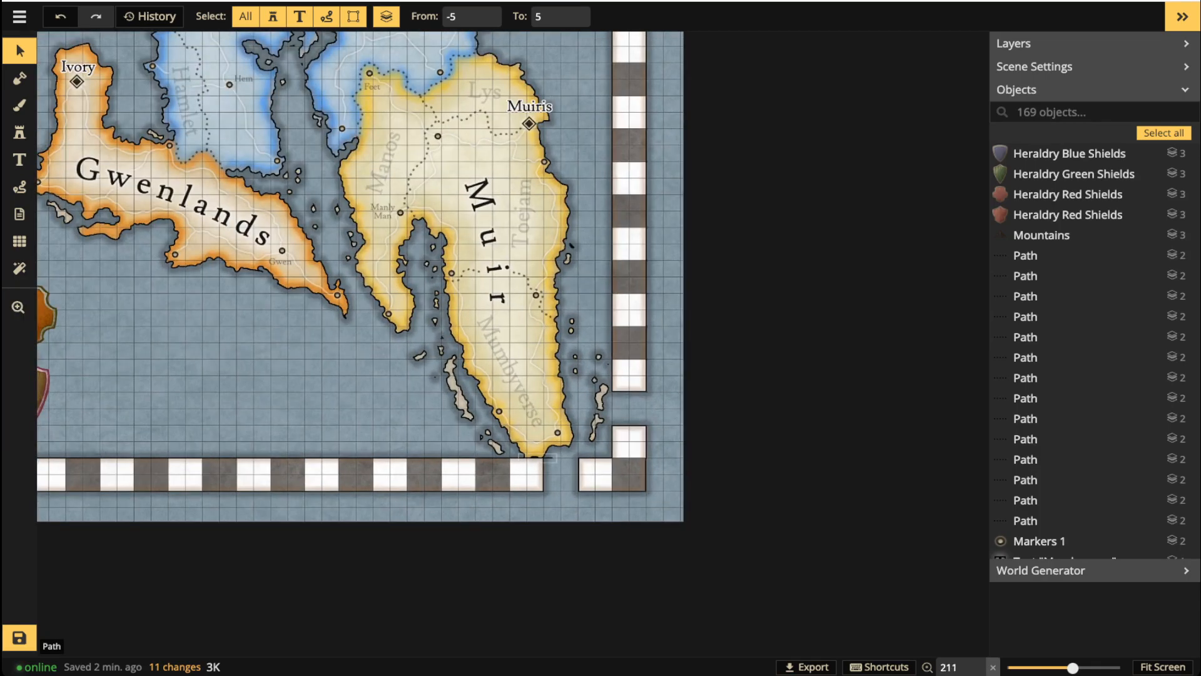
{"action": "left_click", "coordinate": [538, 458]}
{"action": "scroll", "coordinate": [538, 460], "scroll_direction": "up", "scroll_amount": 8}
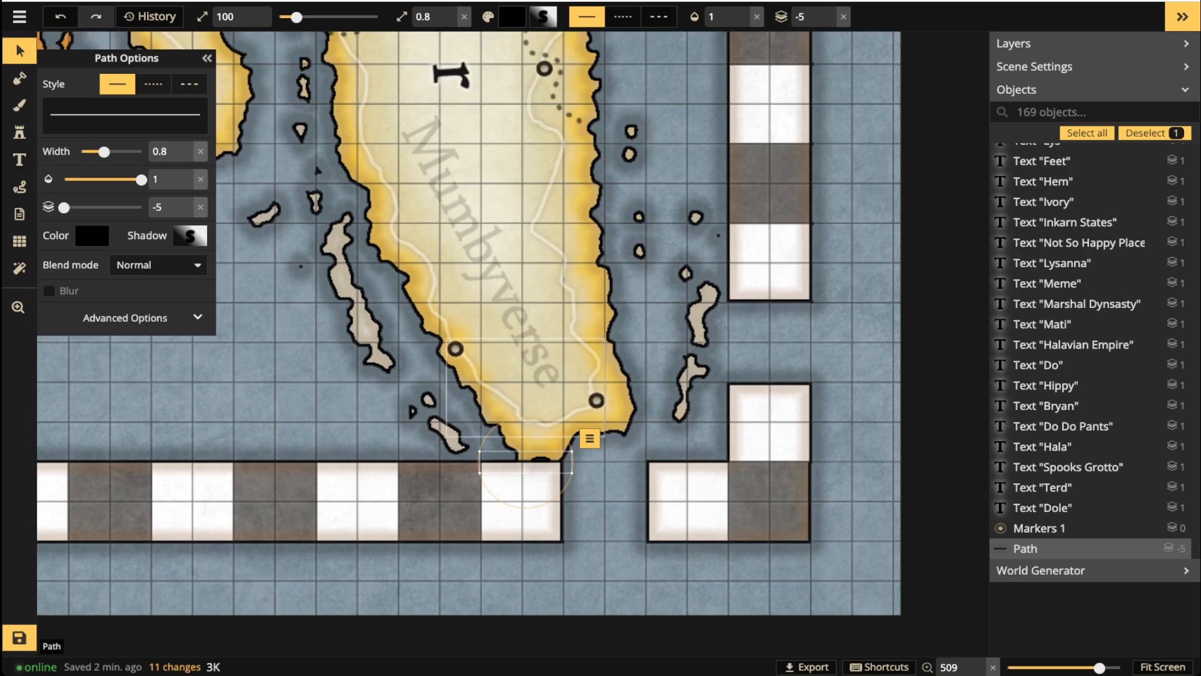
{"action": "key", "text": "Escape"}
{"action": "scroll", "coordinate": [496, 379], "scroll_direction": "down", "scroll_amount": 11}
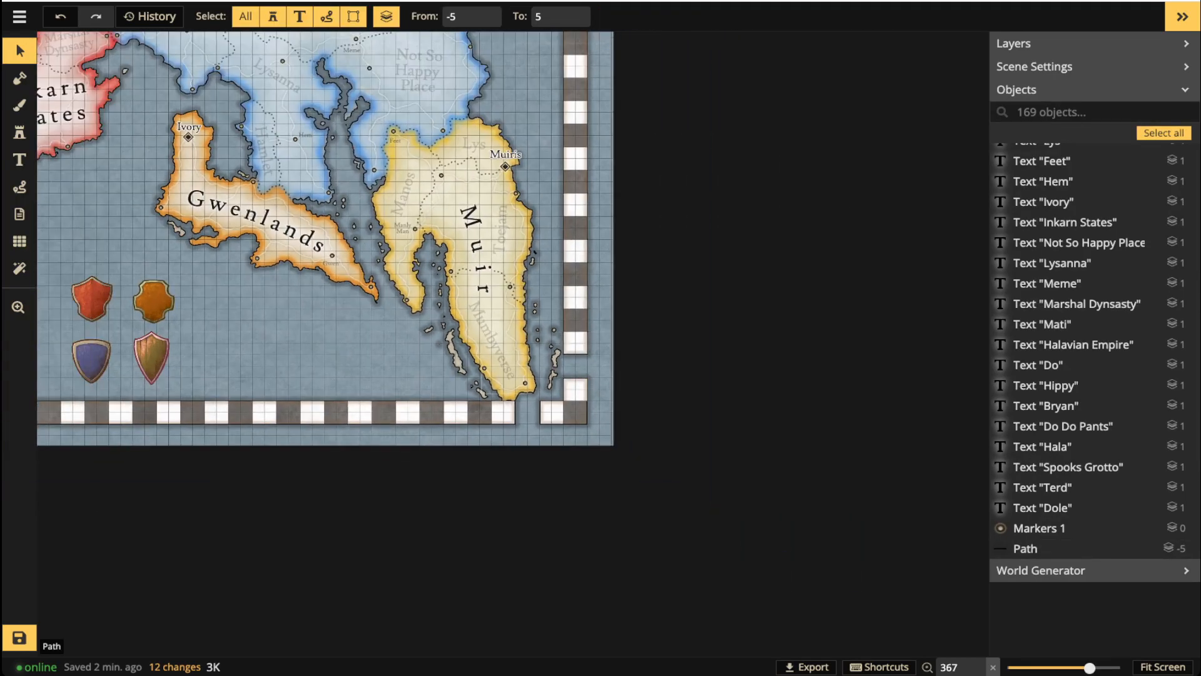
Erase the small islands beside Muir's southern tip using a round mask brush of size 11 in Subtract mode.
{"action": "scroll", "coordinate": [563, 356], "scroll_direction": "up", "scroll_amount": 5}
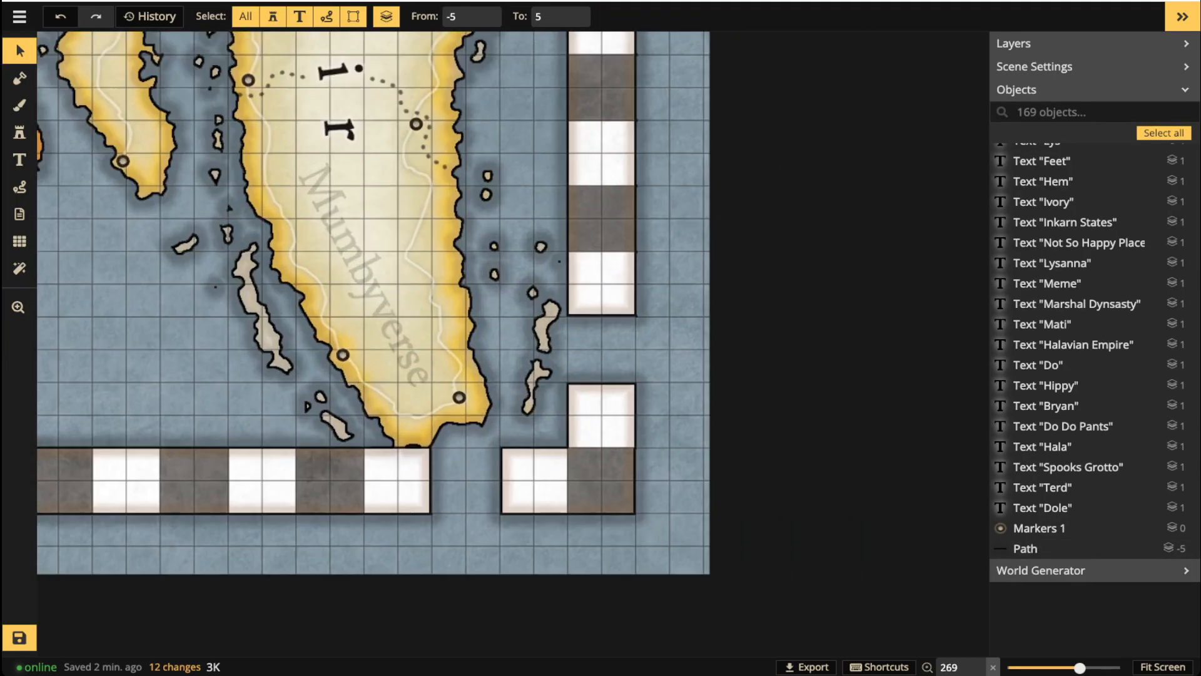
{"action": "left_click", "coordinate": [19, 78]}
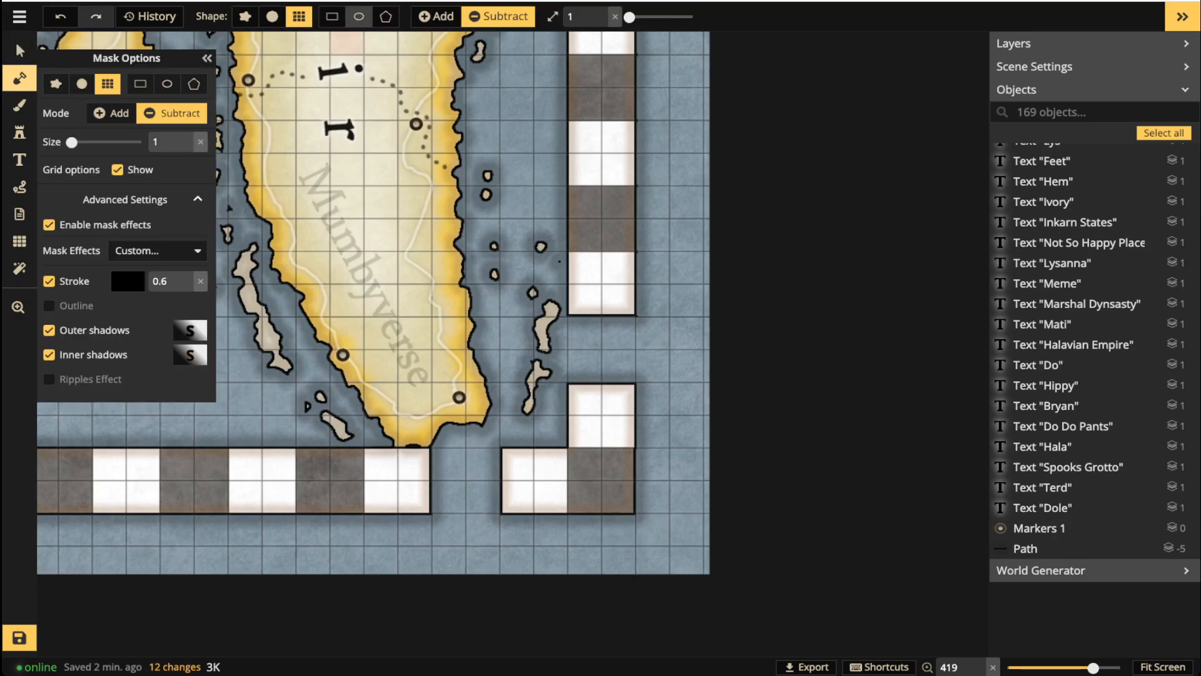
{"action": "left_click", "coordinate": [272, 17]}
{"action": "key", "text": "]"}
{"action": "key", "text": "]"}
{"action": "key", "text": "]"}
{"action": "key", "text": "["}
{"action": "key", "text": "["}
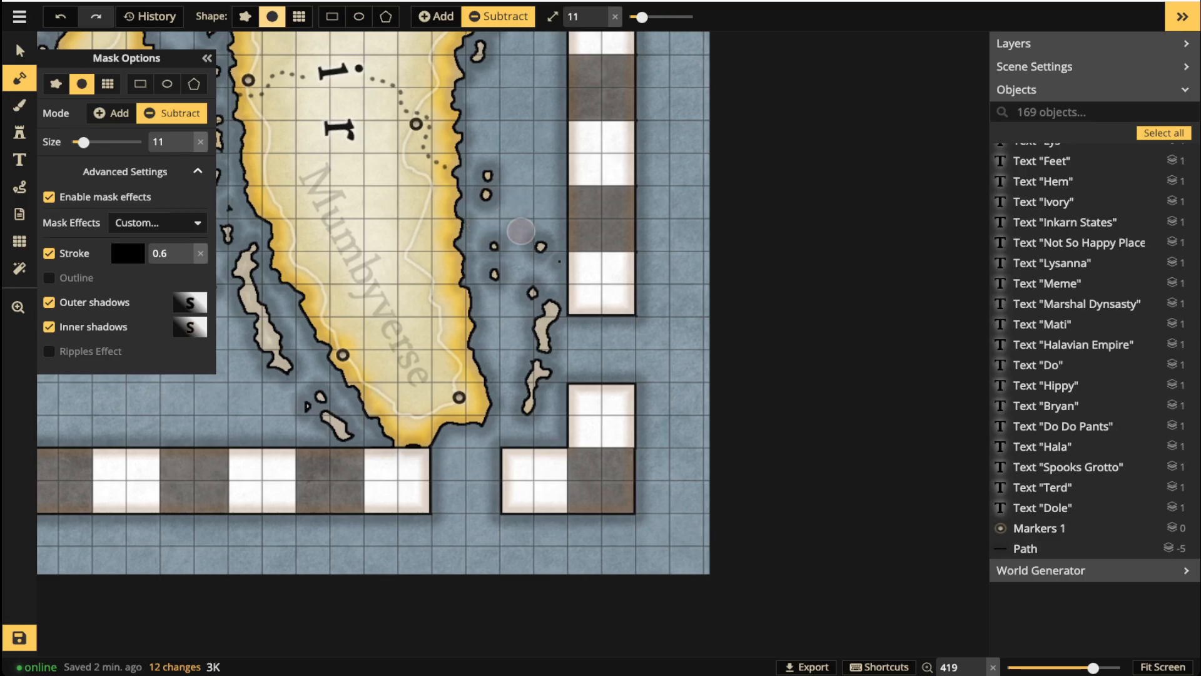
{"action": "mouse_move", "coordinate": [532, 238]}
{"action": "left_mouse_down"}
{"action": "mouse_move", "coordinate": [548, 282]}
{"action": "mouse_move", "coordinate": [534, 393]}
{"action": "mouse_move", "coordinate": [549, 316]}
{"action": "mouse_move", "coordinate": [524, 406]}
{"action": "mouse_move", "coordinate": [532, 316]}
{"action": "mouse_move", "coordinate": [511, 289]}
{"action": "left_mouse_up"}
{"action": "left_click_drag", "start_coordinate": [351, 433], "coordinate": [311, 397]}
{"action": "scroll", "coordinate": [312, 397], "scroll_direction": "down", "scroll_amount": 8}
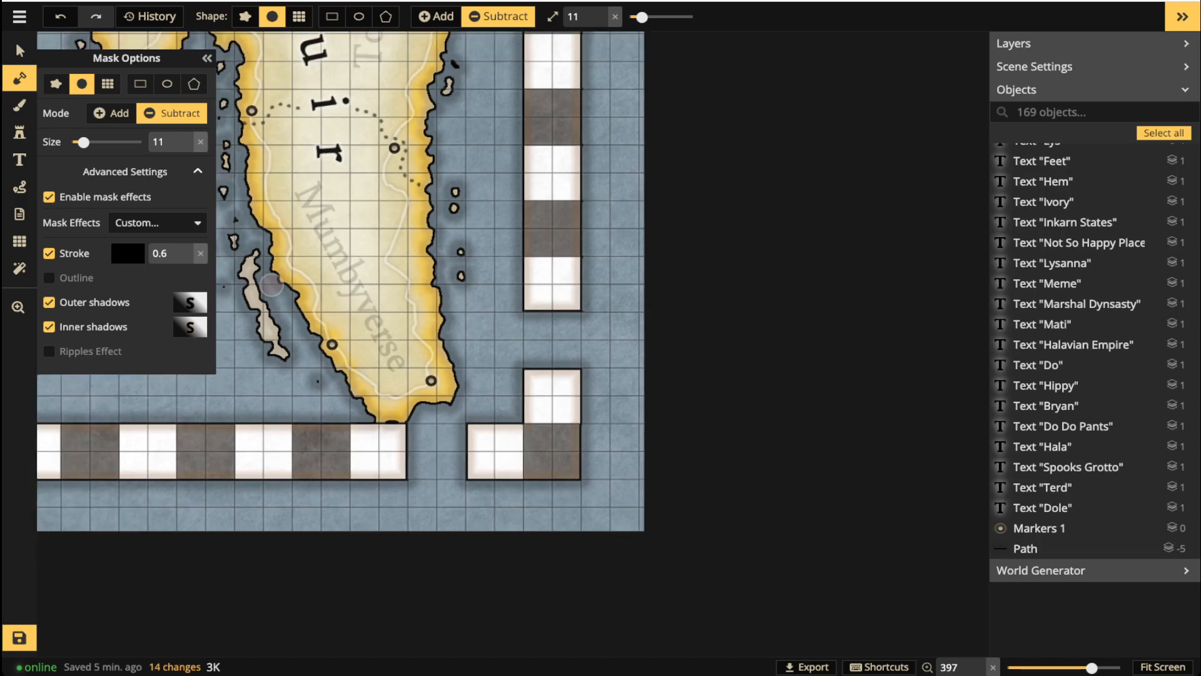
Hide the map's grid and show the whole map.
{"action": "scroll", "coordinate": [281, 272], "scroll_direction": "down", "scroll_amount": 3}
{"action": "key", "text": "space"}
{"action": "left_click_drag", "start_coordinate": [282, 272], "coordinate": [606, 454]}
{"action": "left_click", "coordinate": [19, 242]}
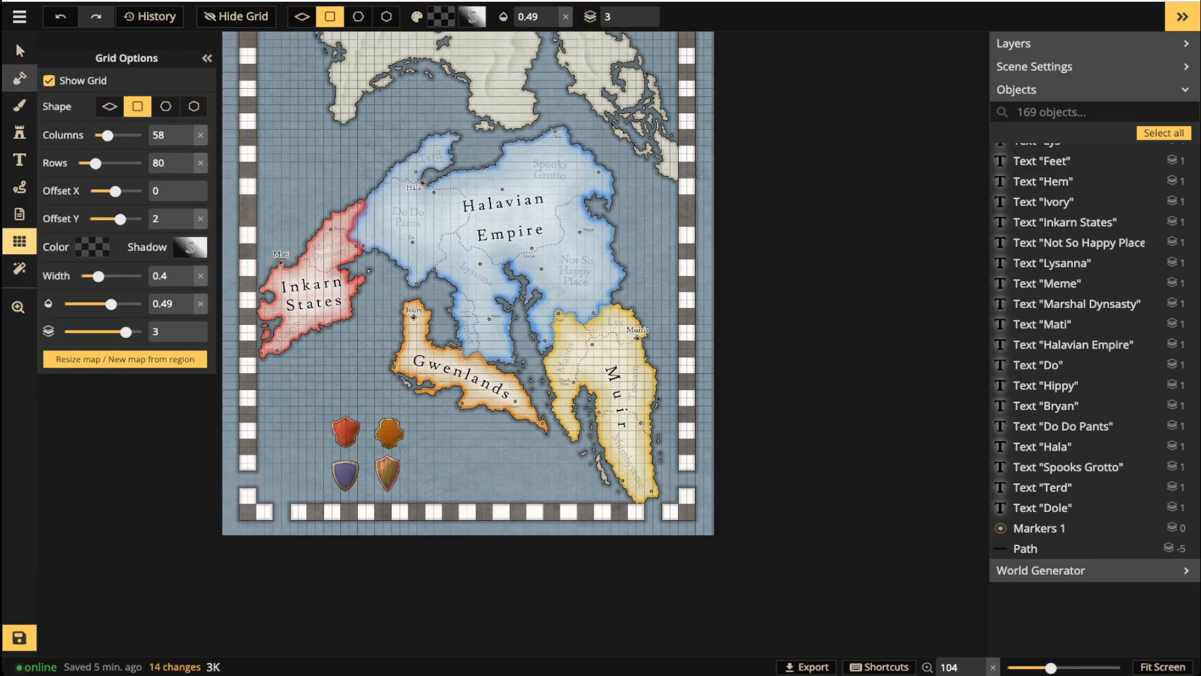
{"action": "left_click", "coordinate": [49, 81]}
{"action": "left_click", "coordinate": [19, 50]}
{"action": "scroll", "coordinate": [322, 241], "scroll_direction": "down", "scroll_amount": 2}
{"action": "scroll", "coordinate": [324, 241], "scroll_direction": "down", "scroll_amount": 2}
{"action": "key", "text": "space"}
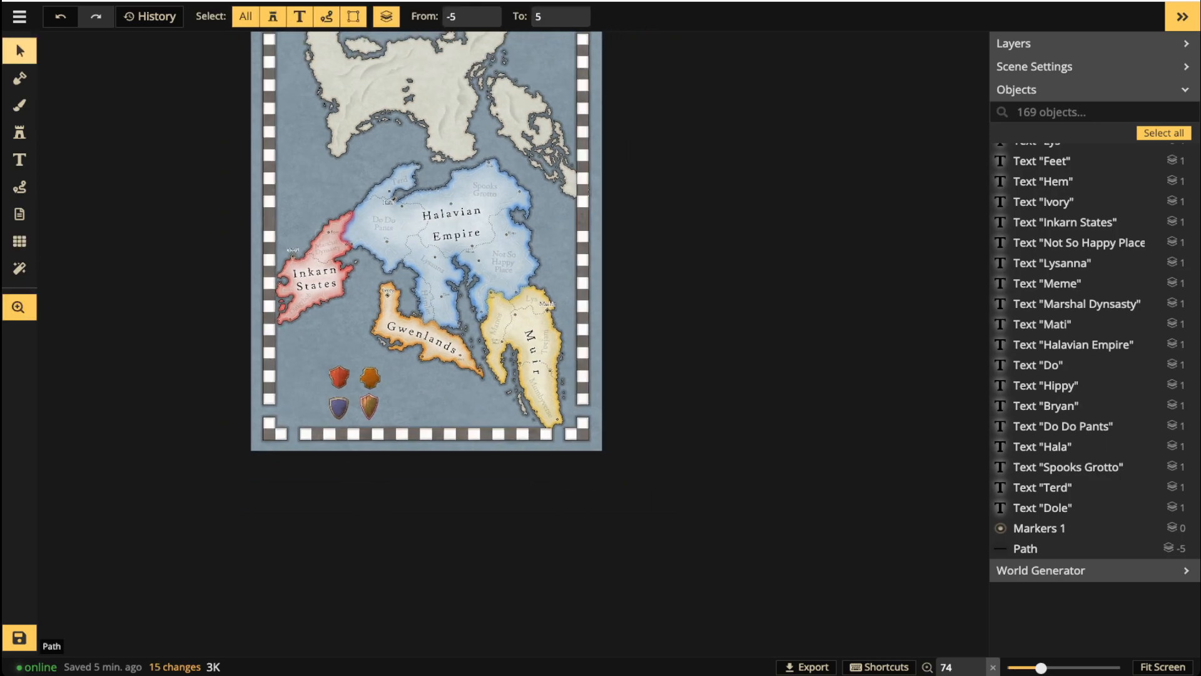
{"action": "left_click_drag", "start_coordinate": [324, 240], "coordinate": [369, 367]}
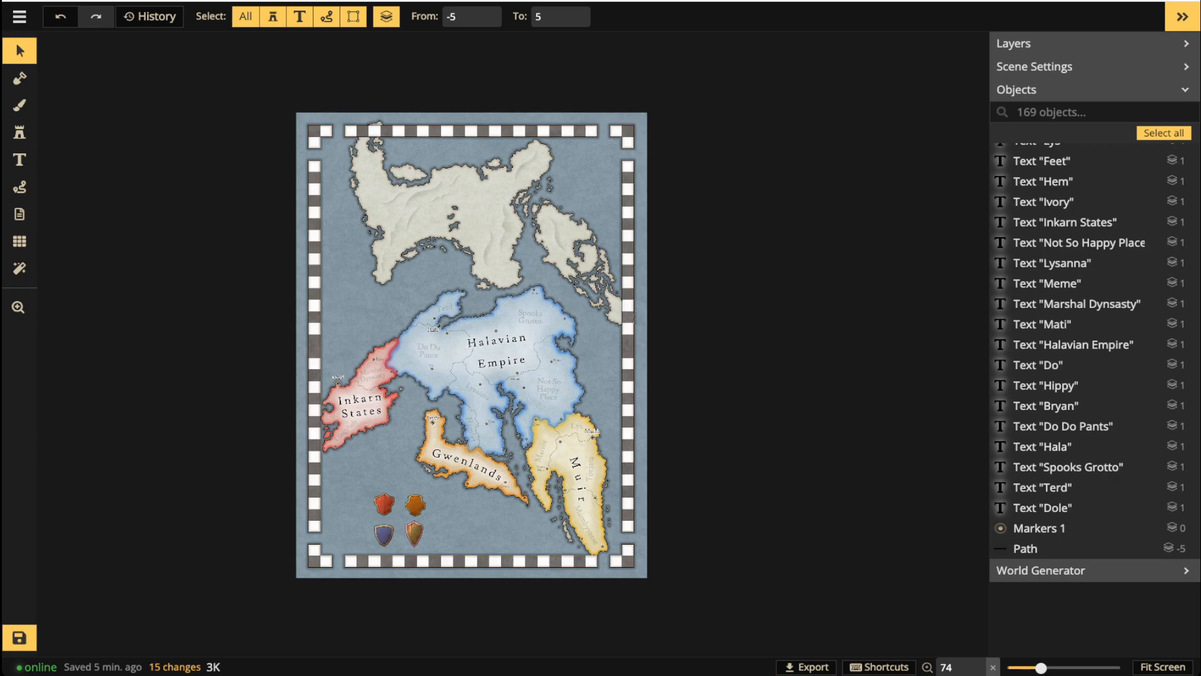
Move the red, orange, blue and green heraldry shields north into the sea between Inkarn States and Gwenlands.
{"action": "scroll", "coordinate": [401, 563], "scroll_direction": "up", "scroll_amount": 4}
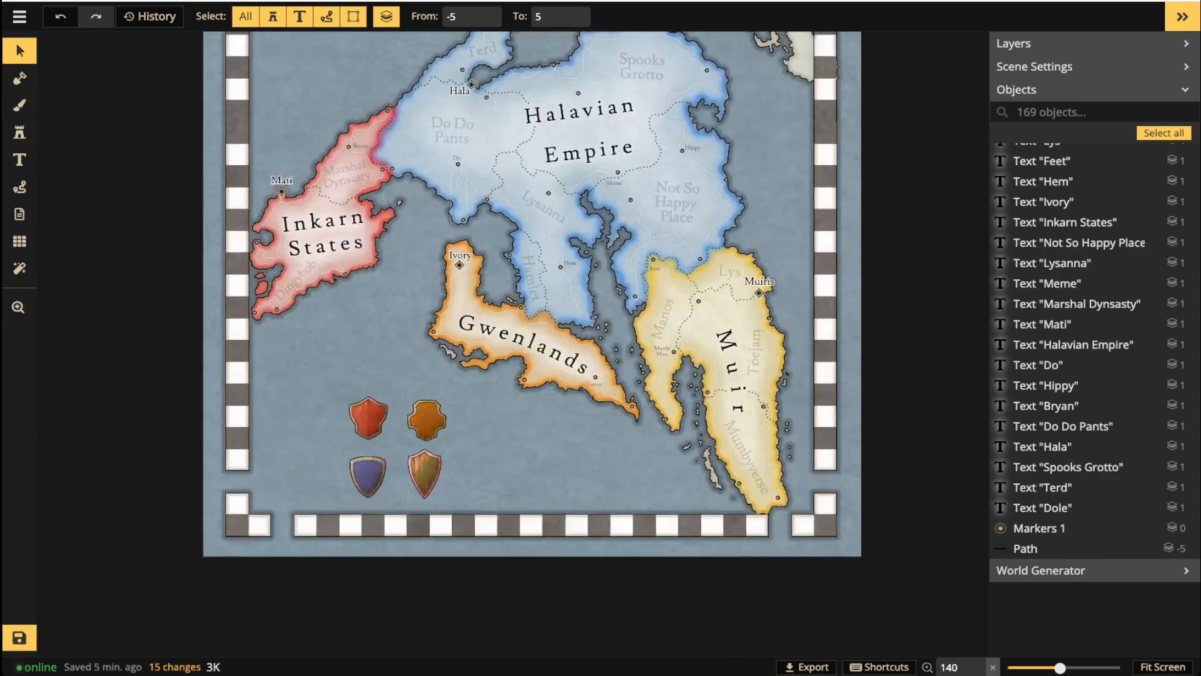
{"action": "left_click_drag", "start_coordinate": [429, 263], "coordinate": [596, 382]}
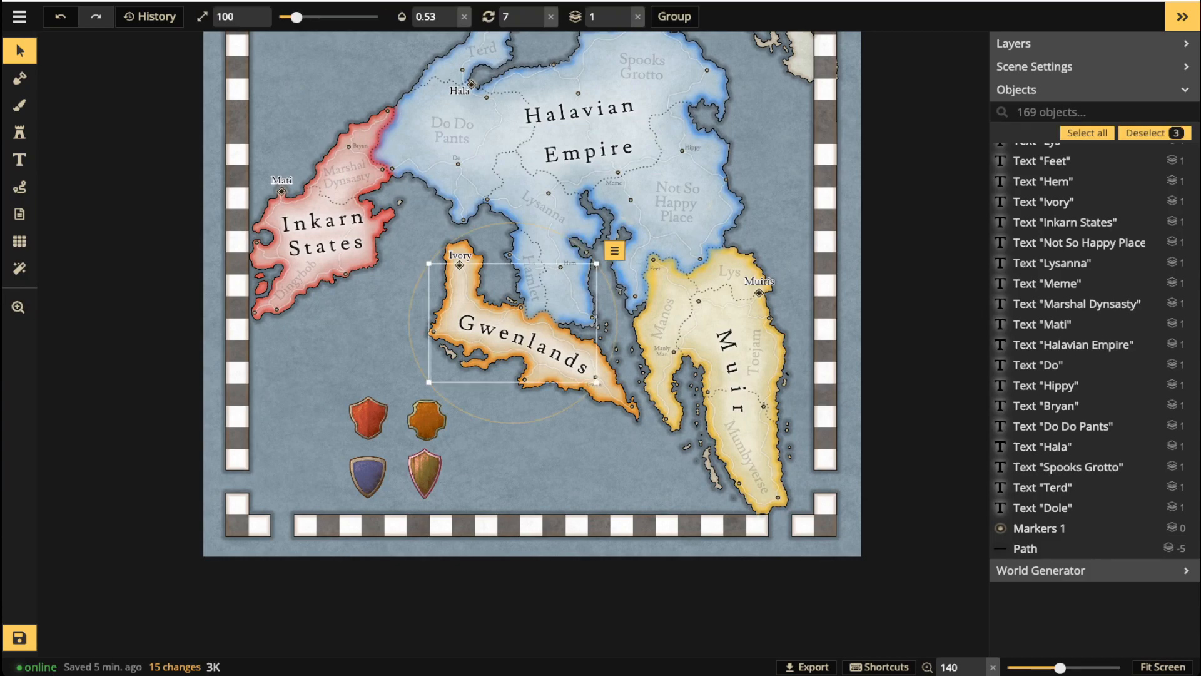
{"action": "left_click_drag", "start_coordinate": [369, 418], "coordinate": [335, 276]}
{"action": "left_click", "coordinate": [359, 343]}
{"action": "key", "text": "Escape"}
{"action": "left_click", "coordinate": [417, 345]}
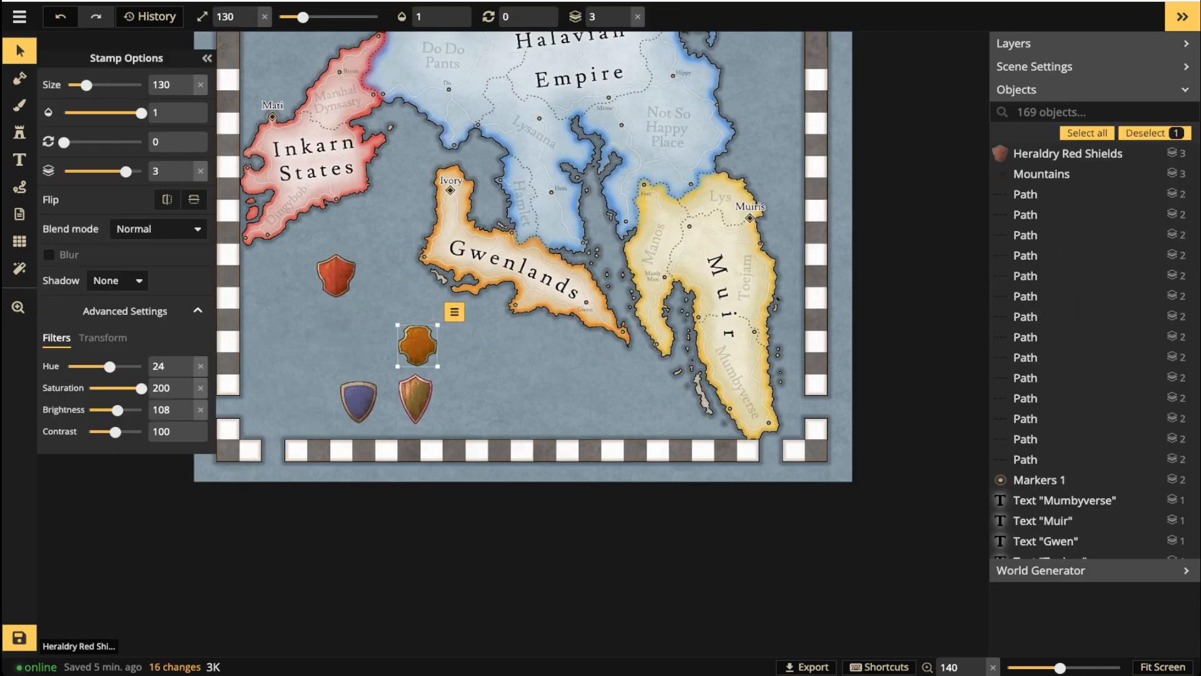
{"action": "scroll", "coordinate": [481, 394], "scroll_direction": "up", "scroll_amount": 1}
{"action": "left_click_drag", "start_coordinate": [403, 334], "coordinate": [378, 250]}
{"action": "left_click", "coordinate": [332, 403]}
{"action": "left_click_drag", "start_coordinate": [332, 404], "coordinate": [256, 234]}
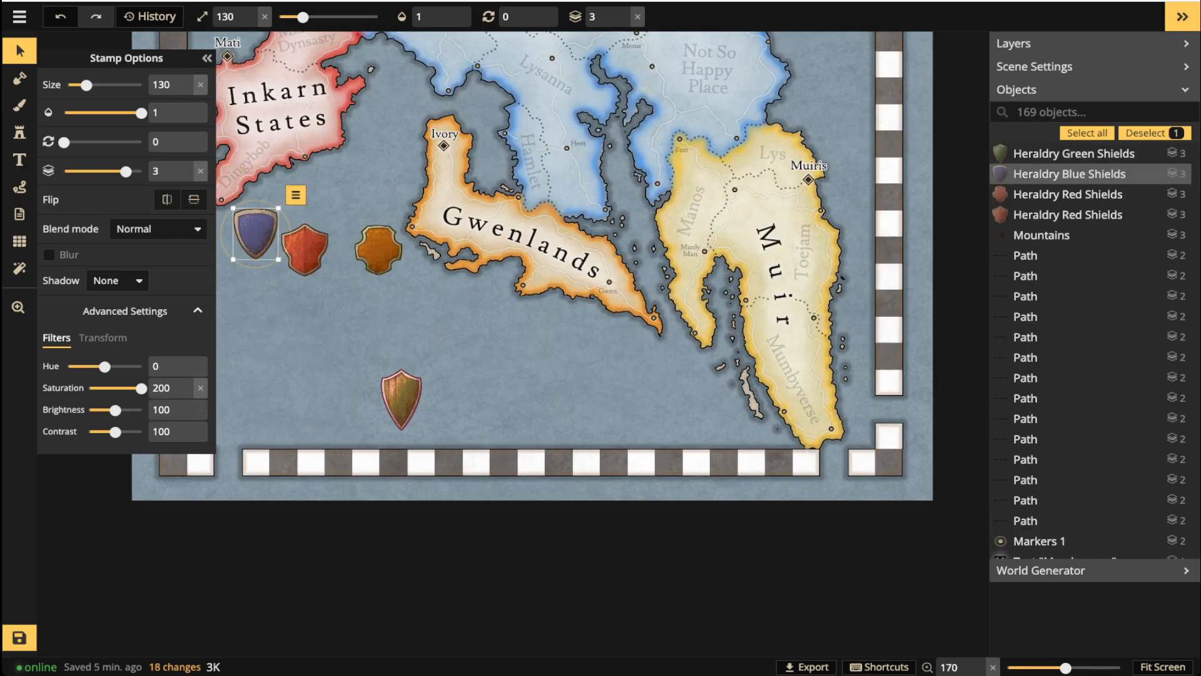
{"action": "left_click", "coordinate": [401, 399]}
{"action": "left_click_drag", "start_coordinate": [401, 399], "coordinate": [338, 195]}
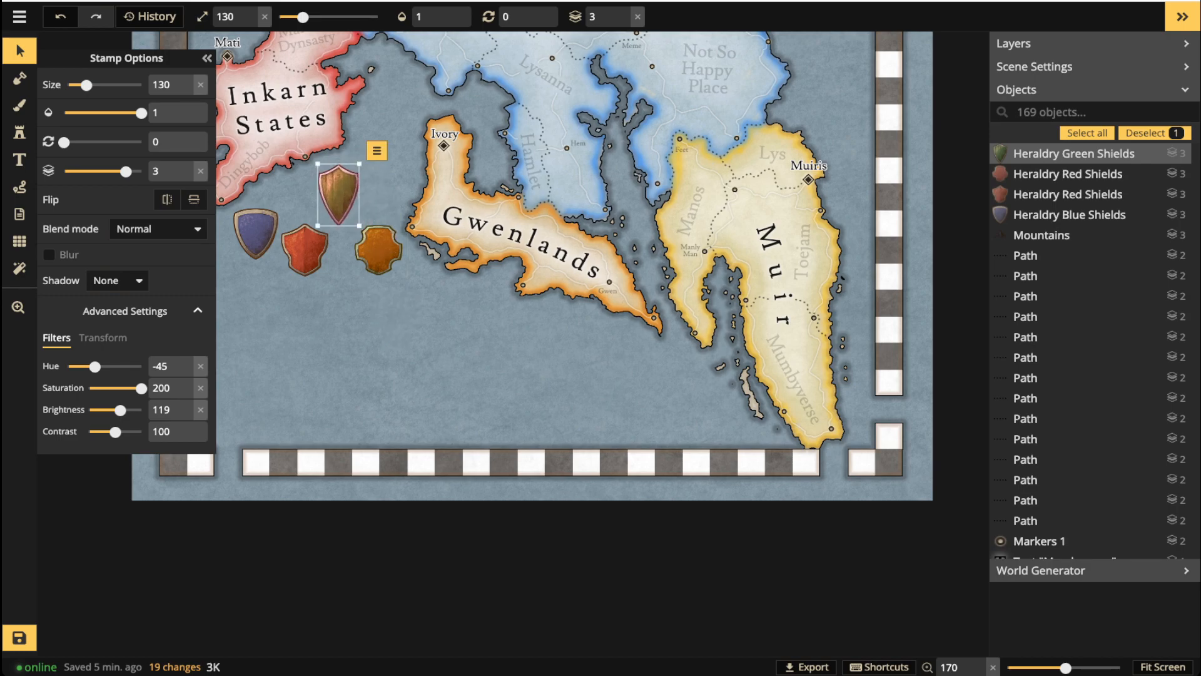
{"action": "scroll", "coordinate": [408, 334], "scroll_direction": "down", "scroll_amount": 1}
{"action": "scroll", "coordinate": [415, 327], "scroll_direction": "down", "scroll_amount": 2}
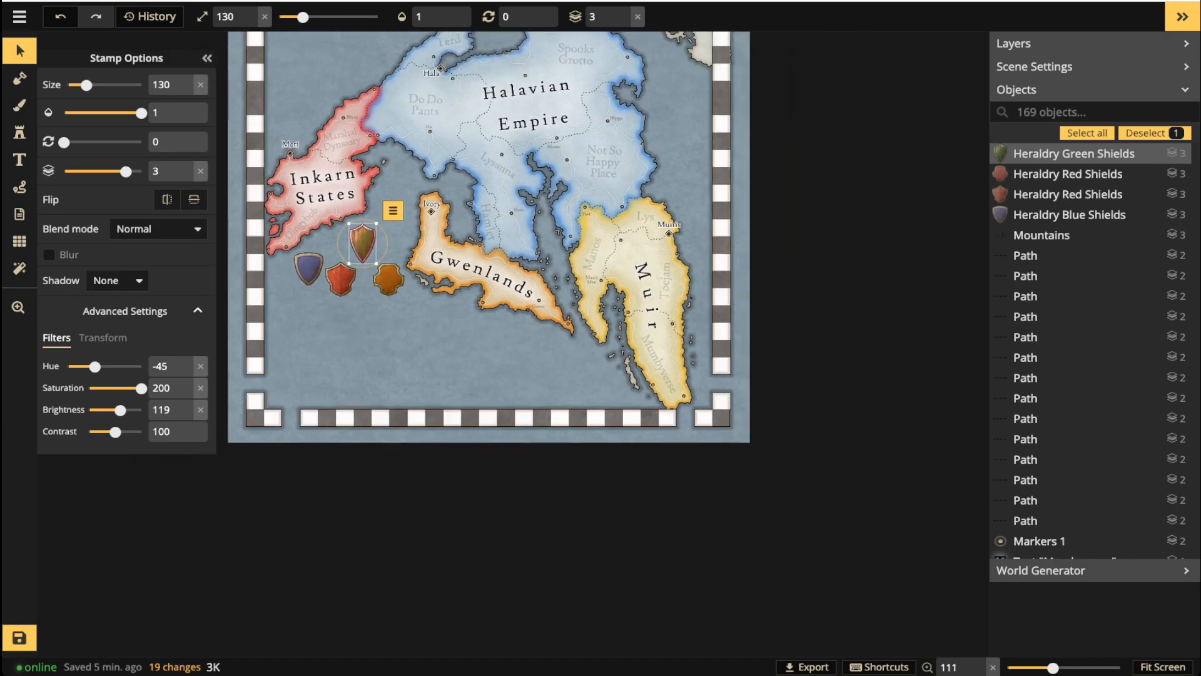
{"action": "key", "text": "space"}
{"action": "left_click_drag", "start_coordinate": [438, 289], "coordinate": [441, 584]}
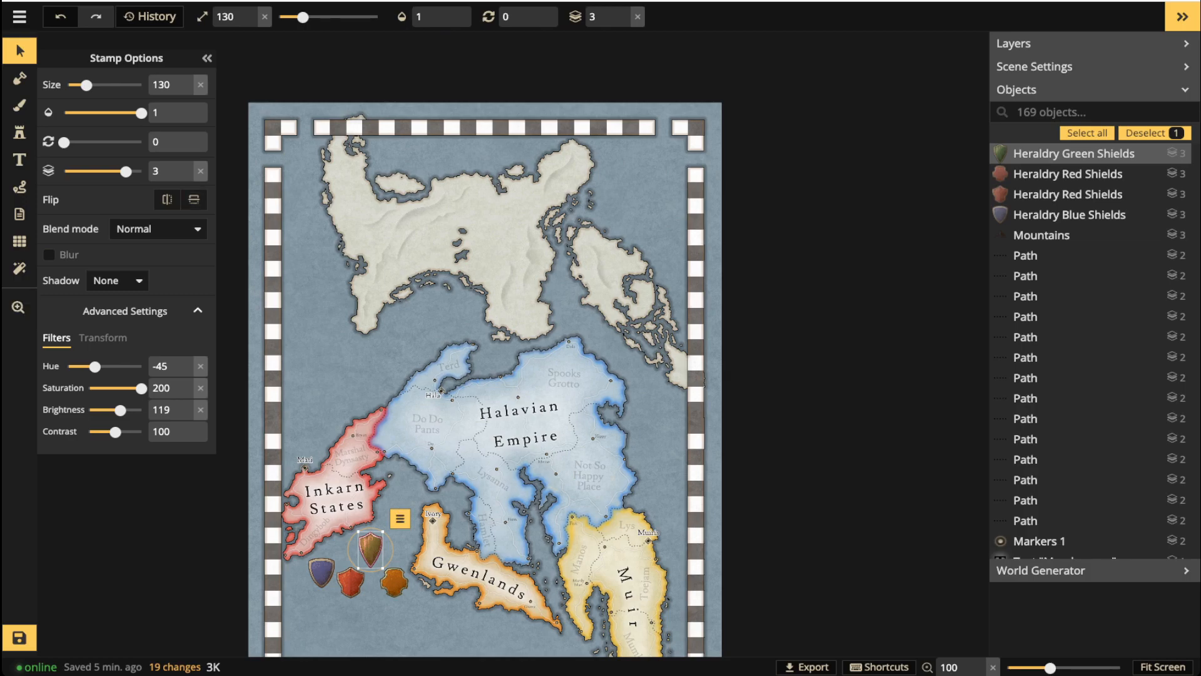
{"action": "key", "text": "space"}
{"action": "left_click_drag", "start_coordinate": [493, 479], "coordinate": [575, 266]}
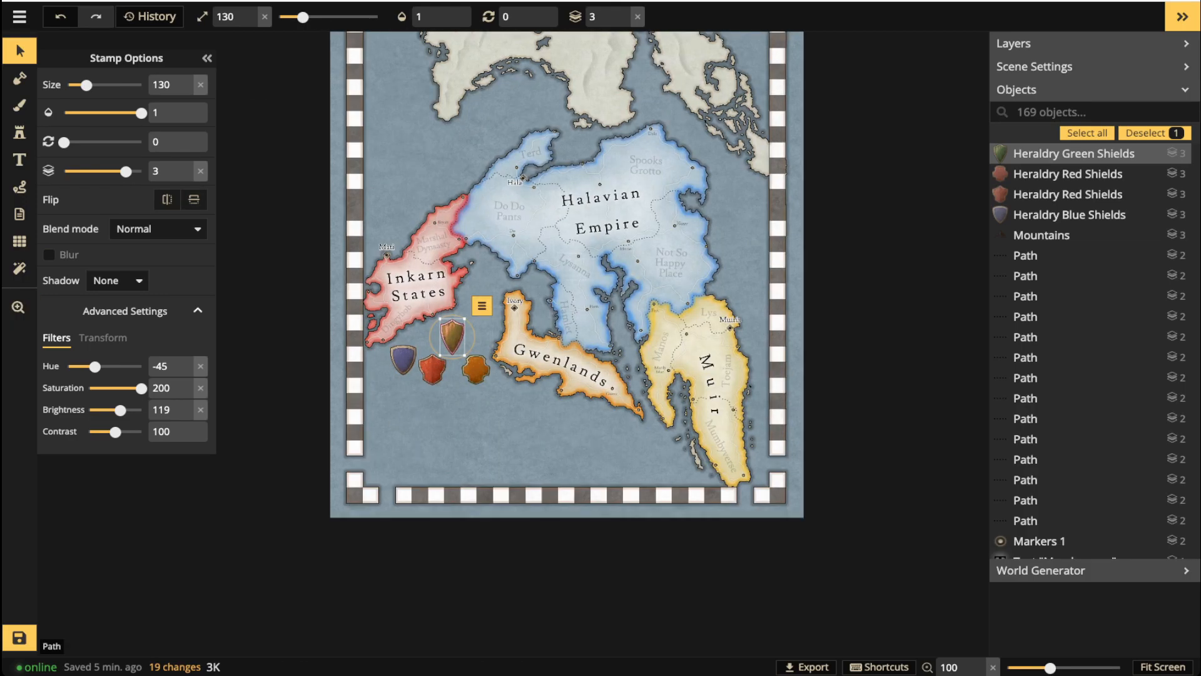
{"action": "scroll", "coordinate": [436, 446], "scroll_direction": "up", "scroll_amount": 3}
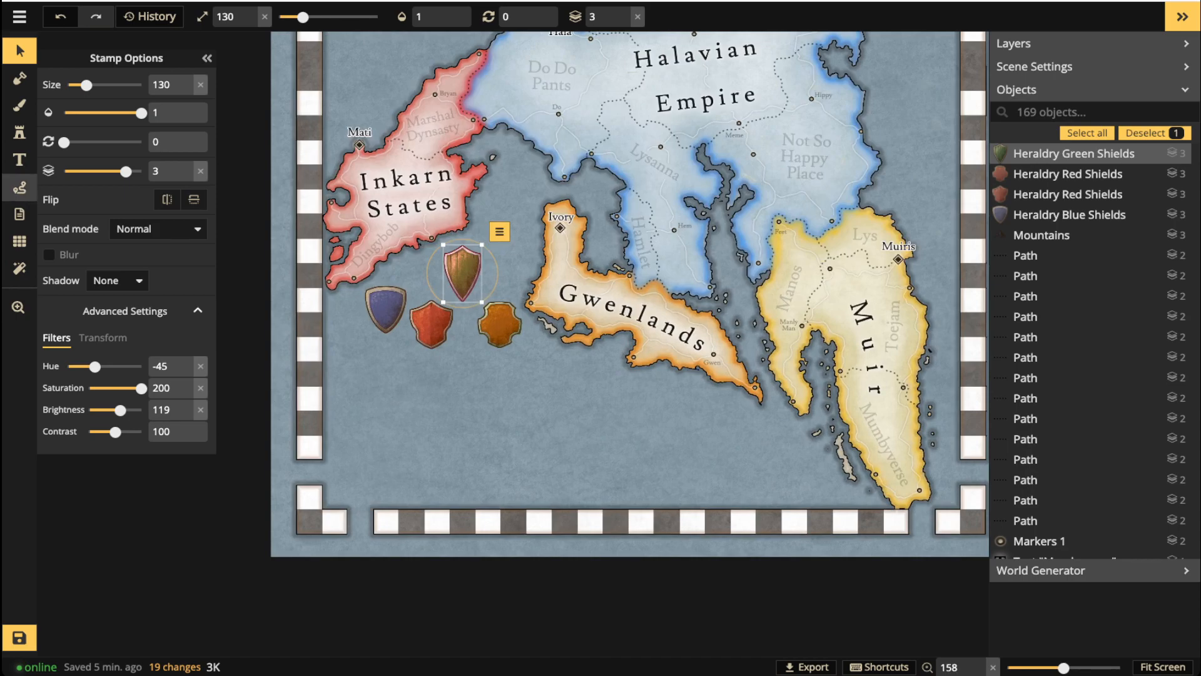
{"action": "left_click", "coordinate": [20, 187]}
{"action": "left_click", "coordinate": [432, 379]}
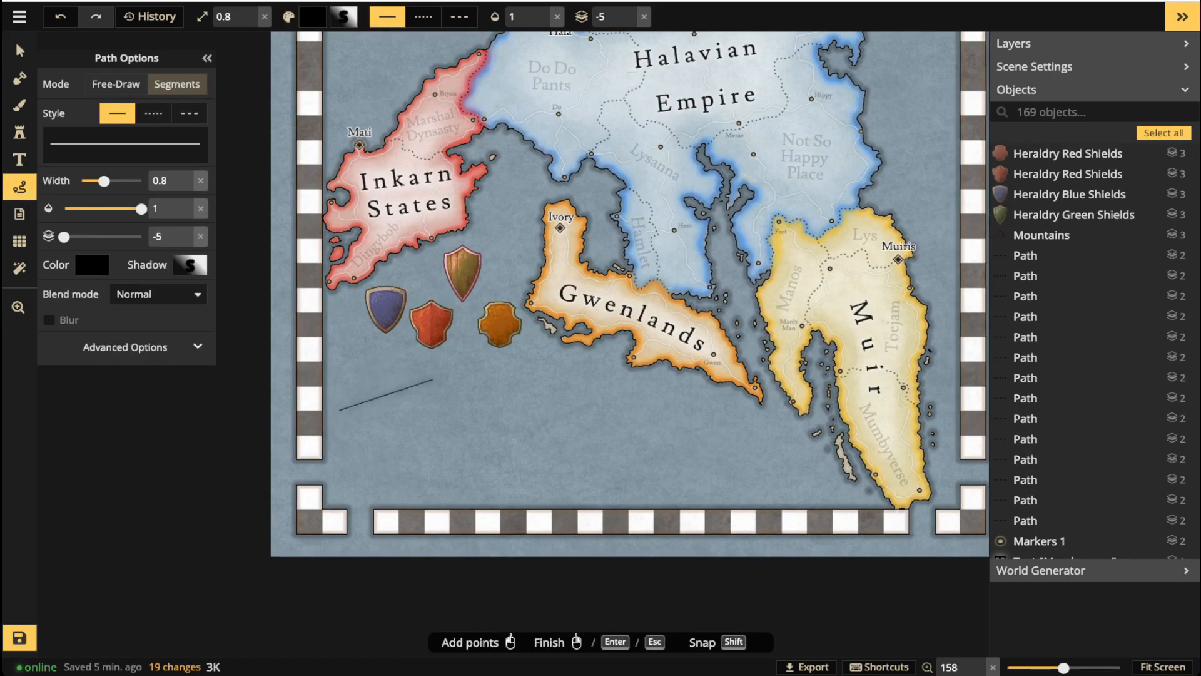
{"action": "left_click", "coordinate": [153, 114]}
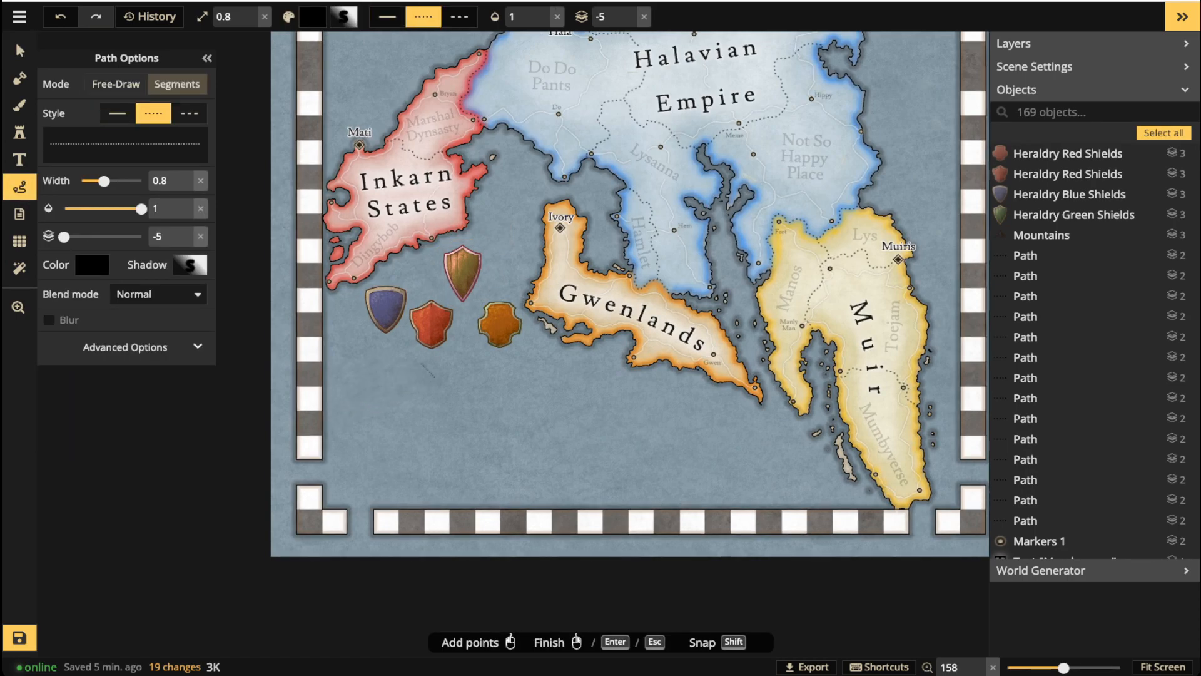
{"action": "key", "text": "Escape"}
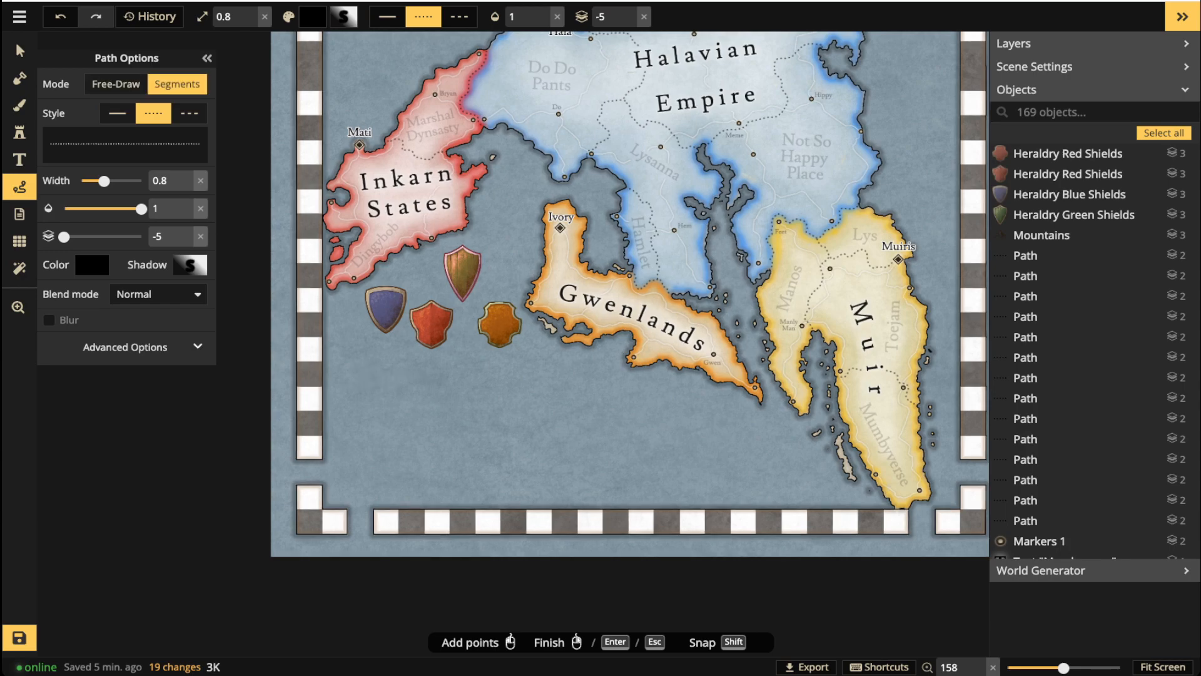
Try a free-drawn white dotted path of width 5 around the empty southwestern sea, and delete it.
{"action": "left_click", "coordinate": [115, 84]}
{"action": "left_click", "coordinate": [92, 264]}
{"action": "left_click", "coordinate": [196, 367]}
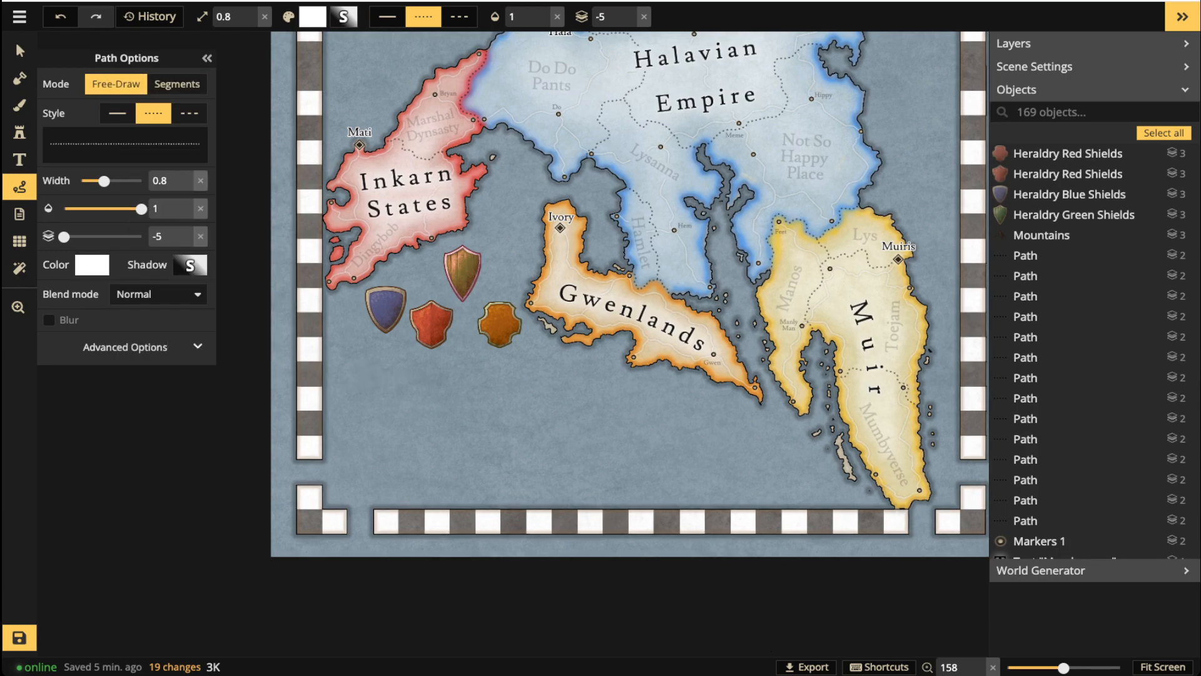
{"action": "left_click_drag", "start_coordinate": [343, 349], "coordinate": [373, 340]}
{"action": "left_click_drag", "start_coordinate": [383, 470], "coordinate": [382, 470]}
{"action": "left_click_drag", "start_coordinate": [103, 151], "coordinate": [141, 152]}
{"action": "key", "text": "Delete"}
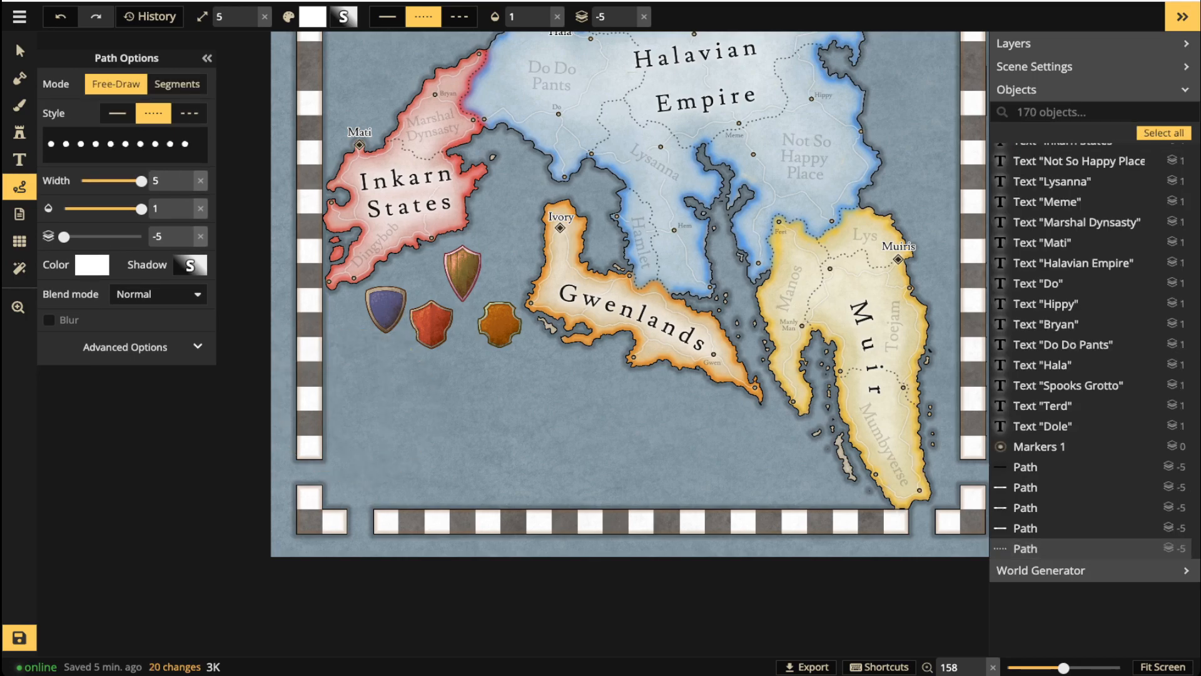
{"action": "mouse_move", "coordinate": [367, 350]}
{"action": "left_mouse_down"}
{"action": "mouse_move", "coordinate": [320, 481]}
{"action": "mouse_move", "coordinate": [505, 508]}
{"action": "mouse_move", "coordinate": [727, 498]}
{"action": "mouse_move", "coordinate": [745, 396]}
{"action": "mouse_move", "coordinate": [444, 333]}
{"action": "mouse_move", "coordinate": [343, 341]}
{"action": "left_mouse_up"}
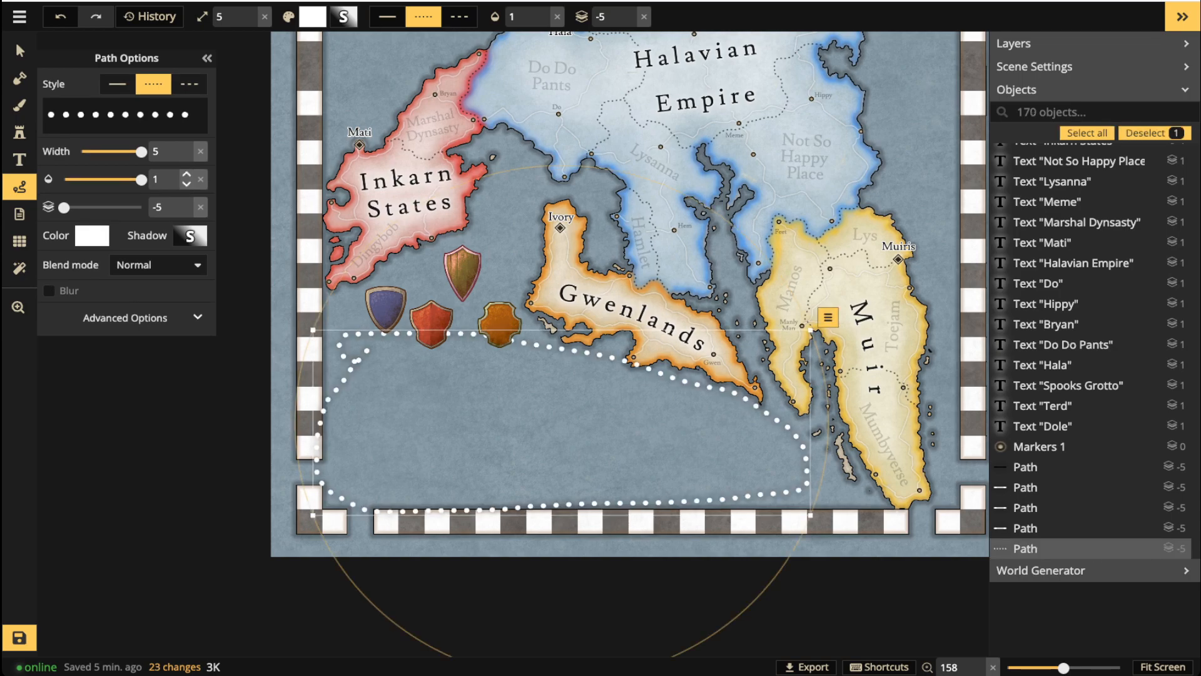
{"action": "key", "text": "Delete"}
Place the parchment Legend stamp from the catalog's Decorations at size 190 in the southwestern sea below the shields.
{"action": "key", "text": "s"}
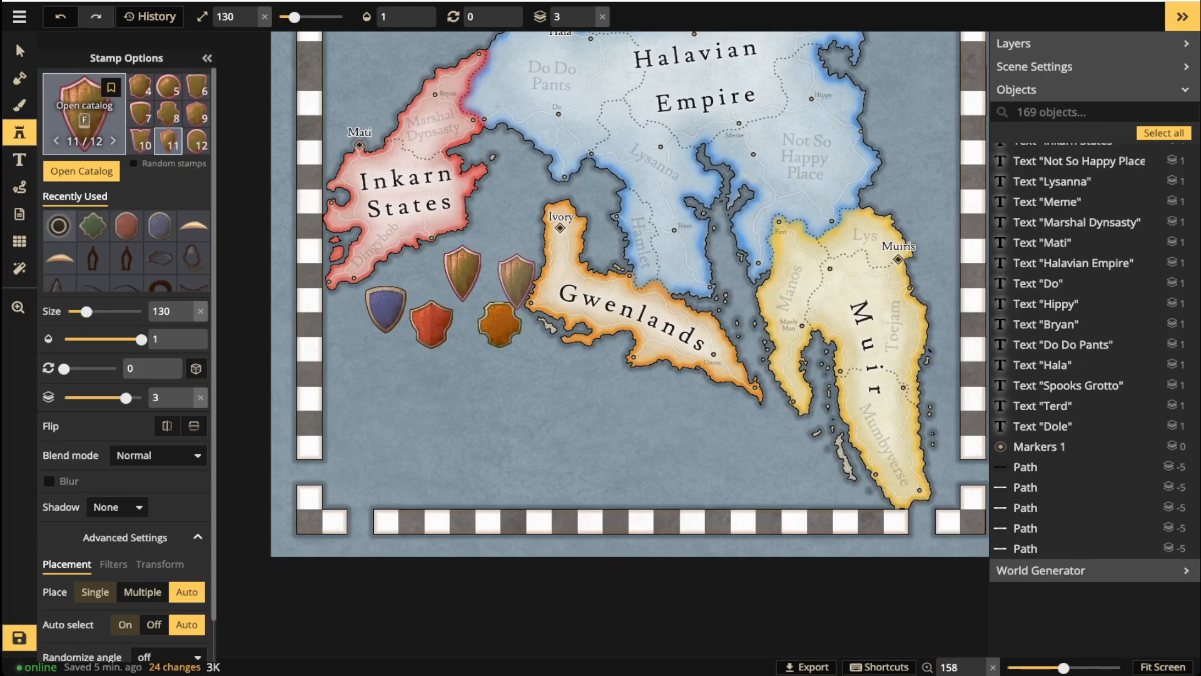
{"action": "key", "text": "f"}
{"action": "scroll", "coordinate": [516, 282], "scroll_direction": "down", "scroll_amount": 2}
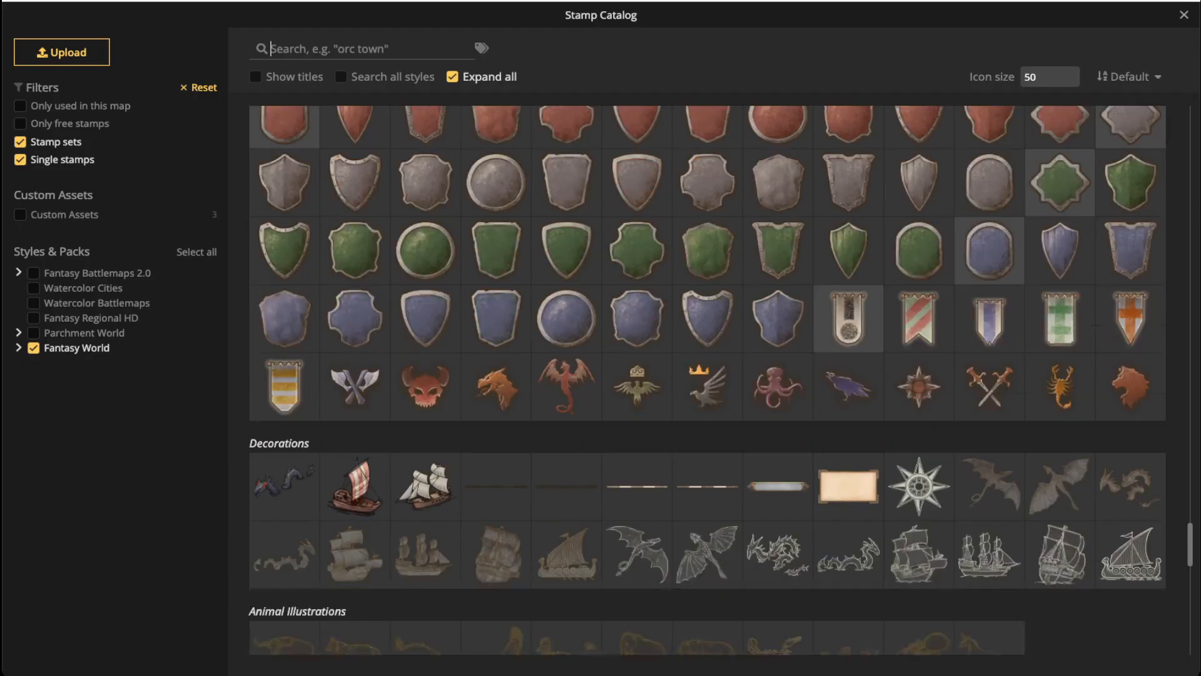
{"action": "left_click", "coordinate": [848, 473]}
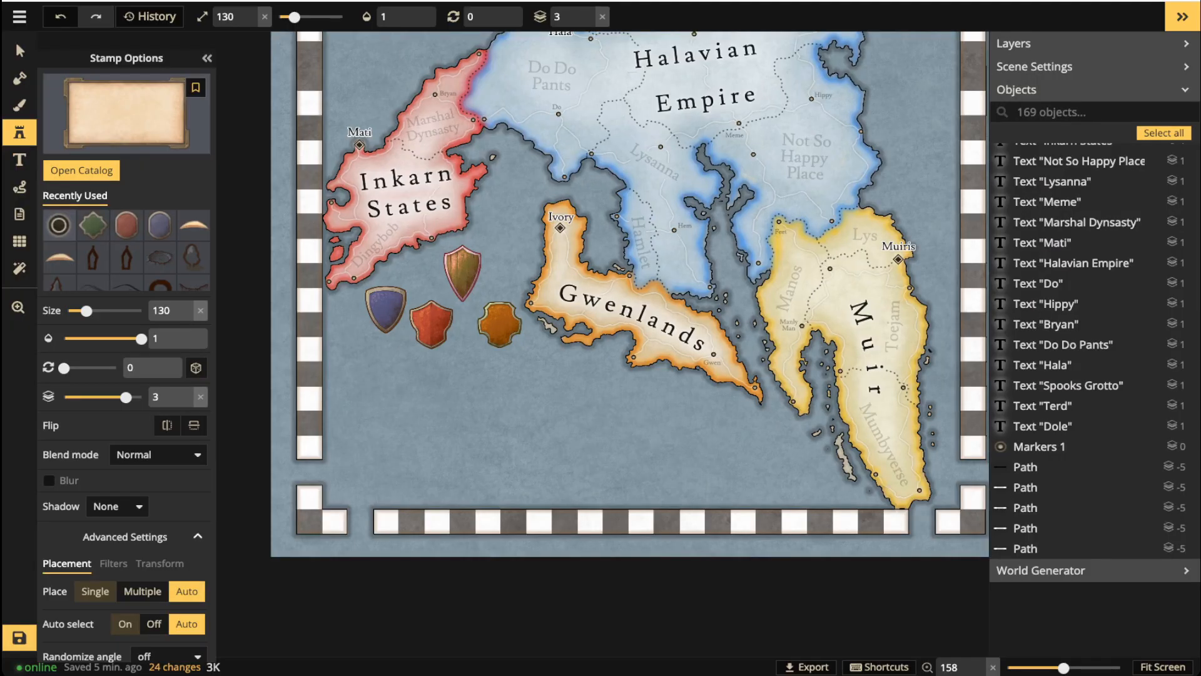
{"action": "scroll", "coordinate": [466, 431], "scroll_direction": "up", "scroll_amount": 4}
{"action": "scroll", "coordinate": [466, 434], "scroll_direction": "up", "scroll_amount": 2}
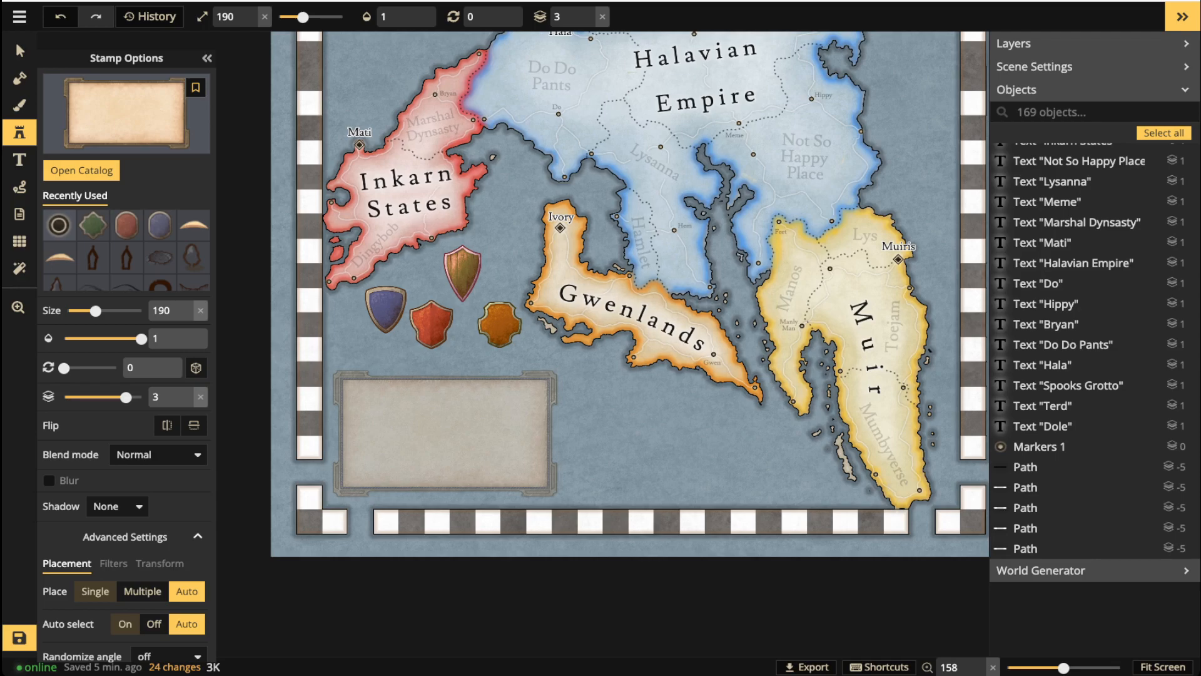
{"action": "left_click", "coordinate": [446, 434]}
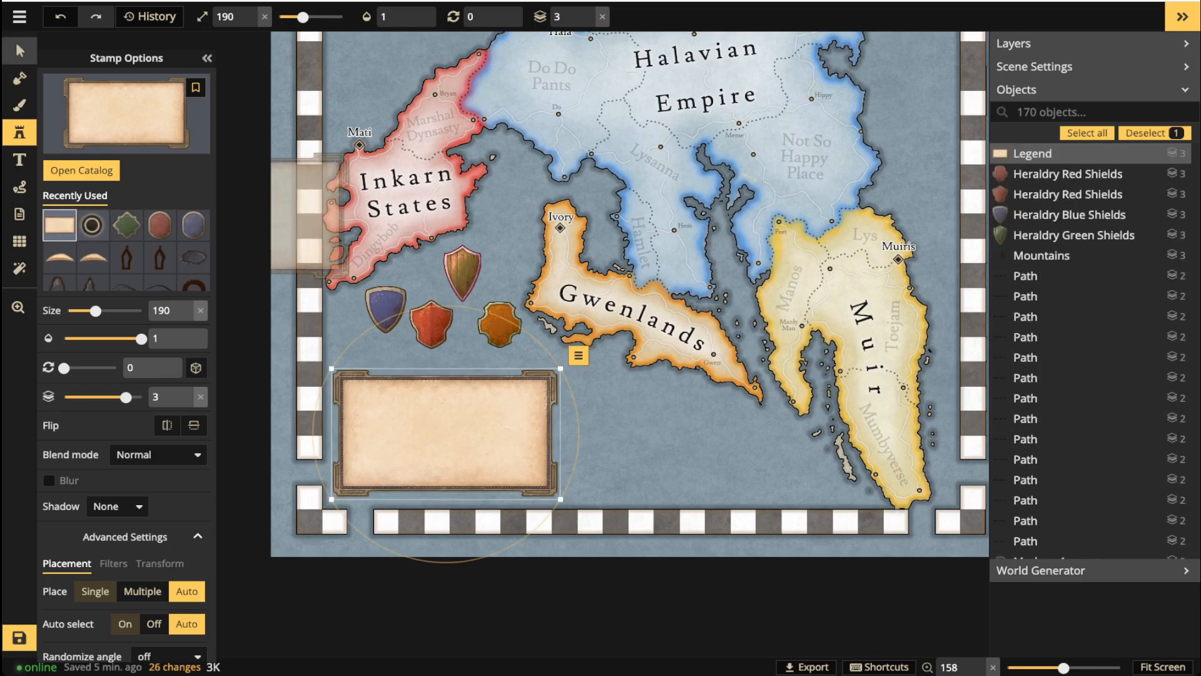
Try the legend over the frame's southwest corner and southern border, and settle it just inside the frame's southwest corner.
{"action": "left_click", "coordinate": [19, 51]}
{"action": "scroll", "coordinate": [432, 466], "scroll_direction": "down", "scroll_amount": 2}
{"action": "left_click_drag", "start_coordinate": [432, 466], "coordinate": [391, 507]}
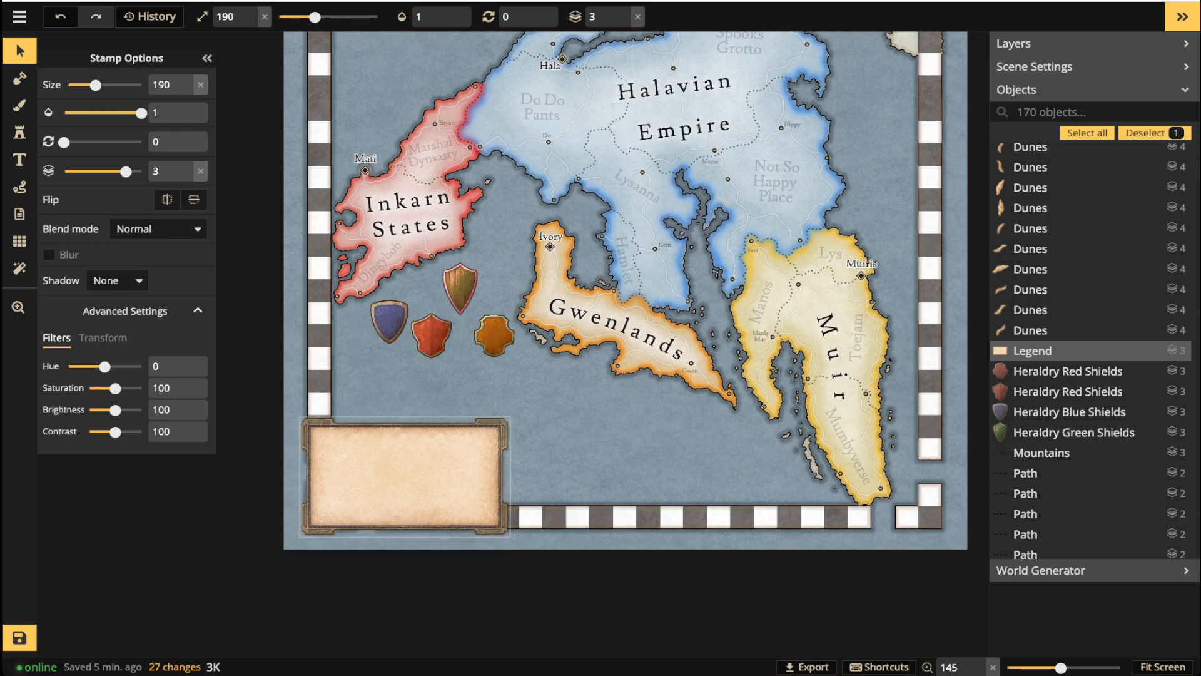
{"action": "scroll", "coordinate": [386, 453], "scroll_direction": "down", "scroll_amount": 3}
{"action": "left_click_drag", "start_coordinate": [386, 453], "coordinate": [552, 464]}
{"action": "scroll", "coordinate": [538, 500], "scroll_direction": "down", "scroll_amount": 5}
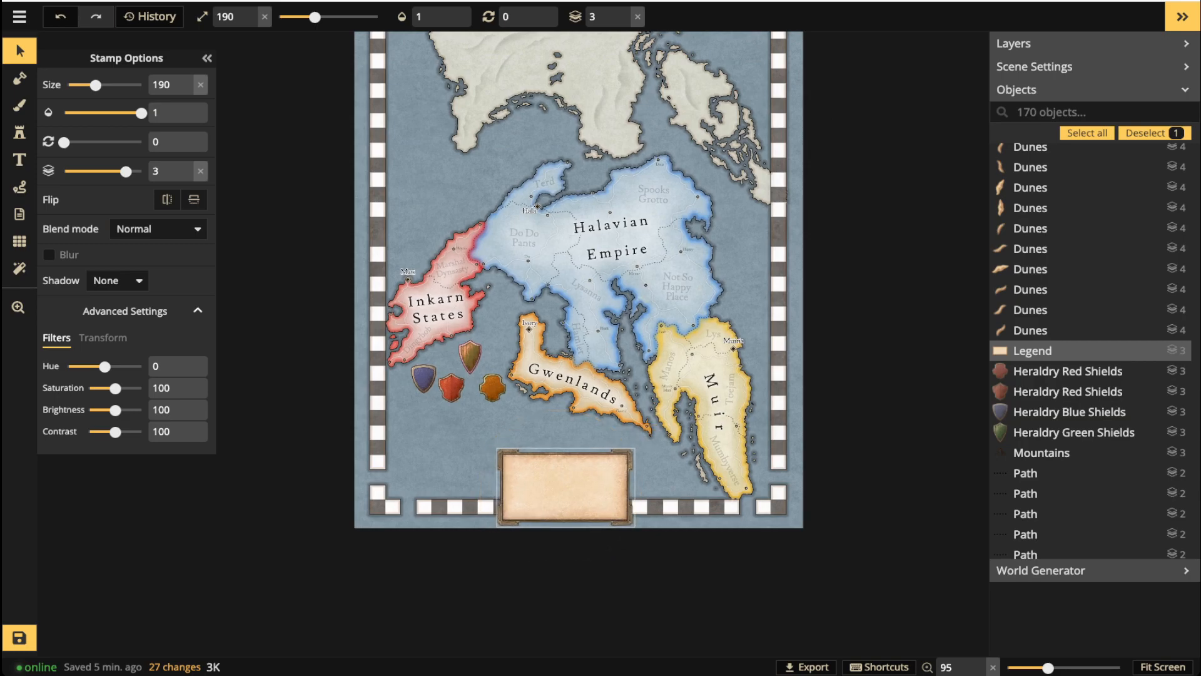
{"action": "scroll", "coordinate": [533, 484], "scroll_direction": "down", "scroll_amount": 5}
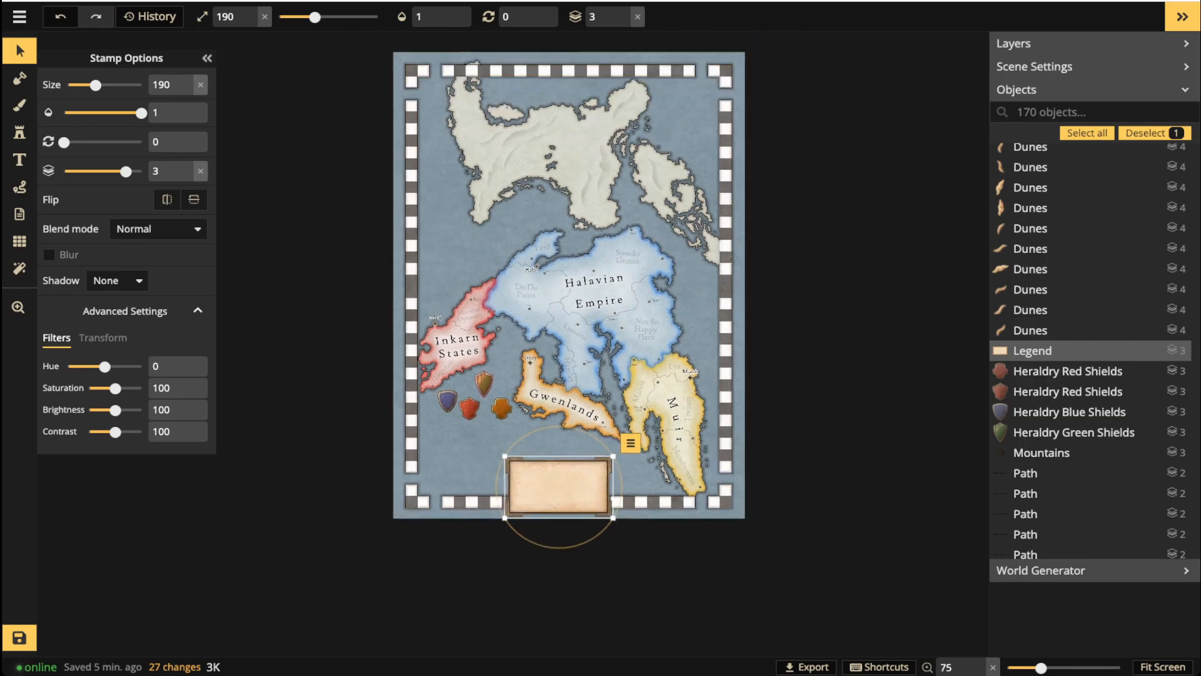
{"action": "left_click_drag", "start_coordinate": [559, 486], "coordinate": [481, 457]}
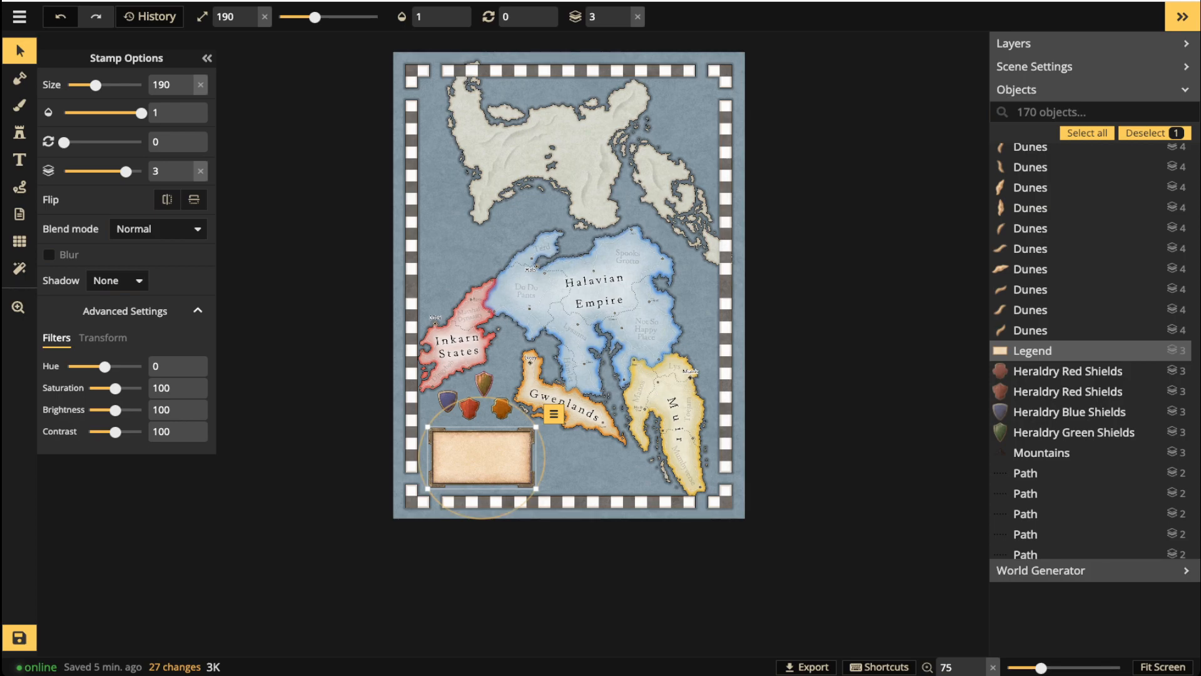
Reset the legend's layer and move the blue shield onto the western end of the legend's upper edge.
{"action": "scroll", "coordinate": [445, 424], "scroll_direction": "up", "scroll_amount": 5}
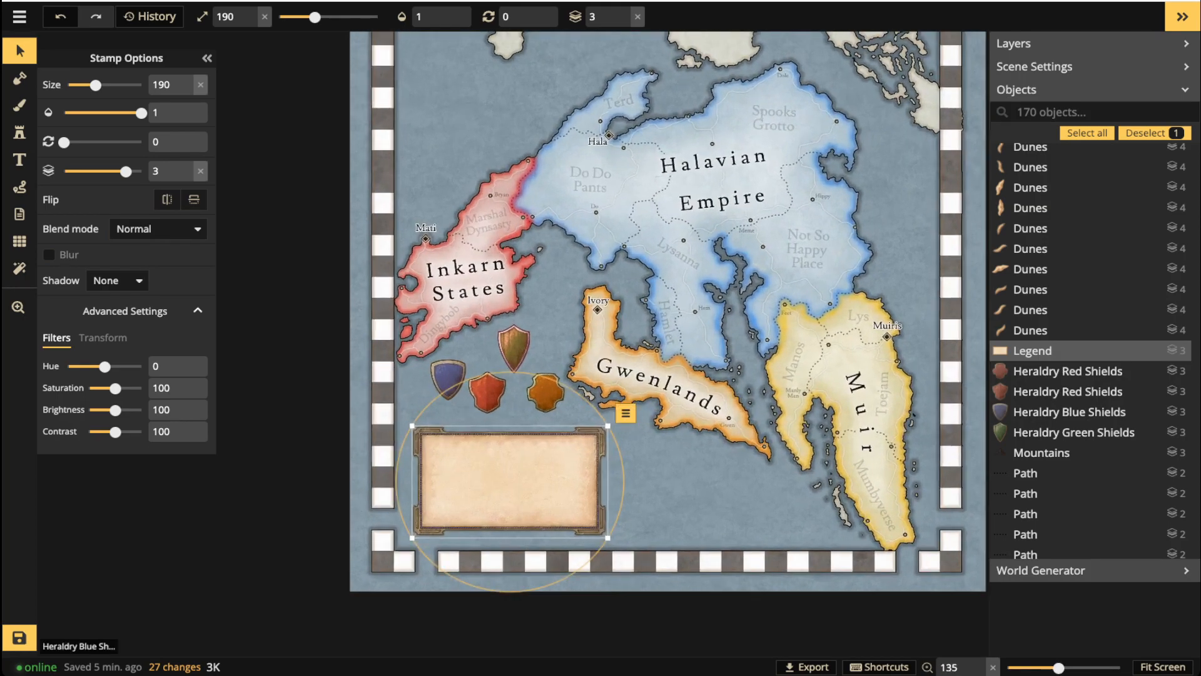
{"action": "left_click_drag", "start_coordinate": [447, 379], "coordinate": [450, 456]}
{"action": "left_click", "coordinate": [450, 458]}
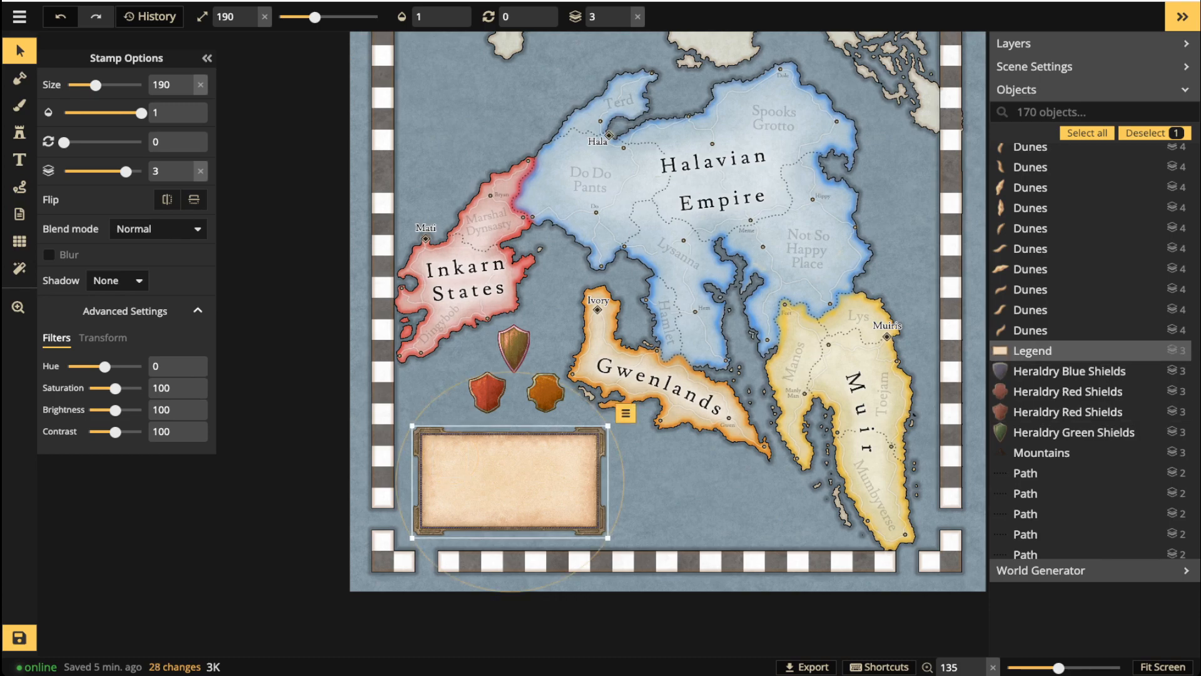
{"action": "left_click", "coordinate": [637, 17]}
{"action": "mouse_move", "coordinate": [451, 456]}
{"action": "left_mouse_down"}
{"action": "mouse_move", "coordinate": [450, 475]}
{"action": "mouse_move", "coordinate": [449, 434]}
{"action": "left_mouse_up"}
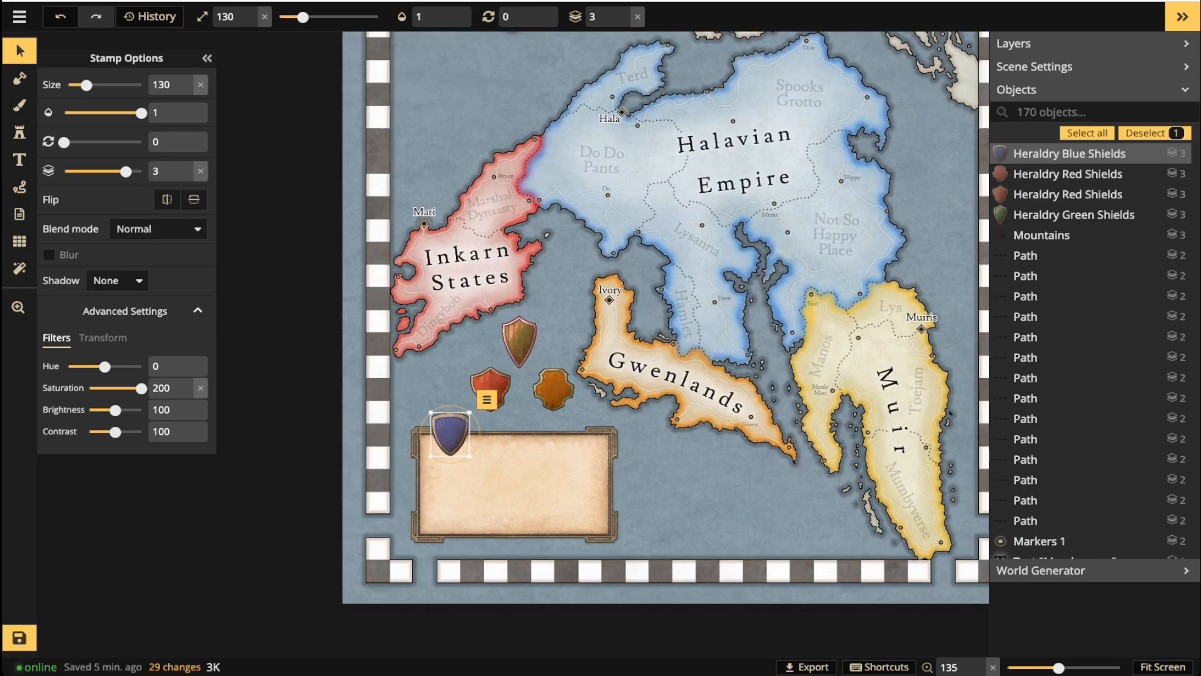
Move the red and orange shields onto the legend's upper edge in a row beside the blue shield.
{"action": "scroll", "coordinate": [450, 438], "scroll_direction": "up", "scroll_amount": 3}
{"action": "left_click_drag", "start_coordinate": [505, 373], "coordinate": [519, 434]}
{"action": "left_click_drag", "start_coordinate": [588, 374], "coordinate": [582, 431]}
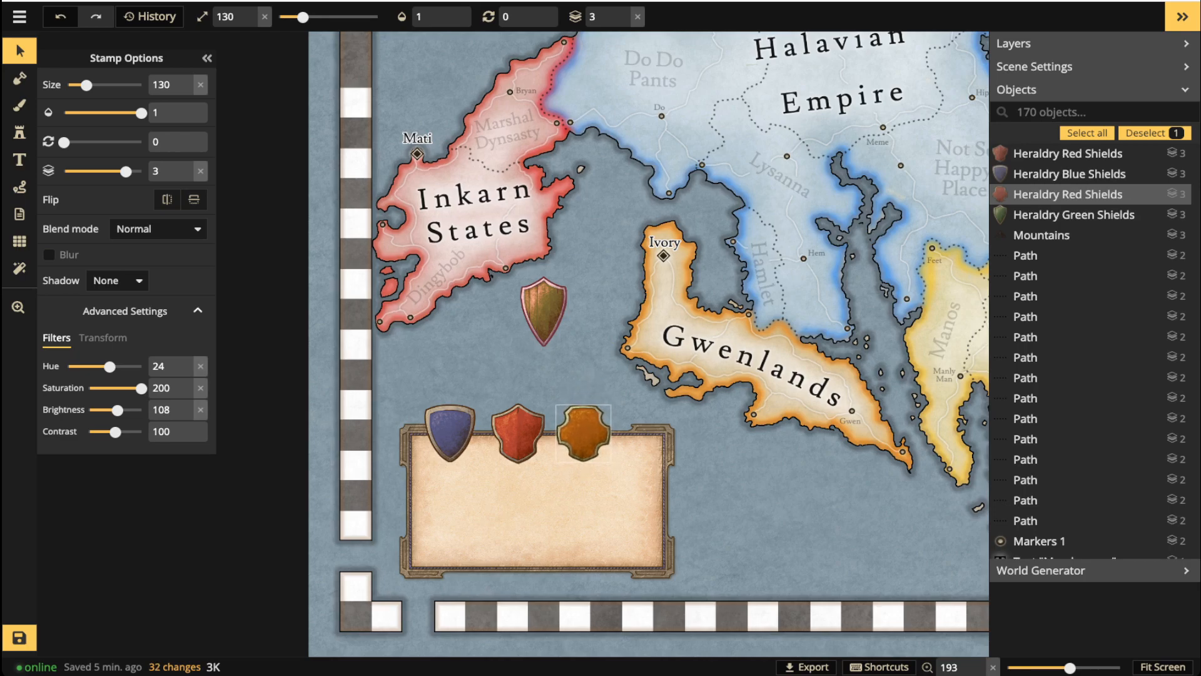
Complete the shield row with the green shield at its eastern end, and widen the legend beneath the row.
{"action": "left_click", "coordinate": [544, 313]}
{"action": "left_click_drag", "start_coordinate": [544, 312], "coordinate": [636, 432]}
{"action": "left_click", "coordinate": [670, 438]}
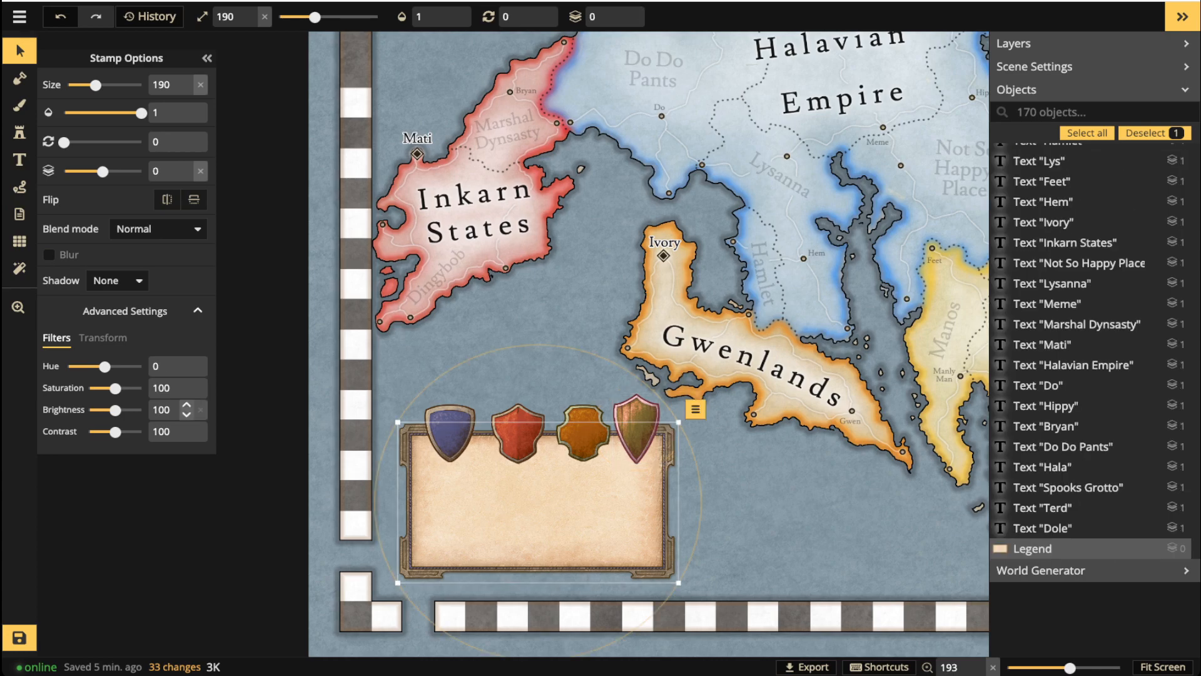
{"action": "left_click", "coordinate": [103, 337]}
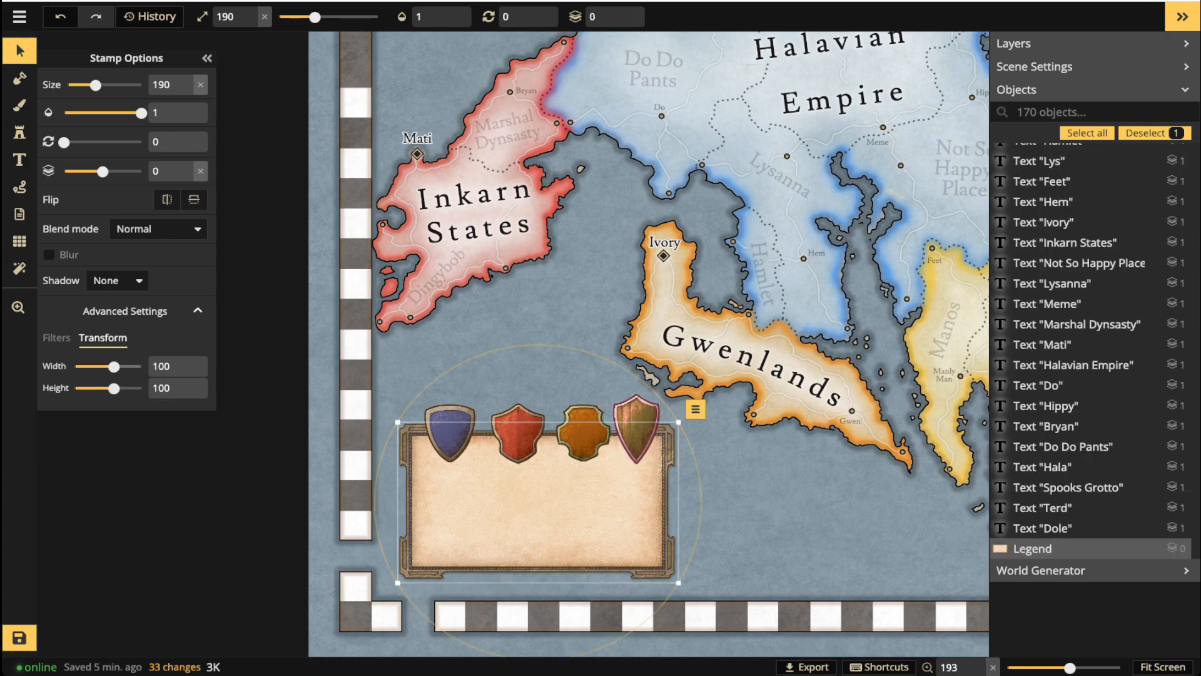
{"action": "left_click_drag", "start_coordinate": [113, 387], "coordinate": [116, 366]}
{"action": "left_click_drag", "start_coordinate": [537, 502], "coordinate": [550, 509]}
Rearrange the four shields into a row along the widened legend's upper edge, with the blue shield at the western end.
{"action": "left_click_drag", "start_coordinate": [450, 431], "coordinate": [444, 501]}
{"action": "left_click_drag", "start_coordinate": [636, 431], "coordinate": [507, 434]}
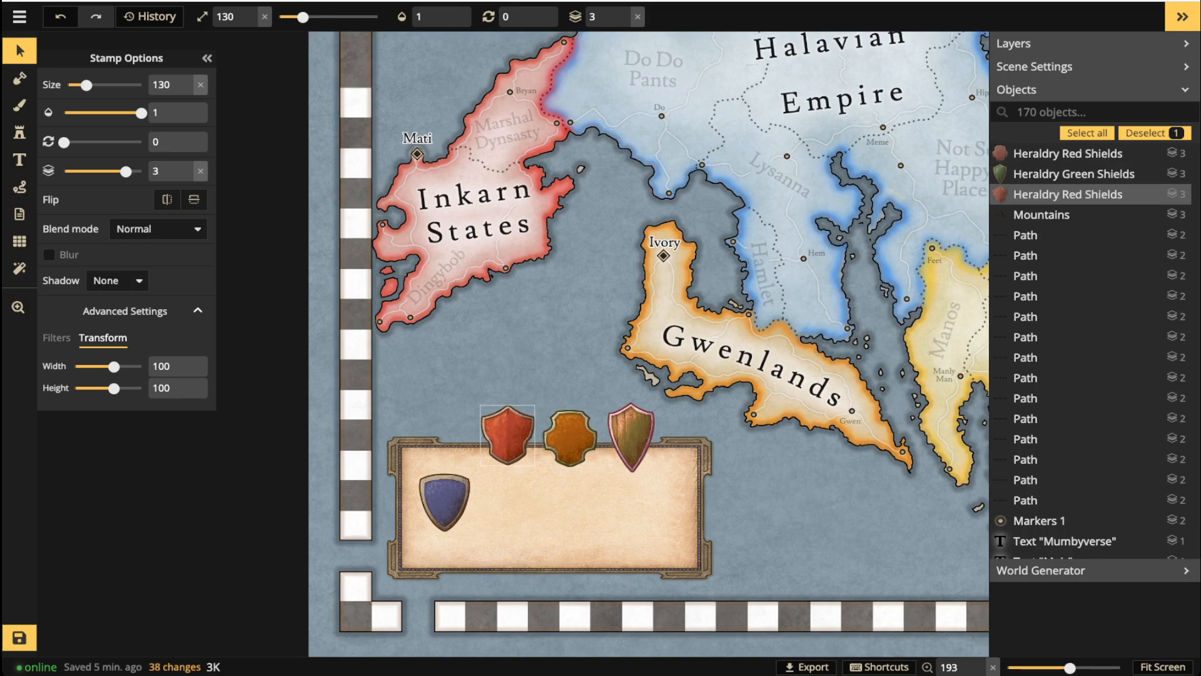
{"action": "left_click_drag", "start_coordinate": [444, 500], "coordinate": [445, 437]}
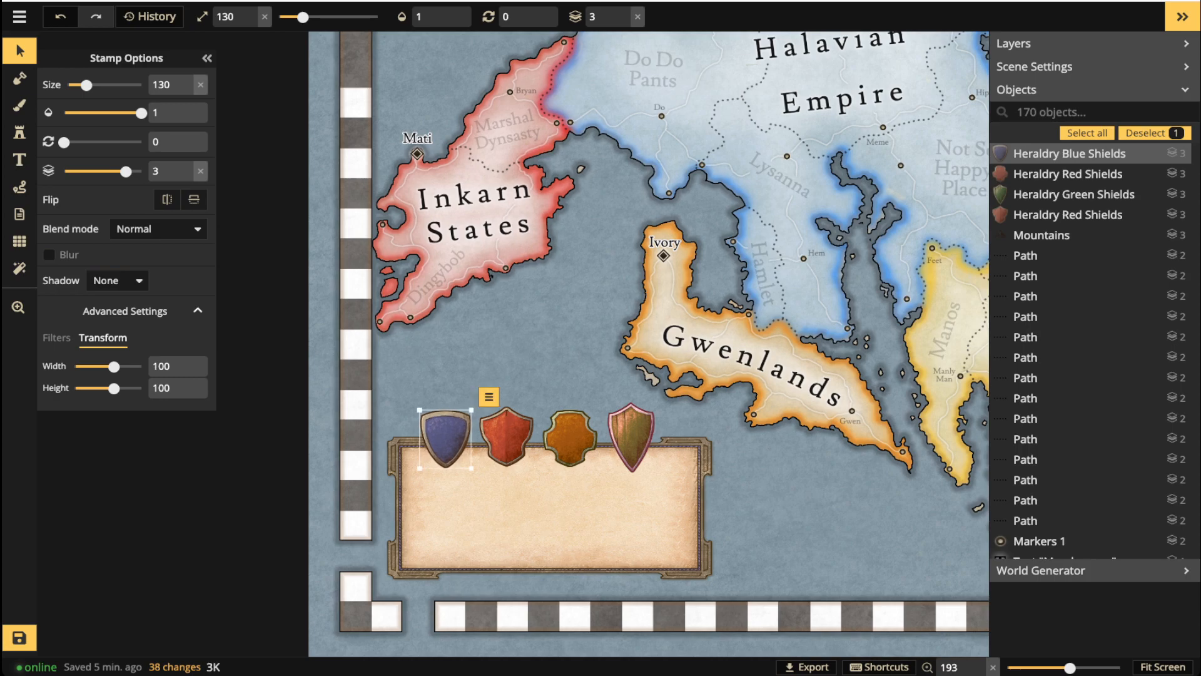
Stretch the legend to a width of 133 and shift the four shields east to centre them on its upper edge.
{"action": "left_click", "coordinate": [513, 504]}
{"action": "left_click_drag", "start_coordinate": [113, 388], "coordinate": [119, 367]}
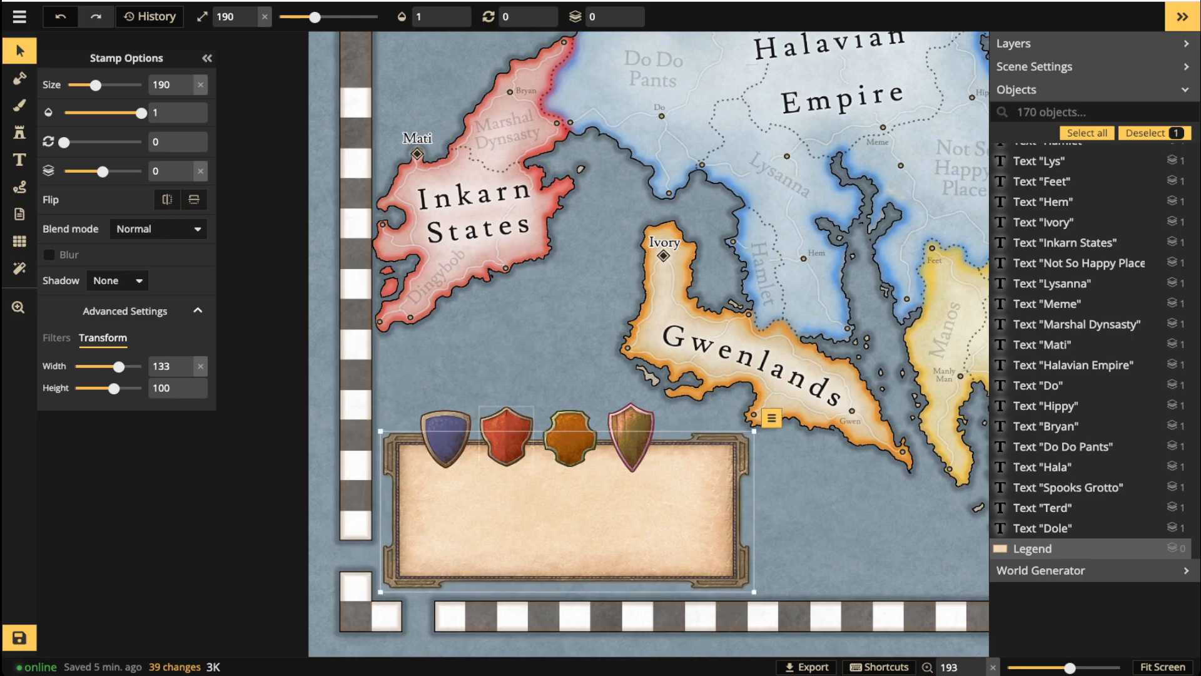
{"action": "mouse_move", "coordinate": [631, 438]}
{"action": "left_mouse_down"}
{"action": "mouse_move", "coordinate": [512, 437]}
{"action": "mouse_move", "coordinate": [655, 438]}
{"action": "left_mouse_up"}
{"action": "left_click_drag", "start_coordinate": [578, 438], "coordinate": [589, 437]}
{"action": "left_click_drag", "start_coordinate": [513, 437], "coordinate": [527, 436]}
{"action": "left_click_drag", "start_coordinate": [445, 438], "coordinate": [473, 437]}
{"action": "left_click_drag", "start_coordinate": [655, 438], "coordinate": [537, 437]}
Set the green shield's height to 88 and its rotation to 359.
{"action": "left_click", "coordinate": [568, 501]}
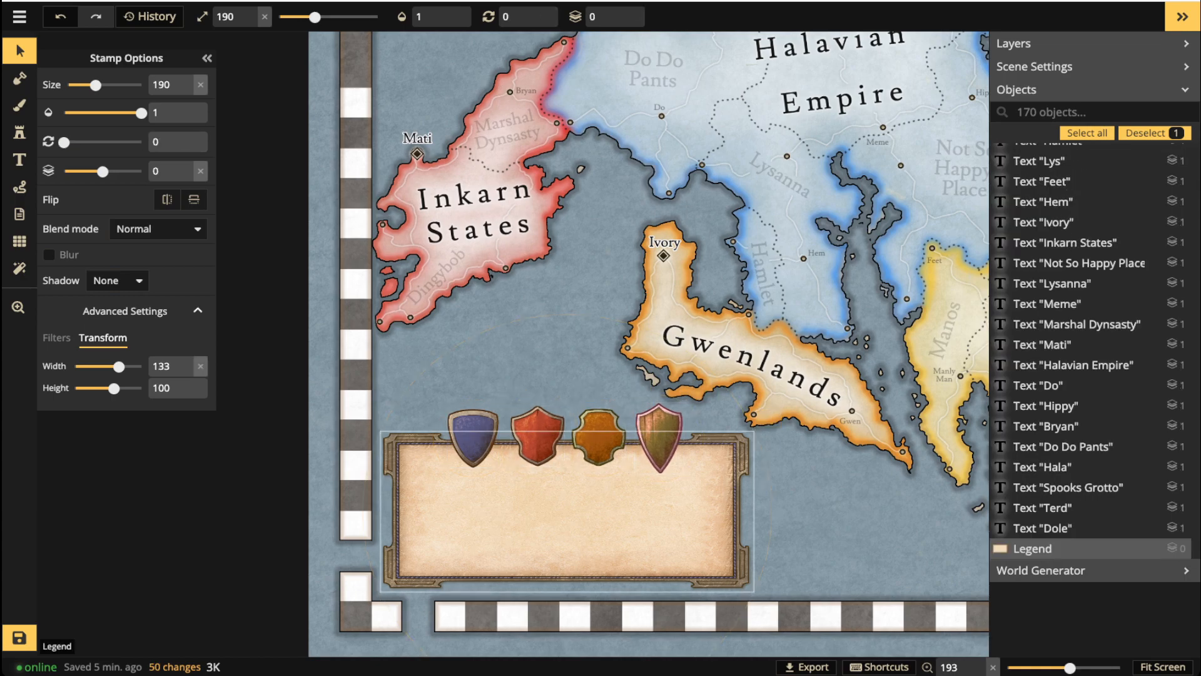
{"action": "left_click", "coordinate": [659, 438]}
{"action": "left_click_drag", "start_coordinate": [114, 389], "coordinate": [112, 388]}
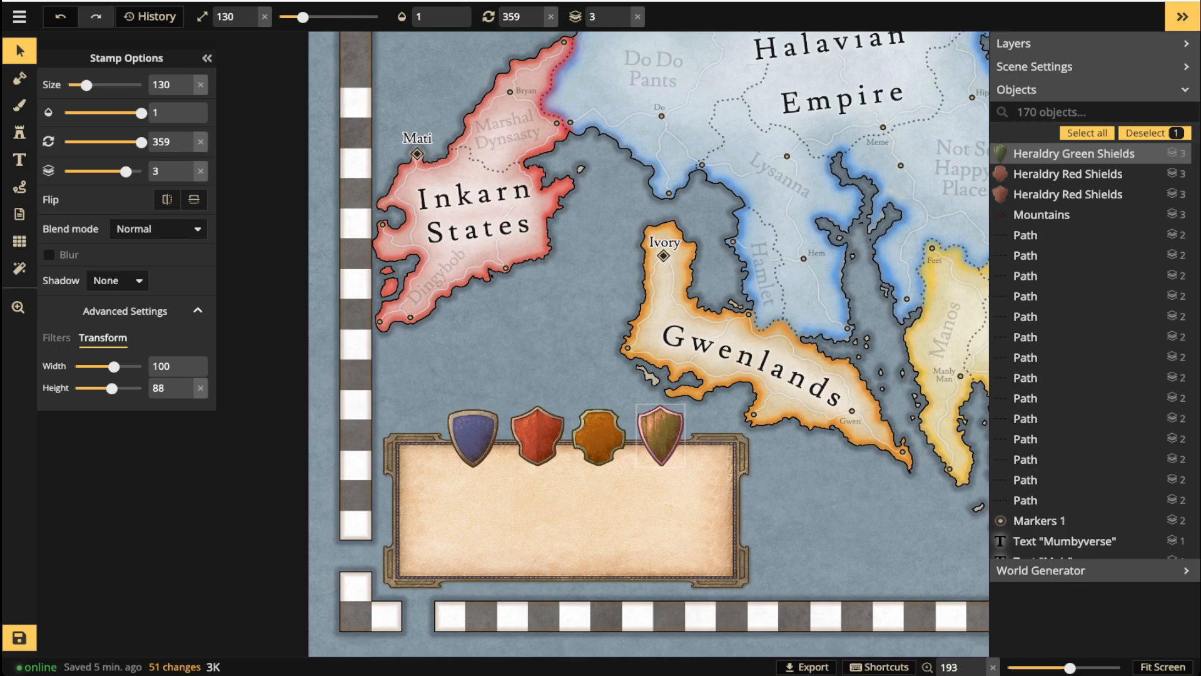
Even out the gaps between the four shields on the legend's upper edge and deselect them.
{"action": "left_click", "coordinate": [474, 437]}
{"action": "left_click_drag", "start_coordinate": [537, 436], "coordinate": [661, 438]}
{"action": "scroll", "coordinate": [423, 375], "scroll_direction": "down", "scroll_amount": 2}
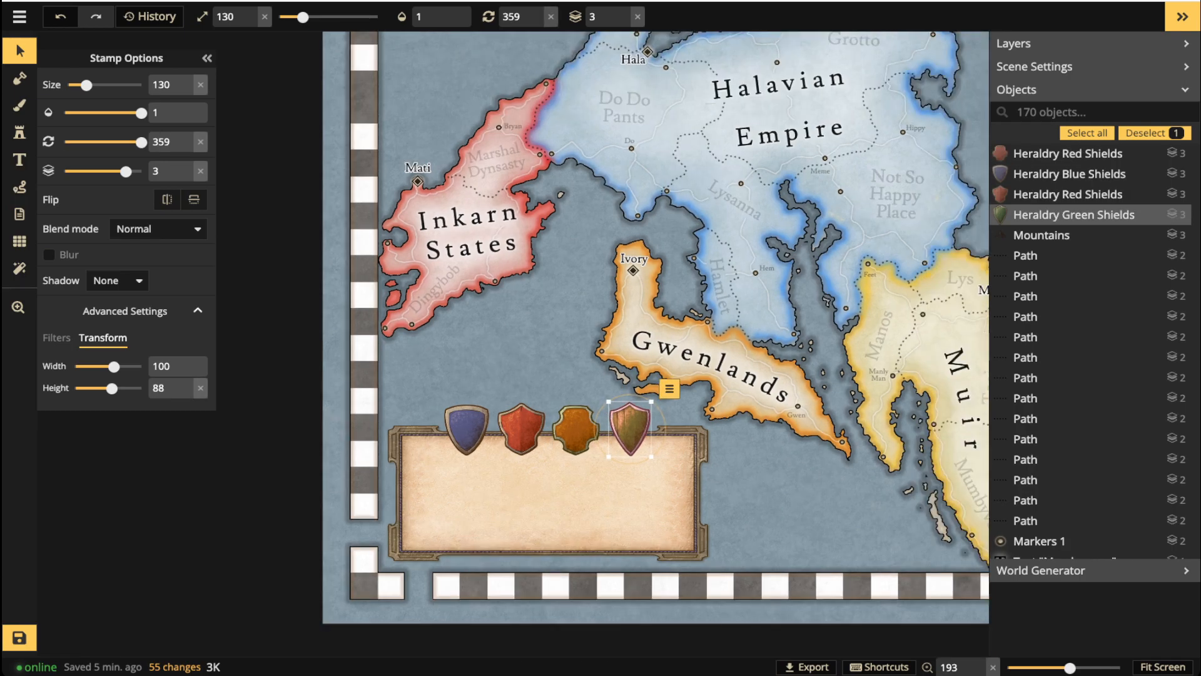
{"action": "scroll", "coordinate": [398, 381], "scroll_direction": "down", "scroll_amount": 2}
{"action": "key", "text": "Escape"}
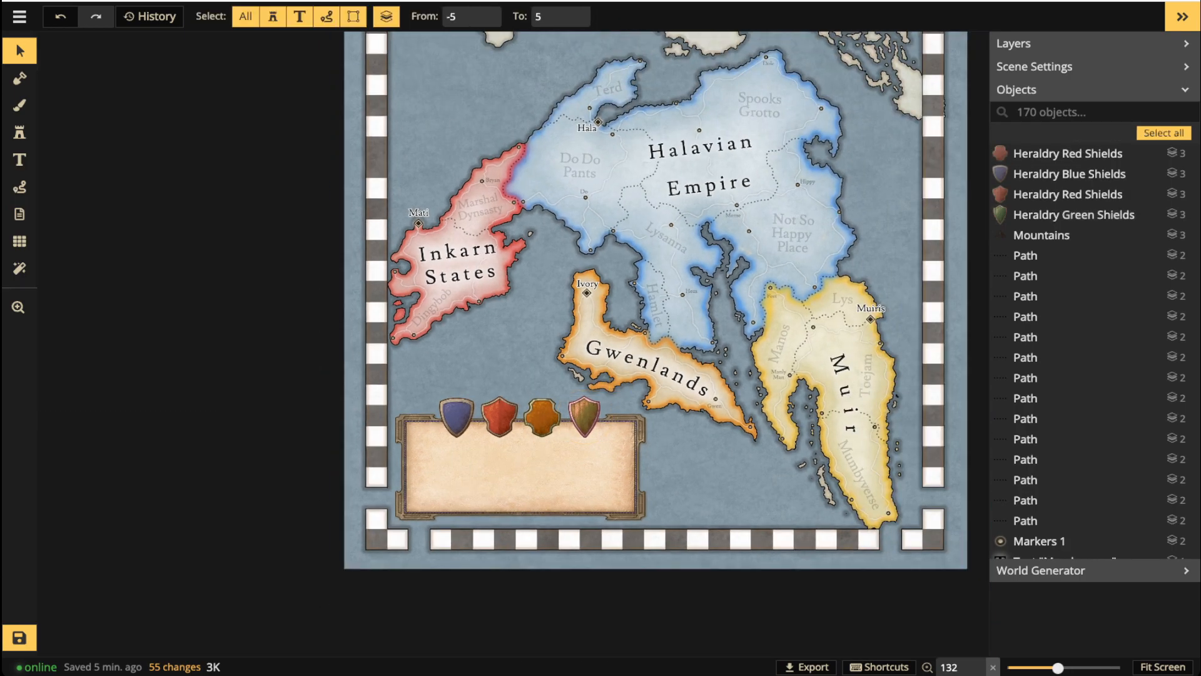
{"action": "scroll", "coordinate": [472, 480], "scroll_direction": "up", "scroll_amount": 4}
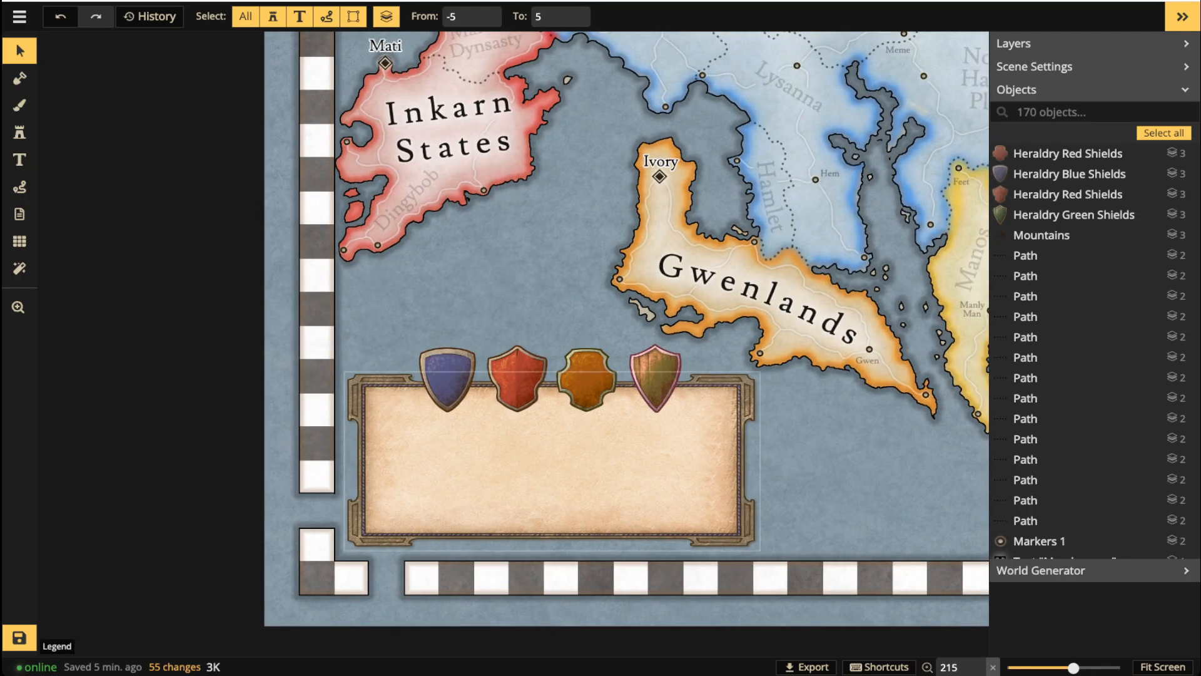
Place the Heraldic Goat stamp from Parchment World's Heraldry at size 90 on the western end of the legend.
{"action": "left_click", "coordinate": [472, 480]}
{"action": "left_click", "coordinate": [19, 132]}
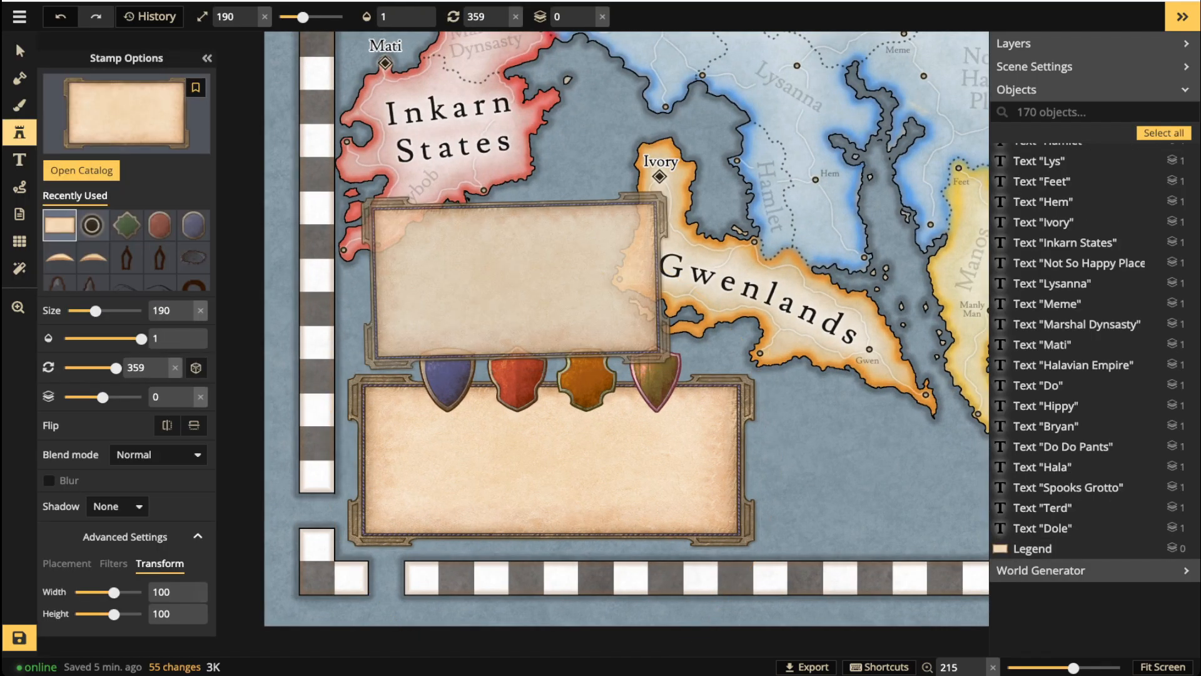
{"action": "key", "text": "f"}
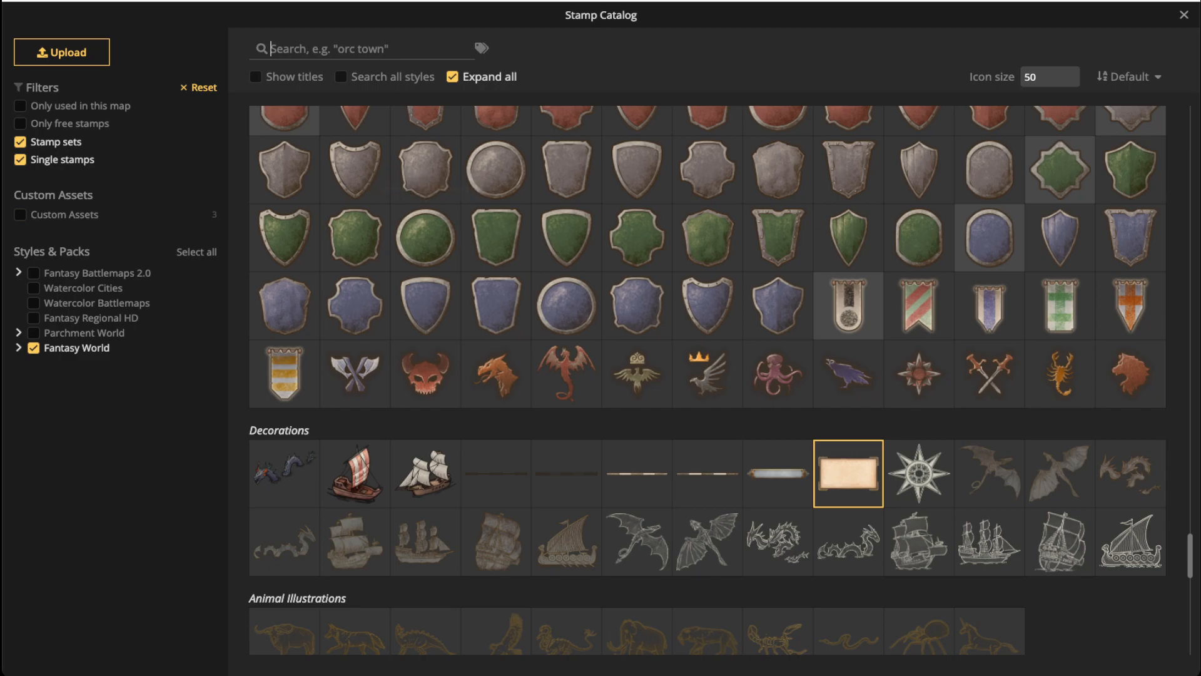
{"action": "scroll", "coordinate": [707, 375], "scroll_direction": "down", "scroll_amount": 1}
{"action": "scroll", "coordinate": [707, 375], "scroll_direction": "down", "scroll_amount": 6}
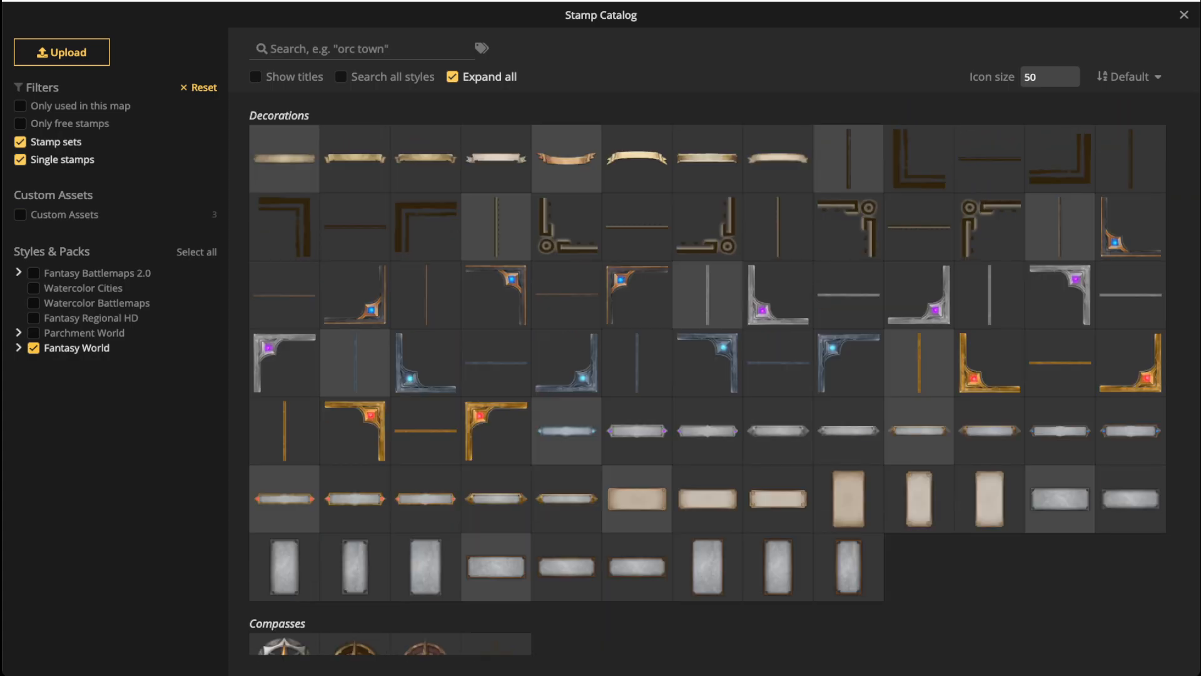
{"action": "left_click", "coordinate": [84, 333]}
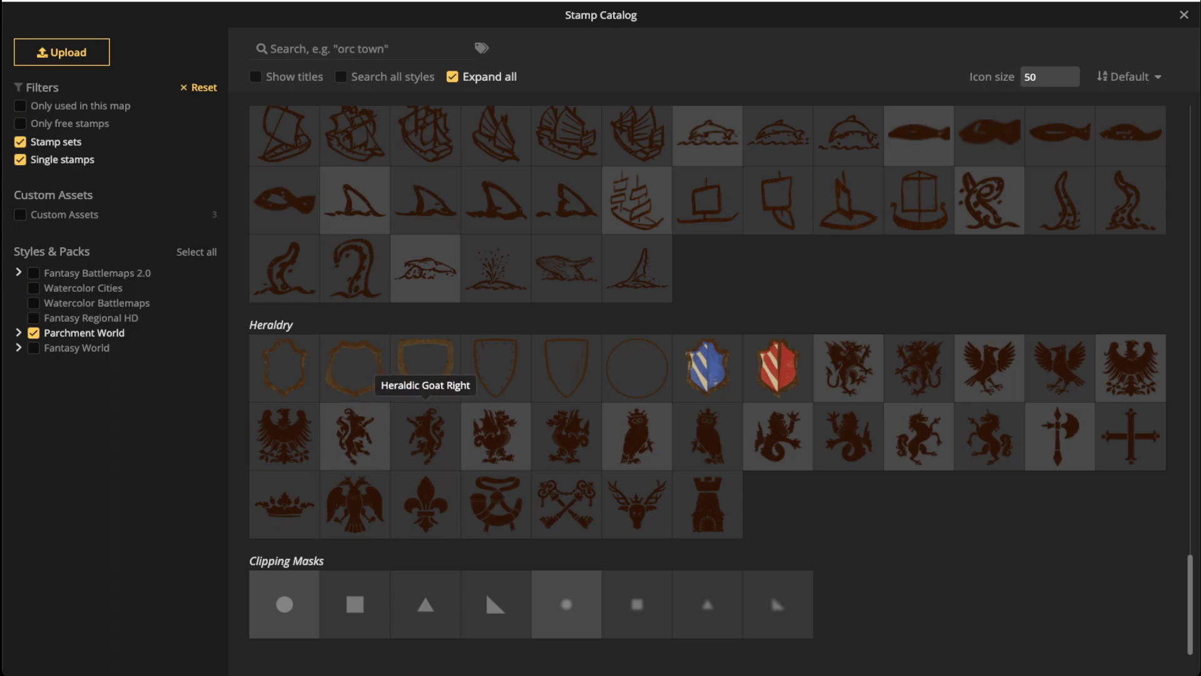
{"action": "left_click", "coordinate": [355, 436]}
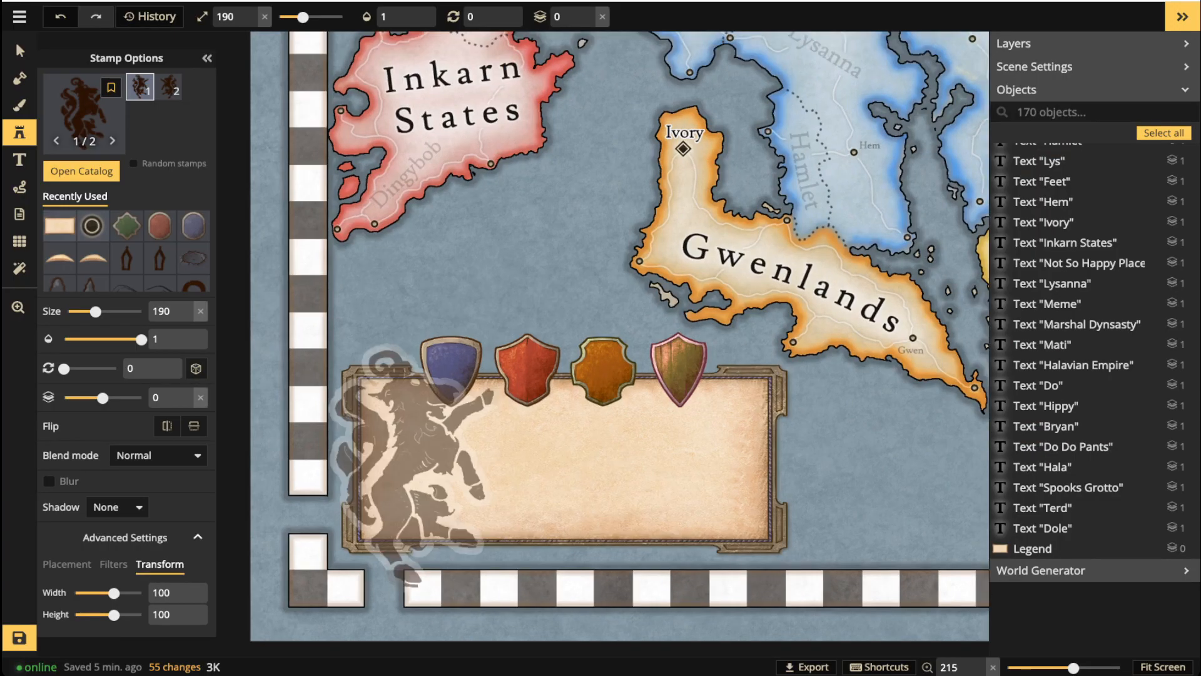
{"action": "scroll", "coordinate": [421, 470], "scroll_direction": "up", "scroll_amount": 3}
{"action": "scroll", "coordinate": [417, 455], "scroll_direction": "down", "scroll_amount": 10}
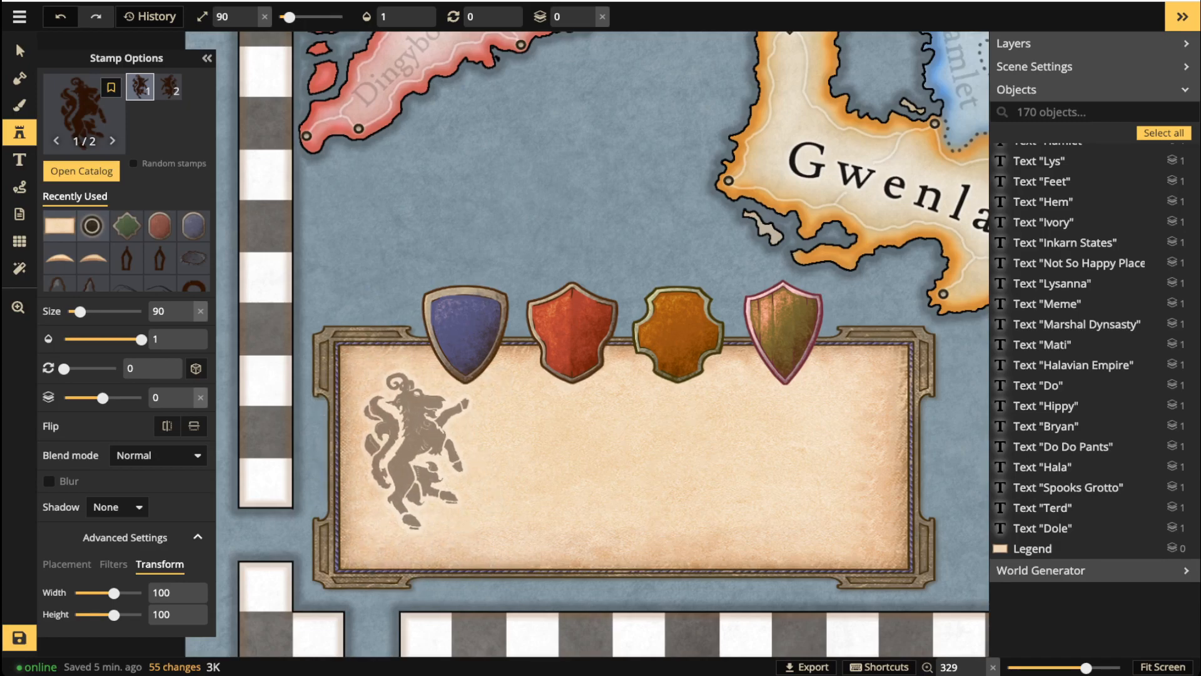
{"action": "left_click", "coordinate": [416, 452]}
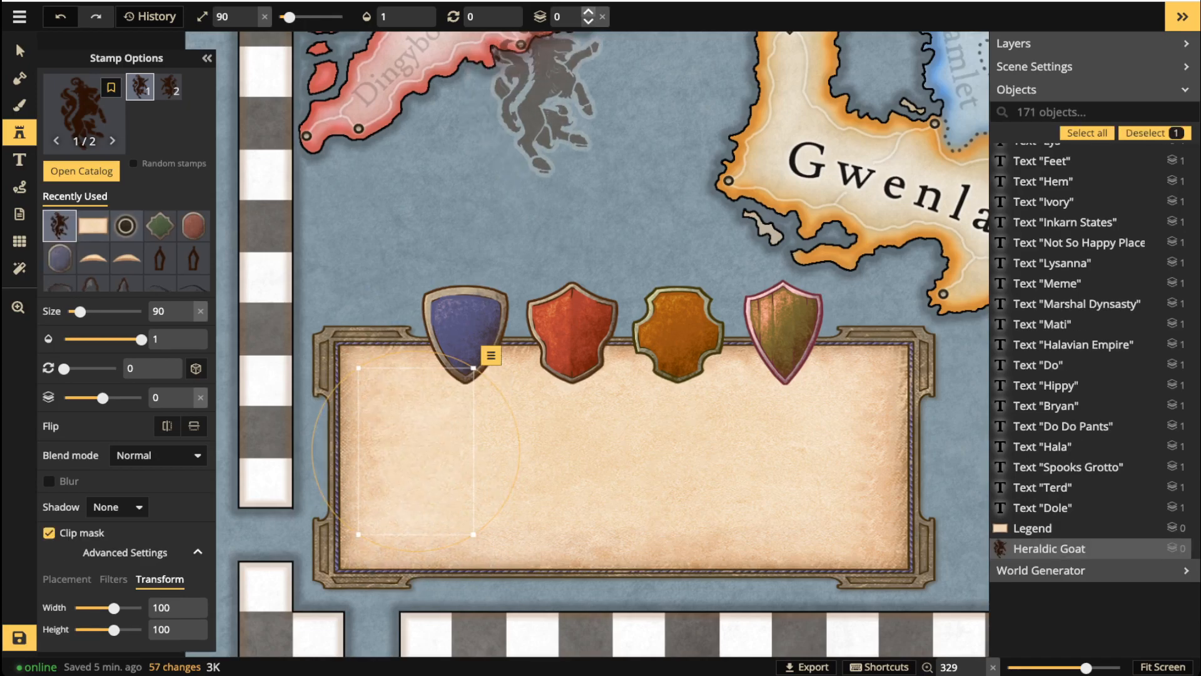
Put the goat on layer 1 and turn off its clip mask.
{"action": "left_click", "coordinate": [590, 13]}
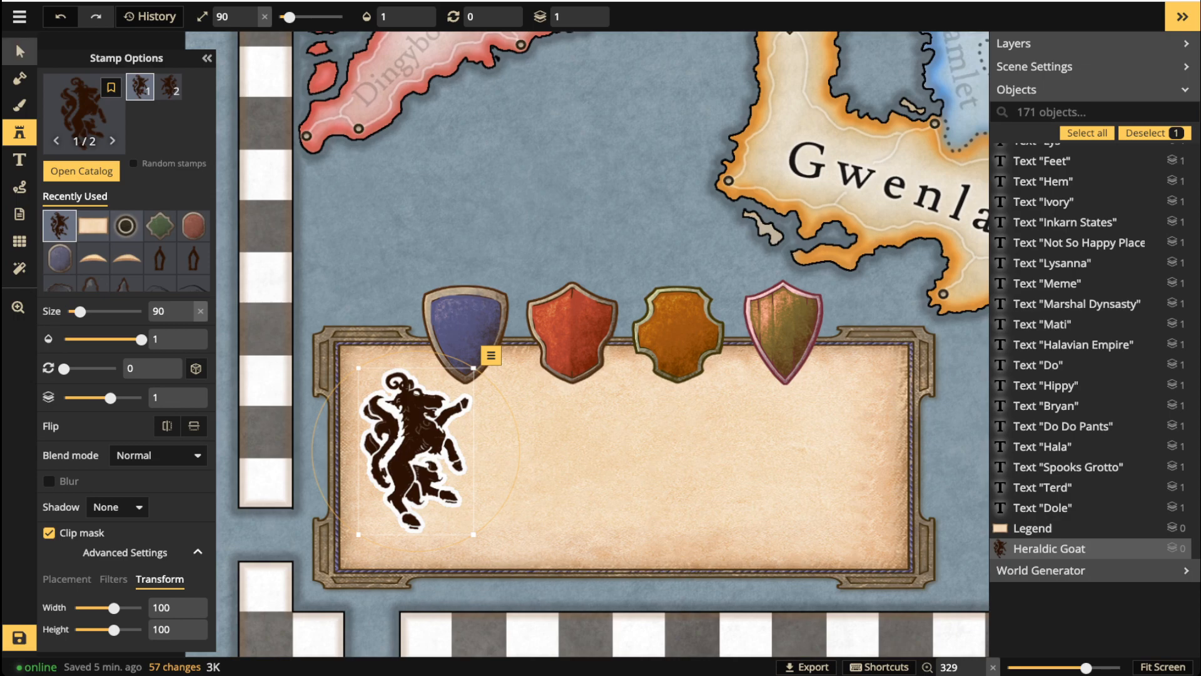
{"action": "left_click", "coordinate": [16, 43]}
{"action": "left_click", "coordinate": [49, 307]}
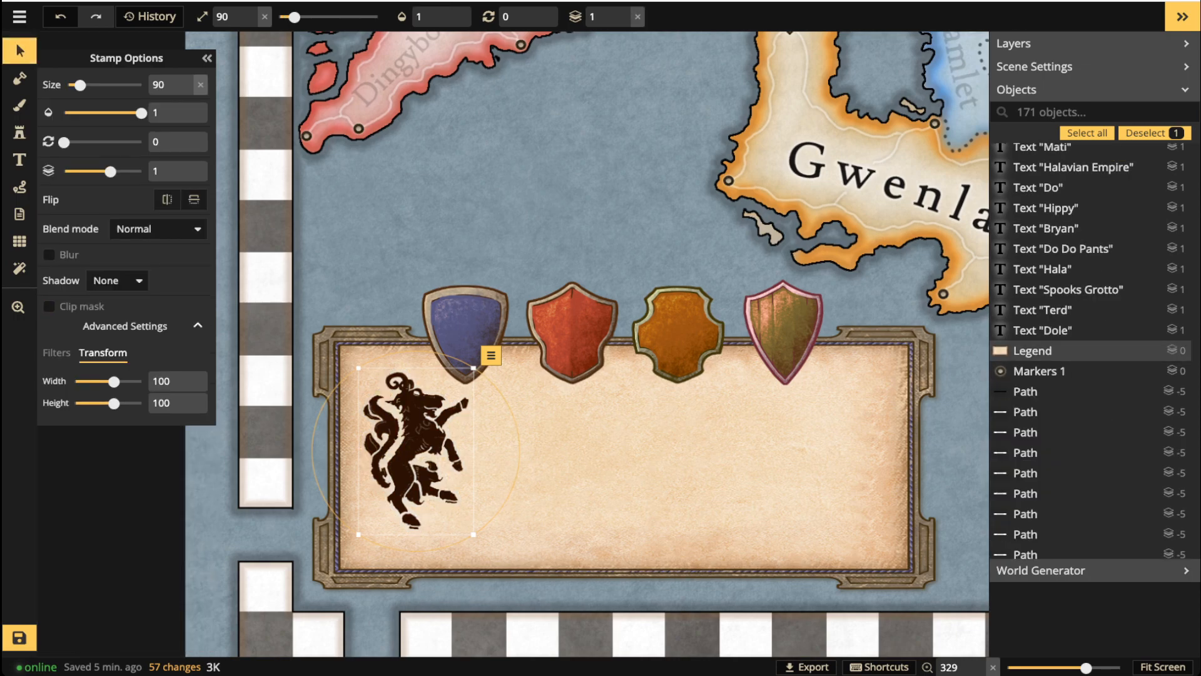
Fade the goat to 0.1 opacity and nudge it into place at the legend's western end.
{"action": "left_click", "coordinate": [81, 114]}
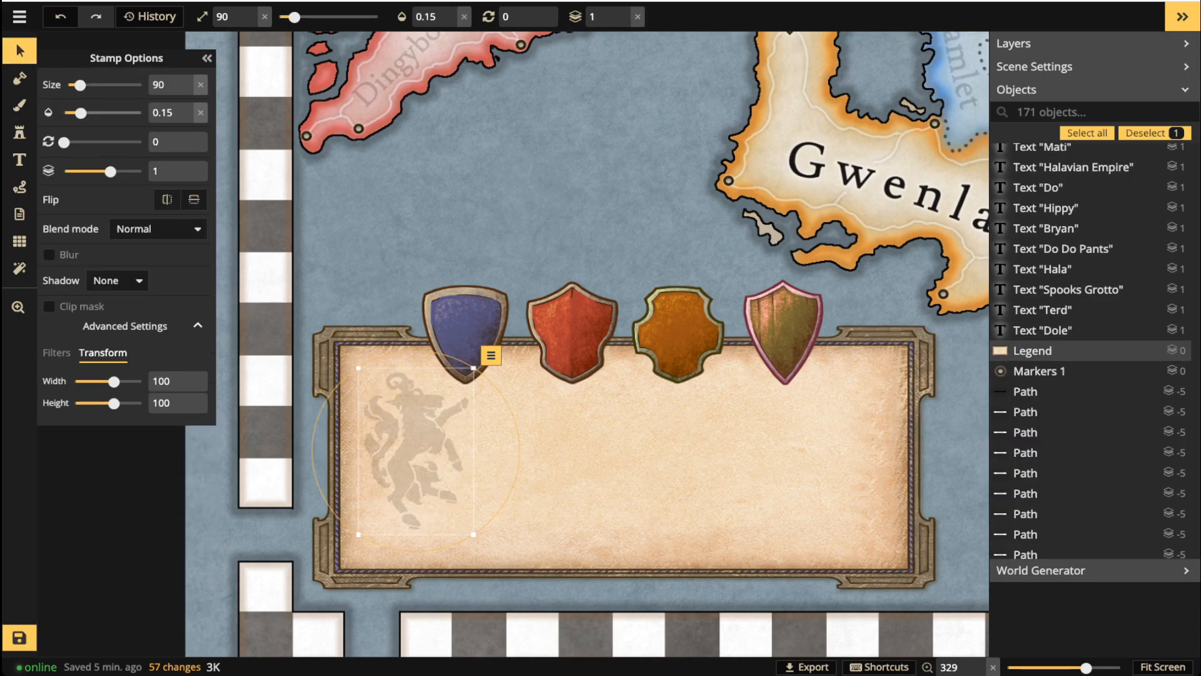
{"action": "left_click_drag", "start_coordinate": [418, 443], "coordinate": [413, 449]}
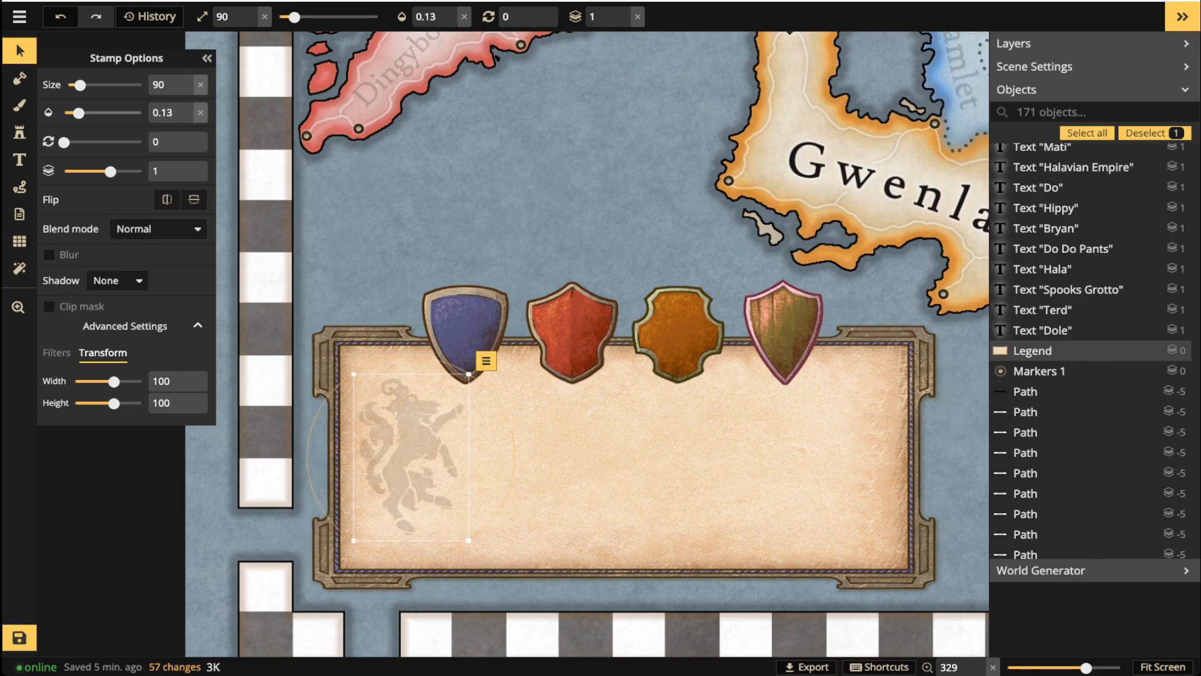
{"action": "scroll", "coordinate": [433, 493], "scroll_direction": "down", "scroll_amount": 3}
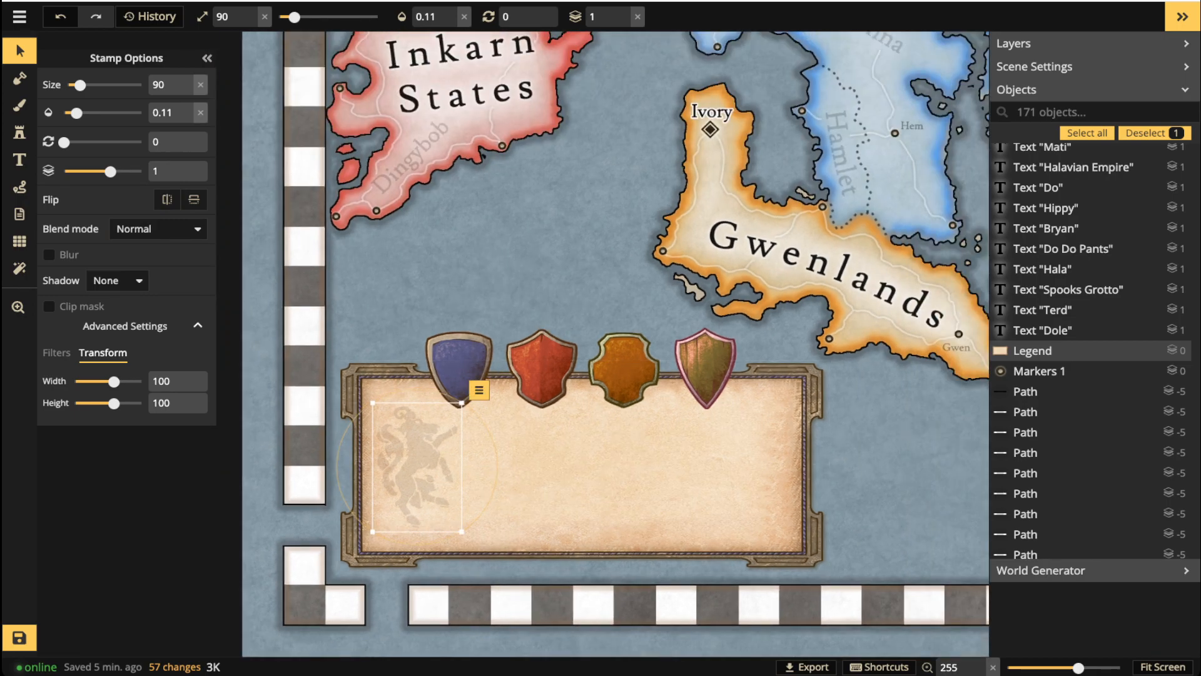
{"action": "left_click_drag", "start_coordinate": [422, 472], "coordinate": [424, 470]}
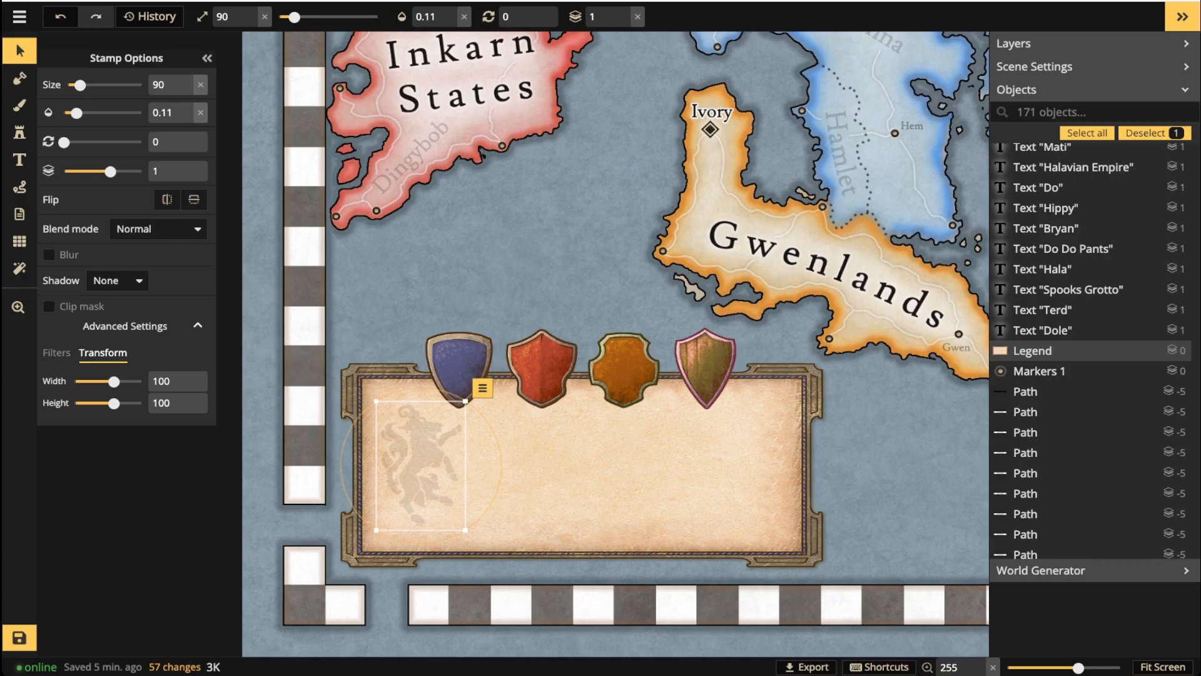
{"action": "left_click", "coordinate": [20, 132]}
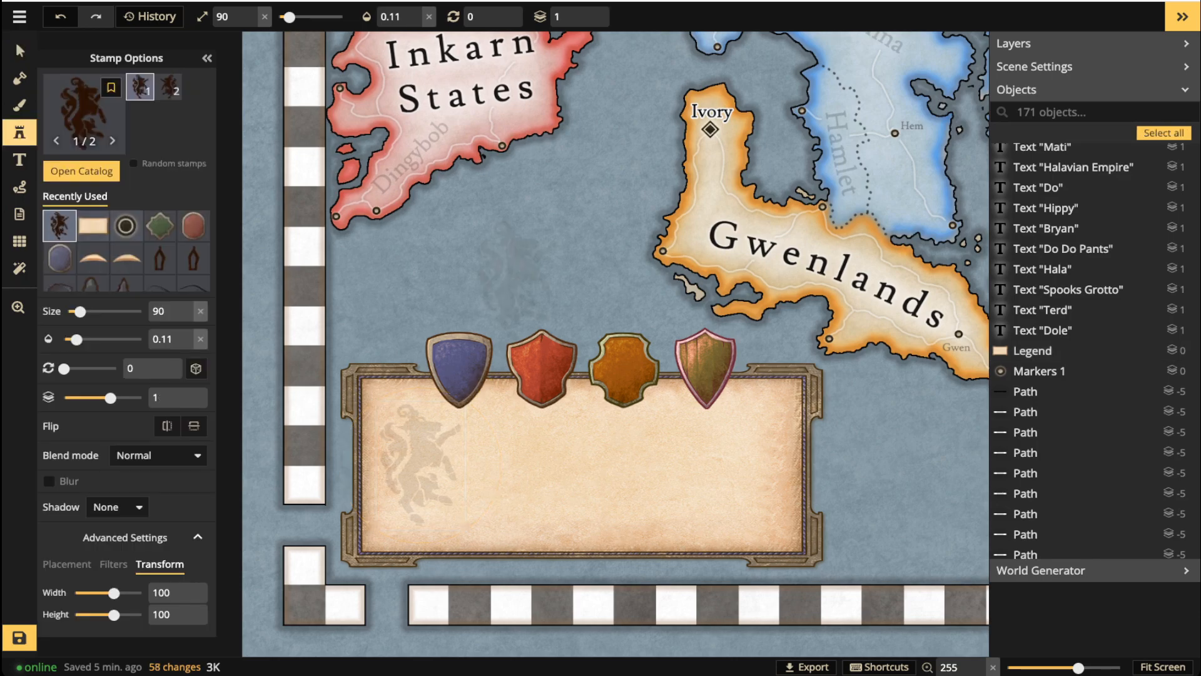
{"action": "left_click", "coordinate": [20, 50]}
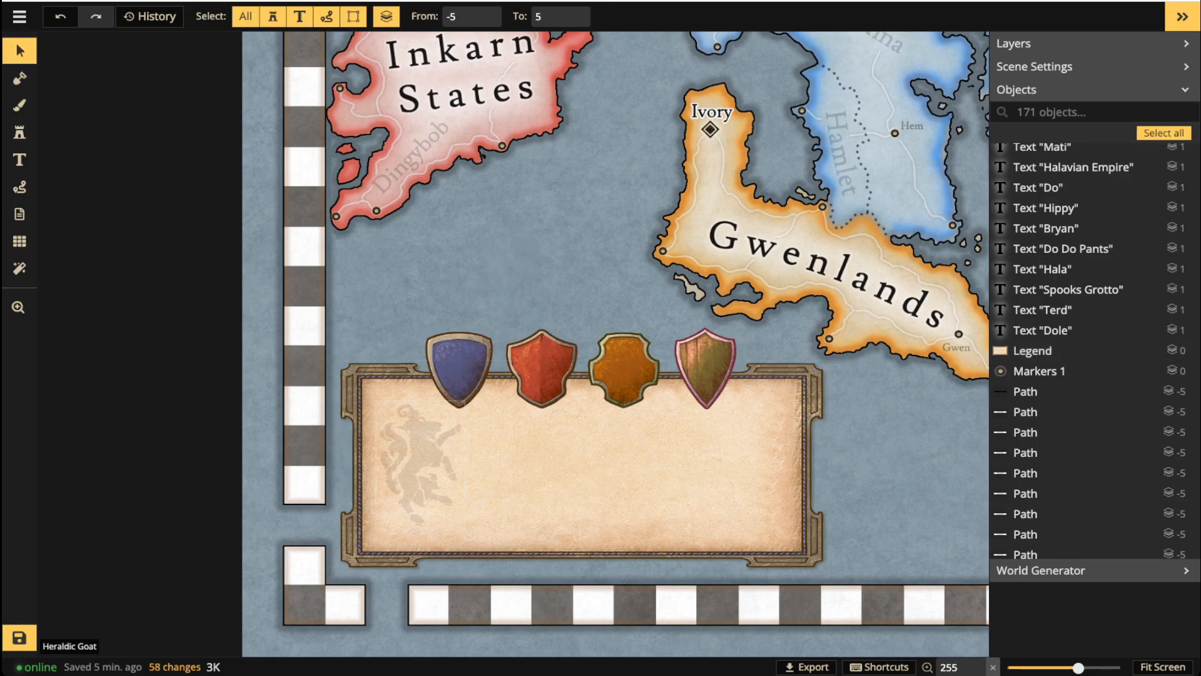
{"action": "left_click", "coordinate": [418, 464]}
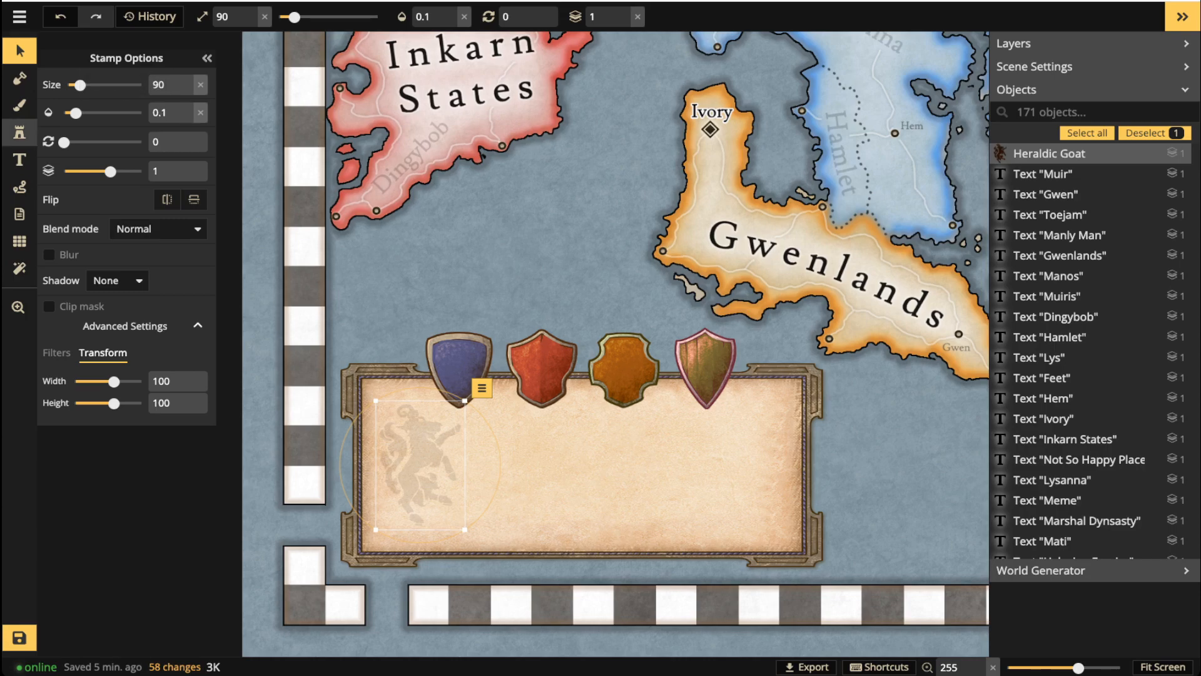
Try the Heraldic Owl stamp from Parchment World at size 90 and 0.1 opacity on the legend's eastern end.
{"action": "left_click", "coordinate": [19, 133]}
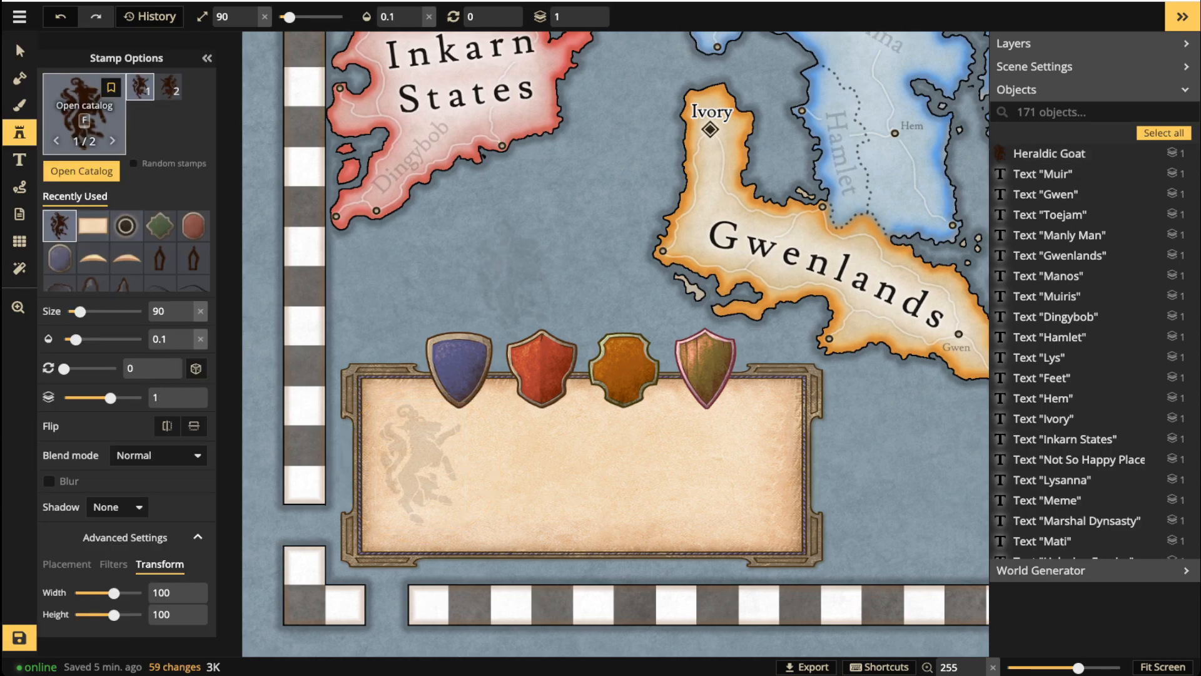
{"action": "key", "text": "f"}
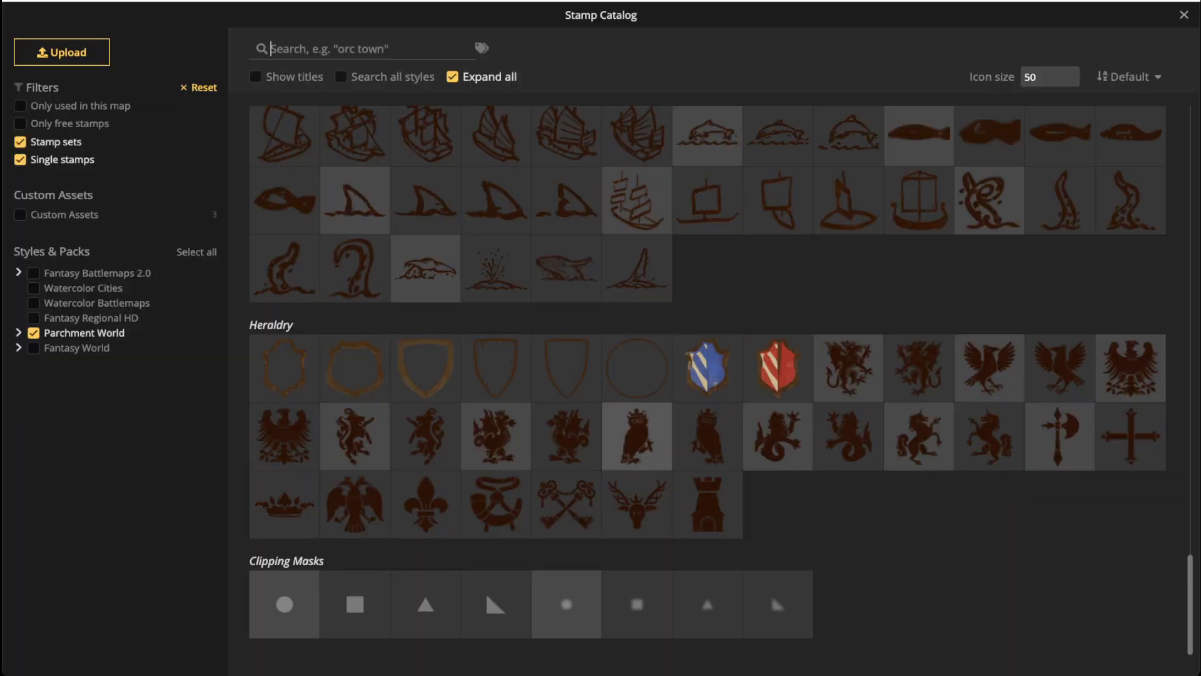
{"action": "left_click", "coordinate": [637, 436]}
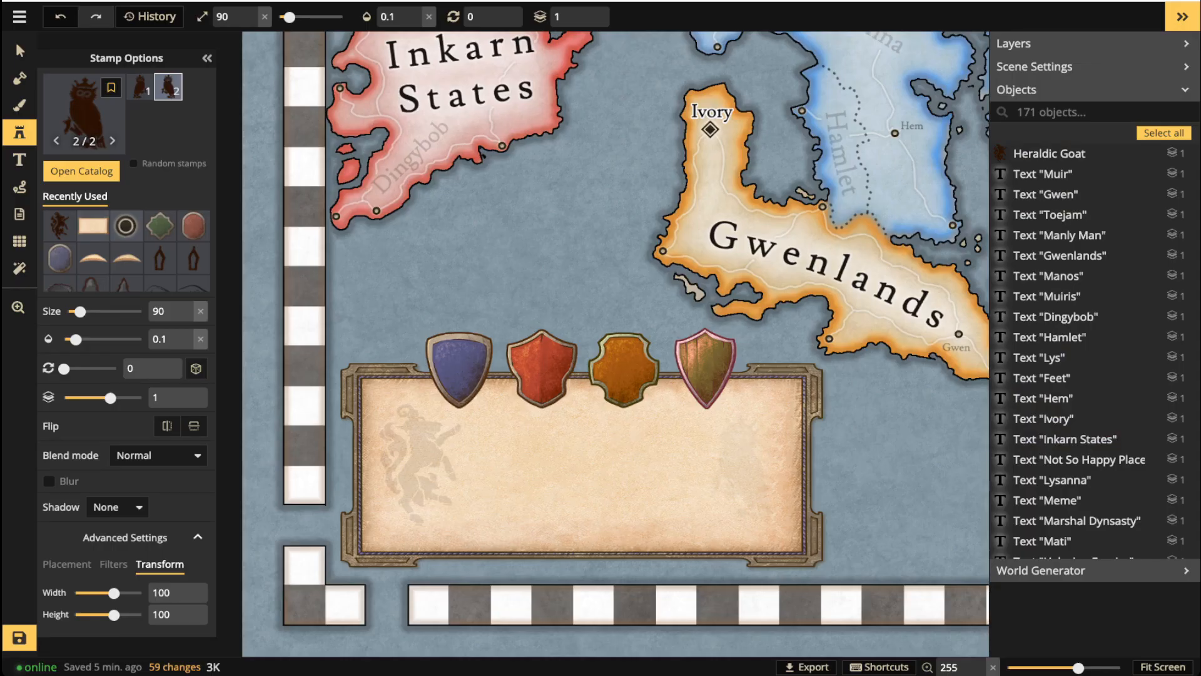
{"action": "left_click", "coordinate": [743, 465]}
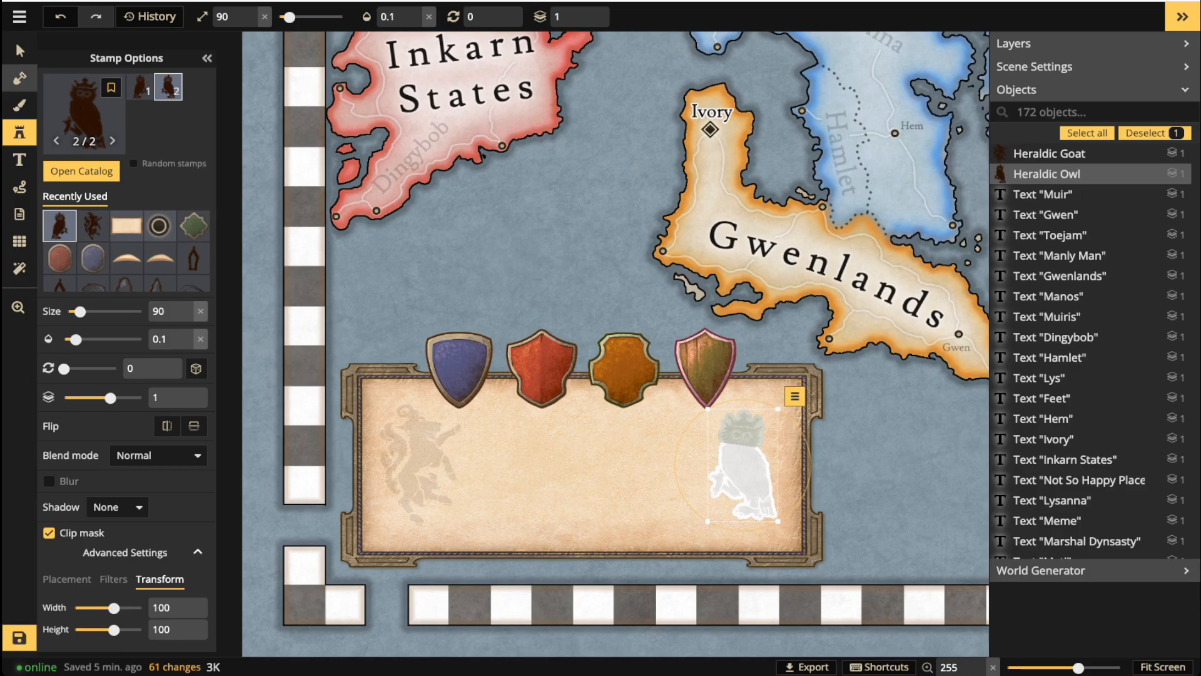
Try the owl without a clip mask at size 110, nudge it within the legend's eastern end, and delete it.
{"action": "left_click", "coordinate": [17, 46]}
{"action": "key", "text": "]"}
{"action": "key", "text": "]"}
{"action": "left_click_drag", "start_coordinate": [742, 464], "coordinate": [750, 467]}
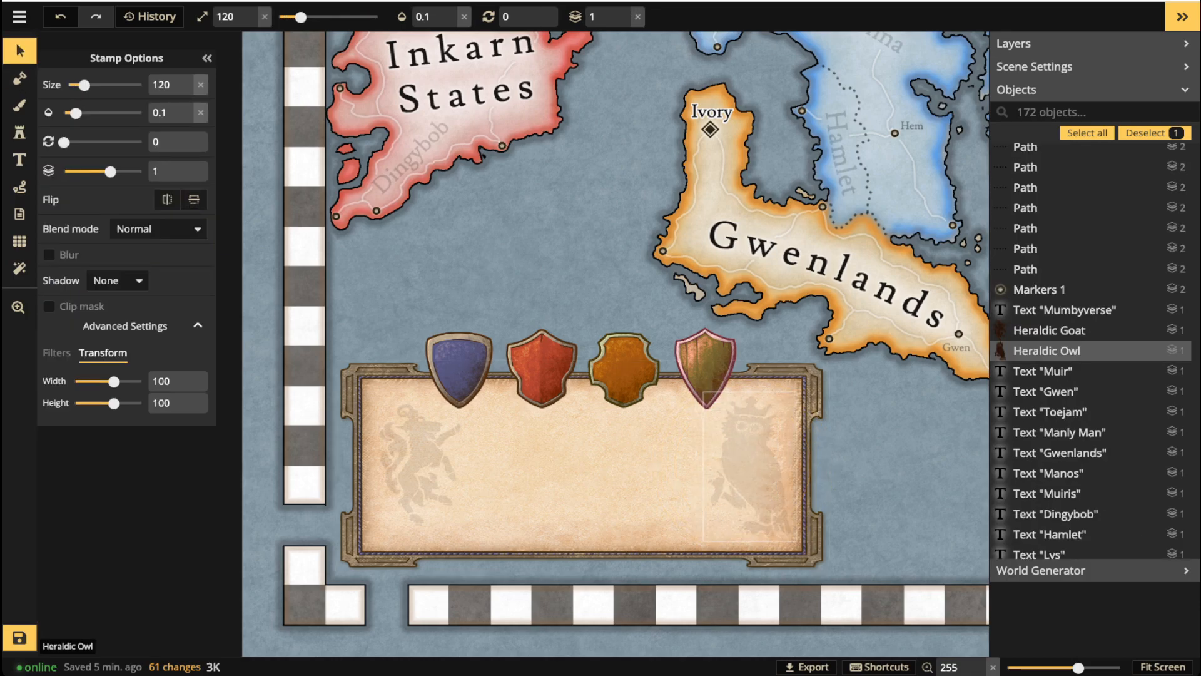
{"action": "left_click_drag", "start_coordinate": [793, 539], "coordinate": [789, 532]}
{"action": "left_click_drag", "start_coordinate": [747, 464], "coordinate": [747, 461]}
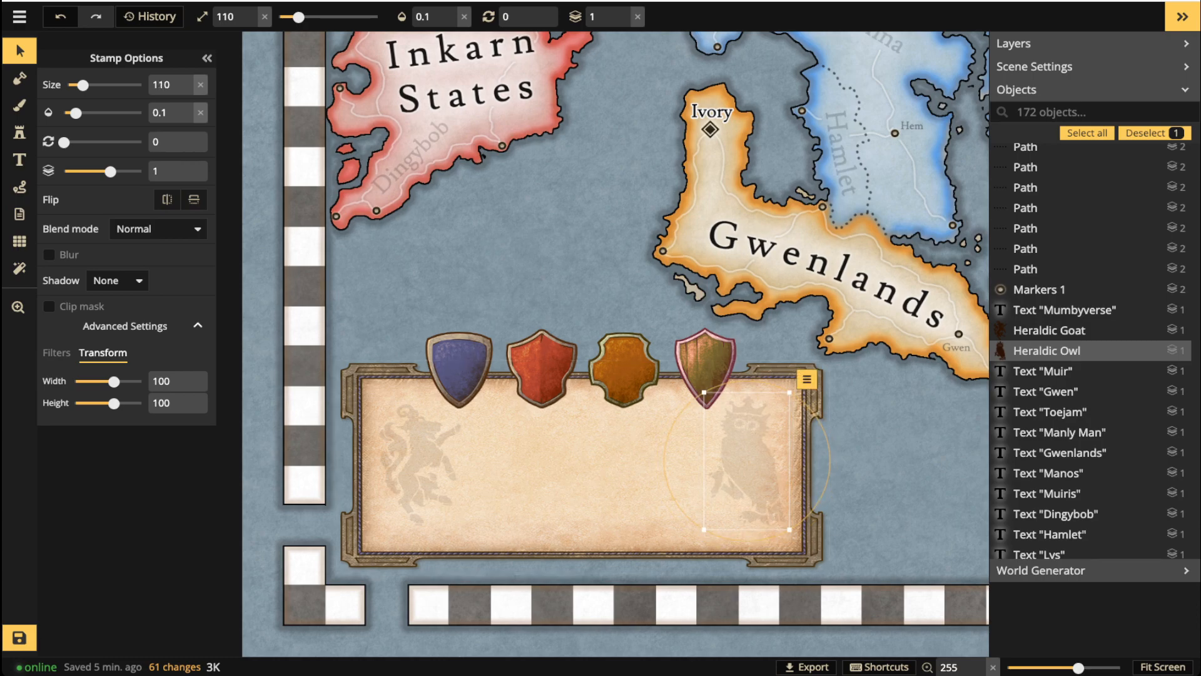
{"action": "key", "text": "Delete"}
Stamp the Parchment World Heraldic Sea Lion at size 110 and 0.1 opacity on the legend's eastern end and turn off its clip mask.
{"action": "key", "text": "s"}
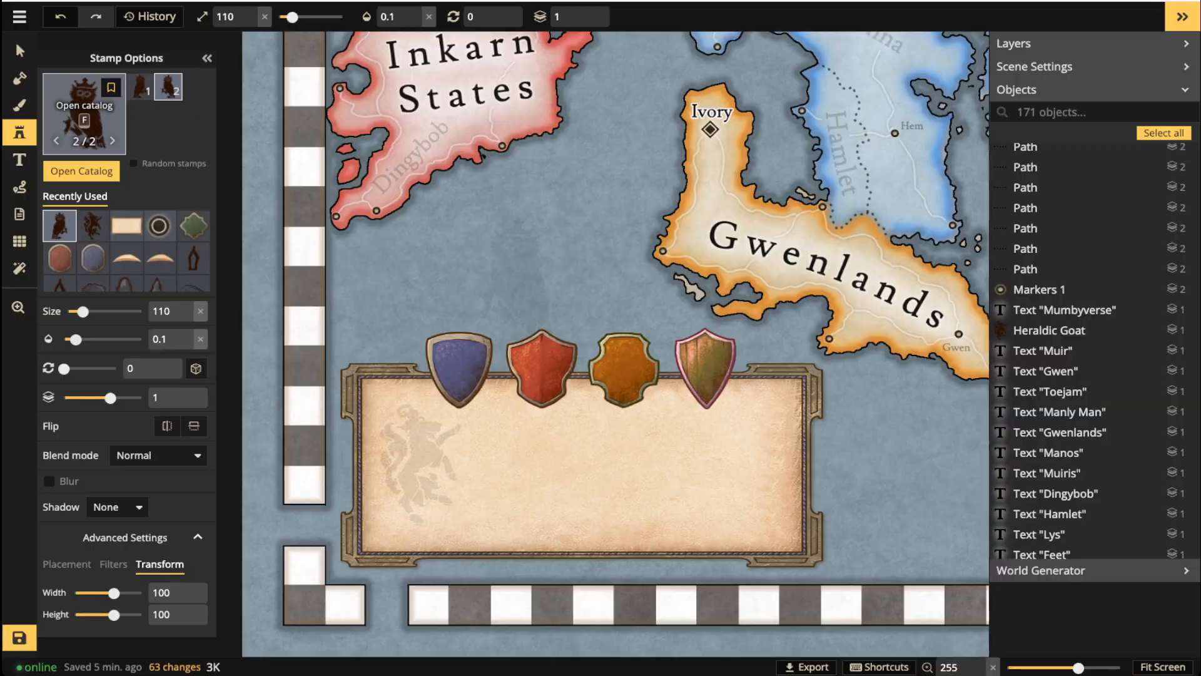
{"action": "left_click", "coordinate": [84, 113]}
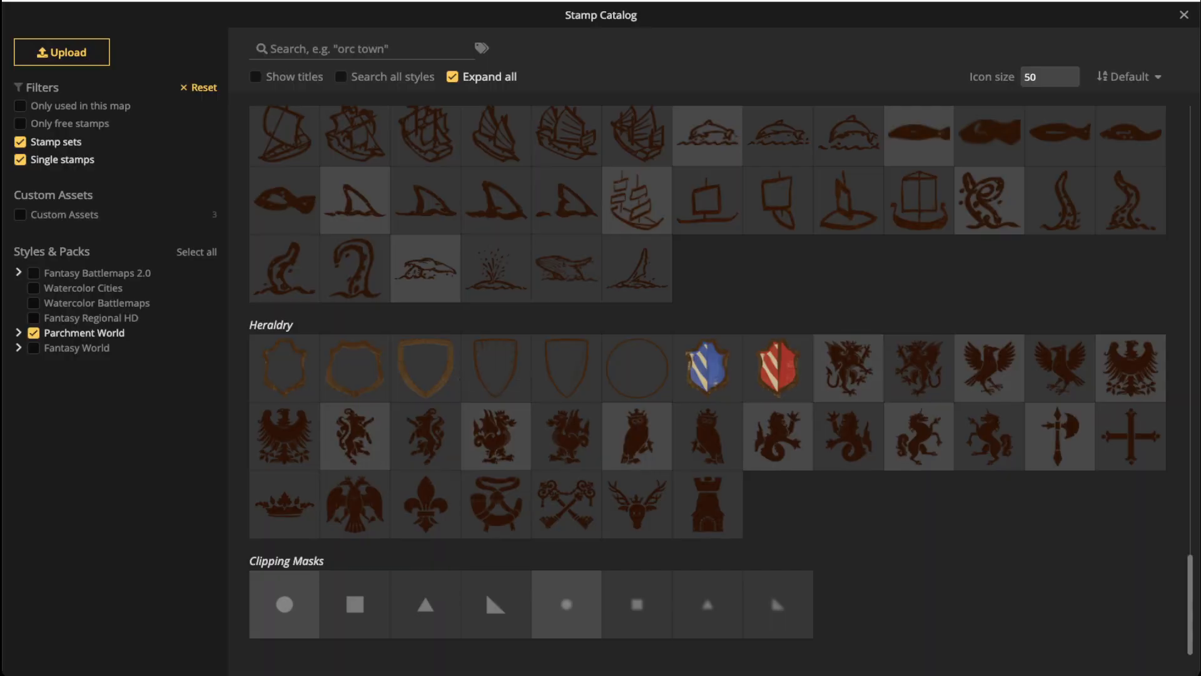
{"action": "left_click", "coordinate": [848, 436]}
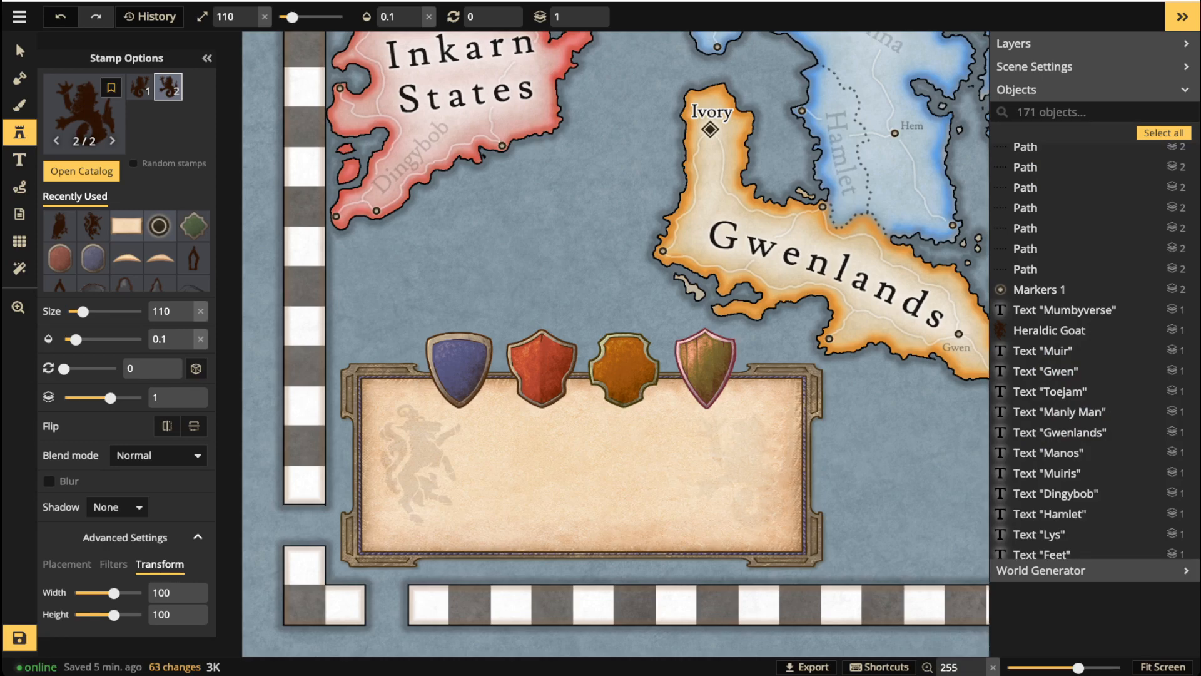
{"action": "left_click", "coordinate": [746, 470]}
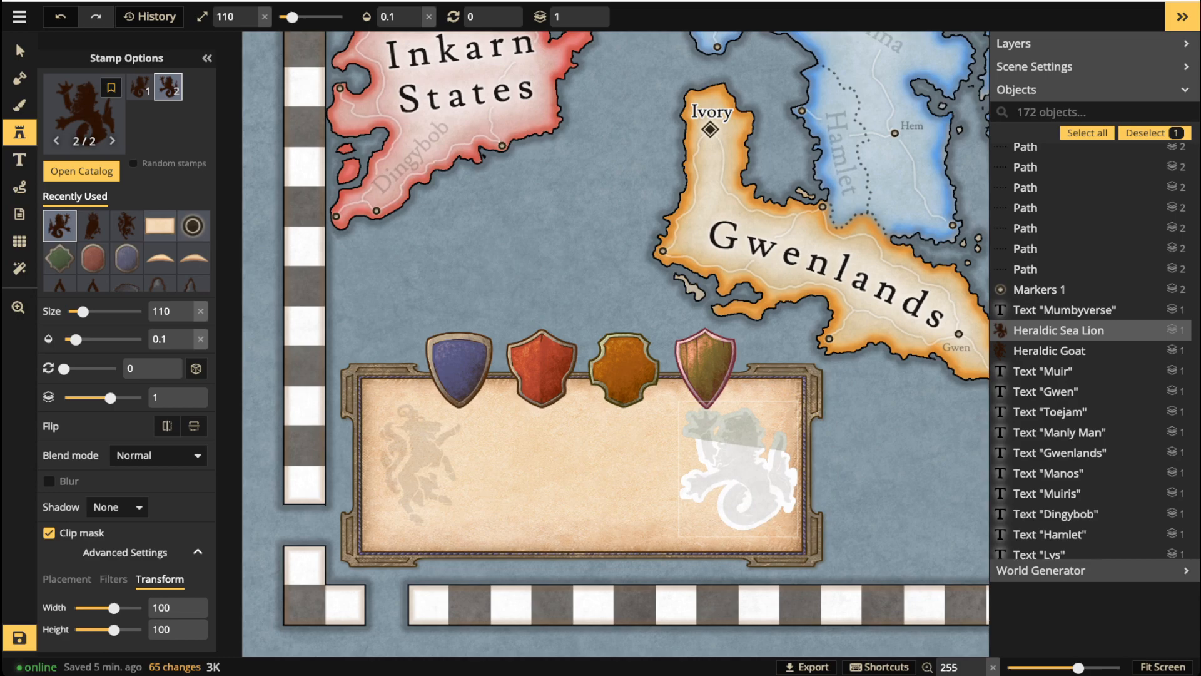
{"action": "left_click", "coordinate": [49, 533]}
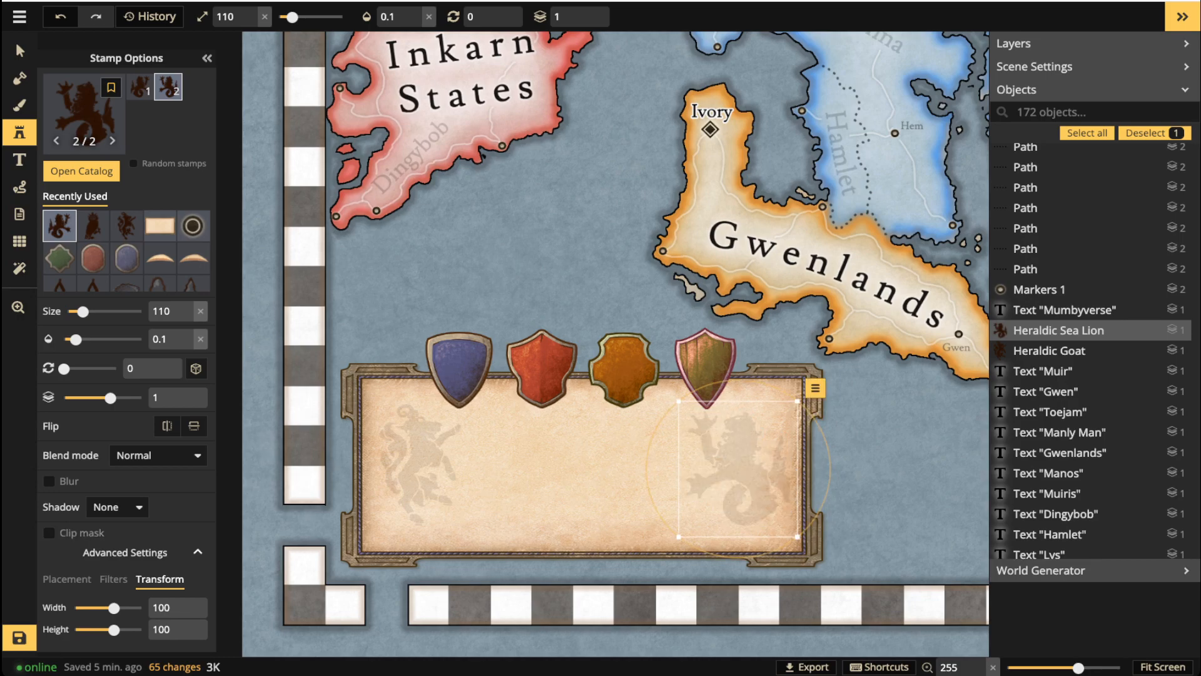
Narrow the sea lion to width 88 and nudge it and the goat into balanced positions at the legend's ends.
{"action": "left_click", "coordinate": [20, 51]}
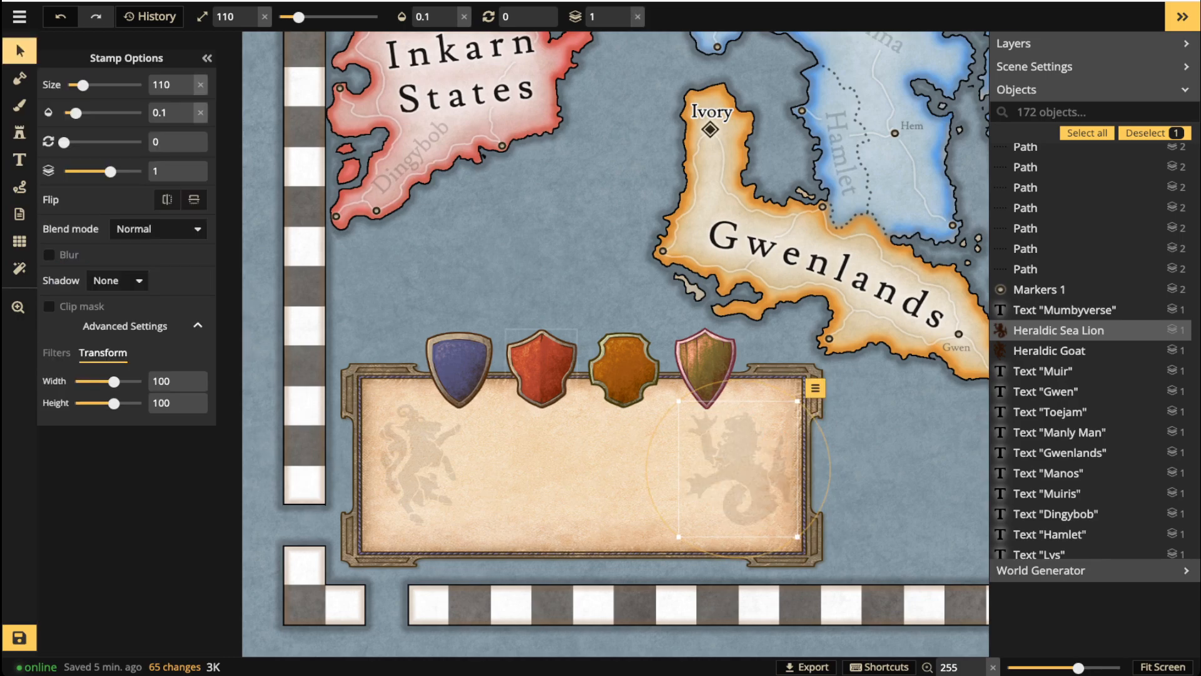
{"action": "left_click_drag", "start_coordinate": [114, 381], "coordinate": [111, 382]}
{"action": "left_click_drag", "start_coordinate": [742, 468], "coordinate": [756, 467]}
{"action": "left_click_drag", "start_coordinate": [420, 465], "coordinate": [414, 473]}
{"action": "left_click", "coordinate": [751, 473]}
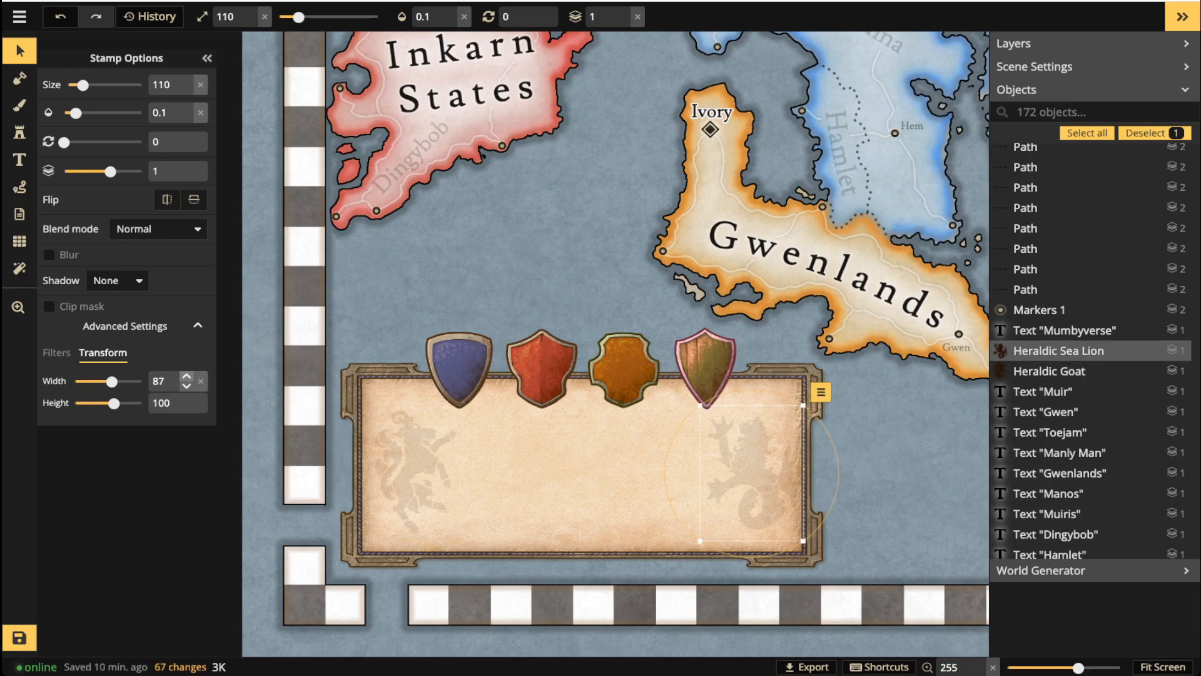
{"action": "left_click", "coordinate": [186, 376]}
{"action": "left_click_drag", "start_coordinate": [752, 472], "coordinate": [749, 472]}
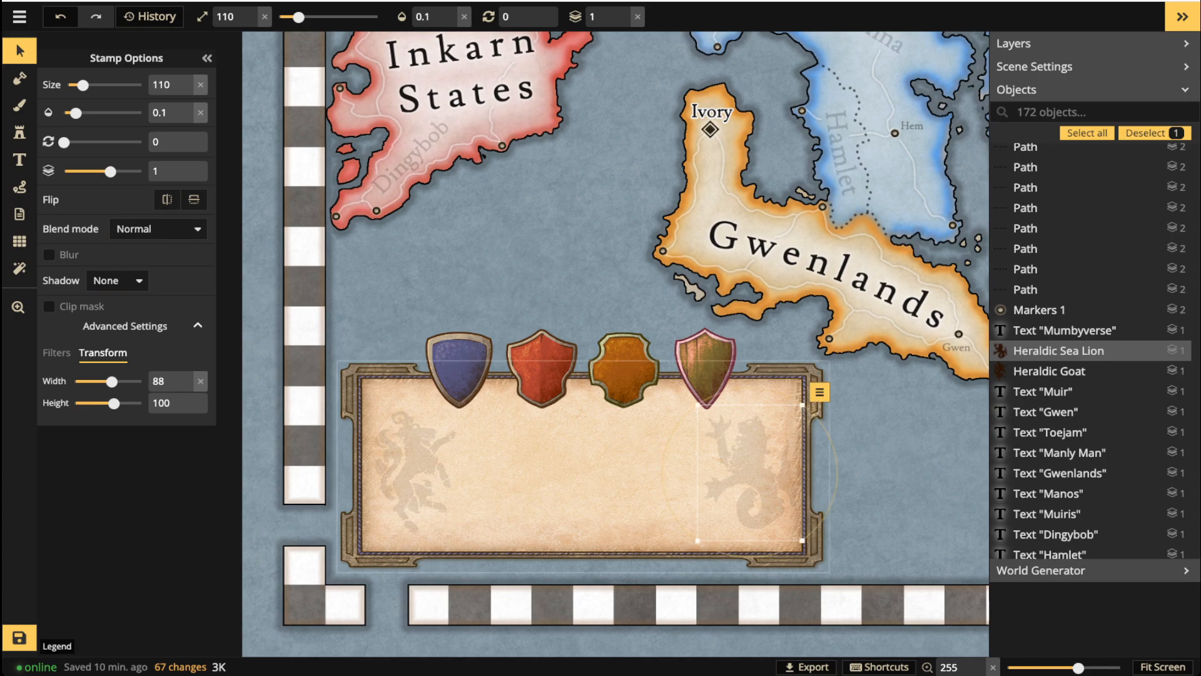
Stamp the Parchment World crossed keys at size 110 and 0.1 opacity in the legend's centre, without a clip mask.
{"action": "left_click", "coordinate": [20, 133]}
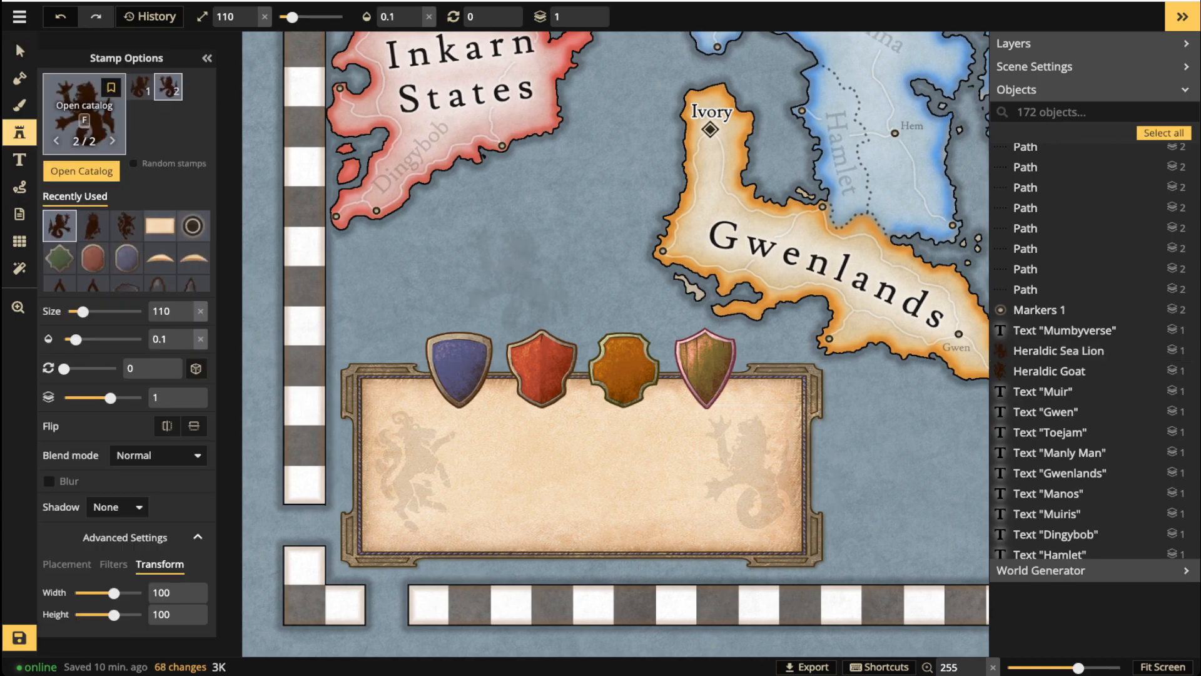
{"action": "left_click", "coordinate": [84, 112]}
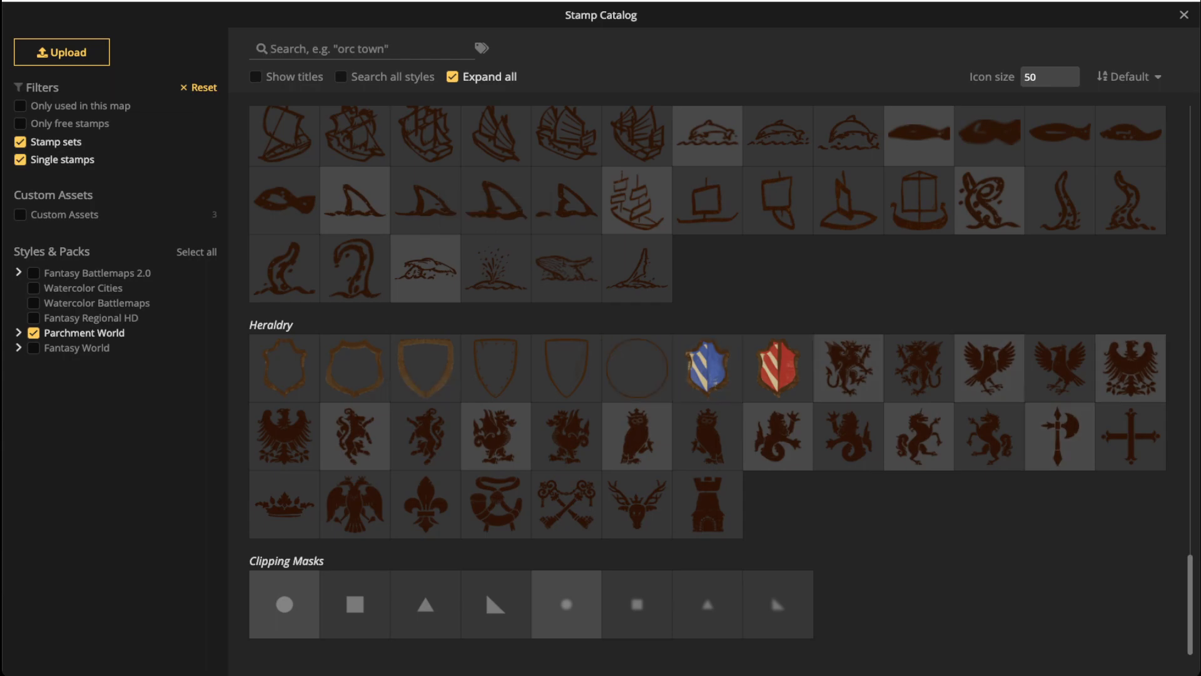
{"action": "left_click", "coordinate": [566, 504]}
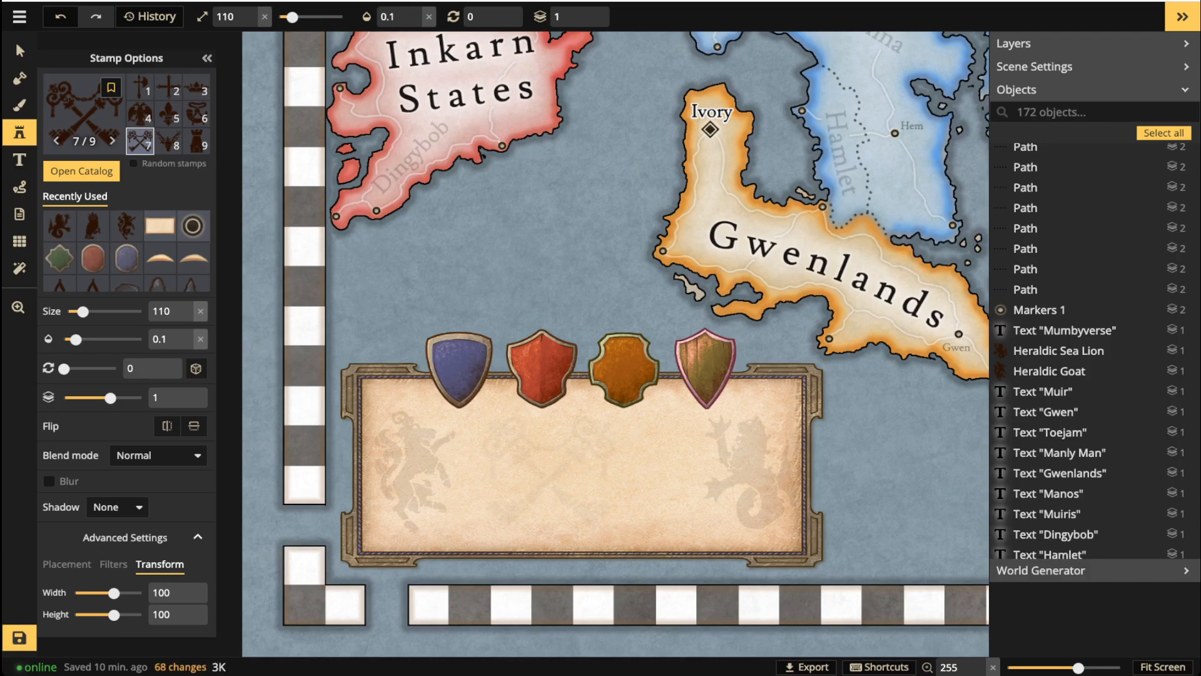
{"action": "left_click", "coordinate": [580, 470]}
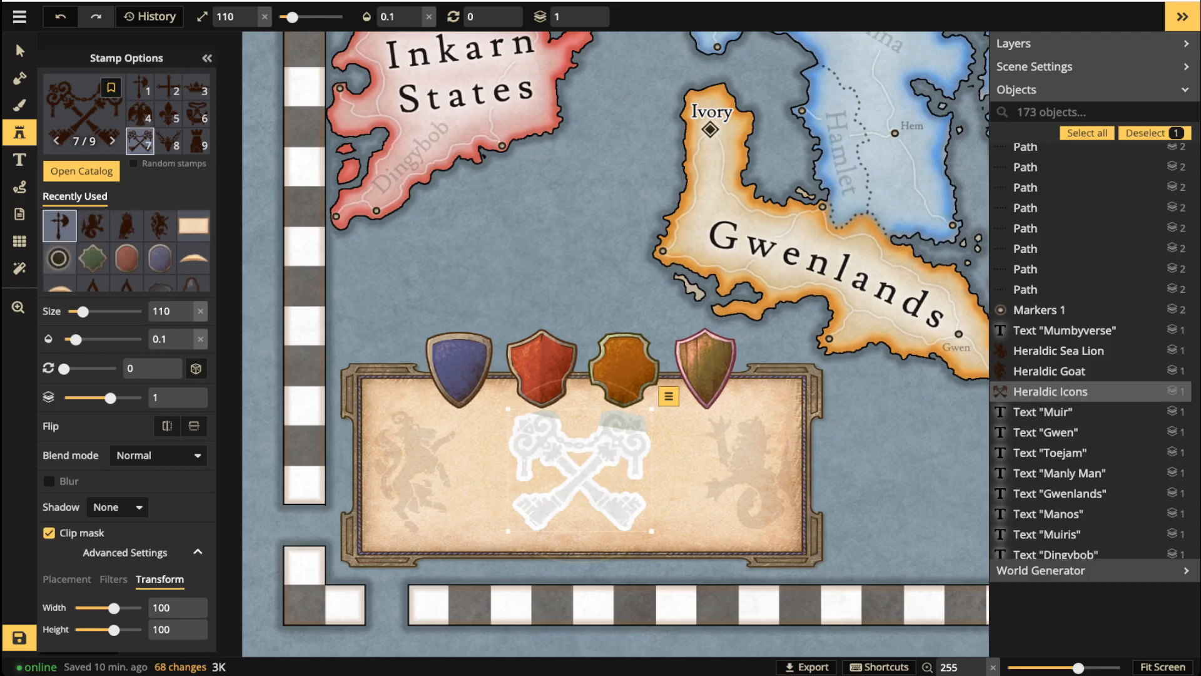
{"action": "left_click", "coordinate": [50, 533]}
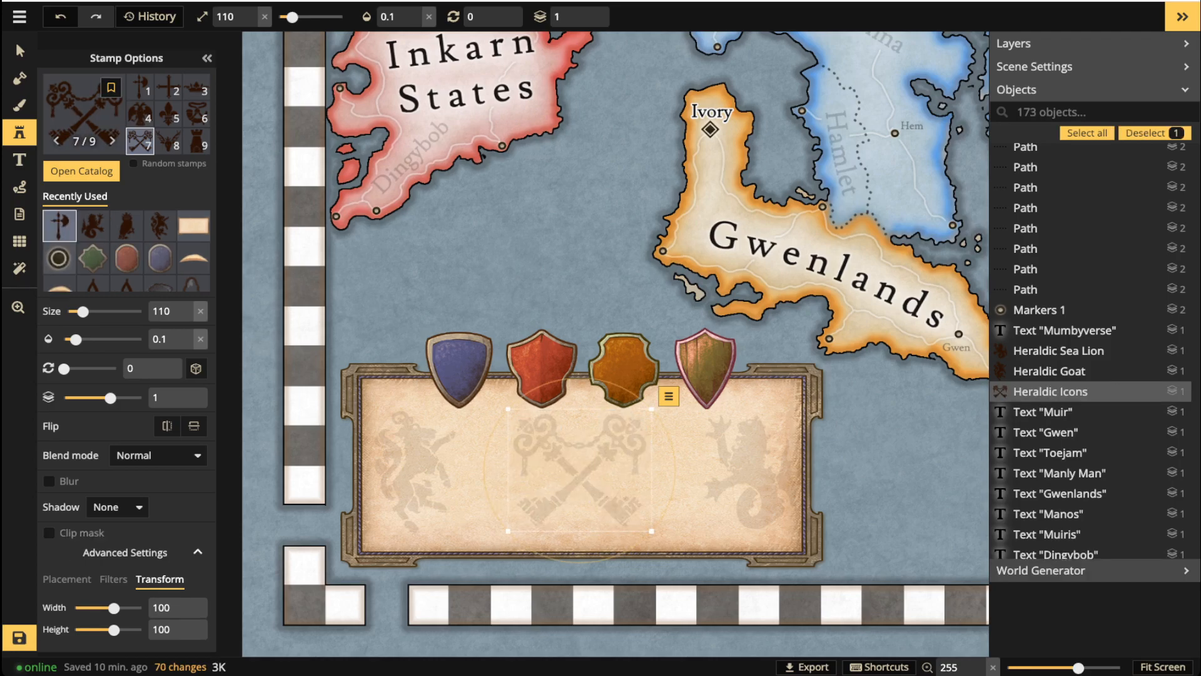
{"action": "left_click", "coordinate": [20, 51]}
{"action": "left_click", "coordinate": [477, 476]}
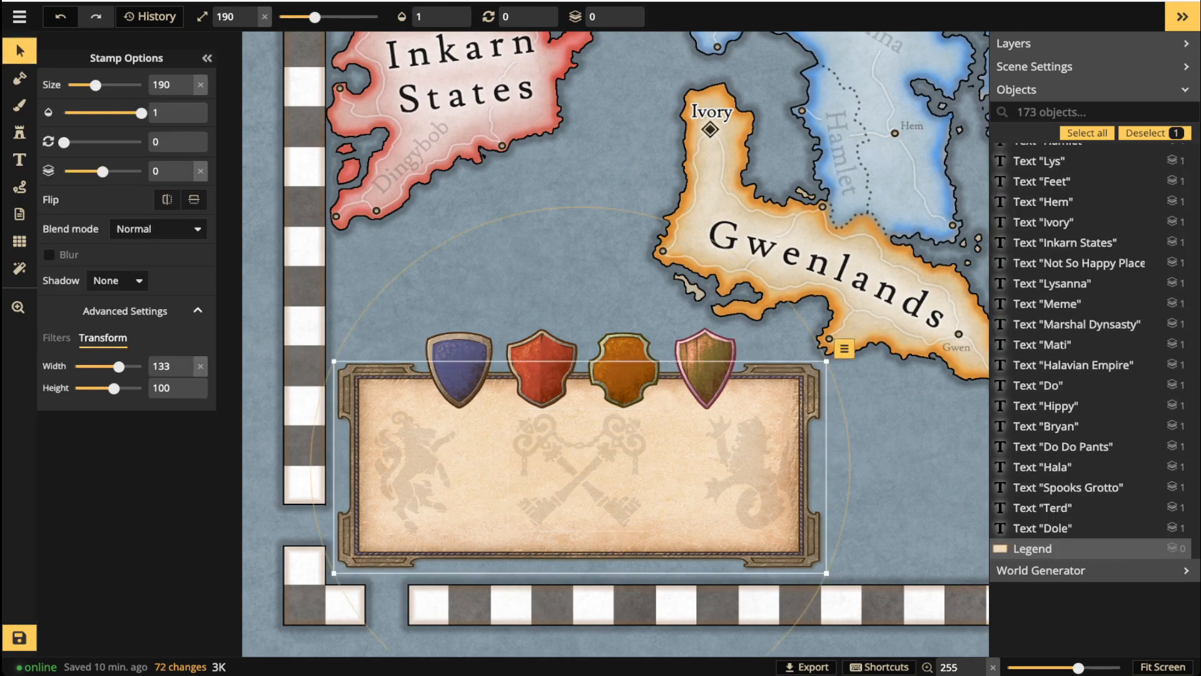
{"action": "left_click", "coordinate": [579, 470]}
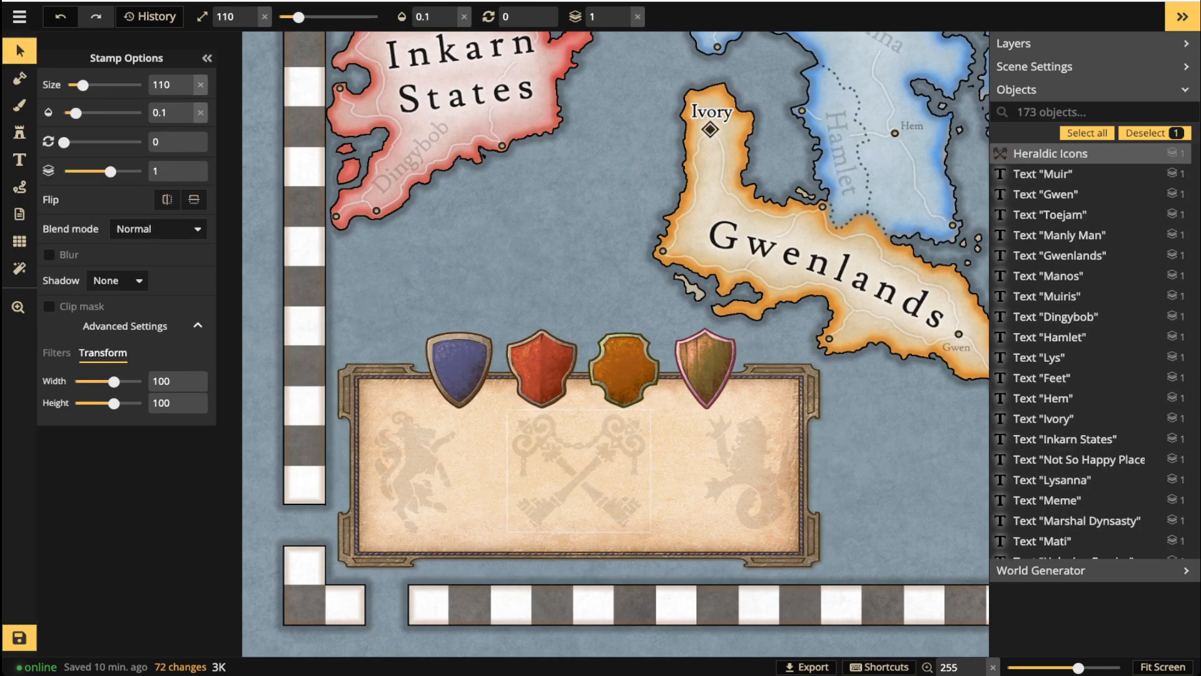
{"action": "key", "text": "Escape"}
Examine the decorated legend in the context of the whole map.
{"action": "scroll", "coordinate": [400, 411], "scroll_direction": "down", "scroll_amount": 1}
{"action": "scroll", "coordinate": [403, 406], "scroll_direction": "down", "scroll_amount": 2}
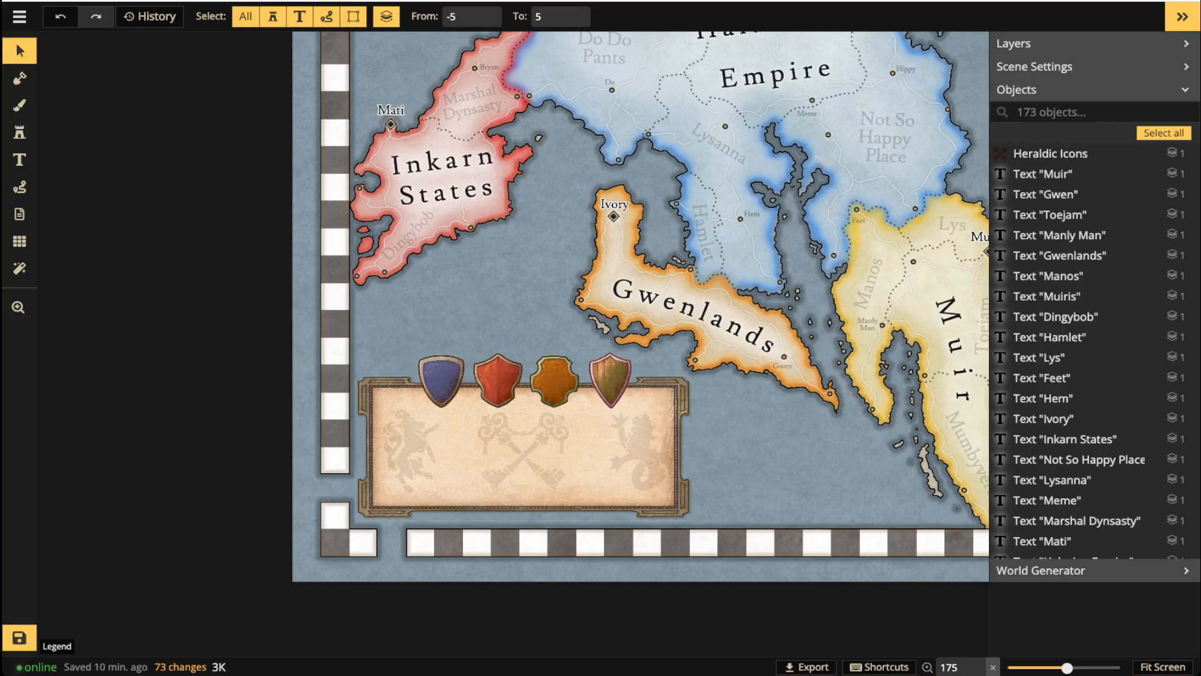
{"action": "scroll", "coordinate": [620, 432], "scroll_direction": "down", "scroll_amount": 5}
{"action": "key", "text": "space"}
{"action": "left_click_drag", "start_coordinate": [619, 369], "coordinate": [583, 461]}
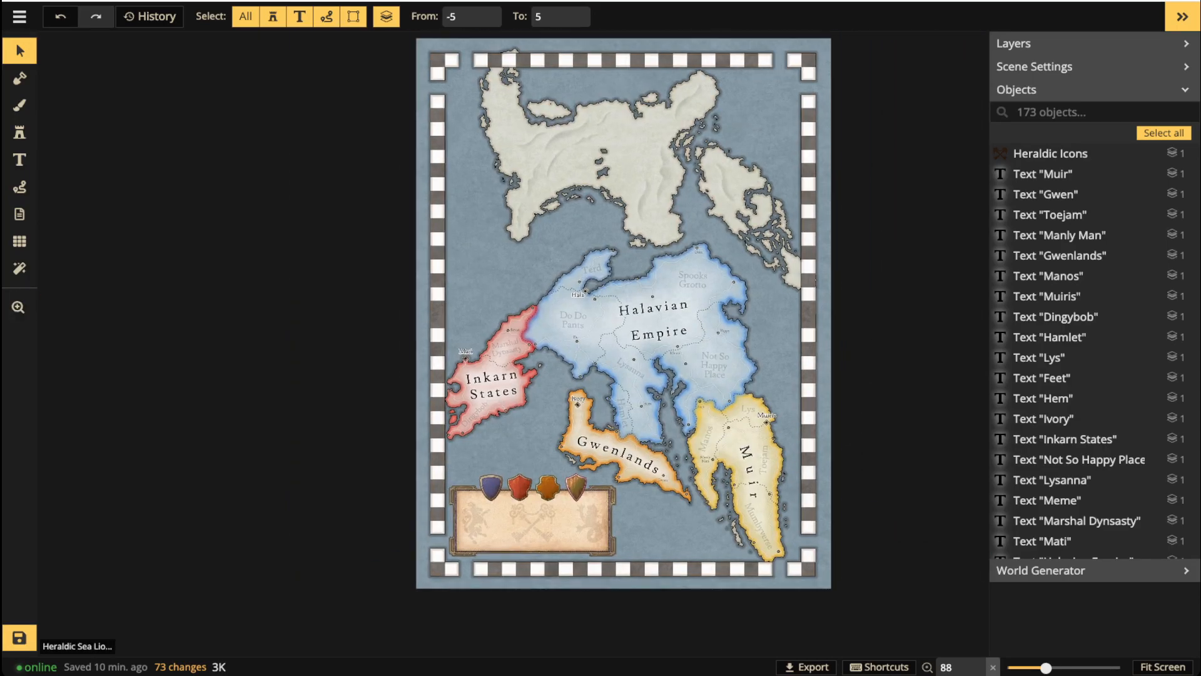
{"action": "left_click", "coordinate": [579, 521]}
{"action": "scroll", "coordinate": [579, 520], "scroll_direction": "up", "scroll_amount": 6}
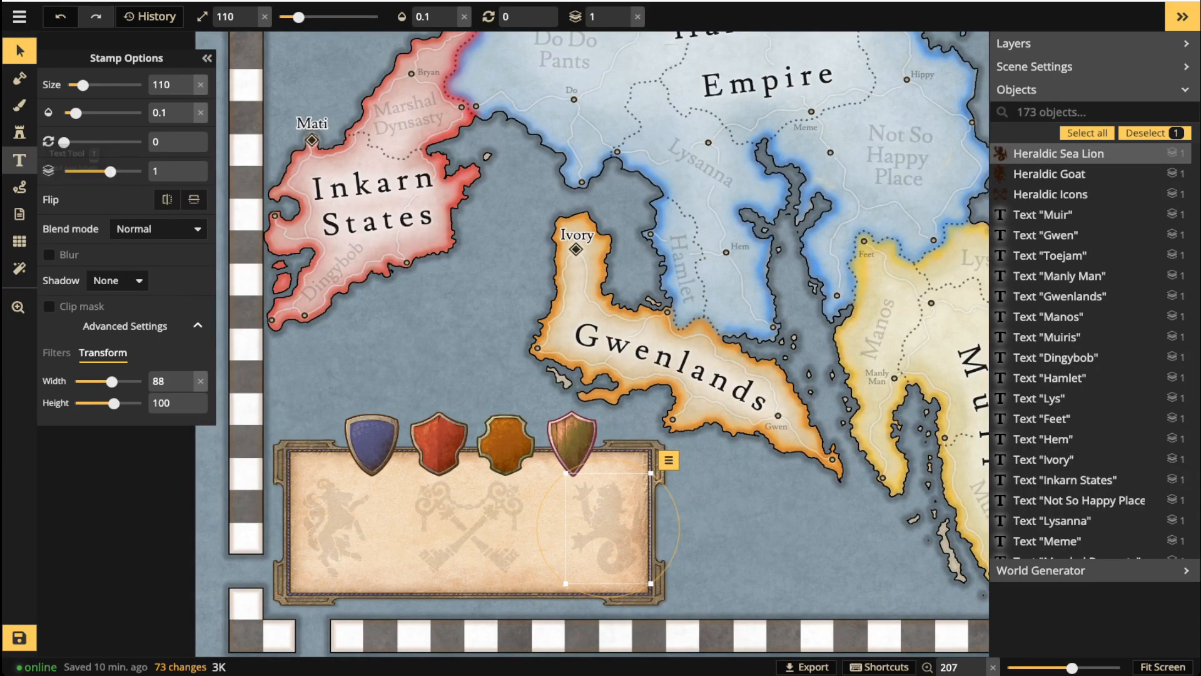
Search the Fantasy World stamps for "banner" and pick the first stamp of the curved ribbon banner set.
{"action": "left_click", "coordinate": [19, 160]}
{"action": "left_click", "coordinate": [20, 133]}
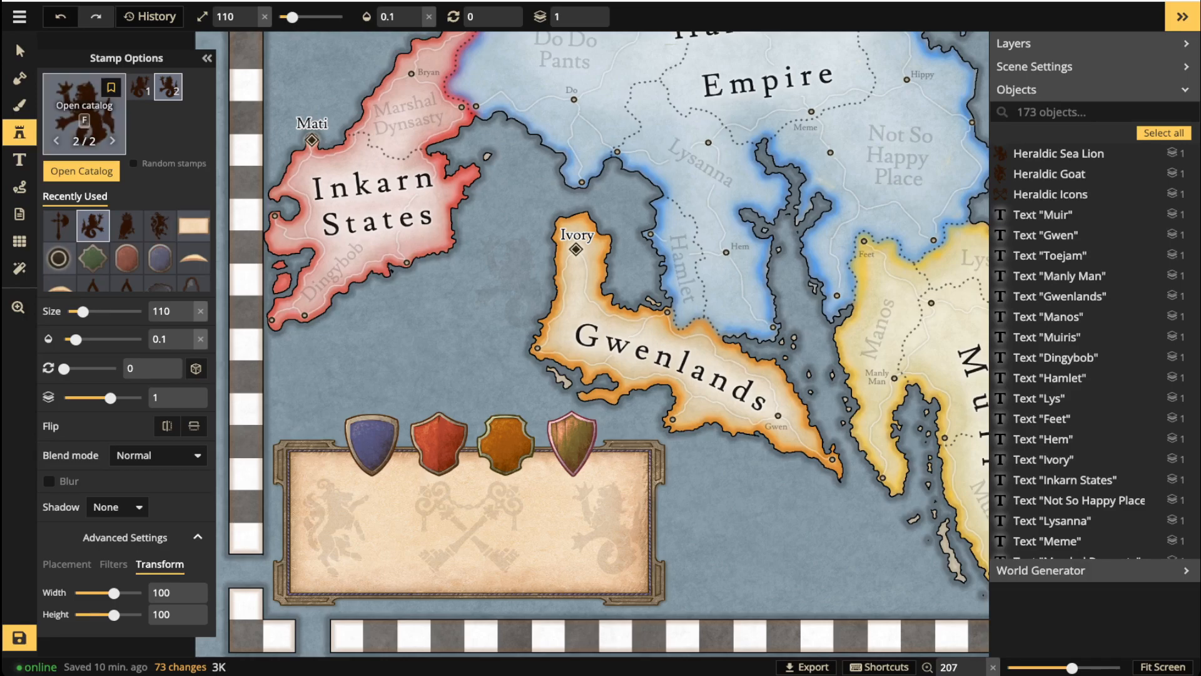
{"action": "left_click", "coordinate": [84, 106]}
{"action": "scroll", "coordinate": [426, 269], "scroll_direction": "up", "scroll_amount": 5}
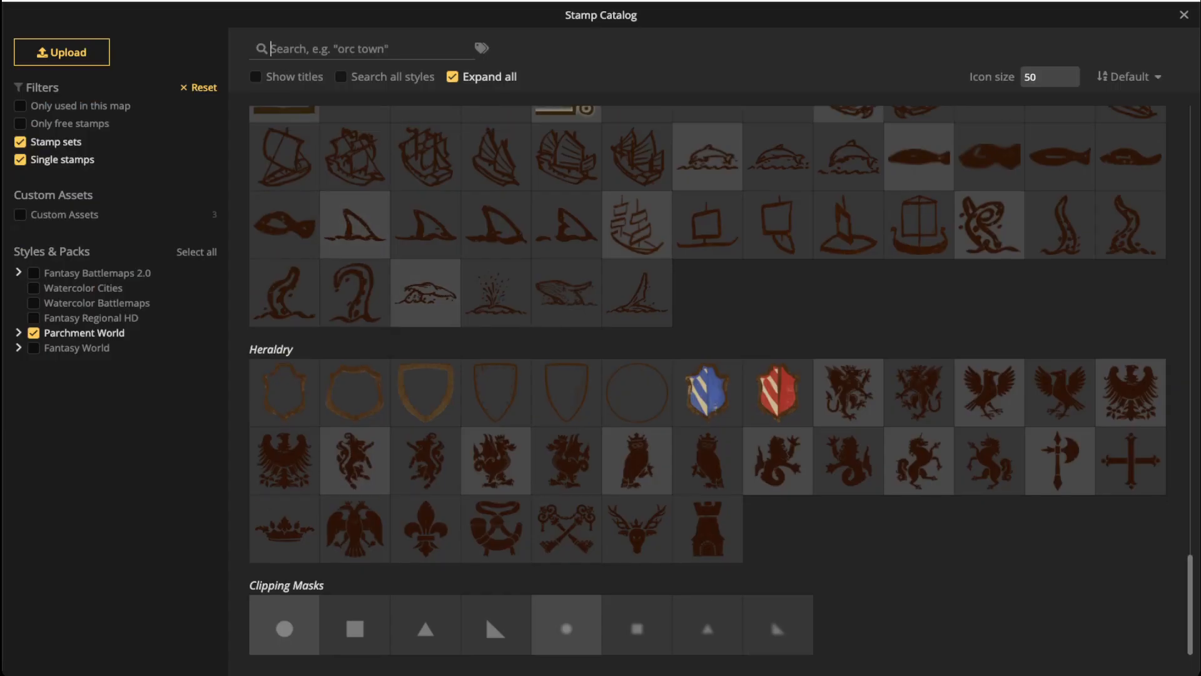
{"action": "scroll", "coordinate": [707, 375], "scroll_direction": "up", "scroll_amount": 4}
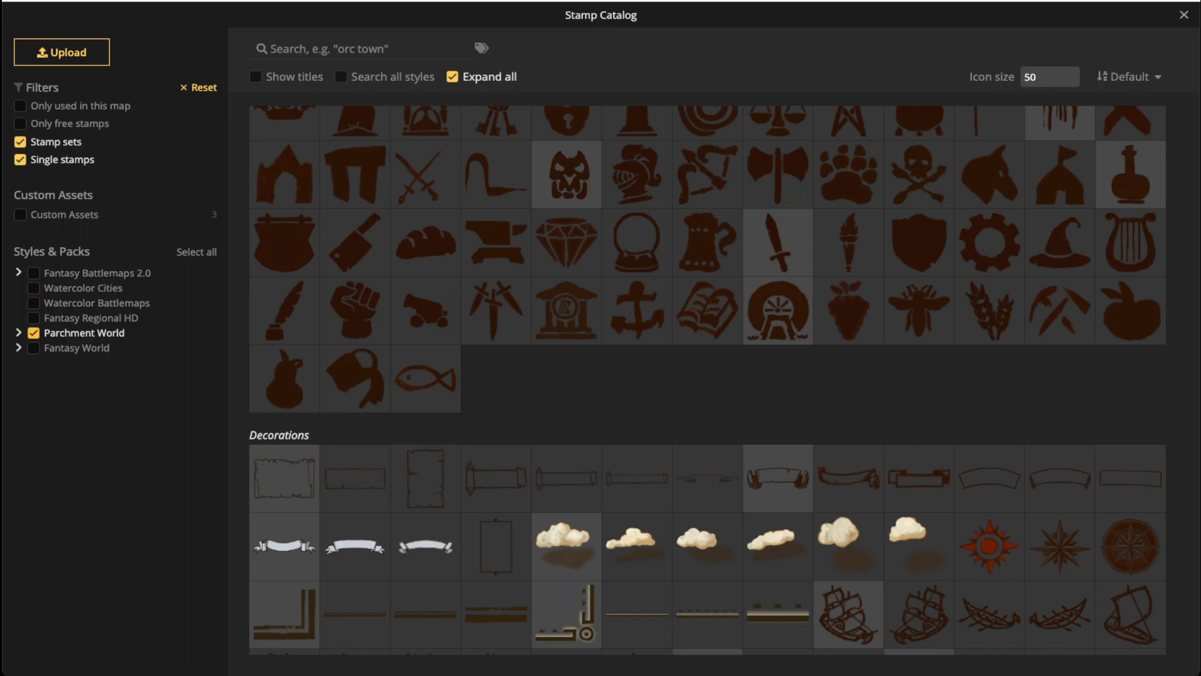
{"action": "left_click", "coordinate": [76, 348]}
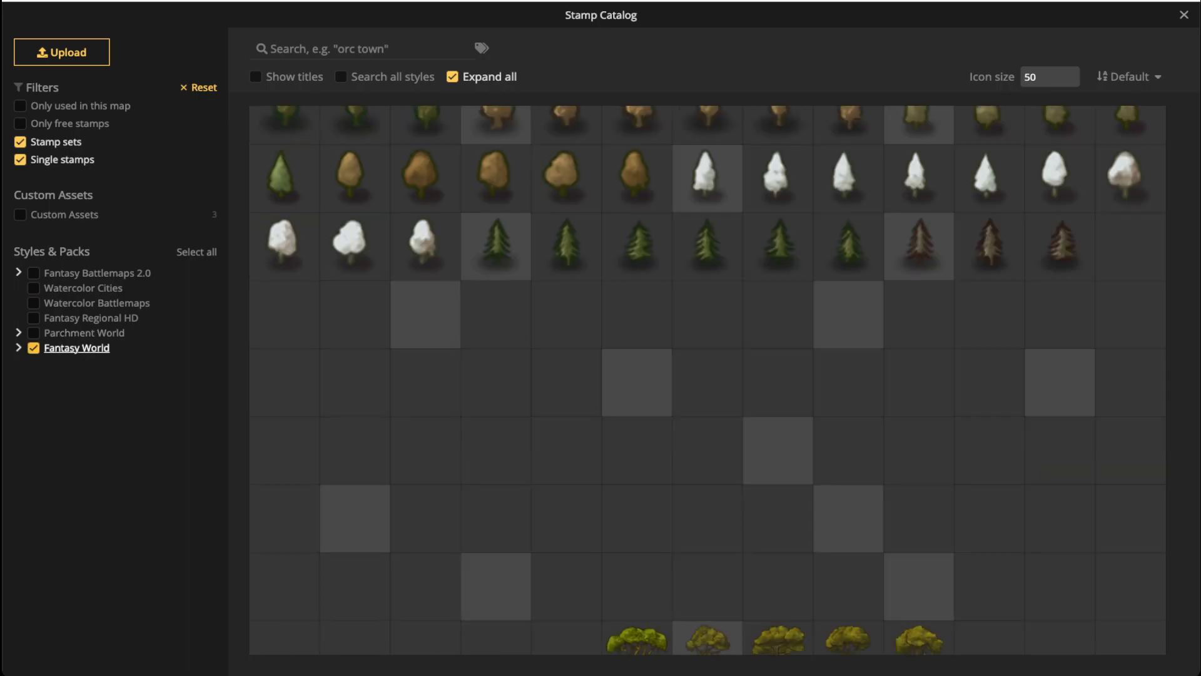
{"action": "scroll", "coordinate": [707, 375], "scroll_direction": "down", "scroll_amount": 2}
{"action": "scroll", "coordinate": [707, 375], "scroll_direction": "down", "scroll_amount": 15}
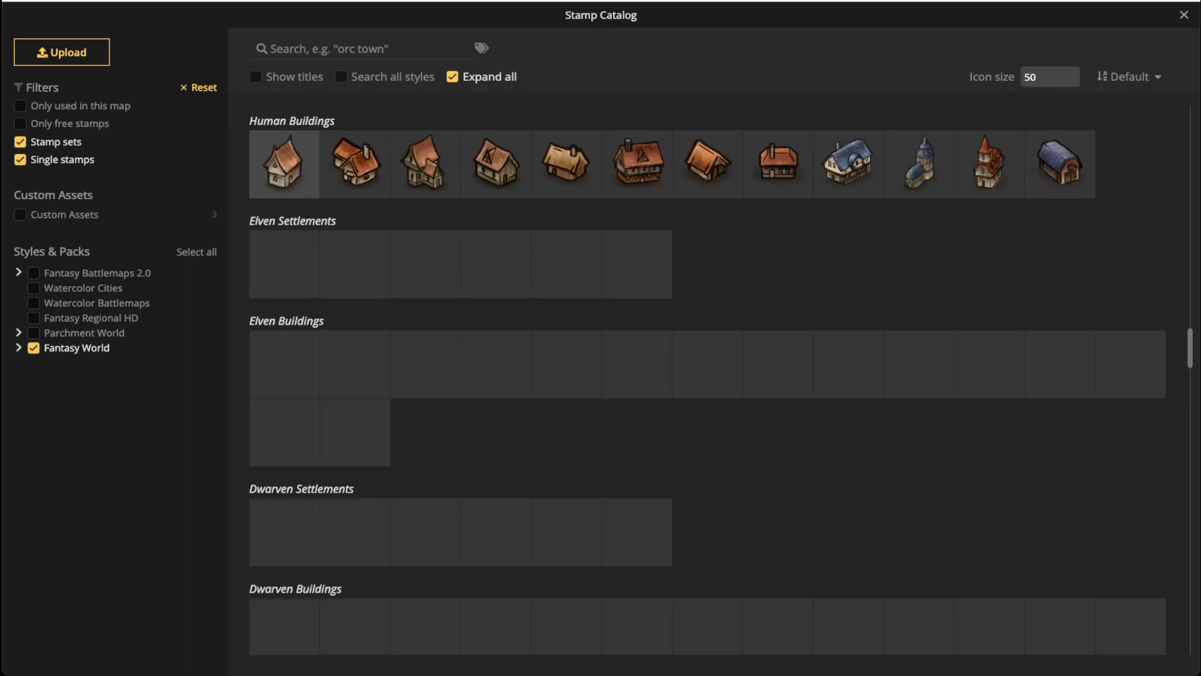
{"action": "left_click", "coordinate": [312, 49]}
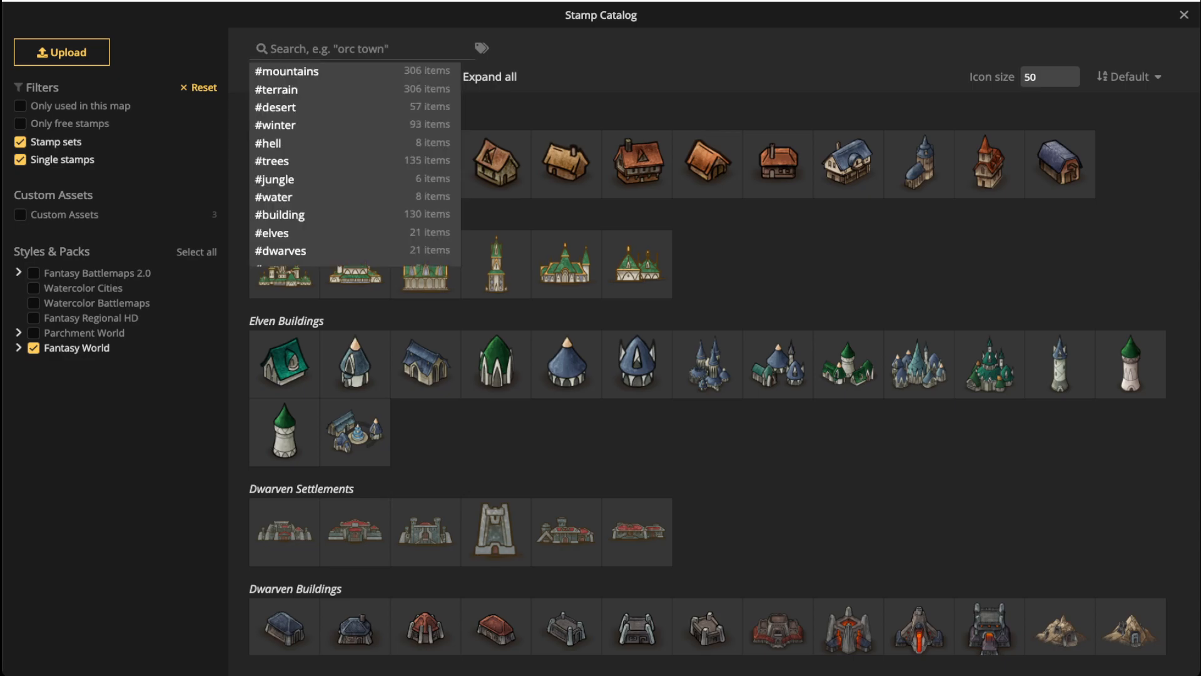
{"action": "type", "text": "banner"}
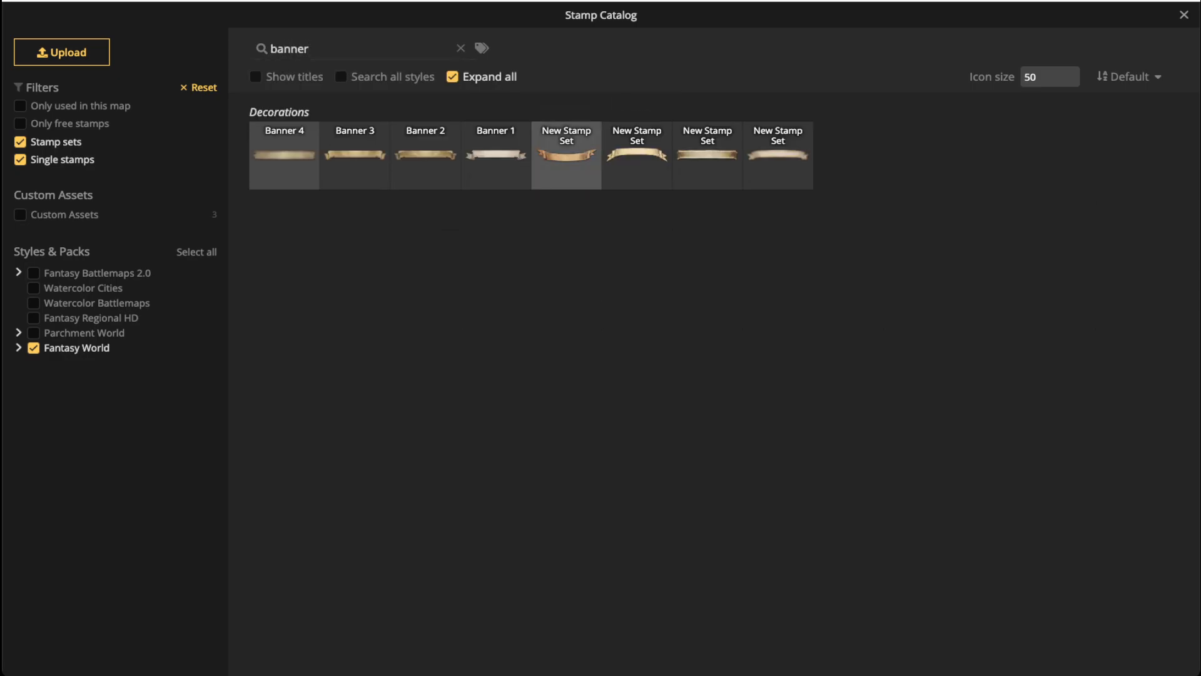
{"action": "left_click", "coordinate": [566, 156]}
Configure the banner stamp with opacity 1, the third, straight variant, and size 20.
{"action": "scroll", "coordinate": [371, 451], "scroll_direction": "up", "scroll_amount": 5}
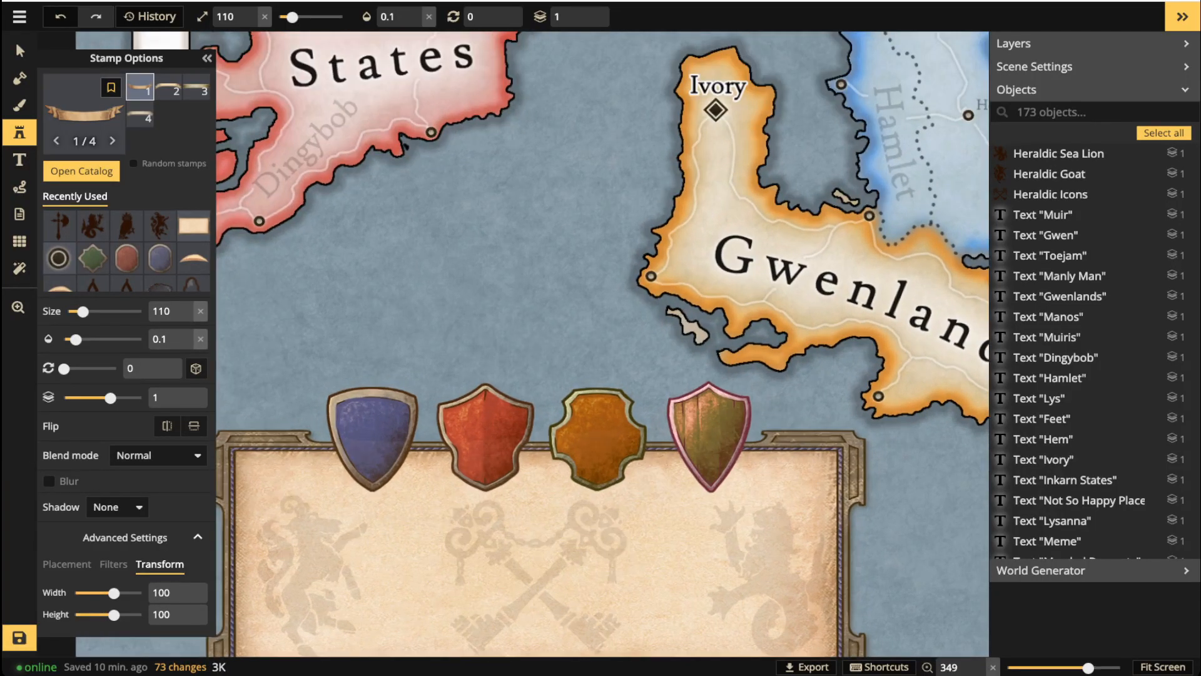
{"action": "left_click", "coordinate": [429, 17]}
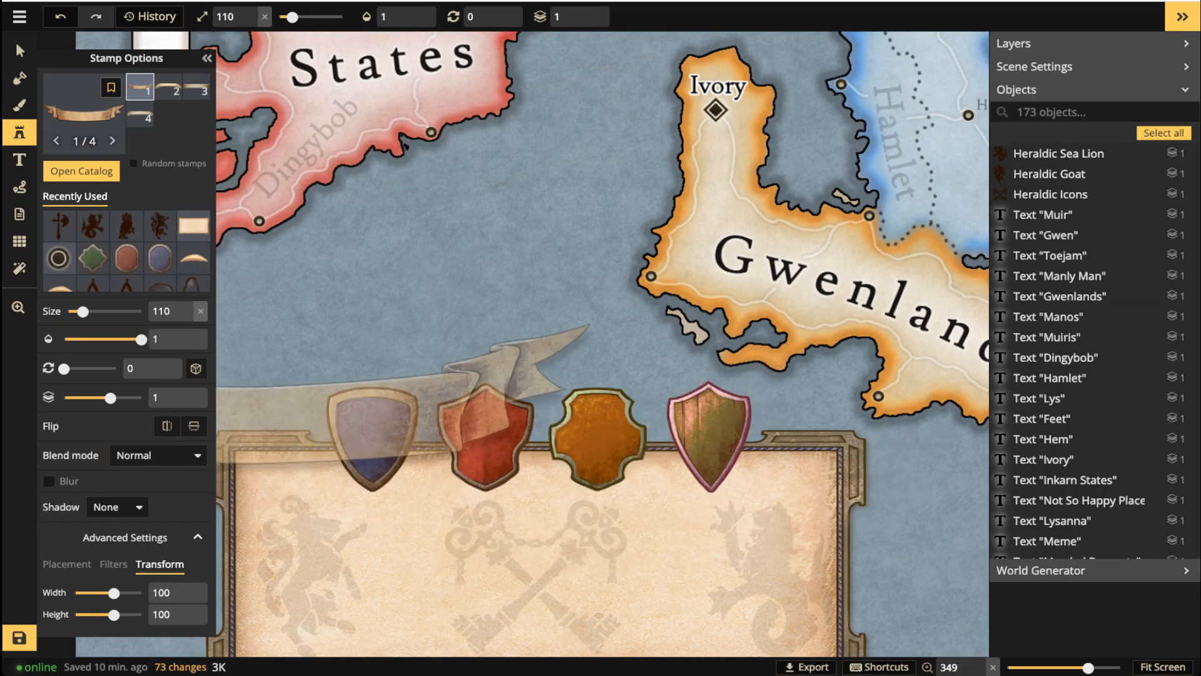
{"action": "scroll", "coordinate": [735, 503], "scroll_direction": "down", "scroll_amount": 3}
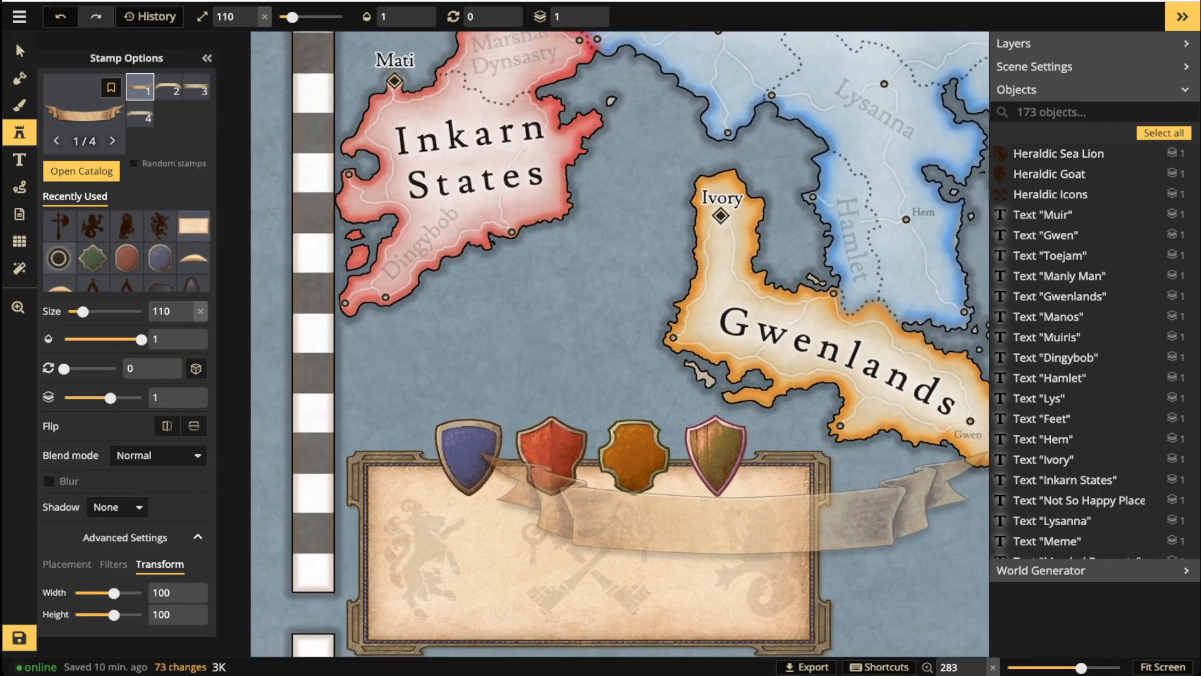
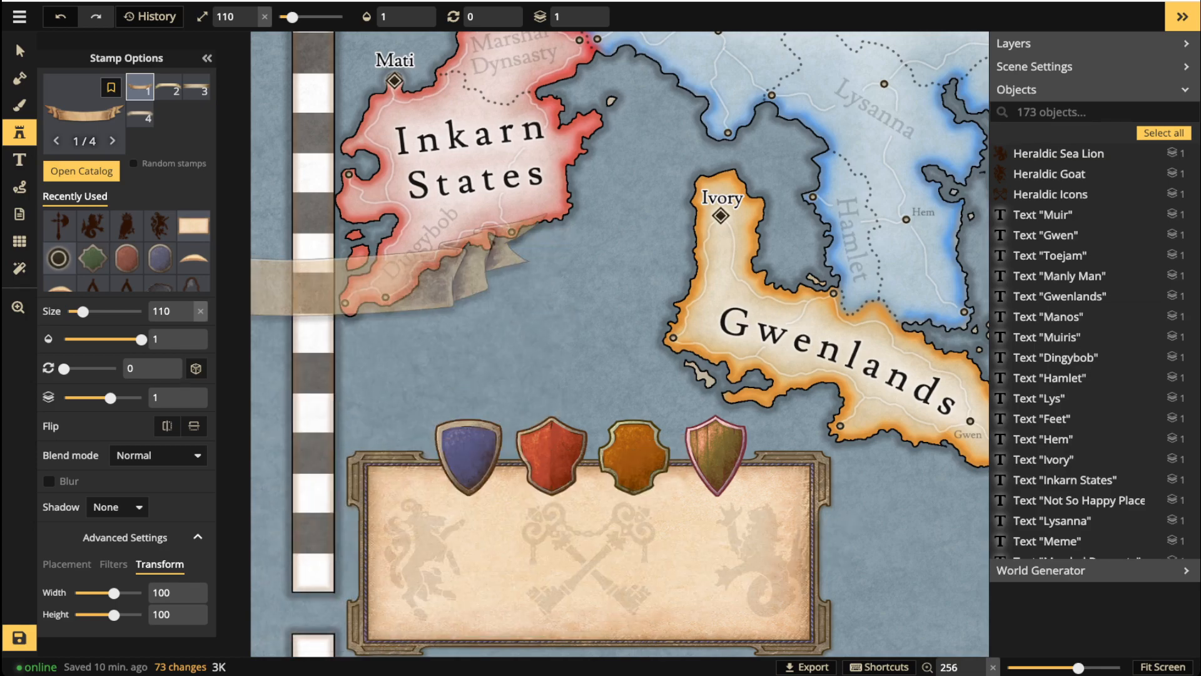
{"action": "scroll", "coordinate": [541, 555], "scroll_direction": "down", "scroll_amount": 6}
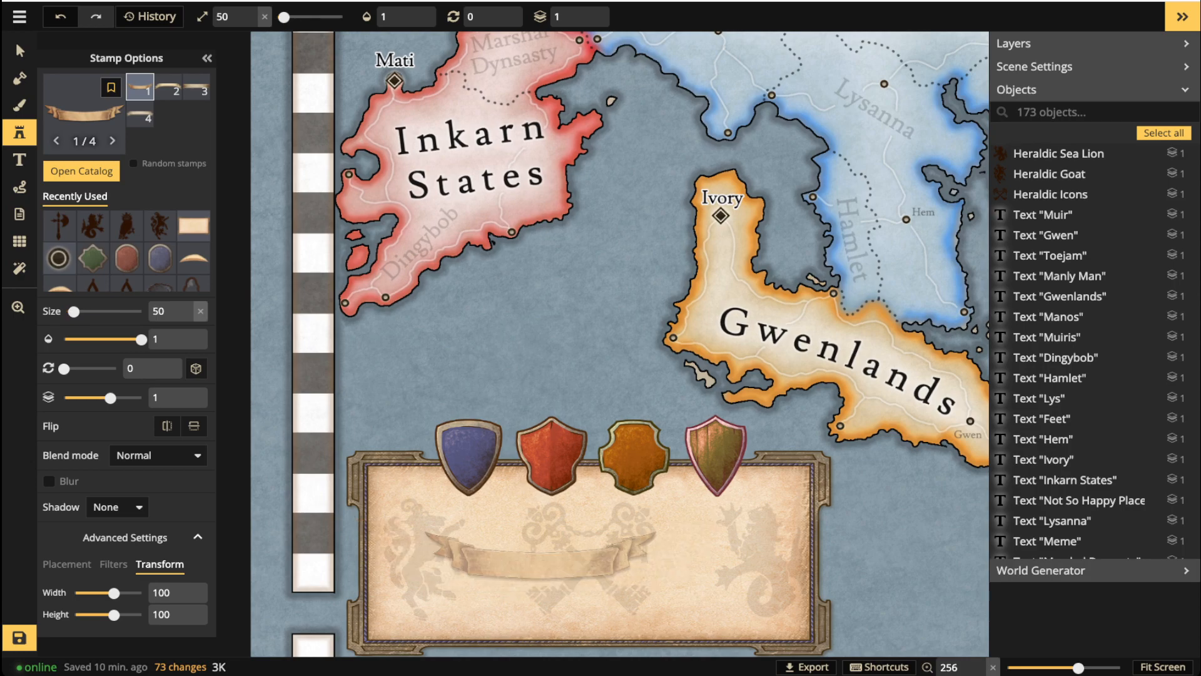
{"action": "key", "text": "3"}
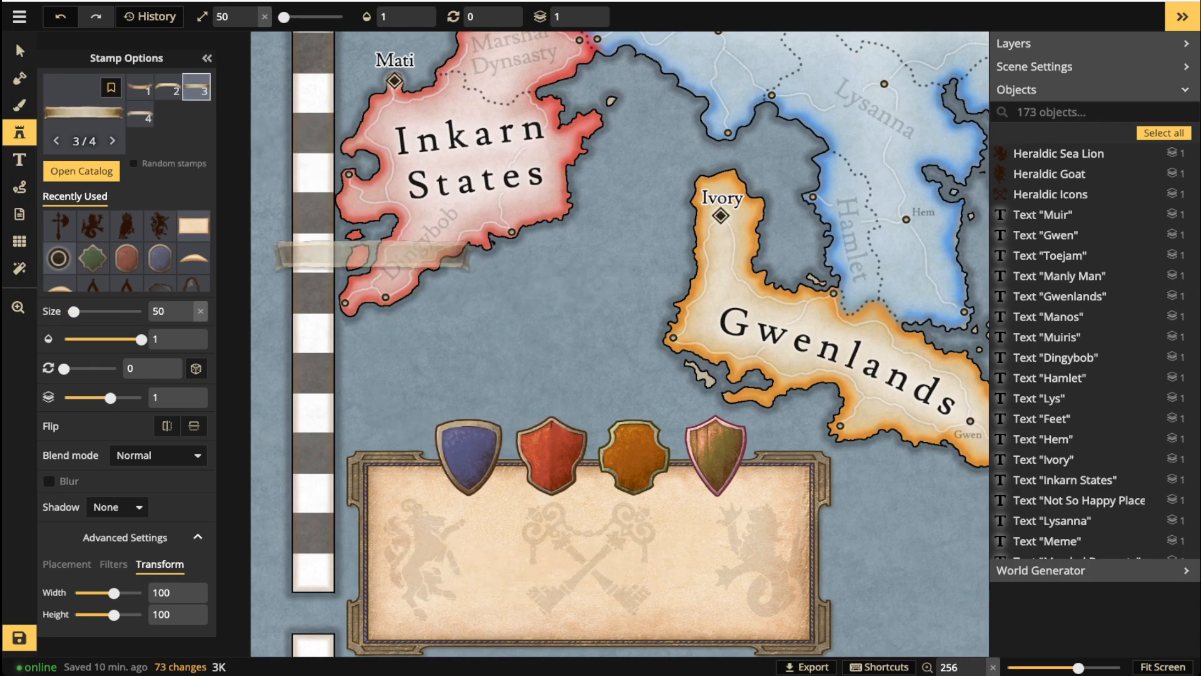
{"action": "scroll", "coordinate": [436, 450], "scroll_direction": "up", "scroll_amount": 5}
{"action": "scroll", "coordinate": [450, 495], "scroll_direction": "up", "scroll_amount": 5}
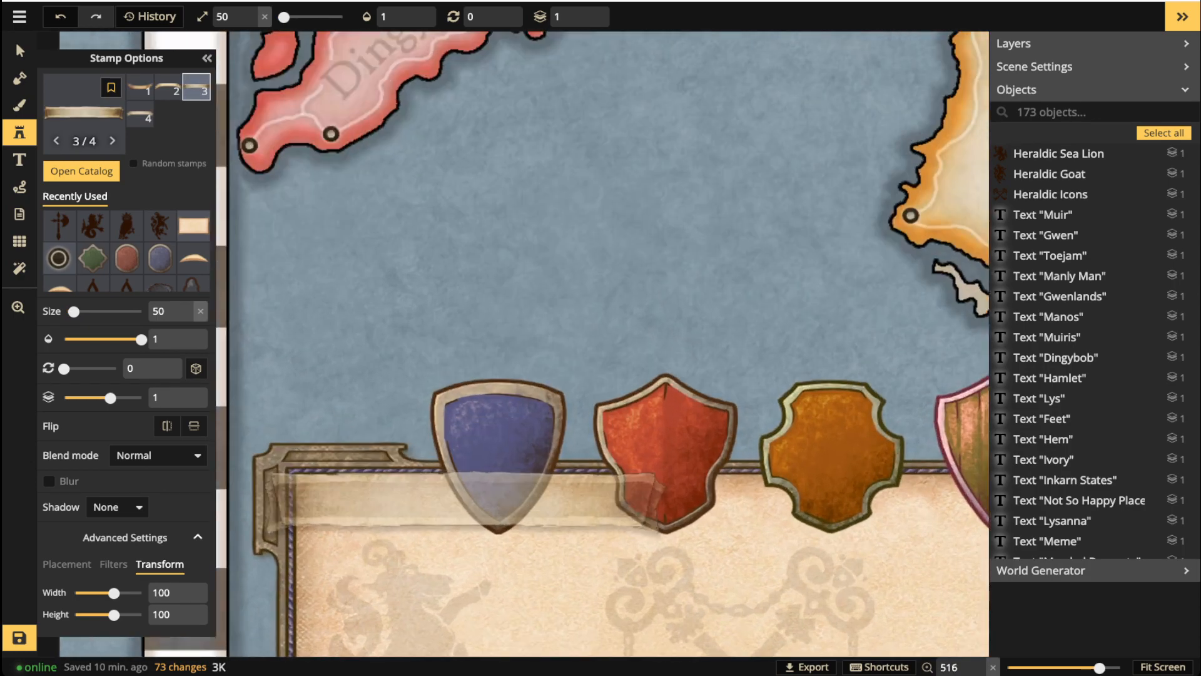
{"action": "scroll", "coordinate": [498, 504], "scroll_direction": "down", "scroll_amount": 2}
{"action": "scroll", "coordinate": [497, 504], "scroll_direction": "down", "scroll_amount": 1}
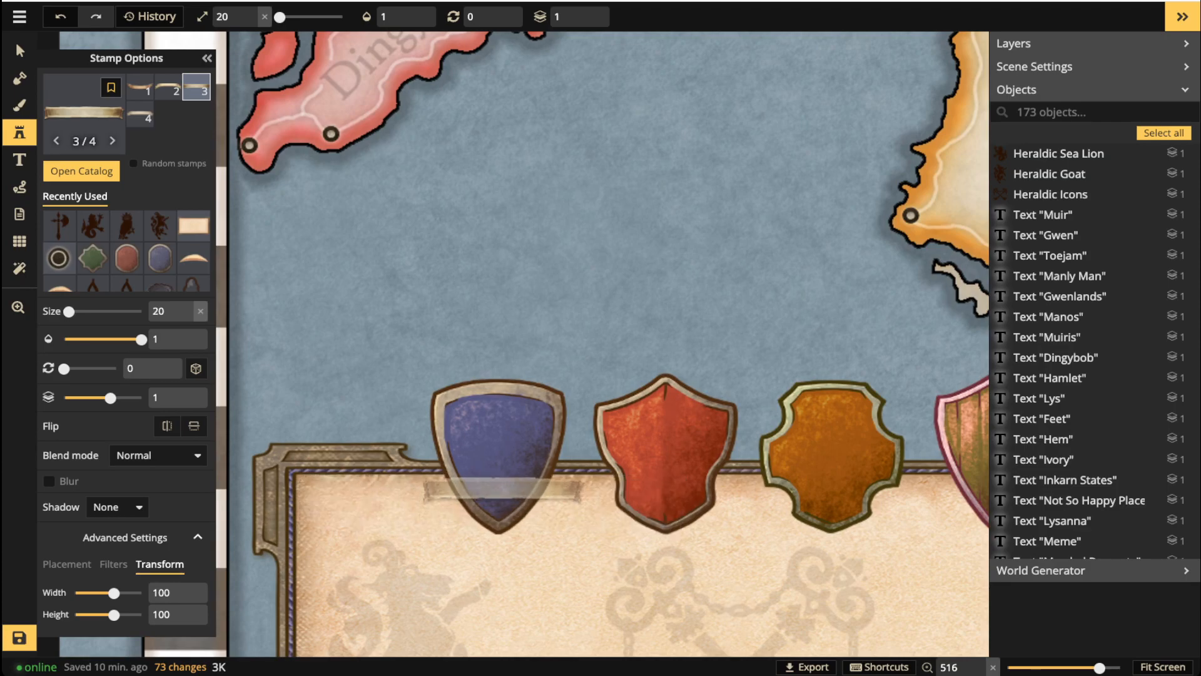
Place the banner across the lower part of the blue shield and raise it to layer 3.
{"action": "left_click", "coordinate": [499, 490]}
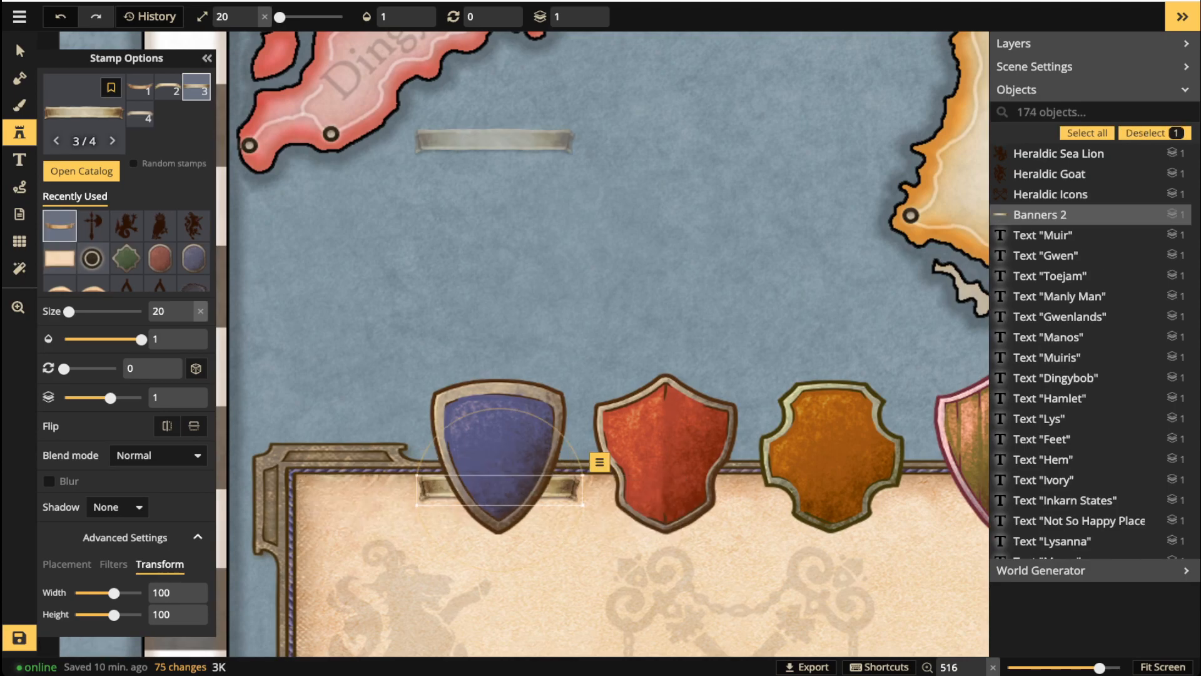
{"action": "left_click", "coordinate": [588, 11]}
{"action": "left_click", "coordinate": [588, 11]}
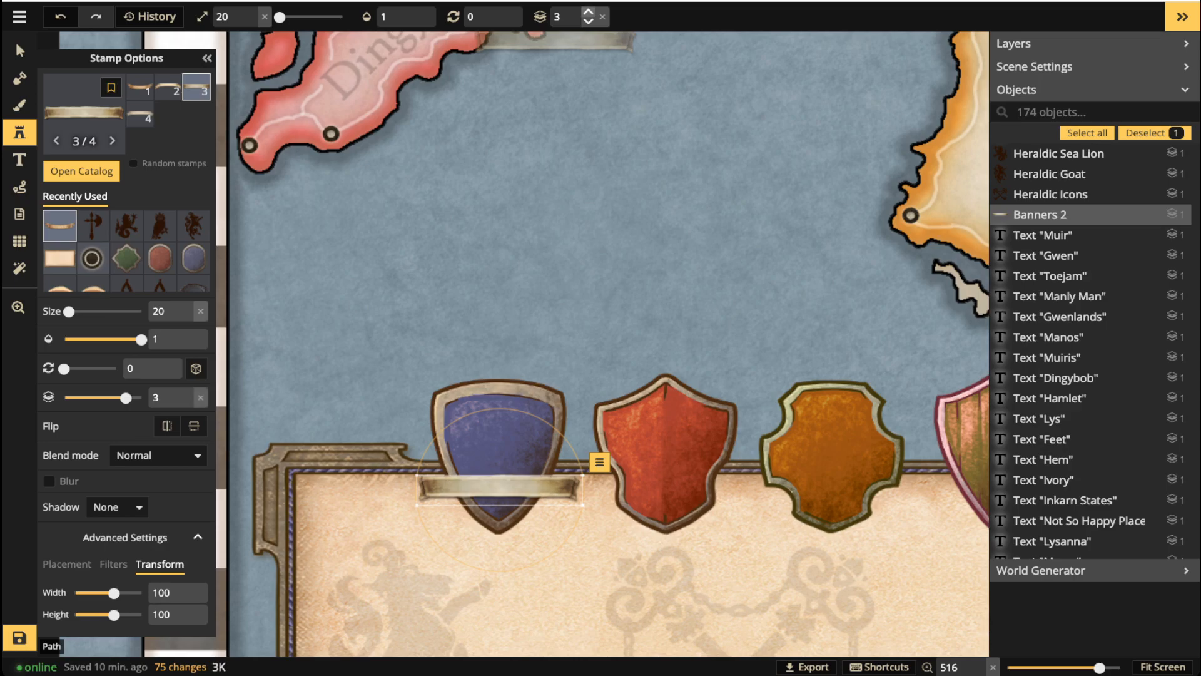
Stretch the banner on the blue shield to a height of 171 and move it slightly lower across the shield.
{"action": "left_click", "coordinate": [588, 22]}
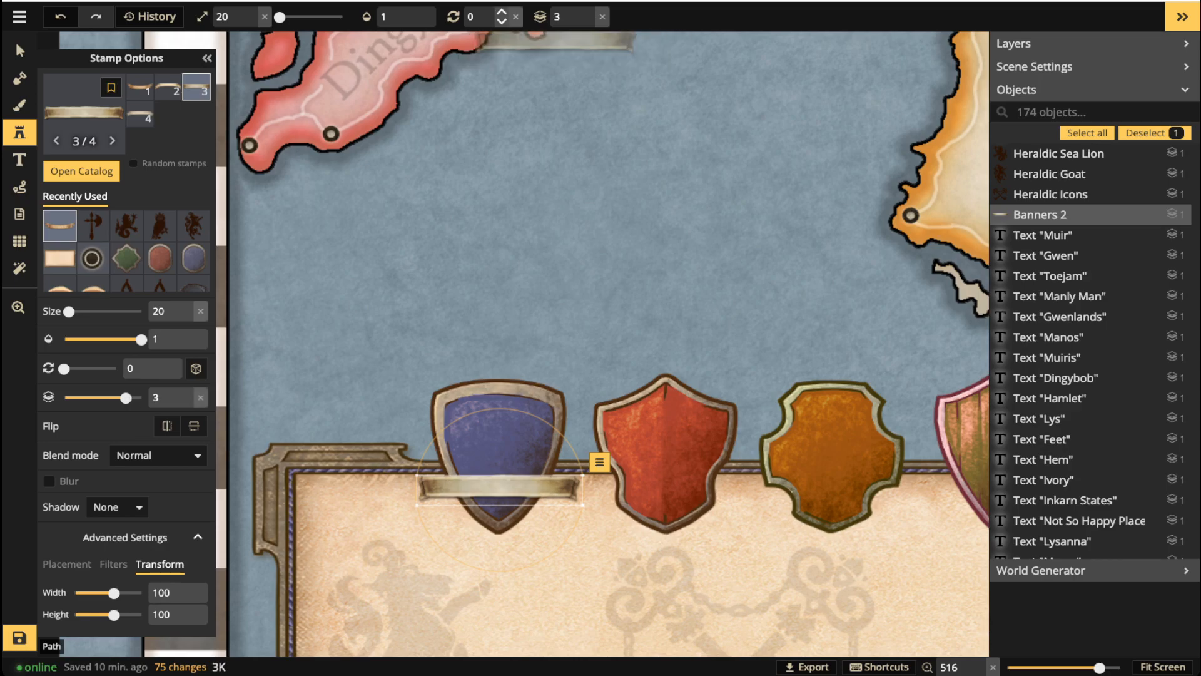
{"action": "left_click", "coordinate": [20, 51]}
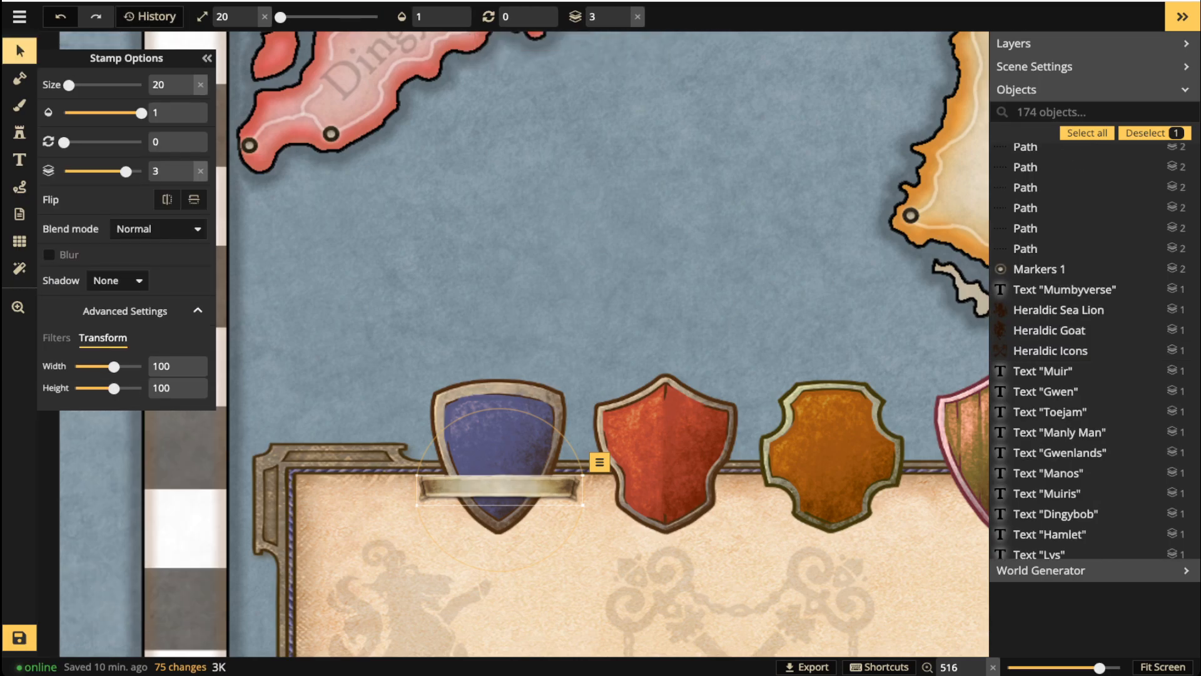
{"action": "left_click", "coordinate": [56, 338]}
{"action": "left_click", "coordinate": [102, 338]}
{"action": "left_click_drag", "start_coordinate": [113, 387], "coordinate": [123, 388]}
{"action": "left_click_drag", "start_coordinate": [499, 486], "coordinate": [498, 504]}
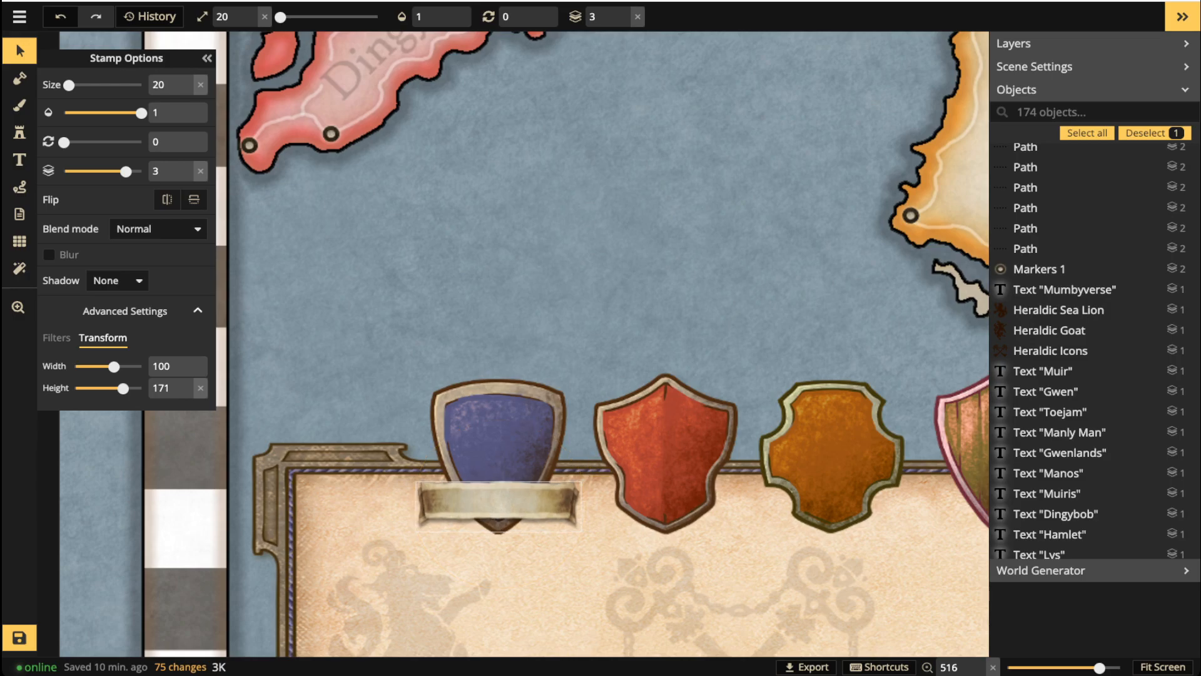
Give the banner on the blue shield an object shadow with a reduced blur.
{"action": "left_click", "coordinate": [117, 280]}
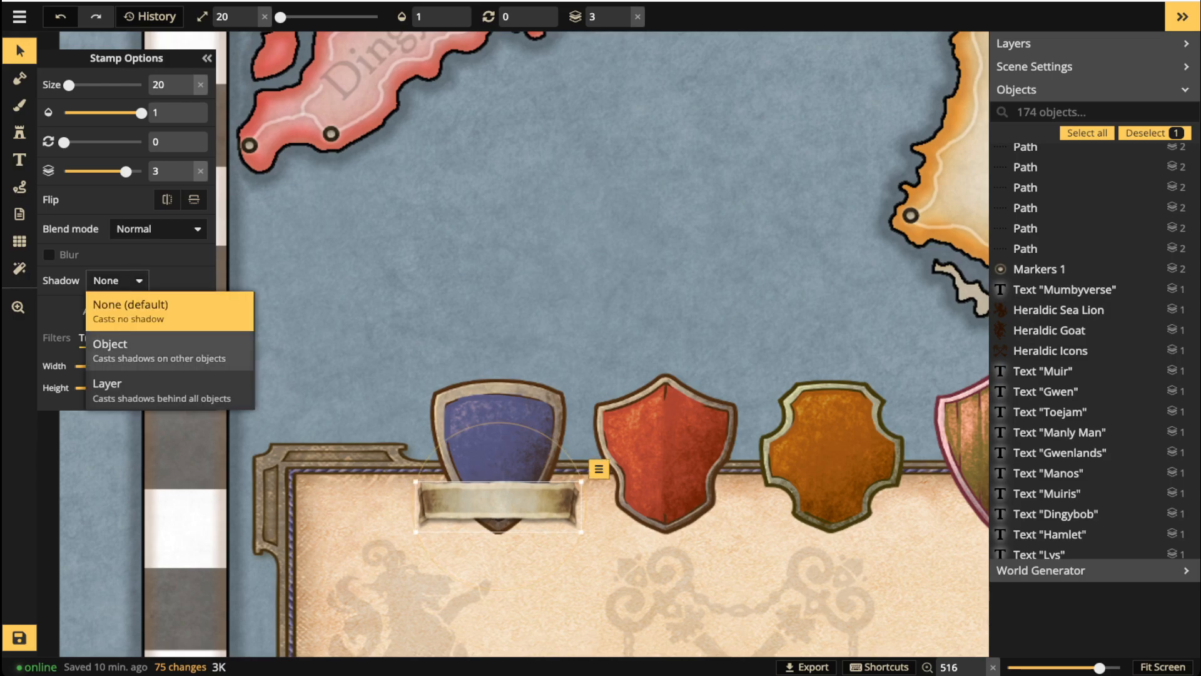
{"action": "left_click", "coordinate": [110, 341]}
{"action": "left_click", "coordinate": [193, 280]}
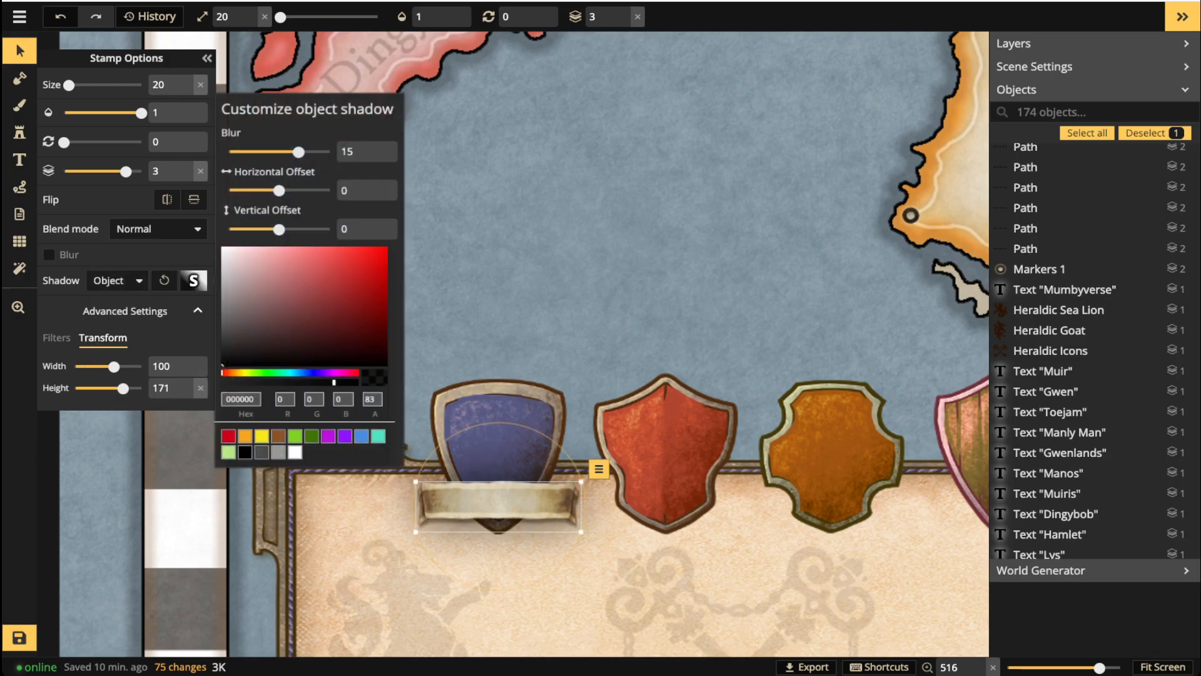
{"action": "left_click_drag", "start_coordinate": [296, 155], "coordinate": [259, 155]}
{"action": "left_click", "coordinate": [498, 413]}
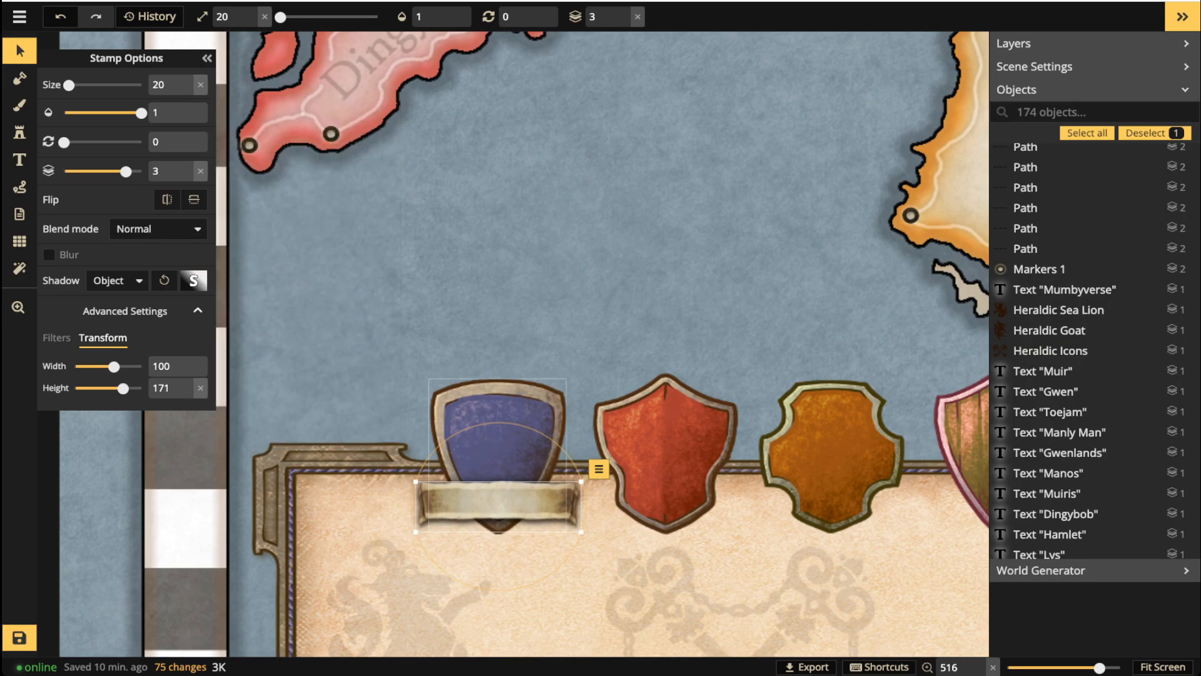
Give all four heraldry shields together an object shadow with a blur of 5.3.
{"action": "left_click", "coordinate": [499, 431]}
{"action": "left_click", "coordinate": [665, 444]}
{"action": "scroll", "coordinate": [698, 405], "scroll_direction": "down", "scroll_amount": 2}
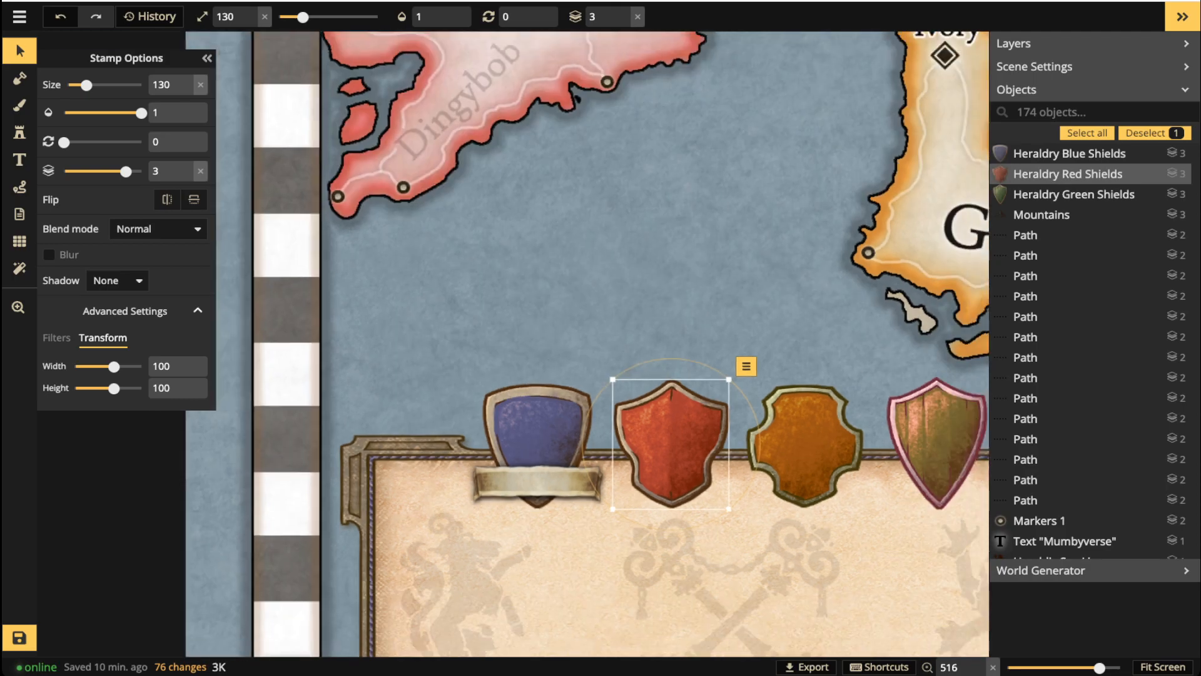
{"action": "left_click", "coordinate": [538, 431]}
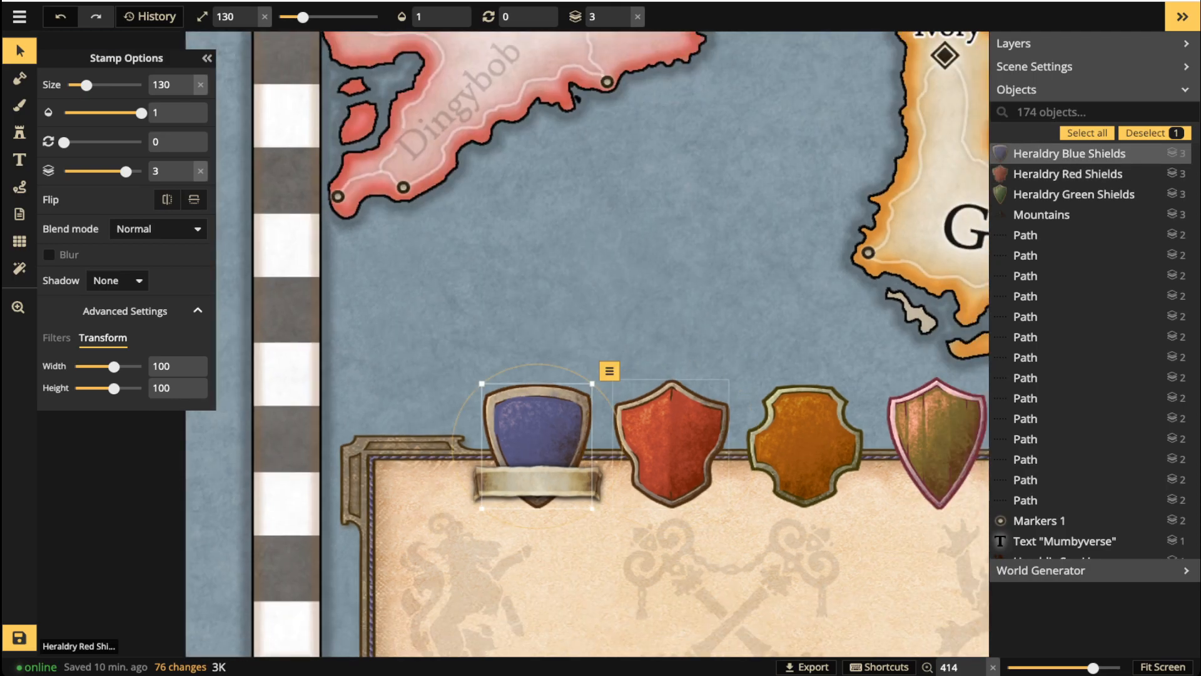
{"action": "left_click", "coordinate": [671, 444], "text": "shift"}
{"action": "left_click", "coordinate": [805, 445], "text": "shift"}
{"action": "left_click", "coordinate": [937, 444], "text": "shift"}
{"action": "left_click", "coordinate": [118, 280]}
{"action": "left_click", "coordinate": [107, 341]}
{"action": "left_click", "coordinate": [193, 280]}
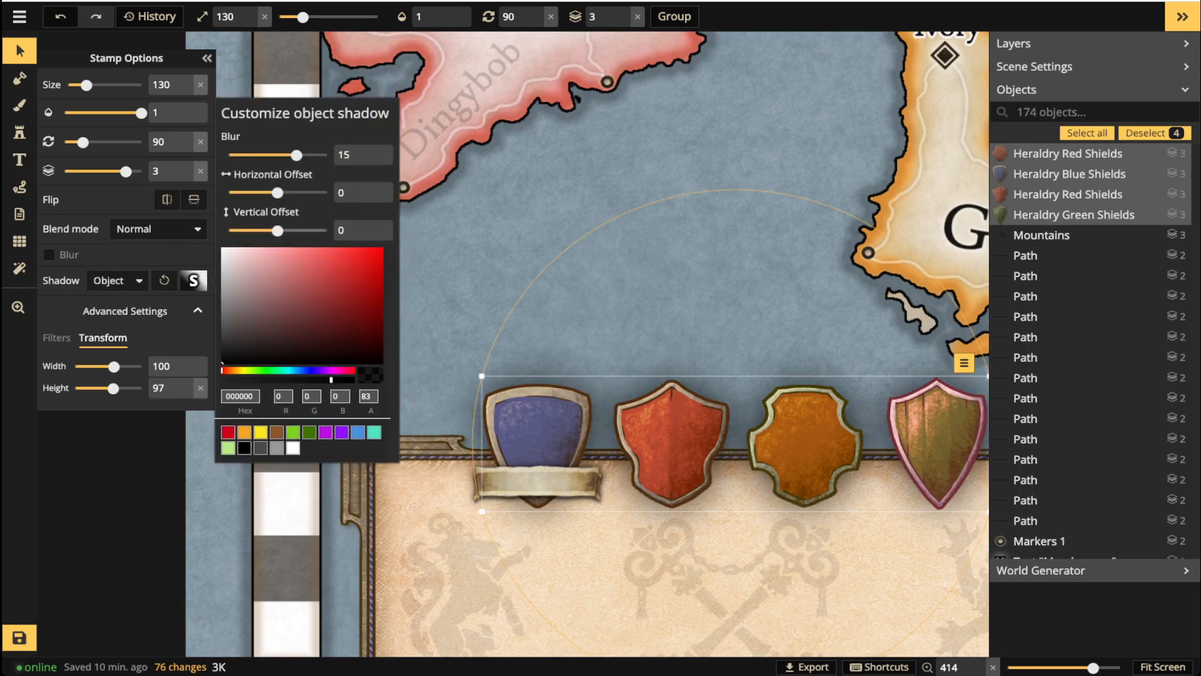
{"action": "left_click_drag", "start_coordinate": [297, 154], "coordinate": [272, 154]}
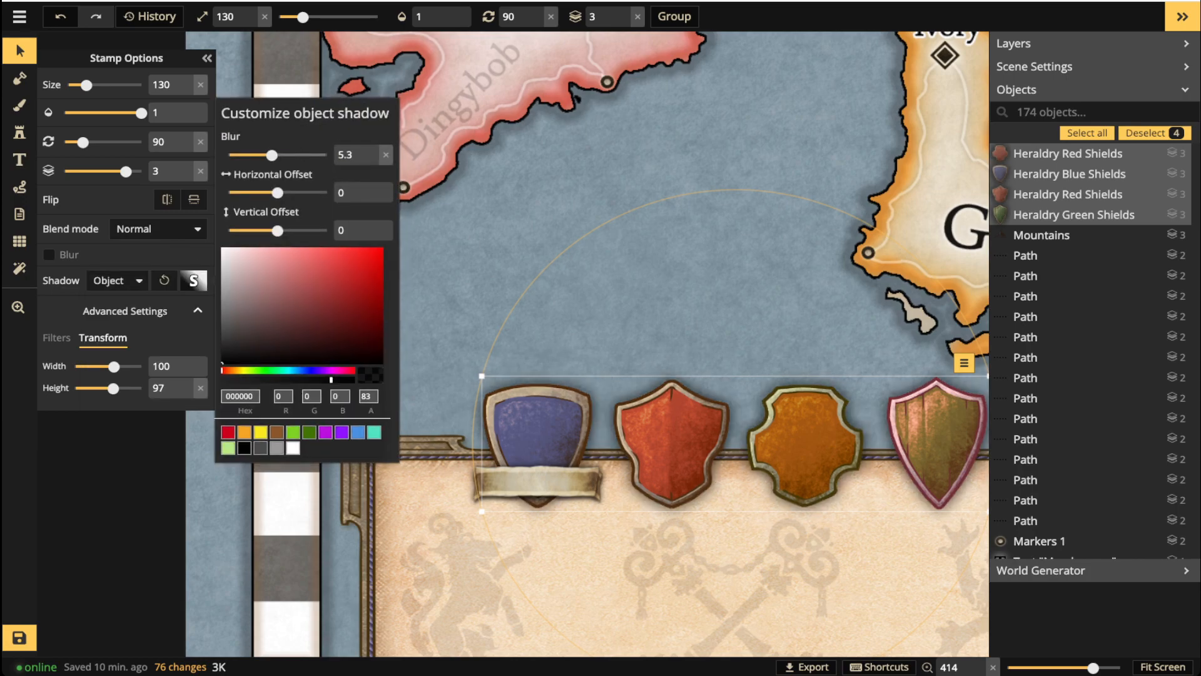
{"action": "left_click", "coordinate": [551, 545]}
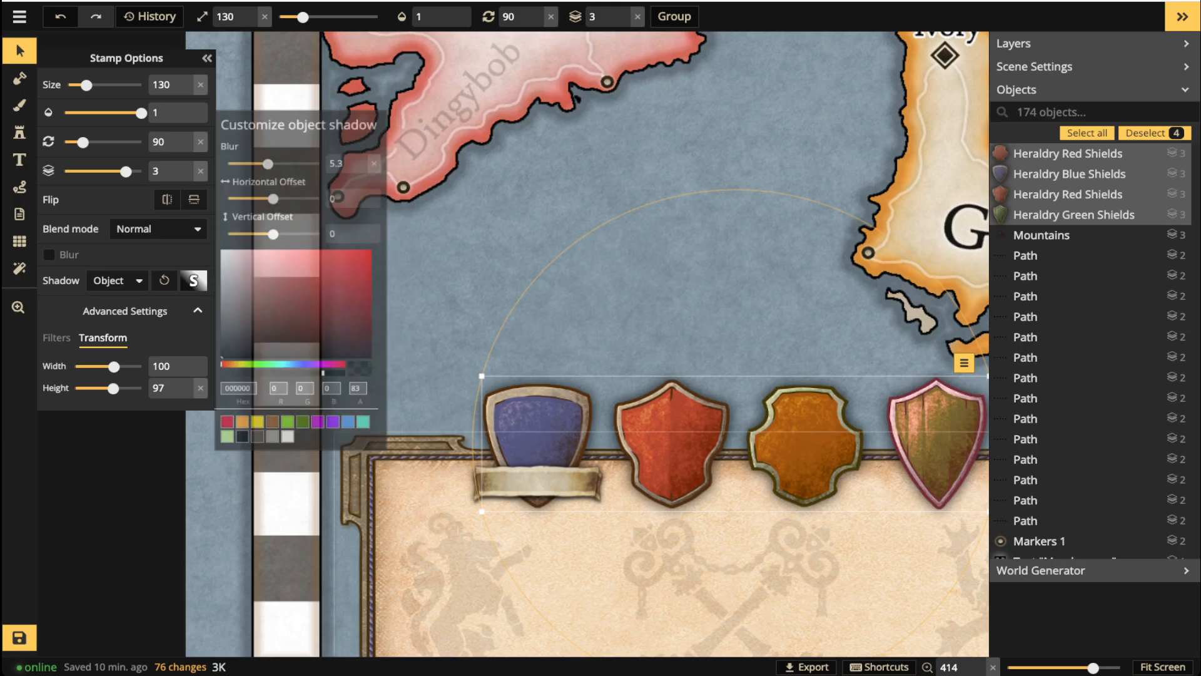
{"action": "left_click", "coordinate": [551, 544]}
Give the parchment legend frame an object shadow with a blur of 5.9.
{"action": "scroll", "coordinate": [551, 544], "scroll_direction": "down", "scroll_amount": 4}
{"action": "left_click_drag", "start_coordinate": [550, 544], "coordinate": [536, 398]}
{"action": "left_click", "coordinate": [536, 398]}
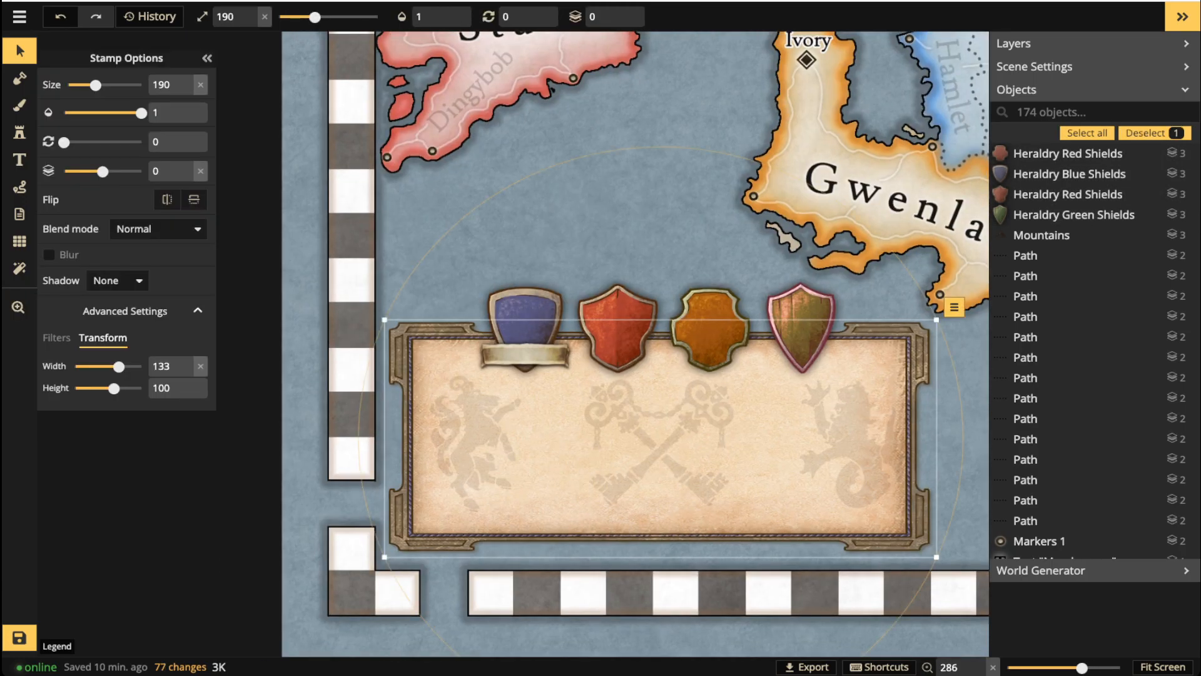
{"action": "left_click", "coordinate": [117, 280]}
{"action": "left_click", "coordinate": [110, 350]}
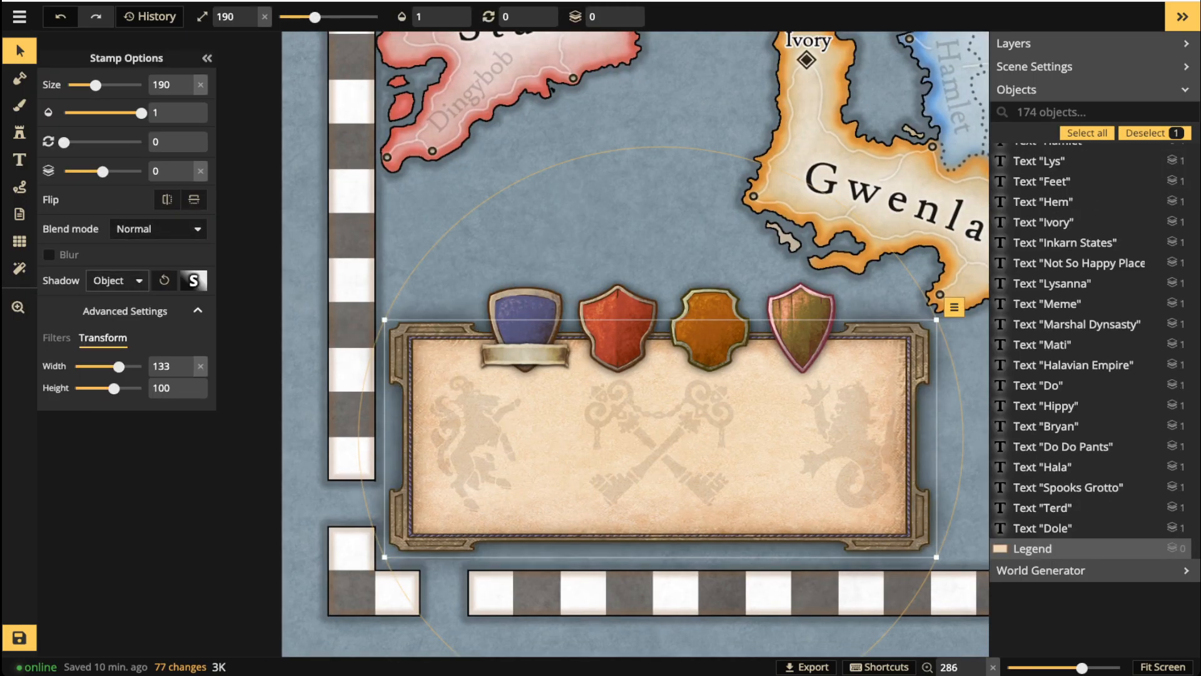
{"action": "left_click", "coordinate": [194, 281]}
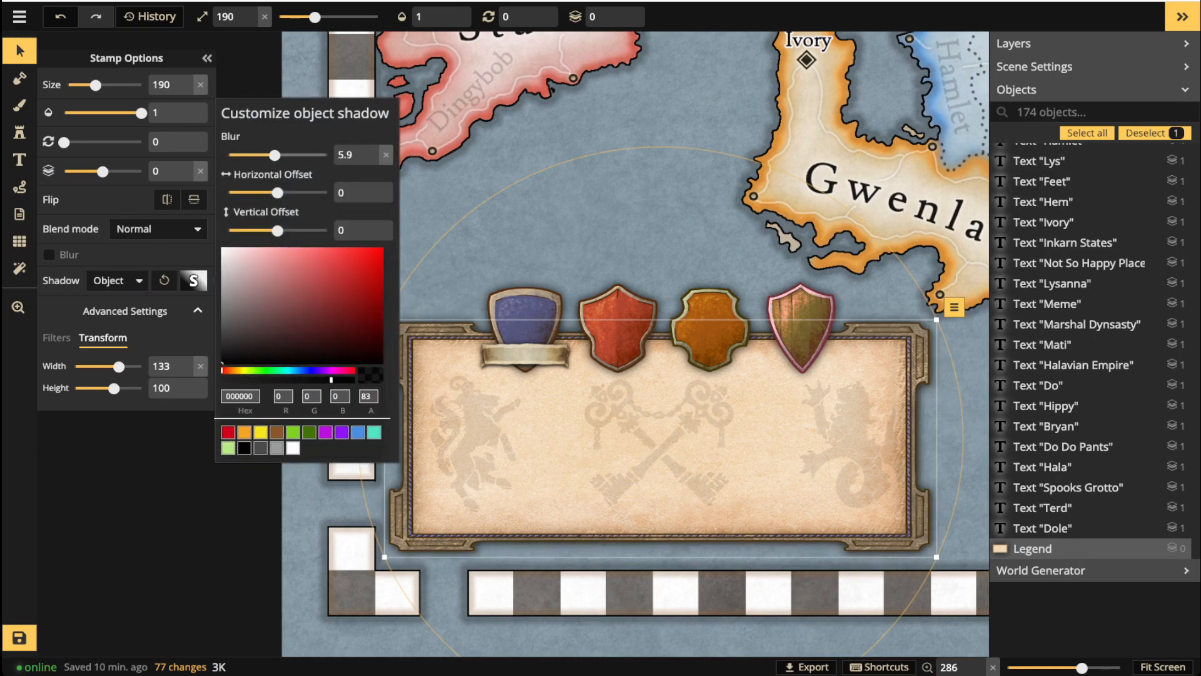
{"action": "left_click", "coordinate": [632, 250]}
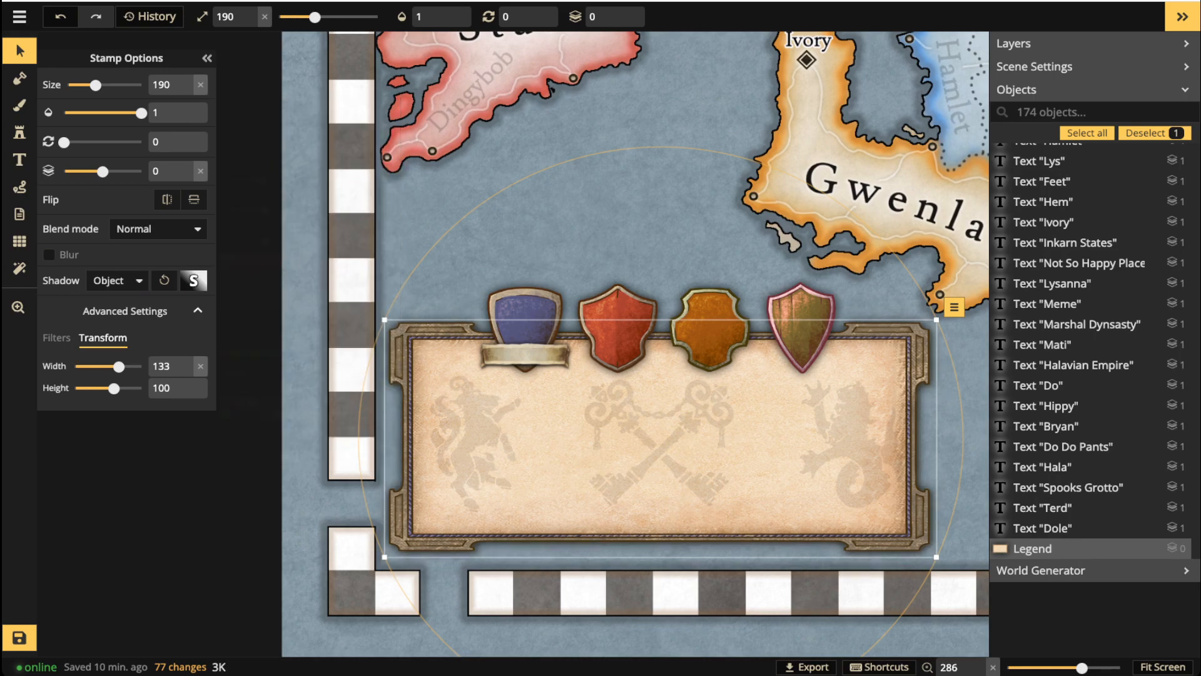
{"action": "left_click", "coordinate": [631, 250]}
Examine the shadowed legend, shields and banner against the rest of the map.
{"action": "scroll", "coordinate": [635, 394], "scroll_direction": "down", "scroll_amount": 5}
{"action": "left_click_drag", "start_coordinate": [635, 394], "coordinate": [491, 355]}
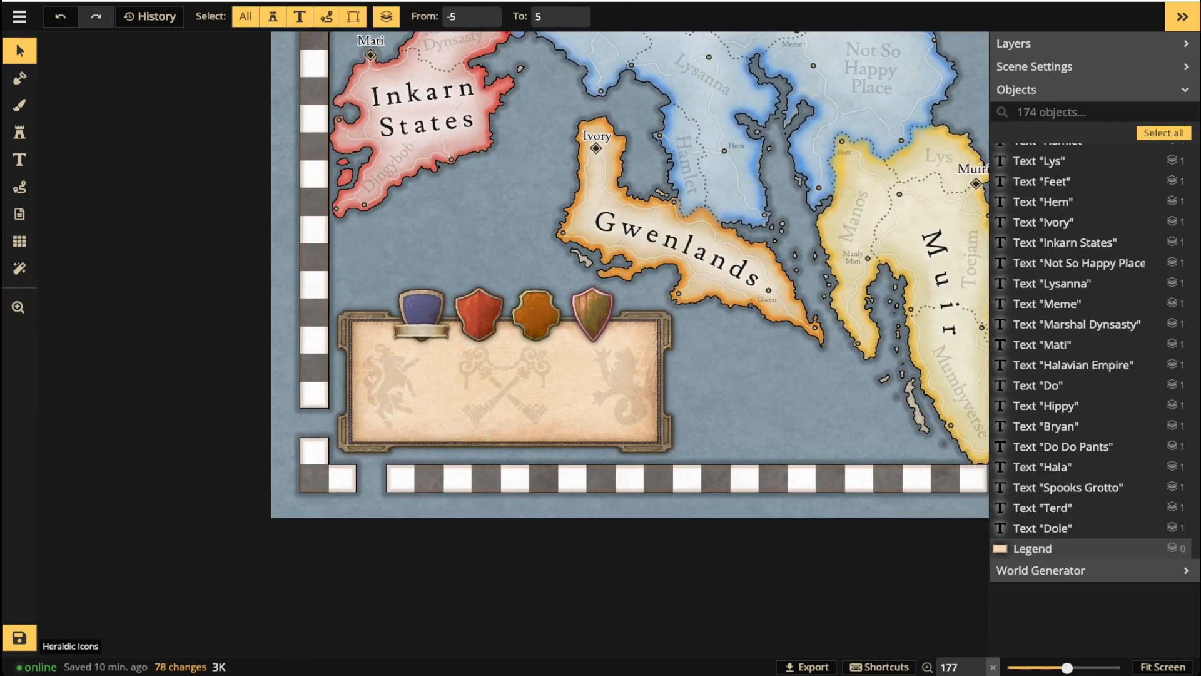
{"action": "scroll", "coordinate": [408, 341], "scroll_direction": "down", "scroll_amount": 3}
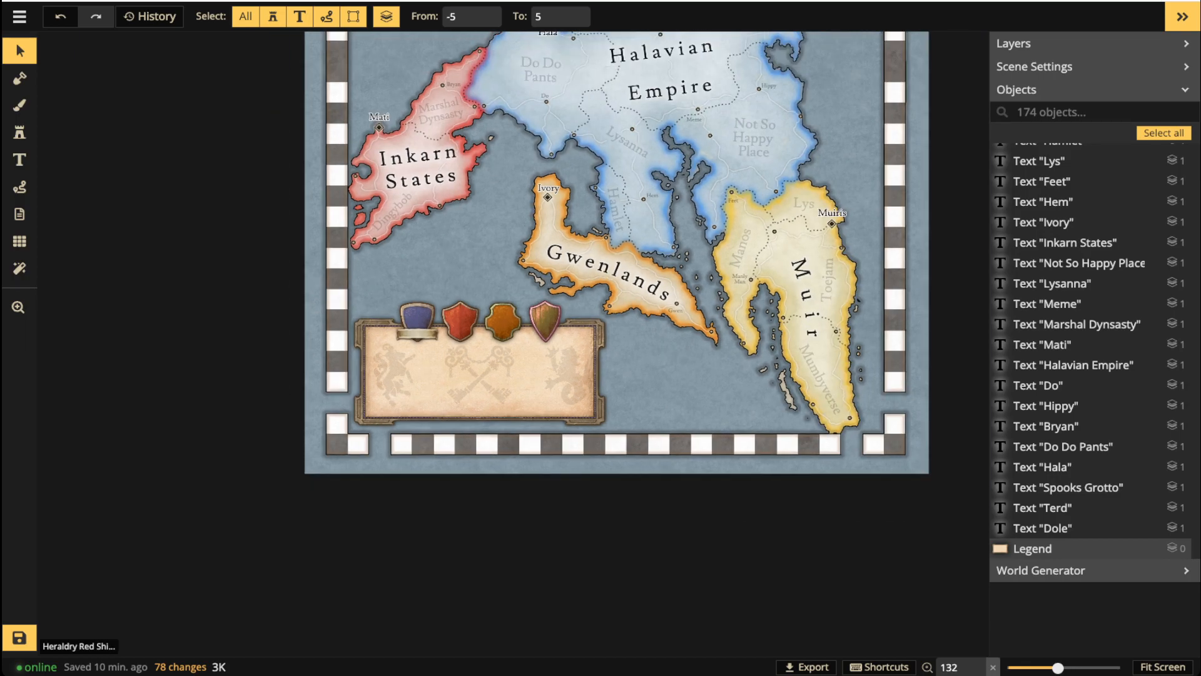
{"action": "scroll", "coordinate": [646, 404], "scroll_direction": "up", "scroll_amount": 6}
{"action": "left_click_drag", "start_coordinate": [292, 331], "coordinate": [624, 532]}
{"action": "scroll", "coordinate": [624, 532], "scroll_direction": "down", "scroll_amount": 3}
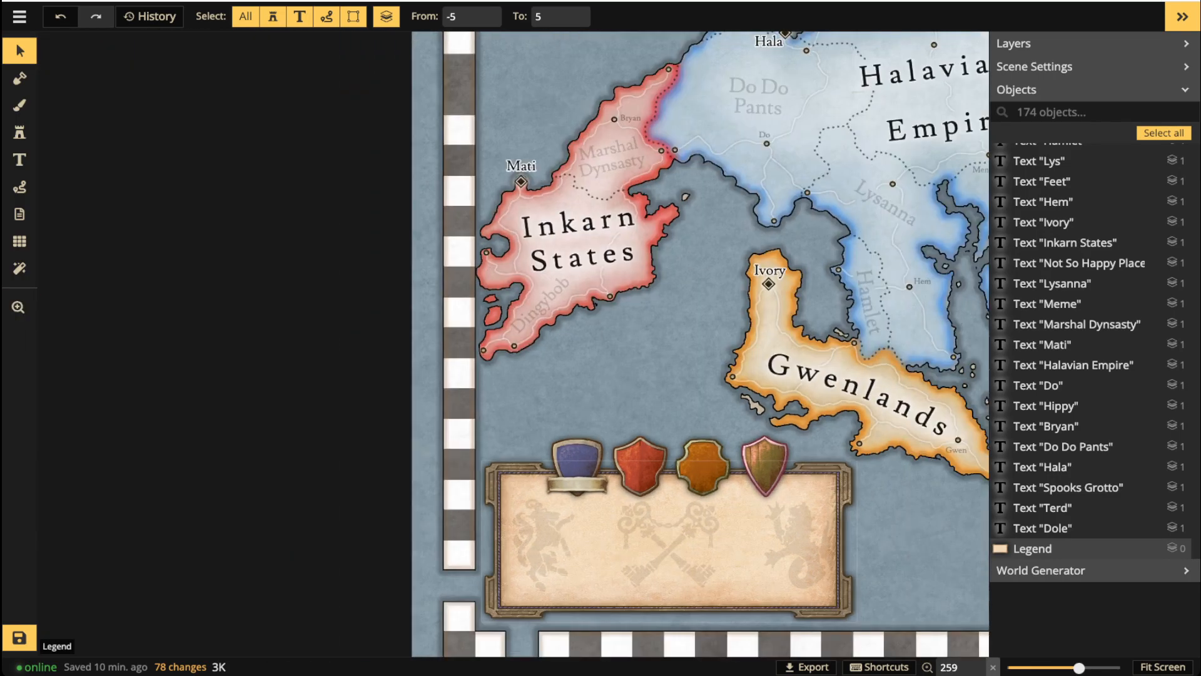
{"action": "scroll", "coordinate": [621, 519], "scroll_direction": "down", "scroll_amount": 3}
{"action": "scroll", "coordinate": [585, 489], "scroll_direction": "up", "scroll_amount": 2}
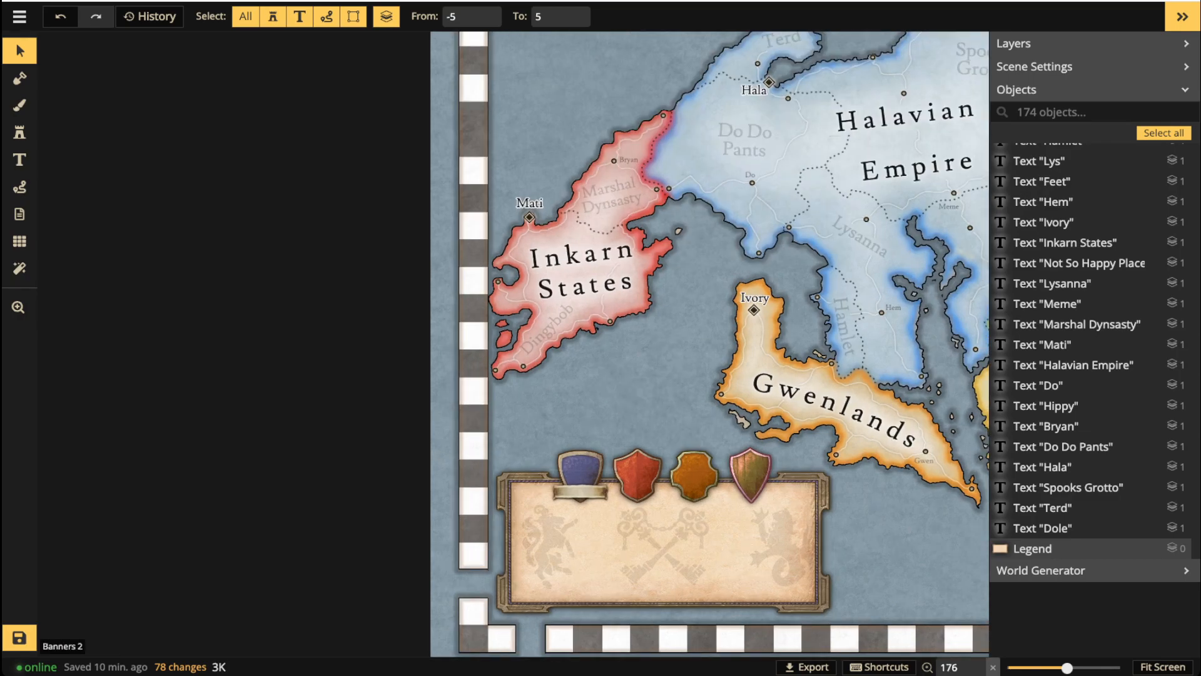
Copy the blue shield's banner and place duplicates across the lower parts of the red and orange shields.
{"action": "left_click", "coordinate": [585, 489]}
{"action": "scroll", "coordinate": [590, 490], "scroll_direction": "up", "scroll_amount": 3}
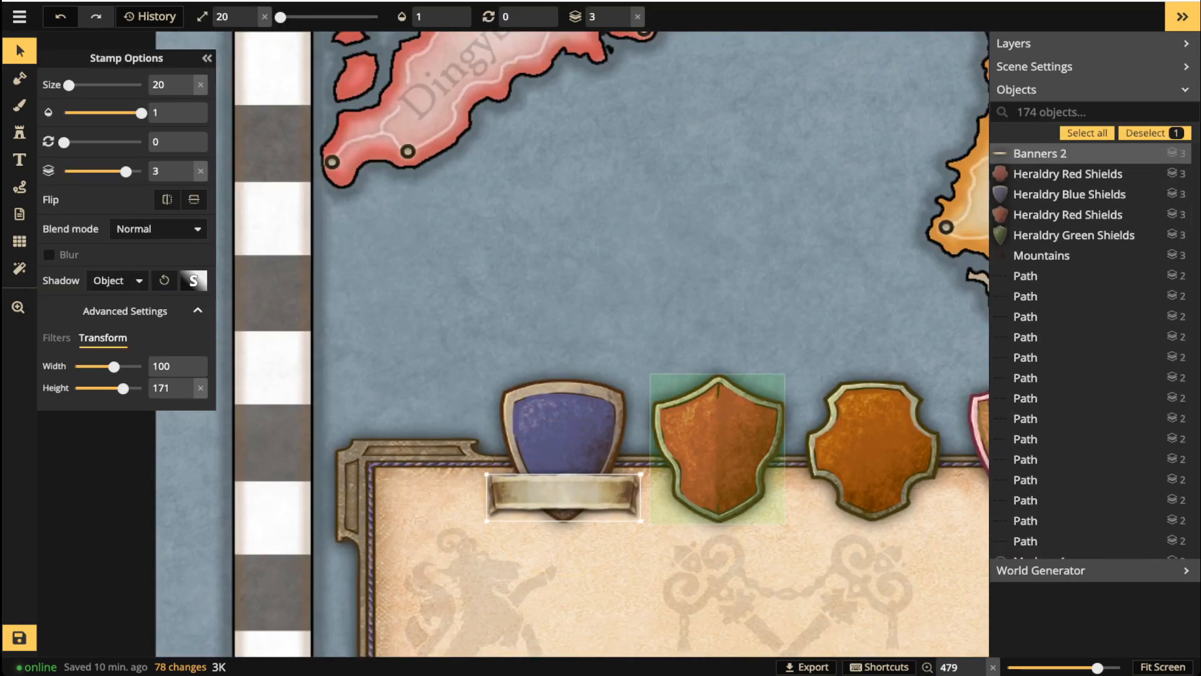
{"action": "key", "text": "ctrl+v"}
{"action": "left_click_drag", "start_coordinate": [686, 501], "coordinate": [719, 499]}
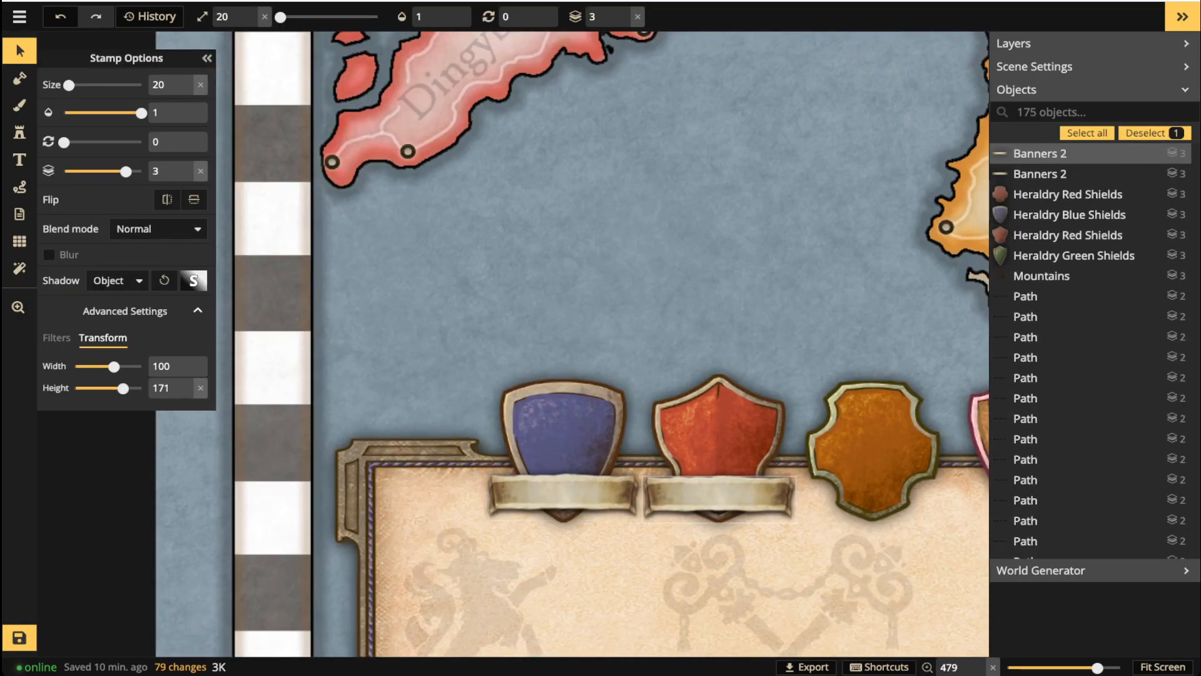
{"action": "key", "text": "ctrl+v"}
{"action": "left_click_drag", "start_coordinate": [907, 450], "coordinate": [870, 410]}
Shift the three banners slightly lower so they line up at the bases of the blue, red and orange shields.
{"action": "key", "text": "space"}
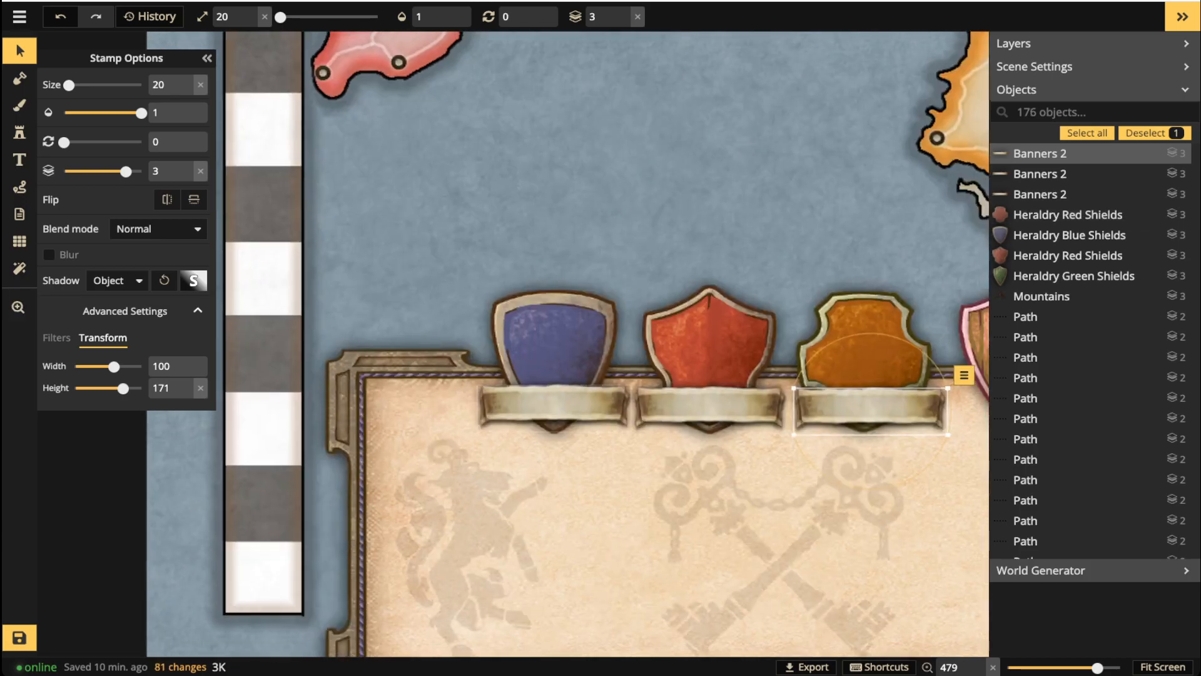
{"action": "left_click_drag", "start_coordinate": [553, 406], "coordinate": [552, 416]}
{"action": "left_click_drag", "start_coordinate": [647, 384], "coordinate": [650, 391]}
{"action": "left_click_drag", "start_coordinate": [870, 408], "coordinate": [869, 415]}
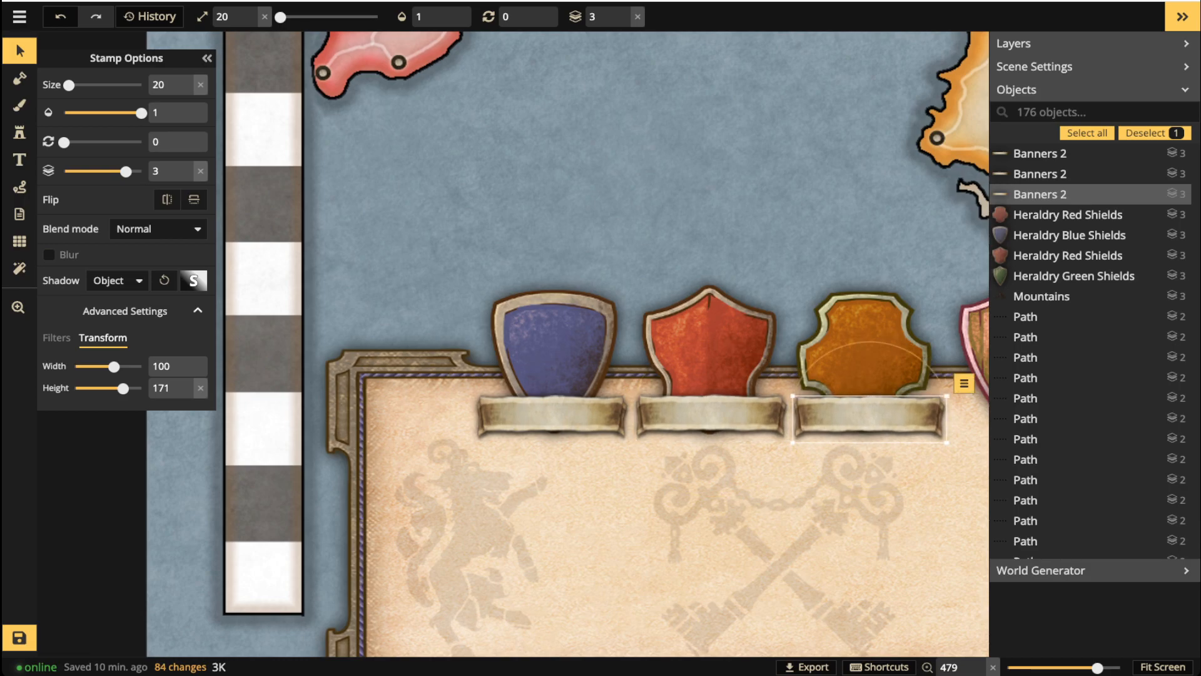
{"action": "key", "text": "Escape"}
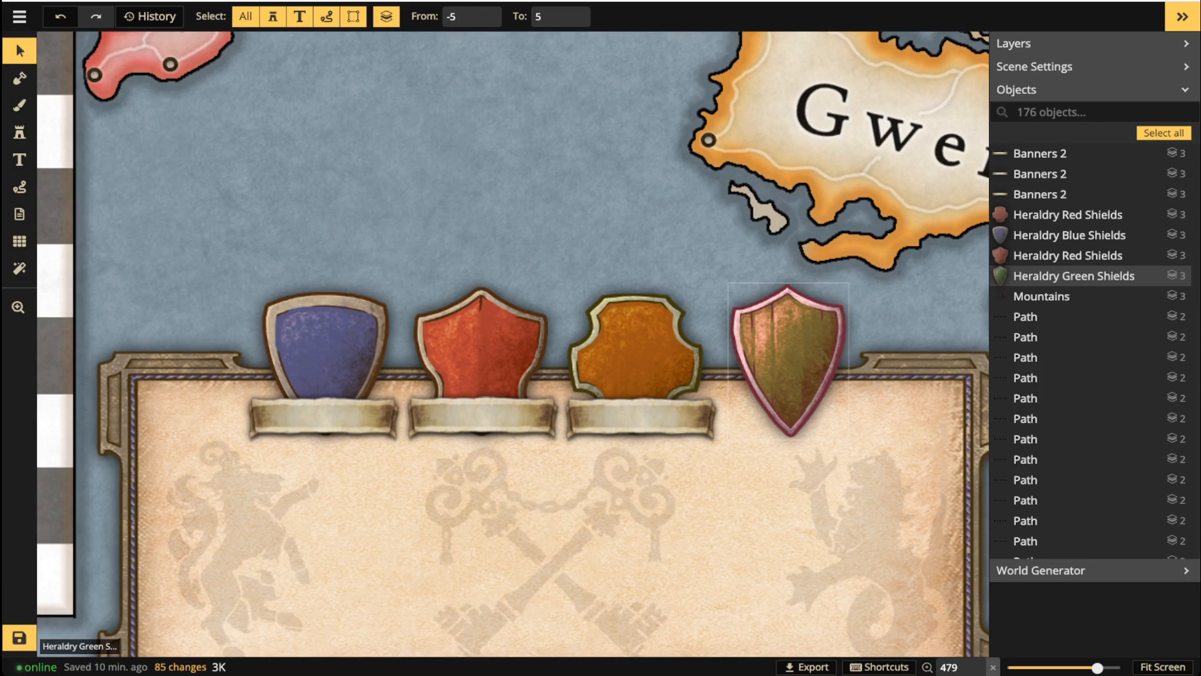
Paste another banner copy across the base of the pink-rimmed green shield, in line with the other three.
{"action": "key", "text": "ctrl+v"}
{"action": "left_click_drag", "start_coordinate": [787, 414], "coordinate": [796, 418]}
{"action": "key", "text": "Escape"}
{"action": "scroll", "coordinate": [481, 351], "scroll_direction": "down", "scroll_amount": 2}
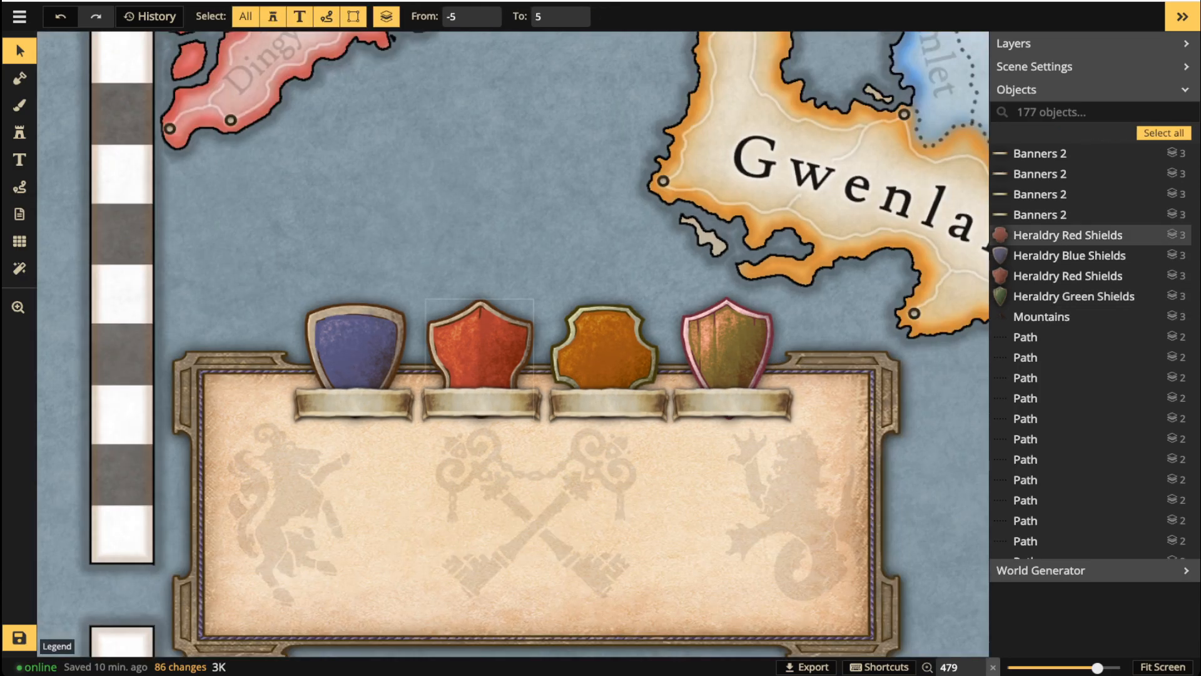
Clear the stamp catalog's "banner" search and pick the crowned winged creature from the Fantasy World Heraldry stamps.
{"action": "scroll", "coordinate": [501, 375], "scroll_direction": "down", "scroll_amount": 2}
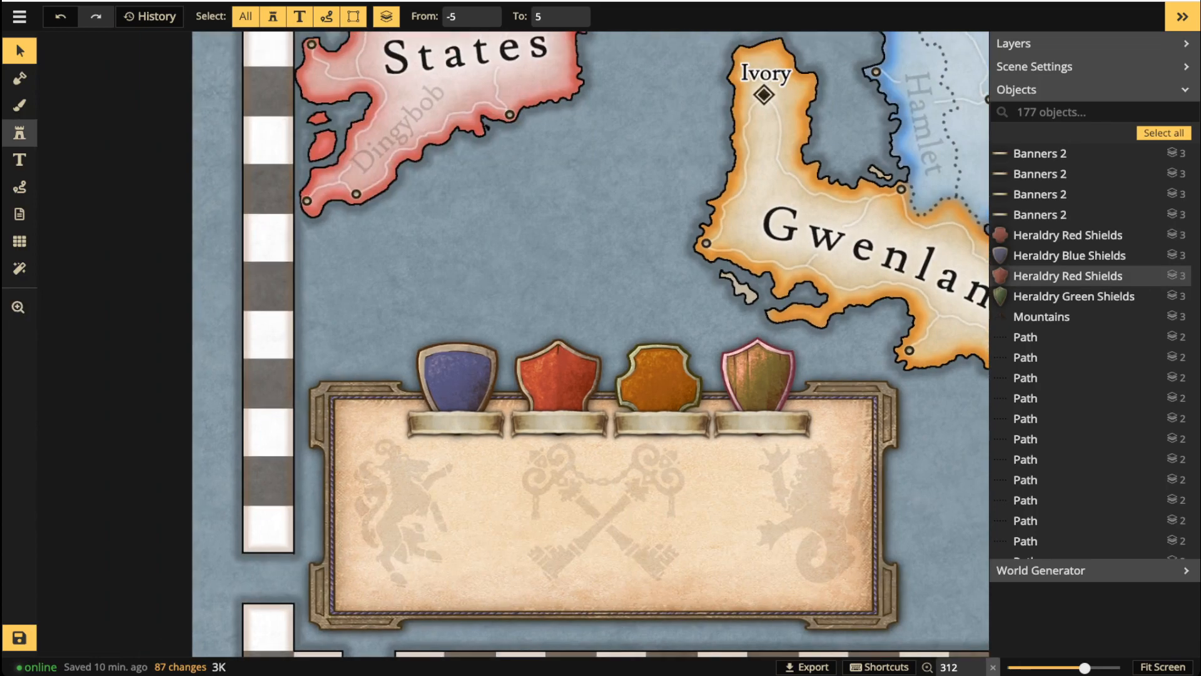
{"action": "left_click", "coordinate": [19, 132]}
{"action": "left_click", "coordinate": [94, 113]}
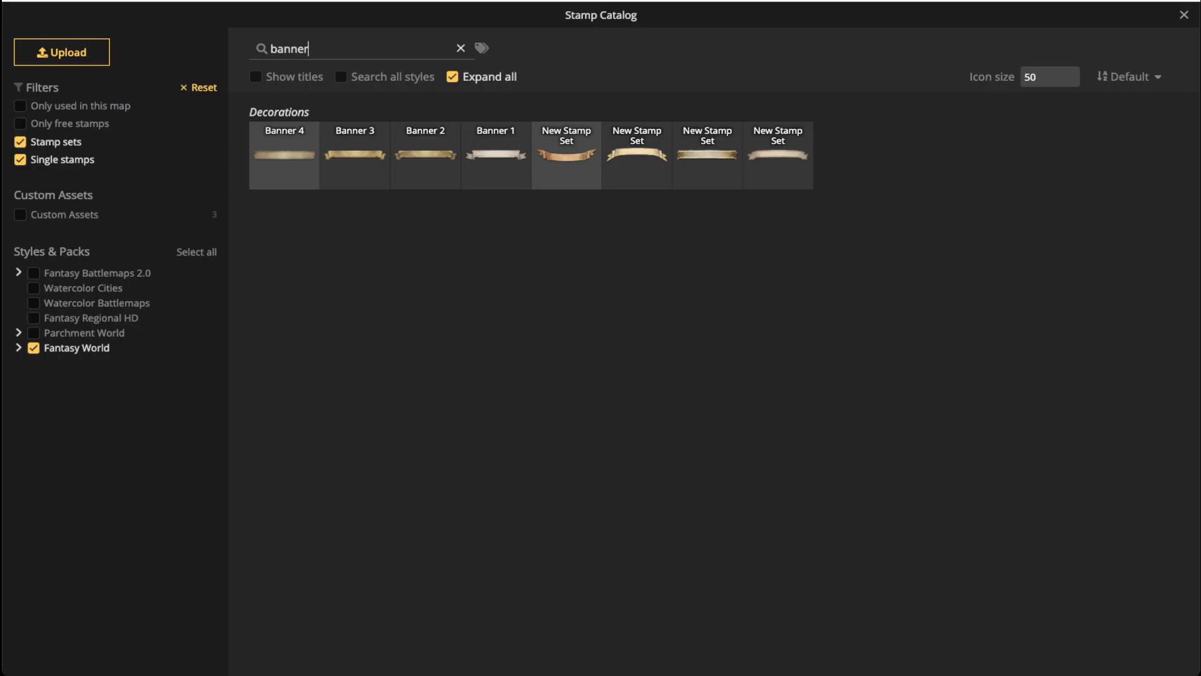
{"action": "left_click", "coordinate": [461, 48]}
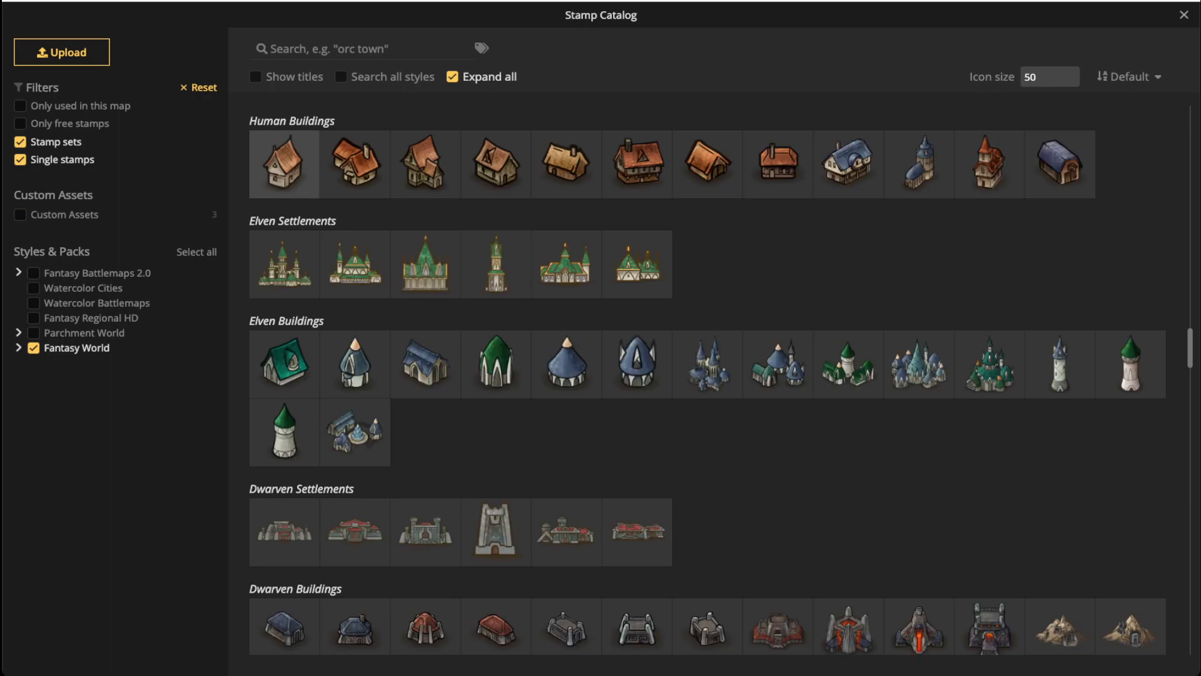
{"action": "scroll", "coordinate": [550, 282], "scroll_direction": "down", "scroll_amount": 11}
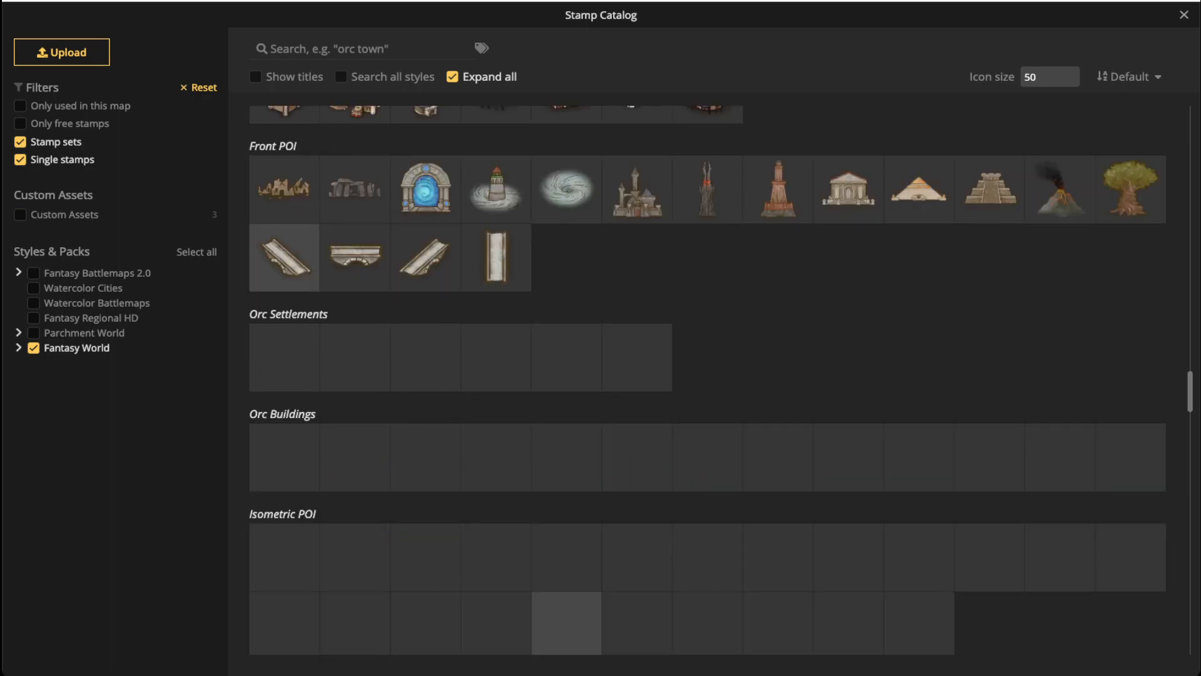
{"action": "scroll", "coordinate": [707, 375], "scroll_direction": "down", "scroll_amount": 10}
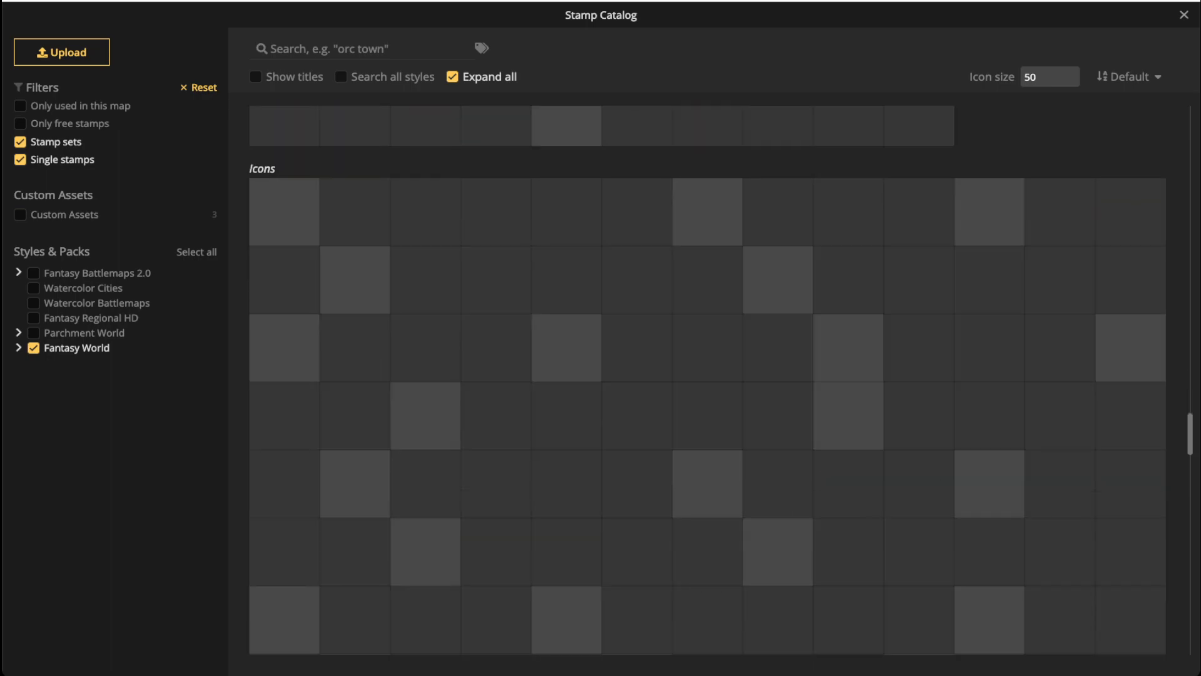
{"action": "scroll", "coordinate": [707, 375], "scroll_direction": "down", "scroll_amount": 6}
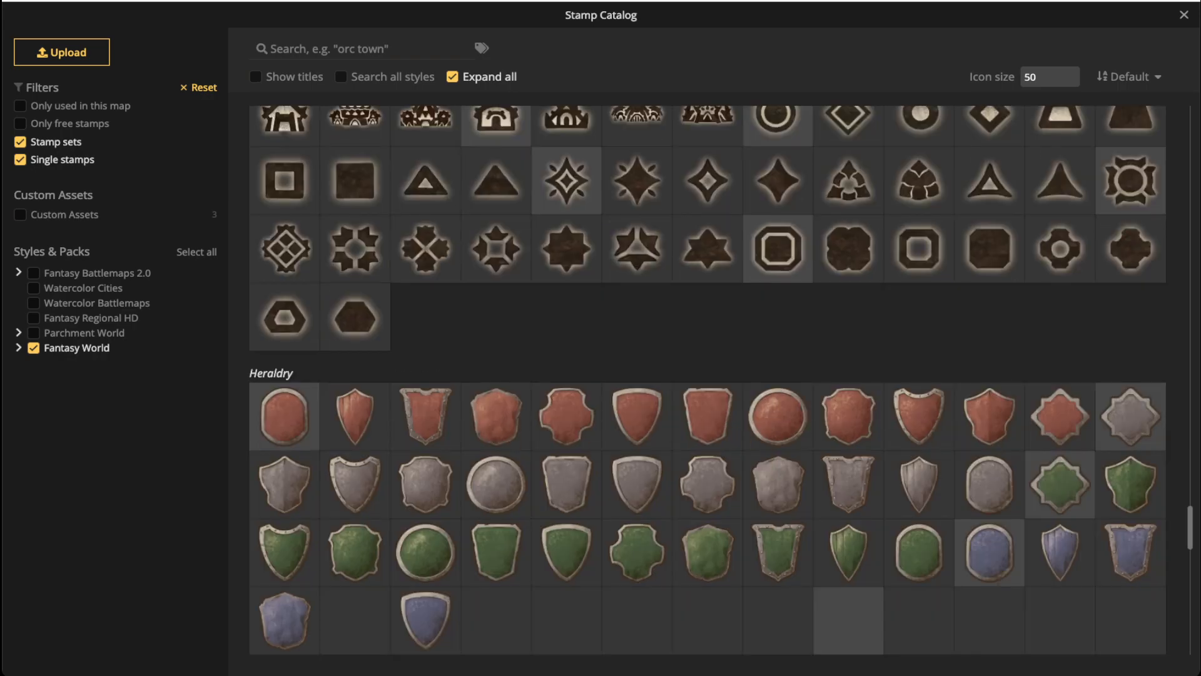
{"action": "scroll", "coordinate": [706, 375], "scroll_direction": "down", "scroll_amount": 4}
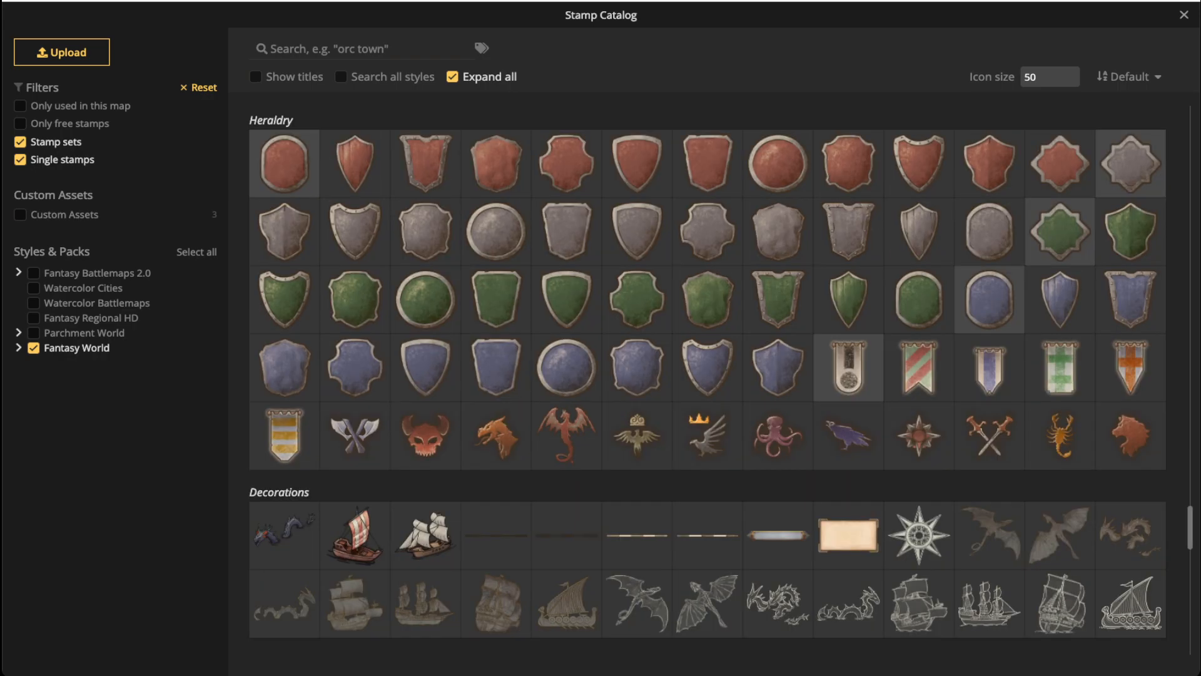
{"action": "left_click", "coordinate": [707, 434]}
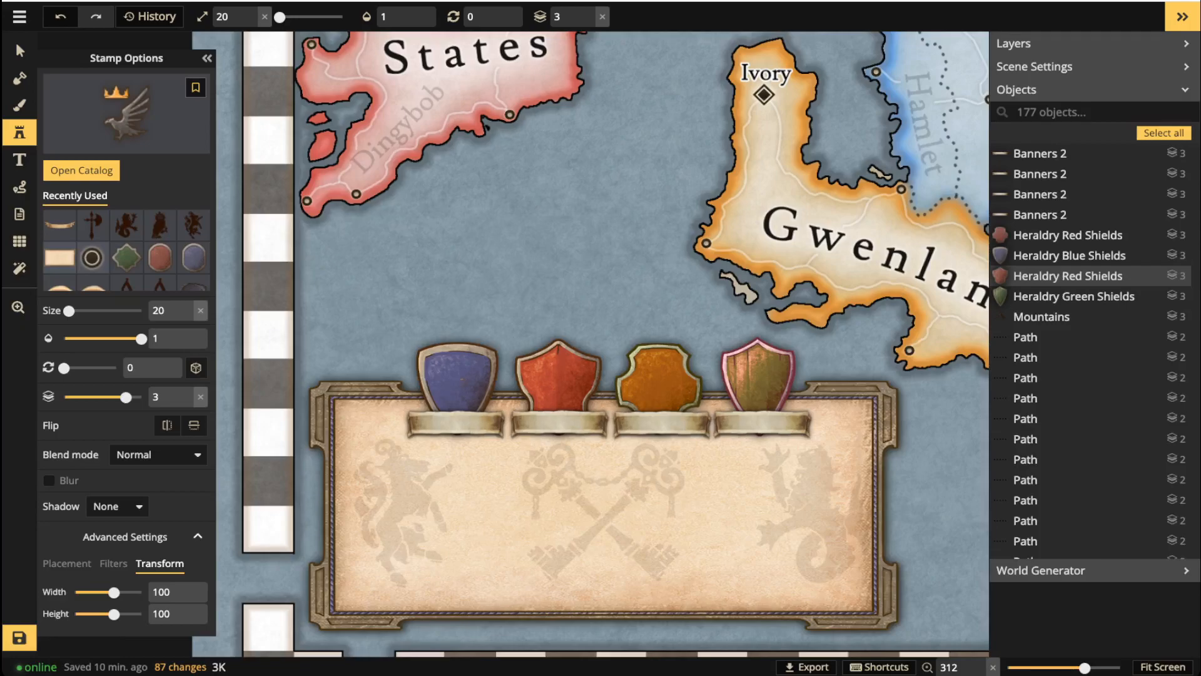
Place the crowned hawk emblem at size 90 on the red shield and raise it to layer 5.
{"action": "scroll", "coordinate": [625, 375], "scroll_direction": "up", "scroll_amount": 3}
{"action": "scroll", "coordinate": [614, 382], "scroll_direction": "up", "scroll_amount": 3, "text": "ctrl"}
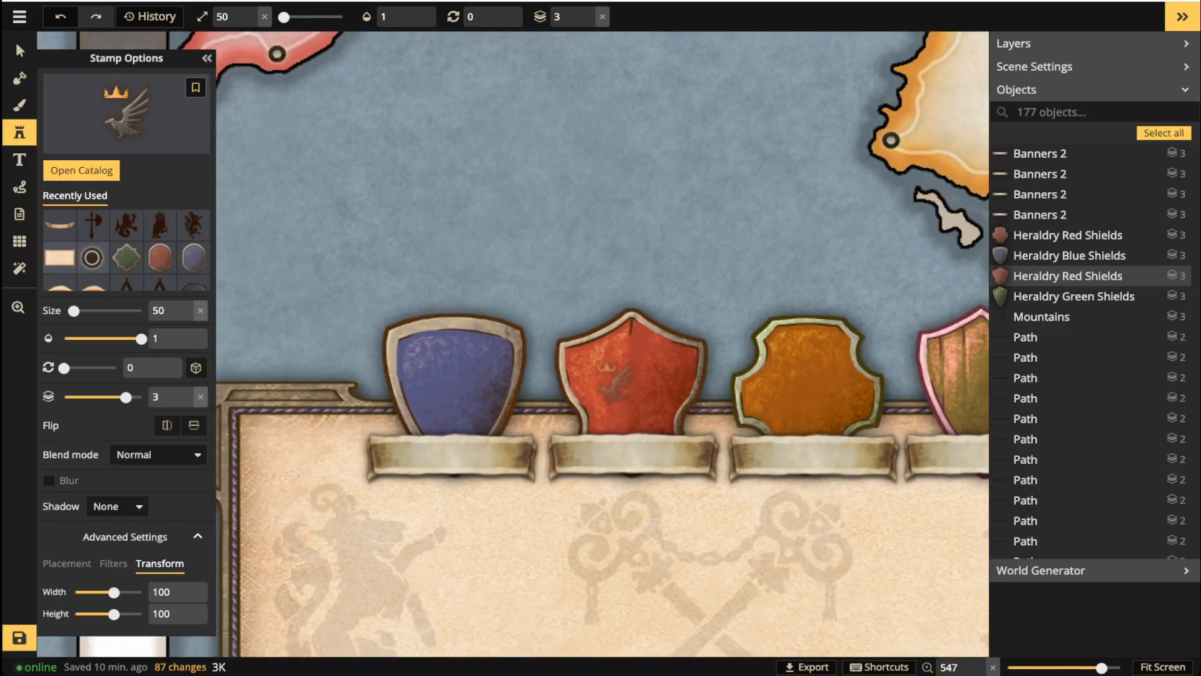
{"action": "scroll", "coordinate": [614, 378], "scroll_direction": "up", "scroll_amount": 2}
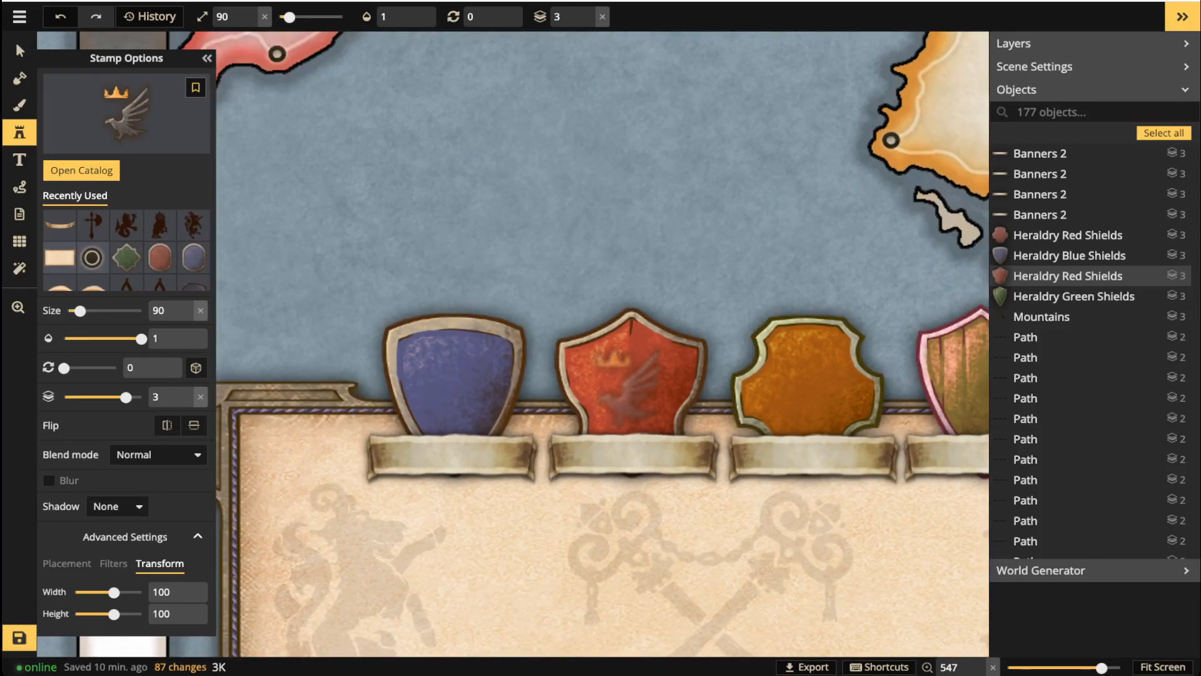
{"action": "left_click", "coordinate": [629, 385]}
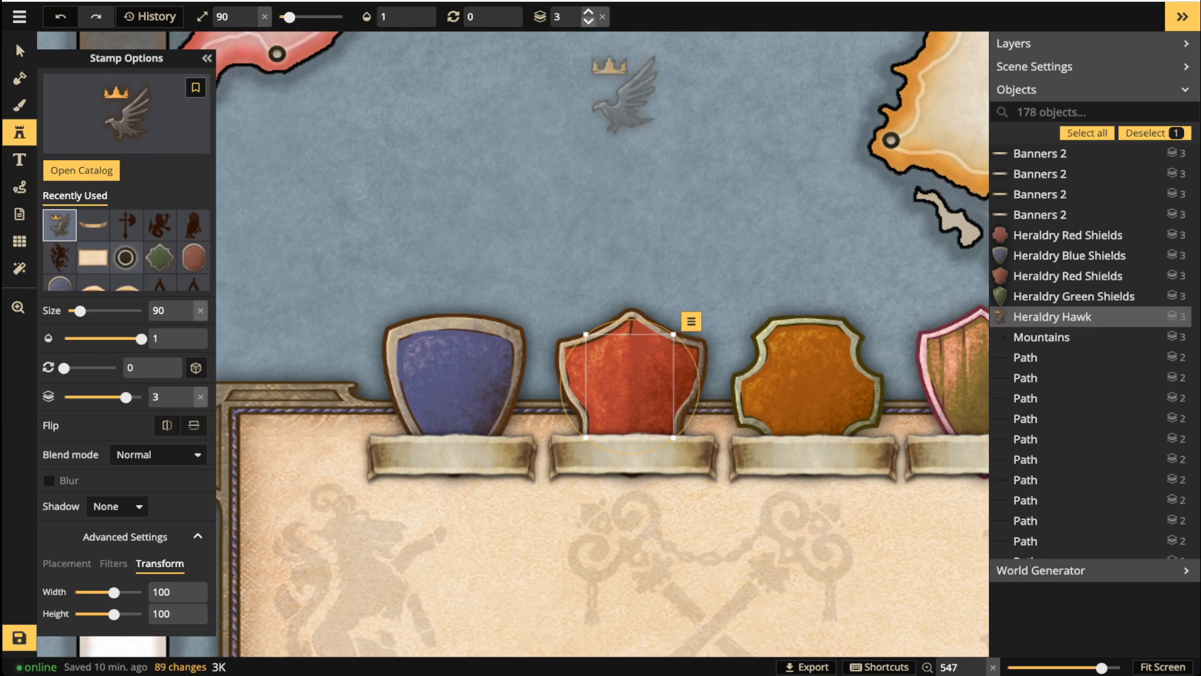
{"action": "left_click", "coordinate": [588, 12]}
{"action": "left_click_drag", "start_coordinate": [628, 389], "coordinate": [630, 387]}
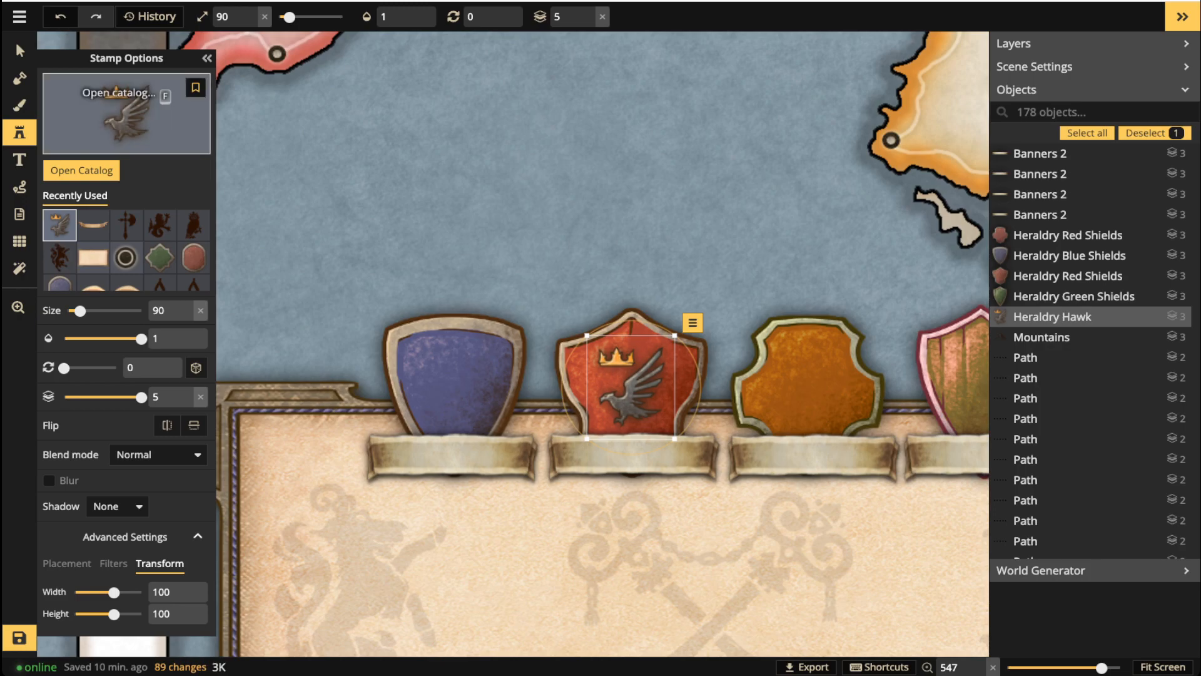
{"action": "left_click", "coordinate": [125, 112]}
{"action": "left_click", "coordinate": [61, 53]}
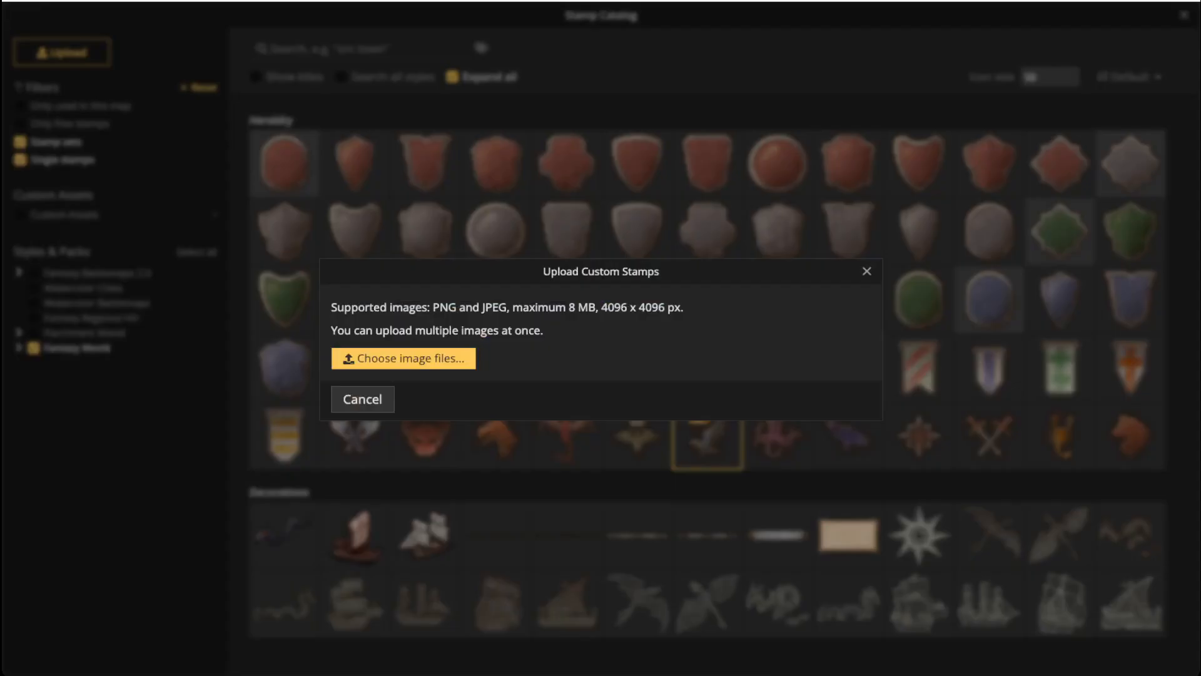
{"action": "key", "text": "Escape"}
{"action": "key", "text": "Escape"}
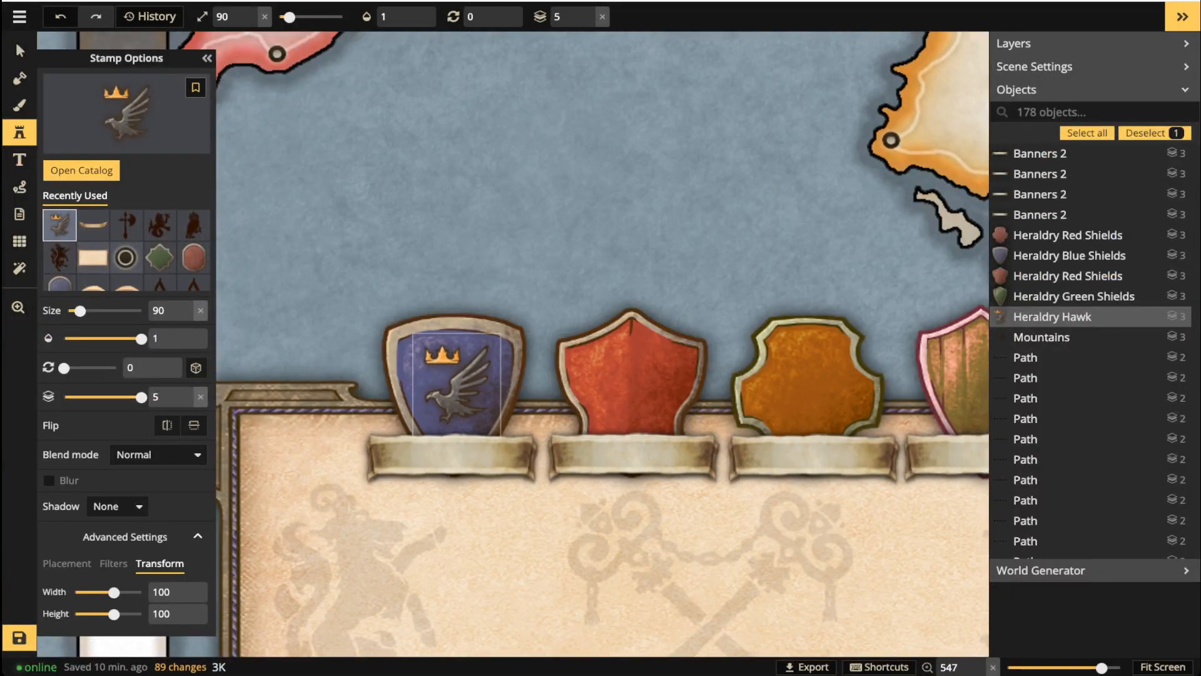
Move the crowned hawk emblem from the red shield to the middle of the blue shield and reopen the stamp catalog.
{"action": "left_click", "coordinate": [458, 386]}
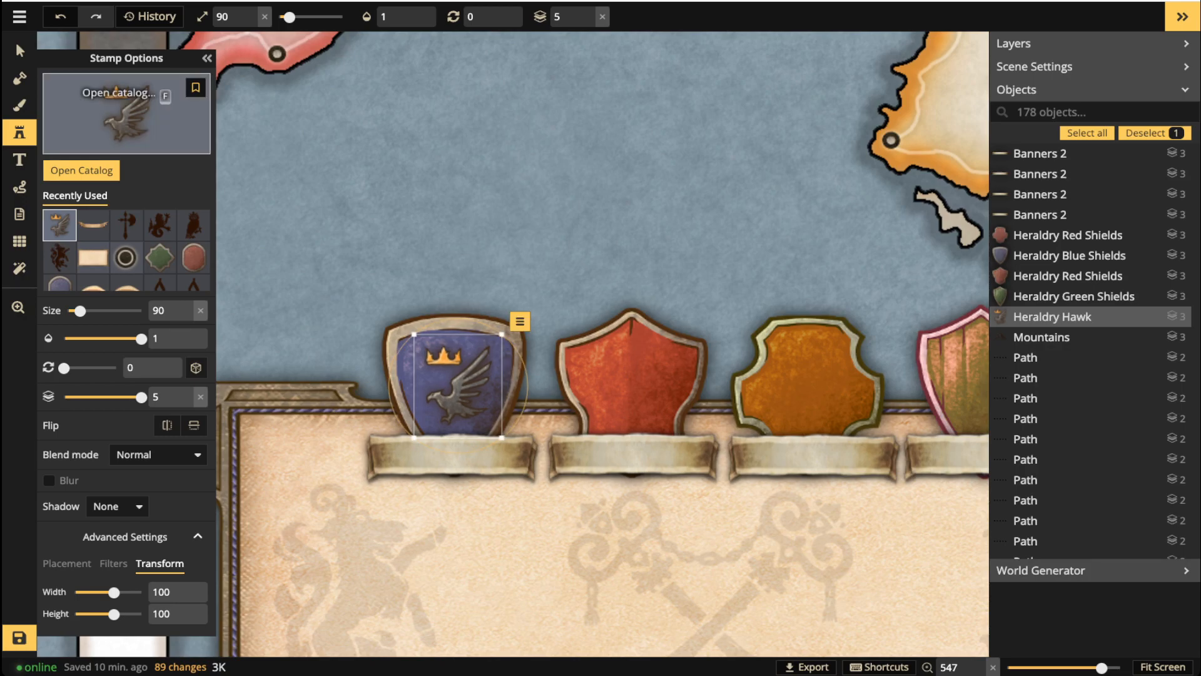
{"action": "key", "text": "f"}
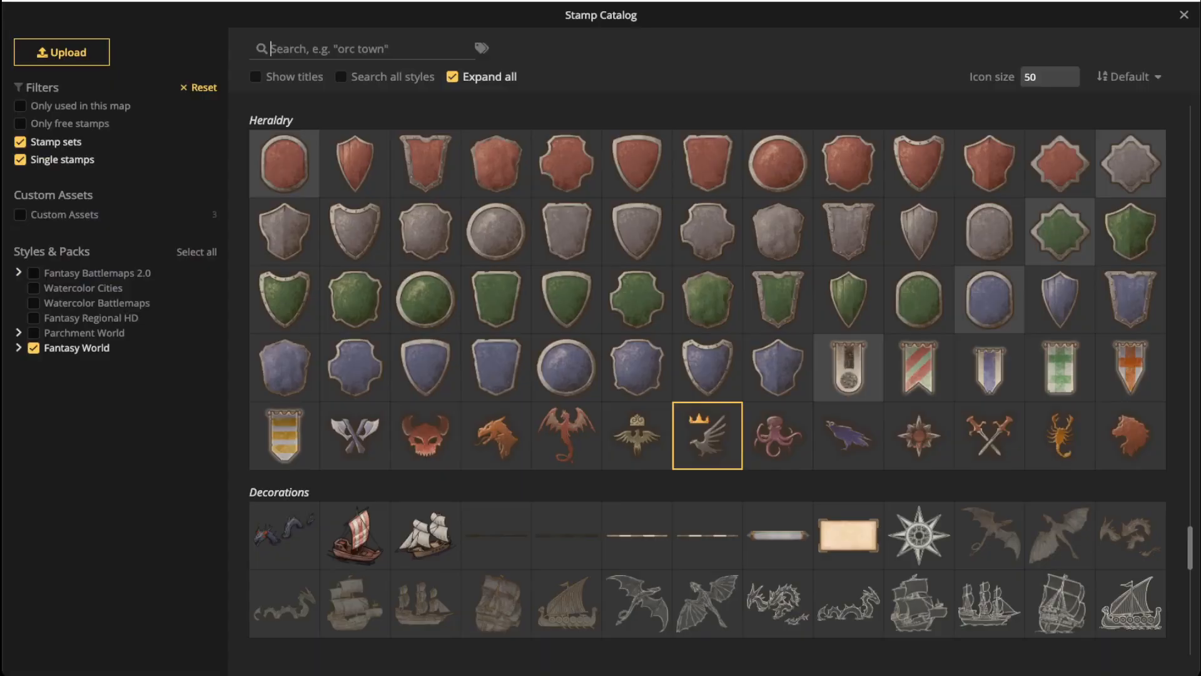
Place the crowned eagle heraldry stamp at size 90 in the middle of the red shield.
{"action": "scroll", "coordinate": [496, 294], "scroll_direction": "down", "scroll_amount": 1}
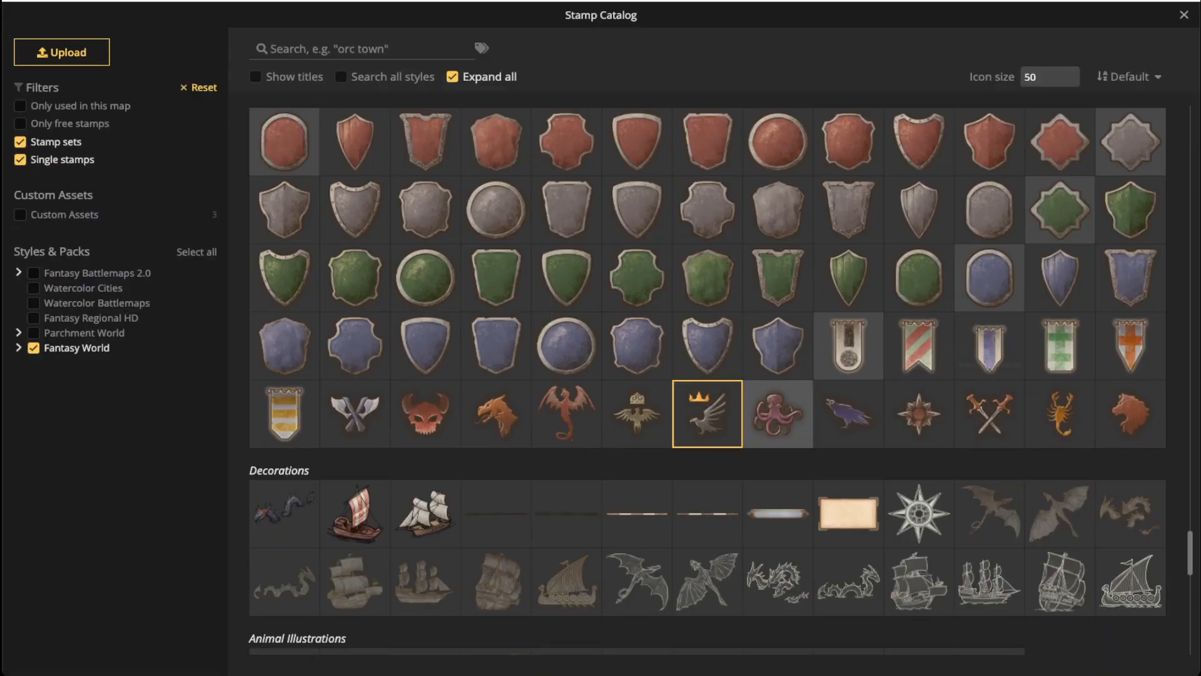
{"action": "left_click", "coordinate": [637, 413]}
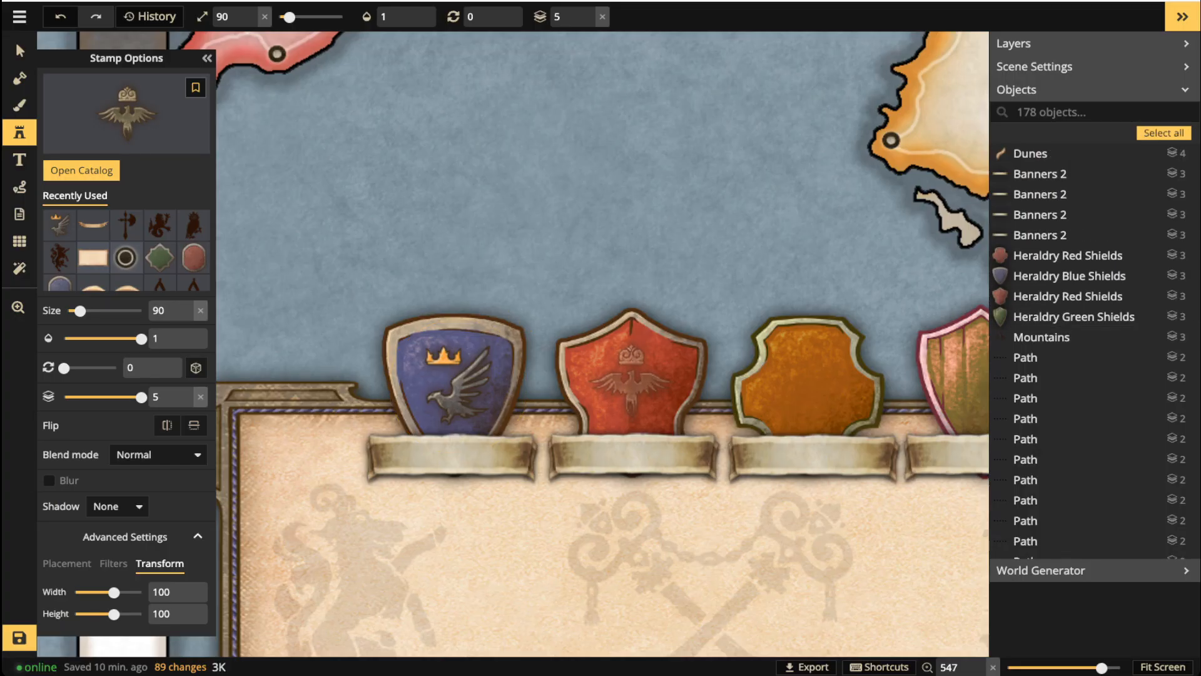
{"action": "left_click", "coordinate": [631, 381]}
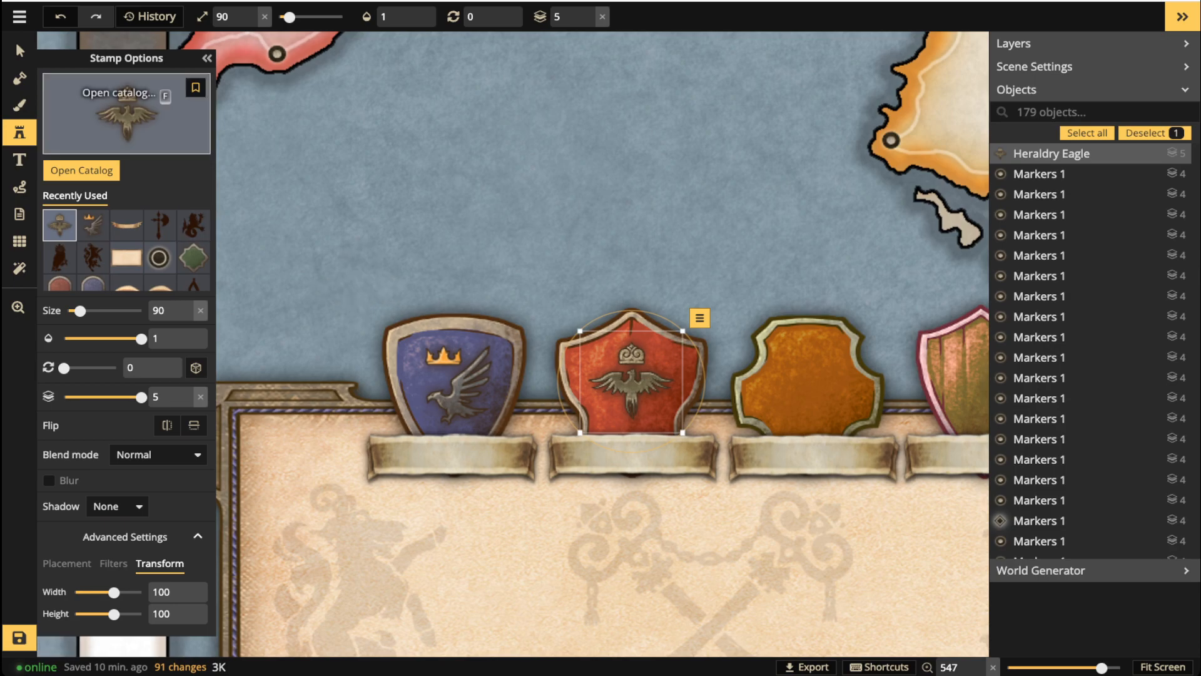
Place the scorpion heraldry stamp at size 90 in the middle of the pink-edged shield.
{"action": "key", "text": "f"}
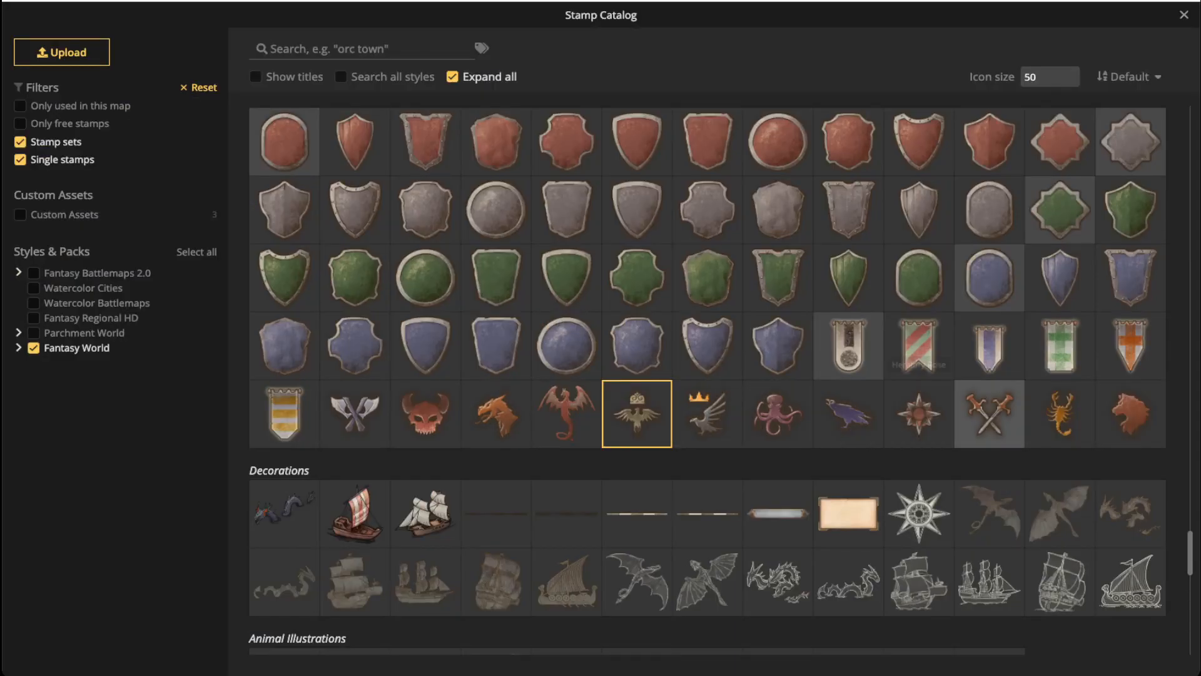
{"action": "left_click", "coordinate": [1060, 413]}
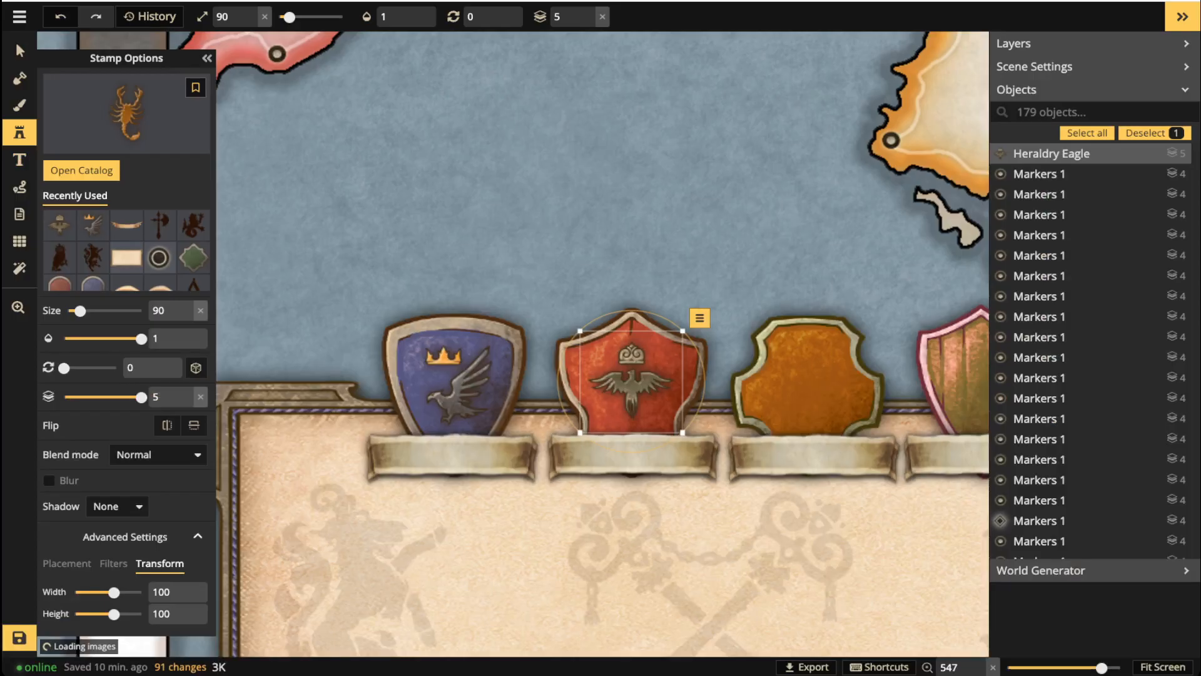
{"action": "left_click_drag", "start_coordinate": [740, 382], "coordinate": [513, 379]}
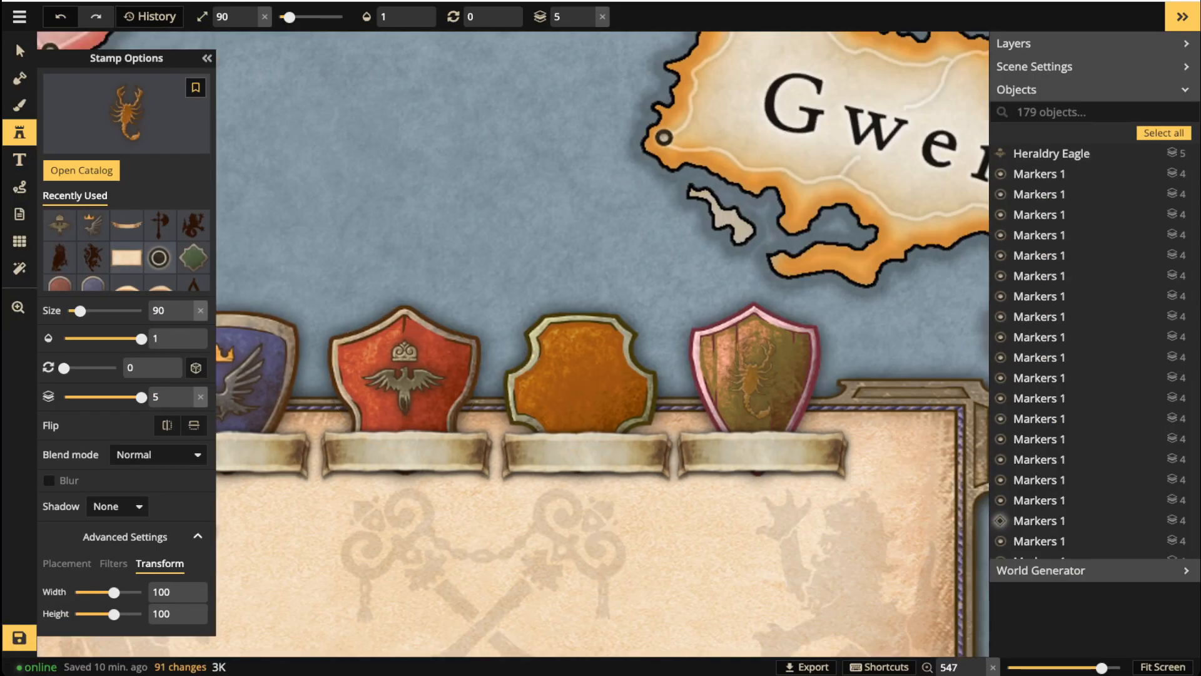
{"action": "left_click", "coordinate": [753, 376]}
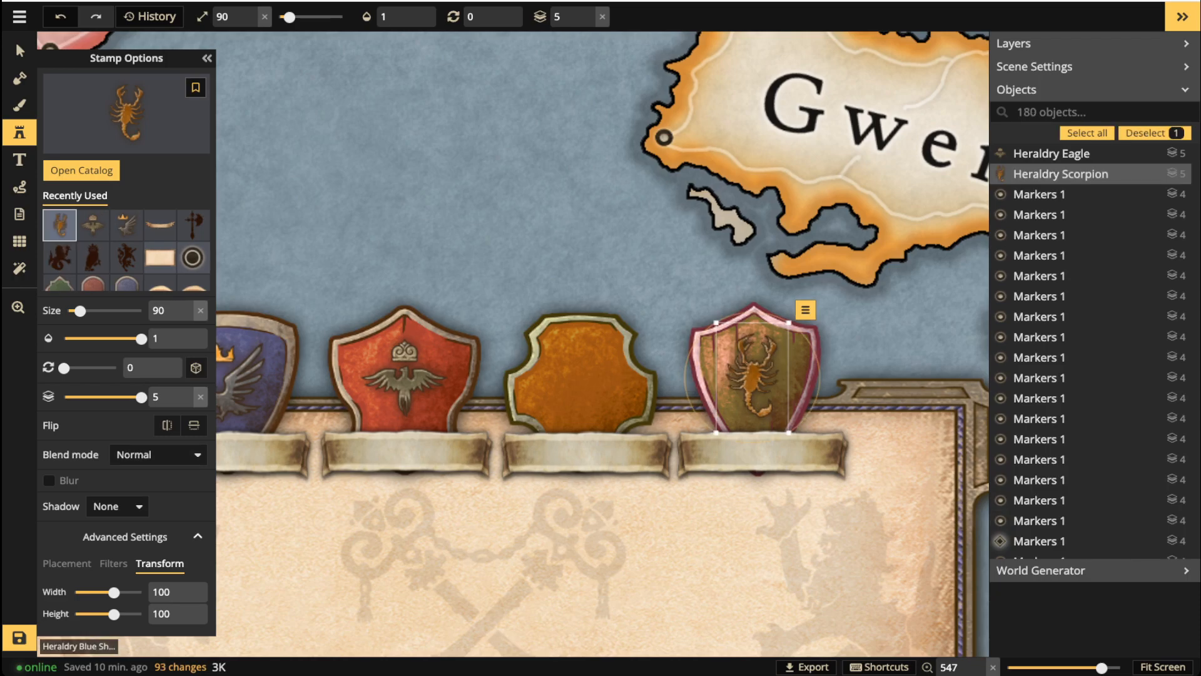
Raise the saturation of the hawk, eagle and scorpion emblems together to 200.
{"action": "left_click", "coordinate": [113, 564]}
{"action": "left_click", "coordinate": [19, 50]}
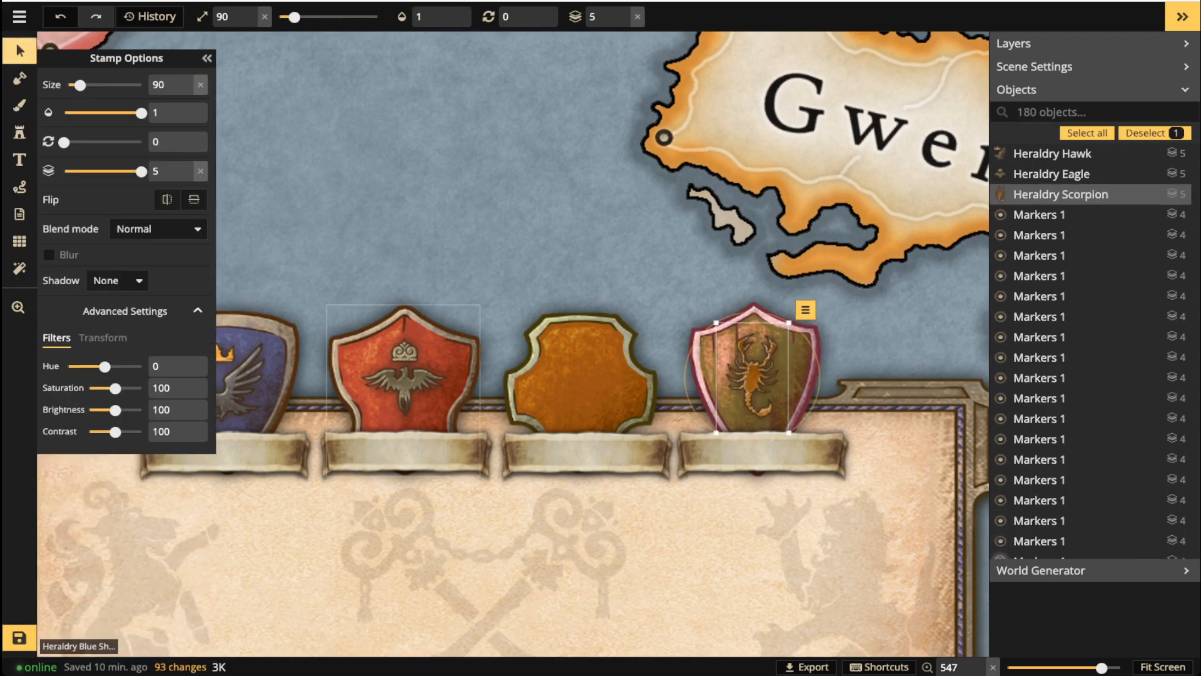
{"action": "left_click", "coordinate": [404, 378]}
{"action": "left_click", "coordinate": [753, 377], "text": "shift"}
{"action": "left_click_drag", "start_coordinate": [238, 380], "coordinate": [500, 388]}
{"action": "left_click", "coordinate": [495, 388], "text": "shift"}
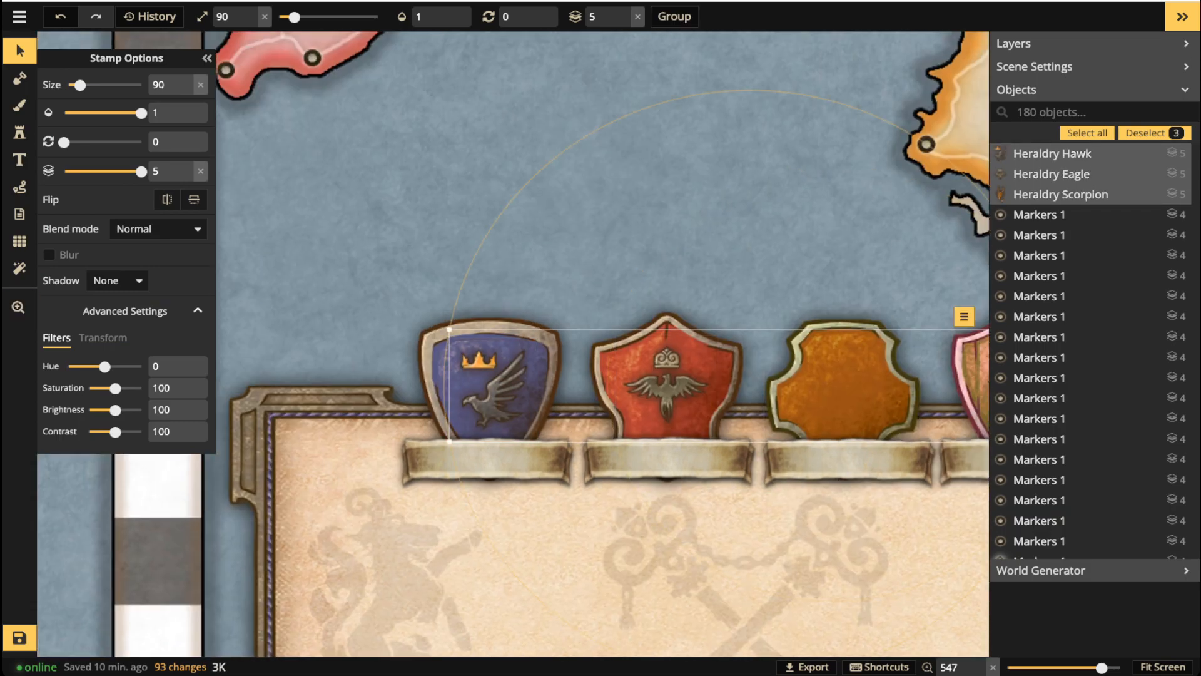
{"action": "left_click_drag", "start_coordinate": [115, 389], "coordinate": [143, 389]}
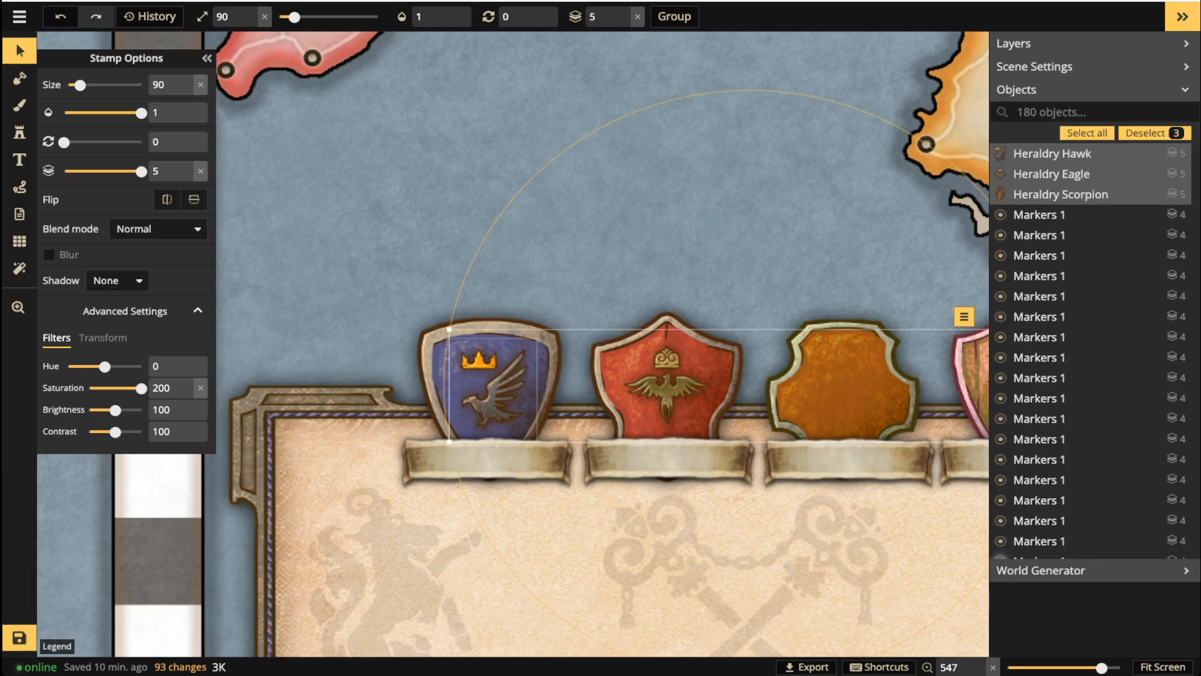
{"action": "scroll", "coordinate": [703, 323], "scroll_direction": "down", "scroll_amount": 5}
{"action": "key", "text": "Escape"}
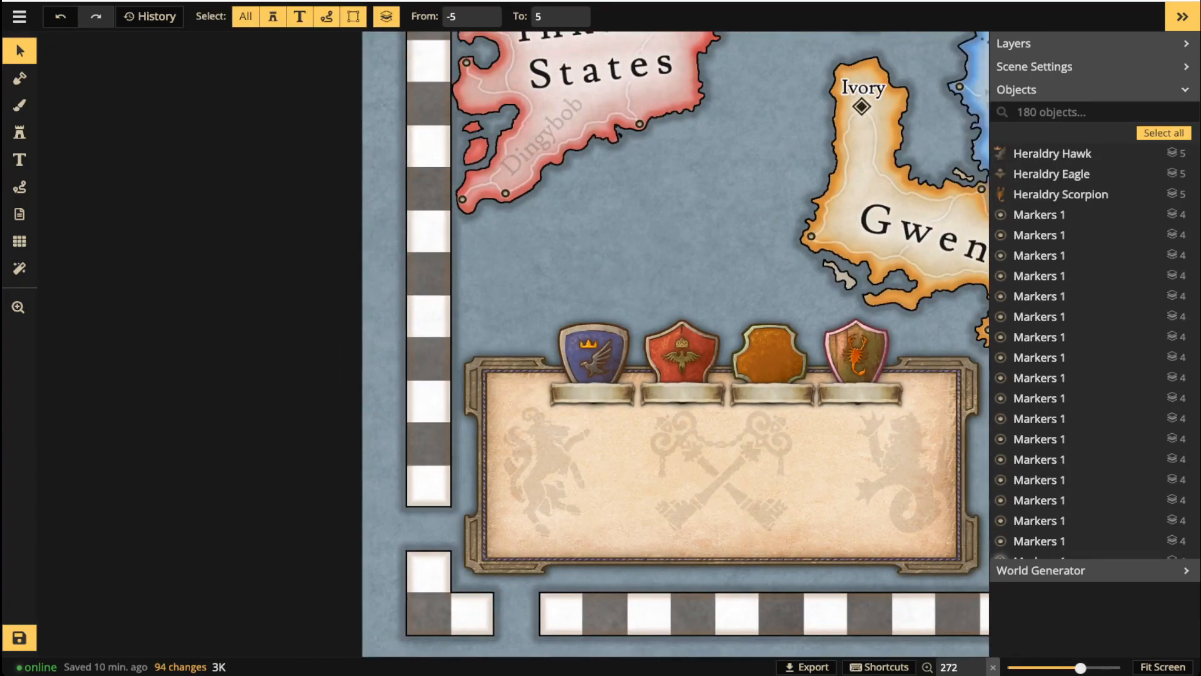
Place the dragon head heraldry stamp on the orange shield with saturation 200 and hue -117.
{"action": "left_click", "coordinate": [19, 132]}
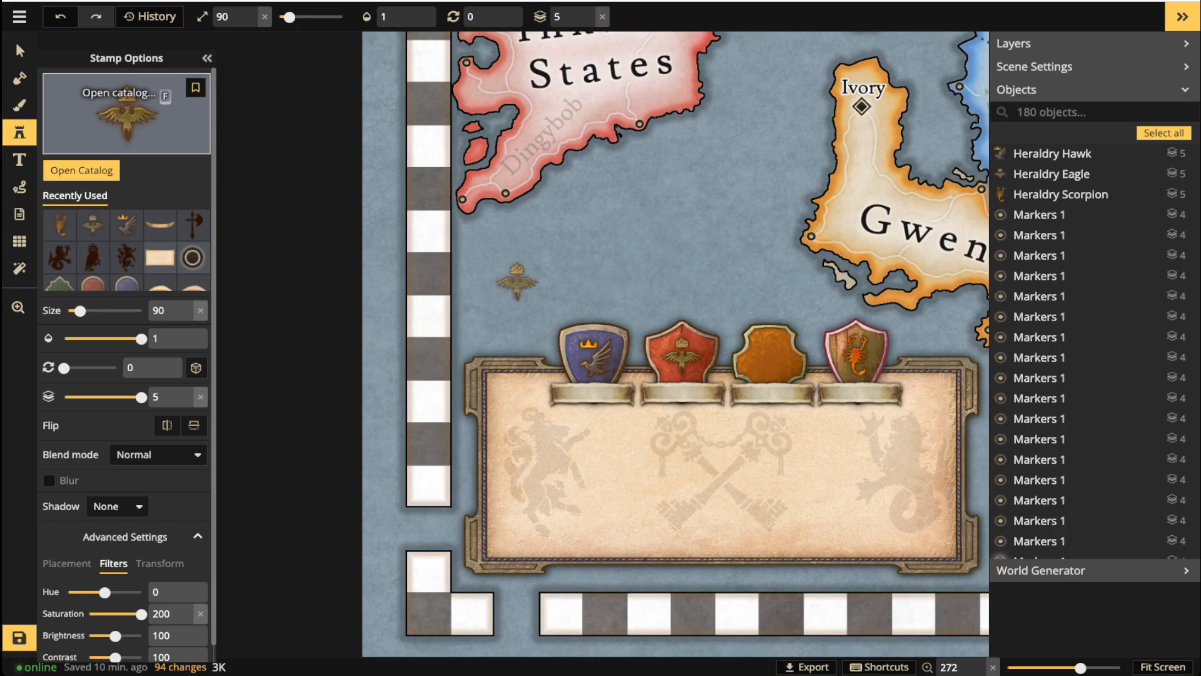
{"action": "key", "text": "f"}
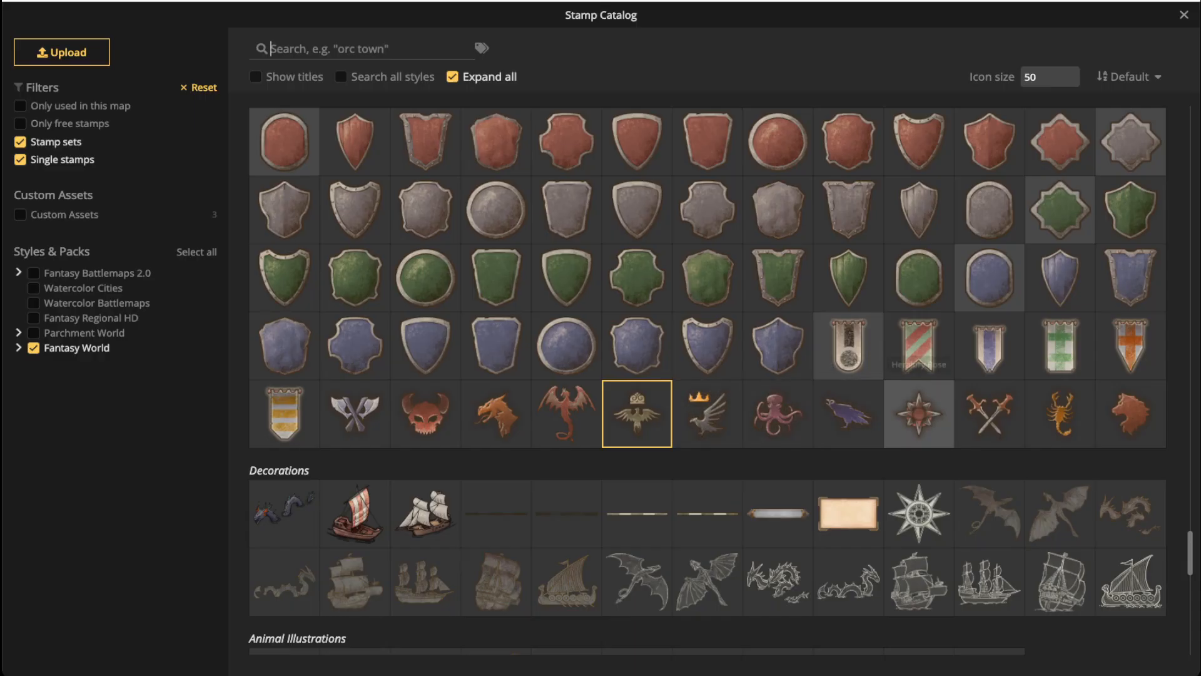
{"action": "left_click", "coordinate": [495, 413]}
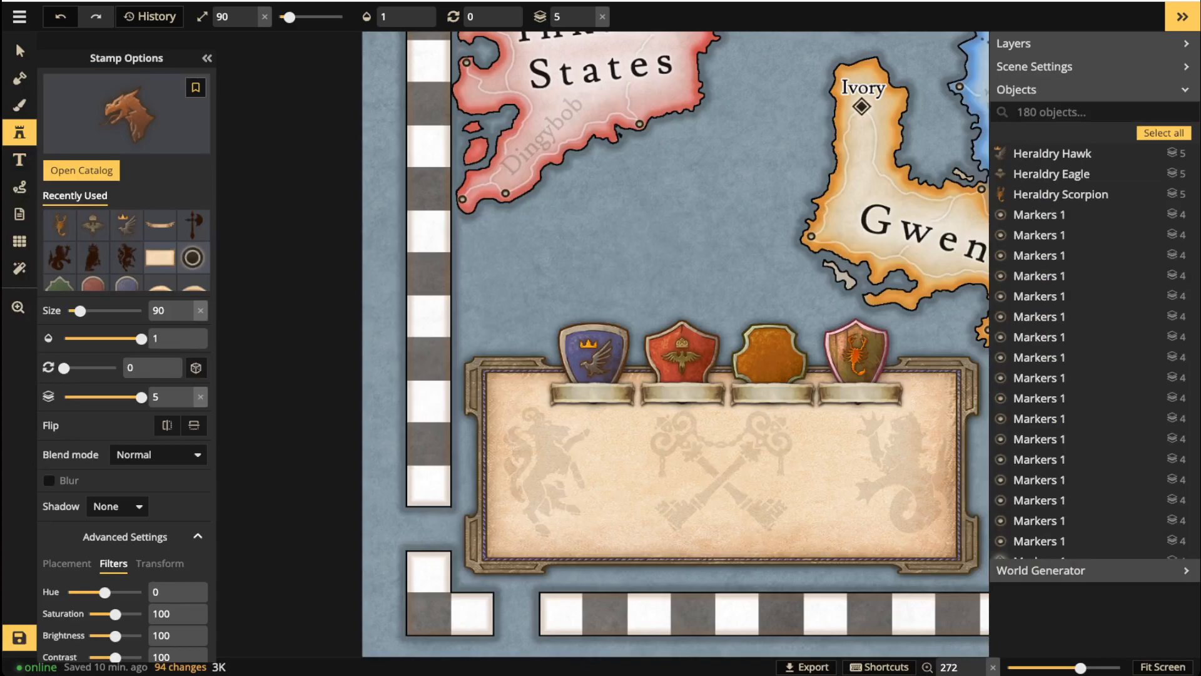
{"action": "scroll", "coordinate": [753, 363], "scroll_direction": "up", "scroll_amount": 5}
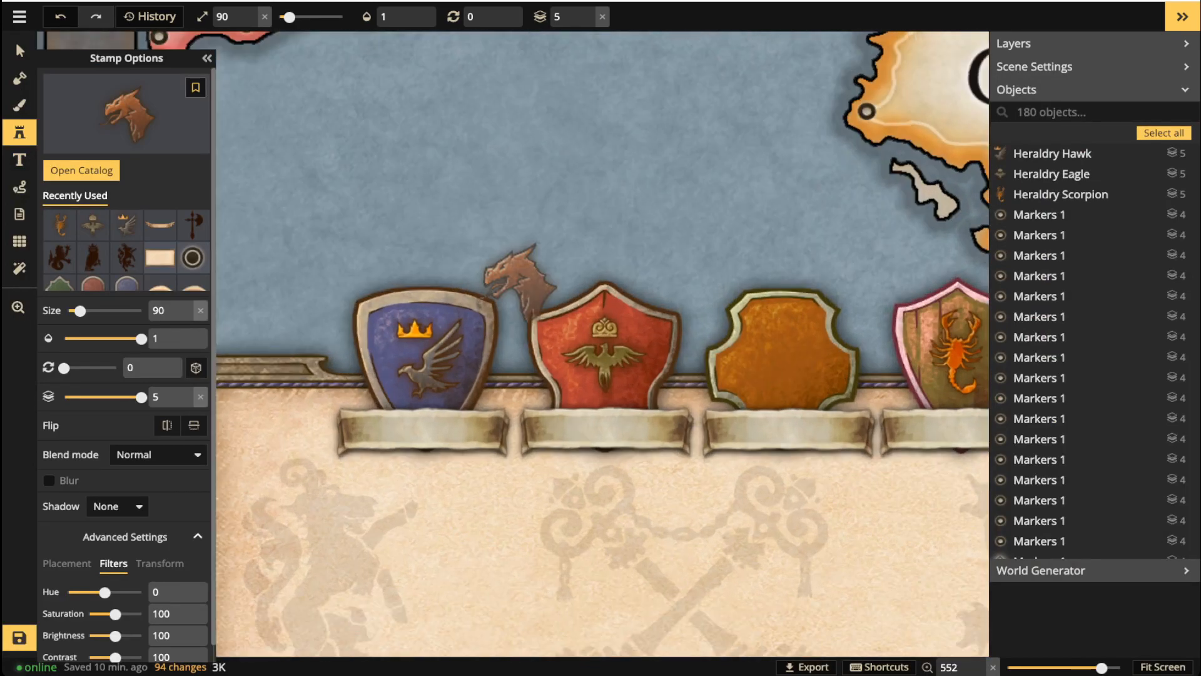
{"action": "left_click_drag", "start_coordinate": [115, 614], "coordinate": [151, 613]}
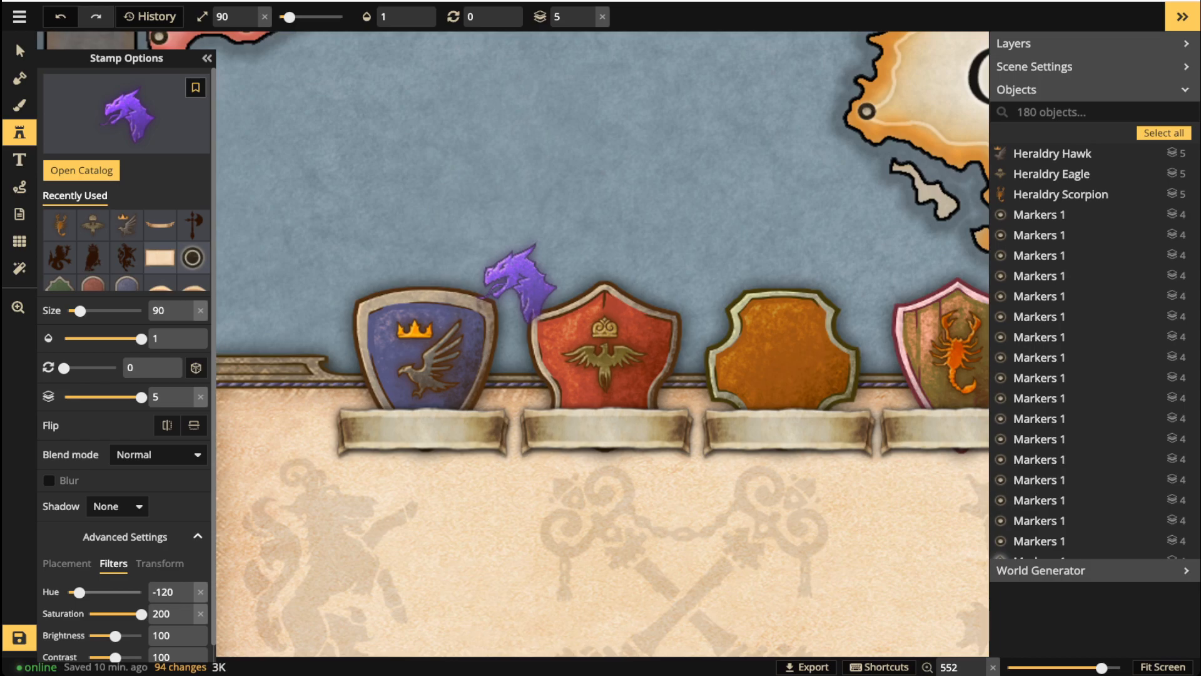
{"action": "left_click_drag", "start_coordinate": [80, 592], "coordinate": [80, 591]}
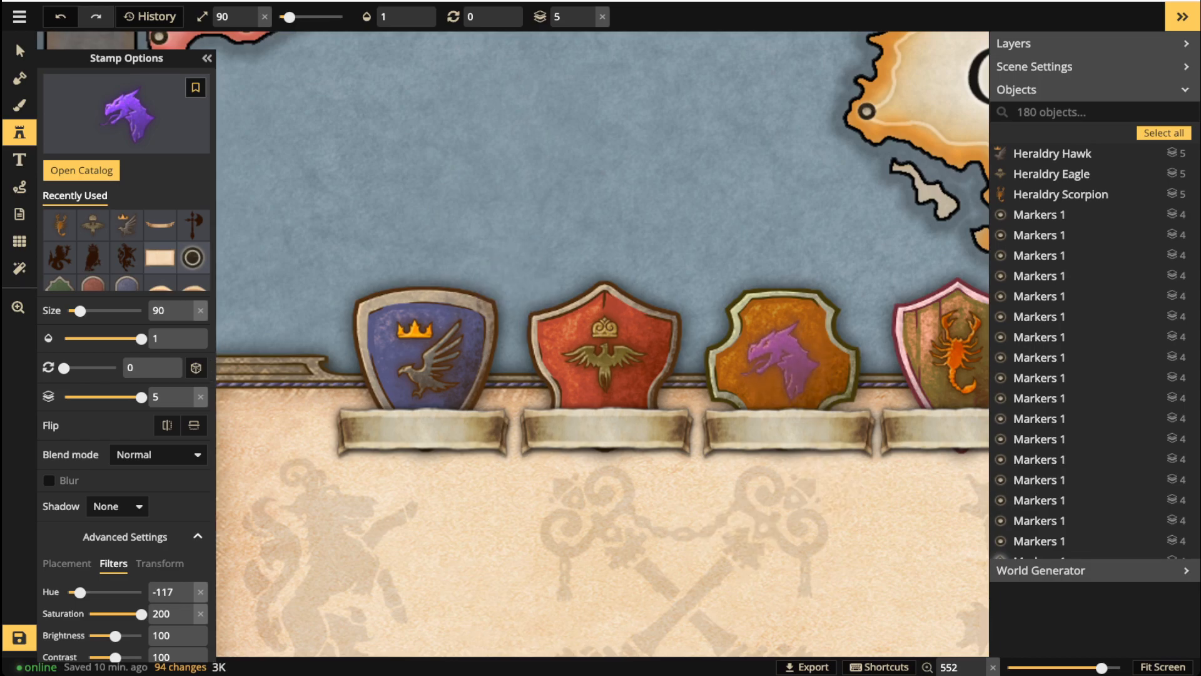
{"action": "left_click", "coordinate": [781, 358]}
Recolour the dragon emblem on the orange shield green by setting its hue to 41.
{"action": "key", "text": "v"}
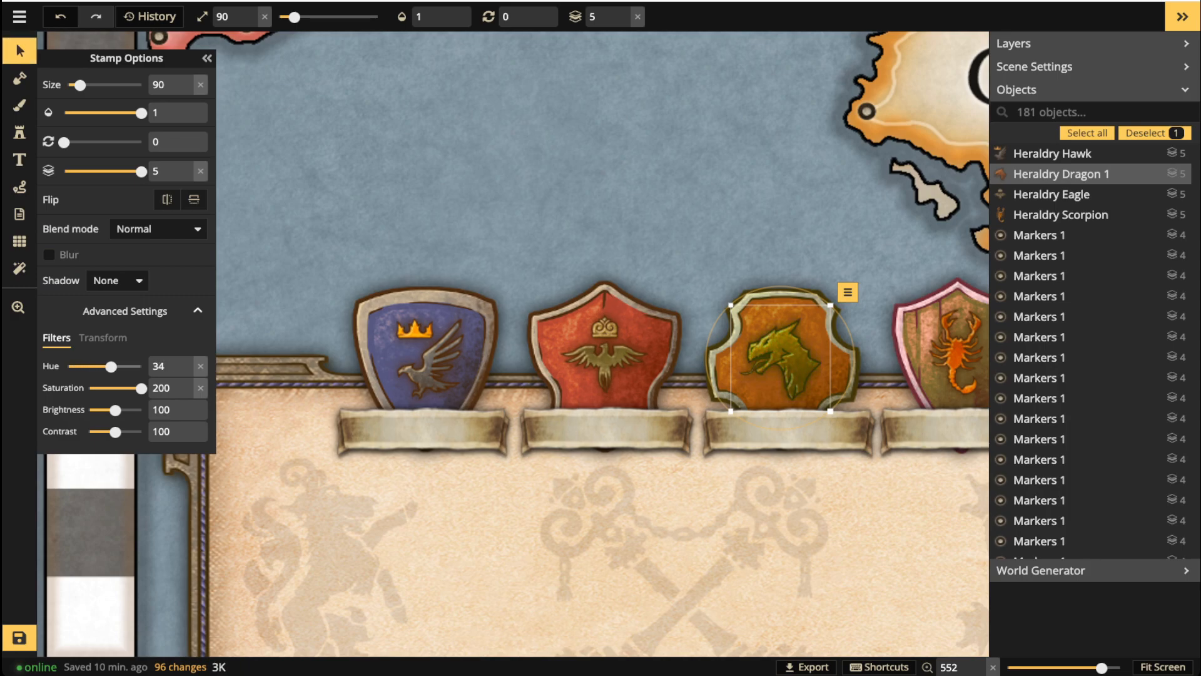
{"action": "left_click_drag", "start_coordinate": [112, 366], "coordinate": [113, 366]}
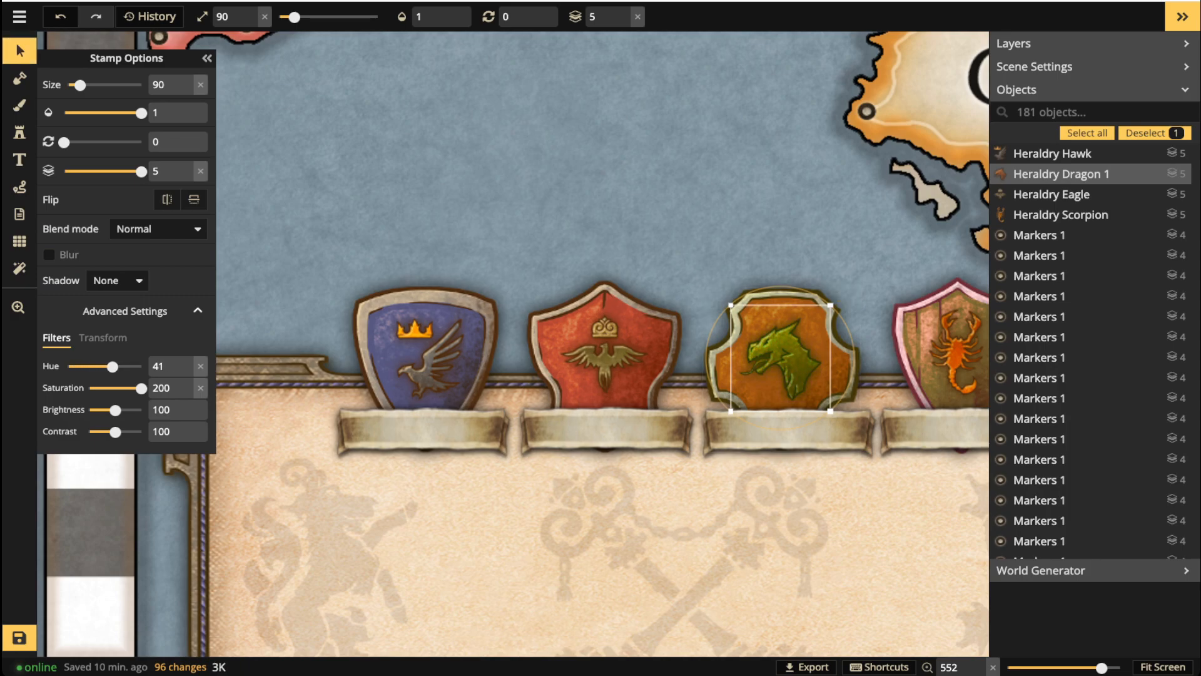
{"action": "scroll", "coordinate": [518, 339], "scroll_direction": "down", "scroll_amount": 8}
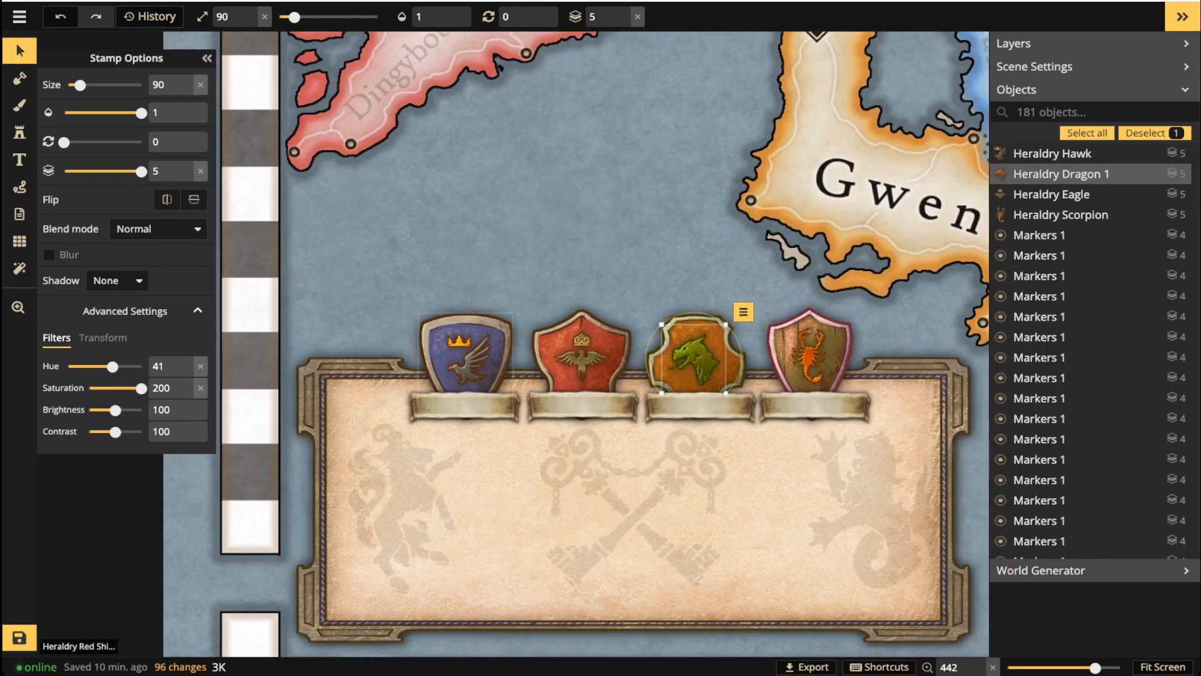
{"action": "key", "text": "Escape"}
Examine the shields and banners above the legend panel against the surrounding map.
{"action": "scroll", "coordinate": [510, 347], "scroll_direction": "down", "scroll_amount": 2}
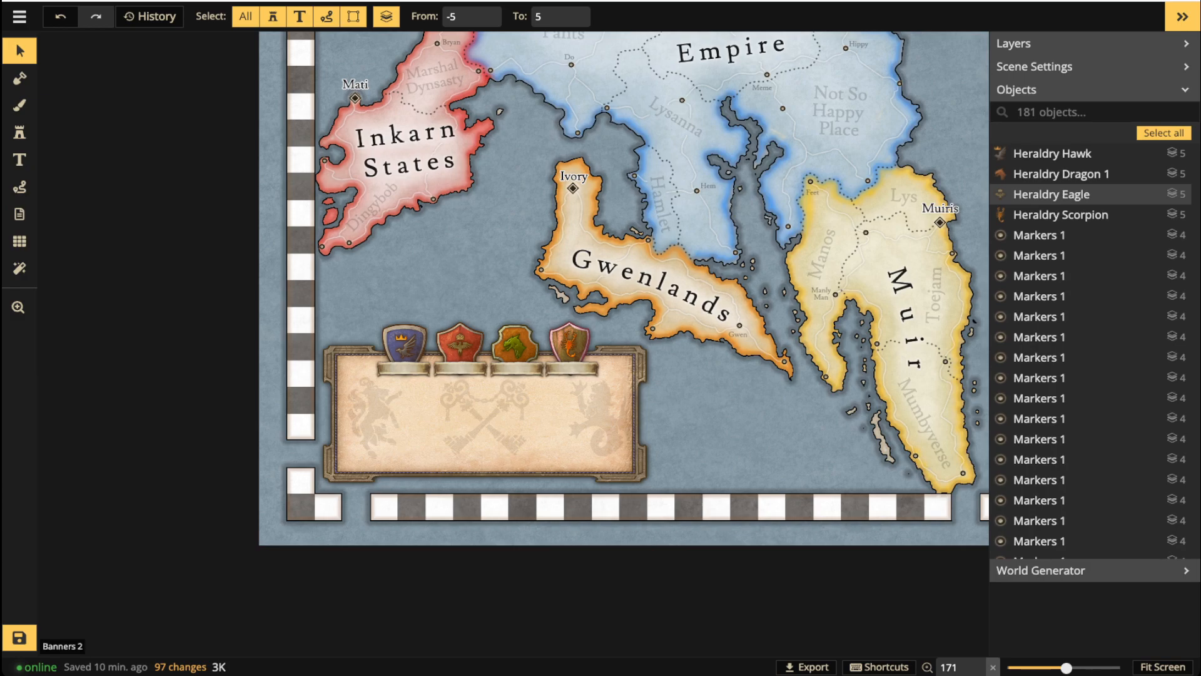
{"action": "scroll", "coordinate": [394, 367], "scroll_direction": "up", "scroll_amount": 3}
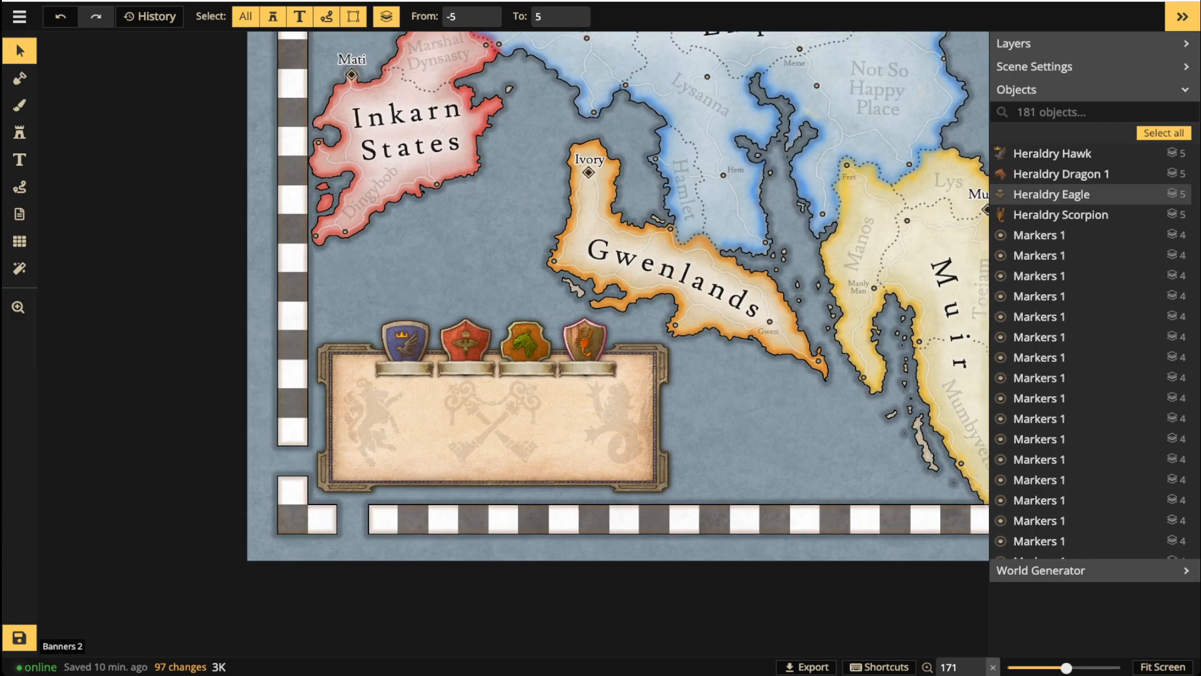
{"action": "scroll", "coordinate": [513, 244], "scroll_direction": "up", "scroll_amount": 3}
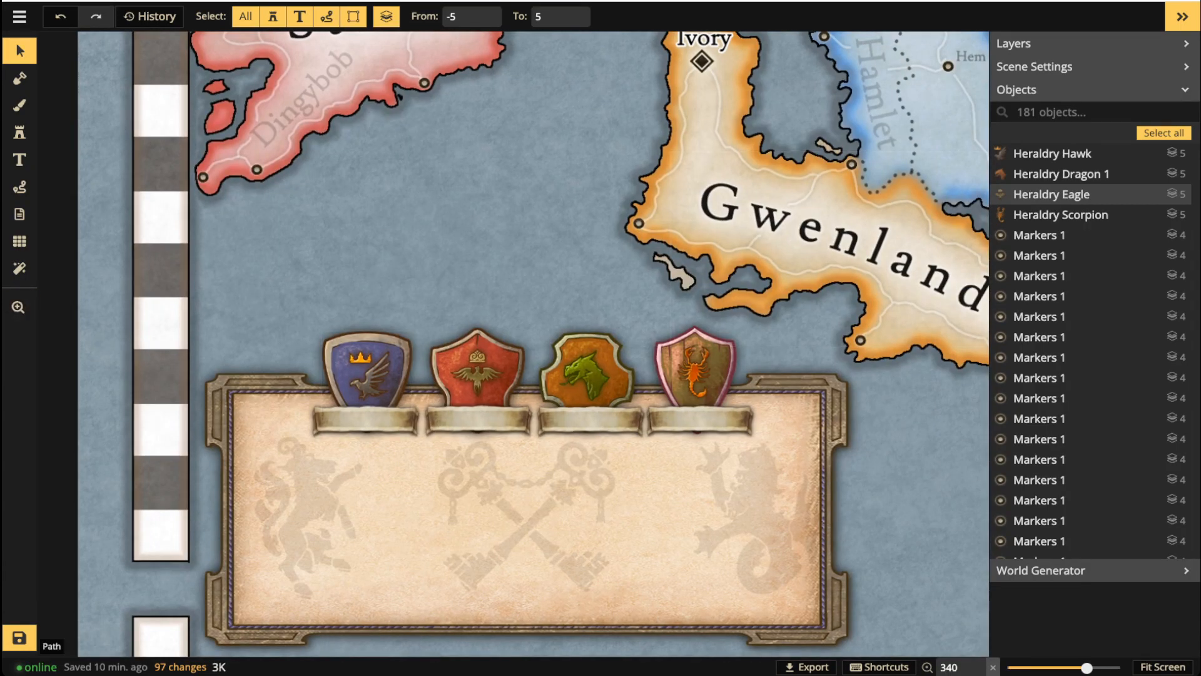
{"action": "left_click", "coordinate": [699, 420]}
{"action": "scroll", "coordinate": [688, 422], "scroll_direction": "down", "scroll_amount": 3}
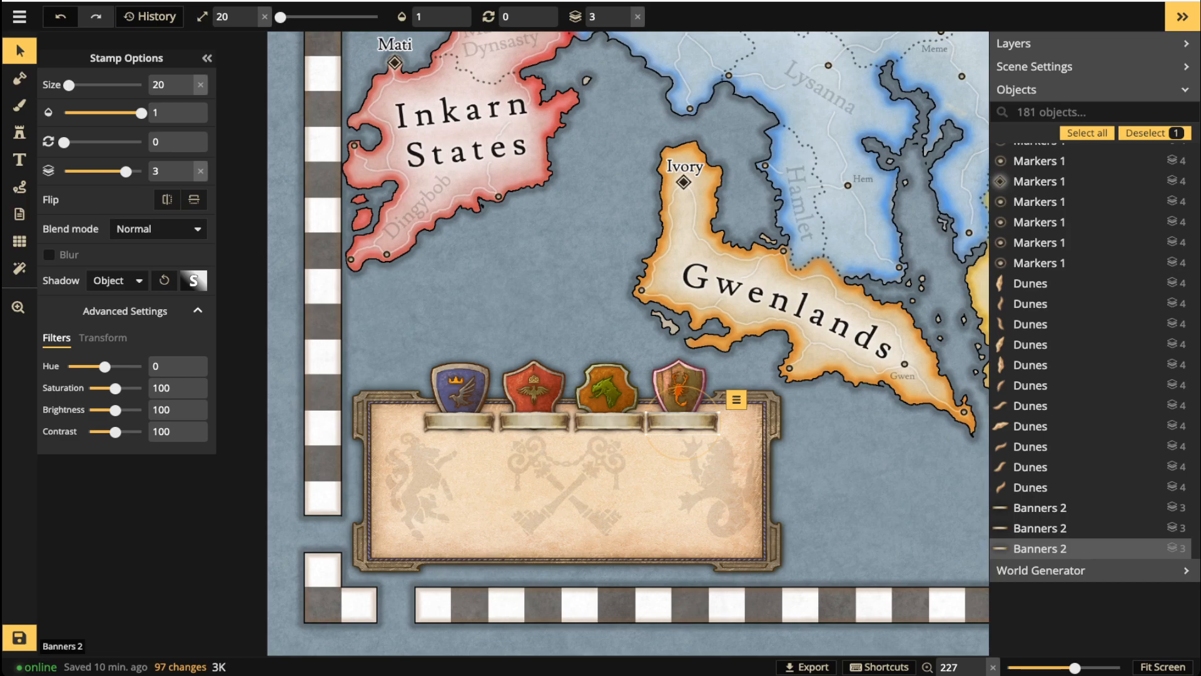
{"action": "left_click", "coordinate": [19, 51]}
{"action": "scroll", "coordinate": [580, 355], "scroll_direction": "up", "scroll_amount": 1}
{"action": "scroll", "coordinate": [572, 354], "scroll_direction": "up", "scroll_amount": 2}
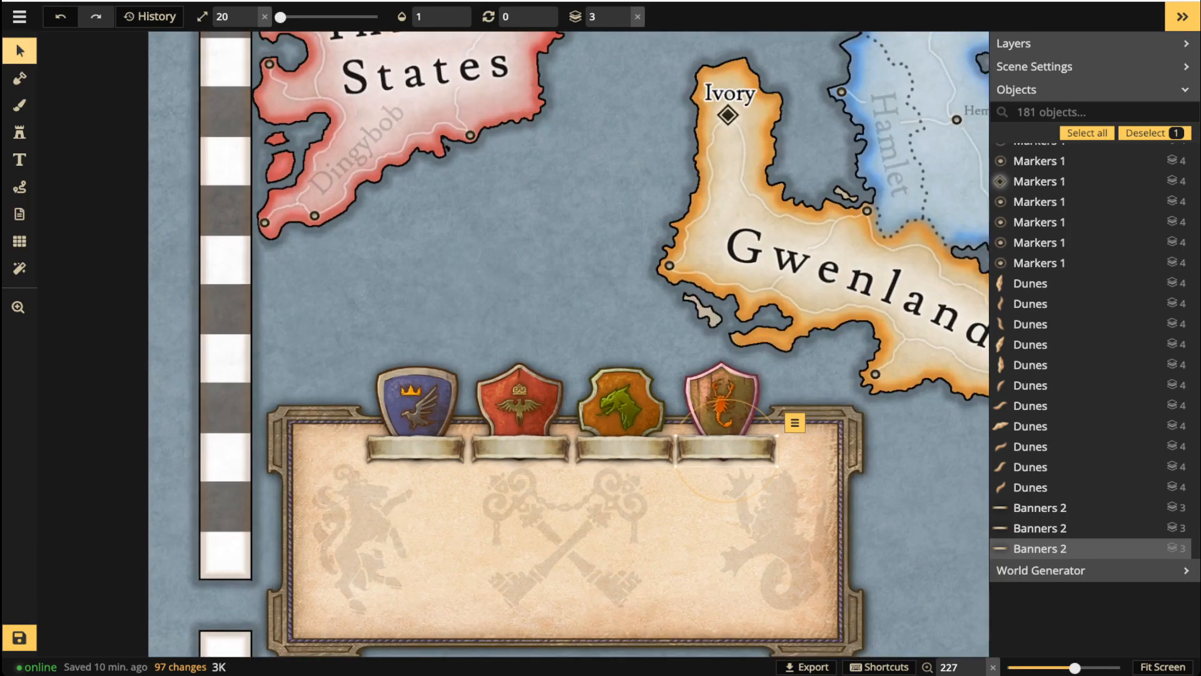
Add the text "Halvarian" above the blue shield in the style of the "Inkarn States" label, at size 19.
{"action": "left_click", "coordinate": [415, 74]}
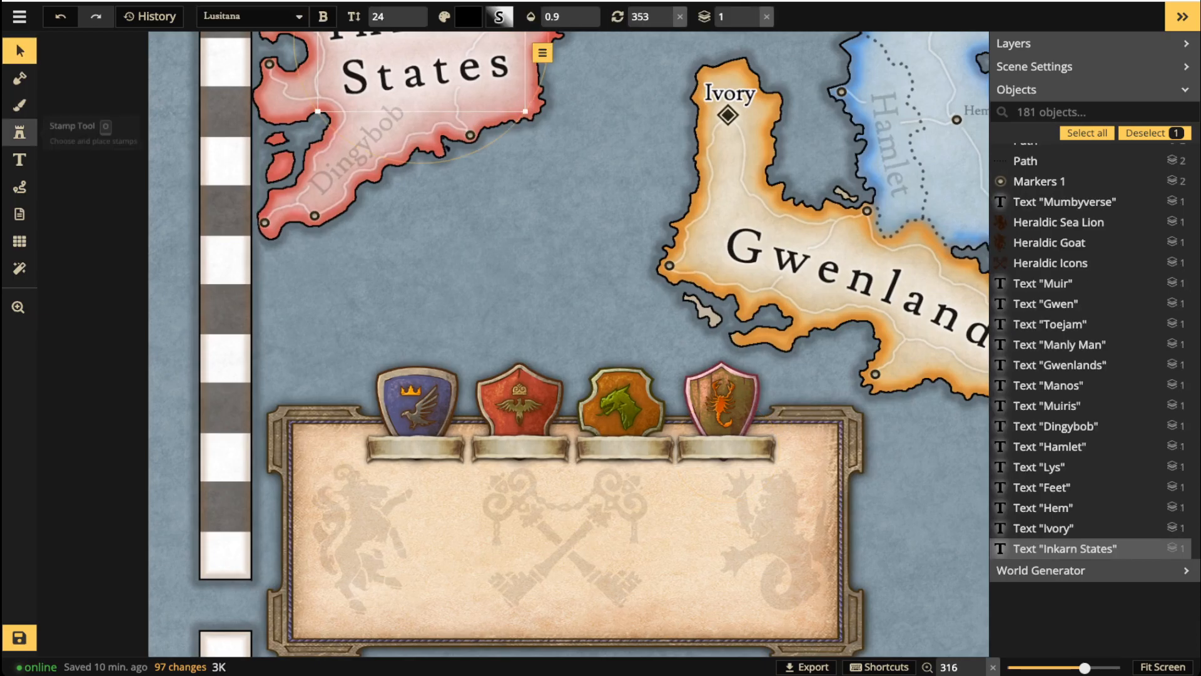
{"action": "left_click", "coordinate": [19, 160]}
{"action": "scroll", "coordinate": [428, 332], "scroll_direction": "up", "scroll_amount": 2}
{"action": "key", "text": "space"}
{"action": "left_click_drag", "start_coordinate": [660, 204], "coordinate": [375, 544]}
{"action": "left_click_drag", "start_coordinate": [545, 351], "coordinate": [777, 320]}
{"action": "left_click_drag", "start_coordinate": [536, 444], "coordinate": [674, 315]}
{"action": "scroll", "coordinate": [476, 456], "scroll_direction": "up", "scroll_amount": 3}
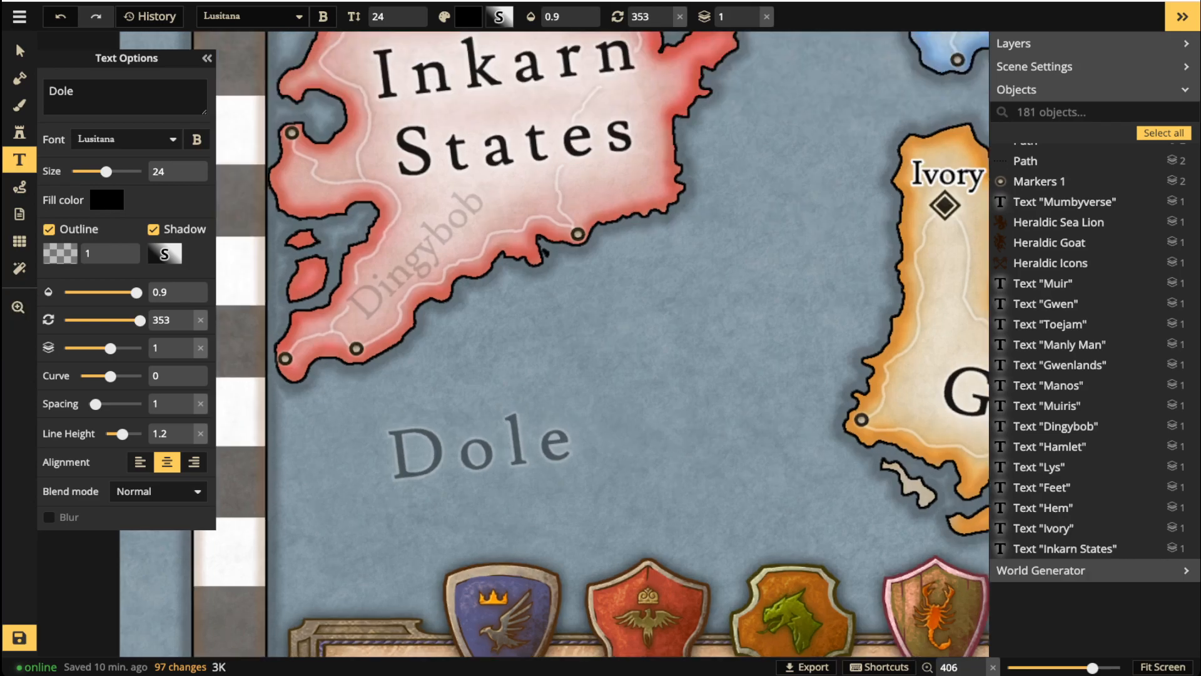
{"action": "scroll", "coordinate": [524, 441], "scroll_direction": "up", "scroll_amount": 2}
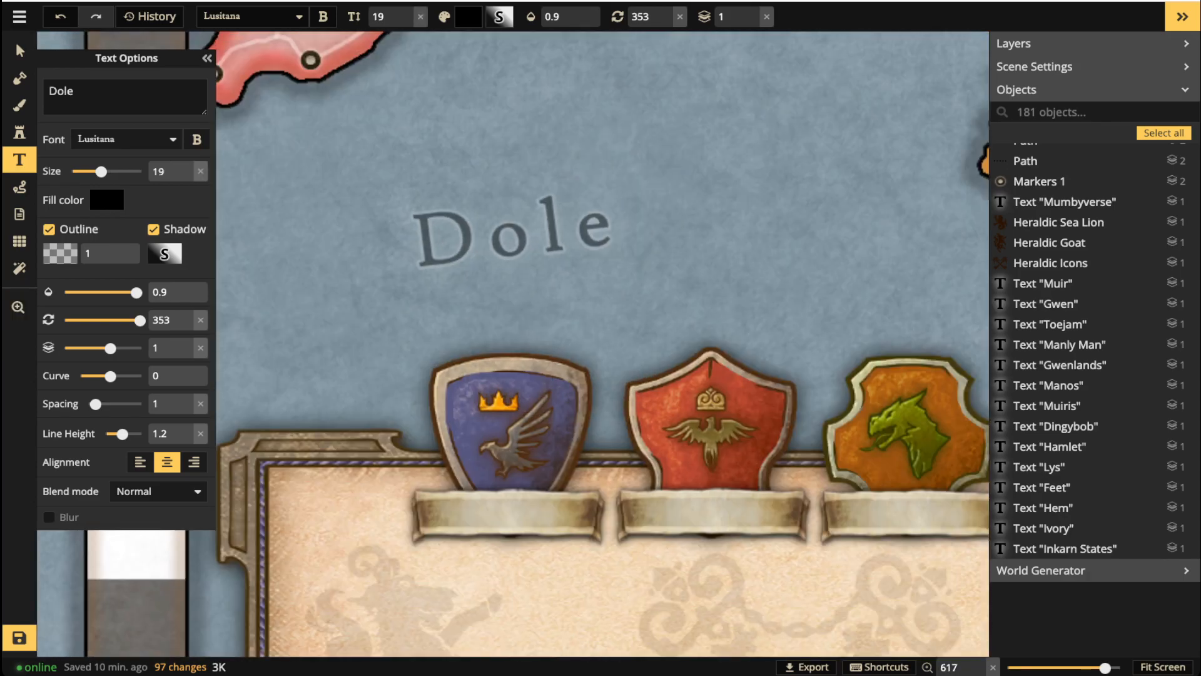
{"action": "left_click", "coordinate": [511, 229]}
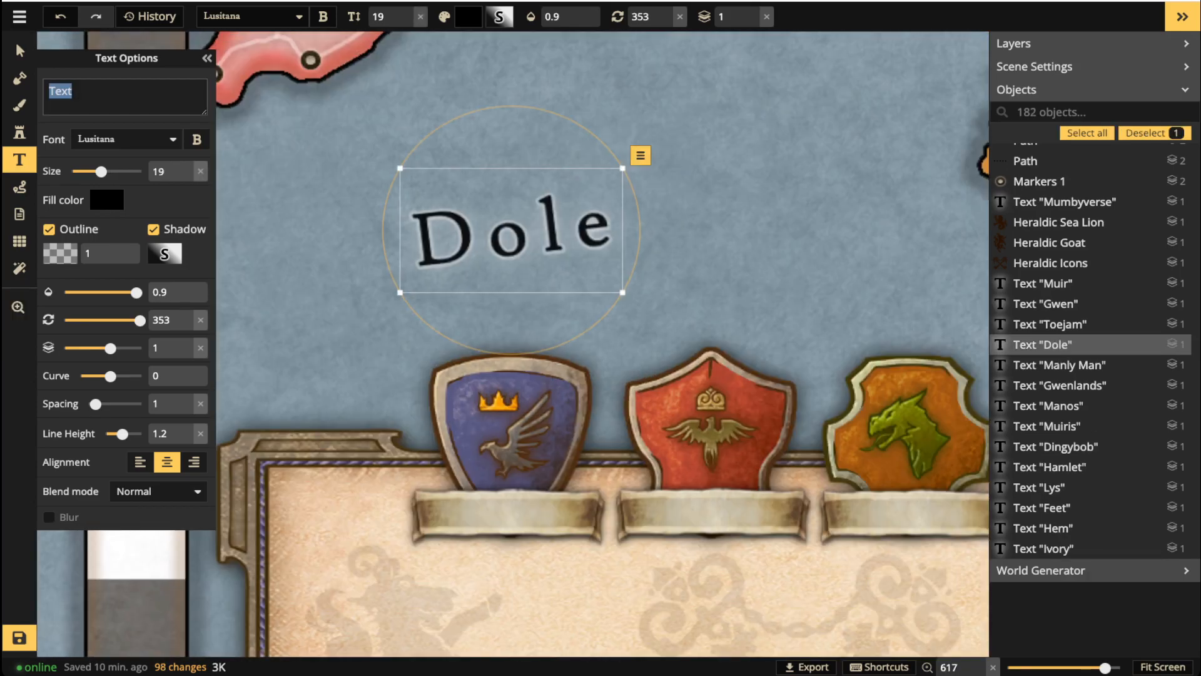
{"action": "type", "text": "Halvari"}
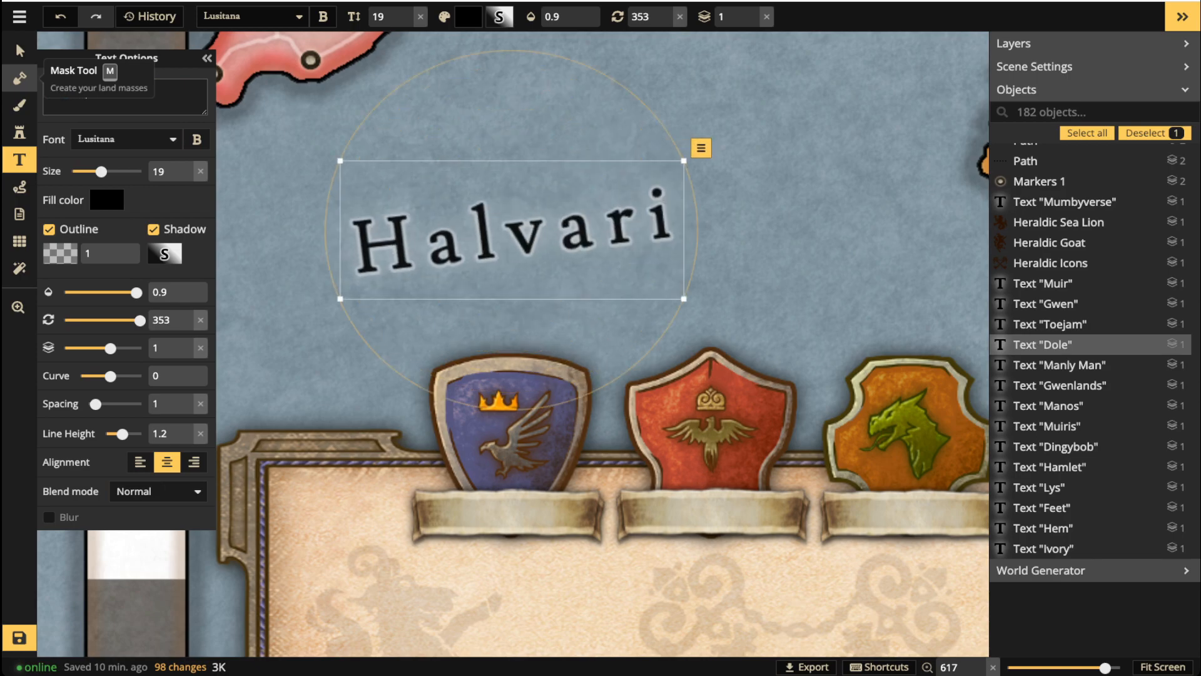
{"action": "type", "text": "an"}
Remove the outline and shadow from the "Halvarian" text and reset its line height to 1 and spacing to 0.
{"action": "left_click", "coordinate": [50, 229]}
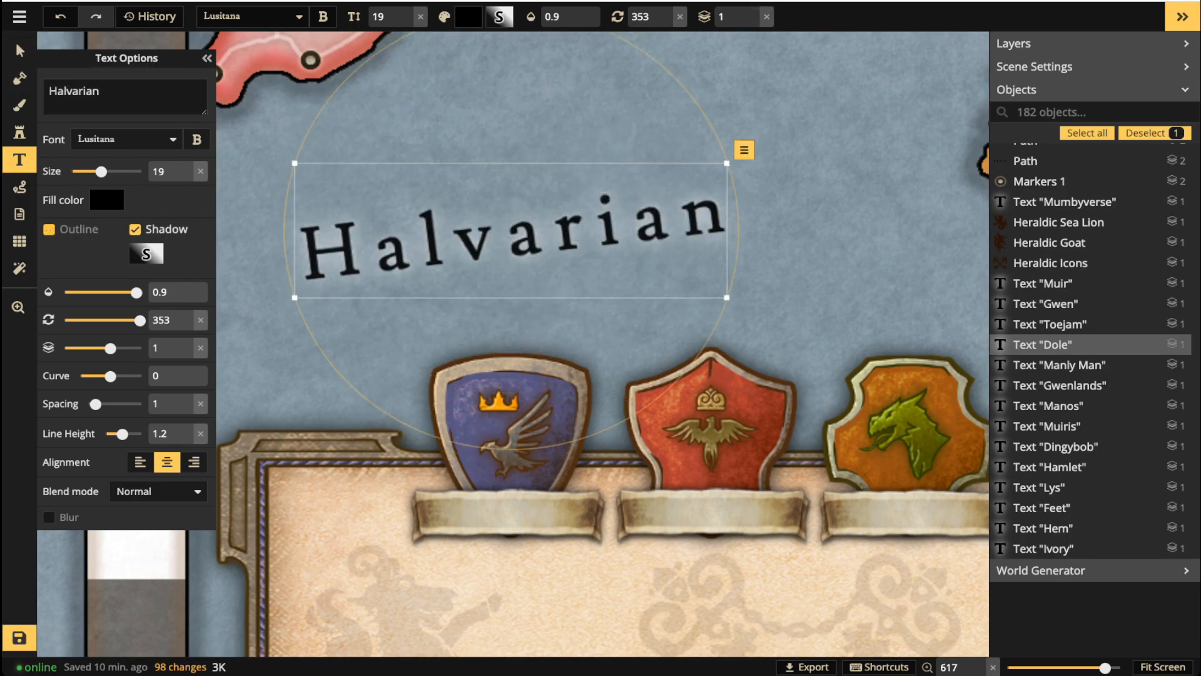
{"action": "left_click", "coordinate": [135, 229]}
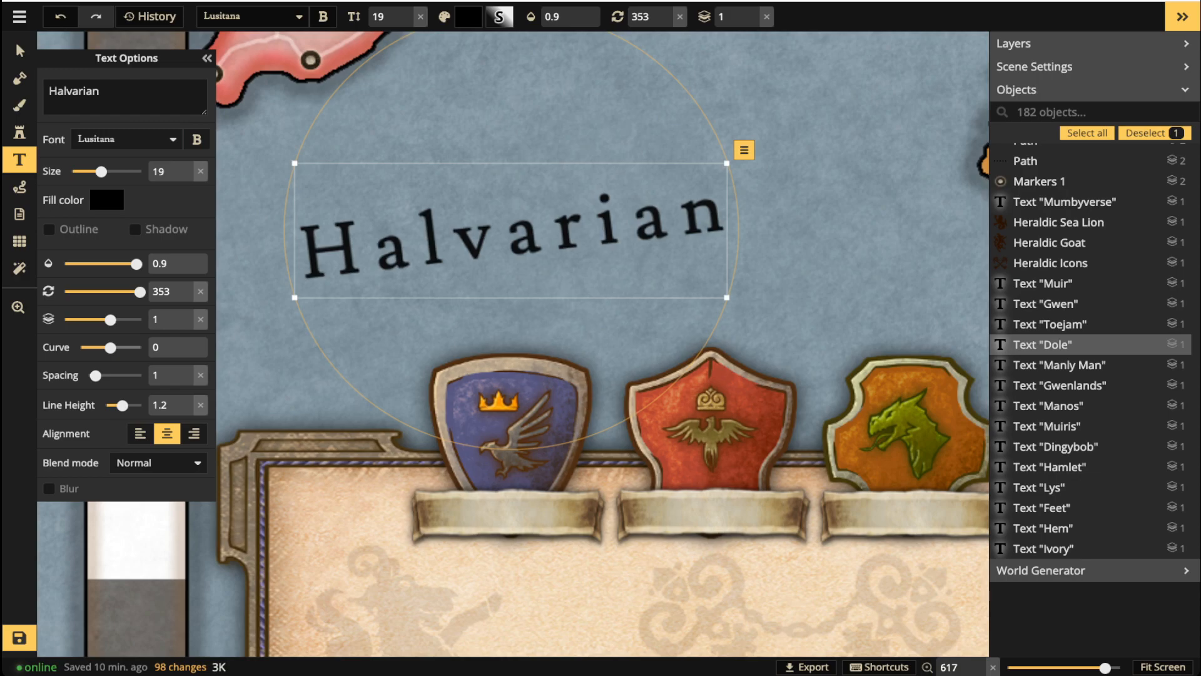
{"action": "left_click", "coordinate": [200, 405]}
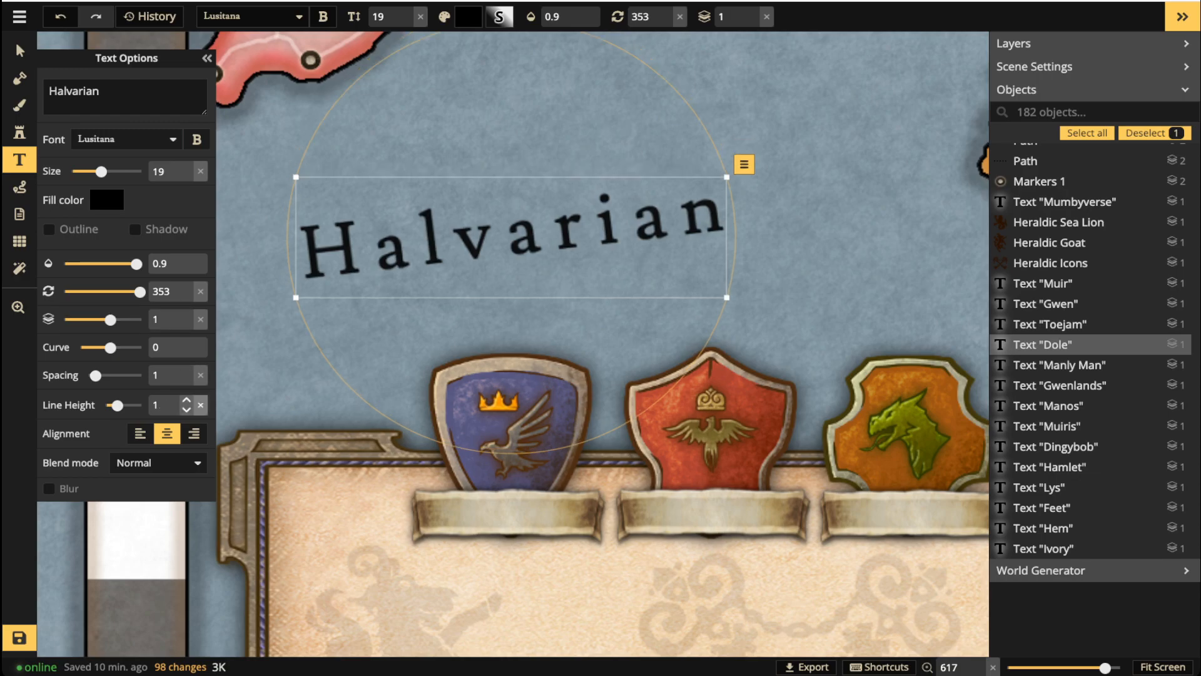
{"action": "left_click", "coordinate": [200, 376]}
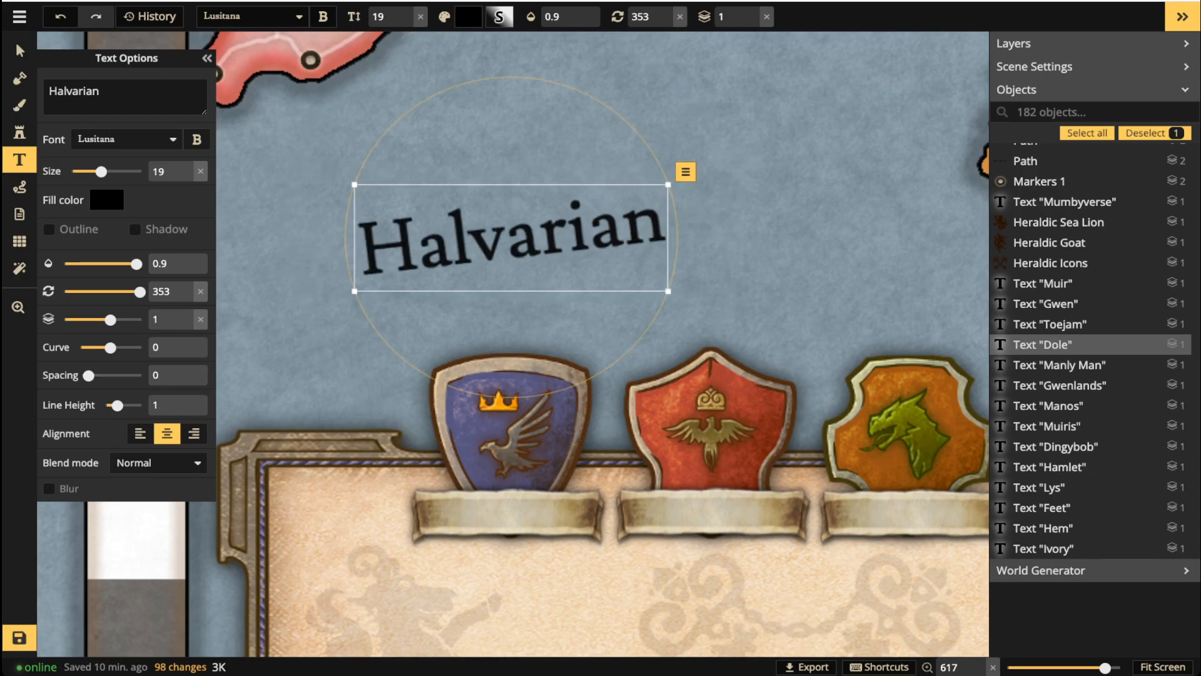
{"action": "scroll", "coordinate": [466, 220], "scroll_direction": "down", "scroll_amount": 1}
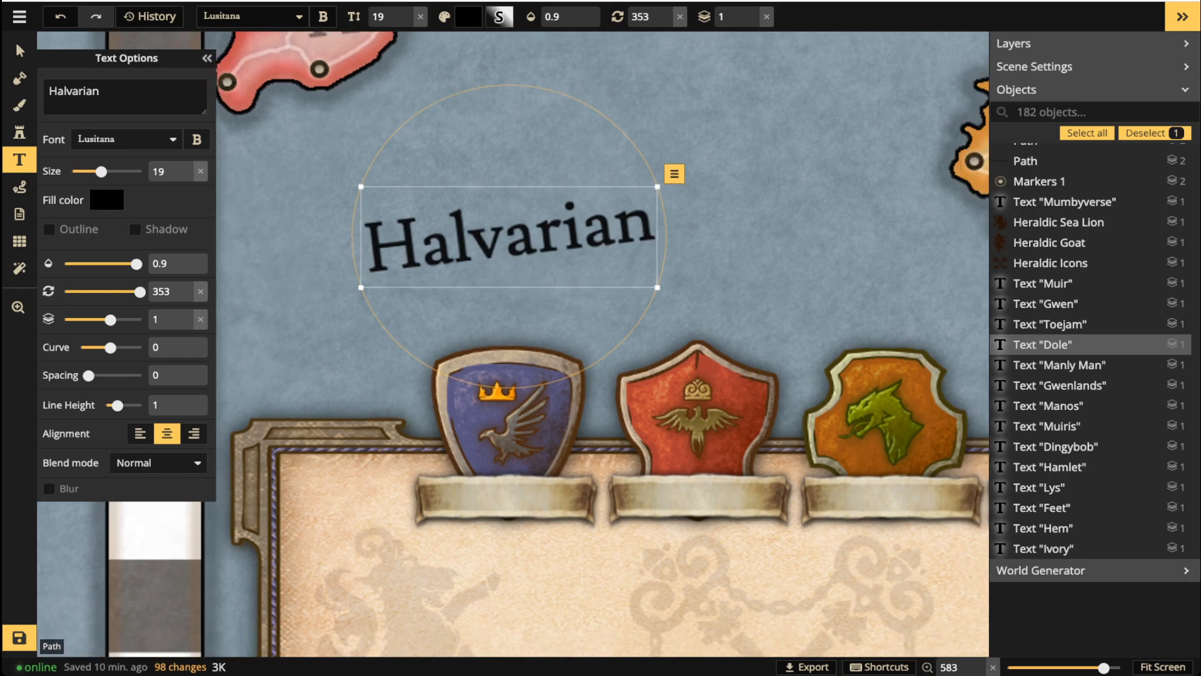
Shrink the "Halvarian" text to size 8, rotated to 359, and move it onto the blue shield's banner.
{"action": "key", "text": "Down"}
{"action": "key", "text": "Down"}
{"action": "key", "text": "Down"}
{"action": "key", "text": "Down"}
{"action": "key", "text": "Down"}
{"action": "key", "text": "Down"}
{"action": "key", "text": "Down"}
{"action": "key", "text": "Down"}
{"action": "key", "text": "Down"}
{"action": "key", "text": "Down"}
{"action": "key", "text": "Down"}
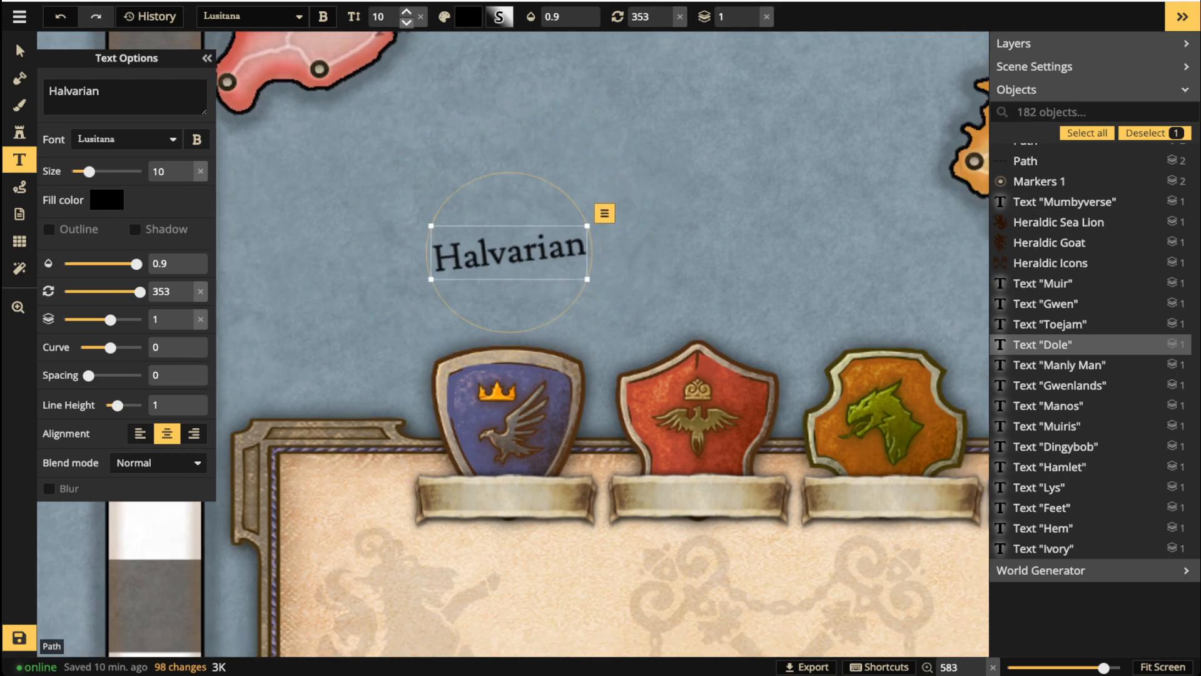
{"action": "left_click_drag", "start_coordinate": [575, 256], "coordinate": [525, 491]}
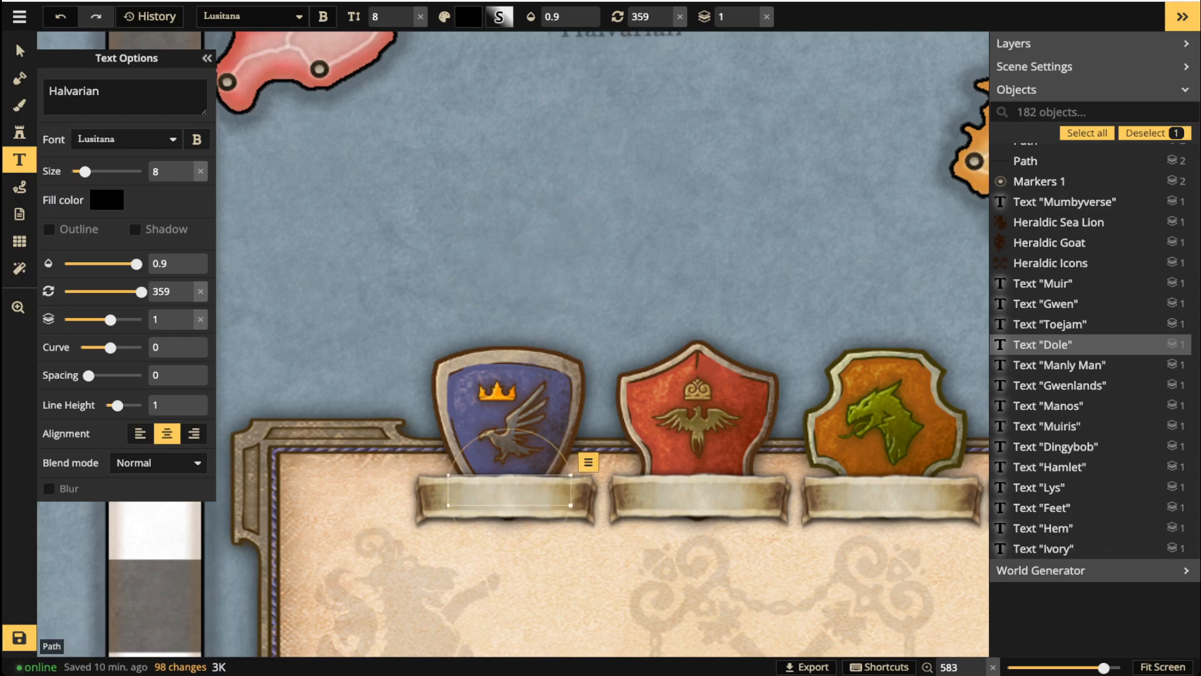
Raise the blue shield's label to layer 5 and fit it centrally on the banner as "Halvaria".
{"action": "left_click", "coordinate": [753, 10]}
{"action": "left_click", "coordinate": [752, 11]}
{"action": "left_click", "coordinate": [753, 10]}
{"action": "left_click", "coordinate": [752, 11]}
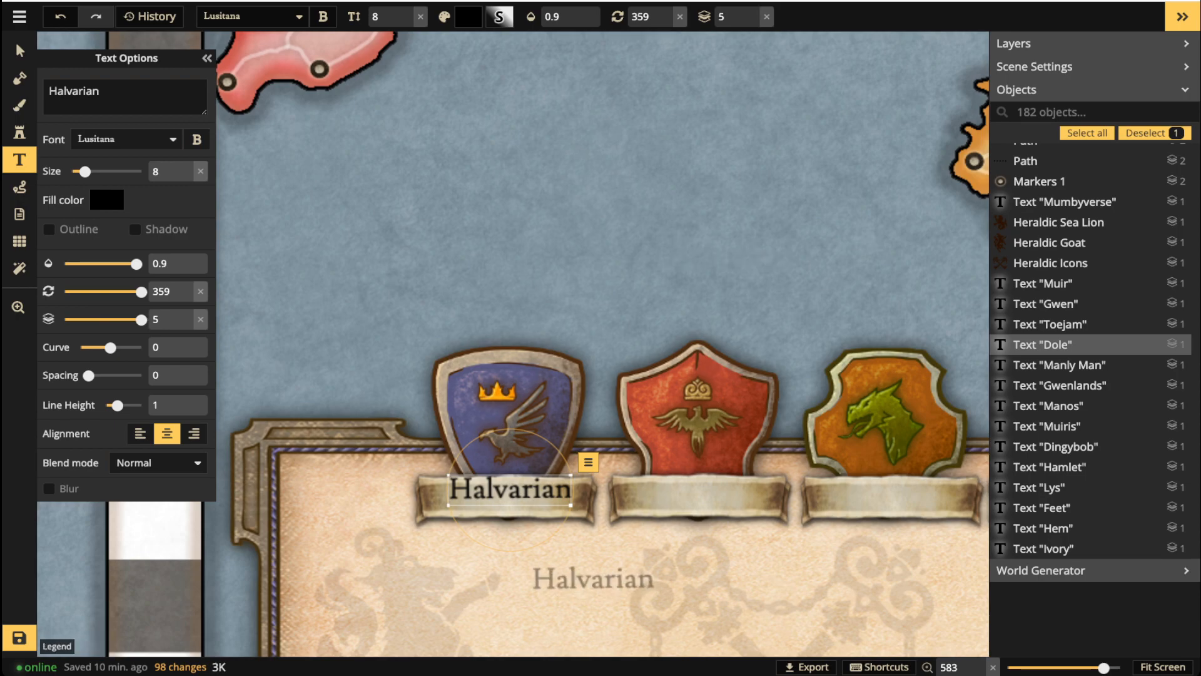
{"action": "left_click_drag", "start_coordinate": [509, 491], "coordinate": [505, 500]}
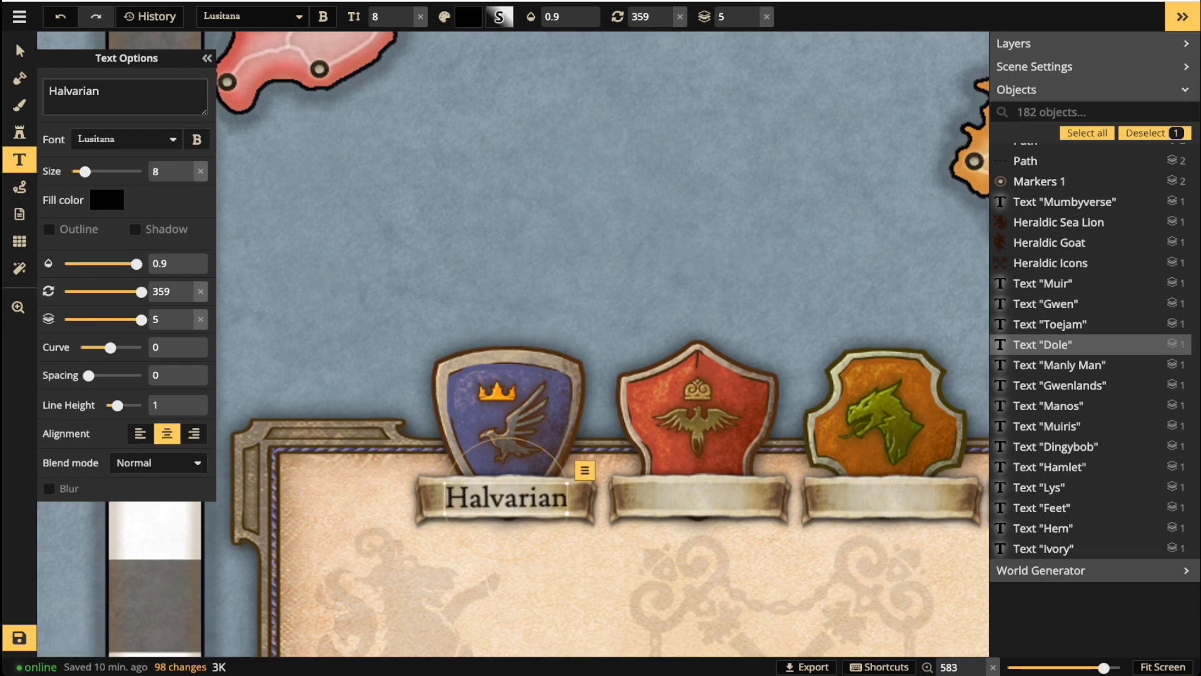
{"action": "key", "text": "BackSpace"}
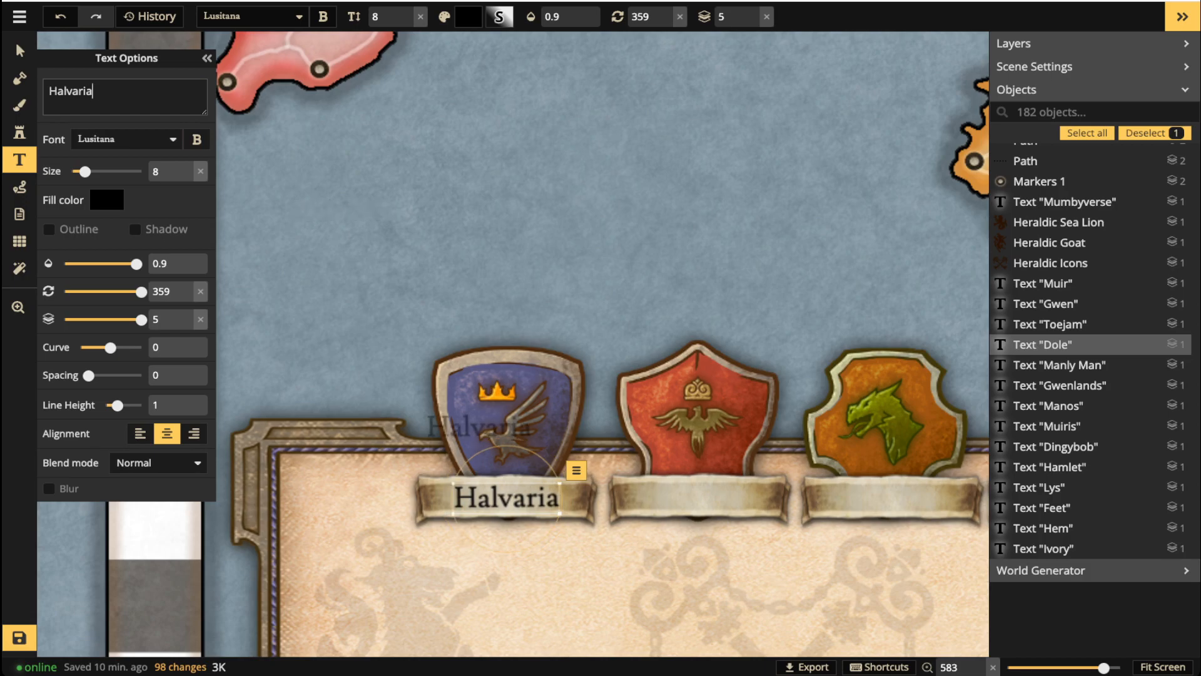
Add the label "Inkarn" in the same style, centred on the red shield's banner.
{"action": "key", "text": "space"}
{"action": "left_click_drag", "start_coordinate": [658, 312], "coordinate": [396, 300]}
{"action": "left_click_drag", "start_coordinate": [459, 237], "coordinate": [772, 534]}
{"action": "left_click_drag", "start_coordinate": [581, 325], "coordinate": [571, 471]}
{"action": "left_click_drag", "start_coordinate": [601, 635], "coordinate": [594, 378]}
{"action": "left_click_drag", "start_coordinate": [591, 482], "coordinate": [588, 384]}
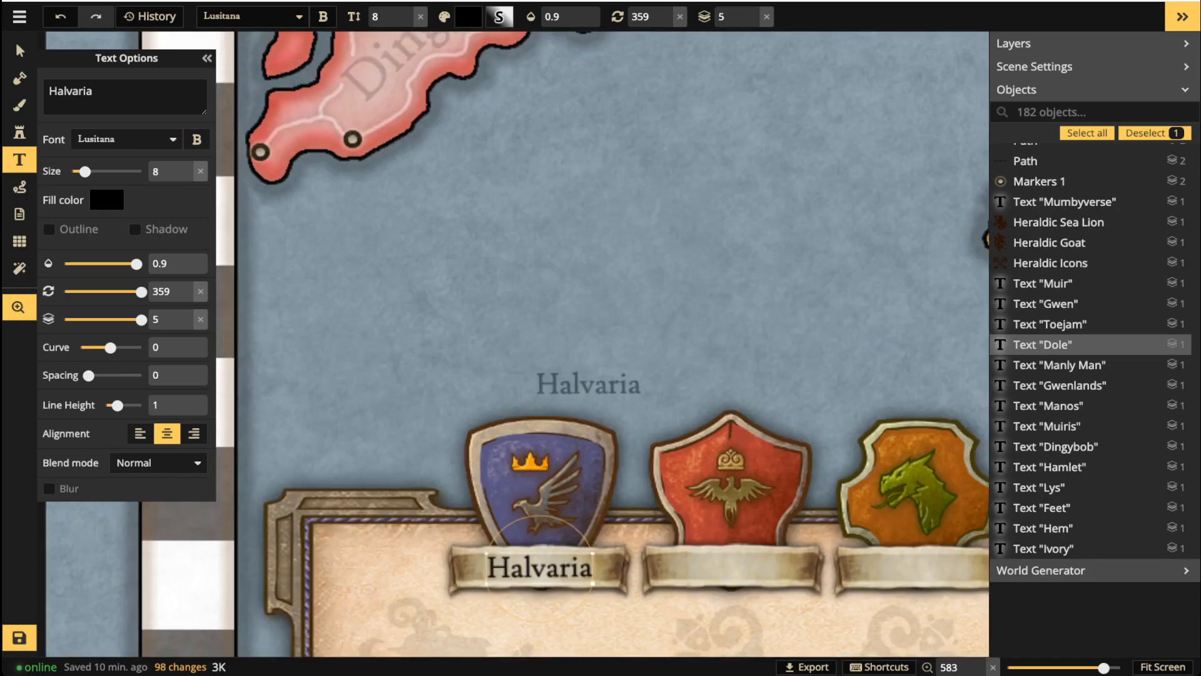
{"action": "left_click_drag", "start_coordinate": [547, 324], "coordinate": [426, 234]}
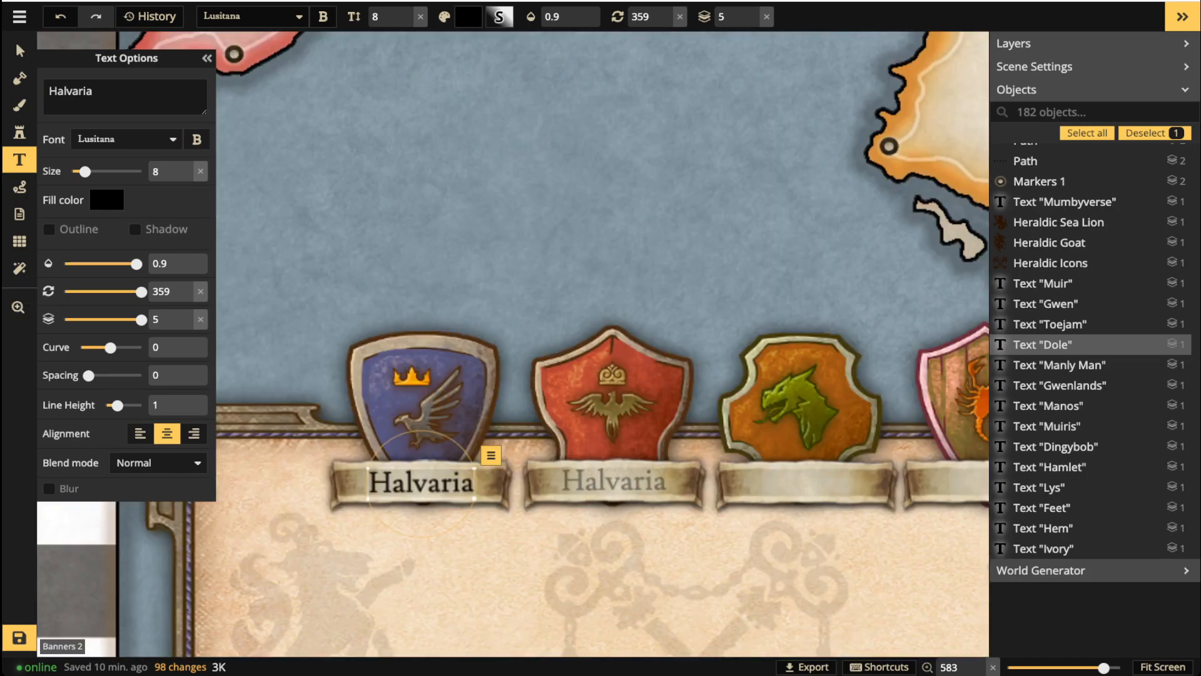
{"action": "left_click", "coordinate": [613, 480]}
{"action": "type", "text": "INKR"}
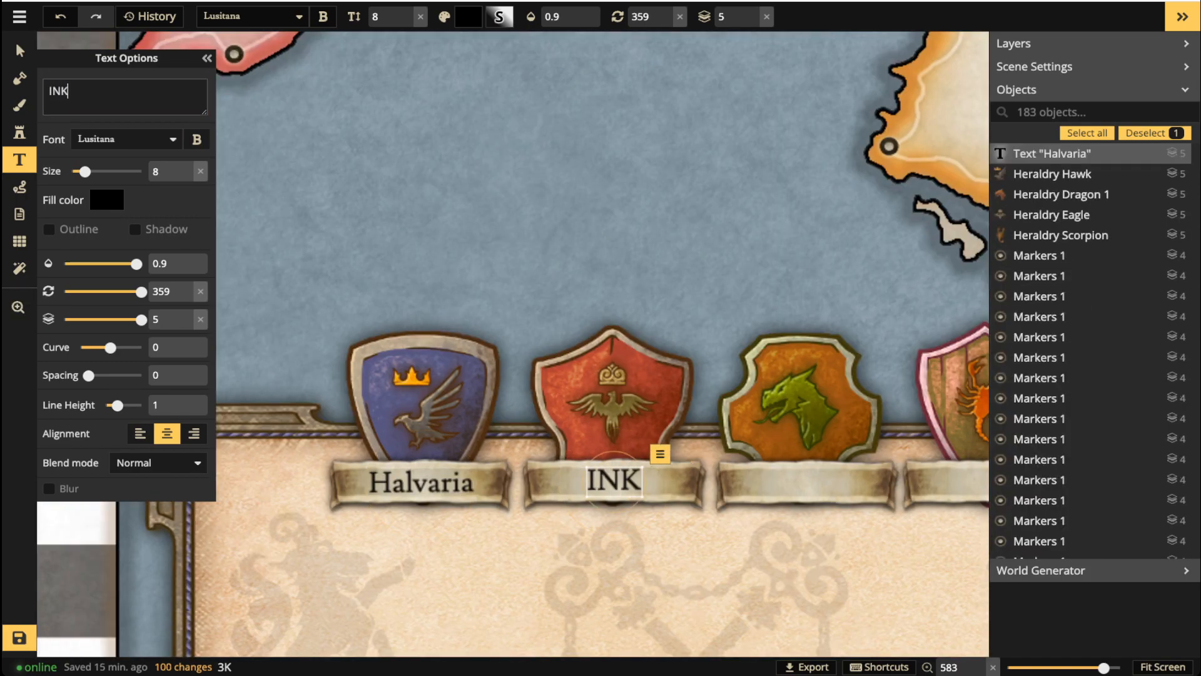
{"action": "key", "text": "BackSpace"}
{"action": "key", "text": "BackSpace"}
{"action": "key", "text": "BackSpace"}
{"action": "type", "text": "nkarn"}
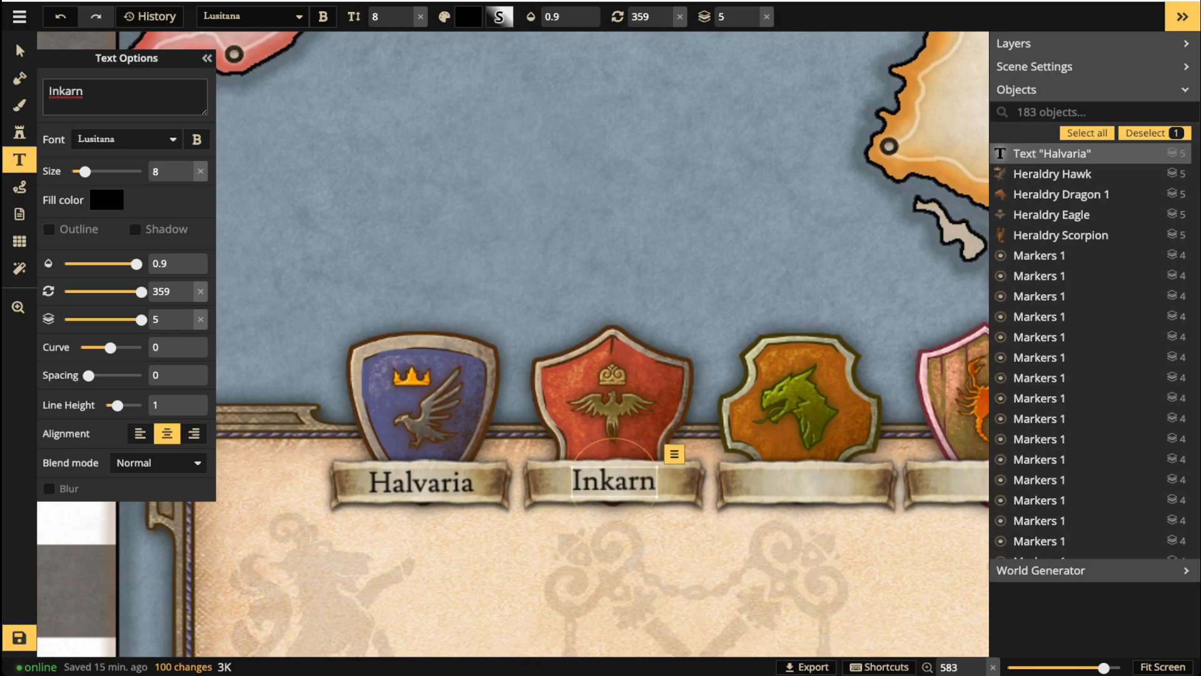
{"action": "left_click_drag", "start_coordinate": [613, 480], "coordinate": [613, 482]}
{"action": "left_click", "coordinate": [616, 446]}
Add the label "Gwenlands" in the same style on the orange dragon shield's banner.
{"action": "key", "text": "space"}
{"action": "left_click_drag", "start_coordinate": [744, 372], "coordinate": [437, 409]}
{"action": "scroll", "coordinate": [478, 397], "scroll_direction": "down", "scroll_amount": 4}
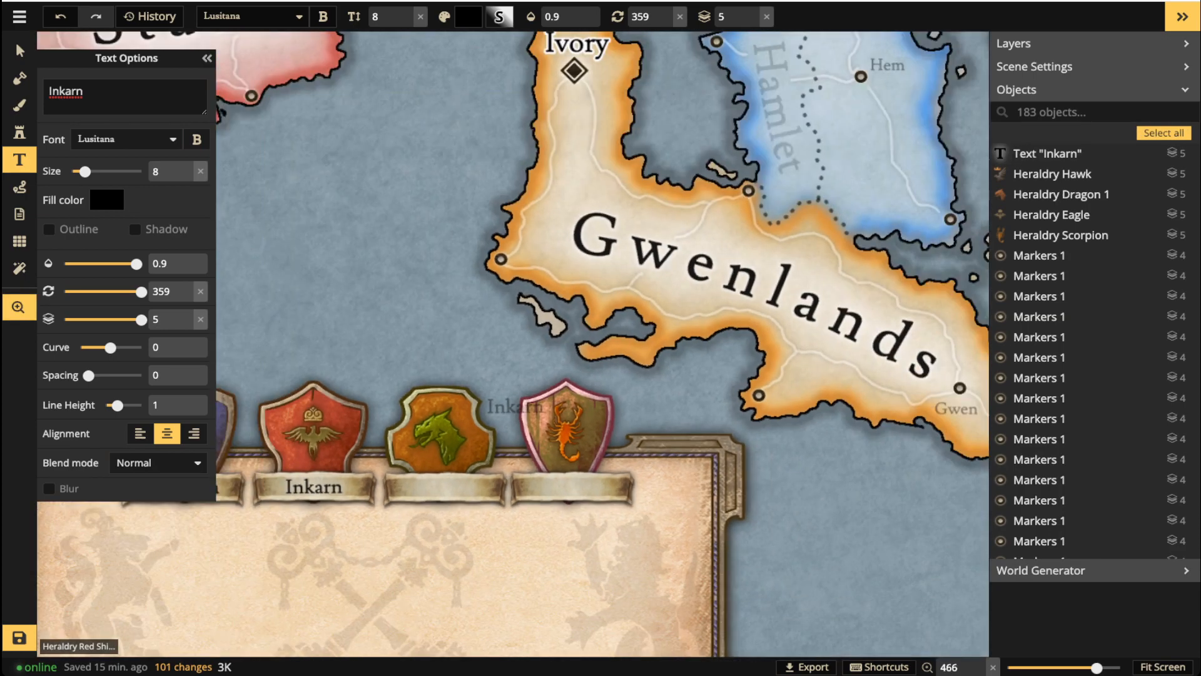
{"action": "left_click", "coordinate": [440, 485]}
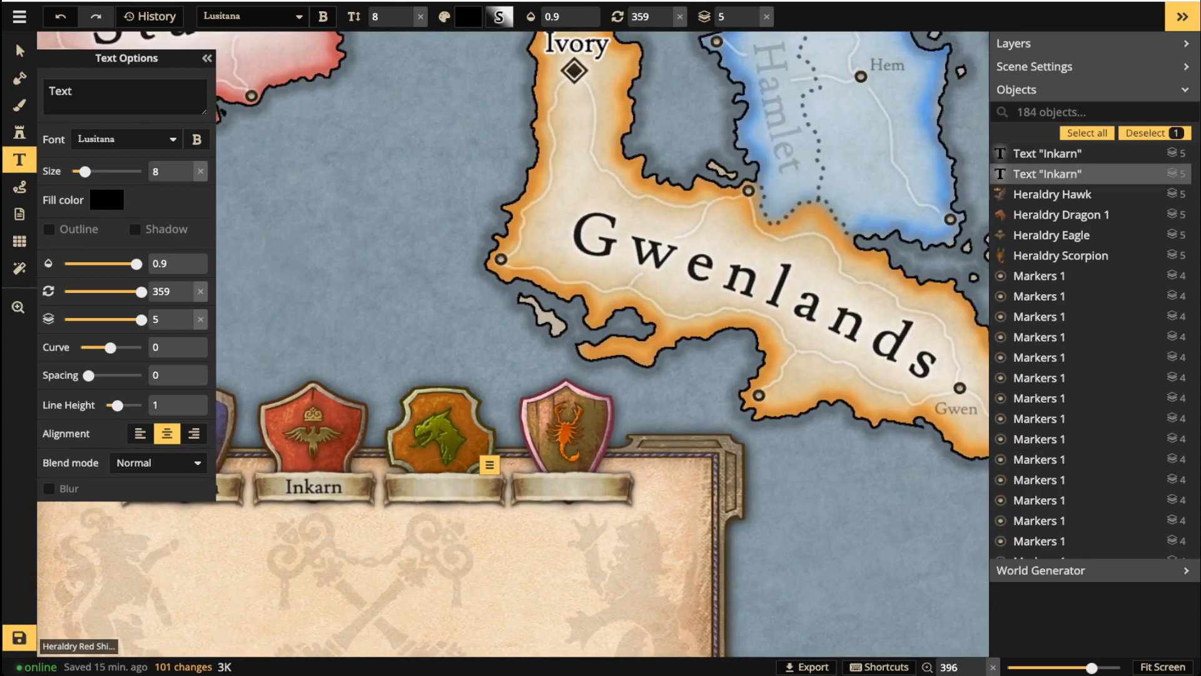
{"action": "type", "text": "W"}
{"action": "key", "text": "BackSpace"}
{"action": "type", "text": "Gwenlands"}
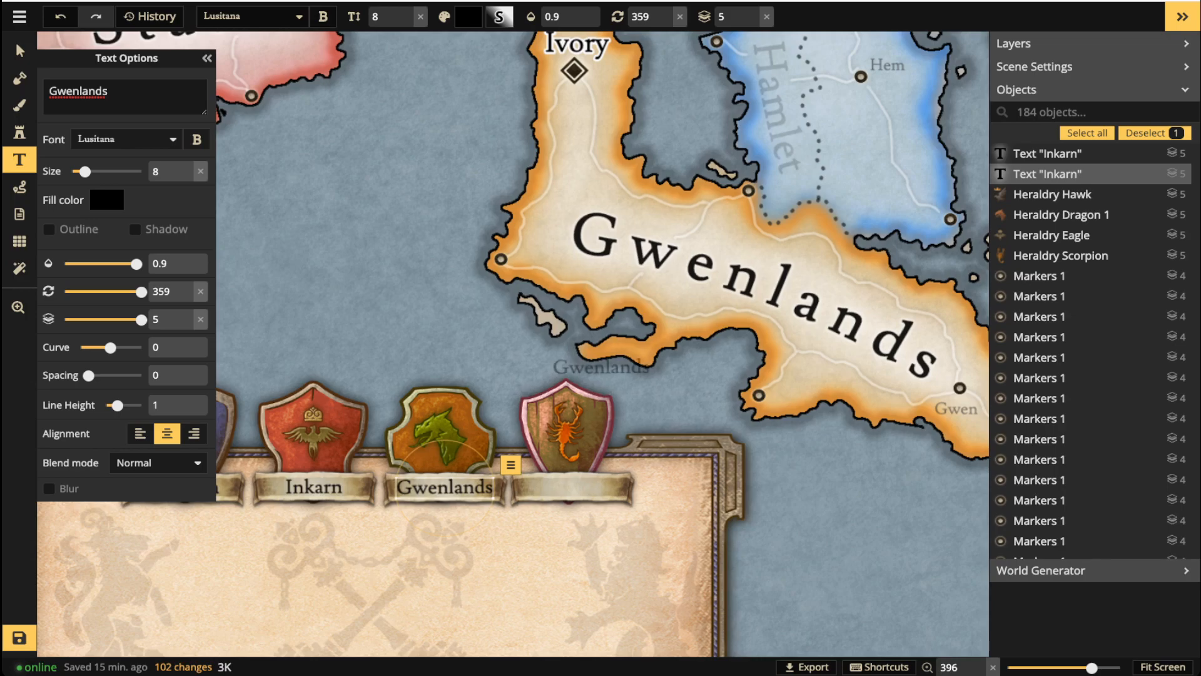
Add the label "Muir" in the same style, centred on the scorpion shield's banner.
{"action": "left_click", "coordinate": [793, 348]}
{"action": "left_click_drag", "start_coordinate": [793, 348], "coordinate": [611, 341]}
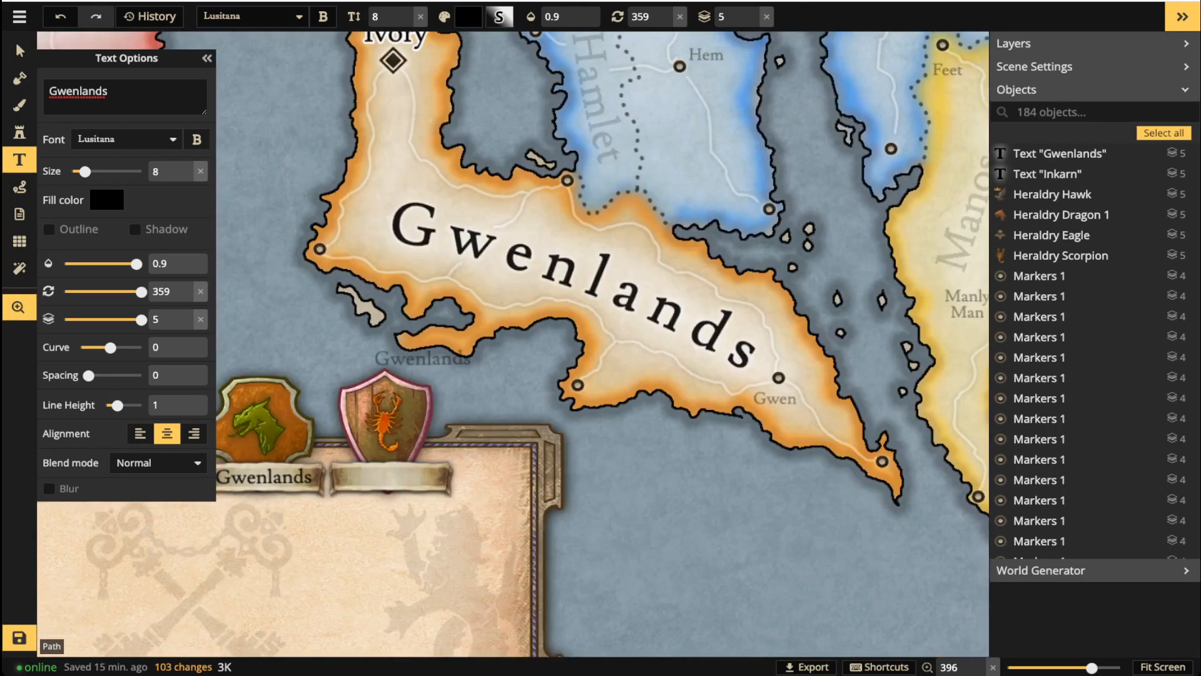
{"action": "left_click_drag", "start_coordinate": [354, 401], "coordinate": [567, 387]}
{"action": "scroll", "coordinate": [566, 481], "scroll_direction": "up", "scroll_amount": 2}
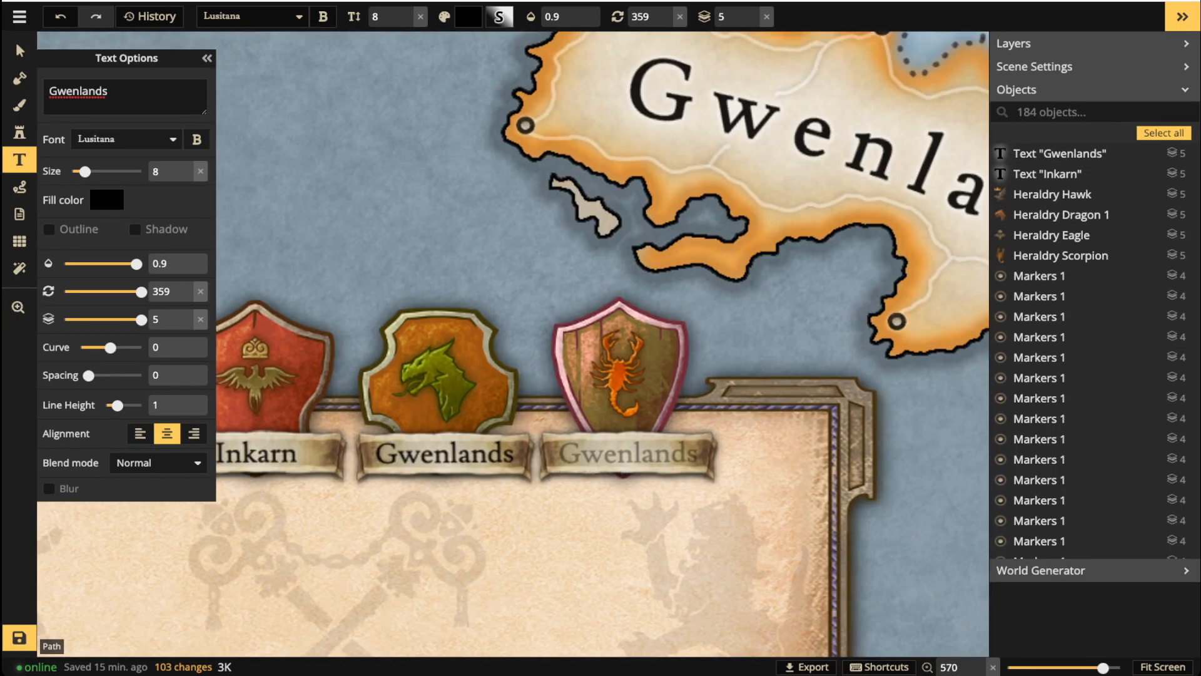
{"action": "left_click", "coordinate": [629, 453]}
{"action": "type", "text": "Muir"}
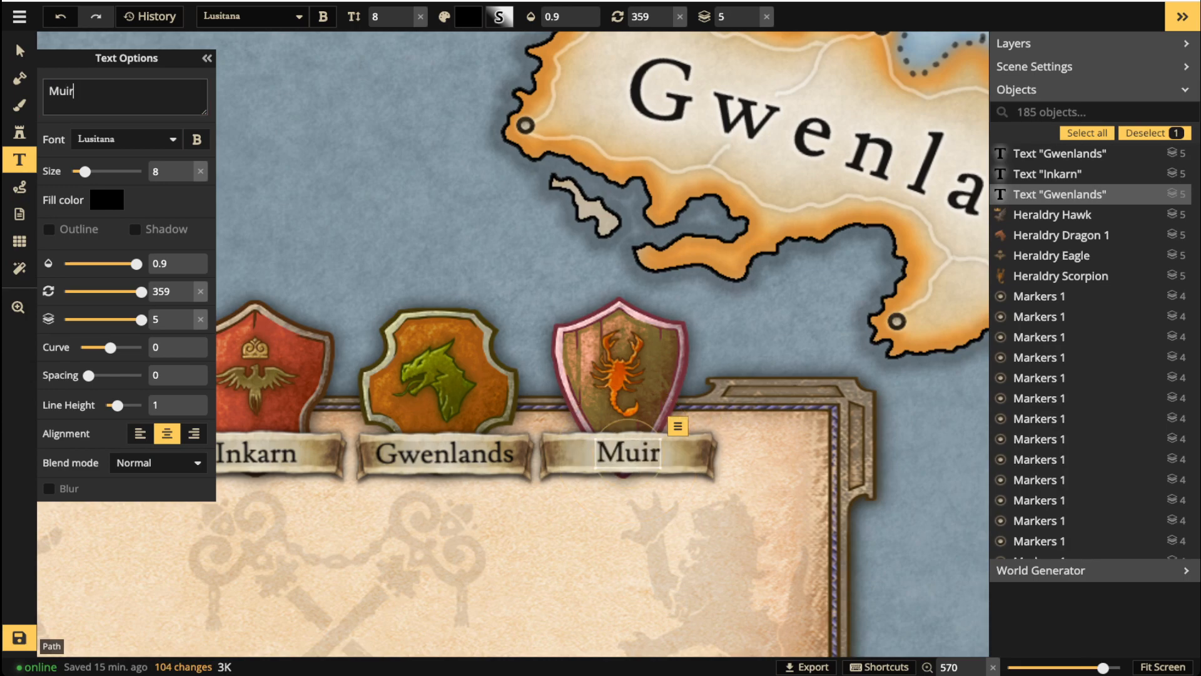
{"action": "left_click_drag", "start_coordinate": [628, 453], "coordinate": [624, 455]}
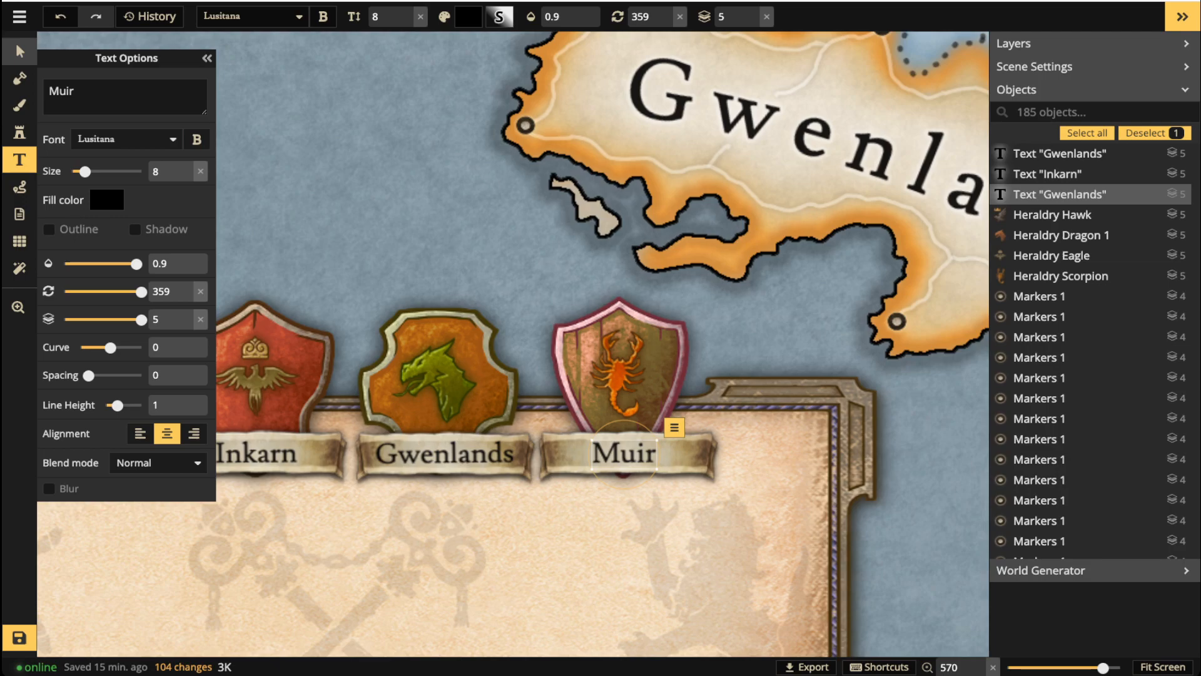
Clear the label selection and save the whole map.
{"action": "left_click", "coordinate": [19, 51]}
{"action": "scroll", "coordinate": [206, 216], "scroll_direction": "down", "scroll_amount": 10}
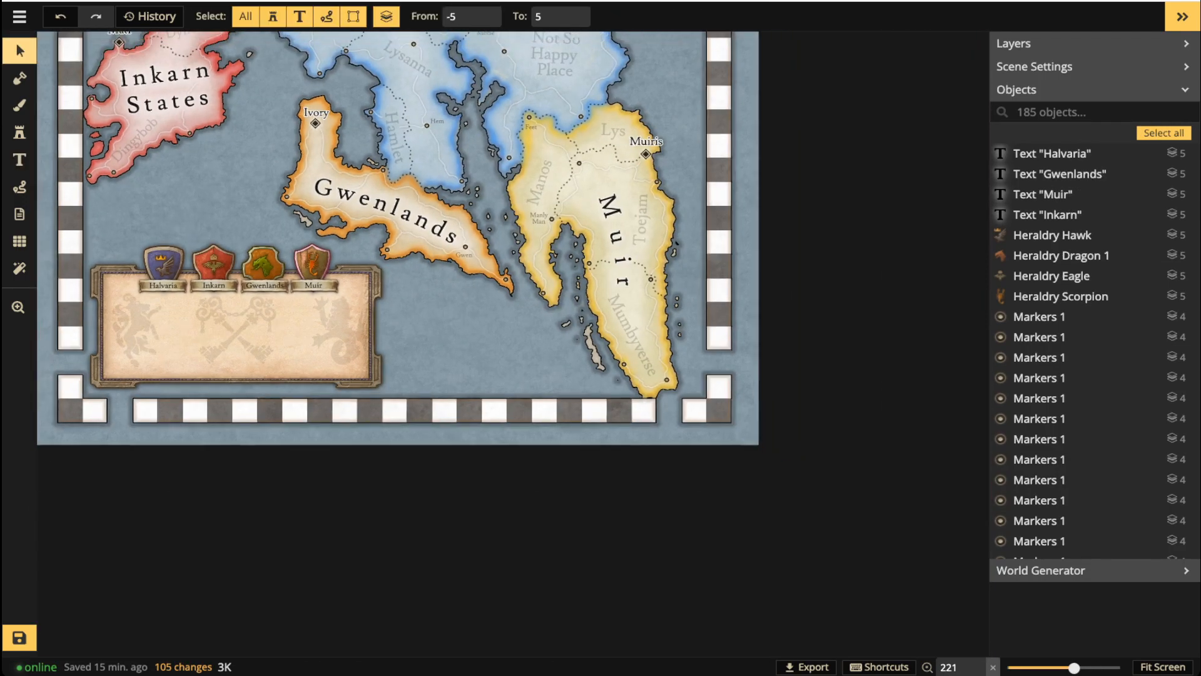
{"action": "left_click_drag", "start_coordinate": [162, 215], "coordinate": [278, 419]}
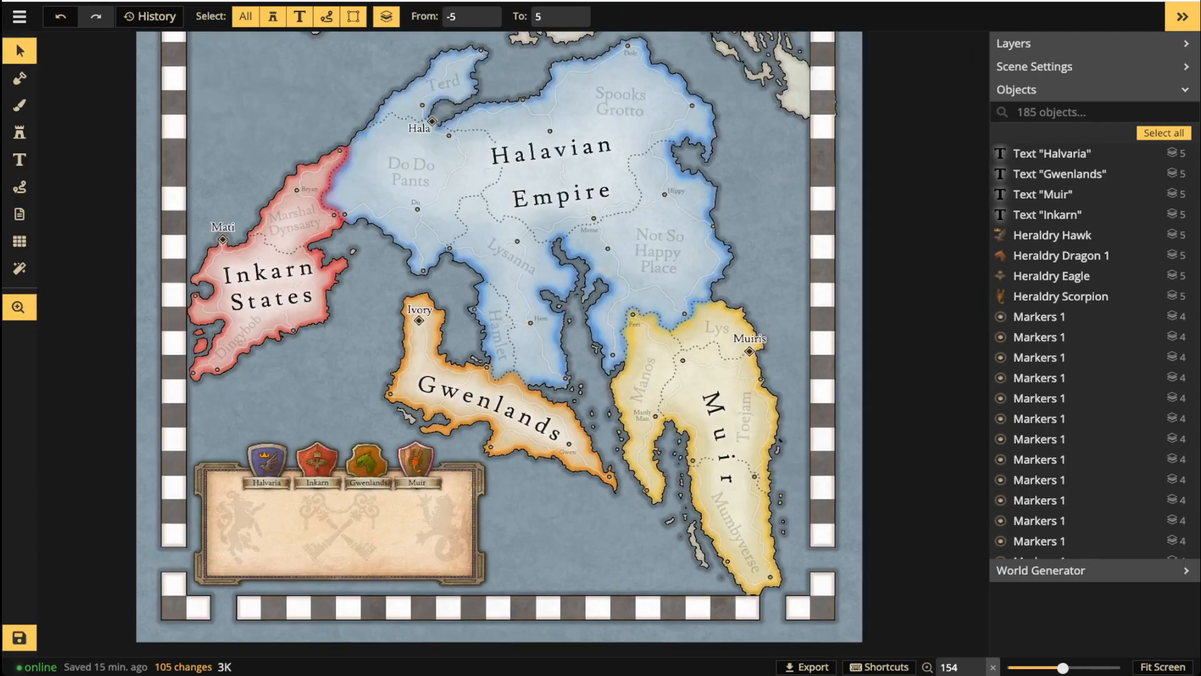
{"action": "scroll", "coordinate": [400, 482], "scroll_direction": "down", "scroll_amount": 5}
{"action": "left_click_drag", "start_coordinate": [400, 482], "coordinate": [411, 490]}
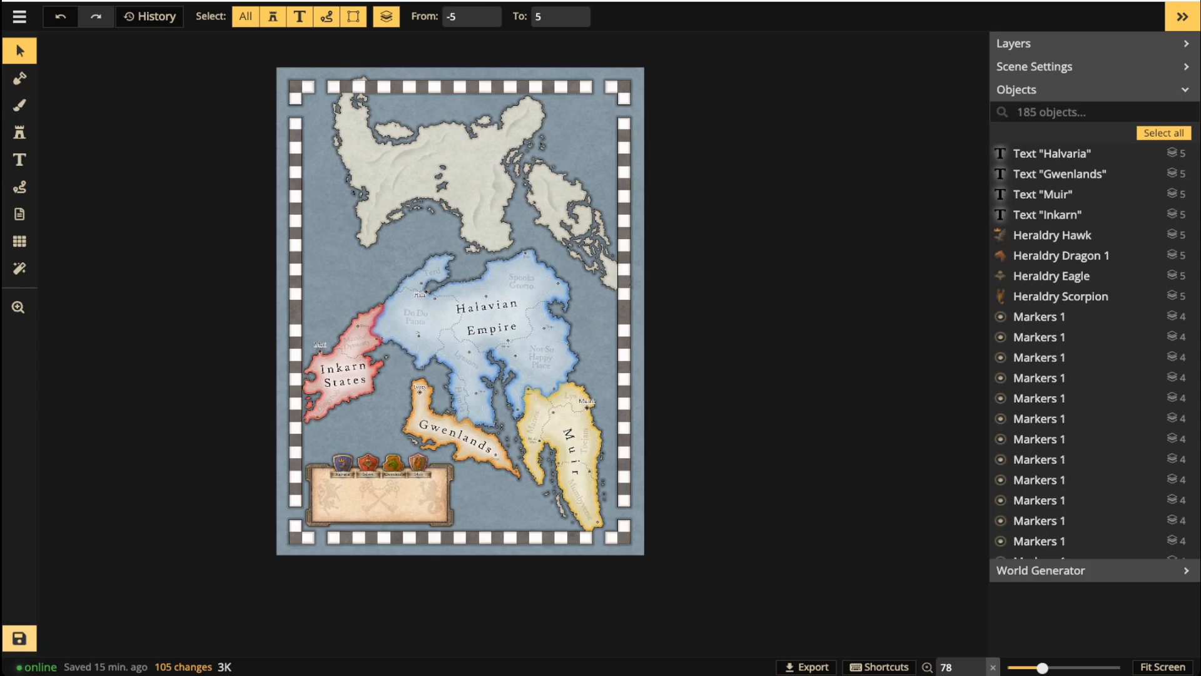
{"action": "left_click", "coordinate": [19, 638]}
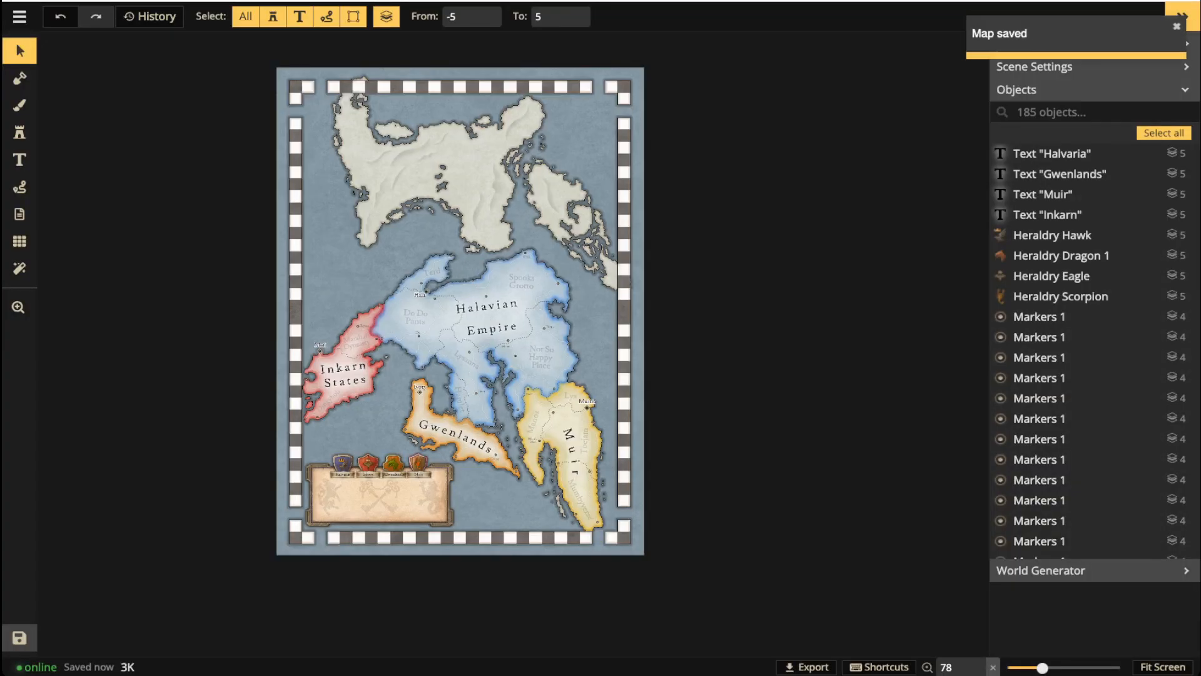
Select all legend panel, shield, banner and label objects, leaving out the Gwenlands map text and nearby paths.
{"action": "scroll", "coordinate": [366, 511], "scroll_direction": "up", "scroll_amount": 3}
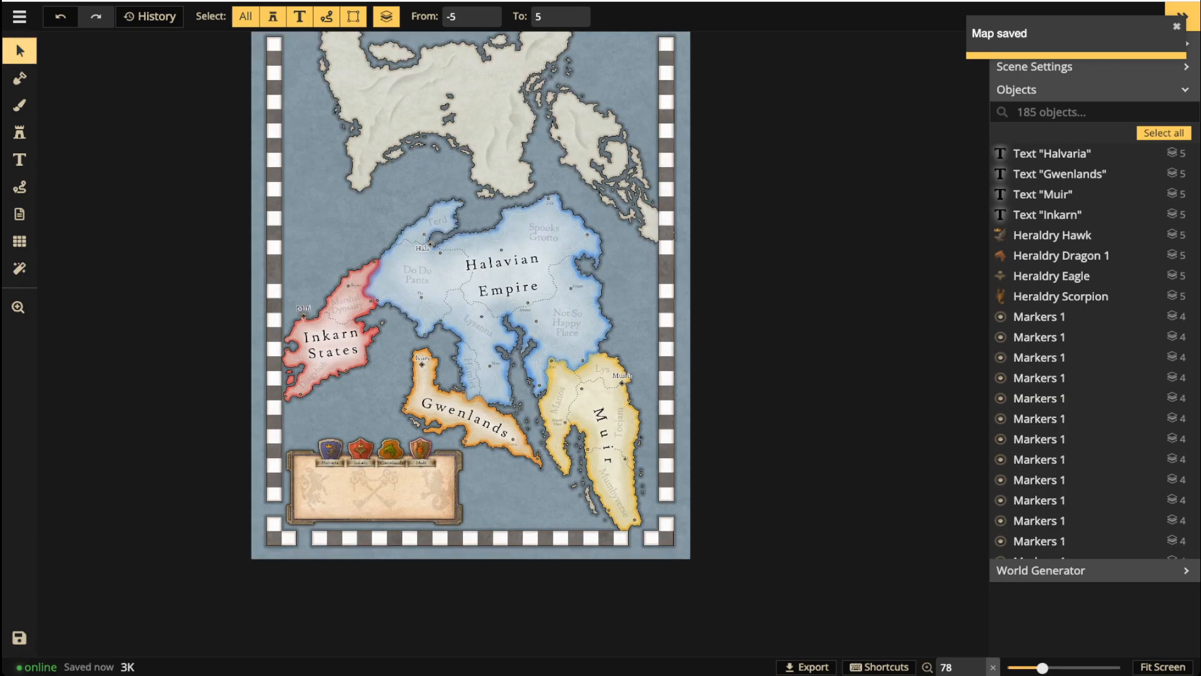
{"action": "left_click_drag", "start_coordinate": [338, 468], "coordinate": [491, 551]}
{"action": "scroll", "coordinate": [503, 447], "scroll_direction": "up", "scroll_amount": 2}
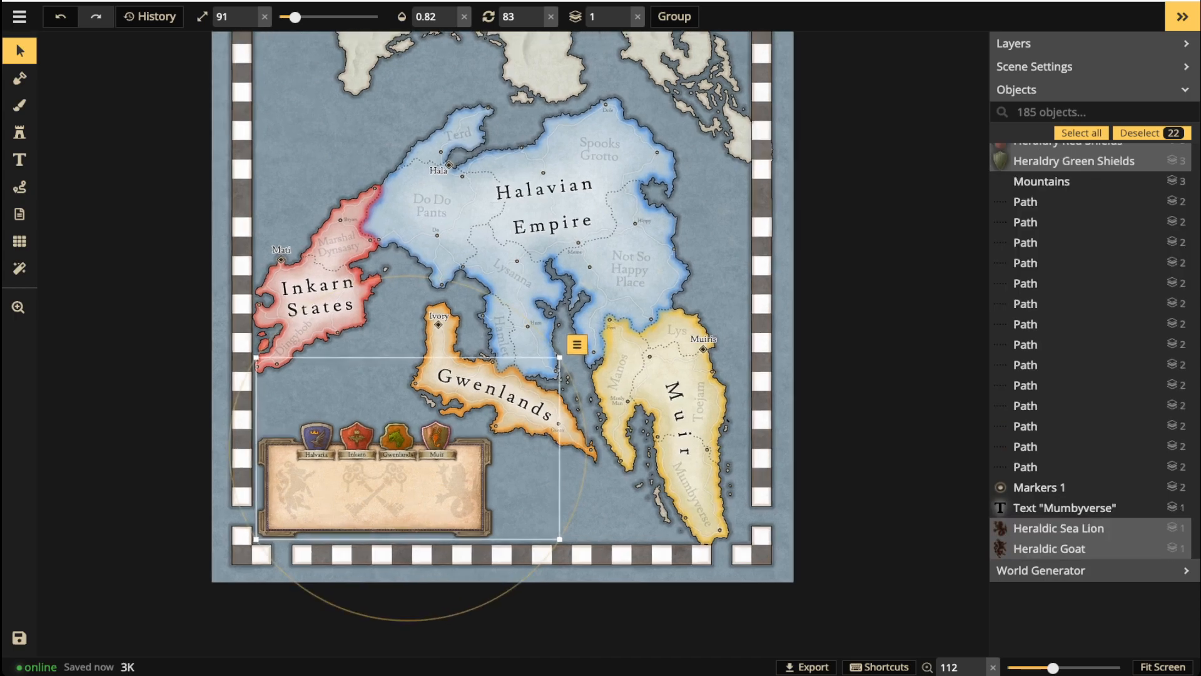
{"action": "left_click", "coordinate": [514, 400], "text": "shift"}
{"action": "left_click", "coordinate": [515, 400], "text": "shift"}
{"action": "left_click", "coordinate": [448, 410], "text": "shift"}
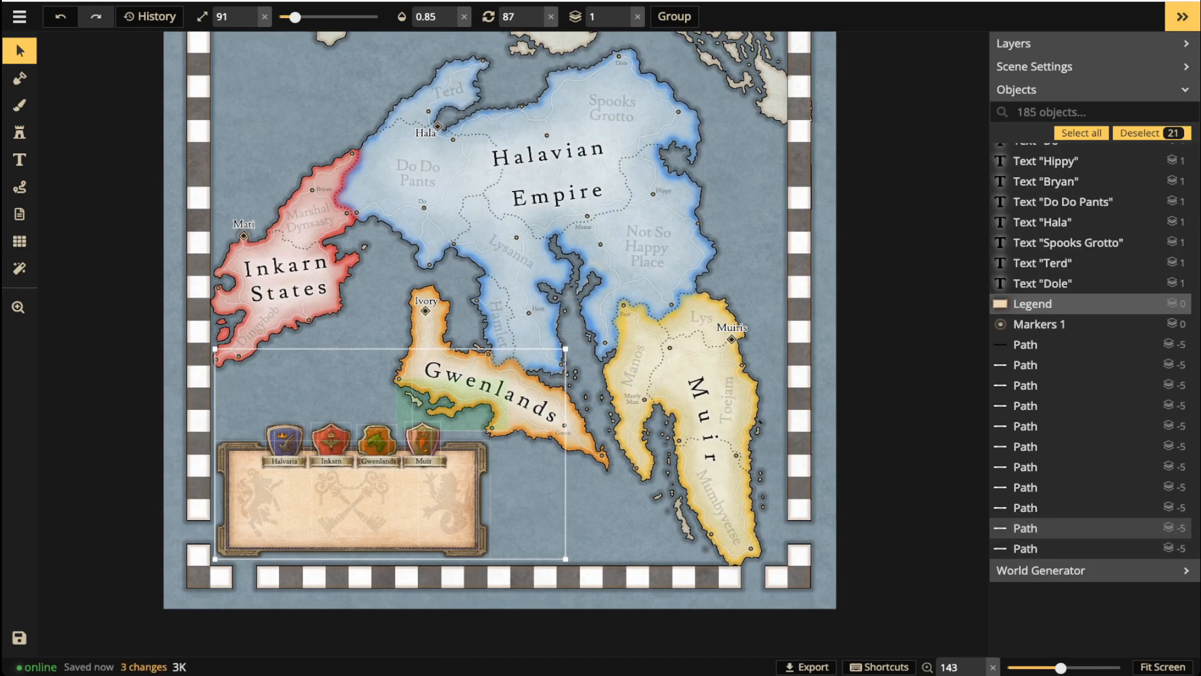
{"action": "scroll", "coordinate": [433, 461], "scroll_direction": "up", "scroll_amount": 3}
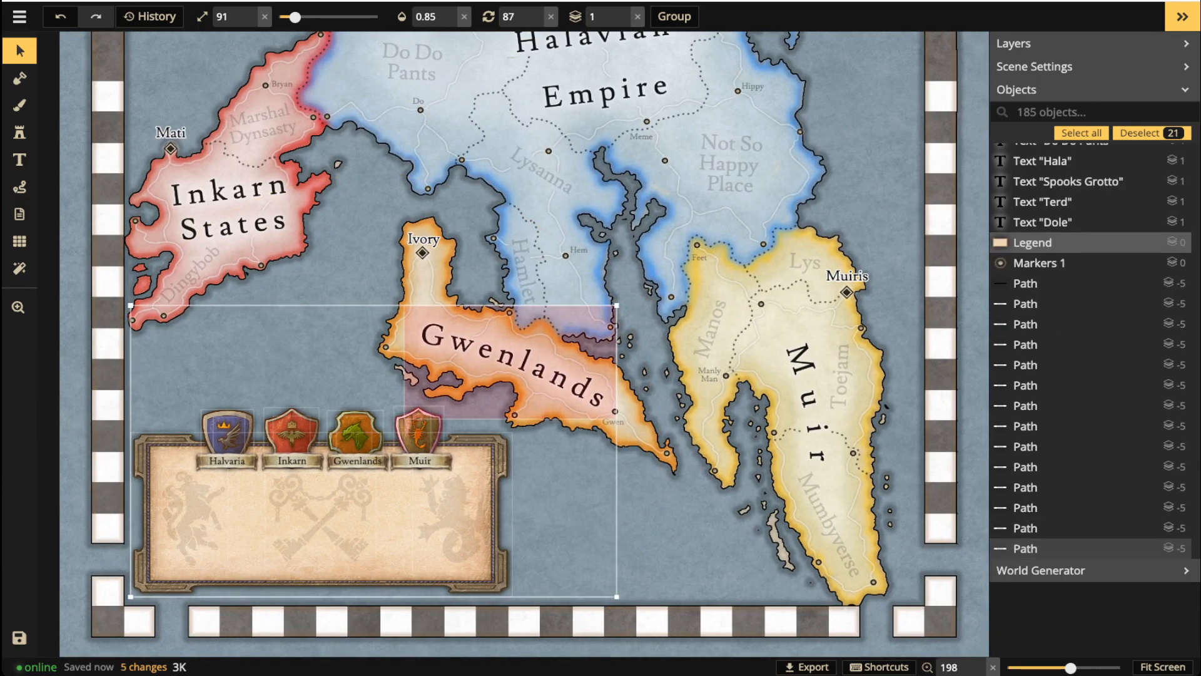
{"action": "left_click", "coordinate": [523, 351], "text": "shift"}
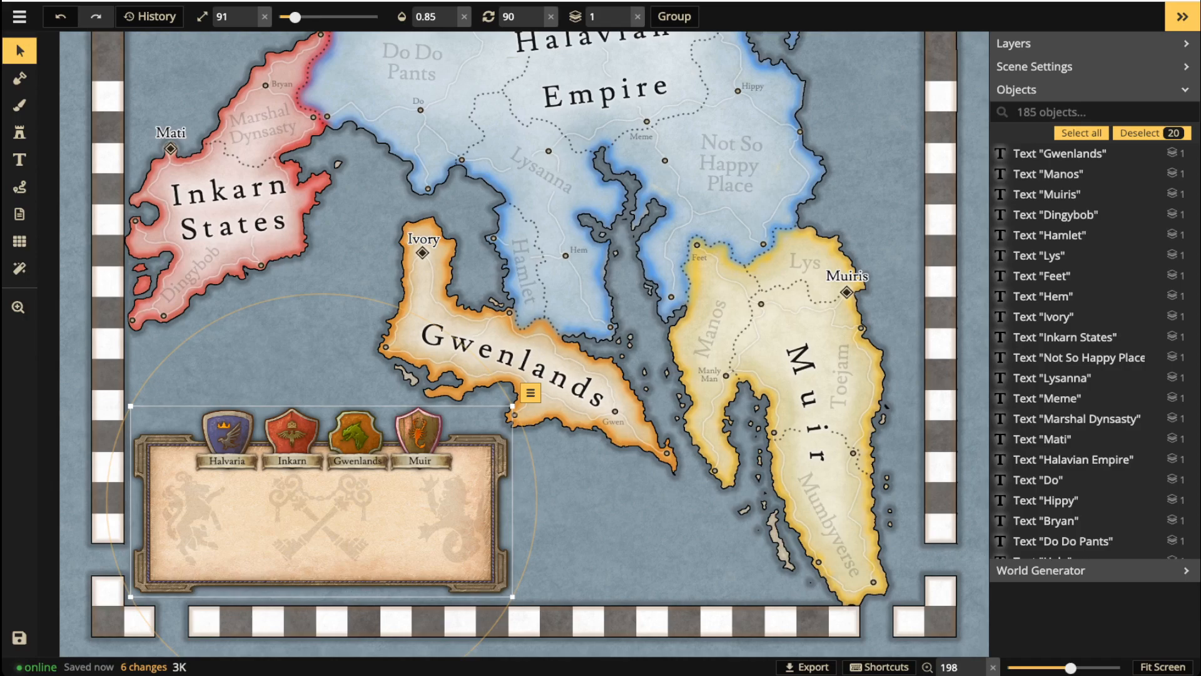
Group the selected legend objects and name the group "Legend".
{"action": "left_click", "coordinate": [674, 16]}
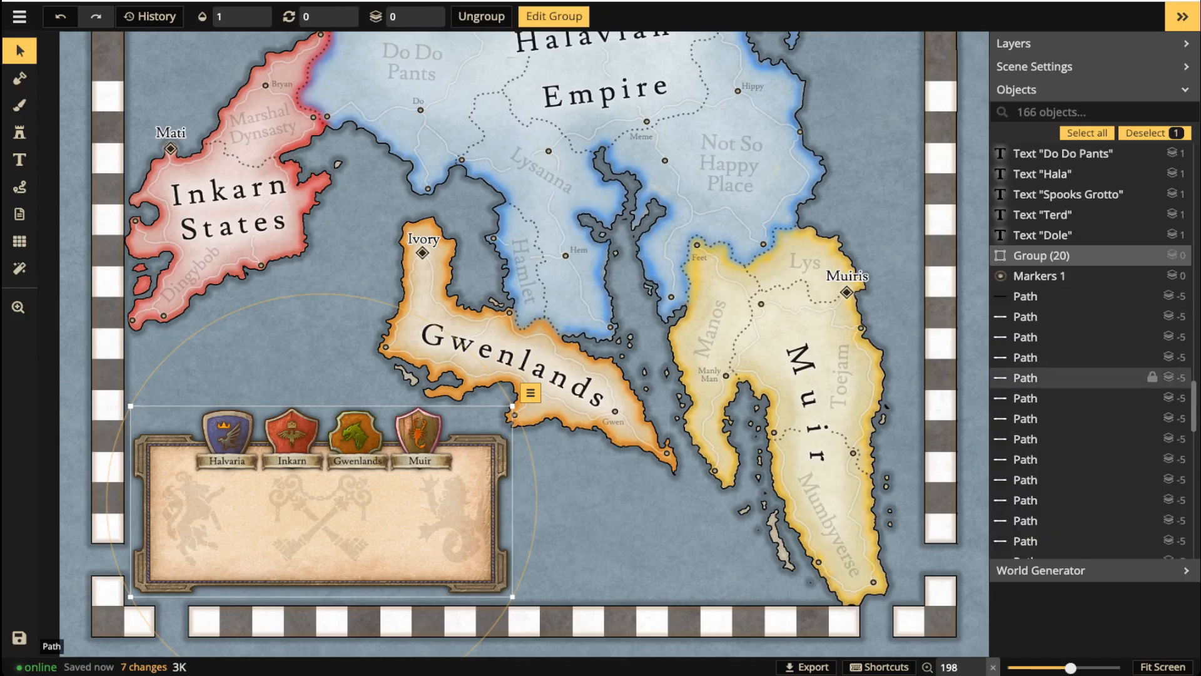
{"action": "left_click", "coordinate": [1138, 255]}
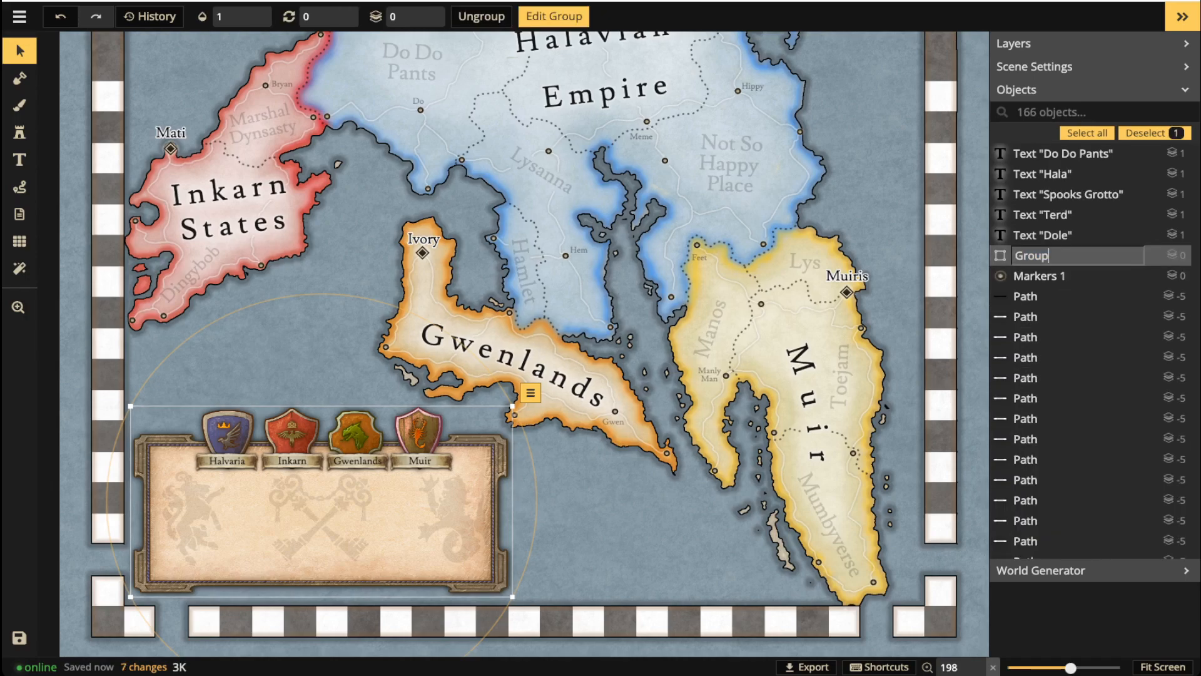
{"action": "type", "text": "Legend"}
{"action": "left_click", "coordinate": [20, 241]}
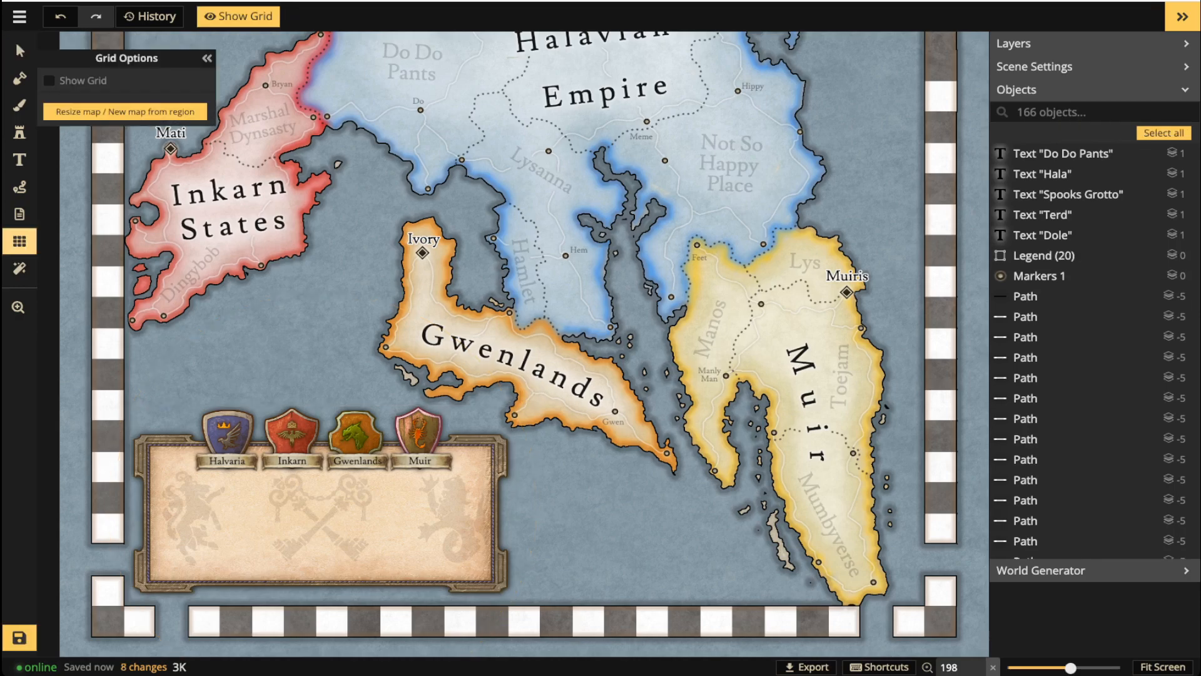
Stamp the third Banners 2 banner at size 60, centred on the legend panel's lower edge.
{"action": "scroll", "coordinate": [299, 509], "scroll_direction": "up", "scroll_amount": 2}
{"action": "left_click", "coordinate": [20, 132]}
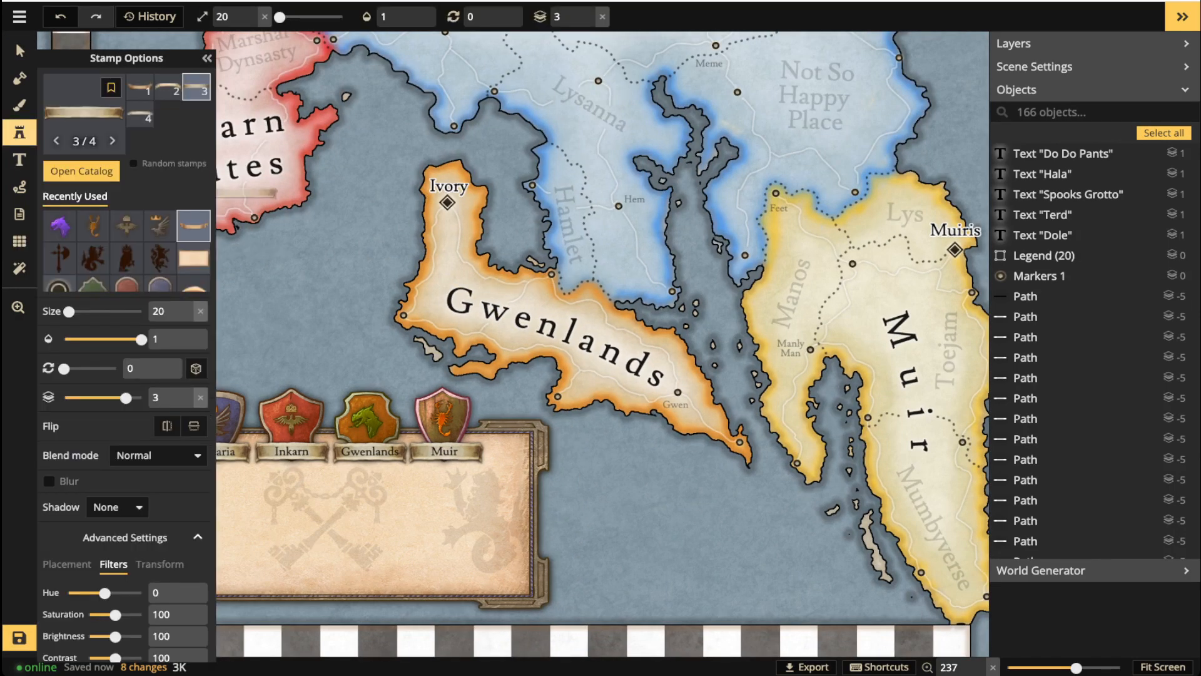
{"action": "key", "text": "bracketright"}
{"action": "key", "text": "bracketright"}
{"action": "key", "text": "bracketright"}
{"action": "key", "text": "bracketright"}
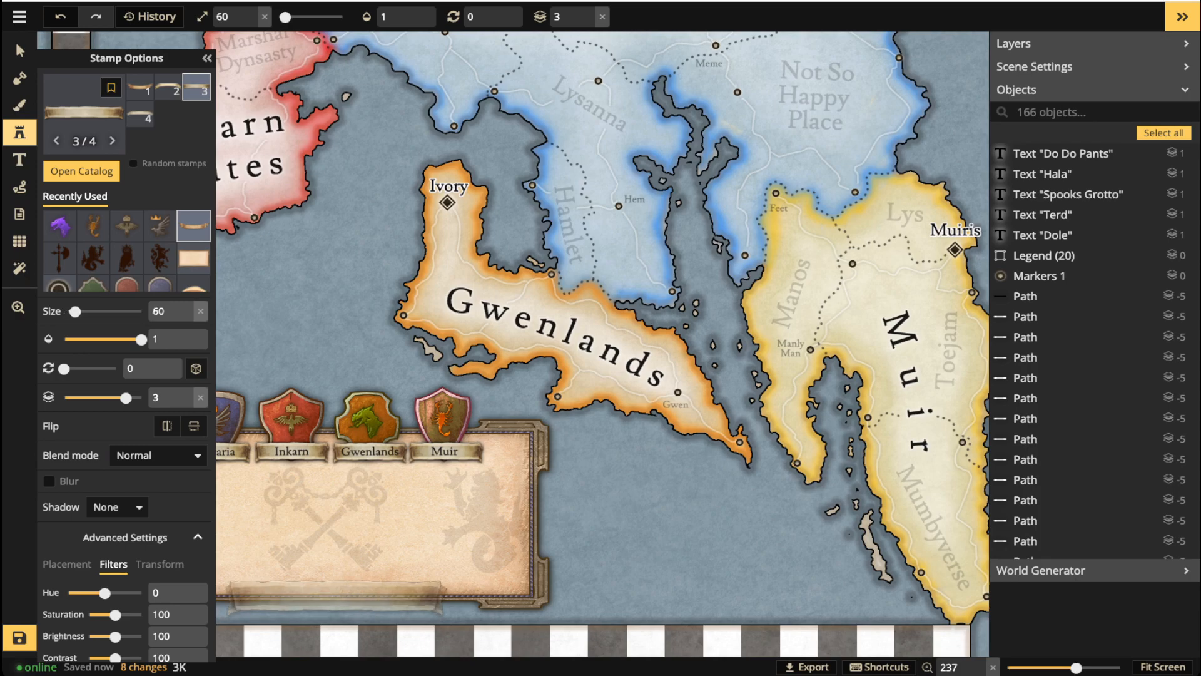
{"action": "key", "text": "space"}
{"action": "left_click_drag", "start_coordinate": [336, 596], "coordinate": [470, 568]}
{"action": "left_click", "coordinate": [461, 571]}
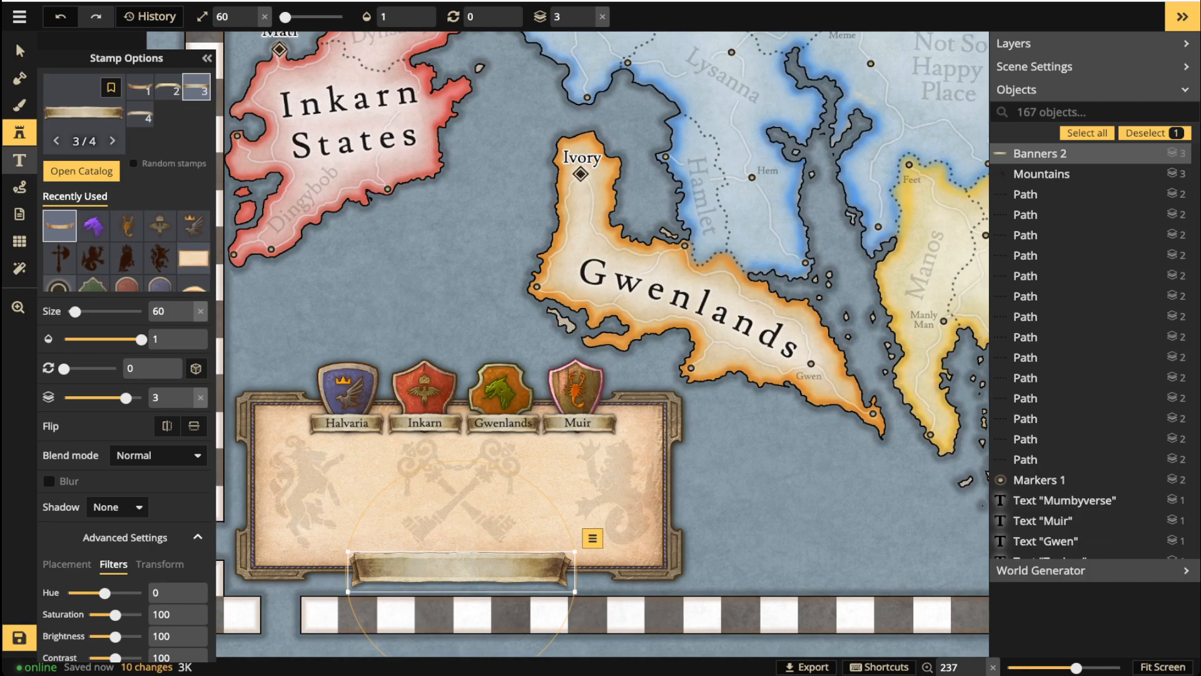
Place a size 8 Lusitana text label in the centre of the legend's lower banner.
{"action": "key", "text": "t"}
{"action": "left_click", "coordinate": [446, 568]}
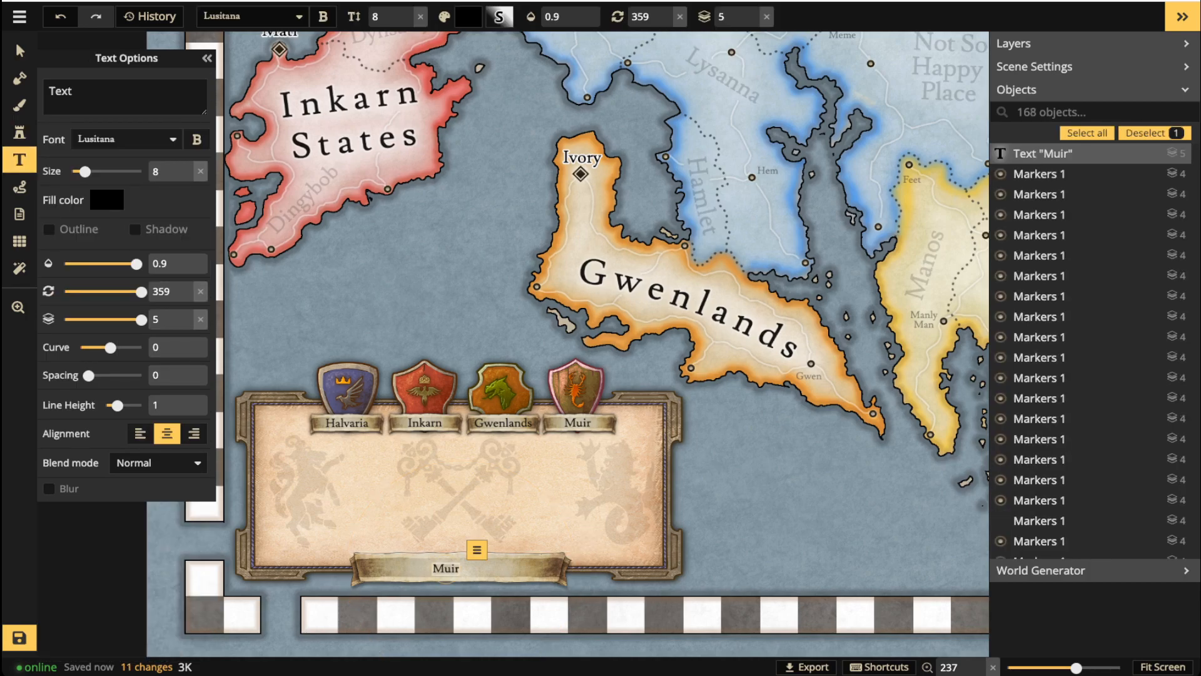
{"action": "key", "text": "Escape"}
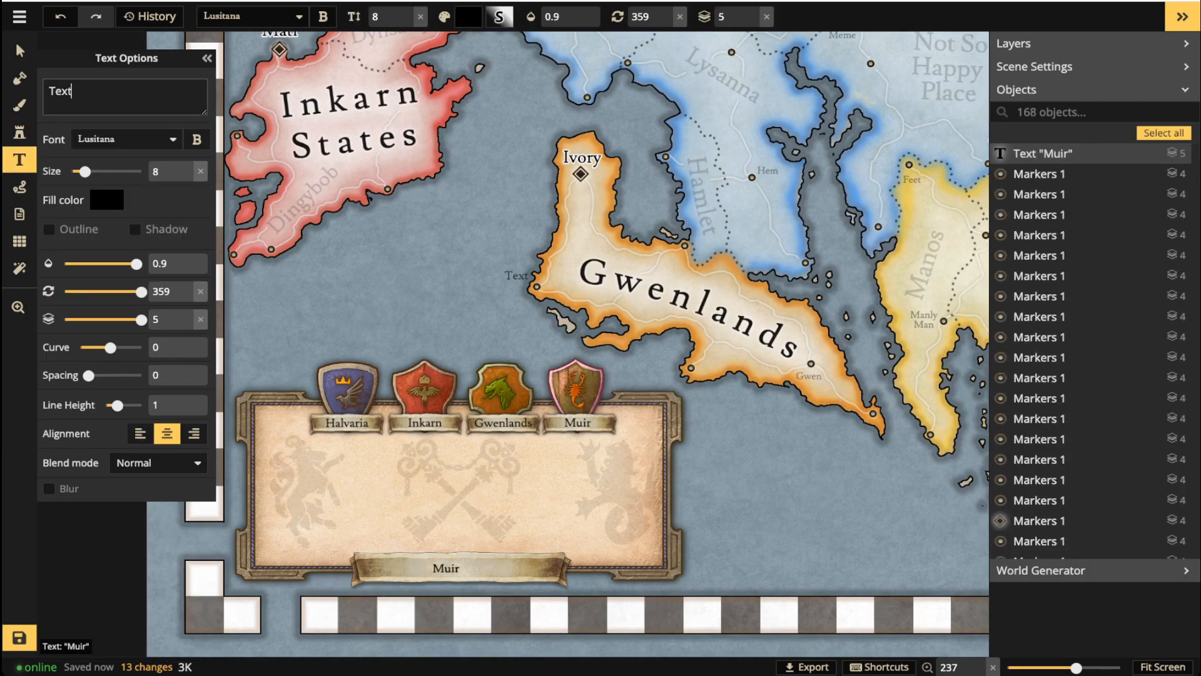
{"action": "left_click_drag", "start_coordinate": [74, 92], "coordinate": [20, 79]}
{"action": "type", "text": "LEGEN"}
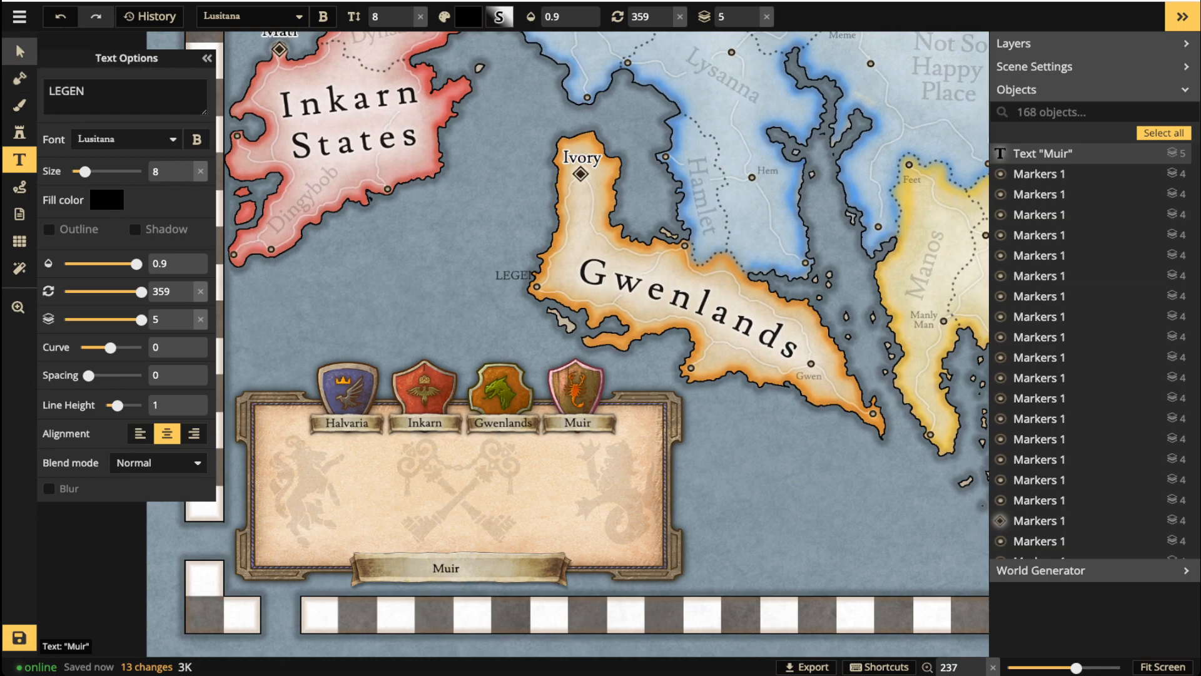
Select the label on the legend's lower banner and replace its text with "LEGENd".
{"action": "left_click", "coordinate": [20, 50]}
{"action": "left_click", "coordinate": [446, 567]}
{"action": "left_click_drag", "start_coordinate": [76, 92], "coordinate": [47, 92]}
{"action": "key", "text": "BackSpace"}
{"action": "type", "text": "Legen"}
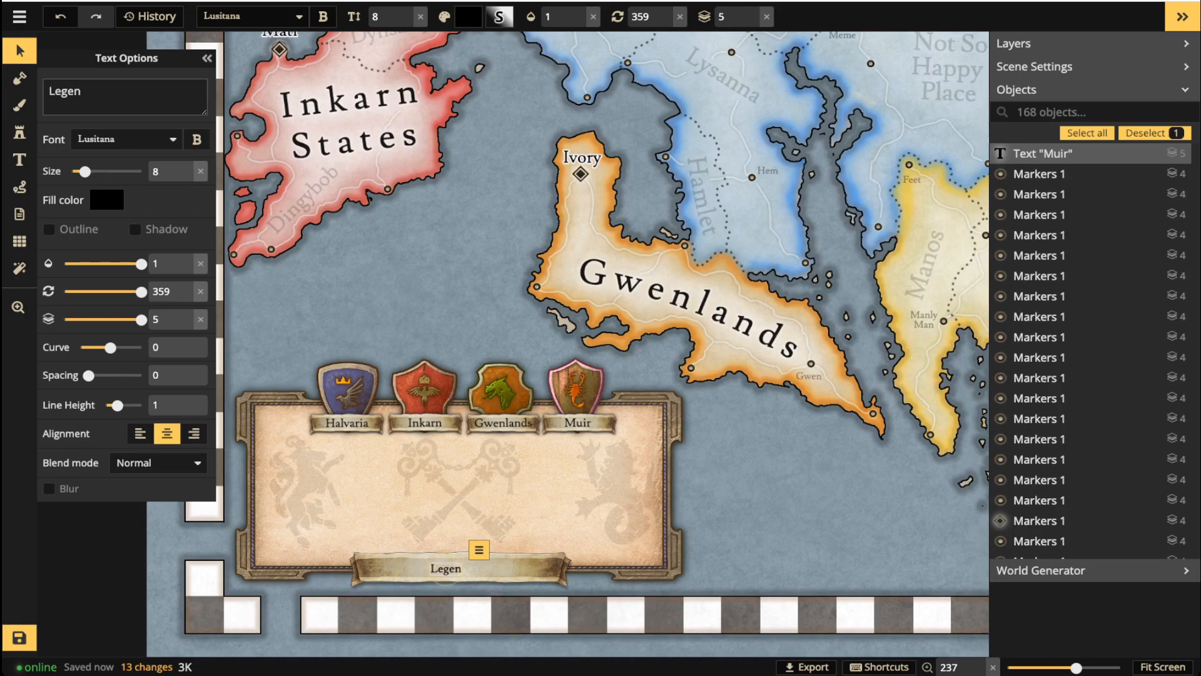
{"action": "key", "text": "shift+Left"}
{"action": "key", "text": "shift+Left"}
{"action": "key", "text": "shift+Left"}
{"action": "key", "text": "shift+Left"}
{"action": "type", "text": "L"}
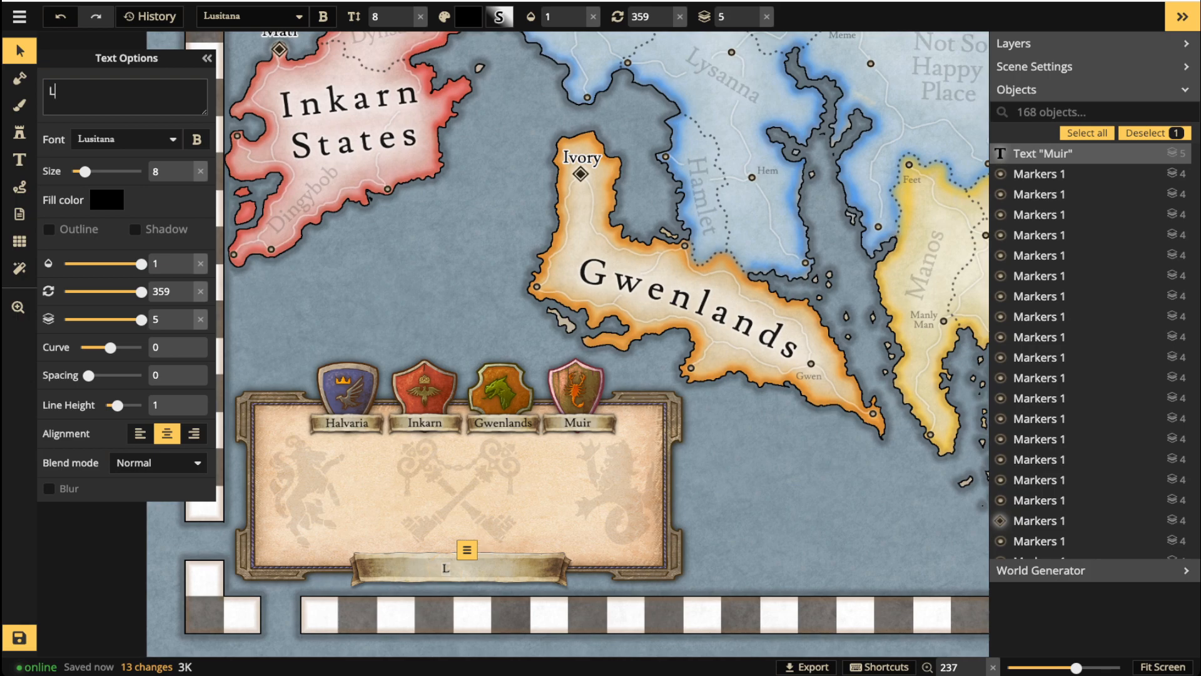
{"action": "type", "text": "EGENd"}
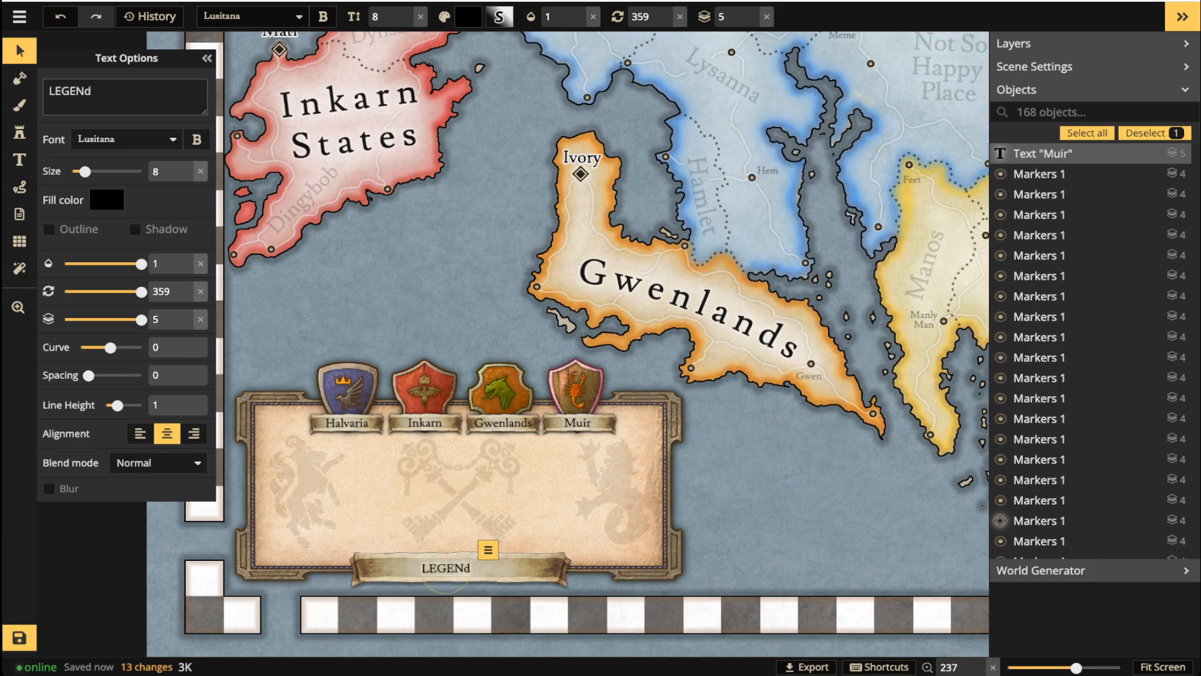
Make the lower banner's label bold at size 12 and correct its last letter so it reads "LEGEND".
{"action": "left_click", "coordinate": [196, 139]}
{"action": "left_click", "coordinate": [187, 167]}
{"action": "left_click", "coordinate": [186, 167]}
{"action": "left_click", "coordinate": [186, 167]}
{"action": "left_click", "coordinate": [186, 167]}
{"action": "left_click", "coordinate": [125, 96]}
{"action": "key", "text": "BackSpace"}
{"action": "type", "text": "D"}
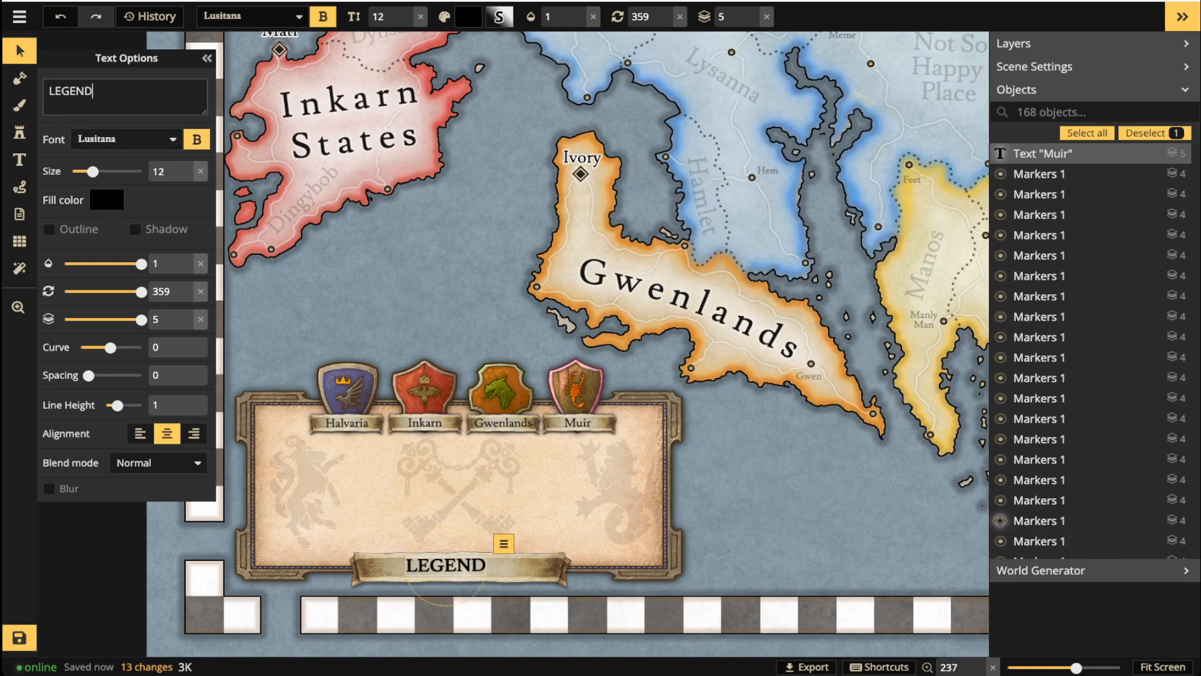
Set the LEGEND label's letter spacing to 3 and nudge it sideways to centre it on the banner.
{"action": "left_click", "coordinate": [186, 371]}
{"action": "left_click", "coordinate": [186, 371]}
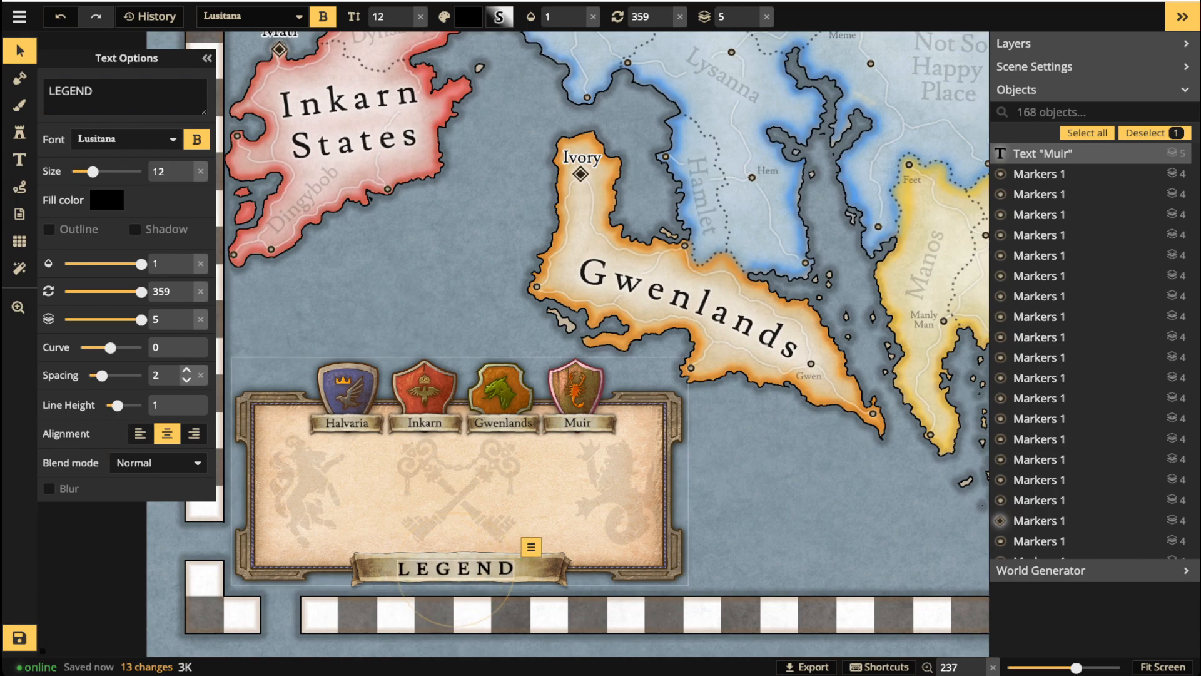
{"action": "left_click", "coordinate": [186, 370]}
{"action": "left_click_drag", "start_coordinate": [455, 568], "coordinate": [457, 568]}
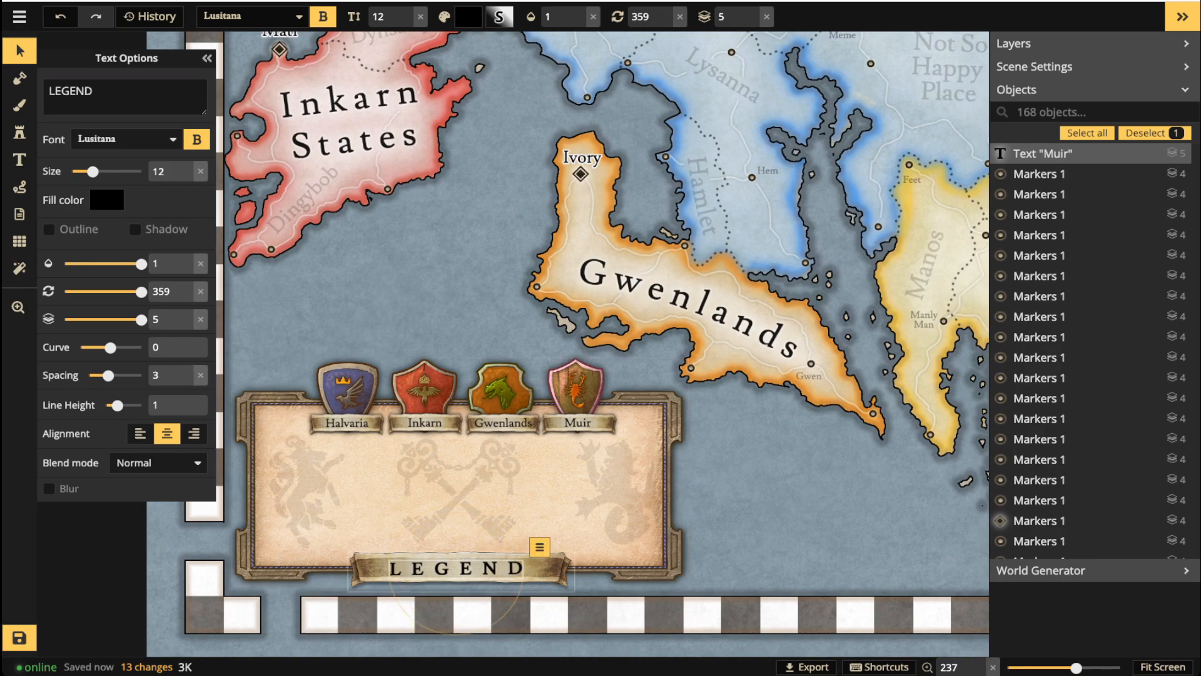
{"action": "left_click", "coordinate": [19, 51]}
{"action": "key", "text": "Right"}
{"action": "key", "text": "Right"}
{"action": "key", "text": "Right"}
{"action": "key", "text": "Right"}
{"action": "key", "text": "Right"}
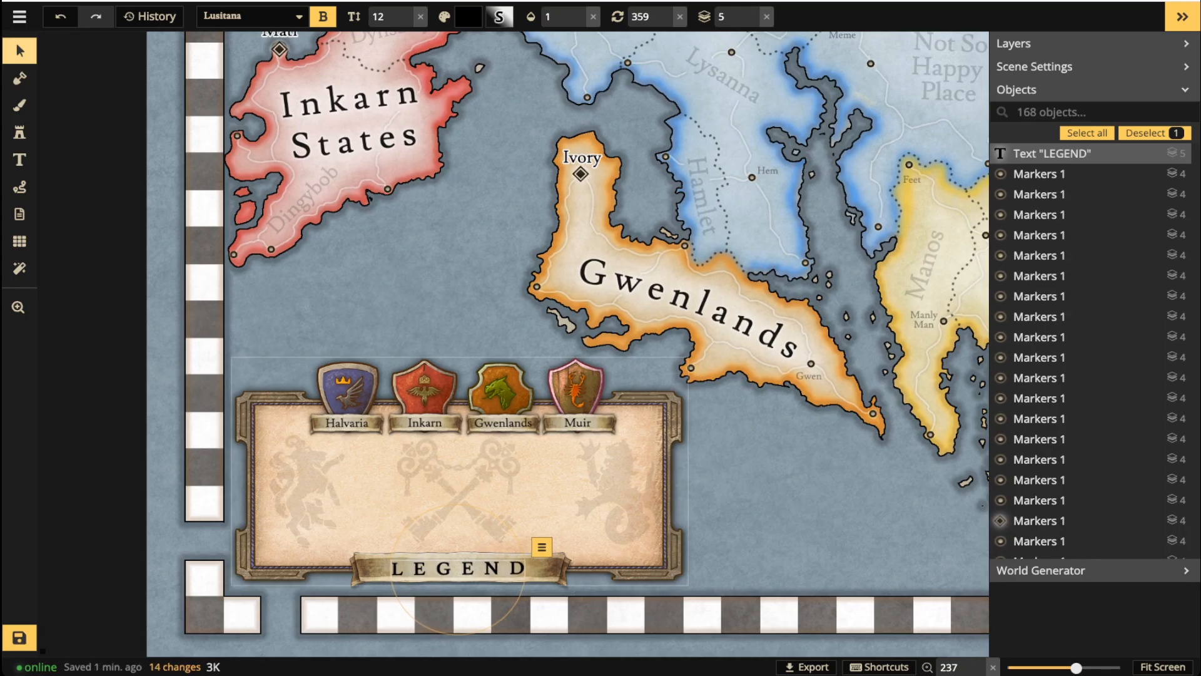
{"action": "key", "text": "Escape"}
Duplicate the round town marker on the west coast of Gwenlands and place the copy in the sea above the legend.
{"action": "scroll", "coordinate": [385, 466], "scroll_direction": "down", "scroll_amount": 5}
{"action": "scroll", "coordinate": [385, 466], "scroll_direction": "up", "scroll_amount": 6}
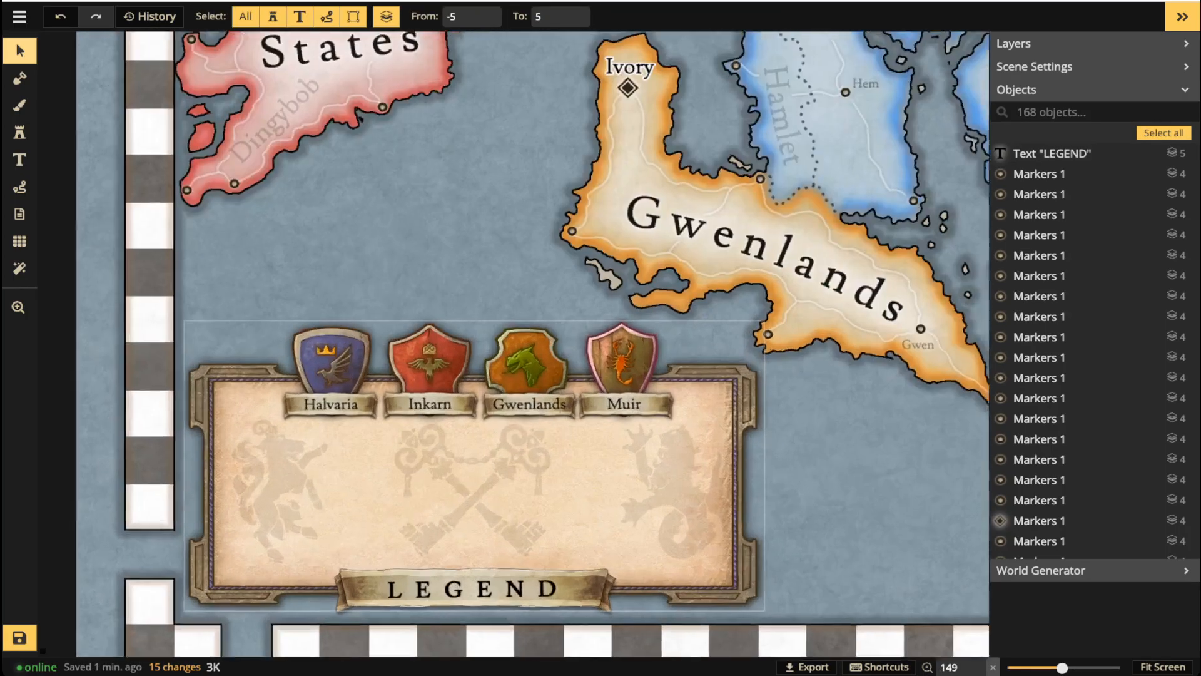
{"action": "scroll", "coordinate": [334, 460], "scroll_direction": "up", "scroll_amount": 2}
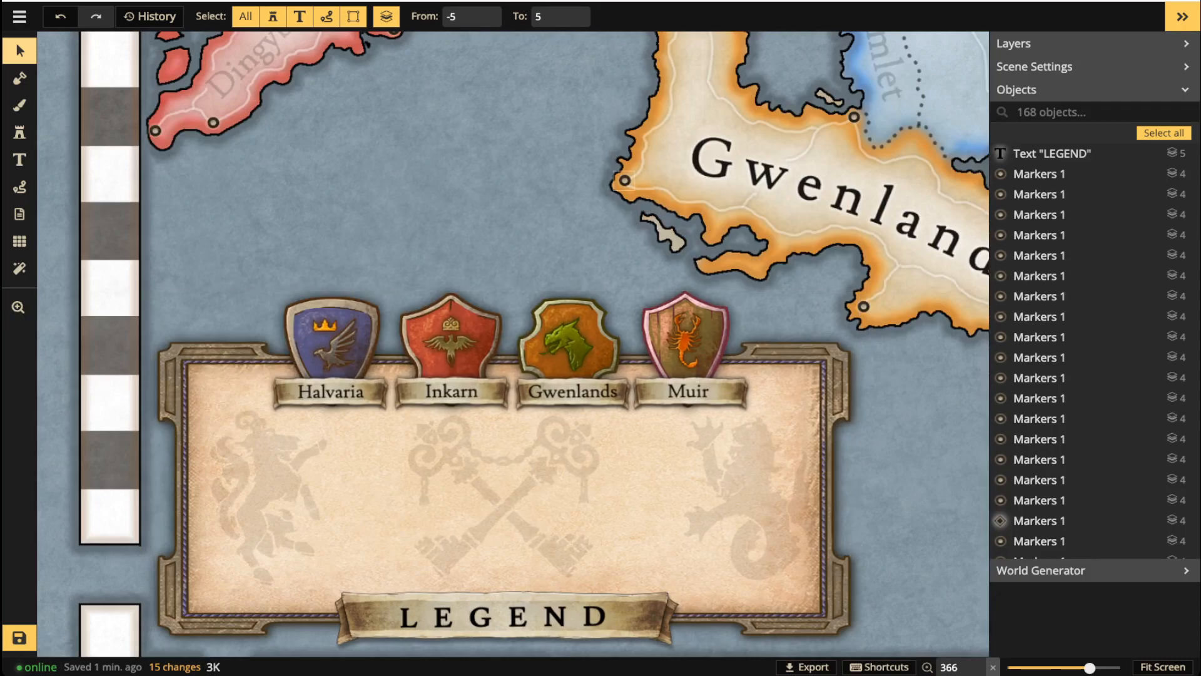
{"action": "left_click", "coordinate": [625, 180]}
{"action": "key", "text": "ctrl+c"}
{"action": "key", "text": "ctrl+v"}
{"action": "left_click_drag", "start_coordinate": [316, 177], "coordinate": [308, 207]}
{"action": "key", "text": "space"}
{"action": "left_click_drag", "start_coordinate": [309, 207], "coordinate": [314, 418]}
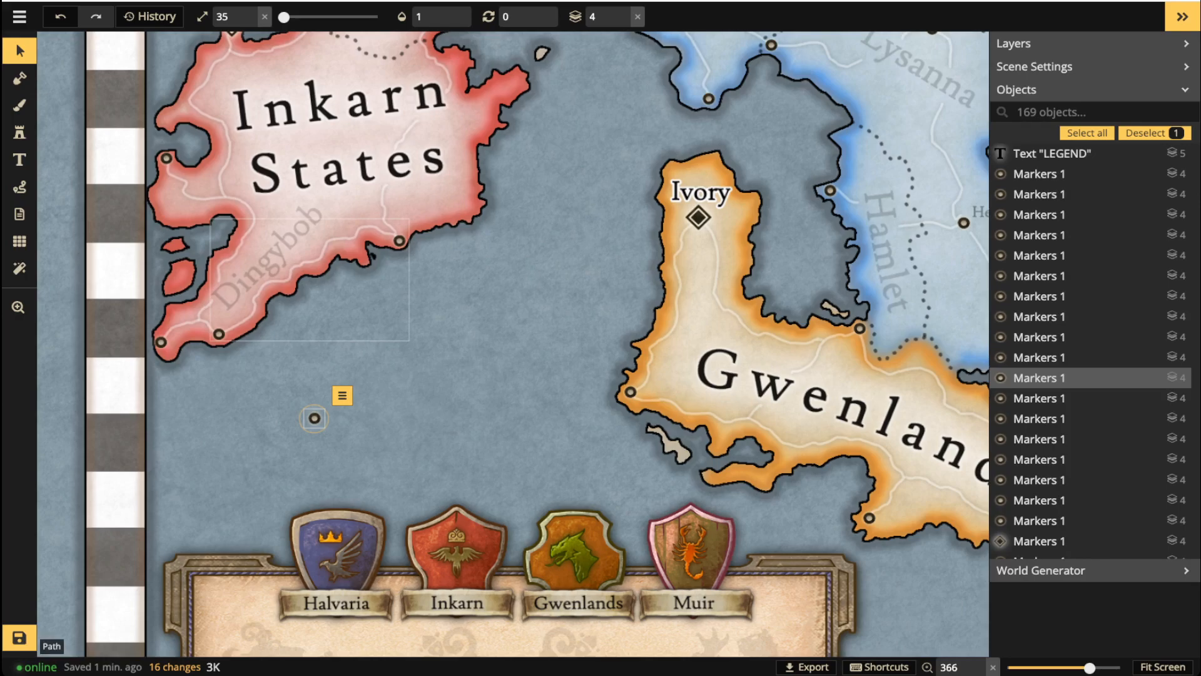
Duplicate the white road path in Dingybob and place the copy in the sea above the legend's shields.
{"action": "left_click", "coordinate": [310, 280]}
{"action": "key", "text": "ctrl+c"}
{"action": "key", "text": "ctrl+v"}
{"action": "left_click_drag", "start_coordinate": [398, 445], "coordinate": [362, 447]}
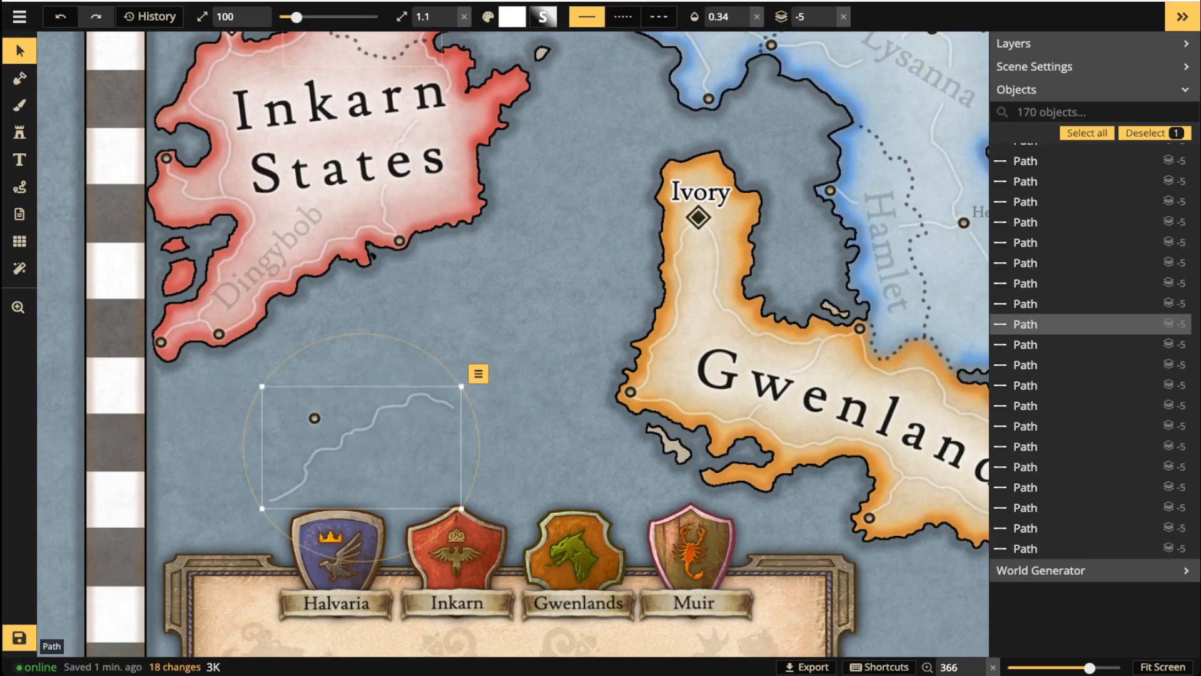
Duplicate the dotted border path in the Inkarn States and place the copy in the sea above the copied road.
{"action": "left_click", "coordinate": [388, 57]}
{"action": "key", "text": "ctrl+c"}
{"action": "key", "text": "ctrl+v"}
{"action": "mouse_move", "coordinate": [376, 345]}
{"action": "left_mouse_down"}
{"action": "mouse_move", "coordinate": [379, 324]}
{"action": "mouse_move", "coordinate": [364, 385]}
{"action": "mouse_move", "coordinate": [383, 386]}
{"action": "mouse_move", "coordinate": [429, 332]}
{"action": "mouse_move", "coordinate": [222, 397]}
{"action": "left_mouse_up"}
{"action": "key", "text": "space"}
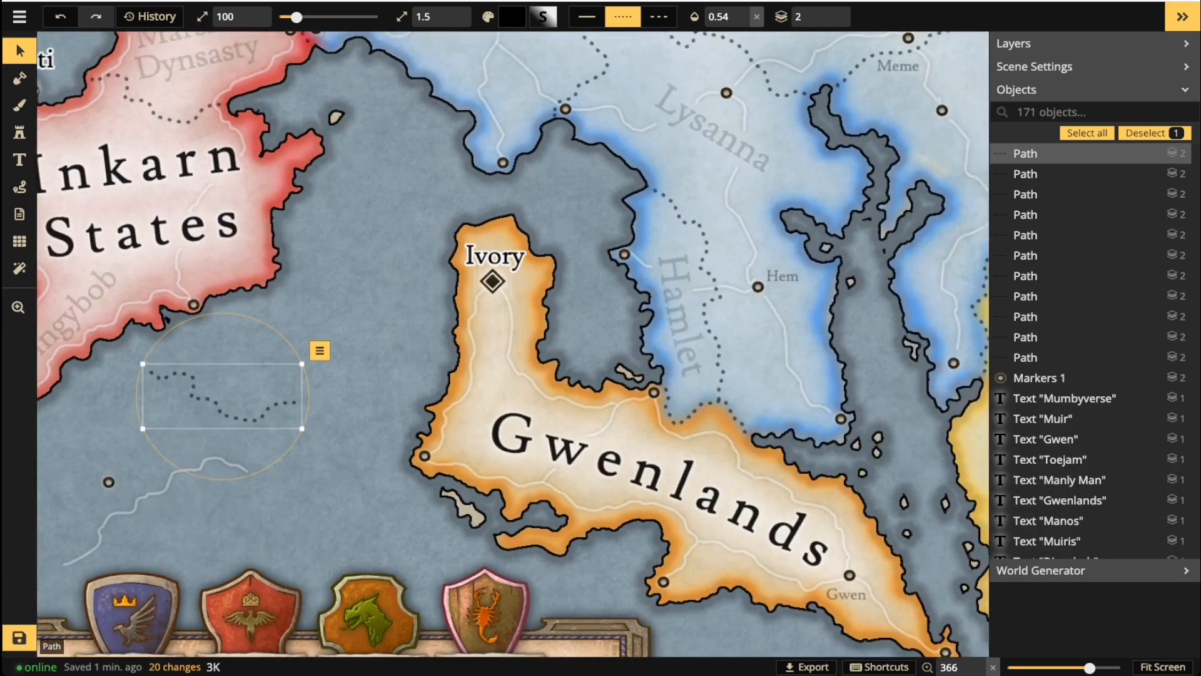
Duplicate Ivory's diamond capital marker and place the copy near the copied town marker above the legend.
{"action": "left_click", "coordinate": [491, 282]}
{"action": "key", "text": "space"}
{"action": "left_click_drag", "start_coordinate": [210, 464], "coordinate": [313, 335]}
{"action": "key", "text": "ctrl+c"}
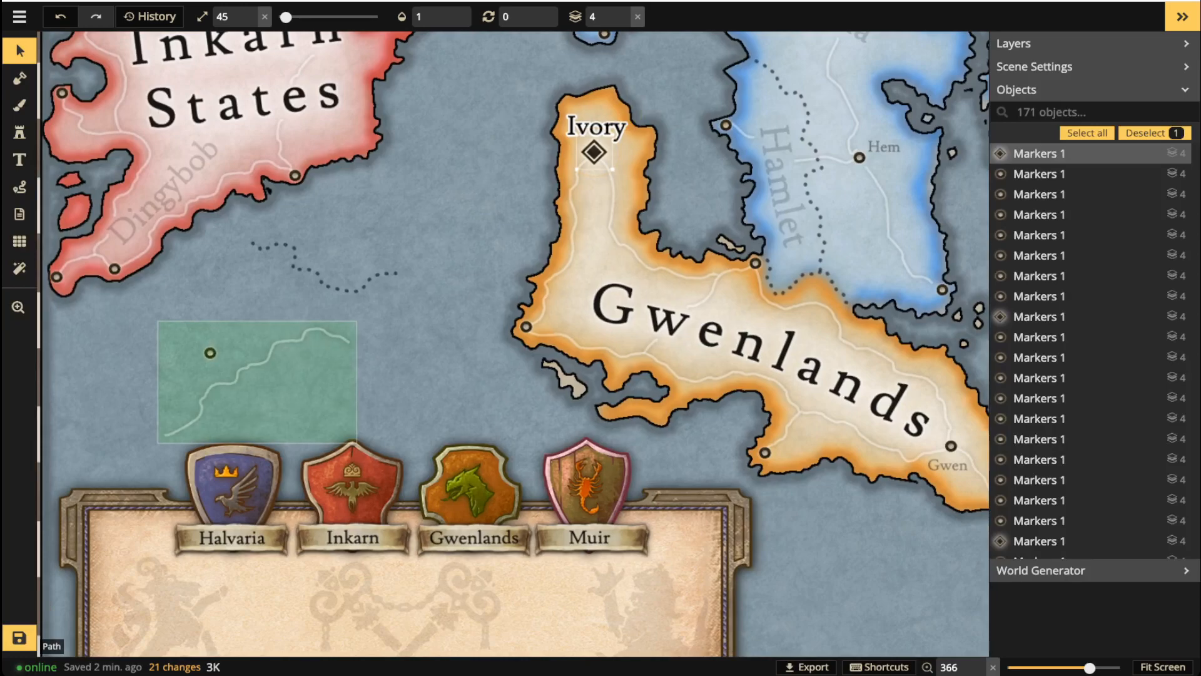
{"action": "key", "text": "ctrl+v"}
{"action": "left_click_drag", "start_coordinate": [313, 397], "coordinate": [305, 381]}
Move the copied diamond marker into the legend panel below the Halvaria banner, and the copied town marker beneath it.
{"action": "scroll", "coordinate": [172, 300], "scroll_direction": "down", "scroll_amount": 3}
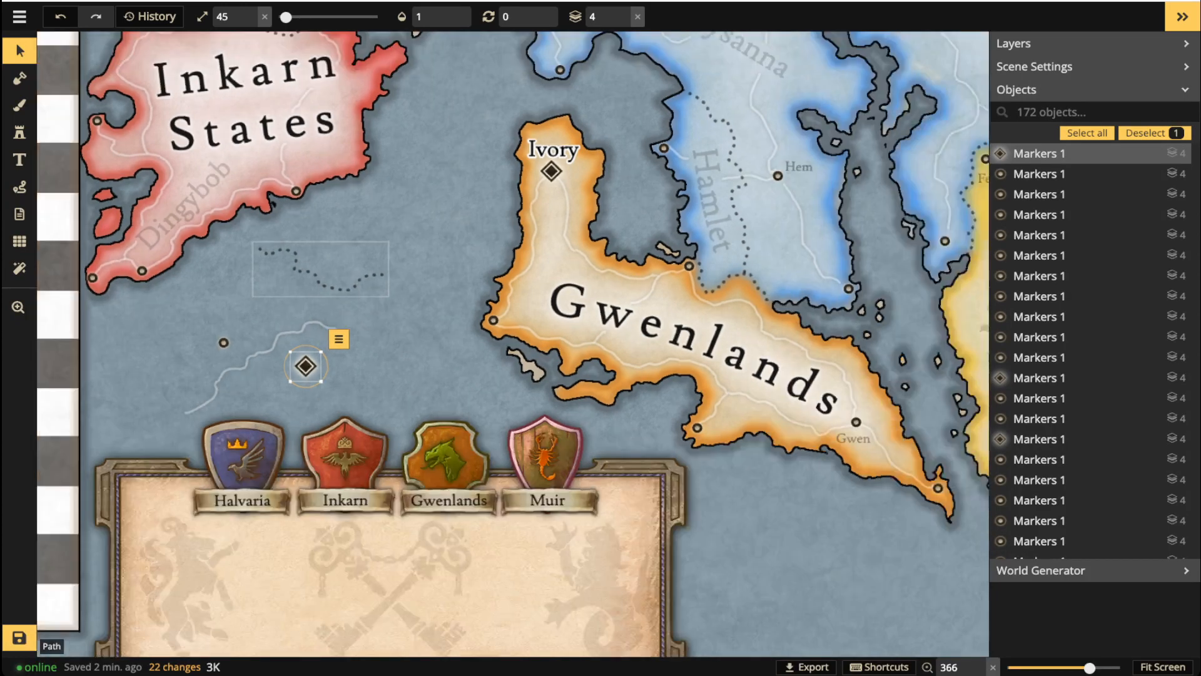
{"action": "scroll", "coordinate": [171, 300], "scroll_direction": "up", "scroll_amount": 1}
{"action": "scroll", "coordinate": [367, 294], "scroll_direction": "up", "scroll_amount": 1}
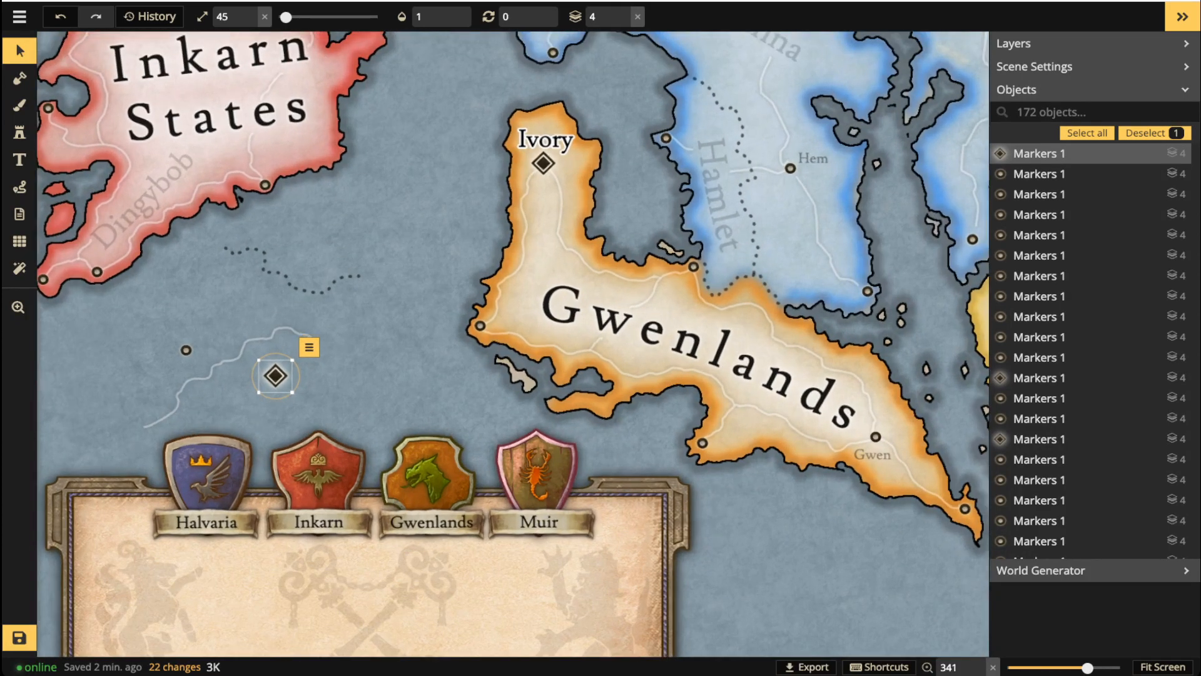
{"action": "key", "text": "space"}
{"action": "left_click_drag", "start_coordinate": [316, 433], "coordinate": [431, 281]}
{"action": "scroll", "coordinate": [431, 282], "scroll_direction": "up", "scroll_amount": 2}
{"action": "mouse_move", "coordinate": [382, 210]}
{"action": "left_mouse_down"}
{"action": "mouse_move", "coordinate": [302, 407]}
{"action": "mouse_move", "coordinate": [268, 453]}
{"action": "mouse_move", "coordinate": [474, 454]}
{"action": "mouse_move", "coordinate": [486, 438]}
{"action": "mouse_move", "coordinate": [251, 459]}
{"action": "left_mouse_up"}
{"action": "left_click", "coordinate": [272, 178]}
{"action": "left_click_drag", "start_coordinate": [272, 179], "coordinate": [254, 561]}
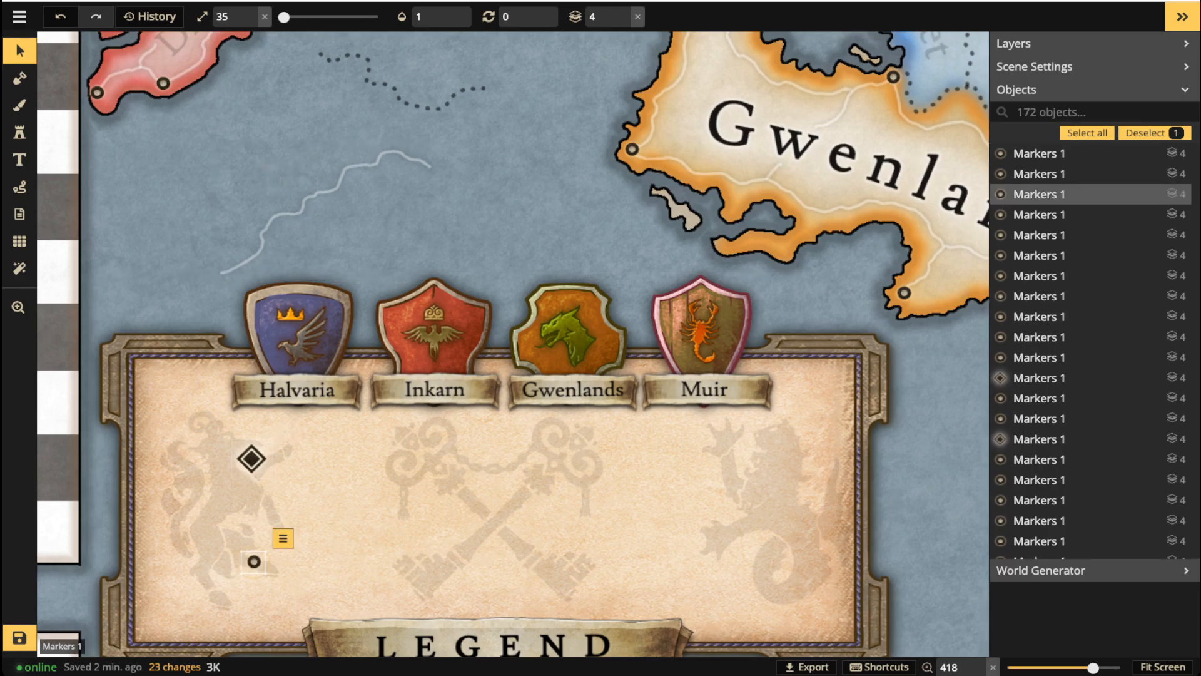
Show the square grid over the map and return to selecting objects.
{"action": "left_click", "coordinate": [19, 241]}
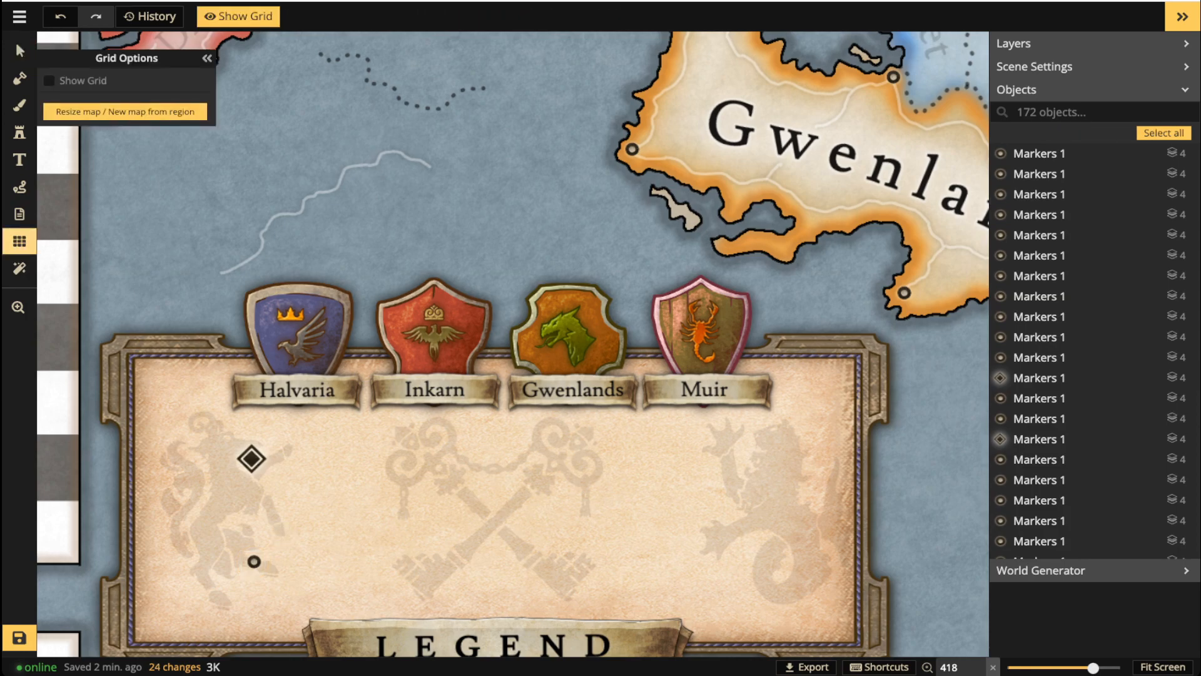
{"action": "left_click", "coordinate": [49, 80]}
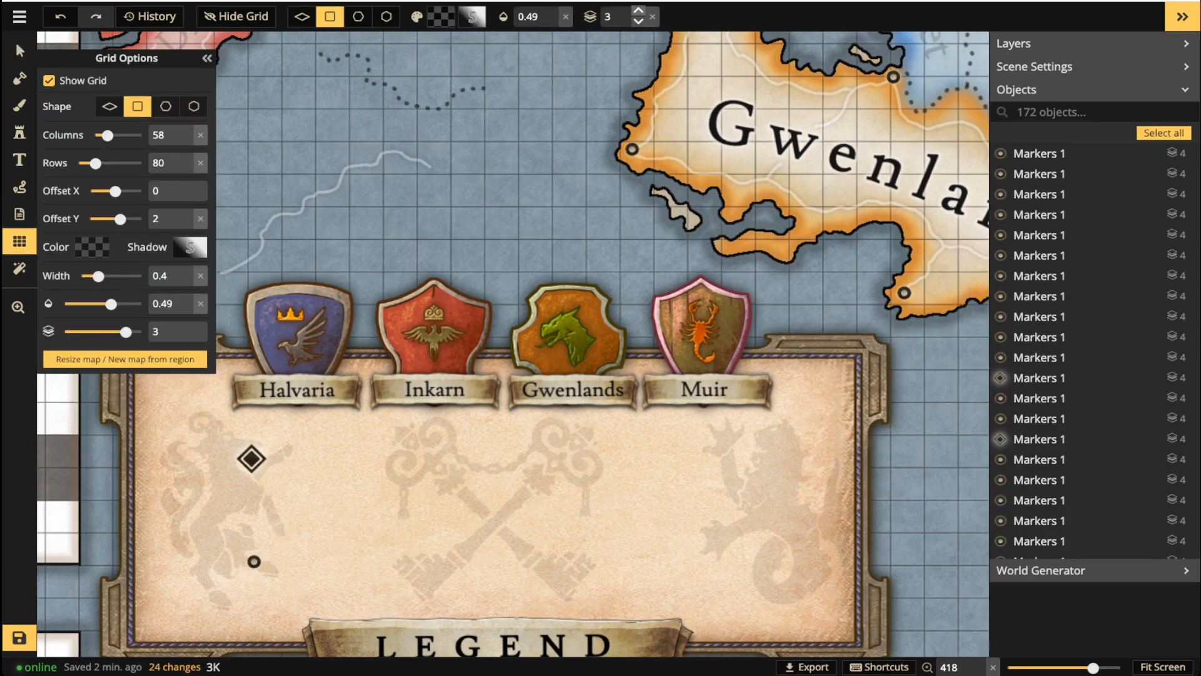
{"action": "scroll", "coordinate": [619, 16], "scroll_direction": "up", "scroll_amount": 2}
{"action": "left_click", "coordinate": [16, 43]}
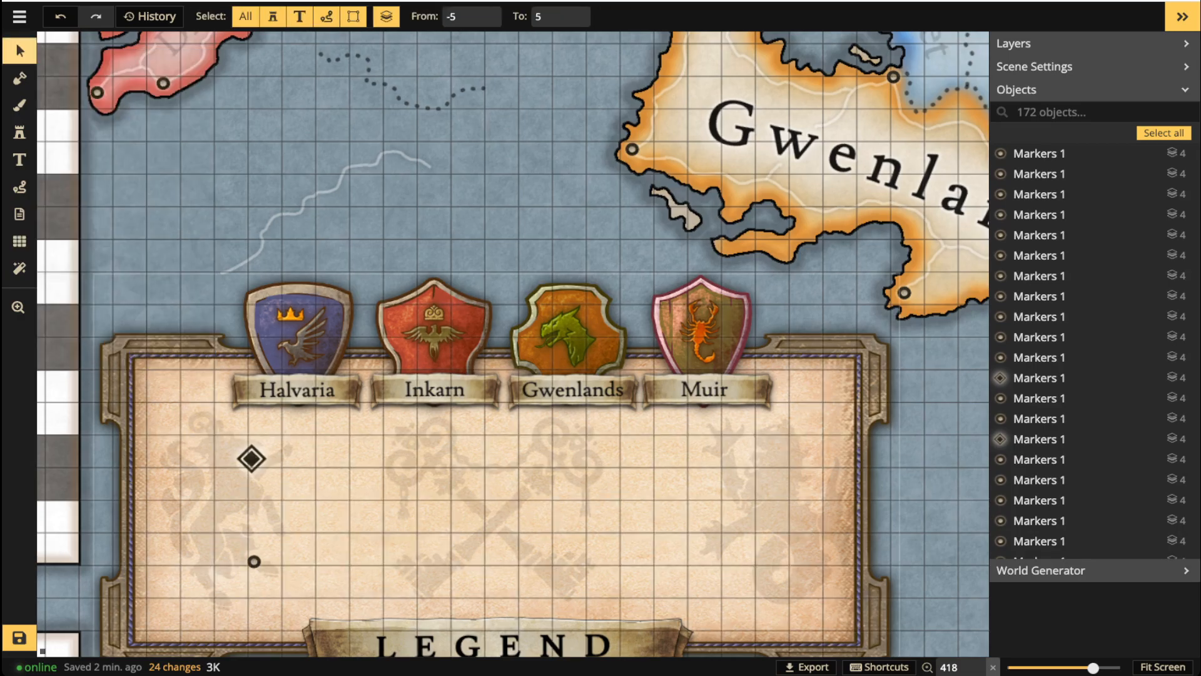
Line up the legend's diamond and town markers in one vertical column using the grid.
{"action": "scroll", "coordinate": [280, 492], "scroll_direction": "up", "scroll_amount": 3}
{"action": "scroll", "coordinate": [546, 243], "scroll_direction": "down", "scroll_amount": 4}
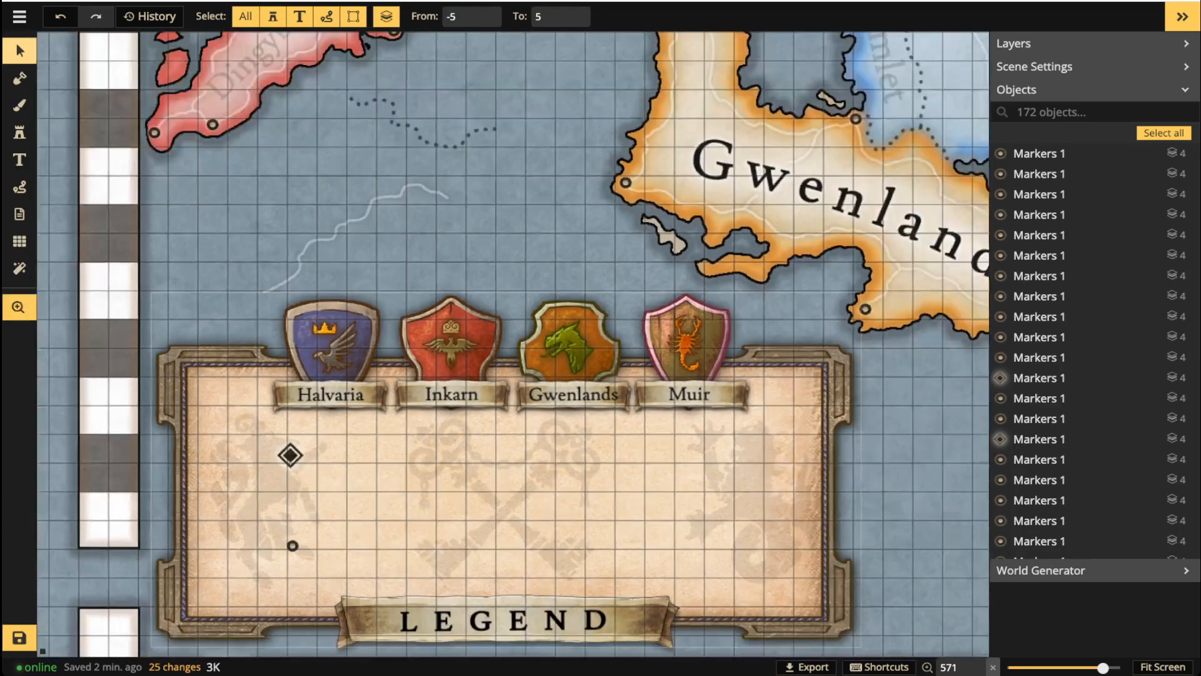
{"action": "left_click_drag", "start_coordinate": [349, 373], "coordinate": [376, 381]}
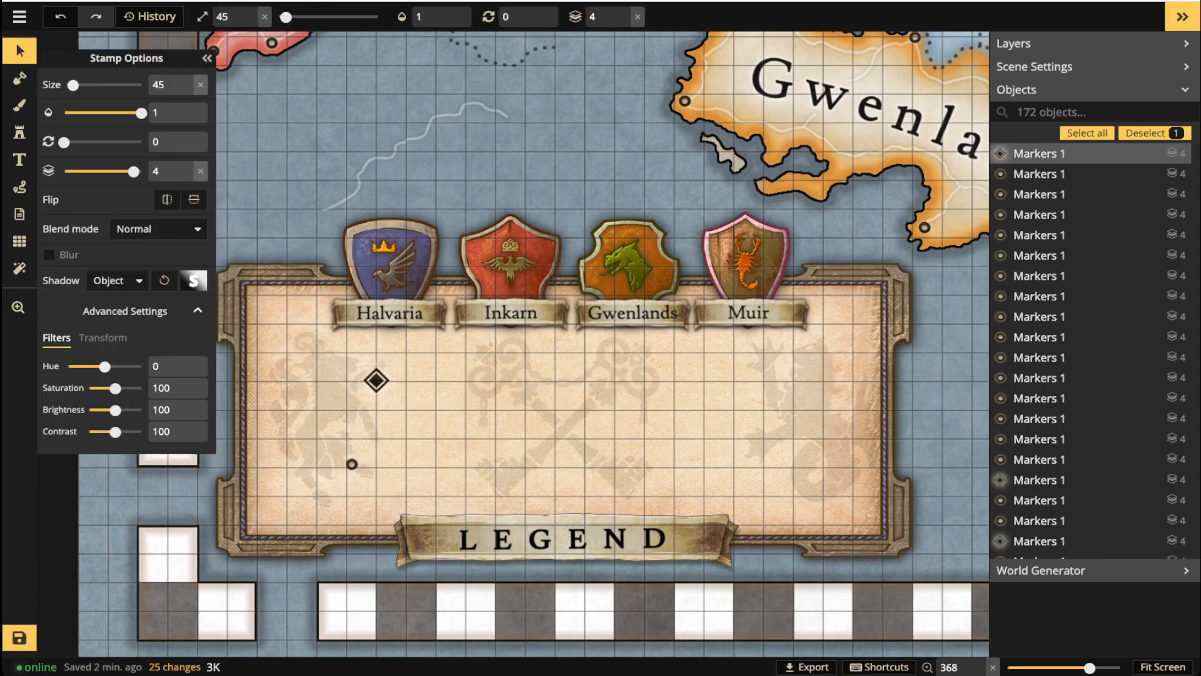
{"action": "left_click", "coordinate": [352, 463]}
{"action": "left_click_drag", "start_coordinate": [351, 464], "coordinate": [380, 466]}
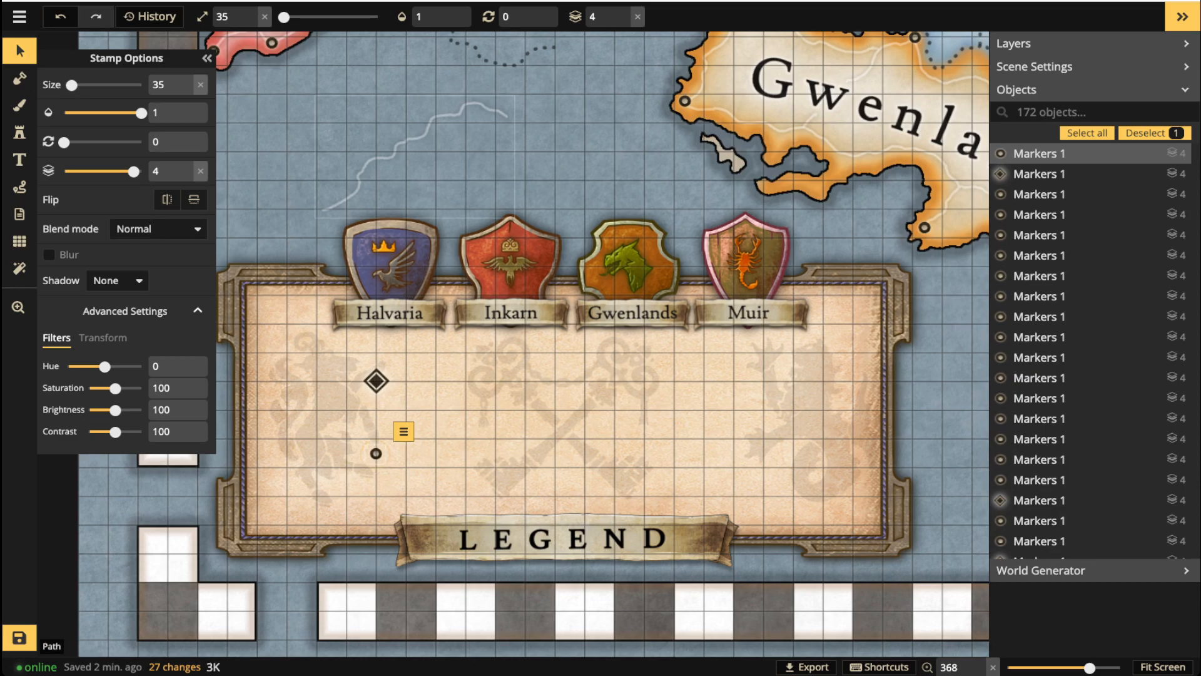
Draw a straight white path of width 2.3 as a segment in the legend, level with the diamond marker.
{"action": "left_click", "coordinate": [411, 148]}
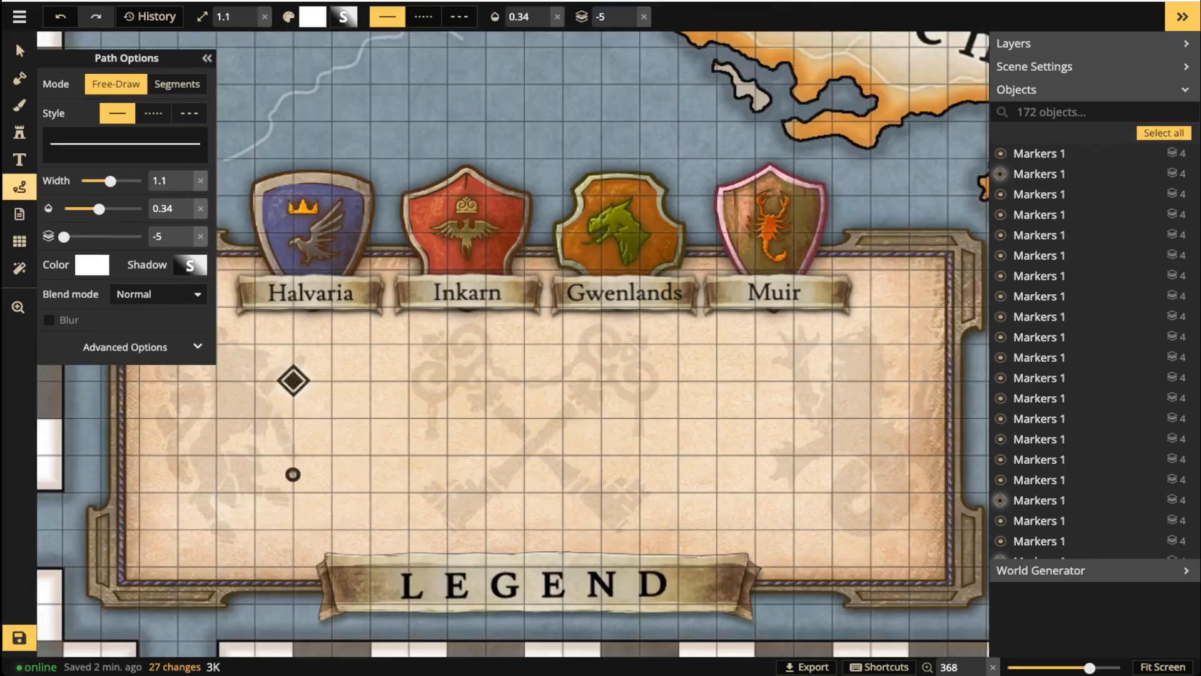
{"action": "scroll", "coordinate": [654, 380], "scroll_direction": "up", "scroll_amount": 1}
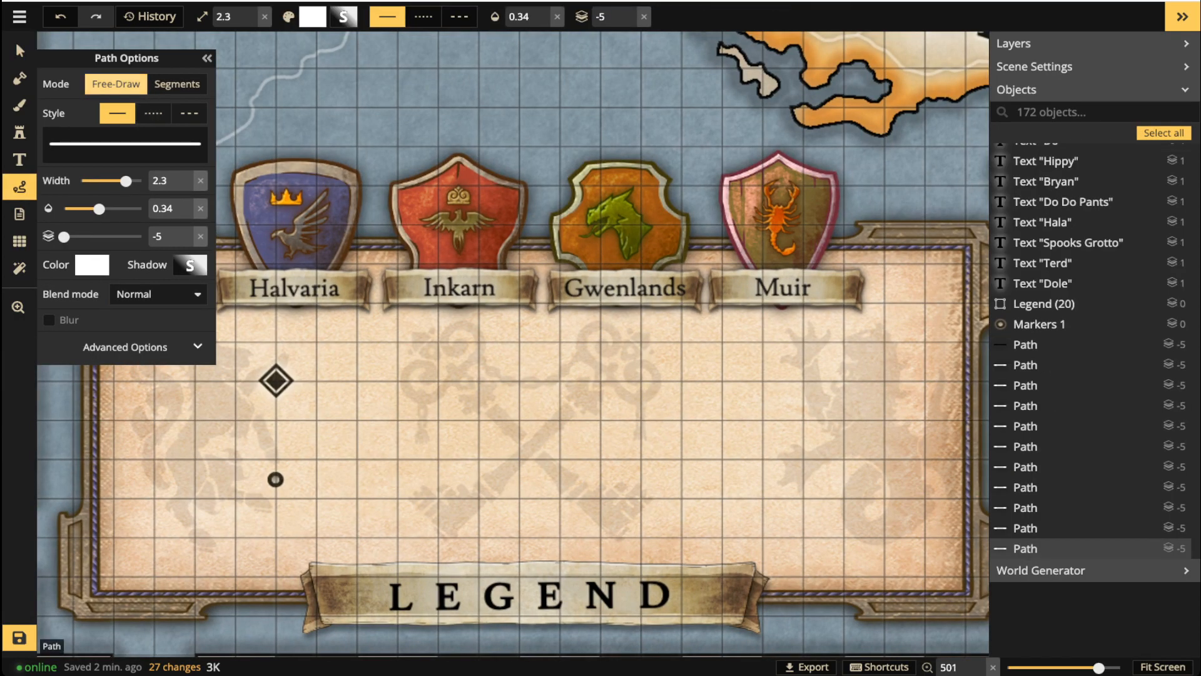
{"action": "left_click", "coordinate": [177, 84]}
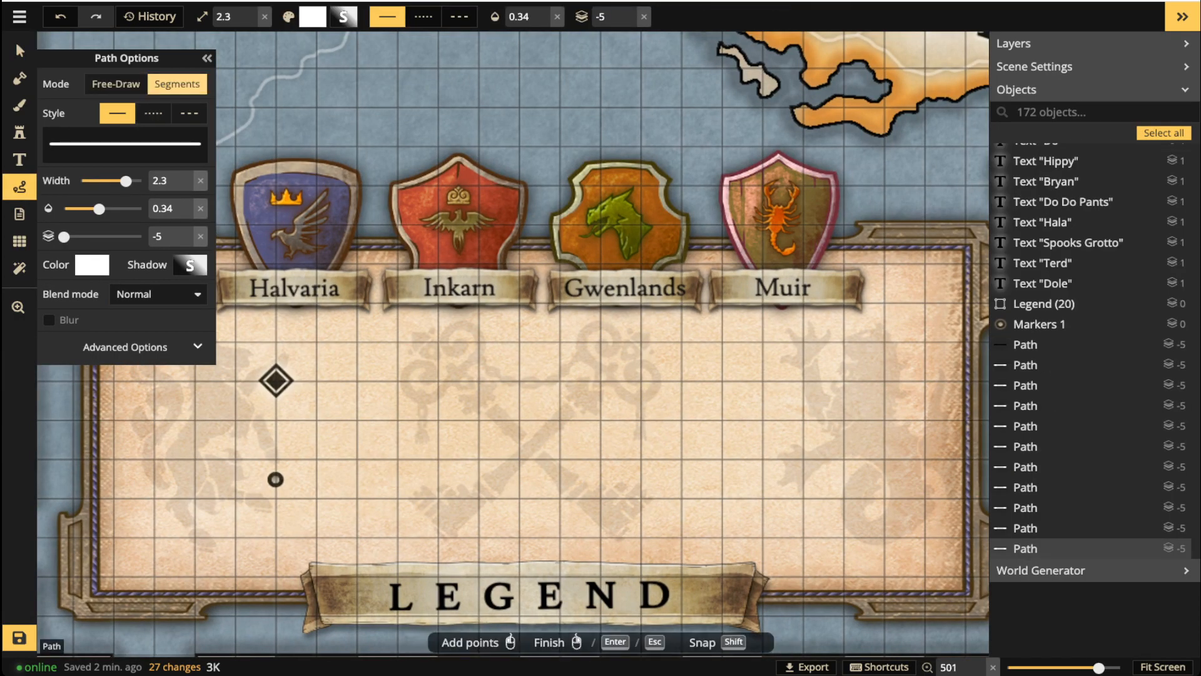
{"action": "left_click", "coordinate": [597, 380]}
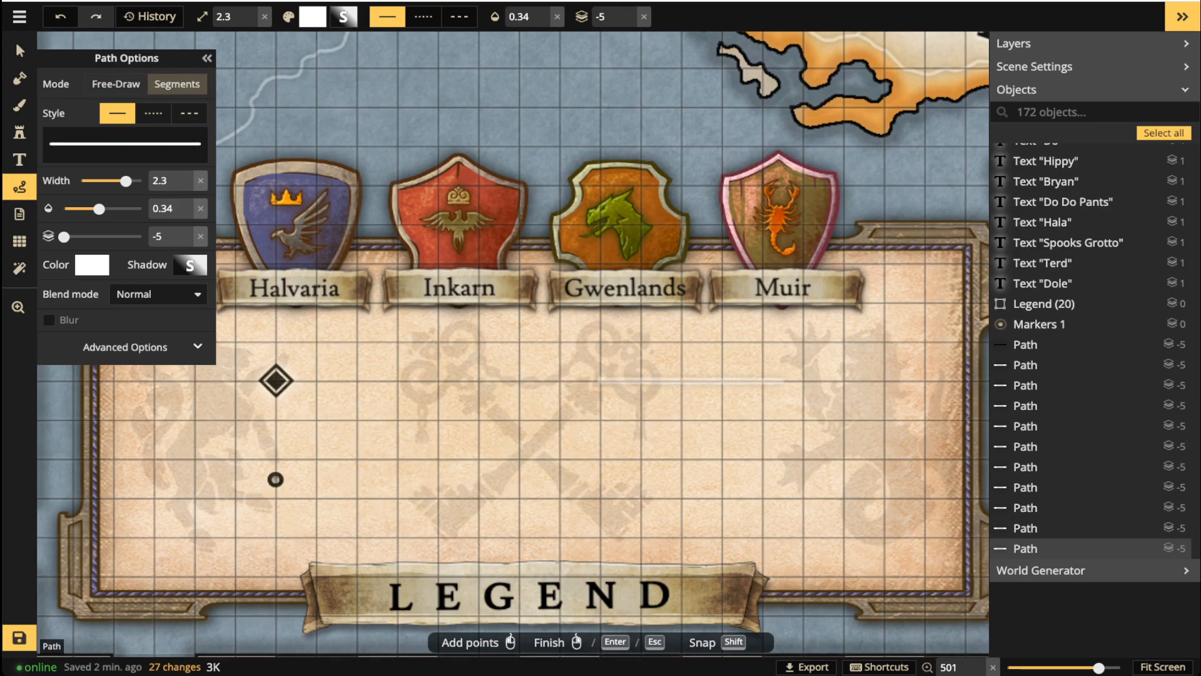
{"action": "left_click", "coordinate": [801, 380]}
{"action": "key", "text": "Return"}
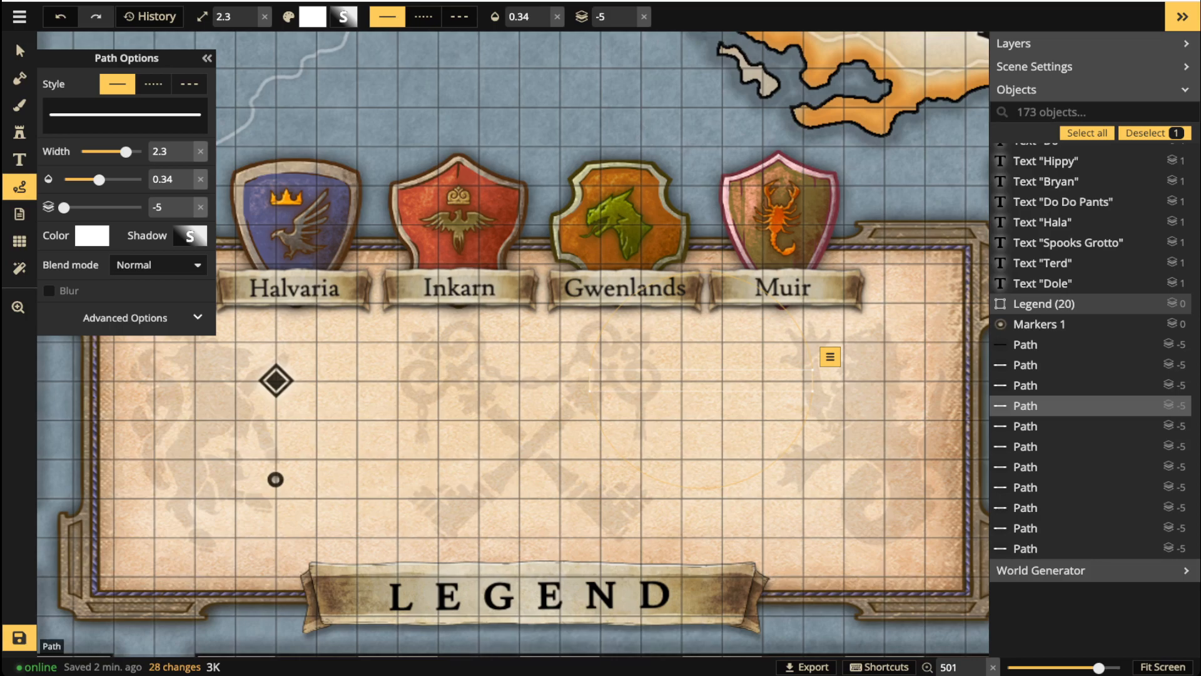
Raise the legend's white line to layer 4, try the dotted style, restore the solid style and set opacity to 0.57.
{"action": "left_click", "coordinate": [20, 52]}
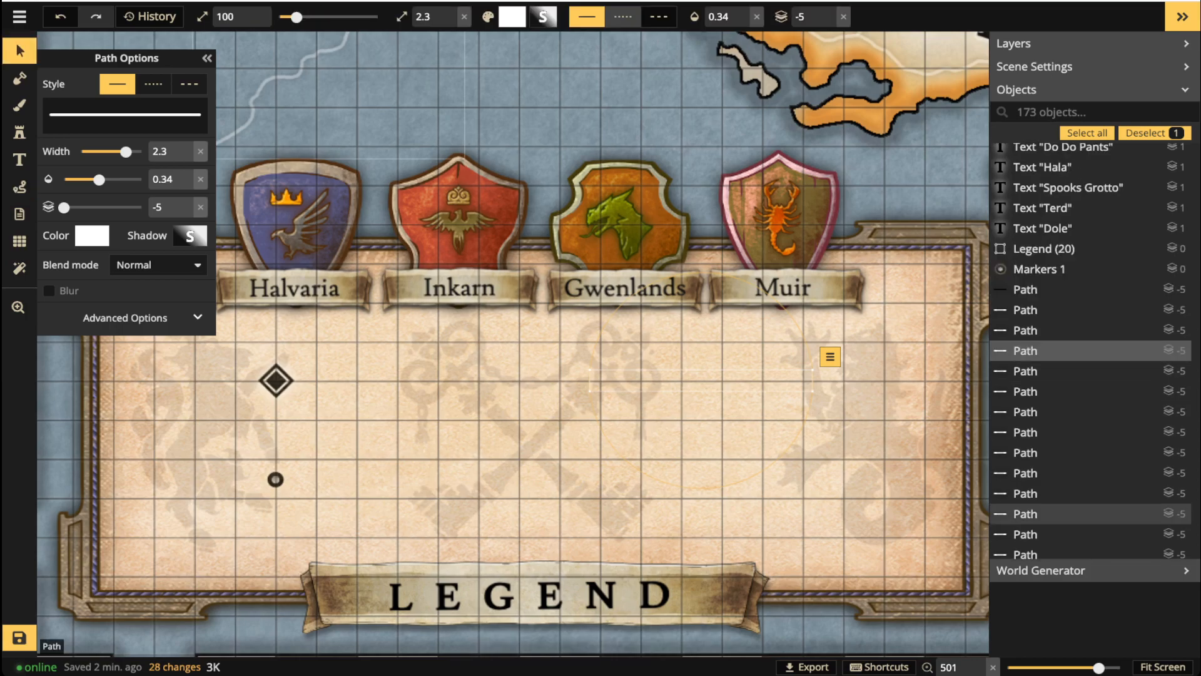
{"action": "left_click", "coordinate": [622, 17]}
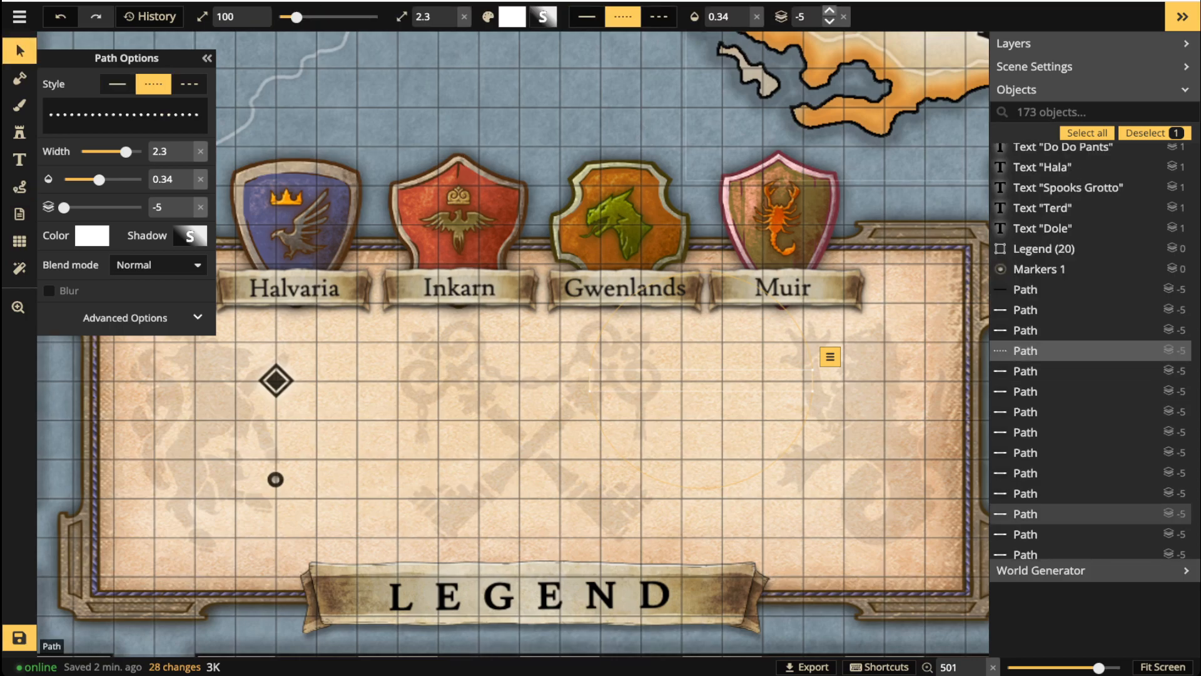
{"action": "left_click", "coordinate": [829, 11]}
{"action": "left_click", "coordinate": [830, 11]}
{"action": "left_click", "coordinate": [830, 11]}
{"action": "left_click", "coordinate": [829, 12]}
{"action": "left_click", "coordinate": [829, 11]}
{"action": "left_click", "coordinate": [829, 11]}
{"action": "left_click", "coordinate": [830, 12]}
{"action": "double_click", "coordinate": [829, 11]}
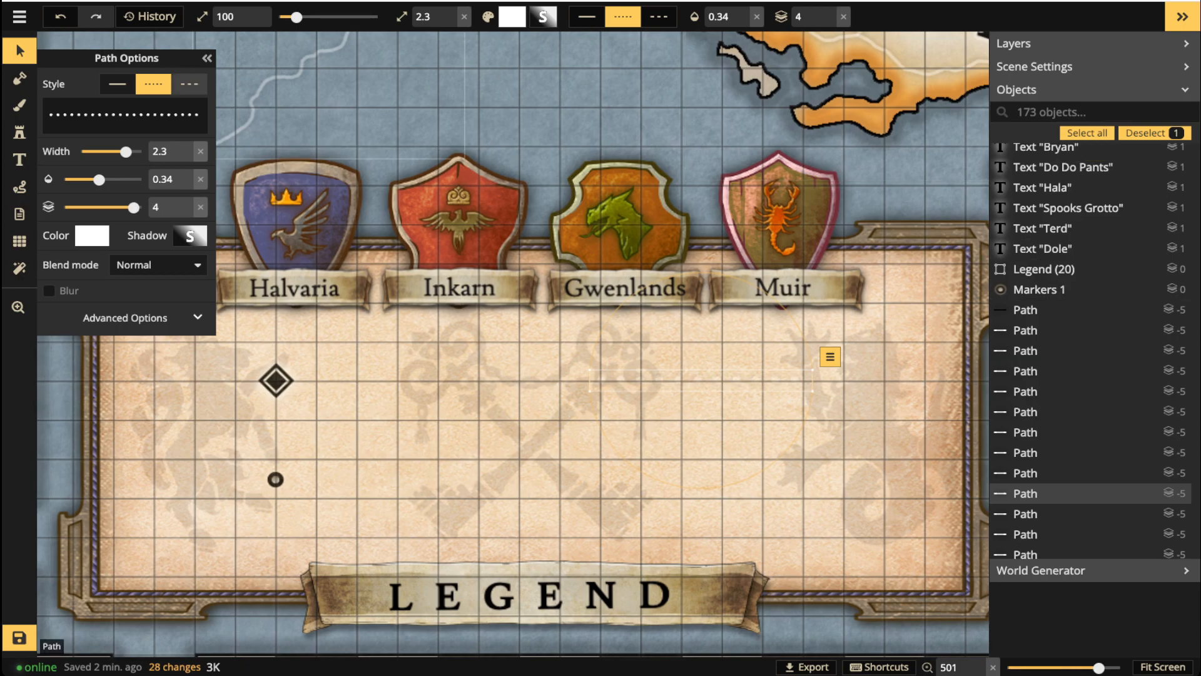
{"action": "left_click", "coordinate": [117, 84]}
{"action": "left_click", "coordinate": [114, 179]}
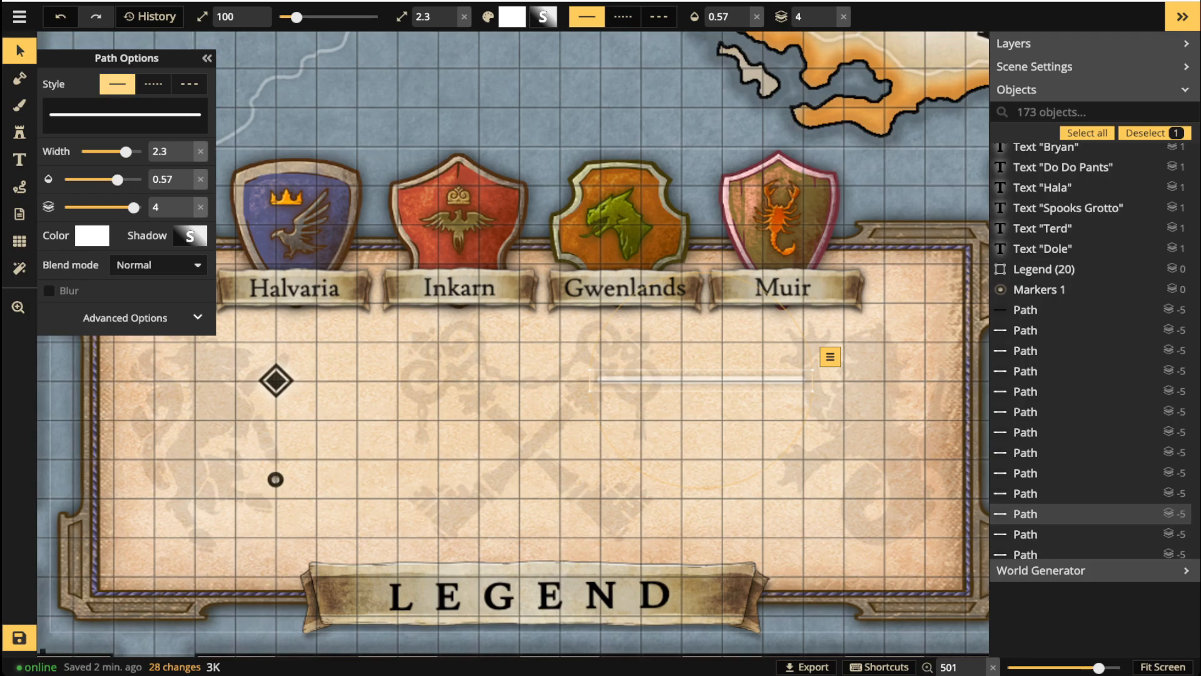
{"action": "key", "text": "Escape"}
Draw a straight dotted black segment on layer 4 below the white line, reusing the copied border path's width 1.5 and opacity 0.54.
{"action": "left_click_drag", "start_coordinate": [350, 81], "coordinate": [352, 218]}
{"action": "left_click", "coordinate": [429, 81]}
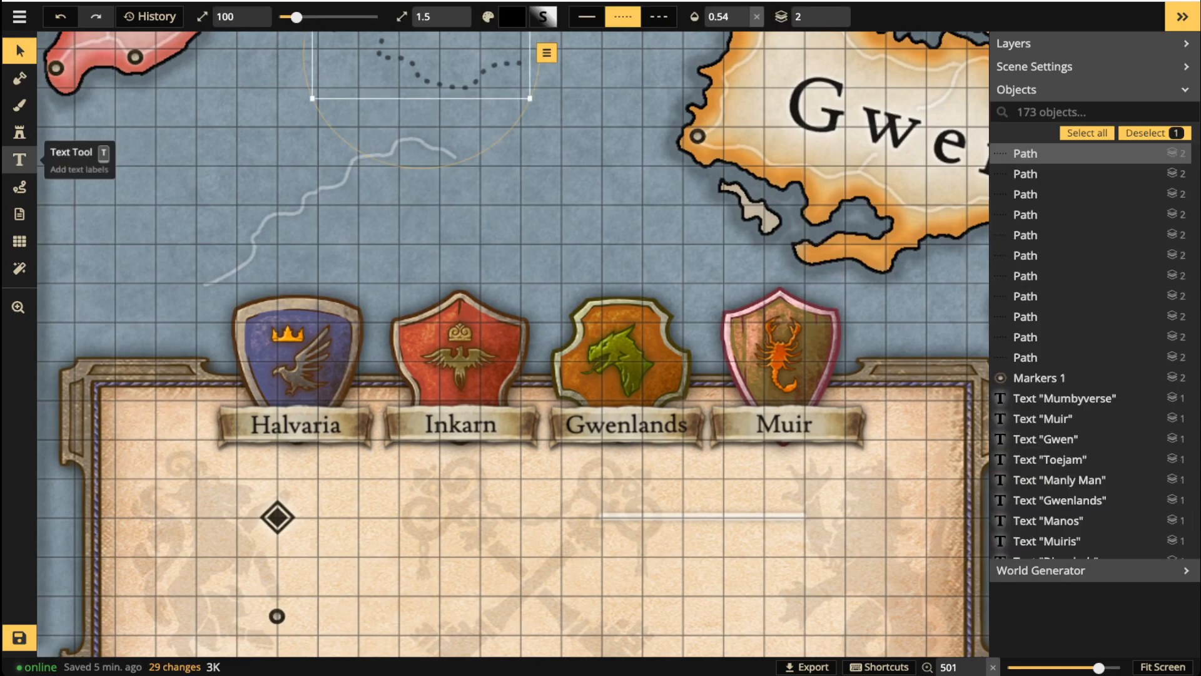
{"action": "left_click", "coordinate": [20, 188]}
{"action": "left_click_drag", "start_coordinate": [601, 375], "coordinate": [439, 235]}
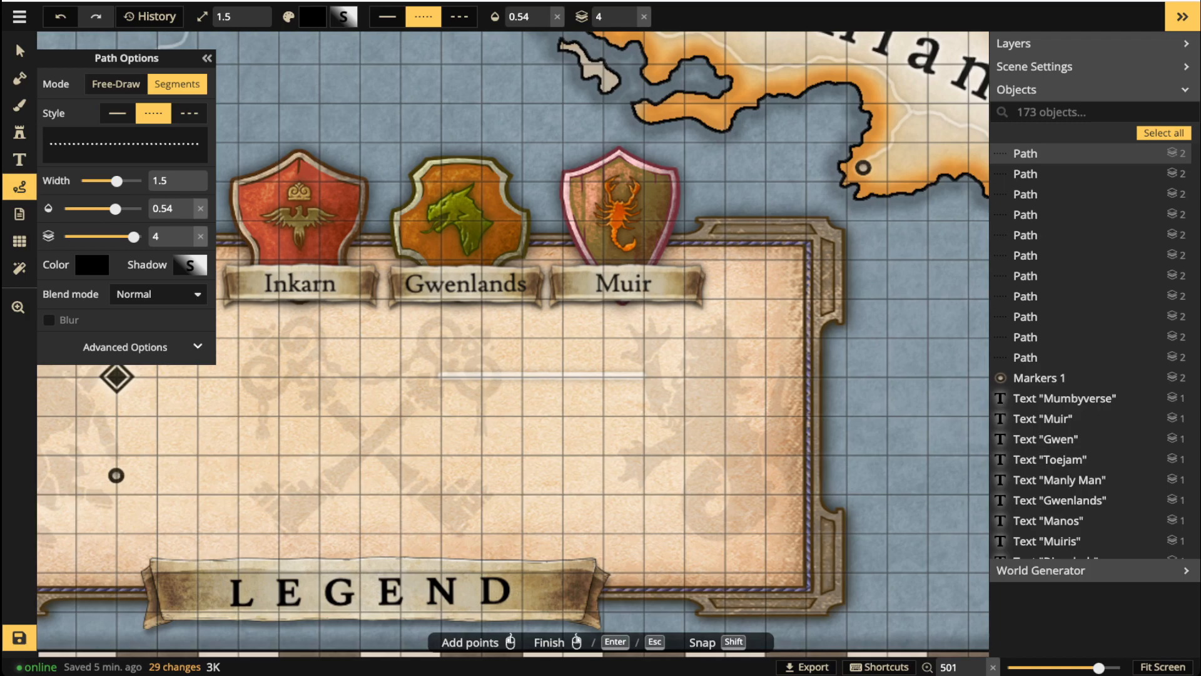
{"action": "left_click", "coordinate": [440, 476]}
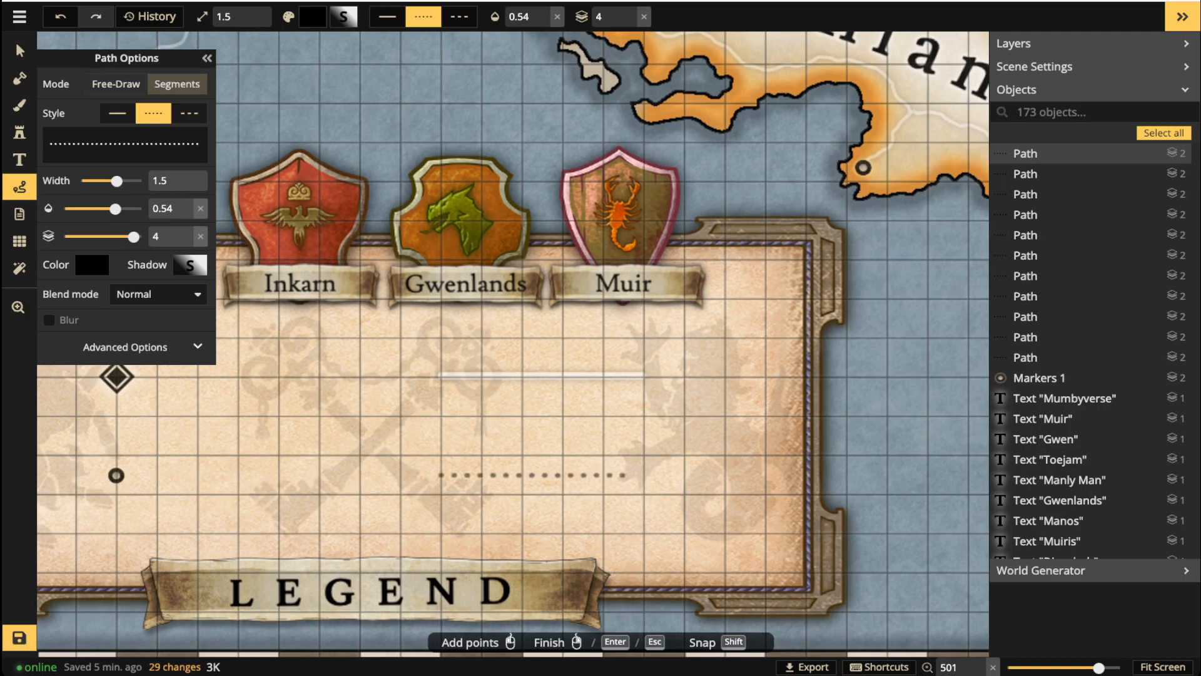
{"action": "left_click", "coordinate": [637, 473]}
{"action": "key", "text": "Return"}
{"action": "scroll", "coordinate": [466, 322], "scroll_direction": "down", "scroll_amount": 1}
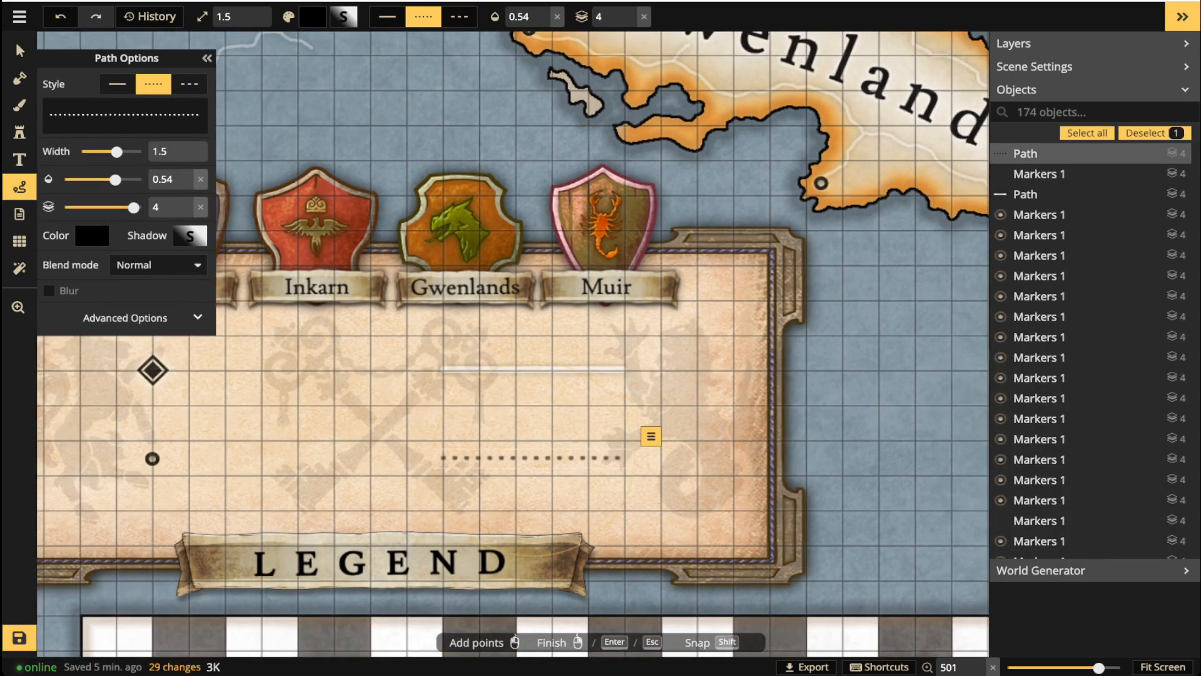
Move the legend's diamond and town markers together one grid square toward the legend's centre.
{"action": "left_click", "coordinate": [19, 51]}
{"action": "scroll", "coordinate": [466, 322], "scroll_direction": "down", "scroll_amount": 1}
{"action": "left_click_drag", "start_coordinate": [400, 375], "coordinate": [651, 384]}
{"action": "key", "text": "Escape"}
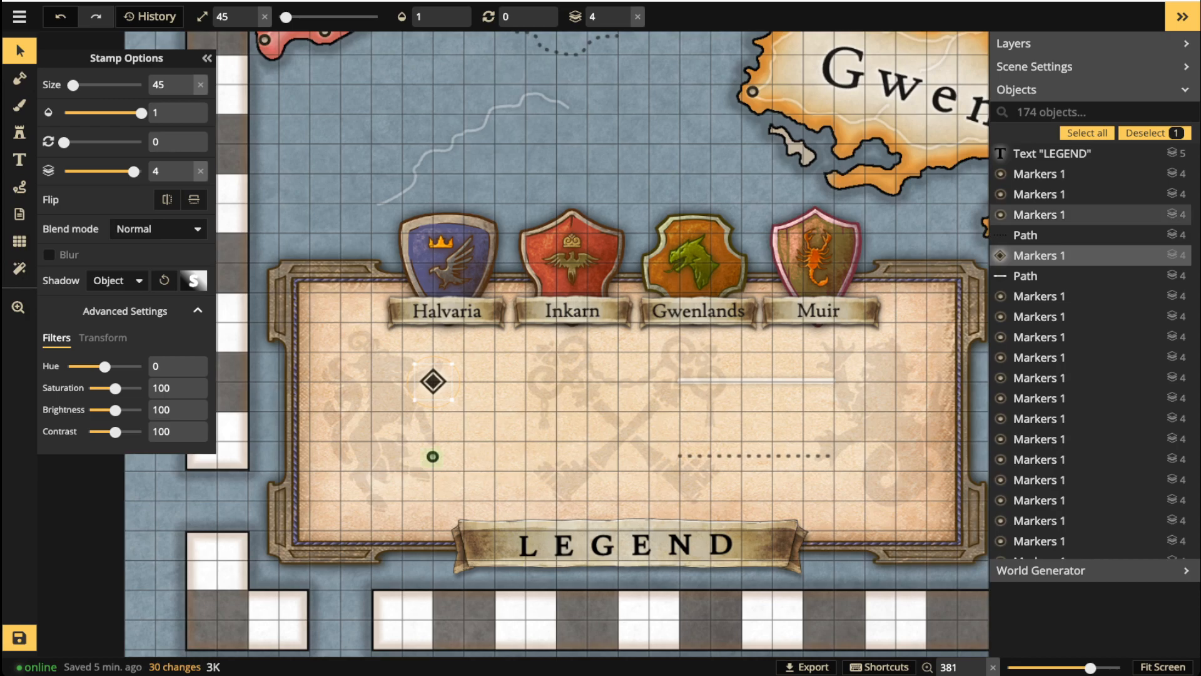
{"action": "left_click", "coordinate": [432, 456], "text": "shift"}
{"action": "left_click_drag", "start_coordinate": [433, 381], "coordinate": [464, 381]}
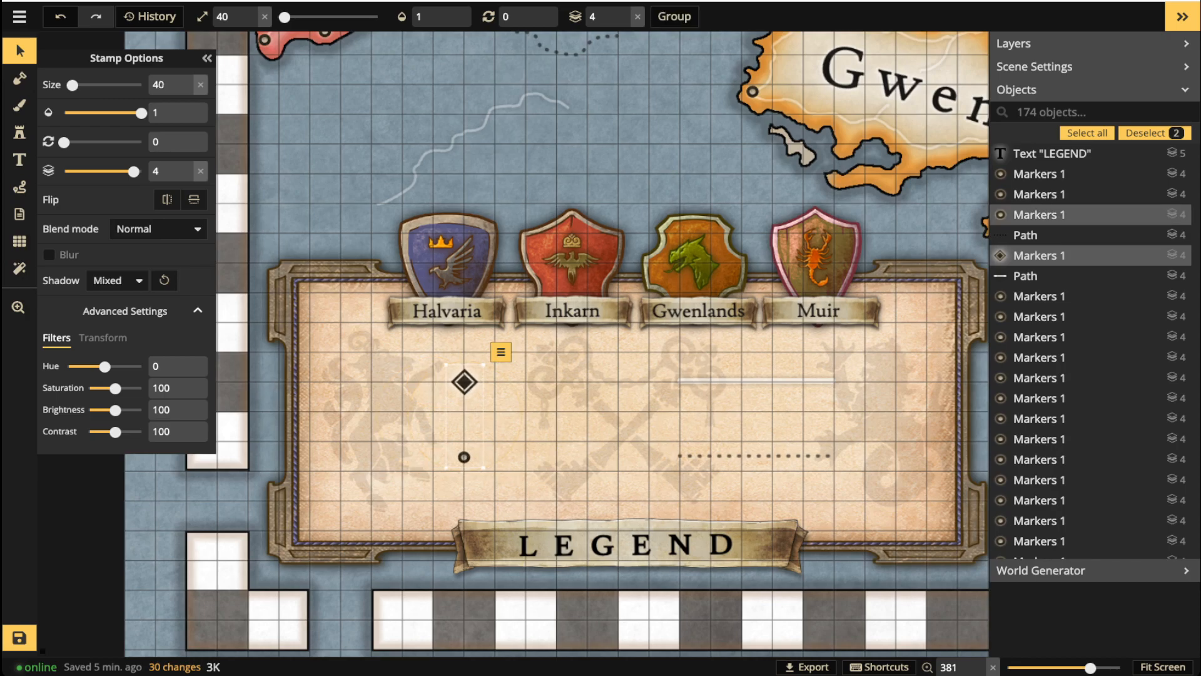
Move the legend's white and dotted sample lines together about one grid square toward the legend's centre.
{"action": "left_click", "coordinate": [756, 381]}
{"action": "left_click", "coordinate": [755, 456], "text": "shift"}
{"action": "left_click_drag", "start_coordinate": [756, 456], "coordinate": [729, 456]}
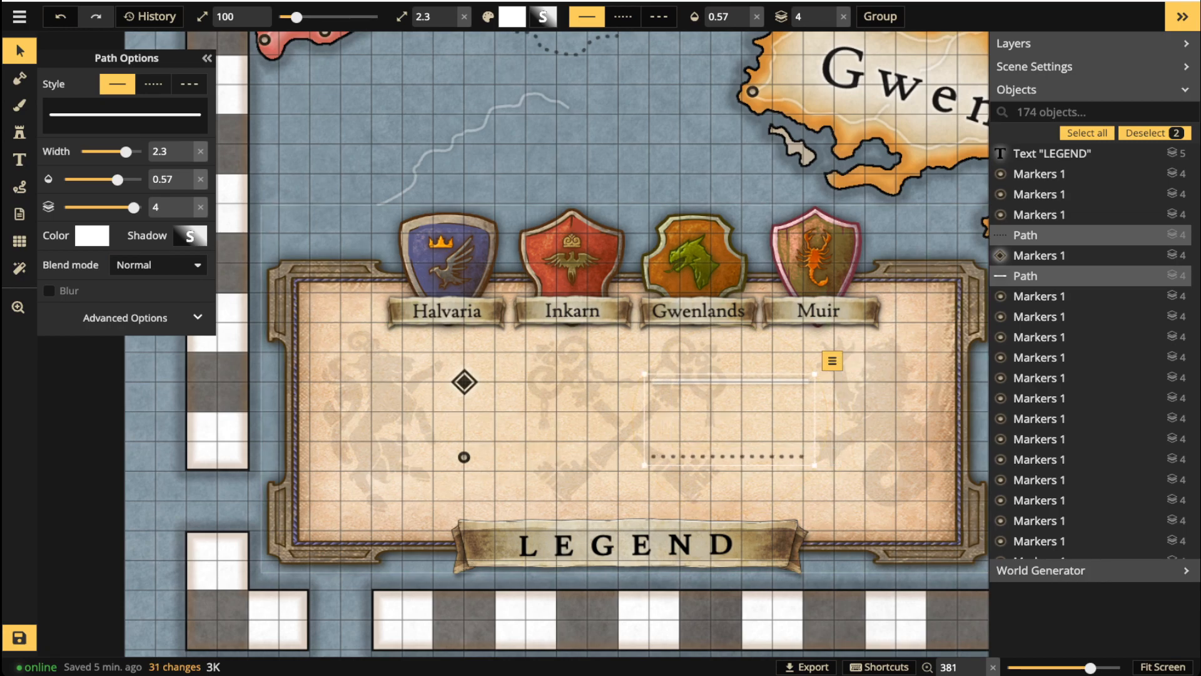
{"action": "key", "text": "Escape"}
{"action": "left_click", "coordinate": [464, 381]}
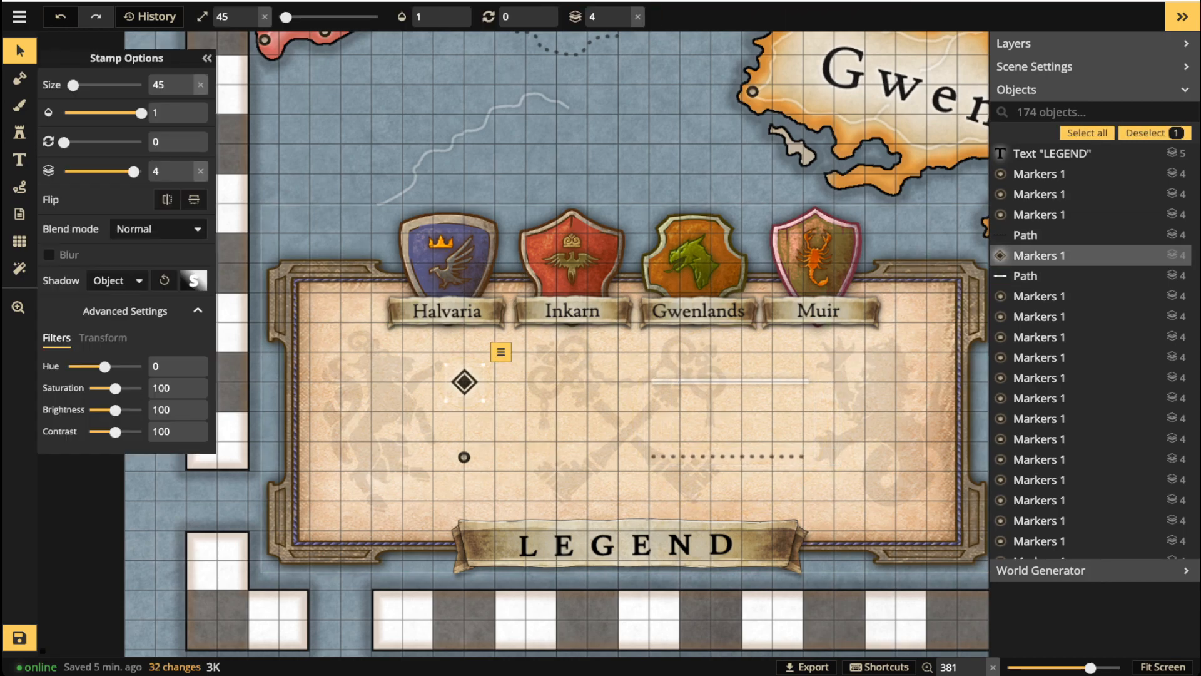
{"action": "left_click", "coordinate": [438, 414]}
Configure non-bold Lusitana text at size 9, opacity 0.9, rotation 0, layer 3 and spacing 0 for the legend labels.
{"action": "left_click", "coordinate": [20, 160]}
{"action": "scroll", "coordinate": [438, 399], "scroll_direction": "up", "scroll_amount": 5}
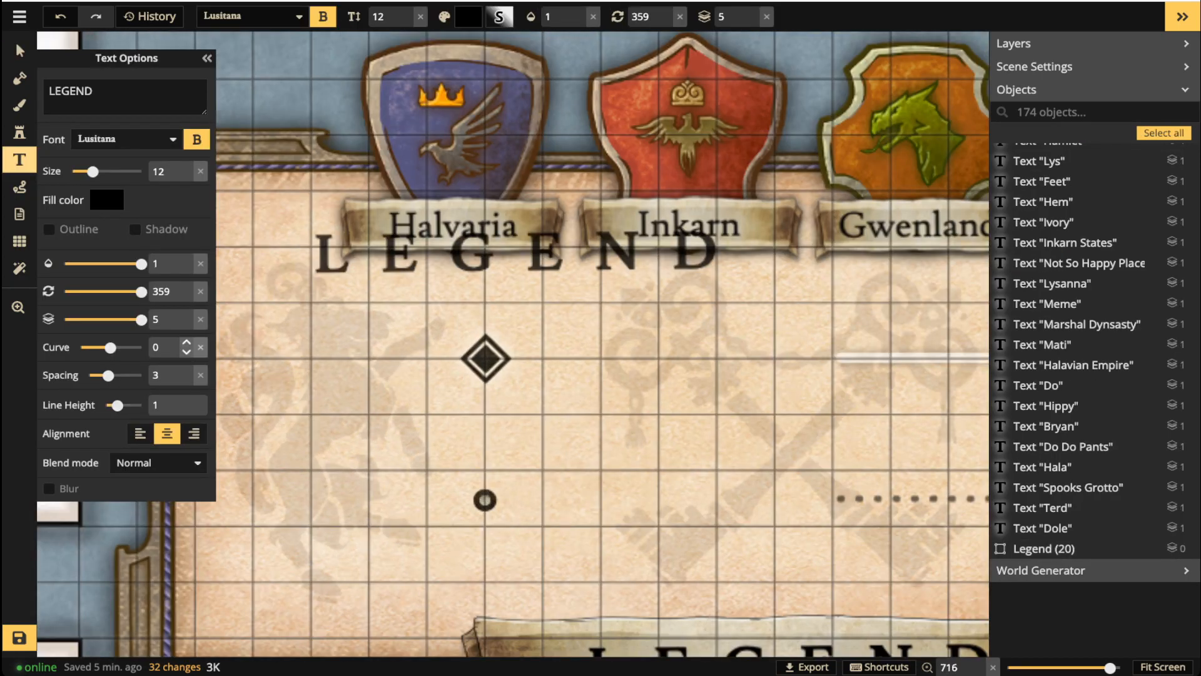
{"action": "left_click", "coordinate": [200, 319]}
{"action": "left_click", "coordinate": [200, 291]}
{"action": "left_click", "coordinate": [200, 263]}
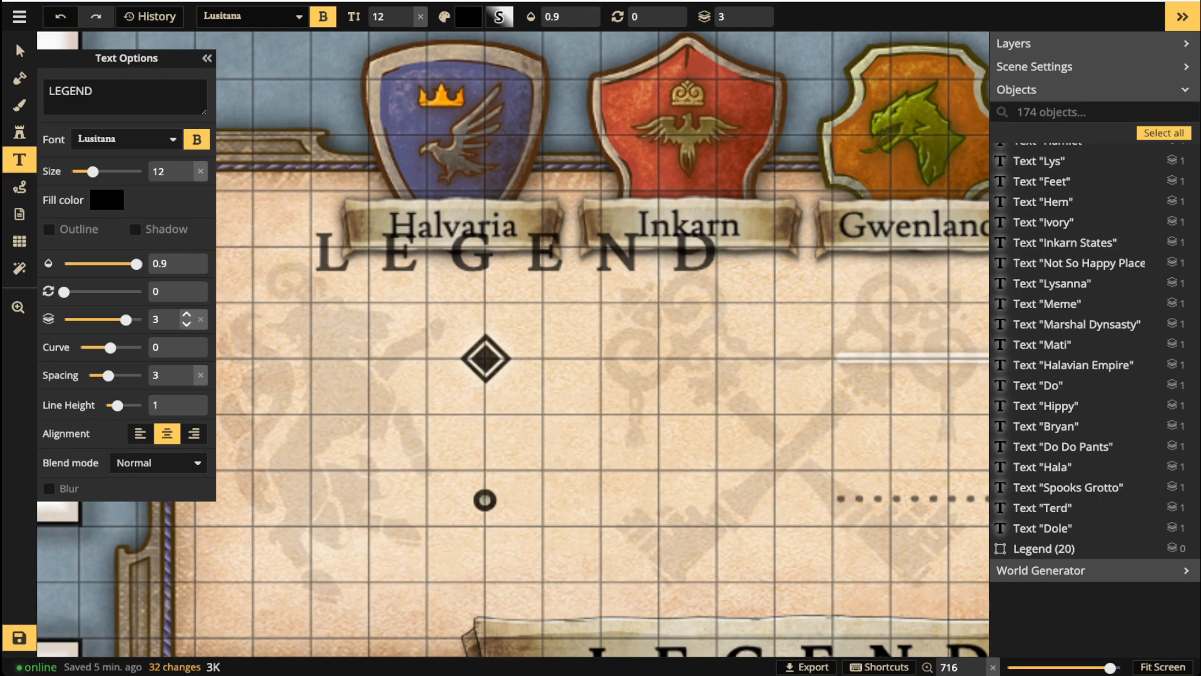
{"action": "left_click", "coordinate": [200, 375]}
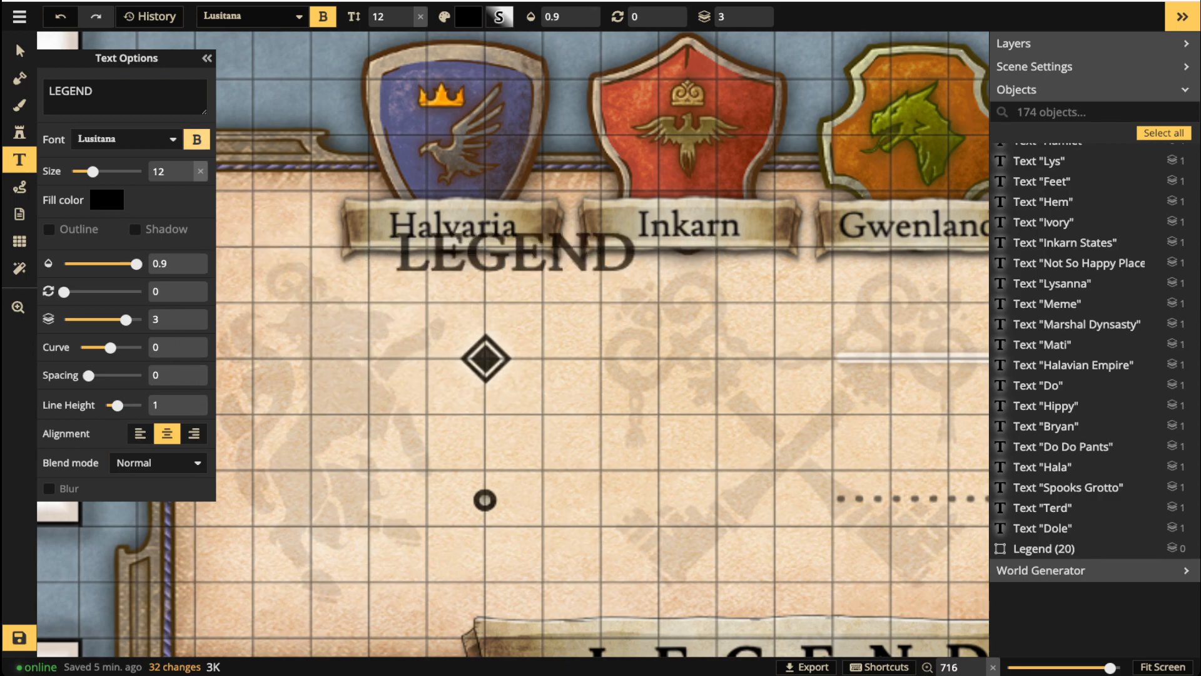
{"action": "left_click", "coordinate": [197, 139]}
{"action": "scroll", "coordinate": [521, 438], "scroll_direction": "down", "scroll_amount": 8}
{"action": "scroll", "coordinate": [522, 438], "scroll_direction": "up", "scroll_amount": 5}
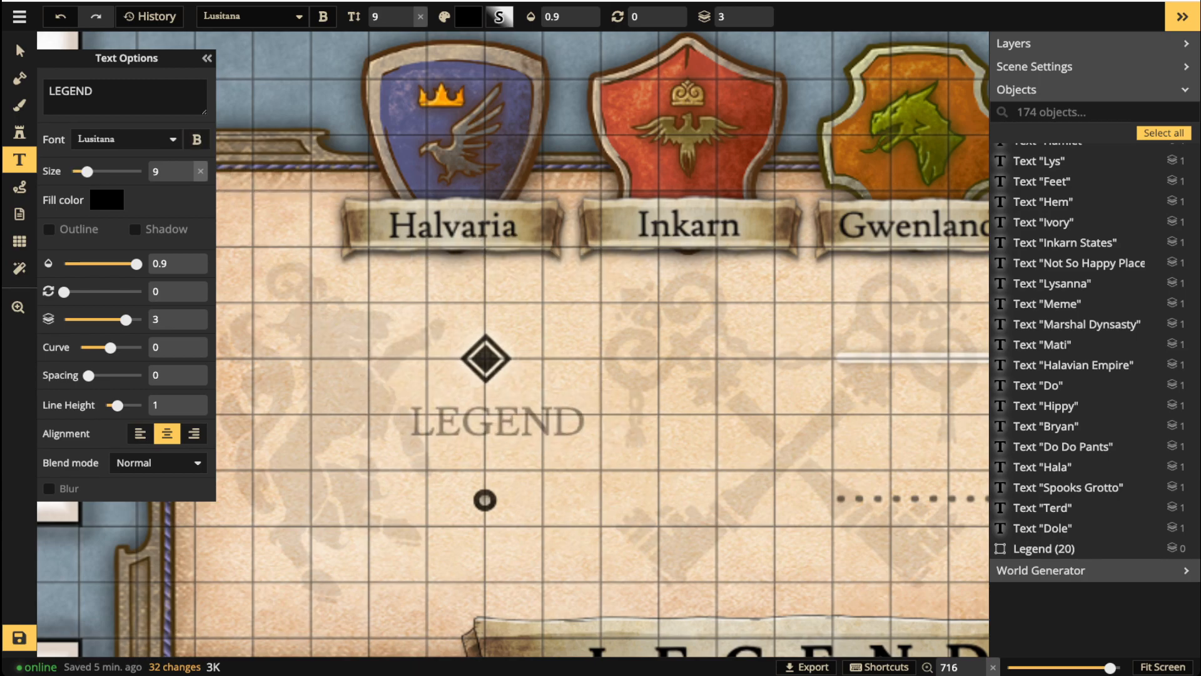
Add the label "Capital" and centre it directly beneath the legend's diamond marker.
{"action": "left_click", "coordinate": [497, 423]}
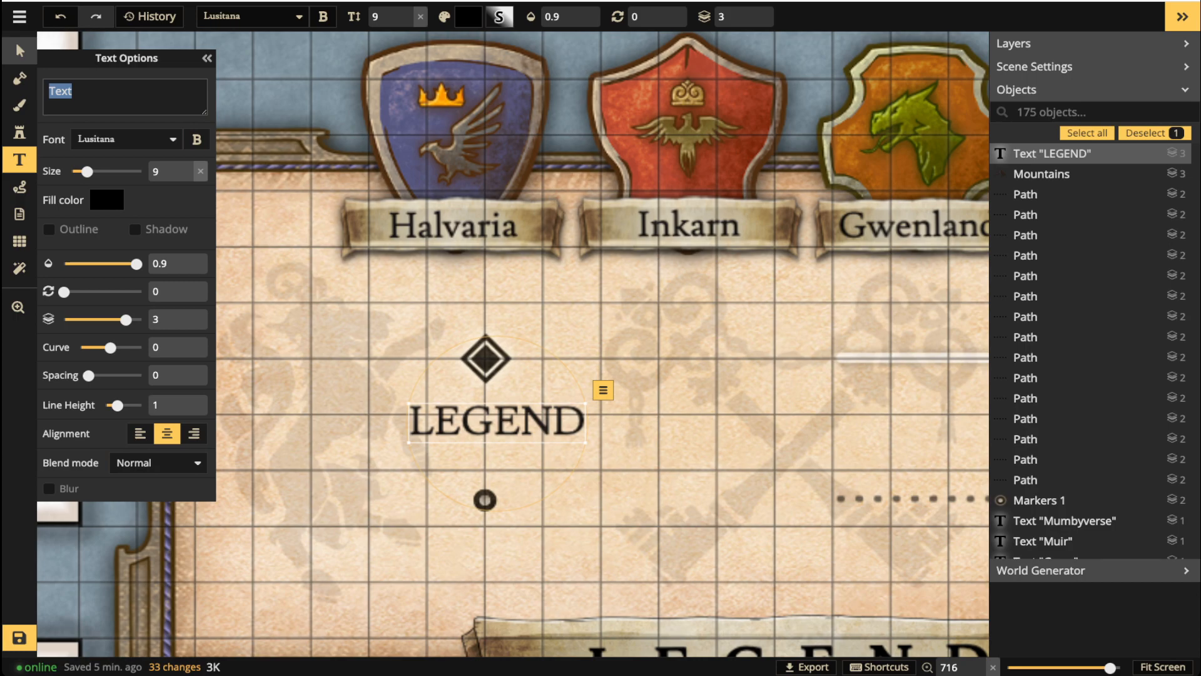
{"action": "left_click", "coordinate": [19, 50]}
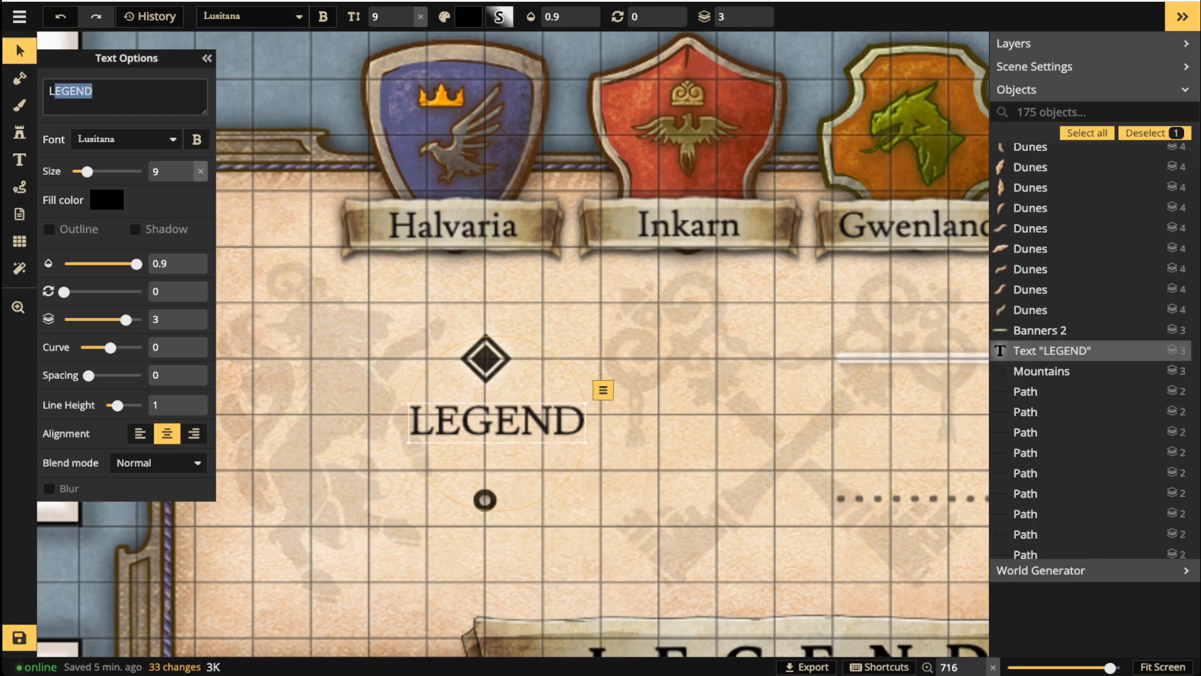
{"action": "type", "text": "Capo"}
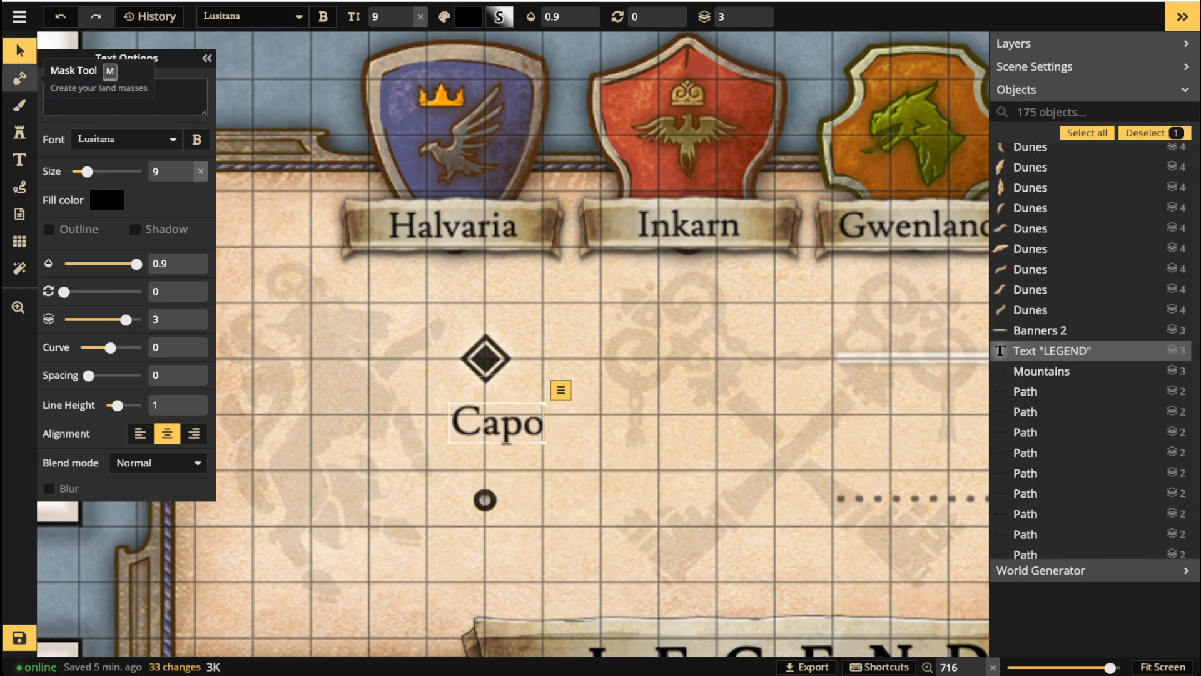
{"action": "key", "text": "BackSpace"}
{"action": "type", "text": "ital"}
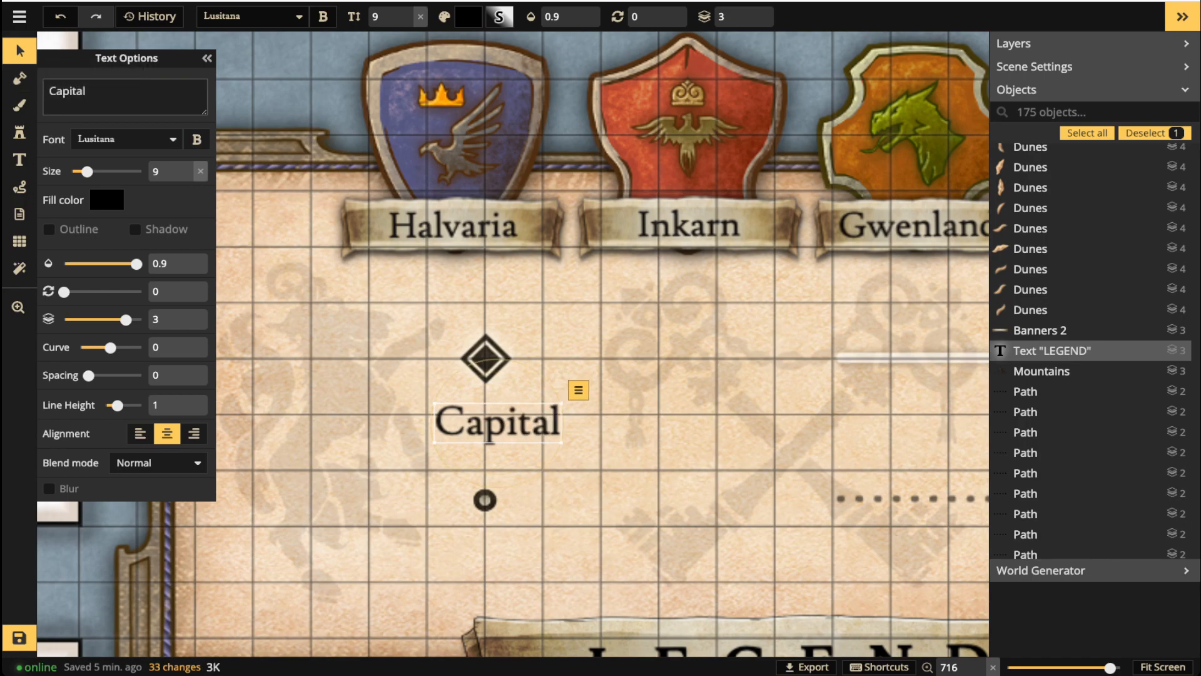
{"action": "left_click_drag", "start_coordinate": [497, 422], "coordinate": [488, 411]}
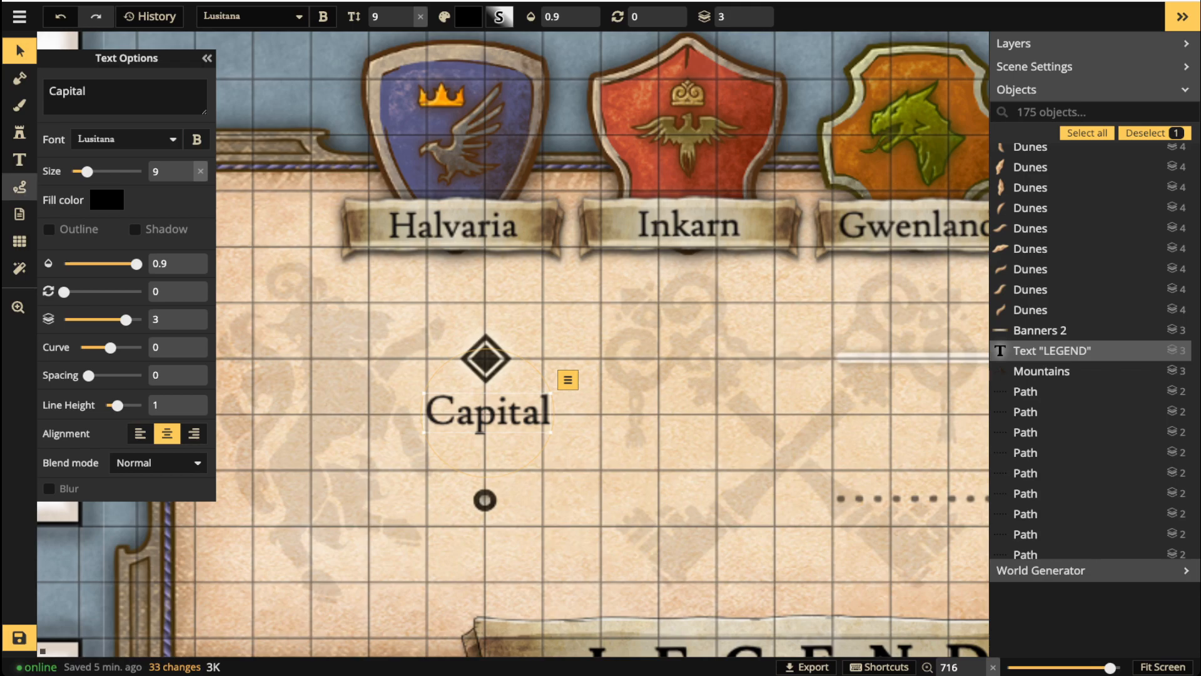
Add the label "City" centred beneath the legend's town marker in the same text style.
{"action": "left_click", "coordinate": [19, 159]}
{"action": "left_click", "coordinate": [493, 543]}
{"action": "type", "text": "City"}
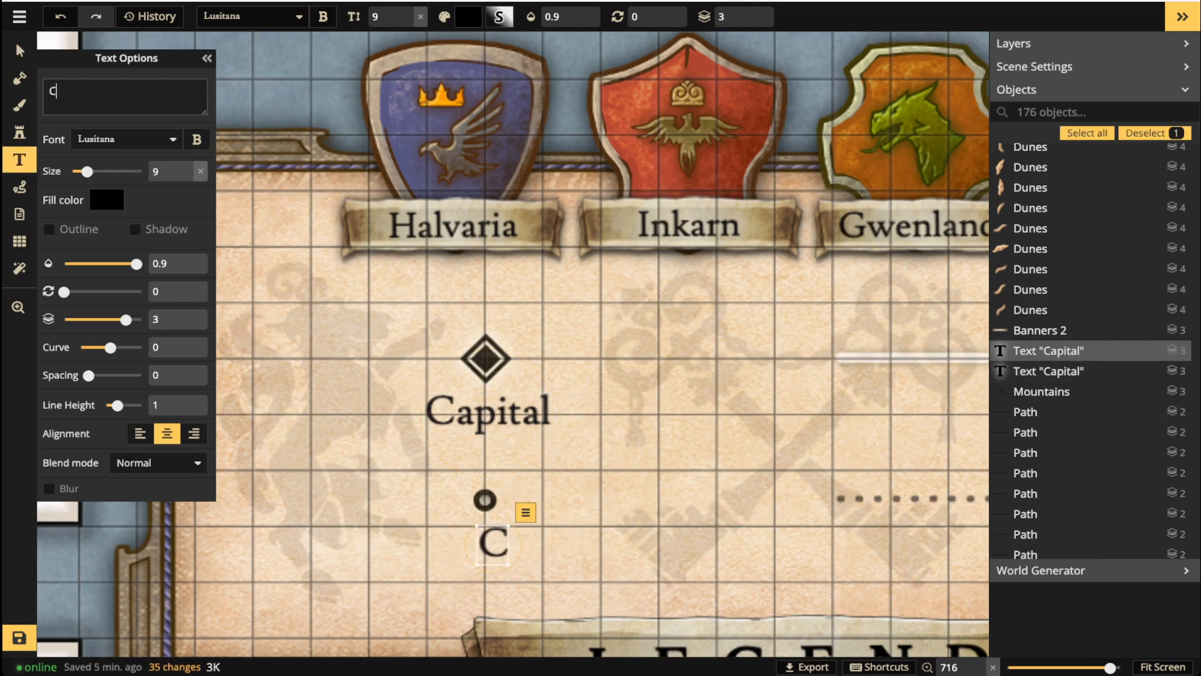
{"action": "left_click_drag", "start_coordinate": [494, 544], "coordinate": [489, 544]}
{"action": "key", "text": "space"}
Add the label "Road" centred beneath the legend's solid white line.
{"action": "left_click_drag", "start_coordinate": [876, 399], "coordinate": [683, 414]}
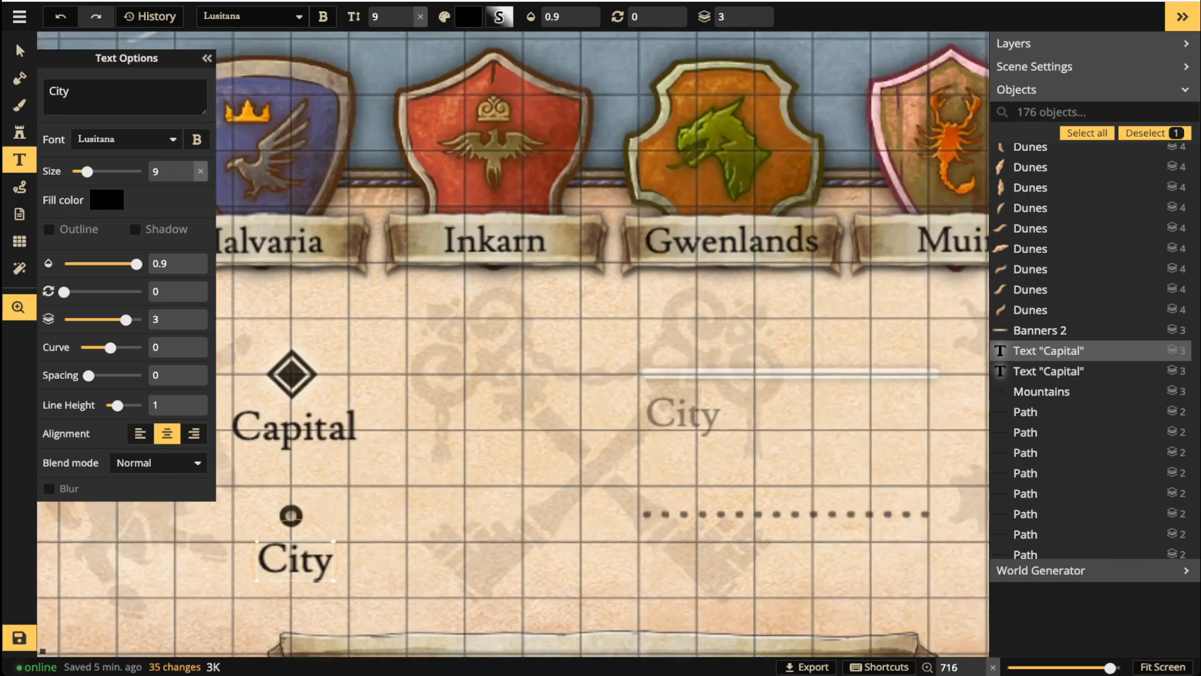
{"action": "left_click", "coordinate": [745, 409]}
{"action": "type", "text": "oad"}
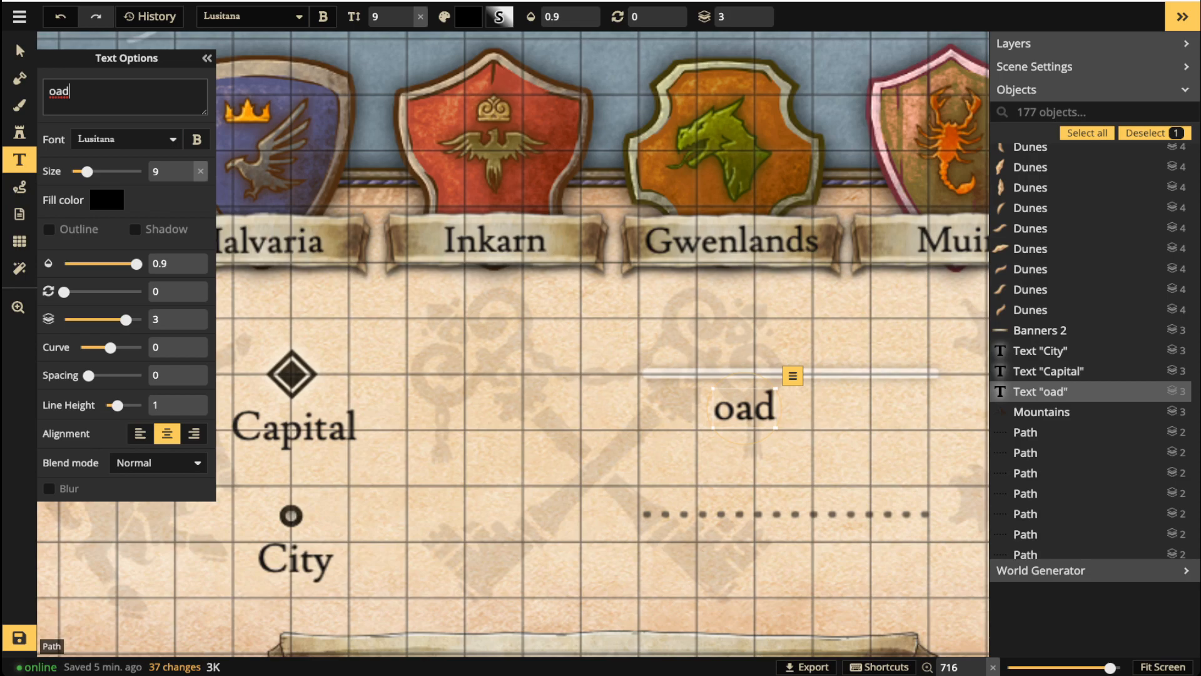
{"action": "type", "text": "R"}
{"action": "left_click_drag", "start_coordinate": [744, 409], "coordinate": [785, 430]}
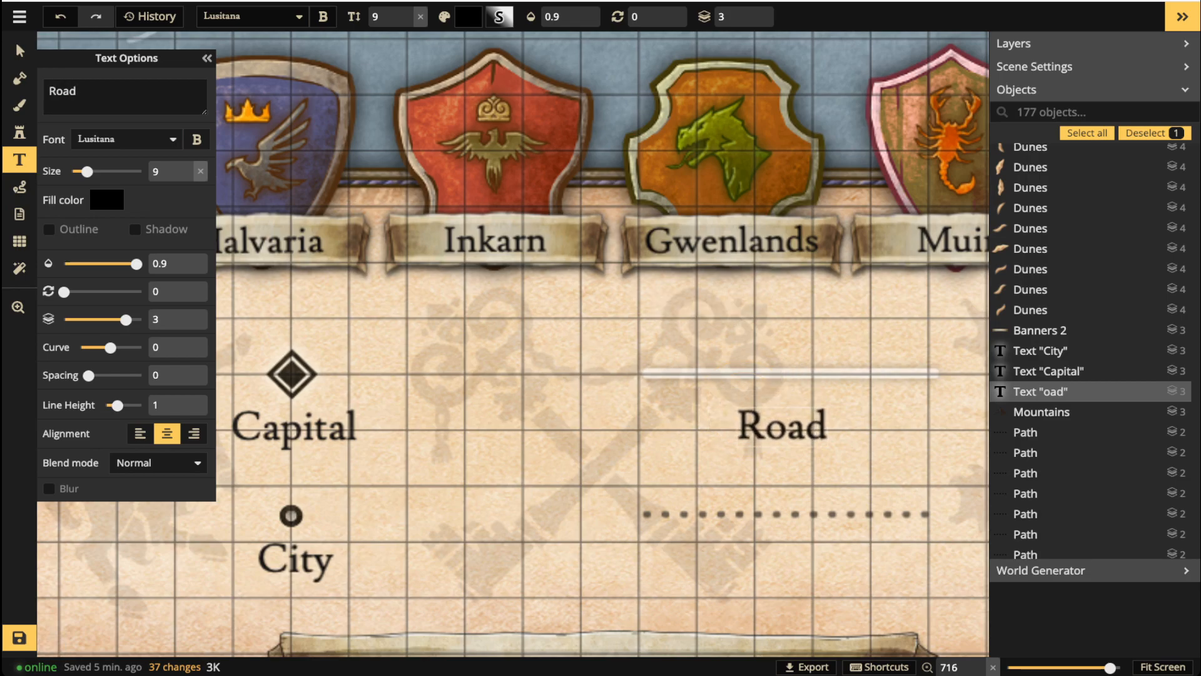
Add the two-line label "Regional Boarder" and place it centred beneath the legend's dotted line.
{"action": "left_click", "coordinate": [789, 549]}
{"action": "type", "text": "Regional"}
{"action": "key", "text": "Return"}
{"action": "type", "text": "Boarder"}
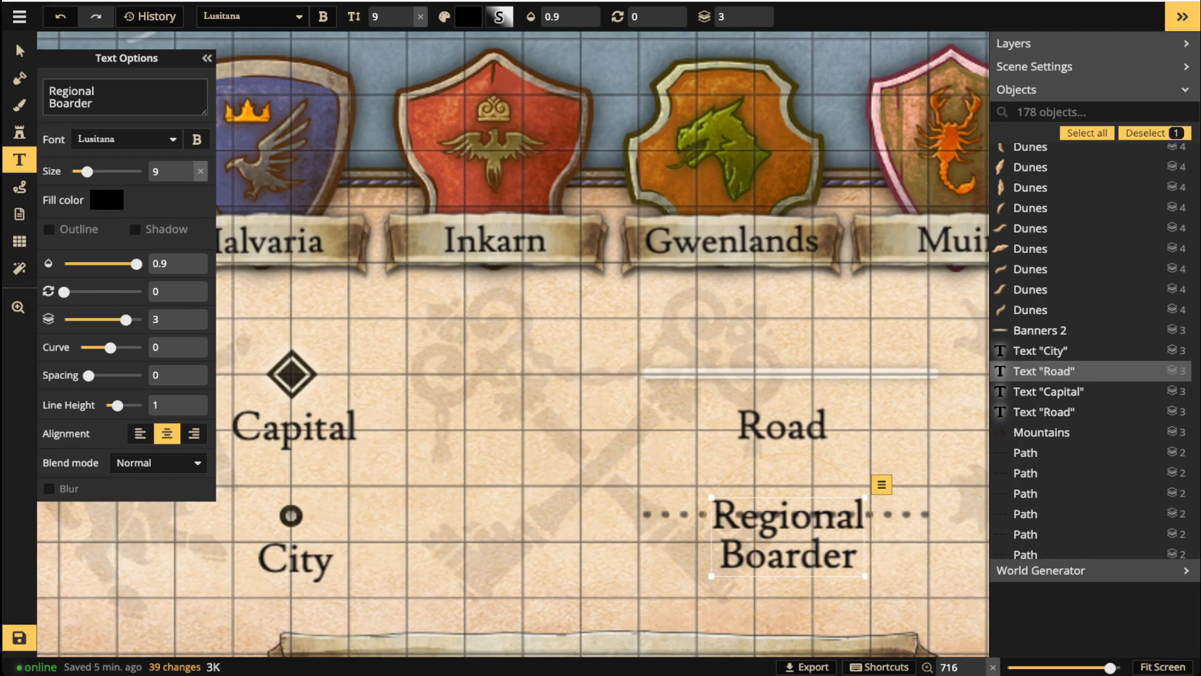
{"action": "key", "text": "Escape"}
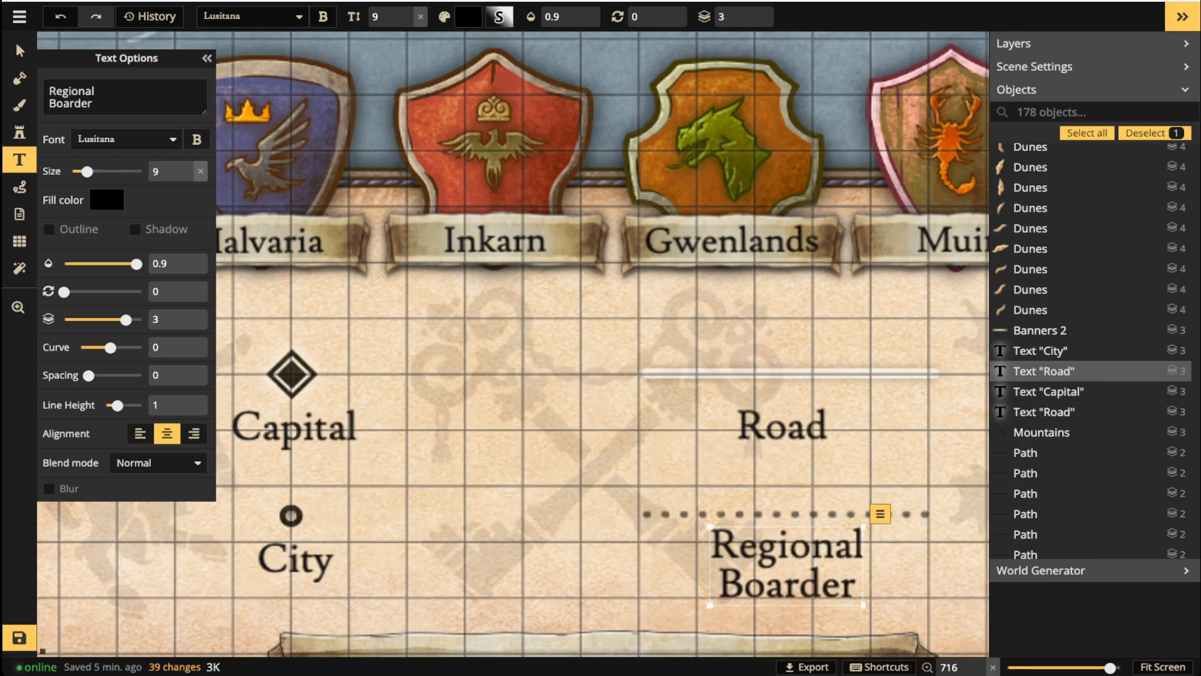
Deselect the label and hide the map grid.
{"action": "left_click", "coordinate": [20, 51]}
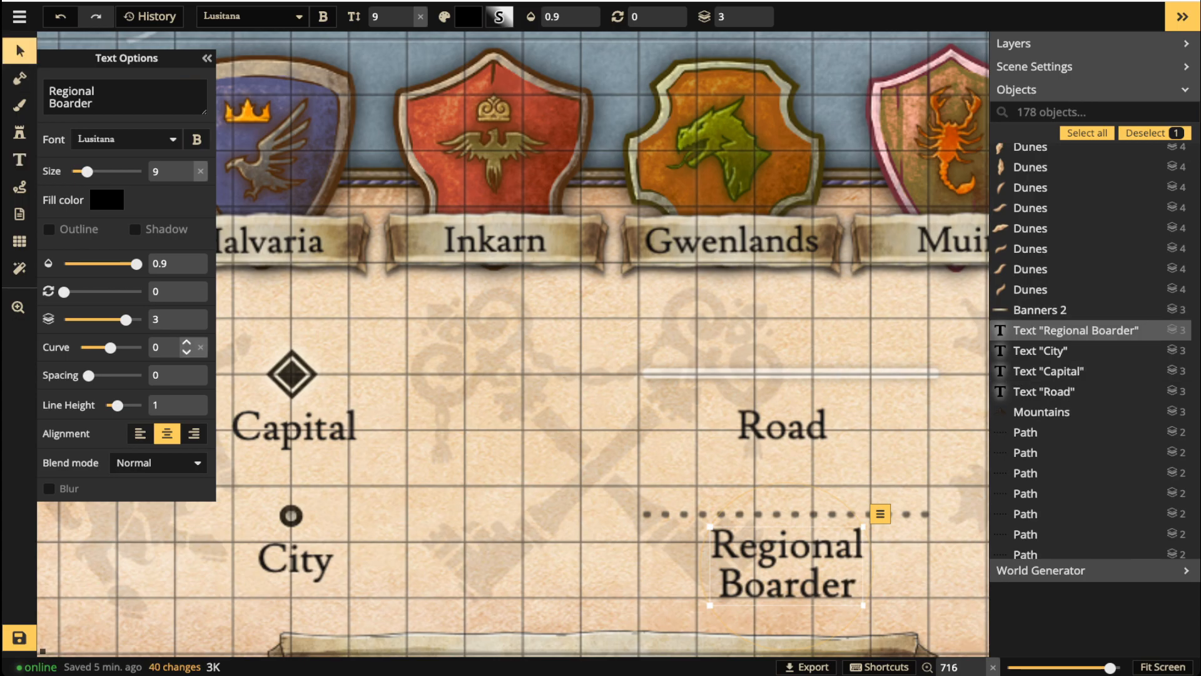
{"action": "left_click", "coordinate": [247, 369]}
{"action": "left_click", "coordinate": [20, 241]}
{"action": "left_click", "coordinate": [49, 81]}
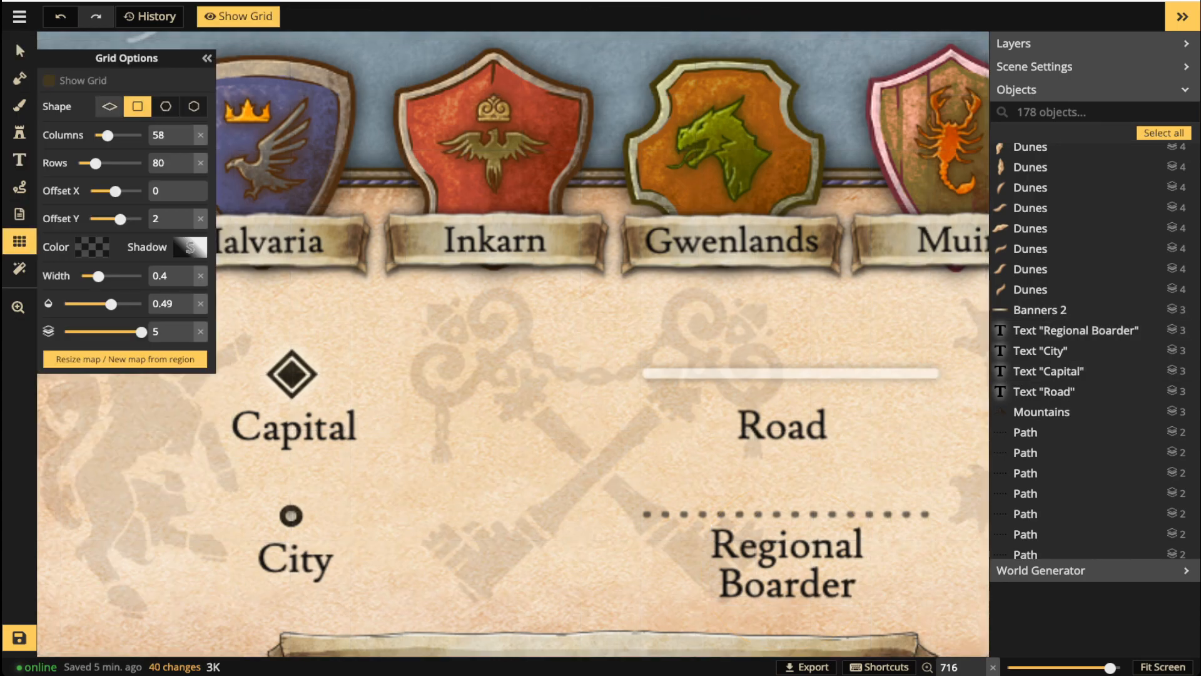
Examine the labelled legend up close and in relation to the surrounding map and border.
{"action": "scroll", "coordinate": [369, 332], "scroll_direction": "down", "scroll_amount": 5}
{"action": "scroll", "coordinate": [332, 369], "scroll_direction": "down", "scroll_amount": 5}
{"action": "left_click_drag", "start_coordinate": [400, 369], "coordinate": [516, 383]}
{"action": "scroll", "coordinate": [544, 383], "scroll_direction": "up", "scroll_amount": 4}
{"action": "scroll", "coordinate": [484, 399], "scroll_direction": "up", "scroll_amount": 2}
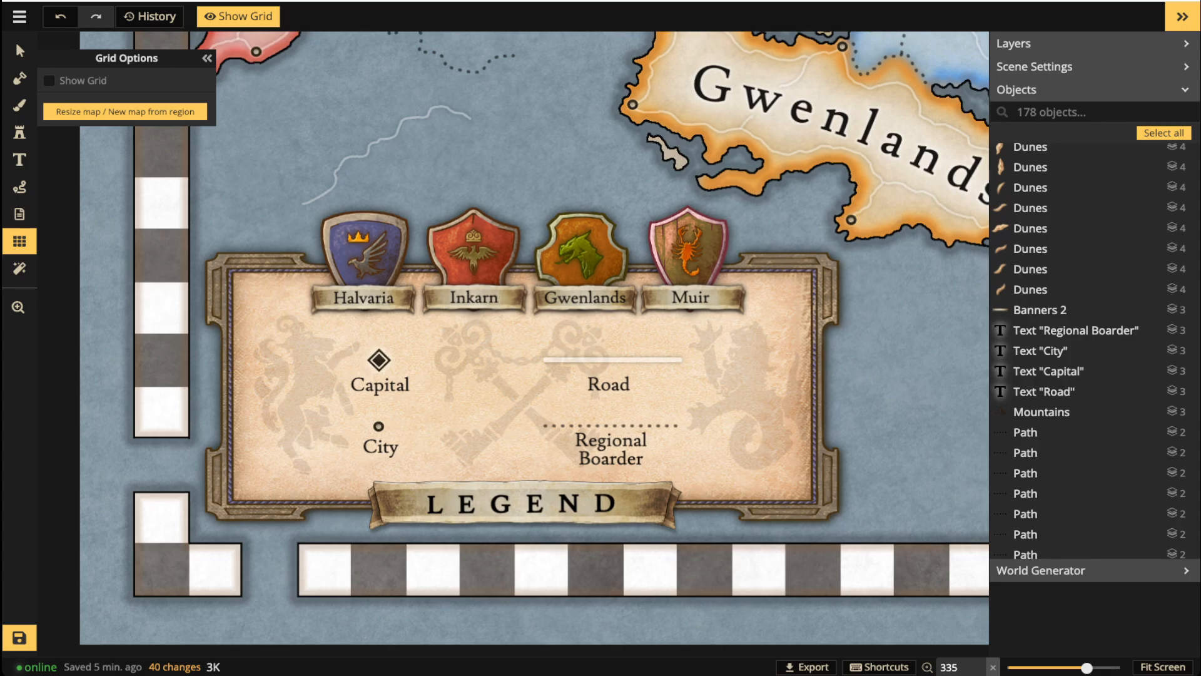
{"action": "left_click", "coordinate": [16, 41]}
{"action": "left_click_drag", "start_coordinate": [321, 365], "coordinate": [419, 450]}
{"action": "scroll", "coordinate": [420, 445], "scroll_direction": "down", "scroll_amount": 4}
{"action": "key", "text": "Escape"}
{"action": "scroll", "coordinate": [450, 339], "scroll_direction": "down", "scroll_amount": 5}
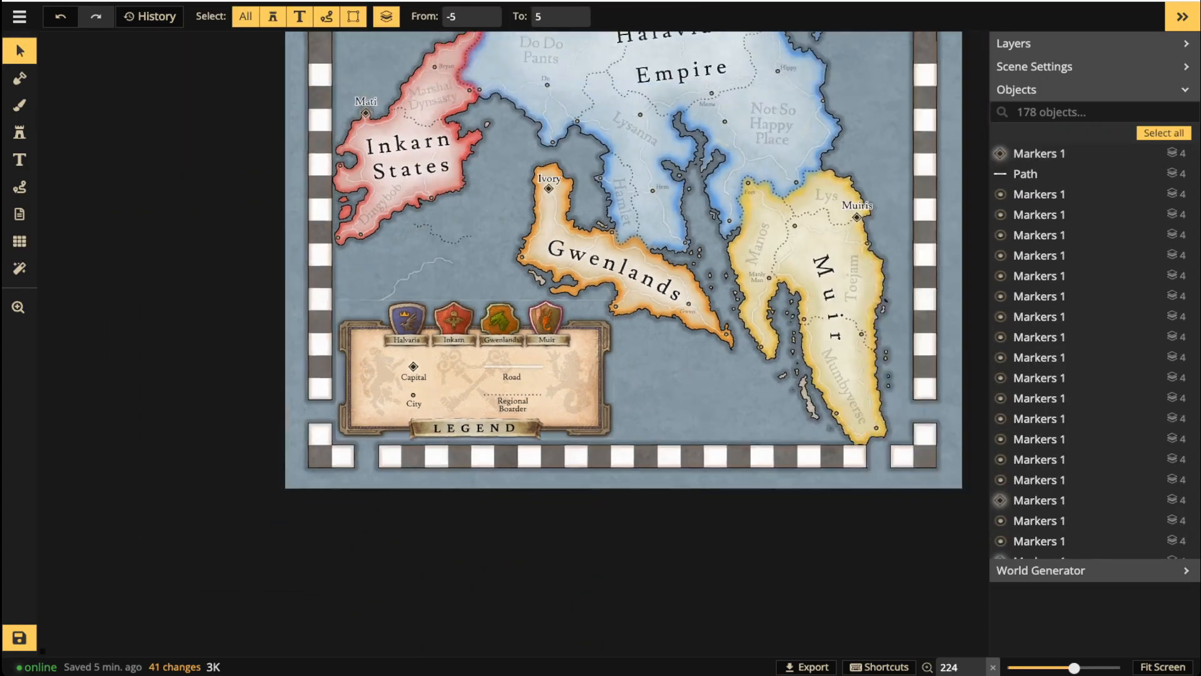
{"action": "left_click_drag", "start_coordinate": [452, 335], "coordinate": [375, 430]}
{"action": "scroll", "coordinate": [592, 319], "scroll_direction": "down", "scroll_amount": 2}
{"action": "left_click_drag", "start_coordinate": [613, 206], "coordinate": [611, 254]}
{"action": "scroll", "coordinate": [466, 493], "scroll_direction": "up", "scroll_amount": 3}
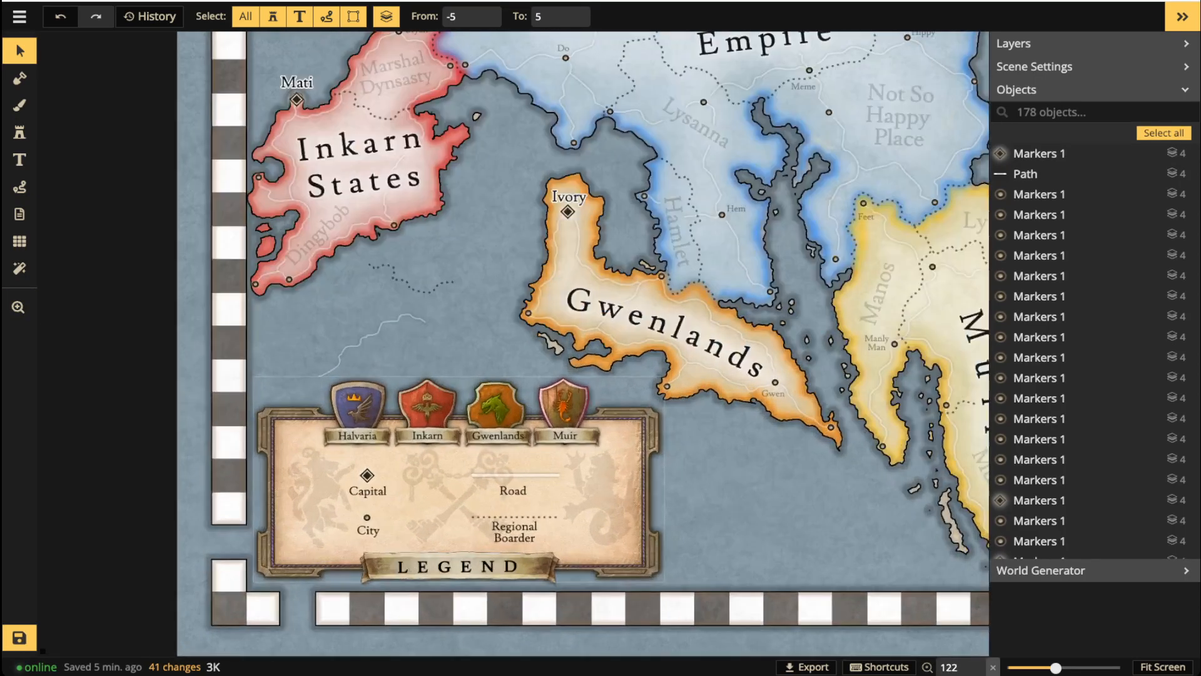
{"action": "scroll", "coordinate": [447, 491], "scroll_direction": "up", "scroll_amount": 3}
Inside the Legend group, lower the opacity of the goat, crossed-keys and sea lion background emblems until barely visible, and leave the group.
{"action": "left_click", "coordinate": [447, 490]}
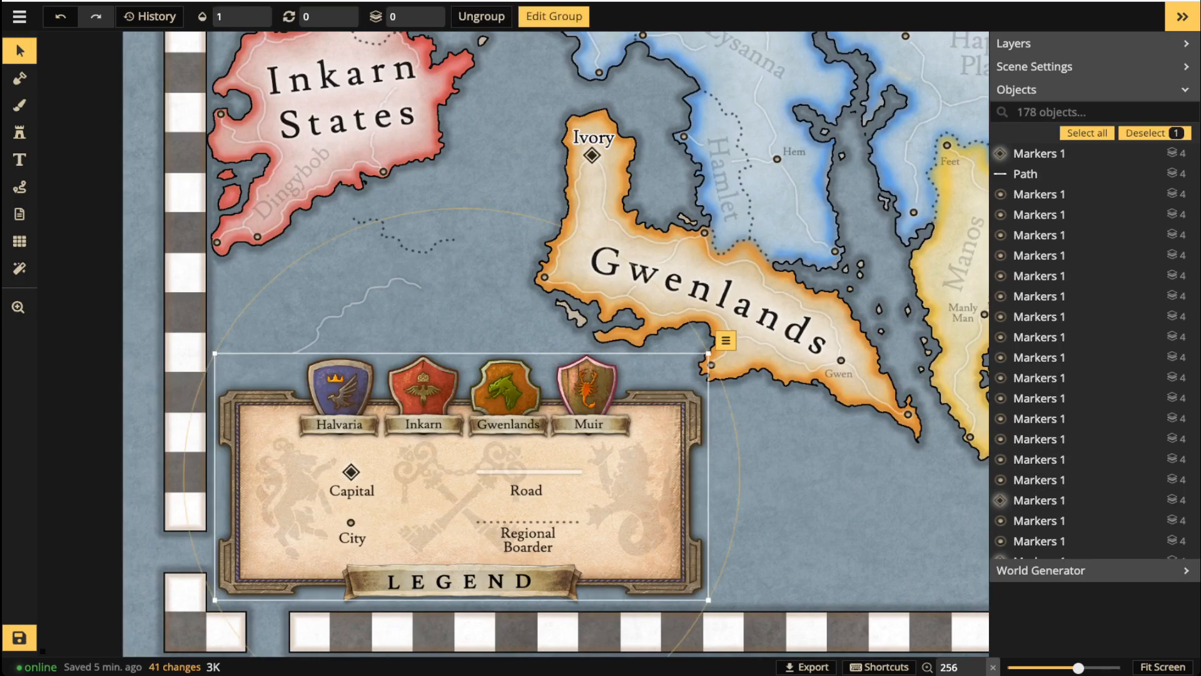
{"action": "double_click", "coordinate": [291, 489]}
{"action": "left_click", "coordinate": [291, 489]}
{"action": "scroll", "coordinate": [291, 489], "scroll_direction": "up", "scroll_amount": 1}
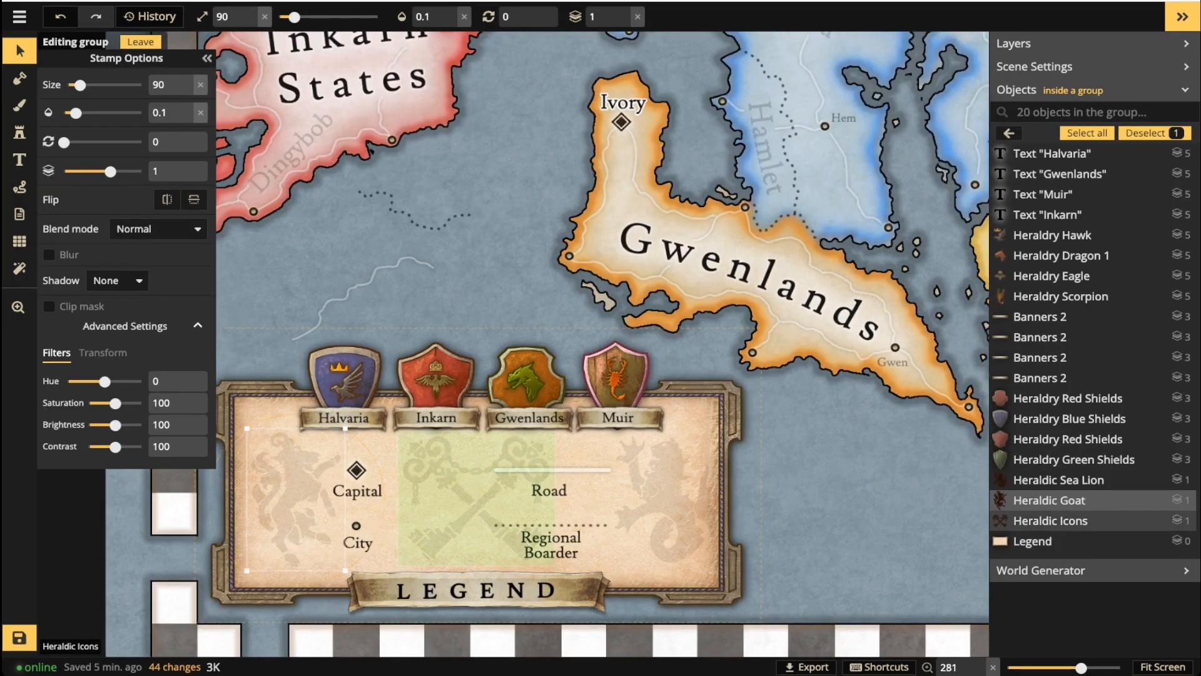
{"action": "left_click", "coordinate": [469, 495], "text": "shift"}
{"action": "left_click", "coordinate": [661, 497], "text": "shift"}
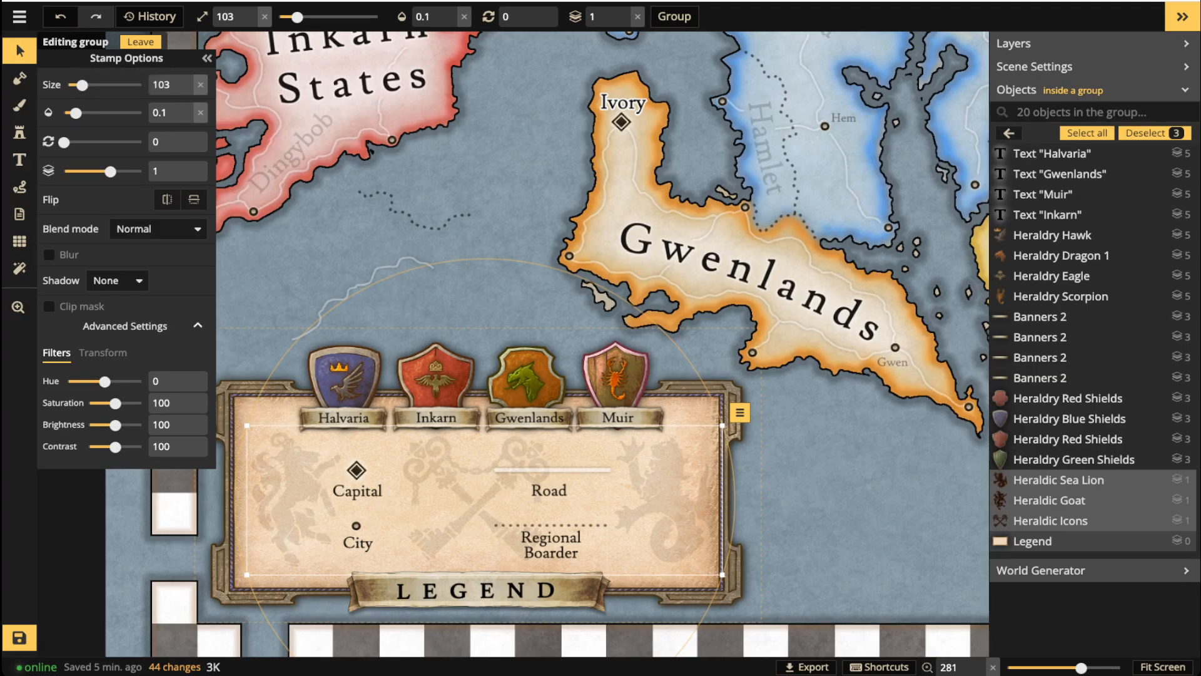
{"action": "left_click", "coordinate": [186, 118]}
{"action": "left_click", "coordinate": [187, 119]}
{"action": "left_click", "coordinate": [187, 119]}
{"action": "left_click", "coordinate": [187, 119]}
{"action": "left_click", "coordinate": [186, 117]}
{"action": "left_click", "coordinate": [187, 118]}
{"action": "left_click", "coordinate": [187, 108]}
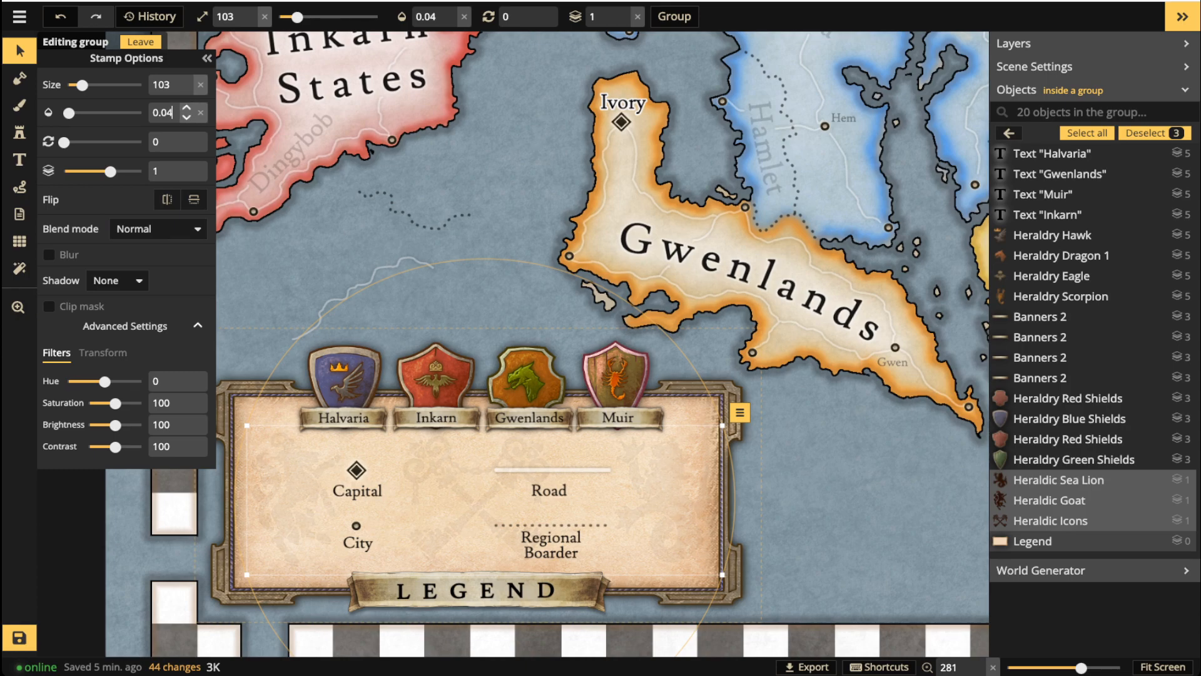
{"action": "left_click", "coordinate": [186, 108]}
{"action": "left_click", "coordinate": [140, 42]}
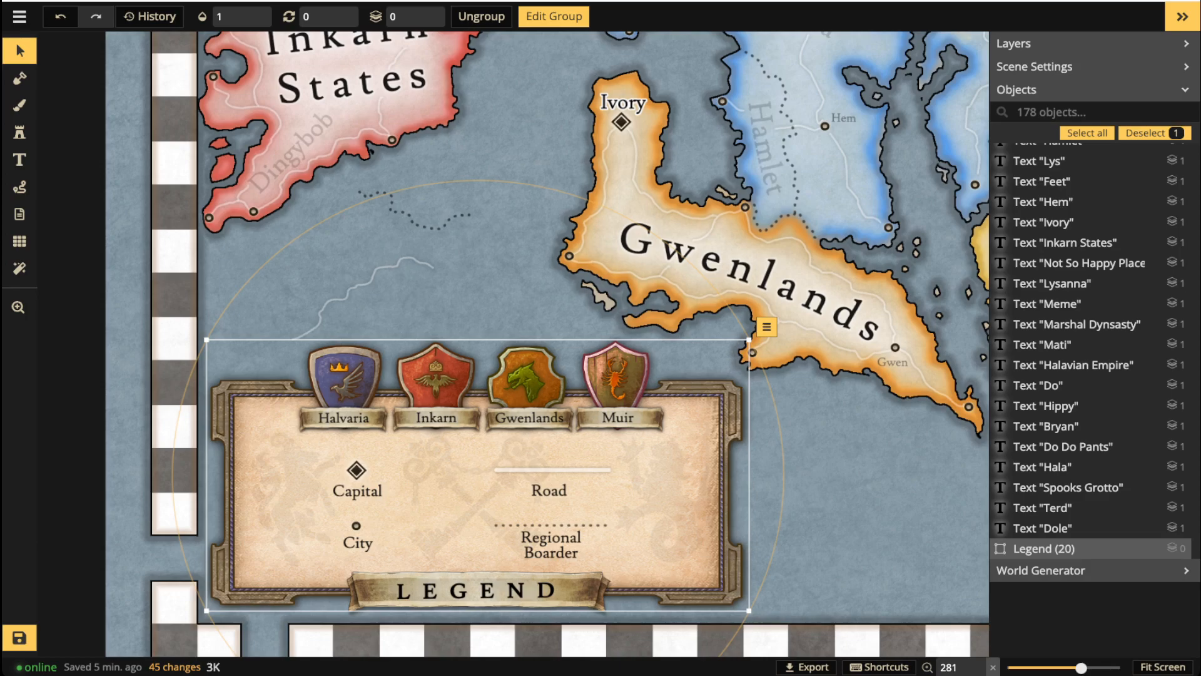
Delete the stray white path and the dotted path in the sea above the legend.
{"action": "left_click", "coordinate": [364, 286]}
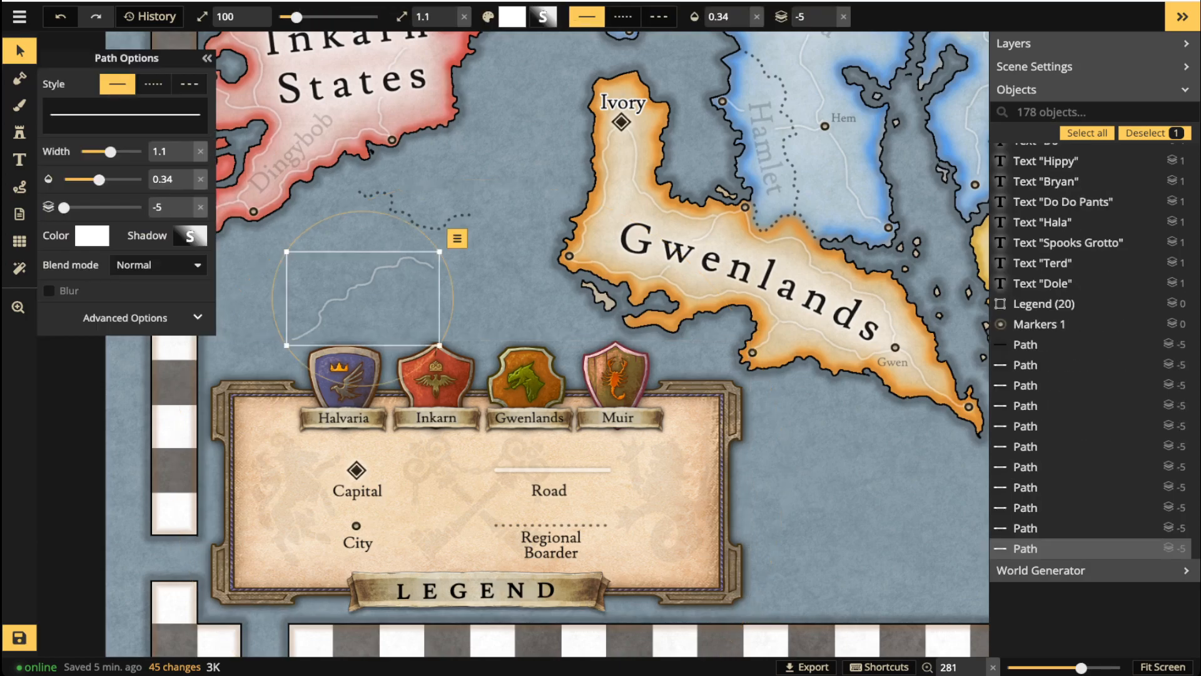
{"action": "key", "text": "Delete"}
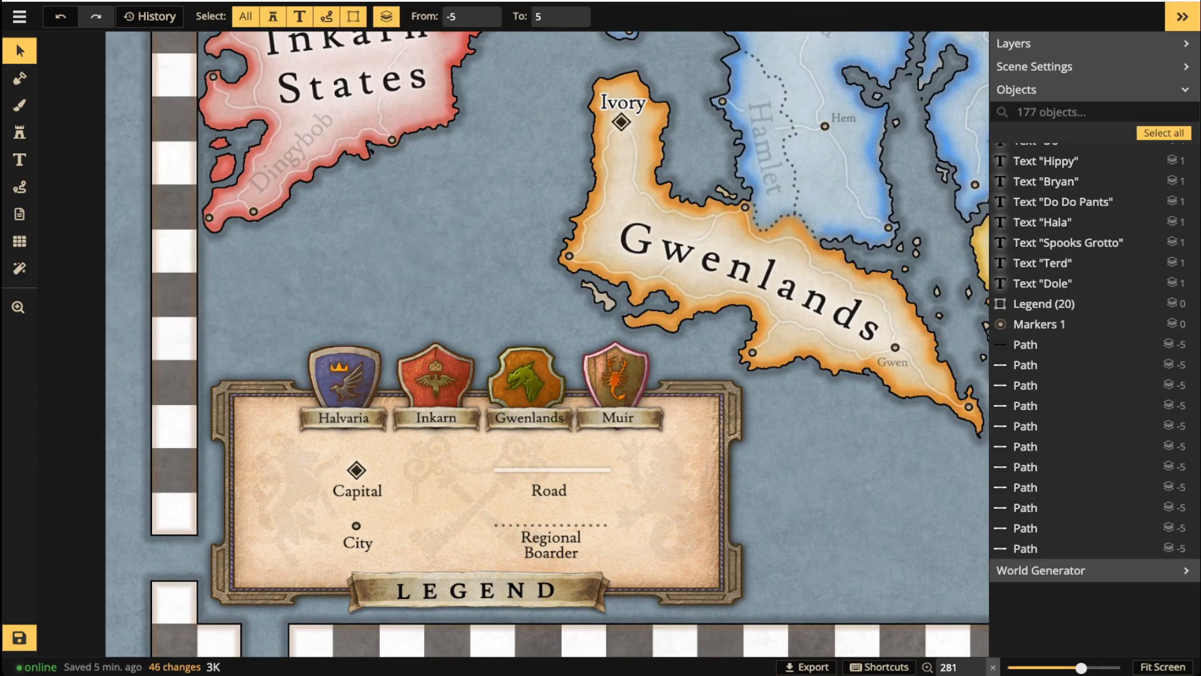
{"action": "scroll", "coordinate": [406, 221], "scroll_direction": "down", "scroll_amount": 1}
{"action": "scroll", "coordinate": [375, 407], "scroll_direction": "down", "scroll_amount": 2}
Look over the whole map from the legend up to the unlabelled northern continent.
{"action": "left_click_drag", "start_coordinate": [563, 187], "coordinate": [517, 574]}
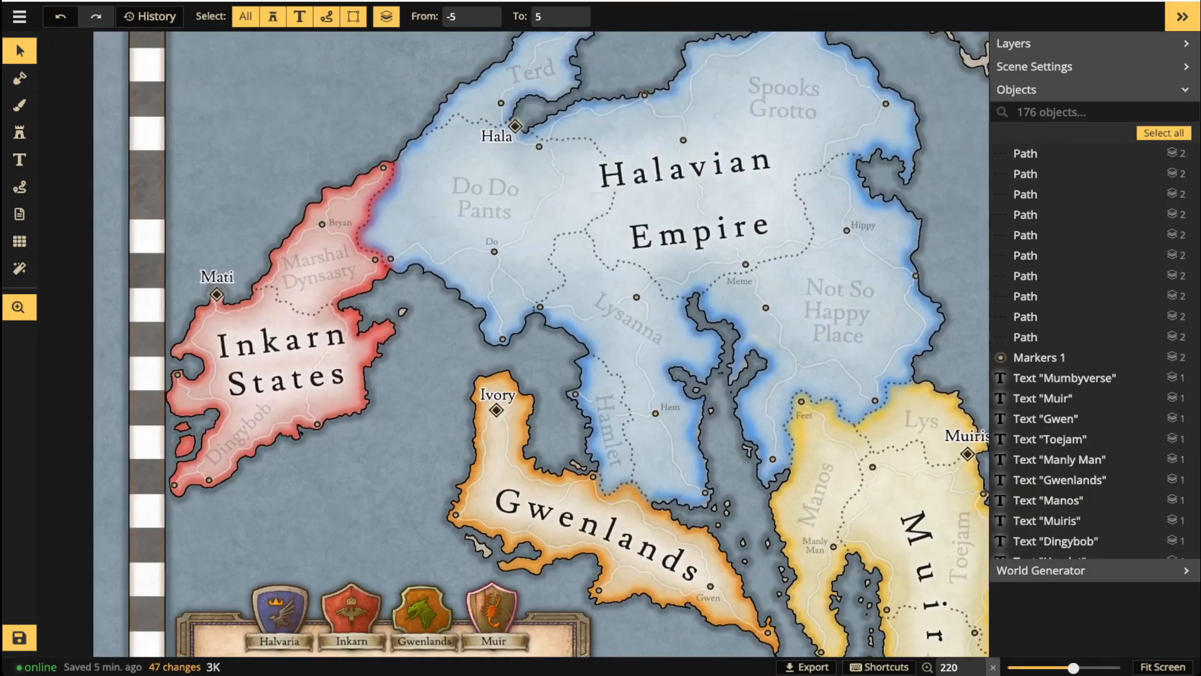
{"action": "scroll", "coordinate": [544, 289], "scroll_direction": "down", "scroll_amount": 4}
{"action": "left_click_drag", "start_coordinate": [544, 289], "coordinate": [531, 189]}
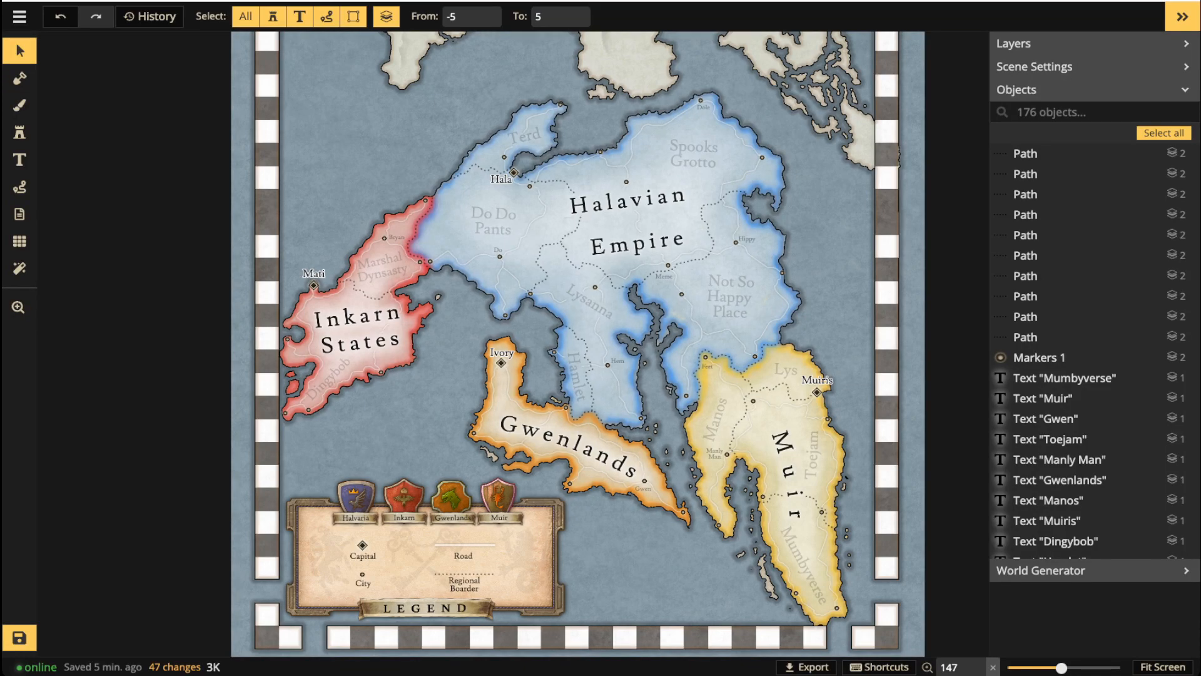
{"action": "scroll", "coordinate": [588, 395], "scroll_direction": "down", "scroll_amount": 1}
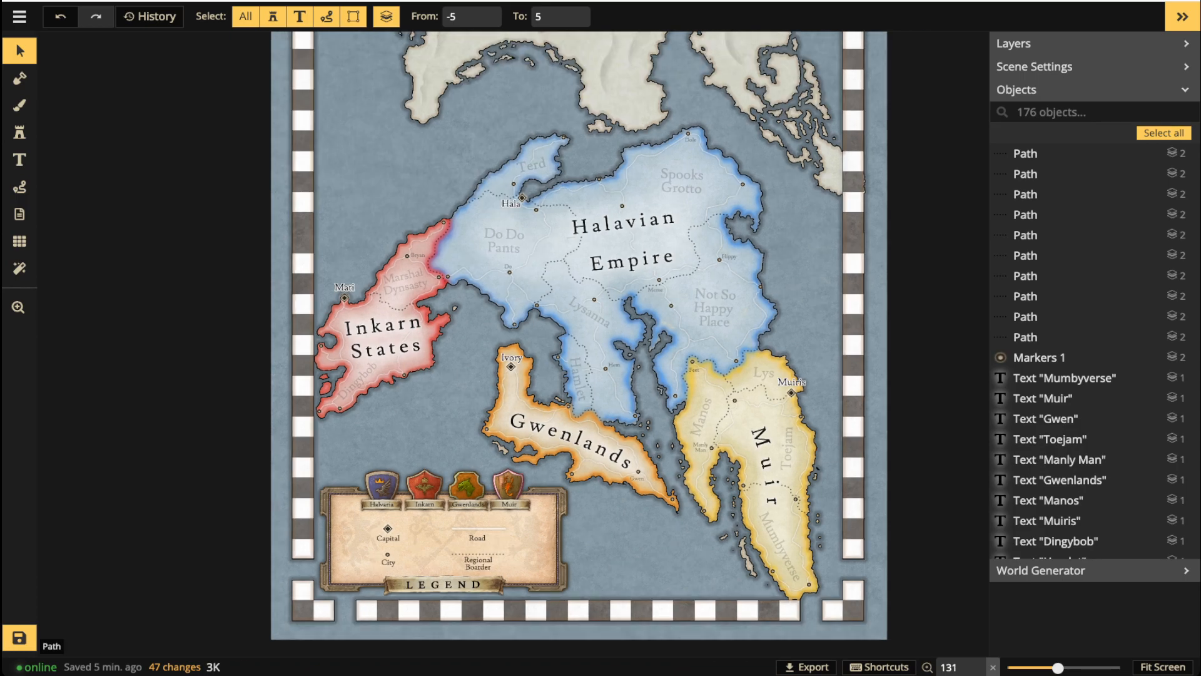
{"action": "scroll", "coordinate": [635, 413], "scroll_direction": "down", "scroll_amount": 1}
{"action": "scroll", "coordinate": [688, 412], "scroll_direction": "down", "scroll_amount": 2}
{"action": "left_click_drag", "start_coordinate": [688, 413], "coordinate": [631, 576]}
{"action": "scroll", "coordinate": [487, 336], "scroll_direction": "up", "scroll_amount": 1}
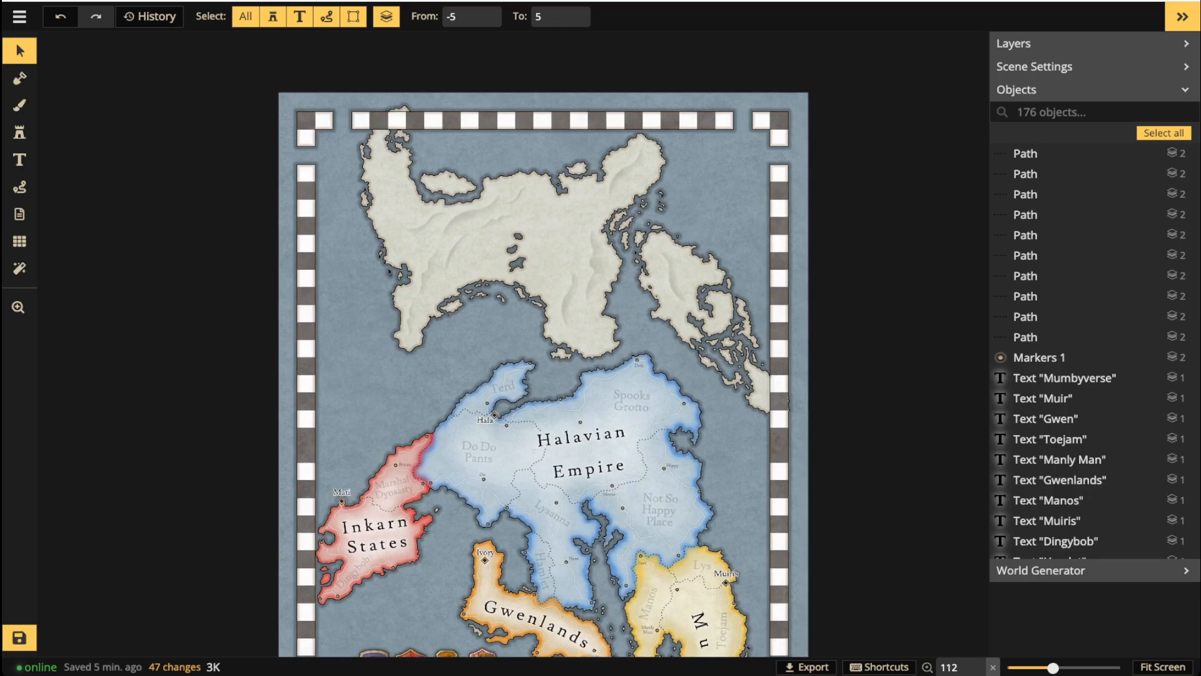
Turn on the square map grid and set its rows to 40.
{"action": "scroll", "coordinate": [379, 289], "scroll_direction": "up", "scroll_amount": 1}
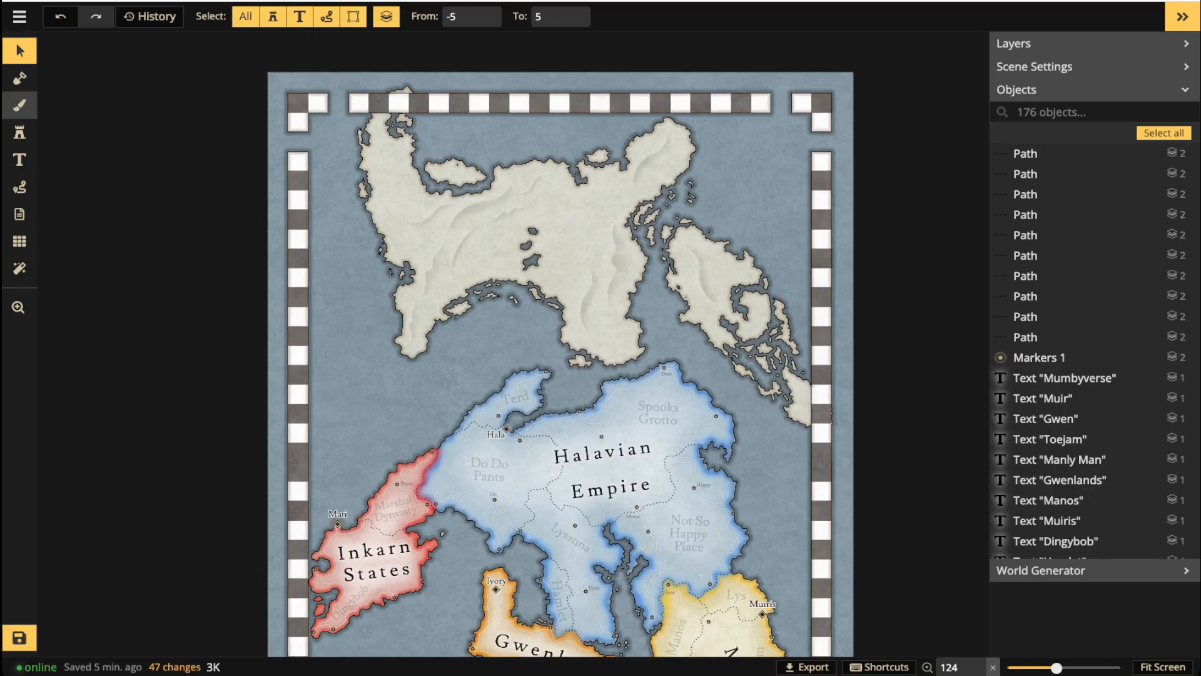
{"action": "left_click", "coordinate": [20, 240]}
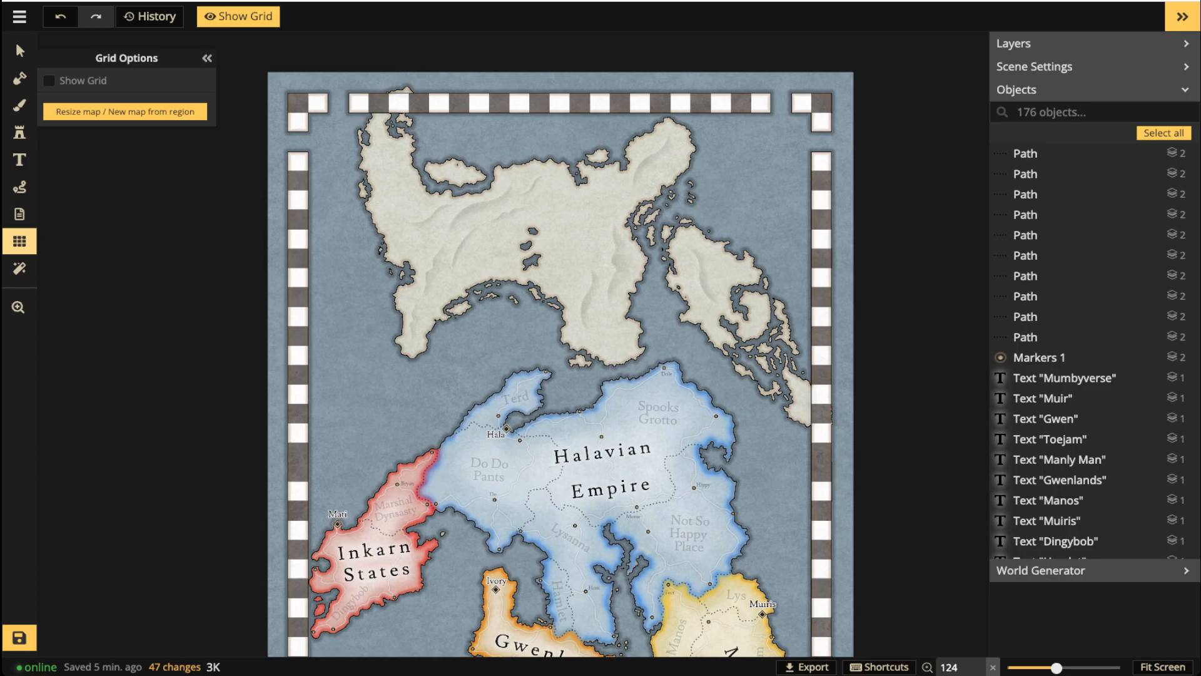
{"action": "left_click", "coordinate": [49, 80]}
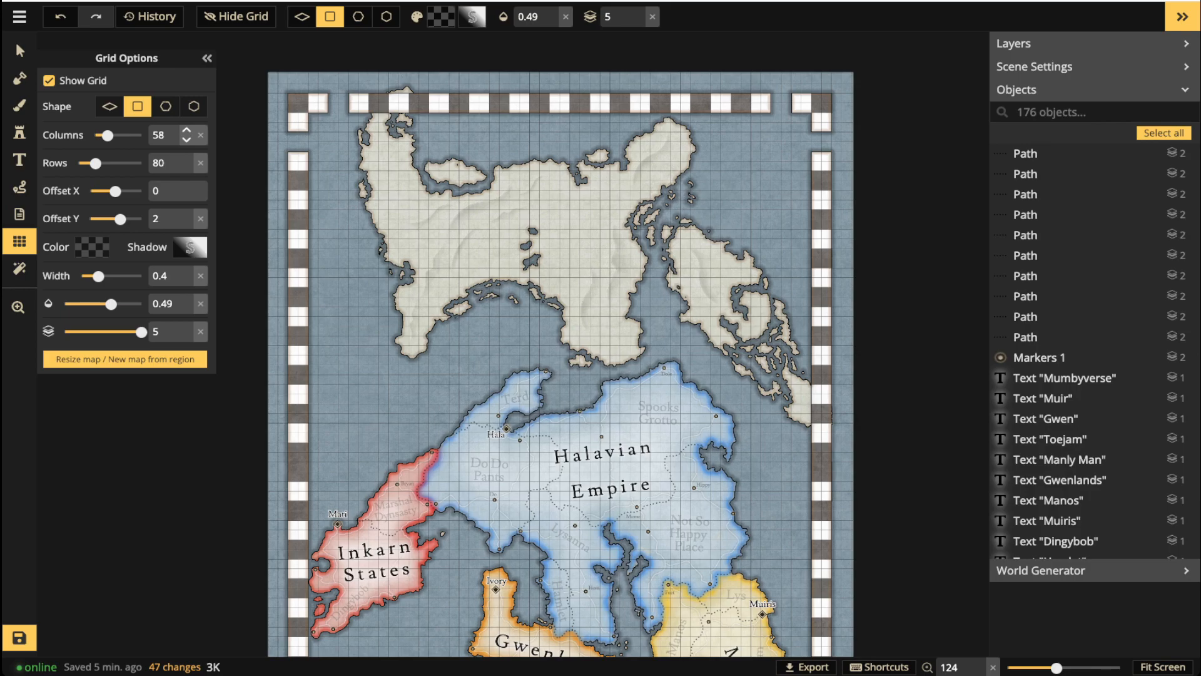
{"action": "left_click_drag", "start_coordinate": [167, 163], "coordinate": [147, 163]}
{"action": "type", "text": "40"}
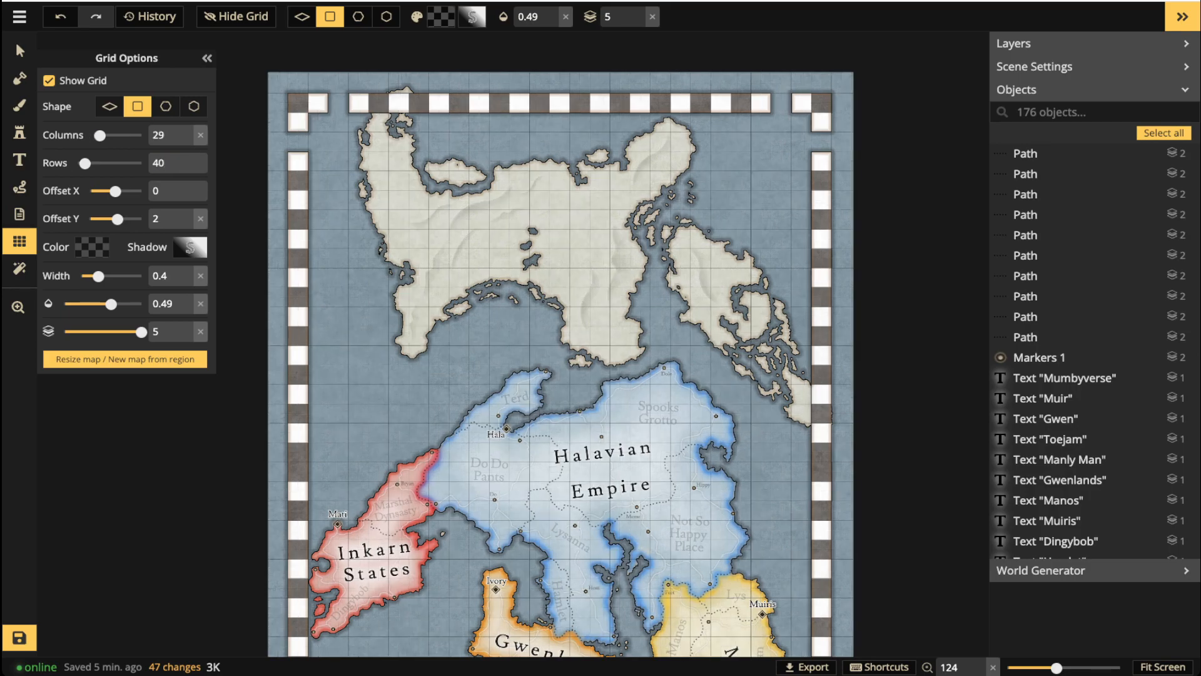
Coarsen the grid to 20 rows and set its X offset to 13.
{"action": "scroll", "coordinate": [336, 246], "scroll_direction": "up", "scroll_amount": 3}
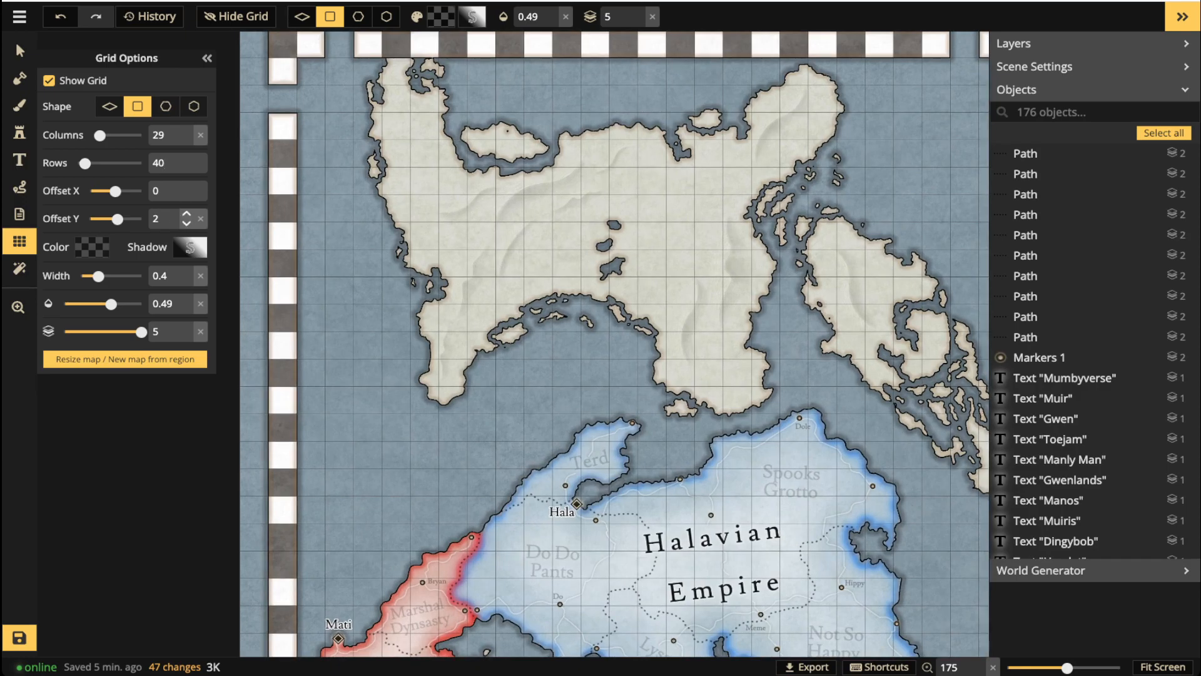
{"action": "left_click_drag", "start_coordinate": [167, 164], "coordinate": [139, 163]}
{"action": "type", "text": "20"}
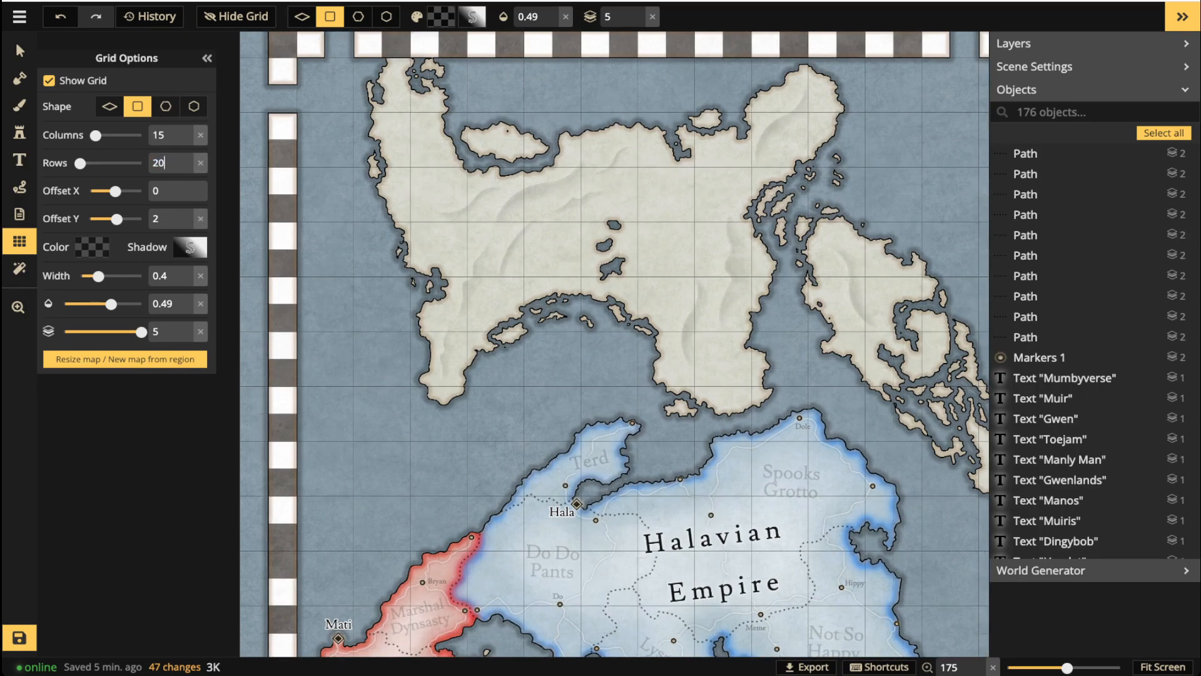
{"action": "scroll", "coordinate": [683, 274], "scroll_direction": "down", "scroll_amount": 3}
{"action": "left_click_drag", "start_coordinate": [683, 274], "coordinate": [575, 216]}
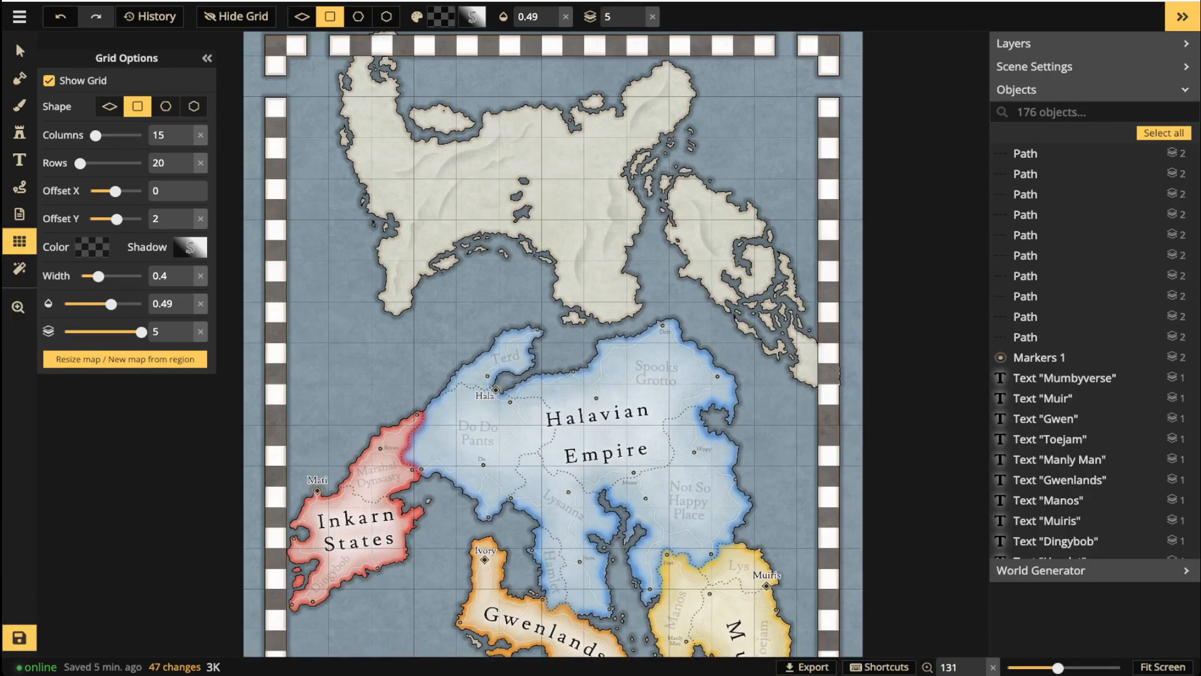
{"action": "left_click_drag", "start_coordinate": [115, 192], "coordinate": [123, 191]}
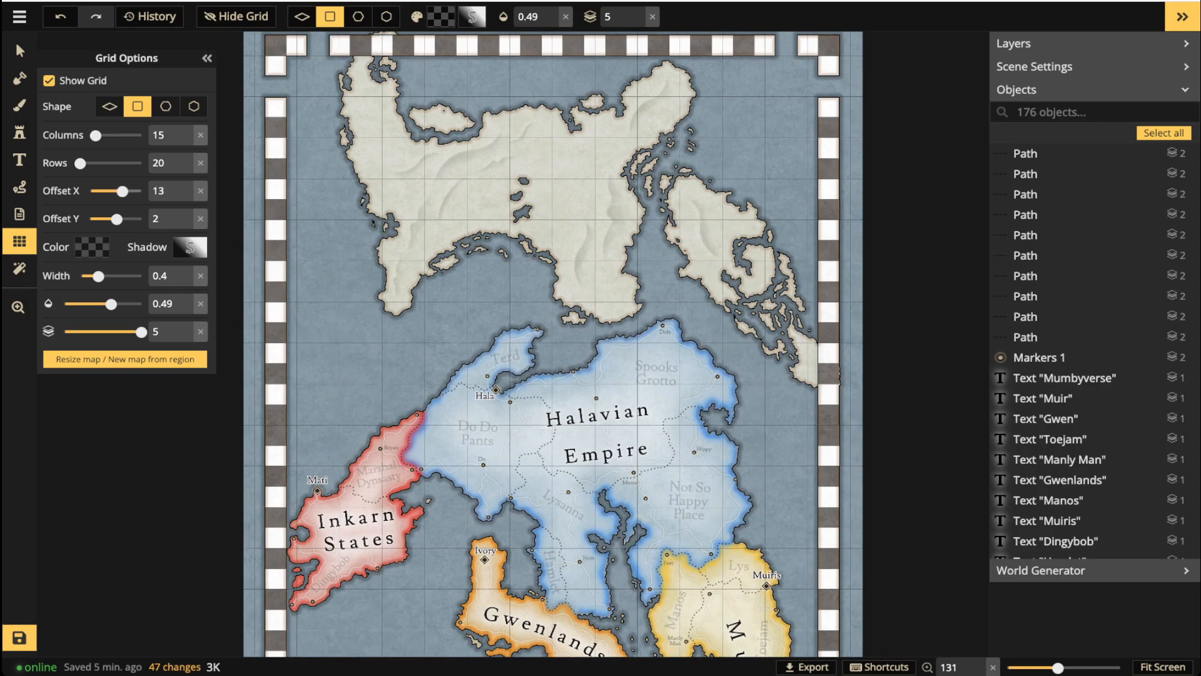
{"action": "scroll", "coordinate": [444, 251], "scroll_direction": "down", "scroll_amount": 5}
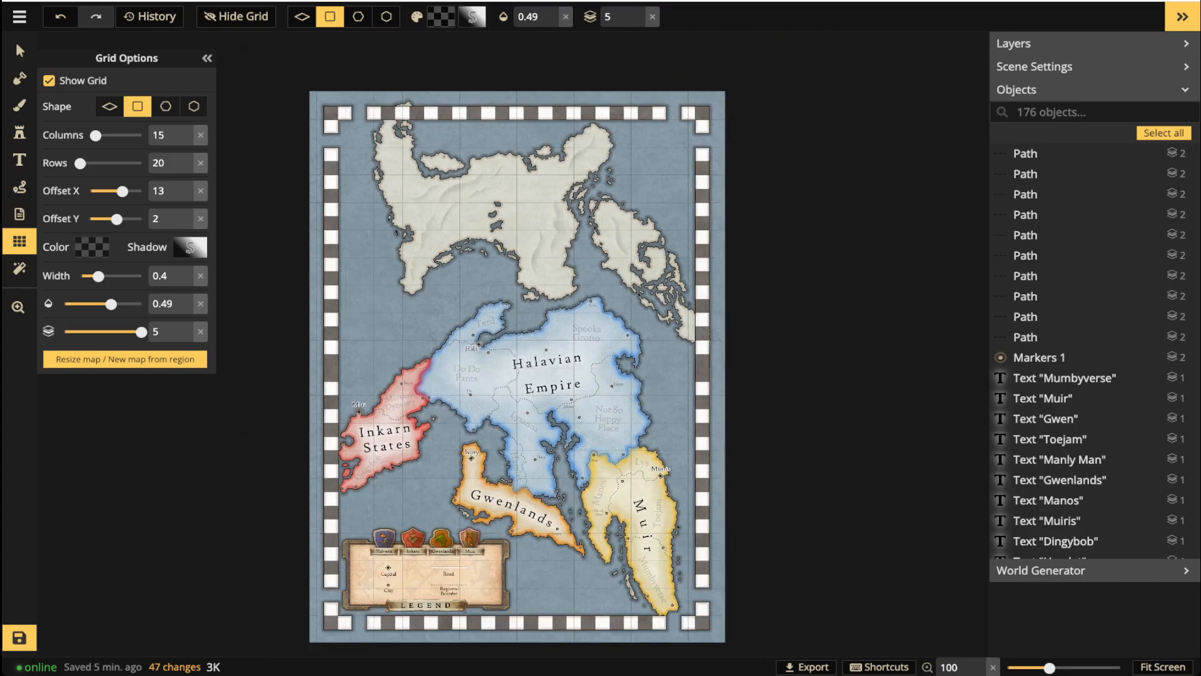
{"action": "scroll", "coordinate": [366, 322], "scroll_direction": "up", "scroll_amount": 4}
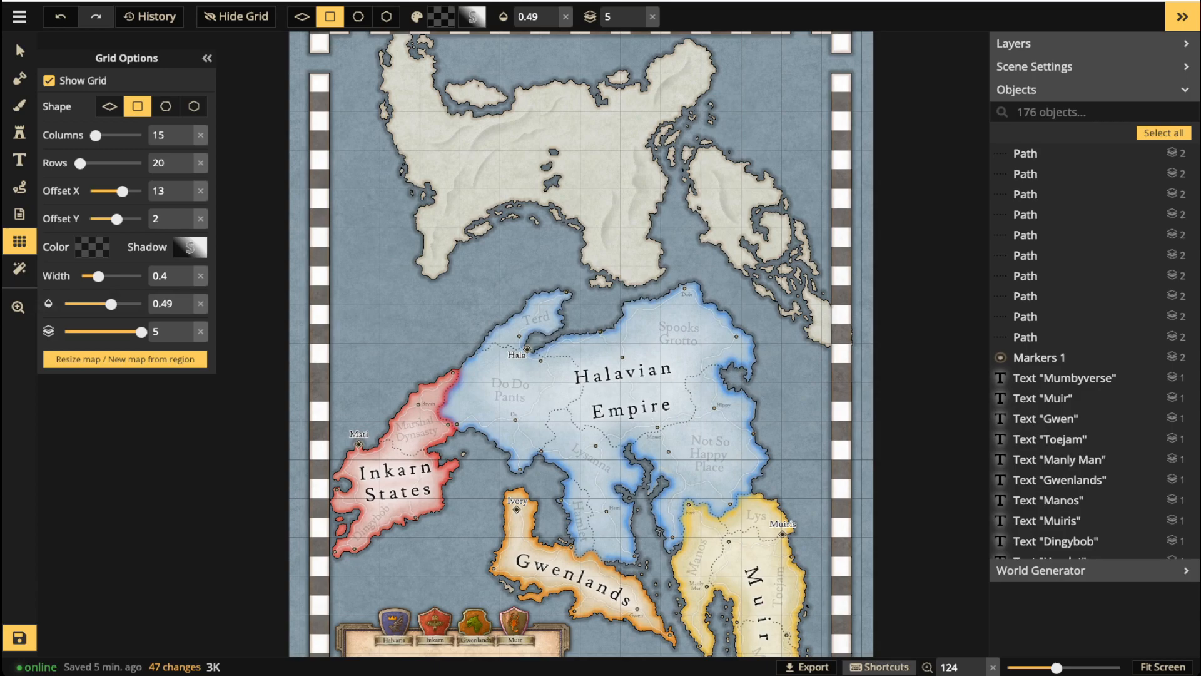
Export the gridded map as a 2234 x 3072 px image and close the export dialog.
{"action": "left_click", "coordinate": [806, 667]}
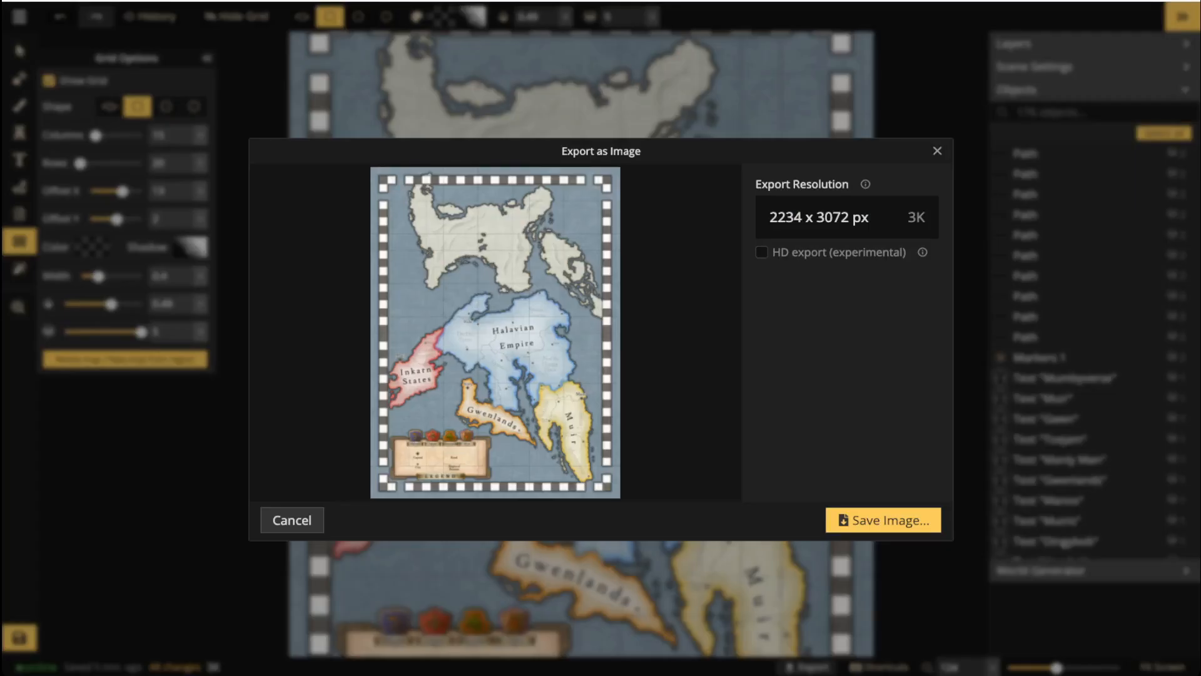
{"action": "left_click", "coordinate": [884, 520]}
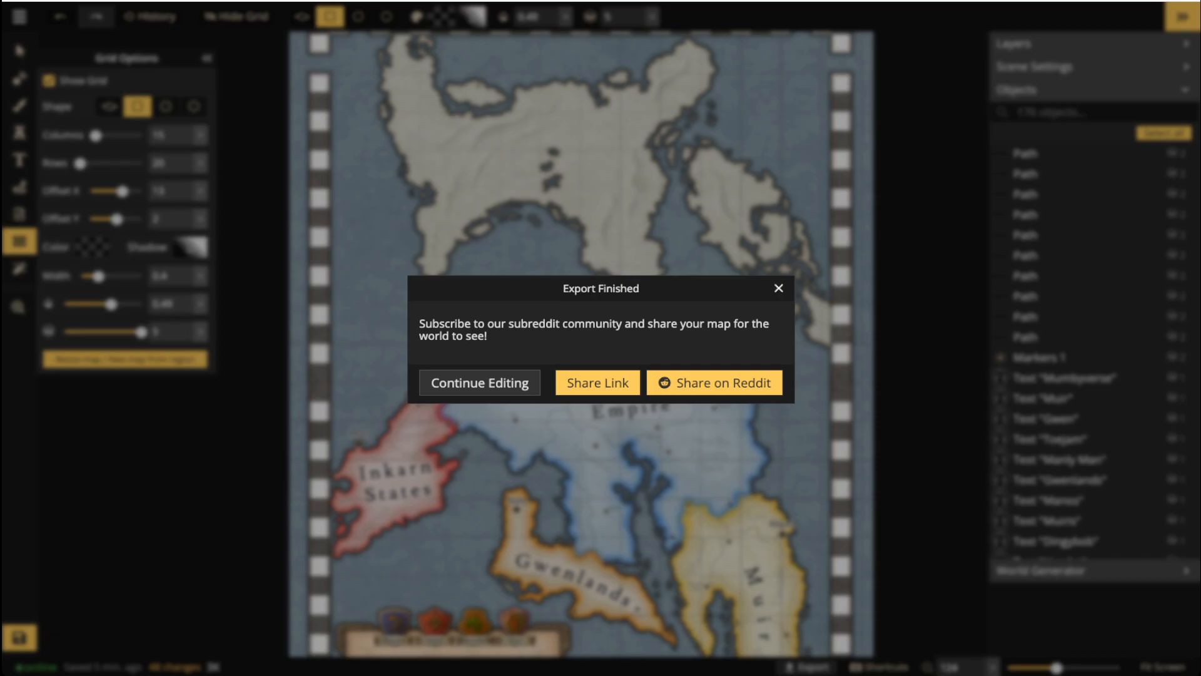
{"action": "left_click", "coordinate": [778, 288]}
Upload the exported map image as a custom brush texture titled "How to Create Political Maps" and select it for painting.
{"action": "left_click", "coordinate": [19, 105]}
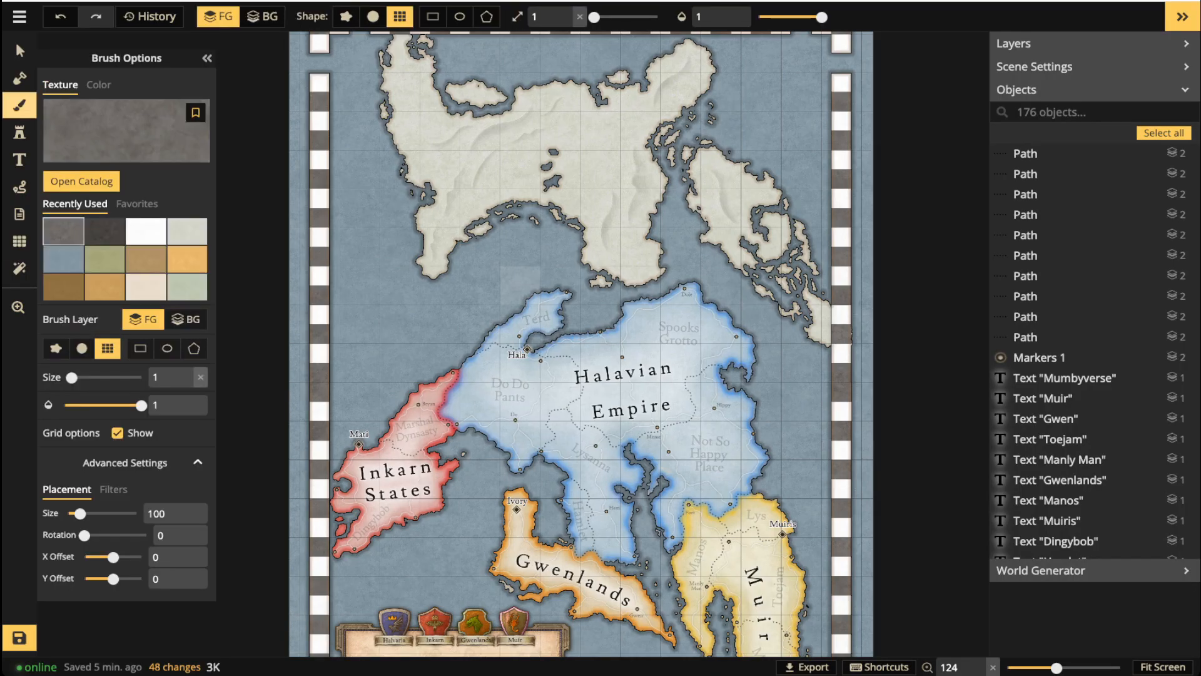
{"action": "key", "text": "f"}
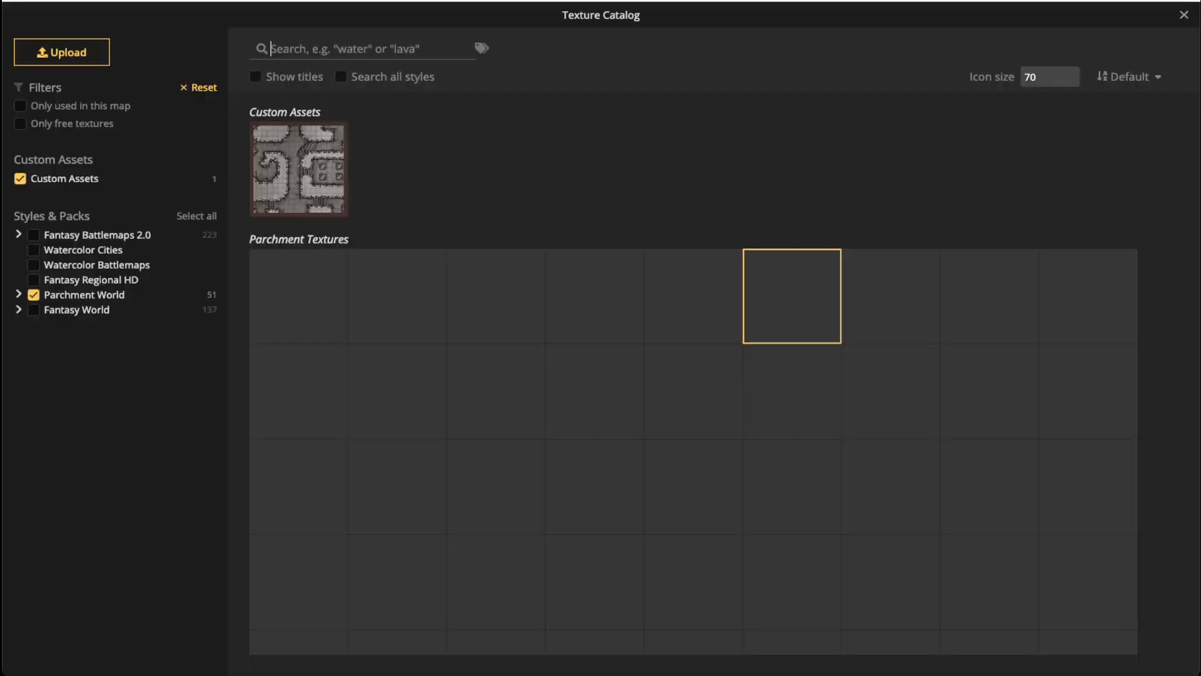
{"action": "left_click", "coordinate": [61, 52]}
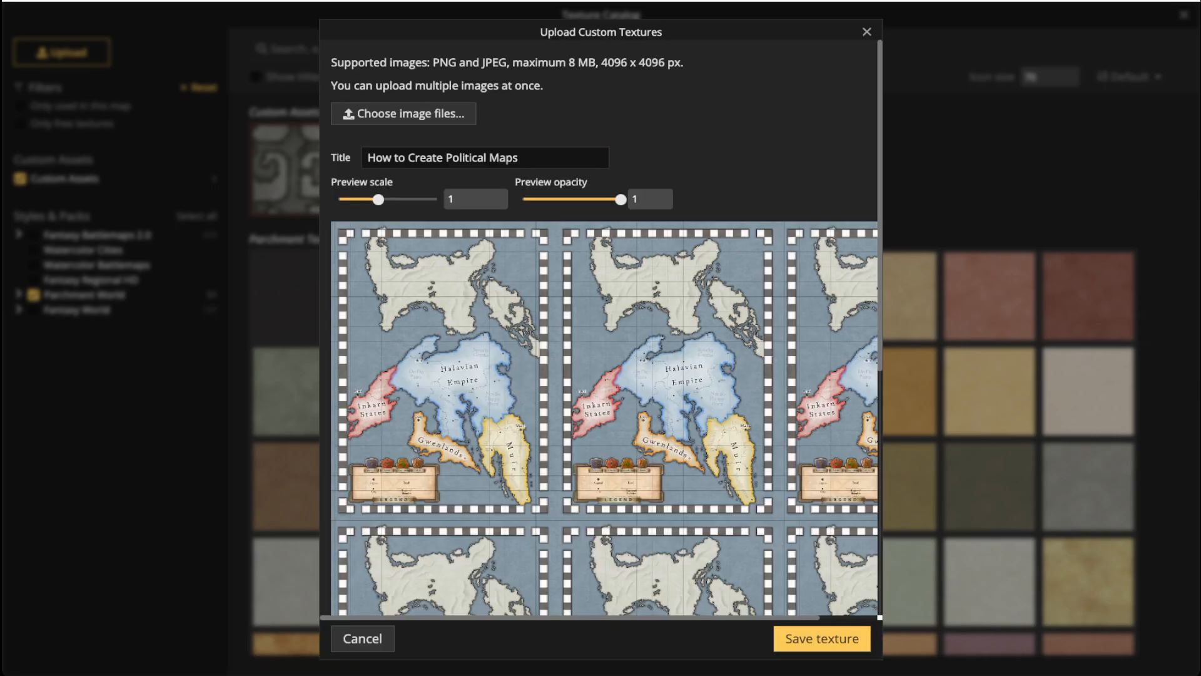
{"action": "left_click", "coordinate": [822, 638]}
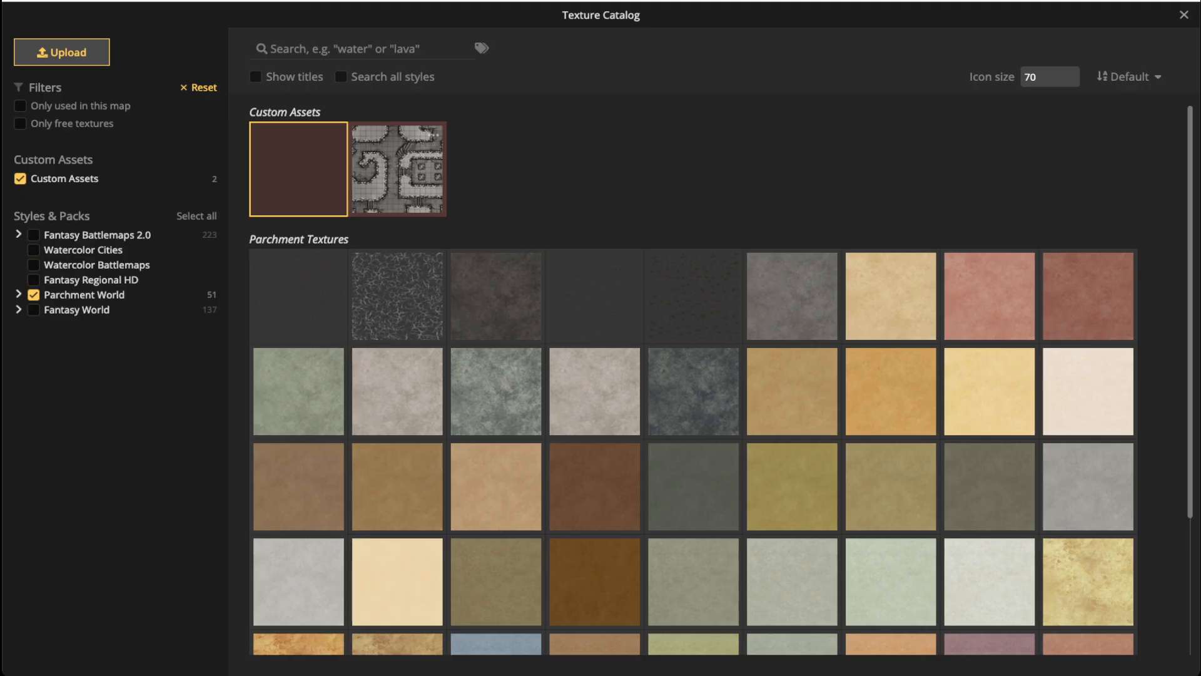
{"action": "left_click", "coordinate": [306, 182]}
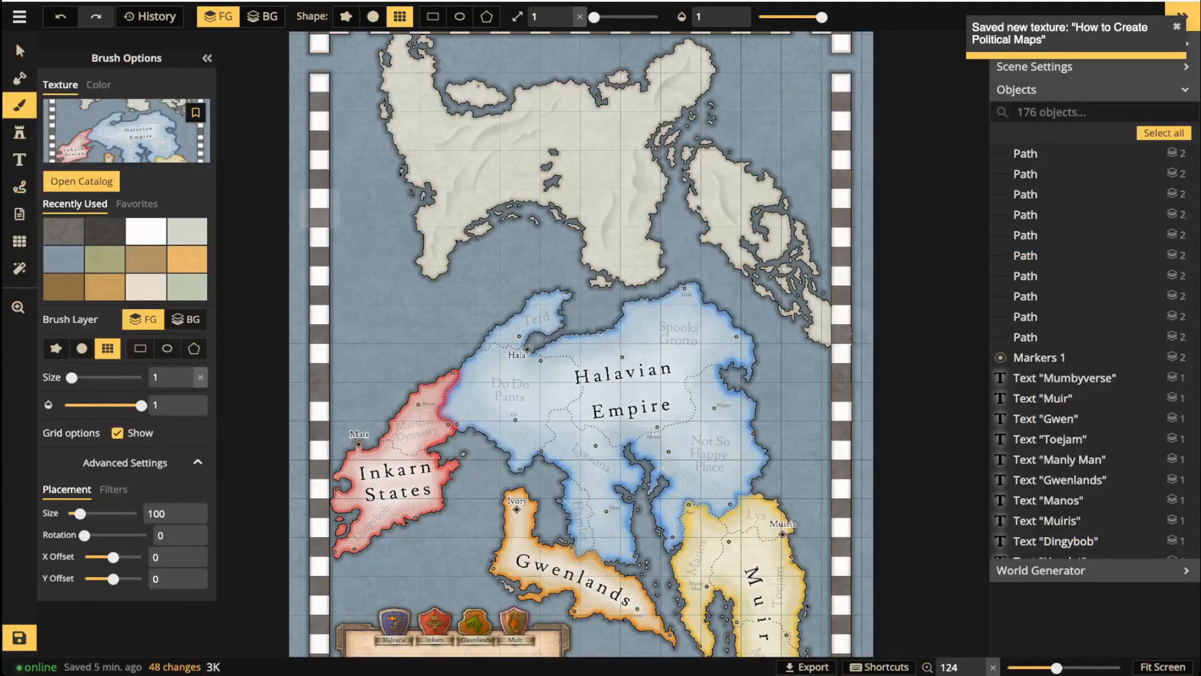
Try enlarging the map texture's placement size to 200 and to 3000 to match the underlying map.
{"action": "left_click_drag", "start_coordinate": [79, 513], "coordinate": [82, 513]}
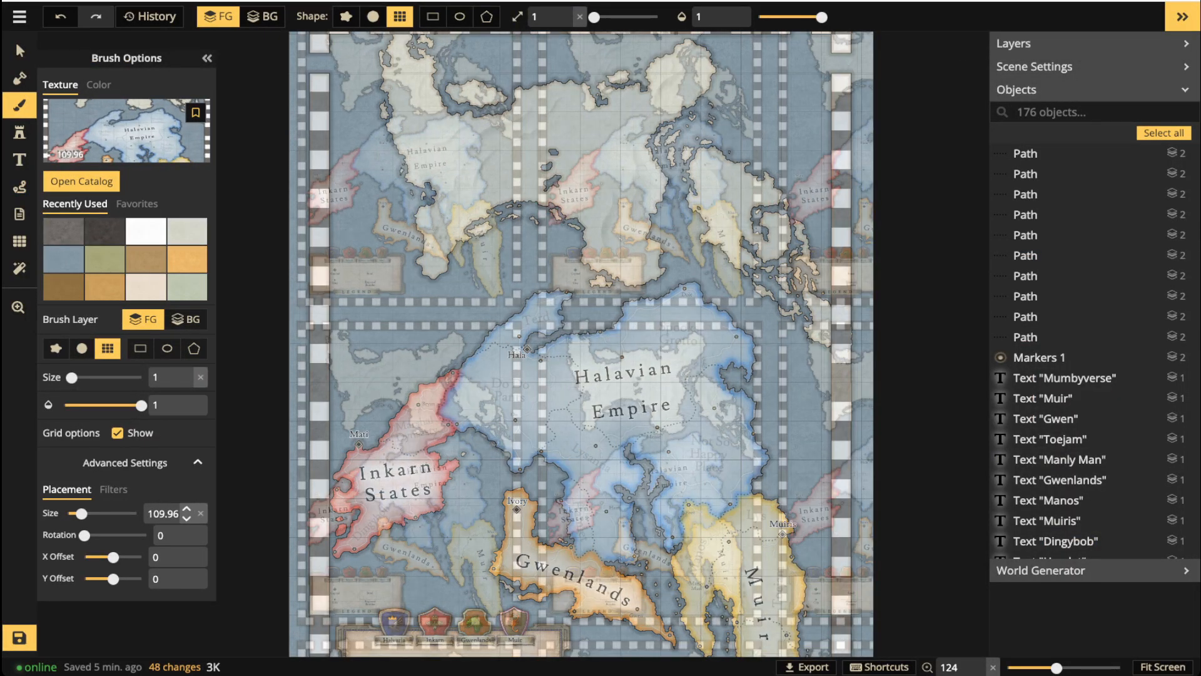
{"action": "left_click", "coordinate": [187, 519]}
{"action": "double_click", "coordinate": [156, 513]}
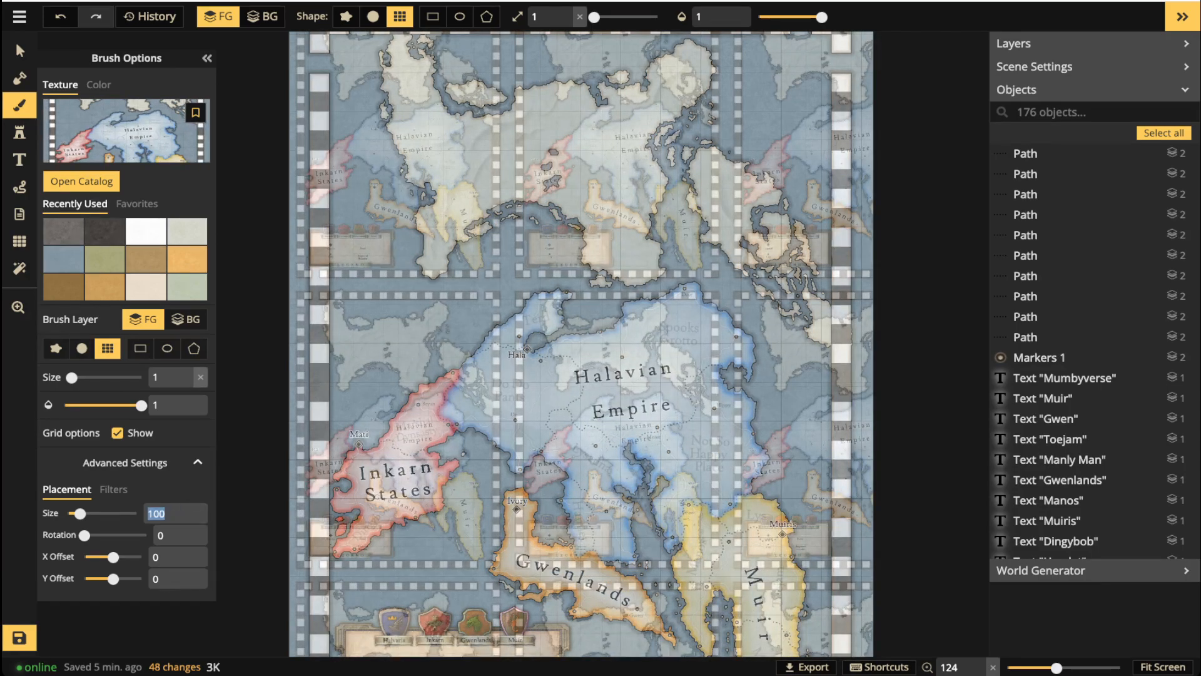
{"action": "type", "text": "200"}
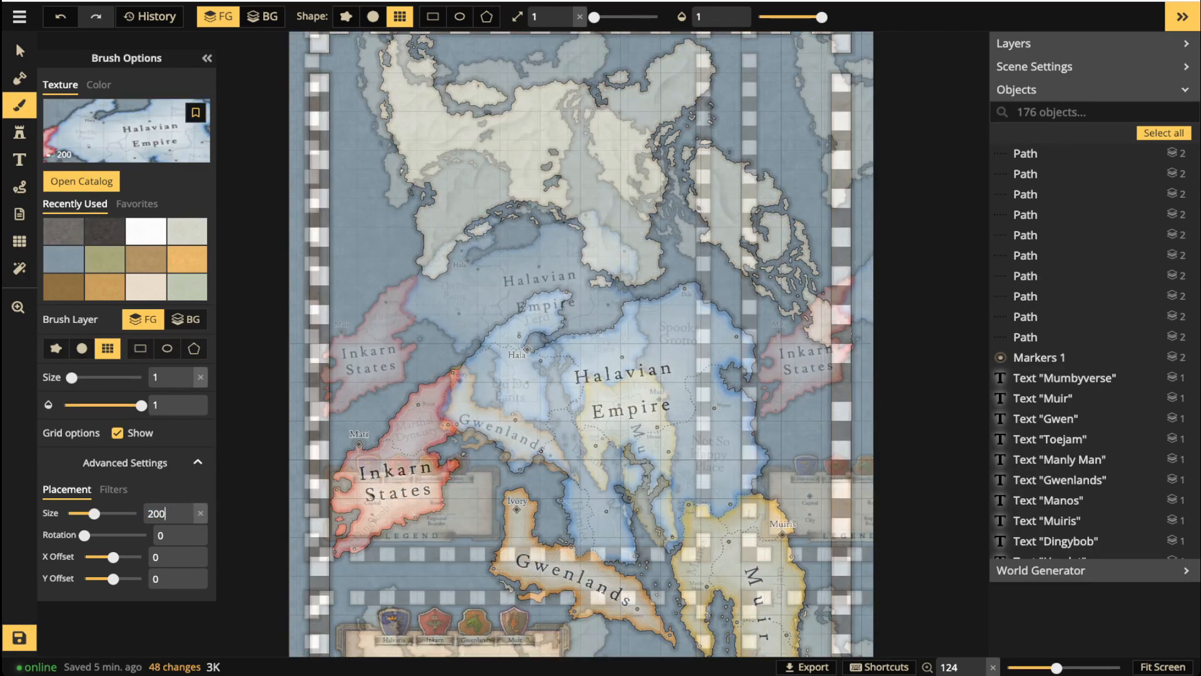
{"action": "key", "text": "BackSpace"}
{"action": "key", "text": "BackSpace"}
{"action": "key", "text": "BackSpace"}
{"action": "type", "text": "3"}
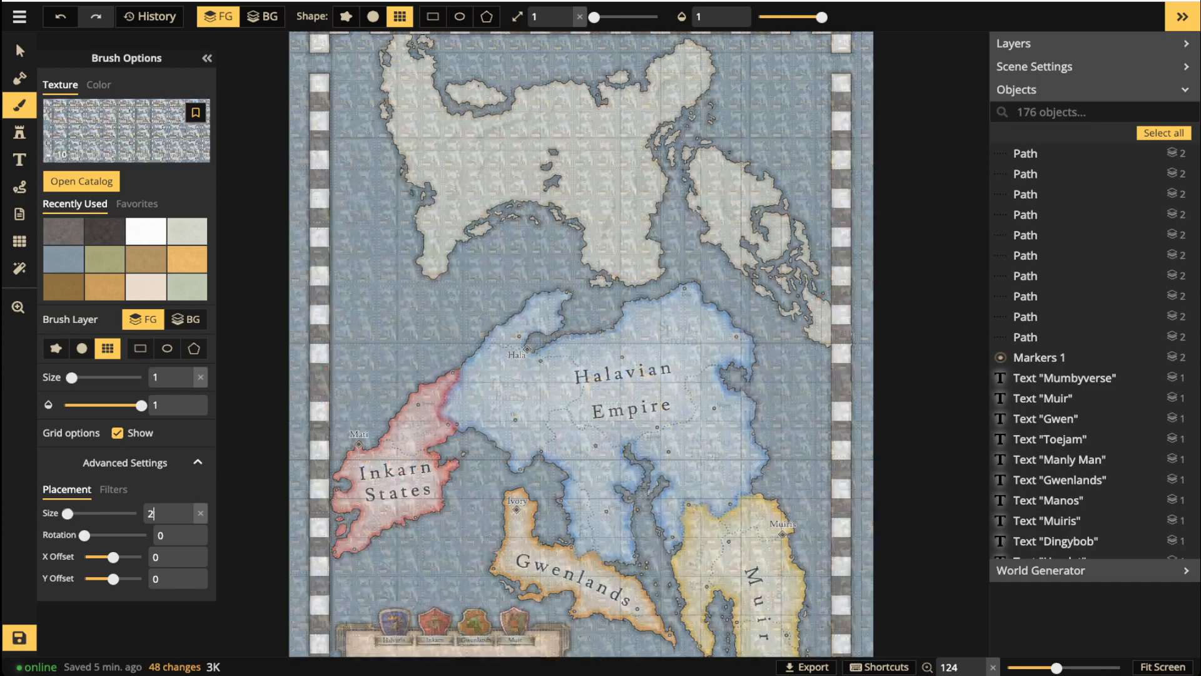
{"action": "type", "text": "000"}
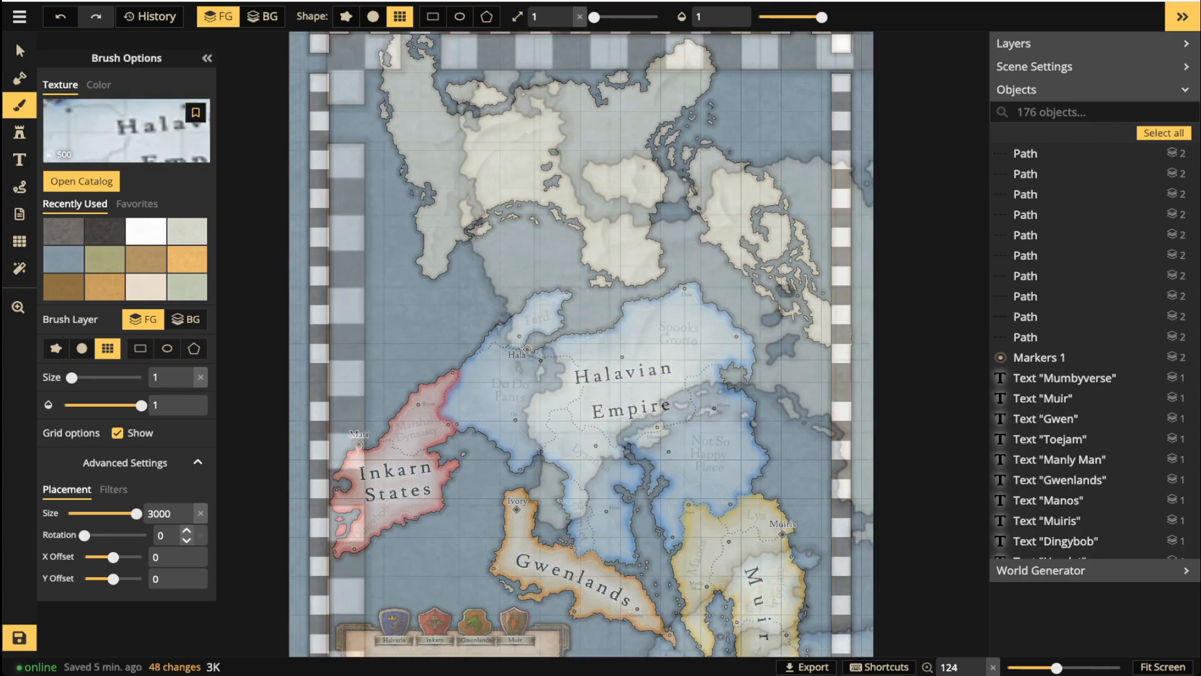
Try smaller placement sizes of 300 and 250 for the map texture.
{"action": "key", "text": "BackSpace"}
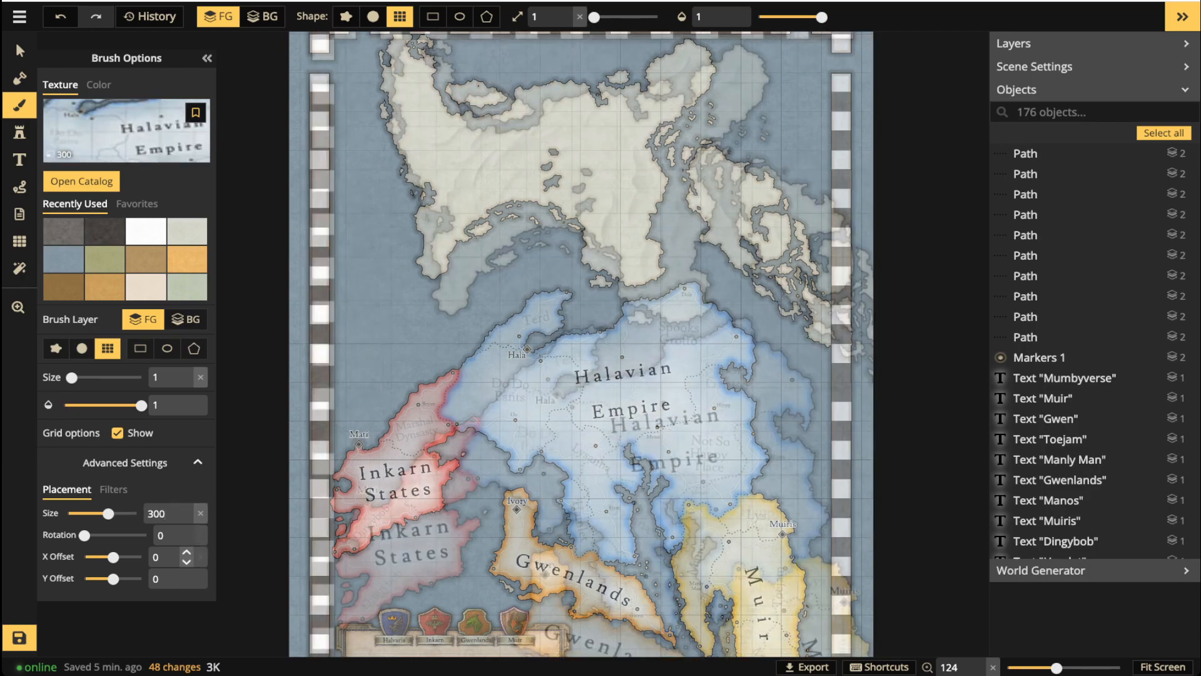
{"action": "key", "text": "BackSpace"}
{"action": "key", "text": "BackSpace"}
{"action": "key", "text": "BackSpace"}
{"action": "type", "text": "250"}
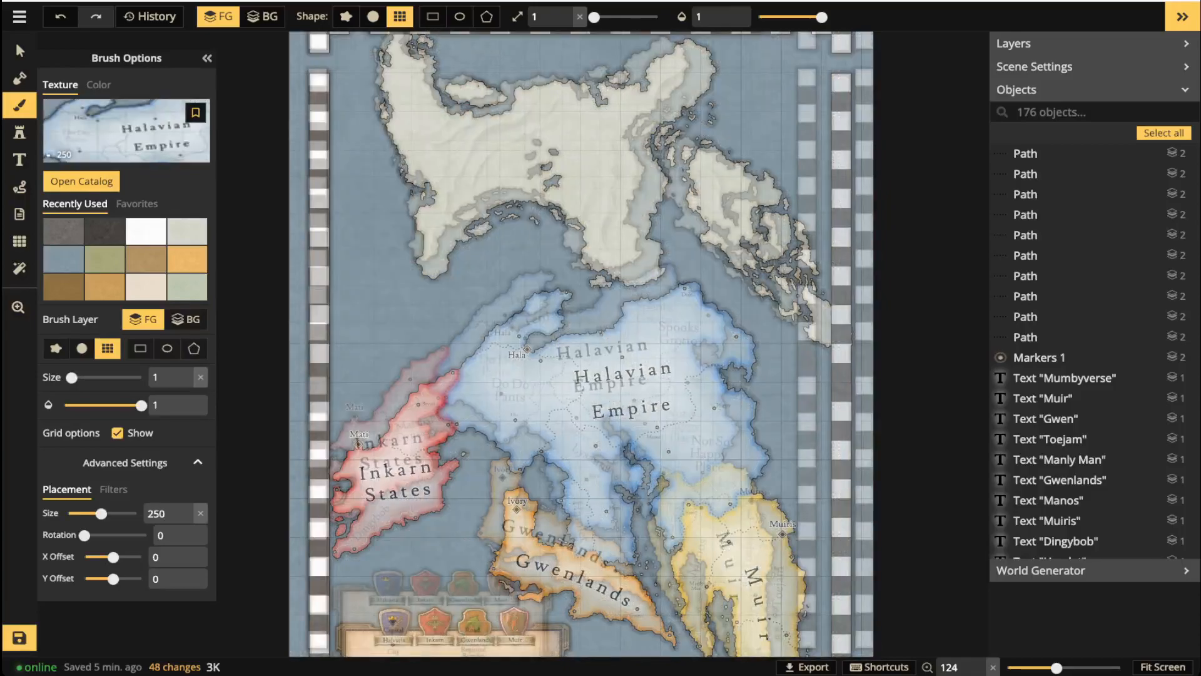
{"action": "key", "text": "BackSpace"}
{"action": "key", "text": "BackSpace"}
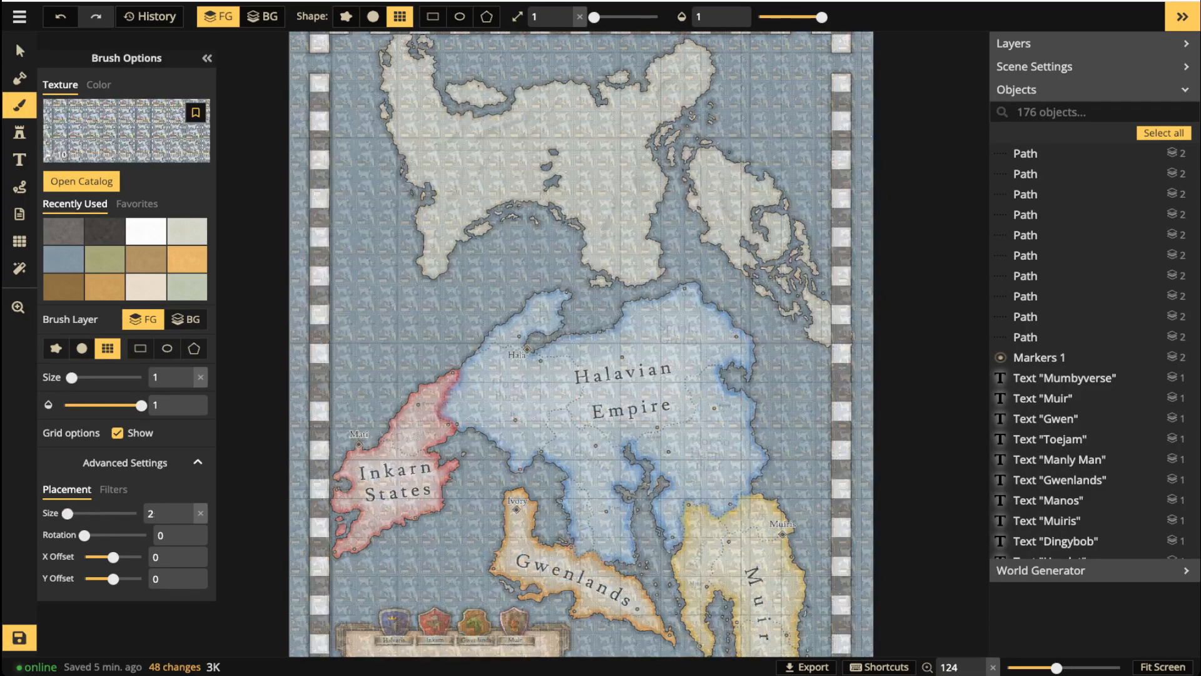
{"action": "type", "text": "50"}
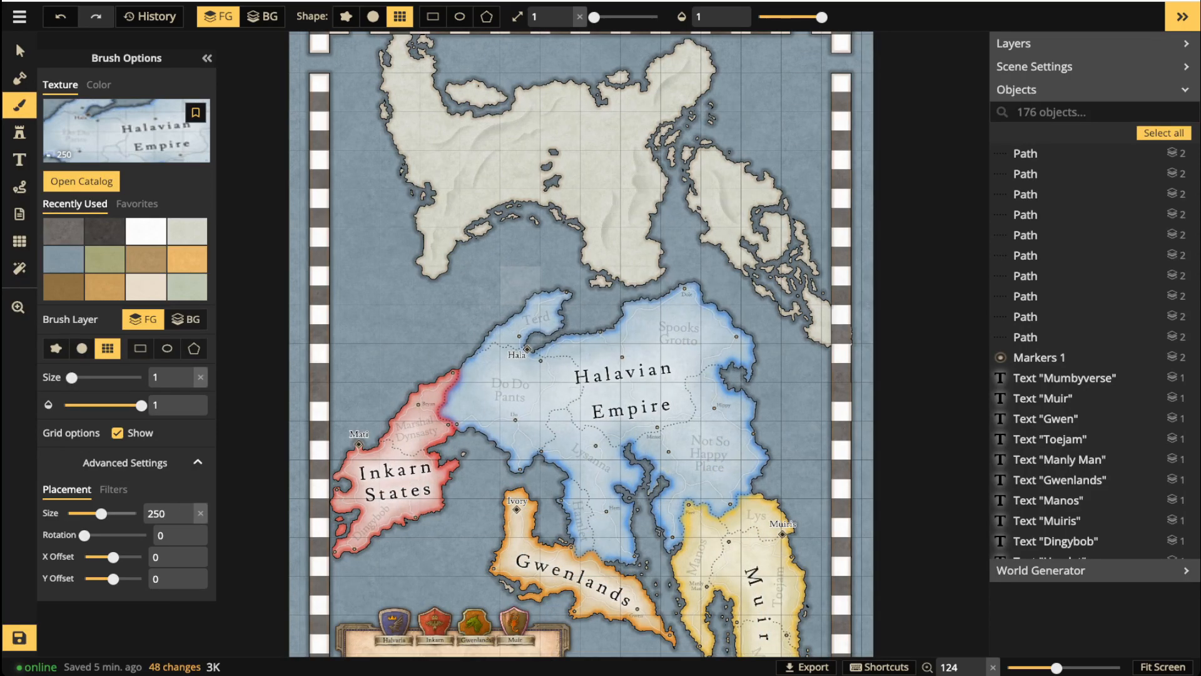
Fine-tune the map texture's placement size to 265.22 so its overlay lines up with the map.
{"action": "left_click_drag", "start_coordinate": [101, 513], "coordinate": [104, 513]}
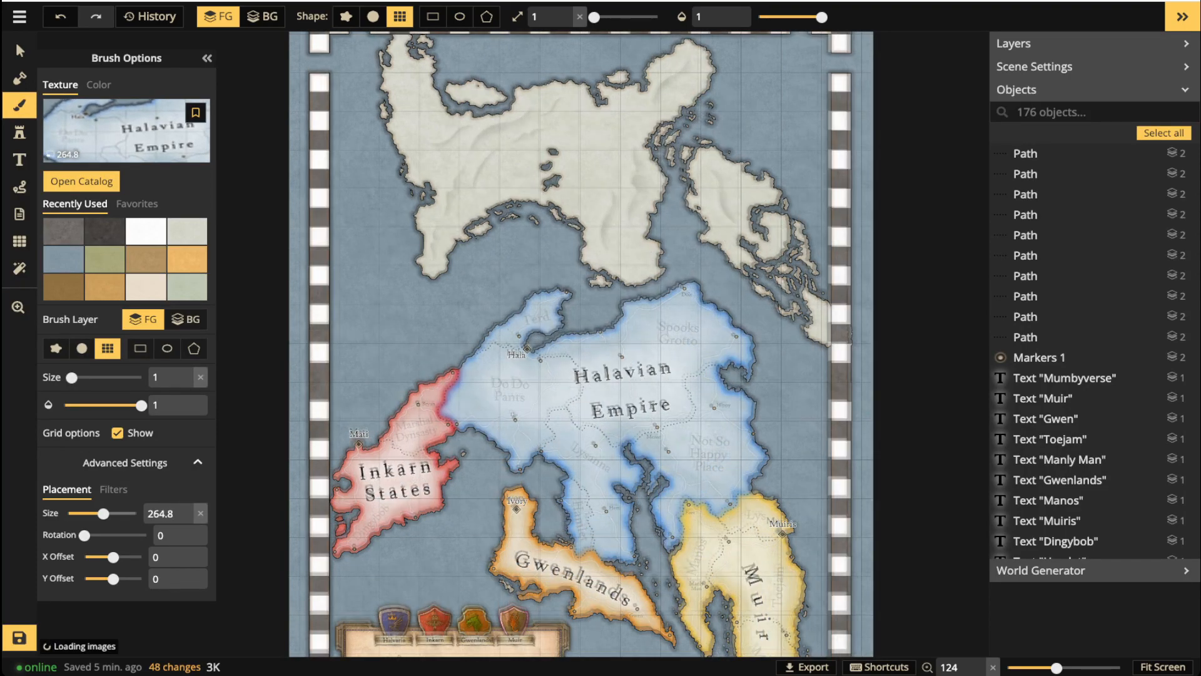
{"action": "left_click", "coordinate": [186, 508]}
{"action": "left_click", "coordinate": [186, 507]}
{"action": "left_click", "coordinate": [186, 508]}
{"action": "left_click", "coordinate": [187, 507]}
{"action": "left_click", "coordinate": [186, 508]}
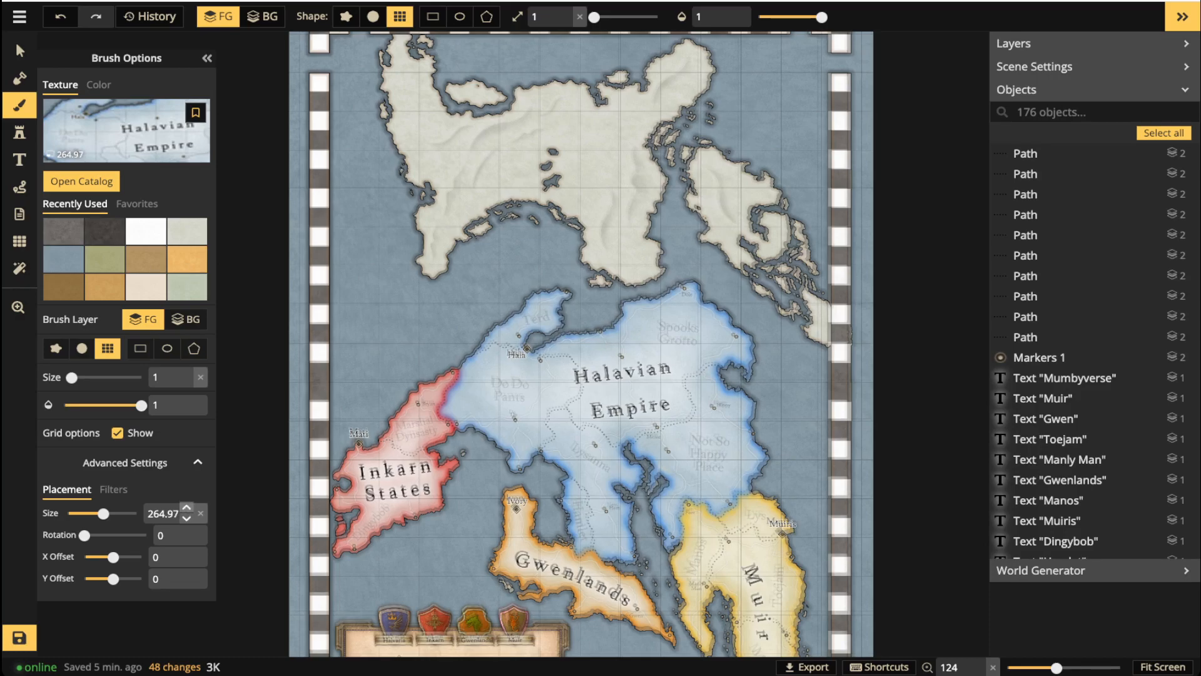
{"action": "left_click", "coordinate": [186, 508]}
{"action": "left_click", "coordinate": [187, 508]}
{"action": "left_click", "coordinate": [187, 508]}
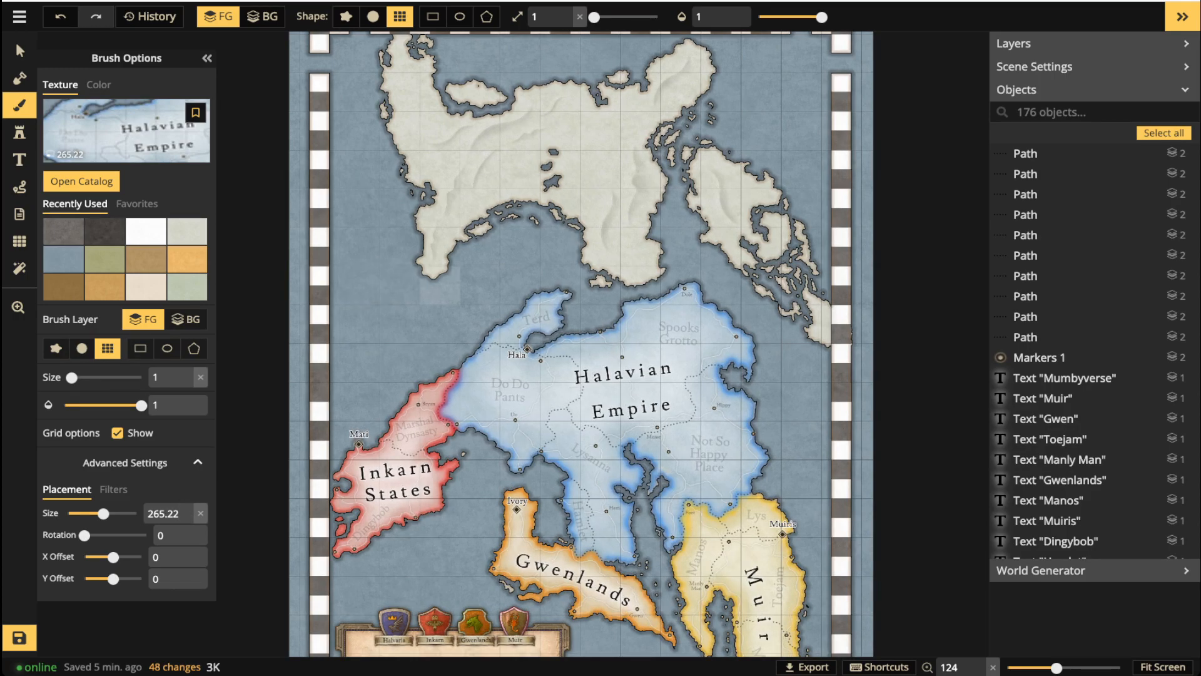
Inspect the map's central area up close and turn off the map grid.
{"action": "scroll", "coordinate": [529, 244], "scroll_direction": "up", "scroll_amount": 3}
{"action": "scroll", "coordinate": [517, 247], "scroll_direction": "up", "scroll_amount": 1}
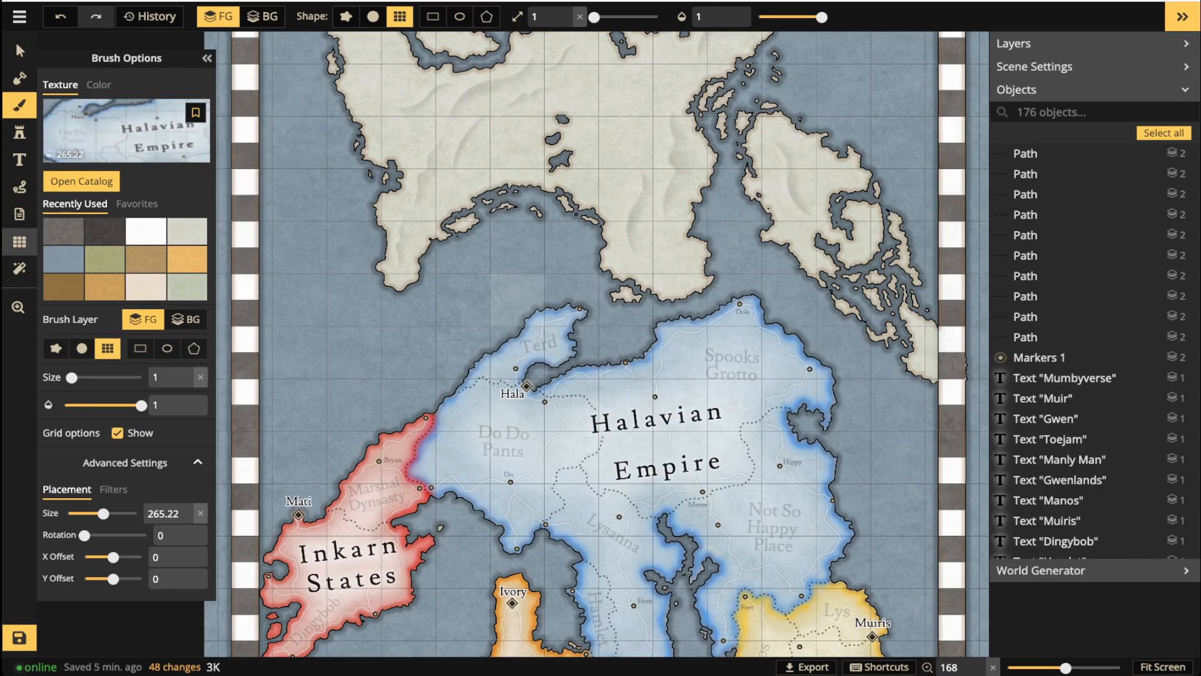
{"action": "left_click", "coordinate": [20, 241]}
{"action": "left_click", "coordinate": [49, 80]}
{"action": "scroll", "coordinate": [429, 267], "scroll_direction": "down", "scroll_amount": 4}
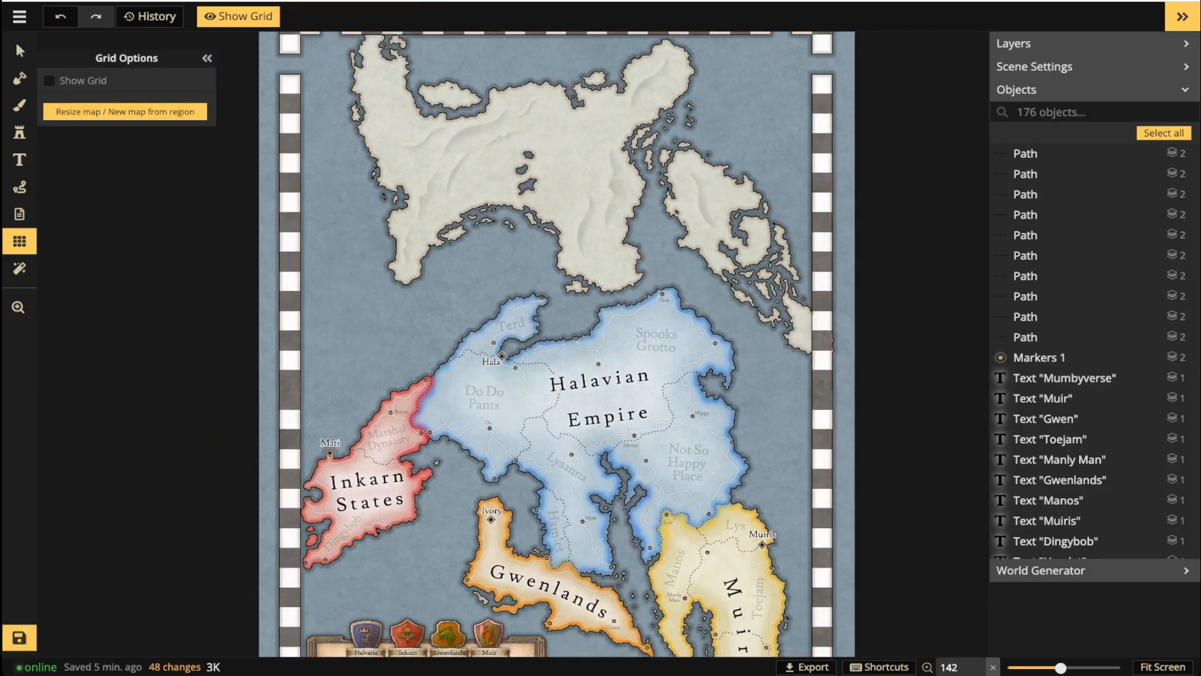
Set a round background-layer brush to size 59 and opacity 0.29, and dab the map texture onto the sea south of the northern continent.
{"action": "key", "text": "b"}
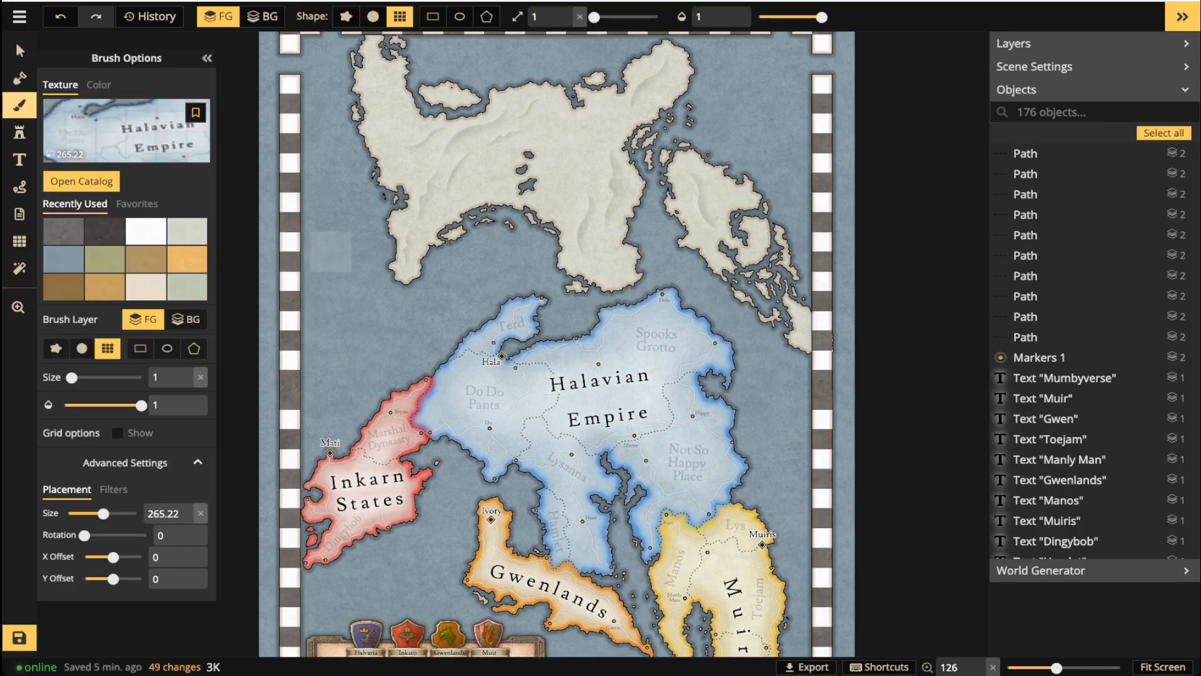
{"action": "left_click", "coordinate": [262, 17]}
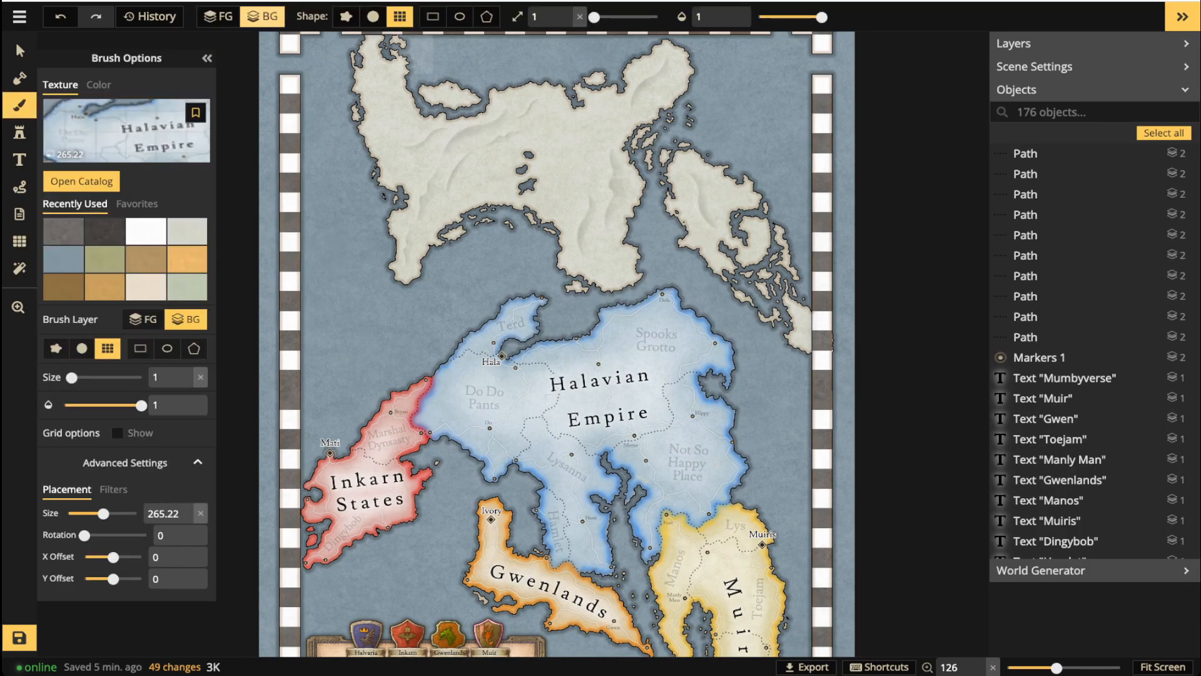
{"action": "left_click", "coordinate": [776, 17]}
{"action": "left_click_drag", "start_coordinate": [595, 17], "coordinate": [632, 17]}
{"action": "left_click", "coordinate": [372, 17]}
{"action": "scroll", "coordinate": [419, 315], "scroll_direction": "up", "scroll_amount": 2}
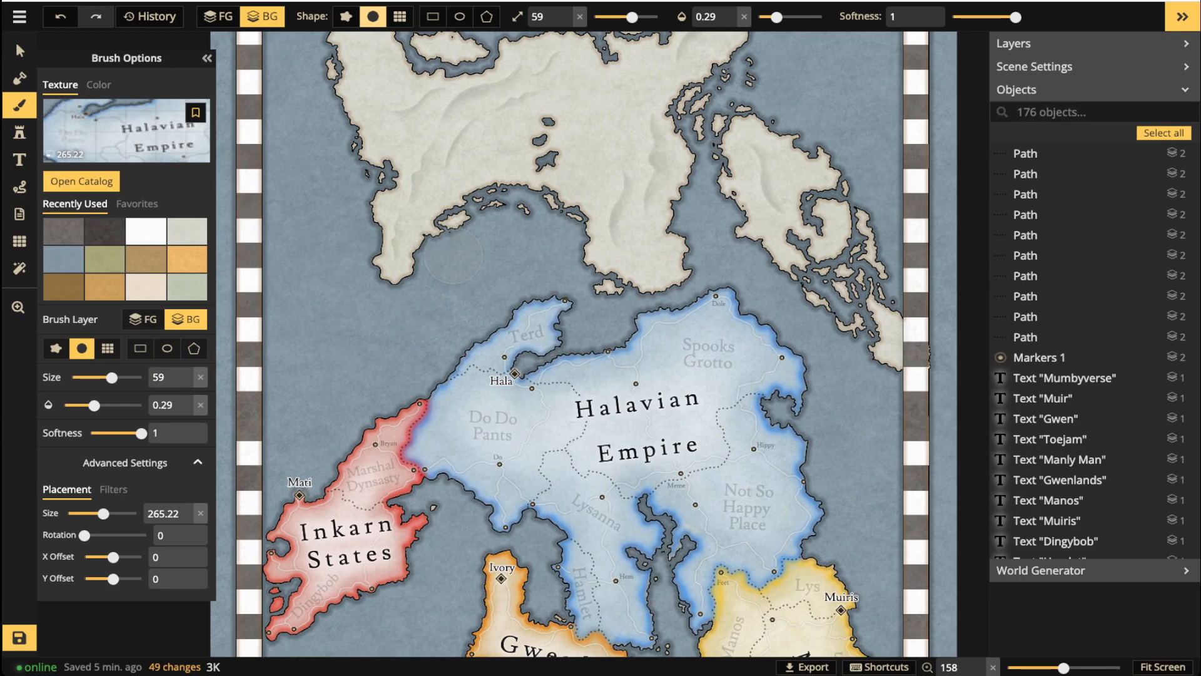
{"action": "left_click", "coordinate": [479, 288]}
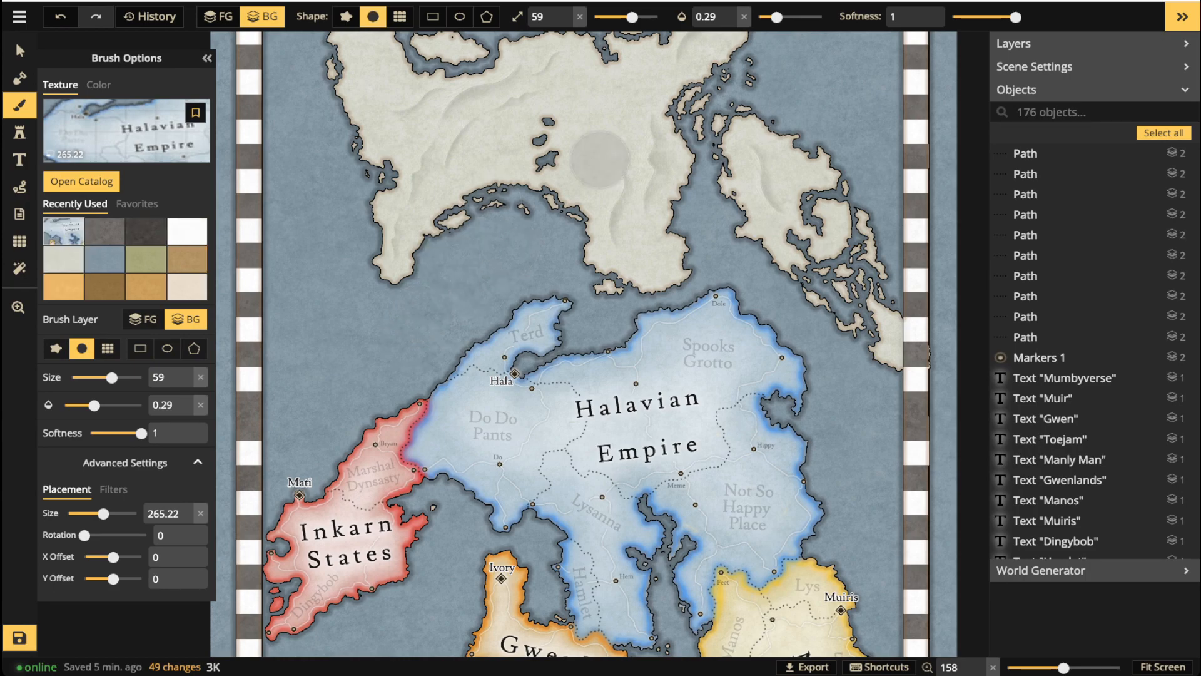
Raise the brush opacity to 1 and paint the map texture over the western and southern sea.
{"action": "left_click_drag", "start_coordinate": [777, 17], "coordinate": [822, 17]}
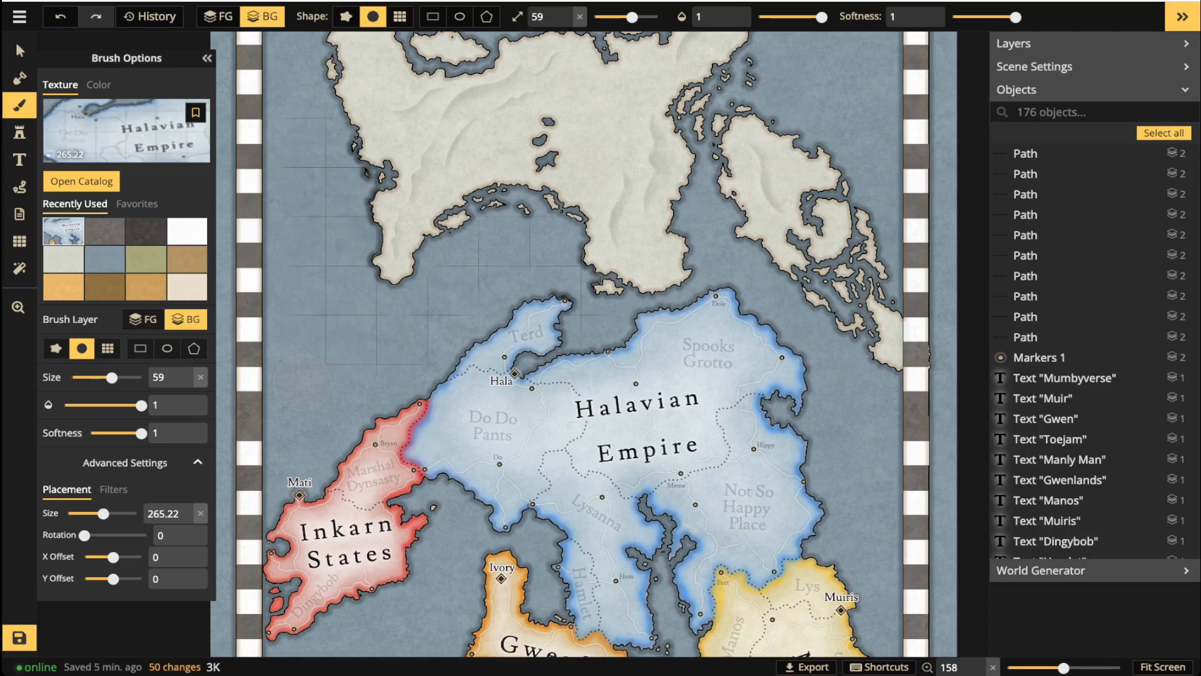
{"action": "left_click_drag", "start_coordinate": [301, 131], "coordinate": [277, 422]}
{"action": "key", "text": "space"}
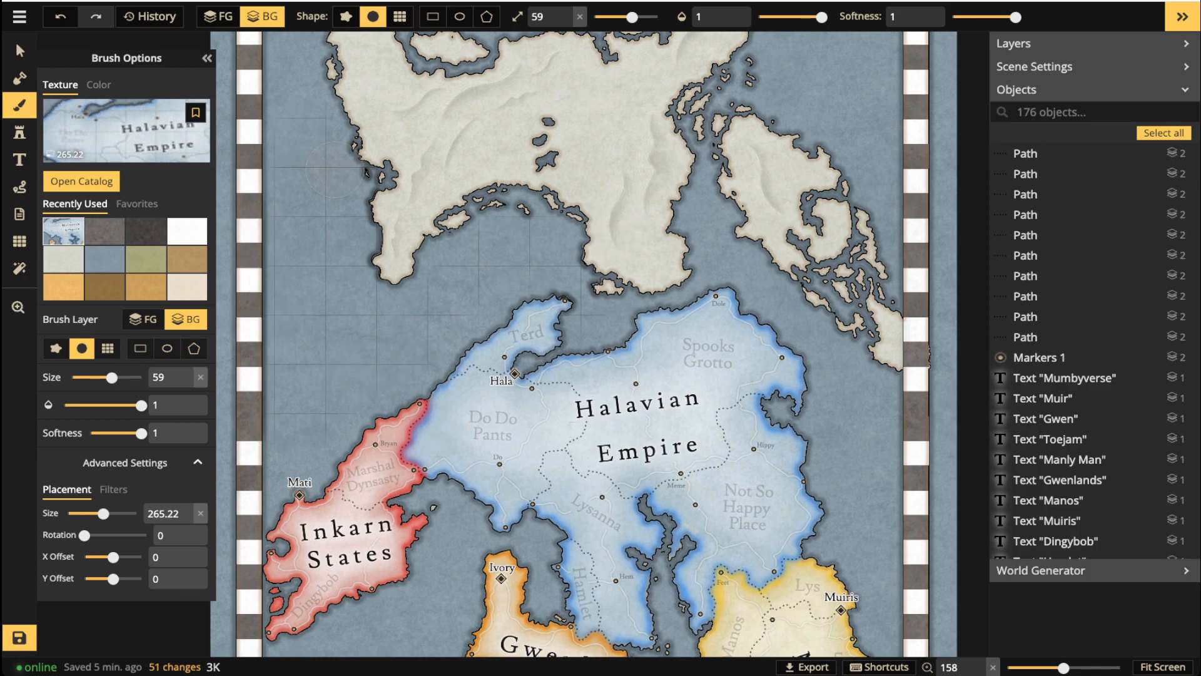
{"action": "left_click_drag", "start_coordinate": [389, 347], "coordinate": [392, 340]}
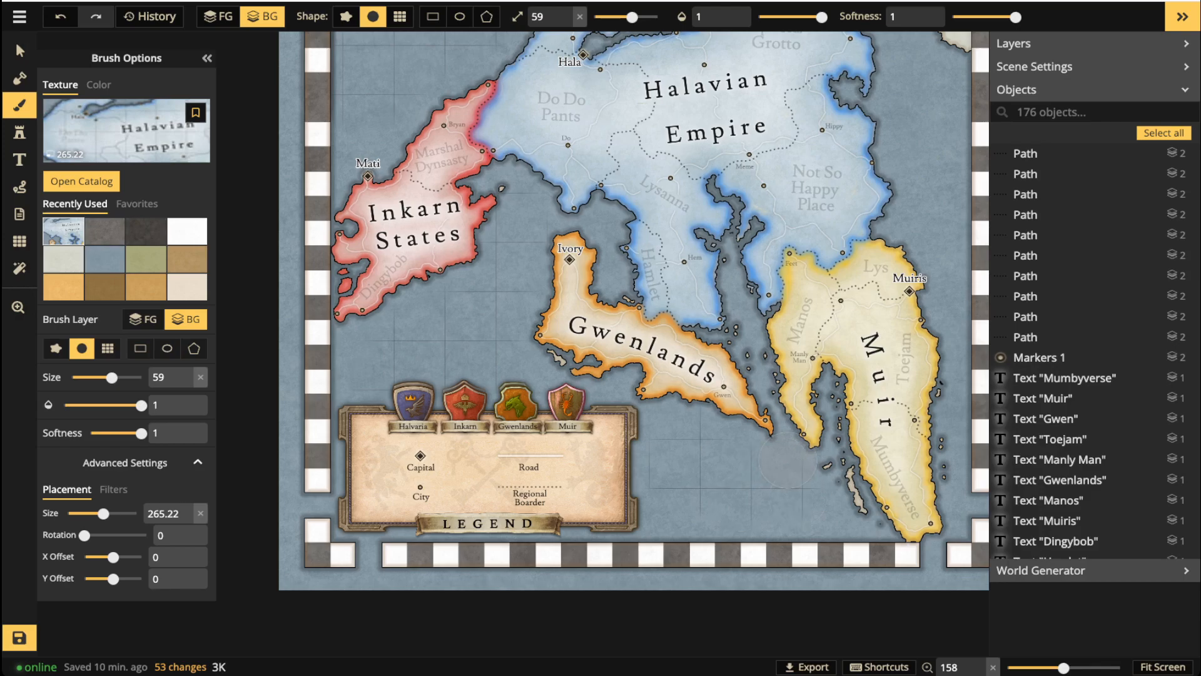
{"action": "key", "text": "space"}
{"action": "left_click_drag", "start_coordinate": [832, 394], "coordinate": [582, 422]}
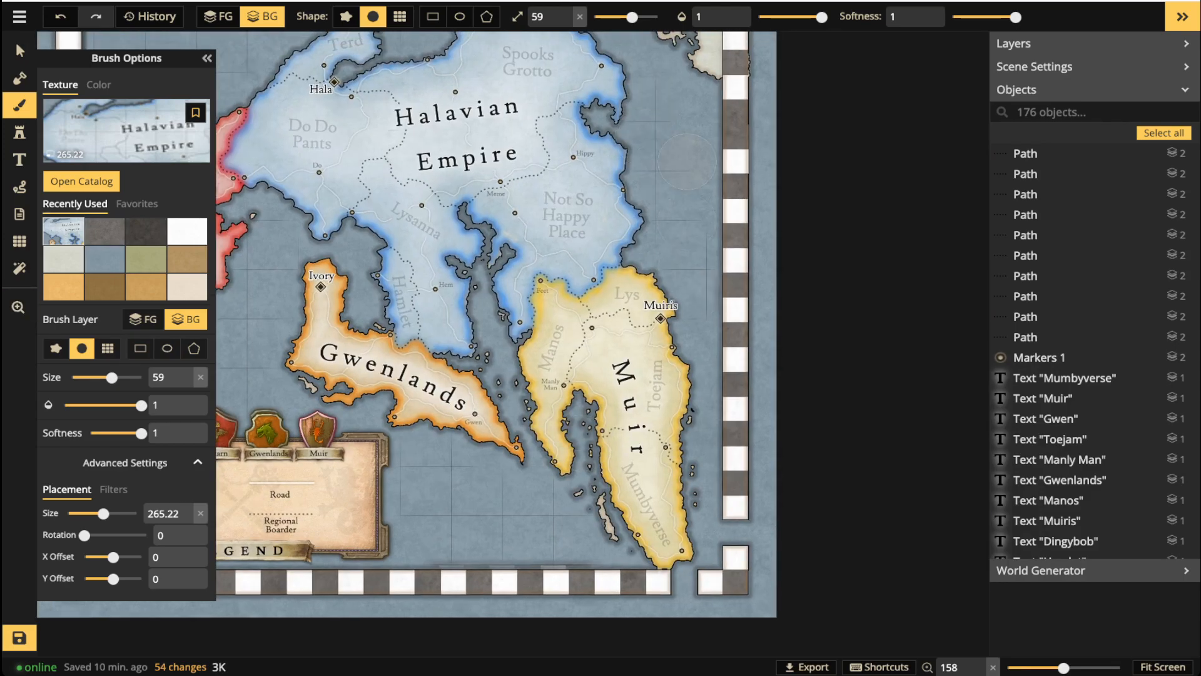
Paint the map texture over the eastern sea and across the sea north of the northern continent.
{"action": "key", "text": "space"}
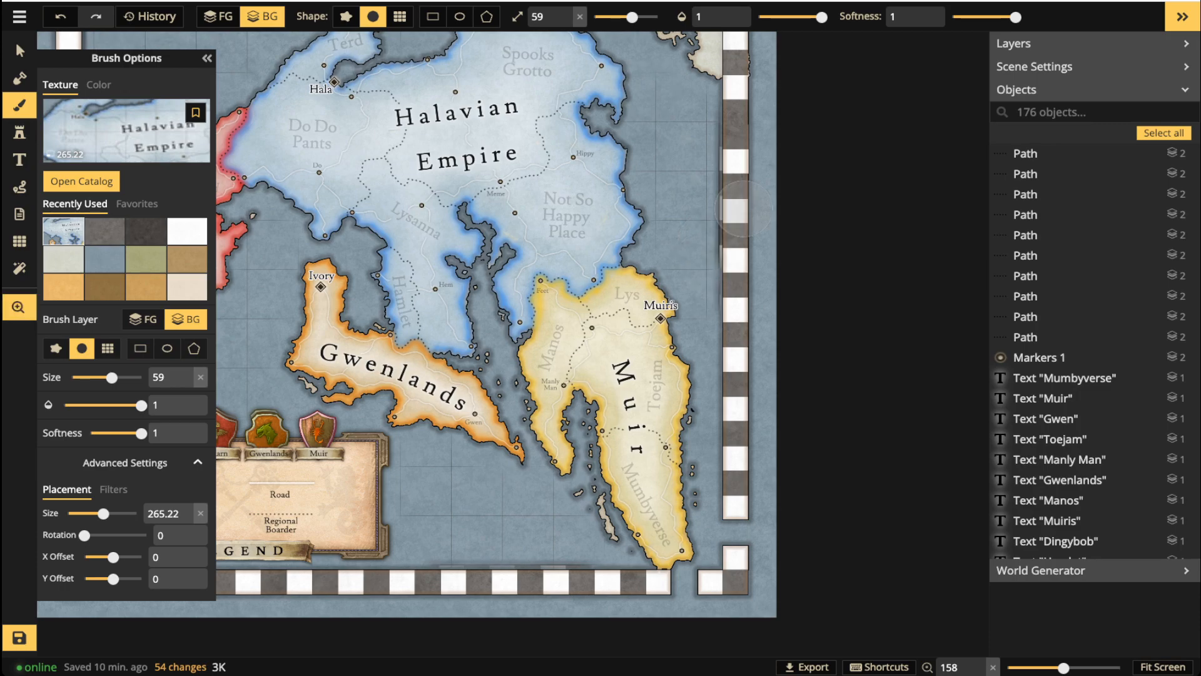
{"action": "left_click_drag", "start_coordinate": [623, 111], "coordinate": [671, 379]}
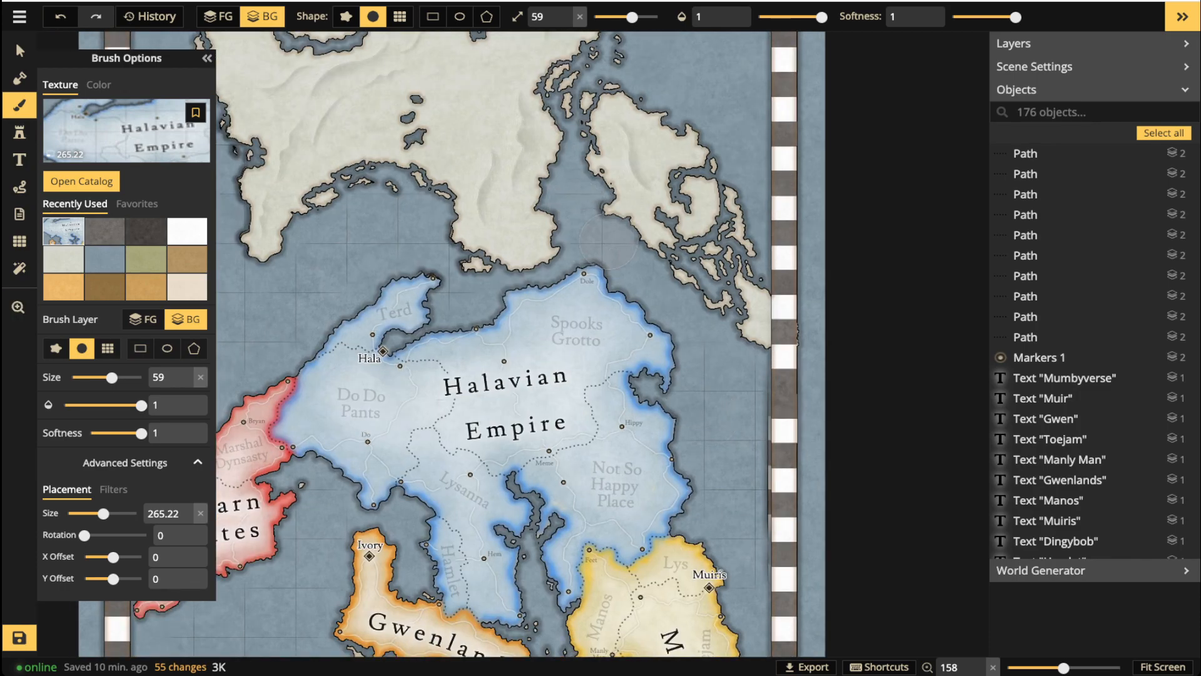
{"action": "key", "text": "space"}
{"action": "left_click_drag", "start_coordinate": [713, 92], "coordinate": [705, 265]}
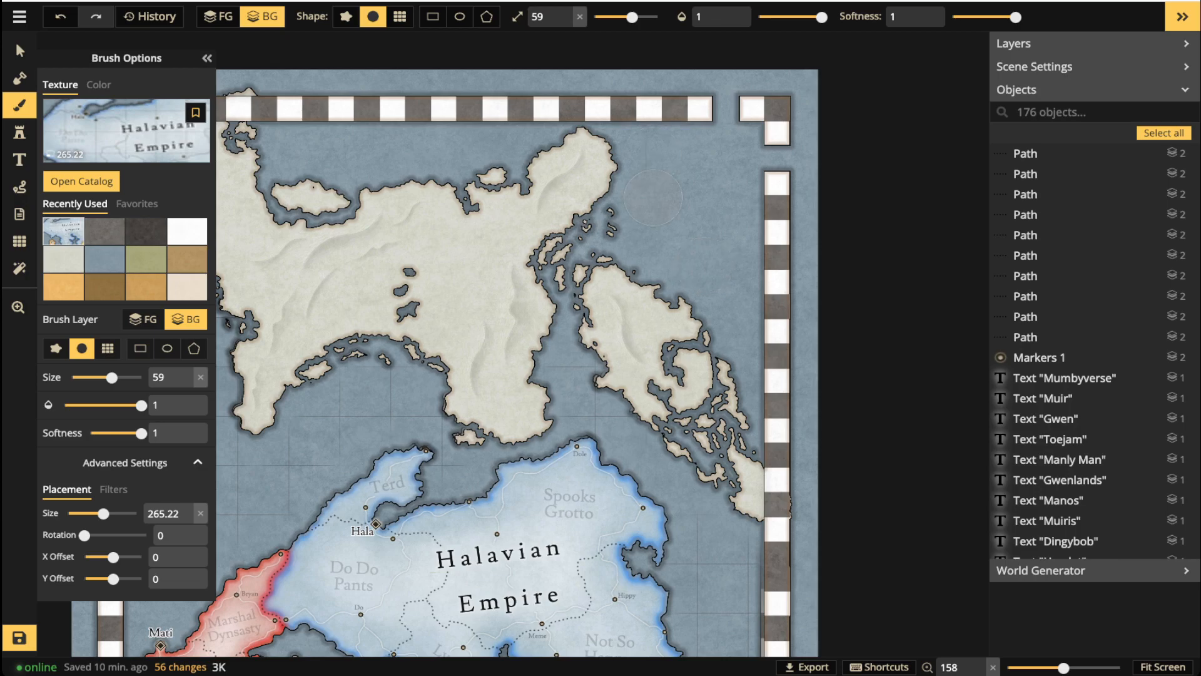
{"action": "left_click_drag", "start_coordinate": [705, 191], "coordinate": [714, 303]}
{"action": "mouse_move", "coordinate": [488, 134]}
{"action": "left_mouse_down"}
{"action": "mouse_move", "coordinate": [366, 157]}
{"action": "mouse_move", "coordinate": [298, 143]}
{"action": "mouse_move", "coordinate": [449, 150]}
{"action": "mouse_move", "coordinate": [305, 144]}
{"action": "mouse_move", "coordinate": [330, 147]}
{"action": "left_mouse_up"}
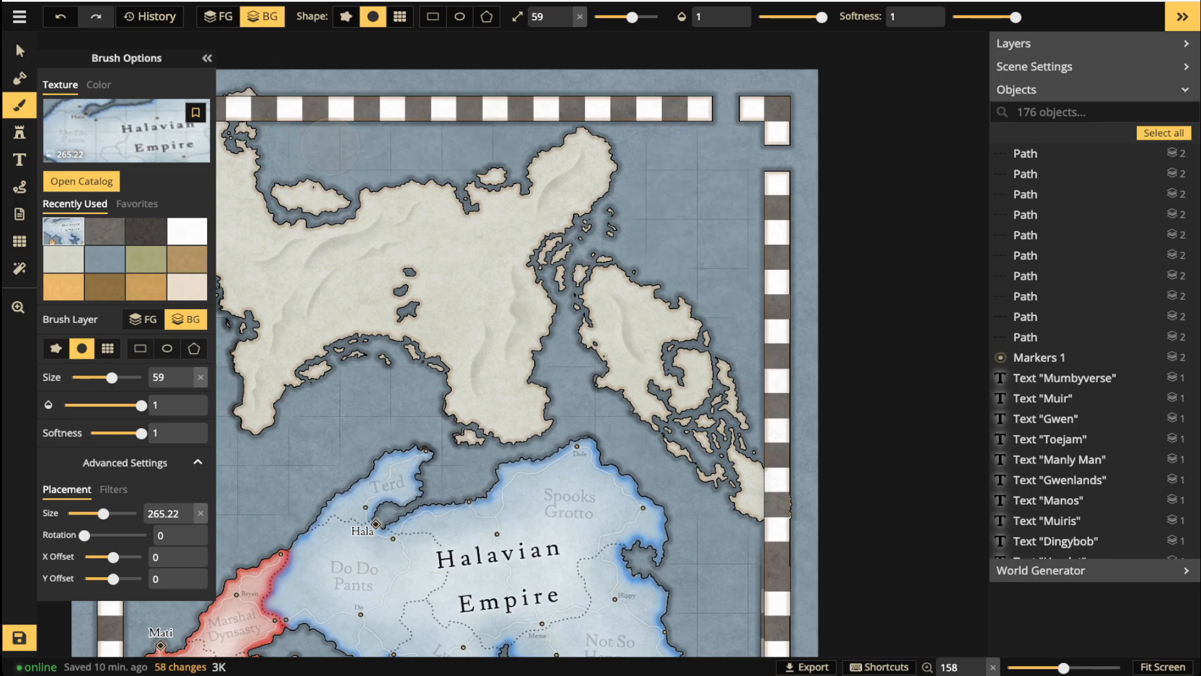
{"action": "scroll", "coordinate": [330, 147], "scroll_direction": "down", "scroll_amount": 4}
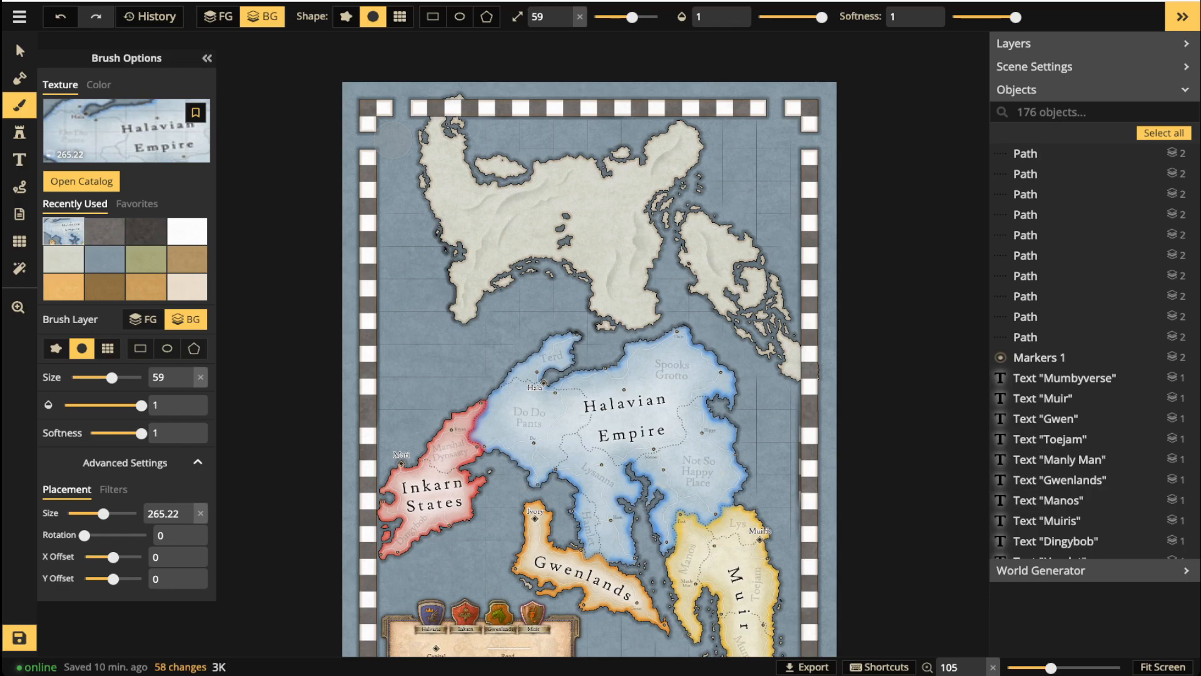
{"action": "scroll", "coordinate": [394, 139], "scroll_direction": "down", "scroll_amount": 2}
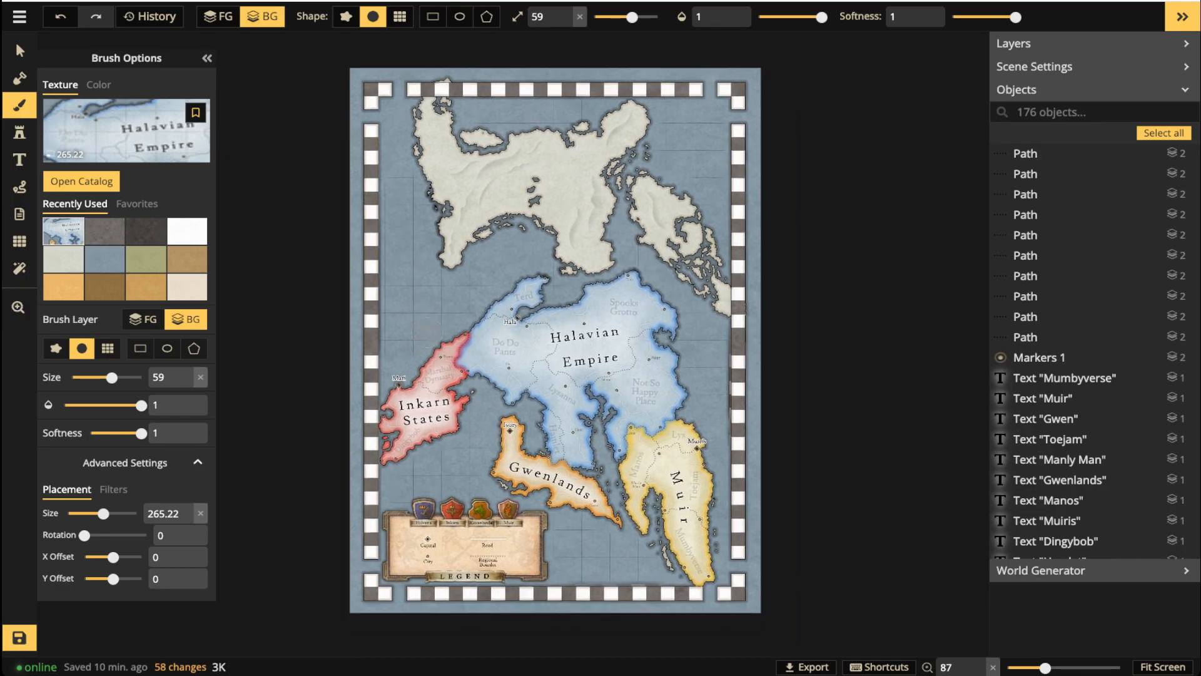
{"action": "scroll", "coordinate": [410, 279], "scroll_direction": "up", "scroll_amount": 3}
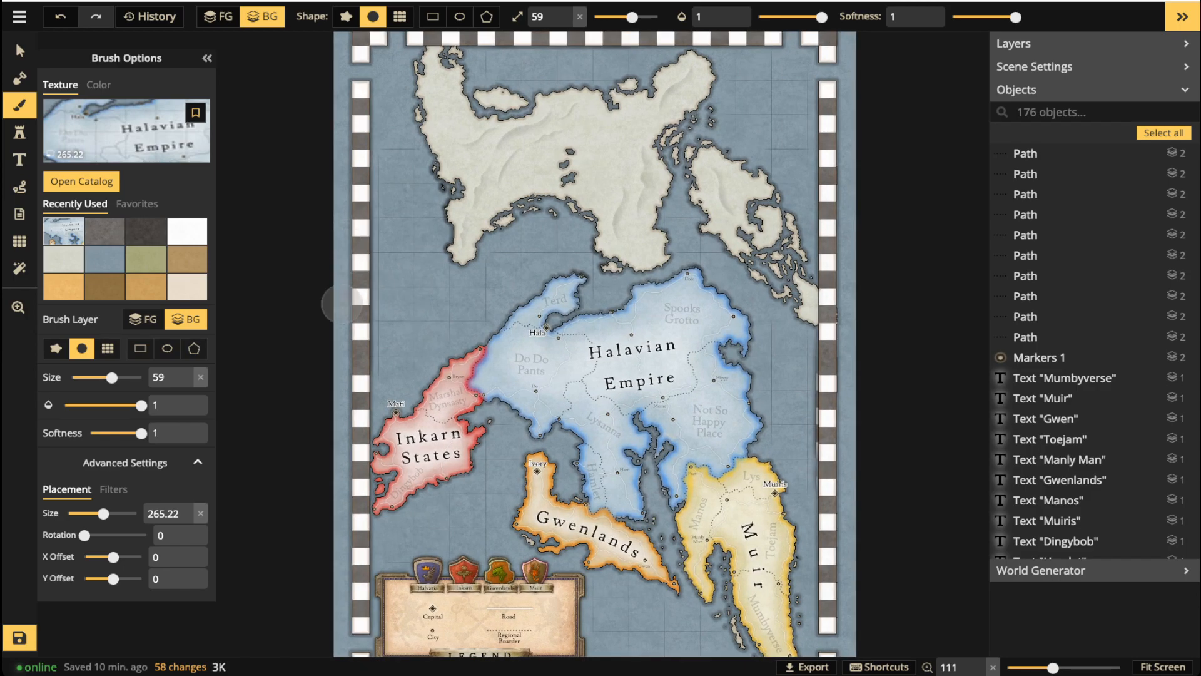
{"action": "left_click", "coordinate": [146, 231]}
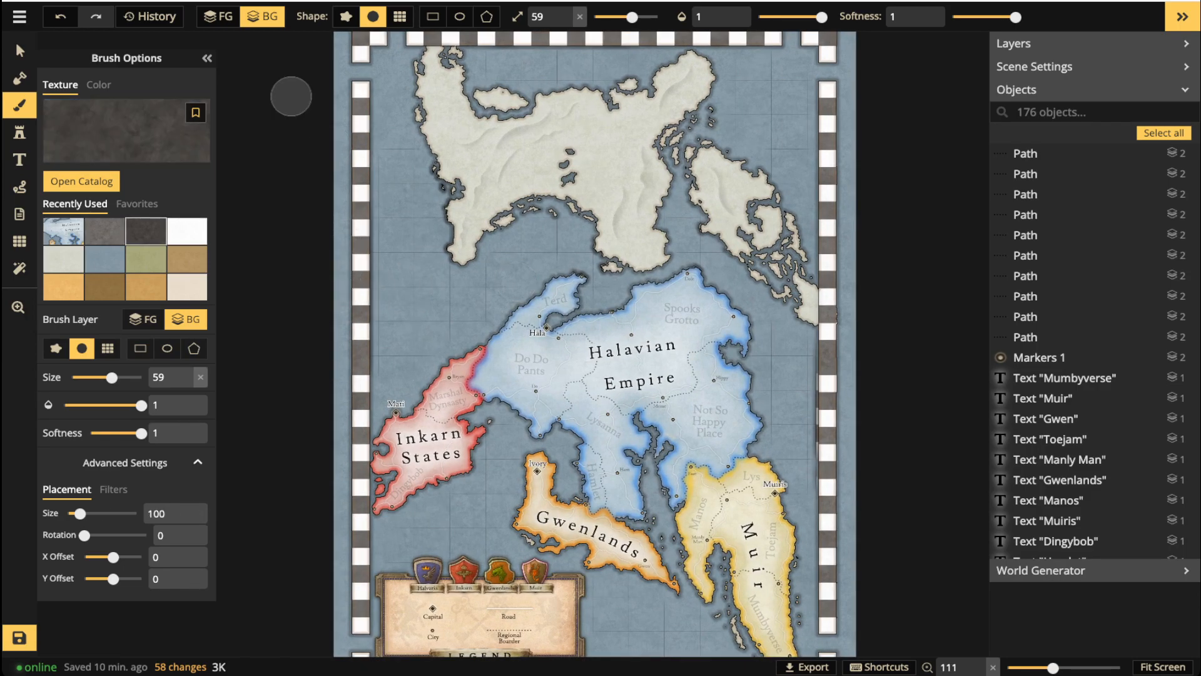
{"action": "left_click", "coordinate": [126, 132]}
{"action": "key", "text": "Escape"}
{"action": "left_click", "coordinate": [99, 85]}
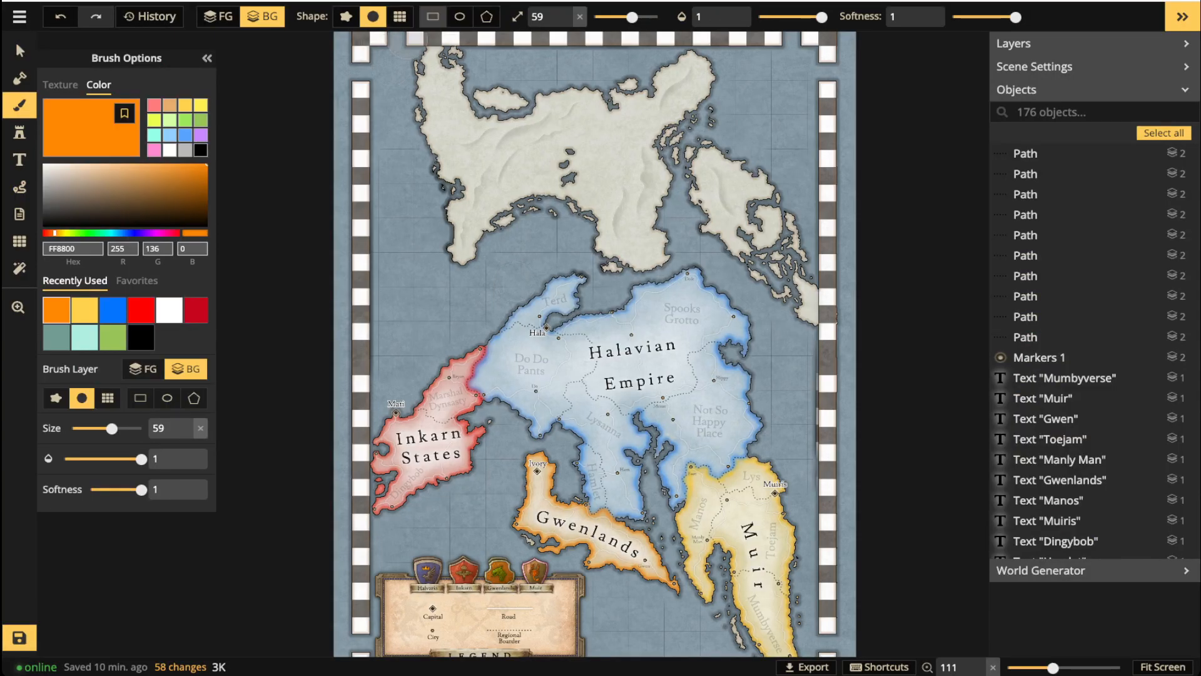
{"action": "left_click", "coordinate": [432, 17]}
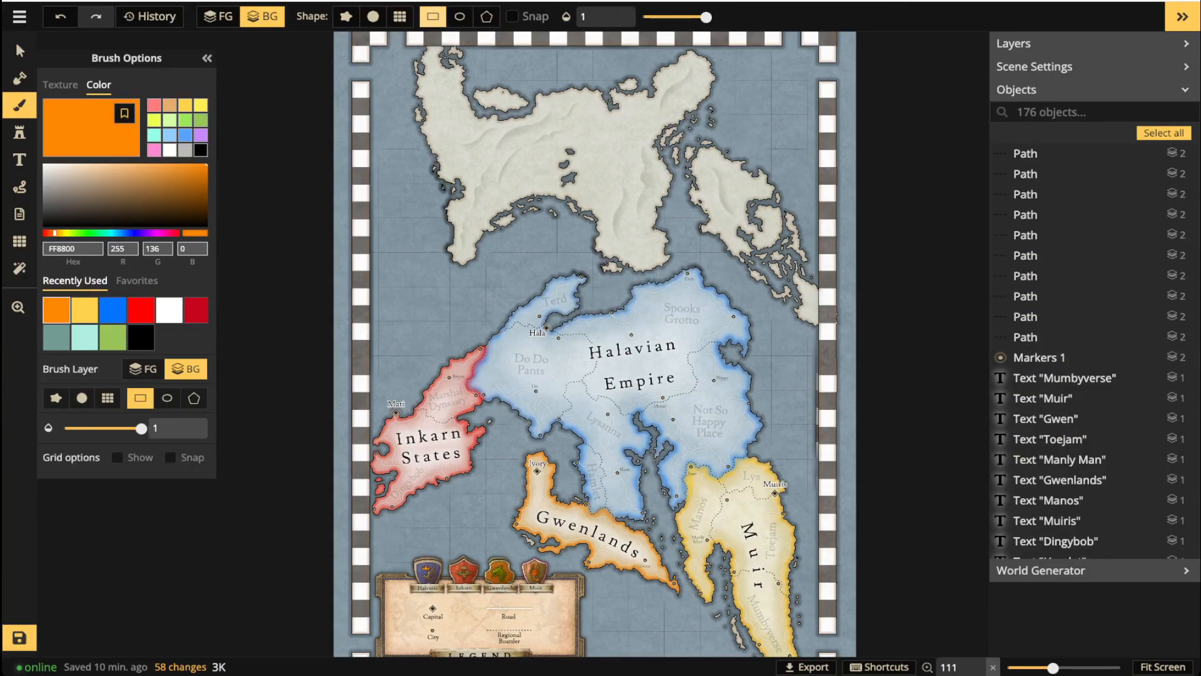
{"action": "left_click", "coordinate": [400, 17]}
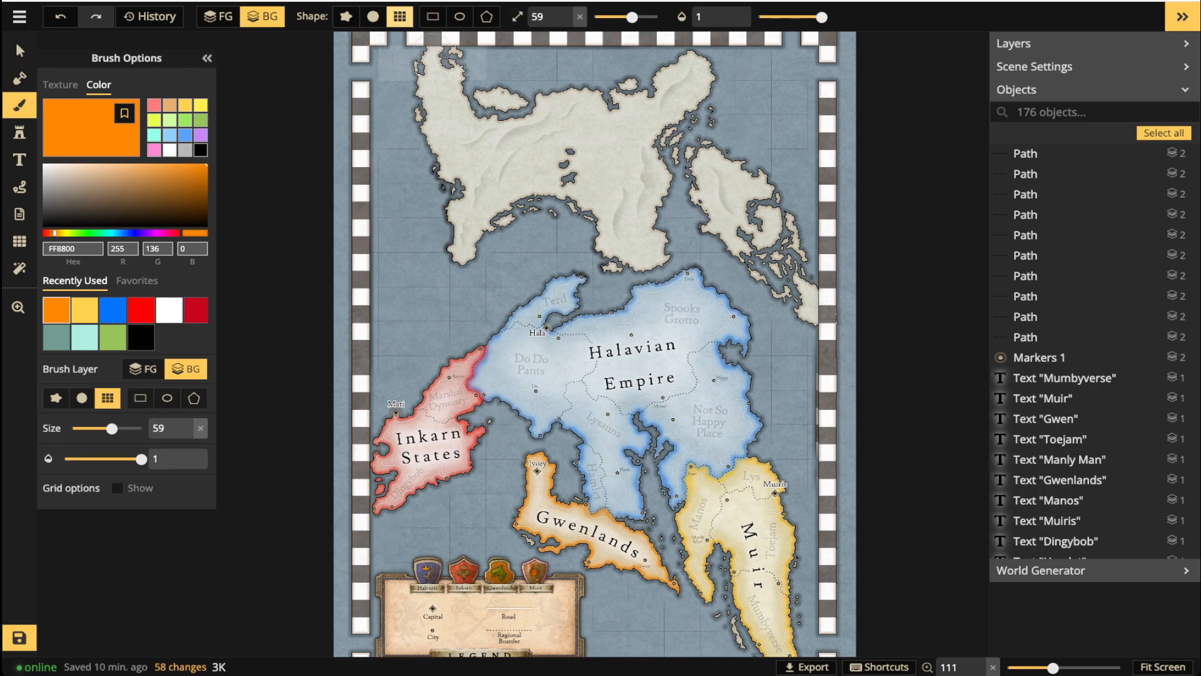
{"action": "left_click_drag", "start_coordinate": [632, 17], "coordinate": [571, 17]}
{"action": "key", "text": "space"}
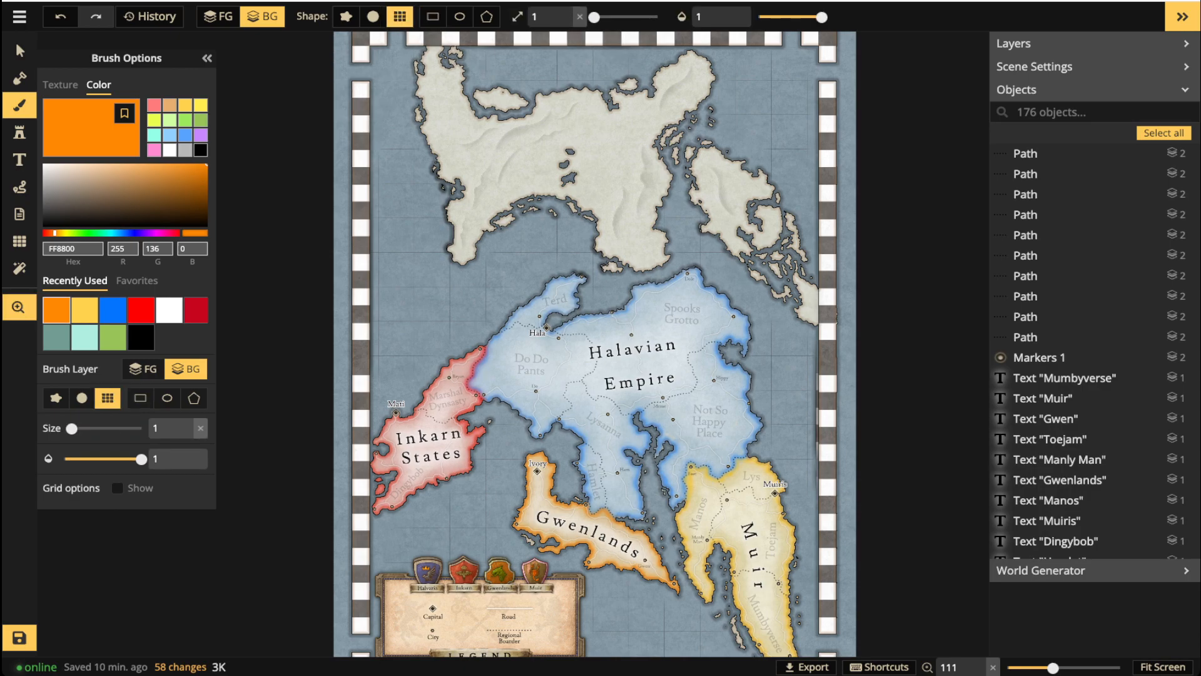
{"action": "left_click_drag", "start_coordinate": [469, 376], "coordinate": [467, 494]}
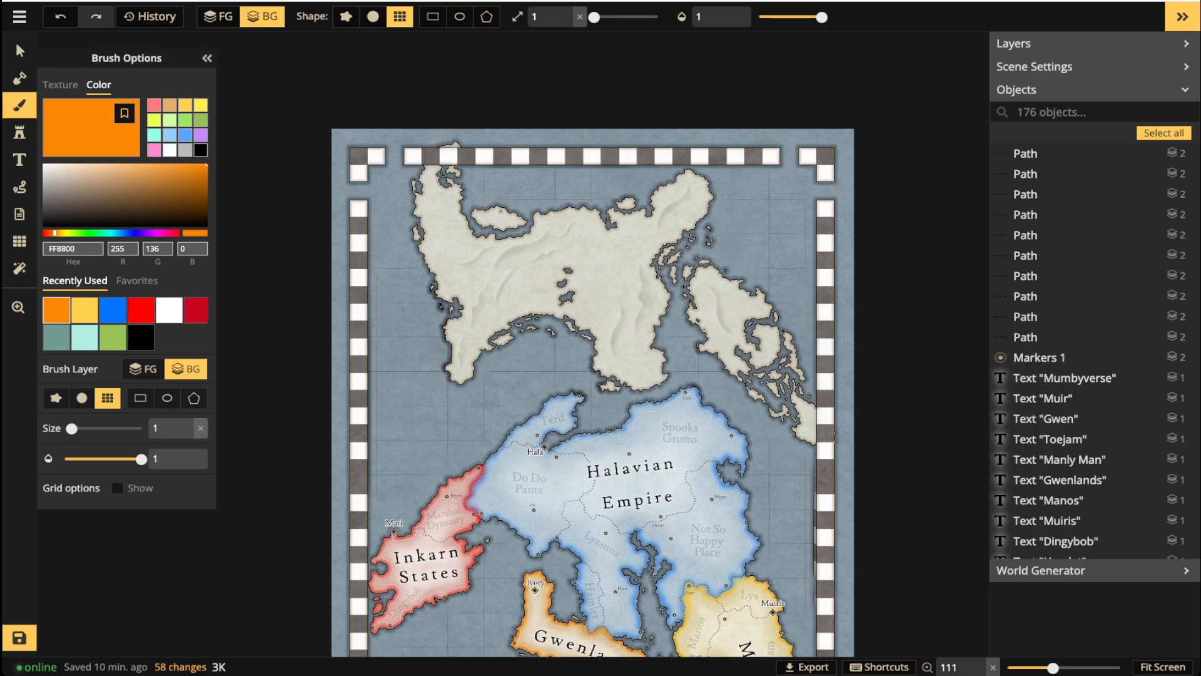
{"action": "left_click", "coordinate": [20, 51]}
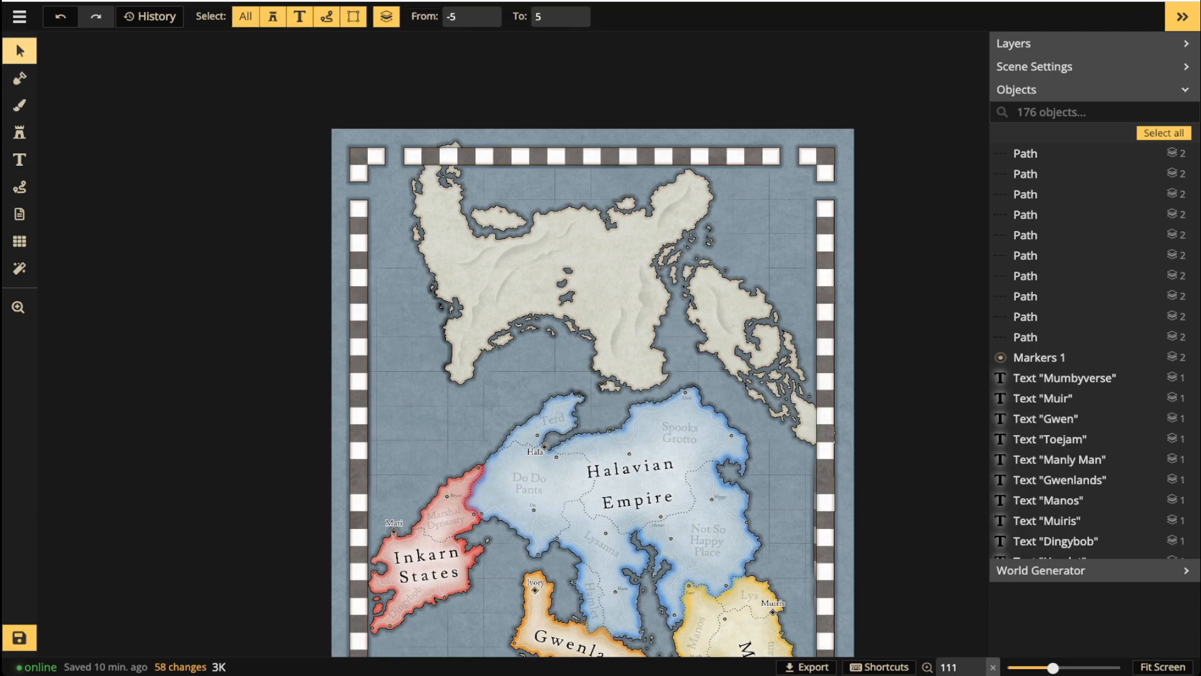
Turn on the map grid, set it to 40 rows and reset its X offset to 0.
{"action": "left_click", "coordinate": [19, 241]}
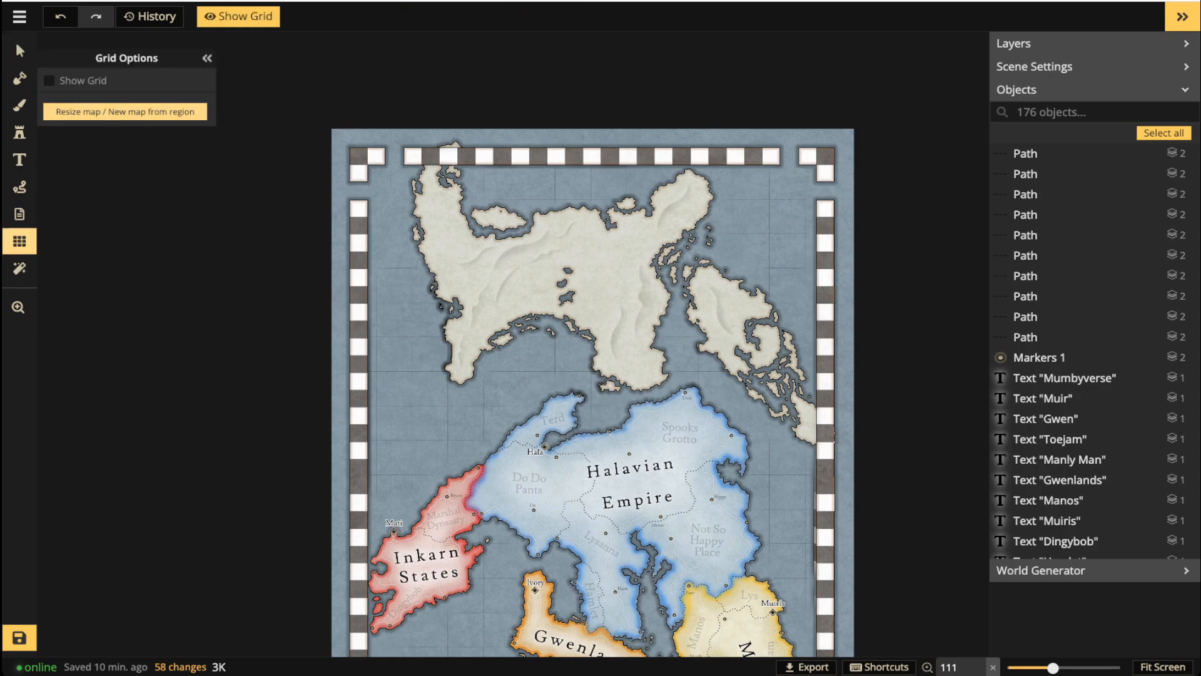
{"action": "left_click", "coordinate": [49, 80]}
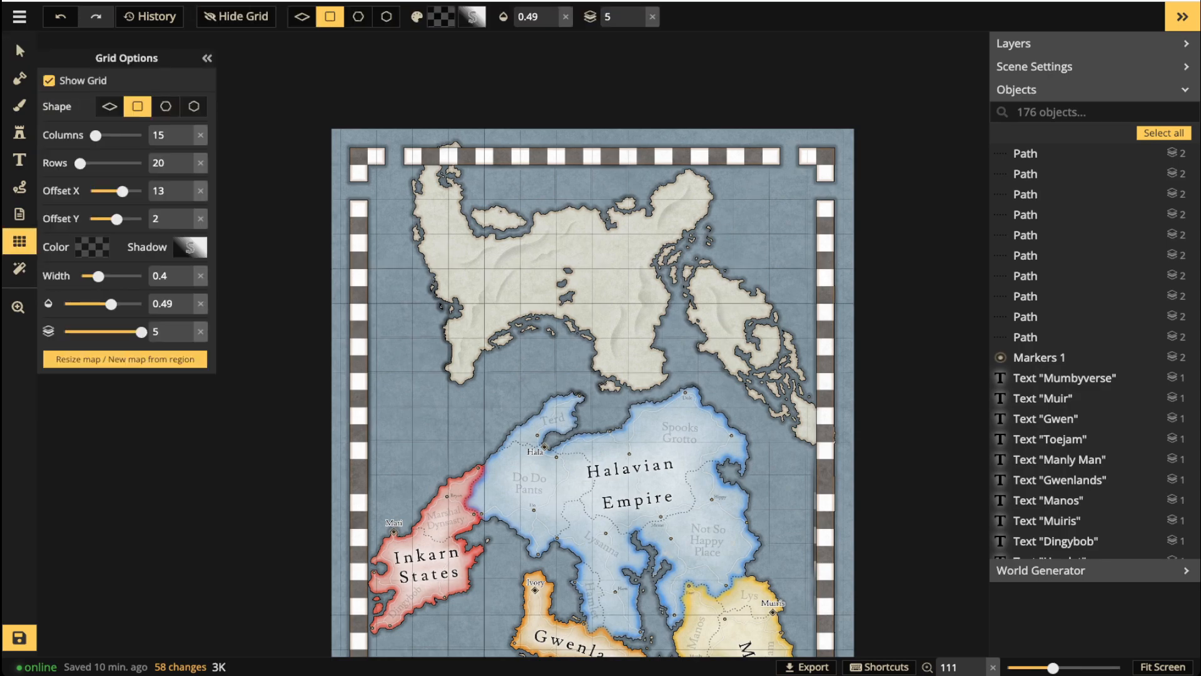
{"action": "left_click_drag", "start_coordinate": [172, 163], "coordinate": [137, 163]}
{"action": "type", "text": "40"}
{"action": "scroll", "coordinate": [449, 280], "scroll_direction": "up", "scroll_amount": 3}
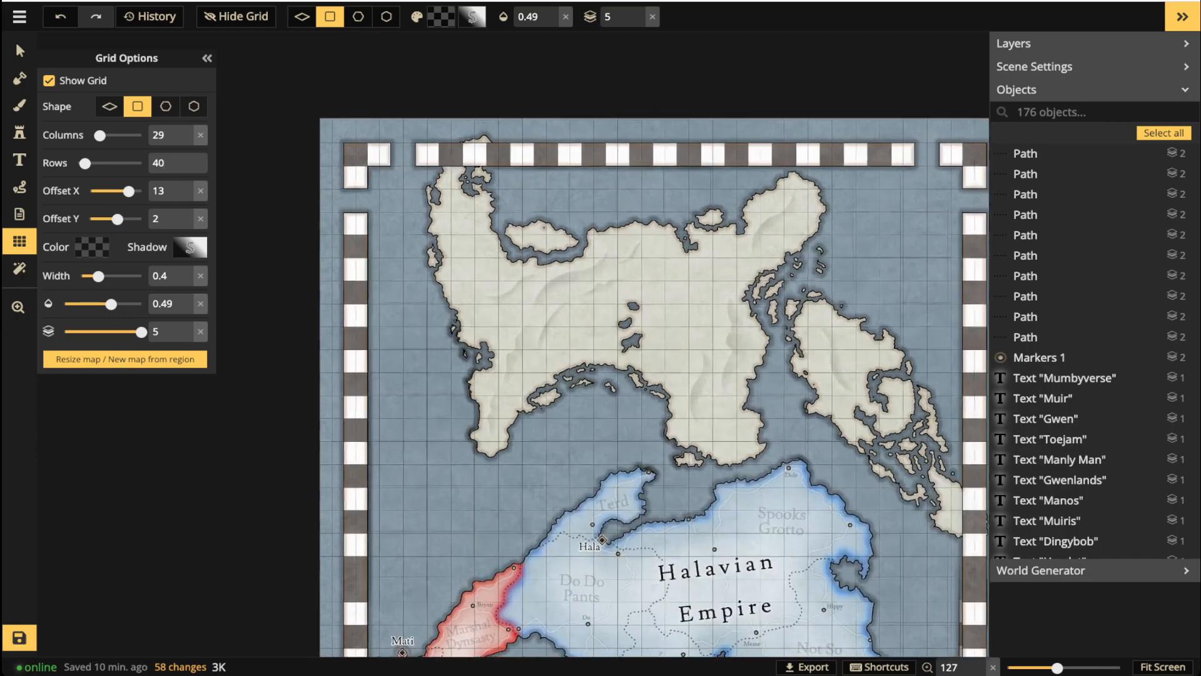
{"action": "scroll", "coordinate": [359, 157], "scroll_direction": "up", "scroll_amount": 1}
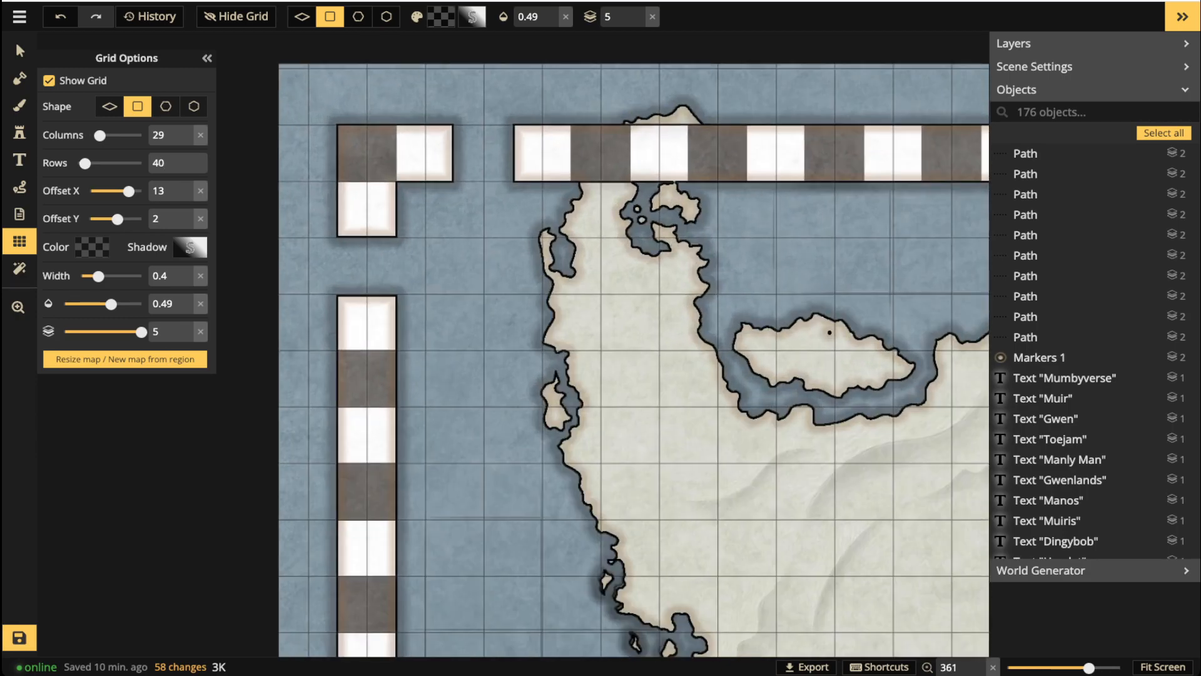
{"action": "left_click", "coordinate": [200, 191]}
{"action": "scroll", "coordinate": [542, 122], "scroll_direction": "down", "scroll_amount": 2}
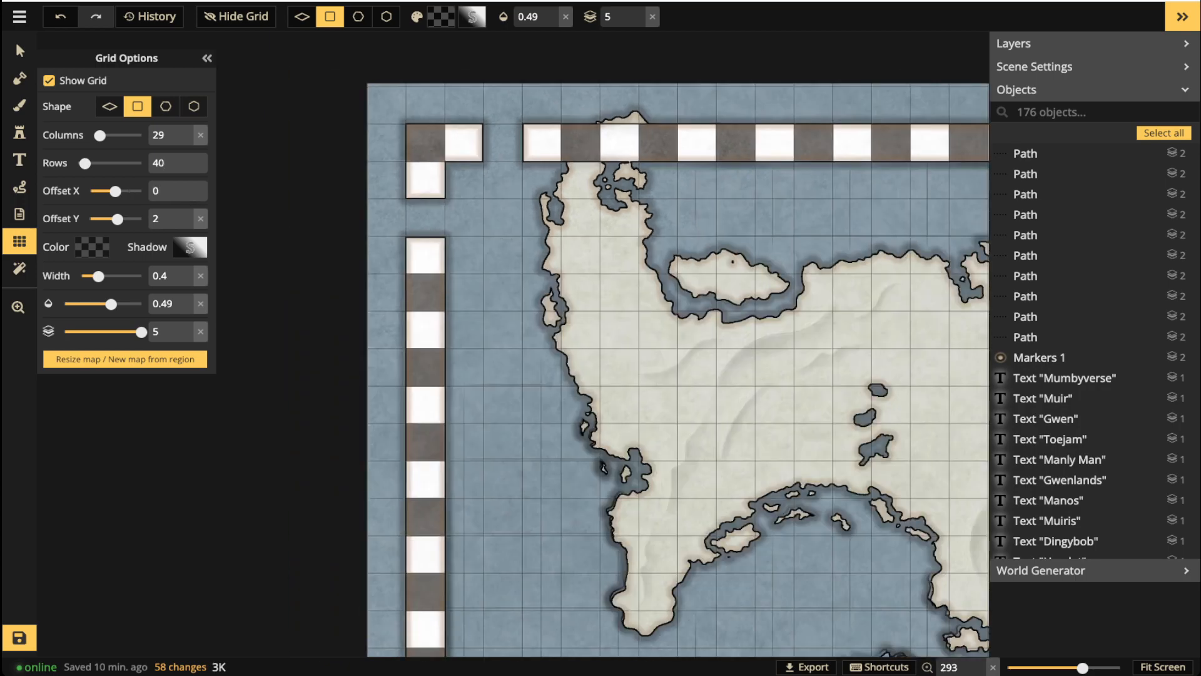
Subtract the land overhanging the northern checkered border with a grid-shaped mask of size 1, and switch the mask to adding.
{"action": "left_click", "coordinate": [19, 78]}
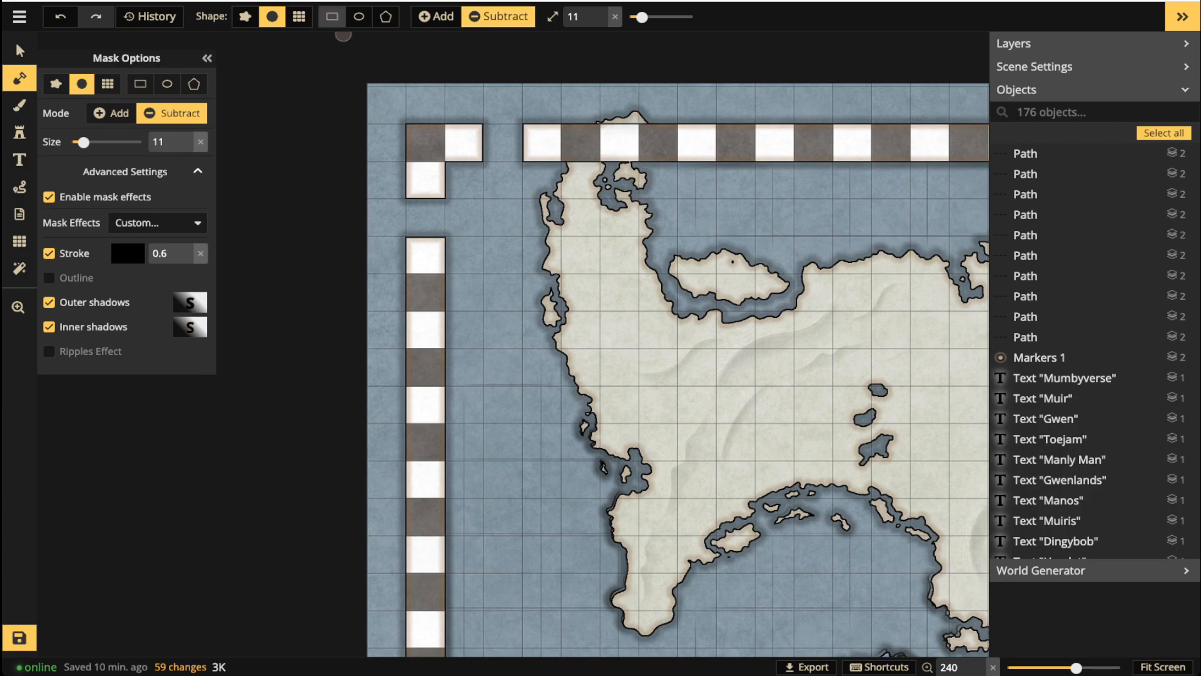
{"action": "left_click", "coordinate": [332, 16]}
{"action": "left_click", "coordinate": [299, 16]}
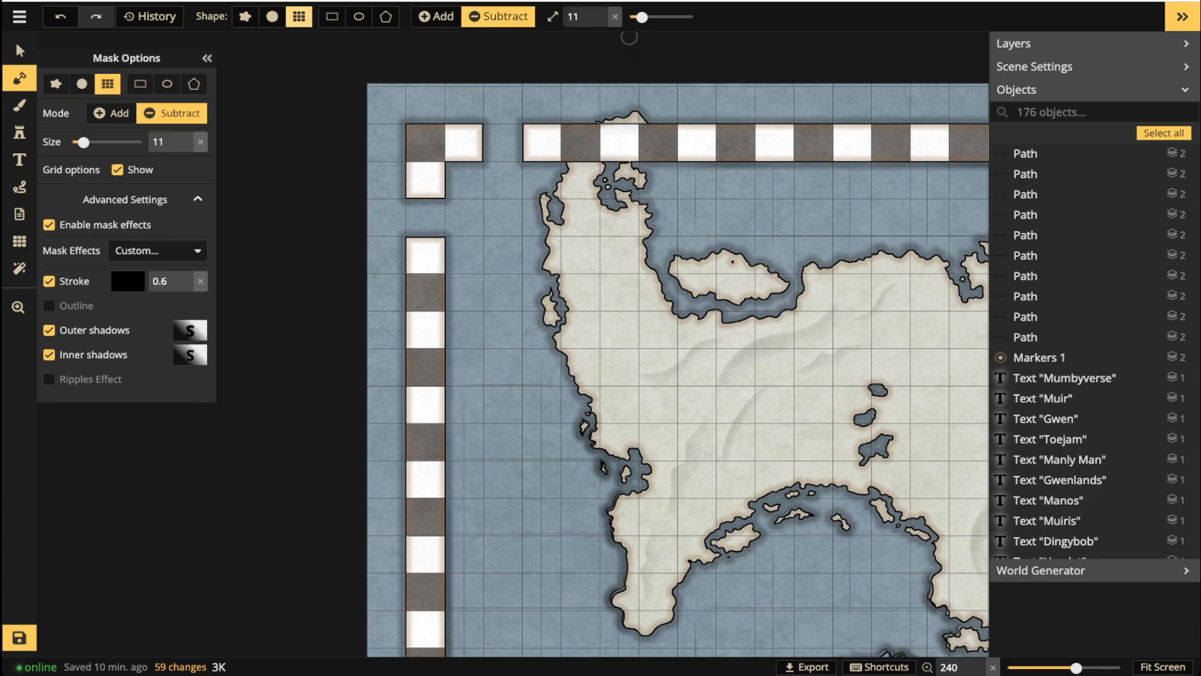
{"action": "left_click_drag", "start_coordinate": [642, 18], "coordinate": [627, 18]}
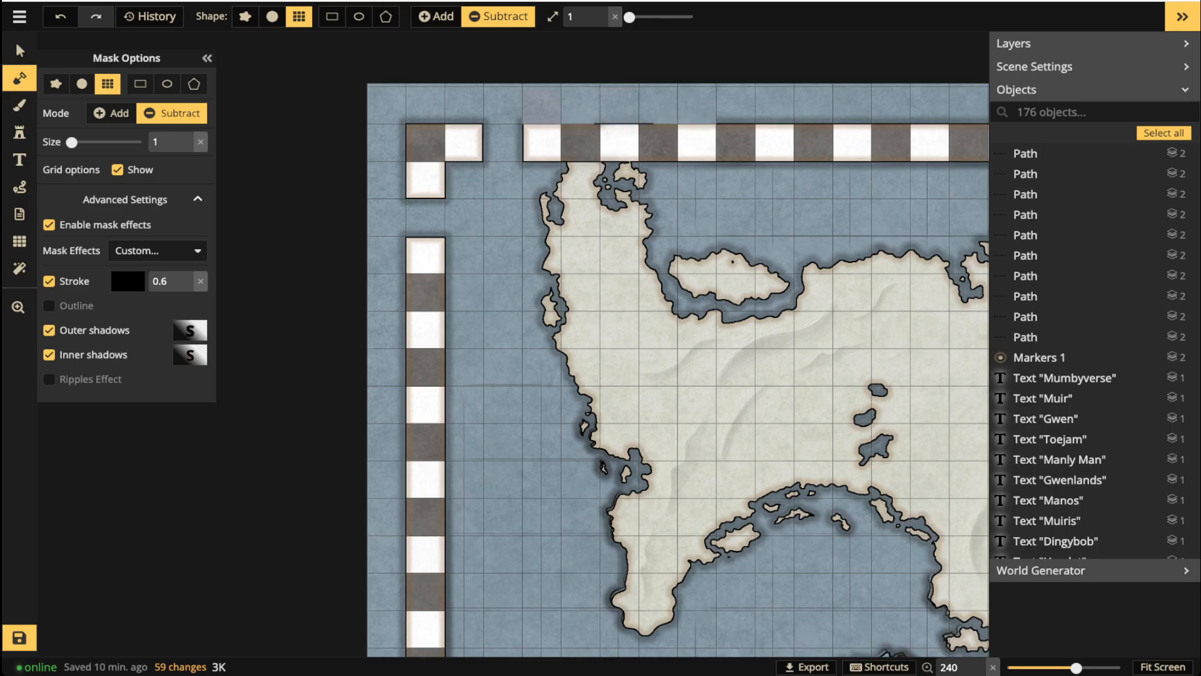
{"action": "left_click_drag", "start_coordinate": [542, 103], "coordinate": [536, 102]}
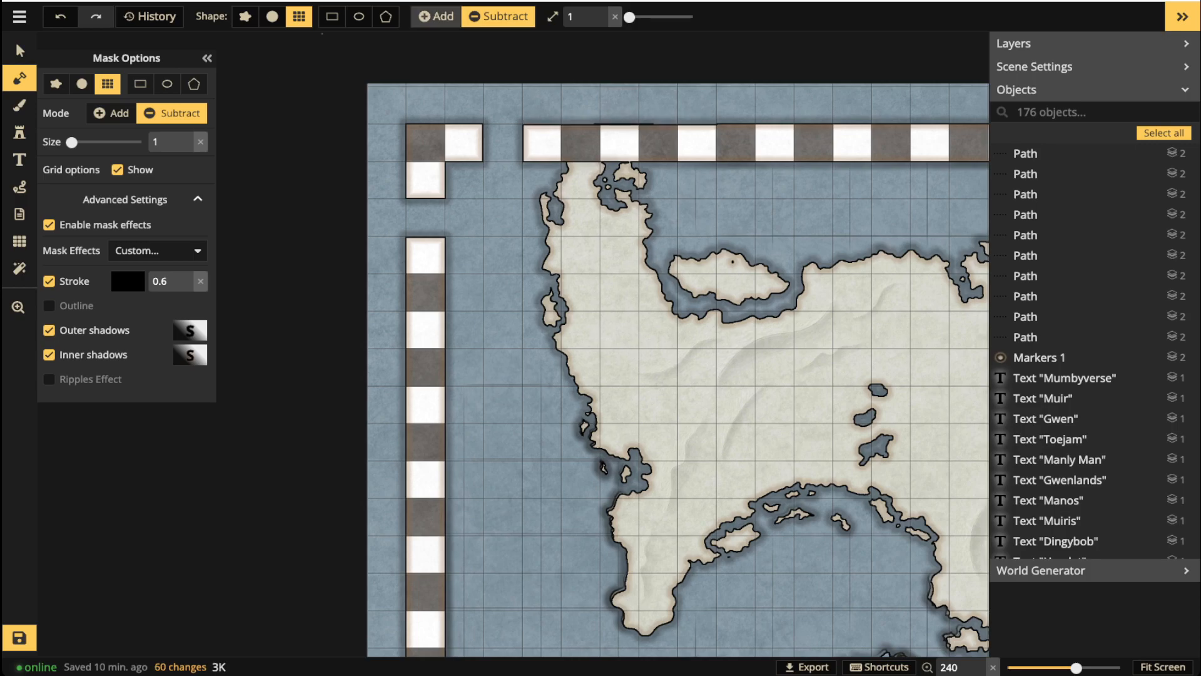
{"action": "left_click", "coordinate": [436, 16]}
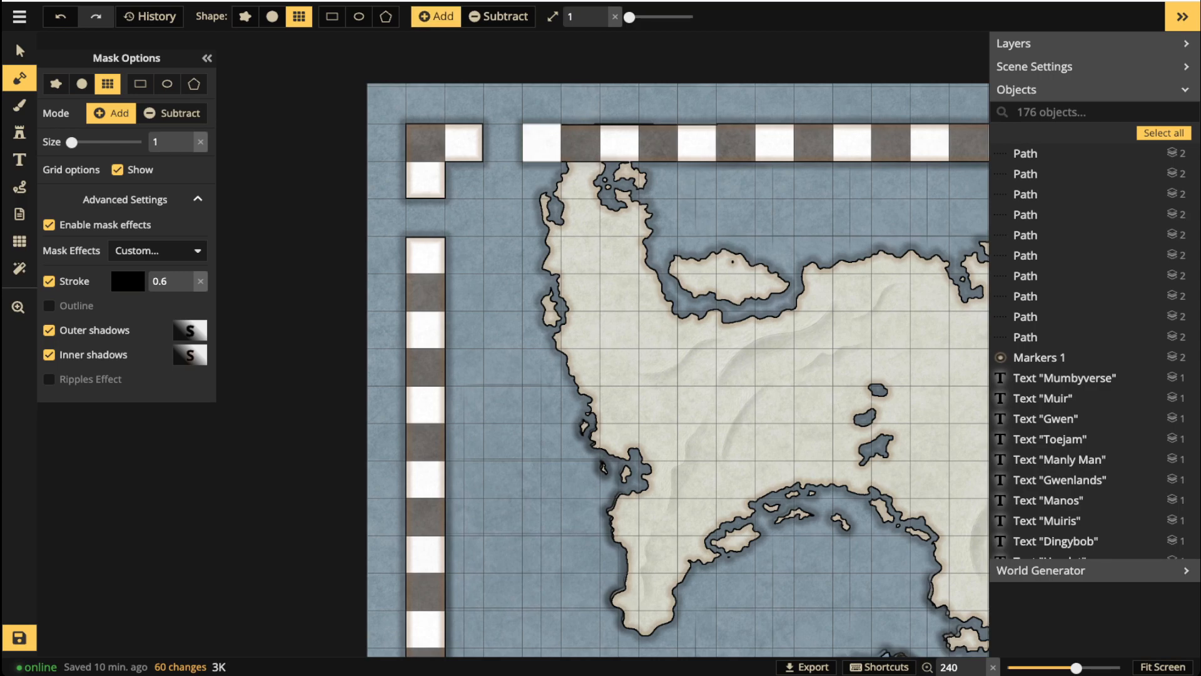
Subtract the land overhanging the eastern checkered border and add the adjoining border cell back to the mask.
{"action": "scroll", "coordinate": [581, 119], "scroll_direction": "down", "scroll_amount": 3}
{"action": "key", "text": "space"}
{"action": "left_click_drag", "start_coordinate": [876, 401], "coordinate": [178, 200]}
{"action": "left_click_drag", "start_coordinate": [501, 500], "coordinate": [522, 232]}
{"action": "scroll", "coordinate": [817, 278], "scroll_direction": "up", "scroll_amount": 3}
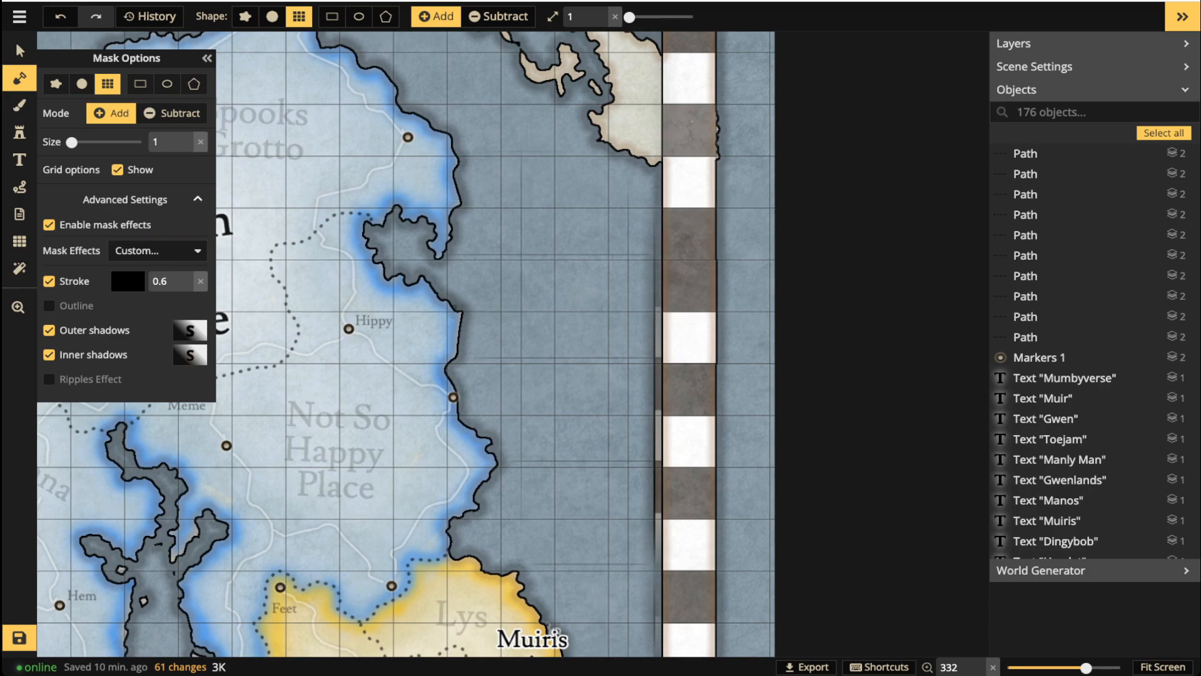
{"action": "left_click", "coordinate": [498, 17]}
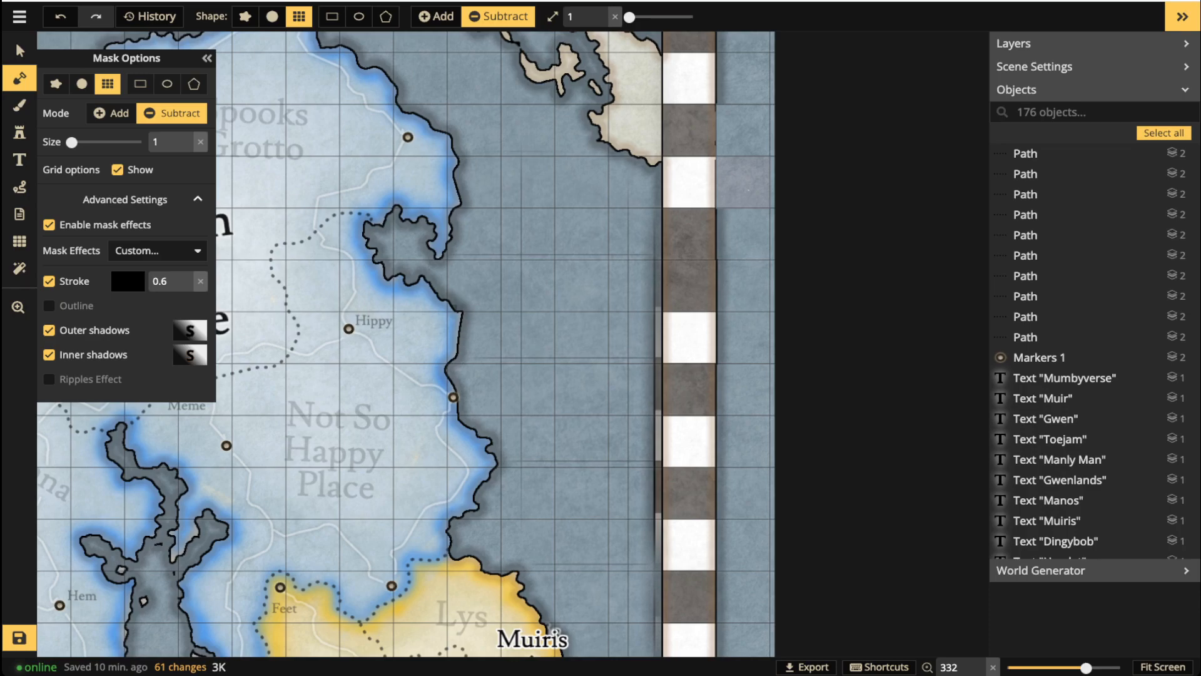
{"action": "left_click", "coordinate": [748, 189]}
{"action": "left_click", "coordinate": [436, 17]}
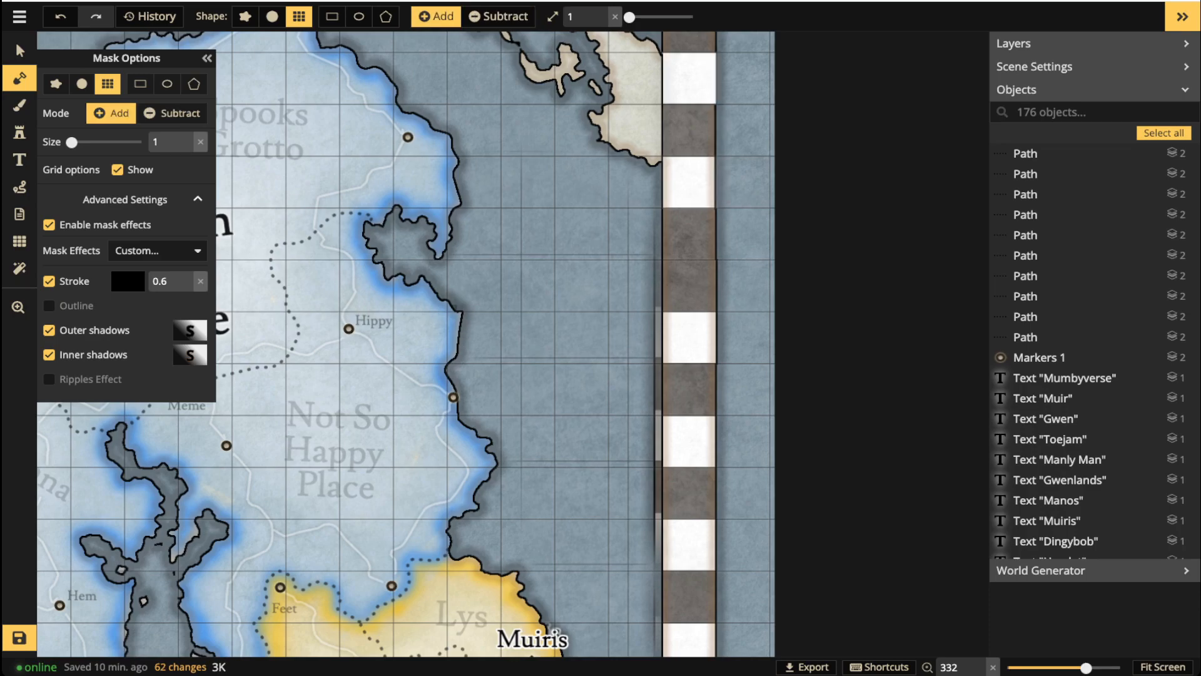
{"action": "left_click", "coordinate": [700, 227]}
Turn off the map grid and check the cleaned eastern border and the Halavian Empire up close.
{"action": "scroll", "coordinate": [702, 228], "scroll_direction": "down", "scroll_amount": 2}
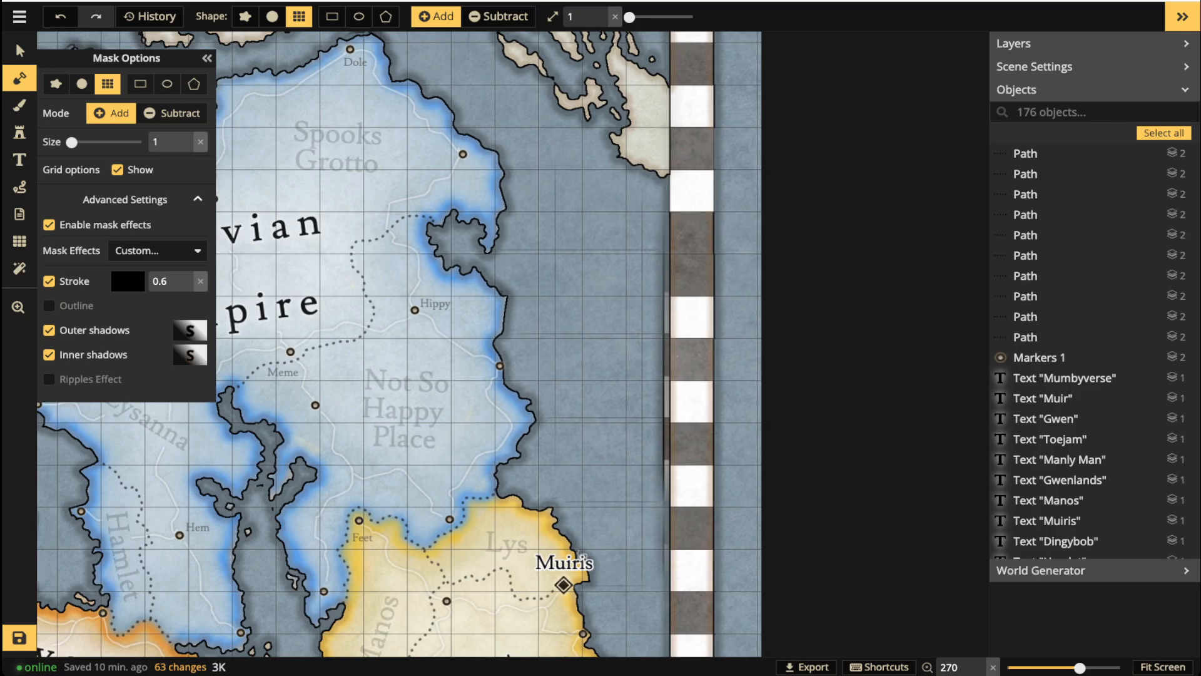
{"action": "left_click_drag", "start_coordinate": [578, 394], "coordinate": [802, 478]}
{"action": "scroll", "coordinate": [579, 252], "scroll_direction": "down", "scroll_amount": 5}
{"action": "scroll", "coordinate": [579, 251], "scroll_direction": "down", "scroll_amount": 2}
{"action": "left_click_drag", "start_coordinate": [387, 369], "coordinate": [393, 325]}
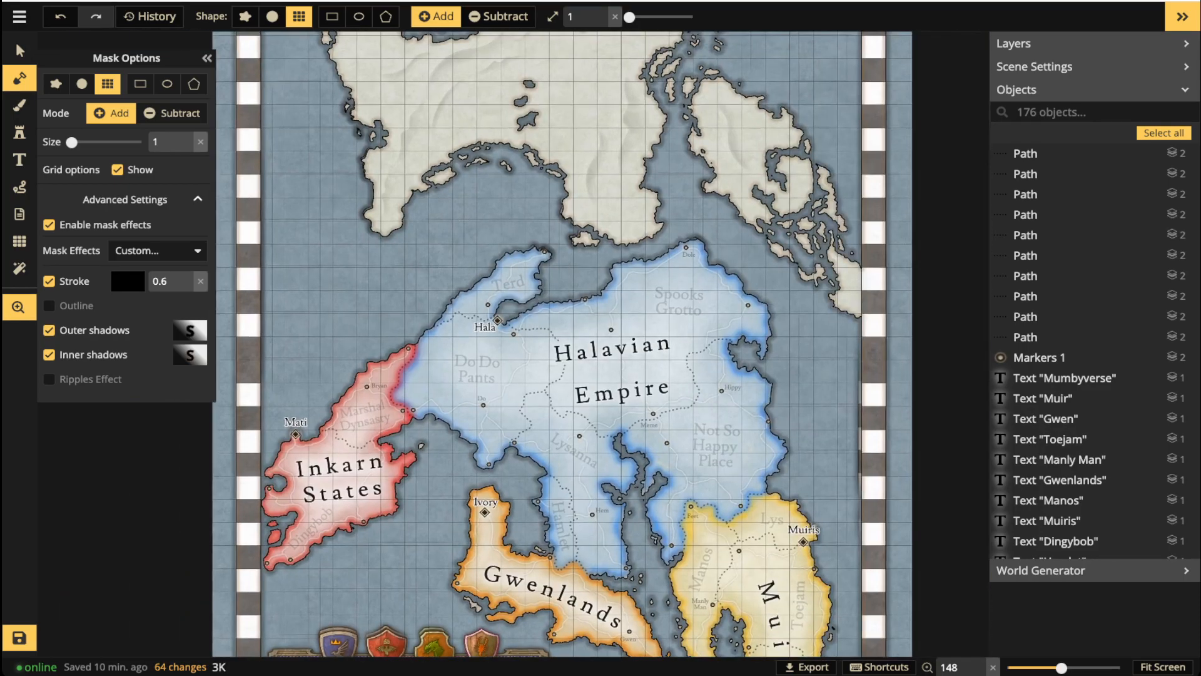
{"action": "left_click", "coordinate": [19, 241]}
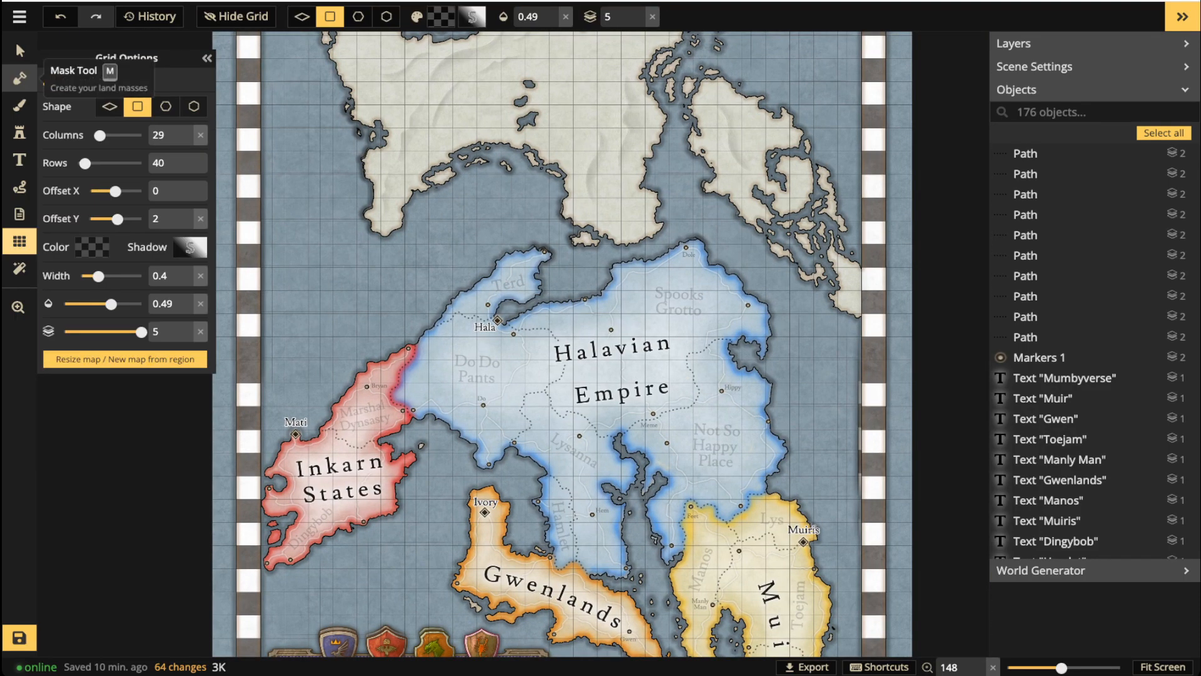
{"action": "left_click", "coordinate": [53, 81]}
{"action": "scroll", "coordinate": [863, 438], "scroll_direction": "up", "scroll_amount": 5}
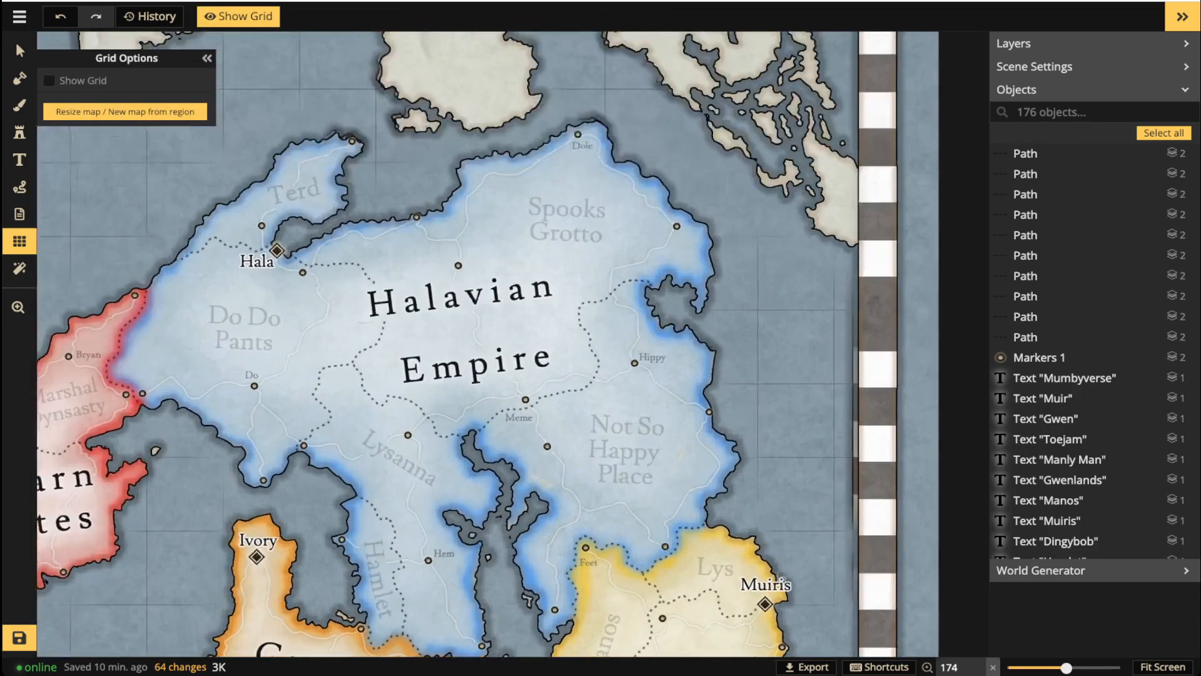
Paint the margin outside the northern checkered border black on the background layer with the size 1 grid brush.
{"action": "scroll", "coordinate": [857, 432], "scroll_direction": "up", "scroll_amount": 3}
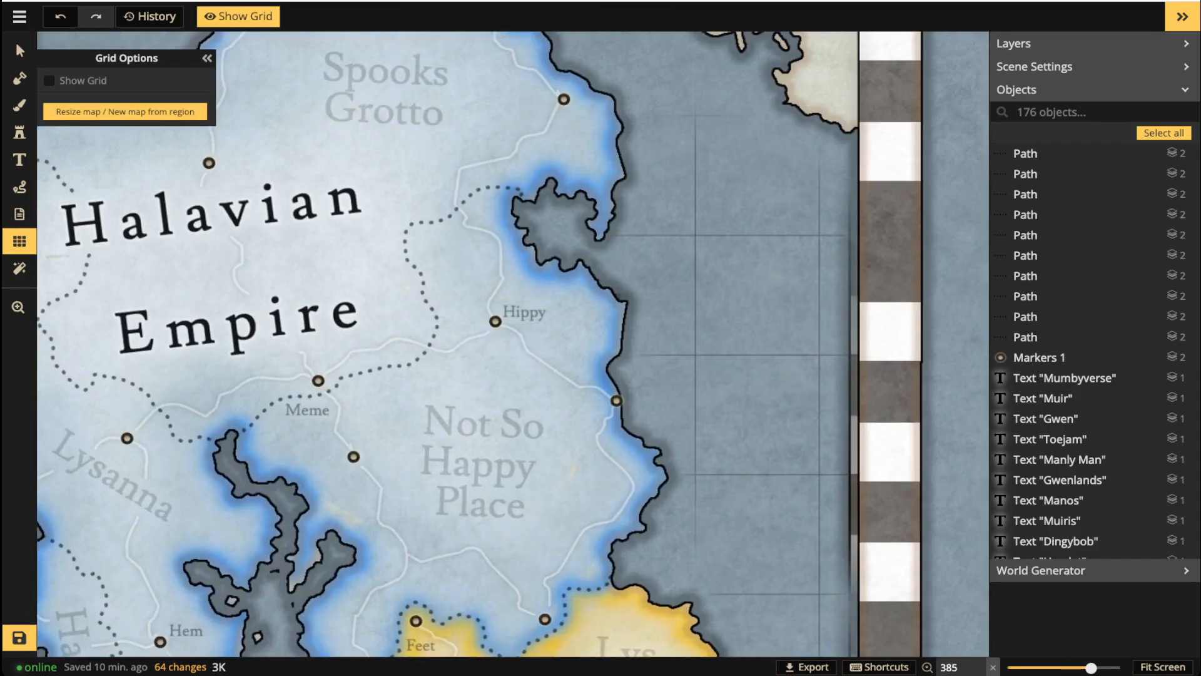
{"action": "scroll", "coordinate": [857, 431], "scroll_direction": "down", "scroll_amount": 8}
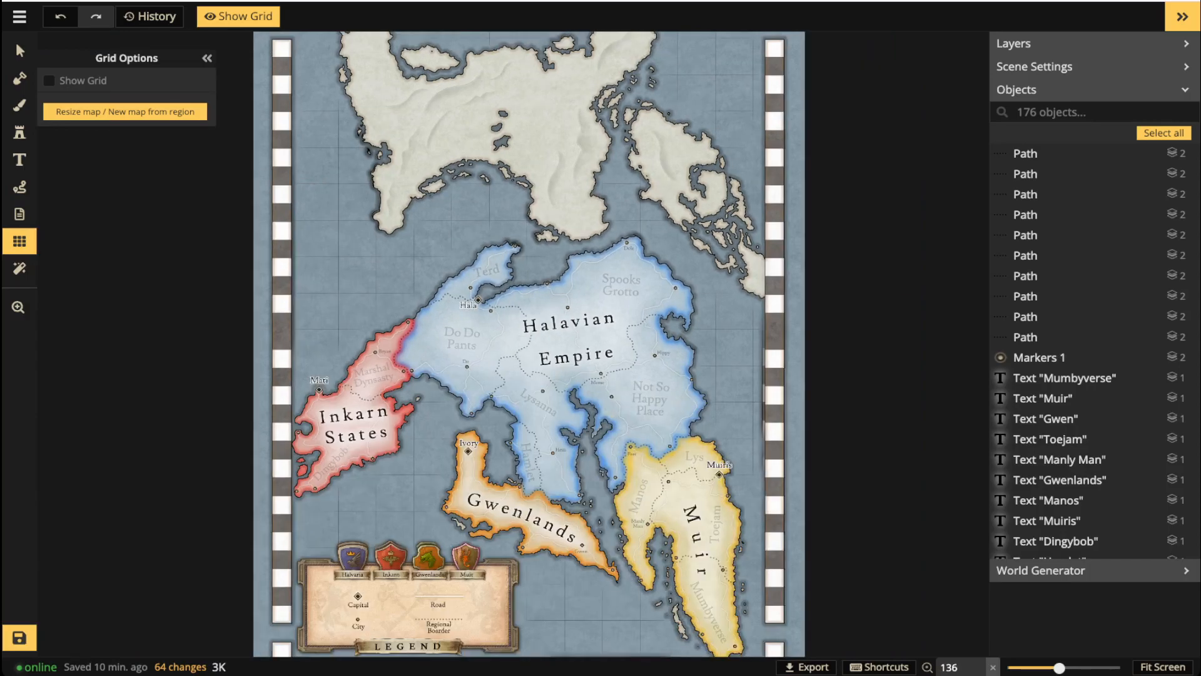
{"action": "scroll", "coordinate": [459, 281], "scroll_direction": "down", "scroll_amount": 1}
{"action": "left_click_drag", "start_coordinate": [460, 281], "coordinate": [428, 440]}
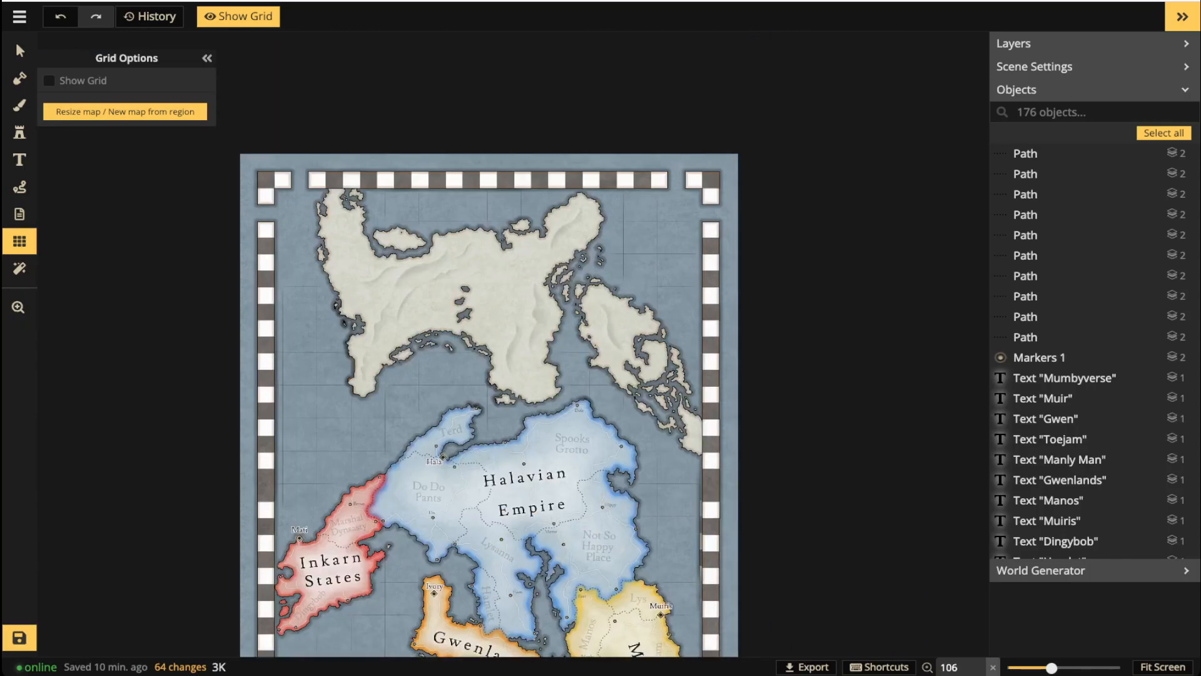
{"action": "left_click", "coordinate": [19, 105]}
{"action": "left_click", "coordinate": [60, 84]}
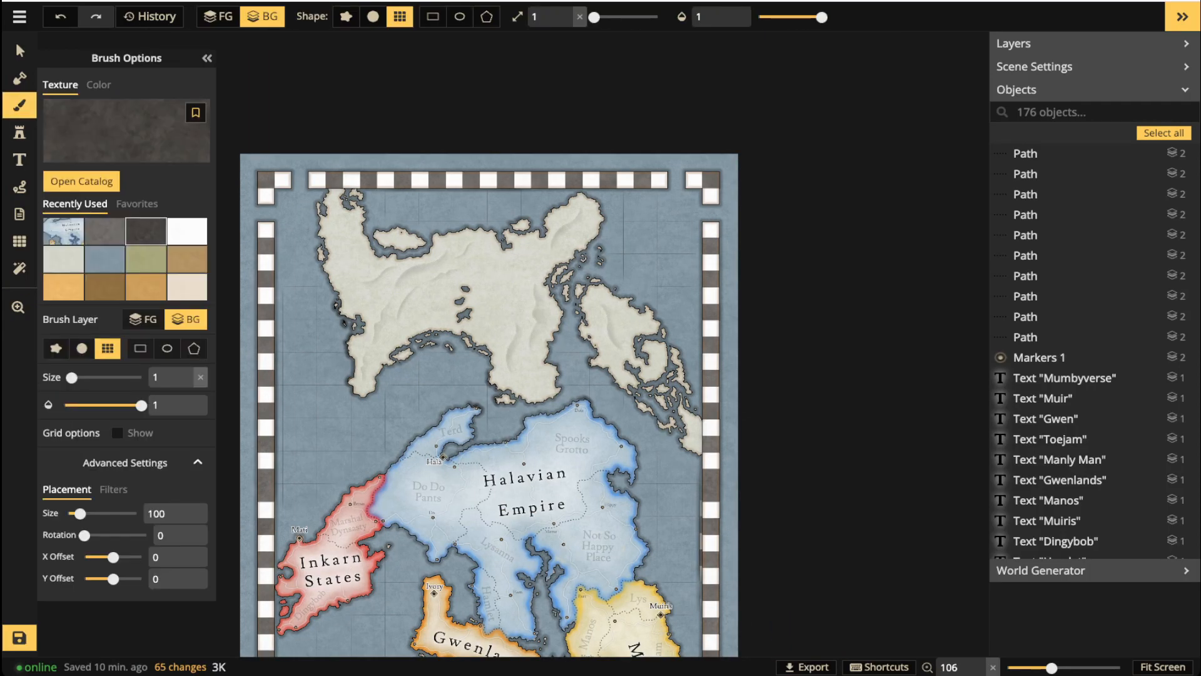
{"action": "left_click", "coordinate": [98, 85]}
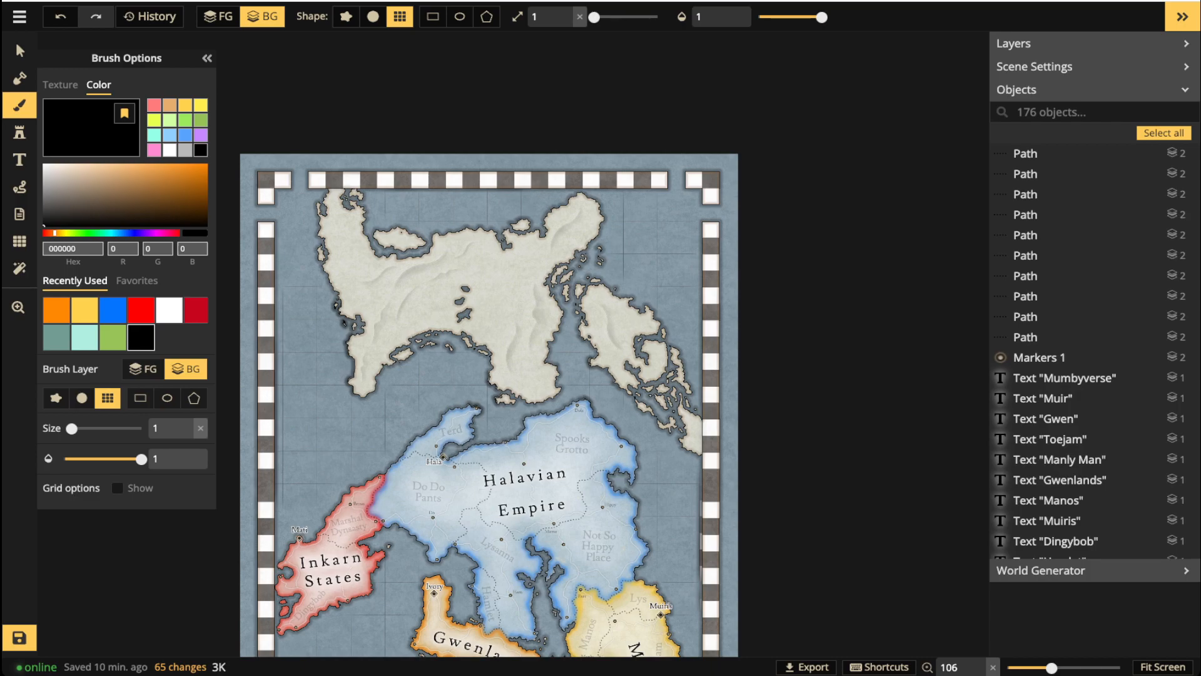
{"action": "left_click_drag", "start_coordinate": [246, 162], "coordinate": [737, 162]}
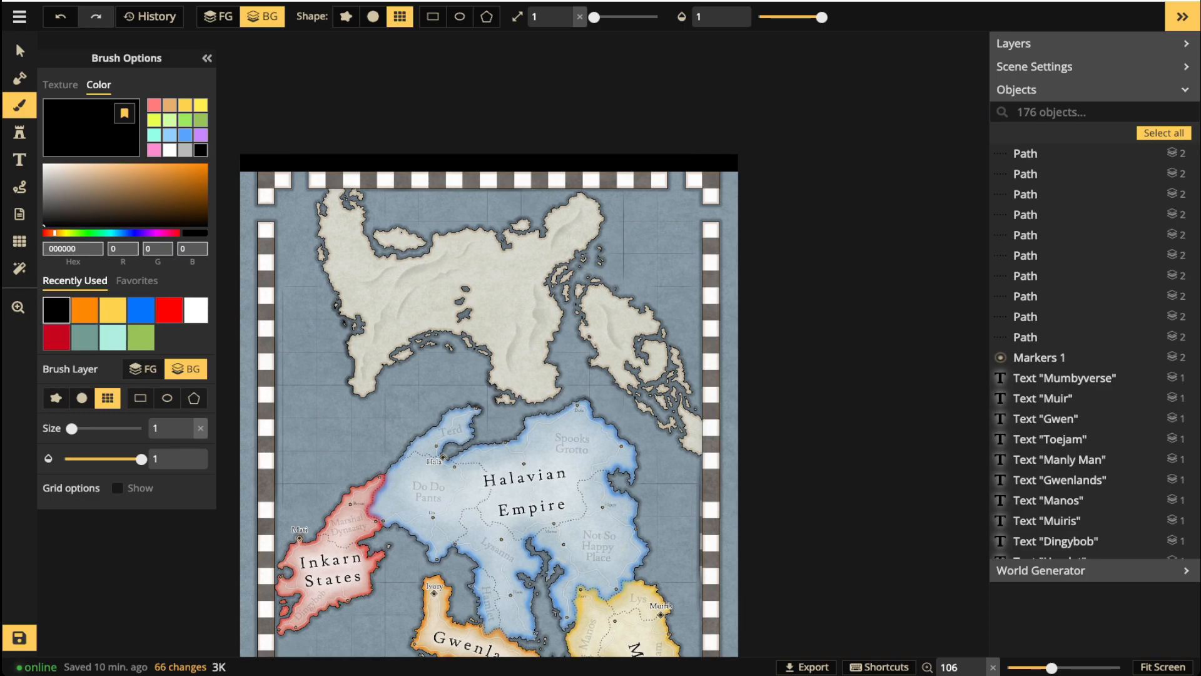
Paint the margins outside the western and southern checkered borders black with the same grid brush.
{"action": "left_click_drag", "start_coordinate": [248, 173], "coordinate": [249, 468]}
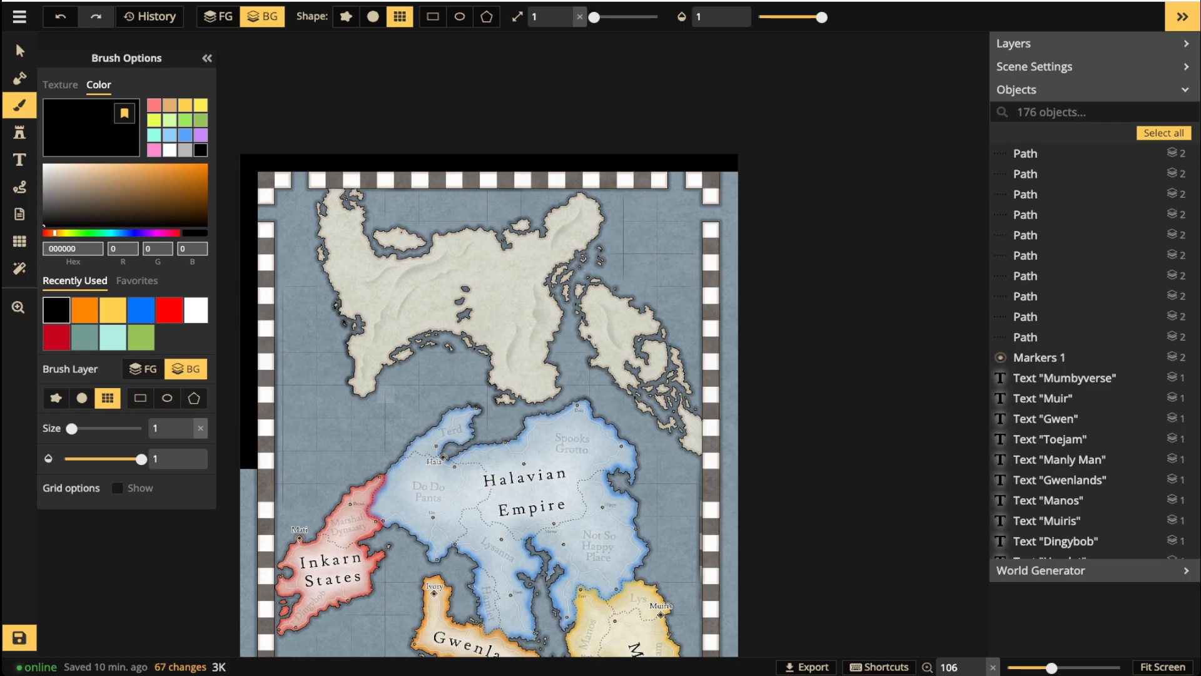
{"action": "key", "text": "z"}
{"action": "left_click_drag", "start_coordinate": [324, 437], "coordinate": [433, 136]}
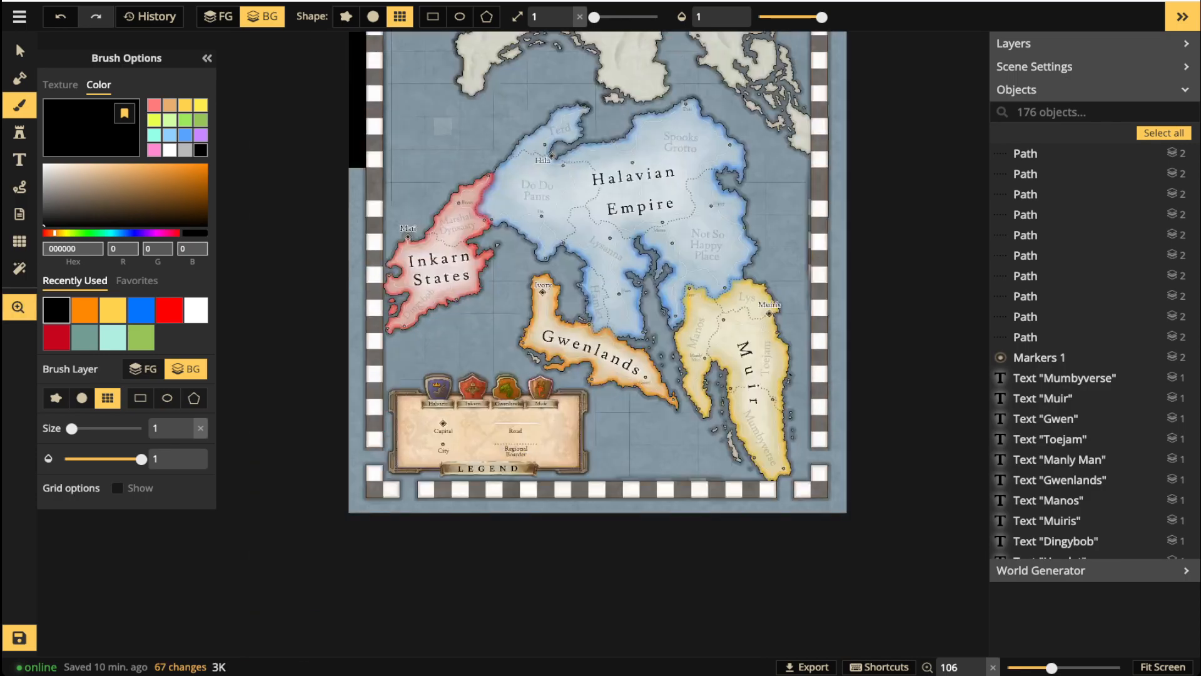
{"action": "mouse_move", "coordinate": [357, 168]}
{"action": "left_mouse_down"}
{"action": "mouse_move", "coordinate": [357, 506]}
{"action": "mouse_move", "coordinate": [850, 505]}
{"action": "mouse_move", "coordinate": [822, 501]}
{"action": "mouse_move", "coordinate": [613, 553]}
{"action": "left_mouse_up"}
Paint the margin outside the eastern checkered border black up to the northeast corner, including the leftover sliver.
{"action": "key", "text": "space"}
{"action": "left_click_drag", "start_coordinate": [605, 207], "coordinate": [604, 560]}
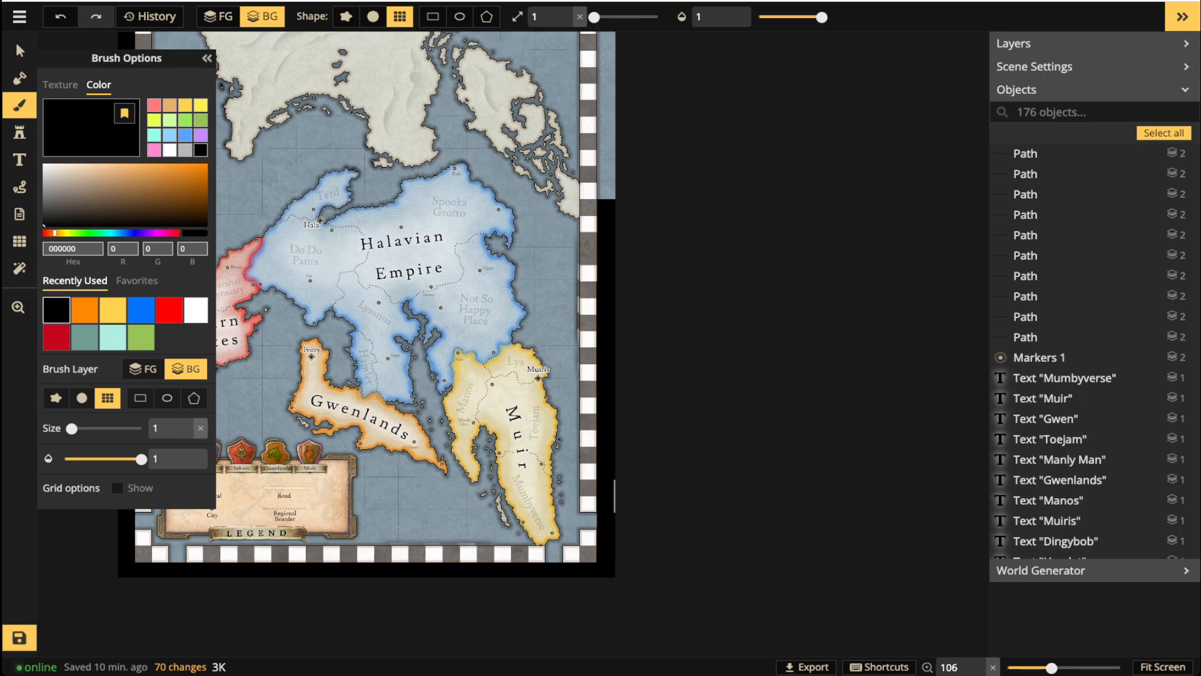
{"action": "key", "text": "space"}
{"action": "left_click_drag", "start_coordinate": [604, 209], "coordinate": [610, 413]}
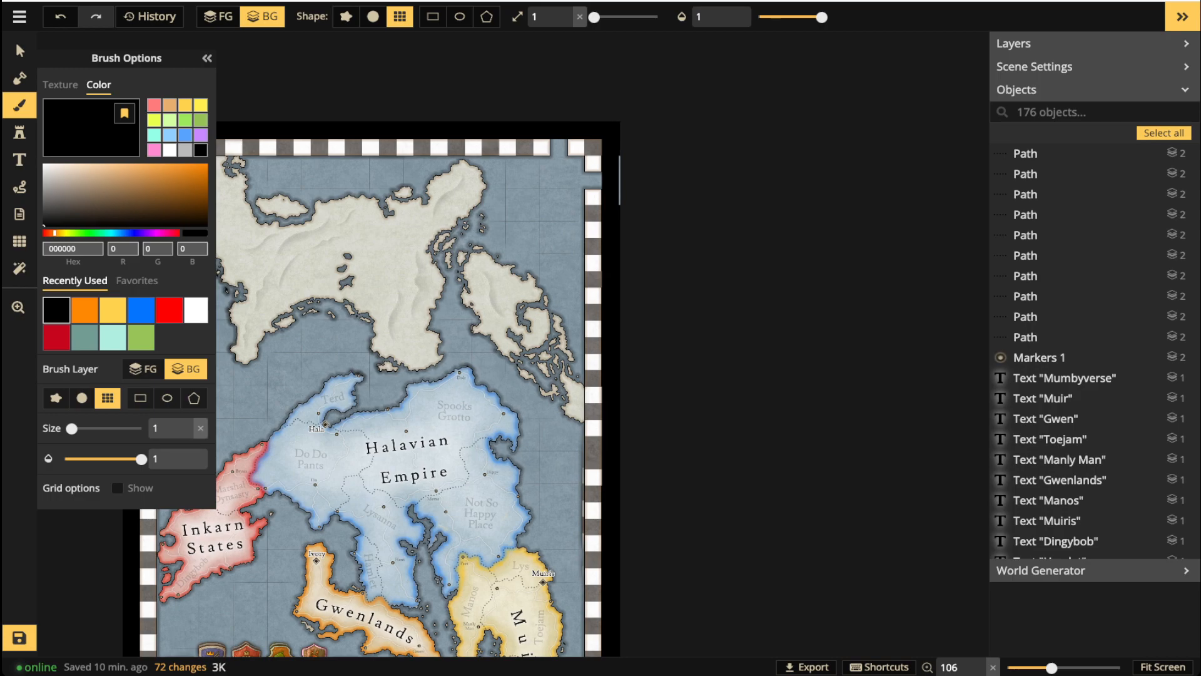
{"action": "left_click", "coordinate": [620, 197]}
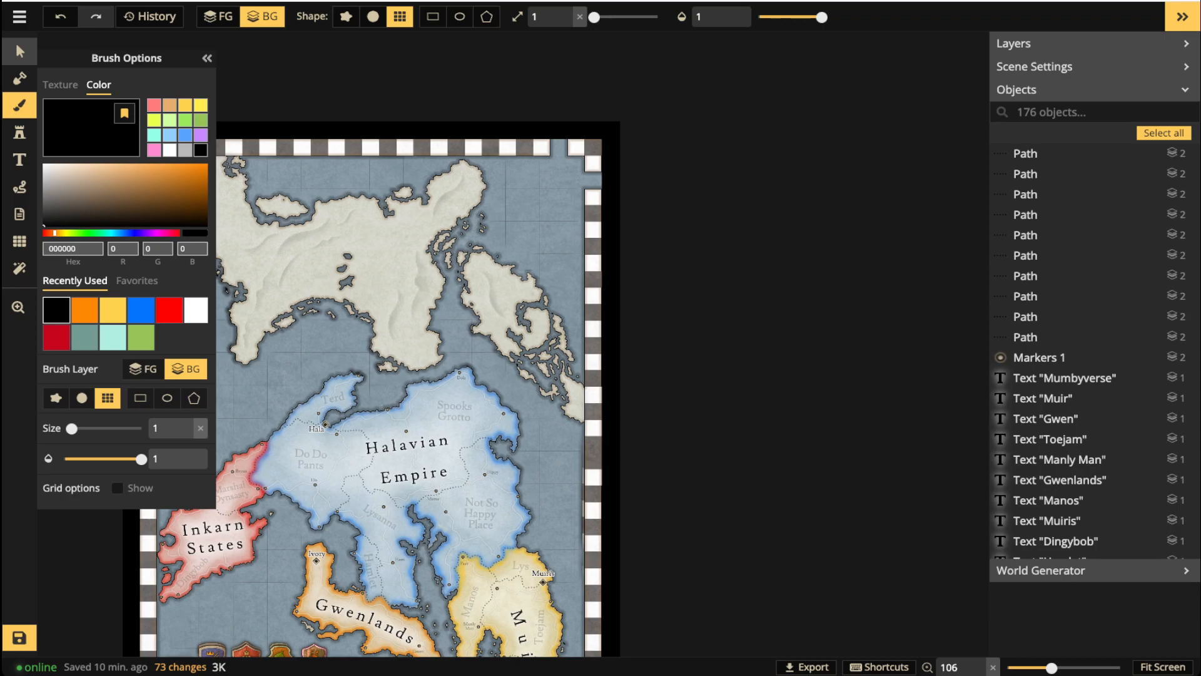
{"action": "left_click", "coordinate": [19, 50]}
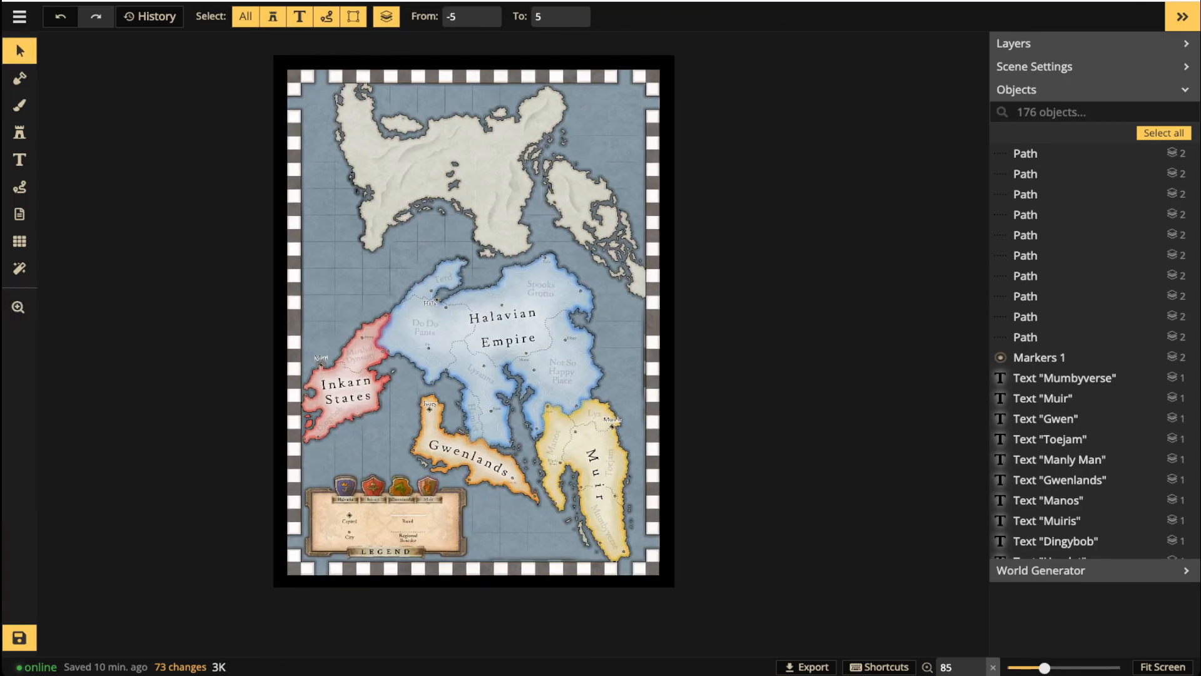
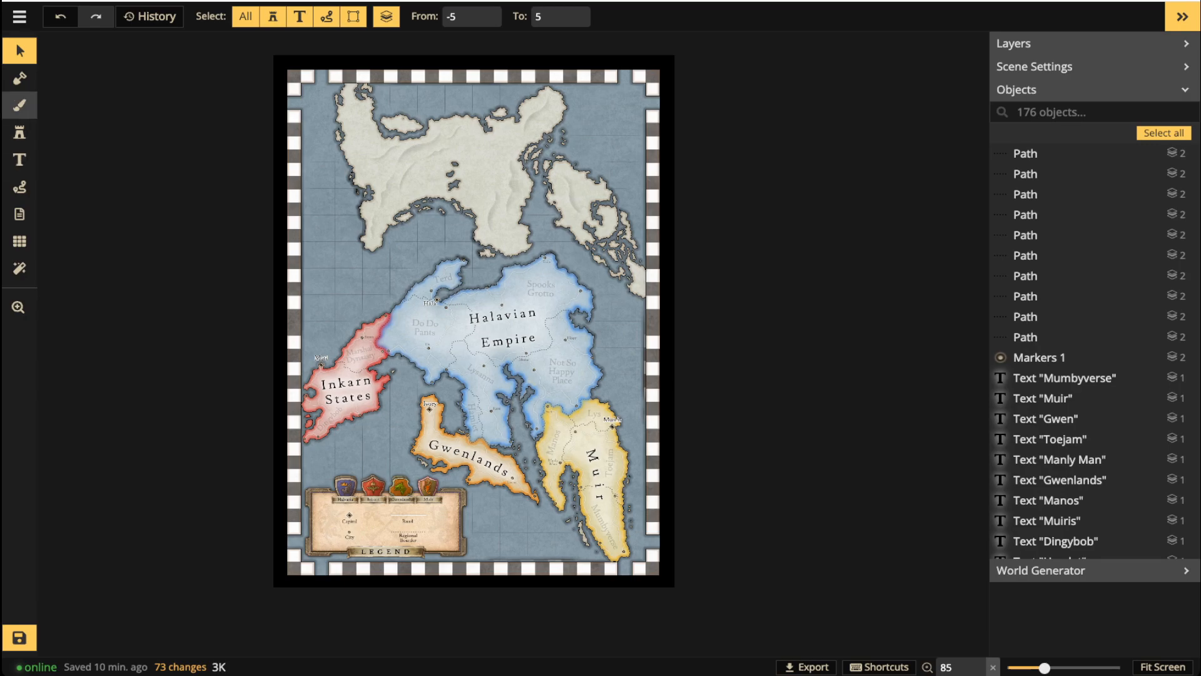
Paint over the stray light strips beside the eastern checkered border with the blue sea texture, using a round brush of size 10.
{"action": "left_click", "coordinate": [19, 105]}
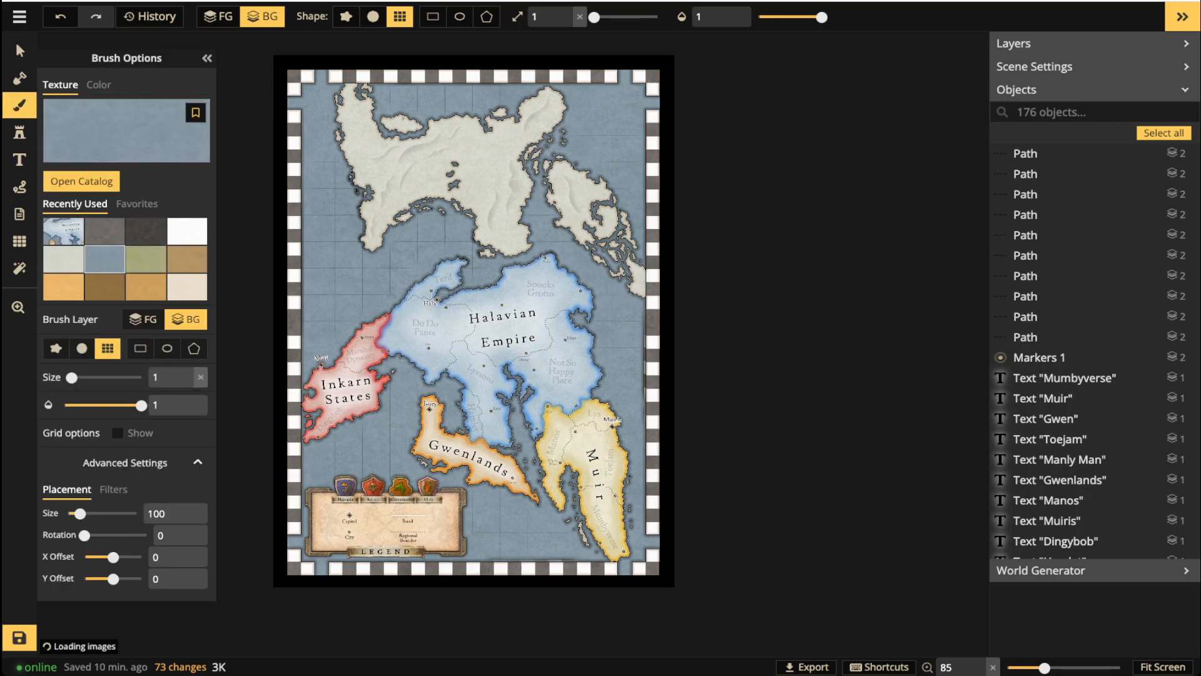
{"action": "scroll", "coordinate": [641, 352], "scroll_direction": "up", "scroll_amount": 5}
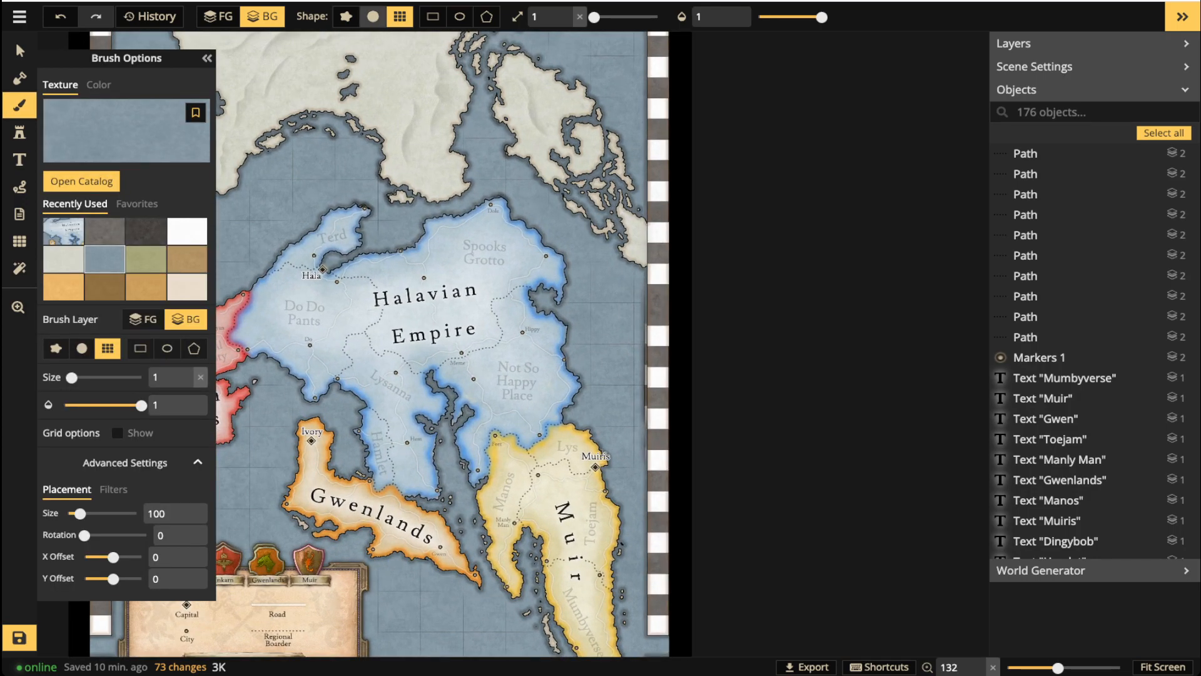
{"action": "scroll", "coordinate": [672, 332], "scroll_direction": "up", "scroll_amount": 8}
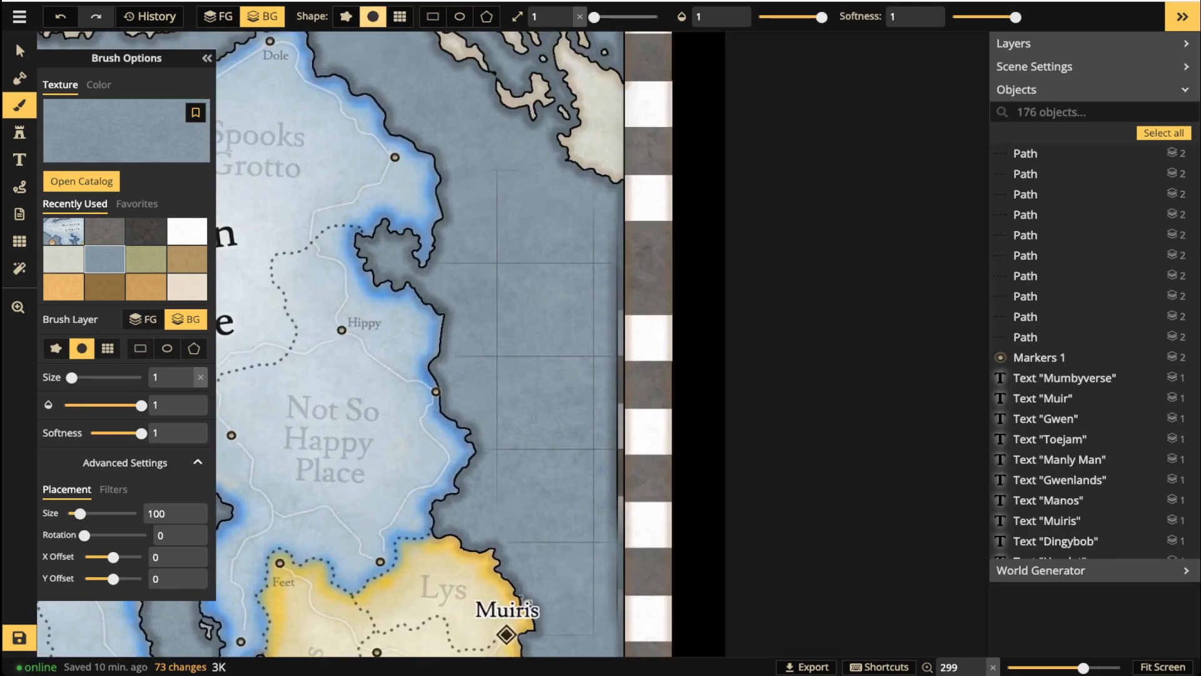
{"action": "key", "text": "]"}
{"action": "mouse_move", "coordinate": [618, 247]}
{"action": "left_mouse_down"}
{"action": "mouse_move", "coordinate": [616, 221]}
{"action": "mouse_move", "coordinate": [620, 625]}
{"action": "mouse_move", "coordinate": [622, 212]}
{"action": "left_mouse_up"}
{"action": "key", "text": "space"}
{"action": "left_click_drag", "start_coordinate": [630, 511], "coordinate": [635, 175]}
{"action": "mouse_move", "coordinate": [616, 258]}
{"action": "left_mouse_down"}
{"action": "mouse_move", "coordinate": [633, 119]}
{"action": "mouse_move", "coordinate": [629, 461]}
{"action": "mouse_move", "coordinate": [657, 193]}
{"action": "left_mouse_up"}
Paint over the stray strips along the inner edge of the southern checkered border with the blue sea texture.
{"action": "key", "text": "space"}
{"action": "left_click_drag", "start_coordinate": [453, 374], "coordinate": [760, 351]}
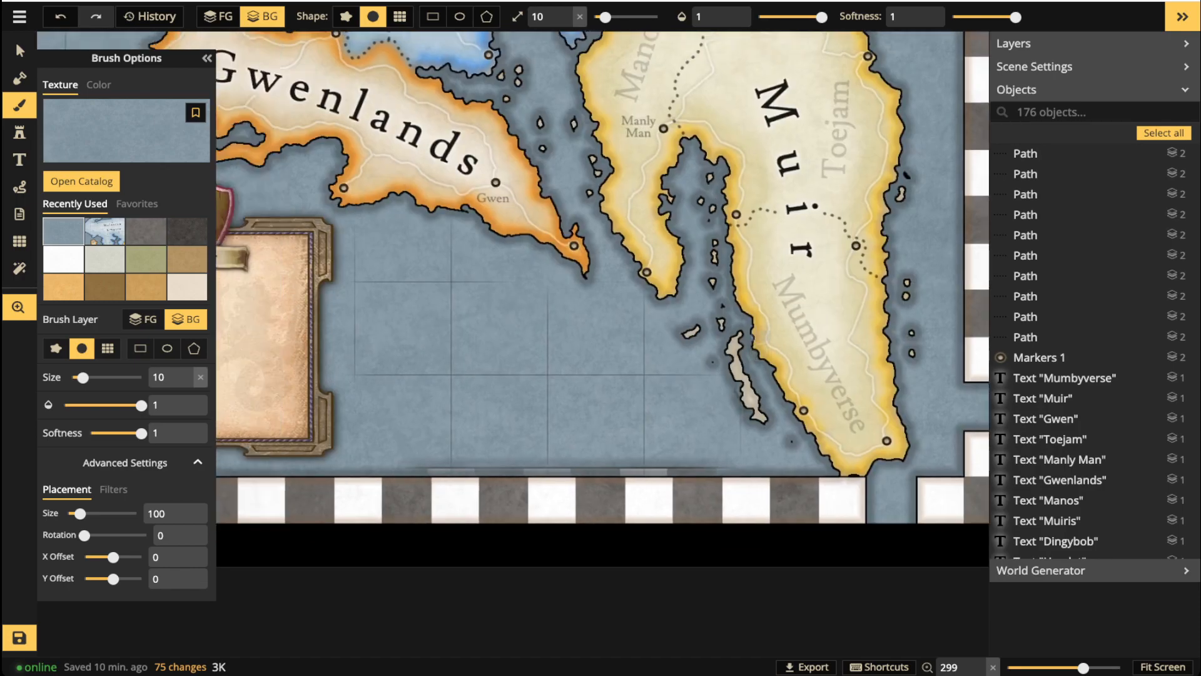
{"action": "scroll", "coordinate": [762, 335], "scroll_direction": "up", "scroll_amount": 5}
{"action": "mouse_move", "coordinate": [407, 480]}
{"action": "left_mouse_down"}
{"action": "mouse_move", "coordinate": [720, 476]}
{"action": "mouse_move", "coordinate": [438, 473]}
{"action": "left_mouse_up"}
Examine the sea and the checkered border around the map for remaining stray marks.
{"action": "key", "text": "space"}
{"action": "left_click_drag", "start_coordinate": [339, 391], "coordinate": [832, 402]}
{"action": "left_click_drag", "start_coordinate": [463, 255], "coordinate": [506, 471]}
{"action": "left_click_drag", "start_coordinate": [556, 179], "coordinate": [561, 467]}
{"action": "left_click_drag", "start_coordinate": [674, 32], "coordinate": [622, 469]}
{"action": "left_click_drag", "start_coordinate": [601, 93], "coordinate": [563, 400]}
{"action": "left_click_drag", "start_coordinate": [550, 125], "coordinate": [264, 359]}
{"action": "left_click_drag", "start_coordinate": [939, 241], "coordinate": [496, 188]}
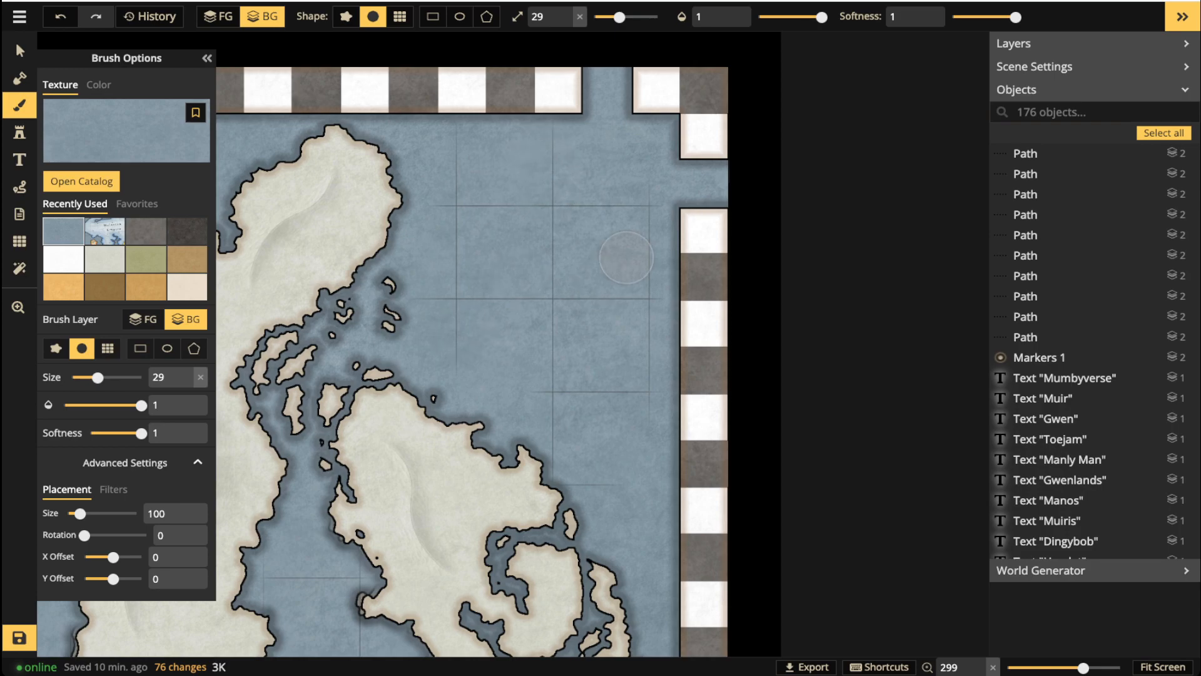
{"action": "left_click_drag", "start_coordinate": [648, 487], "coordinate": [754, 210]}
{"action": "left_click_drag", "start_coordinate": [640, 401], "coordinate": [760, 193]}
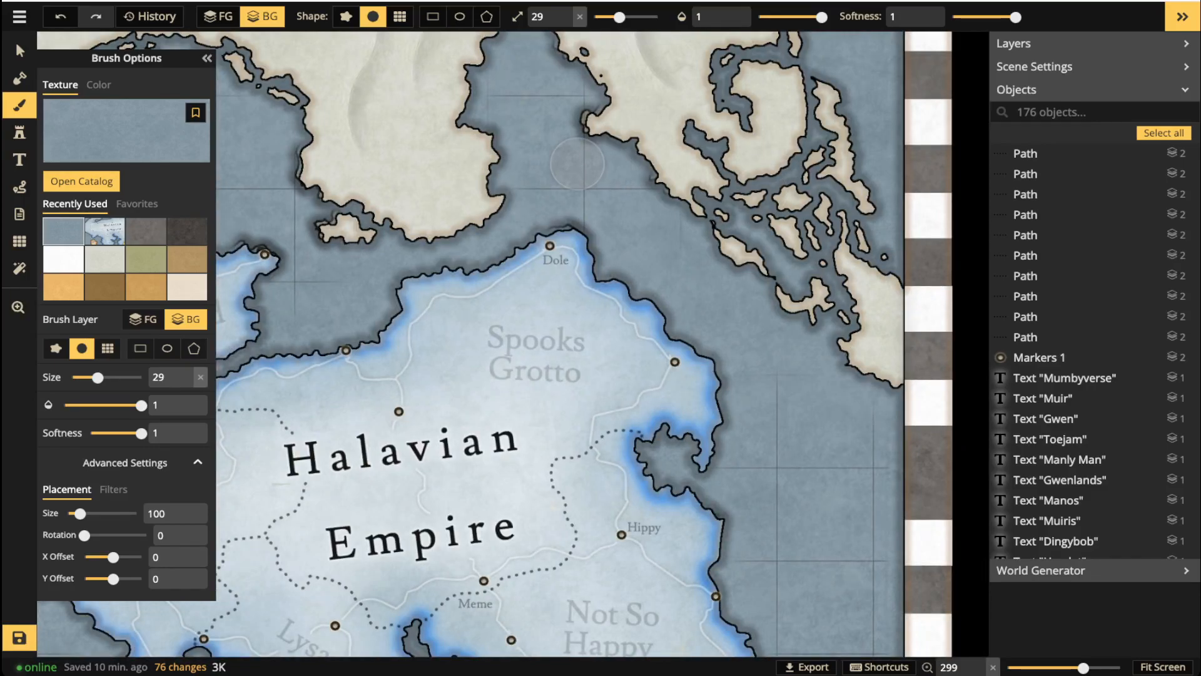
Place a "Regional Boarder" text label in the western sea above the Inkarn States, using the style of the "Terd" label.
{"action": "left_click", "coordinate": [19, 51]}
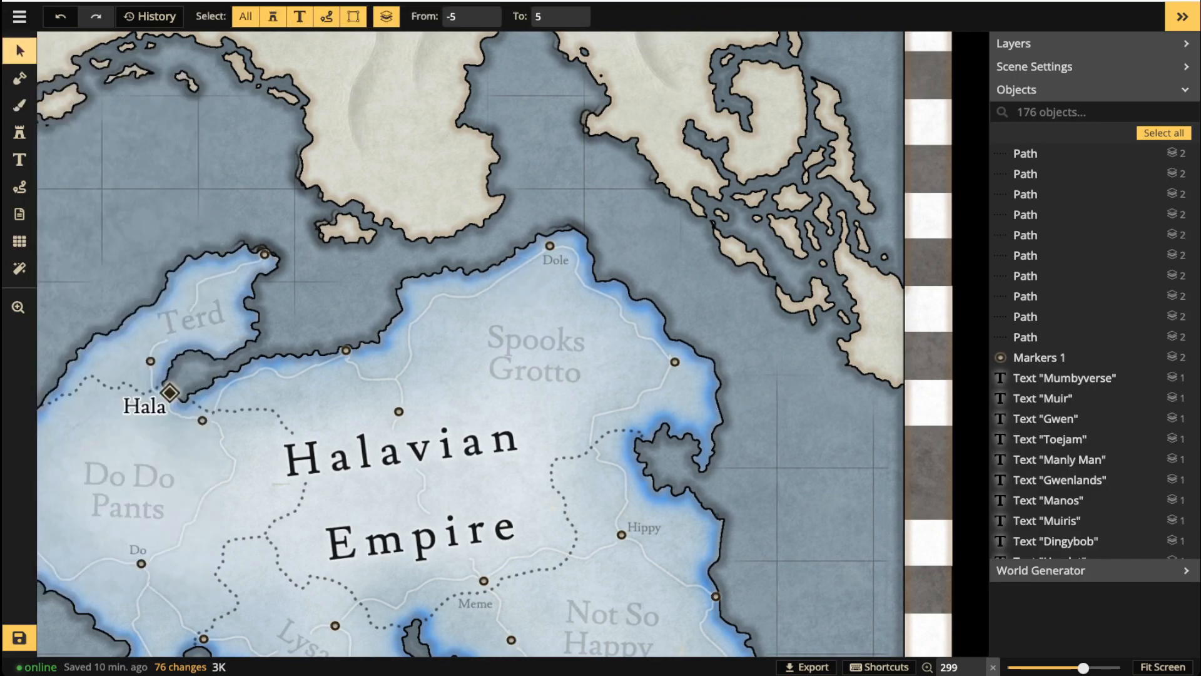
{"action": "left_click", "coordinate": [191, 317]}
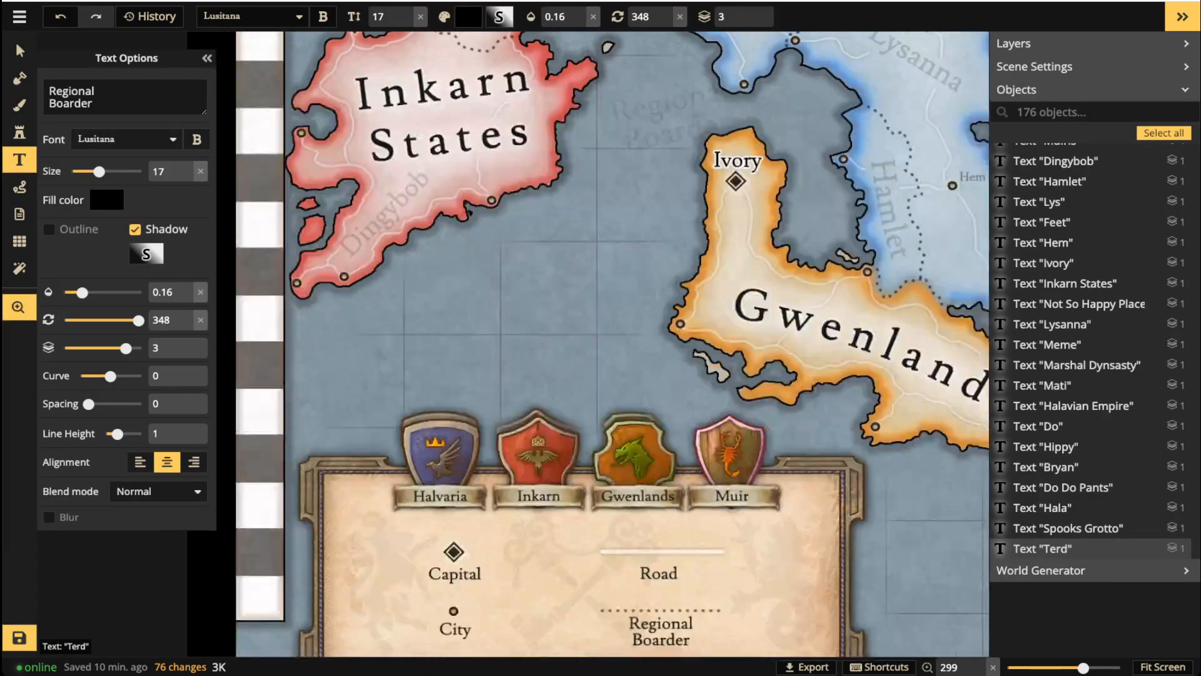
{"action": "scroll", "coordinate": [664, 122], "scroll_direction": "up", "scroll_amount": 10}
{"action": "scroll", "coordinate": [597, 301], "scroll_direction": "down", "scroll_amount": 5}
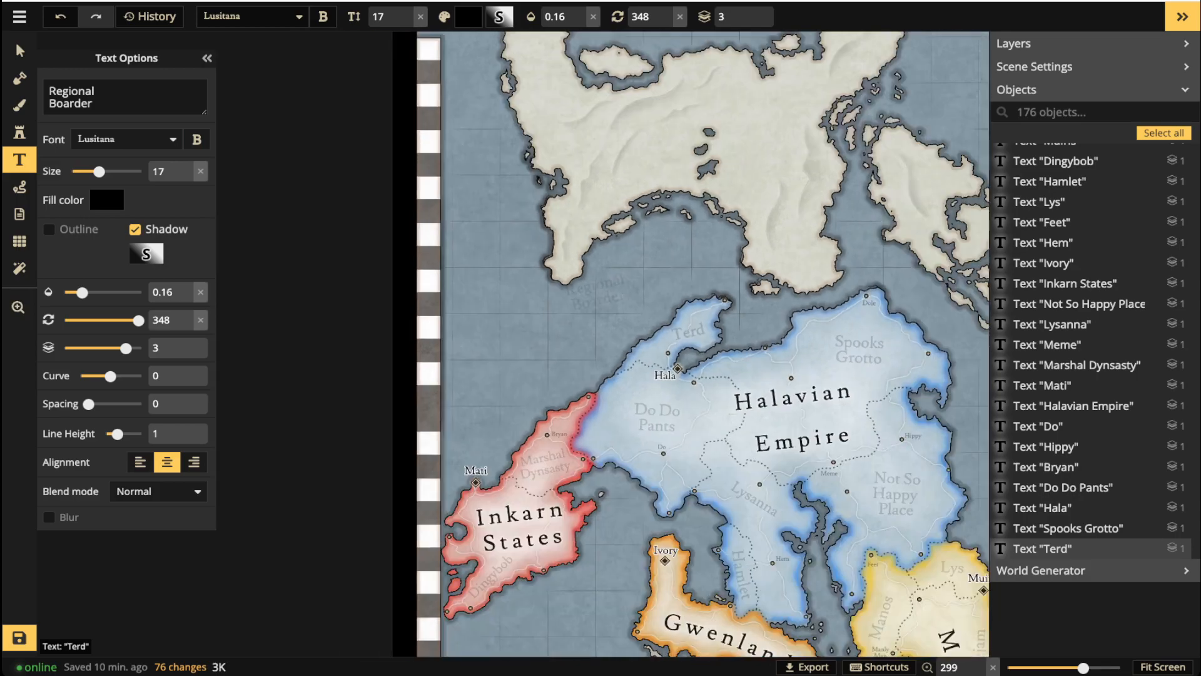
{"action": "scroll", "coordinate": [591, 305], "scroll_direction": "down", "scroll_amount": 5}
{"action": "scroll", "coordinate": [528, 344], "scroll_direction": "up", "scroll_amount": 2}
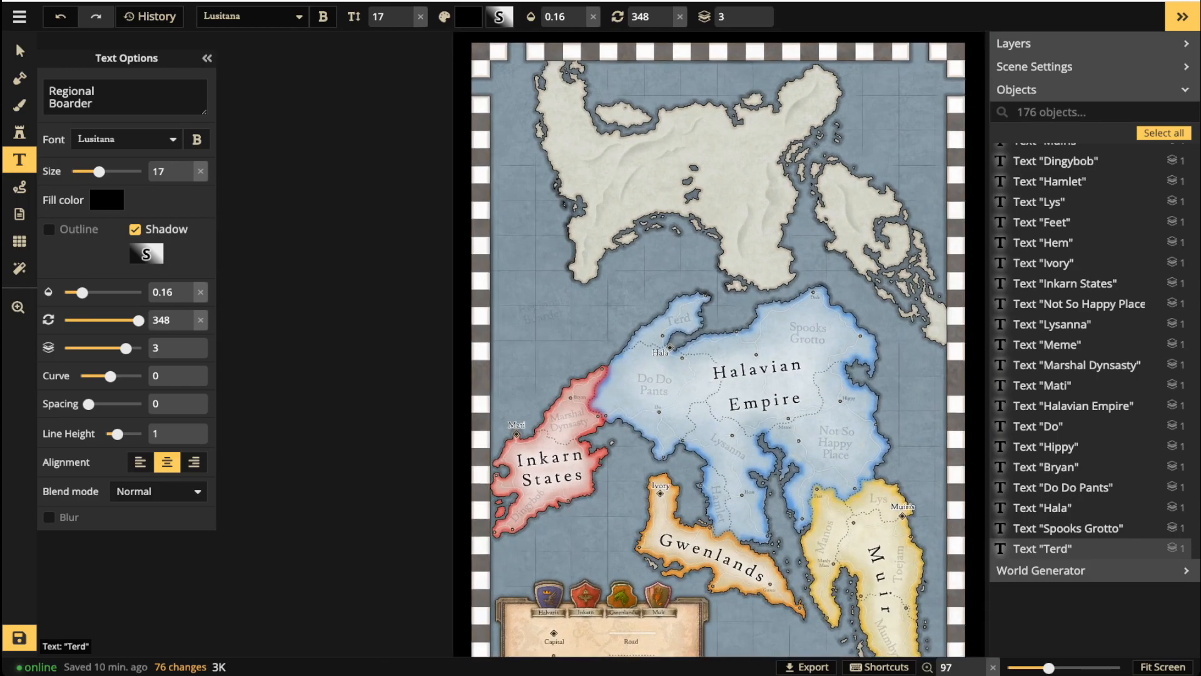
{"action": "scroll", "coordinate": [544, 311], "scroll_direction": "up", "scroll_amount": 8}
{"action": "scroll", "coordinate": [542, 307], "scroll_direction": "up", "scroll_amount": 3}
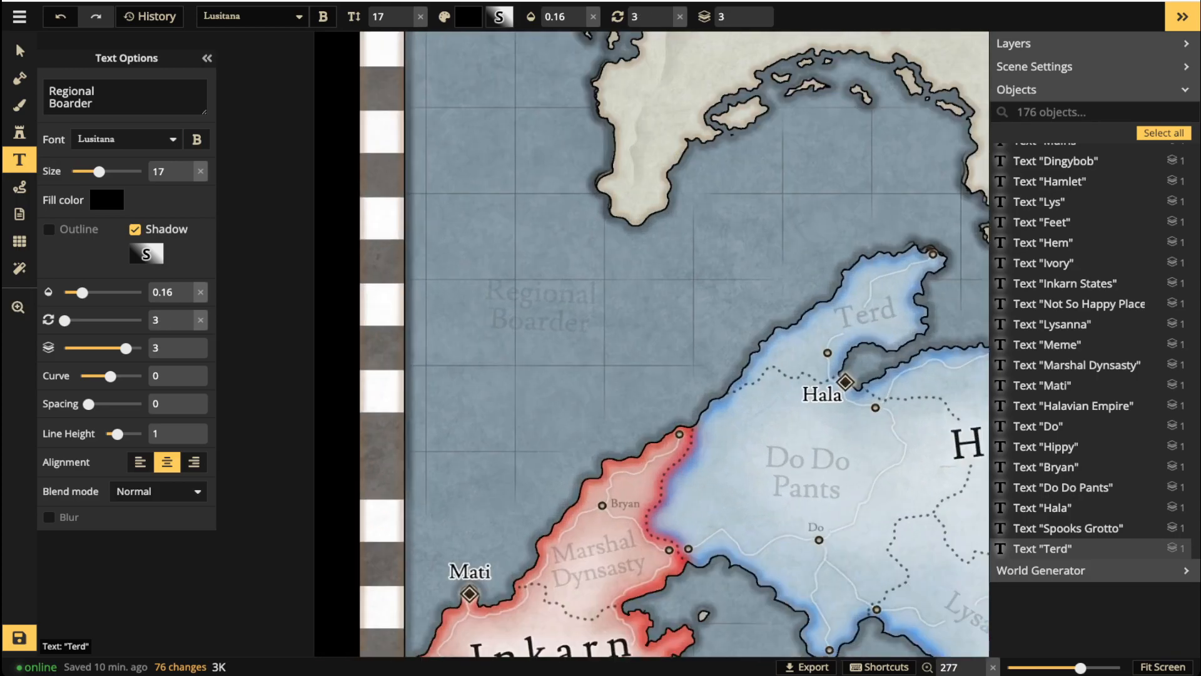
{"action": "left_click", "coordinate": [539, 311]}
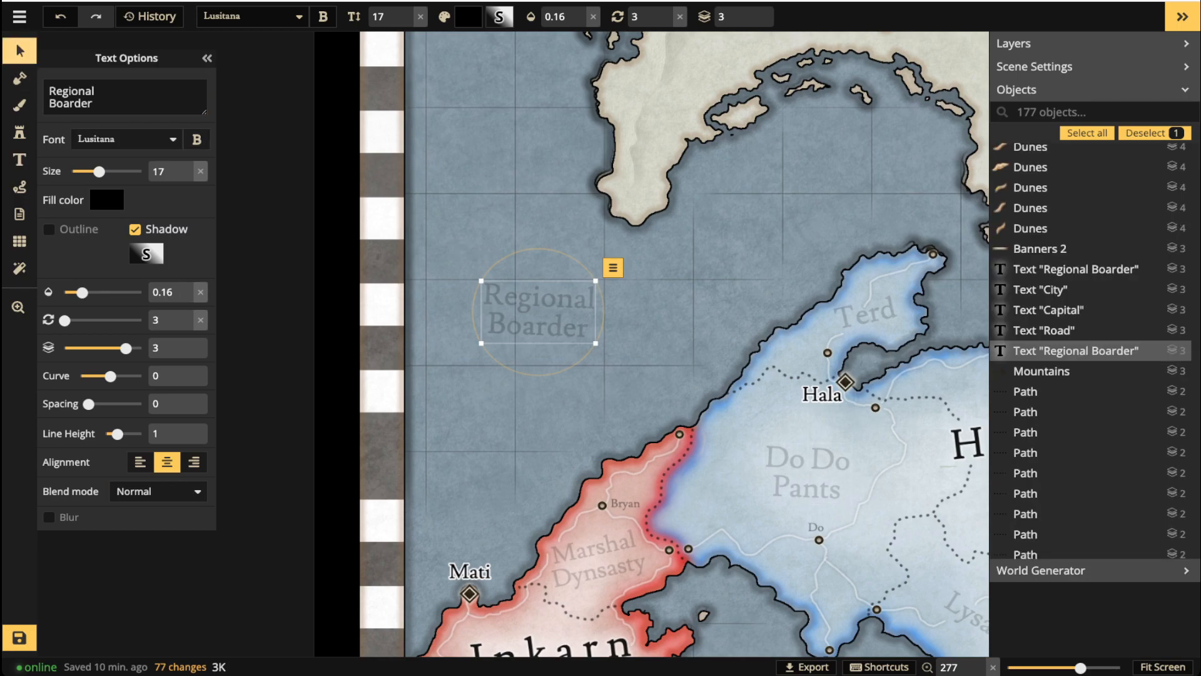
Turn off the shadow of the new sea label and leave it without an outline.
{"action": "left_click", "coordinate": [135, 230]}
{"action": "left_click", "coordinate": [50, 230]}
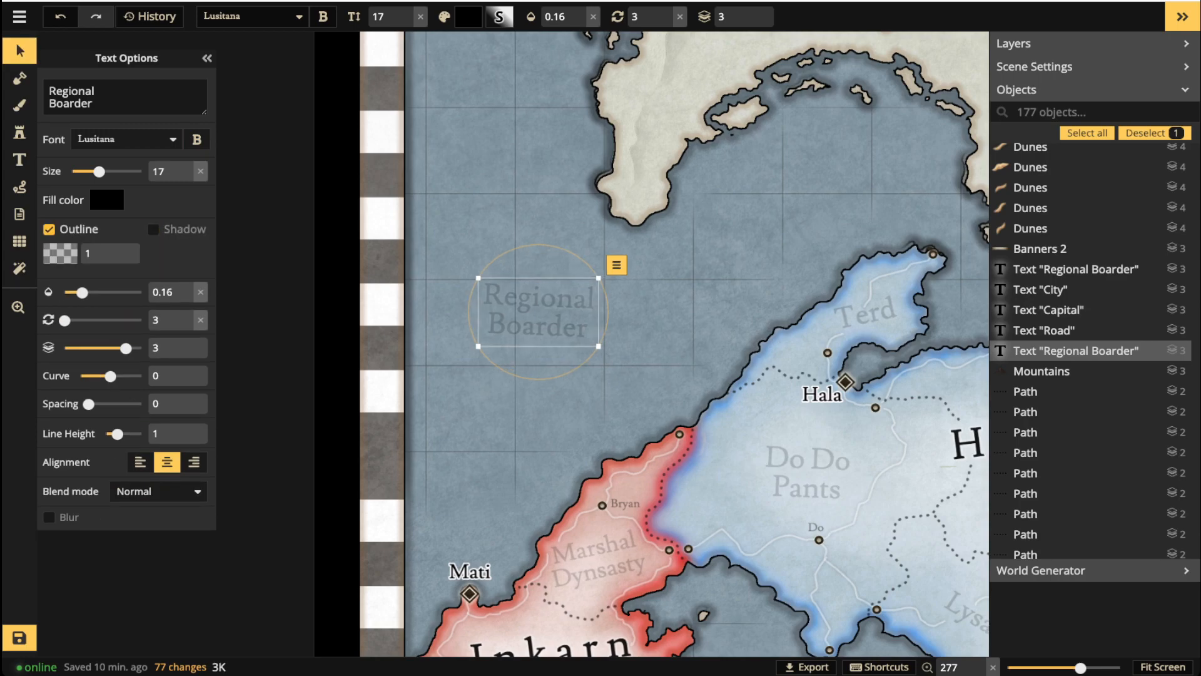
{"action": "left_click", "coordinate": [49, 230]}
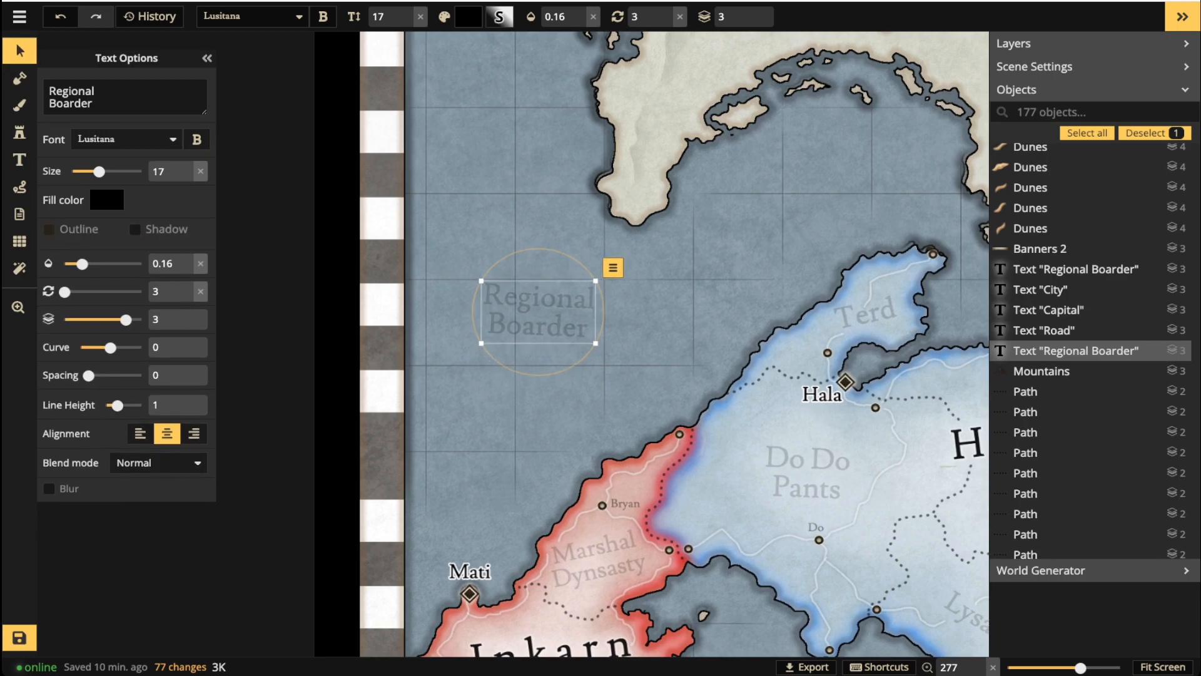
Give the sea label a white fill color (FFFFFF) and set its opacity to 0.55.
{"action": "left_click", "coordinate": [107, 200]}
{"action": "left_click", "coordinate": [210, 300]}
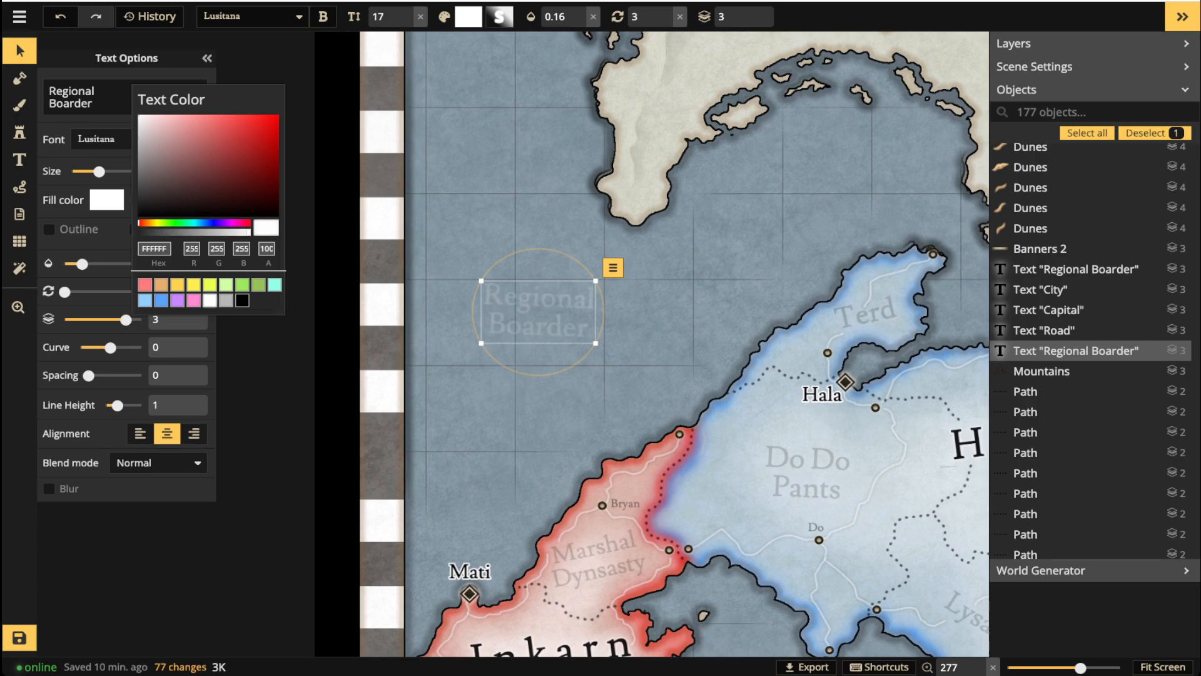
{"action": "left_click", "coordinate": [174, 177]}
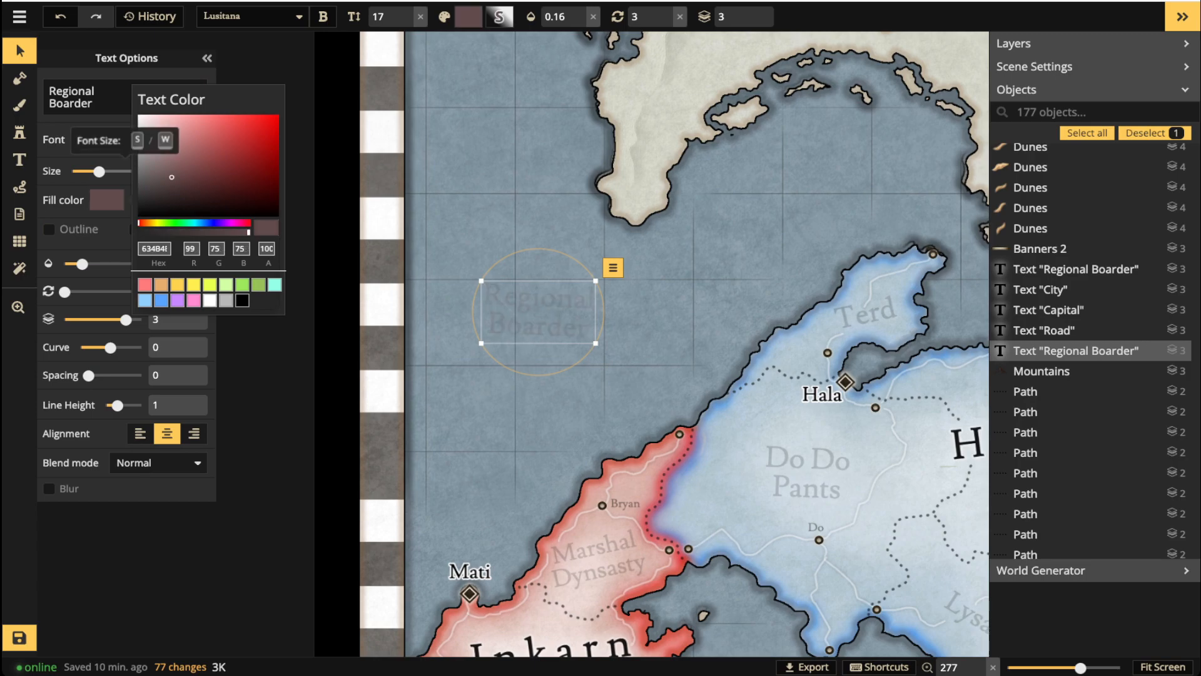
{"action": "left_click", "coordinate": [117, 171]}
{"action": "left_click", "coordinate": [91, 171]}
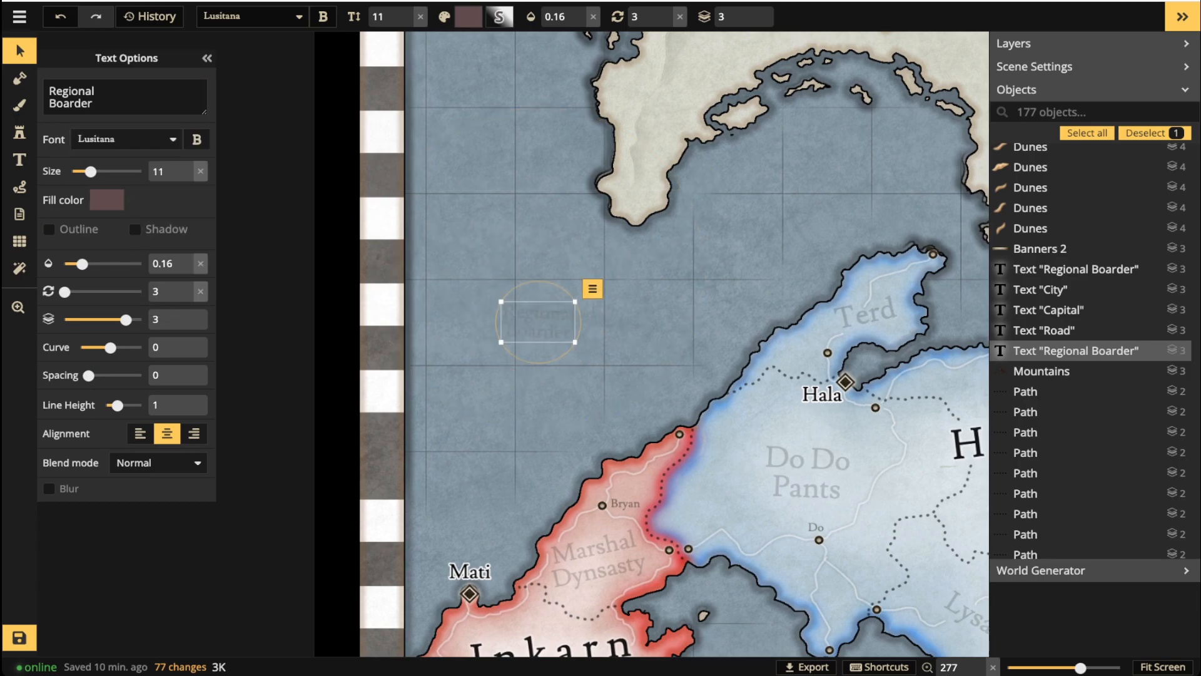
{"action": "left_click", "coordinate": [107, 200]}
{"action": "left_click", "coordinate": [209, 301]}
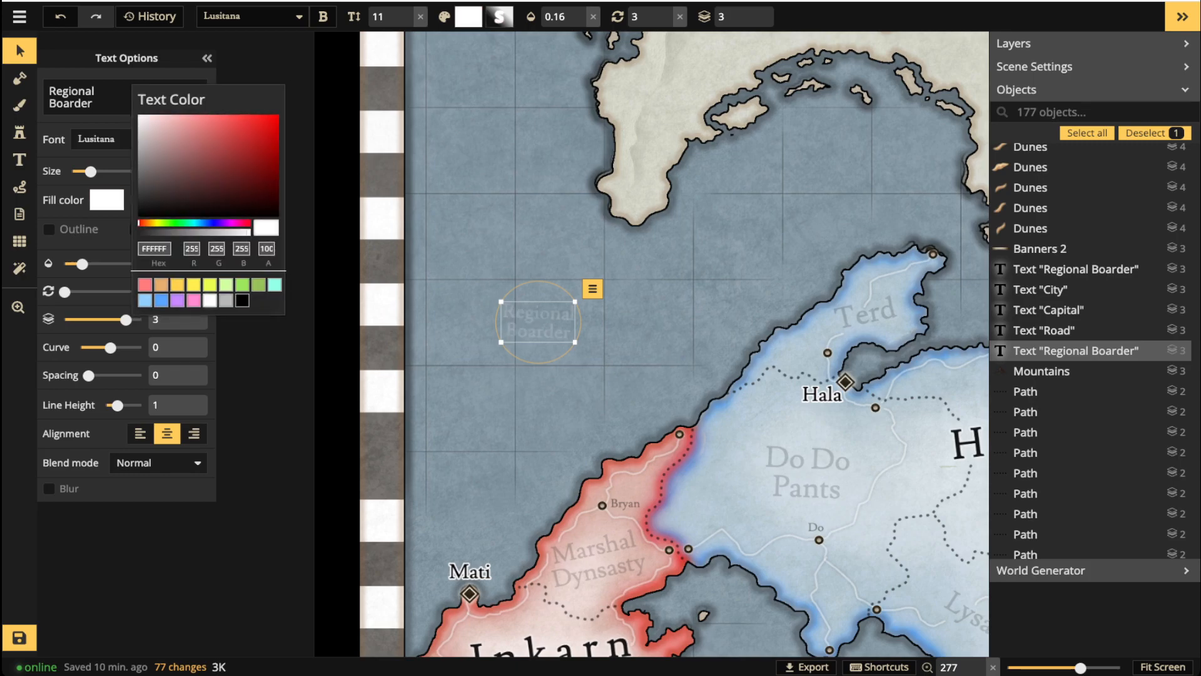
{"action": "left_click", "coordinate": [109, 264]}
{"action": "left_click_drag", "start_coordinate": [109, 264], "coordinate": [116, 263]}
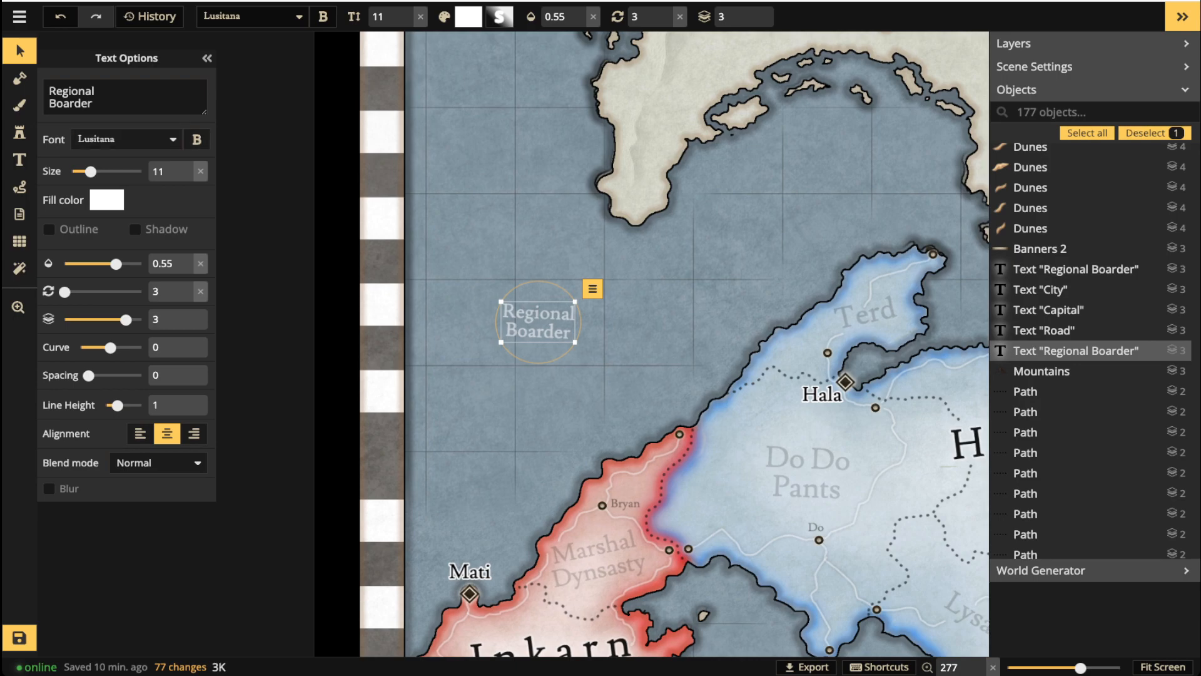
Set the sea label's font size to 18 and reset its rotation to 0.
{"action": "left_click", "coordinate": [187, 165]}
{"action": "left_click", "coordinate": [187, 165]}
{"action": "left_click", "coordinate": [186, 165]}
{"action": "left_click", "coordinate": [186, 165]}
{"action": "left_click", "coordinate": [186, 165]}
{"action": "left_click", "coordinate": [186, 165]}
{"action": "left_click", "coordinate": [187, 165]}
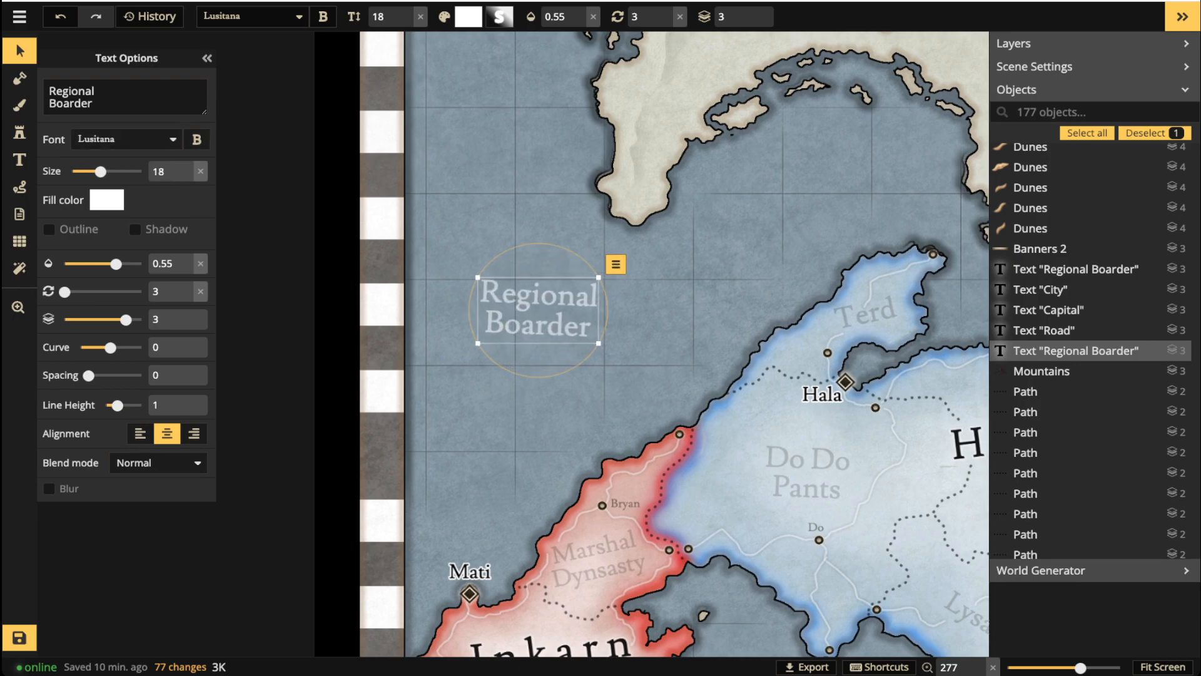
{"action": "left_click", "coordinate": [680, 16]}
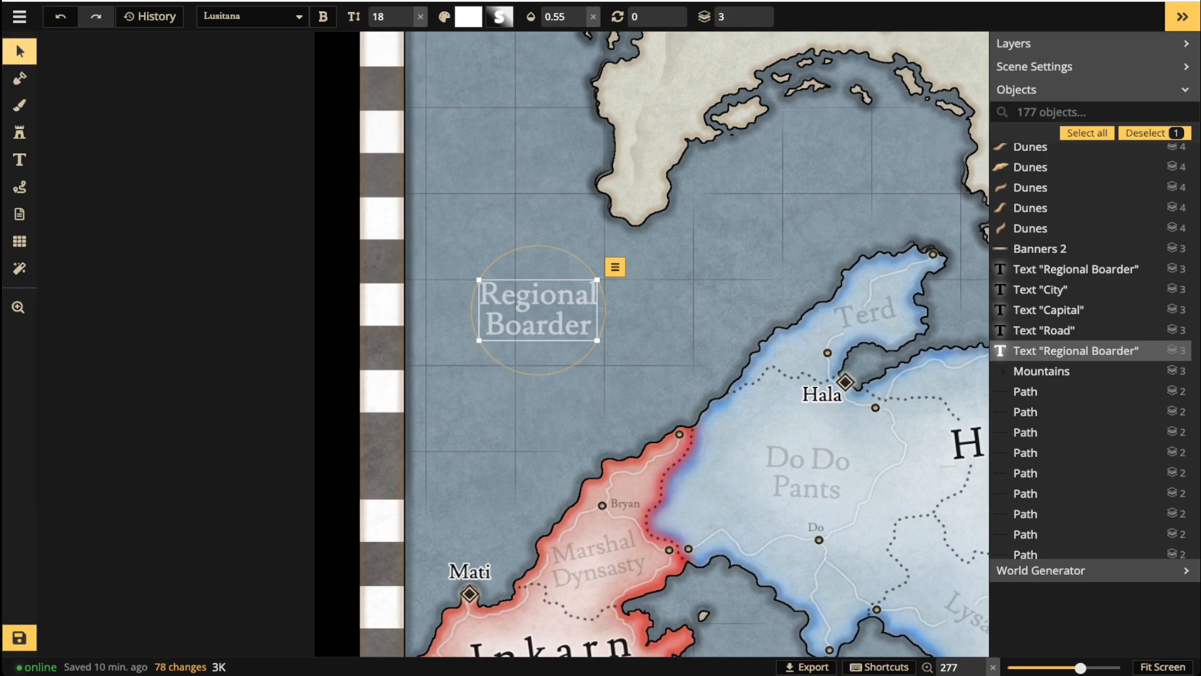
Change the sea label's text to "Deep Blue", with each word on its own line.
{"action": "key", "text": "ctrl+a"}
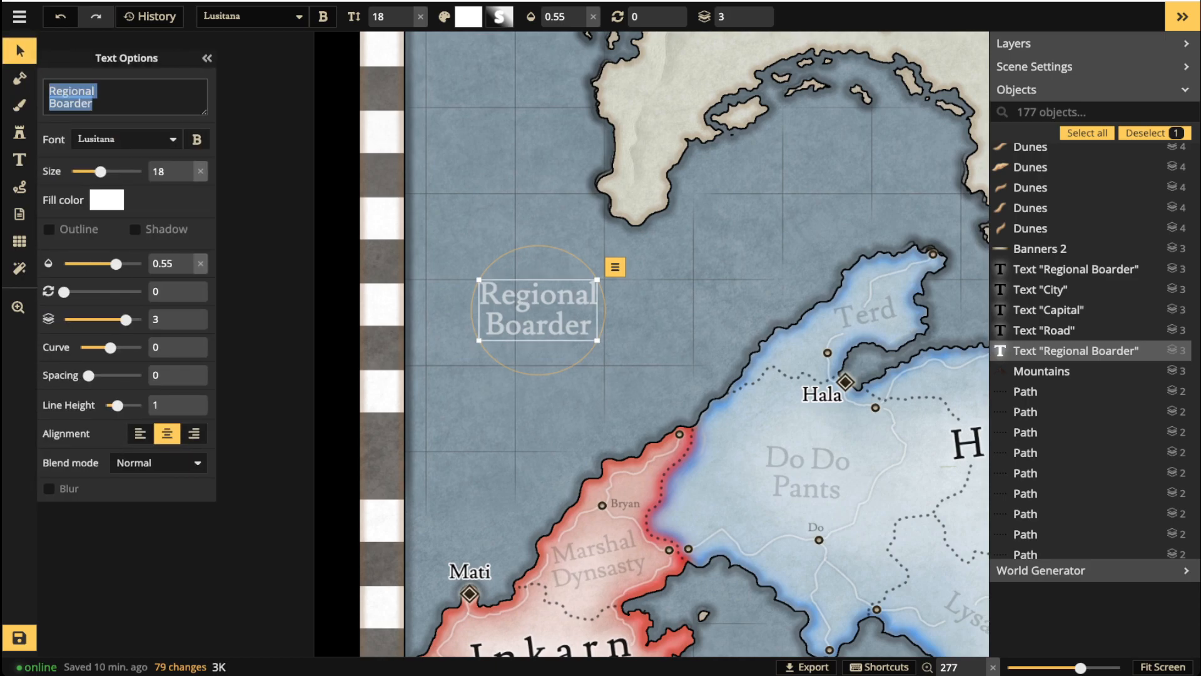
{"action": "type", "text": "Deep"}
{"action": "key", "text": "Return"}
{"action": "type", "text": "BLue"}
{"action": "key", "text": "BackSpace"}
{"action": "type", "text": "lue"}
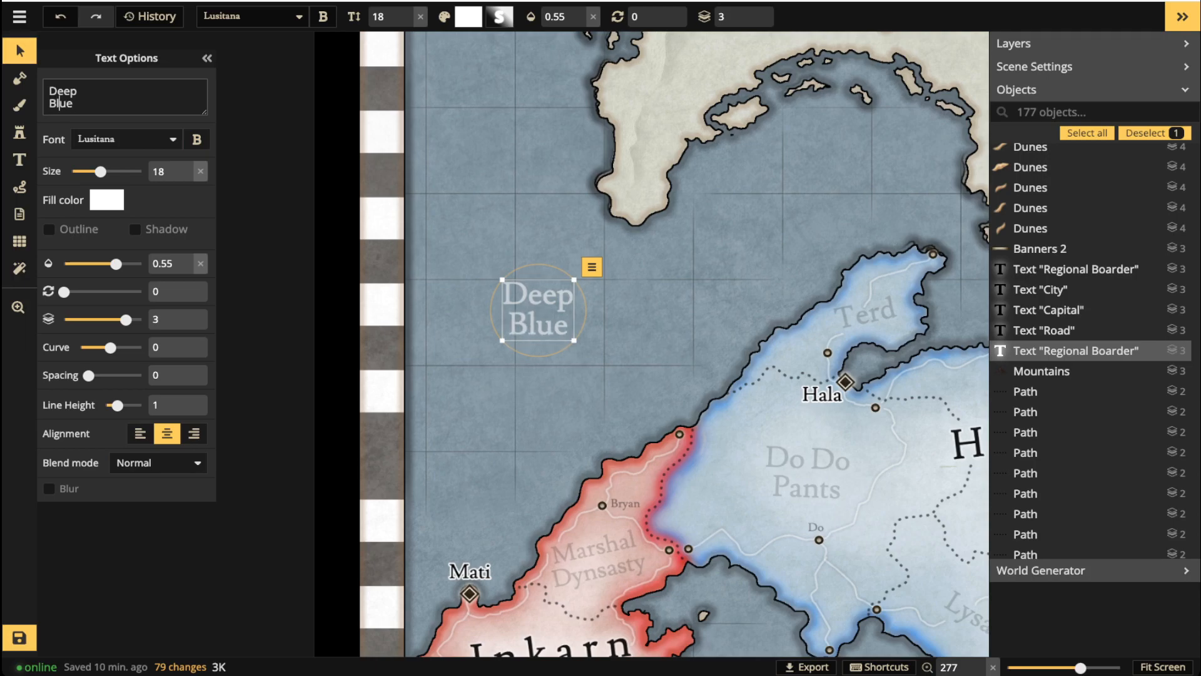
{"action": "left_click", "coordinate": [207, 58]}
{"action": "scroll", "coordinate": [491, 388], "scroll_direction": "down", "scroll_amount": 5}
{"action": "left_click_drag", "start_coordinate": [842, 406], "coordinate": [832, 388]}
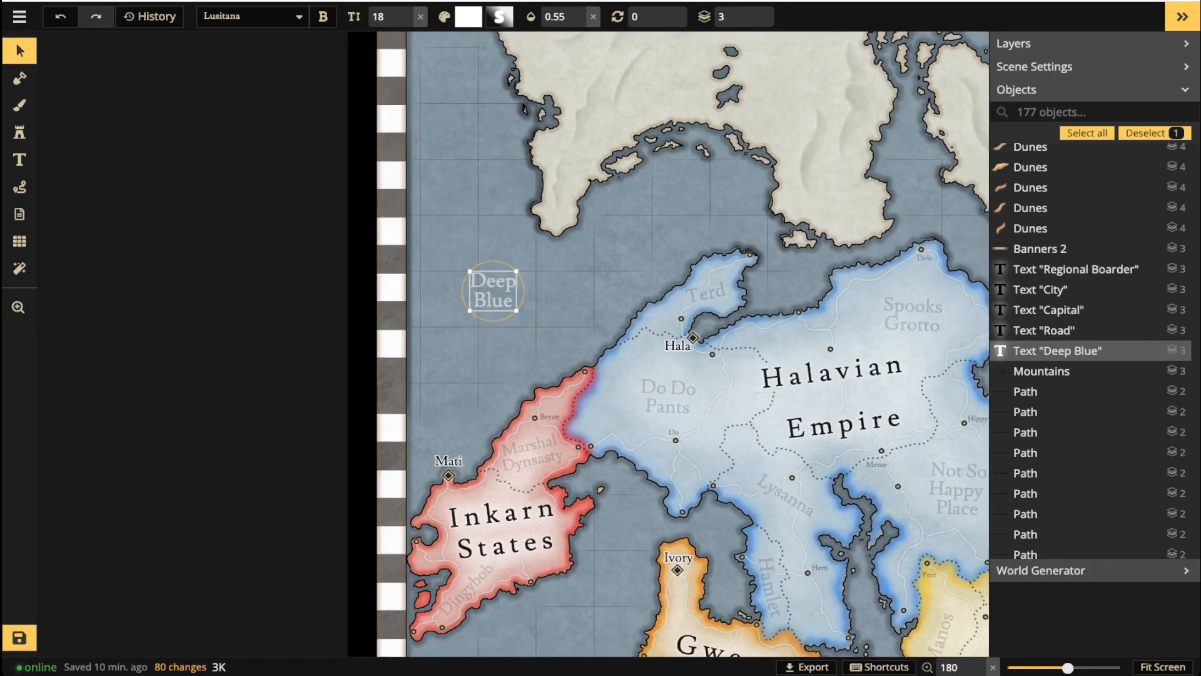
Set the "Deep Blue" label's letter spacing to 2 and line height to 2, and remove the stray spaces before "Blue".
{"action": "left_click", "coordinate": [20, 50]}
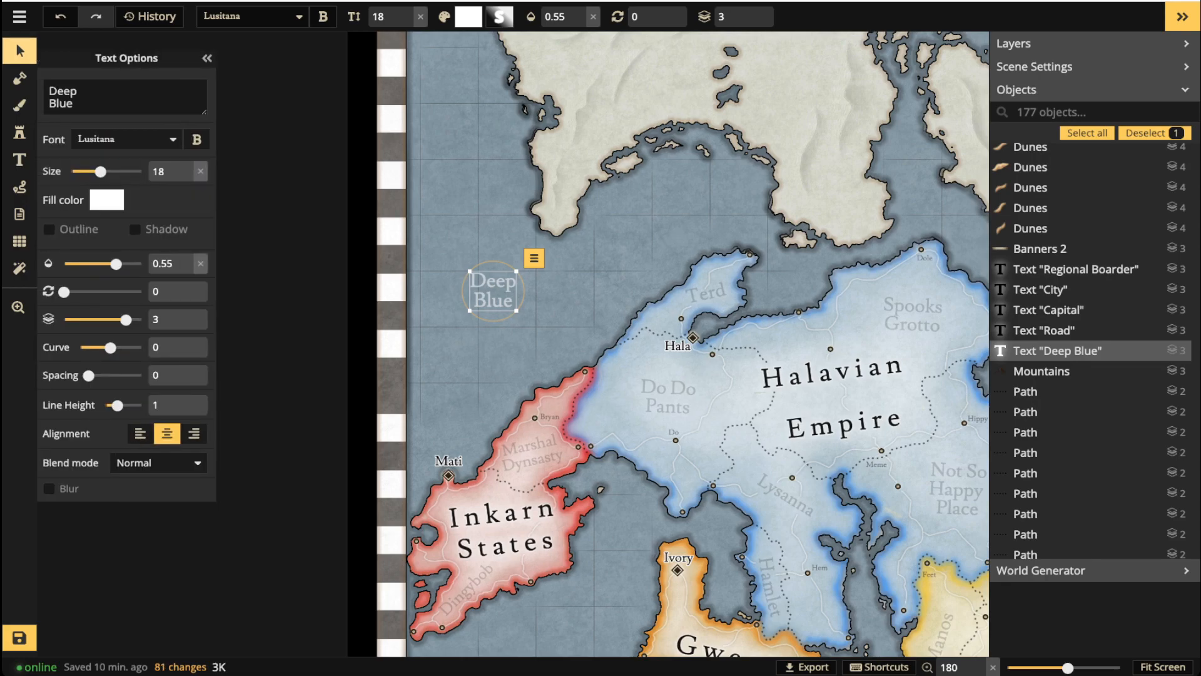
{"action": "left_click", "coordinate": [185, 370]}
{"action": "left_click", "coordinate": [186, 371]}
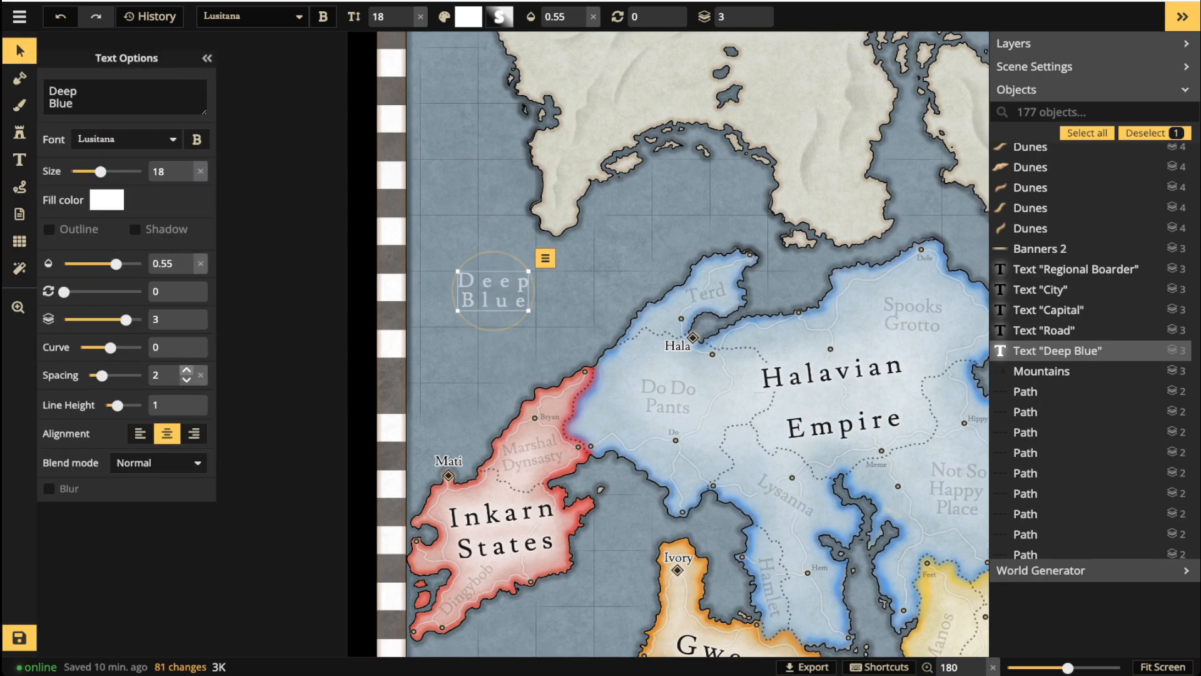
{"action": "left_click", "coordinate": [186, 399]}
{"action": "left_click", "coordinate": [186, 399]}
{"action": "left_click", "coordinate": [185, 399]}
{"action": "left_click", "coordinate": [186, 399]}
{"action": "left_click_drag", "start_coordinate": [493, 271], "coordinate": [490, 292]}
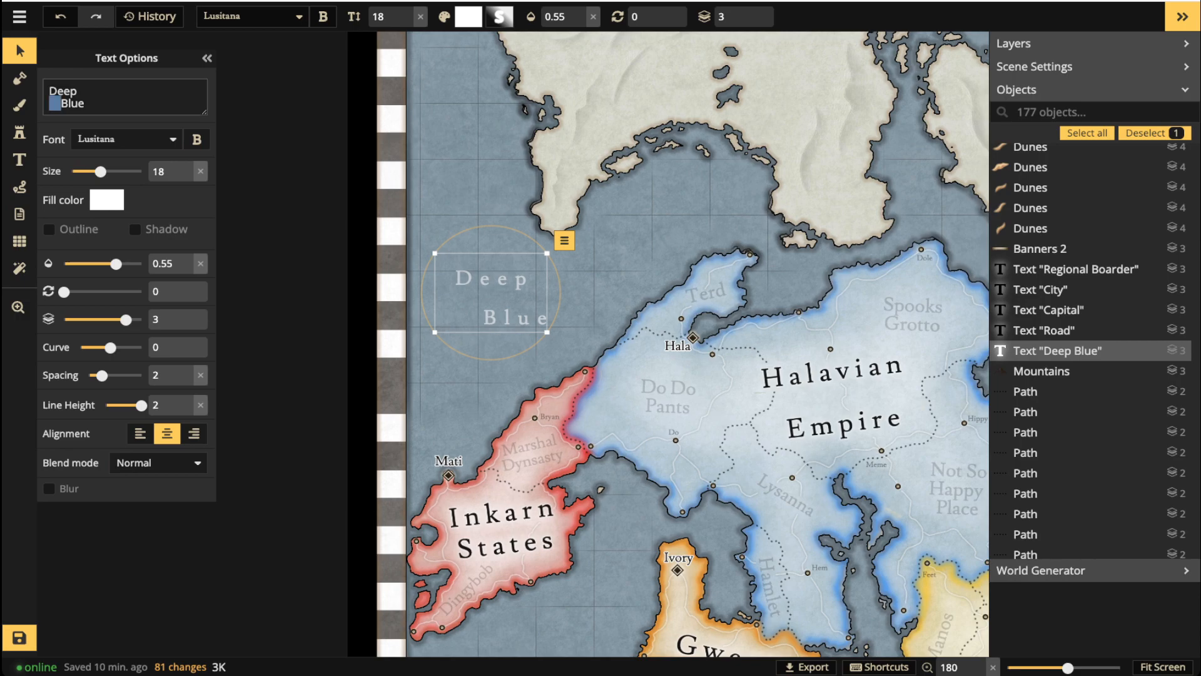
{"action": "key", "text": "BackSpace"}
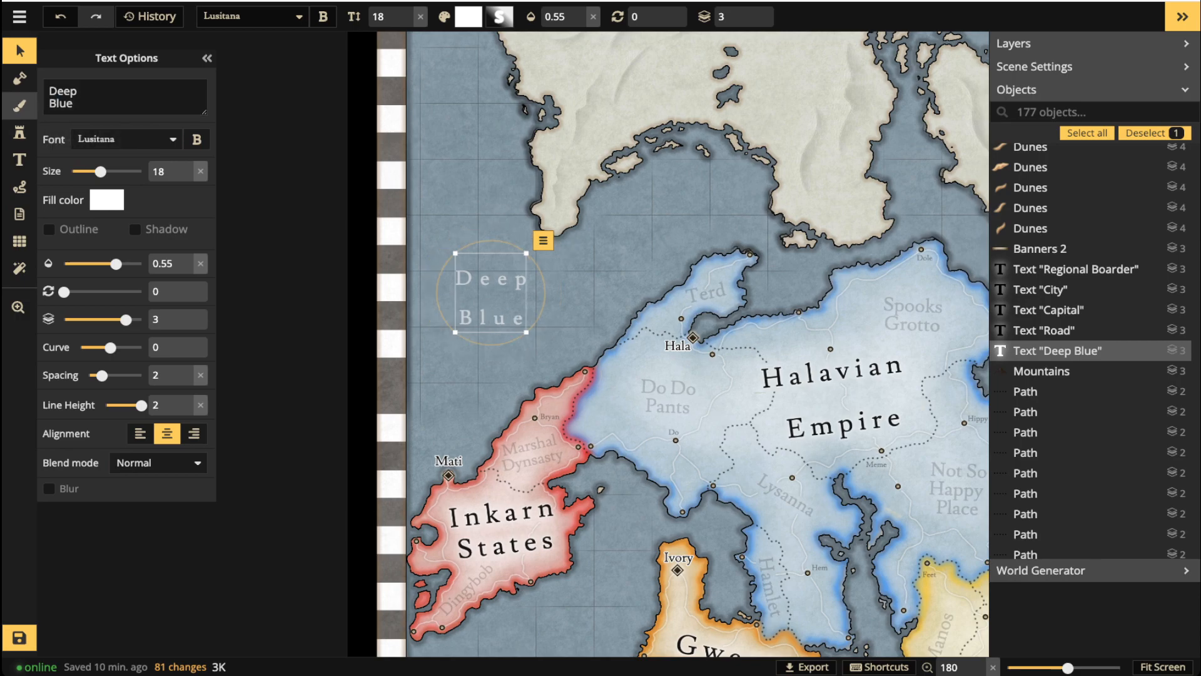
{"action": "left_click", "coordinate": [20, 105]}
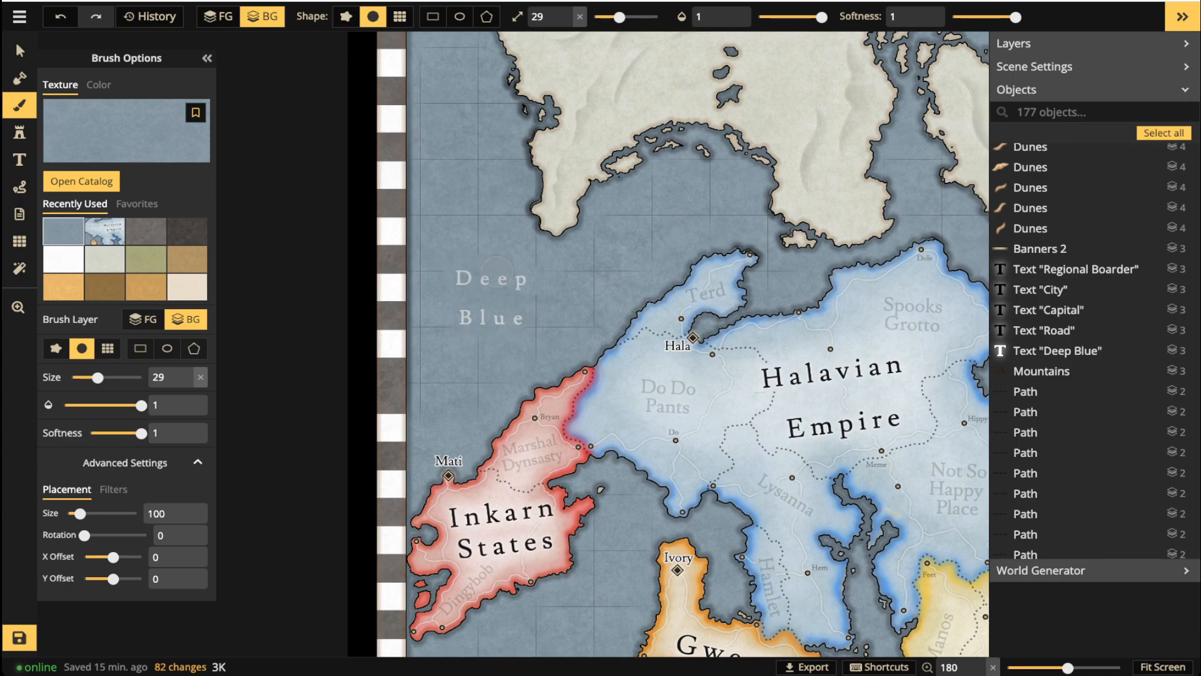
{"action": "scroll", "coordinate": [802, 453], "scroll_direction": "up", "scroll_amount": 3}
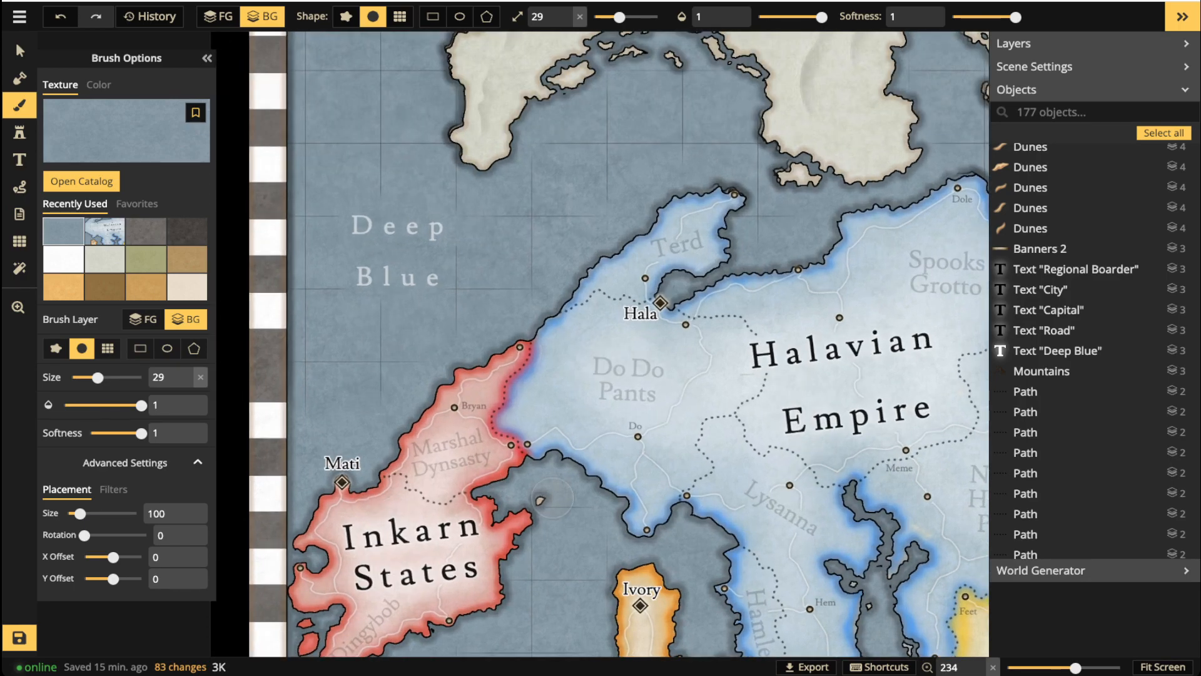
{"action": "scroll", "coordinate": [384, 294], "scroll_direction": "up", "scroll_amount": 2}
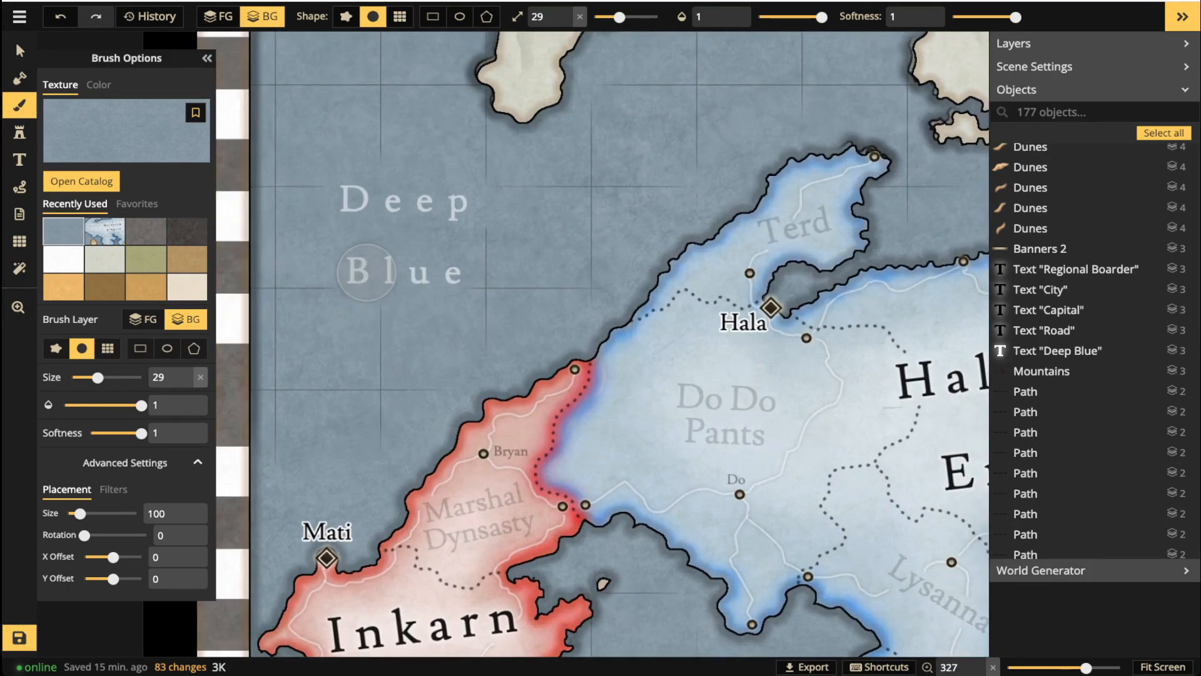
{"action": "left_click_drag", "start_coordinate": [426, 269], "coordinate": [461, 205]}
{"action": "left_click", "coordinate": [19, 50]}
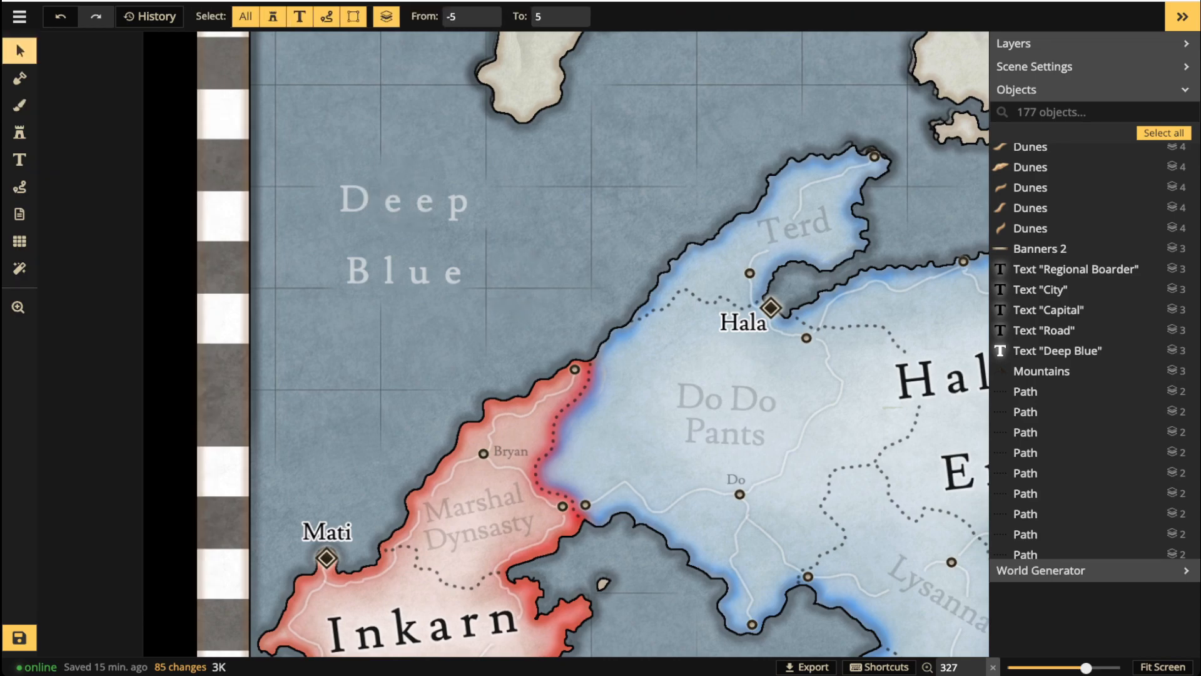
Place a new text label in the sea south of Gwenlands, using the style of the "Deep Blue" label.
{"action": "left_click", "coordinate": [375, 207]}
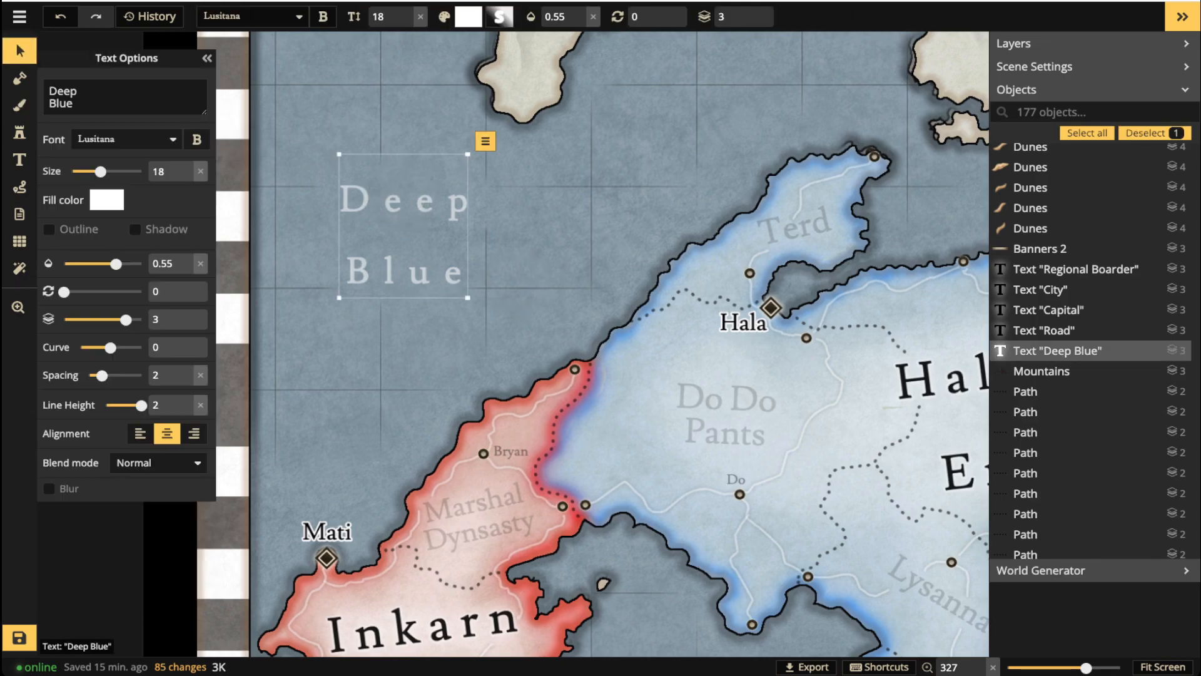
{"action": "scroll", "coordinate": [363, 197], "scroll_direction": "down", "scroll_amount": 4}
{"action": "scroll", "coordinate": [374, 202], "scroll_direction": "down", "scroll_amount": 5}
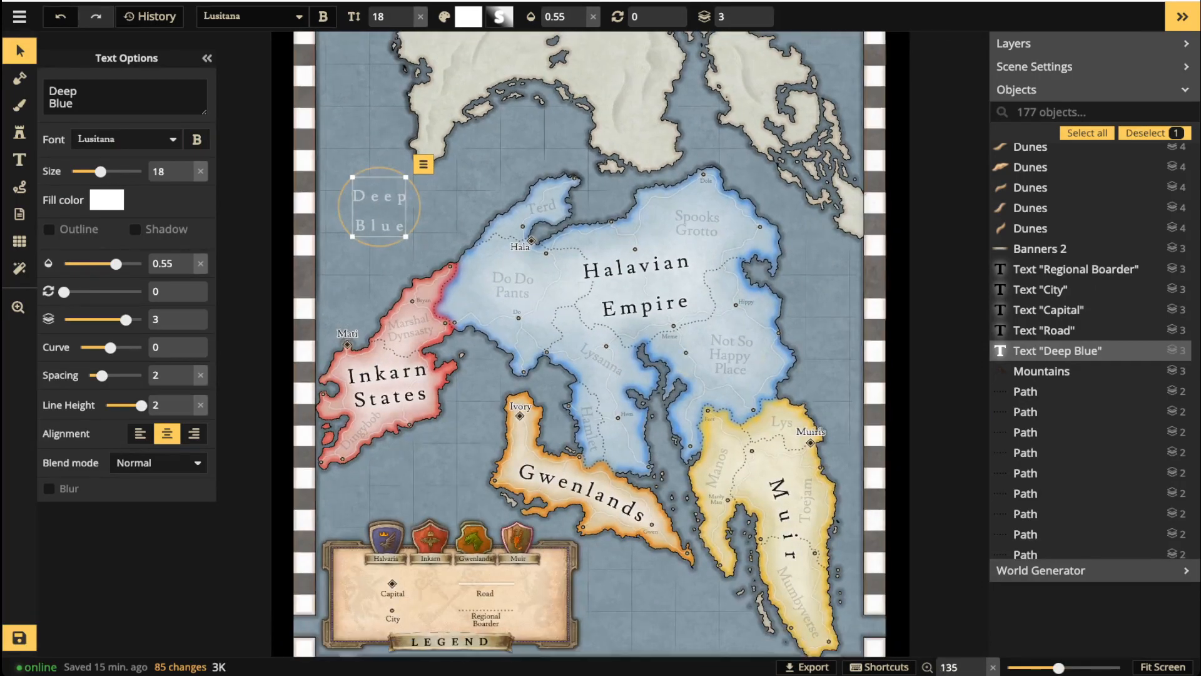
{"action": "key", "text": "t"}
{"action": "left_click_drag", "start_coordinate": [643, 570], "coordinate": [637, 427]}
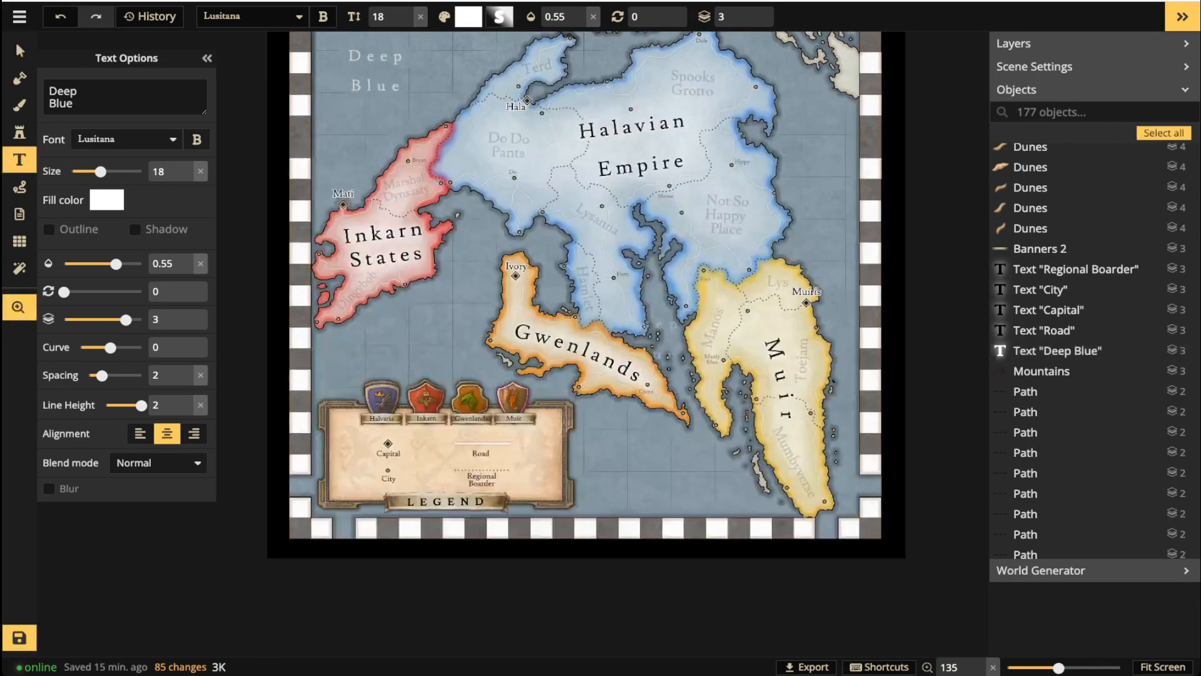
{"action": "scroll", "coordinate": [636, 427], "scroll_direction": "up", "scroll_amount": 1}
{"action": "left_click", "coordinate": [653, 453]}
Enter "Southerly Sea" on two lines in the new label and move it slightly down, between the legend and Muir.
{"action": "type", "text": "Souterh"}
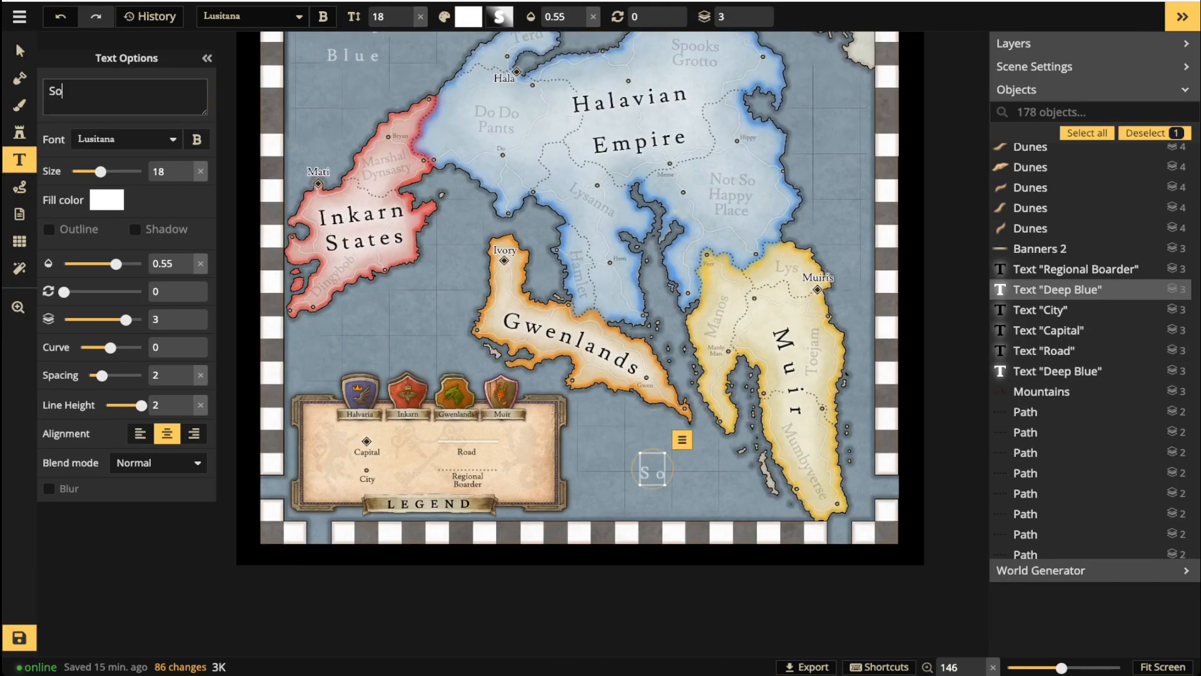
{"action": "key", "text": "BackSpace"}
{"action": "key", "text": "BackSpace"}
{"action": "key", "text": "BackSpace"}
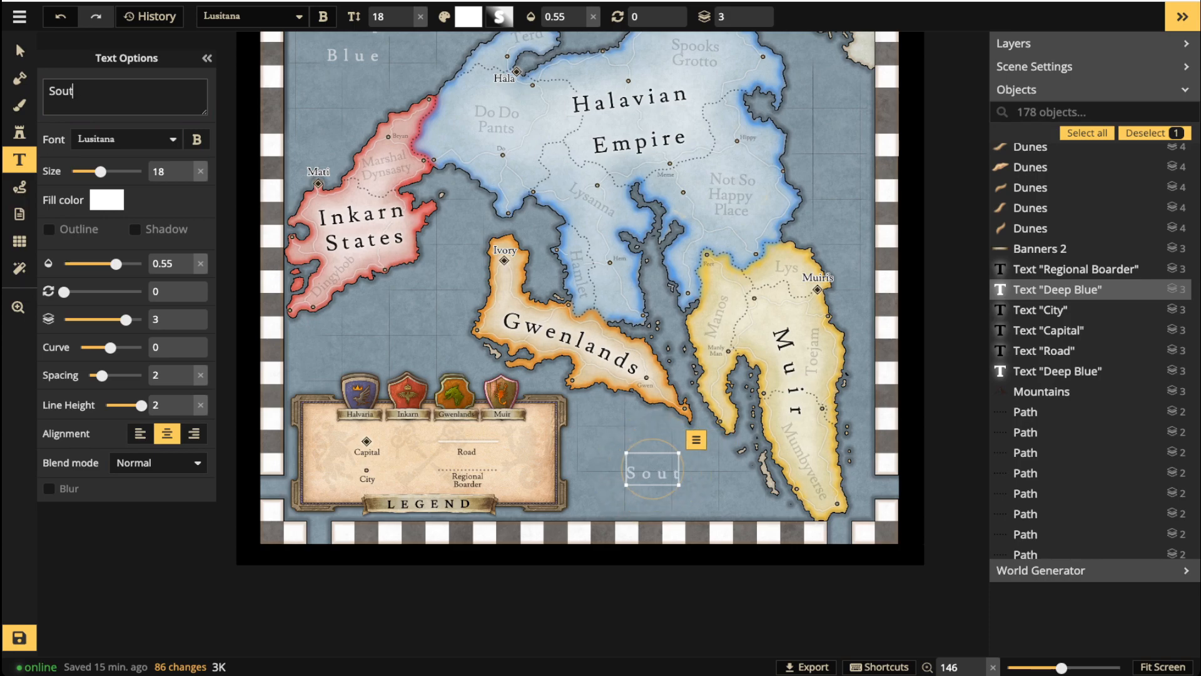
{"action": "type", "text": "herly"}
{"action": "key", "text": "Return"}
{"action": "type", "text": "Sea"}
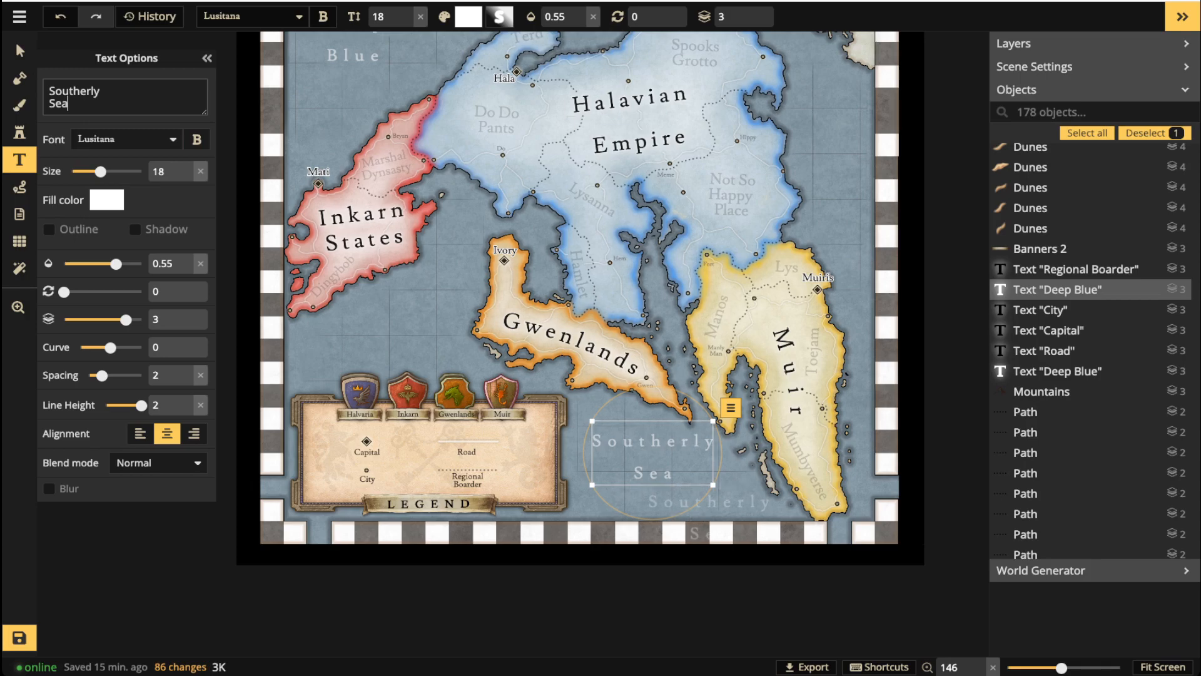
{"action": "left_click_drag", "start_coordinate": [653, 458], "coordinate": [655, 474]}
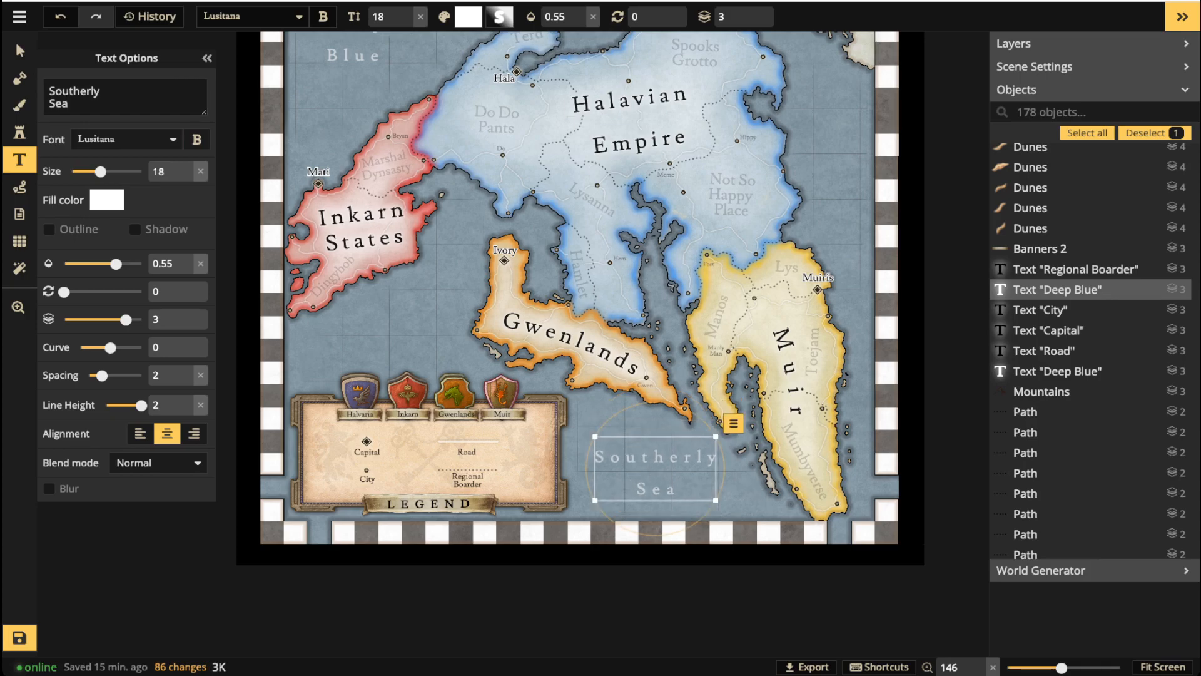
{"action": "key", "text": "b"}
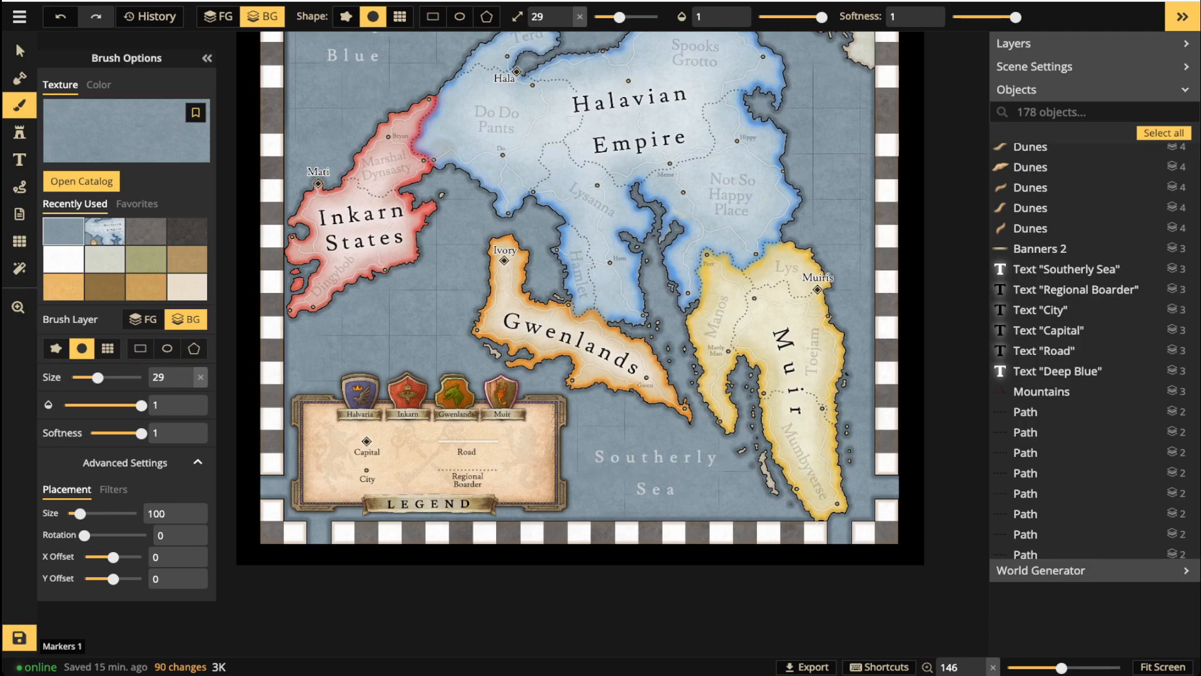
Place another text label in the same style in the northeastern sea, beside the northern continent.
{"action": "left_click", "coordinate": [19, 160]}
{"action": "key", "text": "space"}
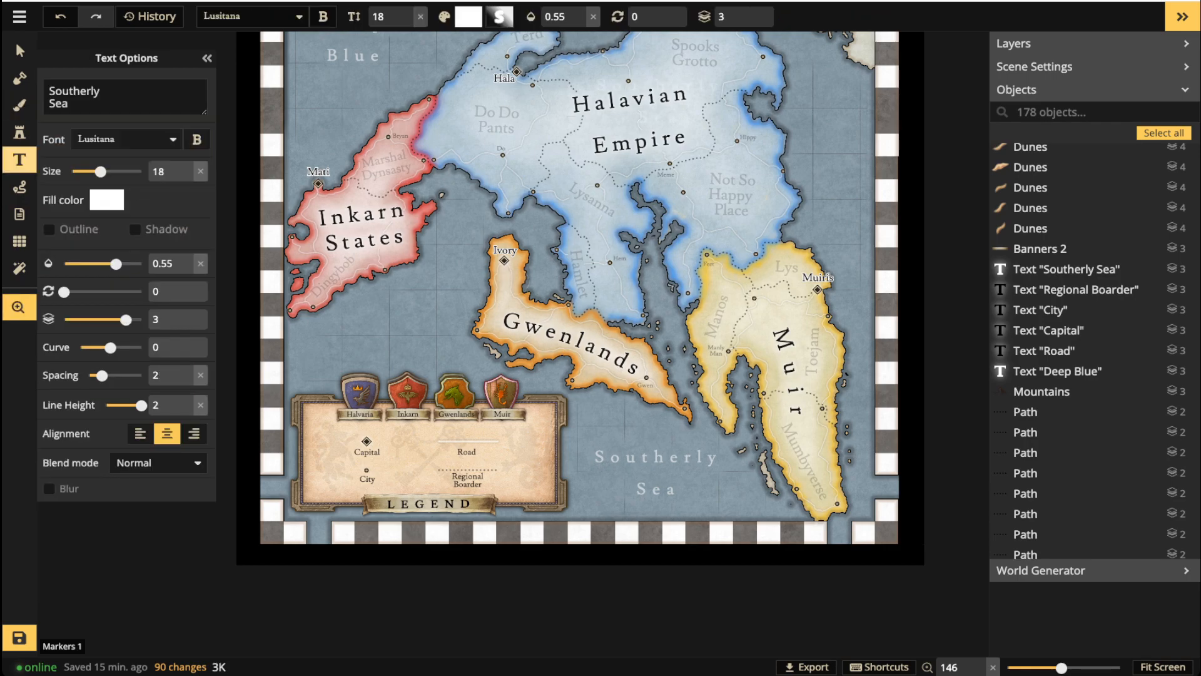
{"action": "left_click_drag", "start_coordinate": [663, 187], "coordinate": [639, 431]}
{"action": "left_click_drag", "start_coordinate": [662, 217], "coordinate": [628, 378]}
{"action": "scroll", "coordinate": [745, 199], "scroll_direction": "up", "scroll_amount": 3}
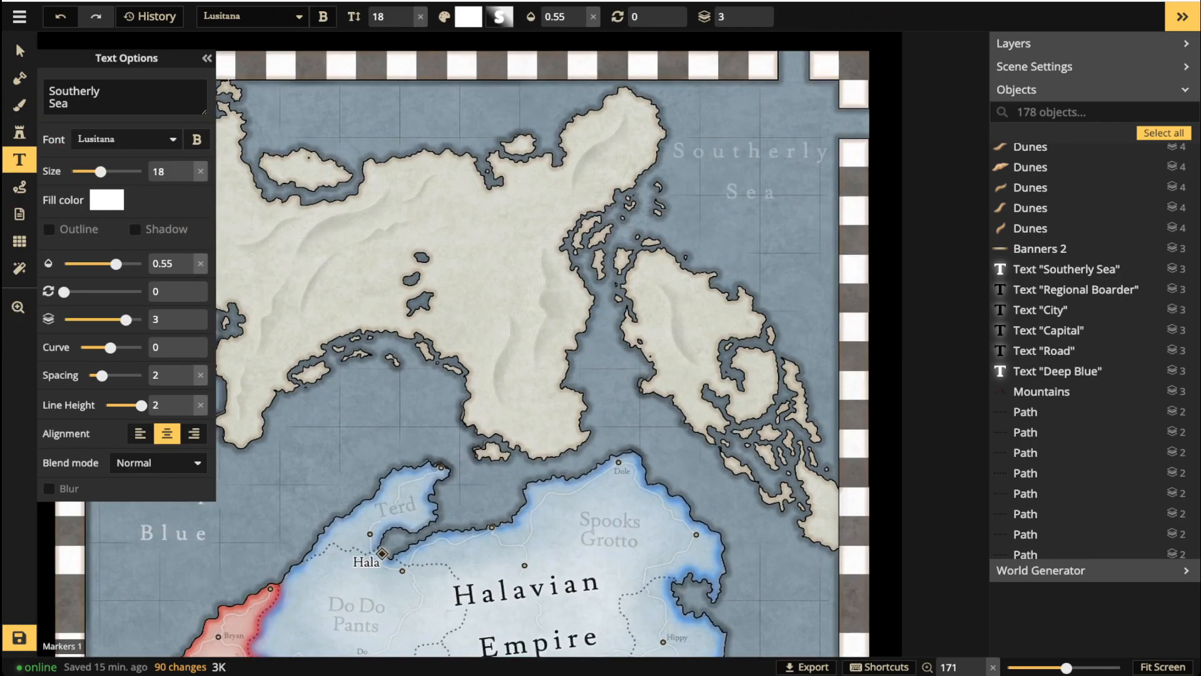
{"action": "left_click", "coordinate": [749, 175]}
Enter "Abysmal Sea" on two lines as the northeastern sea label's text.
{"action": "type", "text": "Ays"}
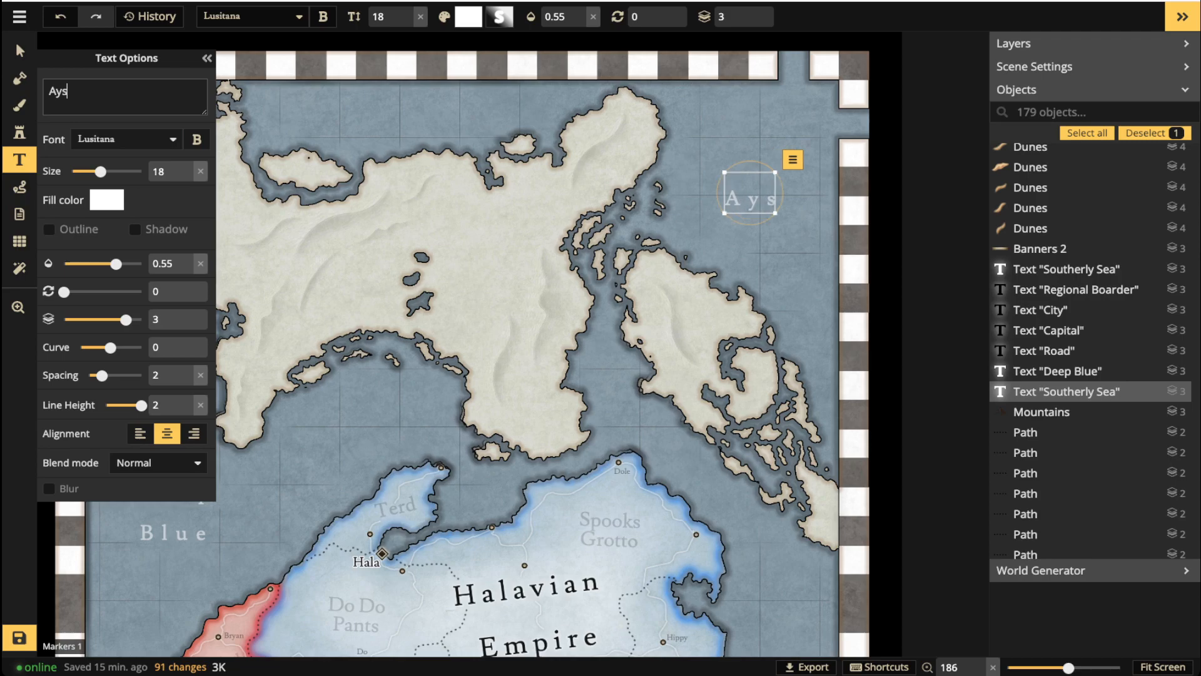
{"action": "key", "text": "BackSpace"}
{"action": "key", "text": "BackSpace"}
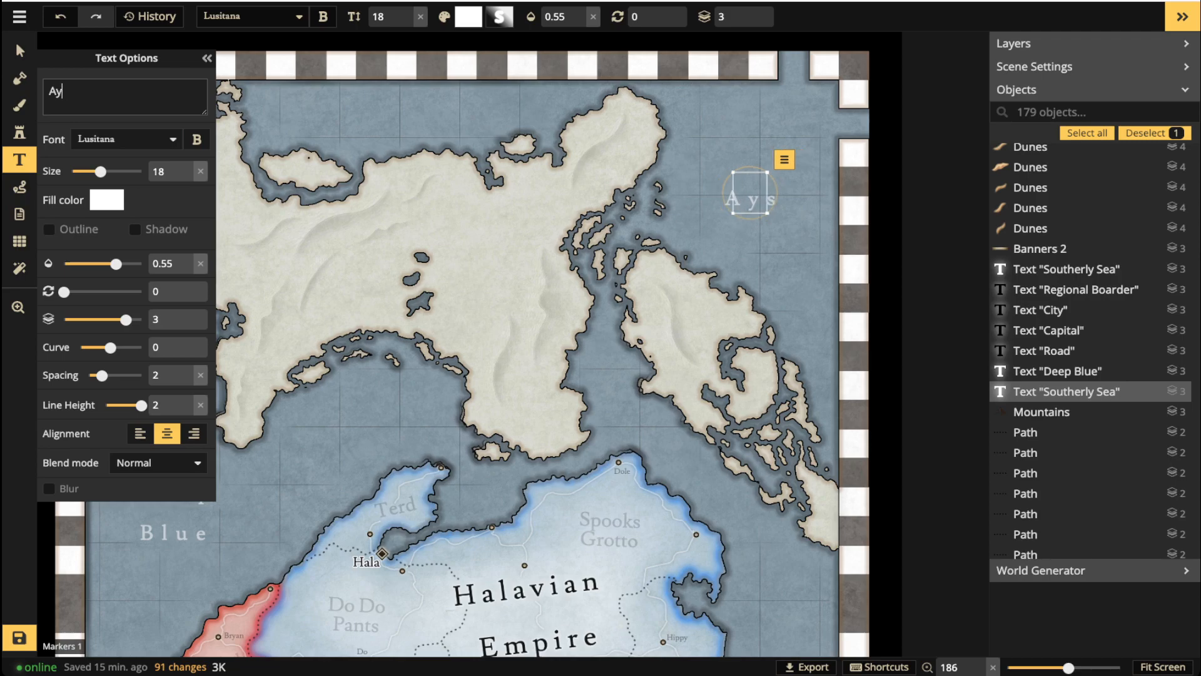
{"action": "type", "text": "bysma"}
{"action": "key", "text": "BackSpace"}
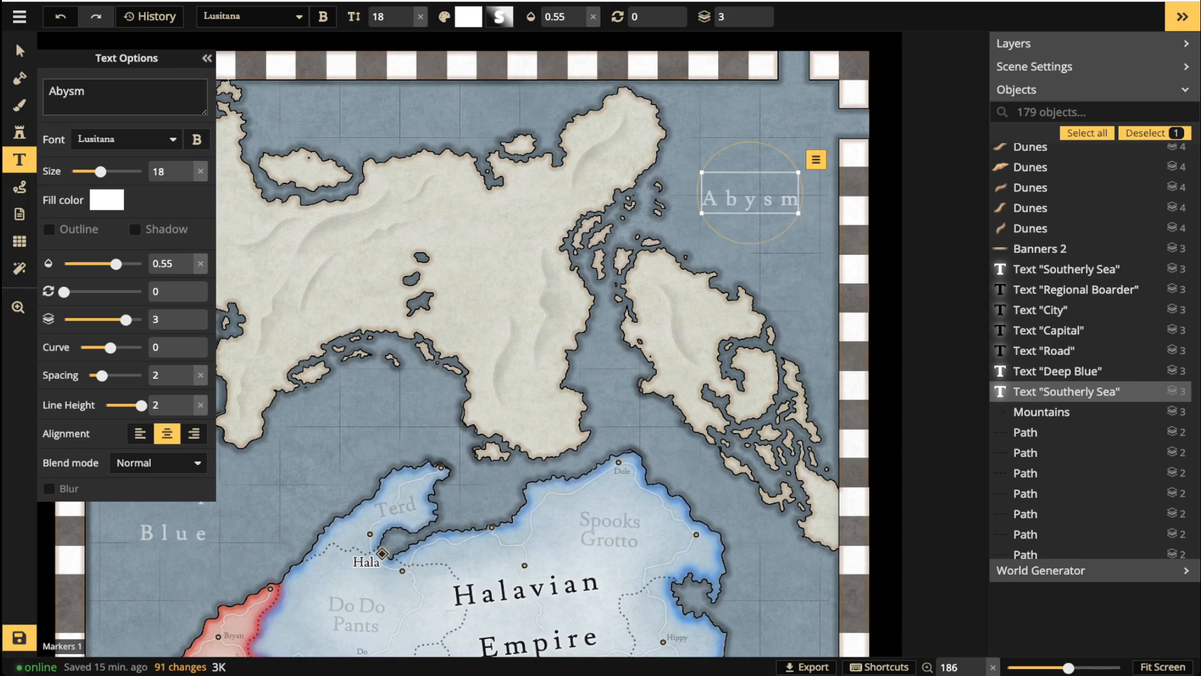
{"action": "type", "text": "mal"}
{"action": "key", "text": "Return"}
{"action": "key", "text": "BackSpace"}
{"action": "key", "text": "BackSpace"}
{"action": "key", "text": "BackSpace"}
{"action": "key", "text": "BackSpace"}
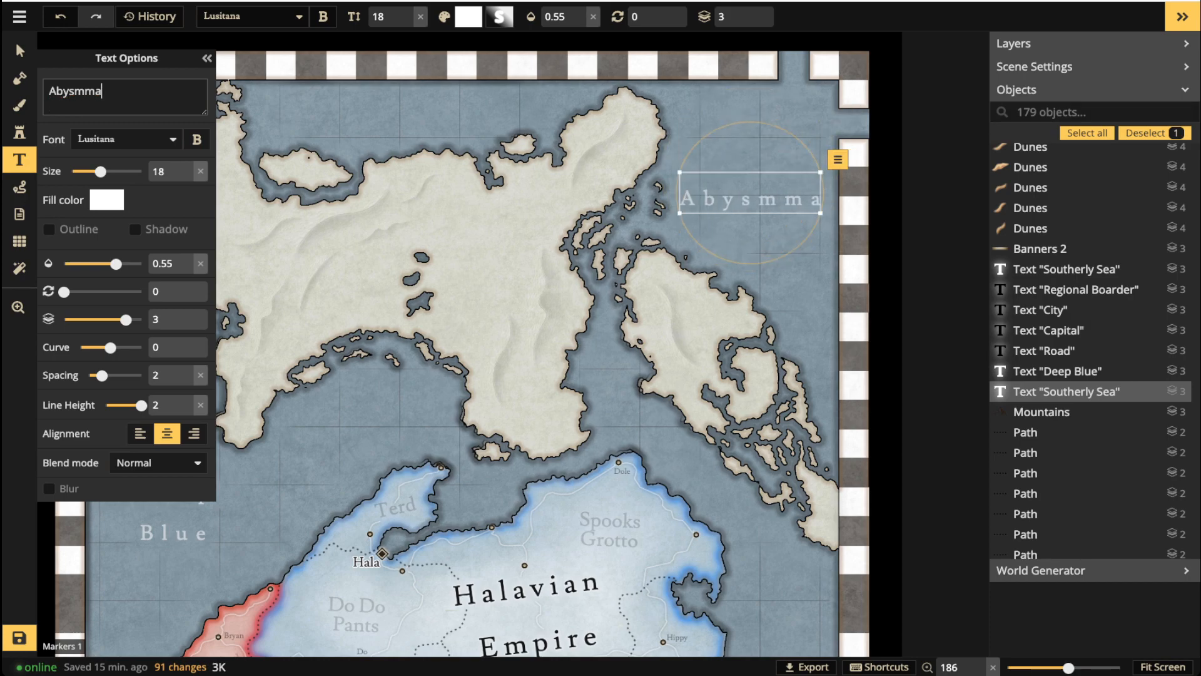
{"action": "type", "text": "al"}
{"action": "key", "text": "Return"}
{"action": "type", "text": "Sea"}
{"action": "key", "text": "Escape"}
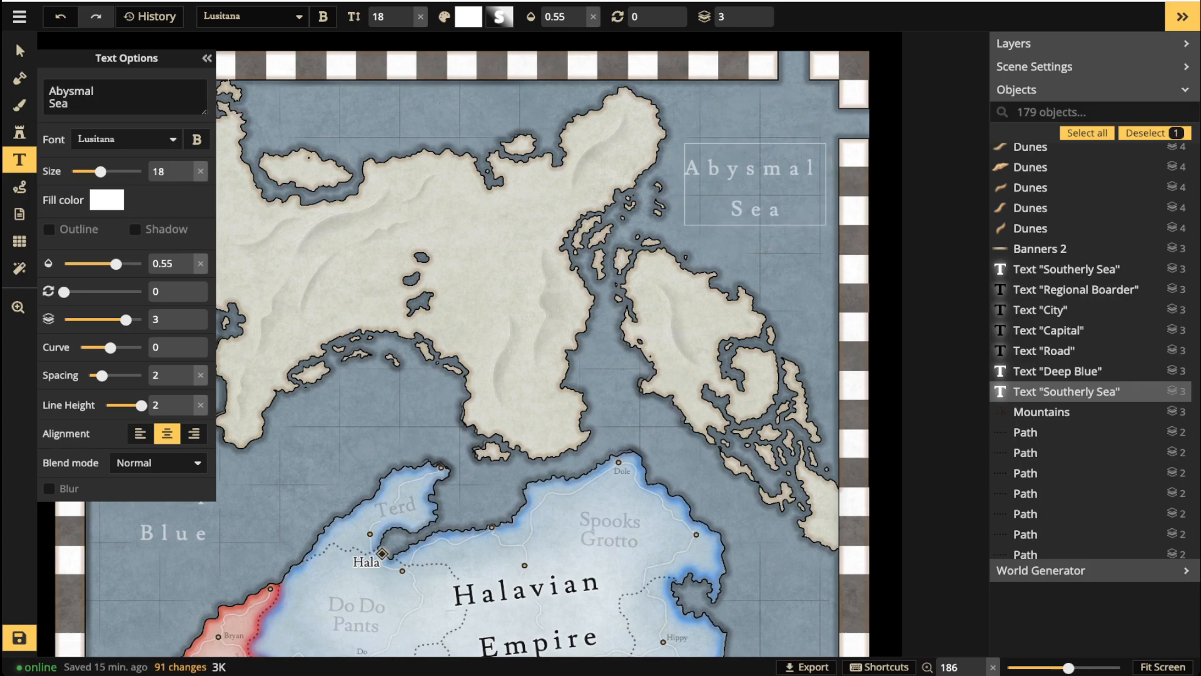
{"action": "key", "text": "b"}
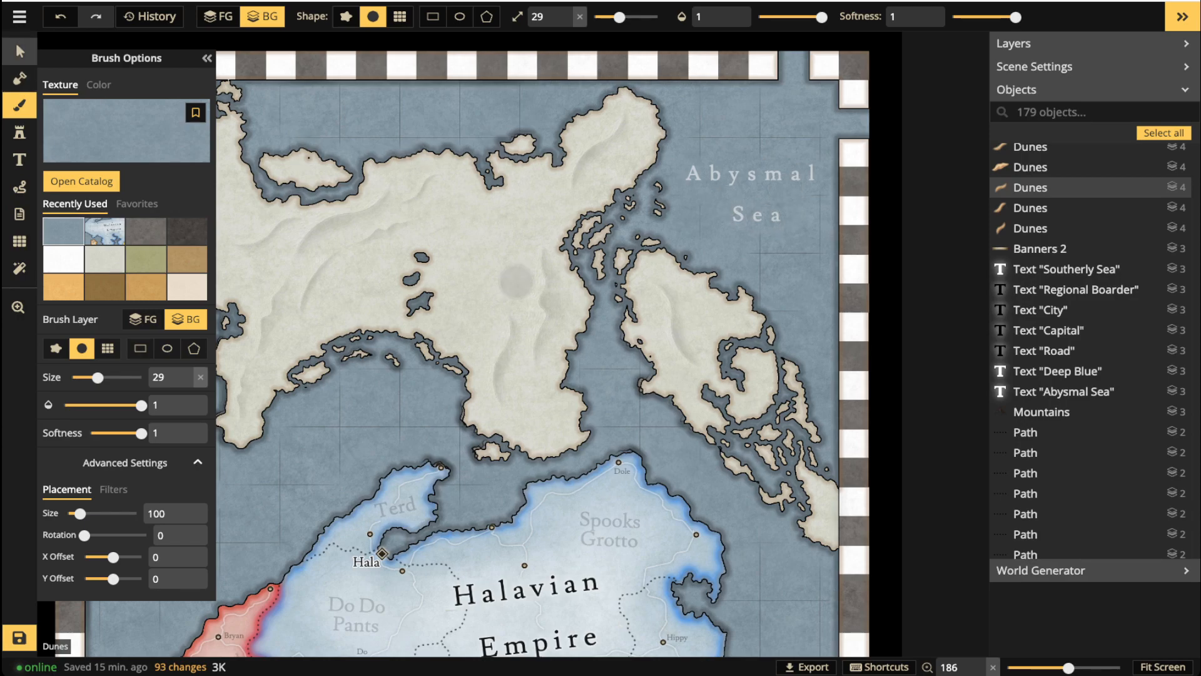
Examine the new sea labels across the whole map, from the legend area up to the northern continent.
{"action": "left_click", "coordinate": [20, 51]}
{"action": "scroll", "coordinate": [454, 275], "scroll_direction": "down", "scroll_amount": 3}
{"action": "scroll", "coordinate": [470, 258], "scroll_direction": "down", "scroll_amount": 3}
{"action": "key", "text": "space"}
{"action": "left_click_drag", "start_coordinate": [470, 275], "coordinate": [486, 67]}
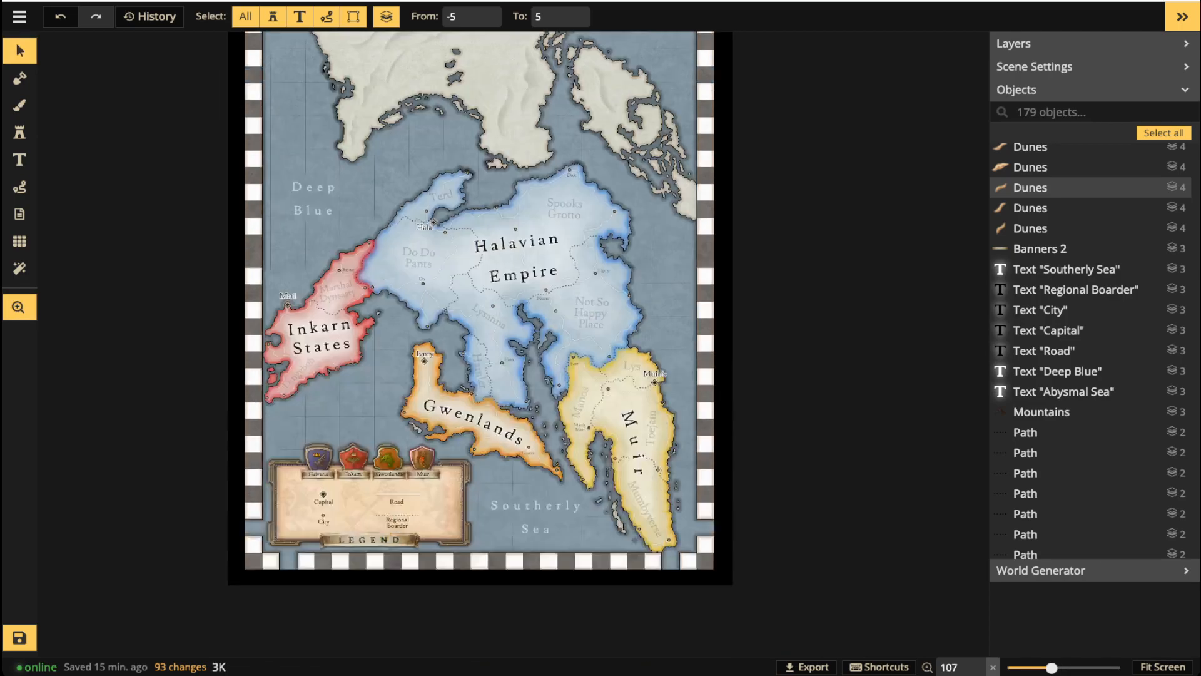
{"action": "scroll", "coordinate": [349, 420], "scroll_direction": "up", "scroll_amount": 4}
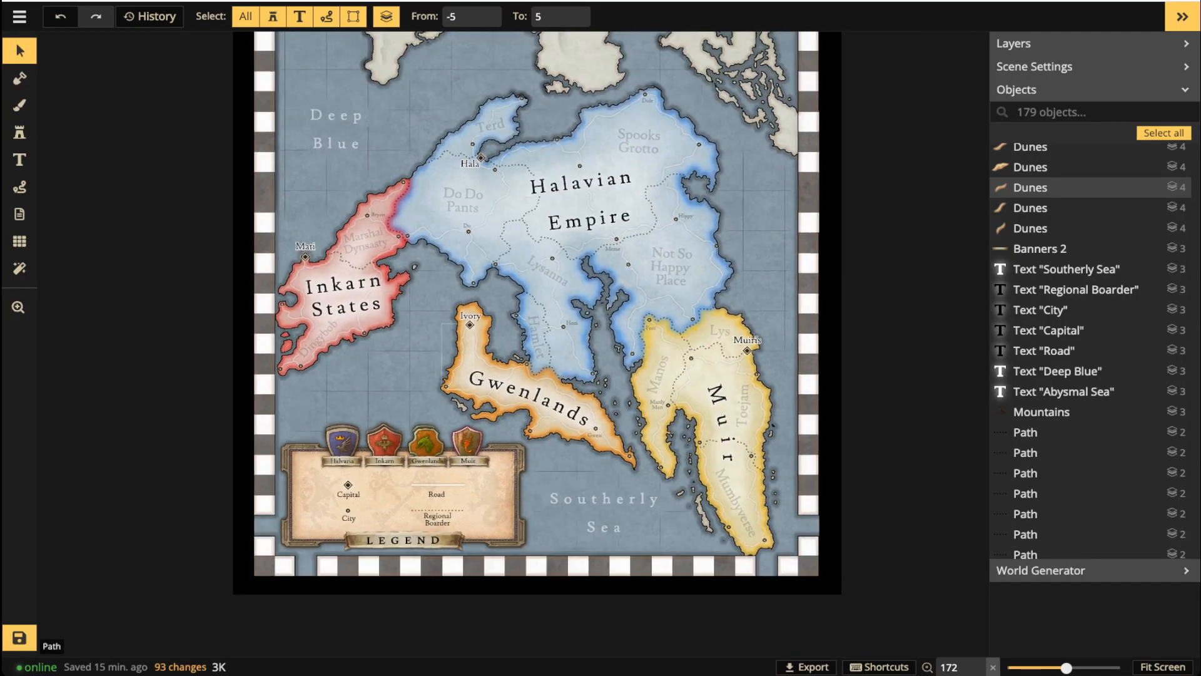
{"action": "key", "text": "space"}
{"action": "left_click_drag", "start_coordinate": [500, 219], "coordinate": [499, 538]}
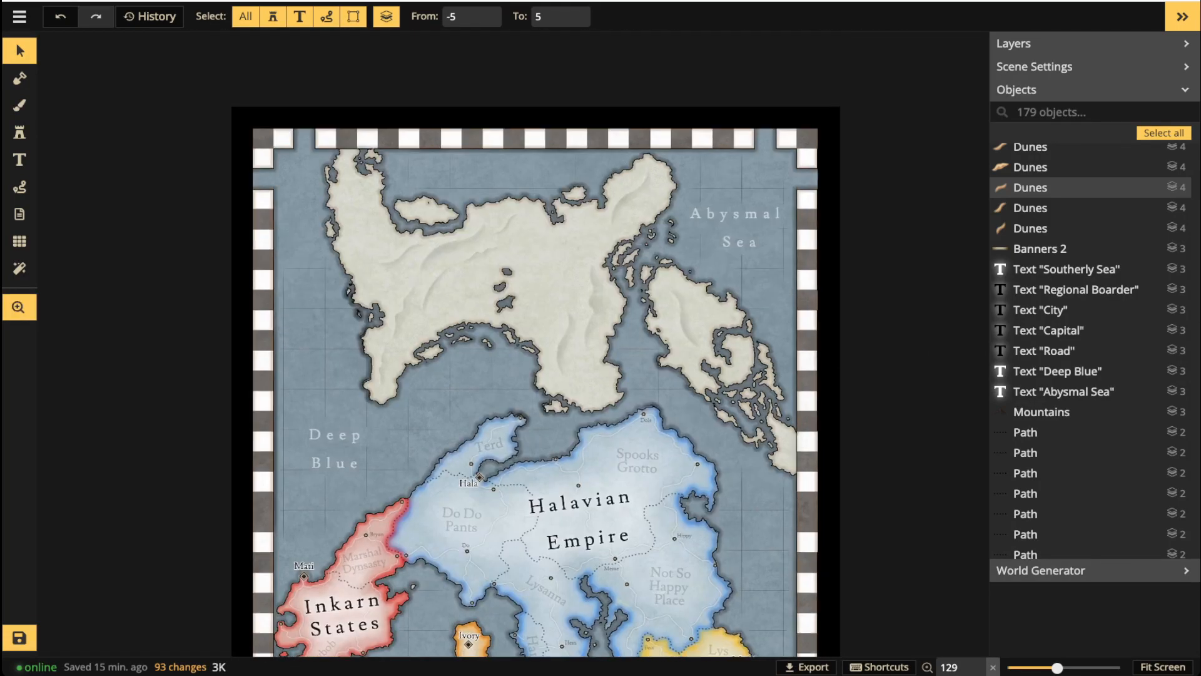
Place the third banner stamp variant at size 143 and opacity 1 over the middle of the map's top border.
{"action": "left_click", "coordinate": [19, 132]}
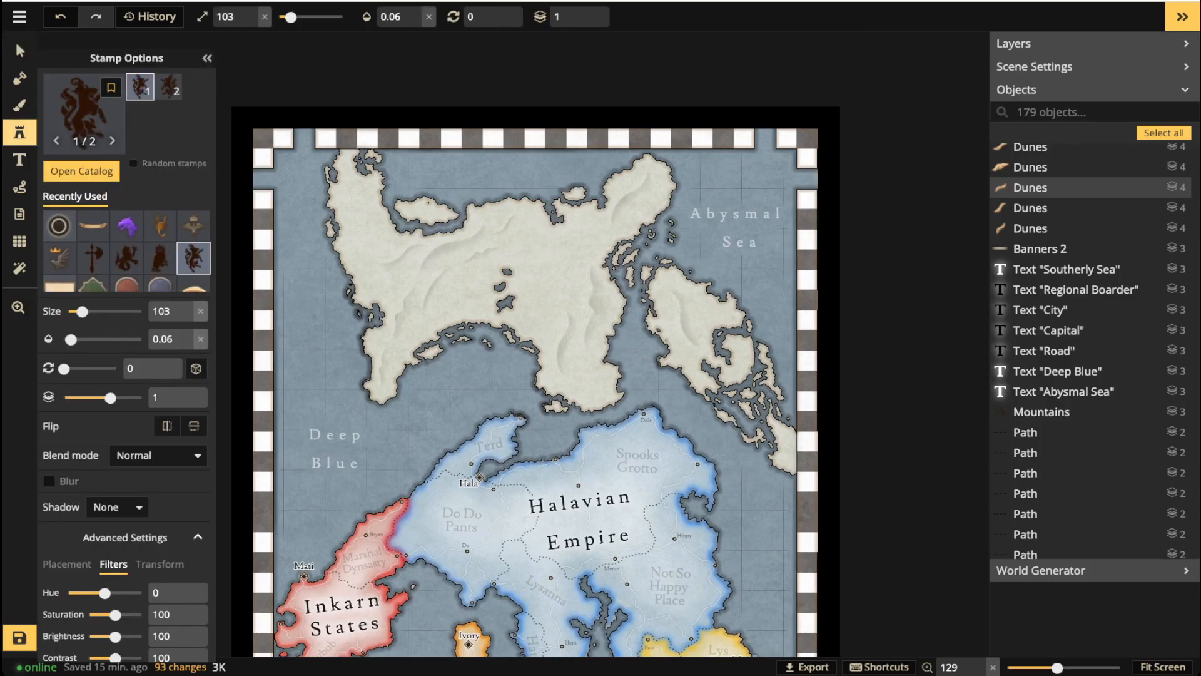
{"action": "left_click_drag", "start_coordinate": [290, 17], "coordinate": [297, 16]}
{"action": "left_click", "coordinate": [429, 17]}
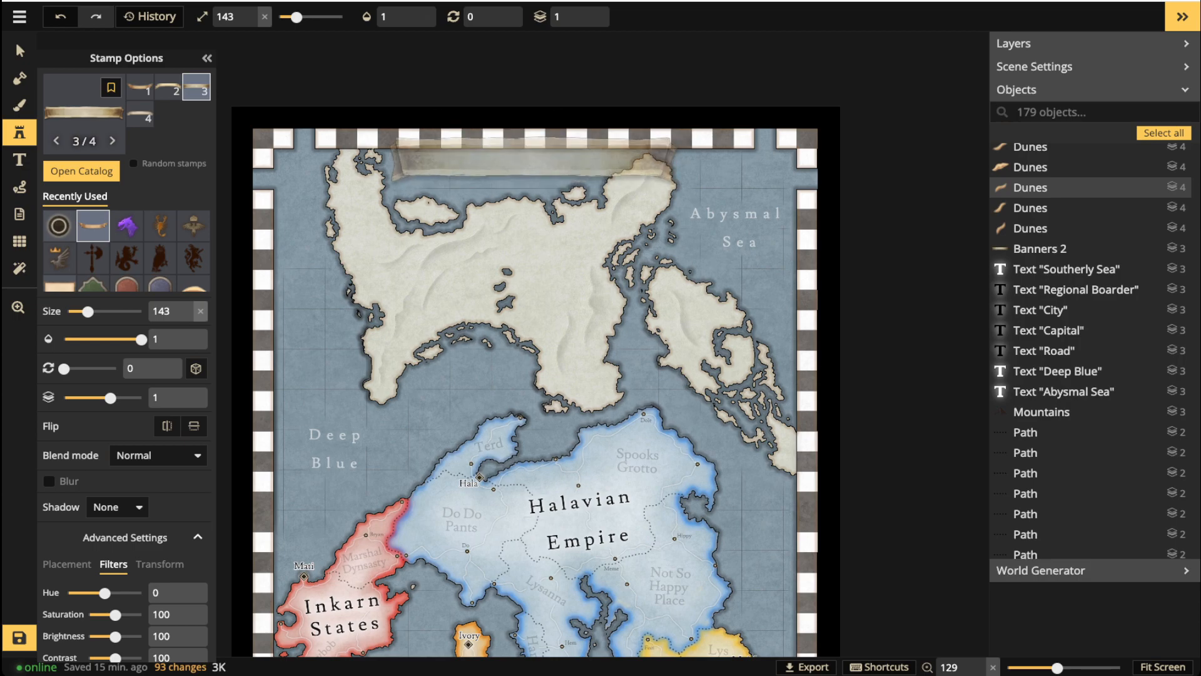
{"action": "left_click", "coordinate": [534, 145]}
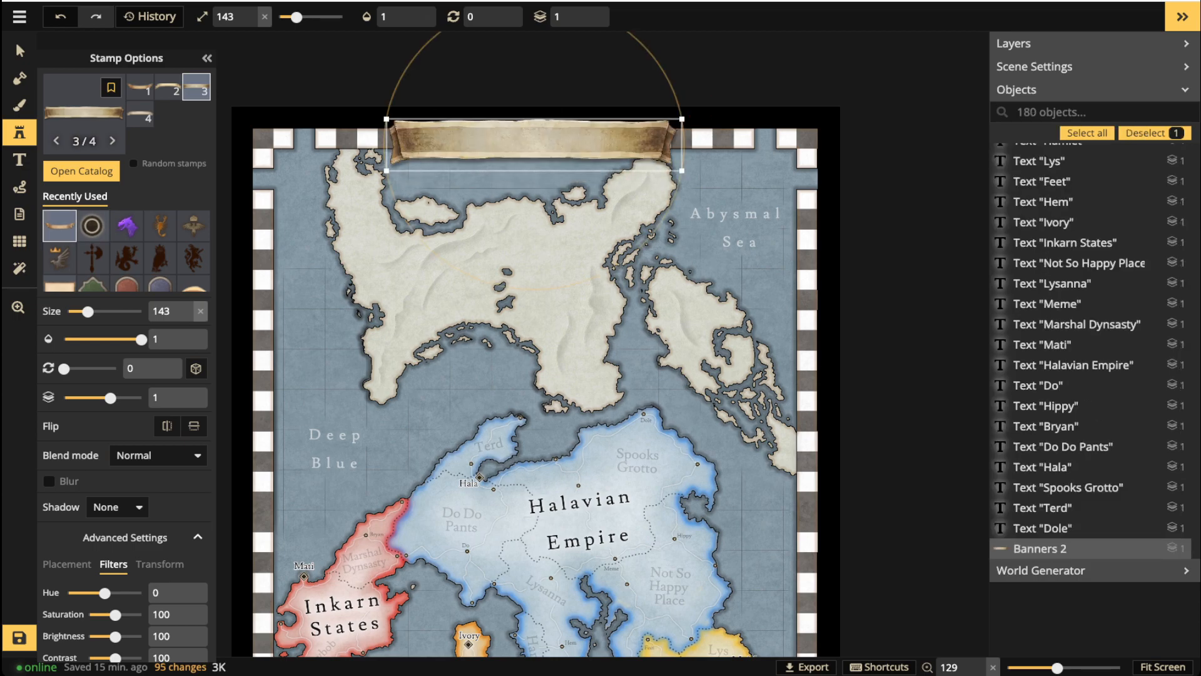
Delete the banner stamp from the top border.
{"action": "scroll", "coordinate": [516, 147], "scroll_direction": "down", "scroll_amount": 5}
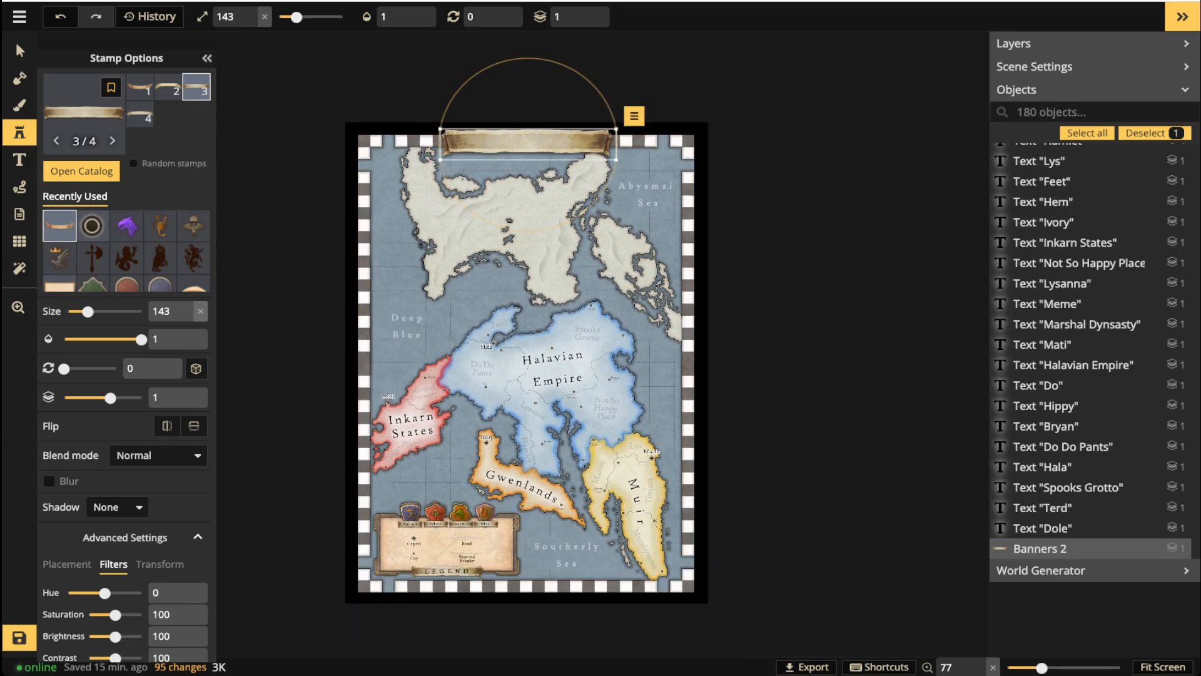
{"action": "key", "text": "Delete"}
{"action": "left_click", "coordinate": [20, 50]}
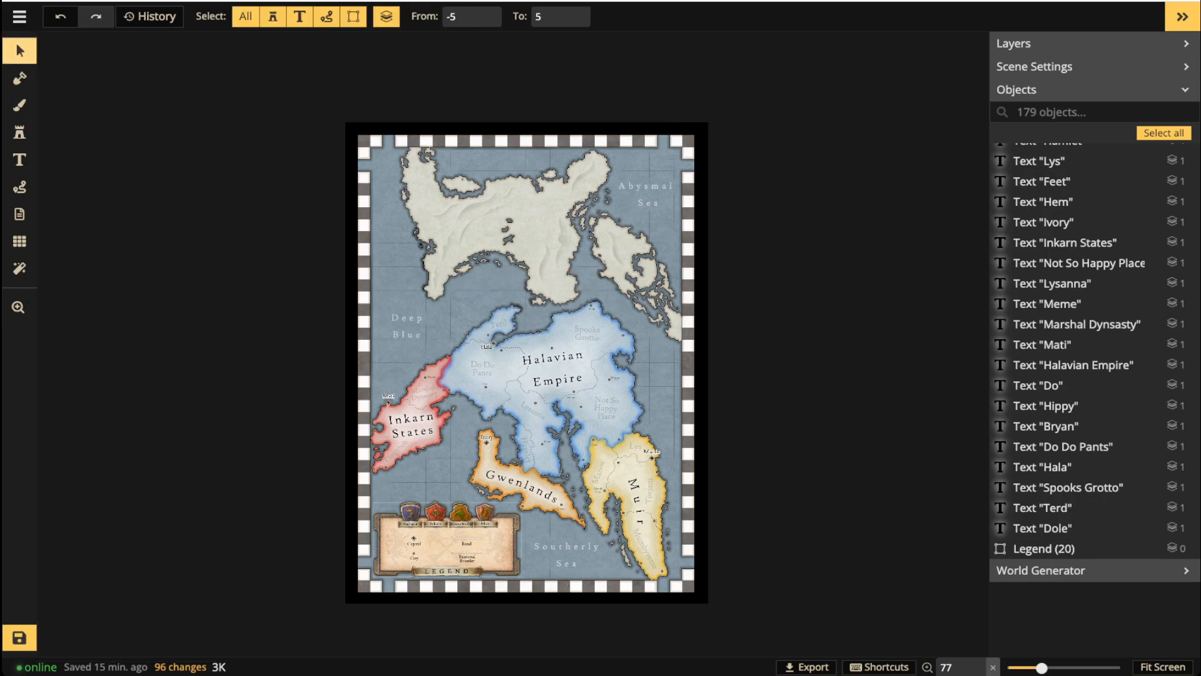
Check the overall map without the title banner and save it.
{"action": "scroll", "coordinate": [428, 369], "scroll_direction": "up", "scroll_amount": 2}
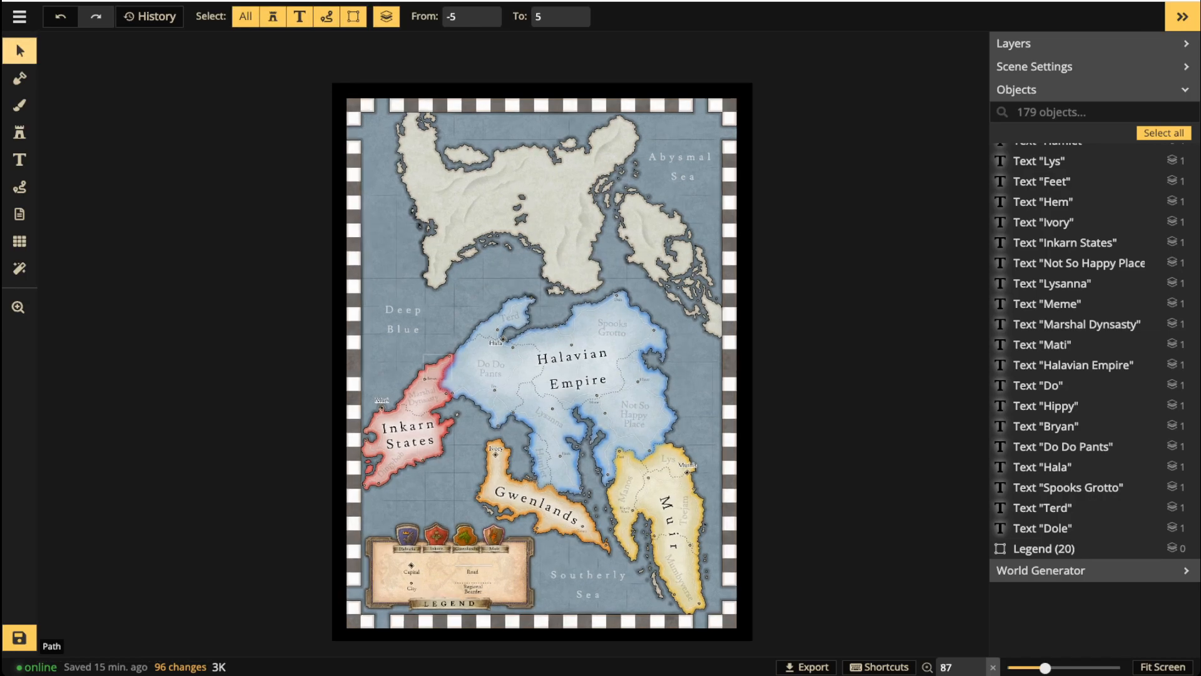
{"action": "scroll", "coordinate": [438, 365], "scroll_direction": "up", "scroll_amount": 2}
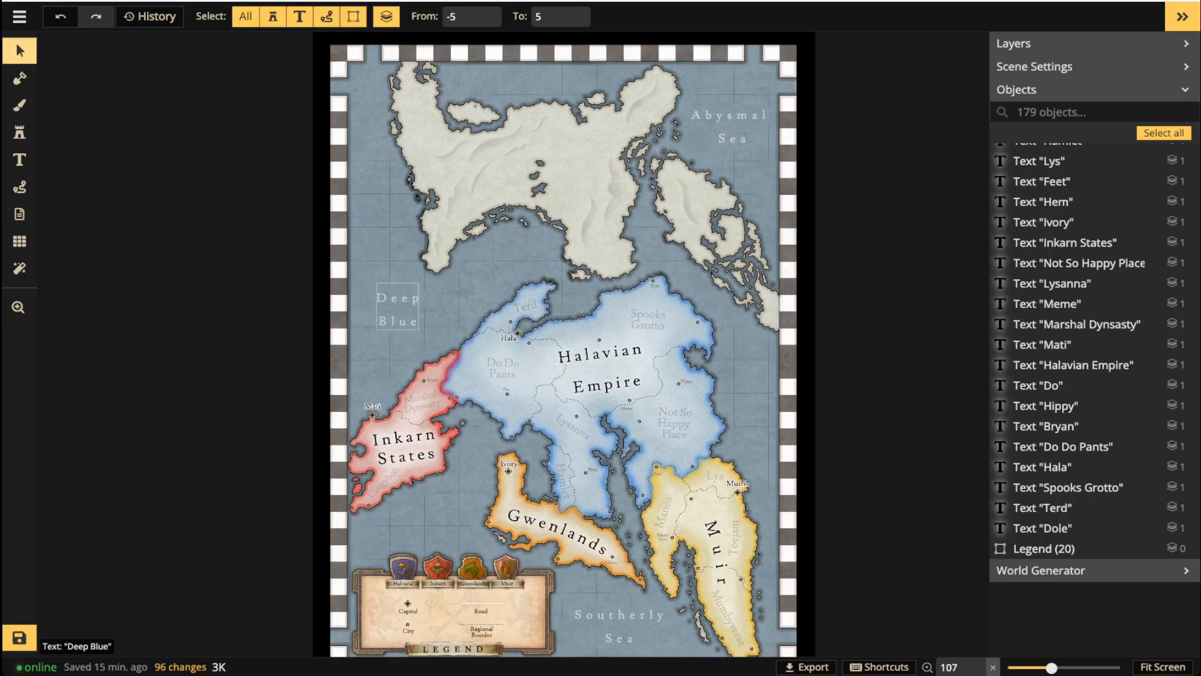
{"action": "scroll", "coordinate": [477, 301], "scroll_direction": "down", "scroll_amount": 2}
{"action": "scroll", "coordinate": [437, 511], "scroll_direction": "up", "scroll_amount": 3}
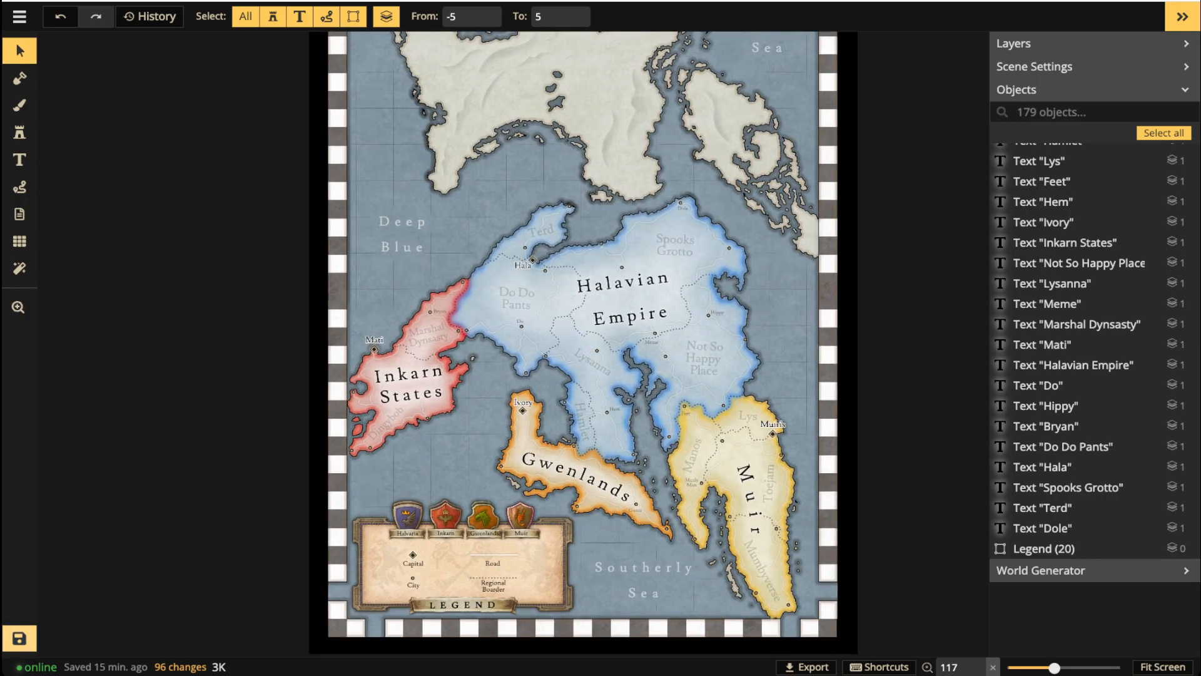
{"action": "key", "text": "ctrl+s"}
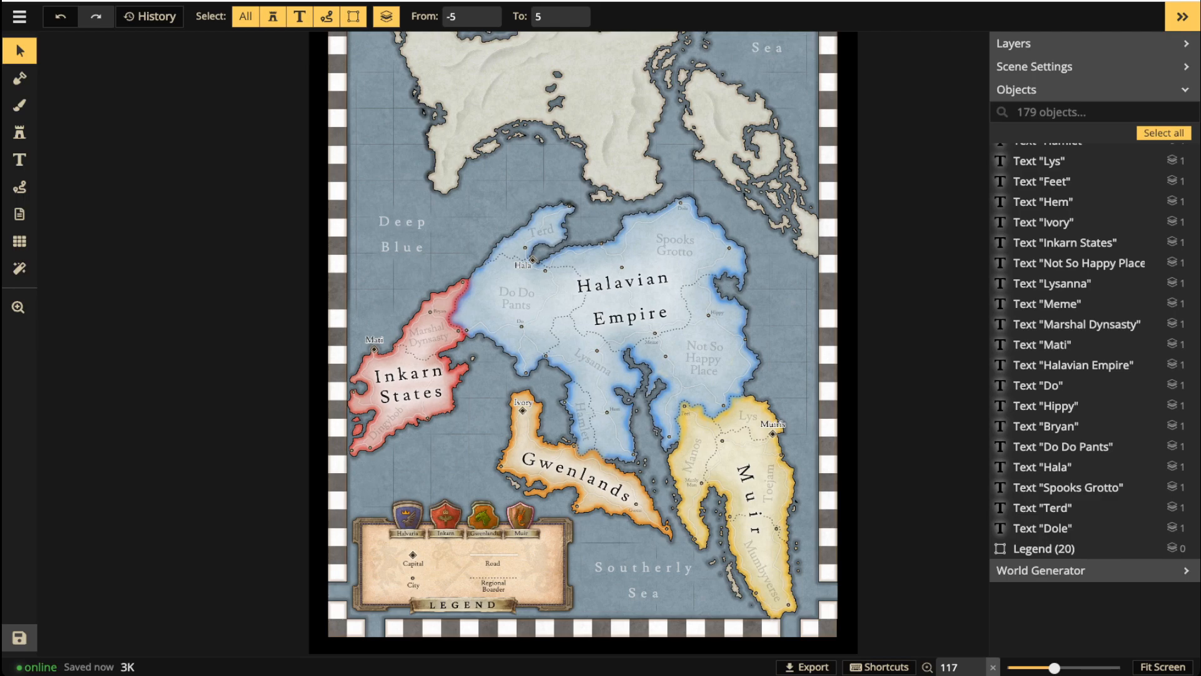
Examine the political regions, labels, roads and borders of the Inkarn States, Halavian Empire and Gwenlands up close.
{"action": "scroll", "coordinate": [519, 247], "scroll_direction": "up", "scroll_amount": 5}
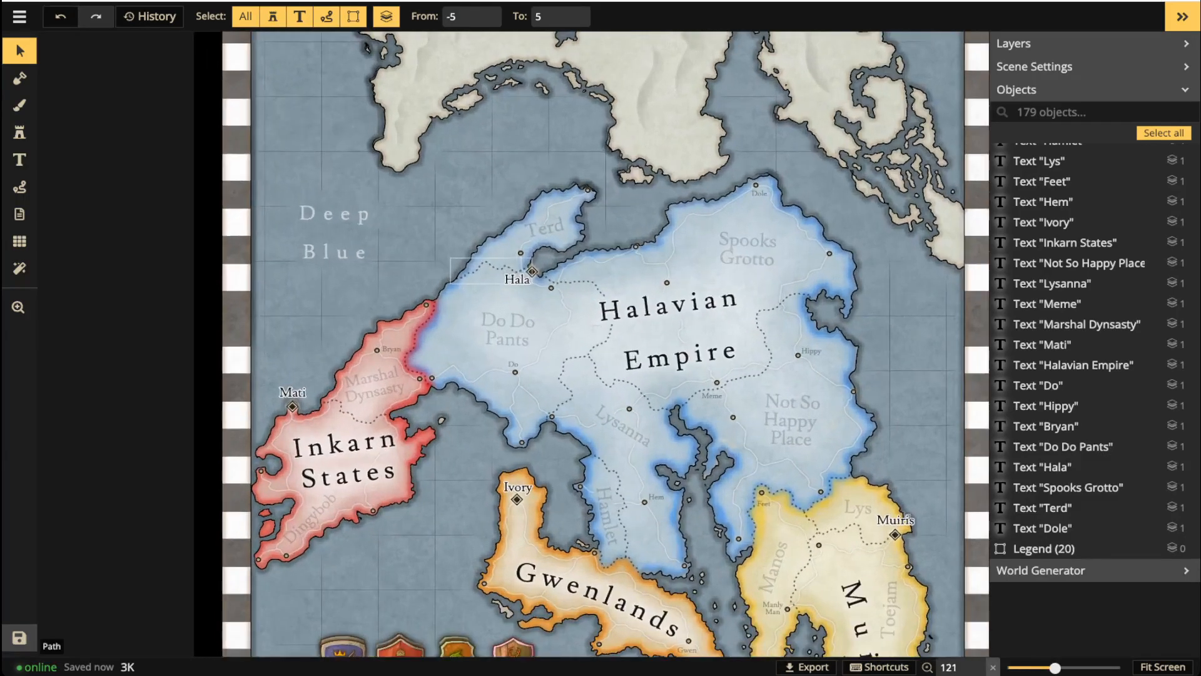
{"action": "scroll", "coordinate": [487, 273], "scroll_direction": "up", "scroll_amount": 4}
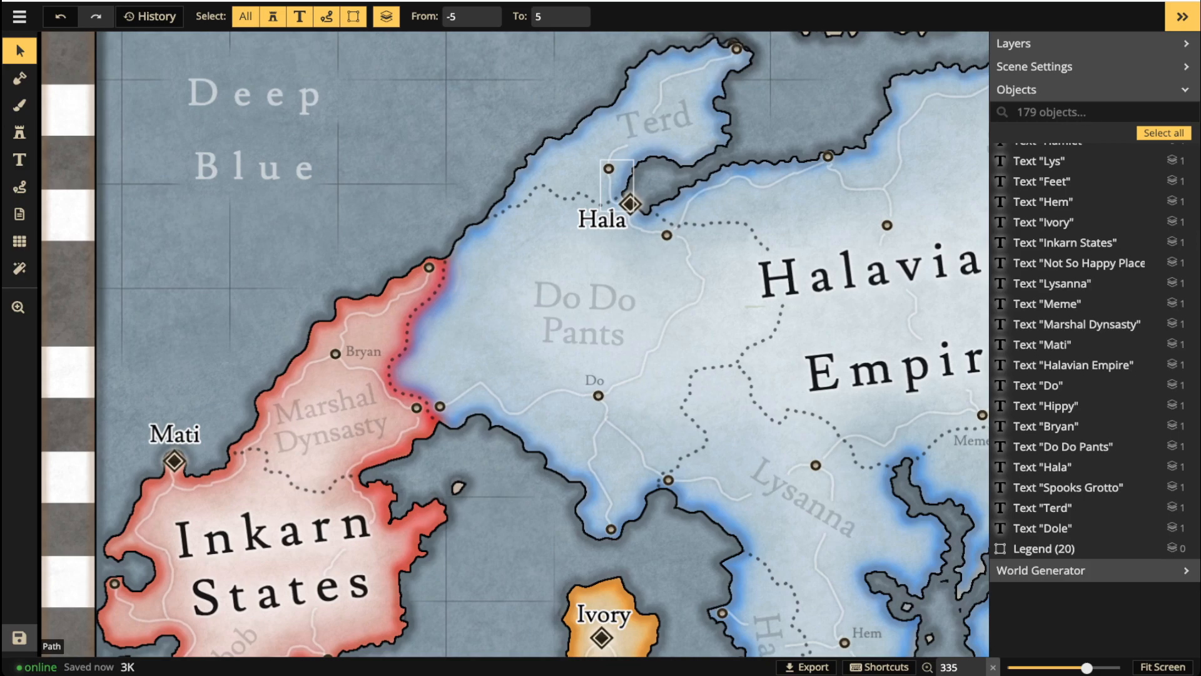
{"action": "scroll", "coordinate": [571, 164], "scroll_direction": "down", "scroll_amount": 1}
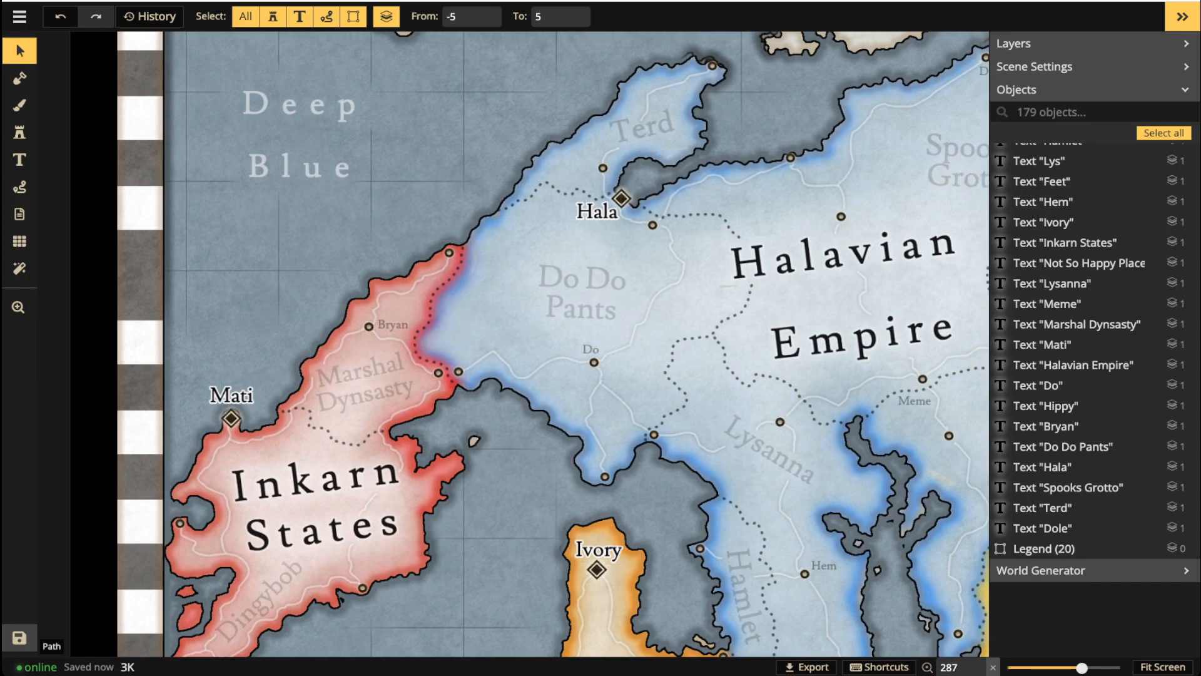
{"action": "scroll", "coordinate": [442, 502], "scroll_direction": "down", "scroll_amount": 3}
{"action": "left_click_drag", "start_coordinate": [442, 502], "coordinate": [452, 394]}
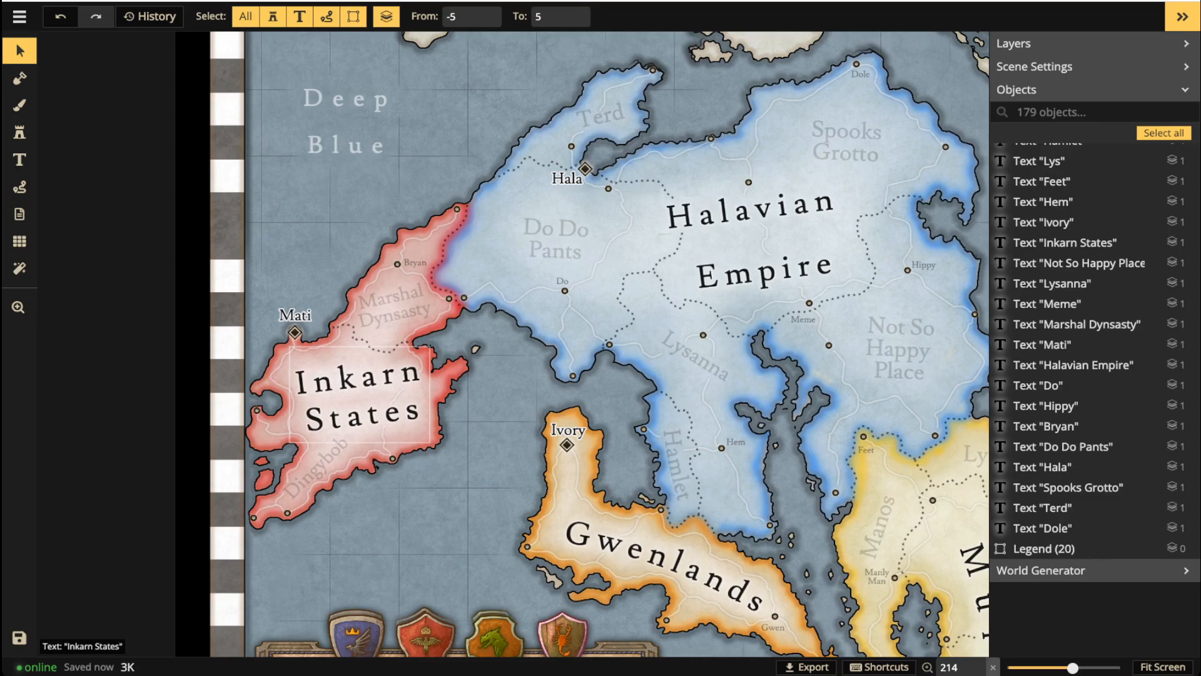
{"action": "scroll", "coordinate": [523, 320], "scroll_direction": "up", "scroll_amount": 5}
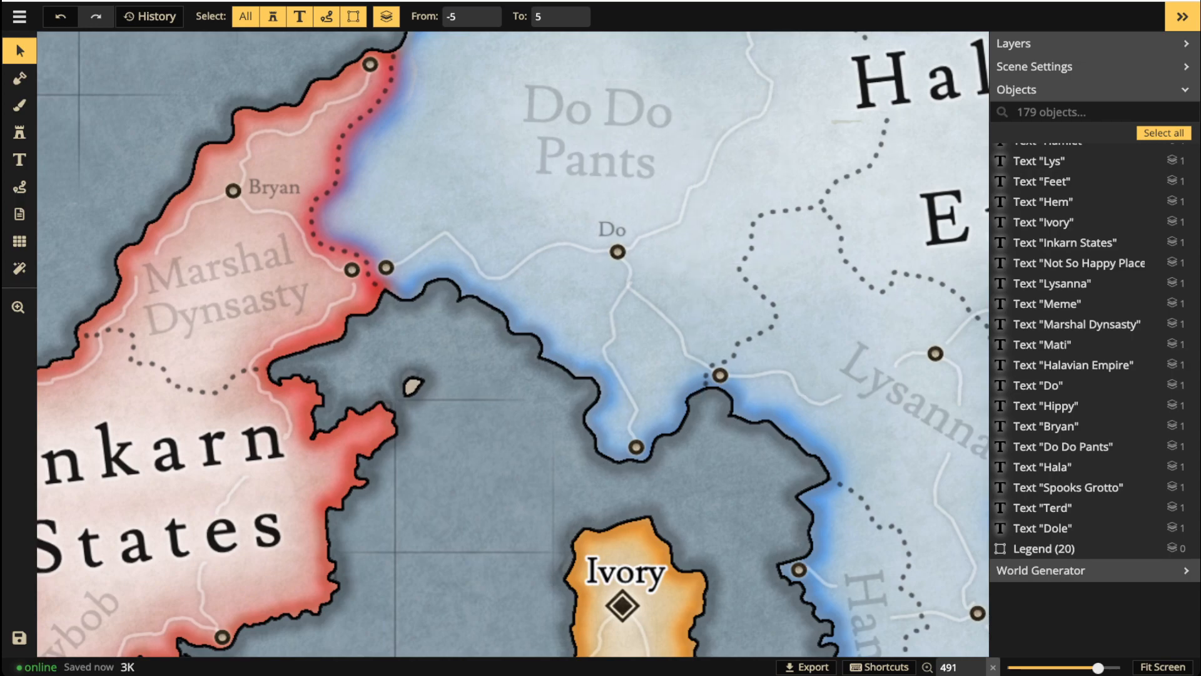
{"action": "scroll", "coordinate": [574, 298], "scroll_direction": "down", "scroll_amount": 5}
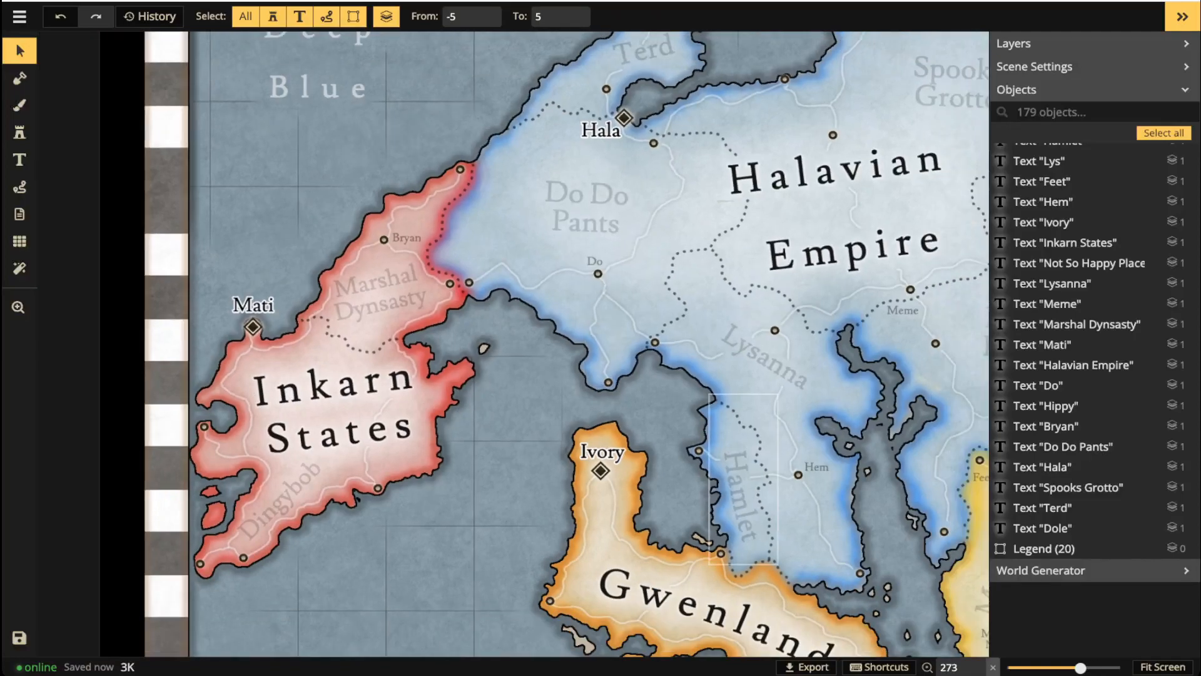
{"action": "left_click_drag", "start_coordinate": [785, 442], "coordinate": [548, 297]}
{"action": "scroll", "coordinate": [521, 495], "scroll_direction": "up", "scroll_amount": 3}
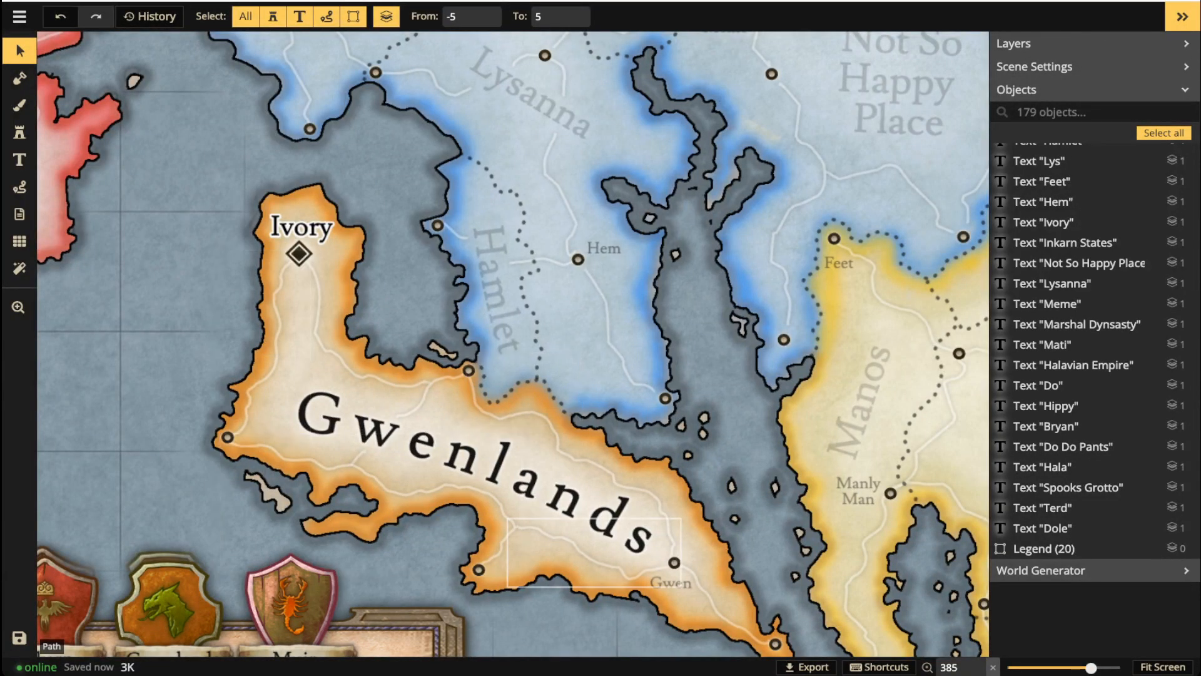
{"action": "scroll", "coordinate": [512, 502], "scroll_direction": "down", "scroll_amount": 5}
{"action": "scroll", "coordinate": [668, 518], "scroll_direction": "down", "scroll_amount": 10}
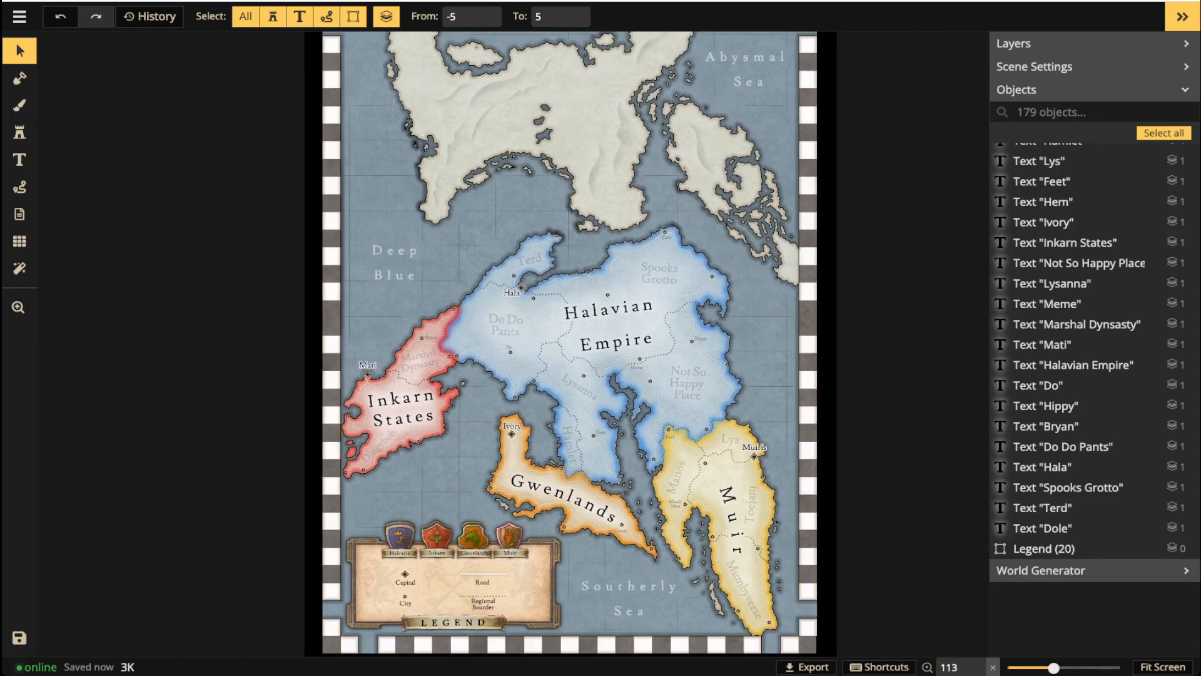
Apply the Clarity color filter to the whole map.
{"action": "left_click", "coordinate": [20, 268]}
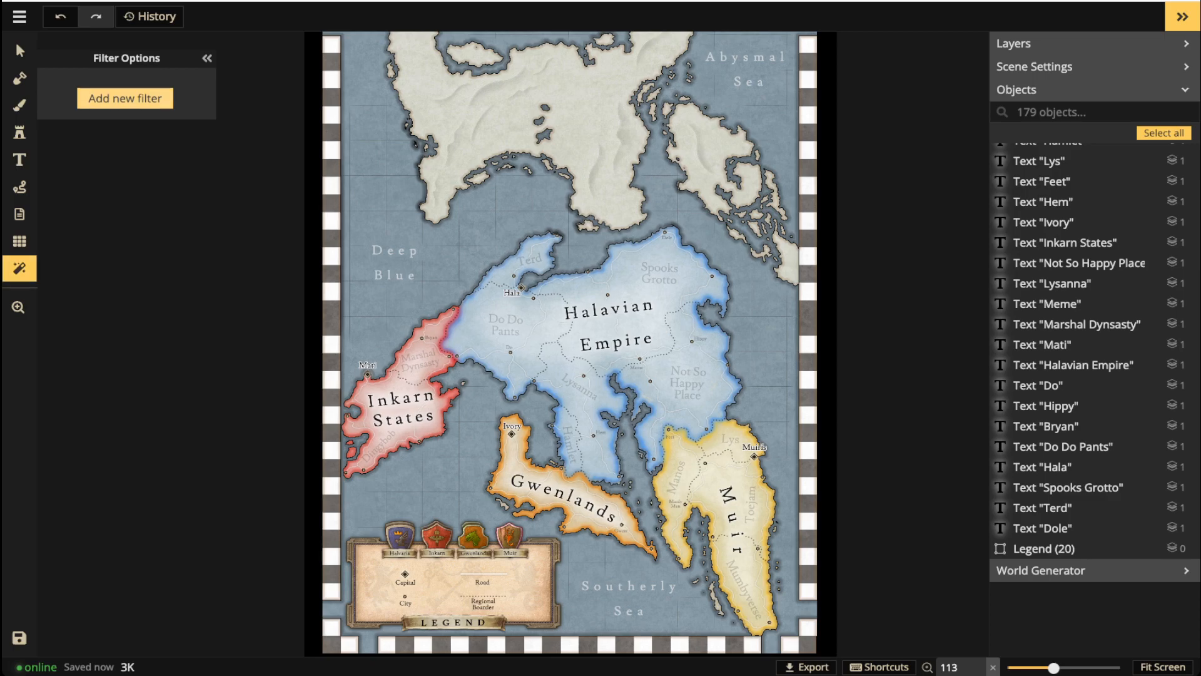
{"action": "left_click", "coordinate": [125, 98]}
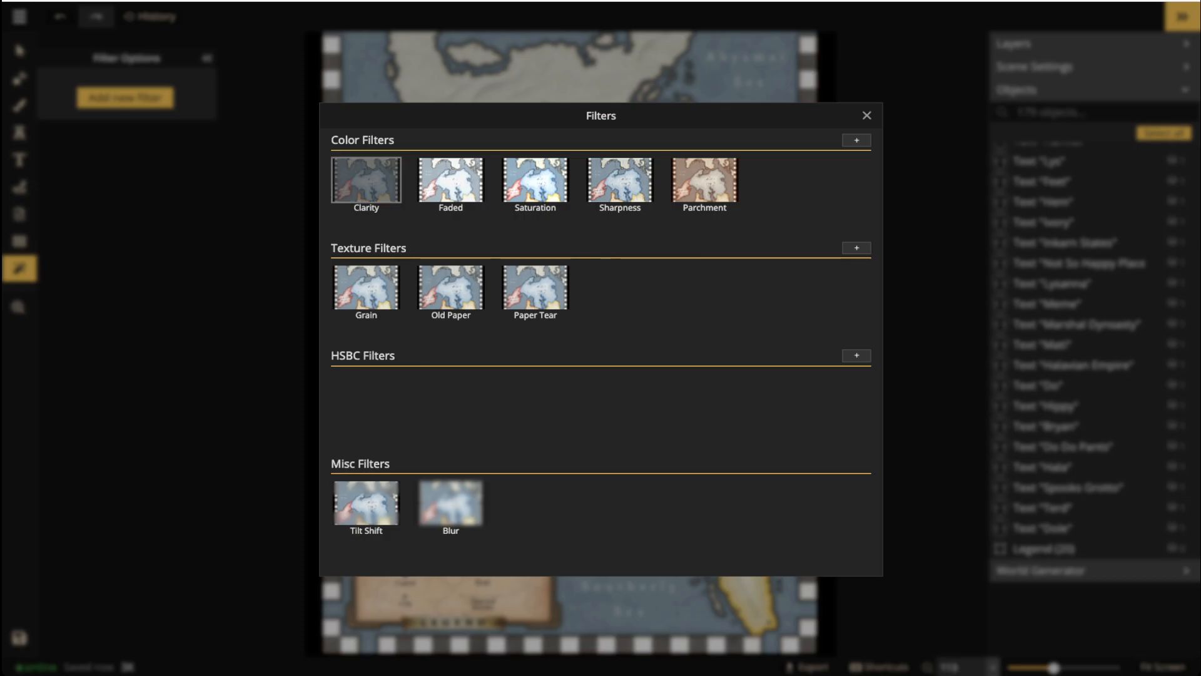
{"action": "left_click", "coordinate": [366, 179]}
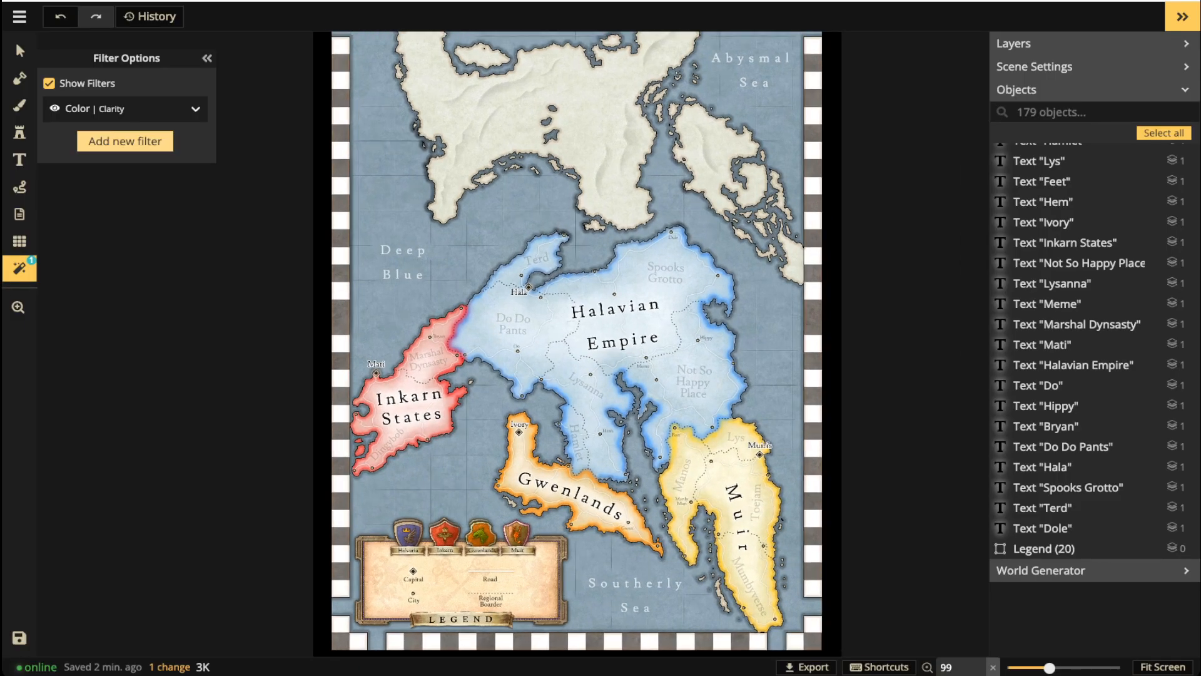
{"action": "scroll", "coordinate": [579, 343], "scroll_direction": "up", "scroll_amount": 3}
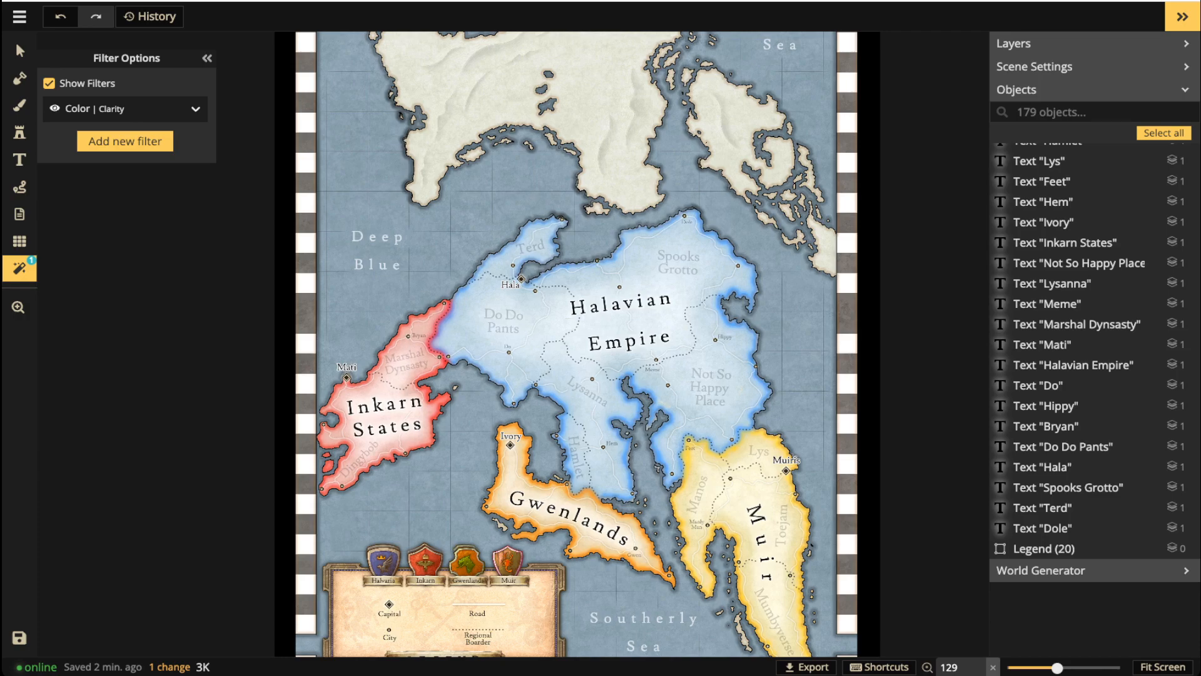
Compare the map with the Clarity filter shown and hidden, and delete that filter.
{"action": "left_click", "coordinate": [55, 108]}
{"action": "left_click", "coordinate": [55, 108]}
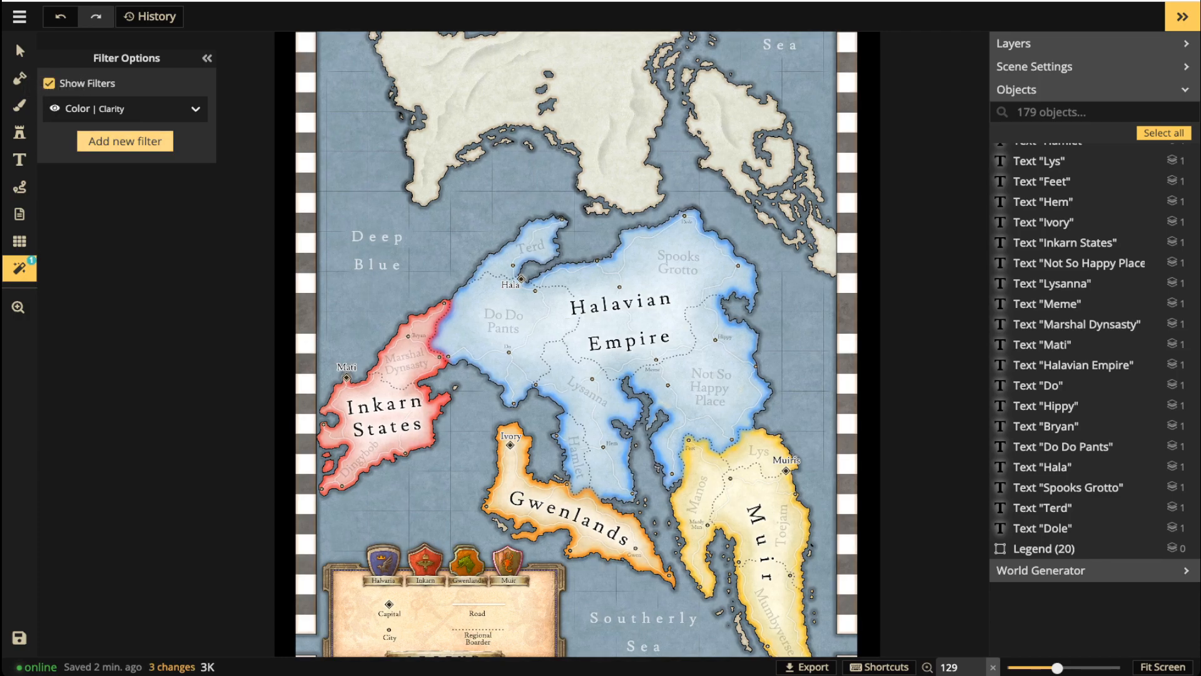
{"action": "left_click", "coordinate": [55, 108]}
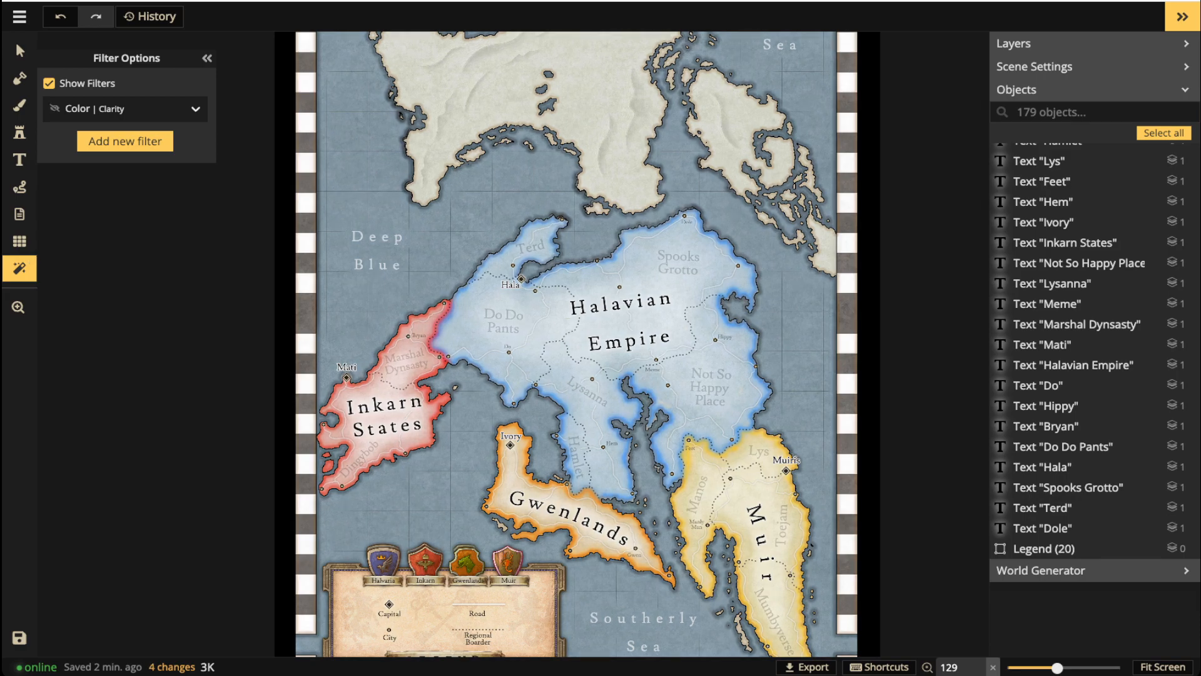
{"action": "left_click", "coordinate": [195, 108]}
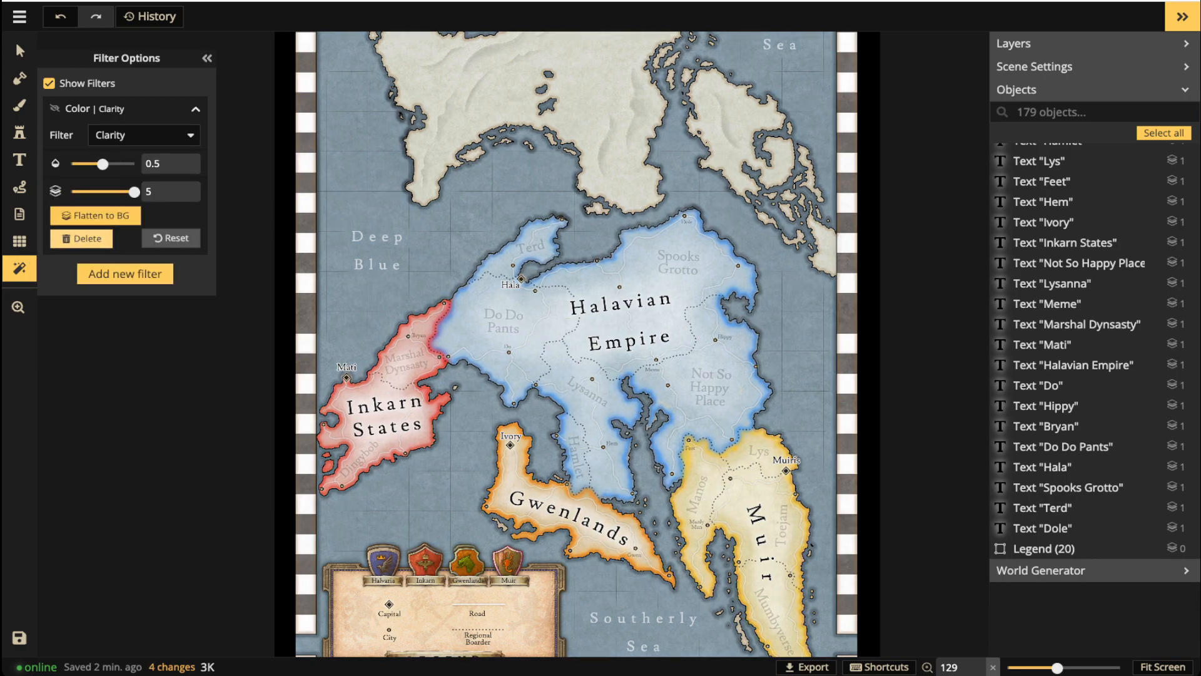
{"action": "left_click", "coordinate": [81, 238]}
Examine the unfiltered map up close, from the southern regions to the northwestern border corner, and as a whole.
{"action": "scroll", "coordinate": [591, 278], "scroll_direction": "up", "scroll_amount": 4}
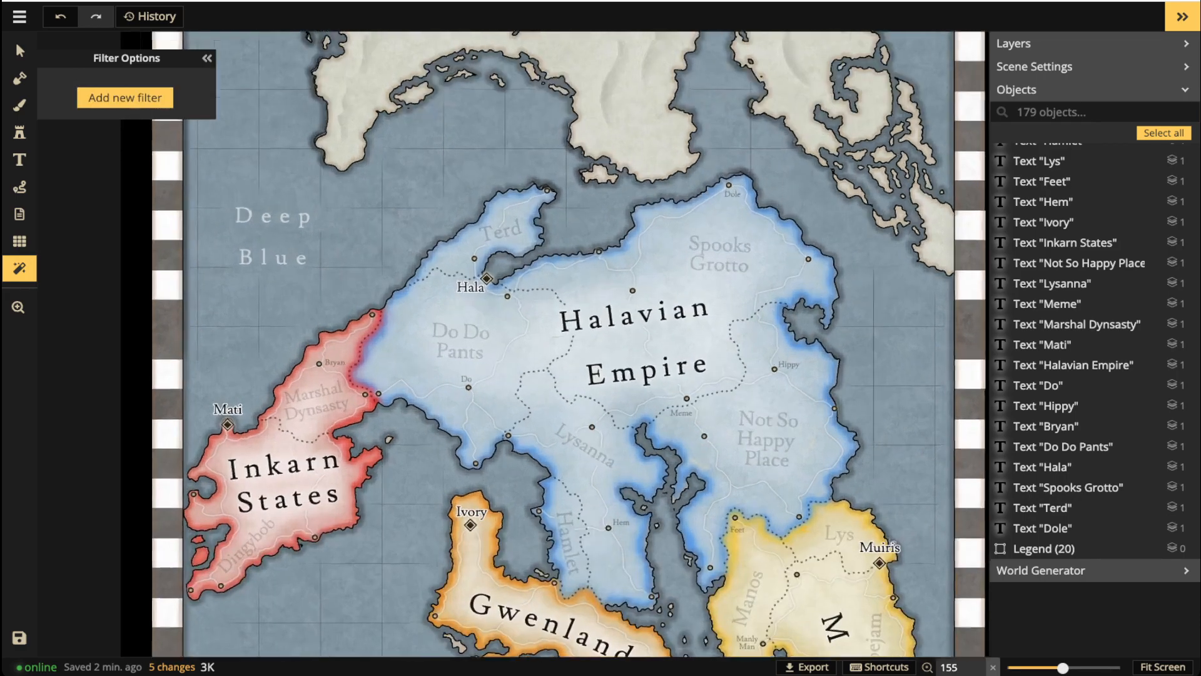
{"action": "scroll", "coordinate": [473, 275], "scroll_direction": "down", "scroll_amount": 4}
{"action": "scroll", "coordinate": [418, 472], "scroll_direction": "up", "scroll_amount": 9}
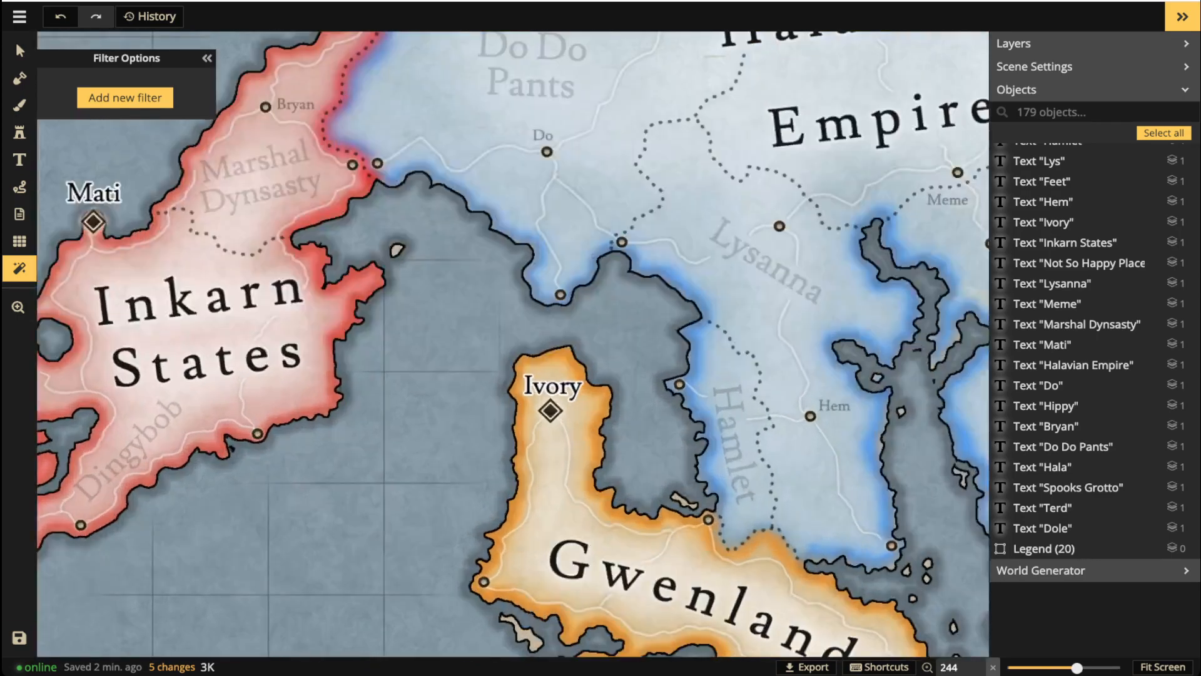
{"action": "left_click_drag", "start_coordinate": [418, 473], "coordinate": [595, 361]}
{"action": "left_click_drag", "start_coordinate": [582, 53], "coordinate": [596, 654]}
{"action": "left_click_drag", "start_coordinate": [616, 39], "coordinate": [581, 89]}
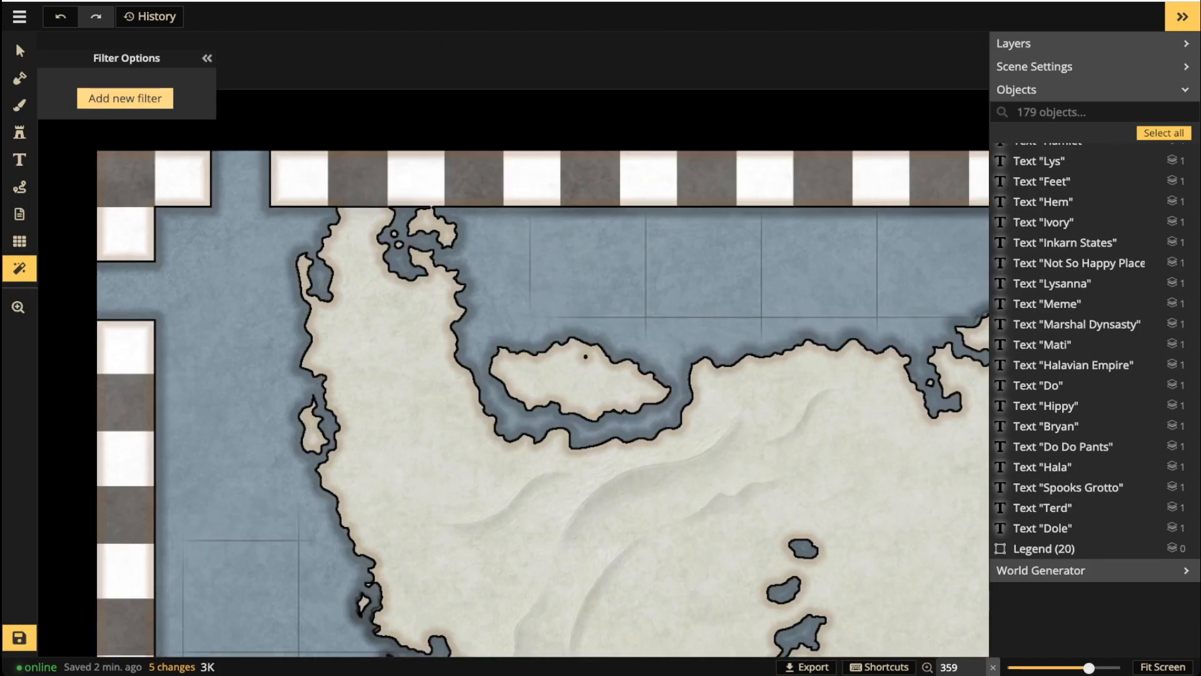
{"action": "left_click", "coordinate": [125, 98]}
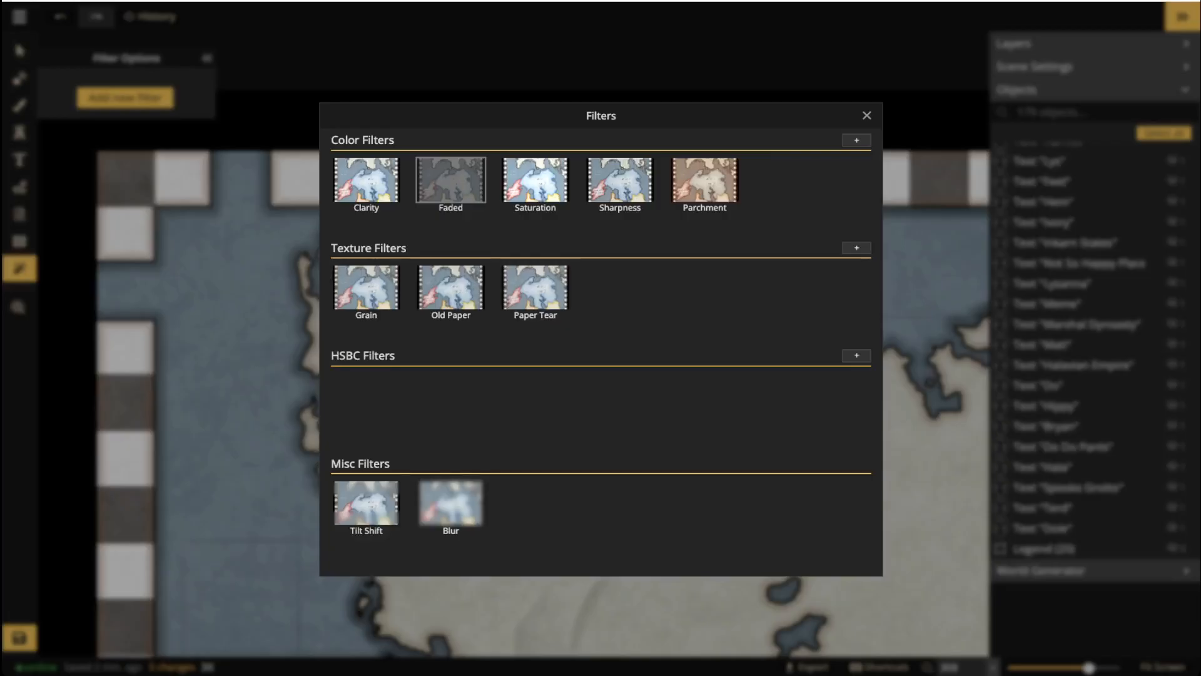
{"action": "key", "text": "Escape"}
{"action": "scroll", "coordinate": [542, 290], "scroll_direction": "down", "scroll_amount": 10}
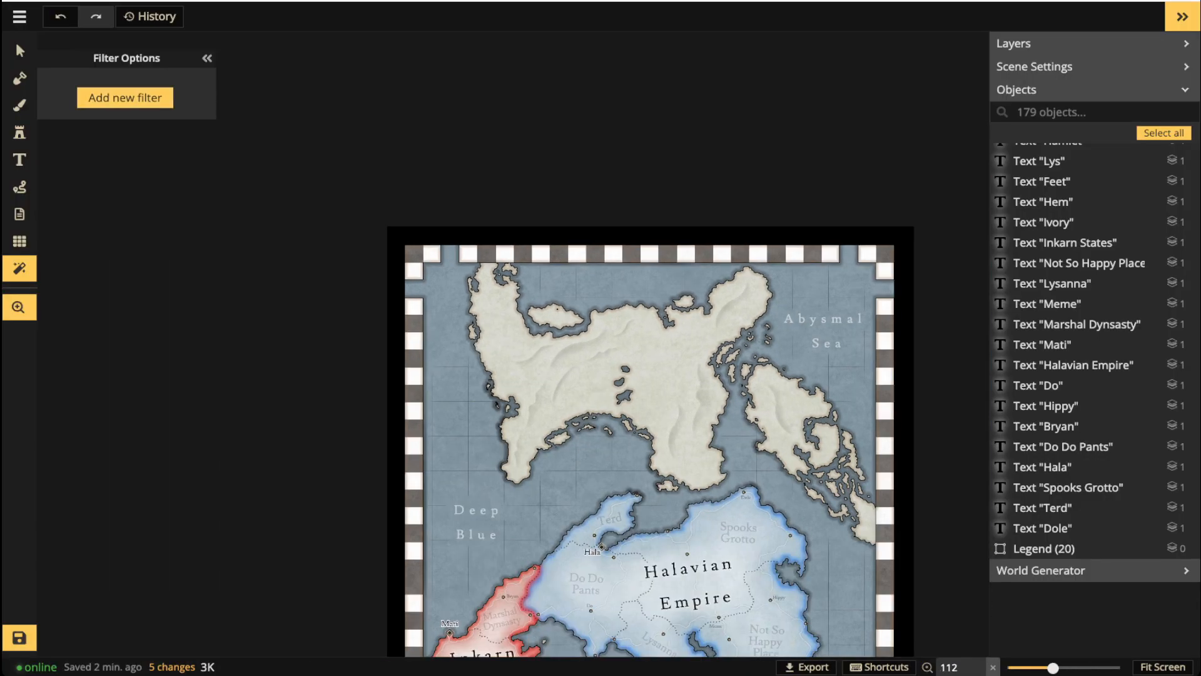
{"action": "left_click_drag", "start_coordinate": [710, 479], "coordinate": [575, 272]}
{"action": "scroll", "coordinate": [599, 272], "scroll_direction": "down", "scroll_amount": 3}
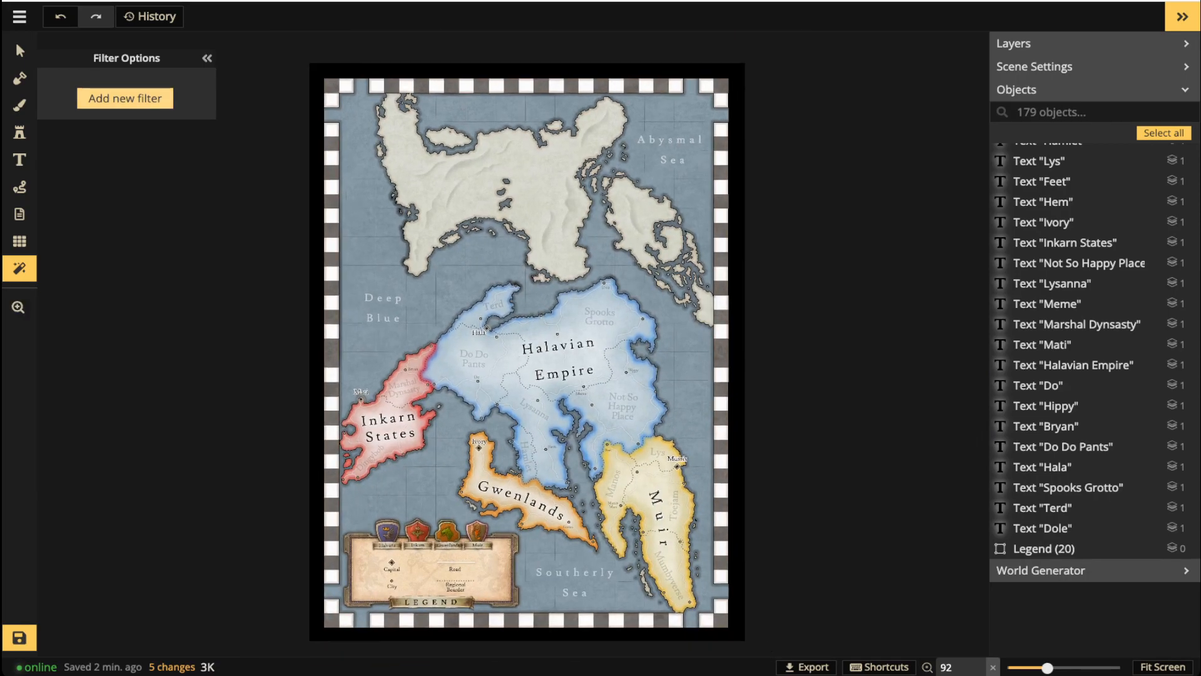
Add the Old Paper texture filter to the map and inspect its effect on the regions and legend.
{"action": "left_click", "coordinate": [125, 98]}
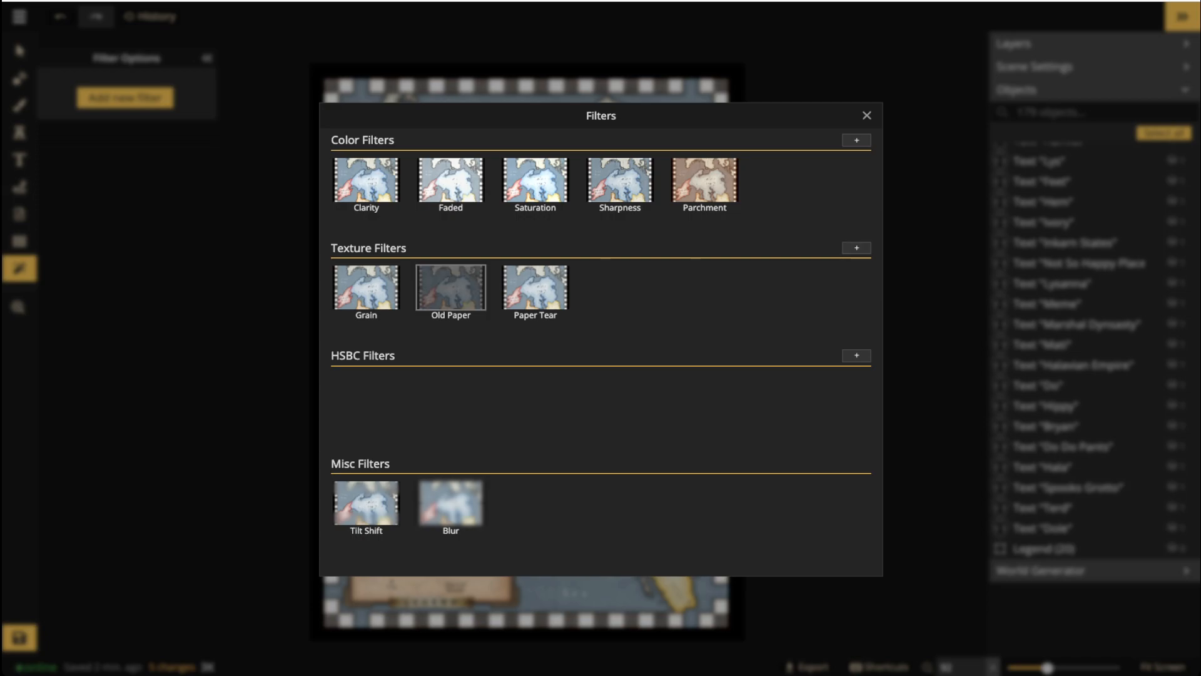
{"action": "left_click", "coordinate": [451, 287]}
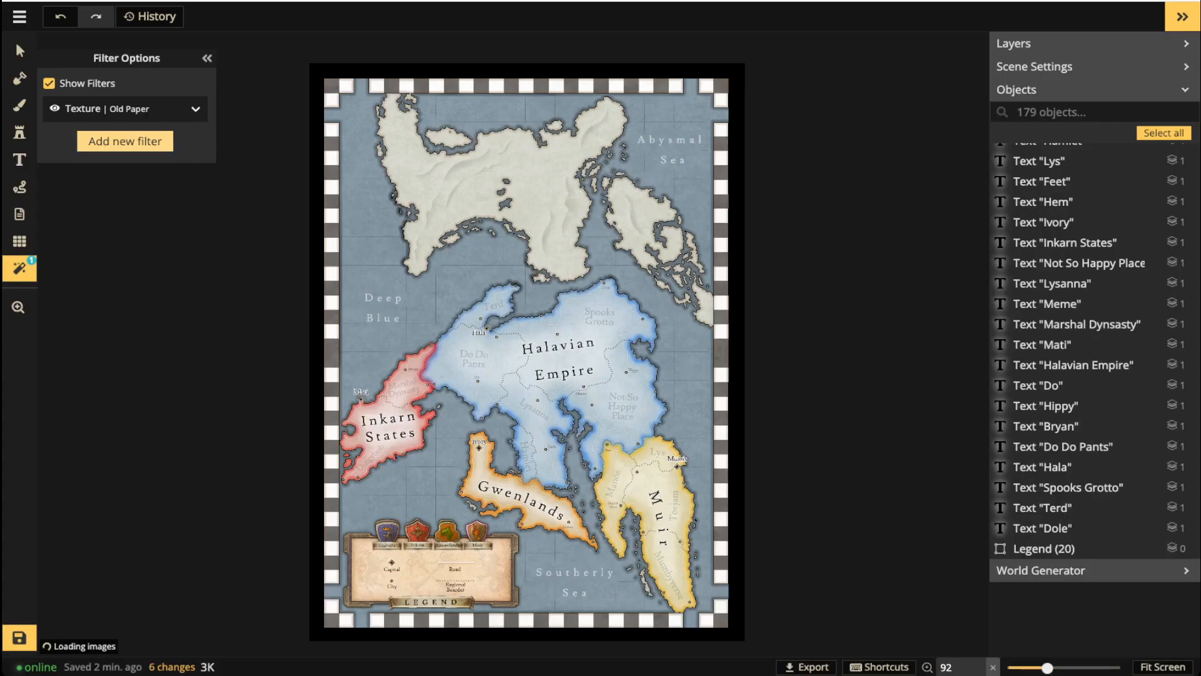
{"action": "scroll", "coordinate": [445, 448], "scroll_direction": "up", "scroll_amount": 10}
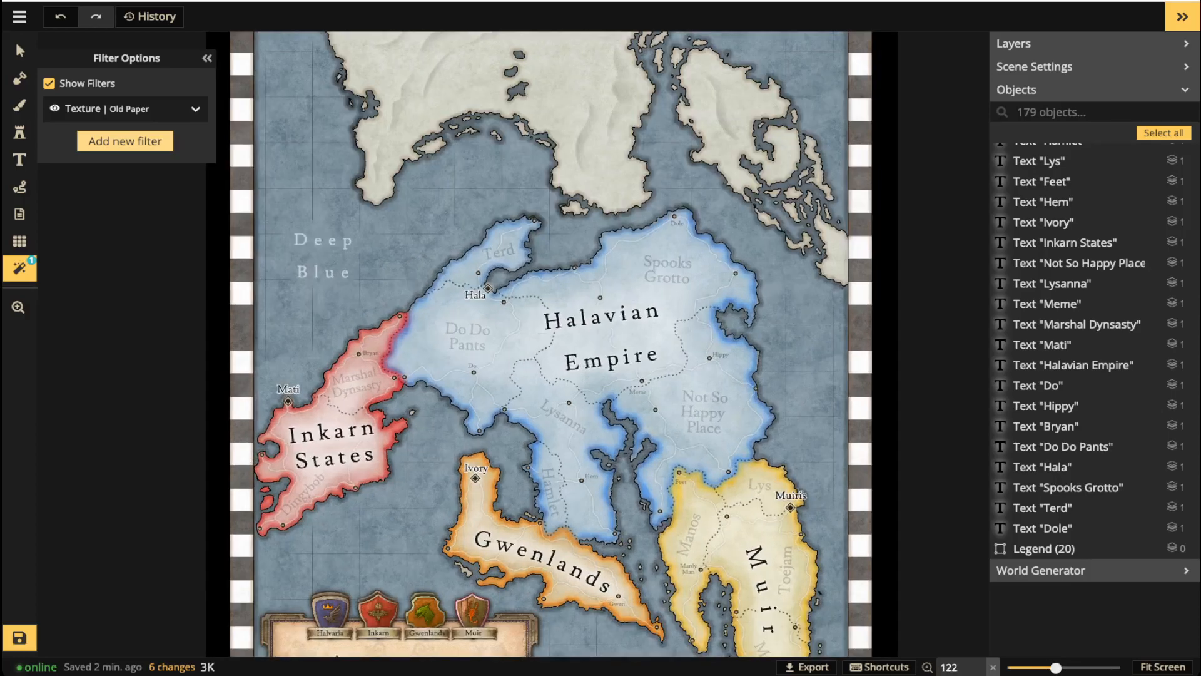
{"action": "scroll", "coordinate": [300, 254], "scroll_direction": "down", "scroll_amount": 6}
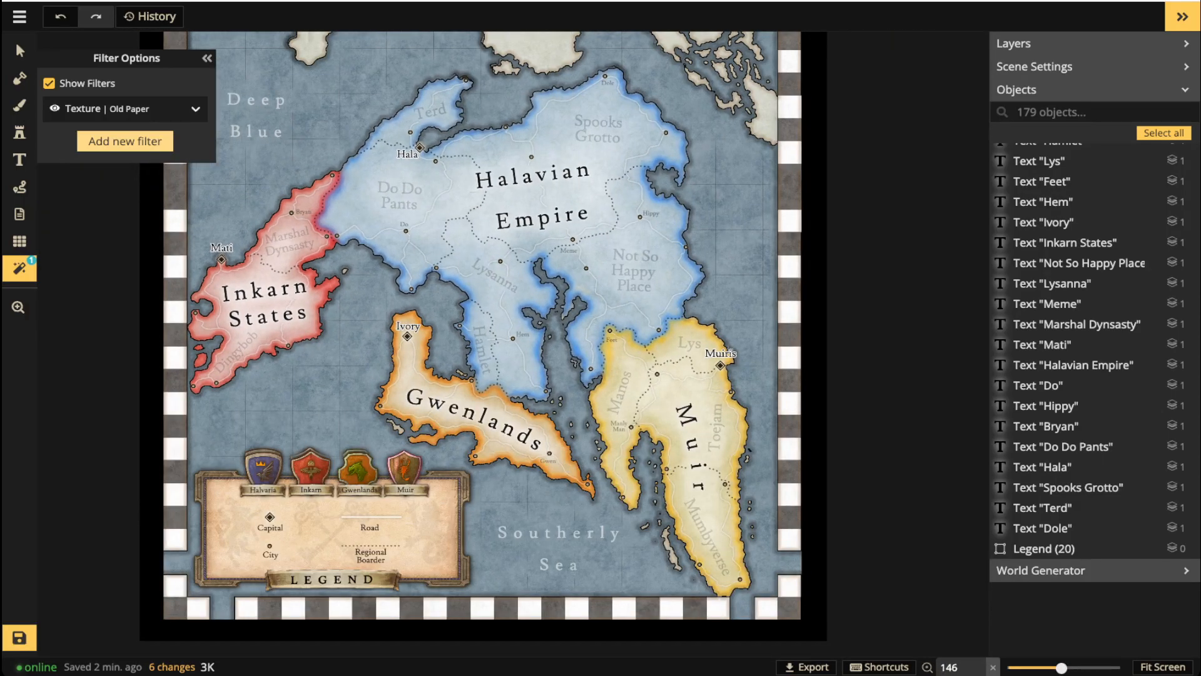
Compare the map with all filters hidden and shown, leaving them shown.
{"action": "left_click", "coordinate": [50, 83]}
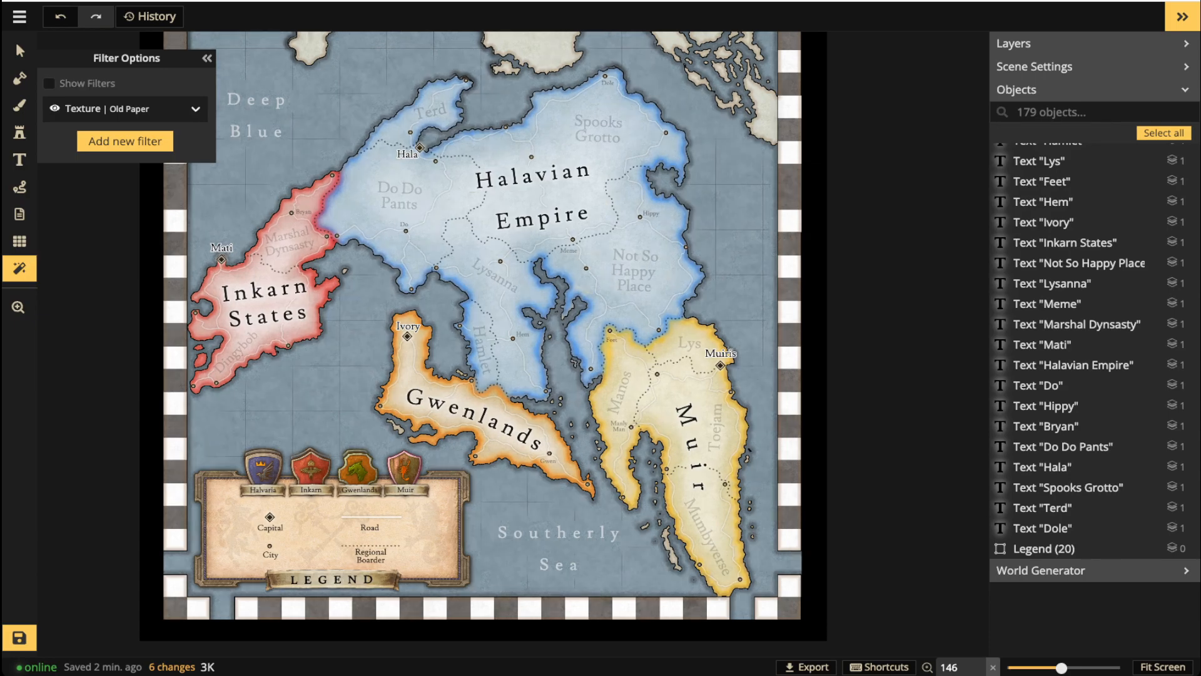
{"action": "scroll", "coordinate": [445, 307], "scroll_direction": "down", "scroll_amount": 4}
{"action": "key", "text": "space"}
{"action": "left_click_drag", "start_coordinate": [446, 306], "coordinate": [611, 391]}
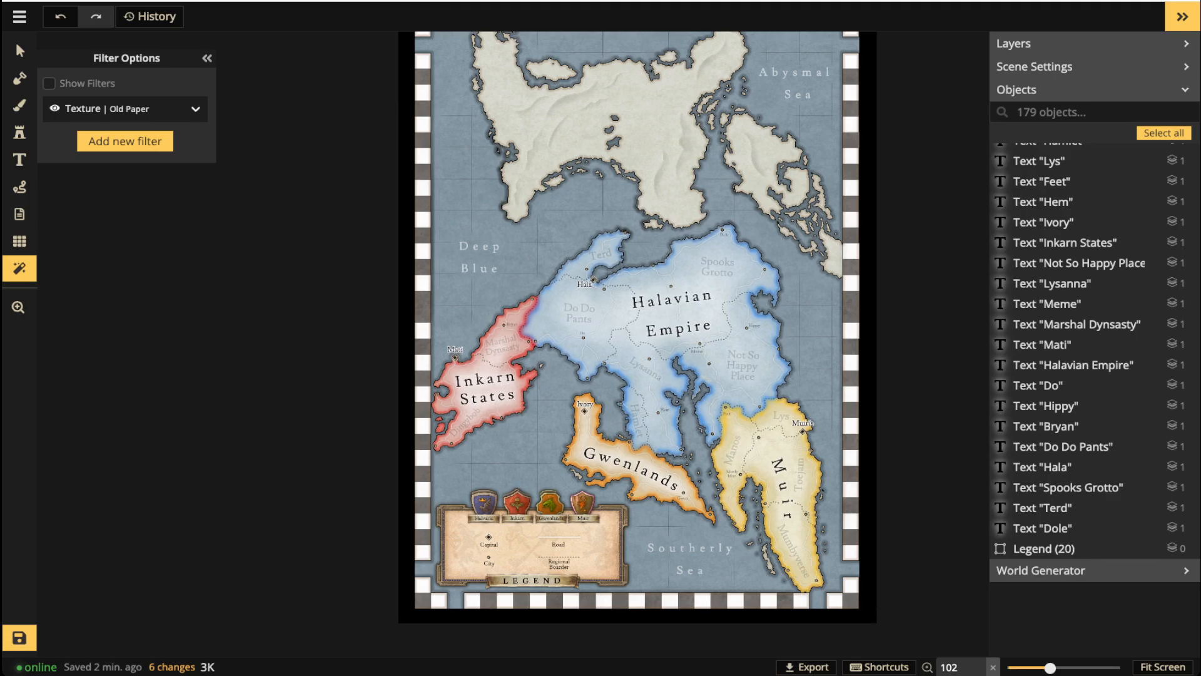
{"action": "left_click", "coordinate": [49, 83]}
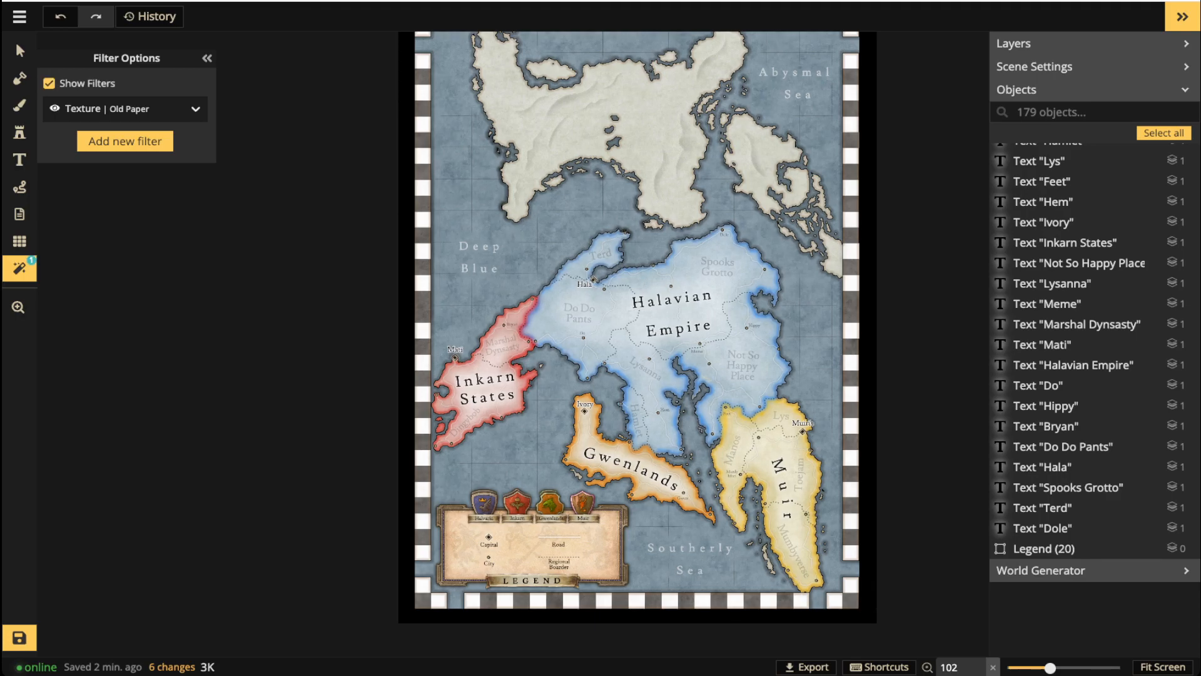
Set the Old Paper filter to Stretch mode with an opacity of 1.
{"action": "left_click", "coordinate": [196, 109]}
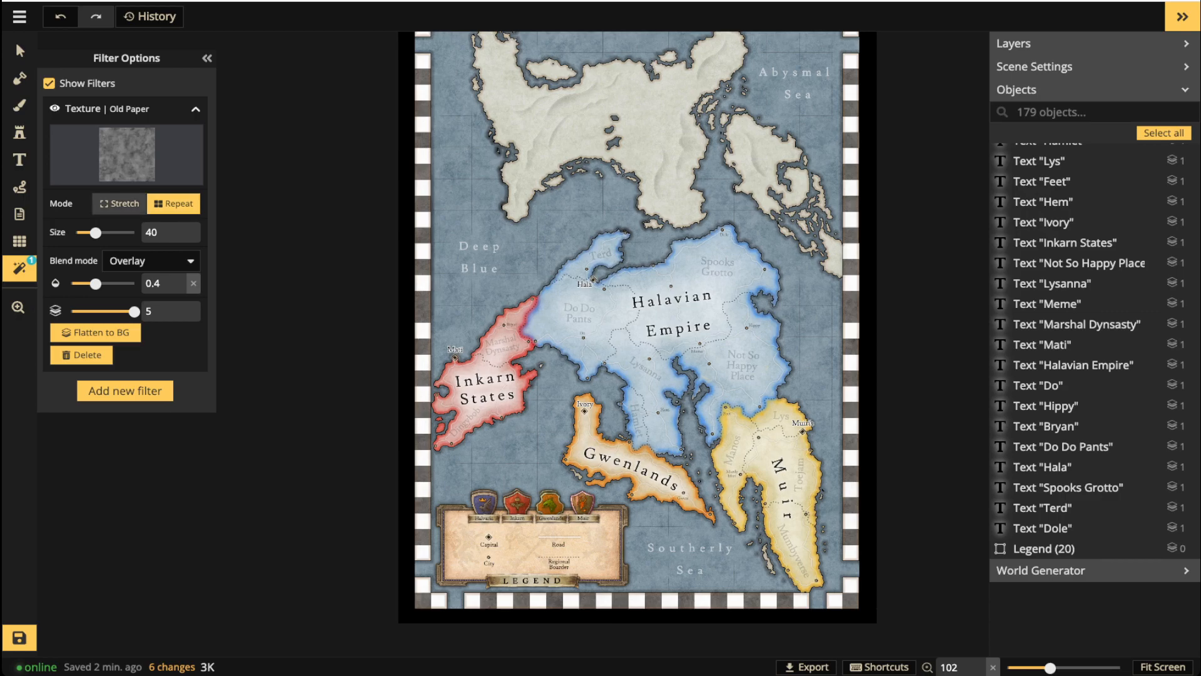
{"action": "left_click", "coordinate": [119, 204]}
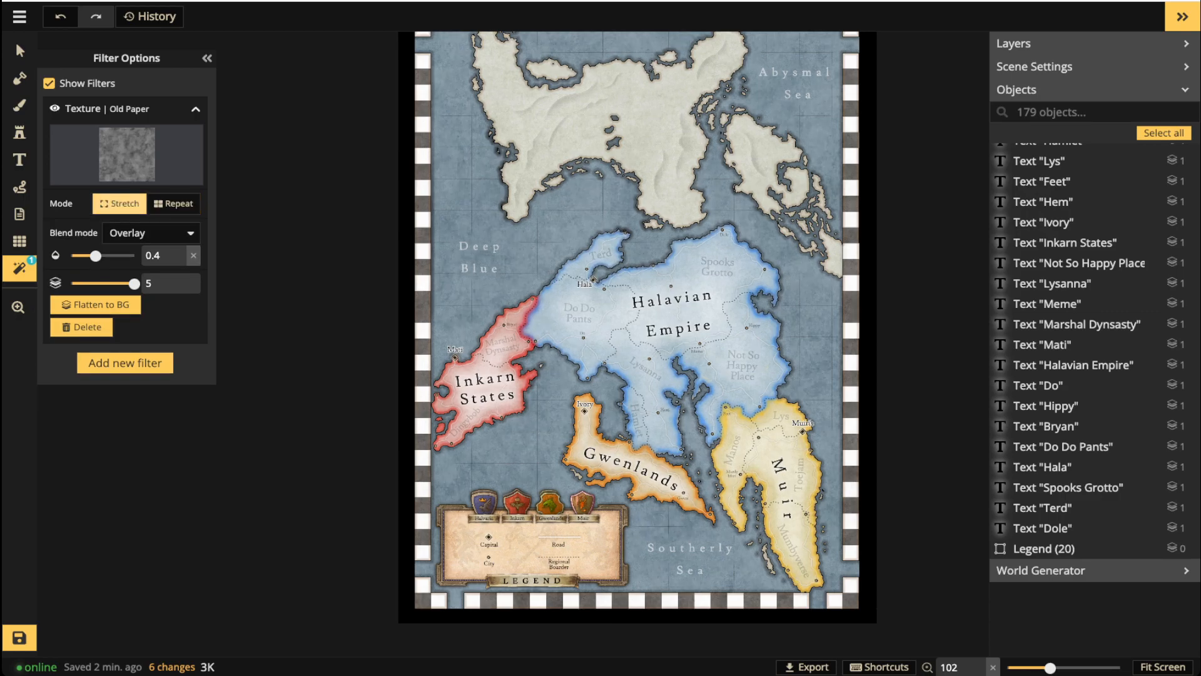
{"action": "left_click_drag", "start_coordinate": [95, 255], "coordinate": [134, 256]}
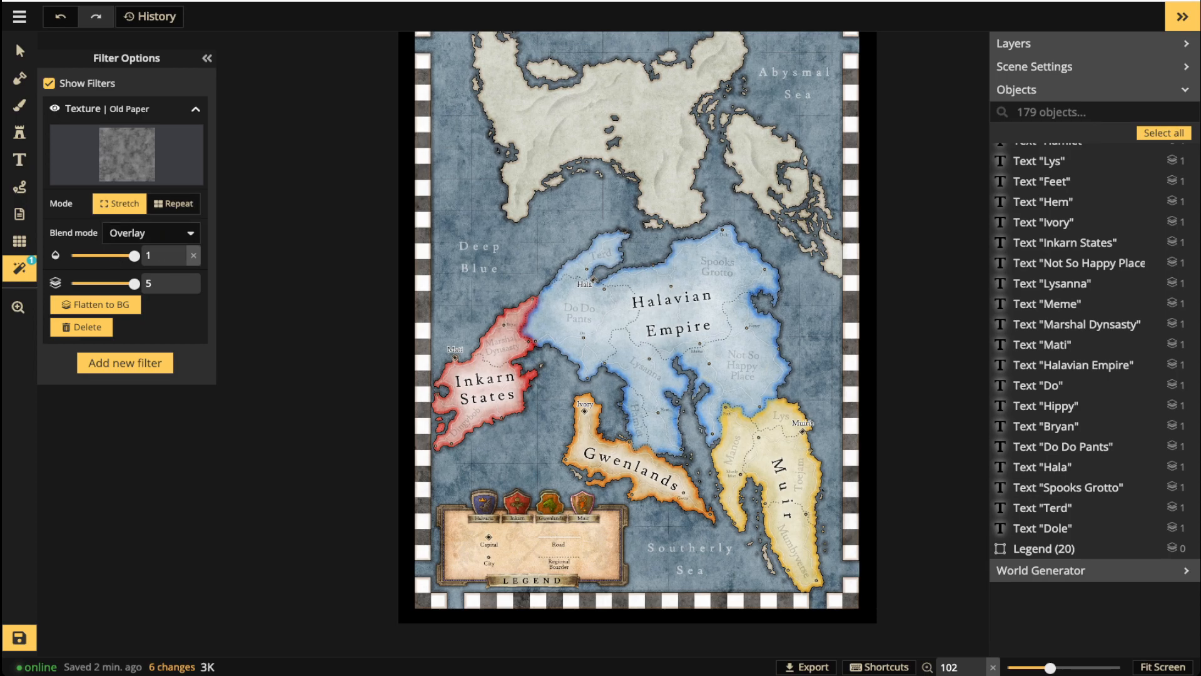
Keep the Old Paper filter's opacity at 1, flatten it into the background and inspect the flattened map.
{"action": "left_click", "coordinate": [80, 255]}
{"action": "left_click_drag", "start_coordinate": [81, 256], "coordinate": [134, 255]}
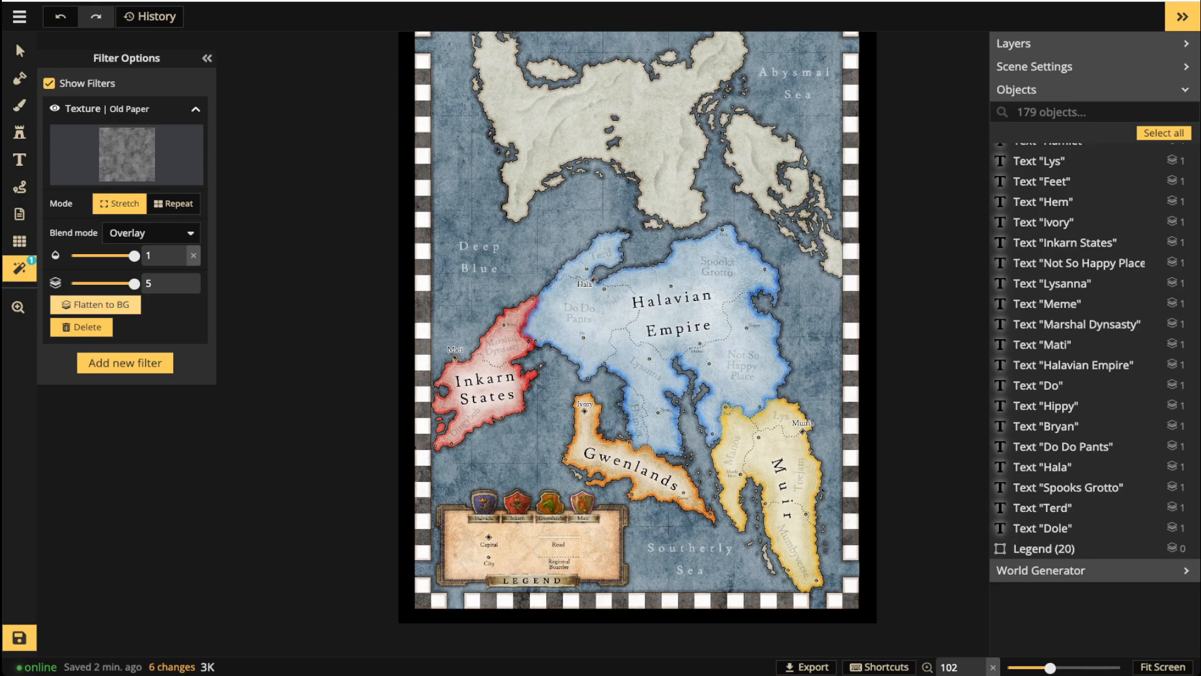
{"action": "left_click", "coordinate": [95, 304]}
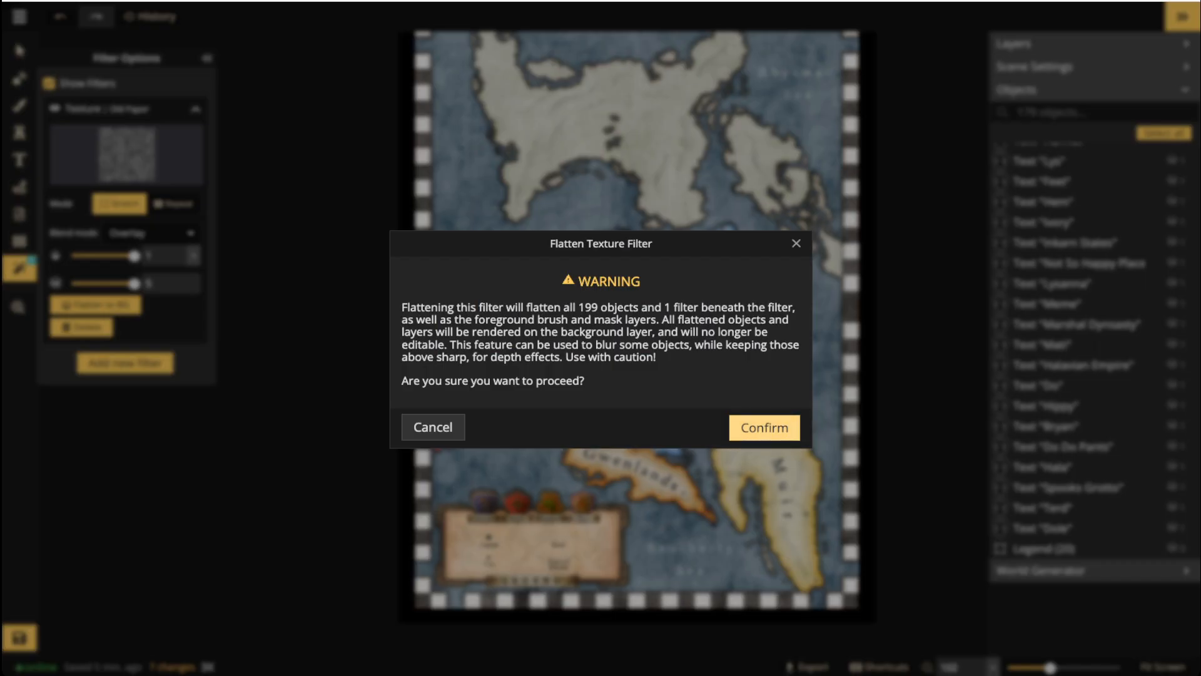
{"action": "left_click", "coordinate": [765, 427]}
{"action": "scroll", "coordinate": [687, 282], "scroll_direction": "up", "scroll_amount": 5}
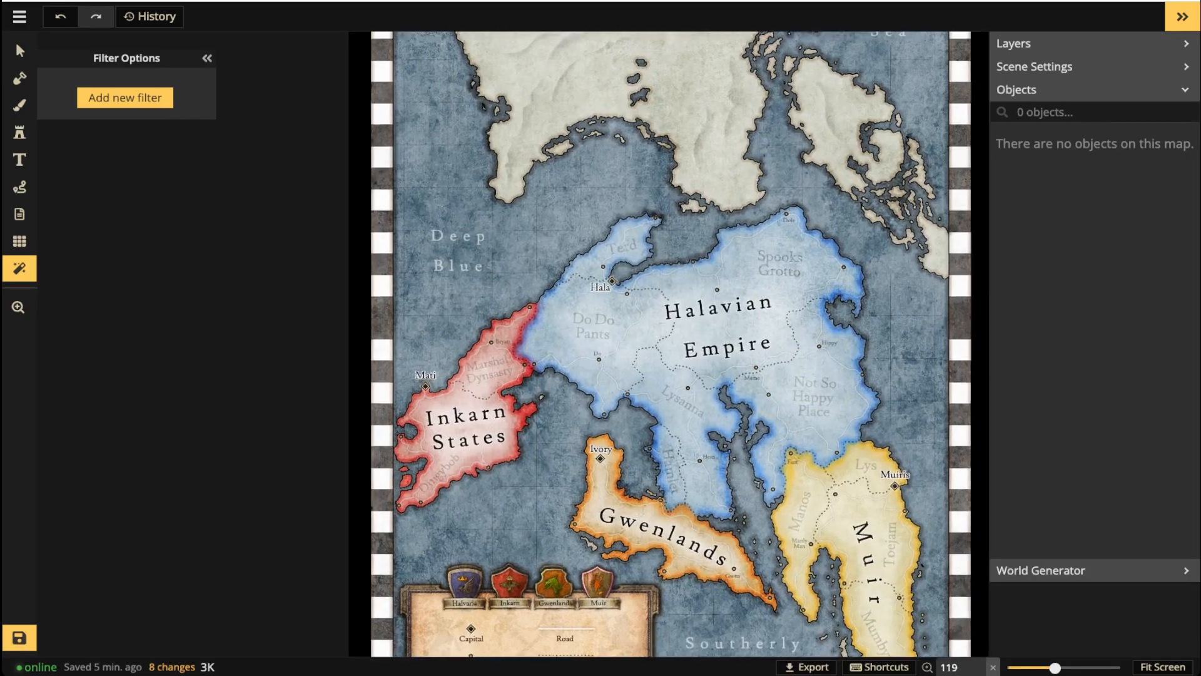
{"action": "scroll", "coordinate": [657, 344], "scroll_direction": "down", "scroll_amount": 5}
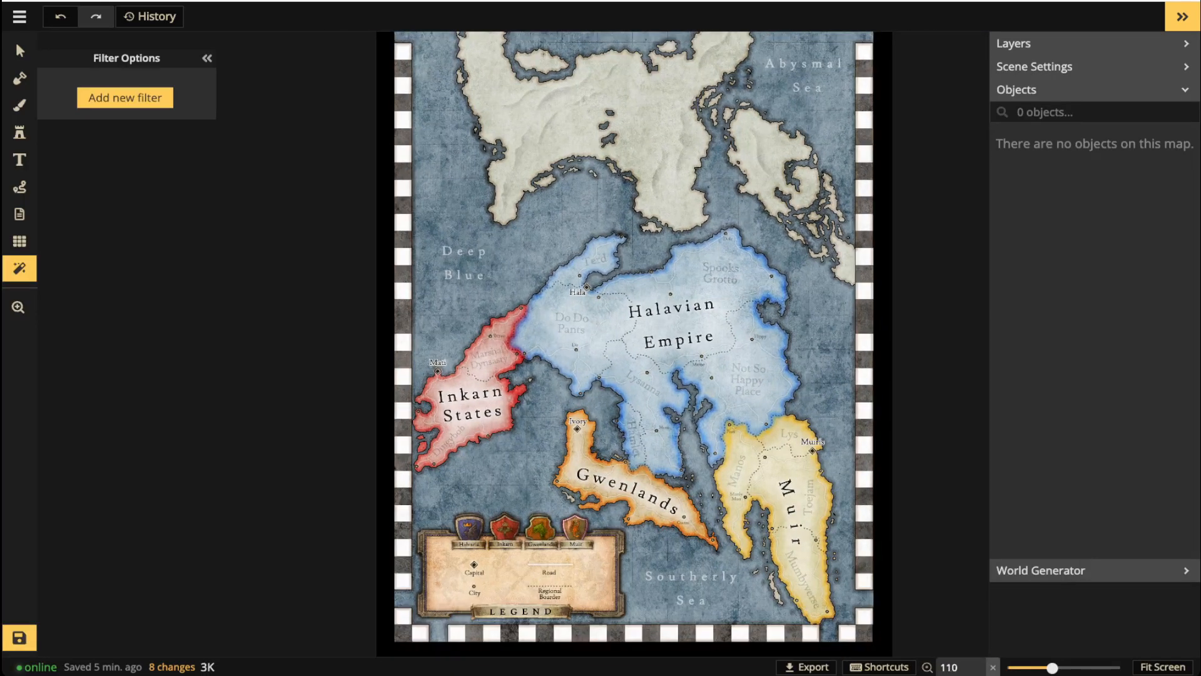
{"action": "scroll", "coordinate": [656, 344], "scroll_direction": "up", "scroll_amount": 3}
{"action": "scroll", "coordinate": [657, 344], "scroll_direction": "up", "scroll_amount": 4}
{"action": "scroll", "coordinate": [656, 344], "scroll_direction": "down", "scroll_amount": 2}
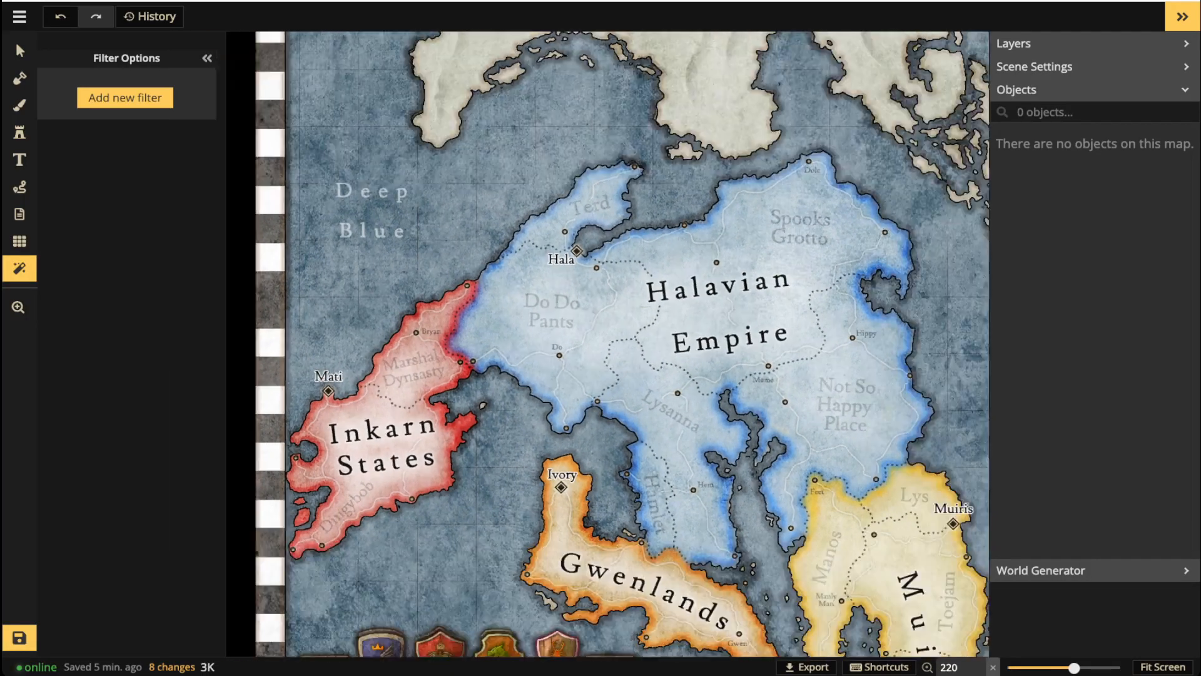
{"action": "scroll", "coordinate": [469, 348], "scroll_direction": "down", "scroll_amount": 1}
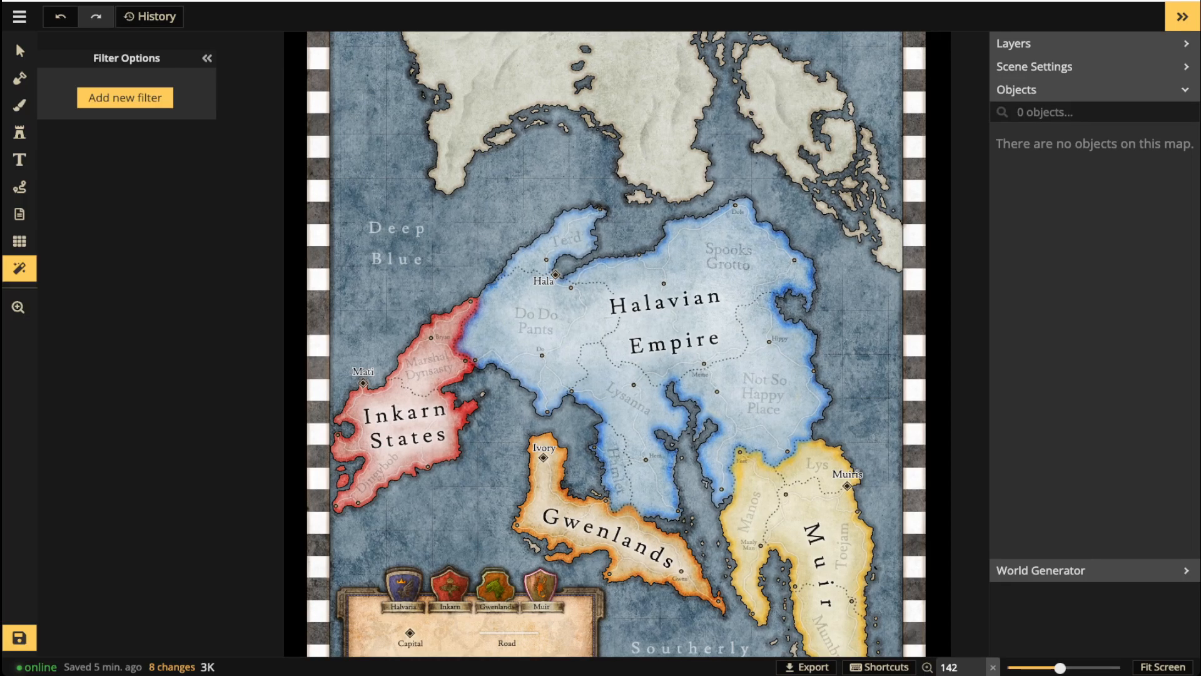
Undo the flattening, hide the Old Paper texture filter and delete it from the map.
{"action": "key", "text": "ctrl+z"}
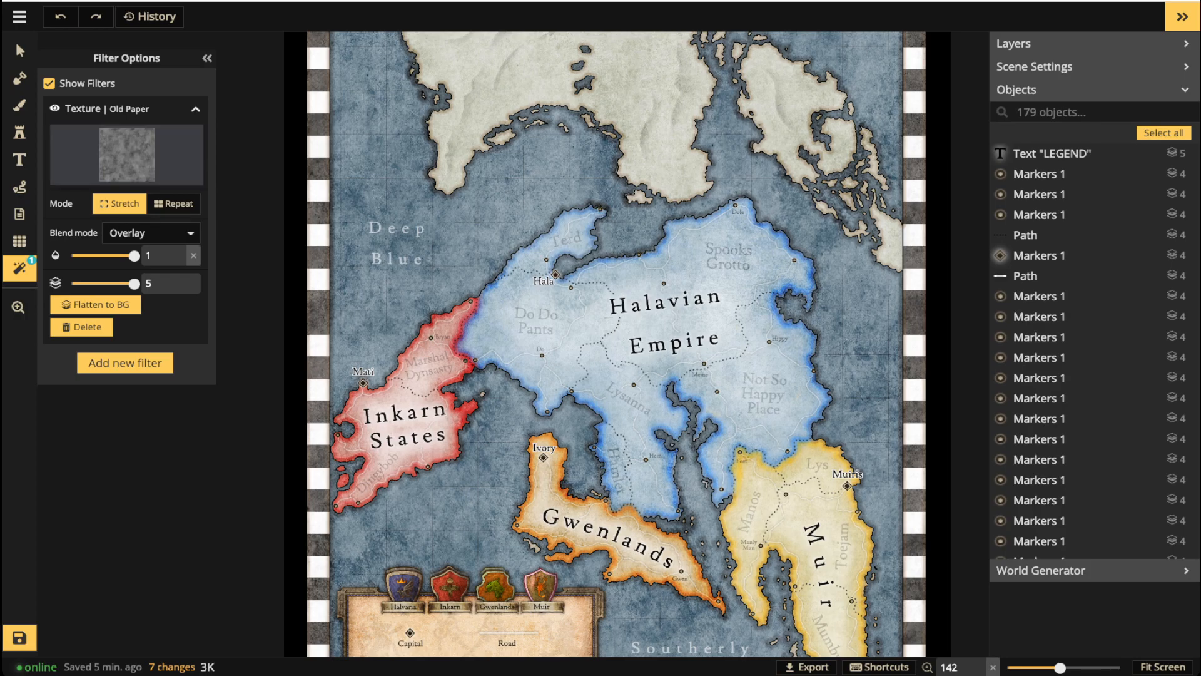
{"action": "left_click", "coordinate": [54, 109]}
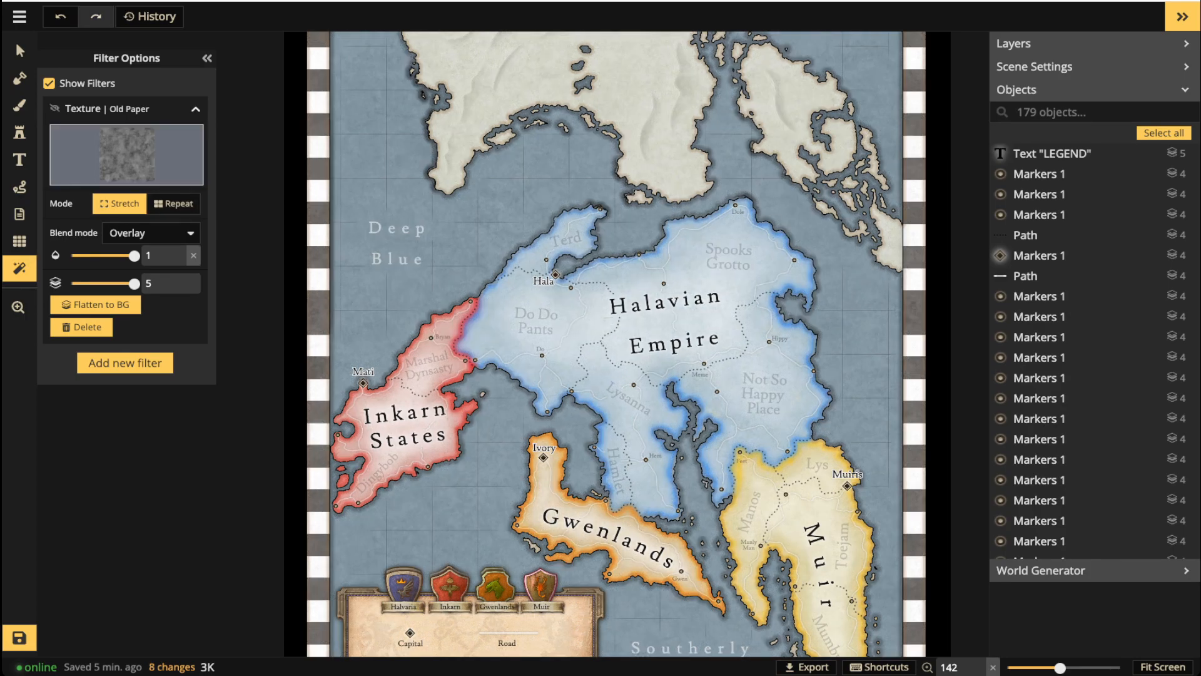
{"action": "left_click", "coordinate": [81, 327]}
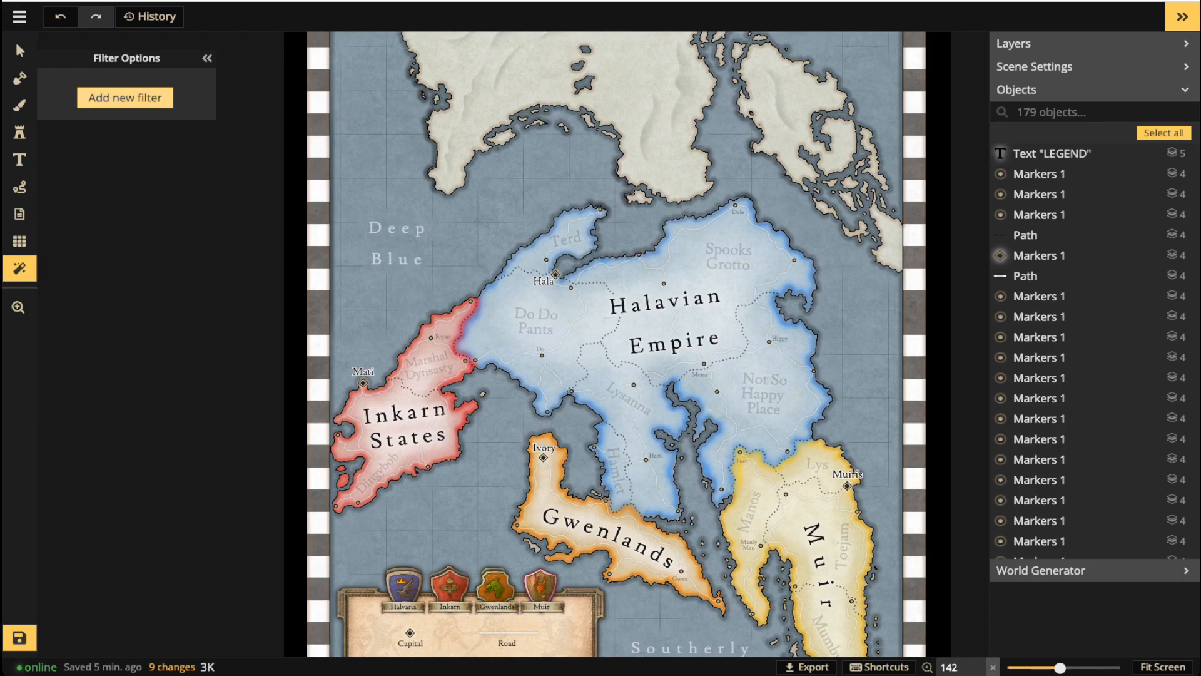
Try the Parchment color filter at opacities of 0.41 and 0.53, inspect the map, and delete the filter.
{"action": "left_click", "coordinate": [126, 98]}
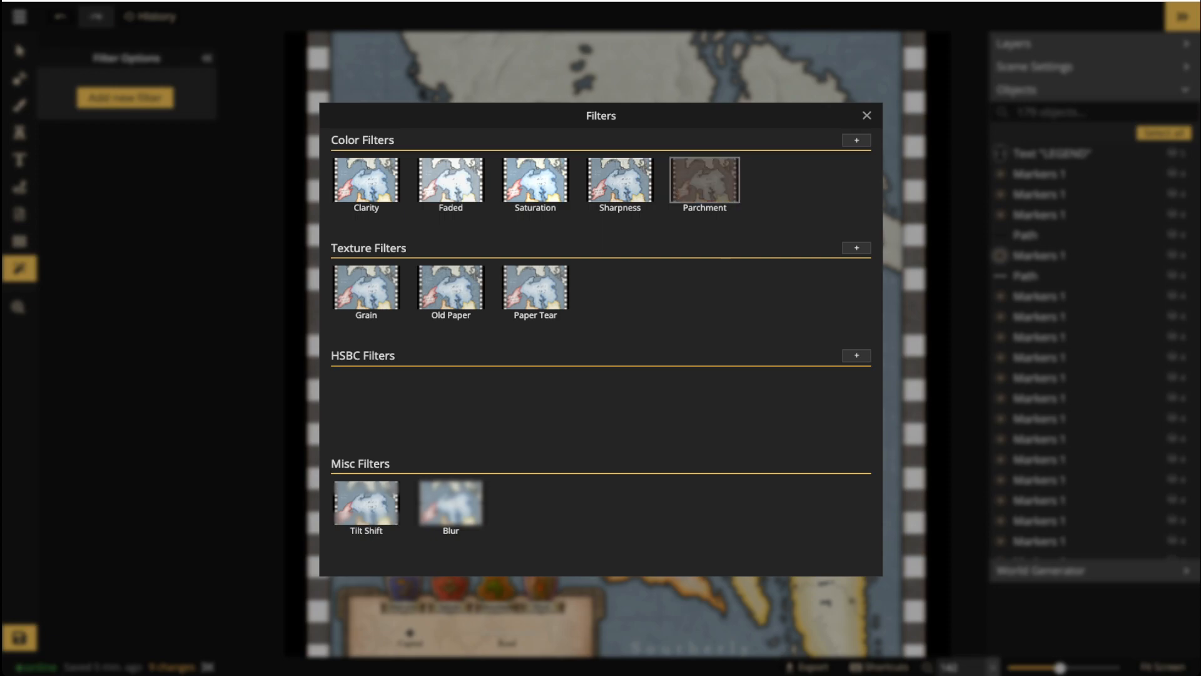
{"action": "left_click", "coordinate": [704, 179]}
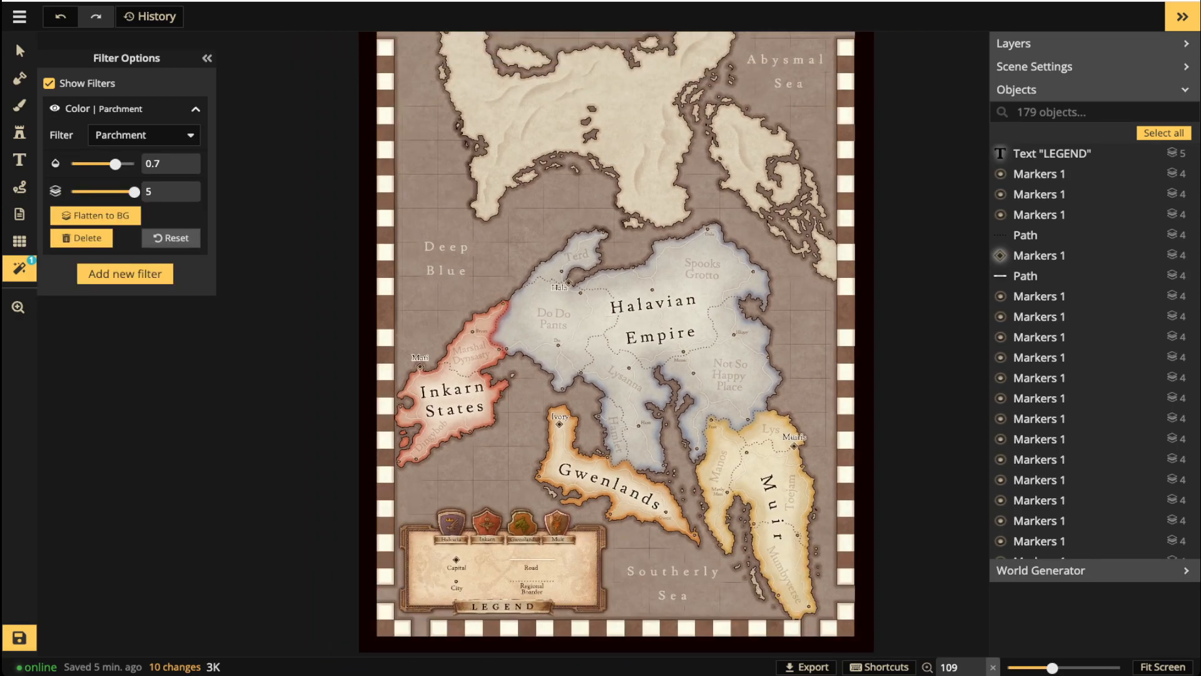
{"action": "left_click_drag", "start_coordinate": [115, 164], "coordinate": [97, 164]}
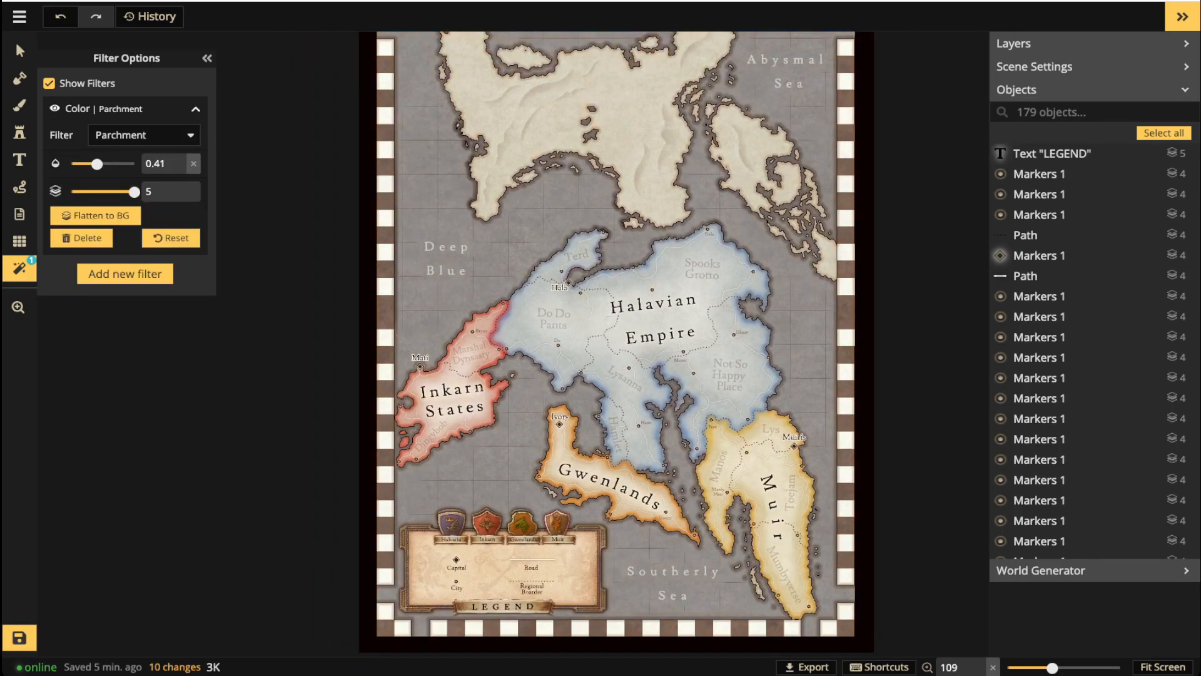
{"action": "scroll", "coordinate": [389, 313], "scroll_direction": "up", "scroll_amount": 5}
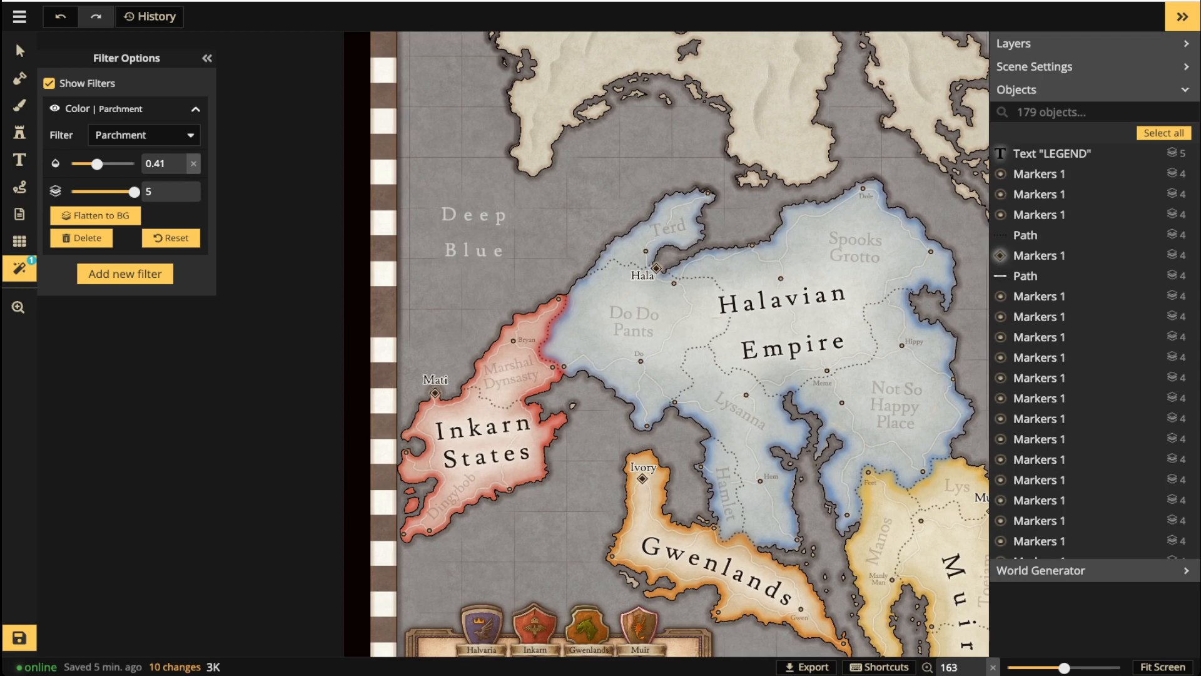
{"action": "scroll", "coordinate": [658, 423], "scroll_direction": "down", "scroll_amount": 4}
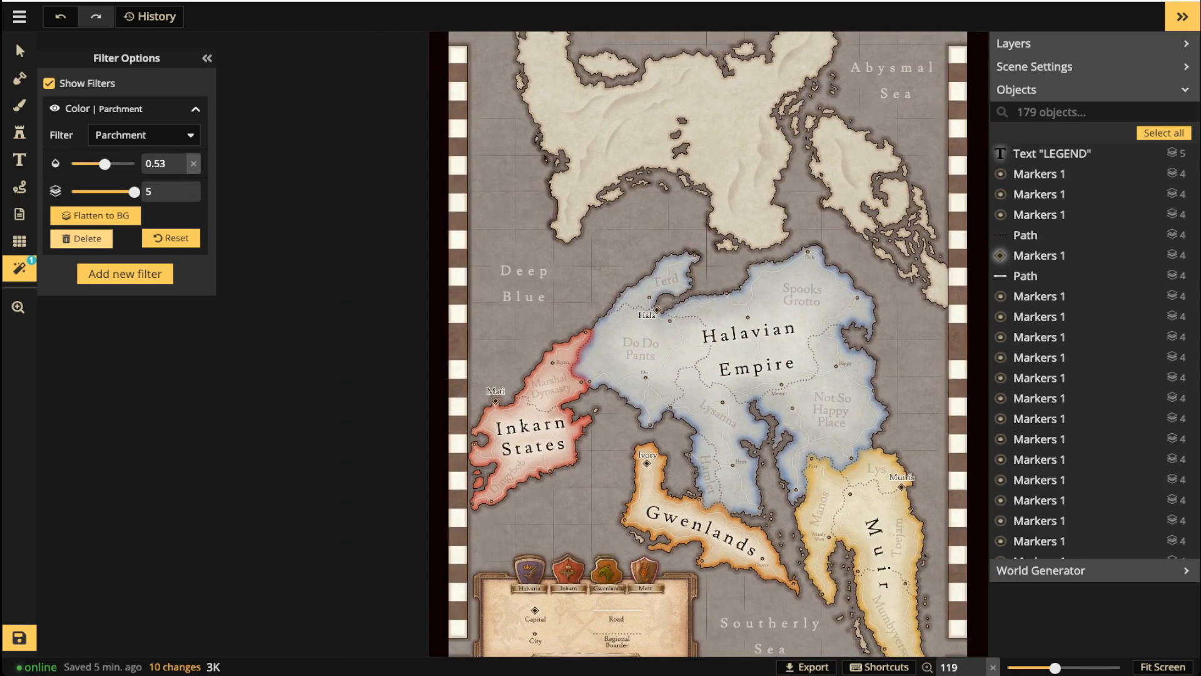
{"action": "left_click", "coordinate": [81, 238]}
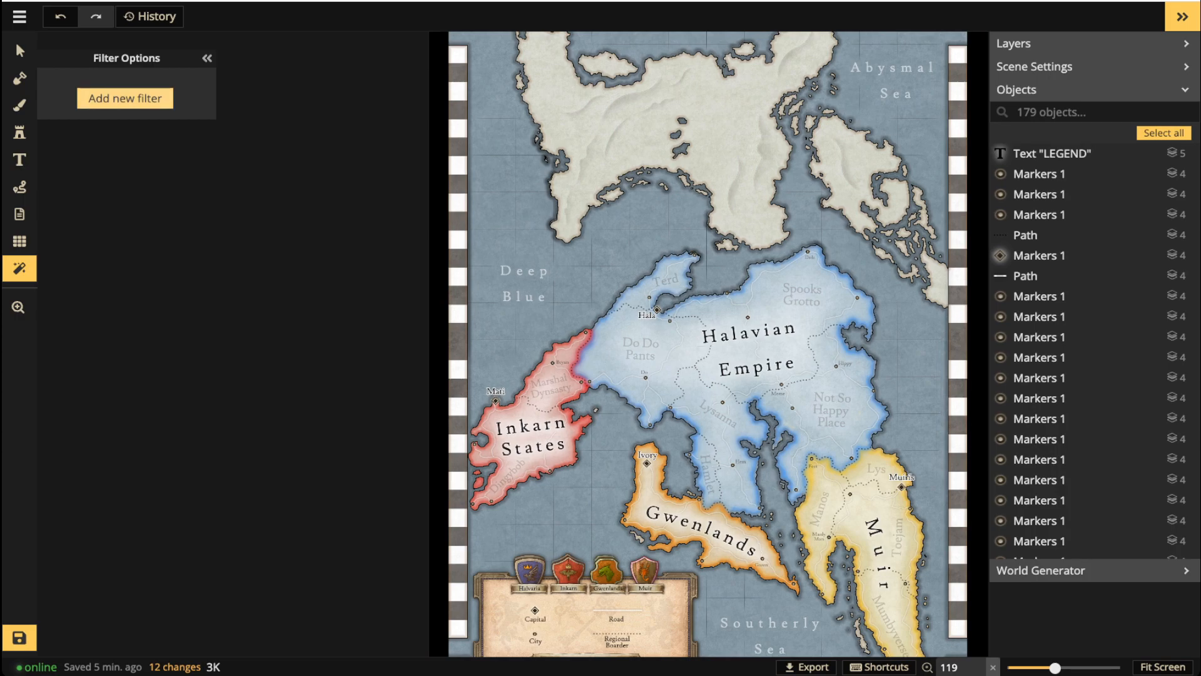
Add the Parchment color filter to the map again, expand its settings and lower its opacity to 0.44.
{"action": "left_click", "coordinate": [124, 98]}
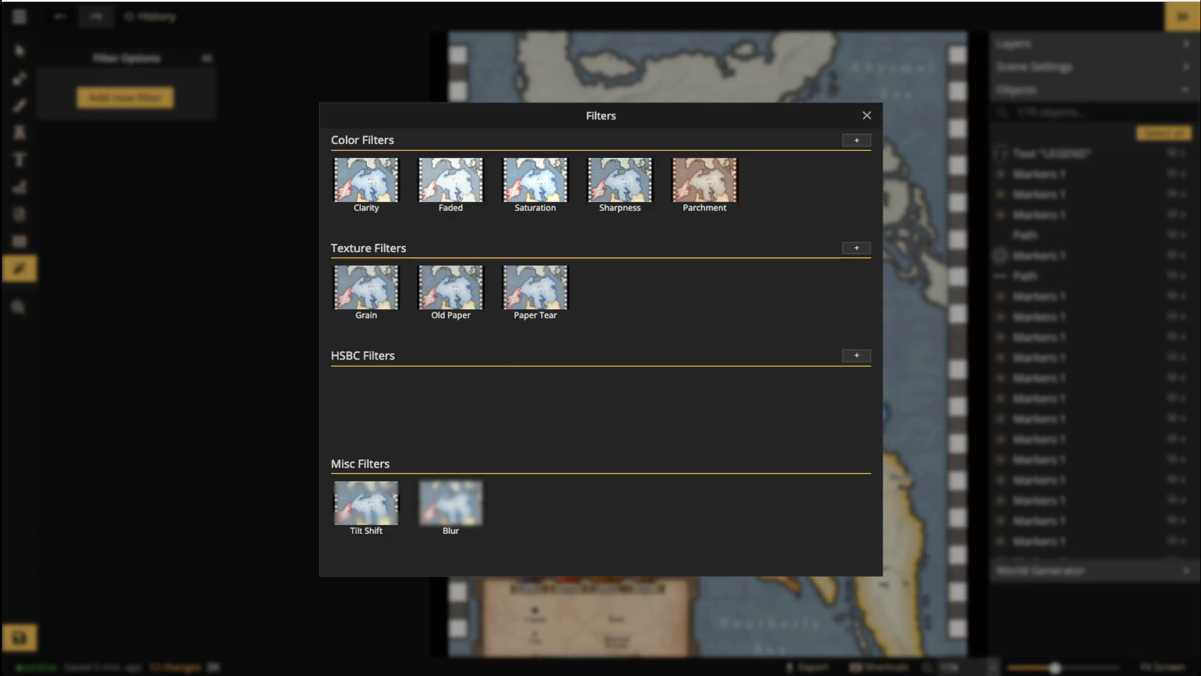
{"action": "left_click", "coordinate": [705, 180]}
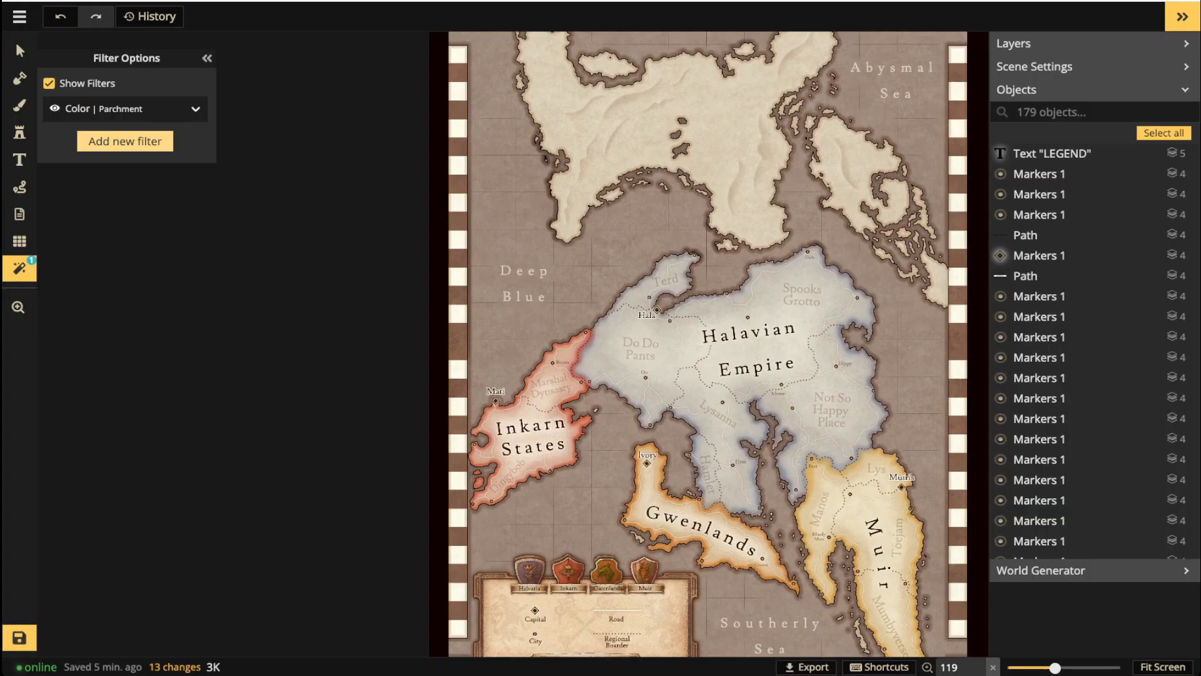
{"action": "left_click", "coordinate": [196, 109]}
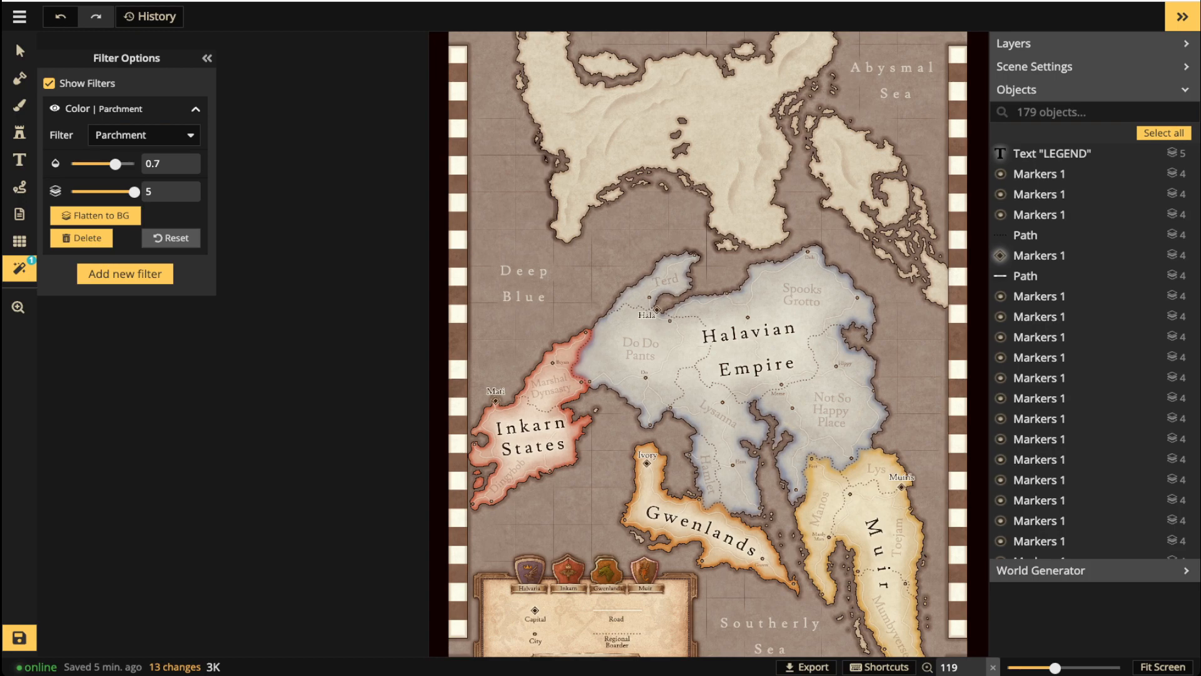
{"action": "left_click_drag", "start_coordinate": [115, 164], "coordinate": [98, 164]}
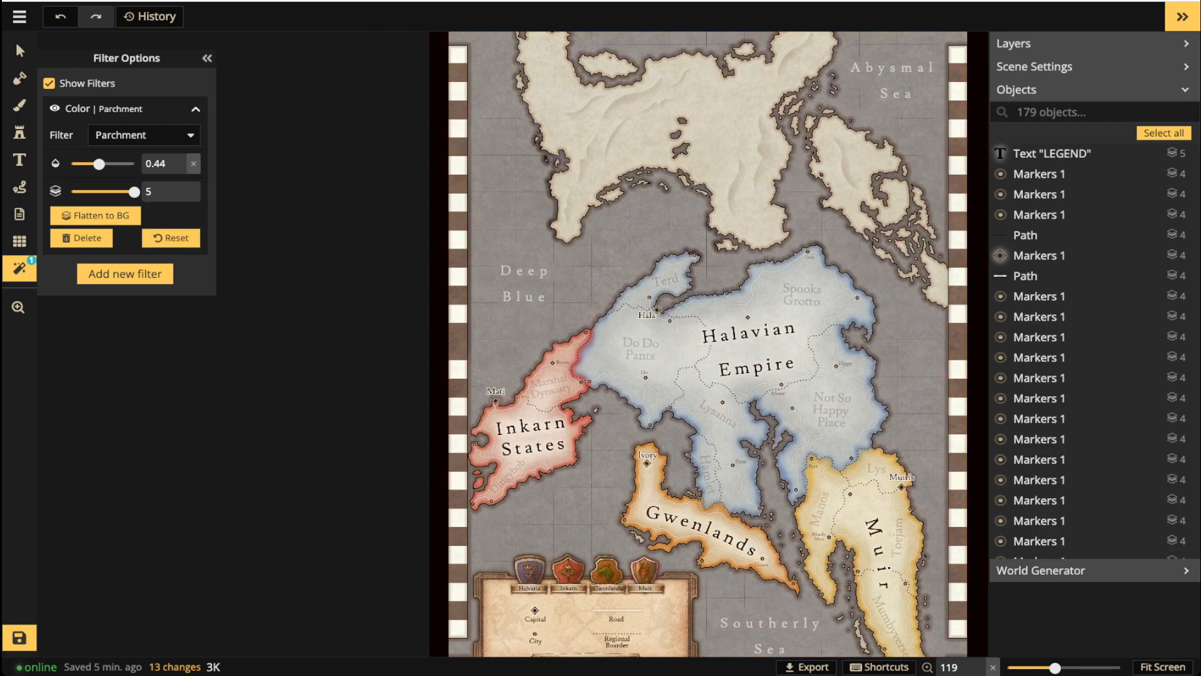
Try lower opacities and the full opacity of 1 on the Parchment filter, and settle on 0.41.
{"action": "left_click_drag", "start_coordinate": [99, 164], "coordinate": [86, 164]}
{"action": "left_click_drag", "start_coordinate": [85, 163], "coordinate": [90, 164]}
{"action": "left_click", "coordinate": [179, 168]}
{"action": "left_click", "coordinate": [179, 168]}
{"action": "left_click", "coordinate": [179, 168]}
{"action": "scroll", "coordinate": [674, 392], "scroll_direction": "down", "scroll_amount": 1}
{"action": "scroll", "coordinate": [675, 407], "scroll_direction": "up", "scroll_amount": 1}
{"action": "left_click_drag", "start_coordinate": [87, 164], "coordinate": [134, 164]}
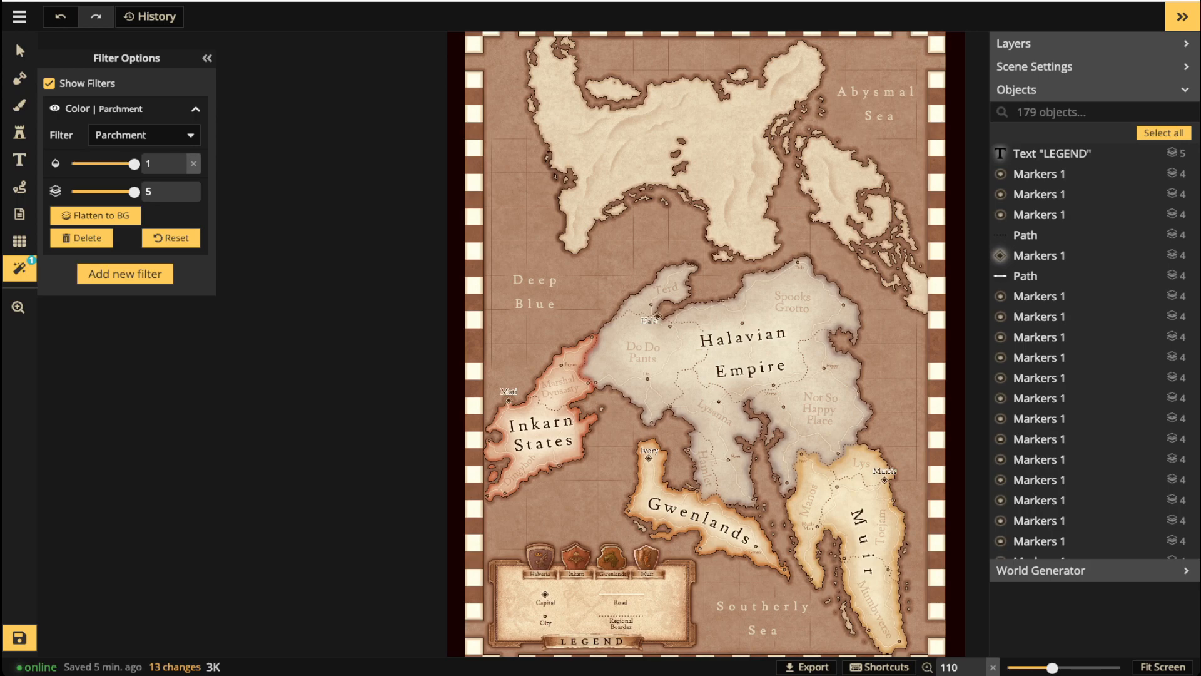
{"action": "left_click_drag", "start_coordinate": [134, 163], "coordinate": [97, 164]}
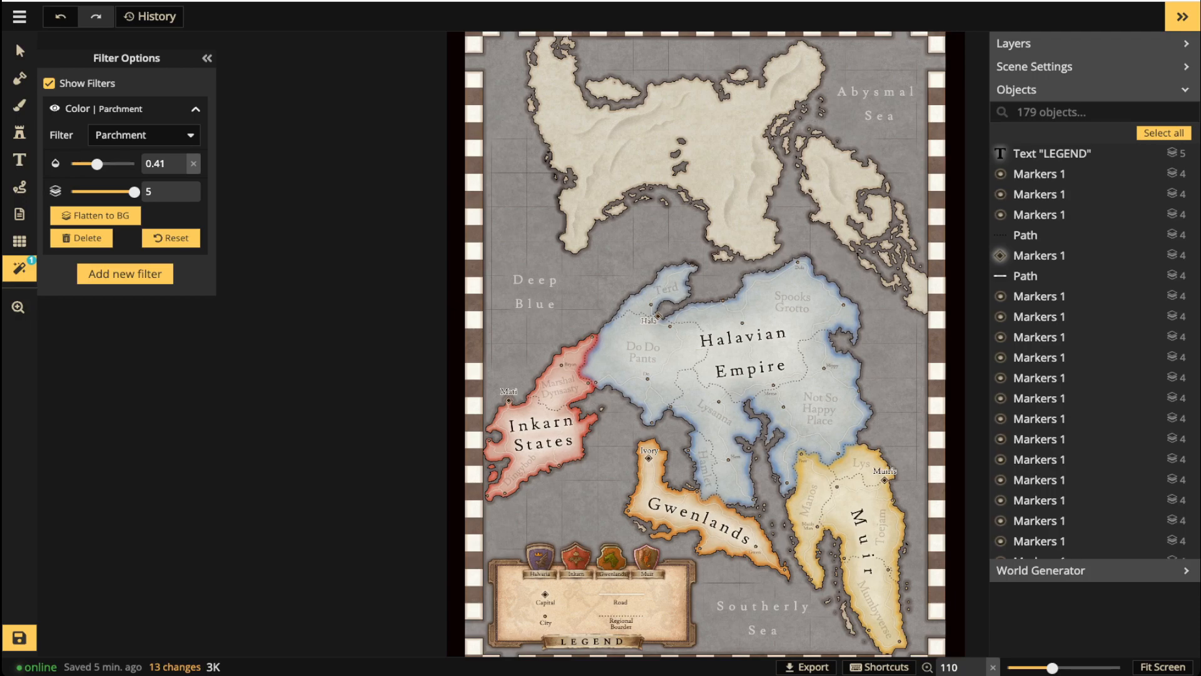
Check the parchment-toned regions up close and as a whole, and add the Clarity color filter to the map.
{"action": "scroll", "coordinate": [567, 394], "scroll_direction": "up", "scroll_amount": 8}
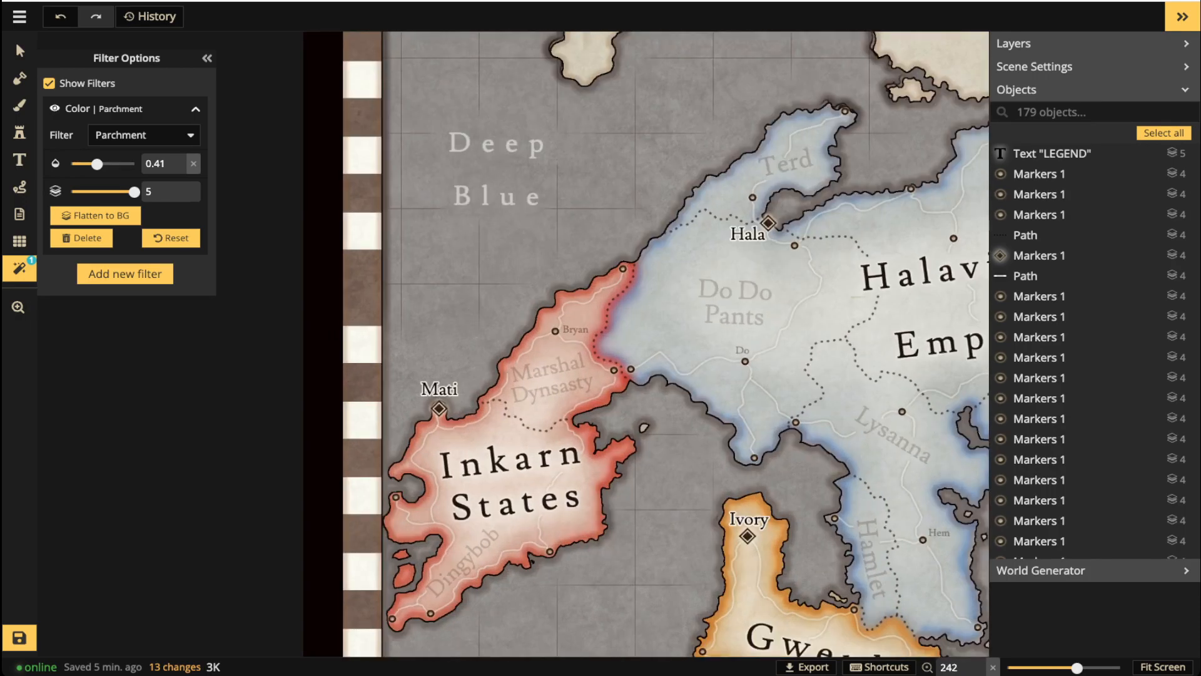
{"action": "key", "text": "space"}
{"action": "left_click_drag", "start_coordinate": [782, 500], "coordinate": [606, 475]}
{"action": "scroll", "coordinate": [588, 336], "scroll_direction": "down", "scroll_amount": 5}
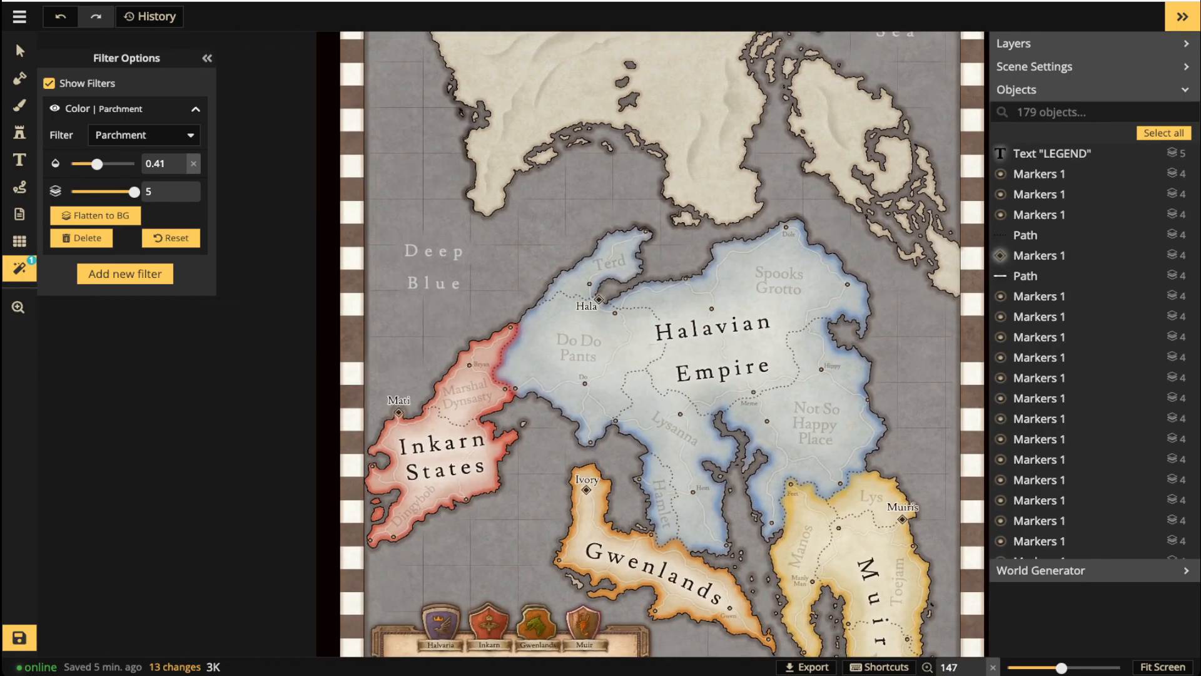
{"action": "scroll", "coordinate": [536, 508], "scroll_direction": "down", "scroll_amount": 4}
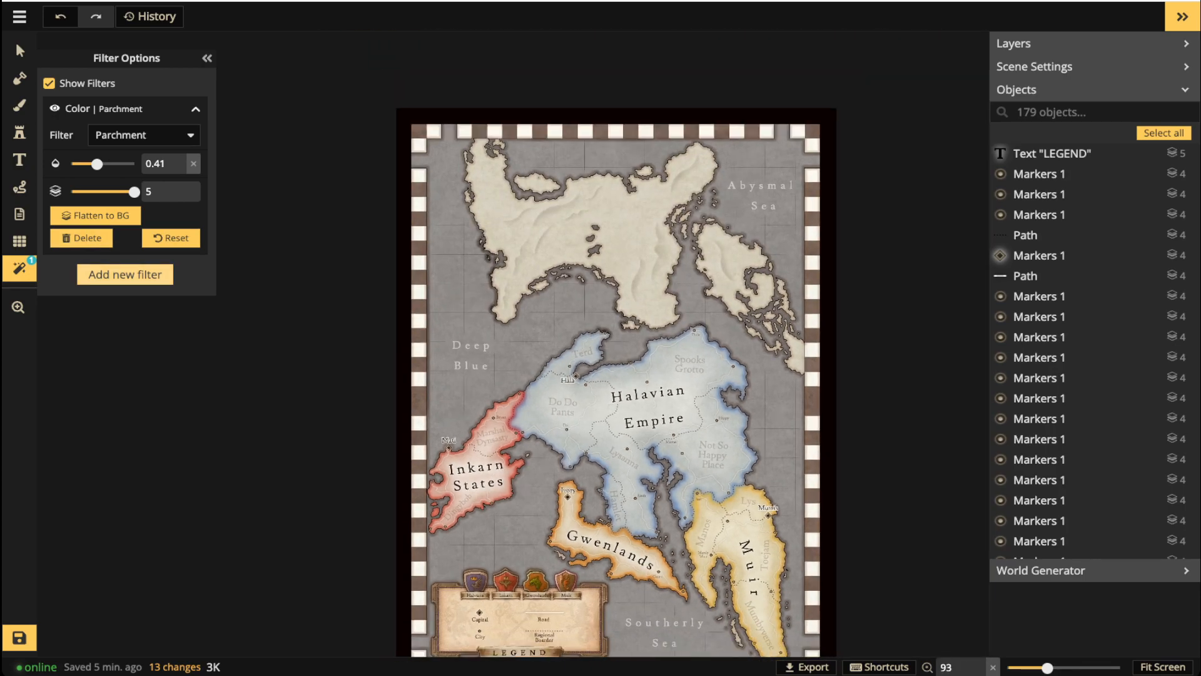
{"action": "left_click", "coordinate": [125, 274]}
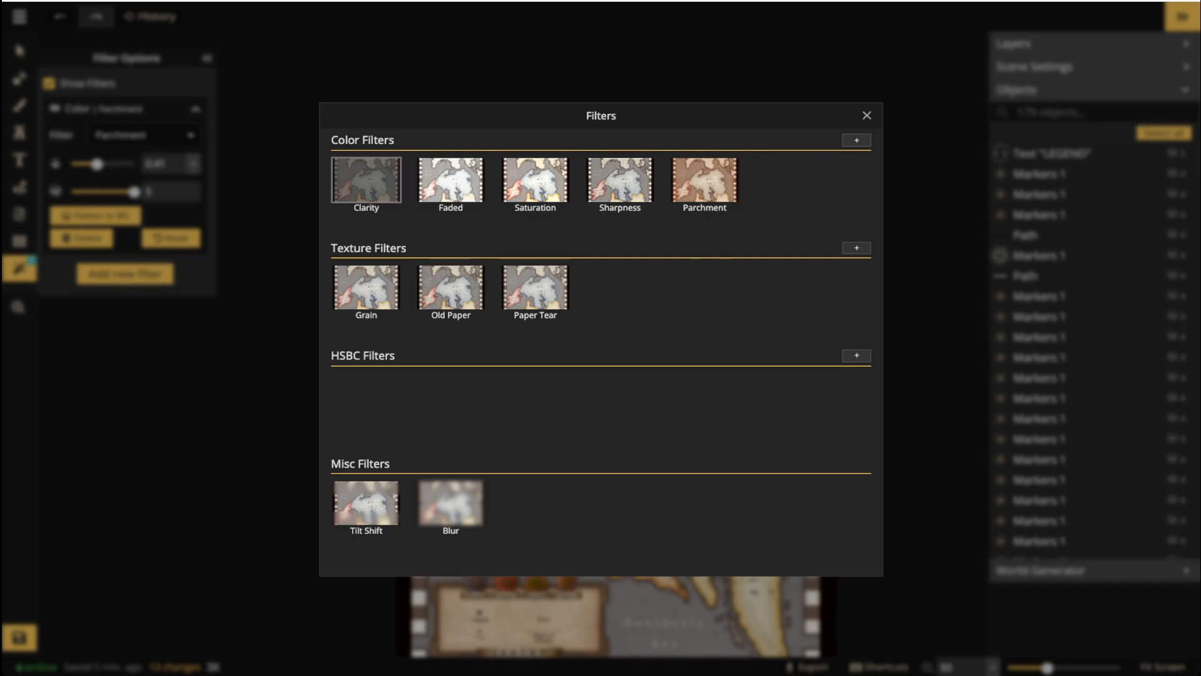
{"action": "left_click", "coordinate": [366, 180]}
Examine the combined effect of the Clarity and Parchment filters on the regions, labels and legend.
{"action": "scroll", "coordinate": [495, 436], "scroll_direction": "up", "scroll_amount": 5}
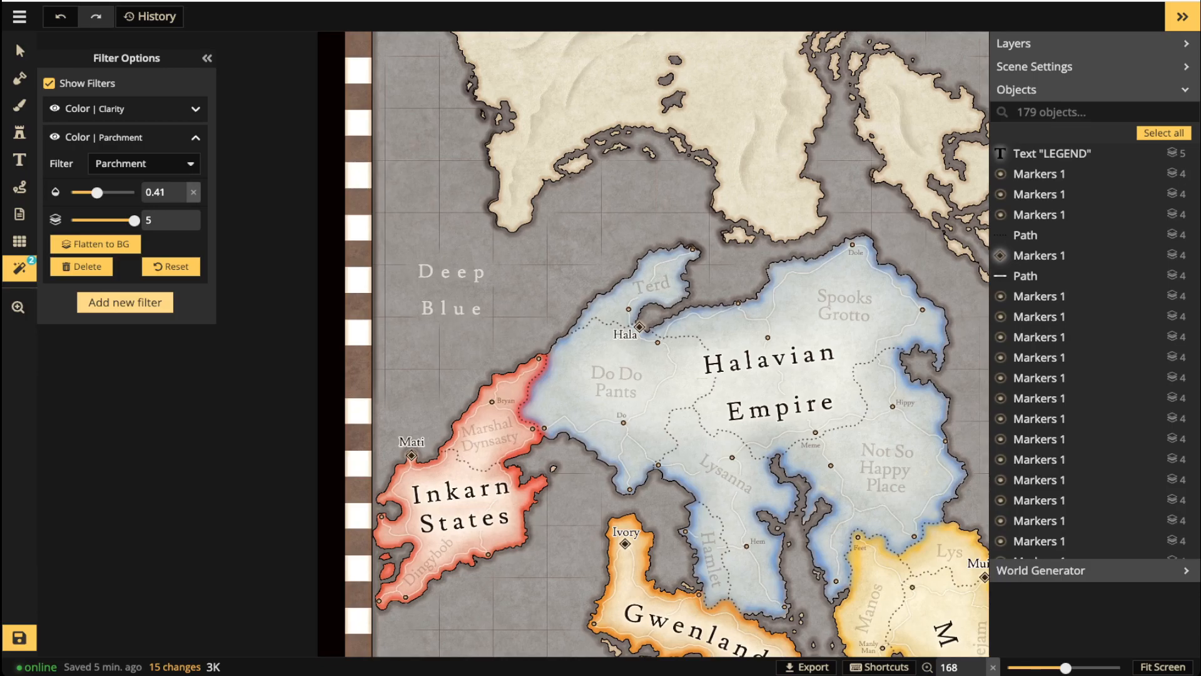
{"action": "key", "text": "space"}
{"action": "left_click_drag", "start_coordinate": [672, 517], "coordinate": [473, 363]}
{"action": "scroll", "coordinate": [474, 363], "scroll_direction": "down", "scroll_amount": 5}
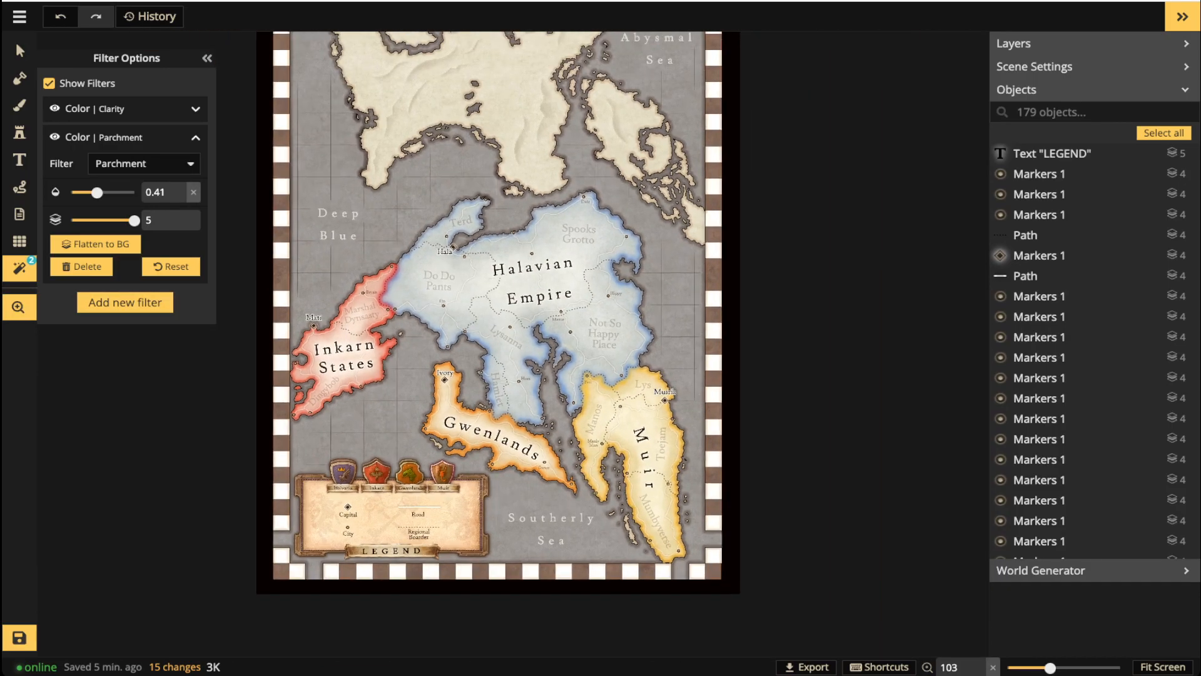
{"action": "left_click_drag", "start_coordinate": [357, 389], "coordinate": [539, 369]}
{"action": "scroll", "coordinate": [540, 369], "scroll_direction": "up", "scroll_amount": 3}
{"action": "scroll", "coordinate": [540, 359], "scroll_direction": "up", "scroll_amount": 1}
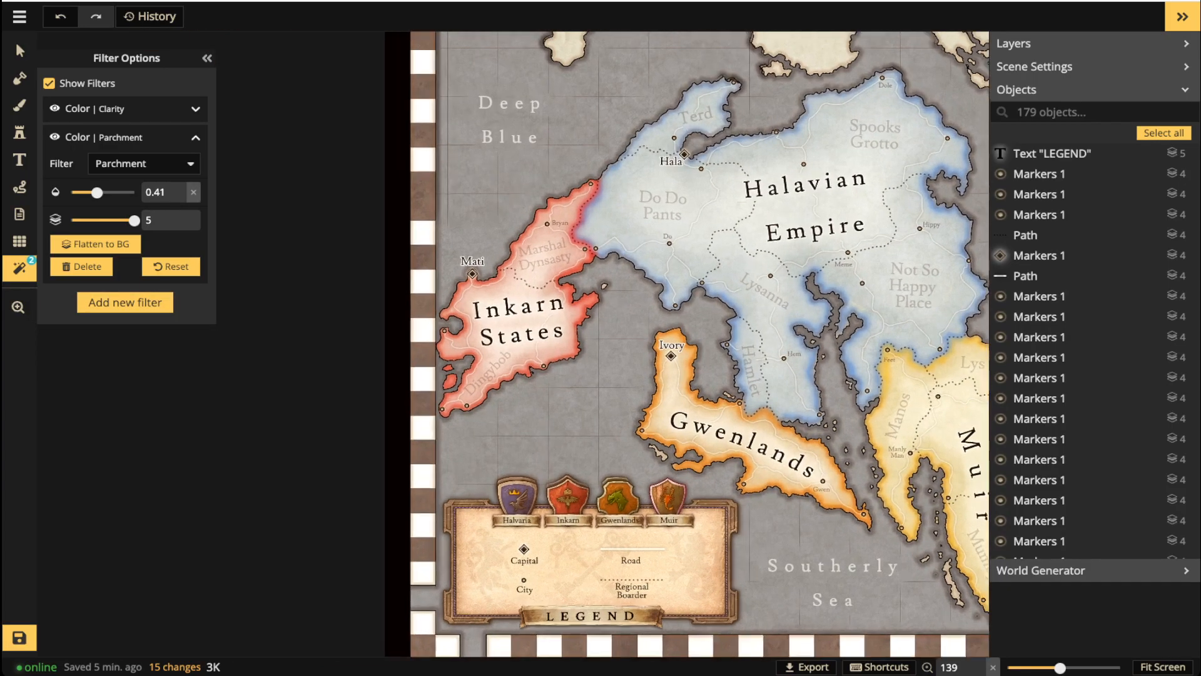
Select the Inkarn States, Gwenlands, Muir and Halavian Empire labels together, lower their opacity, and deselect them.
{"action": "left_click", "coordinate": [16, 42]}
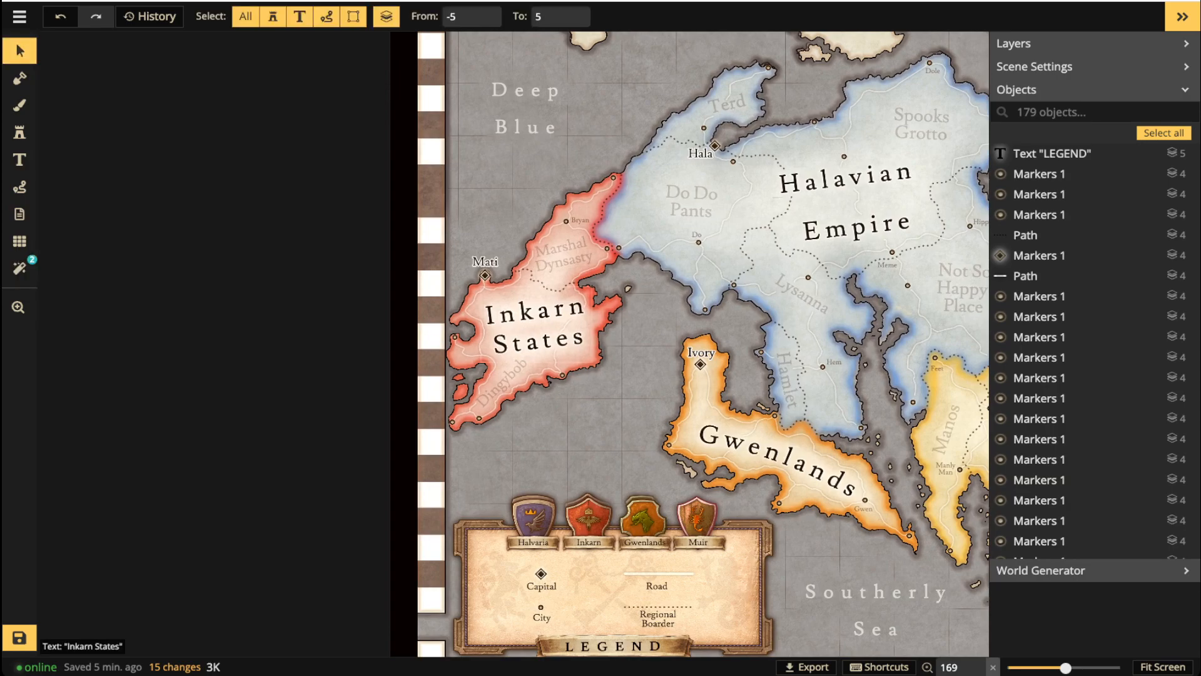
{"action": "left_click", "coordinate": [539, 325]}
{"action": "left_click", "coordinate": [776, 460], "text": "shift"}
{"action": "key", "text": "space"}
{"action": "left_click_drag", "start_coordinate": [775, 460], "coordinate": [507, 457]}
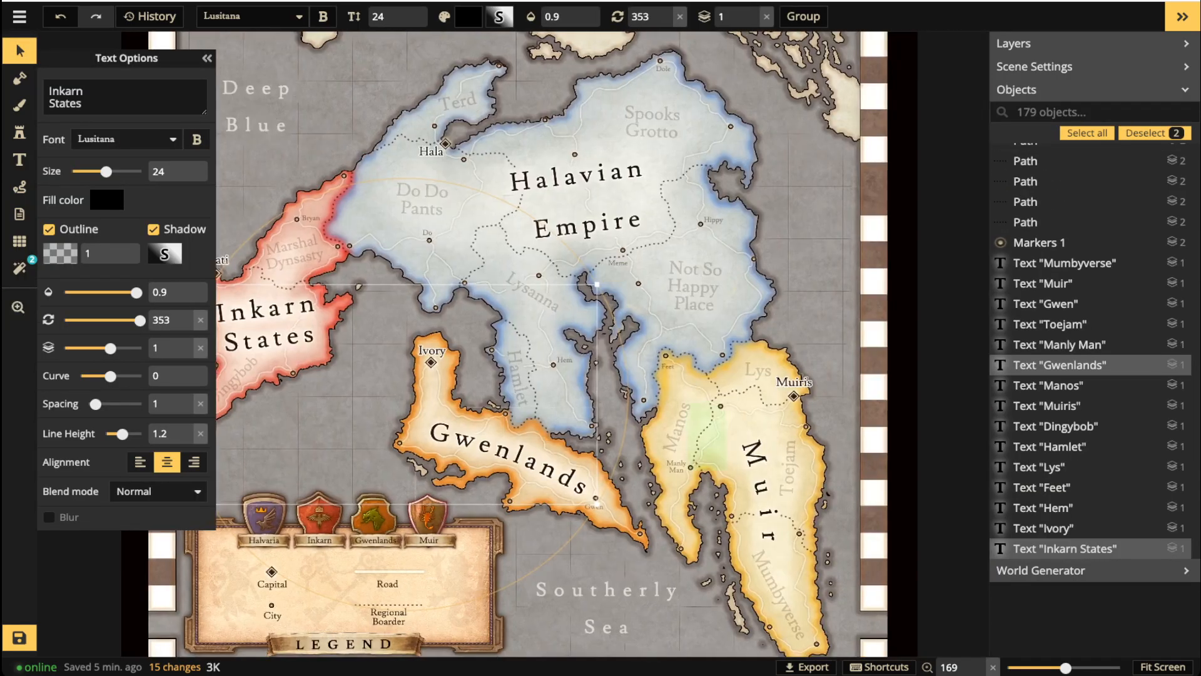
{"action": "left_click", "coordinate": [759, 484], "text": "shift"}
{"action": "left_click", "coordinate": [581, 200], "text": "shift"}
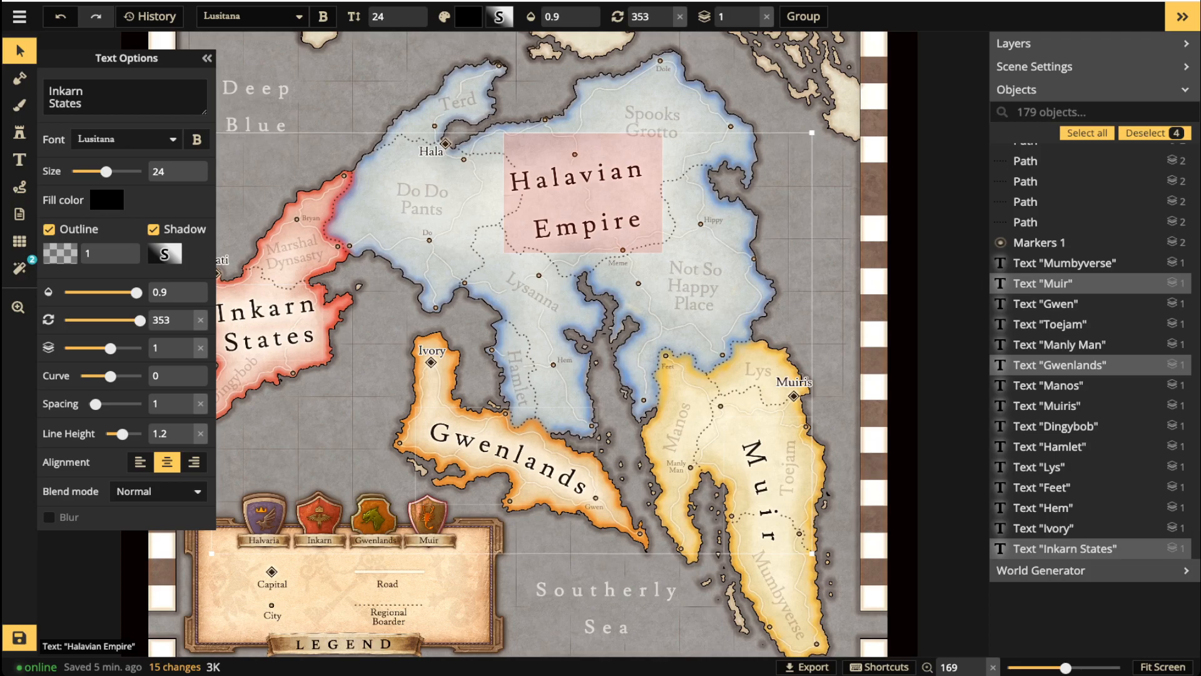
{"action": "left_click_drag", "start_coordinate": [136, 292], "coordinate": [108, 292]}
{"action": "left_click", "coordinate": [468, 258]}
Examine the softened region labels next to the Hala and Mati capital labels.
{"action": "scroll", "coordinate": [478, 241], "scroll_direction": "down", "scroll_amount": 5}
{"action": "key", "text": "space"}
{"action": "left_click_drag", "start_coordinate": [479, 241], "coordinate": [488, 267]}
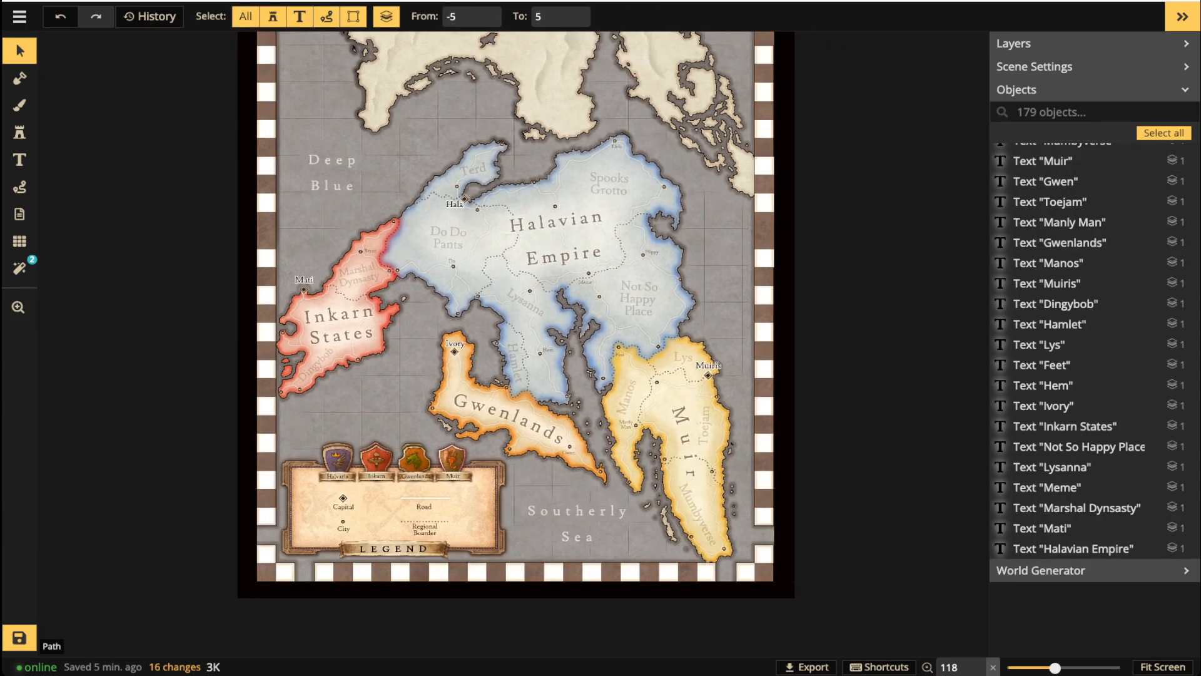
{"action": "left_click", "coordinate": [454, 203]}
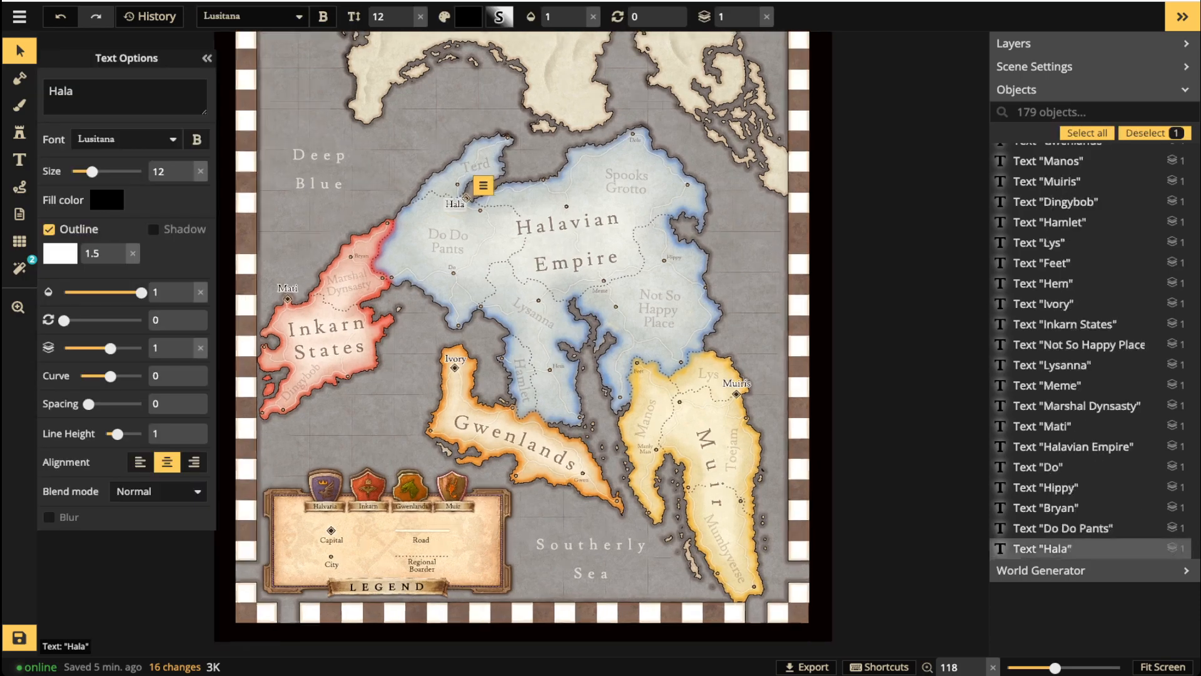
{"action": "scroll", "coordinate": [455, 203], "scroll_direction": "up", "scroll_amount": 5}
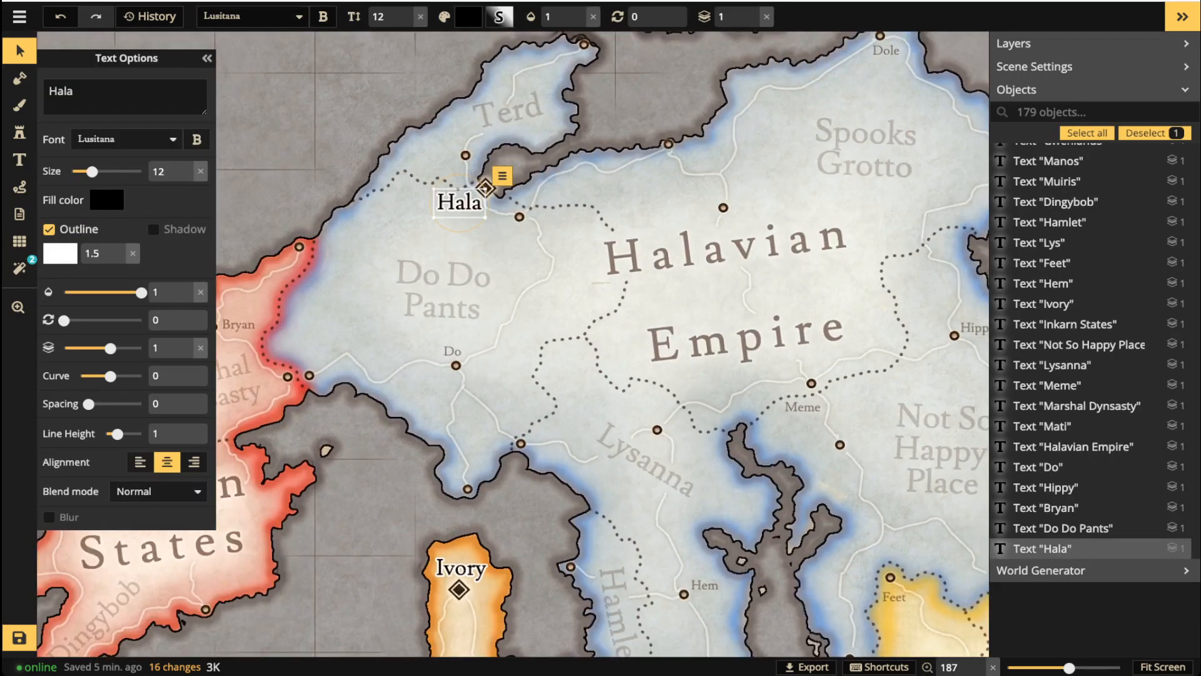
{"action": "key", "text": "space"}
{"action": "left_click_drag", "start_coordinate": [455, 202], "coordinate": [784, 141]}
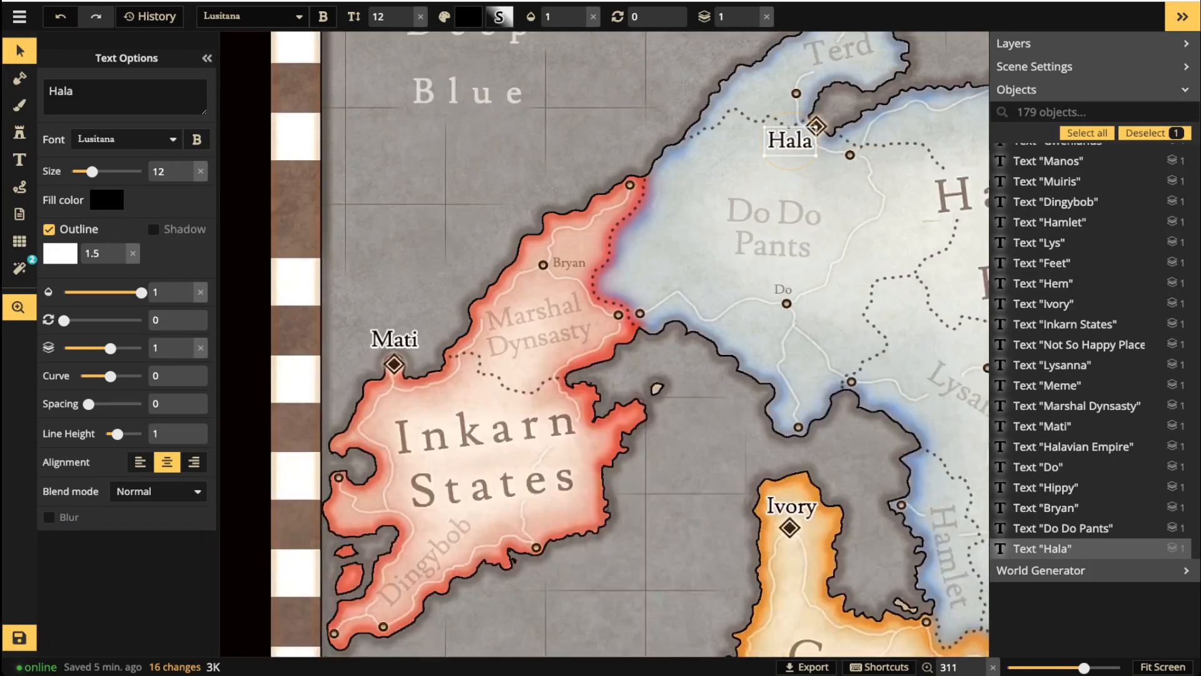
{"action": "left_click", "coordinate": [398, 340]}
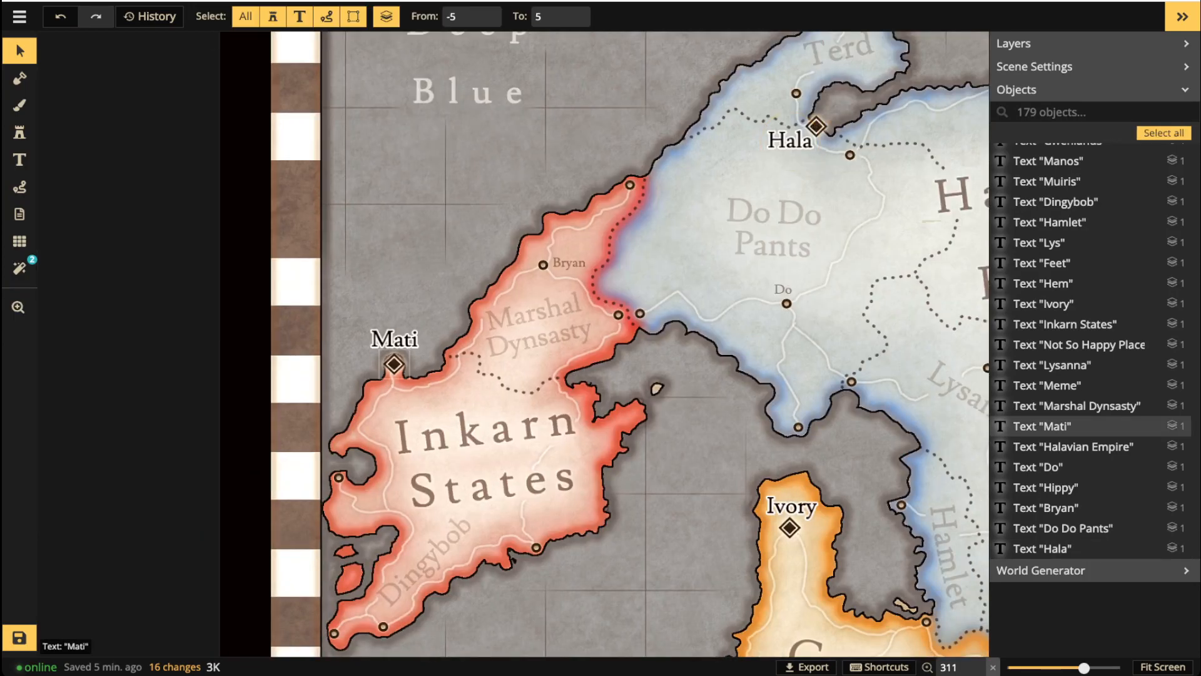
Examine the whole map from the southern regions and legend up to the northern landmasses.
{"action": "scroll", "coordinate": [499, 354], "scroll_direction": "down", "scroll_amount": 9}
{"action": "scroll", "coordinate": [499, 353], "scroll_direction": "down", "scroll_amount": 2}
{"action": "key", "text": "space"}
{"action": "left_click_drag", "start_coordinate": [701, 341], "coordinate": [517, 373]}
{"action": "scroll", "coordinate": [513, 305], "scroll_direction": "down", "scroll_amount": 3}
{"action": "key", "text": "space"}
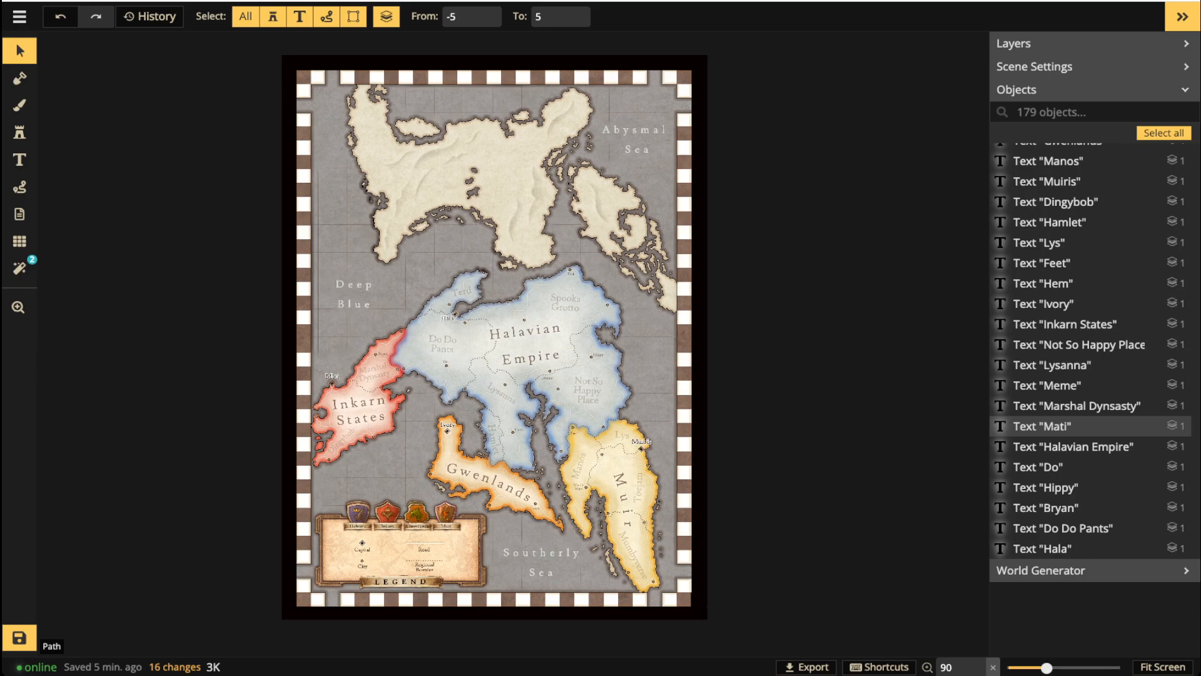
{"action": "scroll", "coordinate": [386, 401], "scroll_direction": "up", "scroll_amount": 3}
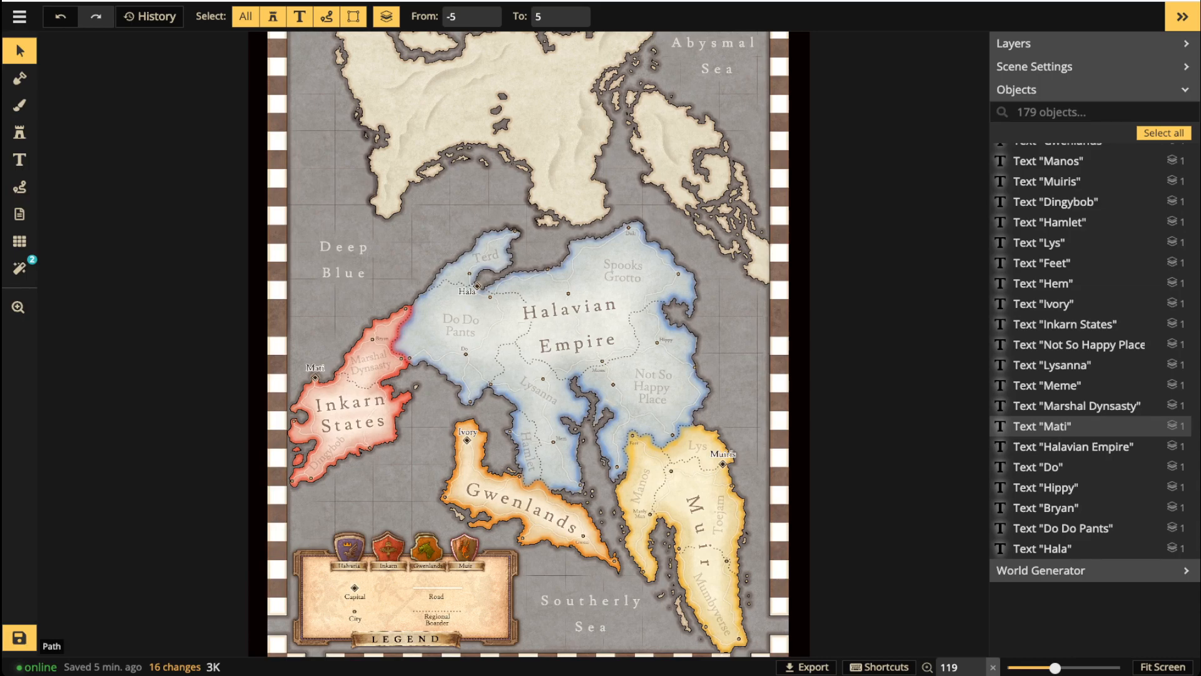
{"action": "scroll", "coordinate": [319, 380], "scroll_direction": "up", "scroll_amount": 1}
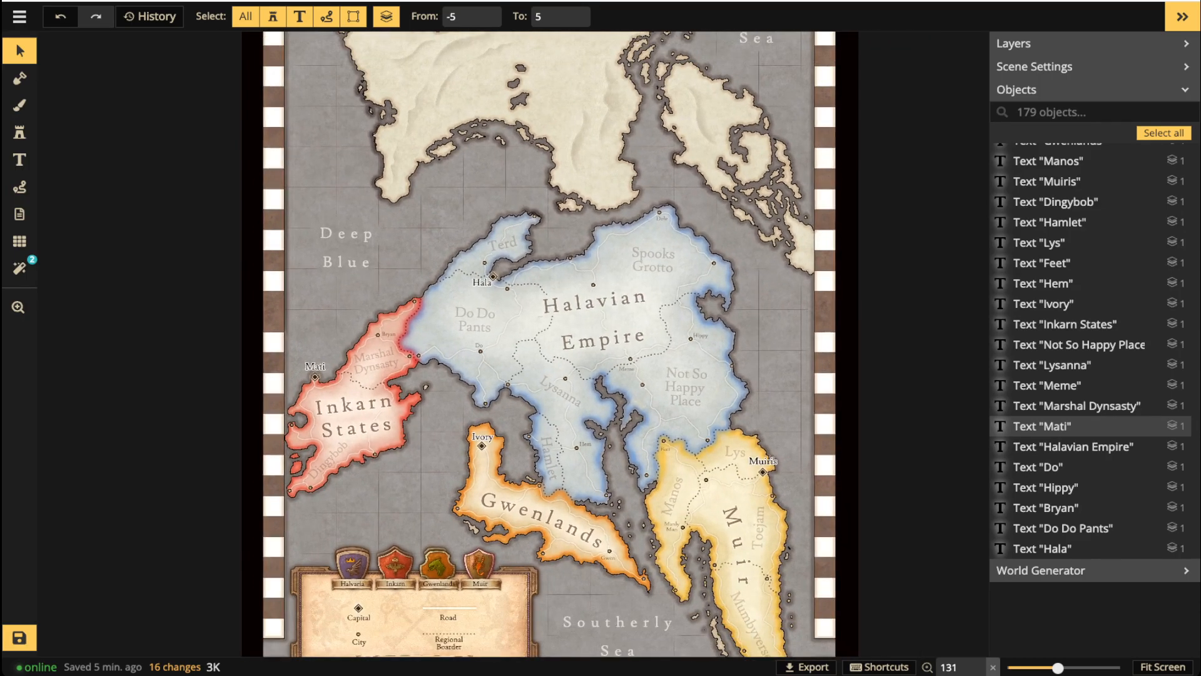
{"action": "scroll", "coordinate": [369, 301], "scroll_direction": "down", "scroll_amount": 1}
{"action": "left_click_drag", "start_coordinate": [369, 301], "coordinate": [355, 401]}
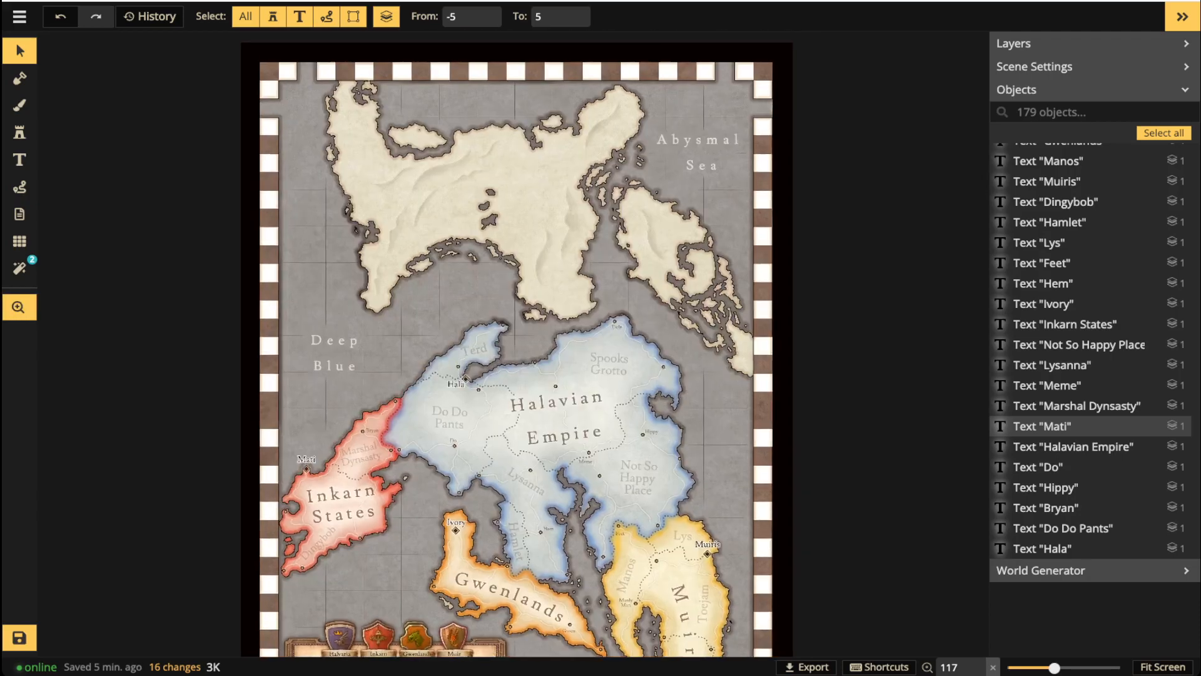
Set up a background brush with the Political Blue 1 texture at brightness 41 and softness 1.
{"action": "left_click", "coordinate": [20, 105]}
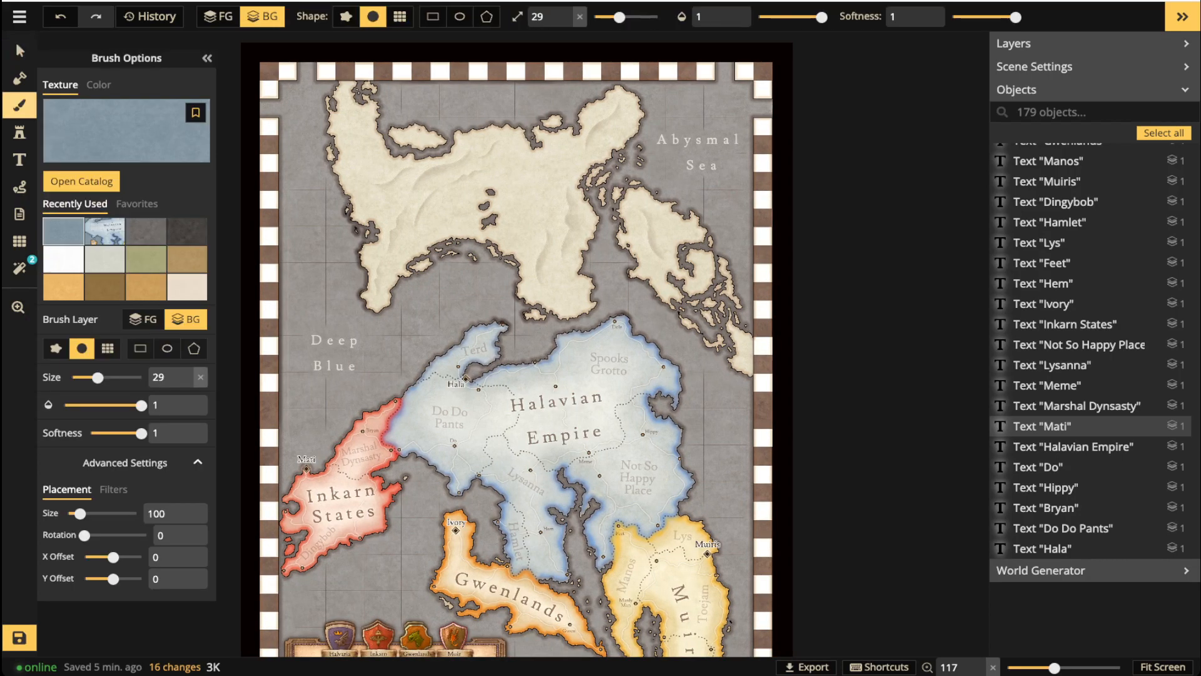
{"action": "key", "text": "f"}
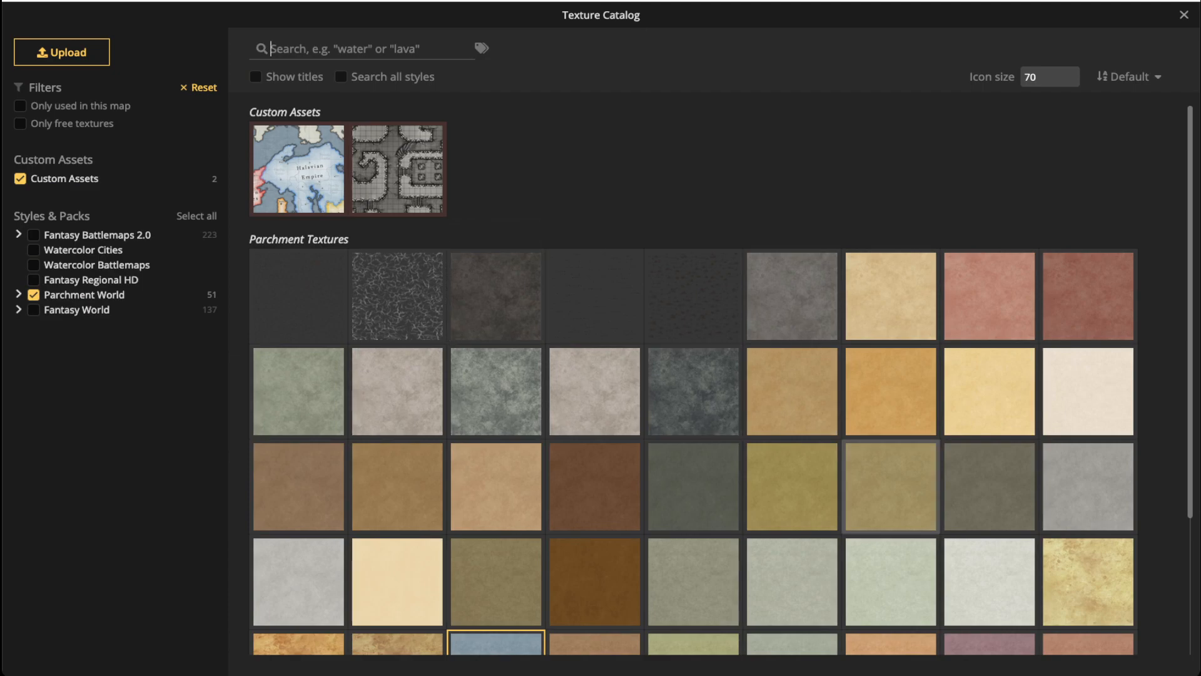
{"action": "scroll", "coordinate": [750, 438], "scroll_direction": "down", "scroll_amount": 2}
{"action": "left_click", "coordinate": [496, 574]}
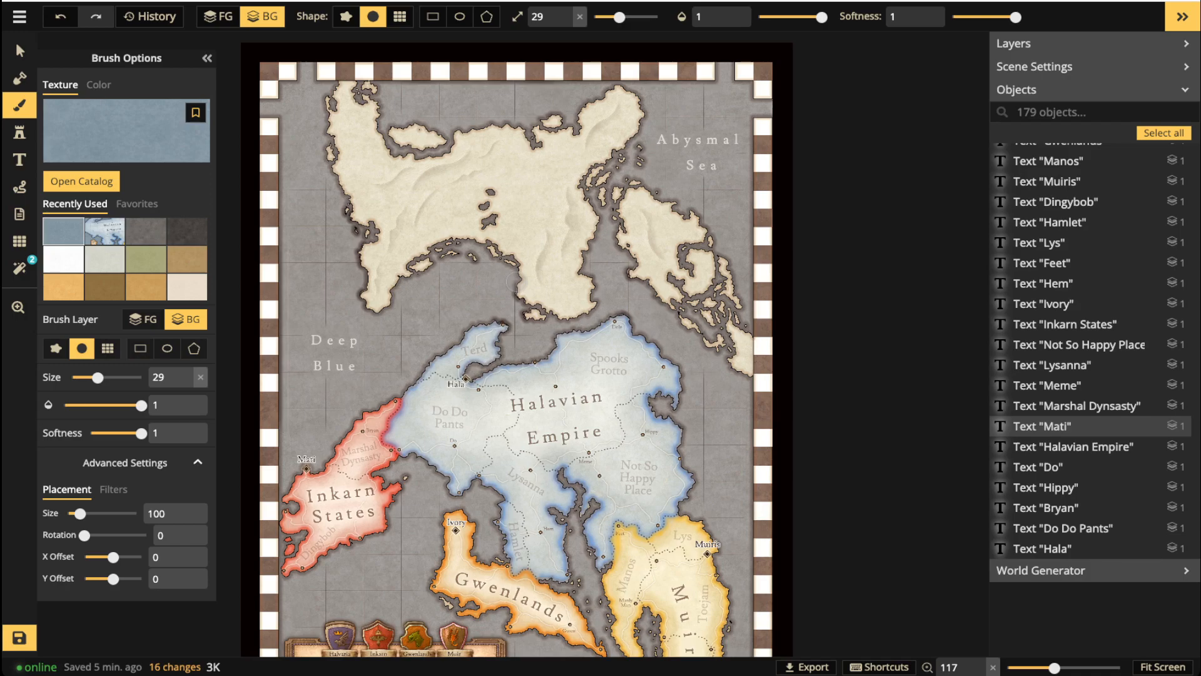
{"action": "left_click", "coordinate": [114, 489]}
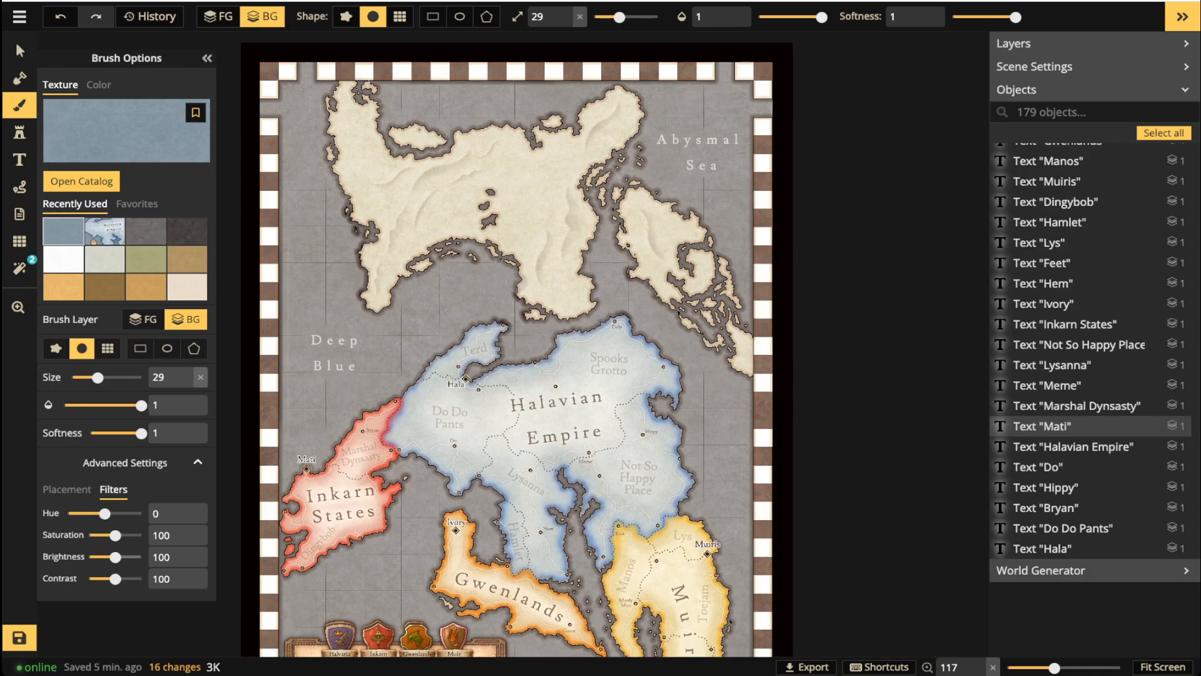
{"action": "left_click_drag", "start_coordinate": [115, 556], "coordinate": [99, 557]}
{"action": "mouse_move", "coordinate": [1015, 17]}
{"action": "left_mouse_down"}
{"action": "mouse_move", "coordinate": [976, 18]}
{"action": "mouse_move", "coordinate": [1016, 18]}
{"action": "left_mouse_up"}
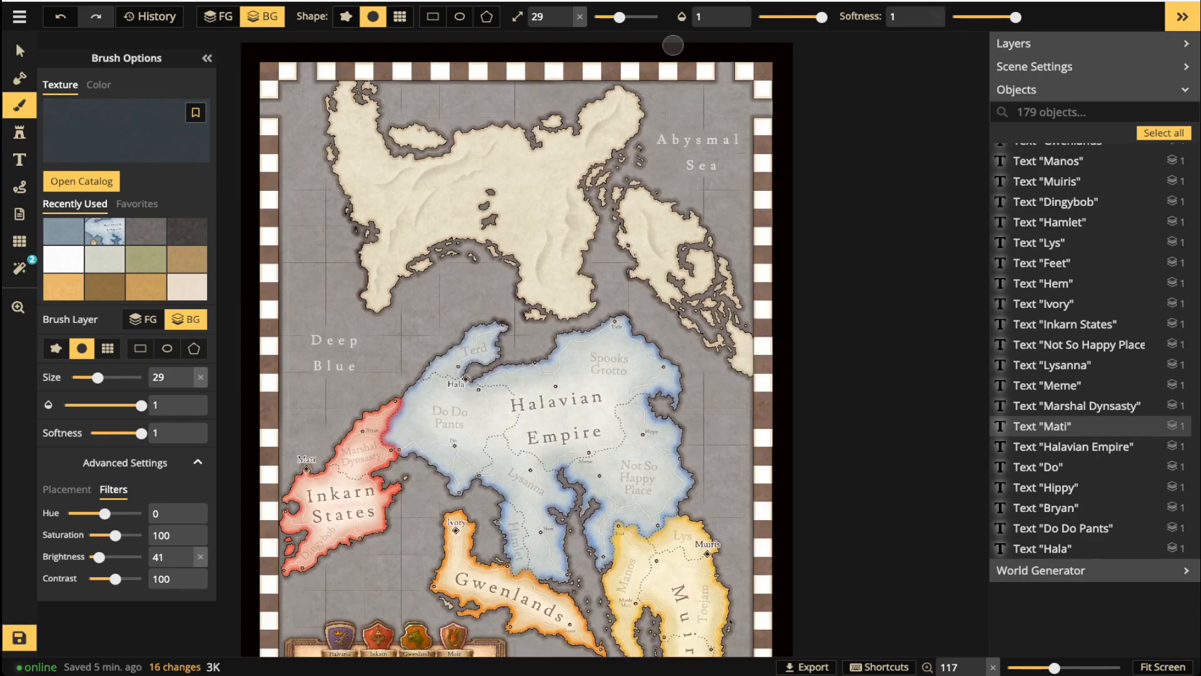
With brush opacity 0.32 and size 59, try shading the northwestern sea around Deep Blue with dark strokes.
{"action": "left_click_drag", "start_coordinate": [821, 17], "coordinate": [779, 17]}
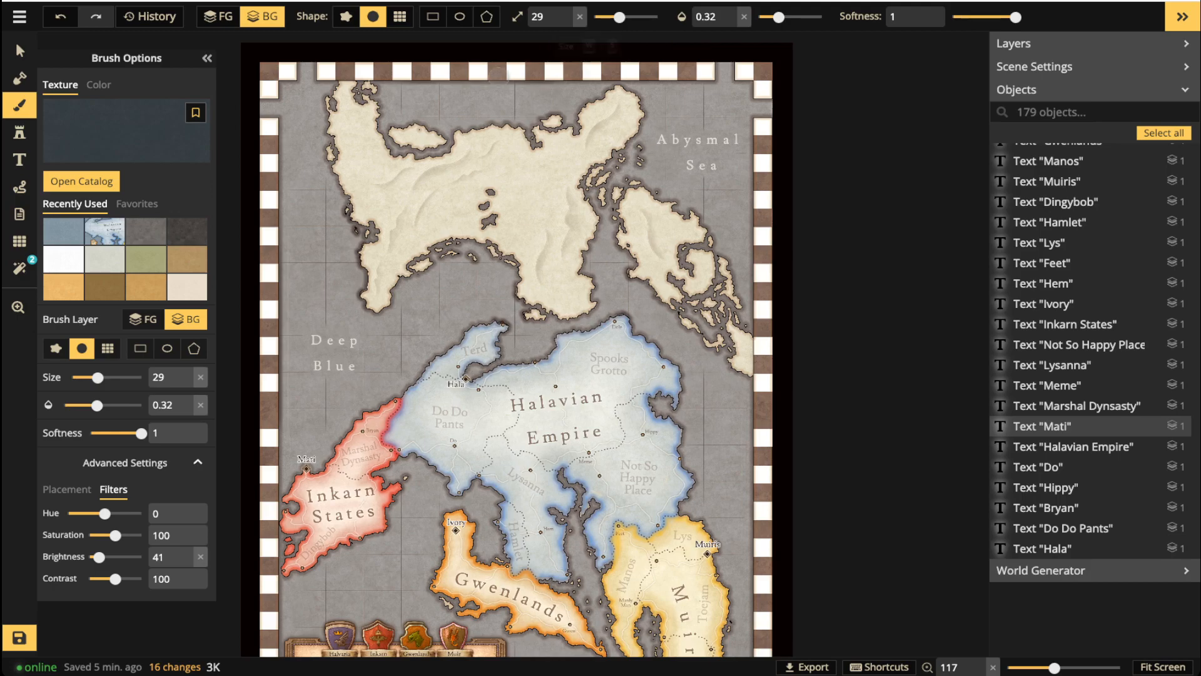
{"action": "key", "text": "]"}
{"action": "key", "text": "]"}
{"action": "key", "text": "]"}
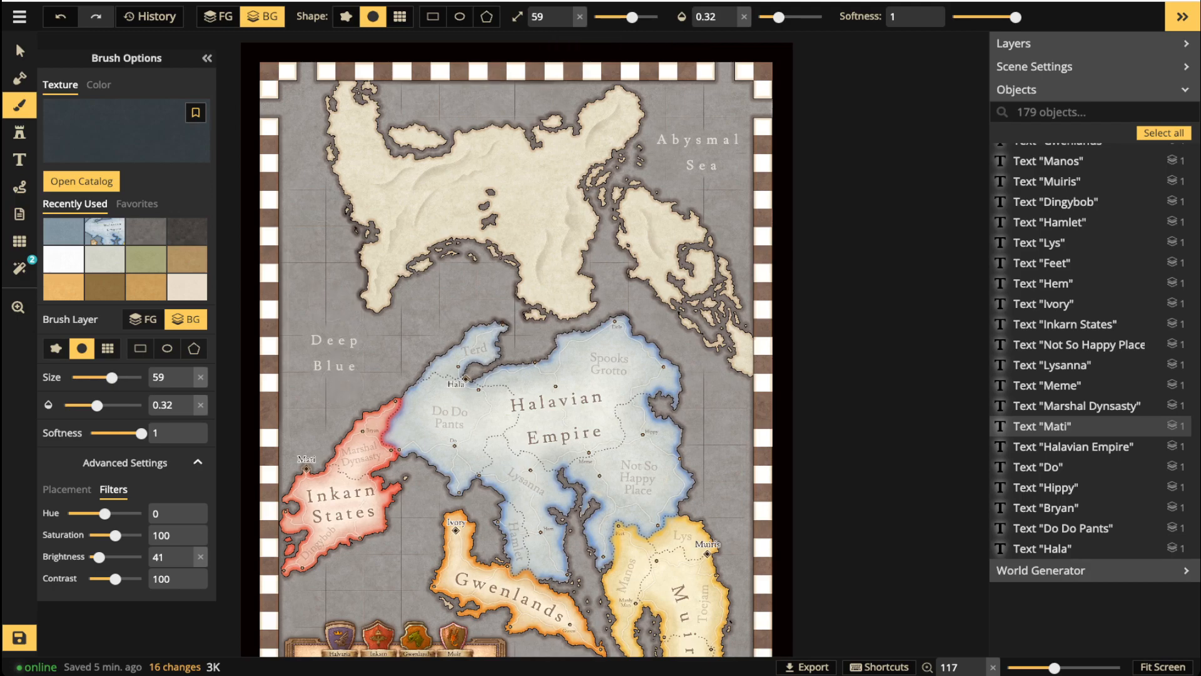
{"action": "mouse_move", "coordinate": [309, 216]}
{"action": "left_mouse_down"}
{"action": "mouse_move", "coordinate": [322, 257]}
{"action": "mouse_move", "coordinate": [305, 202]}
{"action": "mouse_move", "coordinate": [308, 257]}
{"action": "mouse_move", "coordinate": [304, 212]}
{"action": "mouse_move", "coordinate": [294, 258]}
{"action": "mouse_move", "coordinate": [286, 252]}
{"action": "mouse_move", "coordinate": [305, 257]}
{"action": "mouse_move", "coordinate": [302, 333]}
{"action": "mouse_move", "coordinate": [307, 310]}
{"action": "mouse_move", "coordinate": [327, 310]}
{"action": "mouse_move", "coordinate": [357, 340]}
{"action": "mouse_move", "coordinate": [465, 296]}
{"action": "mouse_move", "coordinate": [301, 418]}
{"action": "mouse_move", "coordinate": [297, 327]}
{"action": "mouse_move", "coordinate": [292, 383]}
{"action": "mouse_move", "coordinate": [306, 338]}
{"action": "left_mouse_up"}
{"action": "mouse_move", "coordinate": [311, 390]}
{"action": "left_mouse_down"}
{"action": "mouse_move", "coordinate": [328, 366]}
{"action": "mouse_move", "coordinate": [357, 362]}
{"action": "mouse_move", "coordinate": [466, 294]}
{"action": "mouse_move", "coordinate": [290, 430]}
{"action": "mouse_move", "coordinate": [305, 297]}
{"action": "mouse_move", "coordinate": [284, 156]}
{"action": "mouse_move", "coordinate": [284, 170]}
{"action": "left_mouse_up"}
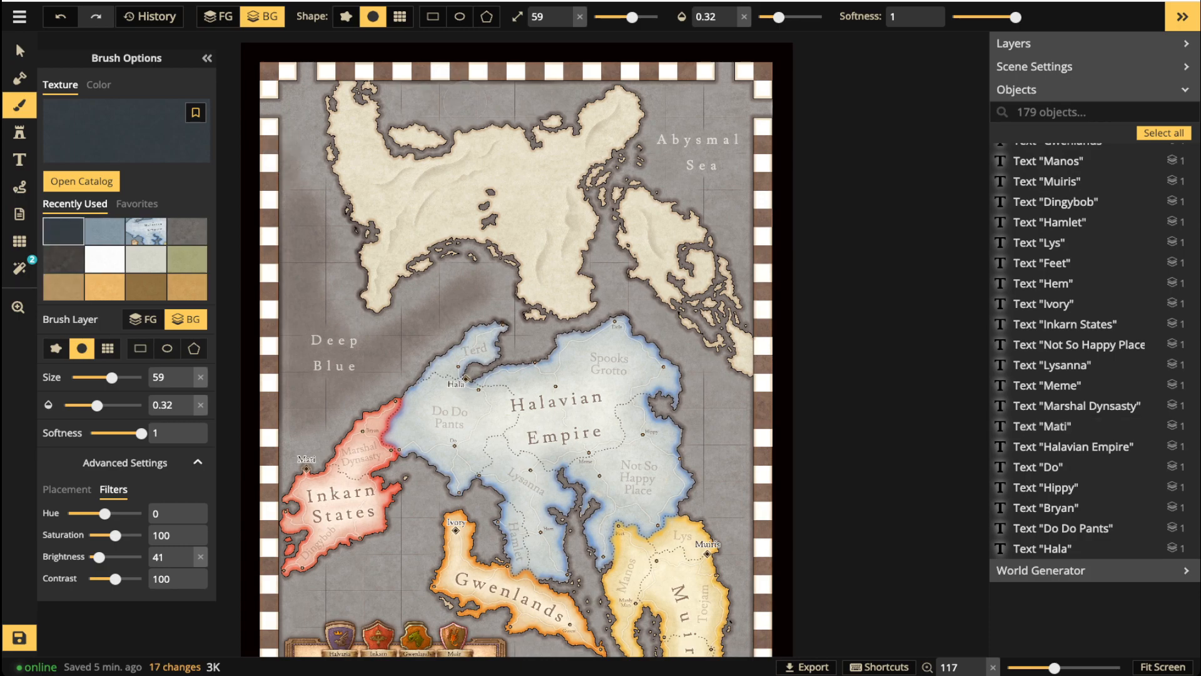
{"action": "left_click_drag", "start_coordinate": [473, 99], "coordinate": [421, 84]}
Try extending the dark shading above the legend, around Southerly Sea, and along the eastern and Abysmal Sea waters.
{"action": "key", "text": "space"}
{"action": "left_click_drag", "start_coordinate": [561, 443], "coordinate": [604, 281]}
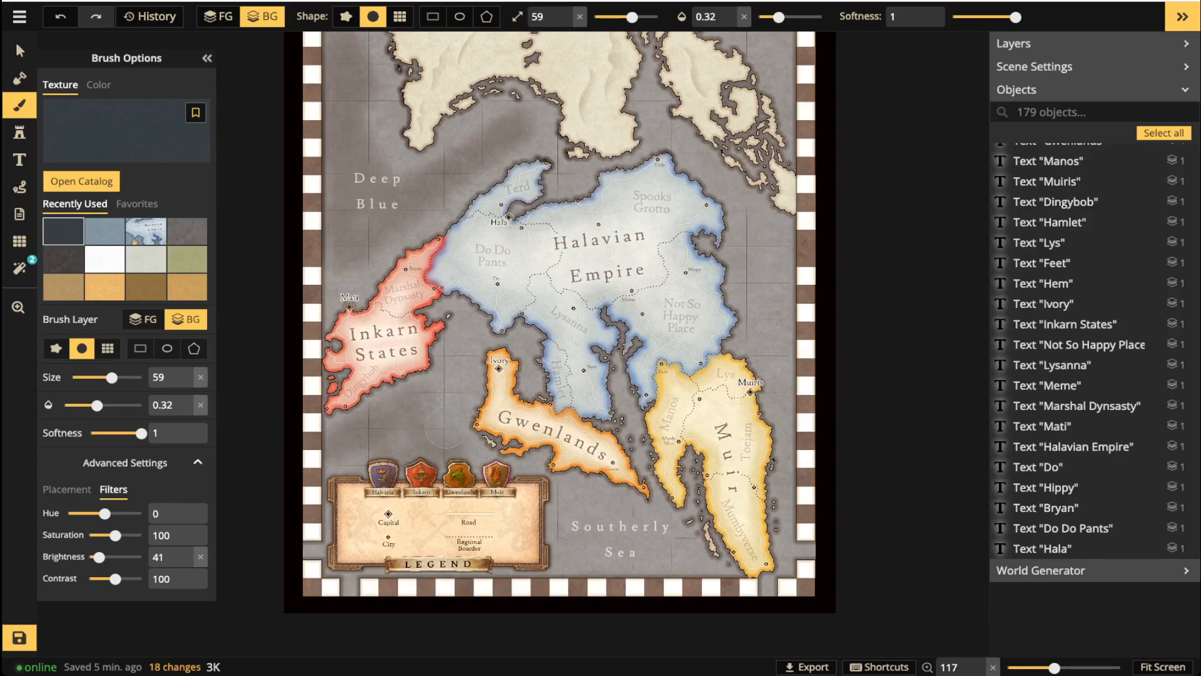
{"action": "left_click_drag", "start_coordinate": [414, 441], "coordinate": [354, 444]}
{"action": "mouse_move", "coordinate": [604, 529]}
{"action": "left_mouse_down"}
{"action": "mouse_move", "coordinate": [595, 534]}
{"action": "mouse_move", "coordinate": [651, 545]}
{"action": "mouse_move", "coordinate": [654, 571]}
{"action": "mouse_move", "coordinate": [638, 560]}
{"action": "mouse_move", "coordinate": [664, 551]}
{"action": "mouse_move", "coordinate": [616, 520]}
{"action": "mouse_move", "coordinate": [580, 516]}
{"action": "left_mouse_up"}
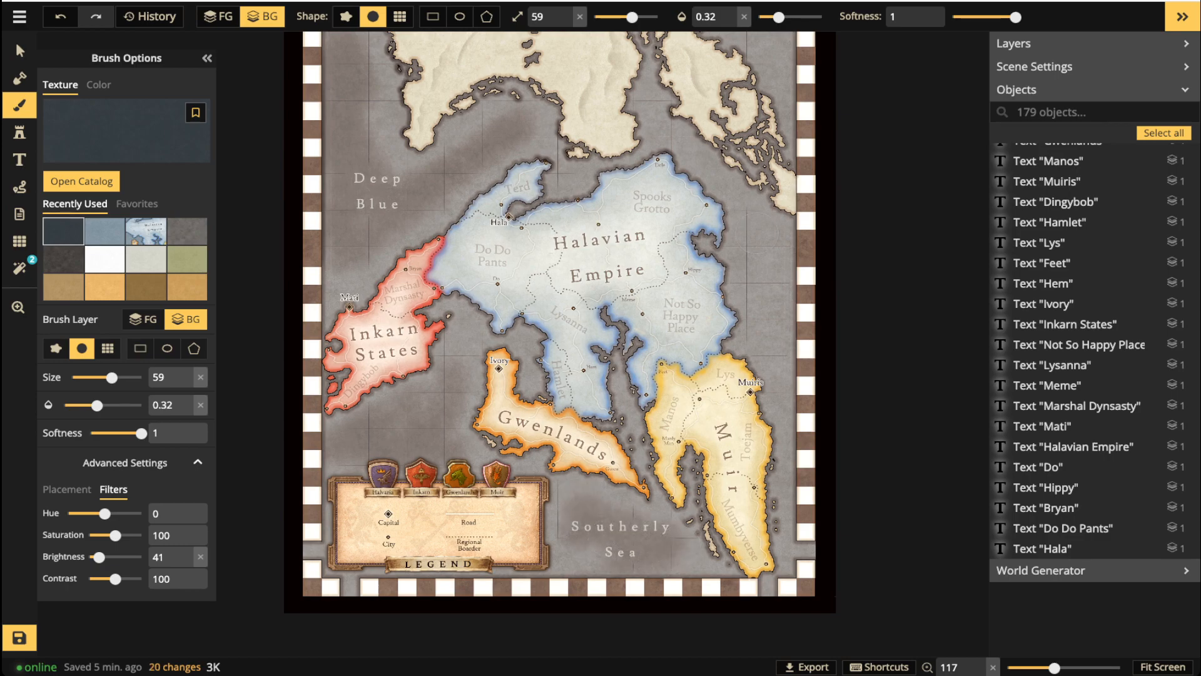
{"action": "mouse_move", "coordinate": [761, 248]}
{"action": "left_mouse_down"}
{"action": "mouse_move", "coordinate": [769, 323]}
{"action": "mouse_move", "coordinate": [760, 247]}
{"action": "mouse_move", "coordinate": [763, 312]}
{"action": "left_mouse_up"}
{"action": "scroll", "coordinate": [719, 75], "scroll_direction": "up", "scroll_amount": 3}
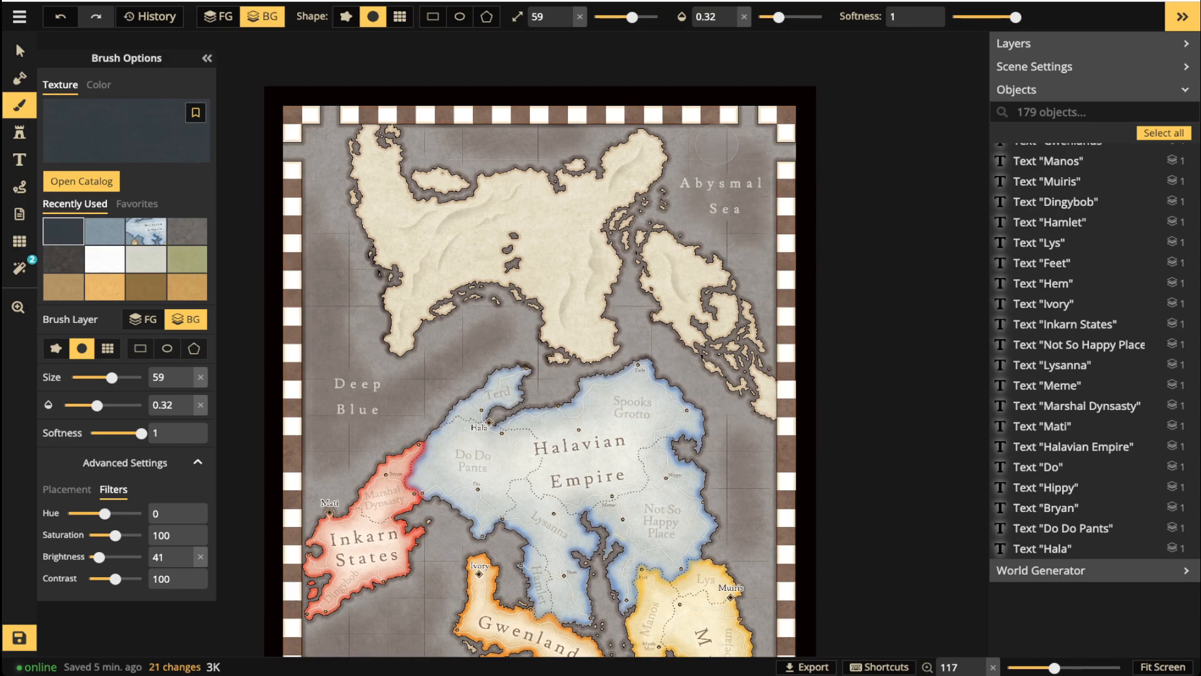
{"action": "scroll", "coordinate": [626, 221], "scroll_direction": "down", "scroll_amount": 3}
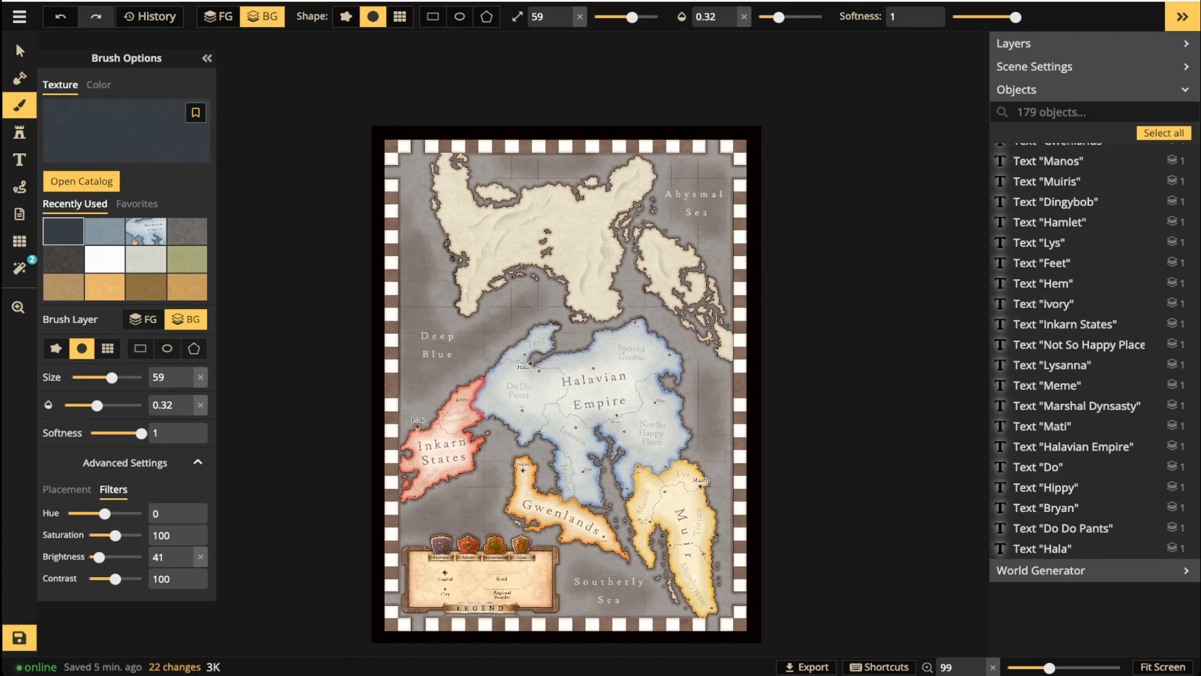
Revert all the dark sea strokes by restoring the "Update 4 texts" state from the change history.
{"action": "scroll", "coordinate": [494, 287], "scroll_direction": "up", "scroll_amount": 2}
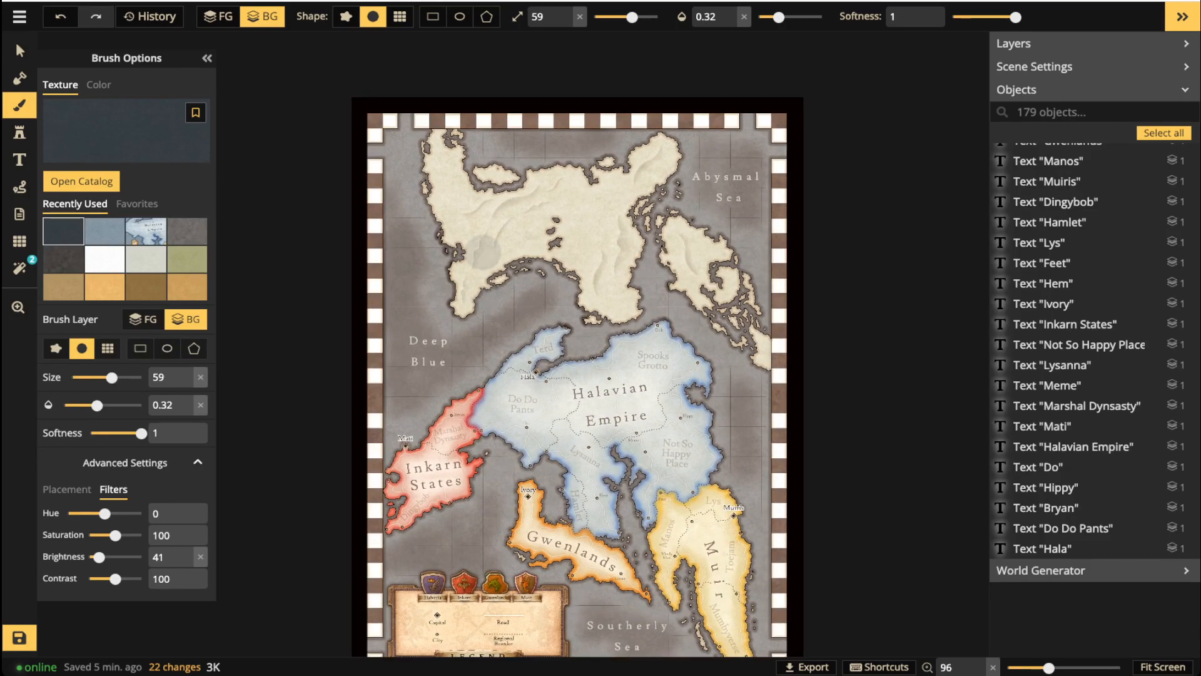
{"action": "left_click", "coordinate": [149, 16]}
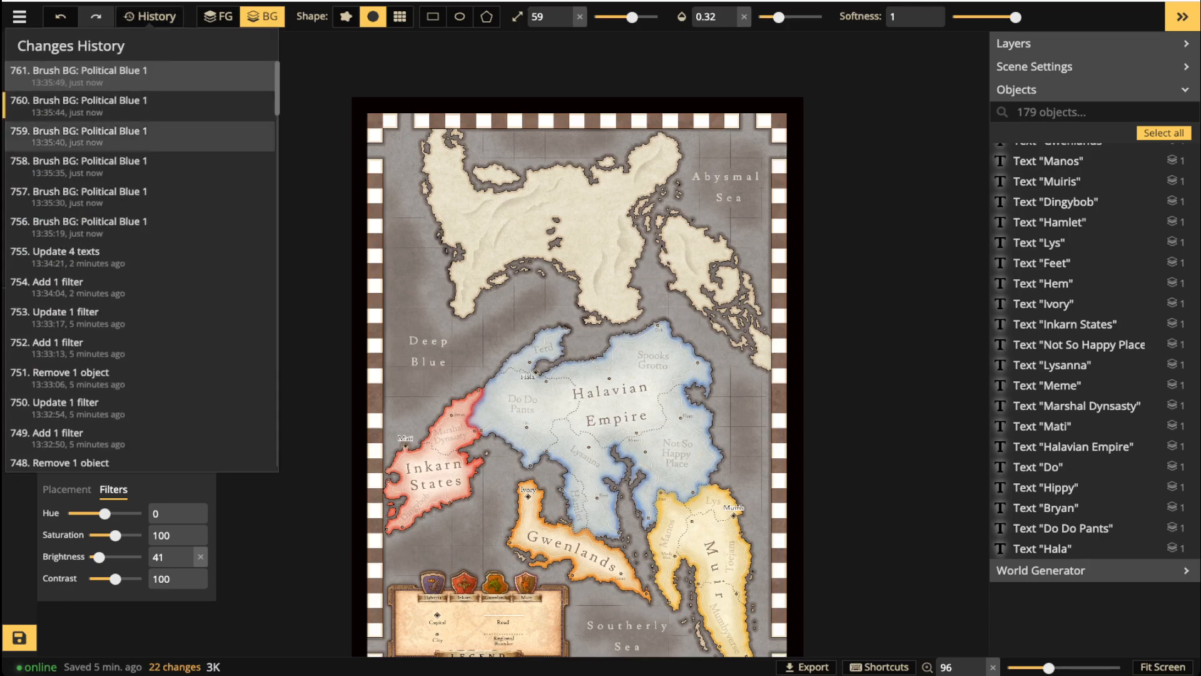
{"action": "left_click", "coordinate": [252, 256]}
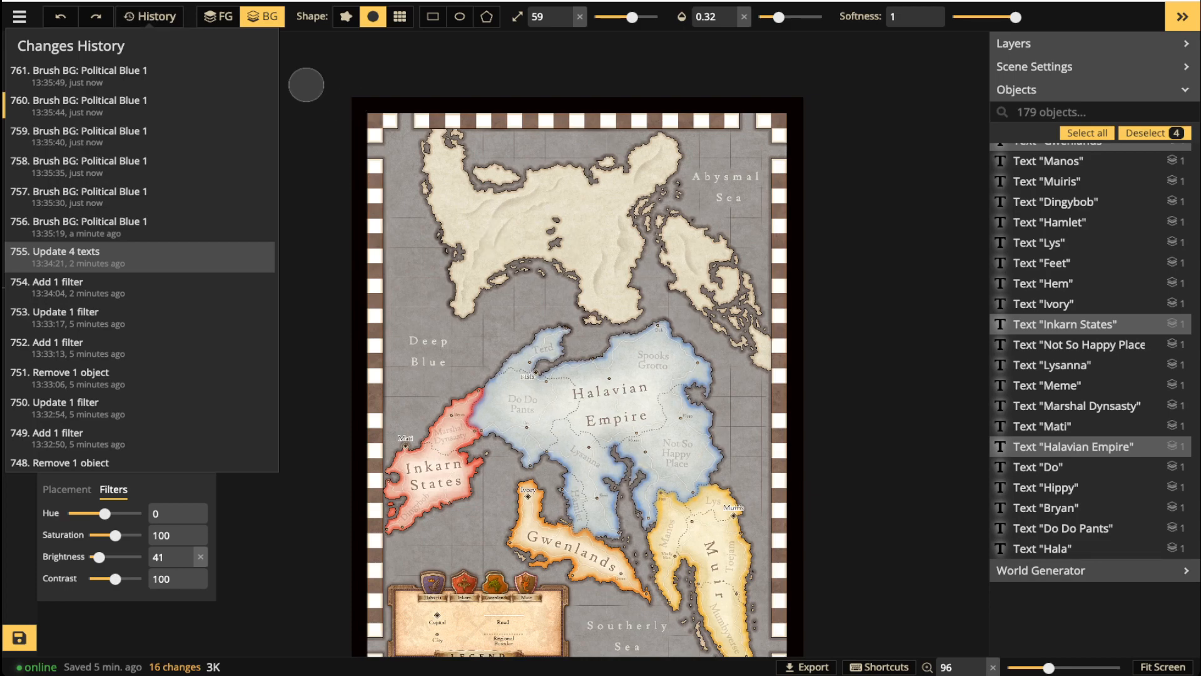
{"action": "left_click", "coordinate": [247, 76]}
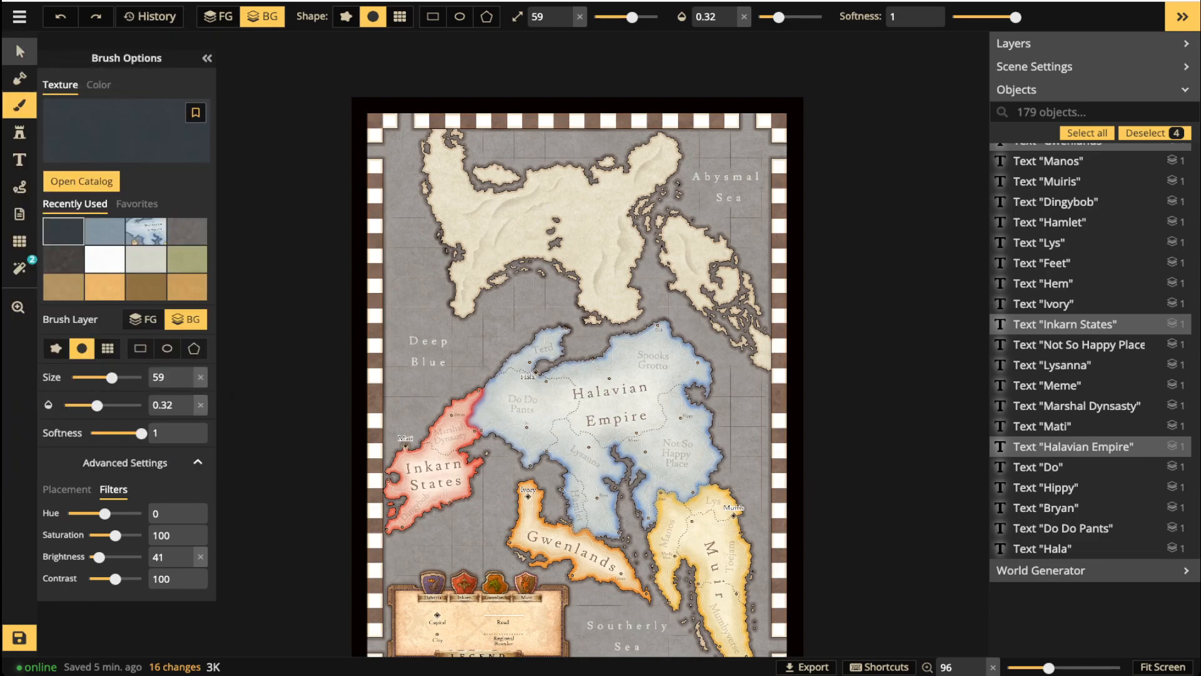
Return to the Select tool and save the map.
{"action": "left_click", "coordinate": [19, 51]}
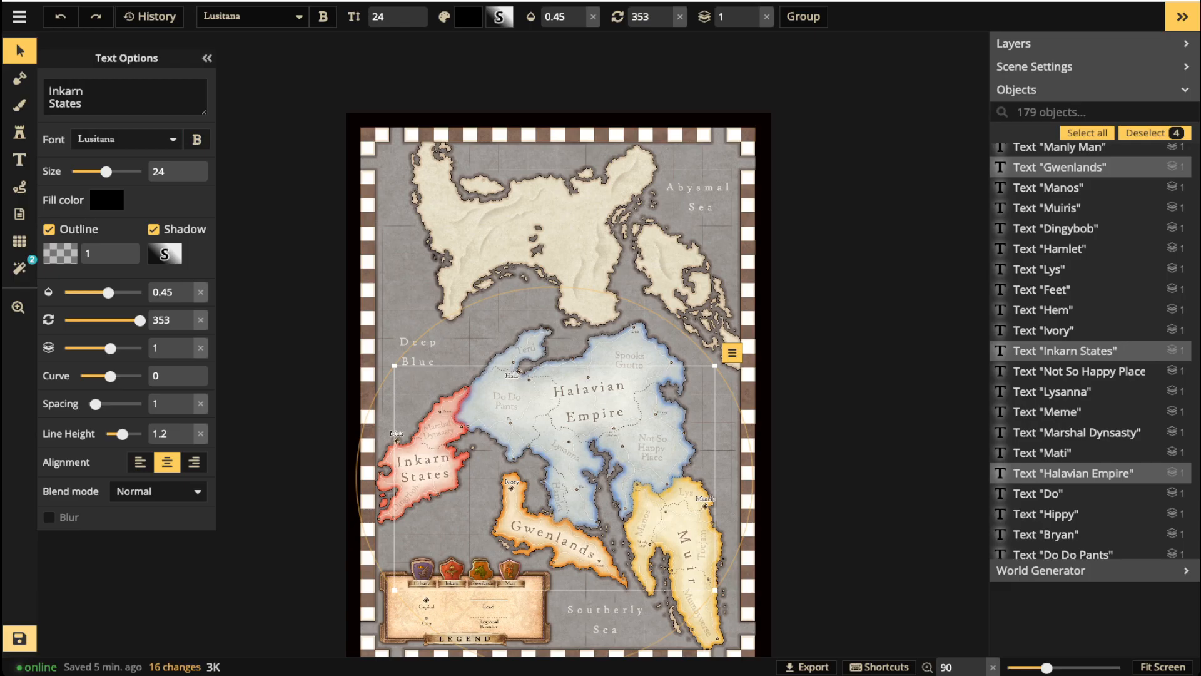
{"action": "key", "text": "ctrl+s"}
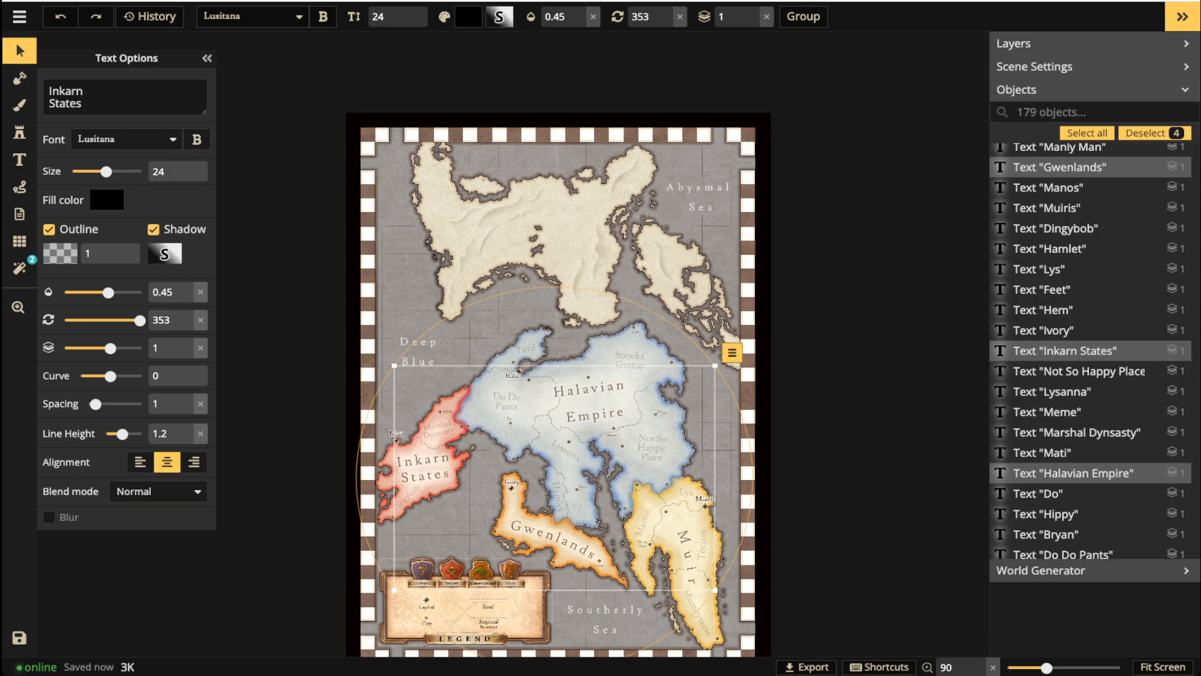
Prepare the background brush with the unfiltered Political Blue 1 texture at size 19 over the legend's shields.
{"action": "scroll", "coordinate": [478, 574], "scroll_direction": "up", "scroll_amount": 6}
{"action": "scroll", "coordinate": [479, 561], "scroll_direction": "up", "scroll_amount": 7}
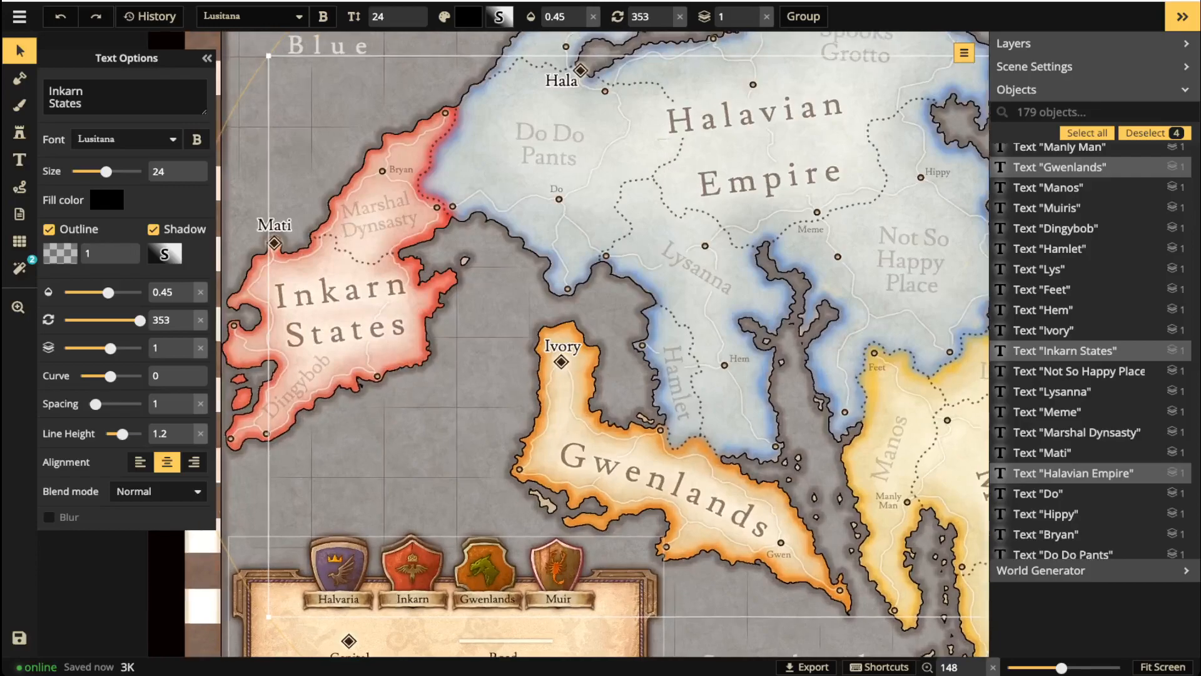
{"action": "key", "text": "space"}
{"action": "left_click_drag", "start_coordinate": [479, 561], "coordinate": [516, 494]}
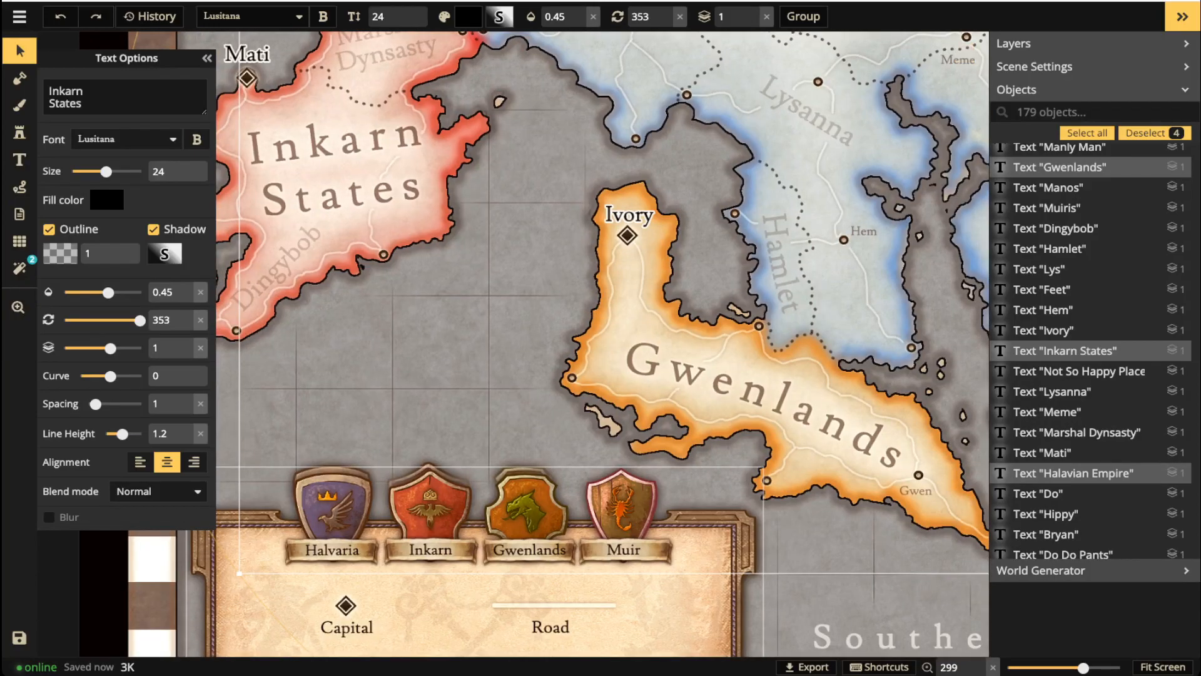
{"action": "left_click", "coordinate": [353, 473]}
{"action": "scroll", "coordinate": [353, 473], "scroll_direction": "up", "scroll_amount": 2}
{"action": "key", "text": "b"}
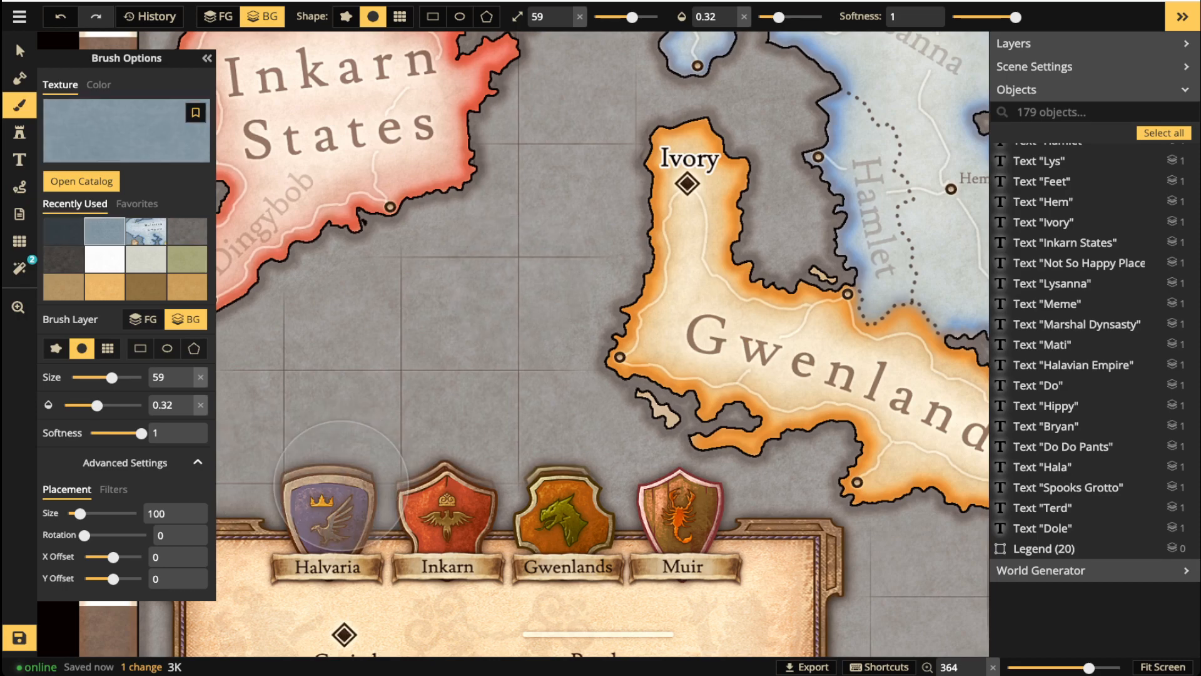
{"action": "key", "text": "bracketleft"}
{"action": "key", "text": "bracketleft"}
{"action": "key", "text": "bracketleft"}
{"action": "key", "text": "bracketleft"}
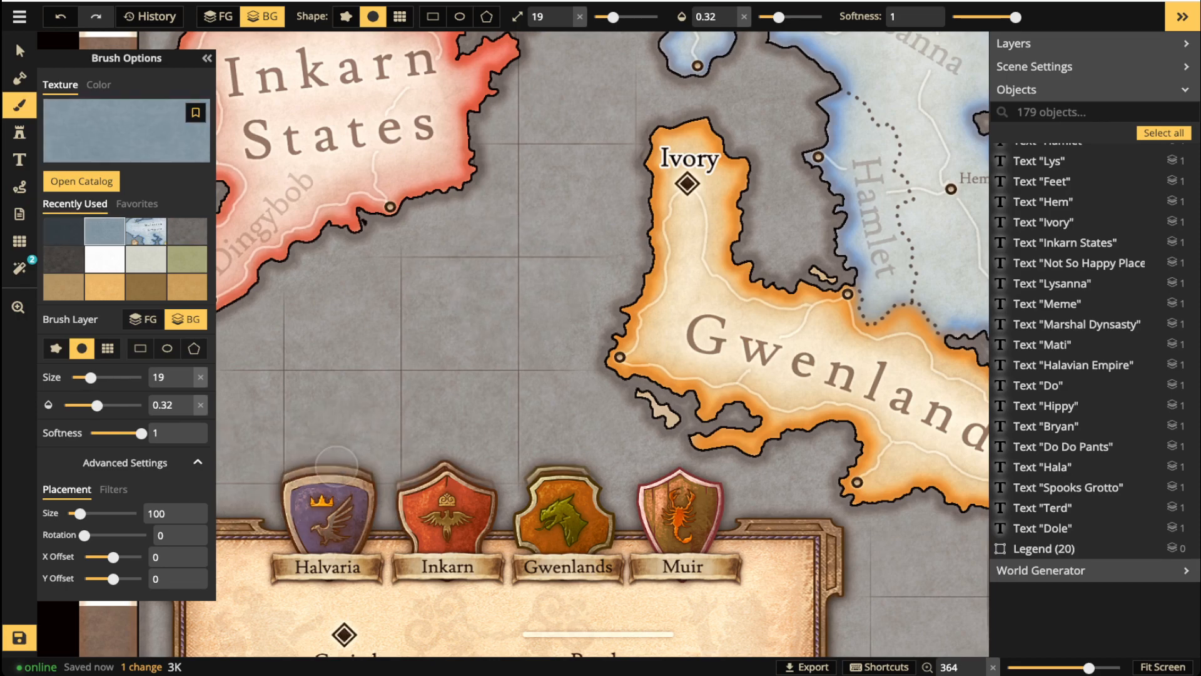
Raise the brush opacity to 1 and paint the sea texture around the upper edges of the legend's shields.
{"action": "left_click", "coordinate": [251, 53]}
{"action": "left_click_drag", "start_coordinate": [779, 17], "coordinate": [821, 17]}
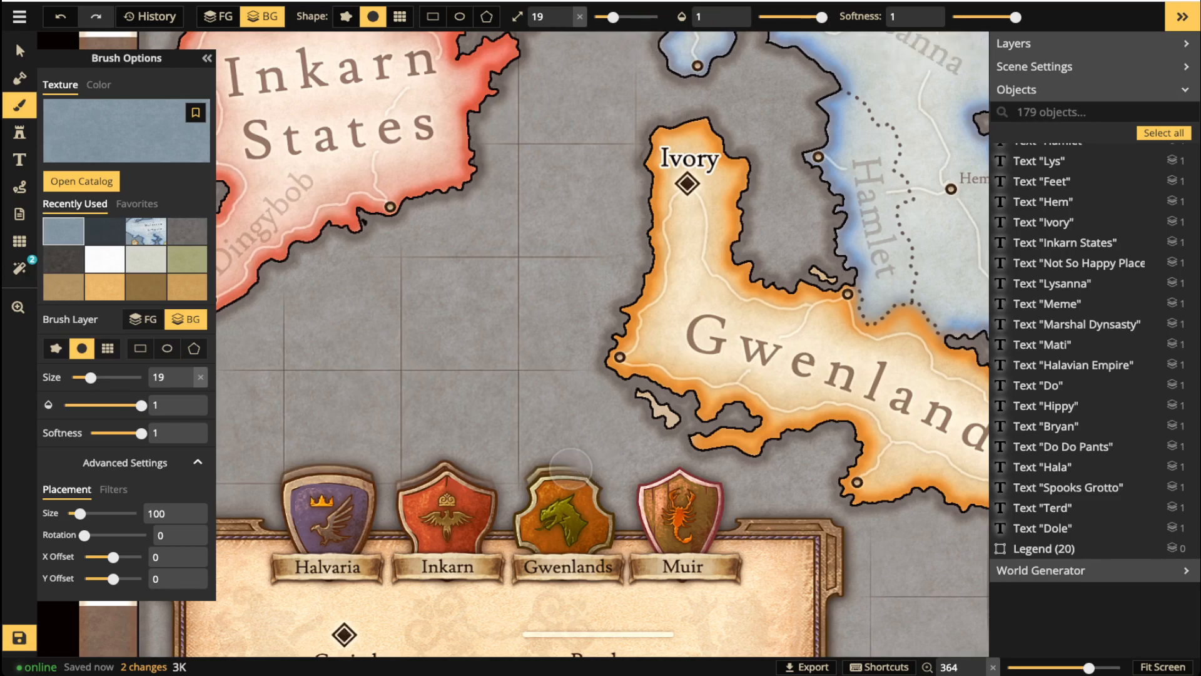
{"action": "mouse_move", "coordinate": [494, 490]}
{"action": "left_mouse_down"}
{"action": "mouse_move", "coordinate": [456, 470]}
{"action": "mouse_move", "coordinate": [395, 489]}
{"action": "mouse_move", "coordinate": [421, 455]}
{"action": "mouse_move", "coordinate": [373, 480]}
{"action": "mouse_move", "coordinate": [285, 472]}
{"action": "left_mouse_up"}
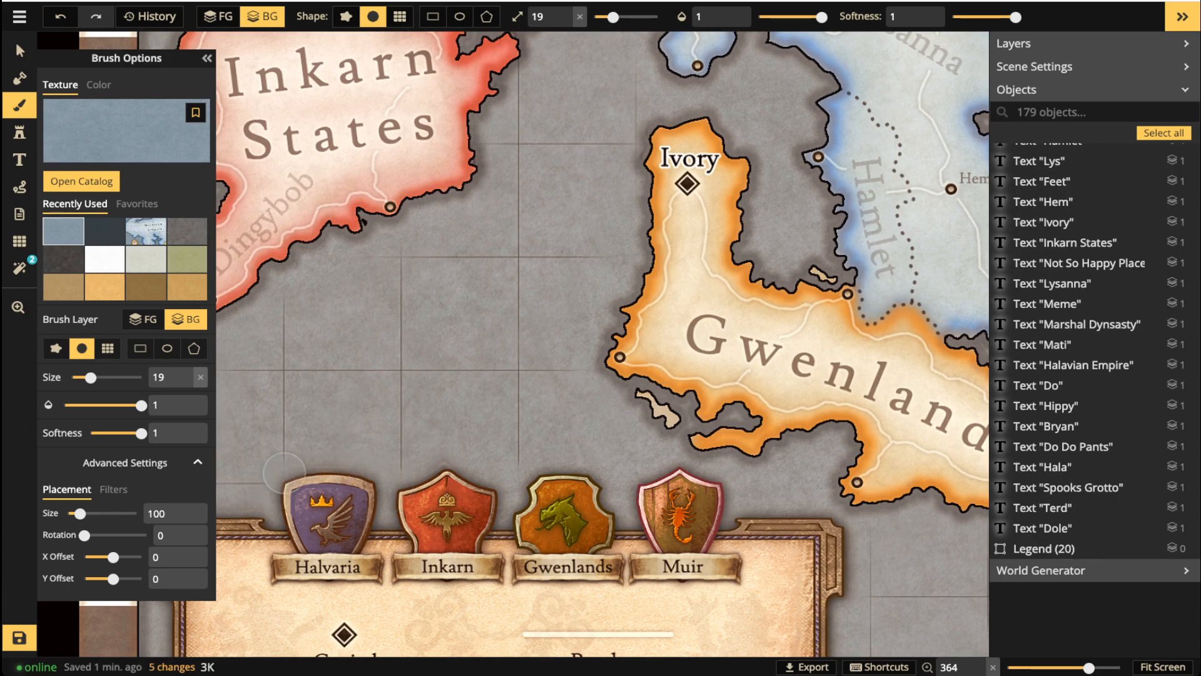
Check the retouched legend against the surrounding map and save the map.
{"action": "scroll", "coordinate": [365, 342], "scroll_direction": "down", "scroll_amount": 5}
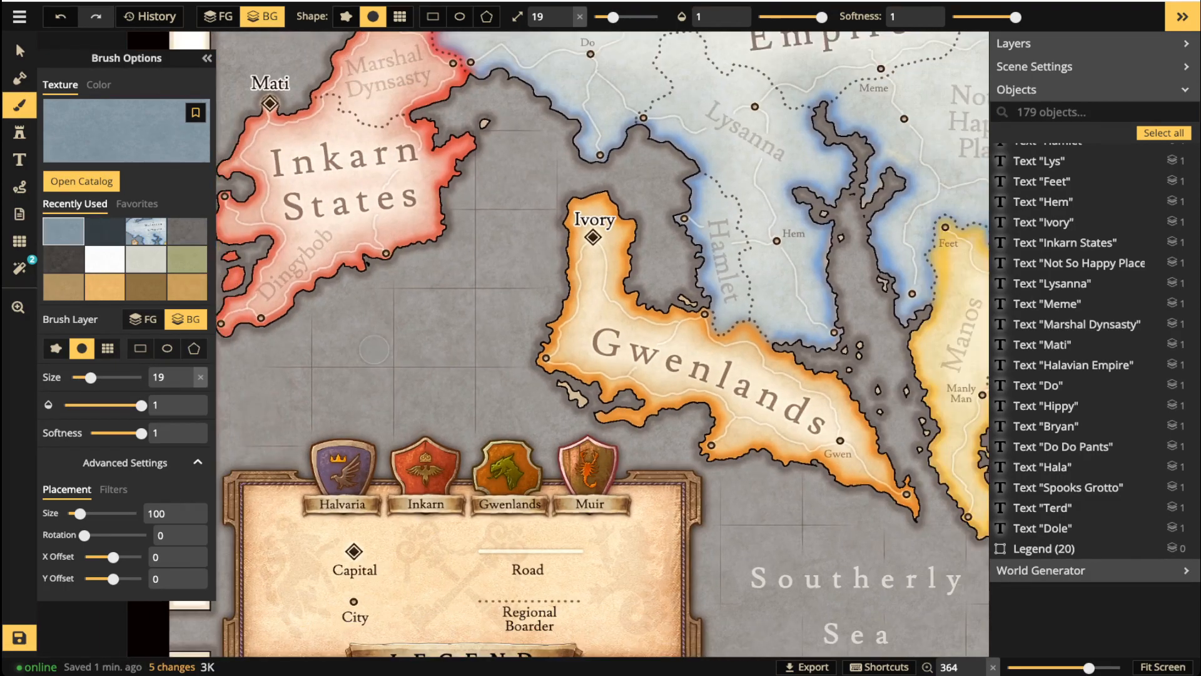
{"action": "scroll", "coordinate": [364, 342], "scroll_direction": "down", "scroll_amount": 2}
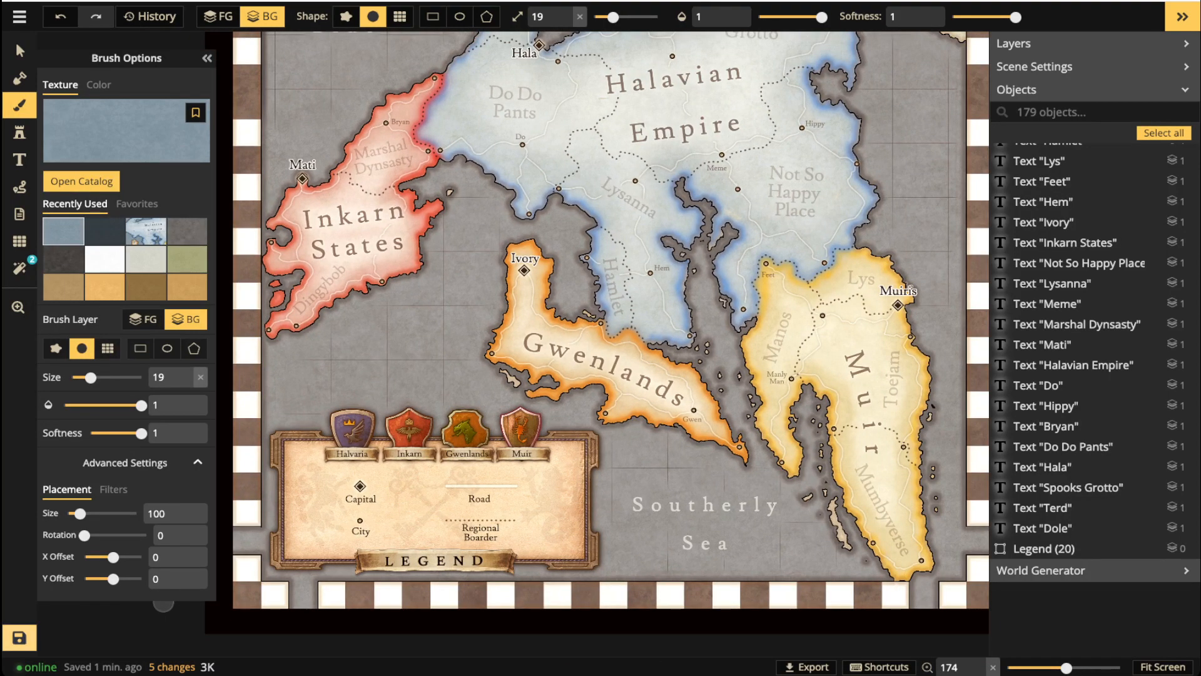
{"action": "key", "text": "ctrl+s"}
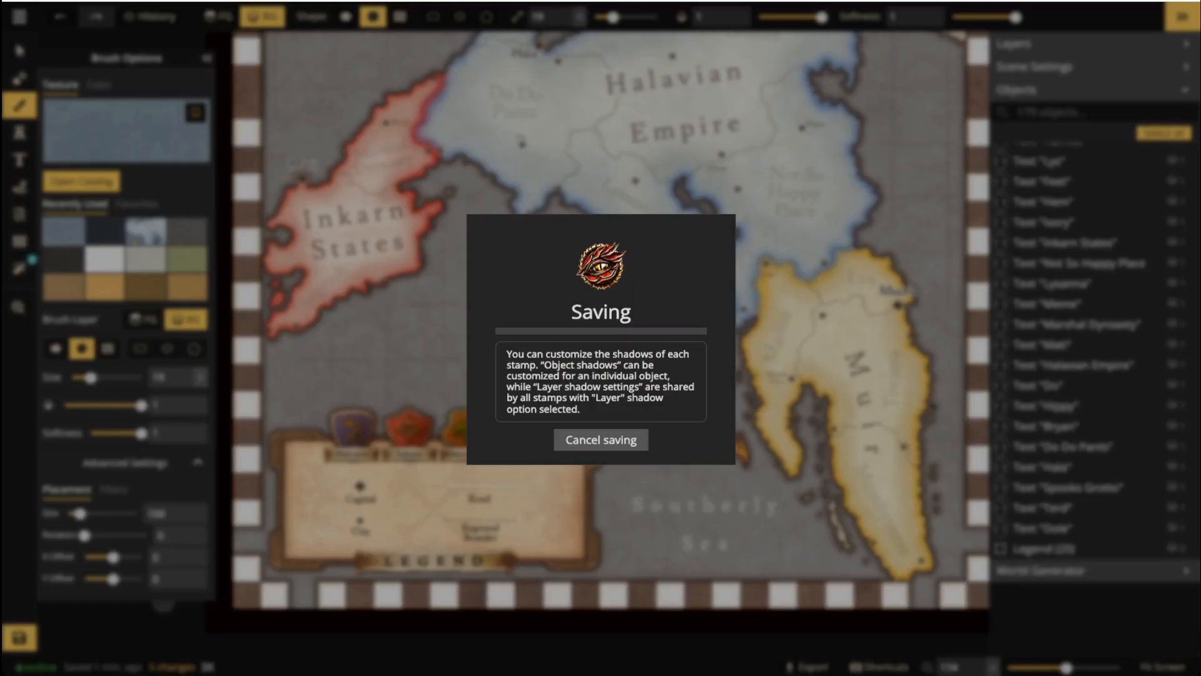